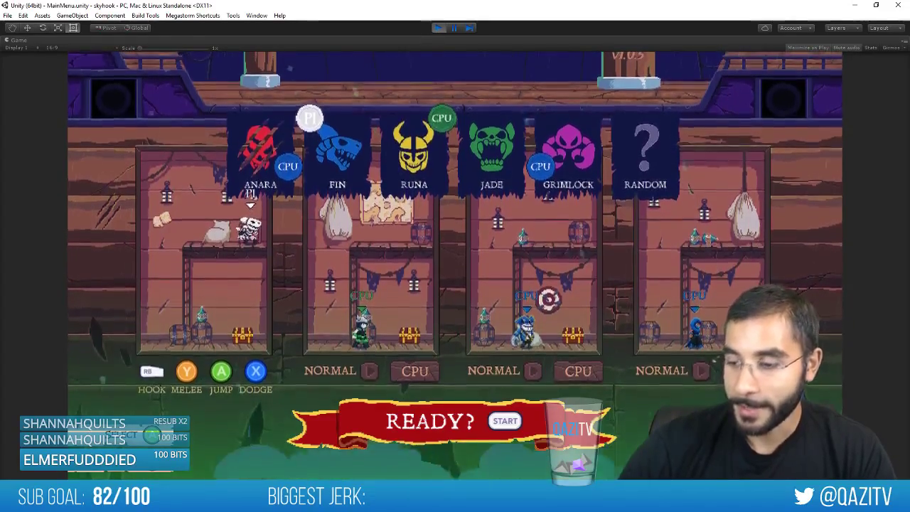
Switch to Photoshop and look over the skull, pumpkin, gem and candy corn icons in menu_icons.png
{"action": "key", "text": "alt+Tab"}
{"action": "left_click", "coordinate": [27, 7]}
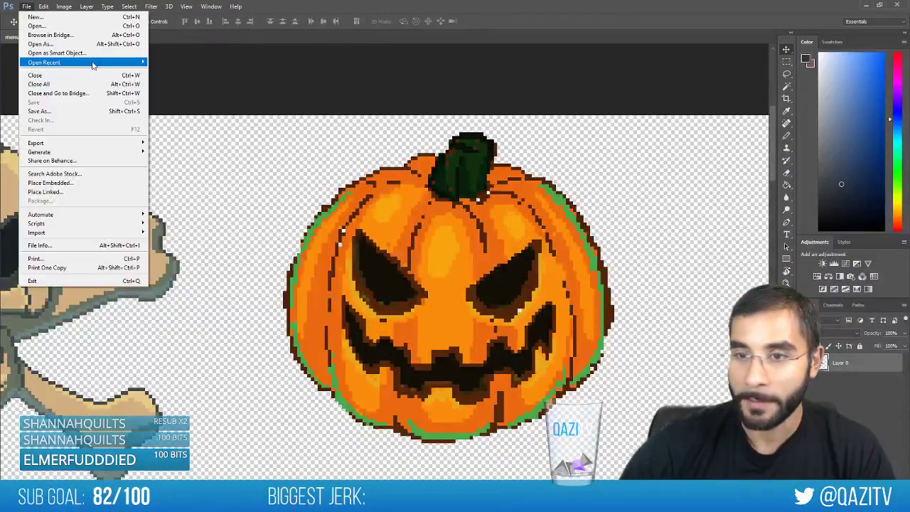
{"action": "left_click", "coordinate": [593, 4]}
{"action": "scroll", "coordinate": [497, 213], "scroll_direction": "down", "scroll_amount": 6}
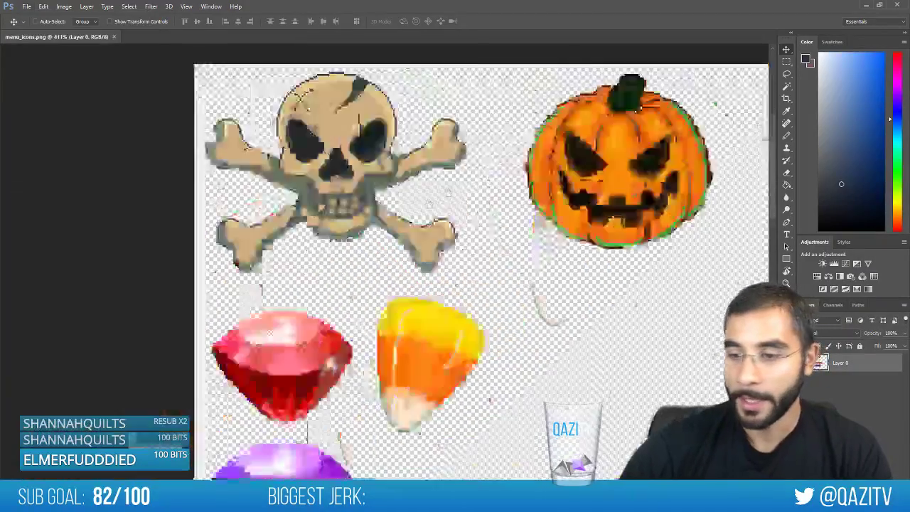
{"action": "left_click_drag", "start_coordinate": [112, 453], "coordinate": [171, 280]}
{"action": "left_click_drag", "start_coordinate": [613, 163], "coordinate": [535, 228]}
{"action": "scroll", "coordinate": [535, 228], "scroll_direction": "up", "scroll_amount": 6}
{"action": "scroll", "coordinate": [252, 331], "scroll_direction": "down", "scroll_amount": 1}
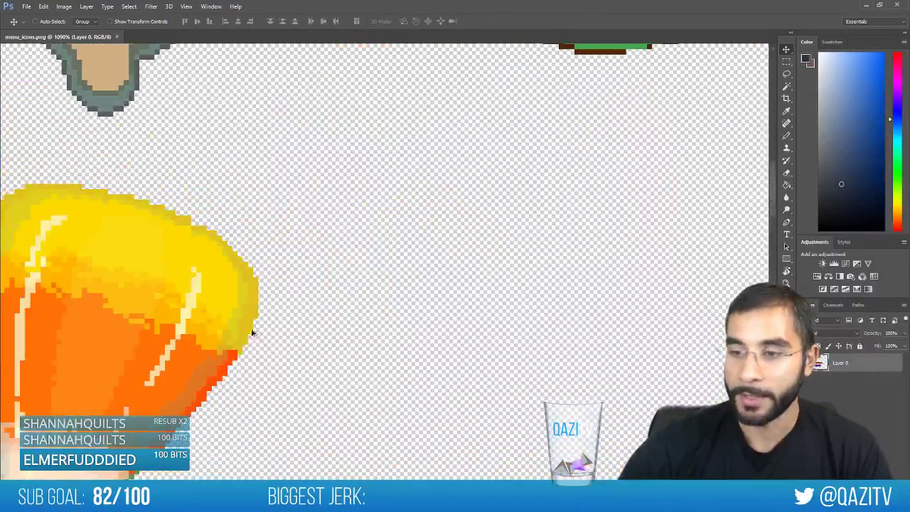
{"action": "left_click_drag", "start_coordinate": [220, 330], "coordinate": [560, 209]}
{"action": "scroll", "coordinate": [364, 232], "scroll_direction": "down", "scroll_amount": 5}
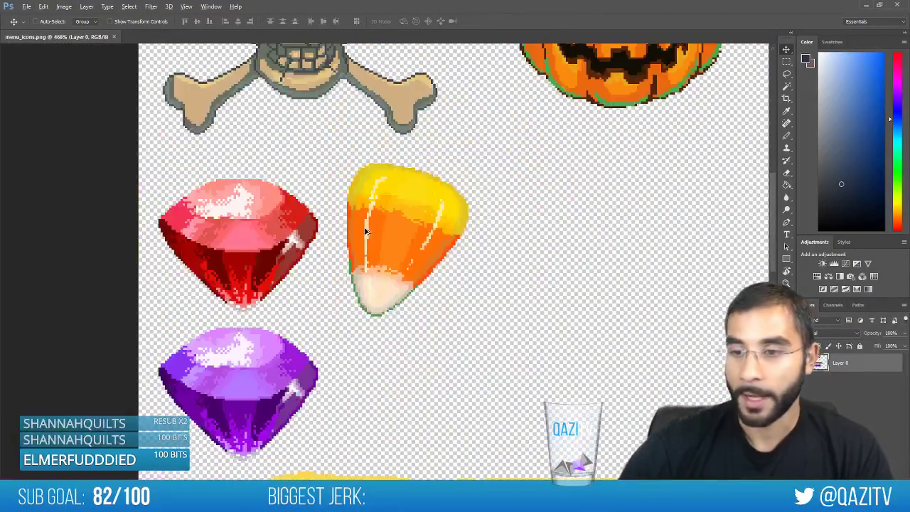
{"action": "left_click_drag", "start_coordinate": [658, 98], "coordinate": [338, 451]}
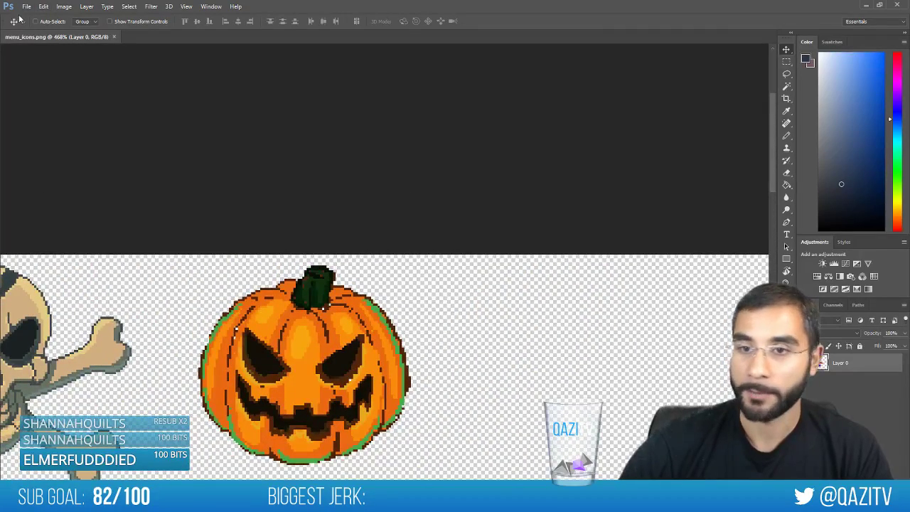
Open the recent file fin_skins.psd
{"action": "left_click", "coordinate": [25, 9]}
{"action": "mouse_move", "coordinate": [82, 63]}
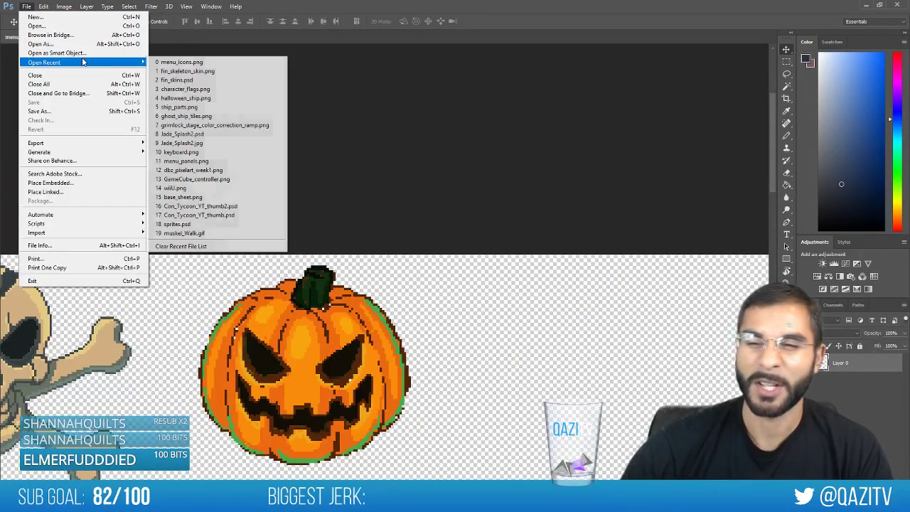
{"action": "left_click", "coordinate": [184, 81]}
Examine the skeleton shark skin at the end of the first row of characters up close
{"action": "scroll", "coordinate": [277, 220], "scroll_direction": "up", "scroll_amount": 5}
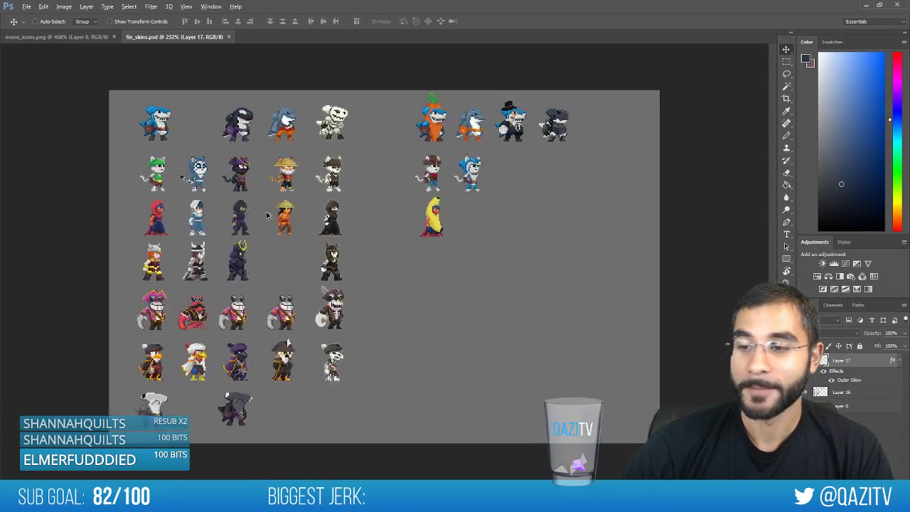
{"action": "scroll", "coordinate": [356, 242], "scroll_direction": "up", "scroll_amount": 3}
{"action": "scroll", "coordinate": [405, 284], "scroll_direction": "up", "scroll_amount": 5}
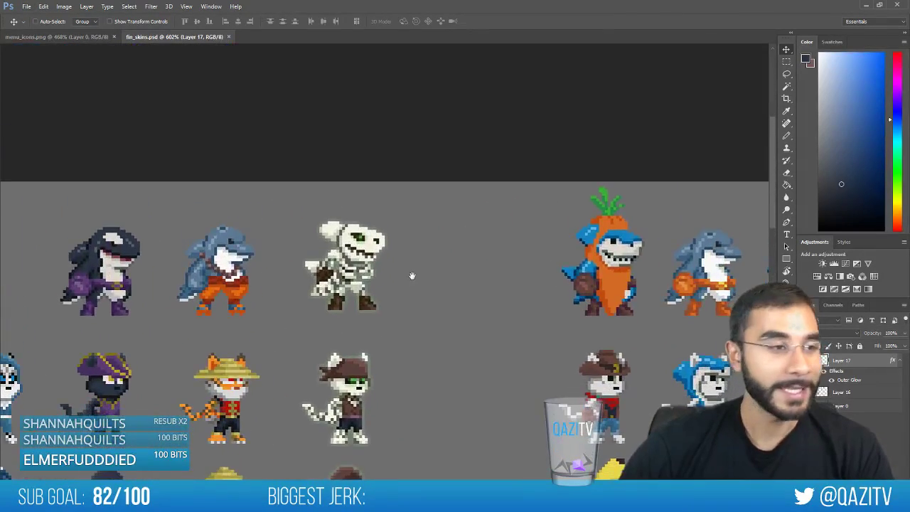
{"action": "scroll", "coordinate": [378, 283], "scroll_direction": "up", "scroll_amount": 1}
{"action": "scroll", "coordinate": [384, 271], "scroll_direction": "down", "scroll_amount": 2}
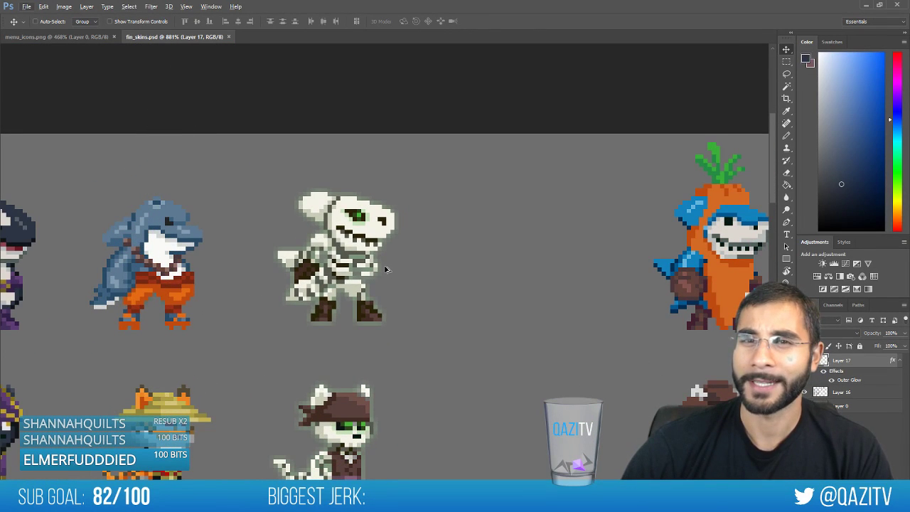
{"action": "scroll", "coordinate": [369, 271], "scroll_direction": "up", "scroll_amount": 2}
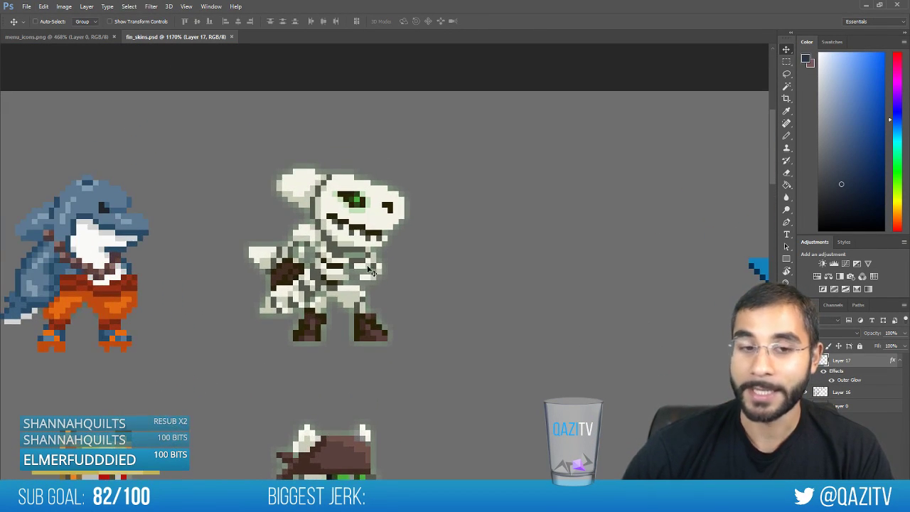
{"action": "scroll", "coordinate": [347, 239], "scroll_direction": "down", "scroll_amount": 2}
{"action": "scroll", "coordinate": [347, 241], "scroll_direction": "up", "scroll_amount": 2}
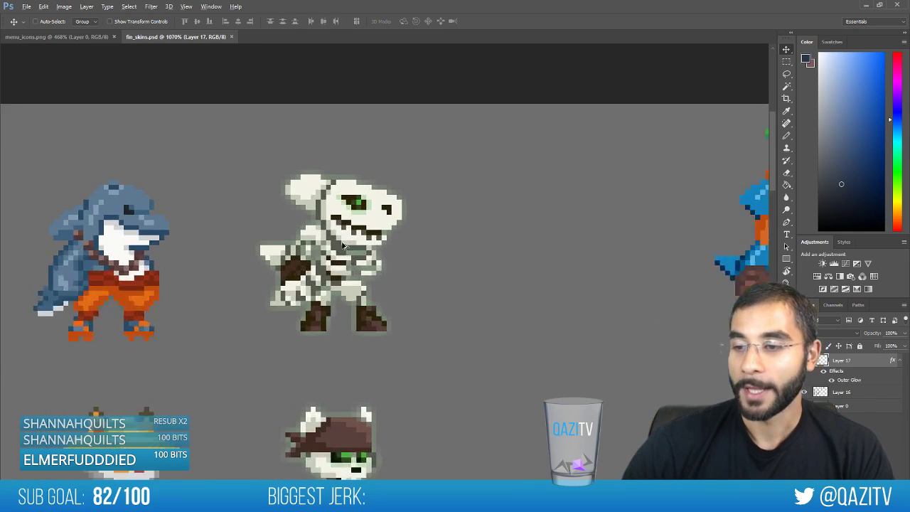
{"action": "left_click_drag", "start_coordinate": [371, 230], "coordinate": [410, 255]}
{"action": "scroll", "coordinate": [410, 257], "scroll_direction": "down", "scroll_amount": 2}
{"action": "scroll", "coordinate": [411, 259], "scroll_direction": "up", "scroll_amount": 3}
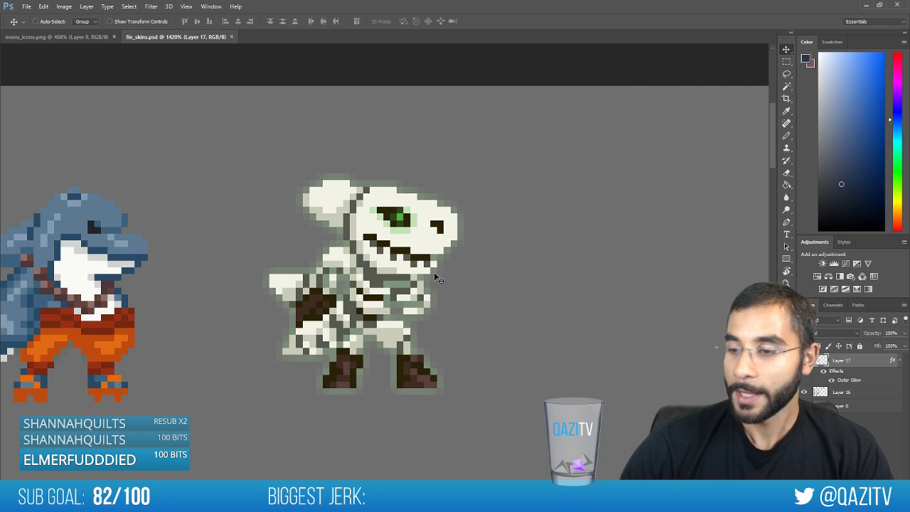
{"action": "scroll", "coordinate": [318, 302], "scroll_direction": "down", "scroll_amount": 1}
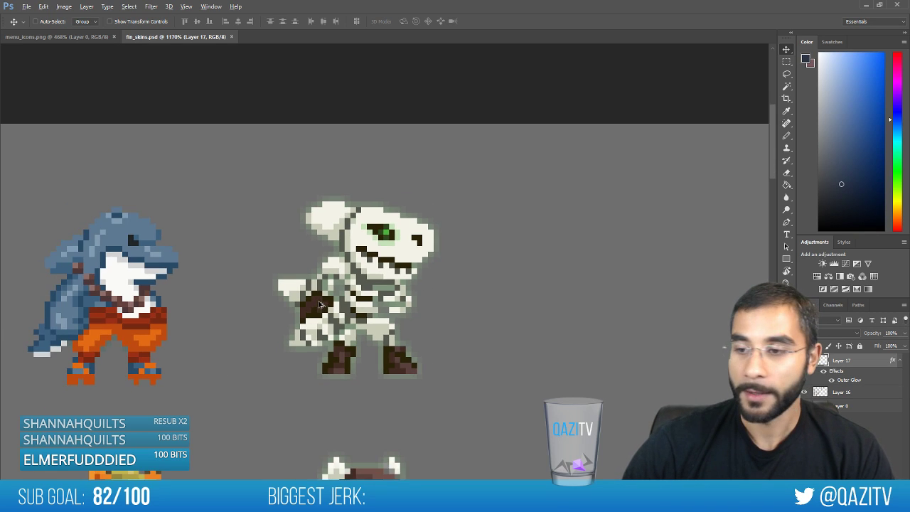
{"action": "left_click_drag", "start_coordinate": [369, 363], "coordinate": [386, 203]}
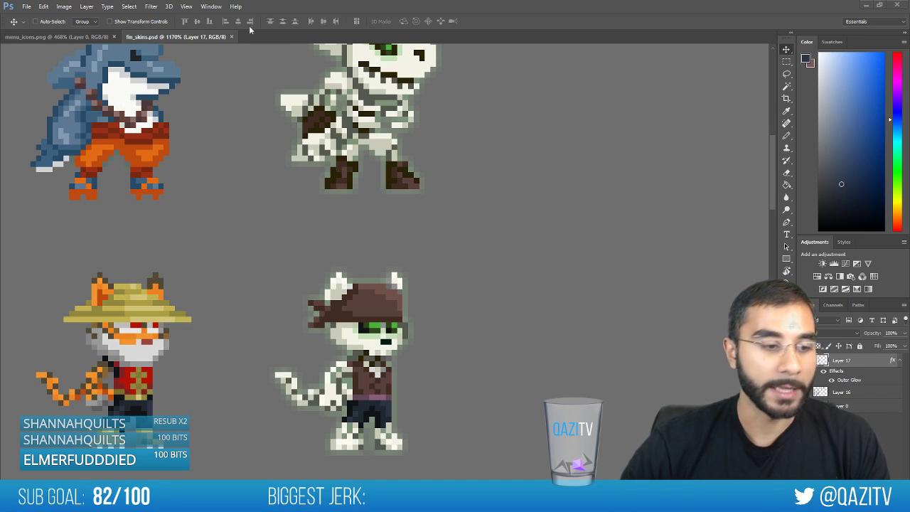
Check the character select screen in Unity, return to Photoshop and examine the remaining skeleton skins down the column
{"action": "key", "text": "alt+Tab"}
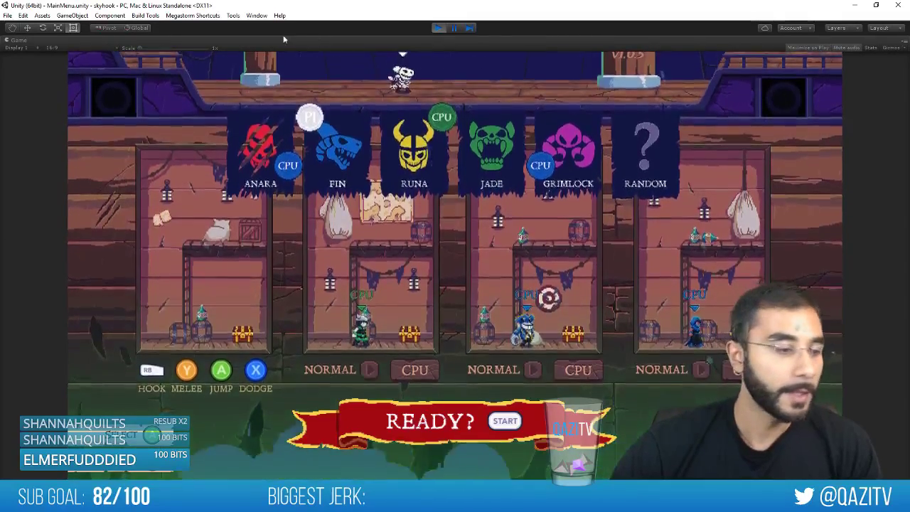
{"action": "key", "text": "alt+Tab"}
{"action": "left_click_drag", "start_coordinate": [422, 319], "coordinate": [424, 286]}
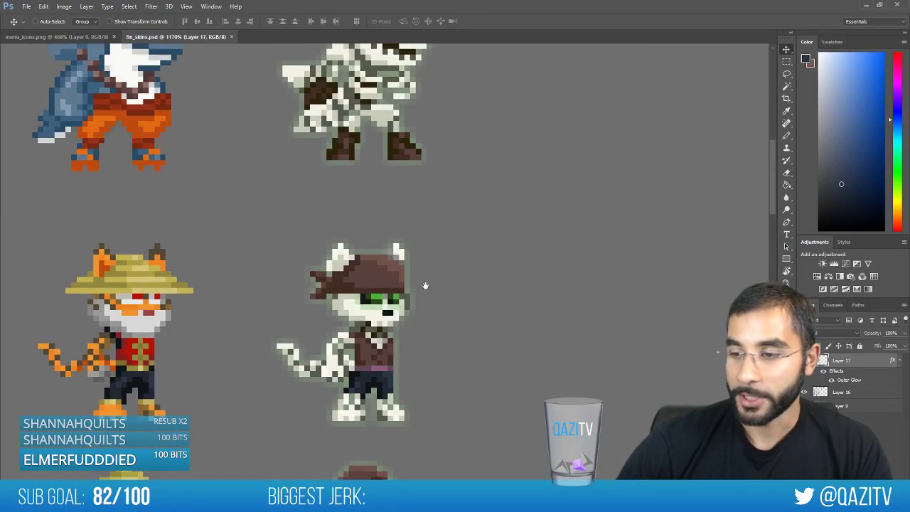
{"action": "left_click_drag", "start_coordinate": [421, 416], "coordinate": [437, 220]}
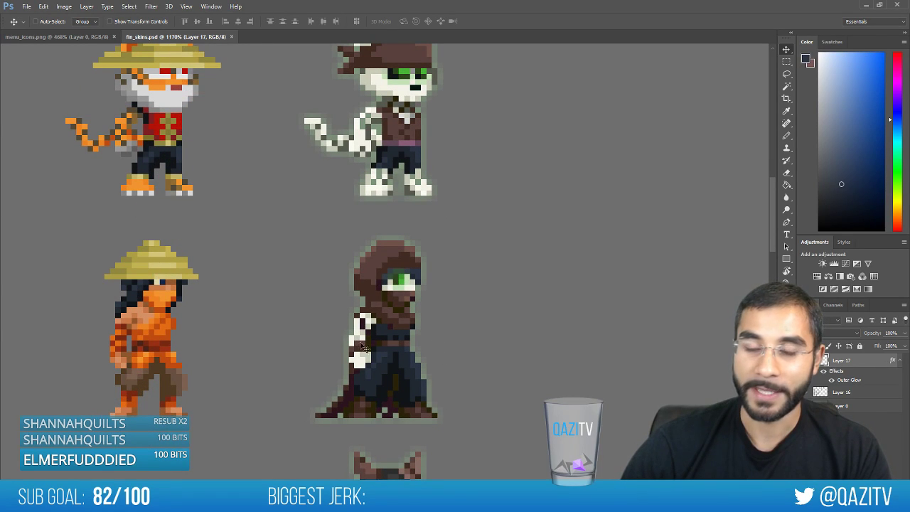
{"action": "left_click_drag", "start_coordinate": [400, 366], "coordinate": [404, 432]}
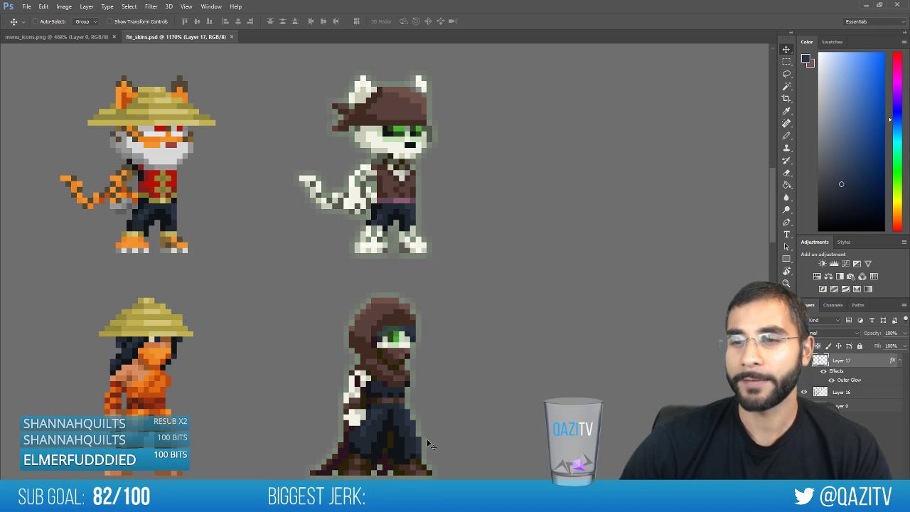
{"action": "mouse_move", "coordinate": [429, 445]}
{"action": "left_mouse_down"}
{"action": "mouse_move", "coordinate": [451, 434]}
{"action": "mouse_move", "coordinate": [457, 346]}
{"action": "mouse_move", "coordinate": [466, 430]}
{"action": "mouse_move", "coordinate": [451, 258]}
{"action": "left_mouse_up"}
{"action": "left_click_drag", "start_coordinate": [426, 330], "coordinate": [436, 274]}
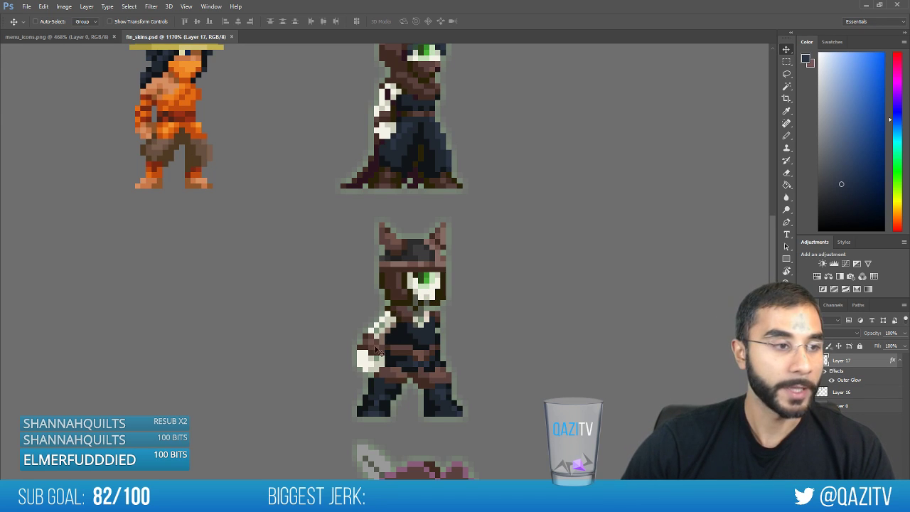
{"action": "left_click_drag", "start_coordinate": [456, 410], "coordinate": [474, 200]}
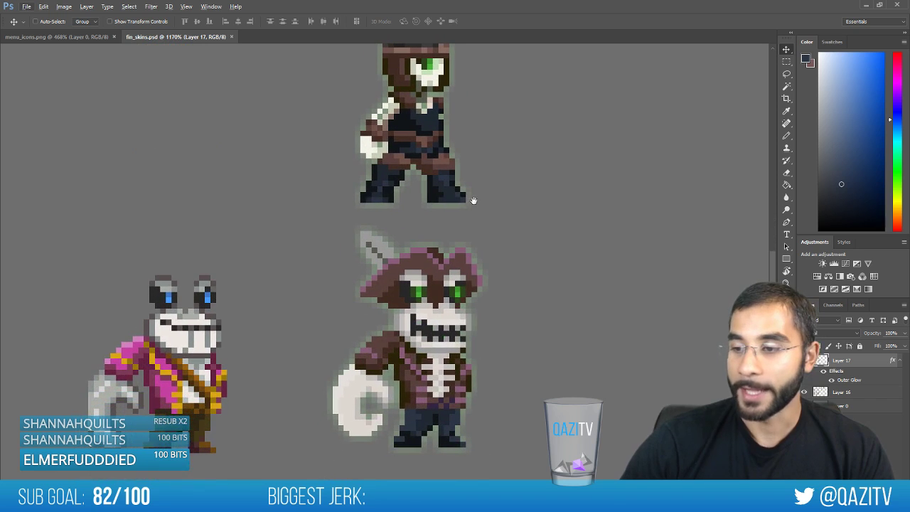
{"action": "left_click_drag", "start_coordinate": [390, 350], "coordinate": [521, 352]}
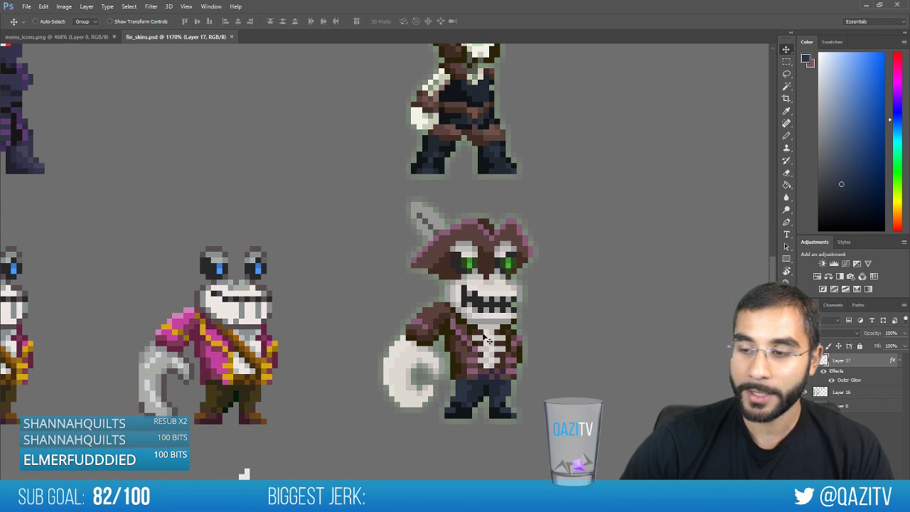
{"action": "scroll", "coordinate": [495, 364], "scroll_direction": "down", "scroll_amount": 5}
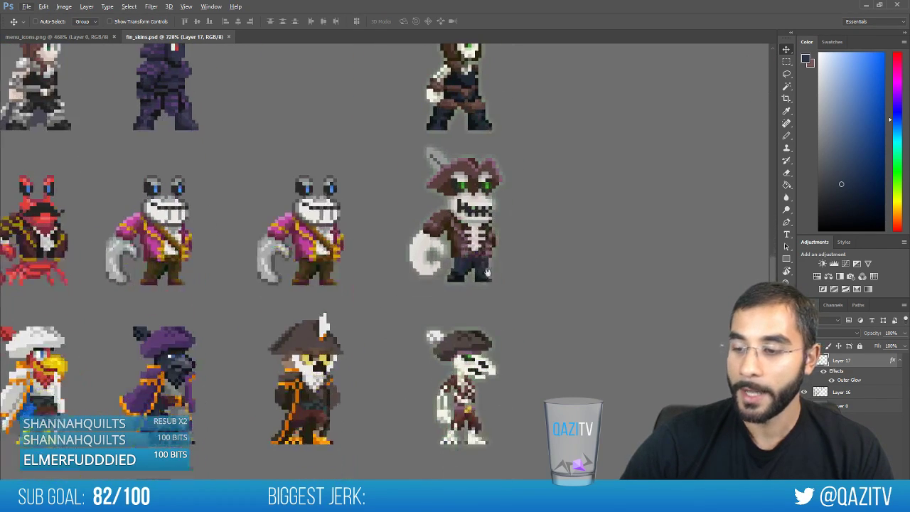
{"action": "left_click_drag", "start_coordinate": [279, 347], "coordinate": [455, 285]}
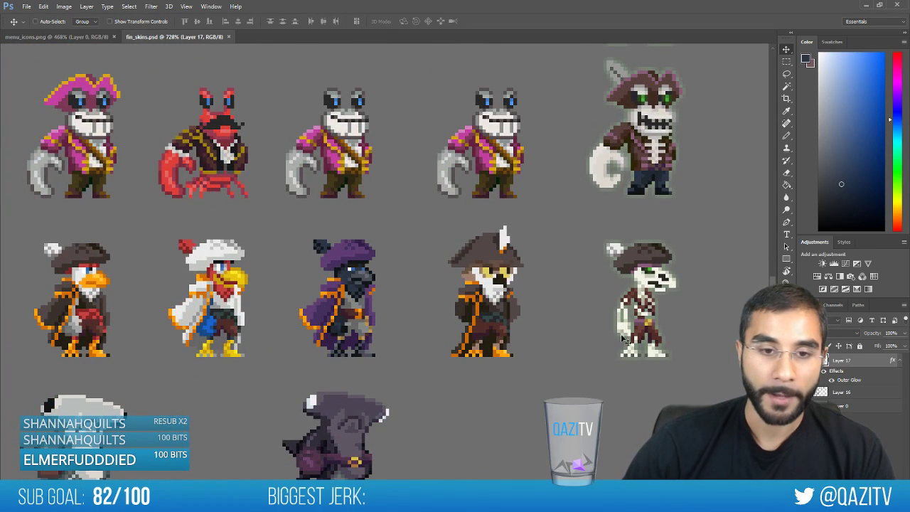
Inspect the hooded skeleton character and toggle layer and effect visibility to check how its artwork is layered
{"action": "scroll", "coordinate": [624, 341], "scroll_direction": "up", "scroll_amount": 6}
{"action": "scroll", "coordinate": [643, 193], "scroll_direction": "up", "scroll_amount": 2}
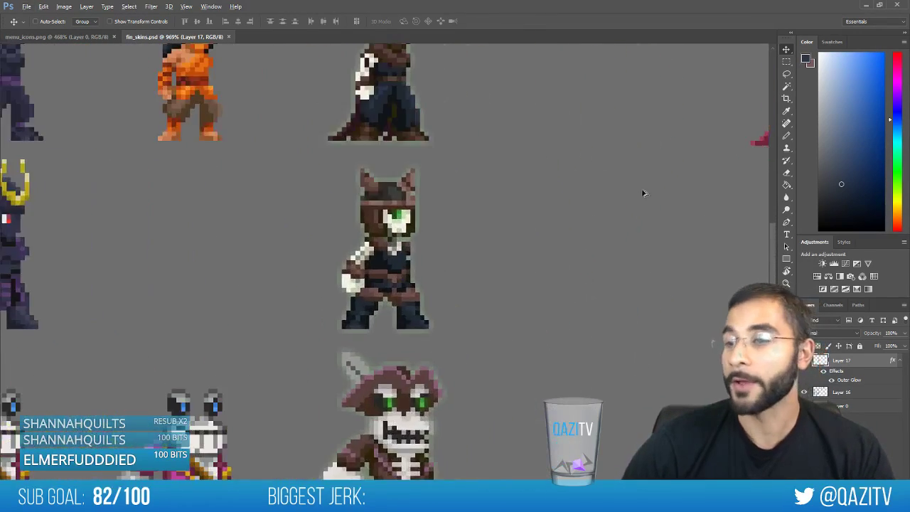
{"action": "scroll", "coordinate": [559, 308], "scroll_direction": "up", "scroll_amount": 3}
{"action": "scroll", "coordinate": [455, 246], "scroll_direction": "up", "scroll_amount": 4}
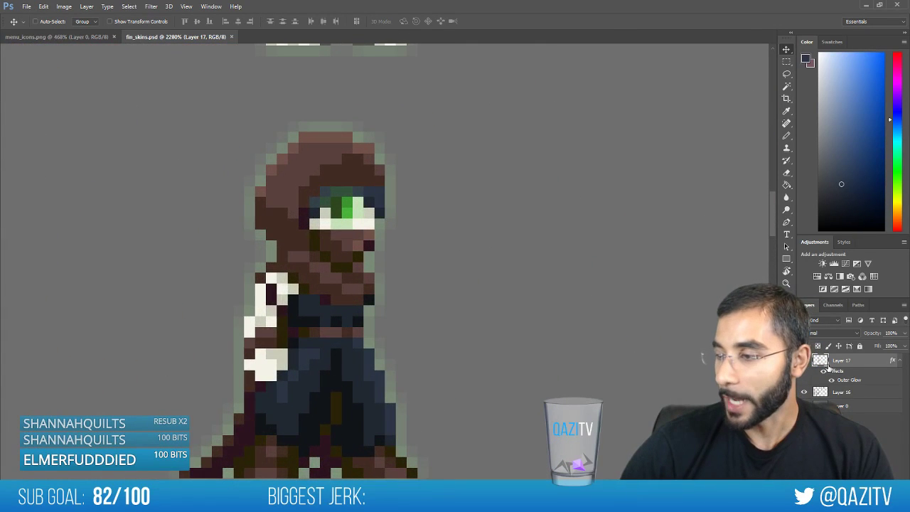
{"action": "left_click", "coordinate": [823, 371]}
{"action": "left_click", "coordinate": [823, 371]}
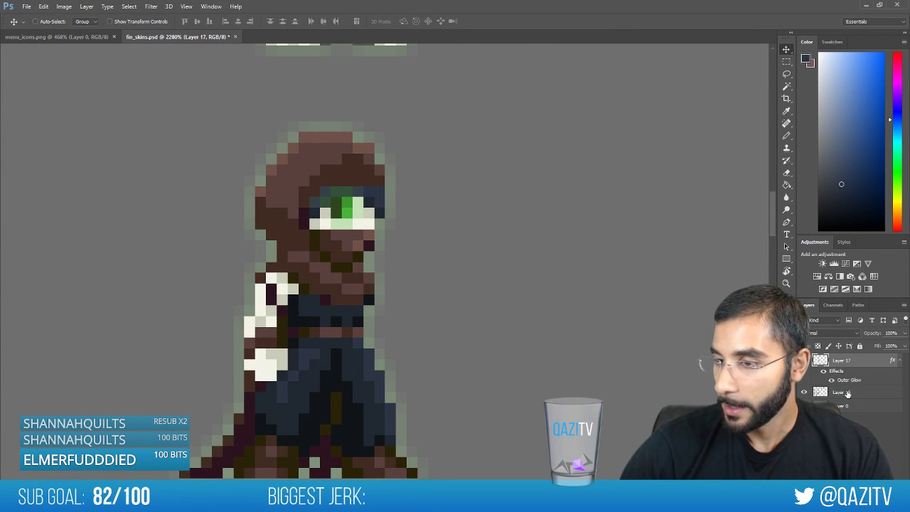
{"action": "left_click", "coordinate": [846, 393]}
{"action": "key", "text": "e"}
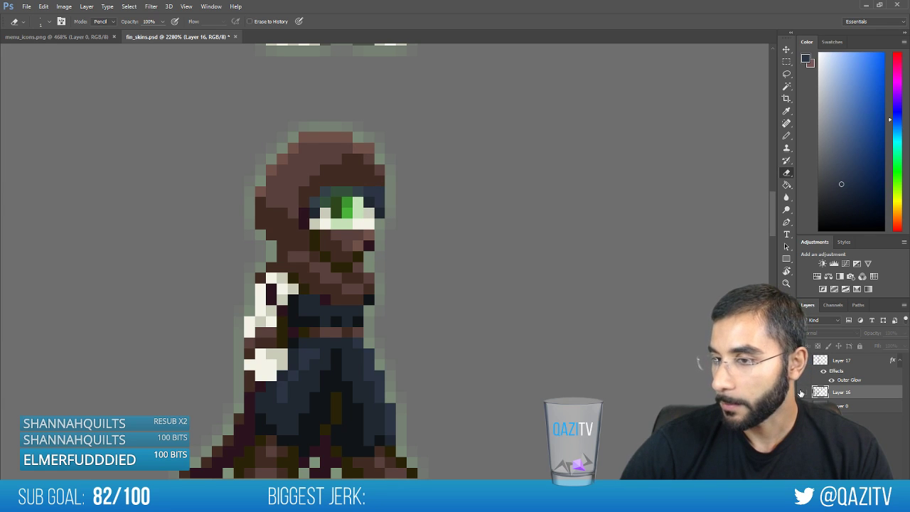
{"action": "left_click", "coordinate": [805, 371]}
{"action": "left_click", "coordinate": [805, 372]}
On Layer 17, repaint the dark pixels around the hooded character's eye with sampled bone grey and light green using the Pencil
{"action": "left_click", "coordinate": [842, 361]}
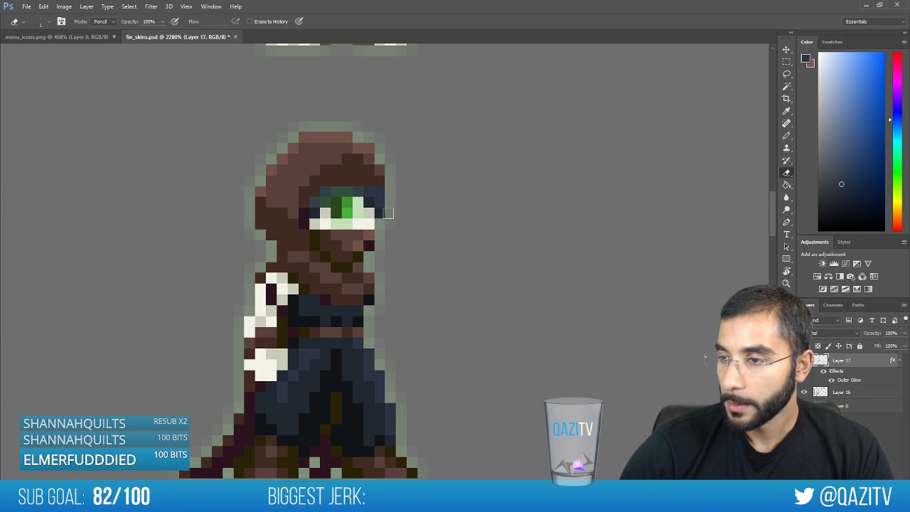
{"action": "key", "text": "b"}
{"action": "left_click", "coordinate": [370, 202], "text": "alt"}
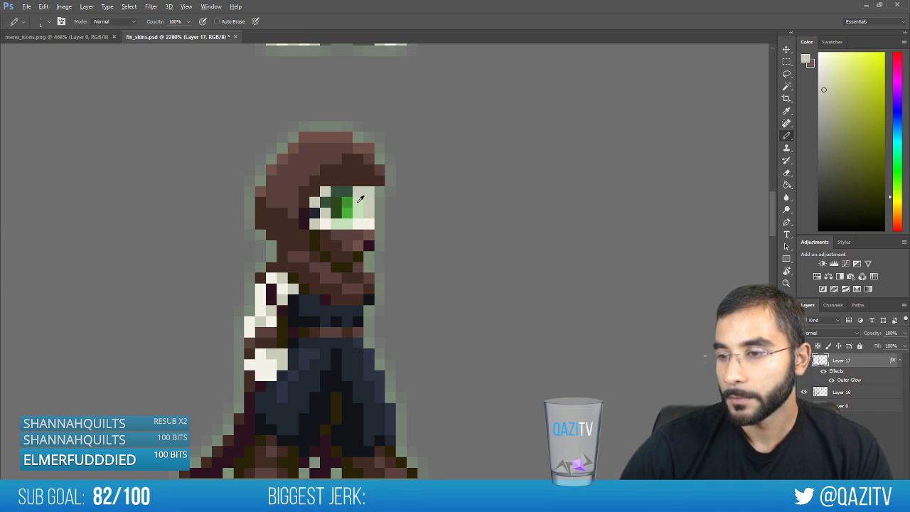
{"action": "left_click", "coordinate": [354, 207], "text": "alt"}
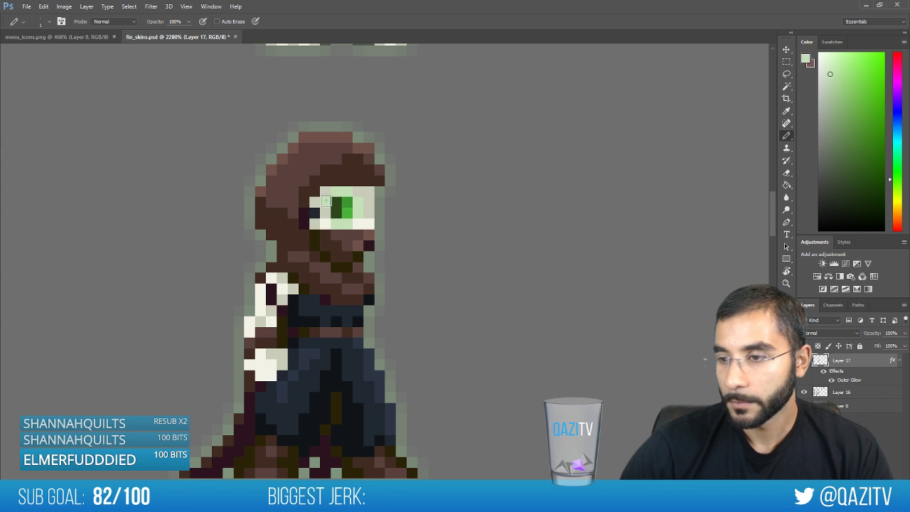
Recolour the inner edge of the hooded character's eye socket with off-white and bone grey pixels sampled from the face
{"action": "left_click", "coordinate": [325, 220], "text": "alt"}
{"action": "left_click", "coordinate": [325, 213]}
{"action": "left_click", "coordinate": [309, 197], "text": "alt"}
{"action": "left_click", "coordinate": [314, 211]}
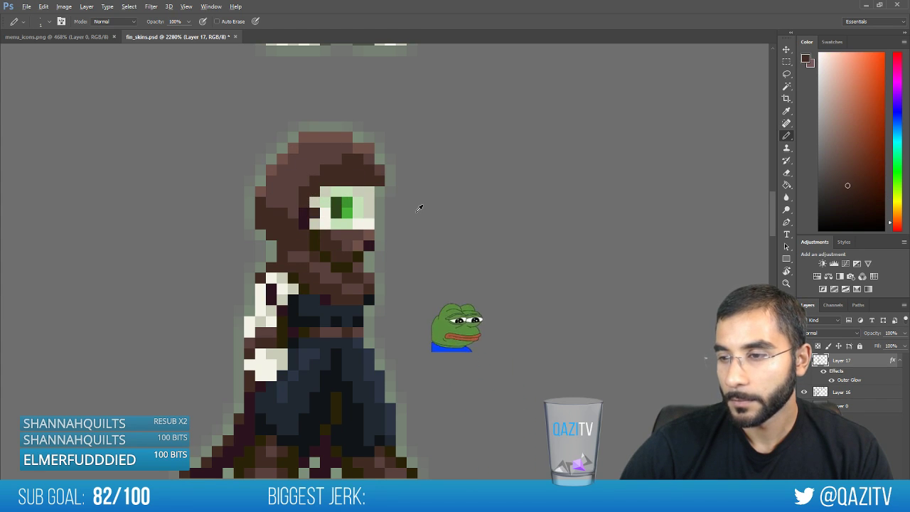
{"action": "left_click", "coordinate": [315, 221], "text": "alt"}
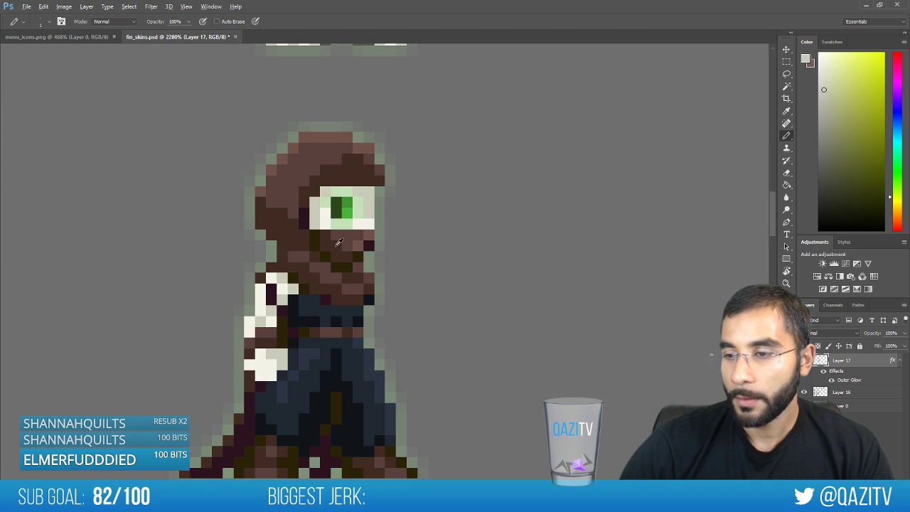
Review the hooded character's repainted eye close up and against the other skins on the sheet
{"action": "scroll", "coordinate": [338, 242], "scroll_direction": "down", "scroll_amount": 5}
{"action": "scroll", "coordinate": [350, 201], "scroll_direction": "up", "scroll_amount": 5}
{"action": "left_click", "coordinate": [350, 201], "text": "alt"}
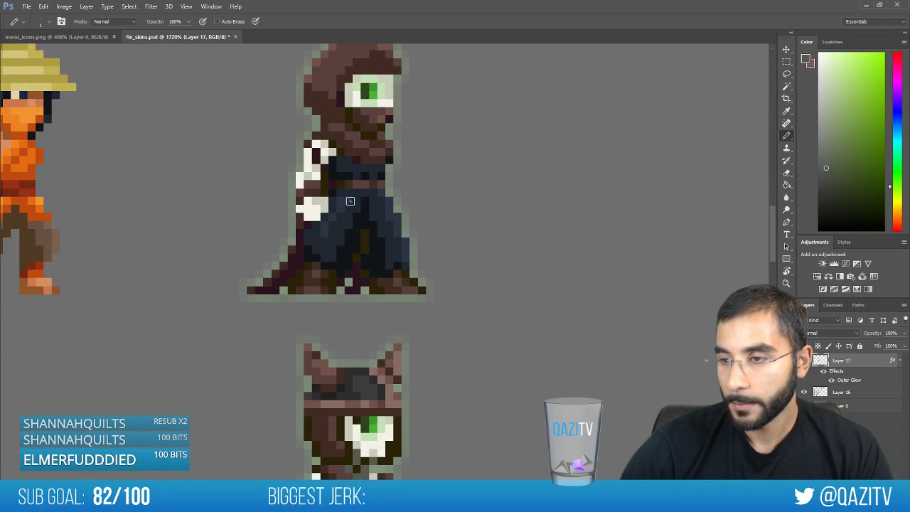
{"action": "left_click", "coordinate": [357, 99], "text": "alt"}
{"action": "scroll", "coordinate": [422, 126], "scroll_direction": "down", "scroll_amount": 5}
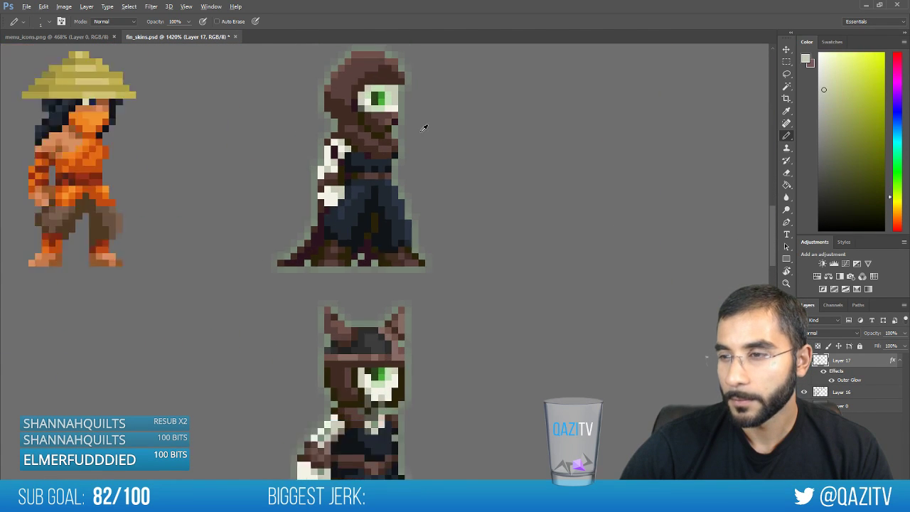
{"action": "scroll", "coordinate": [470, 152], "scroll_direction": "down", "scroll_amount": 2}
{"action": "scroll", "coordinate": [466, 162], "scroll_direction": "up", "scroll_amount": 7}
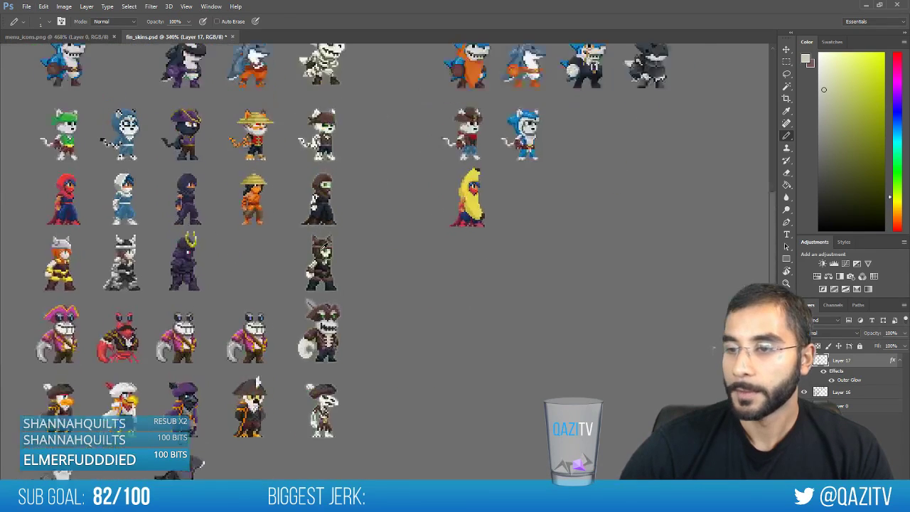
Darken the upper outer corner of the hooded character's eye socket with dark brown and olive pixels sampled from the hood
{"action": "scroll", "coordinate": [327, 285], "scroll_direction": "up", "scroll_amount": 3}
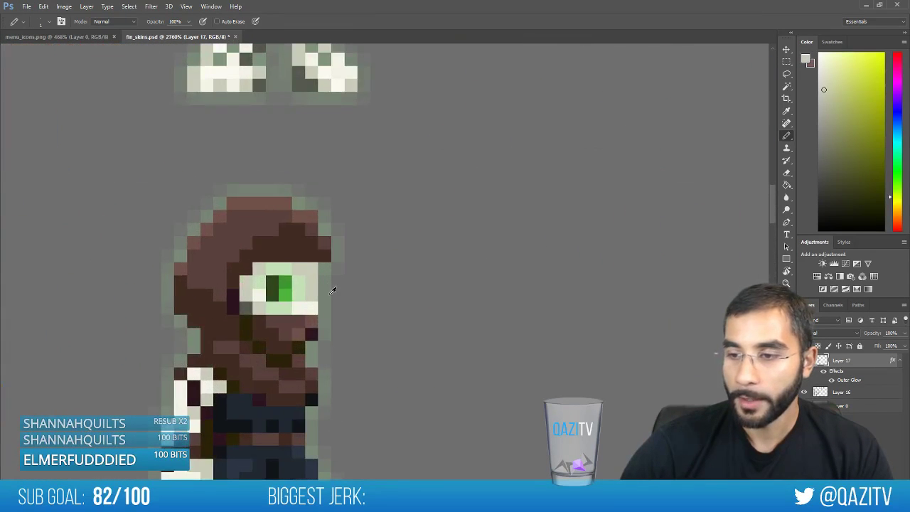
{"action": "left_click", "coordinate": [315, 260], "text": "alt"}
{"action": "scroll", "coordinate": [324, 267], "scroll_direction": "down", "scroll_amount": 2}
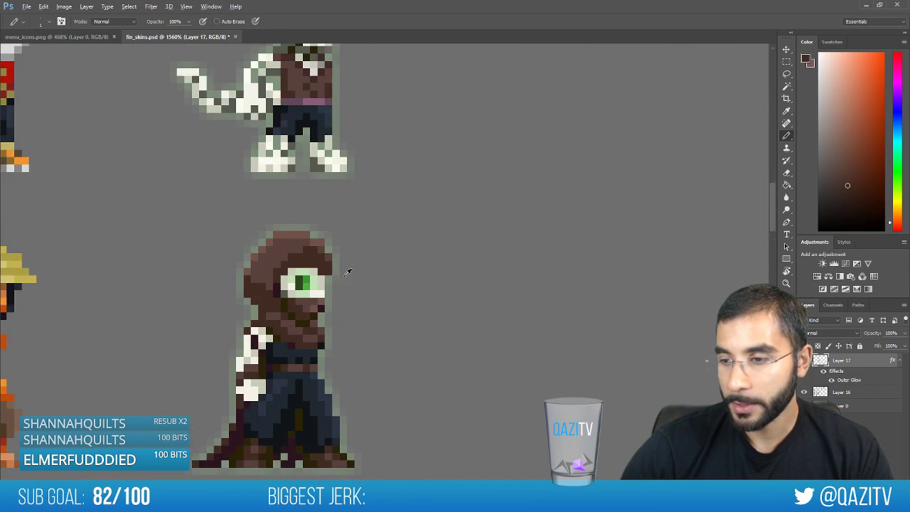
{"action": "scroll", "coordinate": [344, 274], "scroll_direction": "up", "scroll_amount": 2}
{"action": "scroll", "coordinate": [436, 340], "scroll_direction": "down", "scroll_amount": 4}
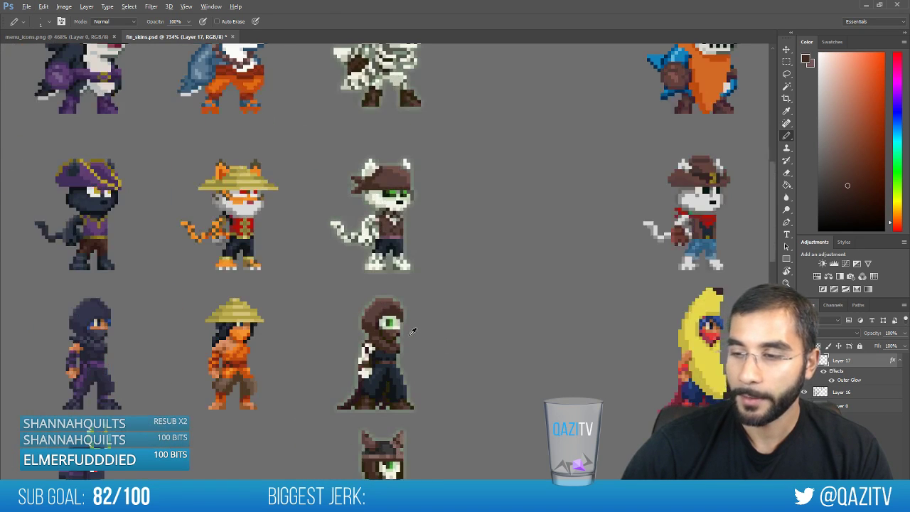
{"action": "scroll", "coordinate": [412, 332], "scroll_direction": "up", "scroll_amount": 4}
{"action": "left_click", "coordinate": [365, 328], "text": "alt"}
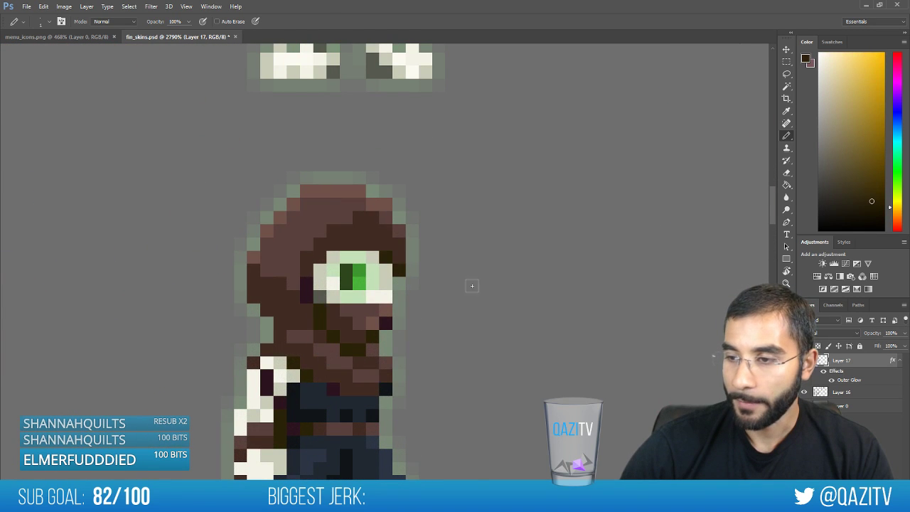
{"action": "scroll", "coordinate": [471, 286], "scroll_direction": "down", "scroll_amount": 4}
{"action": "scroll", "coordinate": [427, 266], "scroll_direction": "up", "scroll_amount": 3}
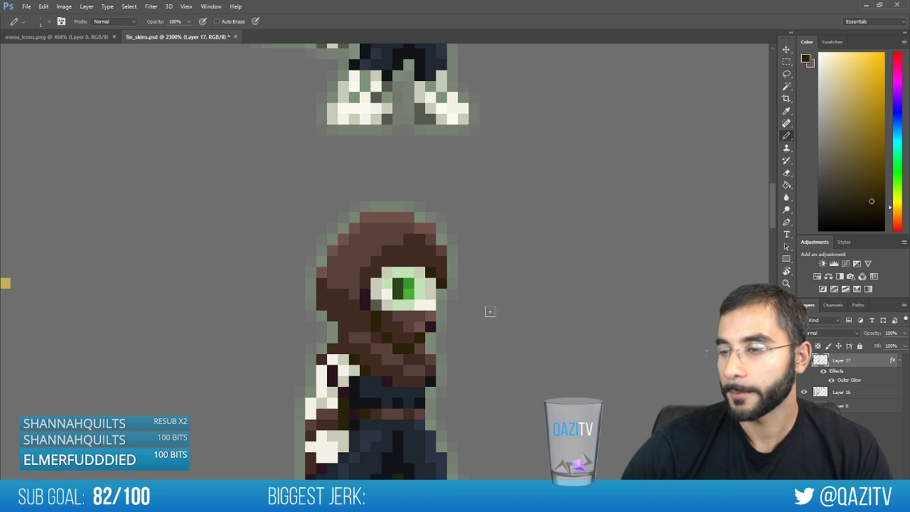
{"action": "scroll", "coordinate": [490, 311], "scroll_direction": "down", "scroll_amount": 5}
{"action": "left_click_drag", "start_coordinate": [512, 330], "coordinate": [423, 222]}
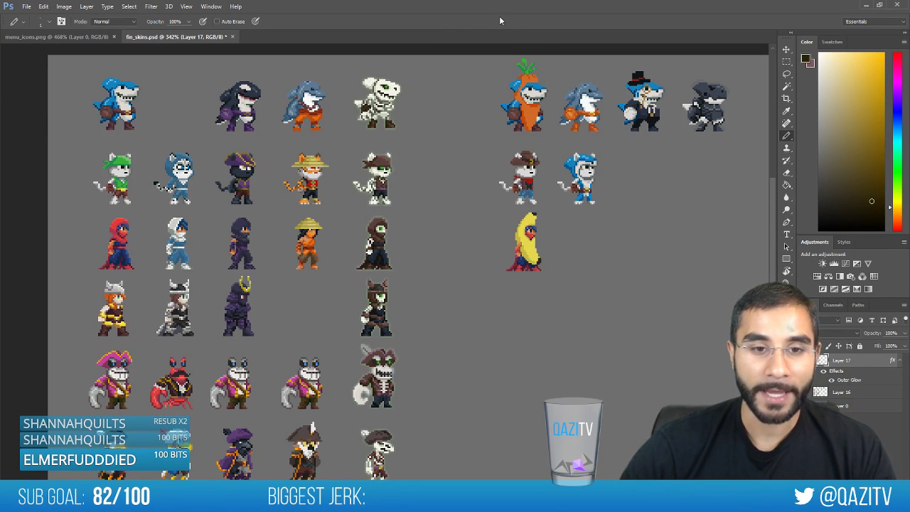
Draw a three-pixel diagonal of sampled bone grey on the hooded character's dark trousers, just below the skeletal hand
{"action": "scroll", "coordinate": [365, 215], "scroll_direction": "up", "scroll_amount": 5}
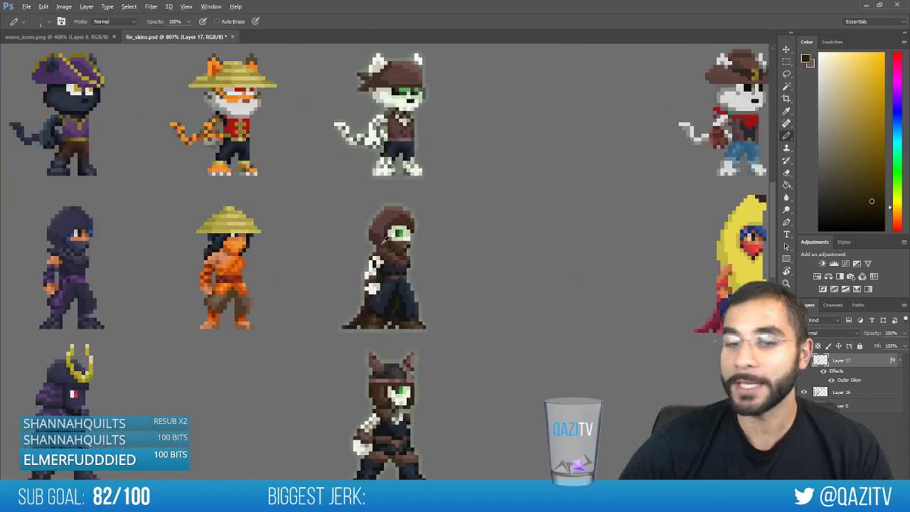
{"action": "left_click_drag", "start_coordinate": [479, 210], "coordinate": [464, 268]}
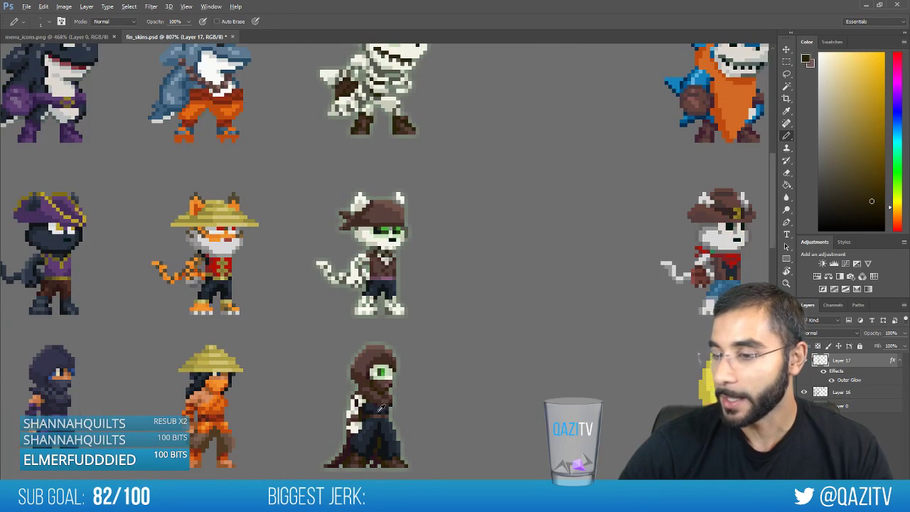
{"action": "scroll", "coordinate": [382, 408], "scroll_direction": "up", "scroll_amount": 4}
{"action": "left_click_drag", "start_coordinate": [384, 269], "coordinate": [367, 287]}
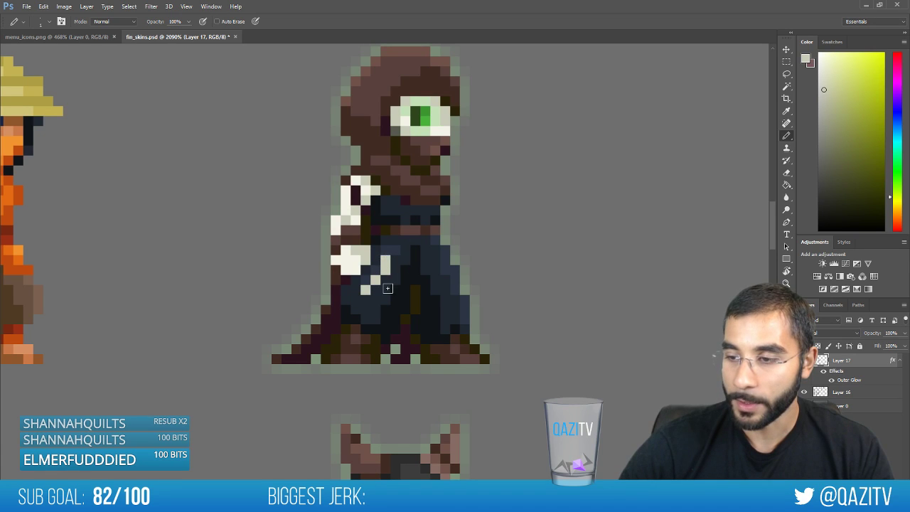
{"action": "left_click", "coordinate": [387, 297], "text": "alt"}
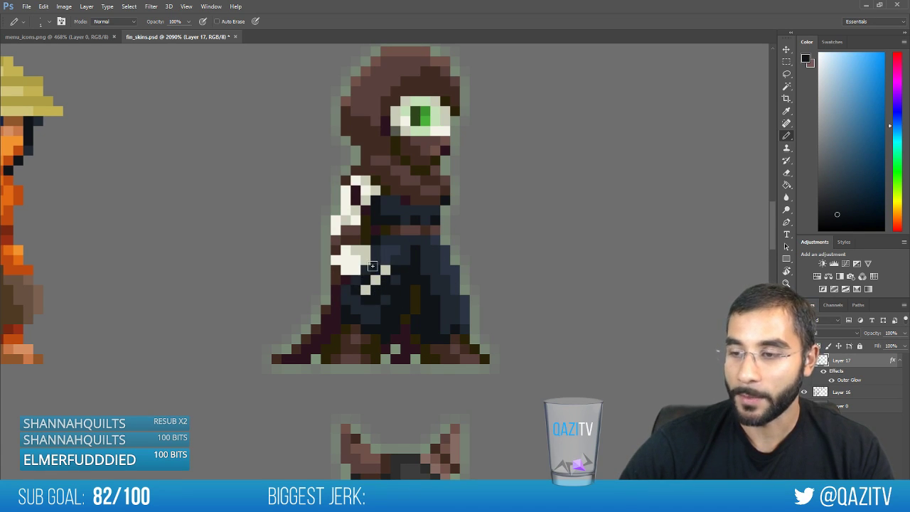
{"action": "scroll", "coordinate": [459, 281], "scroll_direction": "down", "scroll_amount": 5}
{"action": "scroll", "coordinate": [459, 282], "scroll_direction": "up", "scroll_amount": 5}
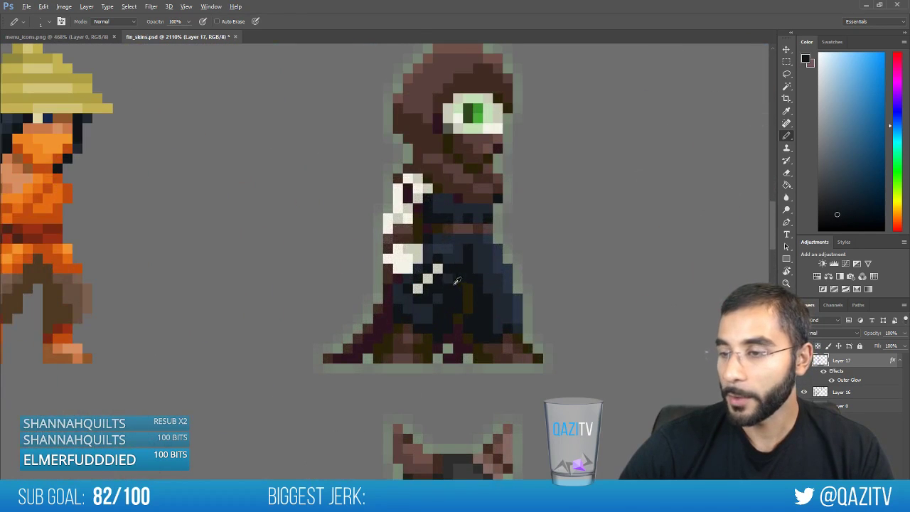
Add a short diagonal of bone grey pixels to the outer edge of the front trouser leg and compare it with the other skins
{"action": "left_click", "coordinate": [439, 268], "text": "alt"}
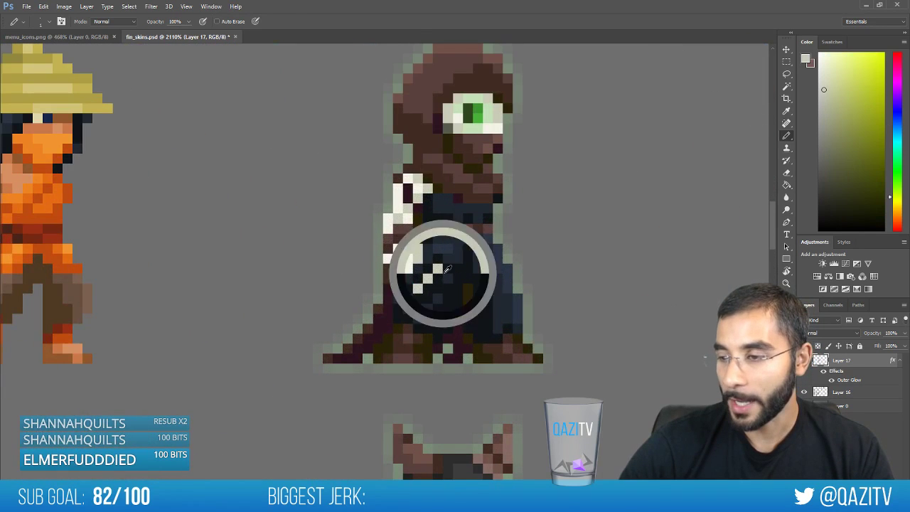
{"action": "left_click", "coordinate": [506, 277]}
{"action": "left_click", "coordinate": [481, 274], "text": "alt"}
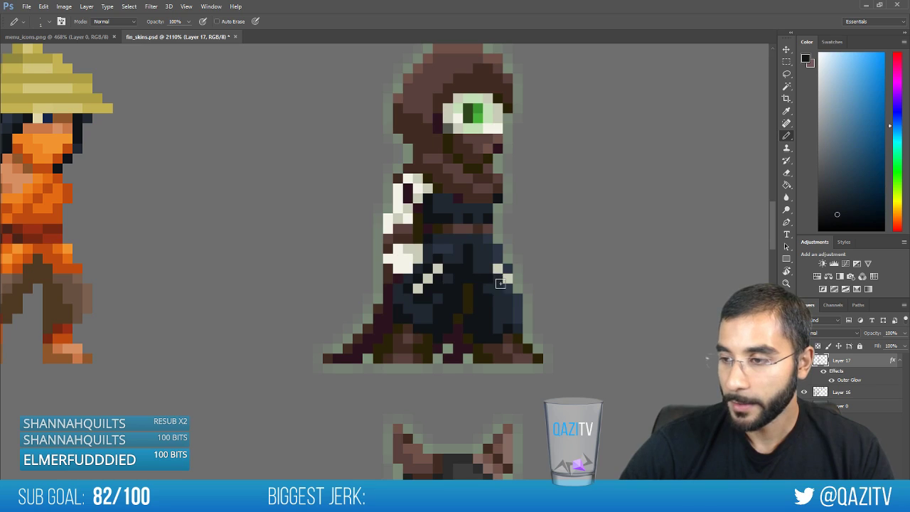
{"action": "scroll", "coordinate": [573, 315], "scroll_direction": "down", "scroll_amount": 2}
{"action": "scroll", "coordinate": [573, 314], "scroll_direction": "down", "scroll_amount": 10}
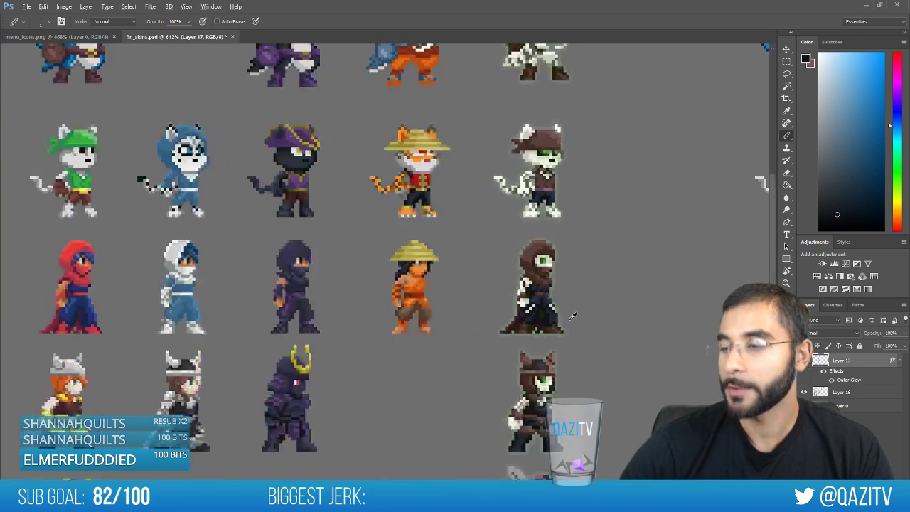
{"action": "left_click_drag", "start_coordinate": [595, 265], "coordinate": [376, 106]}
{"action": "scroll", "coordinate": [302, 159], "scroll_direction": "down", "scroll_amount": 3}
{"action": "scroll", "coordinate": [349, 199], "scroll_direction": "up", "scroll_amount": 1}
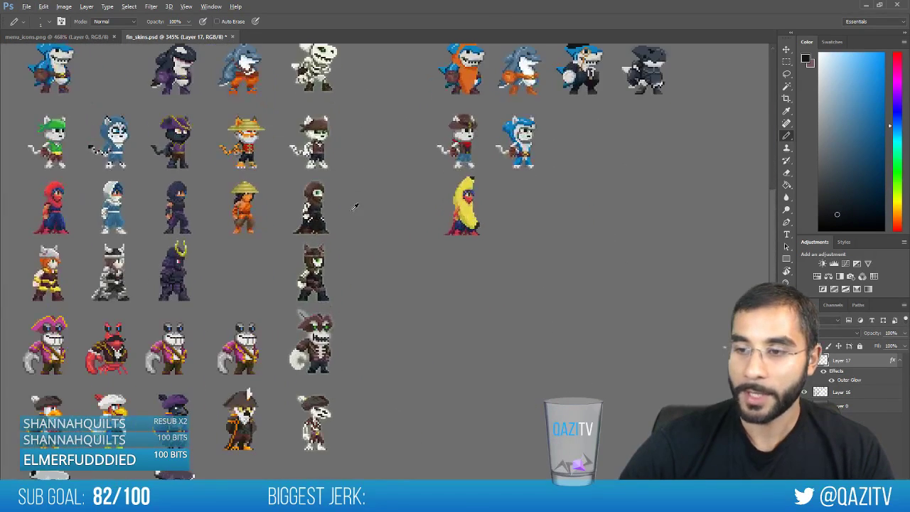
Extend the bone marking below the hand with bone grey pixels branching from its lower end
{"action": "scroll", "coordinate": [313, 220], "scroll_direction": "up", "scroll_amount": 8}
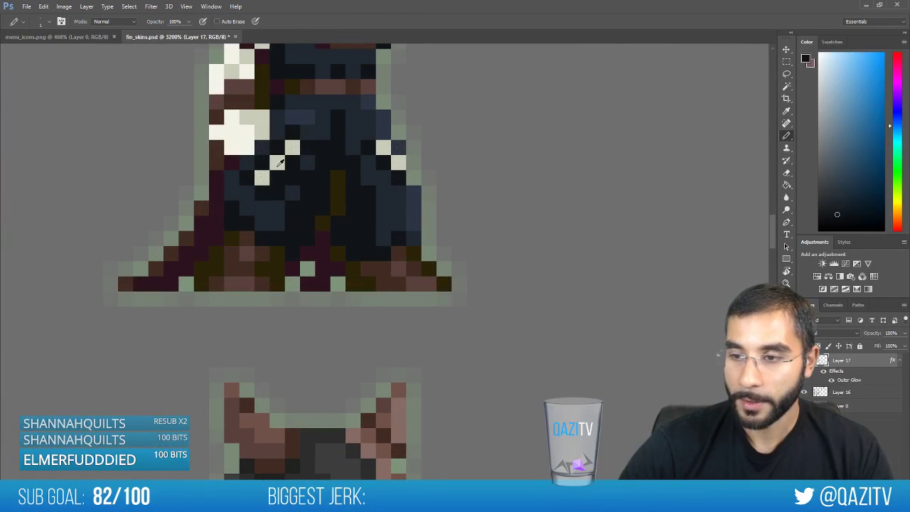
{"action": "left_click", "coordinate": [281, 189], "text": "alt"}
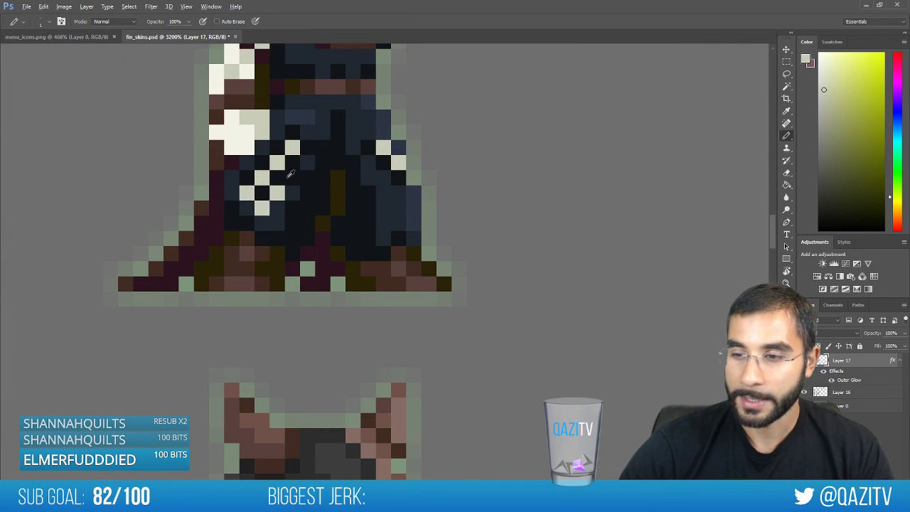
{"action": "scroll", "coordinate": [290, 173], "scroll_direction": "down", "scroll_amount": 7}
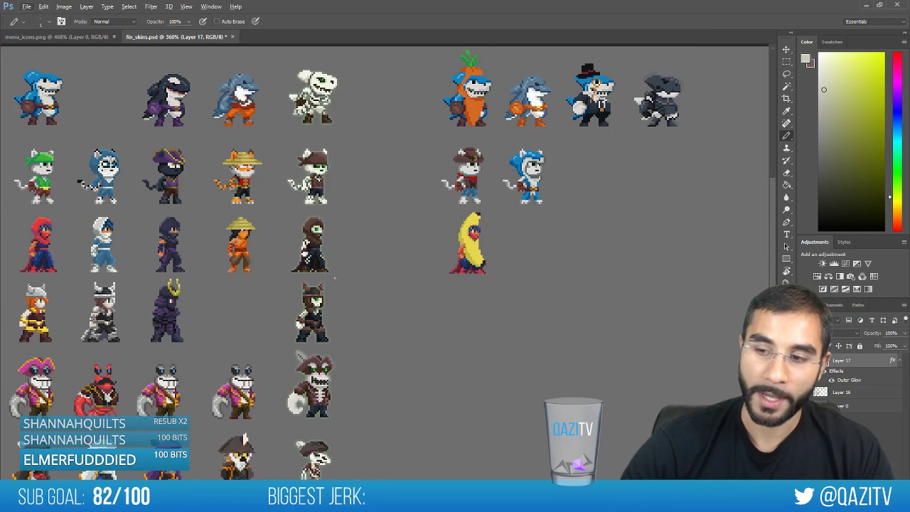
Cover the upper tip of the bone marking below the hand with dark colours sampled from the trousers
{"action": "scroll", "coordinate": [321, 257], "scroll_direction": "up", "scroll_amount": 5}
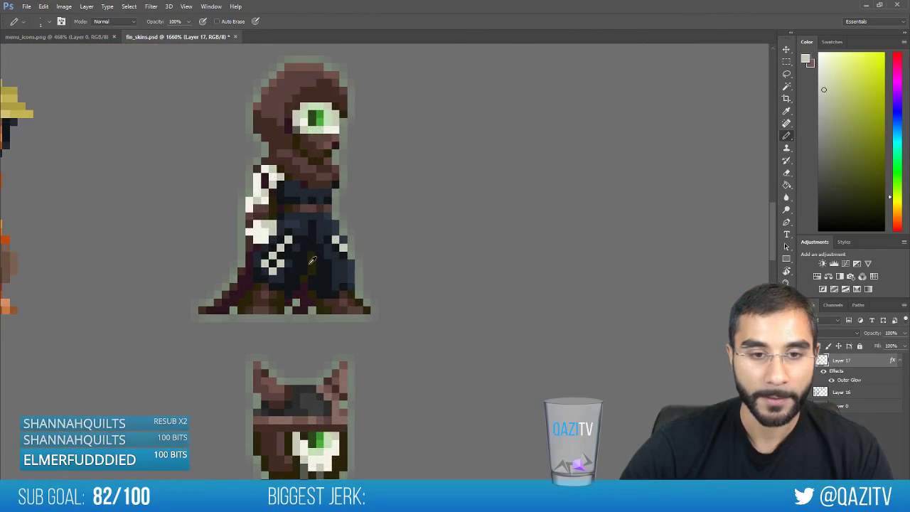
{"action": "left_click", "coordinate": [289, 238], "text": "alt"}
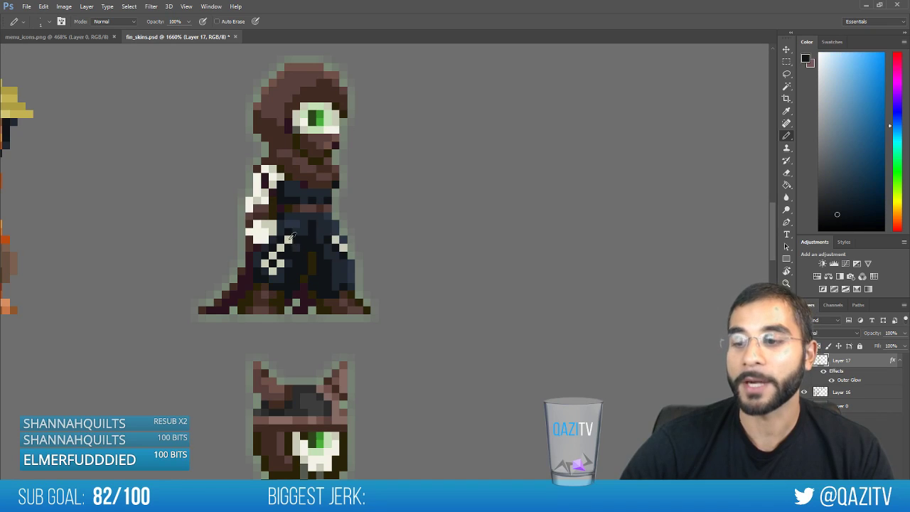
{"action": "left_click", "coordinate": [289, 231], "text": "alt"}
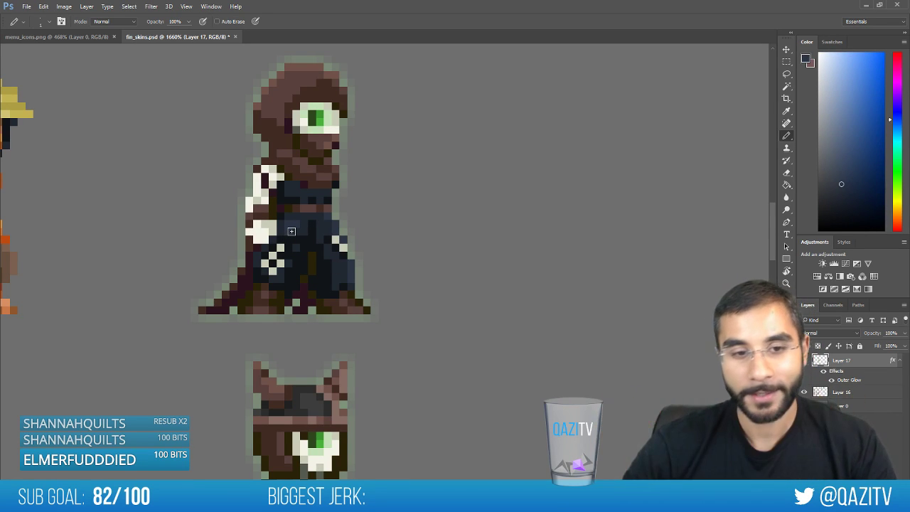
{"action": "scroll", "coordinate": [290, 231], "scroll_direction": "down", "scroll_amount": 3}
{"action": "scroll", "coordinate": [303, 221], "scroll_direction": "up", "scroll_amount": 5}
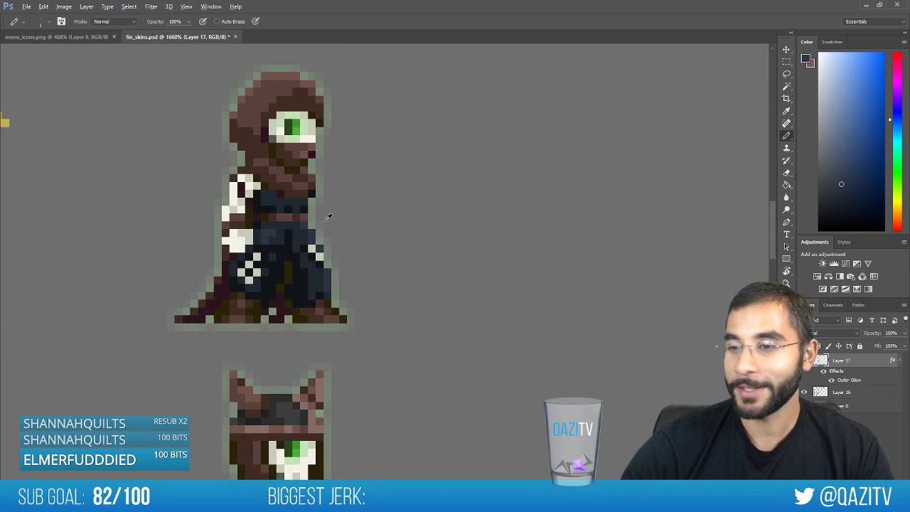
Try brown sampled from the hood on the lower inner corner of the hooded character's eye
{"action": "left_click", "coordinate": [321, 210], "text": "alt"}
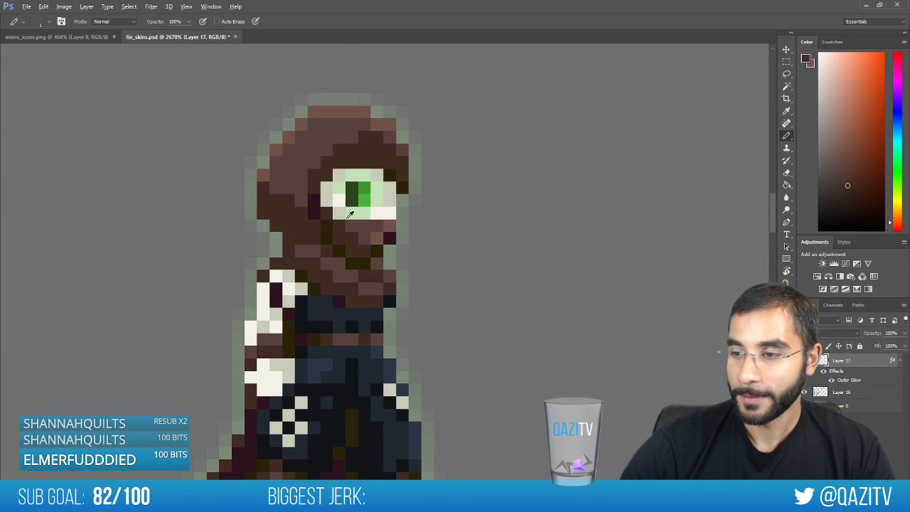
{"action": "scroll", "coordinate": [398, 242], "scroll_direction": "down", "scroll_amount": 6}
{"action": "scroll", "coordinate": [481, 291], "scroll_direction": "up", "scroll_amount": 4}
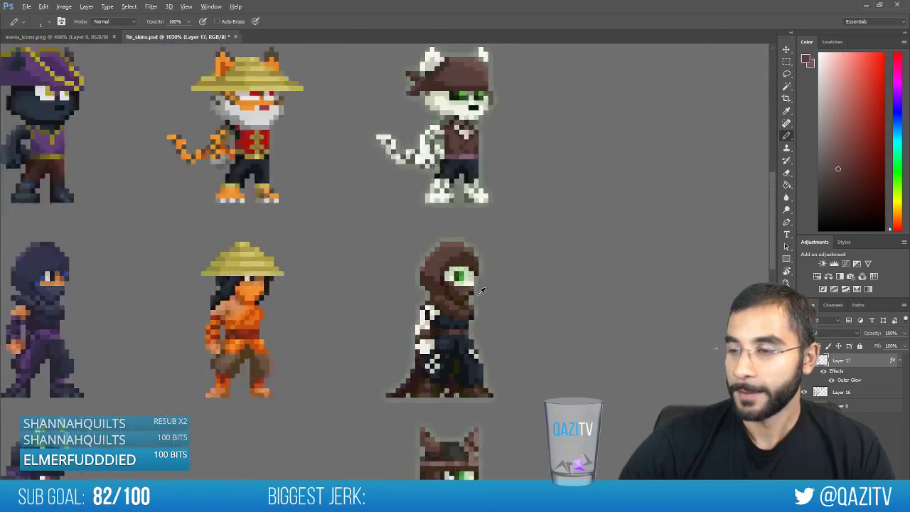
{"action": "scroll", "coordinate": [480, 291], "scroll_direction": "up", "scroll_amount": 4}
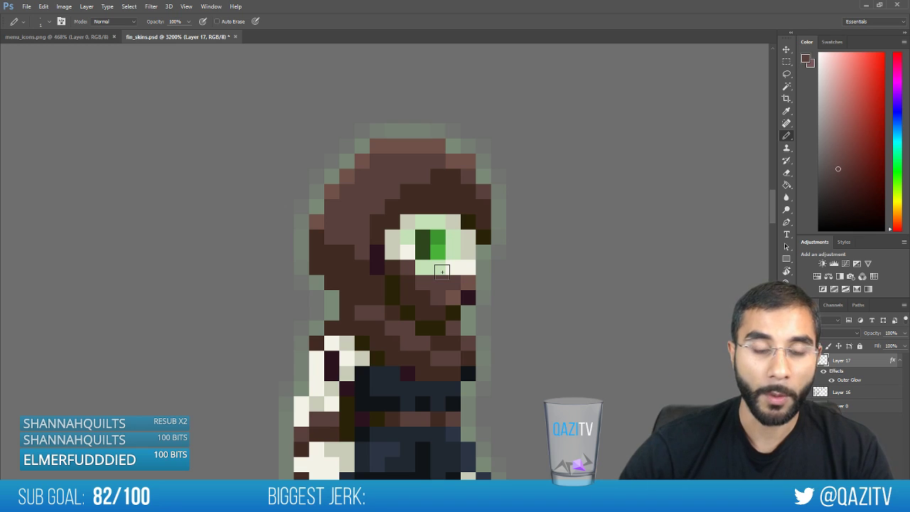
{"action": "scroll", "coordinate": [447, 269], "scroll_direction": "down", "scroll_amount": 5}
{"action": "scroll", "coordinate": [463, 295], "scroll_direction": "up", "scroll_amount": 5}
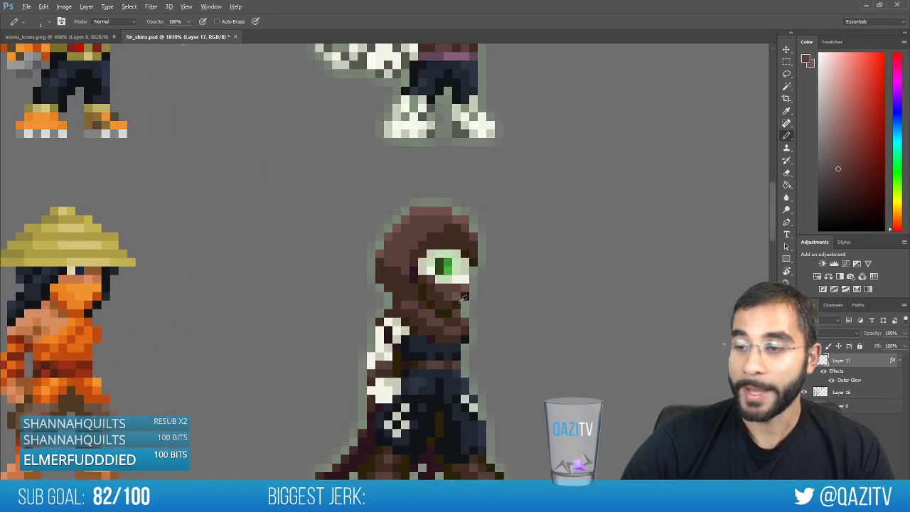
Cover the eye's lower outer corner with brown and repaint its lower inner corner in off-white and bone grey
{"action": "scroll", "coordinate": [462, 294], "scroll_direction": "down", "scroll_amount": 5}
{"action": "scroll", "coordinate": [481, 282], "scroll_direction": "up", "scroll_amount": 5}
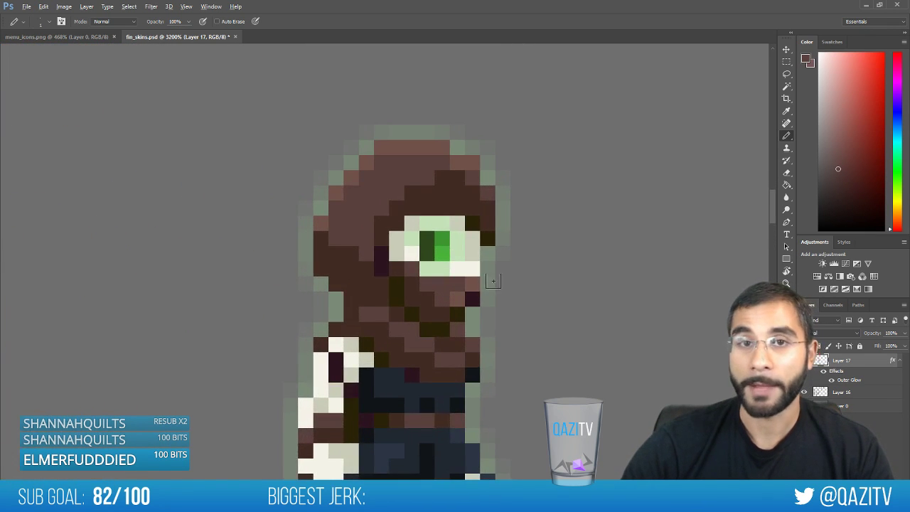
{"action": "scroll", "coordinate": [401, 189], "scroll_direction": "down", "scroll_amount": 1}
{"action": "scroll", "coordinate": [357, 179], "scroll_direction": "up", "scroll_amount": 1}
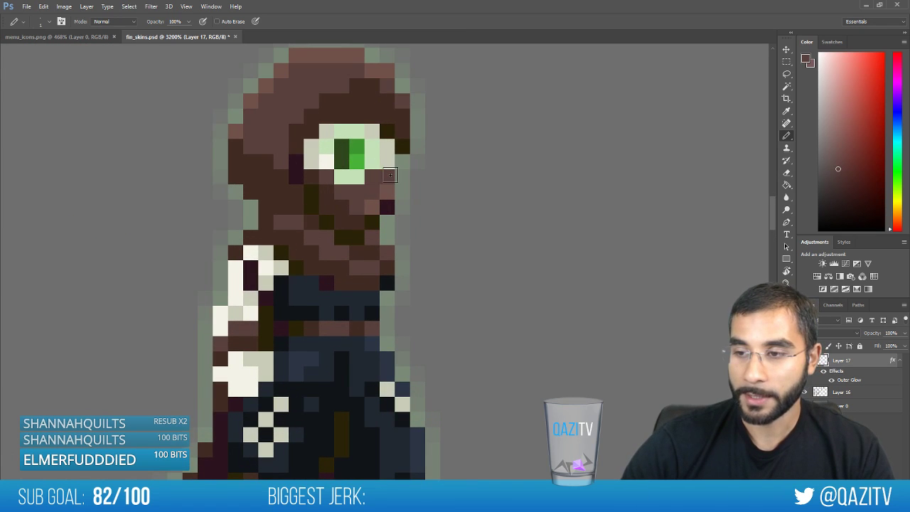
{"action": "left_click", "coordinate": [326, 163], "text": "alt"}
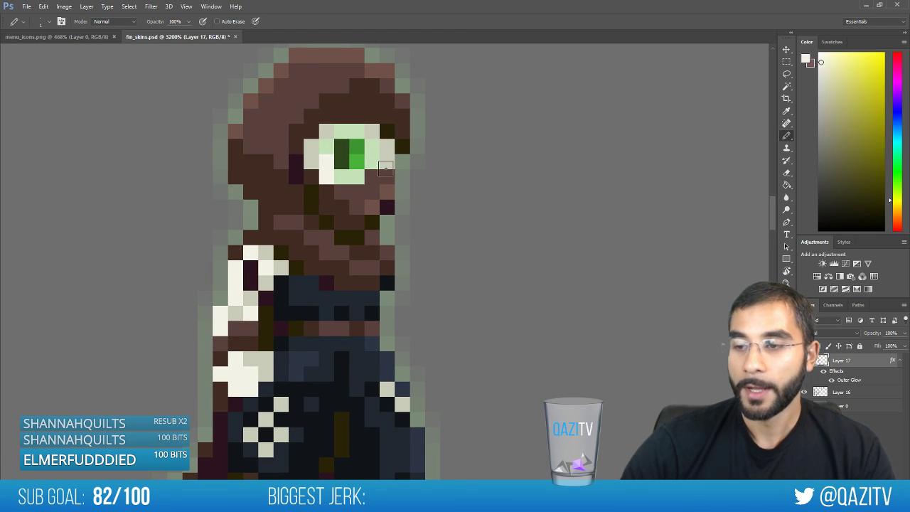
{"action": "scroll", "coordinate": [385, 169], "scroll_direction": "down", "scroll_amount": 3}
{"action": "scroll", "coordinate": [332, 156], "scroll_direction": "up", "scroll_amount": 3}
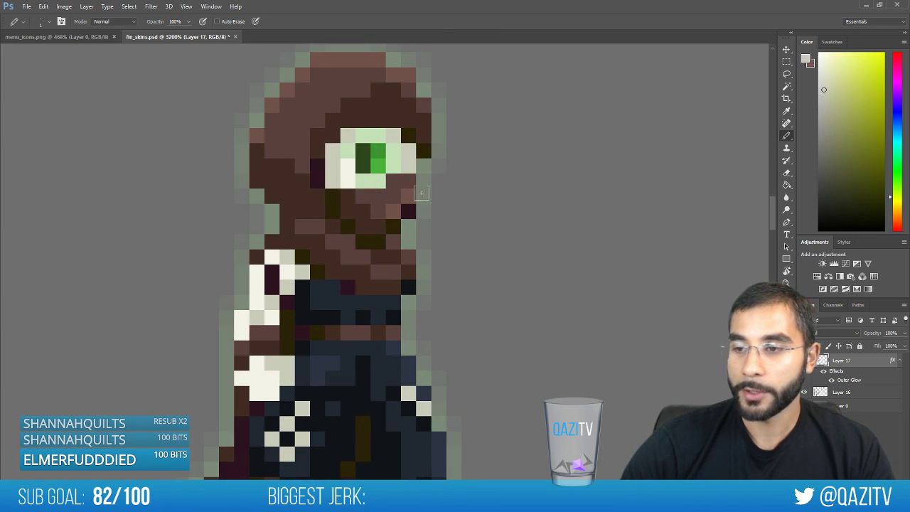
Try bone grey pixels at the eye's lower edge, cover them with brown sampled from the mask, and check the shape at several sizes
{"action": "scroll", "coordinate": [421, 193], "scroll_direction": "down", "scroll_amount": 3}
{"action": "scroll", "coordinate": [420, 206], "scroll_direction": "up", "scroll_amount": 3}
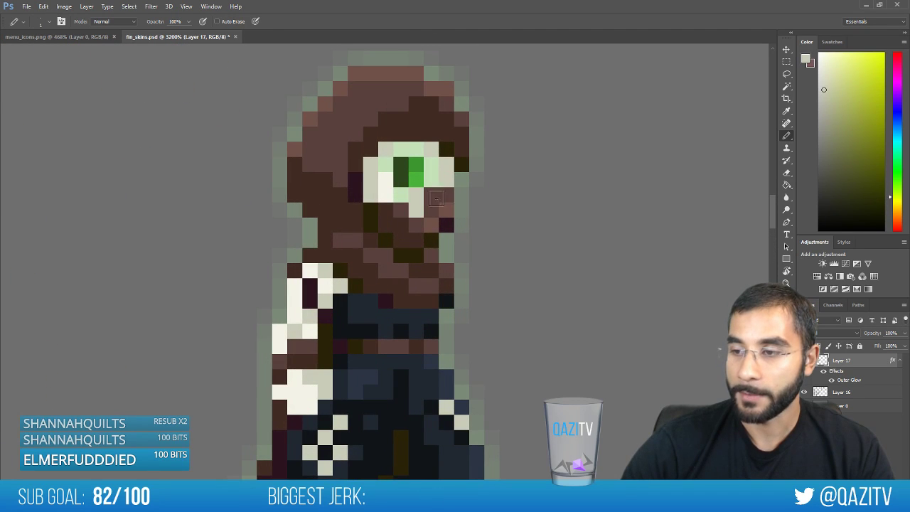
{"action": "left_click", "coordinate": [440, 205], "text": "alt"}
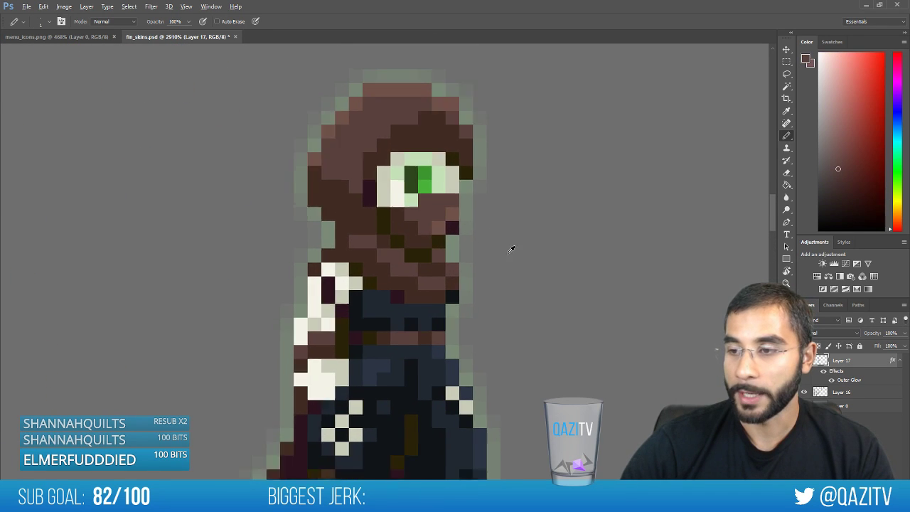
{"action": "scroll", "coordinate": [515, 250], "scroll_direction": "down", "scroll_amount": 3}
{"action": "scroll", "coordinate": [523, 262], "scroll_direction": "up", "scroll_amount": 3}
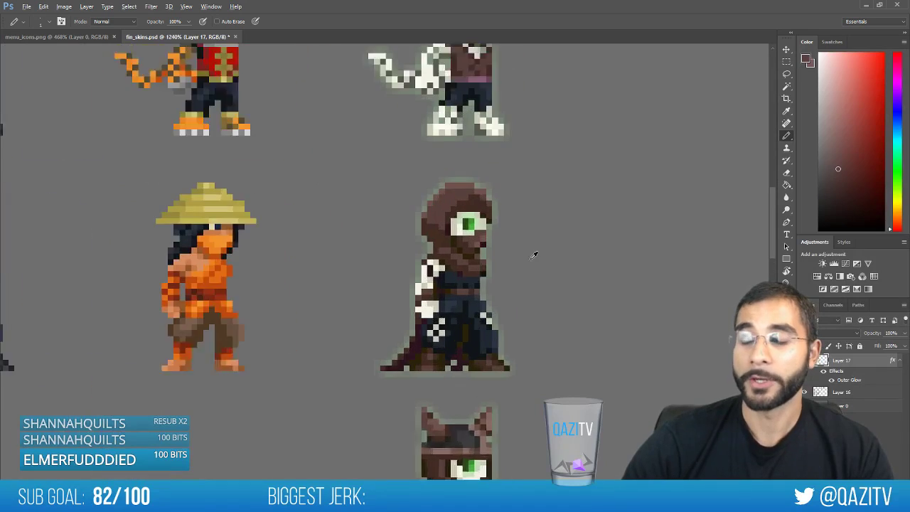
{"action": "scroll", "coordinate": [537, 324], "scroll_direction": "down", "scroll_amount": 4}
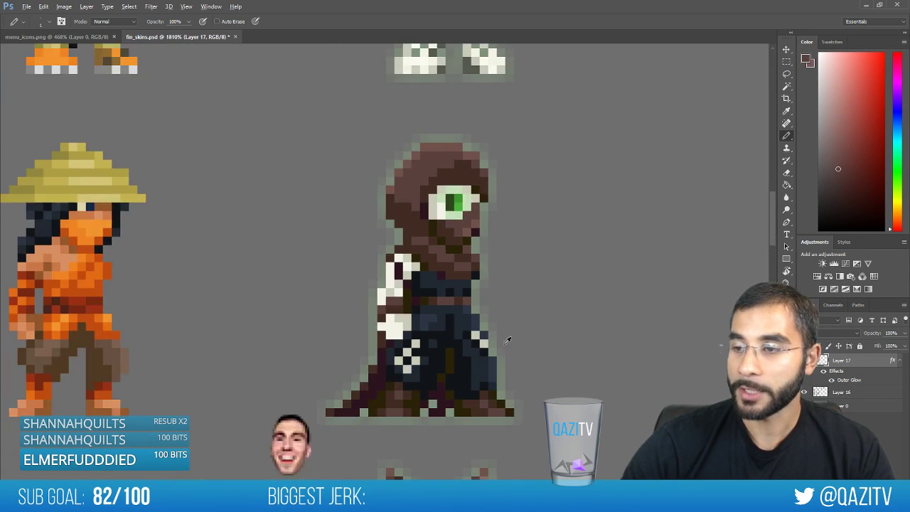
{"action": "scroll", "coordinate": [536, 329], "scroll_direction": "down", "scroll_amount": 1}
{"action": "scroll", "coordinate": [535, 329], "scroll_direction": "up", "scroll_amount": 4}
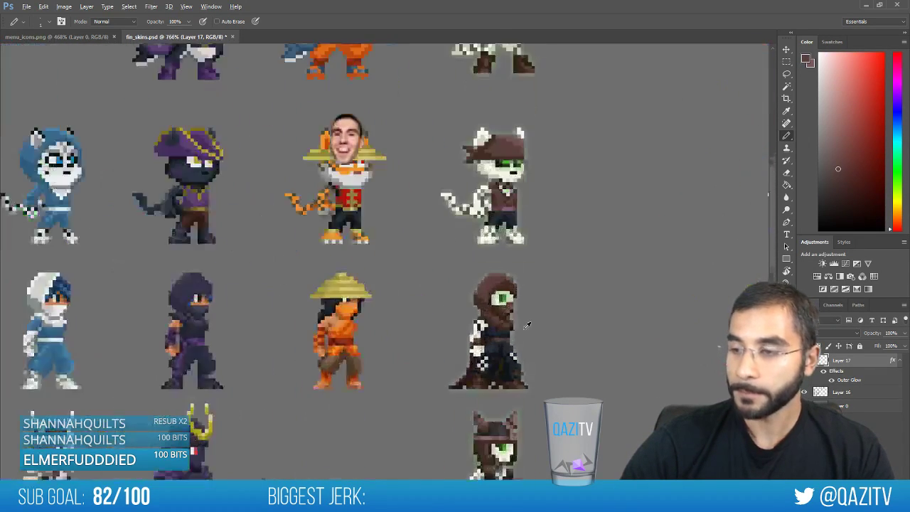
Paint over the bone marking on the trousers below the hooded skeleton's hand with near-black and navy sampled from the surrounding cloth
{"action": "left_click_drag", "start_coordinate": [522, 325], "coordinate": [475, 223]}
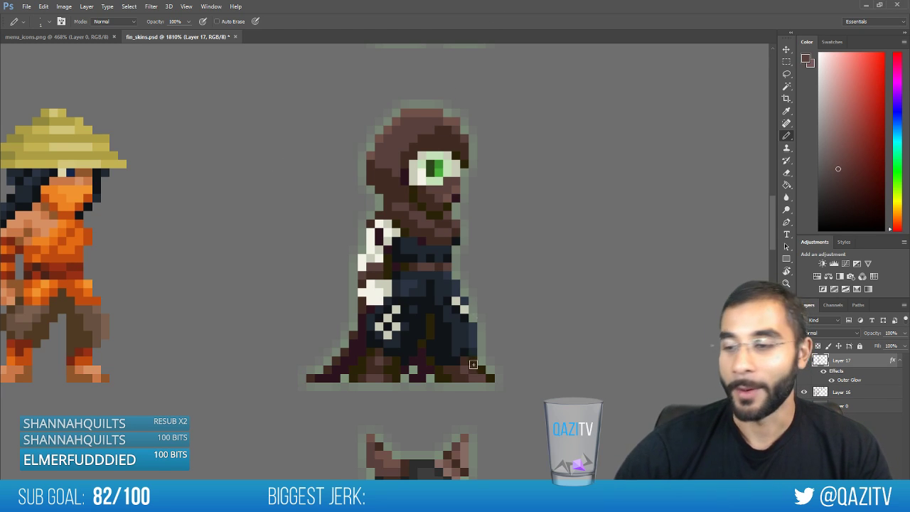
{"action": "left_click", "coordinate": [405, 318], "text": "alt"}
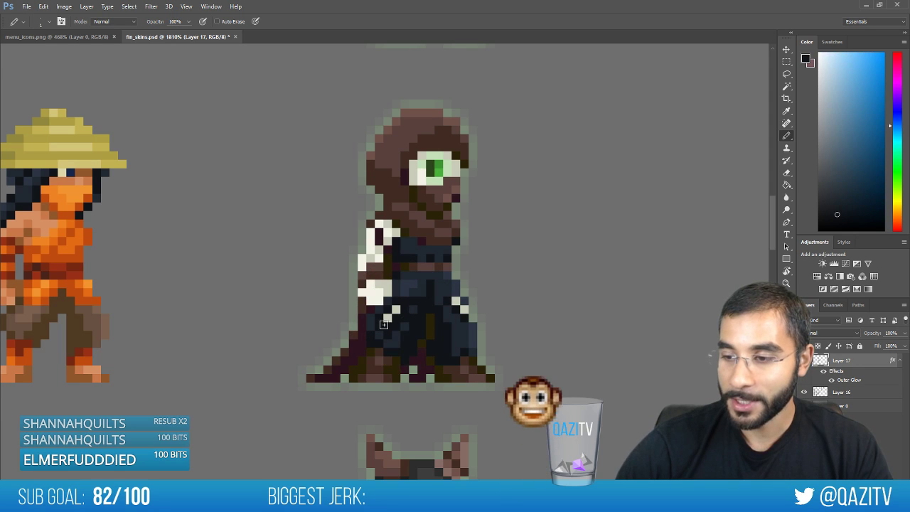
{"action": "left_click", "coordinate": [401, 307], "text": "alt"}
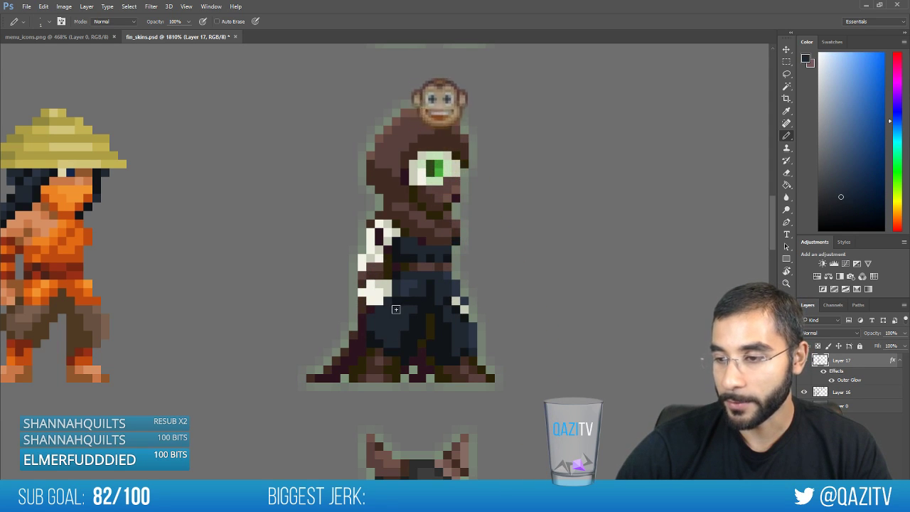
{"action": "left_click", "coordinate": [390, 335], "text": "alt"}
Touch up the trouser shading just below the belt, beside the hand, with navy tones sampled from the trousers
{"action": "scroll", "coordinate": [450, 375], "scroll_direction": "down", "scroll_amount": 1}
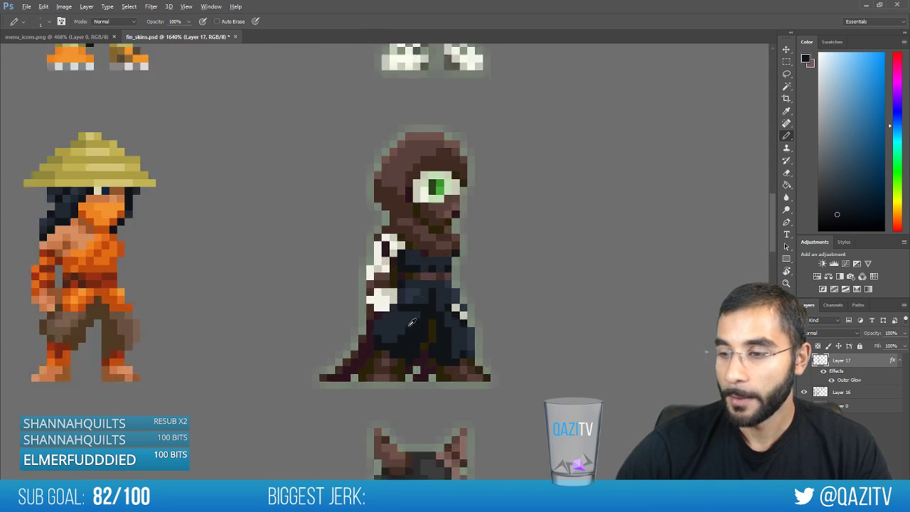
{"action": "scroll", "coordinate": [407, 321], "scroll_direction": "up", "scroll_amount": 1}
{"action": "left_click", "coordinate": [407, 319], "text": "alt"}
{"action": "left_click_drag", "start_coordinate": [409, 298], "coordinate": [416, 292]}
{"action": "left_click", "coordinate": [415, 293], "text": "alt"}
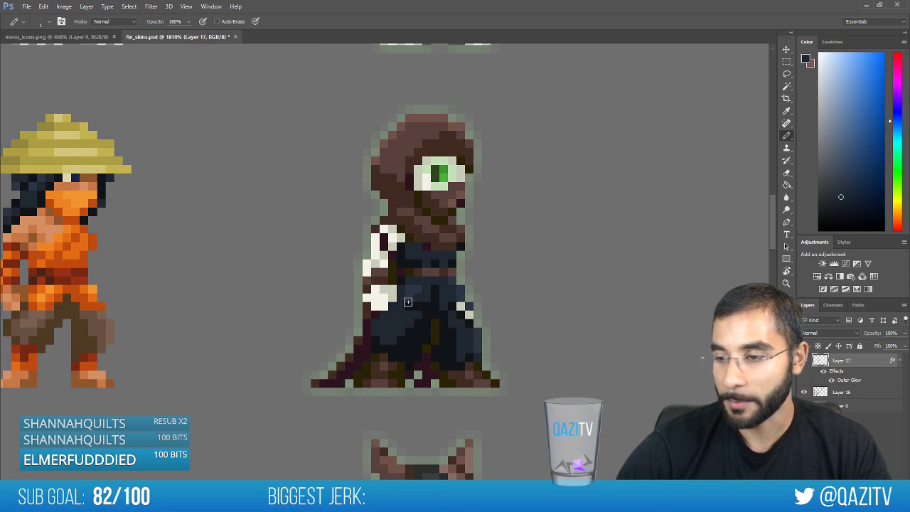
Examine how the hooded skeleton skin reads at small size beside the other skins on the sheet
{"action": "scroll", "coordinate": [431, 345], "scroll_direction": "down", "scroll_amount": 10}
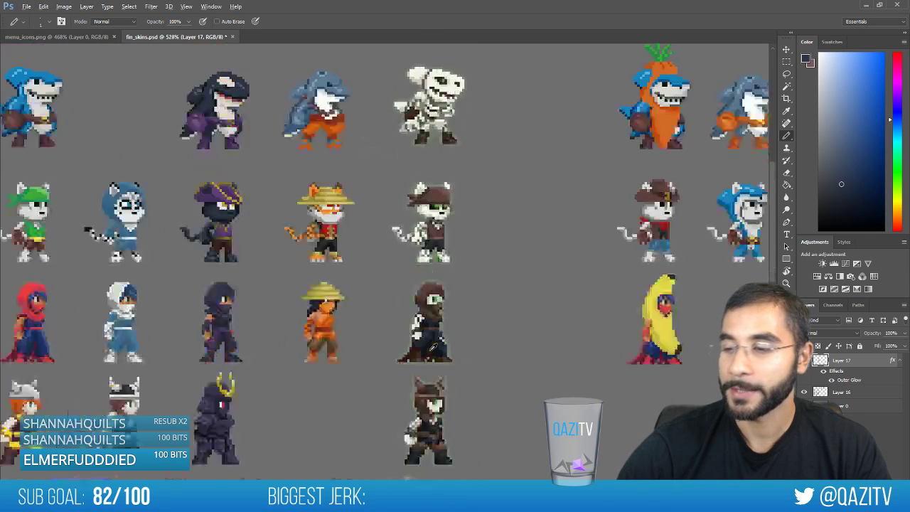
{"action": "scroll", "coordinate": [365, 262], "scroll_direction": "up", "scroll_amount": 2}
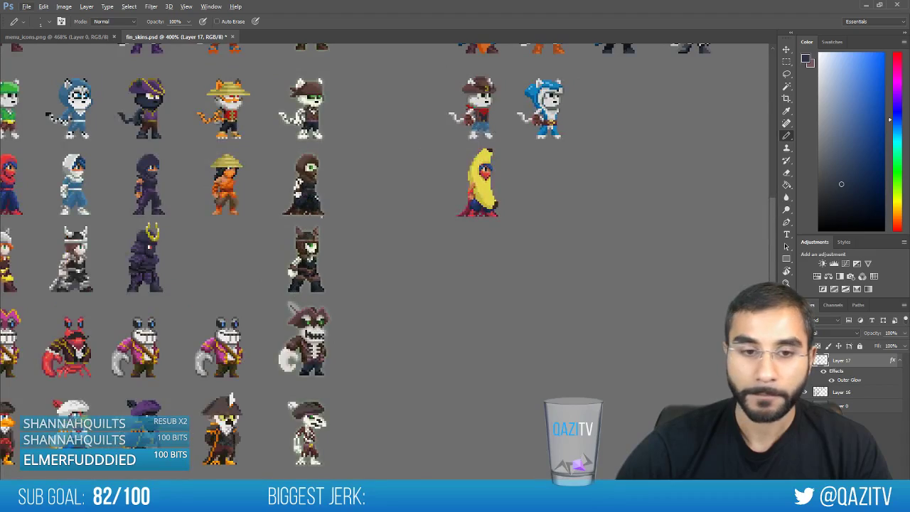
{"action": "scroll", "coordinate": [360, 262], "scroll_direction": "up", "scroll_amount": 3}
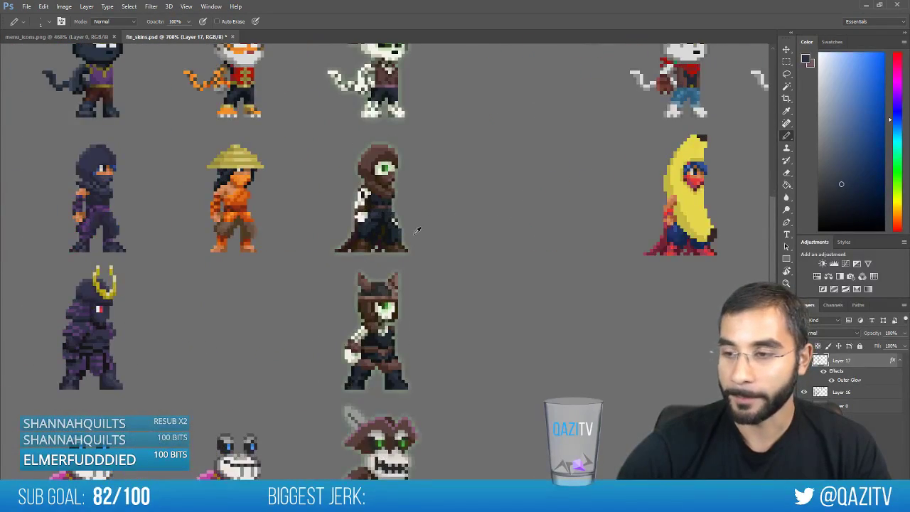
{"action": "scroll", "coordinate": [391, 212], "scroll_direction": "down", "scroll_amount": 2}
{"action": "scroll", "coordinate": [398, 207], "scroll_direction": "up", "scroll_amount": 1}
{"action": "left_click_drag", "start_coordinate": [413, 106], "coordinate": [419, 310]}
Compare the skeleton shark with the other shark skins, and check the skeleton column below it down to the hooded character
{"action": "scroll", "coordinate": [392, 262], "scroll_direction": "up", "scroll_amount": 4}
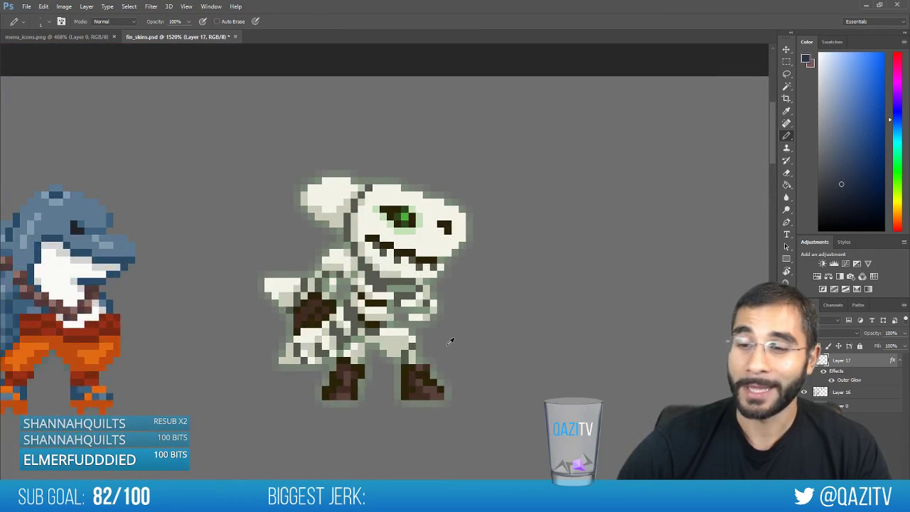
{"action": "scroll", "coordinate": [450, 342], "scroll_direction": "down", "scroll_amount": 3}
{"action": "left_click_drag", "start_coordinate": [273, 314], "coordinate": [659, 276]}
{"action": "left_click_drag", "start_coordinate": [491, 289], "coordinate": [710, 279]}
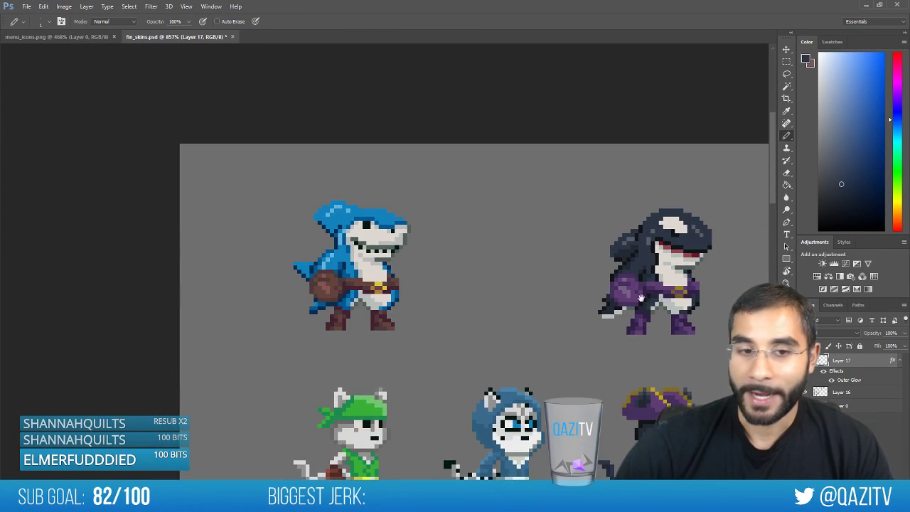
{"action": "left_click_drag", "start_coordinate": [641, 298], "coordinate": [85, 264]}
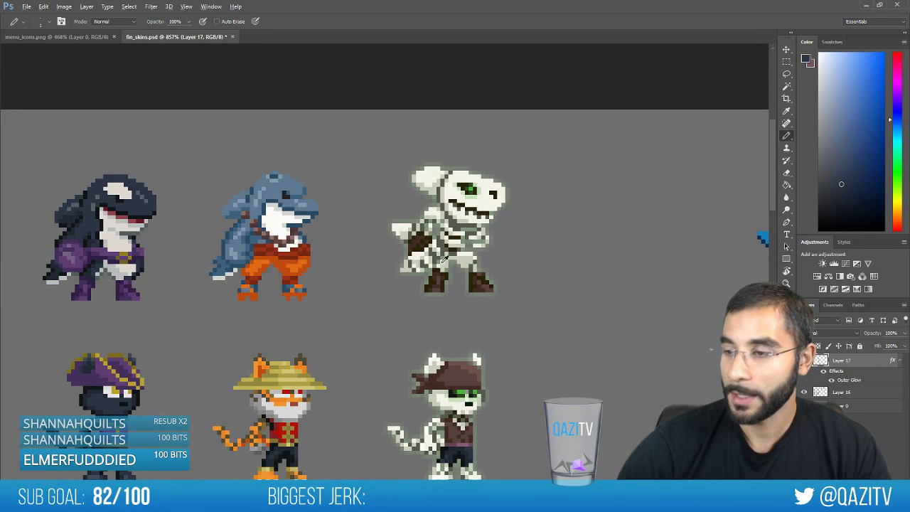
{"action": "scroll", "coordinate": [445, 260], "scroll_direction": "down", "scroll_amount": 5}
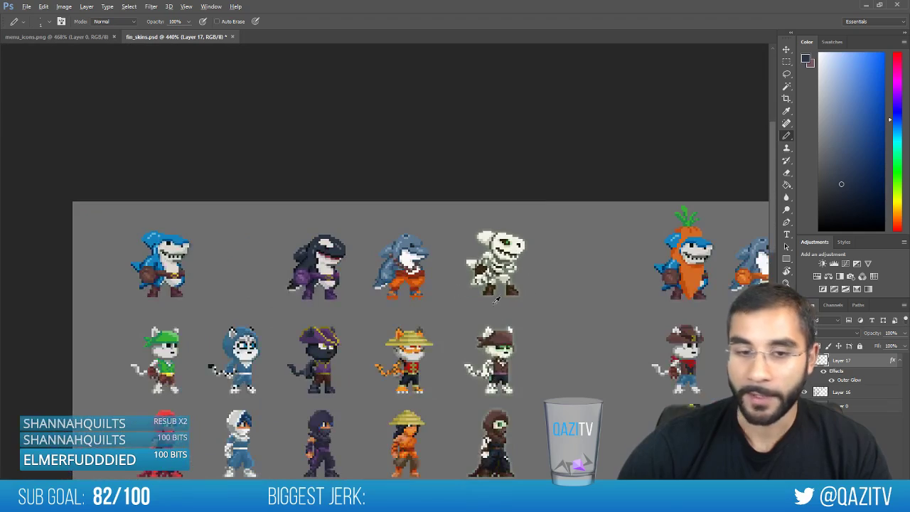
{"action": "scroll", "coordinate": [534, 334], "scroll_direction": "up", "scroll_amount": 2}
{"action": "left_click_drag", "start_coordinate": [460, 319], "coordinate": [439, 283]}
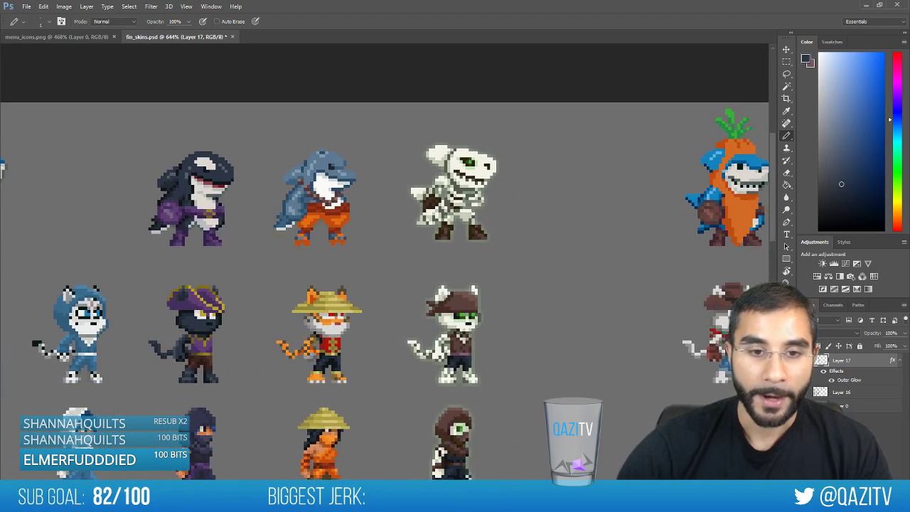
{"action": "left_click_drag", "start_coordinate": [463, 375], "coordinate": [423, 222]}
{"action": "left_click_drag", "start_coordinate": [472, 305], "coordinate": [443, 205]}
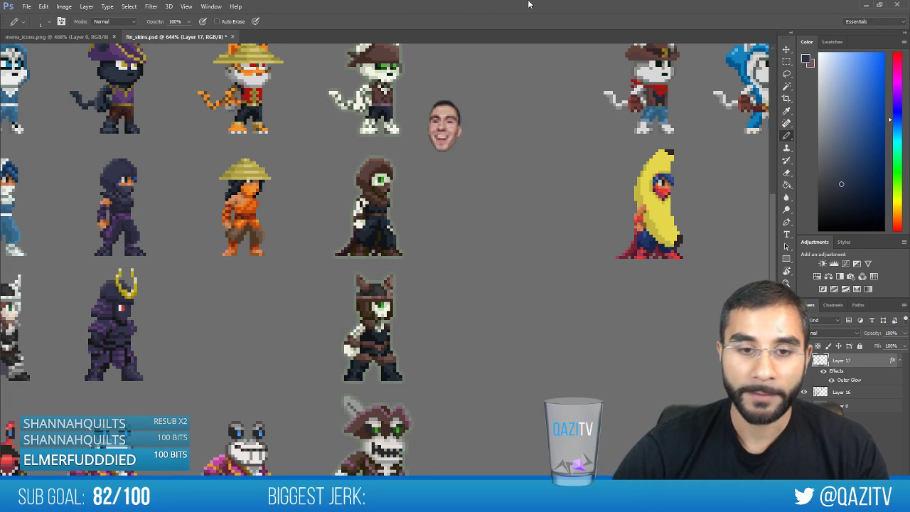
Inspect the hooded skeleton's eye, arm and trousers close up and again at reduced size
{"action": "scroll", "coordinate": [461, 201], "scroll_direction": "up", "scroll_amount": 3}
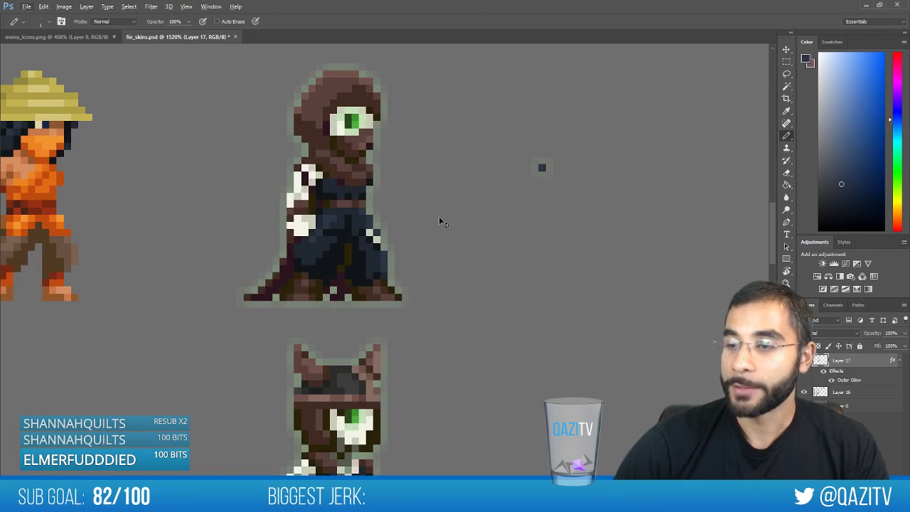
{"action": "scroll", "coordinate": [406, 223], "scroll_direction": "down", "scroll_amount": 2}
{"action": "scroll", "coordinate": [379, 224], "scroll_direction": "up", "scroll_amount": 9}
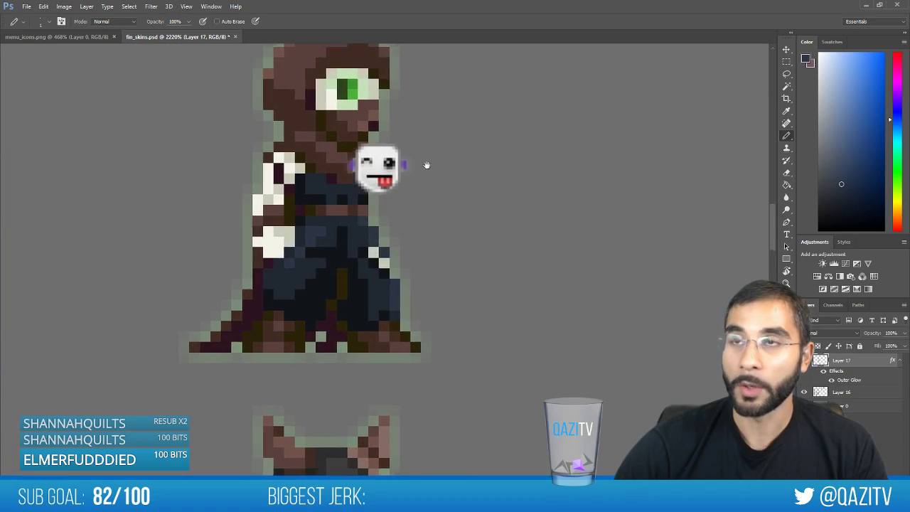
{"action": "left_click_drag", "start_coordinate": [402, 122], "coordinate": [436, 191]}
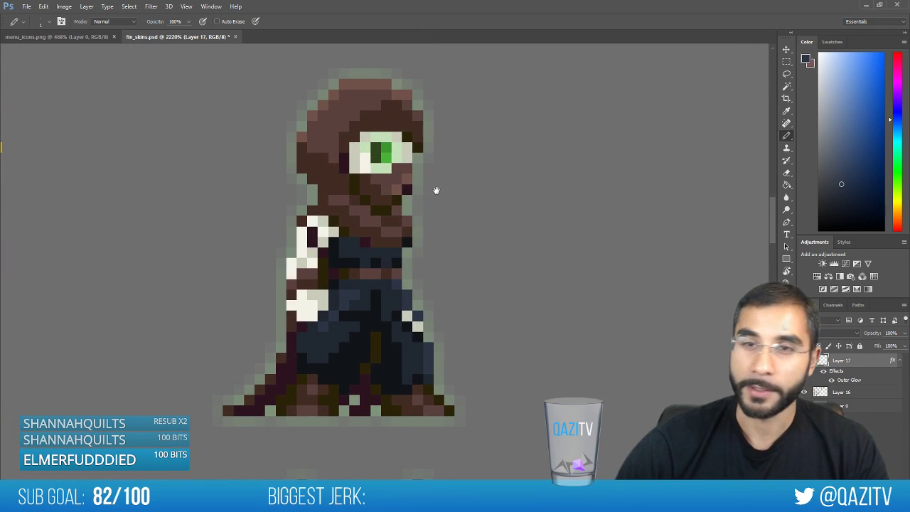
{"action": "scroll", "coordinate": [413, 279], "scroll_direction": "down", "scroll_amount": 4}
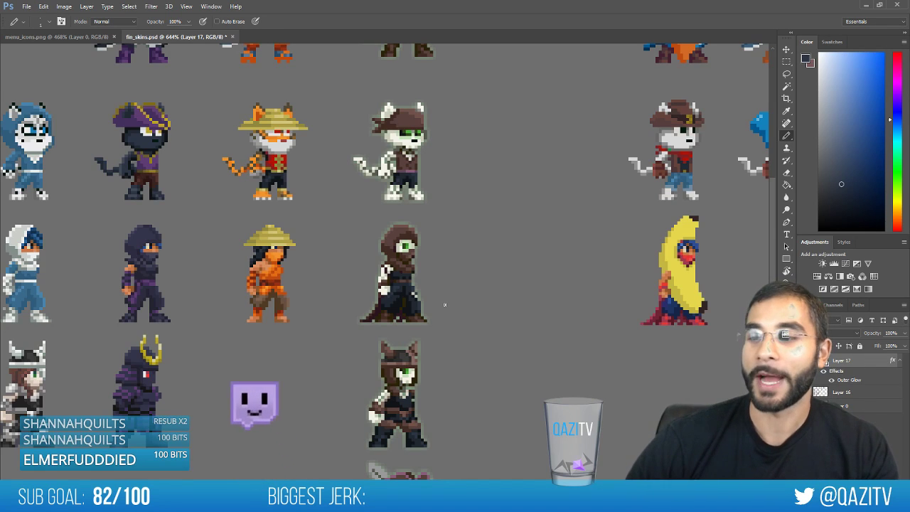
{"action": "scroll", "coordinate": [433, 312], "scroll_direction": "up", "scroll_amount": 3}
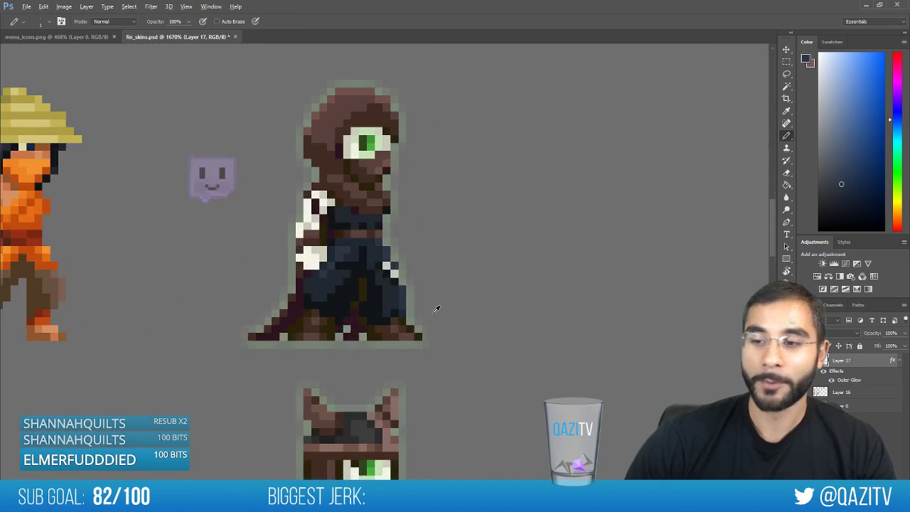
{"action": "scroll", "coordinate": [442, 316], "scroll_direction": "down", "scroll_amount": 4}
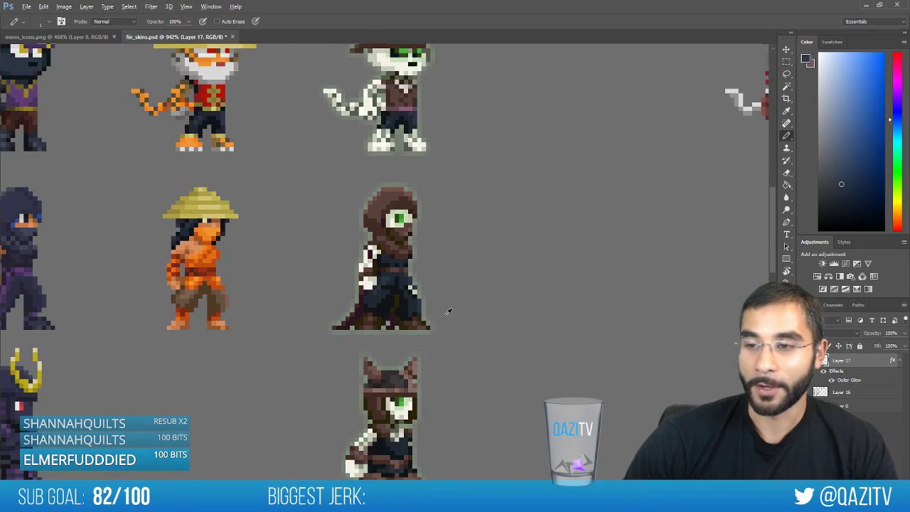
{"action": "left_click_drag", "start_coordinate": [453, 274], "coordinate": [444, 305]}
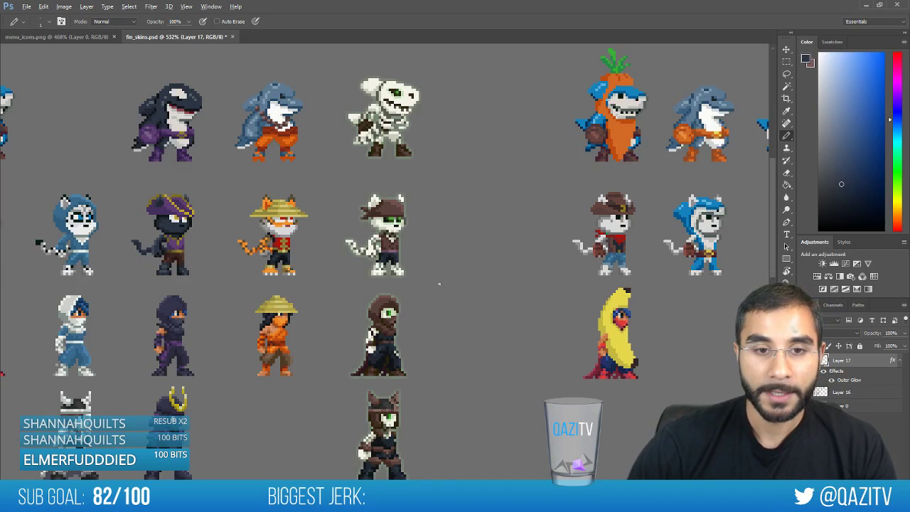
Review the skeleton cat, hooded skeleton and skeleton shark against the rest of the skin sheet at several magnifications
{"action": "scroll", "coordinate": [439, 284], "scroll_direction": "up", "scroll_amount": 3}
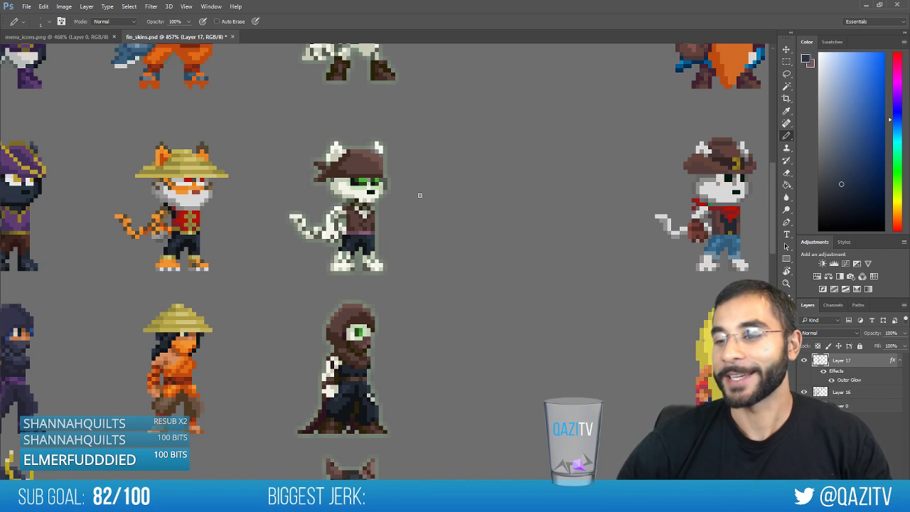
{"action": "scroll", "coordinate": [413, 351], "scroll_direction": "down", "scroll_amount": 3}
{"action": "scroll", "coordinate": [412, 351], "scroll_direction": "up", "scroll_amount": 7}
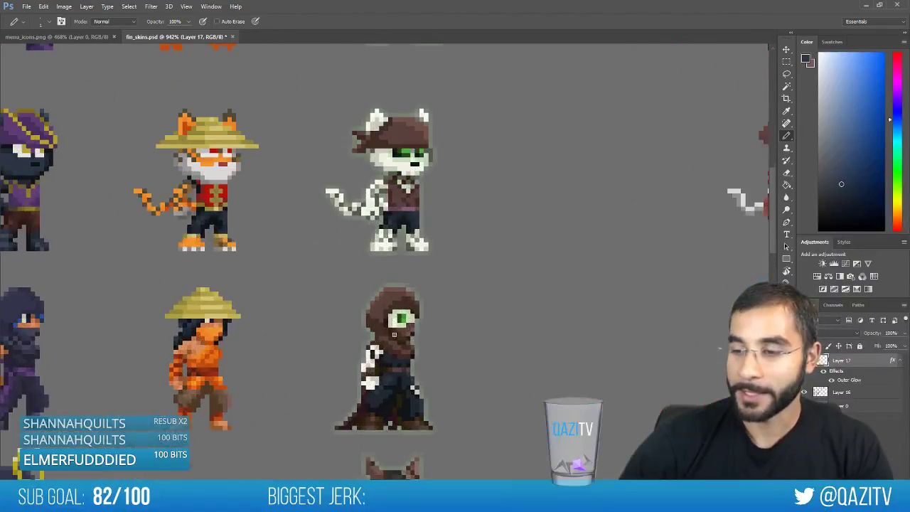
{"action": "scroll", "coordinate": [437, 349], "scroll_direction": "down", "scroll_amount": 5}
{"action": "left_click_drag", "start_coordinate": [437, 349], "coordinate": [518, 159]}
{"action": "scroll", "coordinate": [518, 159], "scroll_direction": "down", "scroll_amount": 2}
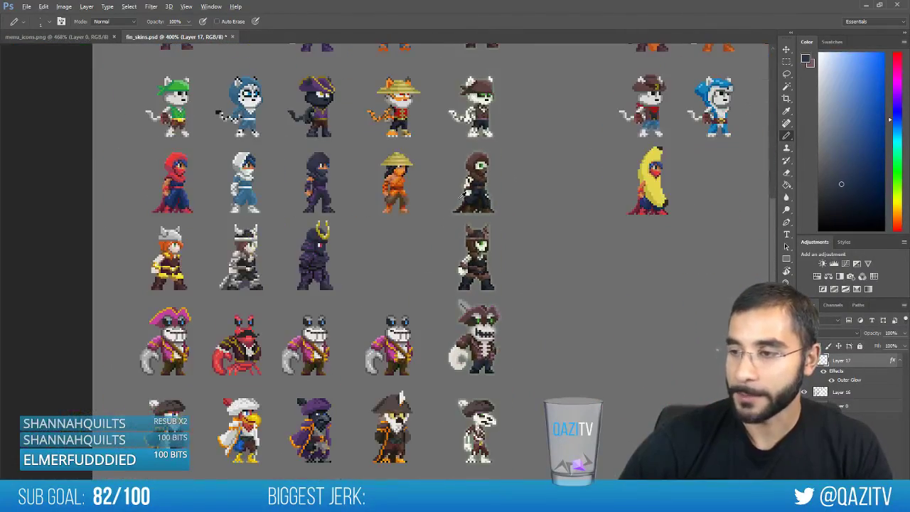
{"action": "left_click_drag", "start_coordinate": [552, 187], "coordinate": [498, 260]}
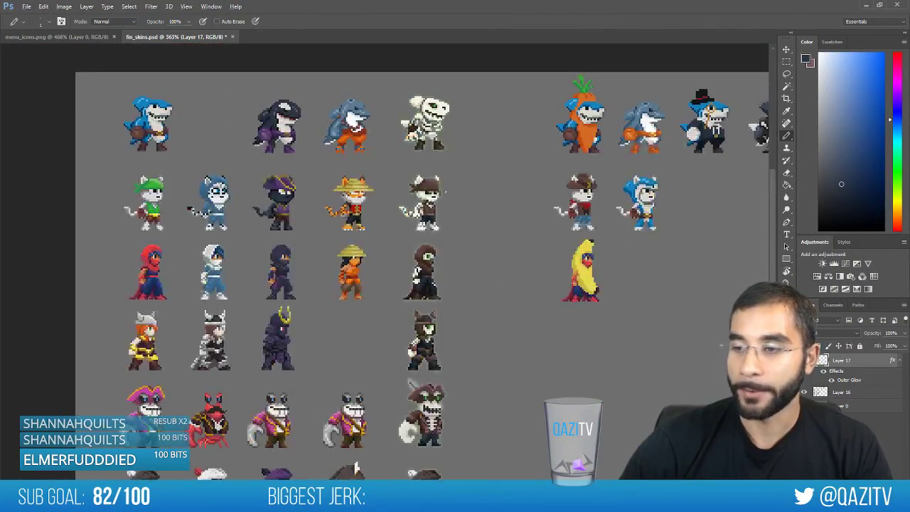
{"action": "scroll", "coordinate": [442, 186], "scroll_direction": "up", "scroll_amount": 2}
{"action": "scroll", "coordinate": [441, 216], "scroll_direction": "up", "scroll_amount": 2}
{"action": "left_click_drag", "start_coordinate": [455, 128], "coordinate": [448, 320]}
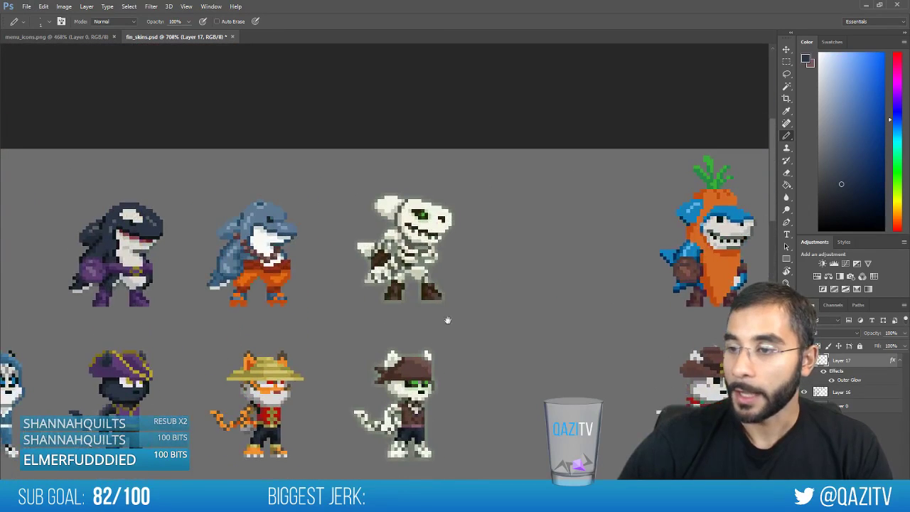
{"action": "scroll", "coordinate": [405, 307], "scroll_direction": "down", "scroll_amount": 3}
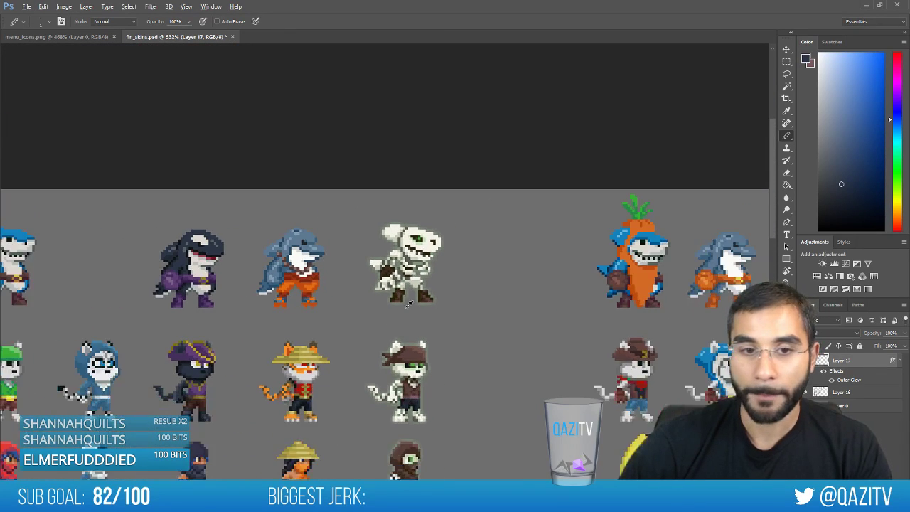
{"action": "scroll", "coordinate": [409, 304], "scroll_direction": "up", "scroll_amount": 2}
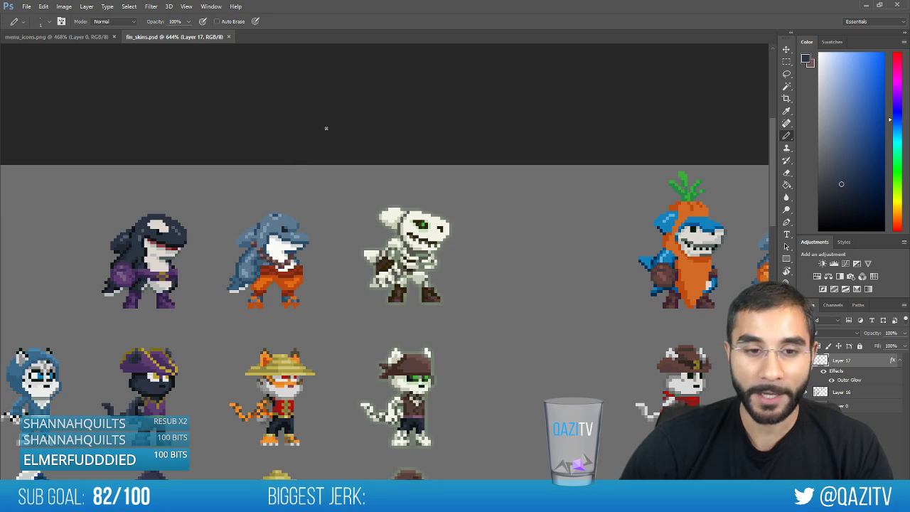
Look over the finished skeleton skins from the horned warrior and crab up to the shark, with the Move tool active
{"action": "key", "text": "v"}
{"action": "scroll", "coordinate": [327, 128], "scroll_direction": "down", "scroll_amount": 5}
{"action": "scroll", "coordinate": [291, 304], "scroll_direction": "up", "scroll_amount": 6}
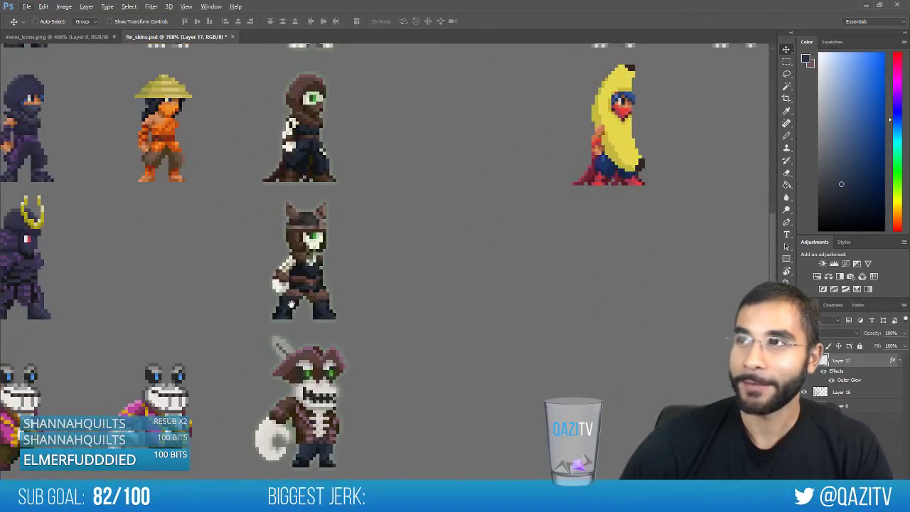
{"action": "left_click_drag", "start_coordinate": [291, 304], "coordinate": [415, 165]}
{"action": "left_click_drag", "start_coordinate": [370, 342], "coordinate": [361, 367]}
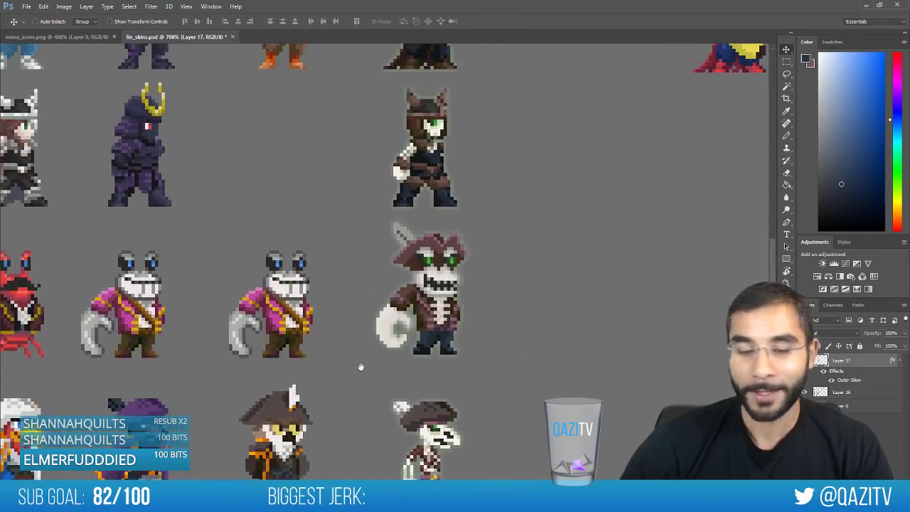
{"action": "scroll", "coordinate": [402, 325], "scroll_direction": "down", "scroll_amount": 3}
{"action": "scroll", "coordinate": [418, 320], "scroll_direction": "up", "scroll_amount": 2}
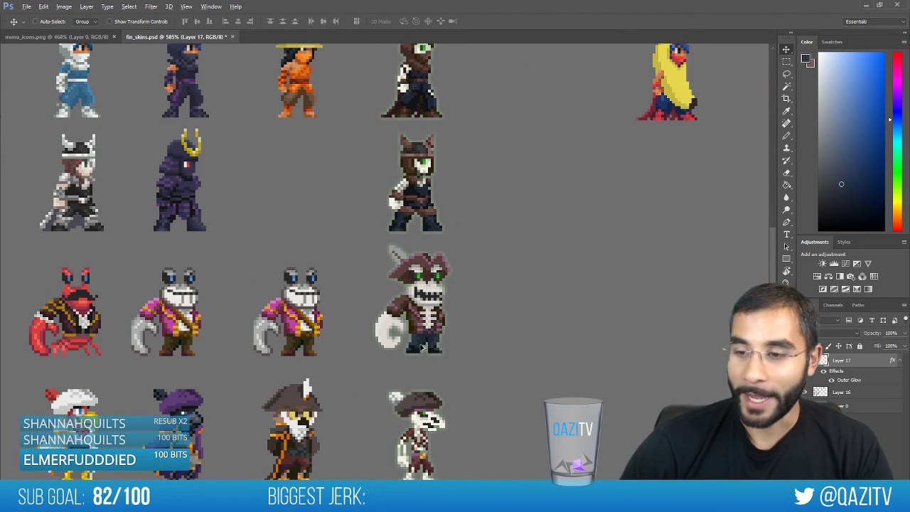
{"action": "scroll", "coordinate": [422, 347], "scroll_direction": "down", "scroll_amount": 4}
{"action": "scroll", "coordinate": [424, 348], "scroll_direction": "up", "scroll_amount": 1}
{"action": "left_click_drag", "start_coordinate": [439, 155], "coordinate": [365, 238]}
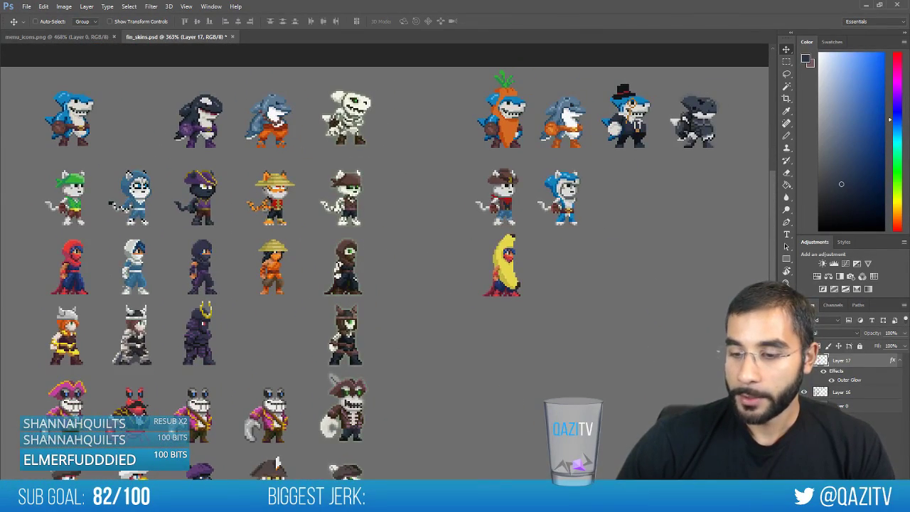
Switch to character_animations.pyxel in Pyxel Edit and enlarge the Playback area, fitting the skeleton shark's idle animation inside it
{"action": "key", "text": "alt+Tab"}
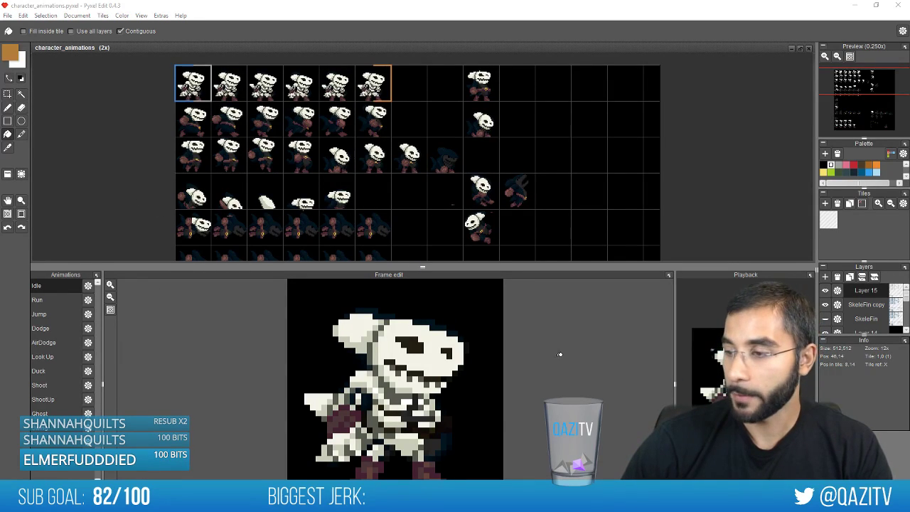
{"action": "left_click_drag", "start_coordinate": [675, 386], "coordinate": [470, 386]}
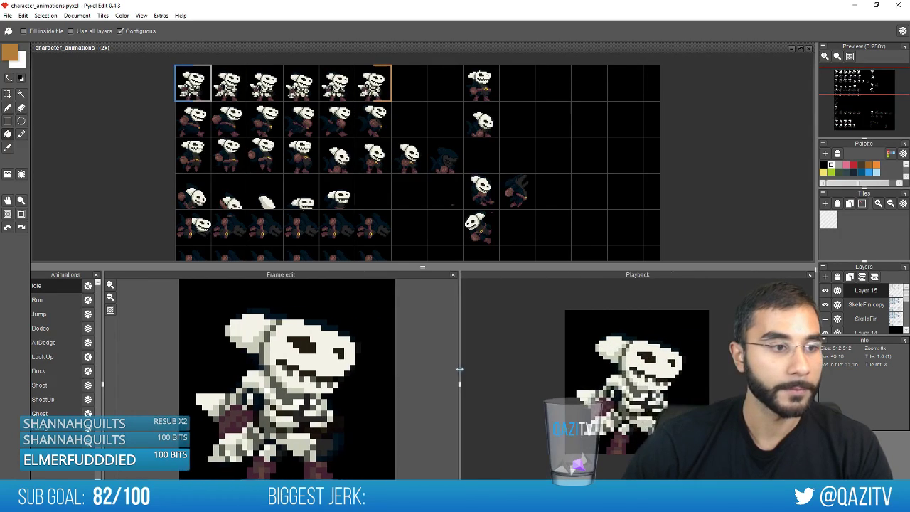
{"action": "left_click_drag", "start_coordinate": [635, 268], "coordinate": [644, 212]}
{"action": "scroll", "coordinate": [654, 313], "scroll_direction": "down", "scroll_amount": 2}
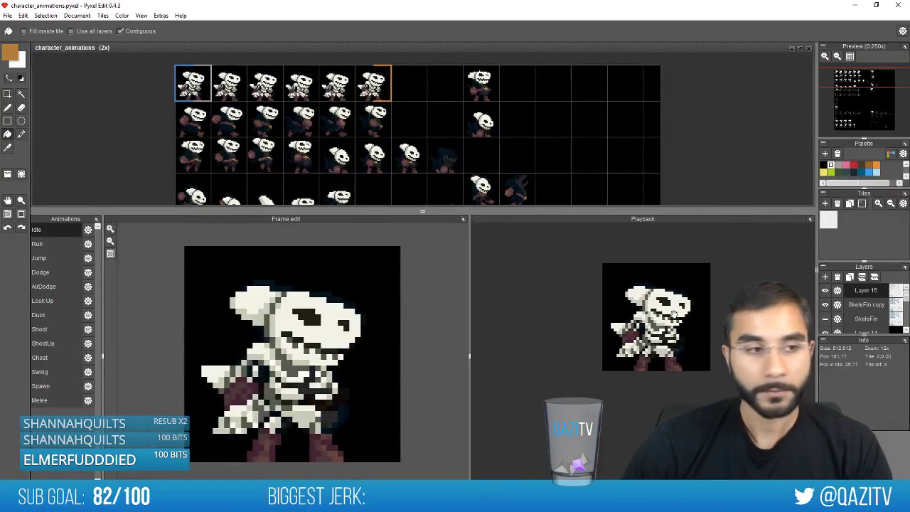
Enlarge the idle animation in the Playback view and widen the Frame edit area, keeping the whole skeleton shark frame in view
{"action": "scroll", "coordinate": [656, 315], "scroll_direction": "up", "scroll_amount": 1}
{"action": "scroll", "coordinate": [326, 337], "scroll_direction": "up", "scroll_amount": 1}
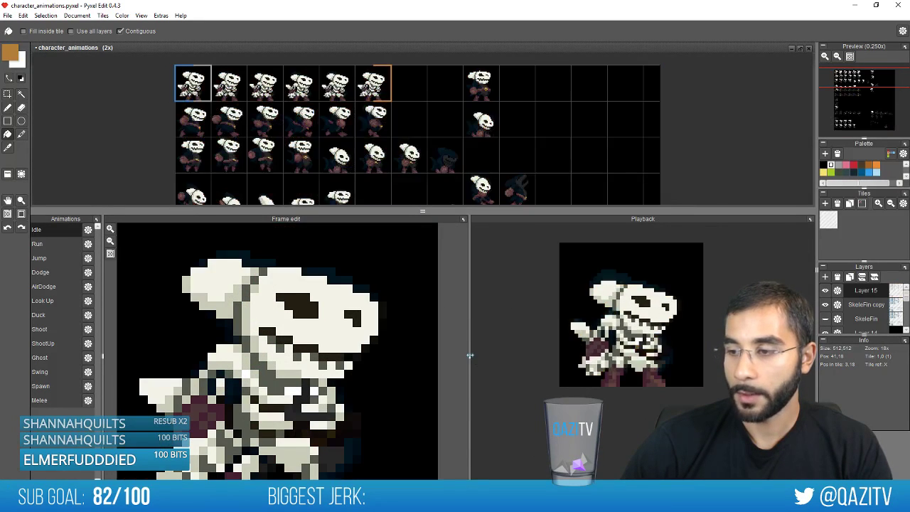
{"action": "left_click_drag", "start_coordinate": [475, 353], "coordinate": [529, 352]}
{"action": "scroll", "coordinate": [656, 343], "scroll_direction": "down", "scroll_amount": 2}
{"action": "scroll", "coordinate": [655, 343], "scroll_direction": "up", "scroll_amount": 1}
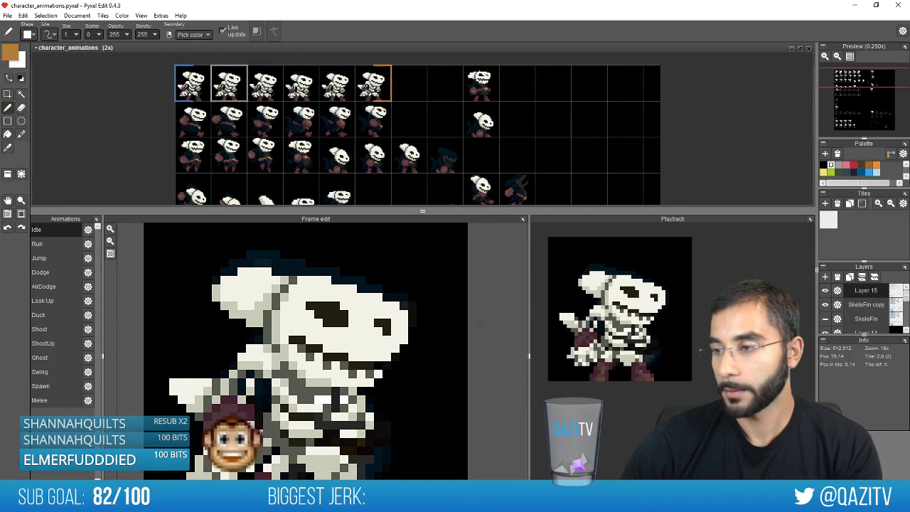
{"action": "scroll", "coordinate": [369, 331], "scroll_direction": "down", "scroll_amount": 1}
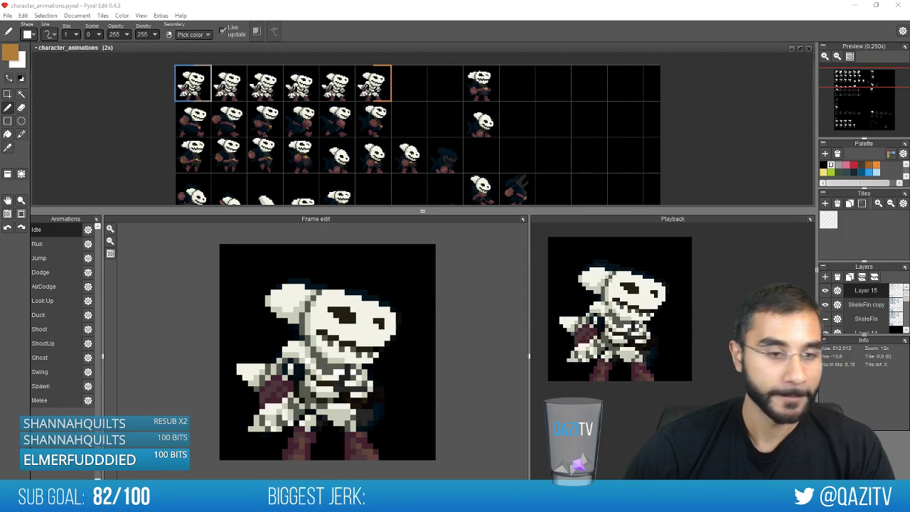
Switch to the running game in Unity and try changing the second player slot from CPU to human on the character select screen
{"action": "key", "text": "alt+Tab"}
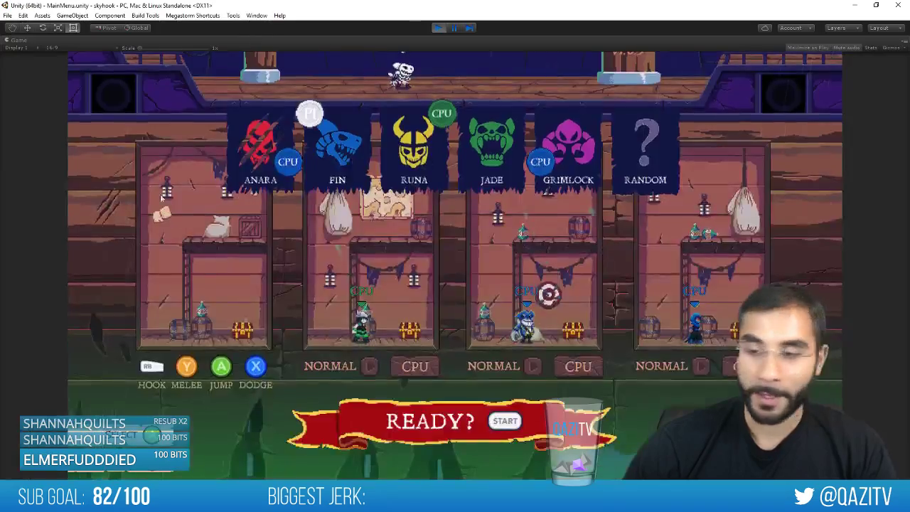
{"action": "left_click", "coordinate": [462, 150]}
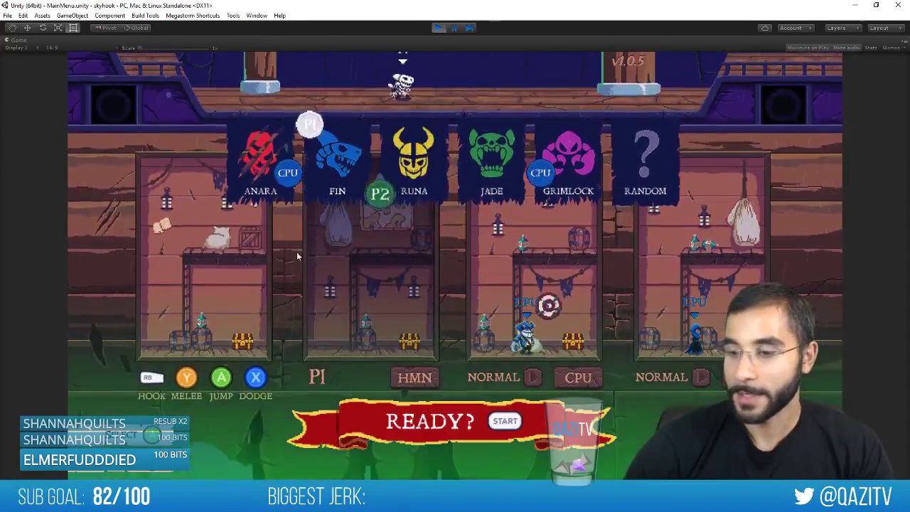
Switch to fin_skins.psd in Photoshop and review every row of the character skin sheet, closing in on the skeleton cat
{"action": "key", "text": "alt+Tab"}
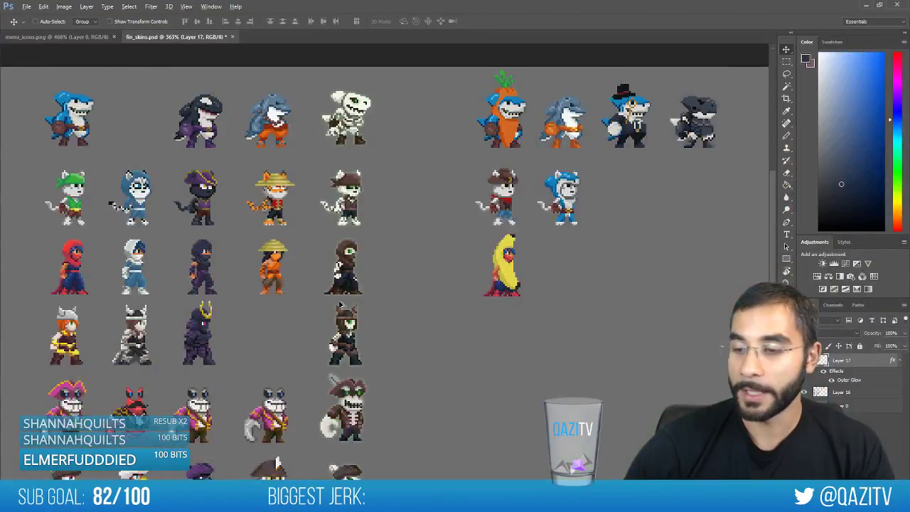
{"action": "scroll", "coordinate": [349, 299], "scroll_direction": "down", "scroll_amount": 5}
{"action": "scroll", "coordinate": [366, 295], "scroll_direction": "up", "scroll_amount": 5}
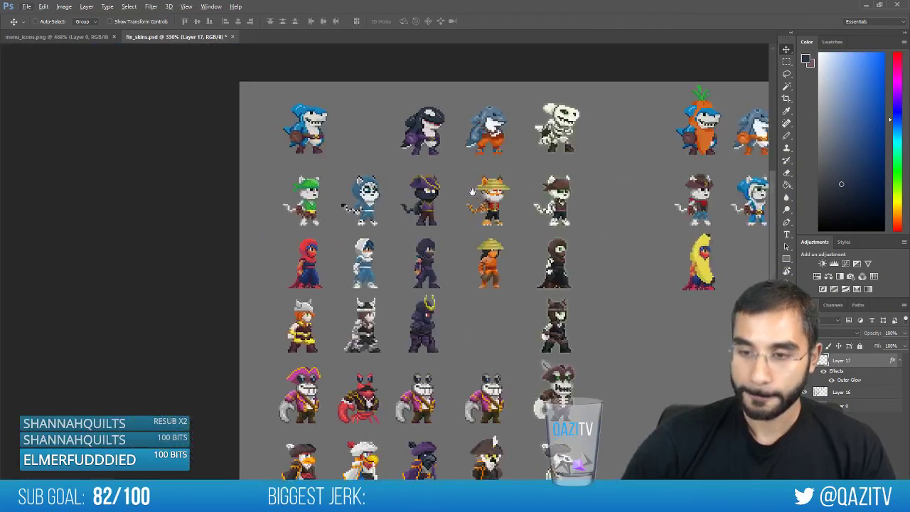
{"action": "left_click_drag", "start_coordinate": [472, 192], "coordinate": [394, 160]}
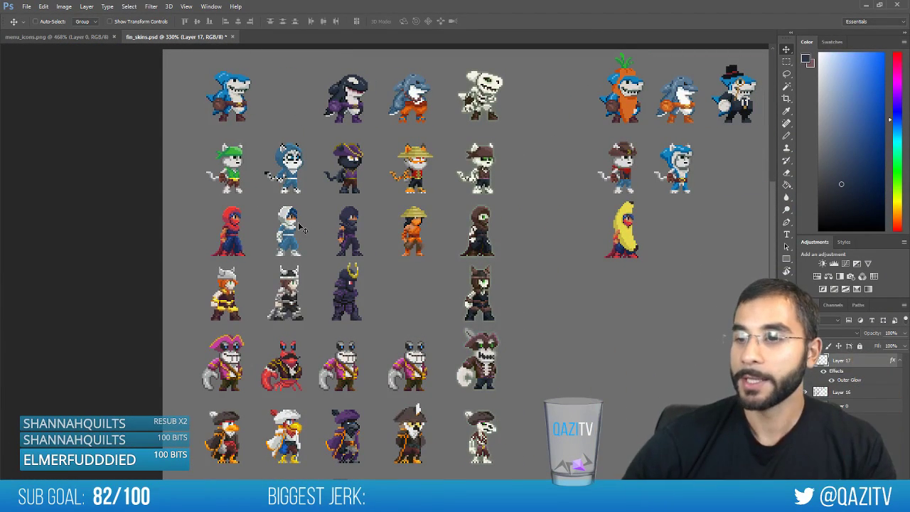
{"action": "scroll", "coordinate": [304, 299], "scroll_direction": "down", "scroll_amount": 2}
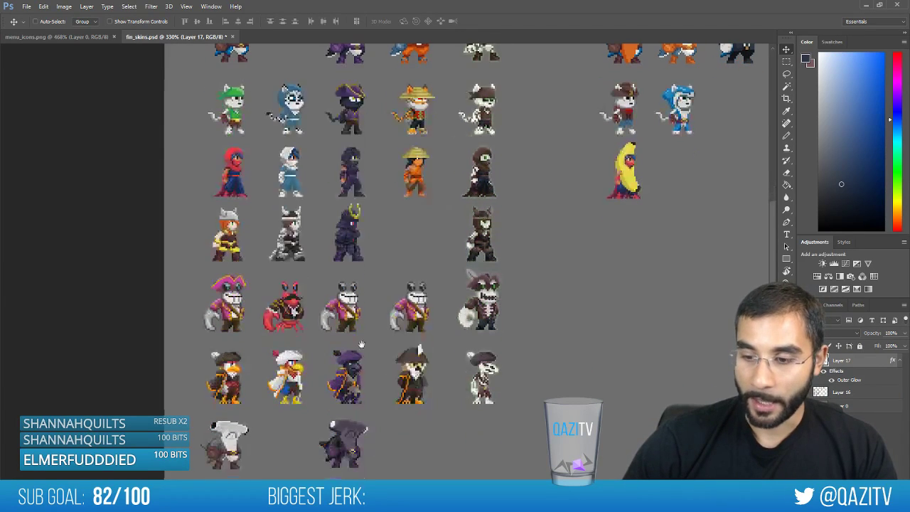
{"action": "left_click_drag", "start_coordinate": [407, 270], "coordinate": [386, 321]}
{"action": "scroll", "coordinate": [277, 354], "scroll_direction": "down", "scroll_amount": 1}
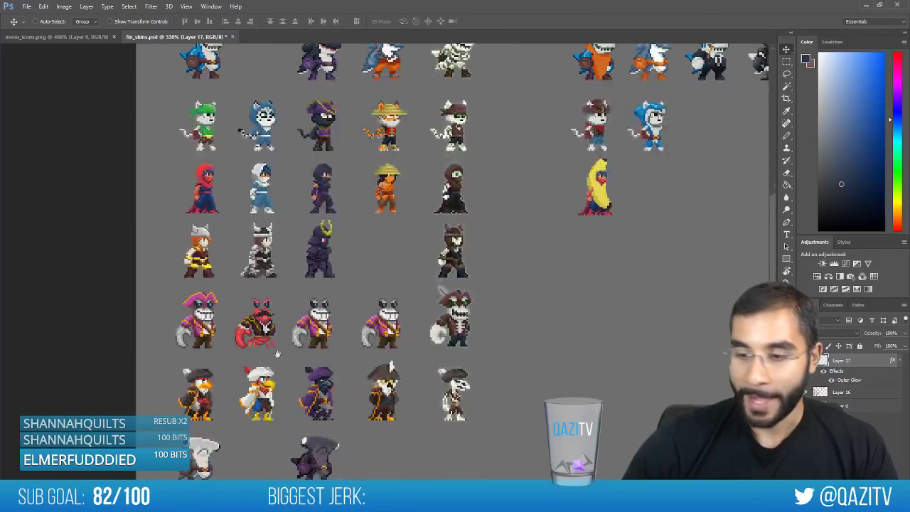
{"action": "left_click_drag", "start_coordinate": [559, 250], "coordinate": [421, 290]}
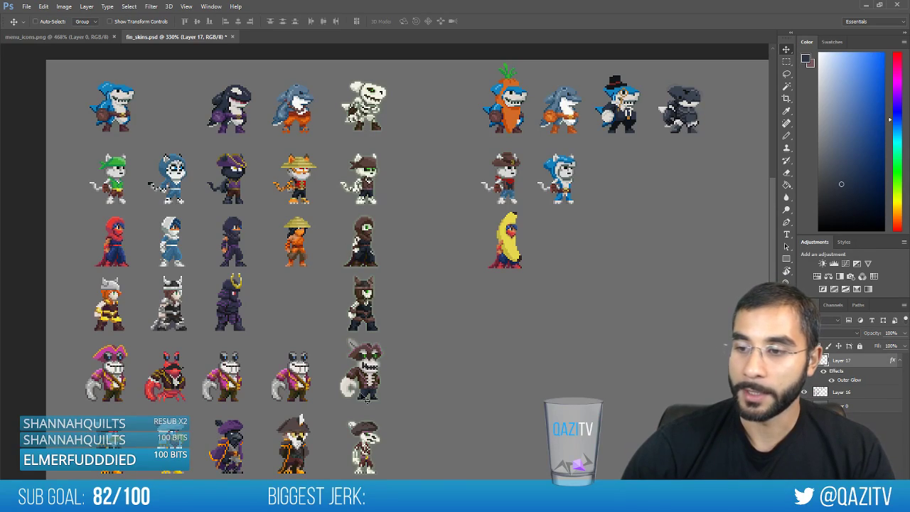
{"action": "scroll", "coordinate": [369, 254], "scroll_direction": "up", "scroll_amount": 5}
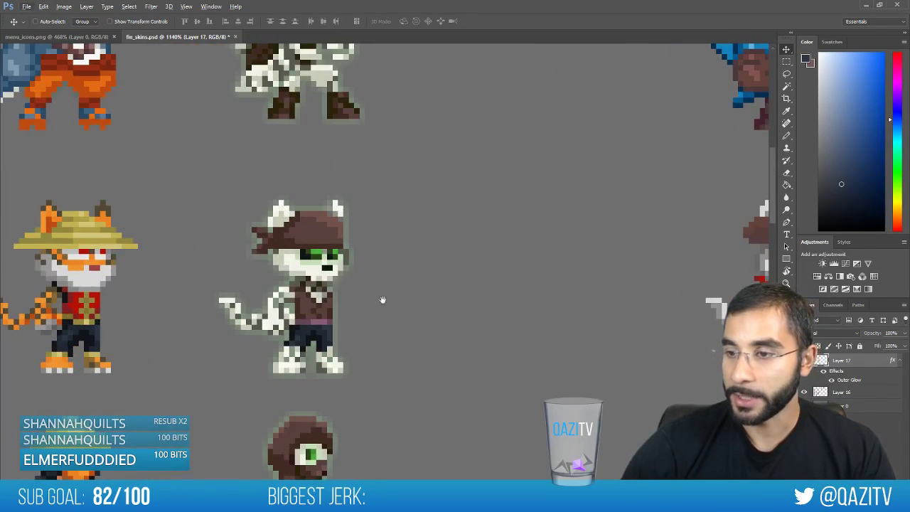
Switch to Unity, stop the running game and select the DataManager object in the MainMenu scene
{"action": "key", "text": "alt+Tab"}
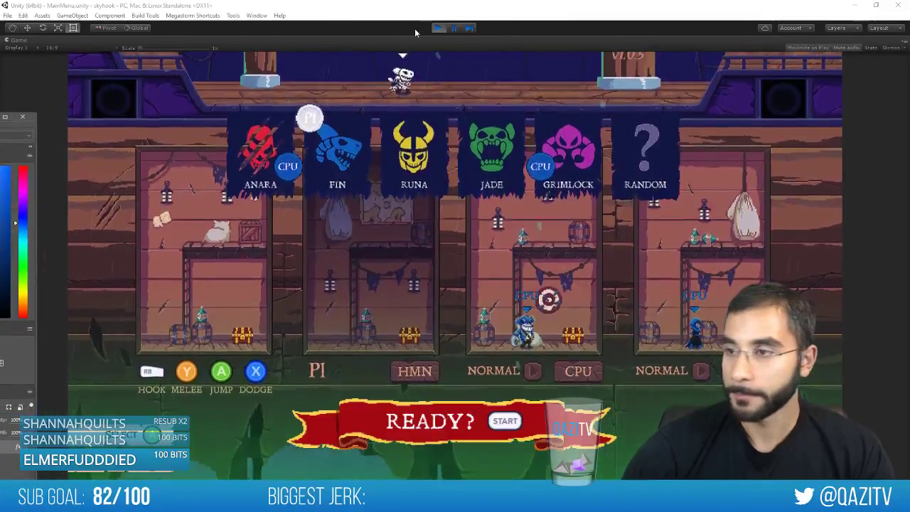
{"action": "left_click", "coordinate": [437, 30]}
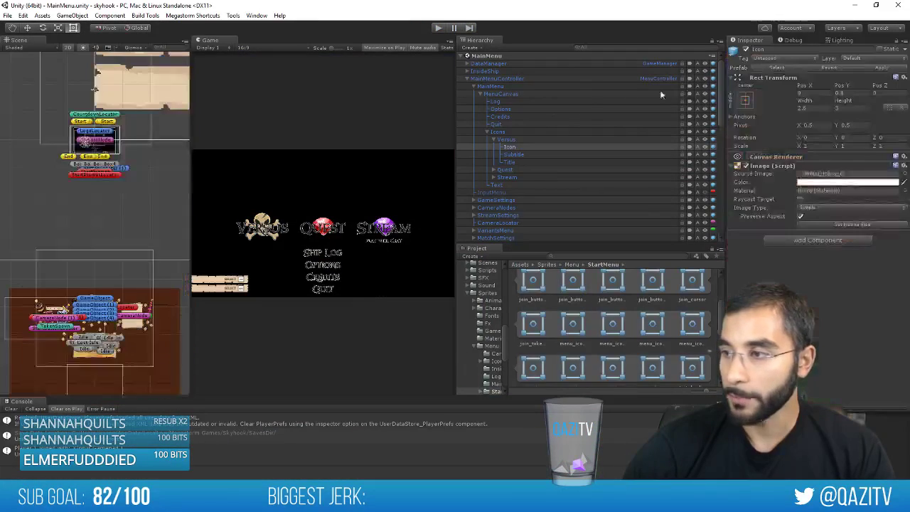
{"action": "left_click", "coordinate": [470, 64]}
{"action": "left_click", "coordinate": [467, 64]}
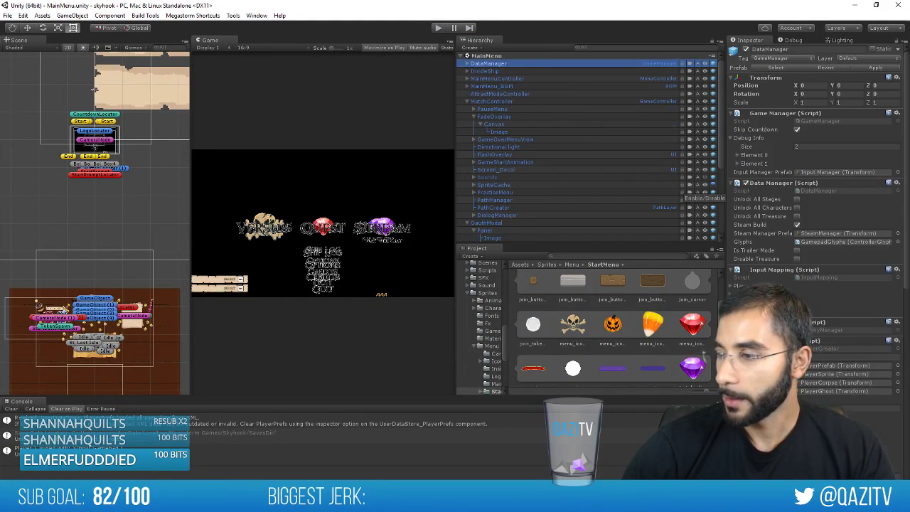
Examine Fin's skins in the Player Creator's Player Libs, collapsing the expanded entries and checking the settings of Element 0
{"action": "scroll", "coordinate": [814, 177], "scroll_direction": "down", "scroll_amount": 2}
{"action": "left_click", "coordinate": [737, 169]}
{"action": "left_click", "coordinate": [744, 220]}
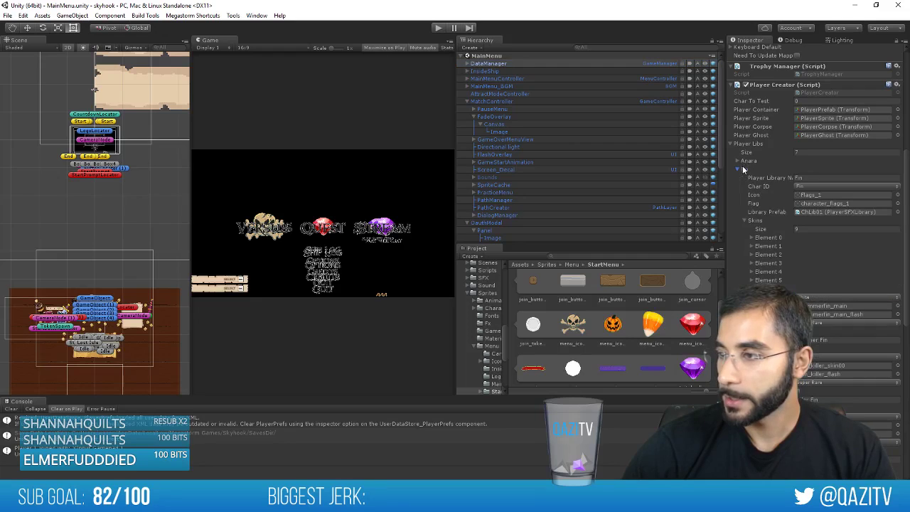
{"action": "left_click", "coordinate": [752, 289]}
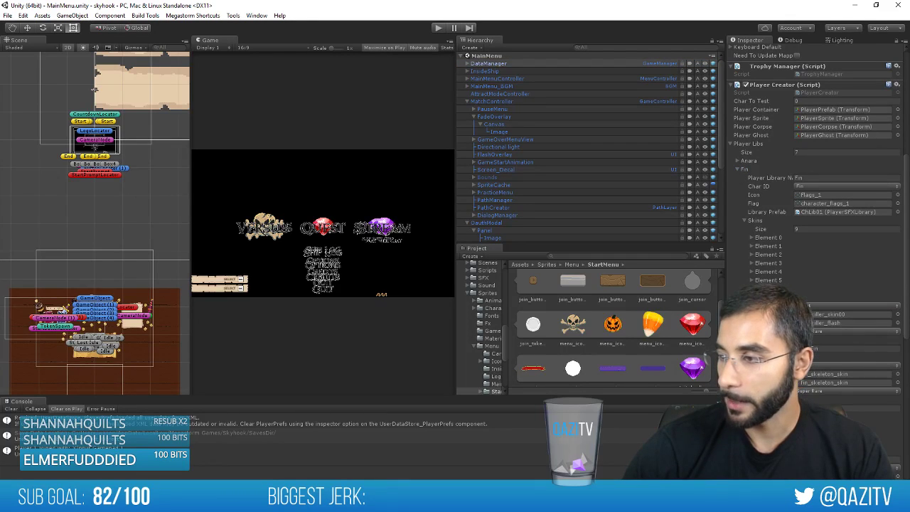
{"action": "left_click", "coordinate": [752, 297]}
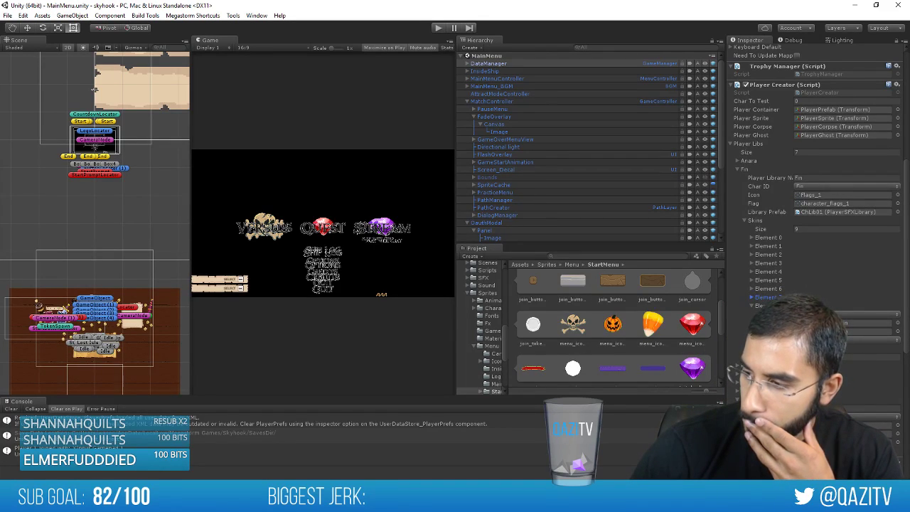
{"action": "left_click", "coordinate": [752, 239]}
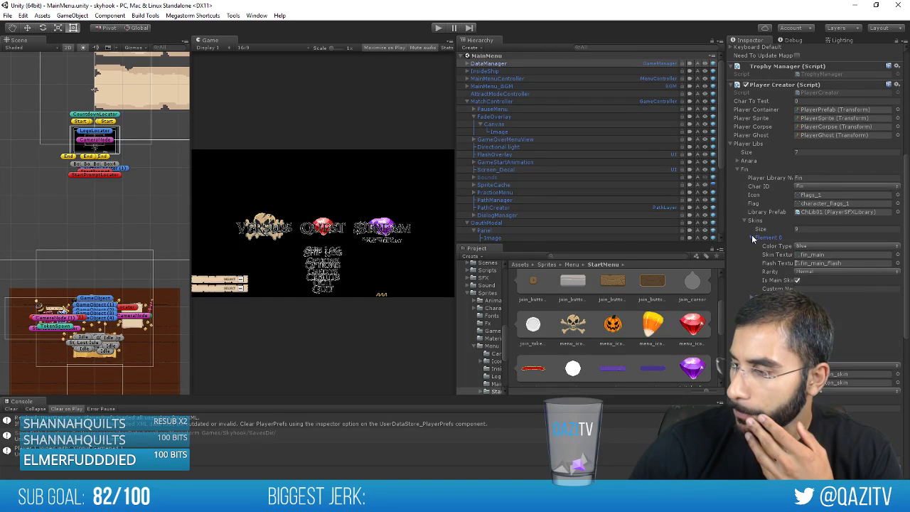
{"action": "left_click", "coordinate": [753, 239]}
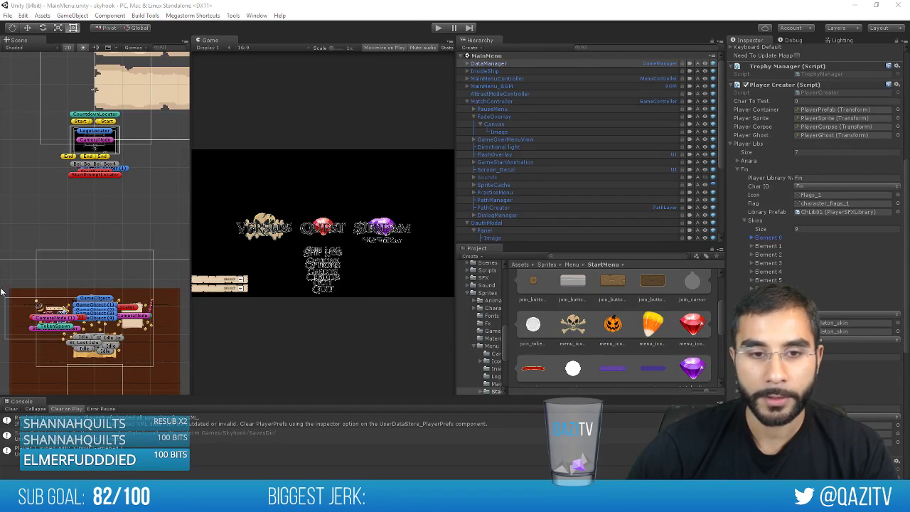
Switch to Visual Studio, search the code for "flag" and look at the PlayerState enum's Flag value in PlayerController.cs
{"action": "key", "text": "alt+Tab"}
{"action": "key", "text": "ctrl+t"}
{"action": "type", "text": "fla"}
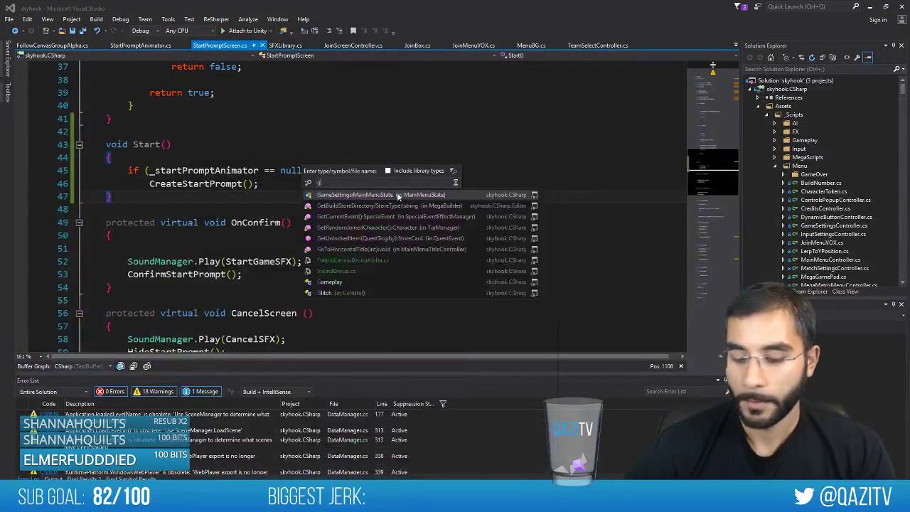
{"action": "type", "text": "g"}
{"action": "key", "text": "Down"}
{"action": "key", "text": "Down"}
{"action": "key", "text": "Down"}
{"action": "key", "text": "Down"}
{"action": "key", "text": "Down"}
{"action": "key", "text": "Down"}
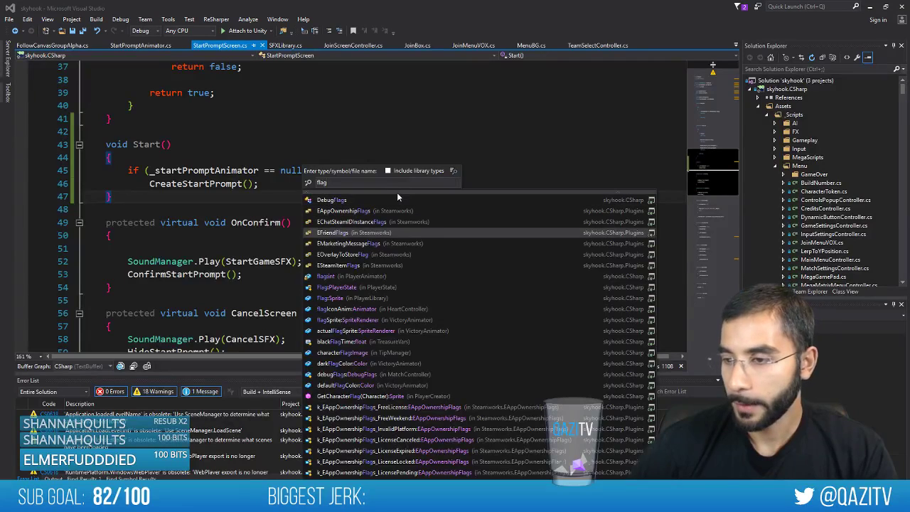
{"action": "key", "text": "Down"}
{"action": "key", "text": "Down"}
{"action": "key", "text": "Down"}
{"action": "key", "text": "Up"}
{"action": "key", "text": "Return"}
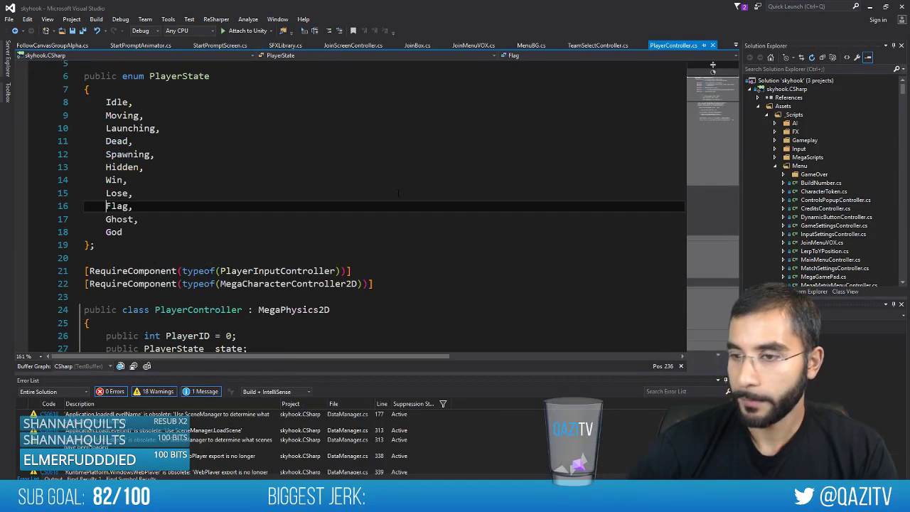
{"action": "scroll", "coordinate": [384, 214], "scroll_direction": "down", "scroll_amount": 5}
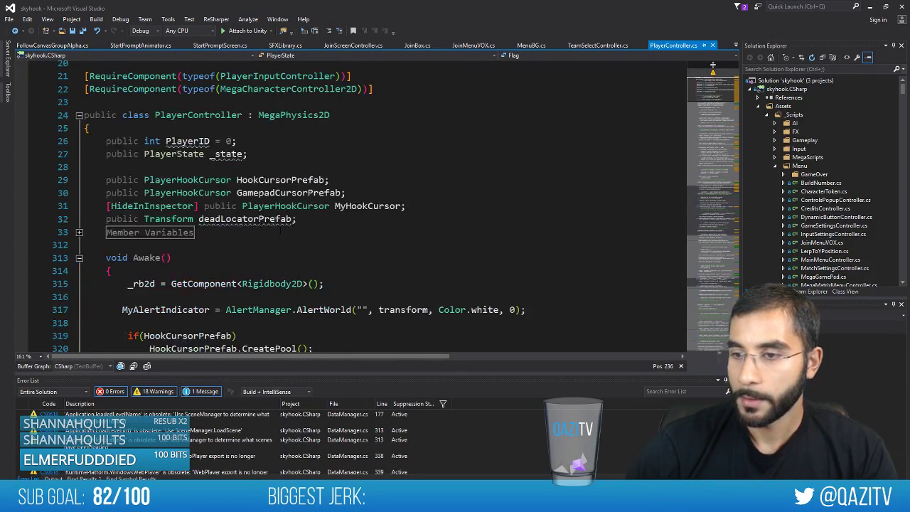
Search the solution for "characterbox" and open the CharacterBox class
{"action": "left_click", "coordinate": [375, 219]}
{"action": "key", "text": "ctrl+t"}
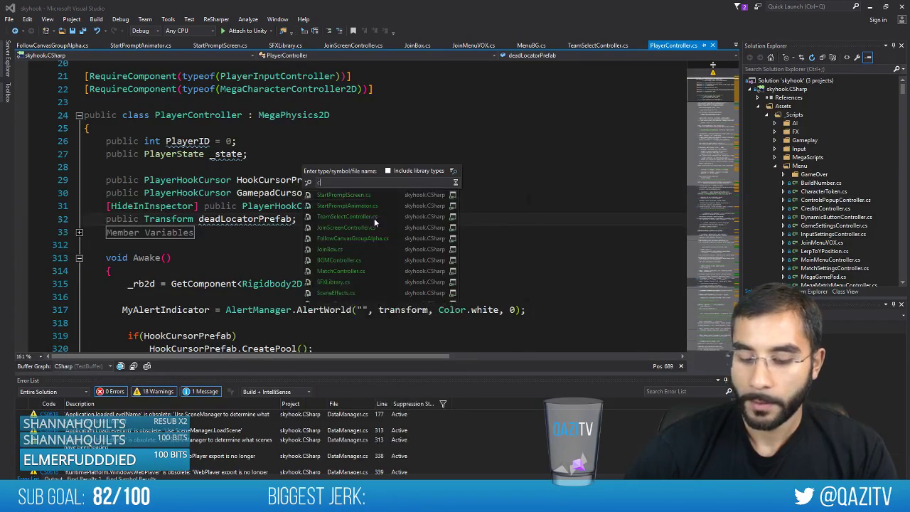
{"action": "type", "text": "characterbox"}
{"action": "key", "text": "Return"}
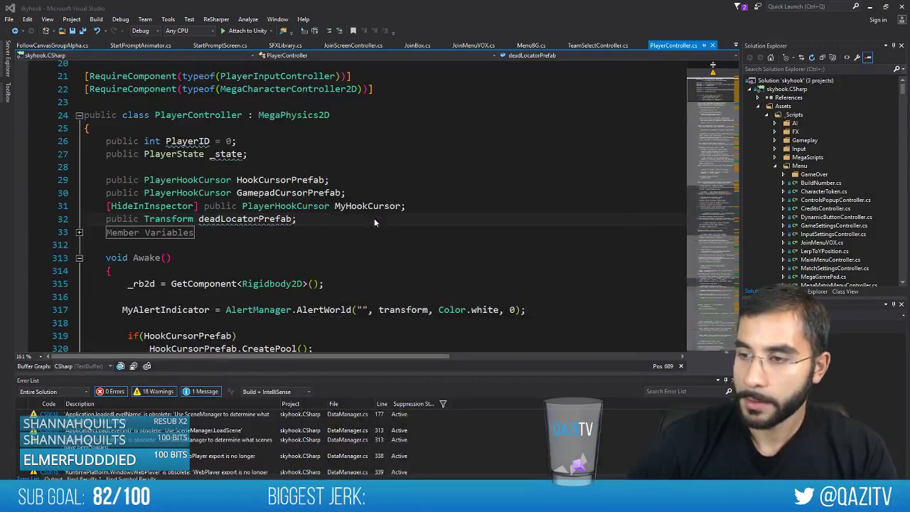
Search the solution for "gameover", open the GameOverPanel class and read its fields and Awake and Start methods
{"action": "key", "text": "ctrl+t"}
{"action": "type", "text": "gameover"}
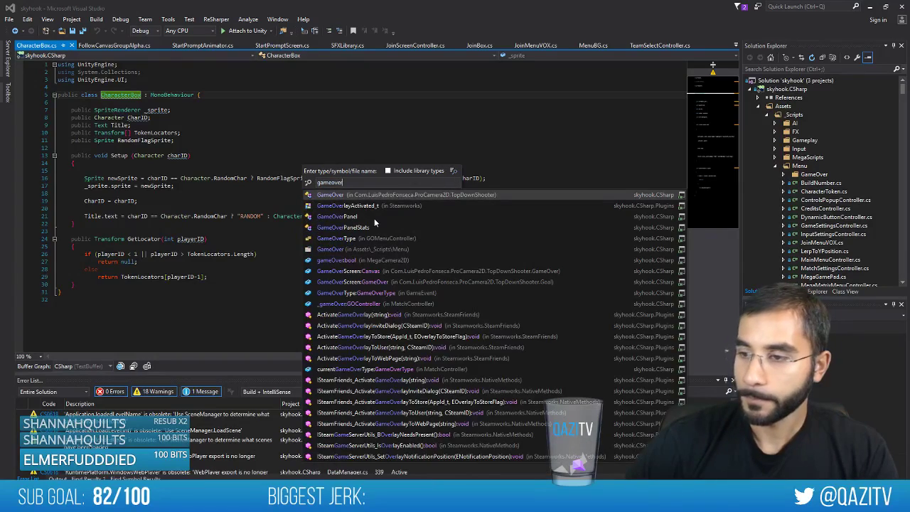
{"action": "left_click", "coordinate": [375, 219]}
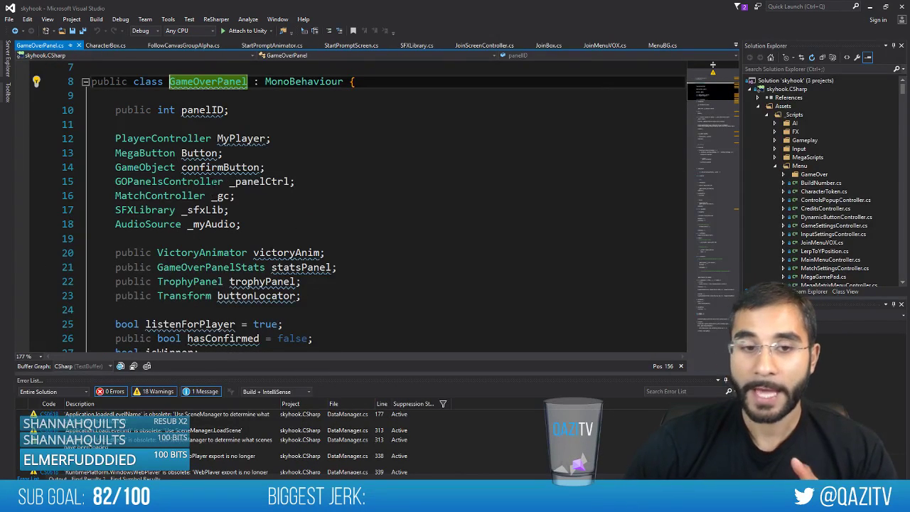
{"action": "scroll", "coordinate": [213, 185], "scroll_direction": "down", "scroll_amount": 3}
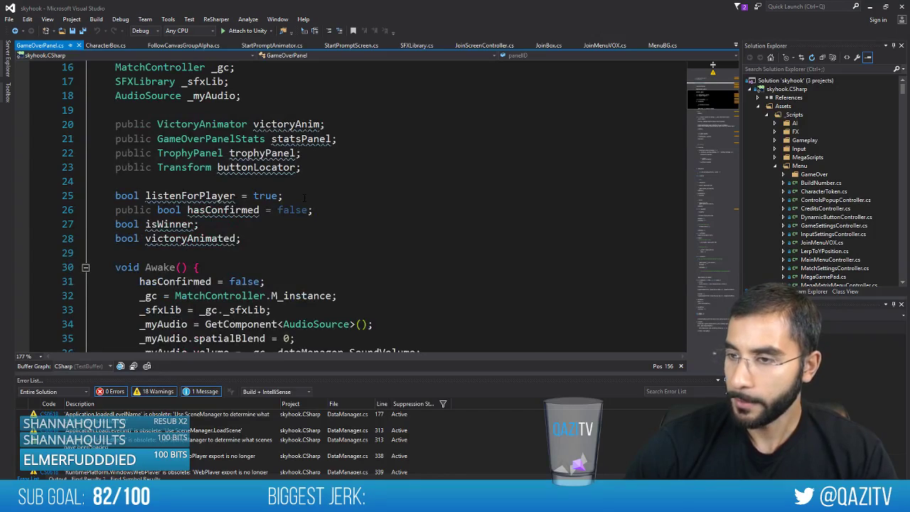
{"action": "scroll", "coordinate": [304, 197], "scroll_direction": "down", "scroll_amount": 4}
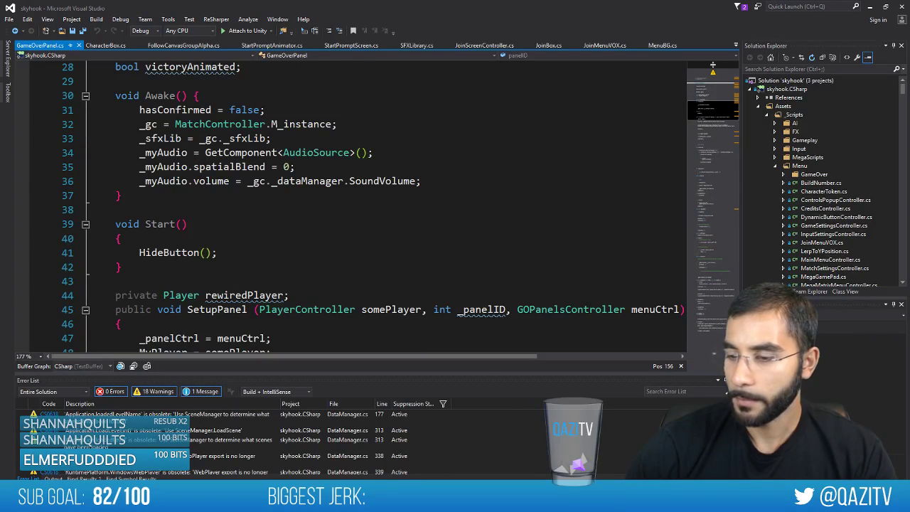
Check Fin's icon, flag and skeleton skin entries in Unity, and return to Visual Studio to read GameOverPanel's SetupPanel method
{"action": "key", "text": "alt+Tab"}
{"action": "scroll", "coordinate": [796, 283], "scroll_direction": "down", "scroll_amount": 3}
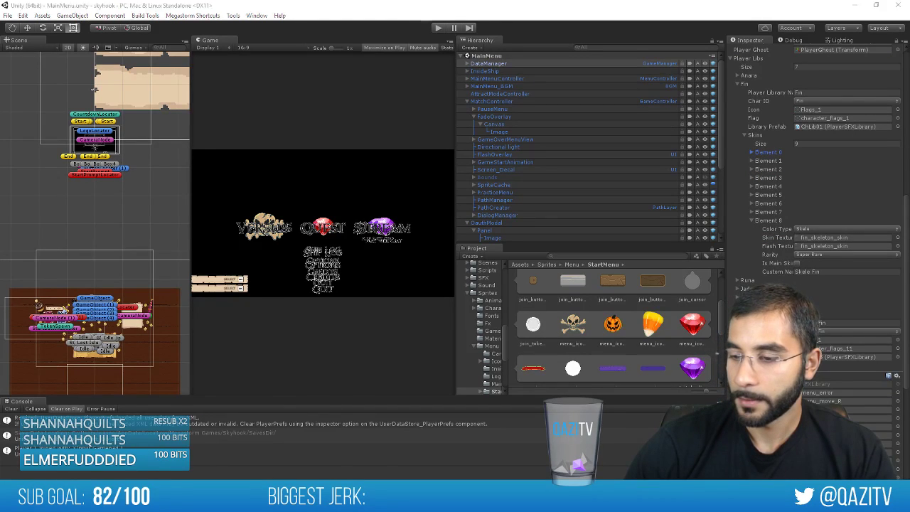
{"action": "key", "text": "alt+Tab"}
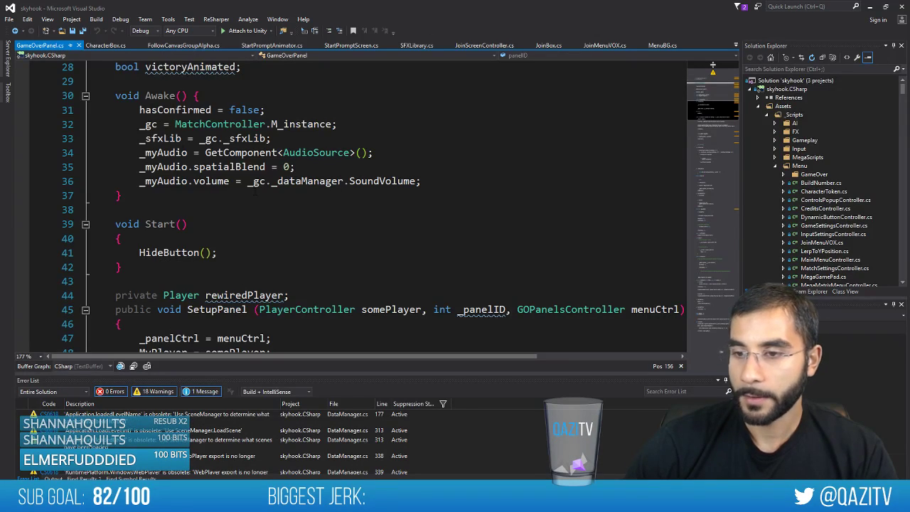
{"action": "scroll", "coordinate": [290, 222], "scroll_direction": "down", "scroll_amount": 6}
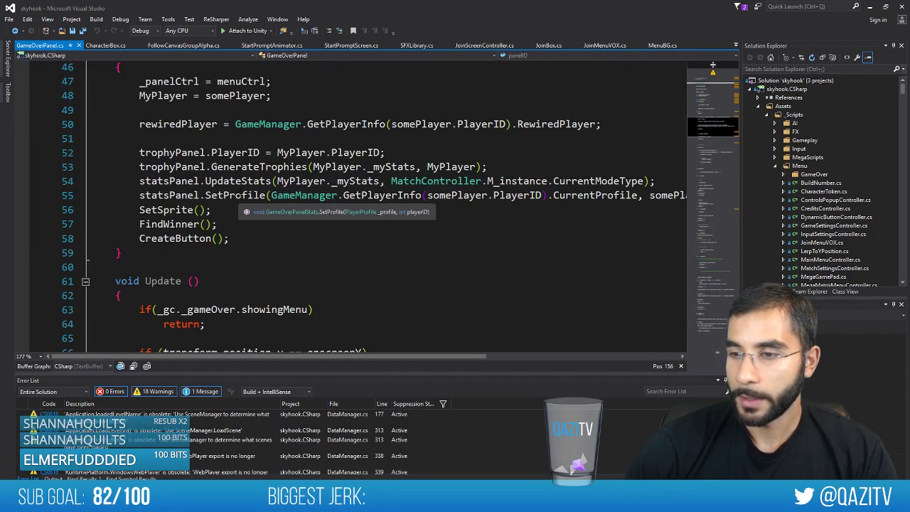
{"action": "scroll", "coordinate": [240, 207], "scroll_direction": "up", "scroll_amount": 4}
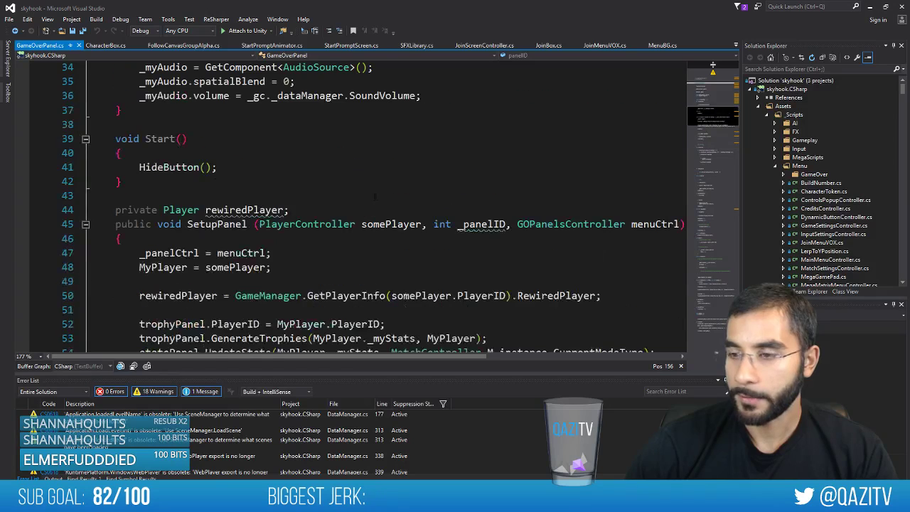
Search GameOverPanel.cs for "icon"
{"action": "key", "text": "ctrl+f"}
{"action": "key", "text": "BackSpace"}
{"action": "type", "text": "a"}
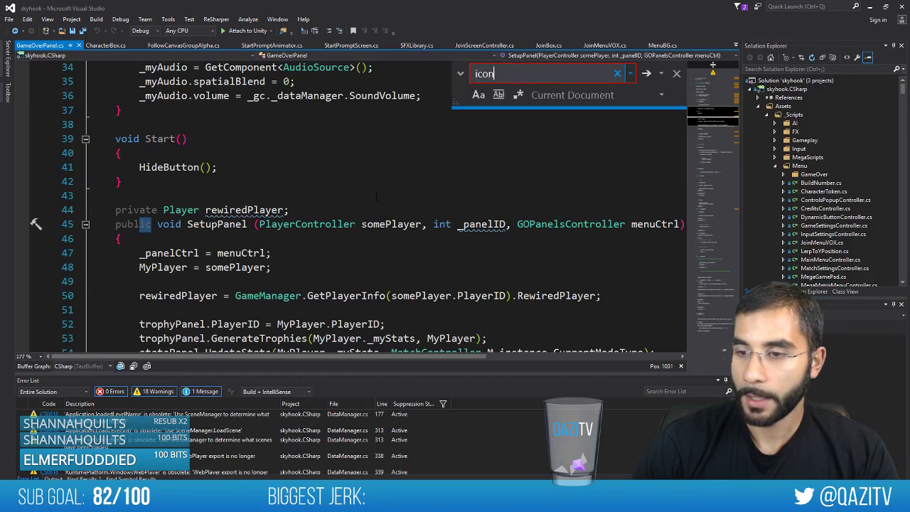
Search GameOverPanel.cs for "flag" and return to the field declarations at the start of the class
{"action": "key", "text": "BackSpace"}
{"action": "type", "text": "flag"}
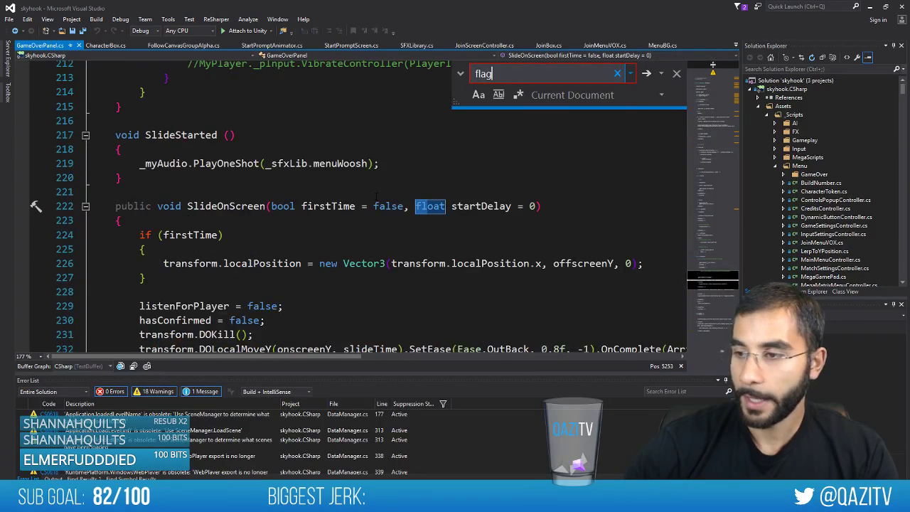
{"action": "scroll", "coordinate": [356, 207], "scroll_direction": "up", "scroll_amount": 20}
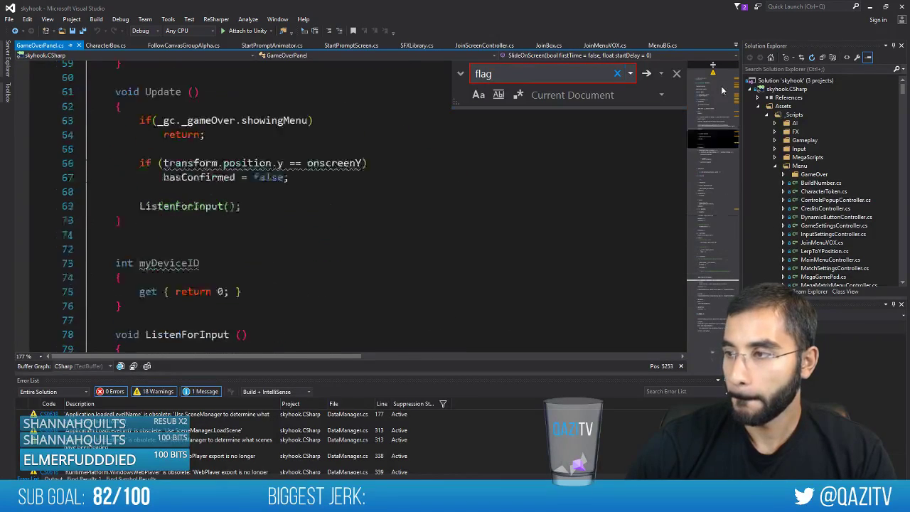
{"action": "scroll", "coordinate": [309, 219], "scroll_direction": "down", "scroll_amount": 2}
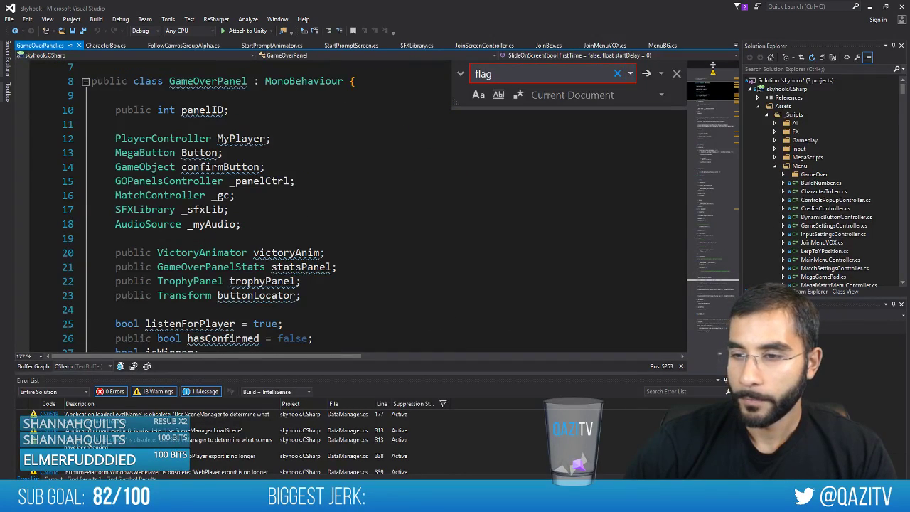
{"action": "scroll", "coordinate": [205, 211], "scroll_direction": "down", "scroll_amount": 2}
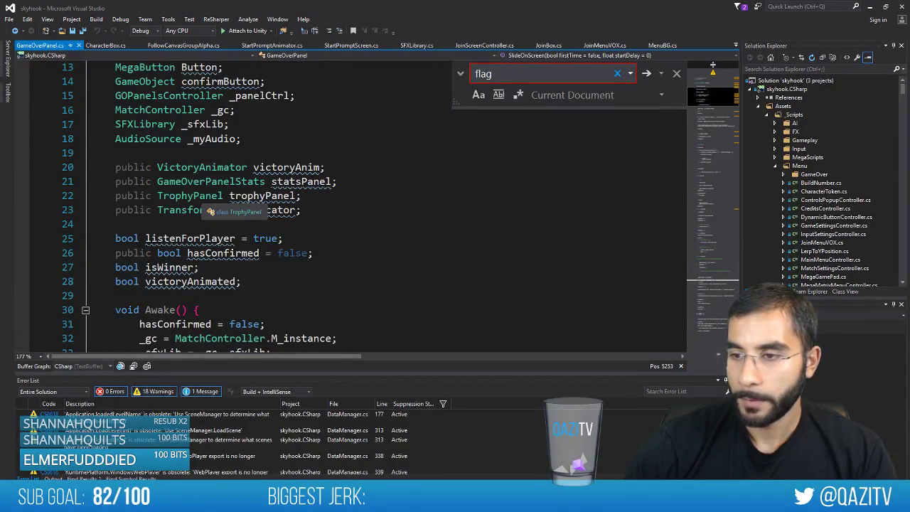
Open the GameOverPanelStats definition, return to GameOverPanel.cs and open the definition of the VictoryAnimator class
{"action": "right_click", "coordinate": [211, 182]}
{"action": "left_click", "coordinate": [245, 239]}
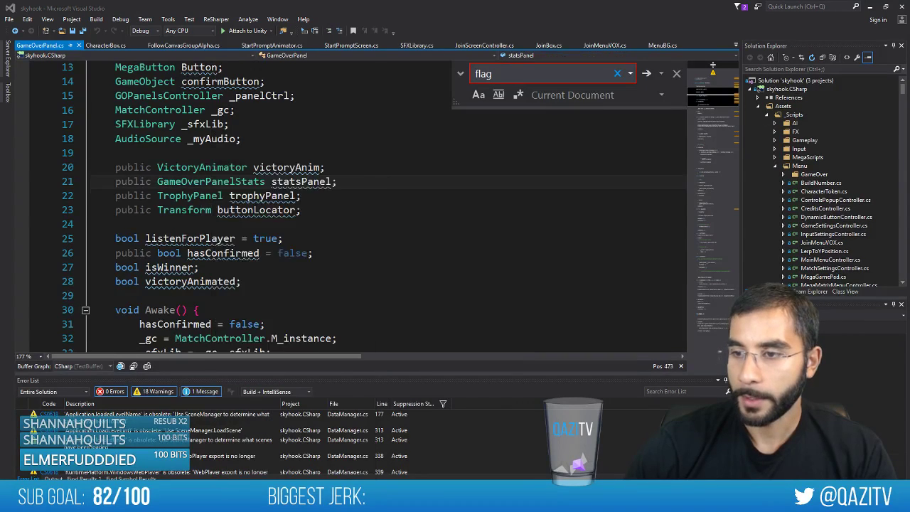
{"action": "left_click", "coordinate": [118, 46]}
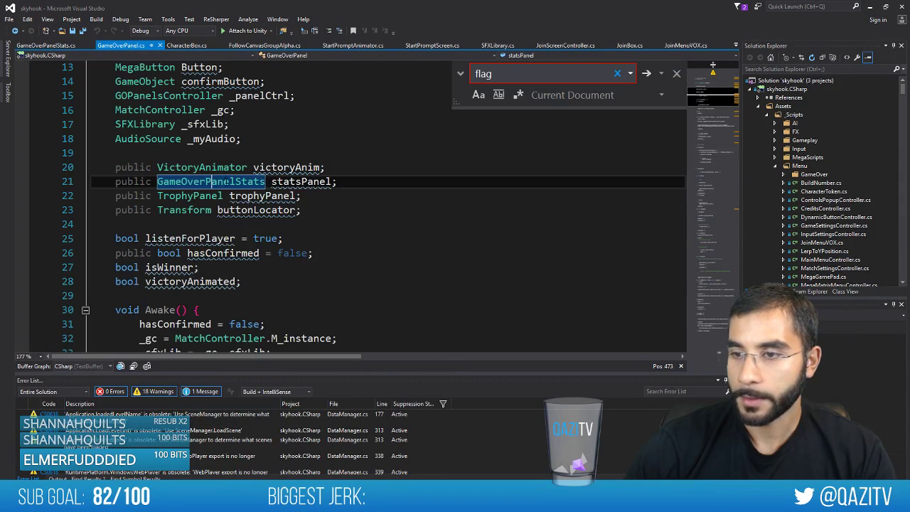
{"action": "right_click", "coordinate": [223, 159]}
{"action": "left_click", "coordinate": [245, 242]}
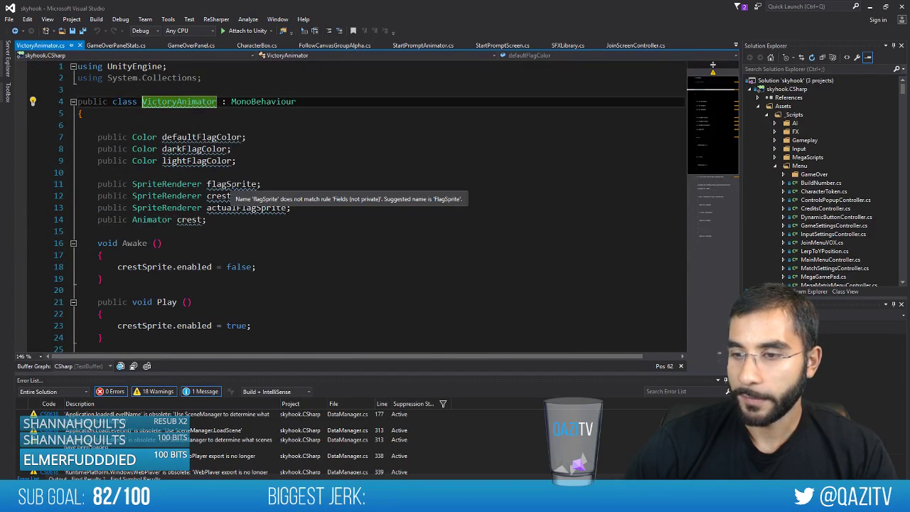
Find all references to flagSprite and open its lightFlagColor assignment in VictoryAnimator's Setup method
{"action": "right_click", "coordinate": [232, 184]}
{"action": "left_click", "coordinate": [284, 285]}
{"action": "double_click", "coordinate": [259, 412]}
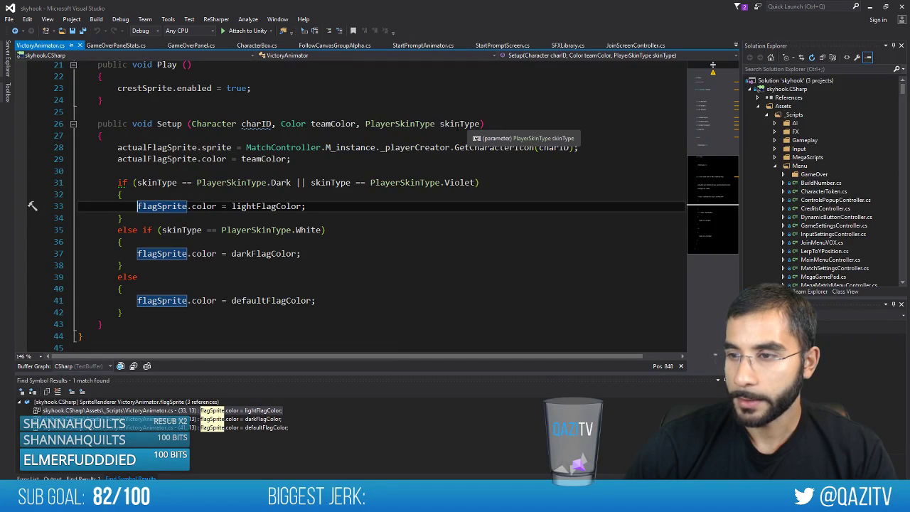
Find all references to VictoryAnimator's Setup method and read its call in GameOverPanel's SetSprite method
{"action": "right_click", "coordinate": [170, 123]}
{"action": "left_click", "coordinate": [241, 272]}
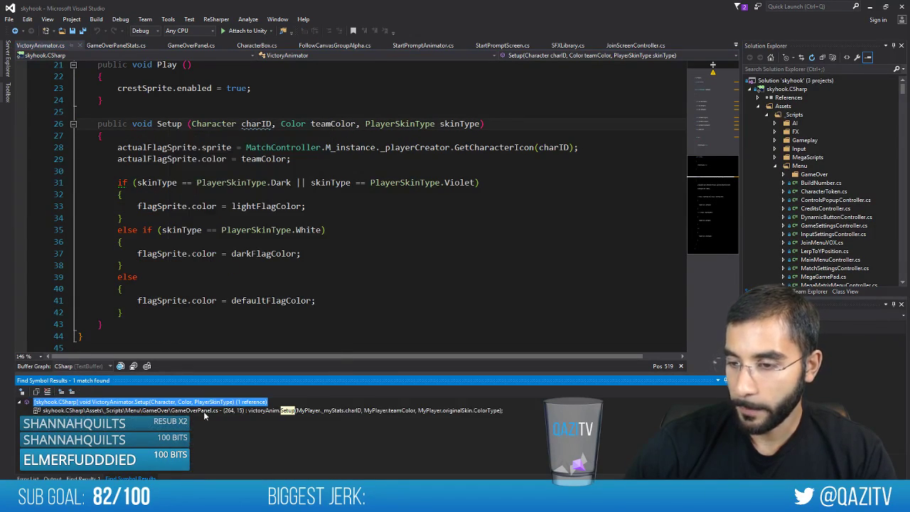
{"action": "double_click", "coordinate": [204, 412]}
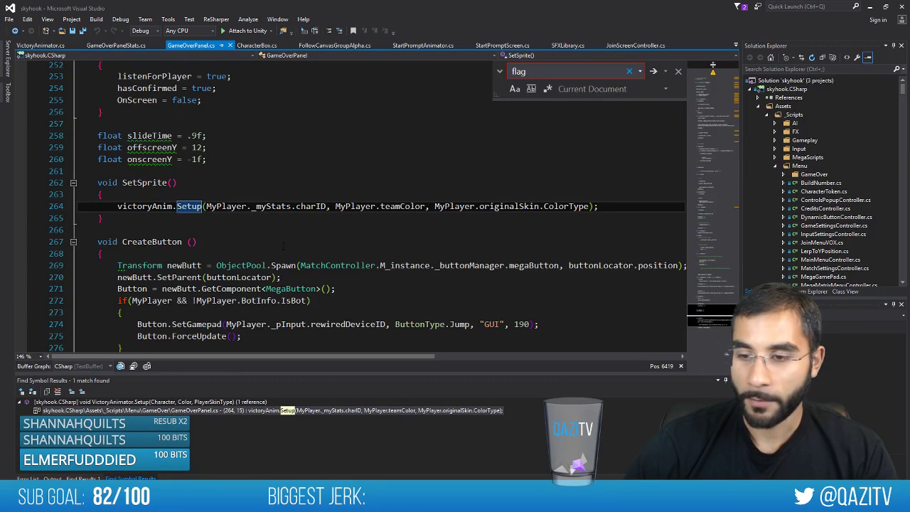
{"action": "scroll", "coordinate": [370, 206], "scroll_direction": "down", "scroll_amount": 3}
{"action": "scroll", "coordinate": [370, 206], "scroll_direction": "up", "scroll_amount": 2}
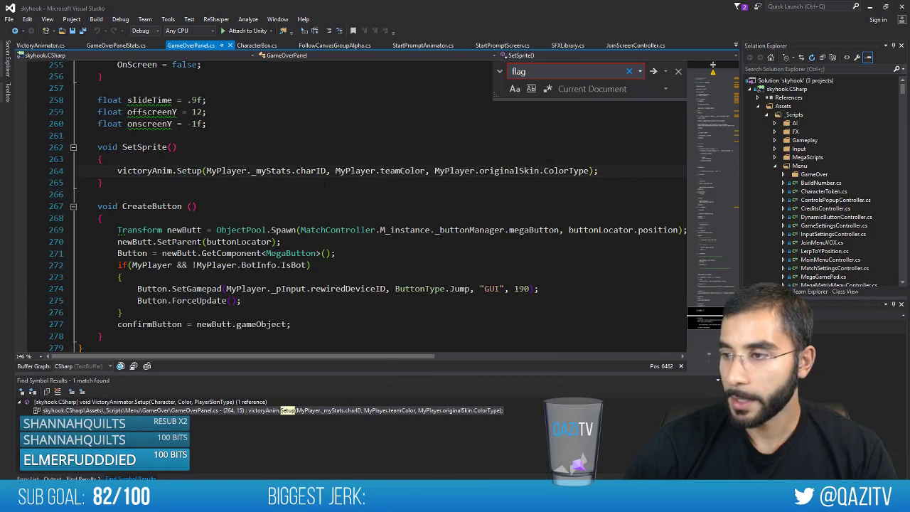
{"action": "key", "text": "Down"}
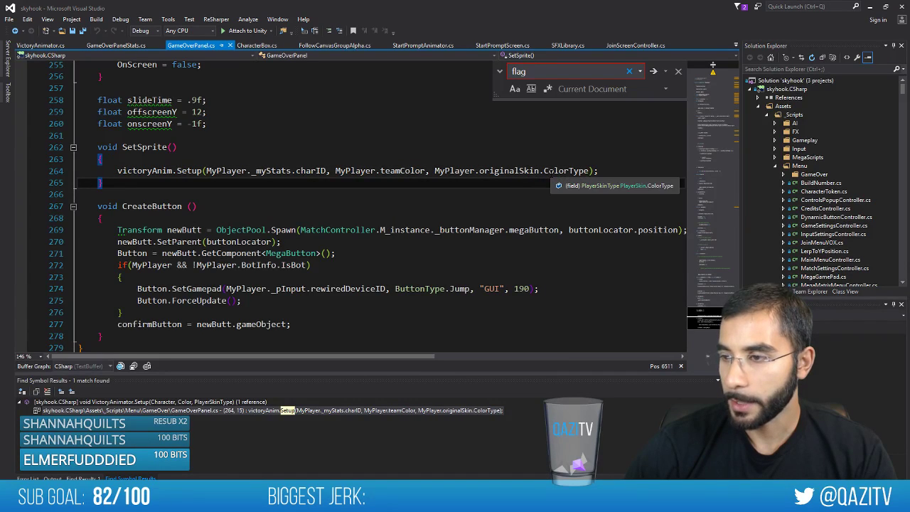
Go from the SetSprite call to VictoryAnimator's Setup definition and look up its teamColor parameter
{"action": "right_click", "coordinate": [181, 174]}
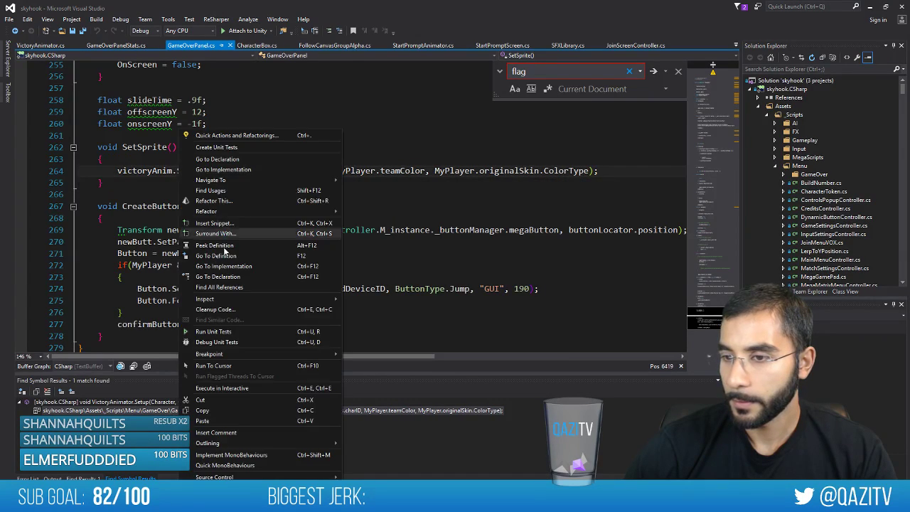
{"action": "left_click", "coordinate": [303, 256]}
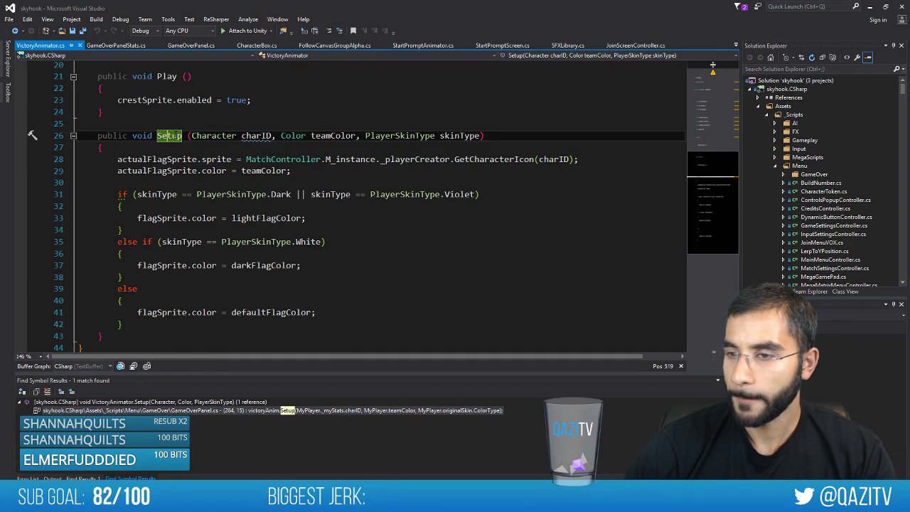
{"action": "right_click", "coordinate": [169, 136]}
{"action": "left_click", "coordinate": [211, 261]}
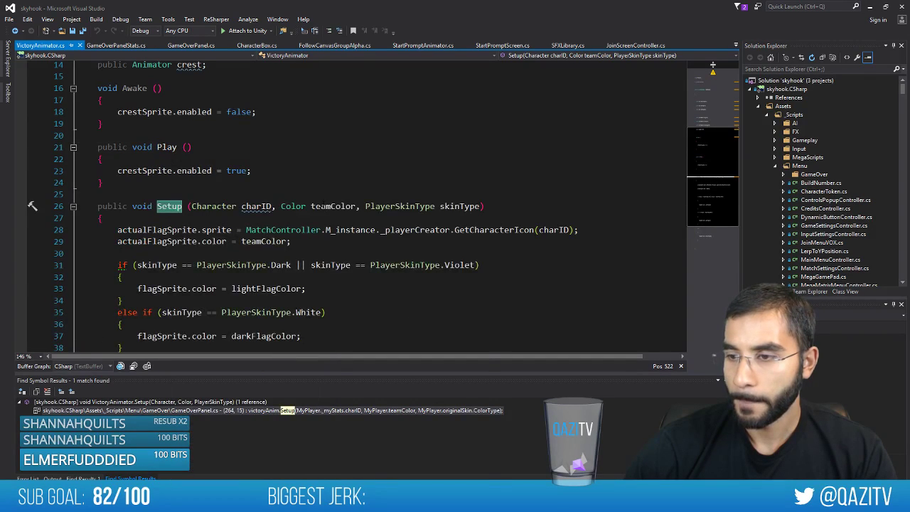
{"action": "right_click", "coordinate": [324, 206]}
{"action": "left_click", "coordinate": [354, 267]}
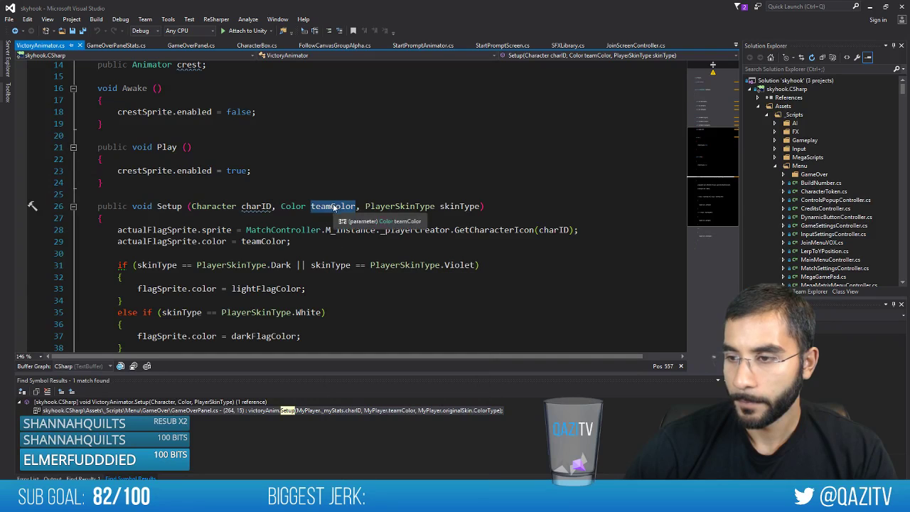
Find the references to Setup again, open the call in GameOverPanel and go to the definition of MyPlayer's teamColor
{"action": "right_click", "coordinate": [169, 206]}
{"action": "left_click", "coordinate": [203, 228]}
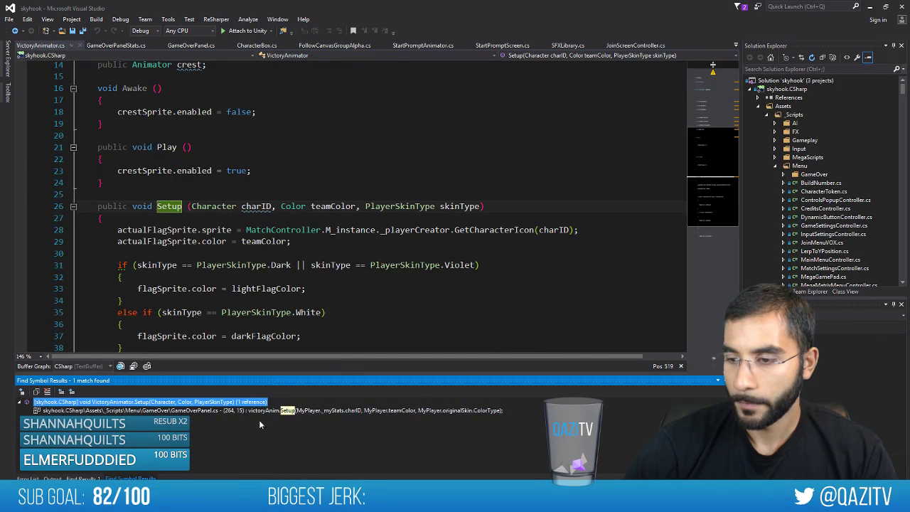
{"action": "double_click", "coordinate": [259, 410]}
{"action": "right_click", "coordinate": [416, 206]}
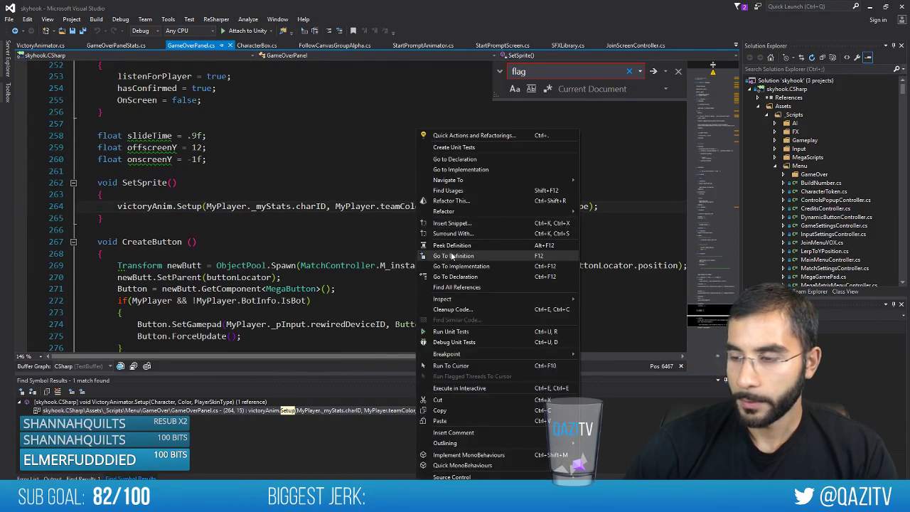
{"action": "left_click", "coordinate": [448, 263]}
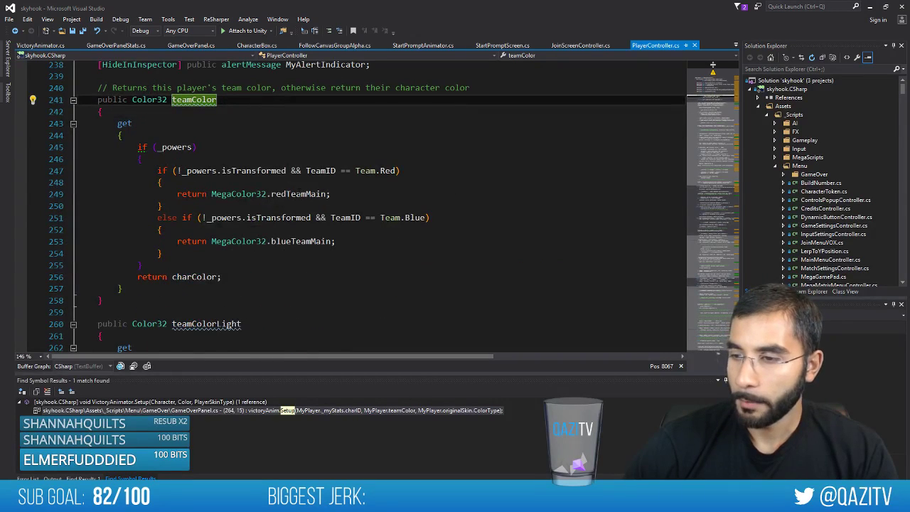
Go to the declaration of charColor, the fallback value returned by the teamColor property in PlayerController
{"action": "left_click", "coordinate": [188, 276]}
{"action": "right_click", "coordinate": [188, 277]}
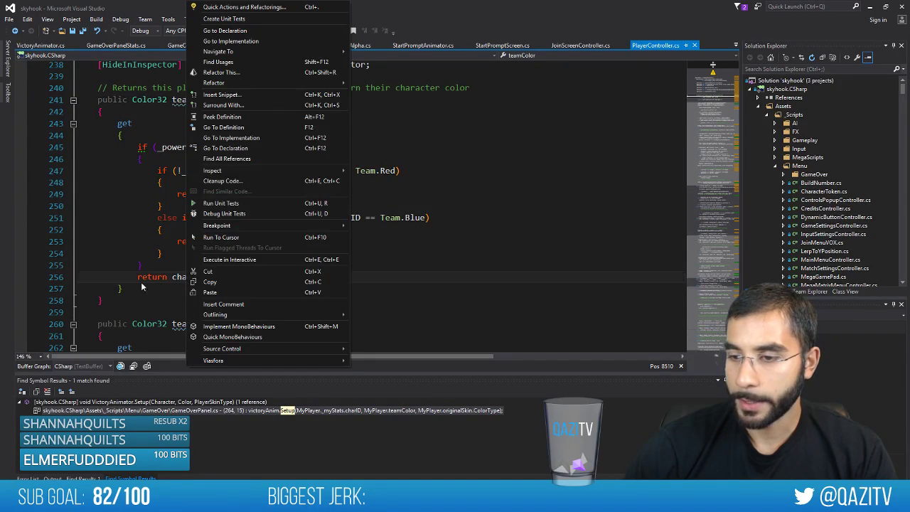
{"action": "left_click", "coordinate": [227, 128]}
{"action": "scroll", "coordinate": [284, 206], "scroll_direction": "down", "scroll_amount": 1}
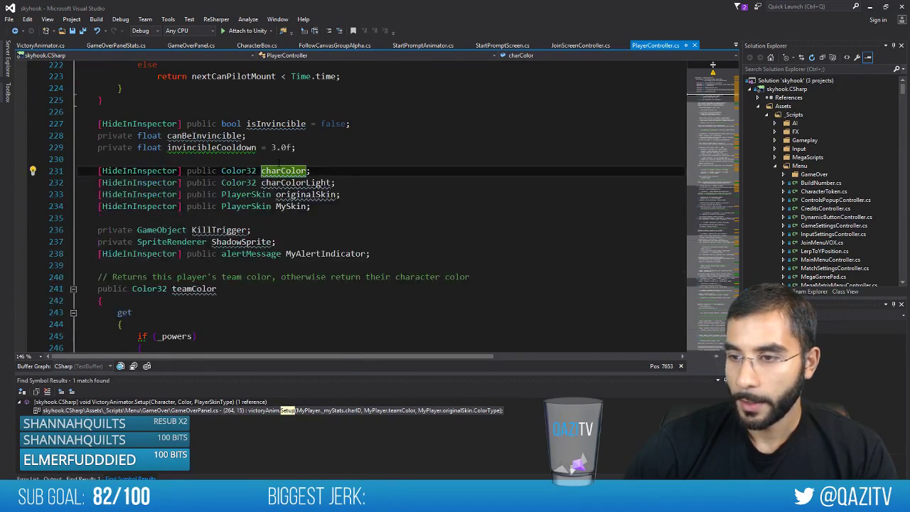
Find all references to charColor and open the one in PlayerController that assigns it from MegaColors.GetCharacterColor
{"action": "right_click", "coordinate": [273, 170]}
{"action": "left_click", "coordinate": [316, 287]}
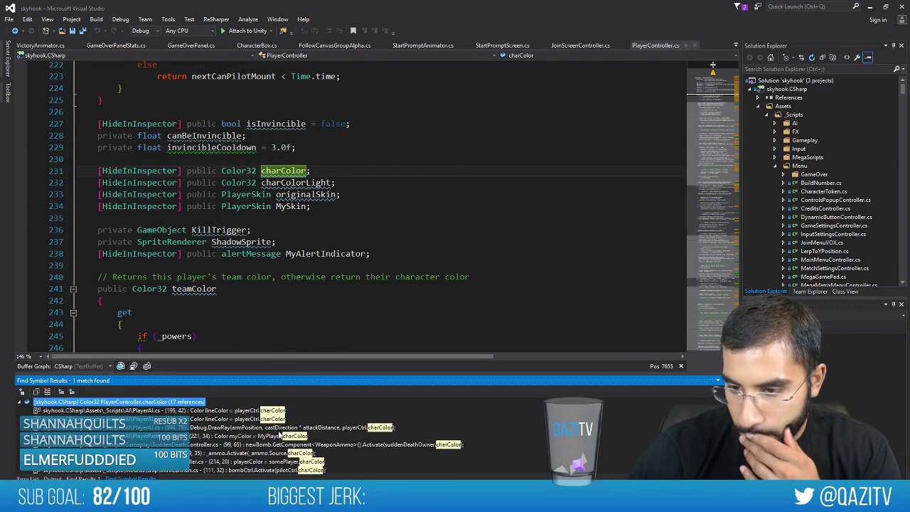
{"action": "scroll", "coordinate": [281, 432], "scroll_direction": "down", "scroll_amount": 2}
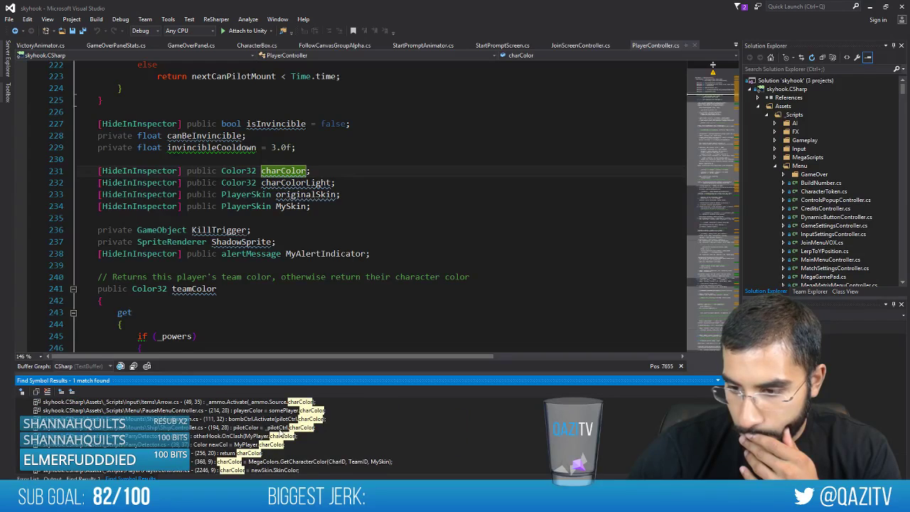
{"action": "double_click", "coordinate": [315, 463]}
Open the GetCharacterColor definition in MegaColors.cs and examine its skin check, team colors and character cases
{"action": "right_click", "coordinate": [263, 206]}
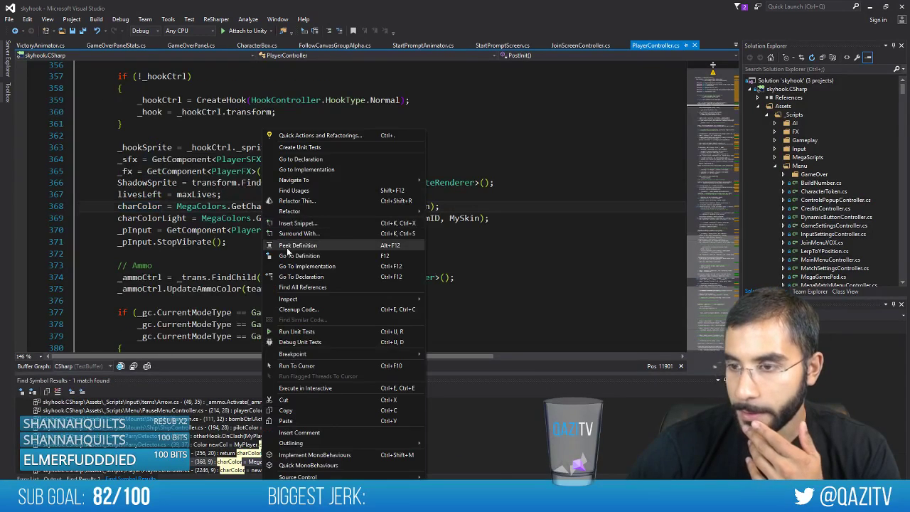
{"action": "left_click", "coordinate": [289, 257]}
{"action": "scroll", "coordinate": [289, 261], "scroll_direction": "down", "scroll_amount": 5}
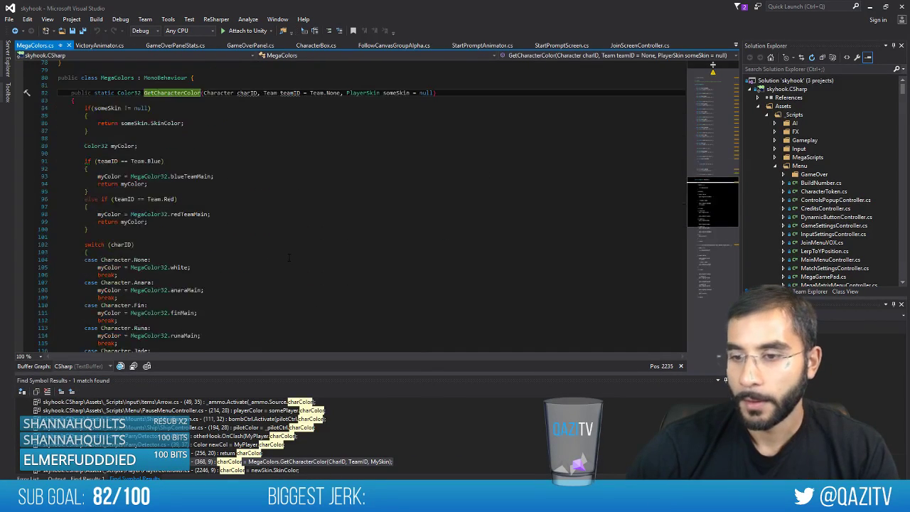
{"action": "scroll", "coordinate": [289, 261], "scroll_direction": "down", "scroll_amount": 3}
{"action": "scroll", "coordinate": [175, 261], "scroll_direction": "up", "scroll_amount": 3}
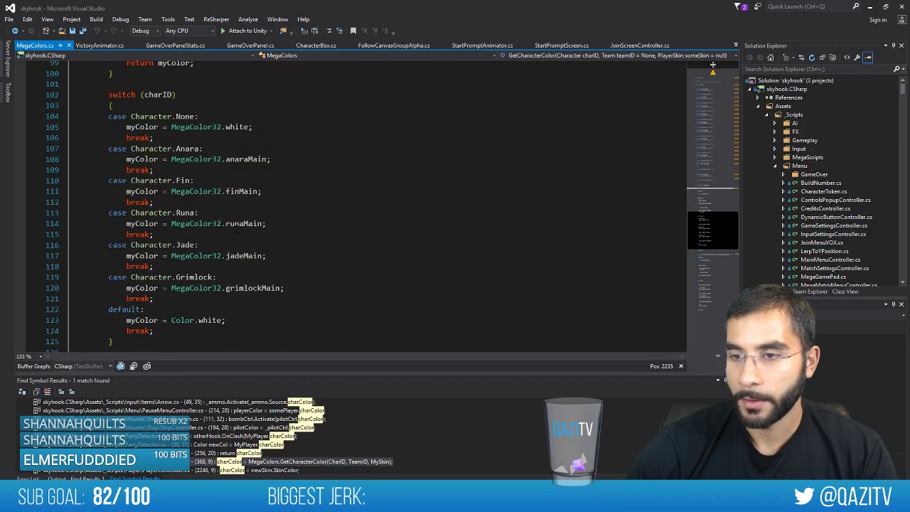
{"action": "scroll", "coordinate": [243, 229], "scroll_direction": "up", "scroll_amount": 3}
{"action": "scroll", "coordinate": [244, 227], "scroll_direction": "down", "scroll_amount": 4}
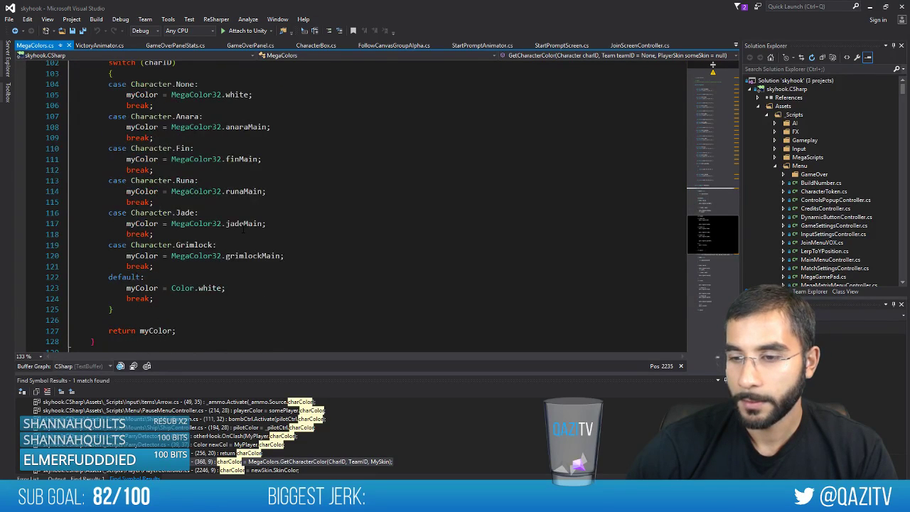
{"action": "scroll", "coordinate": [243, 228], "scroll_direction": "up", "scroll_amount": 5}
{"action": "scroll", "coordinate": [243, 229], "scroll_direction": "up", "scroll_amount": 2}
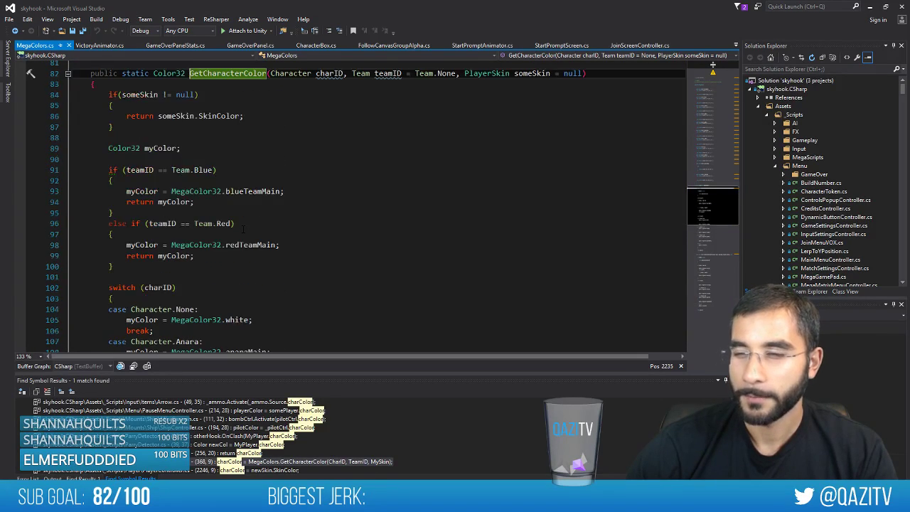
{"action": "scroll", "coordinate": [262, 219], "scroll_direction": "down", "scroll_amount": 10}
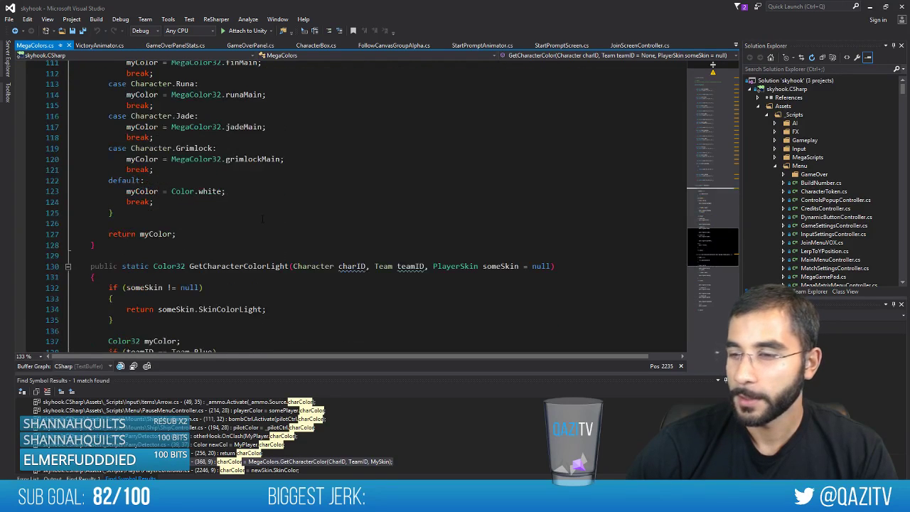
{"action": "scroll", "coordinate": [290, 226], "scroll_direction": "down", "scroll_amount": 6}
{"action": "scroll", "coordinate": [292, 226], "scroll_direction": "up", "scroll_amount": 20}
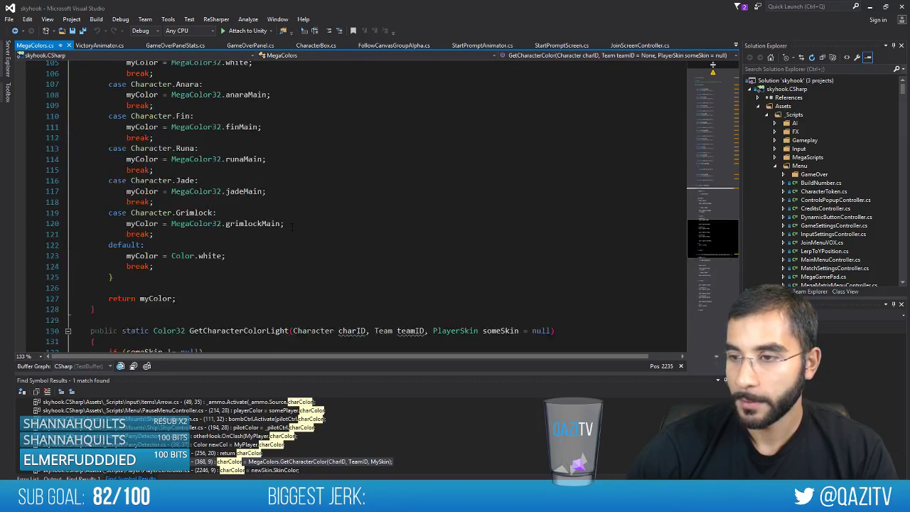
Switch to Unity and back to Visual Studio, and read the static color definitions in the MegaColor32 struct
{"action": "key", "text": "alt+Tab"}
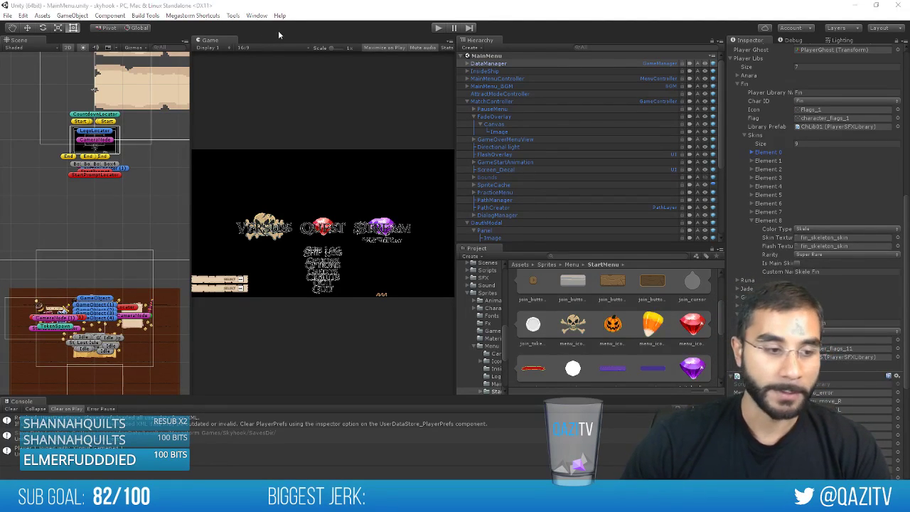
{"action": "key", "text": "alt+Tab"}
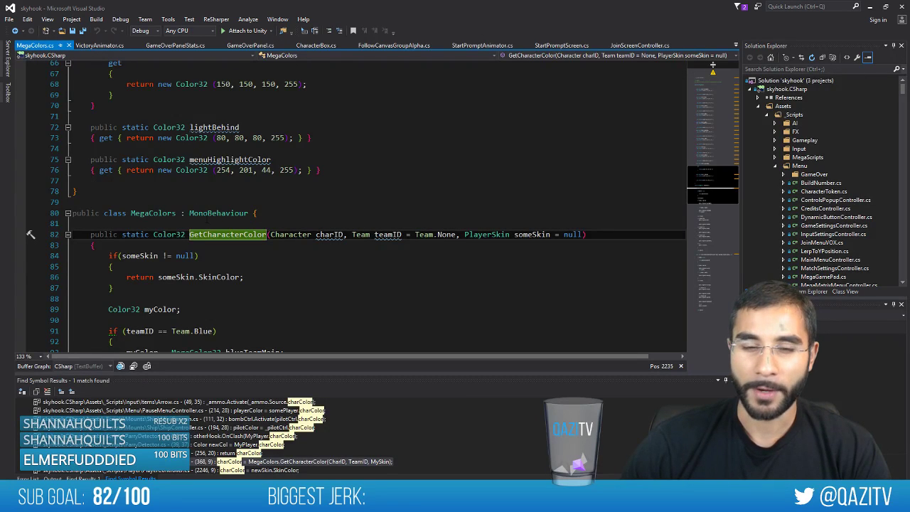
{"action": "left_click", "coordinate": [256, 225]}
{"action": "scroll", "coordinate": [255, 233], "scroll_direction": "up", "scroll_amount": 5}
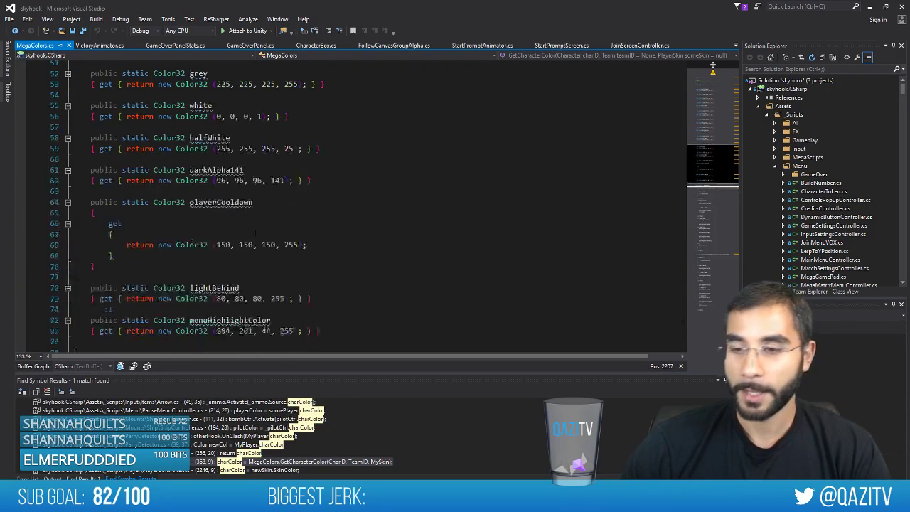
{"action": "scroll", "coordinate": [256, 233], "scroll_direction": "up", "scroll_amount": 5}
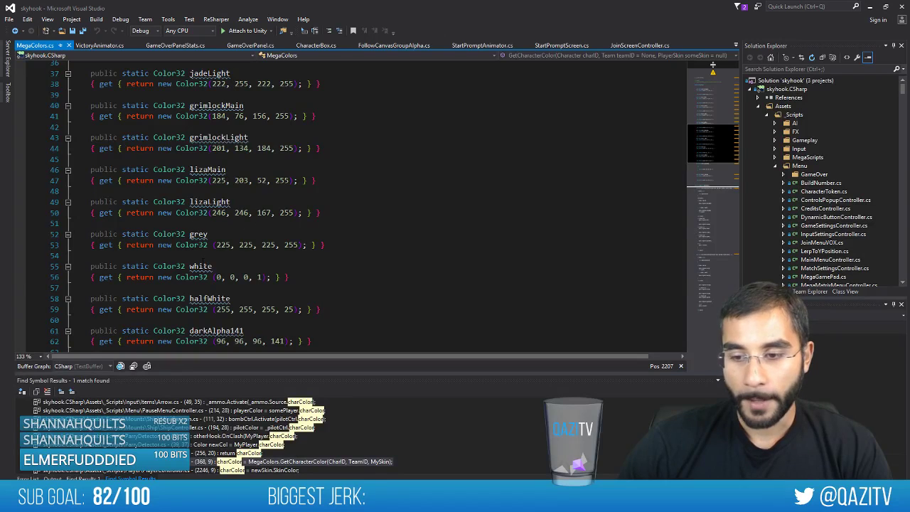
{"action": "scroll", "coordinate": [214, 299], "scroll_direction": "up", "scroll_amount": 10}
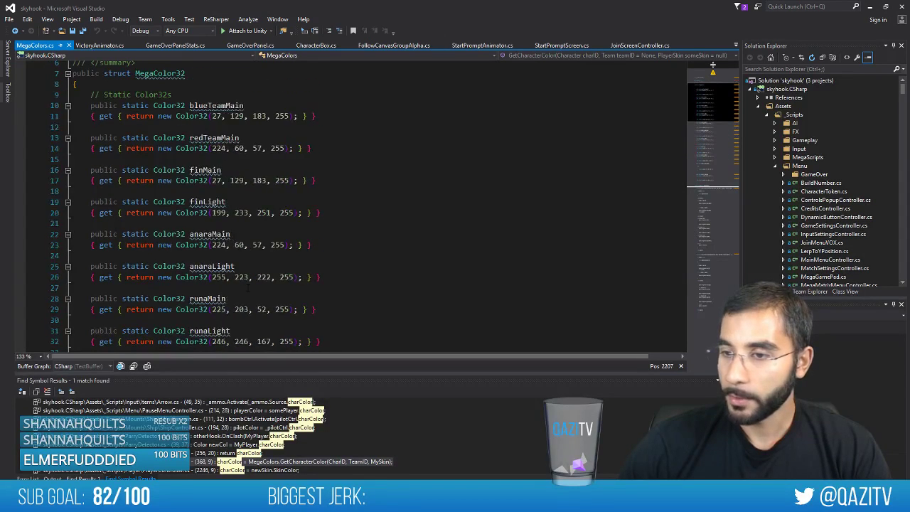
Switch to Unity and review Fin's skin list in the Player Creator component, including the settings of skin Element 0
{"action": "scroll", "coordinate": [248, 288], "scroll_direction": "up", "scroll_amount": 2}
{"action": "key", "text": "alt+Tab"}
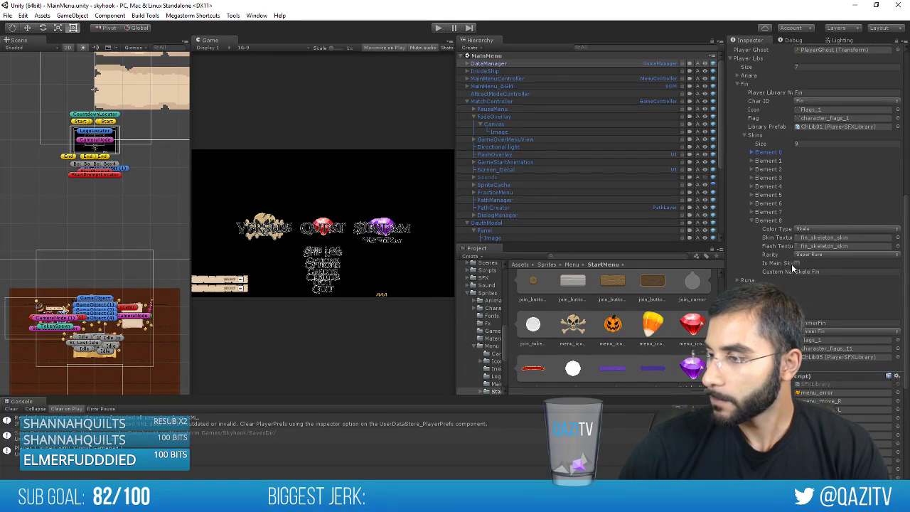
{"action": "left_click", "coordinate": [766, 153]}
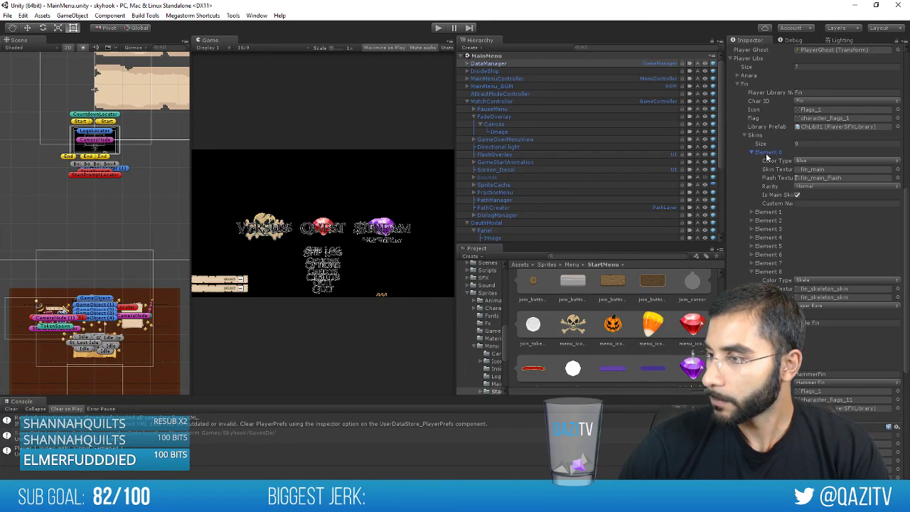
{"action": "left_click", "coordinate": [767, 155]}
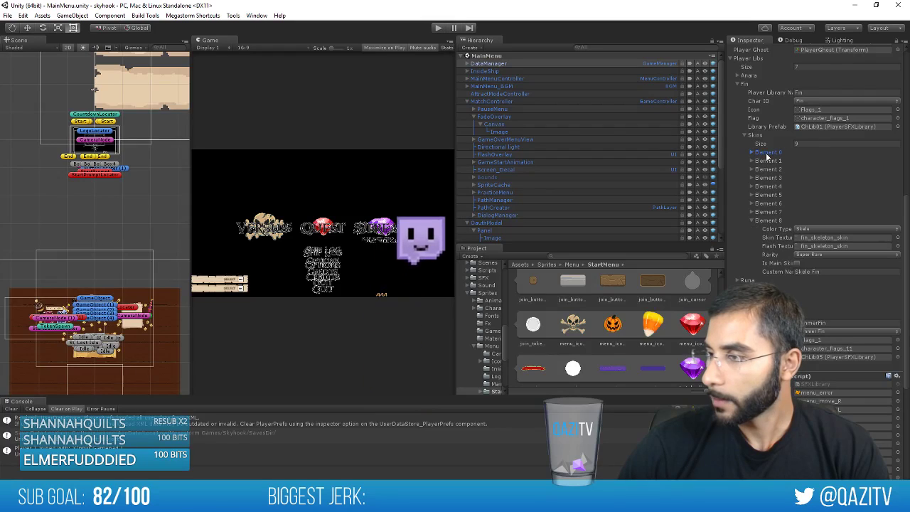
{"action": "scroll", "coordinate": [770, 157], "scroll_direction": "up", "scroll_amount": 4}
{"action": "scroll", "coordinate": [773, 165], "scroll_direction": "down", "scroll_amount": 5}
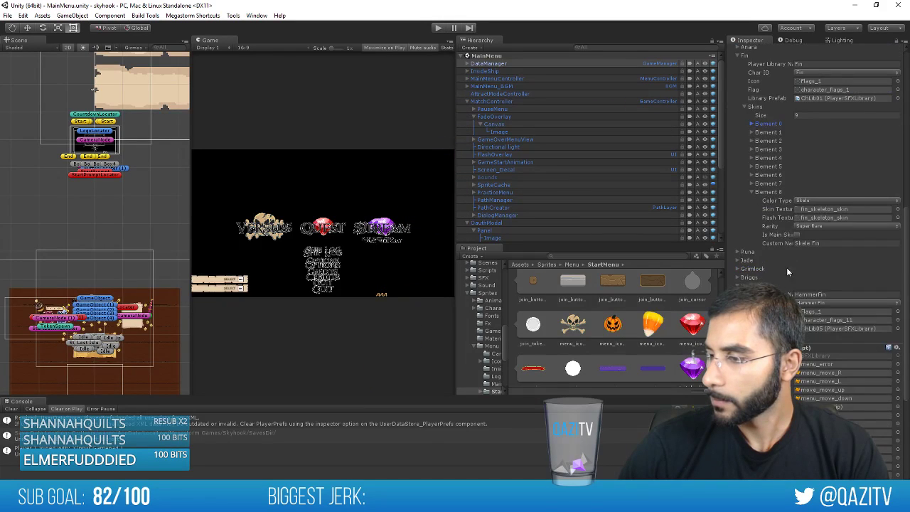
Look through the remaining components on DataManager, including SFX Library and Unlock Event Manager, and check its child objects
{"action": "scroll", "coordinate": [787, 267], "scroll_direction": "down", "scroll_amount": 6}
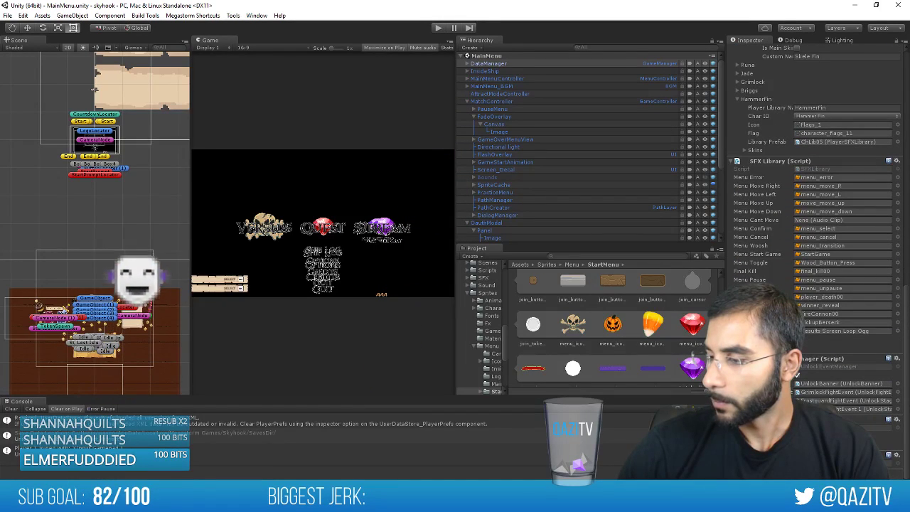
{"action": "scroll", "coordinate": [740, 313], "scroll_direction": "down", "scroll_amount": 3}
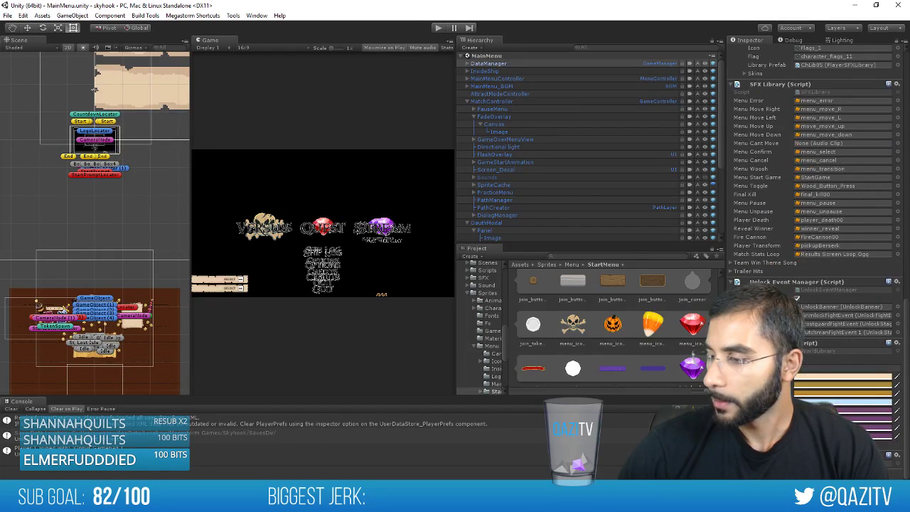
{"action": "scroll", "coordinate": [810, 248], "scroll_direction": "up", "scroll_amount": 3}
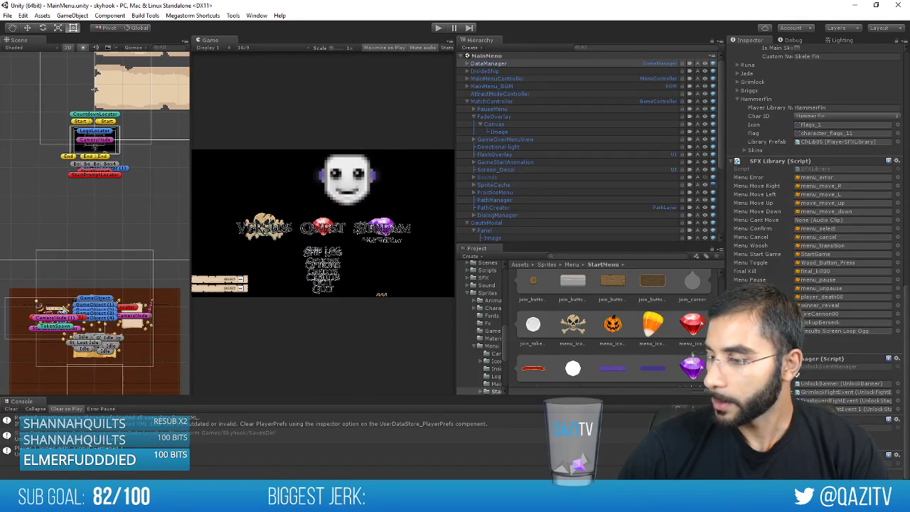
{"action": "left_click", "coordinate": [472, 64]}
{"action": "left_click", "coordinate": [467, 64]}
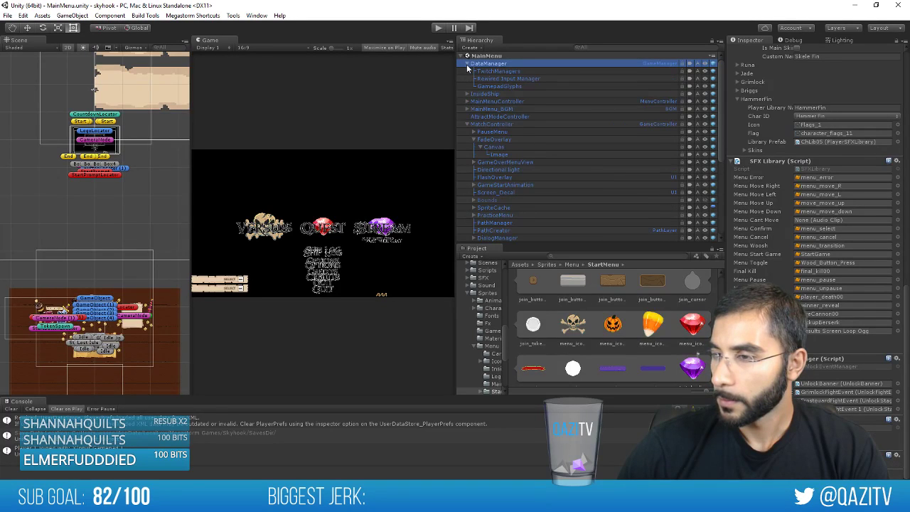
{"action": "left_click", "coordinate": [468, 64]}
{"action": "scroll", "coordinate": [884, 222], "scroll_direction": "up", "scroll_amount": 10}
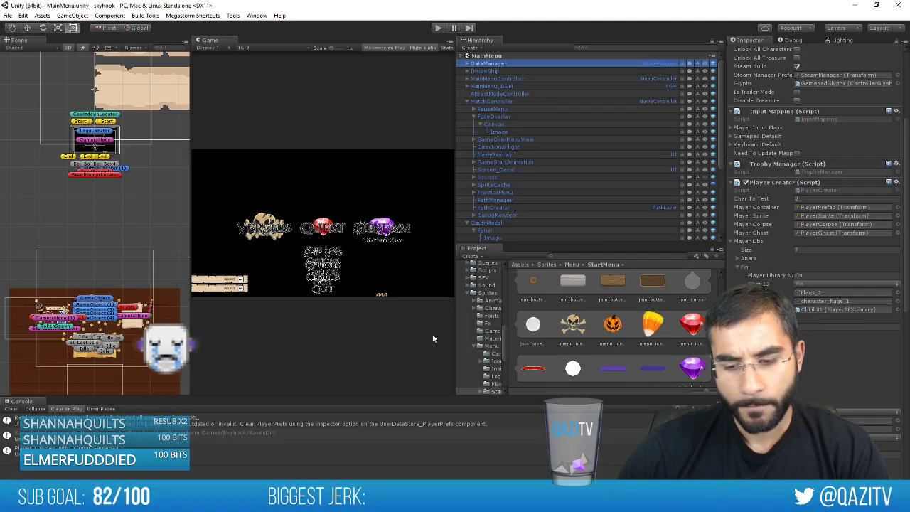
Switch to Visual Studio, read the remaining MegaColor32 definitions and search MegaColors.cs for "violet"
{"action": "key", "text": "alt+Tab"}
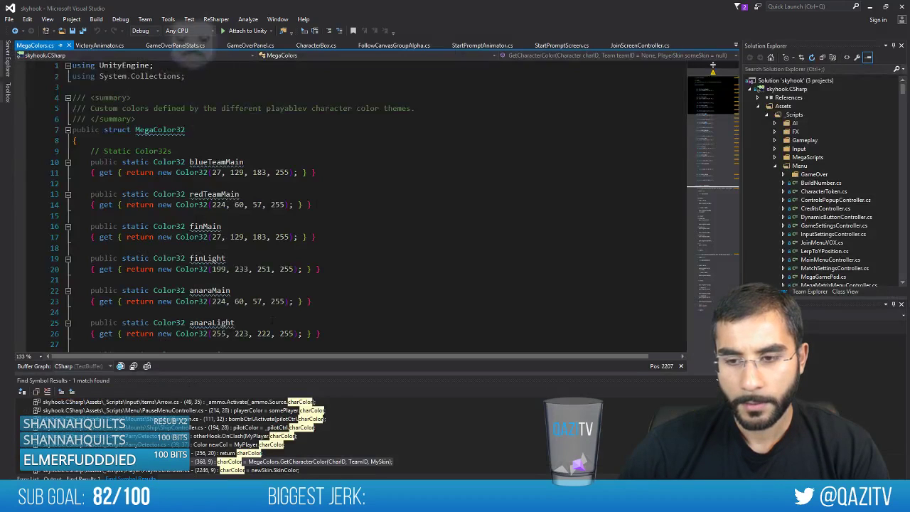
{"action": "scroll", "coordinate": [352, 202], "scroll_direction": "down", "scroll_amount": 8}
{"action": "scroll", "coordinate": [353, 202], "scroll_direction": "down", "scroll_amount": 5}
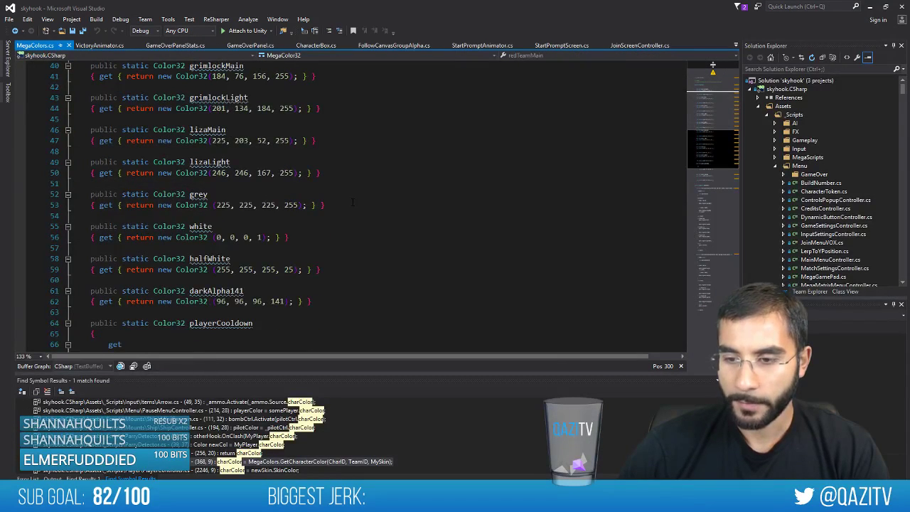
{"action": "key", "text": "ctrl+f"}
{"action": "type", "text": "viole"}
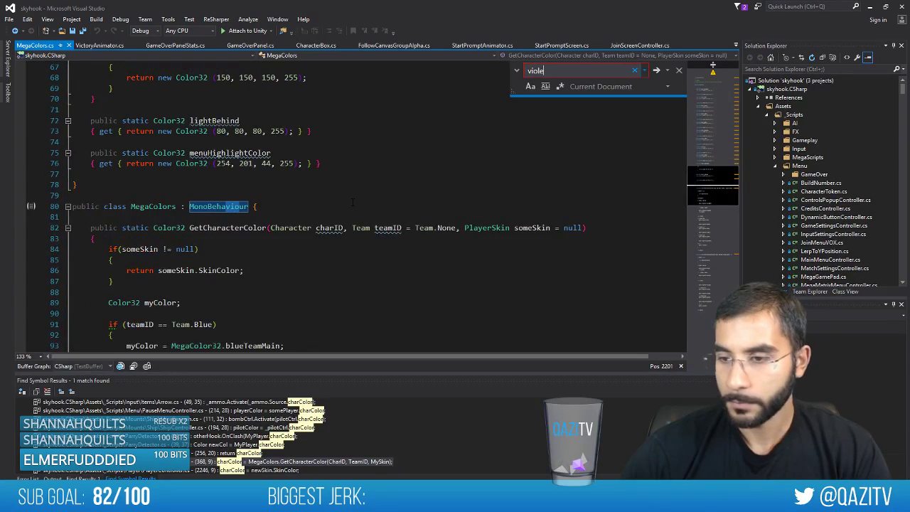
{"action": "type", "text": "t"}
Search the solution's symbols for "violet", checking the Character enum entry and opening the one in PlayerSkinType
{"action": "key", "text": "ctrl+t"}
{"action": "type", "text": "violet"}
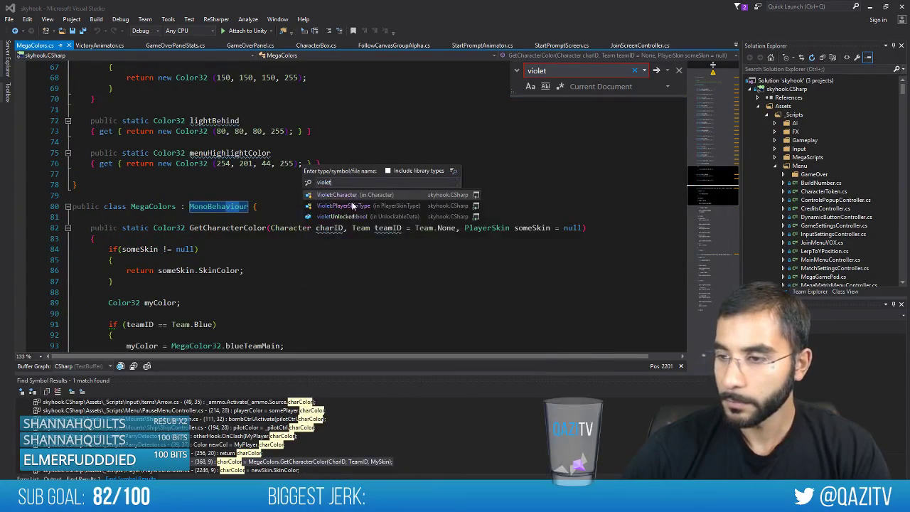
{"action": "key", "text": "Return"}
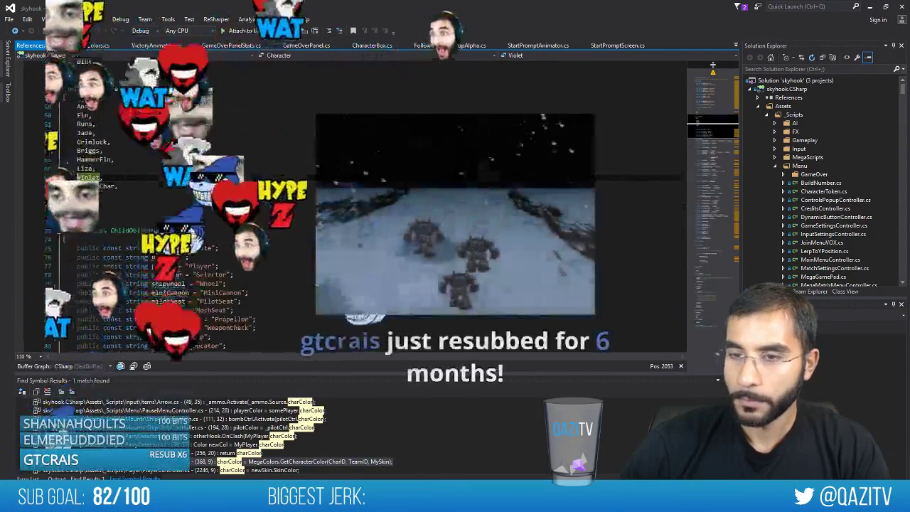
{"action": "scroll", "coordinate": [171, 234], "scroll_direction": "down", "scroll_amount": 4}
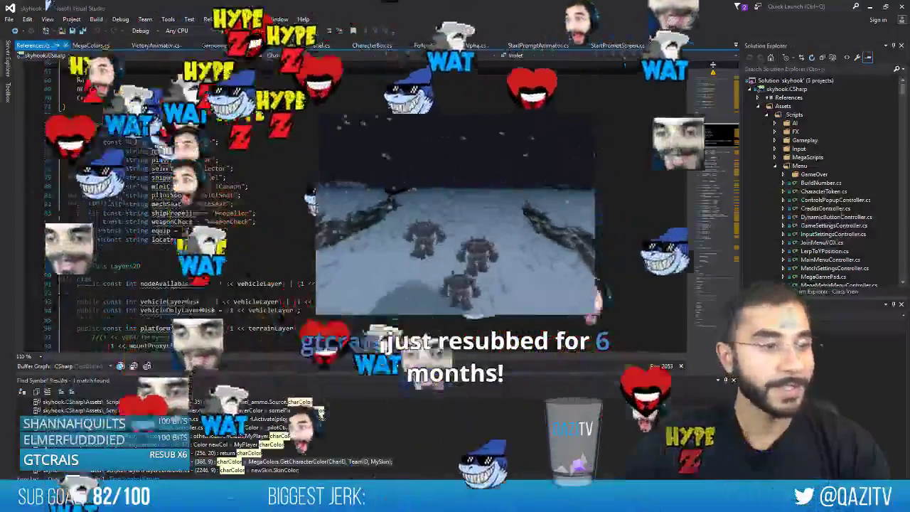
{"action": "left_click", "coordinate": [168, 195]}
{"action": "key", "text": "ctrl+t"}
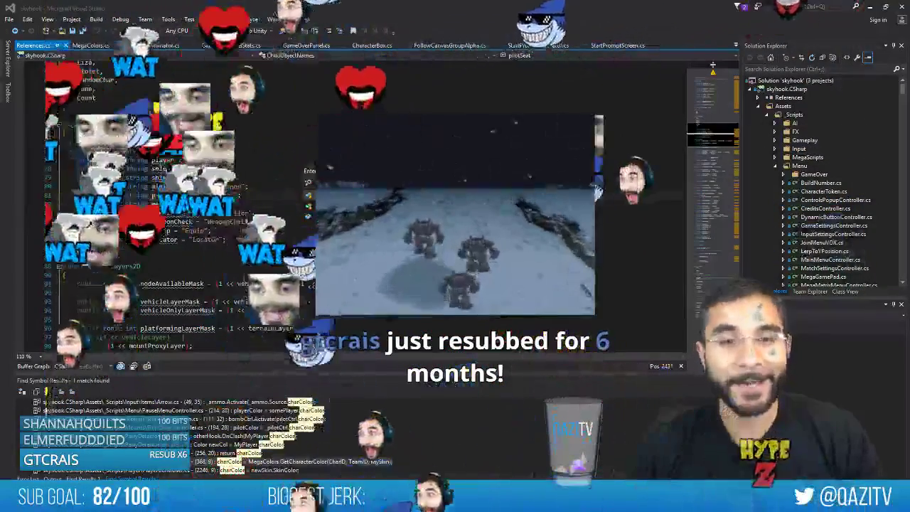
{"action": "key", "text": "Return"}
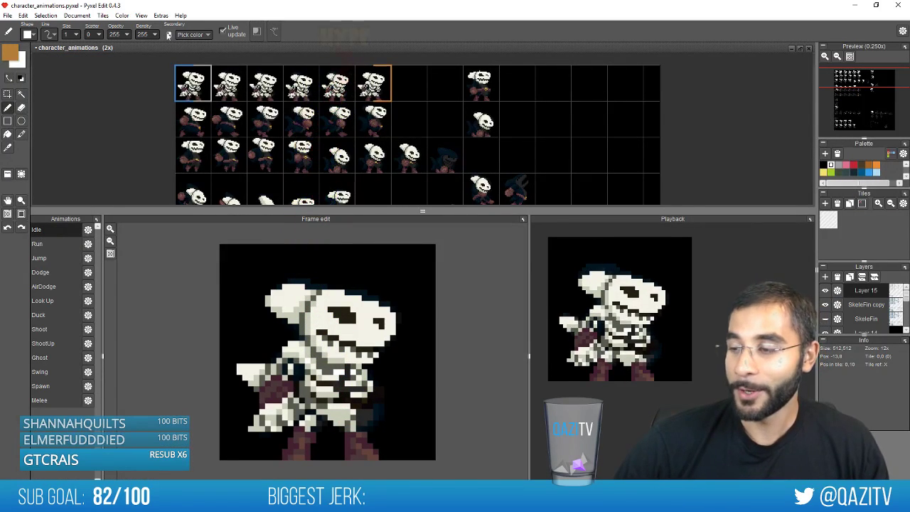
Return to the PlayerSkinType enum in PlayerCreator.cs and find all references to its Violet entry
{"action": "key", "text": "alt+Tab"}
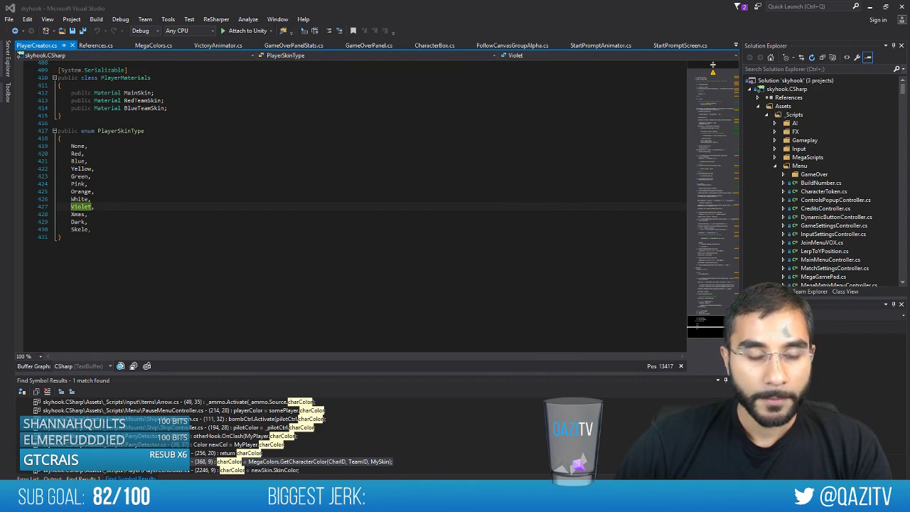
{"action": "left_click", "coordinate": [222, 158]}
{"action": "left_click", "coordinate": [222, 185]}
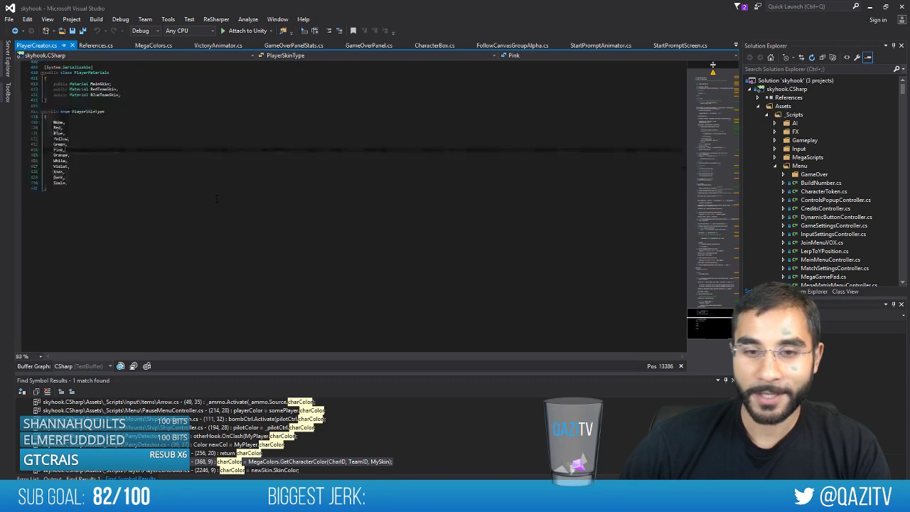
{"action": "scroll", "coordinate": [222, 185], "scroll_direction": "up", "scroll_amount": 2}
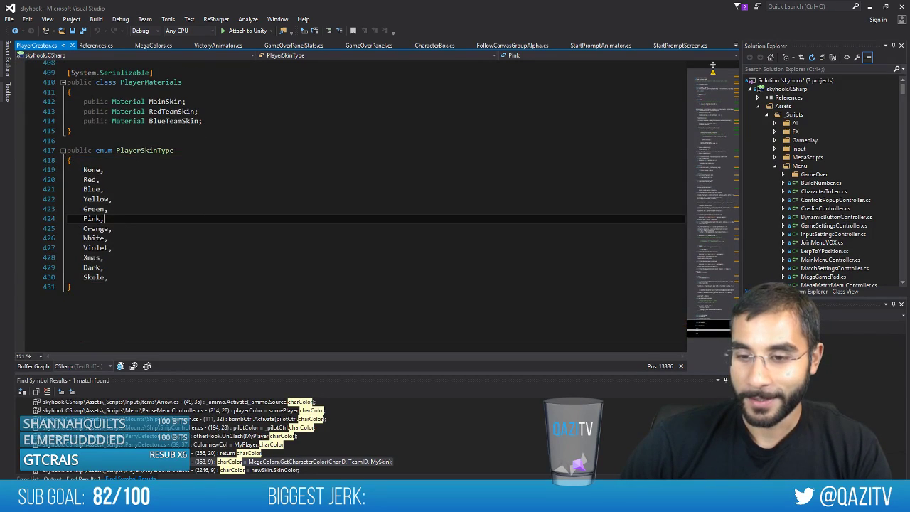
{"action": "left_click", "coordinate": [96, 247]}
{"action": "right_click", "coordinate": [98, 248]}
{"action": "left_click", "coordinate": [142, 148]}
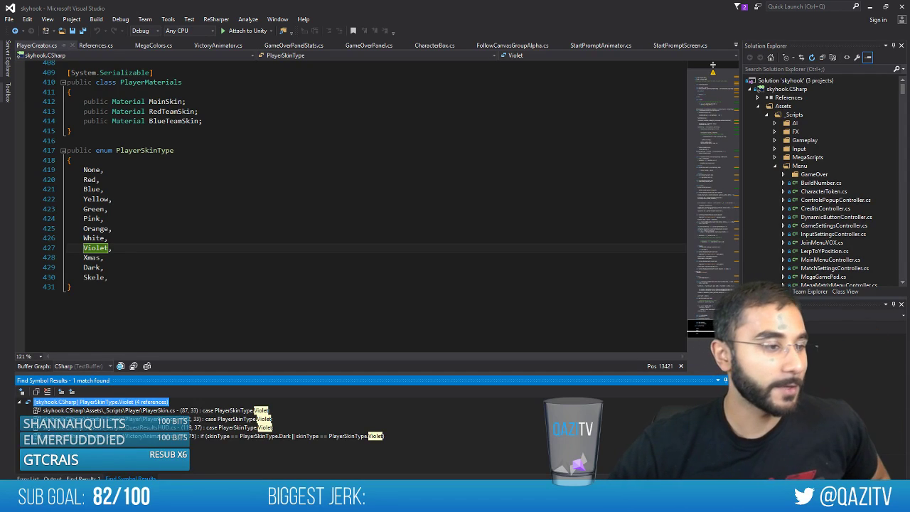
Open the PlayerSkinType.Violet reference in PlayerSkin.cs and read the color cases in GetSkinColor
{"action": "key", "text": "alt+Tab"}
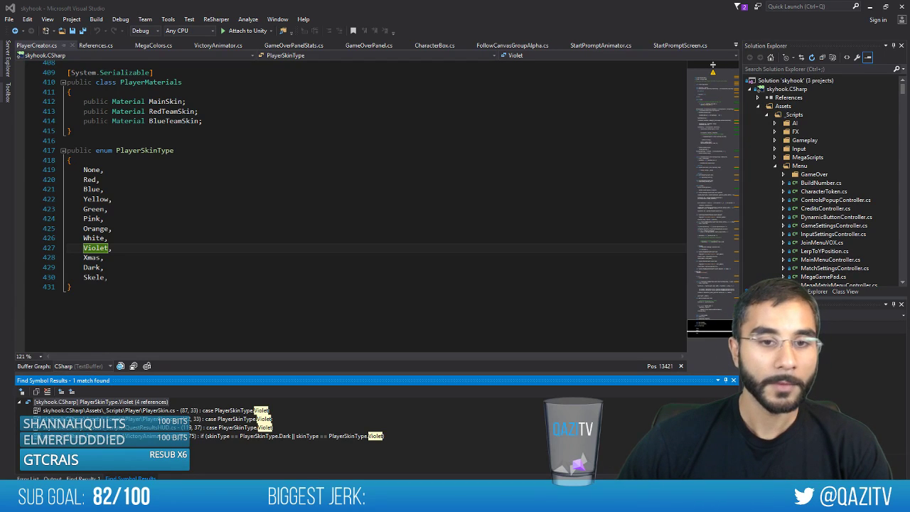
{"action": "left_click", "coordinate": [236, 242]}
{"action": "scroll", "coordinate": [214, 228], "scroll_direction": "down", "scroll_amount": 1}
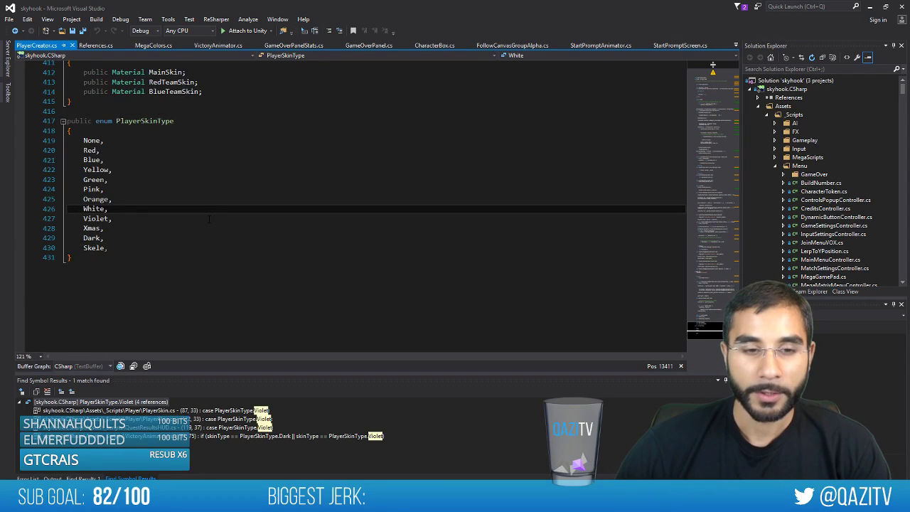
{"action": "scroll", "coordinate": [220, 217], "scroll_direction": "up", "scroll_amount": 2}
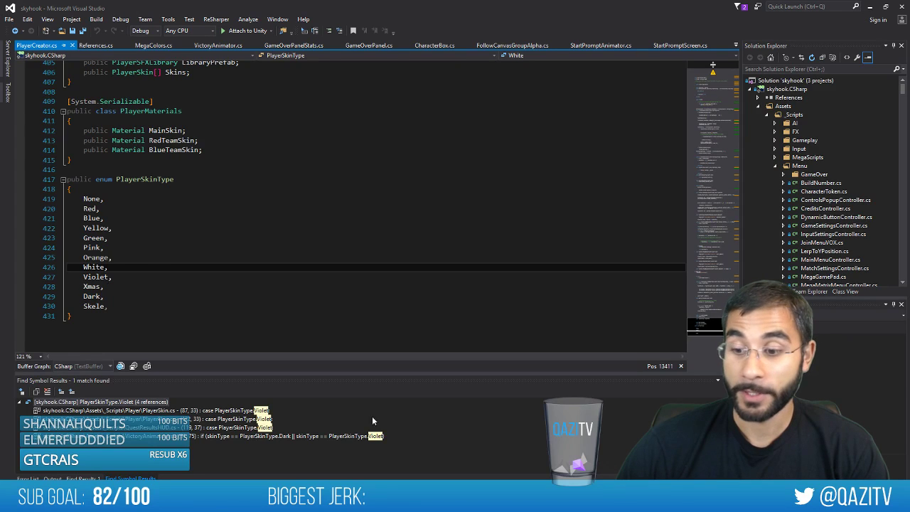
{"action": "double_click", "coordinate": [248, 413]}
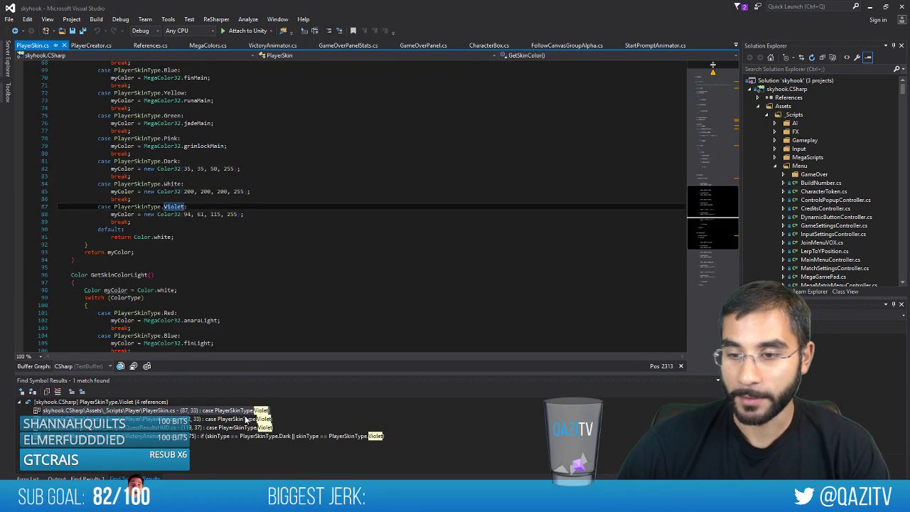
{"action": "scroll", "coordinate": [245, 203], "scroll_direction": "up", "scroll_amount": 3}
{"action": "scroll", "coordinate": [271, 214], "scroll_direction": "down", "scroll_amount": 5}
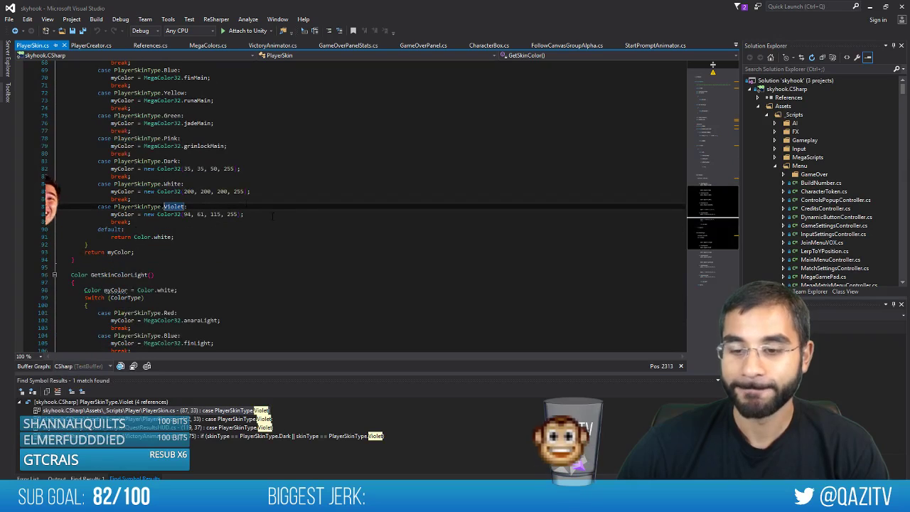
{"action": "scroll", "coordinate": [281, 225], "scroll_direction": "up", "scroll_amount": 3}
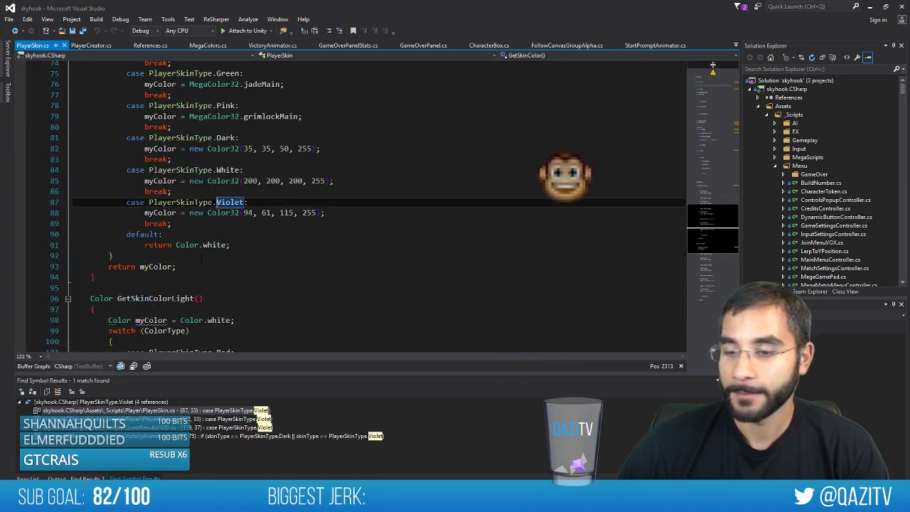
Duplicate the Violet case in GetSkinColor above the default case and change the copy to PlayerSkinType.Skele
{"action": "left_click_drag", "start_coordinate": [184, 224], "coordinate": [118, 202]}
{"action": "key", "text": "ctrl+c"}
{"action": "left_click", "coordinate": [192, 223]}
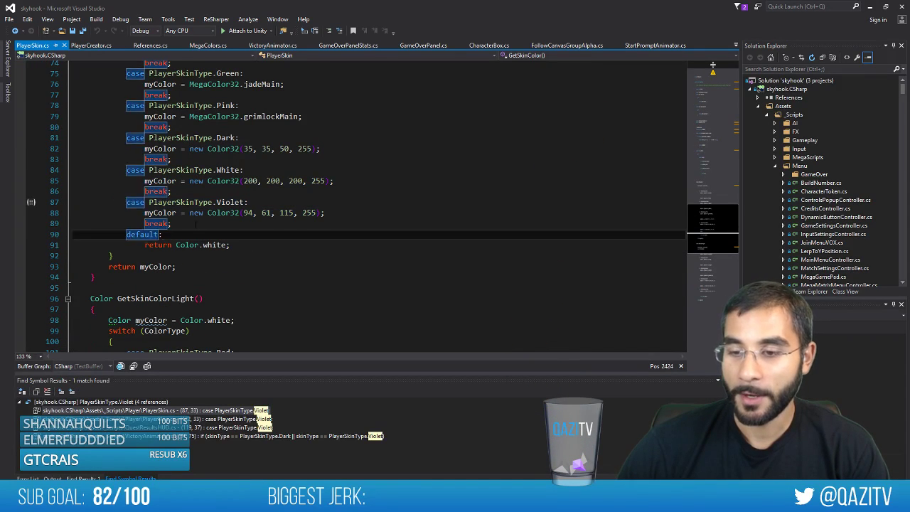
{"action": "key", "text": "Return"}
{"action": "key", "text": "ctrl+v"}
{"action": "double_click", "coordinate": [232, 235]}
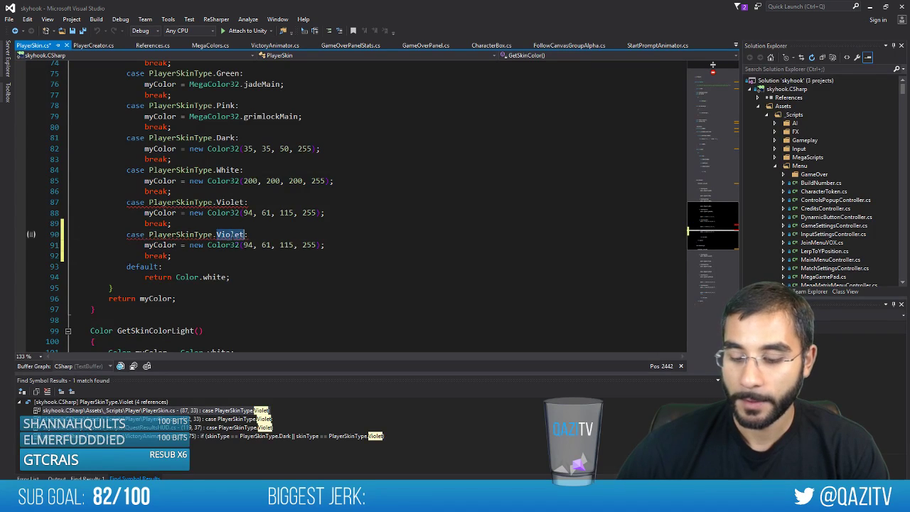
{"action": "type", "text": "Skele"}
Add a PlayerSkinType.Skele case with Color32(94, 61, 115, 255) after Violet in GetSkinColorLight and save PlayerSkin.cs
{"action": "scroll", "coordinate": [232, 242], "scroll_direction": "down", "scroll_amount": 11}
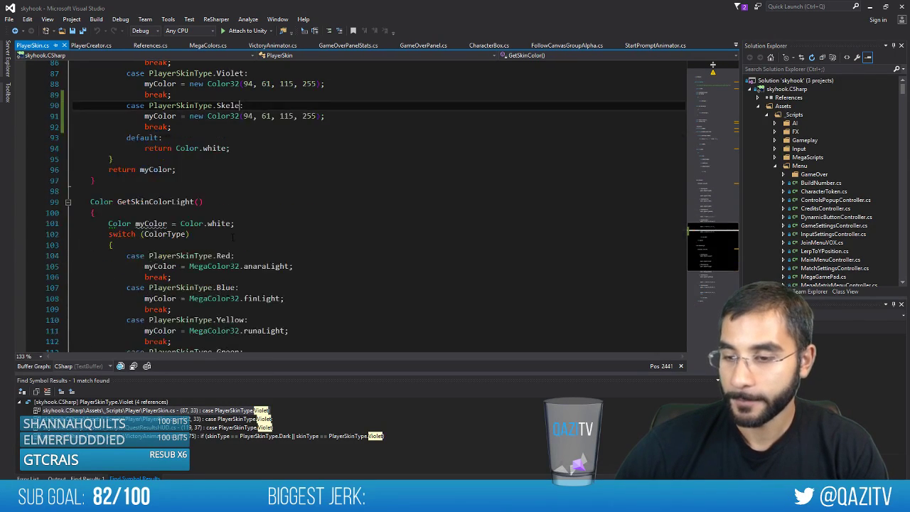
{"action": "left_click", "coordinate": [194, 277]}
{"action": "key", "text": "Return"}
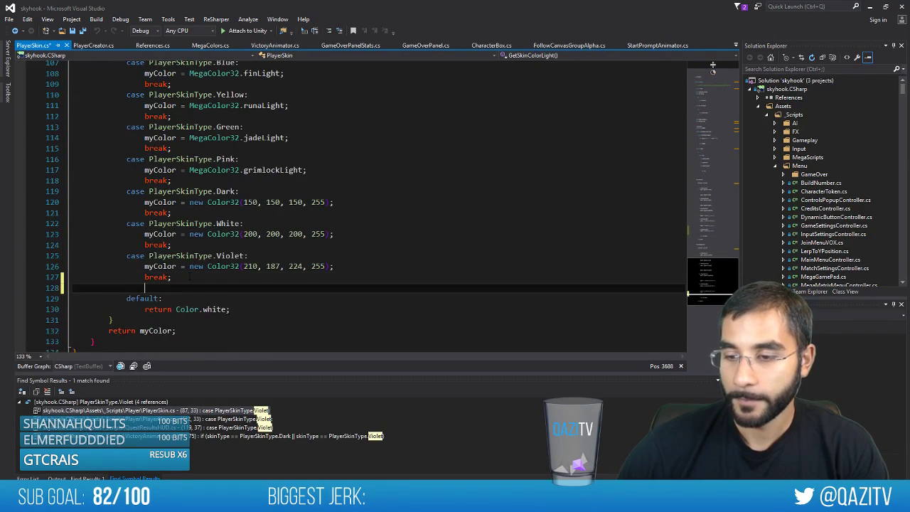
{"action": "key", "text": "ctrl+v"}
{"action": "double_click", "coordinate": [232, 288]}
{"action": "type", "text": "S"}
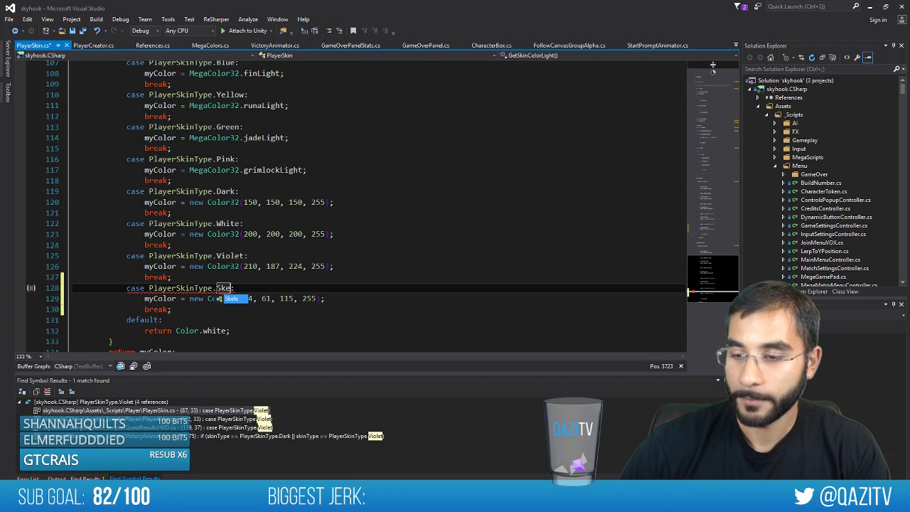
{"action": "type", "text": "kele"}
{"action": "key", "text": "ctrl+s"}
Switch to Photoshop and open the foreground color picker to read the sampled brown's RGB values
{"action": "key", "text": "alt+Tab"}
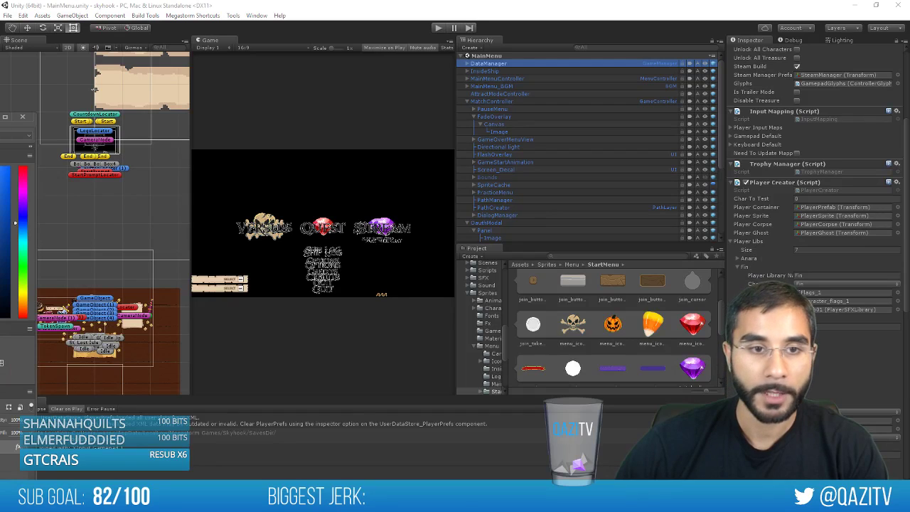
{"action": "key", "text": "alt+Tab"}
{"action": "key", "text": "b"}
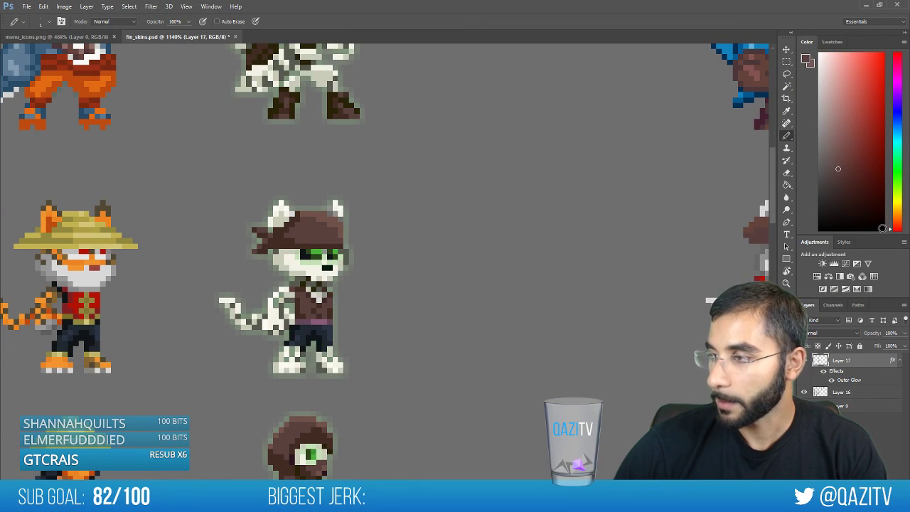
{"action": "left_click", "coordinate": [784, 316]}
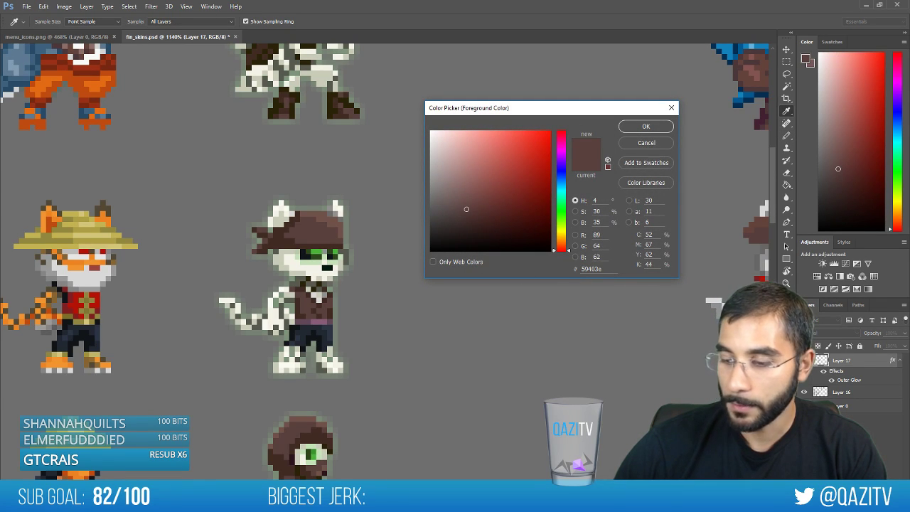
Return to Visual Studio, set the Skele case in GetSkinColor to Color32(89, 64, 62, 255) and save the file
{"action": "key", "text": "alt+Tab"}
{"action": "scroll", "coordinate": [245, 282], "scroll_direction": "up", "scroll_amount": 12}
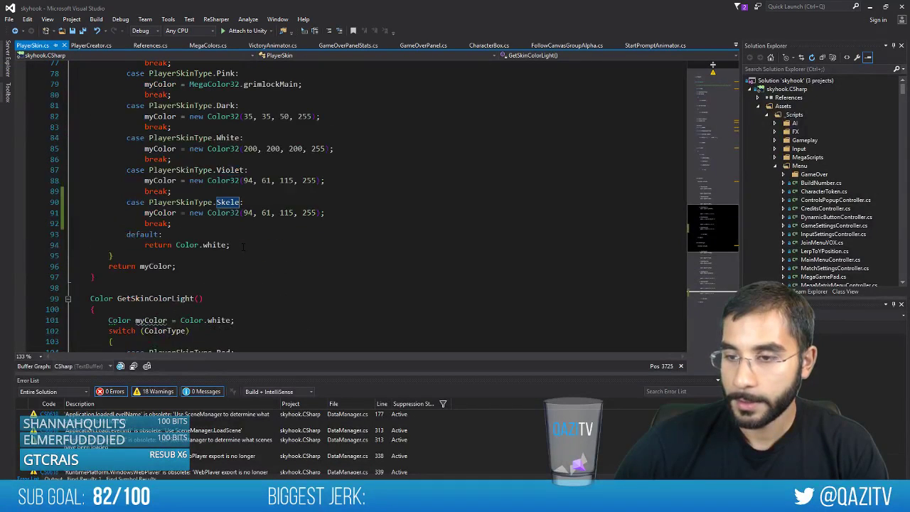
{"action": "double_click", "coordinate": [247, 277]}
{"action": "type", "text": "39"}
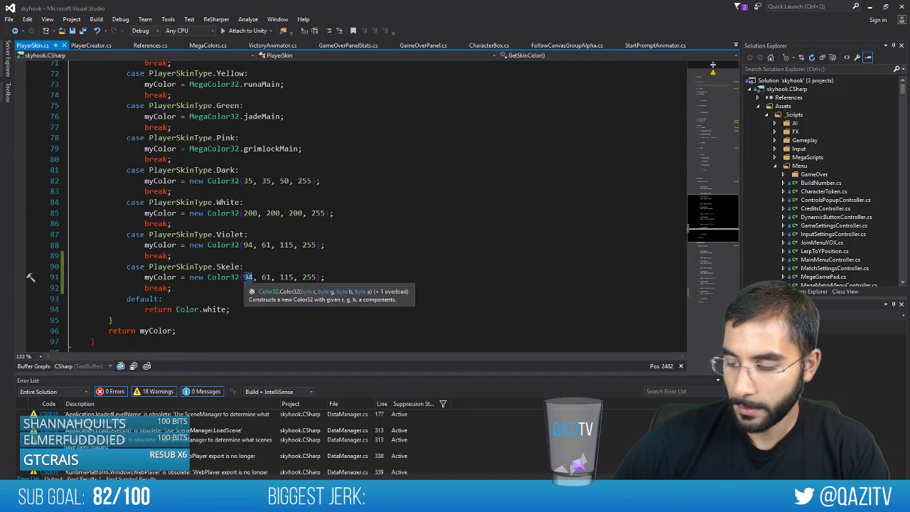
{"action": "key", "text": "BackSpace"}
{"action": "type", "text": "4"}
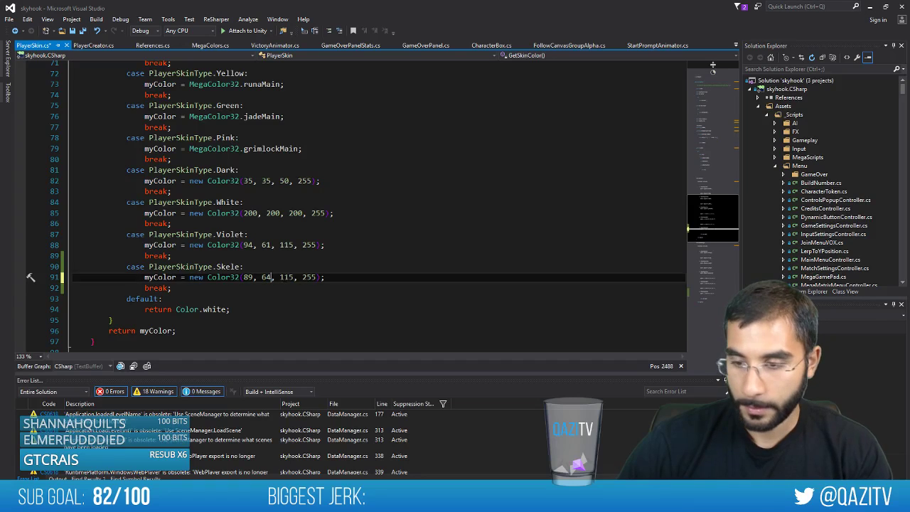
{"action": "key", "text": "Right"}
{"action": "key", "text": "Right"}
{"action": "key", "text": "shift+Right"}
{"action": "key", "text": "shift+Right"}
{"action": "key", "text": "shift+Right"}
{"action": "type", "text": "62"}
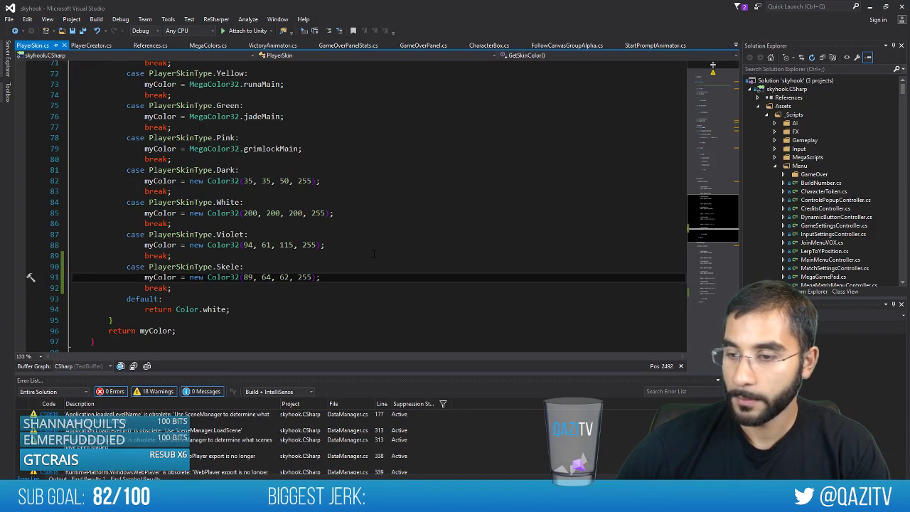
In Photoshop's open color picker, sample the cat's bandana and lighten the color to RGB 176, 147, 140
{"action": "key", "text": "alt+Tab"}
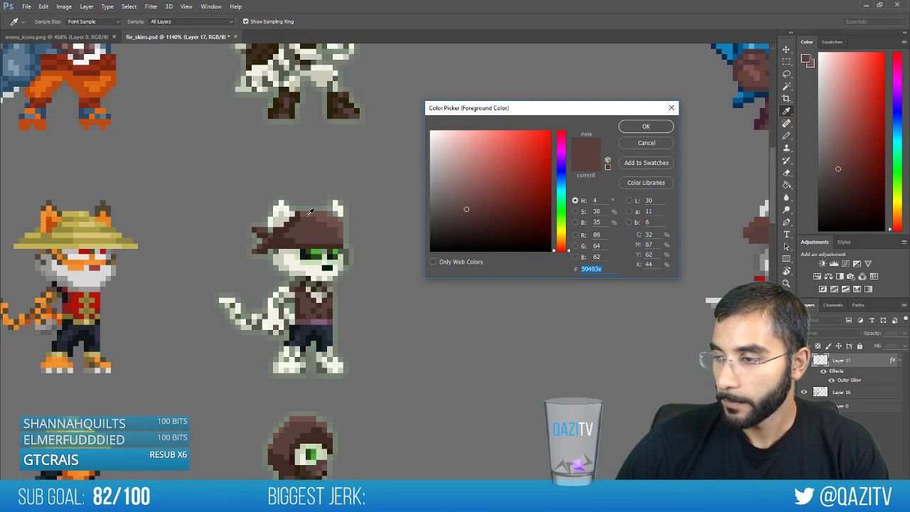
{"action": "left_click", "coordinate": [323, 212]}
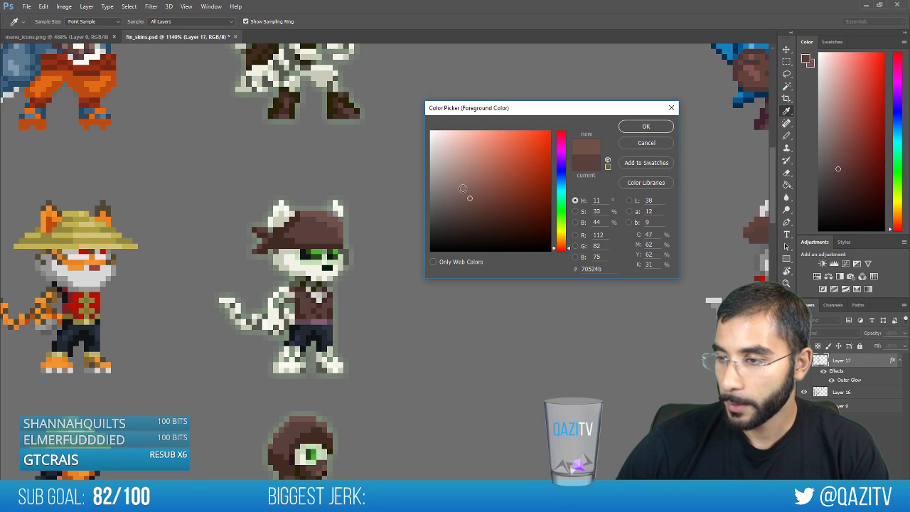
{"action": "left_click_drag", "start_coordinate": [463, 188], "coordinate": [459, 171]}
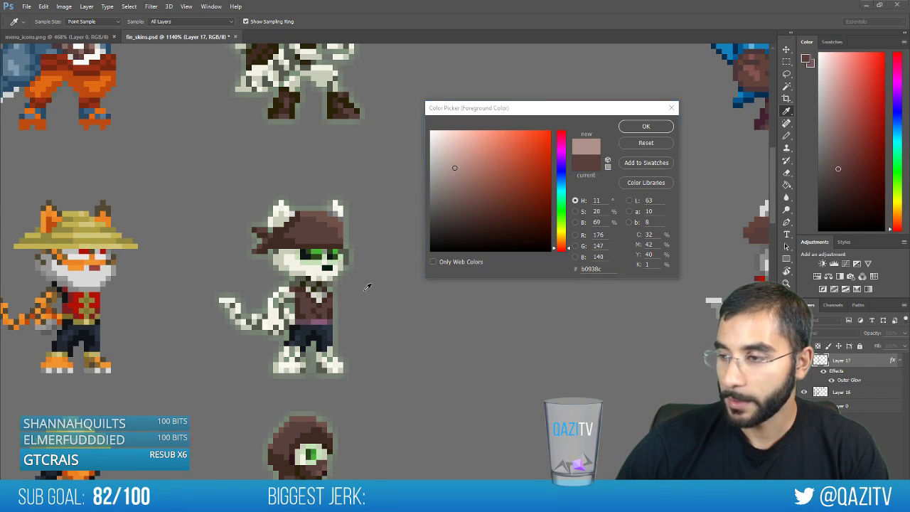
In PlayerSkin.cs, set the Skele case in GetSkinColorLight to Color32(176, 147, 140, 255) and save the file
{"action": "key", "text": "alt+Tab"}
{"action": "scroll", "coordinate": [714, 66], "scroll_direction": "down", "scroll_amount": 8}
{"action": "scroll", "coordinate": [713, 65], "scroll_direction": "down", "scroll_amount": 3}
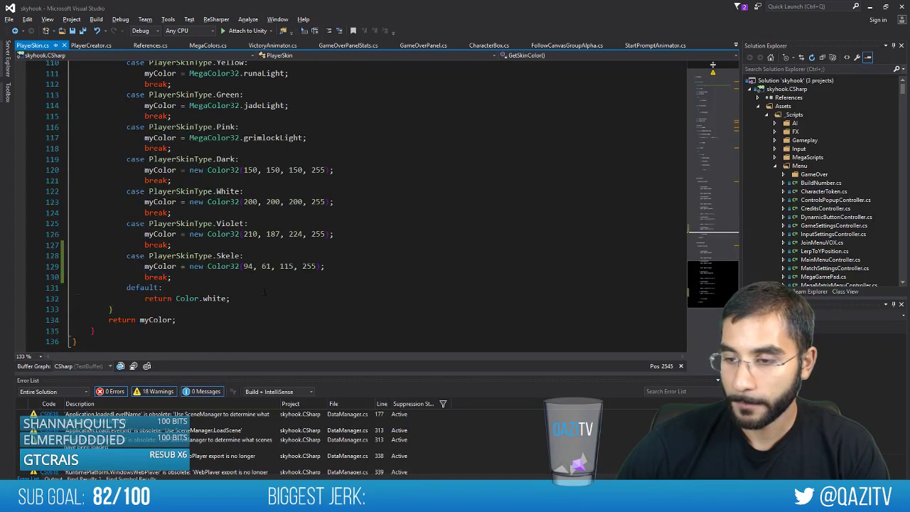
{"action": "key", "text": "BackSpace"}
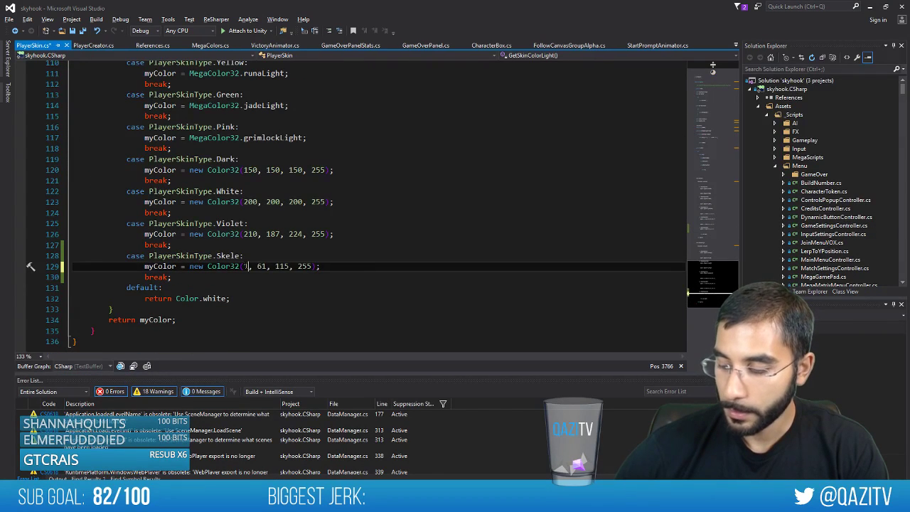
{"action": "type", "text": "176"}
{"action": "key", "text": "BackSpace"}
{"action": "key", "text": "BackSpace"}
{"action": "key", "text": "BackSpace"}
{"action": "key", "text": "Right"}
{"action": "key", "text": "Right"}
{"action": "key", "text": "Right"}
{"action": "key", "text": "Right"}
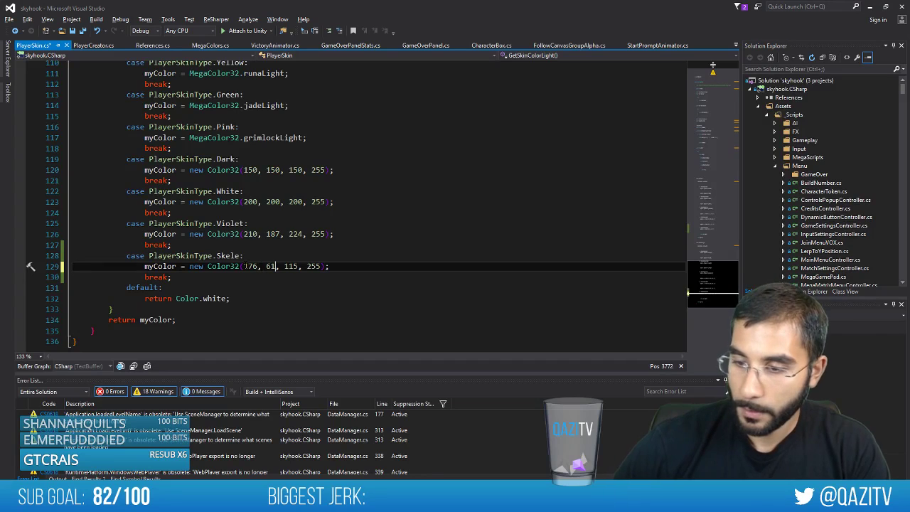
{"action": "key", "text": "BackSpace"}
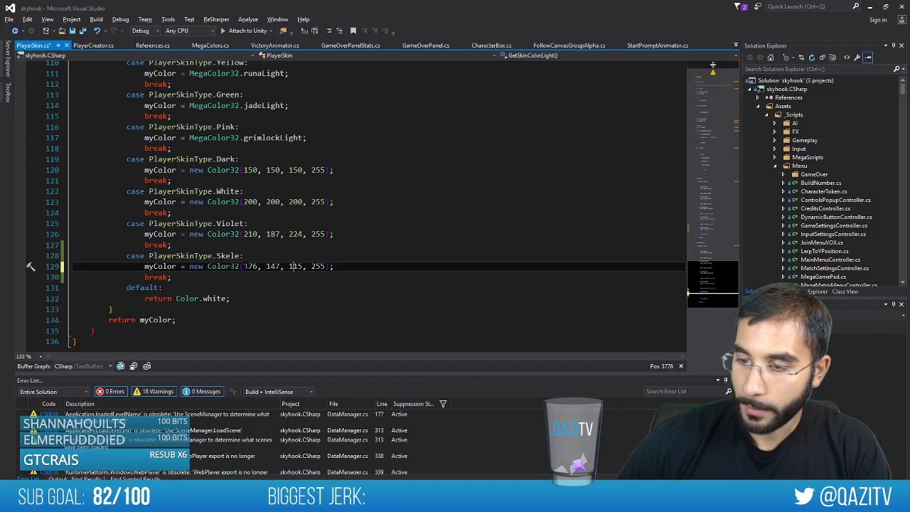
{"action": "key", "text": "BackSpace"}
{"action": "key", "text": "BackSpace"}
{"action": "key", "text": "BackSpace"}
{"action": "type", "text": "140"}
{"action": "key", "text": "ctrl+s"}
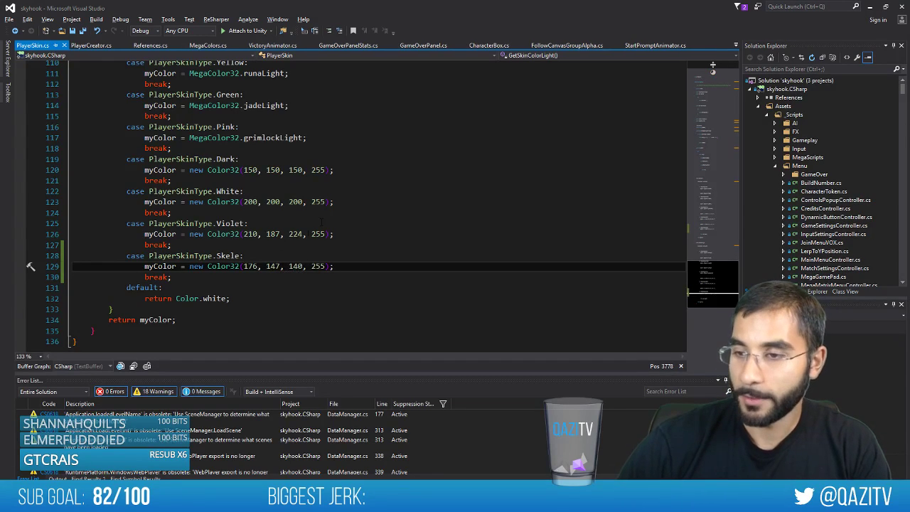
Review PlayerSkin.cs from the top of the class down to the Skele case in GetSkinColorLight
{"action": "scroll", "coordinate": [325, 221], "scroll_direction": "down", "scroll_amount": 4}
{"action": "scroll", "coordinate": [325, 222], "scroll_direction": "up", "scroll_amount": 5}
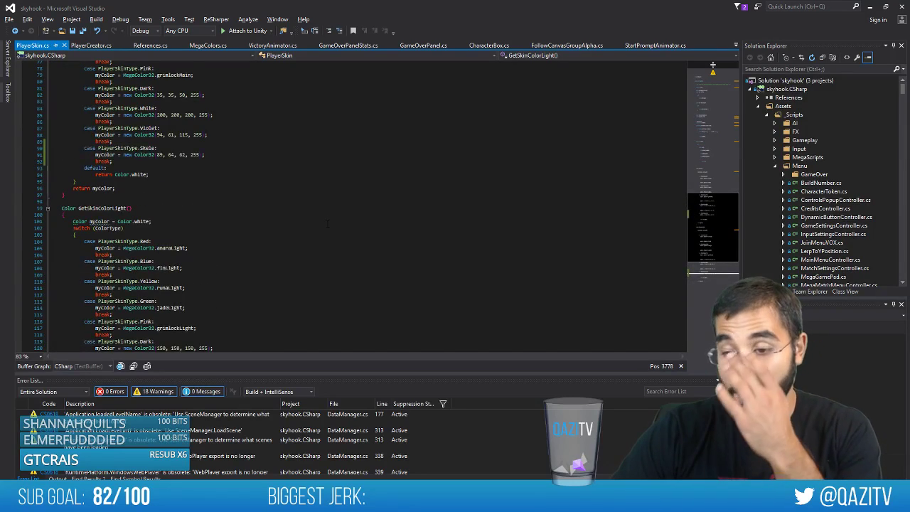
{"action": "scroll", "coordinate": [334, 226], "scroll_direction": "up", "scroll_amount": 14}
{"action": "scroll", "coordinate": [342, 230], "scroll_direction": "up", "scroll_amount": 5}
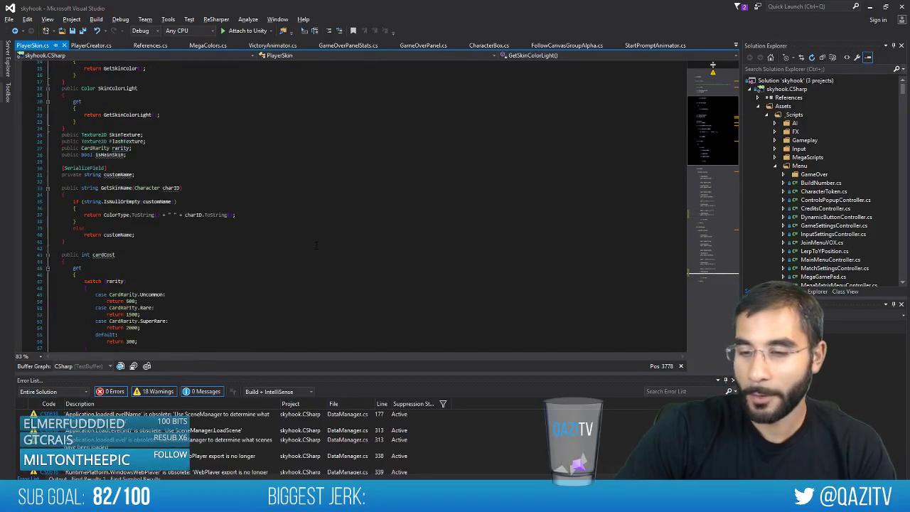
{"action": "scroll", "coordinate": [342, 230], "scroll_direction": "up", "scroll_amount": 4, "text": "ctrl"}
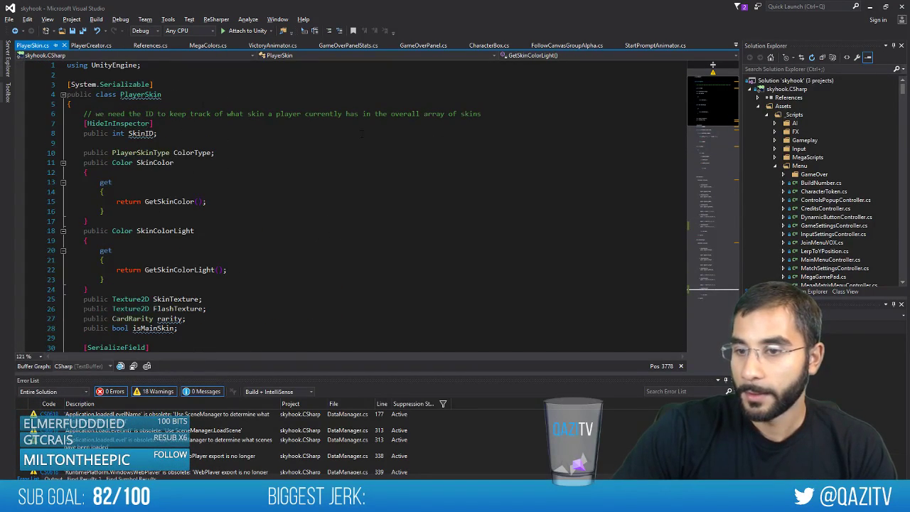
{"action": "left_click_drag", "start_coordinate": [718, 108], "coordinate": [723, 296]}
{"action": "scroll", "coordinate": [421, 269], "scroll_direction": "up", "scroll_amount": 2}
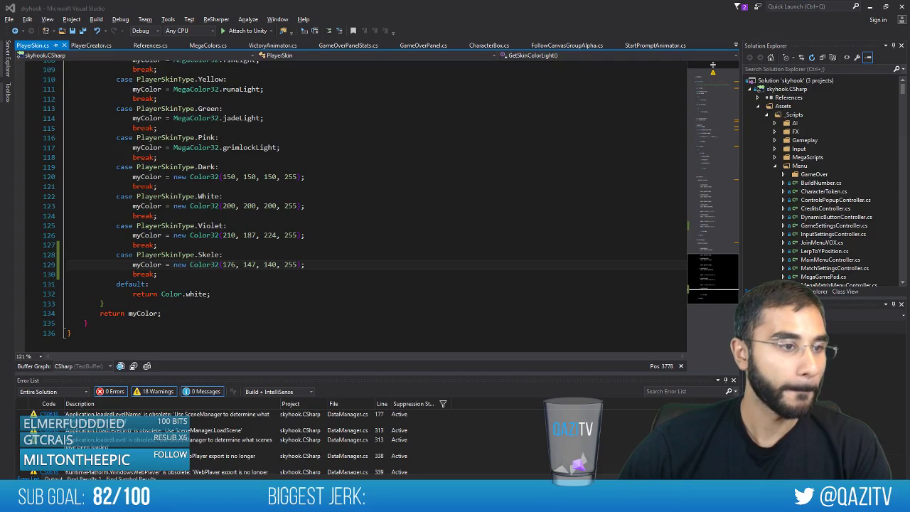
Switch to Unity, widen the Game view and run the MainMenu scene
{"action": "key", "text": "alt+Tab"}
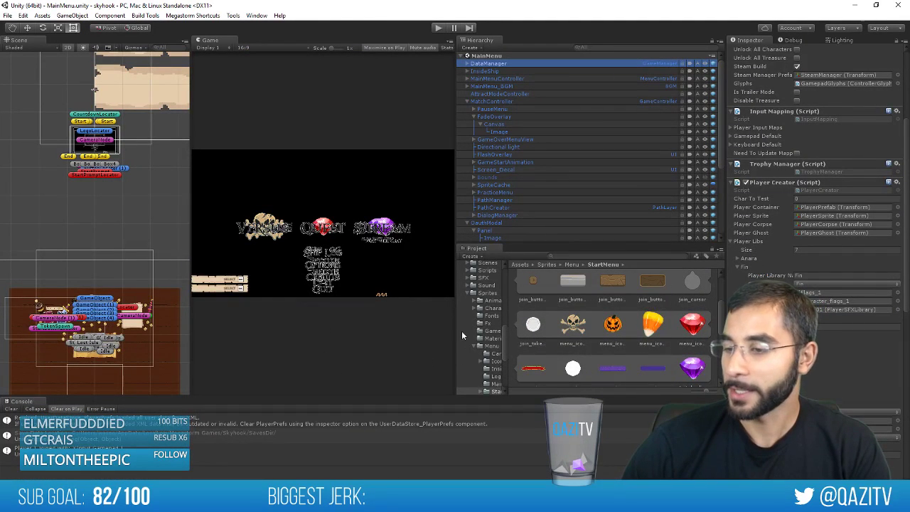
{"action": "left_click_drag", "start_coordinate": [456, 329], "coordinate": [529, 329]}
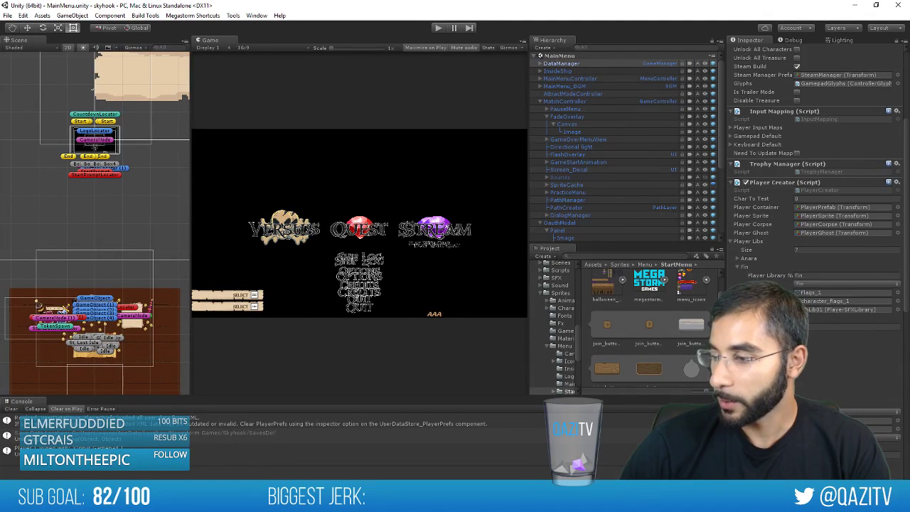
{"action": "left_click", "coordinate": [439, 28]}
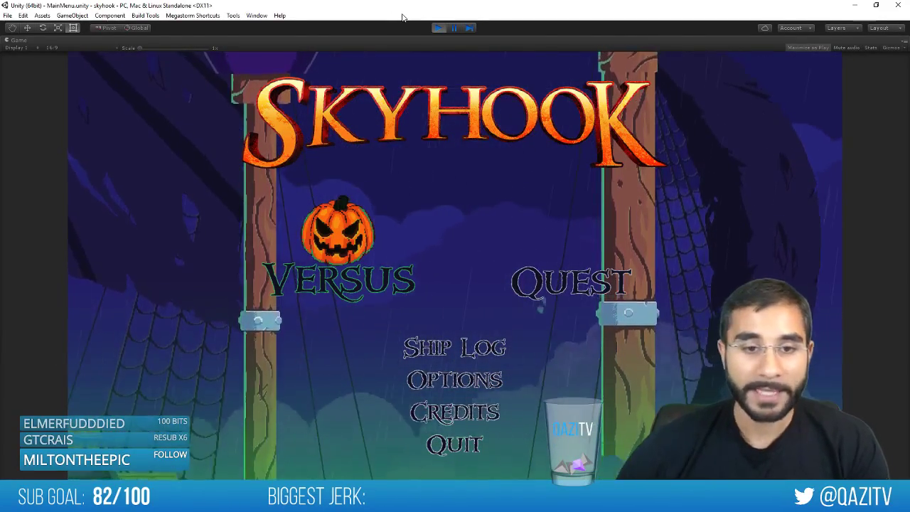
Test the Skele colors in a five-life Versus Deathmatch against three CPU players, and stop the game
{"action": "key", "text": "Return"}
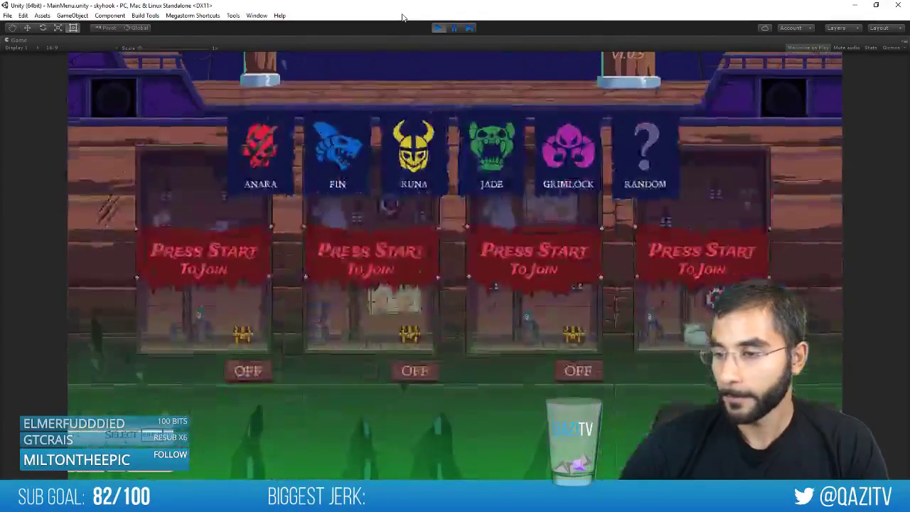
{"action": "key", "text": "Return"}
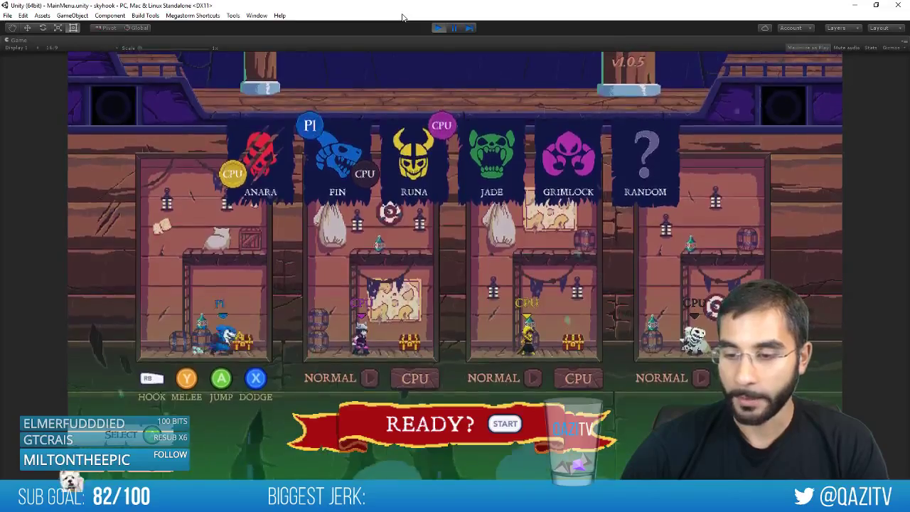
{"action": "key", "text": "Return"}
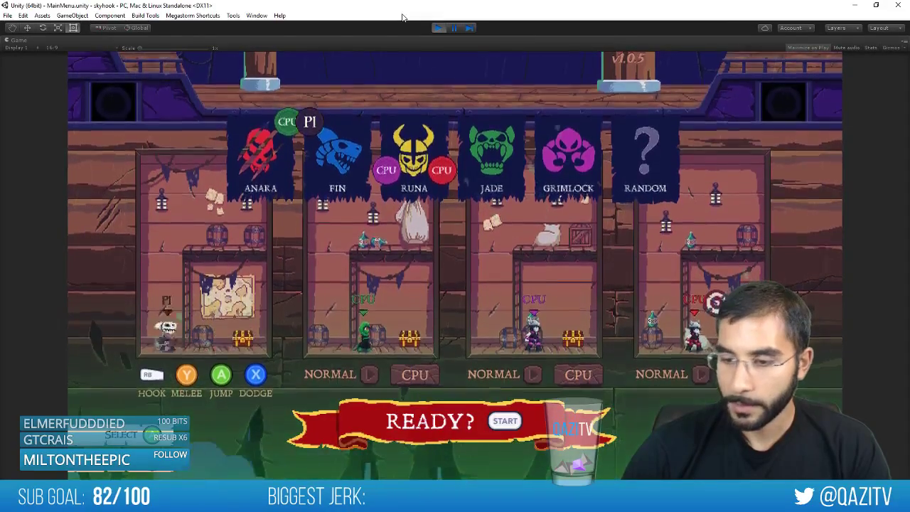
{"action": "key", "text": "Return"}
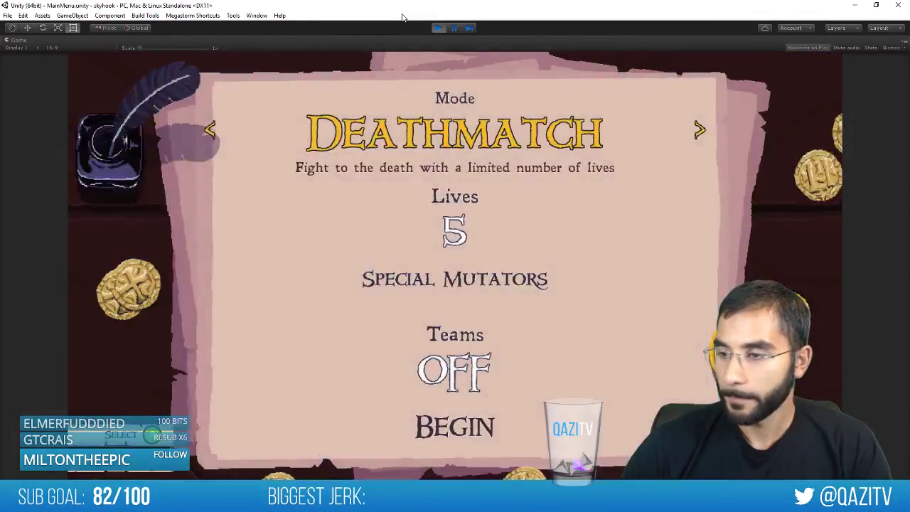
{"action": "key", "text": "Return"}
{"action": "key", "text": "Return"}
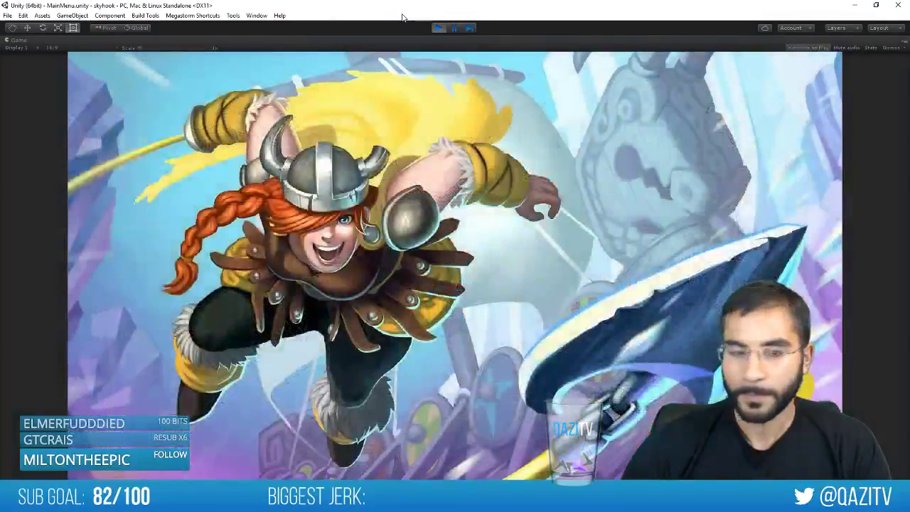
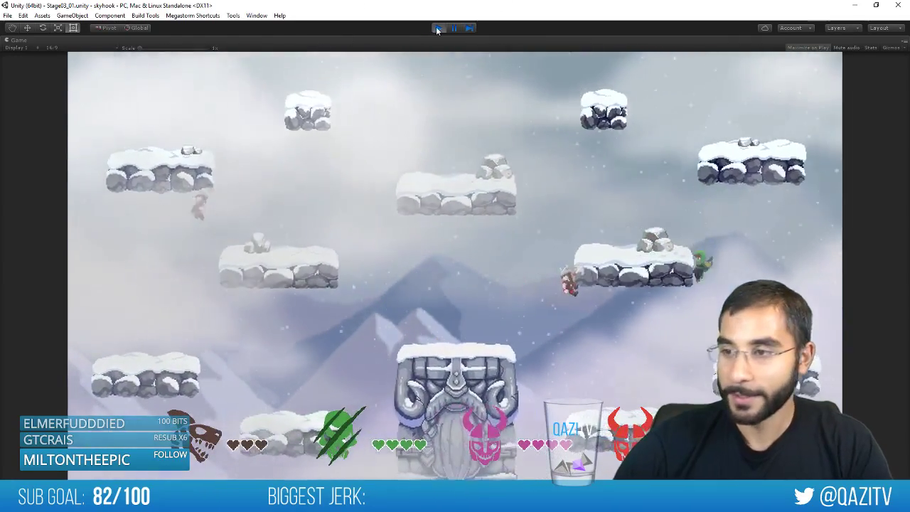
{"action": "key", "text": "ctrl+p"}
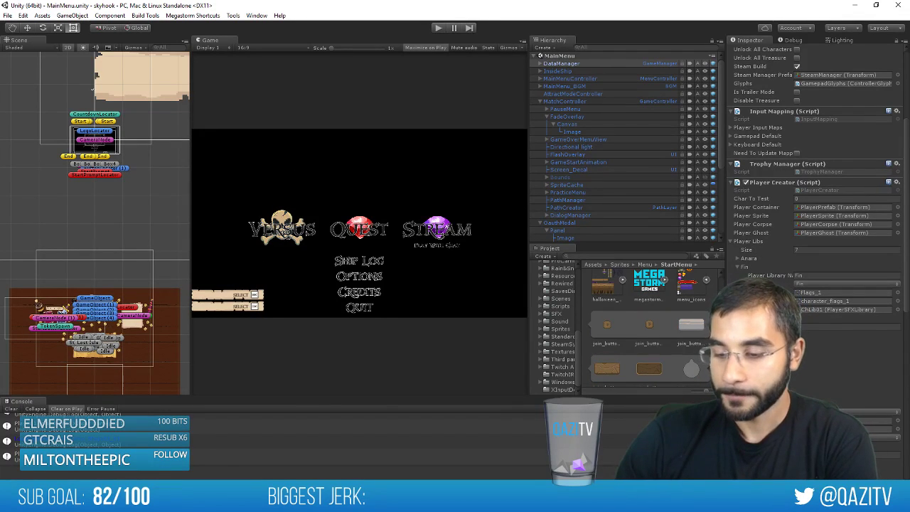
Return to Photoshop and cancel the open foreground color picker
{"action": "key", "text": "alt+Tab"}
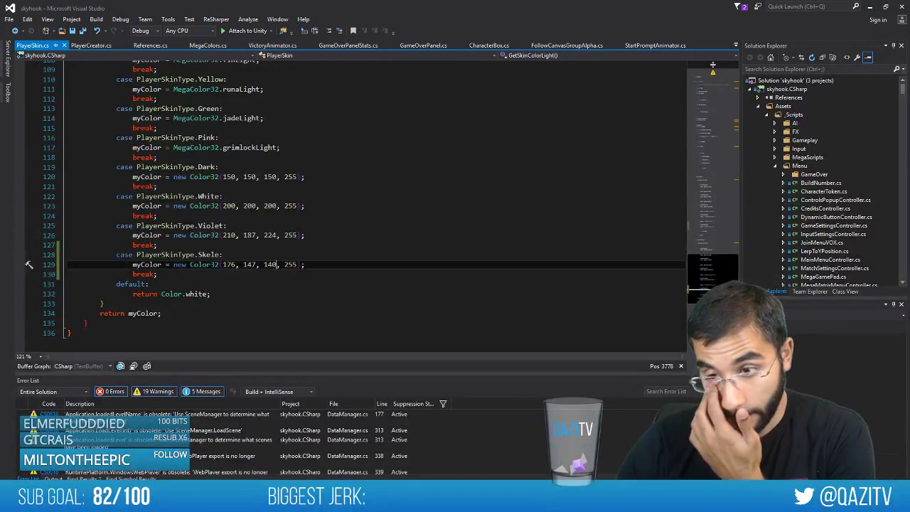
{"action": "mouse_move", "coordinate": [220, 502]}
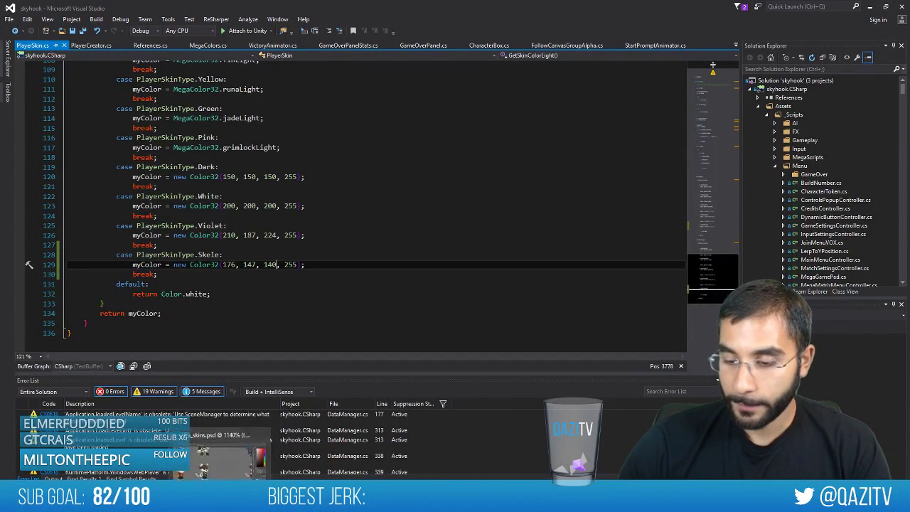
{"action": "left_click", "coordinate": [217, 458]}
{"action": "left_click", "coordinate": [646, 143]}
{"action": "key", "text": "b"}
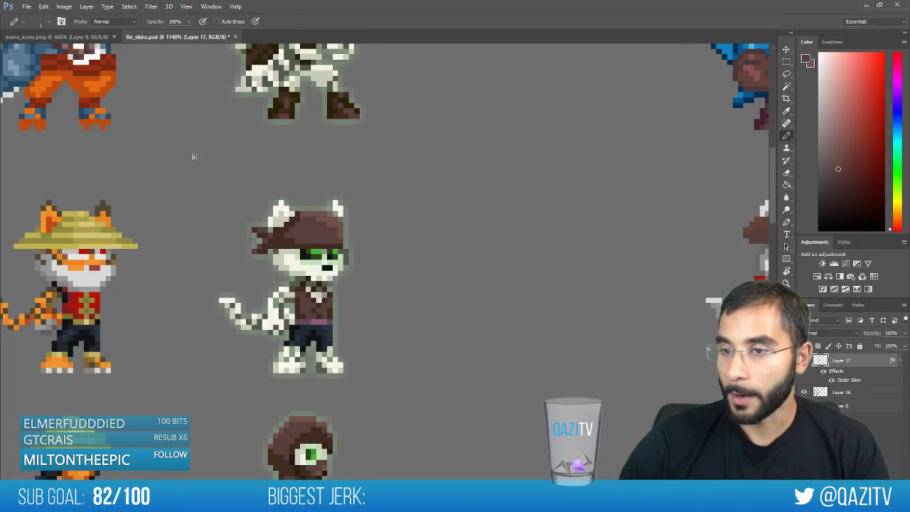
Switch to menu_icons.png and retouch the top of the green highlight beside the pumpkin's lower-left crease with sampled orange and green
{"action": "scroll", "coordinate": [188, 153], "scroll_direction": "down", "scroll_amount": 3}
{"action": "left_click", "coordinate": [79, 37]}
{"action": "scroll", "coordinate": [327, 342], "scroll_direction": "down", "scroll_amount": 4}
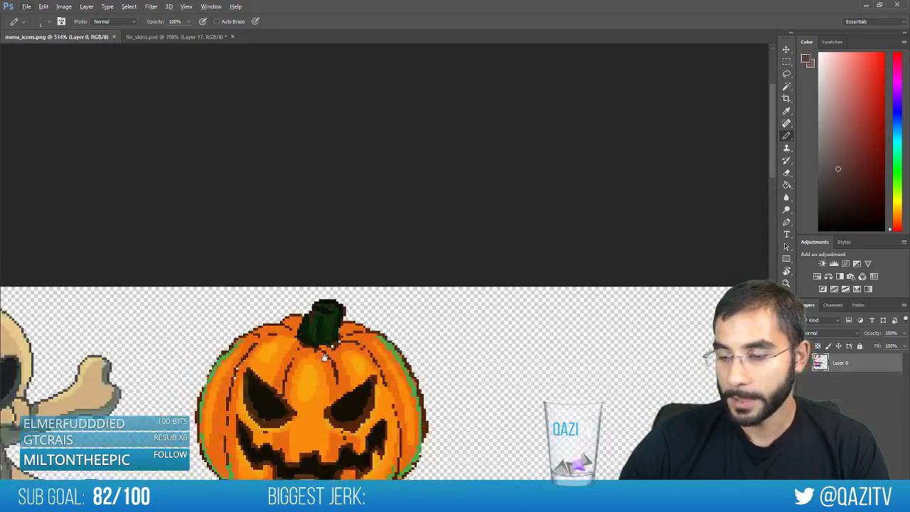
{"action": "left_click_drag", "start_coordinate": [326, 358], "coordinate": [360, 206]}
{"action": "scroll", "coordinate": [374, 258], "scroll_direction": "up", "scroll_amount": 4}
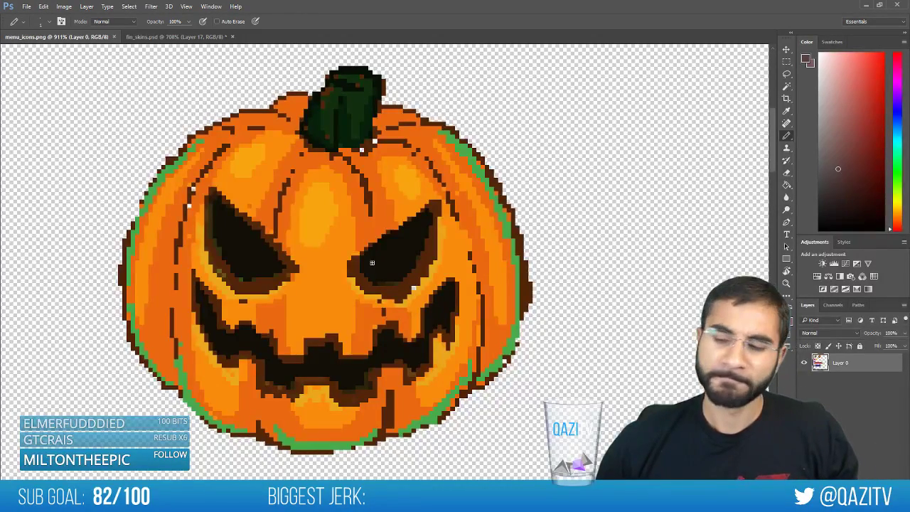
{"action": "left_click", "coordinate": [173, 357], "text": "alt"}
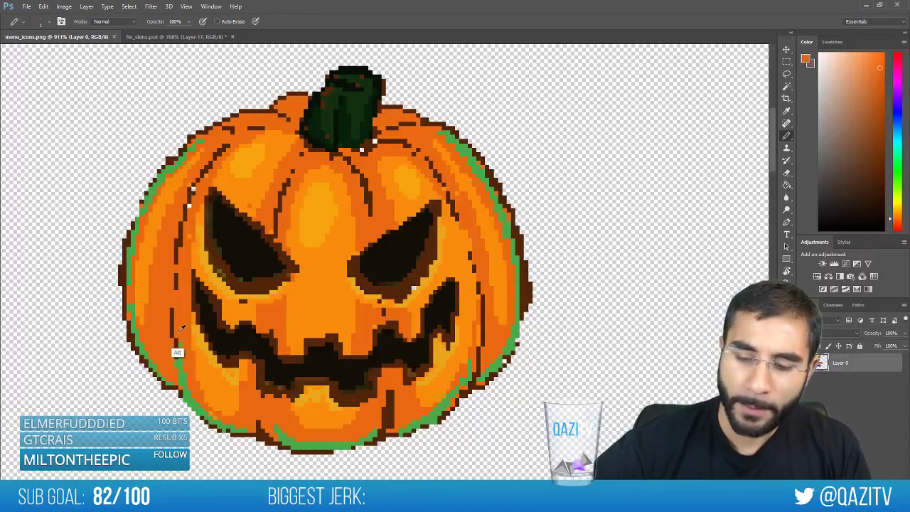
{"action": "left_click", "coordinate": [181, 343]}
{"action": "left_click", "coordinate": [179, 388], "text": "alt"}
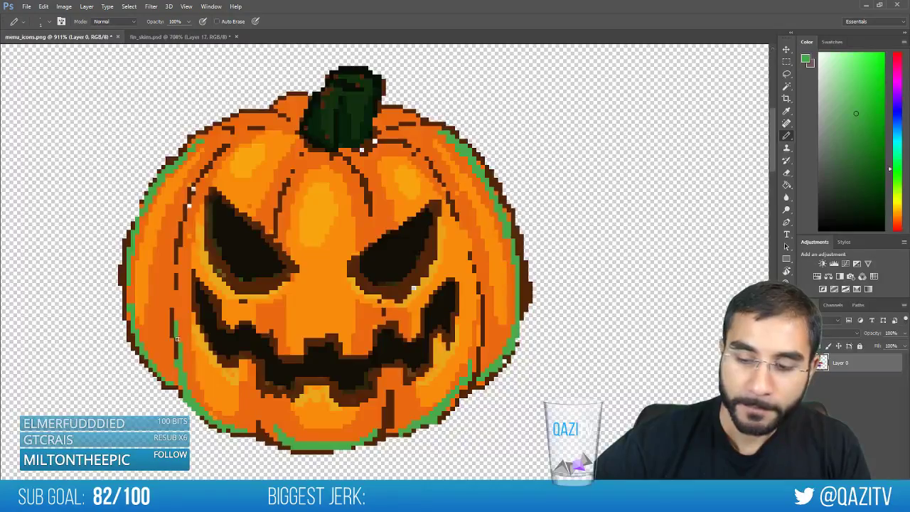
{"action": "left_click", "coordinate": [179, 348], "text": "alt"}
{"action": "left_click_drag", "start_coordinate": [190, 315], "coordinate": [153, 318]}
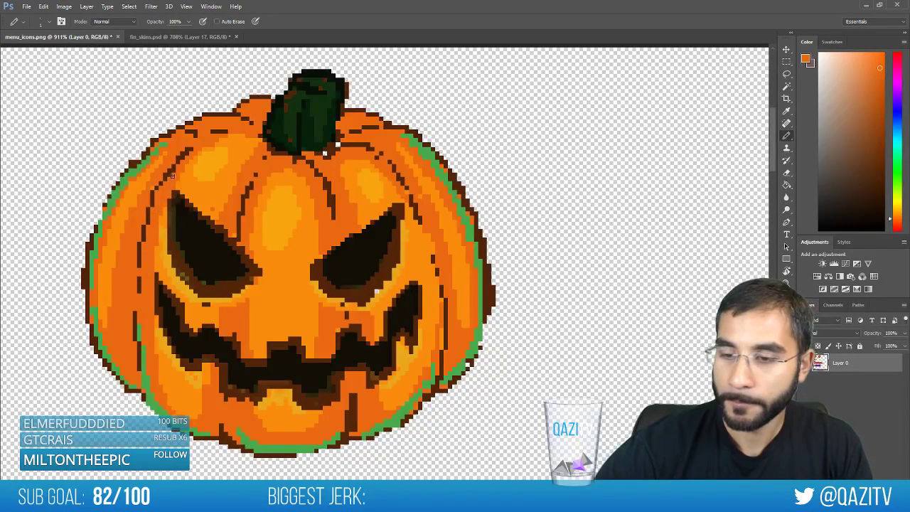
Paint over the upper end of the green highlight on the pumpkin's upper-left side with sampled dark and light orange
{"action": "left_click", "coordinate": [165, 176], "text": "alt"}
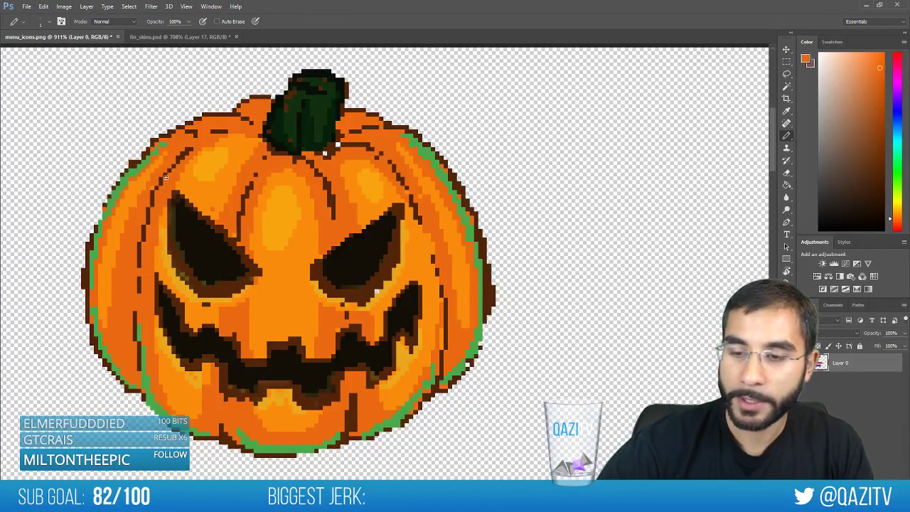
{"action": "left_click", "coordinate": [177, 161], "text": "alt"}
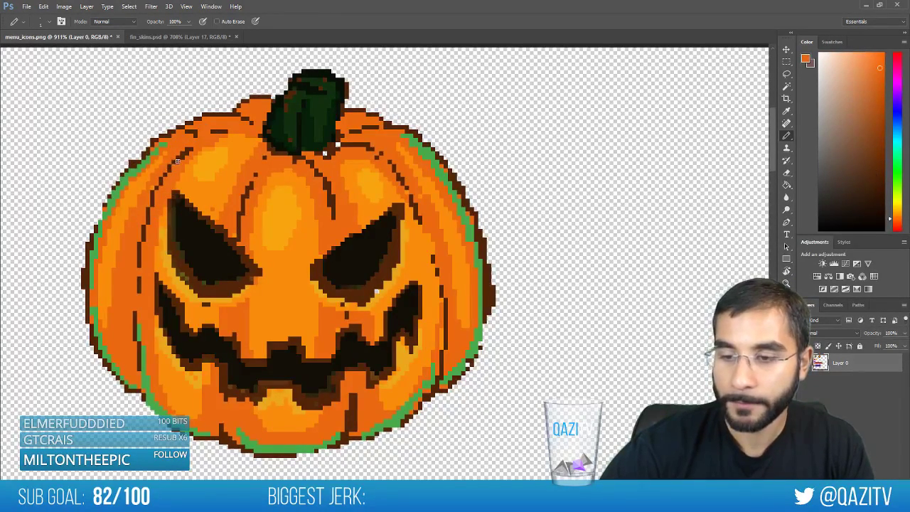
{"action": "left_click_drag", "start_coordinate": [214, 174], "coordinate": [251, 143]}
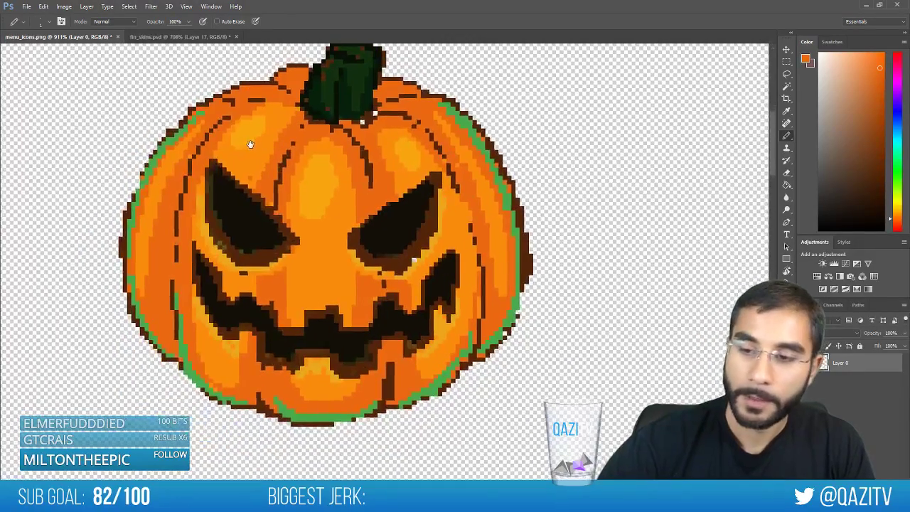
{"action": "left_click", "coordinate": [186, 182], "text": "alt"}
{"action": "left_click", "coordinate": [183, 186], "text": "alt"}
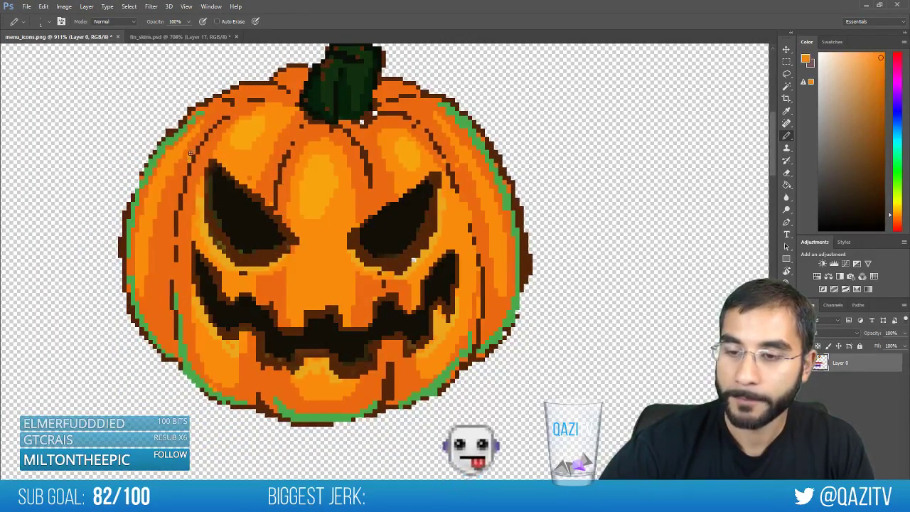
{"action": "left_click", "coordinate": [183, 181], "text": "alt"}
{"action": "left_click_drag", "start_coordinate": [212, 140], "coordinate": [198, 173]}
{"action": "left_click", "coordinate": [134, 217], "text": "alt"}
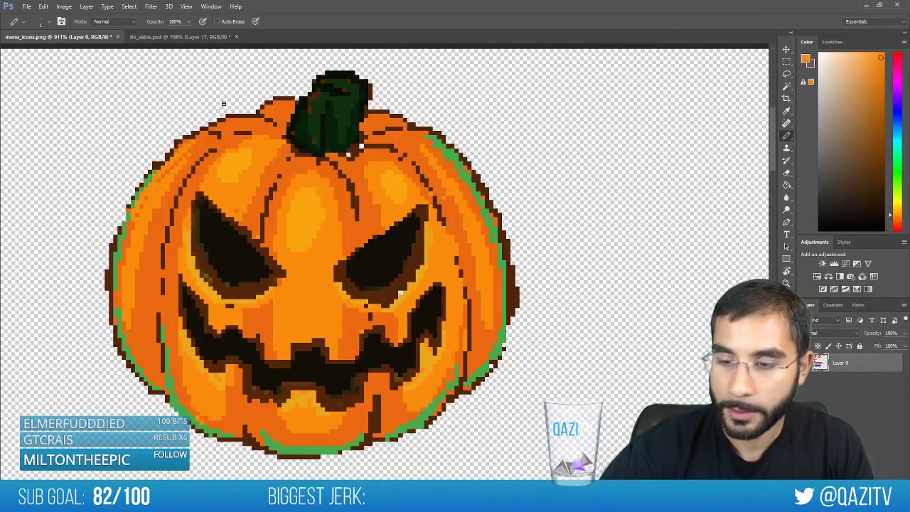
Clean up the pumpkin's upper-left outline with sampled dark brown
{"action": "left_click", "coordinate": [121, 226], "text": "alt"}
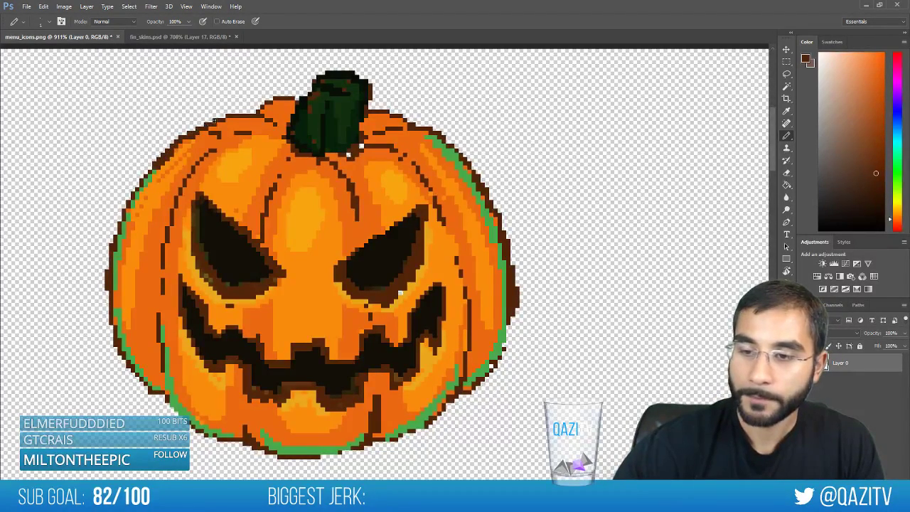
{"action": "left_click", "coordinate": [217, 124], "text": "alt"}
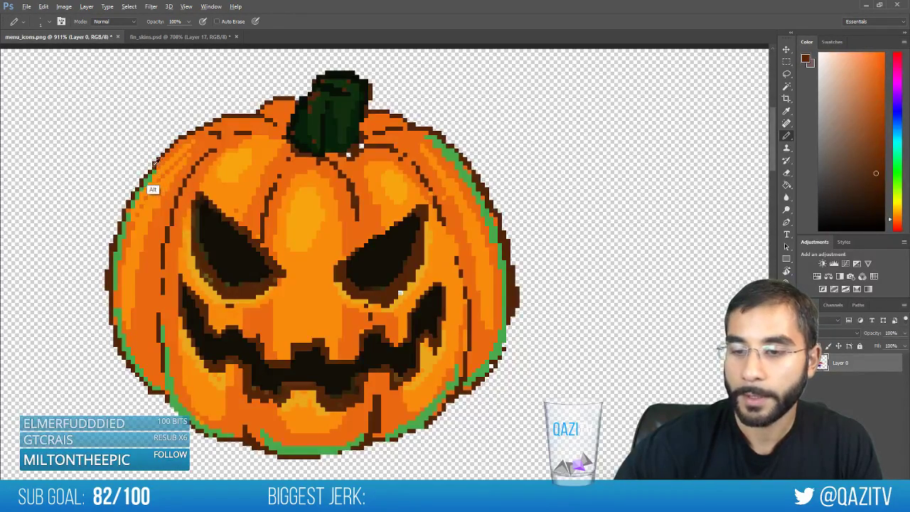
{"action": "left_click", "coordinate": [152, 166], "text": "alt"}
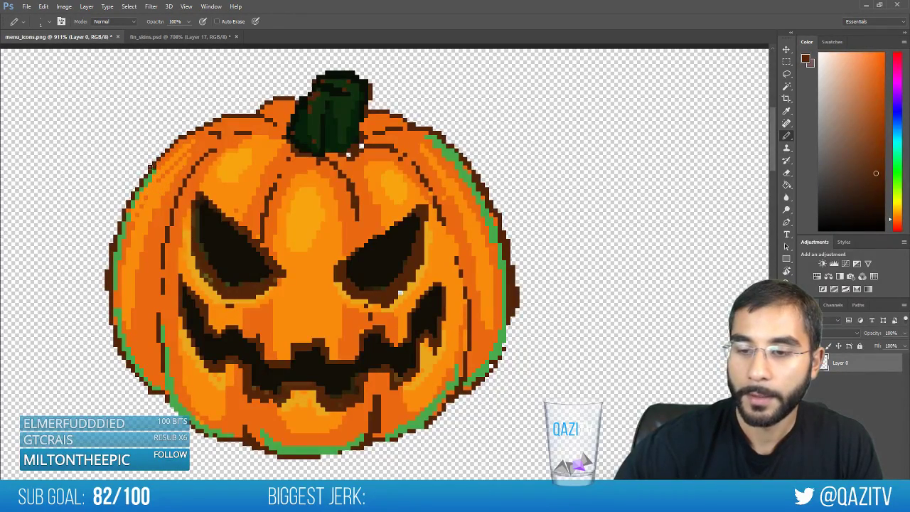
{"action": "left_click", "coordinate": [153, 166], "text": "alt"}
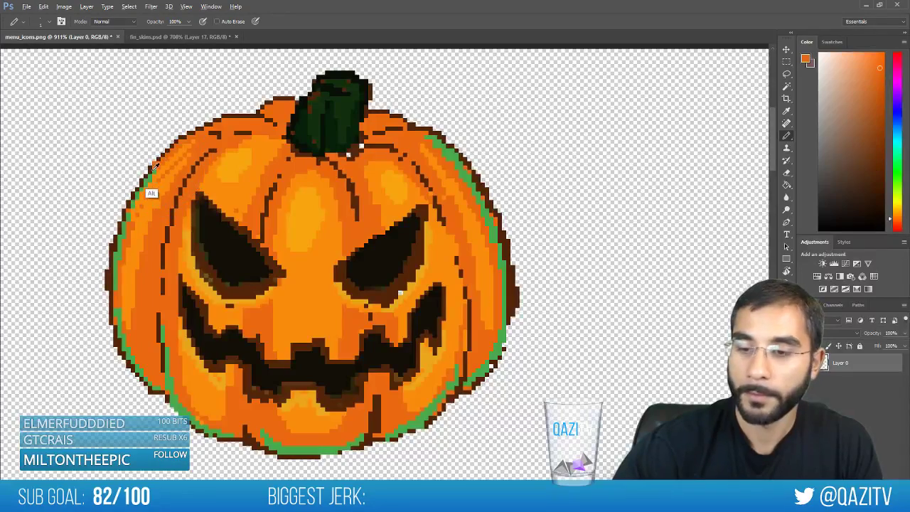
Taper the upper tip of the green rim on the pumpkin's upper-left edge using sampled green and orange
{"action": "left_click", "coordinate": [152, 170], "text": "alt"}
{"action": "left_click", "coordinate": [157, 161], "text": "alt"}
{"action": "left_click", "coordinate": [156, 165], "text": "alt"}
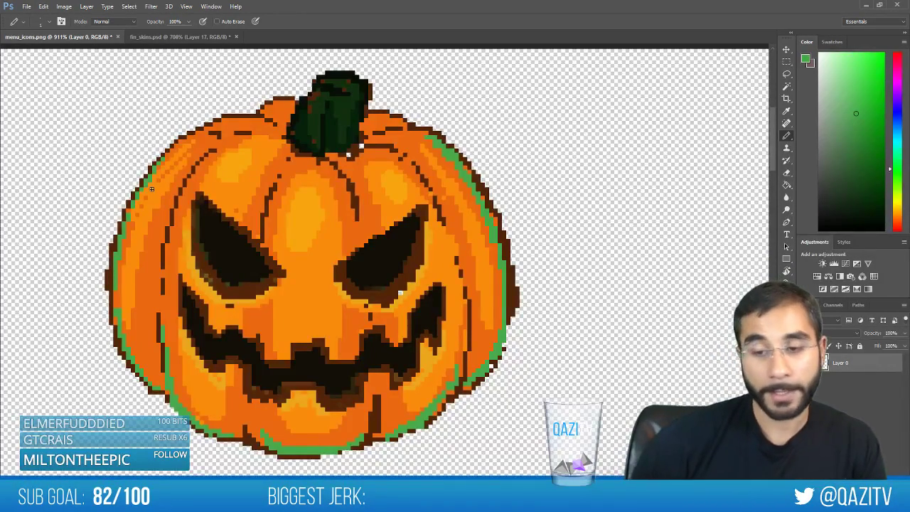
{"action": "left_click", "coordinate": [162, 161], "text": "alt"}
{"action": "left_click_drag", "start_coordinate": [161, 162], "coordinate": [152, 197]}
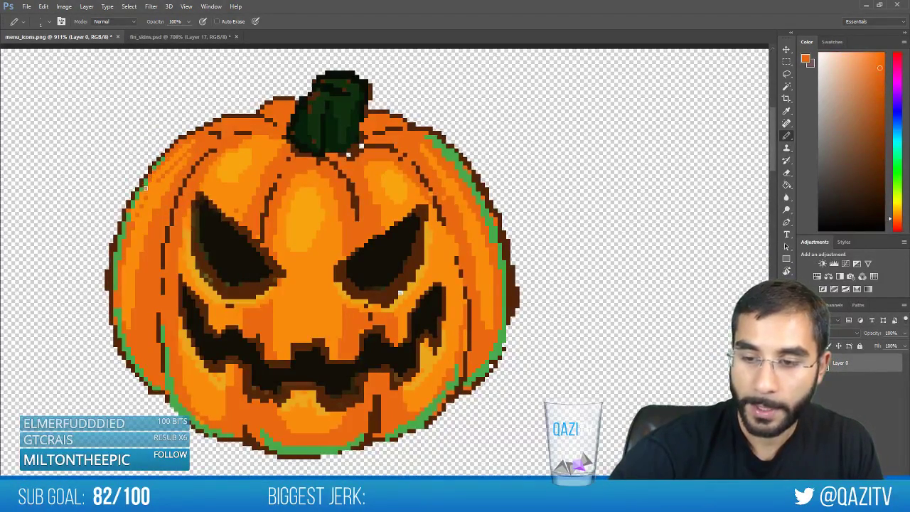
Reshape the green rim down the pumpkin's left edge, using sampled green, orange and outline brown
{"action": "left_click", "coordinate": [128, 211], "text": "alt"}
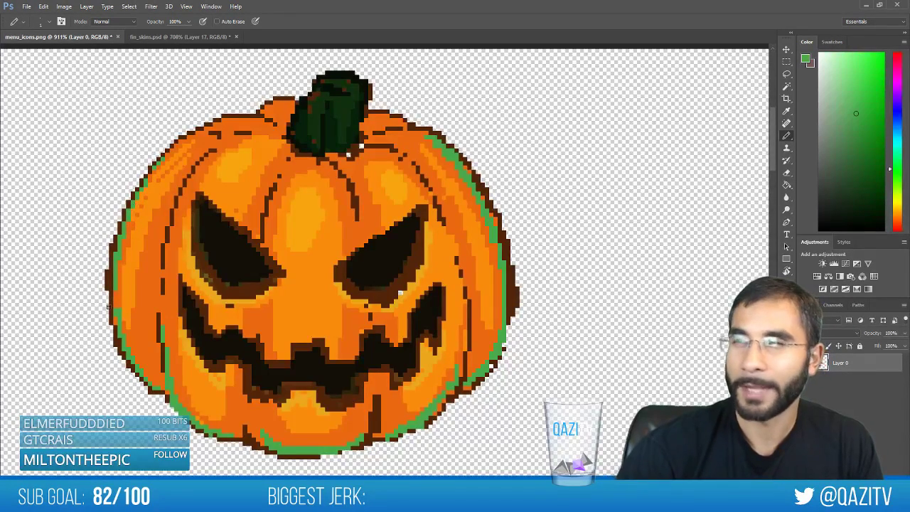
{"action": "left_click", "coordinate": [123, 245], "text": "alt"}
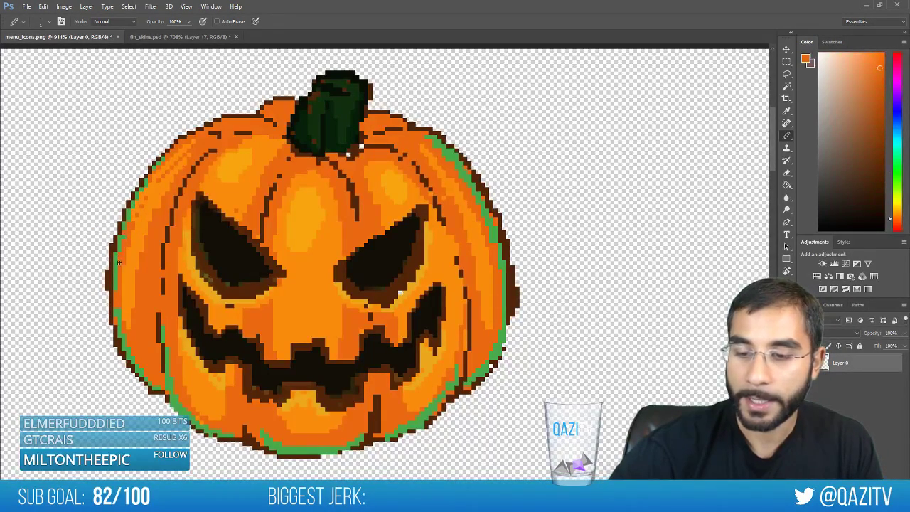
{"action": "left_click", "coordinate": [115, 288], "text": "alt"}
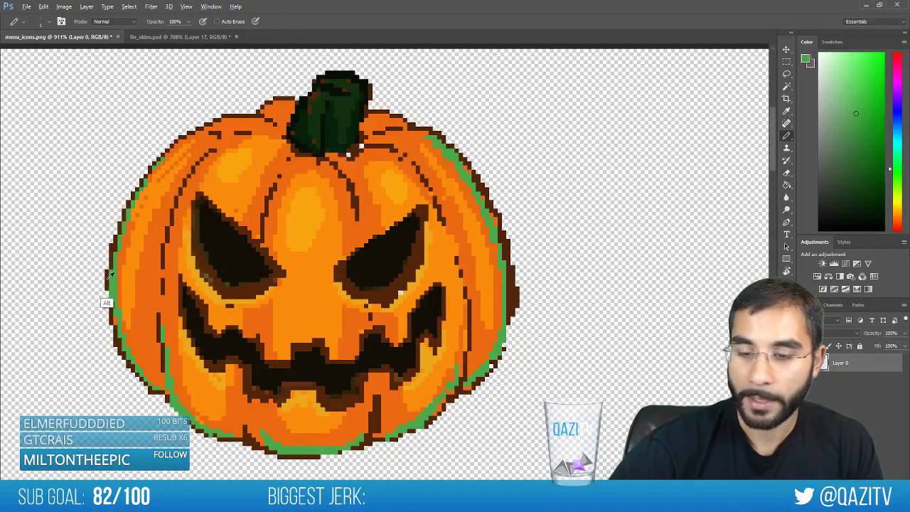
{"action": "left_click", "coordinate": [107, 295], "text": "alt"}
{"action": "left_click", "coordinate": [115, 334], "text": "alt"}
{"action": "left_click", "coordinate": [121, 300], "text": "alt"}
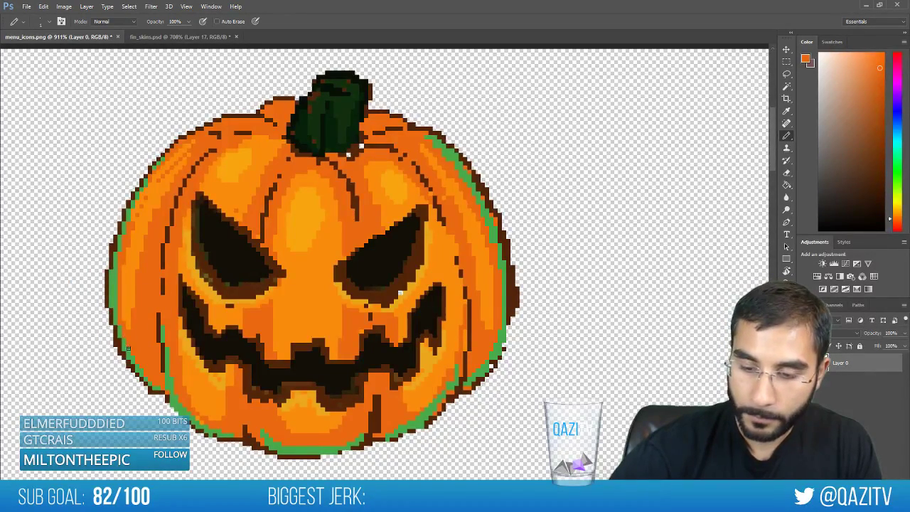
{"action": "left_click", "coordinate": [121, 340], "text": "alt"}
Tidy the pumpkin's lower-left edge with the Eraser, and refine its green rim and dark brown outline with the Pencil
{"action": "key", "text": "e"}
{"action": "key", "text": "ctrl+alt+shift+k"}
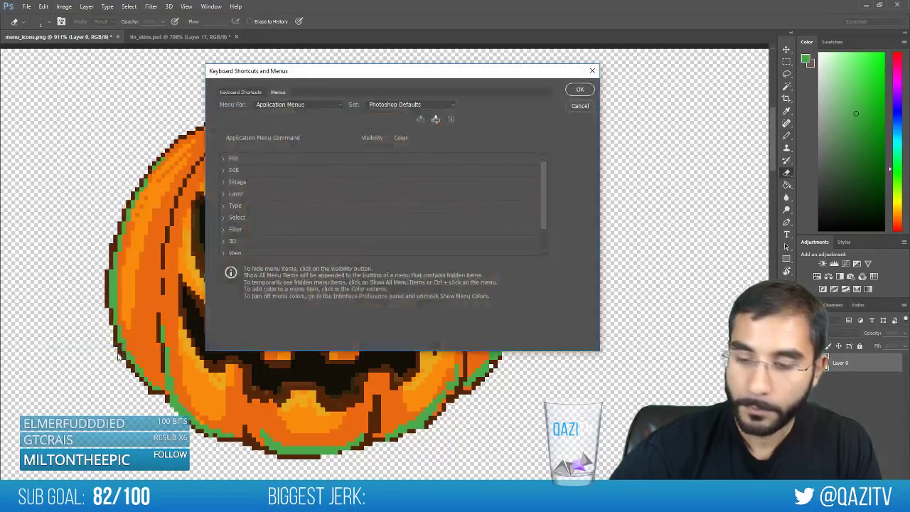
{"action": "key", "text": "Escape"}
{"action": "key", "text": "b"}
{"action": "key", "text": "e"}
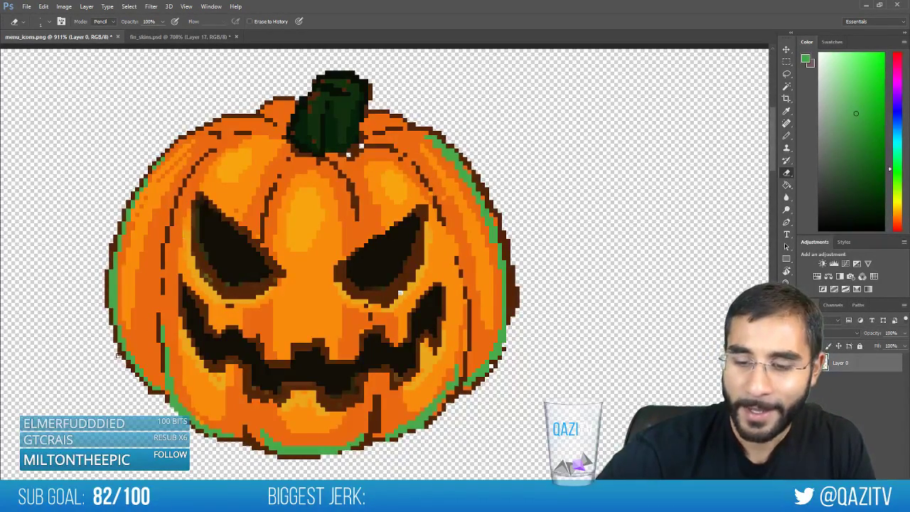
{"action": "key", "text": "b"}
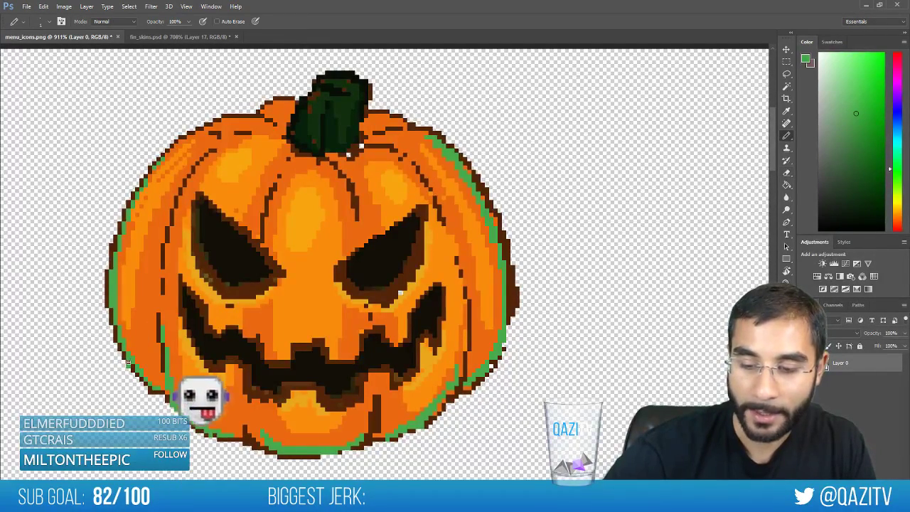
{"action": "left_click", "coordinate": [130, 356], "text": "alt"}
{"action": "left_click", "coordinate": [134, 365], "text": "alt"}
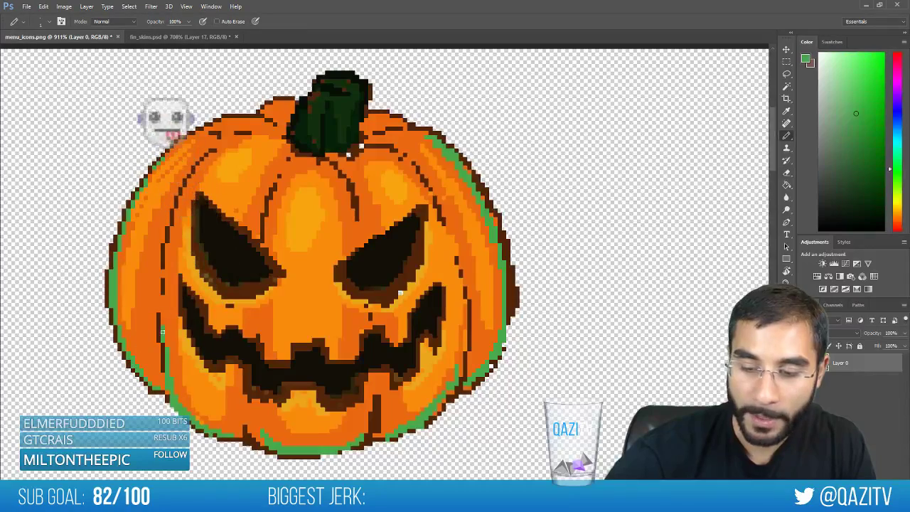
{"action": "left_click", "coordinate": [165, 400], "text": "alt"}
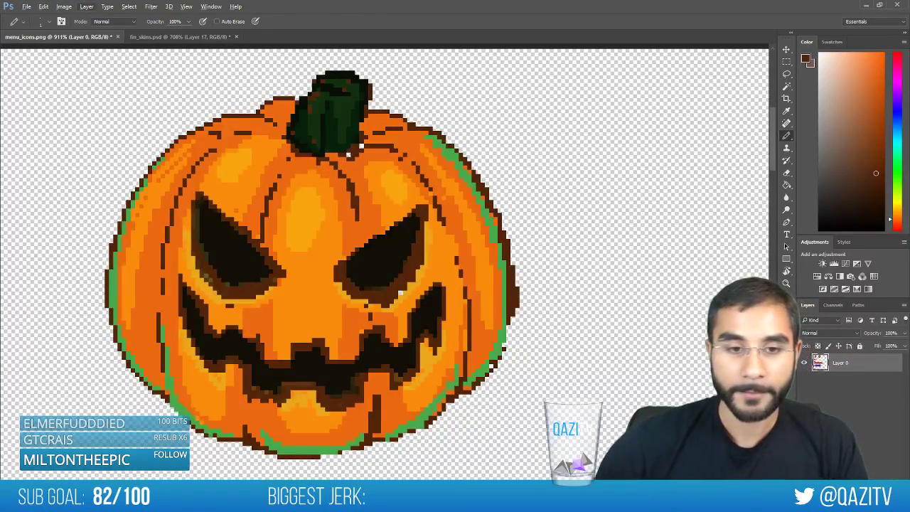
Correct individual pixels of the rim on the pumpkin's left edge with sampled rim color and orange
{"action": "scroll", "coordinate": [241, 309], "scroll_direction": "up", "scroll_amount": 2}
{"action": "left_click_drag", "start_coordinate": [255, 265], "coordinate": [254, 220]}
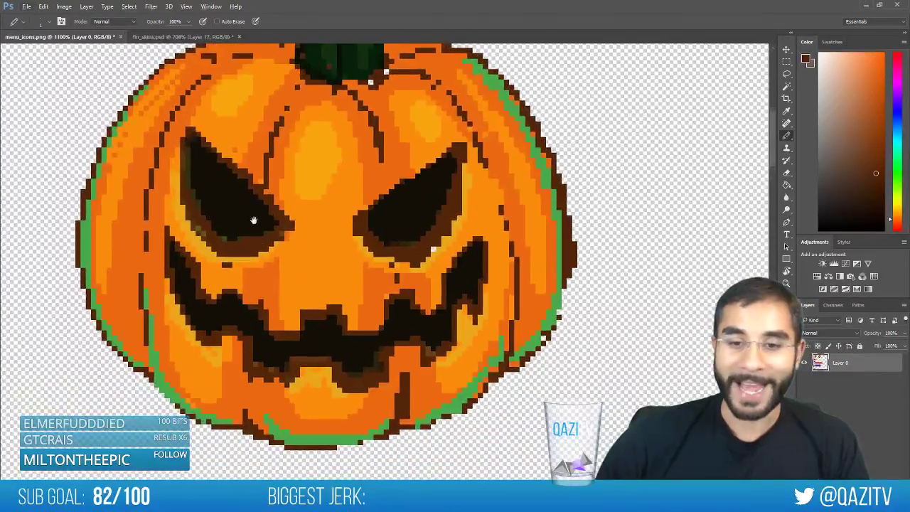
{"action": "scroll", "coordinate": [254, 220], "scroll_direction": "up", "scroll_amount": 1}
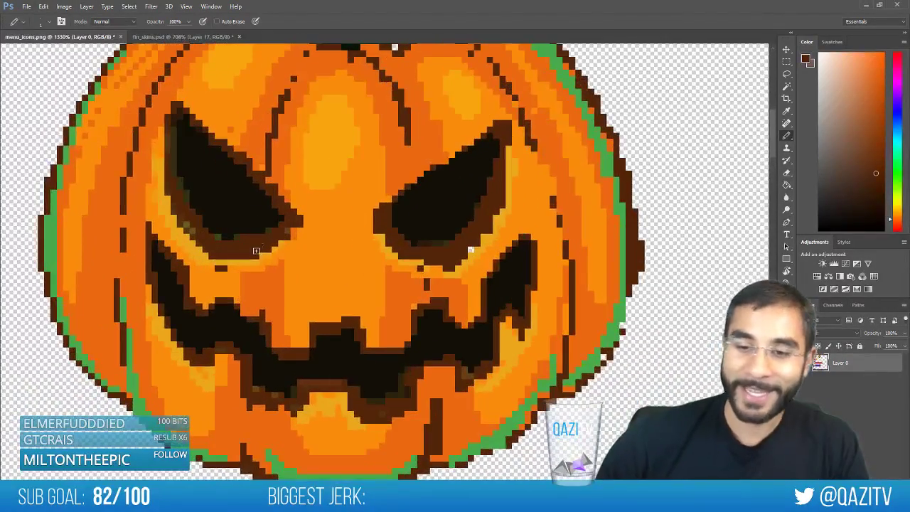
{"action": "left_click", "coordinate": [52, 193], "text": "alt"}
{"action": "left_click", "coordinate": [53, 187]}
{"action": "left_click", "coordinate": [63, 211], "text": "alt"}
{"action": "left_click", "coordinate": [60, 186]}
{"action": "left_click_drag", "start_coordinate": [122, 243], "coordinate": [89, 154]}
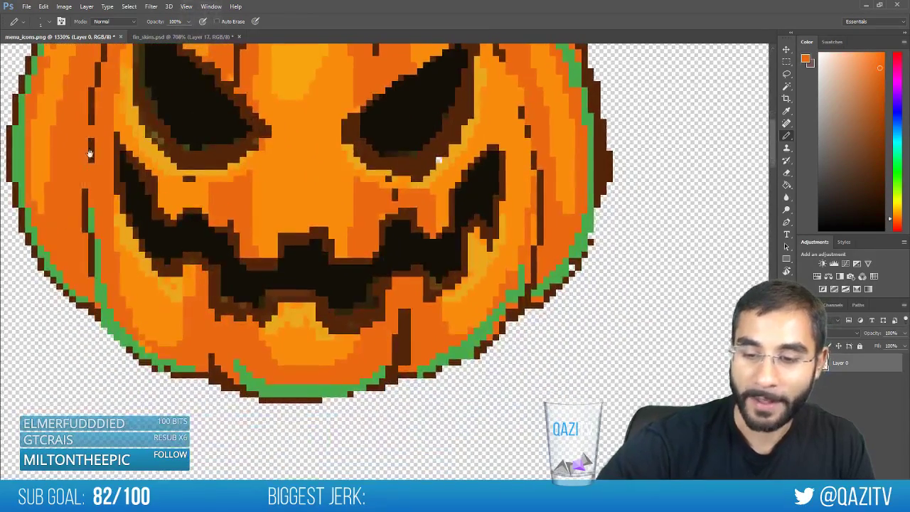
Thicken the green rim below the lower-left crease and redraw the adjoining outline and crease with sampled dark brown and orange
{"action": "left_click", "coordinate": [89, 308], "text": "alt"}
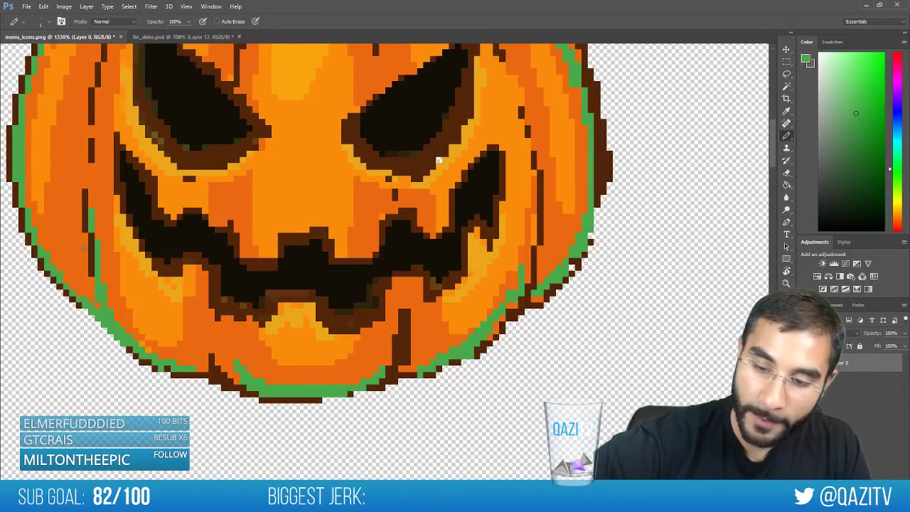
{"action": "left_click", "coordinate": [93, 284], "text": "alt"}
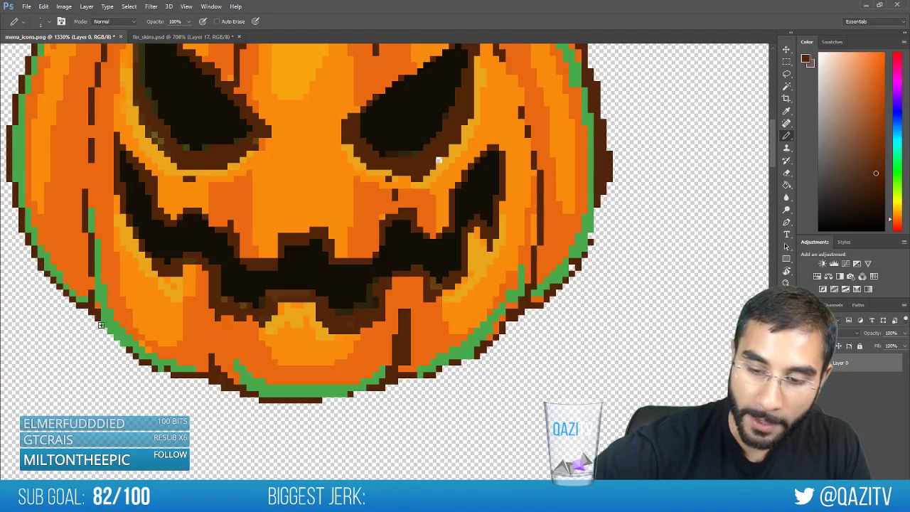
{"action": "left_click", "coordinate": [133, 350], "text": "alt"}
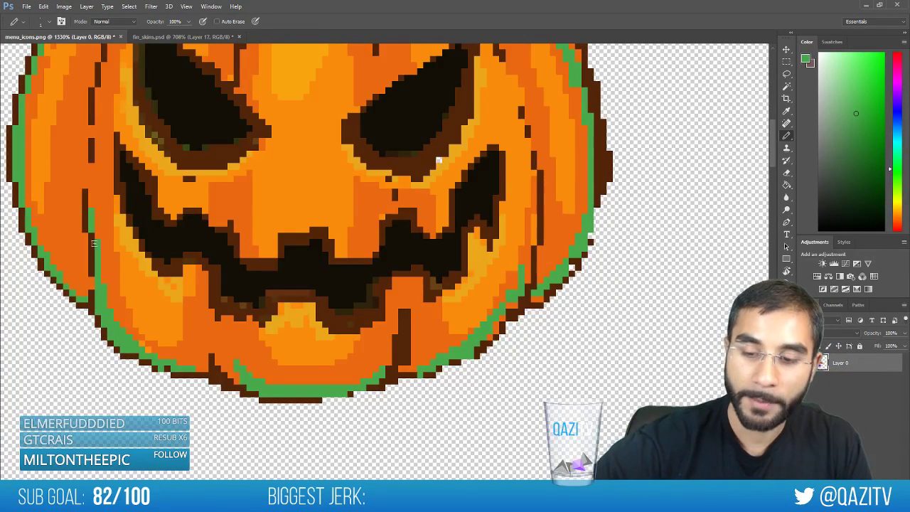
{"action": "left_click", "coordinate": [92, 261], "text": "alt"}
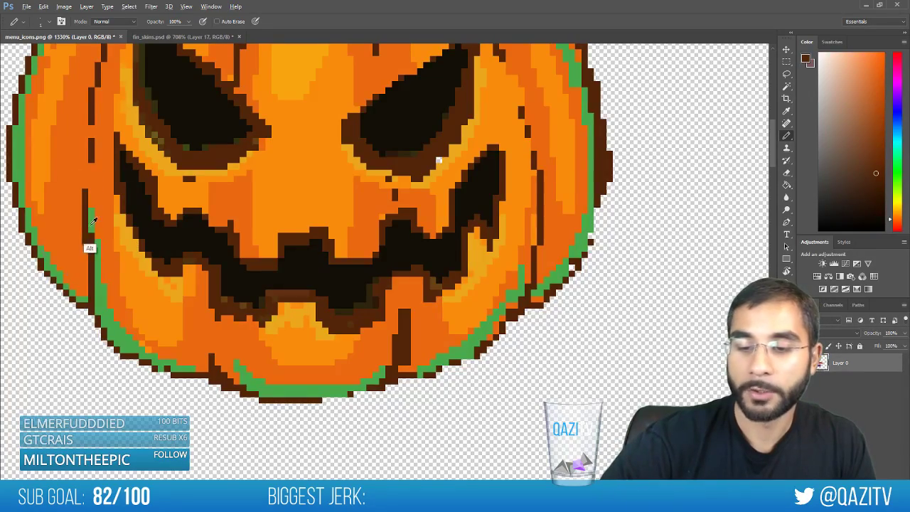
{"action": "left_click", "coordinate": [94, 221], "text": "alt"}
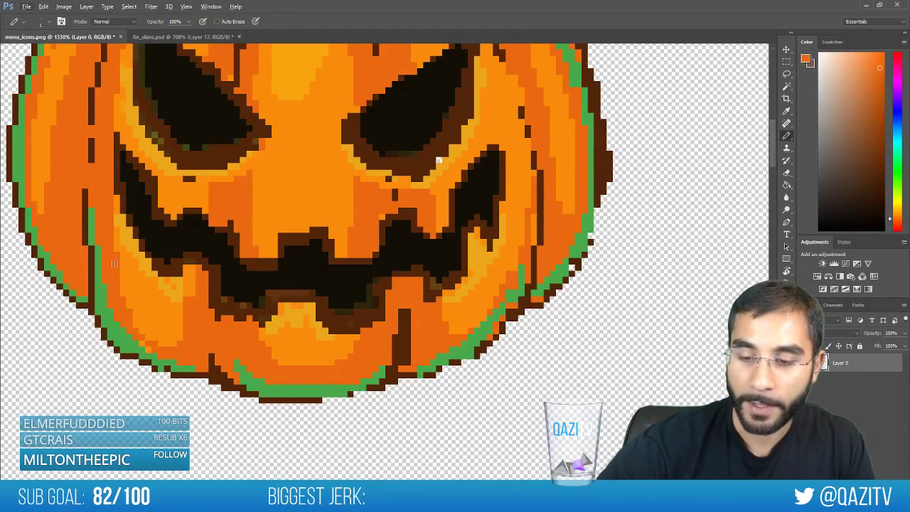
{"action": "mouse_move", "coordinate": [190, 299]}
{"action": "left_mouse_down"}
{"action": "mouse_move", "coordinate": [203, 431]}
{"action": "mouse_move", "coordinate": [190, 308]}
{"action": "left_mouse_up"}
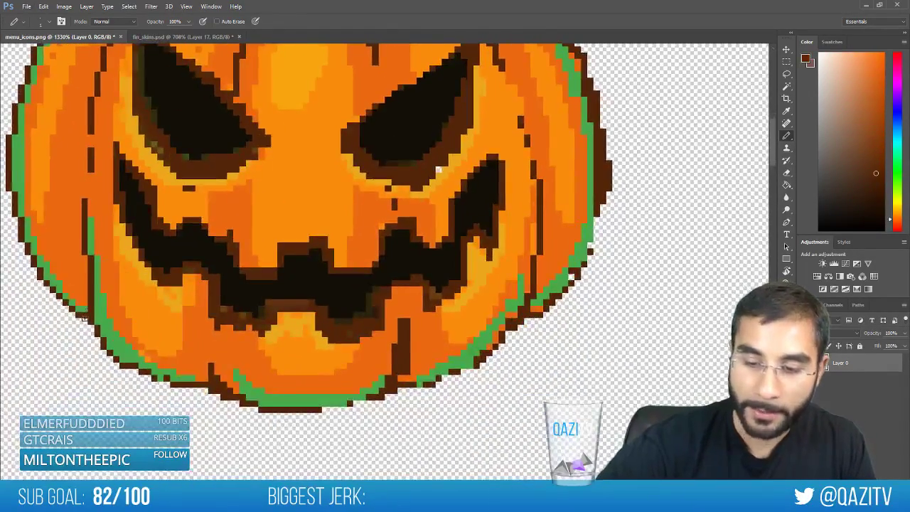
{"action": "left_click", "coordinate": [83, 318], "text": "alt"}
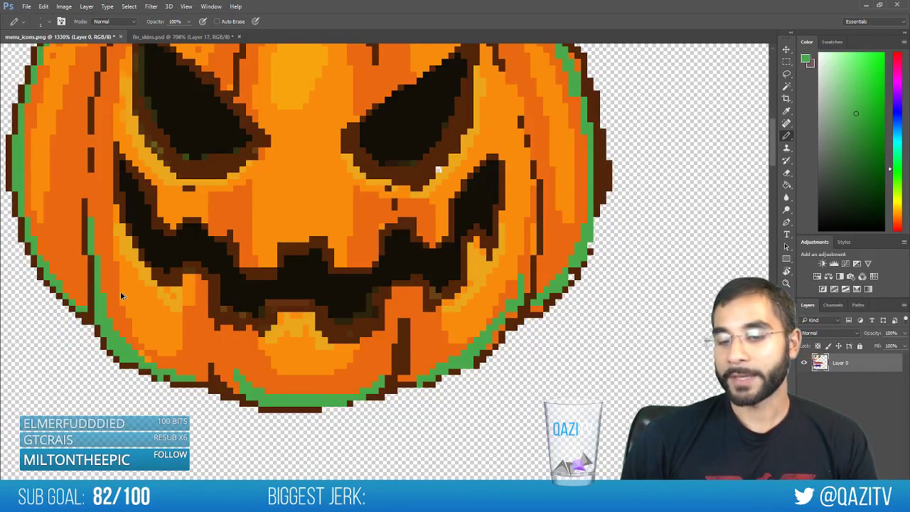
Refine the green rim and dark brown outline at the bottom of the pumpkin's far-left lobe with sampled colors
{"action": "left_click", "coordinate": [64, 313], "text": "alt"}
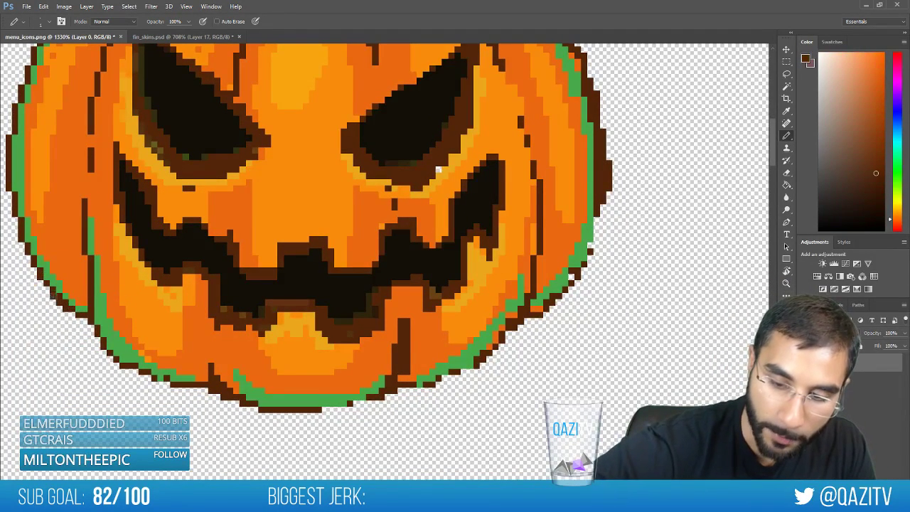
{"action": "left_click", "coordinate": [54, 306], "text": "alt"}
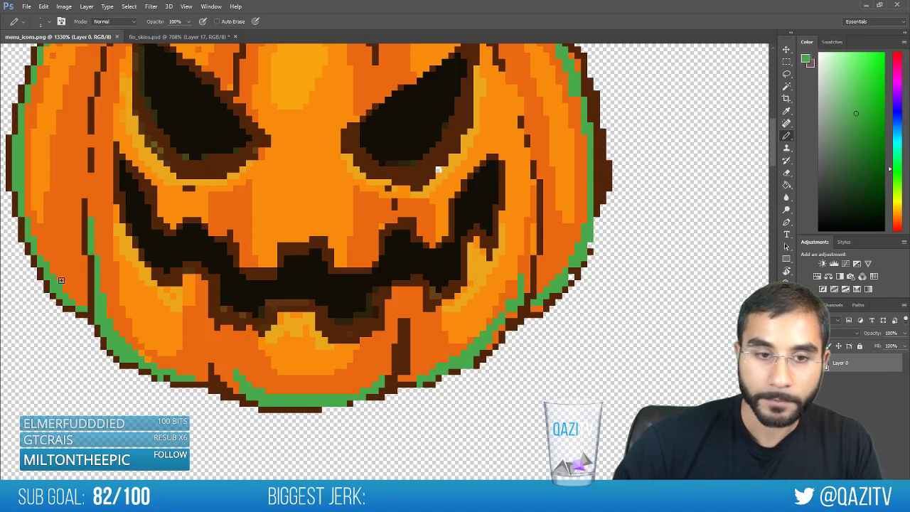
{"action": "left_click", "coordinate": [60, 309], "text": "alt"}
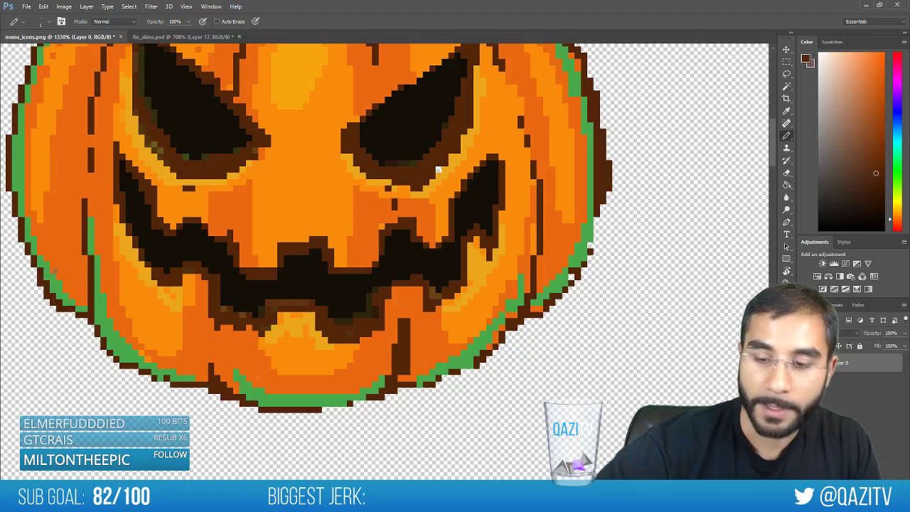
{"action": "left_click_drag", "start_coordinate": [56, 271], "coordinate": [126, 298]}
{"action": "key", "text": "alt"}
{"action": "key", "text": "e"}
{"action": "left_click", "coordinate": [135, 344]}
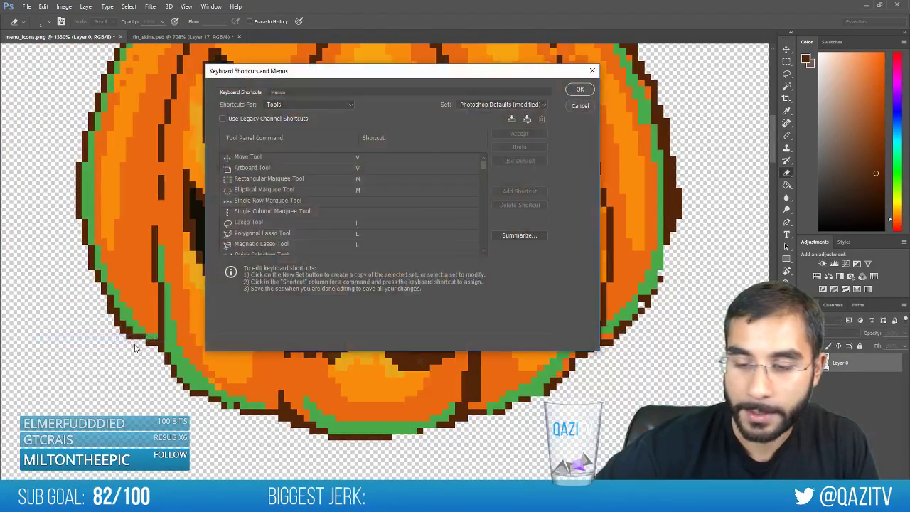
{"action": "key", "text": "Escape"}
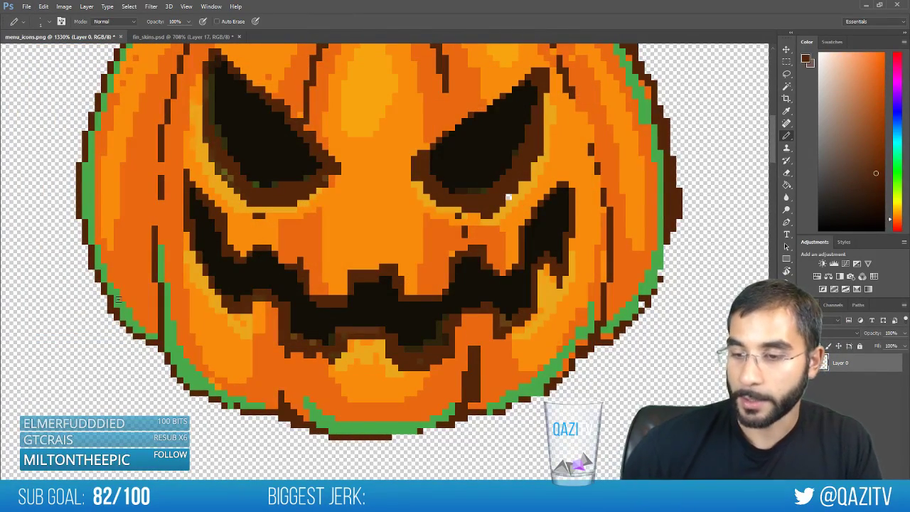
Clean up the lower-left lobe's outer edge with the Eraser and redraw its dark brown outline with the Pencil
{"action": "left_click_drag", "start_coordinate": [183, 324], "coordinate": [111, 278]}
{"action": "left_click_drag", "start_coordinate": [265, 263], "coordinate": [266, 298]}
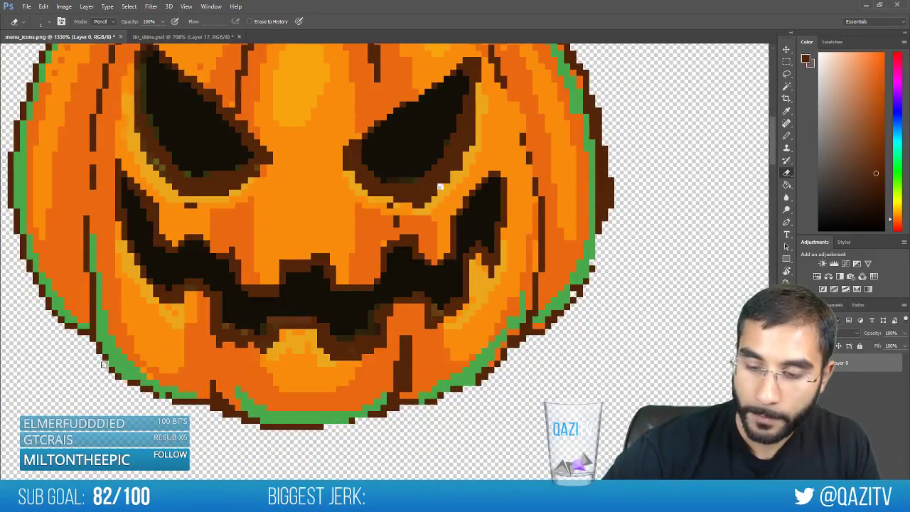
{"action": "key", "text": "b"}
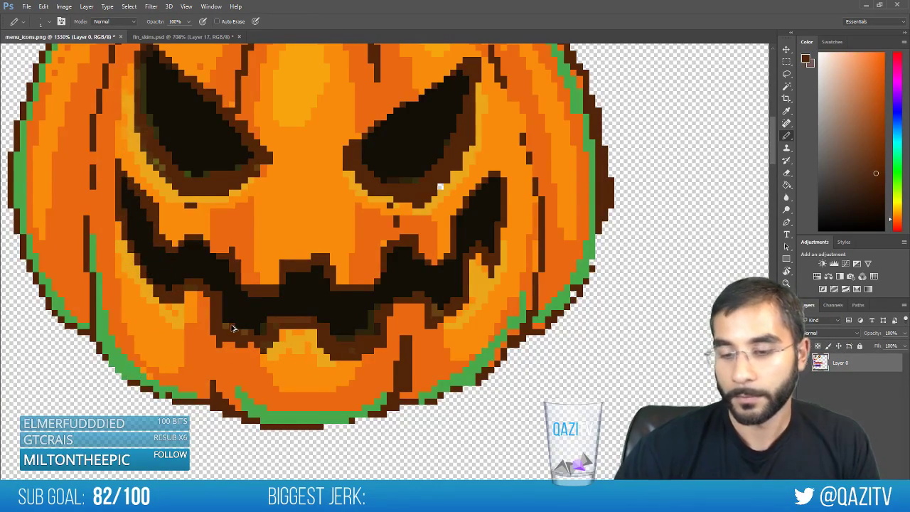
{"action": "left_click_drag", "start_coordinate": [153, 362], "coordinate": [194, 384]}
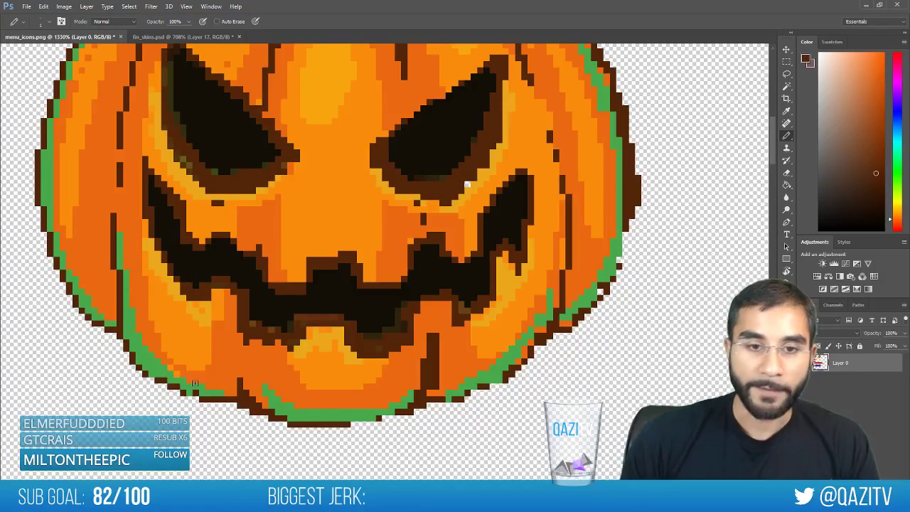
{"action": "left_click_drag", "start_coordinate": [194, 258], "coordinate": [190, 277]}
{"action": "left_click_drag", "start_coordinate": [290, 356], "coordinate": [385, 338]}
{"action": "left_click_drag", "start_coordinate": [360, 309], "coordinate": [332, 315]}
{"action": "key", "text": "e"}
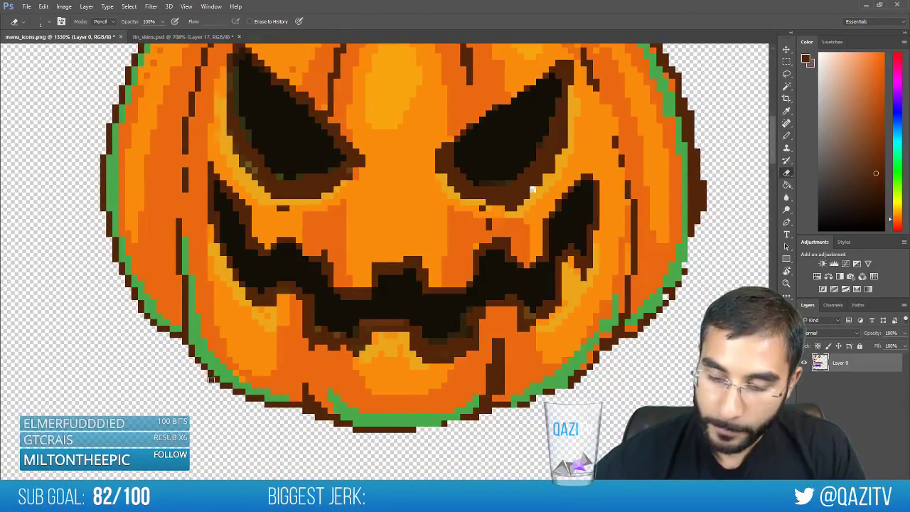
{"action": "left_click_drag", "start_coordinate": [352, 364], "coordinate": [288, 297]}
{"action": "key", "text": "b"}
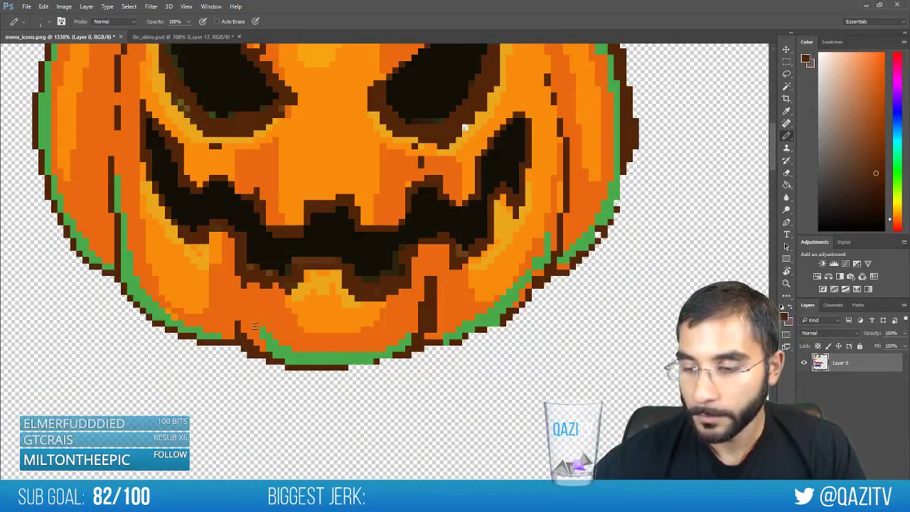
Reshape the foot of the crease left of the chin with sampled orange and dark brown, erasing stray outline pixels
{"action": "left_click", "coordinate": [250, 336], "text": "alt"}
{"action": "left_click", "coordinate": [244, 338]}
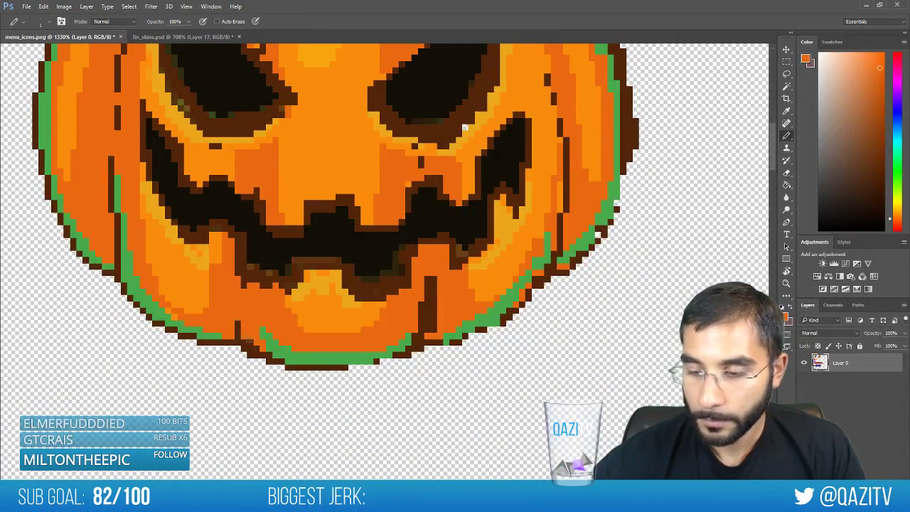
{"action": "key", "text": "e"}
{"action": "key", "text": "b"}
{"action": "left_click", "coordinate": [256, 356], "text": "alt"}
{"action": "left_click", "coordinate": [250, 349]}
{"action": "key", "text": "e"}
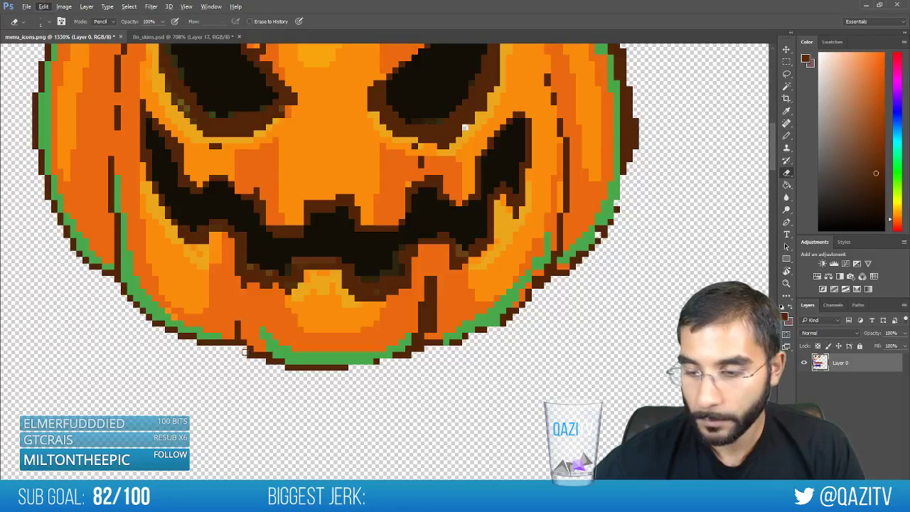
{"action": "left_click", "coordinate": [248, 354]}
{"action": "scroll", "coordinate": [299, 284], "scroll_direction": "up", "scroll_amount": 2}
{"action": "key", "text": "b"}
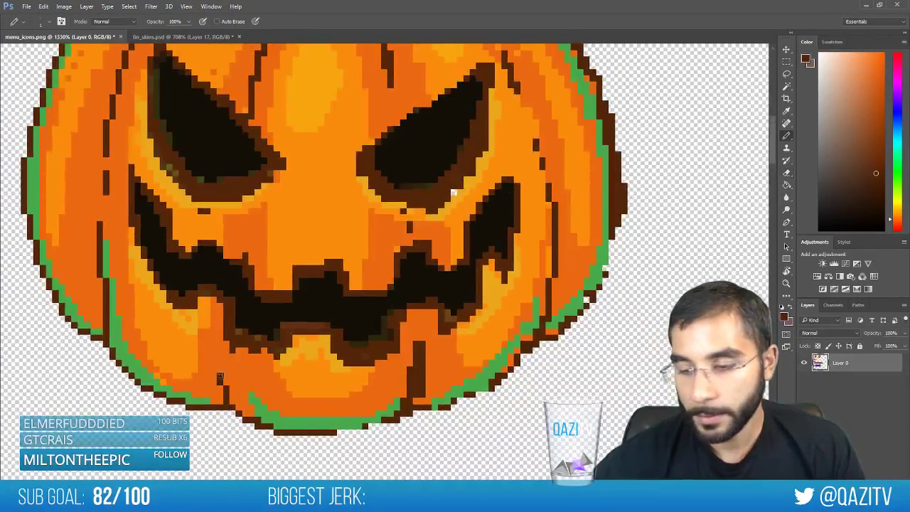
Extend the middle lobe's green rim up along the left crease and trim its inner edge with sampled orange
{"action": "left_click", "coordinate": [254, 412], "text": "alt"}
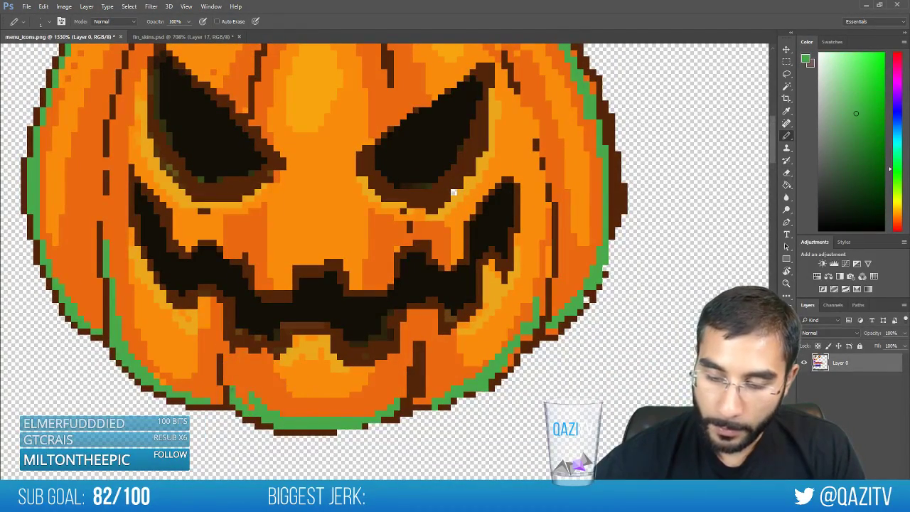
{"action": "left_click", "coordinate": [259, 384], "text": "alt"}
{"action": "left_click", "coordinate": [258, 403]}
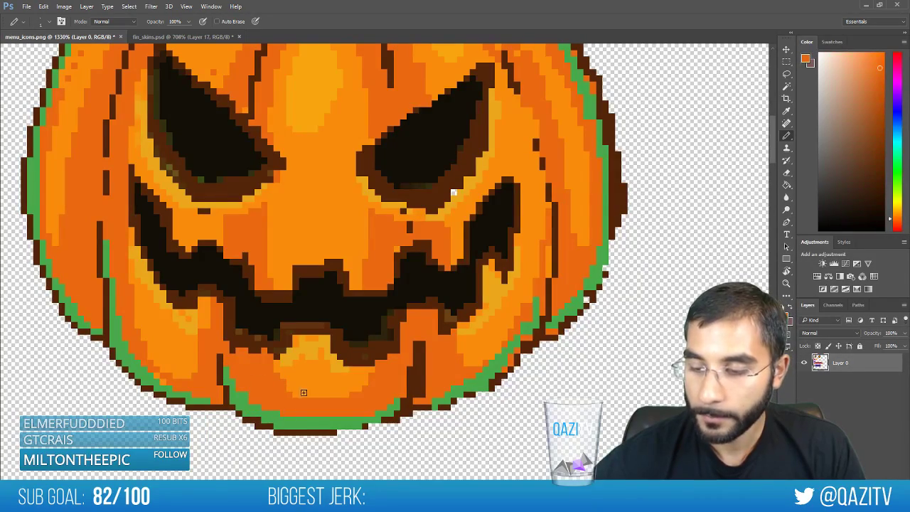
{"action": "left_click_drag", "start_coordinate": [371, 386], "coordinate": [345, 333]}
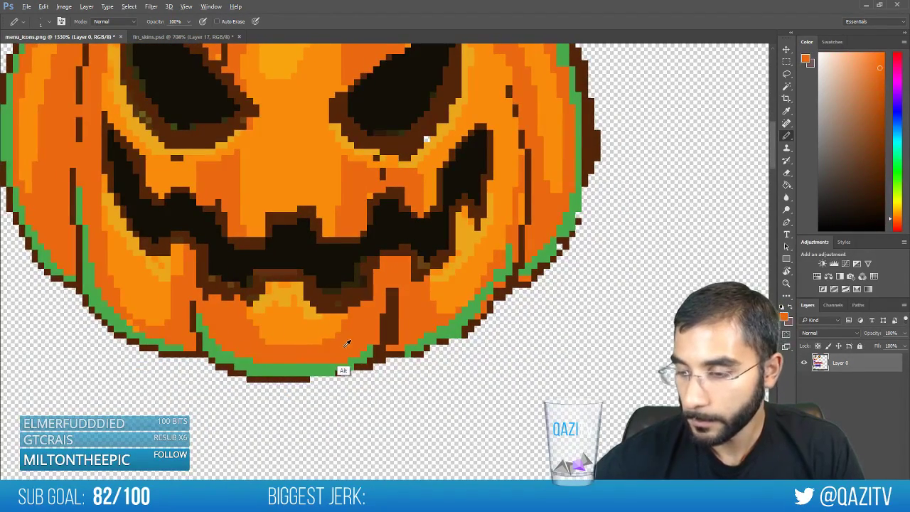
Extend the dark brown outline beneath the pumpkin's middle lobe using the sampled outline color
{"action": "left_click", "coordinate": [354, 369], "text": "alt"}
{"action": "left_click_drag", "start_coordinate": [443, 287], "coordinate": [427, 308]}
{"action": "left_click", "coordinate": [291, 396], "text": "alt"}
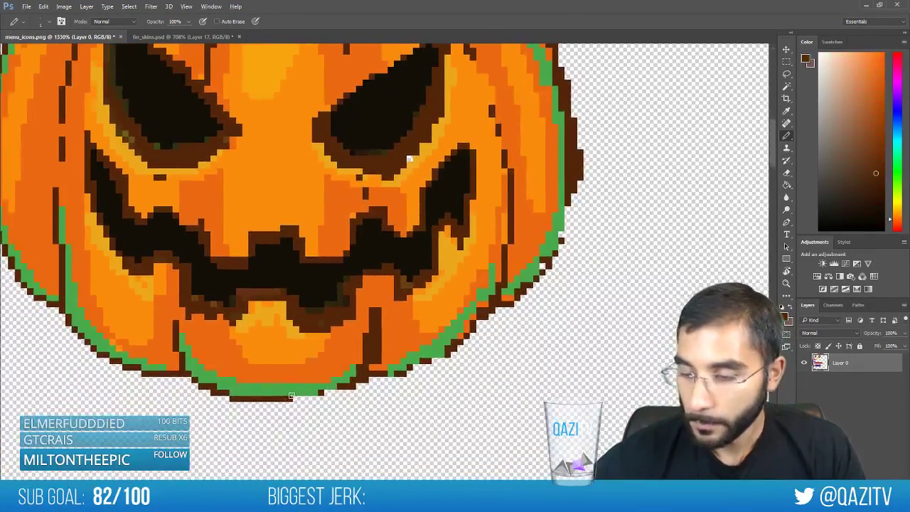
{"action": "left_click", "coordinate": [314, 399]}
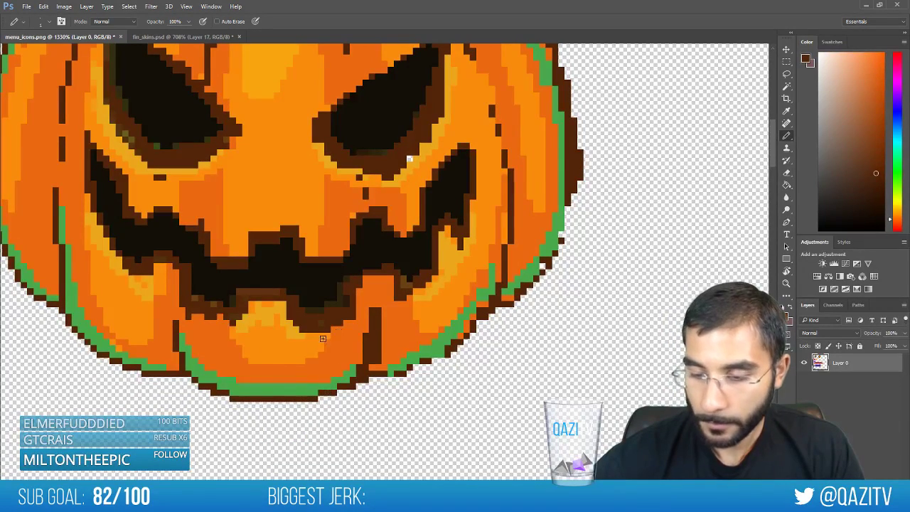
Run the green rim up the crease right of the chin and narrow that crease with sampled orange
{"action": "left_click", "coordinate": [216, 386], "text": "alt"}
{"action": "key", "text": "e"}
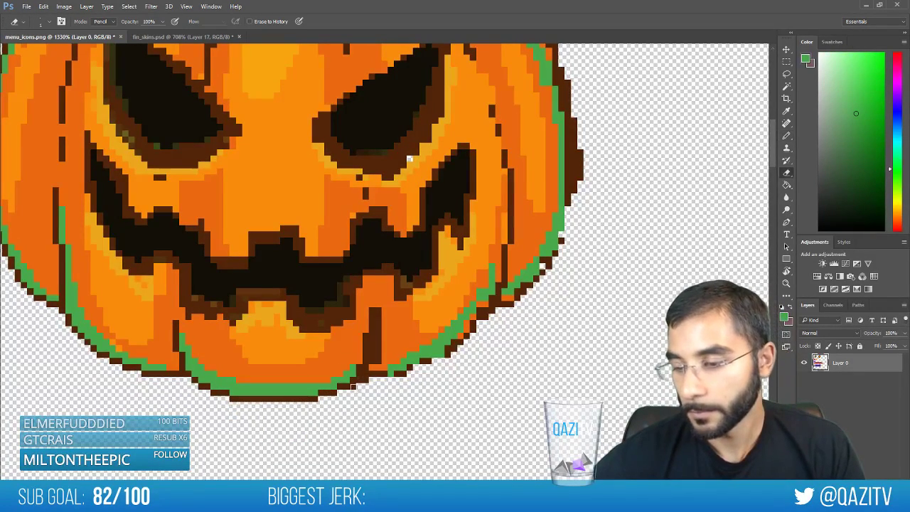
{"action": "key", "text": "b"}
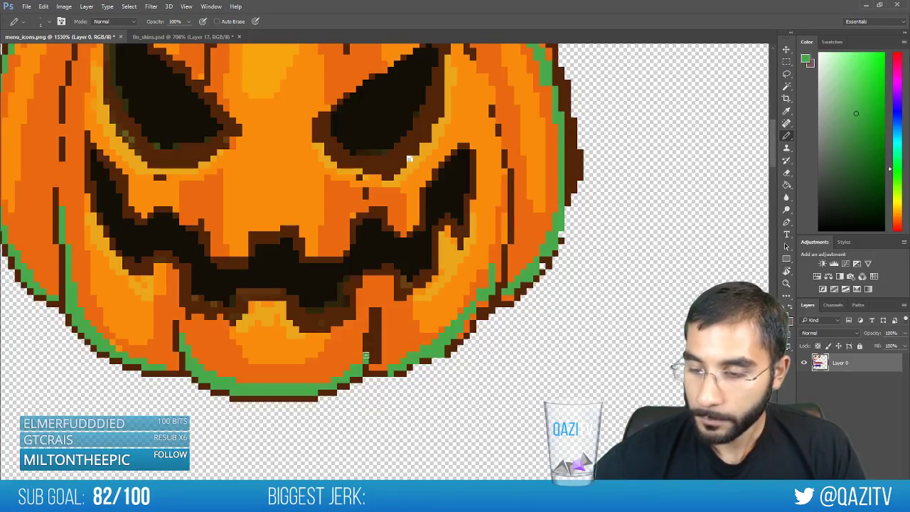
{"action": "left_click_drag", "start_coordinate": [366, 356], "coordinate": [366, 337]}
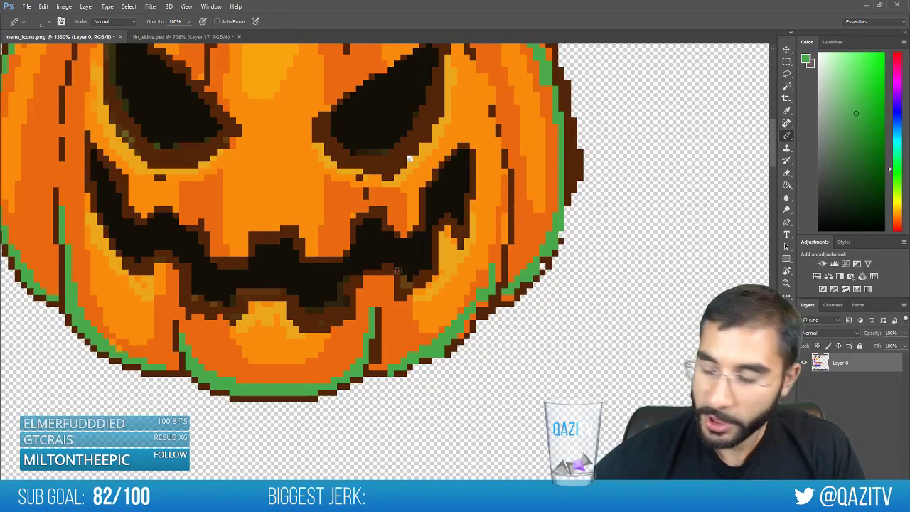
{"action": "key", "text": "e"}
{"action": "key", "text": "b"}
{"action": "left_click", "coordinate": [371, 311], "text": "alt"}
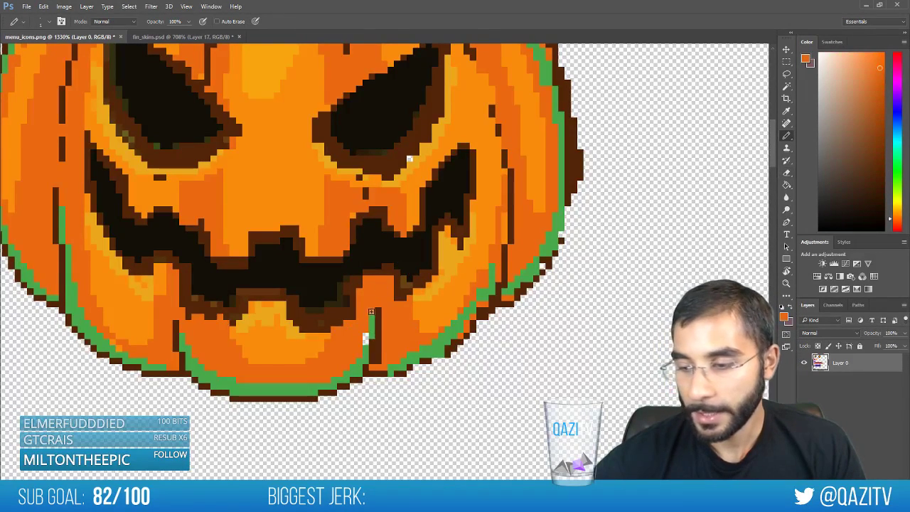
{"action": "left_click", "coordinate": [386, 330], "text": "alt"}
{"action": "left_click_drag", "start_coordinate": [378, 341], "coordinate": [379, 361]}
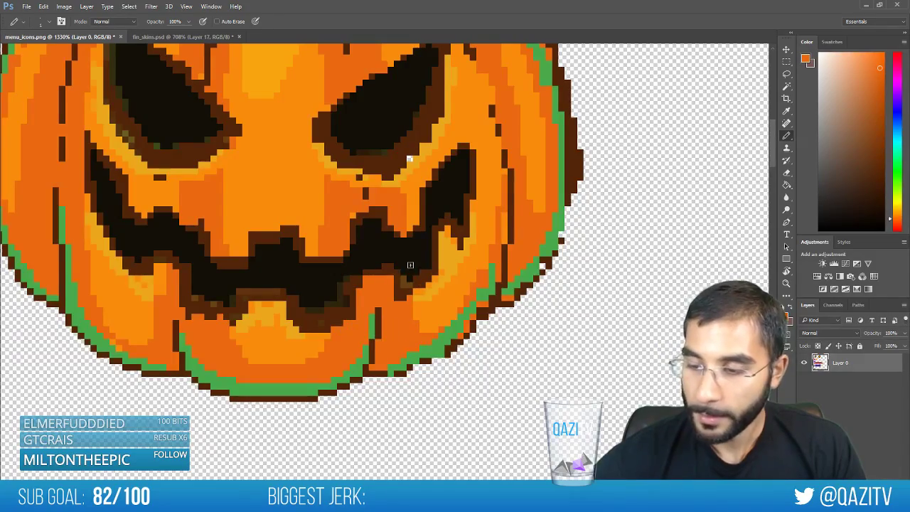
Smooth the edges of the light orange highlight on the chin with sampled light orange
{"action": "scroll", "coordinate": [379, 307], "scroll_direction": "down", "scroll_amount": 2}
{"action": "scroll", "coordinate": [424, 409], "scroll_direction": "up", "scroll_amount": 3}
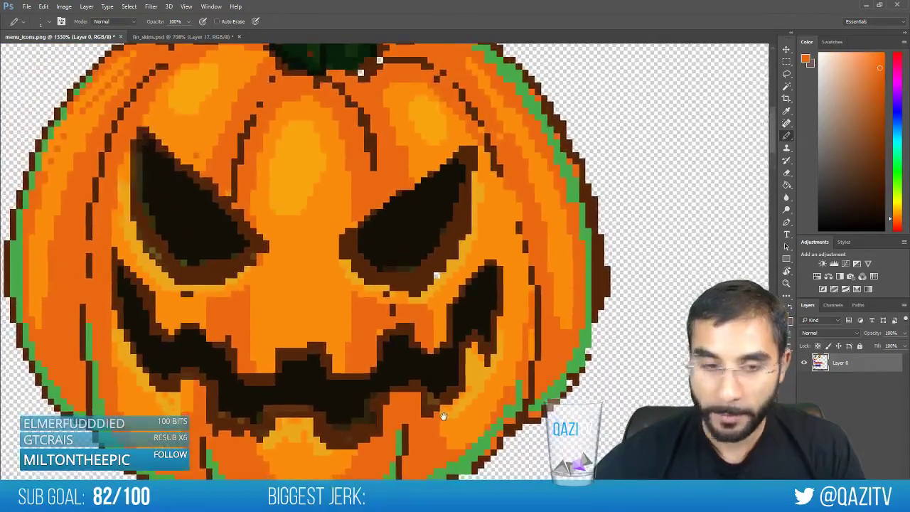
{"action": "scroll", "coordinate": [424, 409], "scroll_direction": "down", "scroll_amount": 2}
{"action": "scroll", "coordinate": [367, 316], "scroll_direction": "up", "scroll_amount": 3}
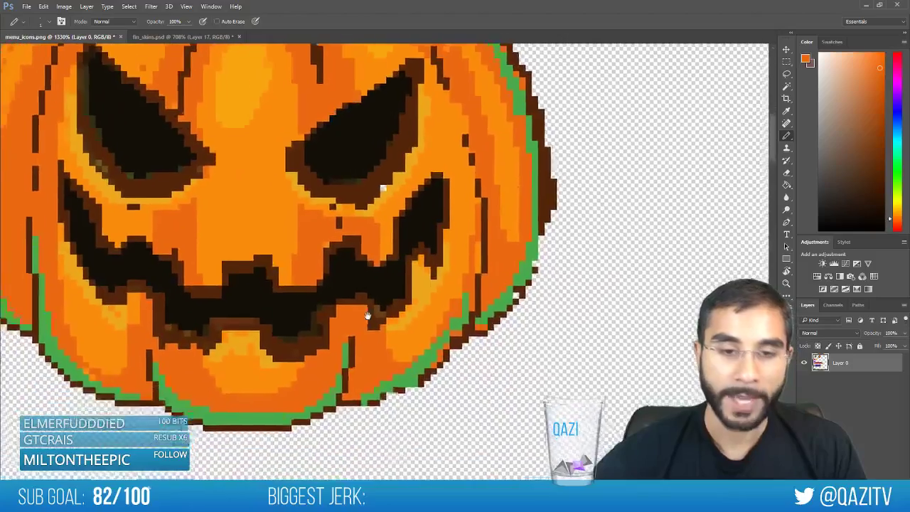
{"action": "left_click_drag", "start_coordinate": [367, 316], "coordinate": [389, 315]}
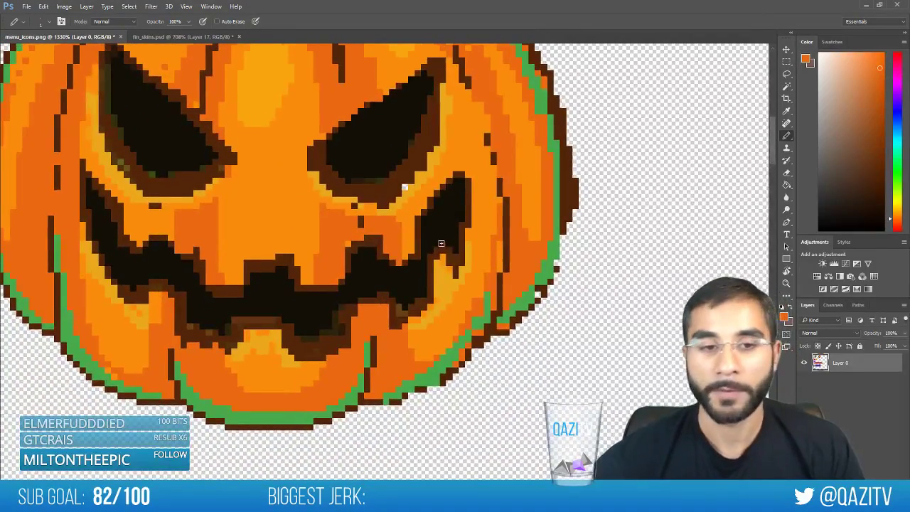
{"action": "left_click", "coordinate": [367, 352], "text": "alt"}
{"action": "left_click_drag", "start_coordinate": [420, 321], "coordinate": [459, 342]}
{"action": "mouse_move", "coordinate": [377, 341]}
{"action": "left_mouse_down"}
{"action": "mouse_move", "coordinate": [380, 329]}
{"action": "mouse_move", "coordinate": [327, 319]}
{"action": "left_mouse_up"}
{"action": "left_click", "coordinate": [237, 381], "text": "alt"}
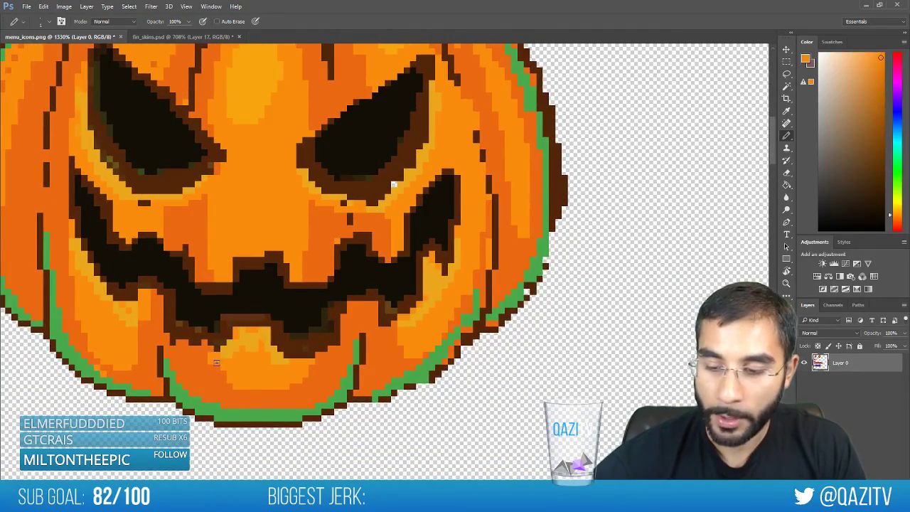
{"action": "mouse_move", "coordinate": [216, 362]}
{"action": "left_mouse_down"}
{"action": "mouse_move", "coordinate": [270, 373]}
{"action": "mouse_move", "coordinate": [284, 389]}
{"action": "mouse_move", "coordinate": [318, 363]}
{"action": "mouse_move", "coordinate": [352, 360]}
{"action": "left_mouse_up"}
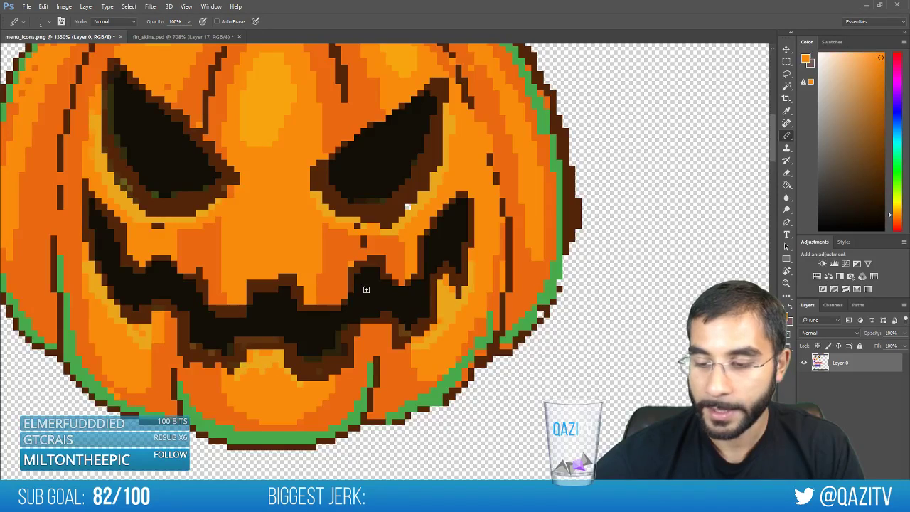
Redraw the yellow-orange highlight along the mouth's lower edge with the sampled highlight color
{"action": "left_click", "coordinate": [241, 371], "text": "alt"}
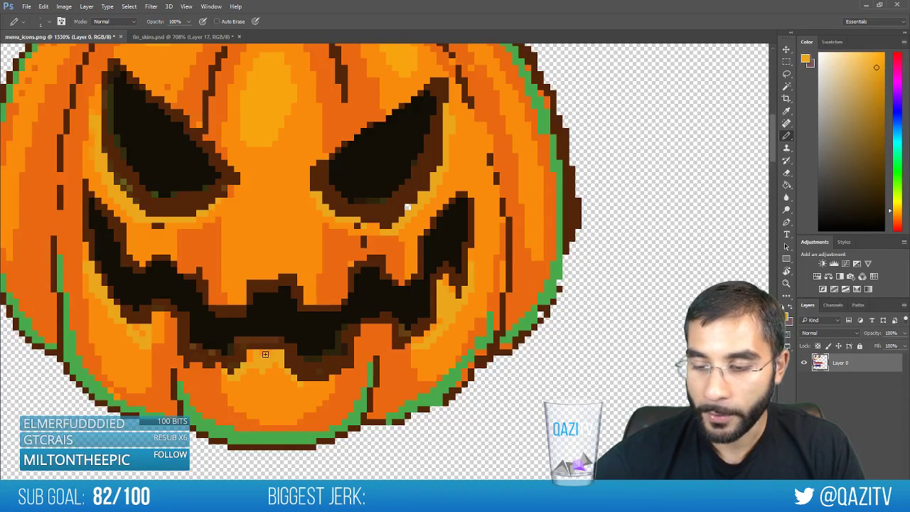
{"action": "left_click_drag", "start_coordinate": [266, 354], "coordinate": [250, 360]}
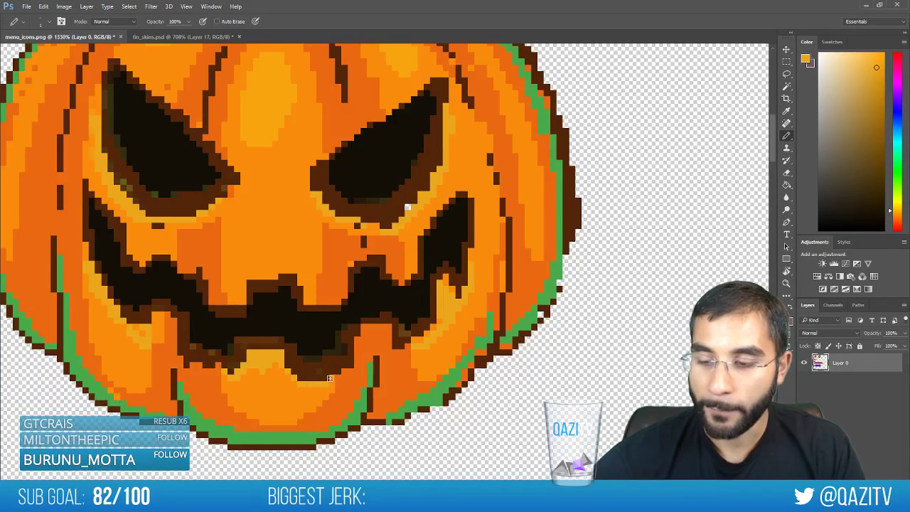
{"action": "left_click", "coordinate": [268, 401], "text": "alt"}
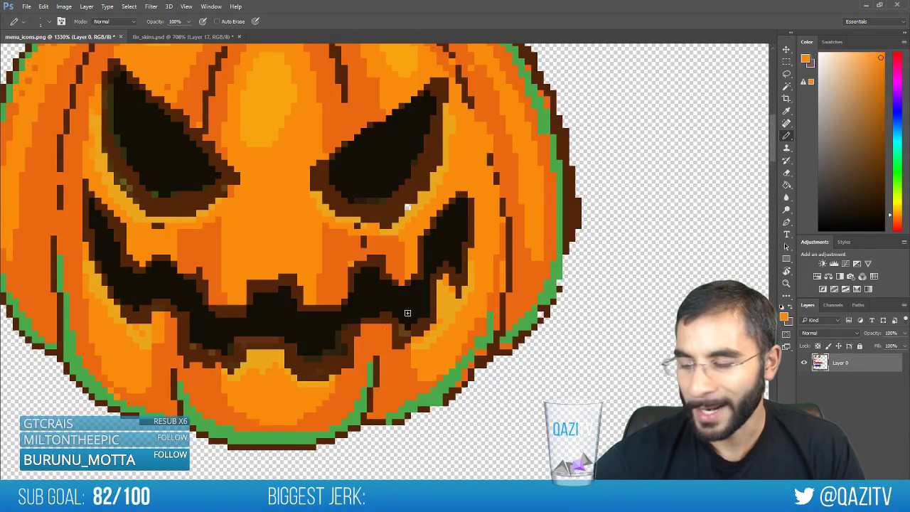
Redraw the dark brown outline and green rim beneath the lobe right of the chin using sampled colors
{"action": "left_click", "coordinate": [367, 392], "text": "alt"}
{"action": "left_click", "coordinate": [393, 419], "text": "alt"}
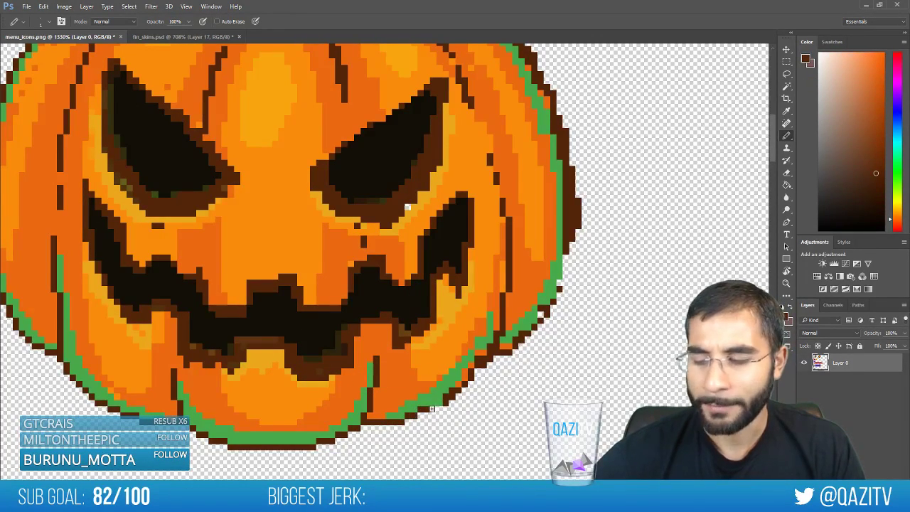
{"action": "left_click", "coordinate": [448, 391], "text": "alt"}
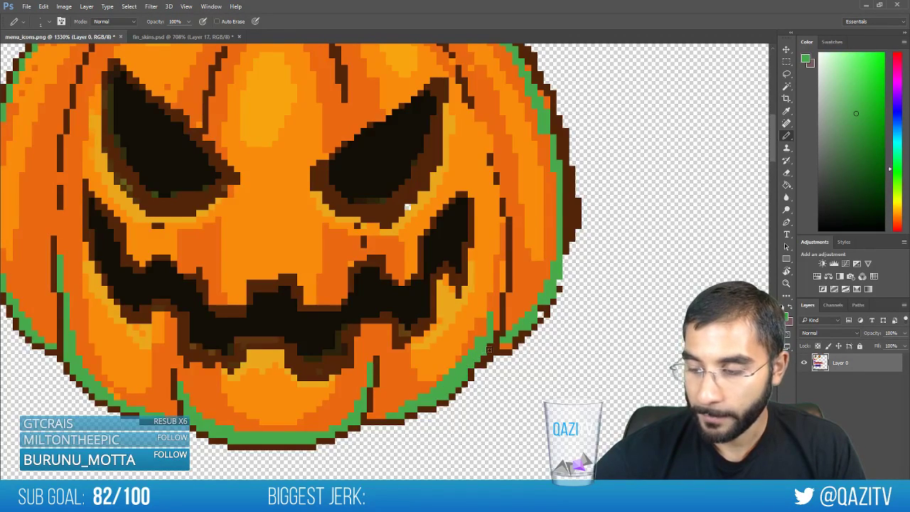
{"action": "key", "text": "e"}
{"action": "left_click_drag", "start_coordinate": [483, 365], "coordinate": [533, 335]}
{"action": "key", "text": "b"}
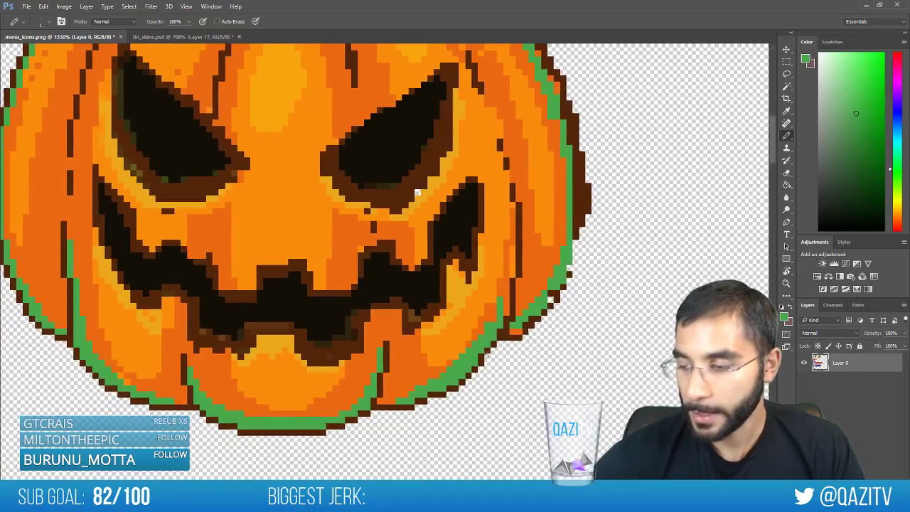
Smooth the outline and even out the green rim up to the lower-right crease with sampled brown, green and orange, and save the file
{"action": "left_click", "coordinate": [478, 367], "text": "alt"}
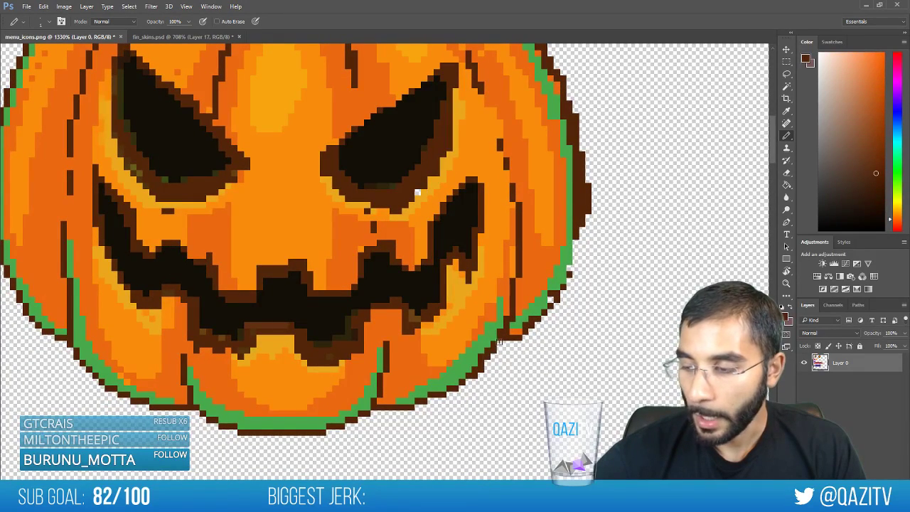
{"action": "left_click", "coordinate": [497, 332], "text": "alt"}
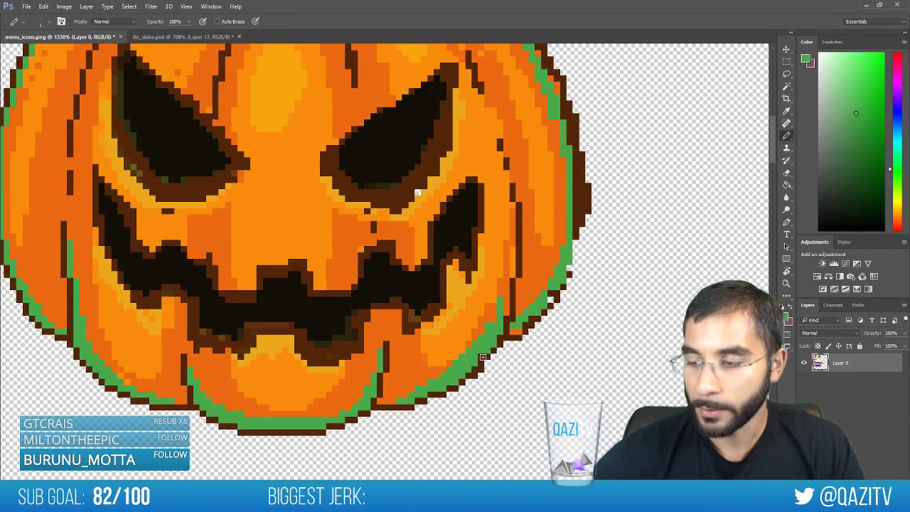
{"action": "left_click", "coordinate": [486, 359], "text": "alt"}
{"action": "left_click", "coordinate": [480, 362], "text": "alt"}
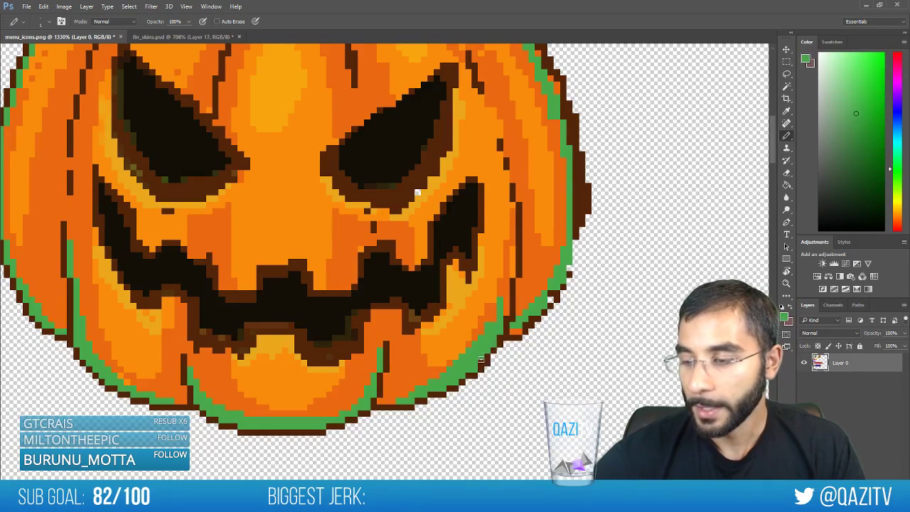
{"action": "left_click_drag", "start_coordinate": [518, 331], "coordinate": [467, 379]}
{"action": "left_click_drag", "start_coordinate": [431, 411], "coordinate": [427, 427]}
{"action": "left_click", "coordinate": [431, 392], "text": "alt"}
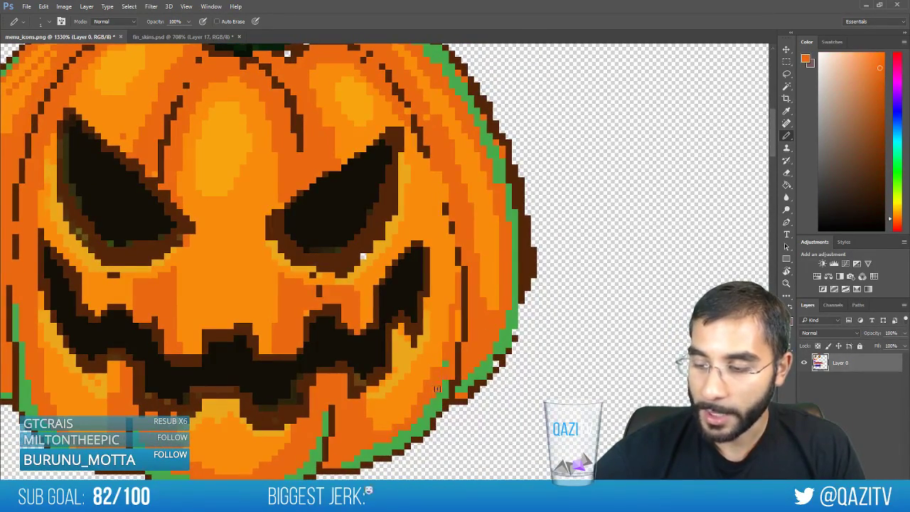
{"action": "left_click", "coordinate": [434, 406], "text": "alt"}
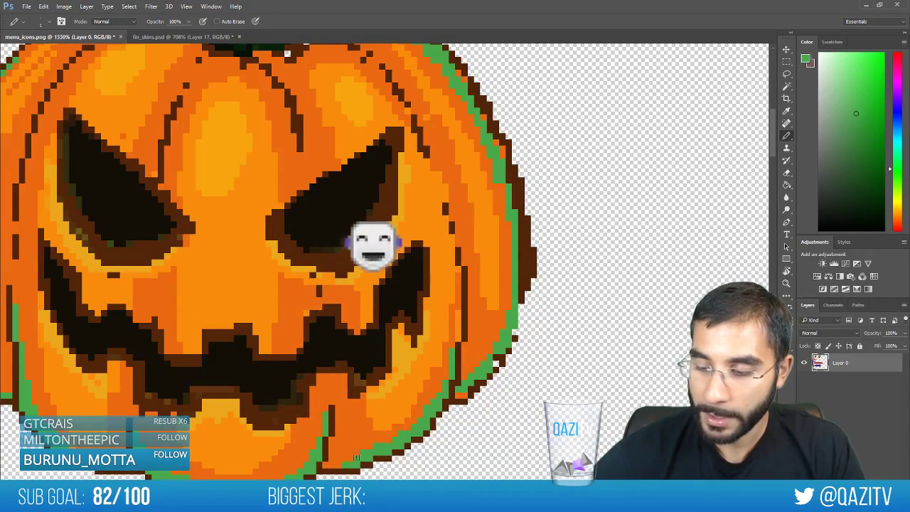
{"action": "left_click_drag", "start_coordinate": [387, 422], "coordinate": [440, 362]}
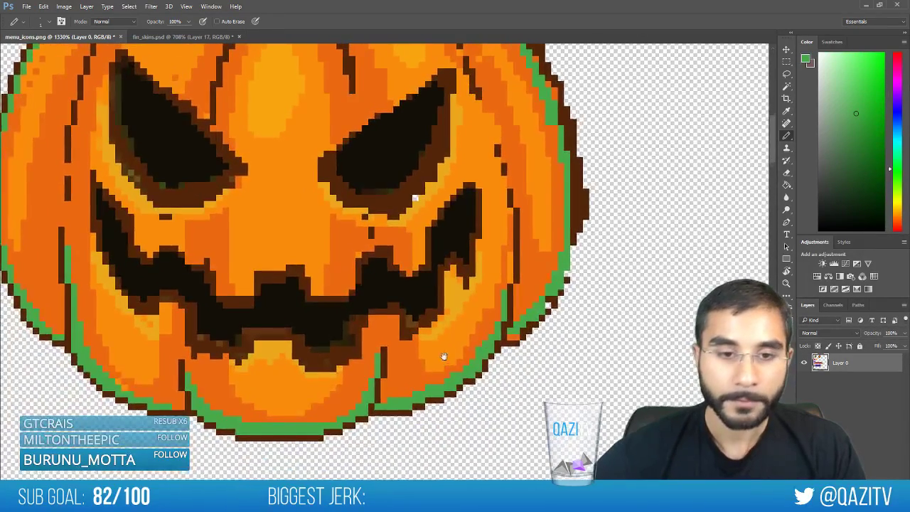
{"action": "key", "text": "ctrl+s"}
Redraw the dark brown outline down the rightmost lobe's lower edge and reshape its green rim with sampled green and orange
{"action": "left_click_drag", "start_coordinate": [505, 297], "coordinate": [466, 343]}
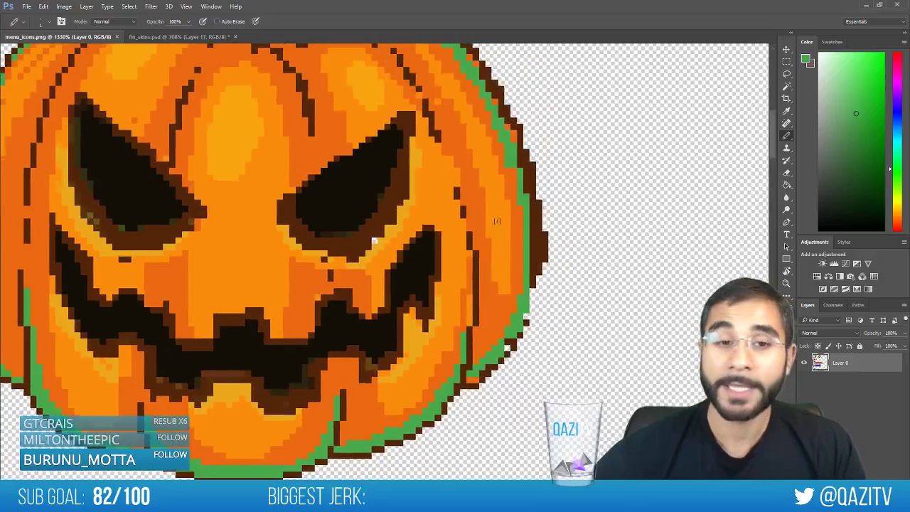
{"action": "left_click_drag", "start_coordinate": [480, 269], "coordinate": [449, 278]}
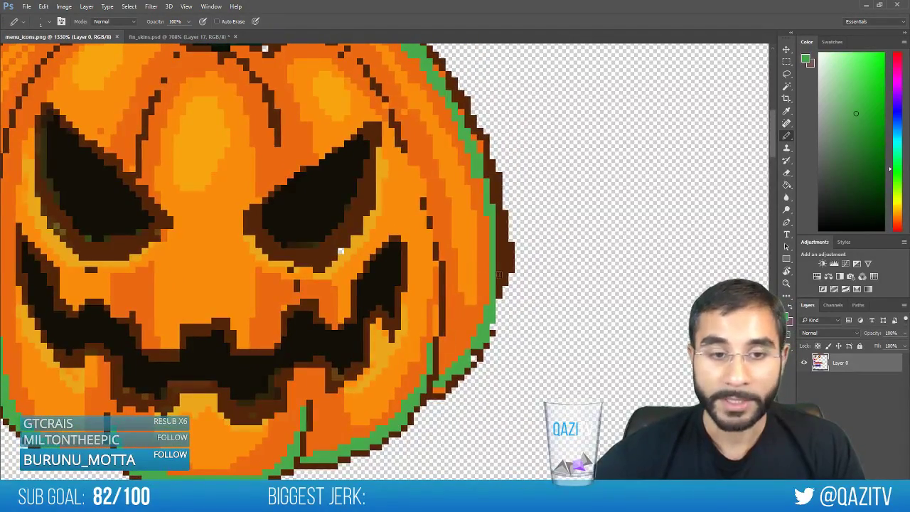
{"action": "left_click", "coordinate": [457, 353], "text": "alt"}
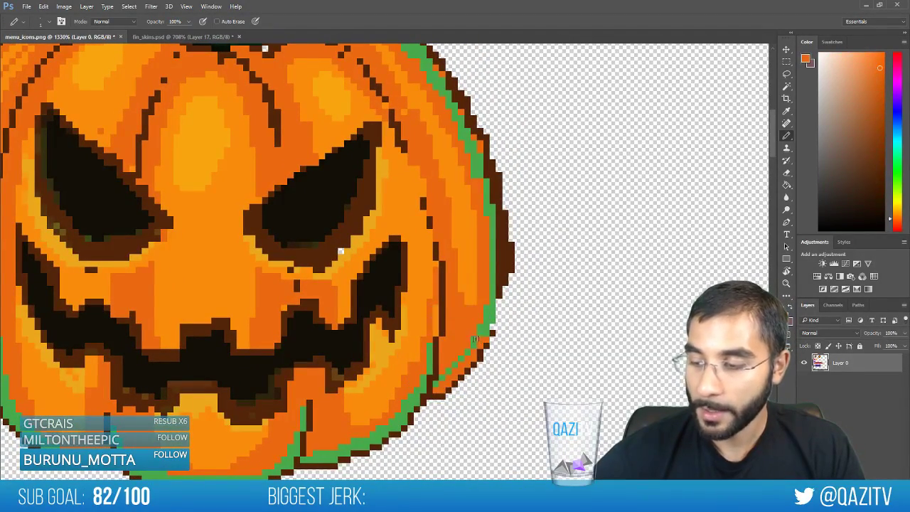
{"action": "left_click", "coordinate": [463, 363], "text": "alt"}
{"action": "left_click", "coordinate": [480, 345]}
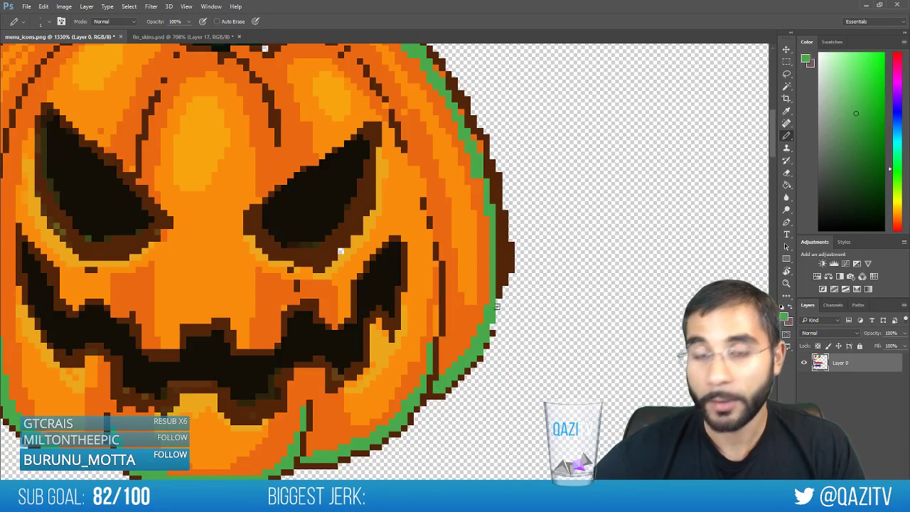
{"action": "left_click", "coordinate": [506, 289], "text": "alt"}
{"action": "left_click_drag", "start_coordinate": [505, 288], "coordinate": [486, 350]}
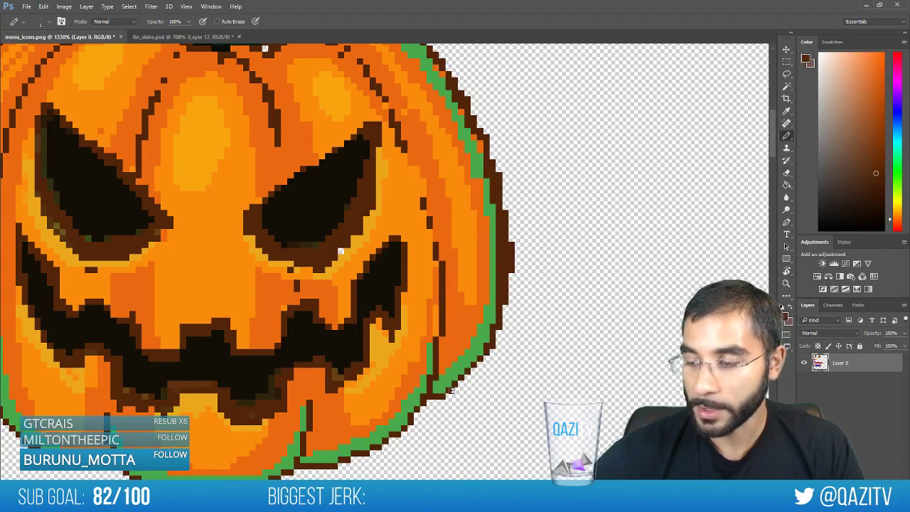
{"action": "left_click", "coordinate": [479, 372], "text": "alt"}
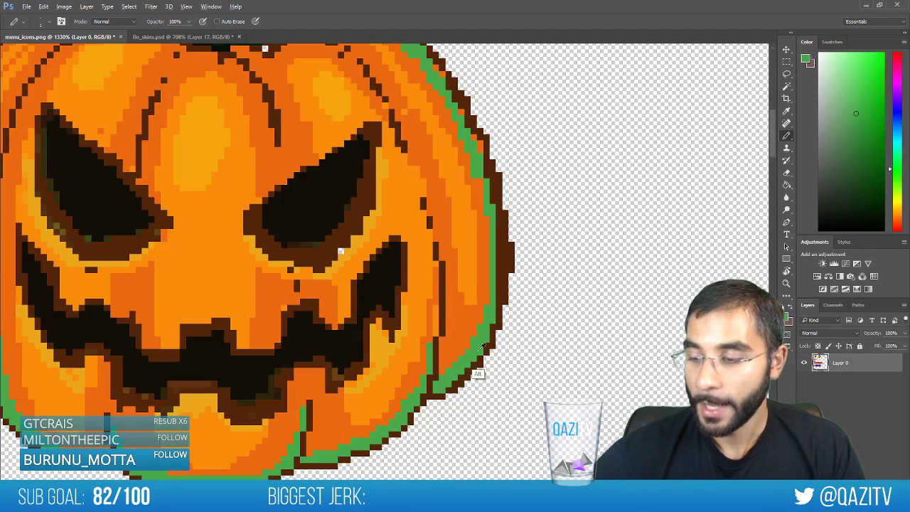
{"action": "left_click", "coordinate": [444, 376], "text": "alt"}
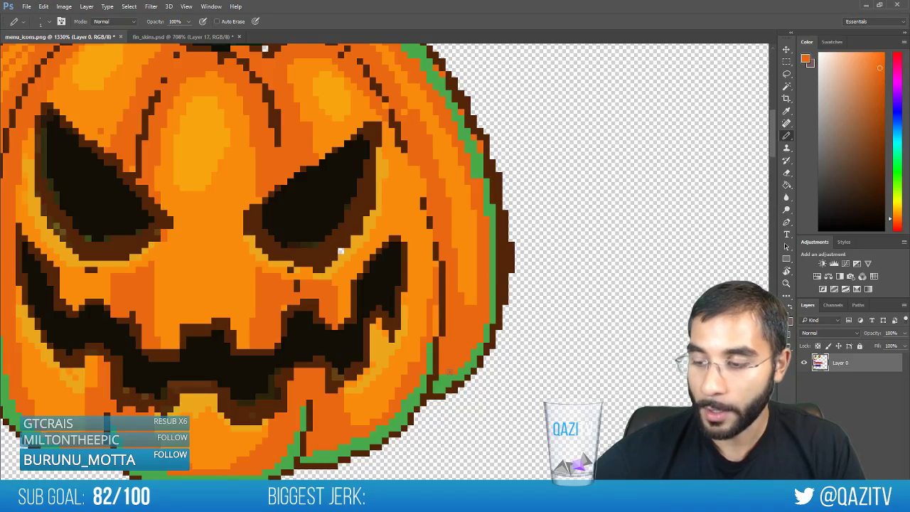
Thin the brown outline along the pumpkin's right side by widening the green rim with sampled green
{"action": "mouse_move", "coordinate": [513, 321]}
{"action": "left_mouse_down"}
{"action": "mouse_move", "coordinate": [475, 394]}
{"action": "mouse_move", "coordinate": [461, 342]}
{"action": "mouse_move", "coordinate": [461, 286]}
{"action": "left_mouse_up"}
{"action": "left_click", "coordinate": [456, 385], "text": "alt"}
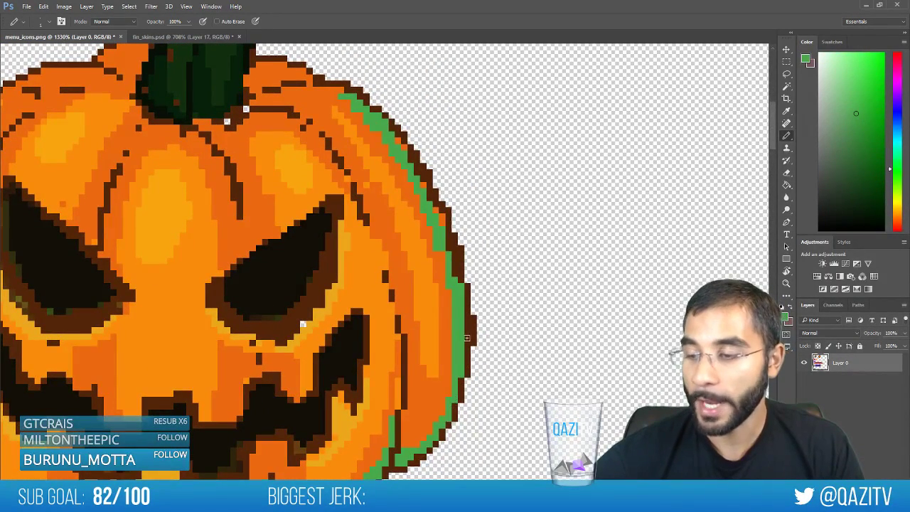
{"action": "left_click", "coordinate": [472, 331], "text": "alt"}
{"action": "left_click", "coordinate": [456, 283], "text": "alt"}
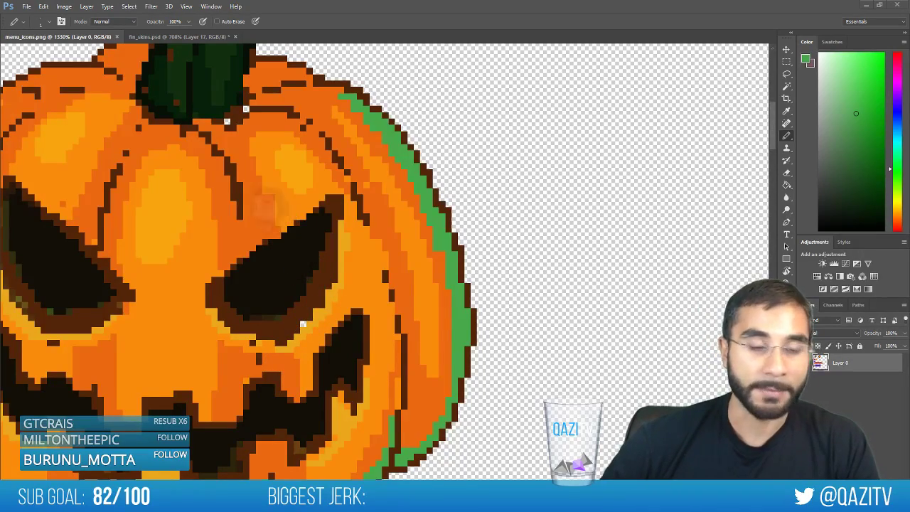
Trim the top of the right green rim with sampled orange, refine the rightmost lobe's light orange highlight, and save the file
{"action": "scroll", "coordinate": [412, 238], "scroll_direction": "down", "scroll_amount": 3}
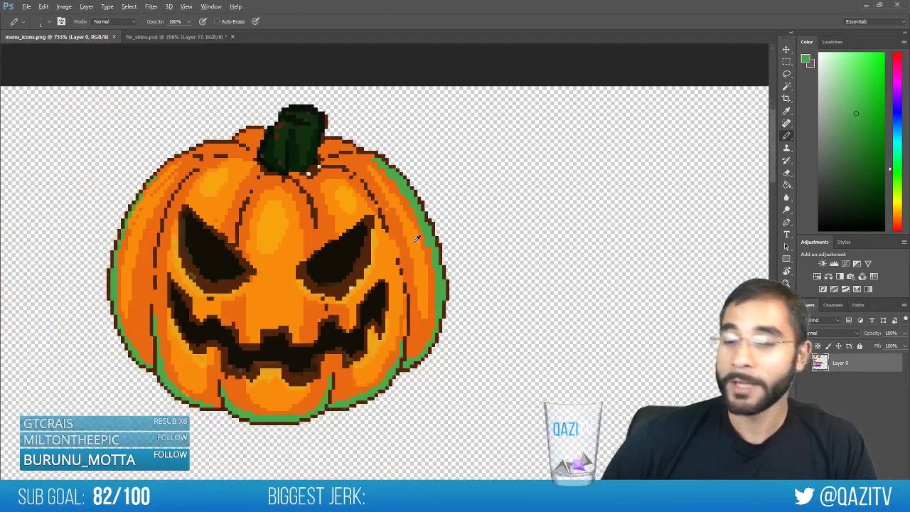
{"action": "scroll", "coordinate": [414, 242], "scroll_direction": "up", "scroll_amount": 2}
{"action": "left_click", "coordinate": [369, 171], "text": "alt"}
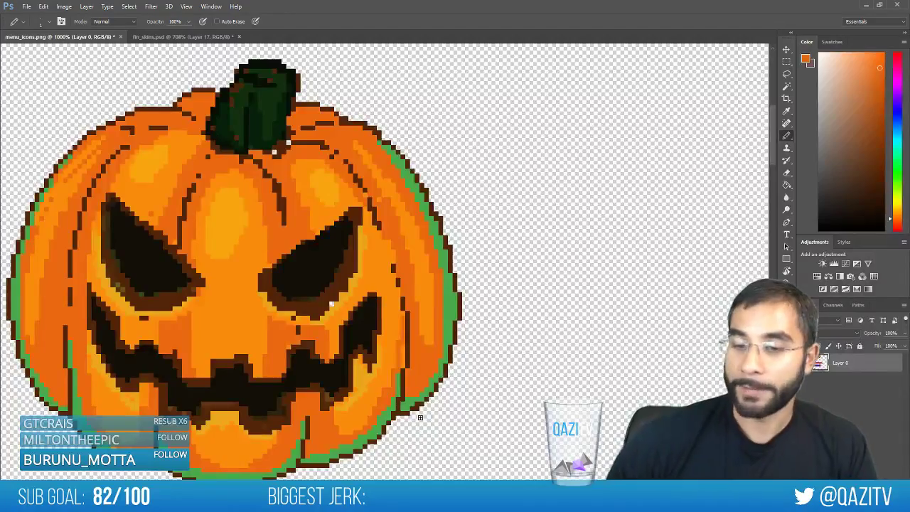
{"action": "left_click_drag", "start_coordinate": [420, 418], "coordinate": [449, 402]}
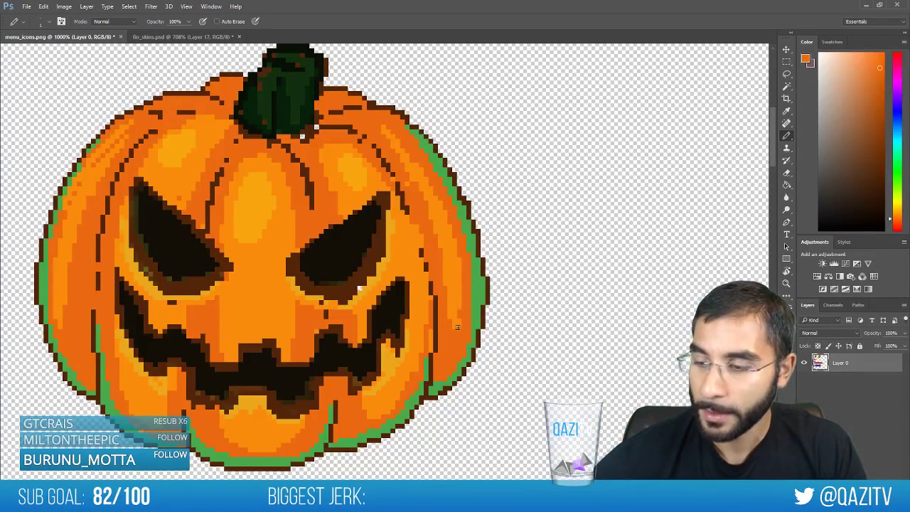
{"action": "left_click", "coordinate": [459, 287], "text": "alt"}
{"action": "left_click", "coordinate": [449, 331], "text": "alt"}
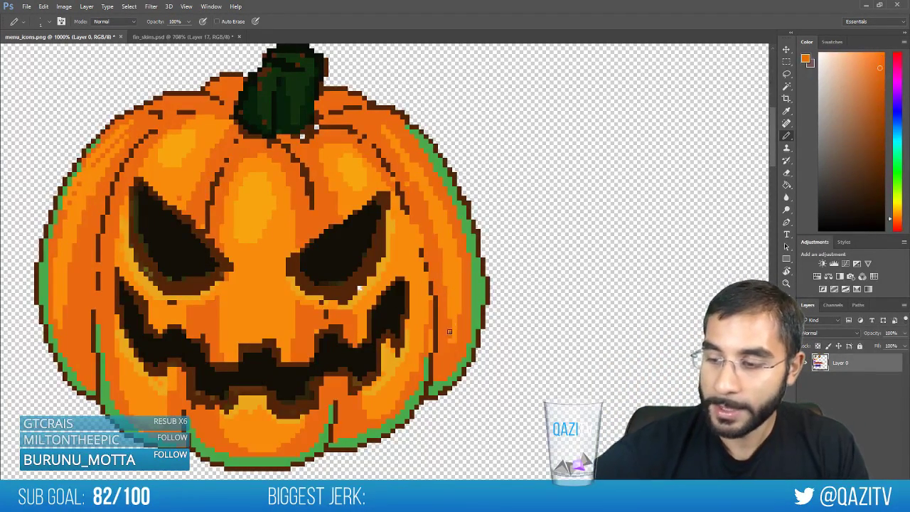
{"action": "left_click", "coordinate": [413, 159], "text": "alt"}
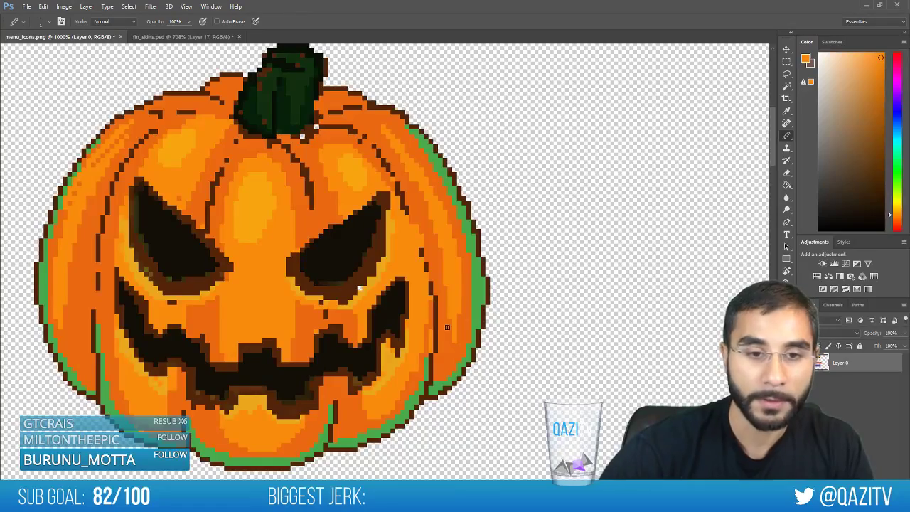
{"action": "key", "text": "ctrl+s"}
Extend the leftmost lobe's light orange highlight downward and replace the speckled pixels along its upper edge with sampled orange
{"action": "left_click_drag", "start_coordinate": [207, 226], "coordinate": [200, 247]}
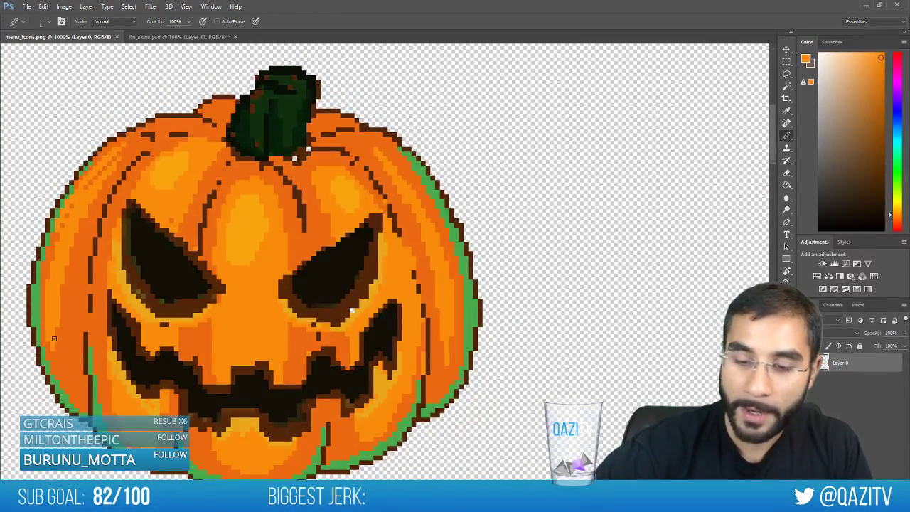
{"action": "left_click_drag", "start_coordinate": [56, 348], "coordinate": [62, 367]}
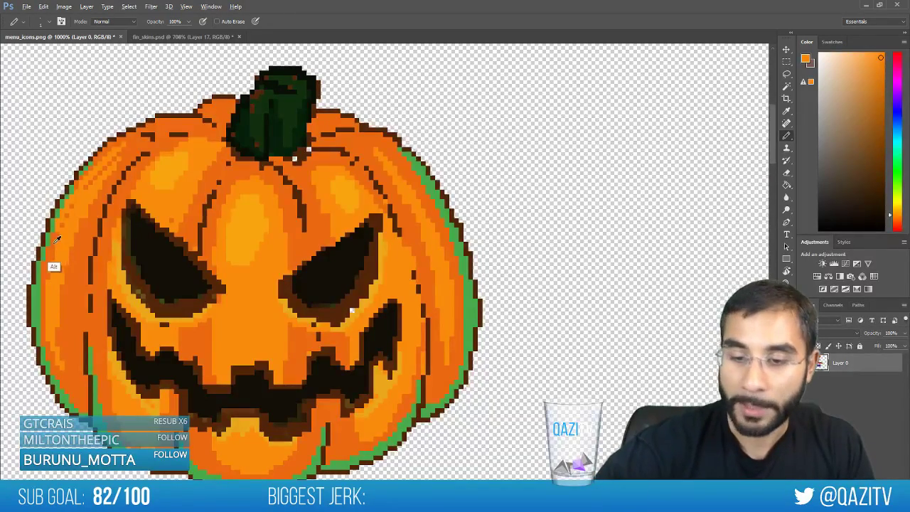
{"action": "left_click", "coordinate": [49, 265], "text": "alt"}
{"action": "left_click_drag", "start_coordinate": [55, 235], "coordinate": [97, 166]}
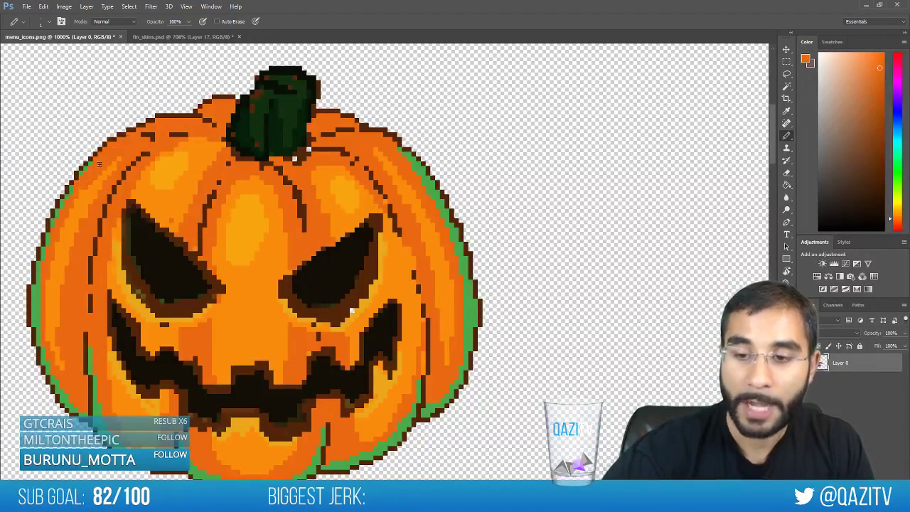
{"action": "left_click", "coordinate": [81, 201], "text": "alt"}
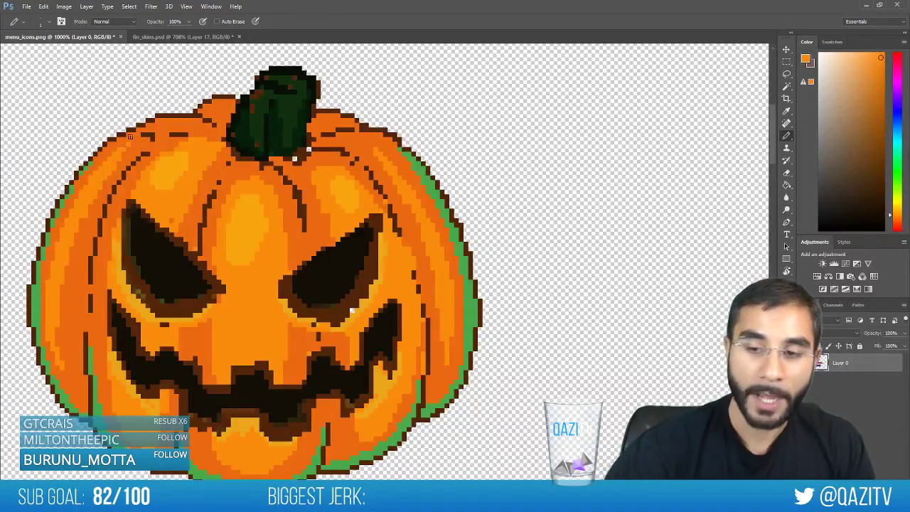
Replace the broken dashes at the upper left with one continuous dark brown crease curving toward the stem
{"action": "left_click_drag", "start_coordinate": [186, 99], "coordinate": [193, 106]}
{"action": "left_click", "coordinate": [159, 155], "text": "alt"}
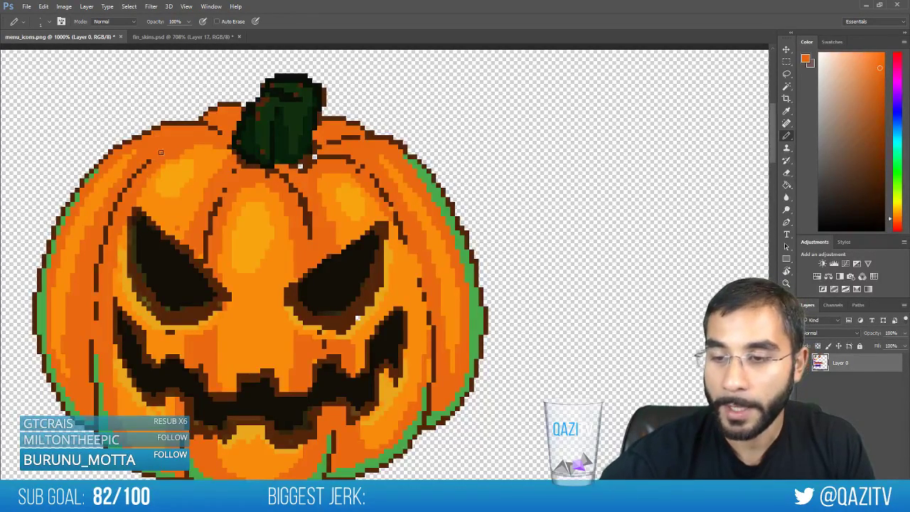
{"action": "left_click", "coordinate": [151, 161], "text": "alt"}
{"action": "left_click_drag", "start_coordinate": [158, 156], "coordinate": [197, 142]}
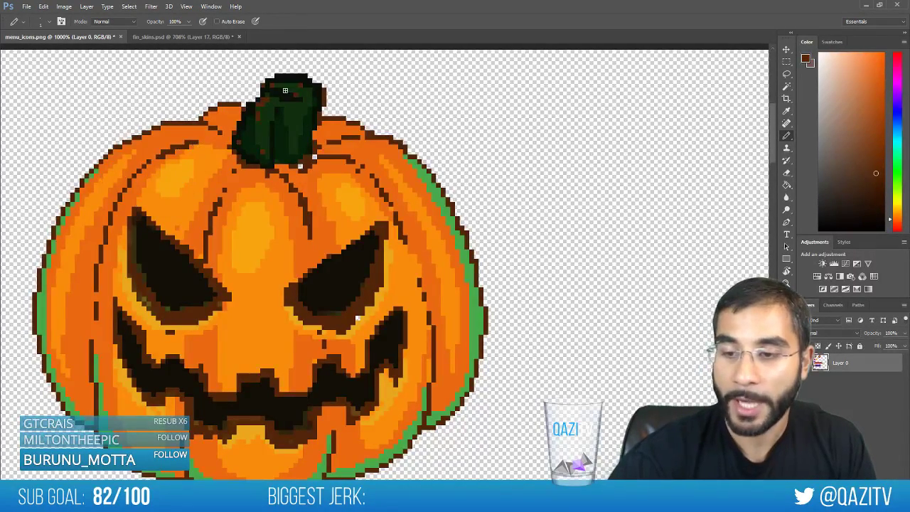
{"action": "left_click", "coordinate": [187, 147], "text": "alt"}
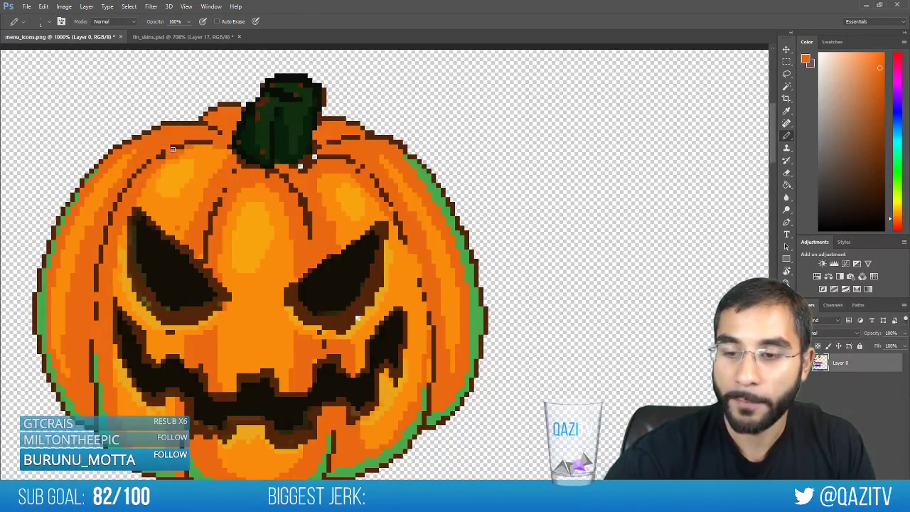
{"action": "left_click", "coordinate": [166, 163], "text": "alt"}
{"action": "left_click", "coordinate": [164, 156]}
{"action": "left_click", "coordinate": [153, 159], "text": "alt"}
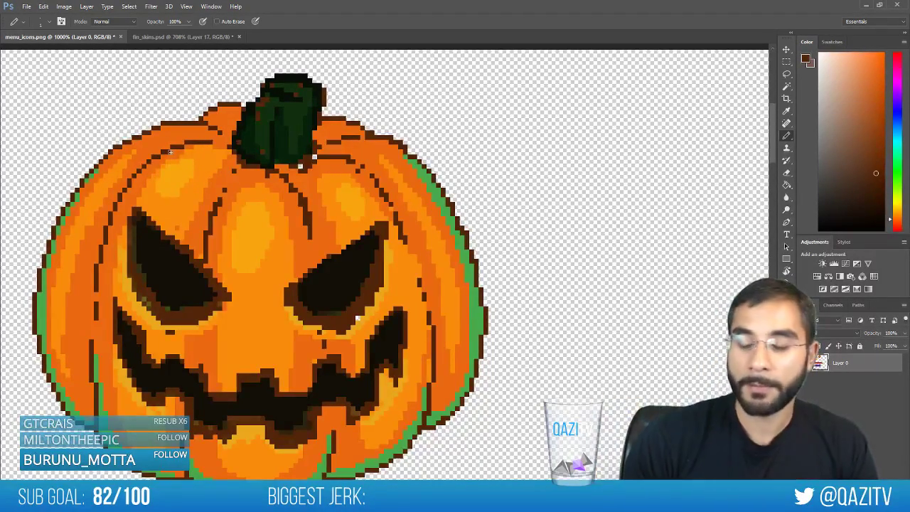
Connect the crease left of the central lobe, thin the crease on its right, and clean up the outline beneath the stem
{"action": "left_click", "coordinate": [217, 220], "text": "alt"}
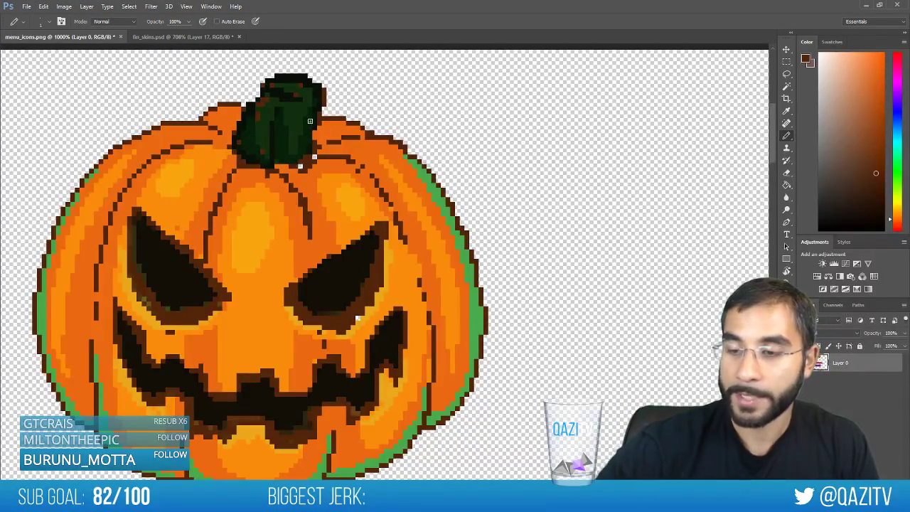
{"action": "left_click", "coordinate": [266, 198], "text": "alt"}
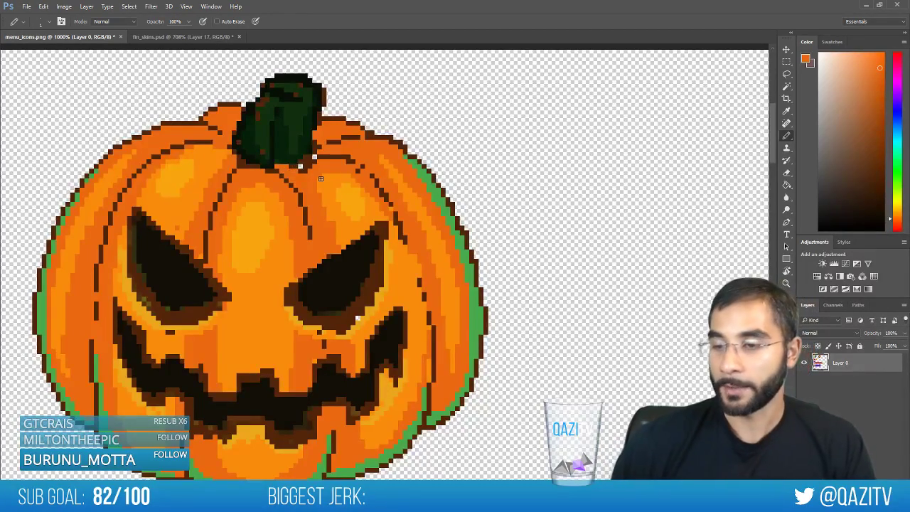
{"action": "left_click", "coordinate": [293, 207], "text": "alt"}
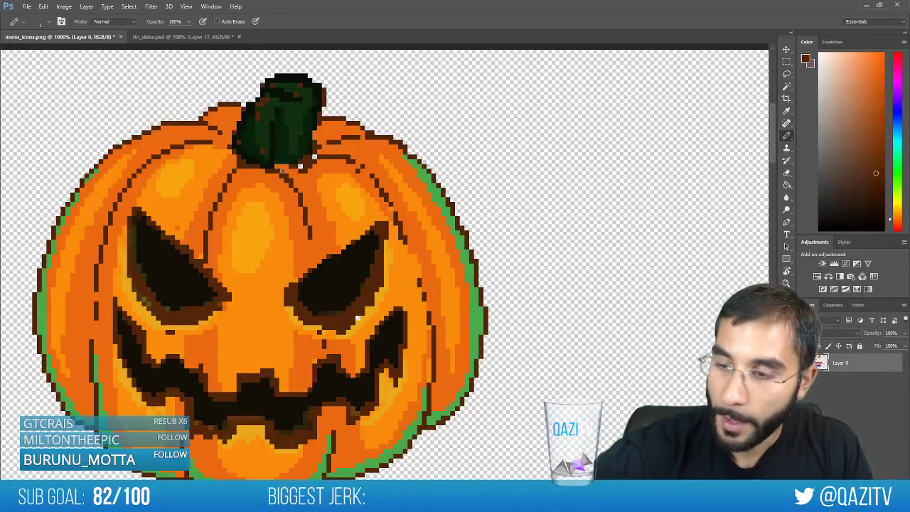
{"action": "left_click", "coordinate": [284, 166]}
{"action": "left_click", "coordinate": [276, 180], "text": "alt"}
{"action": "left_click_drag", "start_coordinate": [267, 173], "coordinate": [272, 170]}
{"action": "left_click", "coordinate": [251, 163], "text": "alt"}
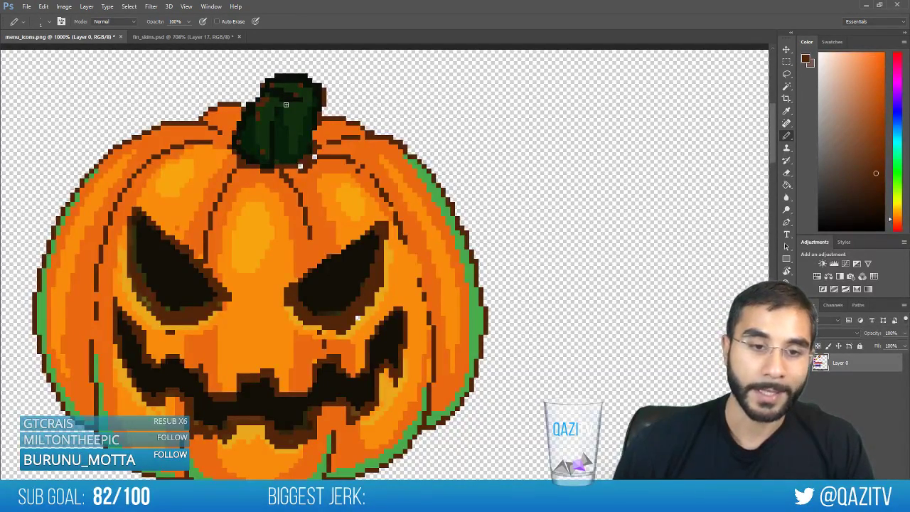
Replace the stray white pixels at the stem's lower right with sampled orange and fill the gaps beside the stem base with dark brown
{"action": "left_click", "coordinate": [250, 199], "text": "alt"}
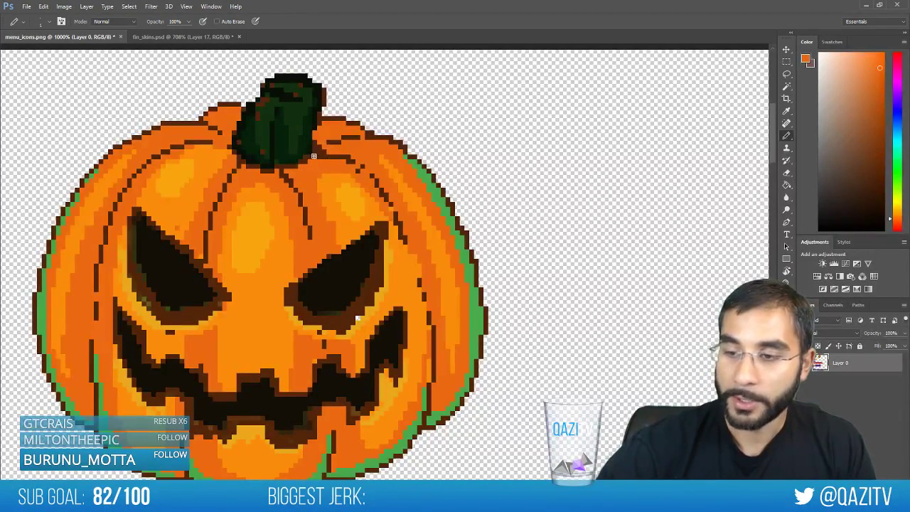
{"action": "left_click", "coordinate": [330, 156], "text": "alt"}
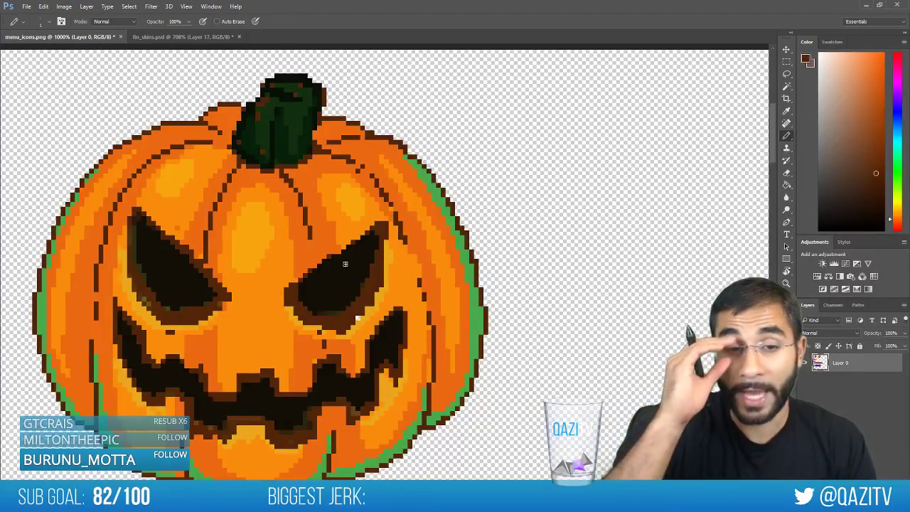
{"action": "left_click_drag", "start_coordinate": [368, 146], "coordinate": [325, 136]}
{"action": "left_click_drag", "start_coordinate": [335, 178], "coordinate": [362, 148]}
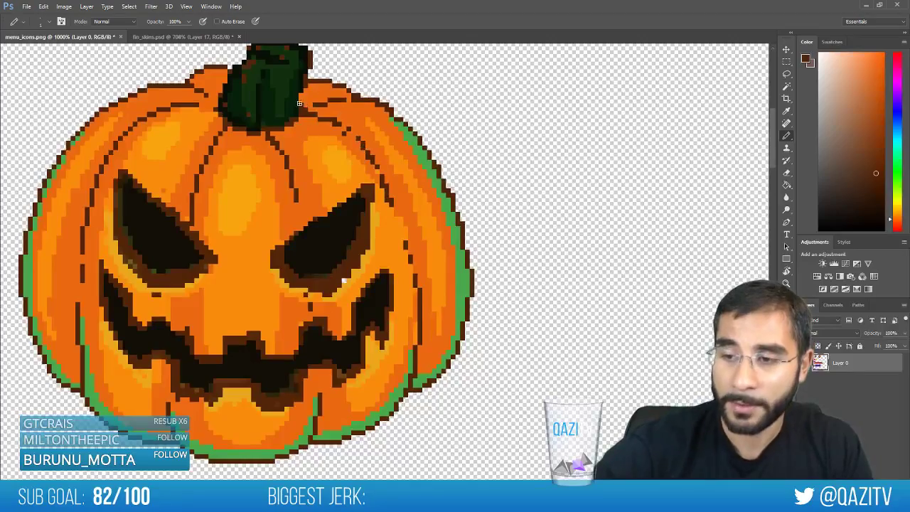
{"action": "left_click_drag", "start_coordinate": [308, 86], "coordinate": [335, 135]}
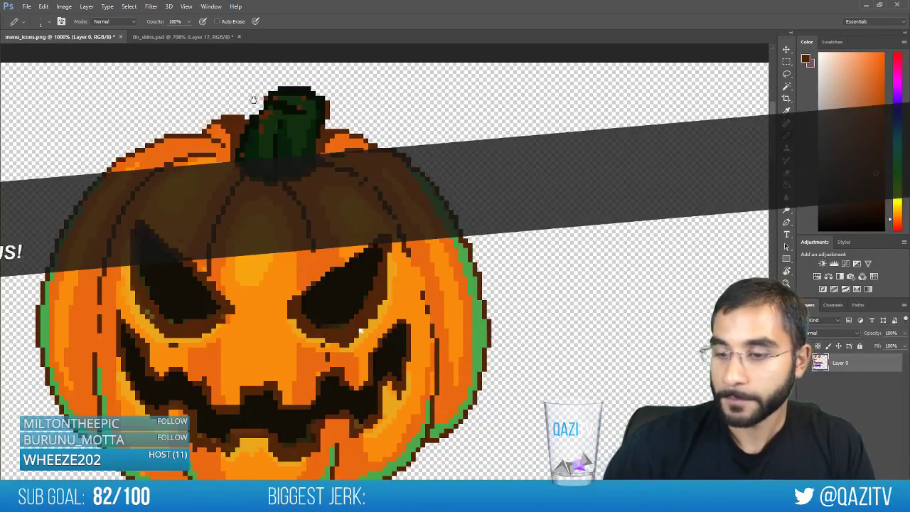
Remove the dark dashes under the left eye and even out its light orange rim with sampled orange shades
{"action": "left_click_drag", "start_coordinate": [223, 257], "coordinate": [249, 215]}
{"action": "left_click", "coordinate": [210, 183], "text": "alt"}
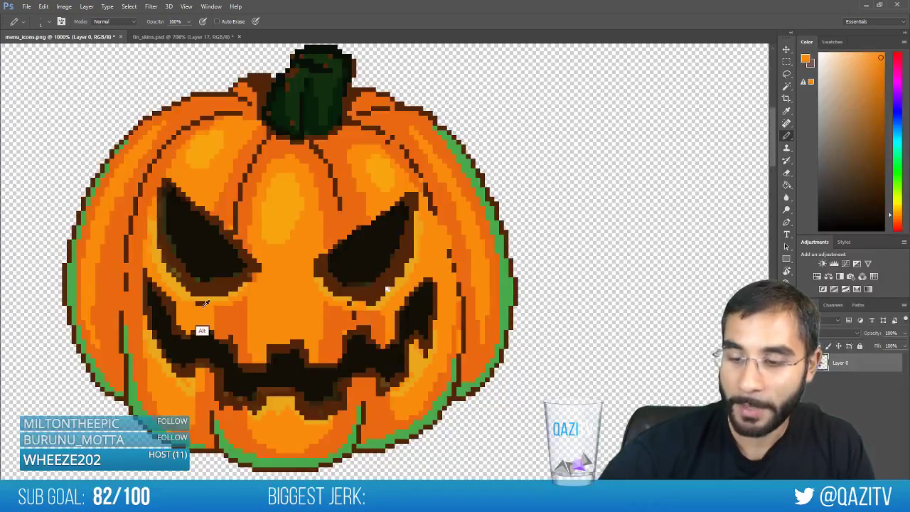
{"action": "left_click", "coordinate": [154, 248], "text": "alt"}
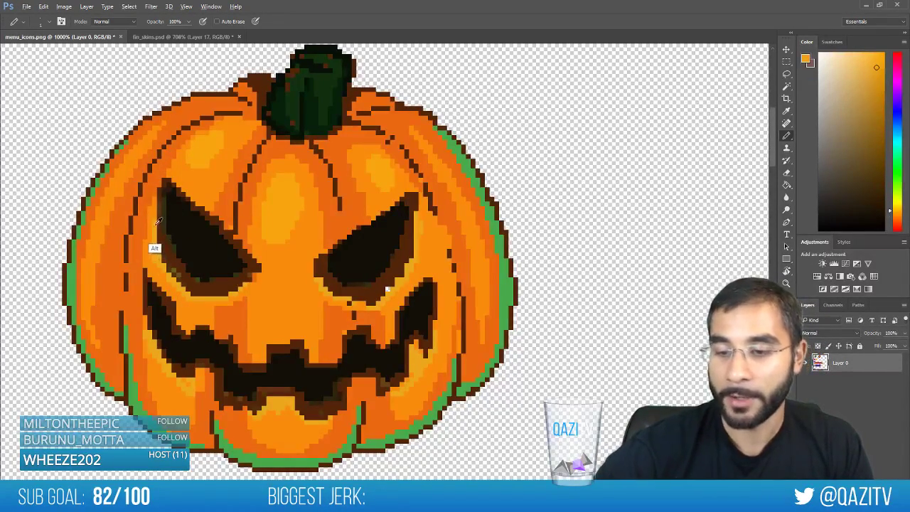
{"action": "left_click", "coordinate": [153, 259], "text": "alt"}
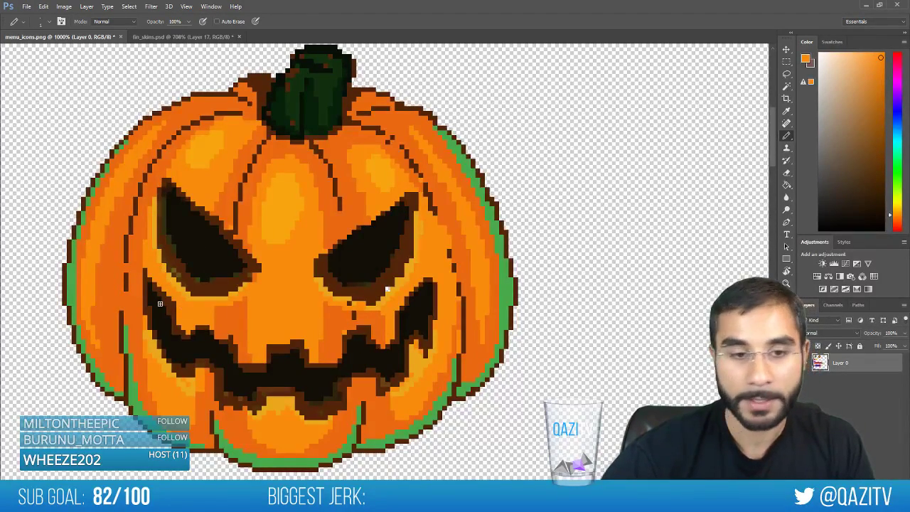
Replace the broken dark dashes beneath the right eye with a light orange rim and paint over the stray dark marks below in orange
{"action": "left_click", "coordinate": [353, 304], "text": "alt"}
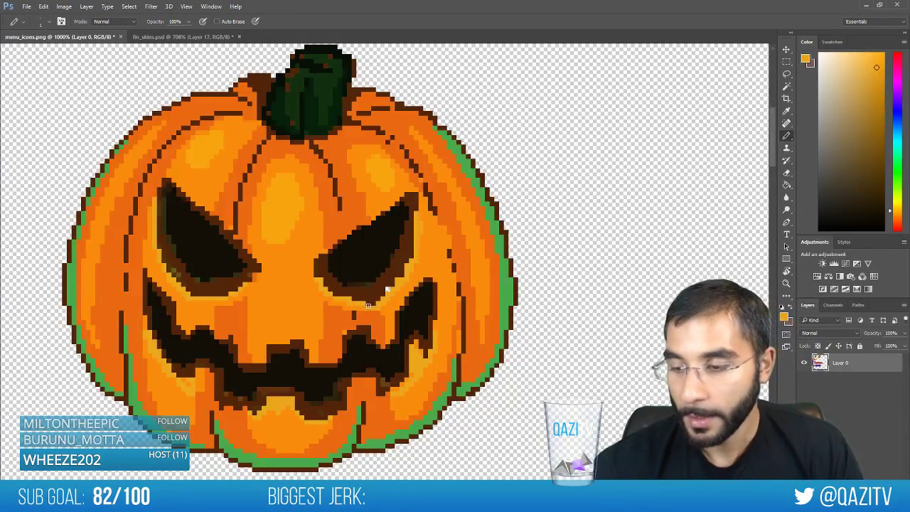
{"action": "left_click", "coordinate": [360, 304], "text": "alt"}
{"action": "left_click", "coordinate": [354, 300], "text": "alt"}
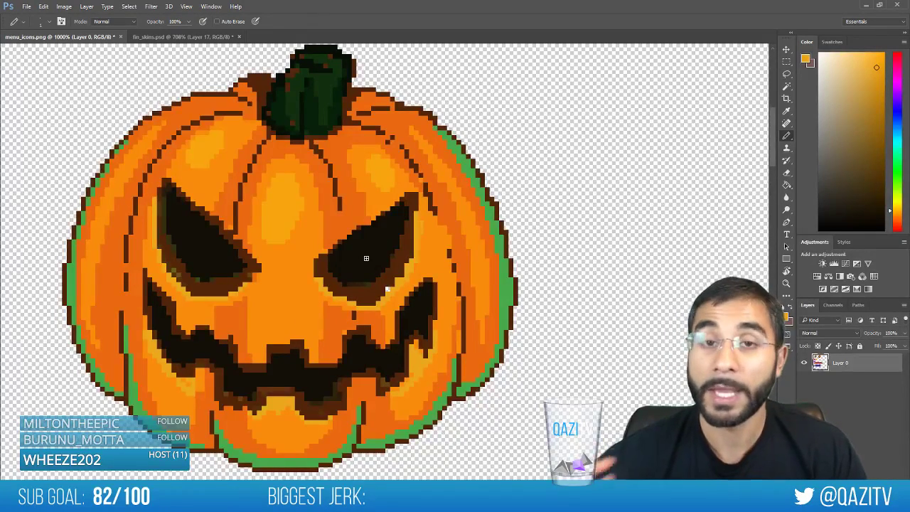
{"action": "left_click", "coordinate": [355, 301], "text": "alt"}
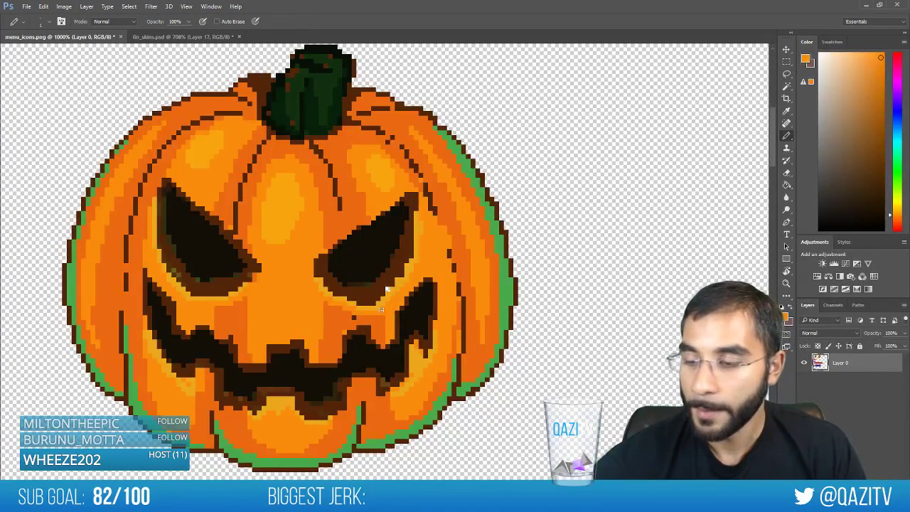
{"action": "left_click", "coordinate": [355, 340], "text": "alt"}
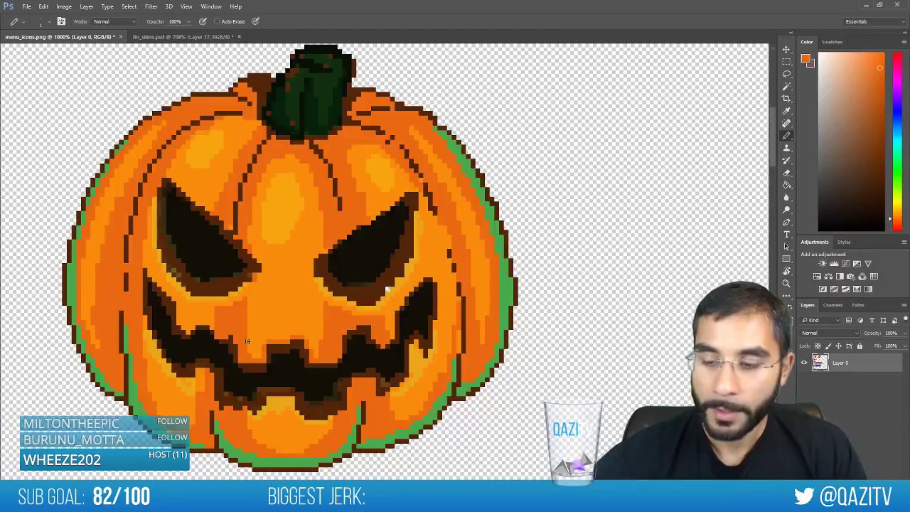
Touch up the area between the right eye and the mouth's right corner with sampled orange
{"action": "left_click_drag", "start_coordinate": [362, 261], "coordinate": [432, 266]}
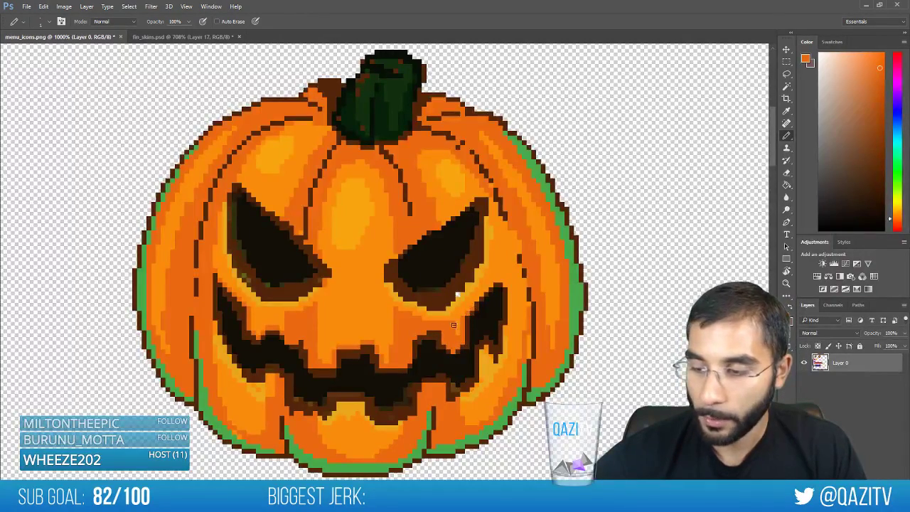
{"action": "left_click", "coordinate": [453, 325], "text": "alt"}
{"action": "left_click", "coordinate": [475, 304], "text": "alt"}
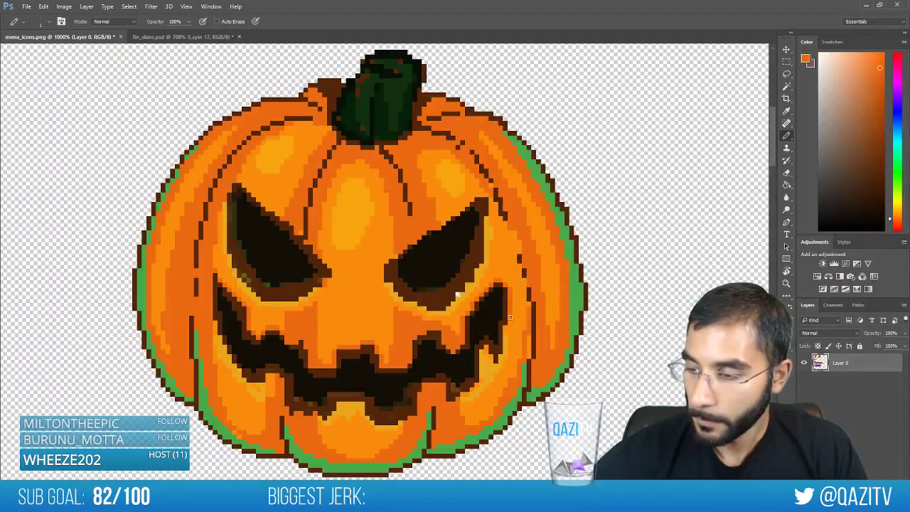
{"action": "left_click_drag", "start_coordinate": [518, 341], "coordinate": [506, 319]}
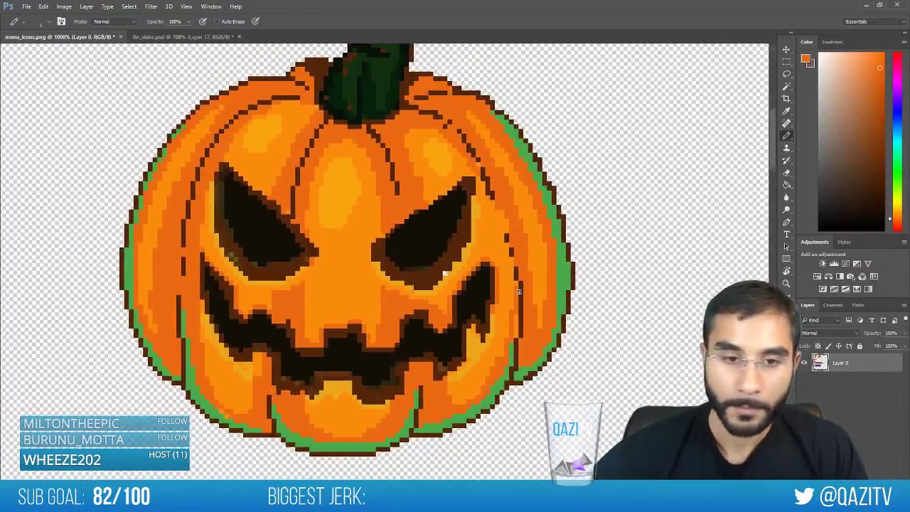
Paint a light orange rim along the mouth's lower edge just left of the center, continuing up beside the lower left tooth
{"action": "left_click", "coordinate": [329, 395], "text": "alt"}
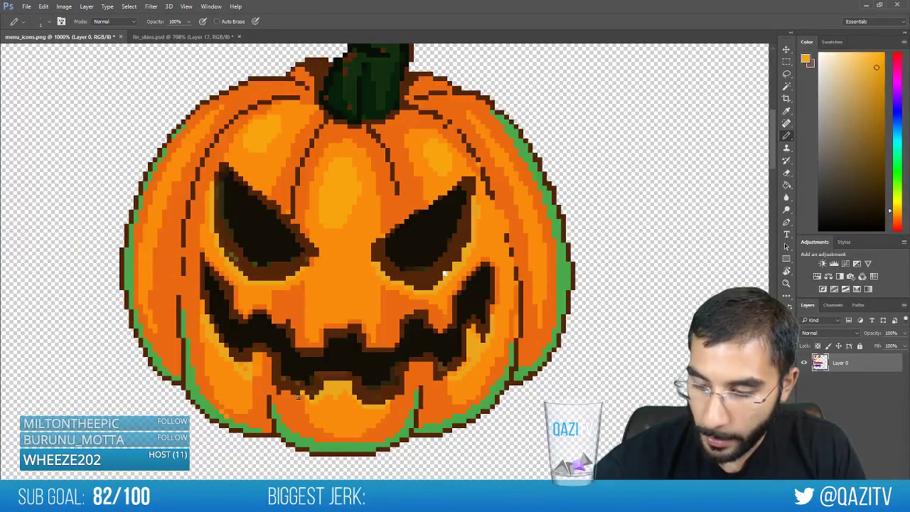
{"action": "left_click_drag", "start_coordinate": [273, 388], "coordinate": [267, 362]}
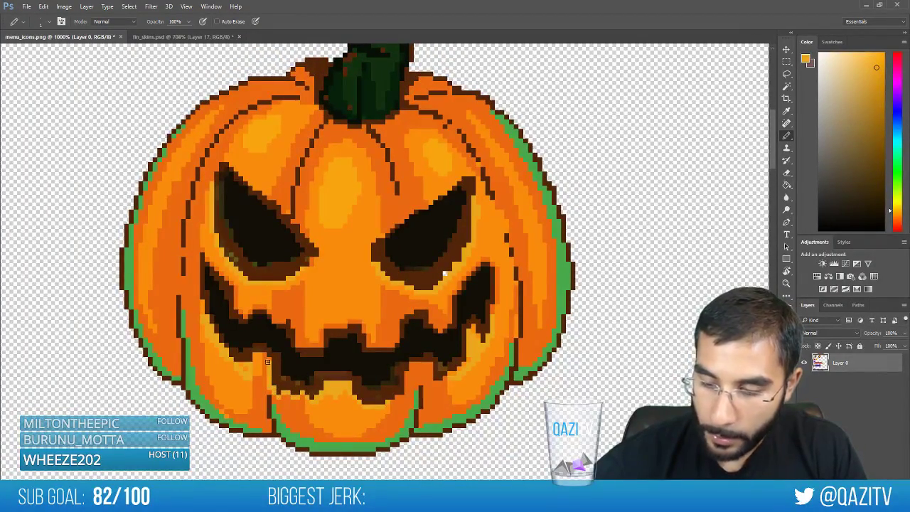
{"action": "left_click", "coordinate": [258, 375], "text": "alt"}
{"action": "left_click", "coordinate": [269, 353]}
Extend the light orange rim beneath the mouth's left section and smooth the speckled pixels below it with sampled orange
{"action": "left_click", "coordinate": [259, 357], "text": "alt"}
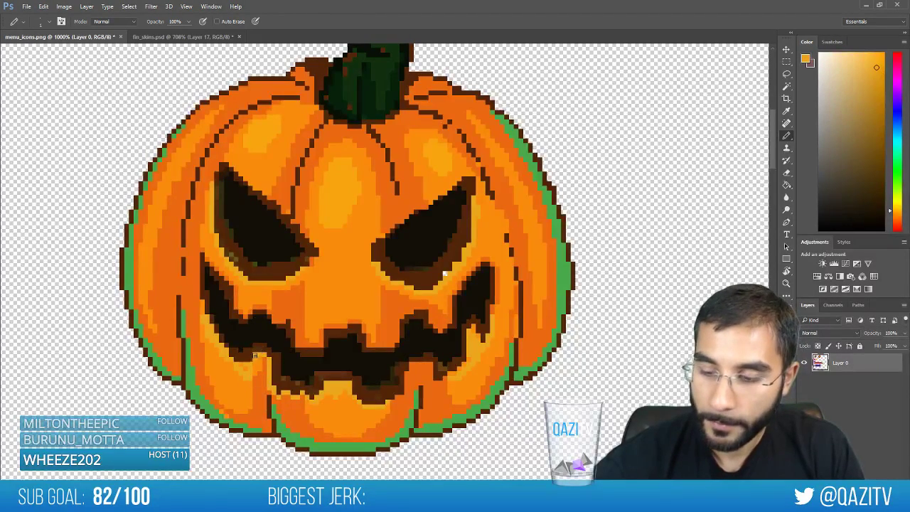
{"action": "left_click", "coordinate": [248, 366], "text": "alt"}
{"action": "left_click_drag", "start_coordinate": [242, 363], "coordinate": [251, 363]}
{"action": "left_click", "coordinate": [257, 368], "text": "alt"}
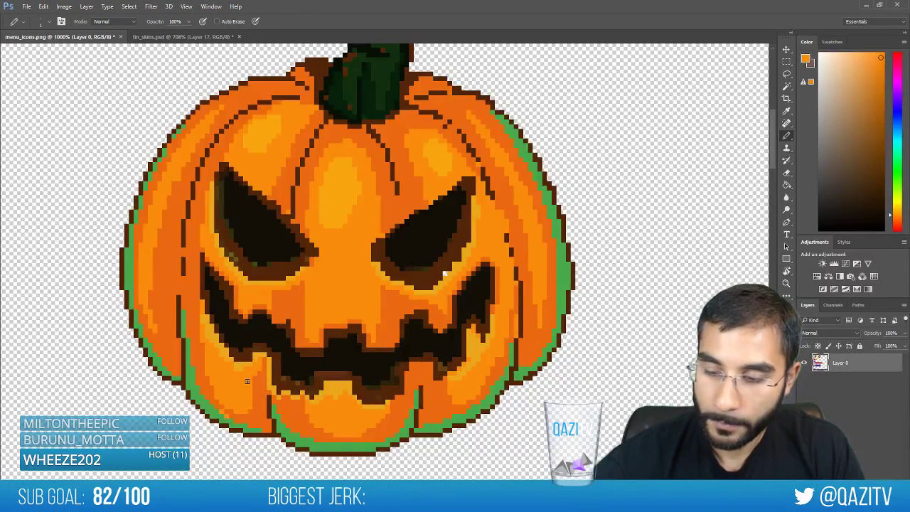
Continue the light orange rim up along the mouth's left corner and around the lower right tooth
{"action": "left_click", "coordinate": [239, 367], "text": "alt"}
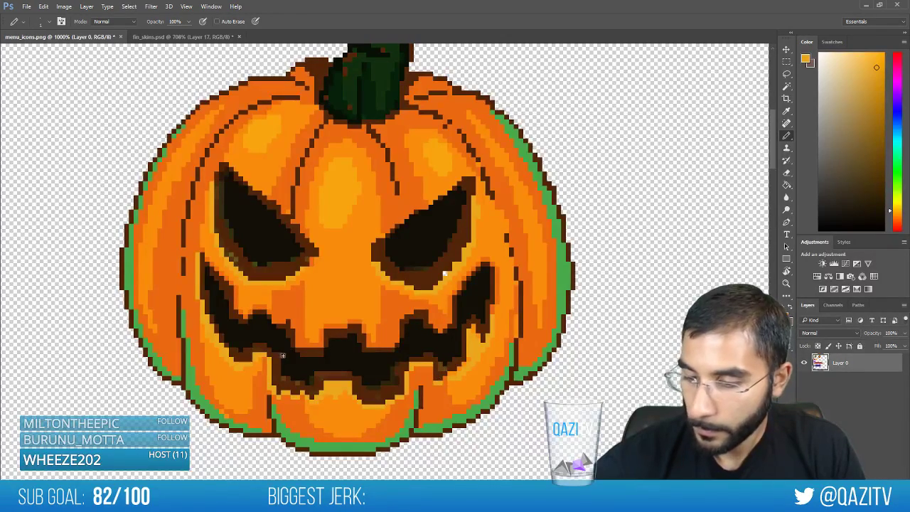
{"action": "left_click", "coordinate": [270, 388], "text": "alt"}
{"action": "left_click", "coordinate": [463, 367], "text": "alt"}
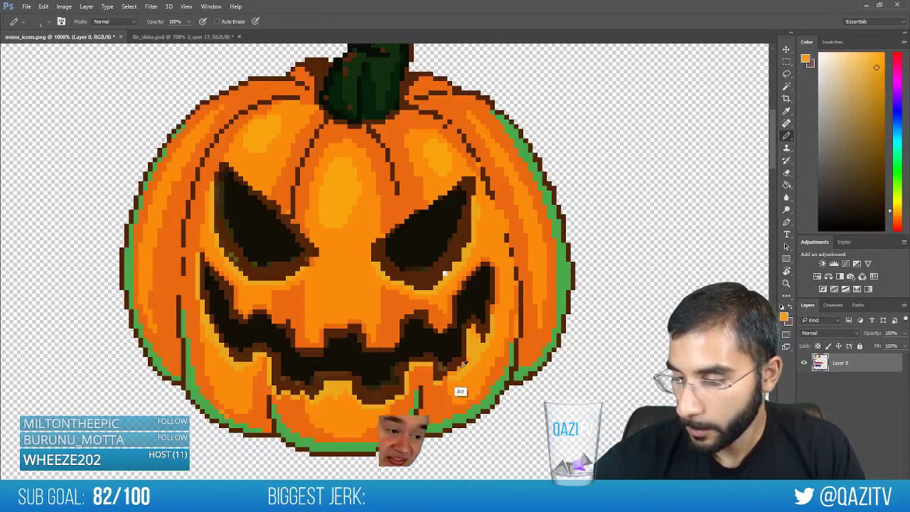
Clean up the glow pixels around the right end of the pumpkin's mouth with sampled orange and yellow-orange shades
{"action": "left_click", "coordinate": [457, 380], "text": "alt"}
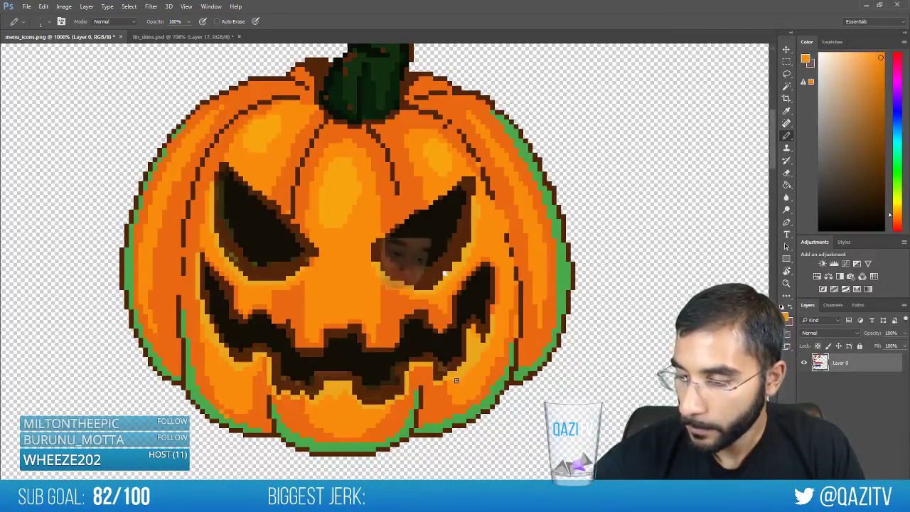
{"action": "left_click", "coordinate": [472, 364], "text": "alt"}
{"action": "left_click", "coordinate": [471, 354], "text": "alt"}
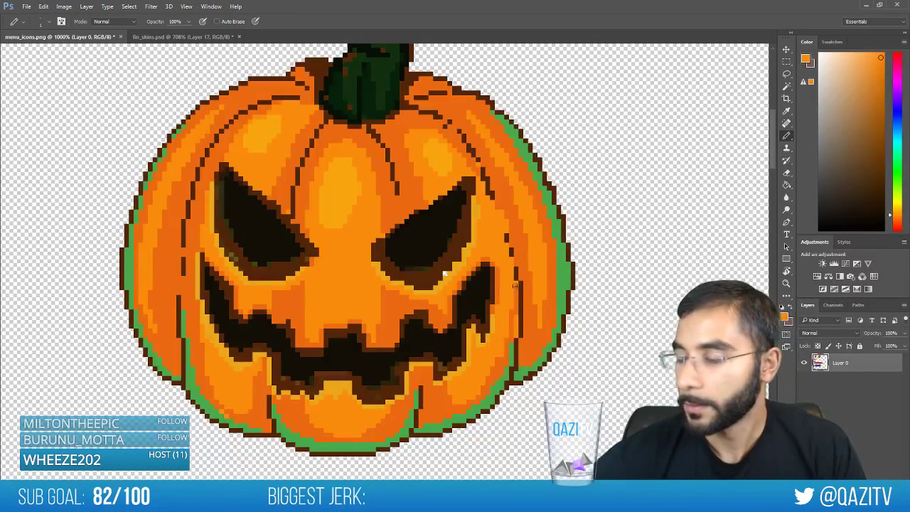
{"action": "left_click", "coordinate": [492, 311], "text": "alt"}
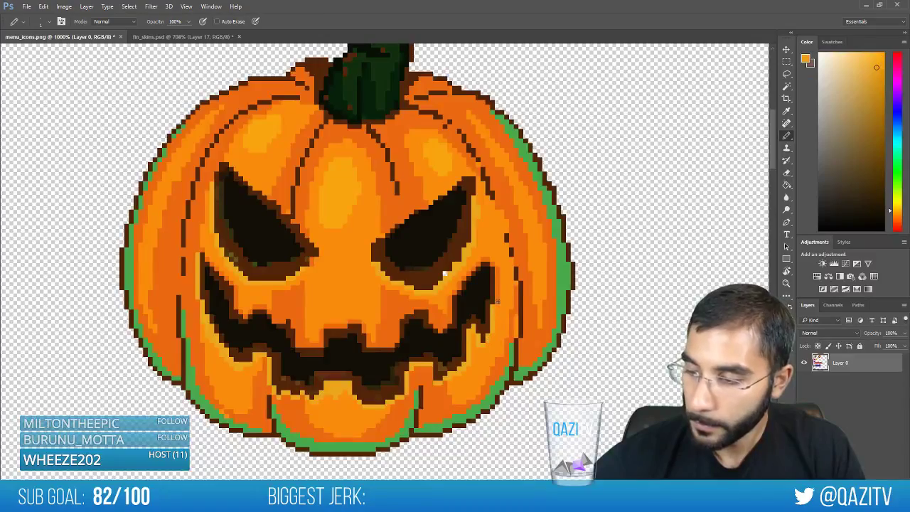
{"action": "key", "text": "space"}
{"action": "mouse_move", "coordinate": [525, 292]}
{"action": "left_mouse_down"}
{"action": "mouse_move", "coordinate": [519, 315]}
{"action": "mouse_move", "coordinate": [543, 325]}
{"action": "left_mouse_up"}
Cover the stray white pixel on the right eye's lower rim with sampled dark brown
{"action": "left_click", "coordinate": [438, 293], "text": "alt"}
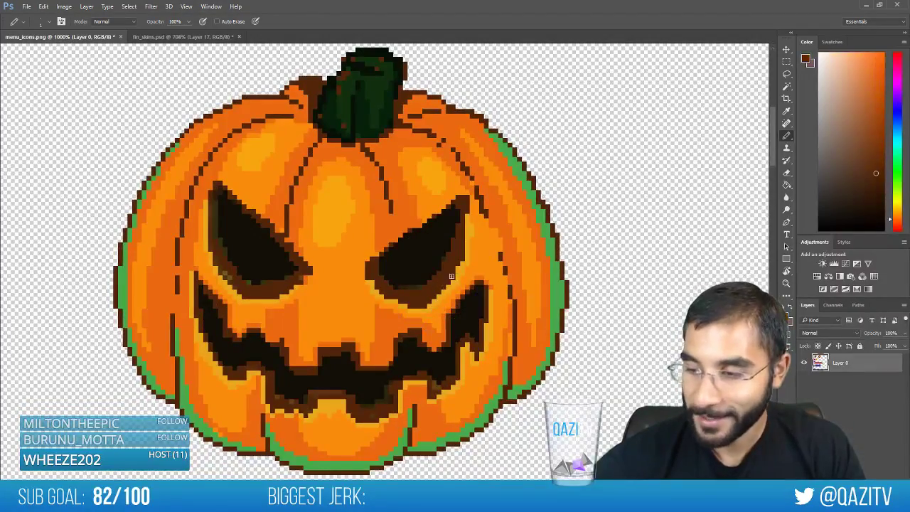
{"action": "key", "text": "space"}
{"action": "mouse_move", "coordinate": [467, 331]}
{"action": "left_mouse_down"}
{"action": "mouse_move", "coordinate": [475, 315]}
{"action": "mouse_move", "coordinate": [460, 337]}
{"action": "left_mouse_up"}
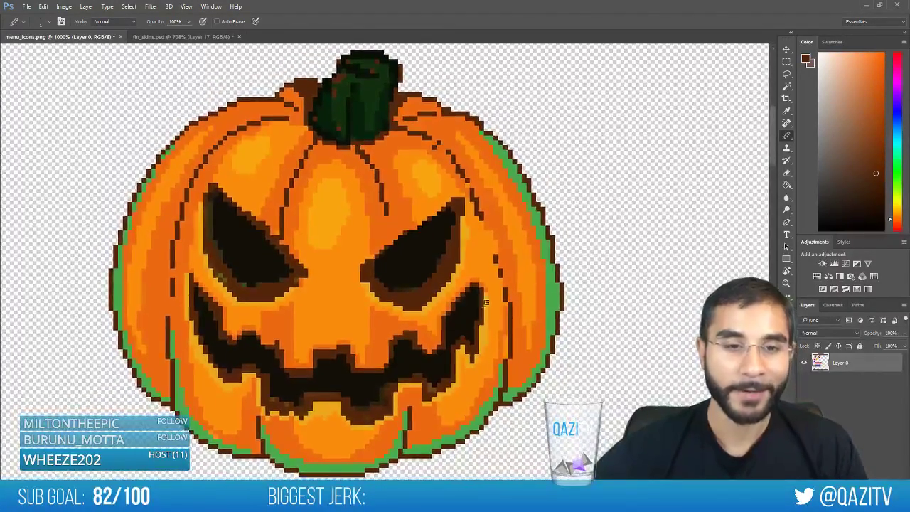
{"action": "mouse_move", "coordinate": [493, 308]}
{"action": "left_mouse_down"}
{"action": "mouse_move", "coordinate": [483, 316]}
{"action": "mouse_move", "coordinate": [491, 298]}
{"action": "left_mouse_up"}
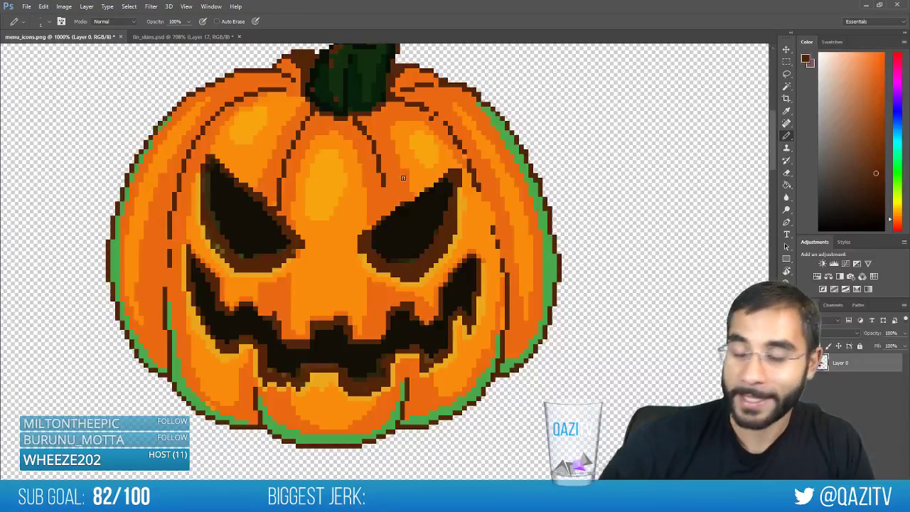
Sharpen the slanted upper edges of both pumpkin eyes with sampled black and dark orange pixels
{"action": "mouse_move", "coordinate": [472, 219]}
{"action": "left_mouse_down"}
{"action": "mouse_move", "coordinate": [457, 241]}
{"action": "mouse_move", "coordinate": [438, 216]}
{"action": "left_mouse_up"}
{"action": "left_click", "coordinate": [429, 244], "text": "alt"}
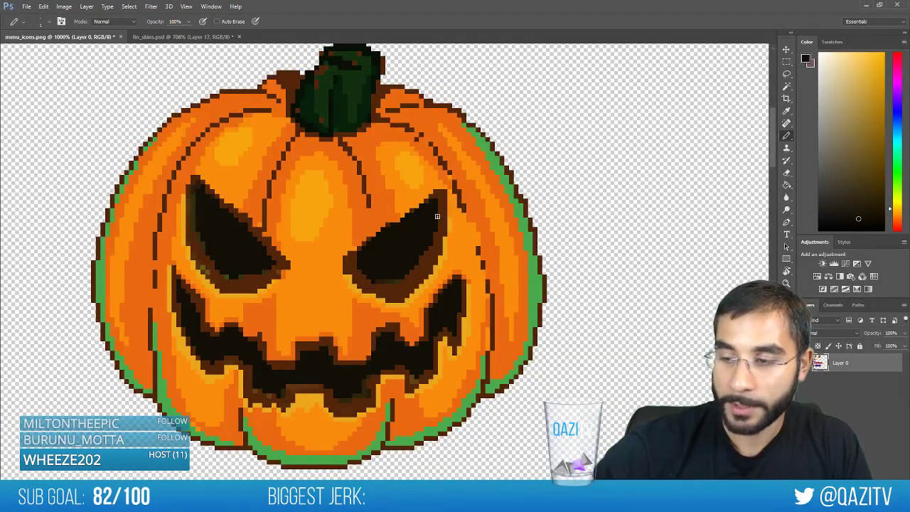
{"action": "left_click", "coordinate": [391, 222], "text": "alt"}
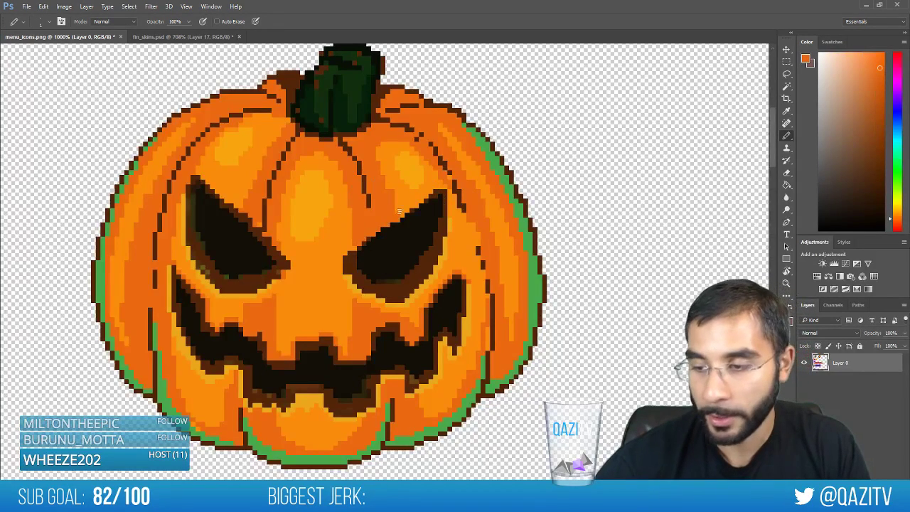
{"action": "left_click", "coordinate": [413, 212], "text": "alt"}
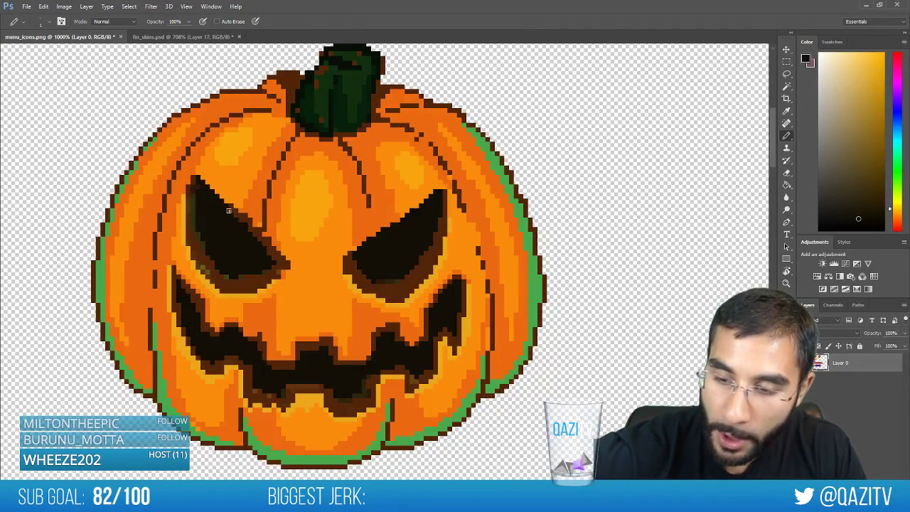
{"action": "left_click", "coordinate": [248, 232], "text": "alt"}
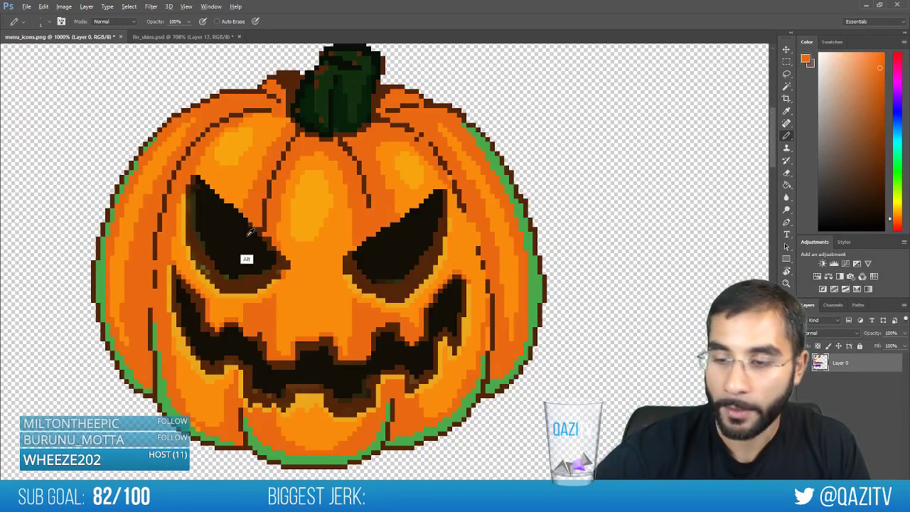
{"action": "left_click", "coordinate": [255, 228], "text": "alt"}
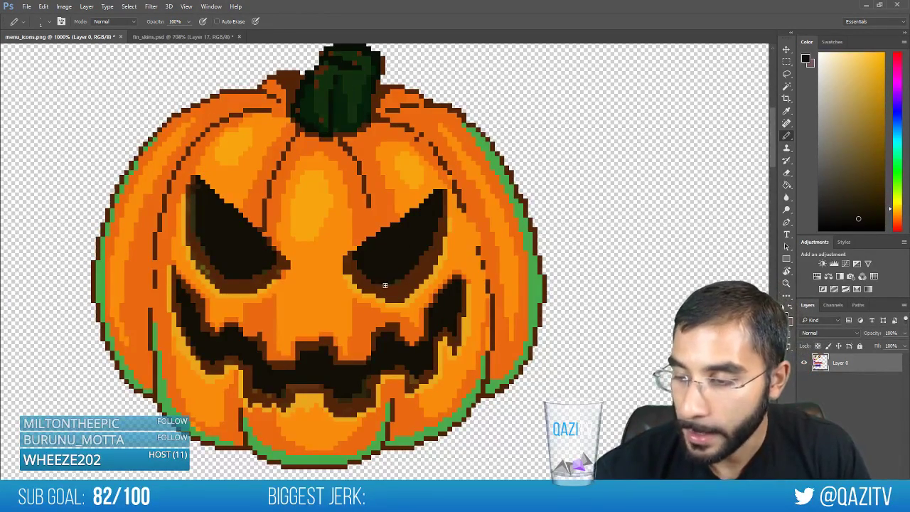
Even out the border between the black interior and brown rim of both eyes, covering the off-colour pixels on the left eye
{"action": "left_click", "coordinate": [437, 256], "text": "alt"}
{"action": "left_click", "coordinate": [430, 243], "text": "alt"}
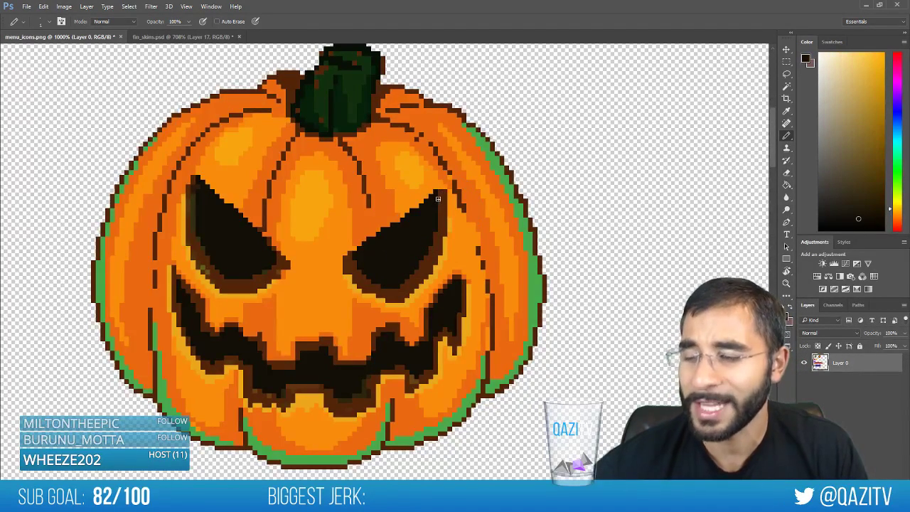
{"action": "left_click", "coordinate": [435, 255], "text": "alt"}
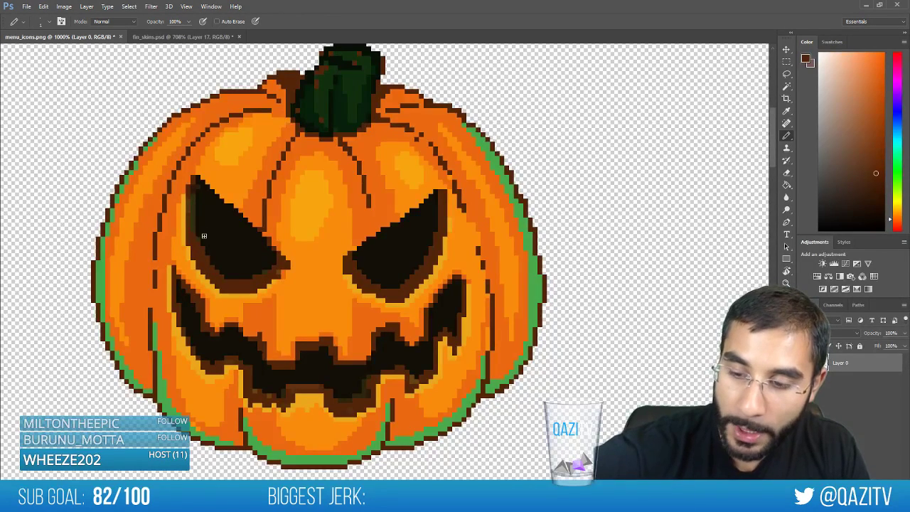
{"action": "left_click", "coordinate": [204, 235], "text": "alt"}
{"action": "left_click_drag", "start_coordinate": [193, 216], "coordinate": [188, 192]}
{"action": "left_click", "coordinate": [193, 262], "text": "alt"}
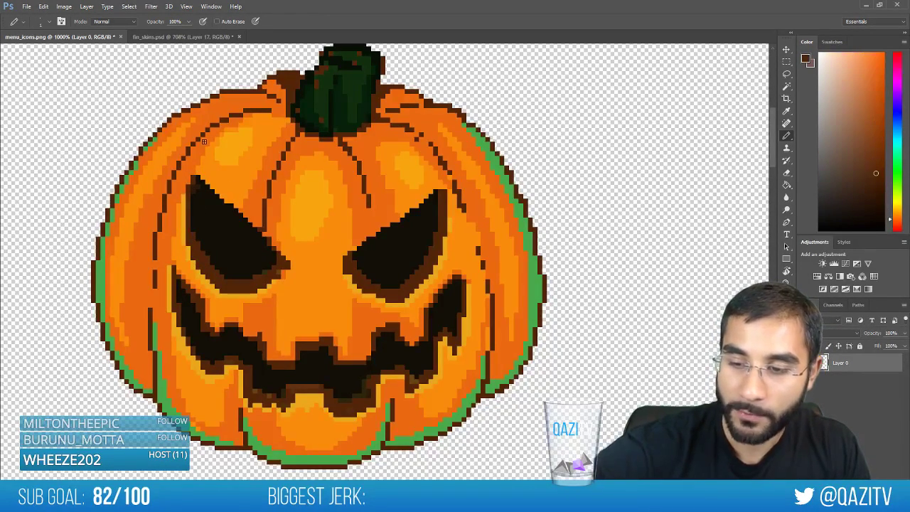
{"action": "left_click", "coordinate": [199, 238], "text": "alt"}
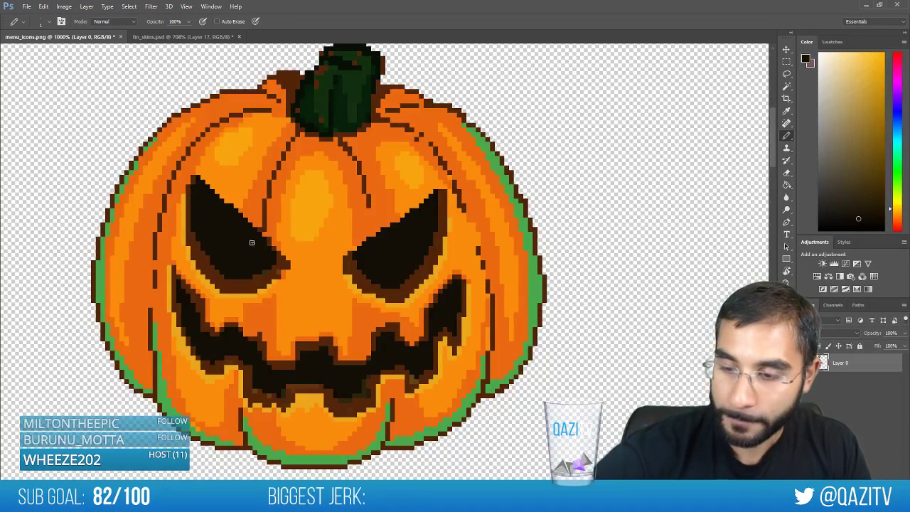
Touch up the left eye's inner corner and upper edge with sampled brown, black and orange pixels
{"action": "left_click", "coordinate": [281, 265], "text": "alt"}
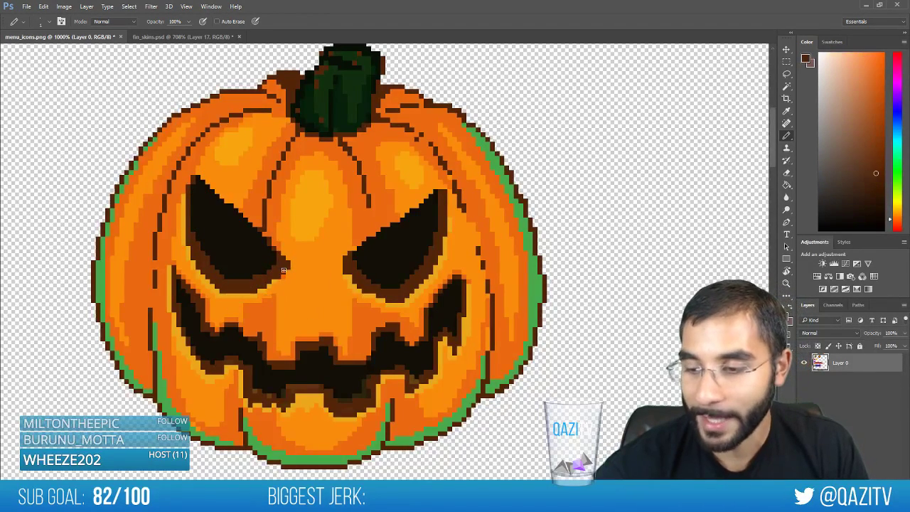
{"action": "left_click", "coordinate": [281, 280], "text": "alt"}
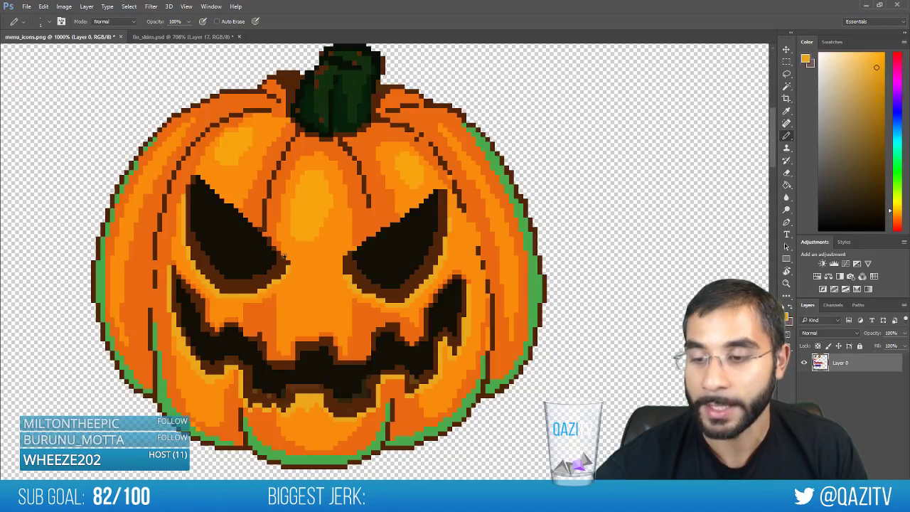
{"action": "left_click", "coordinate": [268, 243], "text": "alt"}
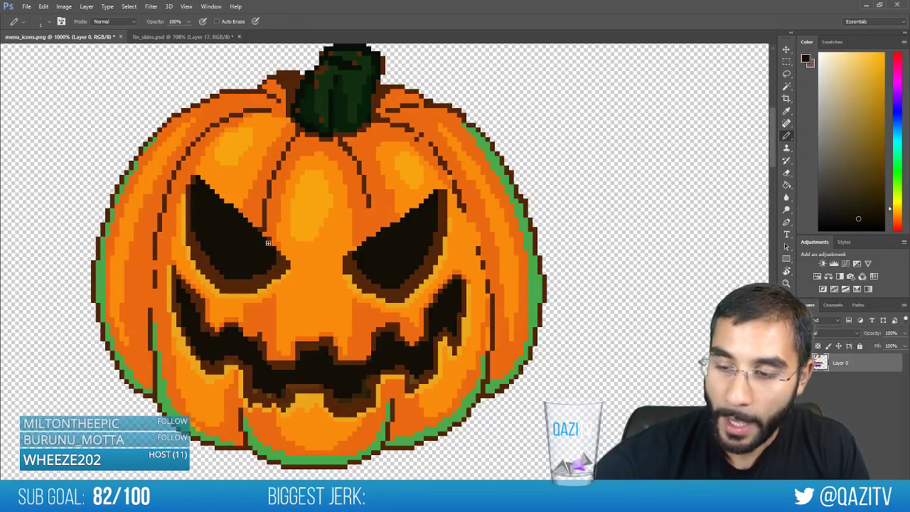
{"action": "left_click", "coordinate": [263, 243], "text": "alt"}
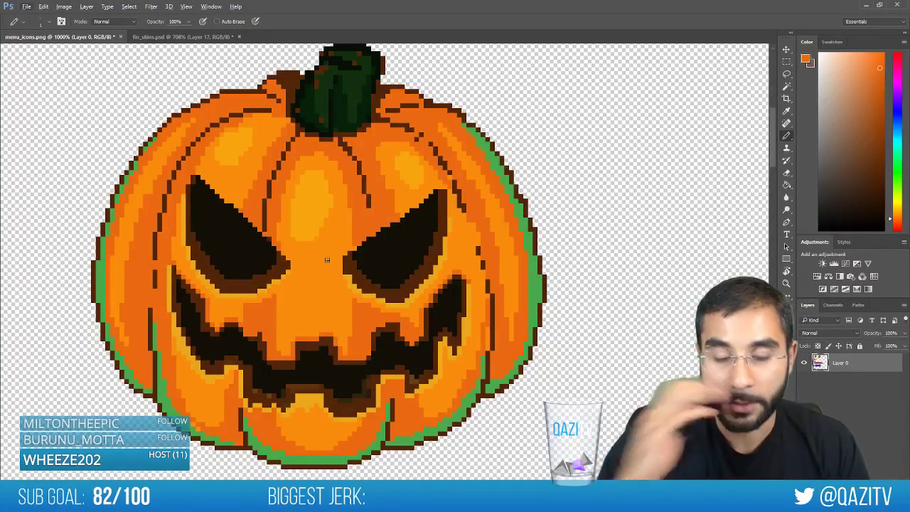
{"action": "left_click", "coordinate": [230, 206], "text": "alt"}
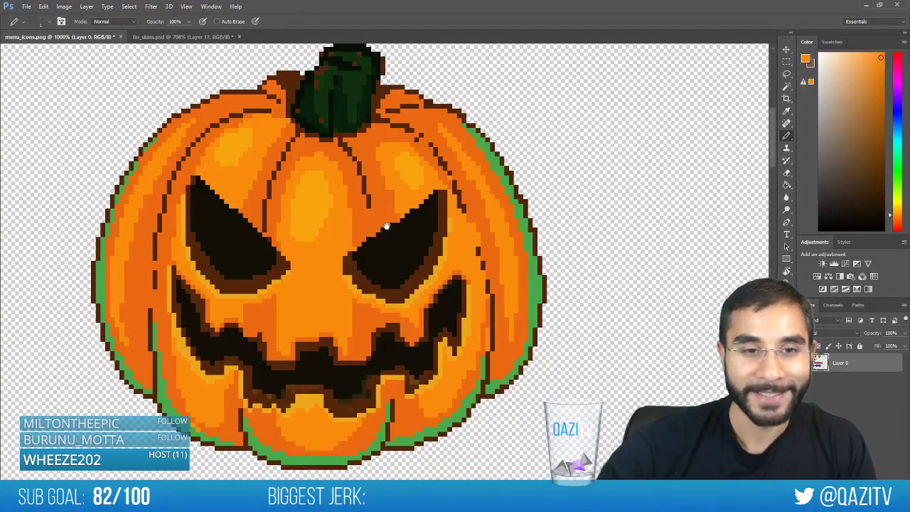
Switch to the Brush tool and choose a small brush tip
{"action": "left_click_drag", "start_coordinate": [368, 233], "coordinate": [356, 249]}
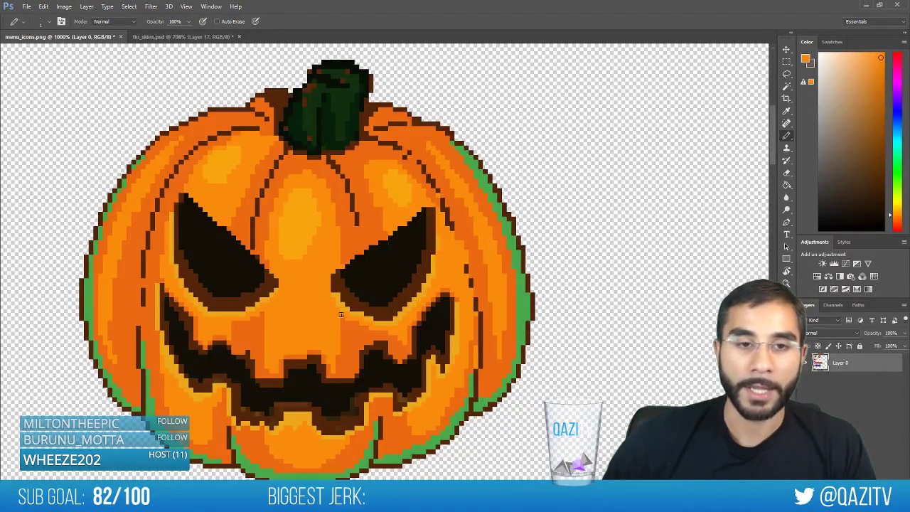
{"action": "scroll", "coordinate": [341, 315], "scroll_direction": "down", "scroll_amount": 5}
{"action": "scroll", "coordinate": [340, 315], "scroll_direction": "up", "scroll_amount": 3}
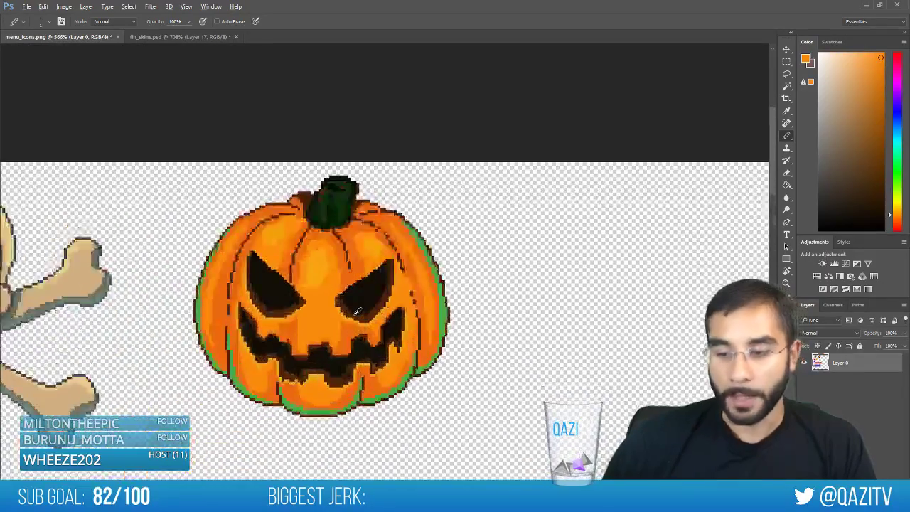
{"action": "scroll", "coordinate": [356, 311], "scroll_direction": "down", "scroll_amount": 2}
{"action": "scroll", "coordinate": [356, 309], "scroll_direction": "up", "scroll_amount": 3}
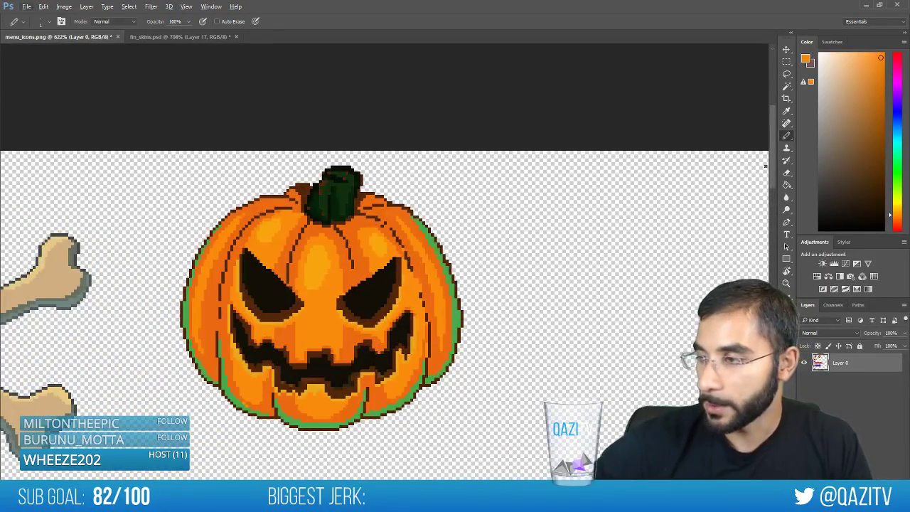
{"action": "right_click", "coordinate": [785, 137]}
{"action": "left_click", "coordinate": [828, 133]}
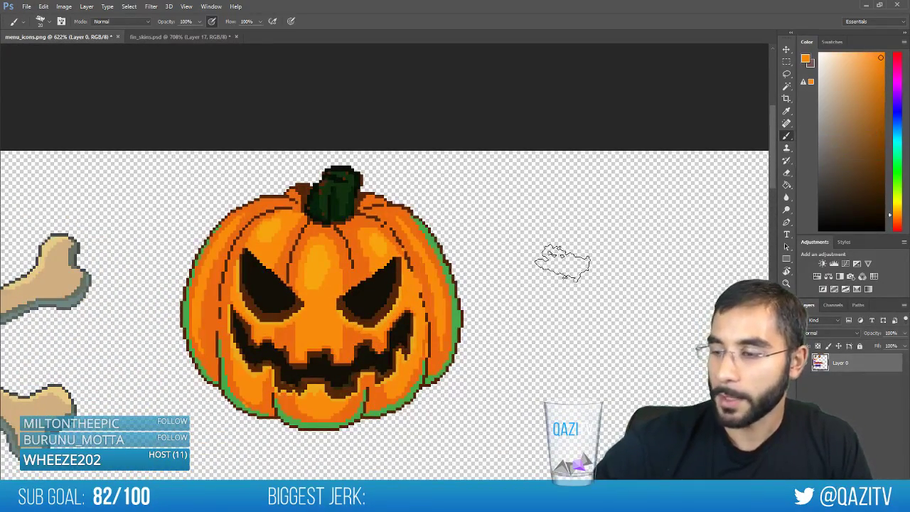
{"action": "left_click", "coordinate": [45, 21]}
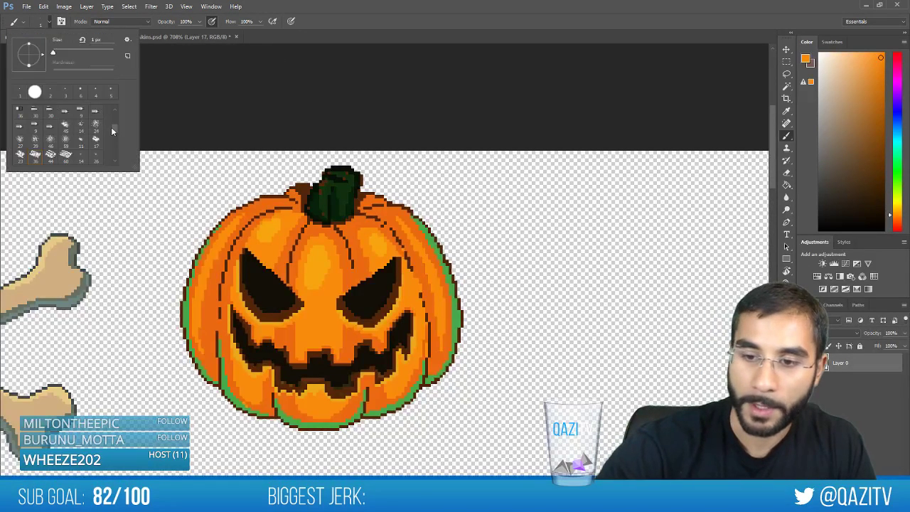
{"action": "left_click", "coordinate": [32, 114]}
{"action": "left_click", "coordinate": [411, 3]}
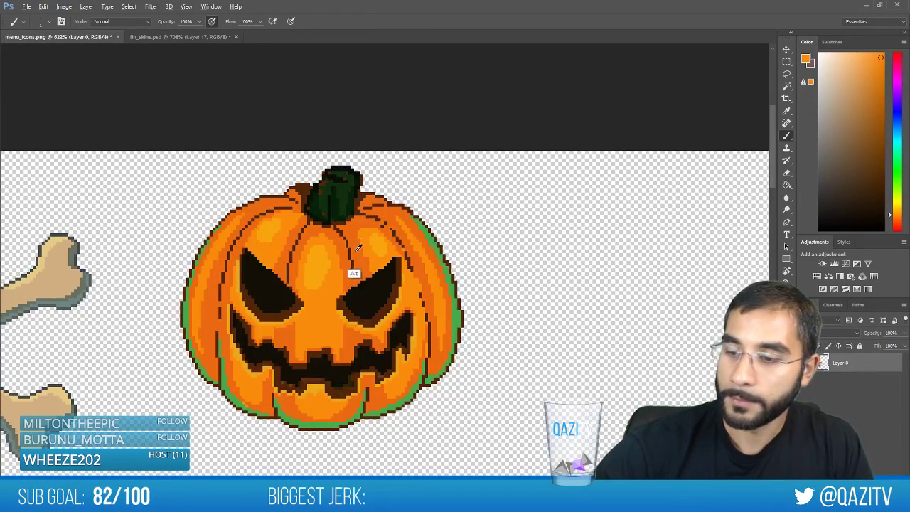
Sketch a rough round face in the pumpkin's dark orange on the empty canvas beside it, with loose strokes of fill
{"action": "left_click", "coordinate": [352, 278], "text": "alt"}
{"action": "left_click_drag", "start_coordinate": [506, 362], "coordinate": [541, 218]}
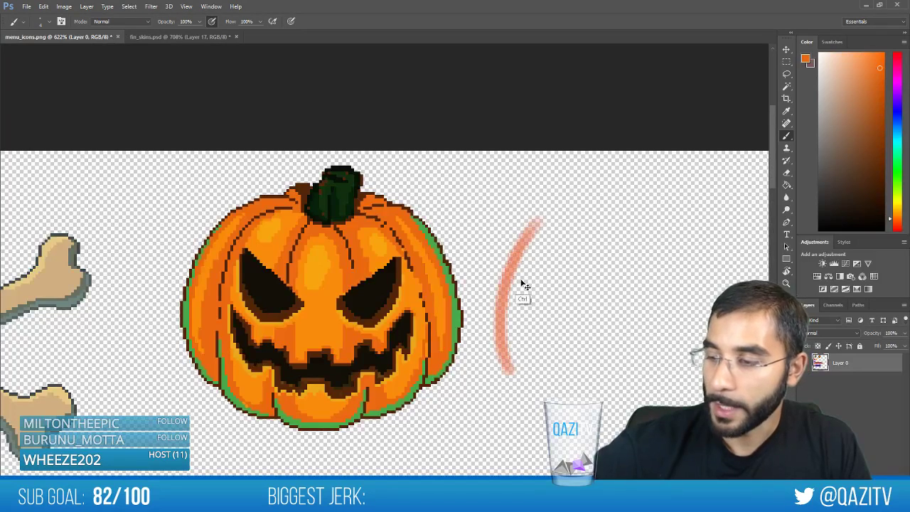
{"action": "key", "text": "ctrl+z"}
{"action": "mouse_move", "coordinate": [511, 371]}
{"action": "left_mouse_down"}
{"action": "mouse_move", "coordinate": [505, 346]}
{"action": "mouse_move", "coordinate": [565, 206]}
{"action": "left_mouse_up"}
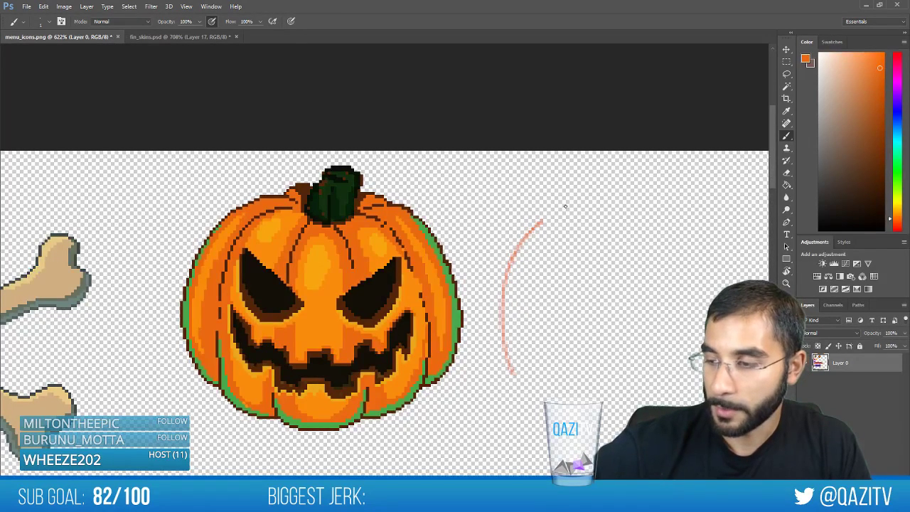
{"action": "mouse_move", "coordinate": [513, 373]}
{"action": "left_mouse_down"}
{"action": "mouse_move", "coordinate": [506, 299]}
{"action": "mouse_move", "coordinate": [575, 208]}
{"action": "mouse_move", "coordinate": [665, 222]}
{"action": "mouse_move", "coordinate": [701, 338]}
{"action": "mouse_move", "coordinate": [626, 386]}
{"action": "mouse_move", "coordinate": [514, 266]}
{"action": "mouse_move", "coordinate": [521, 324]}
{"action": "mouse_move", "coordinate": [542, 367]}
{"action": "mouse_move", "coordinate": [596, 360]}
{"action": "mouse_move", "coordinate": [623, 302]}
{"action": "mouse_move", "coordinate": [567, 263]}
{"action": "mouse_move", "coordinate": [645, 303]}
{"action": "left_mouse_up"}
{"action": "left_click_drag", "start_coordinate": [632, 338], "coordinate": [604, 359]}
Draw two round eyes and an open round mouth in near-black on the orange sketched face
{"action": "left_click", "coordinate": [844, 203]}
{"action": "left_click_drag", "start_coordinate": [554, 293], "coordinate": [558, 305]}
{"action": "left_click_drag", "start_coordinate": [653, 279], "coordinate": [648, 274]}
{"action": "left_click_drag", "start_coordinate": [624, 329], "coordinate": [610, 324]}
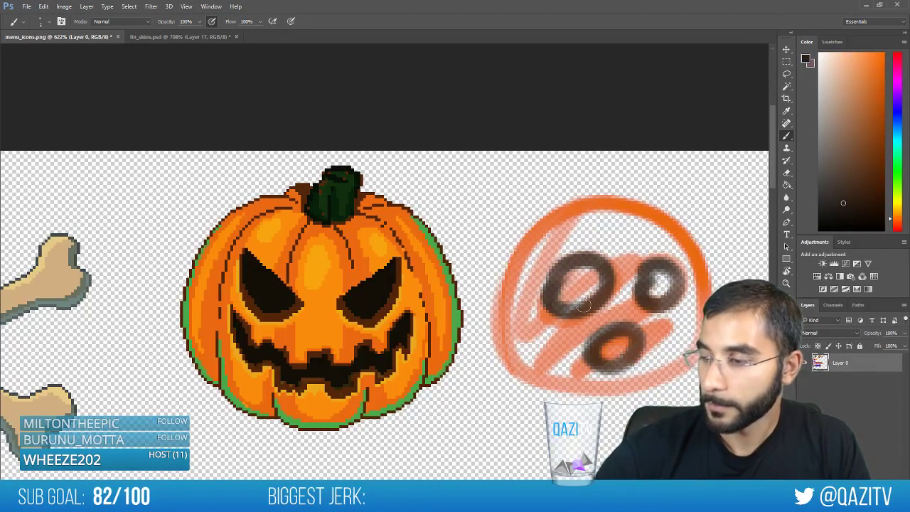
Paint bright magenta blush marks on both cheeks of the sketched face
{"action": "left_click", "coordinate": [898, 76]}
{"action": "mouse_move", "coordinate": [536, 337]}
{"action": "left_mouse_down"}
{"action": "mouse_move", "coordinate": [562, 331]}
{"action": "mouse_move", "coordinate": [557, 336]}
{"action": "left_mouse_up"}
{"action": "key", "text": "ctrl+z"}
{"action": "left_click", "coordinate": [880, 55]}
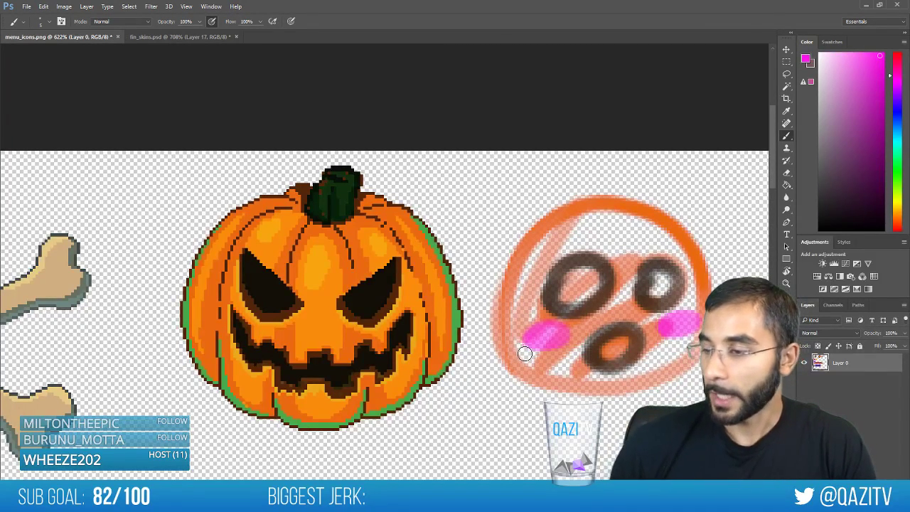
Switch to the Pencil tool and sample the near-black of the pumpkin's left eye as the drawing colour
{"action": "left_click_drag", "start_coordinate": [436, 261], "coordinate": [447, 240]}
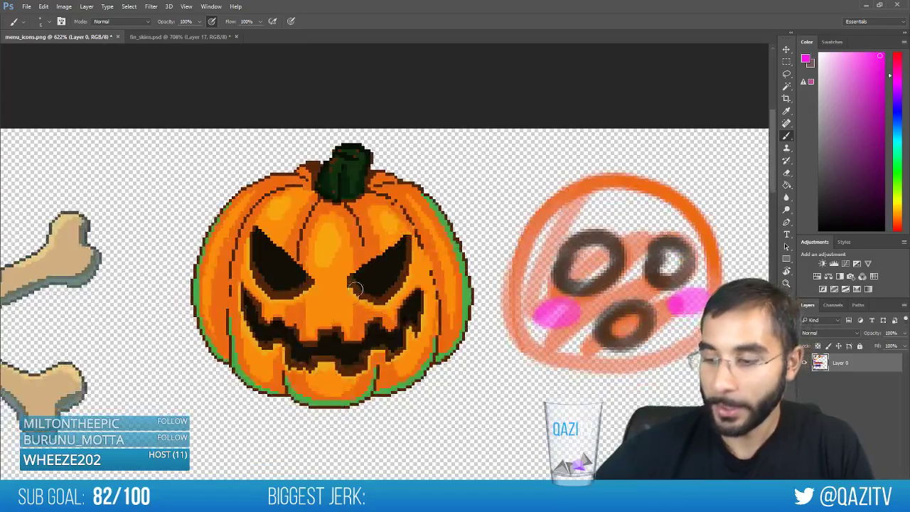
{"action": "left_click", "coordinate": [247, 349], "text": "alt"}
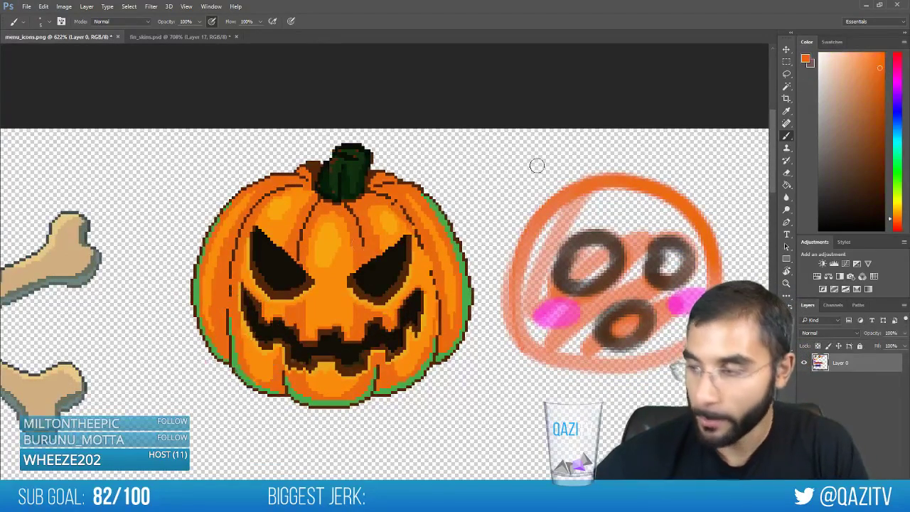
{"action": "right_click", "coordinate": [788, 137]}
{"action": "left_click", "coordinate": [823, 145]}
{"action": "left_click", "coordinate": [292, 271], "text": "alt"}
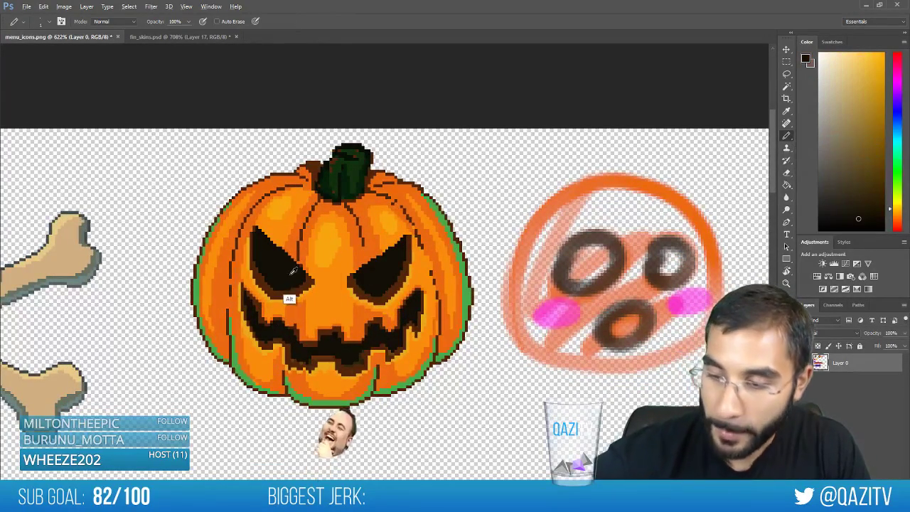
Retouch the pumpkin's face around the eyes with dark and light orange sampled from its shading
{"action": "left_click", "coordinate": [417, 211], "text": "alt"}
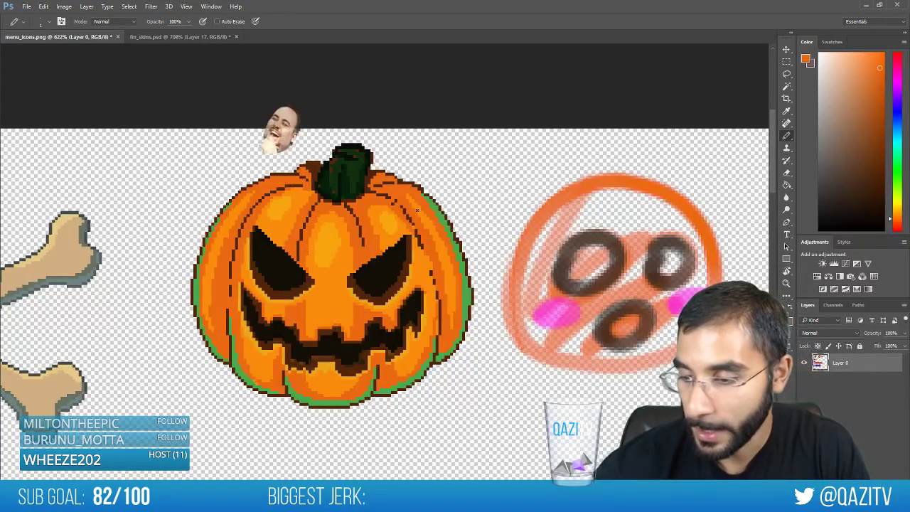
{"action": "left_click_drag", "start_coordinate": [363, 274], "coordinate": [359, 286]}
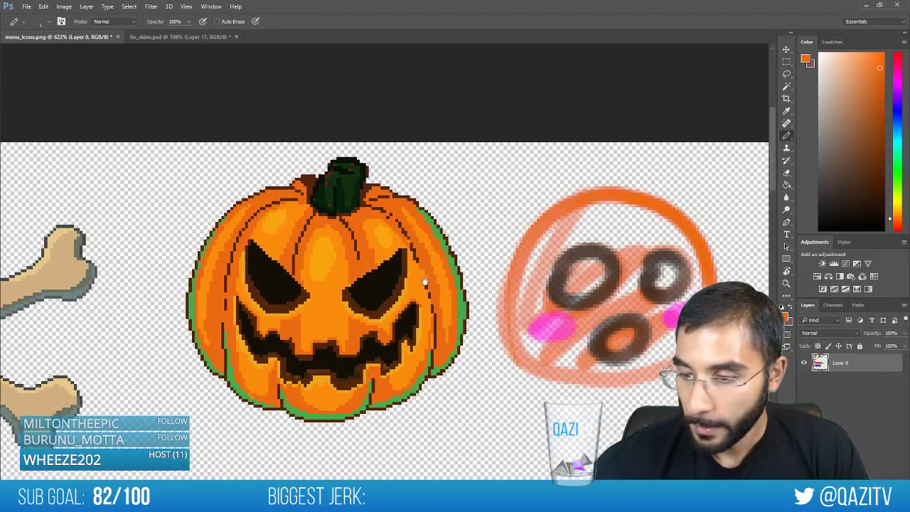
{"action": "left_click", "coordinate": [317, 290], "text": "alt"}
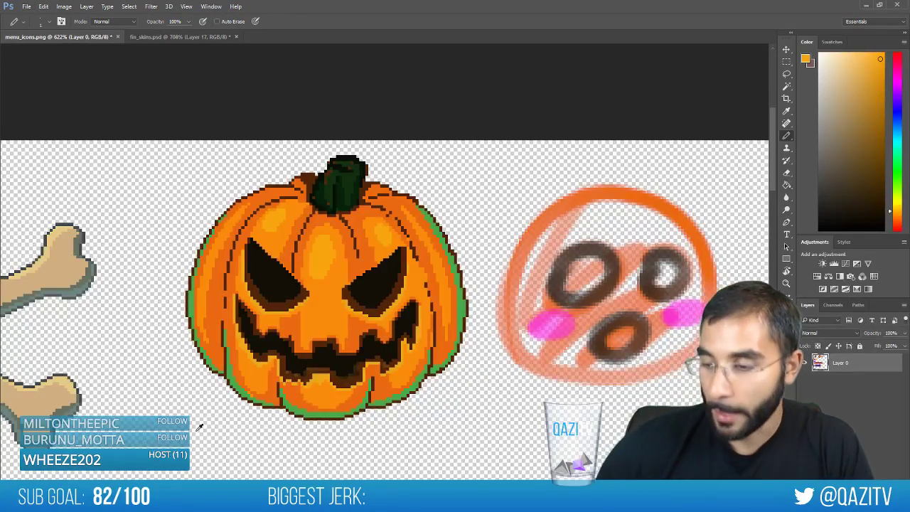
{"action": "scroll", "coordinate": [296, 414], "scroll_direction": "up", "scroll_amount": 5}
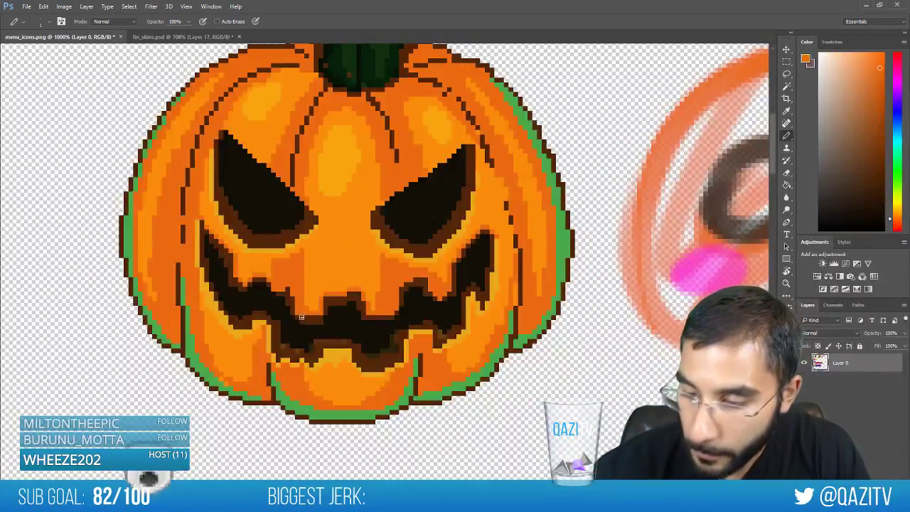
Refine the mouth's lower edge pixel by pixel, alternating near-black and dark brown sampled from the mouth
{"action": "left_click", "coordinate": [323, 317], "text": "alt"}
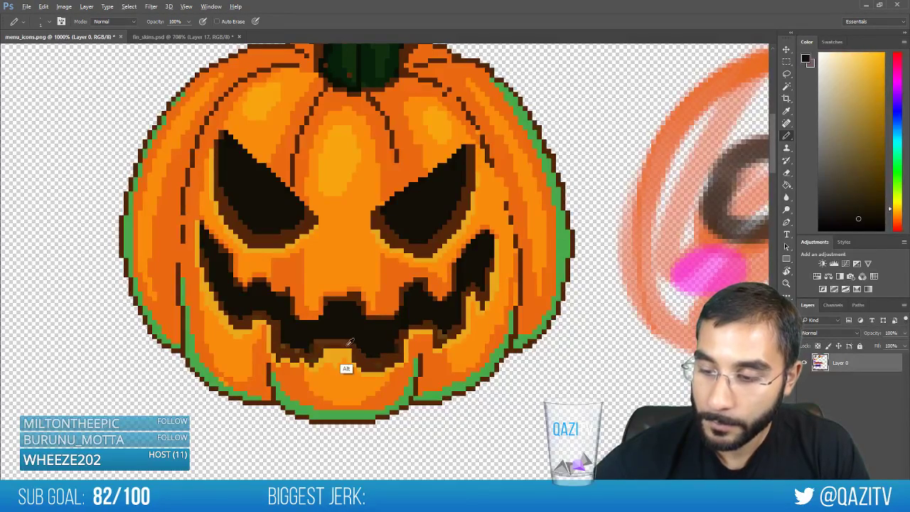
{"action": "left_click", "coordinate": [342, 342], "text": "alt"}
{"action": "left_click", "coordinate": [303, 351], "text": "alt"}
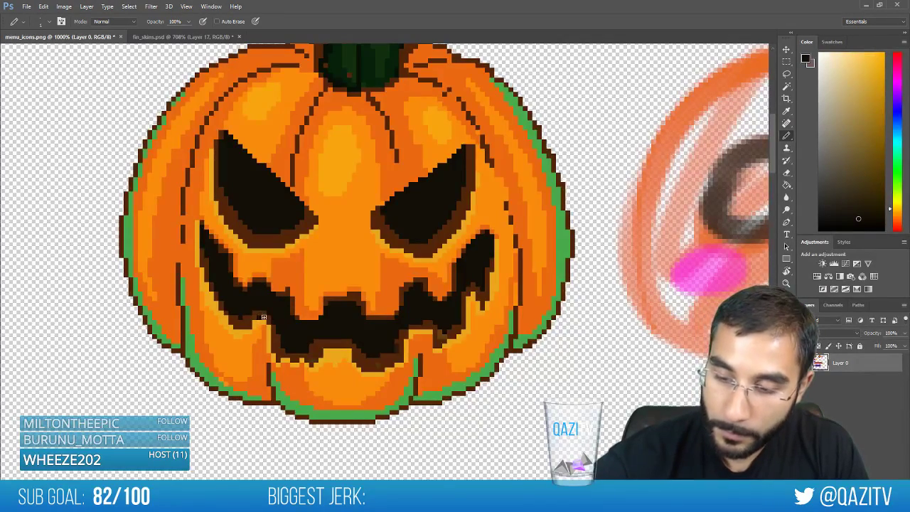
{"action": "left_click", "coordinate": [259, 336], "text": "alt"}
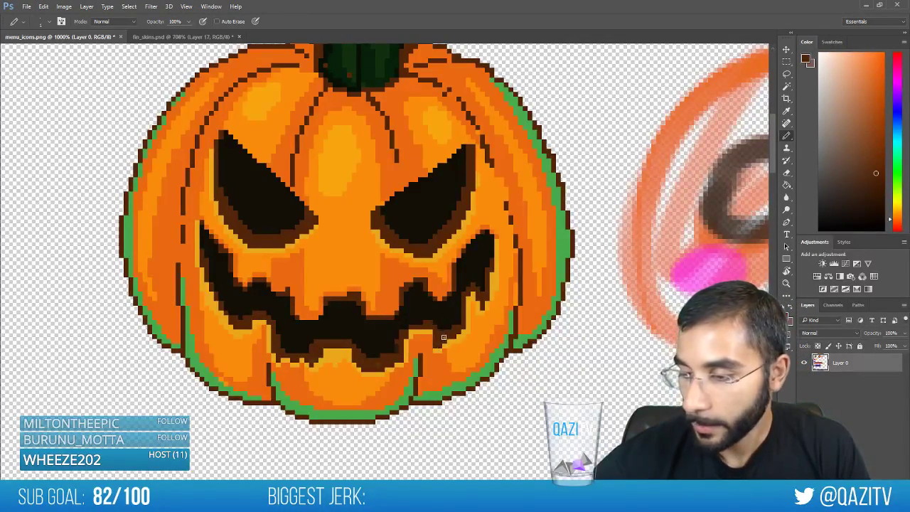
{"action": "left_click", "coordinate": [416, 330], "text": "alt"}
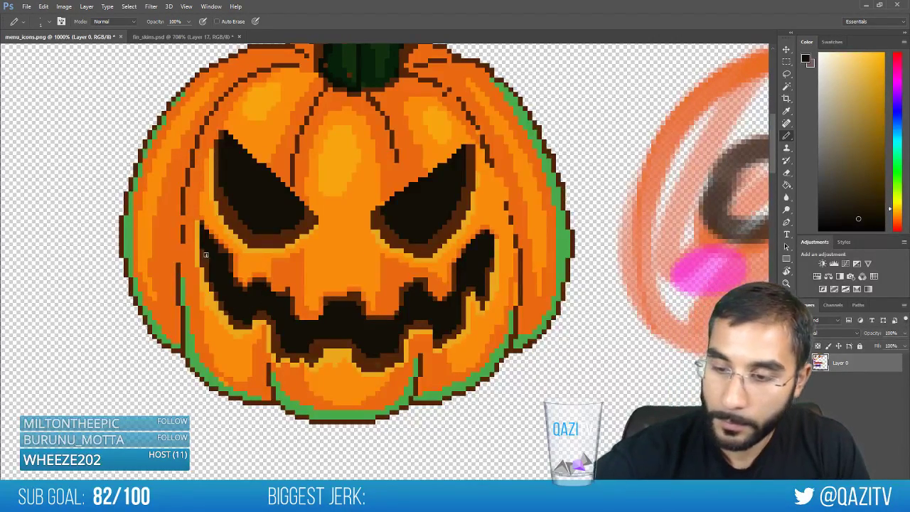
Examine the whole pumpkin icon at several magnifications to judge the reworked mouth and shading
{"action": "scroll", "coordinate": [319, 247], "scroll_direction": "down", "scroll_amount": 2}
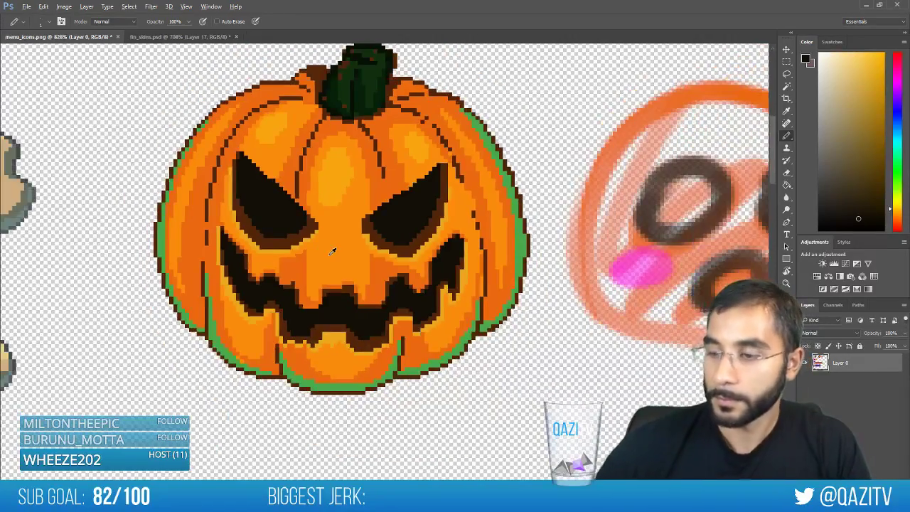
{"action": "left_click", "coordinate": [366, 258], "text": "alt"}
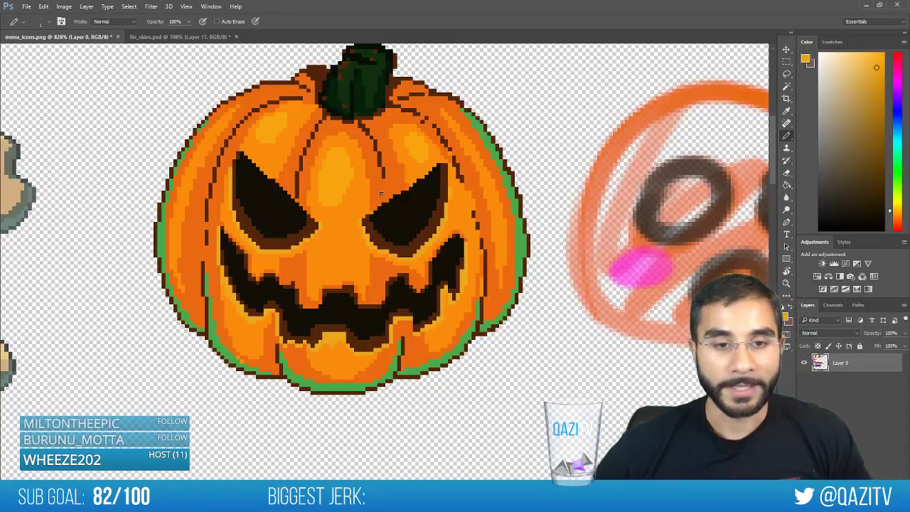
{"action": "scroll", "coordinate": [244, 165], "scroll_direction": "down", "scroll_amount": 3}
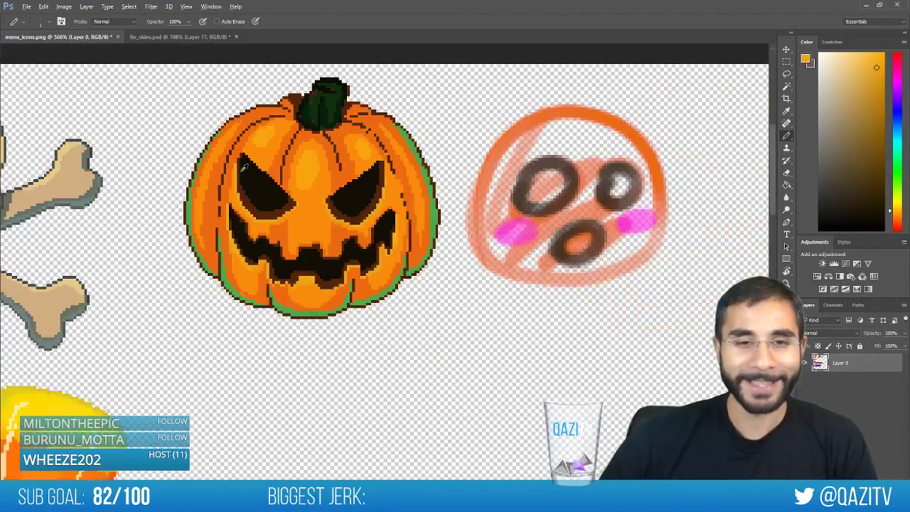
{"action": "scroll", "coordinate": [244, 165], "scroll_direction": "up", "scroll_amount": 2}
{"action": "scroll", "coordinate": [244, 165], "scroll_direction": "down", "scroll_amount": 2}
{"action": "scroll", "coordinate": [246, 164], "scroll_direction": "down", "scroll_amount": 2}
{"action": "scroll", "coordinate": [256, 169], "scroll_direction": "up", "scroll_amount": 2}
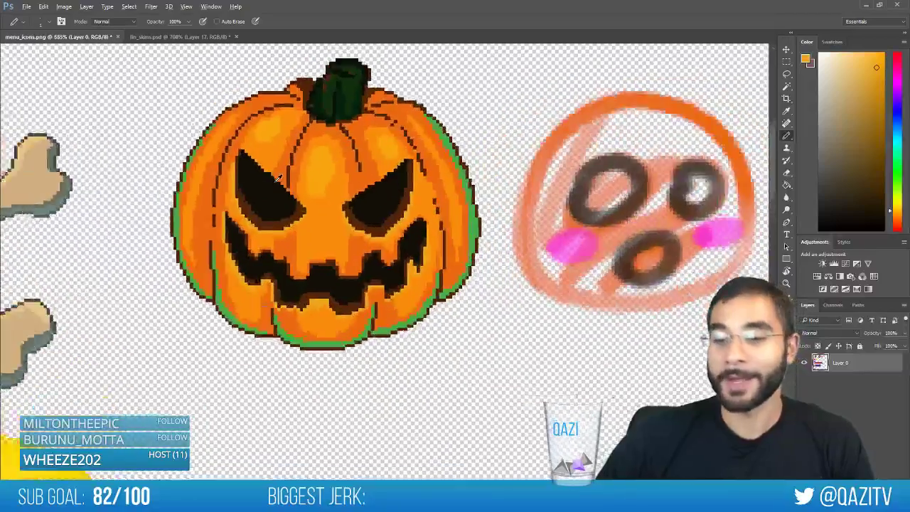
{"action": "scroll", "coordinate": [271, 174], "scroll_direction": "down", "scroll_amount": 2}
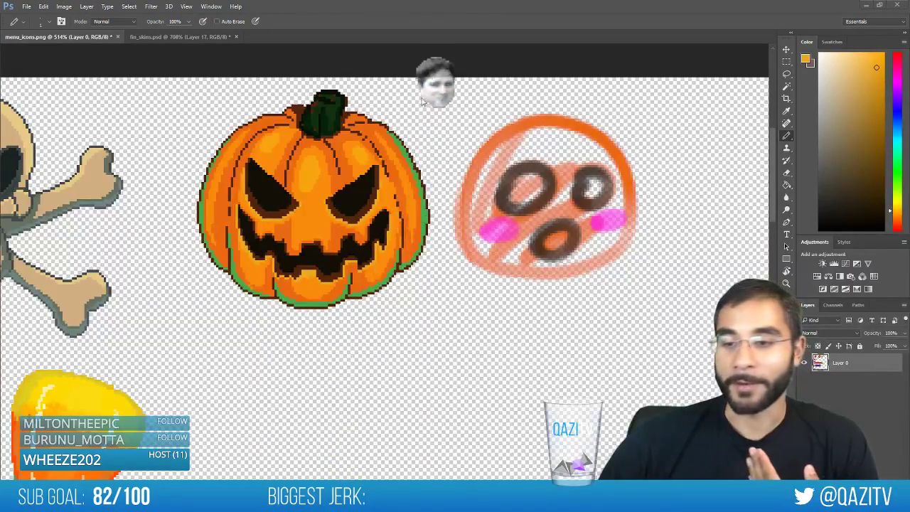
{"action": "scroll", "coordinate": [312, 117], "scroll_direction": "up", "scroll_amount": 5}
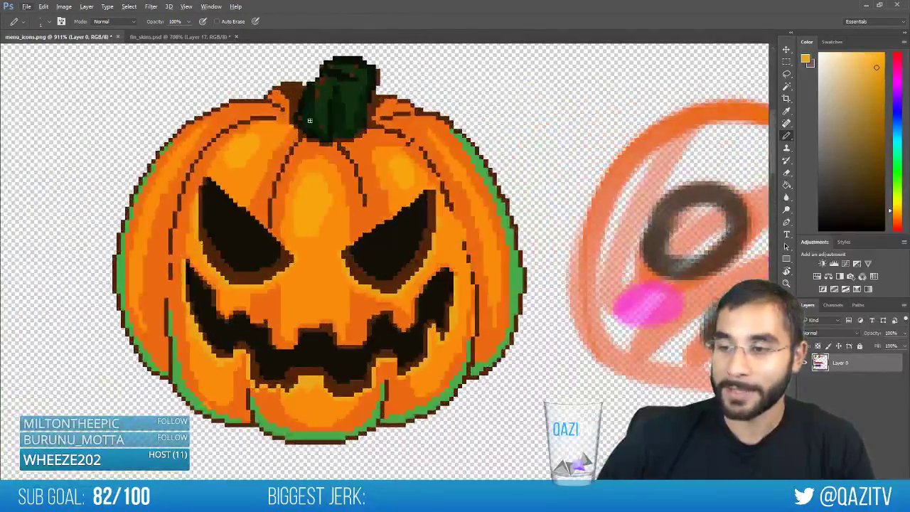
Retouch the pixels around the stem with dark orange and dark brown sampled from the pumpkin
{"action": "left_click", "coordinate": [417, 144], "text": "alt"}
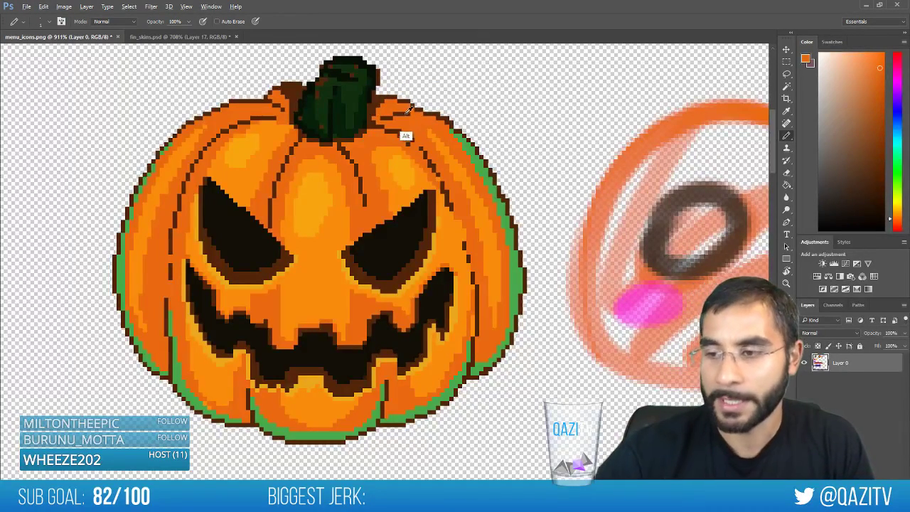
{"action": "left_click", "coordinate": [410, 111], "text": "alt"}
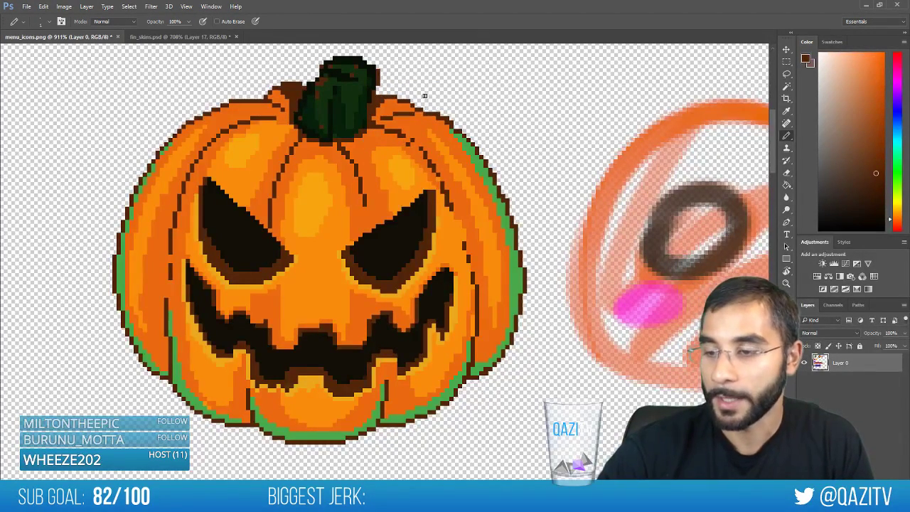
{"action": "left_click", "coordinate": [279, 91], "text": "alt"}
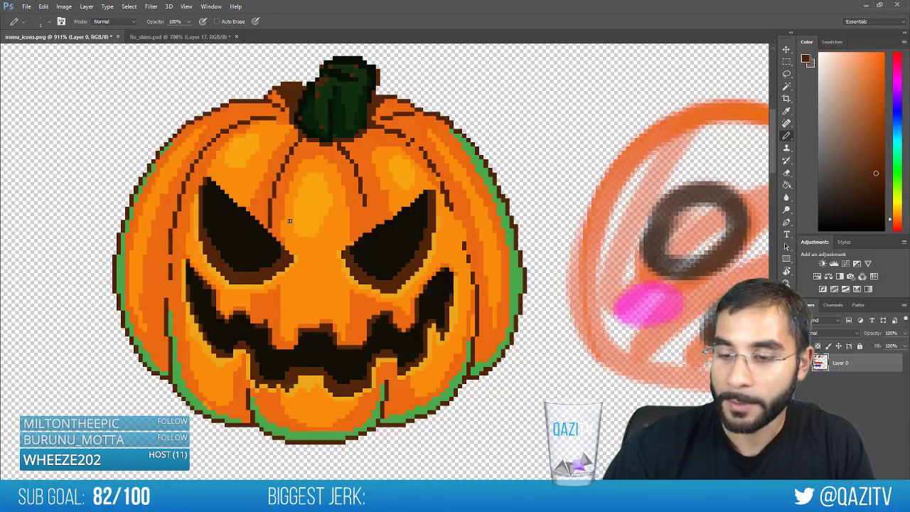
Set the Paint Bucket to fill with the pumpkin's dark orange at 10% opacity
{"action": "key", "text": "g"}
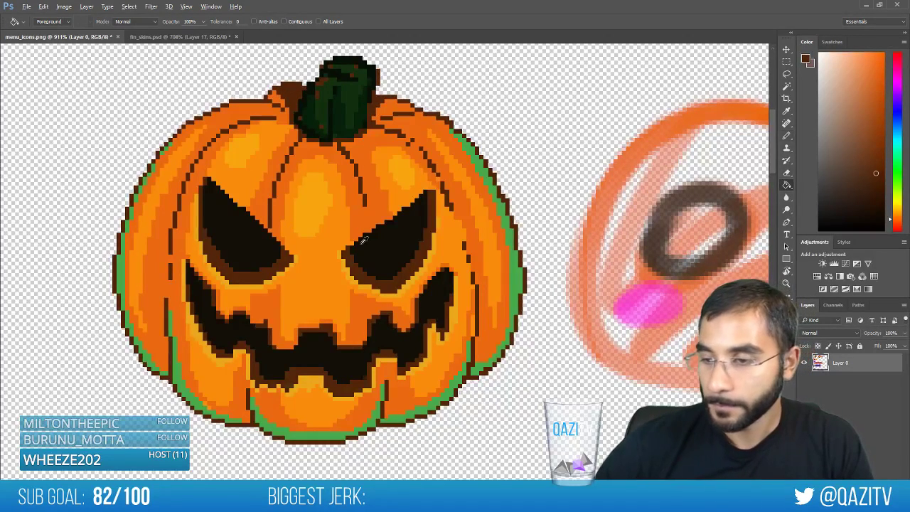
{"action": "left_click", "coordinate": [312, 158], "text": "alt"}
{"action": "key", "text": "1"}
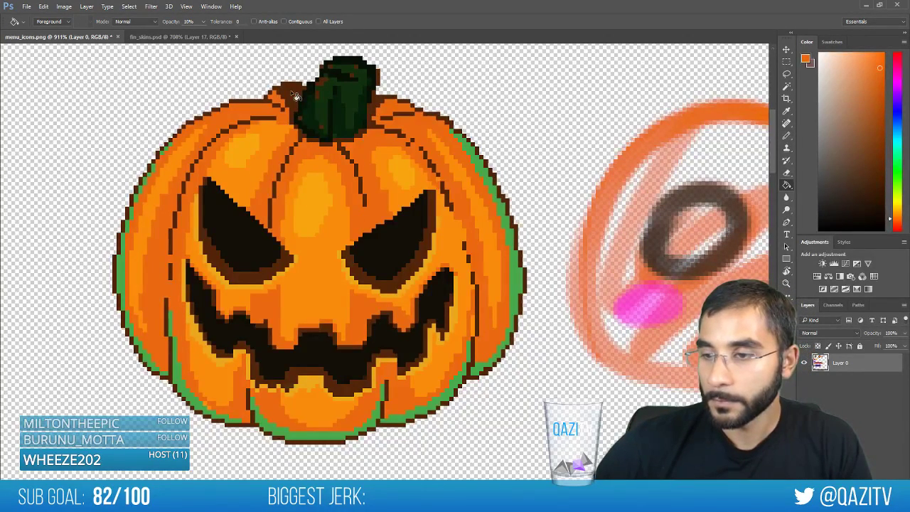
Select the area around the pumpkin and place the pumpkin on its own new layer
{"action": "key", "text": "m"}
{"action": "mouse_move", "coordinate": [108, 453]}
{"action": "left_mouse_down"}
{"action": "mouse_move", "coordinate": [572, 158]}
{"action": "mouse_move", "coordinate": [538, 151]}
{"action": "left_mouse_up"}
{"action": "key", "text": "ctrl+shift+alt+n"}
Lighten the pumpkin's dark brown outlines and creases by filling them with dark orange at 10% opacity
{"action": "key", "text": "g"}
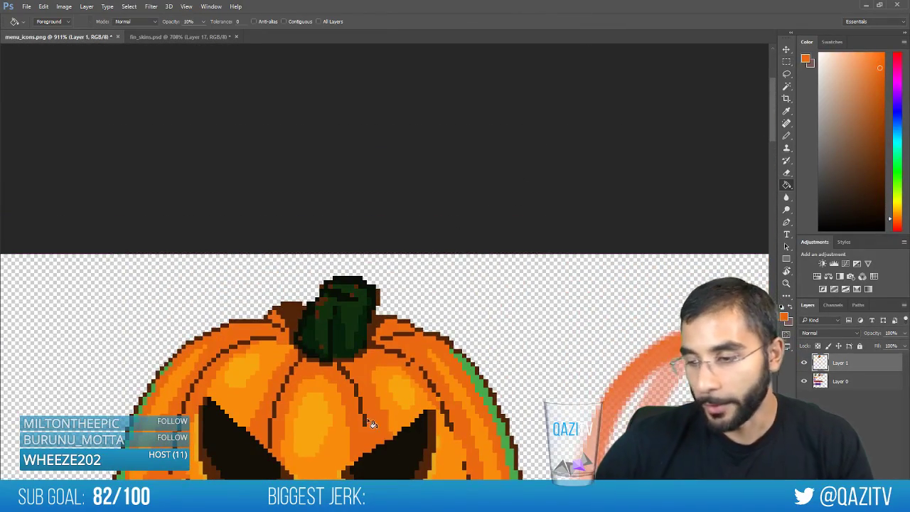
{"action": "scroll", "coordinate": [362, 112], "scroll_direction": "down", "scroll_amount": 5}
{"action": "scroll", "coordinate": [362, 111], "scroll_direction": "down", "scroll_amount": 1}
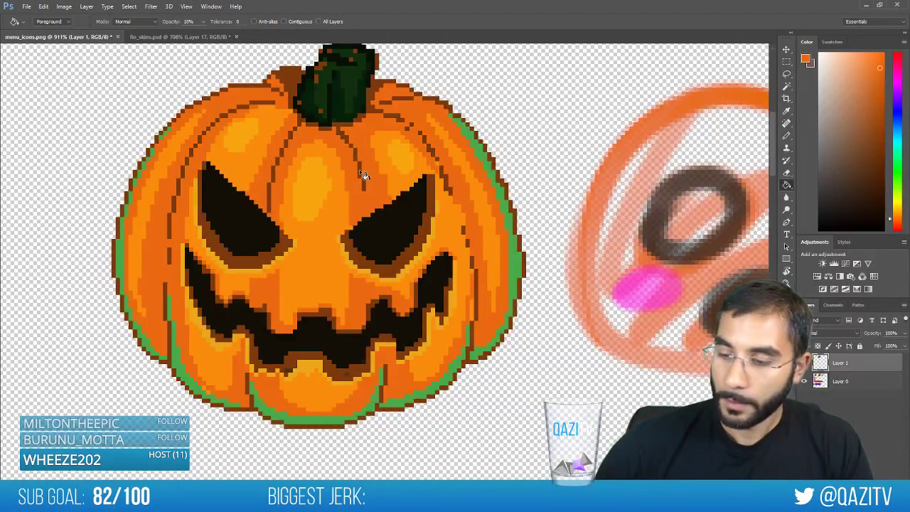
Fill the brown shading under both eyes with a duller dark brown, limited to contiguous areas
{"action": "key", "text": "b"}
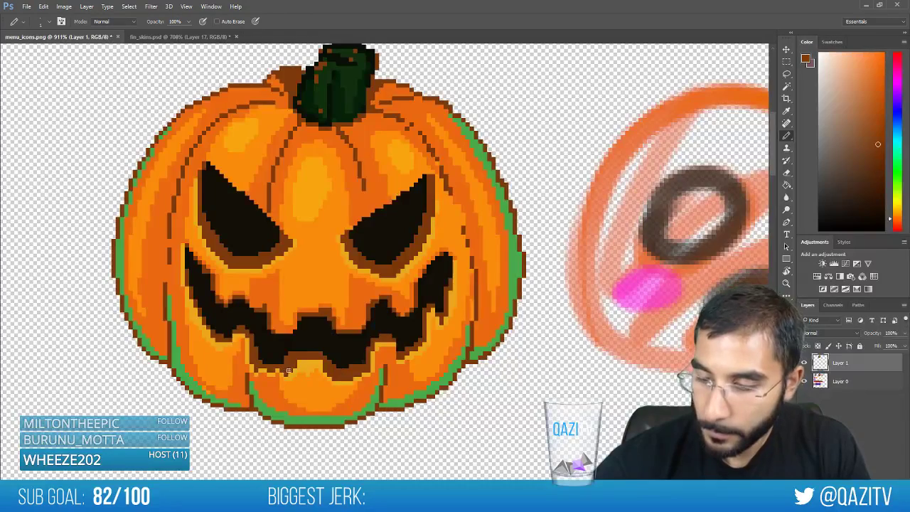
{"action": "left_click", "coordinate": [339, 373], "text": "alt"}
{"action": "key", "text": "g"}
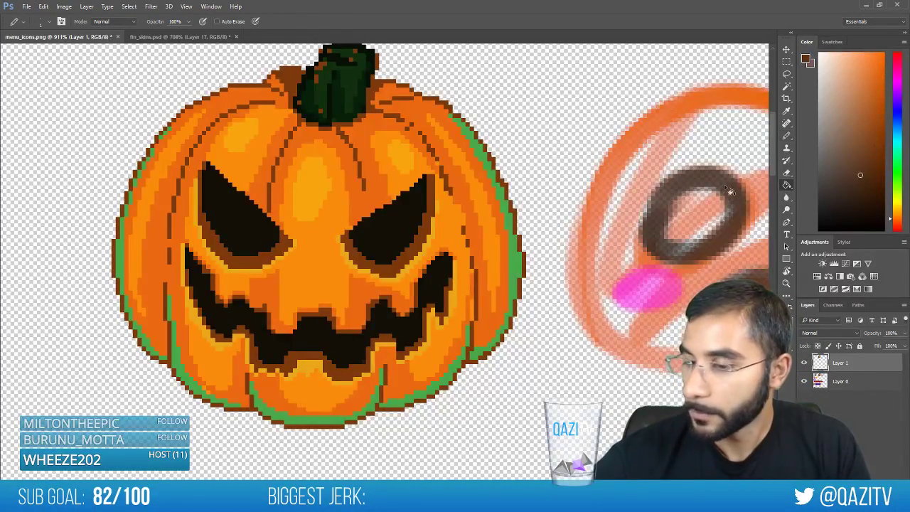
{"action": "left_click", "coordinate": [260, 263]}
{"action": "left_click", "coordinate": [403, 269]}
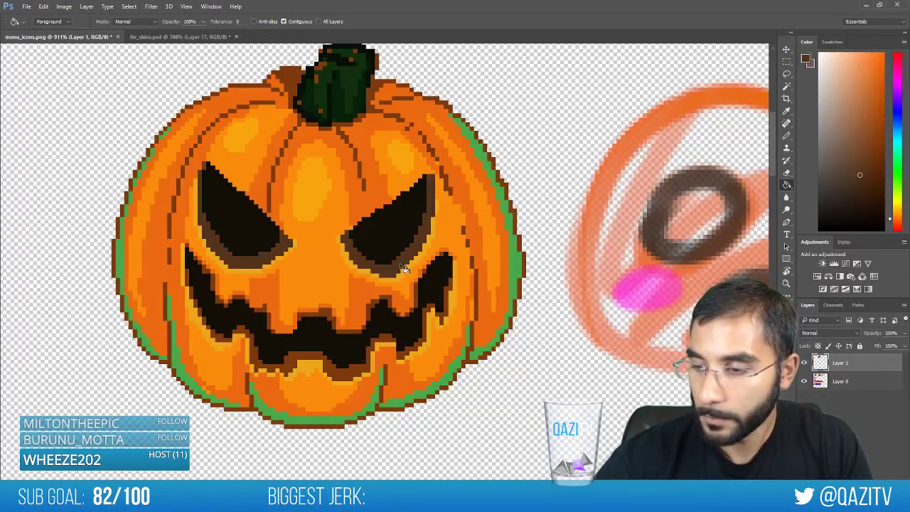
Fill the brown shading along the mouth's lower edge with the same dull brown, and undo the last fill
{"action": "left_click", "coordinate": [359, 372]}
{"action": "left_click", "coordinate": [433, 336]}
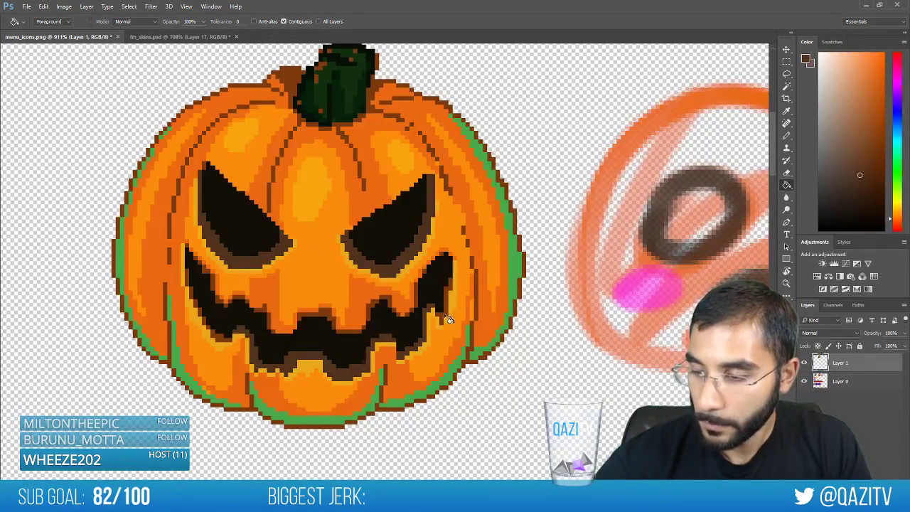
{"action": "left_click", "coordinate": [447, 317]}
{"action": "left_click", "coordinate": [219, 315]}
{"action": "key", "text": "ctrl+z"}
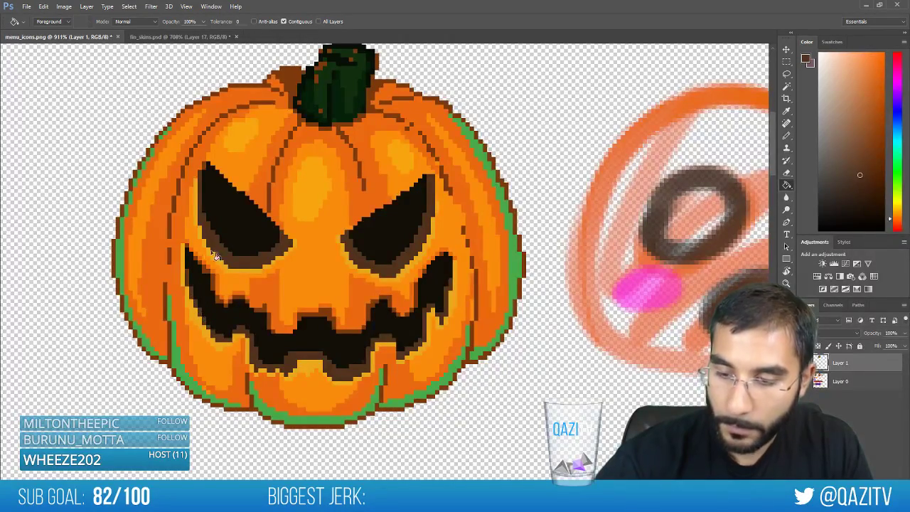
Merge the pumpkin's layer with Layer 0 and save menu_icons.png
{"action": "key", "text": "ctrl+s"}
{"action": "key", "text": "Return"}
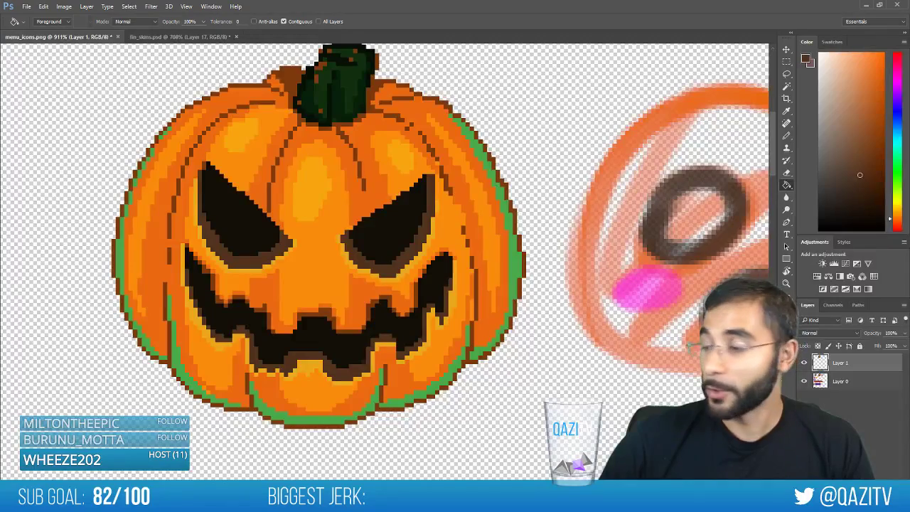
{"action": "left_click", "coordinate": [845, 388], "text": "shift"}
{"action": "left_click", "coordinate": [845, 364]}
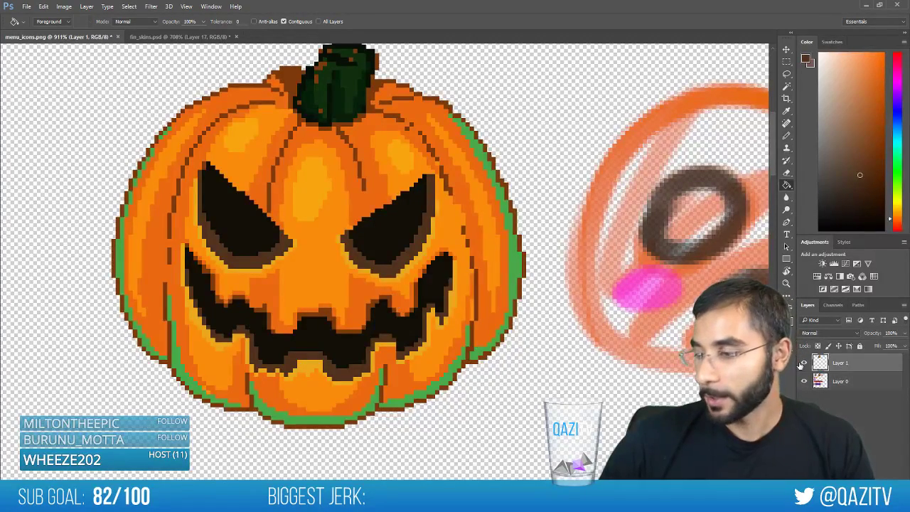
{"action": "left_click", "coordinate": [840, 382], "text": "shift"}
{"action": "key", "text": "ctrl+e"}
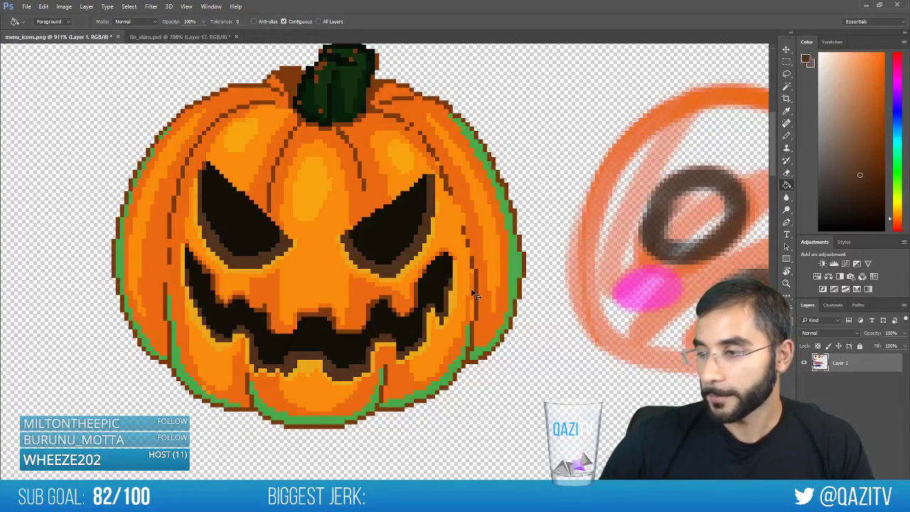
{"action": "key", "text": "ctrl+s"}
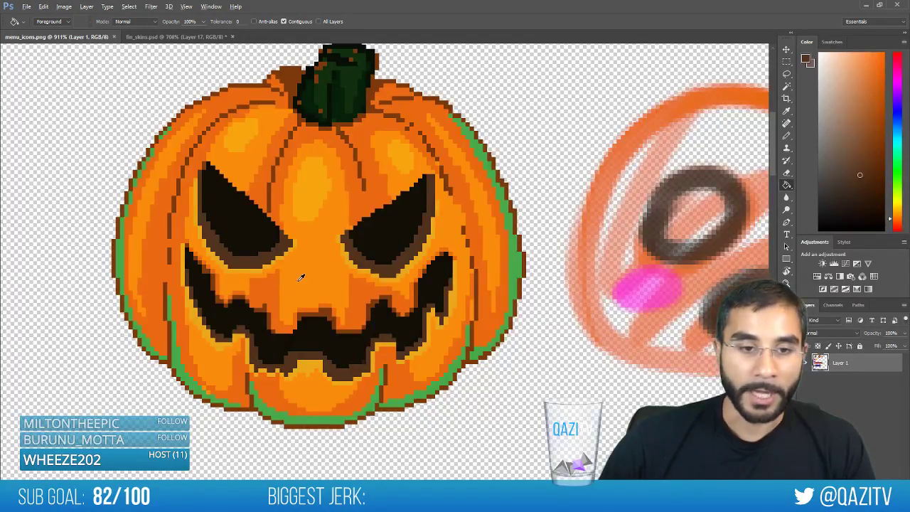
Touch up the green rim along the pumpkin's upper-right edge with one-pixel pencil strokes in the existing rim green
{"action": "scroll", "coordinate": [325, 209], "scroll_direction": "down", "scroll_amount": 2}
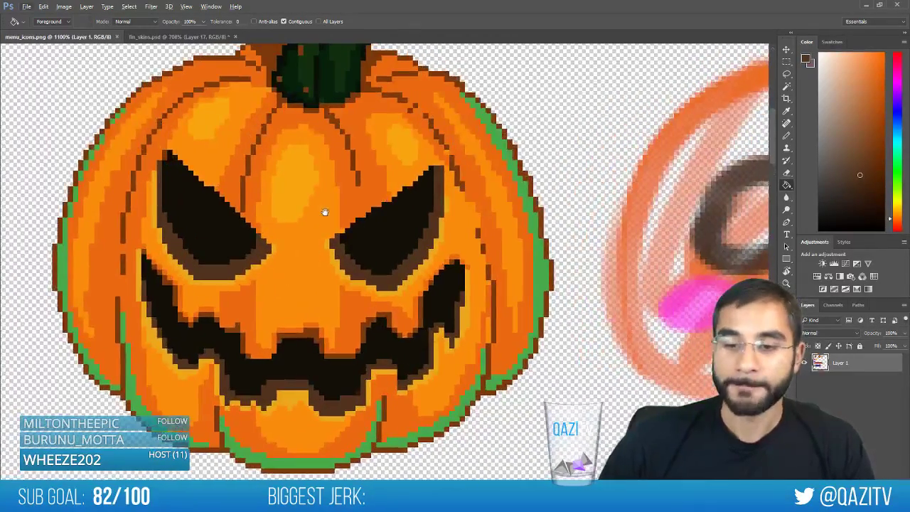
{"action": "key", "text": "b"}
{"action": "left_click", "coordinate": [517, 215], "text": "alt"}
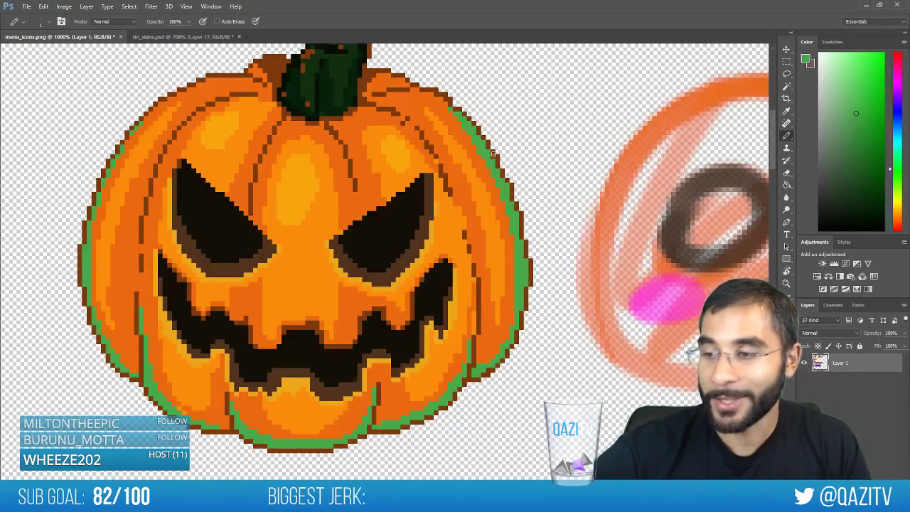
{"action": "key", "text": "e"}
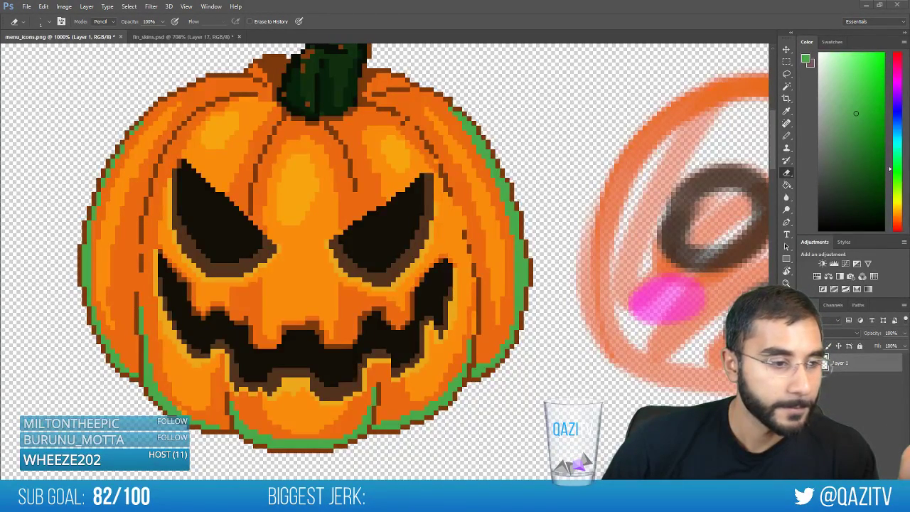
View the computer's basic system information, and move its window out of the way of the drawing
{"action": "key", "text": "super+Pause"}
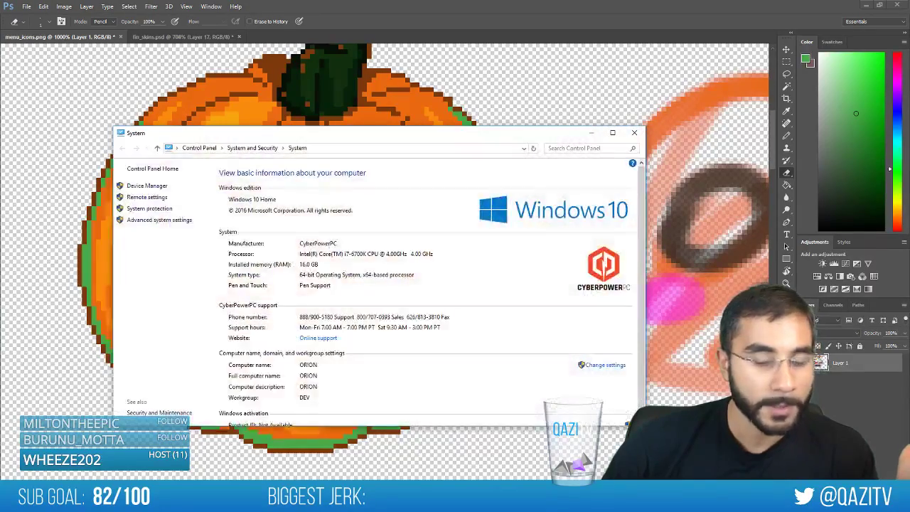
{"action": "left_click_drag", "start_coordinate": [422, 134], "coordinate": [0, 72]}
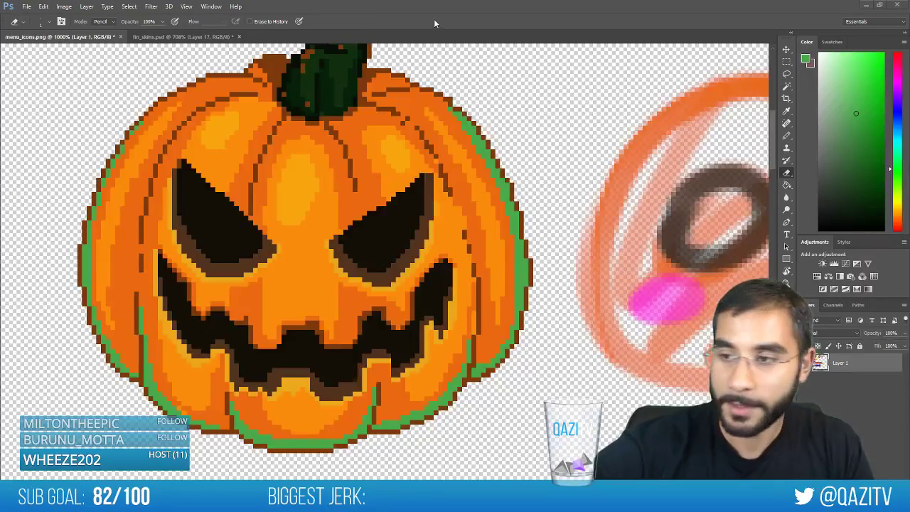
Clean up the pumpkin's upper-left outline with the pencil in the outline's own dark brown
{"action": "key", "text": "b"}
{"action": "left_click_drag", "start_coordinate": [329, 133], "coordinate": [342, 176]}
{"action": "left_click", "coordinate": [214, 149], "text": "alt"}
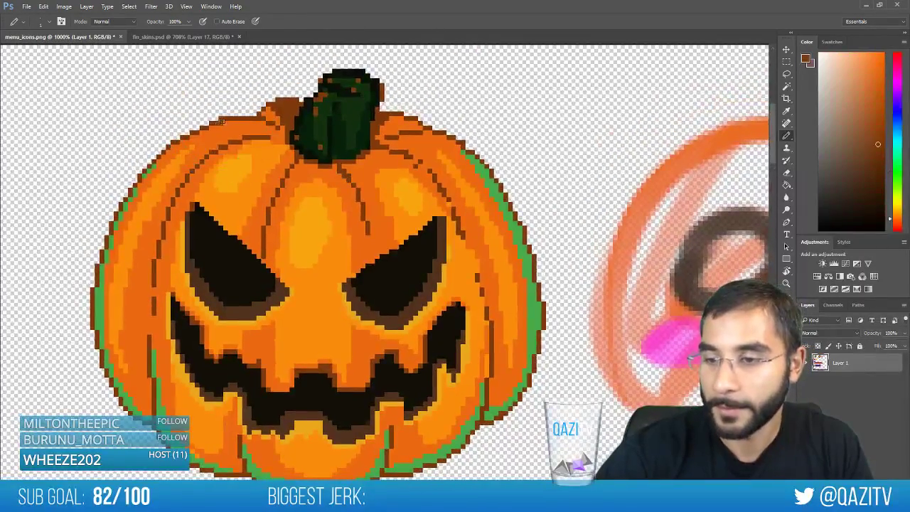
{"action": "scroll", "coordinate": [262, 285], "scroll_direction": "down", "scroll_amount": 3}
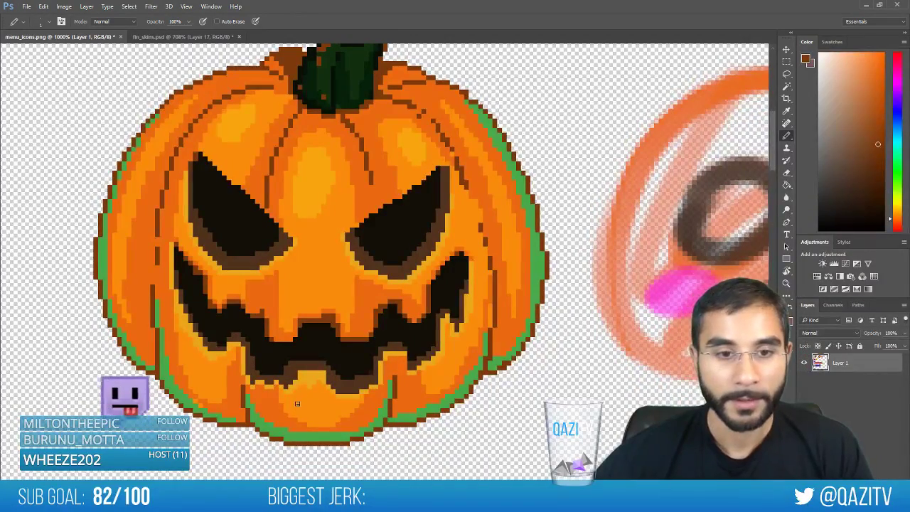
Smooth the creases on the pumpkin's right half, redrawing gaps in dark brown and covering stray pixels with the surrounding orange
{"action": "left_click", "coordinate": [485, 234], "text": "alt"}
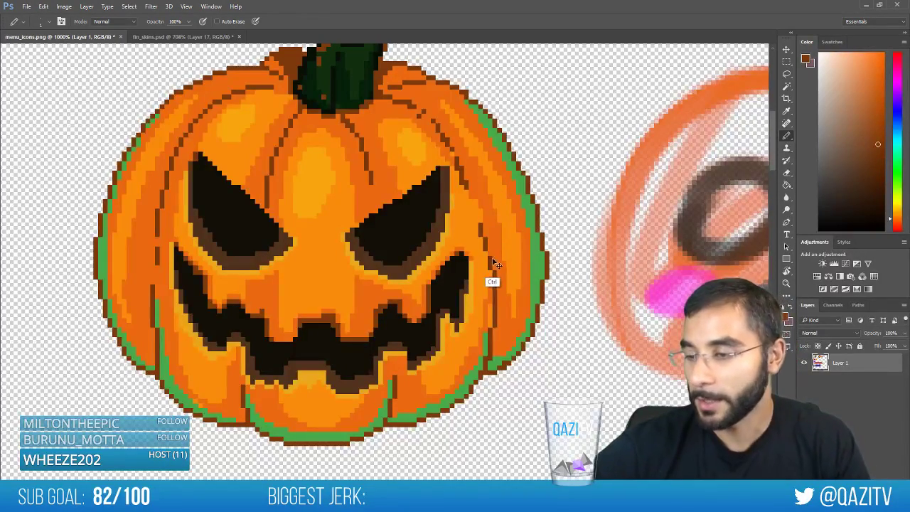
{"action": "left_click", "coordinate": [462, 179], "text": "alt"}
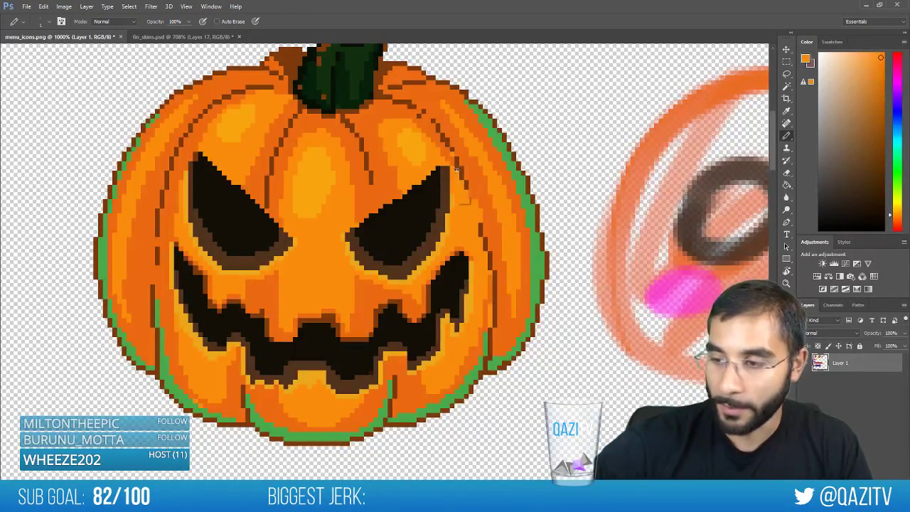
{"action": "left_click", "coordinate": [452, 186], "text": "alt"}
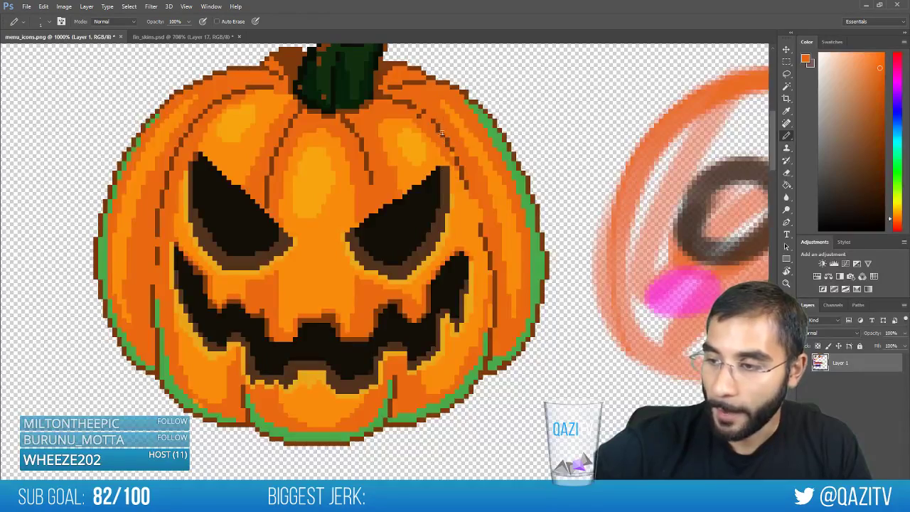
{"action": "left_click", "coordinate": [425, 111], "text": "alt"}
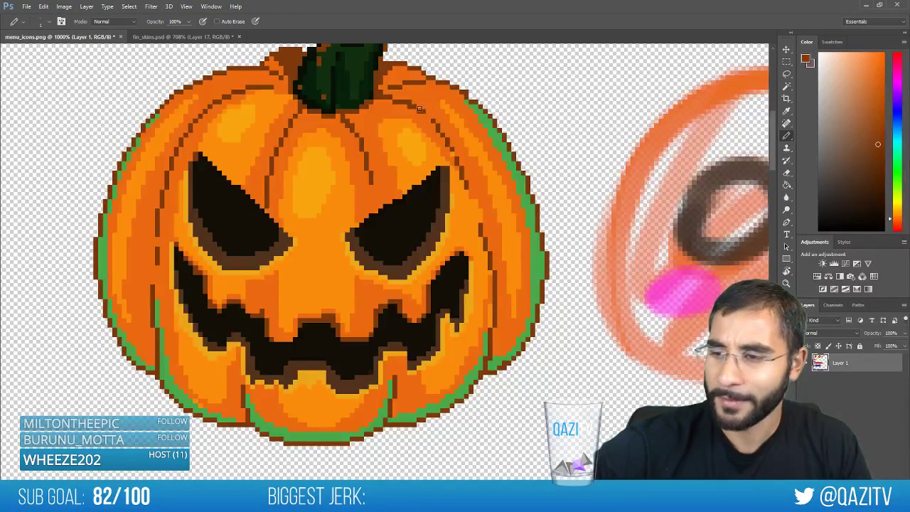
{"action": "left_click", "coordinate": [424, 92], "text": "alt"}
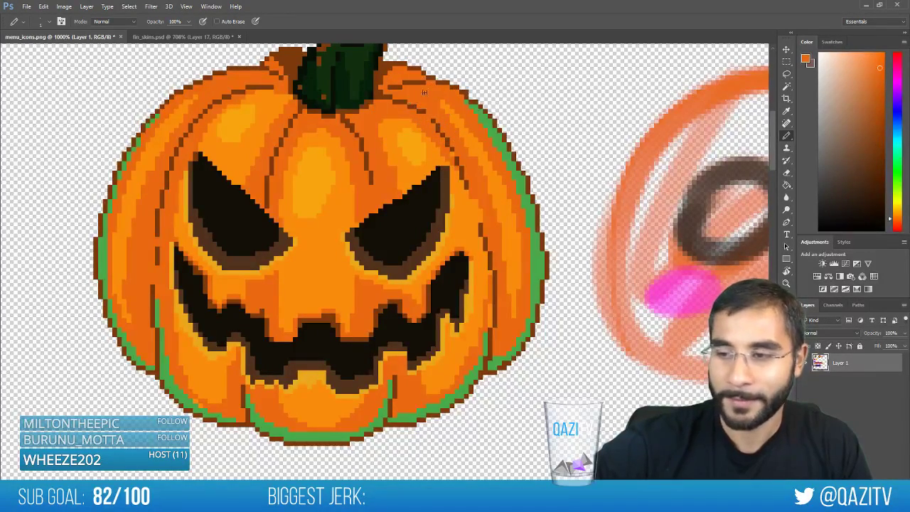
Redraw the lower end of the crease beside the left eye in dark brown, covering leftover pixels with orange
{"action": "left_click_drag", "start_coordinate": [434, 174], "coordinate": [445, 193]}
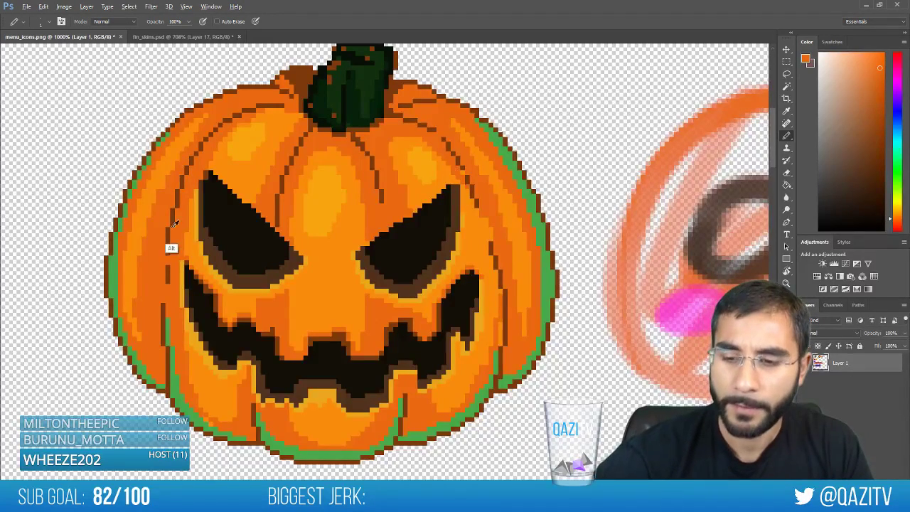
{"action": "left_click", "coordinate": [166, 265], "text": "alt"}
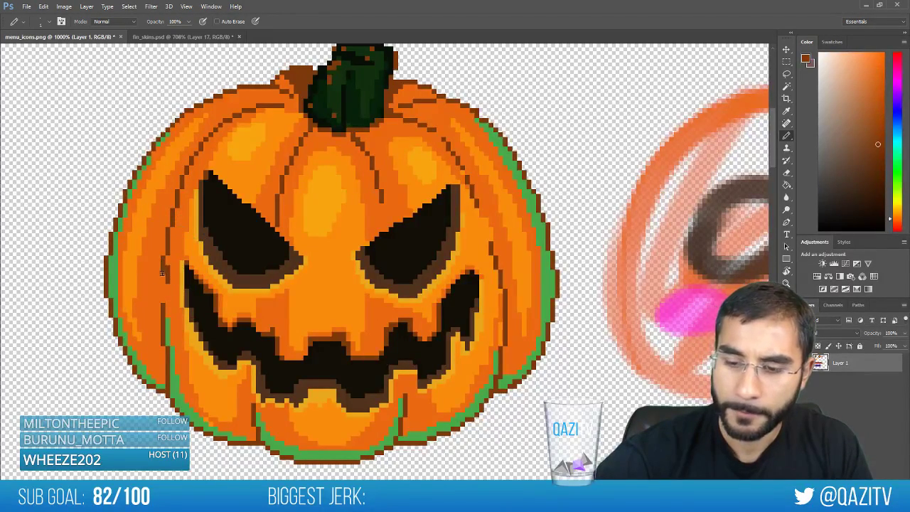
{"action": "left_click", "coordinate": [172, 282], "text": "alt"}
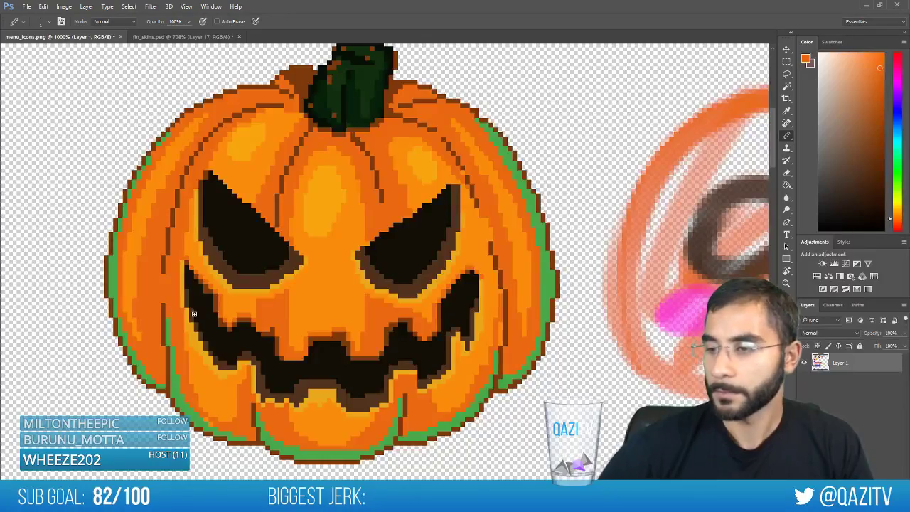
Tidy the pixels around the side creases with the pumpkin's dark and light orange, and save menu_icons.png
{"action": "left_click", "coordinate": [461, 165], "text": "alt"}
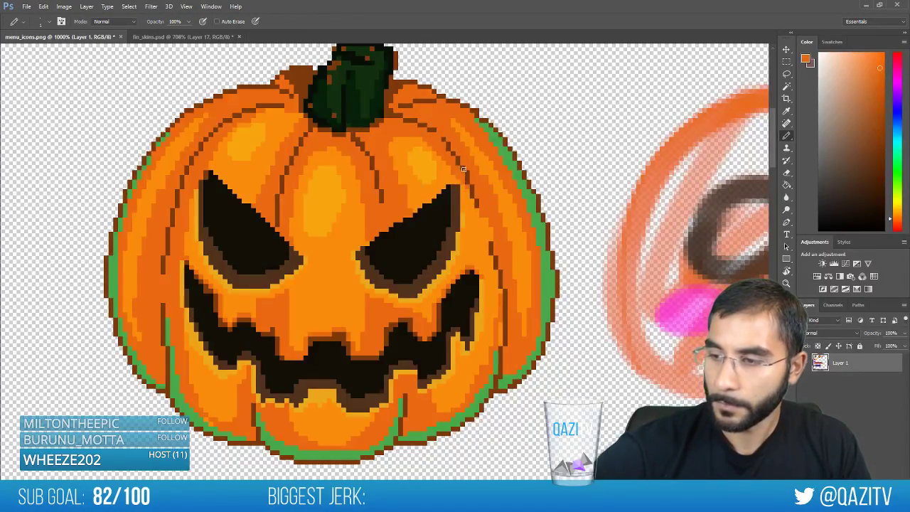
{"action": "scroll", "coordinate": [473, 178], "scroll_direction": "down", "scroll_amount": 2}
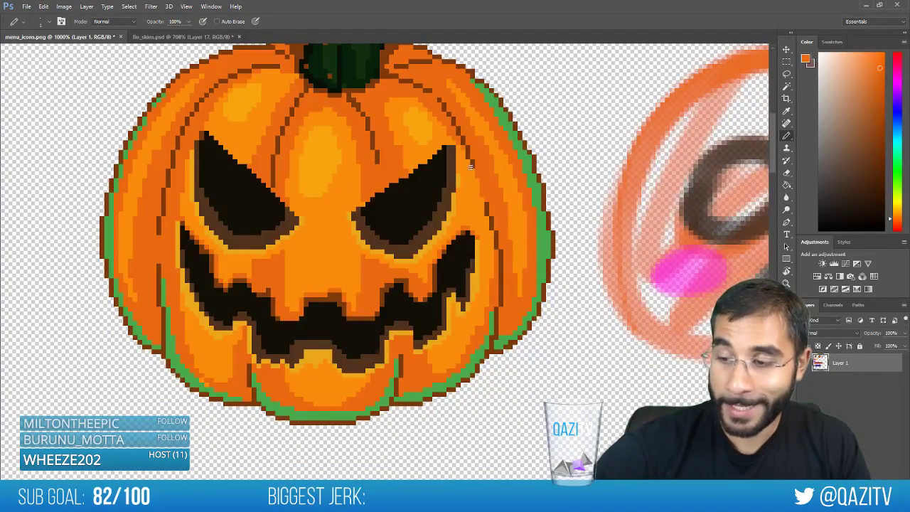
{"action": "left_click", "coordinate": [194, 313], "text": "alt"}
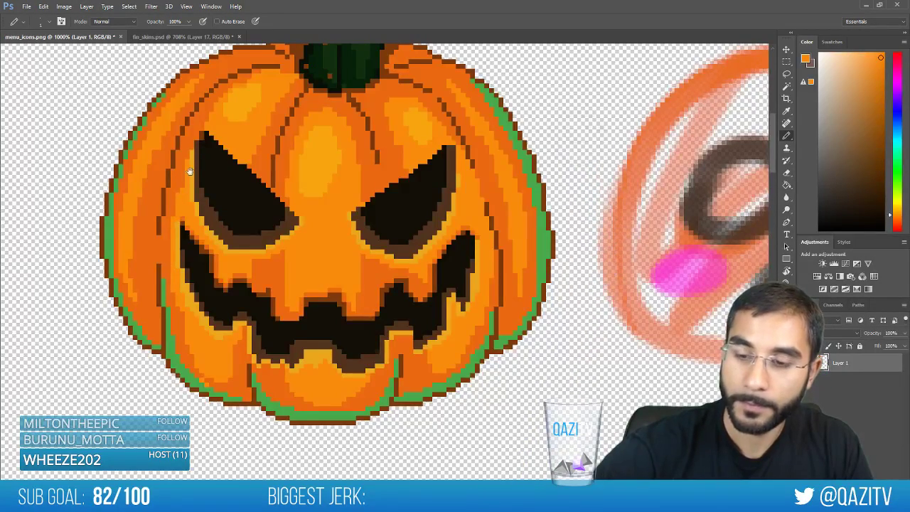
{"action": "scroll", "coordinate": [183, 253], "scroll_direction": "up", "scroll_amount": 2}
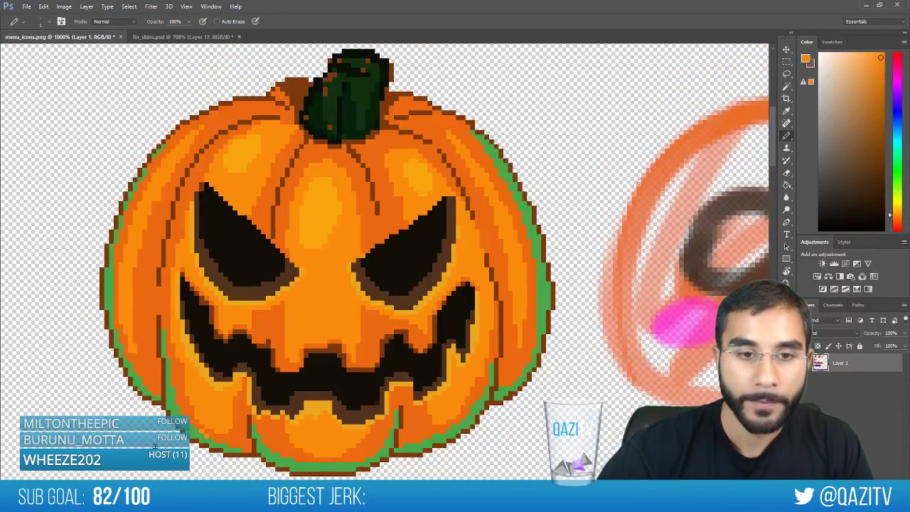
{"action": "scroll", "coordinate": [455, 292], "scroll_direction": "down", "scroll_amount": 2}
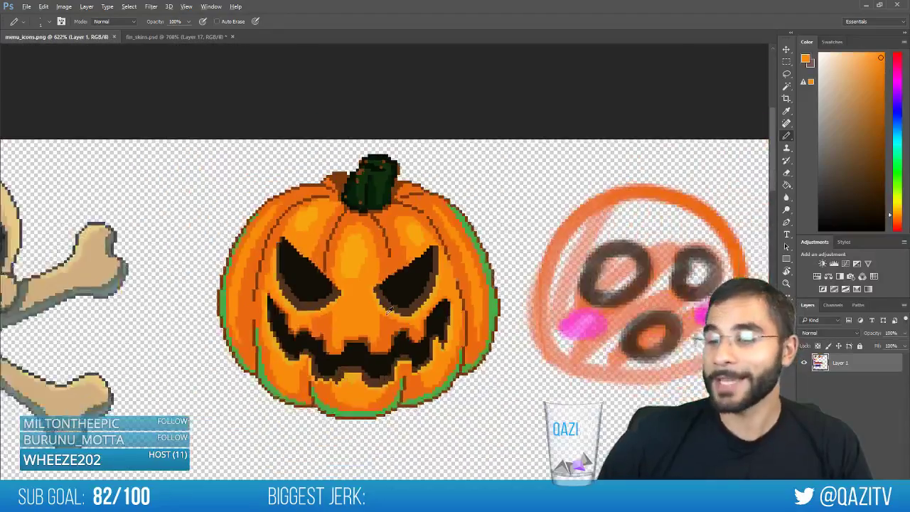
{"action": "scroll", "coordinate": [455, 285], "scroll_direction": "up", "scroll_amount": 2}
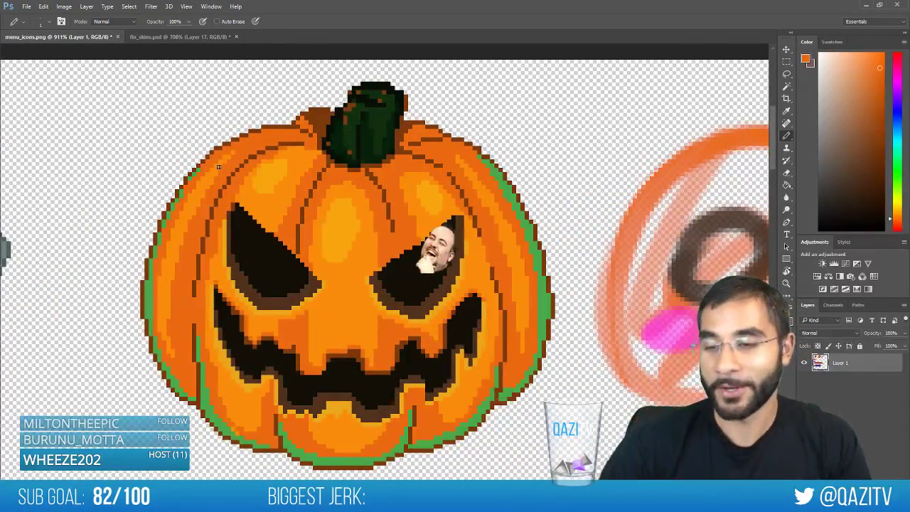
{"action": "left_click_drag", "start_coordinate": [430, 170], "coordinate": [389, 182]}
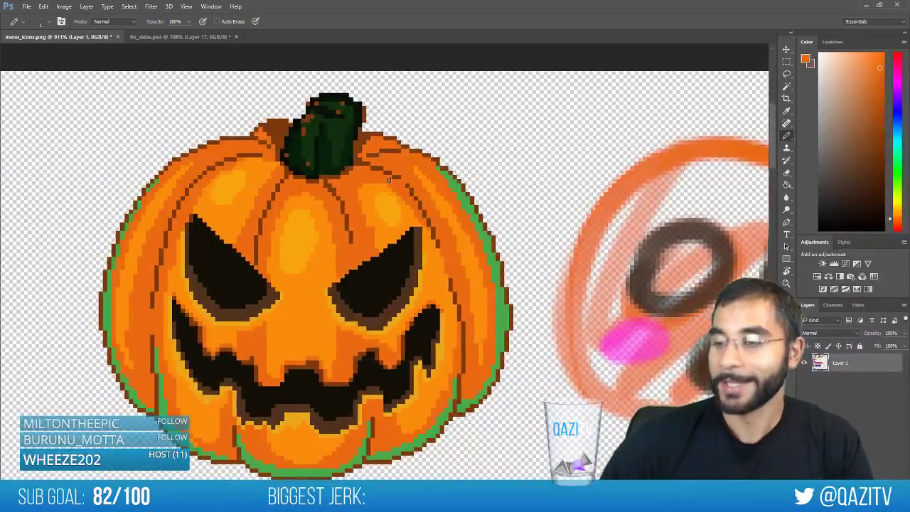
{"action": "left_click", "coordinate": [875, 72]}
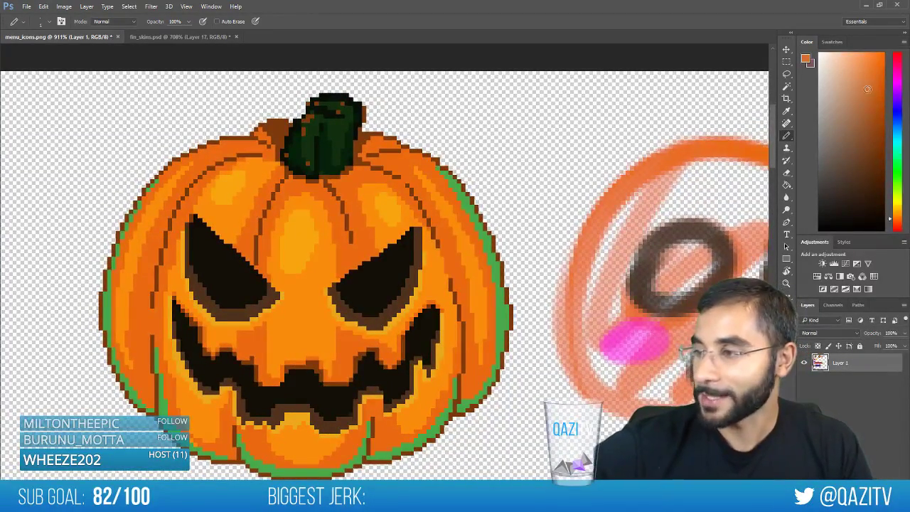
{"action": "left_click", "coordinate": [894, 210]}
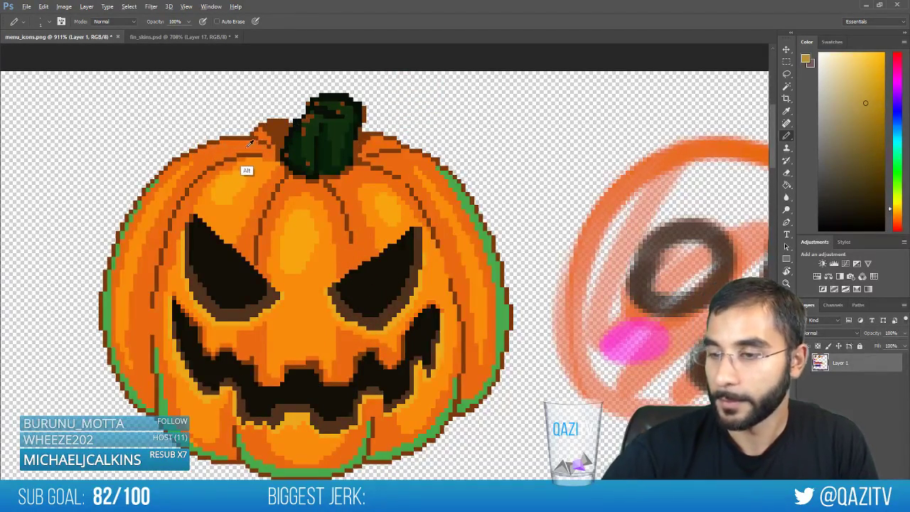
{"action": "left_click", "coordinate": [249, 170], "text": "alt"}
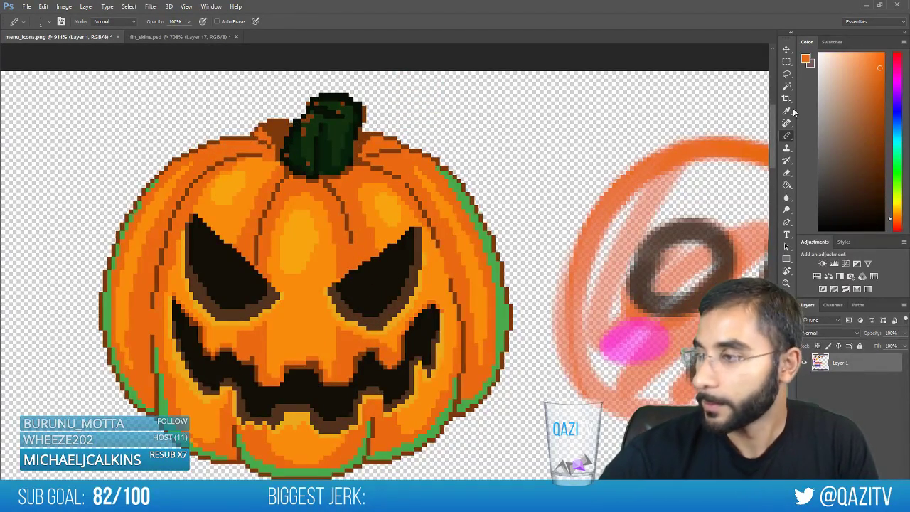
Paint muted brown-orange shading near the stem and along the rim within a selection of the dark orange areas, and deselect
{"action": "left_click", "coordinate": [894, 211]}
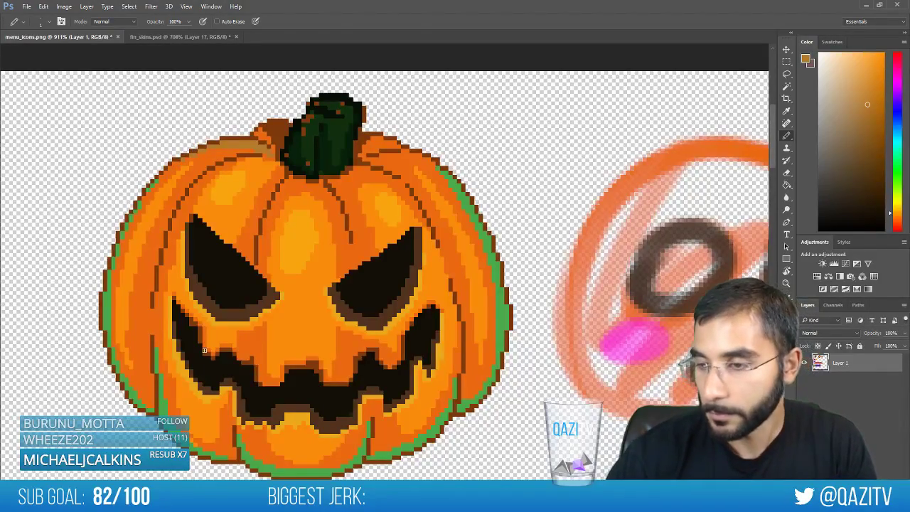
{"action": "key", "text": "w"}
{"action": "left_click", "coordinate": [226, 165]}
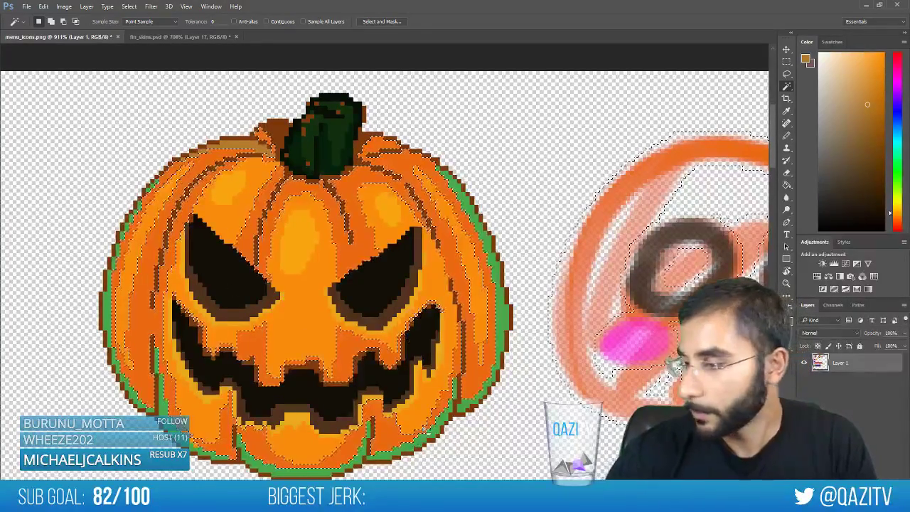
{"action": "key", "text": "b"}
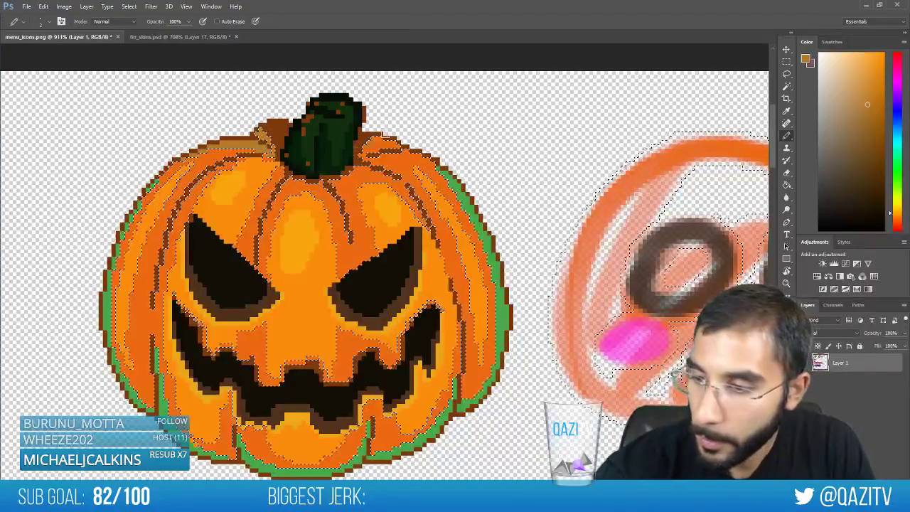
{"action": "left_click_drag", "start_coordinate": [411, 154], "coordinate": [441, 175]}
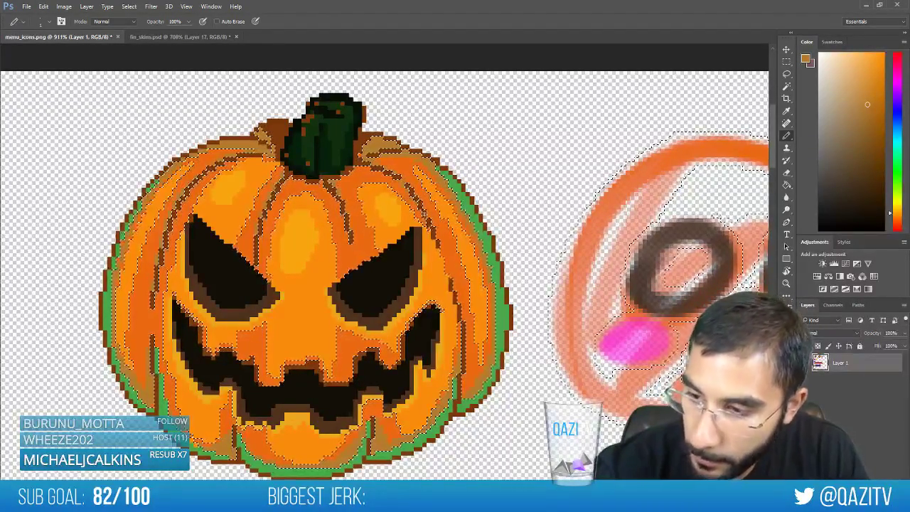
{"action": "key", "text": "ctrl+d"}
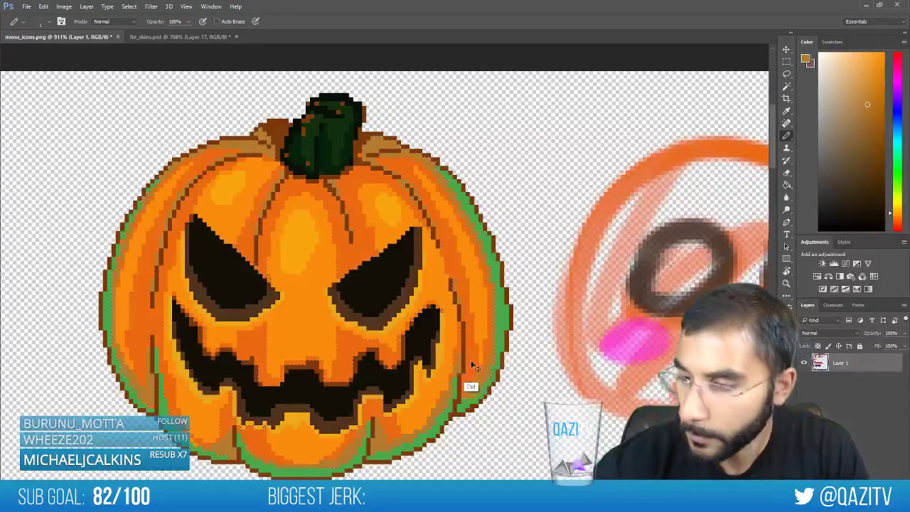
Recolour all the muted brown-orange shading with a slightly darker brown using a non-contiguous Paint Bucket fill within a selection of it, and deselect
{"action": "left_click", "coordinate": [413, 200], "text": "alt"}
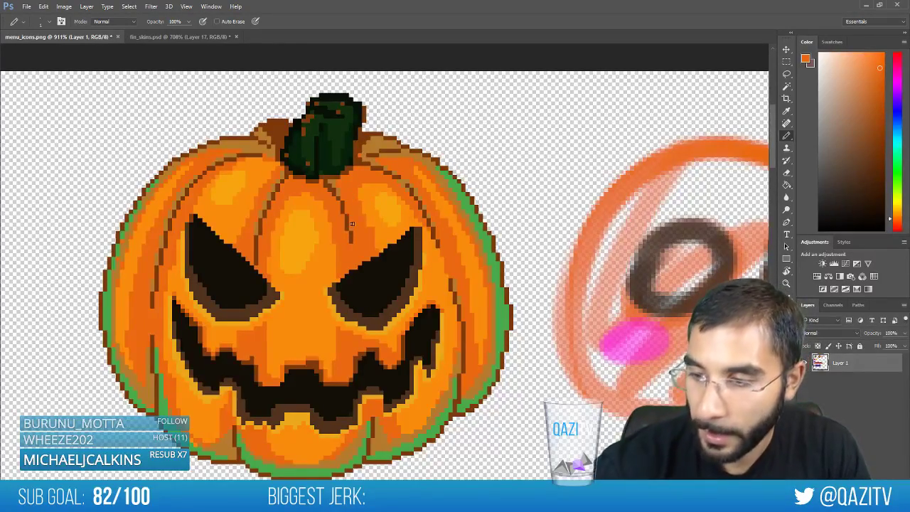
{"action": "scroll", "coordinate": [284, 217], "scroll_direction": "down", "scroll_amount": 5}
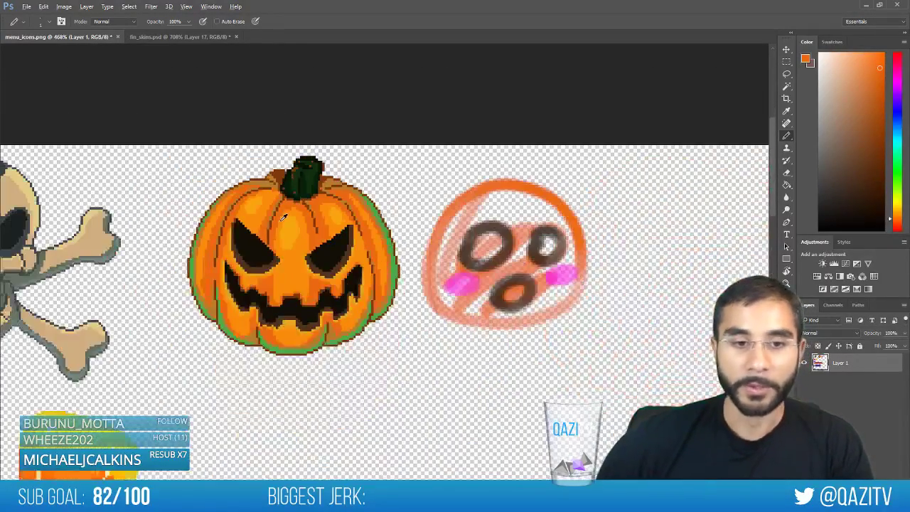
{"action": "scroll", "coordinate": [257, 192], "scroll_direction": "up", "scroll_amount": 6}
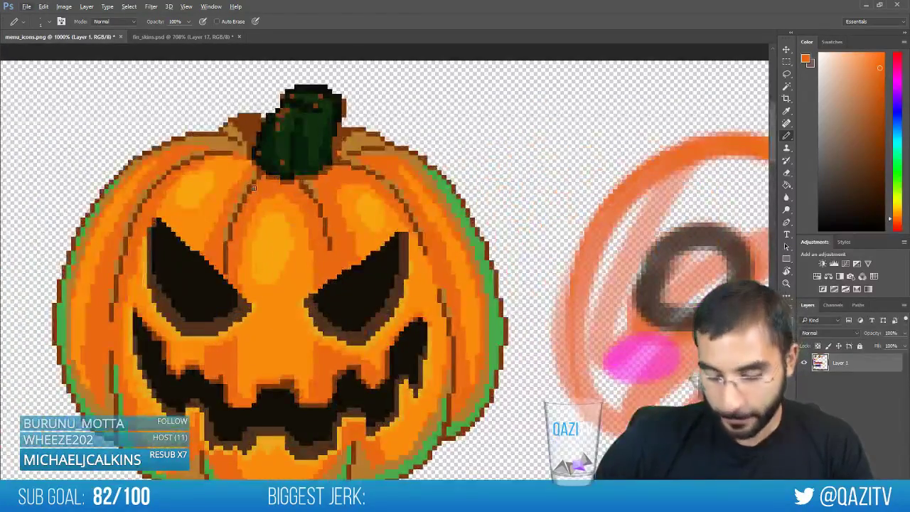
{"action": "key", "text": "w"}
{"action": "left_click", "coordinate": [229, 152]}
{"action": "key", "text": "g"}
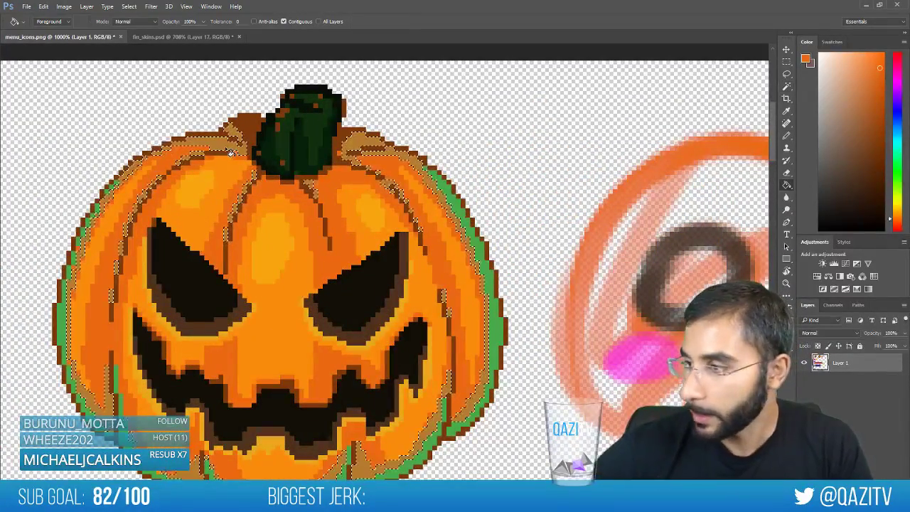
{"action": "left_click", "coordinate": [869, 112]}
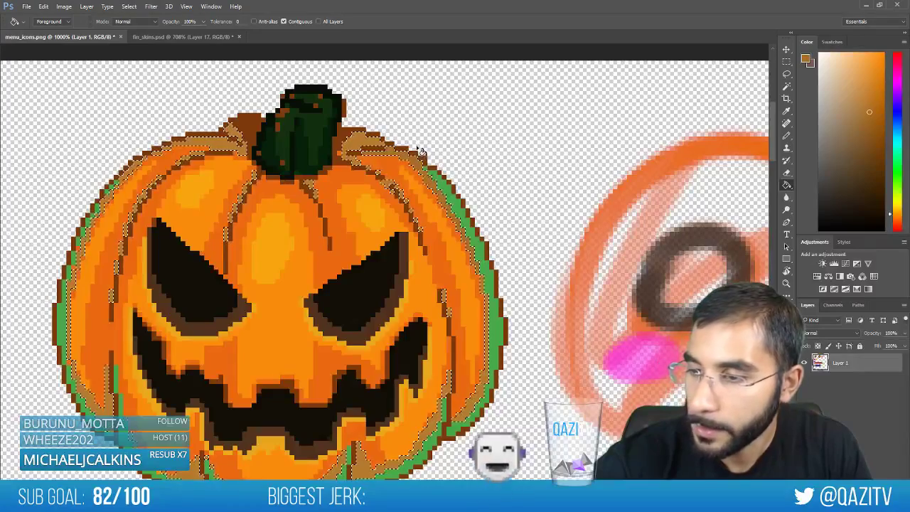
{"action": "left_click", "coordinate": [284, 21]}
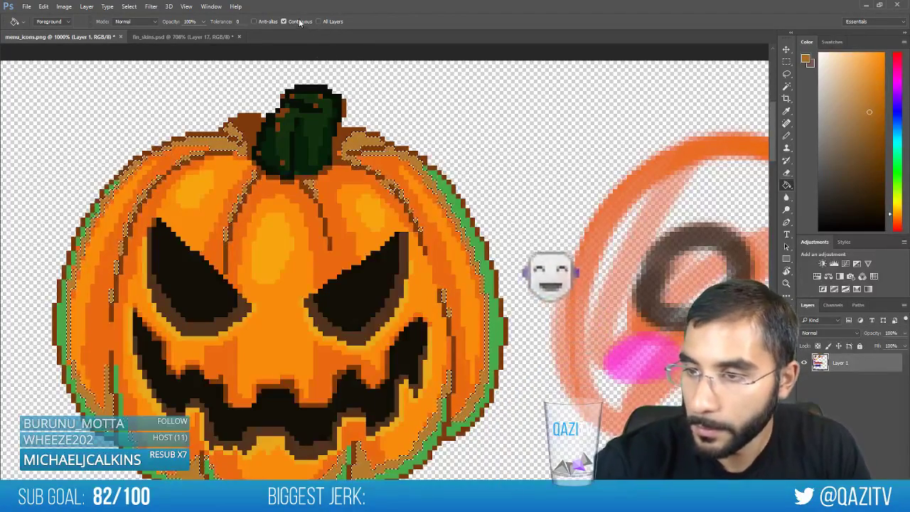
{"action": "key", "text": "ctrl+d"}
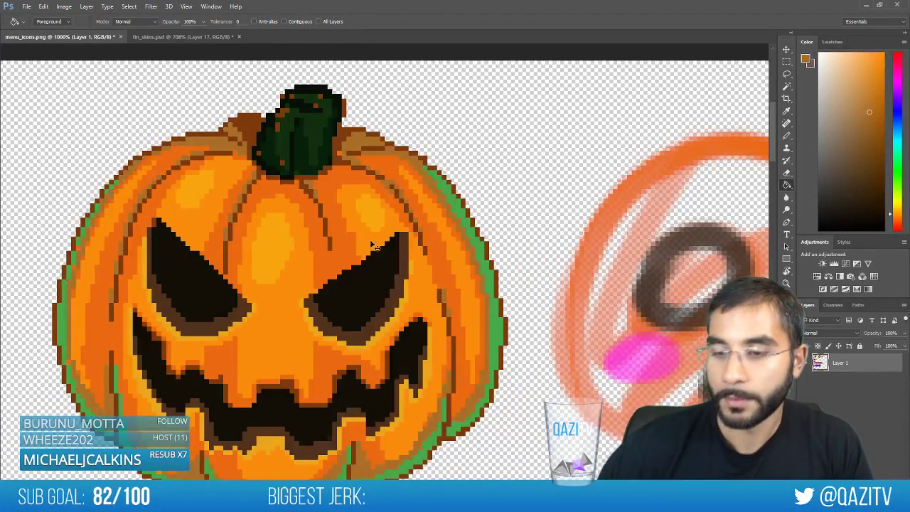
Cover the stray reddish pixels on the pumpkin's stem with the surrounding dark greens and clean up its left outline in near-black green
{"action": "scroll", "coordinate": [302, 260], "scroll_direction": "down", "scroll_amount": 3}
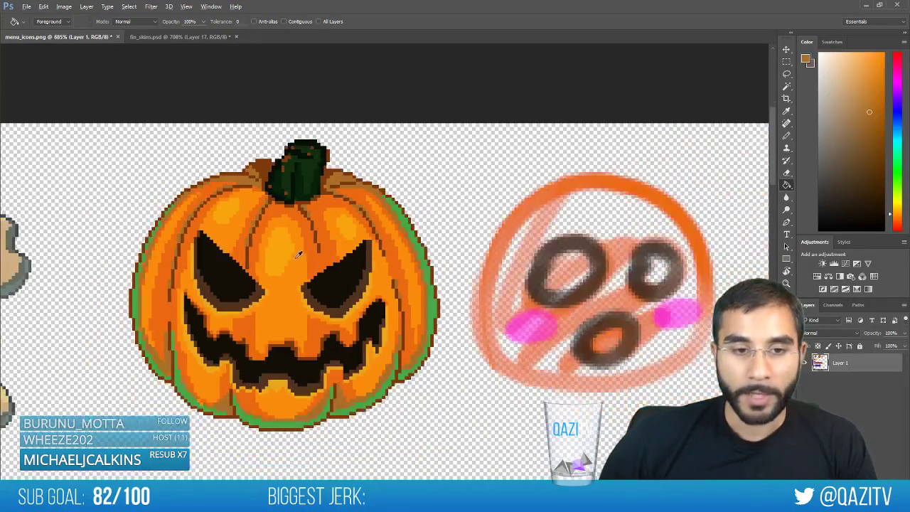
{"action": "scroll", "coordinate": [302, 260], "scroll_direction": "up", "scroll_amount": 3}
{"action": "scroll", "coordinate": [303, 259], "scroll_direction": "down", "scroll_amount": 3}
{"action": "scroll", "coordinate": [303, 259], "scroll_direction": "up", "scroll_amount": 3}
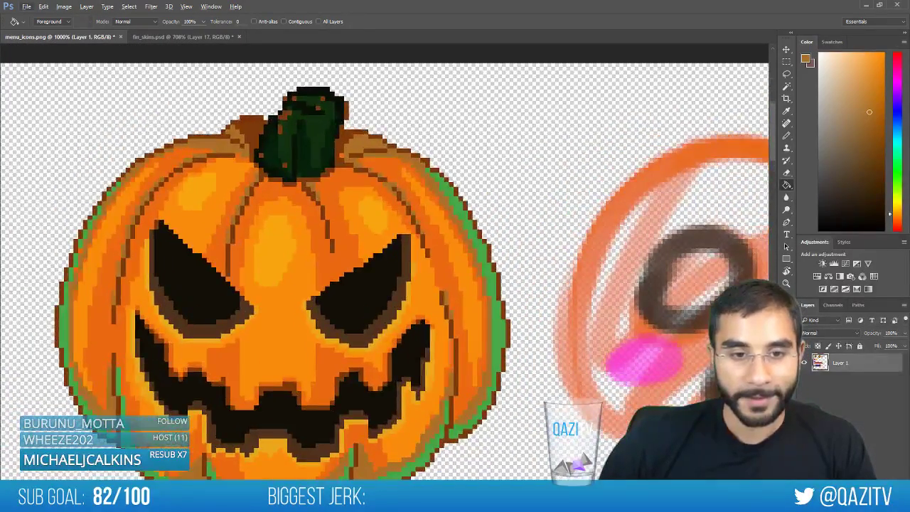
{"action": "scroll", "coordinate": [209, 294], "scroll_direction": "down", "scroll_amount": 3}
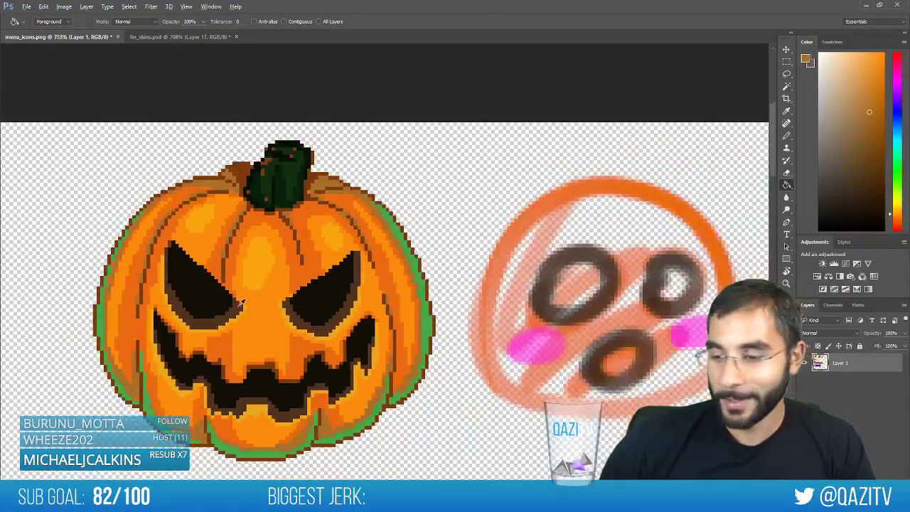
{"action": "scroll", "coordinate": [261, 234], "scroll_direction": "up", "scroll_amount": 3}
{"action": "key", "text": "b"}
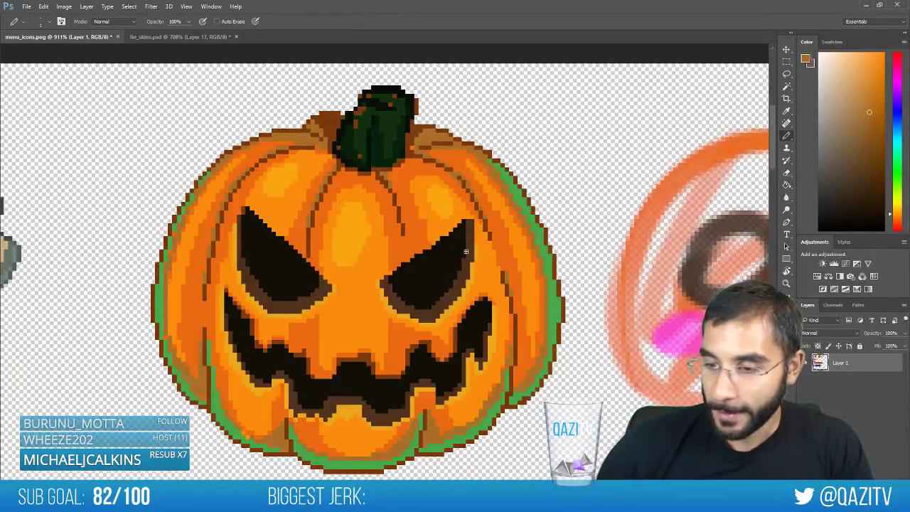
{"action": "left_click", "coordinate": [356, 139], "text": "alt"}
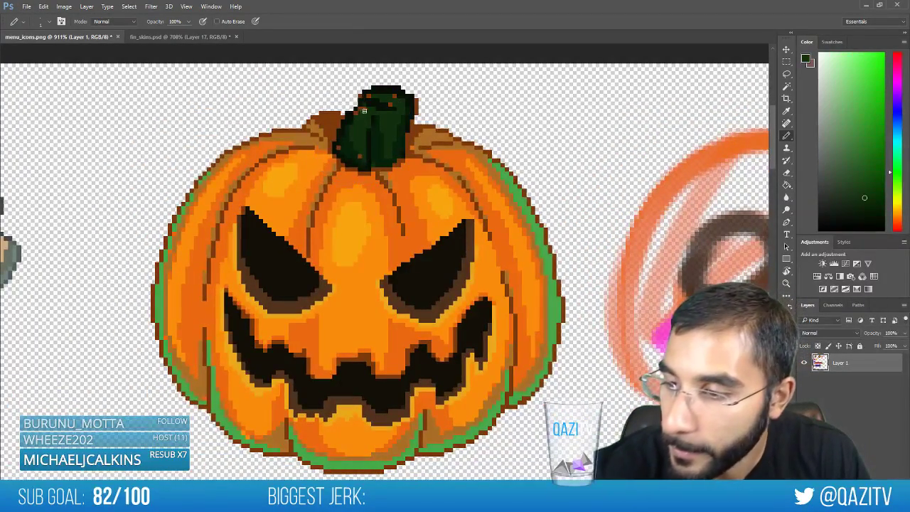
{"action": "key", "text": "e"}
{"action": "key", "text": "b"}
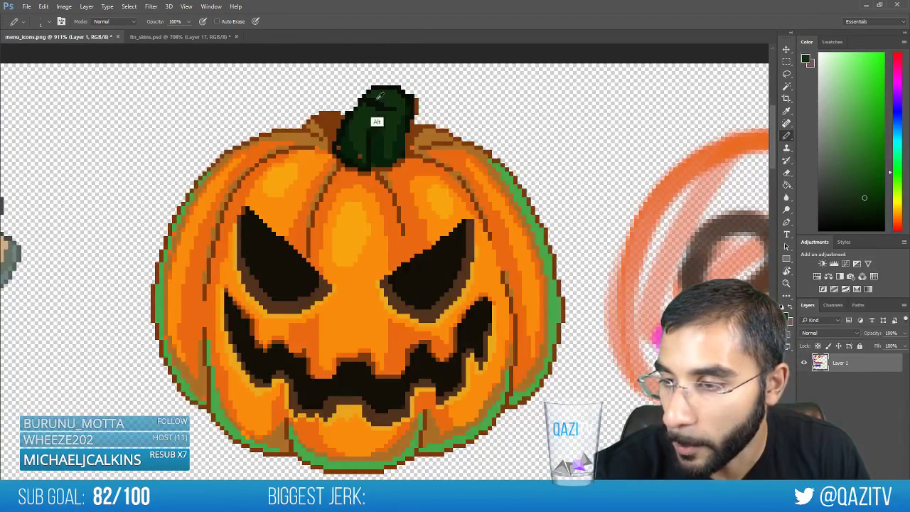
{"action": "left_click", "coordinate": [377, 97], "text": "alt"}
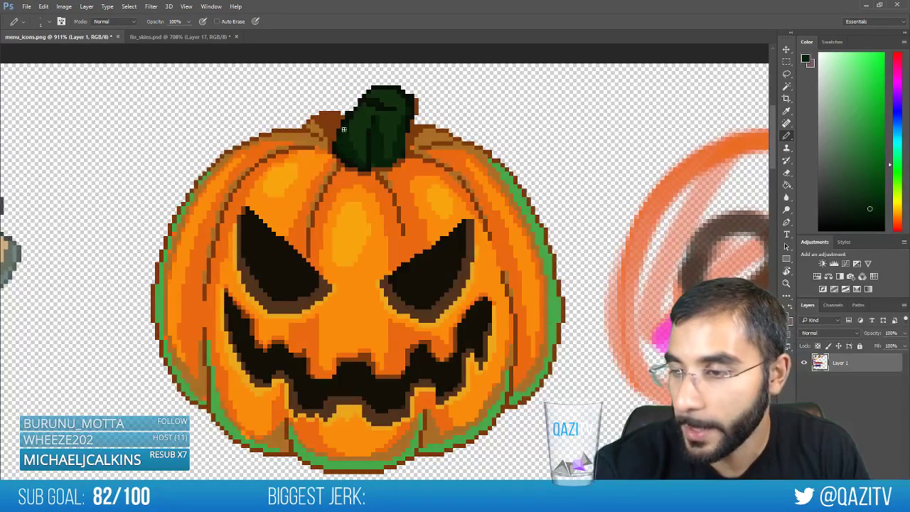
{"action": "left_click", "coordinate": [350, 109], "text": "alt"}
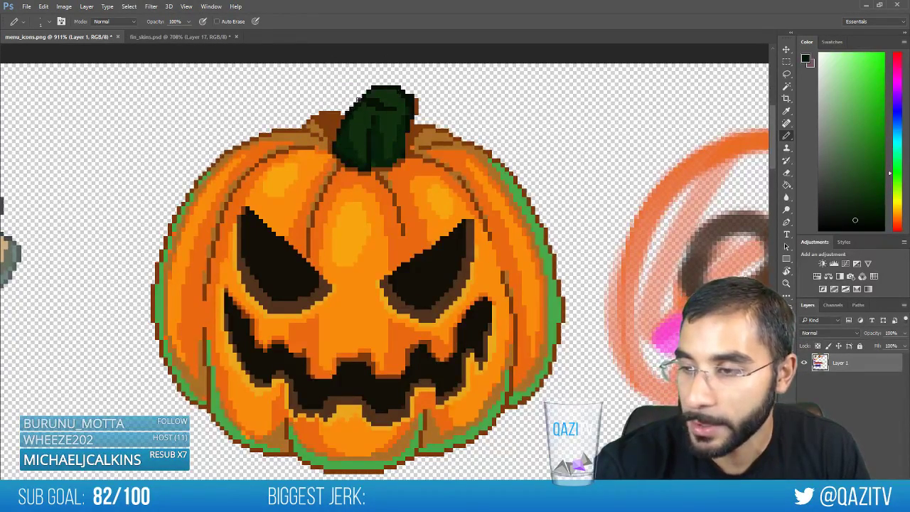
Erase the stray brown pixels outside the stem's right edge and tidy the brown shading between stem and rim
{"action": "key", "text": "e"}
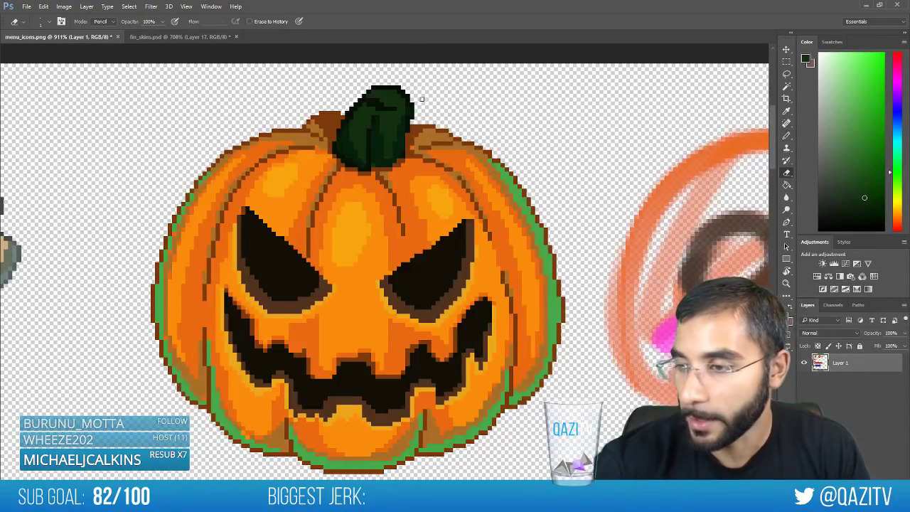
{"action": "key", "text": "b"}
{"action": "left_click", "coordinate": [415, 123], "text": "alt"}
{"action": "left_click", "coordinate": [413, 147], "text": "alt"}
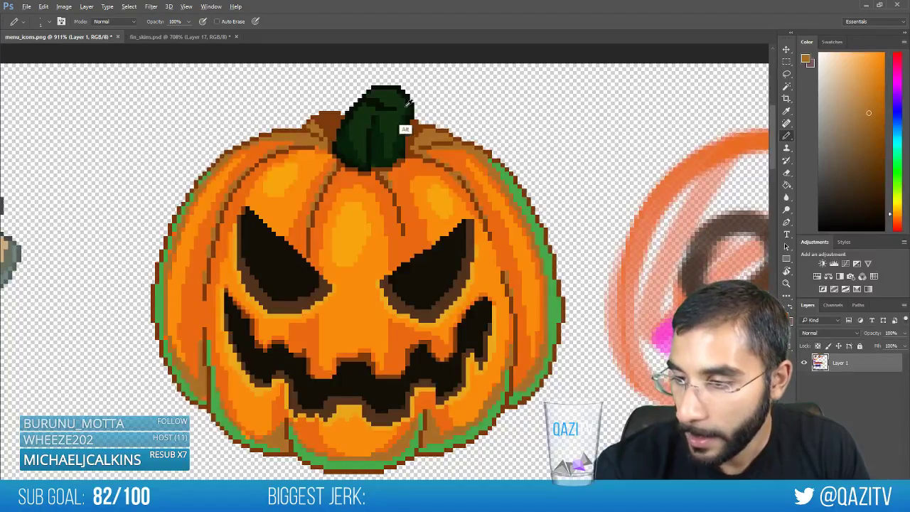
Refine the stem's lower outline and central groove with near-black and dark green, touch up the adjoining brown, and save menu_icons.png
{"action": "left_click", "coordinate": [379, 165], "text": "alt"}
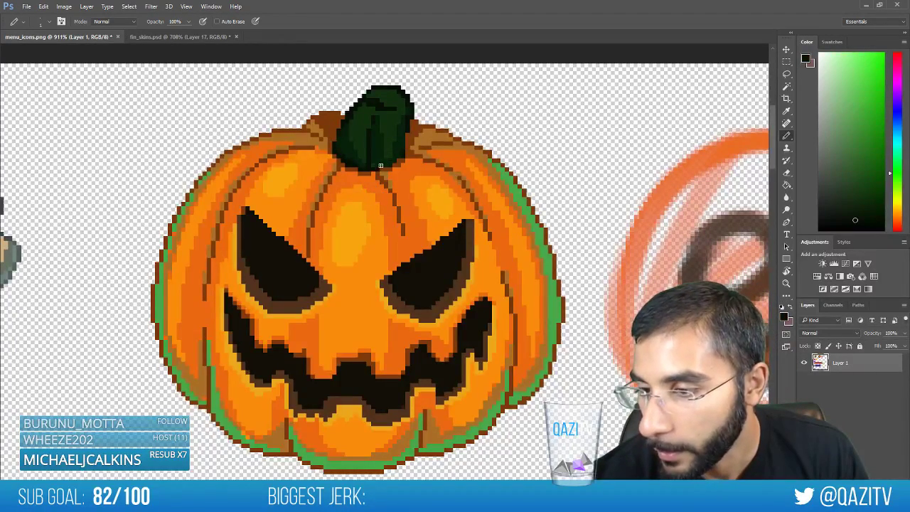
{"action": "left_click", "coordinate": [401, 157], "text": "alt"}
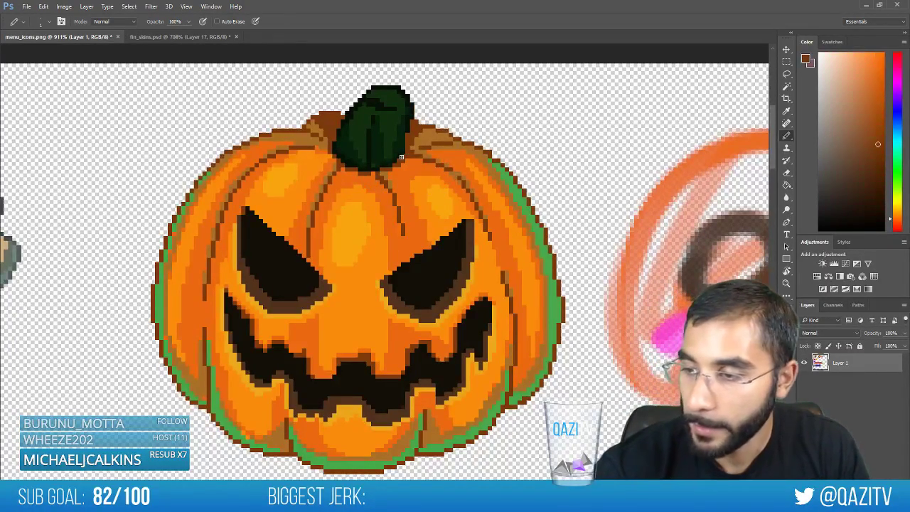
{"action": "left_click", "coordinate": [393, 148], "text": "alt"}
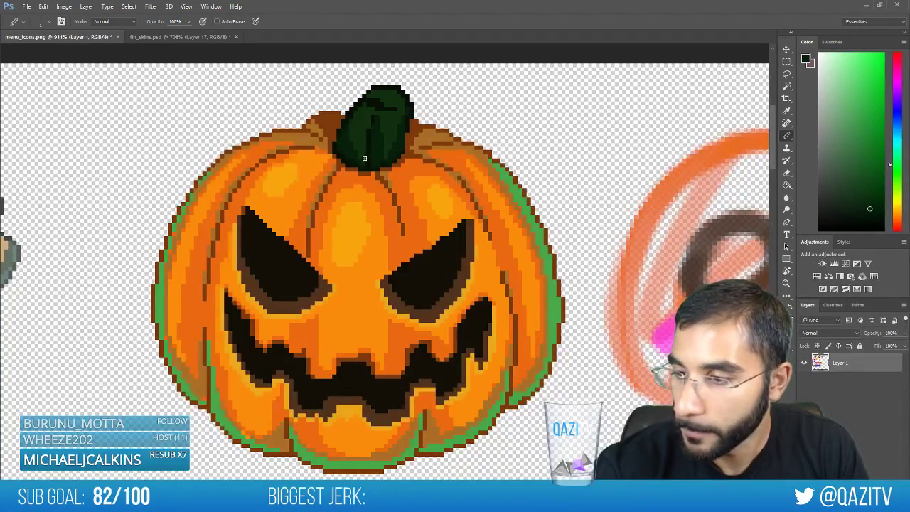
{"action": "left_click", "coordinate": [371, 134], "text": "alt"}
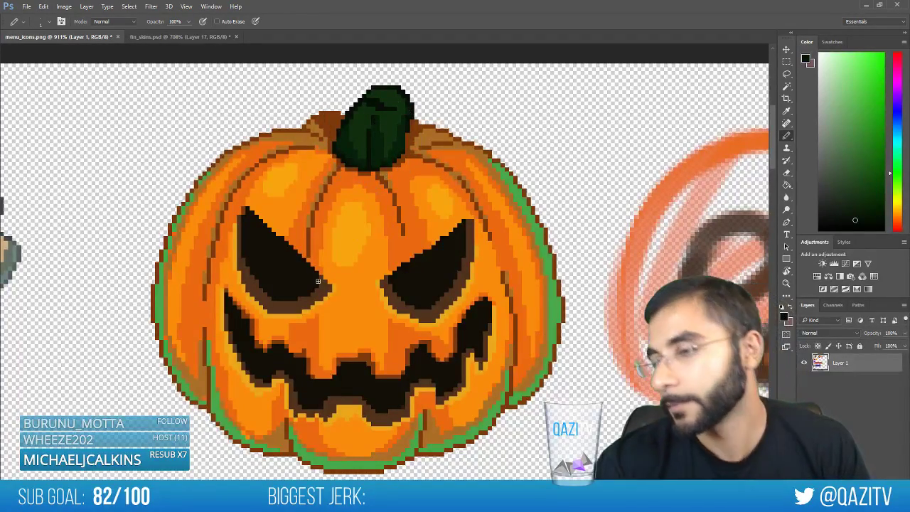
{"action": "scroll", "coordinate": [318, 281], "scroll_direction": "down", "scroll_amount": 5}
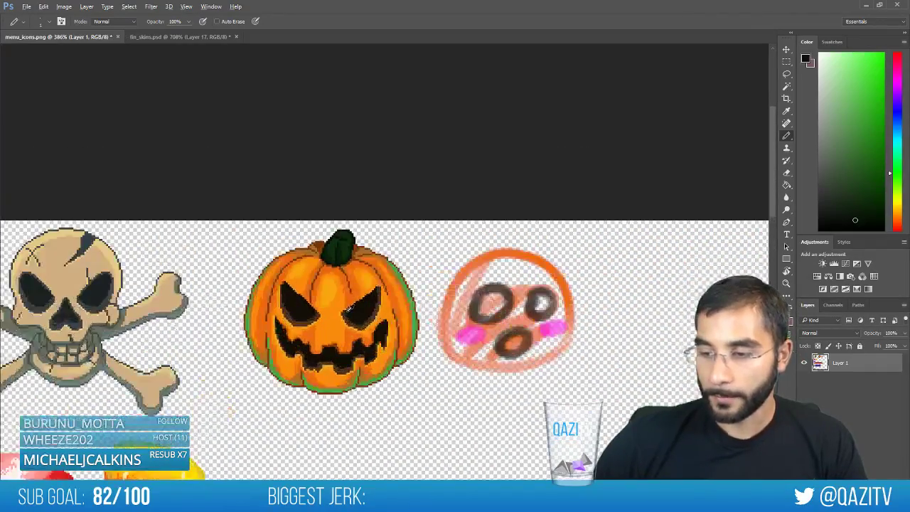
{"action": "scroll", "coordinate": [349, 307], "scroll_direction": "up", "scroll_amount": 5}
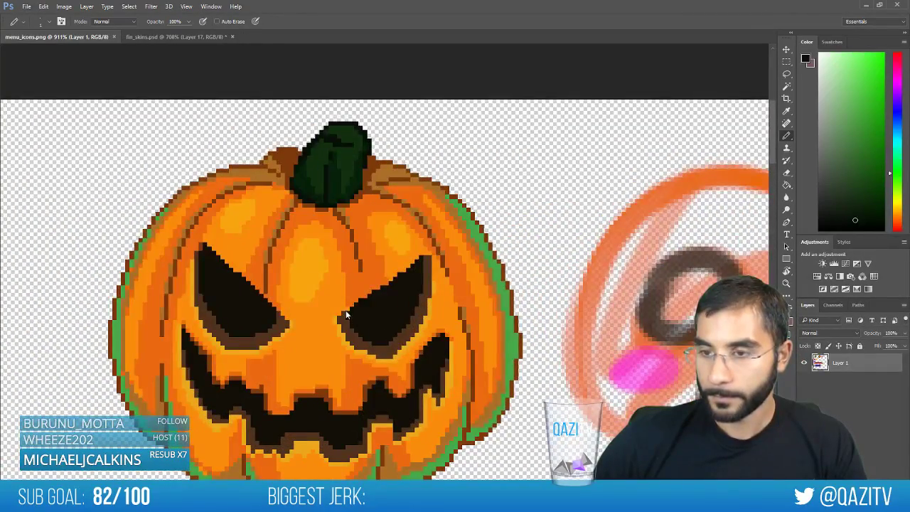
Clean up the outline and cut end at the top of the stem in near-black green, and save menu_icons.png
{"action": "key", "text": "e"}
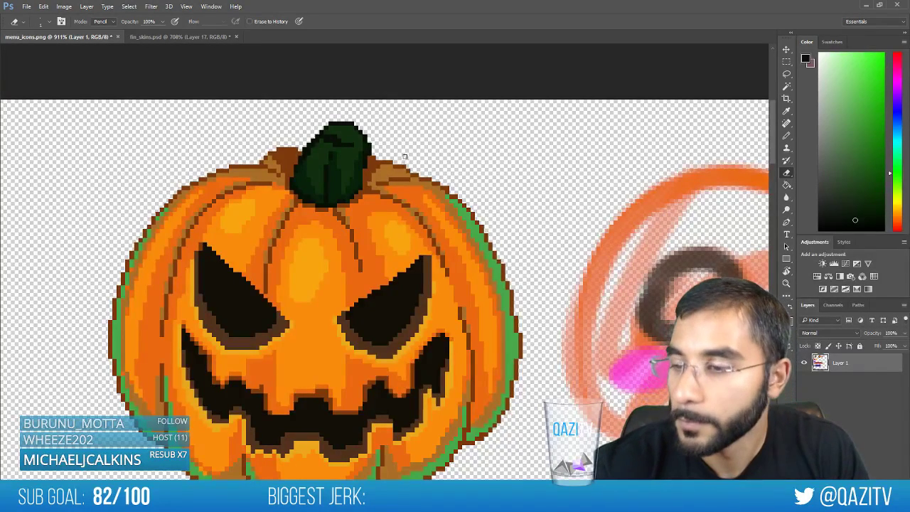
{"action": "key", "text": "b"}
{"action": "left_click", "coordinate": [346, 143], "text": "alt"}
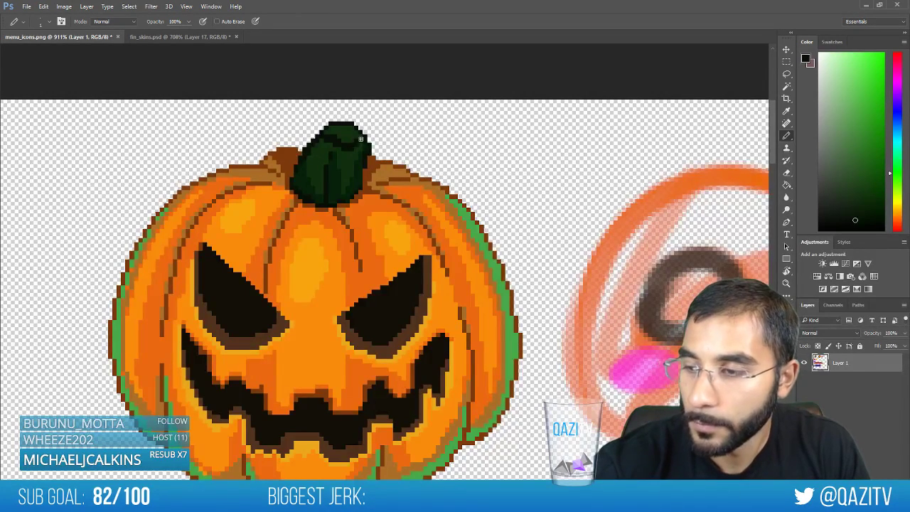
{"action": "key", "text": "ctrl+s"}
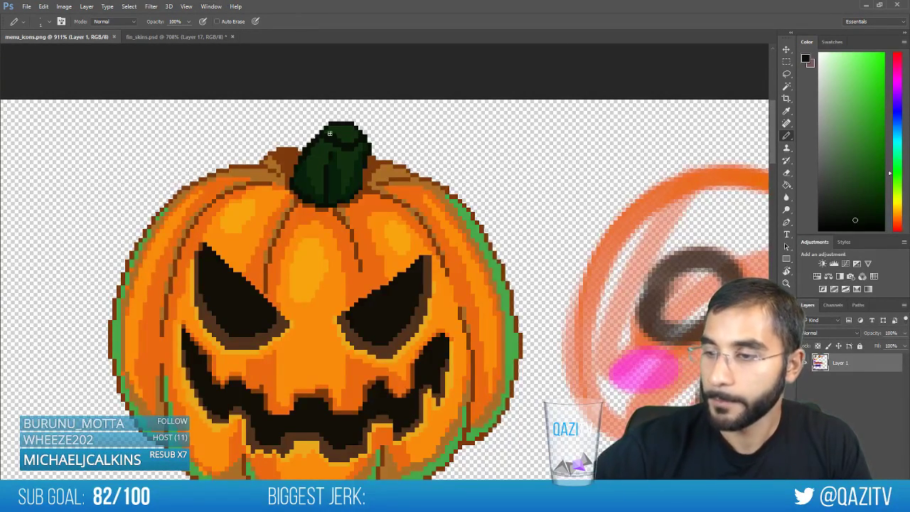
{"action": "left_click", "coordinate": [331, 122]}
{"action": "key", "text": "ctrl+s"}
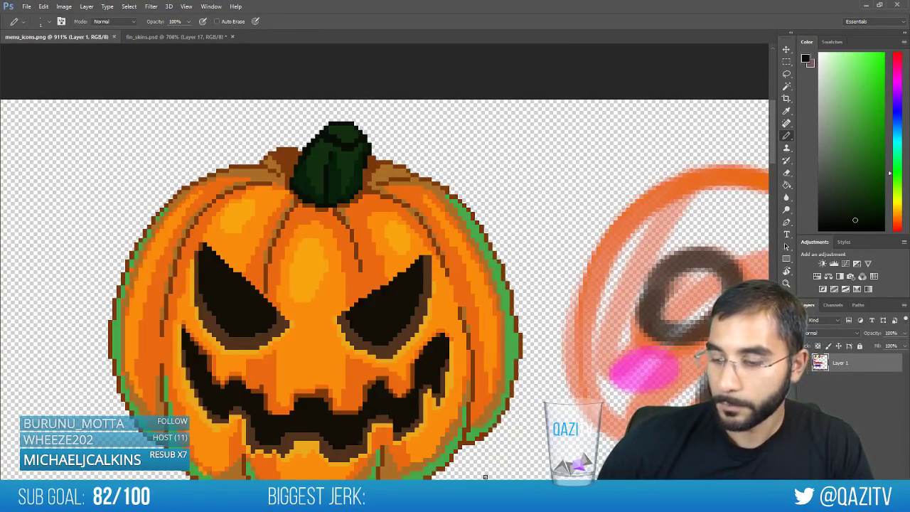
Paint a brighter green highlight on the stem's cut top, and save menu_icons.png
{"action": "left_click", "coordinate": [342, 163], "text": "alt"}
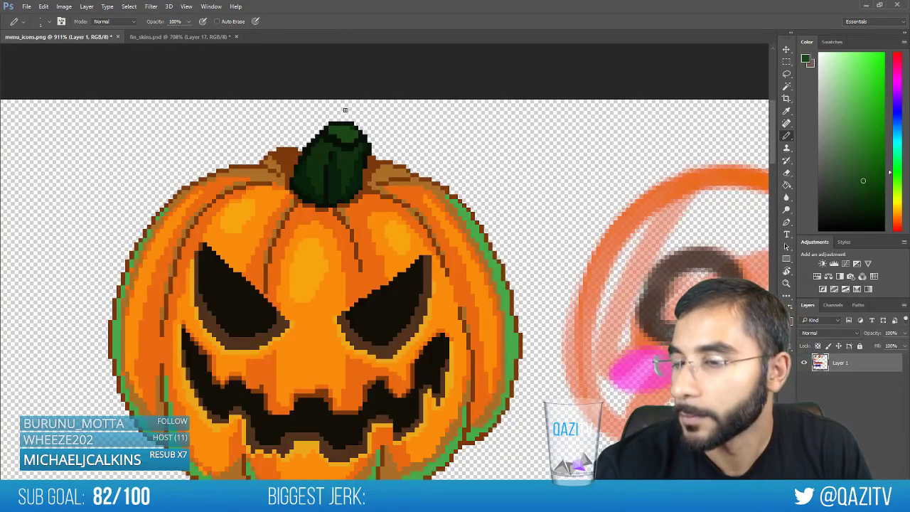
{"action": "scroll", "coordinate": [344, 125], "scroll_direction": "down", "scroll_amount": 1}
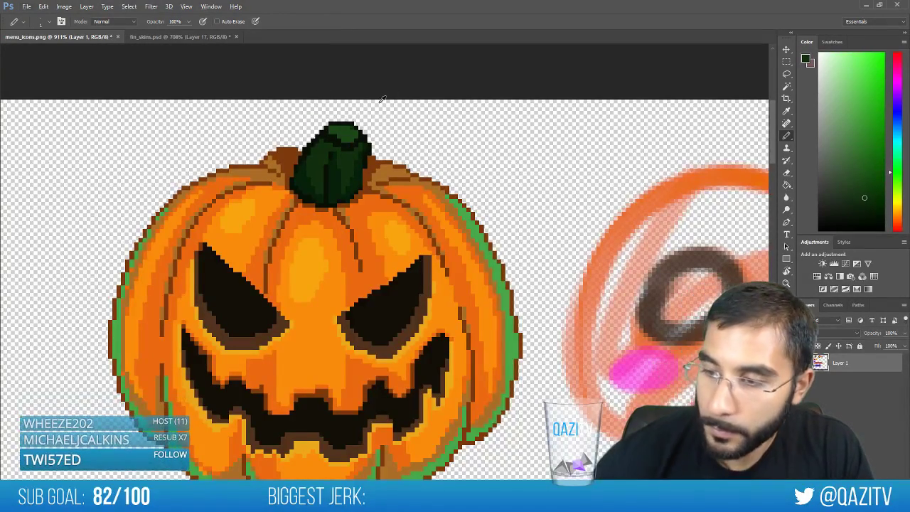
{"action": "scroll", "coordinate": [442, 139], "scroll_direction": "down", "scroll_amount": 5}
{"action": "scroll", "coordinate": [439, 139], "scroll_direction": "down", "scroll_amount": 1}
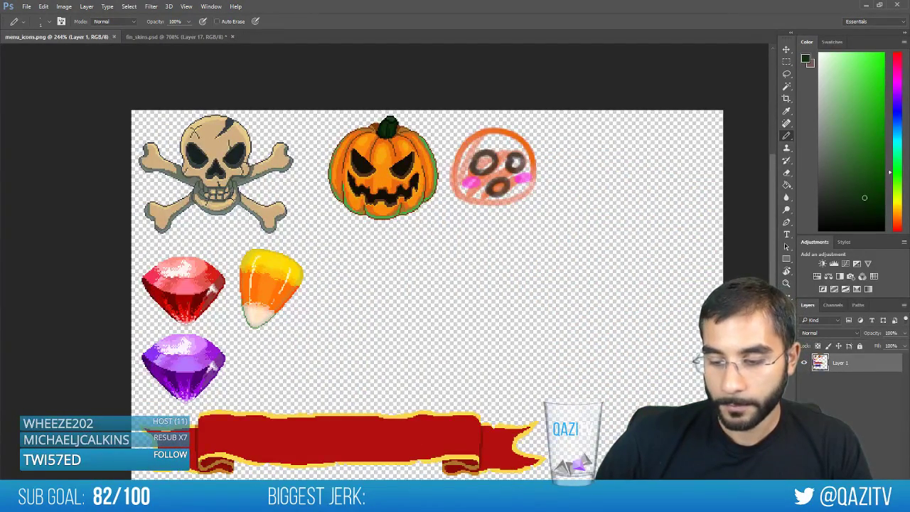
Switch to Unity and play the MainMenu scene to check the pumpkin icon above Versus, and stop playback
{"action": "key", "text": "alt+Tab"}
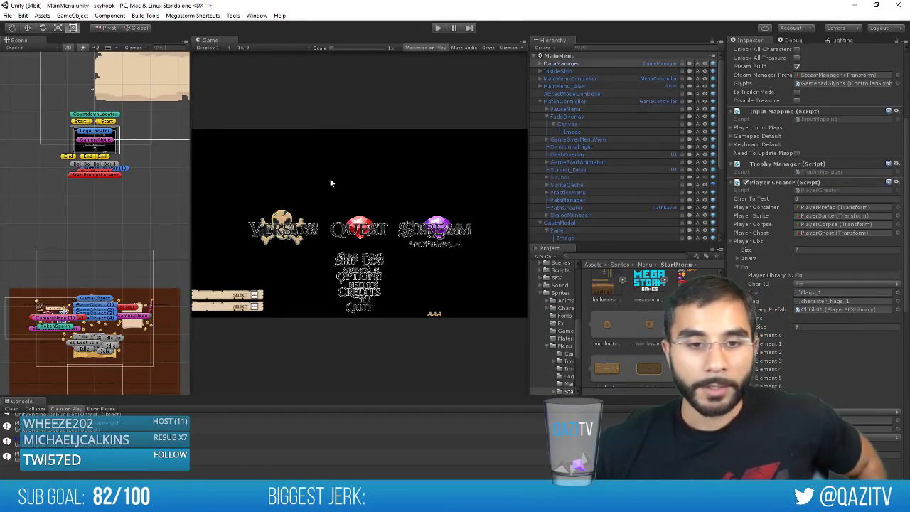
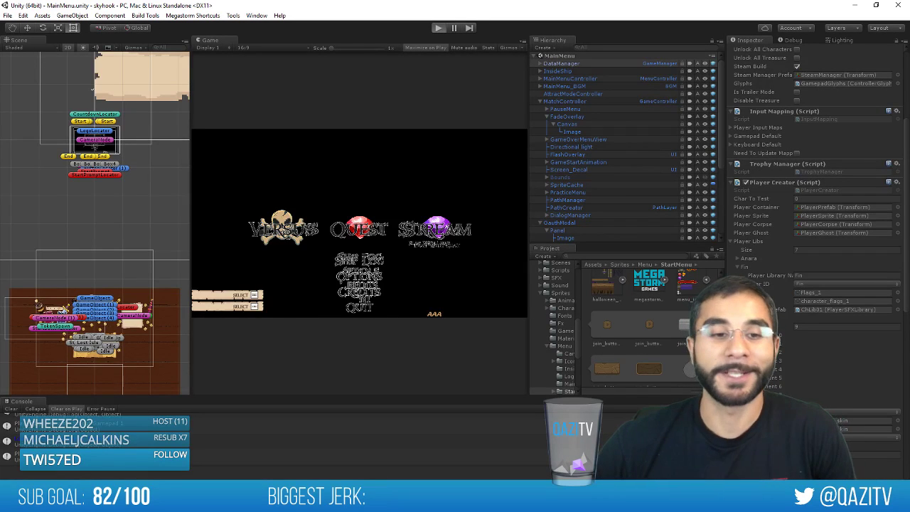
{"action": "left_click", "coordinate": [438, 27]}
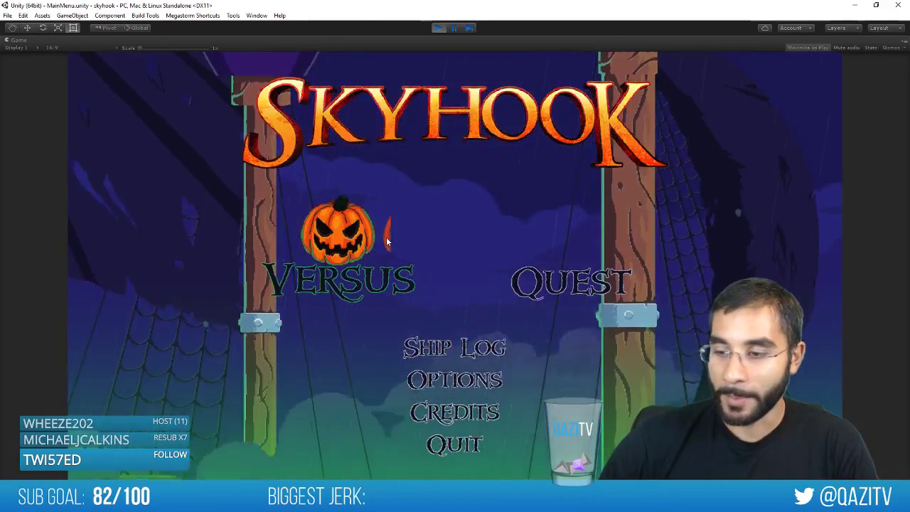
{"action": "left_click", "coordinate": [438, 27]}
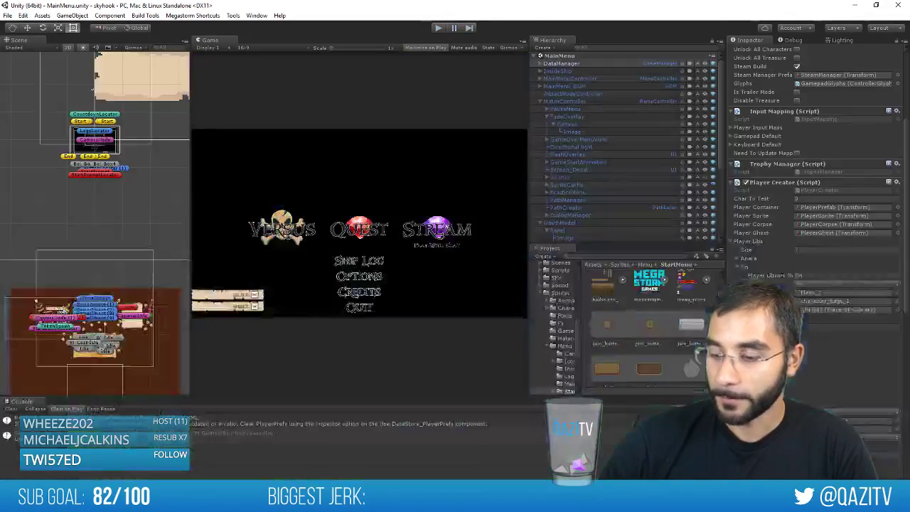
Switch to Photoshop and delete the rough orange face sketch beside the pumpkin in menu_icons.png
{"action": "key", "text": "alt+Tab"}
{"action": "key", "text": "m"}
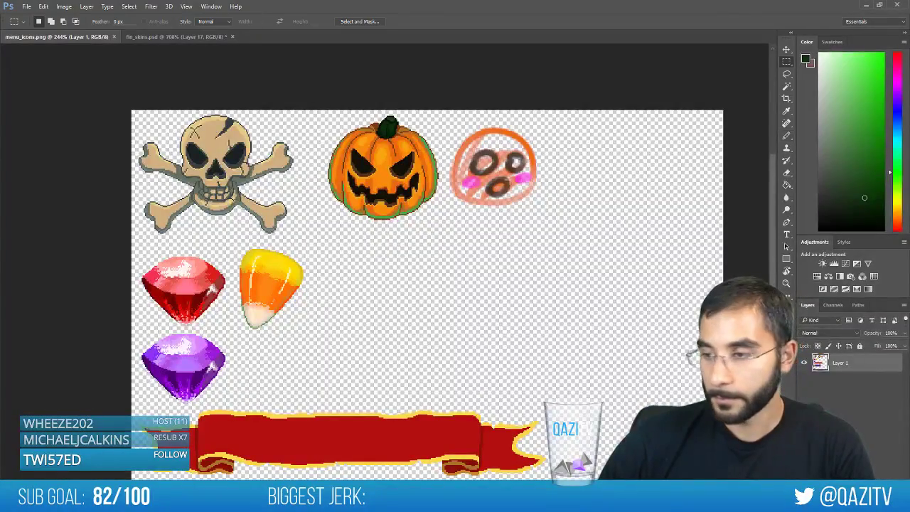
{"action": "left_click_drag", "start_coordinate": [575, 232], "coordinate": [457, 85]}
{"action": "key", "text": "Delete"}
{"action": "scroll", "coordinate": [411, 169], "scroll_direction": "up", "scroll_amount": 5}
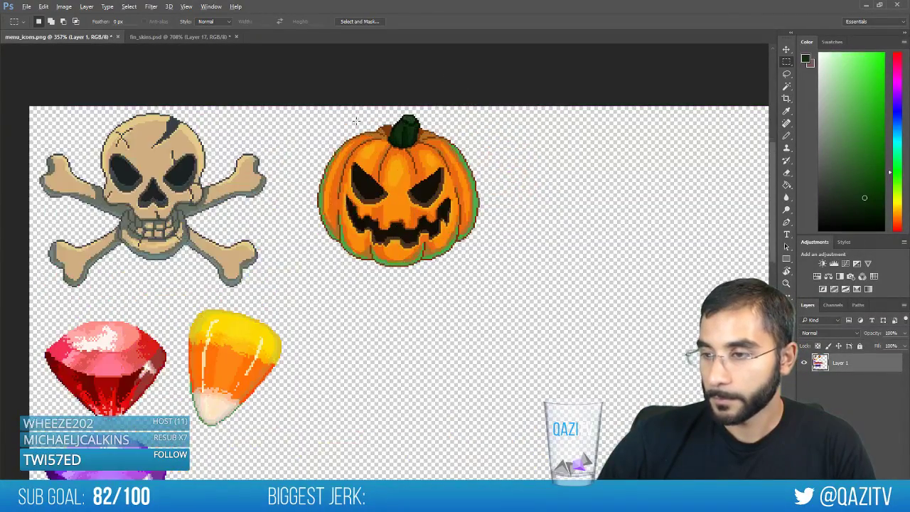
{"action": "scroll", "coordinate": [411, 172], "scroll_direction": "down", "scroll_amount": 2}
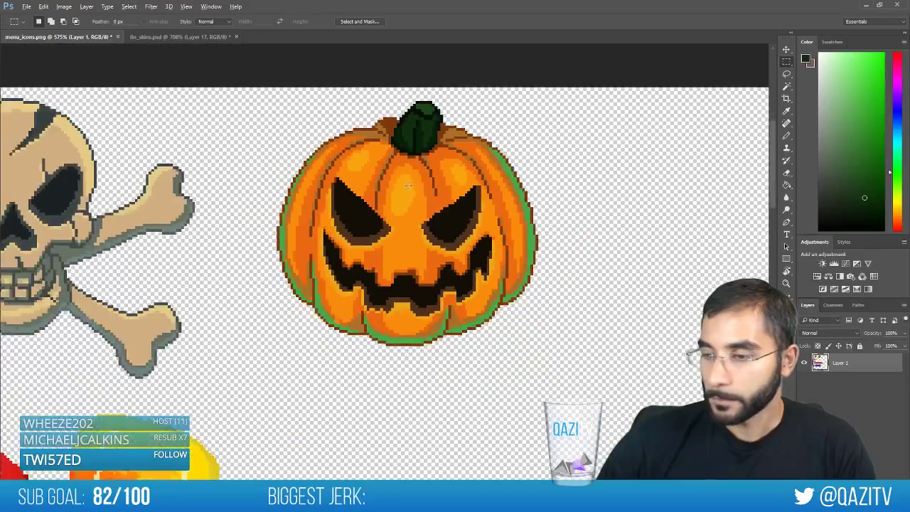
{"action": "scroll", "coordinate": [409, 178], "scroll_direction": "up", "scroll_amount": 2}
{"action": "scroll", "coordinate": [409, 185], "scroll_direction": "down", "scroll_amount": 2}
{"action": "scroll", "coordinate": [408, 192], "scroll_direction": "up", "scroll_amount": 2}
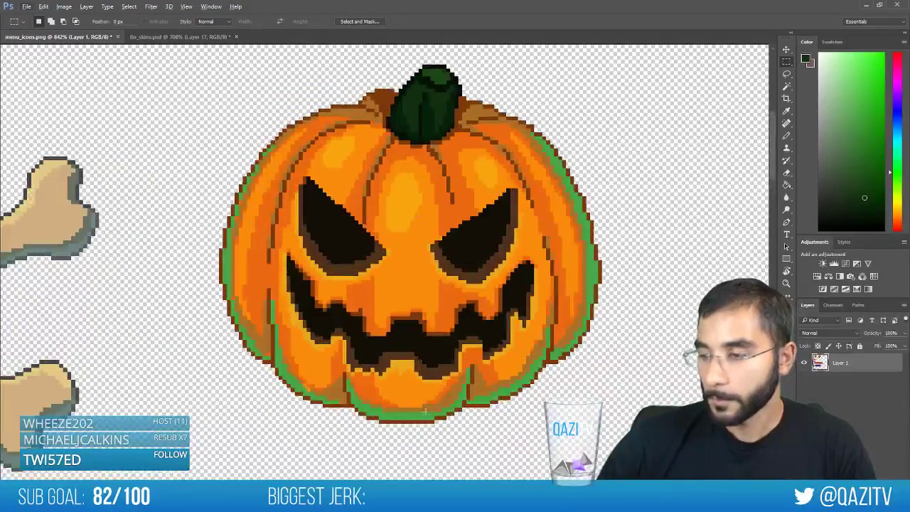
Switch to Unity, play the MainMenu scene, and alternate between Versus and Quest to check their pumpkin and candy corn icons
{"action": "key", "text": "alt+Tab"}
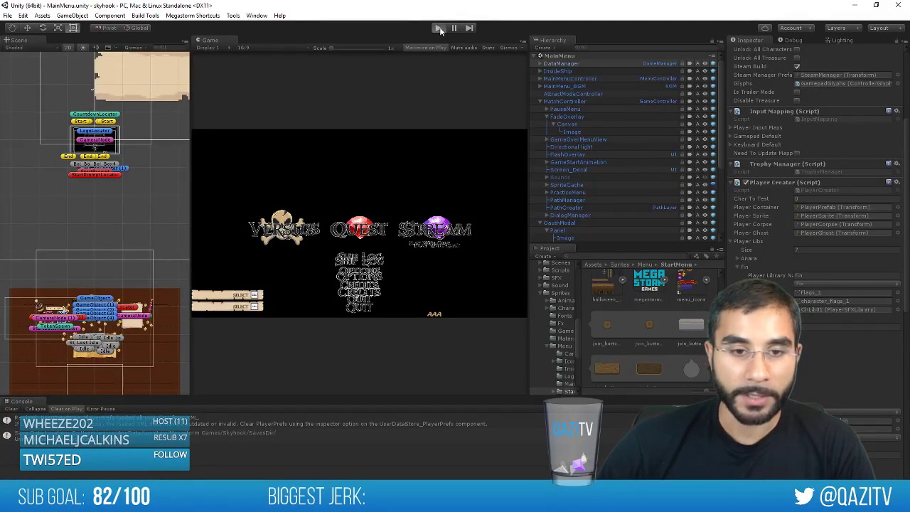
{"action": "left_click", "coordinate": [439, 27]}
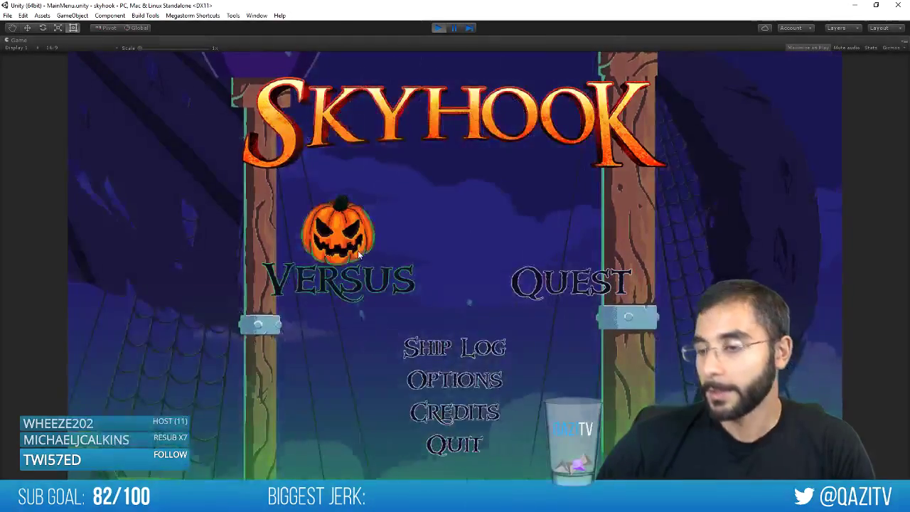
{"action": "mouse_move", "coordinate": [495, 290]}
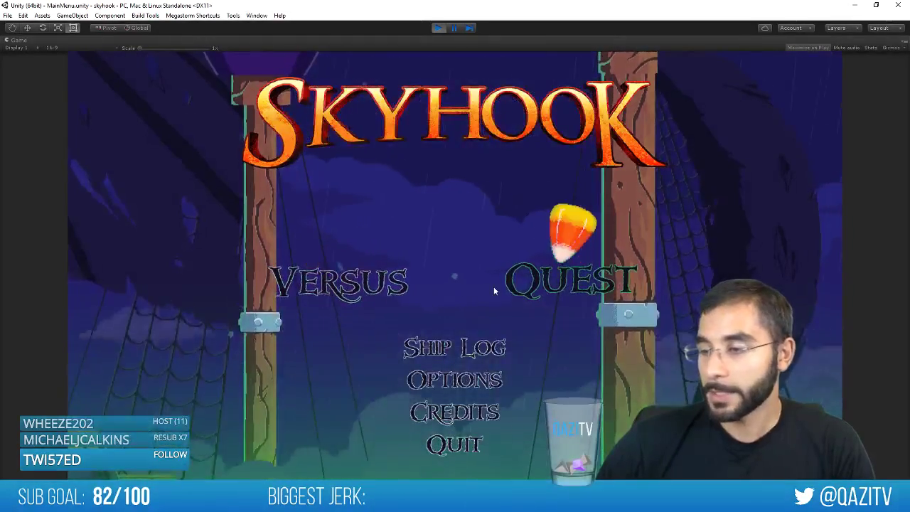
{"action": "key", "text": "Left"}
{"action": "key", "text": "Right"}
{"action": "key", "text": "Left"}
{"action": "key", "text": "Right"}
{"action": "key", "text": "Left"}
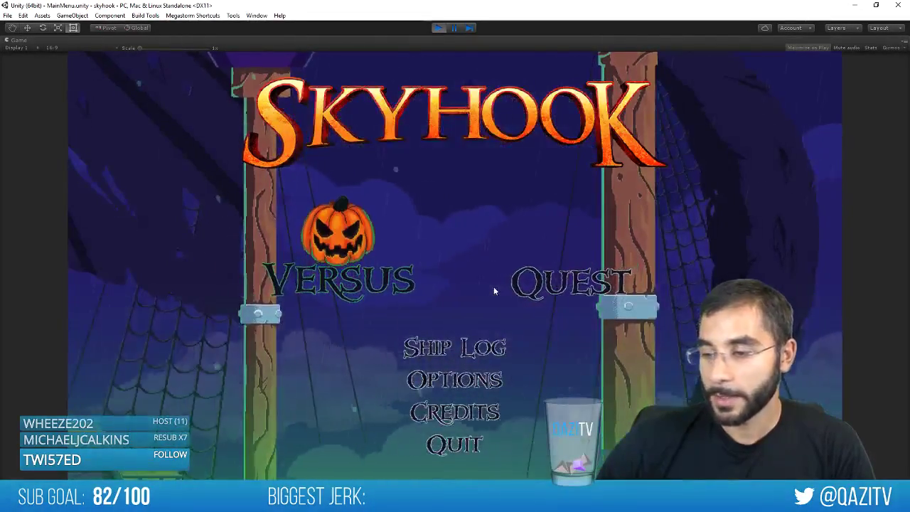
Enter Versus mode, pick Fin for player one, and change him to the skeleton skin at the chest
{"action": "key", "text": "Return"}
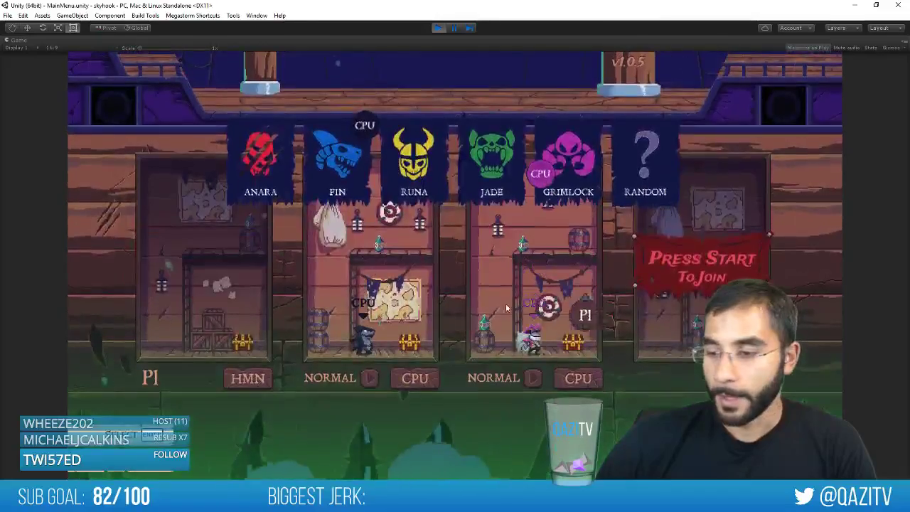
{"action": "left_click", "coordinate": [341, 190]}
{"action": "key", "text": "d"}
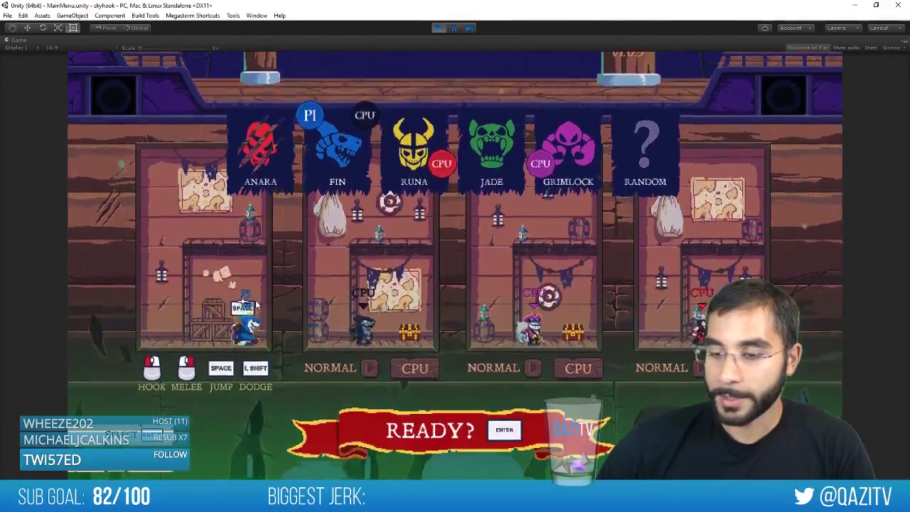
{"action": "key", "text": "space"}
{"action": "key", "text": "space"}
{"action": "key", "text": "space"}
{"action": "key", "text": "space"}
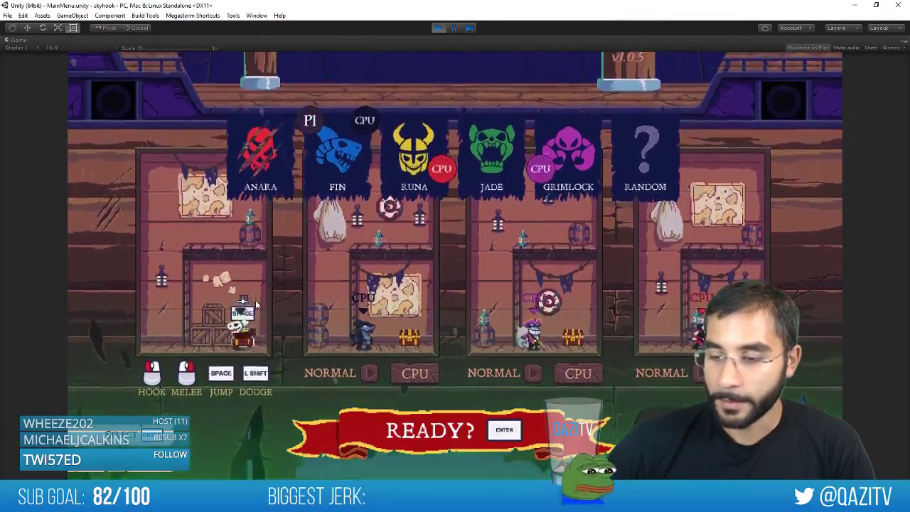
Move the skeleton Fin around his character-select room to check the skin, and stop playback
{"action": "key", "text": "a"}
{"action": "key", "text": "space"}
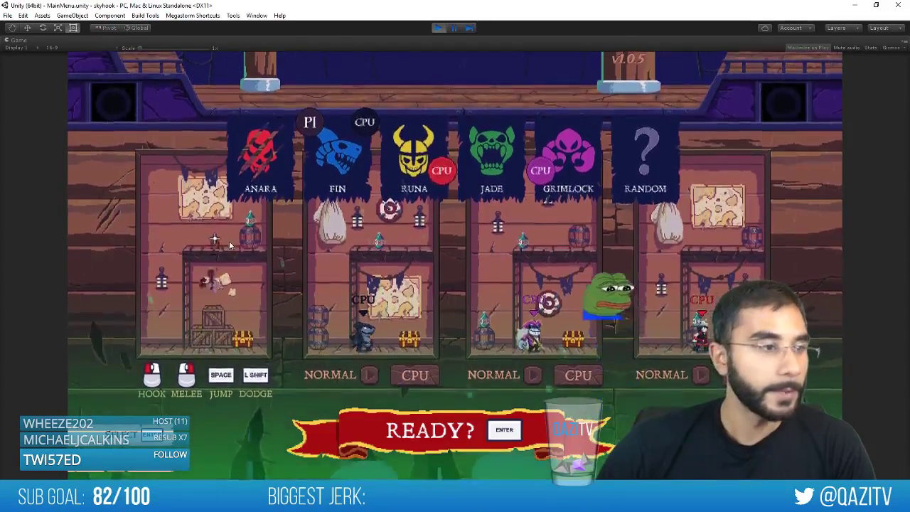
{"action": "key", "text": "space"}
{"action": "key", "text": "a"}
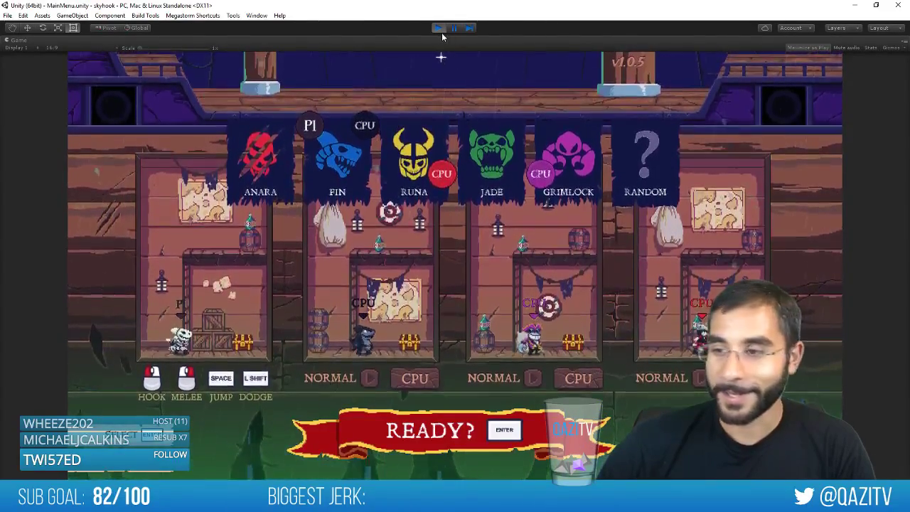
{"action": "left_click", "coordinate": [439, 28]}
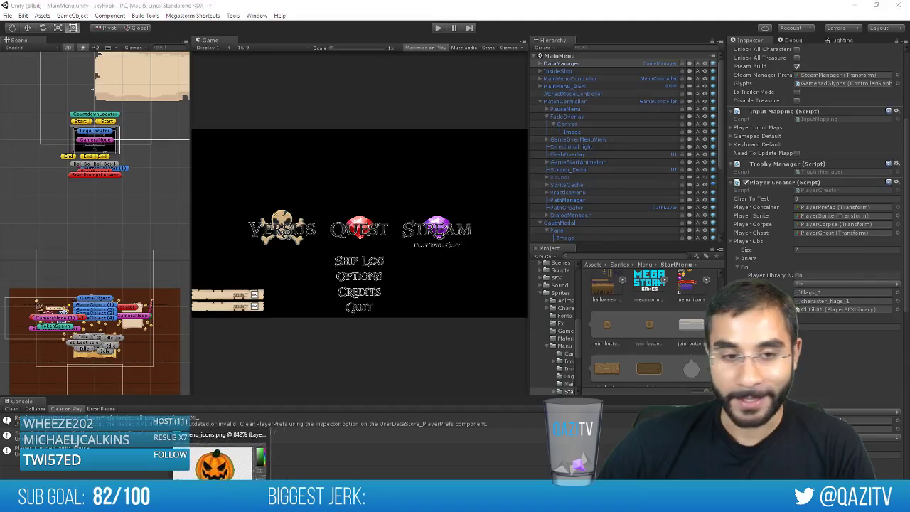
Switch to Photoshop and select the skeleton shark's glowing green eye in fin_skins.psd
{"action": "left_click", "coordinate": [239, 459]}
{"action": "scroll", "coordinate": [399, 132], "scroll_direction": "down", "scroll_amount": 5}
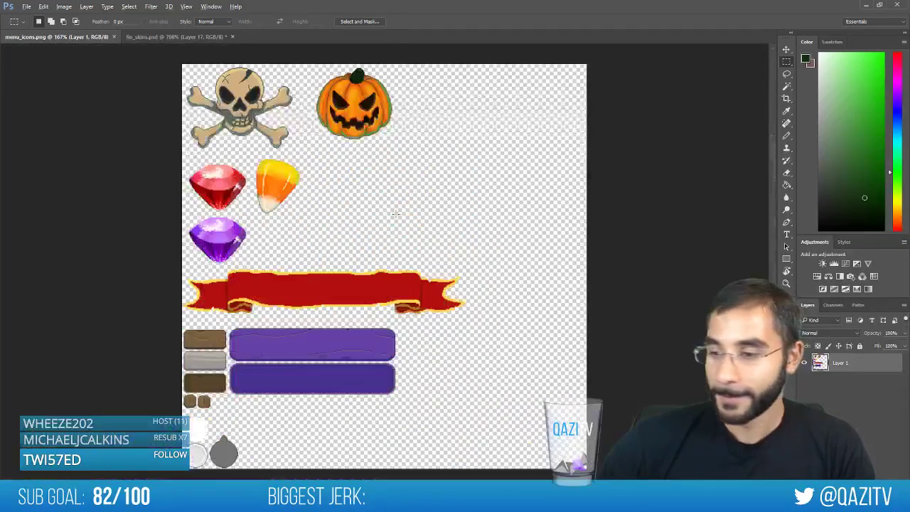
{"action": "scroll", "coordinate": [315, 126], "scroll_direction": "up", "scroll_amount": 2}
{"action": "left_click_drag", "start_coordinate": [315, 126], "coordinate": [421, 276]}
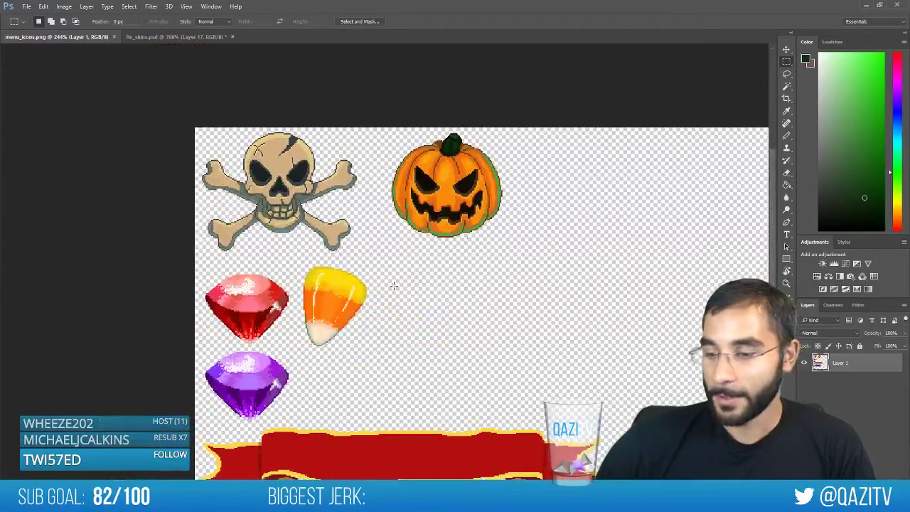
{"action": "left_click", "coordinate": [181, 37]}
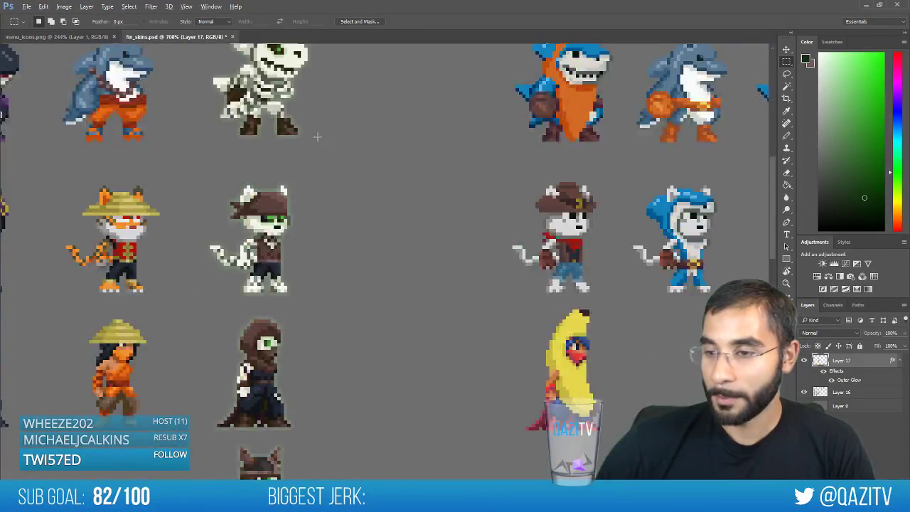
{"action": "scroll", "coordinate": [317, 137], "scroll_direction": "up", "scroll_amount": 5}
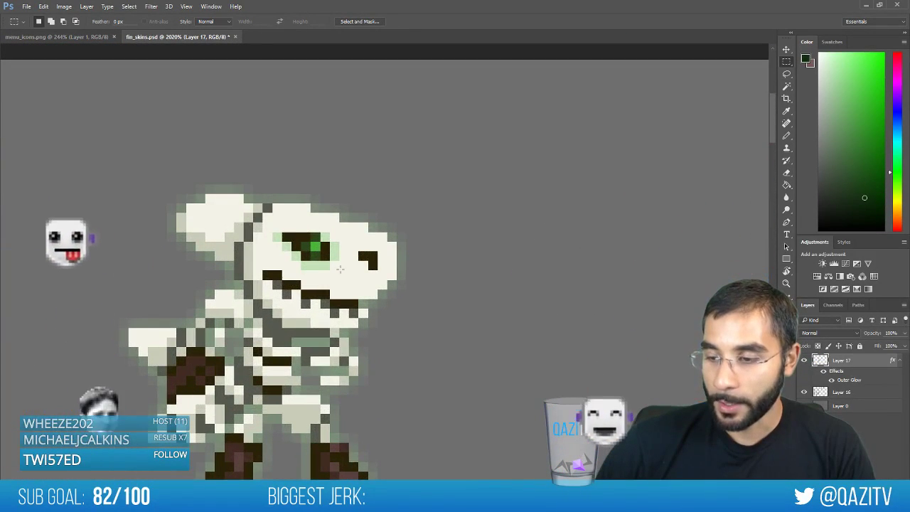
{"action": "left_click_drag", "start_coordinate": [347, 269], "coordinate": [273, 232]}
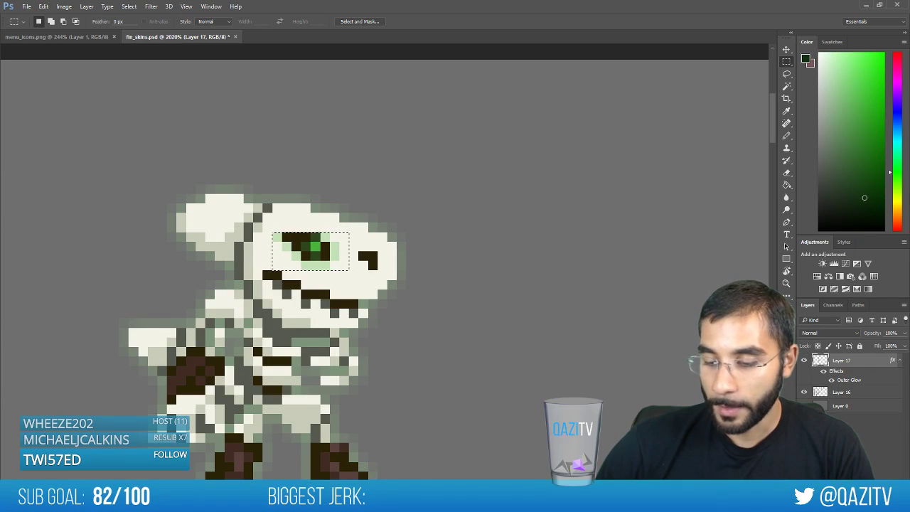
Switch to Pyxel Edit and look over the skull-headed shark frames across the character_animations sheet
{"action": "key", "text": "alt+Tab"}
{"action": "left_click_drag", "start_coordinate": [424, 211], "coordinate": [426, 401]}
{"action": "key", "text": "space"}
{"action": "left_click_drag", "start_coordinate": [384, 269], "coordinate": [416, 166]}
{"action": "key", "text": "space"}
{"action": "left_click_drag", "start_coordinate": [313, 232], "coordinate": [245, 249]}
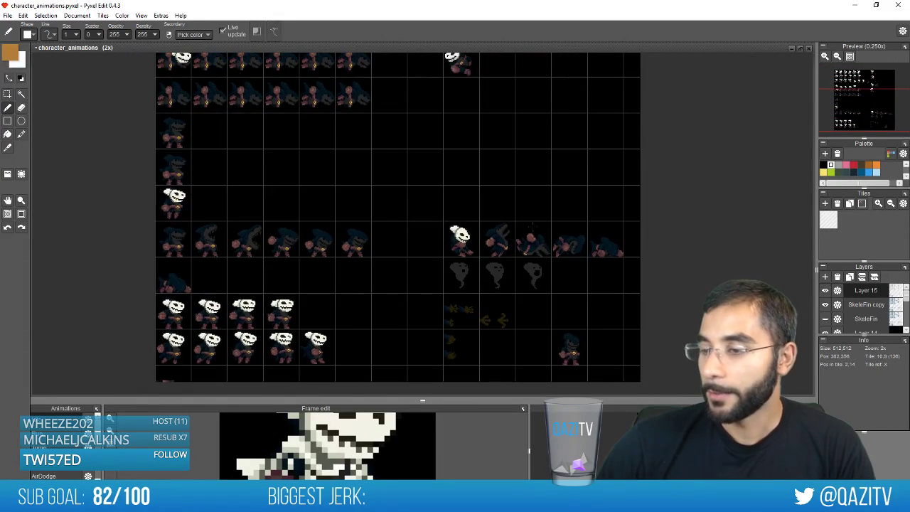
{"action": "key", "text": "space"}
{"action": "left_click_drag", "start_coordinate": [443, 216], "coordinate": [448, 373]}
{"action": "left_click_drag", "start_coordinate": [393, 213], "coordinate": [511, 218]}
{"action": "scroll", "coordinate": [350, 242], "scroll_direction": "up", "scroll_amount": 1}
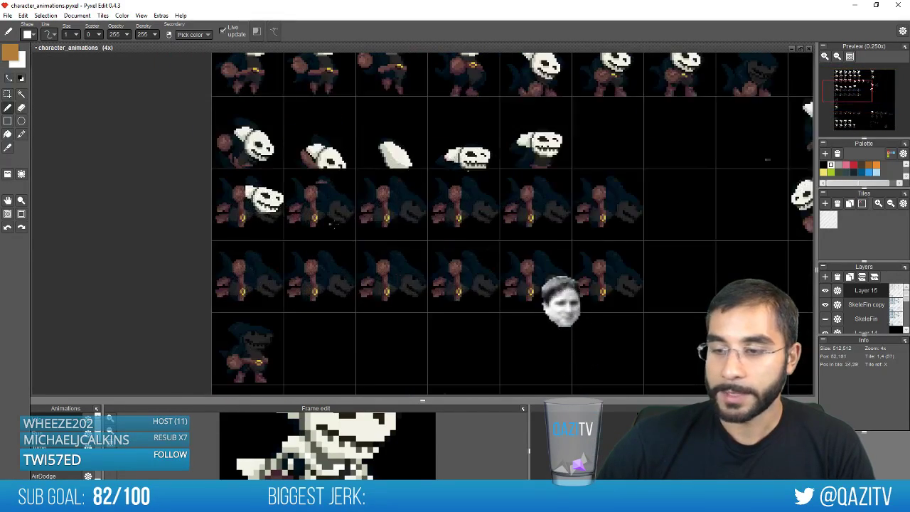
{"action": "key", "text": "space"}
{"action": "left_click_drag", "start_coordinate": [375, 182], "coordinate": [362, 296]}
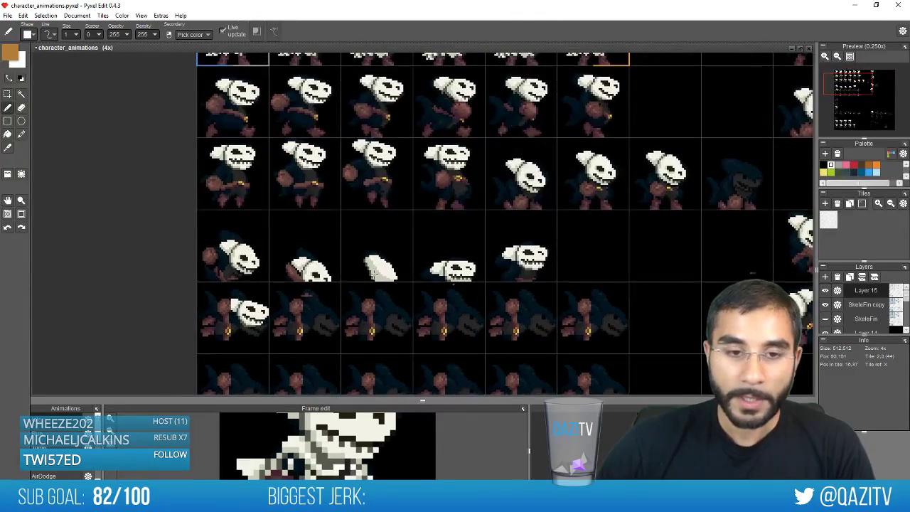
{"action": "scroll", "coordinate": [375, 274], "scroll_direction": "up", "scroll_amount": 1}
{"action": "left_click_drag", "start_coordinate": [402, 238], "coordinate": [357, 384]}
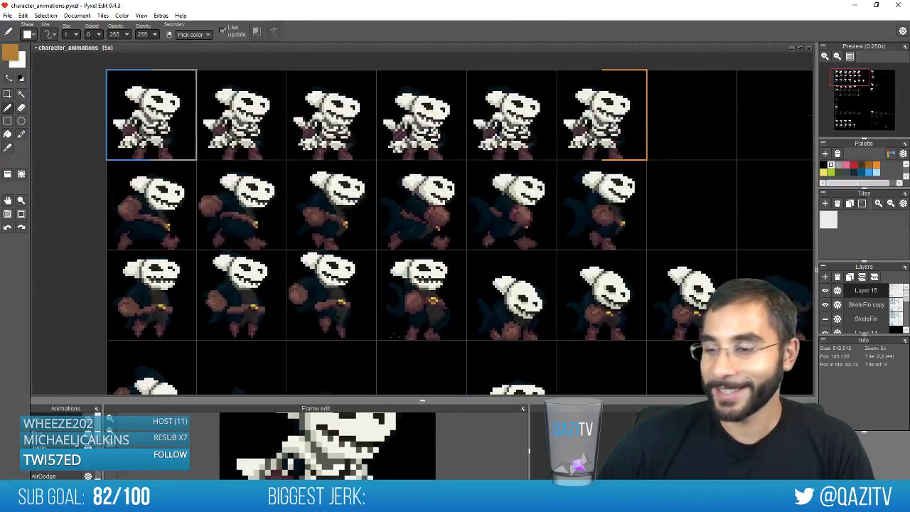
Paste the glowing green eye over the eye sockets of the first two skeleton frames in the top row
{"action": "left_click_drag", "start_coordinate": [503, 192], "coordinate": [559, 292]}
{"action": "scroll", "coordinate": [232, 231], "scroll_direction": "up", "scroll_amount": 3}
{"action": "left_click_drag", "start_coordinate": [268, 160], "coordinate": [304, 192]}
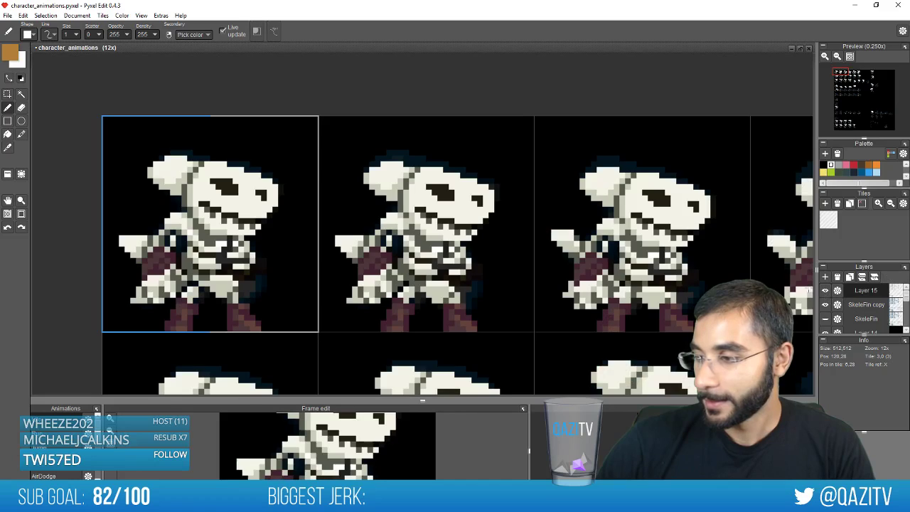
{"action": "key", "text": "ctrl+v"}
{"action": "scroll", "coordinate": [402, 206], "scroll_direction": "up", "scroll_amount": 3}
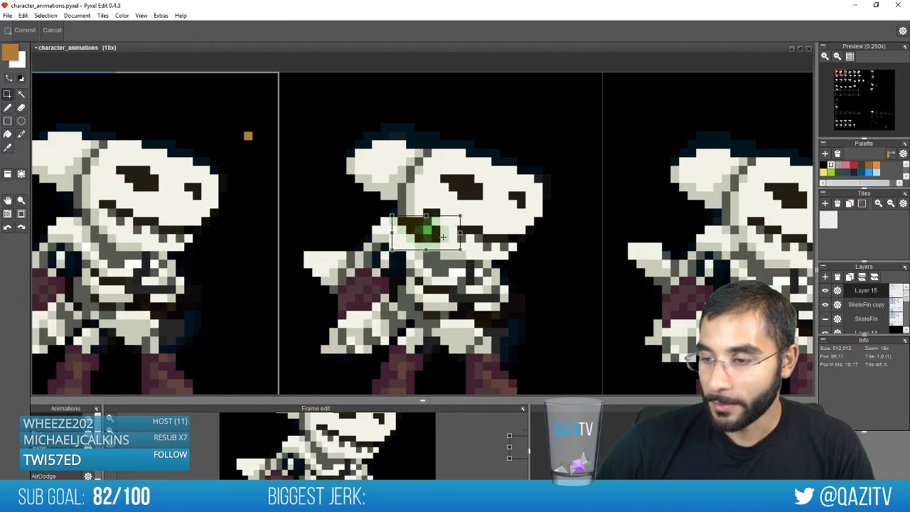
{"action": "left_click_drag", "start_coordinate": [427, 229], "coordinate": [480, 209]}
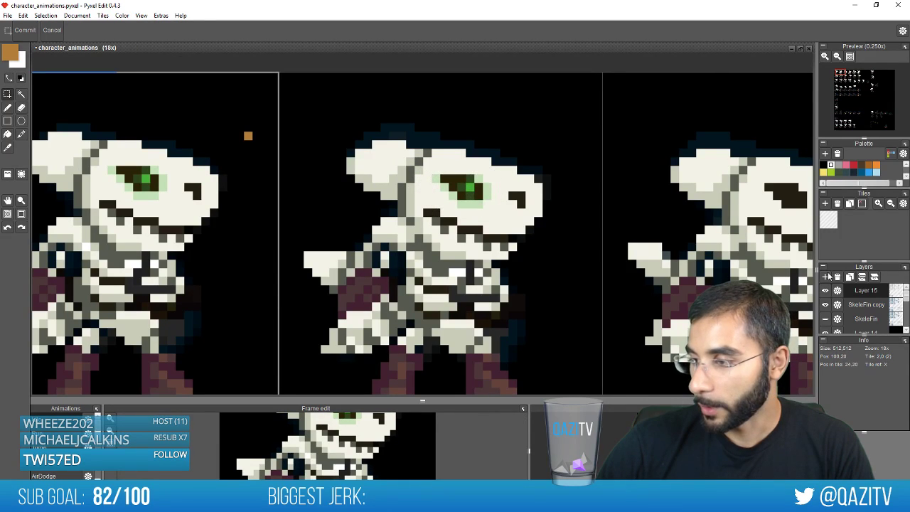
{"action": "key", "text": "e"}
Add a new layer and paste the green eye onto the third and fourth skeleton frames of the top row
{"action": "left_click", "coordinate": [825, 277]}
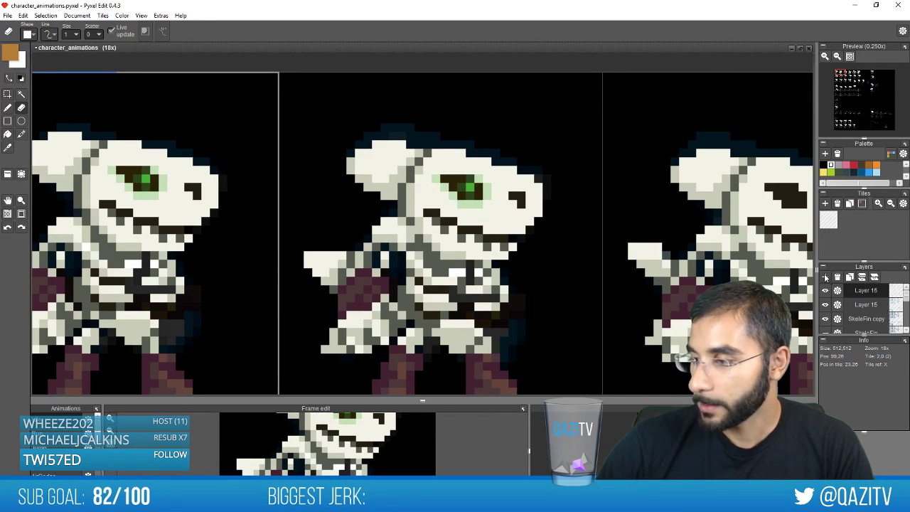
{"action": "key", "text": "ctrl+v"}
{"action": "left_click_drag", "start_coordinate": [425, 238], "coordinate": [723, 195]}
{"action": "key", "text": "space"}
{"action": "left_click_drag", "start_coordinate": [706, 262], "coordinate": [239, 267]}
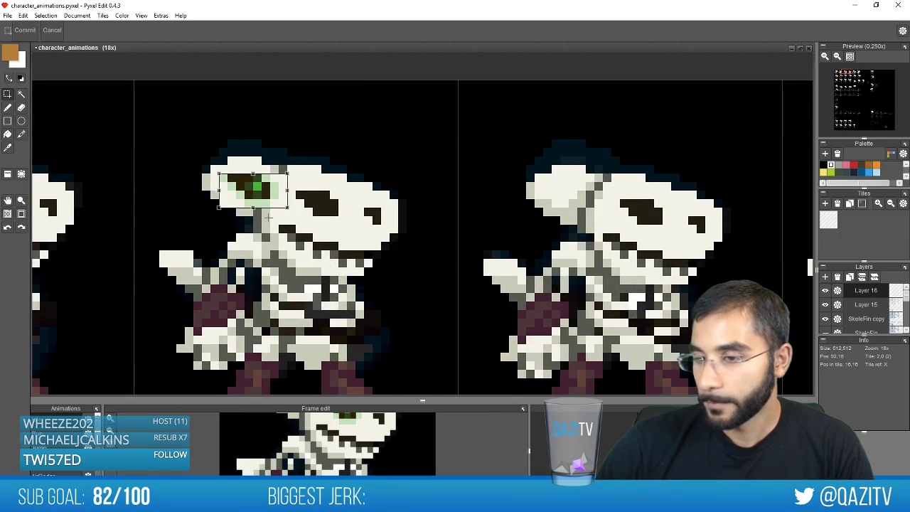
{"action": "left_click_drag", "start_coordinate": [273, 206], "coordinate": [662, 238]}
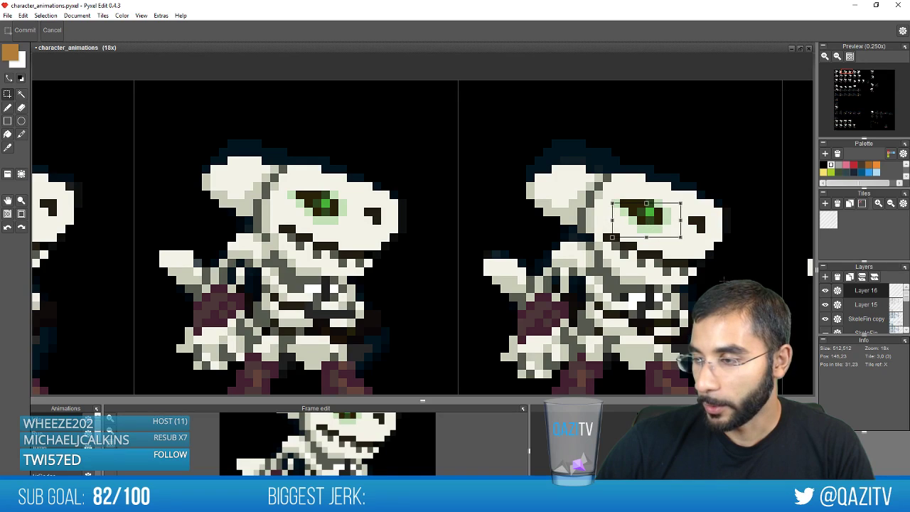
Place the green eye on the fifth and sixth skeleton frames of the top row
{"action": "key", "text": "space"}
{"action": "left_click_drag", "start_coordinate": [770, 262], "coordinate": [183, 249]}
{"action": "left_click_drag", "start_coordinate": [75, 205], "coordinate": [734, 204]}
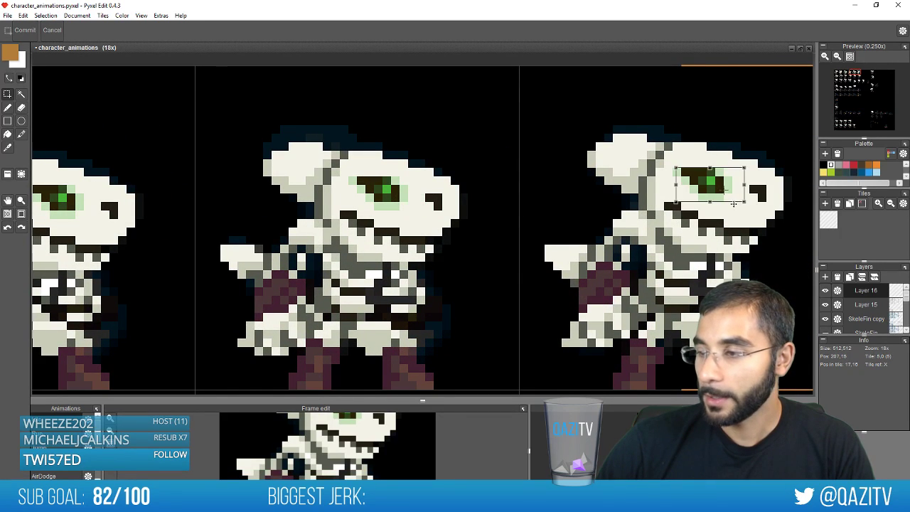
{"action": "scroll", "coordinate": [752, 254], "scroll_direction": "down", "scroll_amount": 3}
{"action": "key", "text": "space"}
{"action": "left_click_drag", "start_coordinate": [751, 254], "coordinate": [636, 212]}
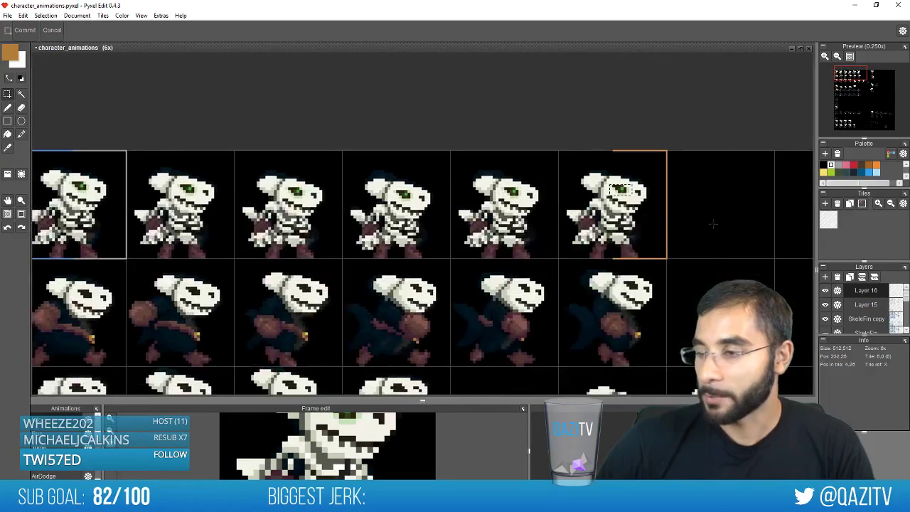
Paste the green eye over the eye socket of the first frame in the second row
{"action": "key", "text": "space"}
{"action": "left_click_drag", "start_coordinate": [717, 218], "coordinate": [370, 143]}
{"action": "key", "text": "space"}
{"action": "left_click_drag", "start_coordinate": [321, 208], "coordinate": [626, 173]}
{"action": "key", "text": "space"}
{"action": "left_click_drag", "start_coordinate": [286, 196], "coordinate": [531, 226]}
{"action": "scroll", "coordinate": [531, 226], "scroll_direction": "up", "scroll_amount": 3}
{"action": "key", "text": "ctrl+v"}
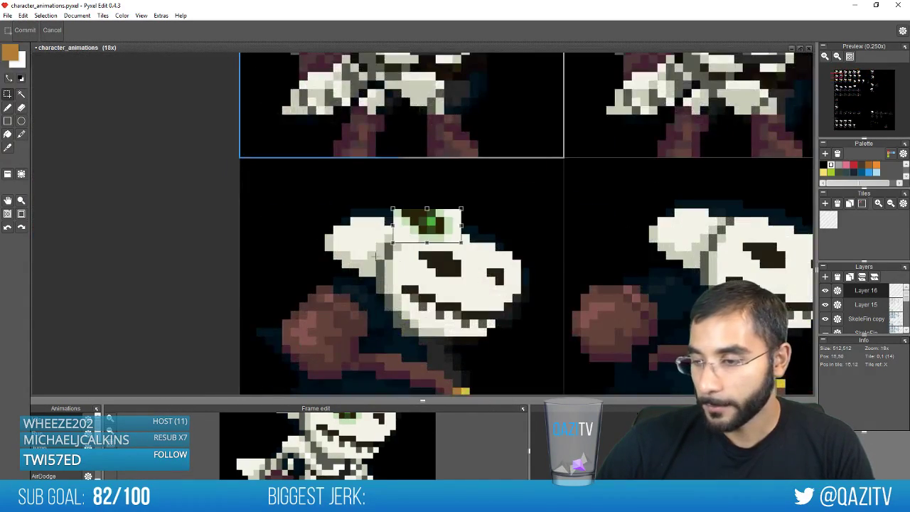
{"action": "left_click_drag", "start_coordinate": [431, 242], "coordinate": [450, 284]}
Paste the green eye onto the second frame in the second row
{"action": "key", "text": "space"}
{"action": "left_click_drag", "start_coordinate": [550, 273], "coordinate": [562, 240]}
{"action": "key", "text": "ctrl+v"}
{"action": "key", "text": "space"}
{"action": "left_click_drag", "start_coordinate": [655, 253], "coordinate": [292, 182]}
{"action": "scroll", "coordinate": [283, 185], "scroll_direction": "down", "scroll_amount": 4}
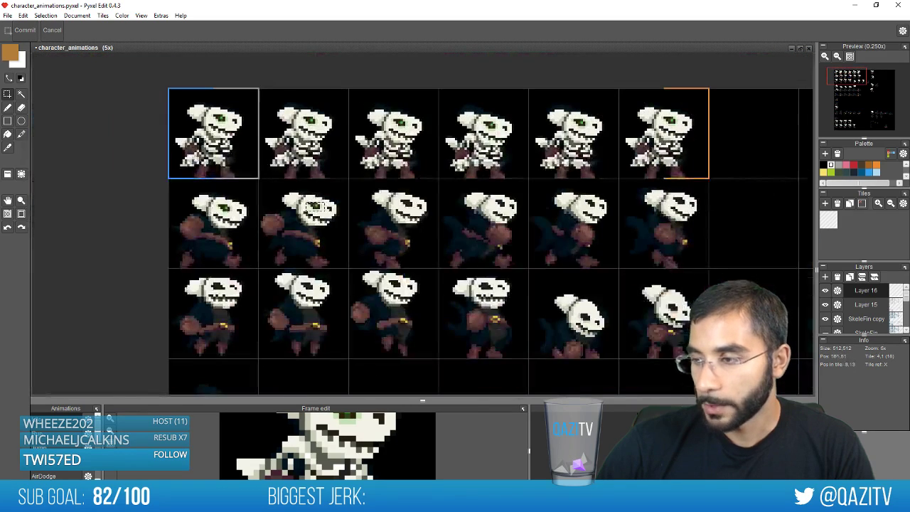
Paste the green eye over the eye socket of the second frame in the third row
{"action": "scroll", "coordinate": [661, 209], "scroll_direction": "up", "scroll_amount": 2}
{"action": "scroll", "coordinate": [432, 215], "scroll_direction": "up", "scroll_amount": 2}
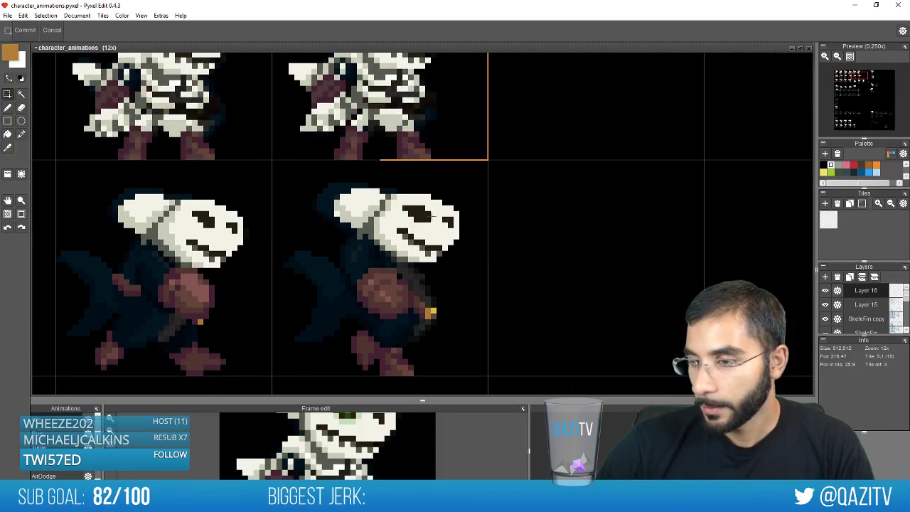
{"action": "left_click_drag", "start_coordinate": [268, 246], "coordinate": [797, 138]}
{"action": "left_click_drag", "start_coordinate": [142, 352], "coordinate": [675, 228]}
{"action": "scroll", "coordinate": [461, 228], "scroll_direction": "down", "scroll_amount": 2}
{"action": "key", "text": "ctrl+v"}
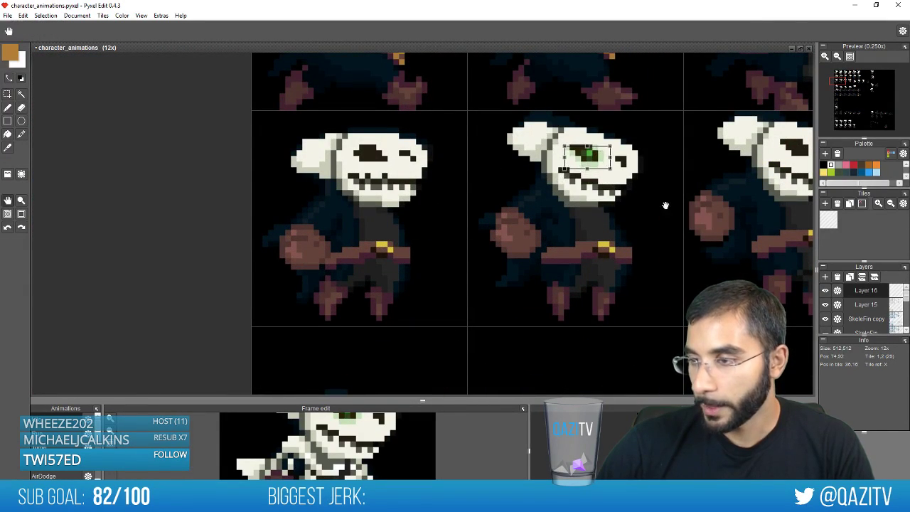
Paste the green eye onto the third frame of the third row and the first frame of the fifth row
{"action": "left_click_drag", "start_coordinate": [664, 203], "coordinate": [213, 228]}
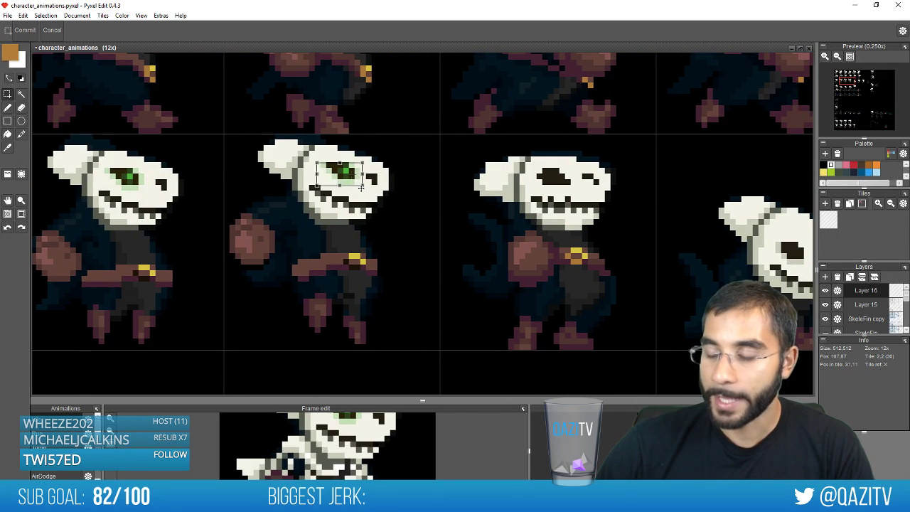
{"action": "scroll", "coordinate": [395, 275], "scroll_direction": "down", "scroll_amount": 3}
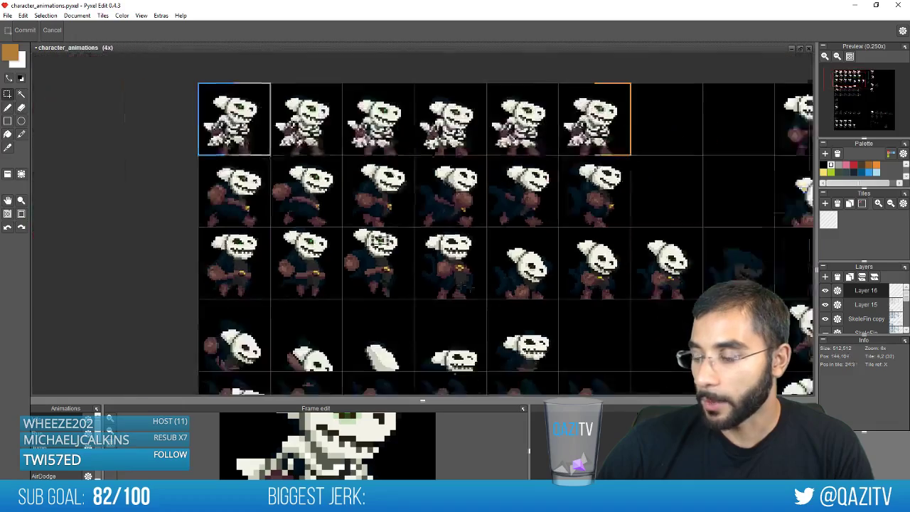
{"action": "scroll", "coordinate": [422, 285], "scroll_direction": "up", "scroll_amount": 5}
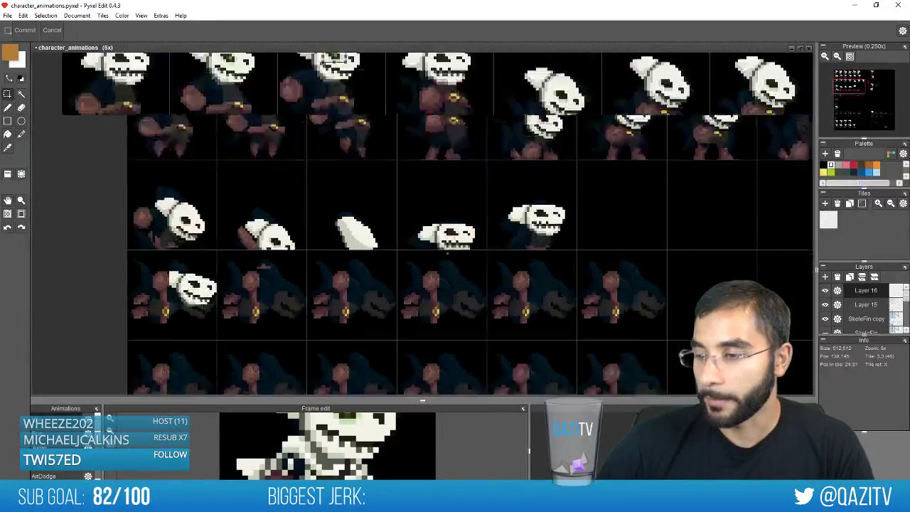
{"action": "scroll", "coordinate": [422, 285], "scroll_direction": "down", "scroll_amount": 3}
{"action": "scroll", "coordinate": [450, 260], "scroll_direction": "up", "scroll_amount": 3}
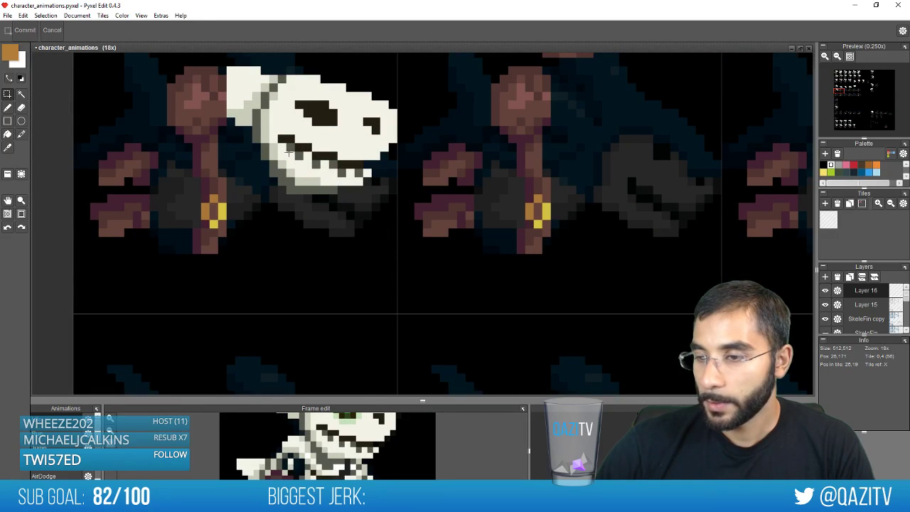
{"action": "key", "text": "ctrl+v"}
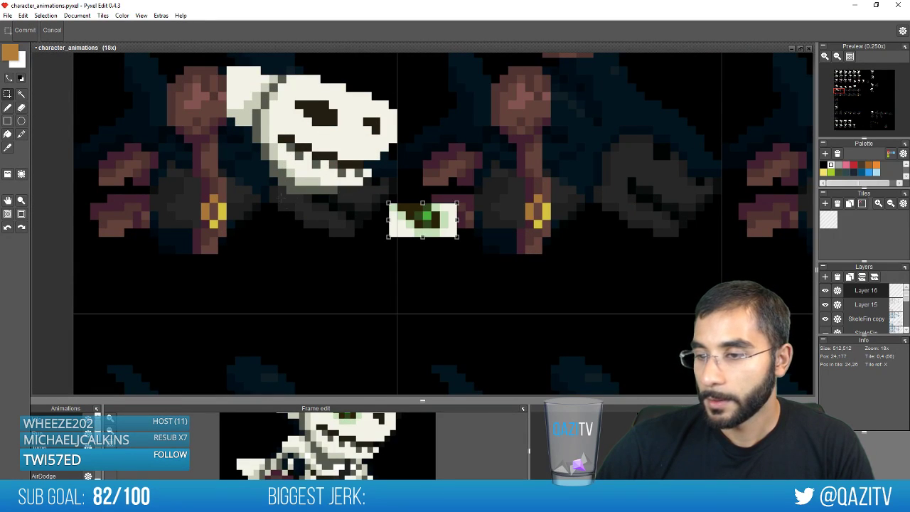
{"action": "left_click_drag", "start_coordinate": [444, 245], "coordinate": [341, 144]}
Paste the green eye over the eye socket of the single skull-headed frame in the ninth row
{"action": "scroll", "coordinate": [437, 250], "scroll_direction": "down", "scroll_amount": 3}
{"action": "left_click_drag", "start_coordinate": [662, 387], "coordinate": [421, 185]}
{"action": "left_click_drag", "start_coordinate": [224, 388], "coordinate": [335, 325]}
{"action": "scroll", "coordinate": [272, 217], "scroll_direction": "up", "scroll_amount": 2}
{"action": "scroll", "coordinate": [272, 217], "scroll_direction": "up", "scroll_amount": 4}
{"action": "scroll", "coordinate": [344, 255], "scroll_direction": "down", "scroll_amount": 1}
{"action": "key", "text": "ctrl+v"}
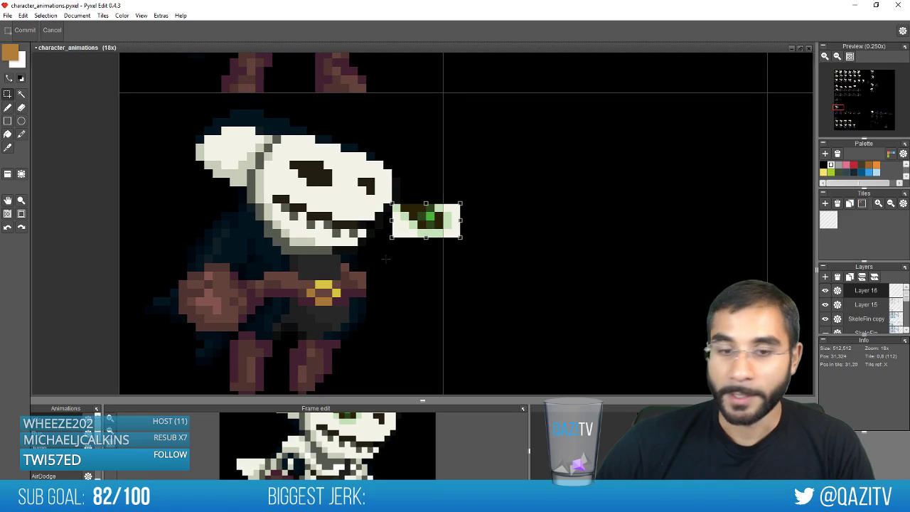
{"action": "left_click_drag", "start_coordinate": [450, 232], "coordinate": [340, 189]}
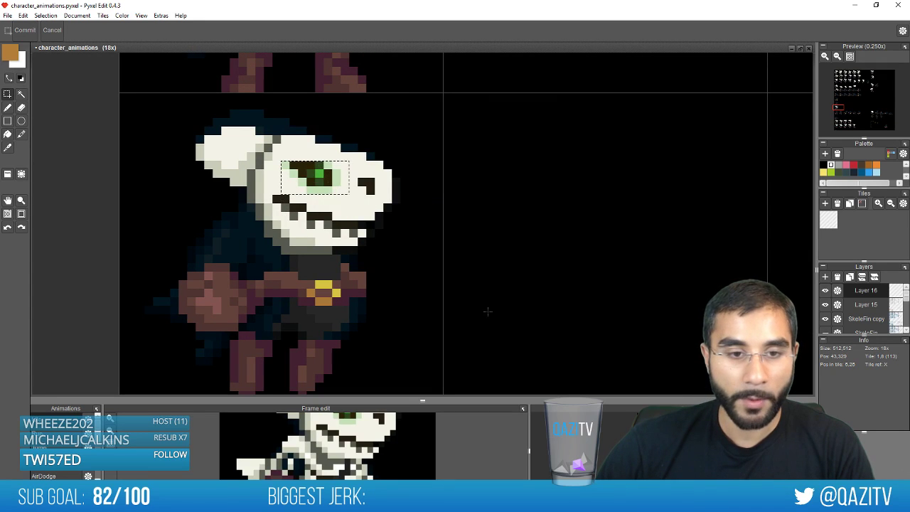
Paste the green eye onto the first, second, third and fifth skeleton frames of the thirteenth row
{"action": "scroll", "coordinate": [488, 317], "scroll_direction": "down", "scroll_amount": 2}
{"action": "scroll", "coordinate": [482, 320], "scroll_direction": "down", "scroll_amount": 1}
{"action": "left_click_drag", "start_coordinate": [514, 320], "coordinate": [408, 199]}
{"action": "scroll", "coordinate": [414, 232], "scroll_direction": "down", "scroll_amount": 2}
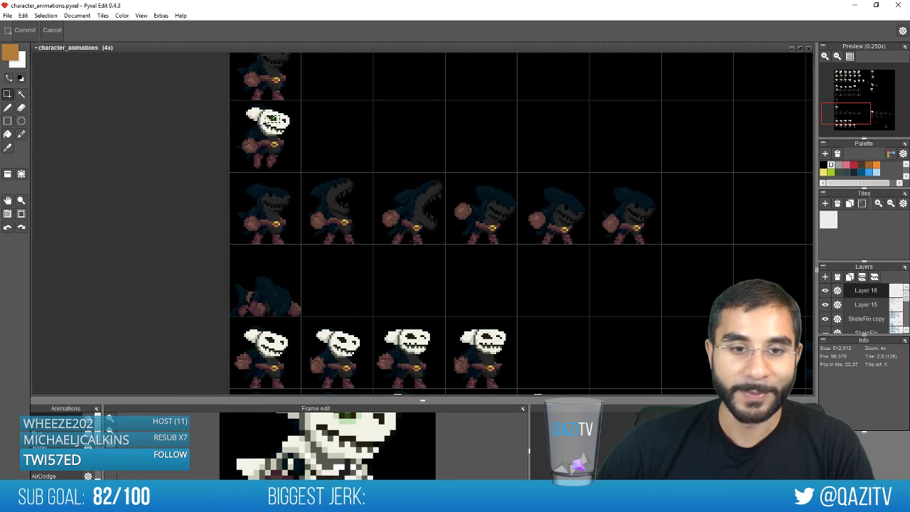
{"action": "scroll", "coordinate": [423, 238], "scroll_direction": "down", "scroll_amount": 2}
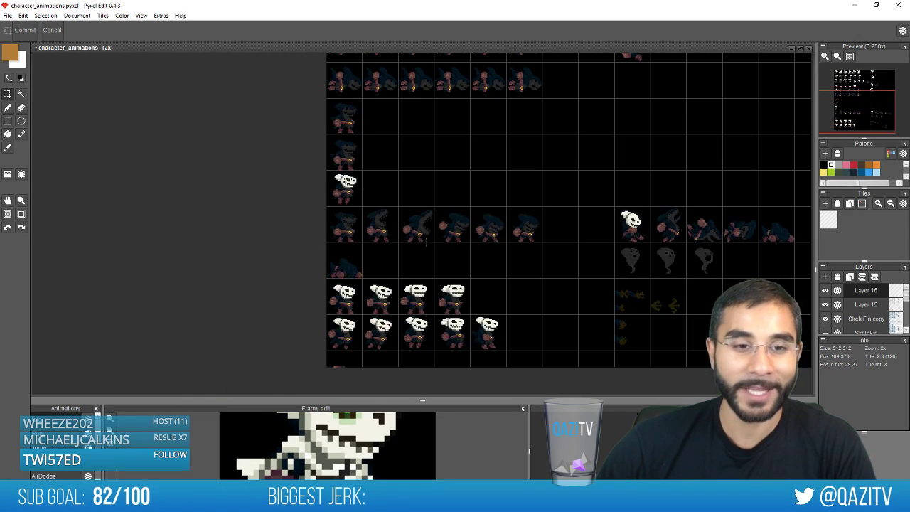
{"action": "scroll", "coordinate": [433, 302], "scroll_direction": "up", "scroll_amount": 2}
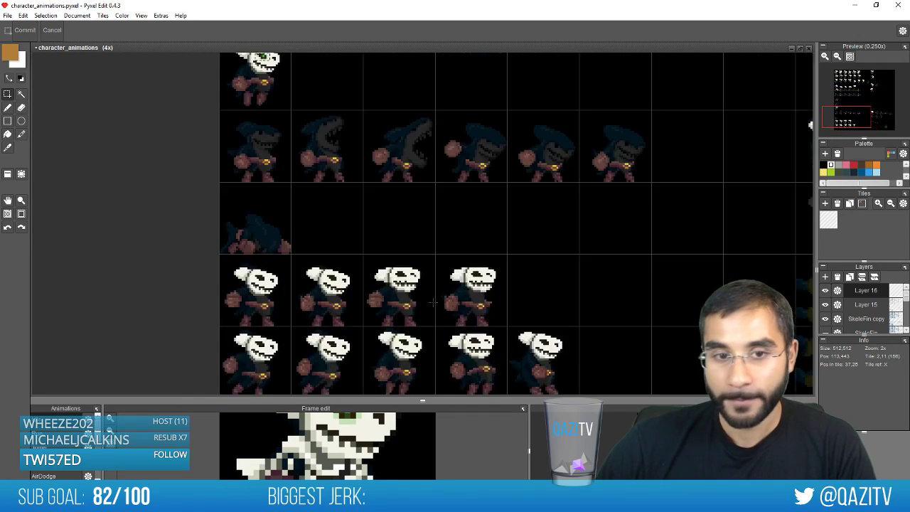
{"action": "left_click_drag", "start_coordinate": [434, 321], "coordinate": [431, 263]}
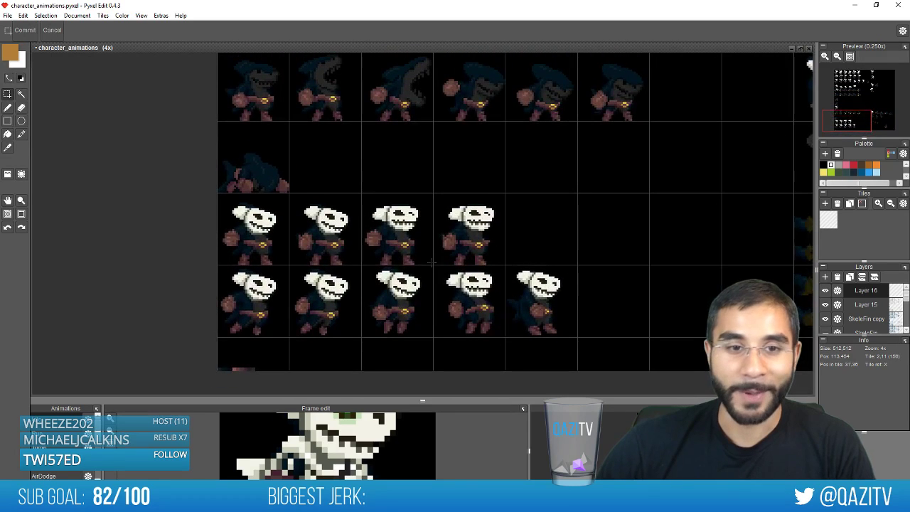
{"action": "scroll", "coordinate": [356, 291], "scroll_direction": "up", "scroll_amount": 3}
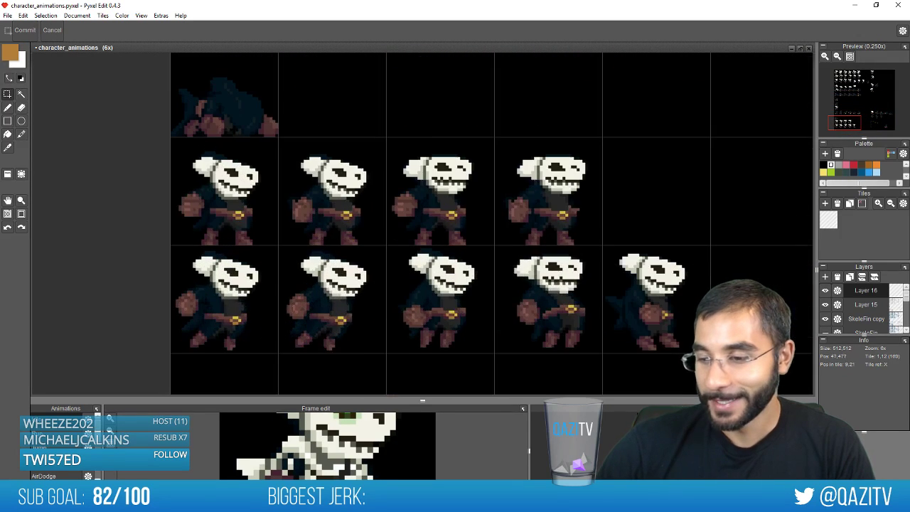
{"action": "left_click_drag", "start_coordinate": [431, 227], "coordinate": [633, 237]}
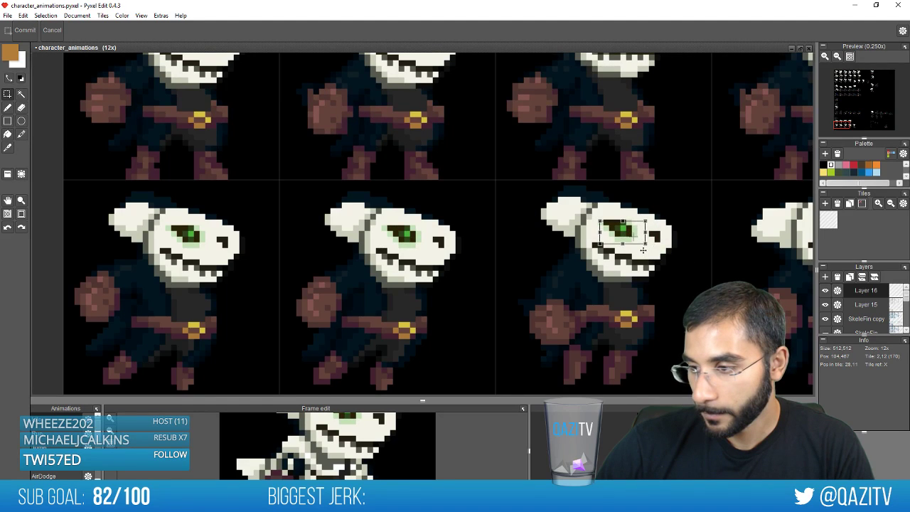
{"action": "left_click_drag", "start_coordinate": [716, 243], "coordinate": [424, 268]}
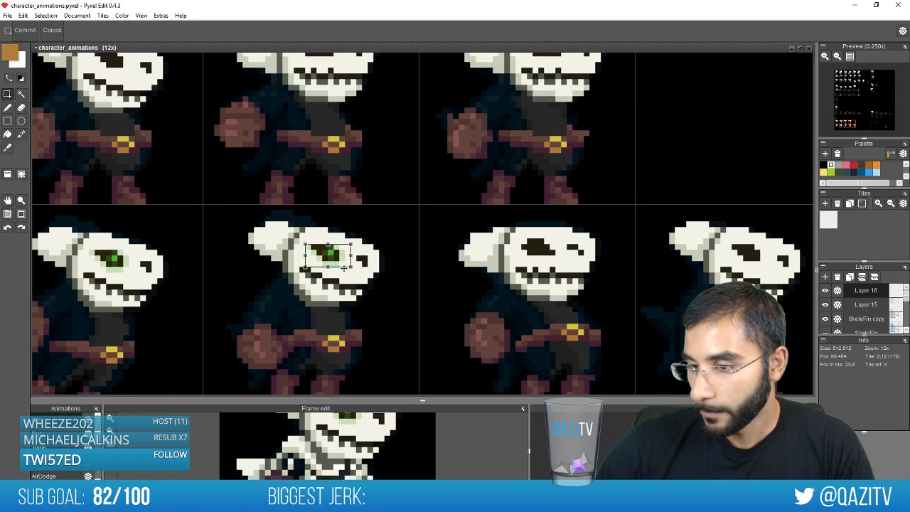
{"action": "left_click_drag", "start_coordinate": [346, 269], "coordinate": [766, 266]}
Paste the green eye onto the second and first skeleton frames of the twelfth row
{"action": "left_click_drag", "start_coordinate": [688, 180], "coordinate": [658, 281]}
{"action": "left_click_drag", "start_coordinate": [214, 245], "coordinate": [459, 236]}
{"action": "key", "text": "ctrl+v"}
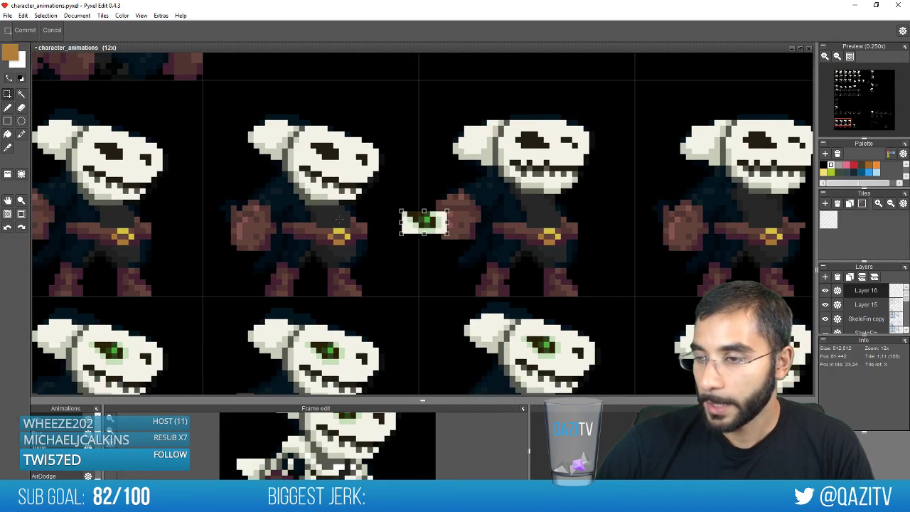
{"action": "left_click_drag", "start_coordinate": [394, 223], "coordinate": [298, 154]}
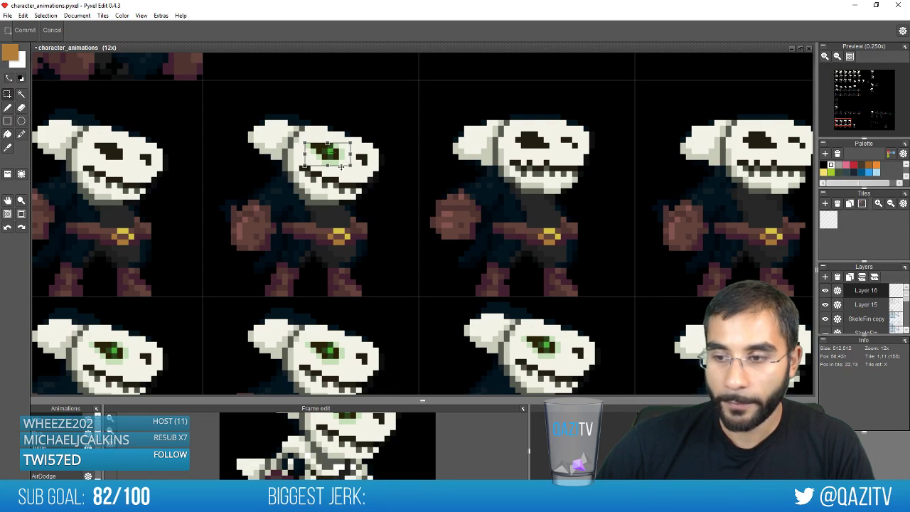
{"action": "left_click_drag", "start_coordinate": [341, 166], "coordinate": [126, 167]}
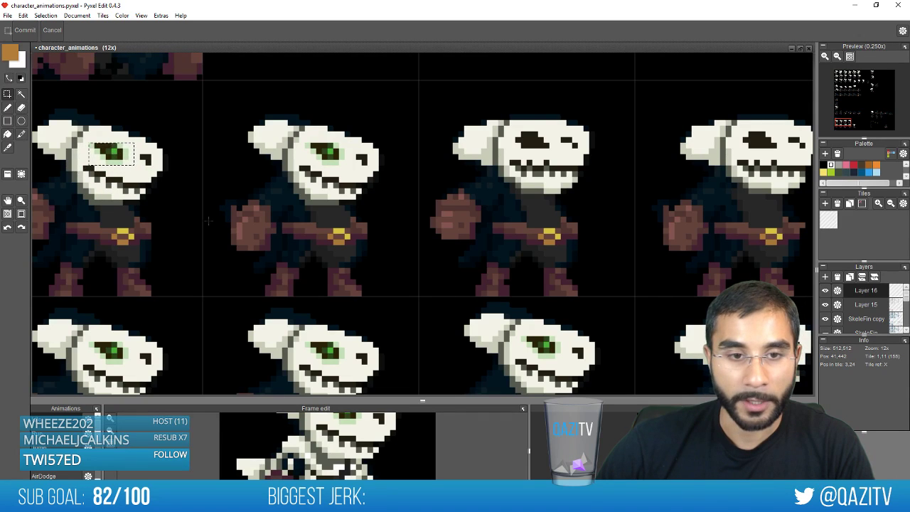
Look over the rest of the sprite sheet for skeleton frames that still lack a green eye
{"action": "scroll", "coordinate": [278, 217], "scroll_direction": "down", "scroll_amount": 4}
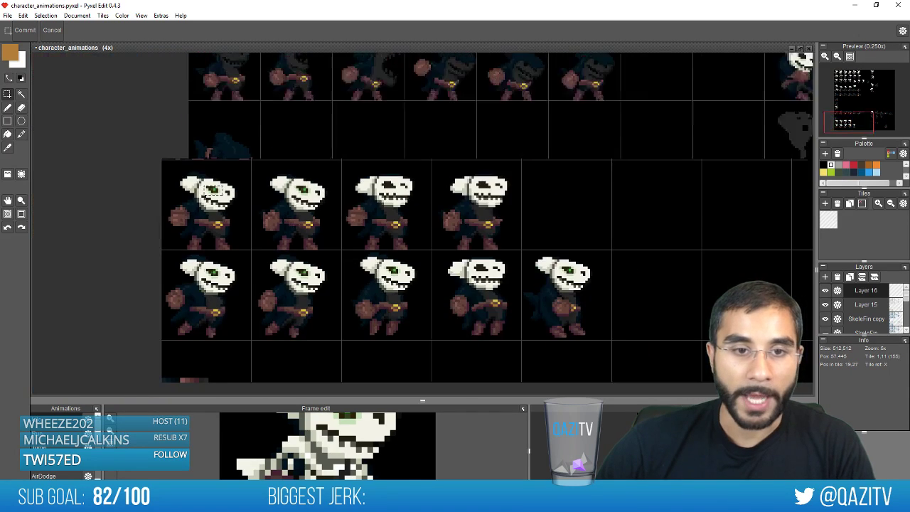
{"action": "scroll", "coordinate": [423, 240], "scroll_direction": "down", "scroll_amount": 1}
{"action": "left_click_drag", "start_coordinate": [508, 194], "coordinate": [111, 265]}
{"action": "scroll", "coordinate": [112, 266], "scroll_direction": "up", "scroll_amount": 3}
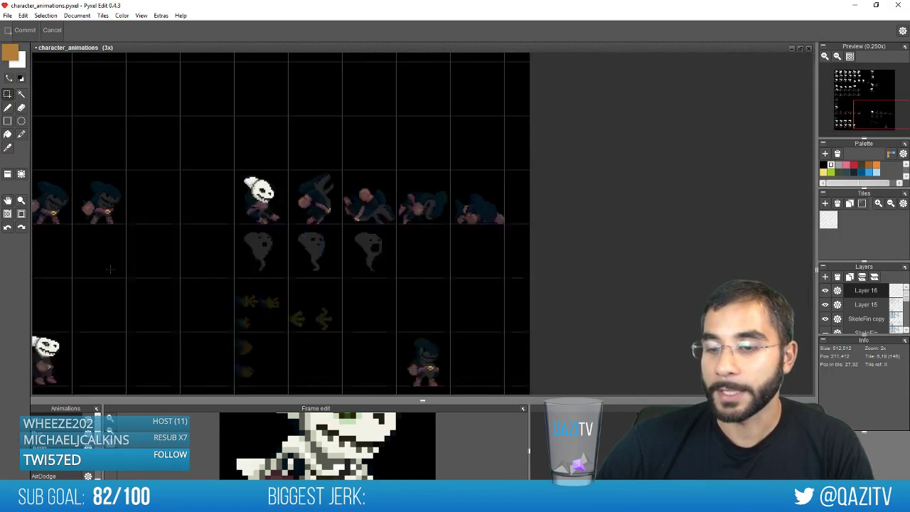
{"action": "scroll", "coordinate": [223, 250], "scroll_direction": "down", "scroll_amount": 4}
{"action": "left_click_drag", "start_coordinate": [225, 183], "coordinate": [265, 320]}
{"action": "scroll", "coordinate": [297, 290], "scroll_direction": "up", "scroll_amount": 3}
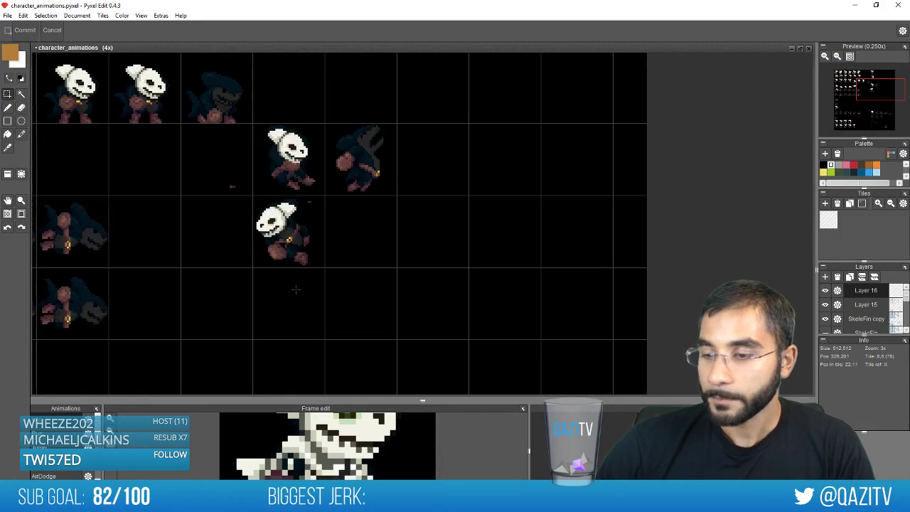
{"action": "left_click_drag", "start_coordinate": [257, 100], "coordinate": [349, 233]}
{"action": "scroll", "coordinate": [384, 258], "scroll_direction": "down", "scroll_amount": 3}
{"action": "scroll", "coordinate": [327, 273], "scroll_direction": "up", "scroll_amount": 3}
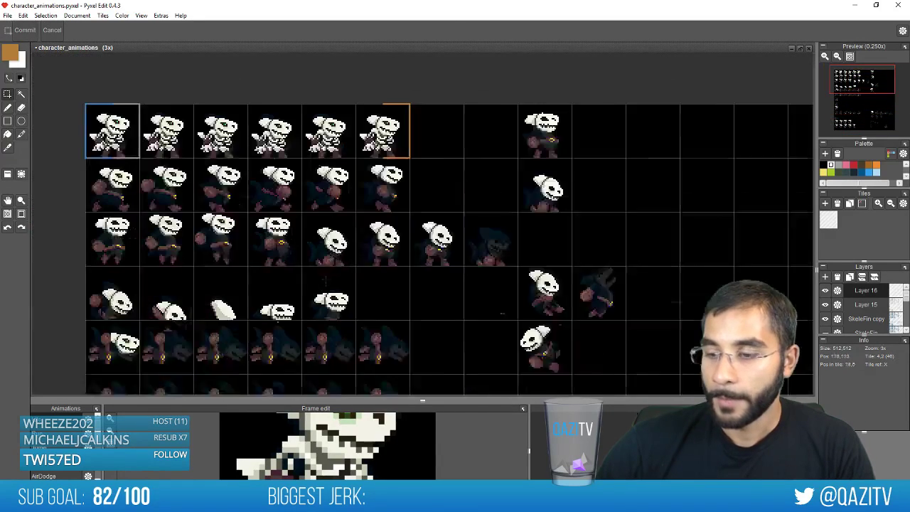
Merge Layer 16 with Layer 15 and erase the stray pixel above the skull of the top row's isolated frame
{"action": "scroll", "coordinate": [452, 165], "scroll_direction": "up", "scroll_amount": 6}
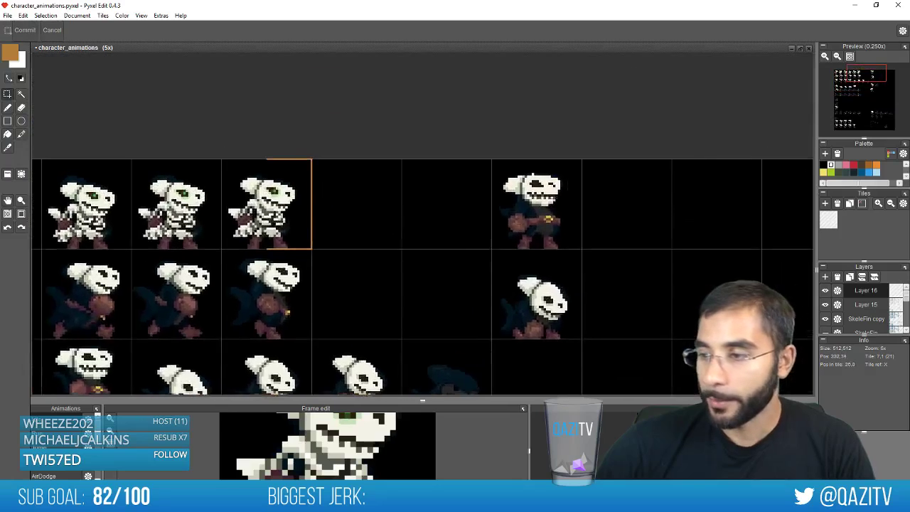
{"action": "key", "text": "e"}
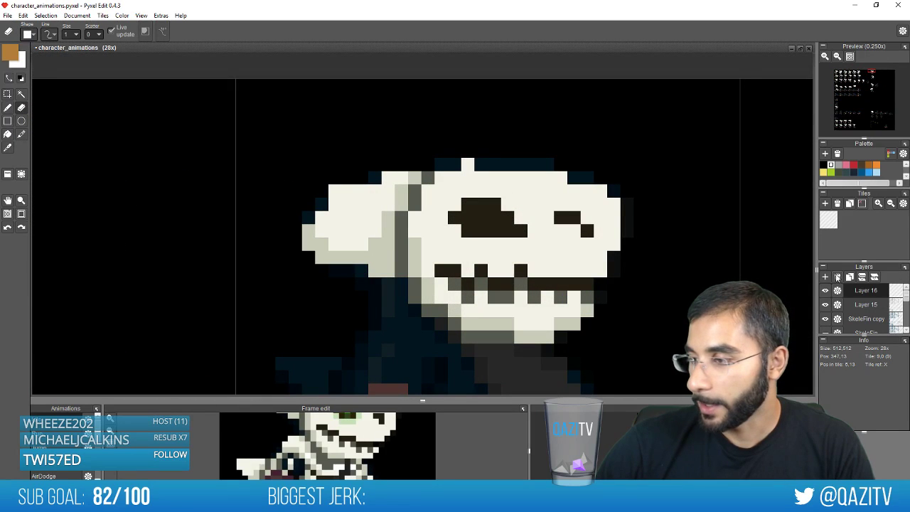
{"action": "left_click", "coordinate": [857, 278]}
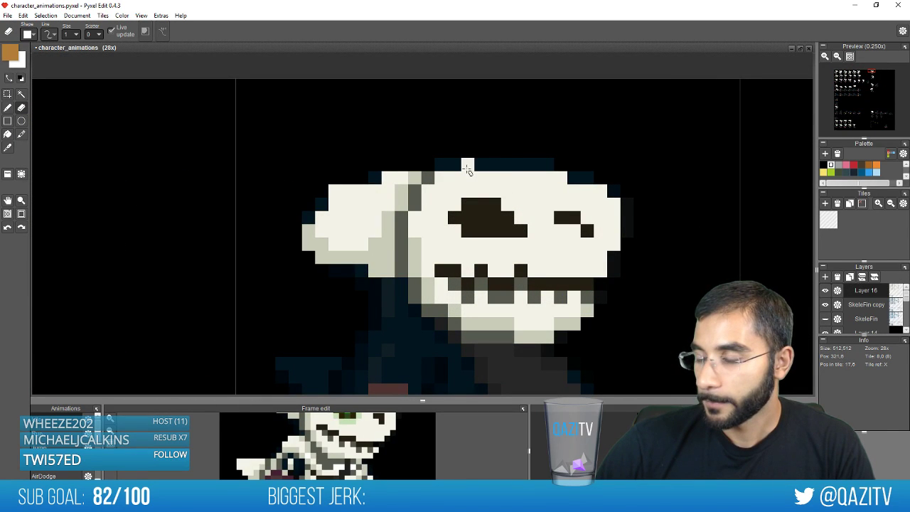
Review the animation rows of the sheet to see which shark frames still need a skull head
{"action": "scroll", "coordinate": [396, 234], "scroll_direction": "down", "scroll_amount": 6}
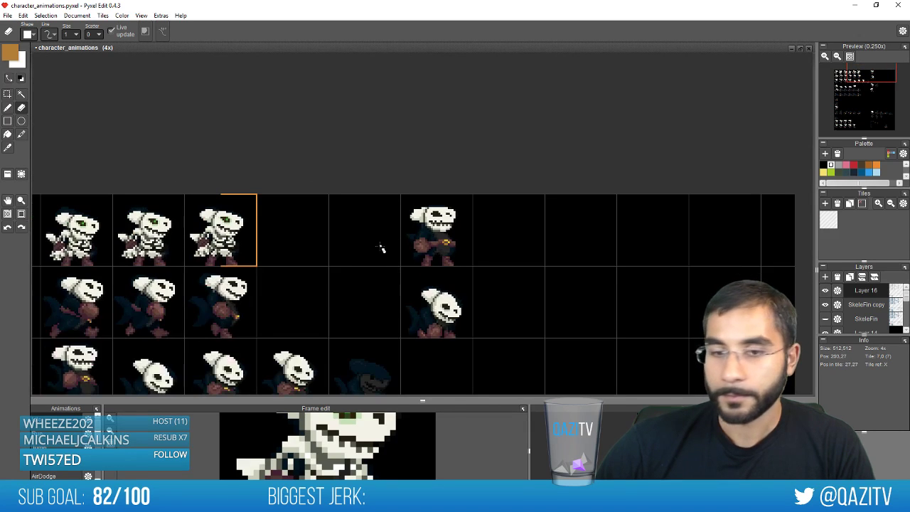
{"action": "scroll", "coordinate": [381, 249], "scroll_direction": "down", "scroll_amount": 3}
{"action": "scroll", "coordinate": [313, 259], "scroll_direction": "up", "scroll_amount": 2}
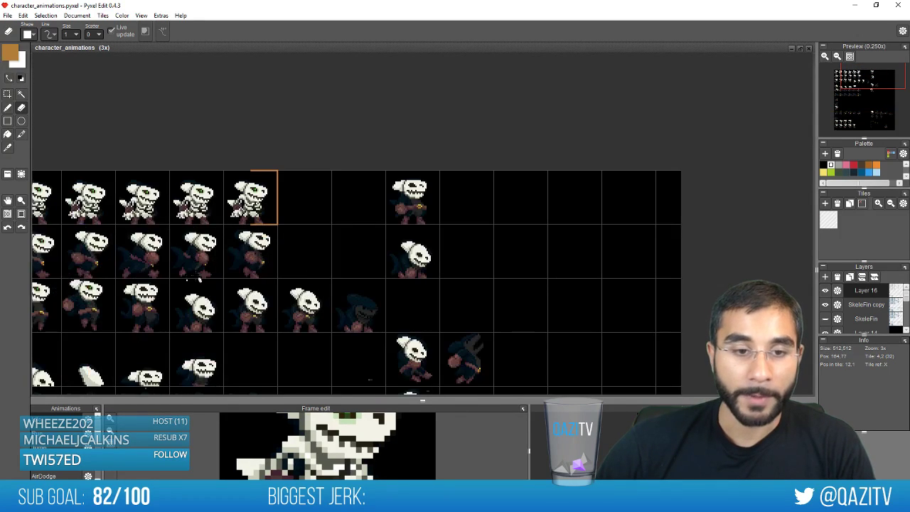
{"action": "left_click_drag", "start_coordinate": [193, 278], "coordinate": [347, 198]}
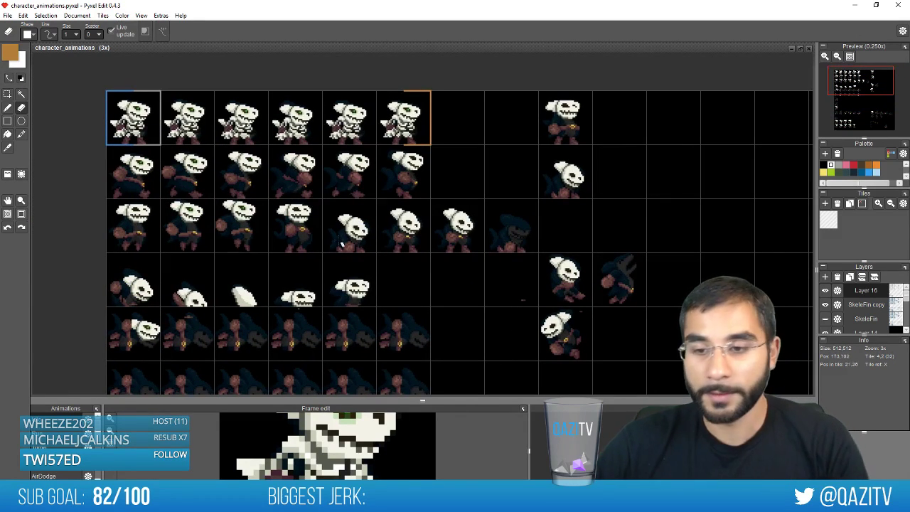
{"action": "scroll", "coordinate": [276, 239], "scroll_direction": "up", "scroll_amount": 1}
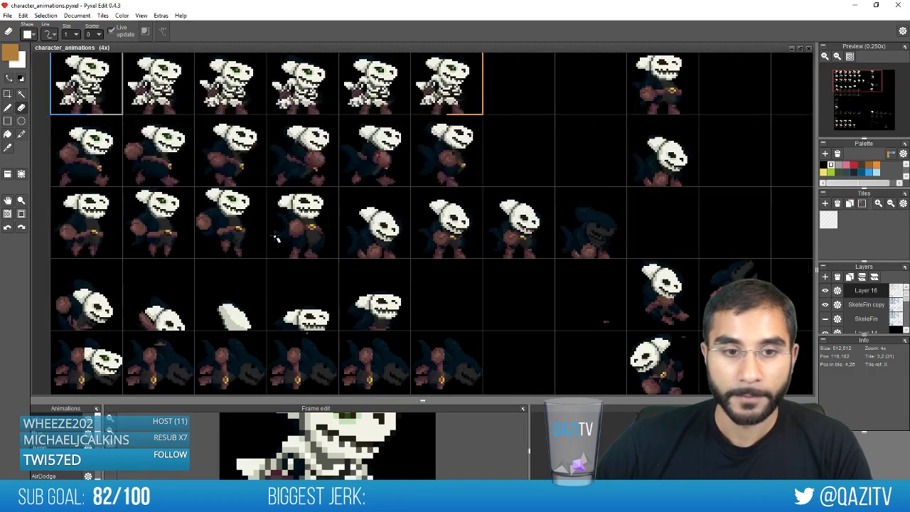
{"action": "scroll", "coordinate": [276, 238], "scroll_direction": "down", "scroll_amount": 1}
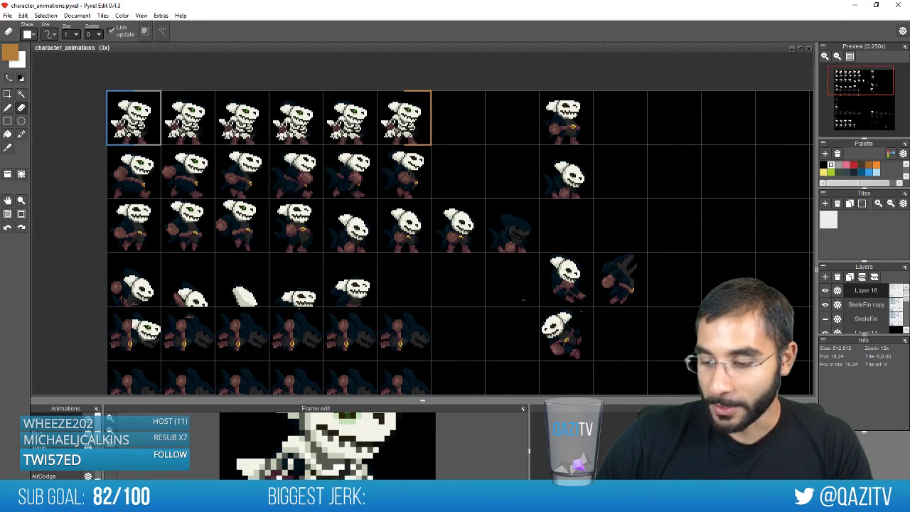
{"action": "scroll", "coordinate": [863, 318], "scroll_direction": "down", "scroll_amount": 3}
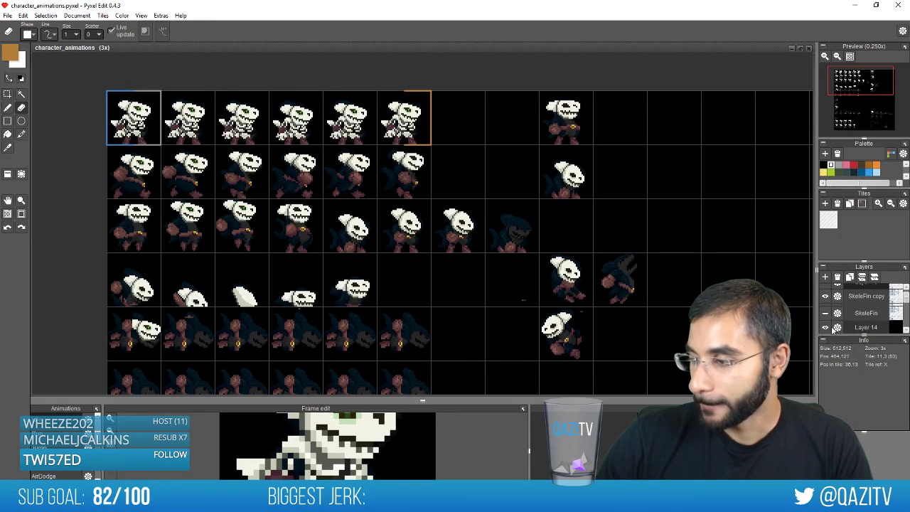
{"action": "scroll", "coordinate": [327, 251], "scroll_direction": "down", "scroll_amount": 3}
{"action": "scroll", "coordinate": [339, 319], "scroll_direction": "up", "scroll_amount": 1}
{"action": "left_click_drag", "start_coordinate": [339, 319], "coordinate": [339, 276]}
{"action": "scroll", "coordinate": [313, 219], "scroll_direction": "up", "scroll_amount": 3}
{"action": "left_click_drag", "start_coordinate": [313, 219], "coordinate": [342, 360]}
{"action": "left_click_drag", "start_coordinate": [326, 203], "coordinate": [361, 337]}
{"action": "left_click_drag", "start_coordinate": [329, 233], "coordinate": [335, 357]}
{"action": "left_click_drag", "start_coordinate": [322, 388], "coordinate": [347, 64]}
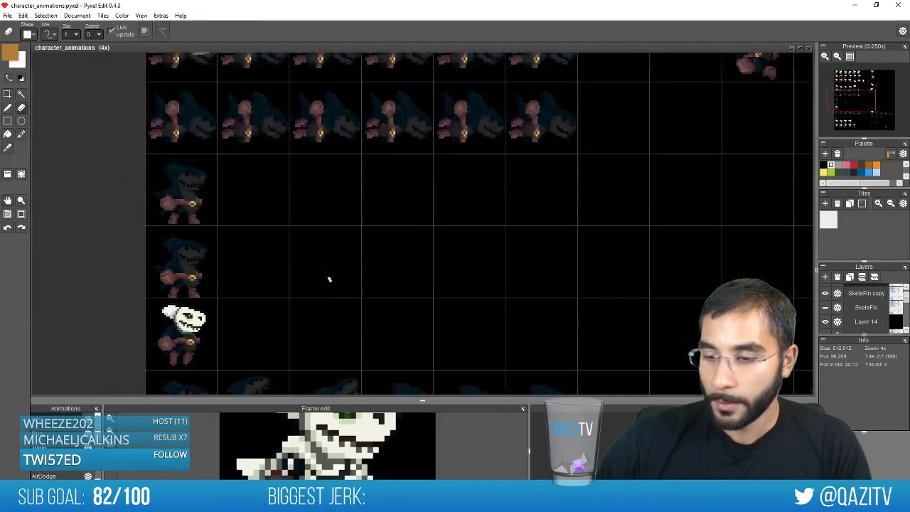
{"action": "left_click_drag", "start_coordinate": [355, 377], "coordinate": [351, 244]}
{"action": "left_click_drag", "start_coordinate": [350, 284], "coordinate": [359, 152]}
Copy the green-eyed skull from the ninth-row frame to the first frame of the tenth row
{"action": "scroll", "coordinate": [269, 158], "scroll_direction": "up", "scroll_amount": 2}
{"action": "scroll", "coordinate": [269, 158], "scroll_direction": "up", "scroll_amount": 1}
{"action": "left_click_drag", "start_coordinate": [265, 147], "coordinate": [398, 324]}
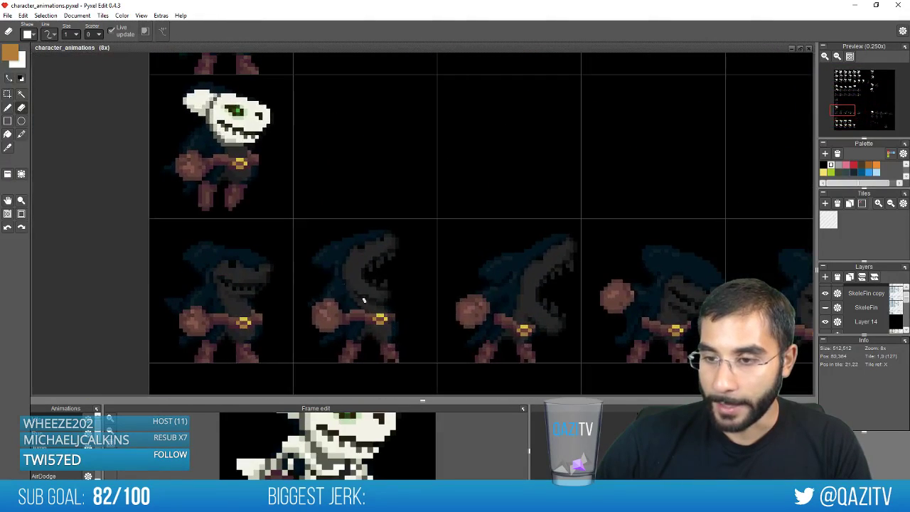
{"action": "scroll", "coordinate": [309, 266], "scroll_direction": "up", "scroll_amount": 1}
{"action": "left_click_drag", "start_coordinate": [274, 182], "coordinate": [311, 264]}
{"action": "key", "text": "s"}
{"action": "left_click_drag", "start_coordinate": [300, 170], "coordinate": [151, 83]}
{"action": "left_click_drag", "start_coordinate": [238, 131], "coordinate": [235, 341]}
Fit the copied skull over the shark's head in the first tenth-row frame and commit its placement
{"action": "left_click_drag", "start_coordinate": [367, 305], "coordinate": [357, 169]}
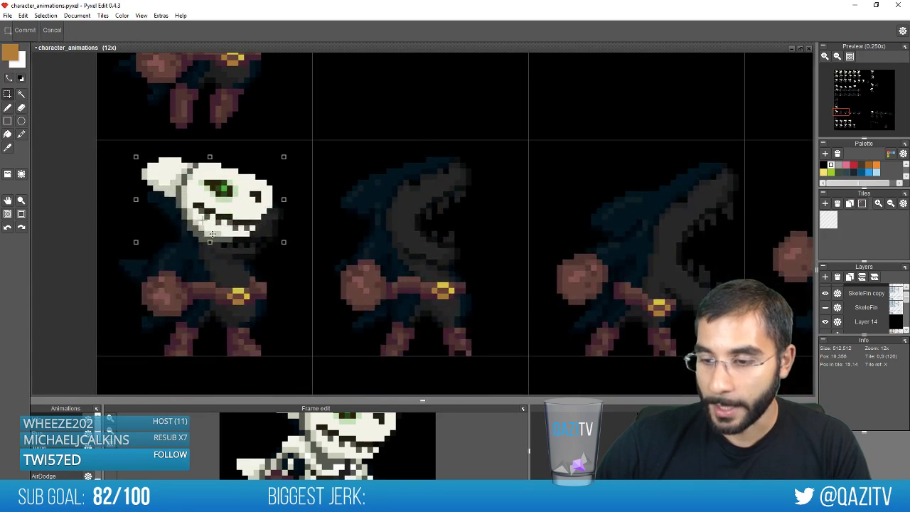
{"action": "left_click_drag", "start_coordinate": [212, 234], "coordinate": [245, 246]}
{"action": "key", "text": "Return"}
{"action": "scroll", "coordinate": [355, 239], "scroll_direction": "down", "scroll_amount": 1}
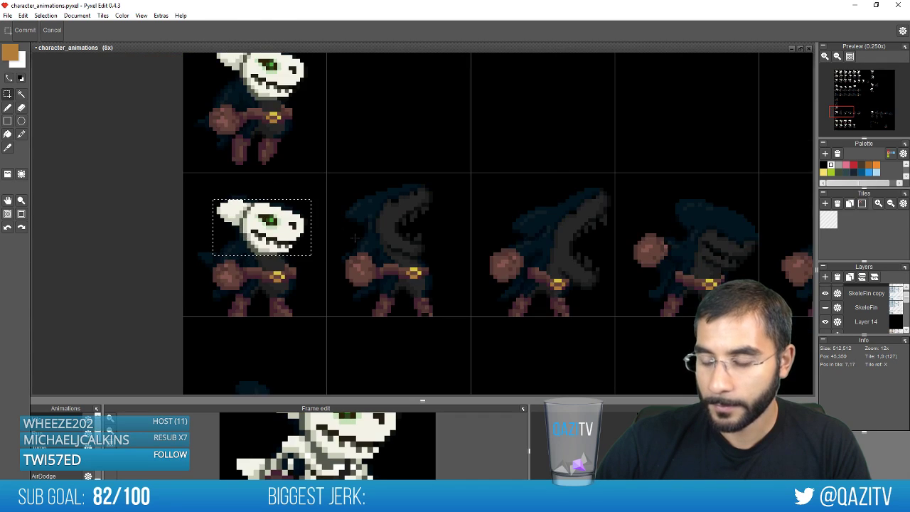
{"action": "scroll", "coordinate": [350, 246], "scroll_direction": "up", "scroll_amount": 1}
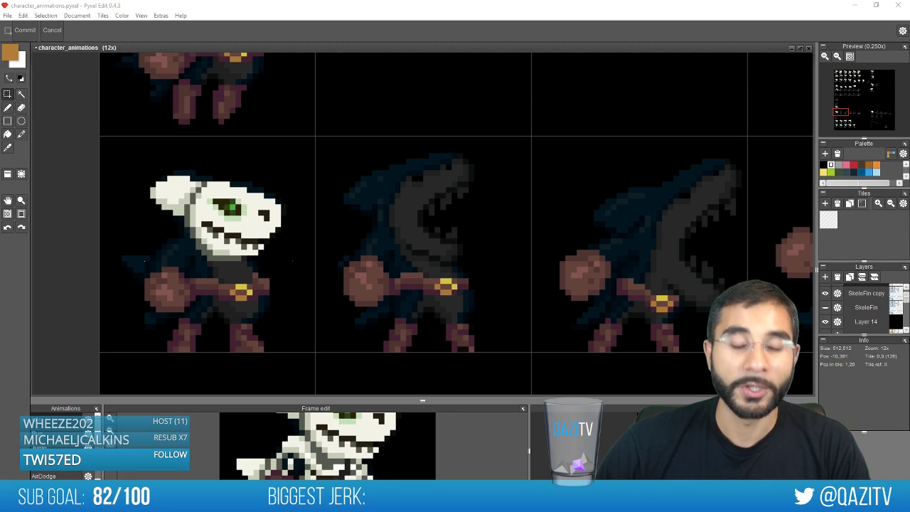
Enlarge the lower animation area, narrow the frame editor and zoom the idle playback so the whole skeleton fits
{"action": "scroll", "coordinate": [285, 296], "scroll_direction": "up", "scroll_amount": 1}
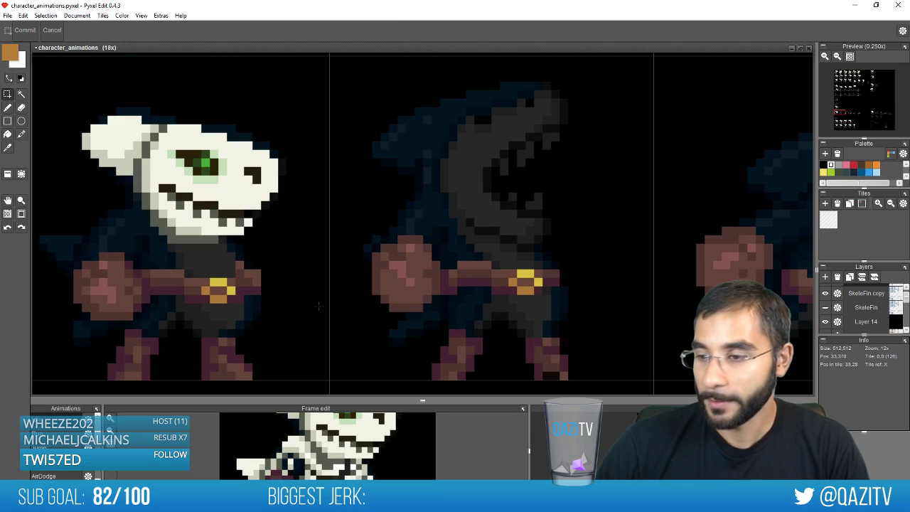
{"action": "left_click_drag", "start_coordinate": [423, 401], "coordinate": [422, 243]}
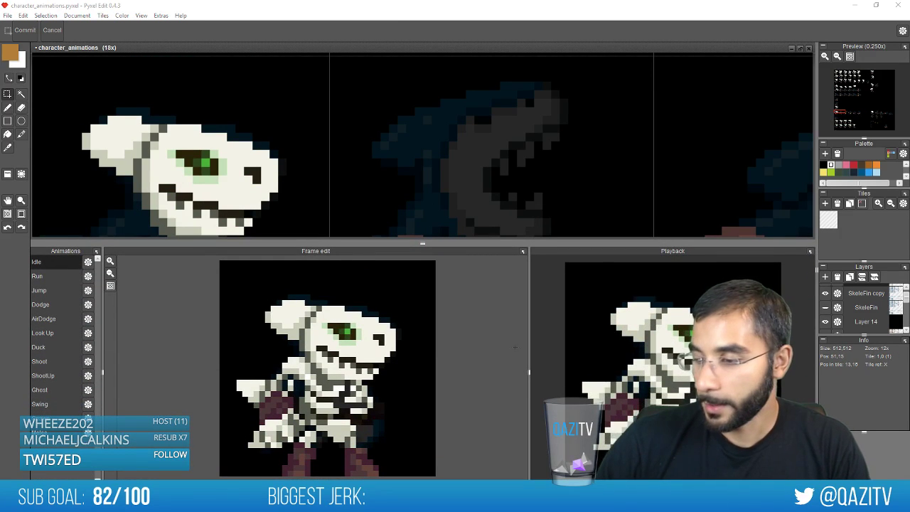
{"action": "left_click_drag", "start_coordinate": [530, 349], "coordinate": [453, 352]}
{"action": "scroll", "coordinate": [605, 355], "scroll_direction": "down", "scroll_amount": 2}
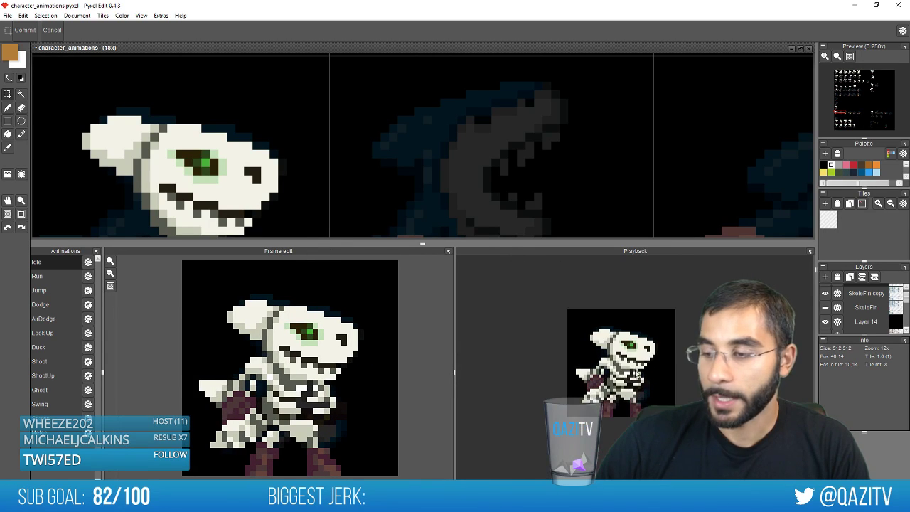
{"action": "key", "text": "space"}
{"action": "left_click_drag", "start_coordinate": [637, 372], "coordinate": [551, 331]}
{"action": "scroll", "coordinate": [552, 331], "scroll_direction": "up", "scroll_amount": 1}
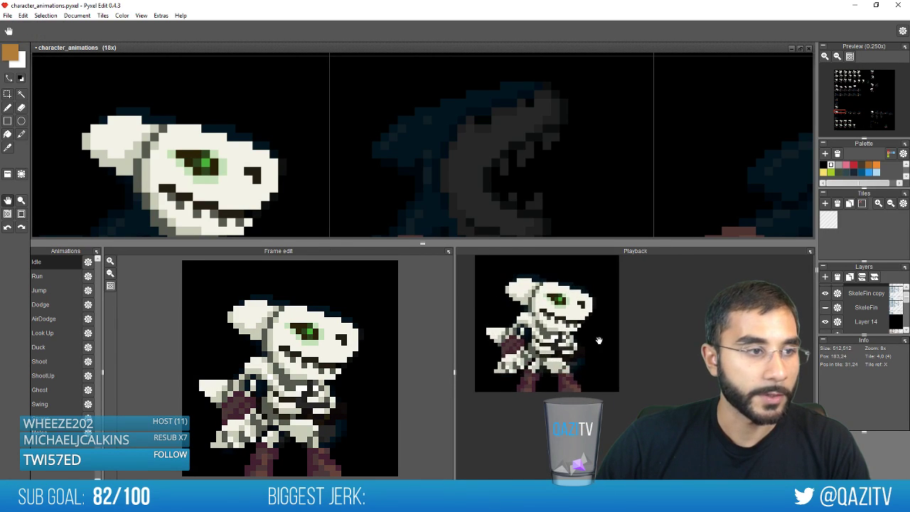
{"action": "scroll", "coordinate": [258, 344], "scroll_direction": "up", "scroll_amount": 1}
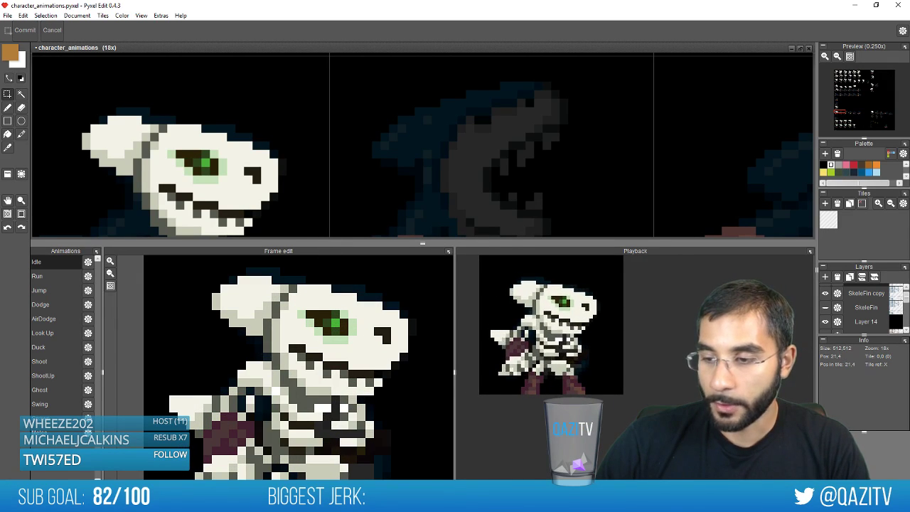
{"action": "left_click_drag", "start_coordinate": [326, 243], "coordinate": [326, 228]}
{"action": "scroll", "coordinate": [327, 156], "scroll_direction": "down", "scroll_amount": 3}
{"action": "scroll", "coordinate": [512, 174], "scroll_direction": "up", "scroll_amount": 1}
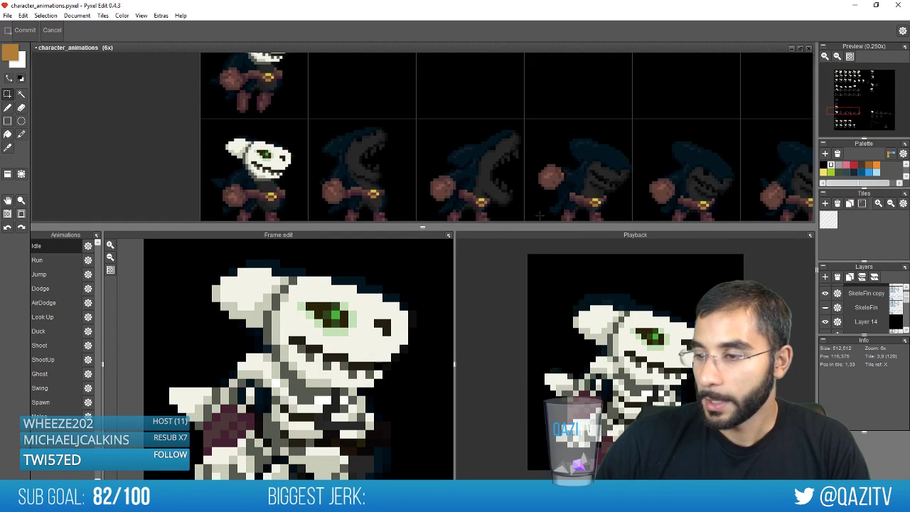
Open a floating playback window and place it at a reduced size over the edge of the sprite sheet
{"action": "left_click", "coordinate": [811, 235]}
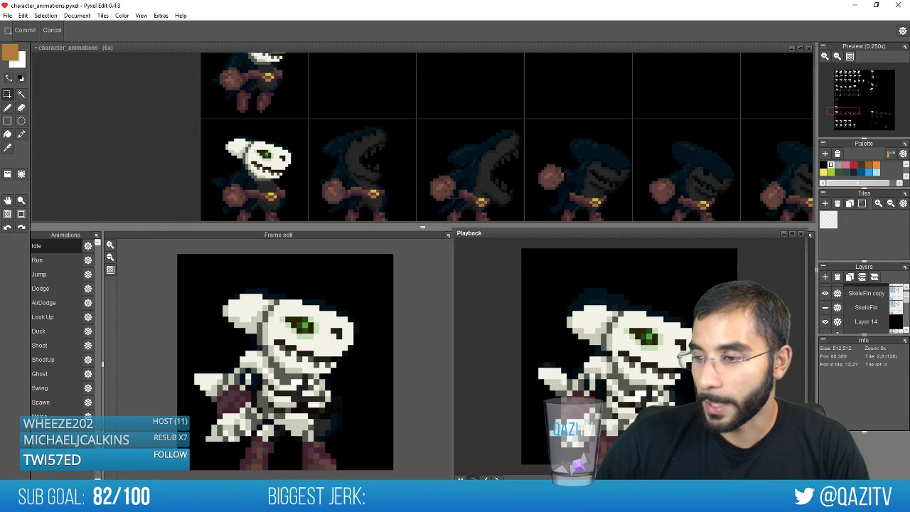
{"action": "left_click_drag", "start_coordinate": [485, 235], "coordinate": [80, 57]}
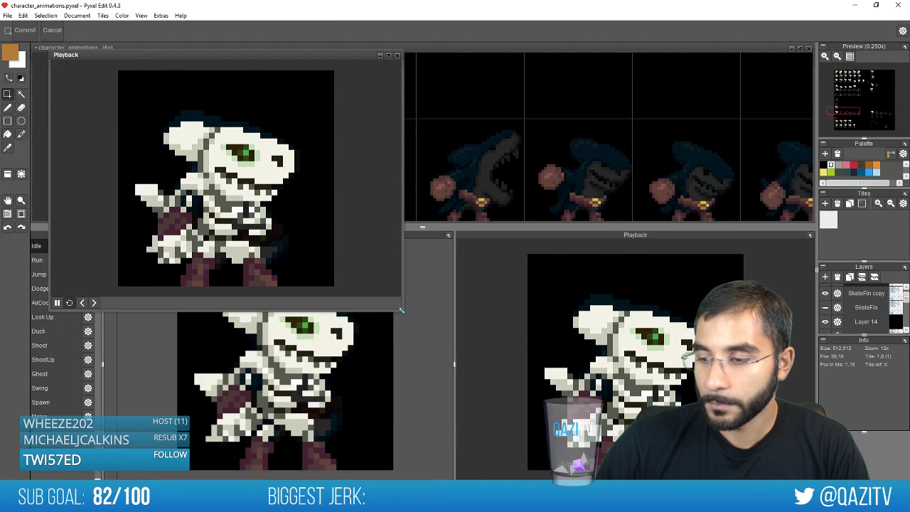
{"action": "left_click_drag", "start_coordinate": [397, 305], "coordinate": [212, 192]}
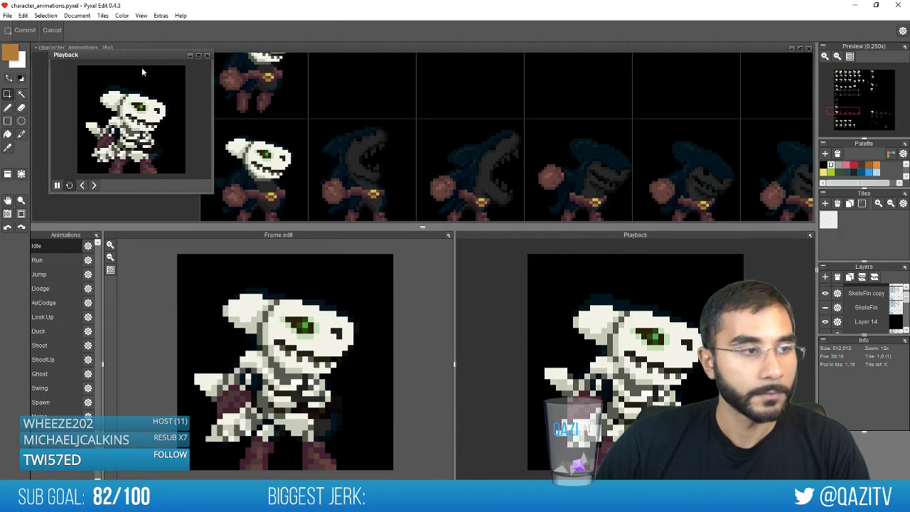
{"action": "left_click_drag", "start_coordinate": [145, 57], "coordinate": [133, 56]}
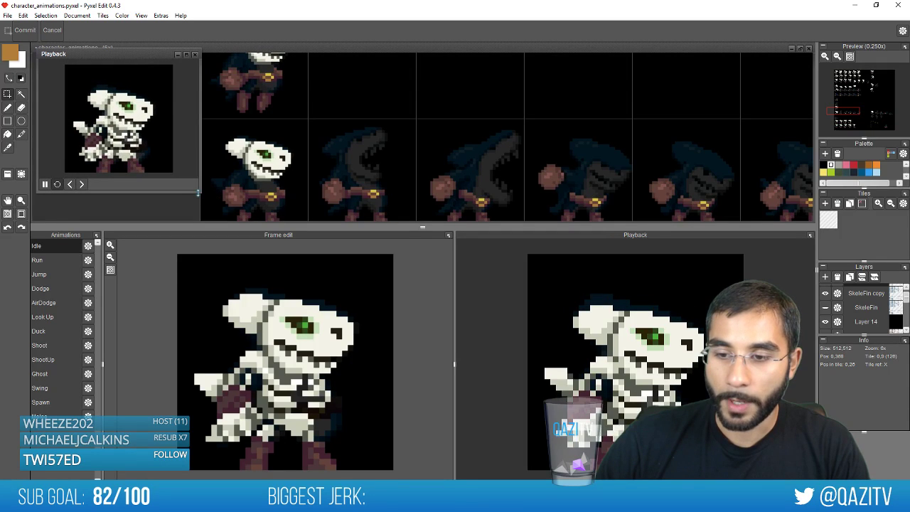
{"action": "left_click_drag", "start_coordinate": [200, 190], "coordinate": [232, 216]}
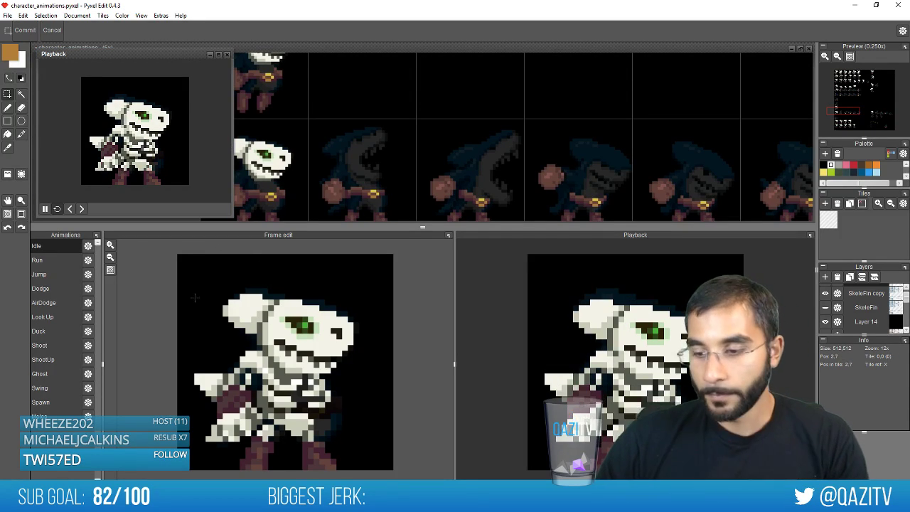
Load the Melee animation into the frame editor and playback
{"action": "scroll", "coordinate": [199, 299], "scroll_direction": "down", "scroll_amount": 1}
{"action": "scroll", "coordinate": [217, 311], "scroll_direction": "up", "scroll_amount": 1}
{"action": "left_click", "coordinate": [66, 415]}
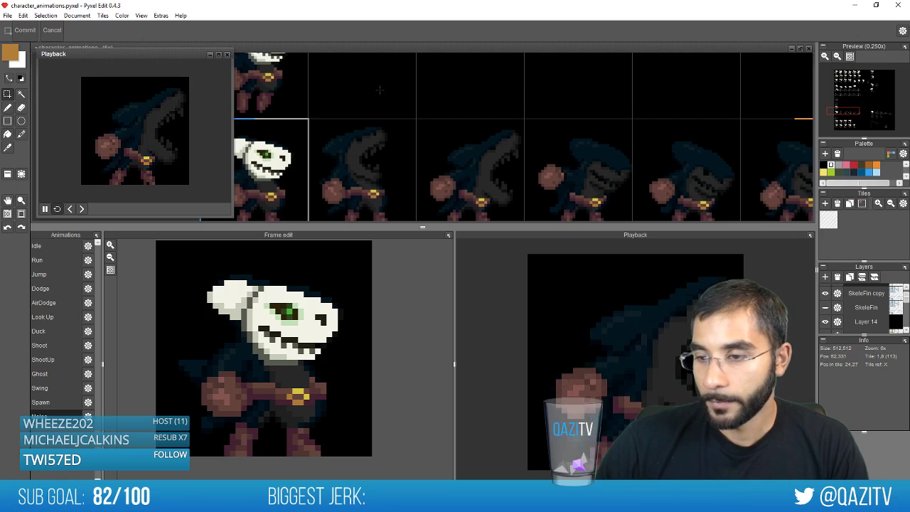
Select and copy the complete skeleton from the first idle frame in the sheet's top row
{"action": "scroll", "coordinate": [380, 91], "scroll_direction": "down", "scroll_amount": 2}
{"action": "left_click_drag", "start_coordinate": [380, 90], "coordinate": [465, 276]}
{"action": "left_click_drag", "start_coordinate": [456, 96], "coordinate": [458, 255]}
{"action": "left_click_drag", "start_coordinate": [458, 68], "coordinate": [415, 189]}
{"action": "left_click_drag", "start_coordinate": [414, 100], "coordinate": [405, 180]}
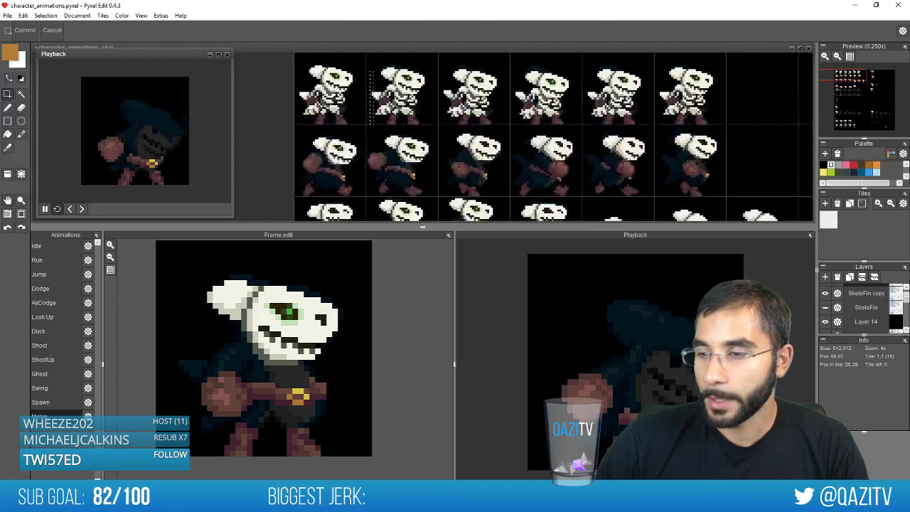
{"action": "scroll", "coordinate": [379, 90], "scroll_direction": "up", "scroll_amount": 1}
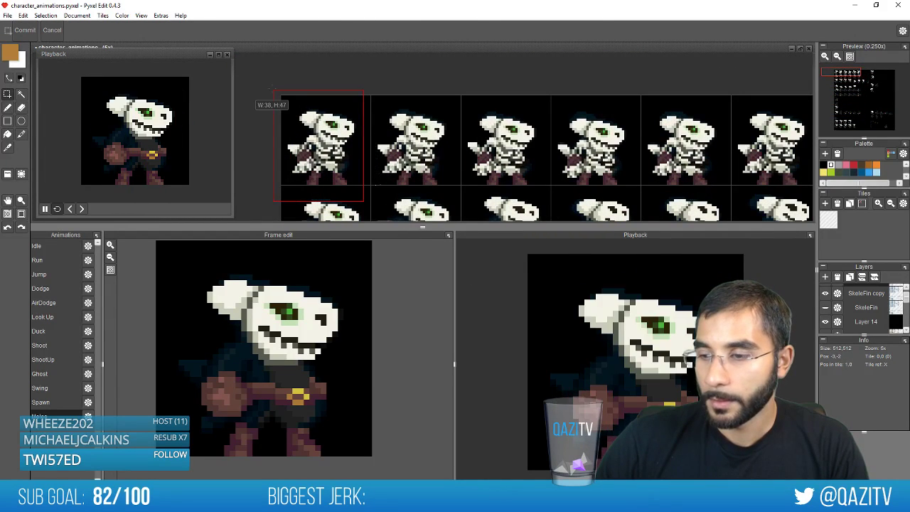
{"action": "left_click_drag", "start_coordinate": [364, 202], "coordinate": [272, 90]}
{"action": "left_click_drag", "start_coordinate": [361, 189], "coordinate": [275, 94]}
Paste the copied skeleton over the first Melee frame, align it with the shark's head and body, and commit its placement
{"action": "scroll", "coordinate": [381, 128], "scroll_direction": "down", "scroll_amount": 3}
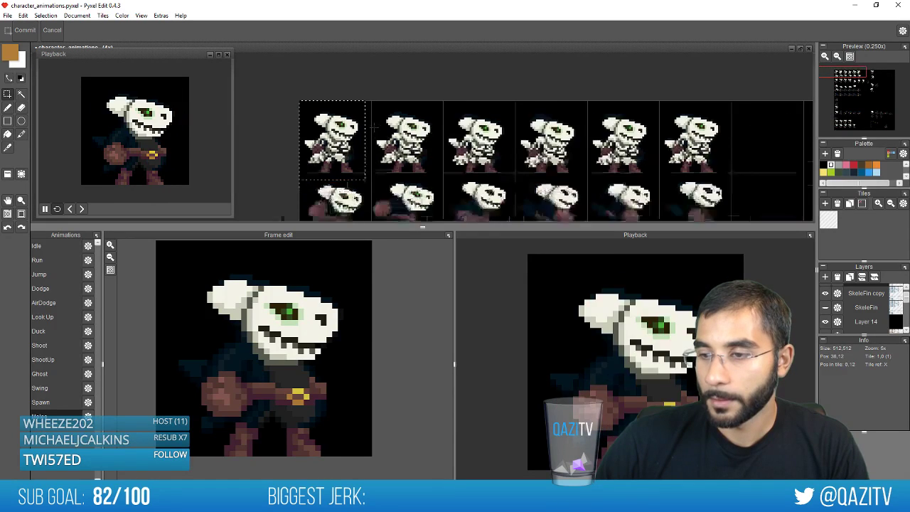
{"action": "left_click_drag", "start_coordinate": [437, 177], "coordinate": [424, 52]}
{"action": "left_click_drag", "start_coordinate": [402, 216], "coordinate": [401, 159]}
{"action": "scroll", "coordinate": [400, 158], "scroll_direction": "up", "scroll_amount": 3}
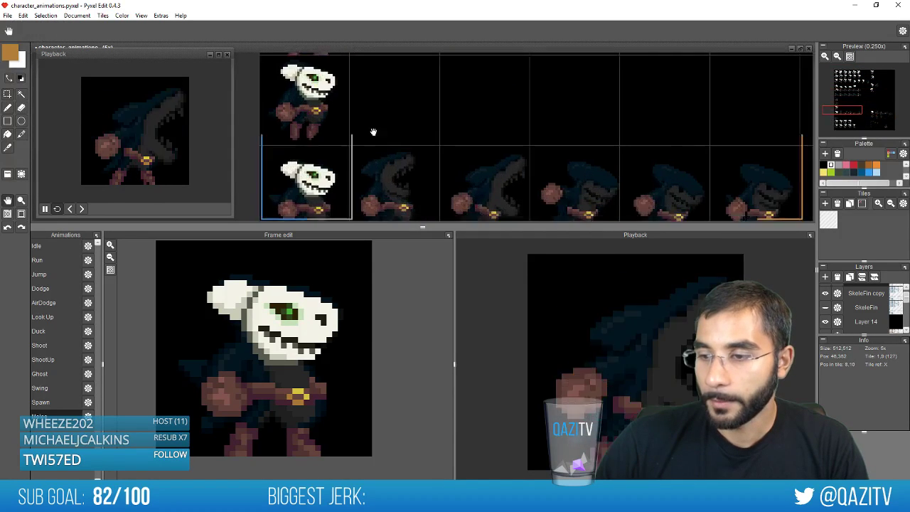
{"action": "key", "text": "ctrl+v"}
{"action": "left_click_drag", "start_coordinate": [448, 153], "coordinate": [327, 142]}
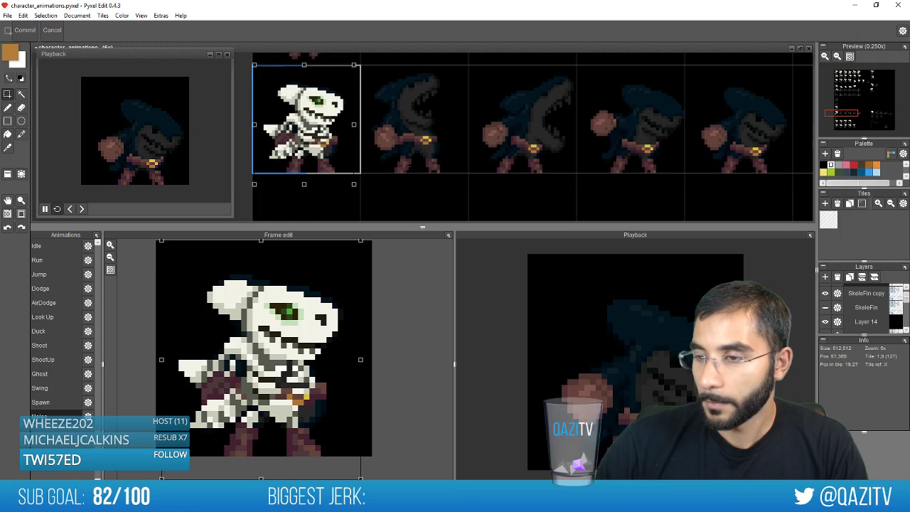
{"action": "key", "text": "Return"}
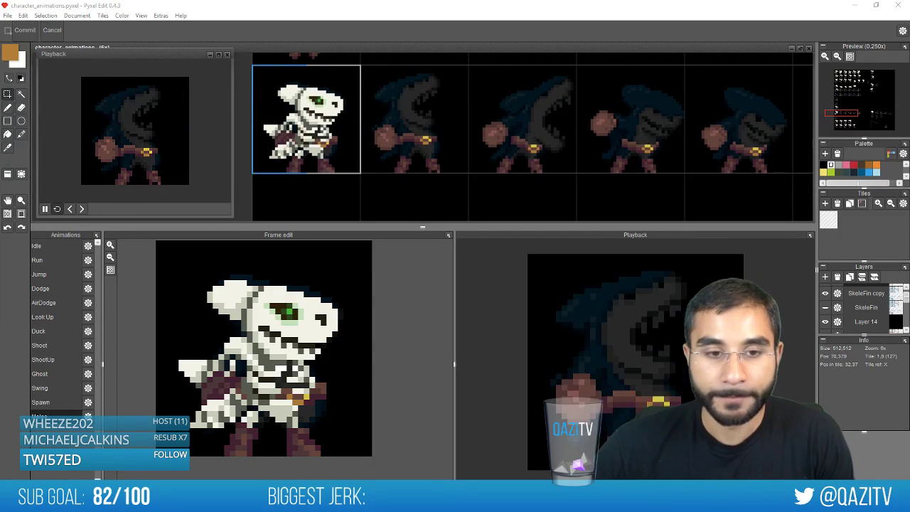
Widen the frame editor and show the second Melee frame enlarged around its open-mouthed head
{"action": "left_click", "coordinate": [542, 4]}
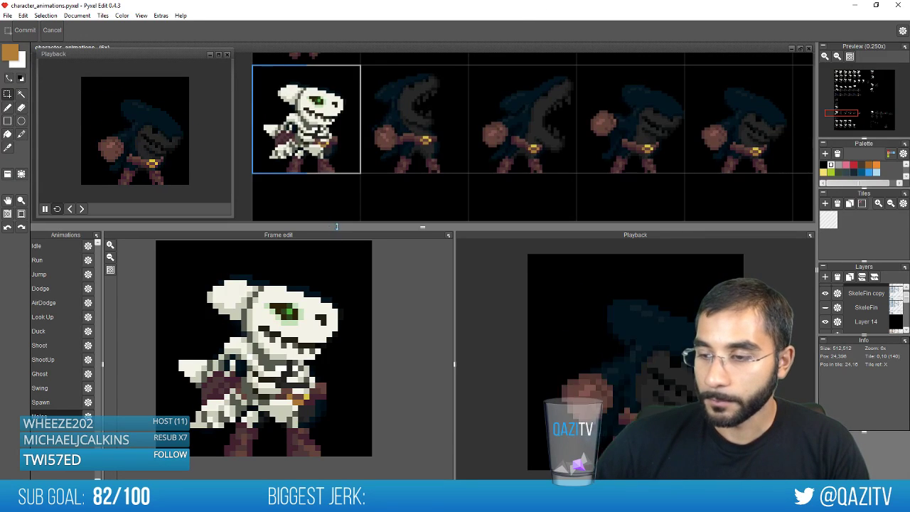
{"action": "left_click_drag", "start_coordinate": [336, 226], "coordinate": [336, 211]}
{"action": "left_click_drag", "start_coordinate": [454, 311], "coordinate": [629, 313]}
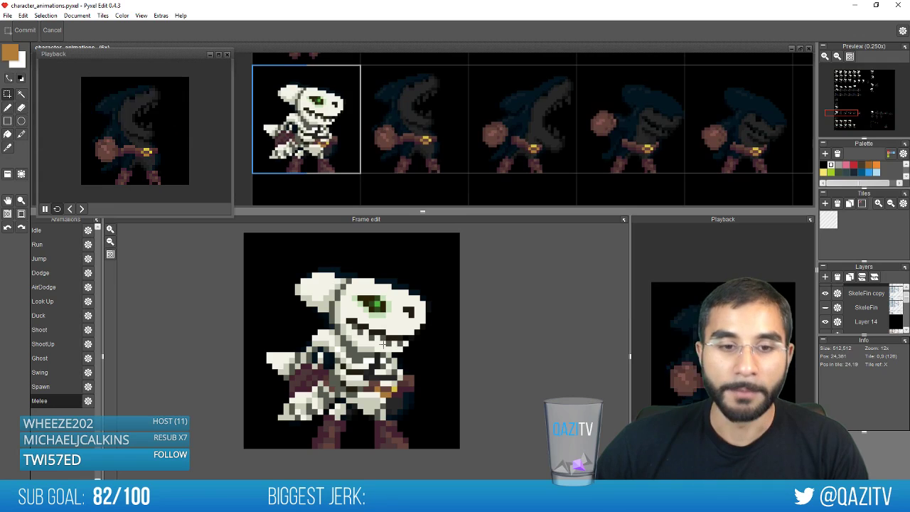
{"action": "key", "text": "Right"}
{"action": "key", "text": "Right"}
{"action": "key", "text": "Left"}
{"action": "key", "text": "Left"}
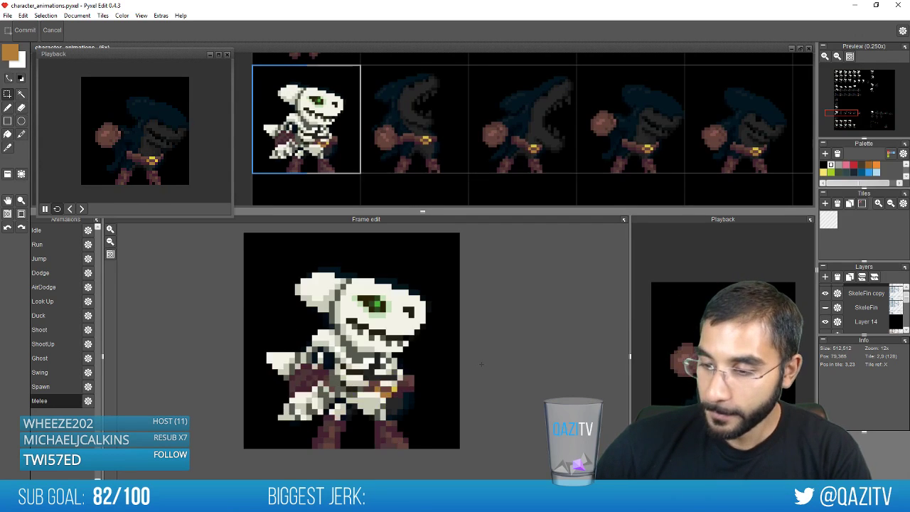
{"action": "key", "text": "Right"}
{"action": "scroll", "coordinate": [405, 334], "scroll_direction": "up", "scroll_amount": 1}
{"action": "left_click_drag", "start_coordinate": [402, 317], "coordinate": [413, 372]}
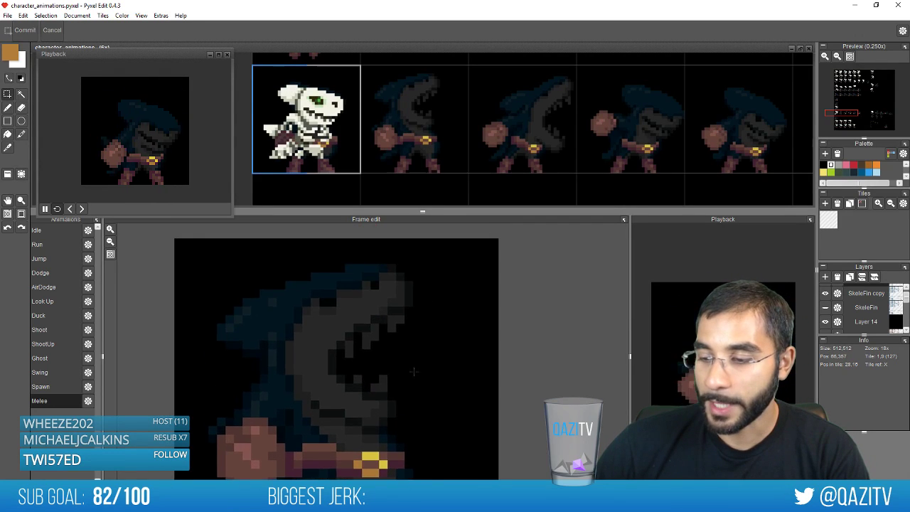
Set the Pen to the bone-white colour of the skull in the first Melee frame
{"action": "key", "text": "b"}
{"action": "key", "text": "Left"}
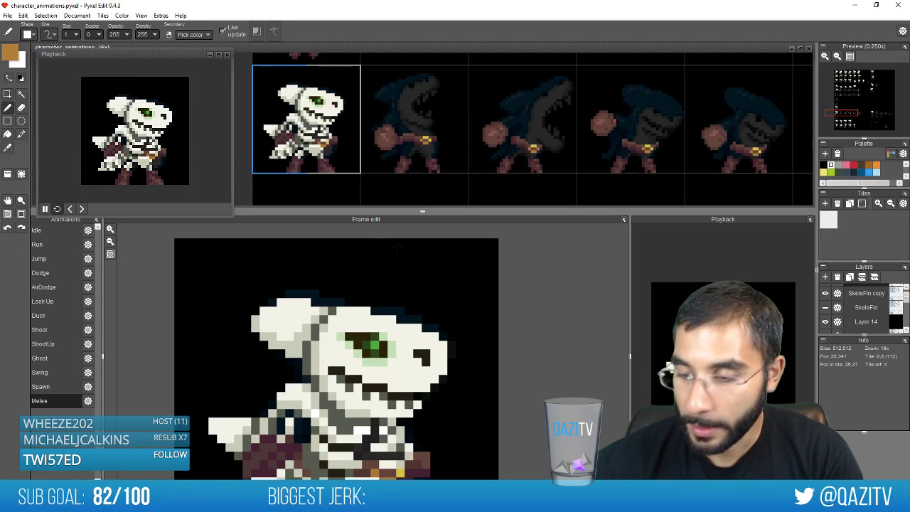
{"action": "key", "text": "Right"}
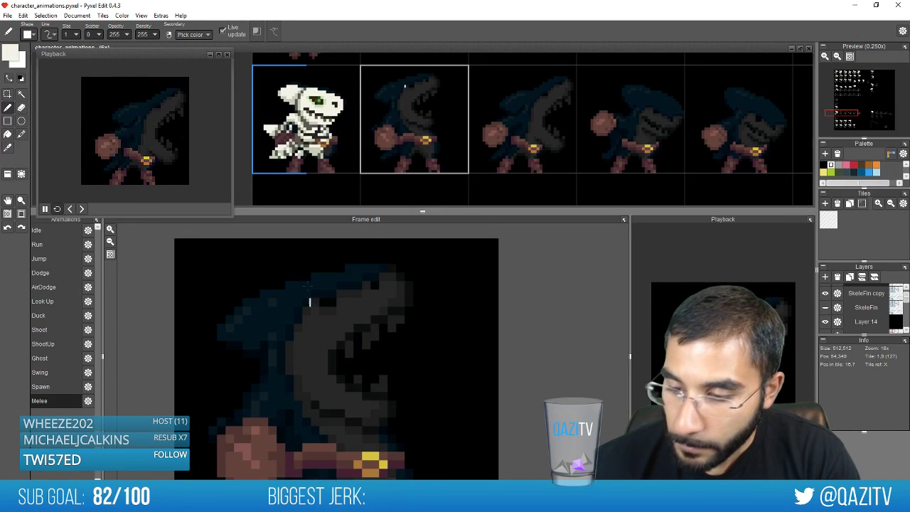
{"action": "key", "text": "Left"}
{"action": "key", "text": "Right"}
{"action": "key", "text": "Left"}
{"action": "key", "text": "Right"}
{"action": "key", "text": "Left"}
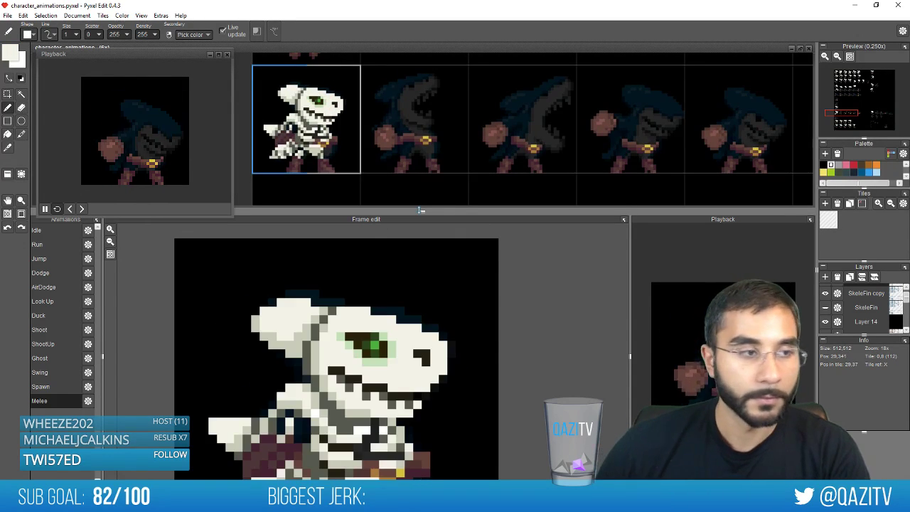
Make the frame editor taller and fit the whole first Melee frame inside it
{"action": "scroll", "coordinate": [350, 364], "scroll_direction": "down", "scroll_amount": 2}
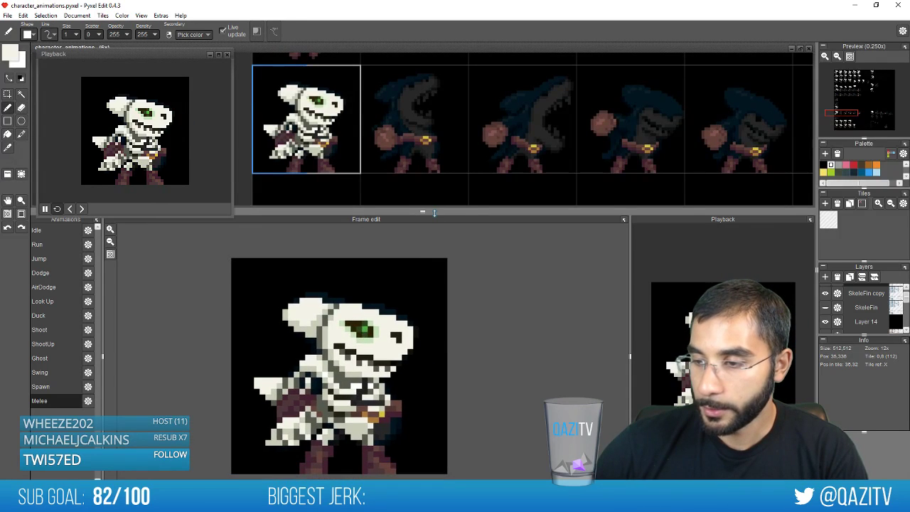
{"action": "left_click_drag", "start_coordinate": [434, 212], "coordinate": [424, 189]}
{"action": "scroll", "coordinate": [375, 308], "scroll_direction": "up", "scroll_amount": 1}
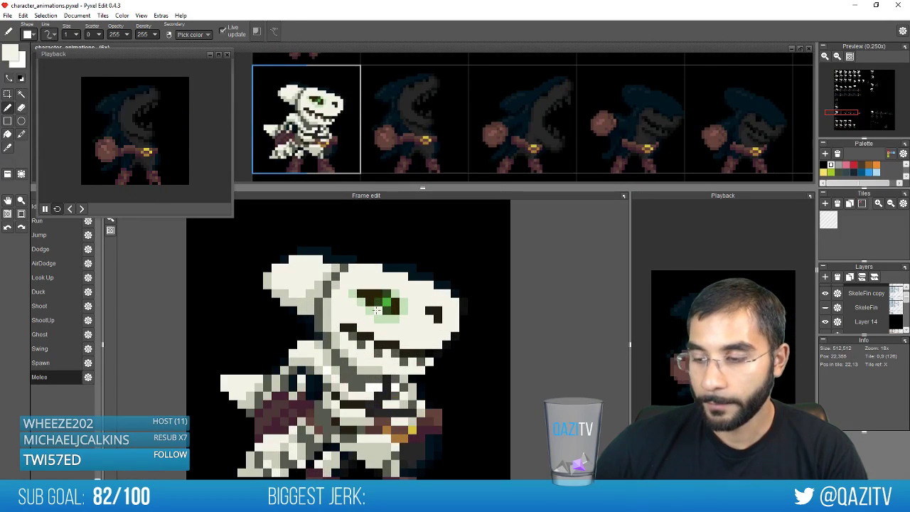
{"action": "scroll", "coordinate": [411, 330], "scroll_direction": "down", "scroll_amount": 1}
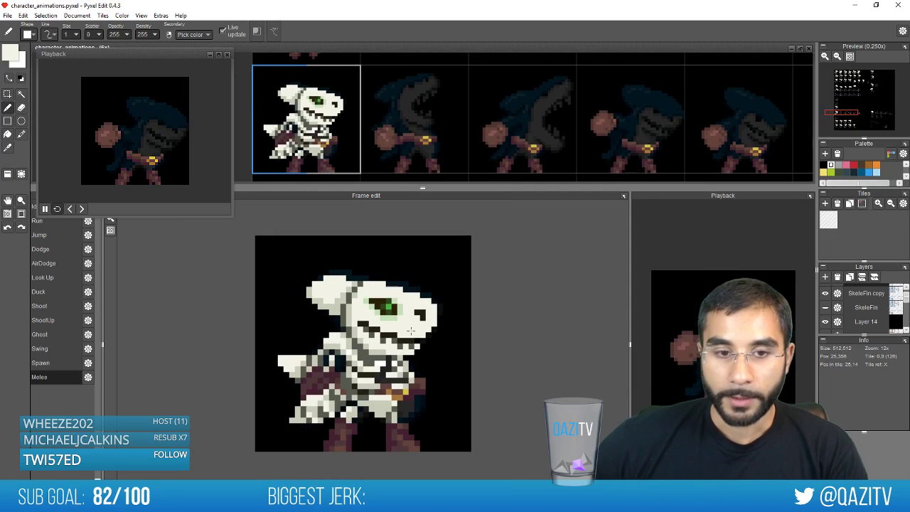
{"action": "key", "text": "space"}
{"action": "left_click_drag", "start_coordinate": [418, 386], "coordinate": [429, 380]}
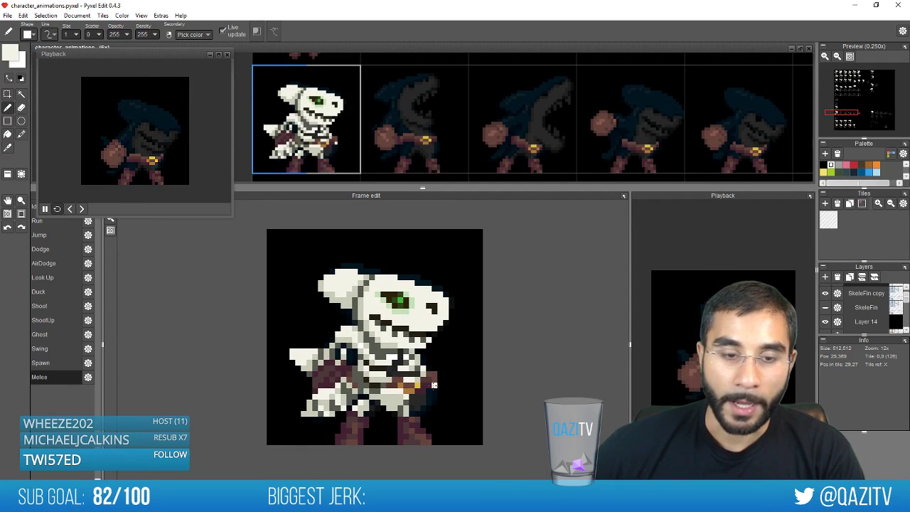
Flip between the first and second Melee frames to compare the skull's position with the open-mouthed head
{"action": "key", "text": "Right"}
{"action": "key", "text": "Left"}
{"action": "key", "text": "Left"}
{"action": "key", "text": "Right"}
{"action": "key", "text": "Right"}
{"action": "key", "text": "Left"}
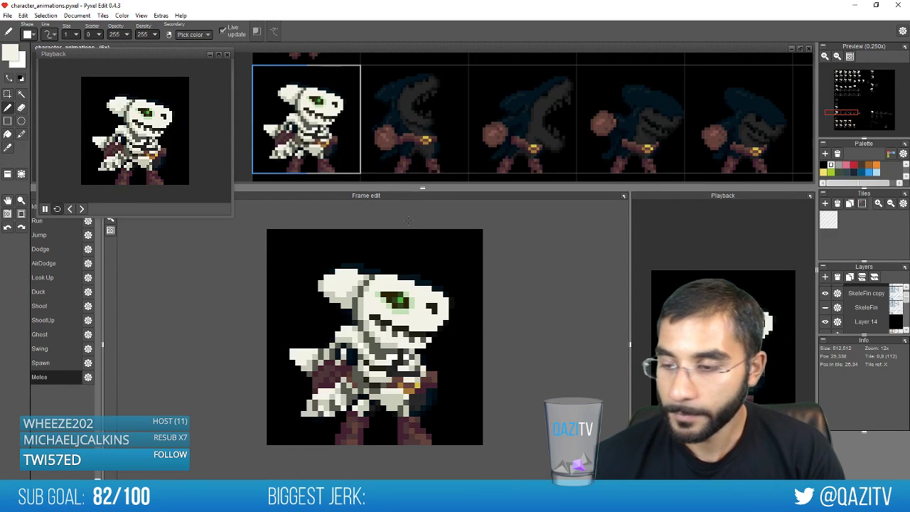
{"action": "key", "text": "Right"}
{"action": "key", "text": "Left"}
{"action": "key", "text": "Right"}
{"action": "key", "text": "Left"}
{"action": "key", "text": "Right"}
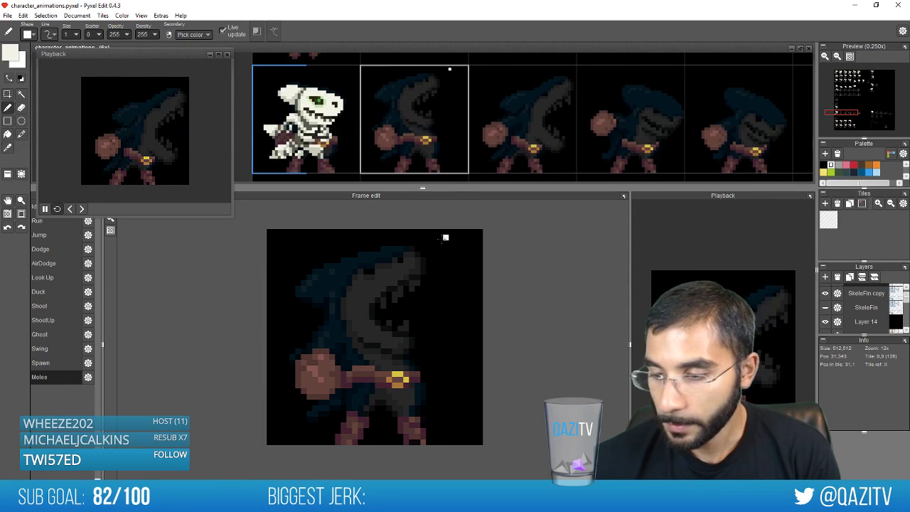
{"action": "key", "text": "Left"}
Draw the bone-white edge of the upper jaw and snout over the shark's raised head in the second Melee frame
{"action": "mouse_move", "coordinate": [365, 306]}
{"action": "left_mouse_down"}
{"action": "mouse_move", "coordinate": [443, 213]}
{"action": "mouse_move", "coordinate": [388, 282]}
{"action": "mouse_move", "coordinate": [418, 272]}
{"action": "left_mouse_up"}
{"action": "key", "text": "Right"}
{"action": "key", "text": "Left"}
{"action": "key", "text": "Right"}
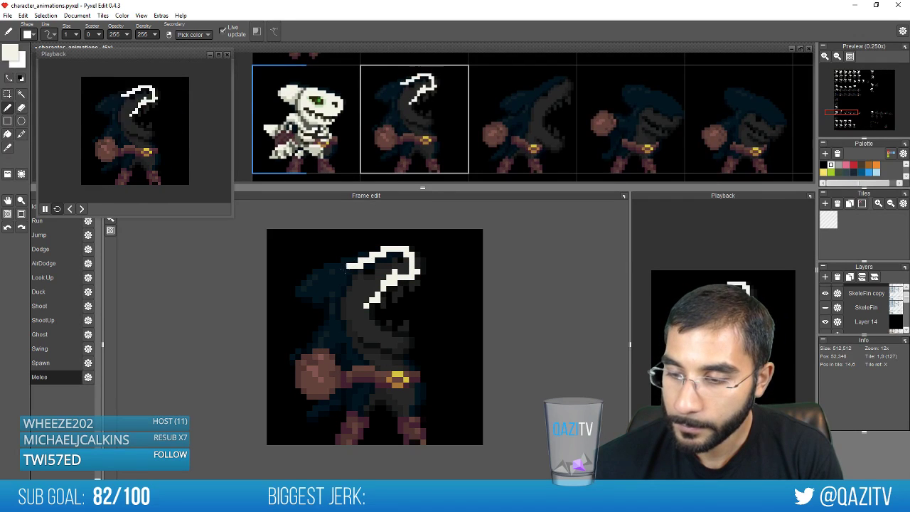
Extend the bone-white outline around the back of the second Melee frame's upper skull and close it, comparing with the first frame
{"action": "key", "text": "Left"}
{"action": "key", "text": "Right"}
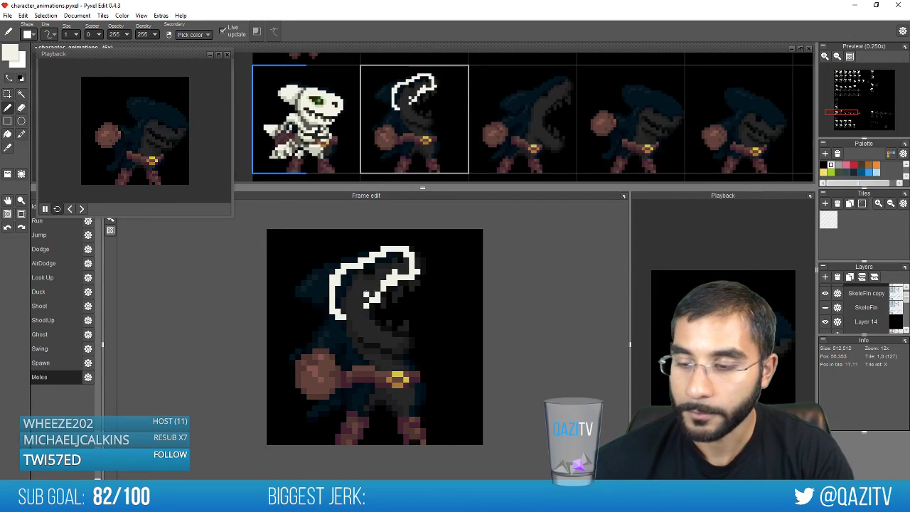
{"action": "key", "text": "Left"}
{"action": "key", "text": "Right"}
{"action": "key", "text": "Left"}
{"action": "key", "text": "Right"}
{"action": "key", "text": "Left"}
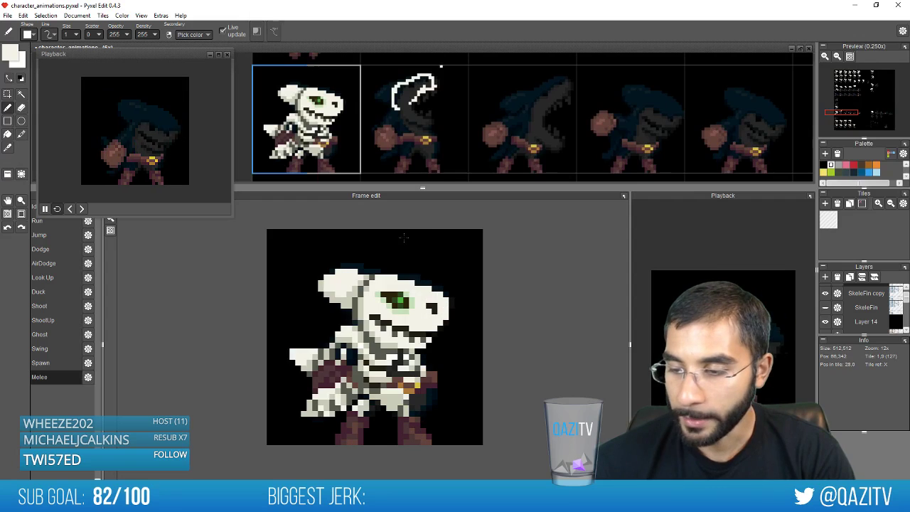
{"action": "key", "text": "Right"}
{"action": "key", "text": "Left"}
{"action": "key", "text": "Right"}
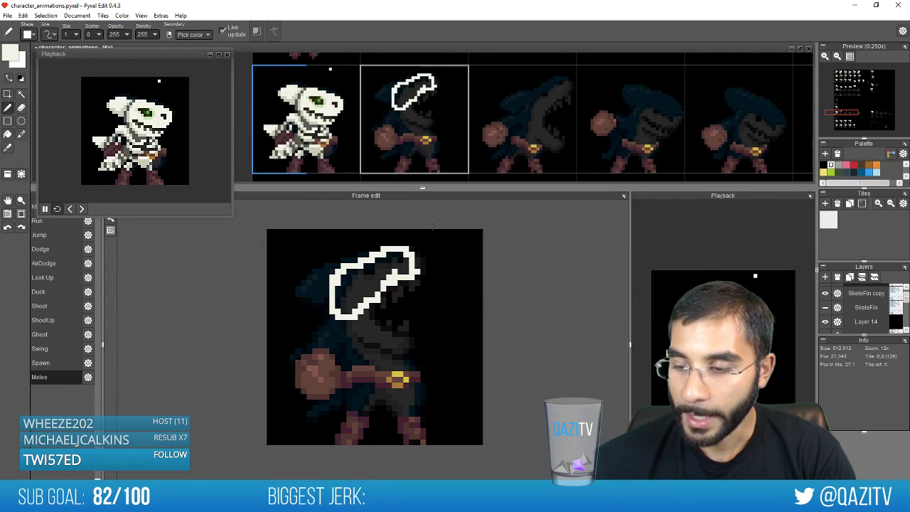
Paint a dark eye socket and nostril inside the second Melee frame's upper skull, using the first frame's dark eye colour
{"action": "key", "text": "Left"}
{"action": "right_click", "coordinate": [389, 294]}
{"action": "key", "text": "Right"}
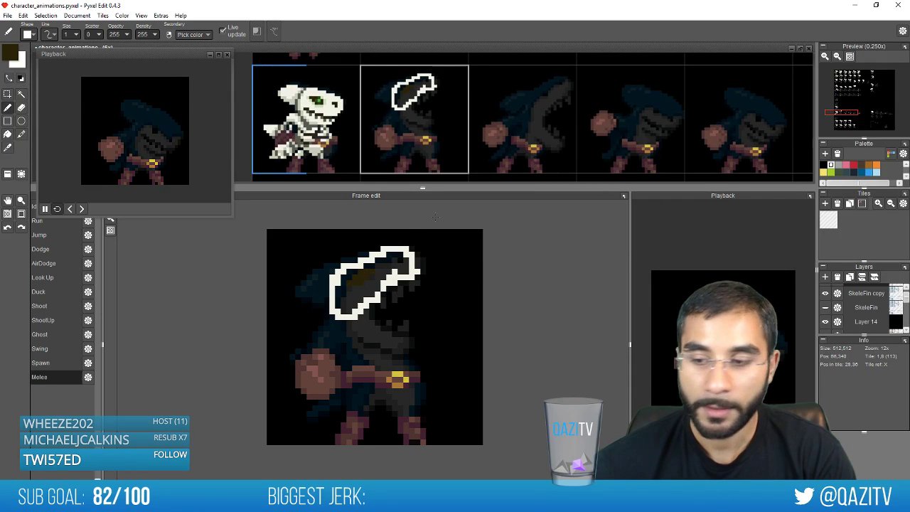
{"action": "key", "text": "Left"}
{"action": "key", "text": "Right"}
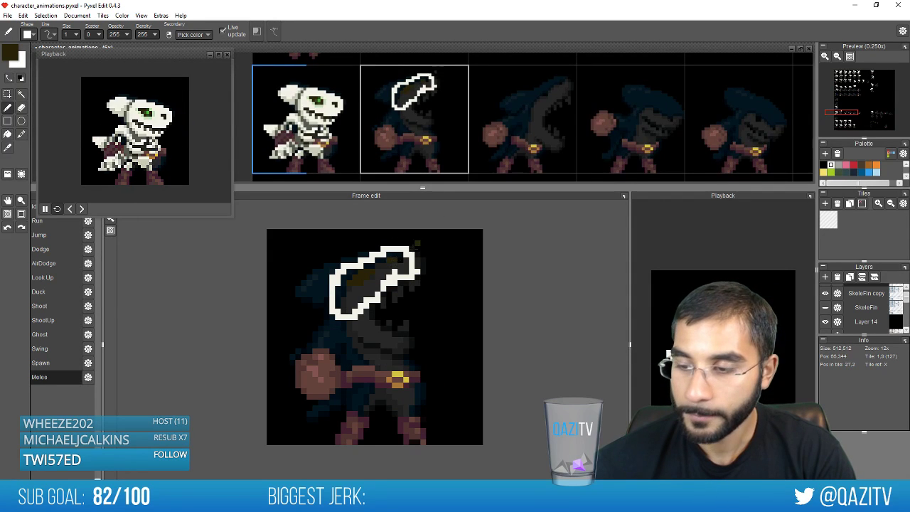
{"action": "key", "text": "Left"}
{"action": "key", "text": "Right"}
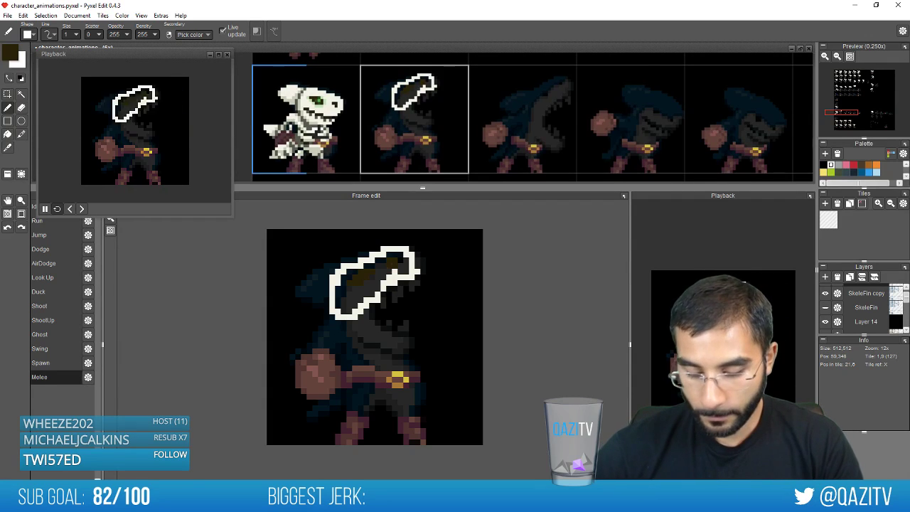
Fill the second Melee frame's upper skull with bone white around the eye socket and nostril
{"action": "right_click", "coordinate": [391, 278]}
{"action": "key", "text": "f"}
{"action": "left_click", "coordinate": [369, 286]}
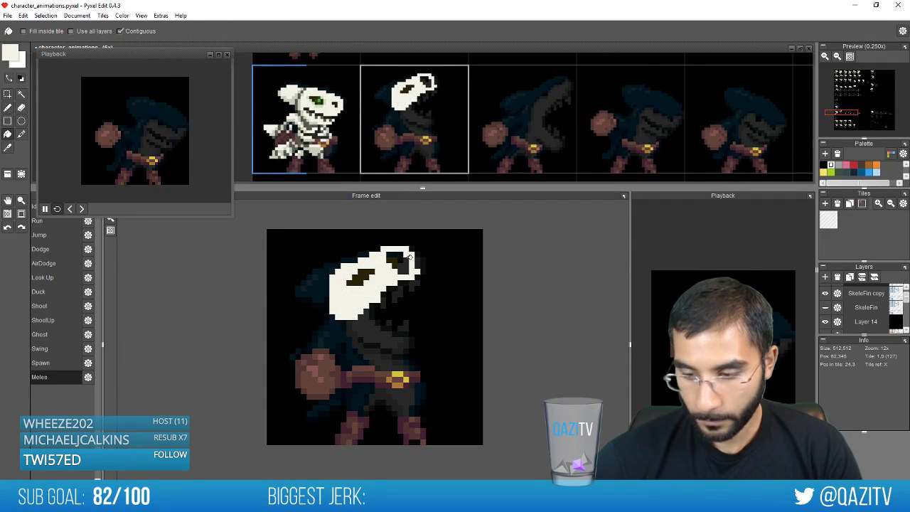
{"action": "left_click", "coordinate": [406, 264]}
{"action": "key", "text": "b"}
{"action": "key", "text": "Left"}
{"action": "key", "text": "Right"}
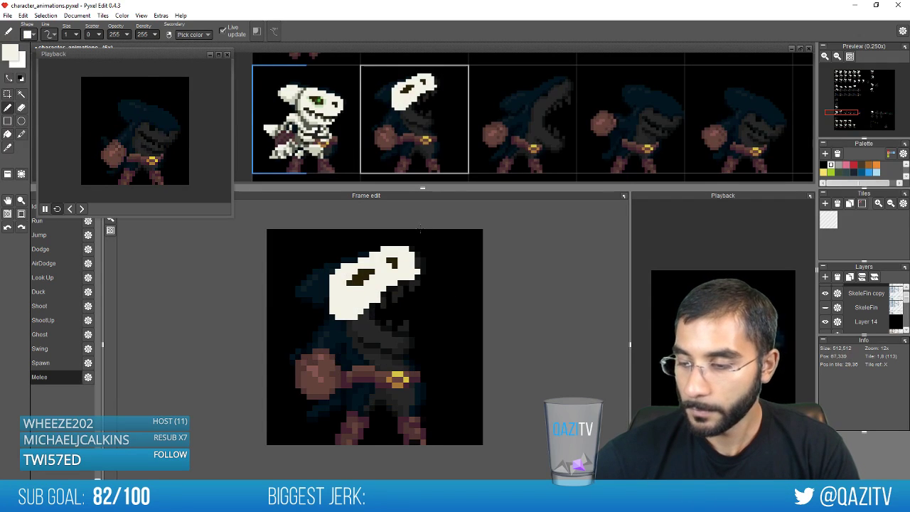
Reshape the nostril of the second Melee frame's skull with dark and bone-white pixels
{"action": "right_click", "coordinate": [395, 262]}
{"action": "left_click", "coordinate": [399, 260]}
{"action": "right_click", "coordinate": [411, 271]}
{"action": "left_click", "coordinate": [406, 266]}
{"action": "left_click_drag", "start_coordinate": [395, 266], "coordinate": [389, 260]}
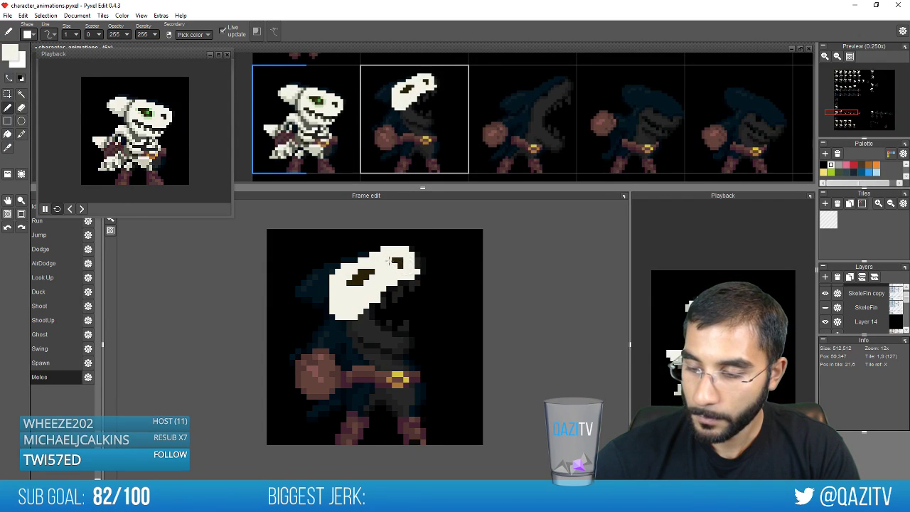
Flip between the first and second Melee frames to compare the filled upper skull with the closed-mouth skull
{"action": "key", "text": "Left"}
{"action": "key", "text": "Right"}
{"action": "key", "text": "Left"}
{"action": "key", "text": "Right"}
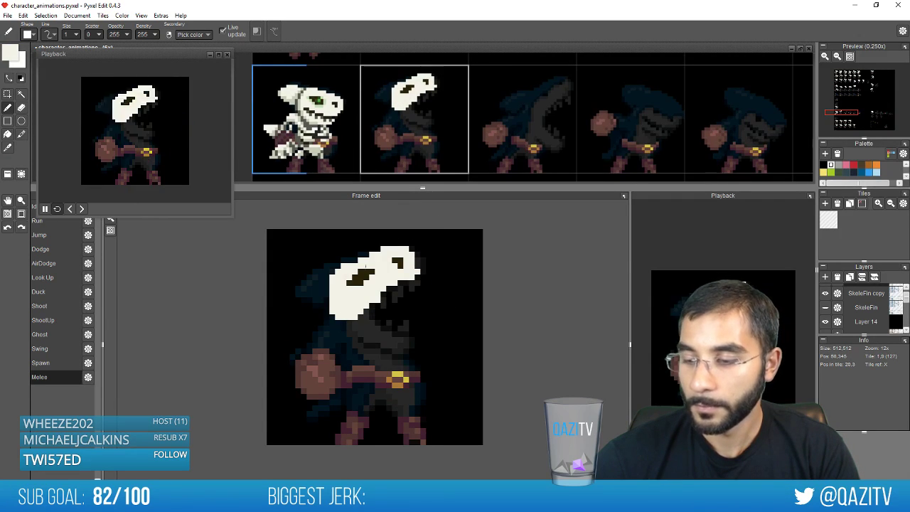
{"action": "key", "text": "Left"}
{"action": "key", "text": "Right"}
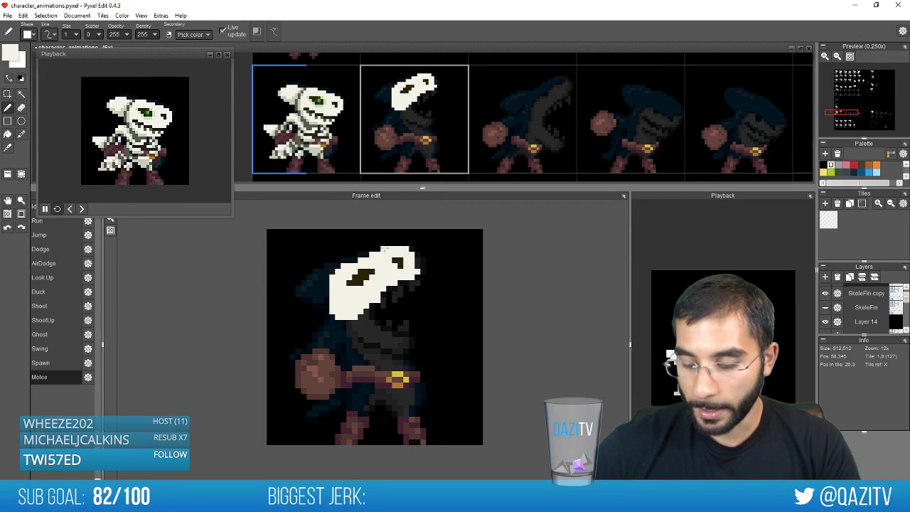
{"action": "key", "text": "Left"}
{"action": "key", "text": "Right"}
Draw the bone-white lower jaw below the open mouth in the second Melee frame, checking it against the neighbouring frames
{"action": "key", "text": "Right"}
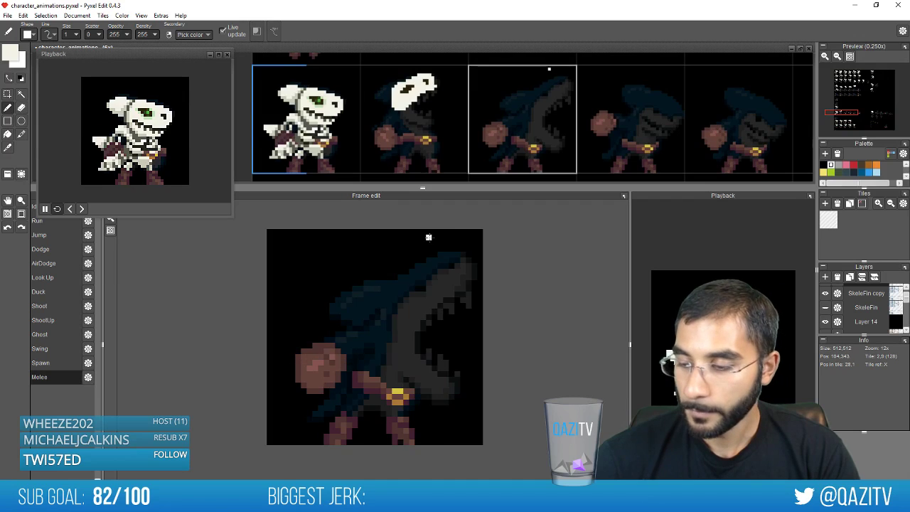
{"action": "key", "text": "Left"}
{"action": "key", "text": "Right"}
{"action": "key", "text": "Left"}
{"action": "key", "text": "Left"}
{"action": "key", "text": "Right"}
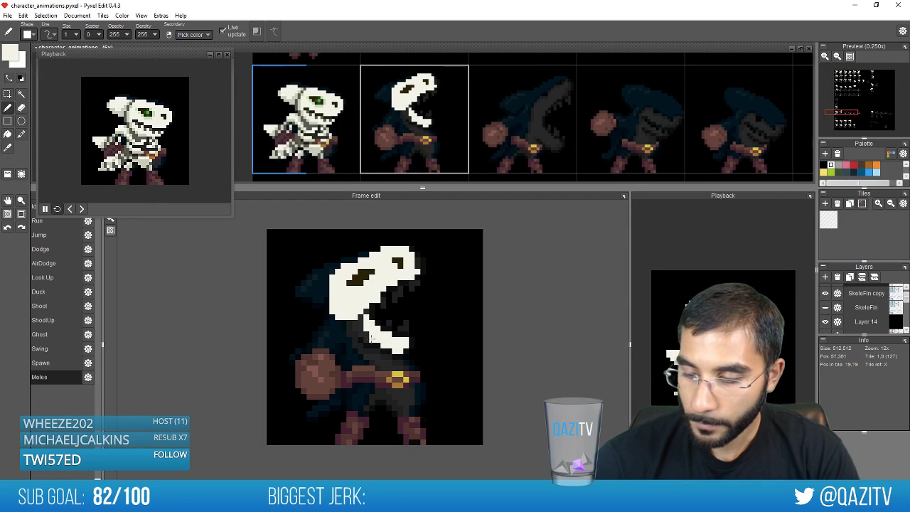
{"action": "key", "text": "Left"}
{"action": "key", "text": "Right"}
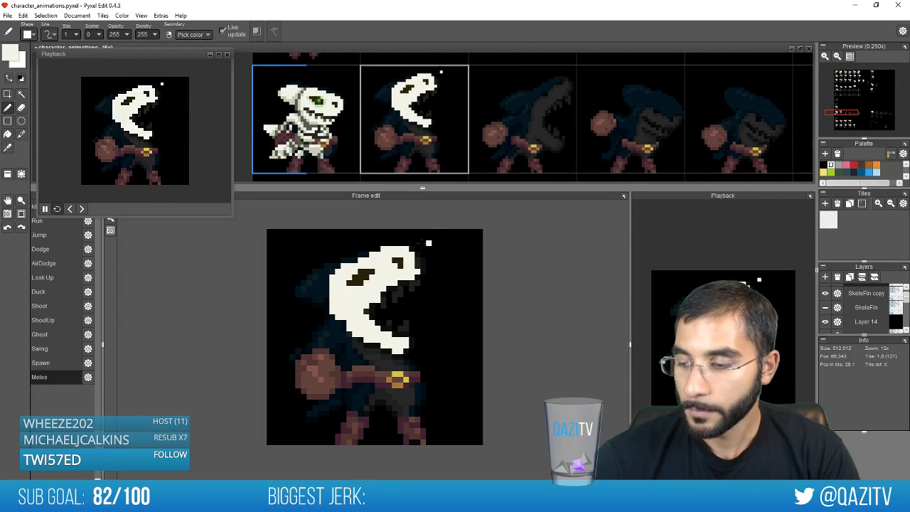
Sample the beige shadow tone from the first Melee frame's skull and shade the jaw joint in the second frame
{"action": "key", "text": "Left"}
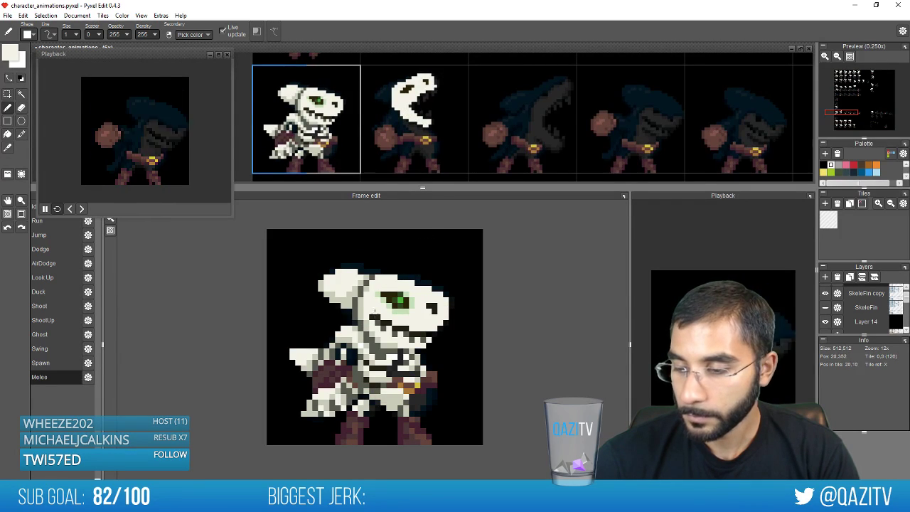
{"action": "right_click", "coordinate": [368, 312]}
{"action": "key", "text": "Right"}
{"action": "key", "text": "Left"}
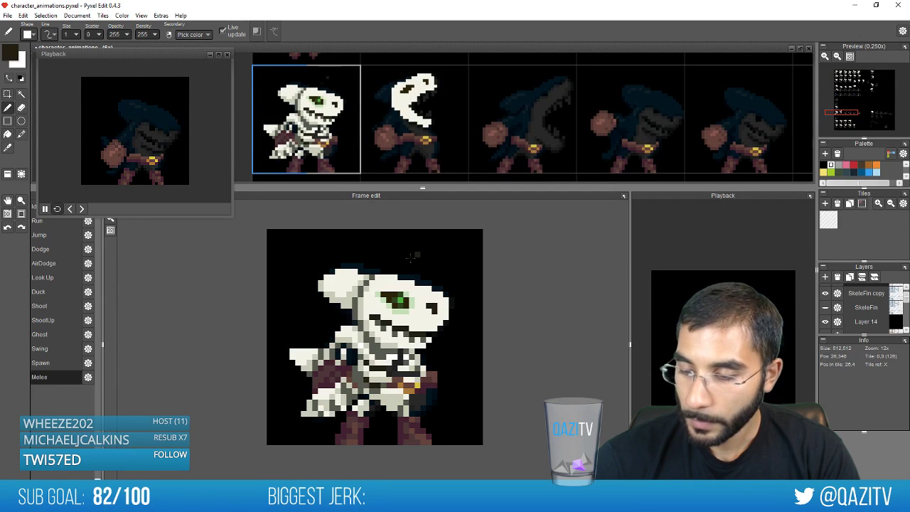
{"action": "right_click", "coordinate": [364, 327]}
{"action": "key", "text": "Right"}
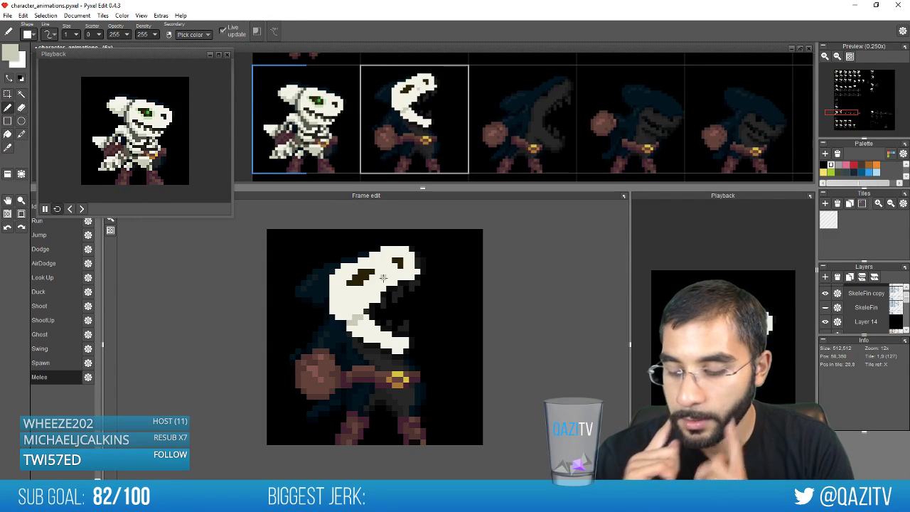
Touch up the mouth corner of the first Melee frame's skull with dark grey, comparing it with the second frame
{"action": "key", "text": "Left"}
{"action": "key", "text": "Right"}
{"action": "key", "text": "Left"}
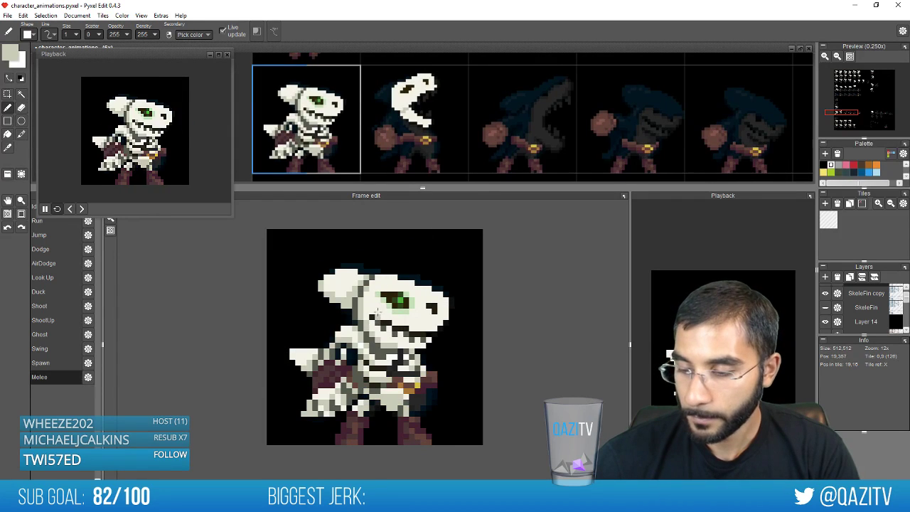
{"action": "key", "text": "Right"}
{"action": "key", "text": "Left"}
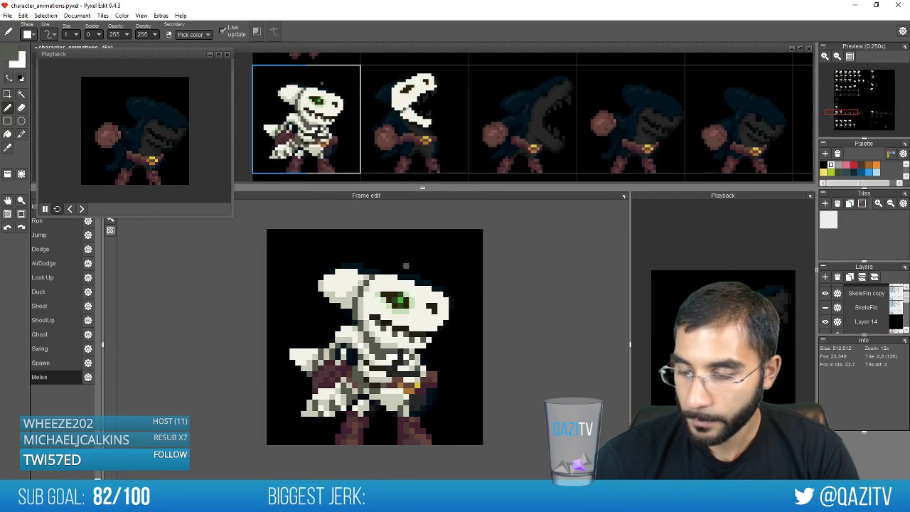
{"action": "key", "text": "Right"}
{"action": "key", "text": "Left"}
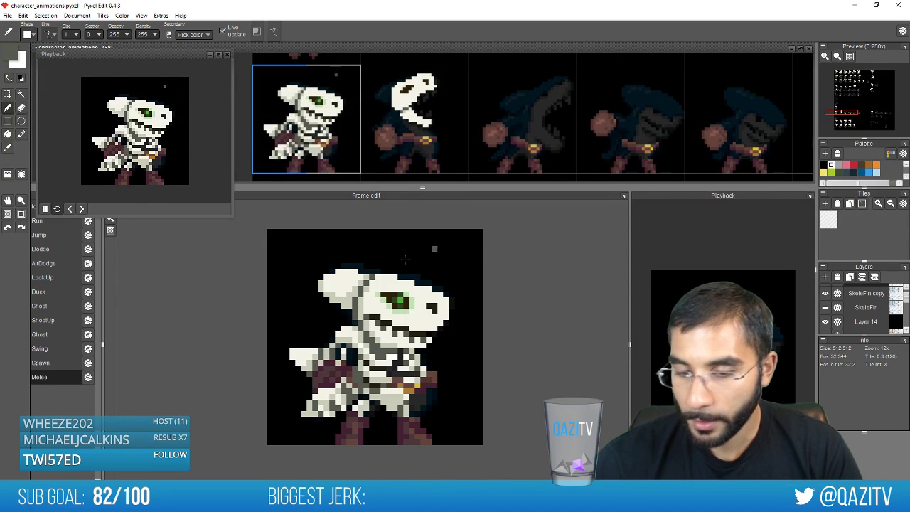
Place Run above Idle in the animation list and open it, shifting the floating Playback window clear of the list
{"action": "left_click_drag", "start_coordinate": [67, 219], "coordinate": [93, 175]}
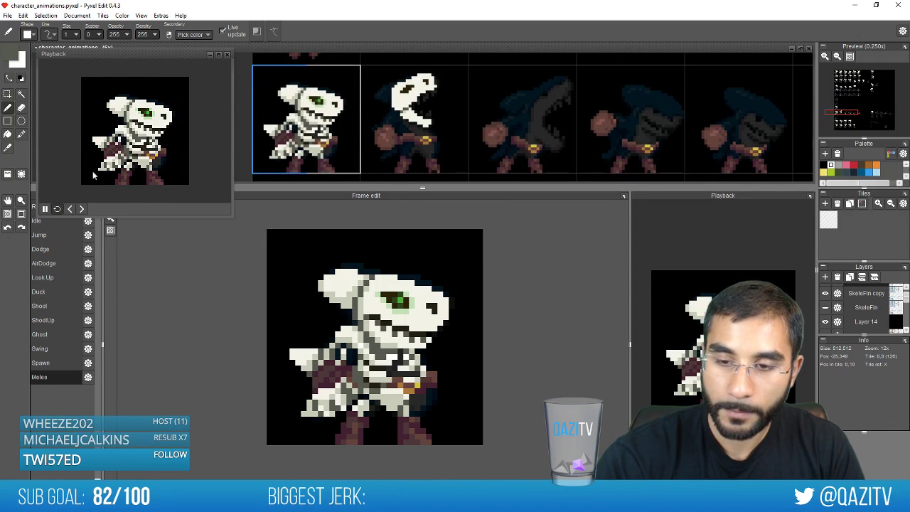
{"action": "left_click_drag", "start_coordinate": [151, 52], "coordinate": [149, 38]}
{"action": "left_click", "coordinate": [53, 207]}
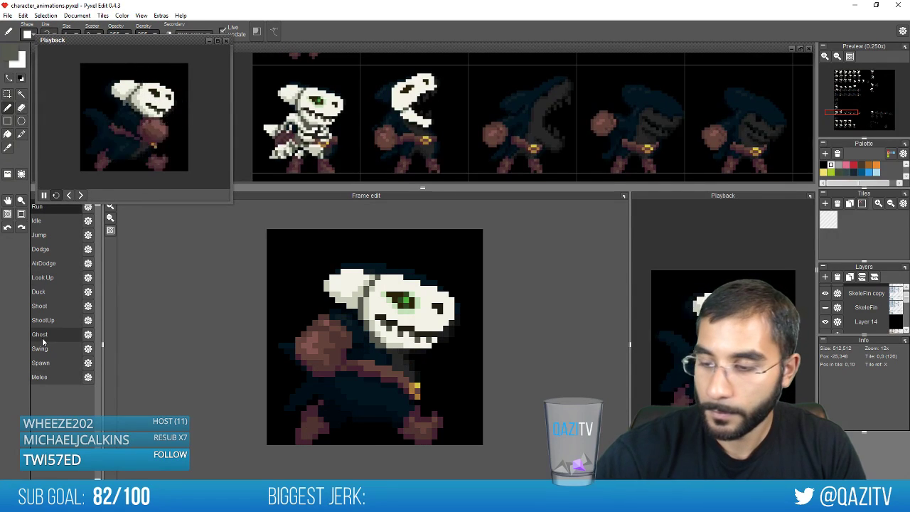
Touch up the skull's mouth corner with dark grey across the Run frames
{"action": "key", "text": "Right"}
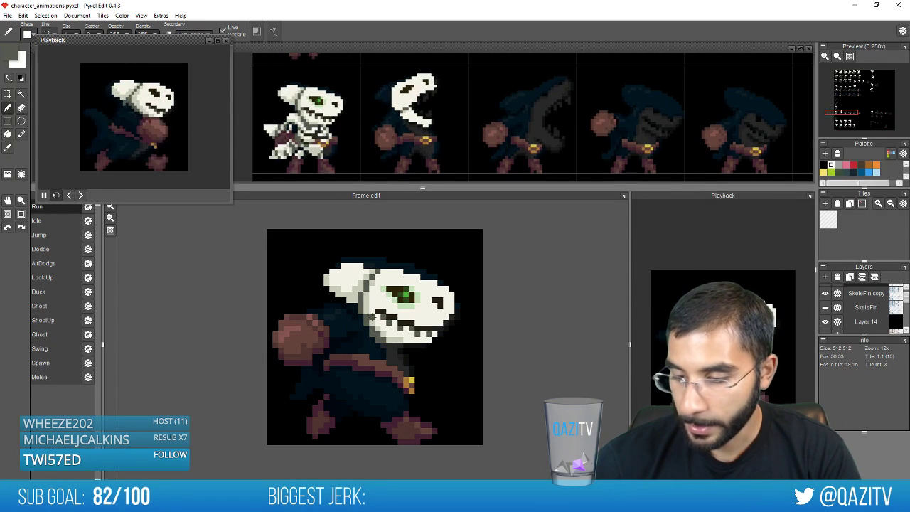
{"action": "key", "text": "Right"}
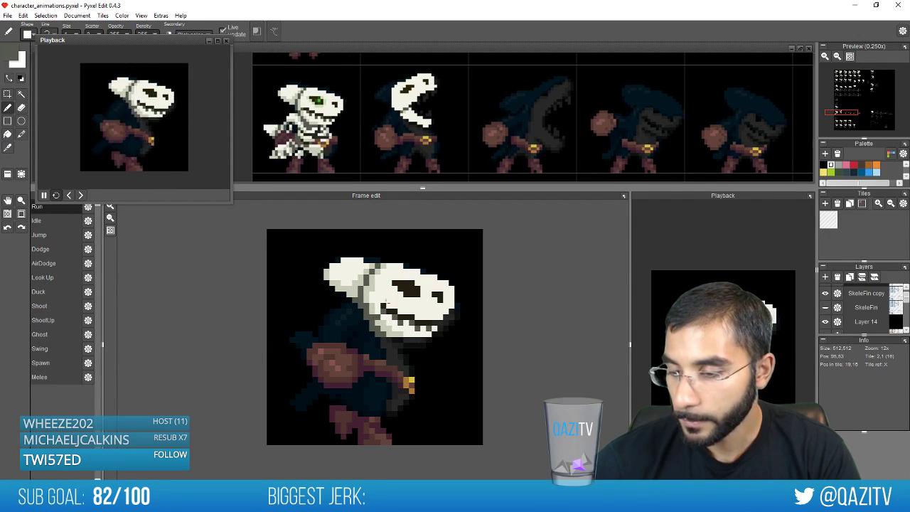
{"action": "key", "text": "Right"}
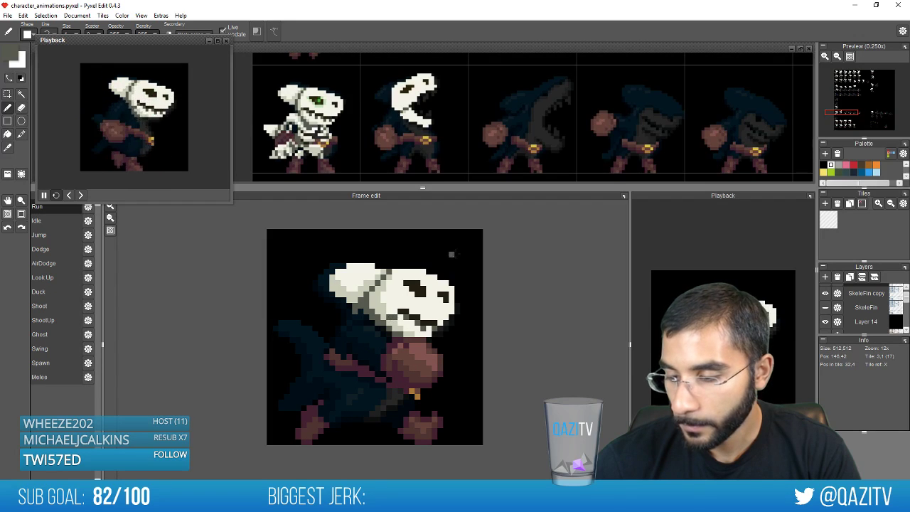
{"action": "key", "text": "Right"}
{"action": "key", "text": "Right"}
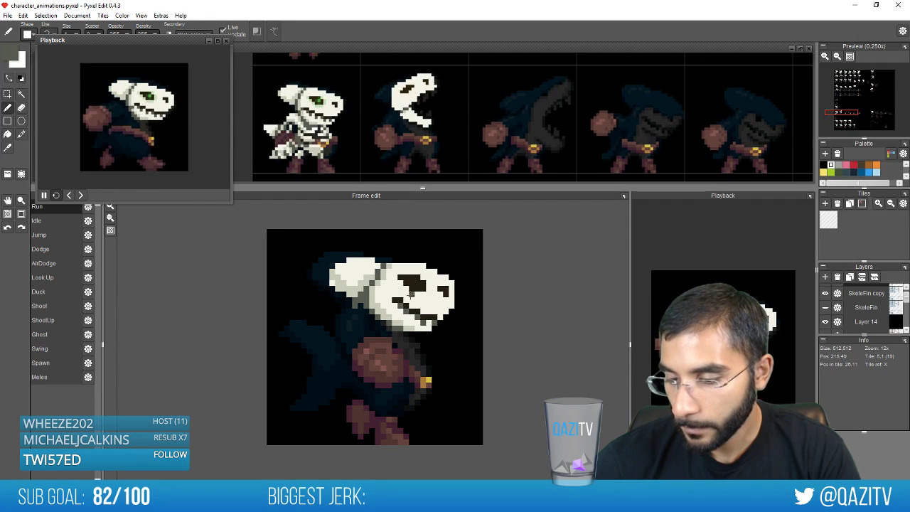
{"action": "key", "text": "Left"}
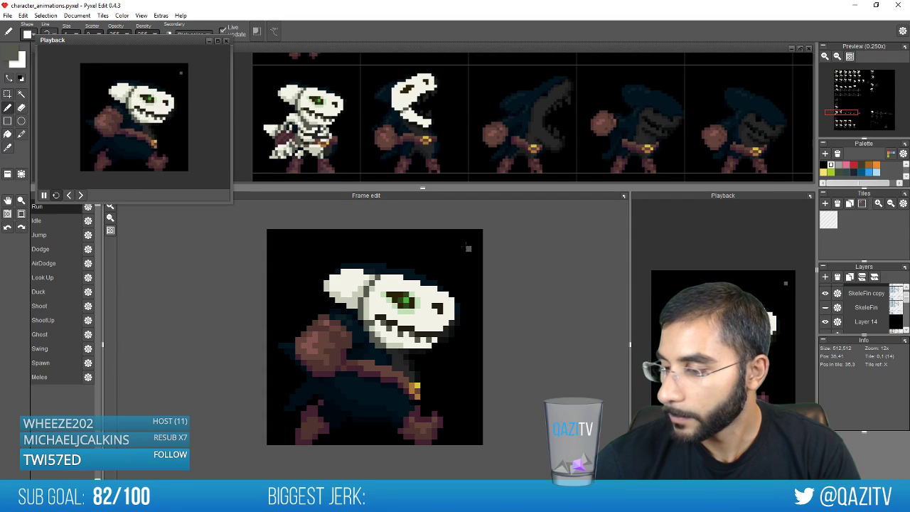
Review the Run frames again and correct the mouth corners of the middle ones with sampled bone white and grey
{"action": "key", "text": "Right"}
{"action": "key", "text": "Right"}
{"action": "key", "text": "Right"}
{"action": "key", "text": "Left"}
{"action": "right_click", "coordinate": [383, 309]}
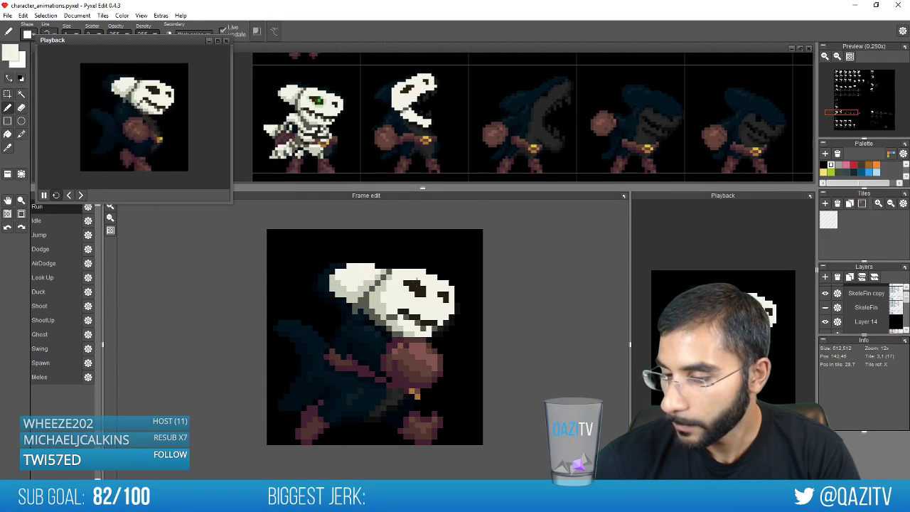
{"action": "right_click", "coordinate": [392, 316]}
{"action": "key", "text": "Right"}
{"action": "key", "text": "Right"}
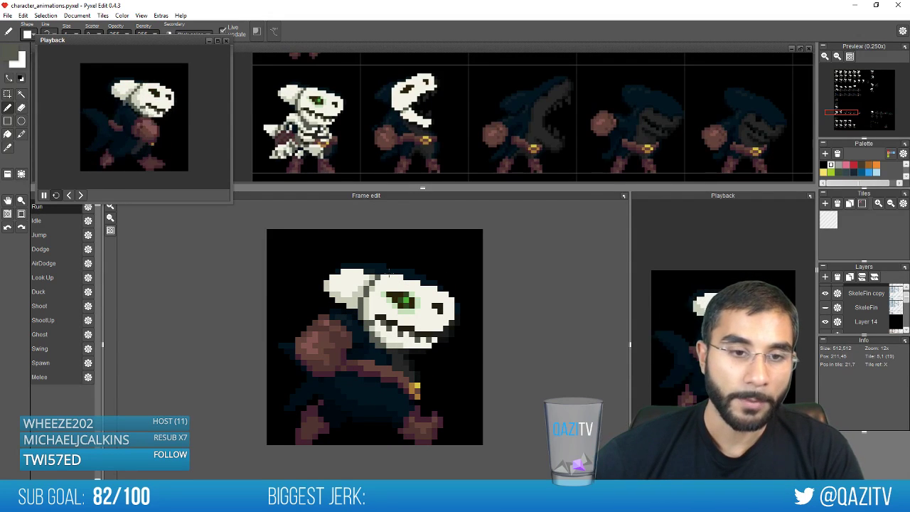
Open the Idle animation and touch up the skulls' mouth corners with the sampled beige and dark grey shades
{"action": "left_click", "coordinate": [54, 222]}
{"action": "key", "text": "Right"}
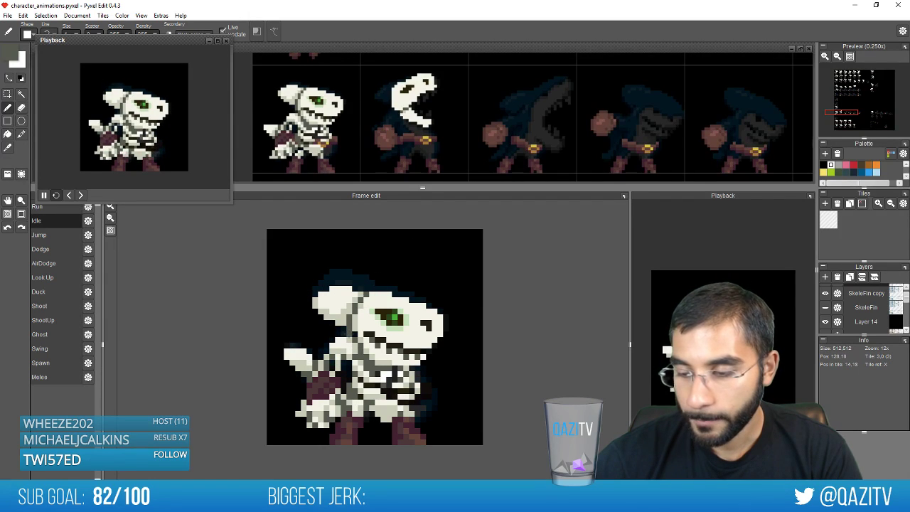
{"action": "right_click", "coordinate": [356, 322]}
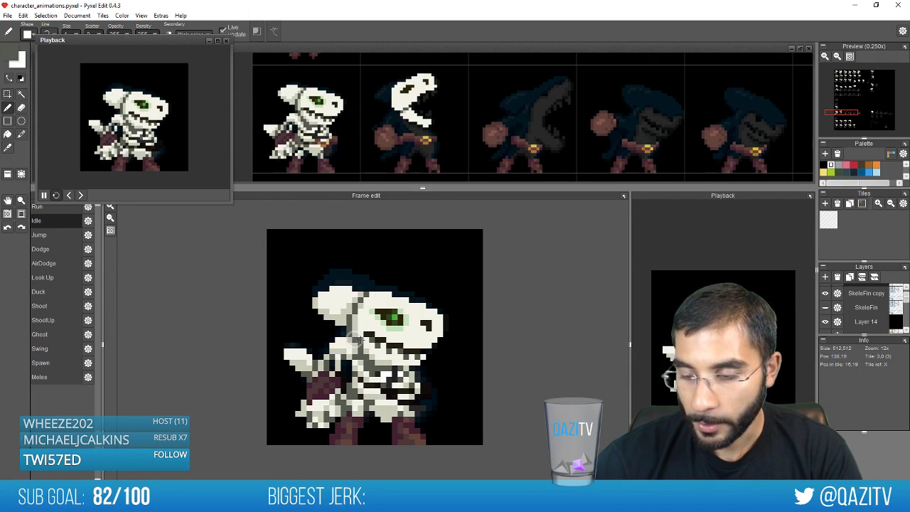
{"action": "left_click", "coordinate": [362, 348], "text": "alt"}
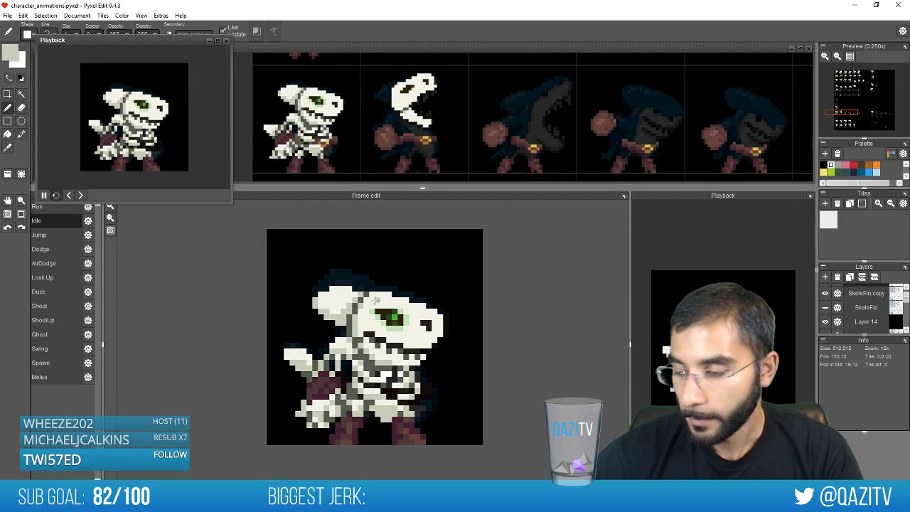
{"action": "right_click", "coordinate": [359, 341]}
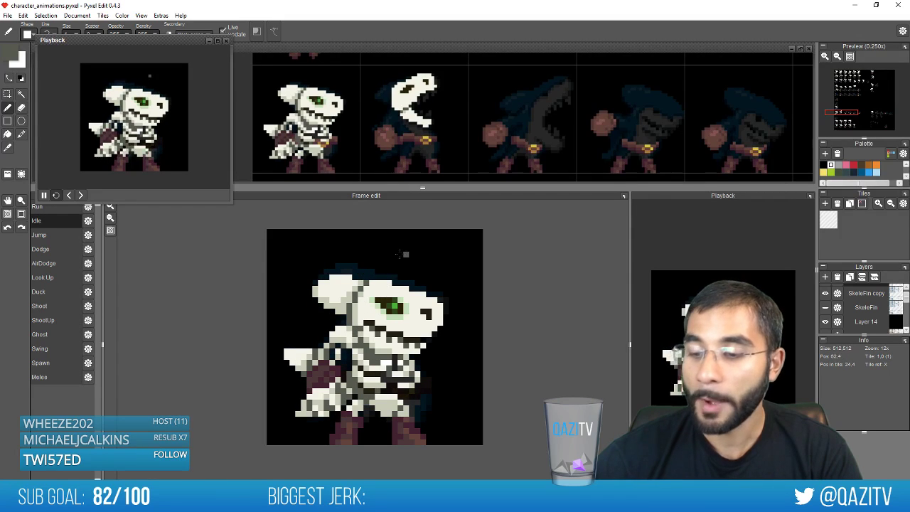
Open the Jump animation and refine the skull shading in its crouching frames with the sampled beige and dark grey
{"action": "left_click", "coordinate": [40, 235]}
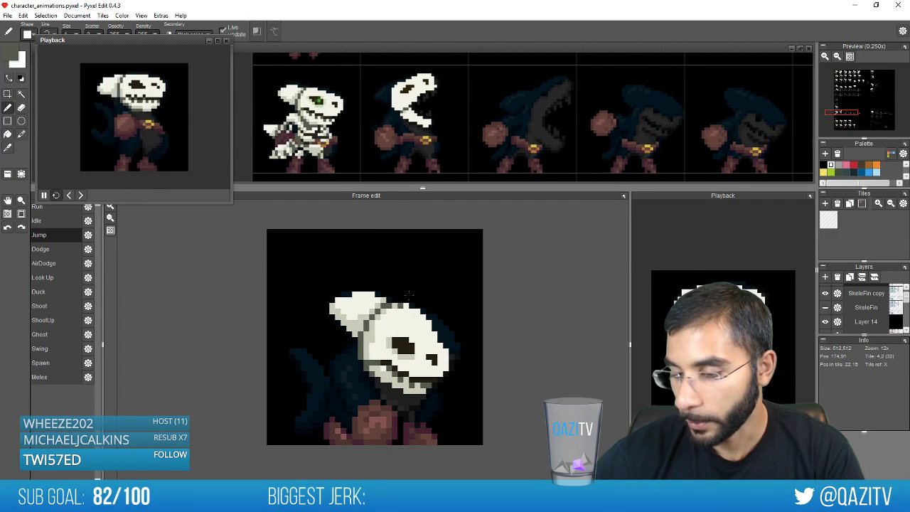
{"action": "left_click", "coordinate": [376, 366], "text": "alt"}
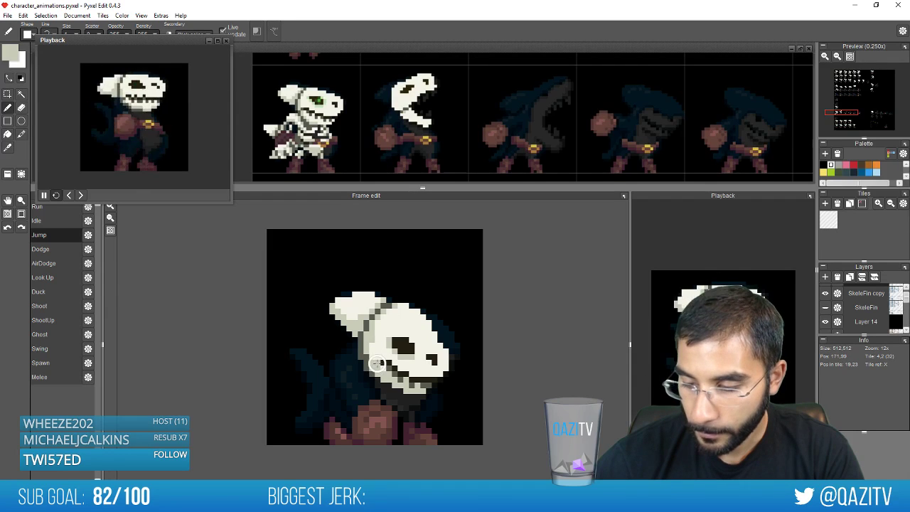
{"action": "left_click", "coordinate": [385, 310], "text": "alt"}
{"action": "left_click", "coordinate": [394, 312]}
{"action": "key", "text": "Right"}
{"action": "left_click", "coordinate": [389, 295]}
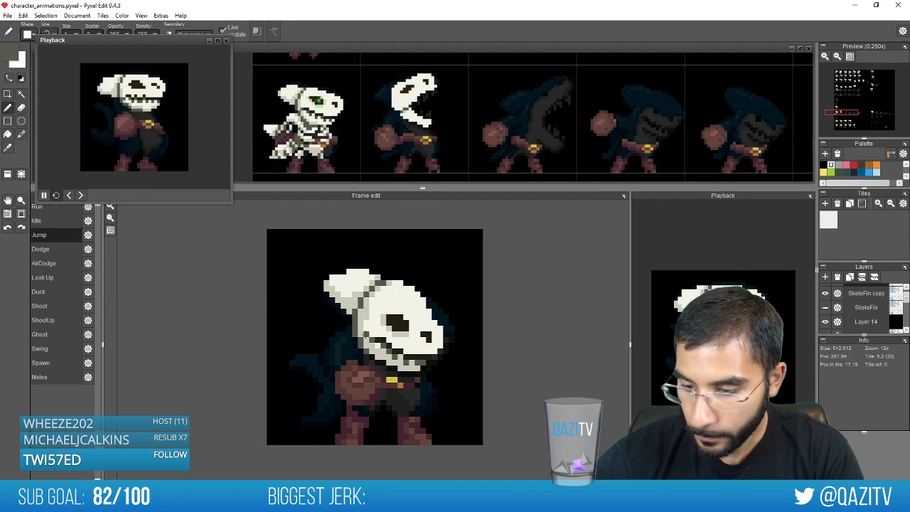
Continue the grey mouth-corner touch-up through the remaining Jump frames
{"action": "key", "text": "Left"}
{"action": "key", "text": "Right"}
{"action": "key", "text": "Right"}
{"action": "key", "text": "Right"}
{"action": "key", "text": "Right"}
{"action": "key", "text": "Right"}
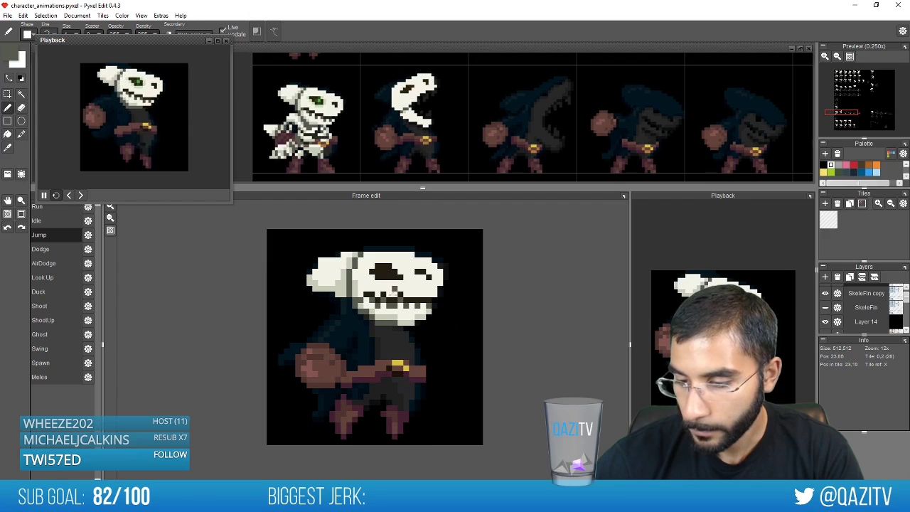
Open the Dodge animation and touch up the mouth corner of its first skull frame with a sampled shade
{"action": "left_click", "coordinate": [55, 249]}
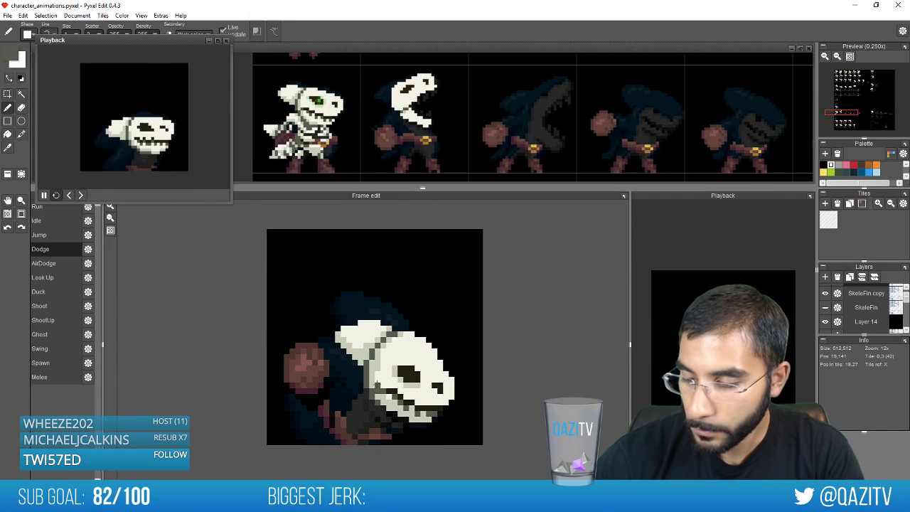
{"action": "left_click", "coordinate": [377, 385]}
{"action": "right_click", "coordinate": [378, 393]}
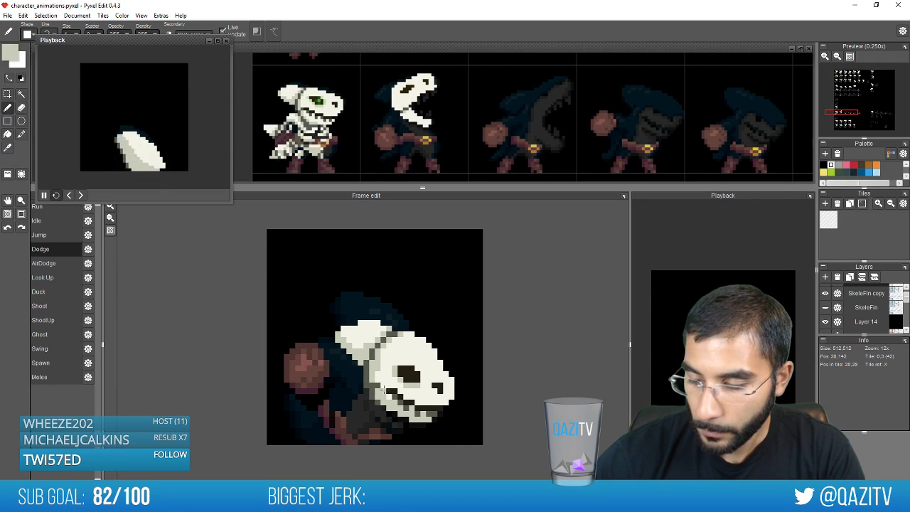
Step back and forth through the remaining Dodge frames to check the skulls' mouth-corner shading
{"action": "key", "text": "Right"}
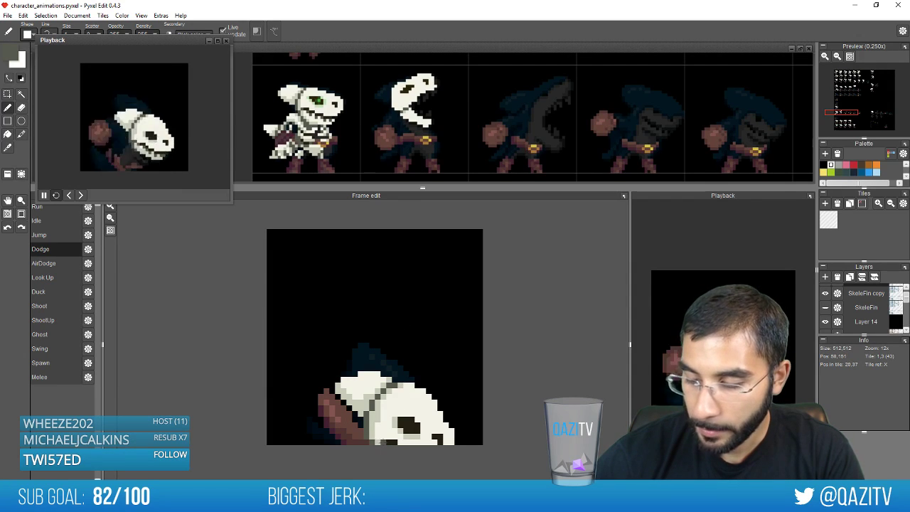
{"action": "key", "text": "Right"}
{"action": "key", "text": "Right"}
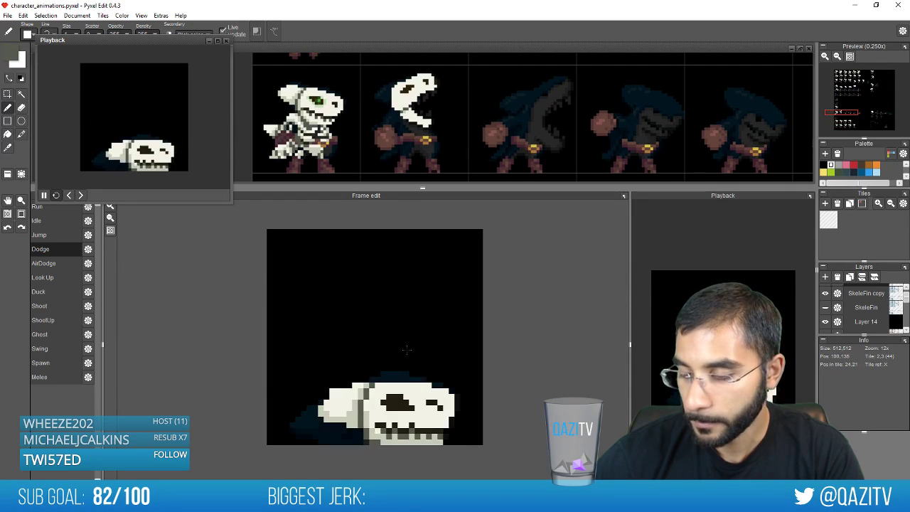
{"action": "key", "text": "Right"}
{"action": "key", "text": "Left"}
{"action": "key", "text": "Right"}
{"action": "key", "text": "Left"}
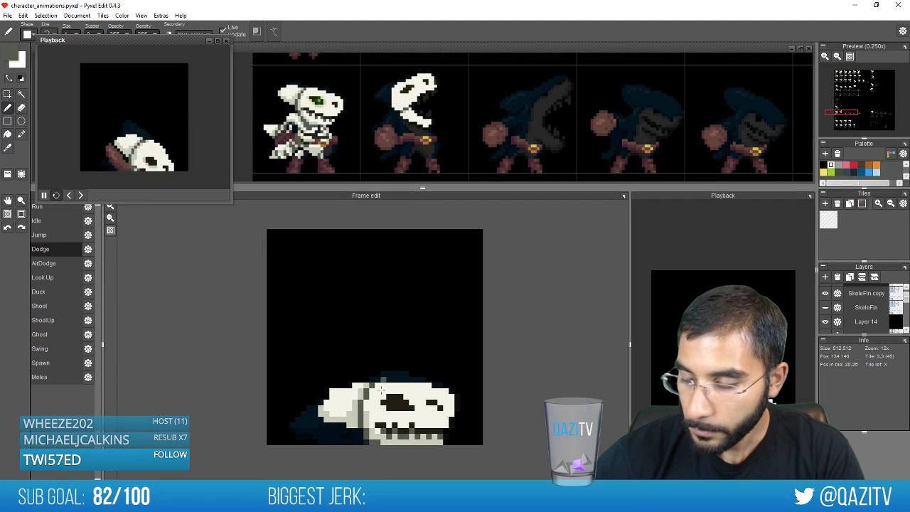
{"action": "key", "text": "Right"}
{"action": "key", "text": "Right"}
{"action": "key", "text": "Right"}
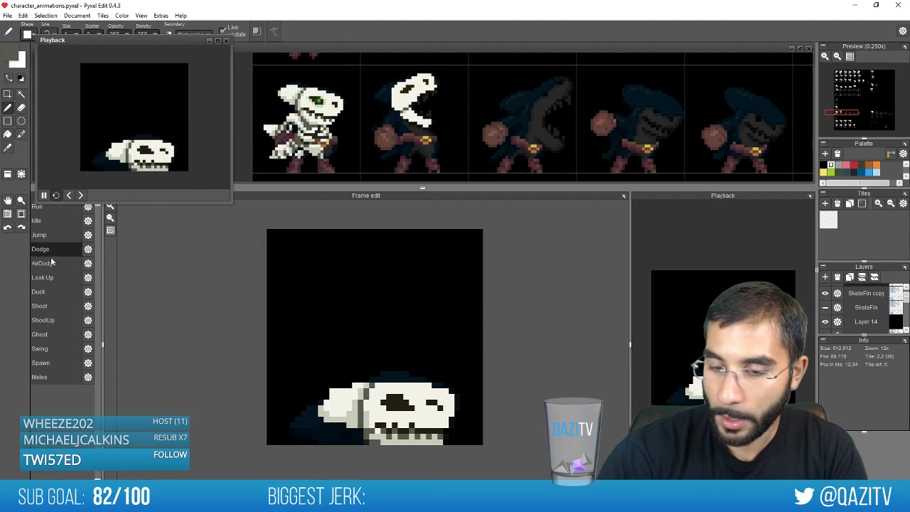
Check the skull shading in the AirDodge, Look Up, Duck, Shoot, ShootUp and Ghost animations
{"action": "left_click", "coordinate": [44, 263]}
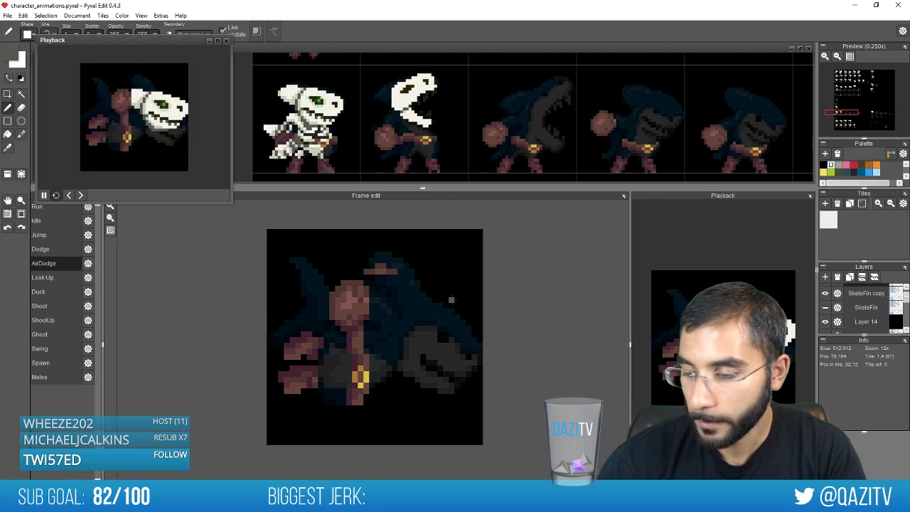
{"action": "left_click", "coordinate": [44, 277]}
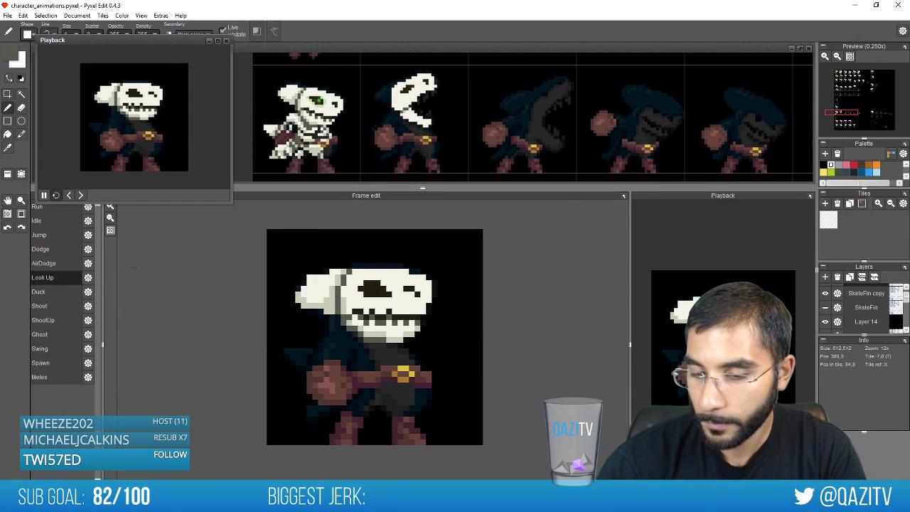
{"action": "left_click", "coordinate": [55, 292]}
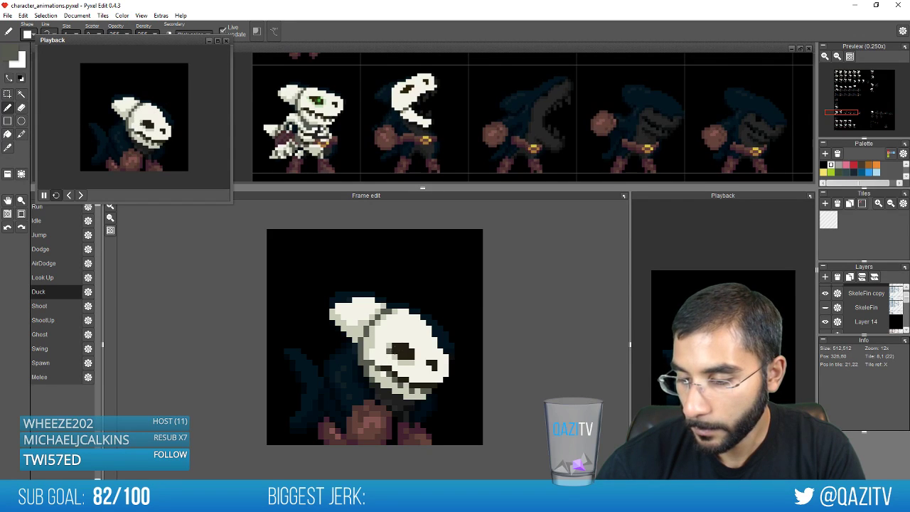
{"action": "left_click", "coordinate": [59, 308]}
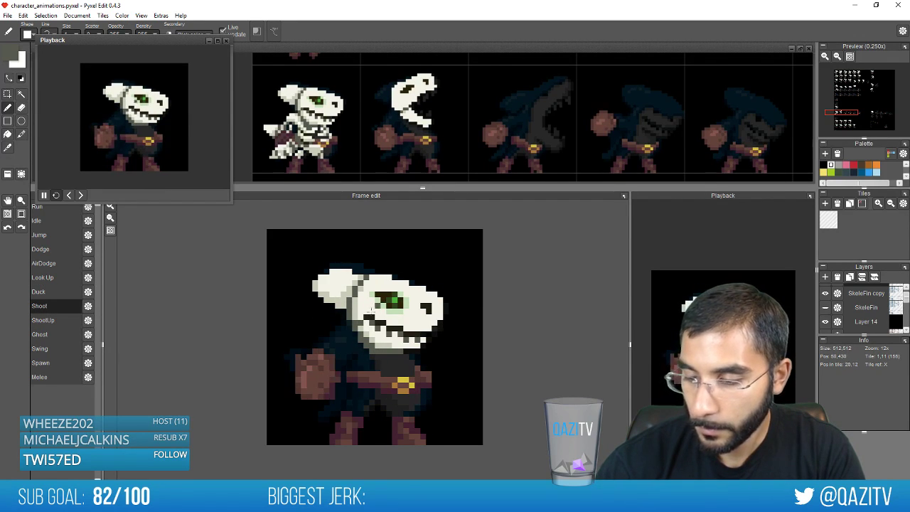
{"action": "left_click", "coordinate": [53, 322]}
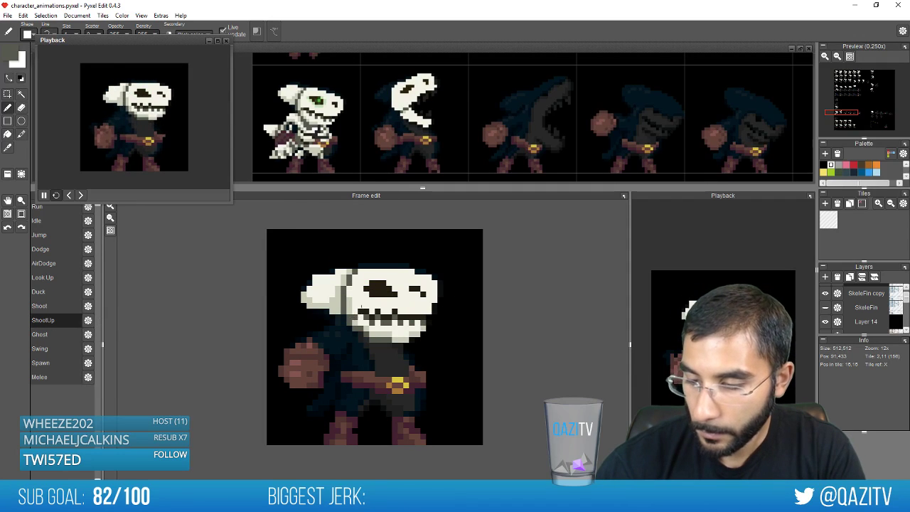
{"action": "left_click", "coordinate": [49, 335]}
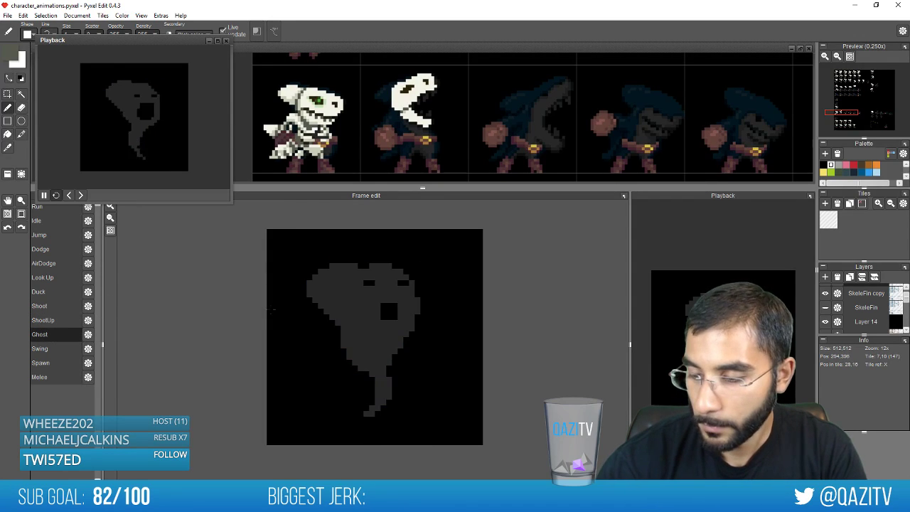
Review the mouth corners across the Swing frames, check the Spawn animation and reopen the Melee animation
{"action": "left_click", "coordinate": [43, 348]}
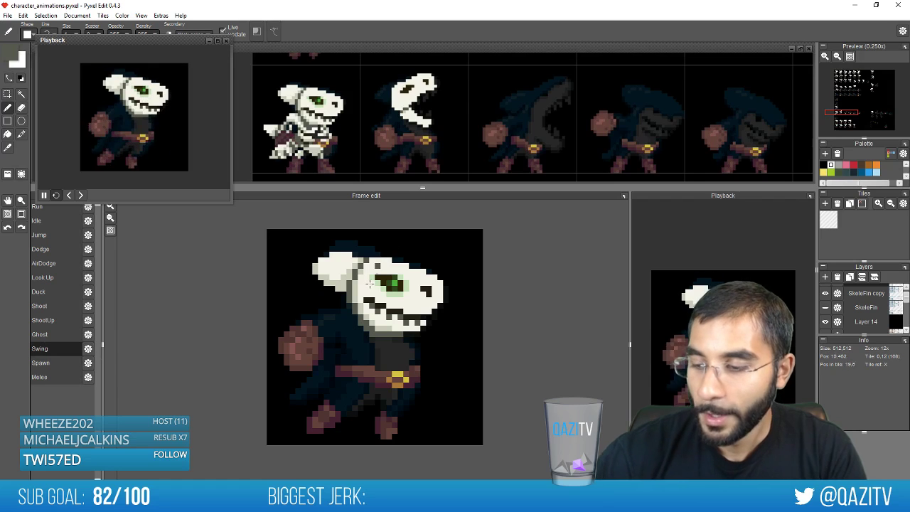
{"action": "key", "text": "Right"}
{"action": "key", "text": "Right"}
{"action": "key", "text": "Right"}
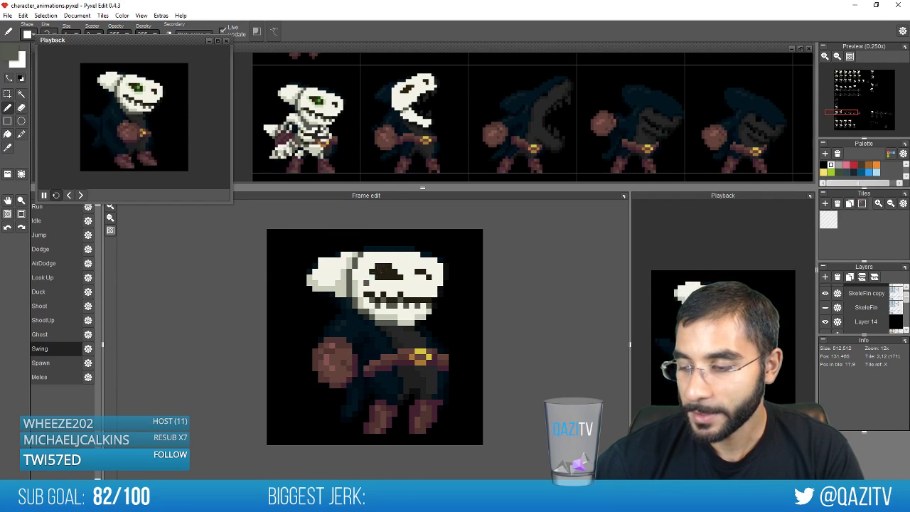
{"action": "key", "text": "Right"}
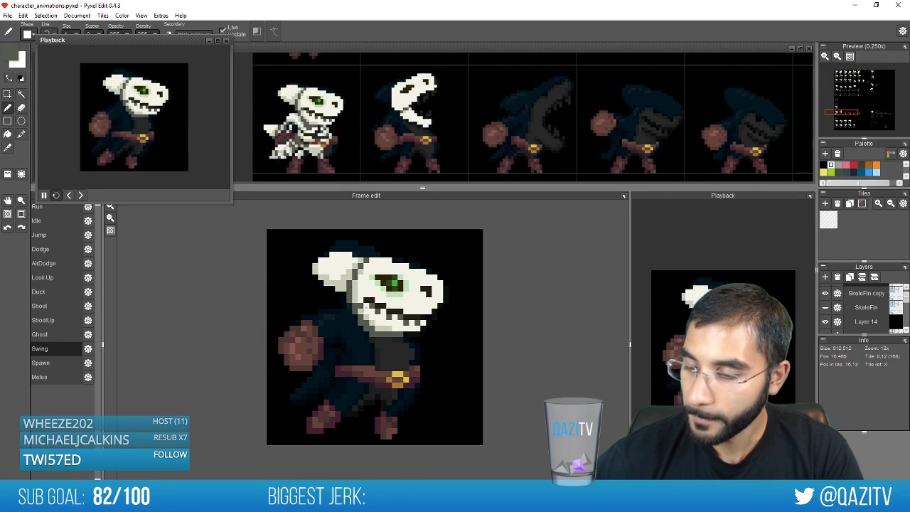
{"action": "left_click", "coordinate": [50, 363]}
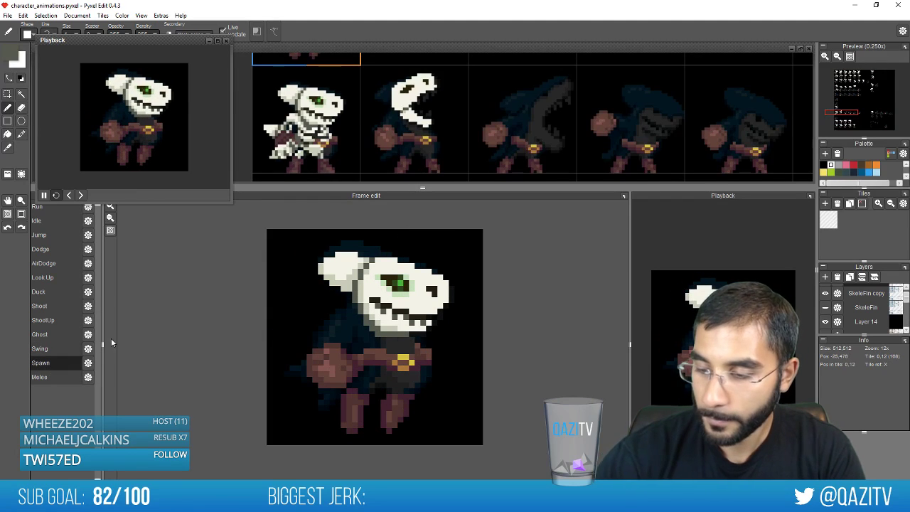
{"action": "left_click", "coordinate": [43, 377]}
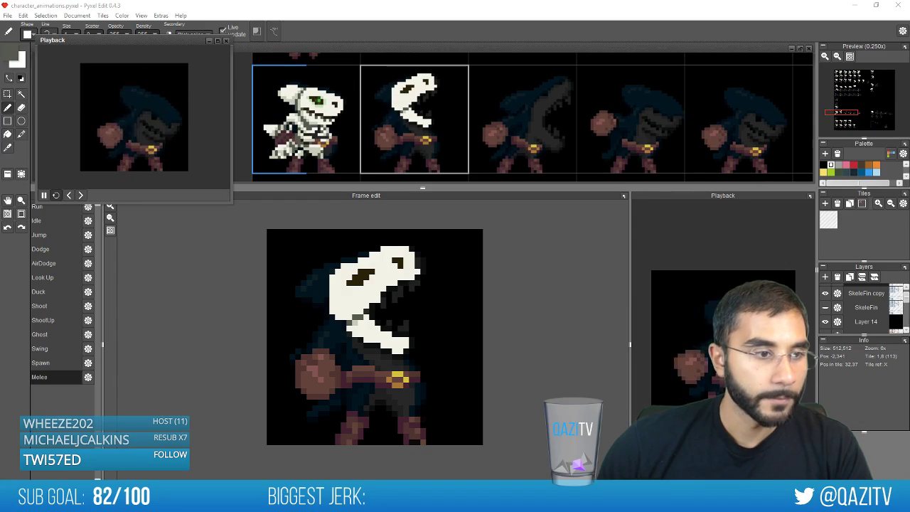
Switch to Chrome's shark skull image results and examine the skull, jaw and skeleton photos in the third row of results
{"action": "left_click_drag", "start_coordinate": [576, 511], "coordinate": [566, 139]}
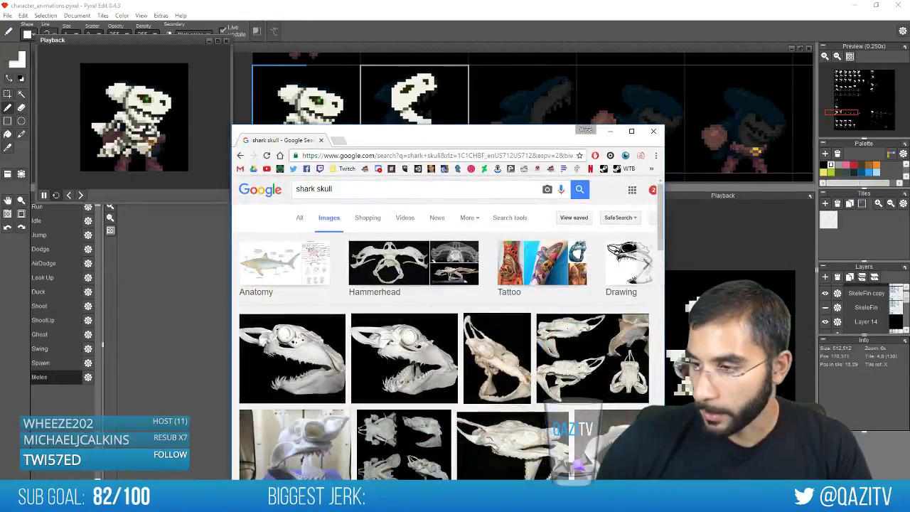
{"action": "left_click", "coordinate": [632, 131]}
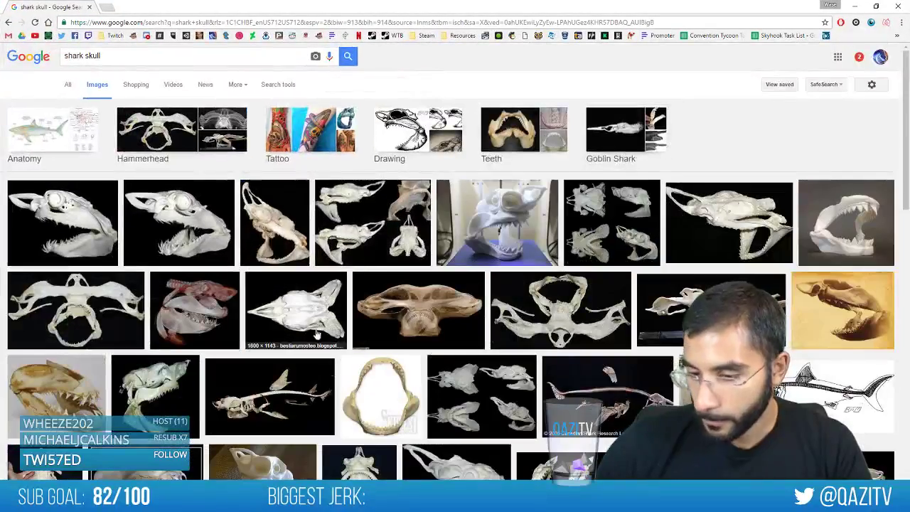
{"action": "left_click", "coordinate": [99, 384]}
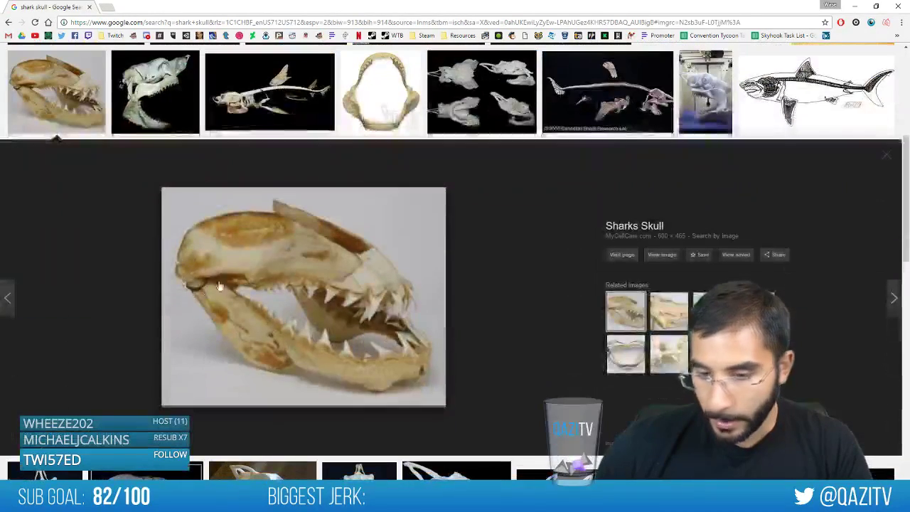
{"action": "left_click", "coordinate": [170, 98]}
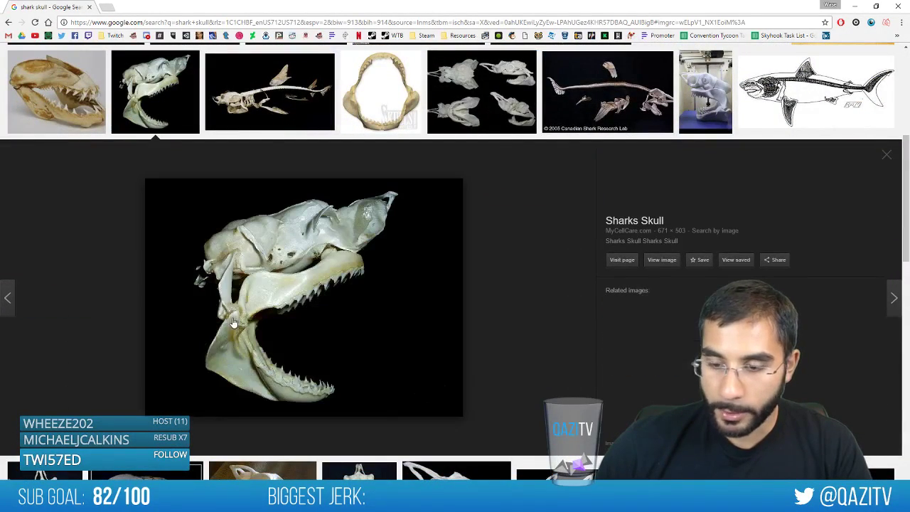
{"action": "left_click", "coordinate": [271, 96]}
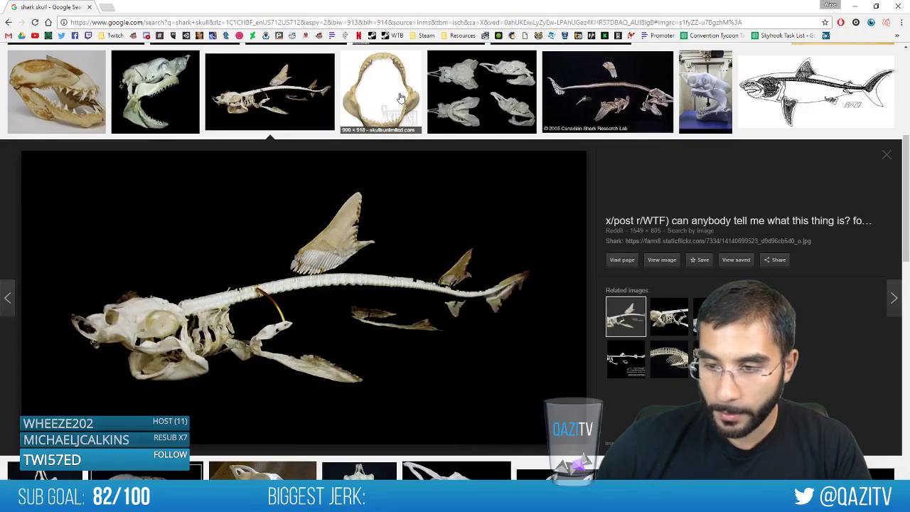
{"action": "left_click", "coordinate": [398, 98]}
{"action": "left_click", "coordinate": [447, 98]}
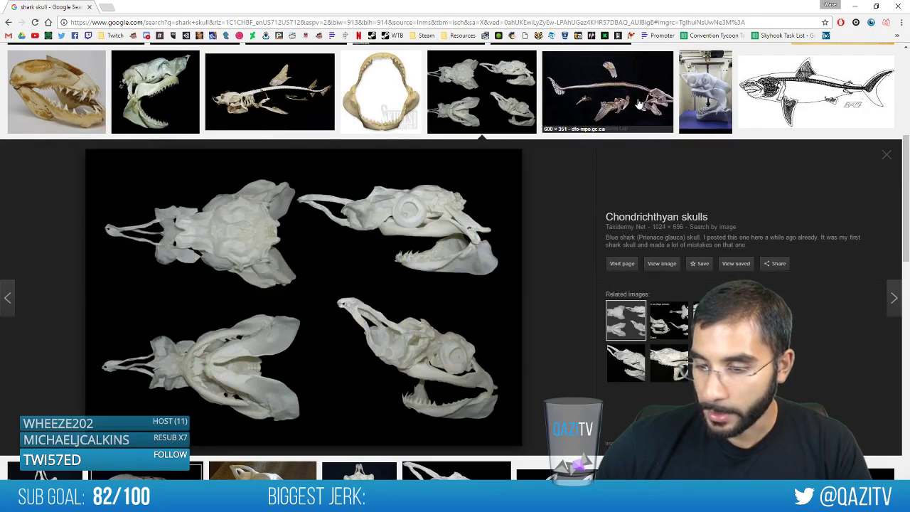
{"action": "left_click", "coordinate": [608, 100]}
{"action": "scroll", "coordinate": [619, 152], "scroll_direction": "up", "scroll_amount": 3}
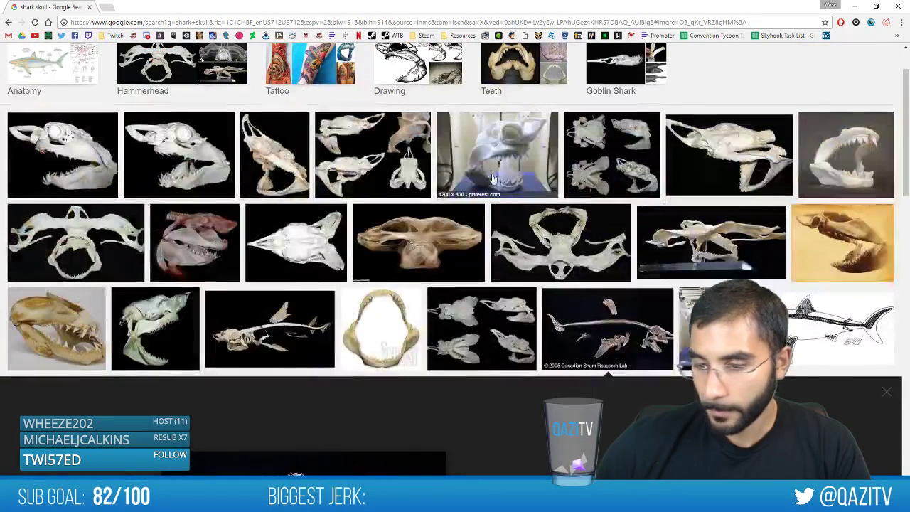
Examine the 3D-printed great white skull, the multi-view skull image and the full shark skeleton drawing as references
{"action": "left_click", "coordinate": [491, 174]}
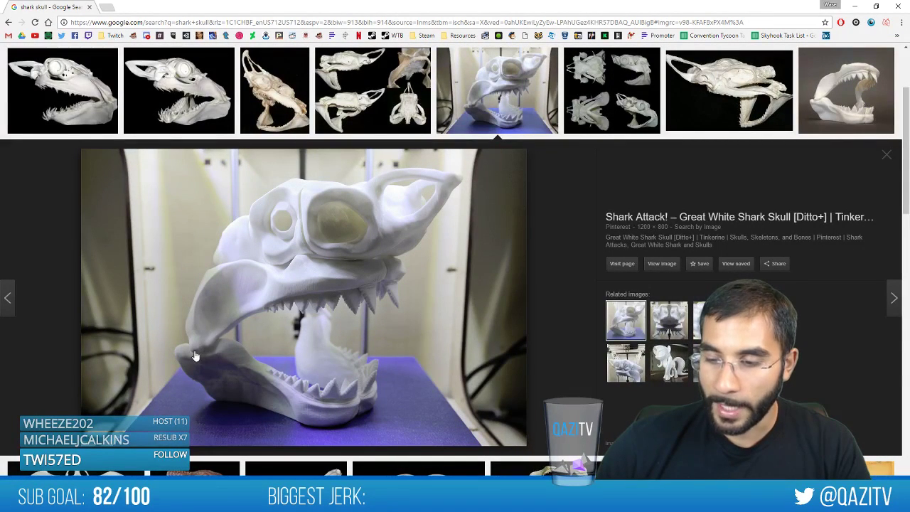
{"action": "scroll", "coordinate": [303, 320], "scroll_direction": "up", "scroll_amount": 2}
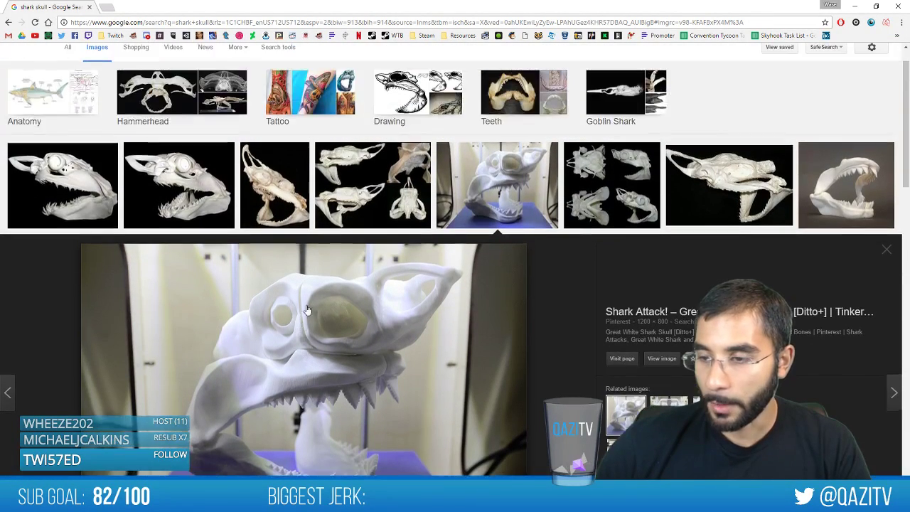
{"action": "left_click", "coordinate": [579, 186]}
{"action": "scroll", "coordinate": [216, 435], "scroll_direction": "down", "scroll_amount": 6}
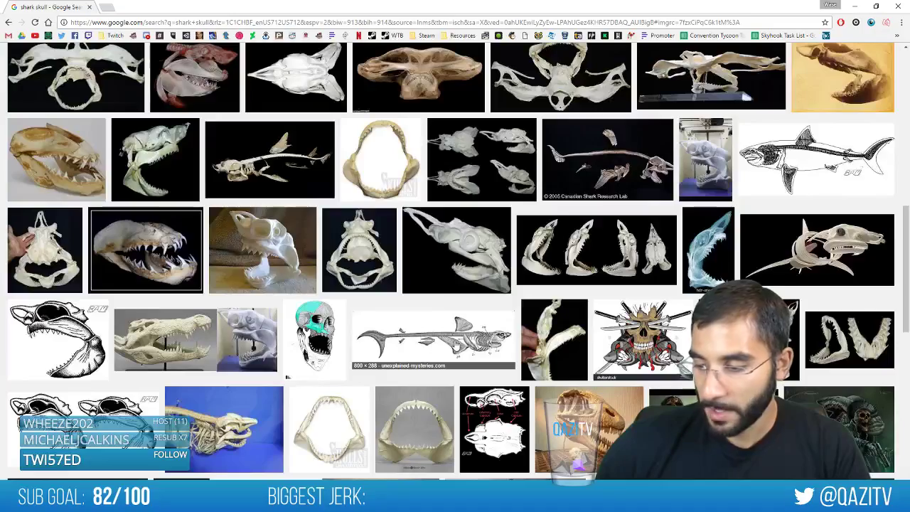
{"action": "left_click", "coordinate": [434, 334]}
{"action": "right_click", "coordinate": [457, 307]}
{"action": "left_click", "coordinate": [514, 243]}
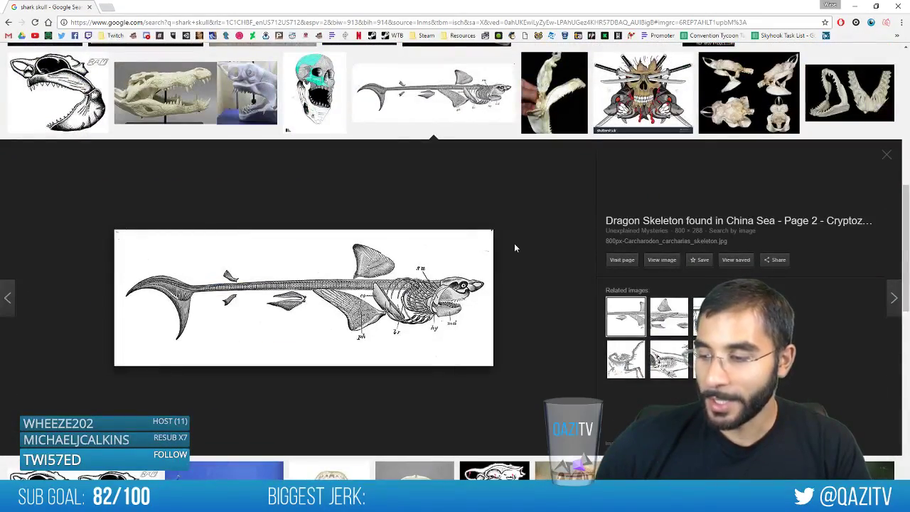
Study the open jaws in the four-view Mako shark skull picture and the large side-view Mako skull photo
{"action": "scroll", "coordinate": [535, 260], "scroll_direction": "up", "scroll_amount": 3}
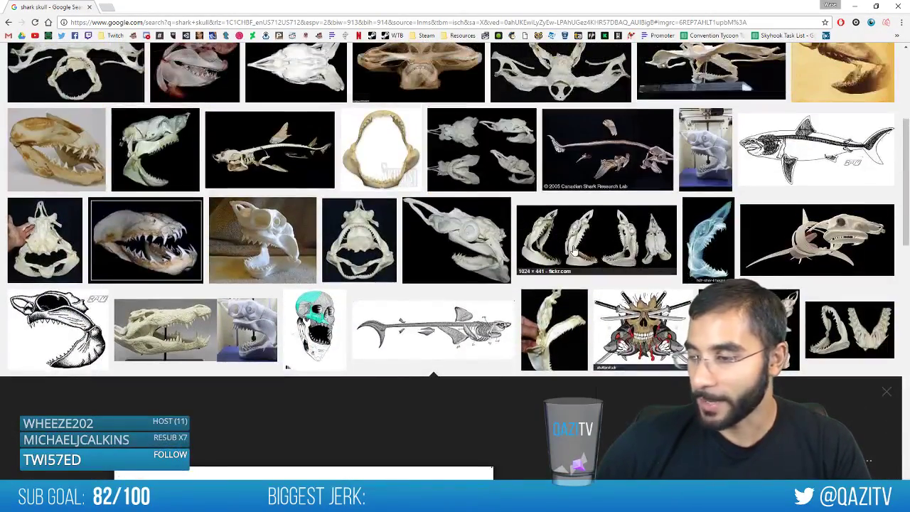
{"action": "left_click", "coordinate": [575, 248]}
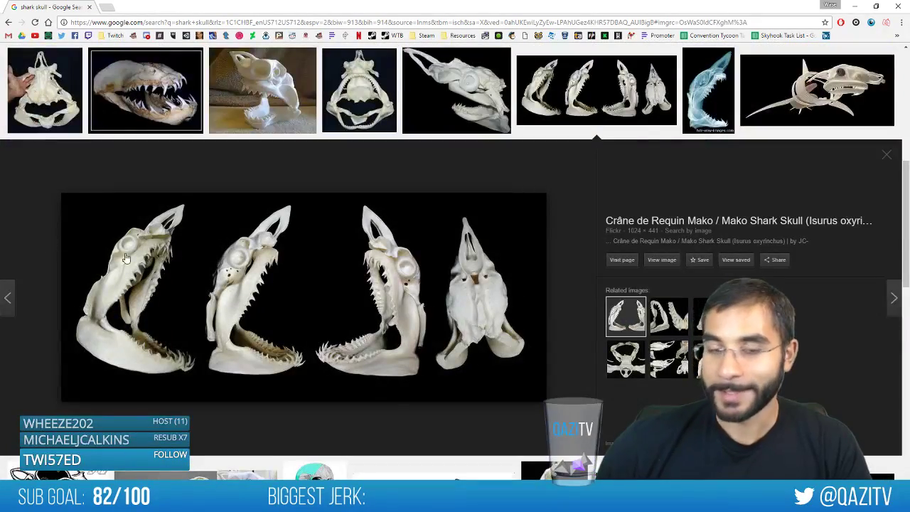
{"action": "scroll", "coordinate": [135, 264], "scroll_direction": "up", "scroll_amount": 3}
{"action": "scroll", "coordinate": [205, 313], "scroll_direction": "down", "scroll_amount": 2}
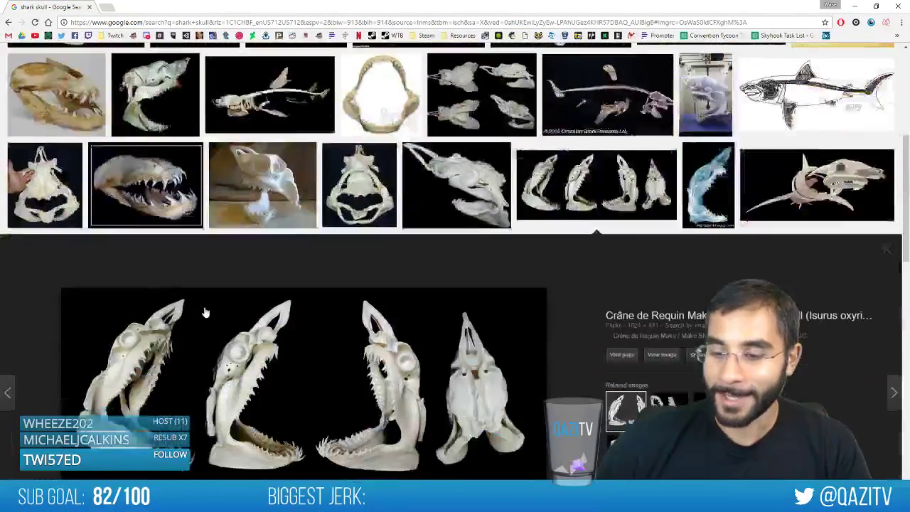
{"action": "scroll", "coordinate": [206, 312], "scroll_direction": "up", "scroll_amount": 5}
{"action": "left_click", "coordinate": [107, 222]}
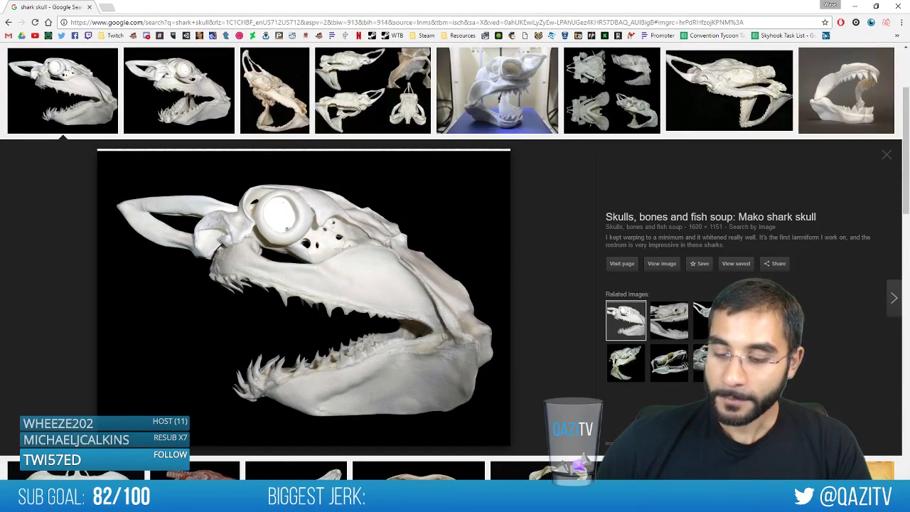
Return to Pyxel Edit and flip between the Melee frames to compare the closed-mouth and open-mouth skulls
{"action": "left_click", "coordinate": [906, 5]}
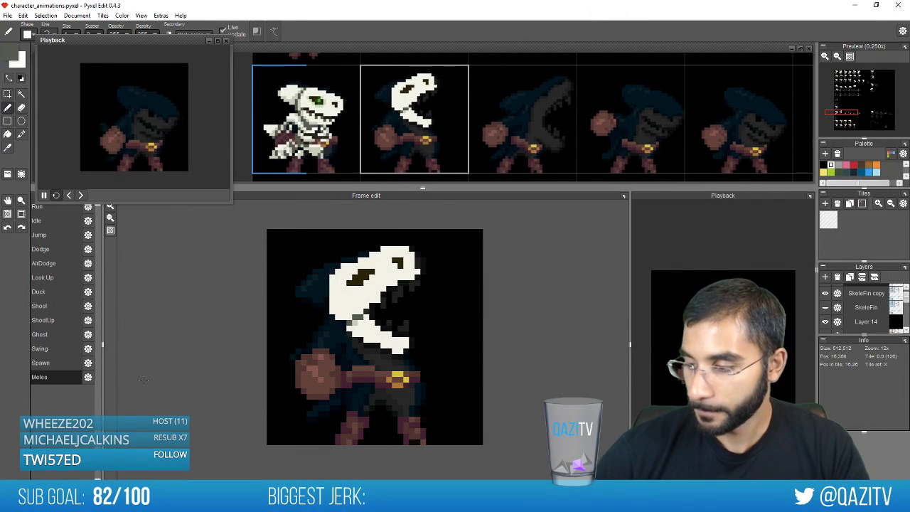
{"action": "key", "text": "Right"}
{"action": "key", "text": "Left"}
{"action": "key", "text": "Left"}
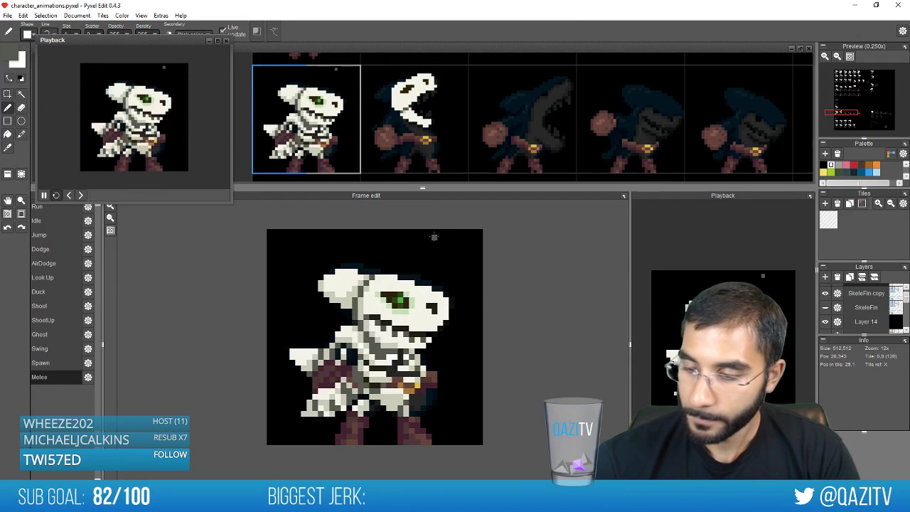
{"action": "key", "text": "Right"}
{"action": "key", "text": "Left"}
{"action": "key", "text": "Right"}
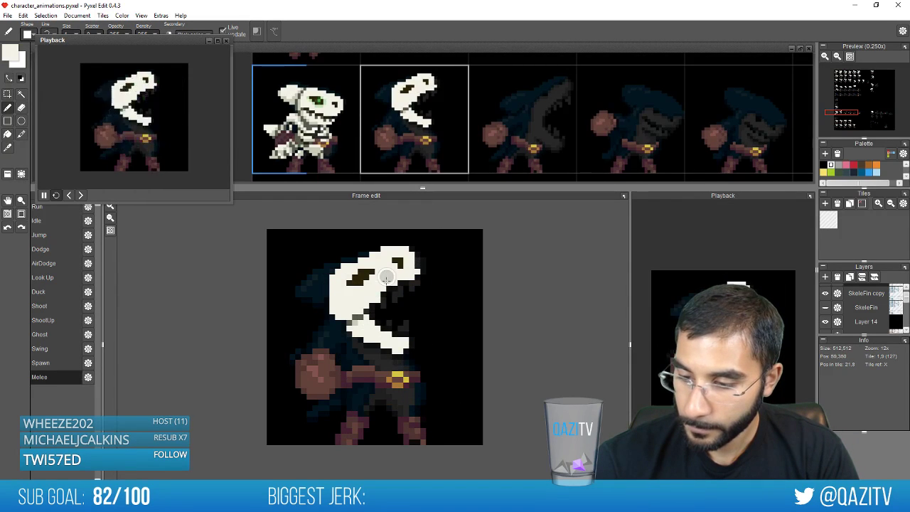
Rough in grey upper and lower teeth inside the open jaws of the second Melee frame, comparing against the first frame's closed mouth
{"action": "key", "text": "Left"}
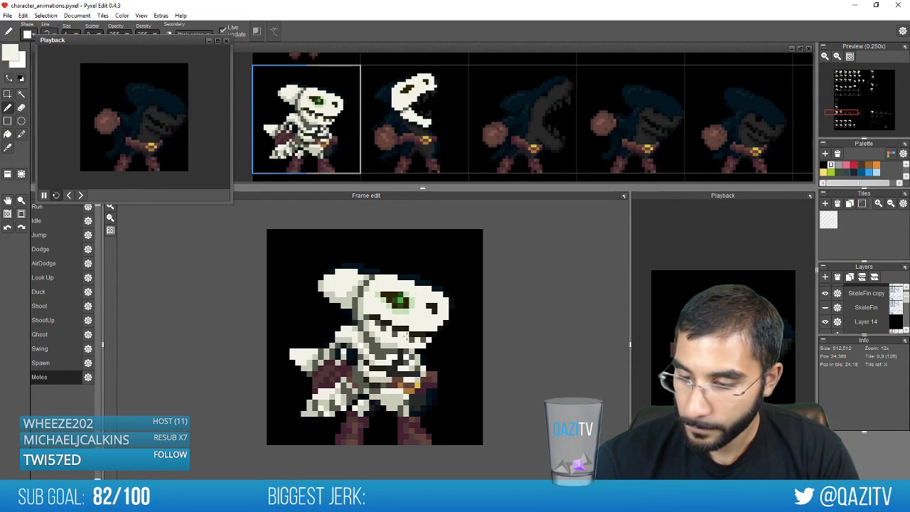
{"action": "key", "text": "Right"}
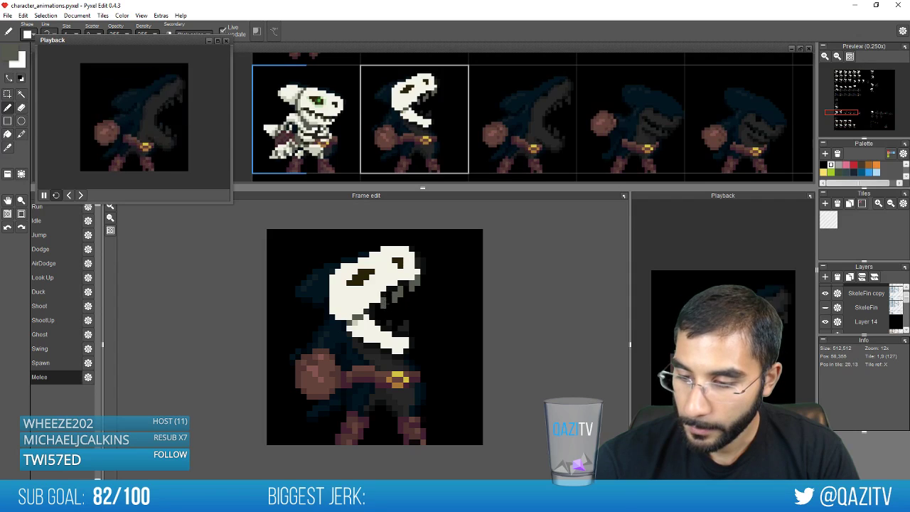
{"action": "key", "text": "Left"}
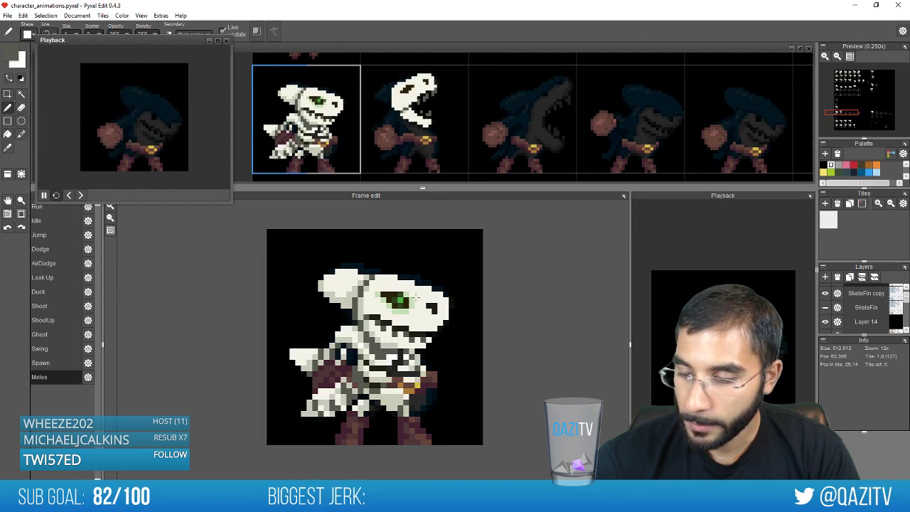
{"action": "key", "text": "Right"}
{"action": "key", "text": "Left"}
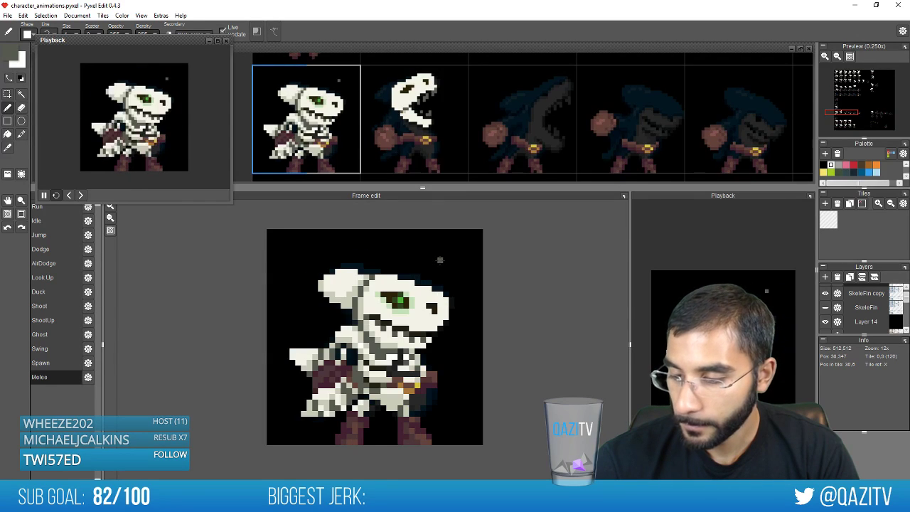
{"action": "key", "text": "Right"}
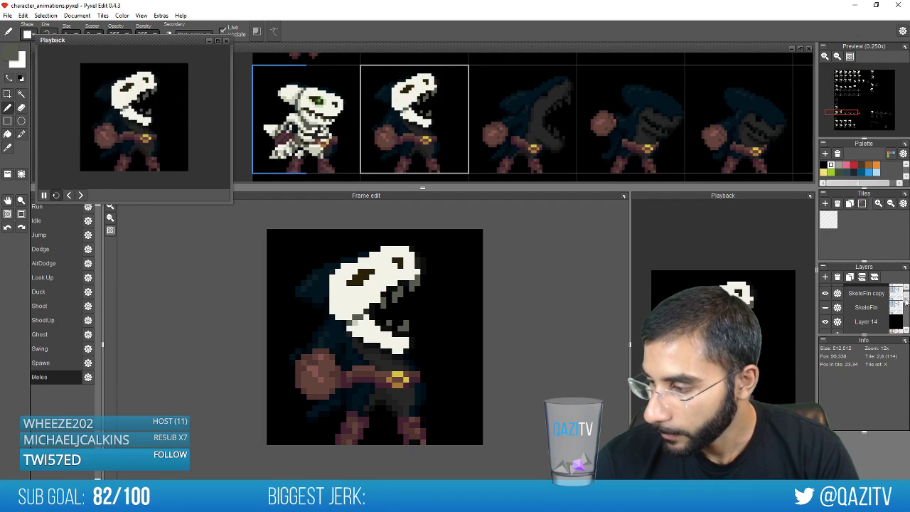
Toggle the SkeleFin copy layer's visibility and try setting its opacity to 0
{"action": "left_click_drag", "start_coordinate": [907, 299], "coordinate": [909, 296]}
{"action": "left_click", "coordinate": [825, 307]}
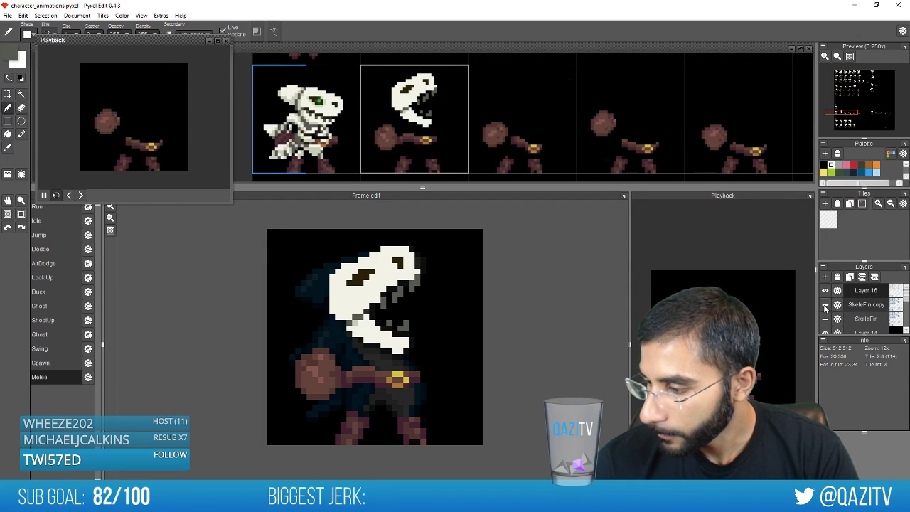
{"action": "left_click", "coordinate": [826, 307]}
{"action": "left_click", "coordinate": [838, 306]}
{"action": "mouse_move", "coordinate": [854, 287]}
{"action": "left_mouse_down"}
{"action": "mouse_move", "coordinate": [895, 294]}
{"action": "mouse_move", "coordinate": [845, 291]}
{"action": "left_mouse_up"}
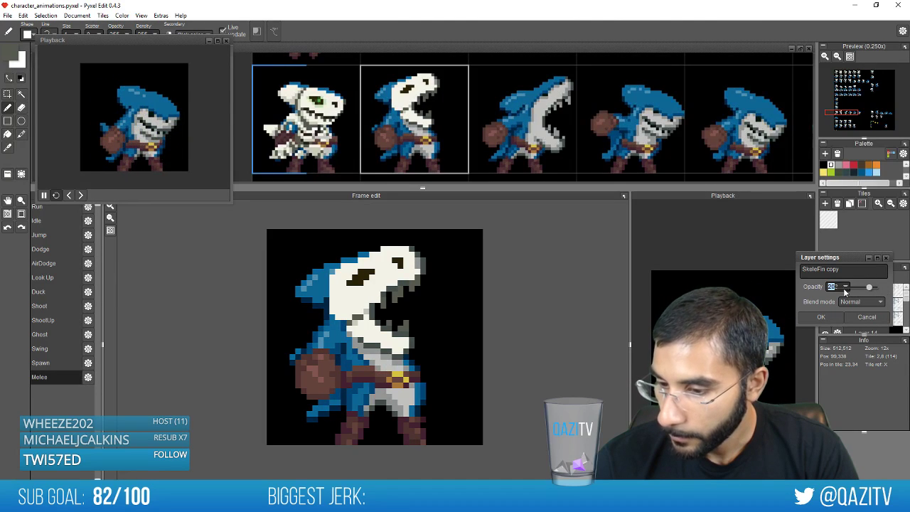
{"action": "type", "text": "0"}
{"action": "left_click", "coordinate": [822, 317]}
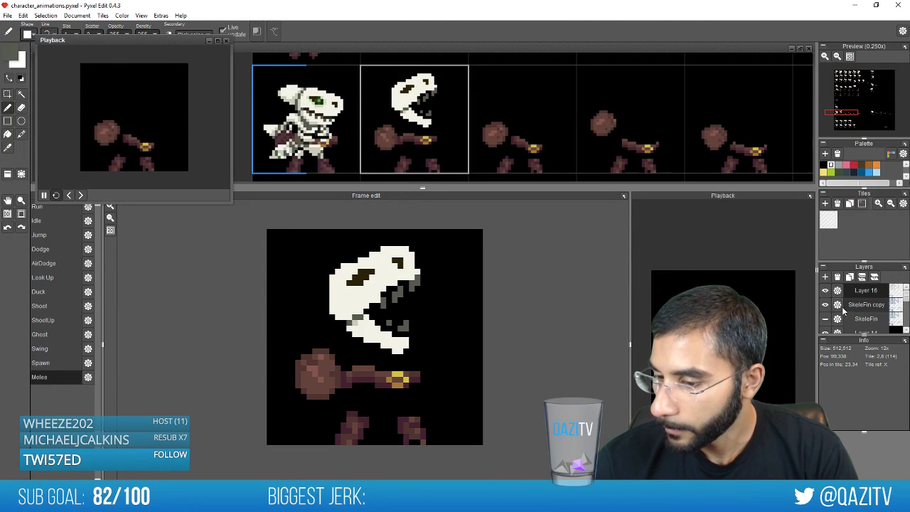
Set the SkeleFin copy layer to a partial opacity so the original shark sprite shows dimly as a drawing guide
{"action": "left_click", "coordinate": [838, 305]}
{"action": "left_click", "coordinate": [846, 288]}
{"action": "left_click_drag", "start_coordinate": [846, 288], "coordinate": [857, 289]}
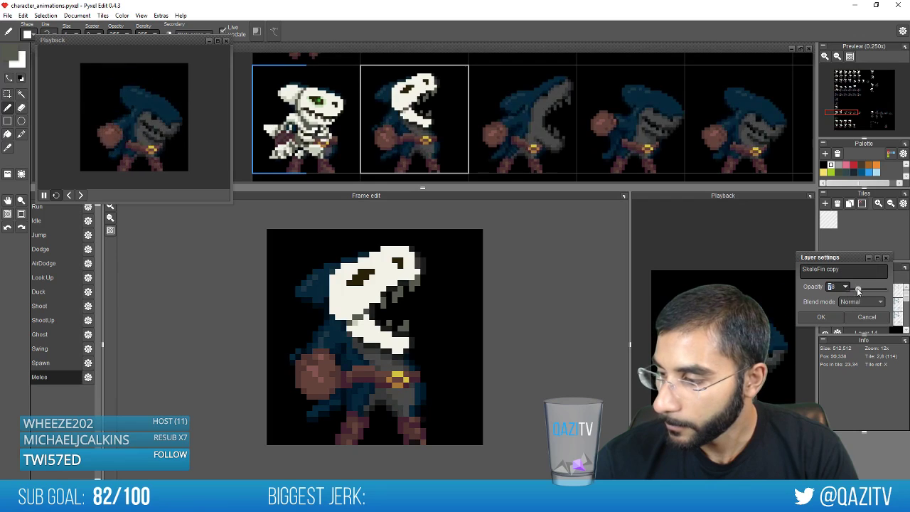
{"action": "left_click", "coordinate": [827, 317]}
Paint bone-white teeth in both open jaws of the second Melee frame and add a grey gum line along the upper jaw
{"action": "key", "text": "Left"}
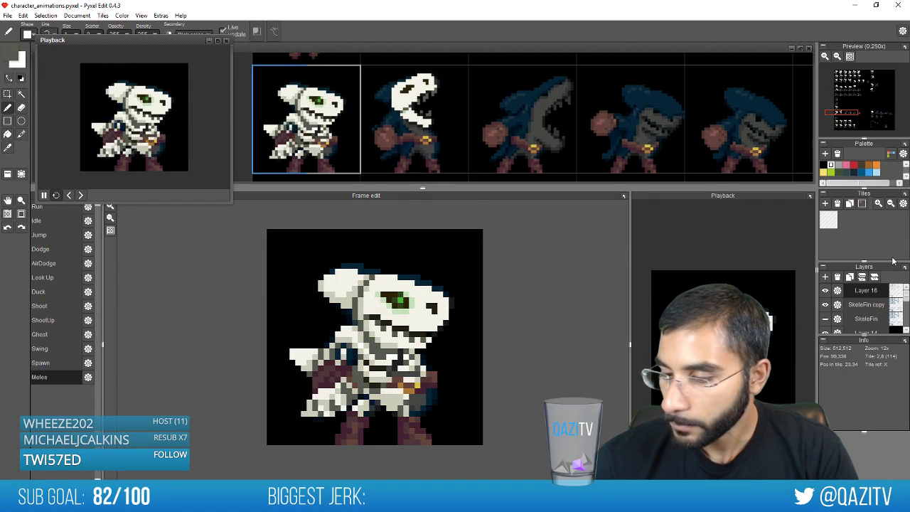
{"action": "key", "text": "Right"}
{"action": "key", "text": "Left"}
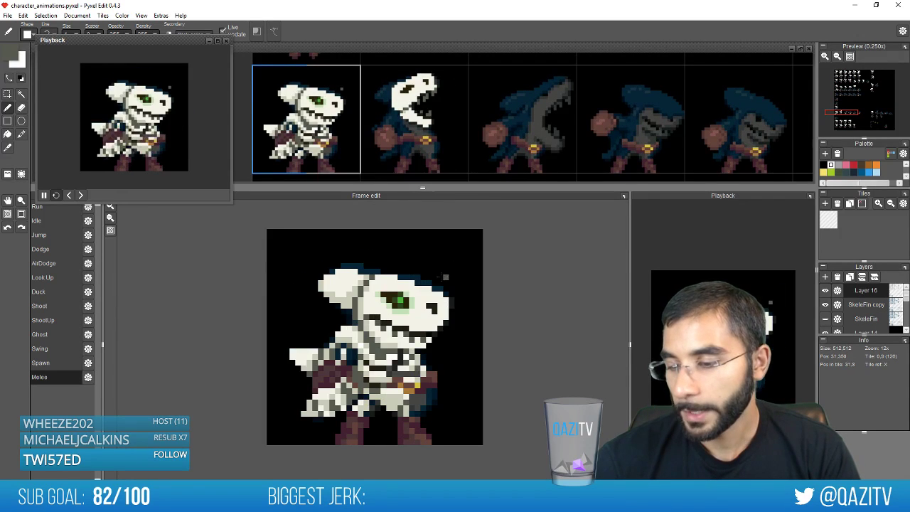
{"action": "key", "text": "Right"}
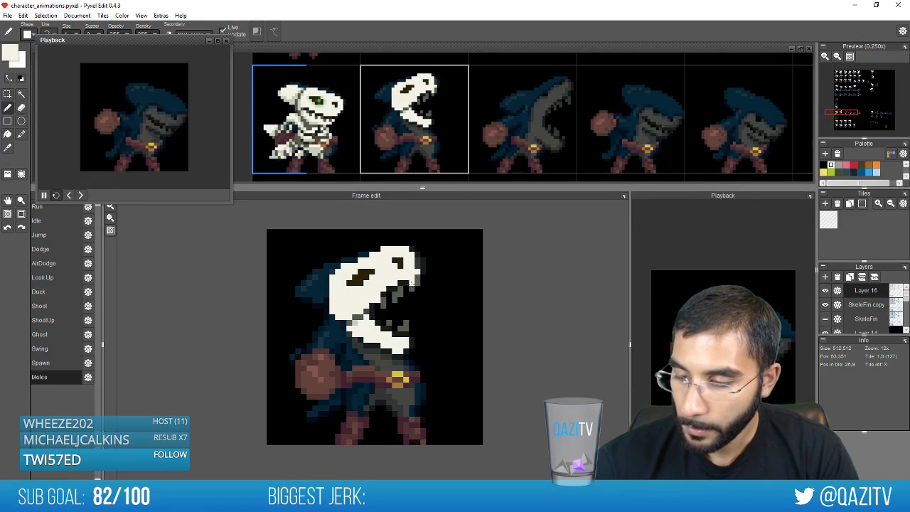
{"action": "left_click", "coordinate": [411, 279], "text": "alt"}
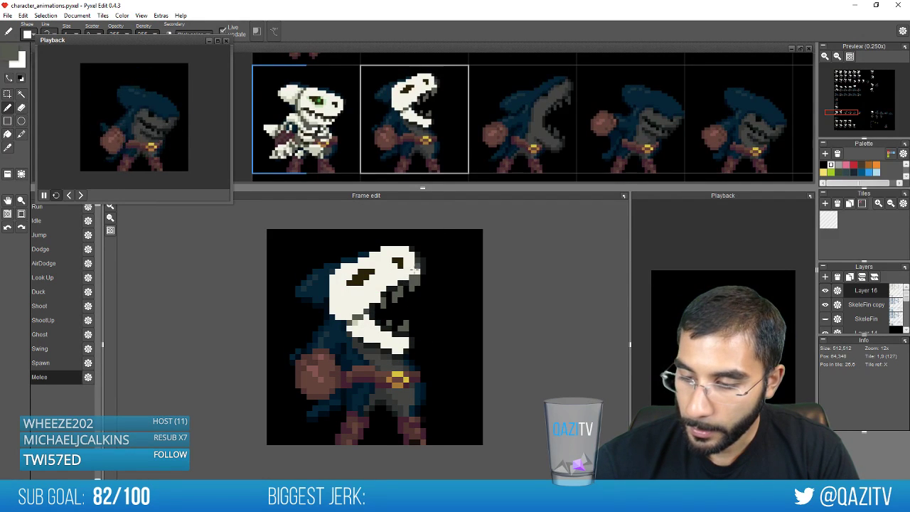
{"action": "left_click", "coordinate": [412, 273], "text": "alt"}
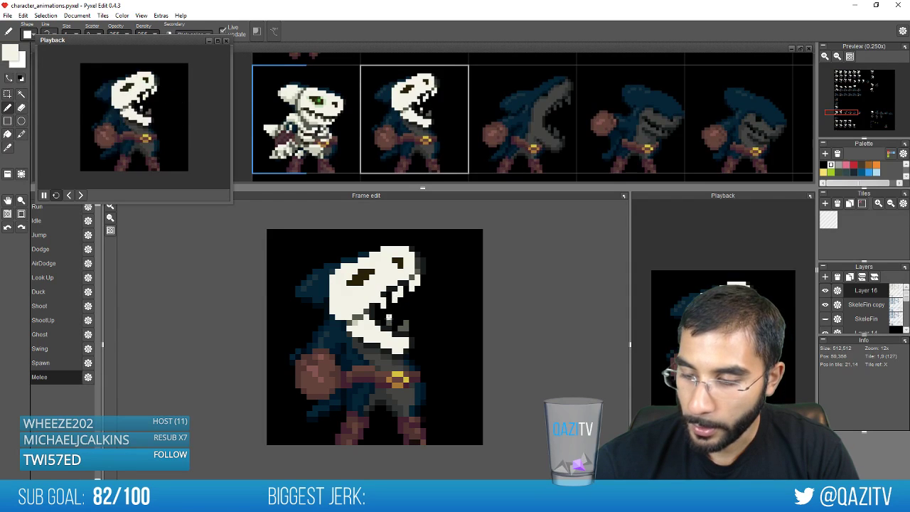
{"action": "left_click", "coordinate": [410, 282], "text": "alt"}
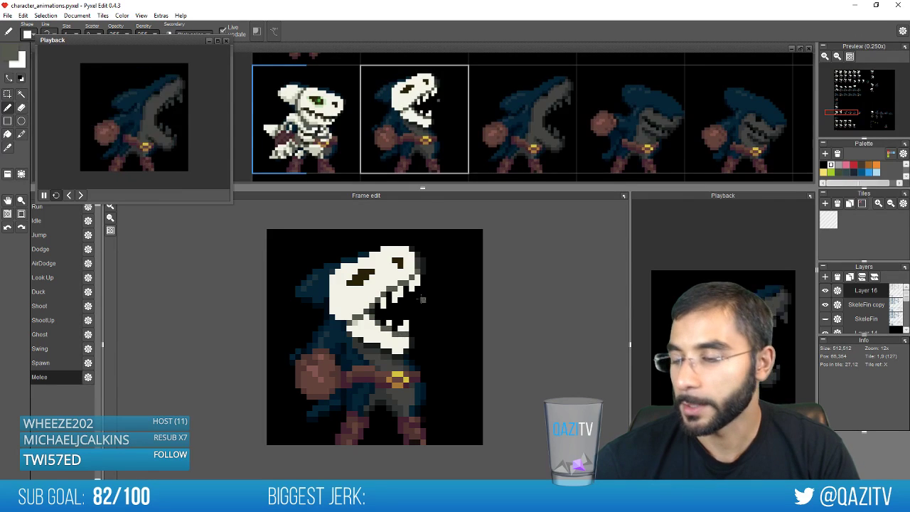
Try adding an extra row of bone on top of the open-mouth skull's snout, compare frames, and paint the row out in black
{"action": "left_click", "coordinate": [416, 262], "text": "alt"}
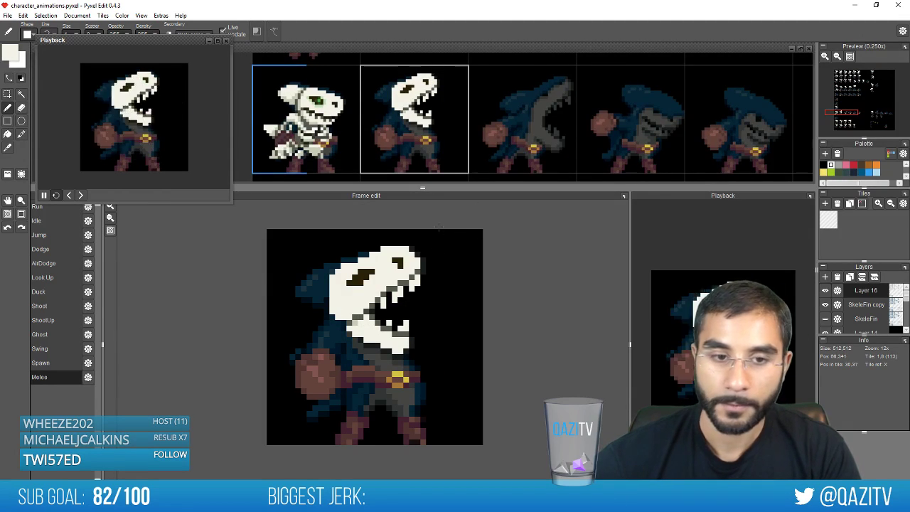
{"action": "key", "text": "Left"}
{"action": "key", "text": "Right"}
{"action": "key", "text": "Left"}
{"action": "key", "text": "Right"}
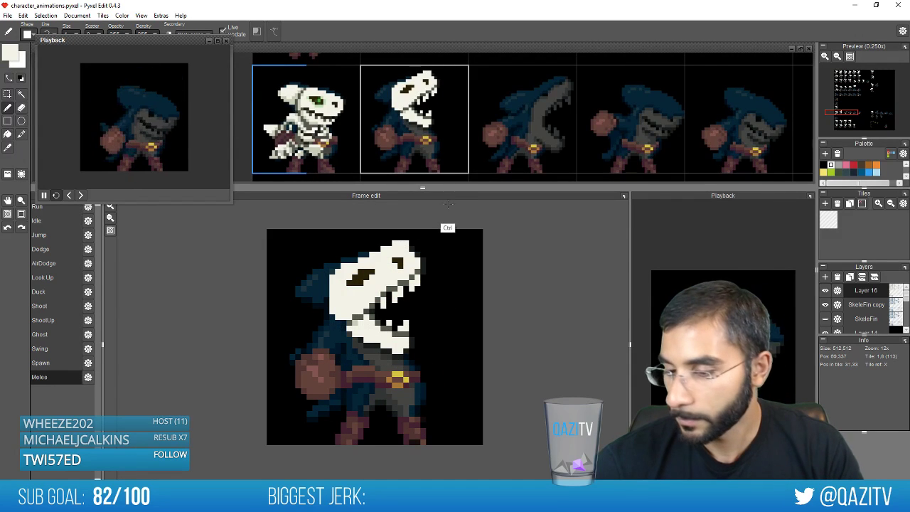
{"action": "left_click", "coordinate": [376, 240], "text": "alt"}
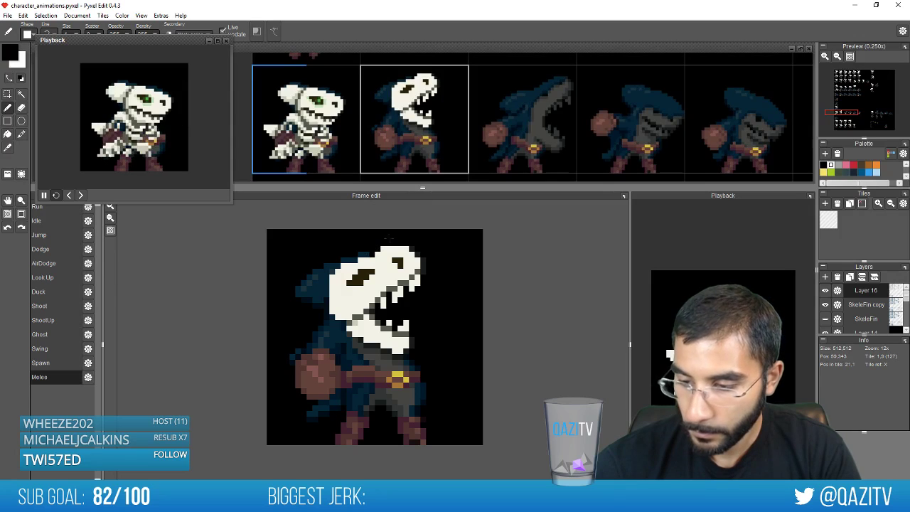
{"action": "key", "text": "comma"}
{"action": "key", "text": "period"}
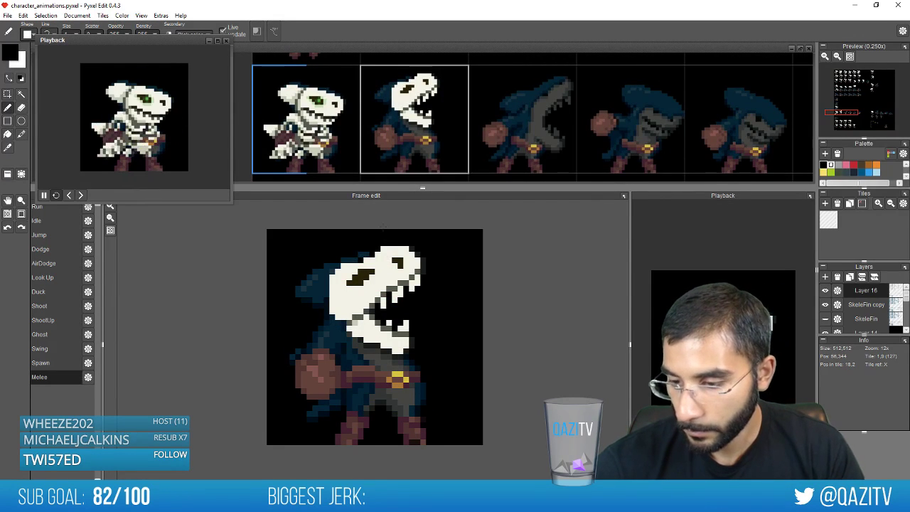
{"action": "key", "text": "comma"}
{"action": "key", "text": "period"}
Draw a grey vertical divider down the back of the open-mouth skull, using the grey sampled from the first Melee frame
{"action": "right_click", "coordinate": [382, 278]}
{"action": "key", "text": "comma"}
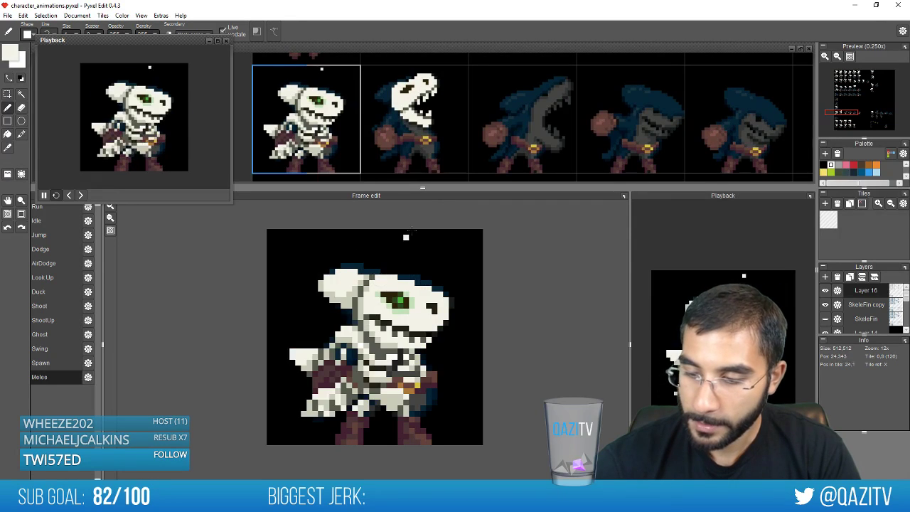
{"action": "key", "text": "period"}
{"action": "key", "text": "comma"}
{"action": "right_click", "coordinate": [350, 313]}
{"action": "key", "text": "period"}
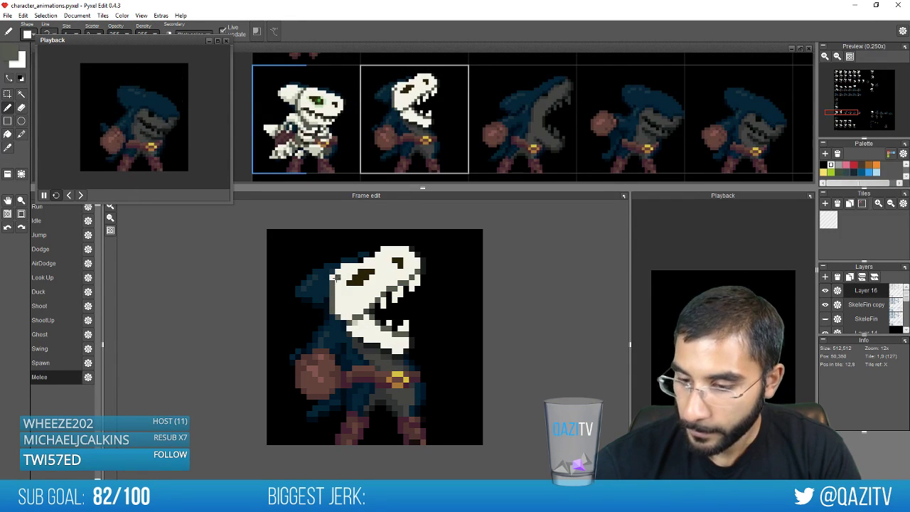
{"action": "key", "text": "comma"}
{"action": "key", "text": "period"}
Outline and fill a bone-white piece behind the grey divider at the back of the open-mouth skull
{"action": "left_click", "coordinate": [345, 273], "text": "alt"}
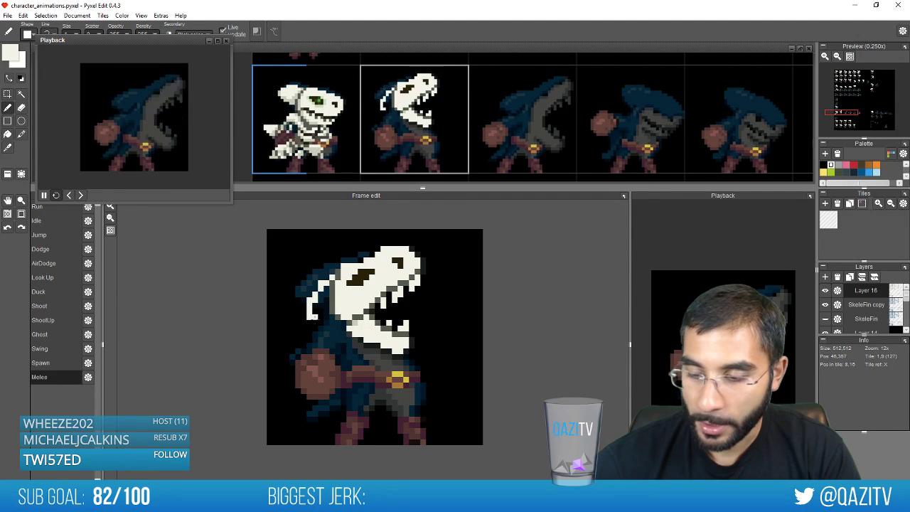
{"action": "left_click_drag", "start_coordinate": [323, 291], "coordinate": [326, 311]}
{"action": "key", "text": "comma"}
{"action": "key", "text": "period"}
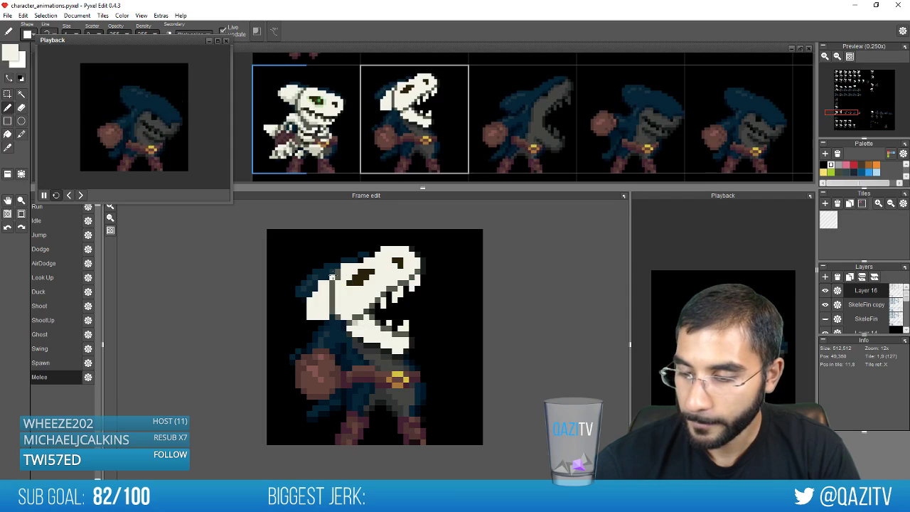
Refine the lower rear tip of the bone piece behind the skull with black and bone white, checking it against the first frame
{"action": "right_click", "coordinate": [302, 327]}
{"action": "key", "text": "comma"}
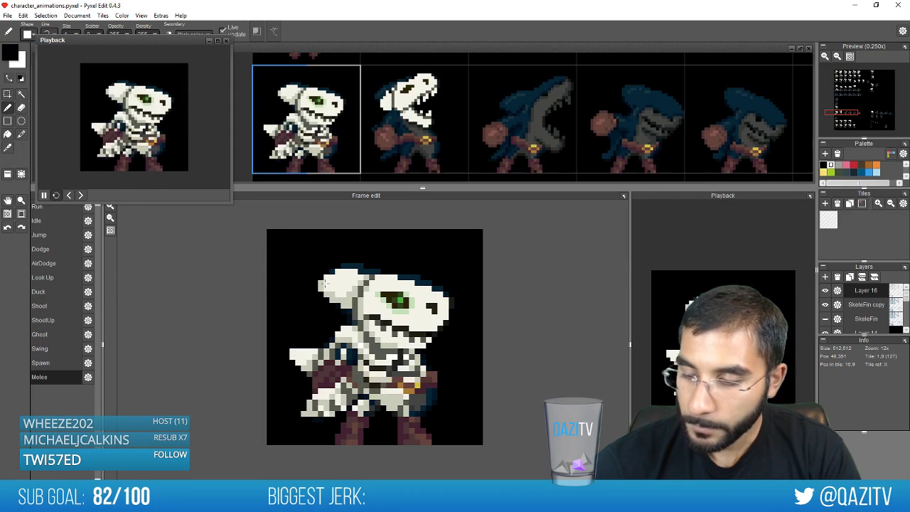
{"action": "key", "text": "period"}
{"action": "right_click", "coordinate": [318, 303]}
{"action": "key", "text": "comma"}
{"action": "key", "text": "period"}
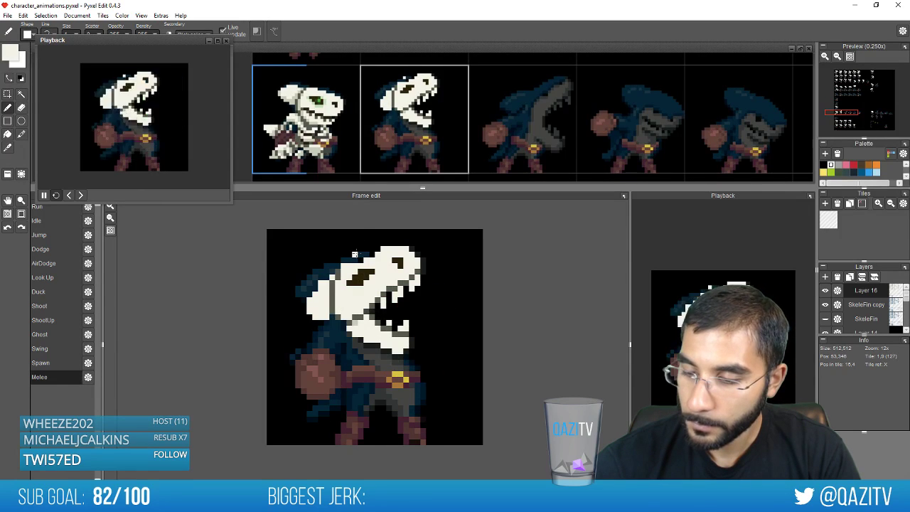
Flip between the first two Melee frames to compare the shape and placement of the bone piece behind the skull
{"action": "key", "text": "comma"}
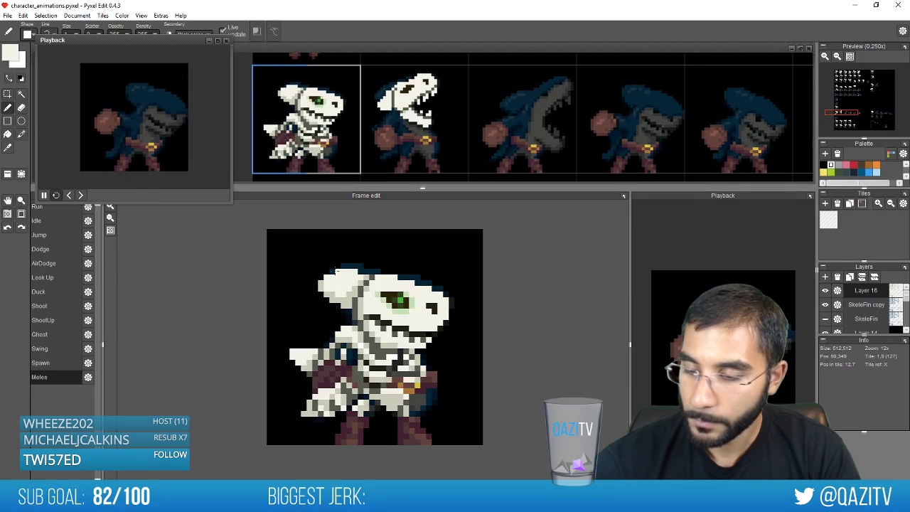
{"action": "key", "text": "period"}
{"action": "key", "text": "comma"}
{"action": "key", "text": "period"}
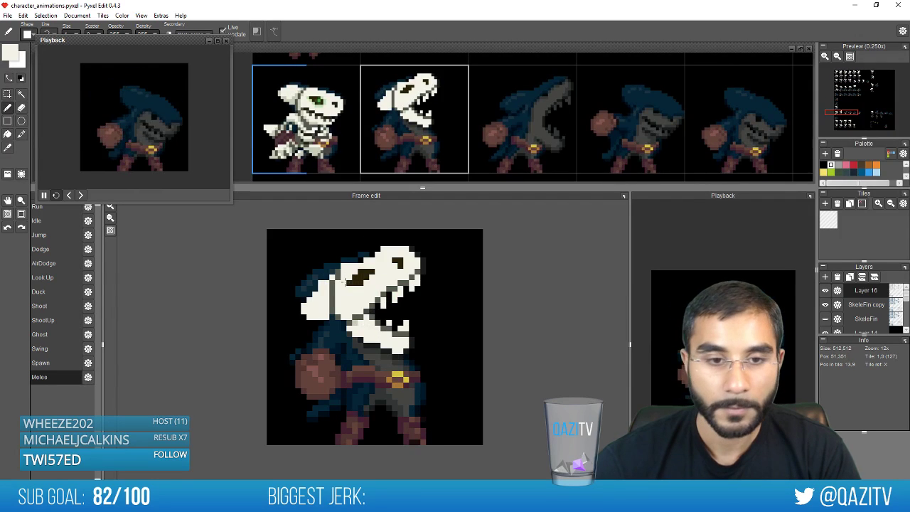
{"action": "key", "text": "comma"}
{"action": "key", "text": "period"}
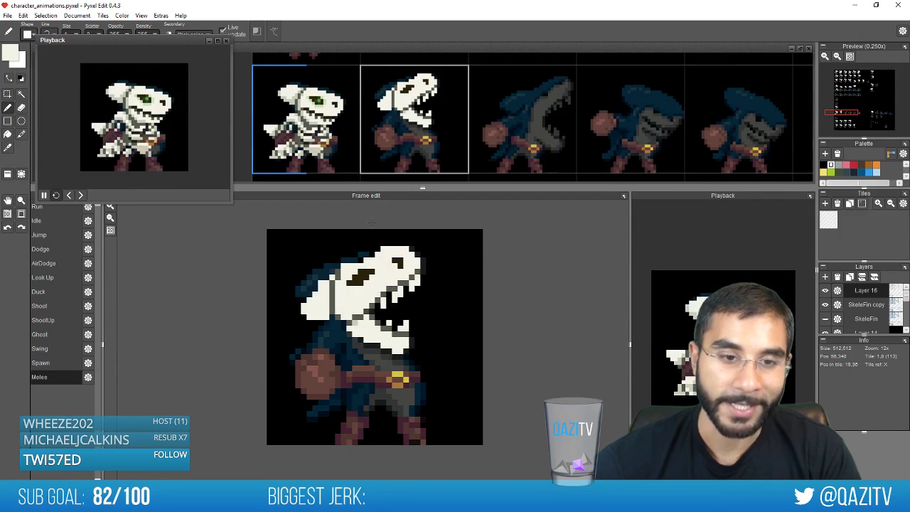
{"action": "key", "text": "comma"}
{"action": "key", "text": "period"}
{"action": "key", "text": "comma"}
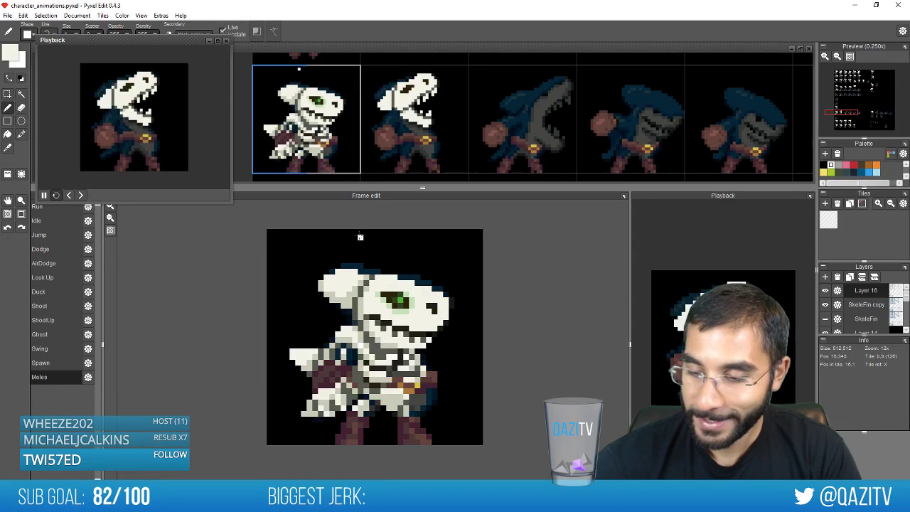
{"action": "key", "text": "period"}
Shade the underside of the rear bone piece in the second Melee frame with the beige shadow colour sampled from the first frame
{"action": "left_click", "coordinate": [338, 253], "text": "alt"}
{"action": "key", "text": "comma"}
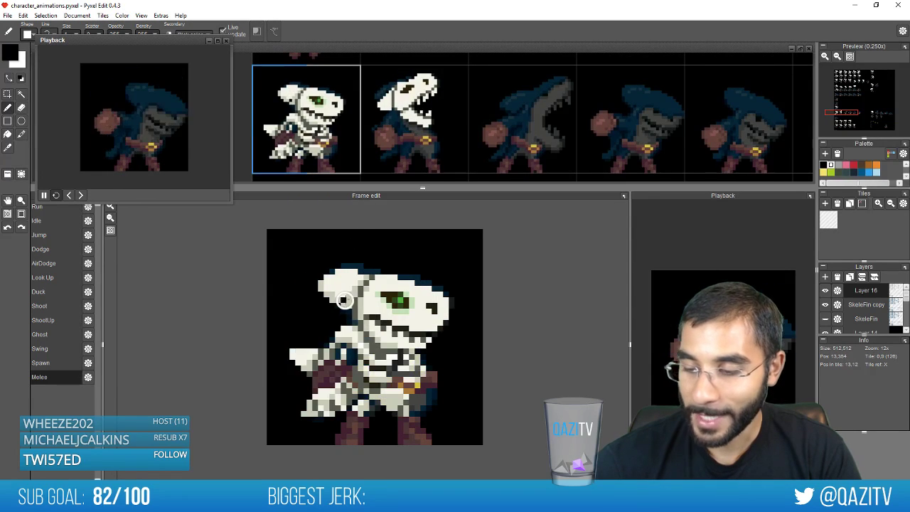
{"action": "left_click", "coordinate": [344, 300], "text": "alt"}
{"action": "key", "text": "period"}
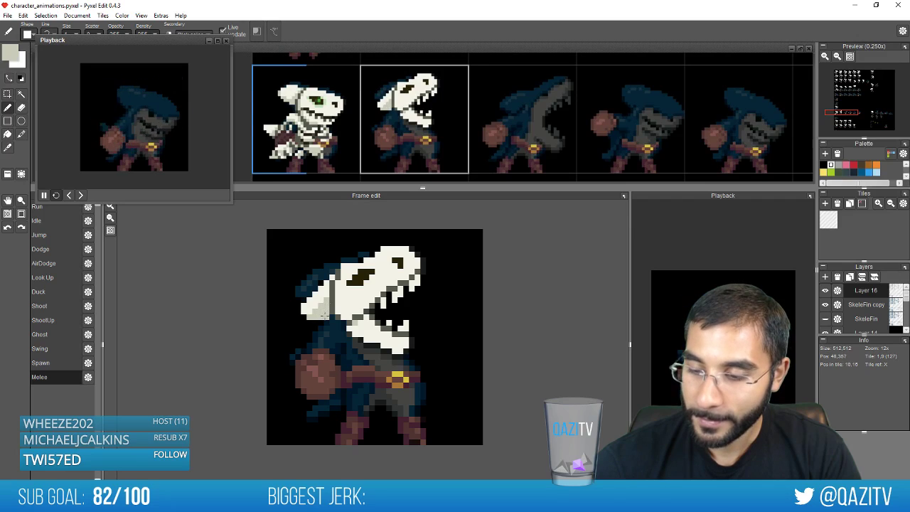
{"action": "key", "text": "Left"}
{"action": "key", "text": "Right"}
Touch up the top of the grey divider and the skull's upper edge with grey, bone white and black, comparing both Melee frames
{"action": "right_click", "coordinate": [337, 274]}
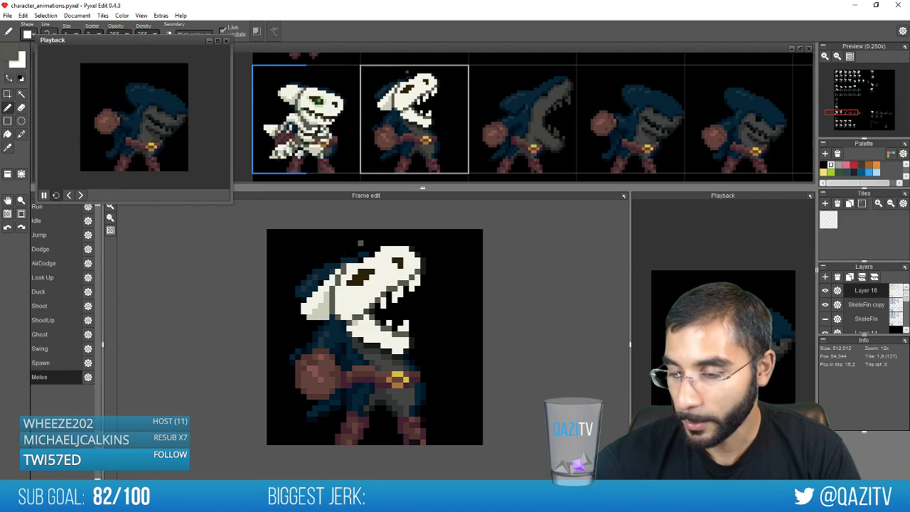
{"action": "right_click", "coordinate": [353, 268]}
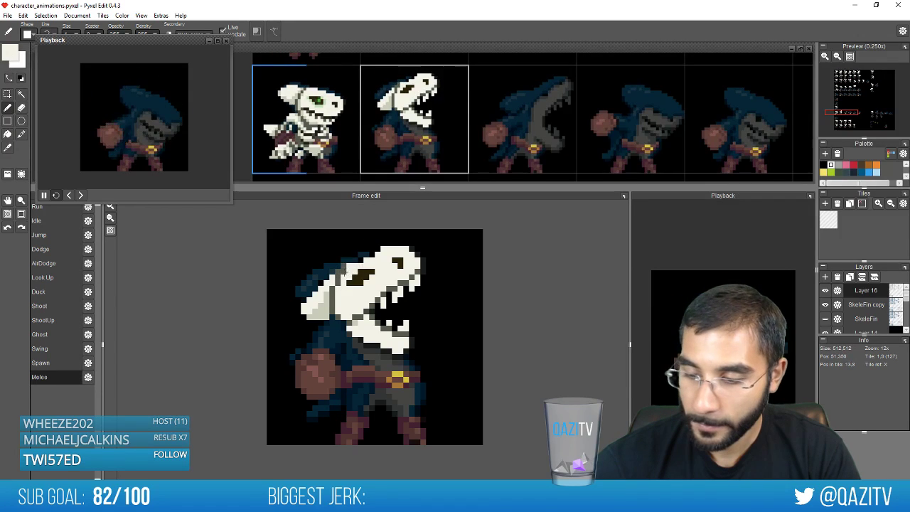
{"action": "left_click", "coordinate": [360, 243], "text": "alt"}
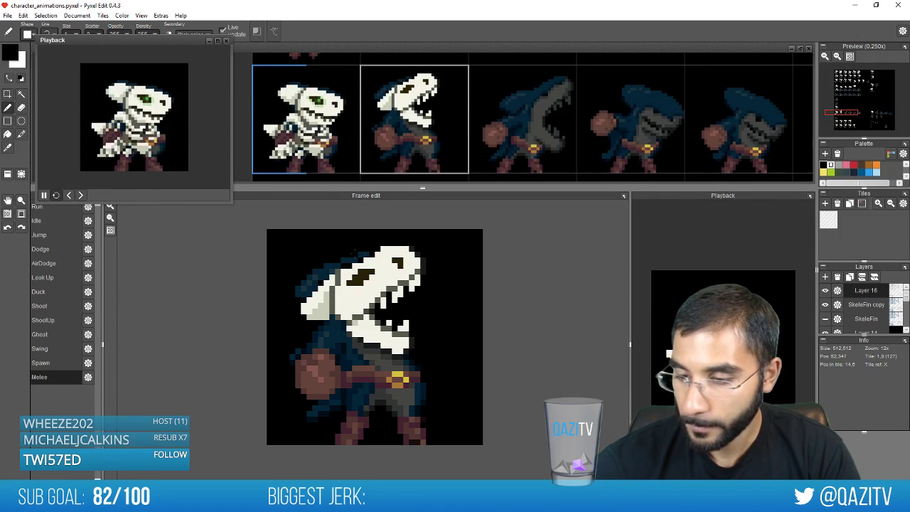
{"action": "key", "text": "Left"}
{"action": "key", "text": "Right"}
{"action": "key", "text": "Left"}
{"action": "key", "text": "Right"}
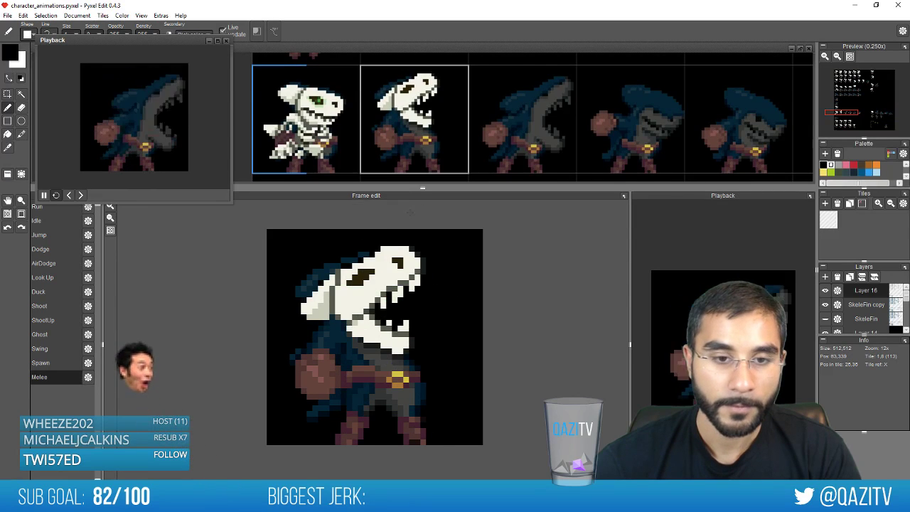
Try a bright green pupil pixel, sampled from the first Melee frame, in the second frame's eye socket, and undo it
{"action": "key", "text": "Left"}
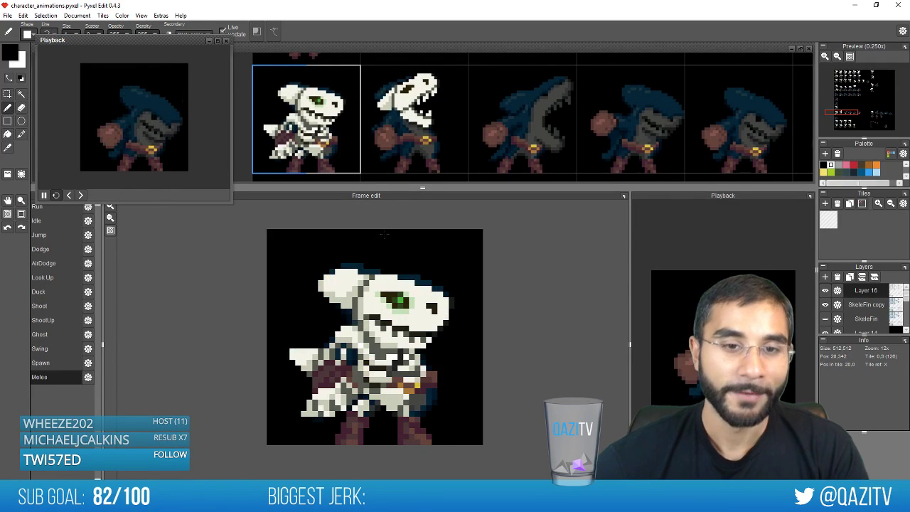
{"action": "key", "text": "Right"}
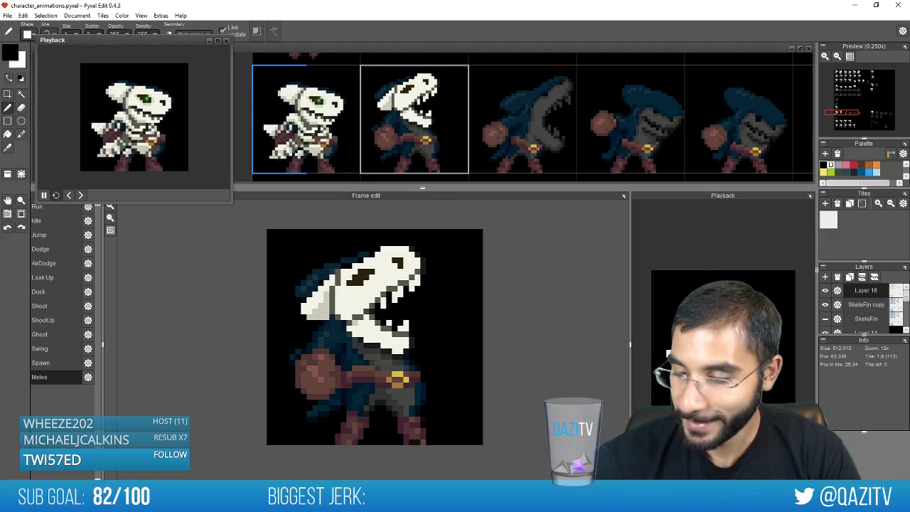
{"action": "key", "text": "Left"}
{"action": "left_click", "coordinate": [395, 299], "text": "alt"}
{"action": "key", "text": "Right"}
{"action": "left_click", "coordinate": [360, 272]}
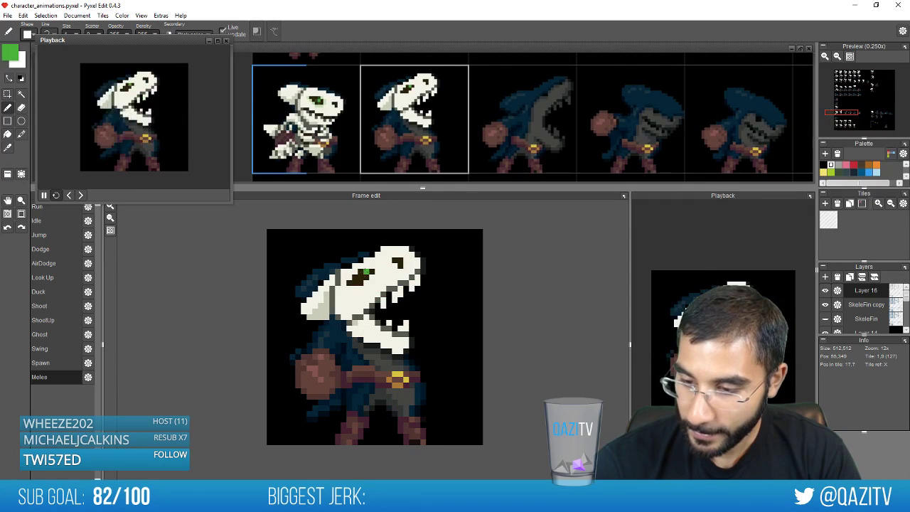
{"action": "key", "text": "ctrl+z"}
Add a pale green glow around the second frame's eye socket using the colour sampled from the first frame, comparing both frames
{"action": "key", "text": "Left"}
{"action": "left_click", "coordinate": [395, 311], "text": "alt"}
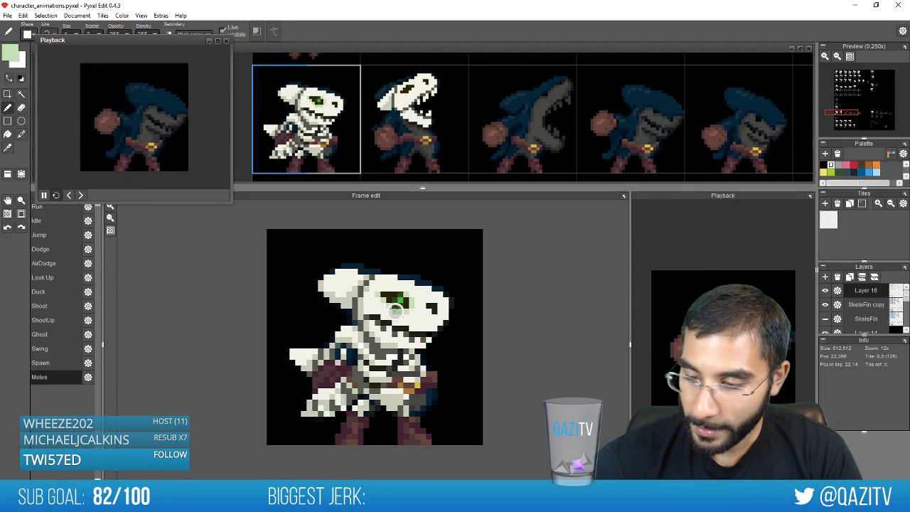
{"action": "key", "text": "Right"}
{"action": "left_click_drag", "start_coordinate": [349, 288], "coordinate": [362, 287]}
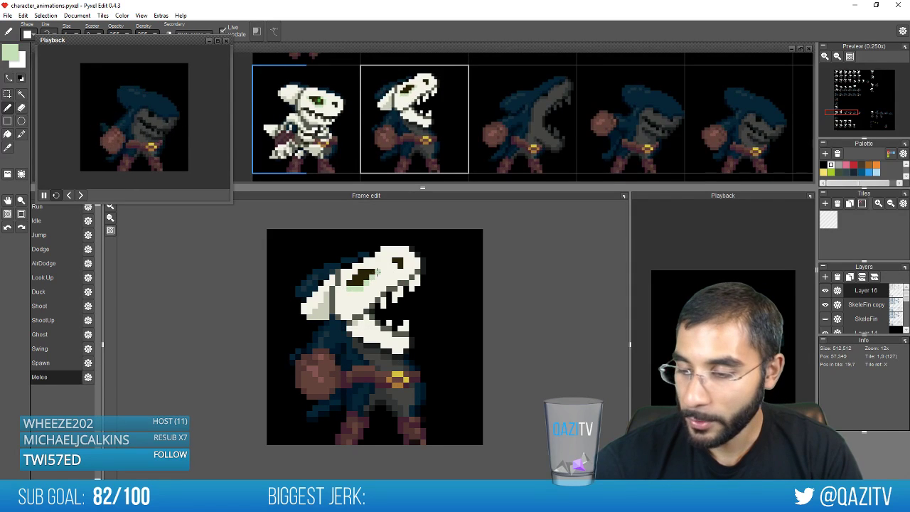
{"action": "key", "text": "Left"}
{"action": "key", "text": "Right"}
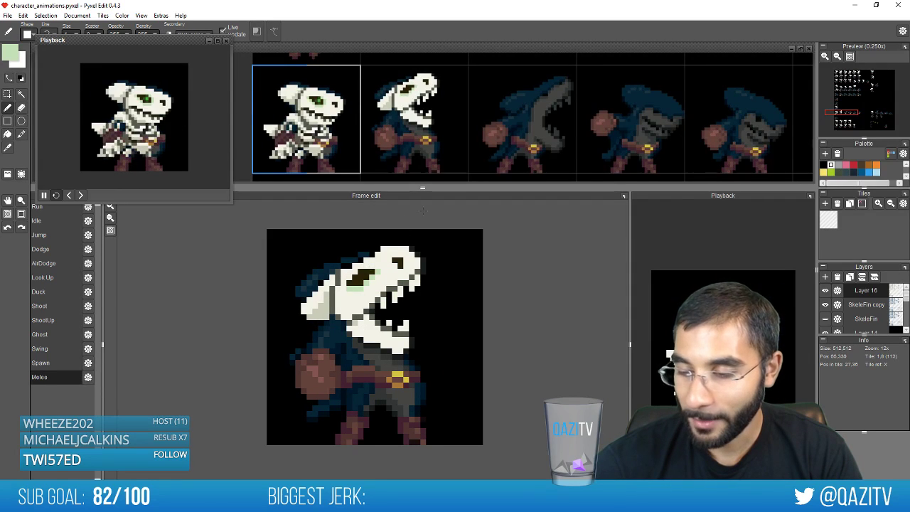
{"action": "key", "text": "Left"}
{"action": "key", "text": "Right"}
{"action": "left_click", "coordinate": [384, 243]}
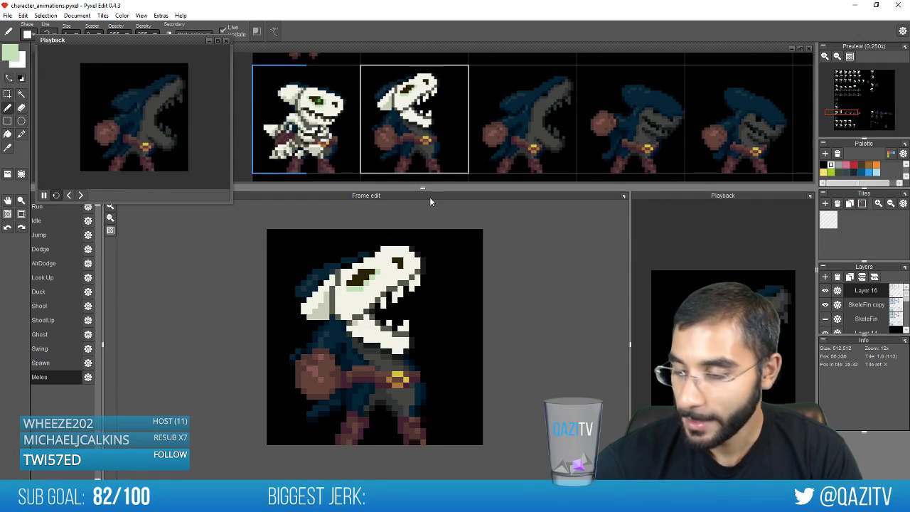
Paint a bright green pupil at the front of the second frame's eye socket, matching it against the first frame
{"action": "key", "text": "Left"}
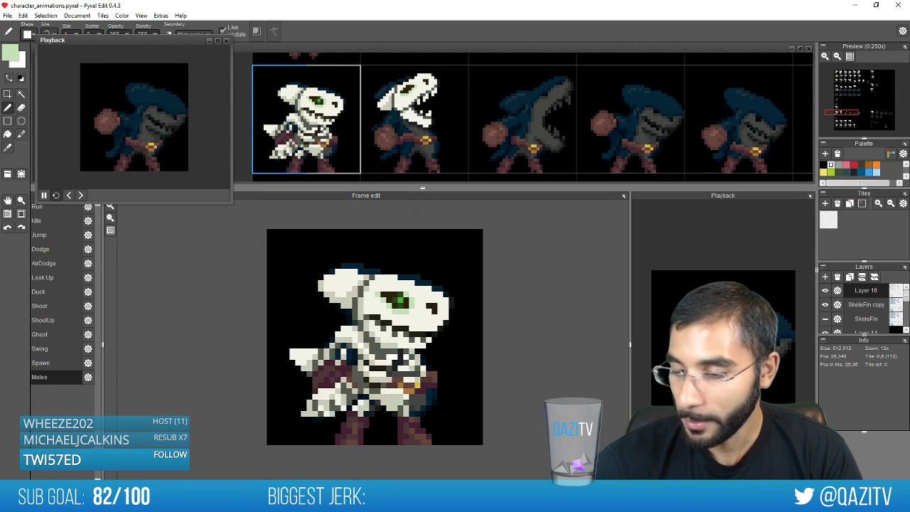
{"action": "key", "text": "Right"}
{"action": "key", "text": "Left"}
{"action": "right_click", "coordinate": [399, 302]}
{"action": "key", "text": "Right"}
{"action": "left_click", "coordinate": [360, 273]}
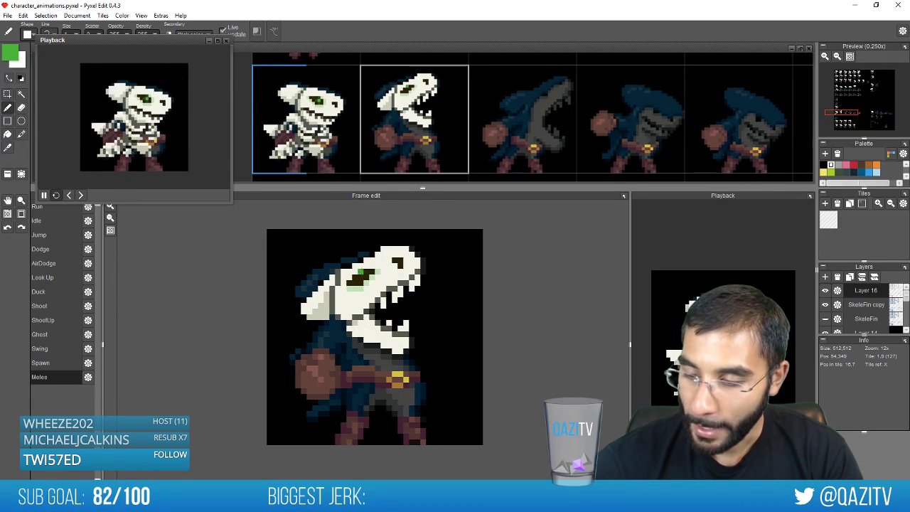
{"action": "key", "text": "Left"}
{"action": "key", "text": "Right"}
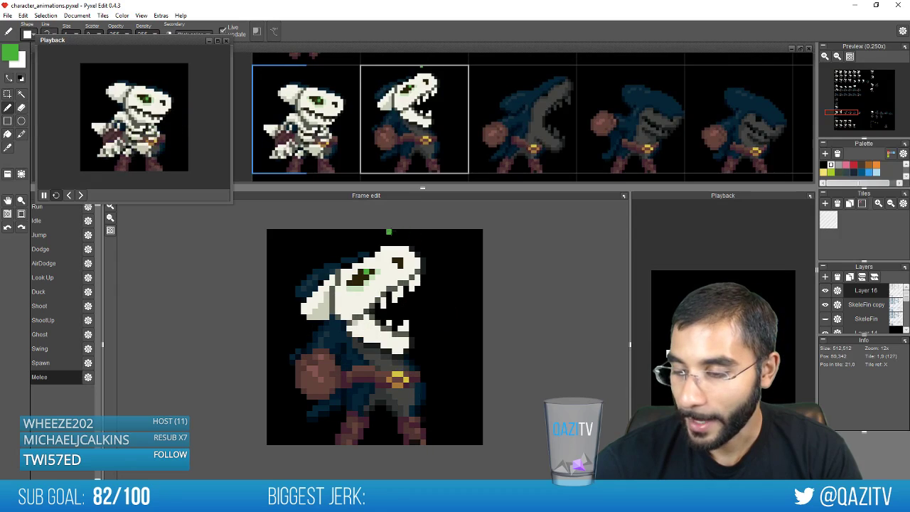
Refine the second frame's eye with dark brown, pale green and dark green around the pupil, checking it against the neighbouring frames
{"action": "left_click", "coordinate": [361, 277], "text": "alt"}
{"action": "left_click", "coordinate": [360, 278]}
{"action": "key", "text": "Left"}
{"action": "key", "text": "Right"}
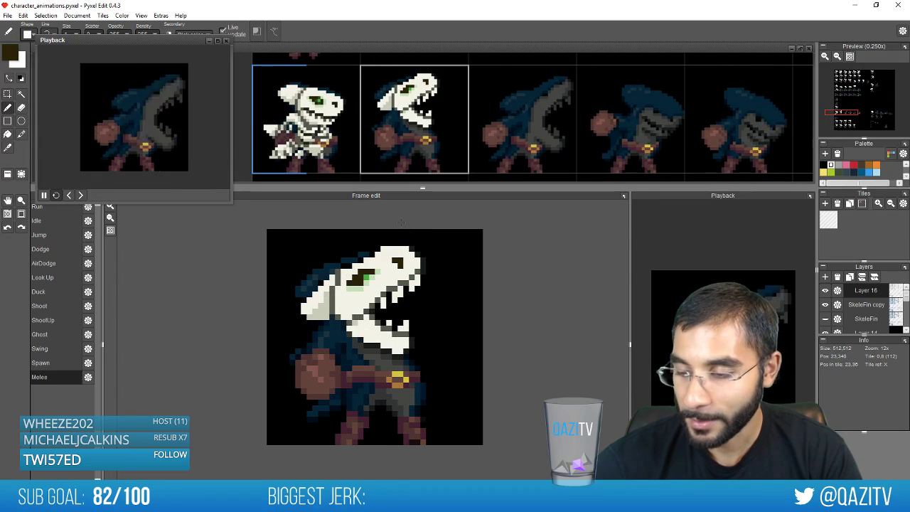
{"action": "left_click", "coordinate": [360, 288], "text": "alt"}
{"action": "key", "text": "Left"}
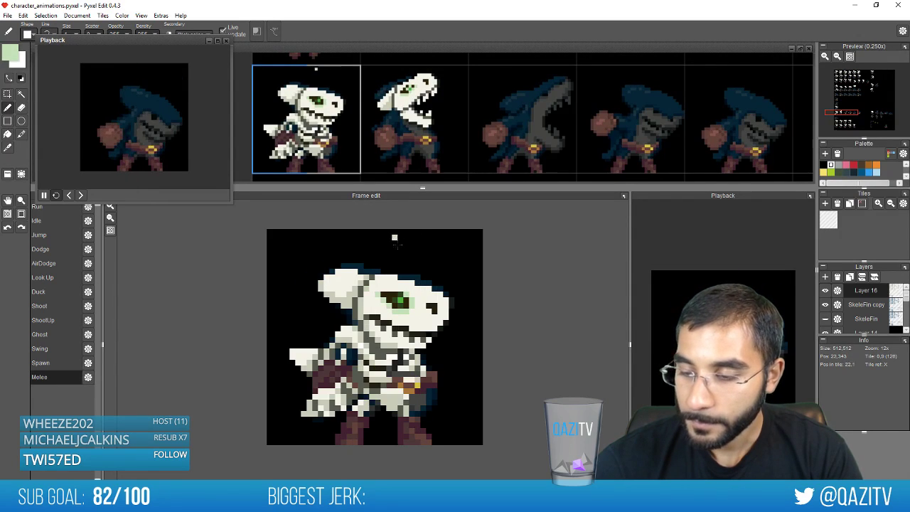
{"action": "key", "text": "Right"}
{"action": "left_click", "coordinate": [362, 276], "text": "alt"}
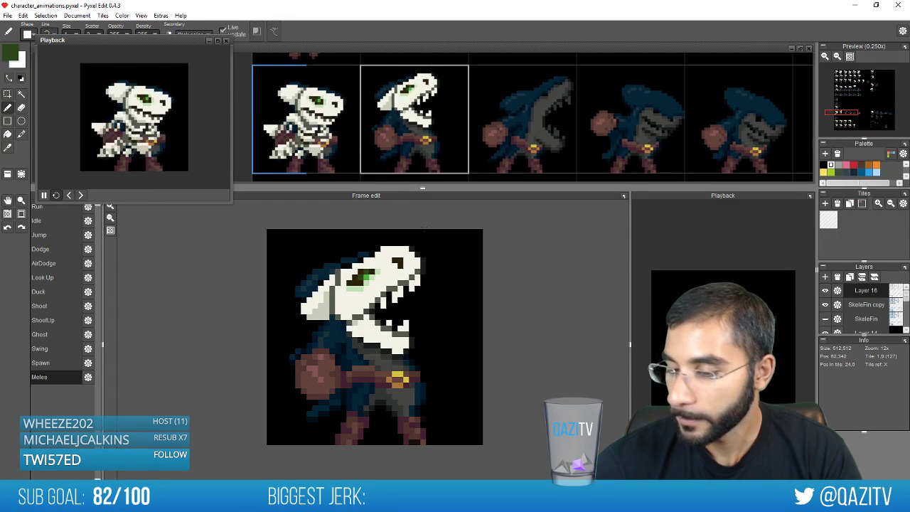
{"action": "key", "text": "Right"}
{"action": "key", "text": "Left"}
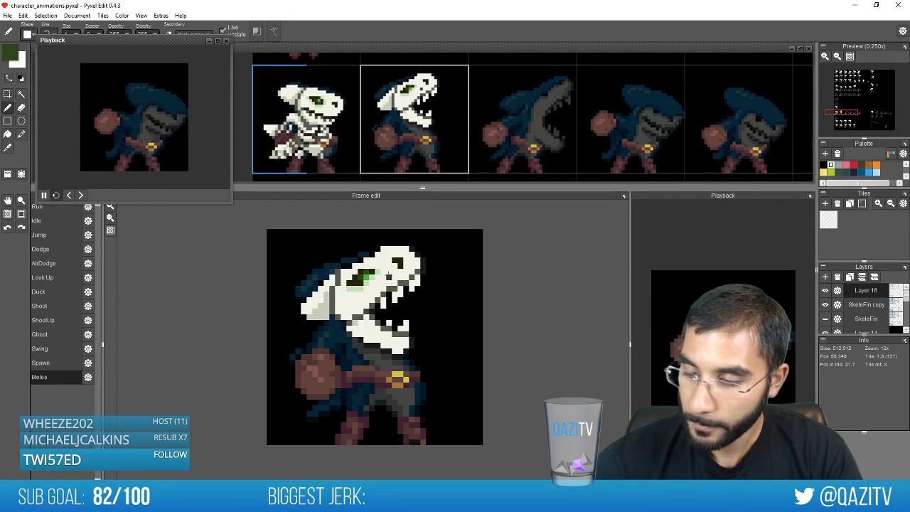
Shade the rear edge of the second frame's skull beside the grey divider with the beige shadow colour
{"action": "left_click", "coordinate": [389, 276], "text": "alt"}
{"action": "key", "text": "Left"}
{"action": "key", "text": "Right"}
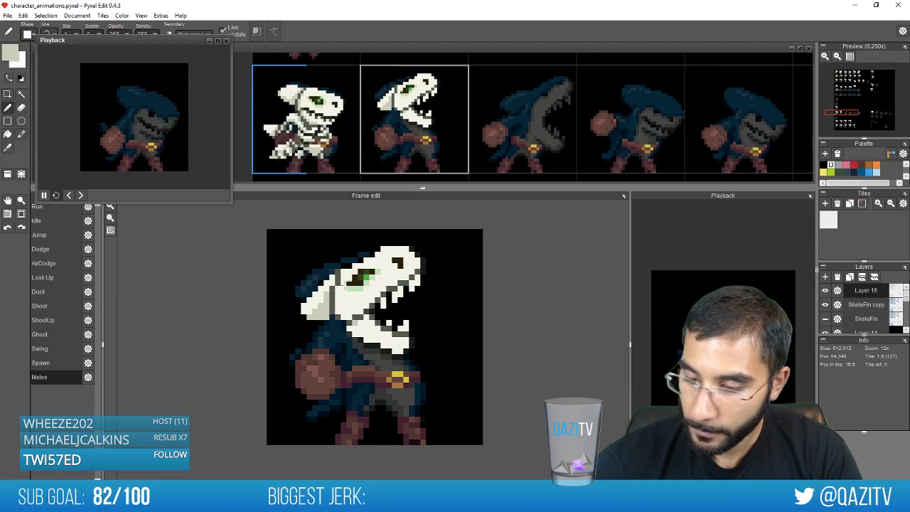
{"action": "left_click_drag", "start_coordinate": [338, 291], "coordinate": [347, 316]}
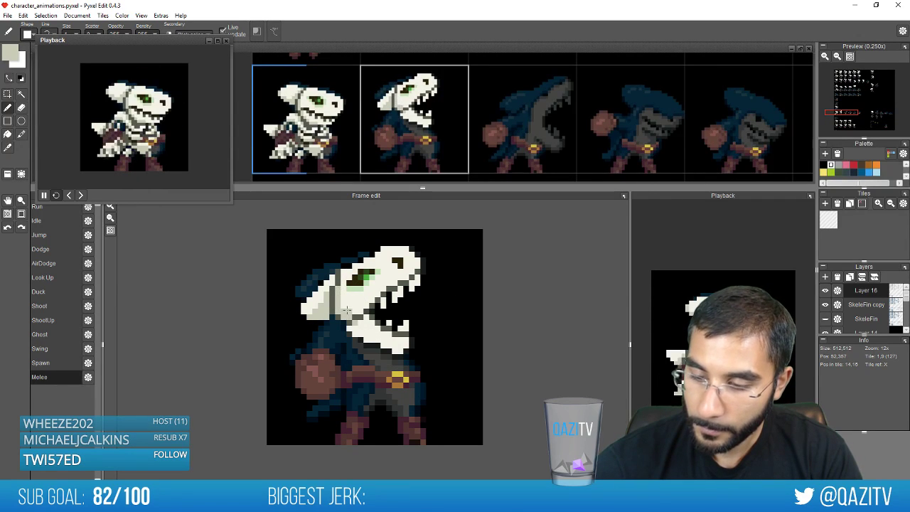
Touch up the upper part of the grey divider behind the skull with grey and bone white, comparing it with the first frame
{"action": "left_click", "coordinate": [349, 300], "text": "alt"}
{"action": "right_click", "coordinate": [336, 276]}
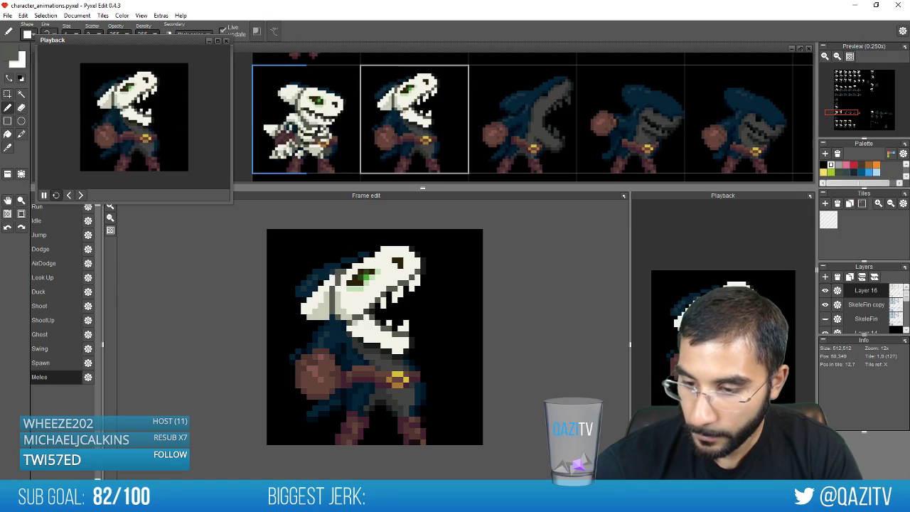
{"action": "left_click", "coordinate": [332, 280]}
{"action": "right_click", "coordinate": [330, 281]}
{"action": "key", "text": "Left"}
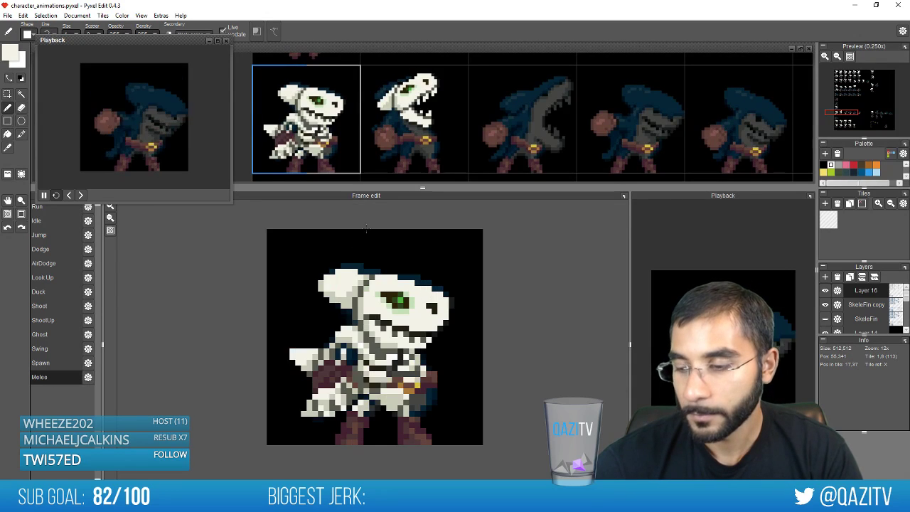
{"action": "key", "text": "Right"}
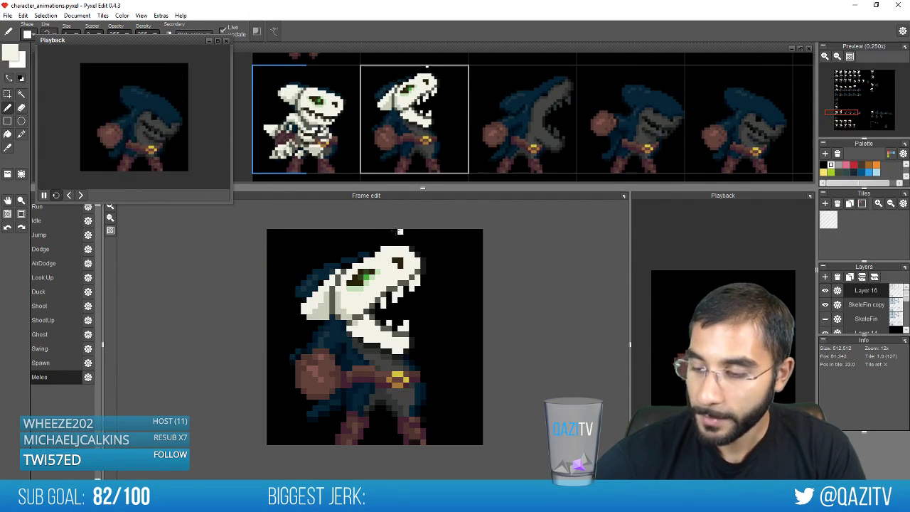
Shade the underside of the second frame's lower jaw with beige, flipping to the first frame for reference
{"action": "right_click", "coordinate": [345, 313]}
{"action": "key", "text": "Left"}
{"action": "key", "text": "Right"}
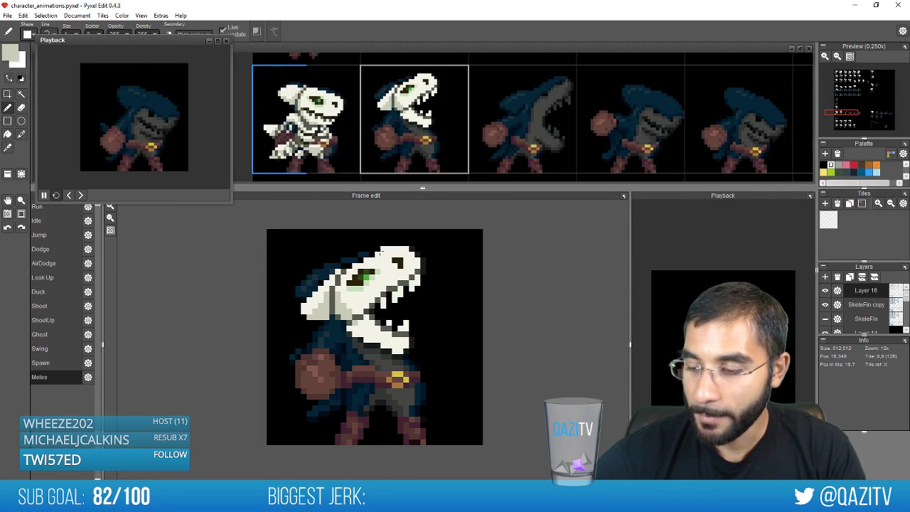
{"action": "key", "text": "Left"}
{"action": "key", "text": "Right"}
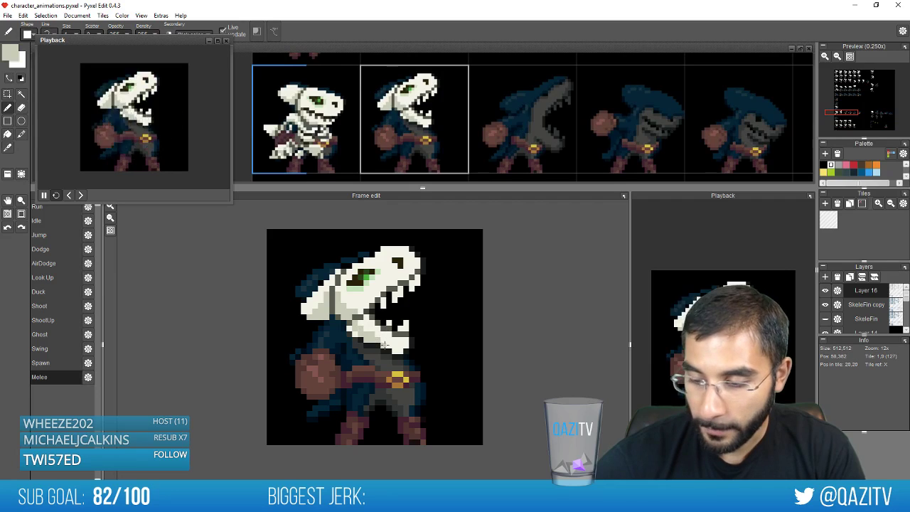
{"action": "key", "text": "Left"}
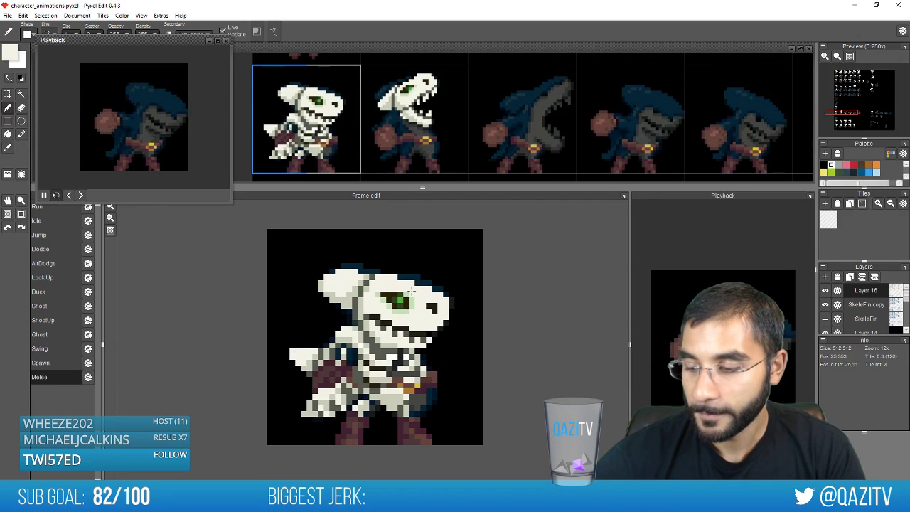
{"action": "key", "text": "Right"}
{"action": "left_click", "coordinate": [360, 326], "text": "alt"}
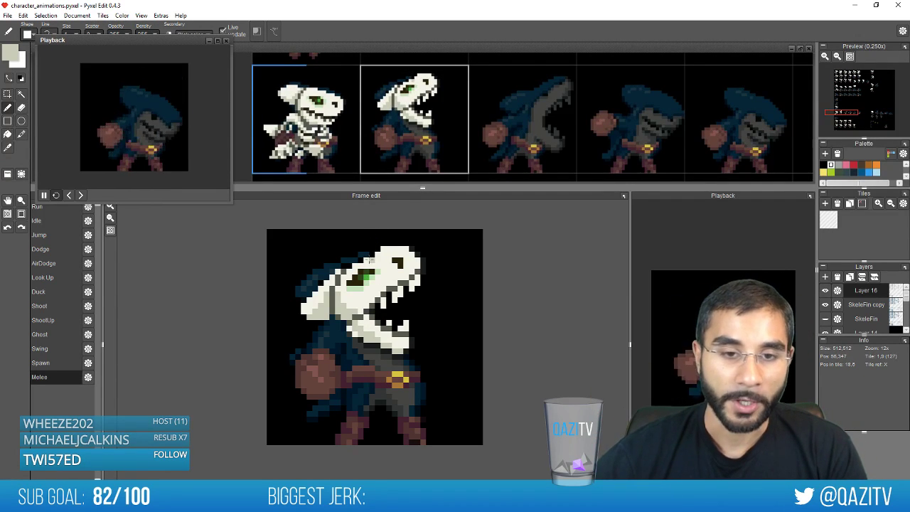
Paint over the green pupil in the second frame with the socket's dark brown and compare it with the first frame's eye
{"action": "right_click", "coordinate": [355, 281]}
{"action": "left_click", "coordinate": [366, 278]}
{"action": "key", "text": "Left"}
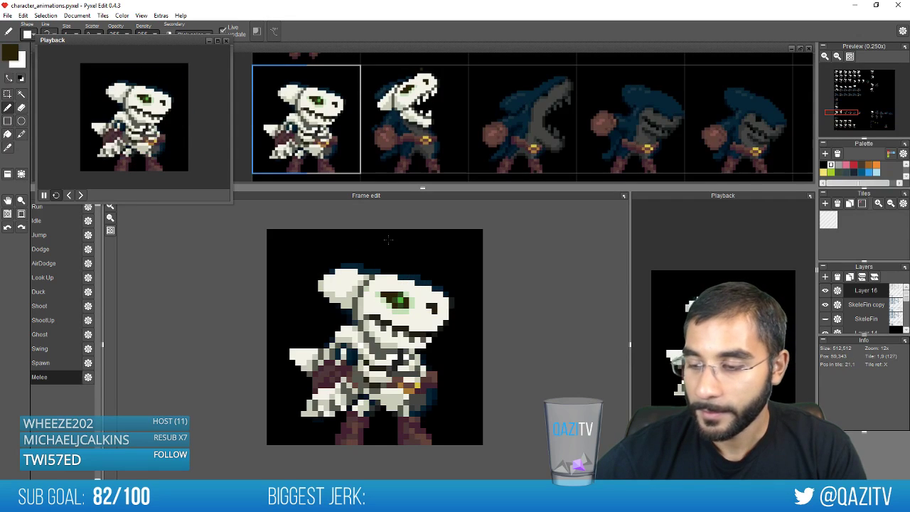
Compare the skull's head angle and jaw position across the first three frames of the Melee animation
{"action": "key", "text": "Right"}
{"action": "right_click", "coordinate": [414, 248]}
{"action": "key", "text": "Right"}
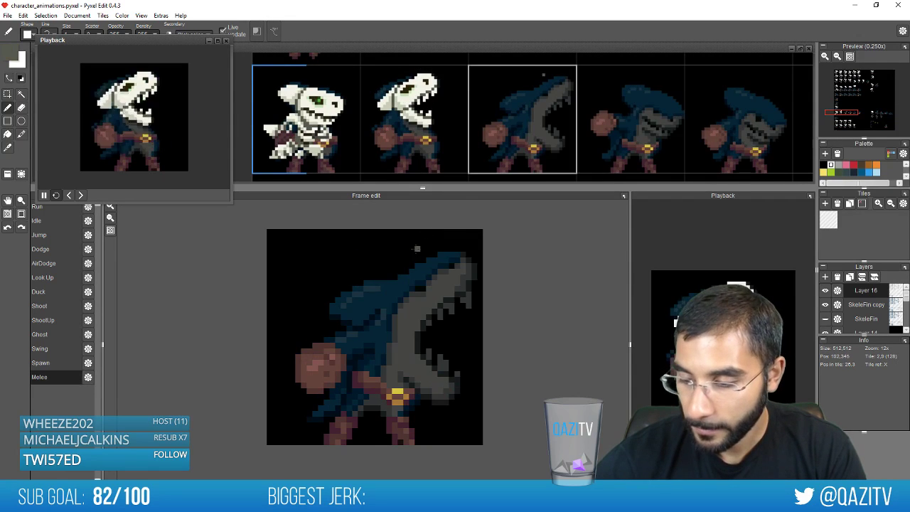
{"action": "key", "text": "Left"}
{"action": "key", "text": "Left"}
{"action": "key", "text": "Right"}
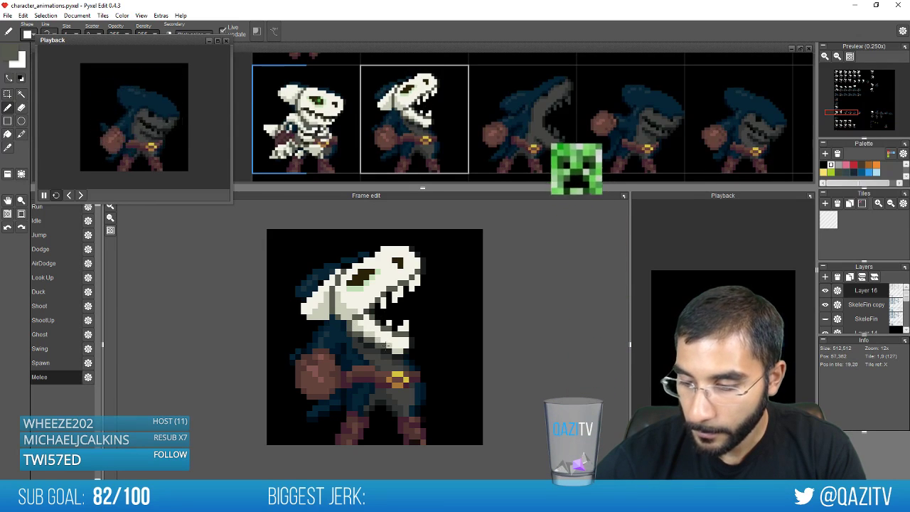
{"action": "key", "text": "Left"}
{"action": "key", "text": "Right"}
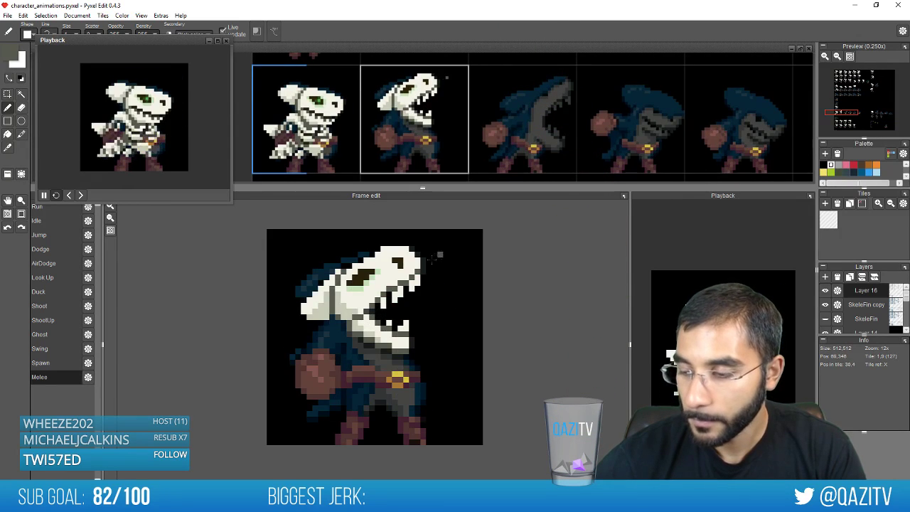
{"action": "left_click", "coordinate": [377, 340], "text": "alt"}
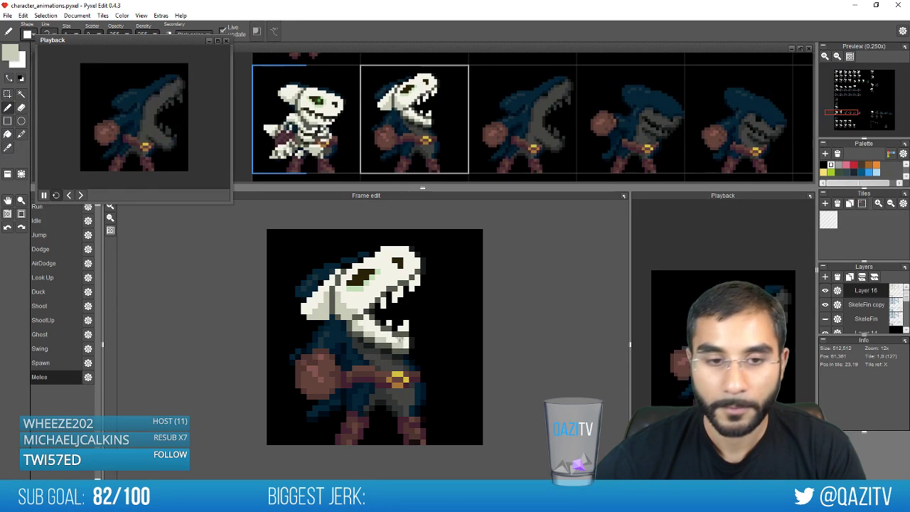
{"action": "key", "text": "Left"}
{"action": "key", "text": "Right"}
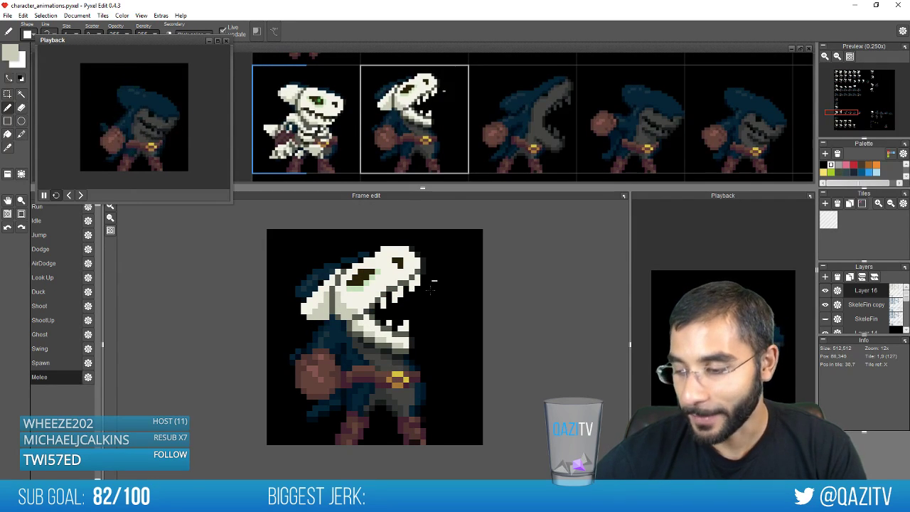
{"action": "left_click", "coordinate": [425, 320], "text": "alt"}
{"action": "key", "text": "Left"}
{"action": "key", "text": "Right"}
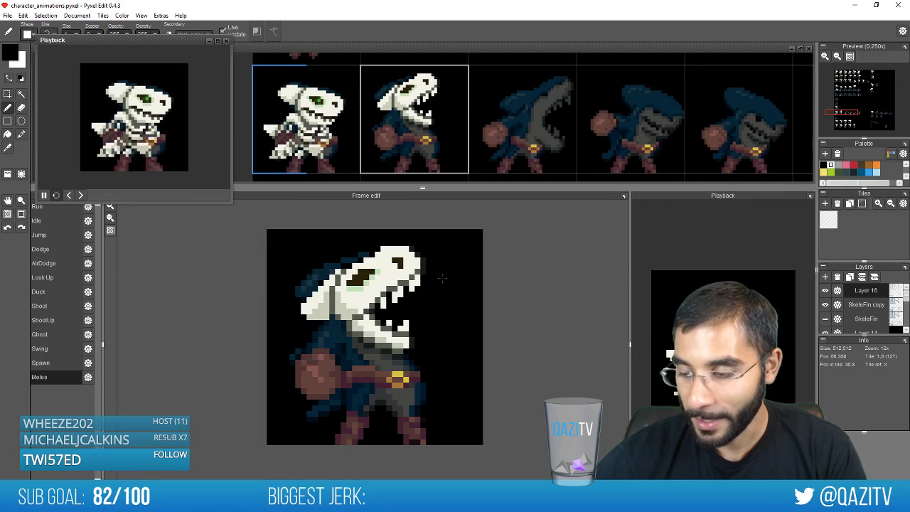
{"action": "key", "text": "Left"}
{"action": "key", "text": "Right"}
{"action": "key", "text": "Left"}
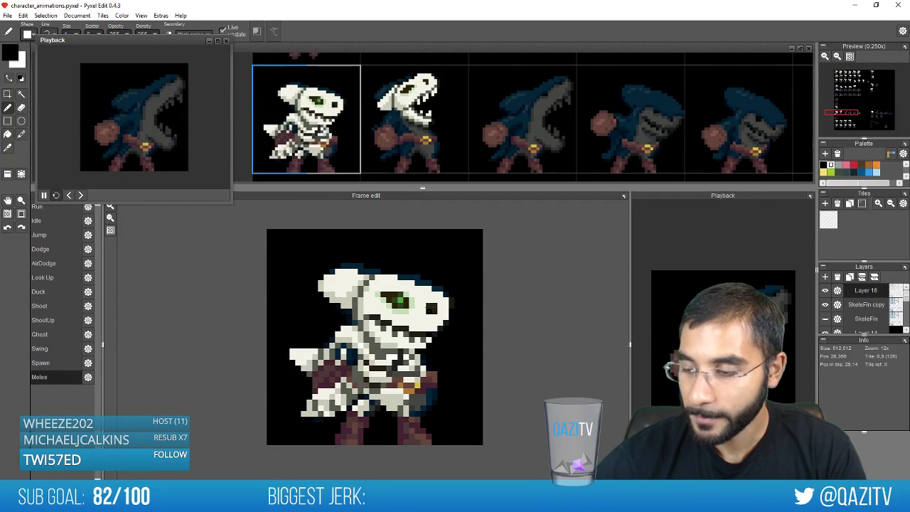
{"action": "key", "text": "Right"}
{"action": "key", "text": "Left"}
{"action": "key", "text": "Right"}
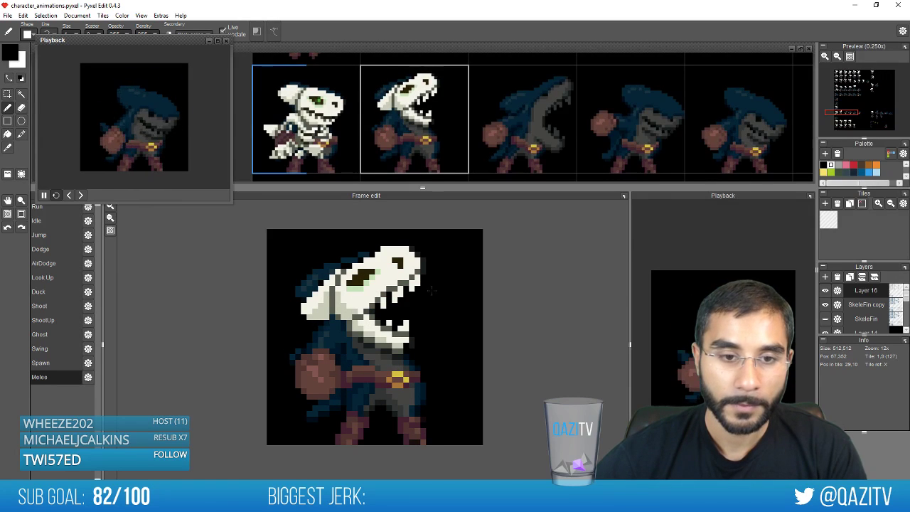
{"action": "key", "text": "Left"}
{"action": "key", "text": "Right"}
{"action": "key", "text": "Left"}
{"action": "key", "text": "Right"}
{"action": "key", "text": "Left"}
{"action": "key", "text": "Right"}
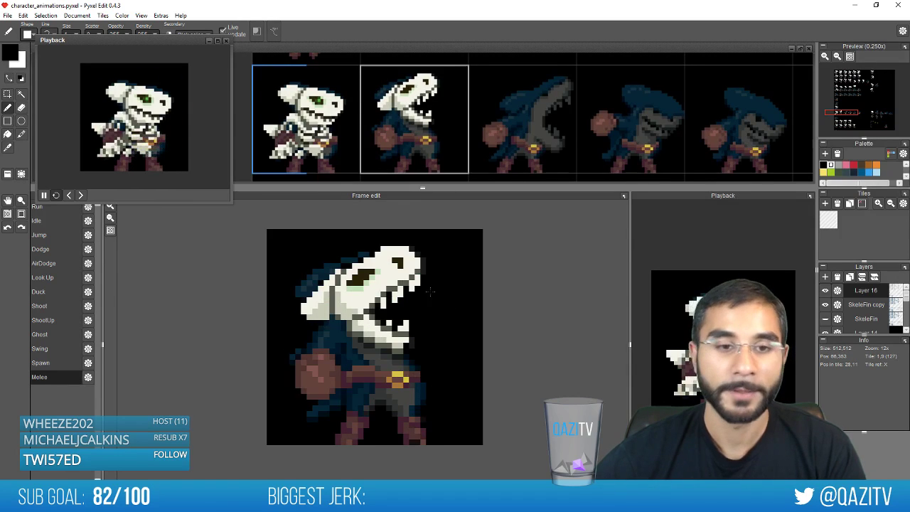
{"action": "key", "text": "Left"}
{"action": "key", "text": "Right"}
{"action": "key", "text": "Left"}
{"action": "key", "text": "Right"}
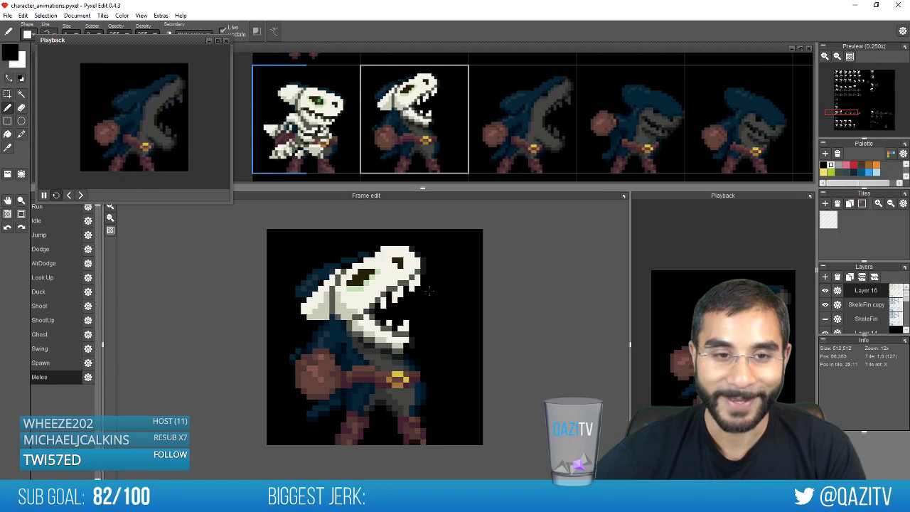
{"action": "key", "text": "Left"}
{"action": "key", "text": "Right"}
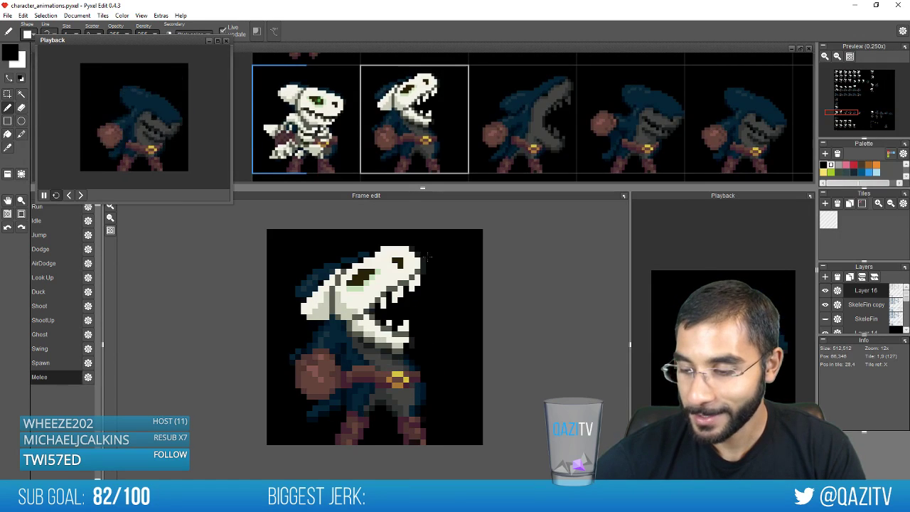
{"action": "key", "text": "Left"}
{"action": "key", "text": "Right"}
{"action": "key", "text": "Right"}
{"action": "key", "text": "Left"}
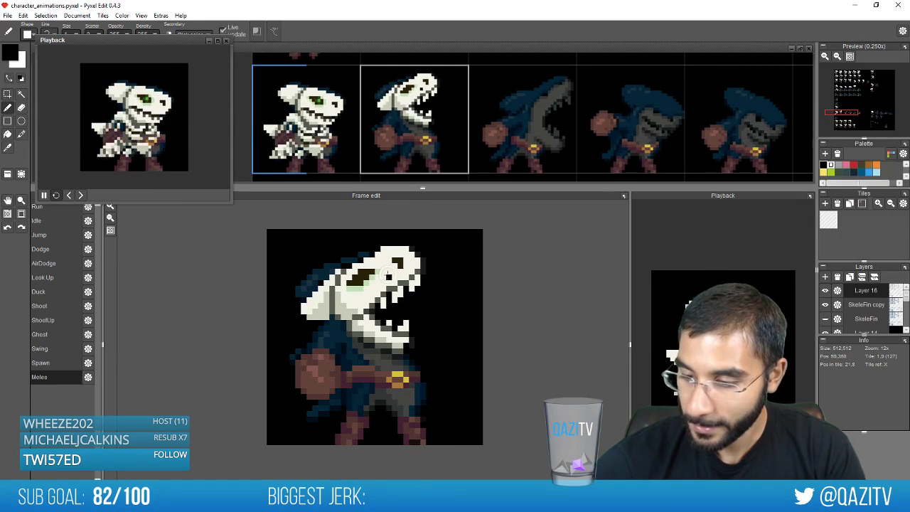
Outline the wide-open skull in off-white on the third Melee frame, tracing the snout and mouth edge and filling the lower jaw
{"action": "key", "text": "Right"}
{"action": "key", "text": "Left"}
{"action": "key", "text": "Left"}
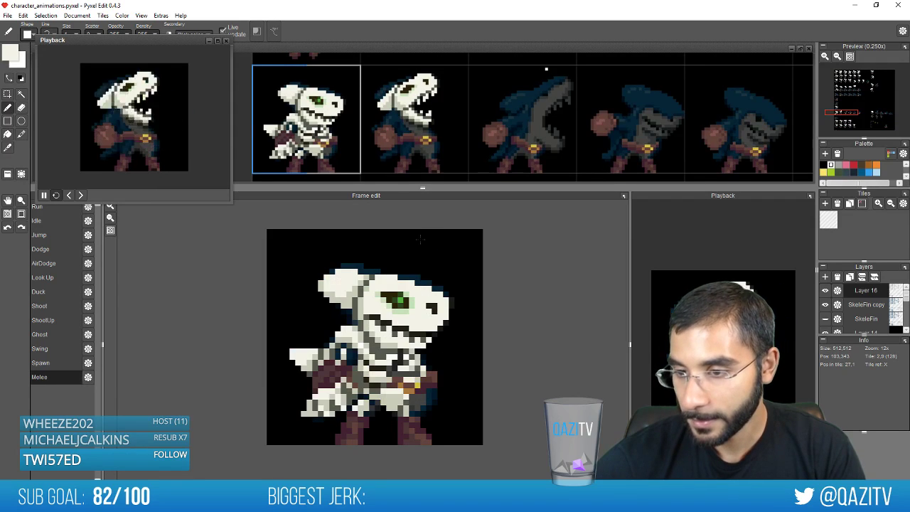
{"action": "key", "text": "Right"}
{"action": "key", "text": "Right"}
{"action": "mouse_move", "coordinate": [388, 294]}
{"action": "left_mouse_down"}
{"action": "mouse_move", "coordinate": [474, 249]}
{"action": "mouse_move", "coordinate": [463, 257]}
{"action": "mouse_move", "coordinate": [463, 284]}
{"action": "mouse_move", "coordinate": [410, 330]}
{"action": "mouse_move", "coordinate": [414, 360]}
{"action": "mouse_move", "coordinate": [451, 392]}
{"action": "mouse_move", "coordinate": [435, 397]}
{"action": "mouse_move", "coordinate": [407, 376]}
{"action": "mouse_move", "coordinate": [457, 386]}
{"action": "left_mouse_up"}
{"action": "key", "text": "Left"}
{"action": "key", "text": "Right"}
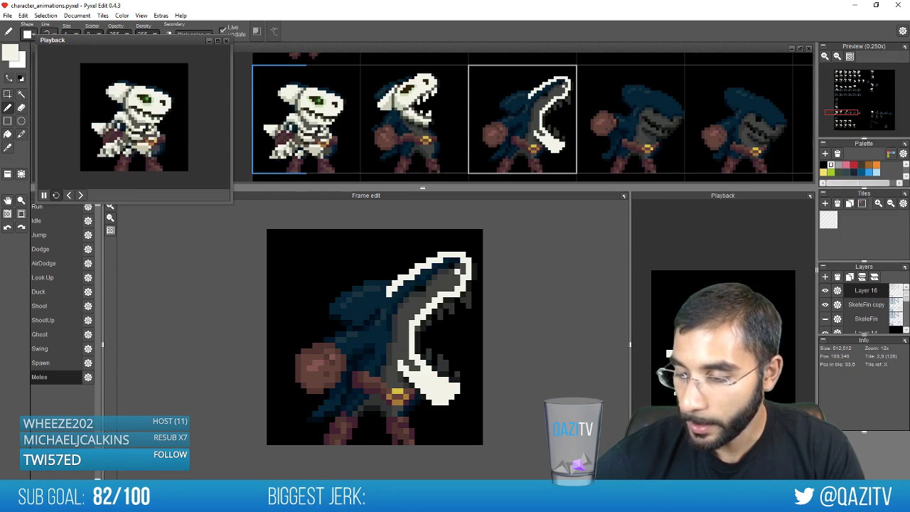
Paint off-white teeth along the upper and lower jaws of the third frame's skull, using the second frame as reference
{"action": "left_click_drag", "start_coordinate": [444, 306], "coordinate": [463, 304]}
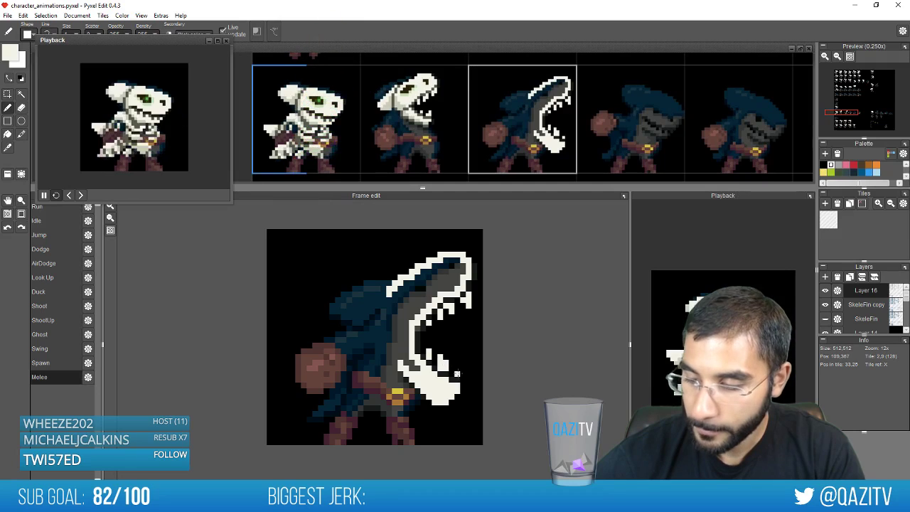
{"action": "key", "text": "Left"}
{"action": "key", "text": "Right"}
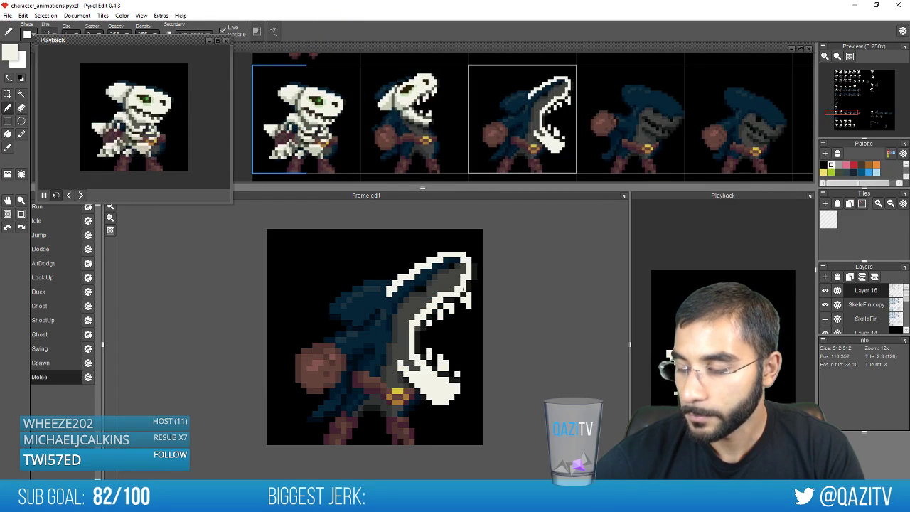
{"action": "key", "text": "Left"}
{"action": "key", "text": "Right"}
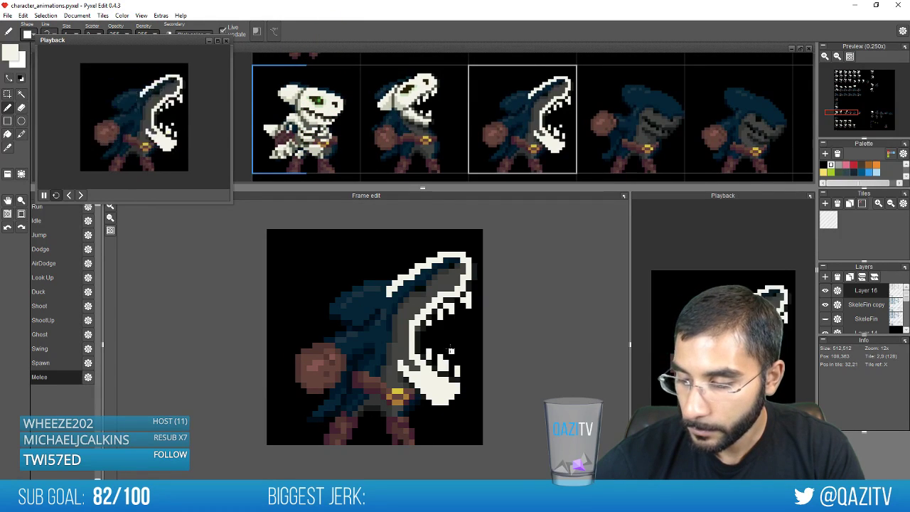
{"action": "key", "text": "Left"}
{"action": "key", "text": "Right"}
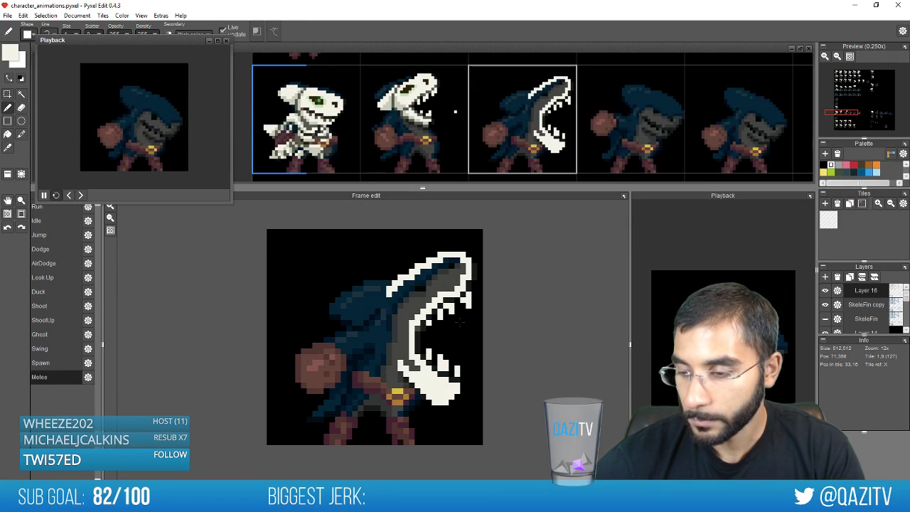
Thin out the lower teeth on the third frame with the black background colour and compare the result with the second frame
{"action": "right_click", "coordinate": [447, 341]}
{"action": "left_click", "coordinate": [440, 357]}
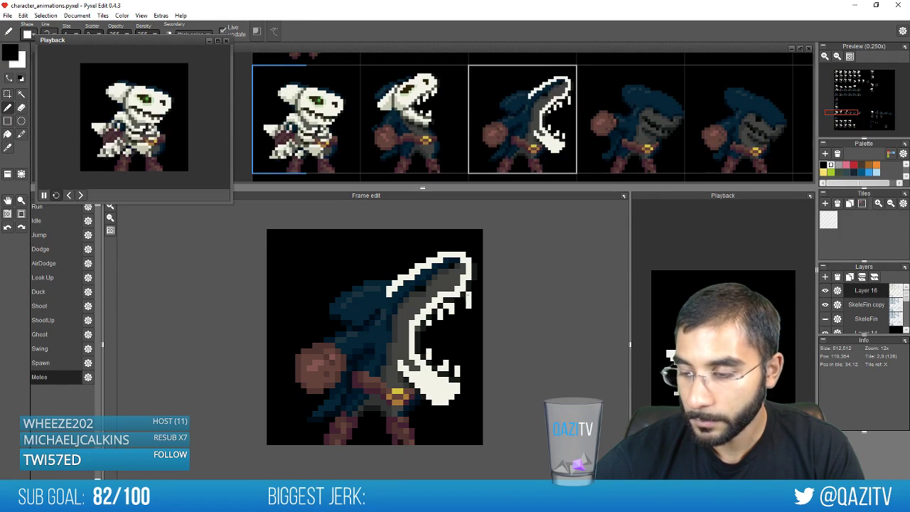
{"action": "key", "text": "Left"}
{"action": "key", "text": "Right"}
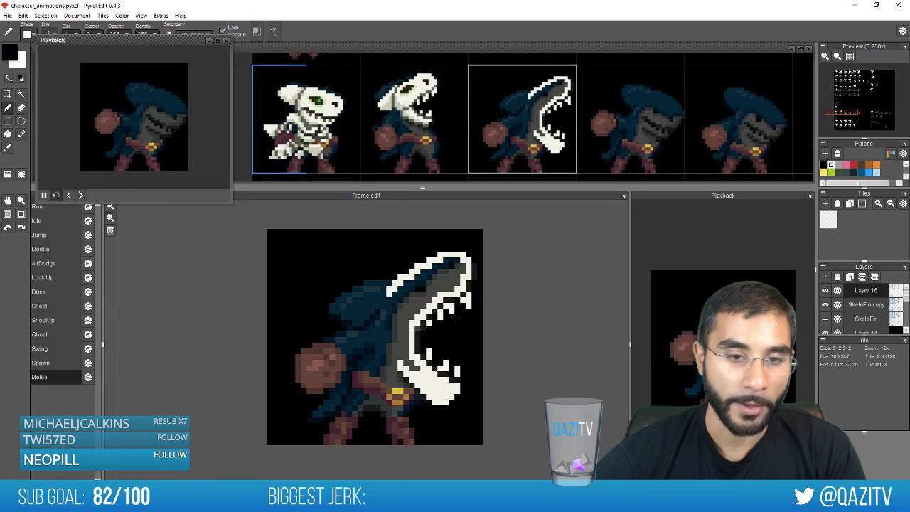
{"action": "key", "text": "Left"}
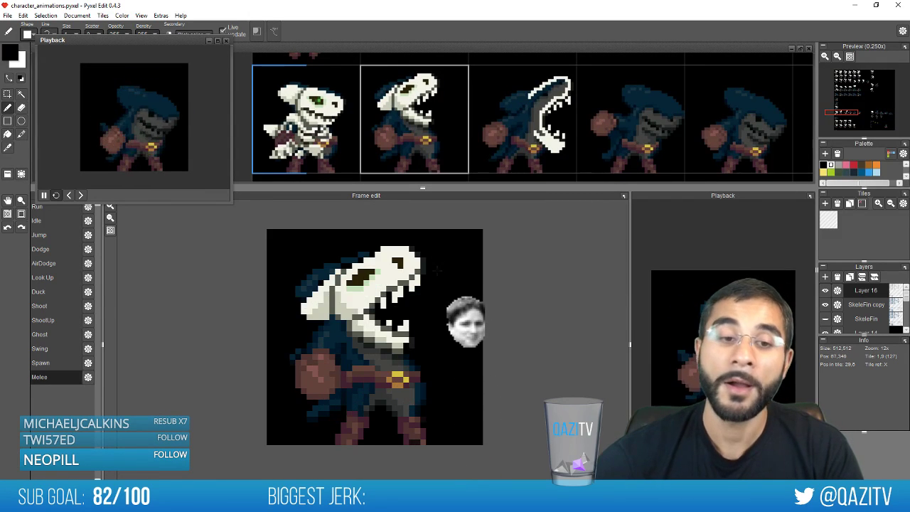
{"action": "key", "text": "Right"}
{"action": "key", "text": "Left"}
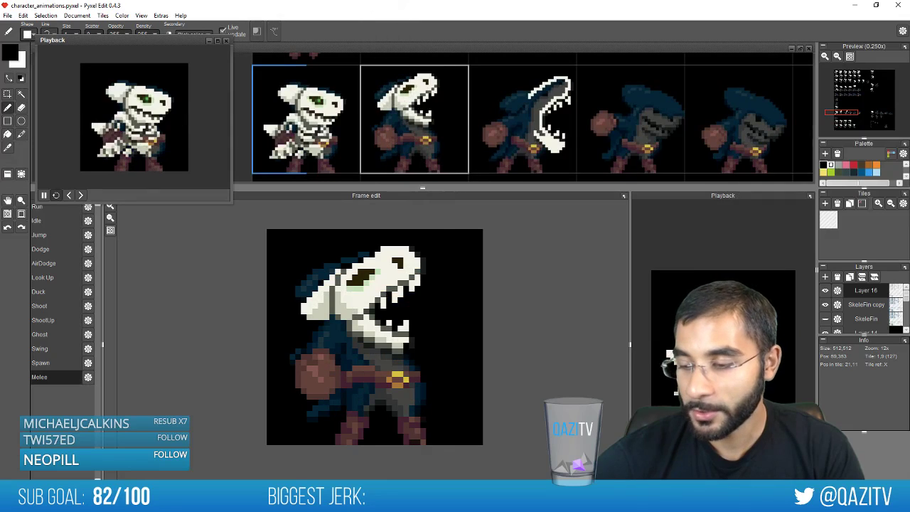
Draw a grey crease down the back of the third frame's skull, matching the dividing line on the second frame
{"action": "key", "text": "Right"}
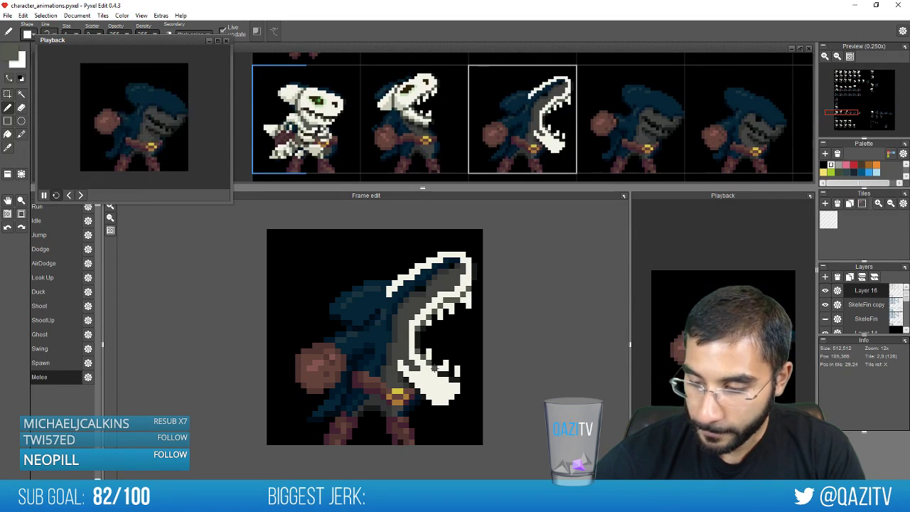
{"action": "key", "text": "Left"}
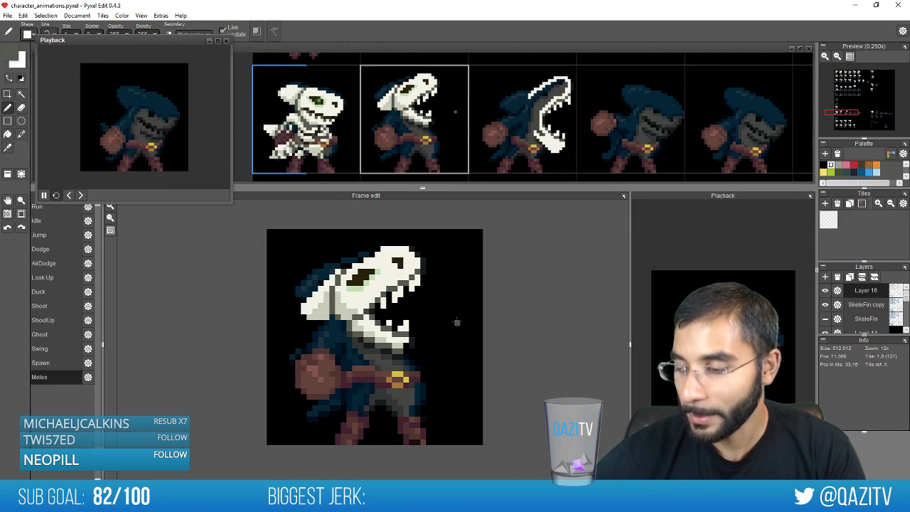
{"action": "key", "text": "Right"}
{"action": "key", "text": "Left"}
{"action": "key", "text": "Right"}
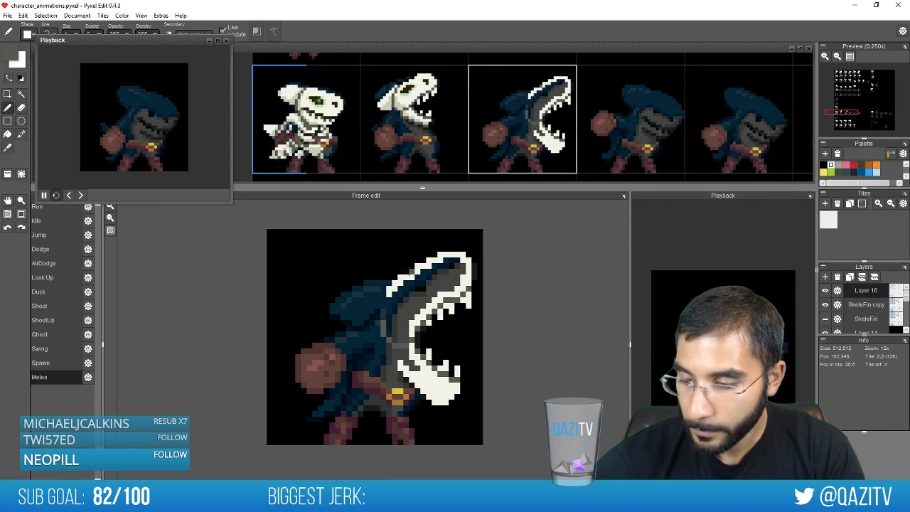
{"action": "key", "text": "Left"}
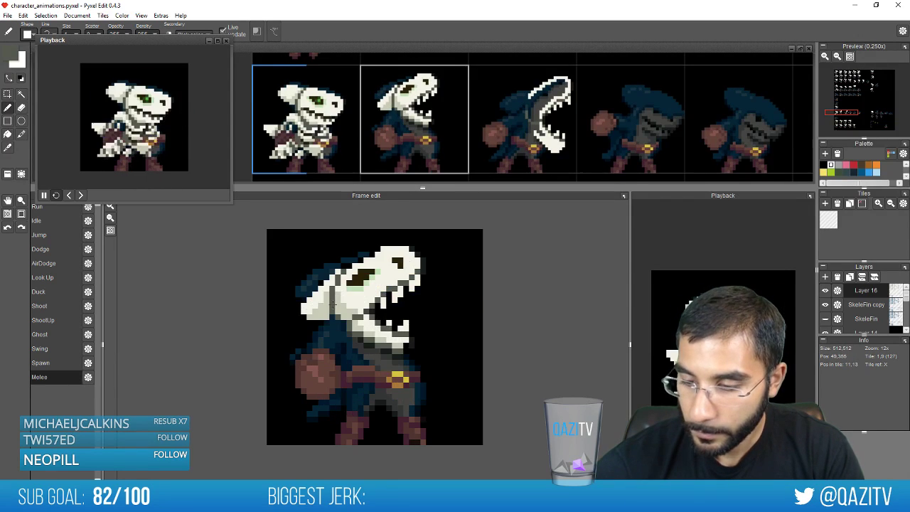
{"action": "key", "text": "Right"}
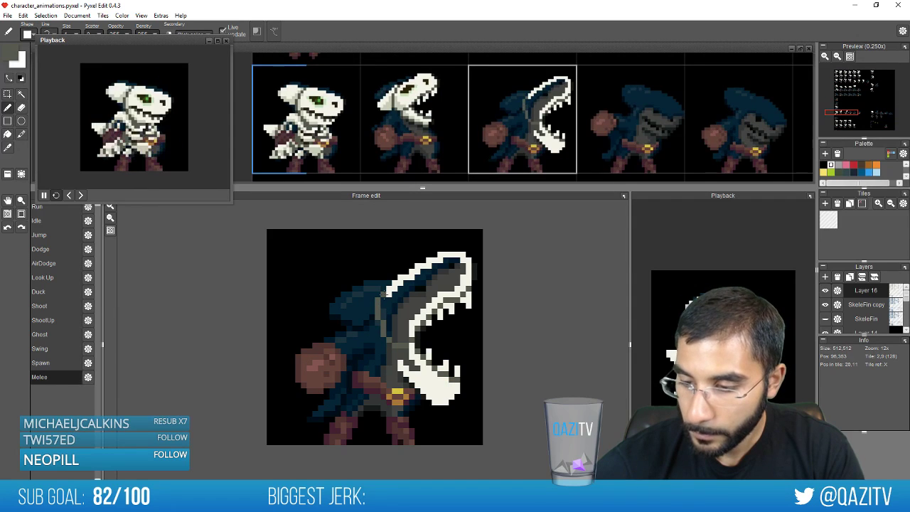
{"action": "key", "text": "Left"}
{"action": "key", "text": "Right"}
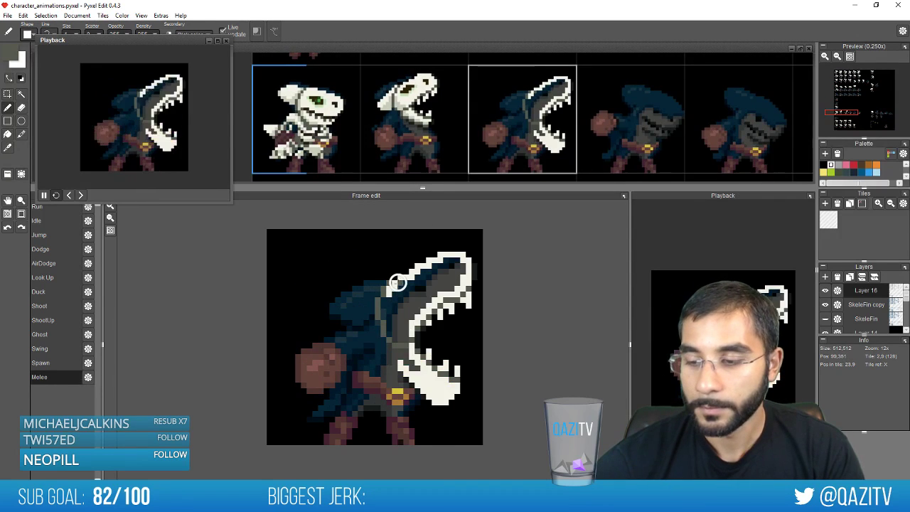
Fill the rear lobe of the third frame's skull with off-white and extend the grey crease up to its top edge
{"action": "mouse_move", "coordinate": [377, 289]}
{"action": "left_mouse_down"}
{"action": "mouse_move", "coordinate": [332, 310]}
{"action": "mouse_move", "coordinate": [350, 322]}
{"action": "mouse_move", "coordinate": [371, 310]}
{"action": "mouse_move", "coordinate": [373, 294]}
{"action": "mouse_move", "coordinate": [344, 314]}
{"action": "left_mouse_up"}
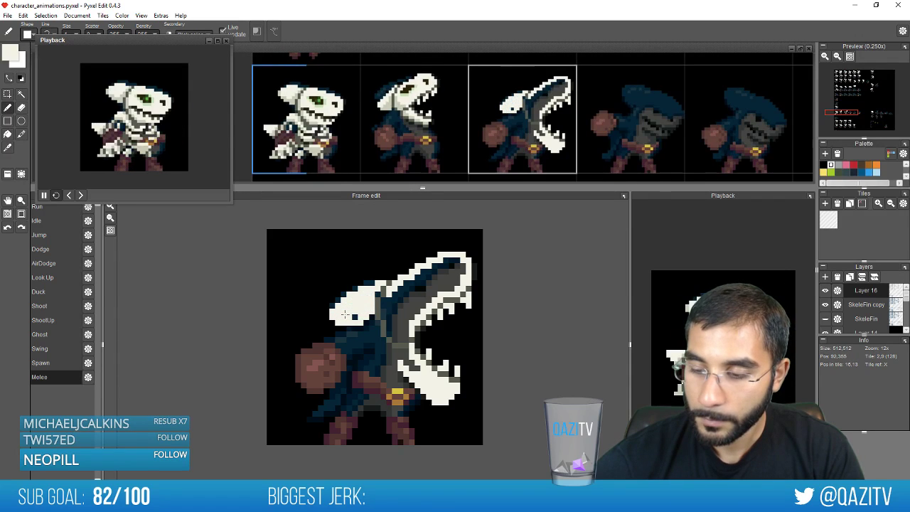
{"action": "left_click", "coordinate": [355, 317]}
{"action": "right_click", "coordinate": [383, 295]}
{"action": "left_click", "coordinate": [384, 288]}
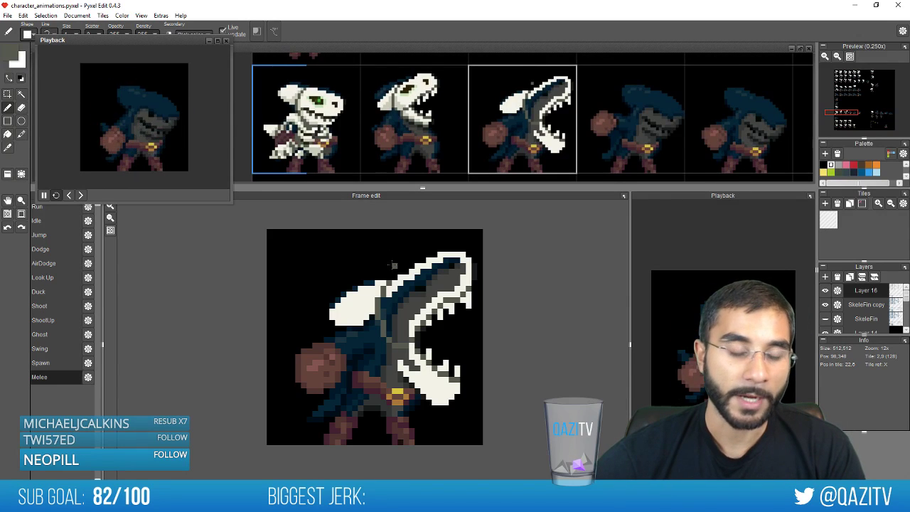
Paint the eye socket on the third frame's skull using the dark brown sampled from the second frame's eye
{"action": "key", "text": "Left"}
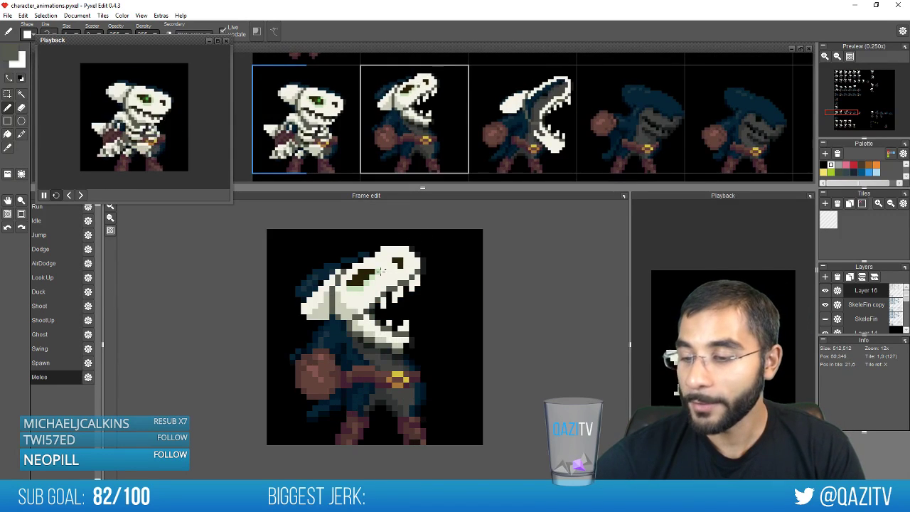
{"action": "right_click", "coordinate": [364, 277]}
{"action": "key", "text": "Right"}
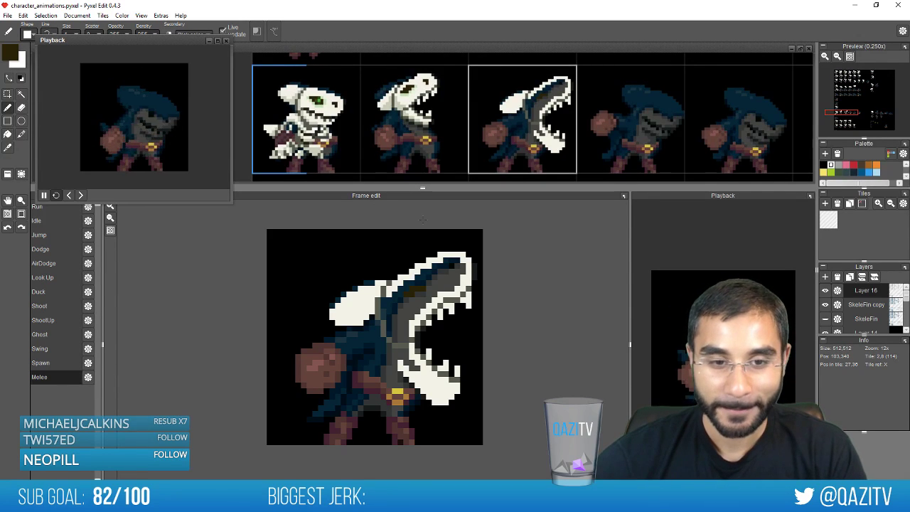
{"action": "key", "text": "Left"}
{"action": "key", "text": "Right"}
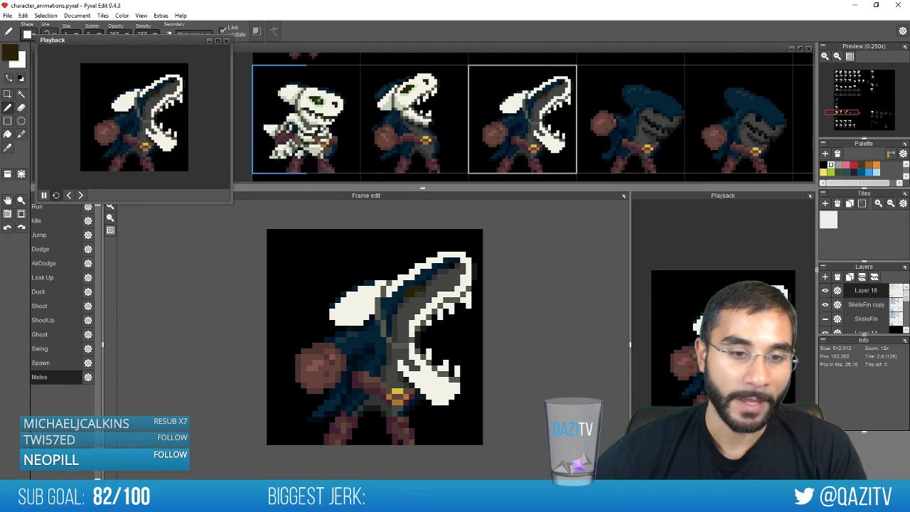
Fill the interior of the third frame's upper skull with its sampled off-white, keeping the dark eye socket
{"action": "key", "text": "comma"}
{"action": "key", "text": "period"}
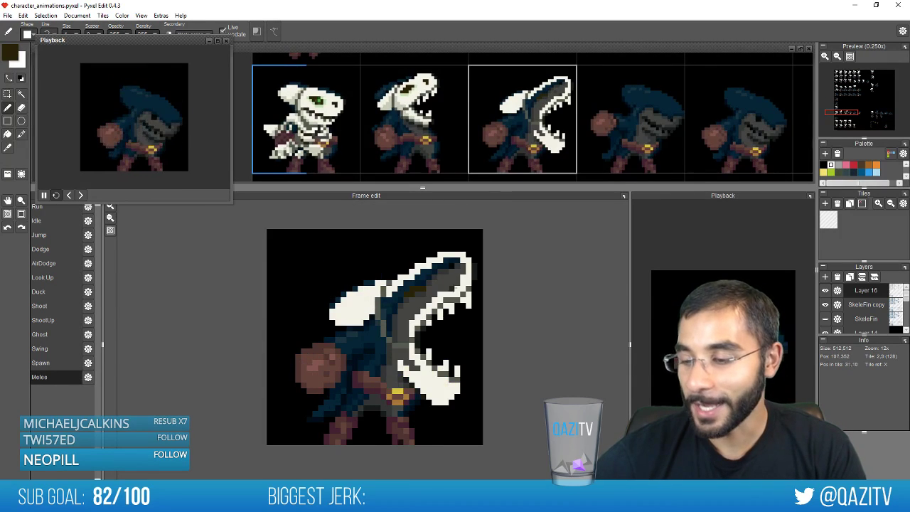
{"action": "left_click", "coordinate": [451, 283], "text": "alt"}
{"action": "key", "text": "comma"}
{"action": "key", "text": "period"}
{"action": "key", "text": "f"}
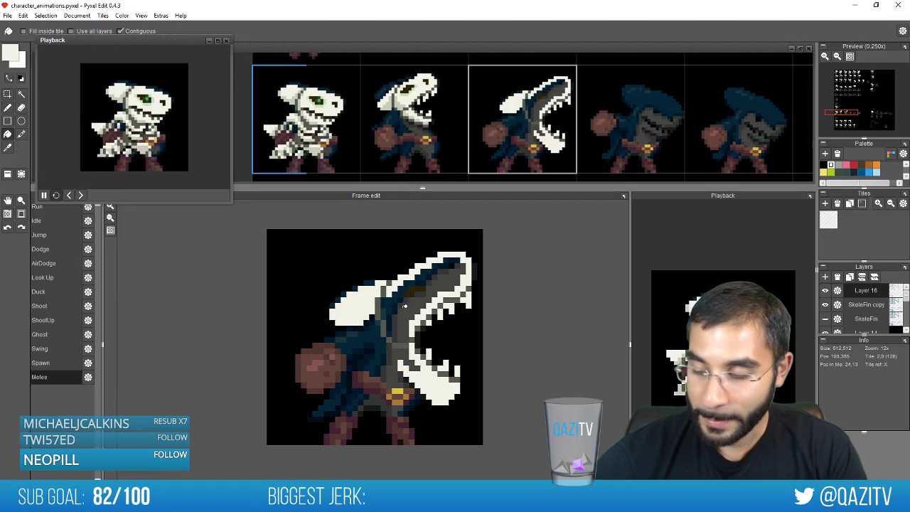
{"action": "left_click", "coordinate": [451, 257]}
{"action": "key", "text": "comma"}
{"action": "key", "text": "period"}
{"action": "key", "text": "b"}
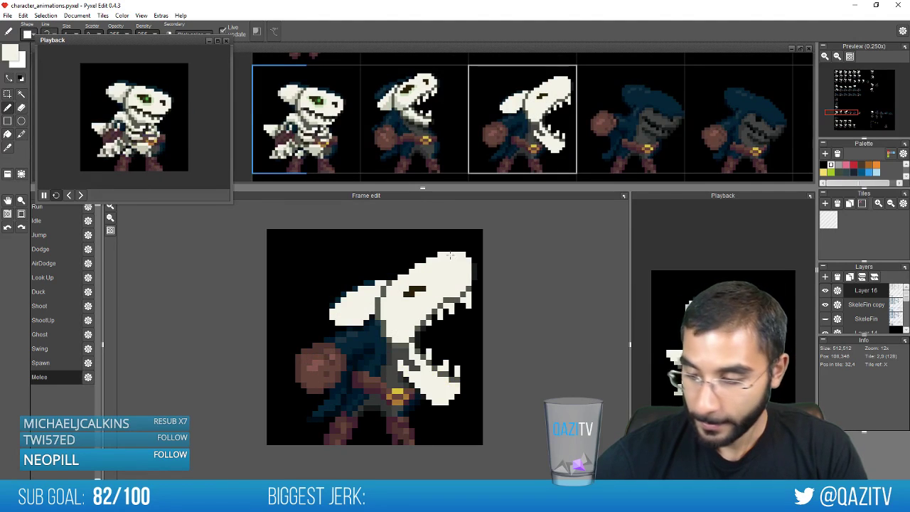
Enlarge and reshape the third frame's eye socket with dark brown, checking it against the second frame
{"action": "left_click", "coordinate": [450, 237]}
{"action": "key", "text": "x"}
{"action": "left_click", "coordinate": [414, 287]}
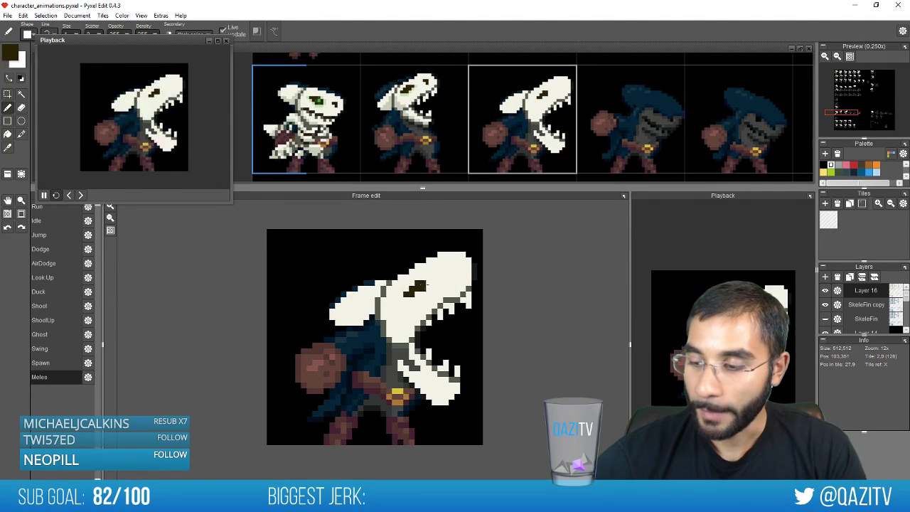
{"action": "key", "text": "x"}
{"action": "key", "text": "comma"}
{"action": "key", "text": "period"}
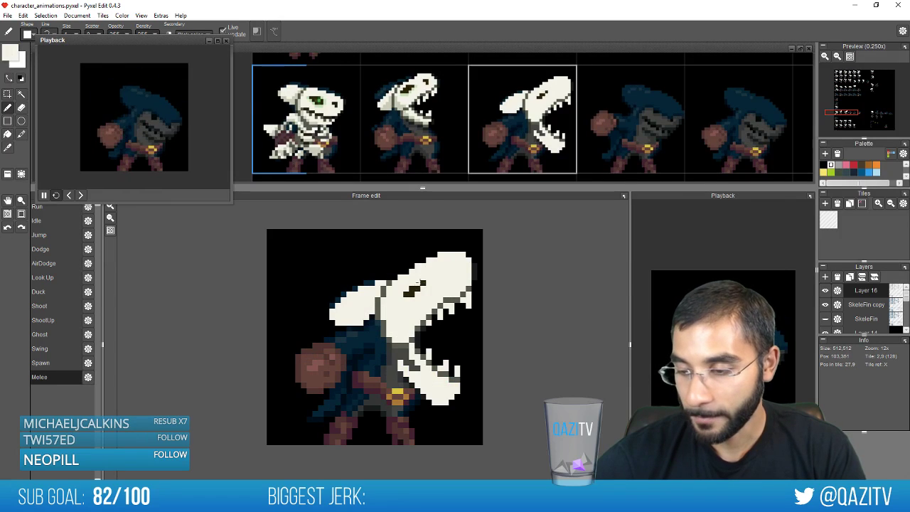
{"action": "key", "text": "x"}
{"action": "left_click_drag", "start_coordinate": [420, 286], "coordinate": [412, 286]}
{"action": "key", "text": "comma"}
{"action": "key", "text": "period"}
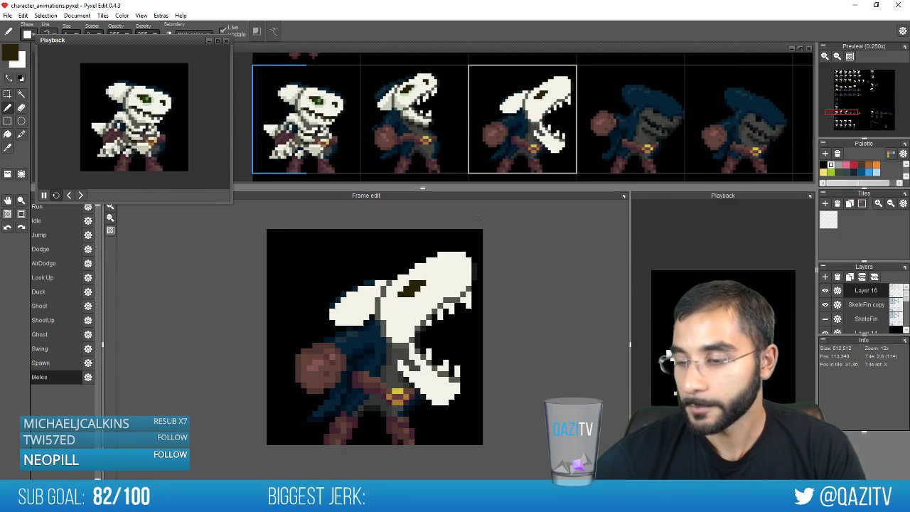
Add pale green shading around the third frame's eye socket using the tint sampled from the second frame's skull
{"action": "key", "text": "comma"}
{"action": "left_click", "coordinate": [356, 289]}
{"action": "right_click", "coordinate": [359, 290]}
{"action": "key", "text": "period"}
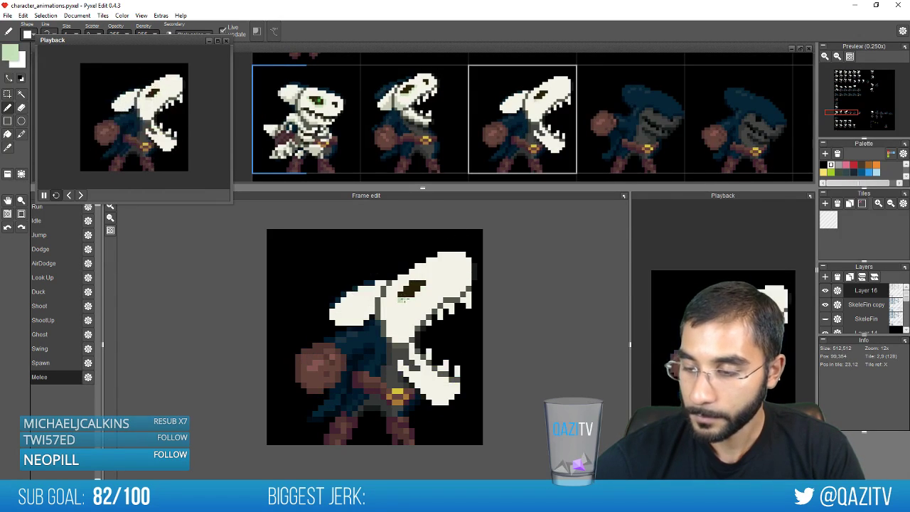
{"action": "key", "text": "comma"}
{"action": "key", "text": "period"}
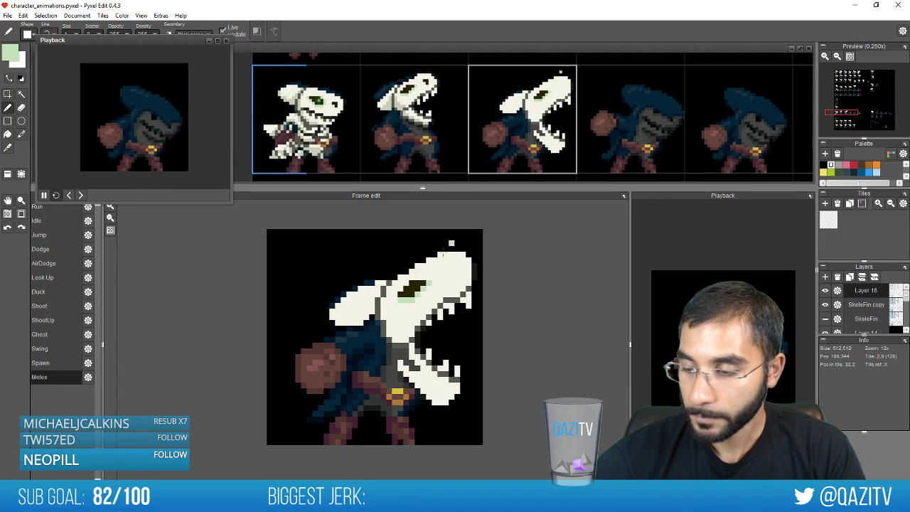
Paint a small dark brown nostril near the snout tip of the third frame's skull, matching the second frame
{"action": "key", "text": "x"}
{"action": "key", "text": "comma"}
{"action": "key", "text": "period"}
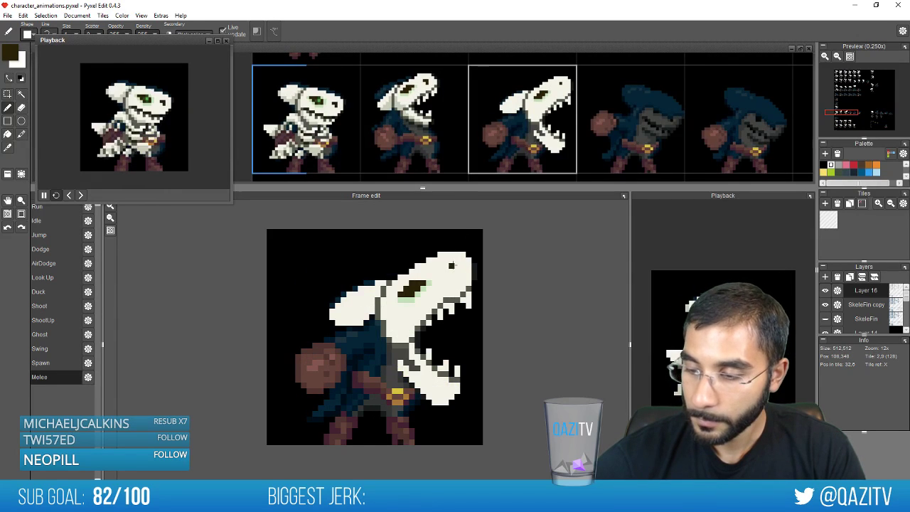
{"action": "left_click", "coordinate": [458, 268]}
{"action": "key", "text": "comma"}
{"action": "key", "text": "period"}
{"action": "key", "text": "comma"}
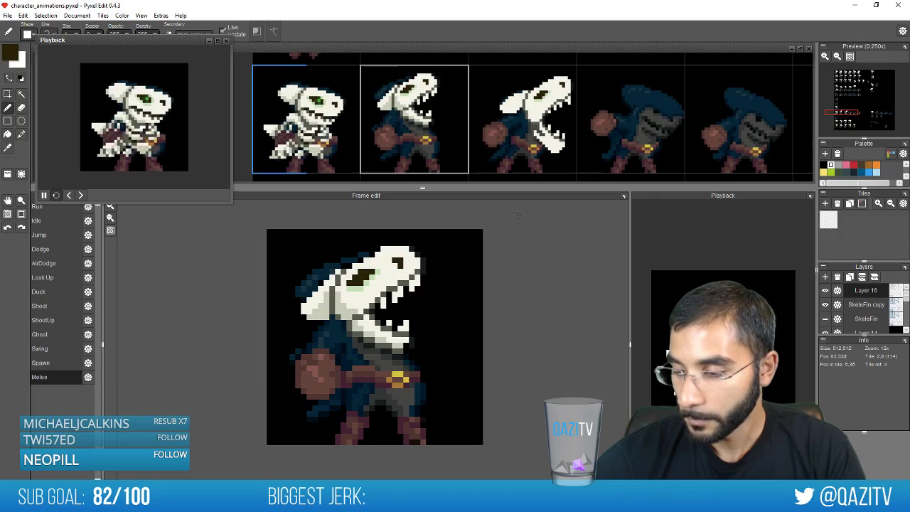
{"action": "key", "text": "period"}
Fill the third frame's lower jaw with off-white up to the hinge, keeping a grey crease beneath the upper skull
{"action": "right_click", "coordinate": [419, 378]}
{"action": "left_click_drag", "start_coordinate": [411, 367], "coordinate": [401, 351]}
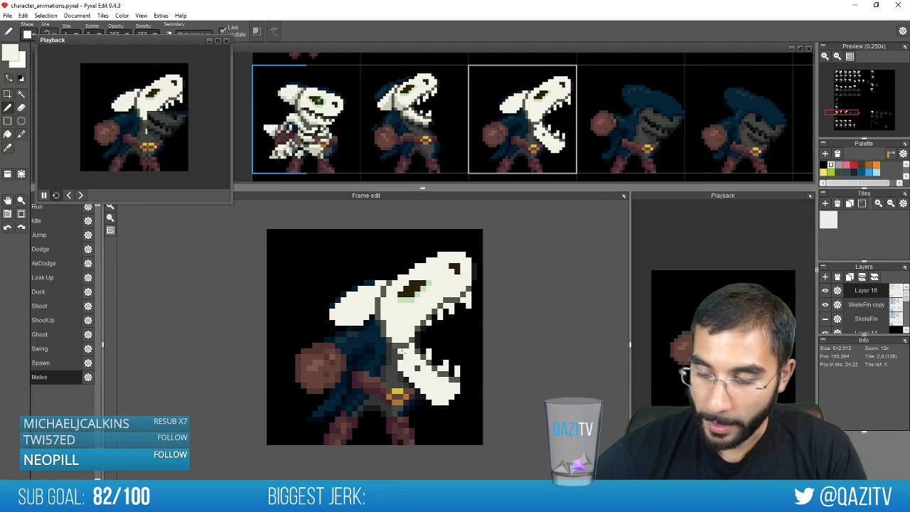
{"action": "key", "text": "comma"}
{"action": "key", "text": "period"}
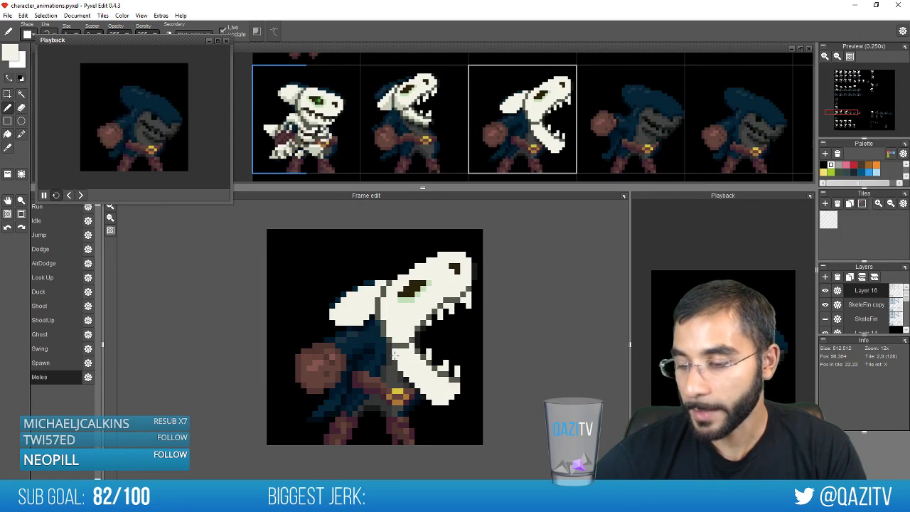
{"action": "key", "text": "comma"}
{"action": "key", "text": "period"}
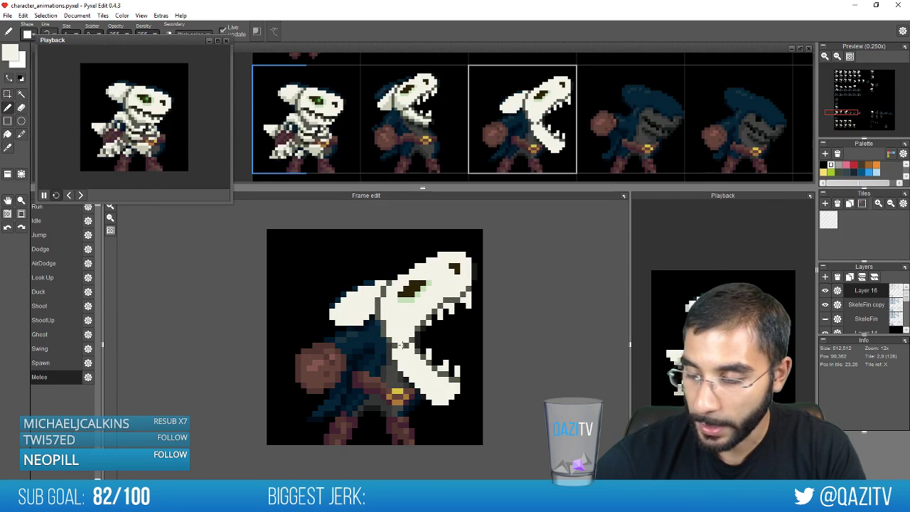
{"action": "key", "text": "comma"}
{"action": "key", "text": "period"}
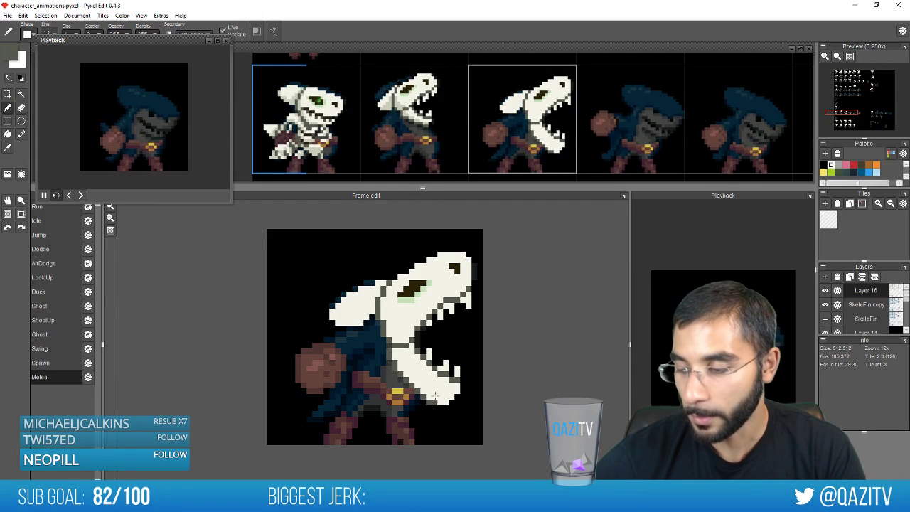
Touch up the underside and chin of the third frame's lower jaw with dark grey, off-white and the black background colour
{"action": "key", "text": "comma"}
{"action": "key", "text": "period"}
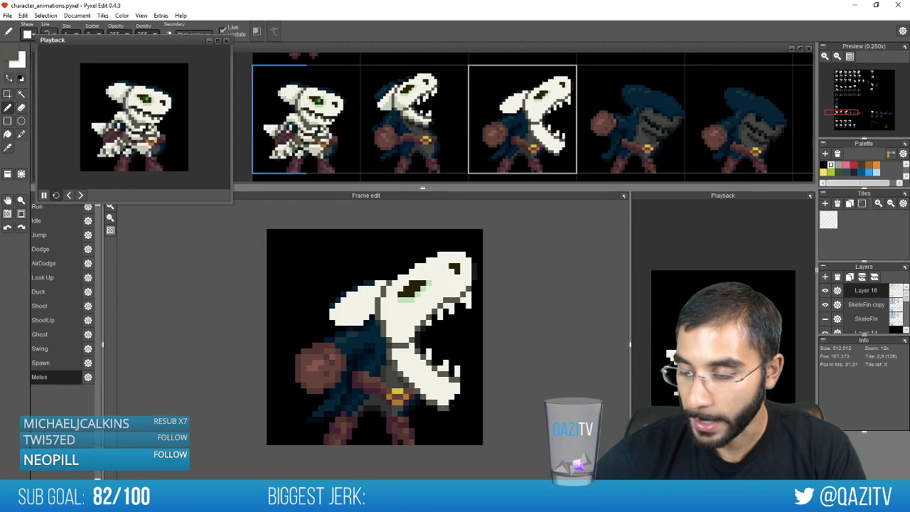
{"action": "key", "text": "comma"}
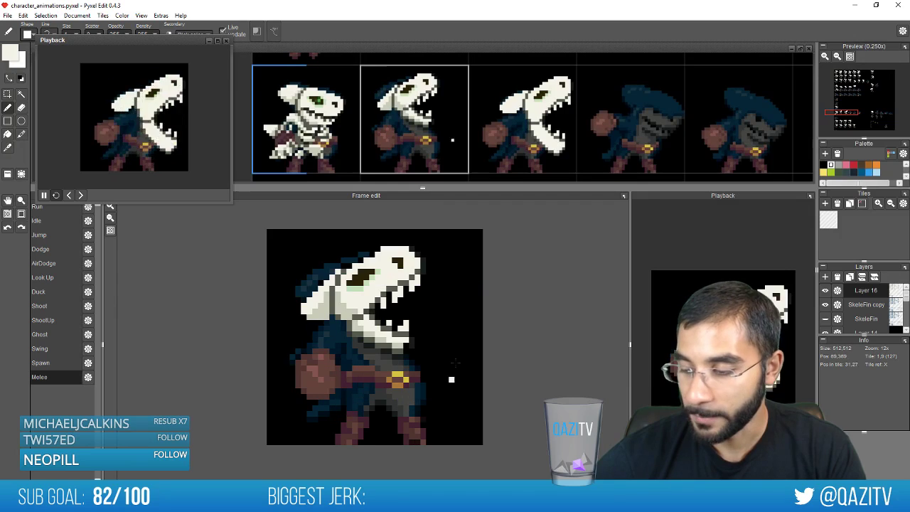
{"action": "key", "text": "period"}
{"action": "left_click_drag", "start_coordinate": [458, 390], "coordinate": [458, 397]}
{"action": "right_click", "coordinate": [466, 403]}
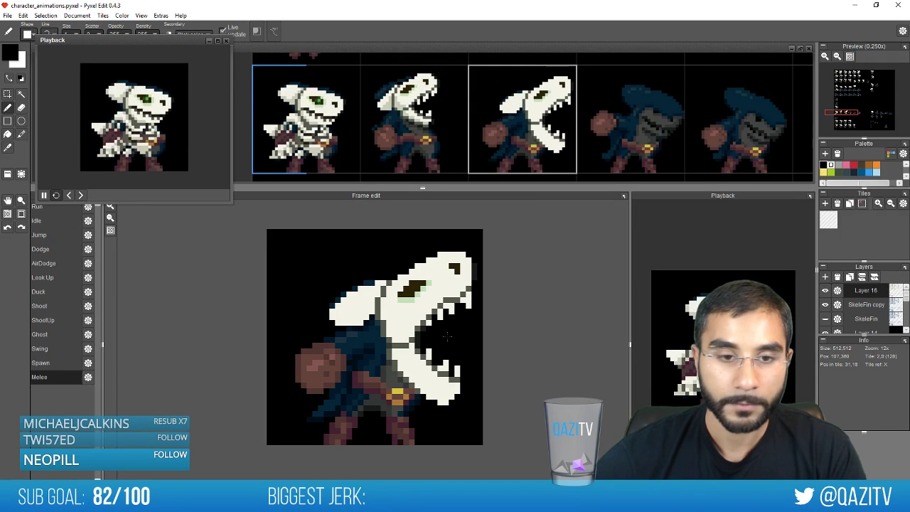
Shade the back of the third frame's lower jaw and cranium with the beige sampled from the second frame's jaw
{"action": "key", "text": "comma"}
{"action": "key", "text": "period"}
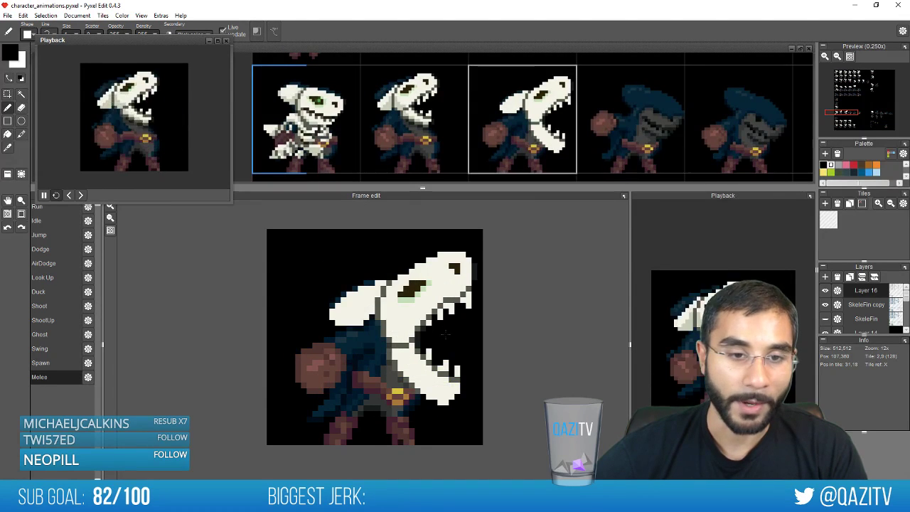
{"action": "key", "text": "comma"}
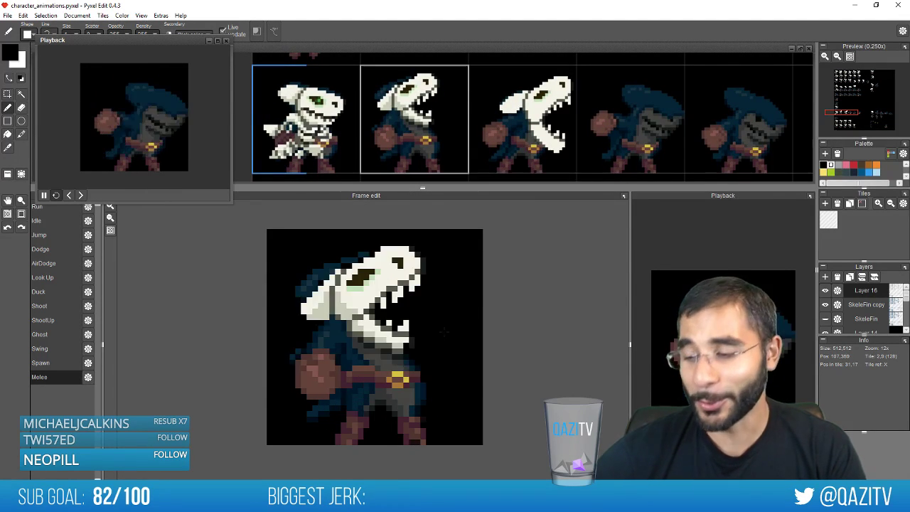
{"action": "left_click", "coordinate": [367, 334], "text": "alt"}
{"action": "key", "text": "period"}
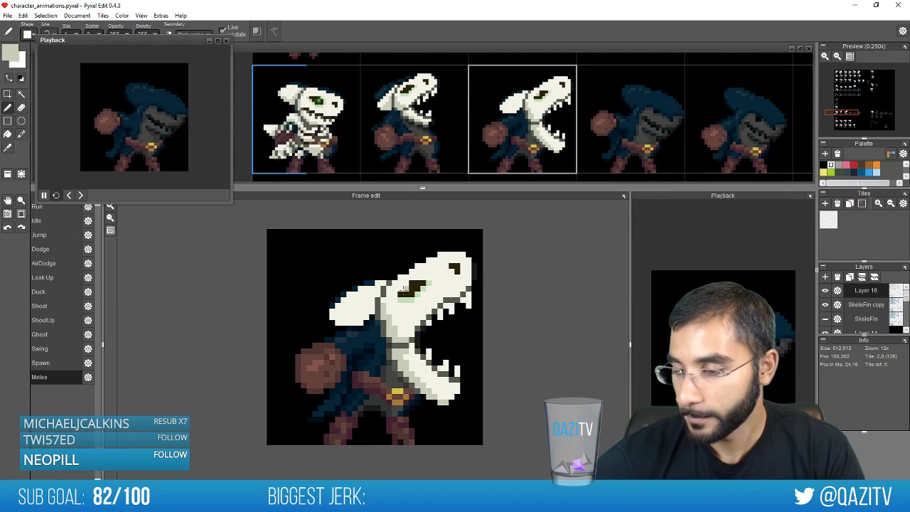
{"action": "key", "text": "Left"}
{"action": "key", "text": "Left"}
{"action": "key", "text": "Right"}
{"action": "key", "text": "Right"}
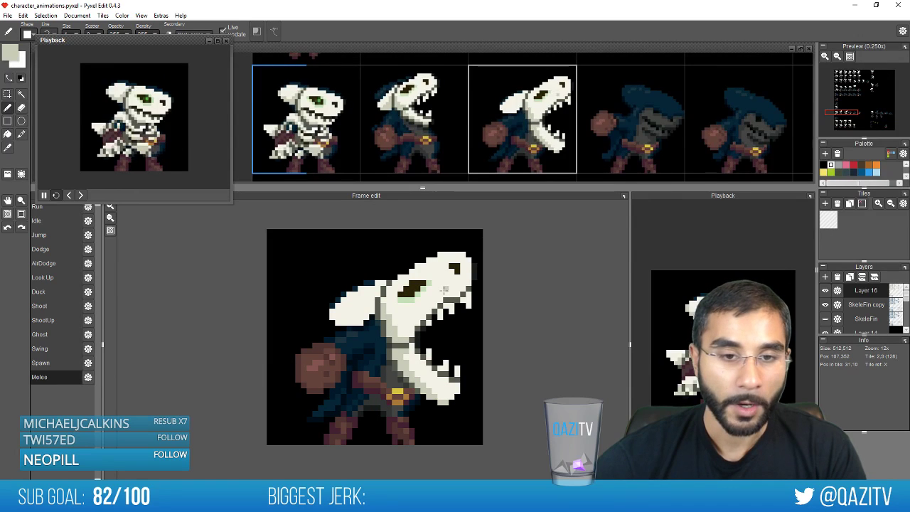
Compare the third frame with its neighbouring frames and shade the underside of its rear skull lobe in beige
{"action": "key", "text": "Right"}
{"action": "key", "text": "Left"}
{"action": "key", "text": "Left"}
{"action": "key", "text": "Left"}
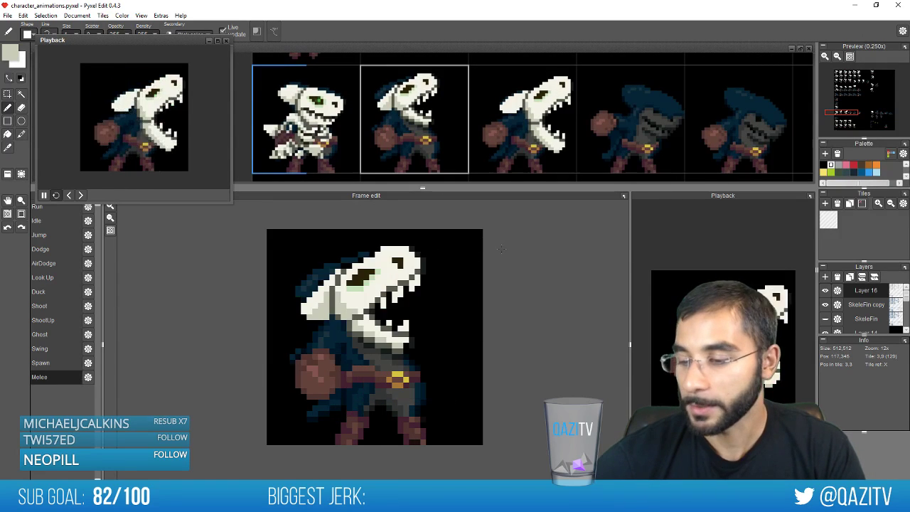
{"action": "key", "text": "Right"}
{"action": "key", "text": "Right"}
{"action": "key", "text": "Right"}
{"action": "key", "text": "Right"}
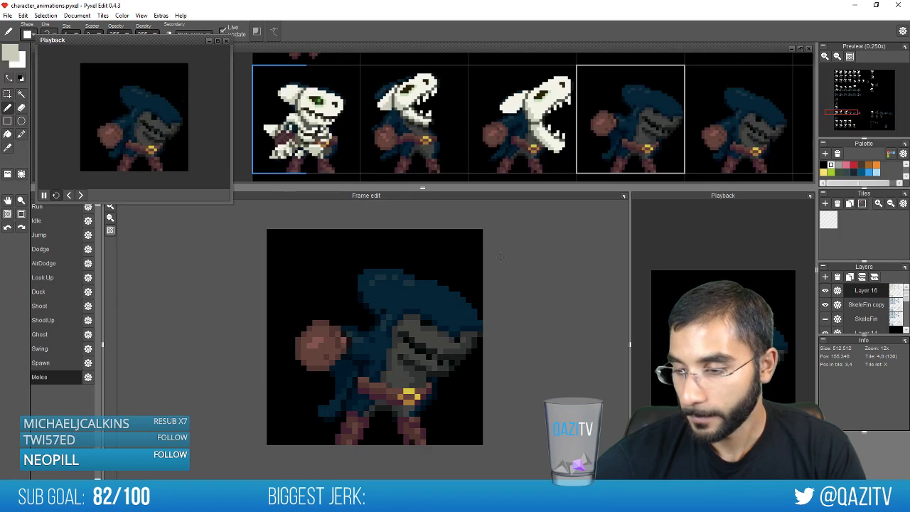
{"action": "key", "text": "Right"}
{"action": "key", "text": "Right"}
{"action": "key", "text": "Right"}
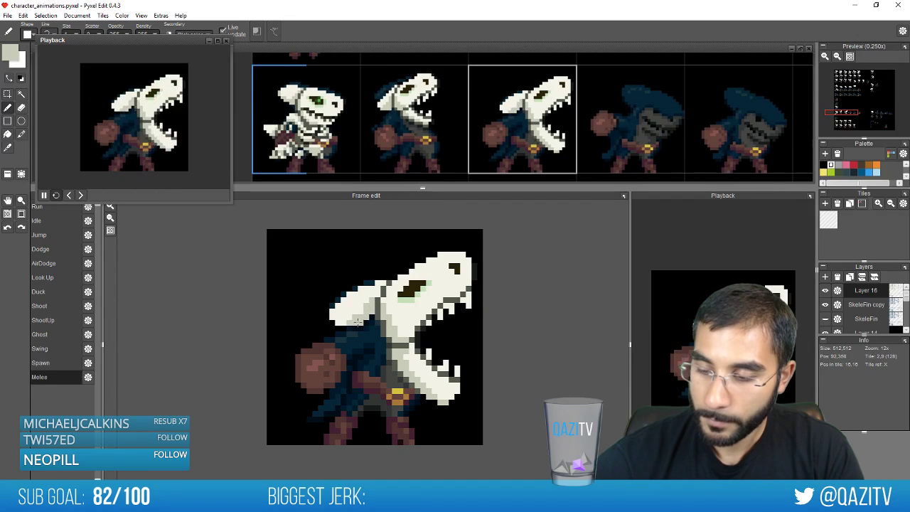
Trim the rear tip of the third frame's skull lobe with the sampled black background colour
{"action": "right_click", "coordinate": [357, 262]}
{"action": "left_click_drag", "start_coordinate": [332, 310], "coordinate": [332, 323]}
{"action": "key", "text": "Left"}
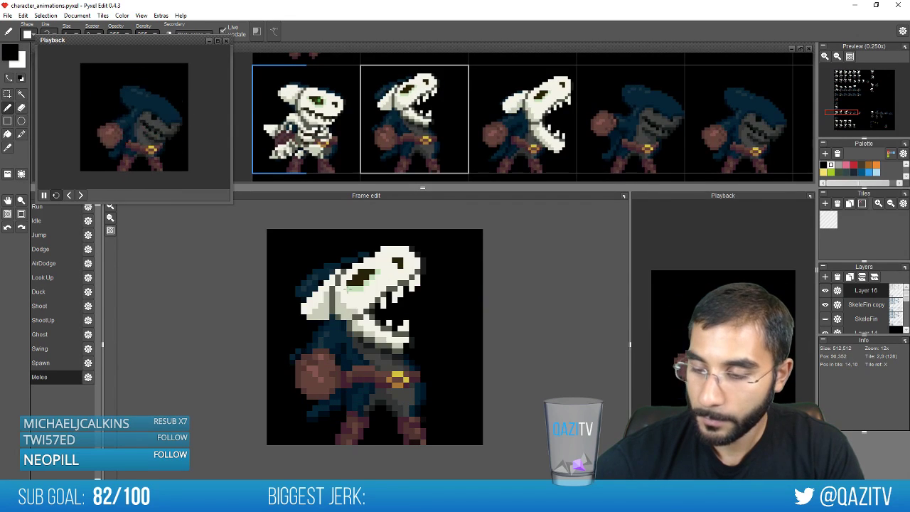
{"action": "key", "text": "Right"}
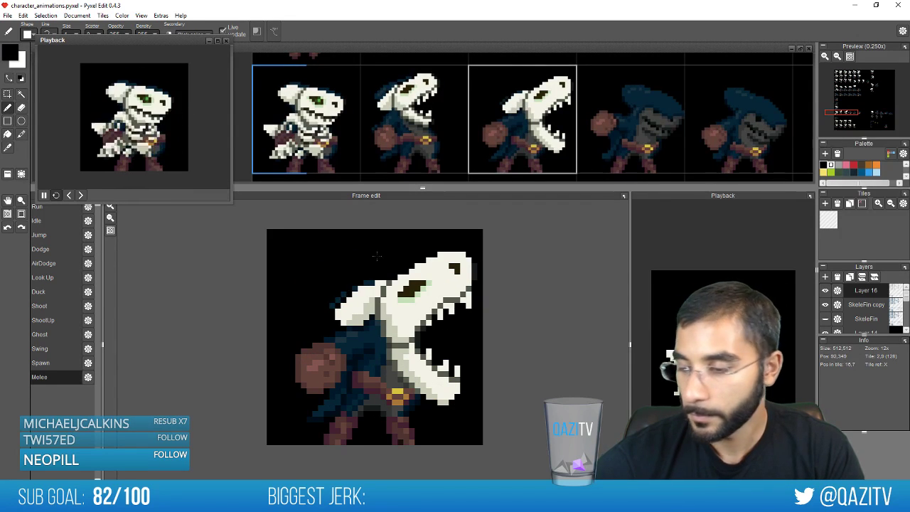
Flip repeatedly between the second and third frames to examine how the skull's shape and motion carry over
{"action": "key", "text": "Left"}
{"action": "key", "text": "Right"}
{"action": "key", "text": "Left"}
{"action": "key", "text": "Right"}
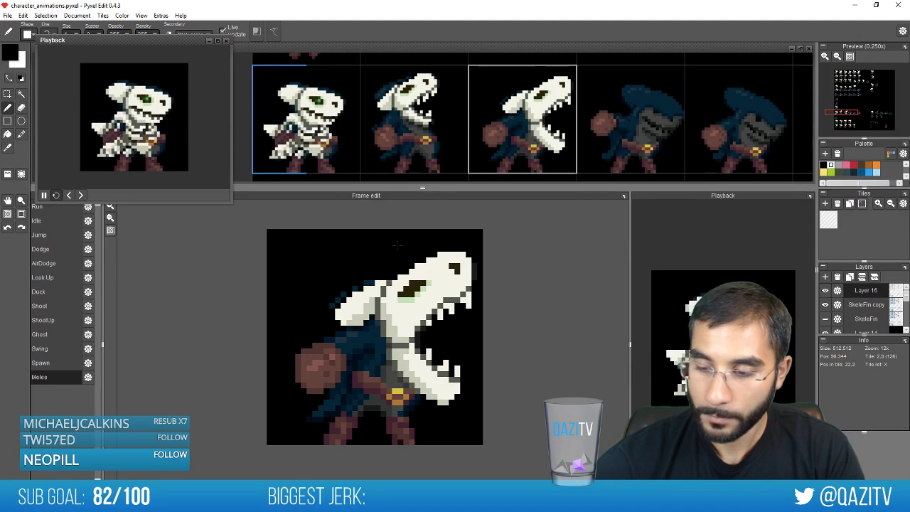
{"action": "key", "text": "Left"}
{"action": "key", "text": "Right"}
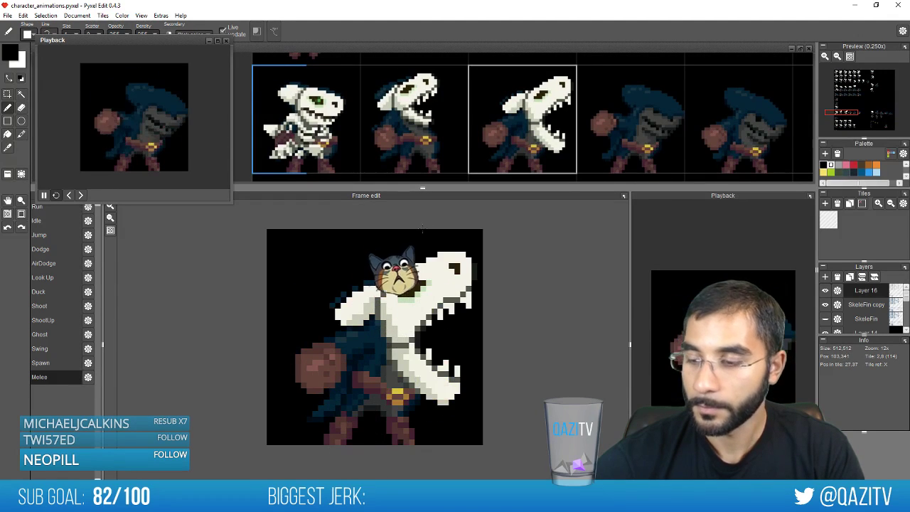
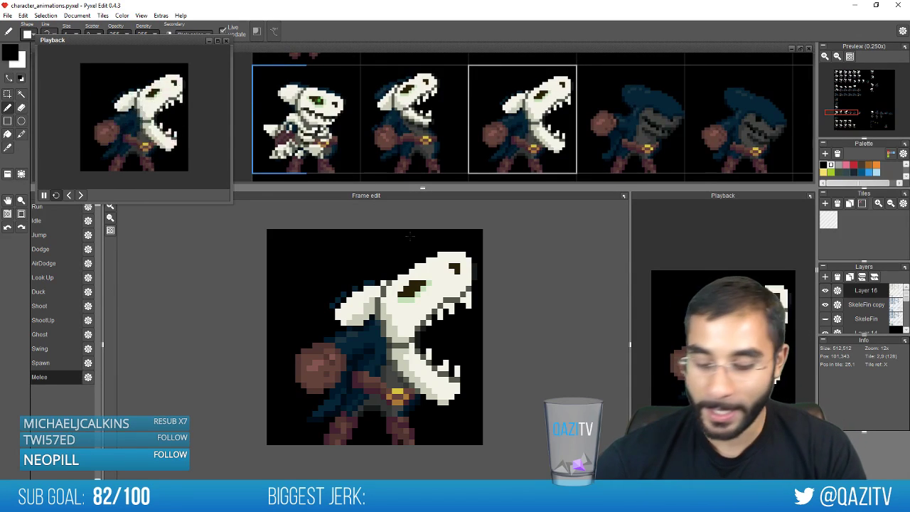
{"action": "key", "text": "Left"}
{"action": "key", "text": "period"}
{"action": "key", "text": "comma"}
{"action": "key", "text": "period"}
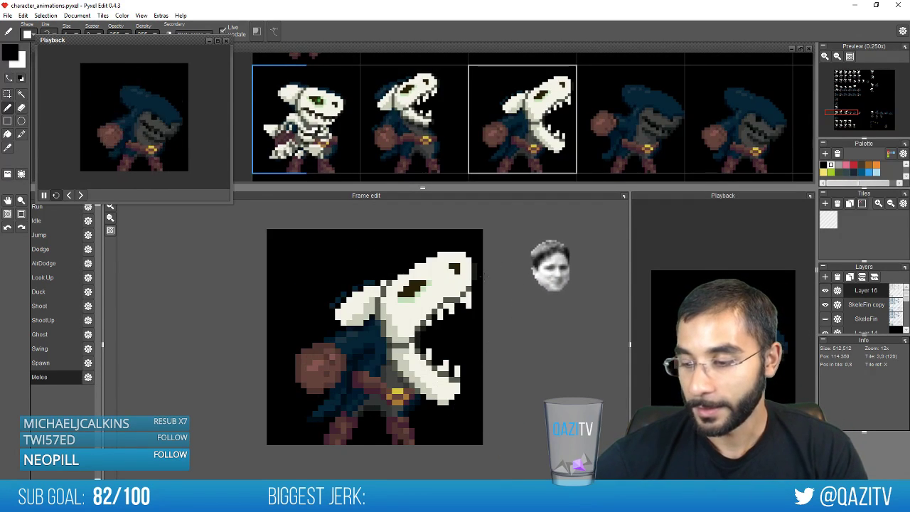
{"action": "key", "text": "comma"}
{"action": "key", "text": "period"}
{"action": "key", "text": "comma"}
{"action": "key", "text": "period"}
{"action": "key", "text": "comma"}
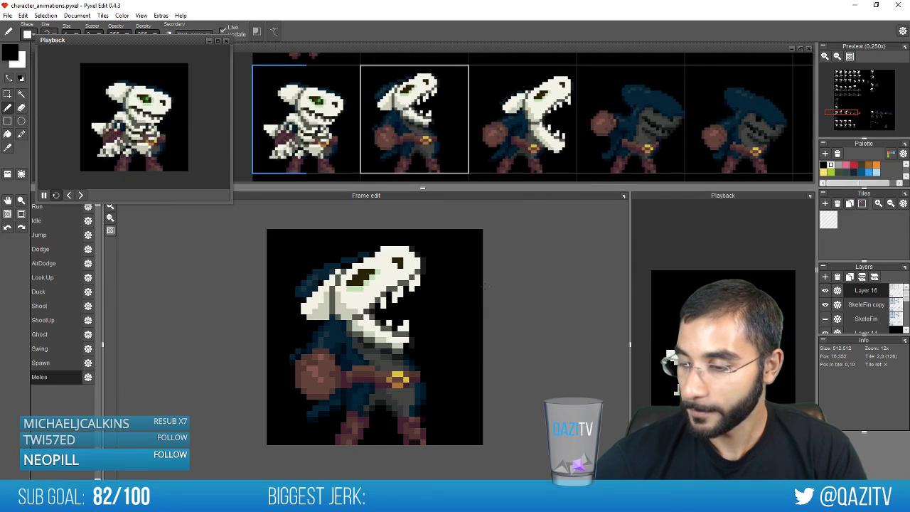
{"action": "key", "text": "period"}
{"action": "key", "text": "comma"}
{"action": "key", "text": "period"}
{"action": "key", "text": "comma"}
{"action": "key", "text": "period"}
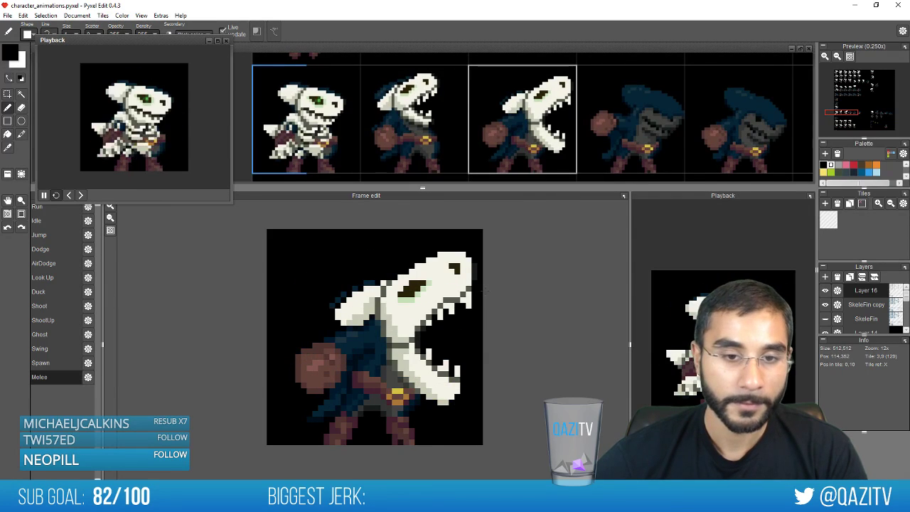
{"action": "key", "text": "comma"}
{"action": "key", "text": "period"}
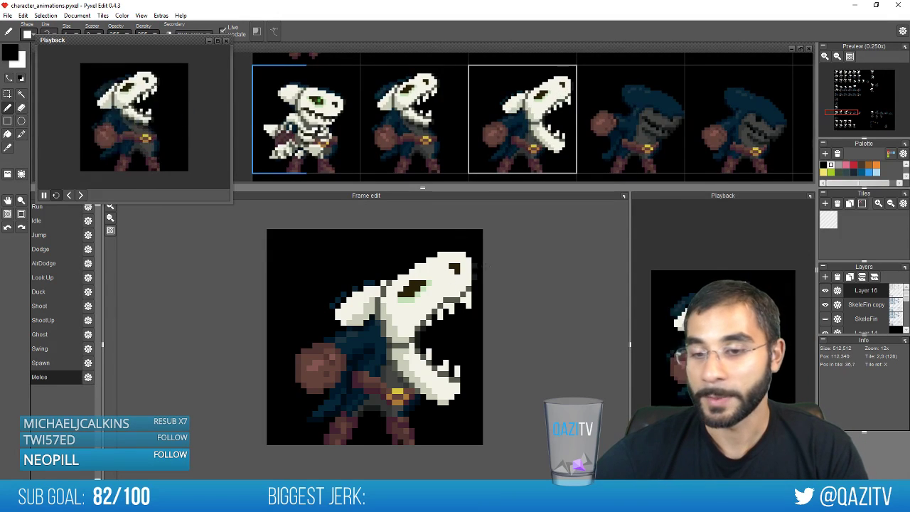
Outline the fourth Melee frame's skull, from cranium round the snout to the upper jaw, in the bone colour sampled from the third frame
{"action": "right_click", "coordinate": [439, 279]}
{"action": "key", "text": "Right"}
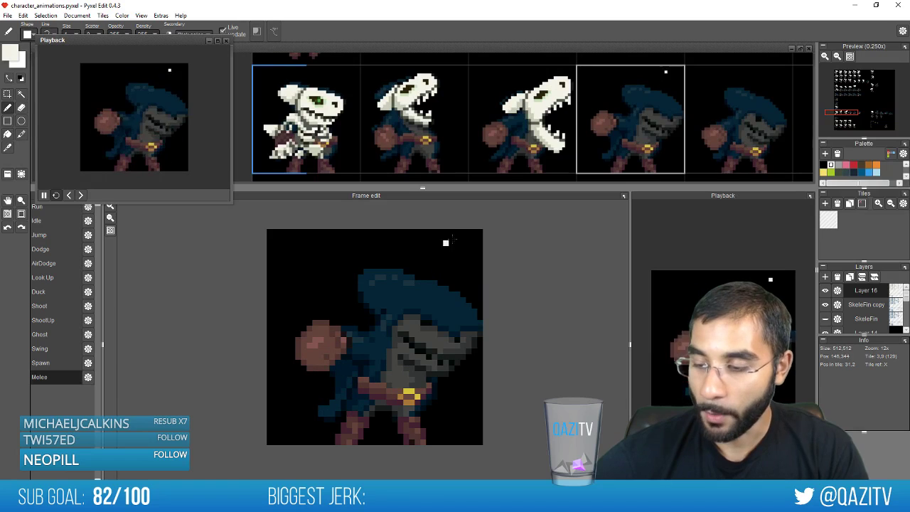
{"action": "left_click_drag", "start_coordinate": [417, 282], "coordinate": [460, 300]}
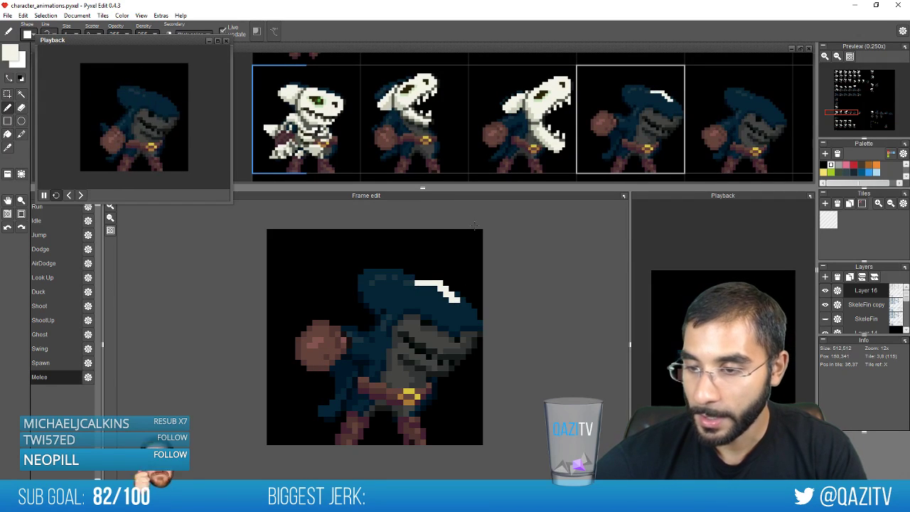
{"action": "right_click", "coordinate": [446, 263]}
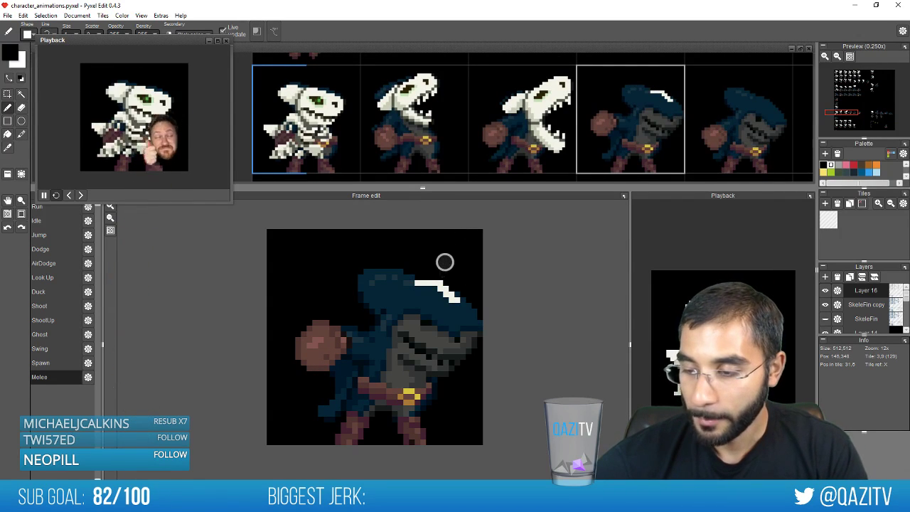
{"action": "right_click", "coordinate": [444, 288]}
{"action": "mouse_move", "coordinate": [453, 299]}
{"action": "left_mouse_down"}
{"action": "mouse_move", "coordinate": [474, 322]}
{"action": "mouse_move", "coordinate": [468, 300]}
{"action": "mouse_move", "coordinate": [474, 328]}
{"action": "mouse_move", "coordinate": [471, 320]}
{"action": "mouse_move", "coordinate": [473, 335]}
{"action": "mouse_move", "coordinate": [440, 350]}
{"action": "left_mouse_up"}
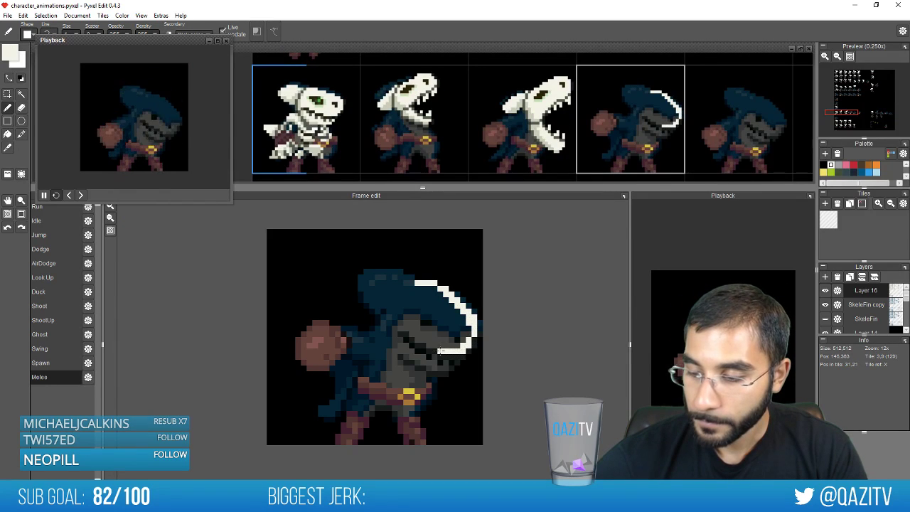
{"action": "left_click", "coordinate": [440, 271]}
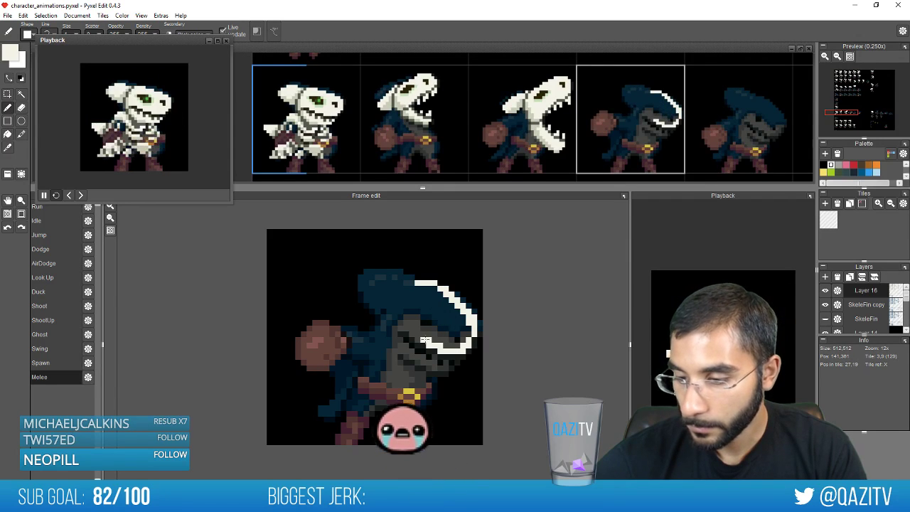
{"action": "left_click_drag", "start_coordinate": [419, 340], "coordinate": [400, 328]}
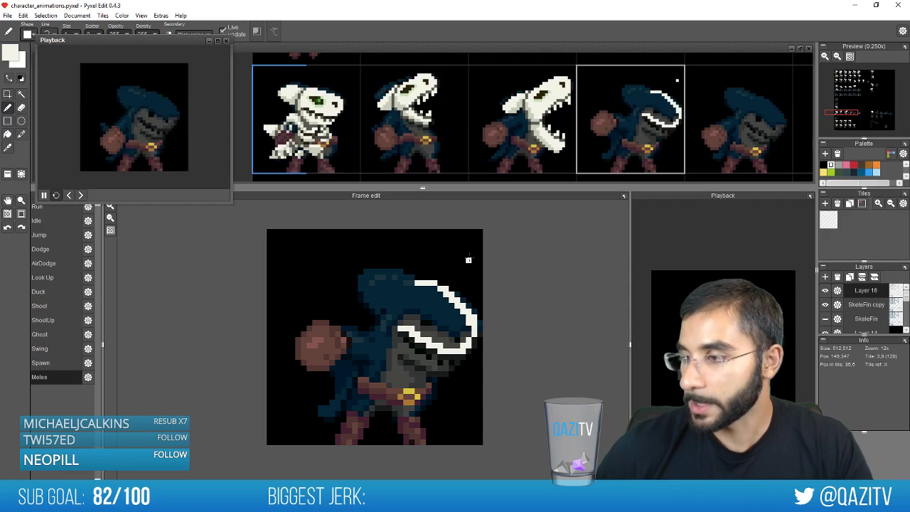
Find the finished closed-mouth skull in an upper row of the sprite sheet and copy it with its rear lobe
{"action": "scroll", "coordinate": [549, 125], "scroll_direction": "down", "scroll_amount": 2}
{"action": "left_click_drag", "start_coordinate": [580, 108], "coordinate": [463, 227]}
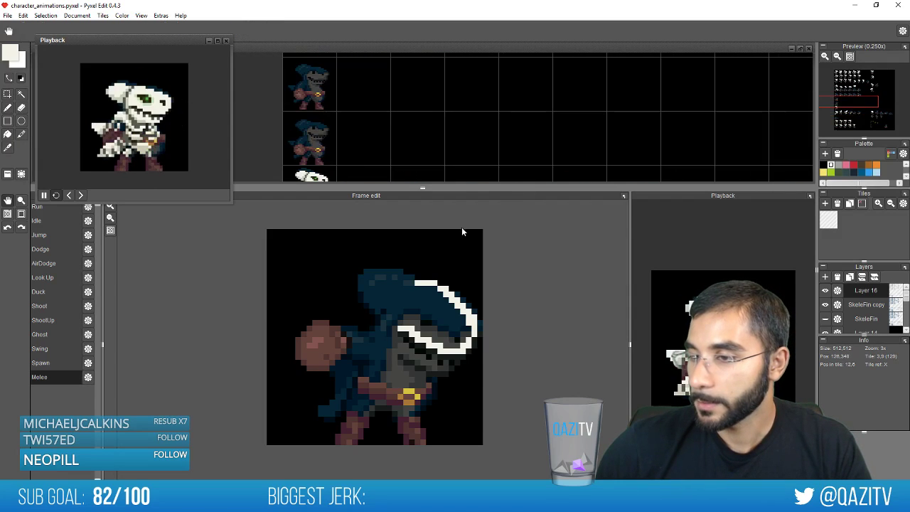
{"action": "mouse_move", "coordinate": [596, 79]}
{"action": "left_mouse_down"}
{"action": "mouse_move", "coordinate": [558, 131]}
{"action": "mouse_move", "coordinate": [531, 147]}
{"action": "mouse_move", "coordinate": [538, 224]}
{"action": "mouse_move", "coordinate": [571, 96]}
{"action": "left_mouse_up"}
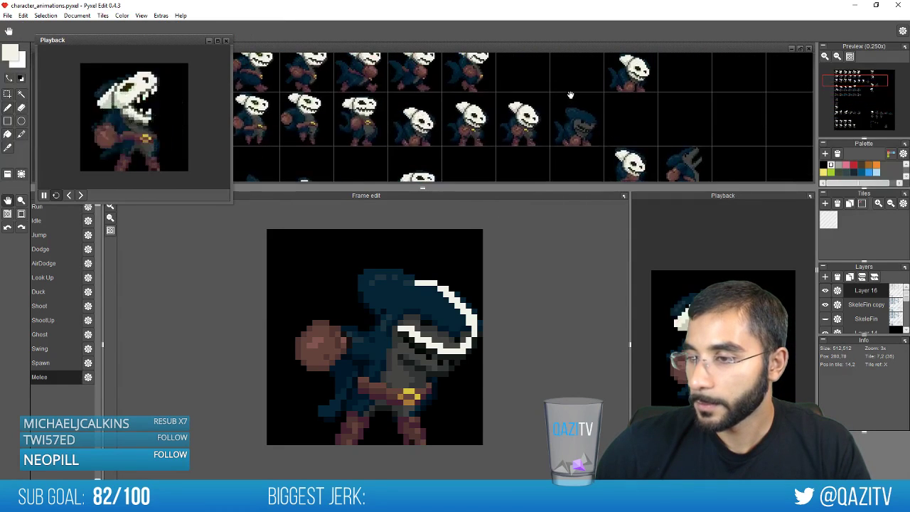
{"action": "scroll", "coordinate": [505, 137], "scroll_direction": "up", "scroll_amount": 2}
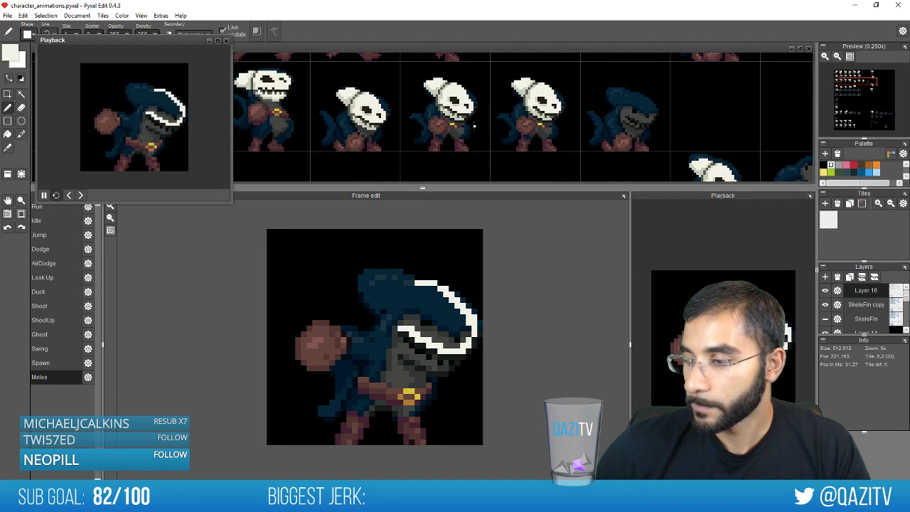
{"action": "key", "text": "s"}
{"action": "left_click_drag", "start_coordinate": [482, 134], "coordinate": [417, 64]}
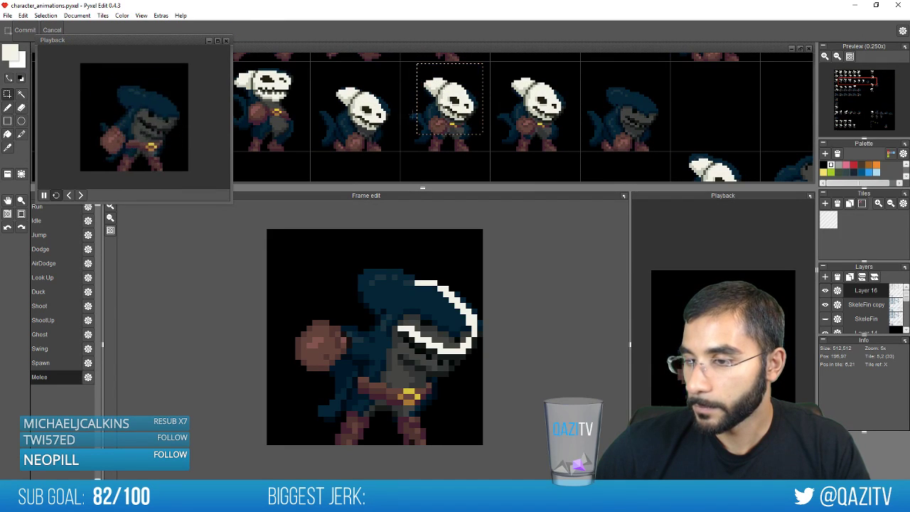
Clear the skull outline from the fourth Melee frame and paste the copied closed-mouth skull over its head
{"action": "scroll", "coordinate": [483, 134], "scroll_direction": "down", "scroll_amount": 3}
{"action": "scroll", "coordinate": [487, 139], "scroll_direction": "up", "scroll_amount": 3}
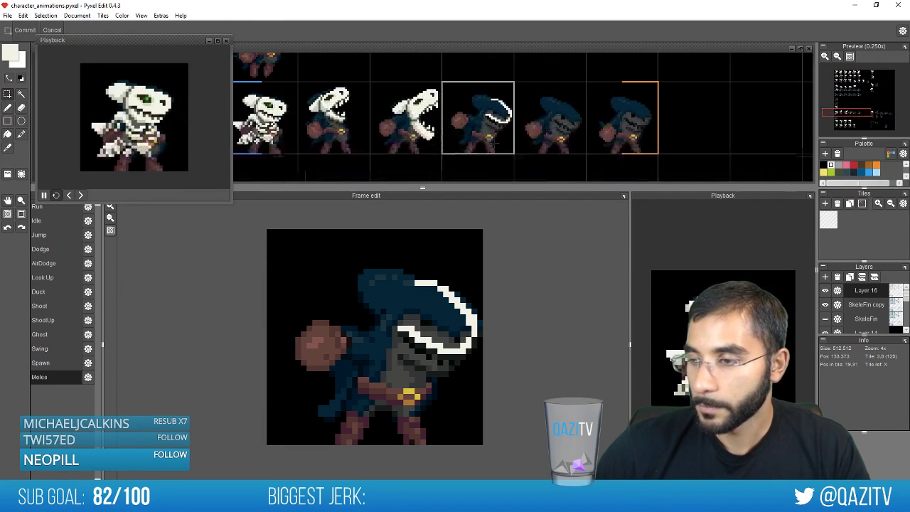
{"action": "scroll", "coordinate": [492, 142], "scroll_direction": "up", "scroll_amount": 2}
{"action": "left_click_drag", "start_coordinate": [551, 136], "coordinate": [463, 60]}
{"action": "key", "text": "Delete"}
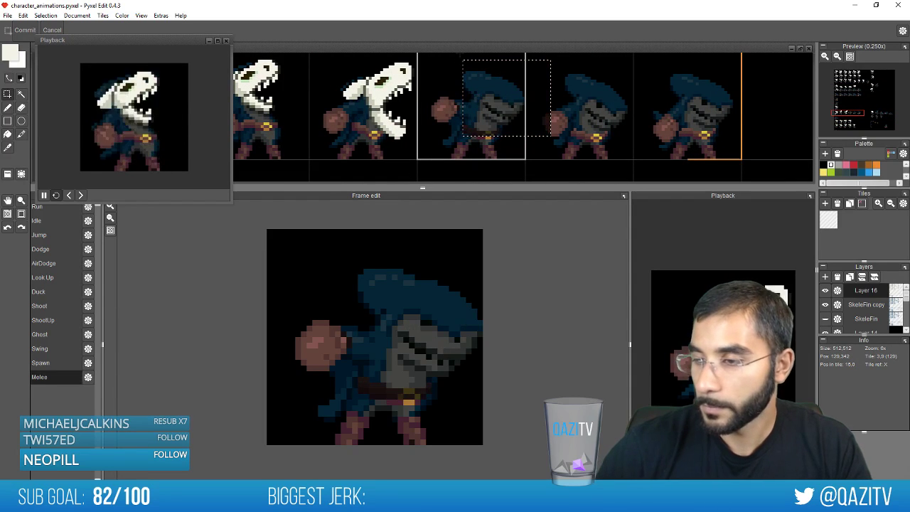
{"action": "key", "text": "ctrl+v"}
{"action": "mouse_move", "coordinate": [533, 114]}
{"action": "left_mouse_down"}
{"action": "mouse_move", "coordinate": [461, 129]}
{"action": "mouse_move", "coordinate": [532, 64]}
{"action": "left_mouse_up"}
{"action": "key", "text": "Return"}
{"action": "key", "text": "Delete"}
{"action": "key", "text": "Delete"}
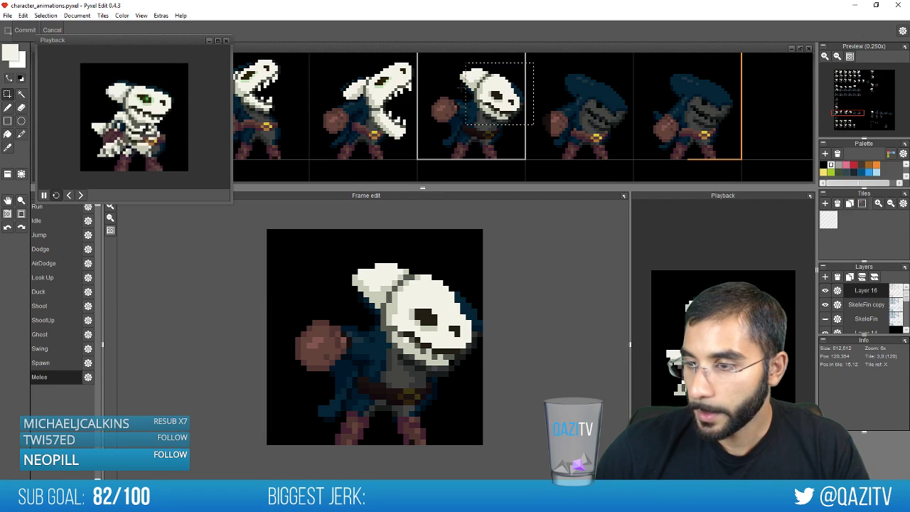
Shift the fourth frame's pasted skull slightly right and down, and undo the stray paste over its eye
{"action": "left_click_drag", "start_coordinate": [462, 88], "coordinate": [491, 94]}
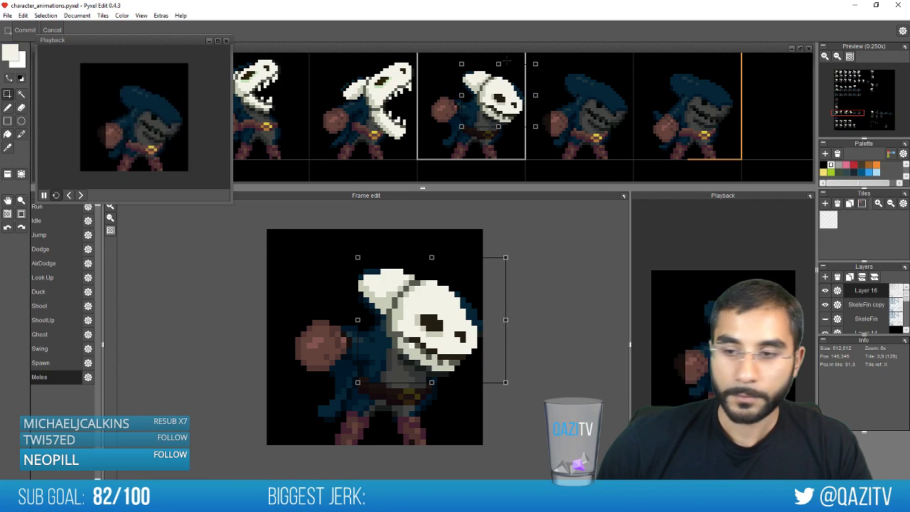
{"action": "key", "text": "Return"}
{"action": "key", "text": "ctrl+v"}
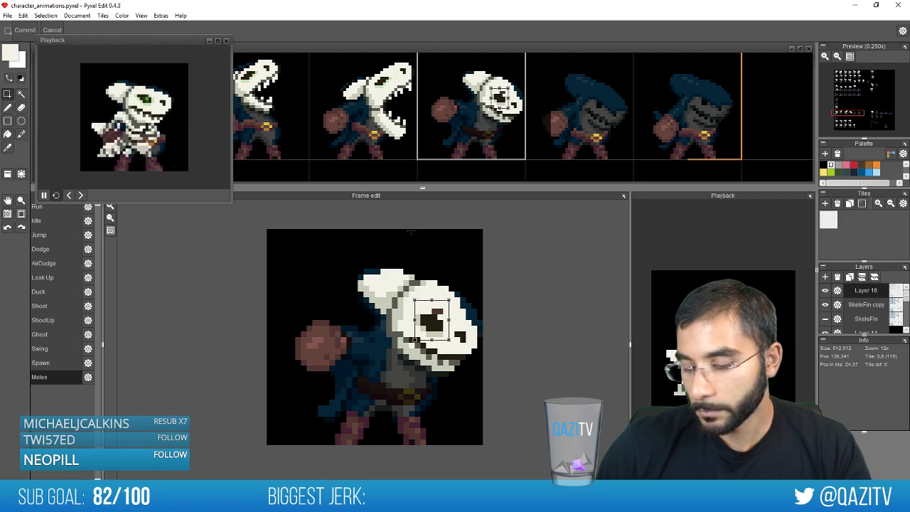
{"action": "key", "text": "ctrl+z"}
Paste the closed-mouth skull into the fifth Melee frame and fit it over the lowered head
{"action": "left_click", "coordinate": [549, 133]}
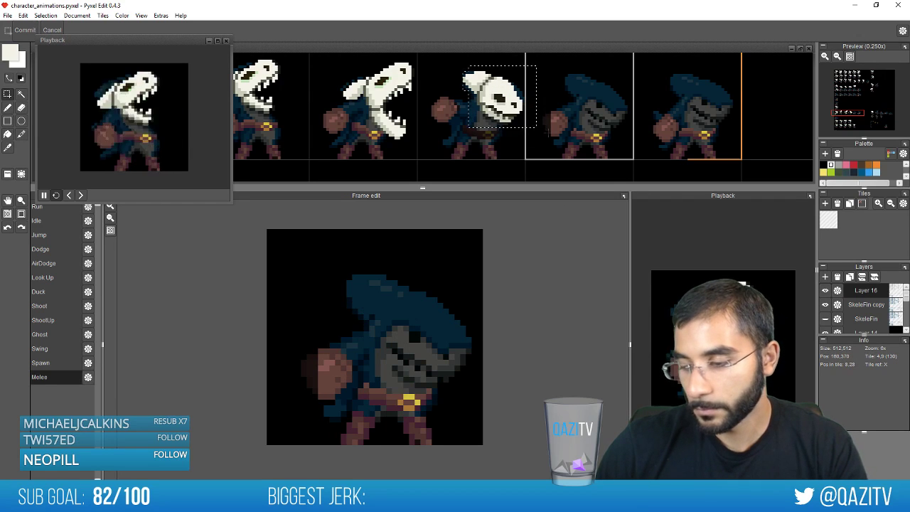
{"action": "key", "text": "ctrl+v"}
{"action": "left_click_drag", "start_coordinate": [513, 106], "coordinate": [614, 114]}
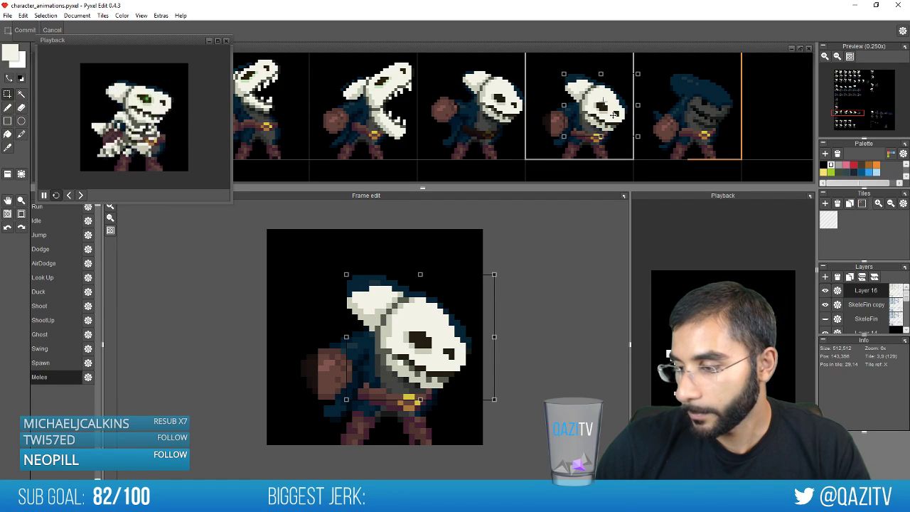
{"action": "key", "text": "Return"}
Paste the closed-mouth skull over the sixth Melee frame's head and check its placement against the other frames
{"action": "key", "text": "ctrl+v"}
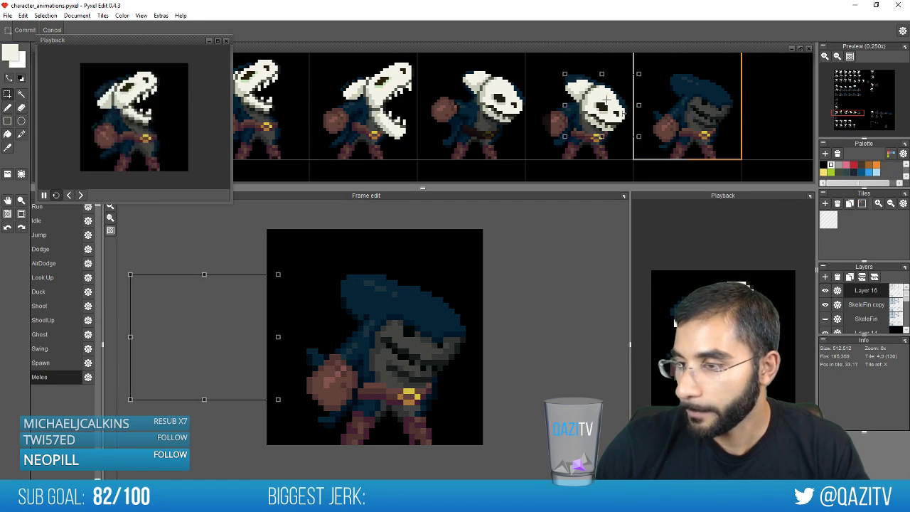
{"action": "left_click_drag", "start_coordinate": [623, 112], "coordinate": [719, 106]}
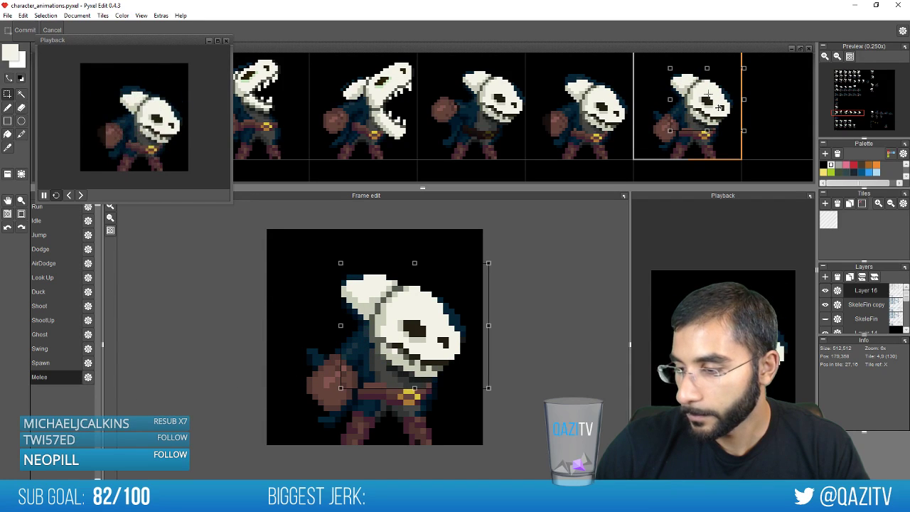
{"action": "key", "text": "Right"}
{"action": "key", "text": "Right"}
{"action": "key", "text": "Right"}
{"action": "key", "text": "Right"}
{"action": "key", "text": "Right"}
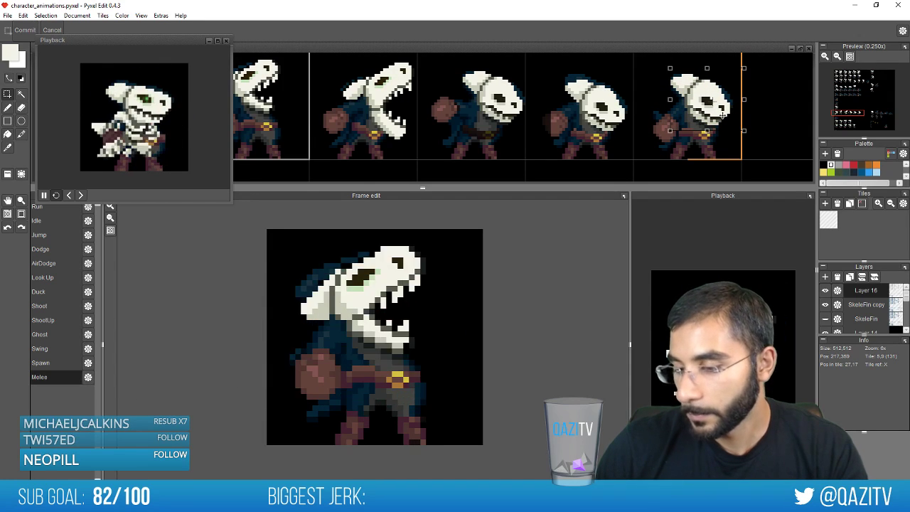
{"action": "key", "text": "Return"}
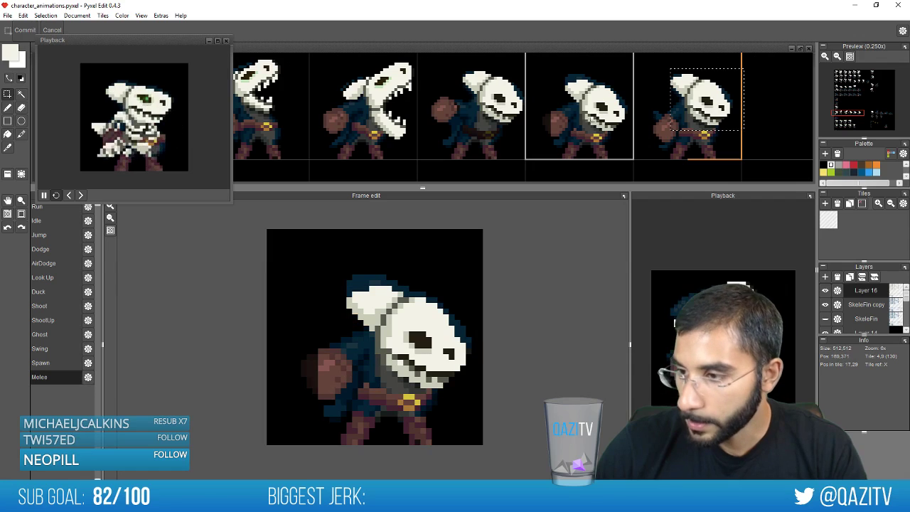
Move the fifth frame's skull slightly to the right, comparing its placement with the neighbouring frames
{"action": "left_click_drag", "start_coordinate": [572, 126], "coordinate": [631, 81]}
{"action": "left_click_drag", "start_coordinate": [601, 128], "coordinate": [601, 132]}
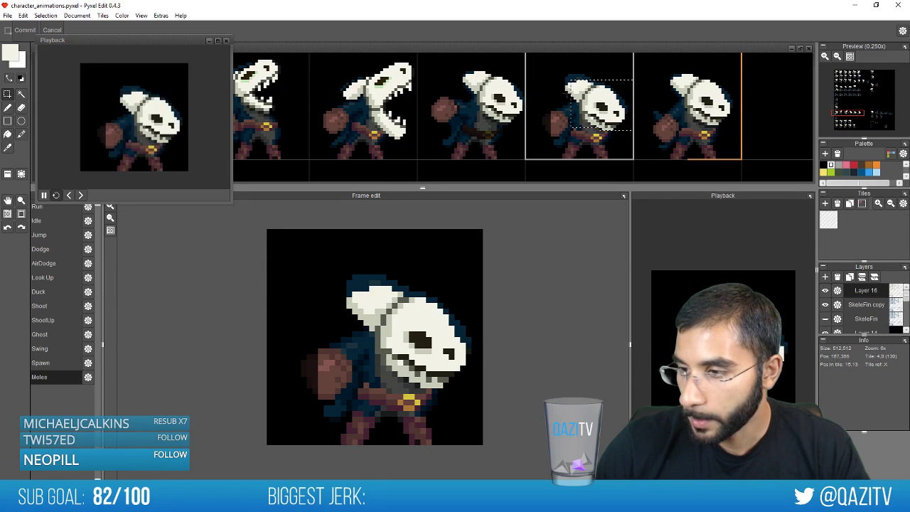
{"action": "left_click_drag", "start_coordinate": [593, 100], "coordinate": [596, 102]}
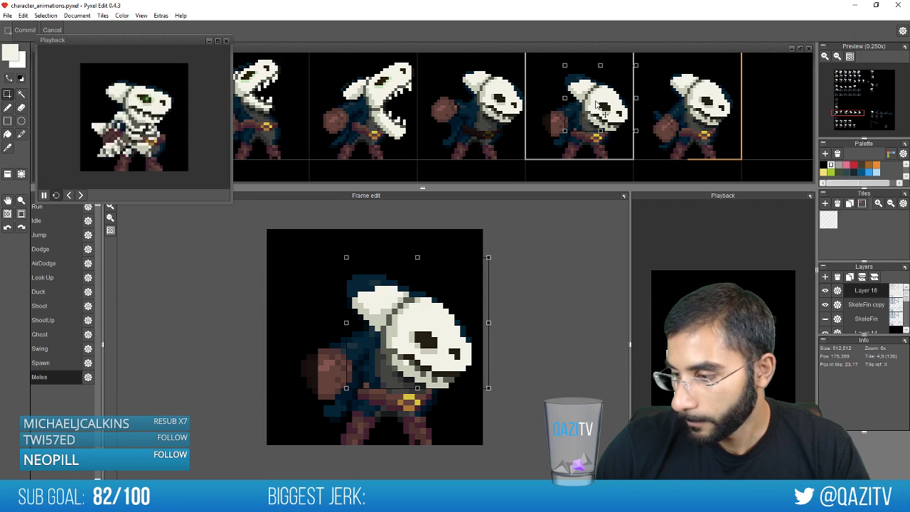
{"action": "key", "text": "period"}
{"action": "key", "text": "period"}
{"action": "key", "text": "period"}
{"action": "key", "text": "period"}
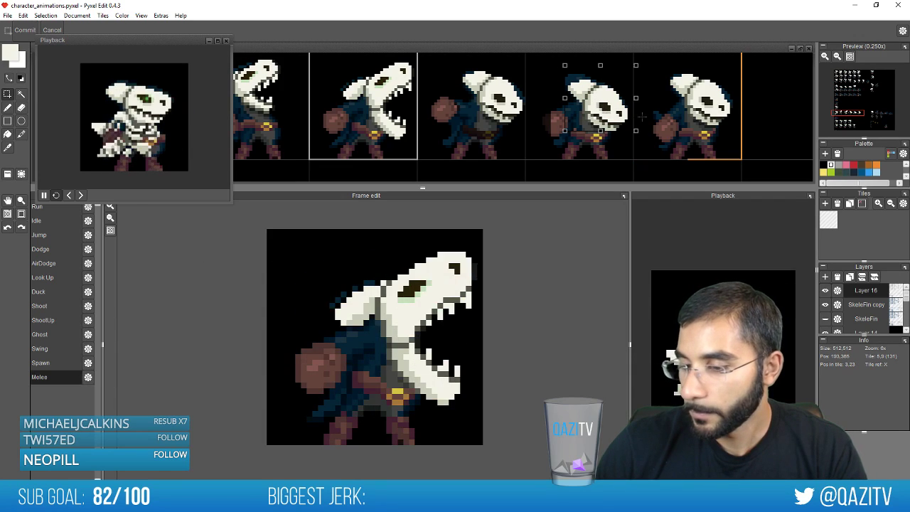
{"action": "key", "text": "Right"}
{"action": "key", "text": "Right"}
{"action": "key", "text": "Left"}
{"action": "key", "text": "Left"}
{"action": "key", "text": "Right"}
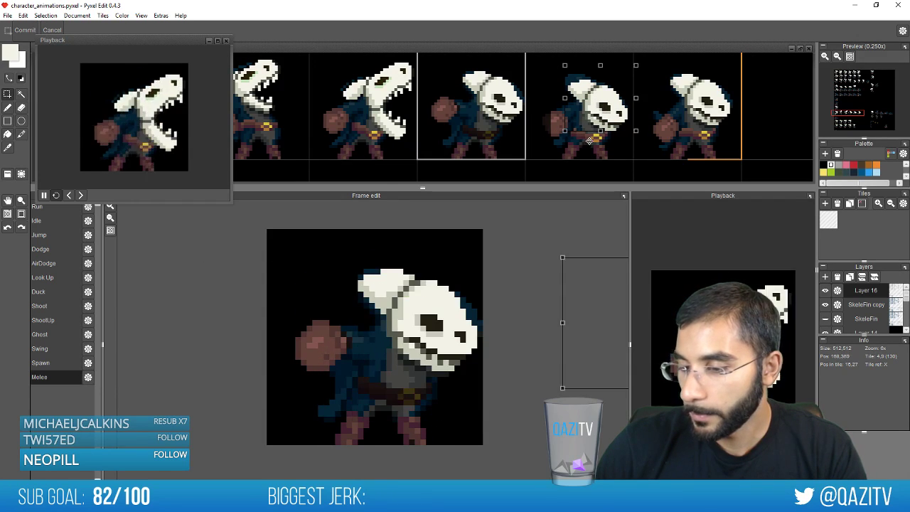
{"action": "key", "text": "Return"}
Reselect the fourth frame's skull and nudge it slightly right and down
{"action": "left_click_drag", "start_coordinate": [469, 125], "coordinate": [517, 69]}
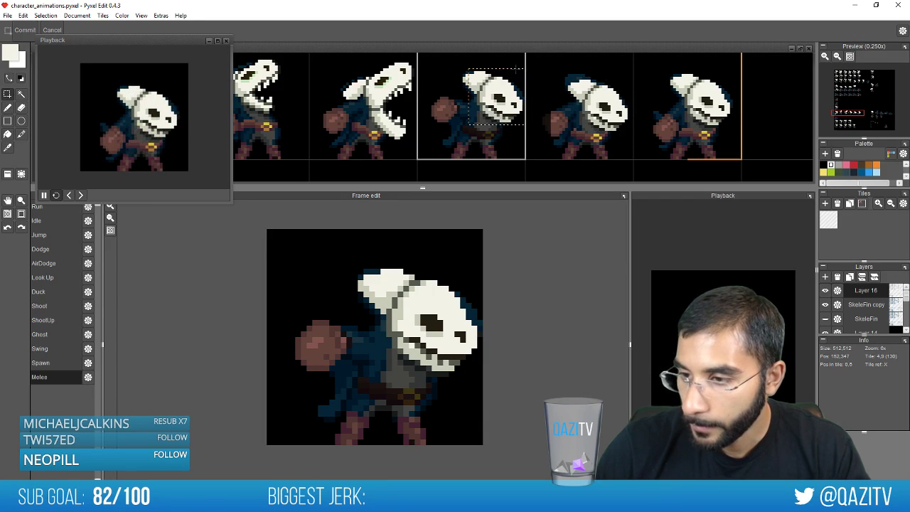
{"action": "left_click_drag", "start_coordinate": [458, 90], "coordinate": [495, 93]}
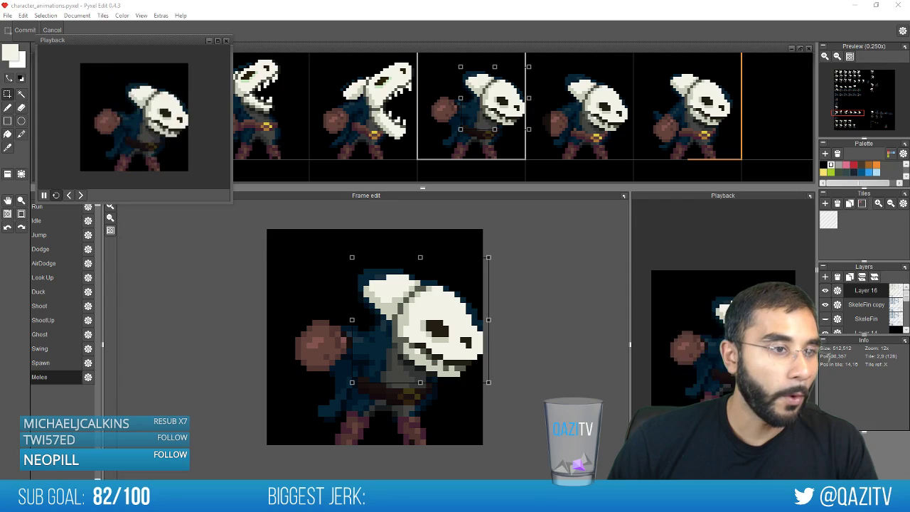
View the colmillos_killed.gif animation enlarged in the web browser and close its window
{"action": "left_click_drag", "start_coordinate": [0, 284], "coordinate": [384, 152]}
{"action": "scroll", "coordinate": [516, 267], "scroll_direction": "up", "scroll_amount": 4}
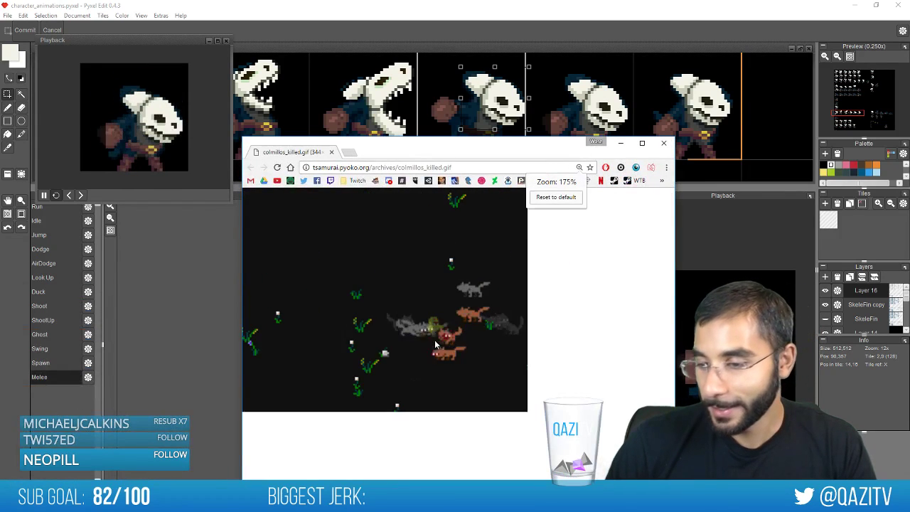
{"action": "scroll", "coordinate": [443, 345], "scroll_direction": "up", "scroll_amount": 1}
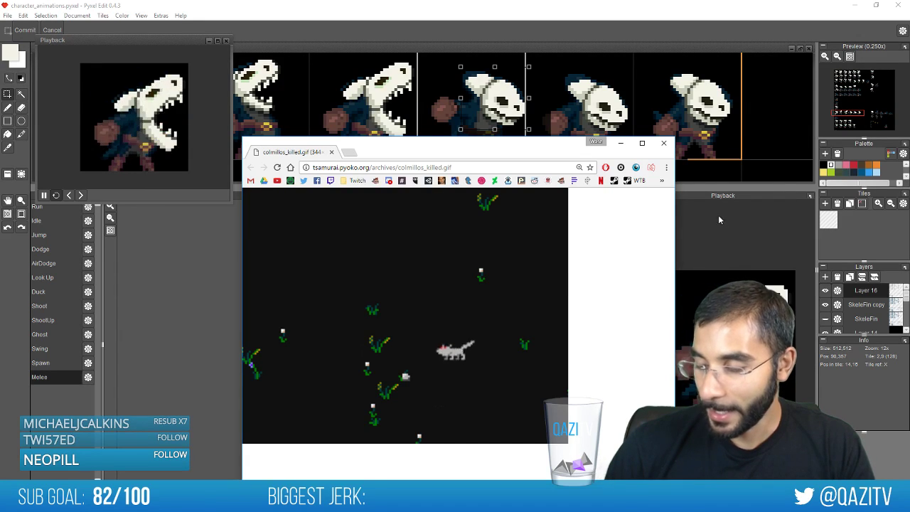
{"action": "left_click", "coordinate": [661, 144]}
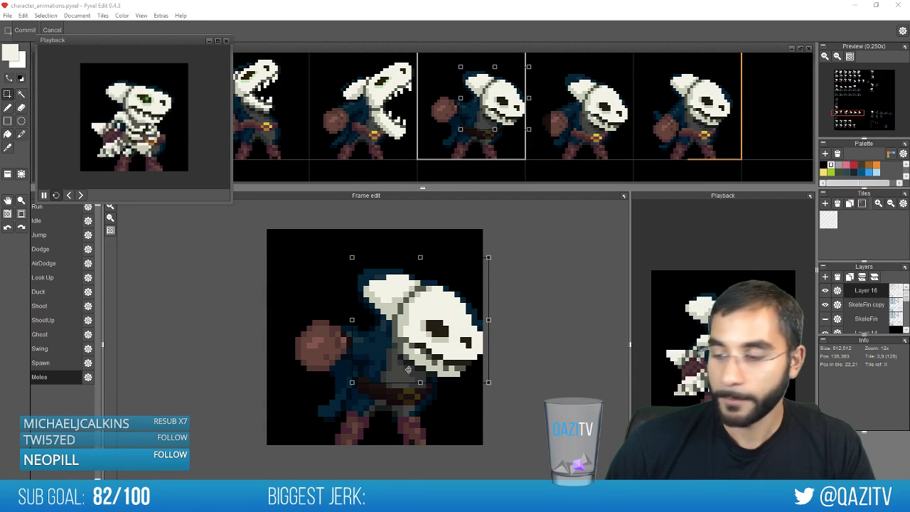
Delete the bright belt and buckle pixels from the second and third Melee frames
{"action": "left_click", "coordinate": [518, 352]}
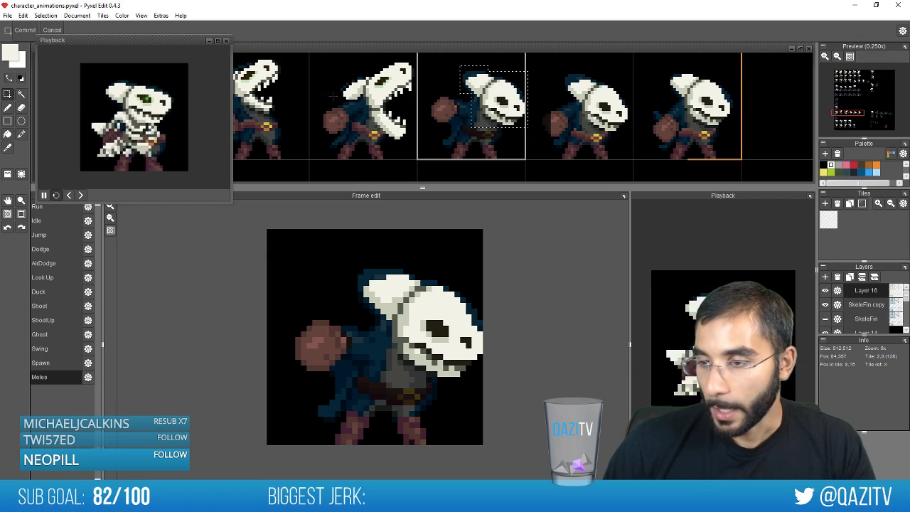
{"action": "key", "text": "space"}
{"action": "left_click_drag", "start_coordinate": [246, 129], "coordinate": [412, 101]}
{"action": "scroll", "coordinate": [340, 120], "scroll_direction": "up", "scroll_amount": 1}
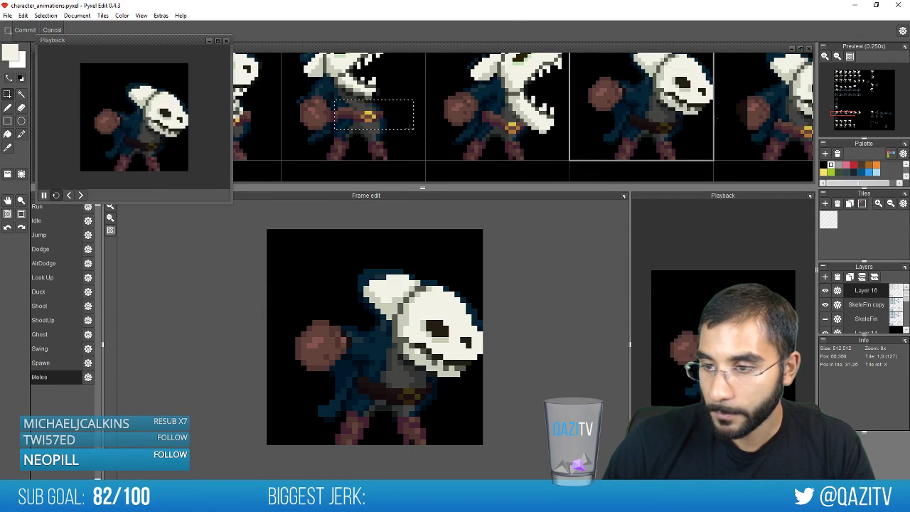
{"action": "key", "text": "Delete"}
{"action": "left_click_drag", "start_coordinate": [479, 104], "coordinate": [524, 129]}
{"action": "key", "text": "Delete"}
{"action": "left_click_drag", "start_coordinate": [496, 133], "coordinate": [508, 121]}
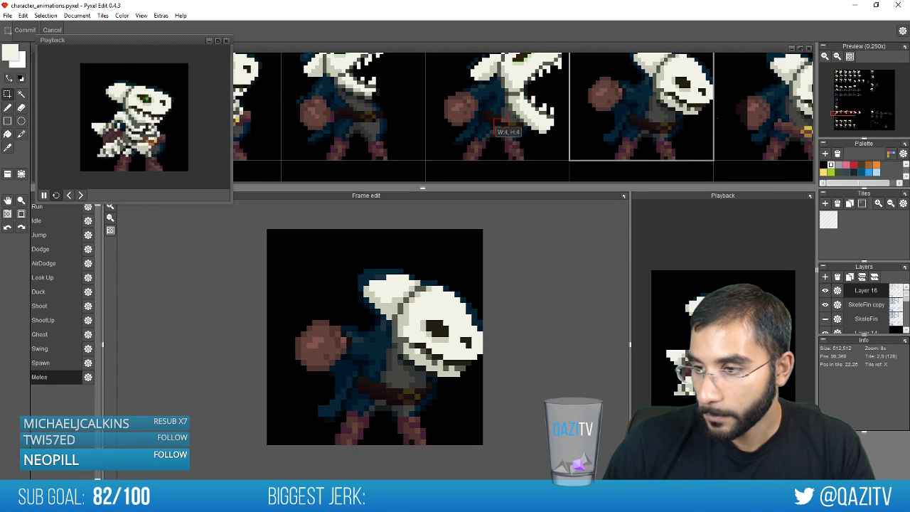
Delete the fifth frame's bright belt and buckle, including the leftover pixels at the belt's rear end
{"action": "left_click_drag", "start_coordinate": [759, 125], "coordinate": [594, 103]}
{"action": "key", "text": "Delete"}
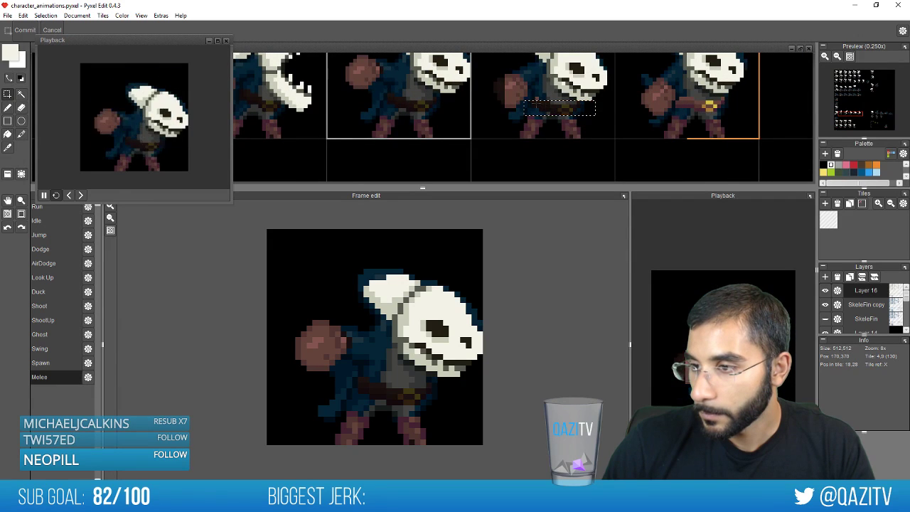
{"action": "left_click_drag", "start_coordinate": [528, 104], "coordinate": [542, 97]}
{"action": "key", "text": "Delete"}
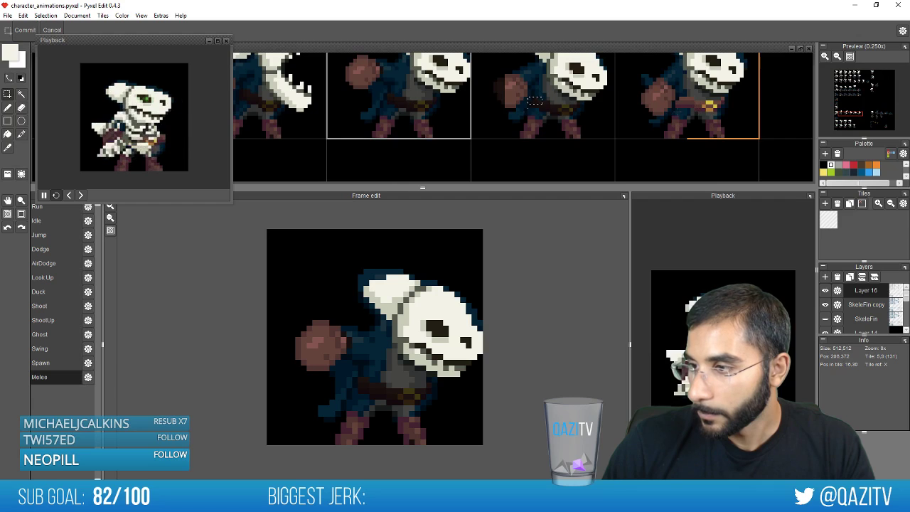
Delete the sixth Melee frame's bright belt and buckle pixels, including the leftovers just above the first cleared area
{"action": "left_click_drag", "start_coordinate": [678, 112], "coordinate": [743, 103]}
{"action": "key", "text": "Delete"}
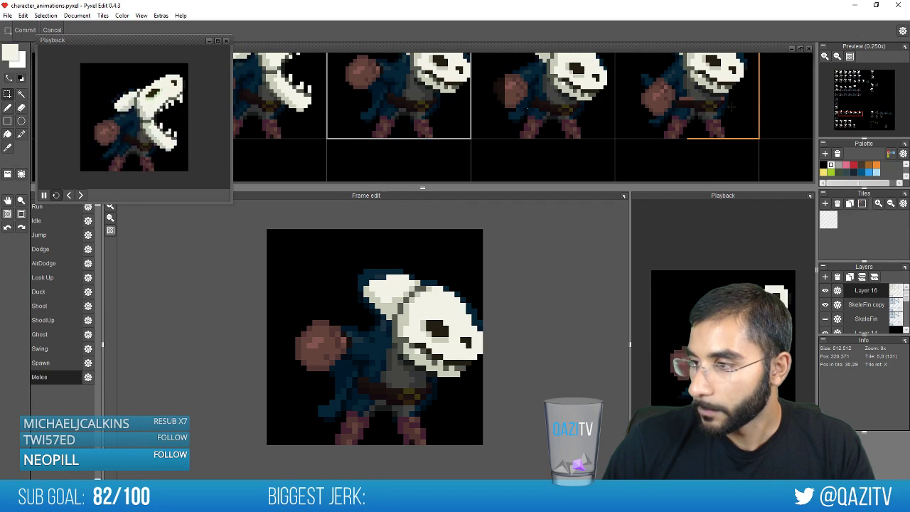
{"action": "left_click_drag", "start_coordinate": [680, 107], "coordinate": [731, 97]}
{"action": "key", "text": "Delete"}
Delete the bright belts and buckles from the four frames and the five frames in the sprite sheet's two lowest character rows
{"action": "scroll", "coordinate": [423, 95], "scroll_direction": "down", "scroll_amount": 1}
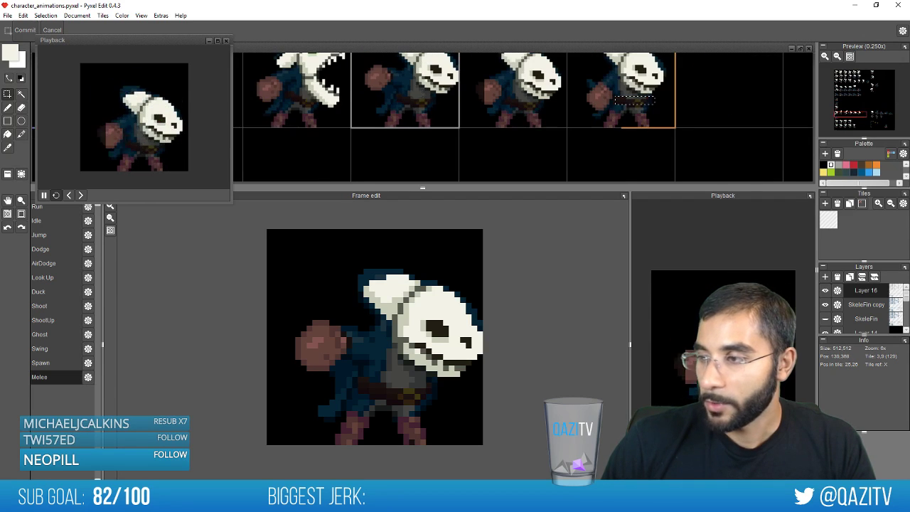
{"action": "scroll", "coordinate": [523, 117], "scroll_direction": "down", "scroll_amount": 4}
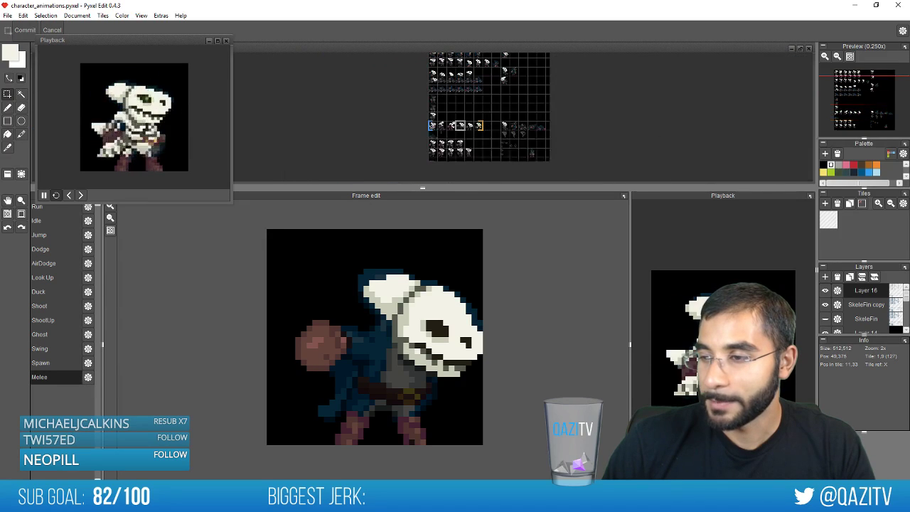
{"action": "scroll", "coordinate": [441, 126], "scroll_direction": "up", "scroll_amount": 4}
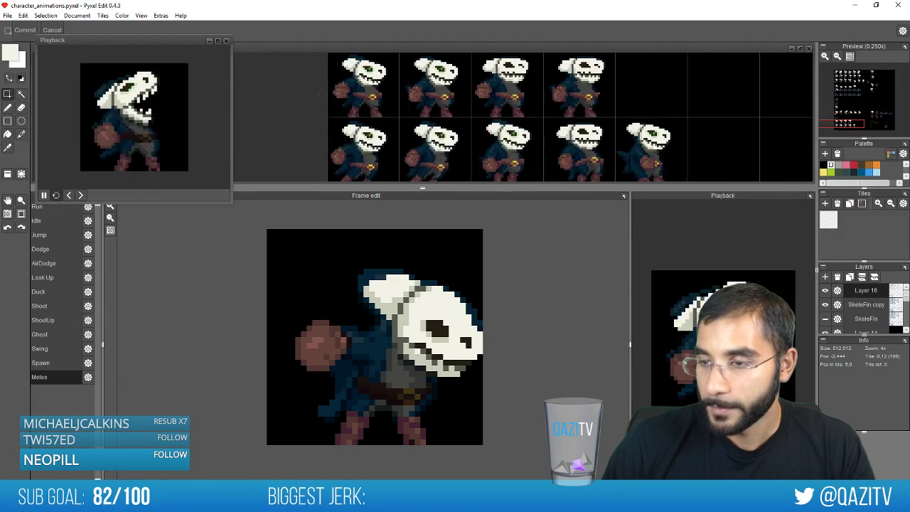
{"action": "left_click_drag", "start_coordinate": [348, 99], "coordinate": [626, 102]}
{"action": "left_click_drag", "start_coordinate": [331, 172], "coordinate": [385, 157]}
{"action": "left_click_drag", "start_coordinate": [458, 176], "coordinate": [422, 159]}
{"action": "key", "text": "Delete"}
{"action": "left_click_drag", "start_coordinate": [532, 168], "coordinate": [498, 157]}
{"action": "key", "text": "Delete"}
{"action": "left_click_drag", "start_coordinate": [610, 172], "coordinate": [574, 154]}
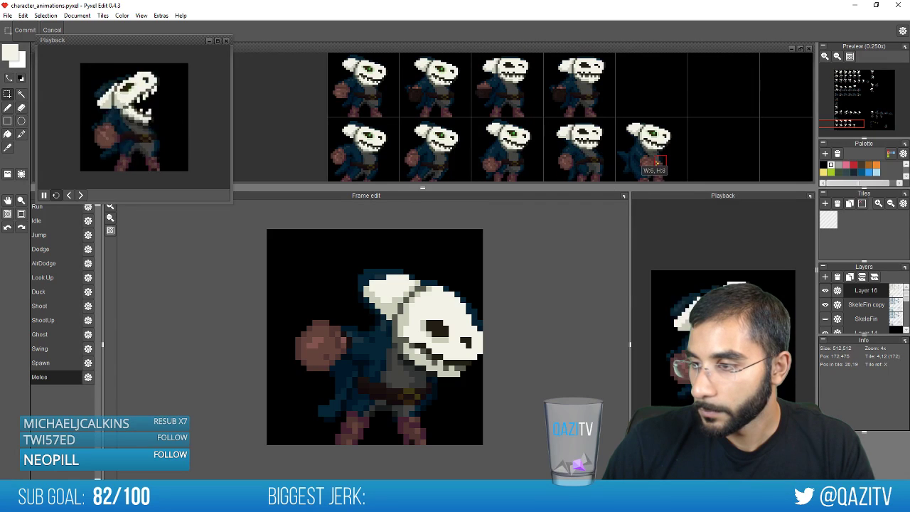
{"action": "scroll", "coordinate": [660, 162], "scroll_direction": "down", "scroll_amount": 2}
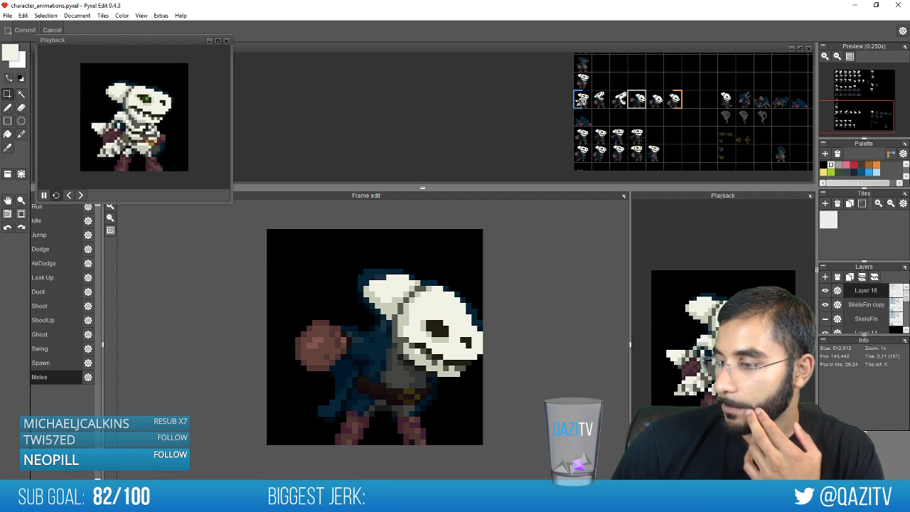
Check the Melee frames by toggling the SkeleFin copy layer's visibility, and erase the first Melee frame's bright belt and buckle
{"action": "scroll", "coordinate": [642, 138], "scroll_direction": "down", "scroll_amount": 1}
{"action": "key", "text": "space"}
{"action": "left_click_drag", "start_coordinate": [630, 107], "coordinate": [544, 131]}
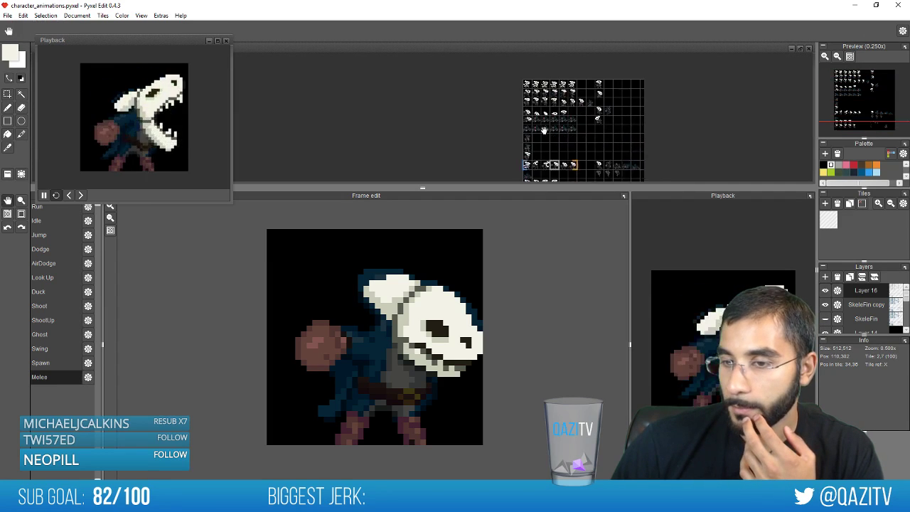
{"action": "scroll", "coordinate": [544, 130], "scroll_direction": "up", "scroll_amount": 5}
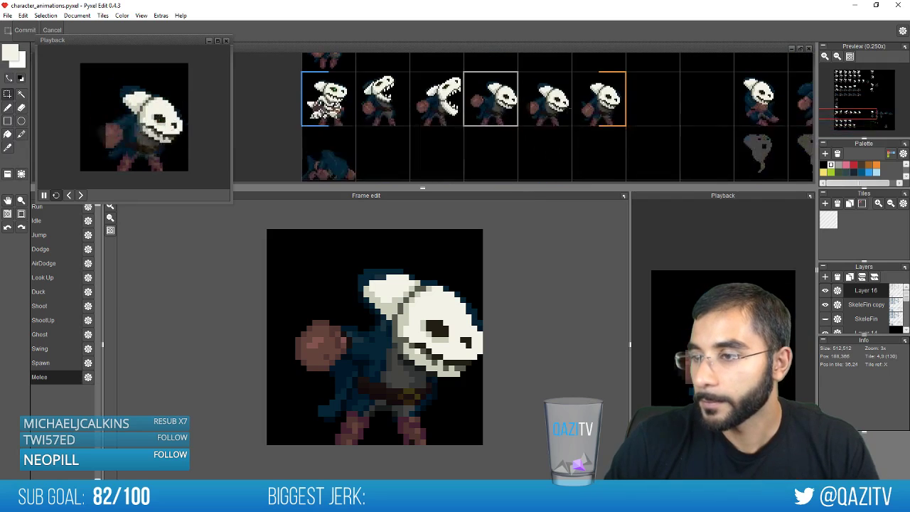
{"action": "scroll", "coordinate": [365, 138], "scroll_direction": "up", "scroll_amount": 5}
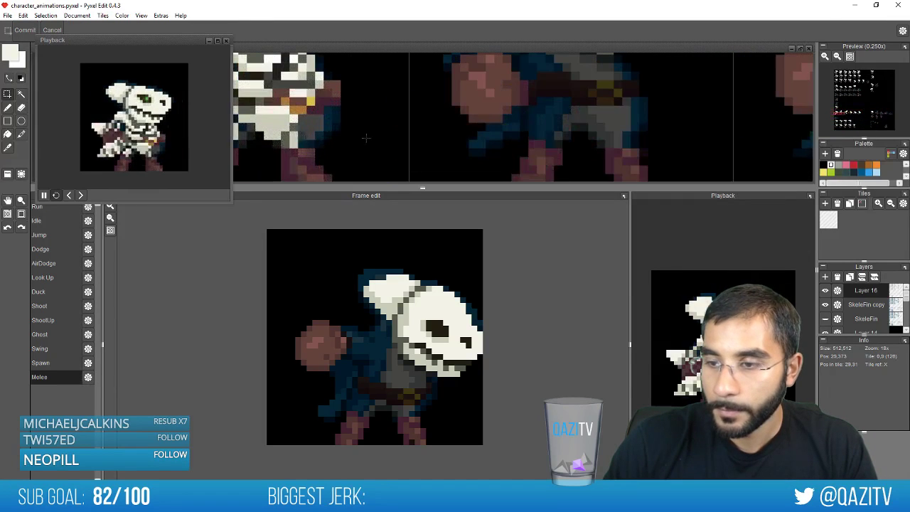
{"action": "key", "text": "space"}
{"action": "left_click_drag", "start_coordinate": [384, 103], "coordinate": [503, 118]}
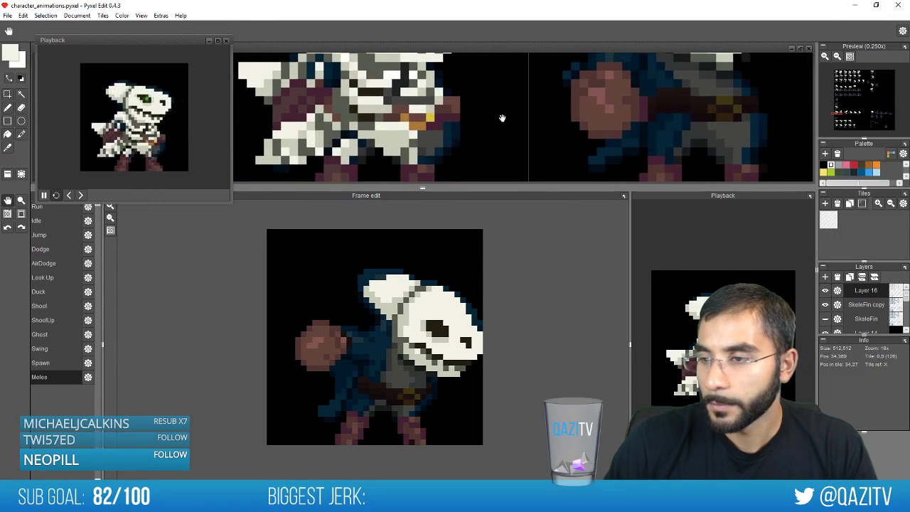
{"action": "scroll", "coordinate": [502, 118], "scroll_direction": "down", "scroll_amount": 2}
{"action": "left_click", "coordinate": [825, 306]}
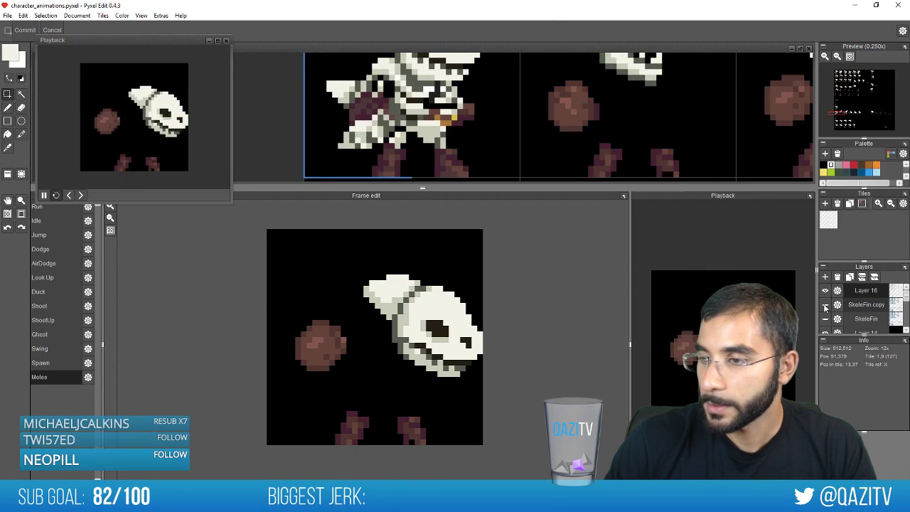
{"action": "left_click", "coordinate": [825, 305]}
{"action": "left_click", "coordinate": [825, 305]}
{"action": "left_click", "coordinate": [825, 305]}
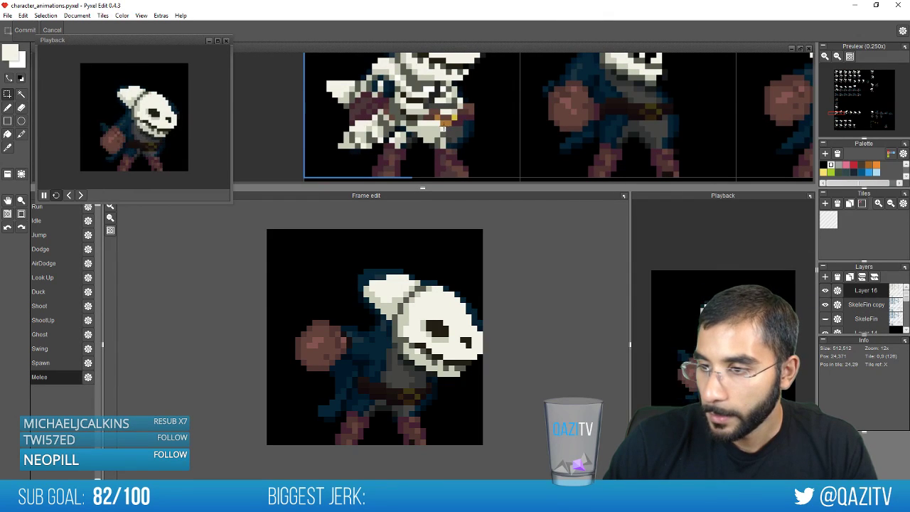
{"action": "key", "text": "e"}
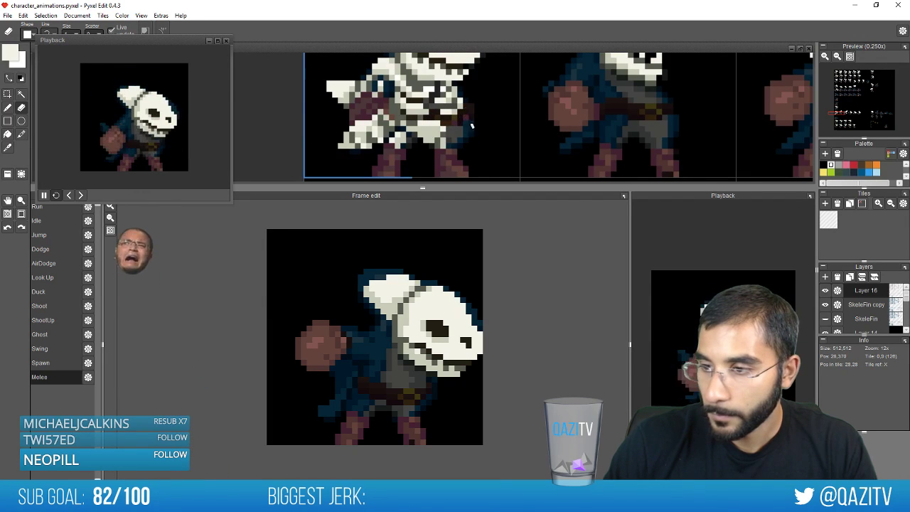
{"action": "scroll", "coordinate": [458, 122], "scroll_direction": "down", "scroll_amount": 3}
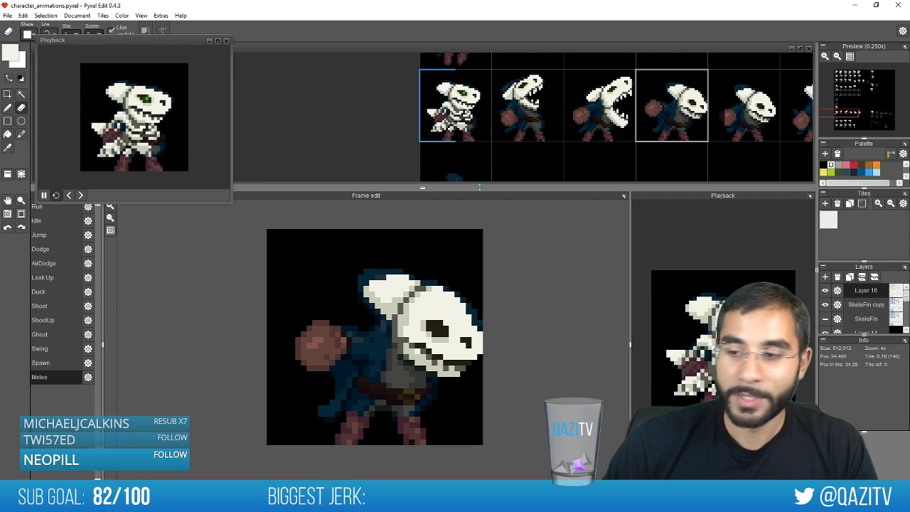
Enlarge the sprite sheet's viewing area downward and bring the Melee row together with its surrounding rows into view
{"action": "left_click_drag", "start_coordinate": [474, 189], "coordinate": [472, 258]}
{"action": "scroll", "coordinate": [511, 167], "scroll_direction": "down", "scroll_amount": 1}
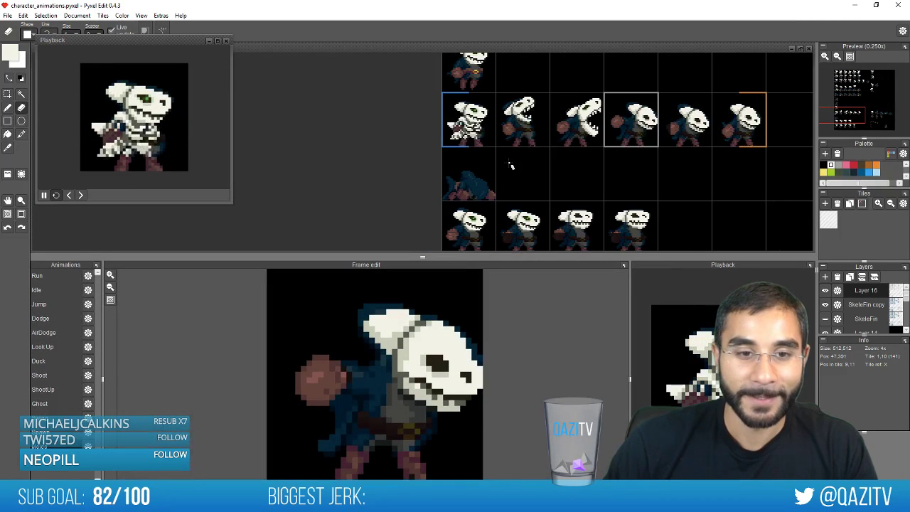
{"action": "key", "text": "space"}
{"action": "left_click_drag", "start_coordinate": [538, 140], "coordinate": [395, 241]}
{"action": "left_click_drag", "start_coordinate": [458, 135], "coordinate": [494, 120]}
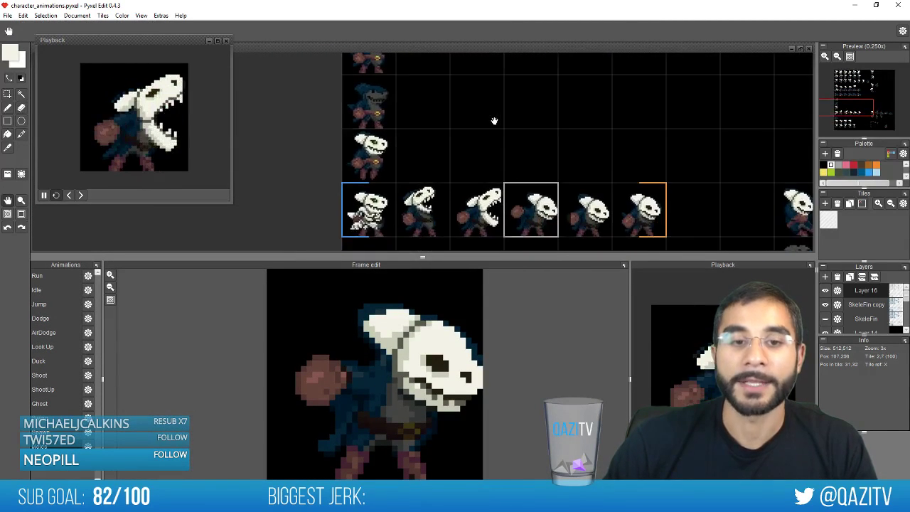
{"action": "scroll", "coordinate": [434, 163], "scroll_direction": "down", "scroll_amount": 2}
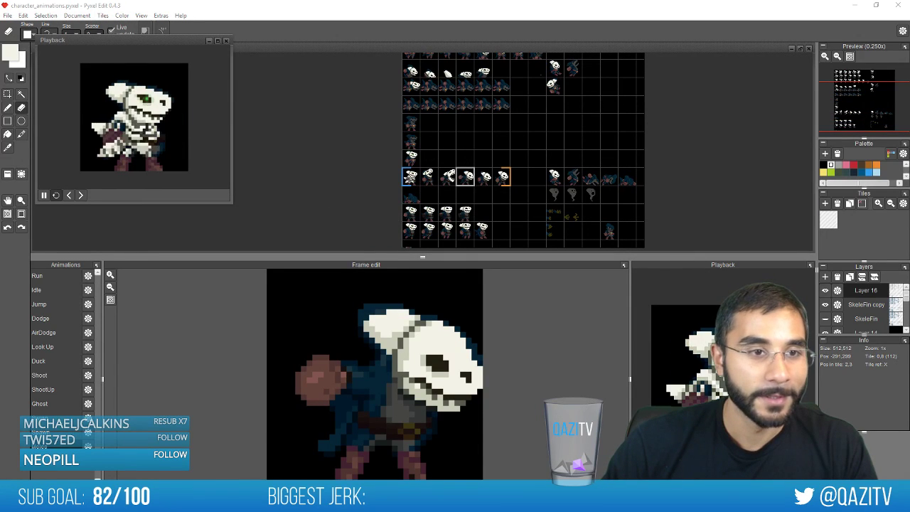
Switch to the web browser, view the spicy_wolves.gif animation including its wolf pack, and close its window
{"action": "left_click_drag", "start_coordinate": [27, 242], "coordinate": [422, 0]}
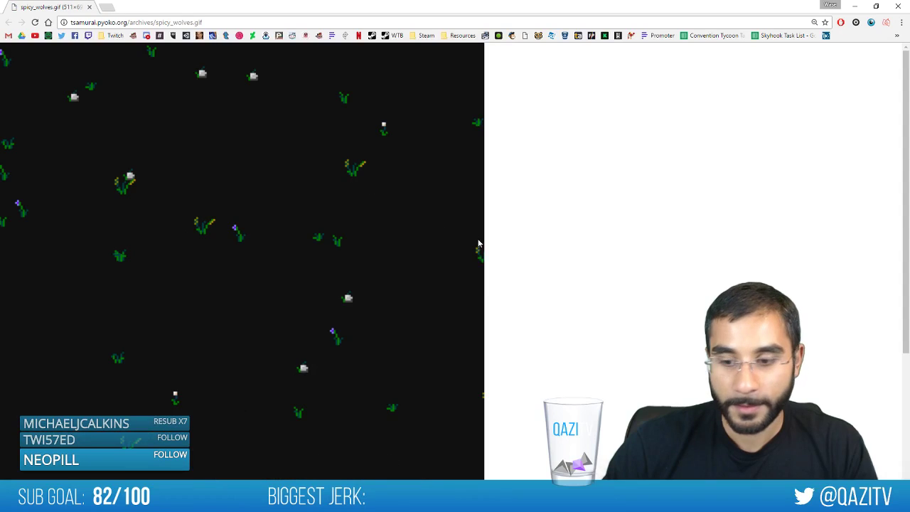
{"action": "scroll", "coordinate": [461, 294], "scroll_direction": "down", "scroll_amount": 3}
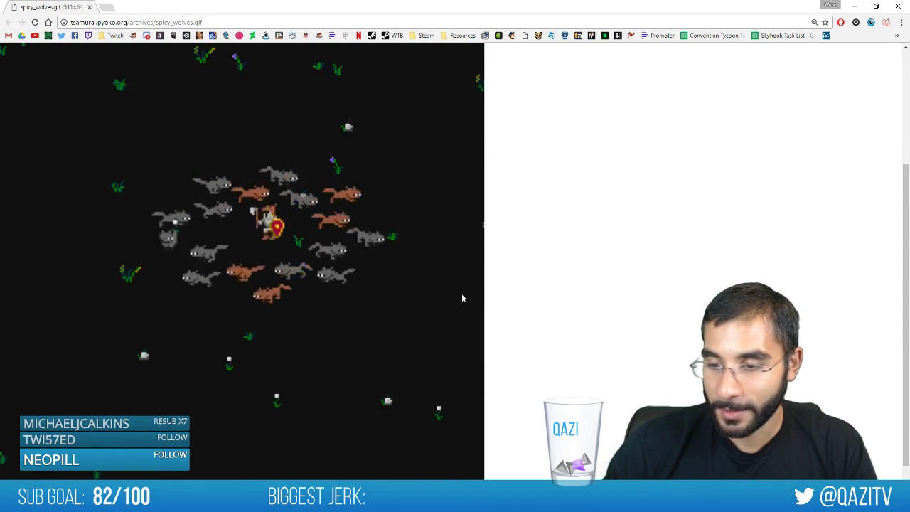
{"action": "scroll", "coordinate": [462, 298], "scroll_direction": "up", "scroll_amount": 2}
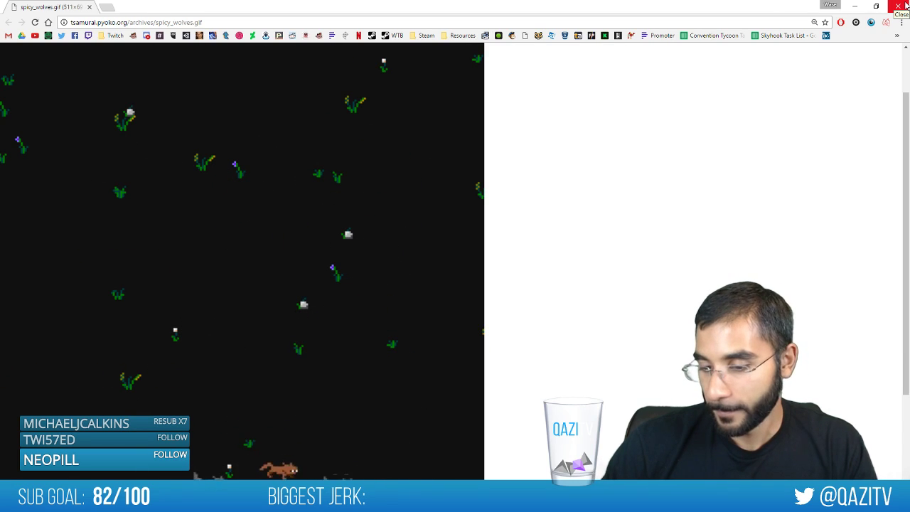
{"action": "left_click", "coordinate": [904, 5]}
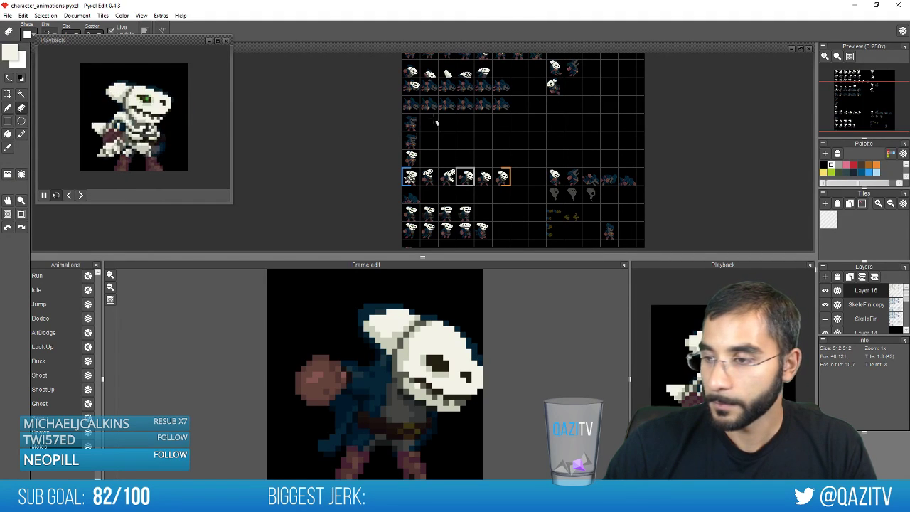
Examine the skeletal frames in the sprite sheet's top row, including their belt areas, and compare the rows beneath them
{"action": "scroll", "coordinate": [423, 106], "scroll_direction": "up", "scroll_amount": 1}
{"action": "scroll", "coordinate": [445, 118], "scroll_direction": "up", "scroll_amount": 1}
{"action": "key", "text": "space"}
{"action": "left_click_drag", "start_coordinate": [448, 164], "coordinate": [448, 235]}
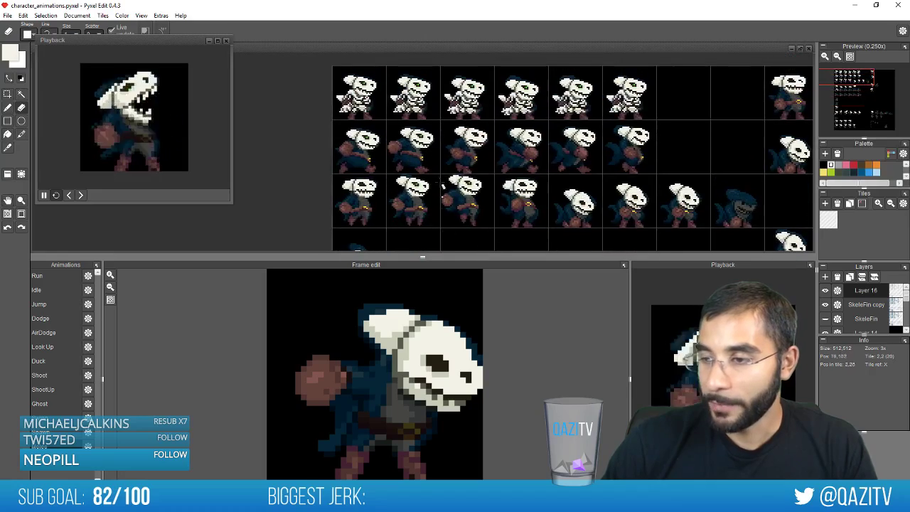
{"action": "scroll", "coordinate": [439, 182], "scroll_direction": "up", "scroll_amount": 1}
{"action": "left_click_drag", "start_coordinate": [426, 124], "coordinate": [431, 214]}
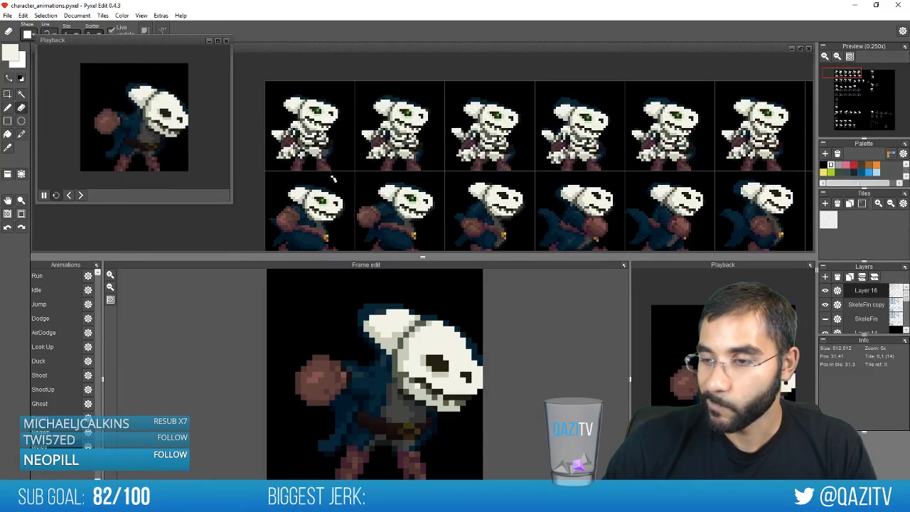
{"action": "scroll", "coordinate": [430, 213], "scroll_direction": "up", "scroll_amount": 2}
{"action": "scroll", "coordinate": [434, 220], "scroll_direction": "up", "scroll_amount": 2}
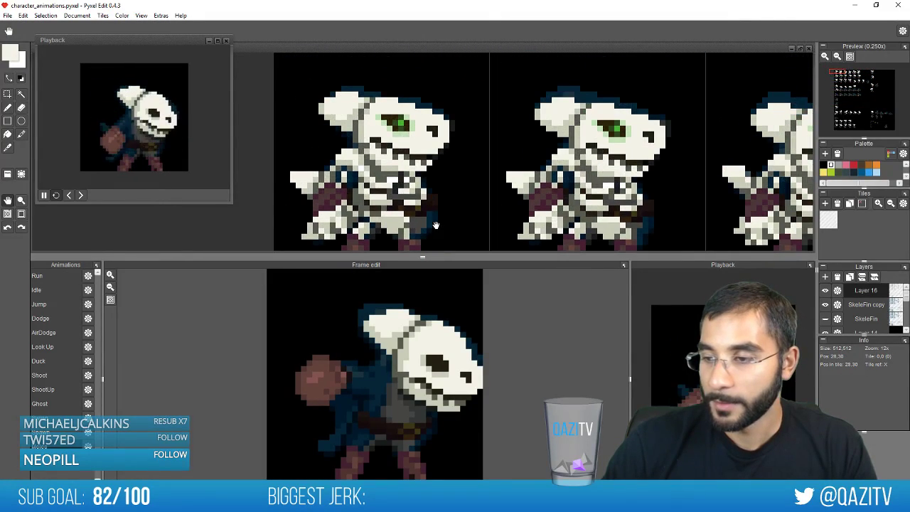
{"action": "scroll", "coordinate": [436, 226], "scroll_direction": "down", "scroll_amount": 4}
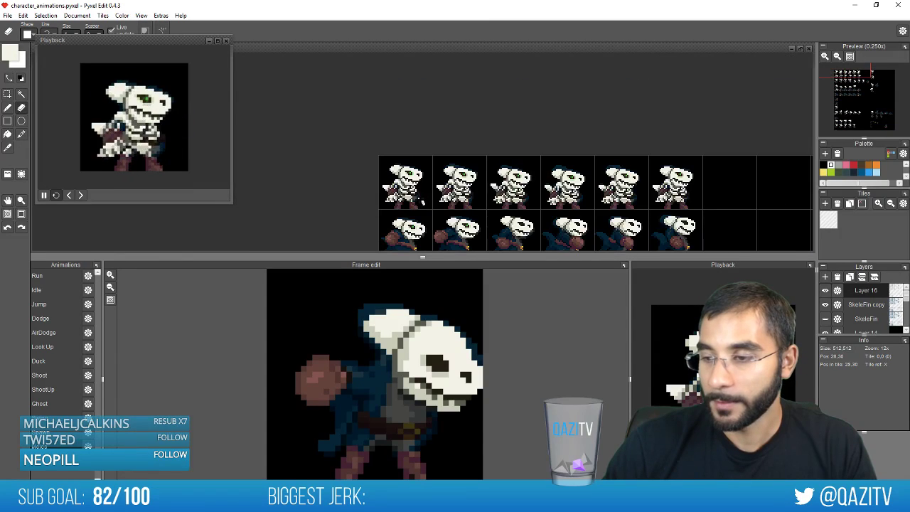
{"action": "scroll", "coordinate": [388, 200], "scroll_direction": "down", "scroll_amount": 4}
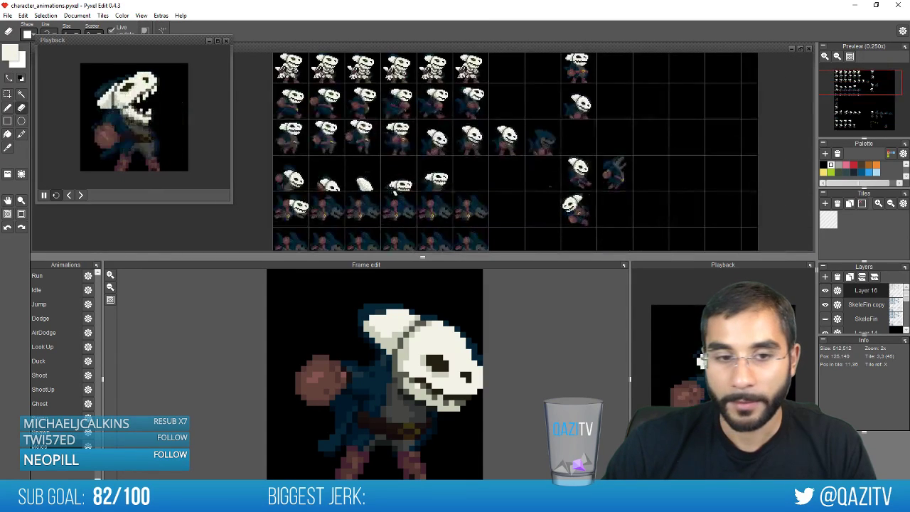
Examine the six Melee frames up close and look over the neighbouring animation rows for remaining original artwork
{"action": "scroll", "coordinate": [387, 201], "scroll_direction": "up", "scroll_amount": 3}
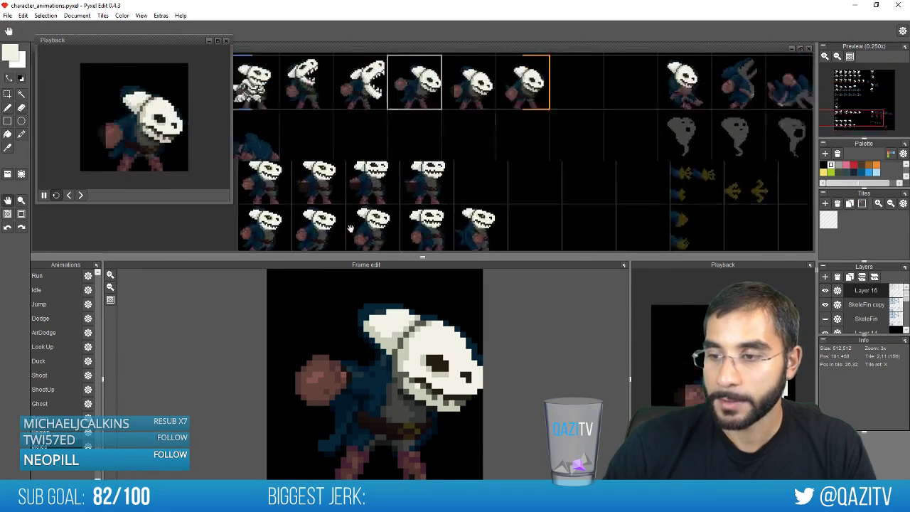
{"action": "left_click_drag", "start_coordinate": [372, 164], "coordinate": [498, 222]}
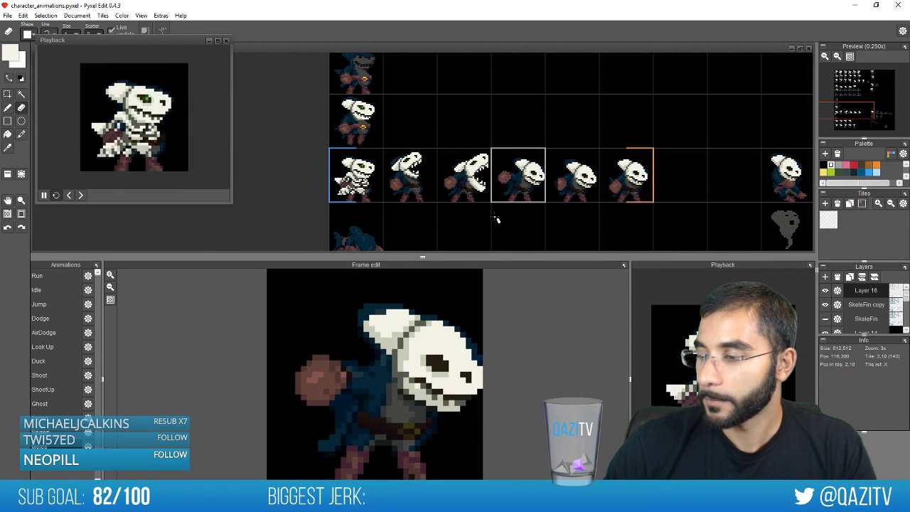
{"action": "mouse_move", "coordinate": [438, 118]}
{"action": "left_mouse_down"}
{"action": "mouse_move", "coordinate": [432, 144]}
{"action": "mouse_move", "coordinate": [434, 125]}
{"action": "left_mouse_up"}
{"action": "scroll", "coordinate": [421, 166], "scroll_direction": "up", "scroll_amount": 1}
{"action": "scroll", "coordinate": [416, 167], "scroll_direction": "up", "scroll_amount": 1}
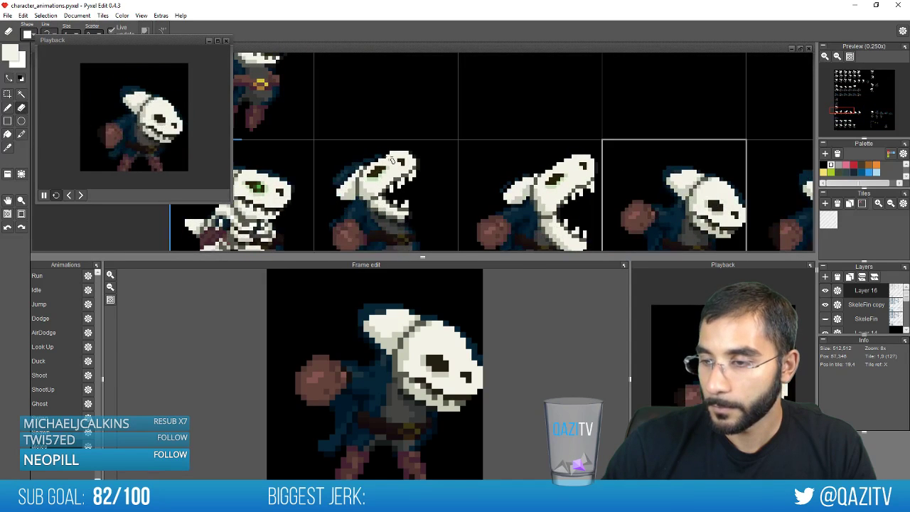
{"action": "scroll", "coordinate": [484, 142], "scroll_direction": "down", "scroll_amount": 1}
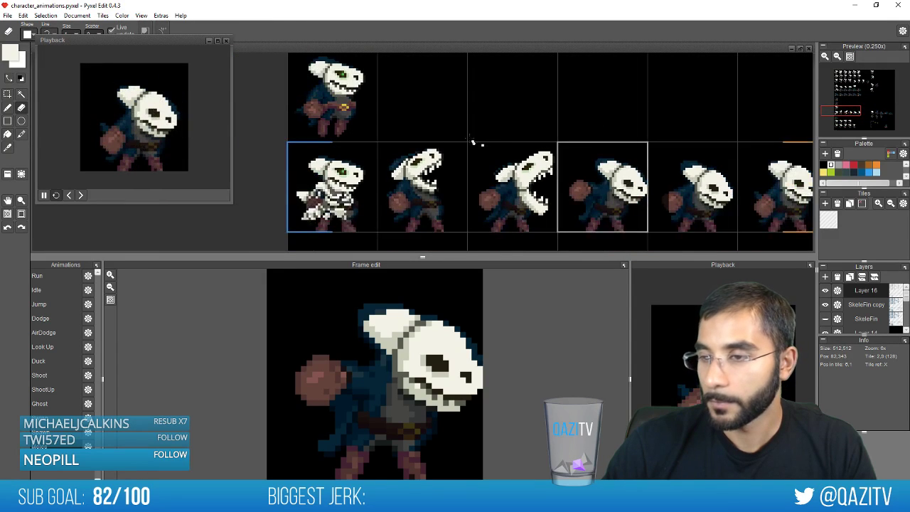
{"action": "scroll", "coordinate": [437, 153], "scroll_direction": "down", "scroll_amount": 3}
{"action": "scroll", "coordinate": [409, 150], "scroll_direction": "up", "scroll_amount": 2}
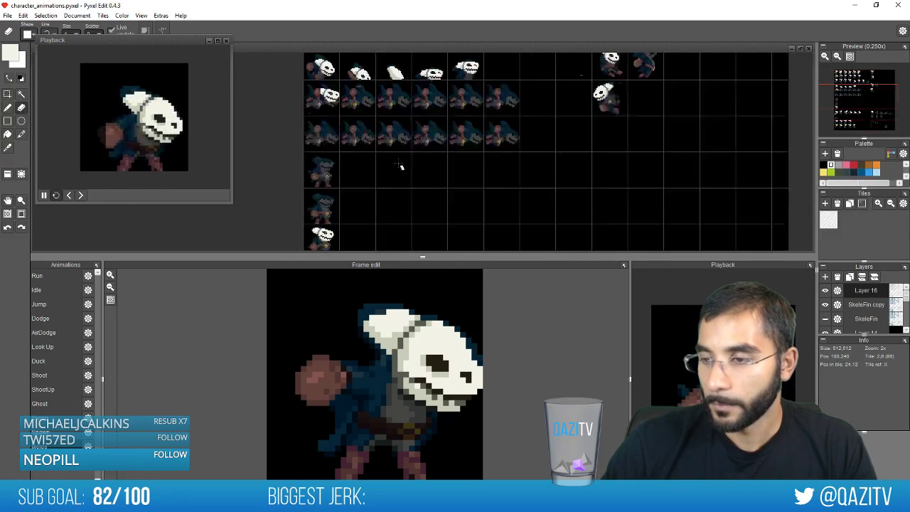
{"action": "left_click_drag", "start_coordinate": [416, 132], "coordinate": [453, 235]}
{"action": "scroll", "coordinate": [603, 176], "scroll_direction": "down", "scroll_amount": 3}
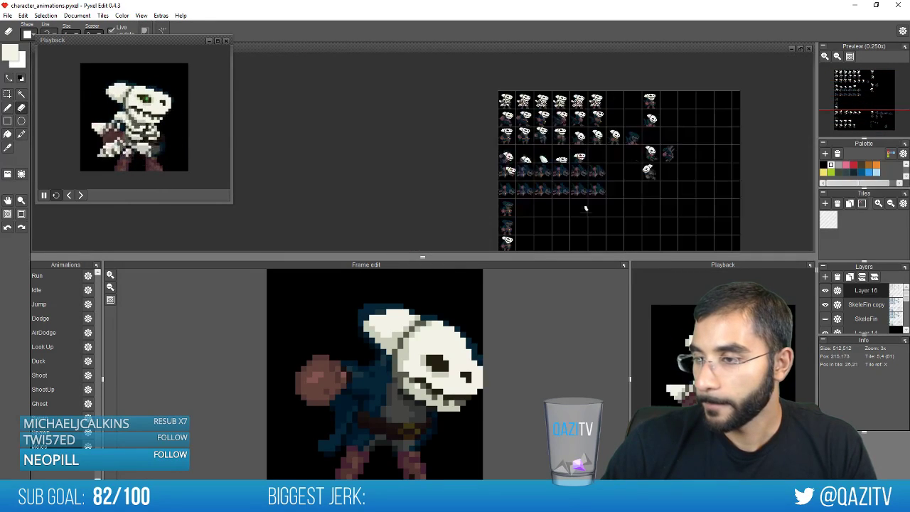
Examine the separate character poses on the sprite sheet's right side, including the crouching and open-mouthed frames beside the placed skulls
{"action": "key", "text": "space"}
{"action": "left_click_drag", "start_coordinate": [603, 196], "coordinate": [411, 73]}
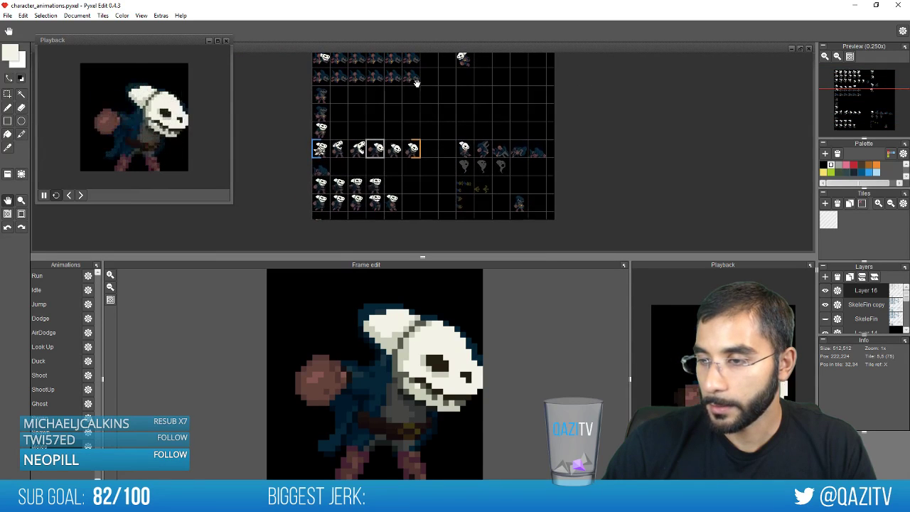
{"action": "key", "text": "e"}
{"action": "key", "text": "space"}
{"action": "left_click_drag", "start_coordinate": [435, 179], "coordinate": [397, 286]}
{"action": "scroll", "coordinate": [448, 157], "scroll_direction": "up", "scroll_amount": 5}
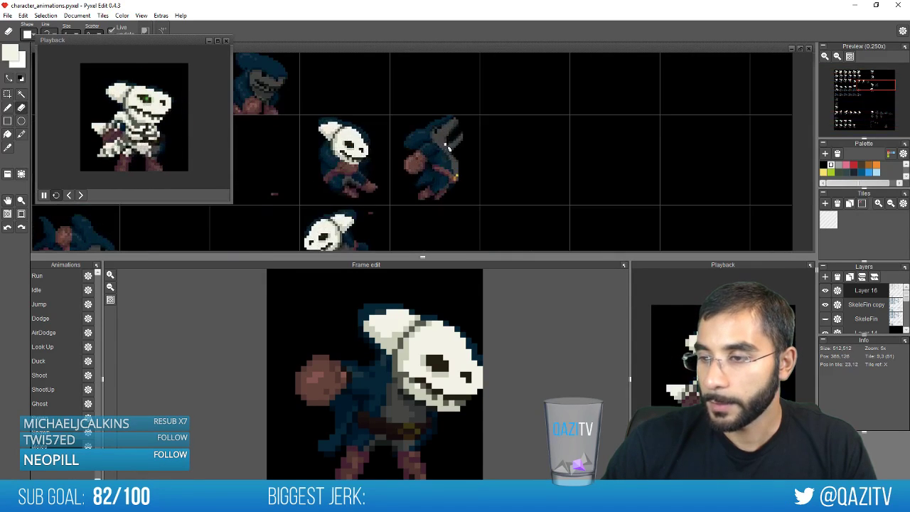
{"action": "scroll", "coordinate": [386, 168], "scroll_direction": "down", "scroll_amount": 5}
{"action": "key", "text": "space"}
{"action": "left_click_drag", "start_coordinate": [334, 223], "coordinate": [424, 137]}
{"action": "scroll", "coordinate": [379, 184], "scroll_direction": "up", "scroll_amount": 3}
{"action": "key", "text": "space"}
{"action": "left_click_drag", "start_coordinate": [325, 140], "coordinate": [252, 313]}
{"action": "scroll", "coordinate": [413, 157], "scroll_direction": "up", "scroll_amount": 1}
{"action": "scroll", "coordinate": [398, 131], "scroll_direction": "down", "scroll_amount": 4}
{"action": "key", "text": "space"}
{"action": "scroll", "coordinate": [465, 132], "scroll_direction": "up", "scroll_amount": 3}
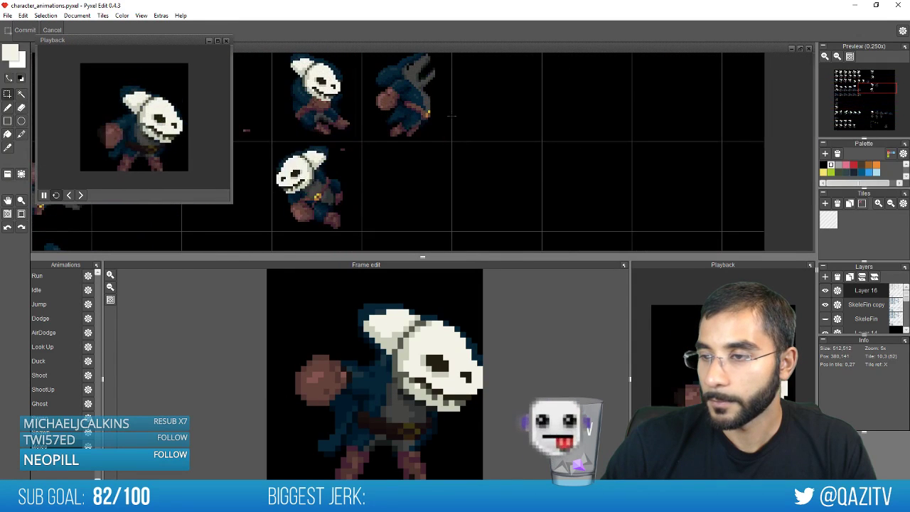
Paste the open-mouthed skull onto the upturned head of the separate pose beside the upper crouching frame
{"action": "key", "text": "ctrl+v"}
{"action": "left_click_drag", "start_coordinate": [421, 144], "coordinate": [426, 105]}
{"action": "key", "text": "space"}
{"action": "scroll", "coordinate": [421, 148], "scroll_direction": "up", "scroll_amount": 2}
{"action": "scroll", "coordinate": [473, 148], "scroll_direction": "down", "scroll_amount": 3}
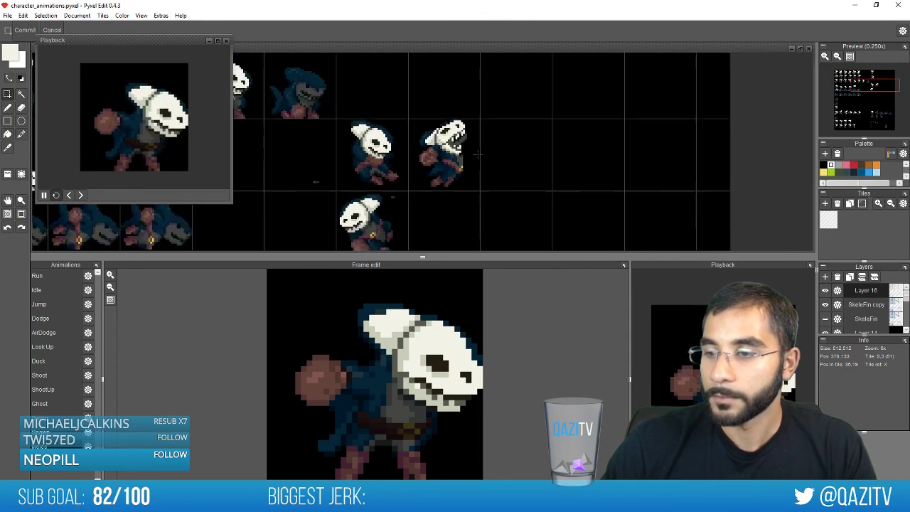
{"action": "left_click_drag", "start_coordinate": [503, 238], "coordinate": [494, 64]}
{"action": "left_click_drag", "start_coordinate": [476, 245], "coordinate": [493, 118]}
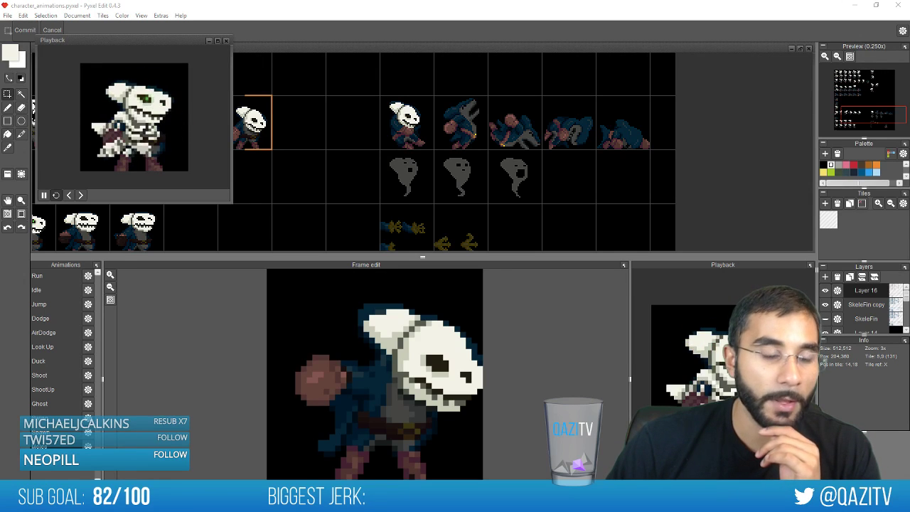
{"action": "left_click_drag", "start_coordinate": [500, 123], "coordinate": [524, 91]}
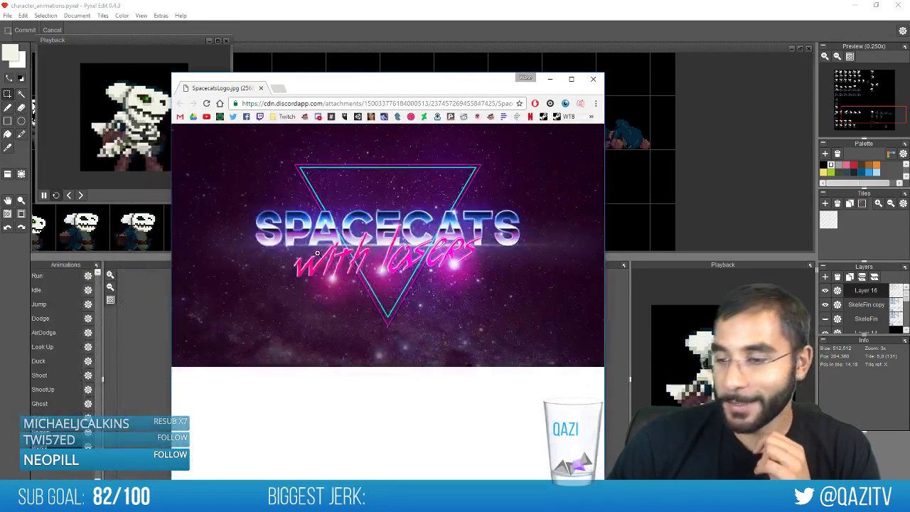
View the SpacecatsLogo.jpg image in the maximized browser window and close the window
{"action": "left_click", "coordinate": [400, 241]}
{"action": "left_click", "coordinate": [372, 335]}
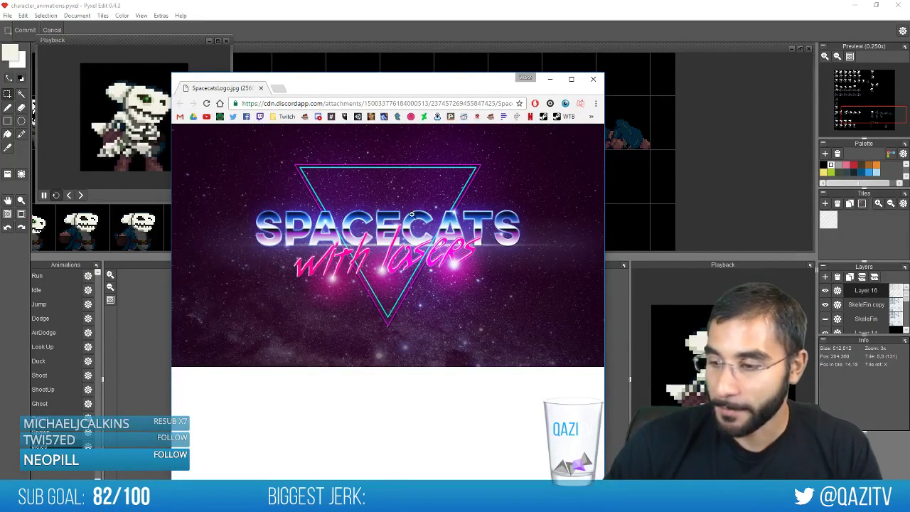
{"action": "left_click", "coordinate": [572, 79]}
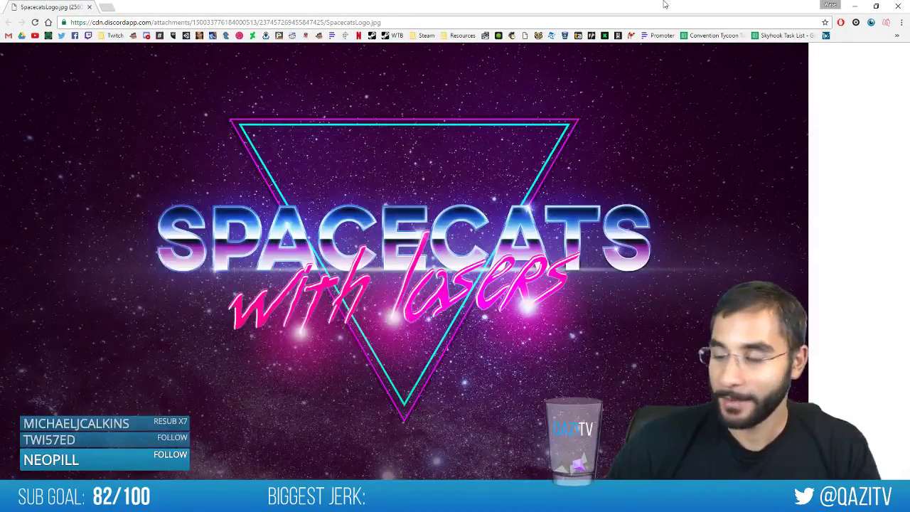
{"action": "left_click", "coordinate": [901, 6]}
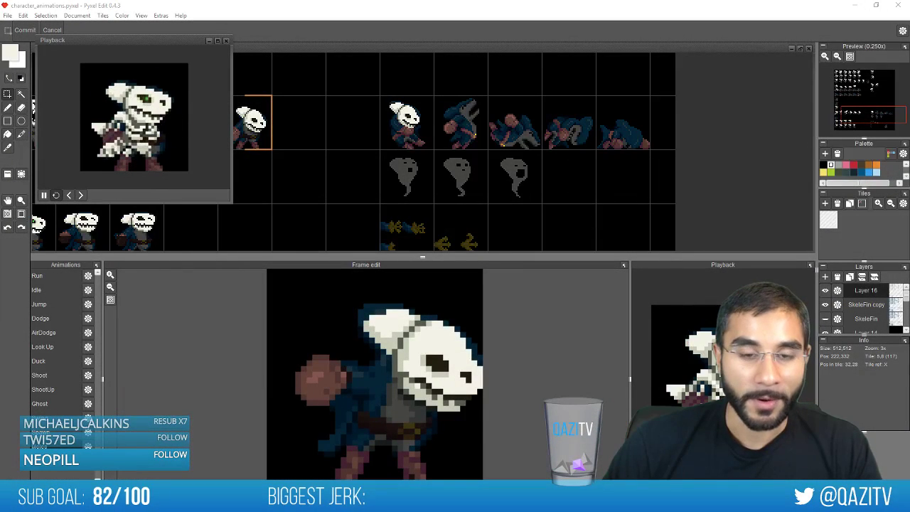
Look over the whole sprite sheet, from the upper animation rows to the bottom ones, for frames still without skulls
{"action": "scroll", "coordinate": [363, 137], "scroll_direction": "down", "scroll_amount": 4}
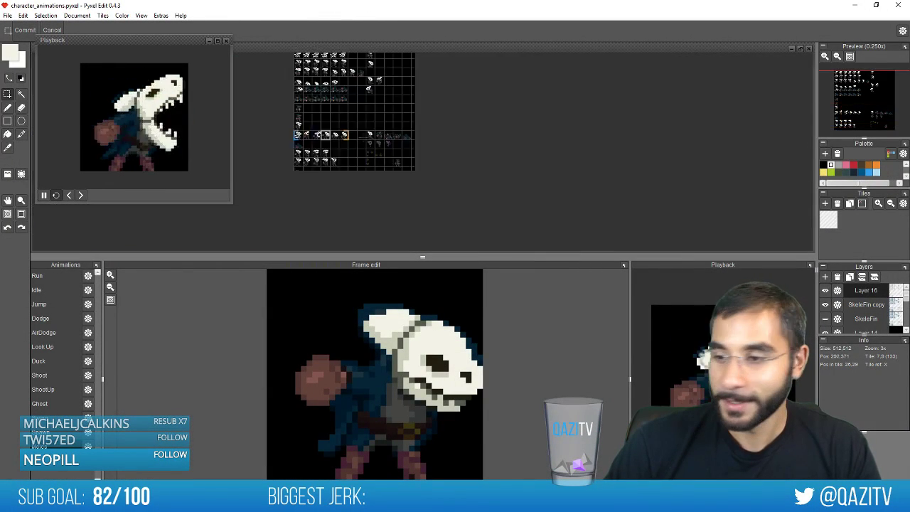
{"action": "scroll", "coordinate": [336, 144], "scroll_direction": "up", "scroll_amount": 2}
{"action": "left_click_drag", "start_coordinate": [363, 106], "coordinate": [332, 208]}
{"action": "left_click_drag", "start_coordinate": [389, 120], "coordinate": [380, 145]}
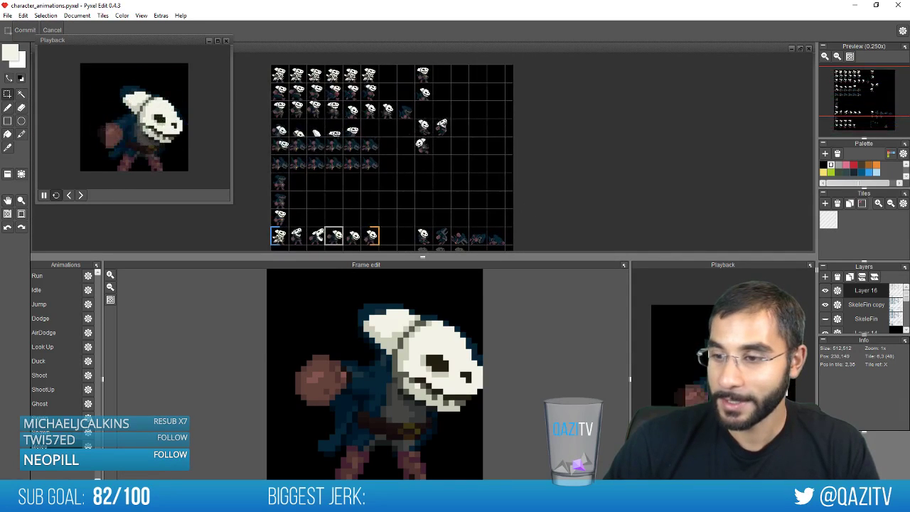
{"action": "scroll", "coordinate": [316, 172], "scroll_direction": "up", "scroll_amount": 1}
{"action": "scroll", "coordinate": [315, 172], "scroll_direction": "down", "scroll_amount": 1}
{"action": "left_click_drag", "start_coordinate": [300, 180], "coordinate": [412, 131]}
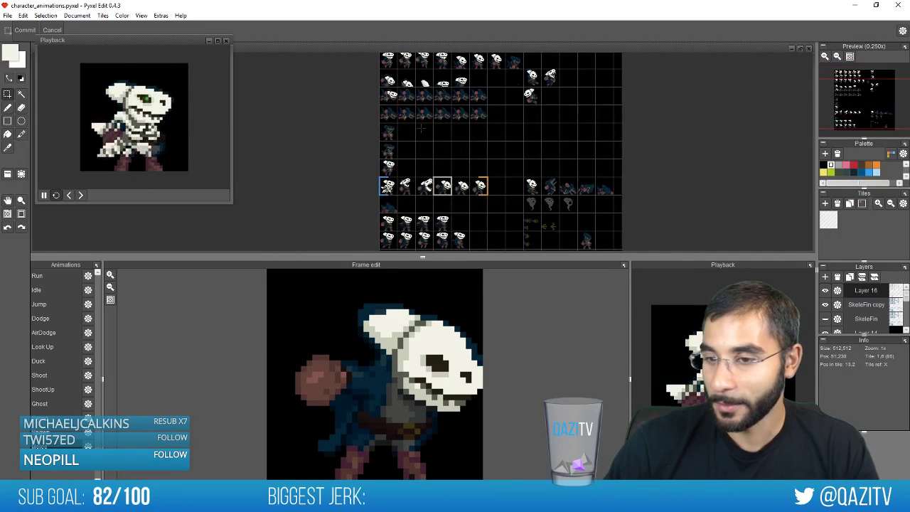
{"action": "scroll", "coordinate": [438, 128], "scroll_direction": "down", "scroll_amount": 1}
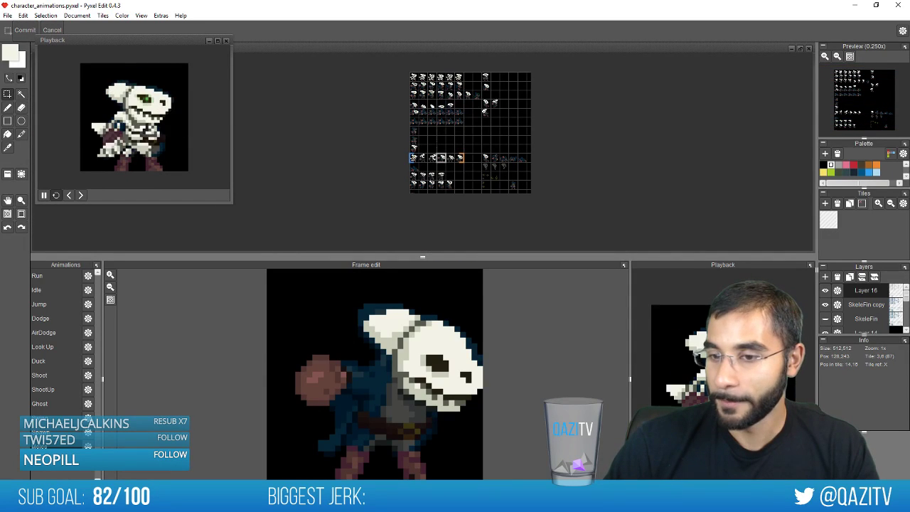
Hide the SkeleFin copy layer and the black Layer 14 background
{"action": "left_click", "coordinate": [825, 304]}
{"action": "scroll", "coordinate": [824, 316], "scroll_direction": "down", "scroll_amount": 1}
{"action": "left_click", "coordinate": [825, 327]}
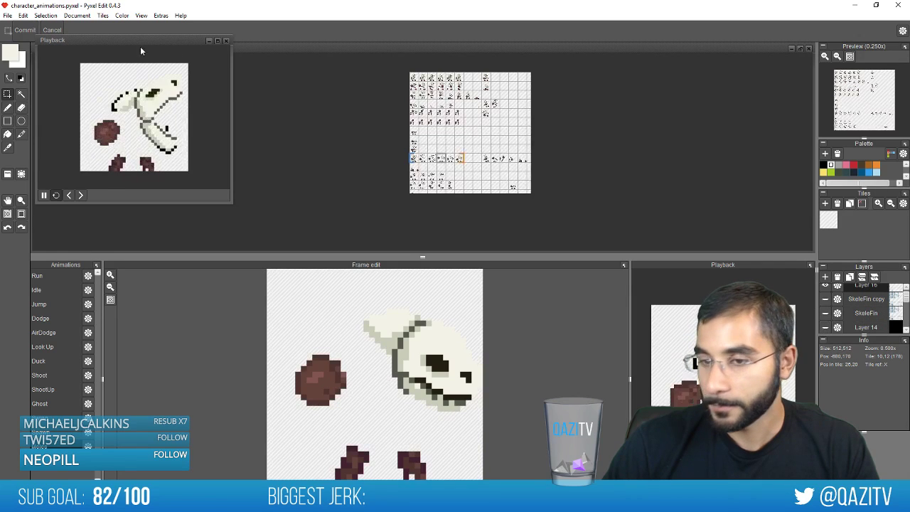
Open the image export settings for the fin_skeleton_skin PNG and check its ch01_Fin destination folder
{"action": "left_click", "coordinate": [7, 15]}
{"action": "mouse_move", "coordinate": [64, 106]}
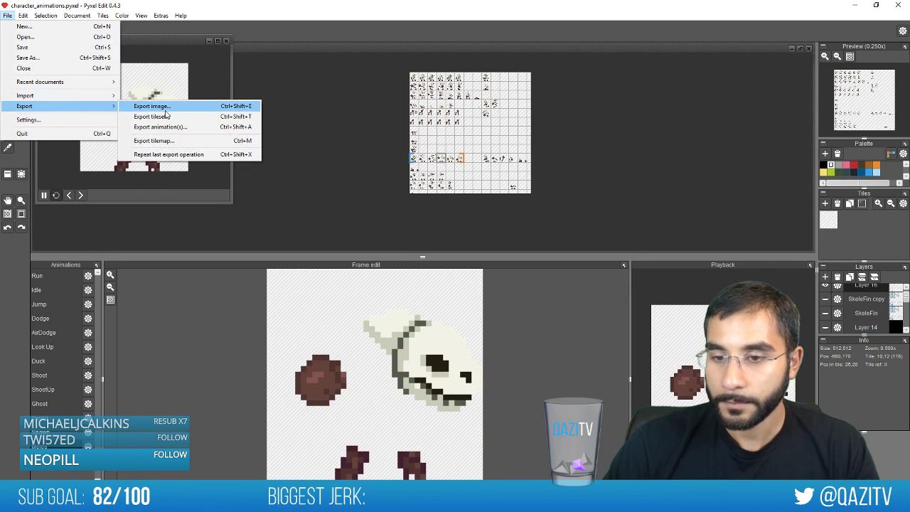
{"action": "left_click", "coordinate": [165, 107]}
{"action": "left_click_drag", "start_coordinate": [490, 204], "coordinate": [734, 73]}
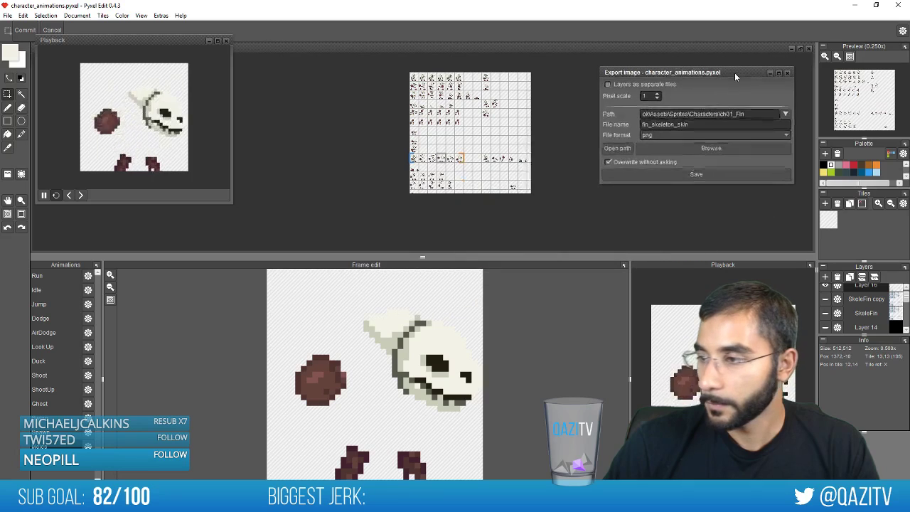
{"action": "left_click", "coordinate": [702, 151]}
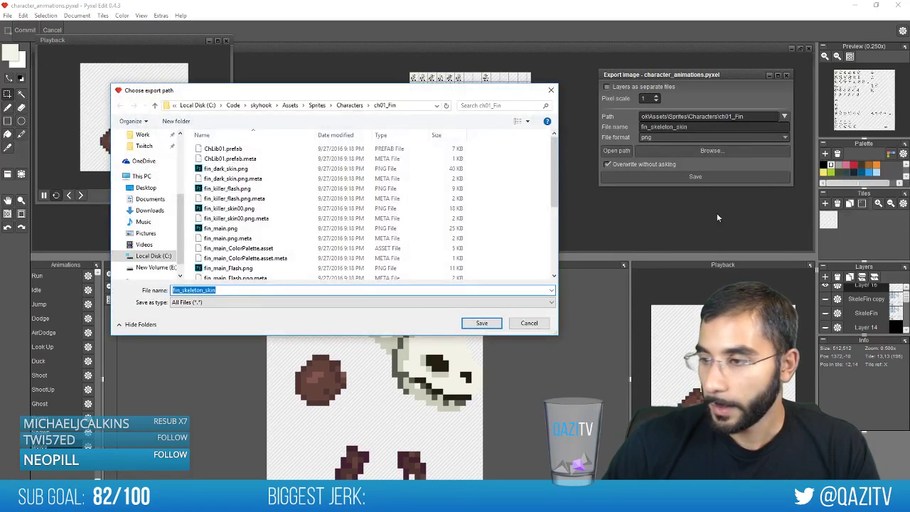
{"action": "key", "text": "Escape"}
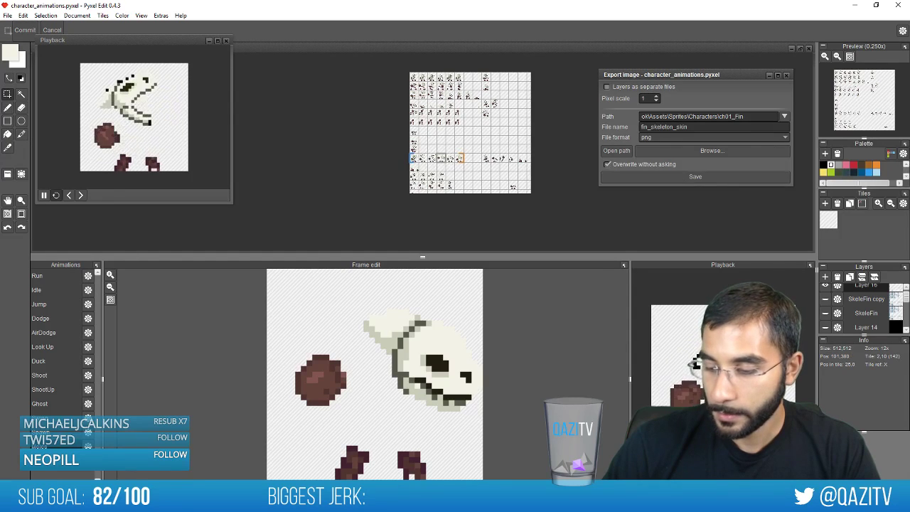
Switch to Unity, run the MainMenu scene through Versus to character selection, stop it, and widen the Scene view
{"action": "key", "text": "alt+Tab"}
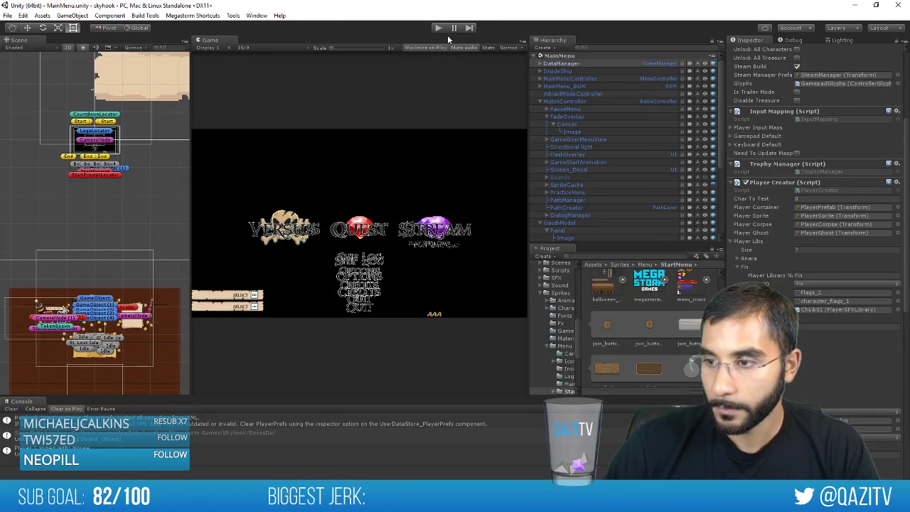
{"action": "left_click", "coordinate": [439, 28]}
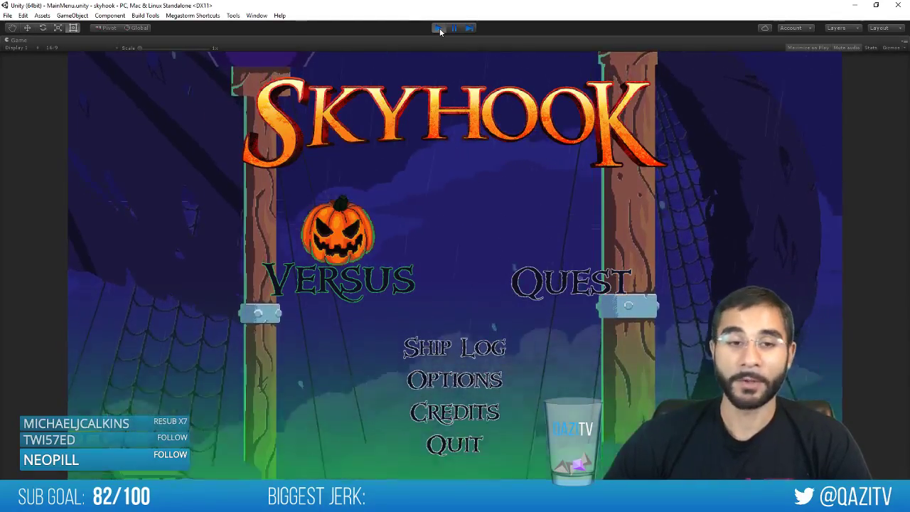
{"action": "key", "text": "Return"}
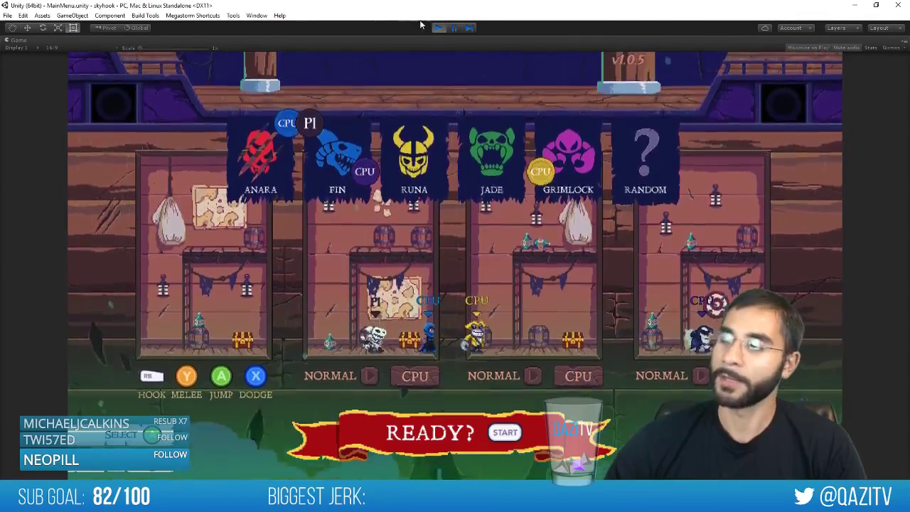
{"action": "left_click", "coordinate": [437, 27]}
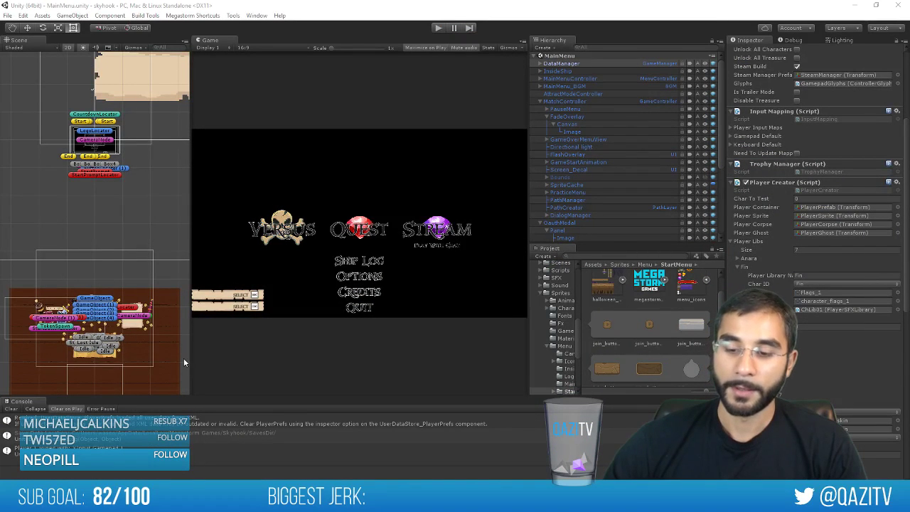
{"action": "left_click_drag", "start_coordinate": [189, 360], "coordinate": [248, 361]}
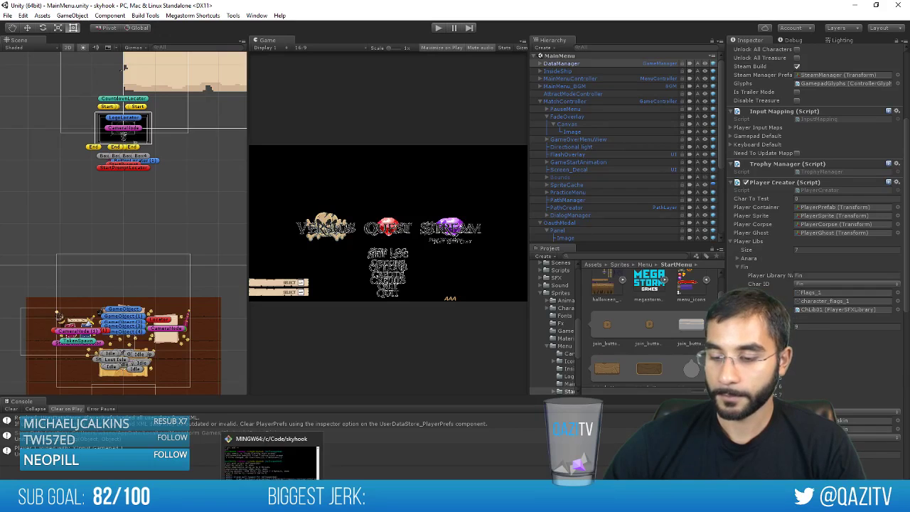
Switch back to Pyxel Edit and erase the black pixels along the lower jaws in the second and third Melee frames
{"action": "left_click", "coordinate": [124, 500]}
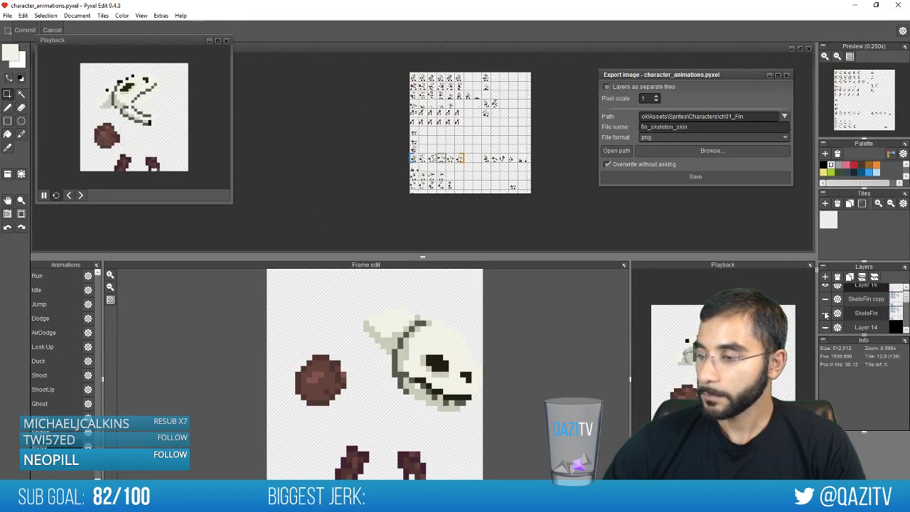
{"action": "scroll", "coordinate": [475, 112], "scroll_direction": "up", "scroll_amount": 5}
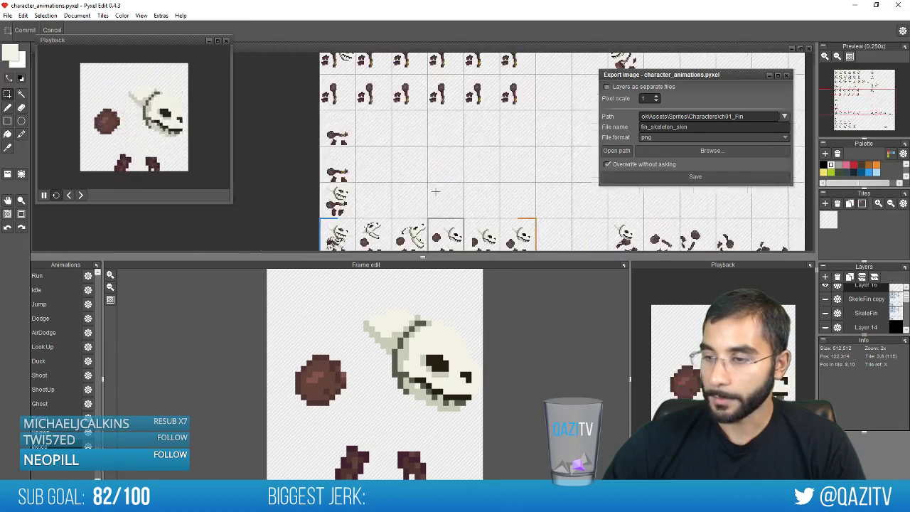
{"action": "scroll", "coordinate": [425, 203], "scroll_direction": "up", "scroll_amount": 1}
{"action": "key", "text": "e"}
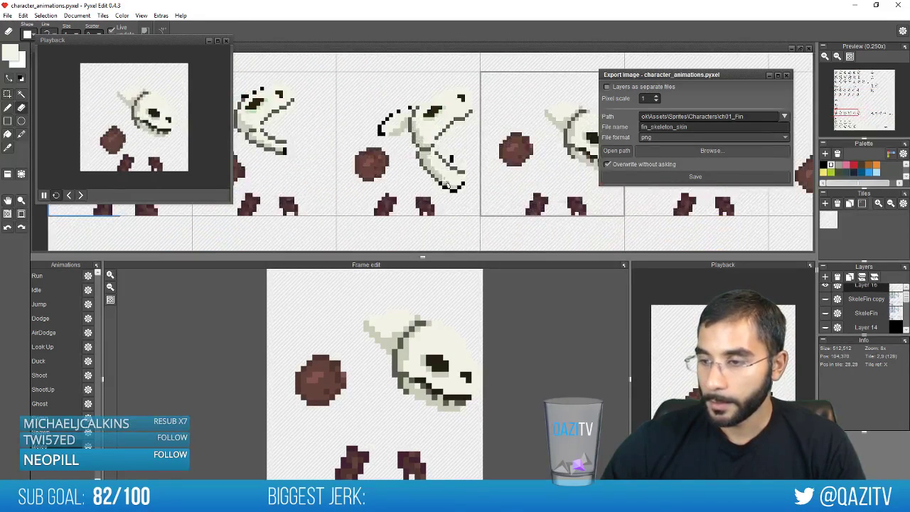
{"action": "scroll", "coordinate": [450, 194], "scroll_direction": "up", "scroll_amount": 1}
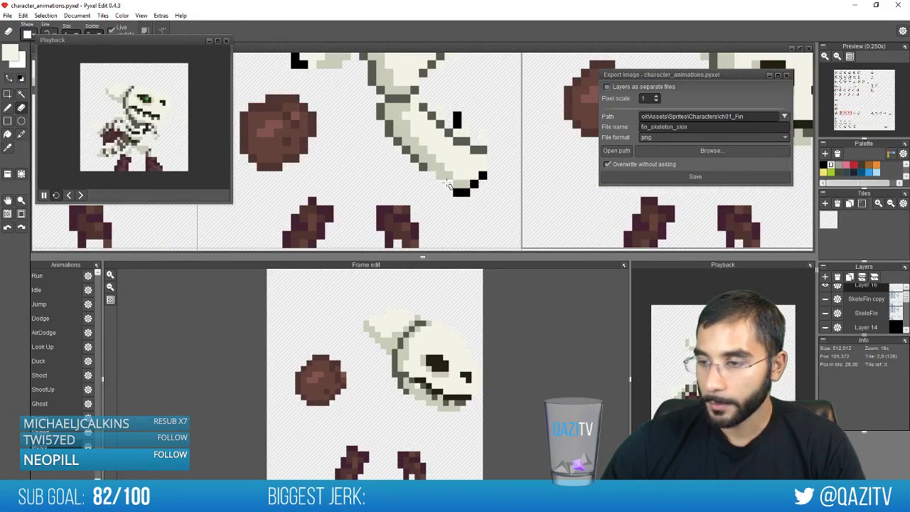
{"action": "scroll", "coordinate": [482, 182], "scroll_direction": "down", "scroll_amount": 2}
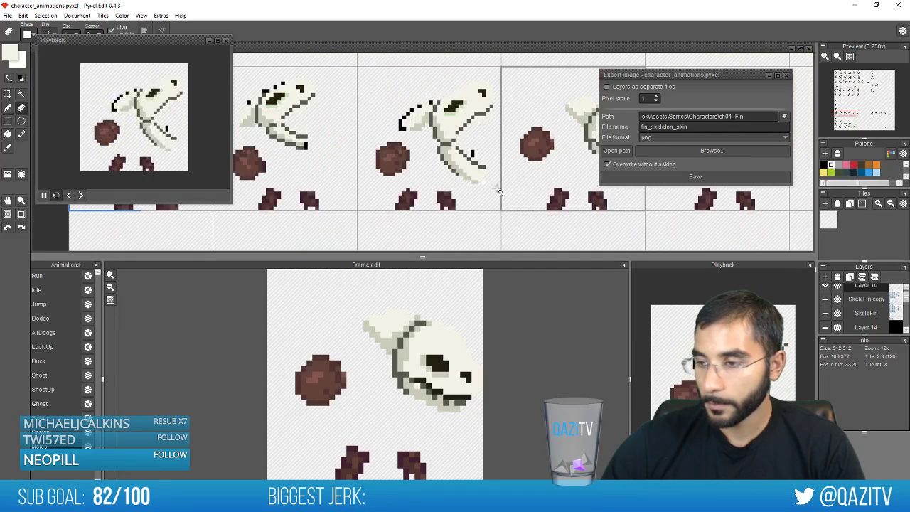
{"action": "left_click_drag", "start_coordinate": [436, 155], "coordinate": [495, 156]}
{"action": "scroll", "coordinate": [329, 146], "scroll_direction": "up", "scroll_amount": 2}
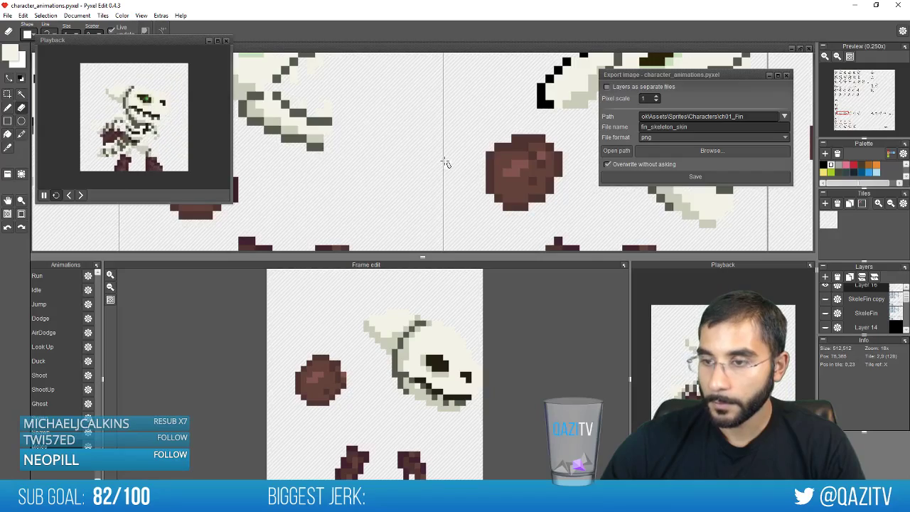
Examine the Melee frames through the sixth one for stray black pixels around the skulls
{"action": "scroll", "coordinate": [446, 163], "scroll_direction": "down", "scroll_amount": 3}
{"action": "key", "text": "space"}
{"action": "left_click_drag", "start_coordinate": [543, 178], "coordinate": [277, 177]}
{"action": "left_click_drag", "start_coordinate": [411, 176], "coordinate": [654, 166]}
{"action": "mouse_move", "coordinate": [465, 159]}
{"action": "left_mouse_down"}
{"action": "mouse_move", "coordinate": [295, 197]}
{"action": "mouse_move", "coordinate": [255, 196]}
{"action": "left_mouse_up"}
{"action": "left_click_drag", "start_coordinate": [594, 173], "coordinate": [335, 163]}
{"action": "scroll", "coordinate": [503, 168], "scroll_direction": "up", "scroll_amount": 1}
{"action": "scroll", "coordinate": [511, 170], "scroll_direction": "down", "scroll_amount": 1}
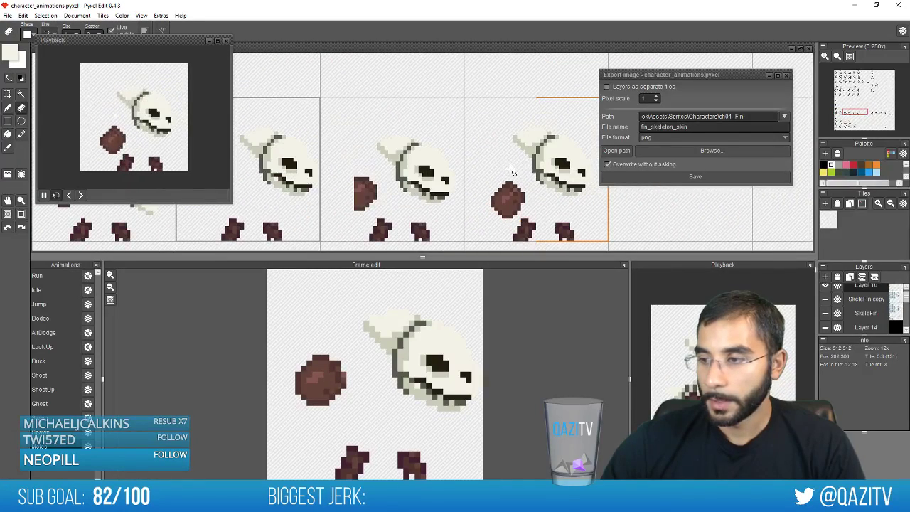
{"action": "left_click_drag", "start_coordinate": [441, 187], "coordinate": [388, 185]}
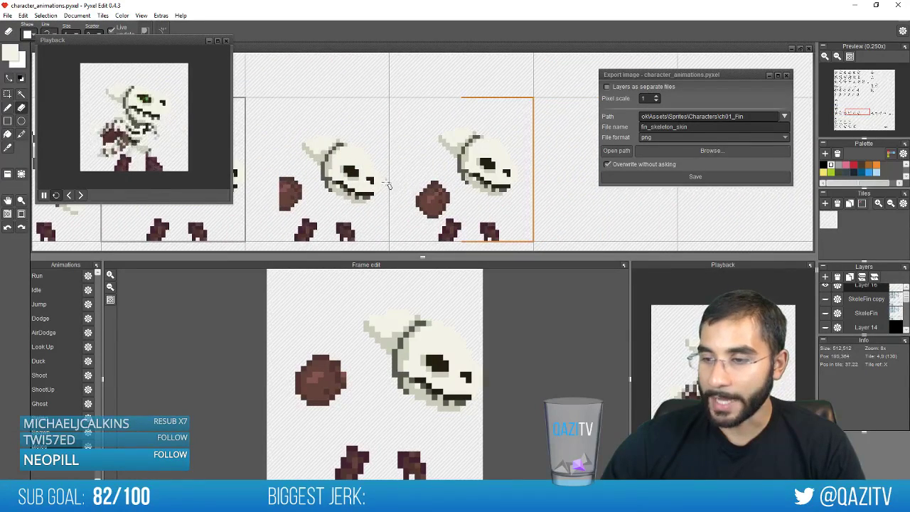
Show the SkeleFin copy layer and the black Layer 14 background again
{"action": "left_click", "coordinate": [826, 299]}
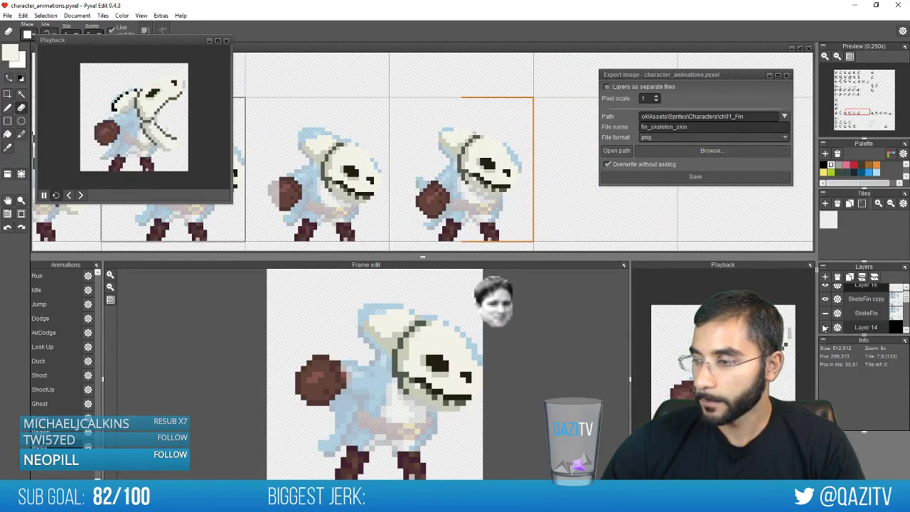
{"action": "left_click", "coordinate": [825, 328]}
{"action": "left_click_drag", "start_coordinate": [426, 179], "coordinate": [662, 185]}
{"action": "left_click_drag", "start_coordinate": [349, 188], "coordinate": [711, 194]}
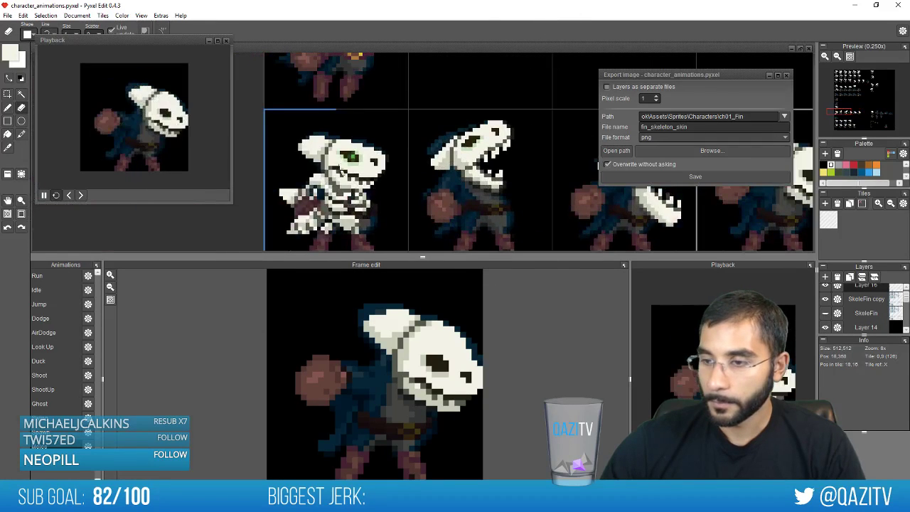
Sample the green from the first Melee frame's eye and paint bright and dark green pixels in the fifth frame's eye socket
{"action": "scroll", "coordinate": [362, 157], "scroll_direction": "up", "scroll_amount": 5}
{"action": "right_click", "coordinate": [341, 150]}
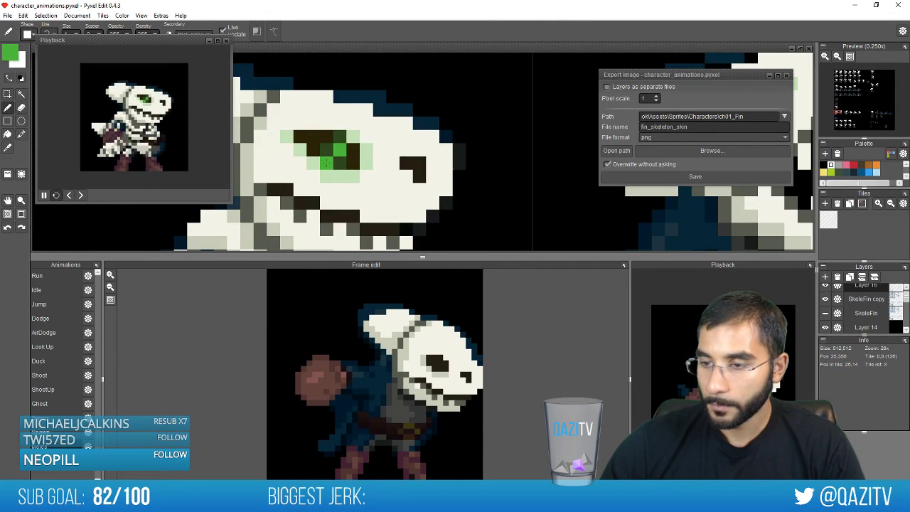
{"action": "scroll", "coordinate": [527, 185], "scroll_direction": "down", "scroll_amount": 5}
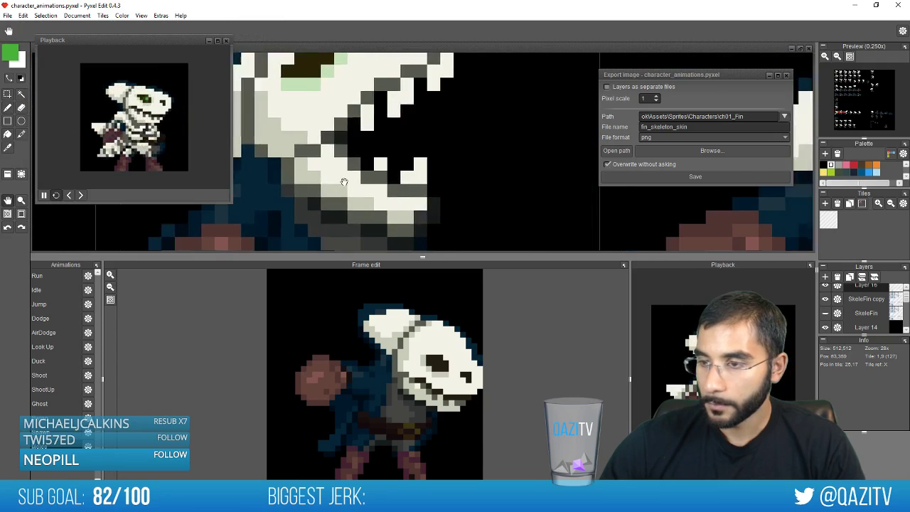
{"action": "scroll", "coordinate": [331, 171], "scroll_direction": "up", "scroll_amount": 3}
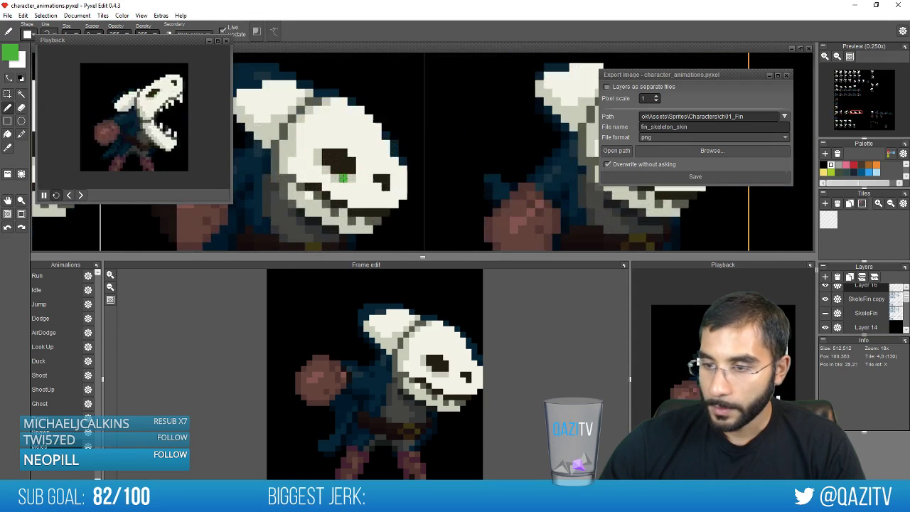
{"action": "left_click_drag", "start_coordinate": [428, 176], "coordinate": [399, 189]}
{"action": "left_click_drag", "start_coordinate": [254, 194], "coordinate": [284, 203]}
{"action": "left_click_drag", "start_coordinate": [697, 205], "coordinate": [271, 208]}
{"action": "left_click_drag", "start_coordinate": [597, 222], "coordinate": [298, 215]}
{"action": "scroll", "coordinate": [523, 197], "scroll_direction": "up", "scroll_amount": 2}
{"action": "mouse_move", "coordinate": [522, 198]}
{"action": "left_mouse_down"}
{"action": "mouse_move", "coordinate": [285, 200]}
{"action": "mouse_move", "coordinate": [294, 200]}
{"action": "left_mouse_up"}
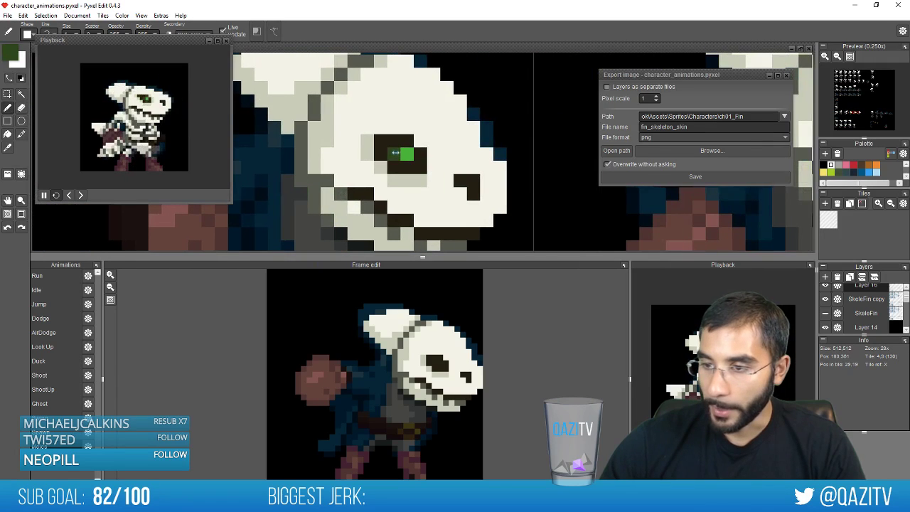
{"action": "left_click_drag", "start_coordinate": [608, 235], "coordinate": [481, 222]}
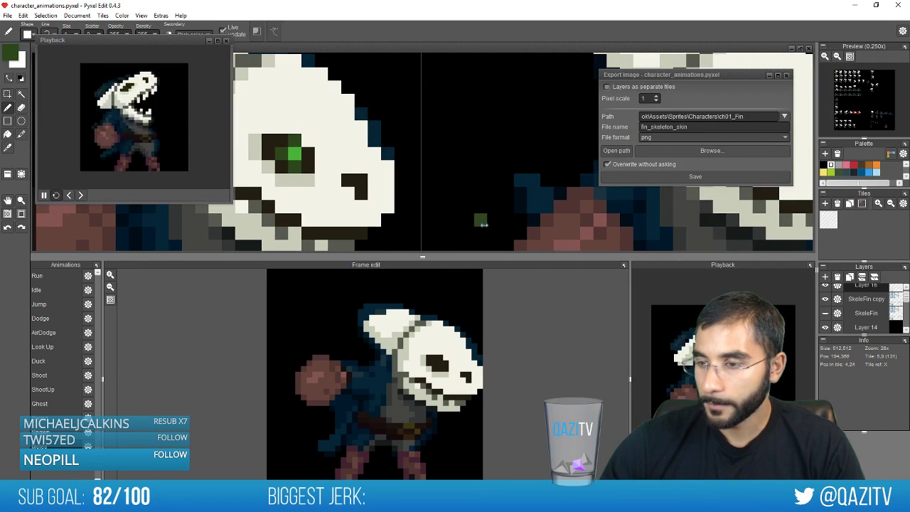
Paint dark green pixels beside the bright green one in the sixth Melee frame's eye socket
{"action": "scroll", "coordinate": [549, 158], "scroll_direction": "down", "scroll_amount": 2}
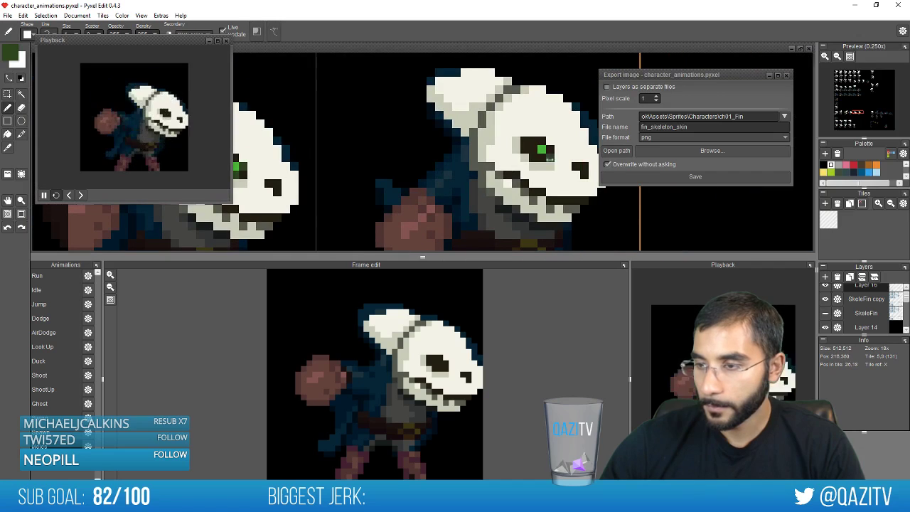
{"action": "left_click_drag", "start_coordinate": [550, 149], "coordinate": [542, 149]}
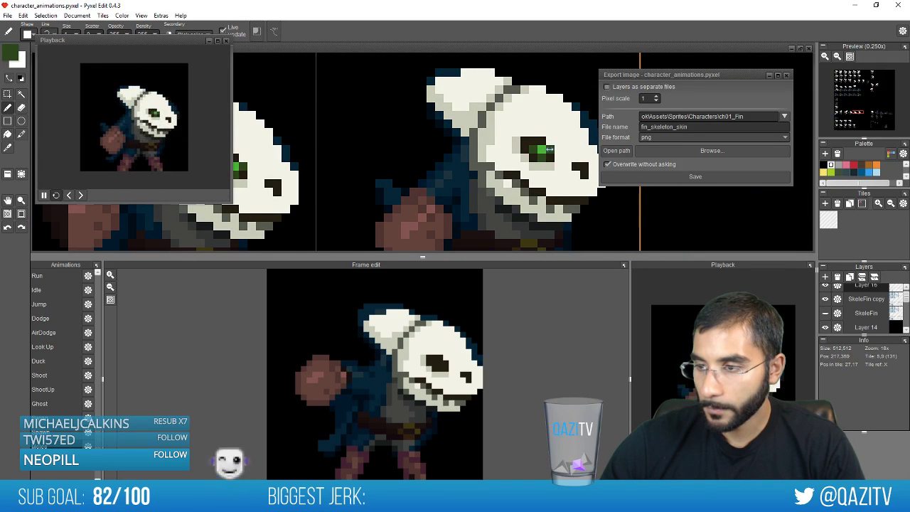
Sample the pale green from around the second Melee frame's eye and paint it around the fourth frame's eye socket
{"action": "left_click_drag", "start_coordinate": [380, 175], "coordinate": [718, 202]}
{"action": "left_click_drag", "start_coordinate": [274, 206], "coordinate": [591, 221]}
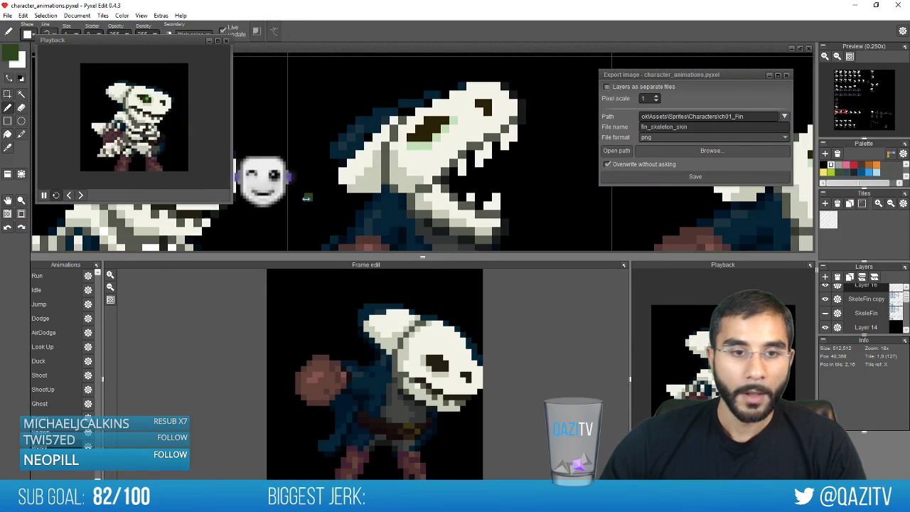
{"action": "left_click_drag", "start_coordinate": [306, 197], "coordinate": [246, 209]}
{"action": "mouse_move", "coordinate": [579, 230]}
{"action": "left_mouse_down"}
{"action": "mouse_move", "coordinate": [440, 201]}
{"action": "mouse_move", "coordinate": [426, 186]}
{"action": "left_mouse_up"}
{"action": "scroll", "coordinate": [368, 164], "scroll_direction": "left", "scroll_amount": 5}
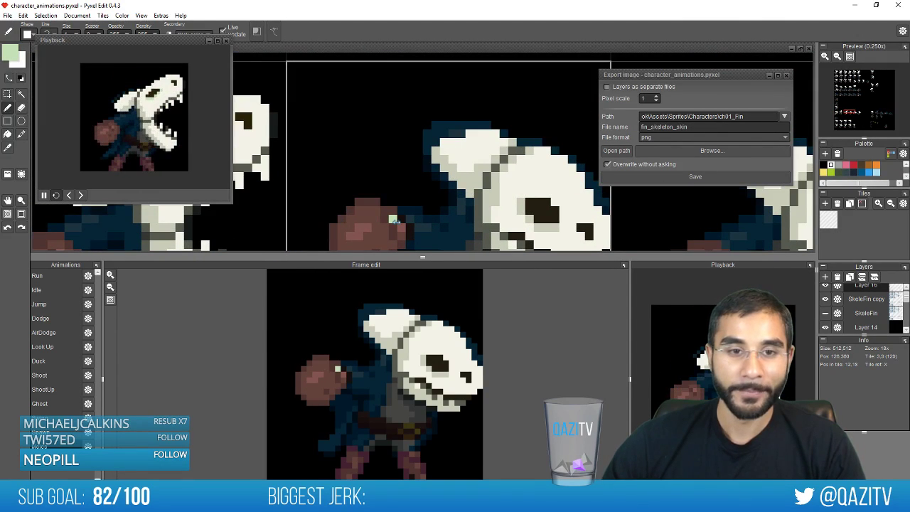
{"action": "scroll", "coordinate": [396, 221], "scroll_direction": "right", "scroll_amount": 5}
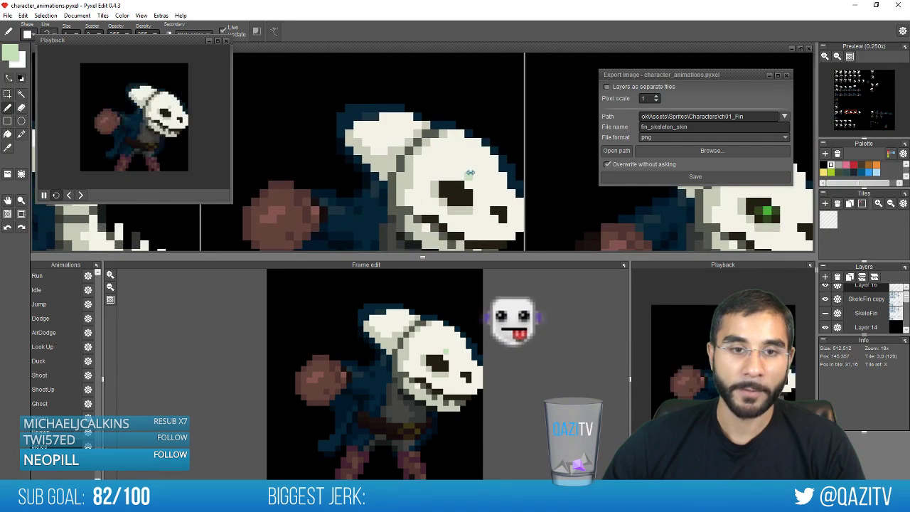
{"action": "scroll", "coordinate": [470, 173], "scroll_direction": "down", "scroll_amount": 1}
{"action": "scroll", "coordinate": [465, 173], "scroll_direction": "up", "scroll_amount": 1}
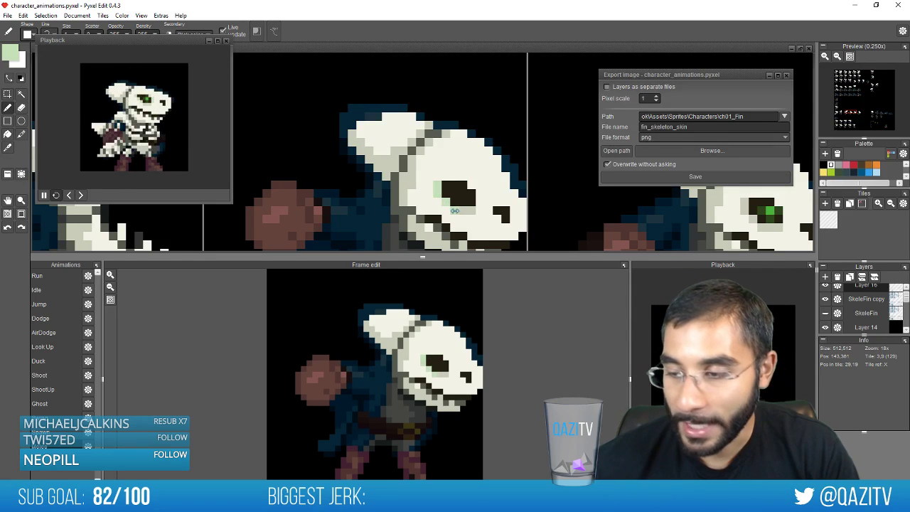
Paint pale green glow pixels around the eye sockets of the fifth and sixth Melee frames
{"action": "key", "text": "space"}
{"action": "left_click_drag", "start_coordinate": [579, 215], "coordinate": [336, 226]}
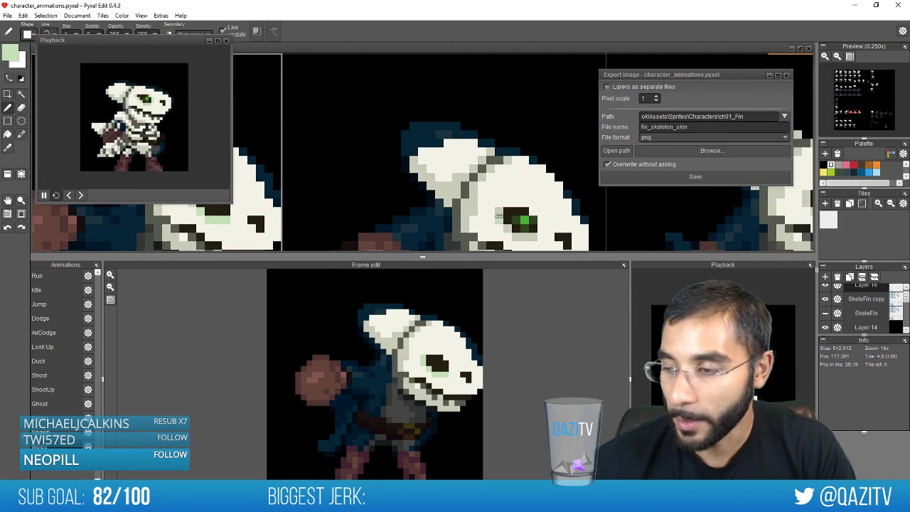
{"action": "left_click_drag", "start_coordinate": [516, 237], "coordinate": [535, 237]}
{"action": "key", "text": "space"}
{"action": "left_click_drag", "start_coordinate": [608, 233], "coordinate": [349, 227]}
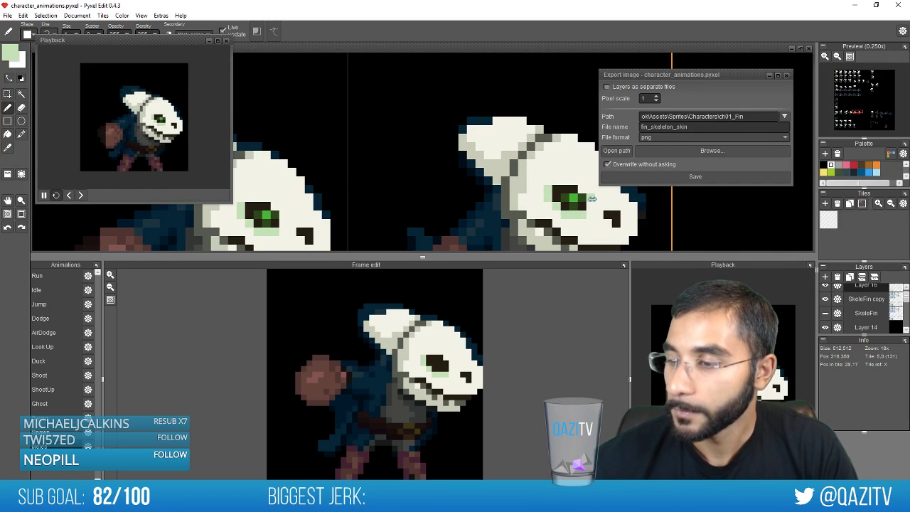
Paint pale green glow pixels behind and below the eye sockets in the third and fourth frames of the sheet's twelfth row
{"action": "scroll", "coordinate": [400, 234], "scroll_direction": "down", "scroll_amount": 2}
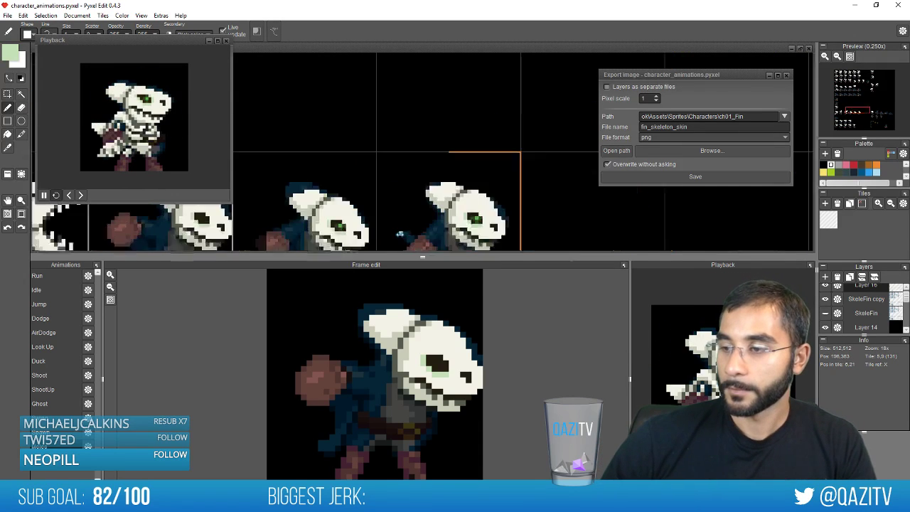
{"action": "scroll", "coordinate": [401, 235], "scroll_direction": "down", "scroll_amount": 1}
{"action": "key", "text": "space"}
{"action": "left_click_drag", "start_coordinate": [306, 186], "coordinate": [414, 158]}
{"action": "key", "text": "space"}
{"action": "left_click_drag", "start_coordinate": [338, 147], "coordinate": [570, 95]}
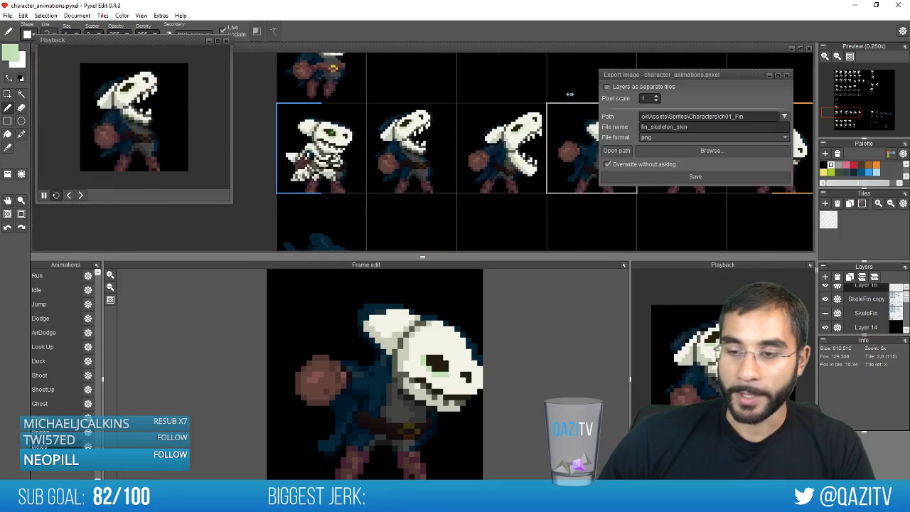
{"action": "key", "text": "space"}
{"action": "left_click_drag", "start_coordinate": [374, 207], "coordinate": [380, 115]}
{"action": "left_click_drag", "start_coordinate": [421, 171], "coordinate": [425, 119]}
{"action": "scroll", "coordinate": [448, 191], "scroll_direction": "up", "scroll_amount": 1}
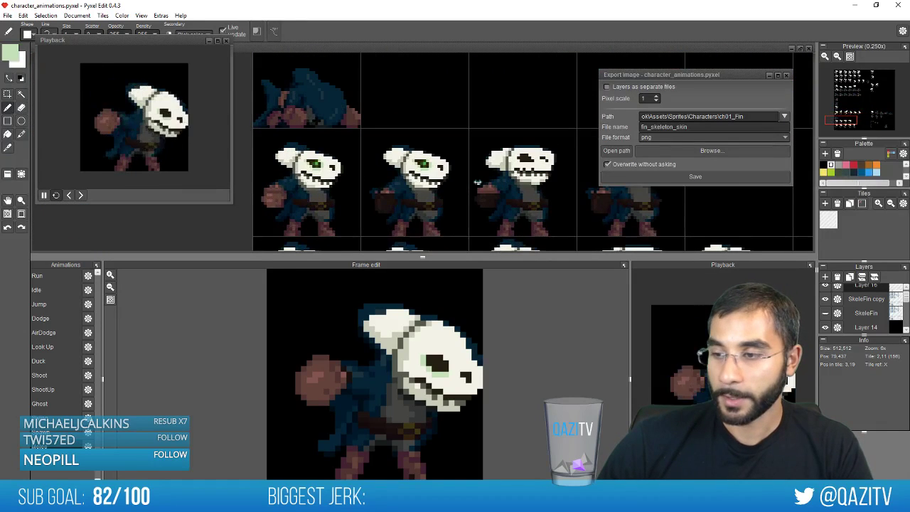
{"action": "scroll", "coordinate": [478, 182], "scroll_direction": "up", "scroll_amount": 4}
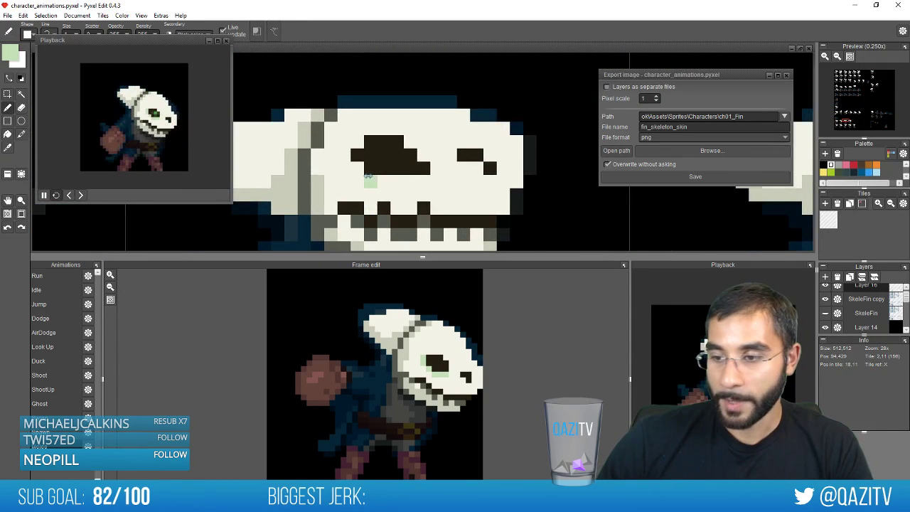
{"action": "left_click_drag", "start_coordinate": [368, 175], "coordinate": [415, 179]}
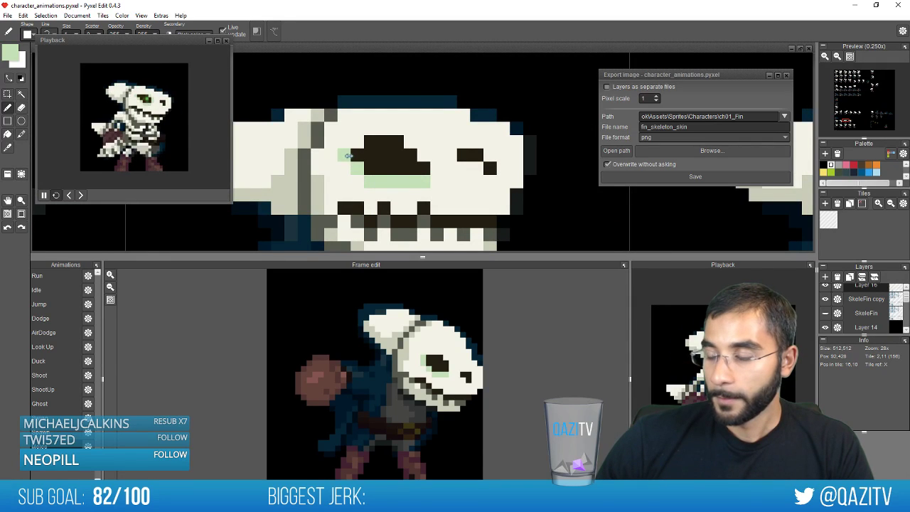
{"action": "scroll", "coordinate": [360, 173], "scroll_direction": "down", "scroll_amount": 3}
{"action": "scroll", "coordinate": [362, 173], "scroll_direction": "up", "scroll_amount": 3}
{"action": "left_click_drag", "start_coordinate": [540, 181], "coordinate": [467, 181]}
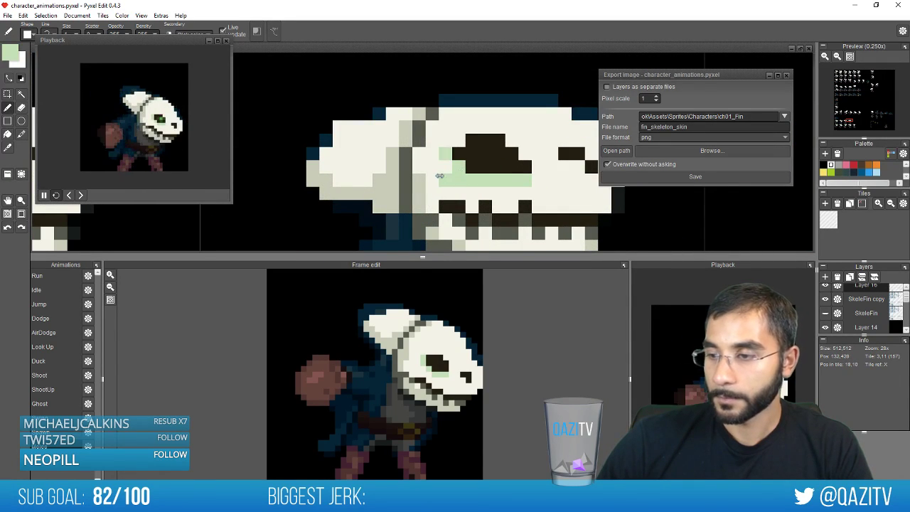
Paint pale green glow pixels all around the eye socket in the fourth frame of the thirteenth row
{"action": "scroll", "coordinate": [431, 168], "scroll_direction": "down", "scroll_amount": 4}
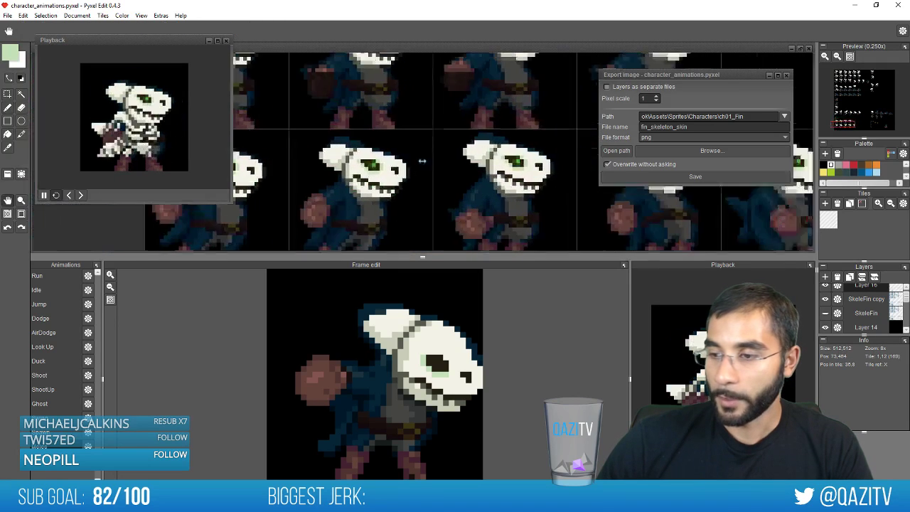
{"action": "scroll", "coordinate": [427, 165], "scroll_direction": "up", "scroll_amount": 3}
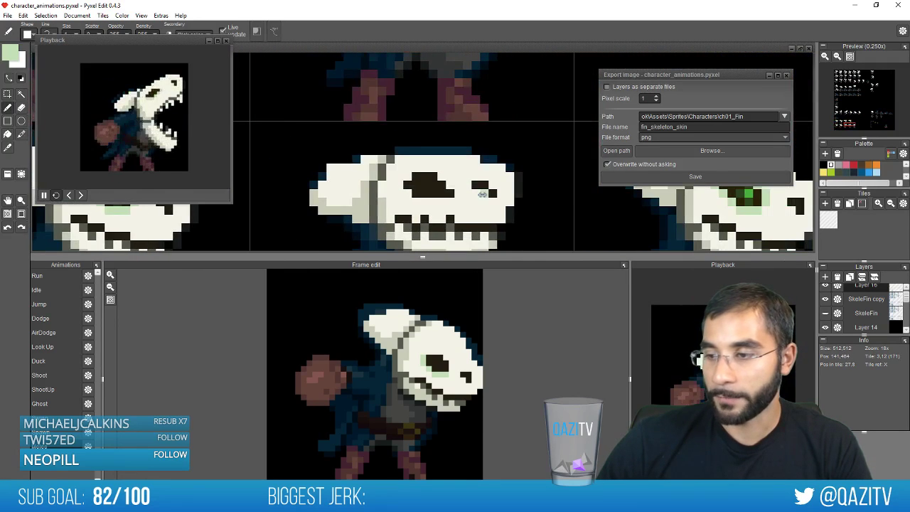
{"action": "scroll", "coordinate": [482, 194], "scroll_direction": "up", "scroll_amount": 2}
{"action": "mouse_move", "coordinate": [437, 205]}
{"action": "left_mouse_down"}
{"action": "mouse_move", "coordinate": [381, 204]}
{"action": "mouse_move", "coordinate": [353, 179]}
{"action": "left_mouse_up"}
{"action": "scroll", "coordinate": [448, 180], "scroll_direction": "down", "scroll_amount": 3}
{"action": "key", "text": "space"}
{"action": "mouse_move", "coordinate": [476, 182]}
{"action": "left_mouse_down"}
{"action": "mouse_move", "coordinate": [324, 213]}
{"action": "mouse_move", "coordinate": [414, 313]}
{"action": "mouse_move", "coordinate": [418, 171]}
{"action": "left_mouse_up"}
{"action": "scroll", "coordinate": [324, 213], "scroll_direction": "up", "scroll_amount": 1}
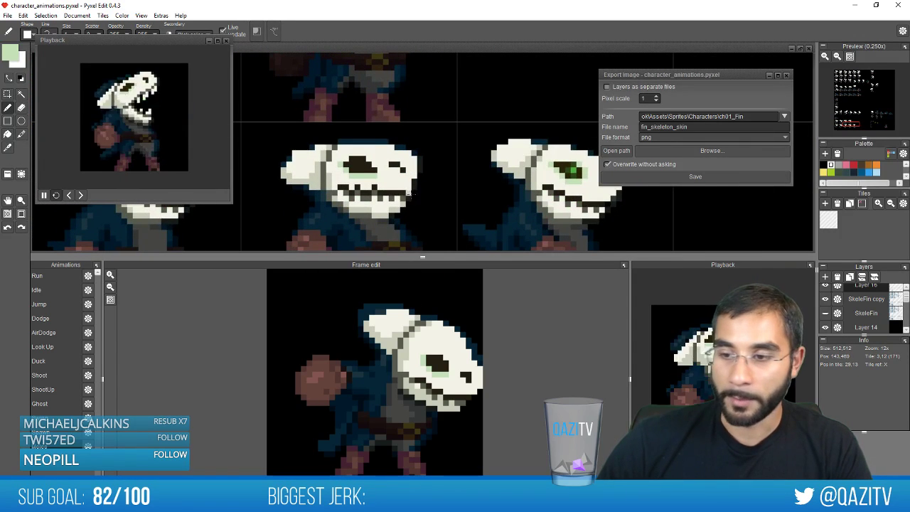
{"action": "scroll", "coordinate": [410, 192], "scroll_direction": "up", "scroll_amount": 1}
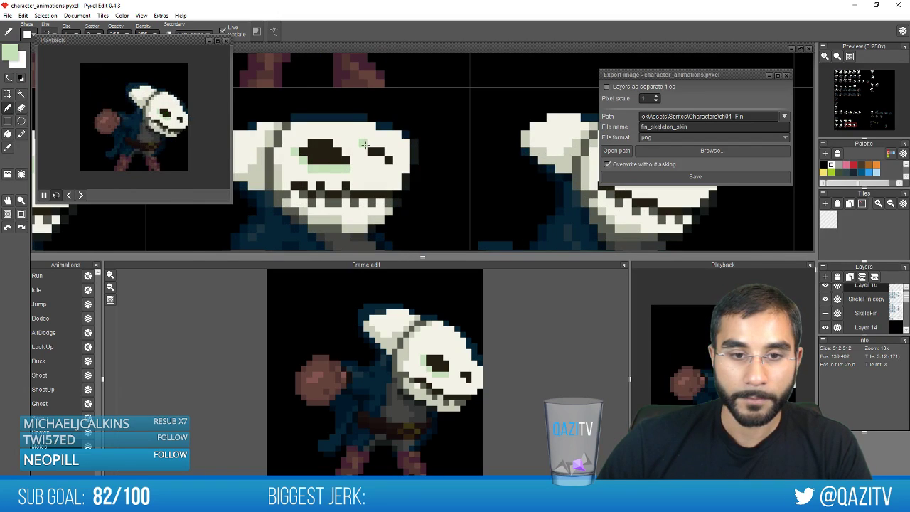
{"action": "scroll", "coordinate": [364, 145], "scroll_direction": "up", "scroll_amount": 1}
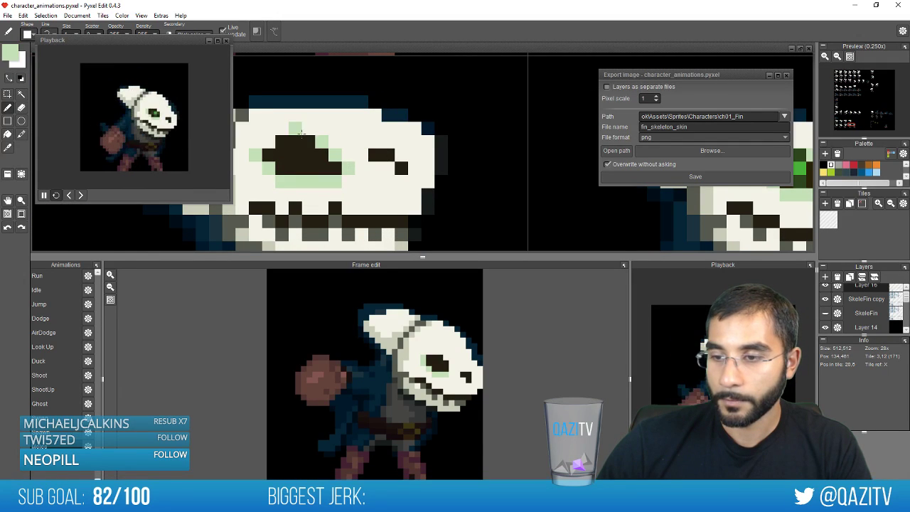
Add pale green glow pixels along the front edges of the eye sockets in the twelfth row's fourth and third frames
{"action": "scroll", "coordinate": [396, 102], "scroll_direction": "down", "scroll_amount": 2}
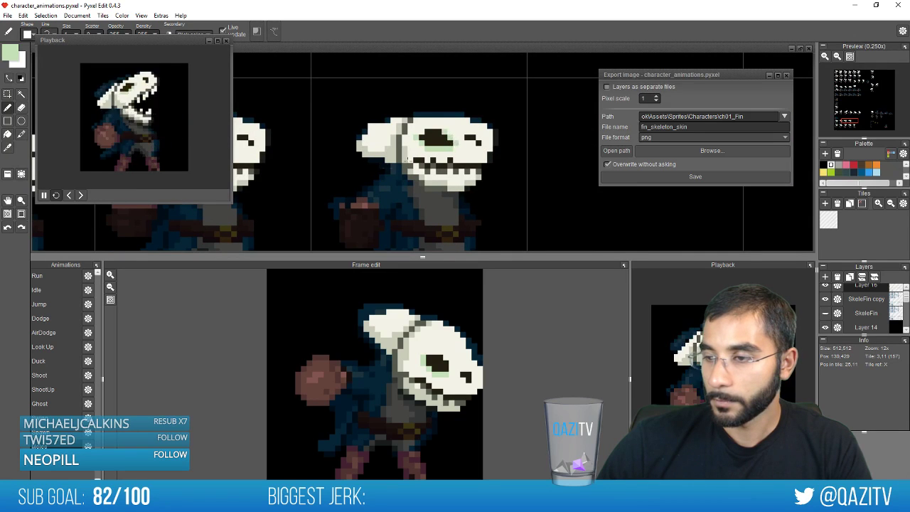
{"action": "left_click_drag", "start_coordinate": [269, 161], "coordinate": [468, 144]}
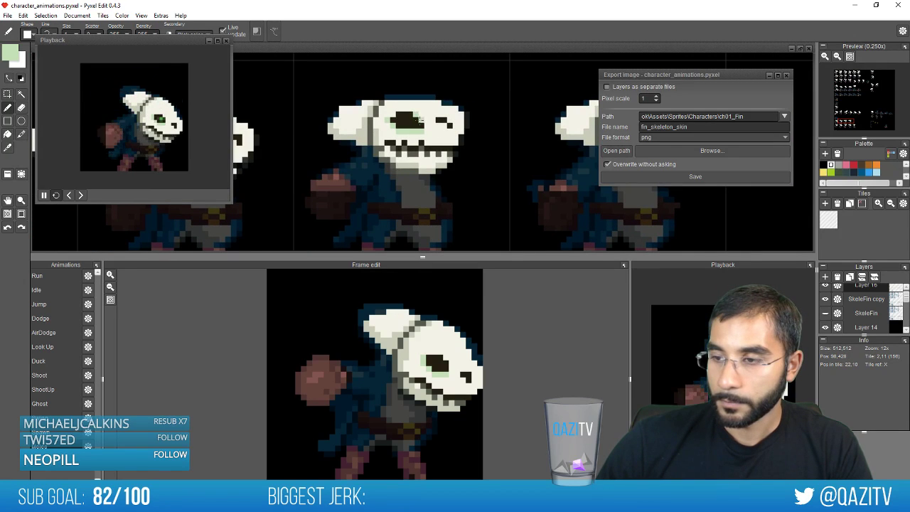
{"action": "left_click_drag", "start_coordinate": [392, 183], "coordinate": [532, 140]}
{"action": "left_click_drag", "start_coordinate": [442, 146], "coordinate": [454, 167]}
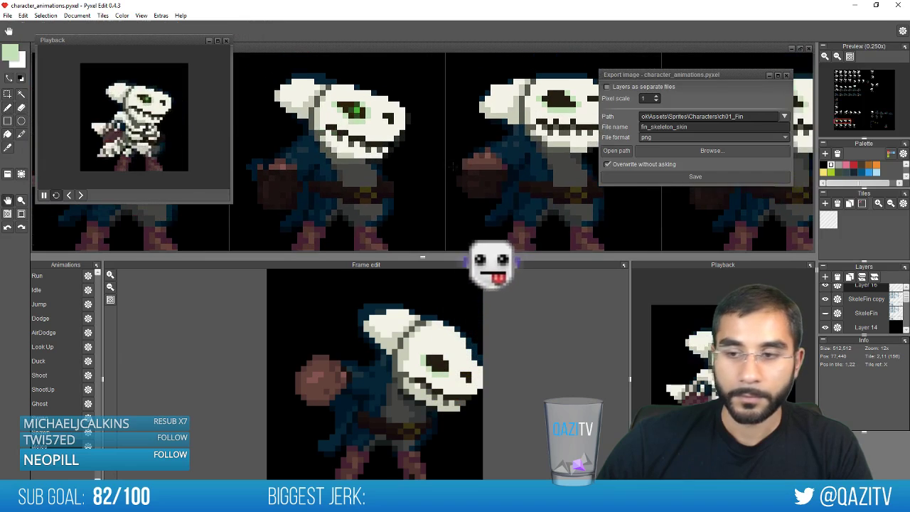
Sample the greens from a neighbouring frame's eye and paint bright and dark green pixels in the twelfth row's third frame socket
{"action": "scroll", "coordinate": [463, 174], "scroll_direction": "down", "scroll_amount": 3}
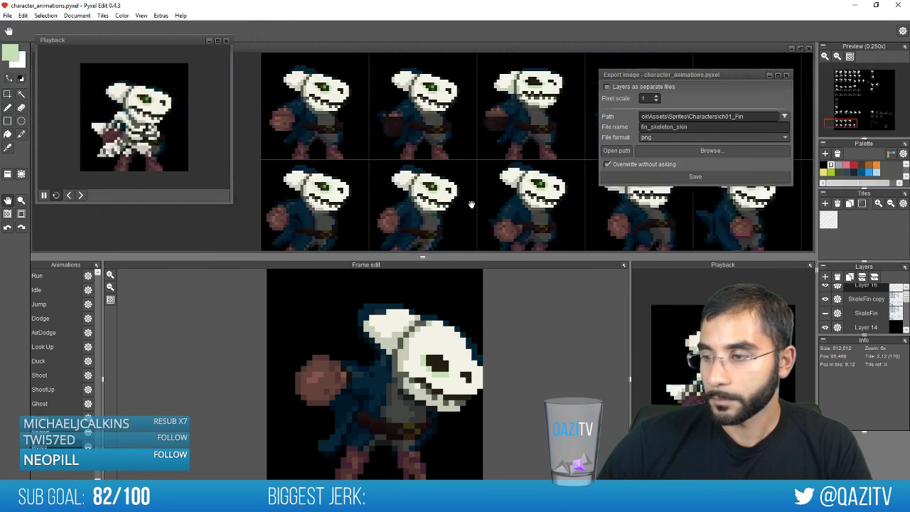
{"action": "scroll", "coordinate": [436, 158], "scroll_direction": "up", "scroll_amount": 3}
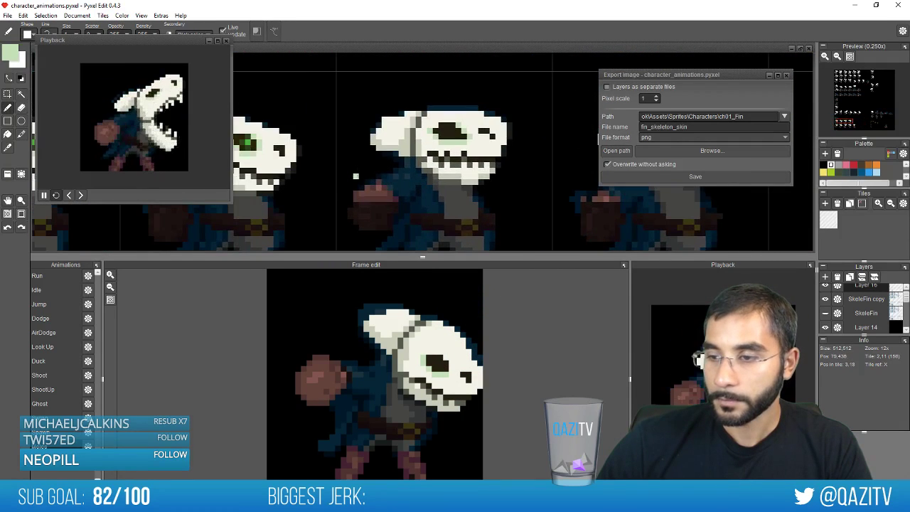
{"action": "left_click", "coordinate": [248, 140], "text": "alt"}
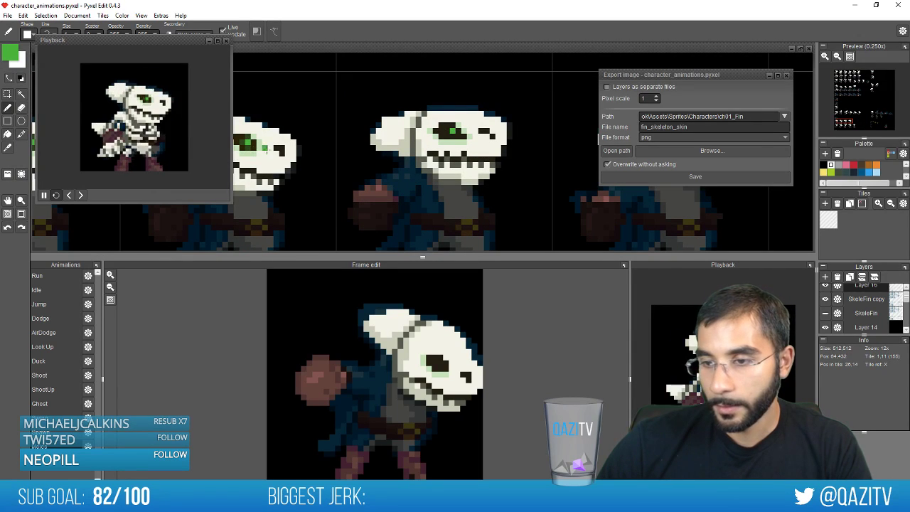
{"action": "scroll", "coordinate": [418, 131], "scroll_direction": "up", "scroll_amount": 2}
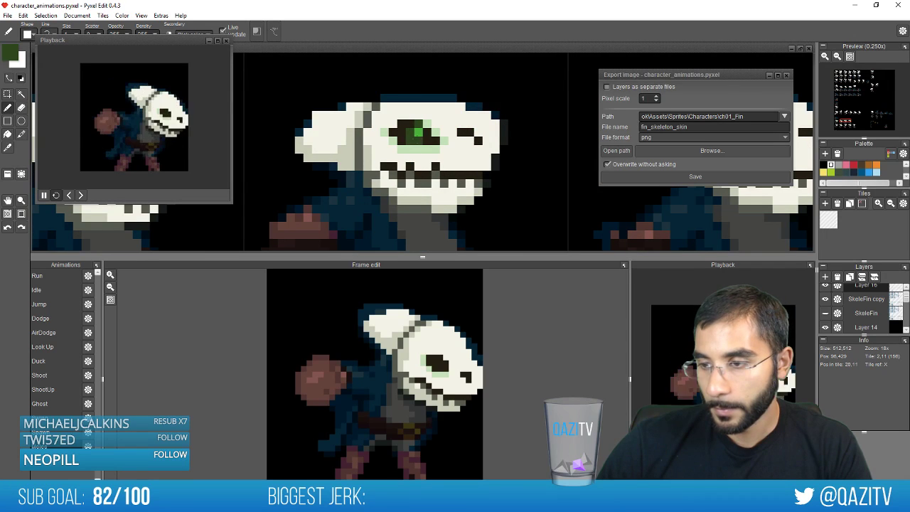
Copy the finished green eye from the twelfth row's third frame and paste it over the fourth frame's eye socket
{"action": "key", "text": "s"}
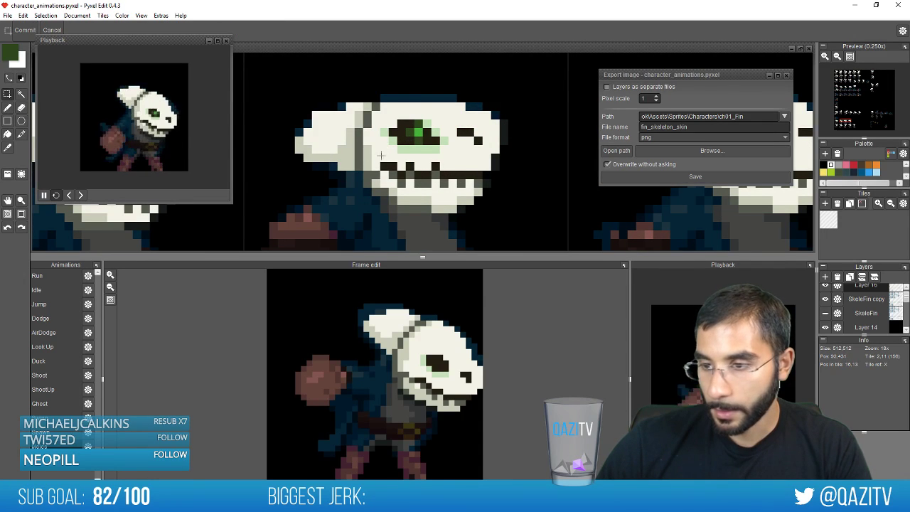
{"action": "left_click_drag", "start_coordinate": [381, 156], "coordinate": [448, 112]}
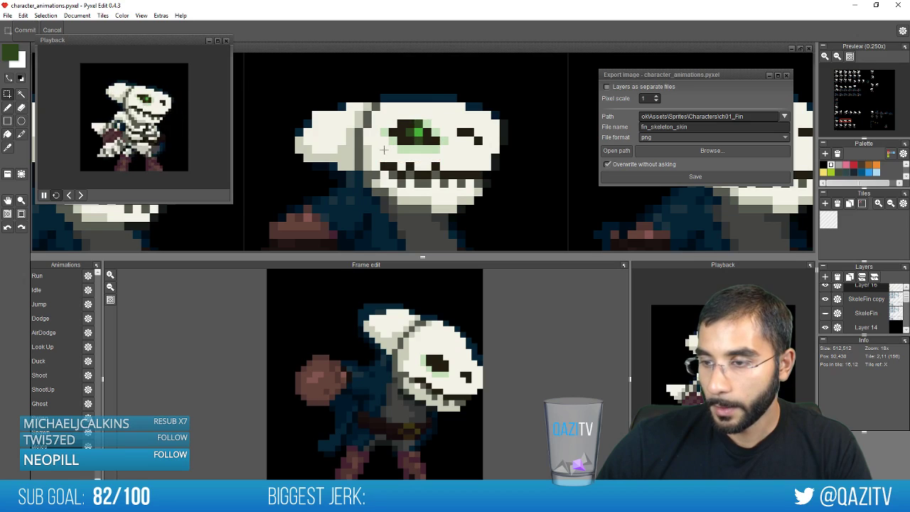
{"action": "left_click_drag", "start_coordinate": [384, 150], "coordinate": [449, 118]}
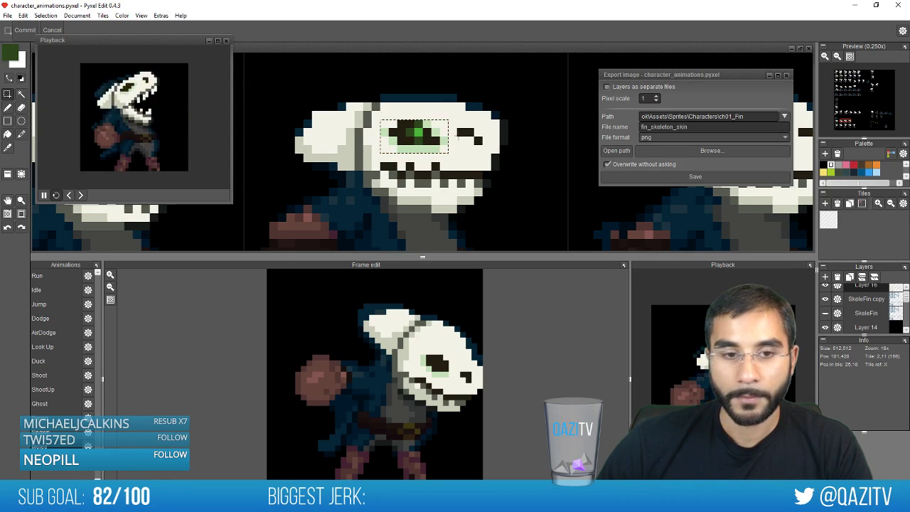
{"action": "left_click_drag", "start_coordinate": [487, 168], "coordinate": [324, 178]}
{"action": "left_click_drag", "start_coordinate": [422, 179], "coordinate": [331, 182]}
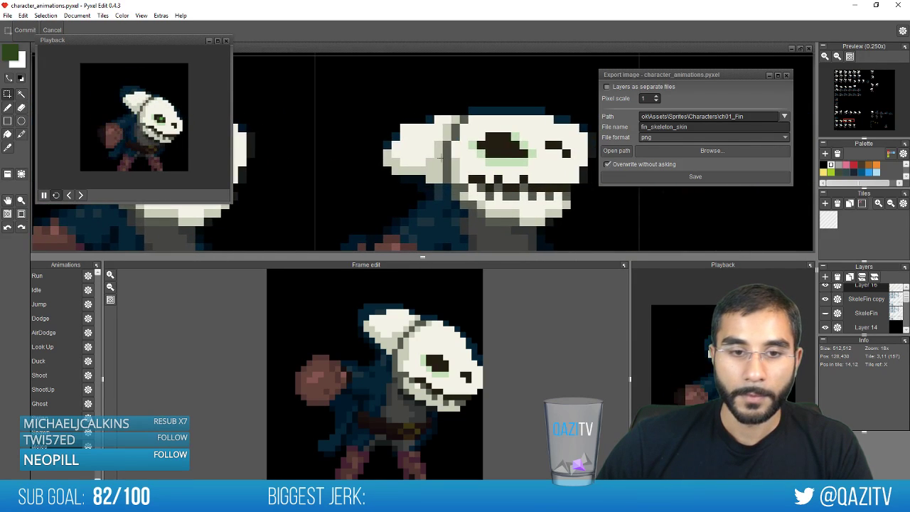
{"action": "key", "text": "ctrl+v"}
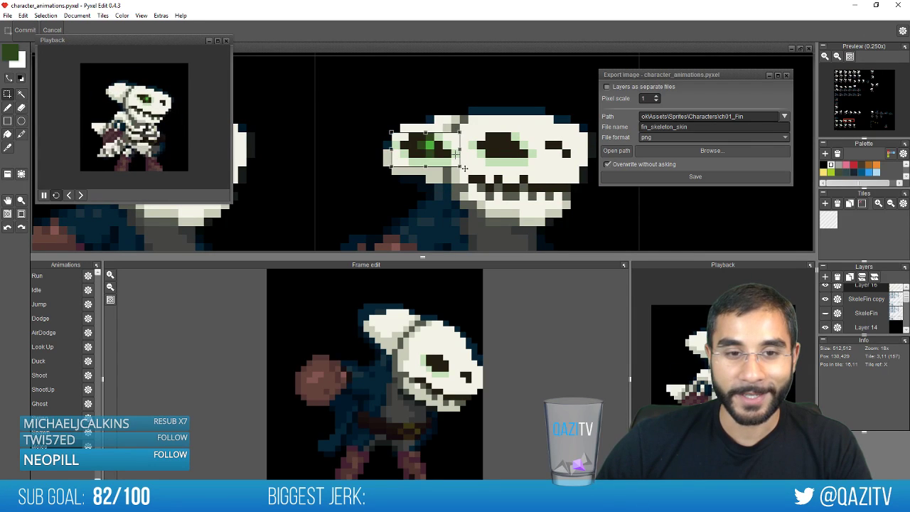
{"action": "left_click_drag", "start_coordinate": [434, 164], "coordinate": [512, 163]}
Paste the copied green eye over the empty eye socket in the fourth frame of the thirteenth row
{"action": "scroll", "coordinate": [514, 172], "scroll_direction": "down", "scroll_amount": 1}
{"action": "left_click_drag", "start_coordinate": [420, 212], "coordinate": [441, 64]}
{"action": "left_click_drag", "start_coordinate": [544, 165], "coordinate": [424, 174]}
{"action": "scroll", "coordinate": [351, 176], "scroll_direction": "up", "scroll_amount": 2}
{"action": "scroll", "coordinate": [349, 174], "scroll_direction": "down", "scroll_amount": 1}
{"action": "left_click_drag", "start_coordinate": [348, 161], "coordinate": [410, 148]}
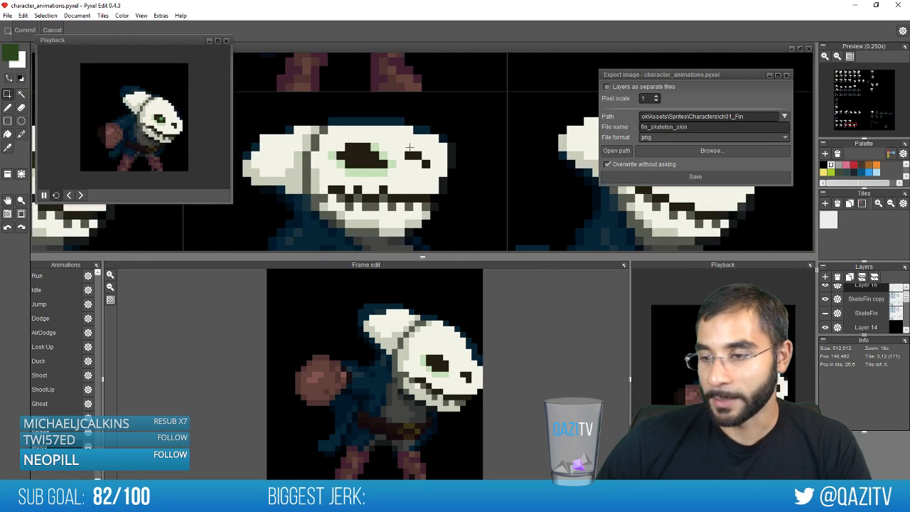
{"action": "scroll", "coordinate": [388, 144], "scroll_direction": "down", "scroll_amount": 2}
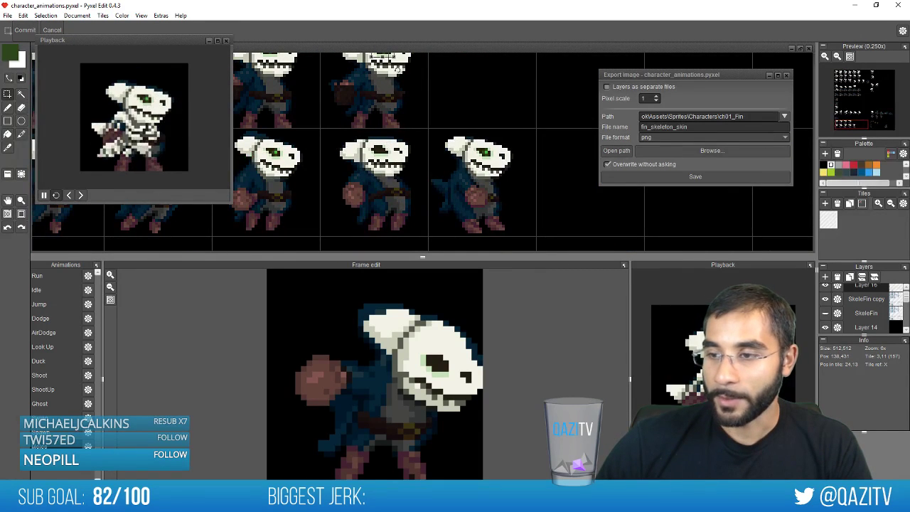
{"action": "scroll", "coordinate": [402, 145], "scroll_direction": "up", "scroll_amount": 2}
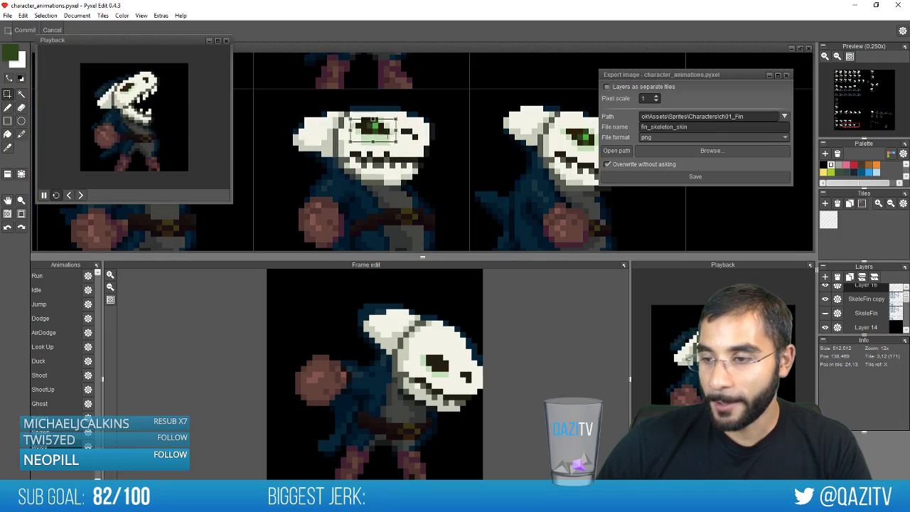
{"action": "scroll", "coordinate": [464, 145], "scroll_direction": "down", "scroll_amount": 3}
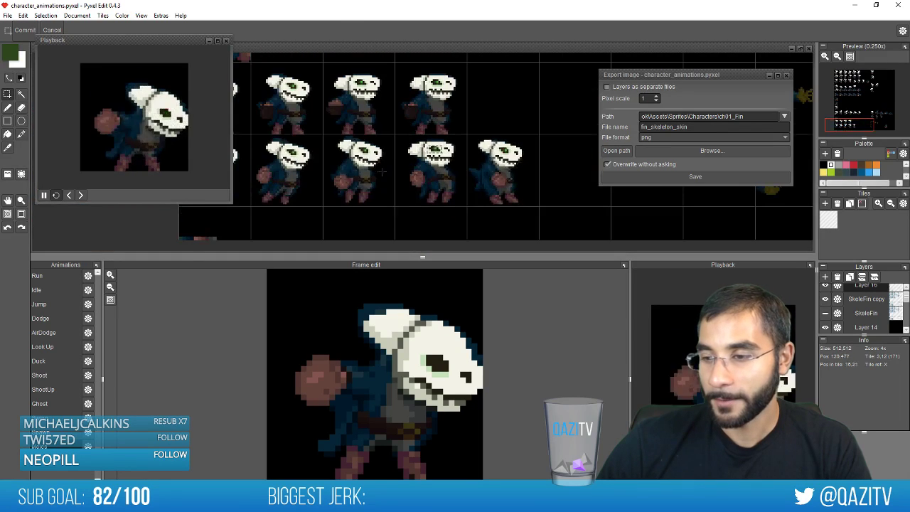
Paste the copied green eye over the empty eye socket in the first frame of the third row
{"action": "left_click_drag", "start_coordinate": [450, 137], "coordinate": [416, 206]}
{"action": "left_click_drag", "start_coordinate": [465, 121], "coordinate": [437, 201]}
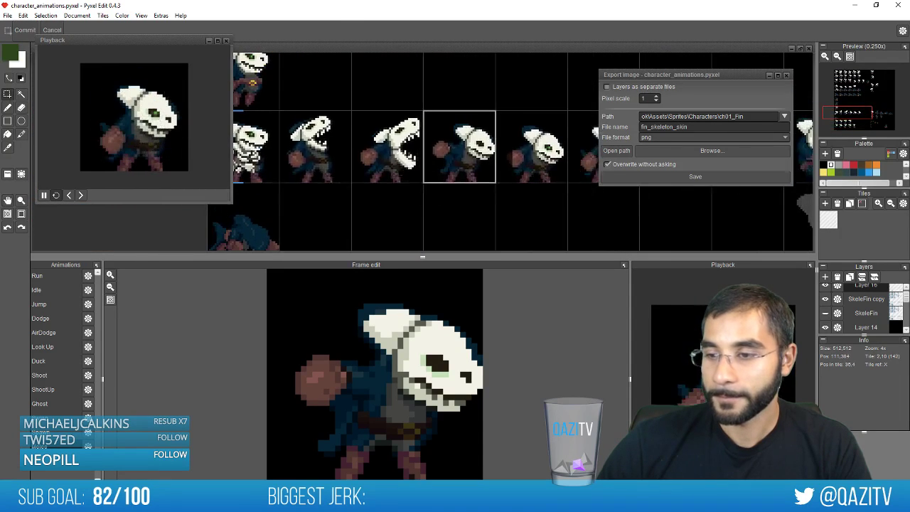
{"action": "left_click_drag", "start_coordinate": [410, 65], "coordinate": [409, 199]}
{"action": "left_click_drag", "start_coordinate": [445, 96], "coordinate": [391, 221]}
{"action": "left_click_drag", "start_coordinate": [355, 89], "coordinate": [452, 191]}
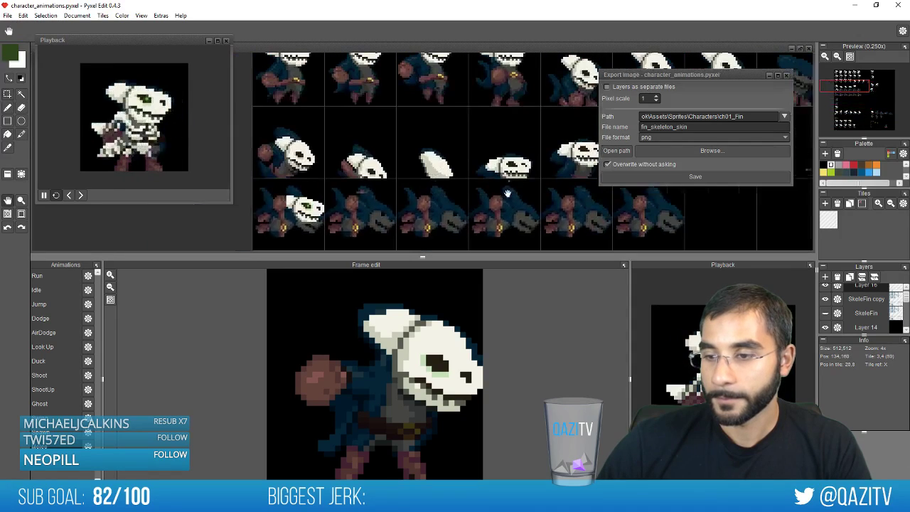
{"action": "left_click_drag", "start_coordinate": [433, 64], "coordinate": [512, 131]}
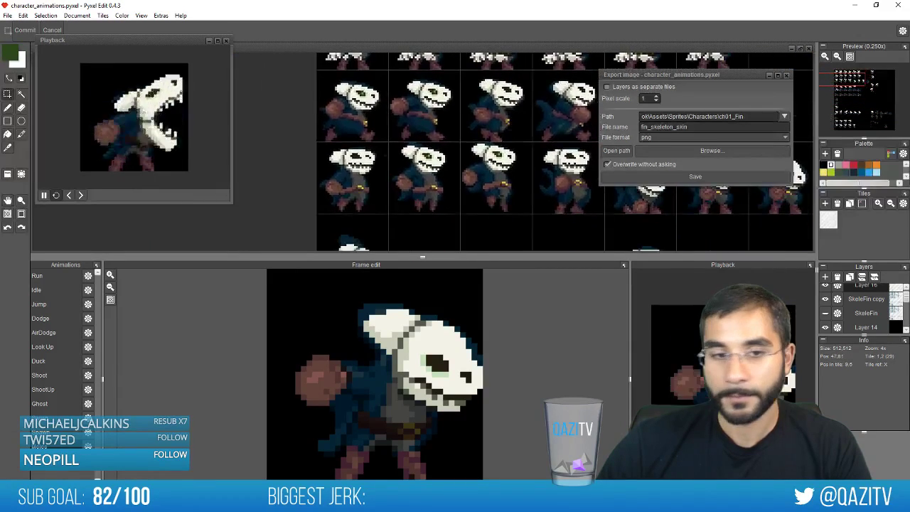
{"action": "scroll", "coordinate": [305, 188], "scroll_direction": "up", "scroll_amount": 1}
{"action": "scroll", "coordinate": [341, 172], "scroll_direction": "up", "scroll_amount": 1}
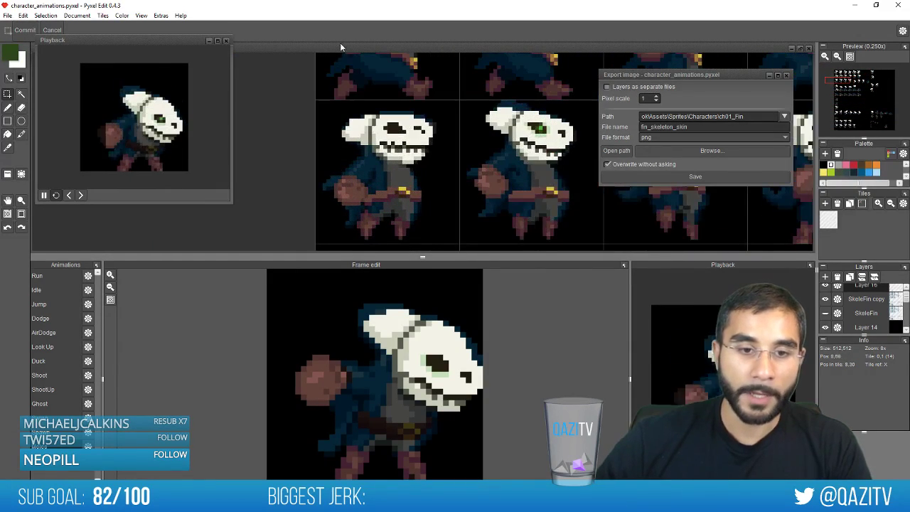
{"action": "scroll", "coordinate": [459, 199], "scroll_direction": "up", "scroll_amount": 2}
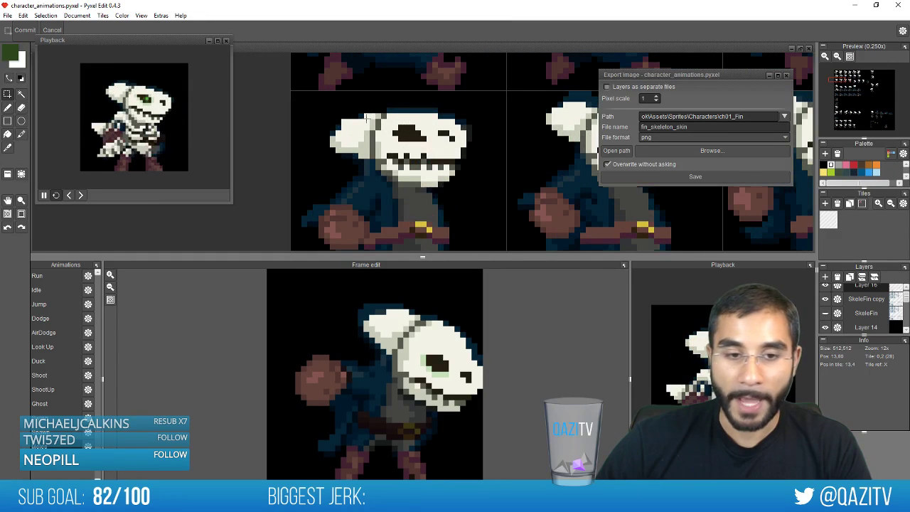
{"action": "key", "text": "ctrl+v"}
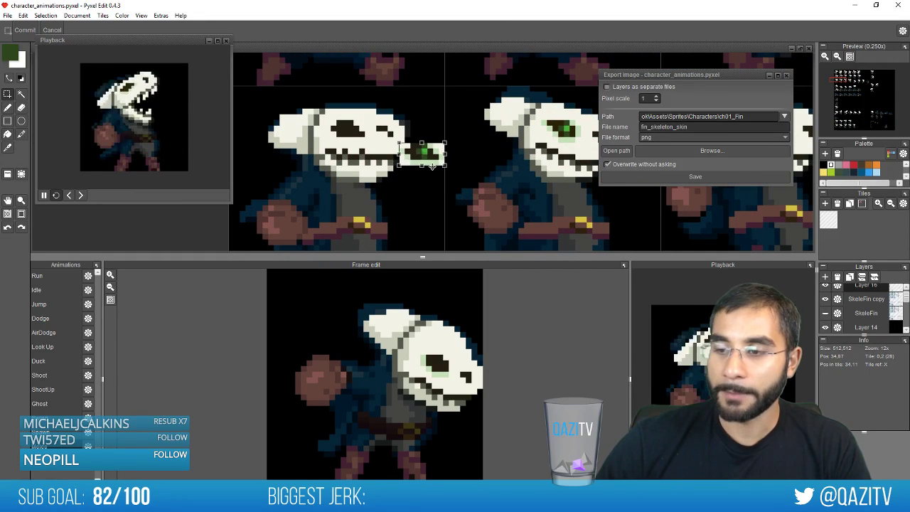
{"action": "left_click_drag", "start_coordinate": [433, 166], "coordinate": [361, 147]}
{"action": "scroll", "coordinate": [443, 145], "scroll_direction": "down", "scroll_amount": 2}
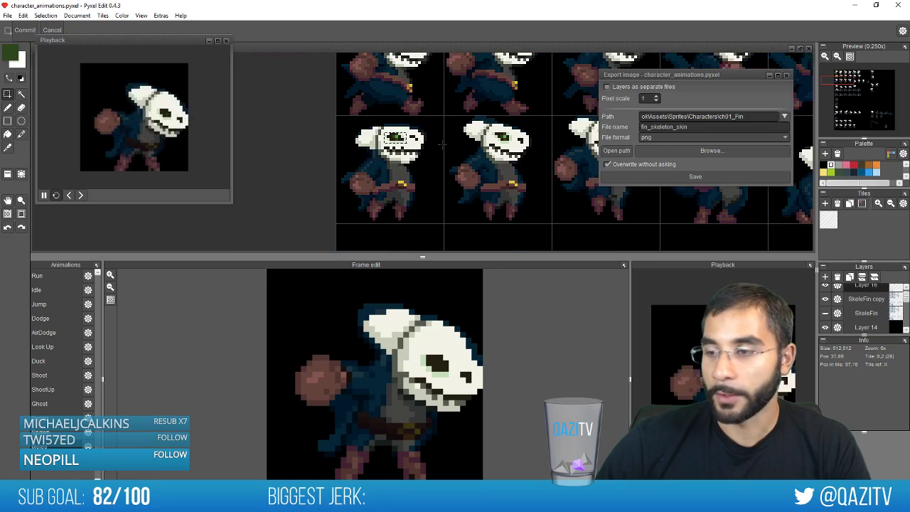
Paste the copied green eye over the eye socket in the fourth frame of the third row
{"action": "left_click_drag", "start_coordinate": [443, 145], "coordinate": [372, 228]}
{"action": "left_click_drag", "start_coordinate": [441, 139], "coordinate": [398, 221]}
{"action": "left_click_drag", "start_coordinate": [464, 178], "coordinate": [416, 147]}
{"action": "left_click_drag", "start_coordinate": [533, 195], "coordinate": [308, 154]}
{"action": "scroll", "coordinate": [393, 183], "scroll_direction": "up", "scroll_amount": 2}
{"action": "key", "text": "ctrl+v"}
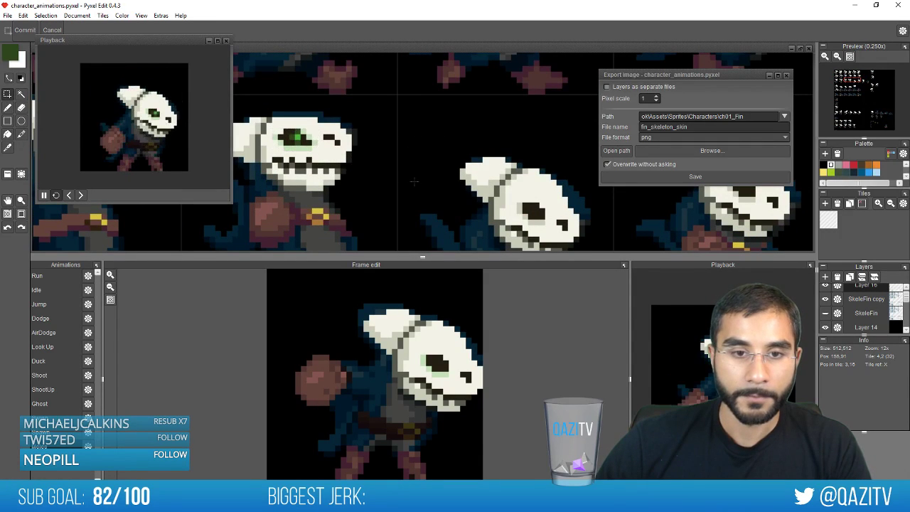
{"action": "scroll", "coordinate": [425, 168], "scroll_direction": "down", "scroll_amount": 2}
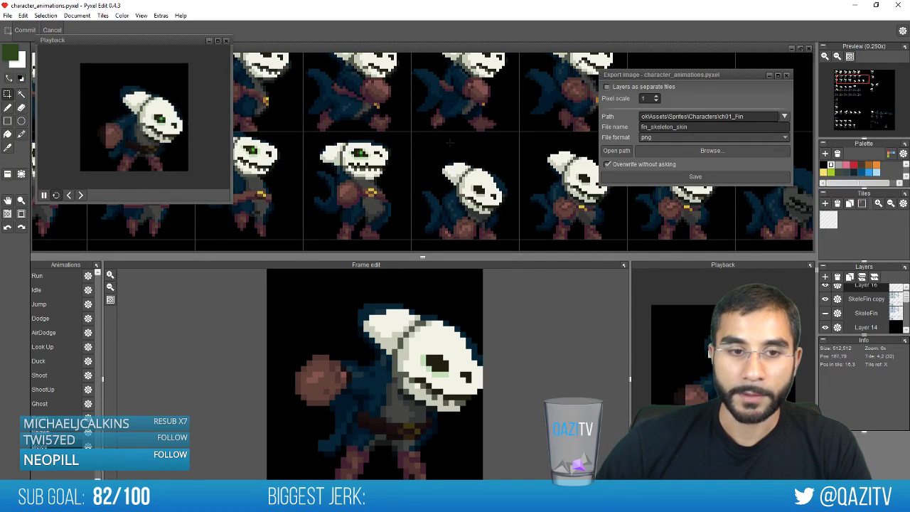
Paste the copied green eye over the eye socket in the ninth frame of the first row
{"action": "scroll", "coordinate": [440, 165], "scroll_direction": "up", "scroll_amount": 1}
{"action": "left_click_drag", "start_coordinate": [442, 166], "coordinate": [264, 252]}
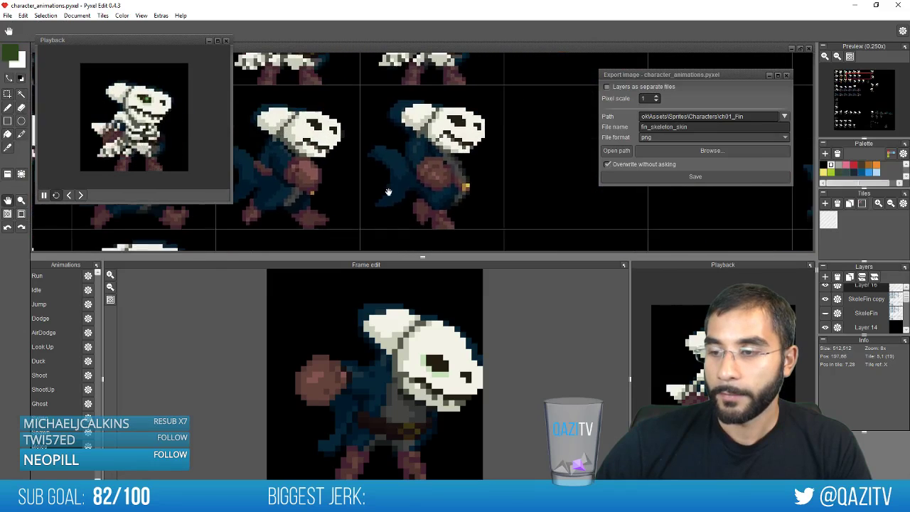
{"action": "left_click_drag", "start_coordinate": [487, 170], "coordinate": [368, 64]}
{"action": "left_click_drag", "start_coordinate": [484, 135], "coordinate": [377, 71]}
{"action": "left_click_drag", "start_coordinate": [544, 64], "coordinate": [400, 195]}
{"action": "left_click_drag", "start_coordinate": [501, 106], "coordinate": [412, 246]}
{"action": "scroll", "coordinate": [485, 144], "scroll_direction": "up", "scroll_amount": 2}
{"action": "left_click_drag", "start_coordinate": [481, 122], "coordinate": [374, 141]}
{"action": "key", "text": "ctrl+v"}
{"action": "scroll", "coordinate": [446, 150], "scroll_direction": "down", "scroll_amount": 2}
{"action": "scroll", "coordinate": [460, 154], "scroll_direction": "down", "scroll_amount": 3}
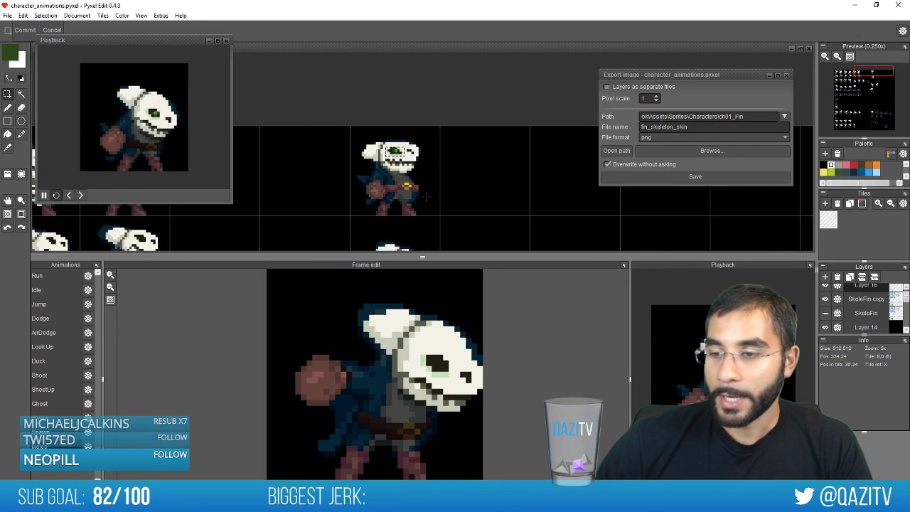
Place the green pupil pixels in the eye socket of the second row's third frame
{"action": "scroll", "coordinate": [407, 226], "scroll_direction": "up", "scroll_amount": 2}
{"action": "left_click_drag", "start_coordinate": [406, 227], "coordinate": [487, 80]}
{"action": "left_click_drag", "start_coordinate": [376, 187], "coordinate": [555, 261]}
{"action": "left_click_drag", "start_coordinate": [313, 156], "coordinate": [457, 241]}
{"action": "scroll", "coordinate": [338, 183], "scroll_direction": "up", "scroll_amount": 3}
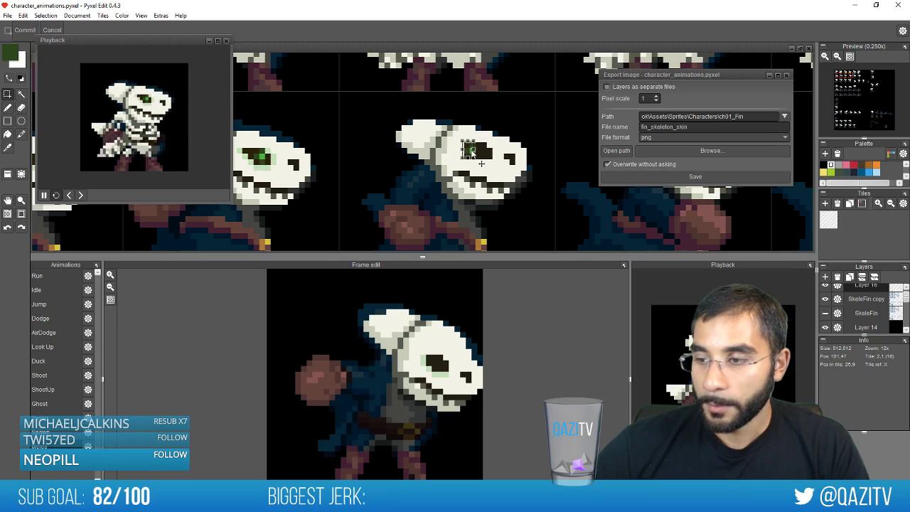
{"action": "left_click_drag", "start_coordinate": [472, 151], "coordinate": [333, 164]}
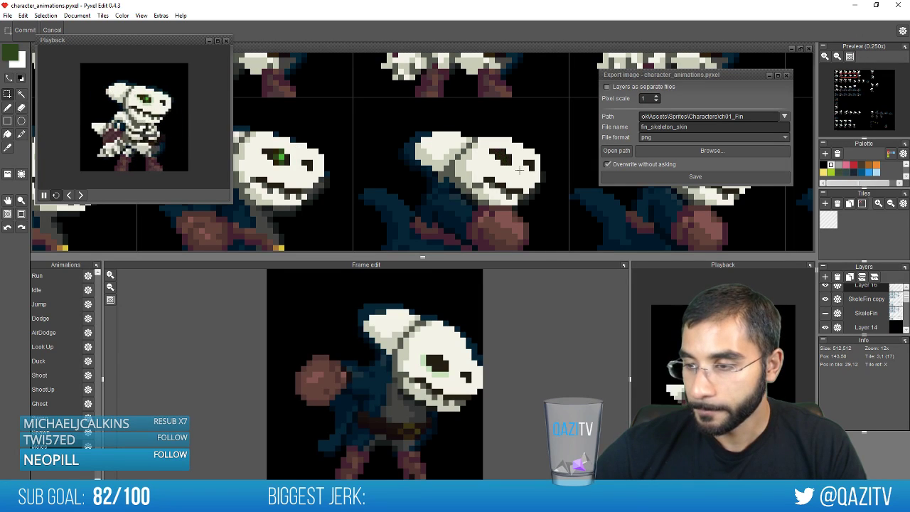
Sample the greens from the third frame's eye and paint bright and dark green pixels in the second row's fourth frame socket
{"action": "key", "text": "b"}
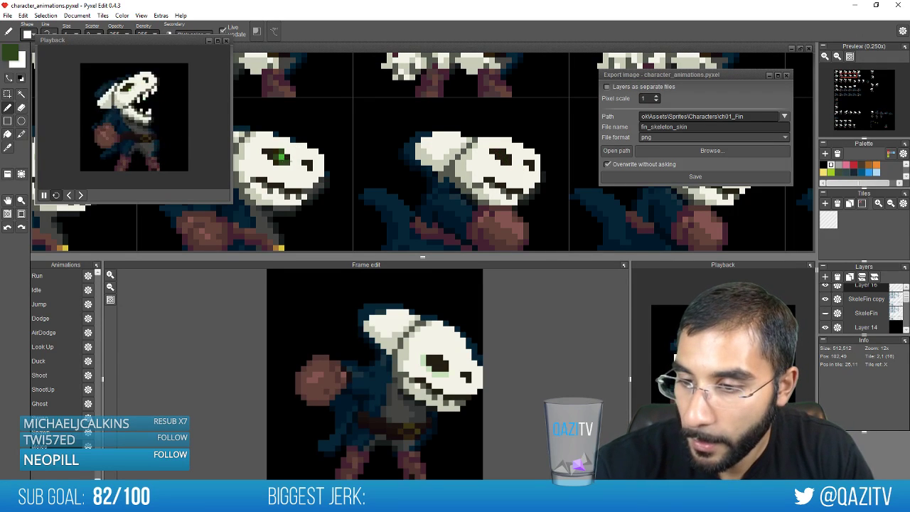
{"action": "right_click", "coordinate": [281, 157]}
{"action": "left_click", "coordinate": [509, 157]}
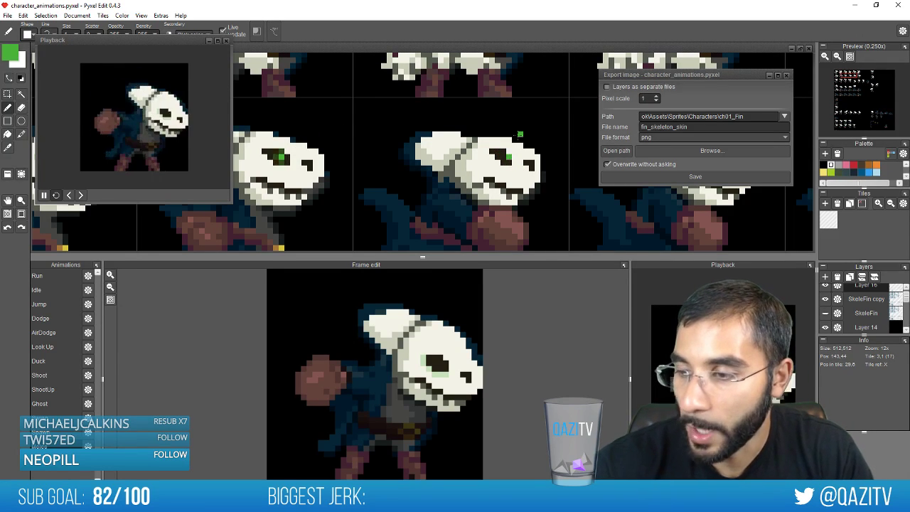
{"action": "right_click", "coordinate": [277, 157]}
{"action": "left_click", "coordinate": [510, 163]}
{"action": "key", "text": "space"}
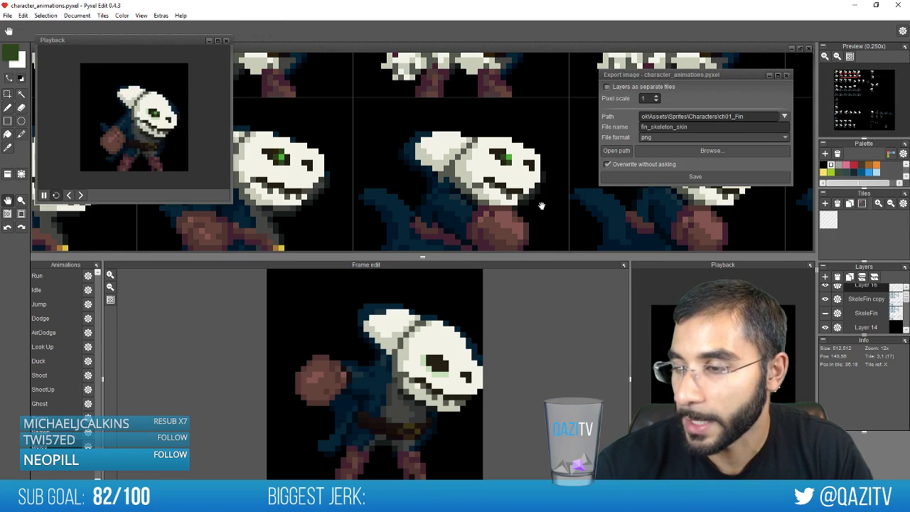
Paint bright and dark green pixels in the eye sockets of the second row's fifth and sixth frames, sampling the greens from neighbouring eyes
{"action": "left_click_drag", "start_coordinate": [542, 206], "coordinate": [286, 214]}
{"action": "key", "text": "b"}
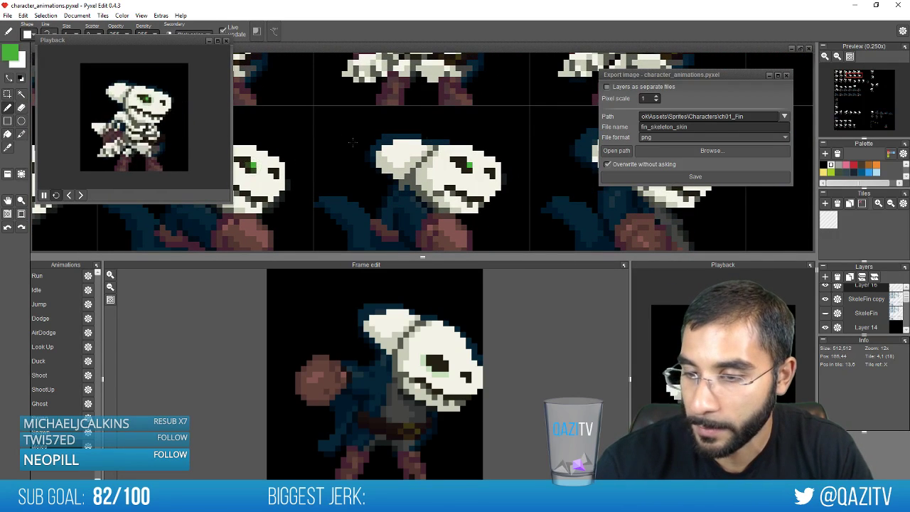
{"action": "right_click", "coordinate": [470, 166]}
{"action": "key", "text": "space"}
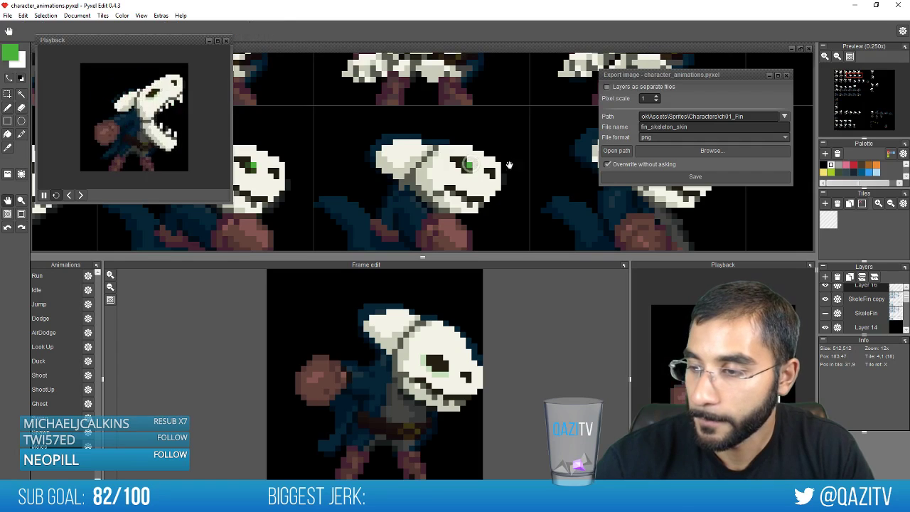
{"action": "left_click_drag", "start_coordinate": [517, 182], "coordinate": [304, 201]}
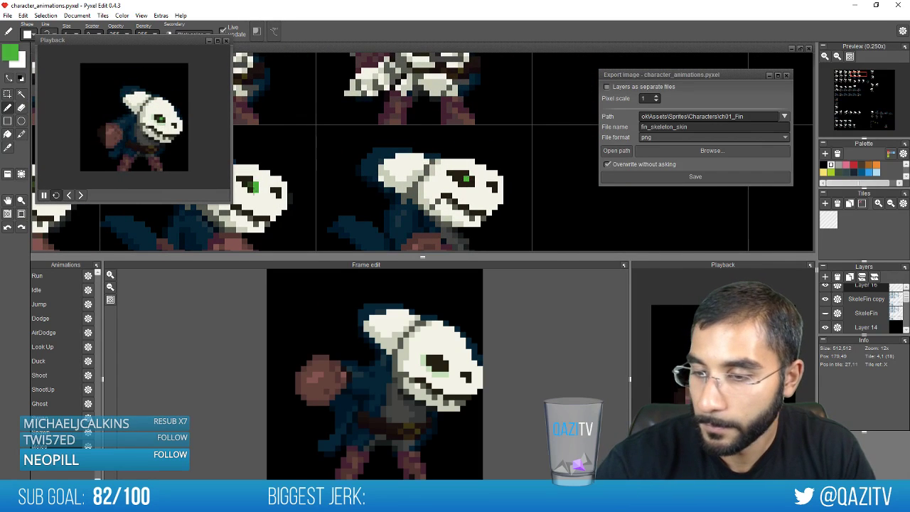
{"action": "right_click", "coordinate": [251, 184]}
{"action": "key", "text": "space"}
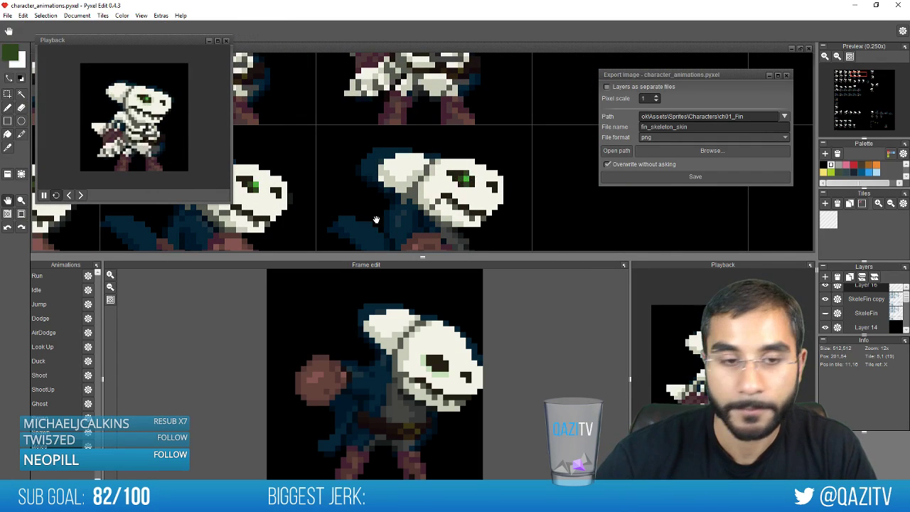
Add pale green glow pixels around the eye socket in the second row's third frame
{"action": "left_click_drag", "start_coordinate": [376, 220], "coordinate": [564, 192]}
{"action": "key", "text": "space"}
{"action": "left_click_drag", "start_coordinate": [294, 223], "coordinate": [530, 209]}
{"action": "left_click_drag", "start_coordinate": [349, 219], "coordinate": [551, 222]}
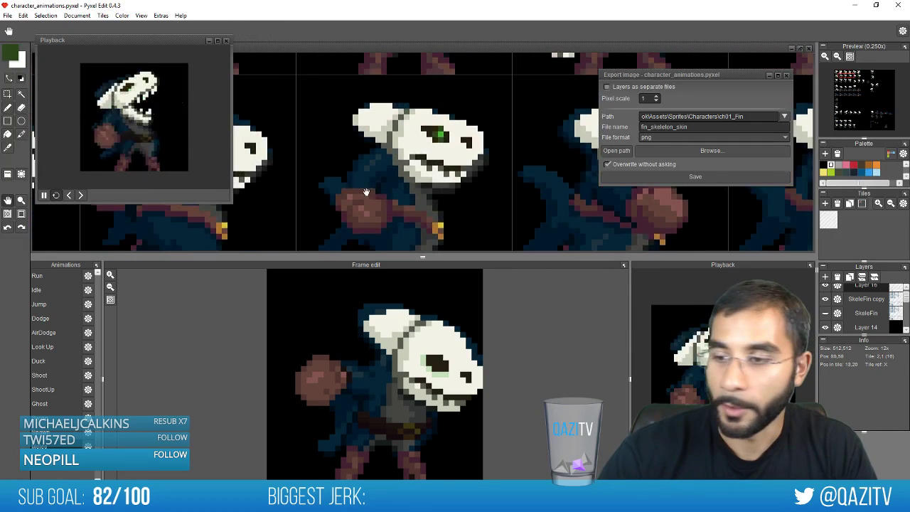
{"action": "left_click_drag", "start_coordinate": [367, 193], "coordinate": [429, 220]}
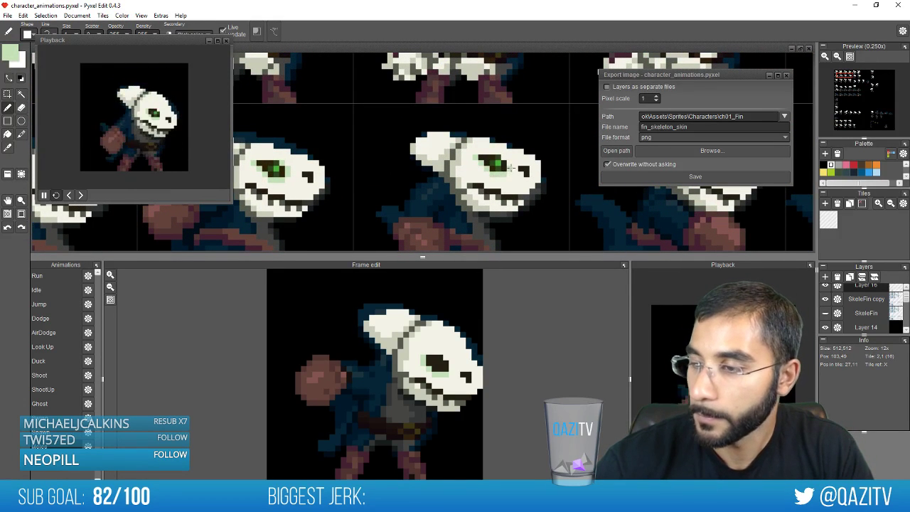
Add pale green glow pixels around the eye sockets in the second row's fourth, fifth and sixth frames
{"action": "key", "text": "space"}
{"action": "mouse_move", "coordinate": [504, 157]}
{"action": "left_mouse_down"}
{"action": "mouse_move", "coordinate": [355, 138]}
{"action": "mouse_move", "coordinate": [241, 136]}
{"action": "left_mouse_up"}
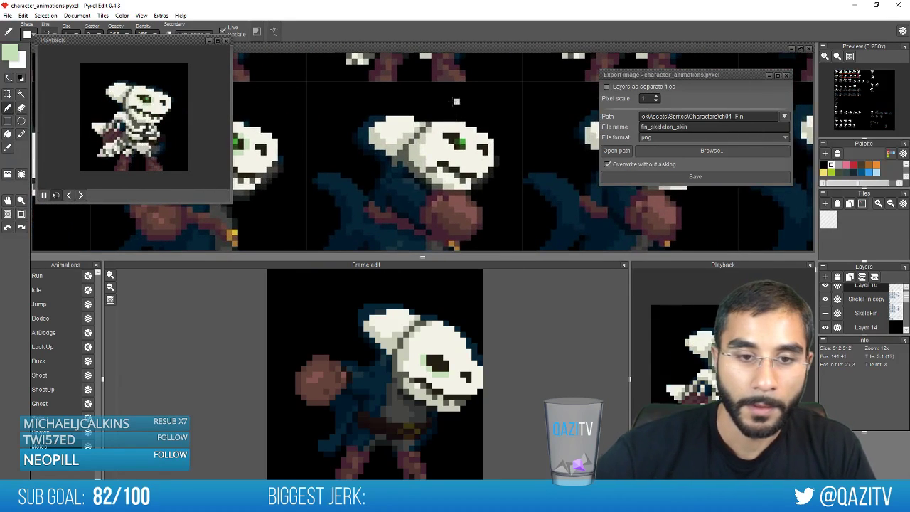
{"action": "key", "text": "space"}
{"action": "mouse_move", "coordinate": [448, 169]}
{"action": "left_mouse_down"}
{"action": "mouse_move", "coordinate": [413, 179]}
{"action": "mouse_move", "coordinate": [372, 175]}
{"action": "left_mouse_up"}
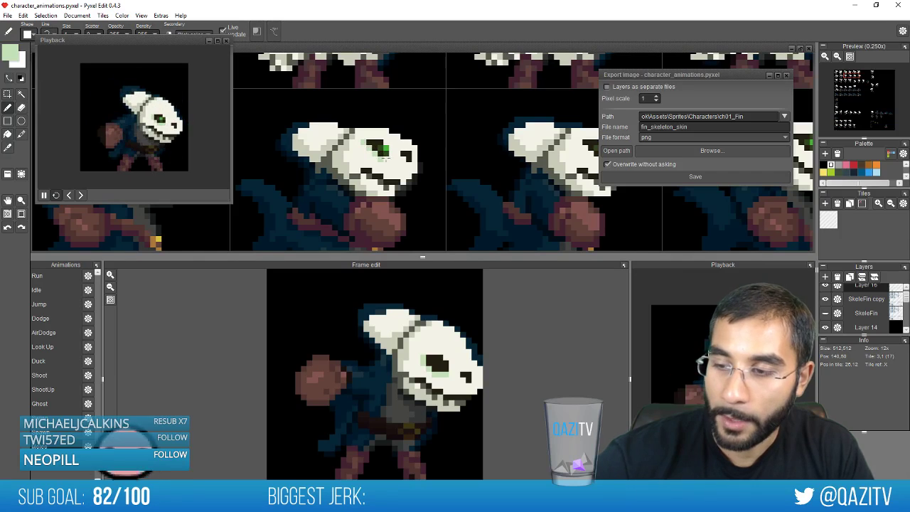
{"action": "left_click_drag", "start_coordinate": [292, 188], "coordinate": [346, 185]}
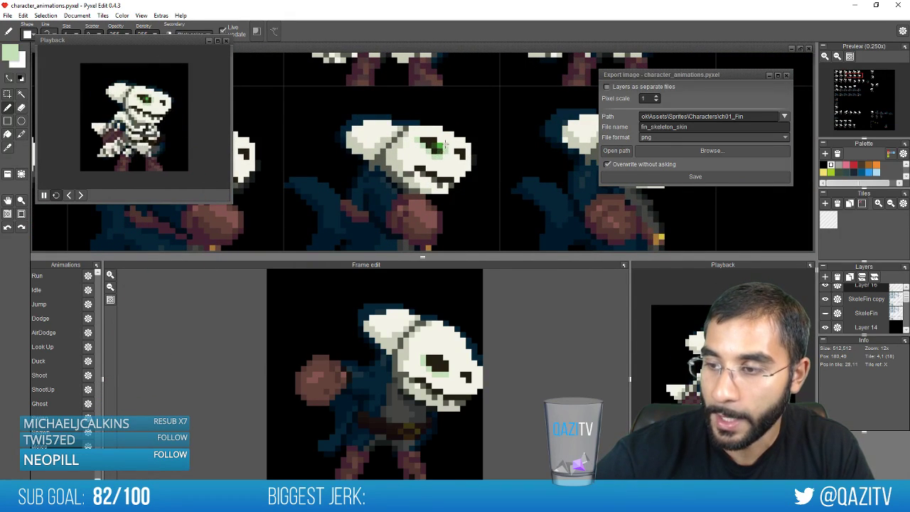
{"action": "mouse_move", "coordinate": [490, 156]}
{"action": "left_mouse_down"}
{"action": "mouse_move", "coordinate": [263, 177]}
{"action": "mouse_move", "coordinate": [266, 171]}
{"action": "left_mouse_up"}
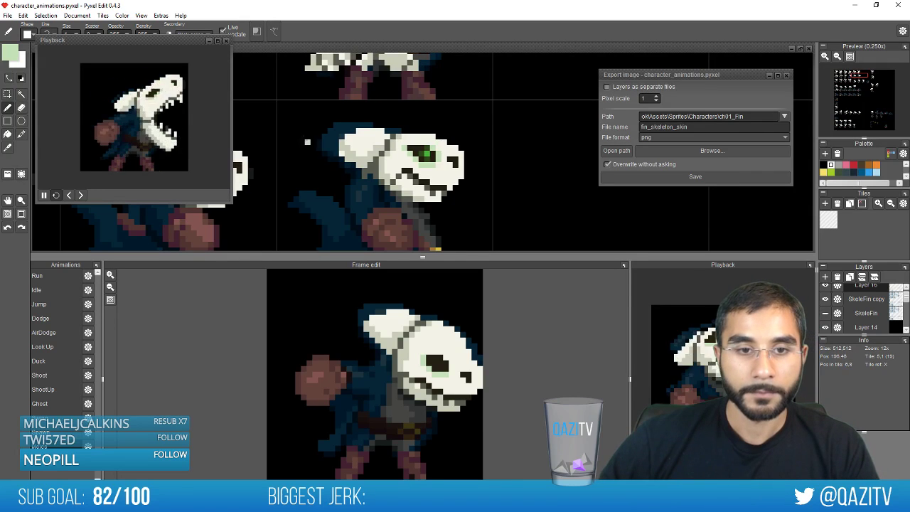
Add pale green glow pixels around the eye socket of the skull in the second row's ninth frame
{"action": "scroll", "coordinate": [308, 143], "scroll_direction": "down", "scroll_amount": 4}
{"action": "left_click_drag", "start_coordinate": [397, 135], "coordinate": [455, 196]}
{"action": "scroll", "coordinate": [455, 197], "scroll_direction": "down", "scroll_amount": 1}
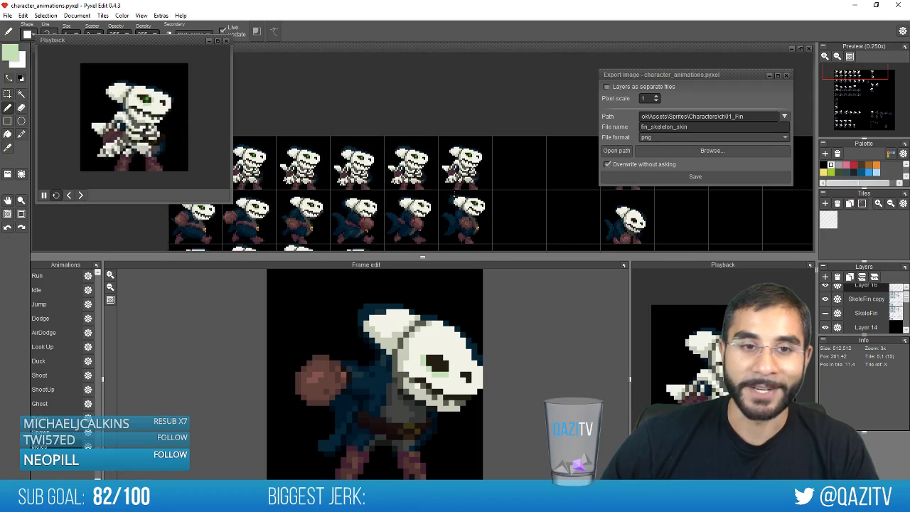
{"action": "left_click_drag", "start_coordinate": [467, 208], "coordinate": [484, 199]}
{"action": "scroll", "coordinate": [501, 221], "scroll_direction": "up", "scroll_amount": 5}
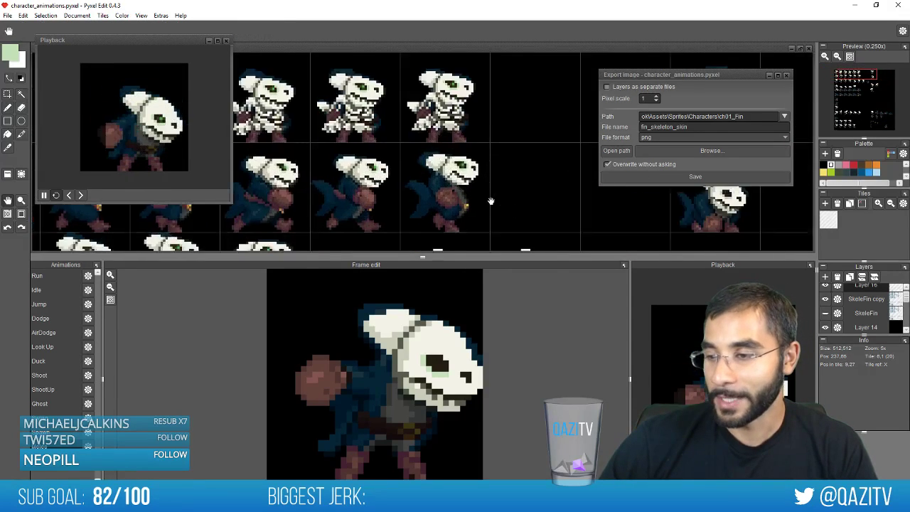
{"action": "left_click_drag", "start_coordinate": [393, 217], "coordinate": [432, 106]}
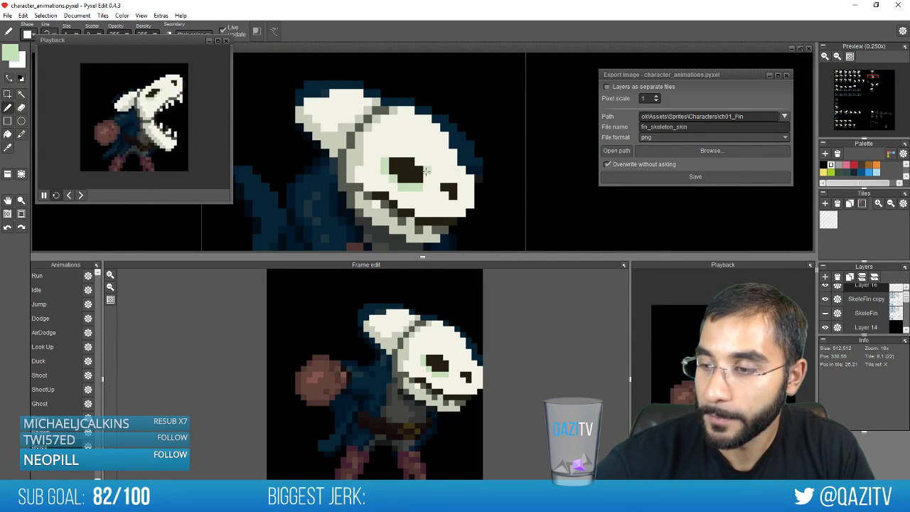
{"action": "left_click_drag", "start_coordinate": [402, 193], "coordinate": [540, 151]}
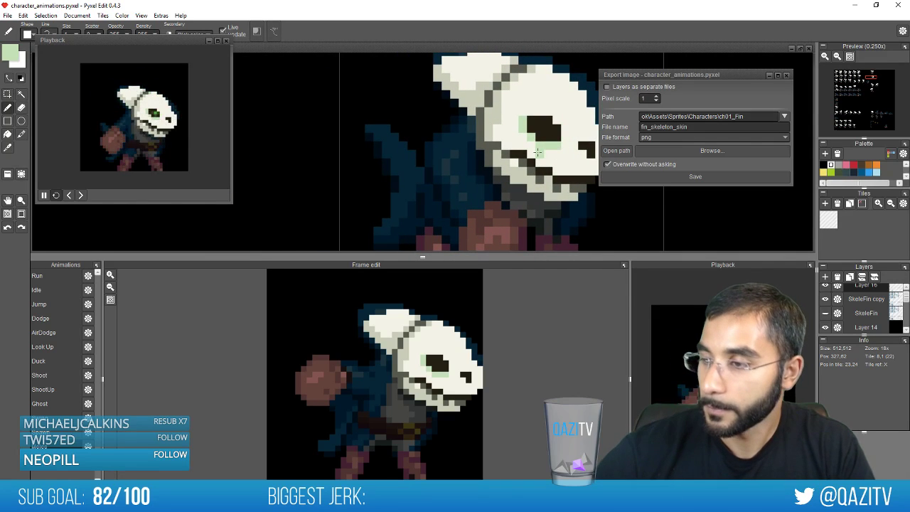
Sample the bright and dark greens from the second row's sixth frame and paint them in the ninth frame's eye socket
{"action": "scroll", "coordinate": [538, 152], "scroll_direction": "down", "scroll_amount": 3}
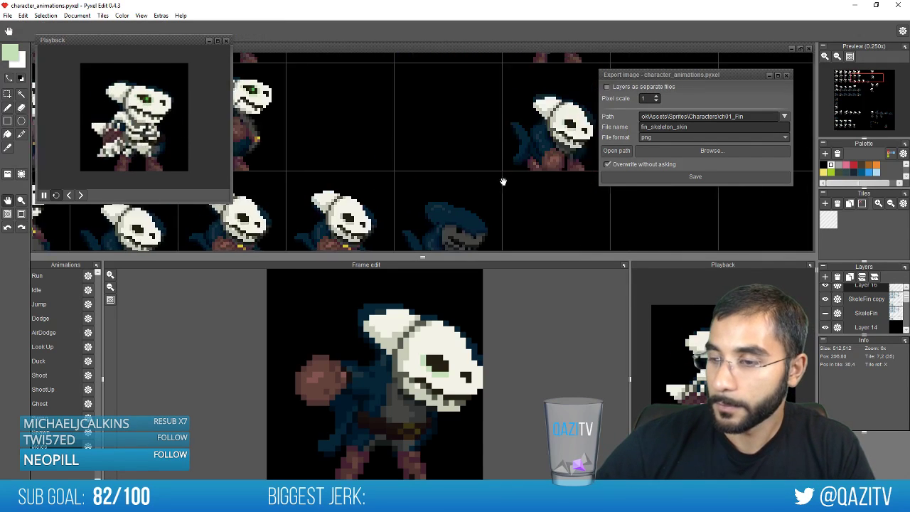
{"action": "scroll", "coordinate": [441, 153], "scroll_direction": "up", "scroll_amount": 2}
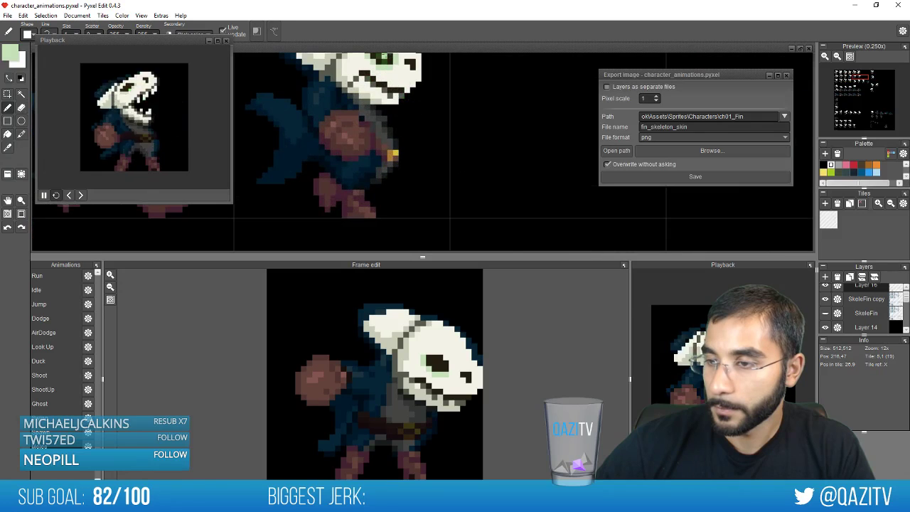
{"action": "right_click", "coordinate": [385, 58]}
{"action": "left_click_drag", "start_coordinate": [394, 71], "coordinate": [293, 134]}
{"action": "left_click_drag", "start_coordinate": [542, 173], "coordinate": [316, 174]}
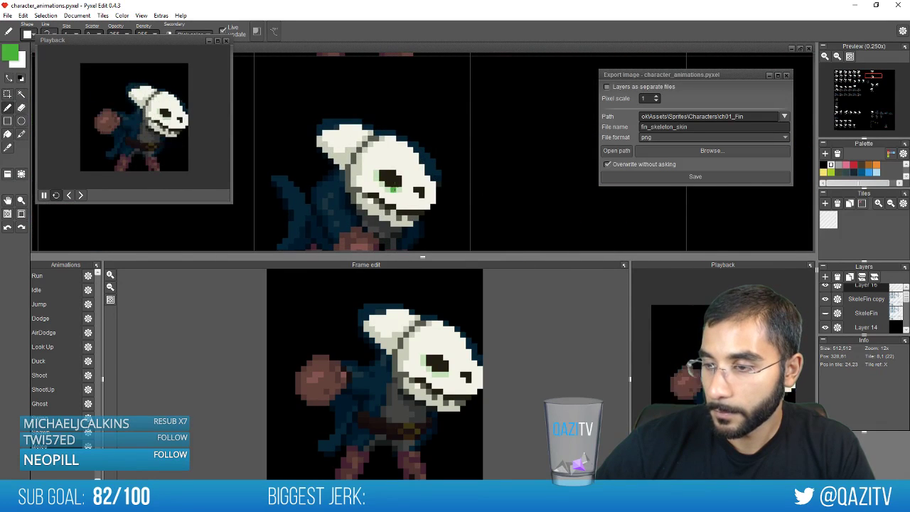
{"action": "left_click", "coordinate": [393, 178]}
{"action": "left_click_drag", "start_coordinate": [195, 226], "coordinate": [549, 186]}
{"action": "right_click", "coordinate": [379, 70]}
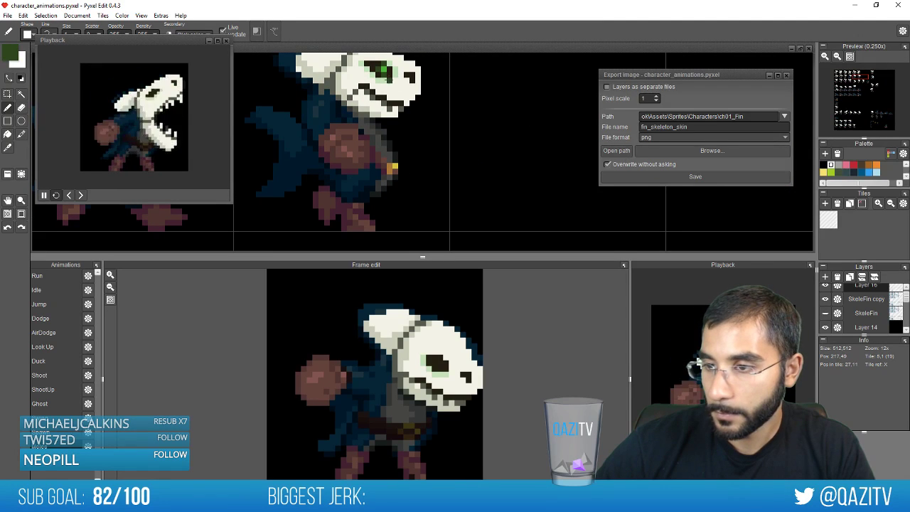
{"action": "left_click_drag", "start_coordinate": [632, 191], "coordinate": [142, 194]}
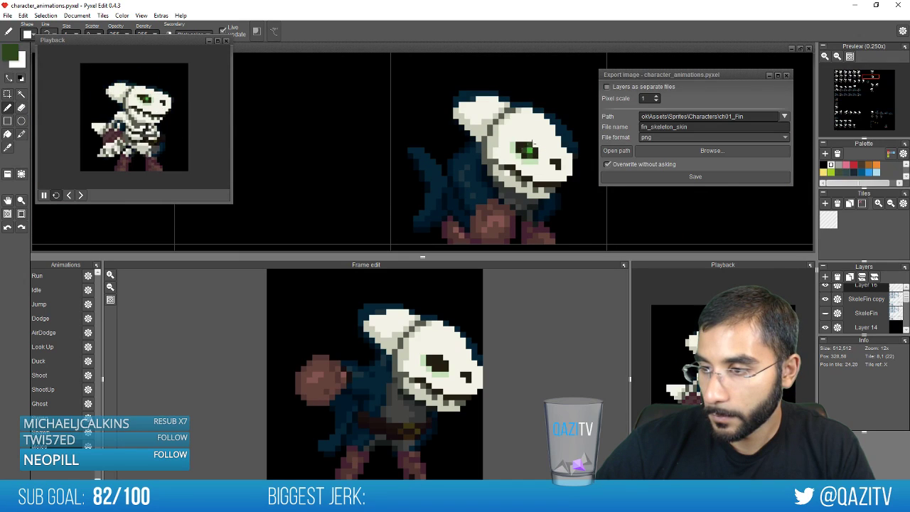
Select and copy the finished green eye from the skull in the second row's ninth frame
{"action": "scroll", "coordinate": [530, 152], "scroll_direction": "up", "scroll_amount": 3}
{"action": "scroll", "coordinate": [436, 173], "scroll_direction": "up", "scroll_amount": 3}
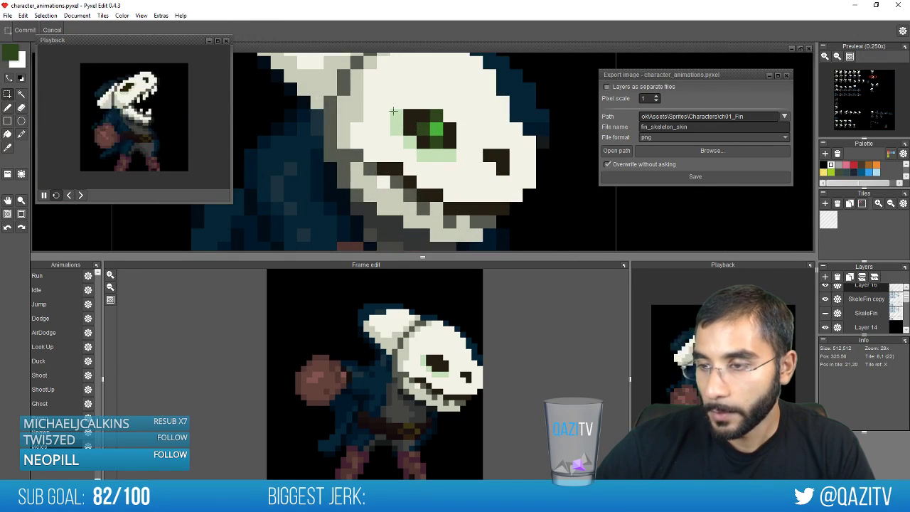
{"action": "left_click_drag", "start_coordinate": [390, 109], "coordinate": [565, 147]}
Paste the copied green eye over the eye sockets in the third row's sixth and seventh frames
{"action": "scroll", "coordinate": [413, 172], "scroll_direction": "down", "scroll_amount": 4}
{"action": "left_click_drag", "start_coordinate": [328, 209], "coordinate": [567, 182]}
{"action": "left_click_drag", "start_coordinate": [378, 201], "coordinate": [711, 120]}
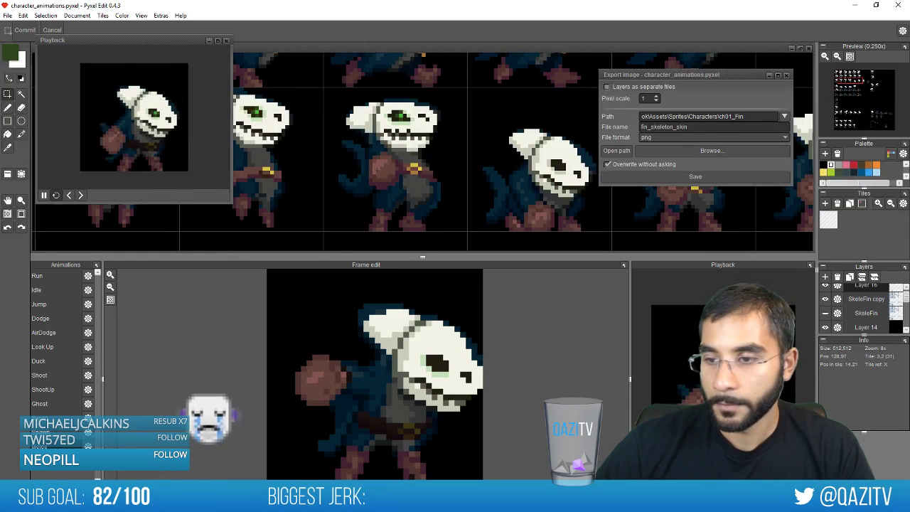
{"action": "left_click_drag", "start_coordinate": [458, 195], "coordinate": [298, 190]}
{"action": "scroll", "coordinate": [481, 163], "scroll_direction": "up", "scroll_amount": 2}
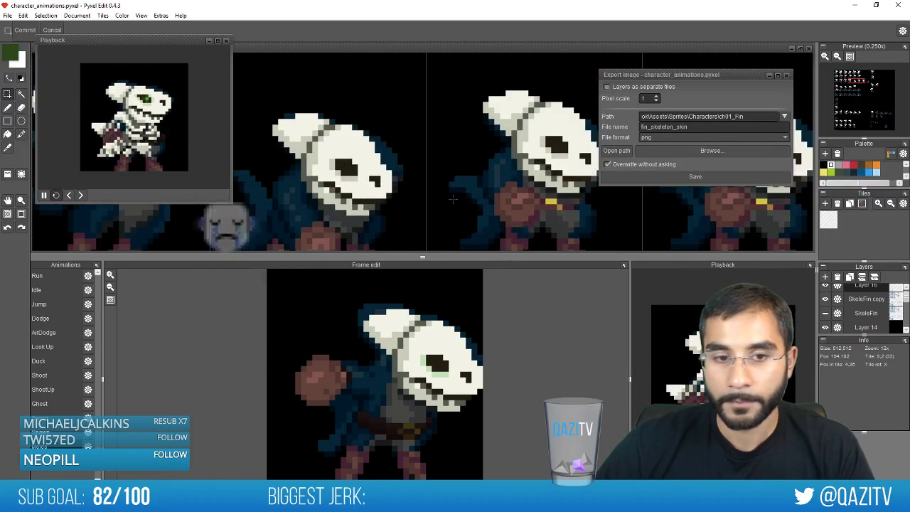
{"action": "scroll", "coordinate": [481, 163], "scroll_direction": "down", "scroll_amount": 1}
{"action": "left_click_drag", "start_coordinate": [481, 163], "coordinate": [239, 172]}
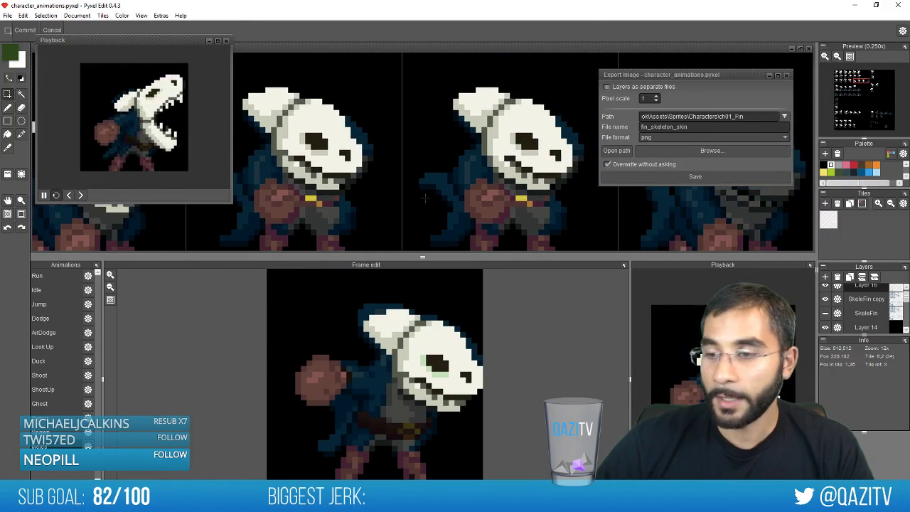
{"action": "left_click_drag", "start_coordinate": [436, 159], "coordinate": [537, 162]}
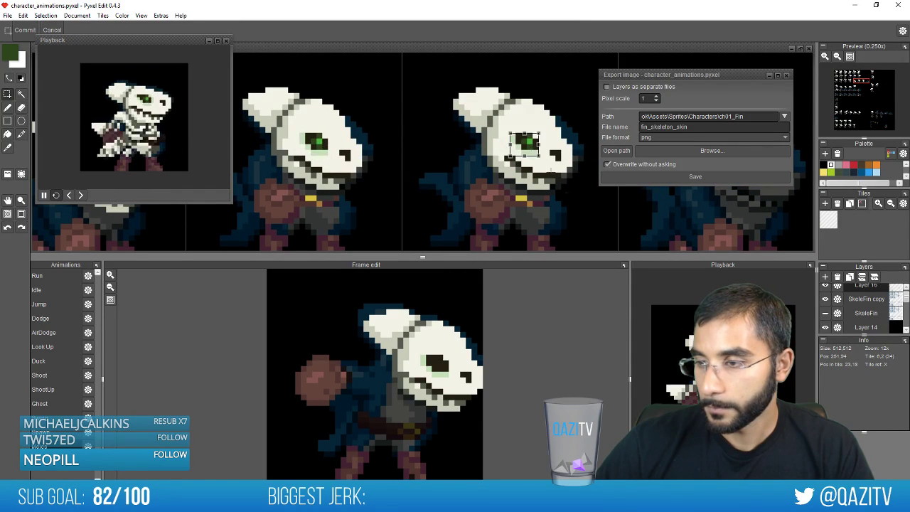
Retouch pixels around the eye socket of the open-mouthed skull in the fourth row's tenth frame, using colours sampled from the sprite
{"action": "scroll", "coordinate": [551, 170], "scroll_direction": "down", "scroll_amount": 4}
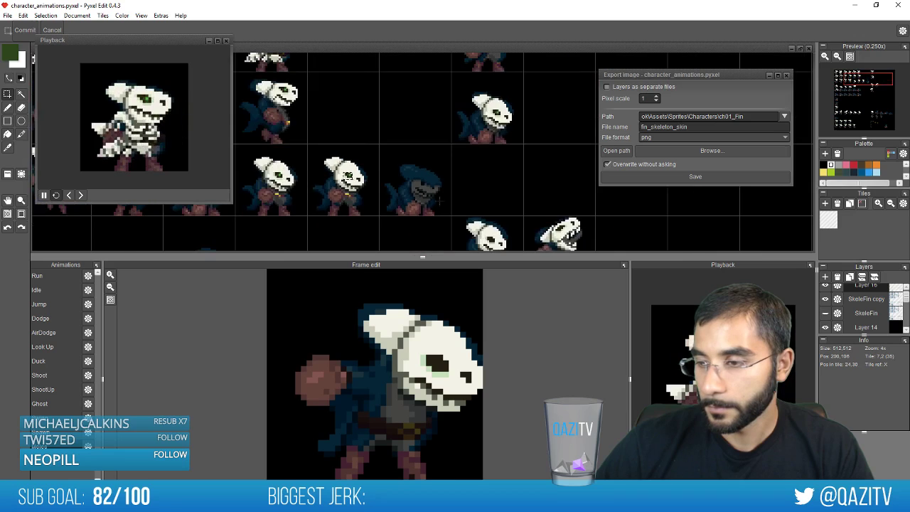
{"action": "scroll", "coordinate": [439, 201], "scroll_direction": "up", "scroll_amount": 4}
{"action": "scroll", "coordinate": [431, 171], "scroll_direction": "down", "scroll_amount": 1}
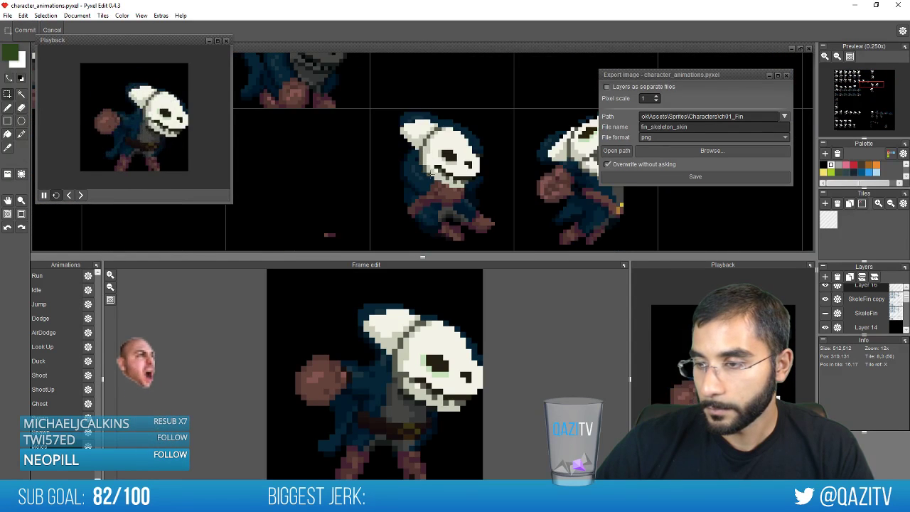
{"action": "scroll", "coordinate": [432, 173], "scroll_direction": "down", "scroll_amount": 1}
{"action": "left_click_drag", "start_coordinate": [203, 246], "coordinate": [134, 238]}
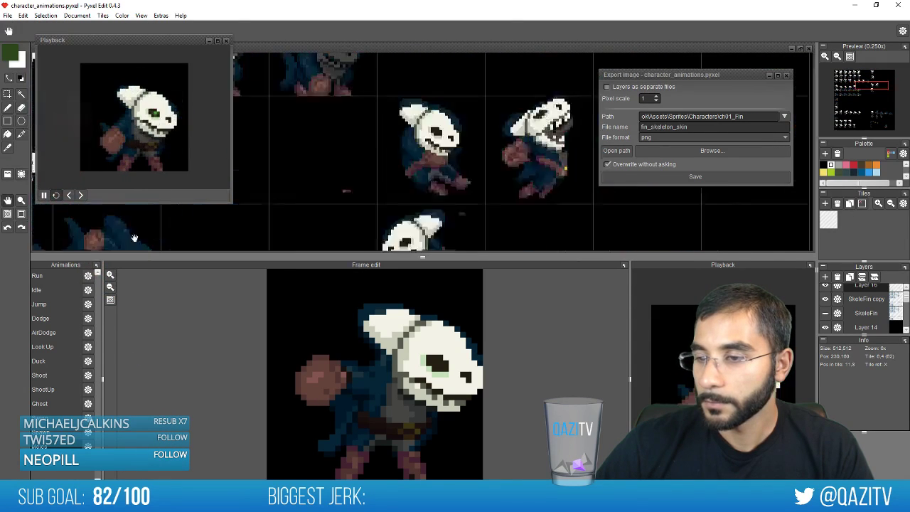
{"action": "scroll", "coordinate": [447, 99], "scroll_direction": "up", "scroll_amount": 3}
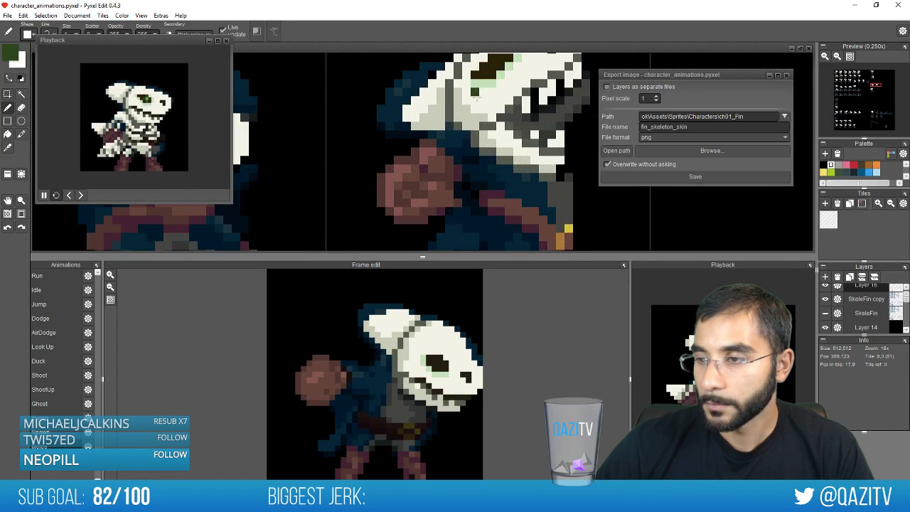
{"action": "left_click_drag", "start_coordinate": [347, 152], "coordinate": [428, 171]}
{"action": "right_click", "coordinate": [273, 154]}
{"action": "left_click_drag", "start_coordinate": [591, 100], "coordinate": [446, 142]}
{"action": "left_click", "coordinate": [419, 143]}
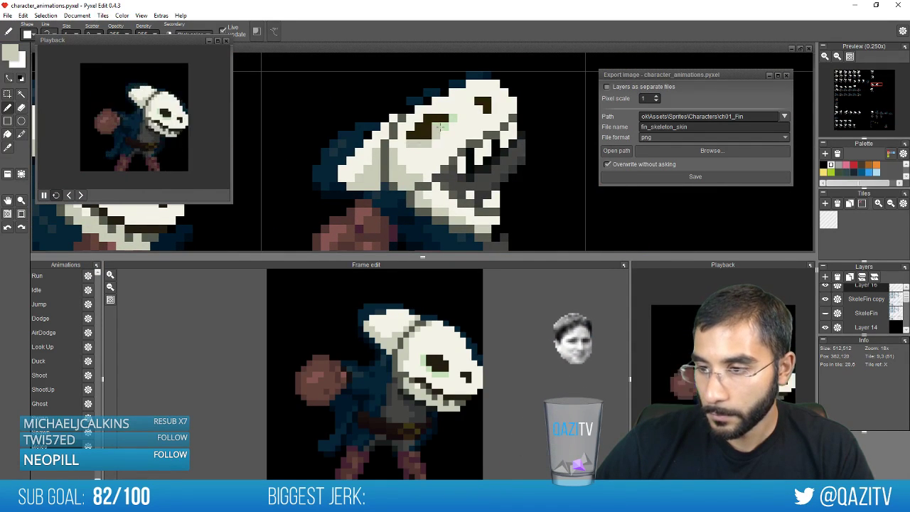
Paste the copied green eye over the eye sockets in the fourth row's first and second frames
{"action": "scroll", "coordinate": [426, 141], "scroll_direction": "down", "scroll_amount": 3}
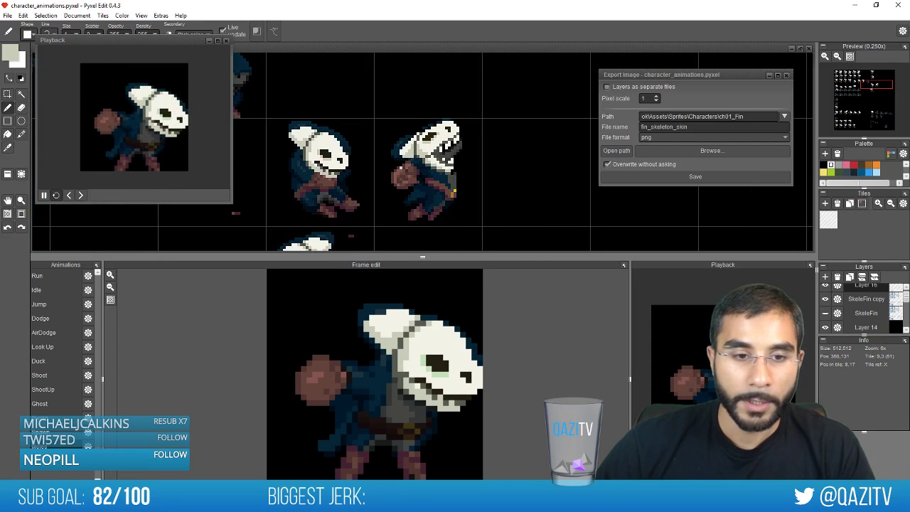
{"action": "scroll", "coordinate": [398, 168], "scroll_direction": "up", "scroll_amount": 1}
{"action": "left_click_drag", "start_coordinate": [323, 205], "coordinate": [551, 209]}
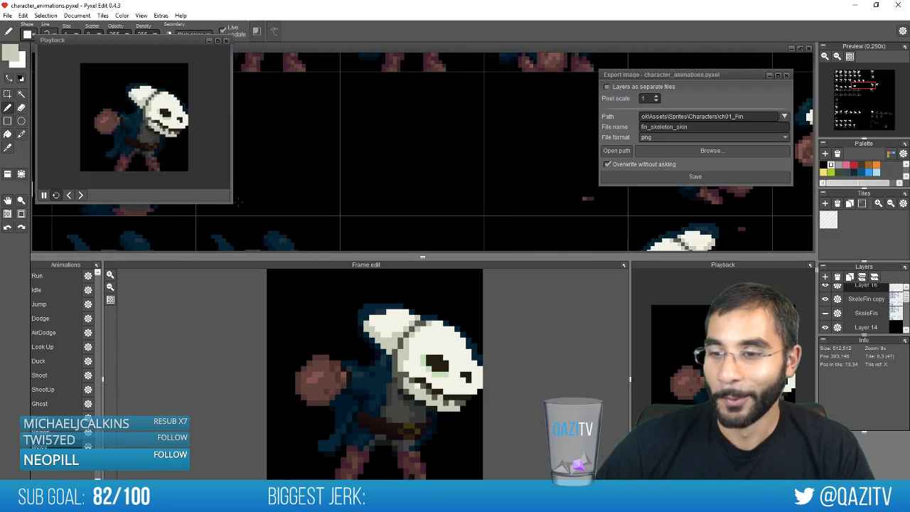
{"action": "mouse_move", "coordinate": [278, 206]}
{"action": "left_mouse_down"}
{"action": "mouse_move", "coordinate": [463, 179]}
{"action": "mouse_move", "coordinate": [389, 209]}
{"action": "mouse_move", "coordinate": [459, 185]}
{"action": "mouse_move", "coordinate": [379, 191]}
{"action": "left_mouse_up"}
{"action": "scroll", "coordinate": [379, 191], "scroll_direction": "up", "scroll_amount": 2}
{"action": "key", "text": "ctrl+v"}
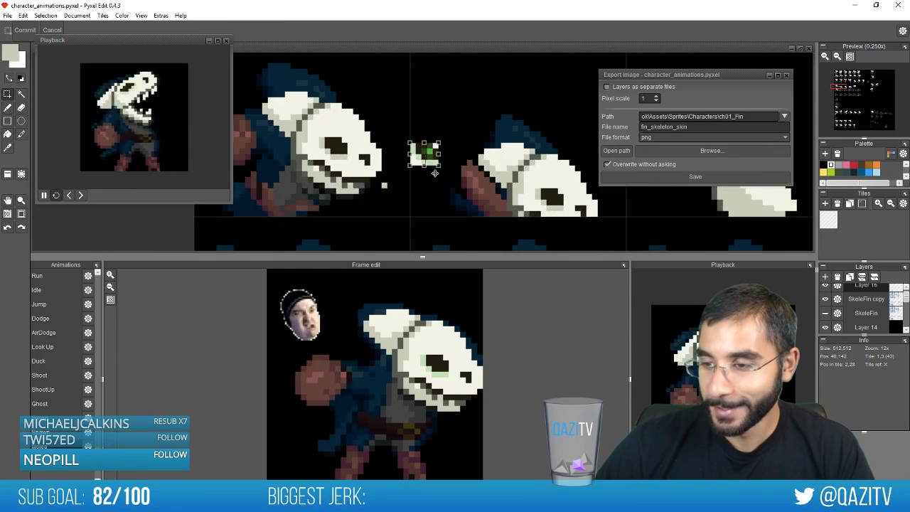
{"action": "left_click_drag", "start_coordinate": [337, 163], "coordinate": [344, 167]}
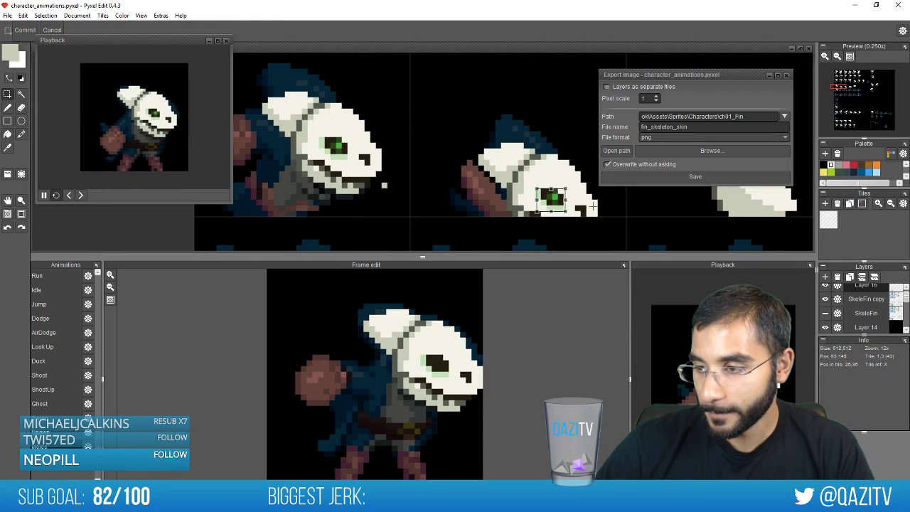
Find the level-headed skull in the twelfth row's fourth frame and copy its green eye
{"action": "left_click_drag", "start_coordinate": [780, 210], "coordinate": [260, 201]}
{"action": "scroll", "coordinate": [417, 203], "scroll_direction": "down", "scroll_amount": 2}
{"action": "left_click_drag", "start_coordinate": [489, 190], "coordinate": [474, 142]}
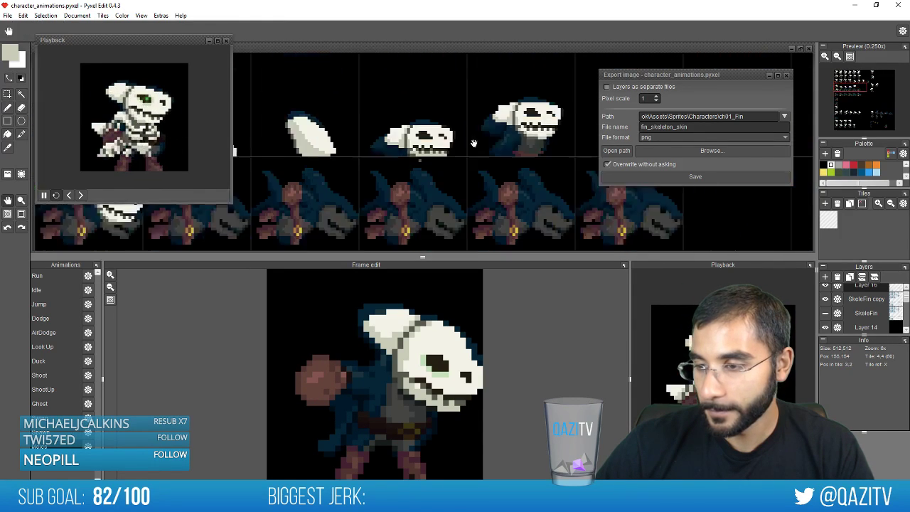
{"action": "left_click_drag", "start_coordinate": [405, 231], "coordinate": [529, 166]}
{"action": "left_click_drag", "start_coordinate": [306, 238], "coordinate": [388, 89]}
{"action": "left_click_drag", "start_coordinate": [419, 231], "coordinate": [389, 102]}
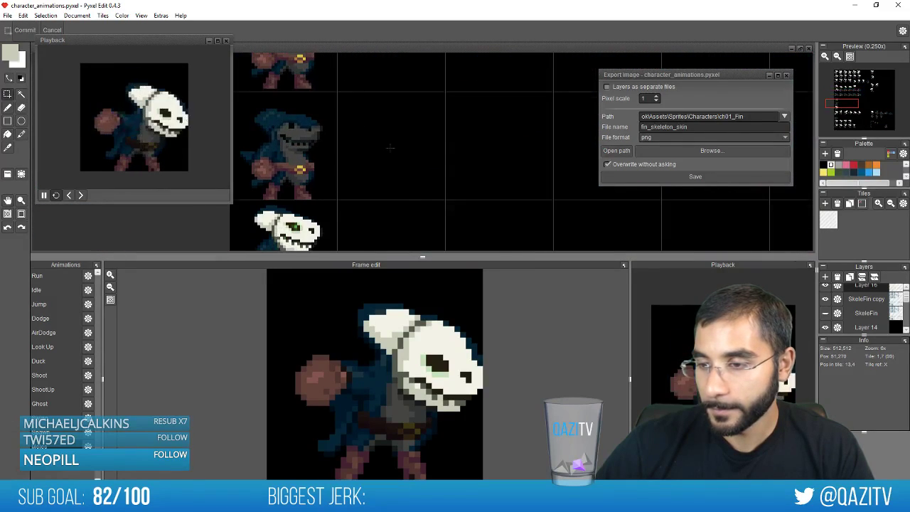
{"action": "left_click_drag", "start_coordinate": [410, 208], "coordinate": [387, 99]}
{"action": "scroll", "coordinate": [387, 99], "scroll_direction": "down", "scroll_amount": 1}
{"action": "scroll", "coordinate": [503, 183], "scroll_direction": "down", "scroll_amount": 3}
{"action": "scroll", "coordinate": [498, 164], "scroll_direction": "up", "scroll_amount": 5}
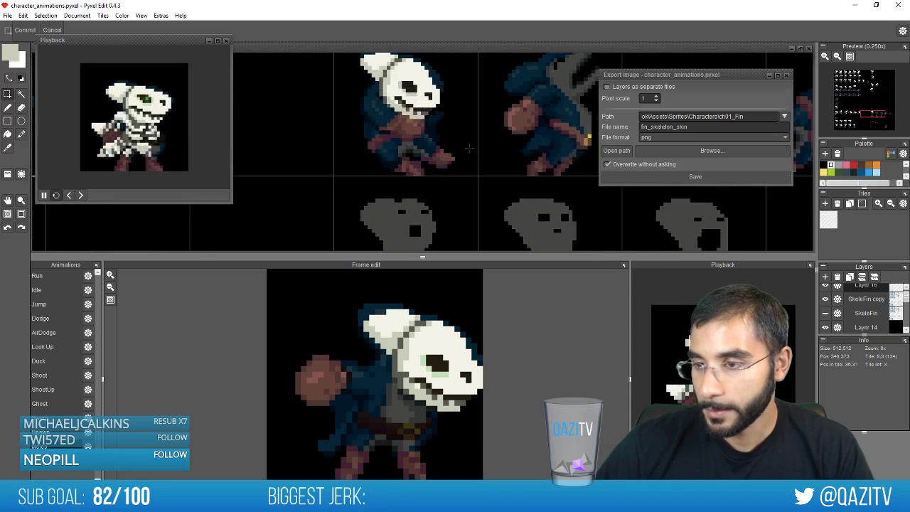
{"action": "scroll", "coordinate": [493, 154], "scroll_direction": "down", "scroll_amount": 3}
{"action": "scroll", "coordinate": [411, 168], "scroll_direction": "up", "scroll_amount": 4}
{"action": "scroll", "coordinate": [419, 163], "scroll_direction": "up", "scroll_amount": 1}
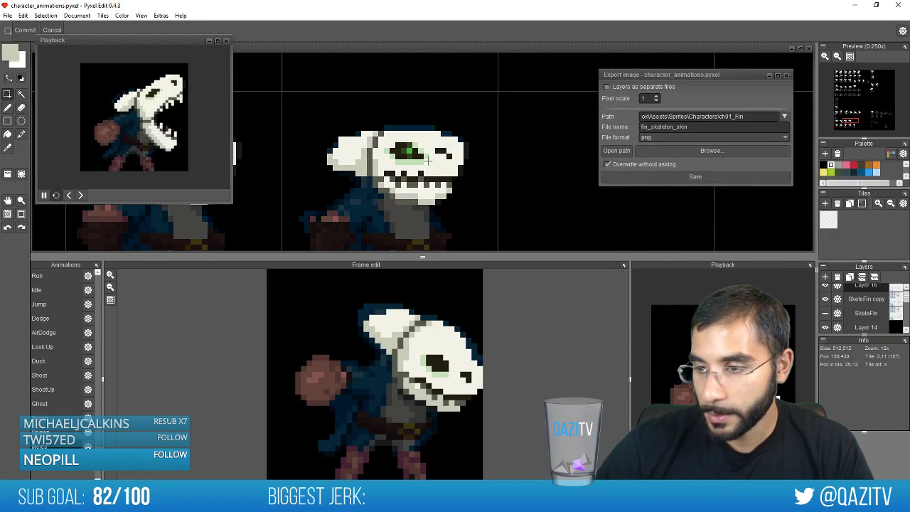
Paste the level-headed skull's green eye into the fourth row's fourth and fifth frames
{"action": "scroll", "coordinate": [381, 139], "scroll_direction": "down", "scroll_amount": 4}
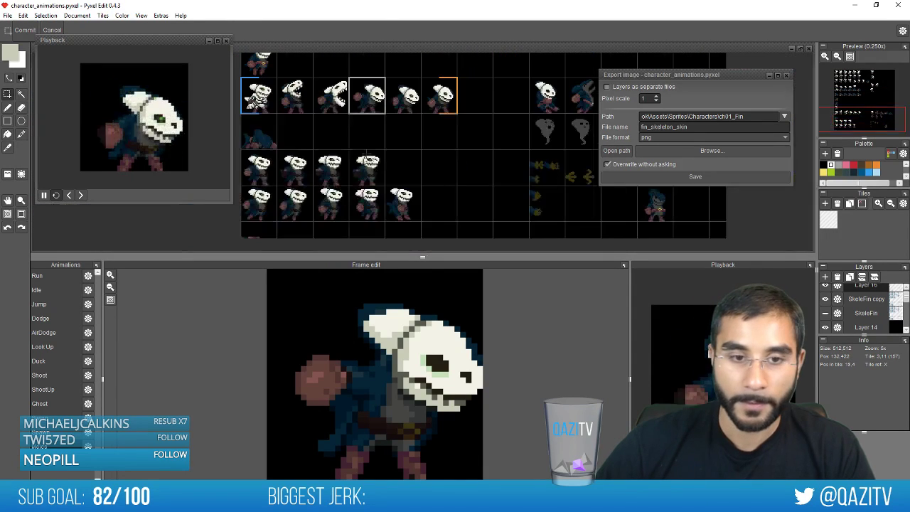
{"action": "scroll", "coordinate": [363, 210], "scroll_direction": "up", "scroll_amount": 1}
{"action": "left_click_drag", "start_coordinate": [364, 210], "coordinate": [371, 241]}
{"action": "left_click_drag", "start_coordinate": [351, 101], "coordinate": [376, 228]}
{"action": "left_click_drag", "start_coordinate": [399, 82], "coordinate": [380, 204]}
{"action": "scroll", "coordinate": [390, 171], "scroll_direction": "up", "scroll_amount": 1}
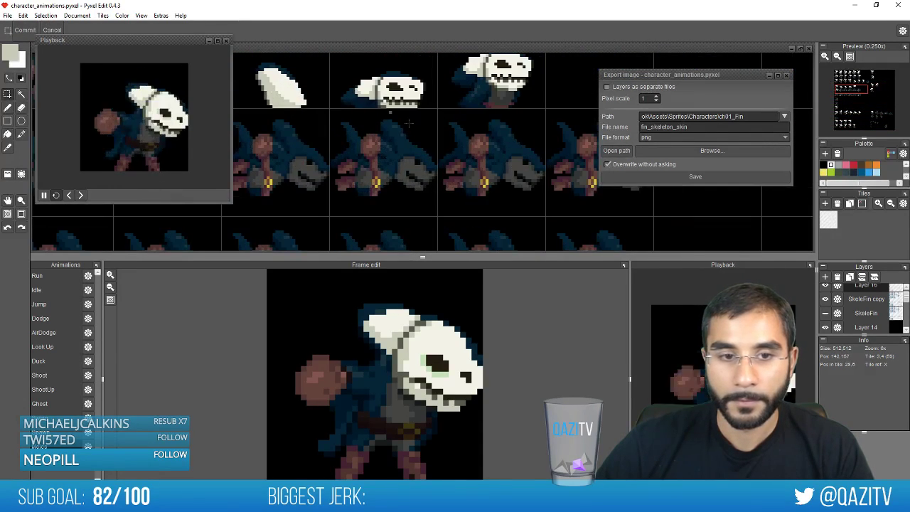
{"action": "left_click_drag", "start_coordinate": [409, 123], "coordinate": [391, 205]}
{"action": "scroll", "coordinate": [386, 194], "scroll_direction": "up", "scroll_amount": 1}
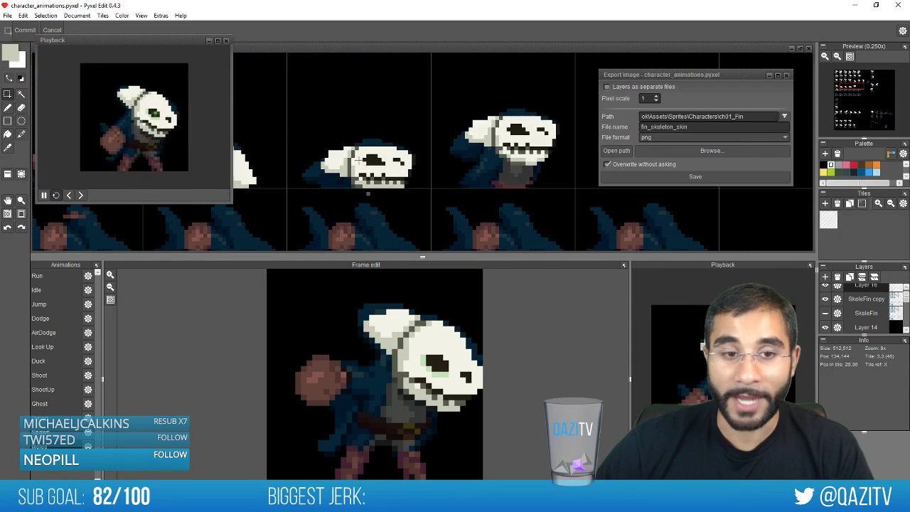
{"action": "scroll", "coordinate": [342, 99], "scroll_direction": "up", "scroll_amount": 2}
{"action": "scroll", "coordinate": [377, 142], "scroll_direction": "down", "scroll_amount": 1}
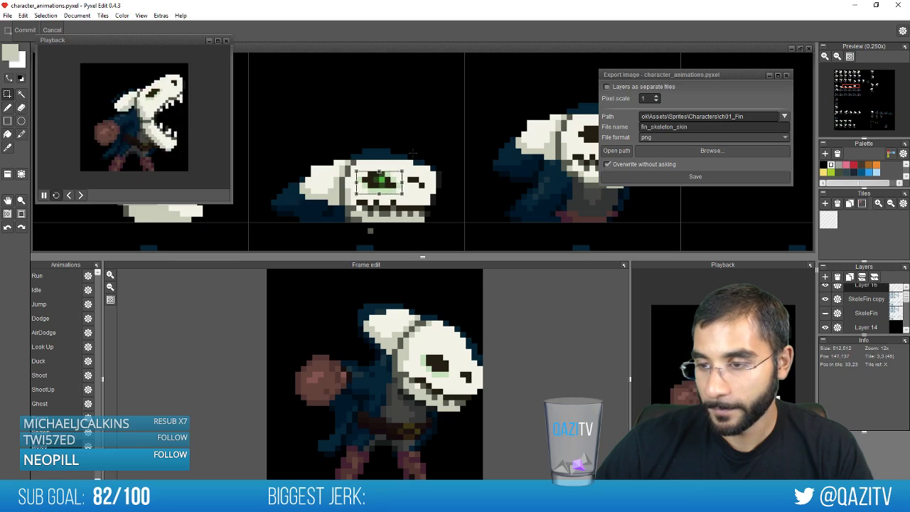
{"action": "left_click_drag", "start_coordinate": [400, 178], "coordinate": [491, 138]}
{"action": "scroll", "coordinate": [384, 153], "scroll_direction": "down", "scroll_amount": 1}
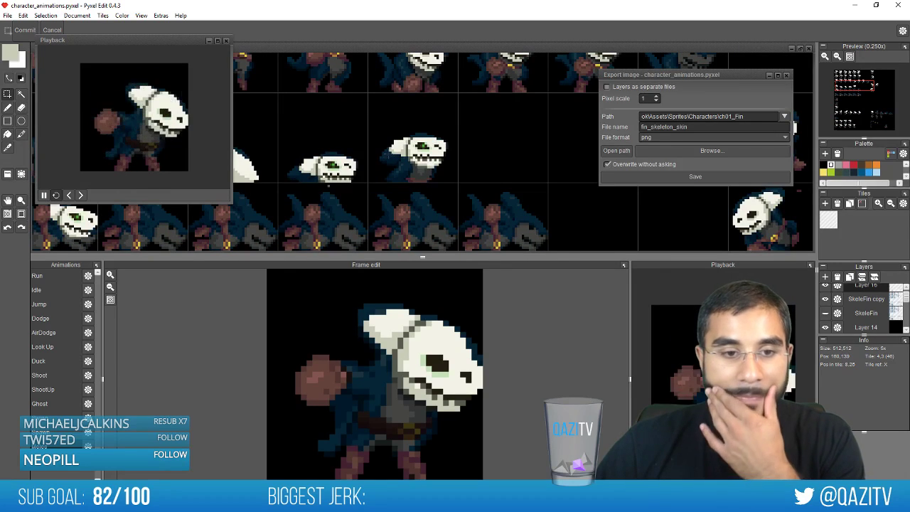
Select the skull in the fifth row's first frame and nudge it one pixel right and two pixels down
{"action": "scroll", "coordinate": [569, 162], "scroll_direction": "down", "scroll_amount": 2}
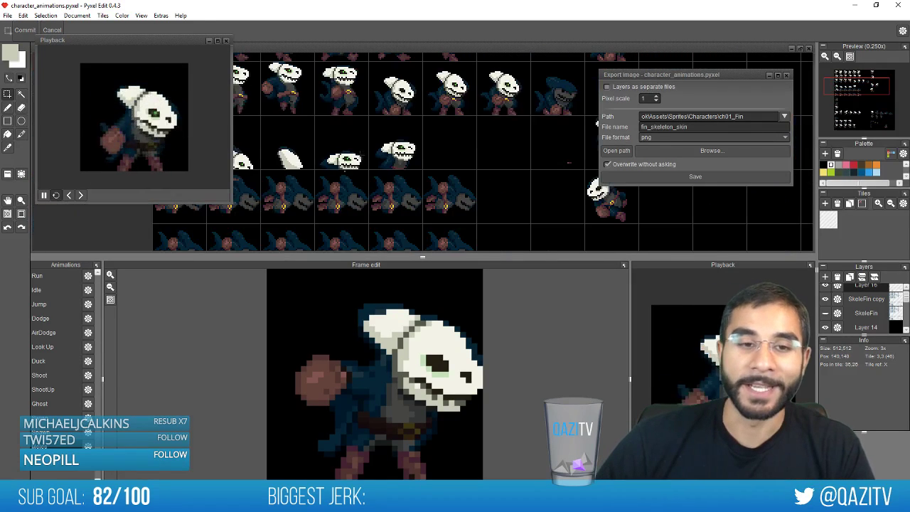
{"action": "scroll", "coordinate": [297, 138], "scroll_direction": "down", "scroll_amount": 1}
{"action": "left_click_drag", "start_coordinate": [327, 114], "coordinate": [382, 148]}
{"action": "scroll", "coordinate": [324, 143], "scroll_direction": "up", "scroll_amount": 1}
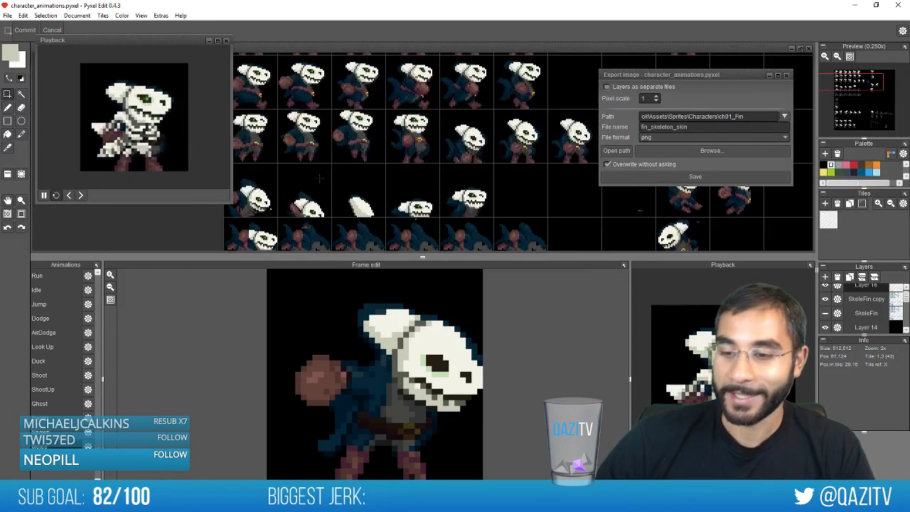
{"action": "scroll", "coordinate": [287, 188], "scroll_direction": "up", "scroll_amount": 1}
{"action": "left_click_drag", "start_coordinate": [288, 189], "coordinate": [368, 130]}
{"action": "scroll", "coordinate": [367, 128], "scroll_direction": "up", "scroll_amount": 2}
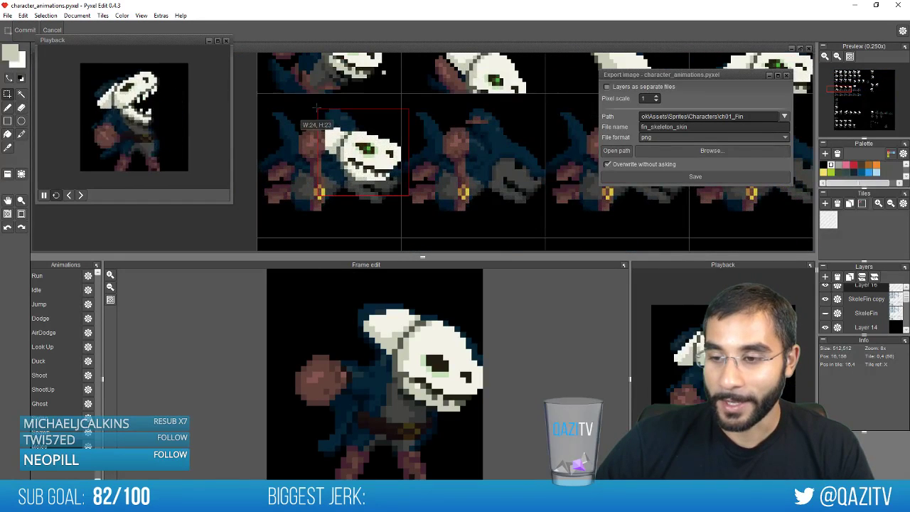
{"action": "left_click_drag", "start_coordinate": [317, 108], "coordinate": [332, 112]}
{"action": "key", "text": "Right"}
{"action": "key", "text": "Down"}
{"action": "key", "text": "Down"}
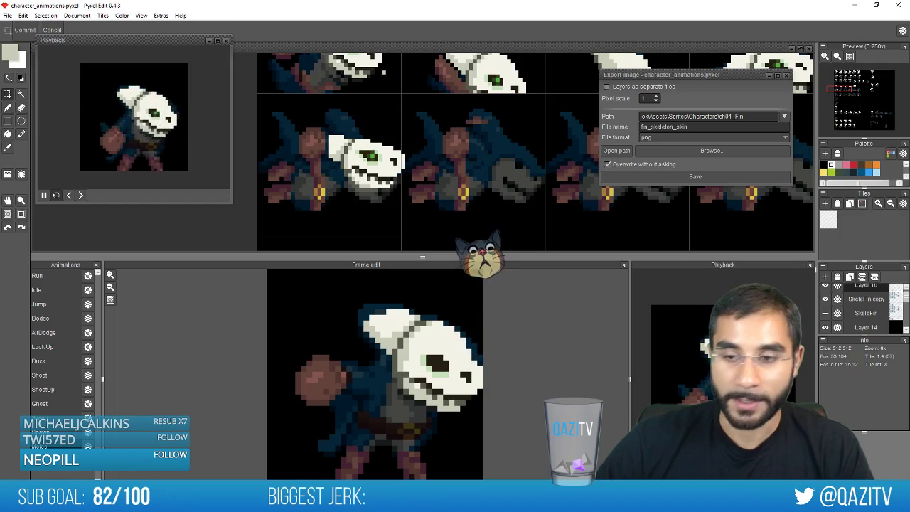
{"action": "left_click_drag", "start_coordinate": [388, 165], "coordinate": [385, 165]}
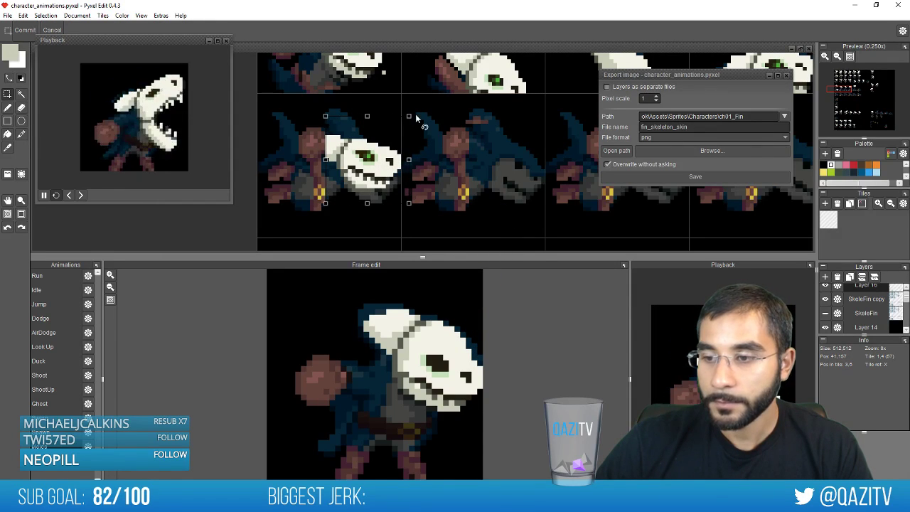
{"action": "left_click_drag", "start_coordinate": [417, 117], "coordinate": [427, 133]}
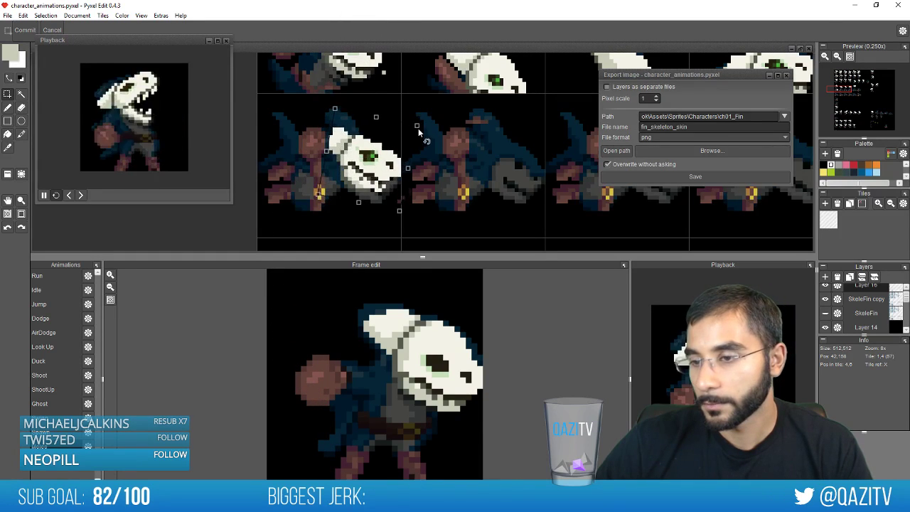
{"action": "left_click_drag", "start_coordinate": [418, 128], "coordinate": [418, 145]}
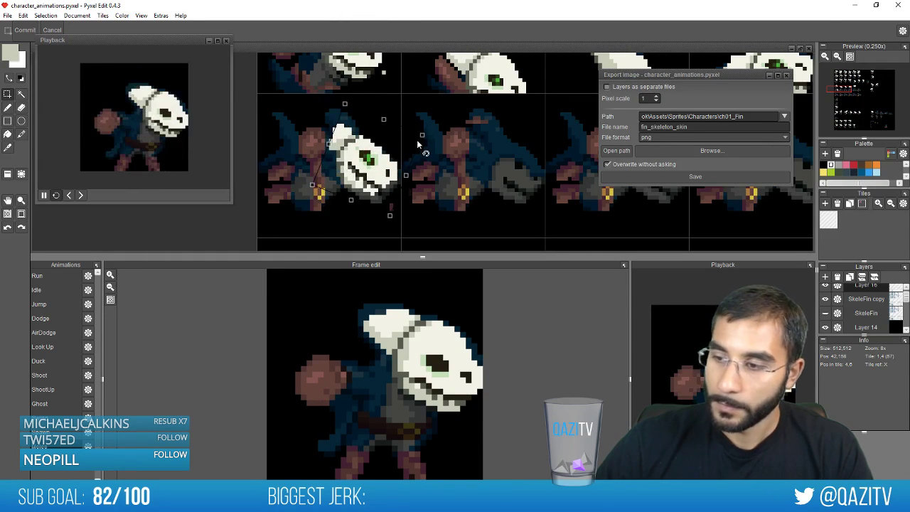
{"action": "key", "text": "Escape"}
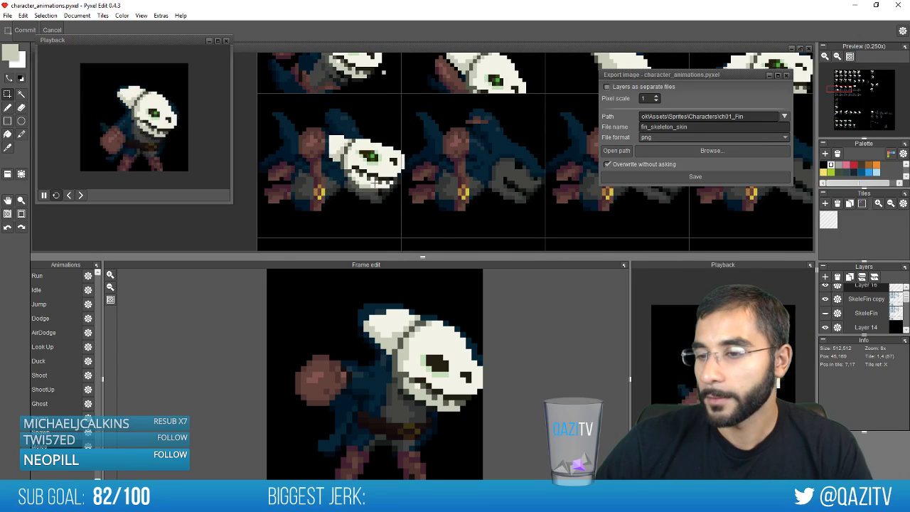
Erase the old bone crest behind the skull in the fifth row's first frame
{"action": "scroll", "coordinate": [375, 183], "scroll_direction": "down", "scroll_amount": 1}
{"action": "scroll", "coordinate": [336, 182], "scroll_direction": "up", "scroll_amount": 1}
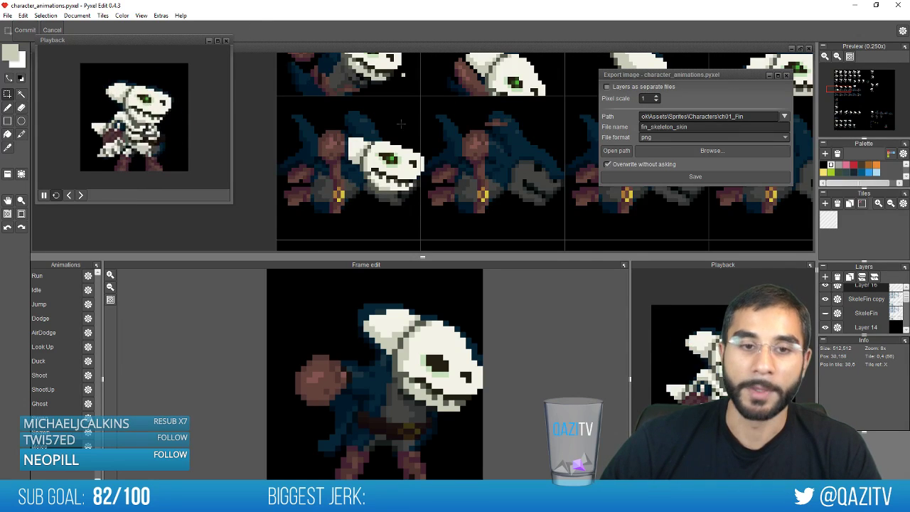
{"action": "scroll", "coordinate": [398, 125], "scroll_direction": "down", "scroll_amount": 2}
{"action": "scroll", "coordinate": [392, 126], "scroll_direction": "up", "scroll_amount": 1}
{"action": "scroll", "coordinate": [391, 126], "scroll_direction": "down", "scroll_amount": 1}
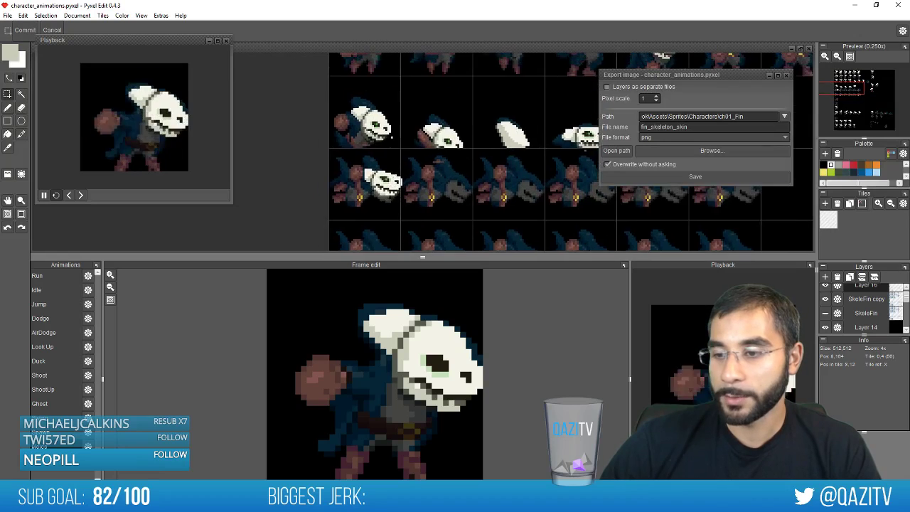
{"action": "scroll", "coordinate": [364, 189], "scroll_direction": "up", "scroll_amount": 3}
{"action": "key", "text": "e"}
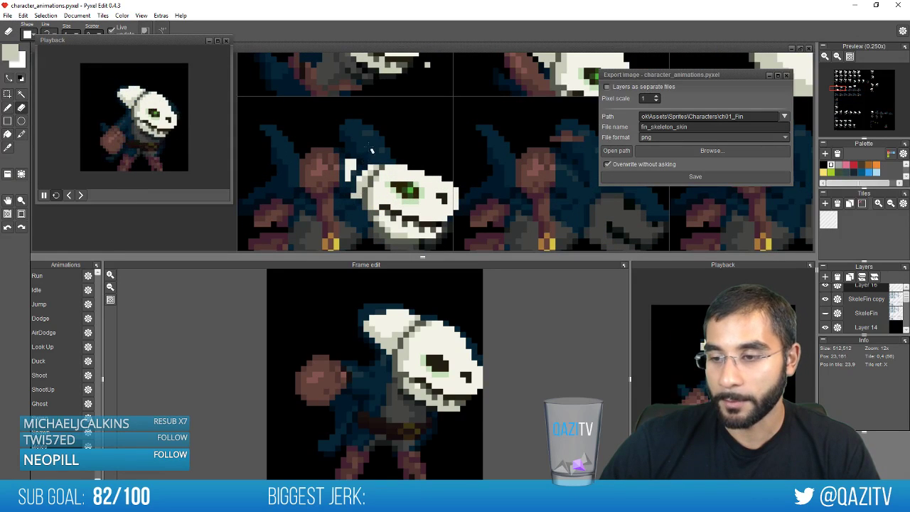
{"action": "mouse_move", "coordinate": [354, 196]}
{"action": "left_mouse_down"}
{"action": "mouse_move", "coordinate": [364, 177]}
{"action": "mouse_move", "coordinate": [360, 192]}
{"action": "left_mouse_up"}
{"action": "left_click_drag", "start_coordinate": [348, 161], "coordinate": [353, 192]}
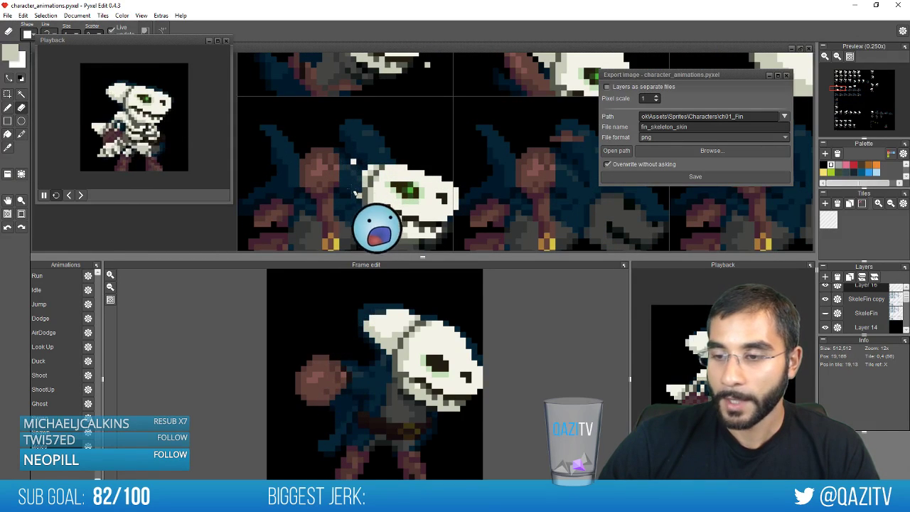
{"action": "scroll", "coordinate": [406, 183], "scroll_direction": "down", "scroll_amount": 2}
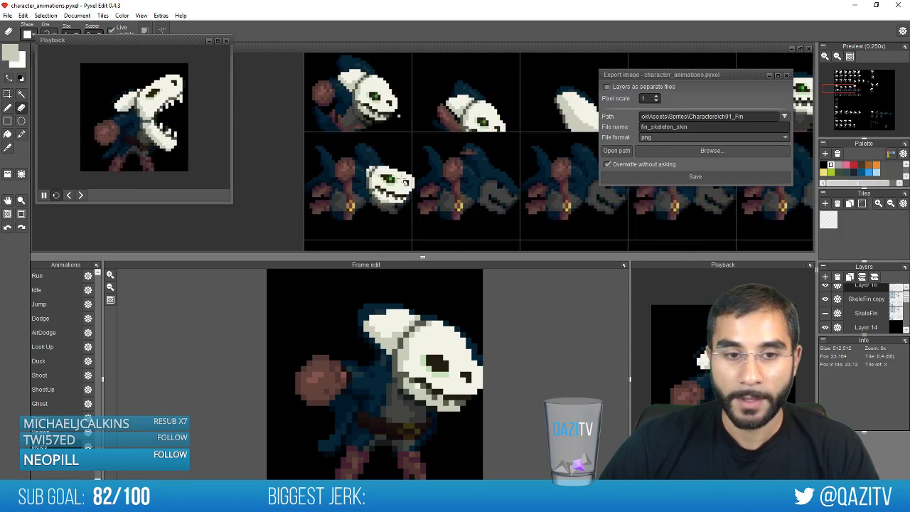
{"action": "scroll", "coordinate": [426, 181], "scroll_direction": "up", "scroll_amount": 2}
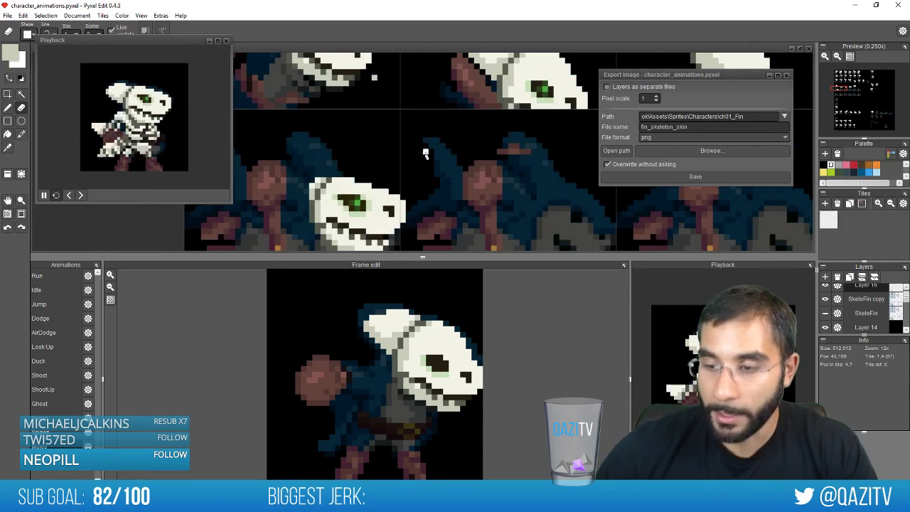
Paint a new raised bone crest behind the fifth row's first skull and erase the bright fist pixels beside it
{"action": "key", "text": "b"}
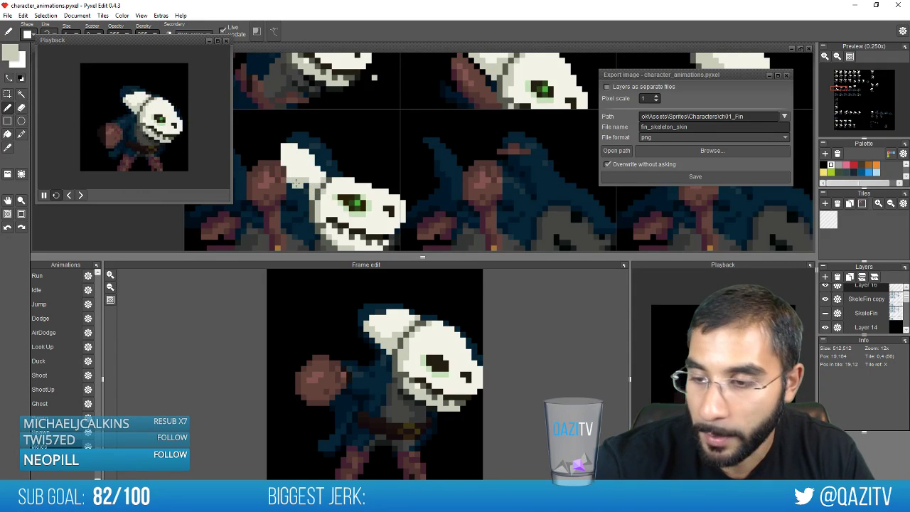
{"action": "left_click_drag", "start_coordinate": [290, 127], "coordinate": [338, 106]}
{"action": "key", "text": "e"}
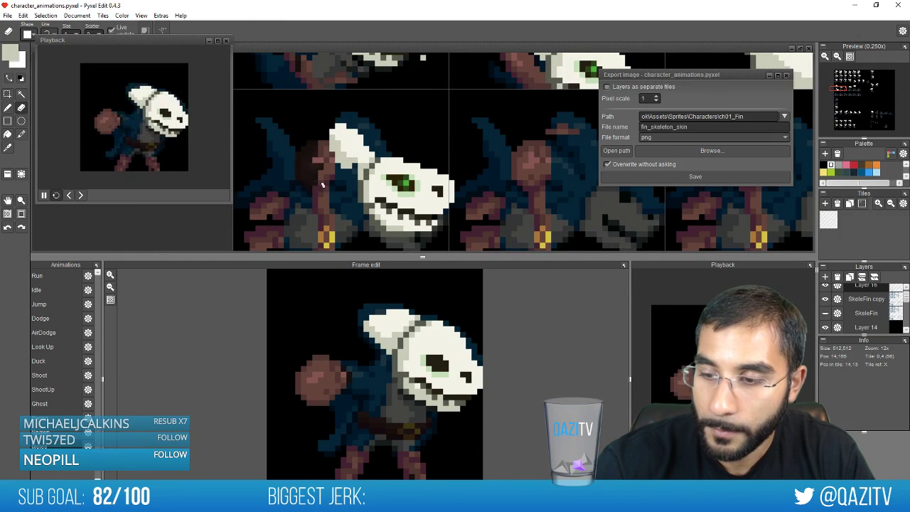
{"action": "key", "text": "b"}
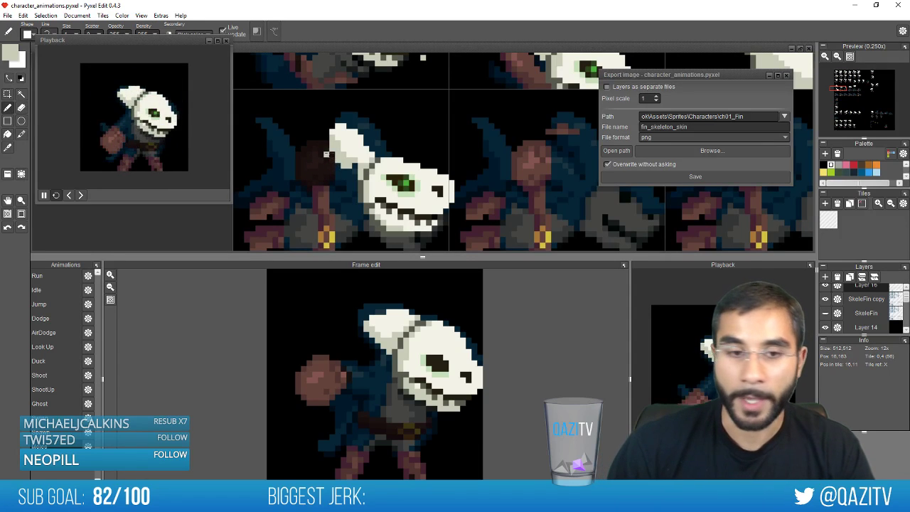
Shade the new crest's underside in grey-beige and clean up its upper edge in off-white
{"action": "left_click_drag", "start_coordinate": [393, 133], "coordinate": [337, 105]}
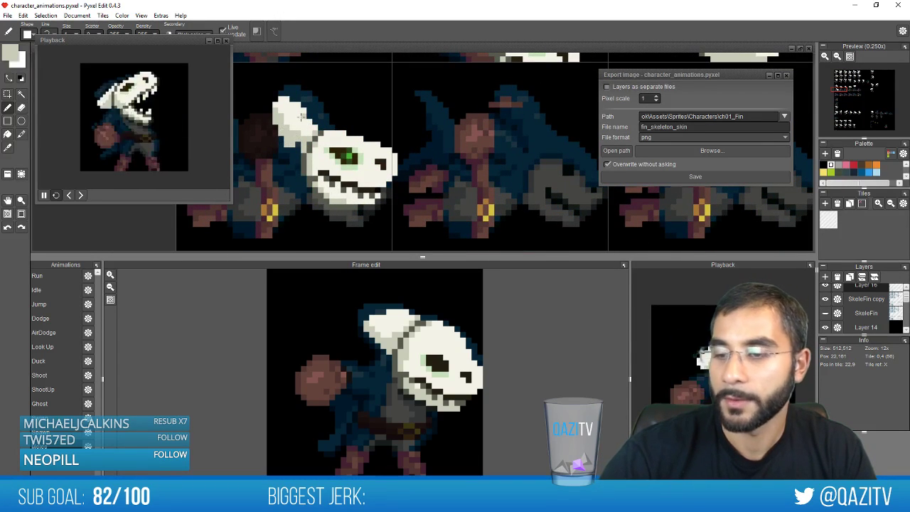
{"action": "left_click_drag", "start_coordinate": [402, 158], "coordinate": [439, 187]}
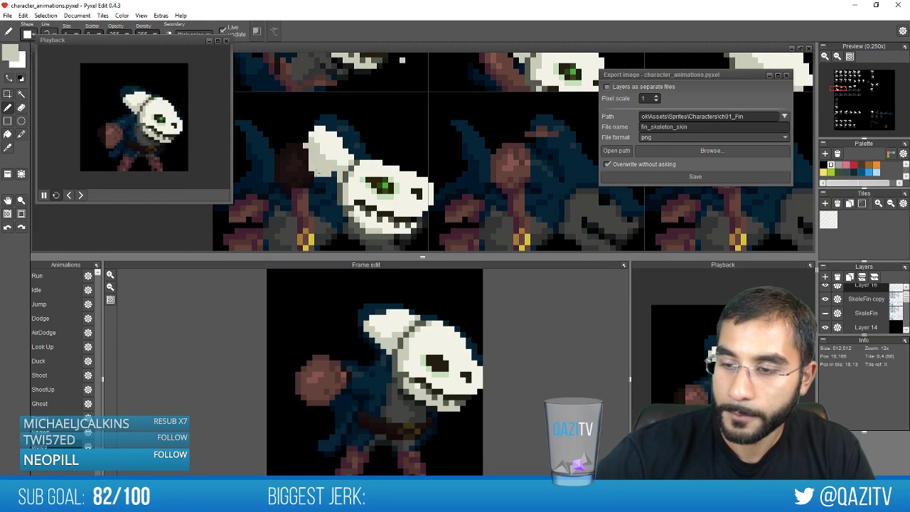
{"action": "key", "text": "e"}
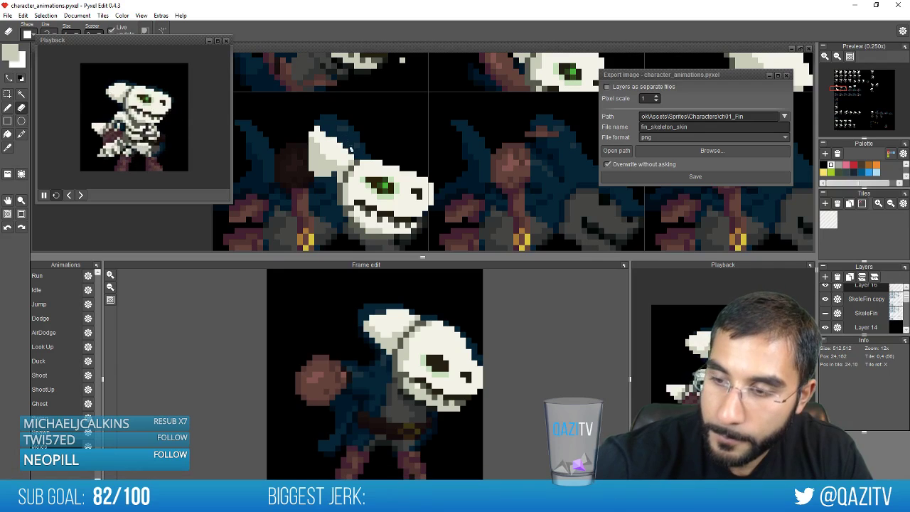
{"action": "key", "text": "b"}
{"action": "key", "text": "e"}
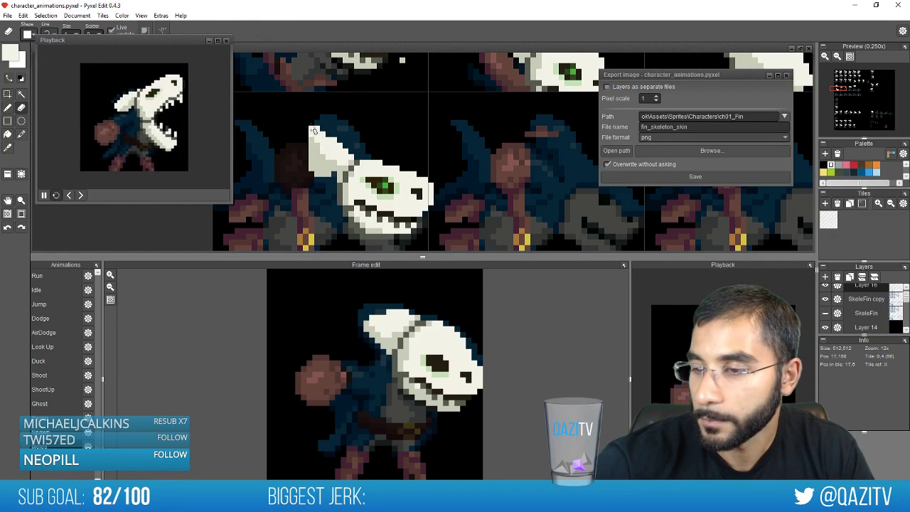
{"action": "key", "text": "b"}
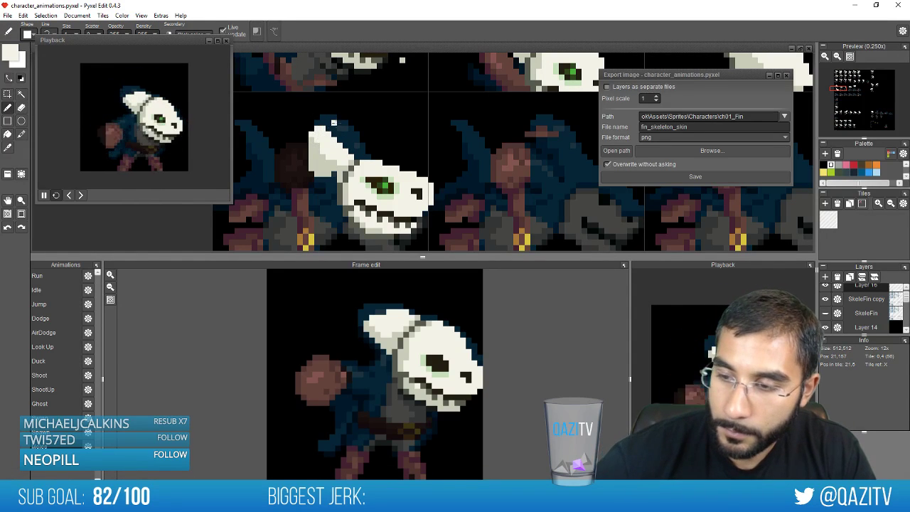
{"action": "key", "text": "e"}
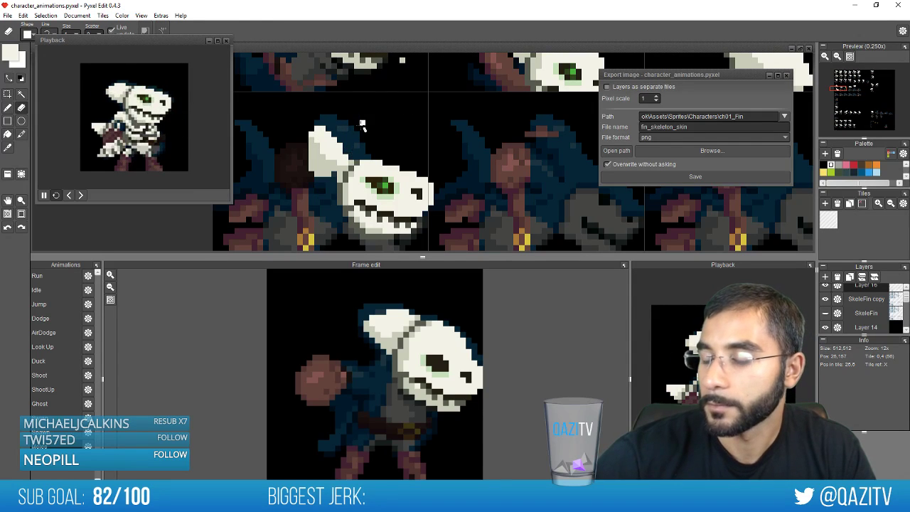
Select the crest's tip, shift it one pixel left, and patch the crest's shading with the grey-beige tone
{"action": "scroll", "coordinate": [443, 151], "scroll_direction": "down", "scroll_amount": 6}
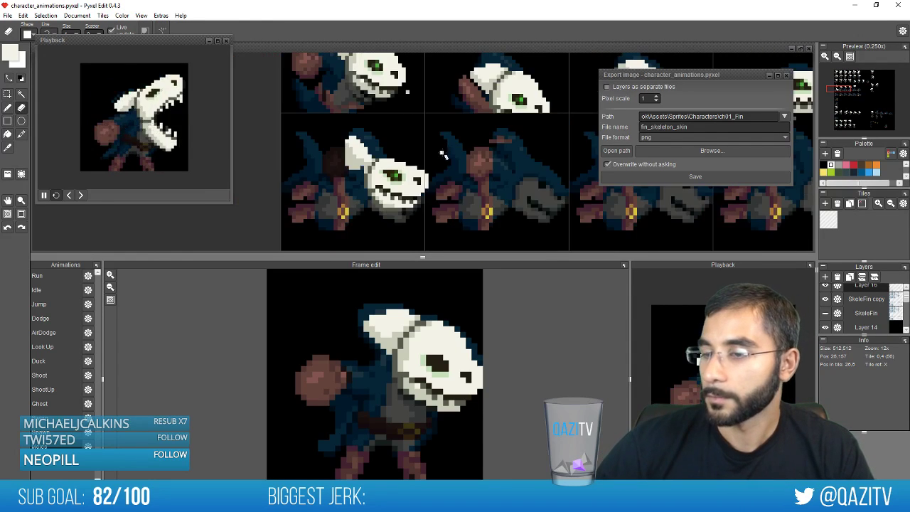
{"action": "scroll", "coordinate": [435, 152], "scroll_direction": "up", "scroll_amount": 6}
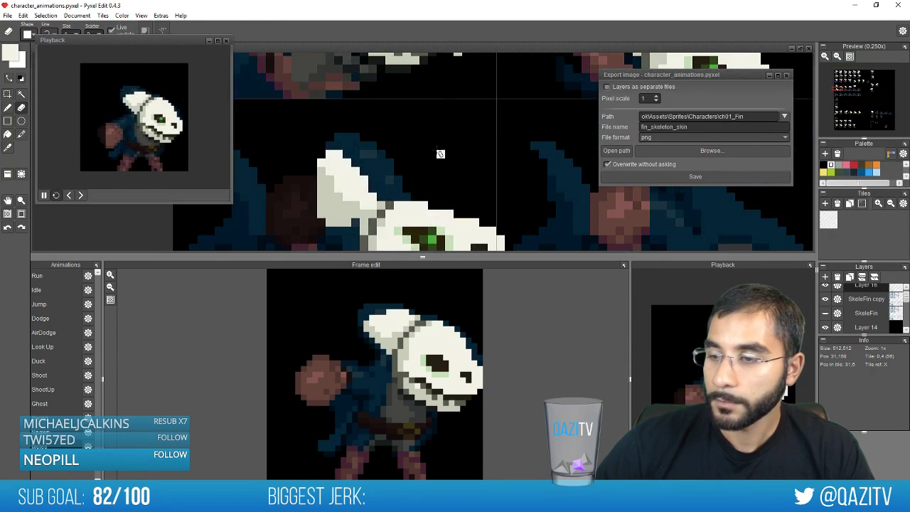
{"action": "key", "text": "s"}
{"action": "left_click_drag", "start_coordinate": [344, 138], "coordinate": [345, 139]}
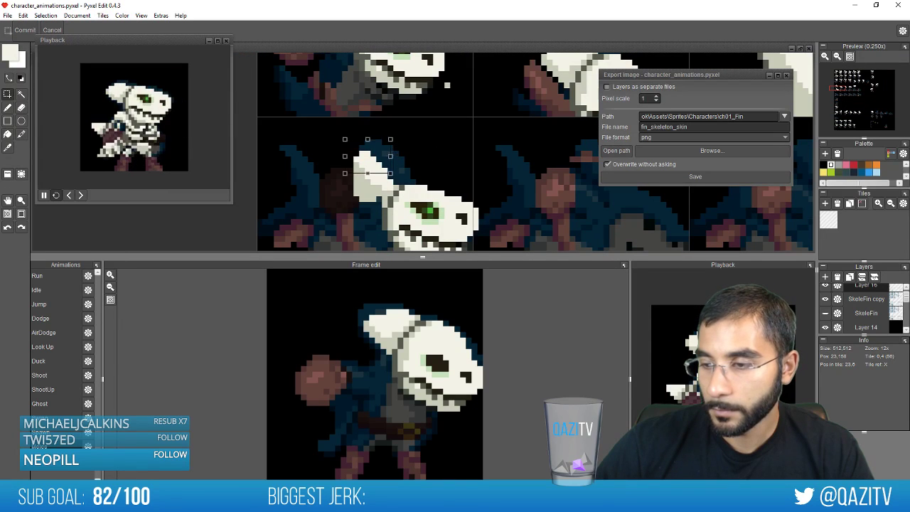
{"action": "scroll", "coordinate": [370, 185], "scroll_direction": "up", "scroll_amount": 4}
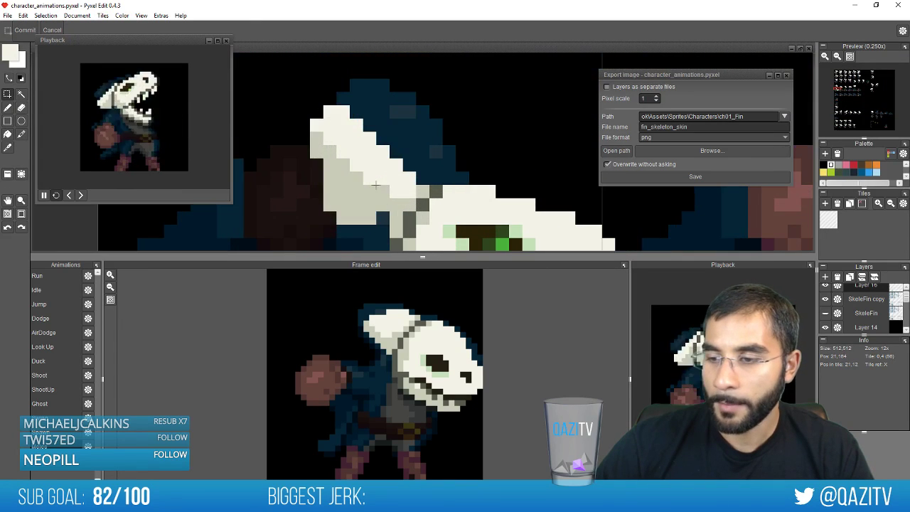
{"action": "key", "text": "b"}
{"action": "scroll", "coordinate": [319, 166], "scroll_direction": "down", "scroll_amount": 5}
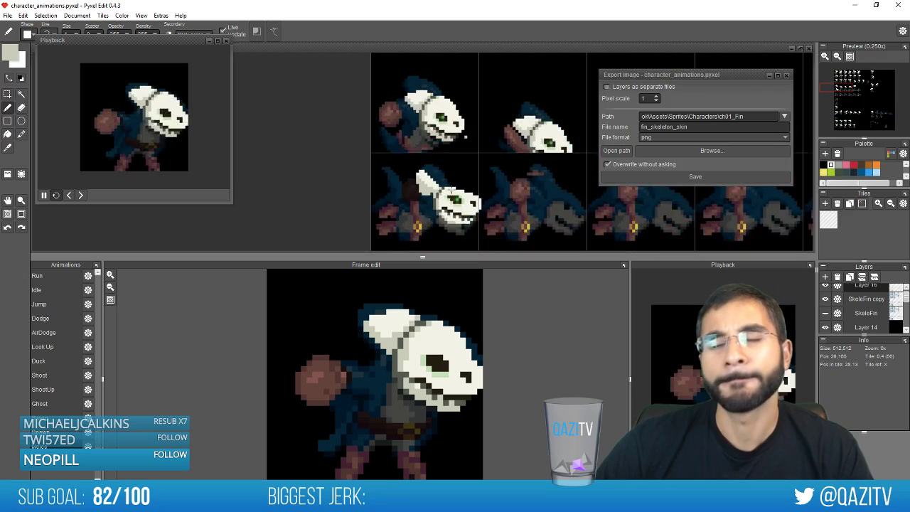
Erase the top pixel row of the crest's tip and touch up its edge in off-white
{"action": "scroll", "coordinate": [451, 190], "scroll_direction": "up", "scroll_amount": 2}
{"action": "scroll", "coordinate": [400, 162], "scroll_direction": "up", "scroll_amount": 1}
{"action": "key", "text": "e"}
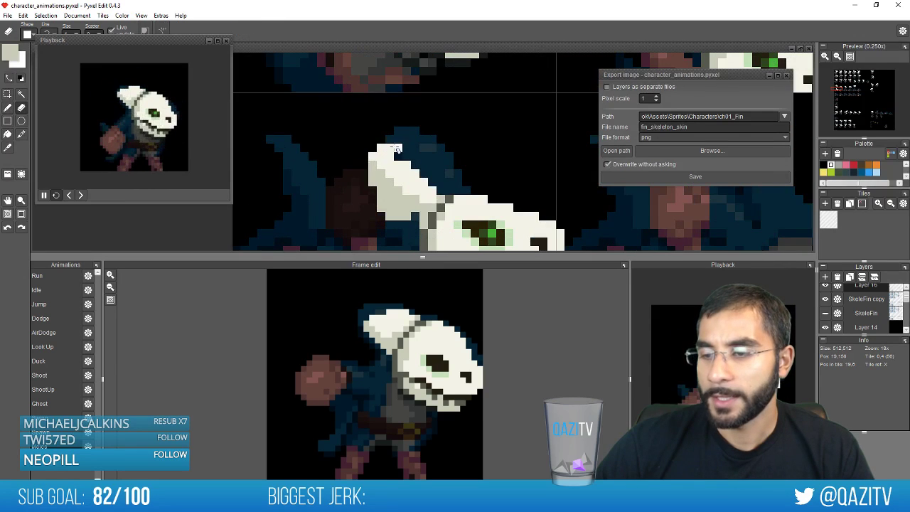
{"action": "key", "text": "b"}
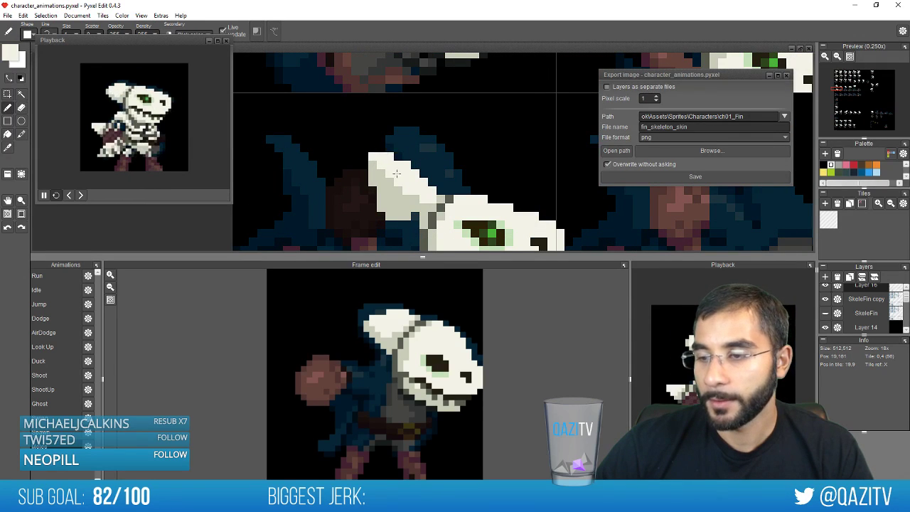
{"action": "key", "text": "e"}
{"action": "scroll", "coordinate": [511, 199], "scroll_direction": "down", "scroll_amount": 4}
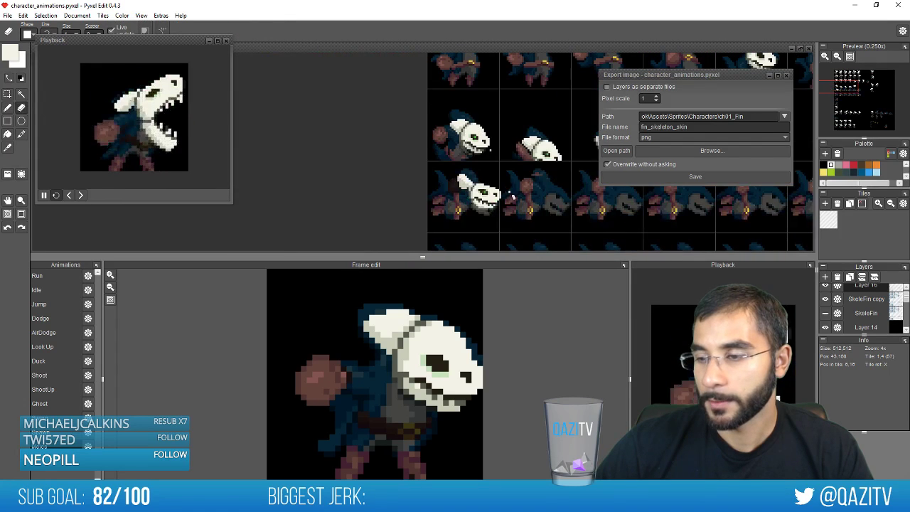
{"action": "scroll", "coordinate": [510, 198], "scroll_direction": "up", "scroll_amount": 5}
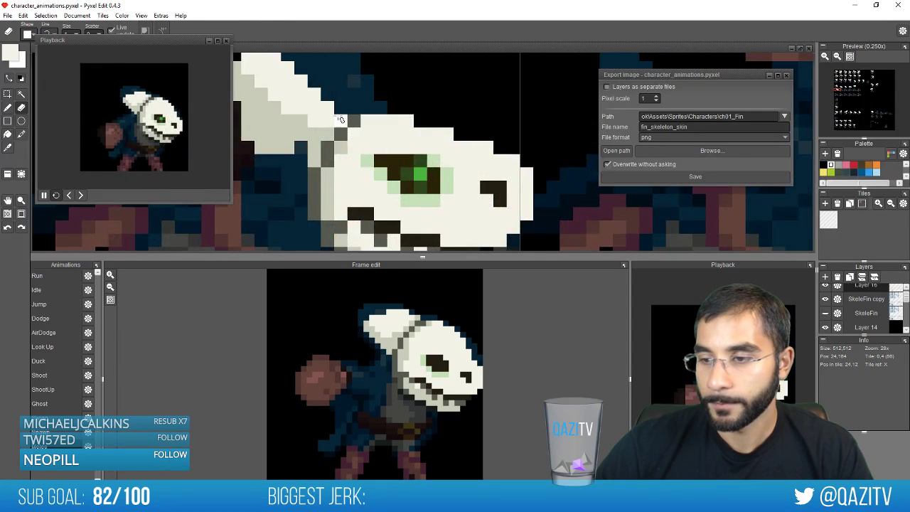
{"action": "scroll", "coordinate": [429, 137], "scroll_direction": "down", "scroll_amount": 4}
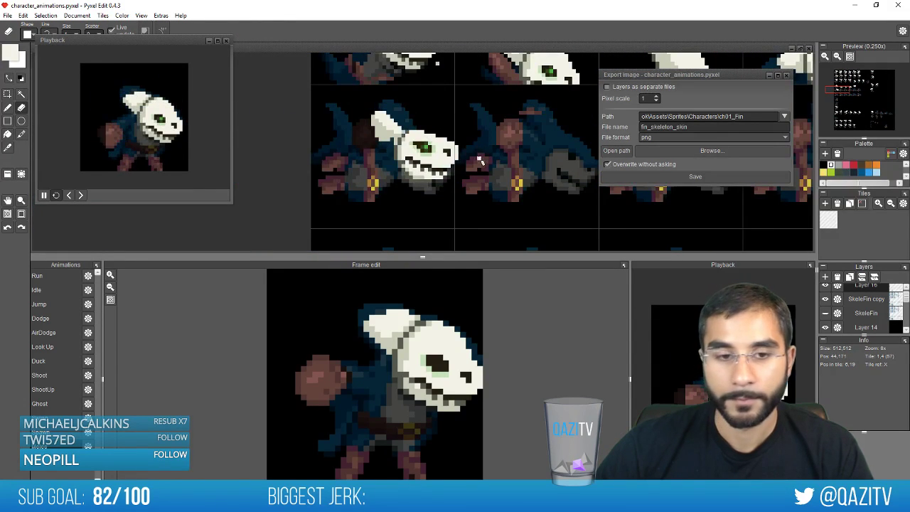
Examine the redrawn skull in the fifth row's first frame and compare it with the skull poses in the sheet's other rows
{"action": "scroll", "coordinate": [480, 161], "scroll_direction": "down", "scroll_amount": 1}
{"action": "scroll", "coordinate": [480, 162], "scroll_direction": "up", "scroll_amount": 1}
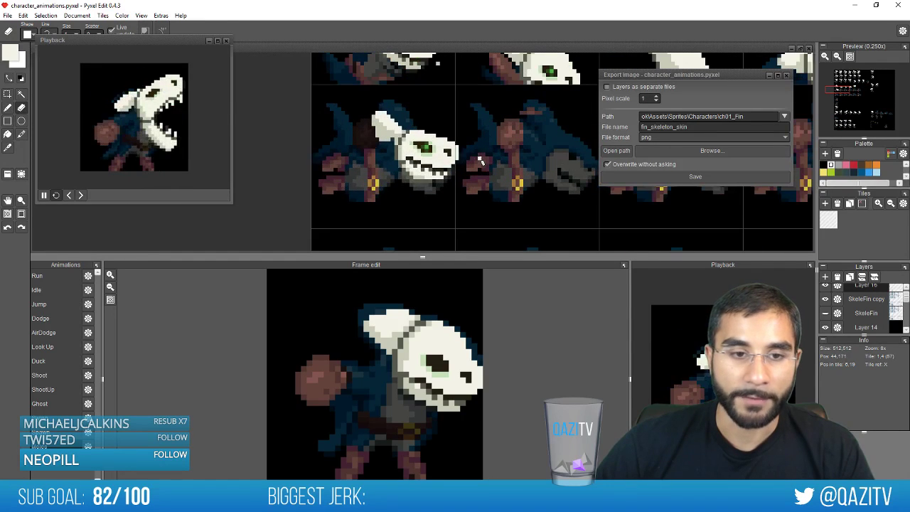
{"action": "scroll", "coordinate": [480, 161], "scroll_direction": "down", "scroll_amount": 1}
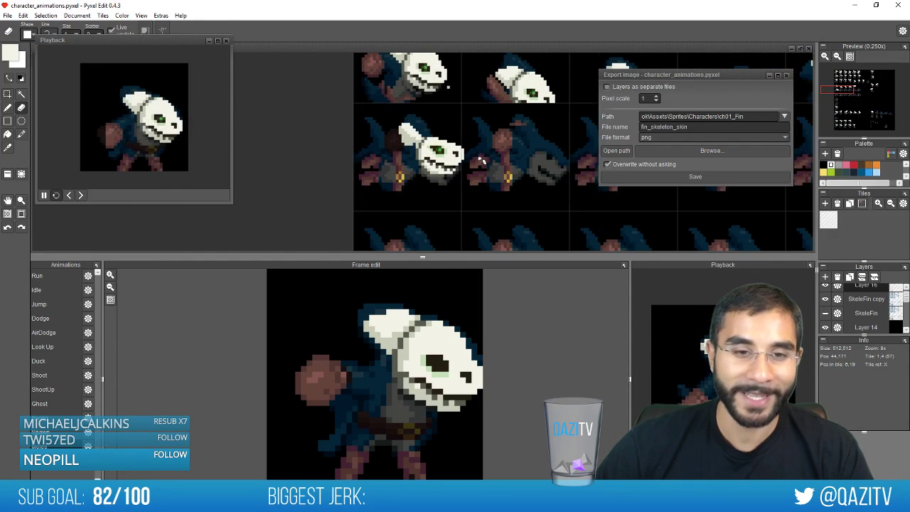
{"action": "scroll", "coordinate": [481, 160], "scroll_direction": "down", "scroll_amount": 1}
{"action": "scroll", "coordinate": [482, 160], "scroll_direction": "up", "scroll_amount": 2}
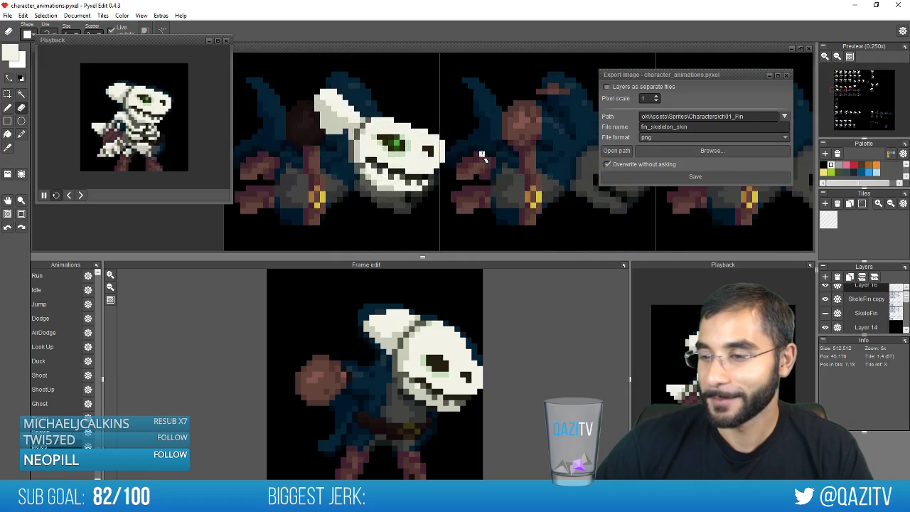
{"action": "scroll", "coordinate": [482, 159], "scroll_direction": "down", "scroll_amount": 2}
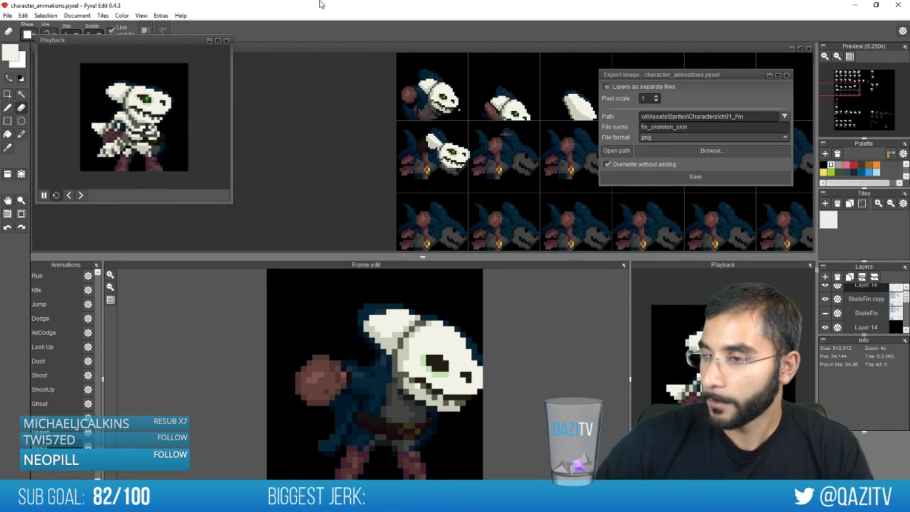
{"action": "scroll", "coordinate": [458, 99], "scroll_direction": "up", "scroll_amount": 2}
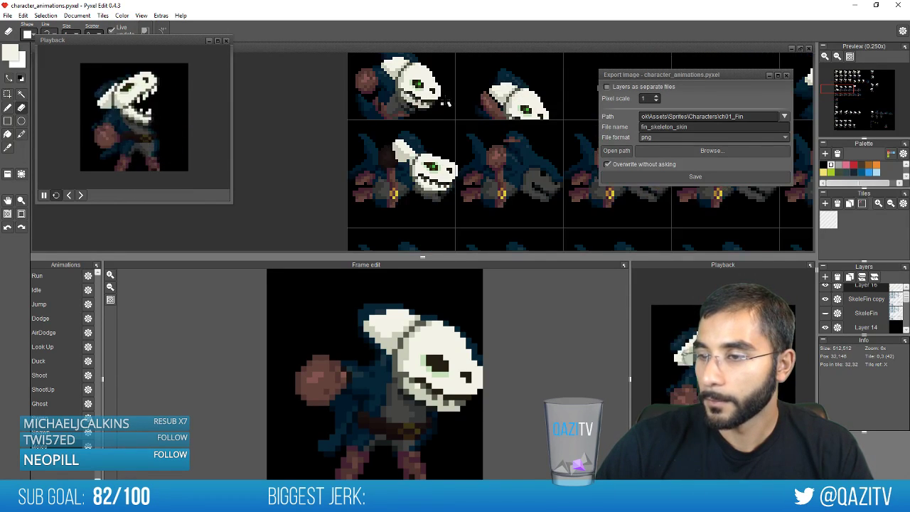
{"action": "scroll", "coordinate": [499, 137], "scroll_direction": "down", "scroll_amount": 5}
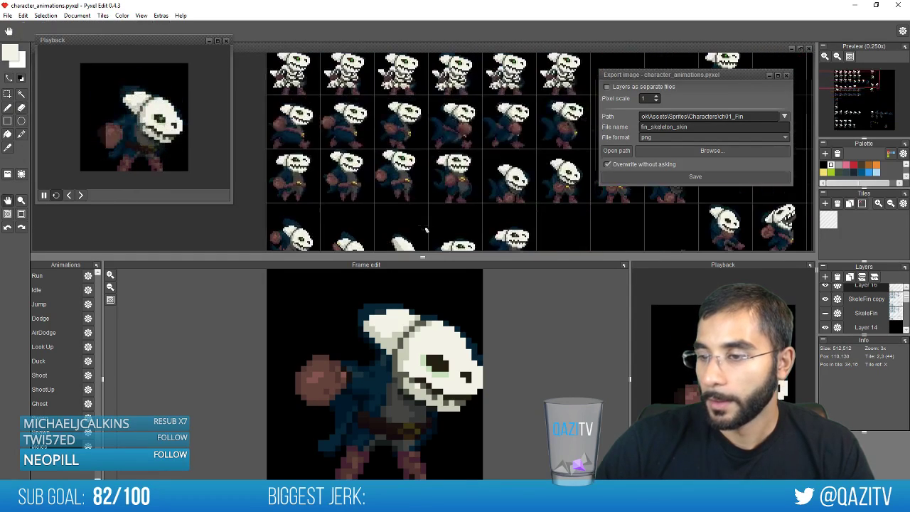
{"action": "scroll", "coordinate": [482, 158], "scroll_direction": "up", "scroll_amount": 3}
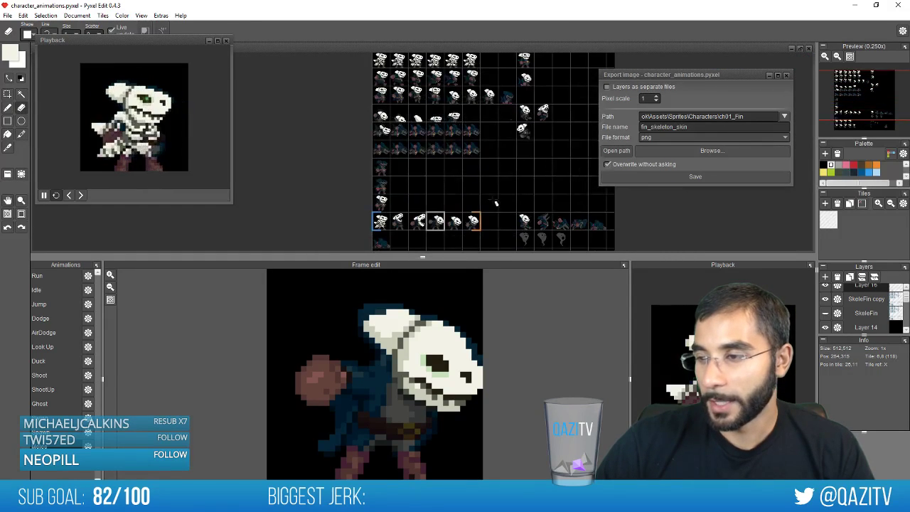
{"action": "scroll", "coordinate": [439, 188], "scroll_direction": "down", "scroll_amount": 2}
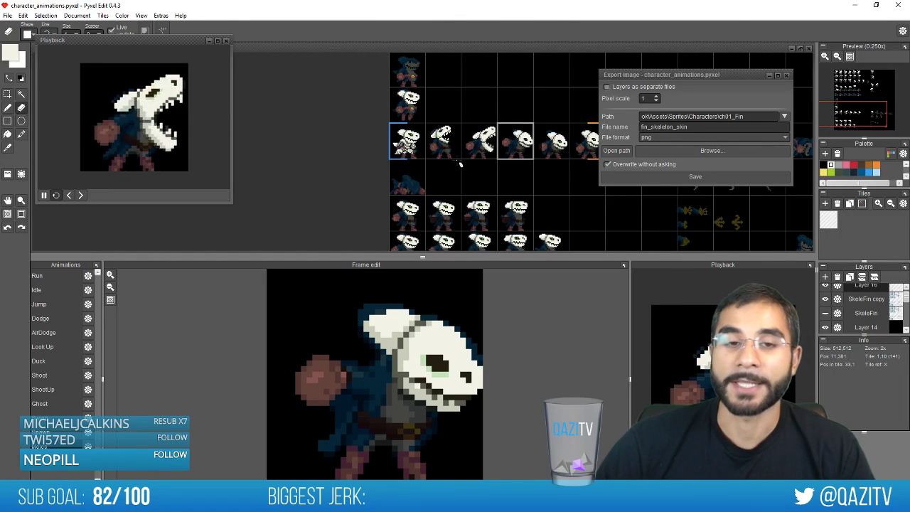
{"action": "mouse_move", "coordinate": [460, 164]}
{"action": "left_mouse_down"}
{"action": "mouse_move", "coordinate": [429, 108]}
{"action": "mouse_move", "coordinate": [401, 142]}
{"action": "mouse_move", "coordinate": [407, 152]}
{"action": "left_mouse_up"}
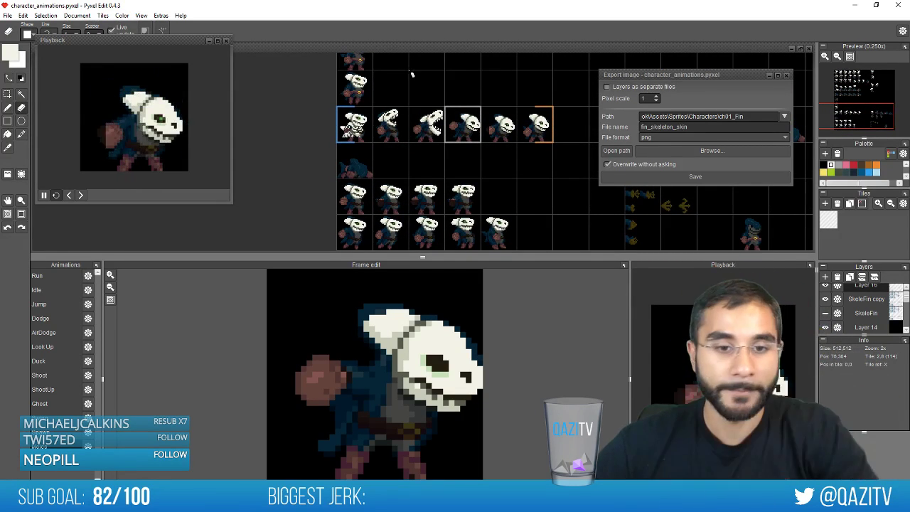
{"action": "scroll", "coordinate": [401, 90], "scroll_direction": "up", "scroll_amount": 1}
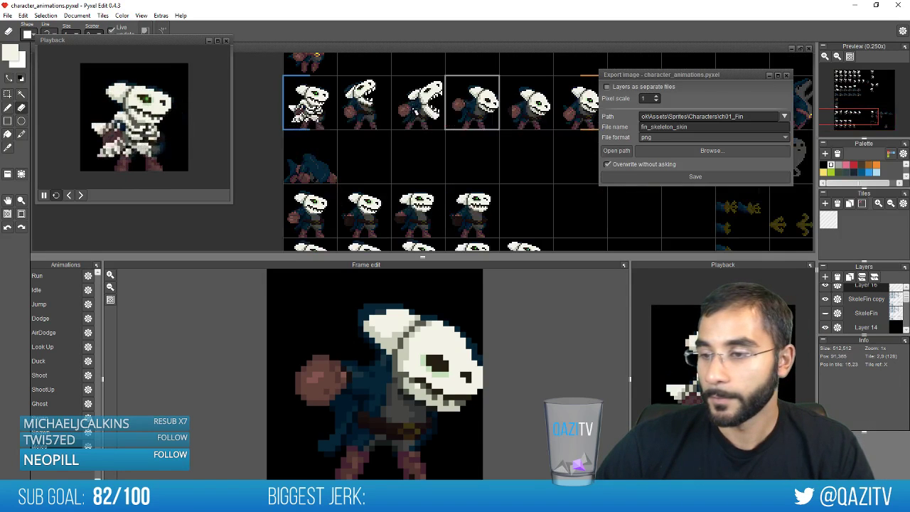
Examine the redrawn skull frames across the sprite sheet's rows, including the ghost, death and upper rows
{"action": "left_click_drag", "start_coordinate": [386, 144], "coordinate": [312, 76]}
{"action": "mouse_move", "coordinate": [559, 211]}
{"action": "left_mouse_down"}
{"action": "mouse_move", "coordinate": [390, 184]}
{"action": "mouse_move", "coordinate": [179, 244]}
{"action": "mouse_move", "coordinate": [204, 299]}
{"action": "left_mouse_up"}
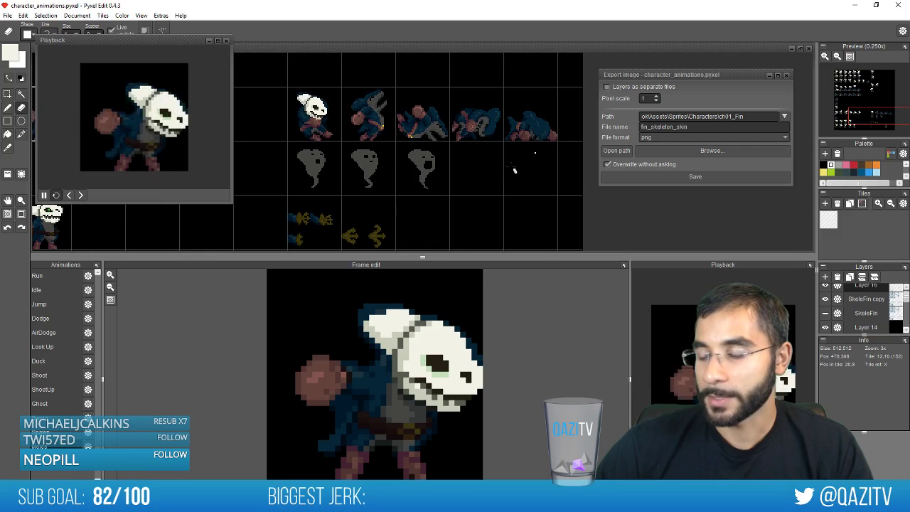
{"action": "left_click_drag", "start_coordinate": [310, 229], "coordinate": [504, 229]}
{"action": "scroll", "coordinate": [397, 197], "scroll_direction": "down", "scroll_amount": 4}
{"action": "scroll", "coordinate": [382, 211], "scroll_direction": "up", "scroll_amount": 3}
{"action": "left_click_drag", "start_coordinate": [345, 169], "coordinate": [413, 156]}
{"action": "mouse_move", "coordinate": [430, 80]}
{"action": "left_mouse_down"}
{"action": "mouse_move", "coordinate": [437, 168]}
{"action": "mouse_move", "coordinate": [416, 253]}
{"action": "left_mouse_up"}
{"action": "mouse_move", "coordinate": [460, 100]}
{"action": "left_mouse_down"}
{"action": "mouse_move", "coordinate": [422, 200]}
{"action": "mouse_move", "coordinate": [459, 119]}
{"action": "left_mouse_up"}
{"action": "scroll", "coordinate": [258, 177], "scroll_direction": "up", "scroll_amount": 2}
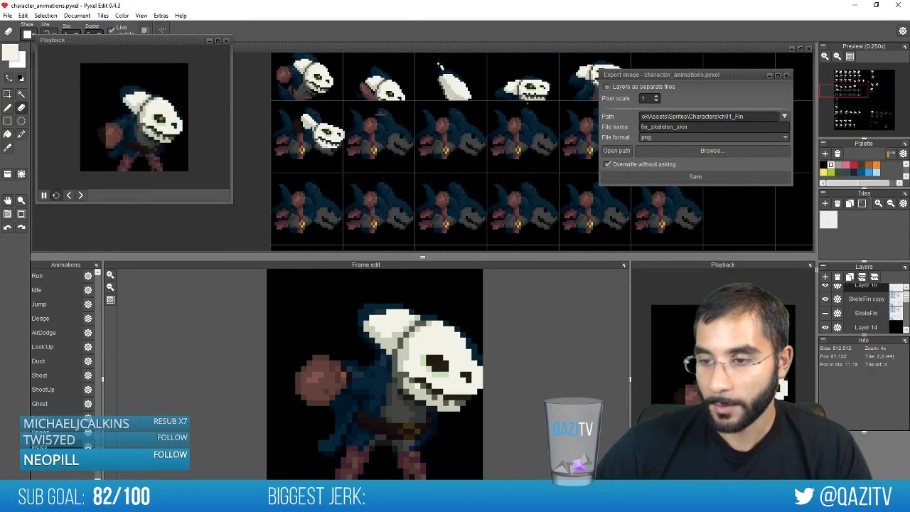
{"action": "left_click_drag", "start_coordinate": [439, 66], "coordinate": [388, 179]}
{"action": "mouse_move", "coordinate": [424, 108]}
{"action": "left_mouse_down"}
{"action": "mouse_move", "coordinate": [421, 211]}
{"action": "mouse_move", "coordinate": [295, 215]}
{"action": "left_mouse_up"}
{"action": "left_click_drag", "start_coordinate": [521, 162], "coordinate": [354, 166]}
{"action": "left_click_drag", "start_coordinate": [464, 156], "coordinate": [406, 167]}
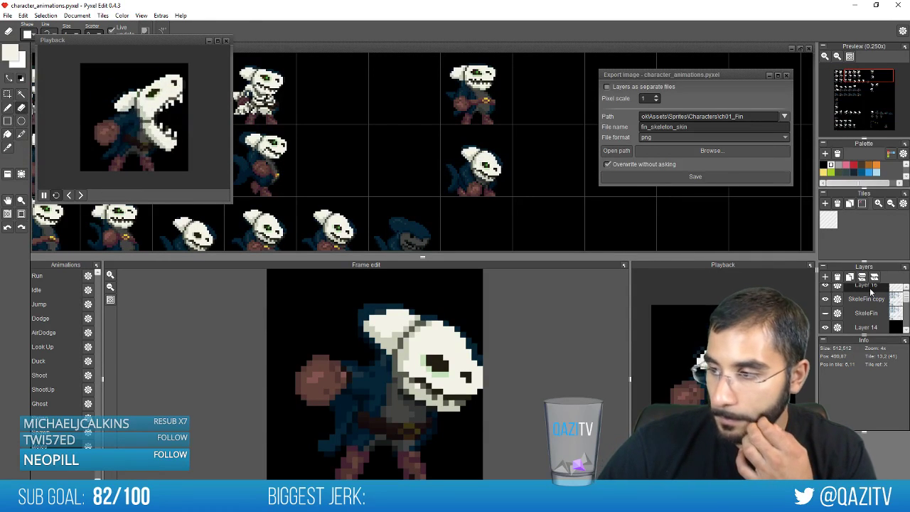
Hide Layer 14 and the SkeleFin copy layer, and switch to the Unity editor
{"action": "left_click", "coordinate": [826, 327]}
{"action": "left_click", "coordinate": [825, 299]}
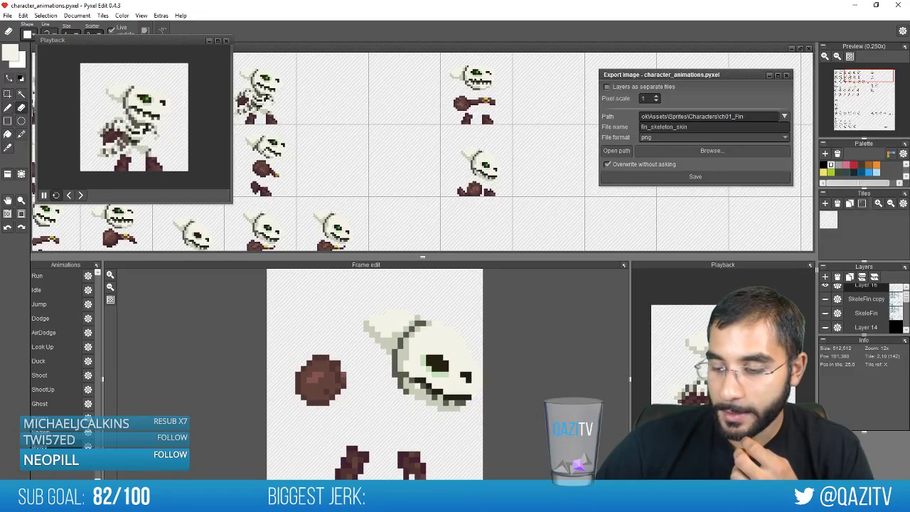
{"action": "key", "text": "alt+Tab"}
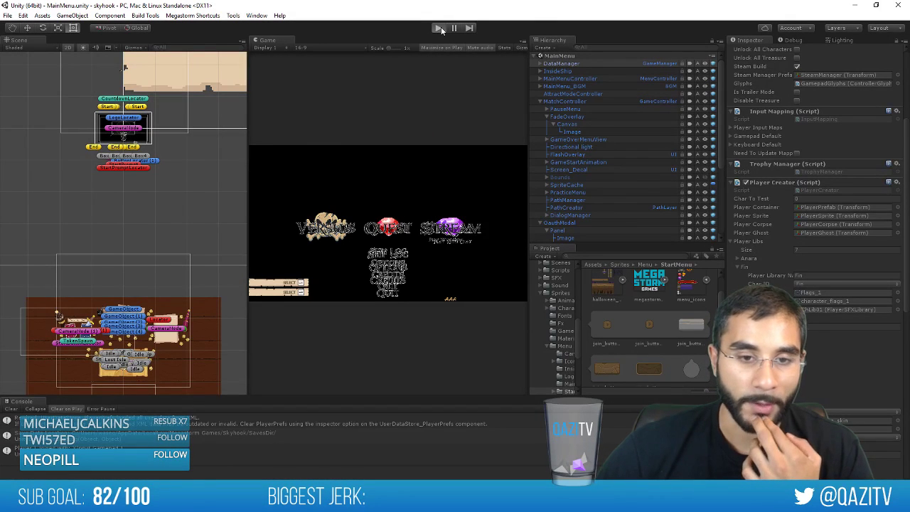
Run the game, enter Versus mode, try out Fin's skeleton skin on the character selection screen, and stop the run
{"action": "left_click", "coordinate": [440, 29]}
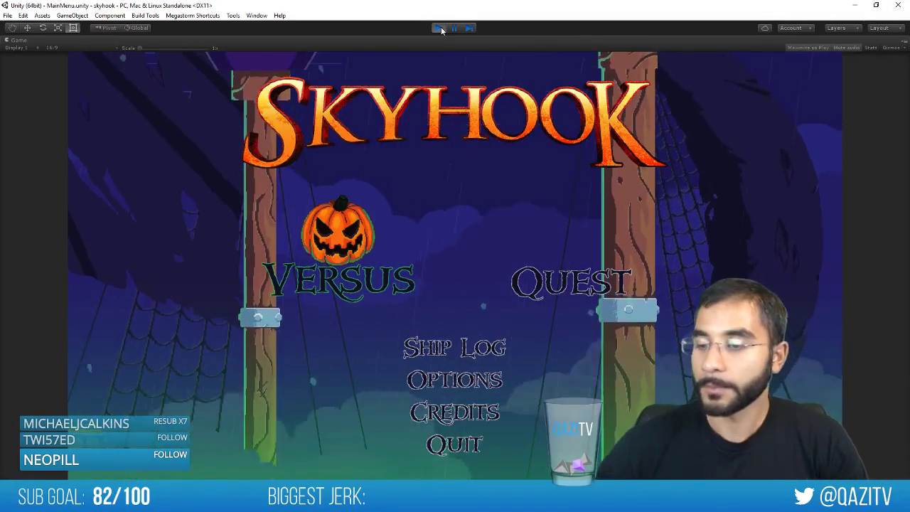
{"action": "key", "text": "Return"}
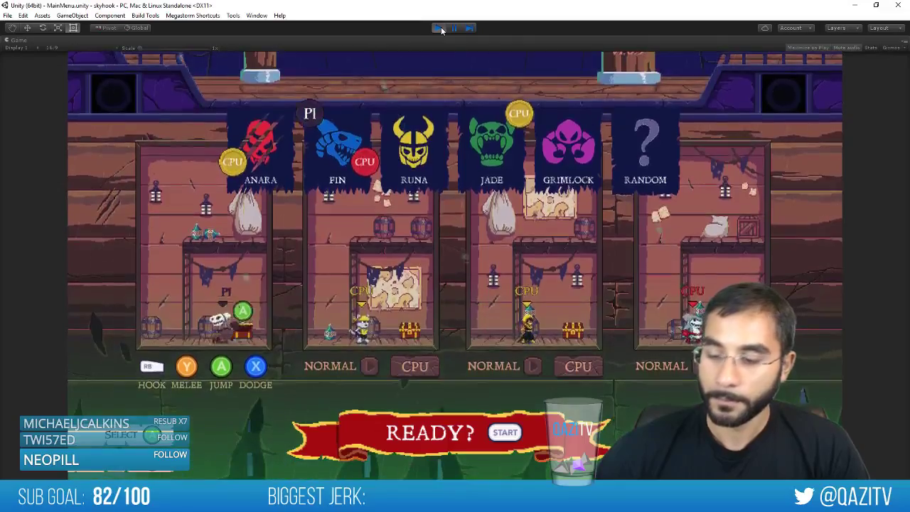
{"action": "key", "text": "Left"}
{"action": "key", "text": "Right"}
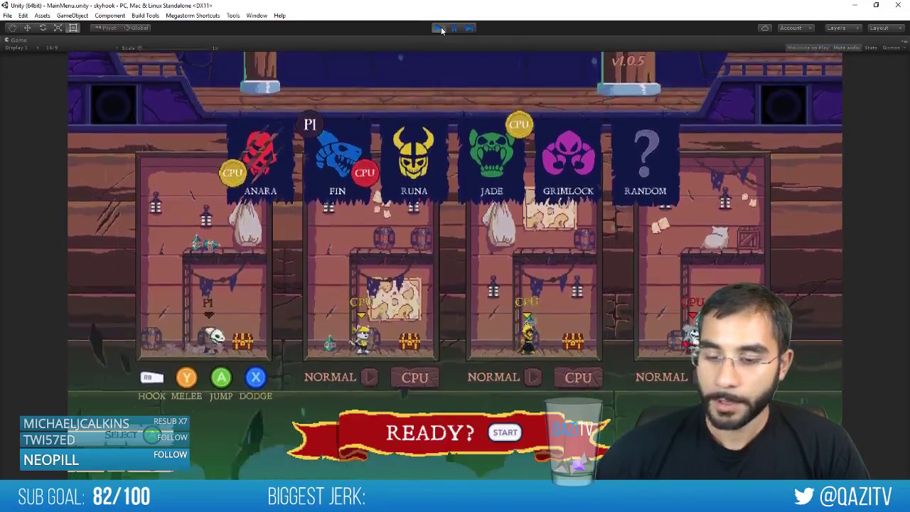
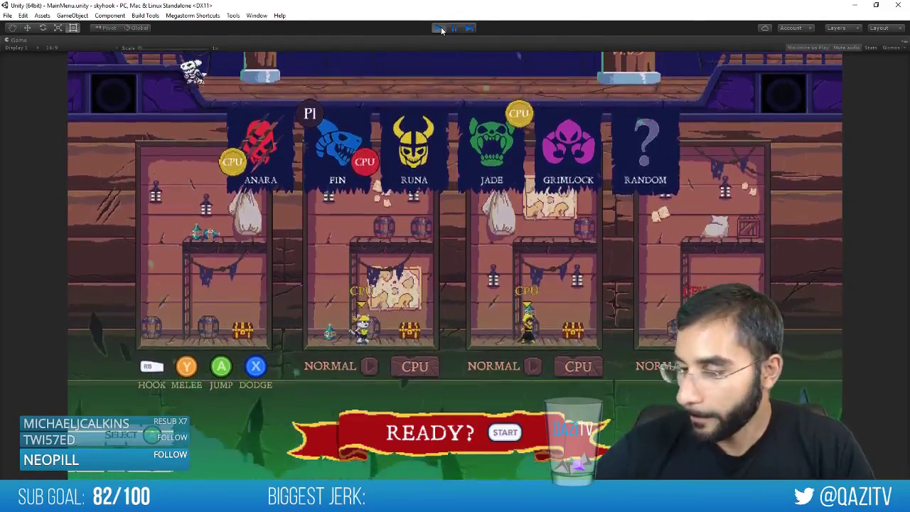
{"action": "left_click", "coordinate": [441, 28]}
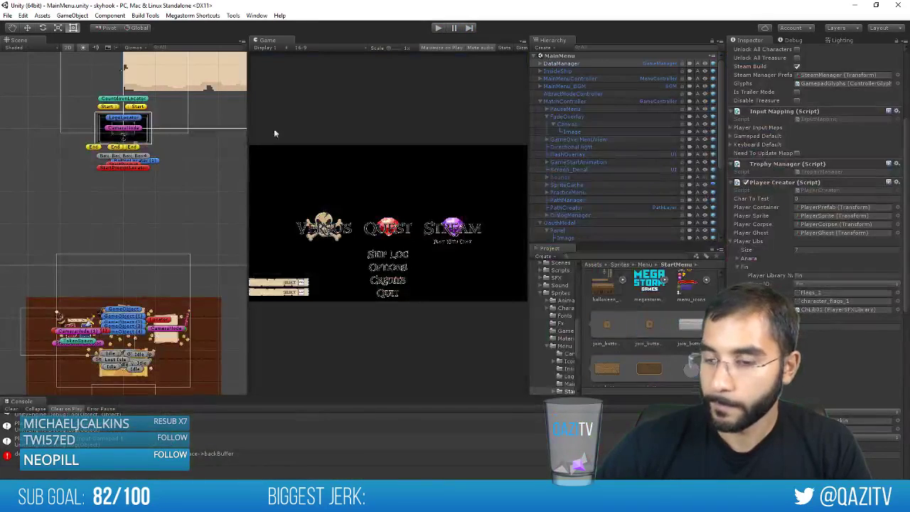
Search the project for the Halloween assets and place the MainMenu_HalloweenShip prefab in the MainMenu scene
{"action": "scroll", "coordinate": [578, 200], "scroll_direction": "down", "scroll_amount": 5}
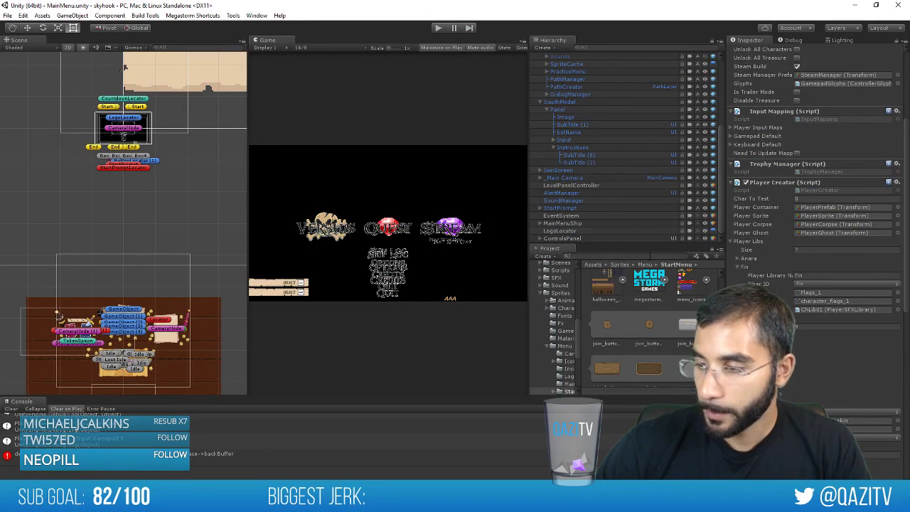
{"action": "type", "text": "halloween"}
{"action": "scroll", "coordinate": [615, 354], "scroll_direction": "down", "scroll_amount": 2}
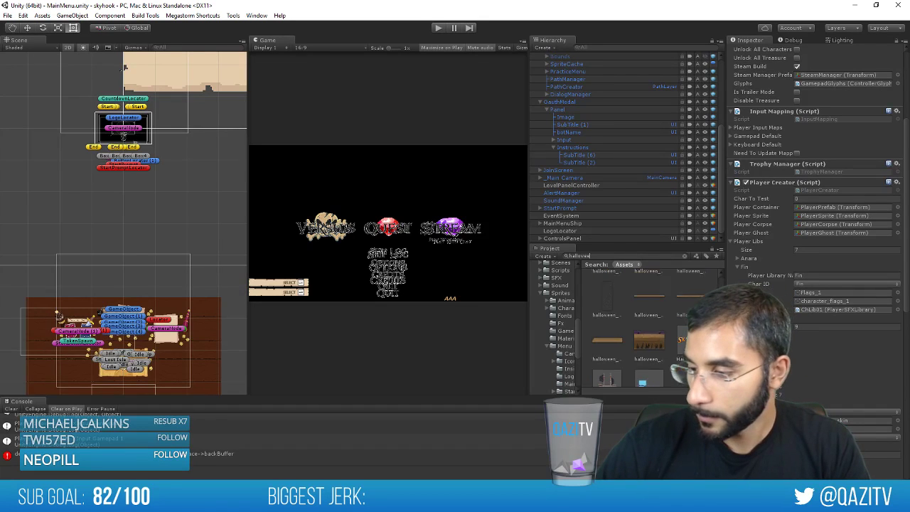
{"action": "scroll", "coordinate": [615, 354], "scroll_direction": "up", "scroll_amount": 1}
{"action": "scroll", "coordinate": [607, 384], "scroll_direction": "down", "scroll_amount": 1}
{"action": "left_click_drag", "start_coordinate": [607, 370], "coordinate": [55, 175]}
{"action": "key", "text": "f"}
{"action": "scroll", "coordinate": [64, 199], "scroll_direction": "up", "scroll_amount": 10}
Find MainMenu_HalloweenShip in the scene hierarchy and expand it together with its ship_top and ship_decor groups
{"action": "left_click", "coordinate": [35, 284]}
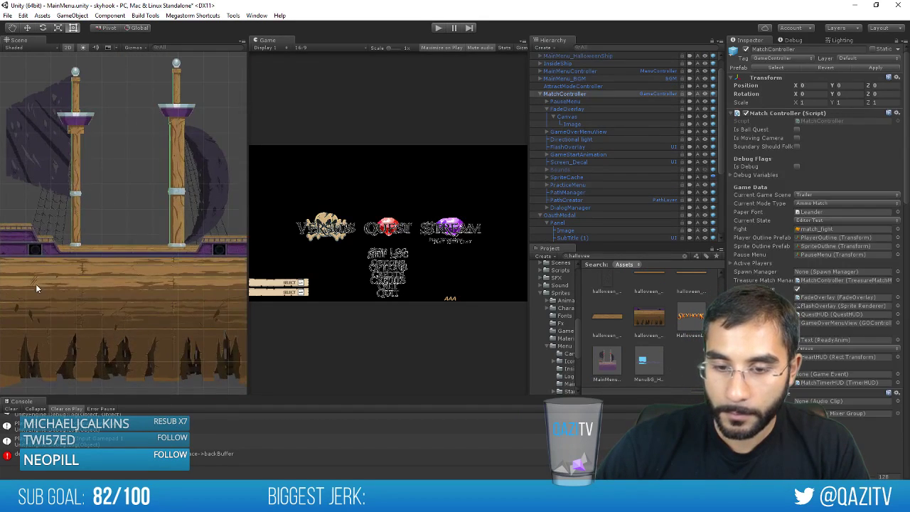
{"action": "left_click", "coordinate": [35, 284]}
{"action": "left_click", "coordinate": [36, 284]}
{"action": "left_click", "coordinate": [35, 284]}
{"action": "left_click", "coordinate": [39, 280]}
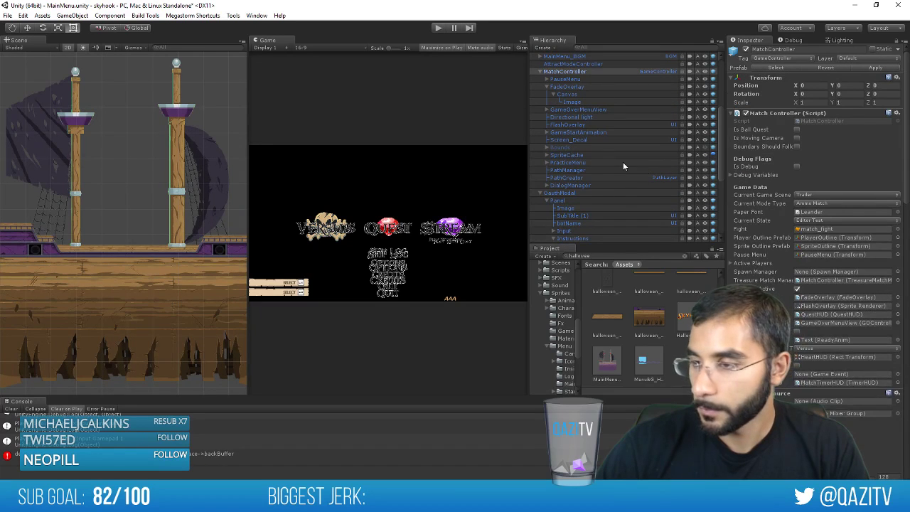
{"action": "scroll", "coordinate": [623, 166], "scroll_direction": "down", "scroll_amount": 6}
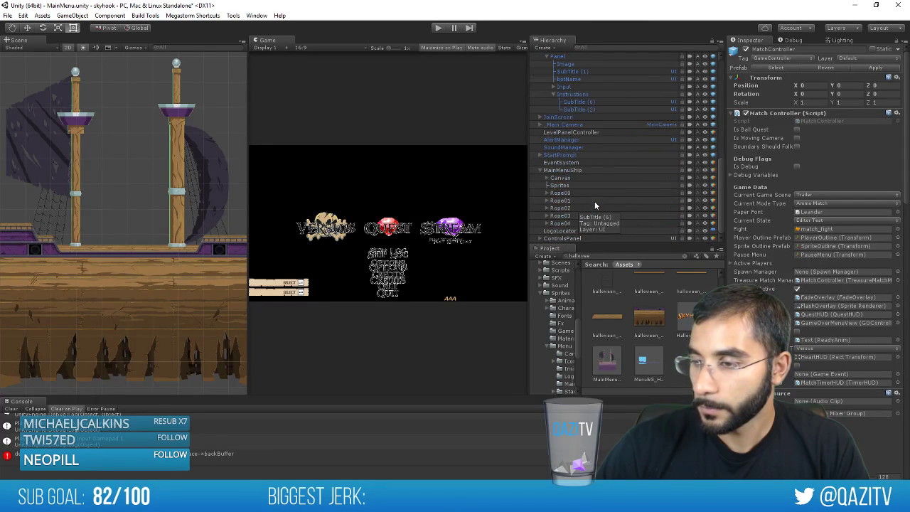
{"action": "scroll", "coordinate": [117, 213], "scroll_direction": "down", "scroll_amount": 2}
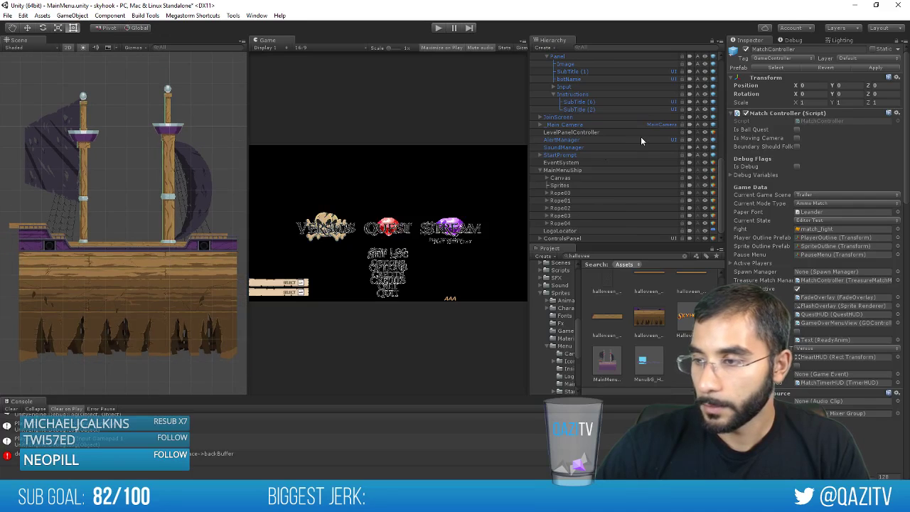
{"action": "scroll", "coordinate": [626, 137], "scroll_direction": "up", "scroll_amount": 4}
{"action": "scroll", "coordinate": [619, 107], "scroll_direction": "up", "scroll_amount": 5}
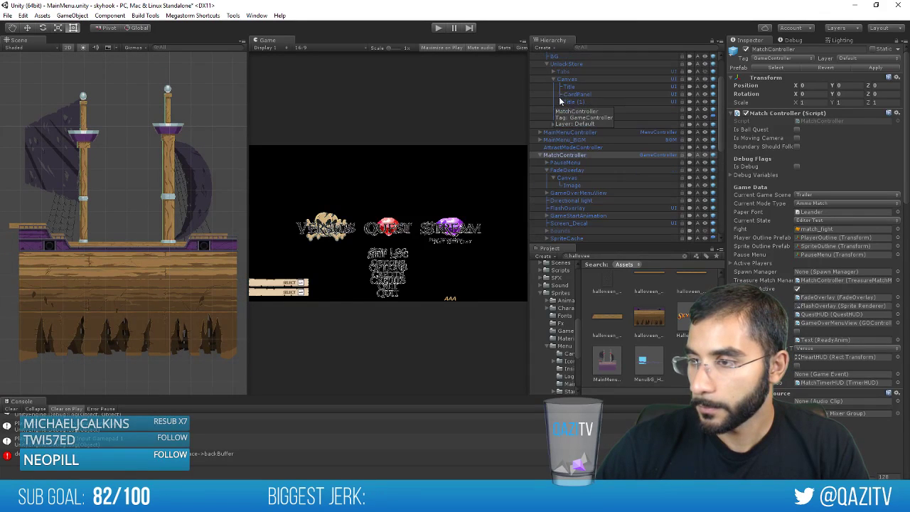
{"action": "scroll", "coordinate": [620, 89], "scroll_direction": "up", "scroll_amount": 1}
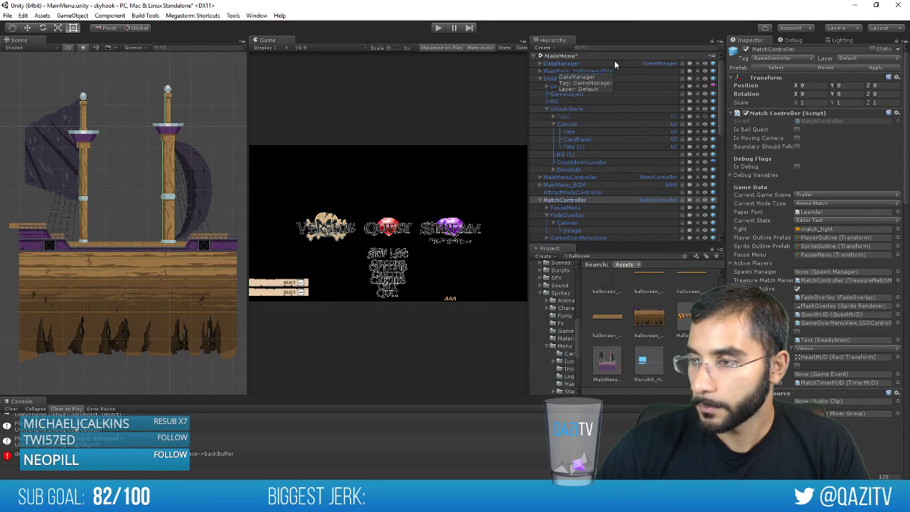
{"action": "left_click", "coordinate": [542, 71]}
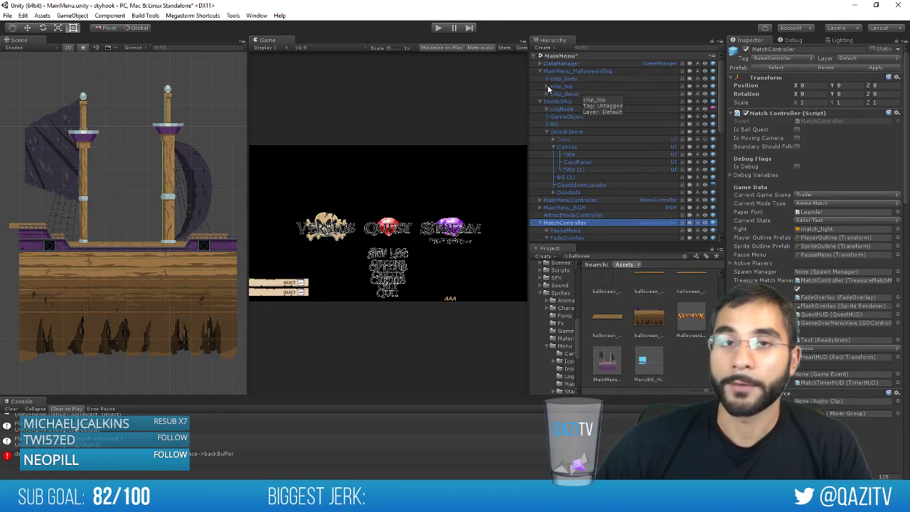
{"action": "left_click", "coordinate": [547, 93]}
{"action": "left_click", "coordinate": [547, 85]}
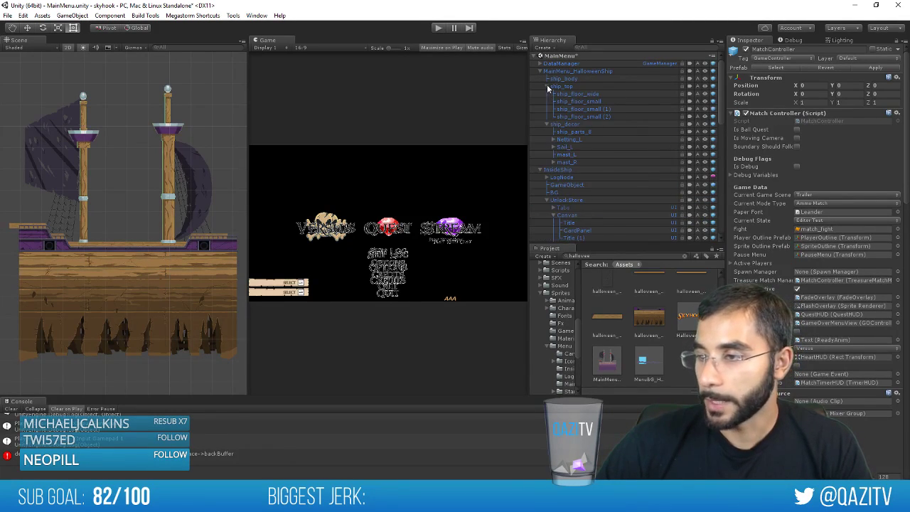
Compare the ship_top and ship_body sprite settings, set ship_body's sorting layer to Vehicle, and apply it to the prefab
{"action": "left_click", "coordinate": [574, 86]}
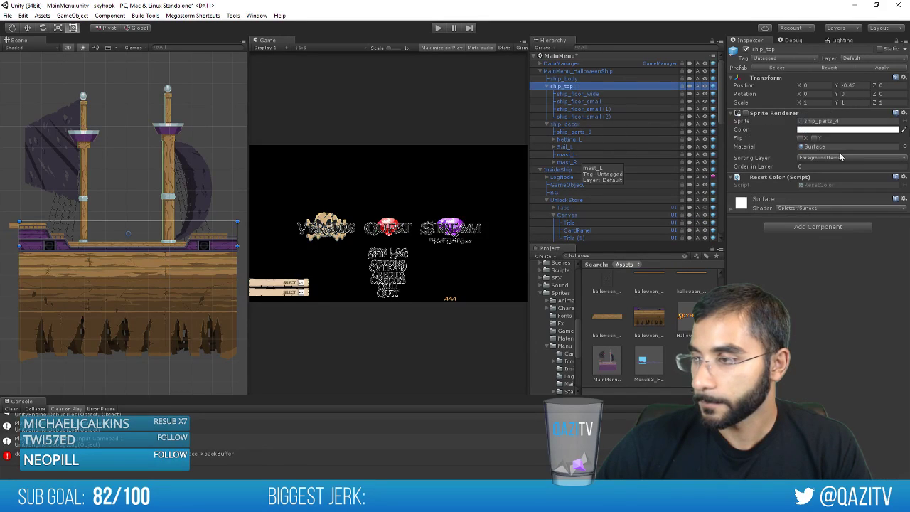
{"action": "left_click", "coordinate": [591, 123]}
{"action": "left_click", "coordinate": [587, 77]}
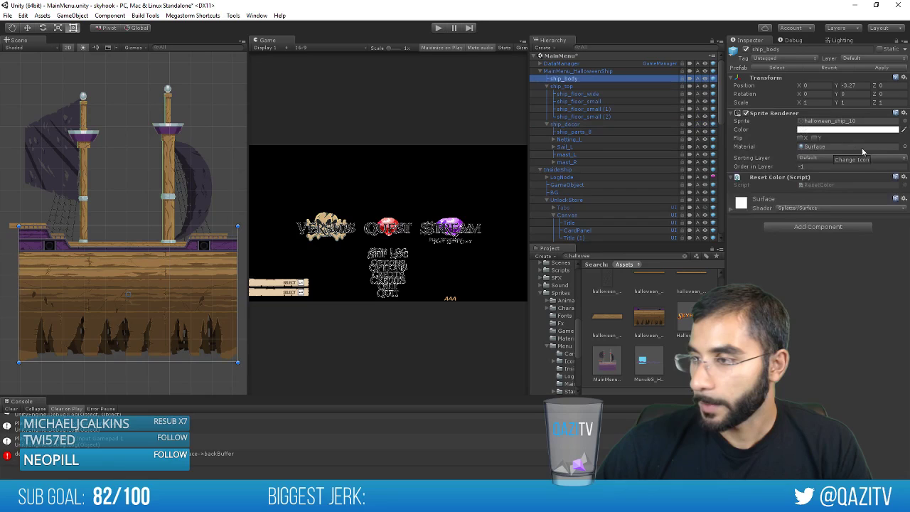
{"action": "left_click", "coordinate": [819, 159]}
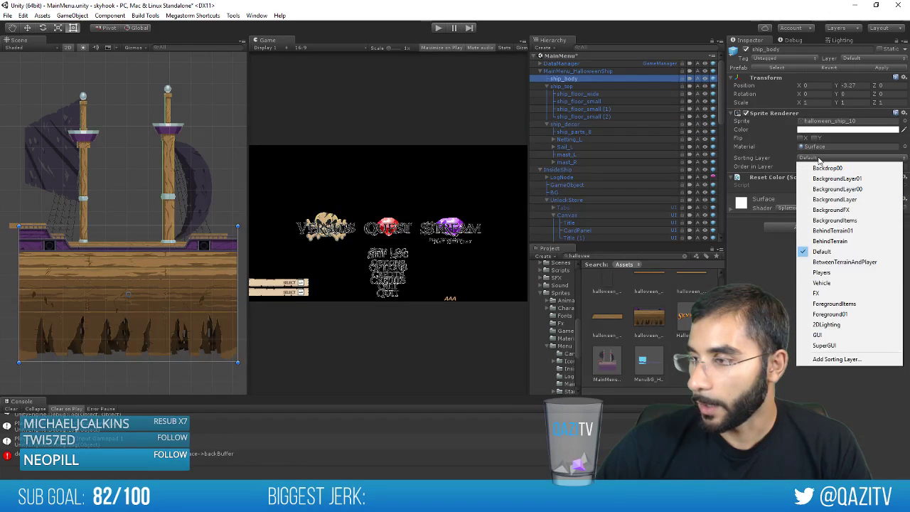
{"action": "left_click", "coordinate": [824, 283]}
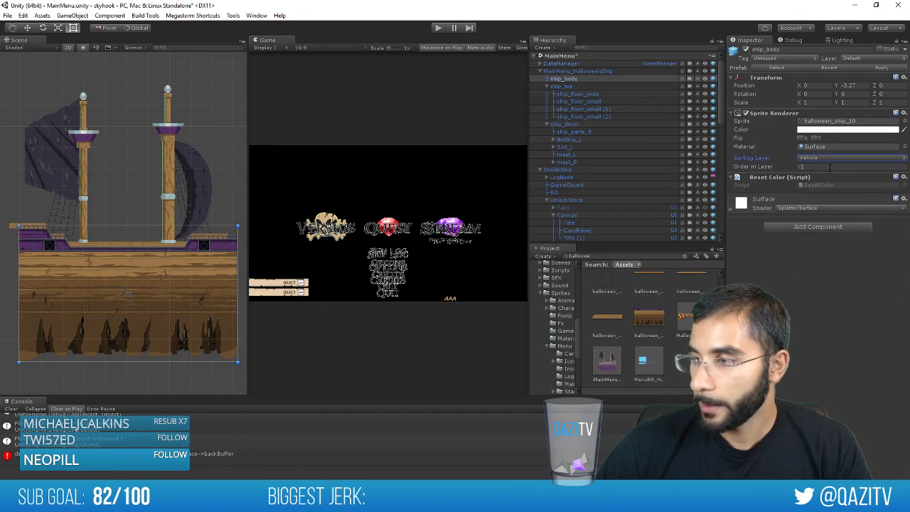
{"action": "left_click", "coordinate": [872, 68]}
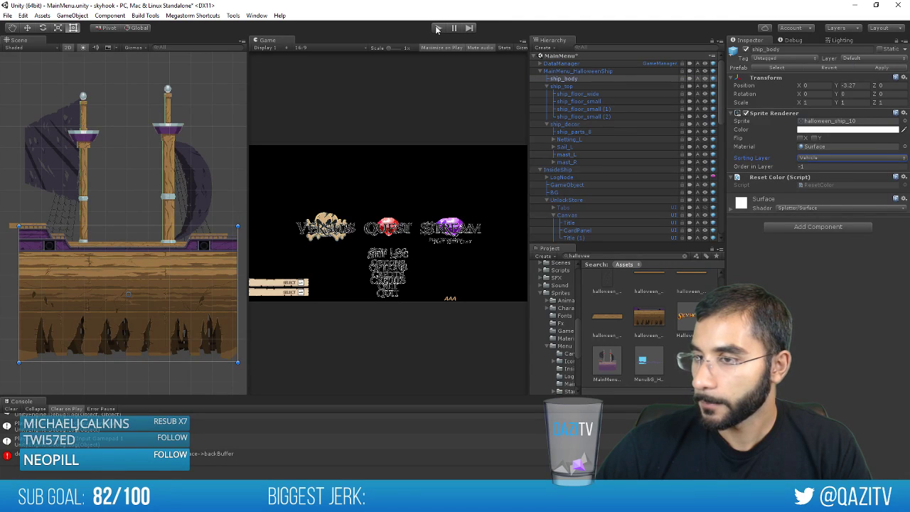
Run the game, pick Fin on the Versus character selection screen to check the ship hull's layering, and stop the run
{"action": "left_click", "coordinate": [437, 29]}
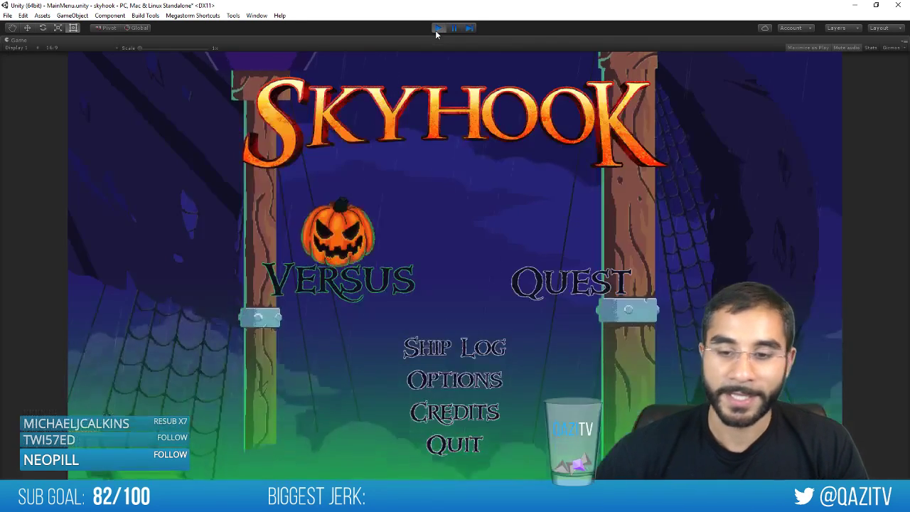
{"action": "key", "text": "Return"}
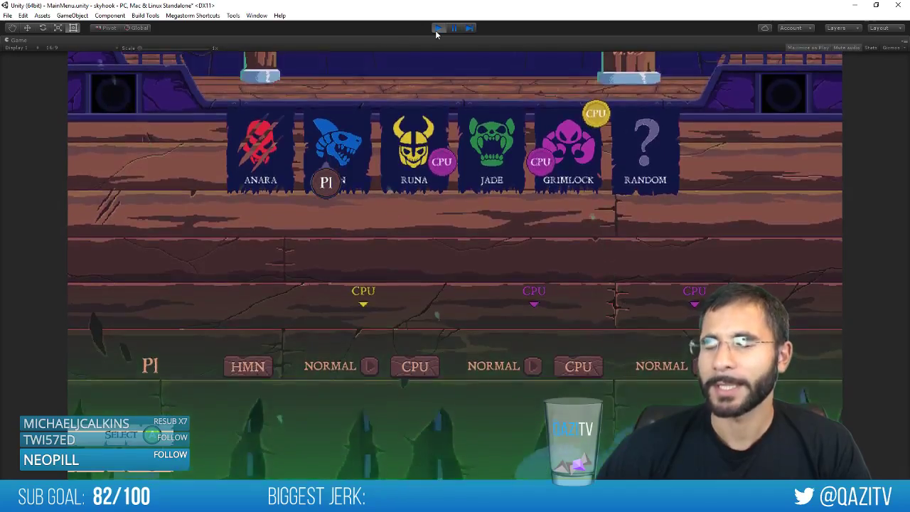
{"action": "key", "text": "Return"}
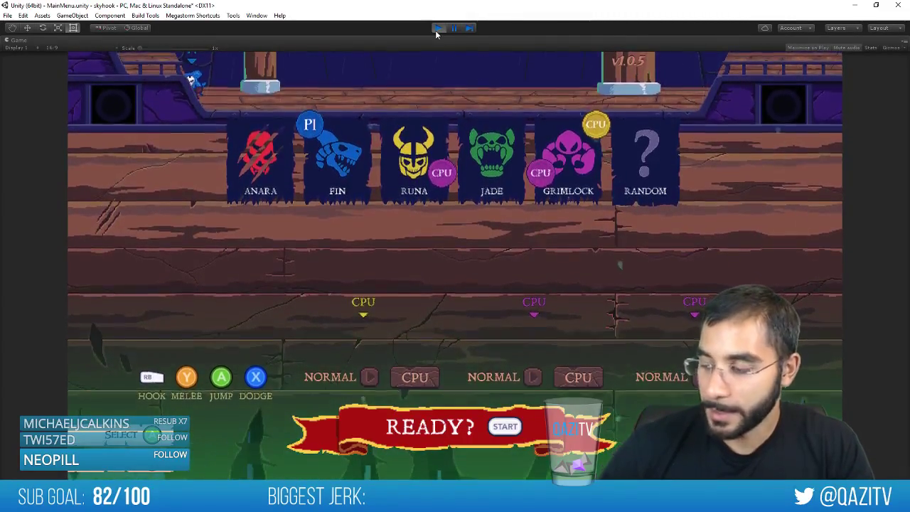
{"action": "left_click", "coordinate": [437, 28]}
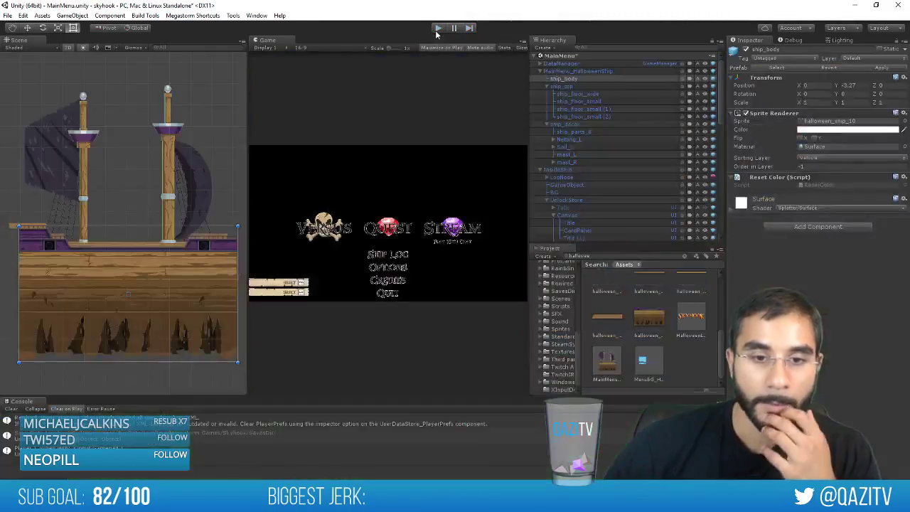
Widen the scene view, inspect the Halloween ship's hull, and set ship_body's sorting layer to Default
{"action": "left_click_drag", "start_coordinate": [84, 295], "coordinate": [115, 269]}
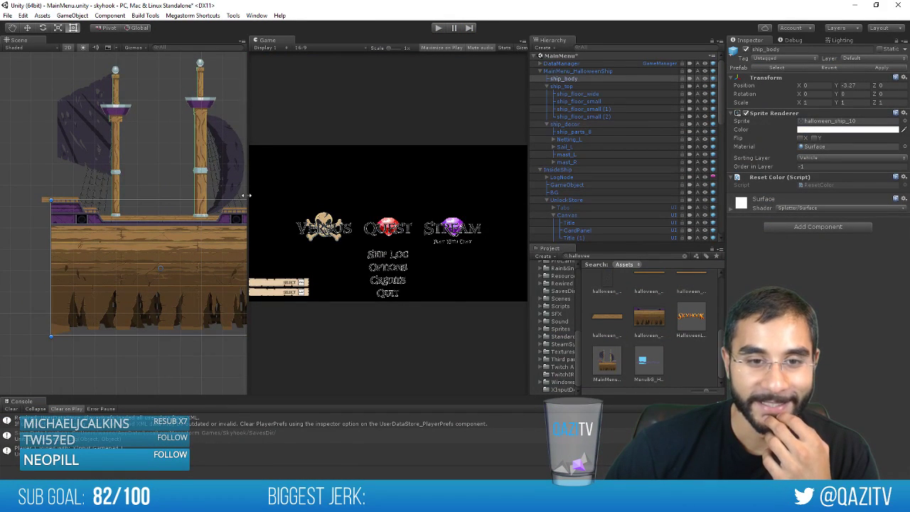
{"action": "left_click_drag", "start_coordinate": [245, 194], "coordinate": [317, 196]}
{"action": "scroll", "coordinate": [170, 217], "scroll_direction": "up", "scroll_amount": 2}
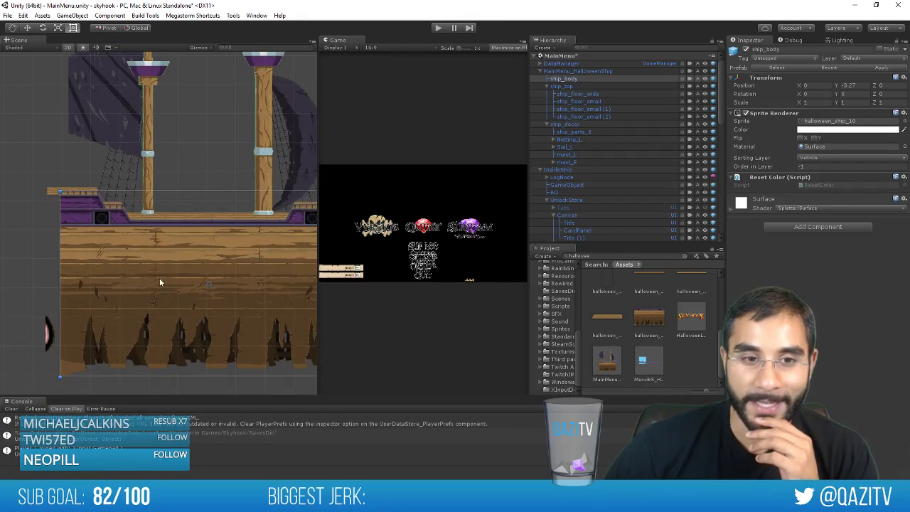
{"action": "left_click_drag", "start_coordinate": [160, 282], "coordinate": [138, 266]}
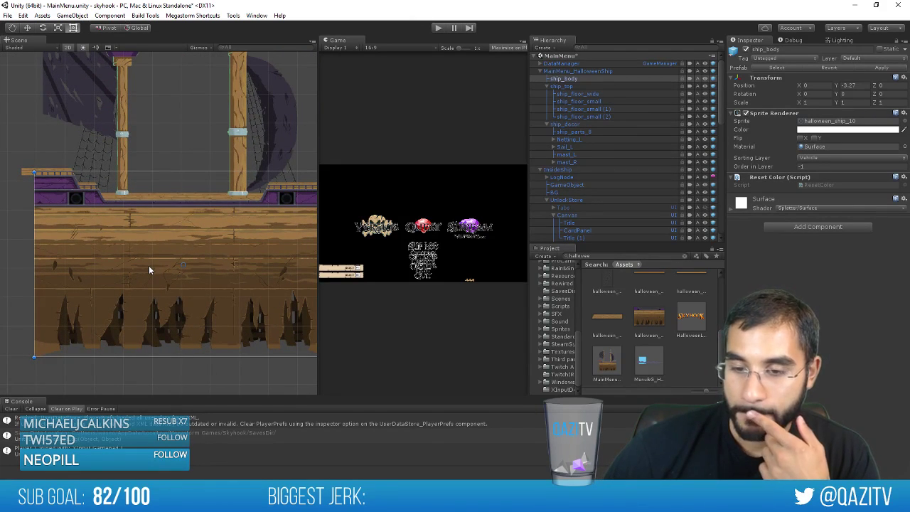
{"action": "scroll", "coordinate": [149, 265], "scroll_direction": "down", "scroll_amount": 2}
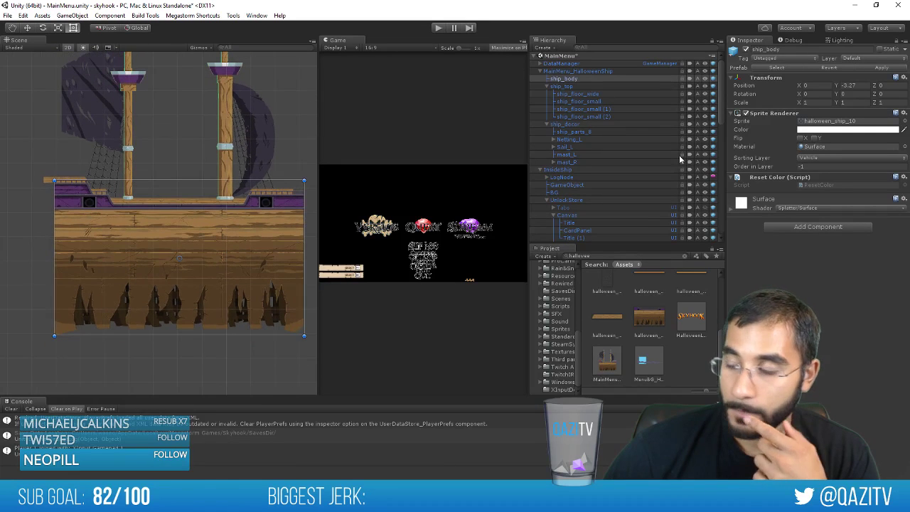
{"action": "left_click", "coordinate": [850, 157]}
{"action": "left_click", "coordinate": [832, 253]}
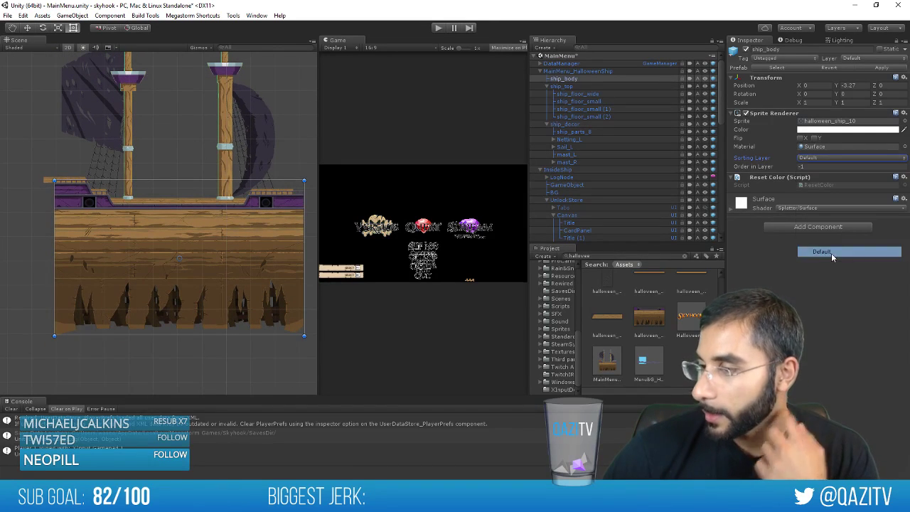
Check which sprite the ship_top object uses in its Sprite Renderer
{"action": "left_click", "coordinate": [577, 88]}
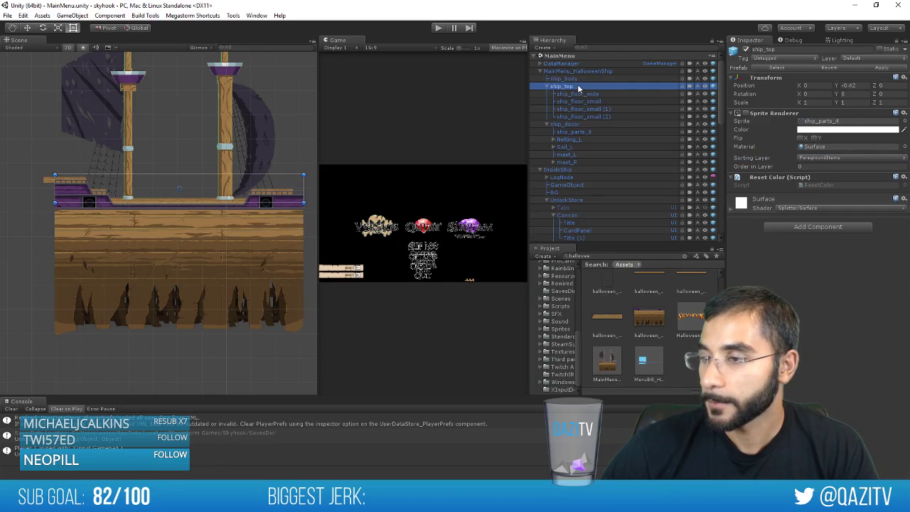
{"action": "left_click", "coordinate": [904, 121]}
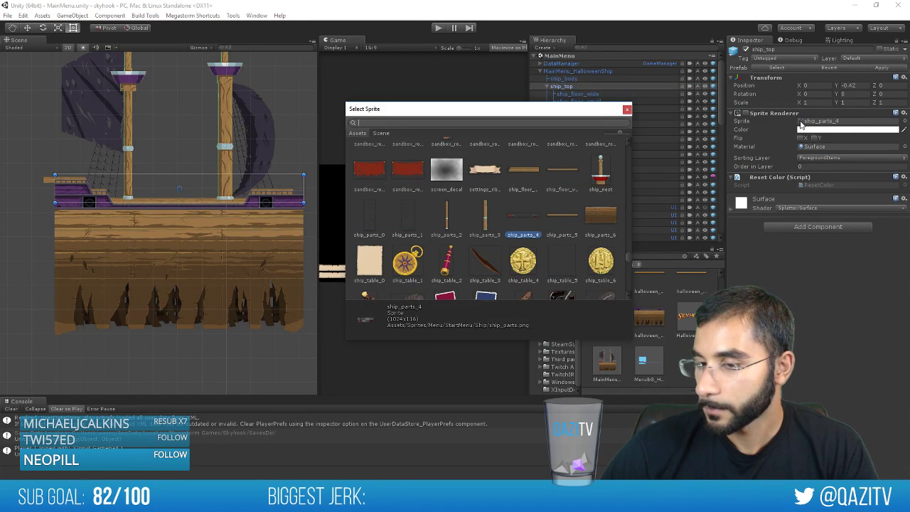
{"action": "left_click", "coordinate": [115, 187]}
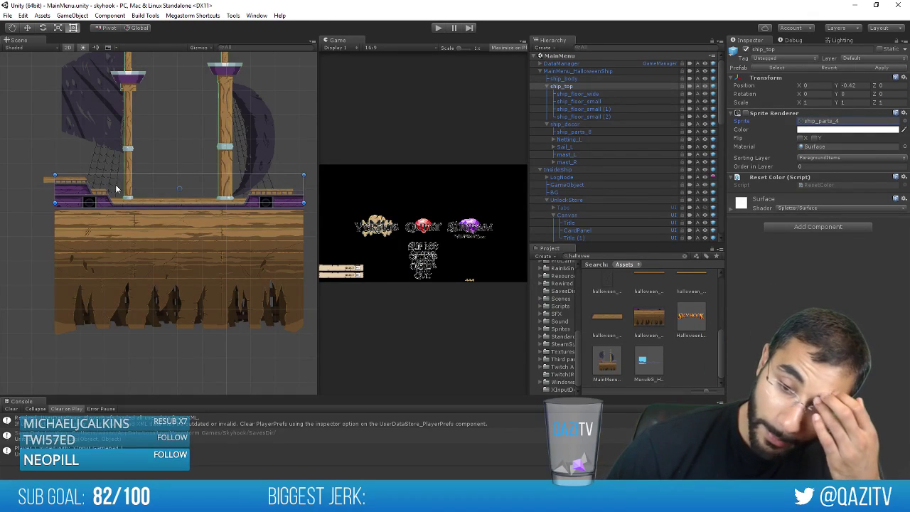
Open the halloween_ship sheet in the Sprite Editor and lower the hull slice's upper edge to just below the purple trim
{"action": "scroll", "coordinate": [659, 318], "scroll_direction": "up", "scroll_amount": 2}
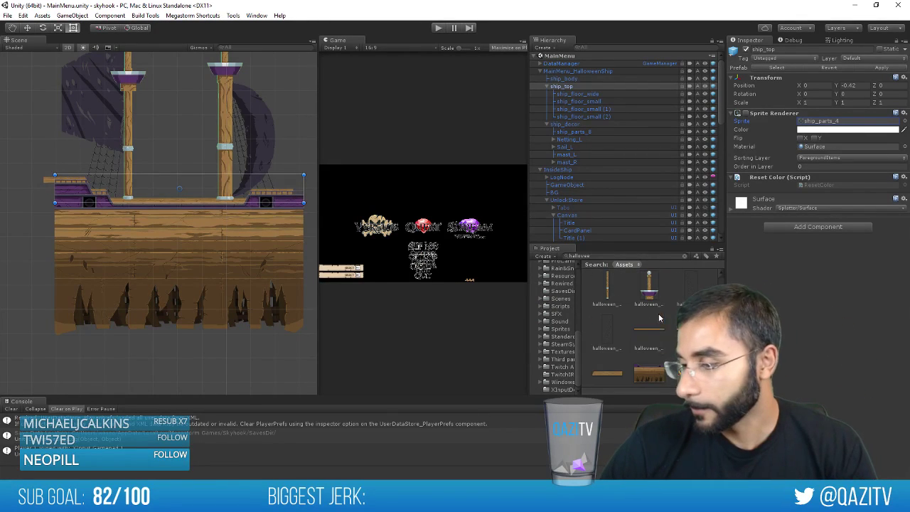
{"action": "left_click", "coordinate": [645, 366]}
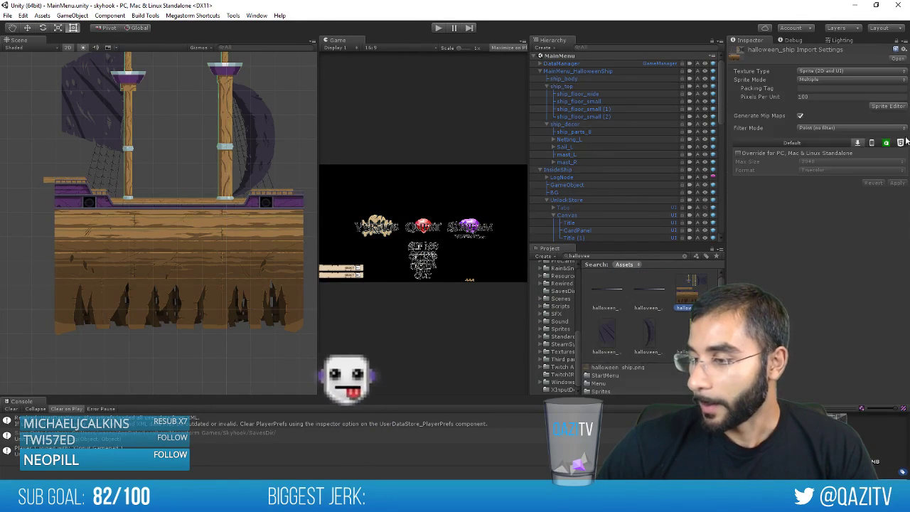
{"action": "left_click", "coordinate": [886, 106]}
{"action": "left_click", "coordinate": [814, 17]}
{"action": "scroll", "coordinate": [341, 367], "scroll_direction": "up", "scroll_amount": 5}
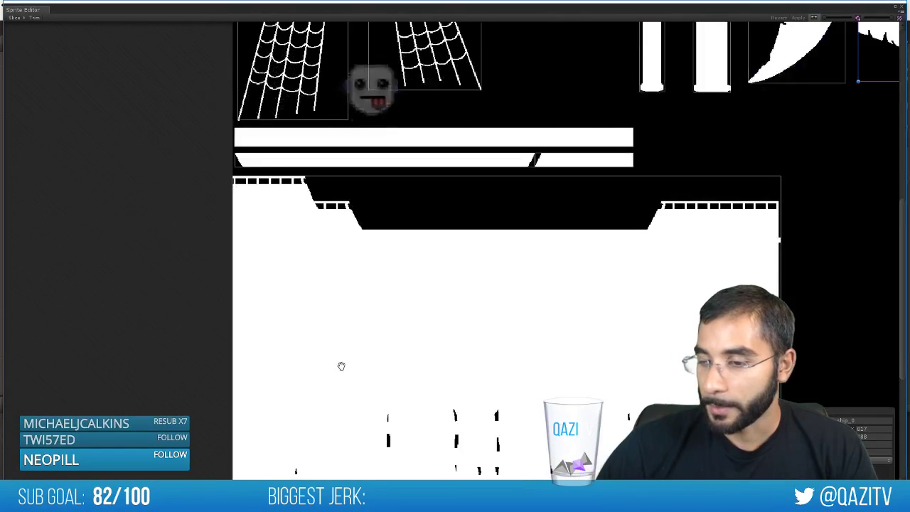
{"action": "left_click_drag", "start_coordinate": [455, 105], "coordinate": [496, 191]}
{"action": "left_click_drag", "start_coordinate": [650, 104], "coordinate": [401, 124]}
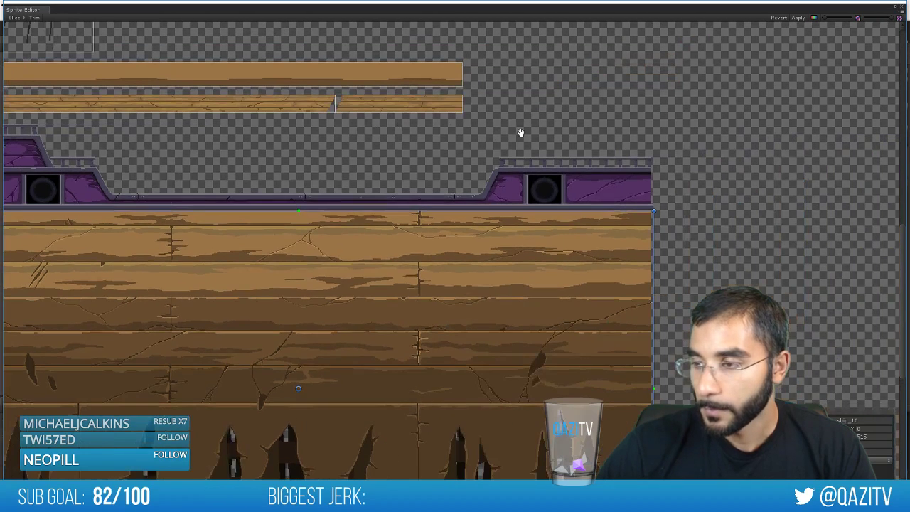
Create a separate slice around the ship's purple upper section, including the railings, trim it, and apply the slicing
{"action": "mouse_move", "coordinate": [698, 127]}
{"action": "left_mouse_down"}
{"action": "mouse_move", "coordinate": [467, 130]}
{"action": "mouse_move", "coordinate": [2, 205]}
{"action": "left_mouse_up"}
{"action": "left_click_drag", "start_coordinate": [698, 206], "coordinate": [699, 210]}
{"action": "left_click_drag", "start_coordinate": [197, 313], "coordinate": [324, 326]}
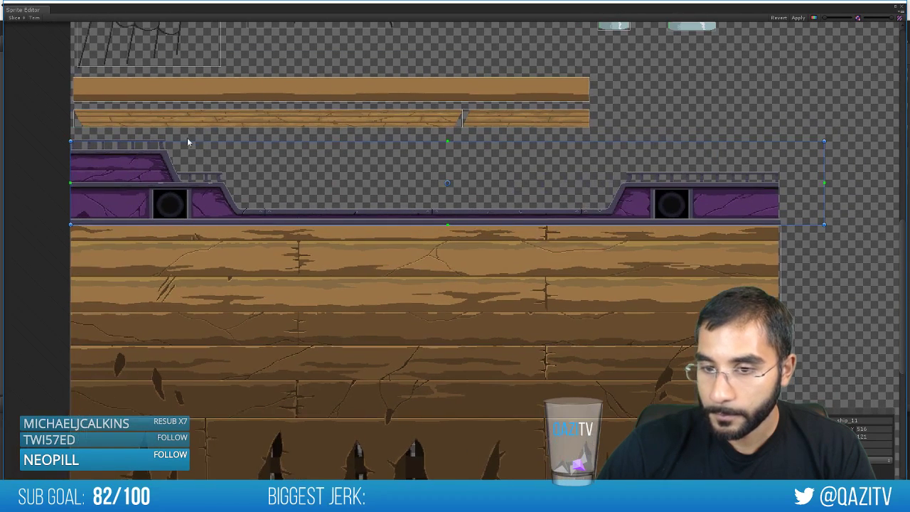
{"action": "left_click_drag", "start_coordinate": [197, 140], "coordinate": [198, 134]}
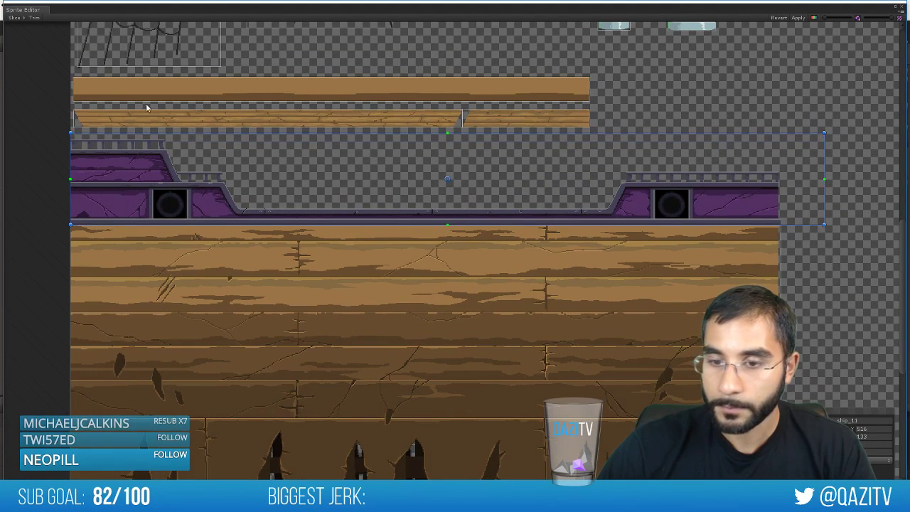
{"action": "left_click", "coordinate": [33, 19]}
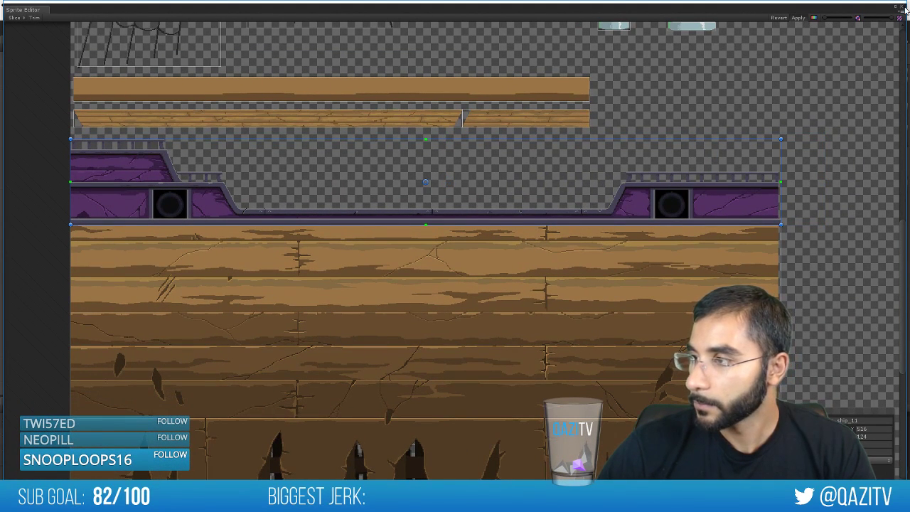
{"action": "left_click", "coordinate": [904, 7]}
Assign the halloween_ship_11 sprite to ship_top and enable its Sprite Renderer
{"action": "left_click", "coordinate": [599, 93]}
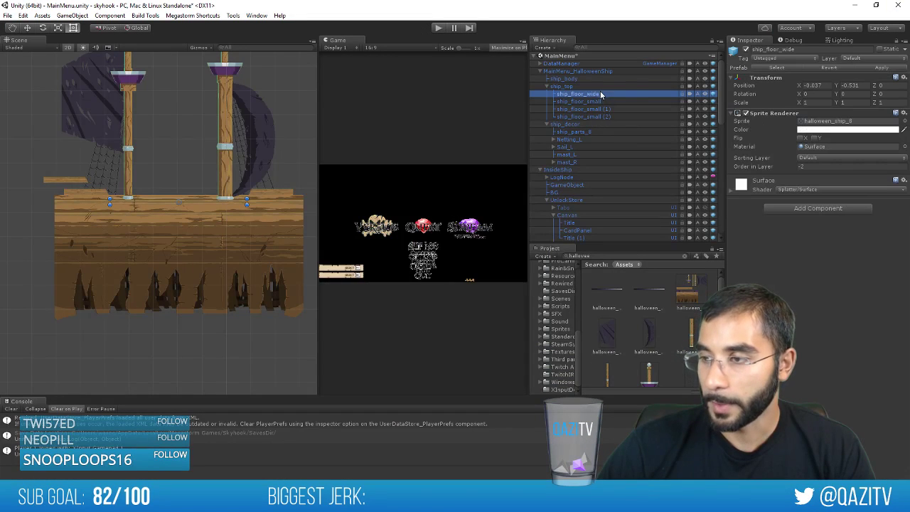
{"action": "left_click", "coordinate": [602, 85]}
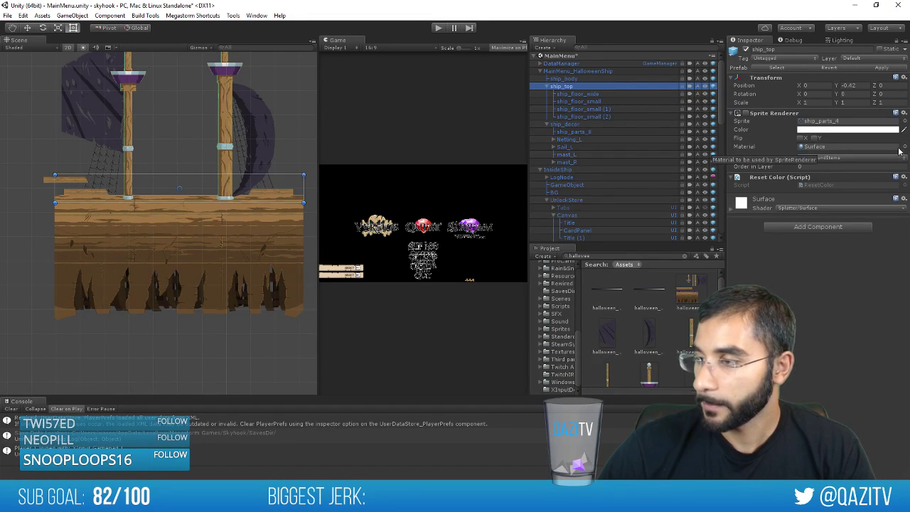
{"action": "left_click", "coordinate": [903, 122]}
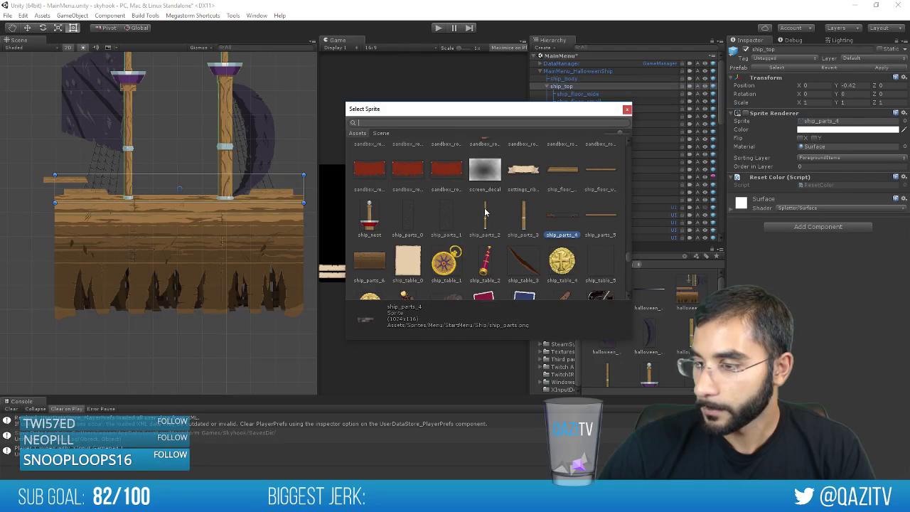
{"action": "type", "text": "hallo"}
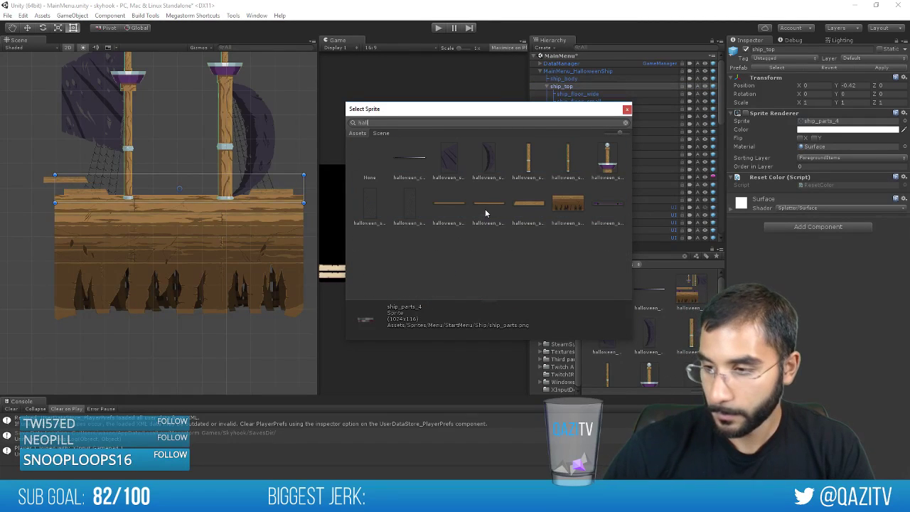
{"action": "double_click", "coordinate": [595, 211]}
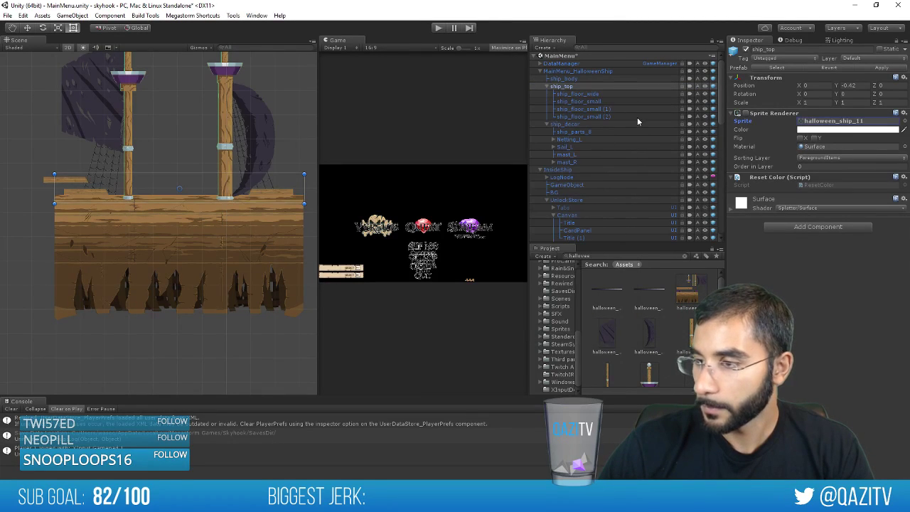
Move ship_body down to Y -3.59 so the wooden hull meets the purple upper section
{"action": "scroll", "coordinate": [159, 223], "scroll_direction": "up", "scroll_amount": 3}
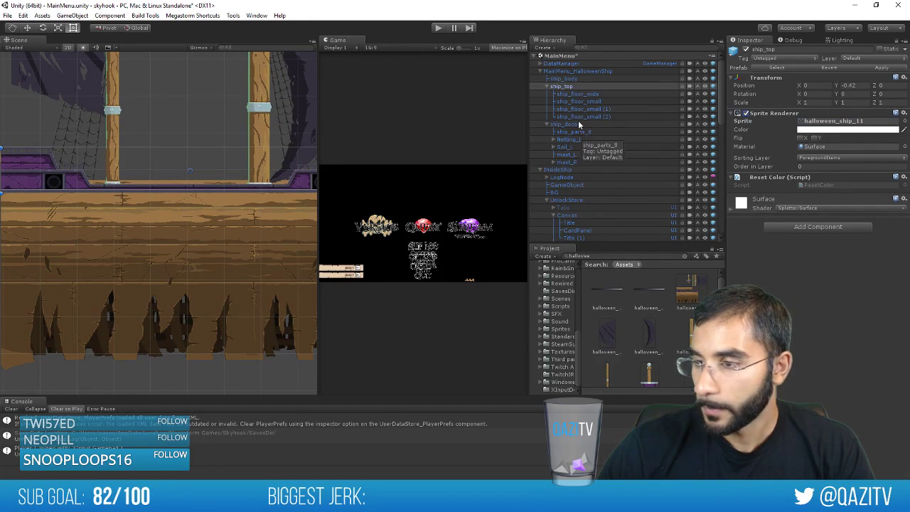
{"action": "left_click", "coordinate": [592, 79]}
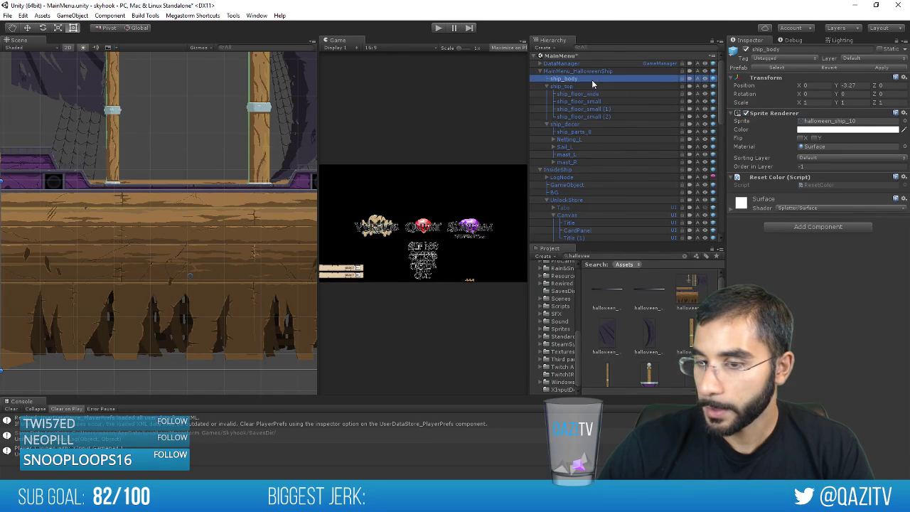
{"action": "key", "text": "w"}
{"action": "mouse_move", "coordinate": [189, 248]}
{"action": "left_mouse_down"}
{"action": "mouse_move", "coordinate": [190, 265]}
{"action": "mouse_move", "coordinate": [198, 250]}
{"action": "left_mouse_up"}
{"action": "scroll", "coordinate": [190, 238], "scroll_direction": "down", "scroll_amount": 3}
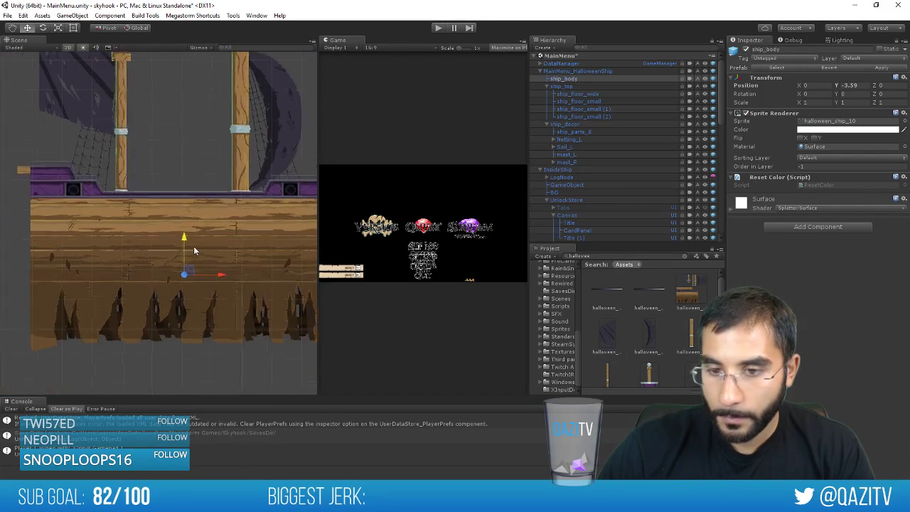
Select ship_body and ship_top together for joint editing
{"action": "left_click", "coordinate": [579, 86], "text": "shift"}
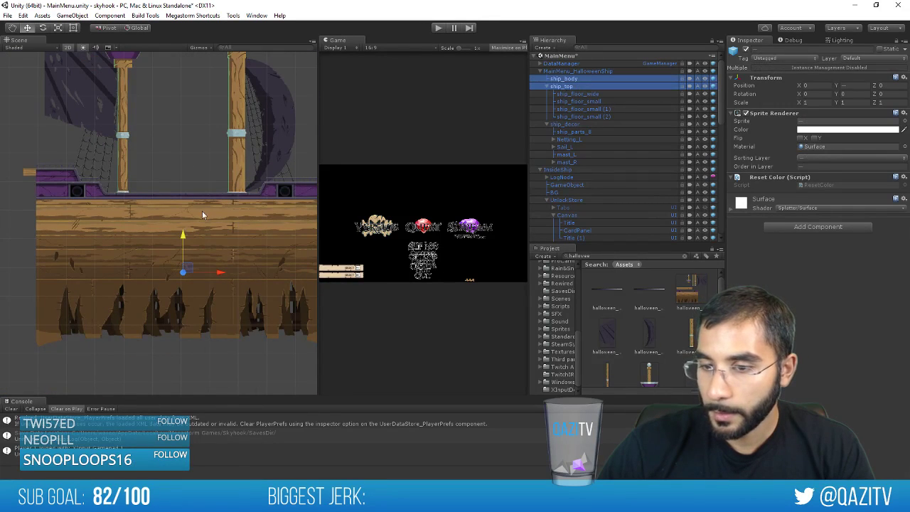
Try lowering ship_body and ship_top together, and check the floor pieces nested under ship_top
{"action": "left_click_drag", "start_coordinate": [183, 240], "coordinate": [183, 261]}
{"action": "left_click_drag", "start_coordinate": [270, 216], "coordinate": [274, 197]}
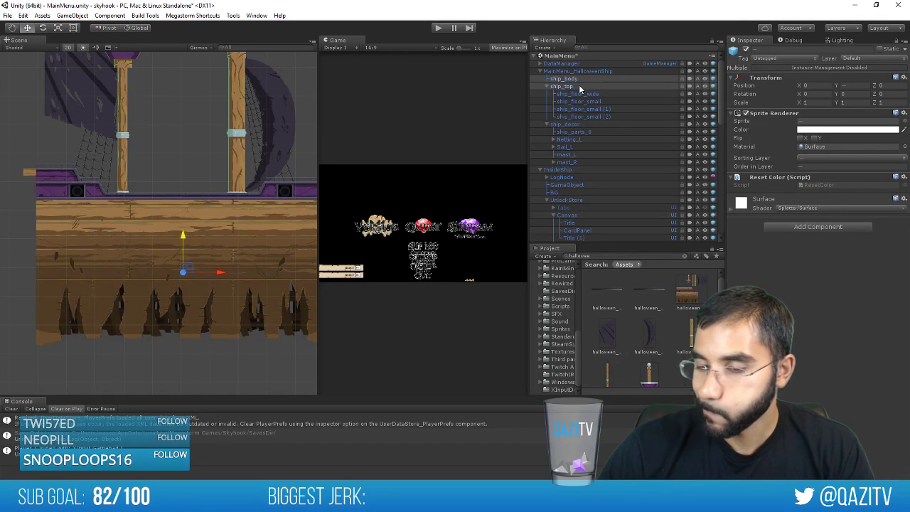
{"action": "left_click", "coordinate": [579, 86]}
{"action": "left_click", "coordinate": [579, 93]}
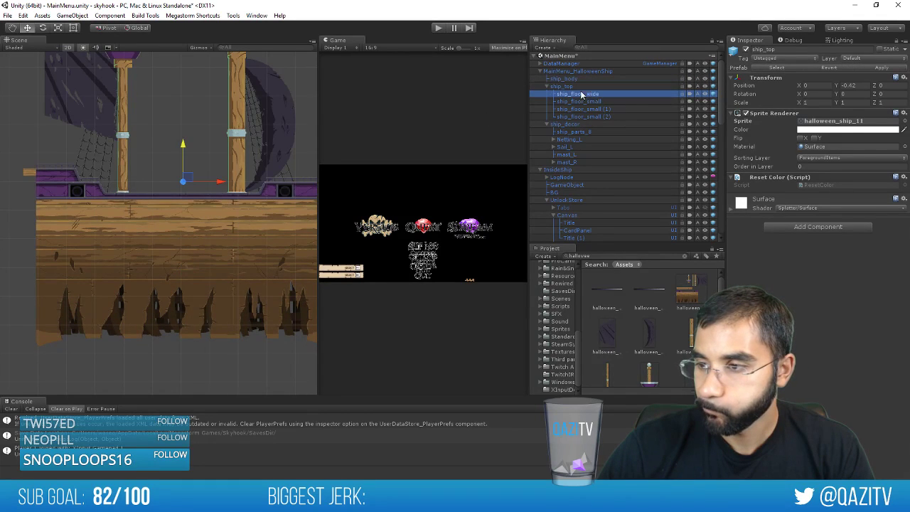
{"action": "left_click", "coordinate": [576, 116], "text": "shift"}
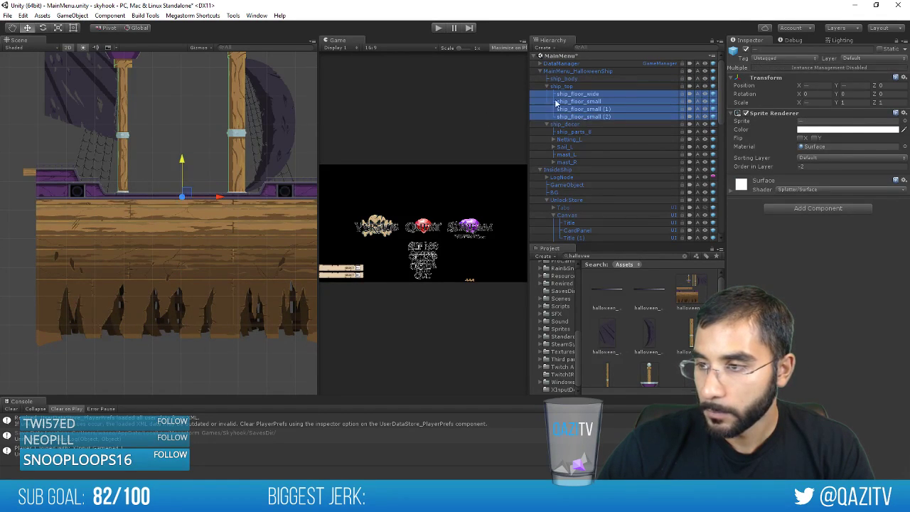
{"action": "left_click", "coordinate": [576, 86]}
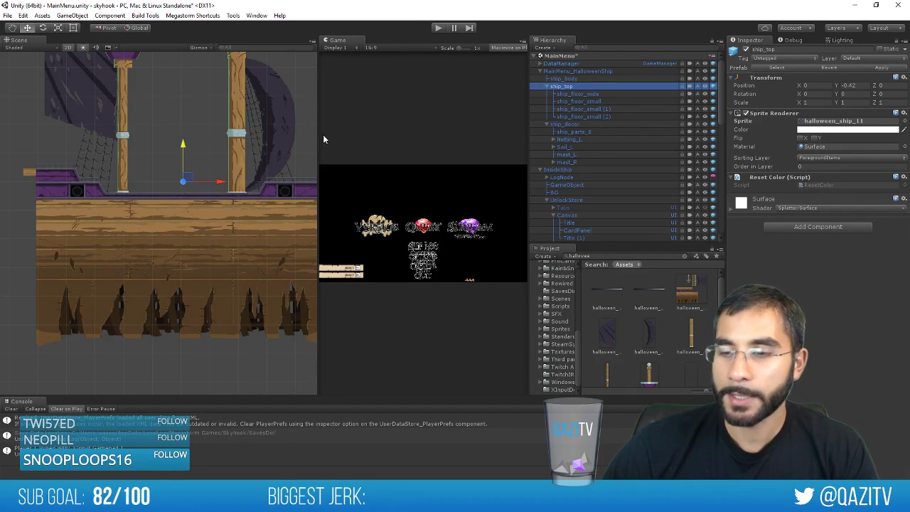
Widen the scene view and move the four ship_floor pieces out of ship_top to sit directly under MainMenu_HalloweenShip
{"action": "left_click_drag", "start_coordinate": [319, 136], "coordinate": [422, 139]}
{"action": "scroll", "coordinate": [188, 201], "scroll_direction": "up", "scroll_amount": 2}
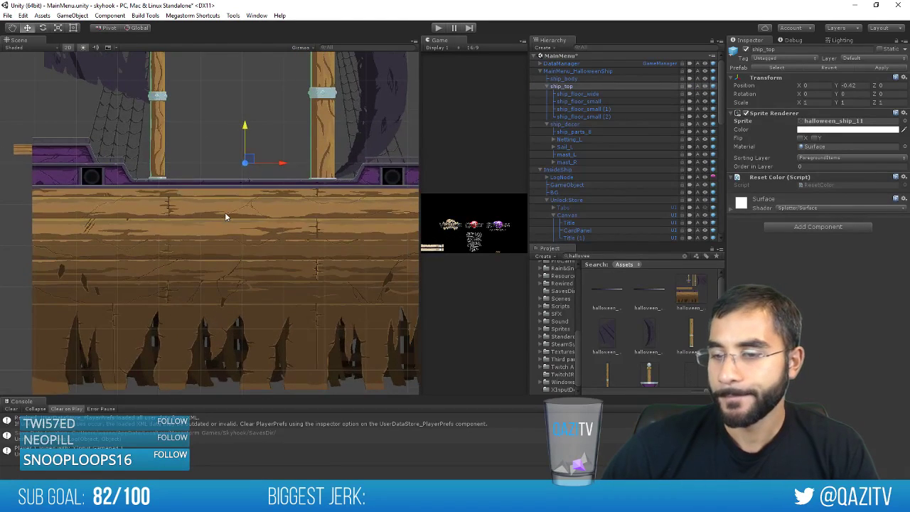
{"action": "scroll", "coordinate": [224, 212], "scroll_direction": "up", "scroll_amount": 2}
{"action": "left_click", "coordinate": [553, 86]}
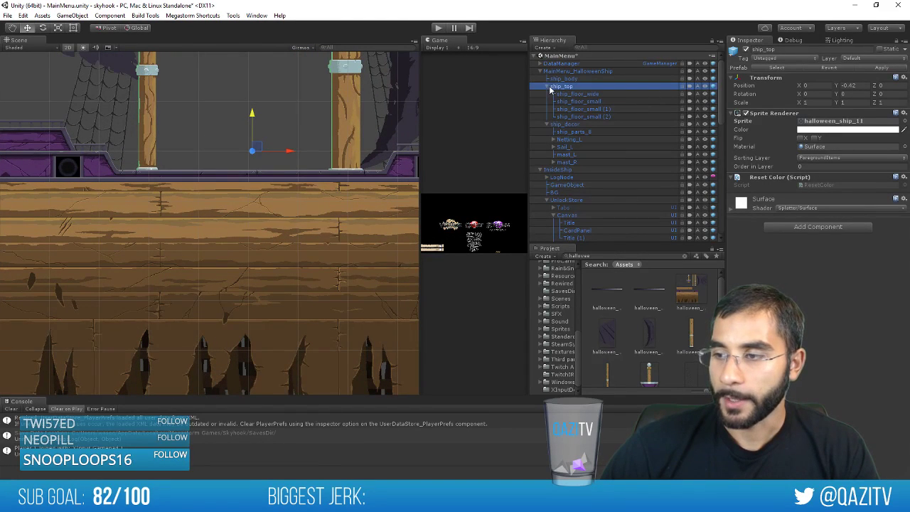
{"action": "left_click", "coordinate": [547, 86]}
{"action": "left_click", "coordinate": [547, 86]}
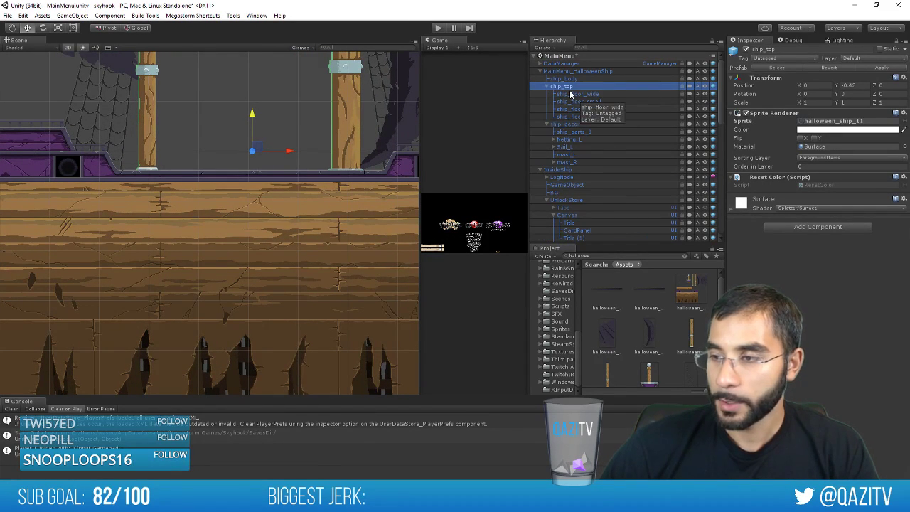
{"action": "left_click", "coordinate": [570, 94]}
{"action": "left_click", "coordinate": [572, 117], "text": "shift"}
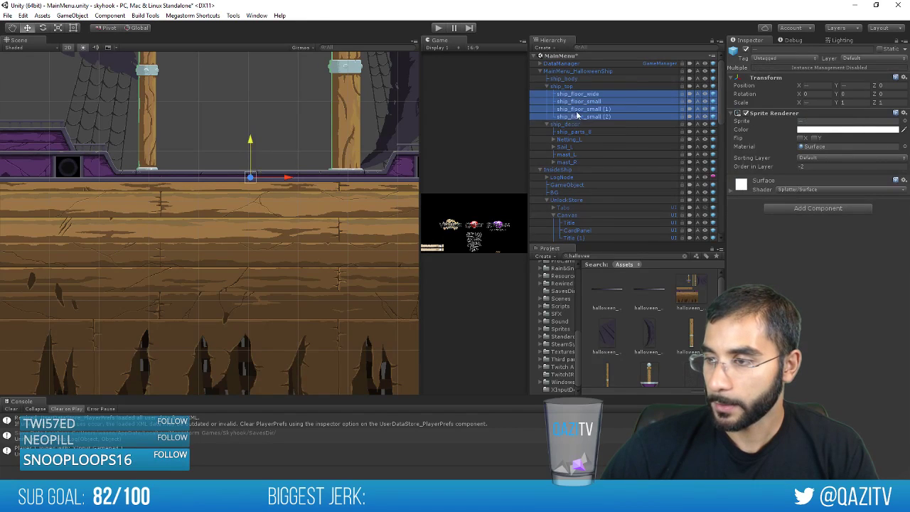
{"action": "left_click_drag", "start_coordinate": [583, 86], "coordinate": [583, 75]}
{"action": "left_click", "coordinate": [479, 274]}
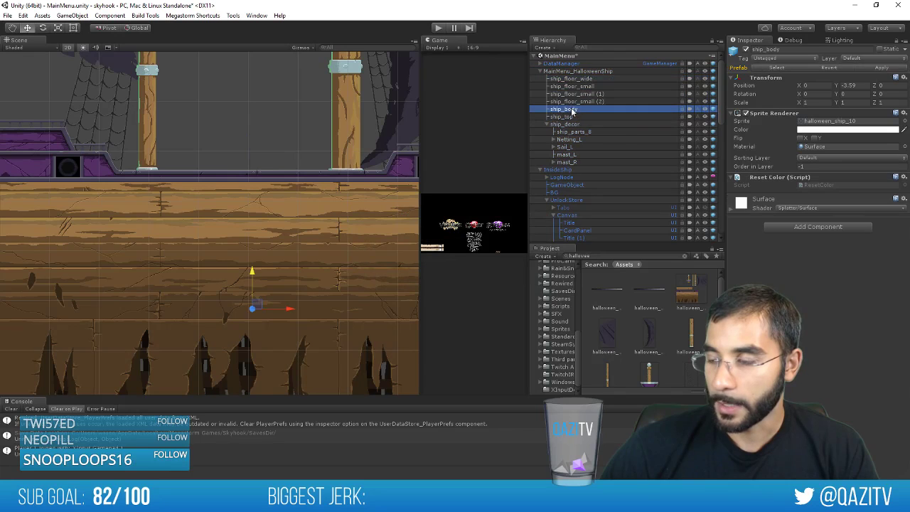
Lower ship_body and ship_top together by about 0.26 units and briefly test the menu in play mode
{"action": "left_click", "coordinate": [253, 274]}
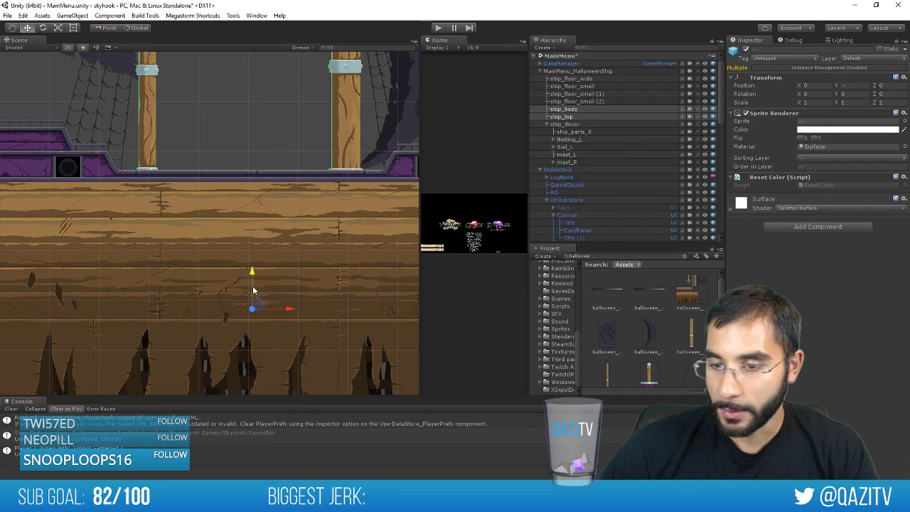
{"action": "mouse_move", "coordinate": [254, 287]}
{"action": "left_mouse_down"}
{"action": "mouse_move", "coordinate": [254, 302]}
{"action": "mouse_move", "coordinate": [258, 290]}
{"action": "left_mouse_up"}
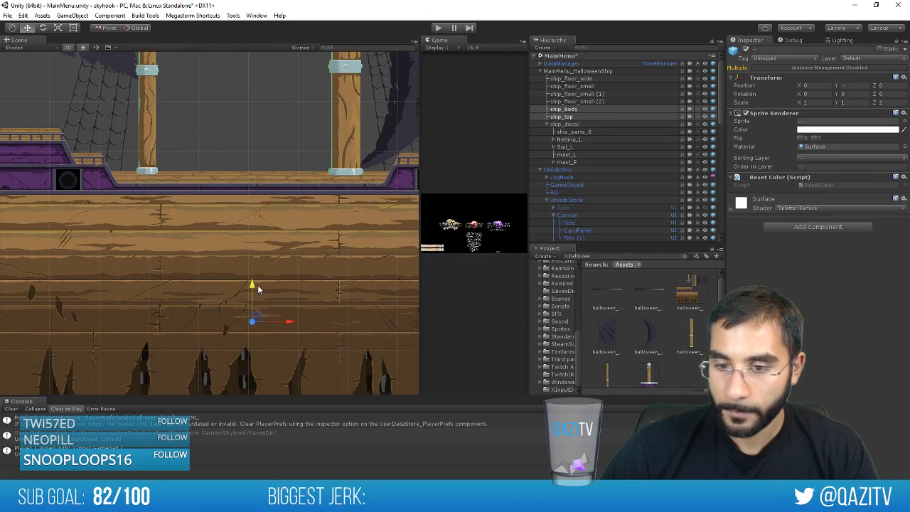
{"action": "left_click", "coordinate": [439, 29]}
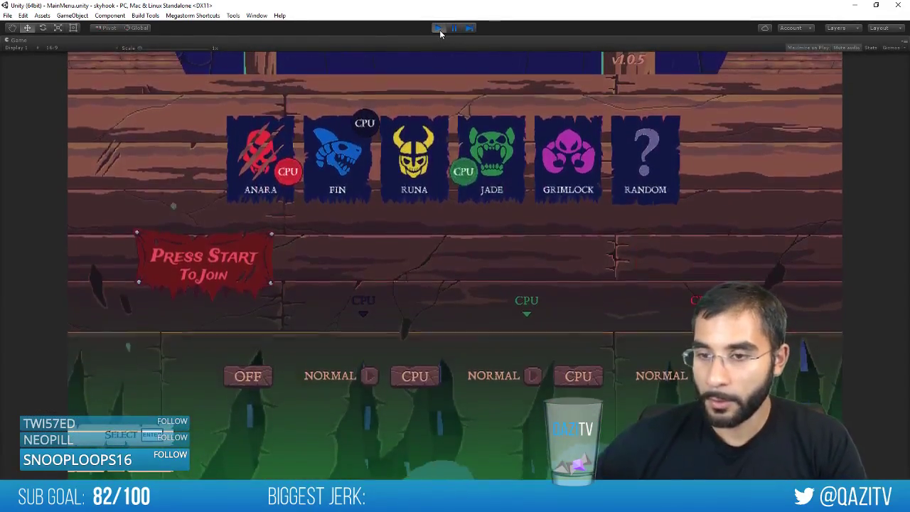
{"action": "left_click", "coordinate": [439, 28]}
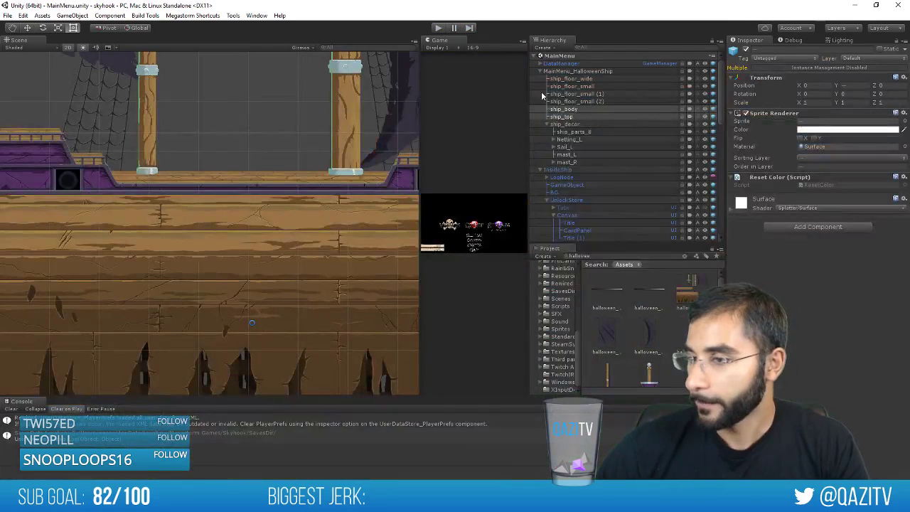
Check the sprite settings of ship_body, ship_top and the floor pieces, and apply the changes to the MainMenu_HalloweenShip prefab
{"action": "left_click", "coordinate": [572, 109]}
{"action": "left_click", "coordinate": [576, 117]}
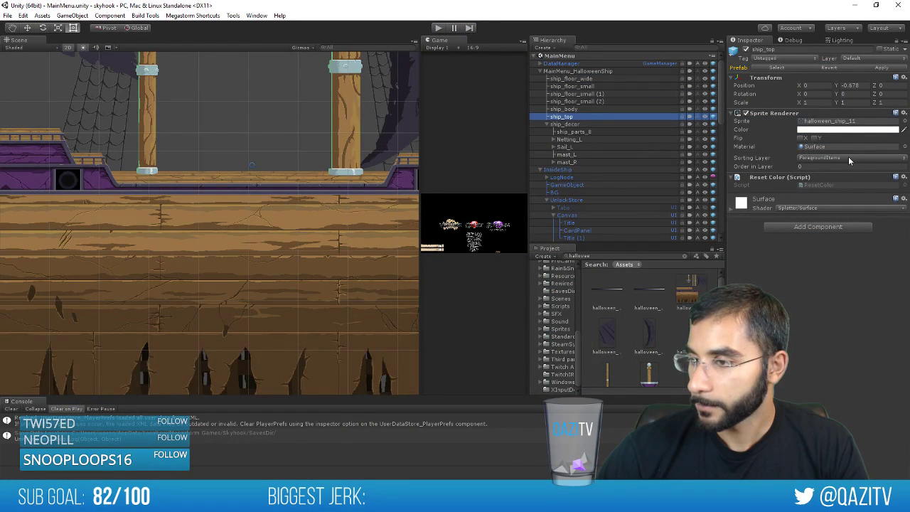
{"action": "left_click", "coordinate": [606, 94]}
{"action": "left_click", "coordinate": [609, 86]}
{"action": "left_click", "coordinate": [607, 79]}
{"action": "scroll", "coordinate": [237, 197], "scroll_direction": "down", "scroll_amount": 10}
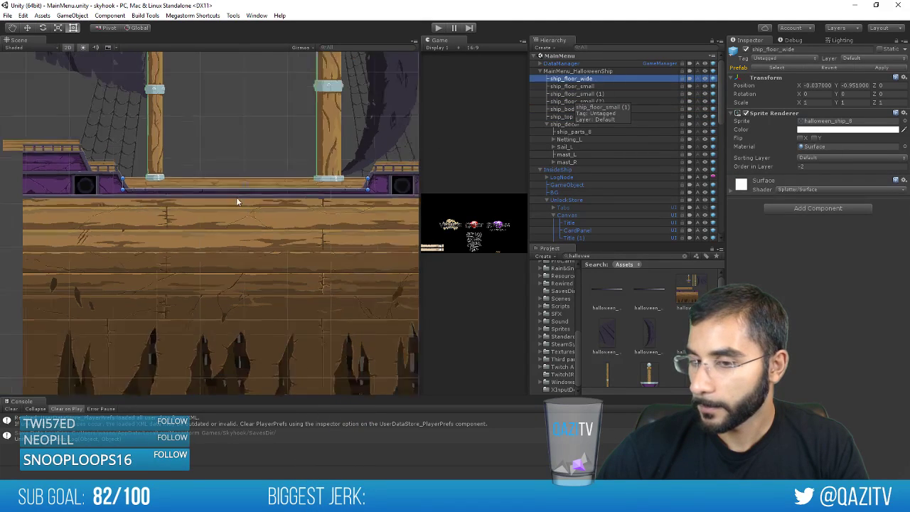
{"action": "left_click", "coordinate": [578, 108]}
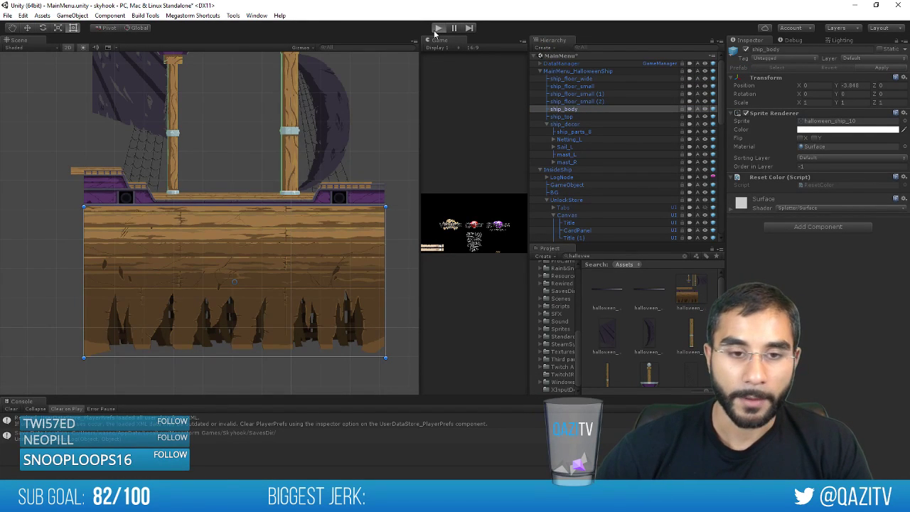
Play-test the main menu by entering Versus and joining as player one with Fin, and stop play mode
{"action": "left_click", "coordinate": [437, 28]}
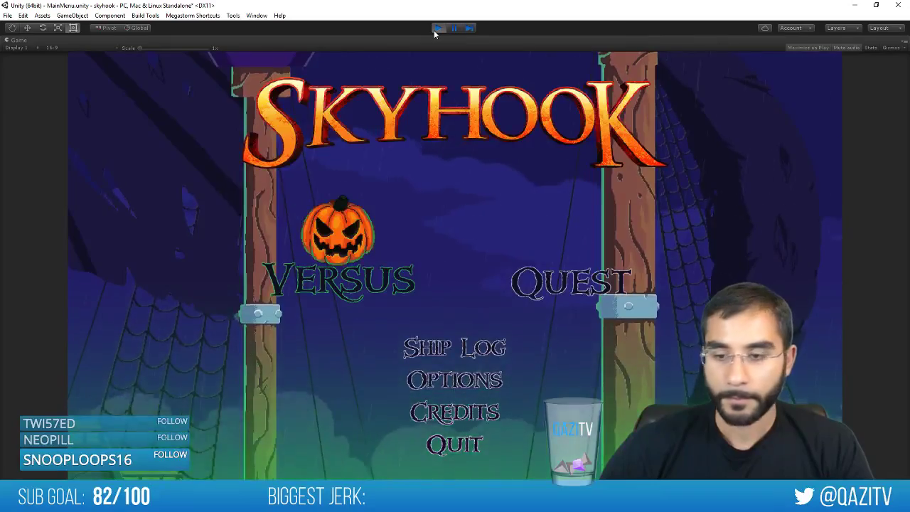
{"action": "key", "text": "Return"}
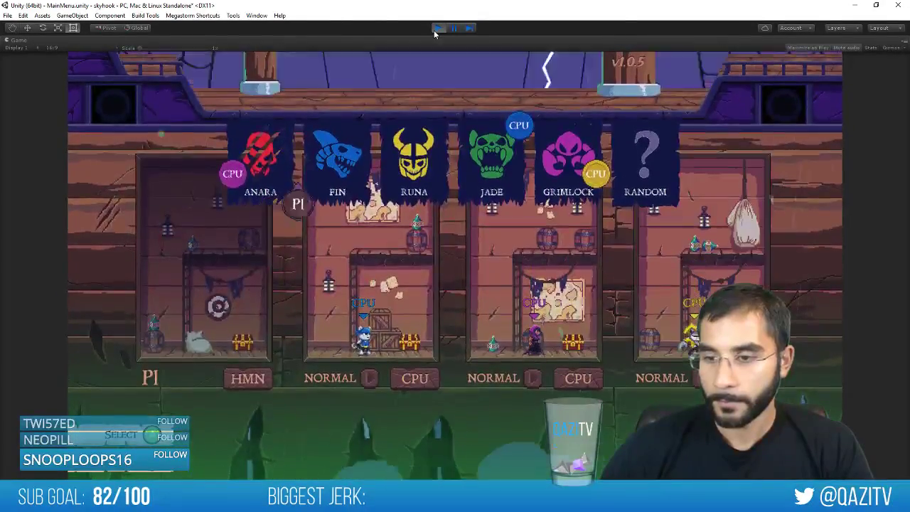
{"action": "key", "text": "Return"}
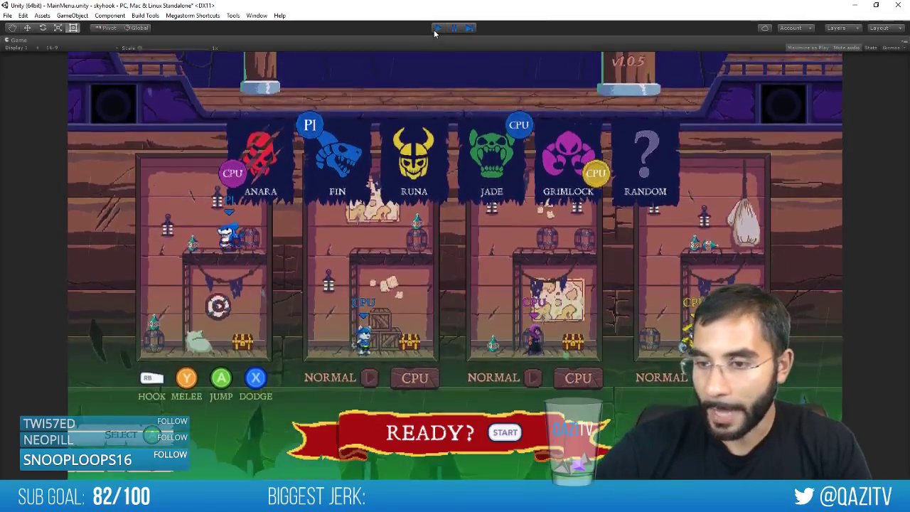
{"action": "left_click", "coordinate": [435, 29]}
Set ship_body's Y position to -3.86 to align the hull with the edge of ship_top, and save the scene
{"action": "scroll", "coordinate": [175, 224], "scroll_direction": "up", "scroll_amount": 5}
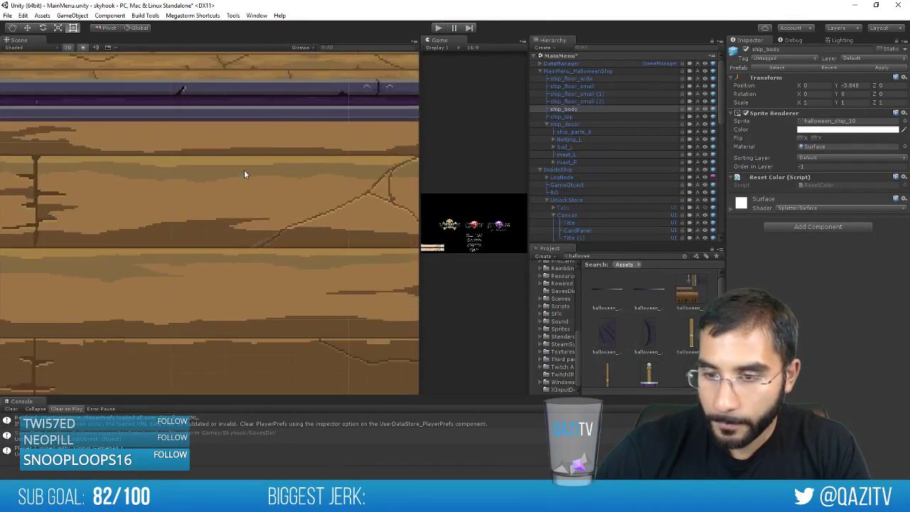
{"action": "scroll", "coordinate": [249, 222], "scroll_direction": "up", "scroll_amount": 6}
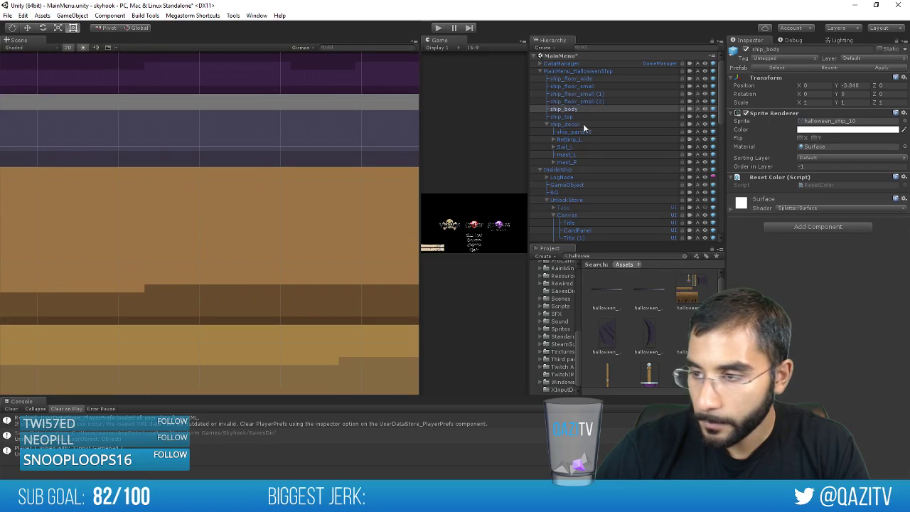
{"action": "left_click", "coordinate": [576, 110]}
{"action": "key", "text": "w"}
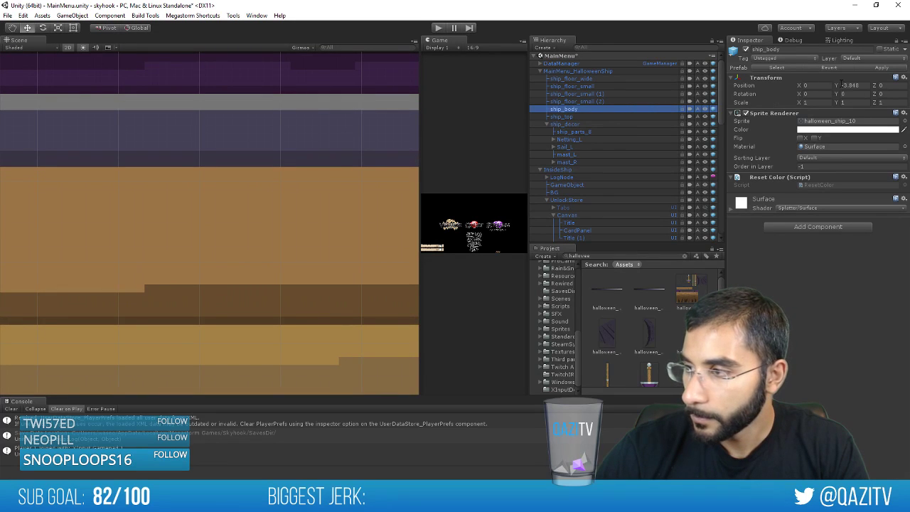
{"action": "left_click_drag", "start_coordinate": [843, 84], "coordinate": [841, 87]}
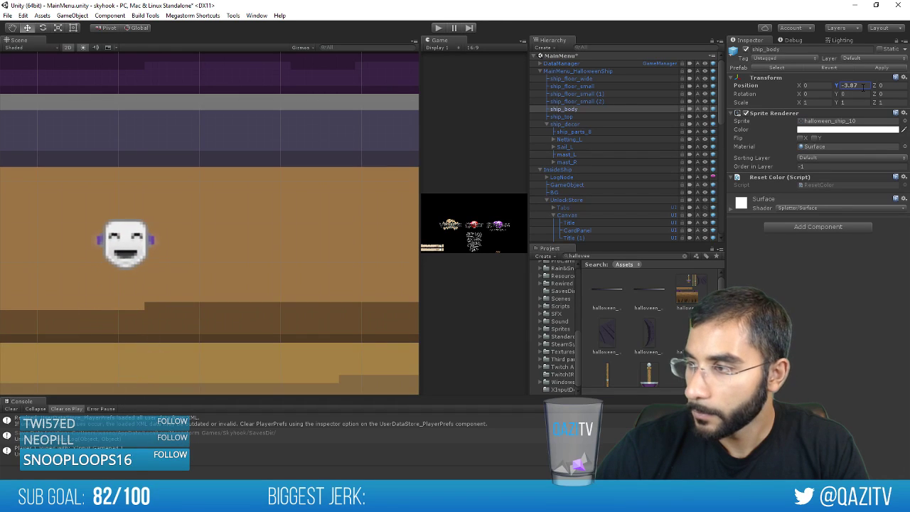
{"action": "left_click", "coordinate": [857, 87]}
{"action": "key", "text": "BackSpace"}
{"action": "type", "text": "8"}
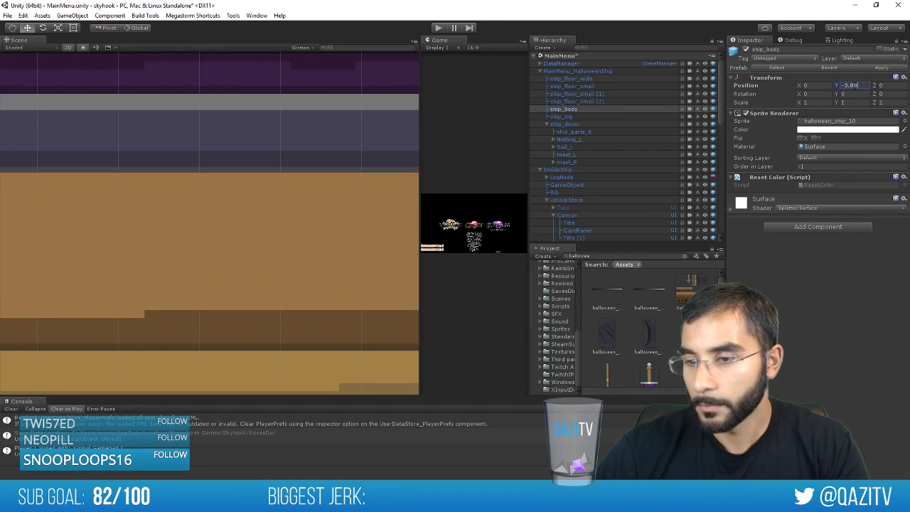
{"action": "key", "text": "BackSpace"}
{"action": "type", "text": "6"}
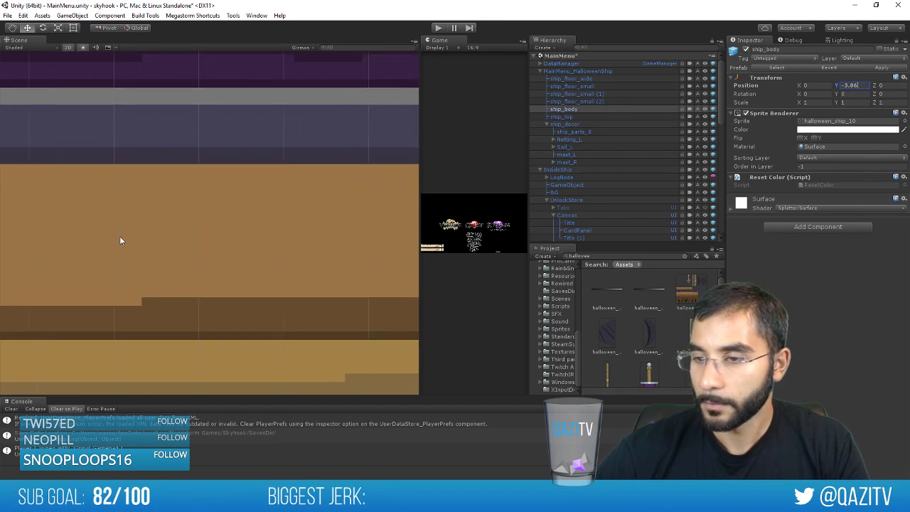
{"action": "scroll", "coordinate": [187, 210], "scroll_direction": "down", "scroll_amount": 8}
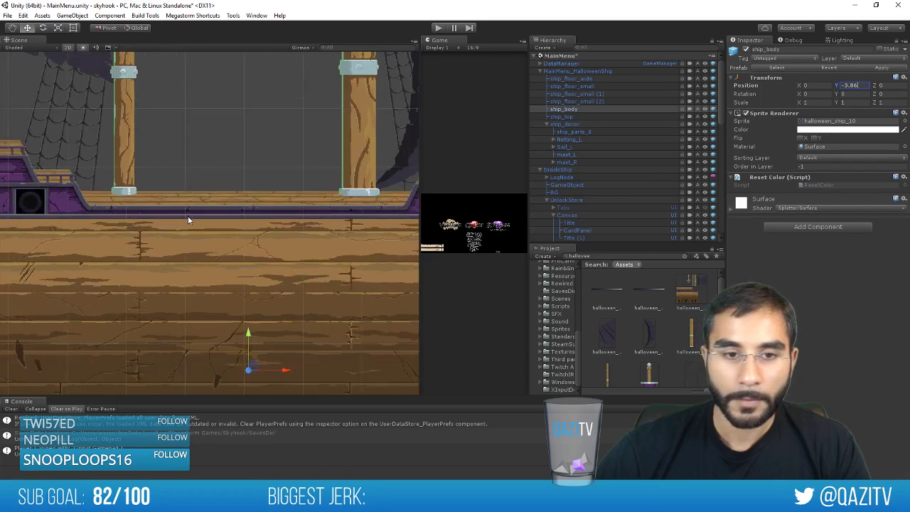
{"action": "scroll", "coordinate": [188, 220], "scroll_direction": "down", "scroll_amount": 5}
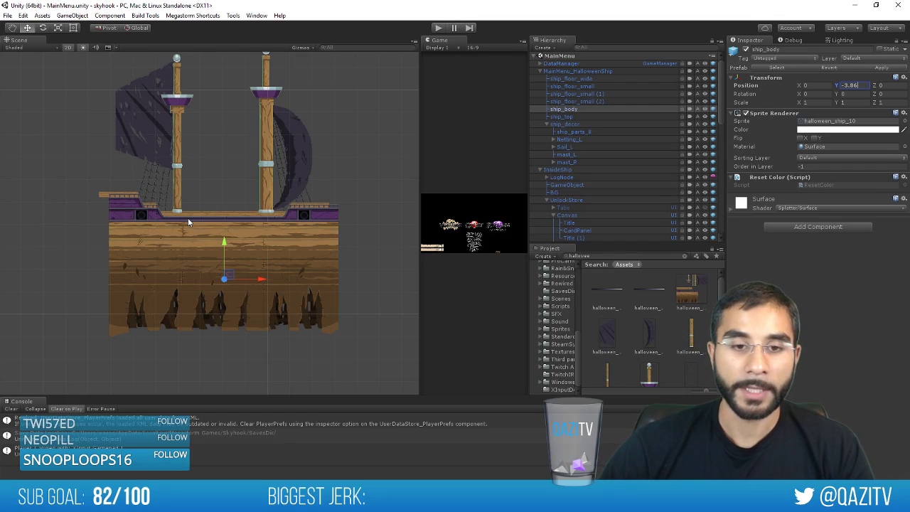
{"action": "left_click", "coordinate": [234, 180]}
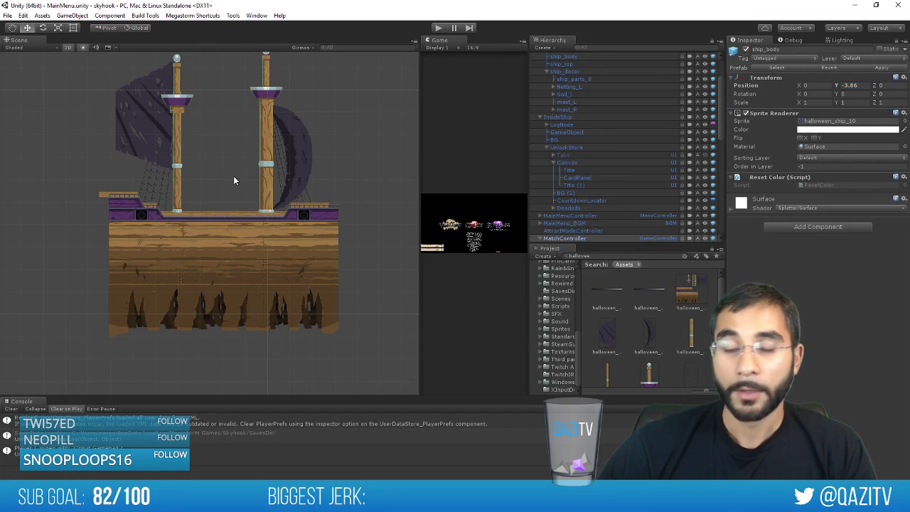
{"action": "scroll", "coordinate": [212, 187], "scroll_direction": "up", "scroll_amount": 4}
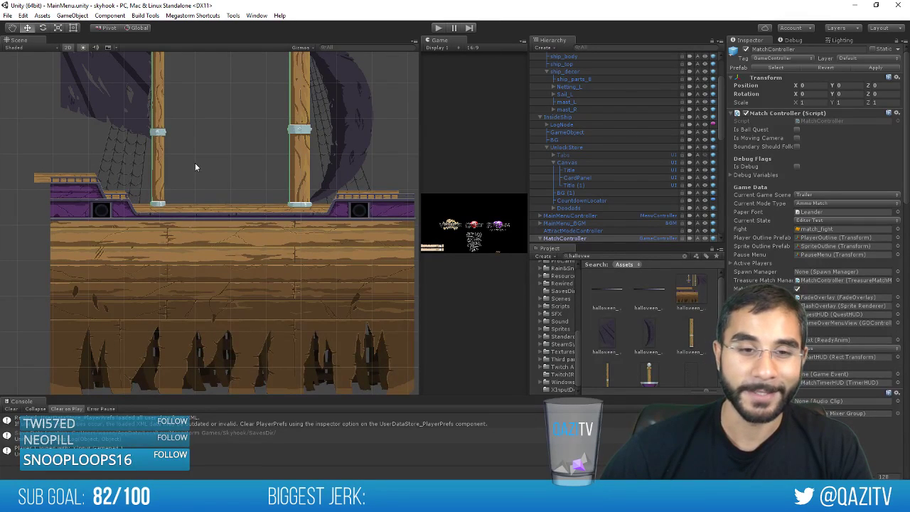
{"action": "scroll", "coordinate": [204, 161], "scroll_direction": "up", "scroll_amount": 3}
{"action": "left_click_drag", "start_coordinate": [237, 145], "coordinate": [274, 192]}
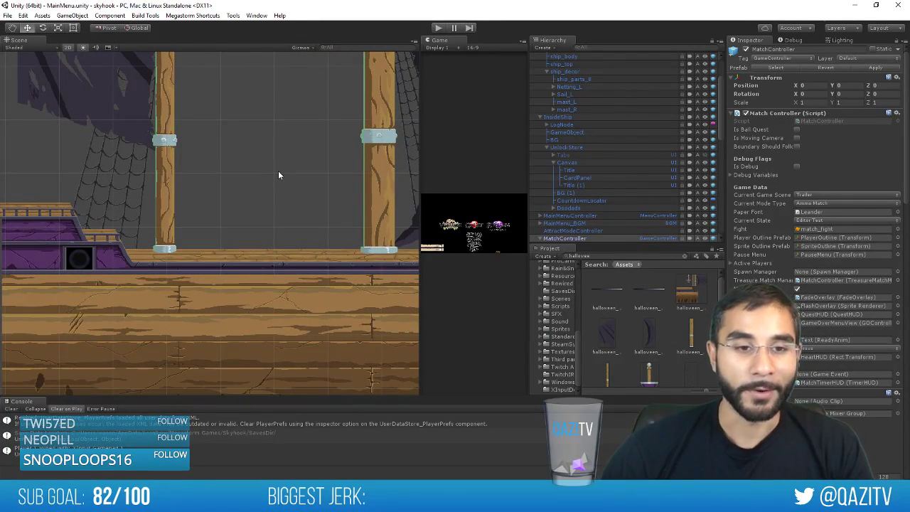
{"action": "scroll", "coordinate": [282, 183], "scroll_direction": "down", "scroll_amount": 5}
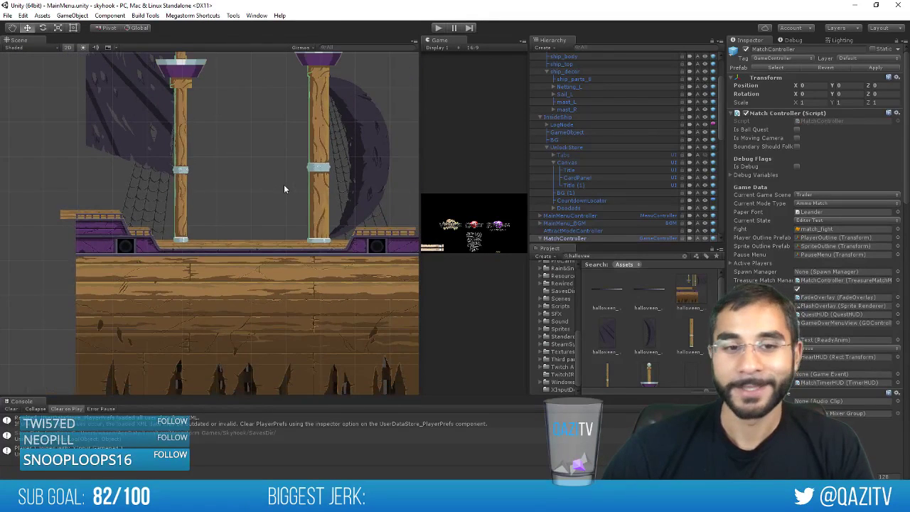
{"action": "left_click", "coordinate": [283, 187]}
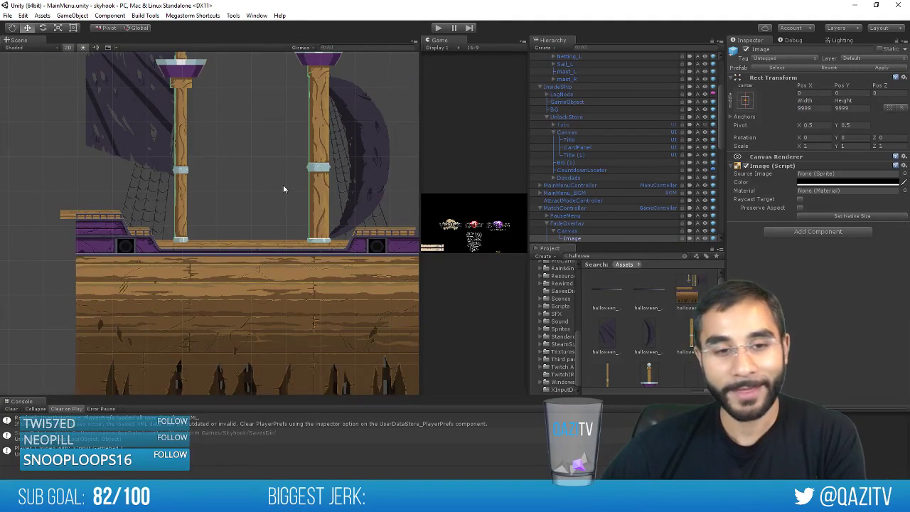
{"action": "scroll", "coordinate": [265, 190], "scroll_direction": "up", "scroll_amount": 1}
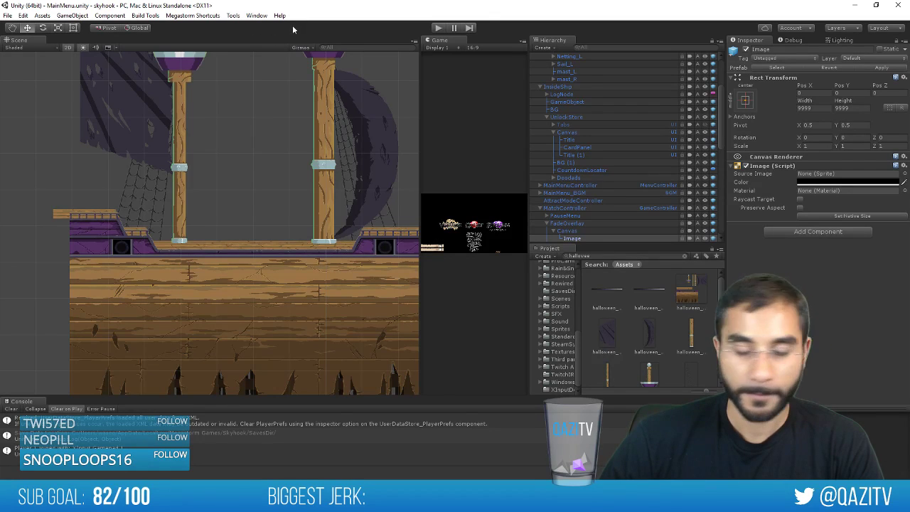
Switch to Photoshop with the fin_skins.psd document
{"action": "key", "text": "alt+Tab"}
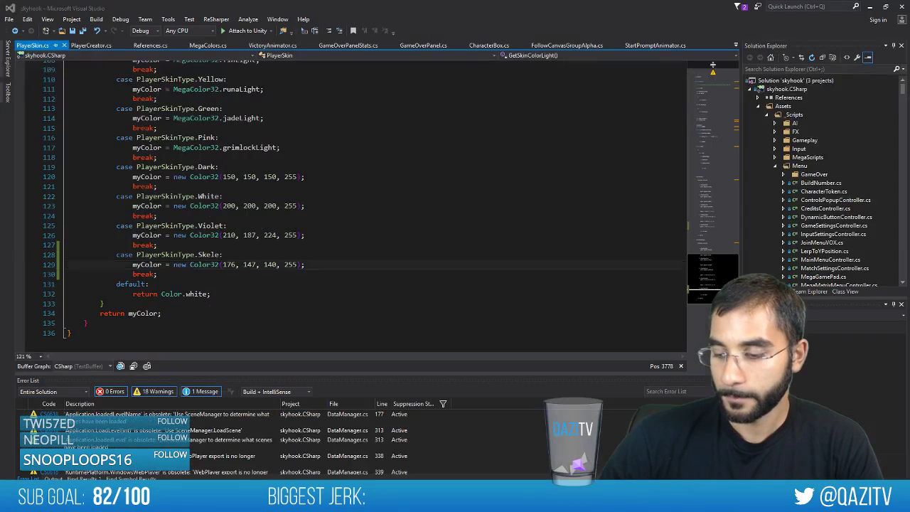
{"action": "key", "text": "alt+Tab"}
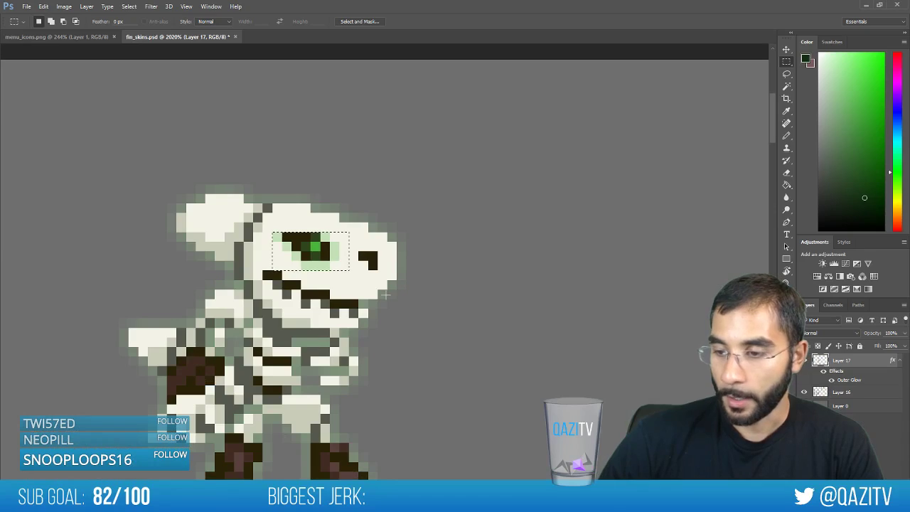
Look over the character skins in fin_skins.psd, examining the column of glowing skeleton-style skins
{"action": "scroll", "coordinate": [307, 253], "scroll_direction": "down", "scroll_amount": 10}
{"action": "scroll", "coordinate": [368, 301], "scroll_direction": "up", "scroll_amount": 7}
{"action": "scroll", "coordinate": [366, 302], "scroll_direction": "down", "scroll_amount": 8}
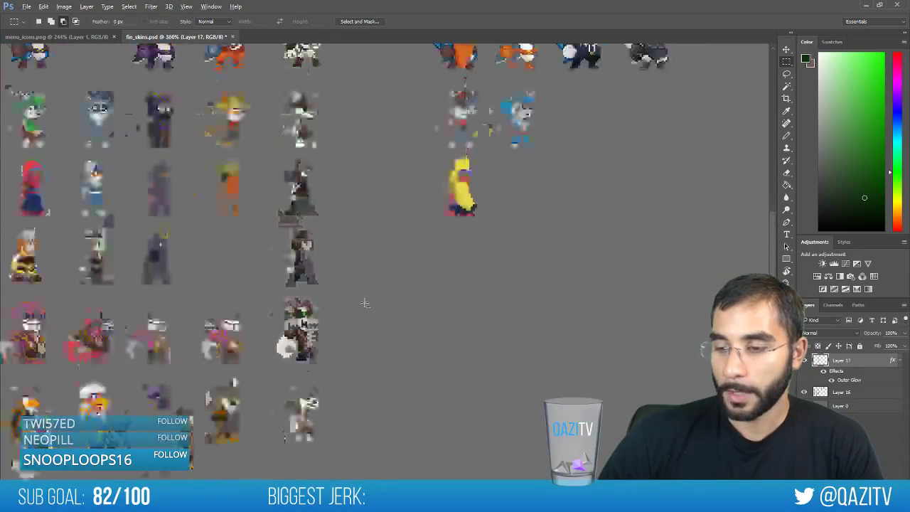
{"action": "scroll", "coordinate": [299, 130], "scroll_direction": "up", "scroll_amount": 5}
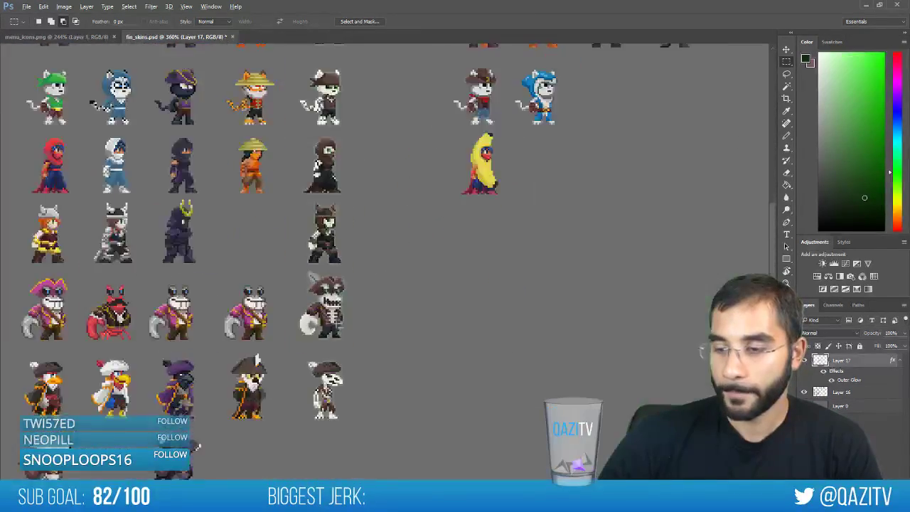
{"action": "left_click_drag", "start_coordinate": [451, 366], "coordinate": [355, 217]}
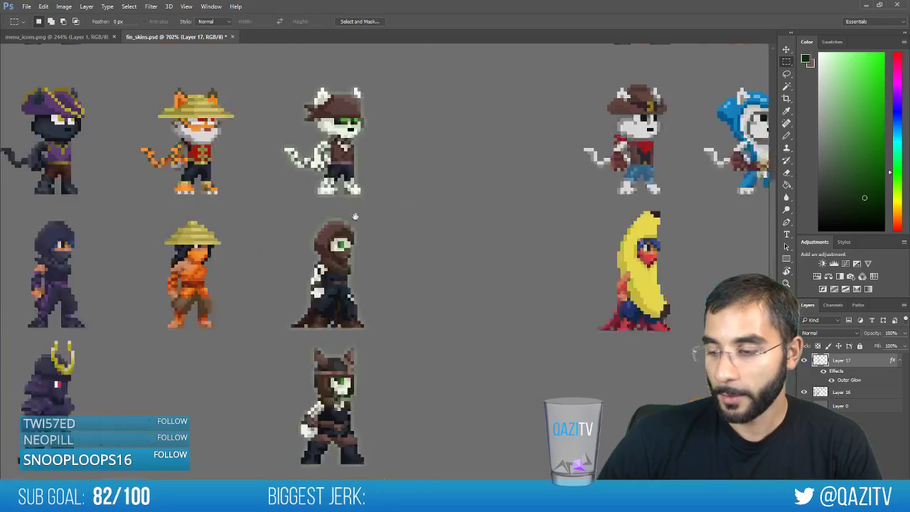
{"action": "scroll", "coordinate": [333, 288], "scroll_direction": "up", "scroll_amount": 5}
{"action": "scroll", "coordinate": [332, 291], "scroll_direction": "down", "scroll_amount": 4}
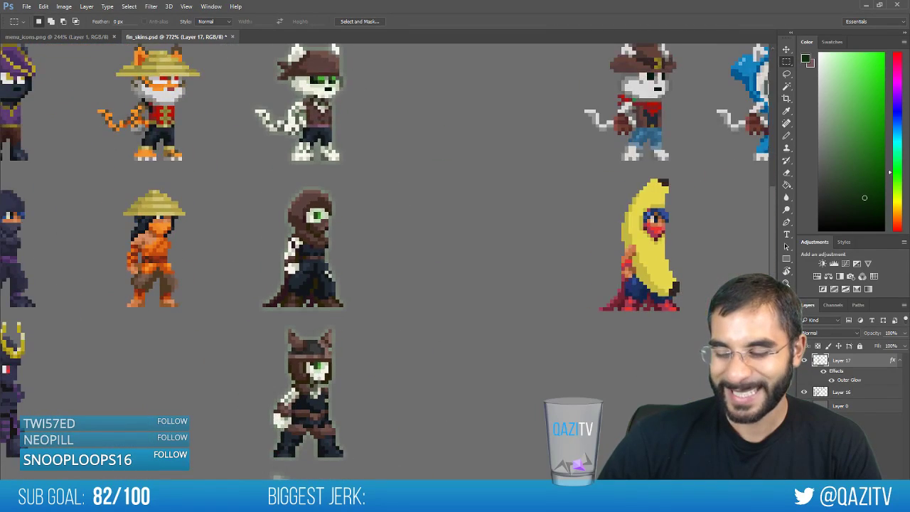
Switch to Pyxel Edit with character_animations.pyxel and make the Layers panel wider and taller
{"action": "key", "text": "alt+Tab"}
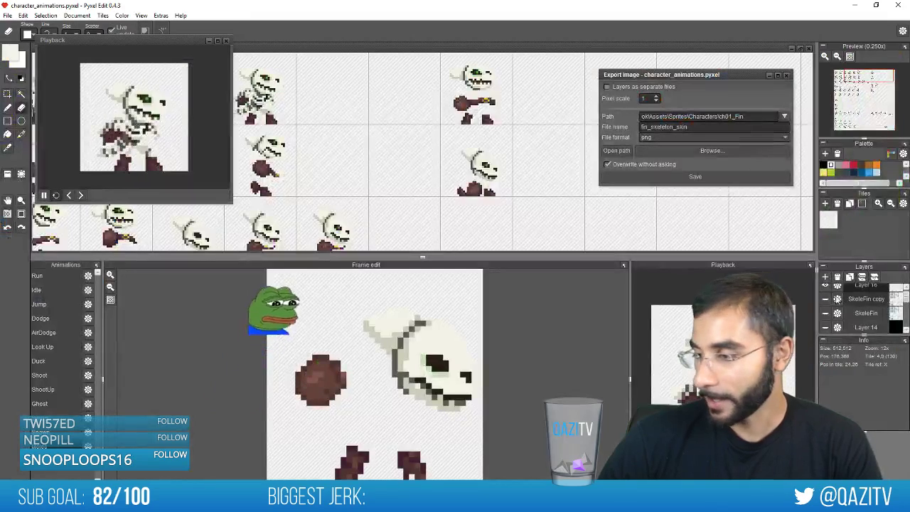
{"action": "left_click_drag", "start_coordinate": [817, 302], "coordinate": [707, 306]}
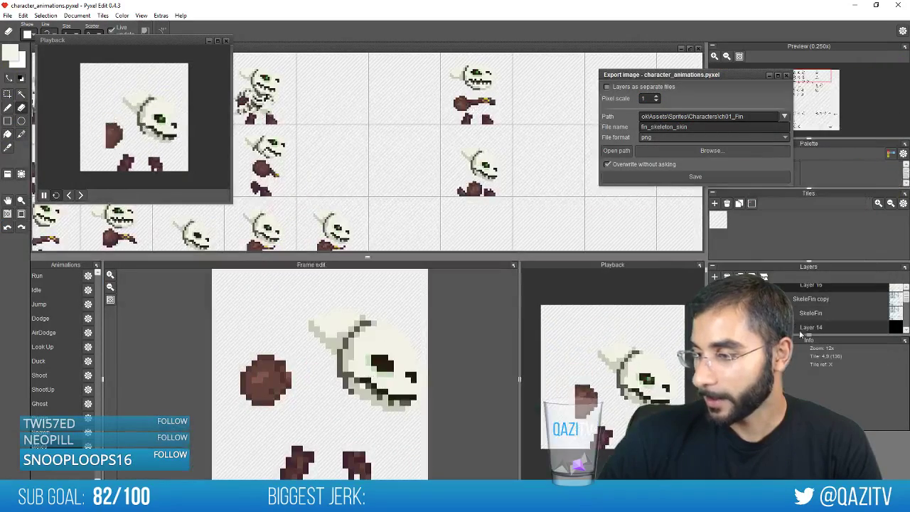
{"action": "left_click_drag", "start_coordinate": [802, 332], "coordinate": [801, 430]}
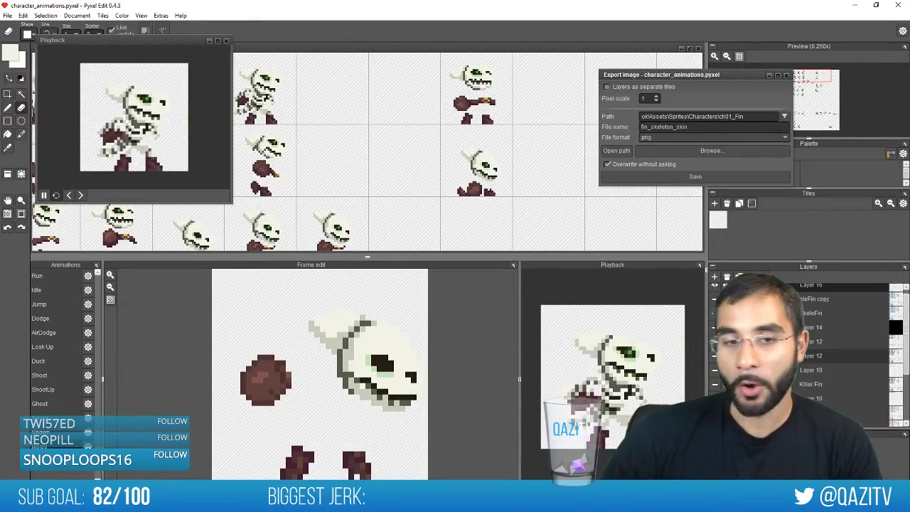
{"action": "scroll", "coordinate": [790, 361], "scroll_direction": "down", "scroll_amount": 1}
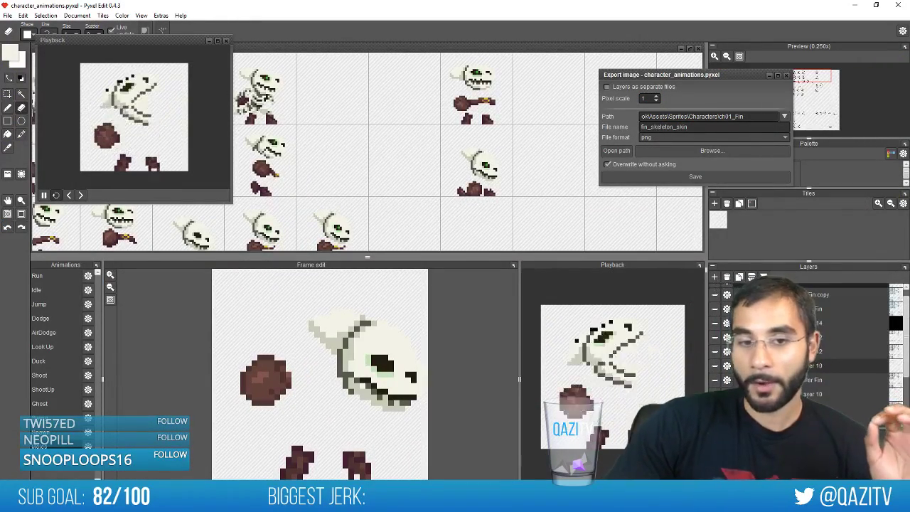
Hide Layer 16 with the skeleton sprites and show the Anara layer
{"action": "left_click", "coordinate": [839, 337]}
{"action": "scroll", "coordinate": [839, 335], "scroll_direction": "up", "scroll_amount": 1}
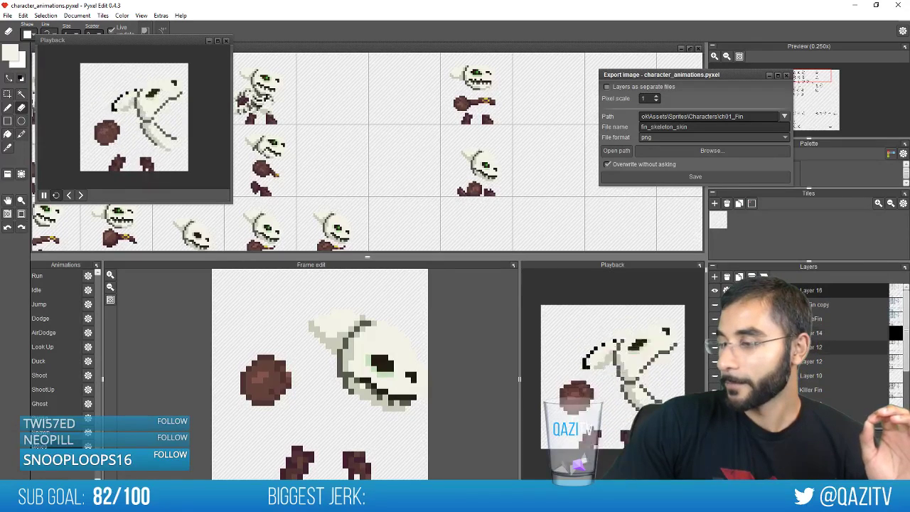
{"action": "left_click", "coordinate": [715, 290]}
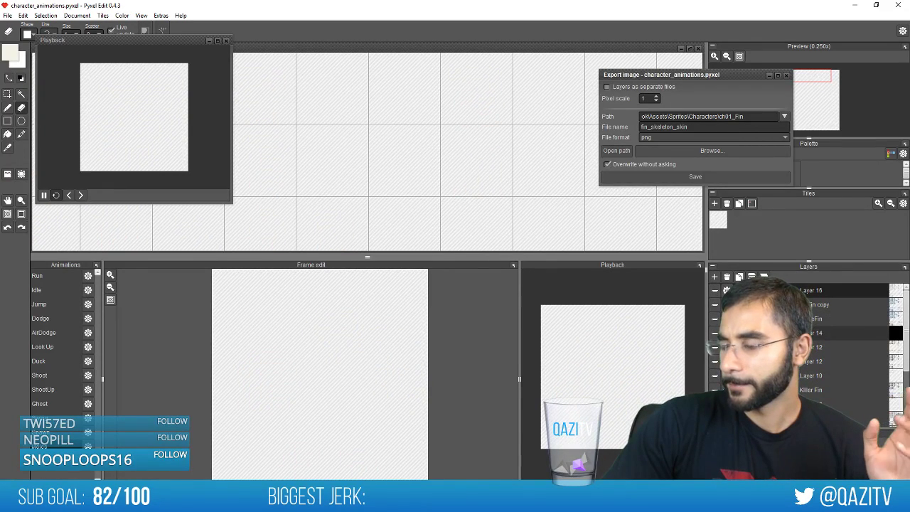
{"action": "scroll", "coordinate": [839, 342], "scroll_direction": "down", "scroll_amount": 3}
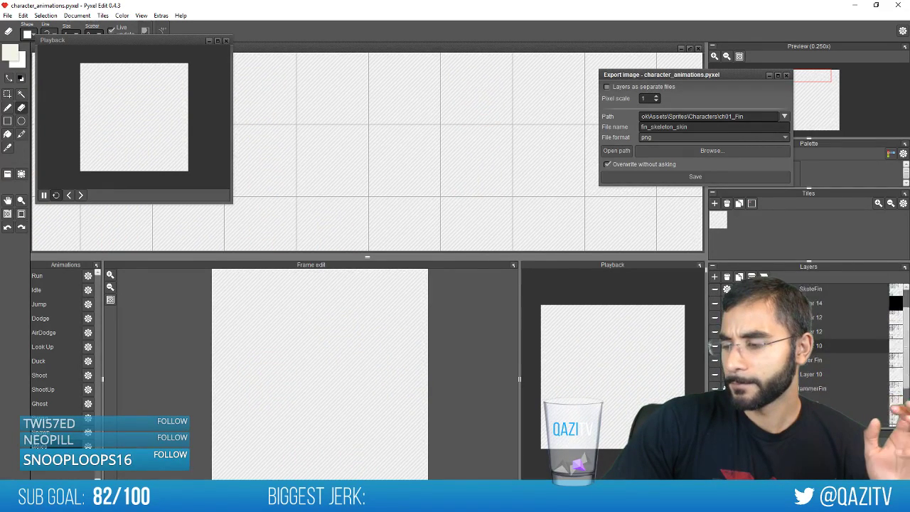
{"action": "left_click", "coordinate": [716, 382]}
{"action": "scroll", "coordinate": [353, 178], "scroll_direction": "down", "scroll_amount": 3}
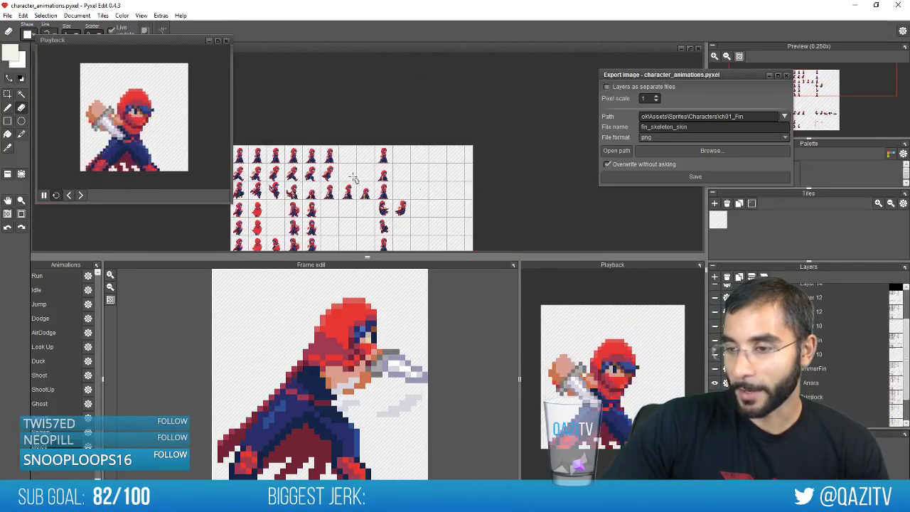
Examine Anara's animation frames on the sprite sheet, from the idle and run rows to the jump row
{"action": "scroll", "coordinate": [388, 136], "scroll_direction": "up", "scroll_amount": 2}
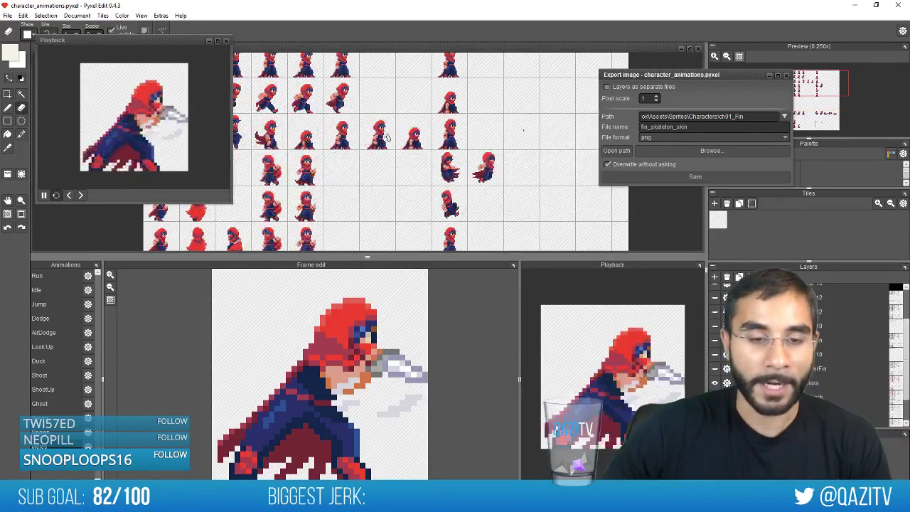
{"action": "scroll", "coordinate": [388, 136], "scroll_direction": "down", "scroll_amount": 1}
{"action": "scroll", "coordinate": [388, 136], "scroll_direction": "up", "scroll_amount": 1}
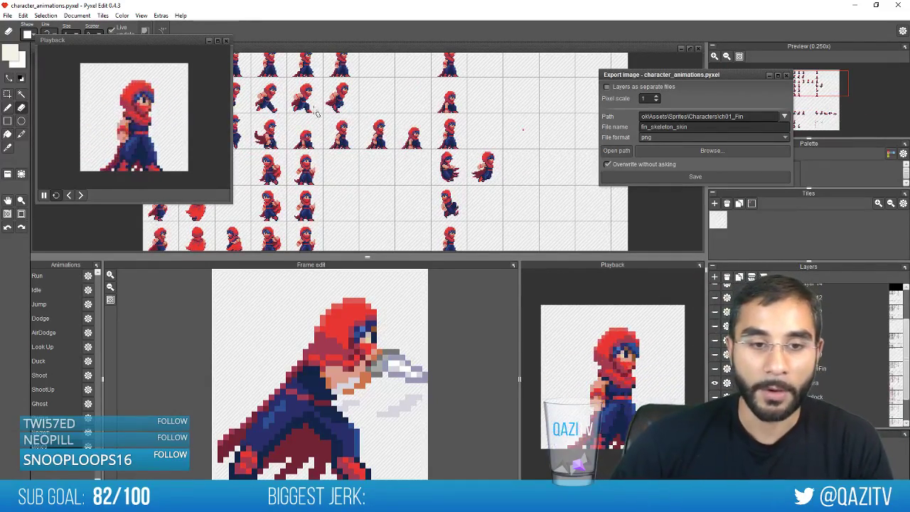
{"action": "scroll", "coordinate": [295, 89], "scroll_direction": "up", "scroll_amount": 3}
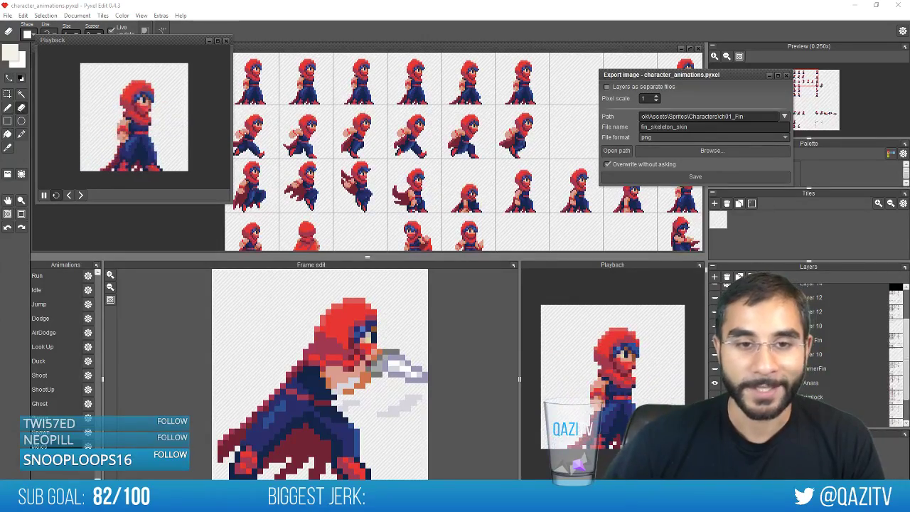
{"action": "mouse_move", "coordinate": [361, 141]}
{"action": "left_mouse_down"}
{"action": "mouse_move", "coordinate": [378, 141]}
{"action": "mouse_move", "coordinate": [379, 152]}
{"action": "left_mouse_up"}
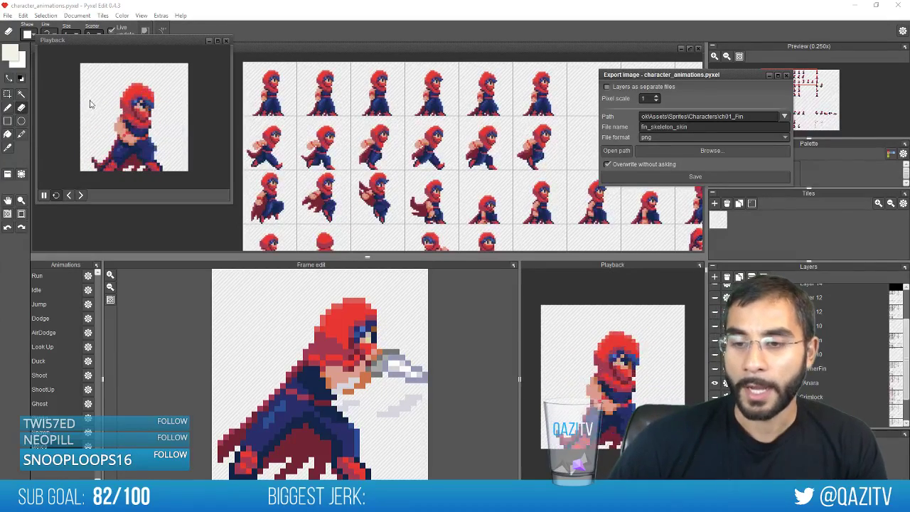
{"action": "left_click_drag", "start_coordinate": [300, 83], "coordinate": [299, 81]}
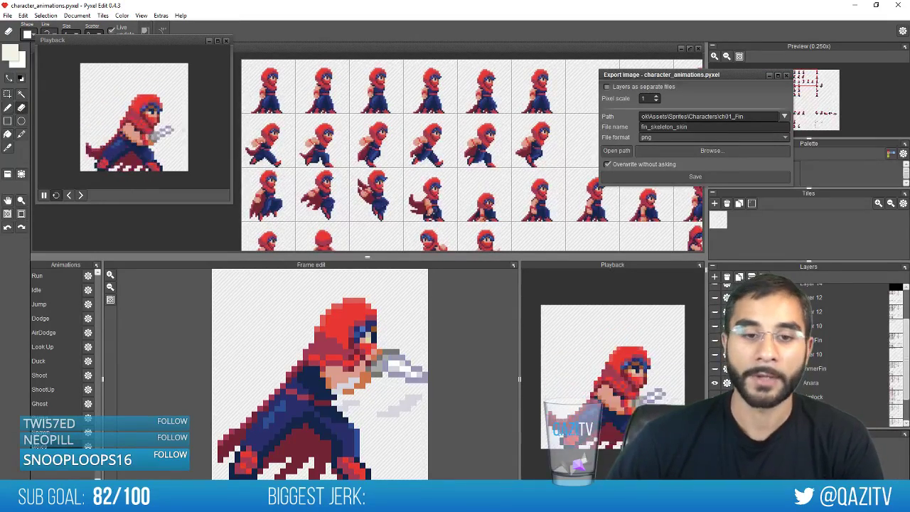
{"action": "key", "text": "space"}
{"action": "left_click_drag", "start_coordinate": [301, 113], "coordinate": [306, 118]}
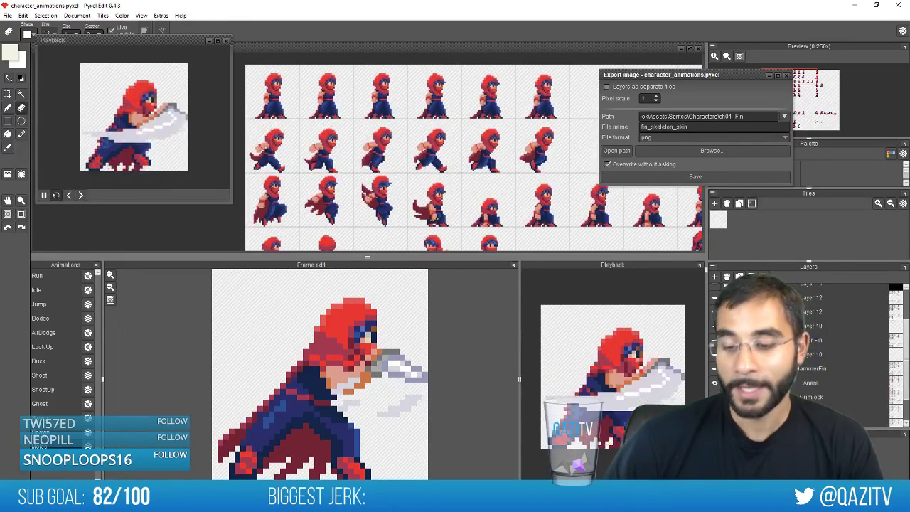
Switch to Visual Studio and search the skyhook solution for "kill" and "playerskin"
{"action": "key", "text": "alt+Tab"}
{"action": "left_click", "coordinate": [468, 119]}
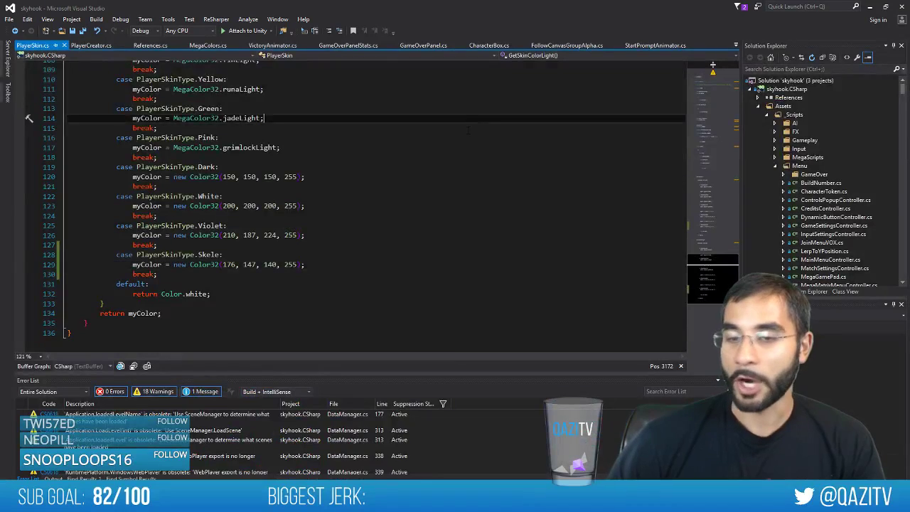
{"action": "key", "text": "ctrl+t"}
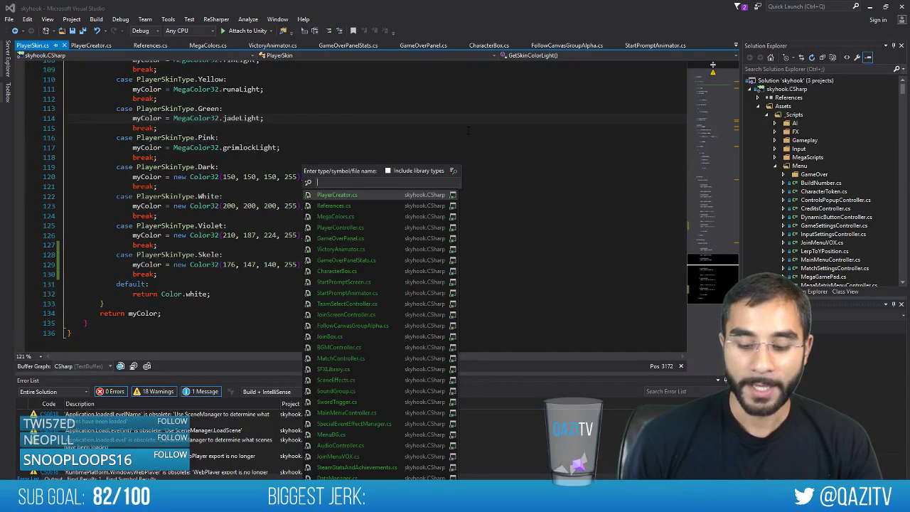
{"action": "type", "text": "kill"}
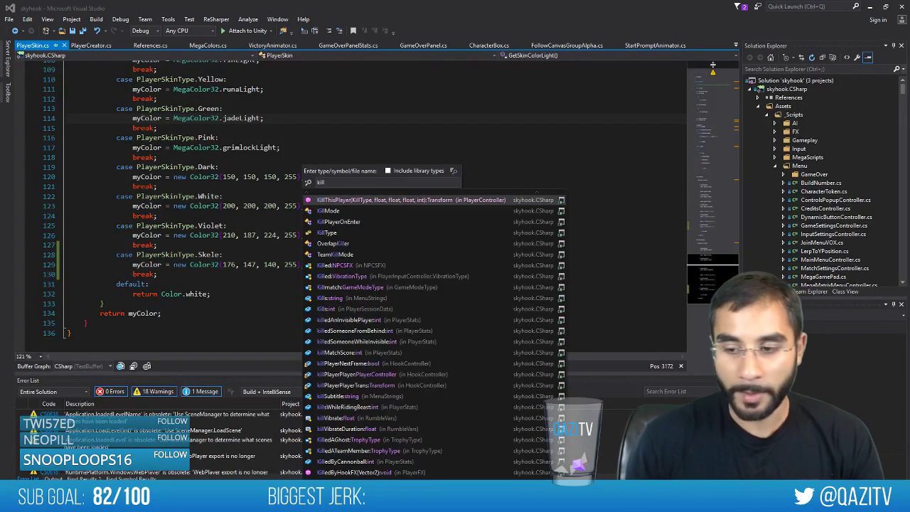
{"action": "type", "text": "playerskin"}
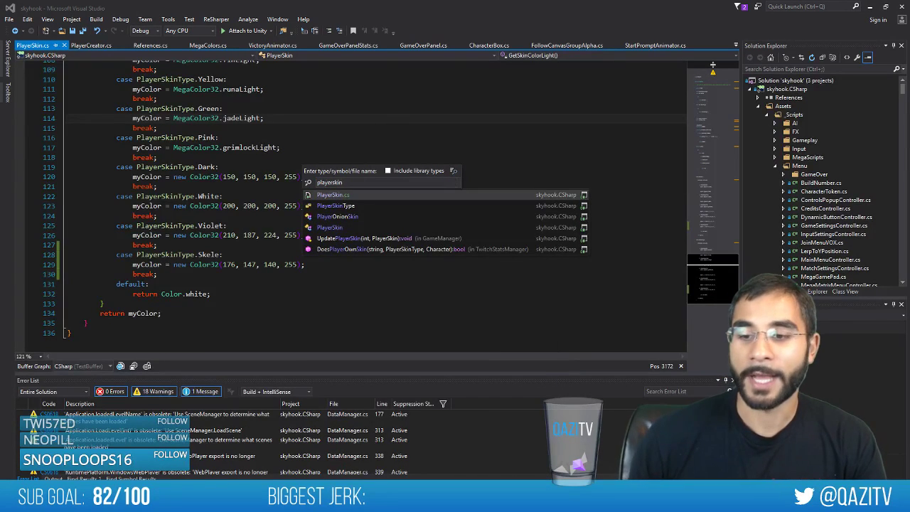
{"action": "key", "text": "Escape"}
Review the skin color cases in PlayerSkin.cs and the code in GameOverPanel.cs
{"action": "scroll", "coordinate": [355, 199], "scroll_direction": "up", "scroll_amount": 10}
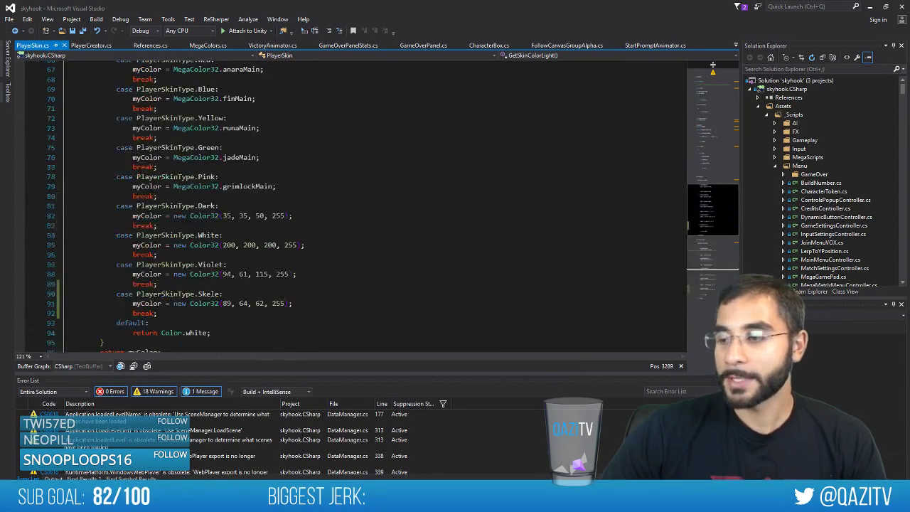
{"action": "left_click", "coordinate": [348, 45]}
{"action": "left_click", "coordinate": [423, 45]}
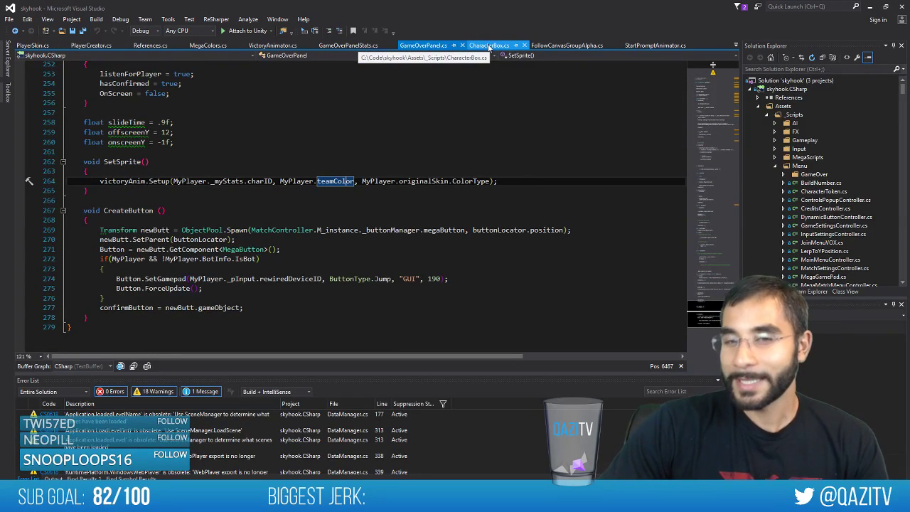
{"action": "scroll", "coordinate": [355, 207], "scroll_direction": "up", "scroll_amount": 15}
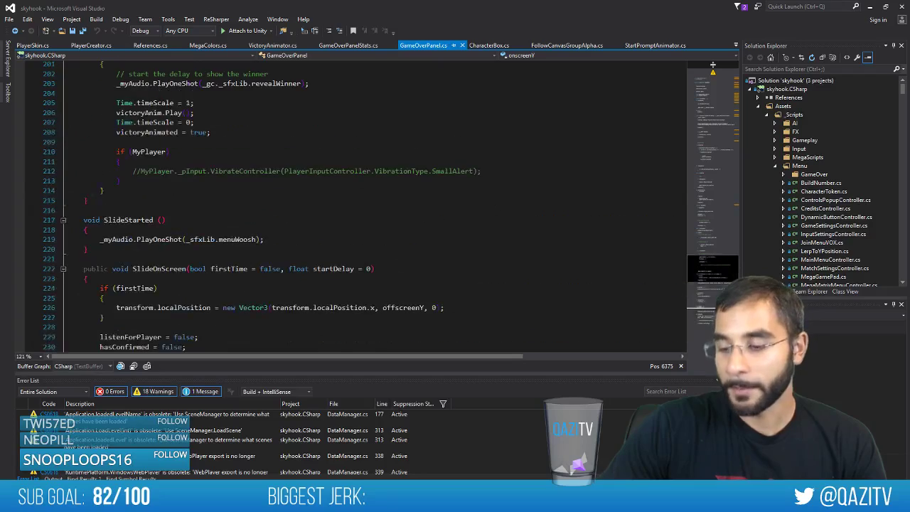
Switch to Unity and inspect the Halloween ship's hull and broken lower planks in the MainMenu scene
{"action": "key", "text": "alt+Tab"}
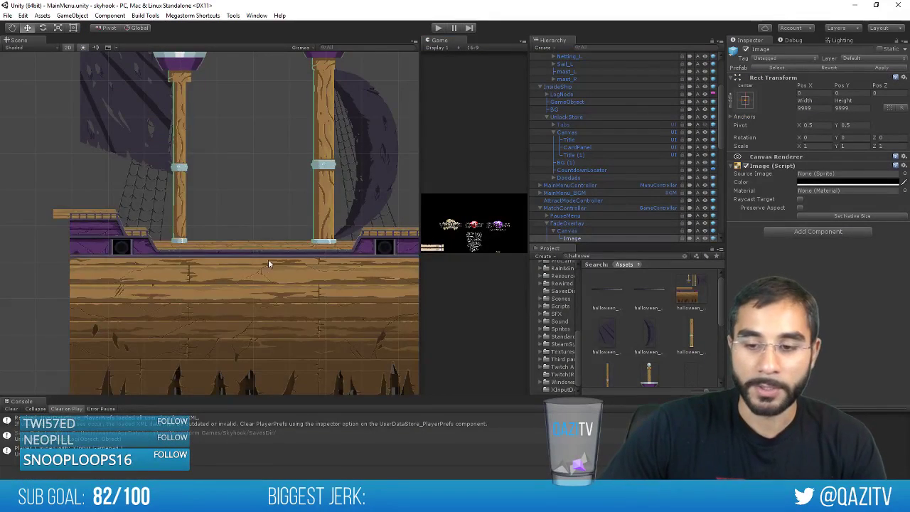
{"action": "scroll", "coordinate": [266, 263], "scroll_direction": "up", "scroll_amount": 8}
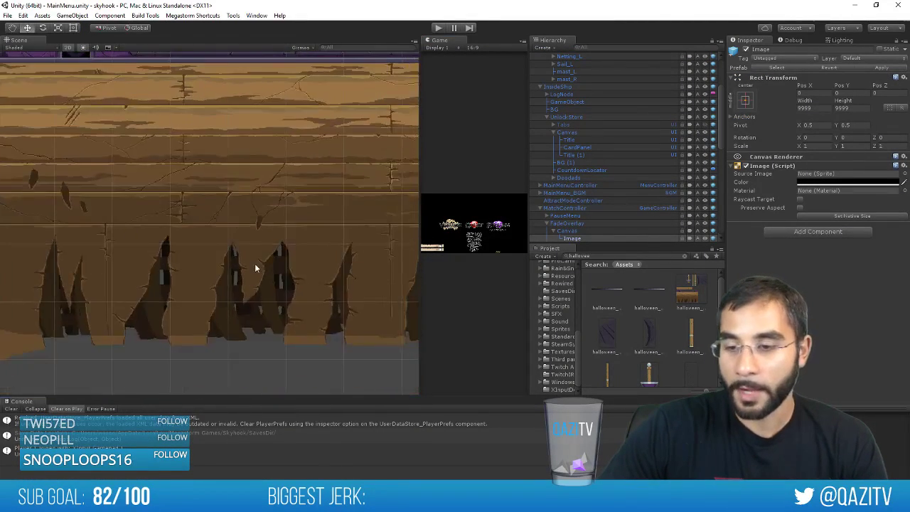
{"action": "scroll", "coordinate": [255, 267], "scroll_direction": "down", "scroll_amount": 5}
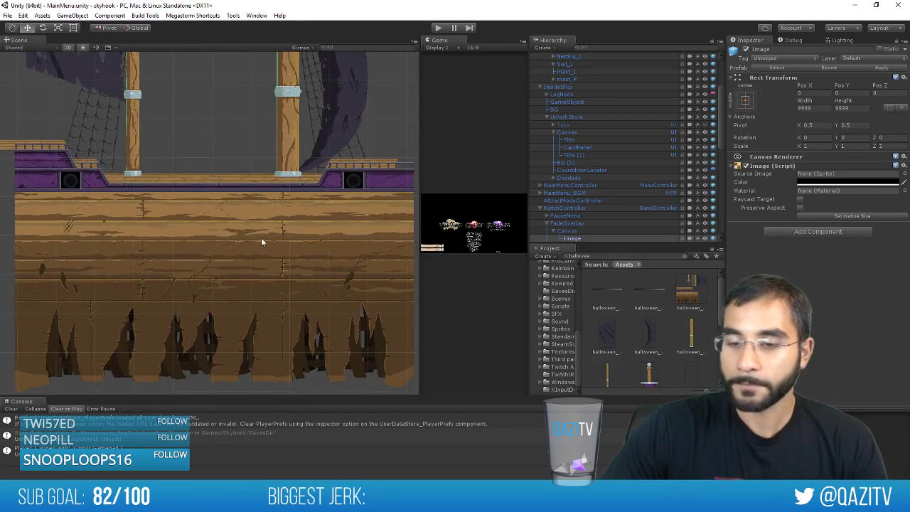
{"action": "left_click_drag", "start_coordinate": [261, 242], "coordinate": [286, 184]}
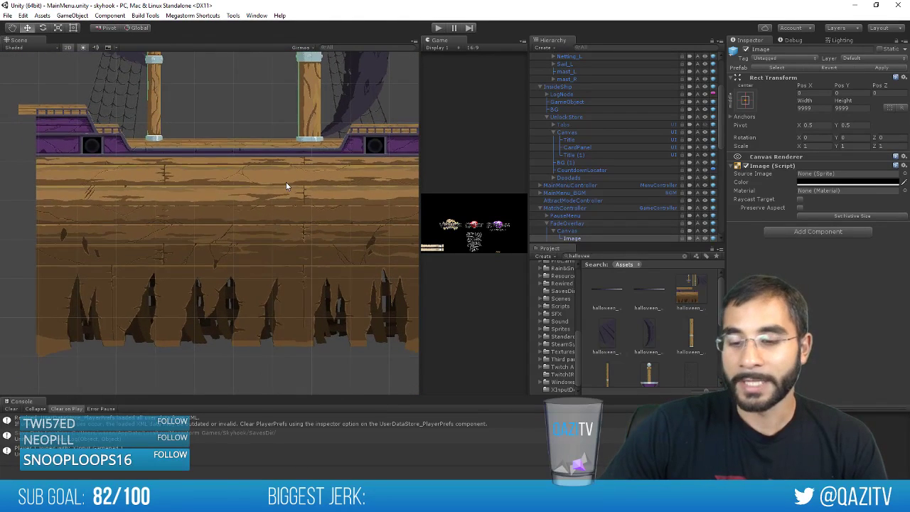
{"action": "scroll", "coordinate": [261, 217], "scroll_direction": "up", "scroll_amount": 1}
{"action": "scroll", "coordinate": [251, 195], "scroll_direction": "up", "scroll_amount": 2}
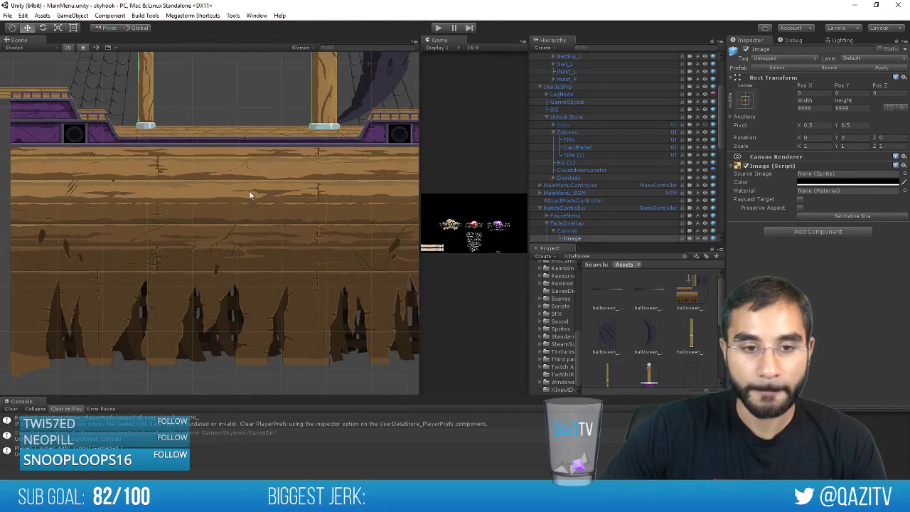
Return to Pyxel Edit and look through Anara's sprite frames and the upper part of the layer list
{"action": "key", "text": "alt+Tab"}
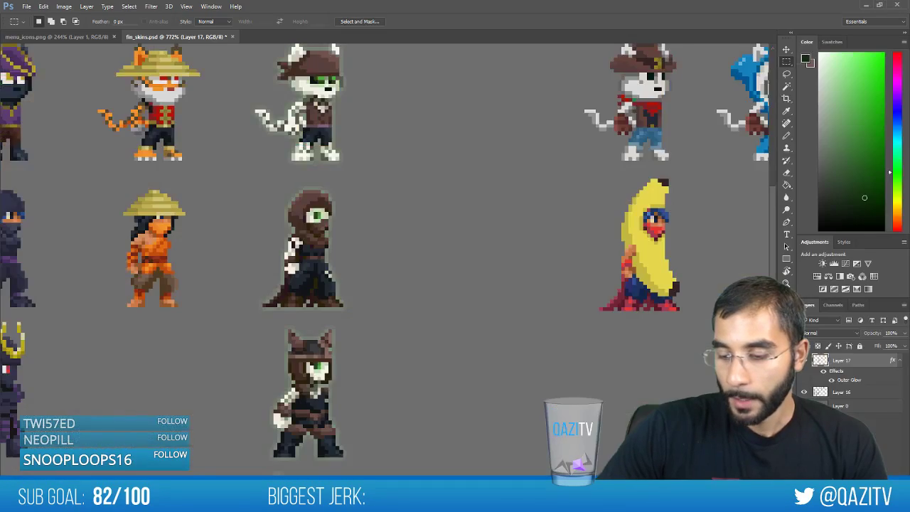
{"action": "key", "text": "alt+Tab"}
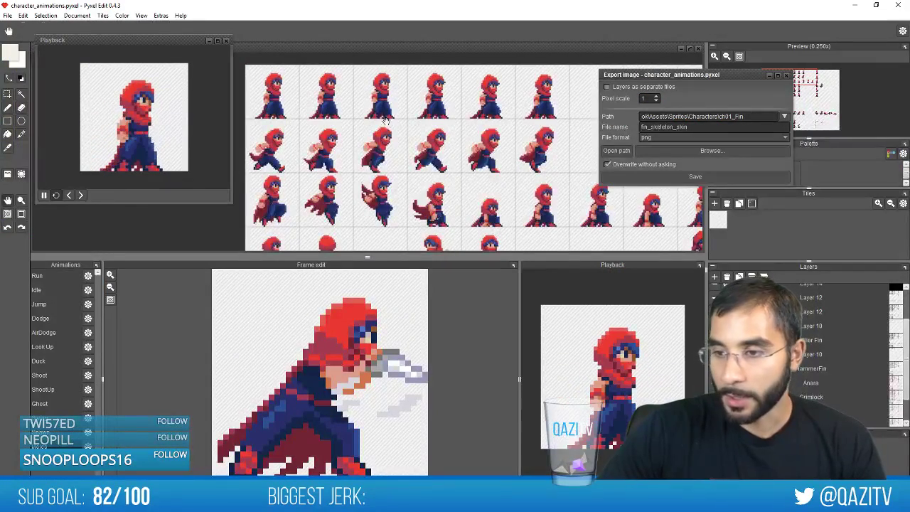
{"action": "left_click_drag", "start_coordinate": [305, 165], "coordinate": [346, 116]}
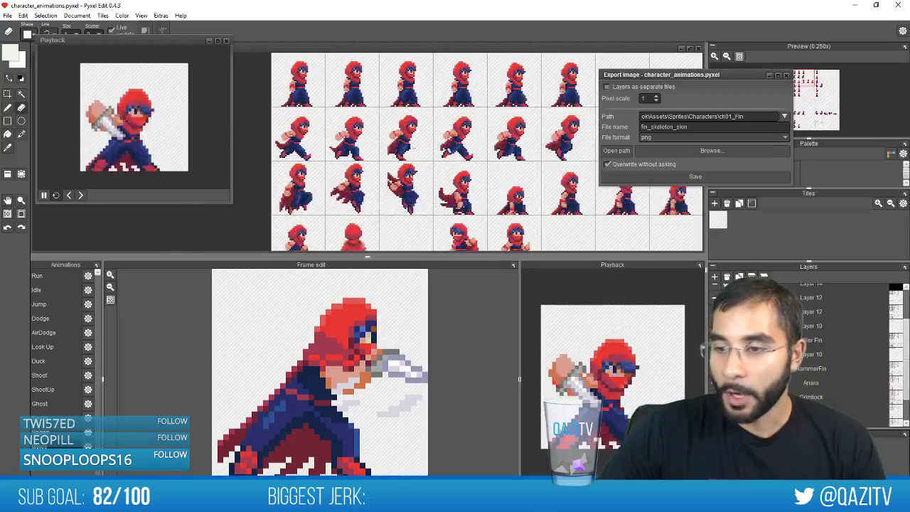
{"action": "left_click_drag", "start_coordinate": [470, 215], "coordinate": [415, 141]}
{"action": "left_click_drag", "start_coordinate": [498, 204], "coordinate": [465, 142]}
{"action": "mouse_move", "coordinate": [465, 228]}
{"action": "left_mouse_down"}
{"action": "mouse_move", "coordinate": [474, 196]}
{"action": "mouse_move", "coordinate": [462, 126]}
{"action": "mouse_move", "coordinate": [421, 205]}
{"action": "mouse_move", "coordinate": [395, 208]}
{"action": "mouse_move", "coordinate": [395, 139]}
{"action": "mouse_move", "coordinate": [482, 132]}
{"action": "left_mouse_up"}
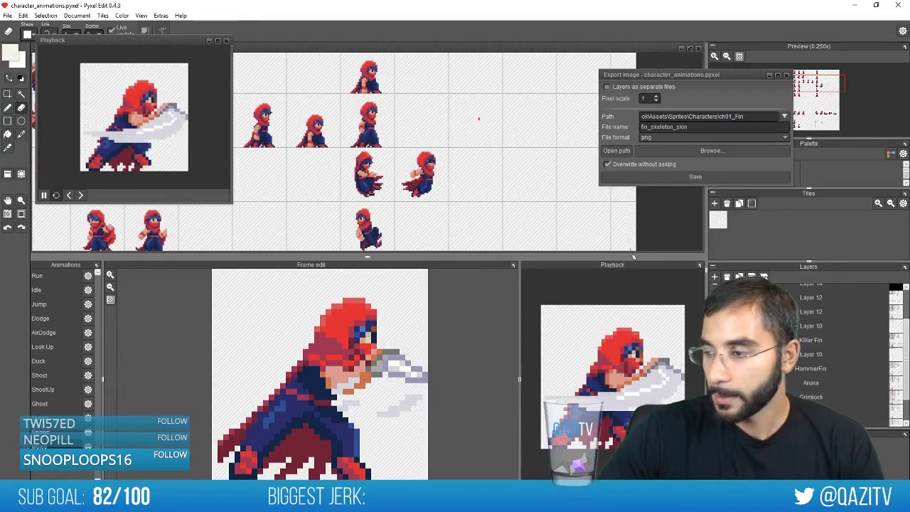
{"action": "scroll", "coordinate": [824, 383], "scroll_direction": "up", "scroll_amount": 3}
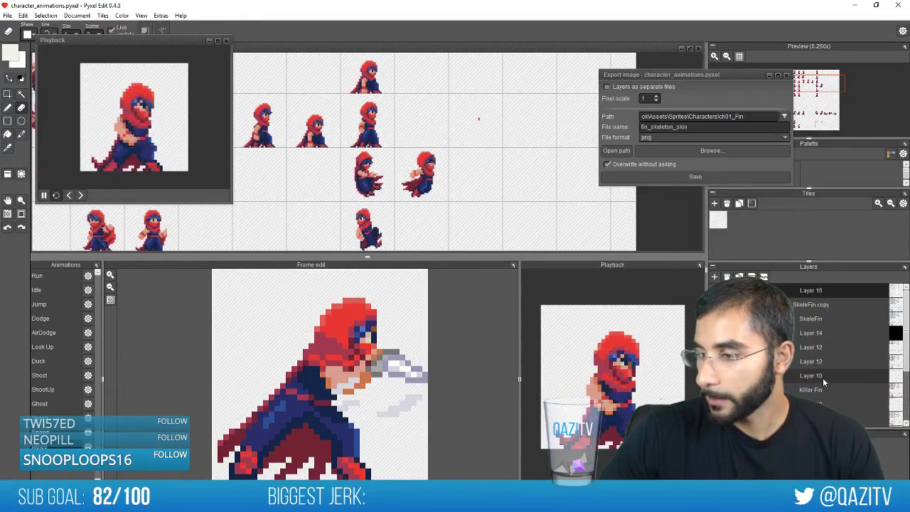
Find Anara's layer in the layer list, show it and duplicate it
{"action": "scroll", "coordinate": [824, 382], "scroll_direction": "down", "scroll_amount": 6}
{"action": "scroll", "coordinate": [816, 395], "scroll_direction": "up", "scroll_amount": 5}
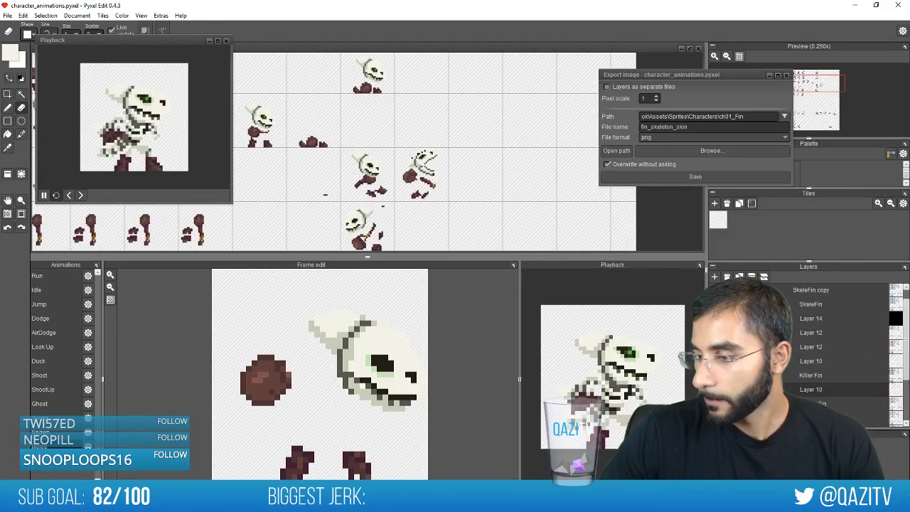
{"action": "scroll", "coordinate": [816, 389], "scroll_direction": "up", "scroll_amount": 1}
{"action": "left_click", "coordinate": [720, 304]}
{"action": "scroll", "coordinate": [817, 378], "scroll_direction": "down", "scroll_amount": 6}
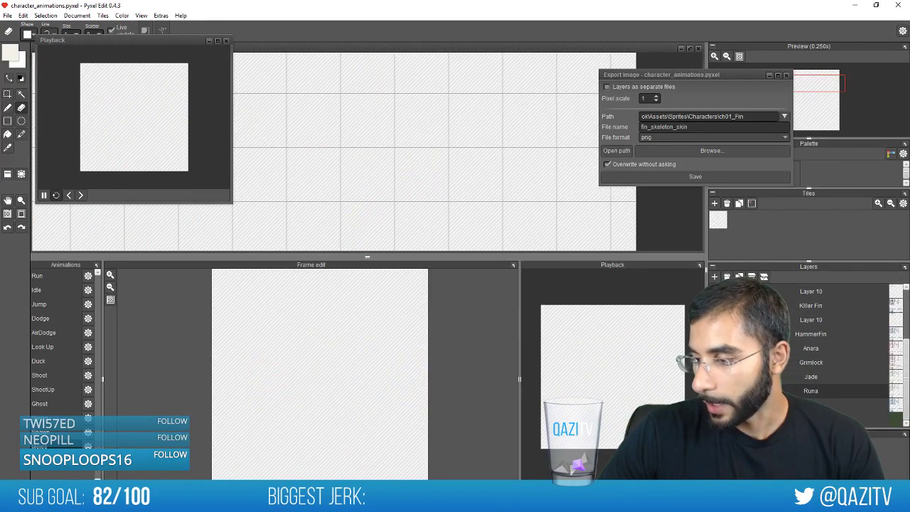
{"action": "left_click", "coordinate": [719, 348]}
{"action": "right_click", "coordinate": [783, 350]}
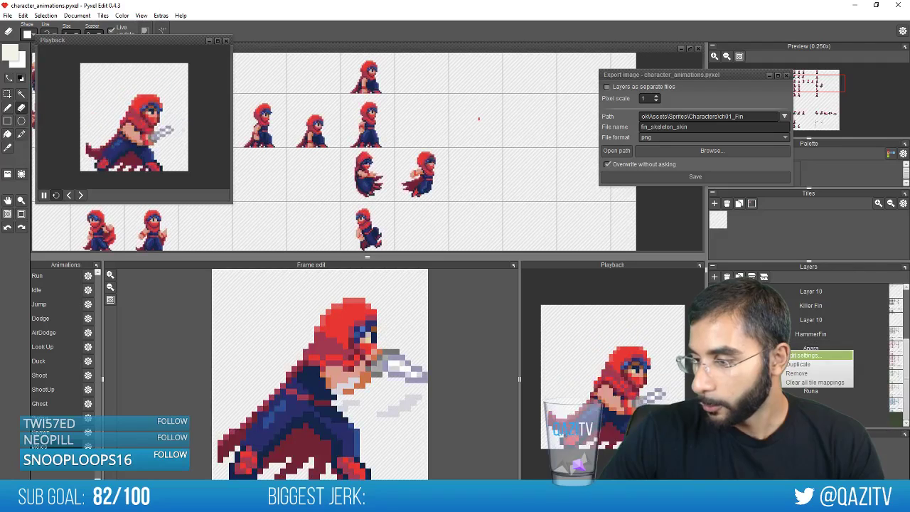
{"action": "left_click", "coordinate": [788, 365]}
Rename the Anara layer copy to SkelAnara and move it directly above the Anara layer
{"action": "scroll", "coordinate": [810, 356], "scroll_direction": "up", "scroll_amount": 5}
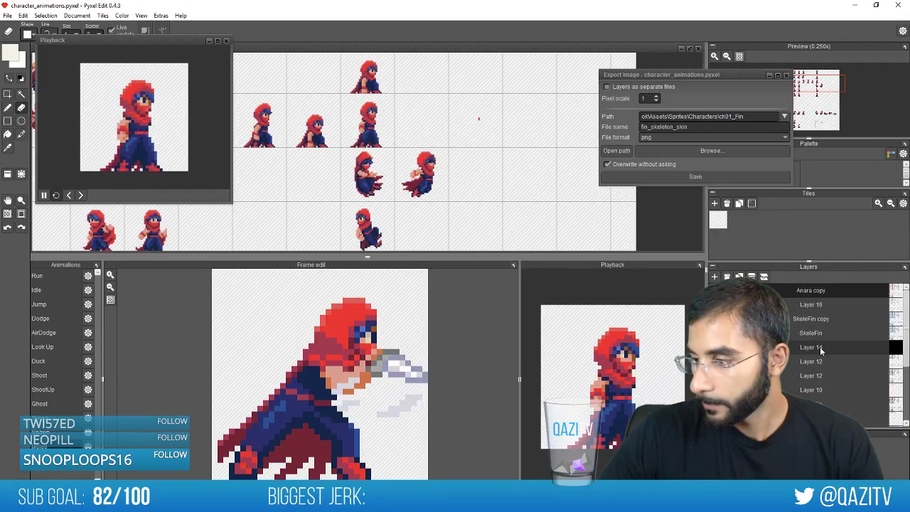
{"action": "double_click", "coordinate": [811, 290]}
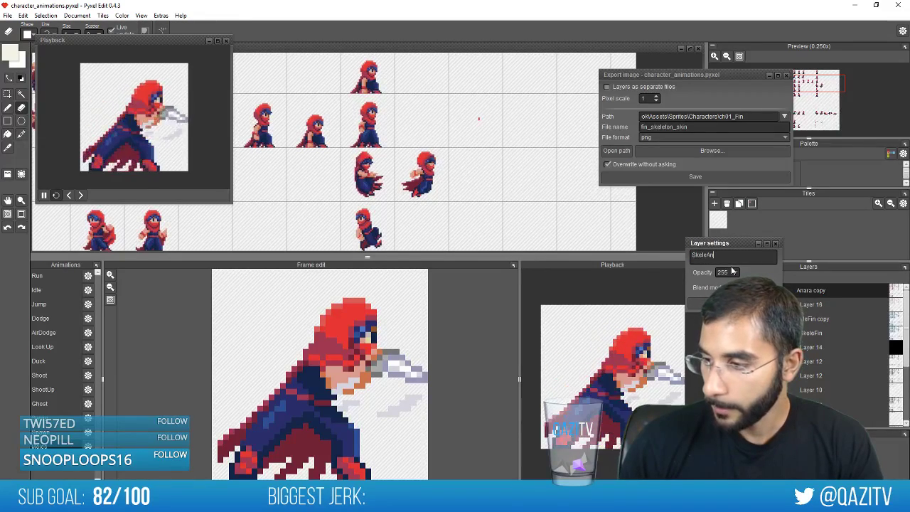
{"action": "type", "text": "SkelAnara"}
{"action": "key", "text": "Return"}
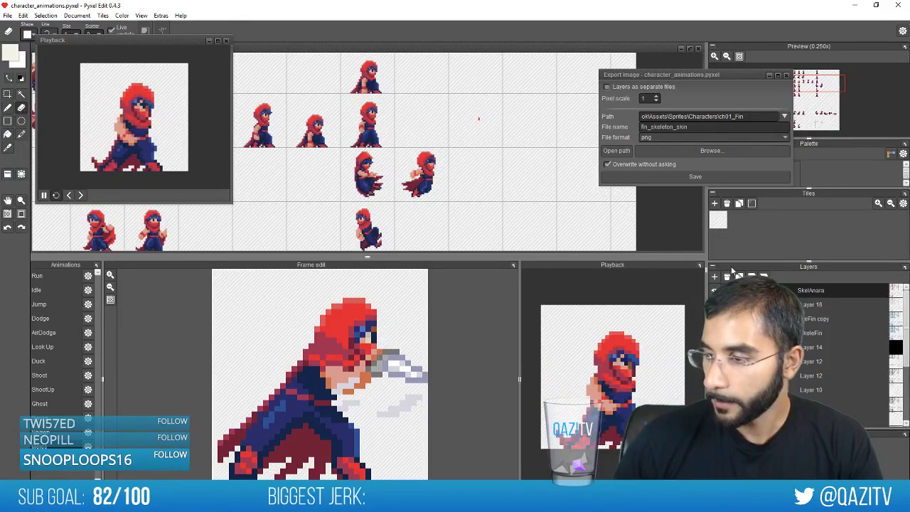
{"action": "left_click_drag", "start_coordinate": [810, 291], "coordinate": [816, 361]}
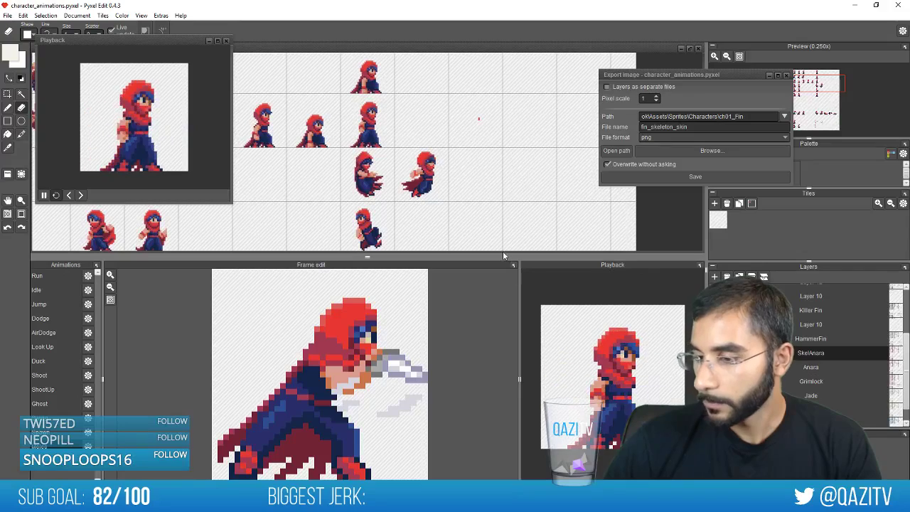
Enlarge the sprite sheet view, then switch to Photoshop and copy the hooded one-eyed skeleton sprite from fin_skins.psd
{"action": "left_click_drag", "start_coordinate": [382, 255], "coordinate": [388, 360]}
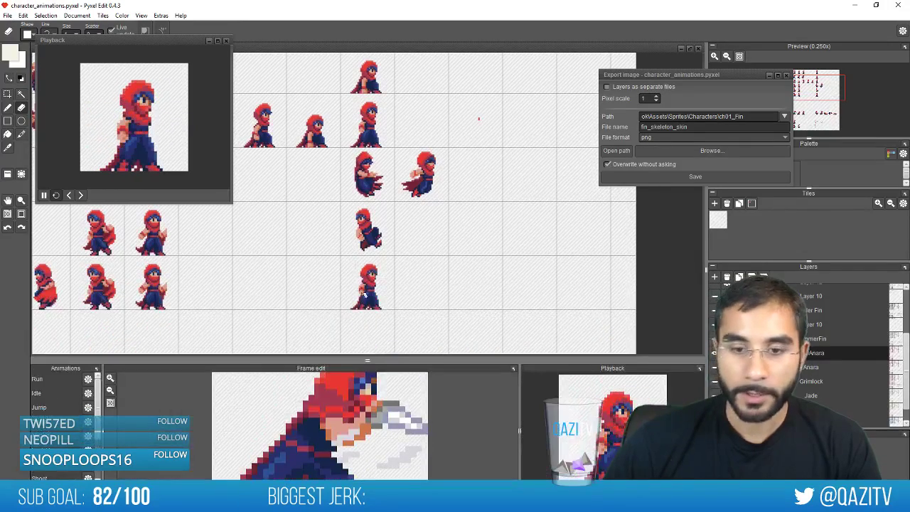
{"action": "left_click_drag", "start_coordinate": [365, 295], "coordinate": [784, 412]}
{"action": "key", "text": "alt+Tab"}
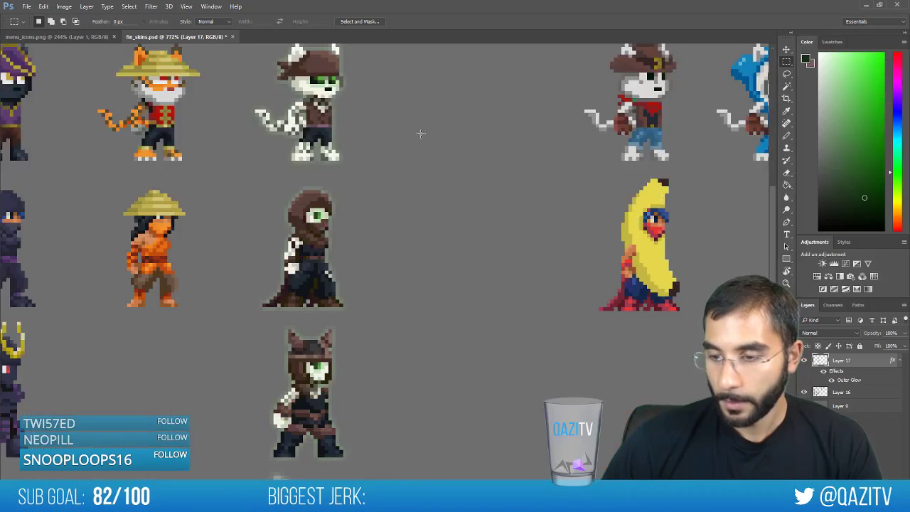
{"action": "left_click_drag", "start_coordinate": [220, 187], "coordinate": [222, 179]}
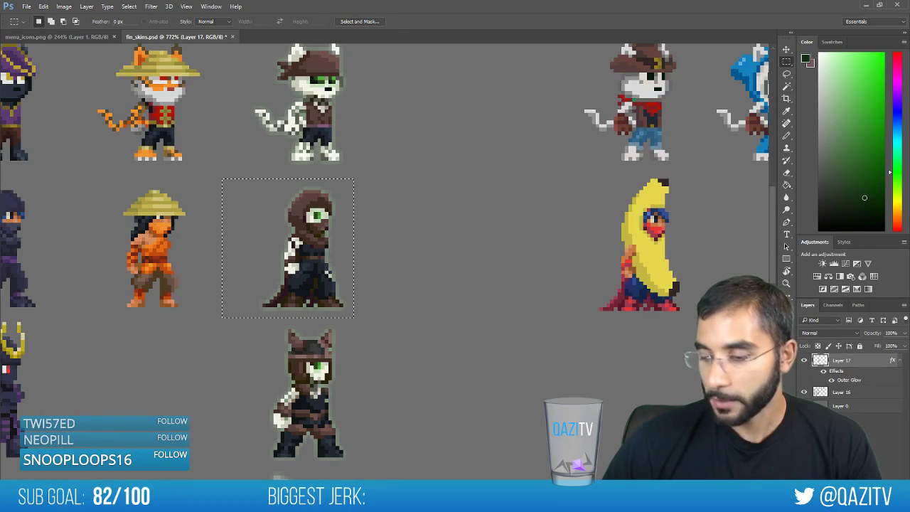
Return to Pyxel Edit and paste the skeleton Anara sprite into the empty tile after the last idle frame
{"action": "key", "text": "alt+Tab"}
{"action": "key", "text": "ctrl+v"}
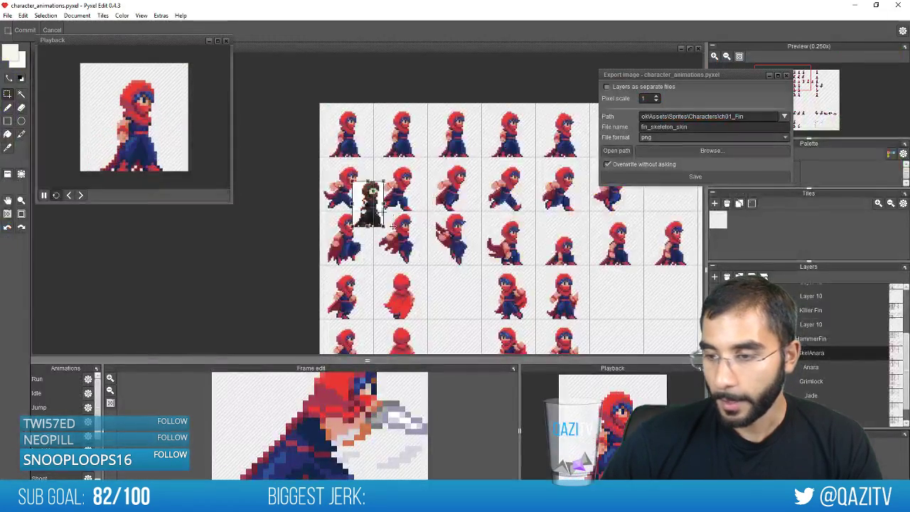
{"action": "left_click_drag", "start_coordinate": [381, 215], "coordinate": [546, 249]}
{"action": "left_click_drag", "start_coordinate": [604, 254], "coordinate": [357, 323]}
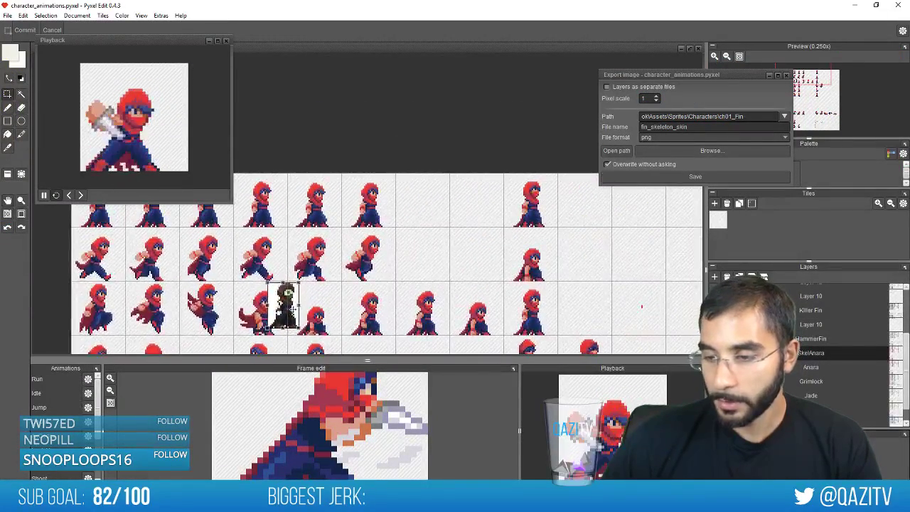
{"action": "left_click_drag", "start_coordinate": [285, 306], "coordinate": [438, 293]}
{"action": "scroll", "coordinate": [421, 247], "scroll_direction": "up", "scroll_amount": 3}
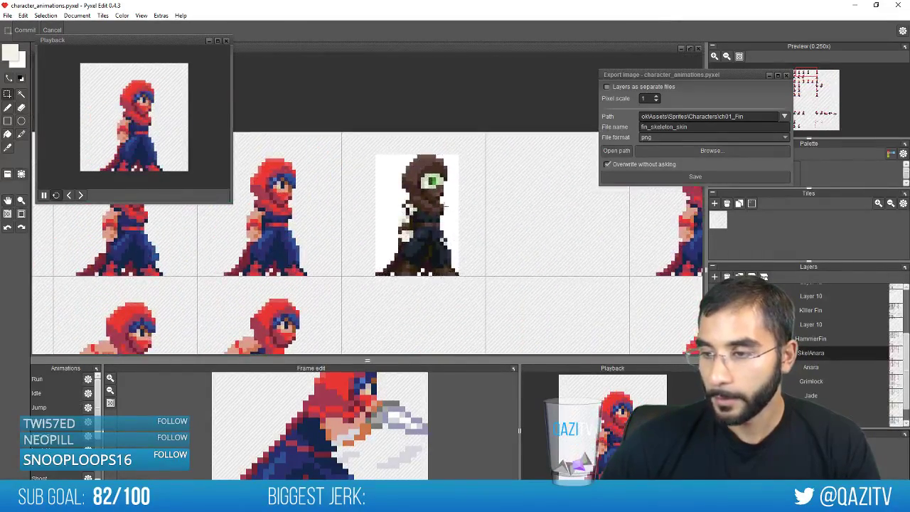
Select and copy the green eye of the skeleton sprite and move the Playback window off the idle frames
{"action": "scroll", "coordinate": [445, 205], "scroll_direction": "up", "scroll_amount": 2}
{"action": "left_click_drag", "start_coordinate": [340, 150], "coordinate": [425, 94]}
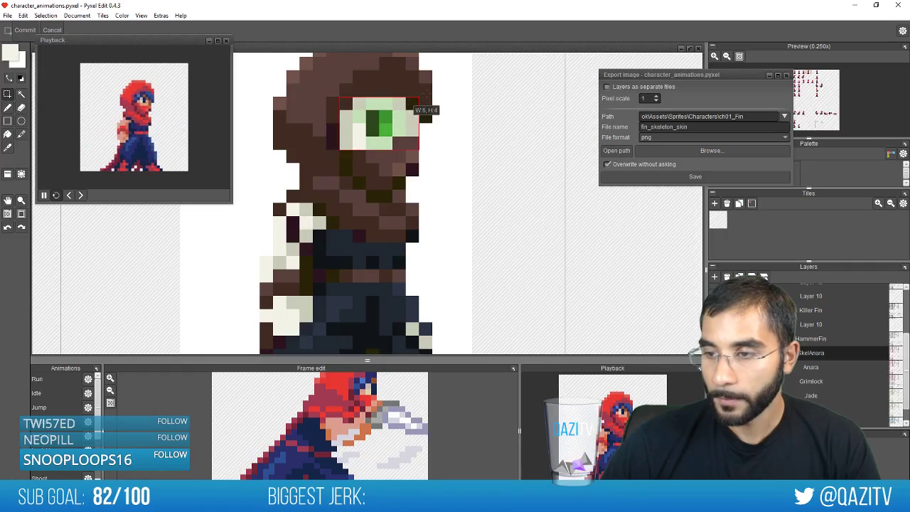
{"action": "scroll", "coordinate": [348, 181], "scroll_direction": "down", "scroll_amount": 2}
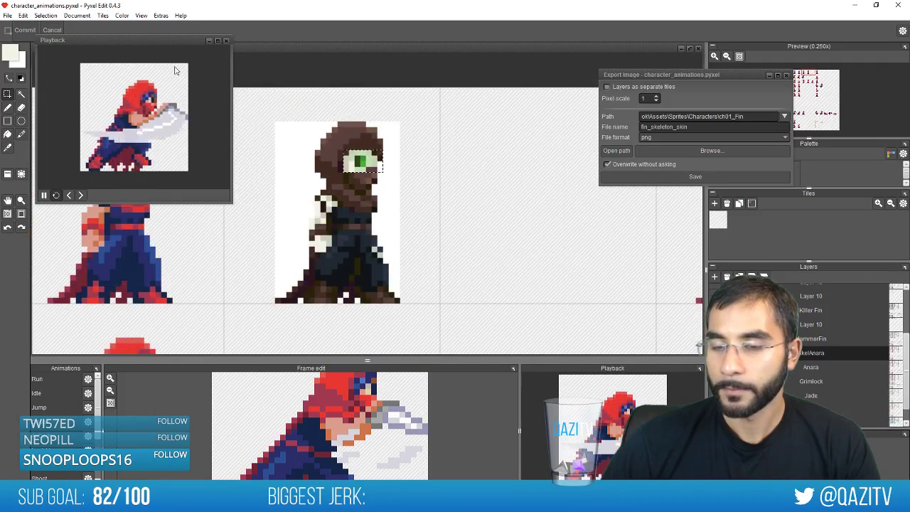
{"action": "left_click_drag", "start_coordinate": [162, 41], "coordinate": [568, 58]}
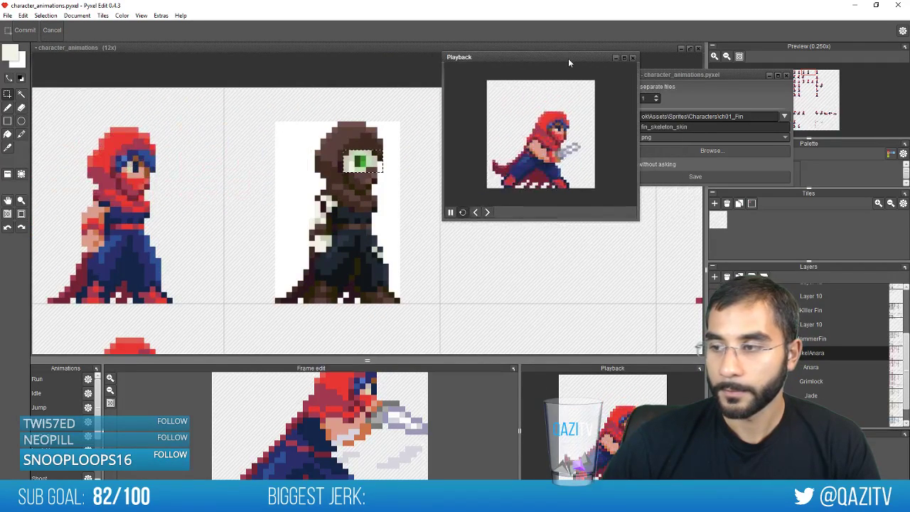
Paste the green eye over Anara's eye in an idle frame of the top row
{"action": "scroll", "coordinate": [96, 221], "scroll_direction": "down", "scroll_amount": 2}
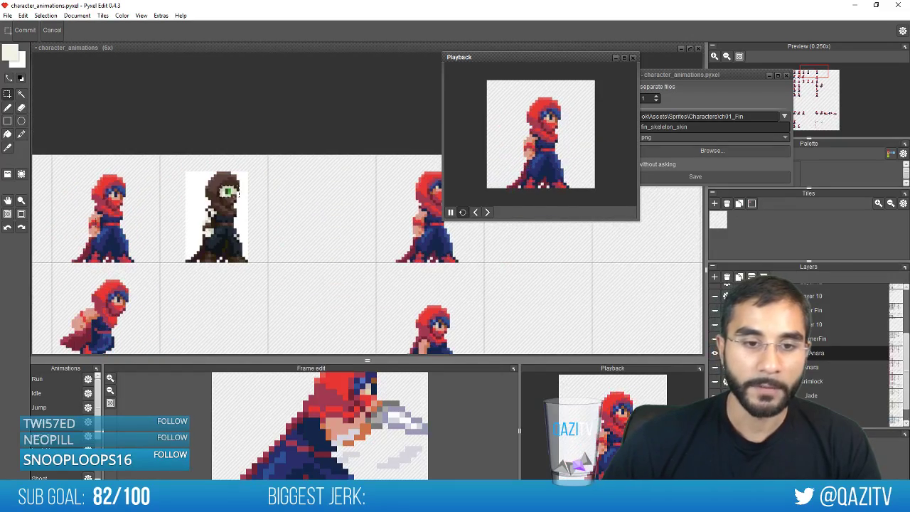
{"action": "left_click_drag", "start_coordinate": [126, 280], "coordinate": [422, 273]}
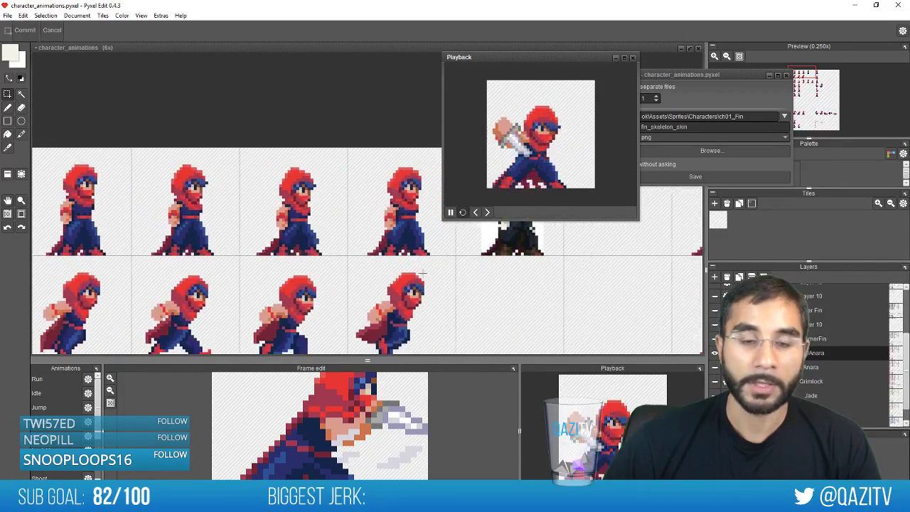
{"action": "scroll", "coordinate": [423, 274], "scroll_direction": "up", "scroll_amount": 3}
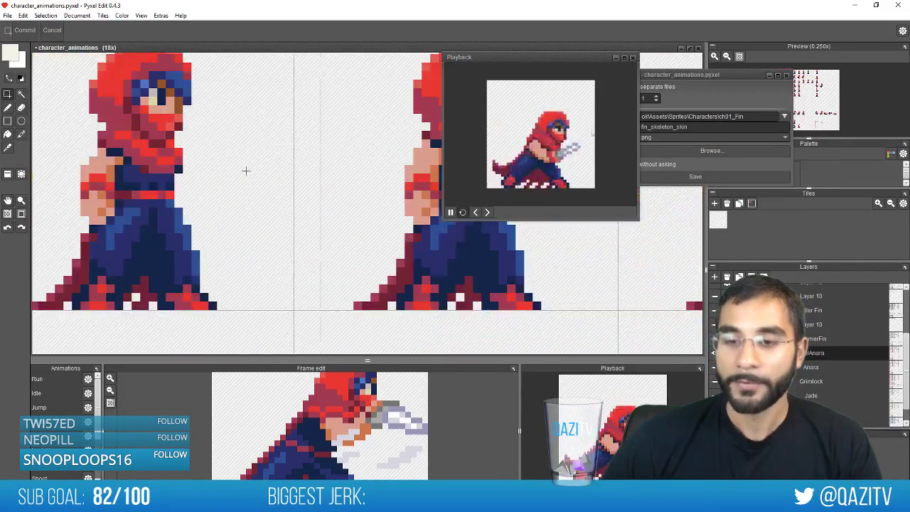
{"action": "left_click_drag", "start_coordinate": [252, 146], "coordinate": [258, 203]}
{"action": "key", "text": "ctrl+v"}
{"action": "left_click_drag", "start_coordinate": [394, 217], "coordinate": [178, 154]}
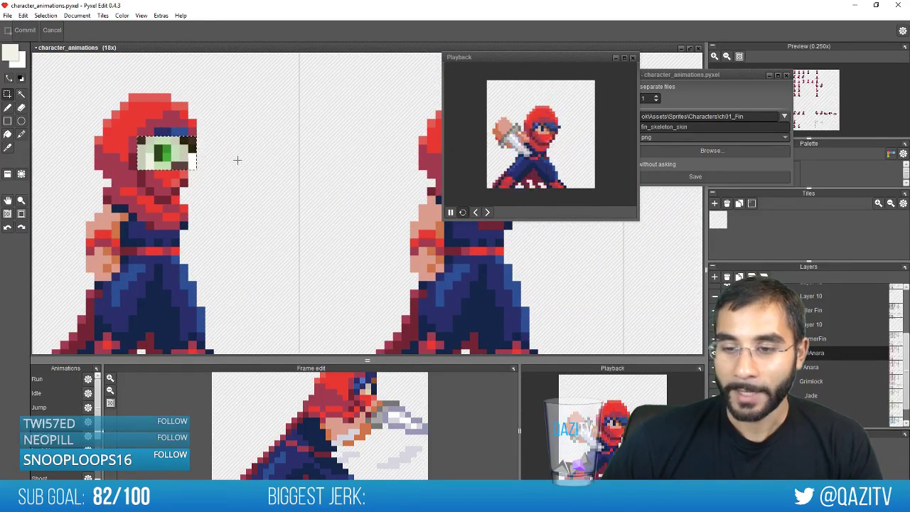
Paste the green eye over the following idle frames and play the Idle animation
{"action": "scroll", "coordinate": [262, 182], "scroll_direction": "down", "scroll_amount": 1}
{"action": "left_click_drag", "start_coordinate": [262, 183], "coordinate": [178, 191]}
{"action": "left_click_drag", "start_coordinate": [145, 164], "coordinate": [363, 166]}
{"action": "left_click_drag", "start_coordinate": [382, 206], "coordinate": [354, 197]}
{"action": "key", "text": "ctrl+v"}
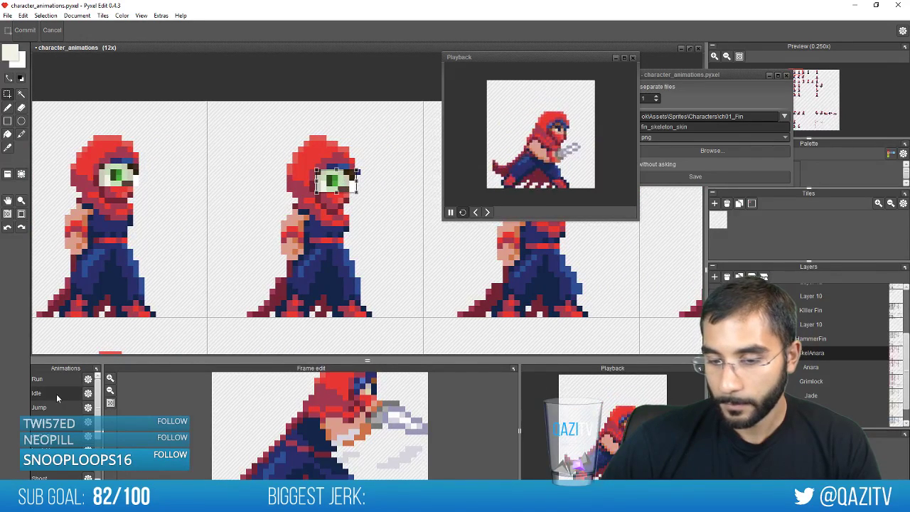
{"action": "left_click", "coordinate": [55, 395]}
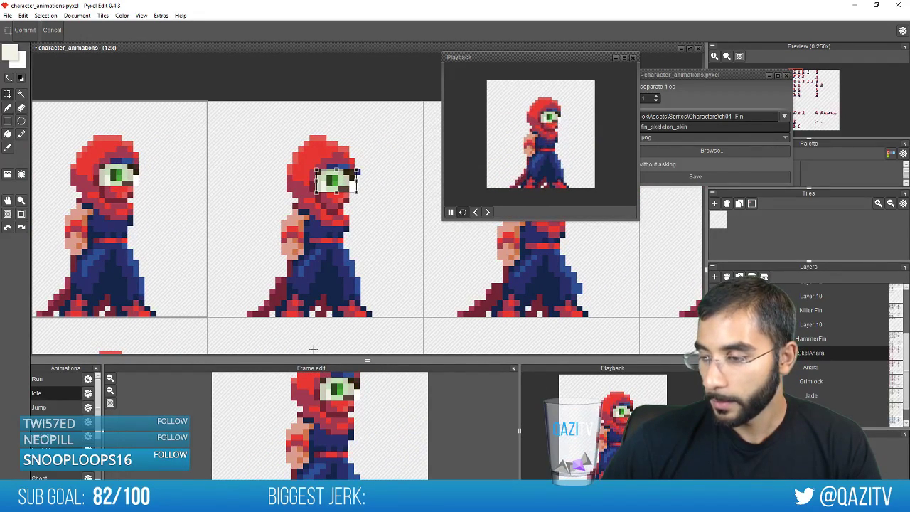
Undo the misplaced eye pastes and fit the green eye over Anara's eye in the last idle frame
{"action": "key", "text": "ctrl+z"}
{"action": "key", "text": "ctrl+v"}
{"action": "left_click_drag", "start_coordinate": [116, 196], "coordinate": [332, 204]}
{"action": "key", "text": "ctrl+z"}
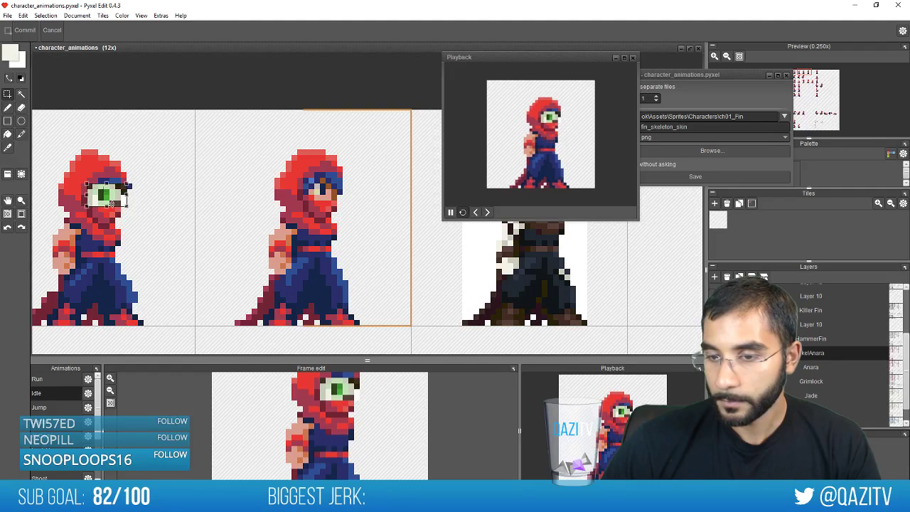
{"action": "key", "text": "ctrl+v"}
{"action": "left_click_drag", "start_coordinate": [112, 203], "coordinate": [332, 201]}
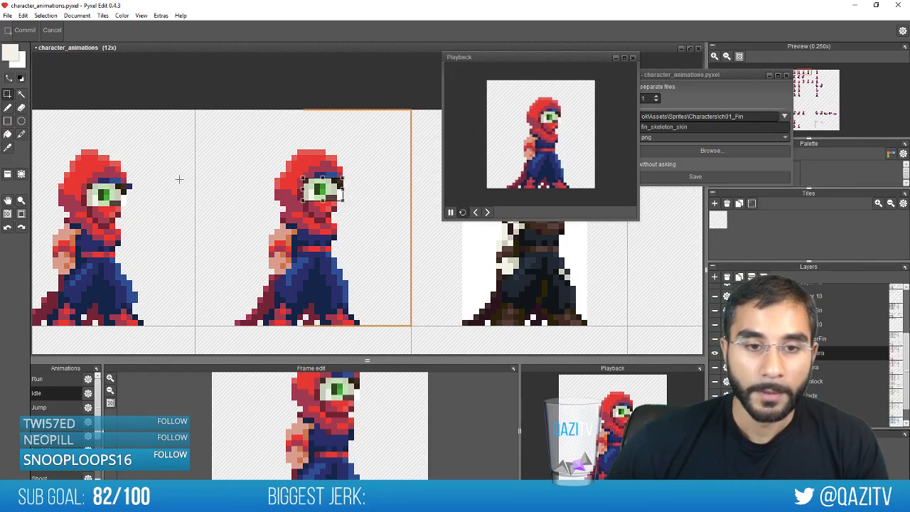
{"action": "scroll", "coordinate": [179, 179], "scroll_direction": "down", "scroll_amount": 1}
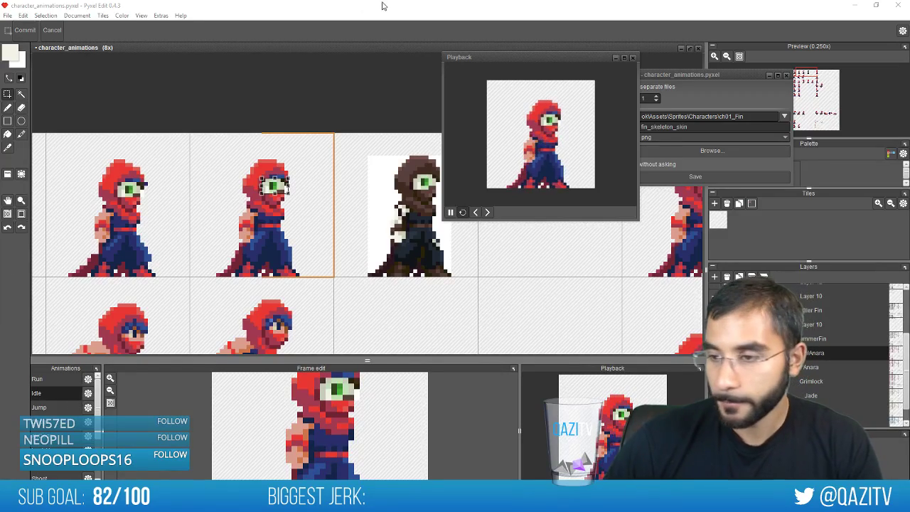
Place the green eye over Anara's eye in the first run frame
{"action": "scroll", "coordinate": [346, 229], "scroll_direction": "down", "scroll_amount": 2}
{"action": "scroll", "coordinate": [269, 236], "scroll_direction": "up", "scroll_amount": 3}
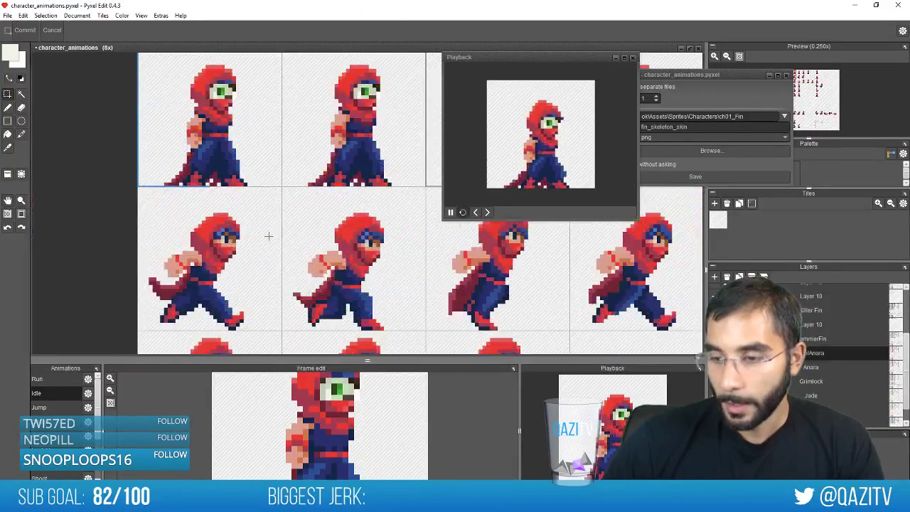
{"action": "scroll", "coordinate": [269, 236], "scroll_direction": "up", "scroll_amount": 2}
{"action": "scroll", "coordinate": [298, 185], "scroll_direction": "down", "scroll_amount": 5}
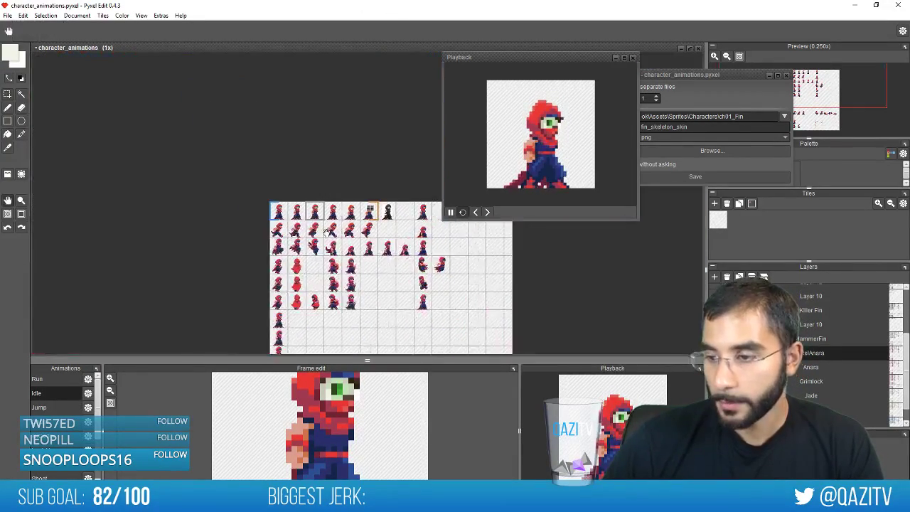
{"action": "scroll", "coordinate": [320, 225], "scroll_direction": "up", "scroll_amount": 2}
{"action": "left_click_drag", "start_coordinate": [389, 179], "coordinate": [306, 196]}
{"action": "left_click_drag", "start_coordinate": [350, 175], "coordinate": [73, 254]}
{"action": "left_click_drag", "start_coordinate": [135, 247], "coordinate": [380, 237]}
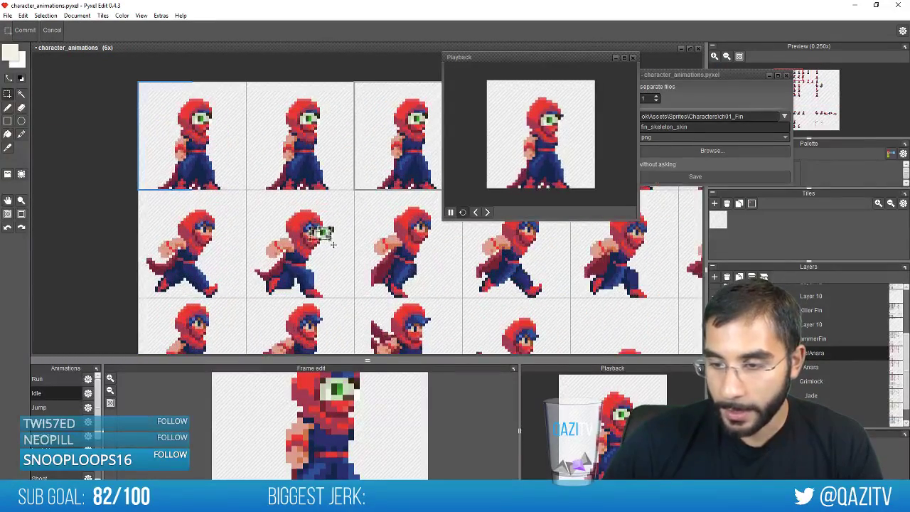
{"action": "scroll", "coordinate": [213, 238], "scroll_direction": "up", "scroll_amount": 3}
{"action": "left_click_drag", "start_coordinate": [208, 235], "coordinate": [203, 223]}
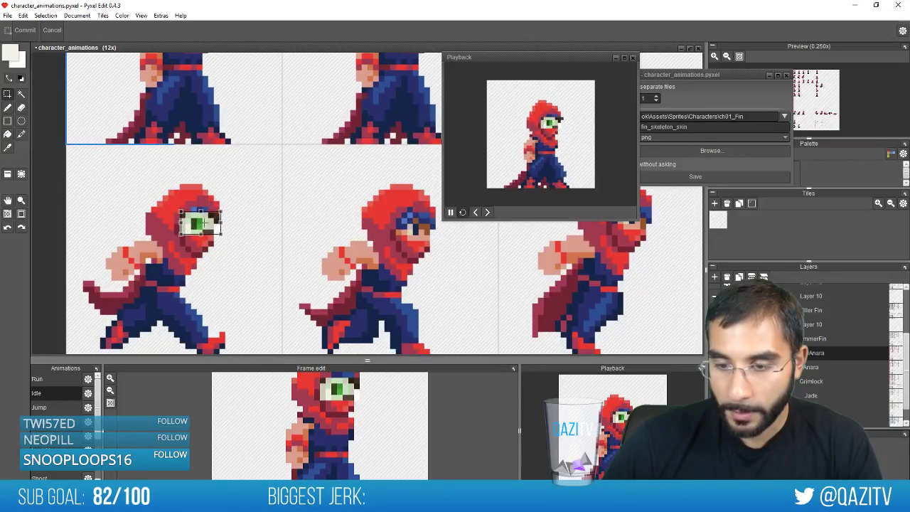
Paste the green eye onto the second and third run frames and play the Run animation
{"action": "key", "text": "ctrl+v"}
{"action": "left_click_drag", "start_coordinate": [285, 240], "coordinate": [218, 243]}
{"action": "left_click", "coordinate": [48, 379]}
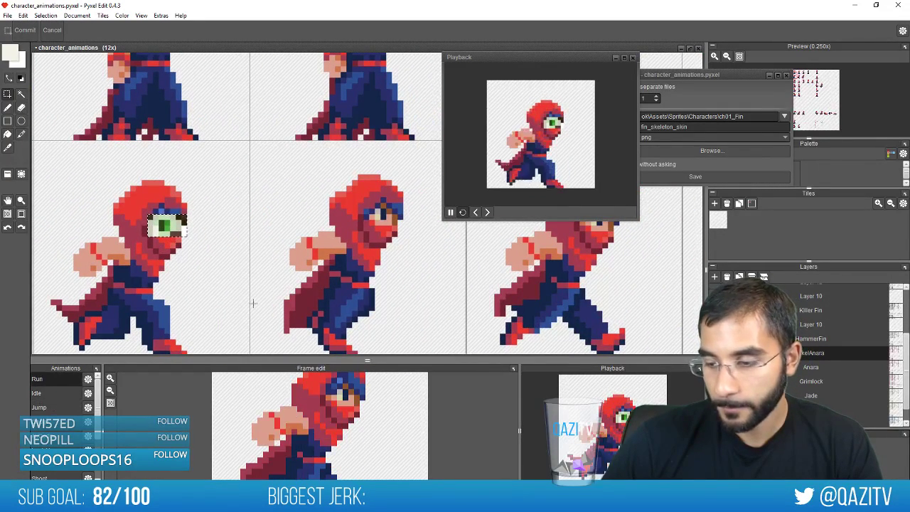
{"action": "key", "text": "ctrl+v"}
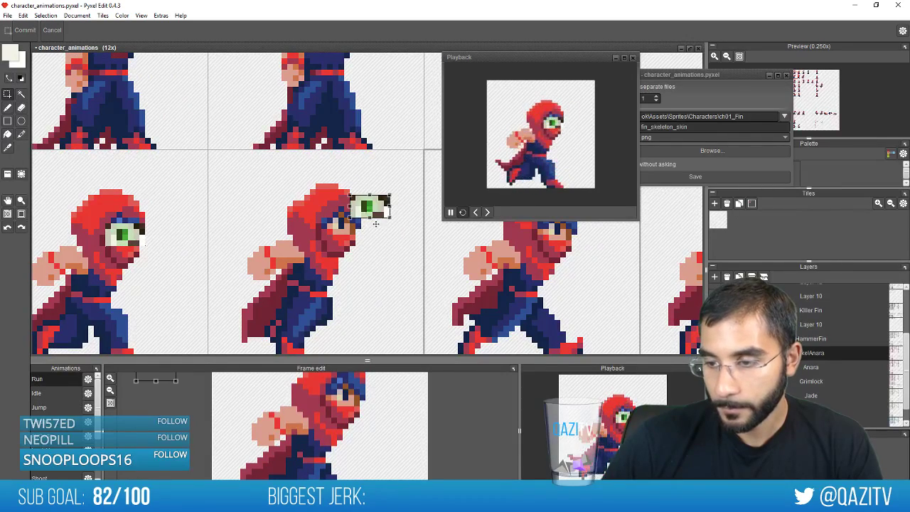
{"action": "left_click_drag", "start_coordinate": [376, 224], "coordinate": [252, 251]}
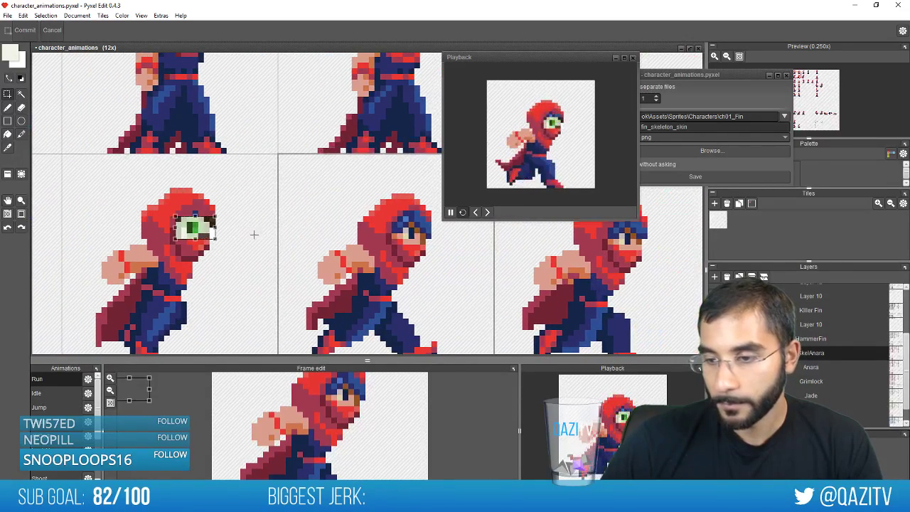
Paste the green eye over Anara's eye in the fourth, fifth and sixth run frames
{"action": "key", "text": "ctrl+v"}
{"action": "left_click_drag", "start_coordinate": [371, 231], "coordinate": [104, 239]}
{"action": "key", "text": "ctrl+v"}
{"action": "left_click_drag", "start_coordinate": [337, 223], "coordinate": [305, 239]}
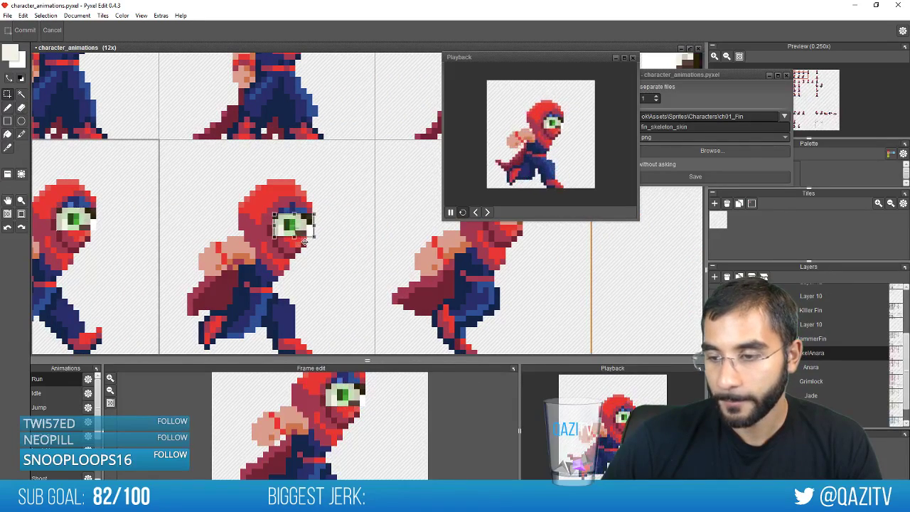
{"action": "left_click_drag", "start_coordinate": [396, 244], "coordinate": [327, 249]}
{"action": "left_click_drag", "start_coordinate": [240, 237], "coordinate": [458, 236]}
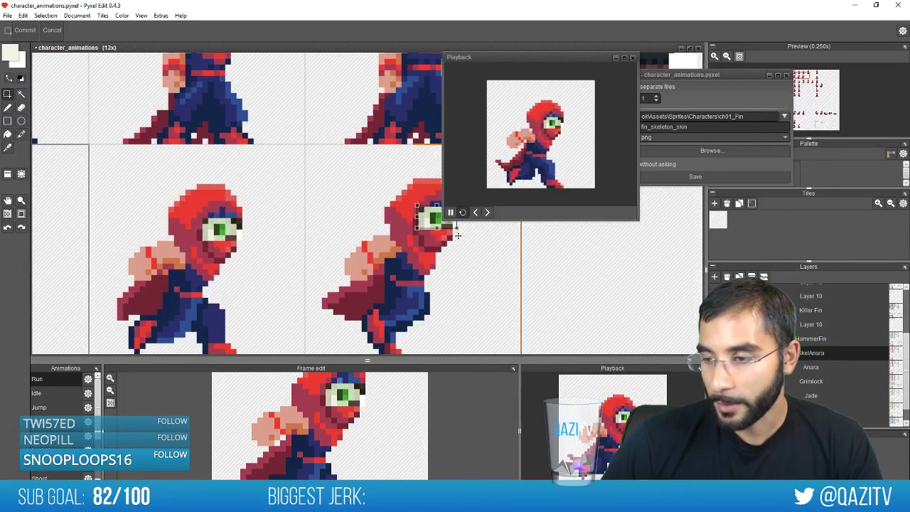
{"action": "scroll", "coordinate": [469, 276], "scroll_direction": "down", "scroll_amount": 1}
{"action": "mouse_move", "coordinate": [217, 291]}
{"action": "left_mouse_down"}
{"action": "mouse_move", "coordinate": [371, 216]}
{"action": "mouse_move", "coordinate": [332, 216]}
{"action": "left_mouse_up"}
{"action": "mouse_move", "coordinate": [210, 246]}
{"action": "left_mouse_down"}
{"action": "mouse_move", "coordinate": [299, 220]}
{"action": "mouse_move", "coordinate": [334, 230]}
{"action": "mouse_move", "coordinate": [398, 218]}
{"action": "left_mouse_up"}
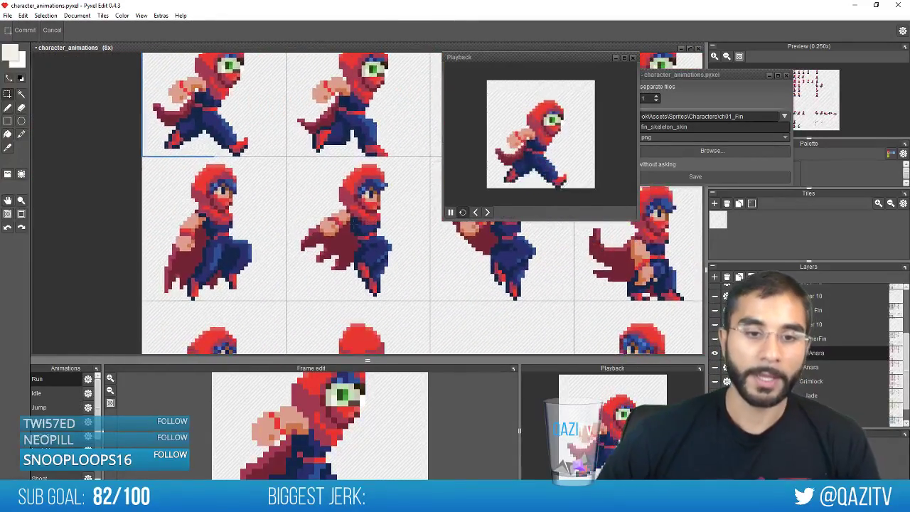
Paste the green eye over Anara's eye in the first two airborne frames of the row below the run frames
{"action": "scroll", "coordinate": [291, 225], "scroll_direction": "up", "scroll_amount": 1}
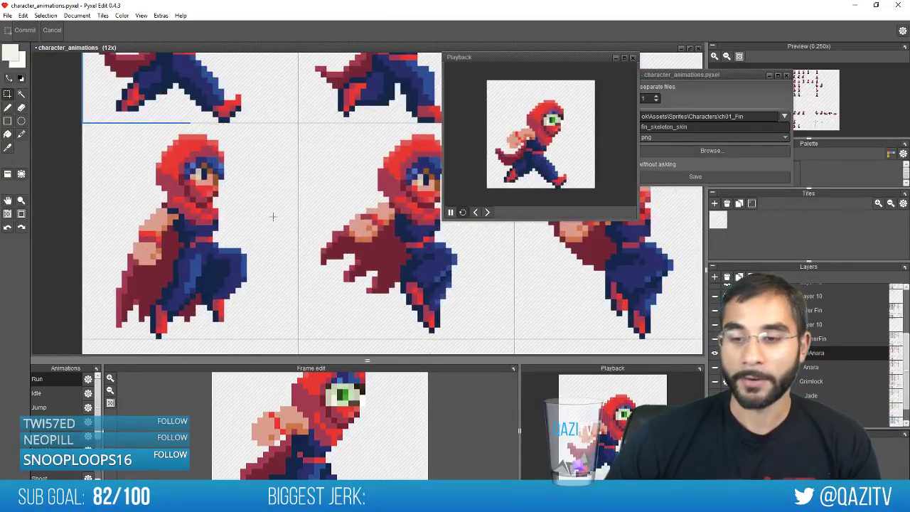
{"action": "left_click_drag", "start_coordinate": [276, 169], "coordinate": [316, 202]}
{"action": "key", "text": "ctrl+v"}
{"action": "left_click_drag", "start_coordinate": [379, 213], "coordinate": [256, 218]}
{"action": "left_click_drag", "start_coordinate": [329, 206], "coordinate": [185, 193]}
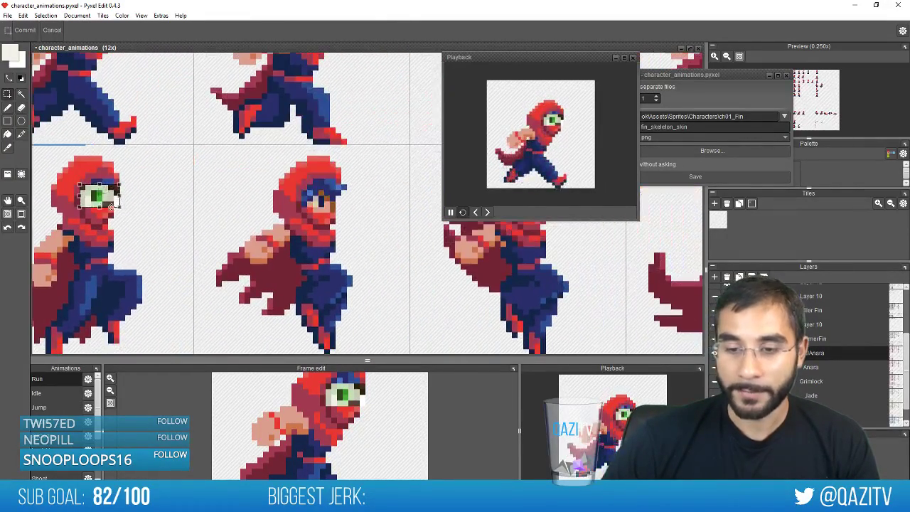
{"action": "key", "text": "ctrl+v"}
{"action": "left_click_drag", "start_coordinate": [379, 205], "coordinate": [332, 204]}
{"action": "left_click", "coordinate": [382, 224]}
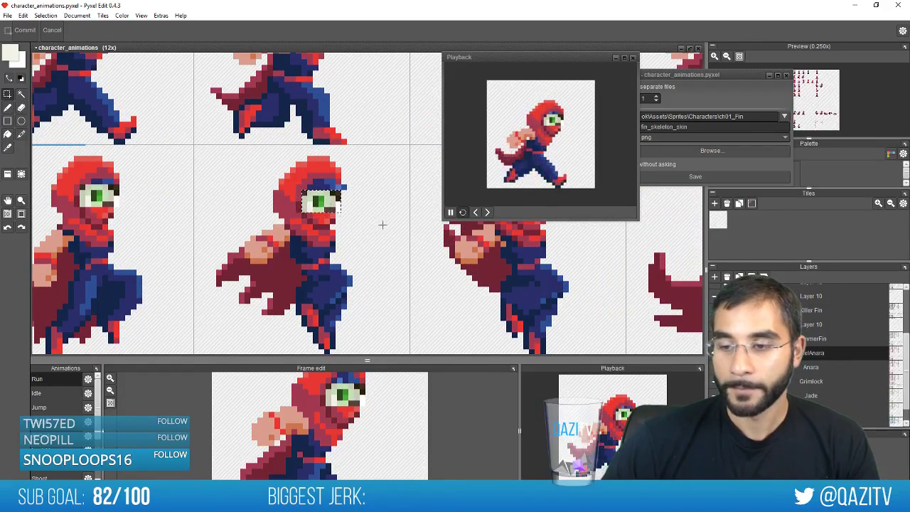
Place the green eye over Anara's eye in the third airborne frame and play the Jump animation
{"action": "left_click_drag", "start_coordinate": [437, 229], "coordinate": [192, 229]}
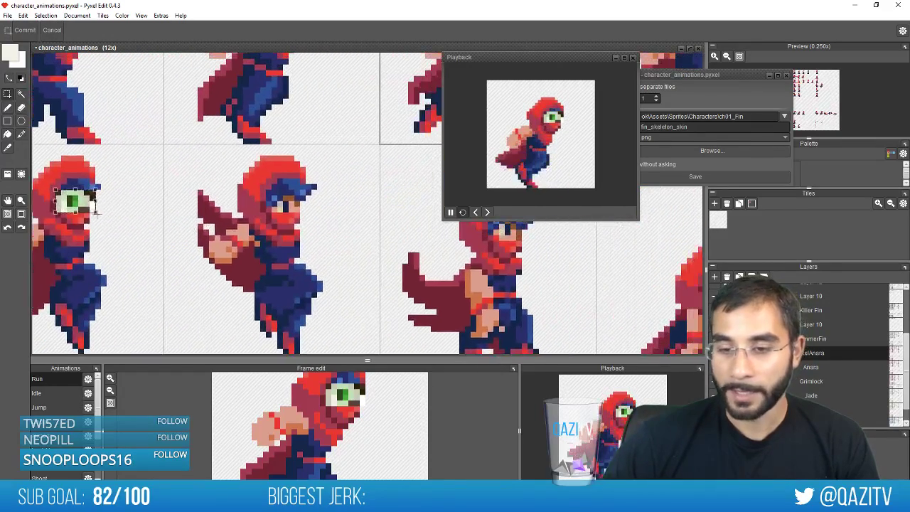
{"action": "left_click_drag", "start_coordinate": [90, 207], "coordinate": [305, 212]}
{"action": "left_click", "coordinate": [49, 407]}
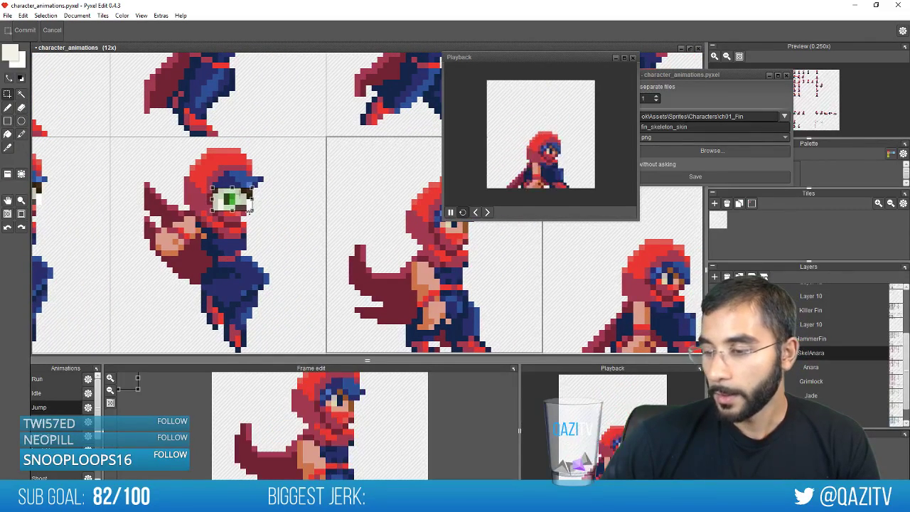
{"action": "mouse_move", "coordinate": [241, 209]}
{"action": "left_mouse_down"}
{"action": "mouse_move", "coordinate": [247, 172]}
{"action": "mouse_move", "coordinate": [241, 204]}
{"action": "left_mouse_up"}
Place the green eye over Anara's eye in the fourth jump-row frame and the crouching frame beside it
{"action": "left_click_drag", "start_coordinate": [354, 217], "coordinate": [220, 202]}
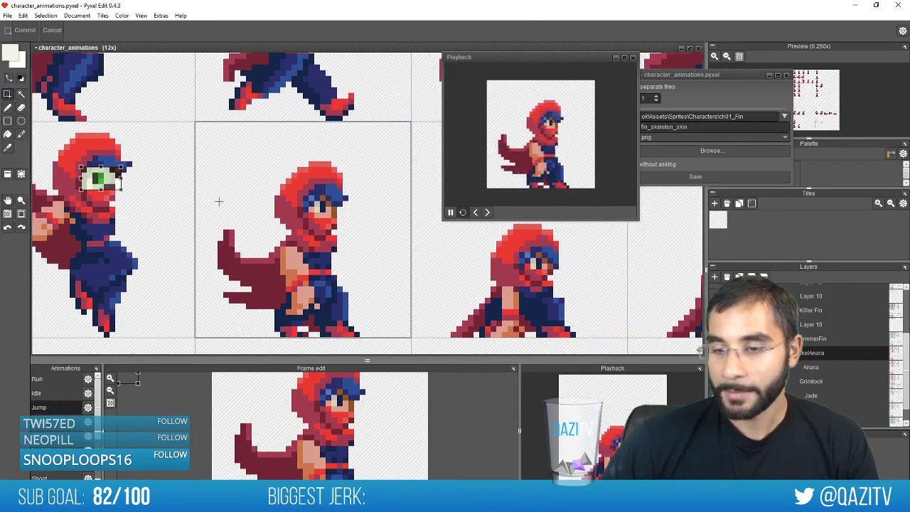
{"action": "left_click_drag", "start_coordinate": [112, 183], "coordinate": [334, 210]}
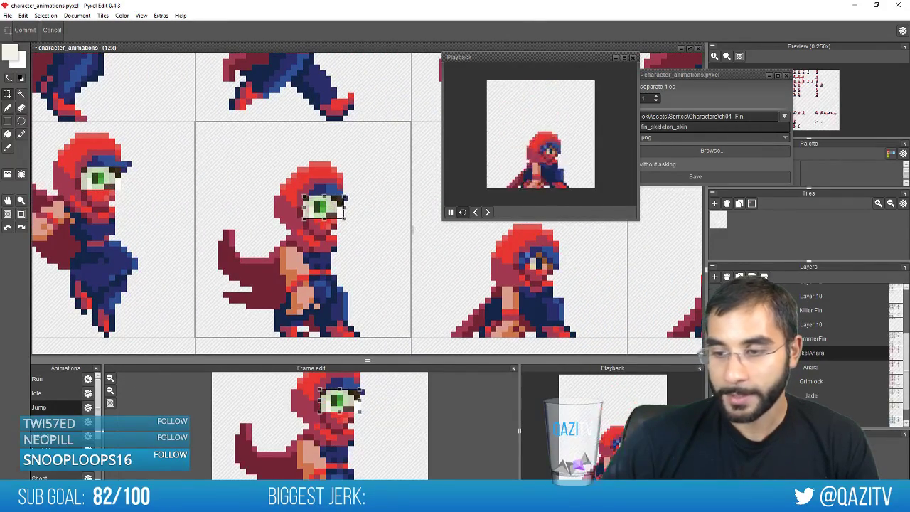
{"action": "left_click_drag", "start_coordinate": [412, 230], "coordinate": [229, 230]}
{"action": "left_click_drag", "start_coordinate": [144, 216], "coordinate": [360, 271]}
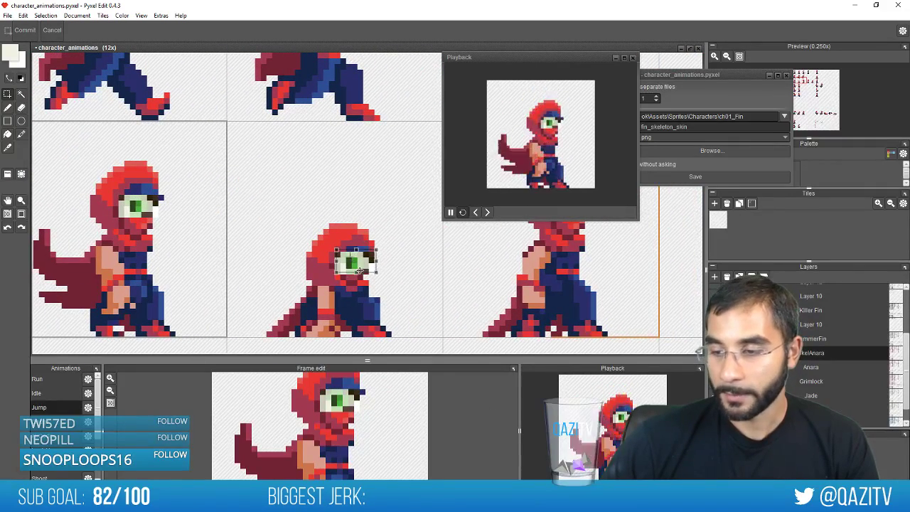
Place the green eye over Anara's eye in the two upright frames following the first crouching frame
{"action": "left_click_drag", "start_coordinate": [432, 275], "coordinate": [291, 257]}
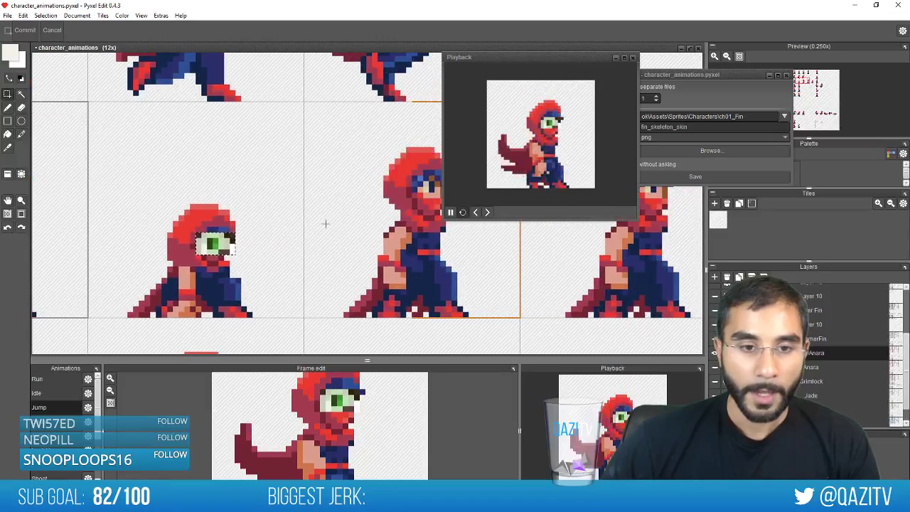
{"action": "left_click_drag", "start_coordinate": [321, 210], "coordinate": [235, 176]}
{"action": "left_click_drag", "start_coordinate": [141, 215], "coordinate": [370, 173]}
{"action": "left_click_drag", "start_coordinate": [399, 222], "coordinate": [114, 231]}
{"action": "left_click_drag", "start_coordinate": [81, 170], "coordinate": [306, 171]}
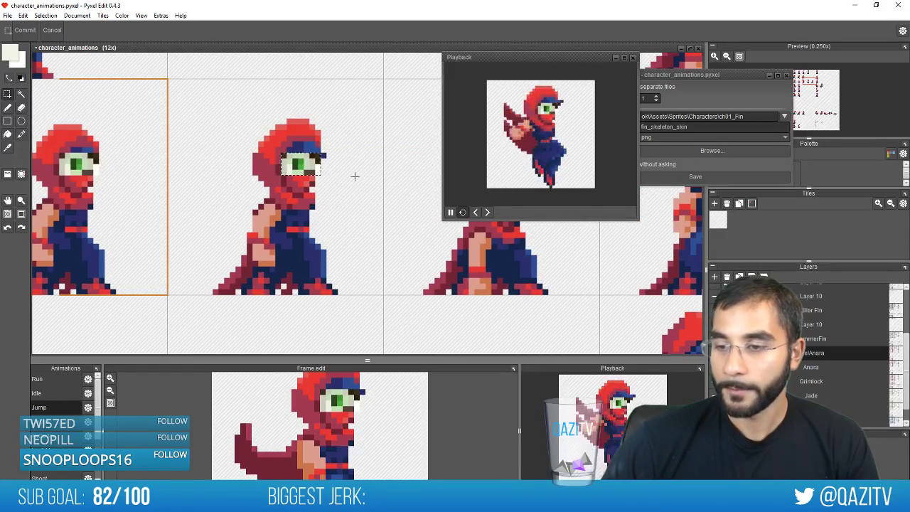
Place the green eye over Anara's eye in the second crouching frame and the last upright frame of the jump row
{"action": "left_click_drag", "start_coordinate": [368, 213], "coordinate": [174, 223]}
{"action": "left_click_drag", "start_coordinate": [123, 178], "coordinate": [332, 217]}
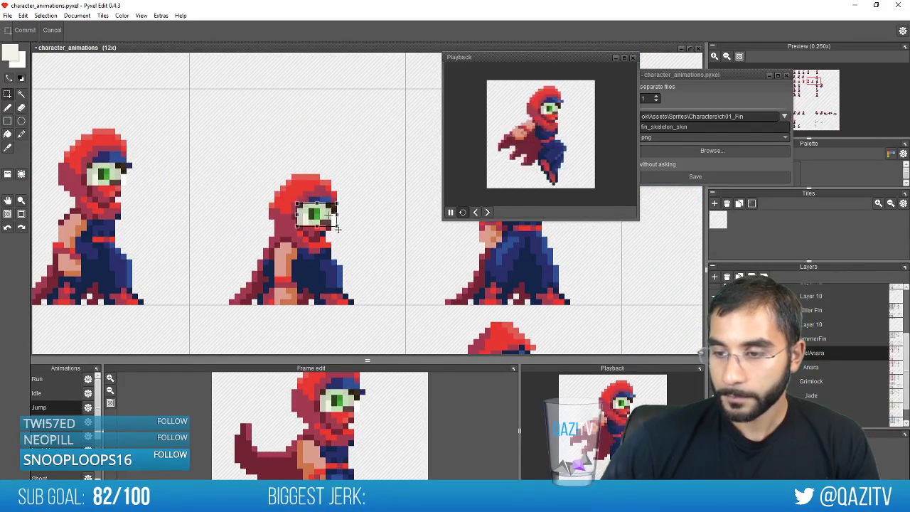
{"action": "left_click_drag", "start_coordinate": [412, 275], "coordinate": [208, 270]}
{"action": "key", "text": "ctrl+v"}
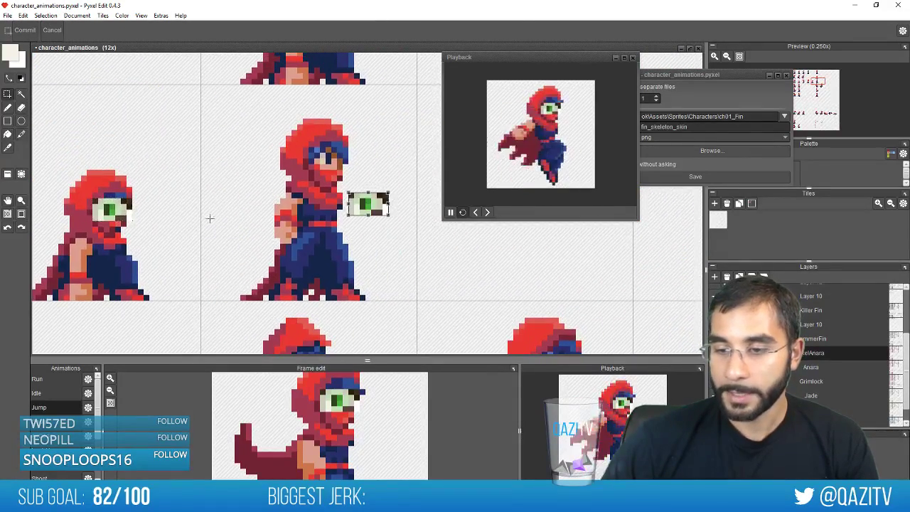
{"action": "left_click_drag", "start_coordinate": [395, 223], "coordinate": [352, 178]}
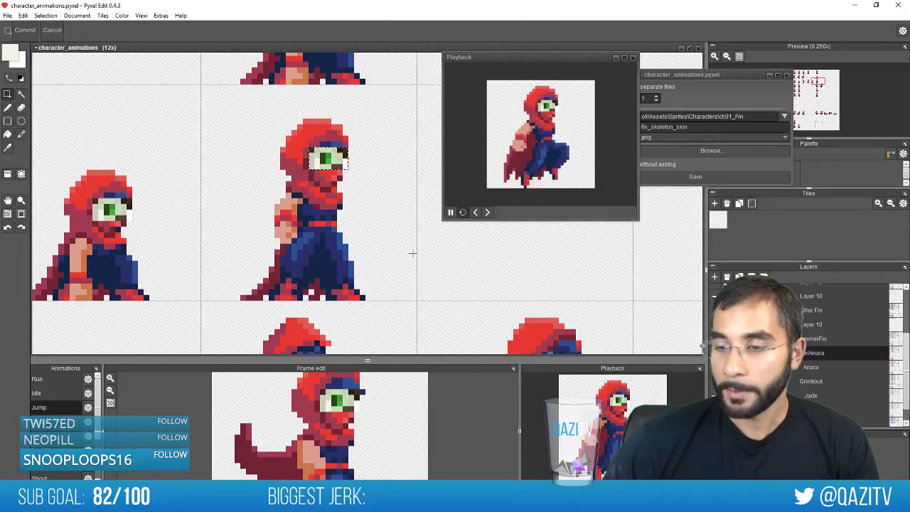
Try to paste the green eye over Anara's eye in the first side-facing frame below the jump row
{"action": "scroll", "coordinate": [414, 253], "scroll_direction": "down", "scroll_amount": 3}
{"action": "scroll", "coordinate": [416, 253], "scroll_direction": "down", "scroll_amount": 2}
{"action": "scroll", "coordinate": [421, 268], "scroll_direction": "up", "scroll_amount": 1}
{"action": "scroll", "coordinate": [223, 301], "scroll_direction": "up", "scroll_amount": 2}
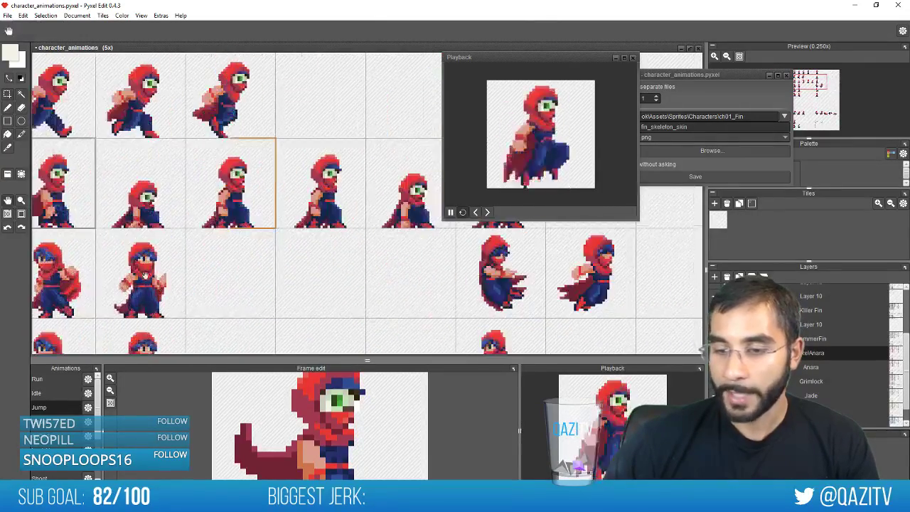
{"action": "left_click_drag", "start_coordinate": [217, 302], "coordinate": [481, 281]}
{"action": "left_click_drag", "start_coordinate": [156, 256], "coordinate": [349, 245]}
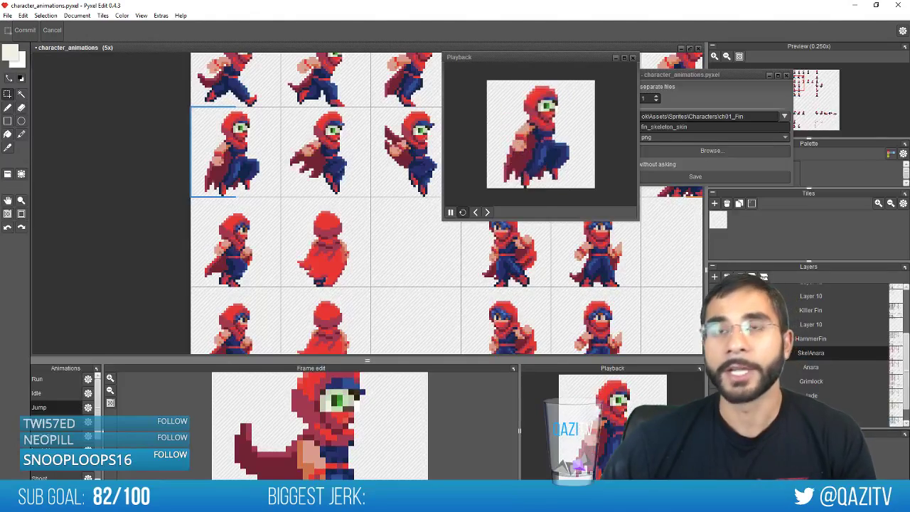
{"action": "scroll", "coordinate": [286, 274], "scroll_direction": "up", "scroll_amount": 4}
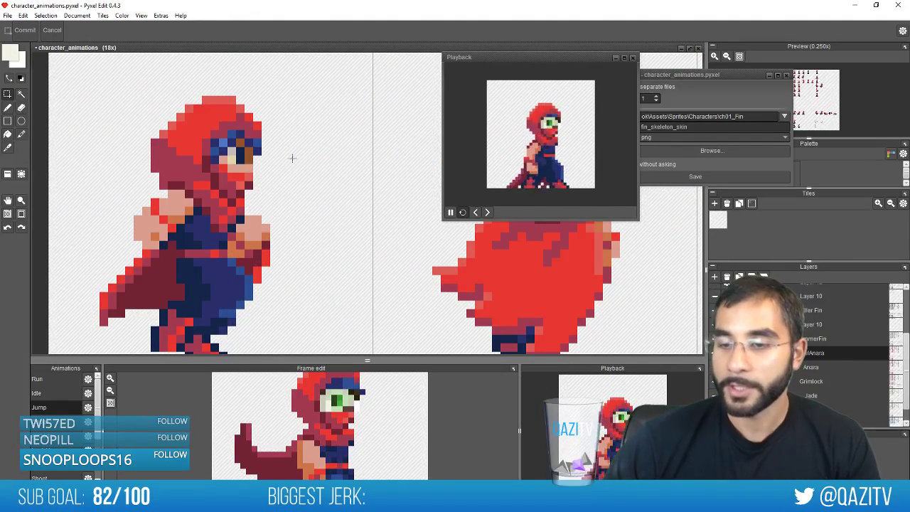
{"action": "key", "text": "ctrl+v"}
{"action": "left_click_drag", "start_coordinate": [385, 222], "coordinate": [253, 171]}
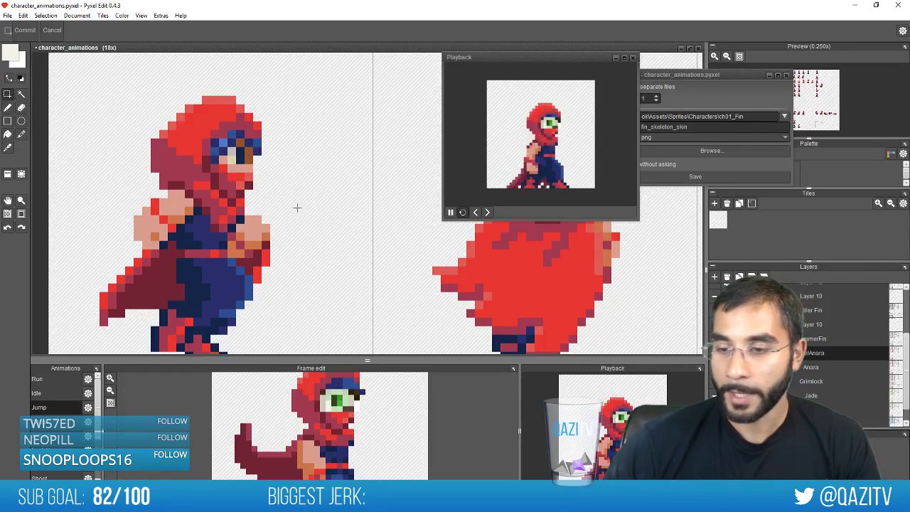
Paste the green eye over Anara's eye in the lone standing frame below the rows of back-facing frames
{"action": "scroll", "coordinate": [339, 257], "scroll_direction": "down", "scroll_amount": 4}
{"action": "scroll", "coordinate": [341, 260], "scroll_direction": "down", "scroll_amount": 4}
{"action": "scroll", "coordinate": [344, 263], "scroll_direction": "up", "scroll_amount": 3}
{"action": "left_click_drag", "start_coordinate": [340, 306], "coordinate": [297, 189]}
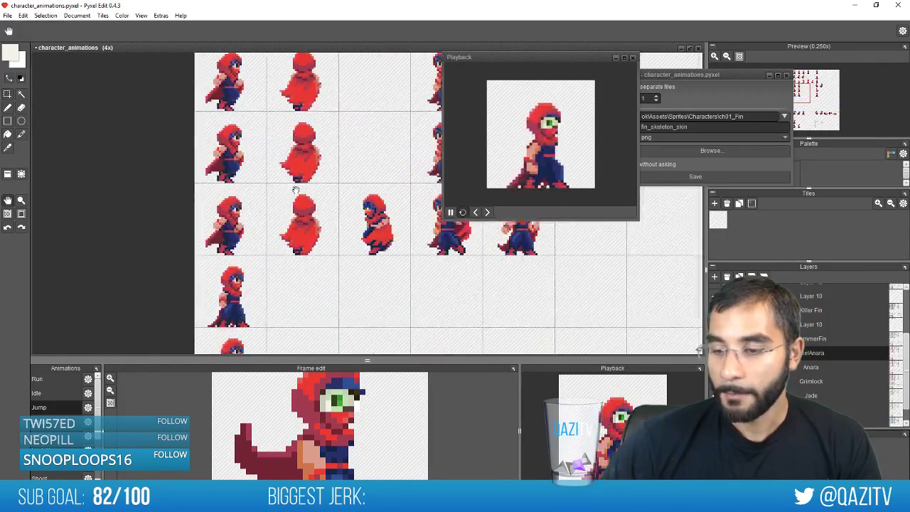
{"action": "left_click_drag", "start_coordinate": [296, 266], "coordinate": [287, 165]}
{"action": "scroll", "coordinate": [287, 165], "scroll_direction": "up", "scroll_amount": 4}
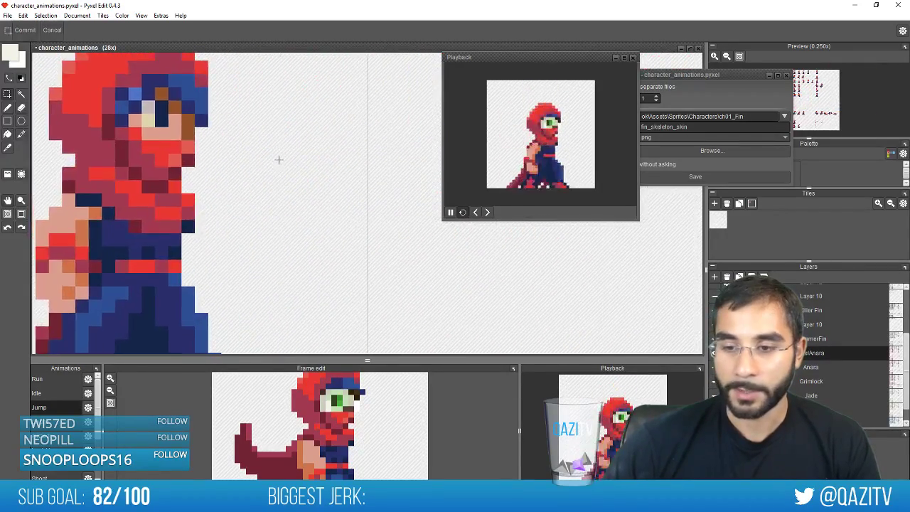
{"action": "key", "text": "ctrl+v"}
{"action": "left_click_drag", "start_coordinate": [375, 215], "coordinate": [232, 153]}
Paste the green eye onto the next standing frame and the airborne frame beneath it in the first column
{"action": "scroll", "coordinate": [313, 272], "scroll_direction": "down", "scroll_amount": 3}
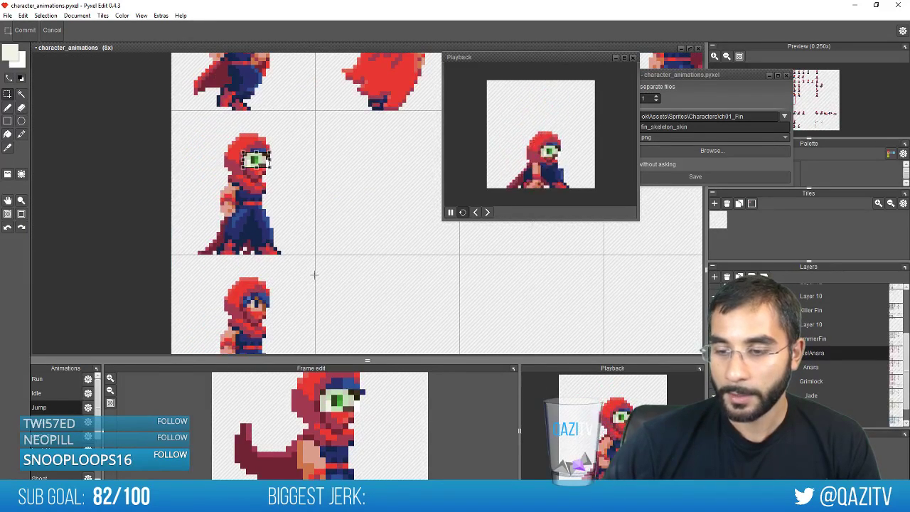
{"action": "scroll", "coordinate": [326, 219], "scroll_direction": "up", "scroll_amount": 4}
{"action": "scroll", "coordinate": [364, 222], "scroll_direction": "down", "scroll_amount": 3}
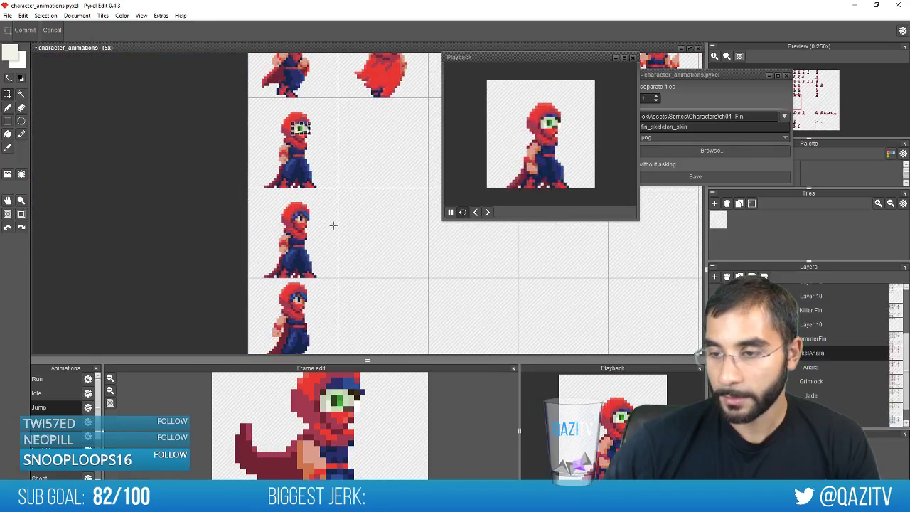
{"action": "scroll", "coordinate": [333, 225], "scroll_direction": "up", "scroll_amount": 1}
{"action": "left_click_drag", "start_coordinate": [290, 84], "coordinate": [283, 220]}
{"action": "left_click_drag", "start_coordinate": [320, 341], "coordinate": [299, 218]}
{"action": "key", "text": "ctrl+v"}
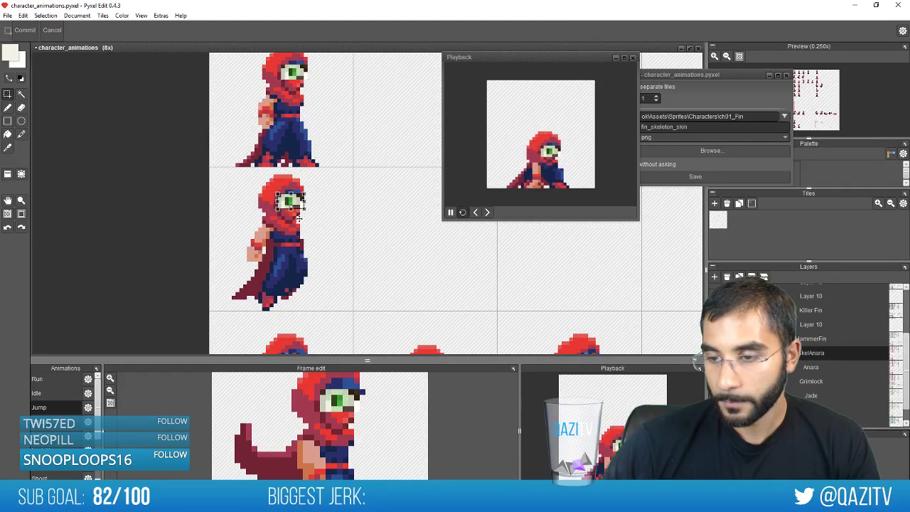
Paste the green eye over Anara's eye in the standing frame that precedes the blade-swinging frames
{"action": "left_click_drag", "start_coordinate": [348, 348], "coordinate": [337, 151]}
{"action": "key", "text": "ctrl+v"}
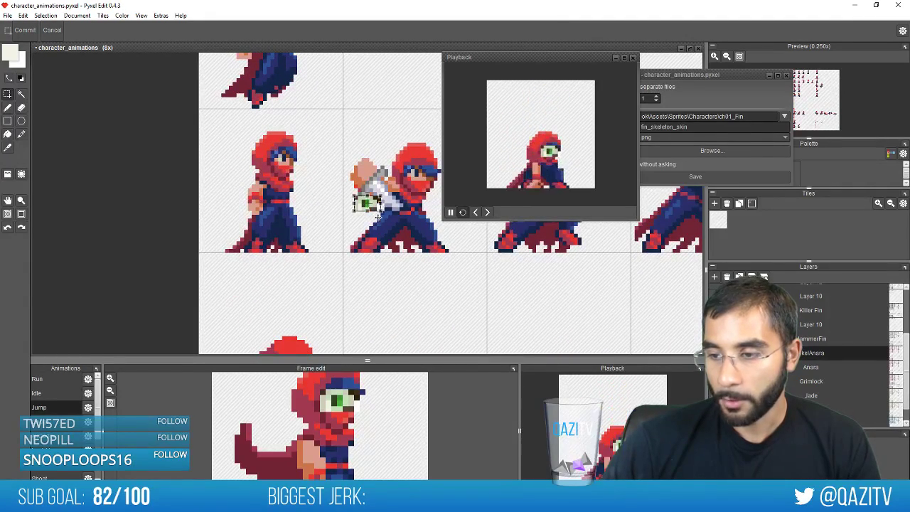
{"action": "left_click_drag", "start_coordinate": [378, 216], "coordinate": [294, 172]}
Paste the green eye onto the first and second standing frames of the row below the bowed-down crouching frame
{"action": "left_click_drag", "start_coordinate": [339, 240], "coordinate": [302, 41]}
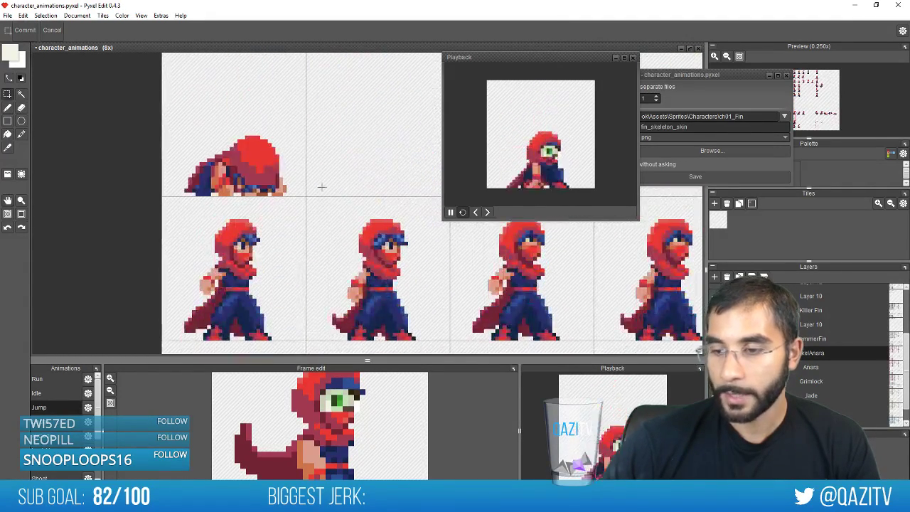
{"action": "key", "text": "ctrl+v"}
{"action": "left_click_drag", "start_coordinate": [368, 225], "coordinate": [240, 217]}
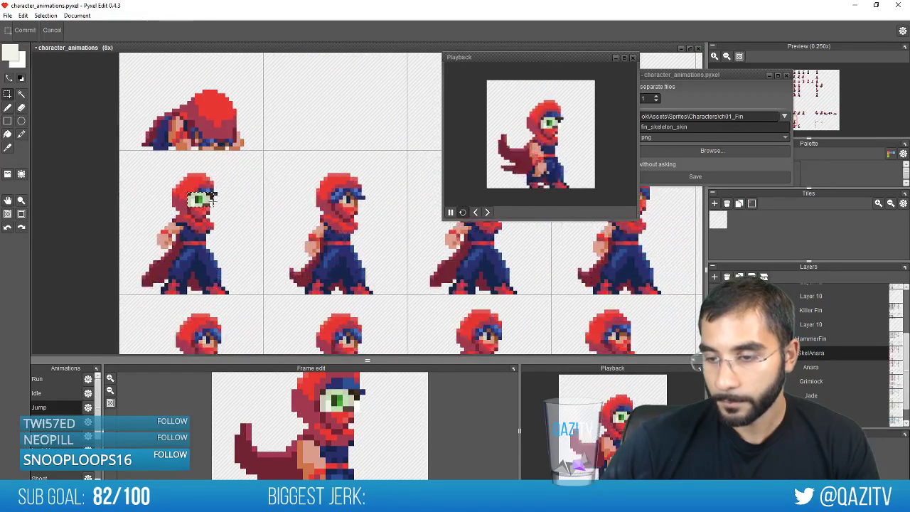
{"action": "key", "text": "ctrl+v"}
{"action": "left_click_drag", "start_coordinate": [348, 213], "coordinate": [363, 214]}
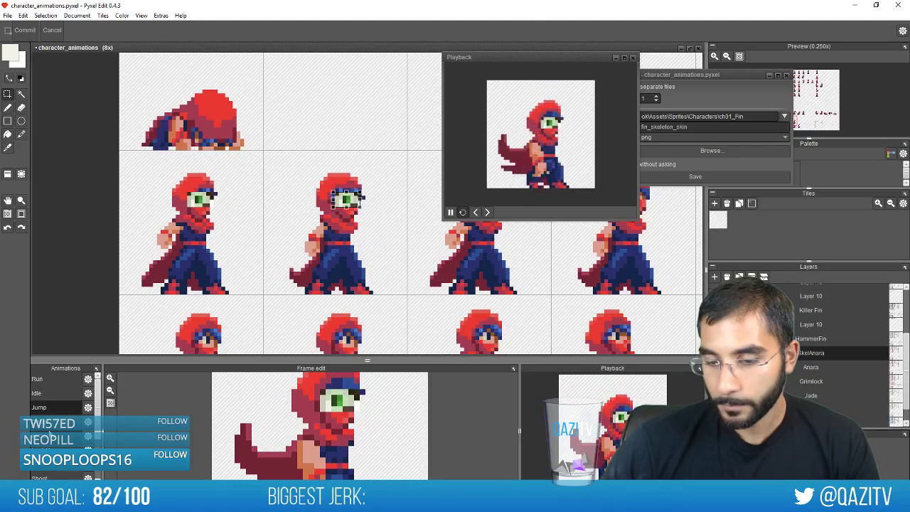
Play the Melee animation
{"action": "scroll", "coordinate": [57, 472], "scroll_direction": "down", "scroll_amount": 5}
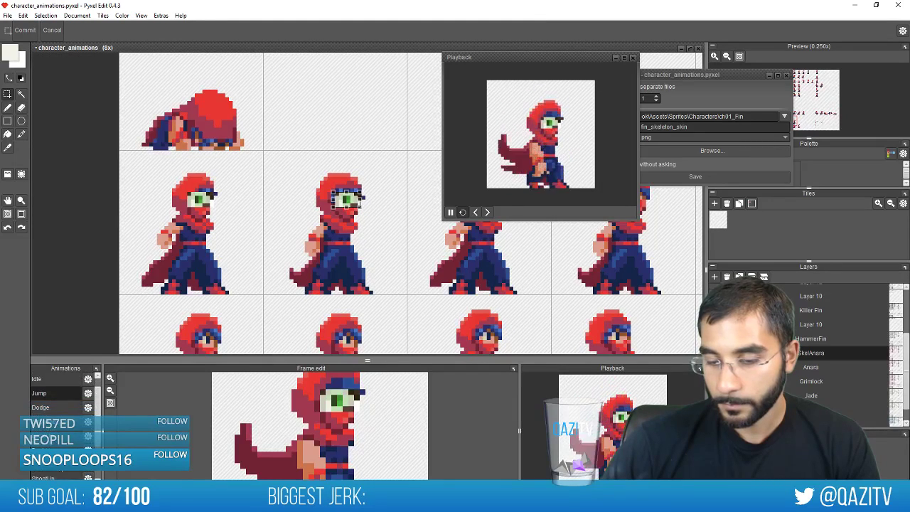
{"action": "scroll", "coordinate": [57, 473], "scroll_direction": "down", "scroll_amount": 1}
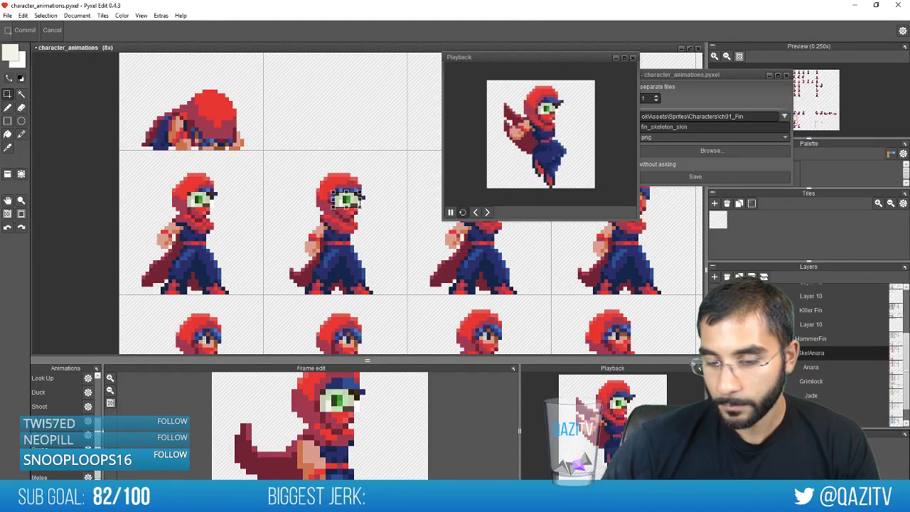
{"action": "left_click", "coordinate": [56, 478]}
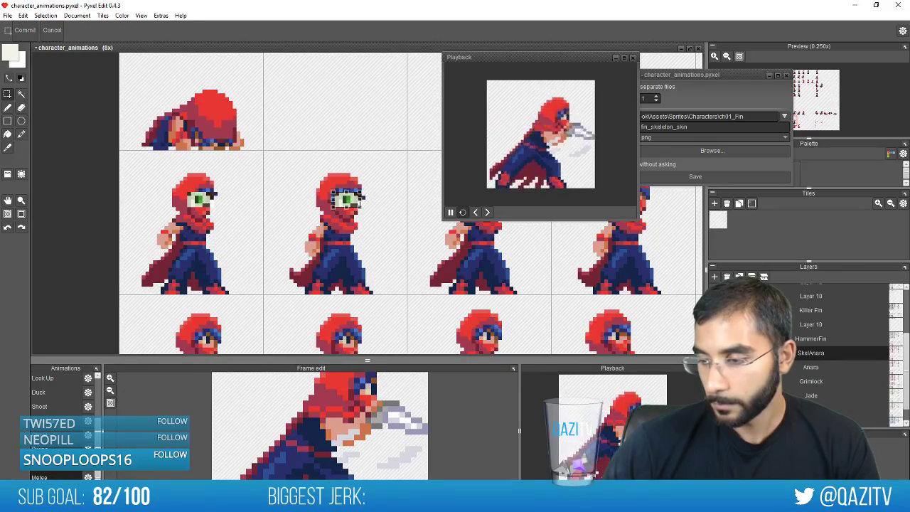
Paste the green eye over Anara's eye in the first three frames of the bottom row
{"action": "key", "text": "space"}
{"action": "left_click_drag", "start_coordinate": [317, 238], "coordinate": [295, 114]}
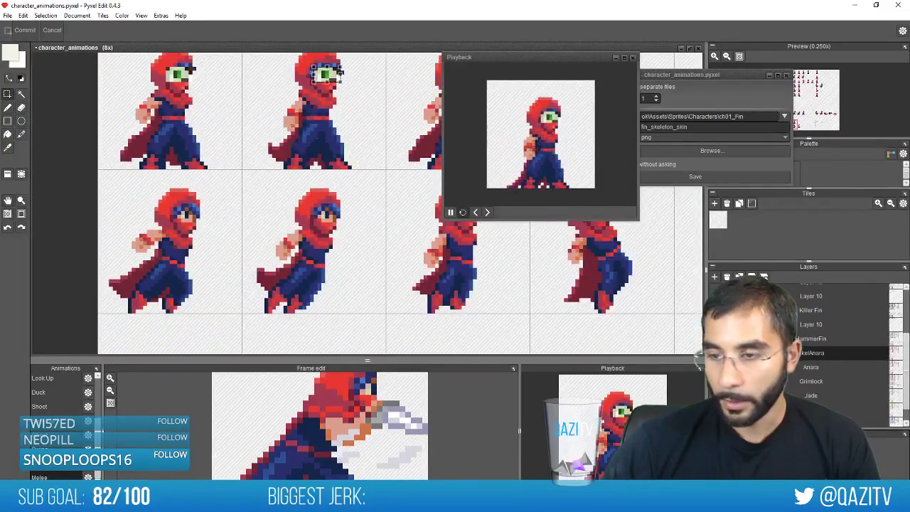
{"action": "left_click_drag", "start_coordinate": [342, 82], "coordinate": [301, 223]}
{"action": "key", "text": "space"}
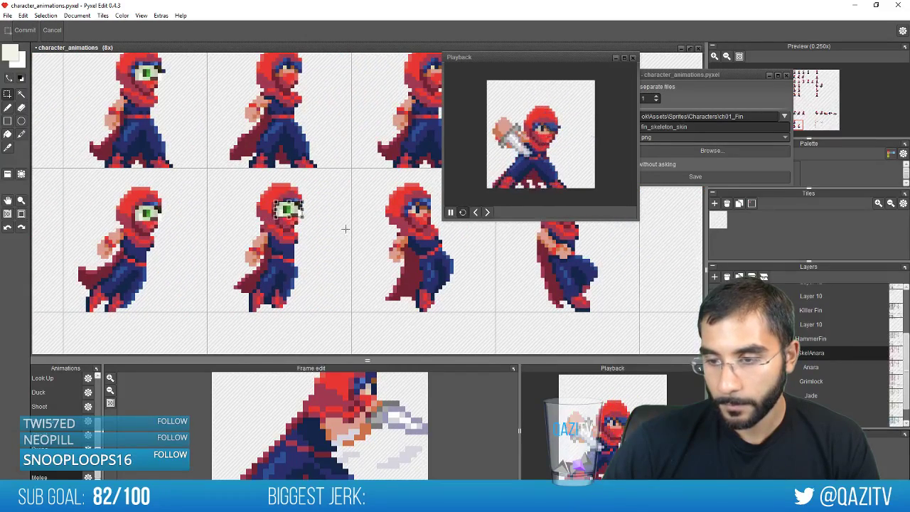
Place the green eye over Anara's eye in the fourth and fifth frames of the bottom row
{"action": "key", "text": "space"}
{"action": "left_click_drag", "start_coordinate": [378, 238], "coordinate": [160, 227]}
{"action": "left_click_drag", "start_coordinate": [84, 207], "coordinate": [369, 212]}
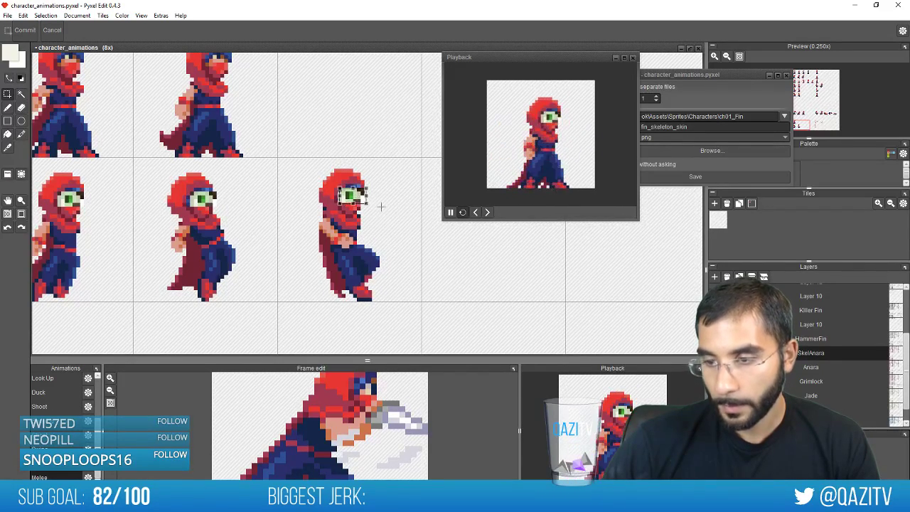
{"action": "scroll", "coordinate": [371, 207], "scroll_direction": "down", "scroll_amount": 3}
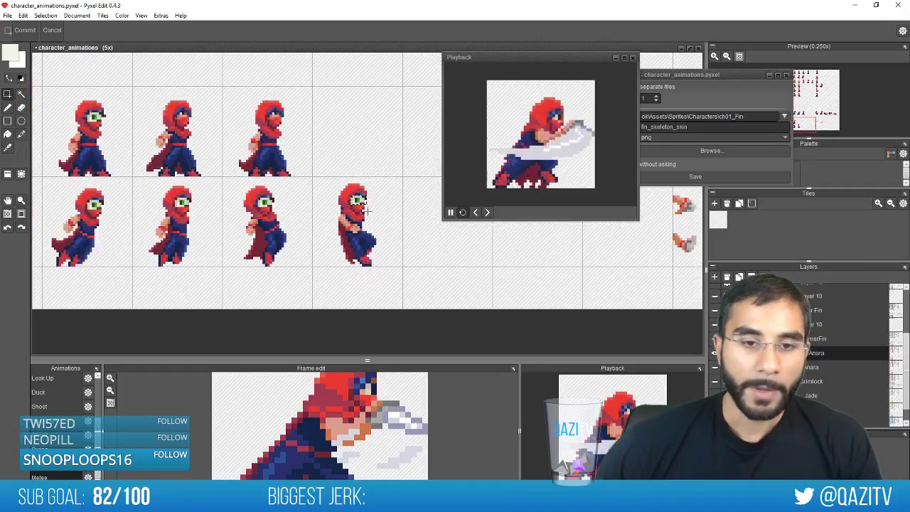
{"action": "key", "text": "space"}
{"action": "left_click_drag", "start_coordinate": [343, 163], "coordinate": [286, 188]}
{"action": "scroll", "coordinate": [211, 211], "scroll_direction": "down", "scroll_amount": 1}
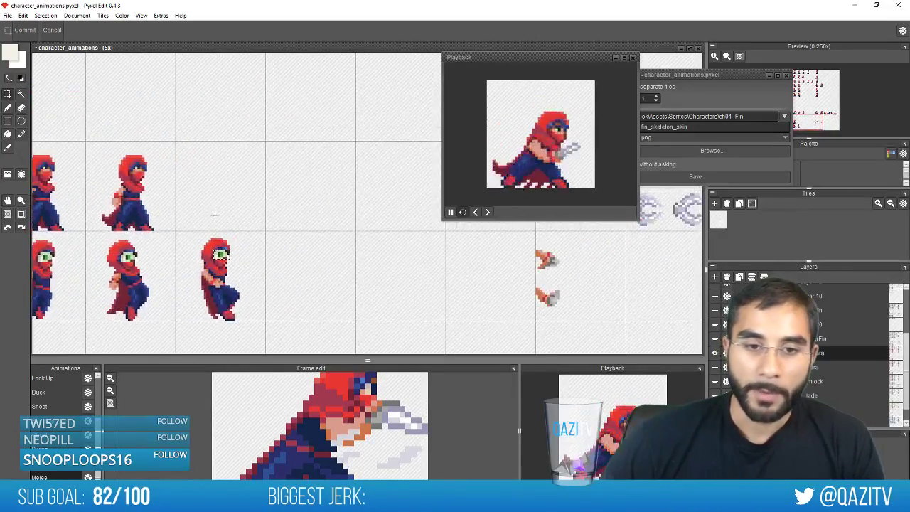
{"action": "scroll", "coordinate": [220, 213], "scroll_direction": "down", "scroll_amount": 1}
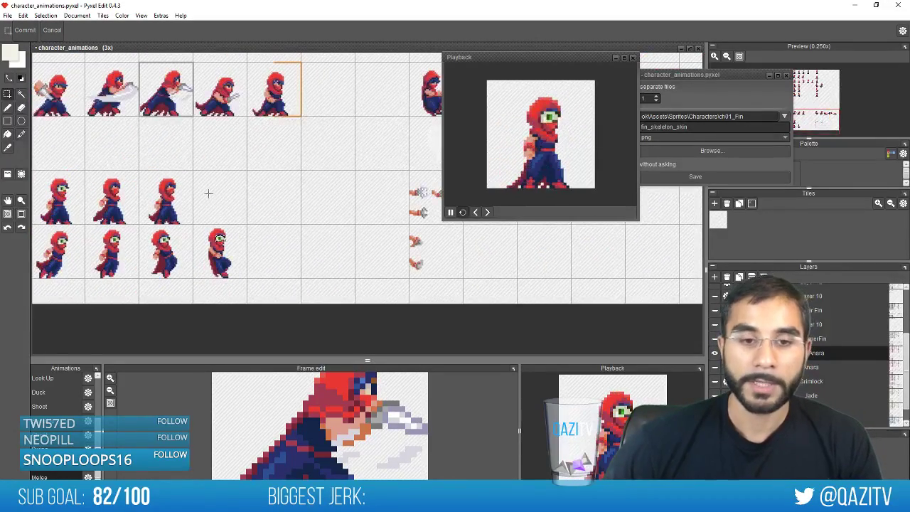
Paste the green eye over Anara's eye in the standing frame directly below the single left-facing frame
{"action": "scroll", "coordinate": [208, 194], "scroll_direction": "down", "scroll_amount": 2}
{"action": "scroll", "coordinate": [220, 207], "scroll_direction": "up", "scroll_amount": 2}
{"action": "scroll", "coordinate": [231, 204], "scroll_direction": "up", "scroll_amount": 1}
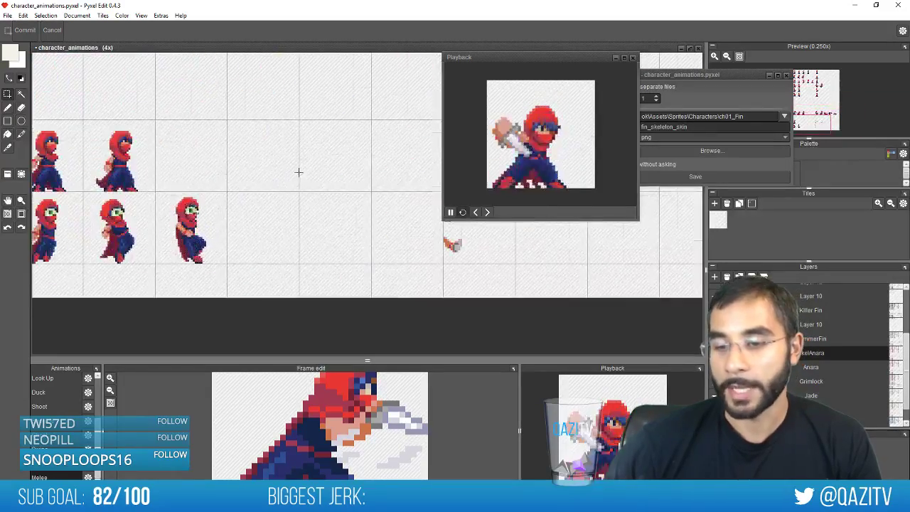
{"action": "scroll", "coordinate": [298, 173], "scroll_direction": "down", "scroll_amount": 1}
{"action": "key", "text": "space"}
{"action": "left_click_drag", "start_coordinate": [251, 200], "coordinate": [79, 321]}
{"action": "left_click_drag", "start_coordinate": [245, 224], "coordinate": [219, 378]}
{"action": "left_click_drag", "start_coordinate": [228, 140], "coordinate": [223, 278]}
{"action": "scroll", "coordinate": [242, 225], "scroll_direction": "up", "scroll_amount": 5}
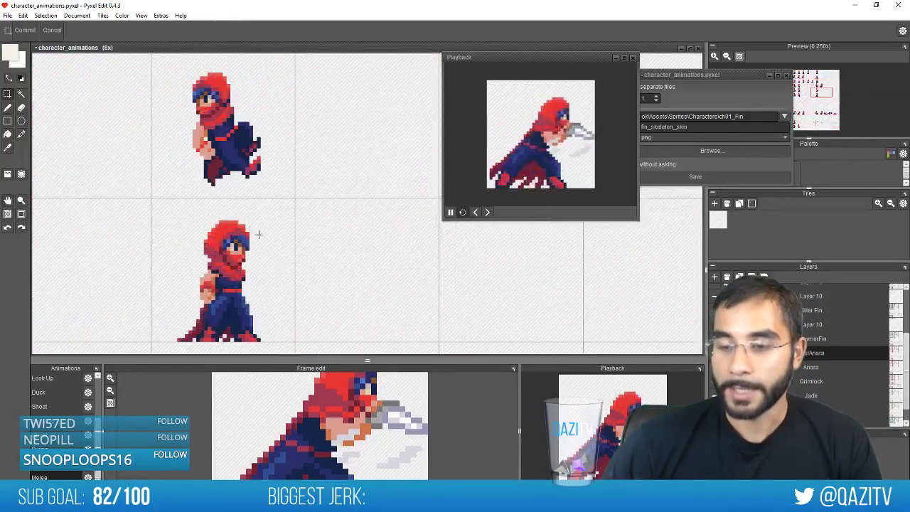
{"action": "key", "text": "ctrl+v"}
{"action": "scroll", "coordinate": [286, 280], "scroll_direction": "up", "scroll_amount": 4}
{"action": "left_click_drag", "start_coordinate": [295, 283], "coordinate": [176, 210]}
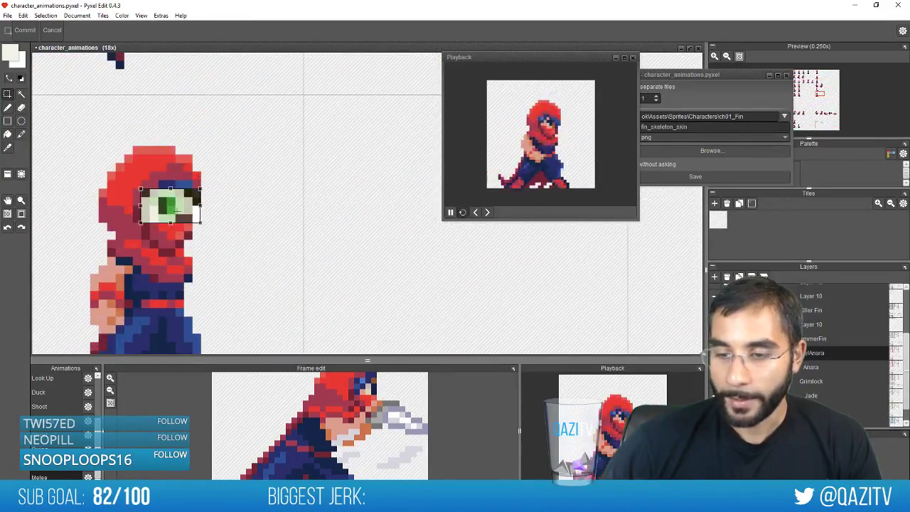
{"action": "left_click", "coordinate": [301, 231]}
Paste the green eye, flip it horizontally, and place it over the eye of the left-facing frame above the standing one
{"action": "scroll", "coordinate": [259, 232], "scroll_direction": "down", "scroll_amount": 7}
{"action": "key", "text": "space"}
{"action": "left_click_drag", "start_coordinate": [281, 147], "coordinate": [280, 254]}
{"action": "scroll", "coordinate": [273, 254], "scroll_direction": "up", "scroll_amount": 5}
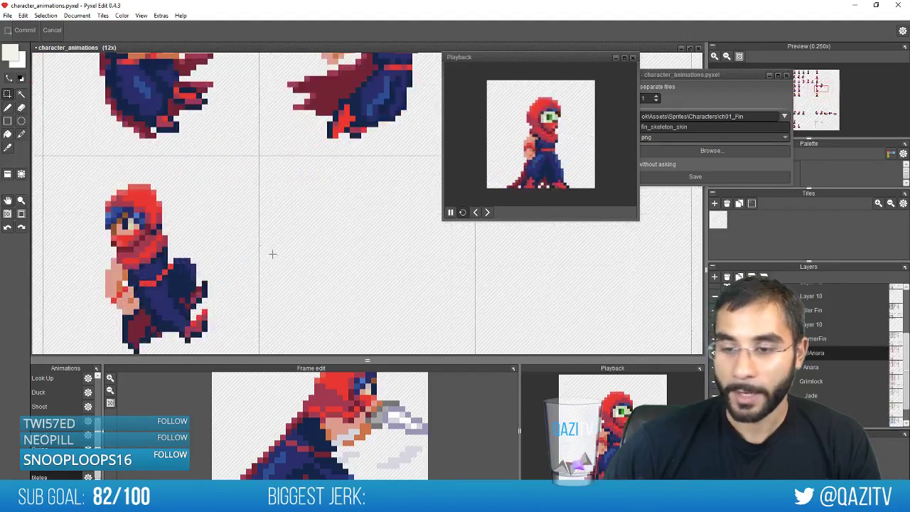
{"action": "key", "text": "ctrl+v"}
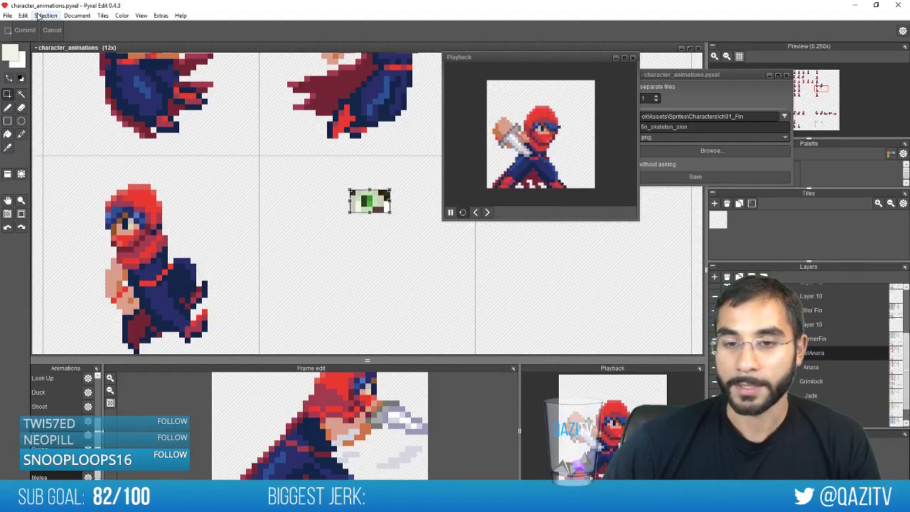
{"action": "left_click", "coordinate": [24, 15]}
{"action": "mouse_move", "coordinate": [40, 19]}
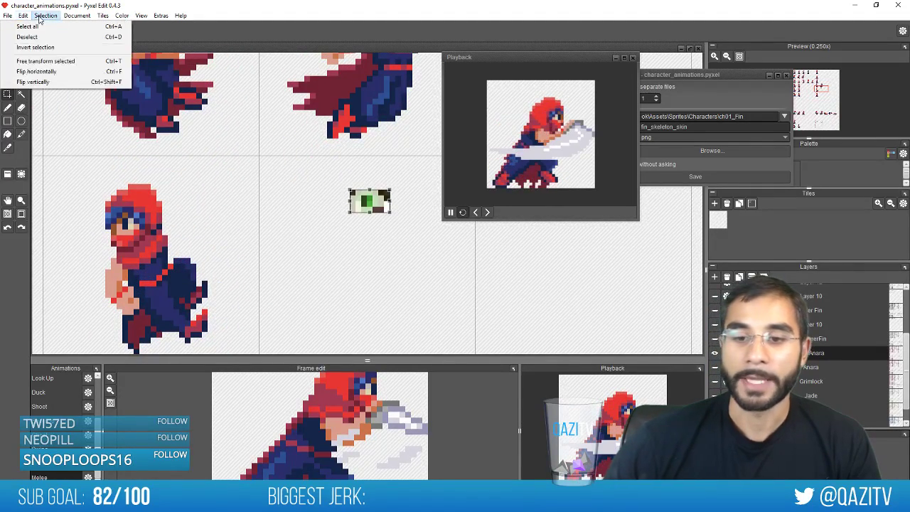
{"action": "left_click", "coordinate": [46, 61]}
{"action": "left_click", "coordinate": [348, 244]}
{"action": "left_click_drag", "start_coordinate": [318, 222], "coordinate": [417, 179]}
{"action": "left_click", "coordinate": [24, 15]}
{"action": "mouse_move", "coordinate": [45, 16]}
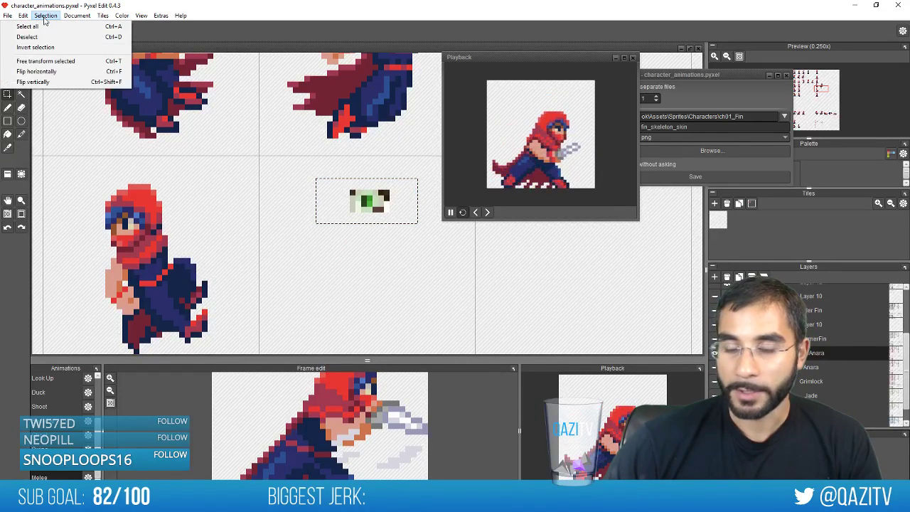
{"action": "left_click", "coordinate": [41, 67]}
{"action": "left_click_drag", "start_coordinate": [417, 213], "coordinate": [700, 246]}
{"action": "key", "text": "e"}
Examine the upper sprite rows for frames whose eye has not been replaced with the green one
{"action": "scroll", "coordinate": [143, 246], "scroll_direction": "down", "scroll_amount": 1}
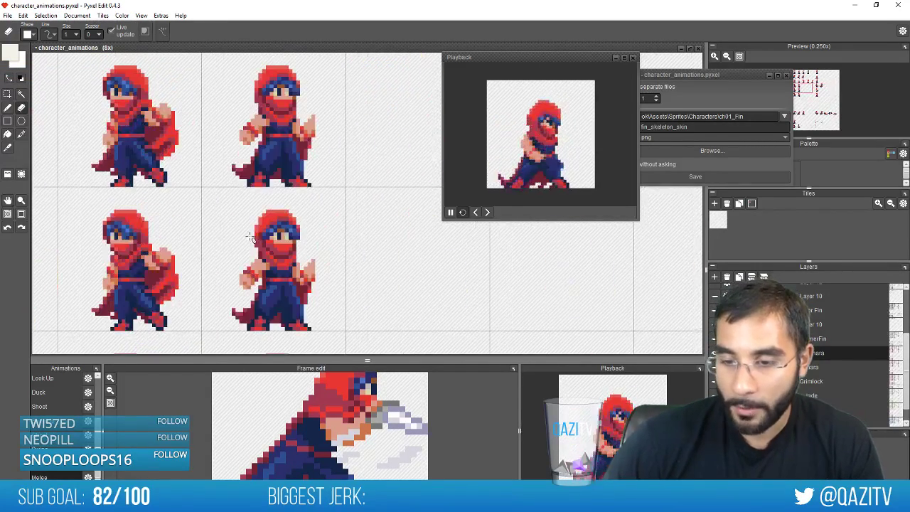
{"action": "scroll", "coordinate": [184, 231], "scroll_direction": "up", "scroll_amount": 2}
{"action": "left_click_drag", "start_coordinate": [311, 246], "coordinate": [757, 276]}
{"action": "scroll", "coordinate": [431, 250], "scroll_direction": "down", "scroll_amount": 3}
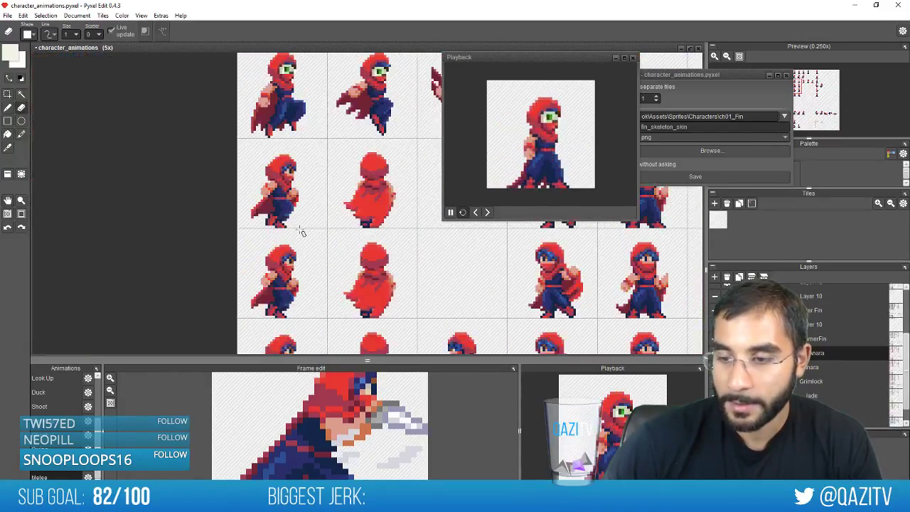
{"action": "scroll", "coordinate": [301, 232], "scroll_direction": "up", "scroll_amount": 3}
{"action": "scroll", "coordinate": [300, 231], "scroll_direction": "down", "scroll_amount": 3}
{"action": "scroll", "coordinate": [284, 194], "scroll_direction": "up", "scroll_amount": 3}
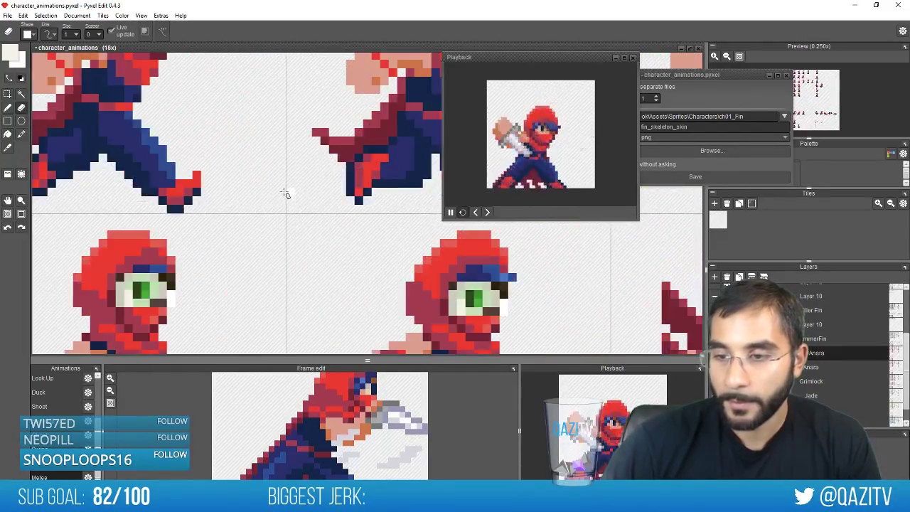
{"action": "scroll", "coordinate": [284, 194], "scroll_direction": "down", "scroll_amount": 4}
{"action": "scroll", "coordinate": [206, 261], "scroll_direction": "up", "scroll_amount": 1}
{"action": "scroll", "coordinate": [225, 203], "scroll_direction": "up", "scroll_amount": 2}
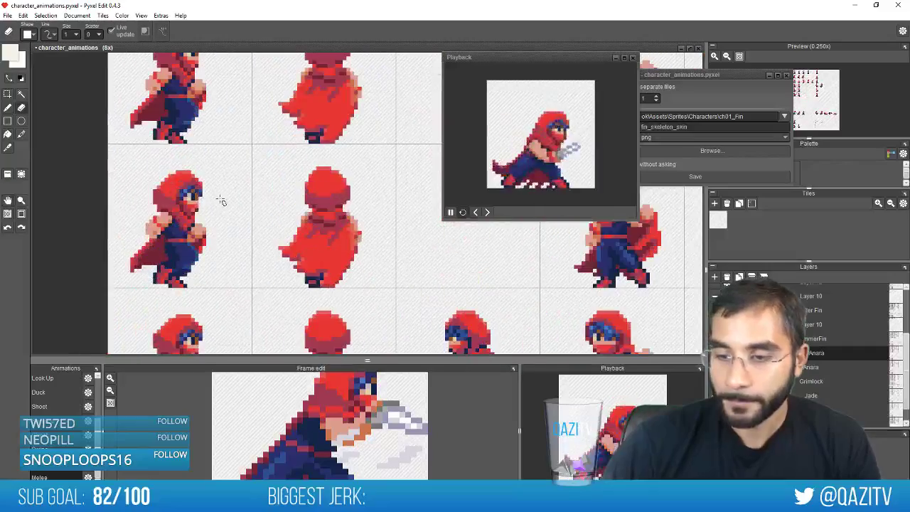
Paste the green eye over Anara's eye in the crouching frame of the second row
{"action": "scroll", "coordinate": [227, 209], "scroll_direction": "down", "scroll_amount": 3}
{"action": "left_click_drag", "start_coordinate": [488, 245], "coordinate": [285, 268]}
{"action": "scroll", "coordinate": [283, 268], "scroll_direction": "up", "scroll_amount": 5}
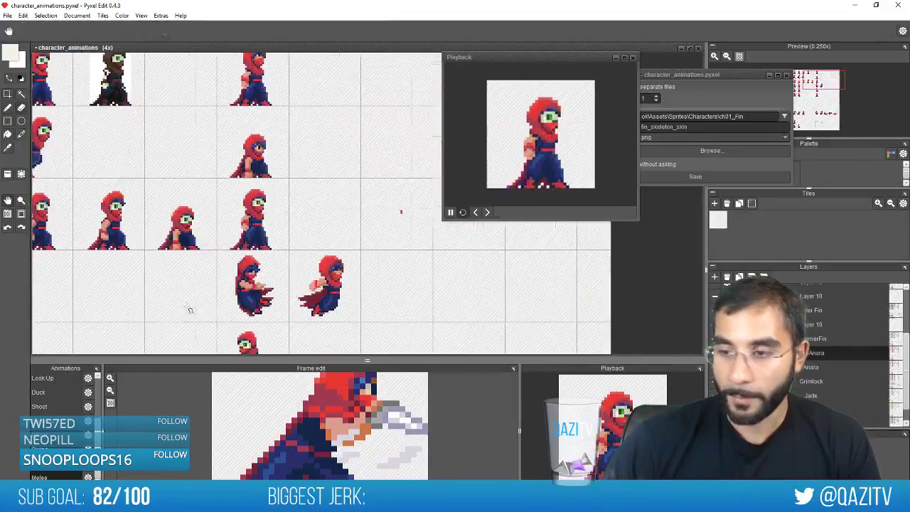
{"action": "key", "text": "ctrl+v"}
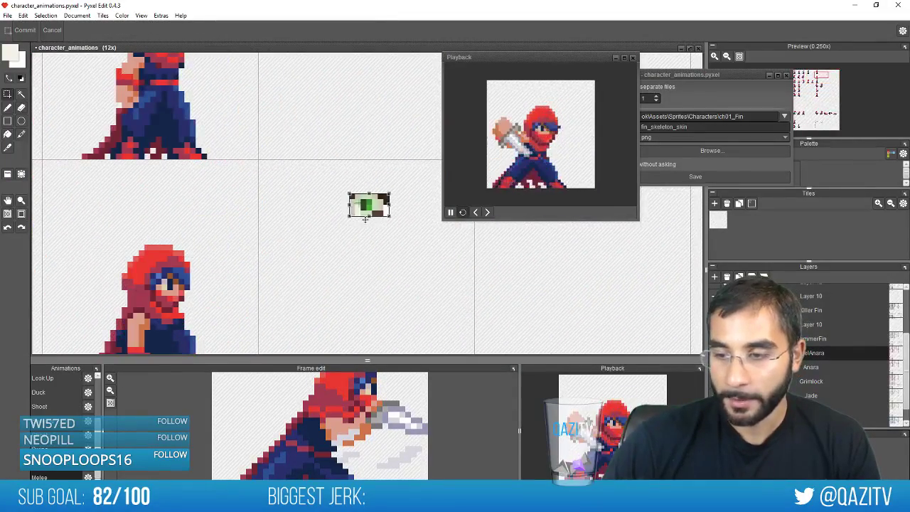
{"action": "left_click_drag", "start_coordinate": [368, 218], "coordinate": [181, 300]}
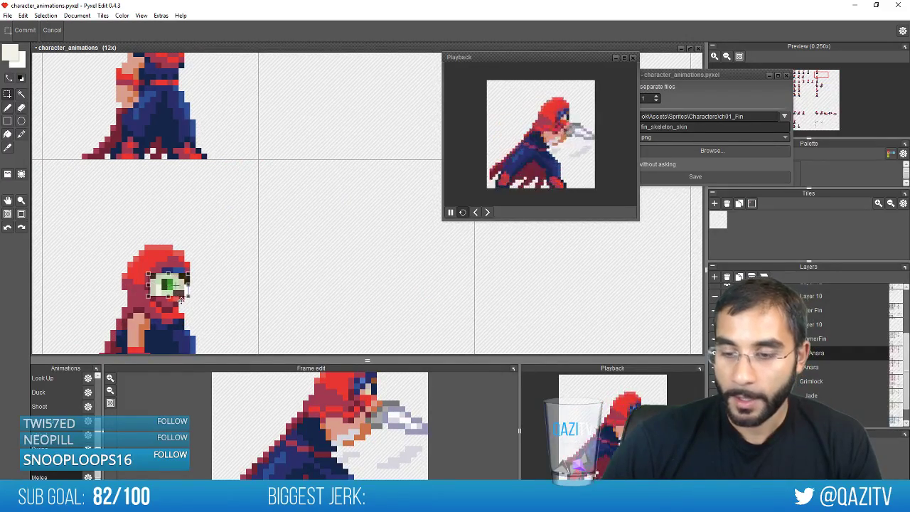
{"action": "scroll", "coordinate": [215, 156], "scroll_direction": "down", "scroll_amount": 4}
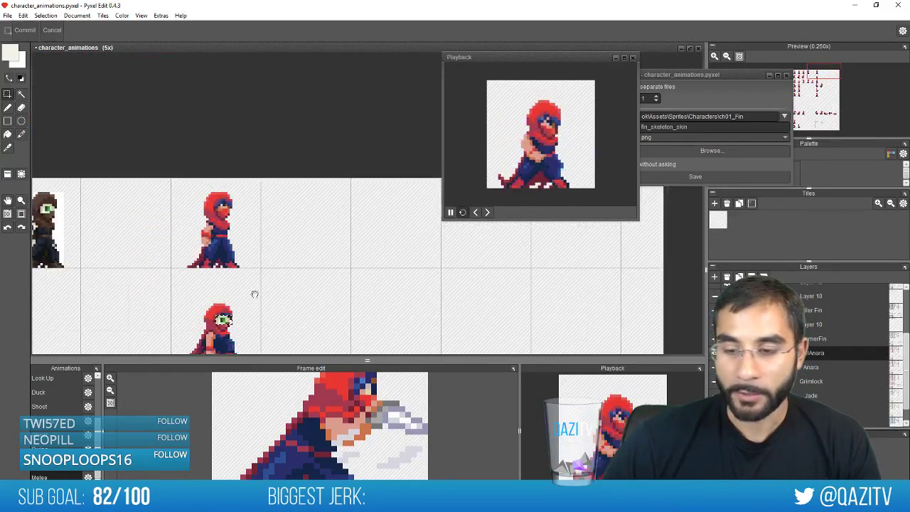
{"action": "left_click_drag", "start_coordinate": [254, 295], "coordinate": [440, 169]}
{"action": "left_click_drag", "start_coordinate": [203, 203], "coordinate": [228, 231]}
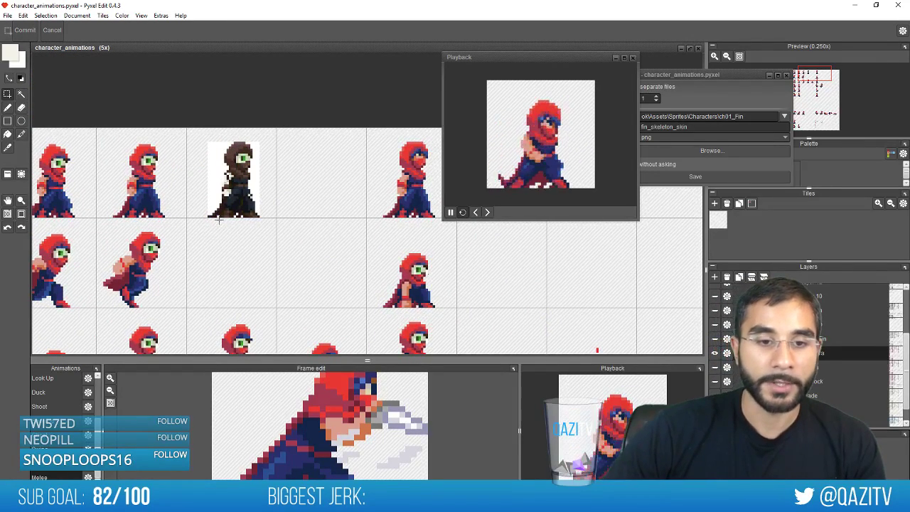
Try to recolour the red hood and cape shades with the dark-robed frame's browns using non-contiguous fills
{"action": "scroll", "coordinate": [218, 221], "scroll_direction": "up", "scroll_amount": 5}
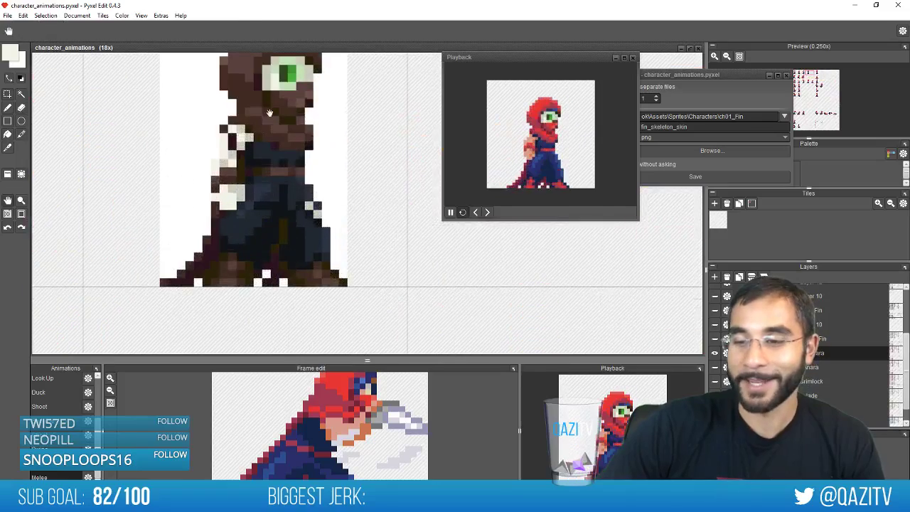
{"action": "scroll", "coordinate": [276, 163], "scroll_direction": "down", "scroll_amount": 1}
{"action": "key", "text": "f"}
{"action": "right_click", "coordinate": [259, 149]}
{"action": "left_click_drag", "start_coordinate": [178, 201], "coordinate": [298, 233]}
{"action": "left_click", "coordinate": [173, 165]}
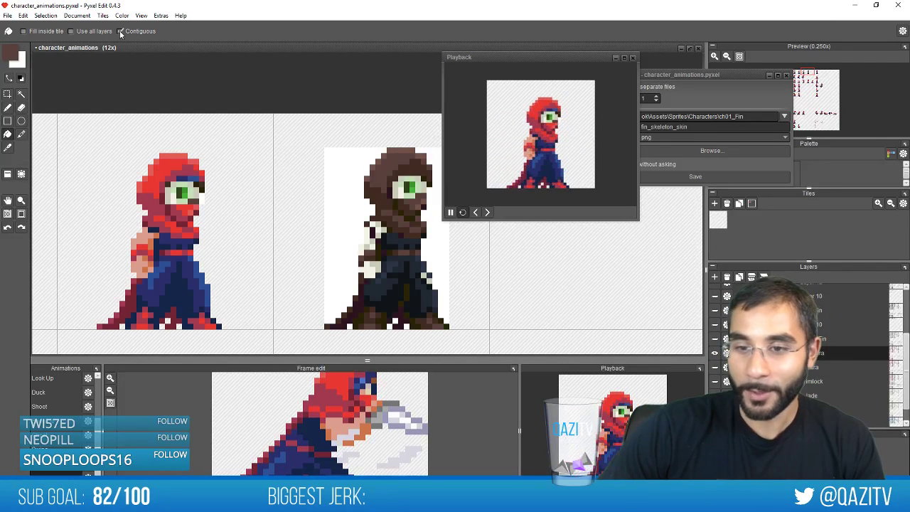
{"action": "left_click", "coordinate": [174, 165]}
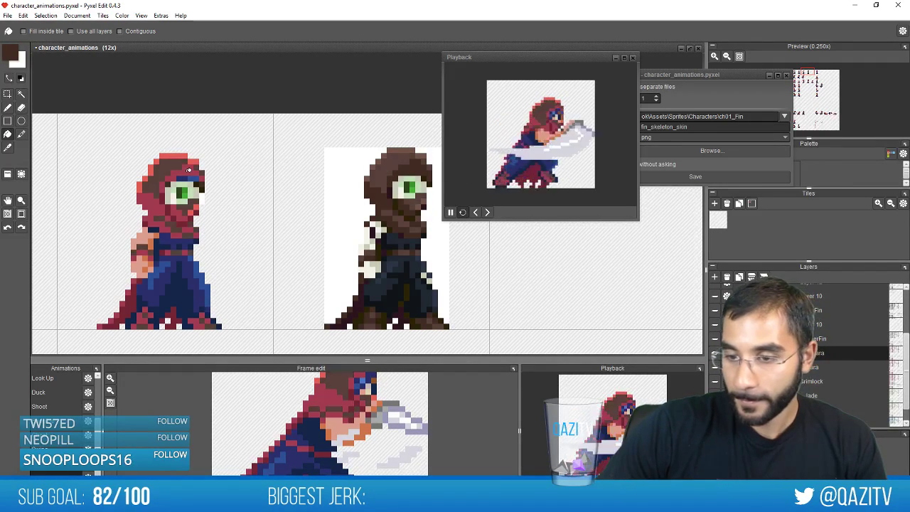
{"action": "left_click", "coordinate": [191, 169]}
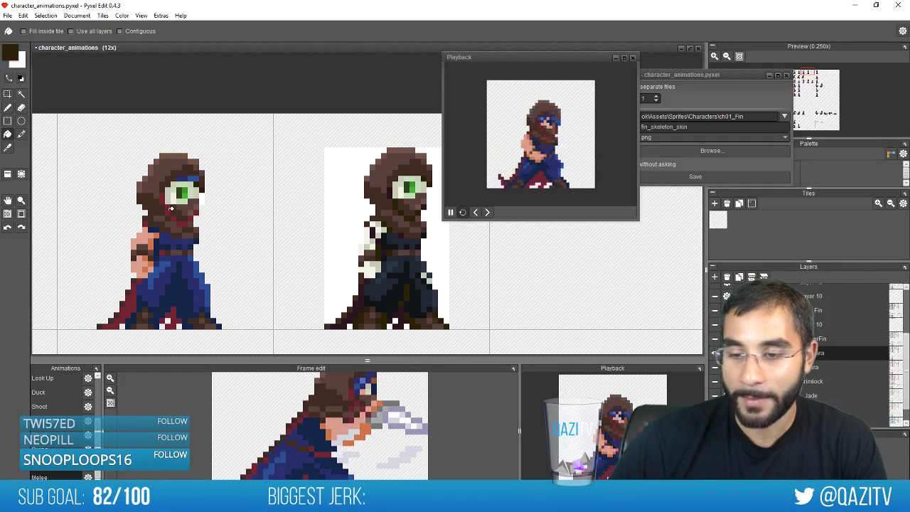
{"action": "left_click", "coordinate": [171, 209]}
Try to fill the blue trousers with near-black from the dark-robed frame and examine the recoloured frames
{"action": "scroll", "coordinate": [257, 258], "scroll_direction": "down", "scroll_amount": 2}
{"action": "left_click_drag", "start_coordinate": [191, 275], "coordinate": [170, 271]}
{"action": "scroll", "coordinate": [213, 271], "scroll_direction": "up", "scroll_amount": 3}
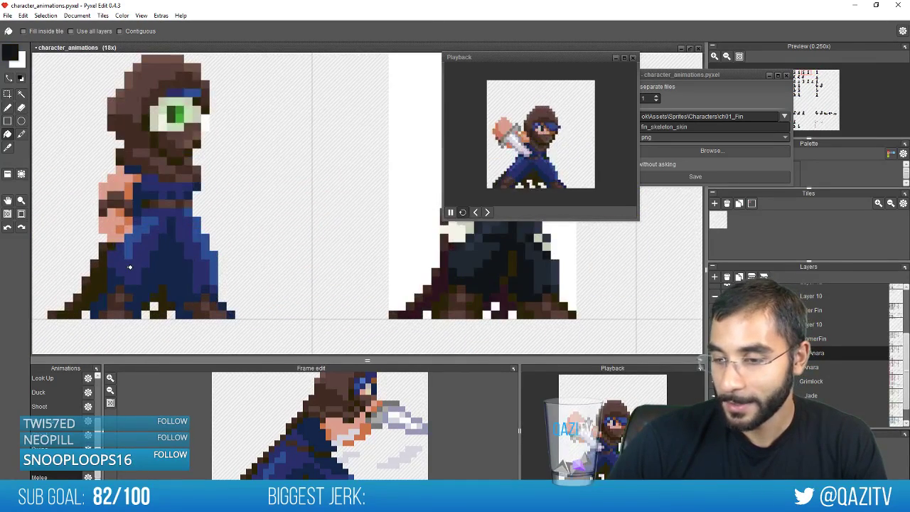
{"action": "left_click", "coordinate": [179, 270]}
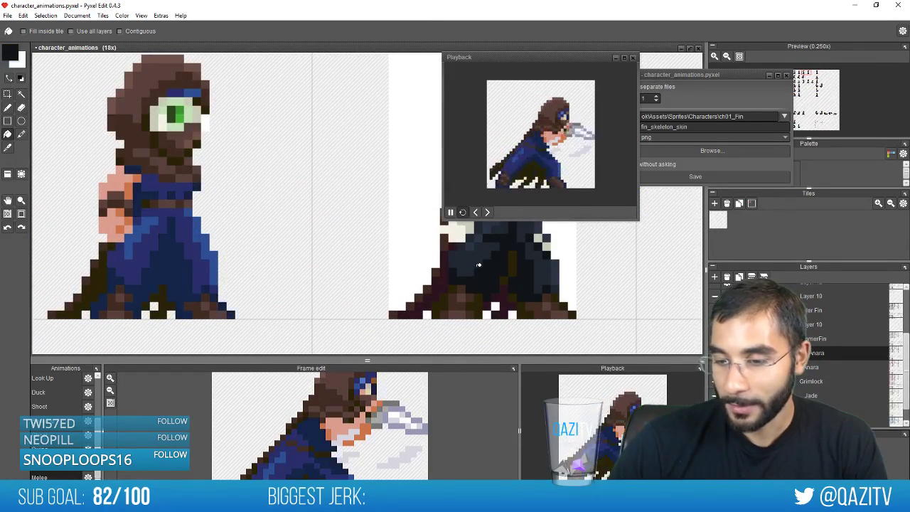
{"action": "scroll", "coordinate": [128, 249], "scroll_direction": "down", "scroll_amount": 3}
{"action": "scroll", "coordinate": [124, 250], "scroll_direction": "up", "scroll_amount": 2}
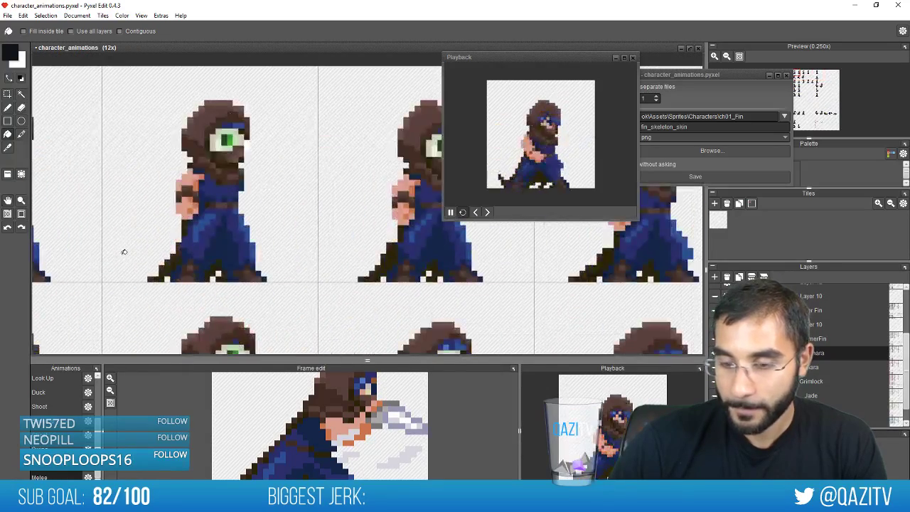
{"action": "left_click_drag", "start_coordinate": [125, 251], "coordinate": [608, 268]}
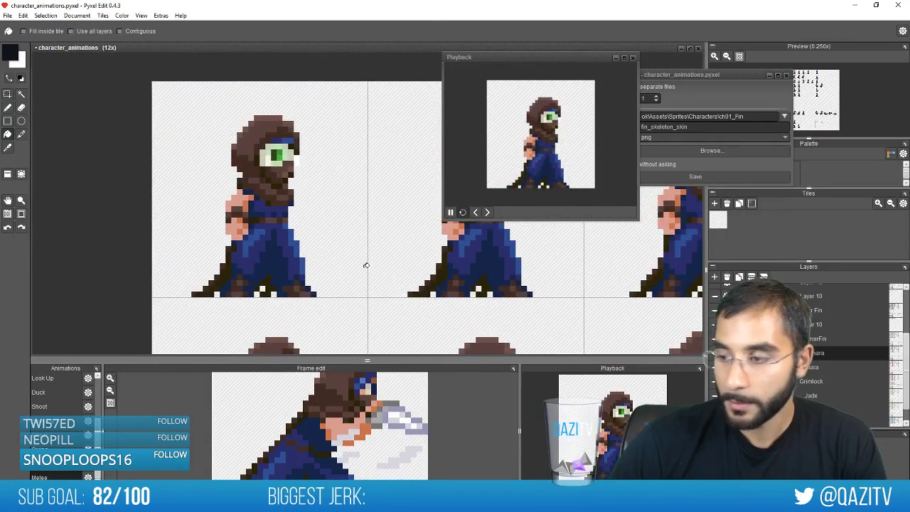
{"action": "scroll", "coordinate": [366, 265], "scroll_direction": "down", "scroll_amount": 3}
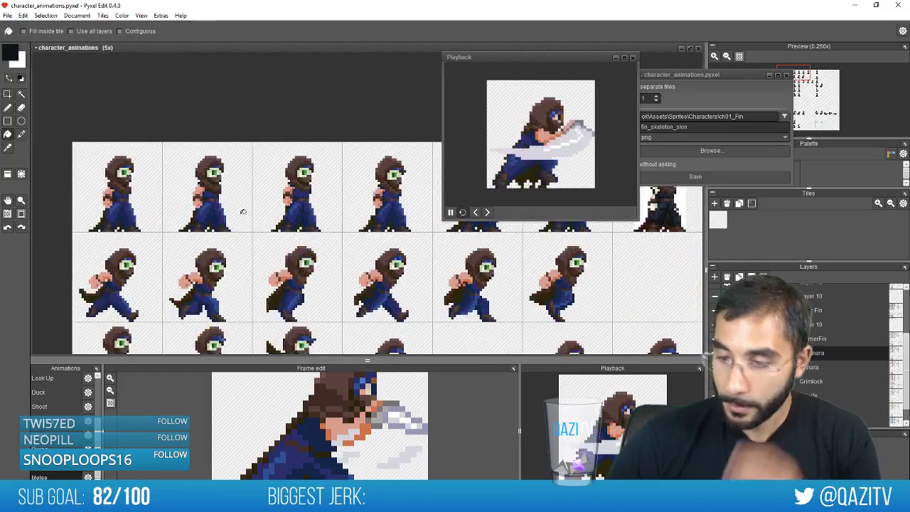
Undo the brown and dark recolouring fills on the hood, wraps and cape
{"action": "key", "text": "ctrl+z"}
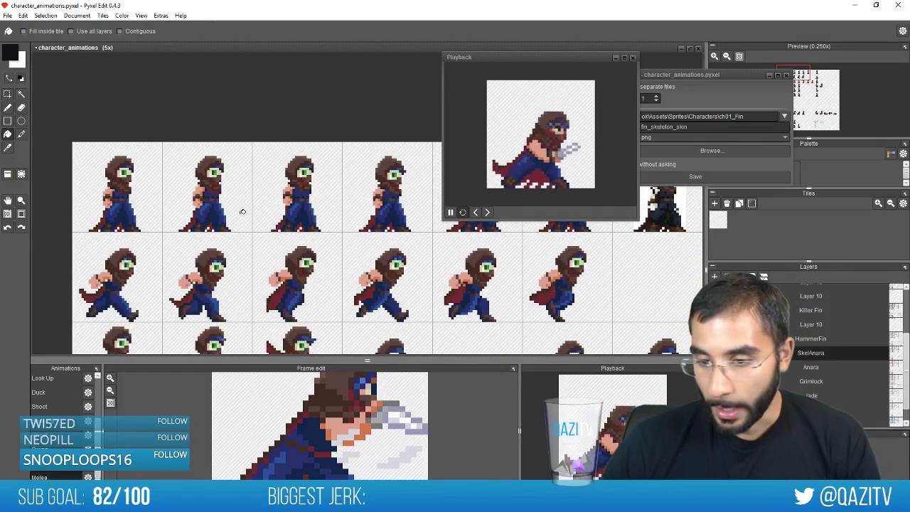
{"action": "key", "text": "ctrl+z"}
{"action": "key", "text": "ctrl+z"}
{"action": "key", "text": "ctrl+z"}
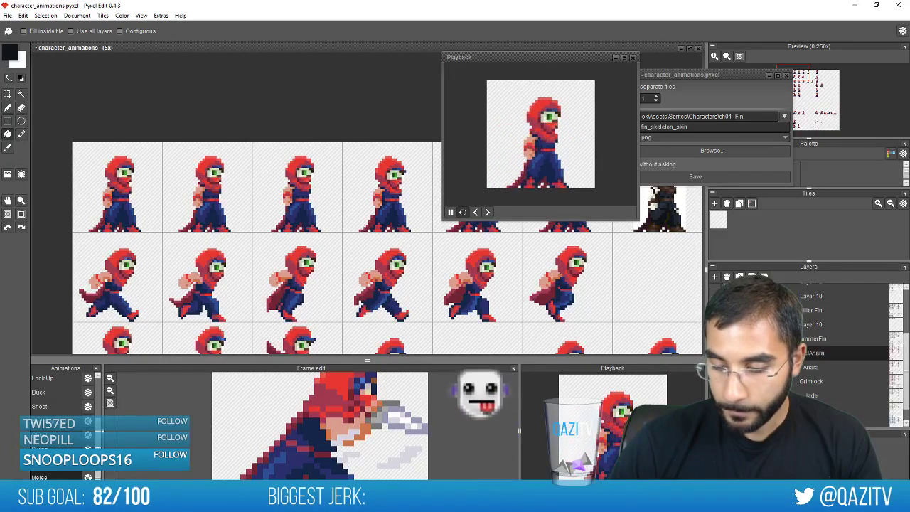
Switch to Unity, search the project assets for "anara", and open anara_main.png in Photoshop
{"action": "key", "text": "alt+Tab"}
{"action": "key", "text": "alt+Tab"}
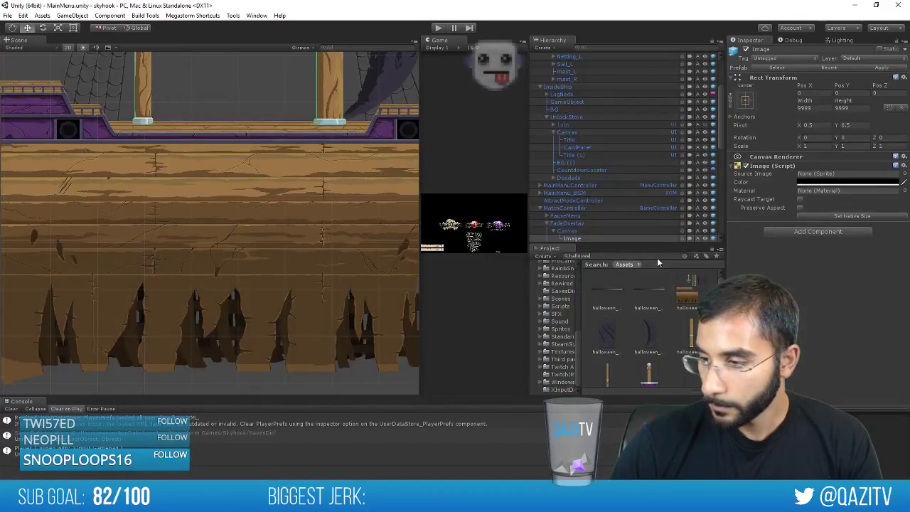
{"action": "type", "text": "anara"}
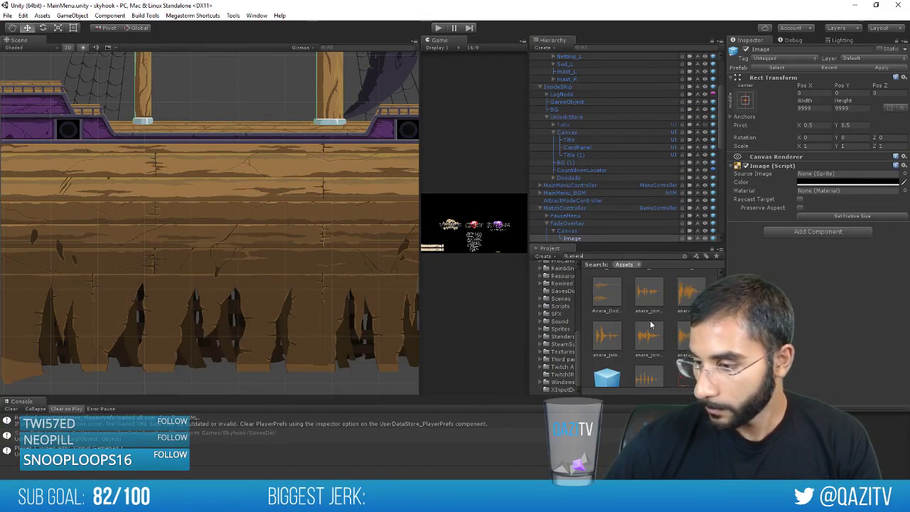
{"action": "double_click", "coordinate": [607, 340]}
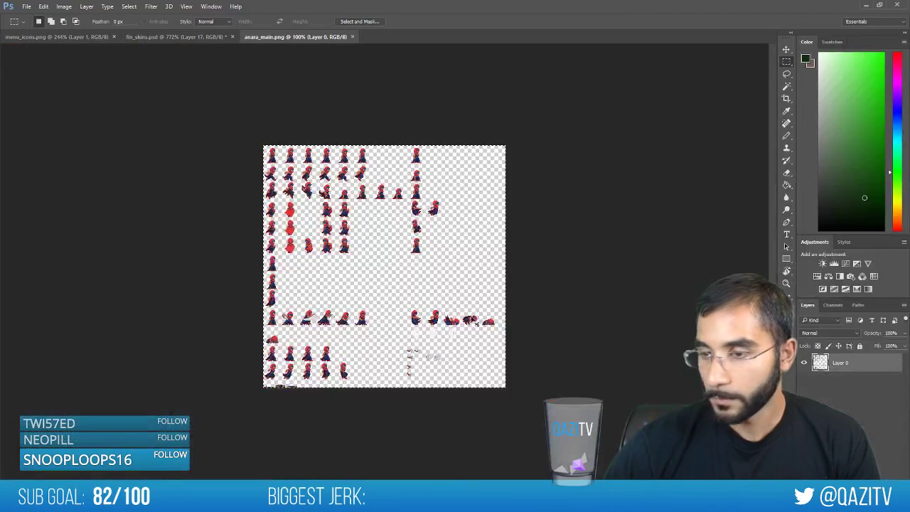
Copy the entire anara_main.png sprite sheet and switch back to Pyxel Edit
{"action": "key", "text": "ctrl+a"}
{"action": "key", "text": "ctrl+c"}
{"action": "key", "text": "alt+Tab"}
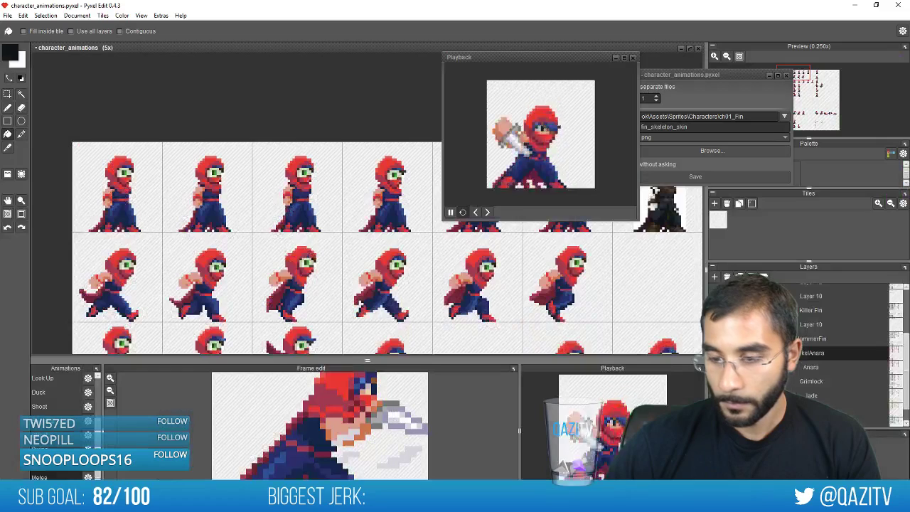
Add a new layer between SkelAnara and Anara and paste the copied sprite sheet onto it
{"action": "key", "text": "ctrl+v"}
{"action": "key", "text": "ctrl+z"}
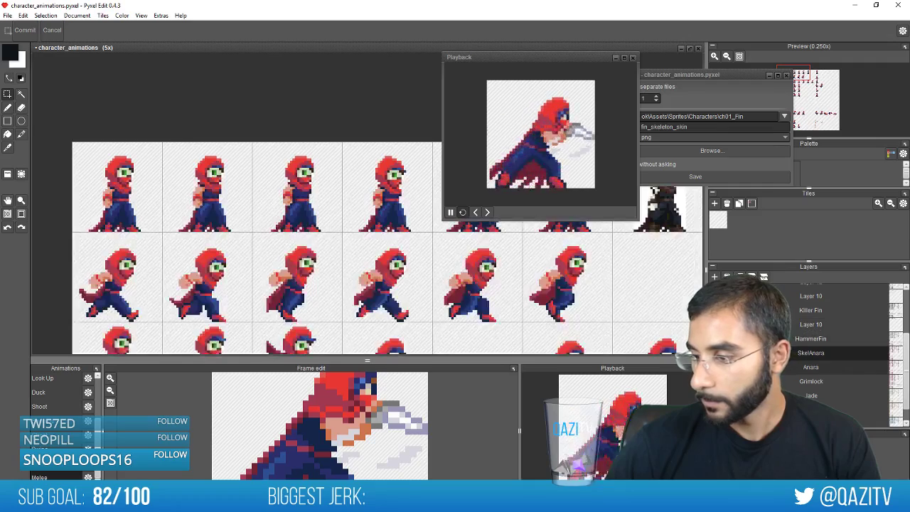
{"action": "left_click", "coordinate": [825, 368]}
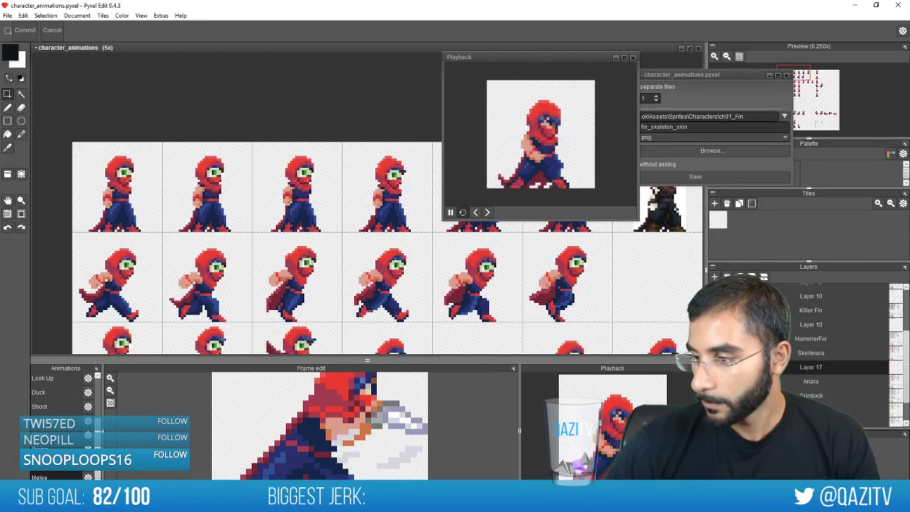
{"action": "key", "text": "ctrl+v"}
{"action": "left_click_drag", "start_coordinate": [405, 221], "coordinate": [275, 334]}
{"action": "left_click_drag", "start_coordinate": [300, 242], "coordinate": [350, 211]}
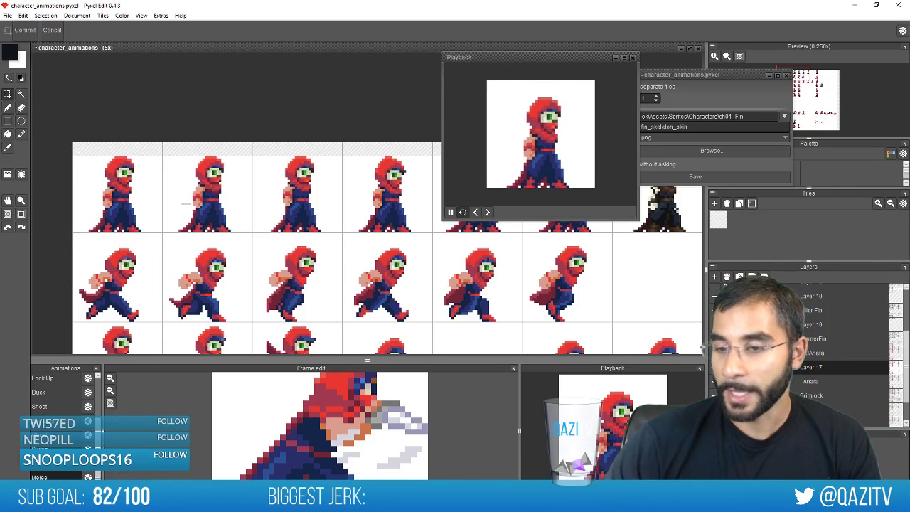
Remove the white background around the pasted sprite sheet on Layer 17
{"action": "key", "text": "w"}
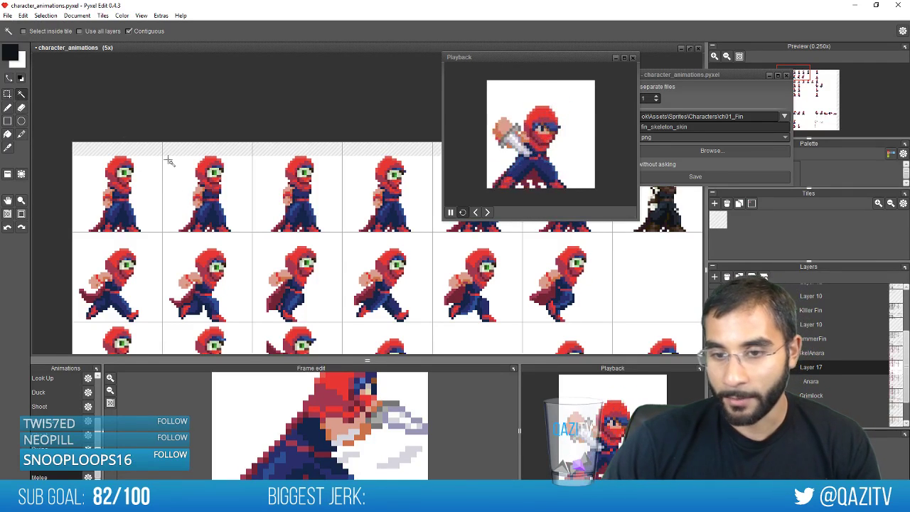
{"action": "scroll", "coordinate": [170, 163], "scroll_direction": "down", "scroll_amount": 2}
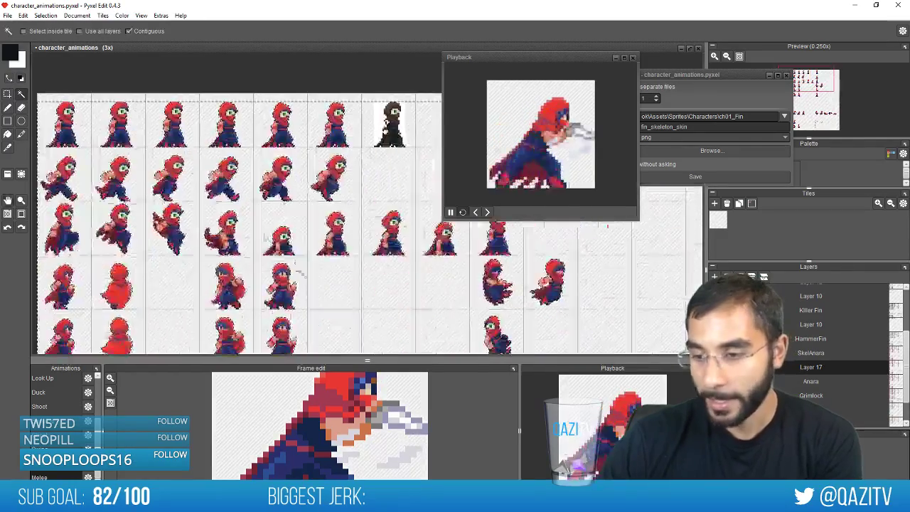
{"action": "left_click_drag", "start_coordinate": [300, 273], "coordinate": [373, 321]}
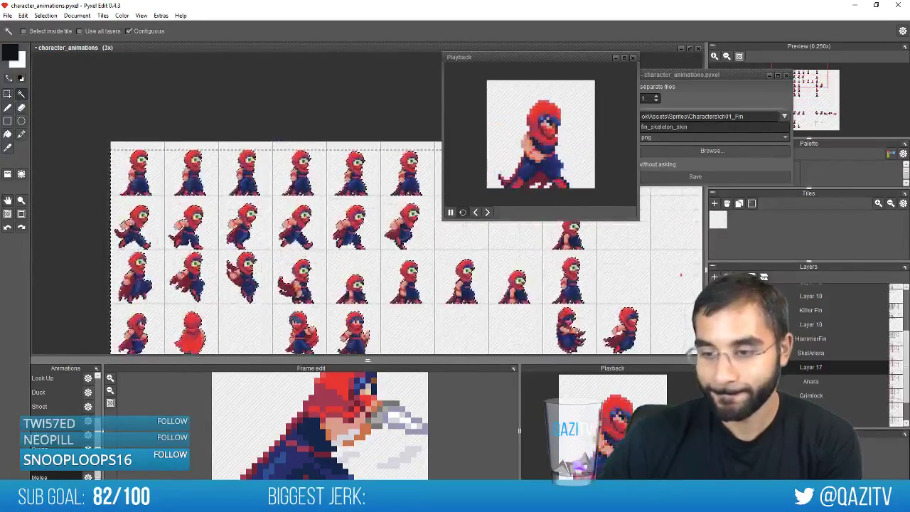
{"action": "scroll", "coordinate": [201, 224], "scroll_direction": "up", "scroll_amount": 2}
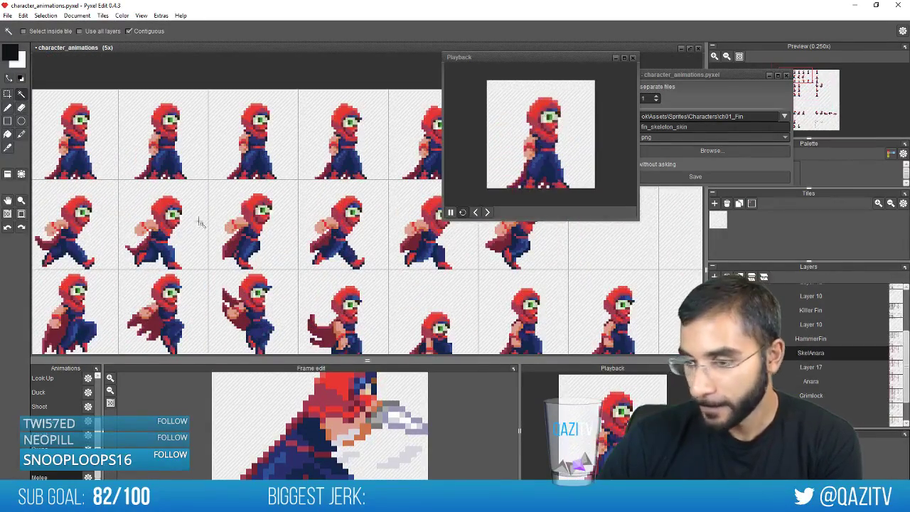
Select the green-eye pixels across all frames on SkelAnara, paste them onto a new layer above it, and hide SkelAnara
{"action": "scroll", "coordinate": [160, 222], "scroll_direction": "up", "scroll_amount": 3}
{"action": "scroll", "coordinate": [153, 233], "scroll_direction": "down", "scroll_amount": 4}
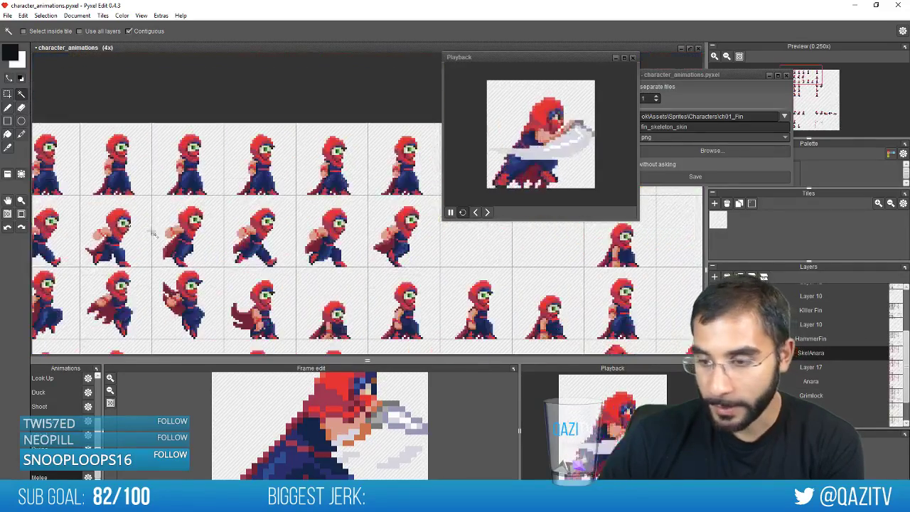
{"action": "scroll", "coordinate": [167, 232], "scroll_direction": "up", "scroll_amount": 2}
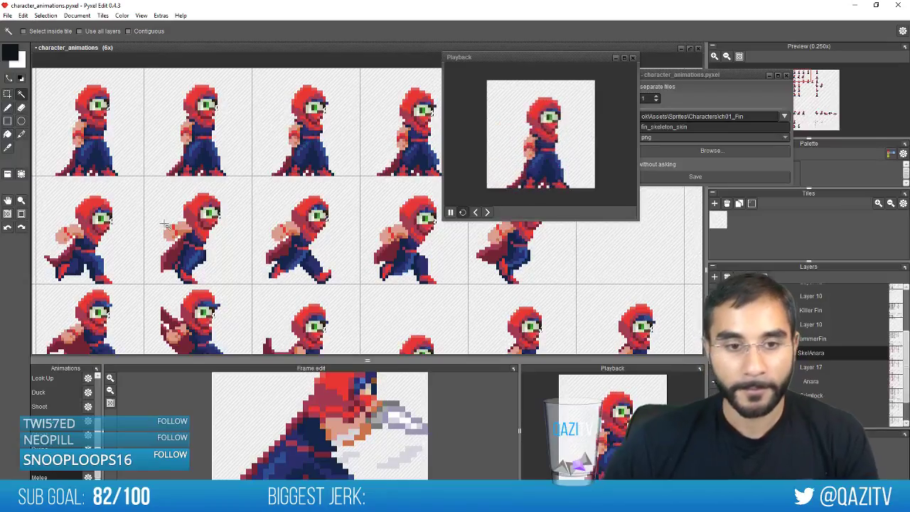
{"action": "scroll", "coordinate": [166, 226], "scroll_direction": "down", "scroll_amount": 2}
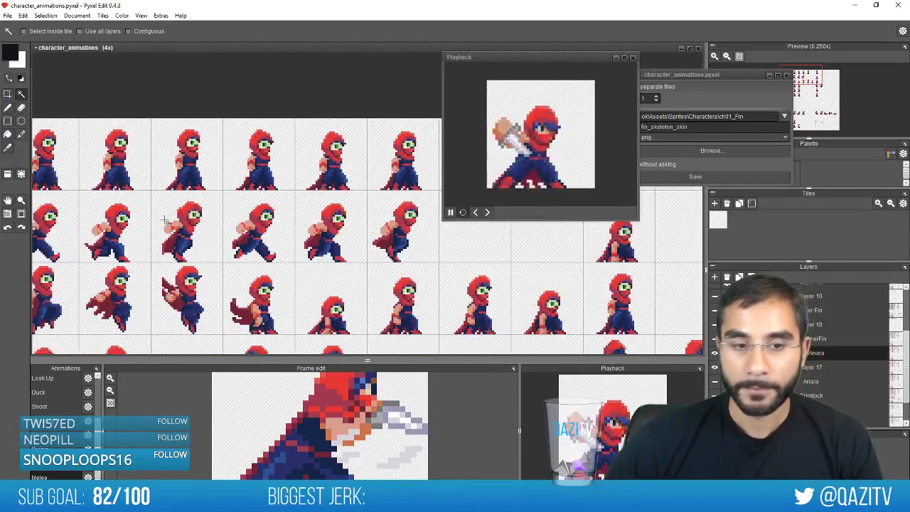
{"action": "scroll", "coordinate": [213, 221], "scroll_direction": "up", "scroll_amount": 4}
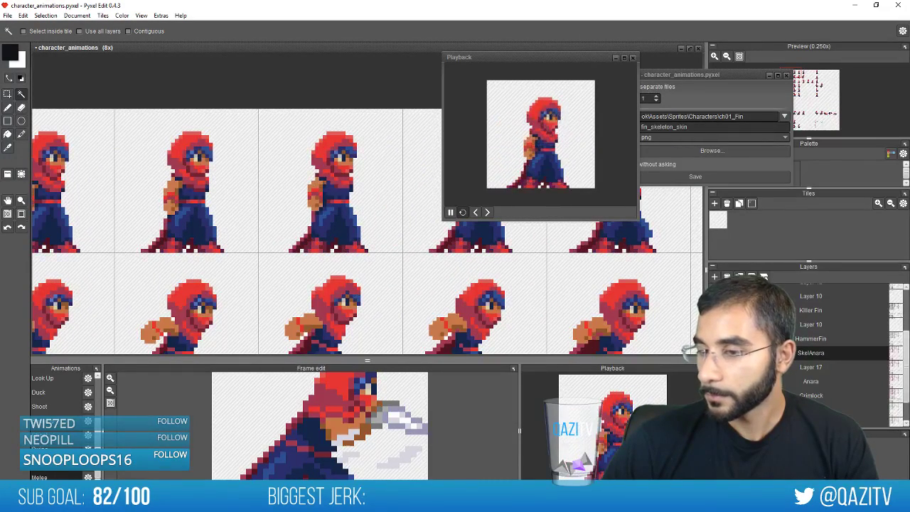
{"action": "scroll", "coordinate": [232, 264], "scroll_direction": "down", "scroll_amount": 4}
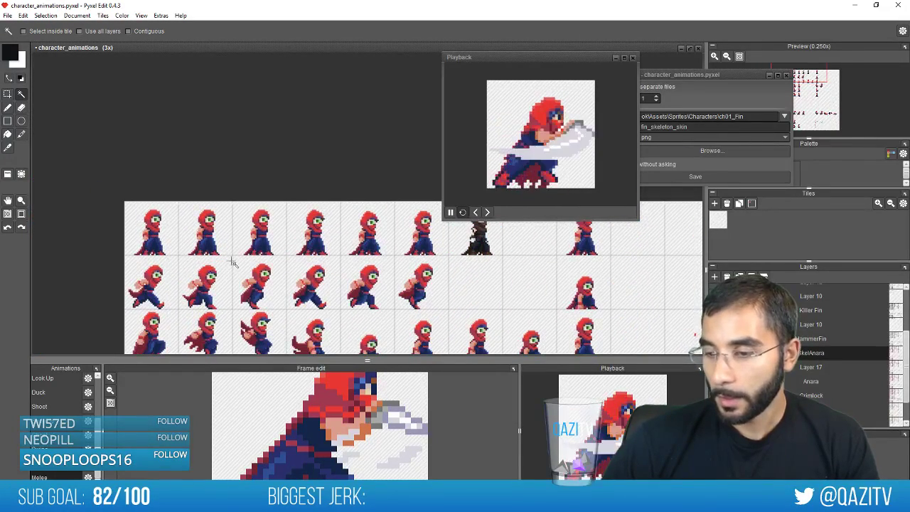
{"action": "scroll", "coordinate": [232, 263], "scroll_direction": "up", "scroll_amount": 8}
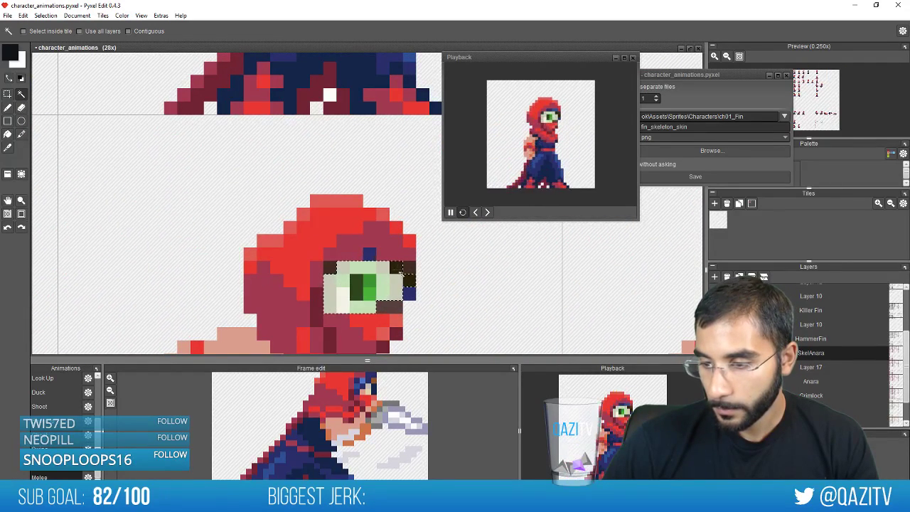
{"action": "scroll", "coordinate": [425, 301], "scroll_direction": "down", "scroll_amount": 4}
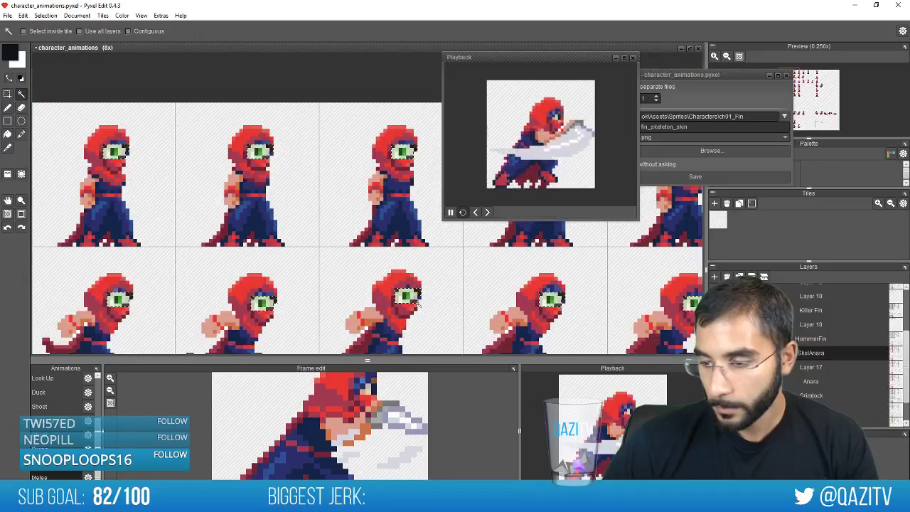
{"action": "left_click_drag", "start_coordinate": [441, 307], "coordinate": [345, 220]}
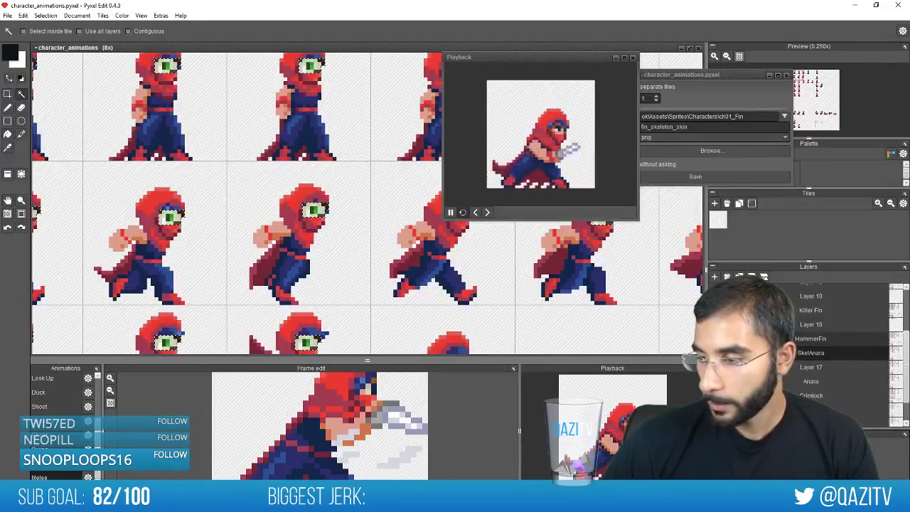
{"action": "key", "text": "ctrl+v"}
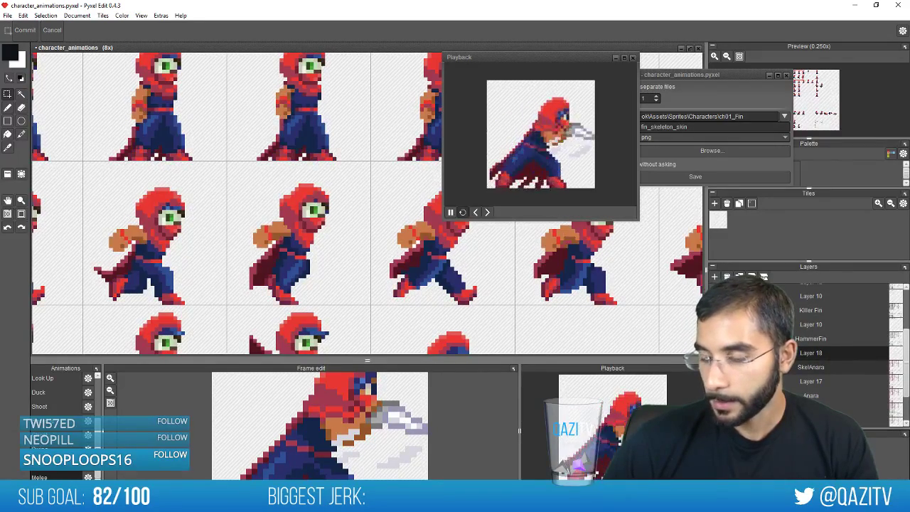
{"action": "scroll", "coordinate": [170, 200], "scroll_direction": "down", "scroll_amount": 1}
{"action": "left_click_drag", "start_coordinate": [114, 161], "coordinate": [160, 221]}
{"action": "scroll", "coordinate": [197, 225], "scroll_direction": "up", "scroll_amount": 2}
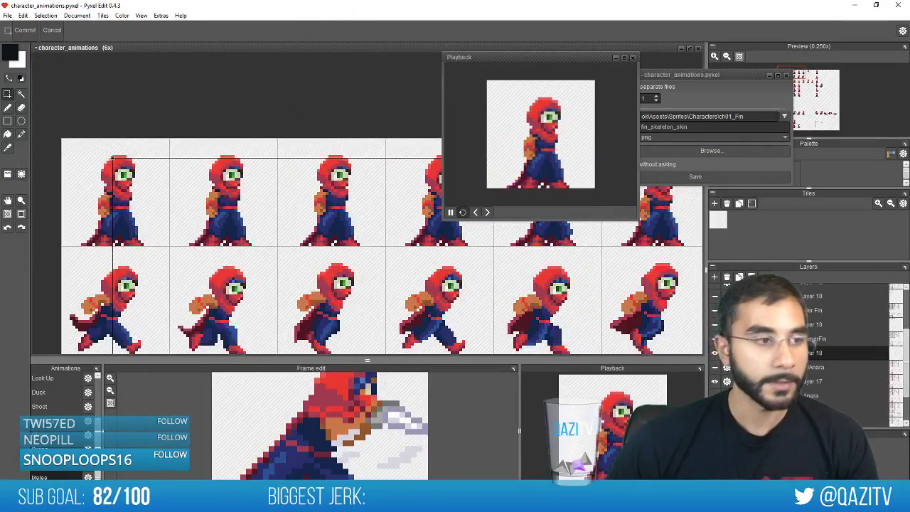
{"action": "left_click_drag", "start_coordinate": [314, 135], "coordinate": [299, 125]}
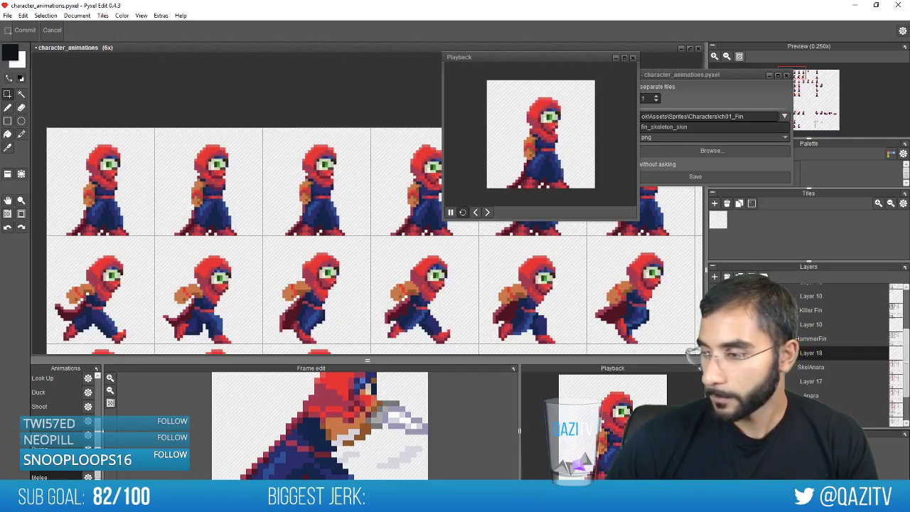
{"action": "key", "text": "Delete"}
{"action": "key", "text": "ctrl+z"}
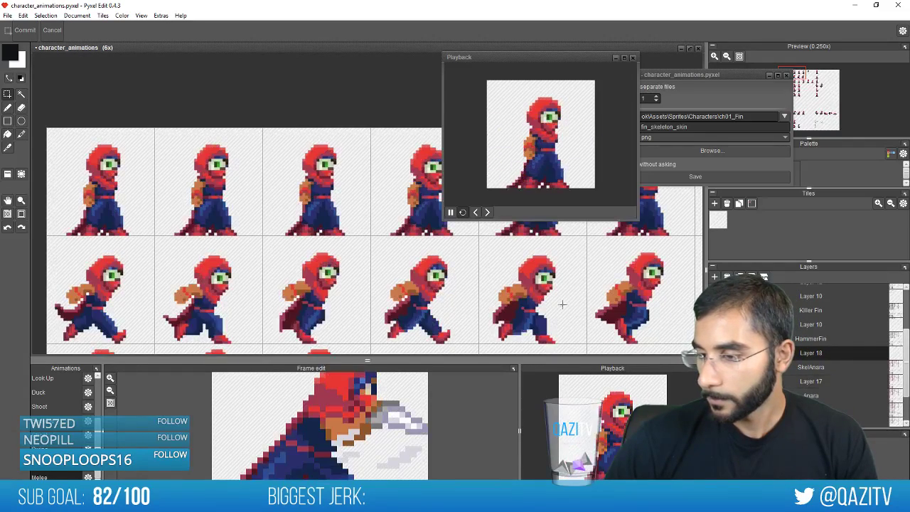
Copy the dark skeleton Anara from fin_skins.psd in Photoshop and paste it over the incomplete reference sprite in Pyxel Edit
{"action": "left_click_drag", "start_coordinate": [562, 304], "coordinate": [534, 297]}
{"action": "scroll", "coordinate": [313, 249], "scroll_direction": "up", "scroll_amount": 2}
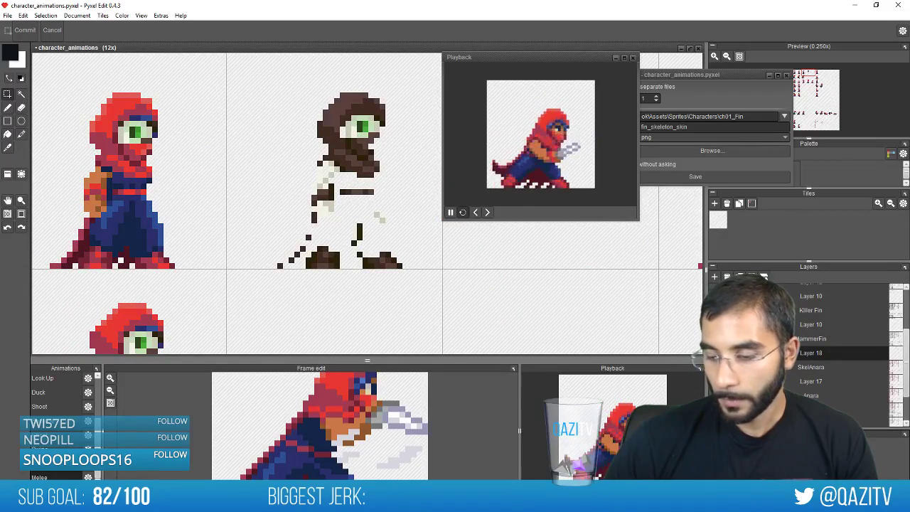
{"action": "key", "text": "alt+Tab"}
{"action": "left_click", "coordinate": [189, 35]}
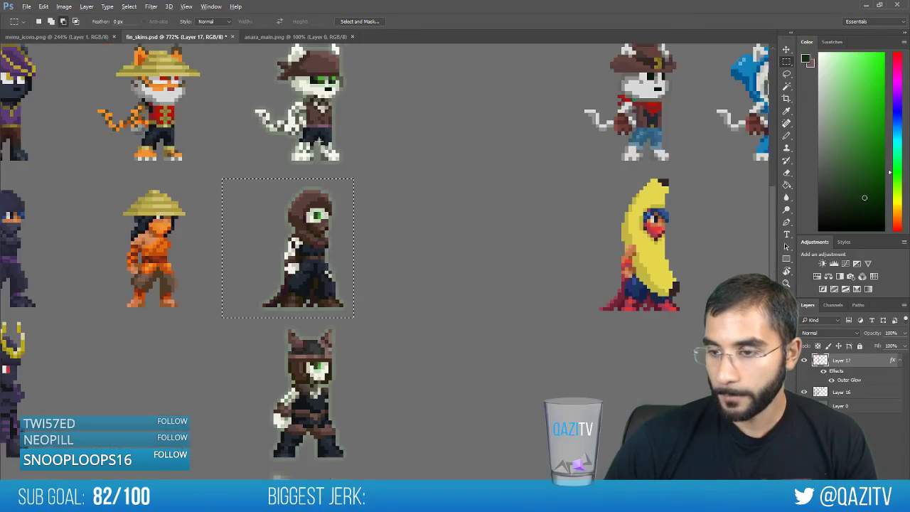
{"action": "scroll", "coordinate": [320, 273], "scroll_direction": "up", "scroll_amount": 3}
{"action": "key", "text": "alt+Tab"}
{"action": "key", "text": "ctrl+v"}
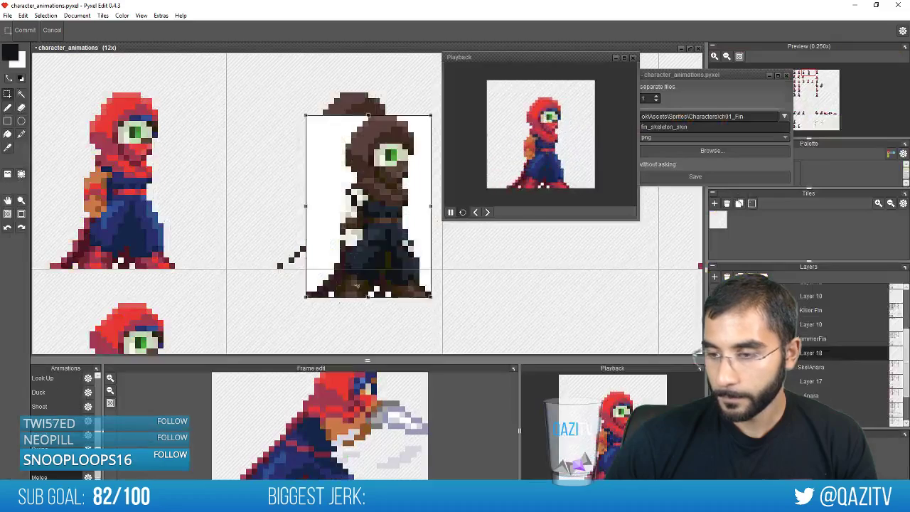
{"action": "left_click_drag", "start_coordinate": [395, 246], "coordinate": [367, 217]}
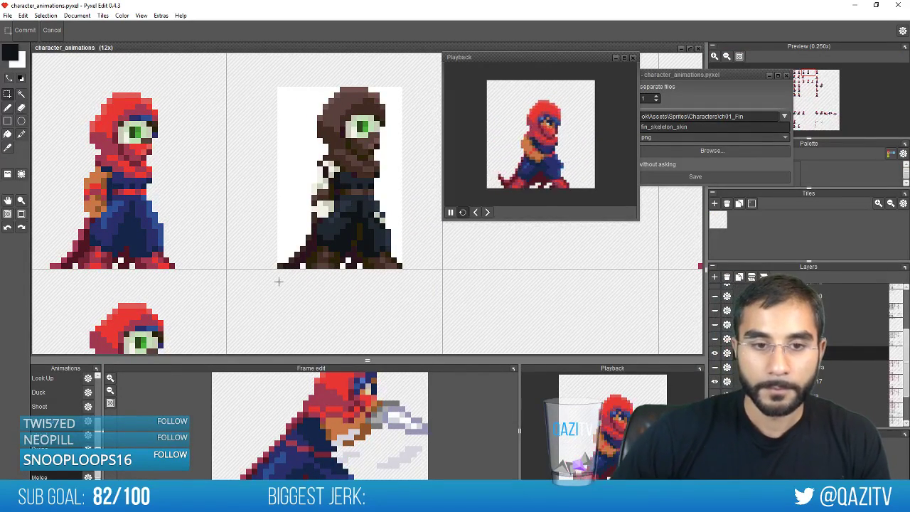
Fill the three blue outfit shades on Layer 17 with the matching dark navy and near-black tones of the reference sprite
{"action": "scroll", "coordinate": [278, 281], "scroll_direction": "down", "scroll_amount": 1}
{"action": "scroll", "coordinate": [296, 279], "scroll_direction": "up", "scroll_amount": 1}
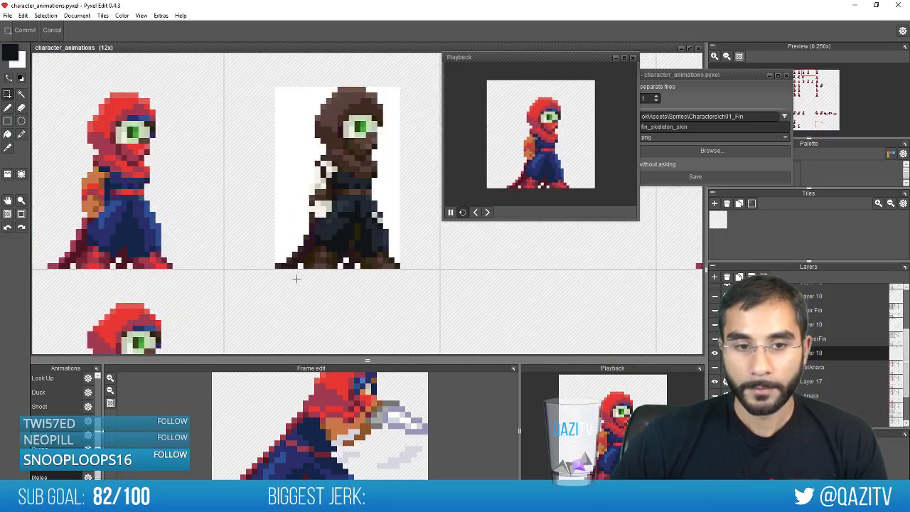
{"action": "scroll", "coordinate": [296, 278], "scroll_direction": "down", "scroll_amount": 1}
{"action": "left_click_drag", "start_coordinate": [261, 294], "coordinate": [292, 265]}
{"action": "scroll", "coordinate": [305, 268], "scroll_direction": "up", "scroll_amount": 1}
{"action": "key", "text": "f"}
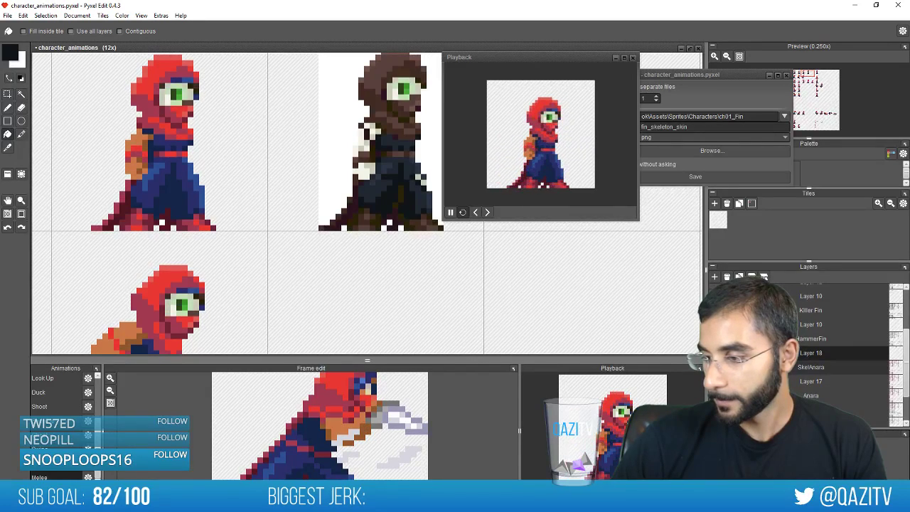
{"action": "scroll", "coordinate": [739, 356], "scroll_direction": "down", "scroll_amount": 1}
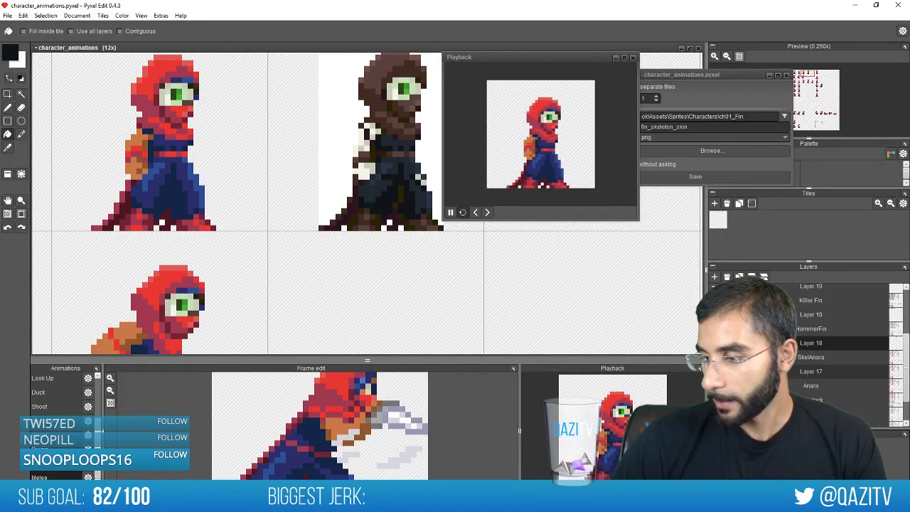
{"action": "left_click", "coordinate": [715, 371]}
{"action": "left_click", "coordinate": [715, 371]}
{"action": "left_click", "coordinate": [817, 377]}
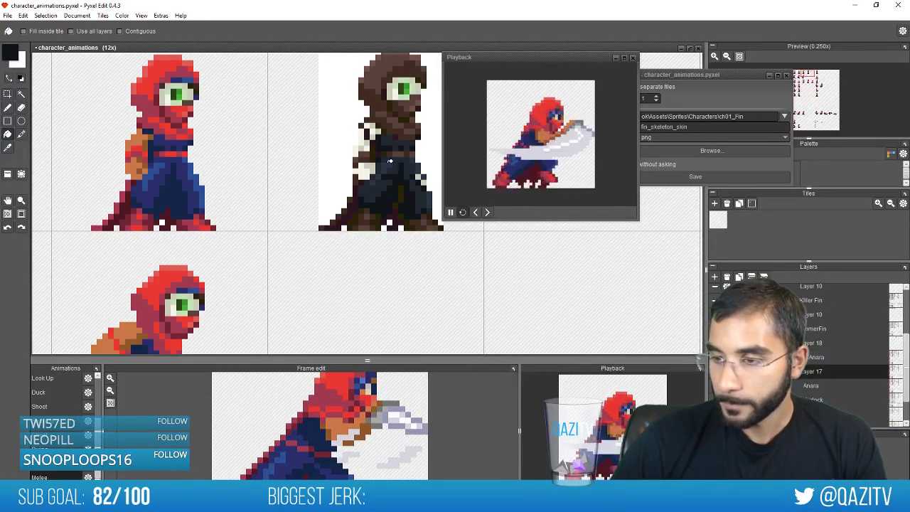
{"action": "left_click", "coordinate": [170, 169]}
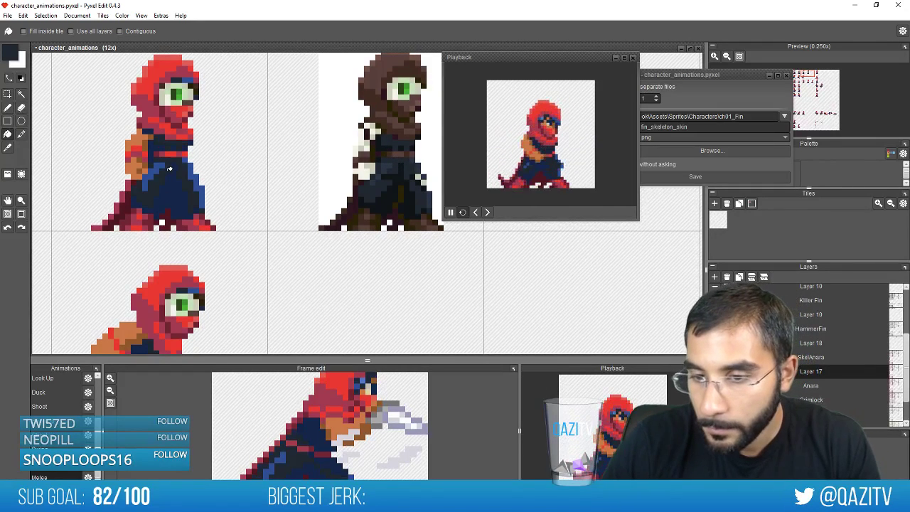
{"action": "left_click", "coordinate": [161, 167]}
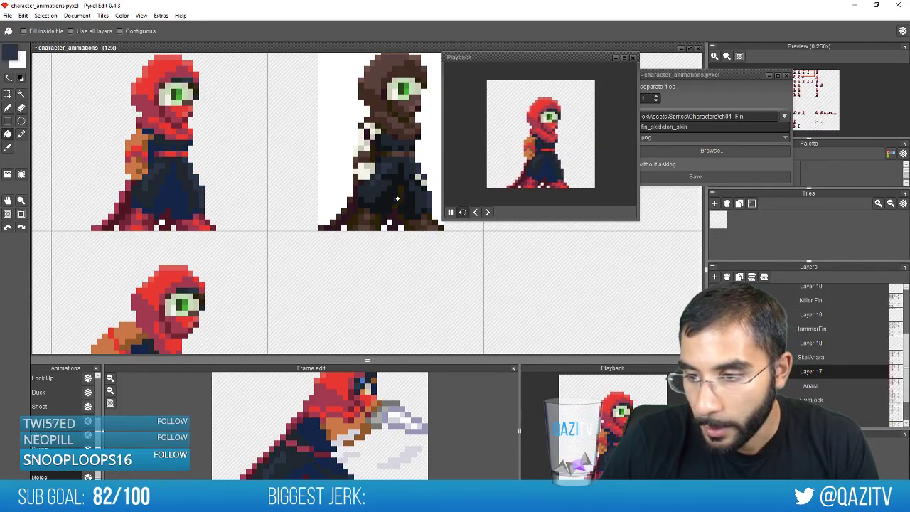
{"action": "left_click", "coordinate": [173, 201]}
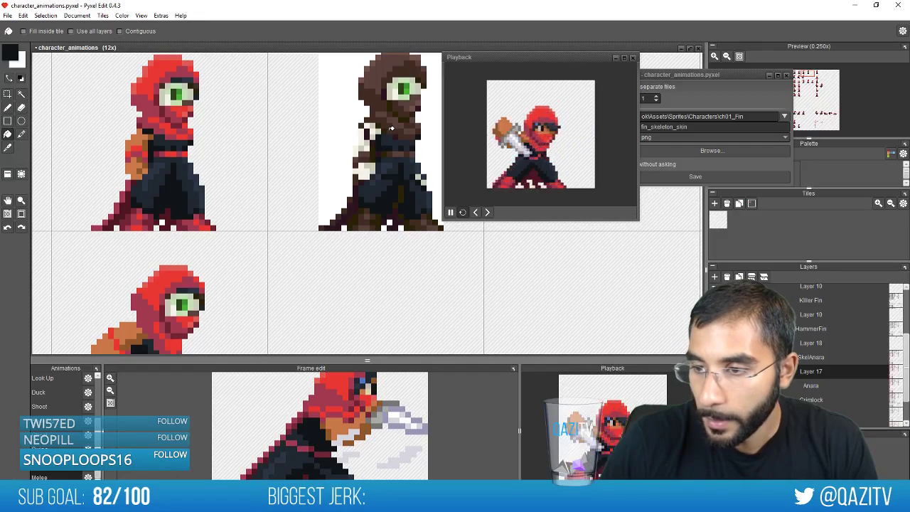
Fill the red shades of the hood, wraps and boots on Layer 17 with the reference sprite's matching browns
{"action": "left_click", "coordinate": [159, 128]}
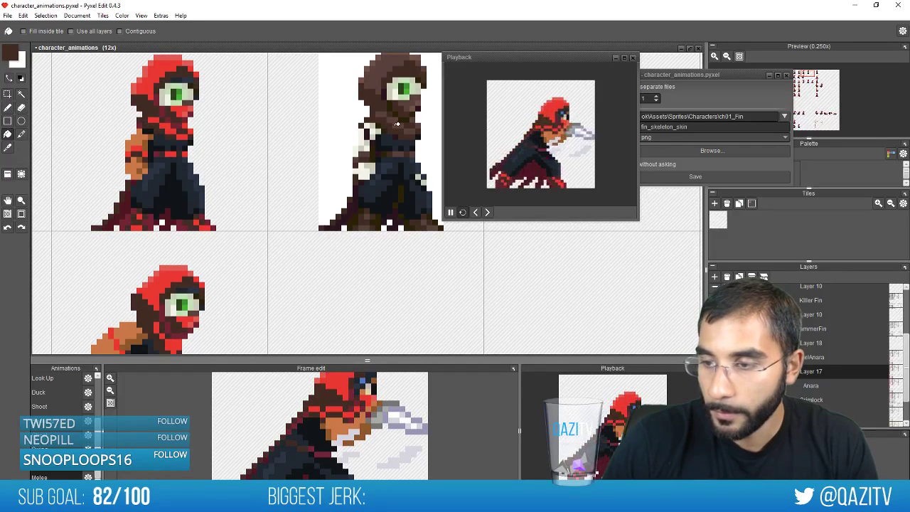
{"action": "left_click", "coordinate": [170, 124]}
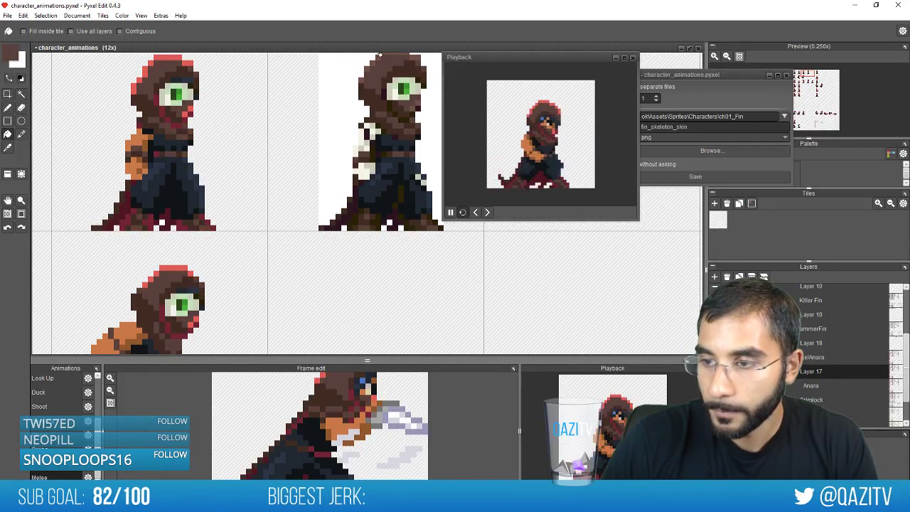
{"action": "left_click", "coordinate": [152, 62]}
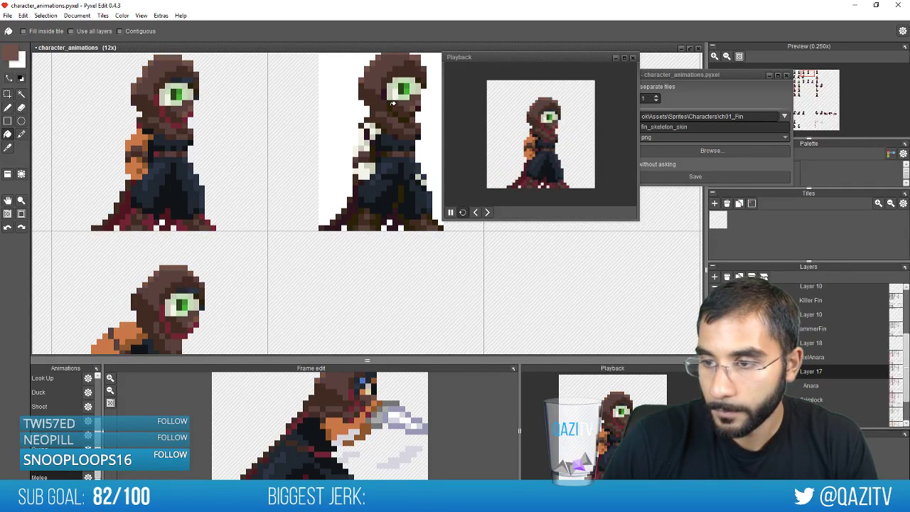
{"action": "left_click", "coordinate": [163, 110]}
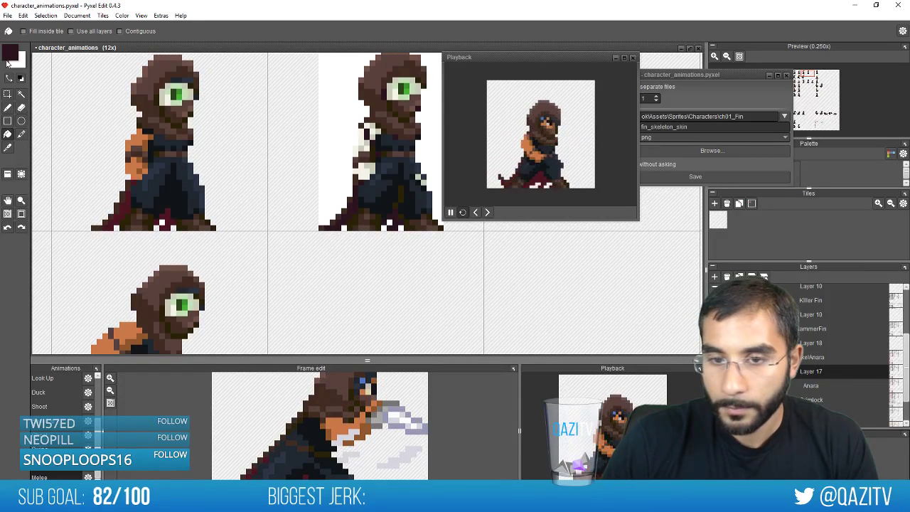
Fill the cape's remaining crimson shade on Layer 17 with a very dark maroon and check all the frames
{"action": "left_click", "coordinate": [9, 54]}
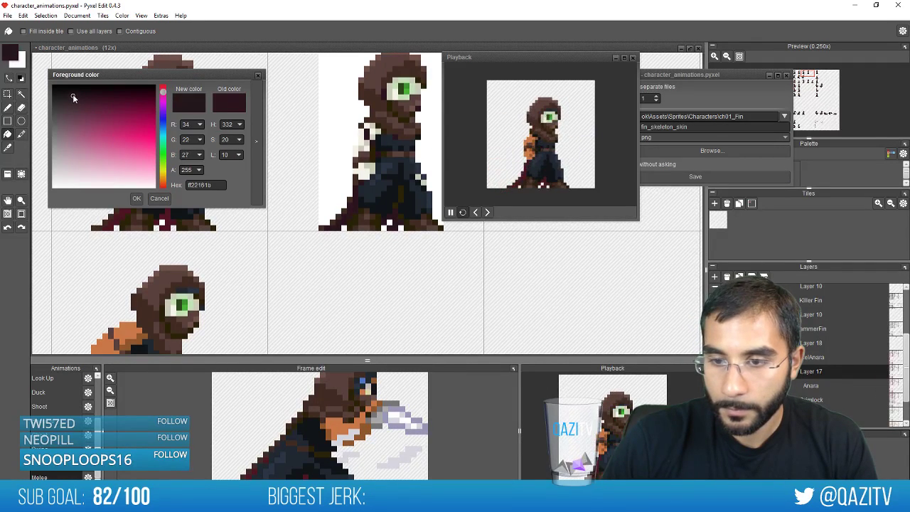
{"action": "left_click", "coordinate": [160, 199]}
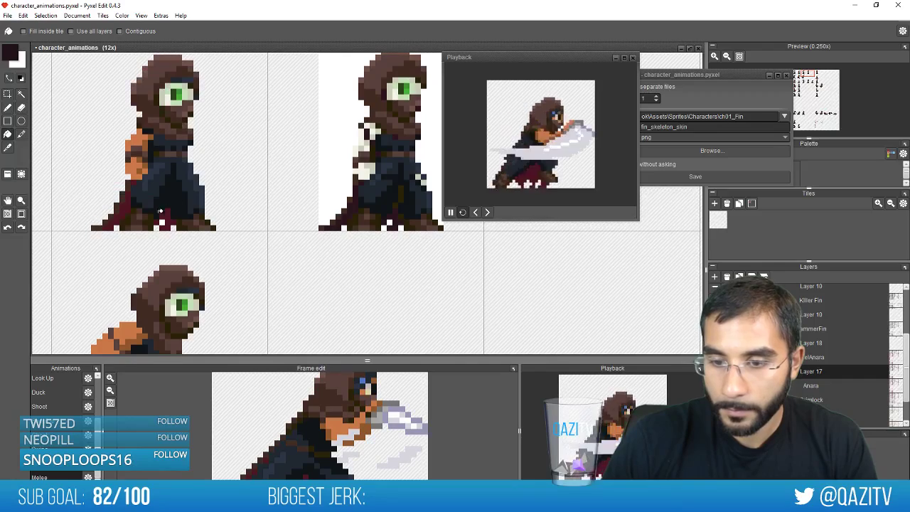
{"action": "left_click", "coordinate": [123, 207]}
{"action": "scroll", "coordinate": [236, 221], "scroll_direction": "down", "scroll_amount": 4}
{"action": "key", "text": "space"}
{"action": "left_click_drag", "start_coordinate": [237, 223], "coordinate": [392, 232]}
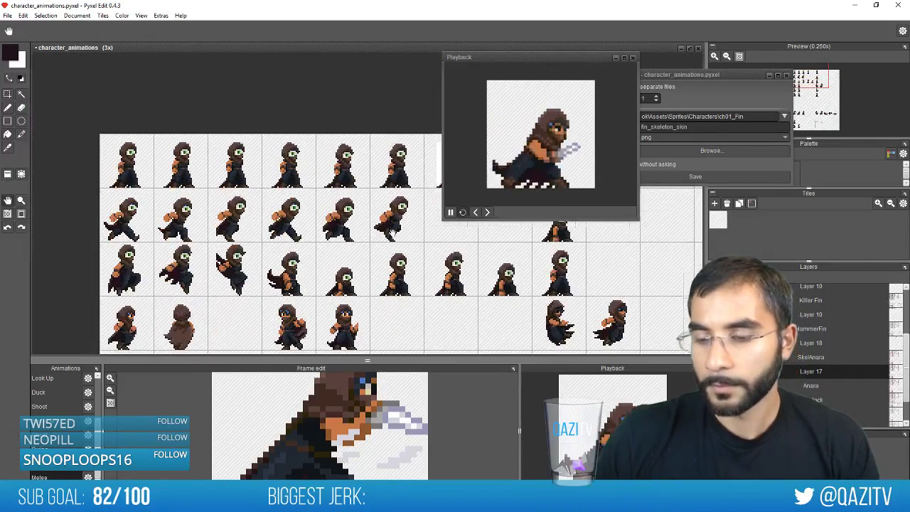
{"action": "key", "text": "f"}
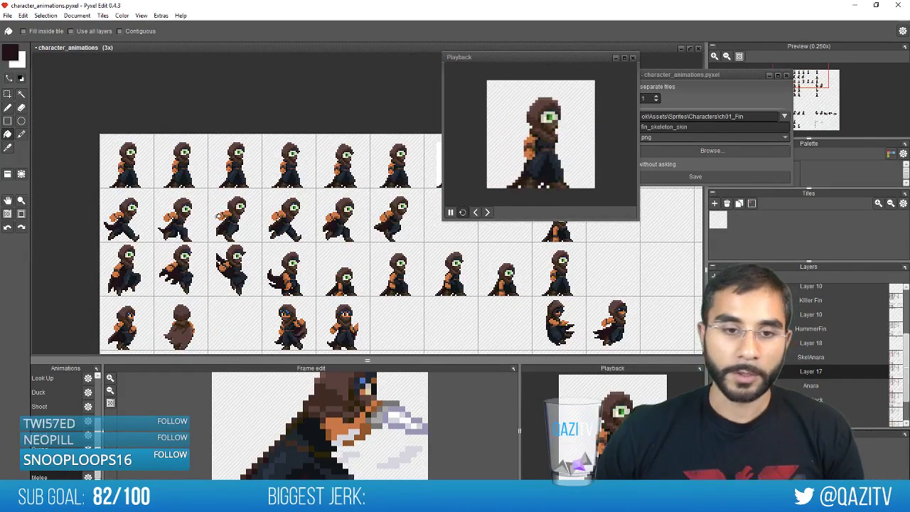
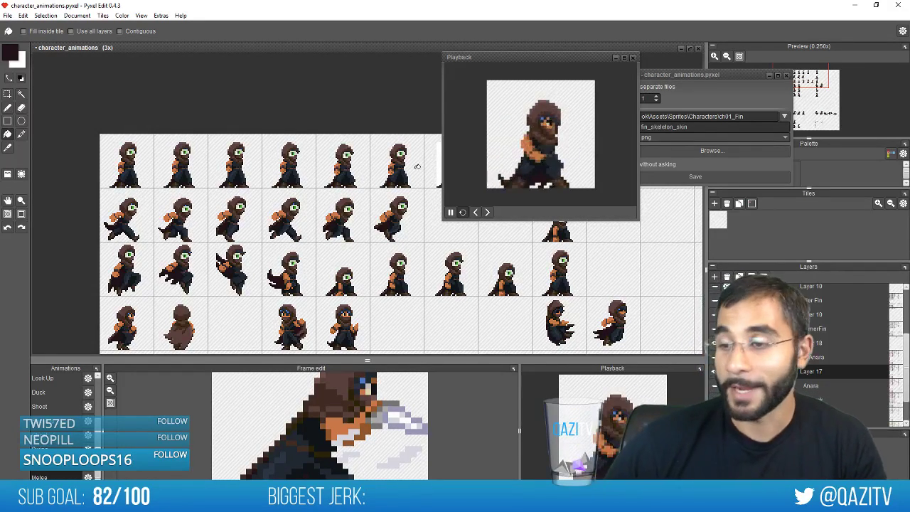
Merge Layer 18, SkelAnara and Layer 17 into a single layer and rename it SkelAnara
{"action": "left_click_drag", "start_coordinate": [536, 58], "coordinate": [640, 51]}
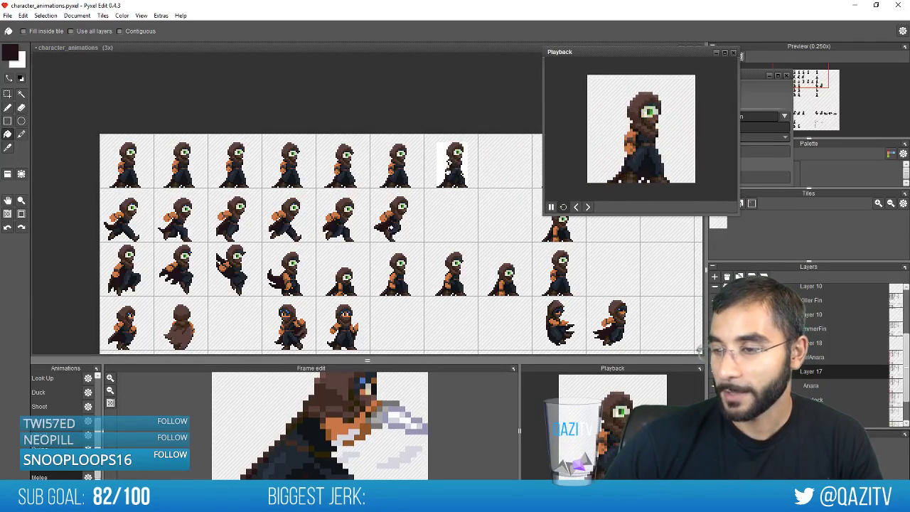
{"action": "scroll", "coordinate": [482, 238], "scroll_direction": "up", "scroll_amount": 1}
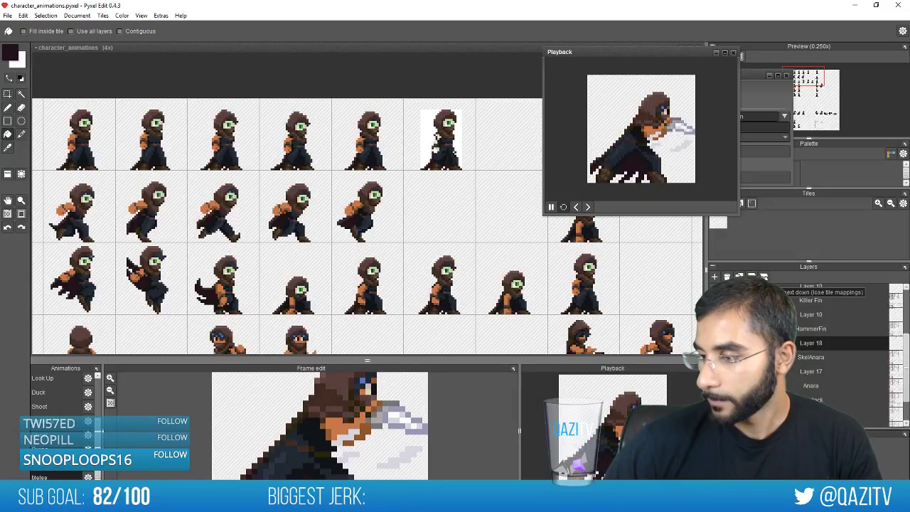
{"action": "left_click", "coordinate": [751, 276]}
{"action": "left_click", "coordinate": [752, 276]}
{"action": "left_click", "coordinate": [718, 342]}
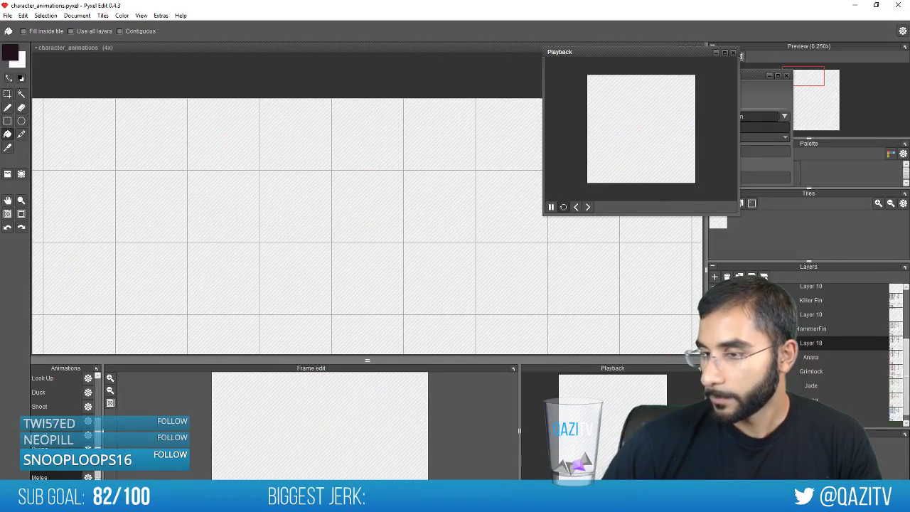
{"action": "left_click", "coordinate": [718, 343]}
{"action": "double_click", "coordinate": [811, 343]}
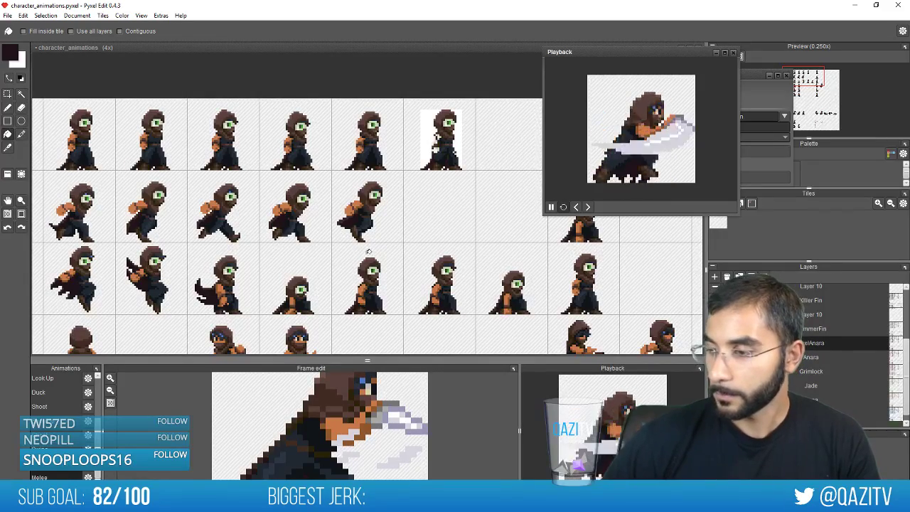
Erase the stray dark pixel in front of the eye in the first idle frames and preview the Idle animation
{"action": "scroll", "coordinate": [368, 251], "scroll_direction": "down", "scroll_amount": 2}
{"action": "scroll", "coordinate": [307, 209], "scroll_direction": "up", "scroll_amount": 6}
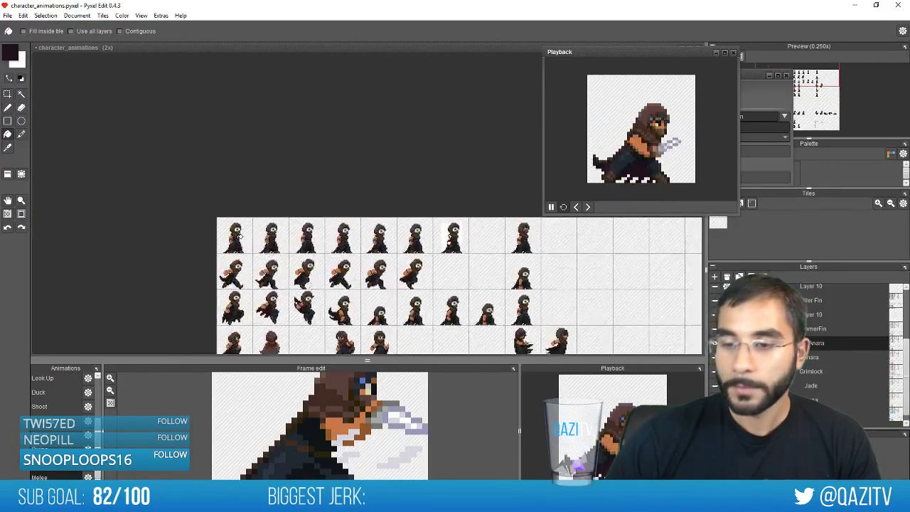
{"action": "scroll", "coordinate": [239, 141], "scroll_direction": "up", "scroll_amount": 3}
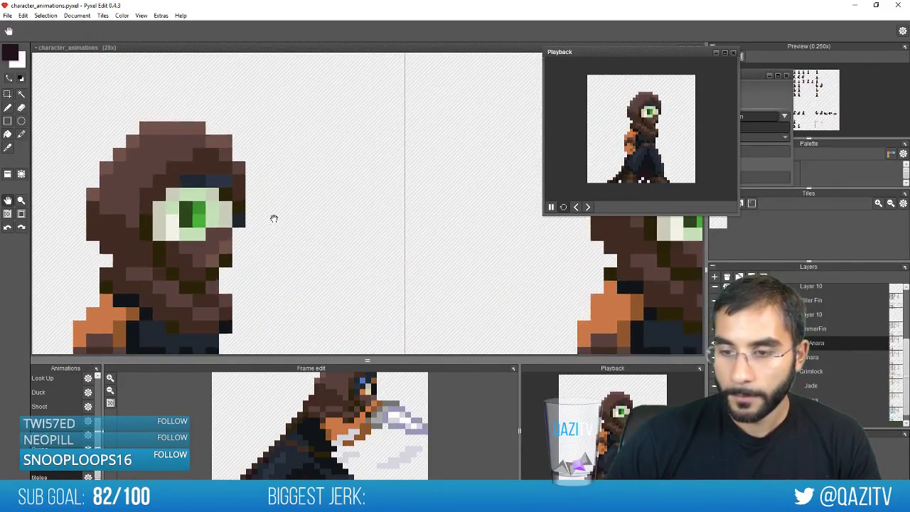
{"action": "key", "text": "e"}
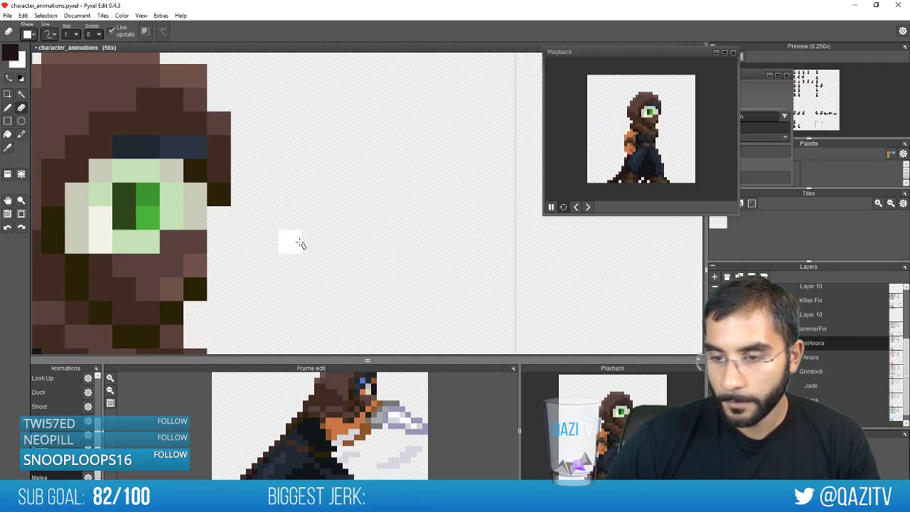
{"action": "scroll", "coordinate": [300, 244], "scroll_direction": "down", "scroll_amount": 3}
{"action": "left_click_drag", "start_coordinate": [365, 258], "coordinate": [189, 234]}
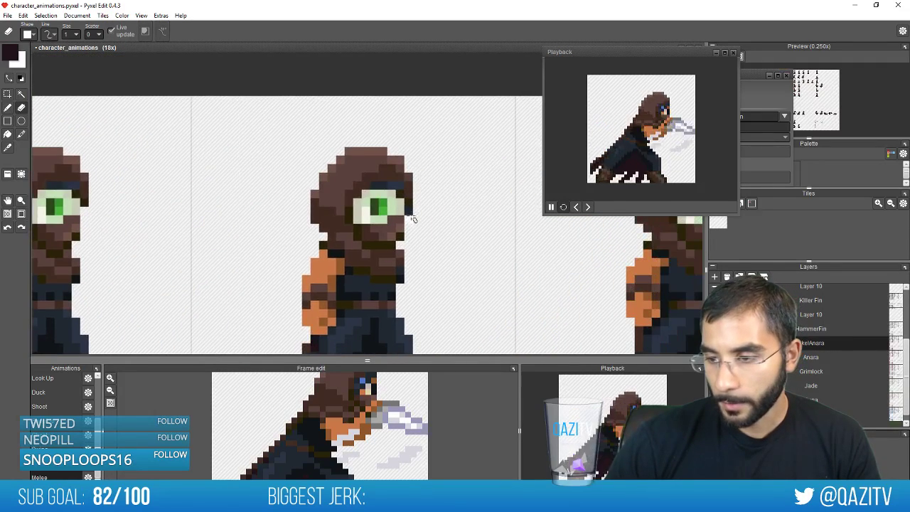
{"action": "left_click_drag", "start_coordinate": [528, 245], "coordinate": [236, 234]}
{"action": "scroll", "coordinate": [521, 264], "scroll_direction": "down", "scroll_amount": 3}
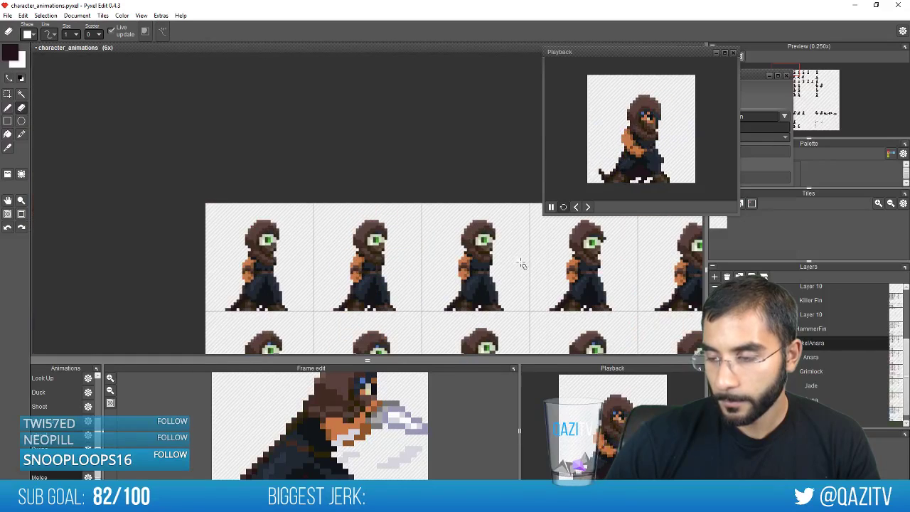
{"action": "scroll", "coordinate": [503, 281], "scroll_direction": "down", "scroll_amount": 1}
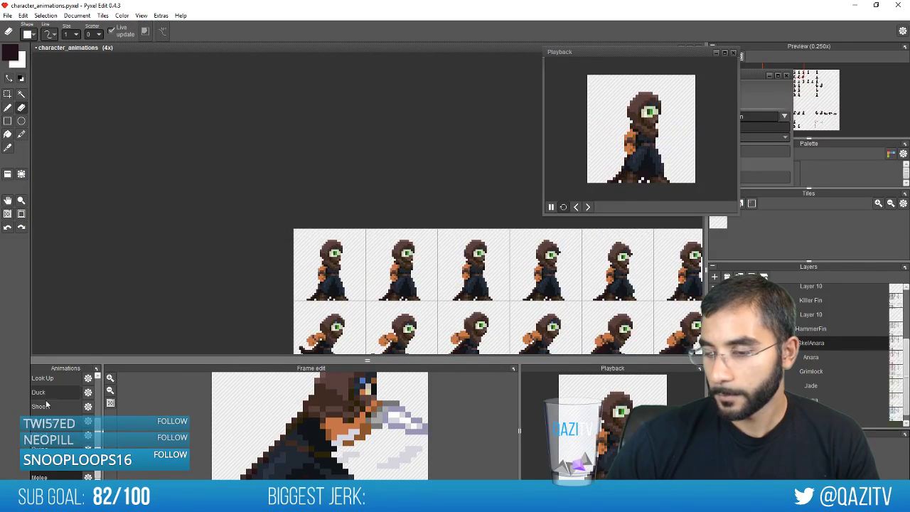
{"action": "scroll", "coordinate": [60, 406], "scroll_direction": "up", "scroll_amount": 3}
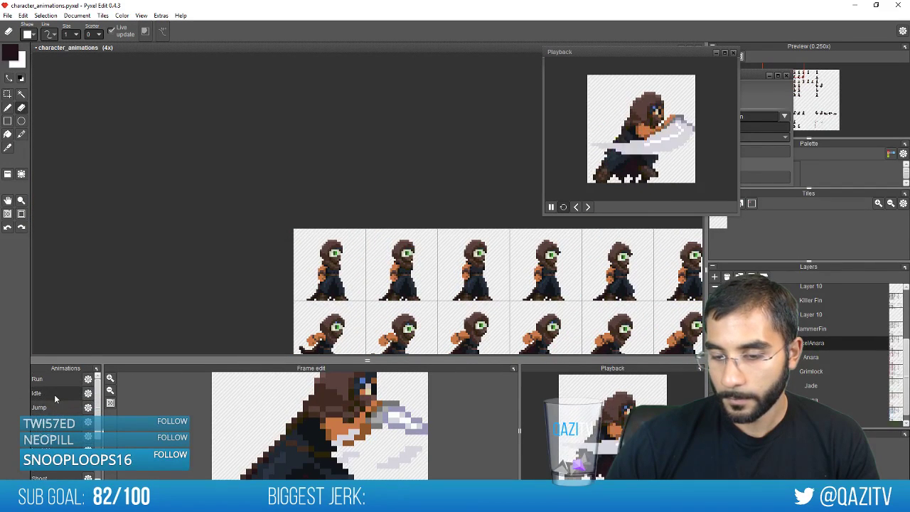
{"action": "left_click", "coordinate": [55, 394]}
{"action": "scroll", "coordinate": [199, 282], "scroll_direction": "down", "scroll_amount": 2}
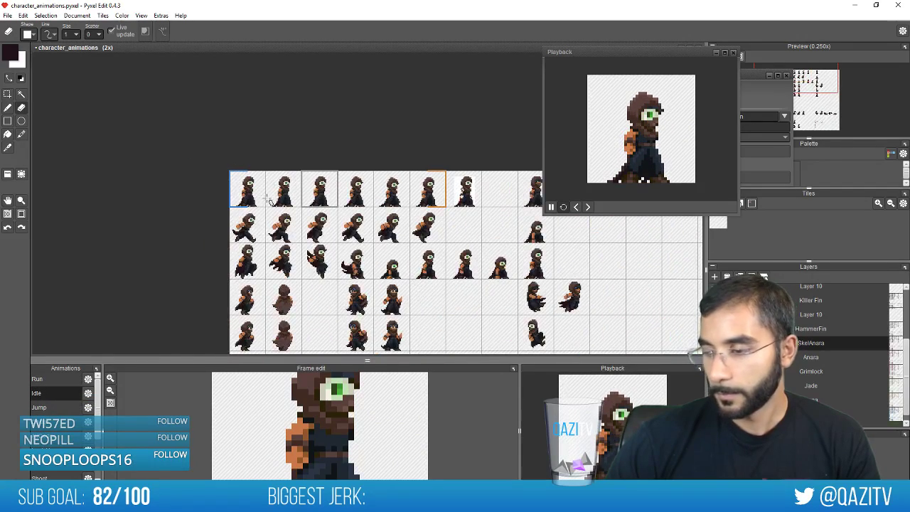
Fill the orange skin shades on SkelAnara with the off-white and greyish bone tones from the eye
{"action": "scroll", "coordinate": [269, 202], "scroll_direction": "up", "scroll_amount": 7}
{"action": "key", "text": "f"}
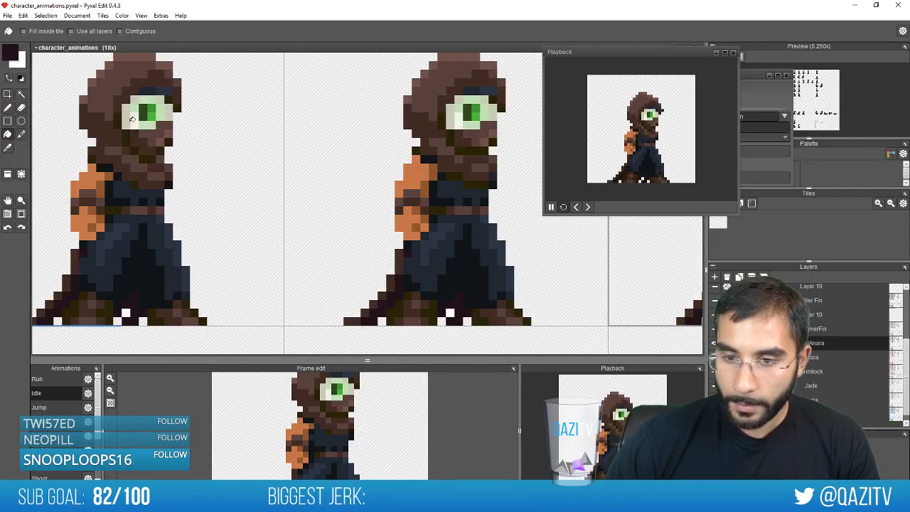
{"action": "left_click", "coordinate": [99, 173]}
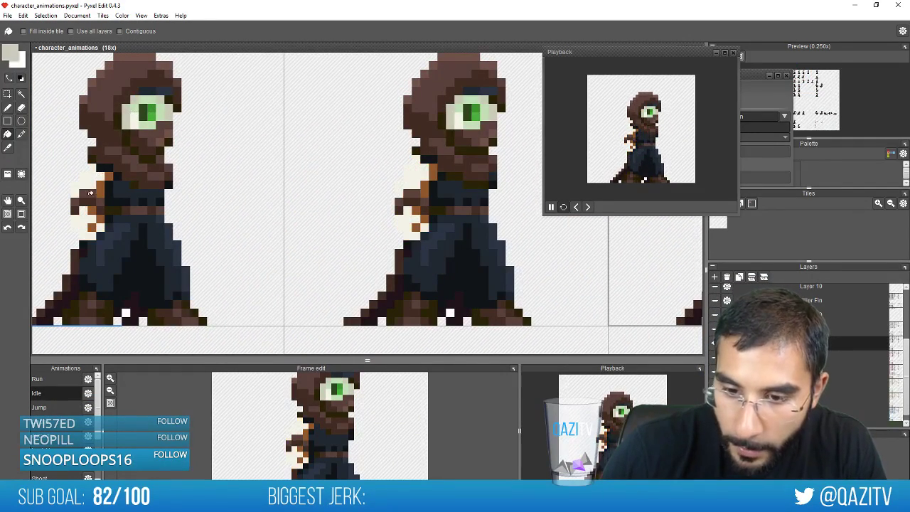
{"action": "scroll", "coordinate": [164, 198], "scroll_direction": "down", "scroll_amount": 3}
{"action": "scroll", "coordinate": [231, 216], "scroll_direction": "down", "scroll_amount": 1}
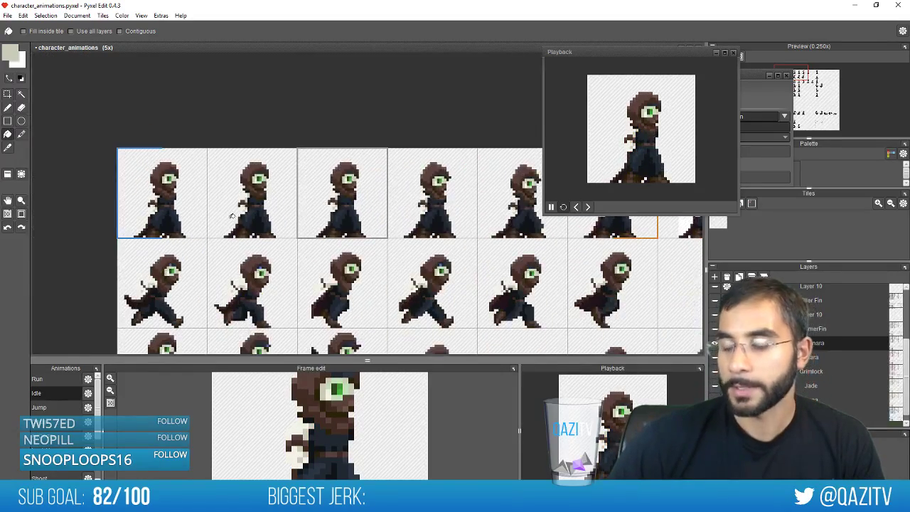
Check the bone-coloured skin across the remaining animation rows and the separate grappling-hand sprites near the end of the sheet
{"action": "left_click_drag", "start_coordinate": [307, 240], "coordinate": [312, 143]}
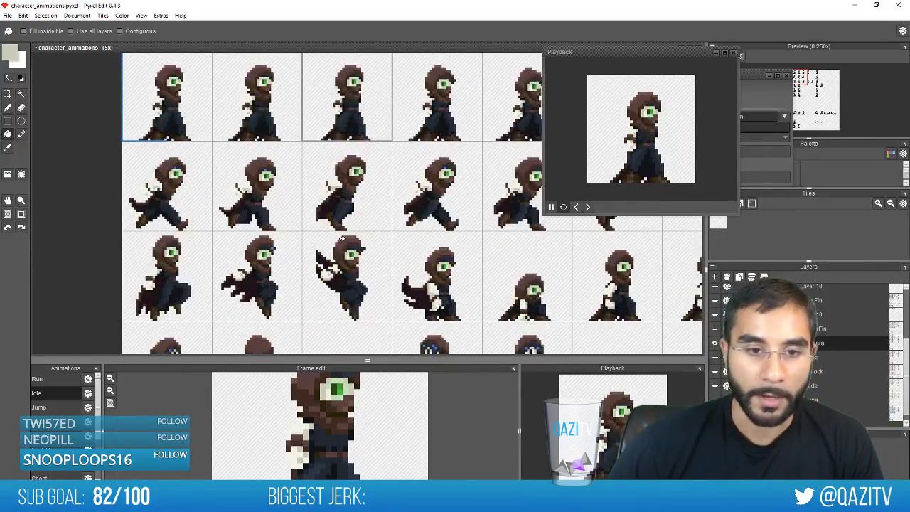
{"action": "scroll", "coordinate": [342, 237], "scroll_direction": "down", "scroll_amount": 4}
{"action": "scroll", "coordinate": [364, 235], "scroll_direction": "down", "scroll_amount": 1}
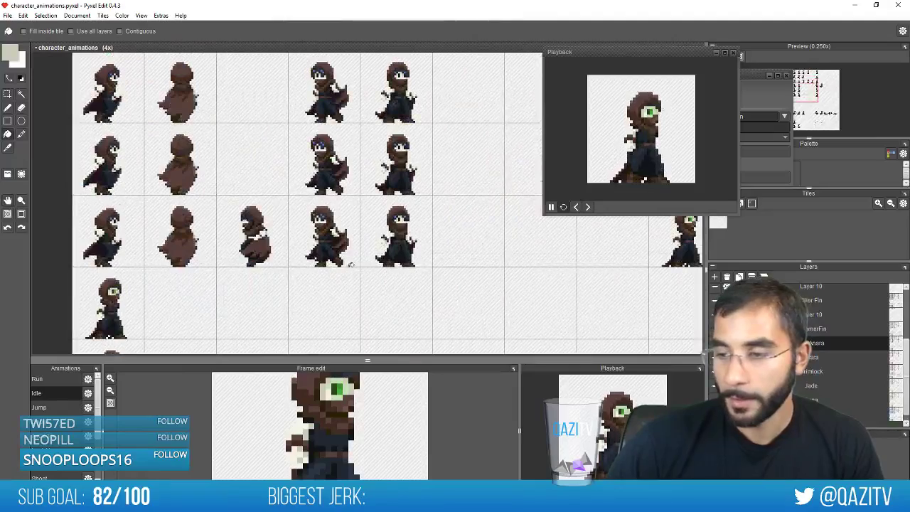
{"action": "scroll", "coordinate": [372, 254], "scroll_direction": "down", "scroll_amount": 3}
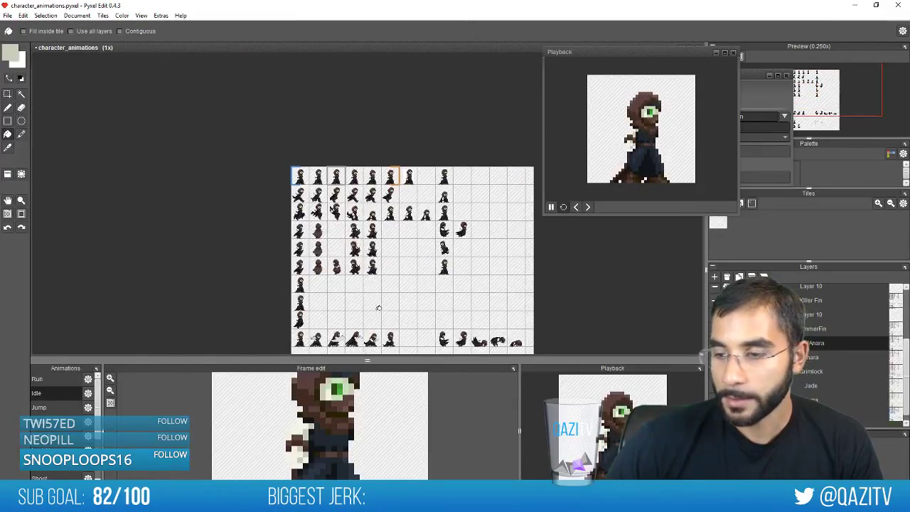
{"action": "scroll", "coordinate": [375, 228], "scroll_direction": "up", "scroll_amount": 3}
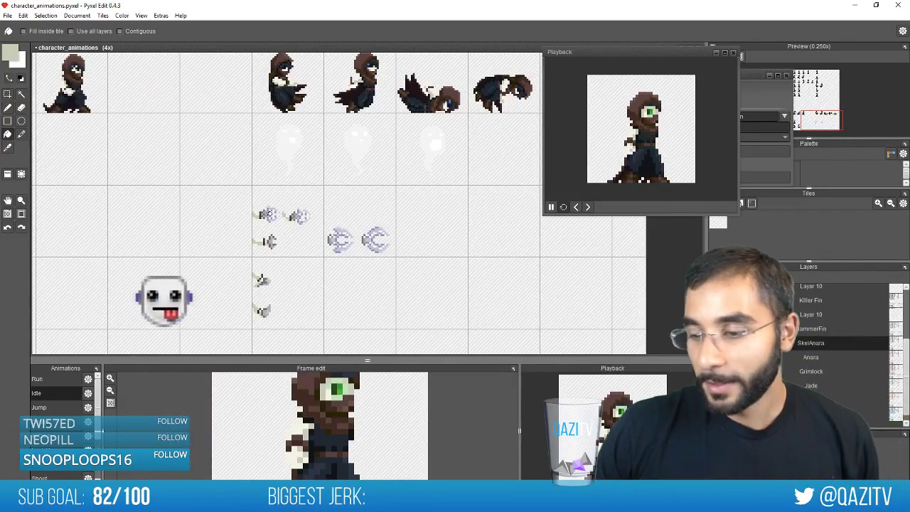
{"action": "scroll", "coordinate": [312, 236], "scroll_direction": "up", "scroll_amount": 2}
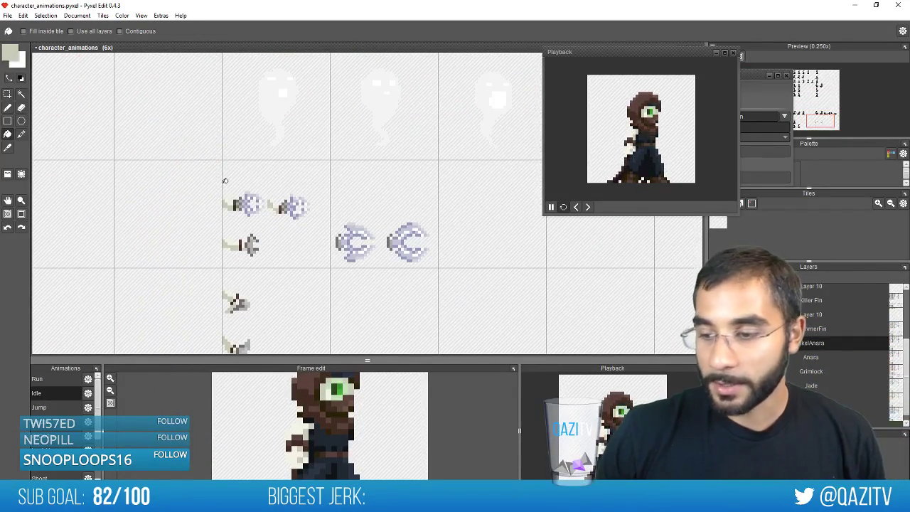
{"action": "scroll", "coordinate": [356, 199], "scroll_direction": "down", "scroll_amount": 3}
{"action": "scroll", "coordinate": [359, 202], "scroll_direction": "up", "scroll_amount": 2}
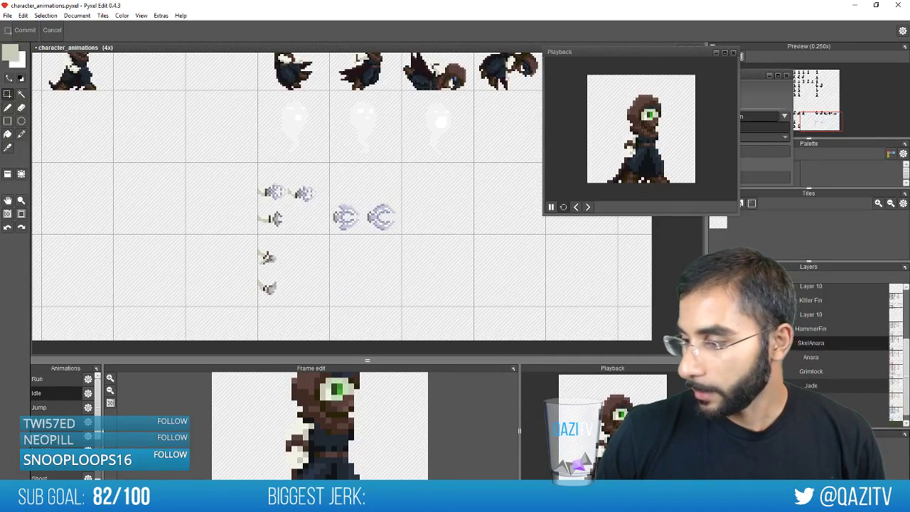
Save the document, hide the SkelAnara layer, and show the skeleton Fin artwork together with the faded SkeleFin copy layer
{"action": "key", "text": "ctrl+s"}
{"action": "left_click", "coordinate": [718, 305]}
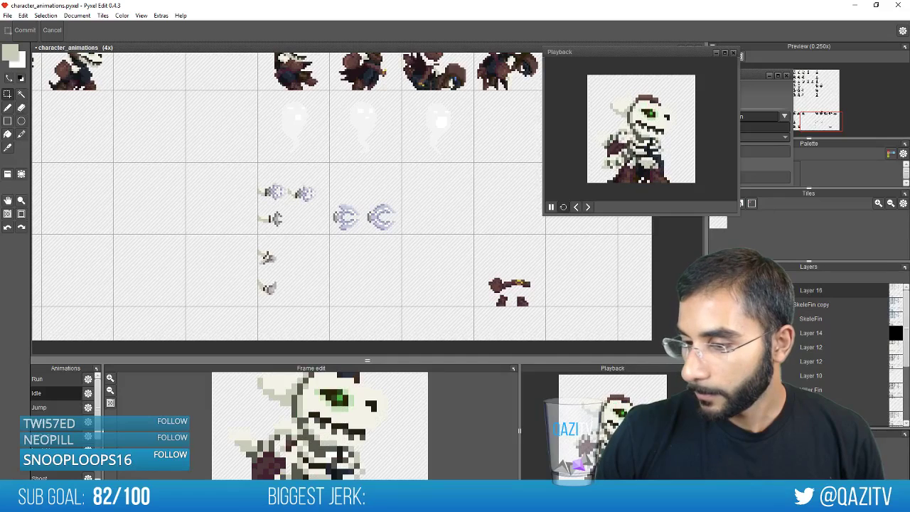
{"action": "scroll", "coordinate": [839, 342], "scroll_direction": "down", "scroll_amount": 3}
{"action": "left_click", "coordinate": [719, 353]}
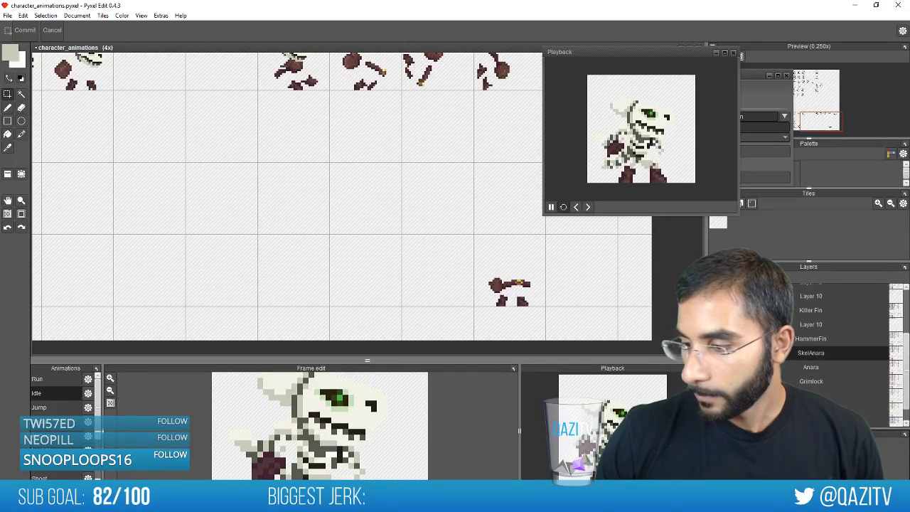
{"action": "scroll", "coordinate": [811, 353], "scroll_direction": "up", "scroll_amount": 3}
{"action": "scroll", "coordinate": [811, 355], "scroll_direction": "down", "scroll_amount": 2}
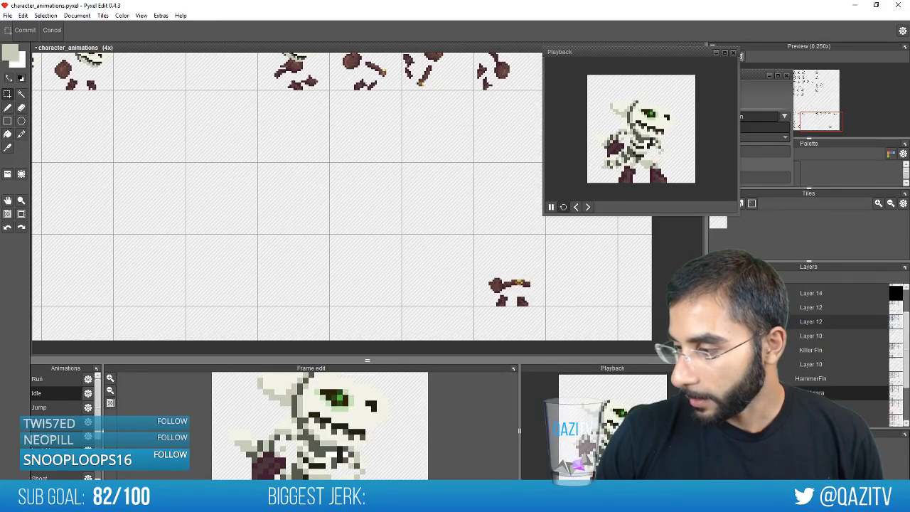
{"action": "scroll", "coordinate": [810, 356], "scroll_direction": "up", "scroll_amount": 2}
{"action": "left_click", "coordinate": [719, 304]}
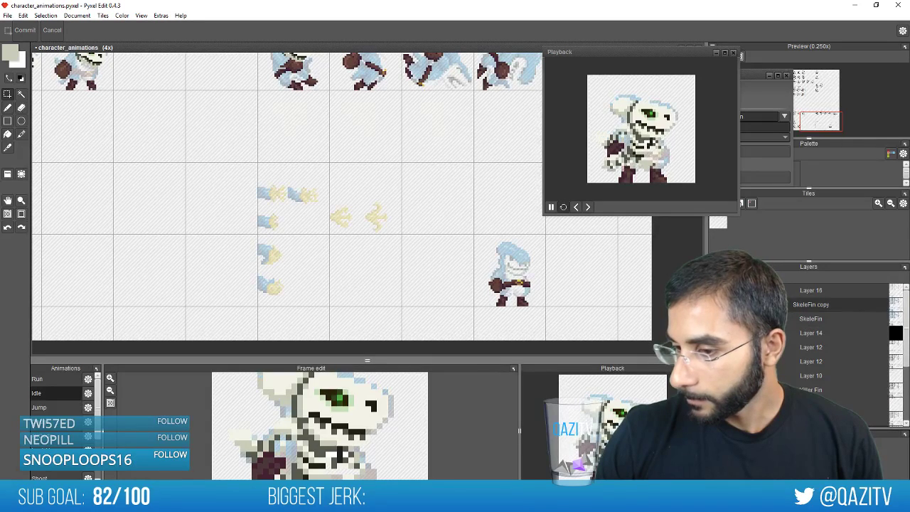
Copy the blue and yellow grappling-hand sprites from SkeleFin copy onto Layer 16 at the same place and deselect
{"action": "left_click_drag", "start_coordinate": [229, 319], "coordinate": [423, 139]}
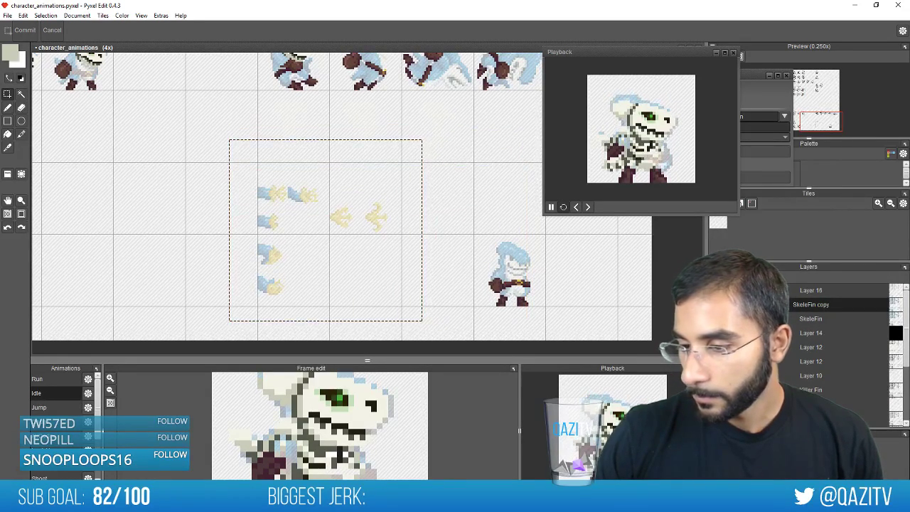
{"action": "left_click", "coordinate": [797, 293]}
{"action": "left_click", "coordinate": [407, 237]}
{"action": "left_click", "coordinate": [531, 247]}
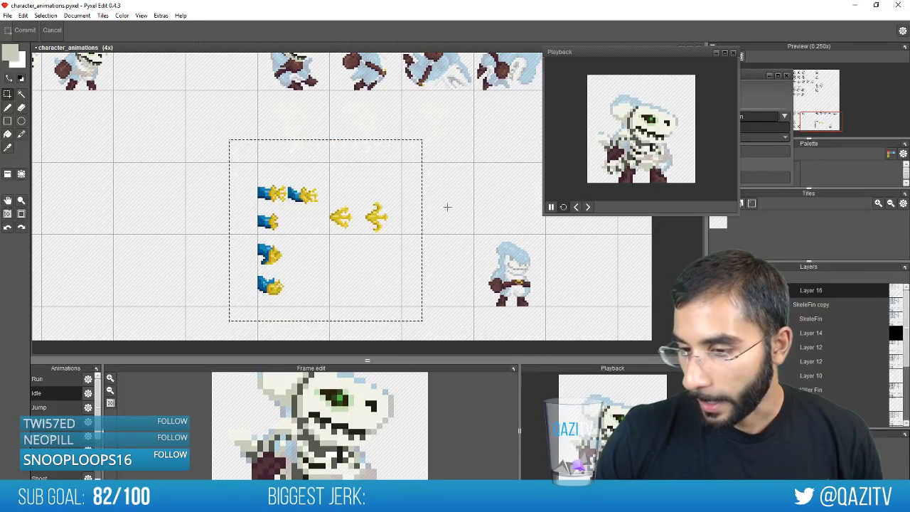
{"action": "left_click", "coordinate": [447, 207]}
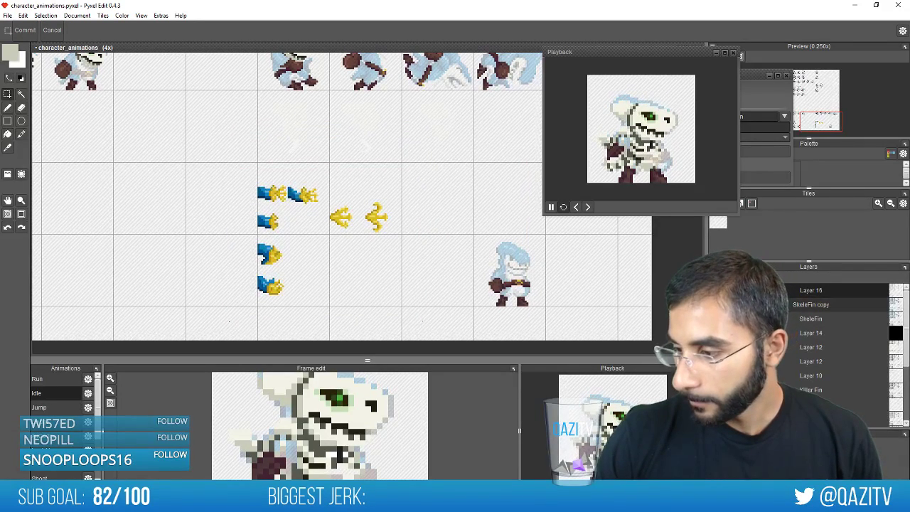
Hide the SkeleFin copy layer and export the sheet as fin_skeleton_skin in png format to the ch01_Fin folder
{"action": "left_click", "coordinate": [719, 304]}
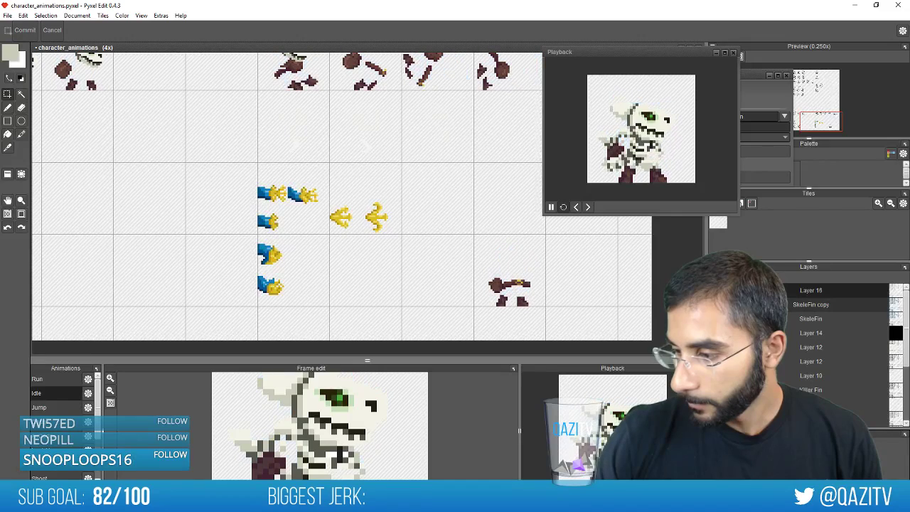
{"action": "scroll", "coordinate": [346, 225], "scroll_direction": "down", "scroll_amount": 3}
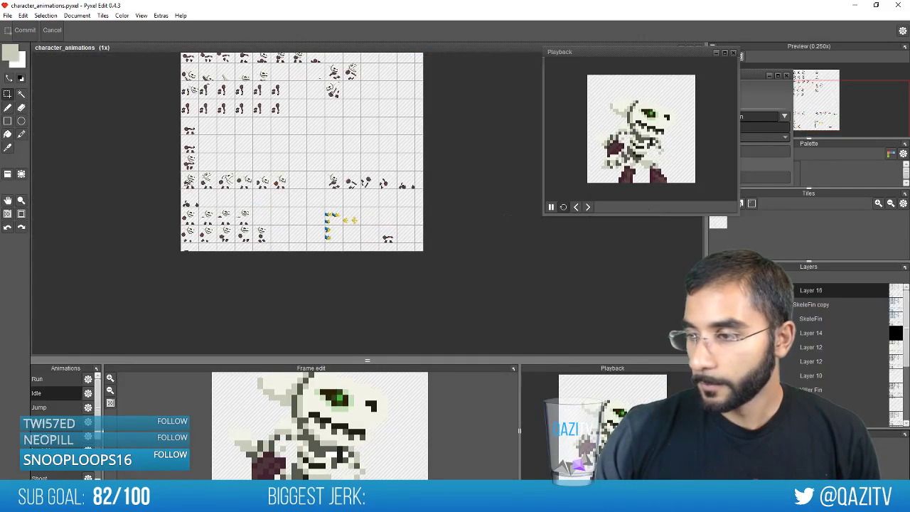
{"action": "left_click_drag", "start_coordinate": [634, 51], "coordinate": [571, 248]}
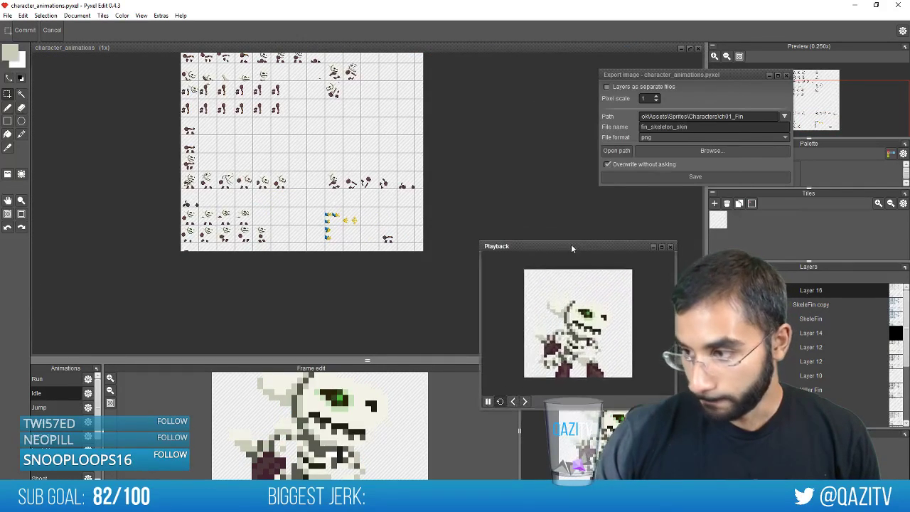
{"action": "left_click", "coordinate": [694, 176]}
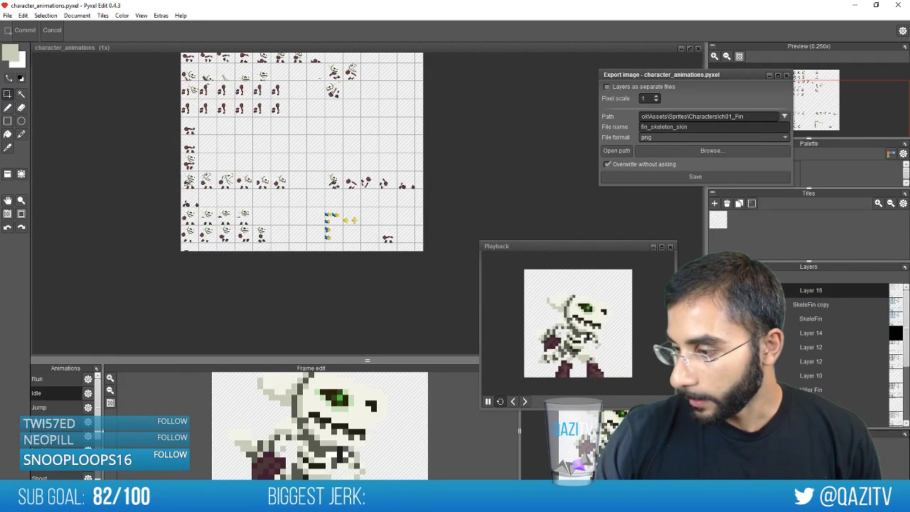
Export the sheet as anara_skeleton_skin in png format to the ch00_Anara folder
{"action": "left_click", "coordinate": [687, 151]}
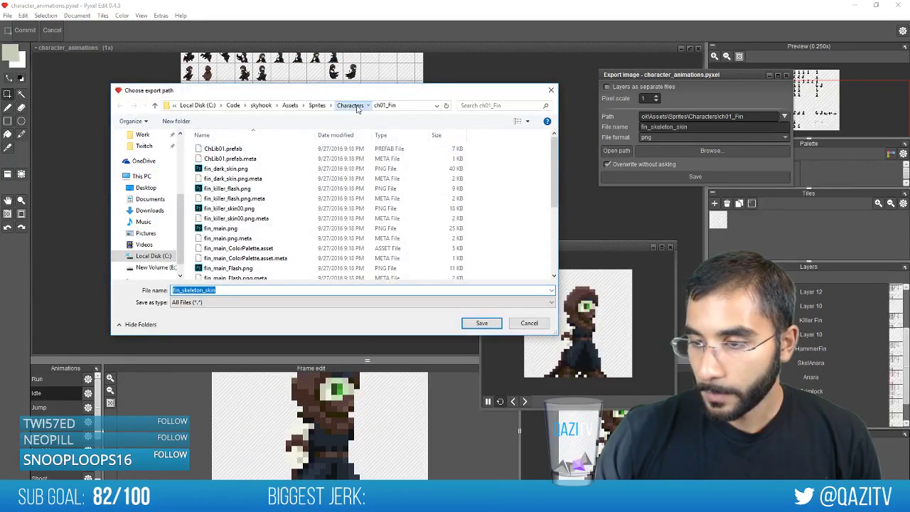
{"action": "double_click", "coordinate": [251, 159]}
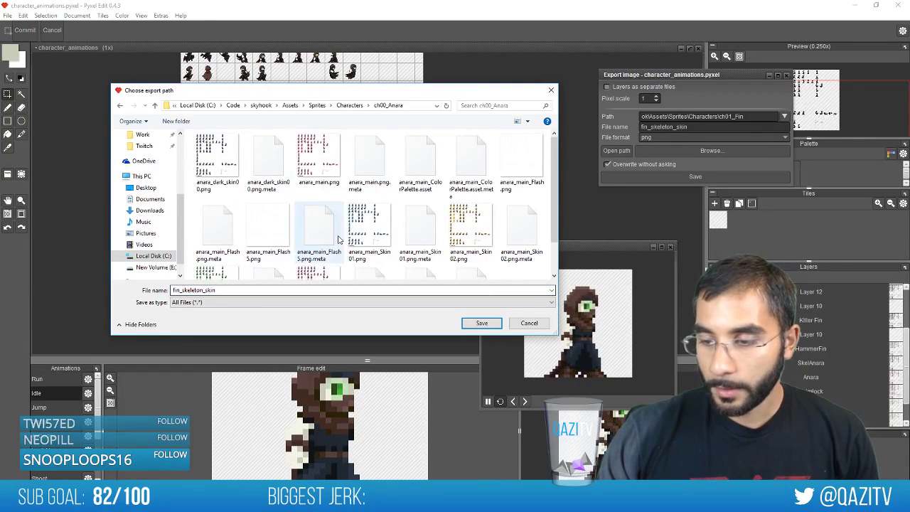
{"action": "left_click", "coordinate": [349, 105]}
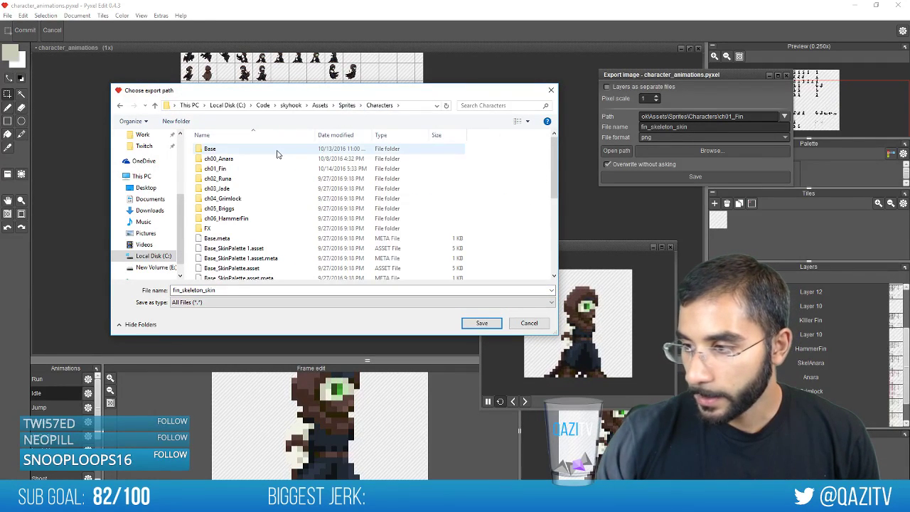
{"action": "double_click", "coordinate": [257, 159]}
{"action": "double_click", "coordinate": [231, 290]}
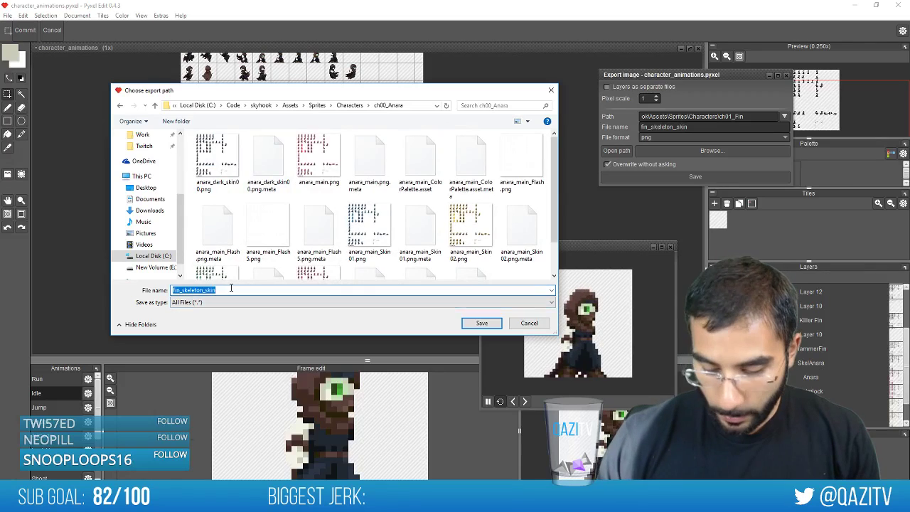
{"action": "type", "text": "anara_skeleton_"}
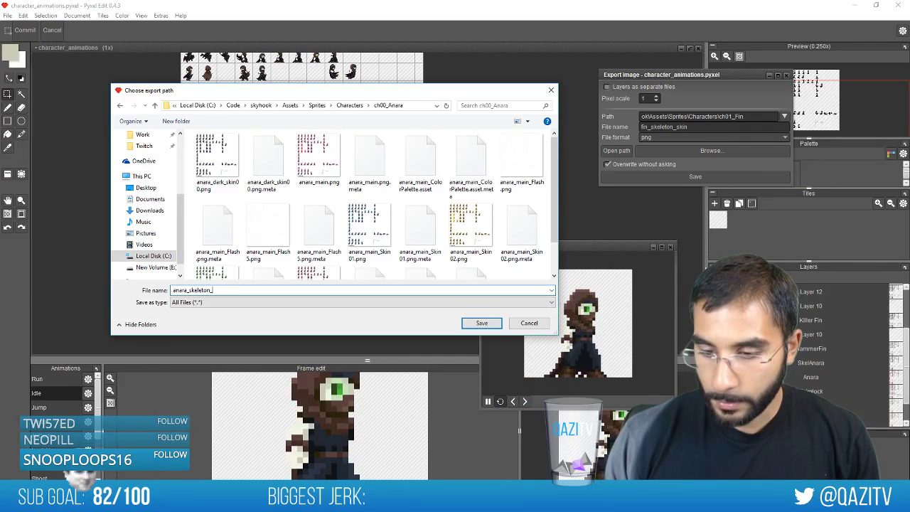
{"action": "type", "text": "skin"}
{"action": "key", "text": "Return"}
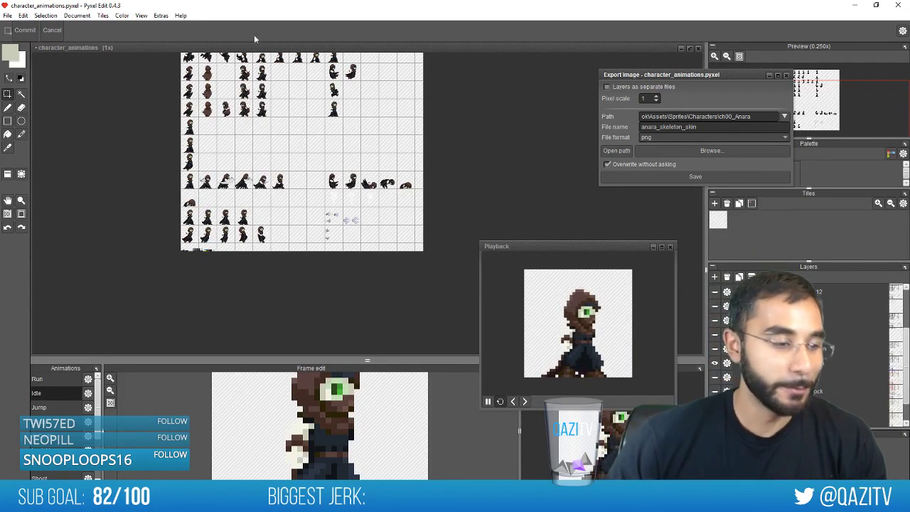
Switch to Unity and expand Anara's entry in the player libraries of the DataManager object
{"action": "key", "text": "alt+Tab"}
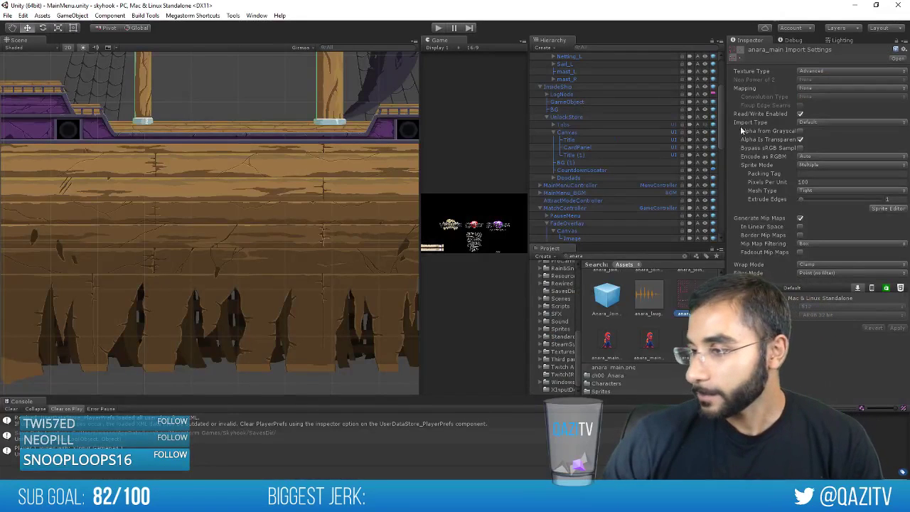
{"action": "scroll", "coordinate": [605, 109], "scroll_direction": "up", "scroll_amount": 4}
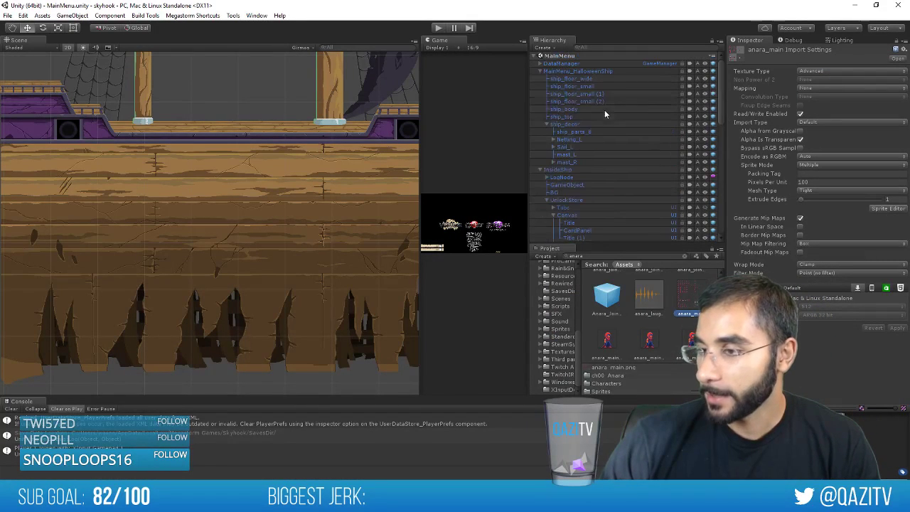
{"action": "left_click", "coordinate": [540, 63]}
{"action": "left_click", "coordinate": [549, 65]}
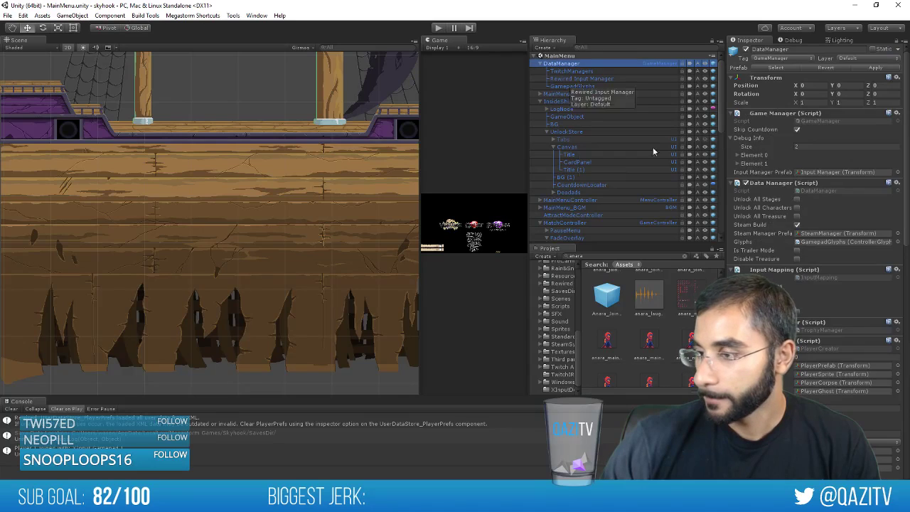
{"action": "scroll", "coordinate": [826, 305], "scroll_direction": "down", "scroll_amount": 10}
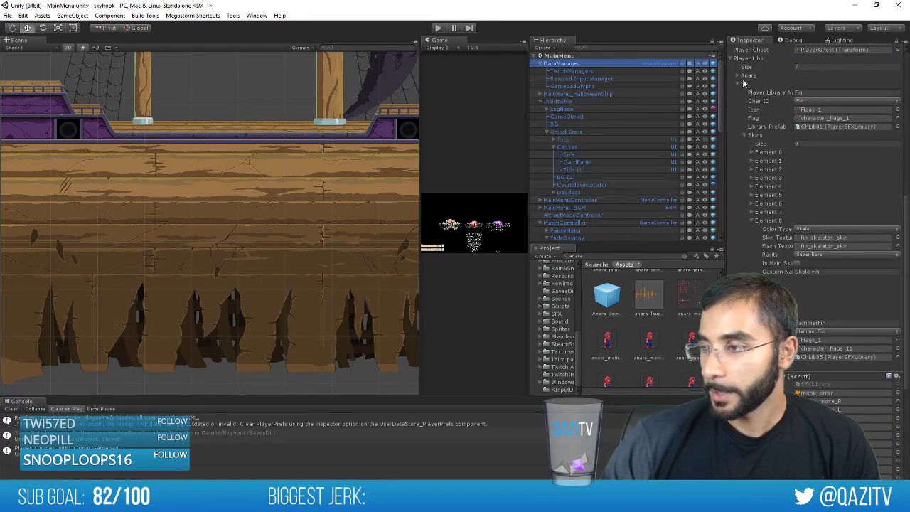
{"action": "left_click", "coordinate": [742, 77]}
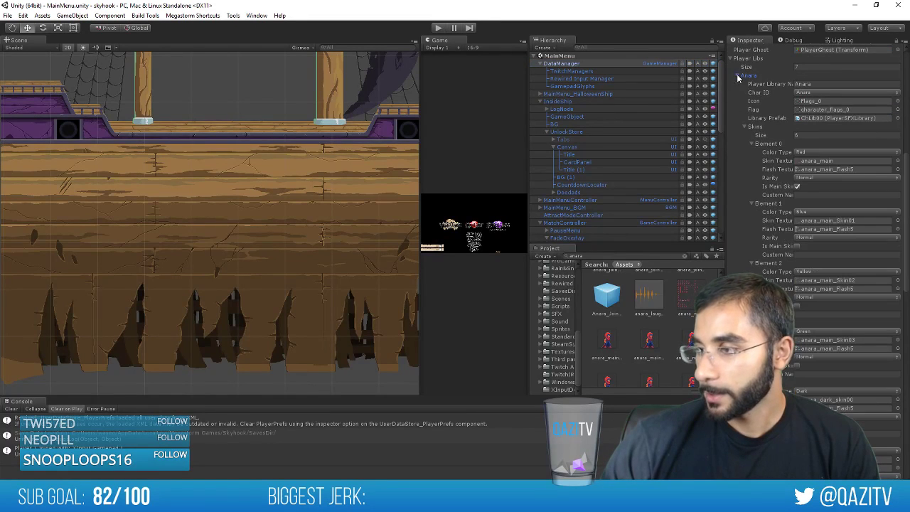
Collapse Anara's existing skin elements and set the size of her skins list to 7
{"action": "left_click", "coordinate": [767, 144]}
{"action": "left_click", "coordinate": [769, 153]}
{"action": "left_click", "coordinate": [771, 161]}
{"action": "left_click", "coordinate": [773, 170]}
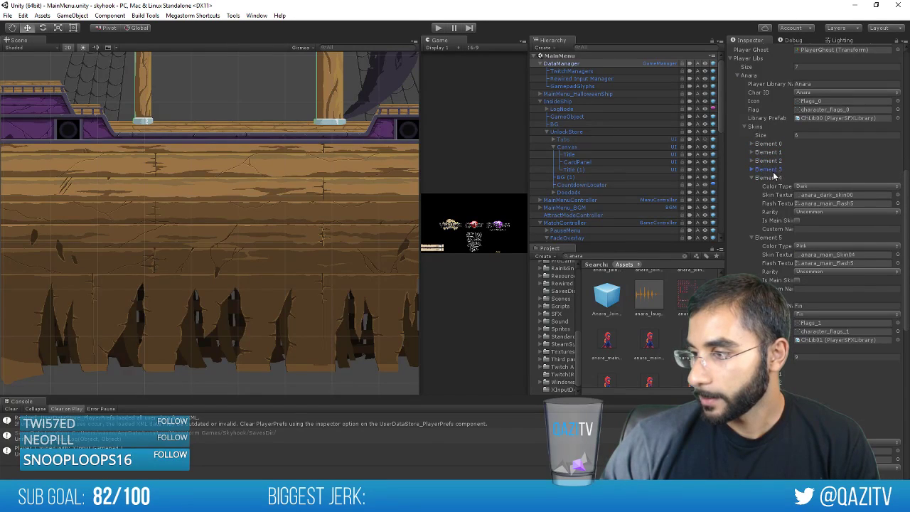
{"action": "left_click", "coordinate": [775, 177]}
{"action": "left_click", "coordinate": [778, 186]}
{"action": "left_click", "coordinate": [800, 136]}
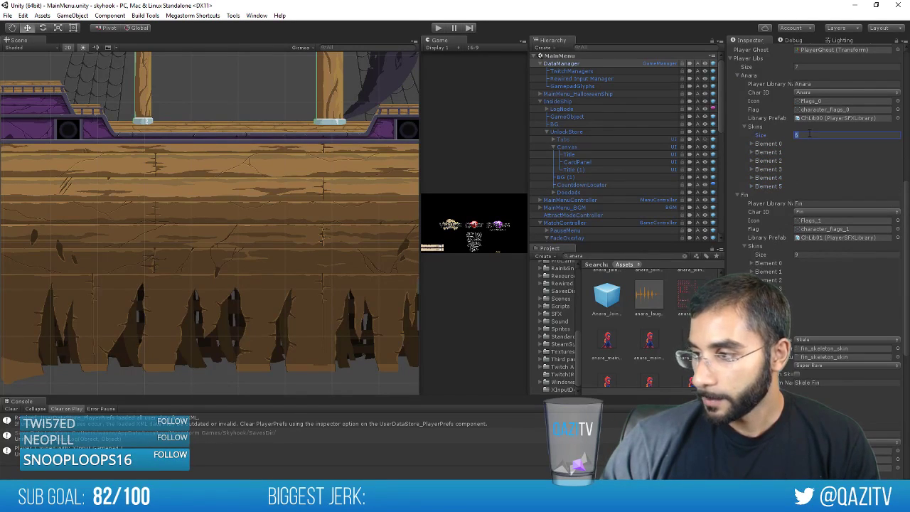
{"action": "type", "text": "7"}
{"action": "key", "text": "Return"}
Expand Element 6 of Anara's skins and set its color type to Skele
{"action": "left_click", "coordinate": [754, 194]}
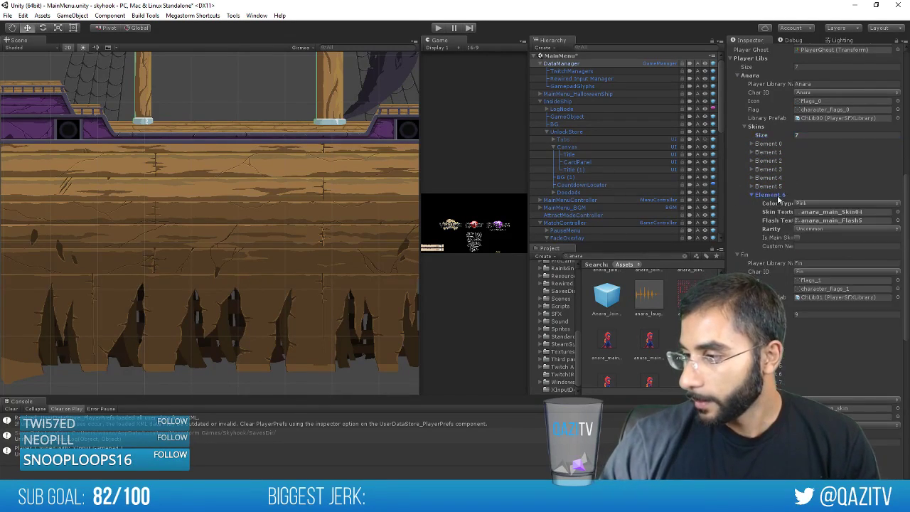
{"action": "left_click", "coordinate": [825, 204]}
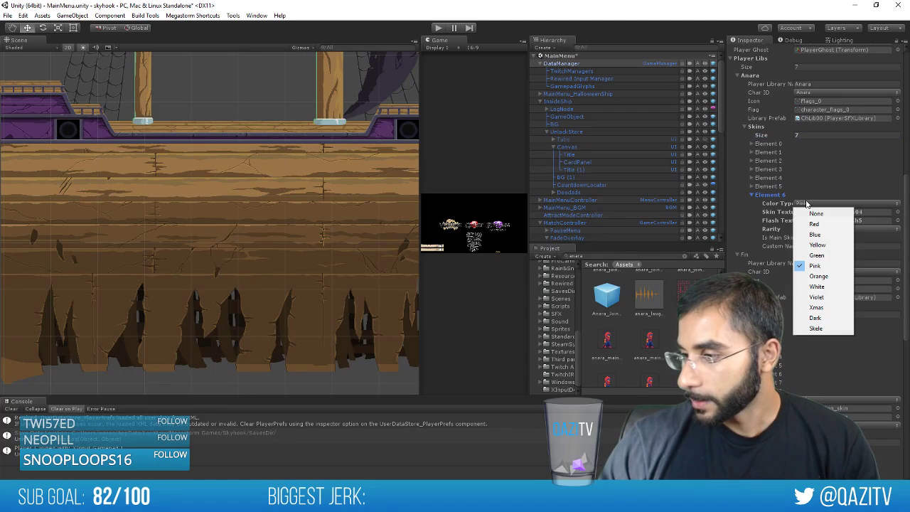
{"action": "left_click", "coordinate": [833, 329]}
Assign fin_skeleton_skin as Element 6's skin texture and search the textures for an Anara skeleton replacement
{"action": "left_click", "coordinate": [898, 212]}
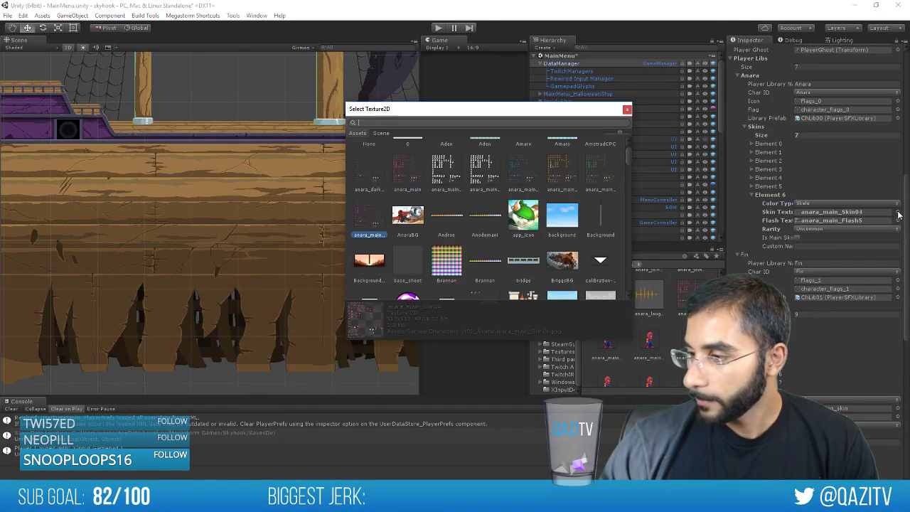
{"action": "type", "text": "skele"}
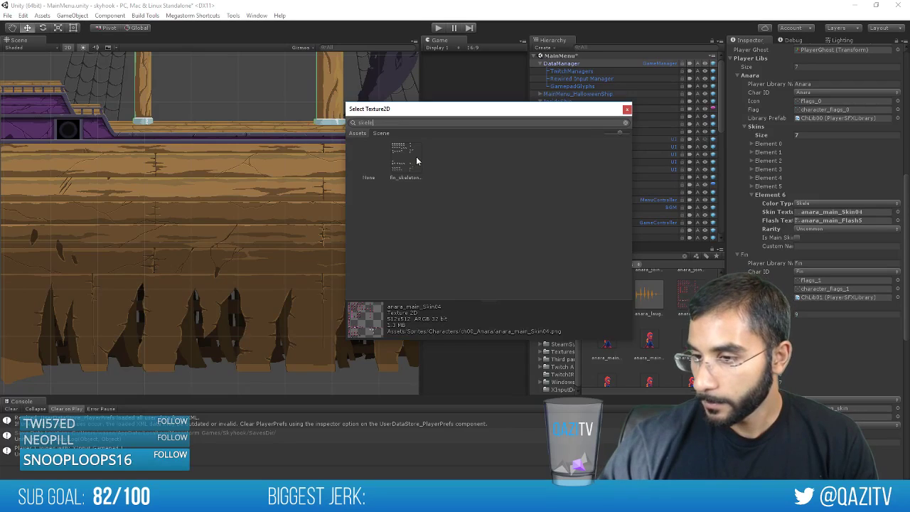
{"action": "double_click", "coordinate": [416, 159]}
{"action": "left_click", "coordinate": [897, 214]}
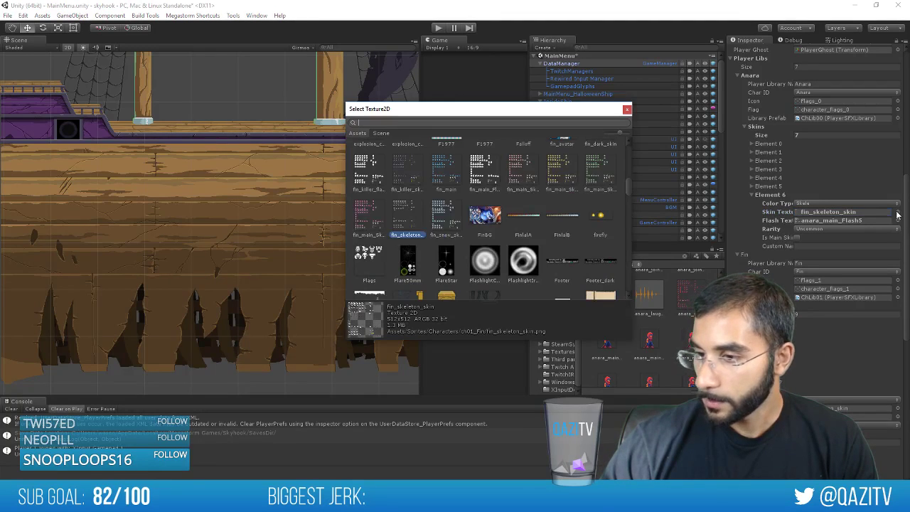
{"action": "type", "text": "anara"}
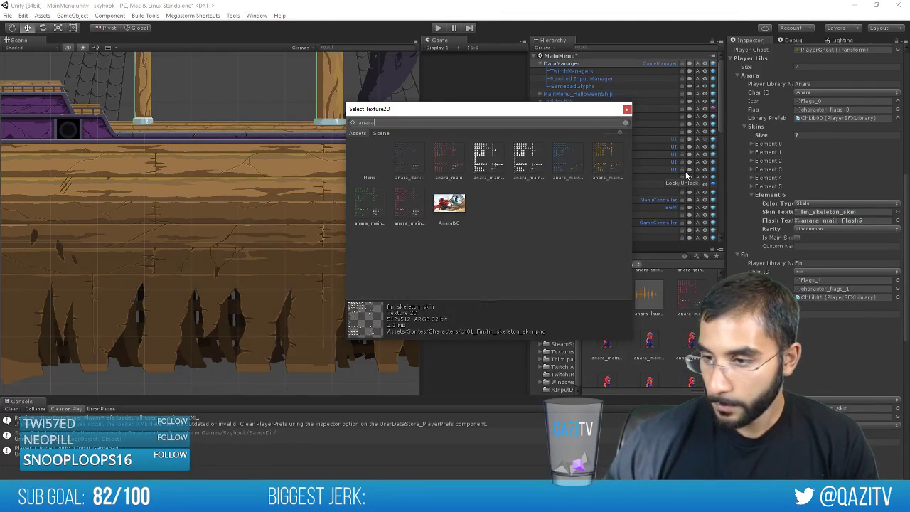
{"action": "key", "text": "BackSpace"}
{"action": "key", "text": "BackSpace"}
{"action": "key", "text": "BackSpace"}
{"action": "key", "text": "BackSpace"}
{"action": "key", "text": "BackSpace"}
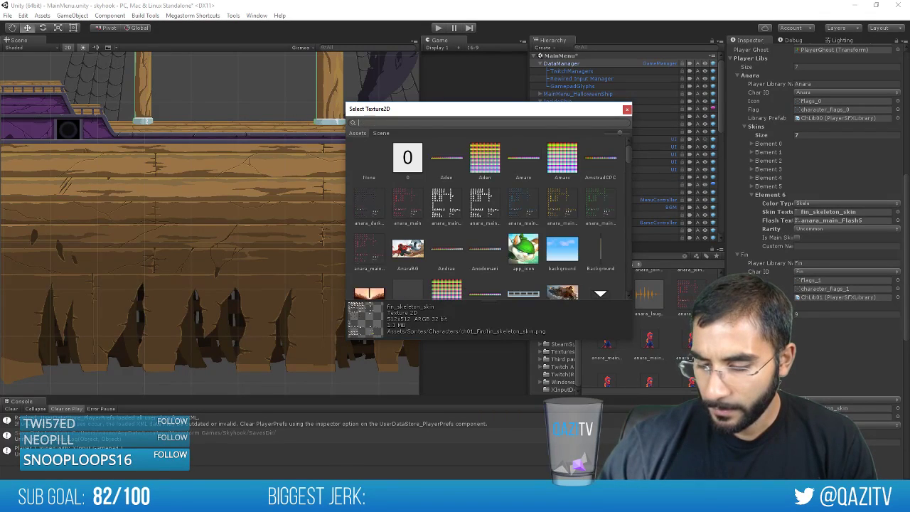
Switch to Pyxel Edit and back to Unity, and assign anara_skeleton_skin as Element 6's skin and flash textures
{"action": "key", "text": "alt+Tab"}
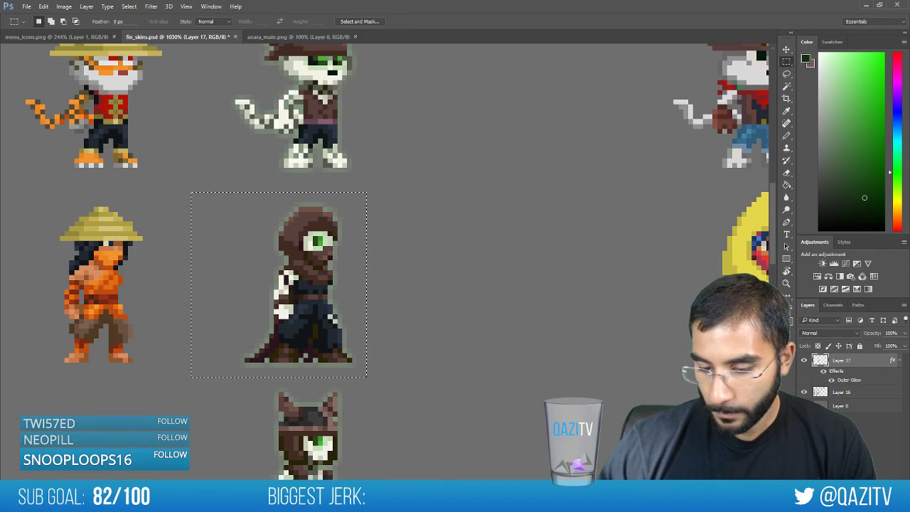
{"action": "key", "text": "alt+Tab"}
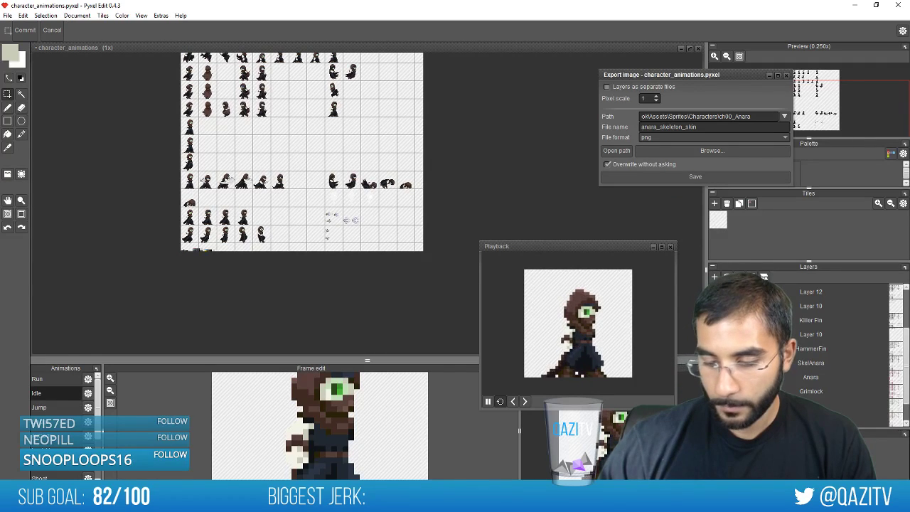
{"action": "key", "text": "alt+Tab"}
{"action": "key", "text": "alt+Tab"}
{"action": "left_click", "coordinate": [897, 212]}
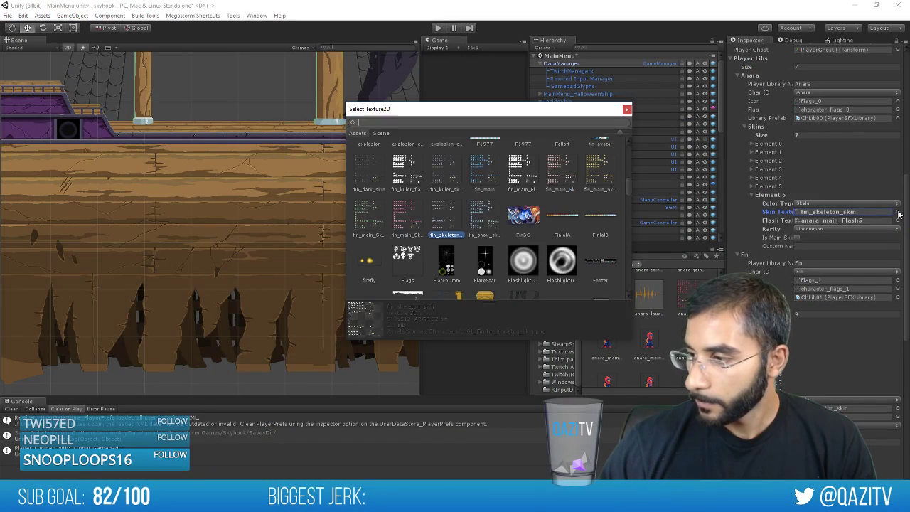
{"action": "type", "text": "sake"}
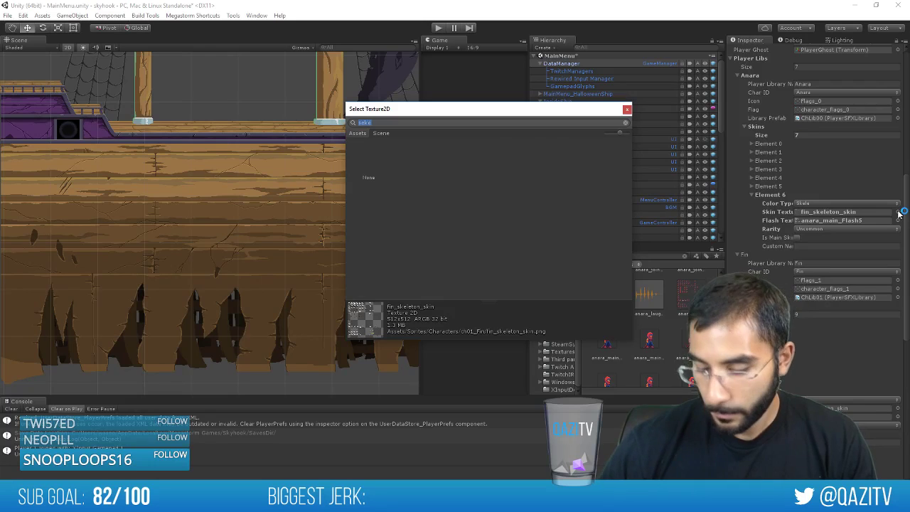
{"action": "type", "text": "skel"}
{"action": "double_click", "coordinate": [397, 153]}
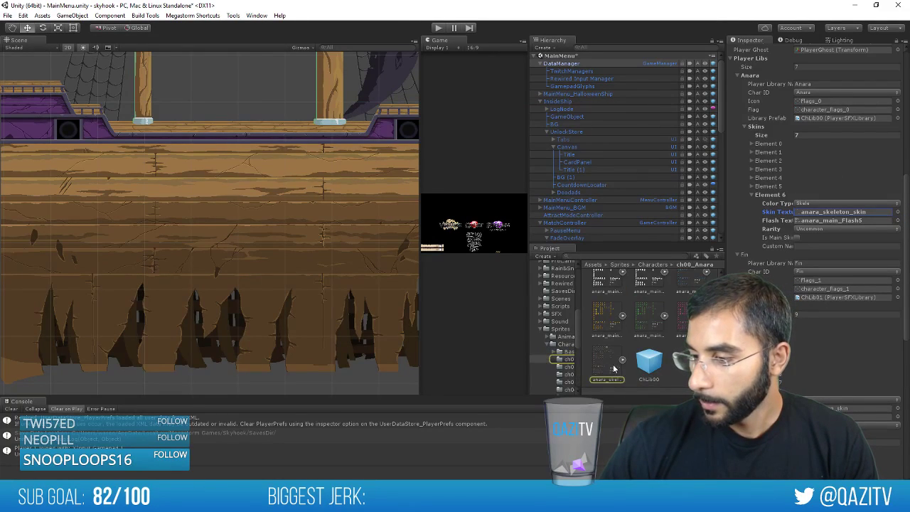
{"action": "left_click", "coordinate": [840, 222]}
Try the rarity options for Anara's Element 6 skin and settle on Rare
{"action": "left_click", "coordinate": [818, 230]}
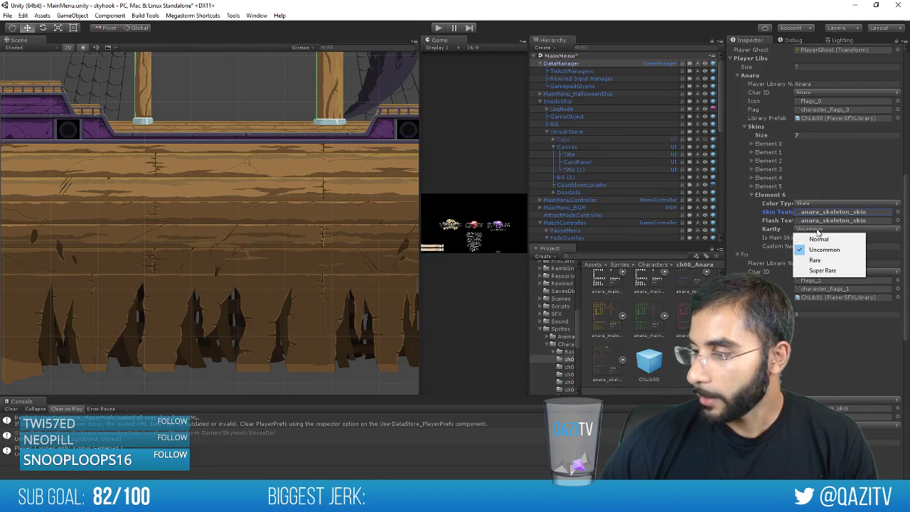
{"action": "left_click", "coordinate": [823, 262]}
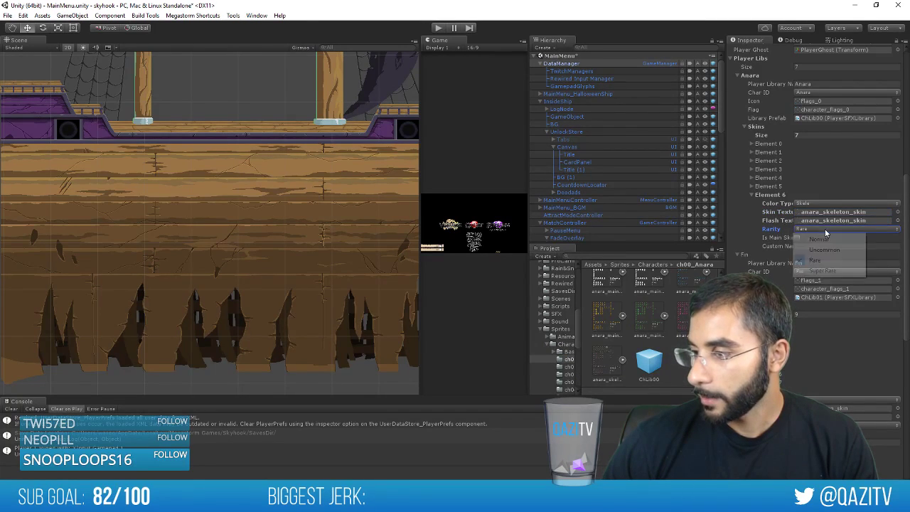
{"action": "left_click", "coordinate": [825, 229]}
{"action": "left_click", "coordinate": [823, 271]}
{"action": "left_click", "coordinate": [822, 230]}
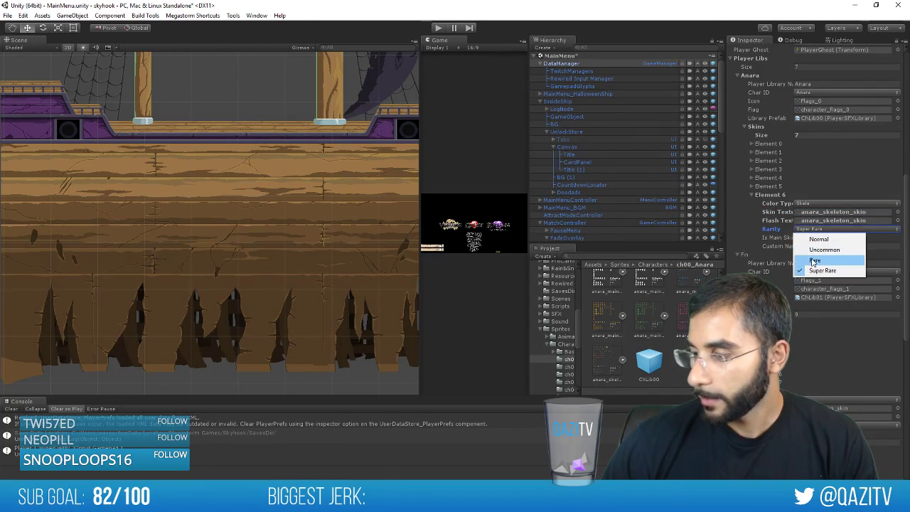
{"action": "left_click", "coordinate": [814, 259]}
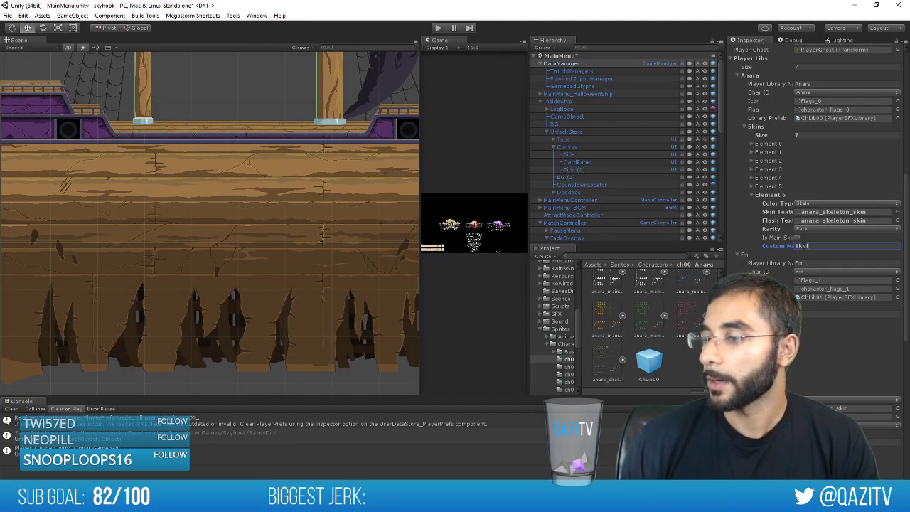
Set Element 6's custom name to SkelAnara and apply the DataManager changes to its prefab
{"action": "type", "text": "SkelAnara"}
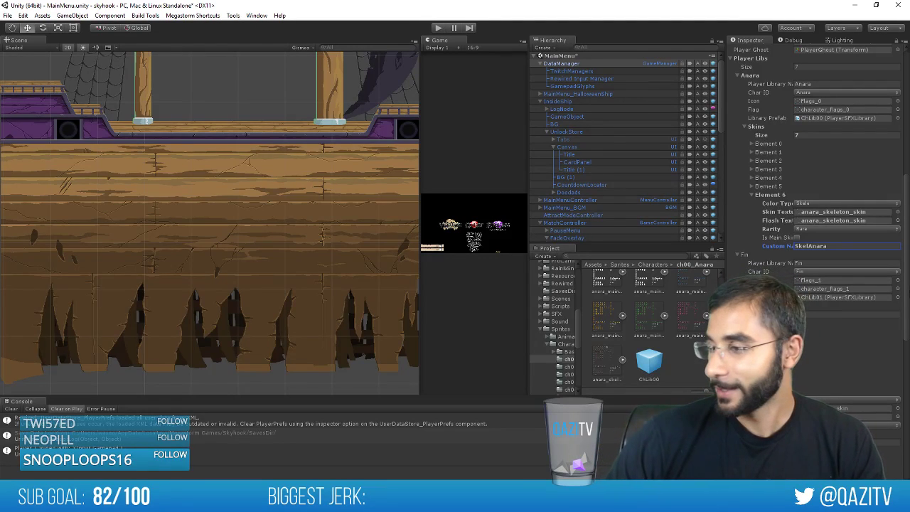
{"action": "scroll", "coordinate": [879, 75], "scroll_direction": "up", "scroll_amount": 10}
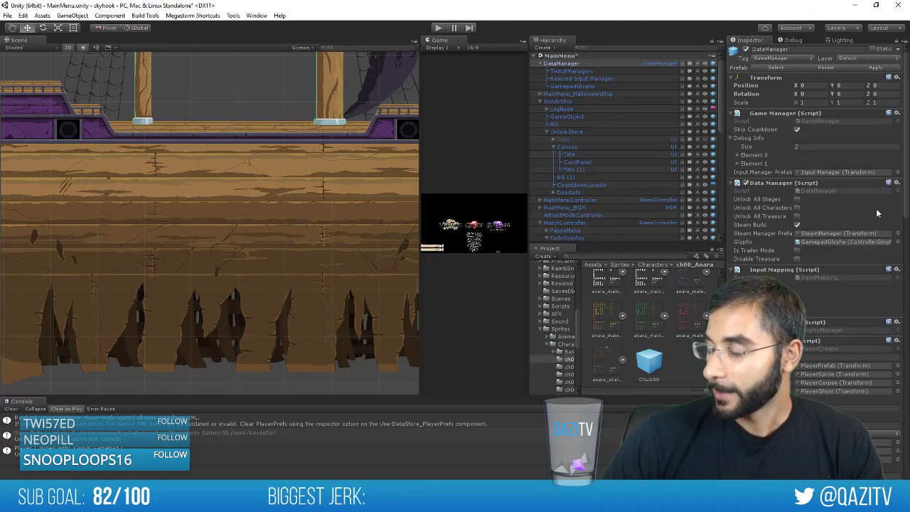
{"action": "scroll", "coordinate": [877, 213], "scroll_direction": "down", "scroll_amount": 10}
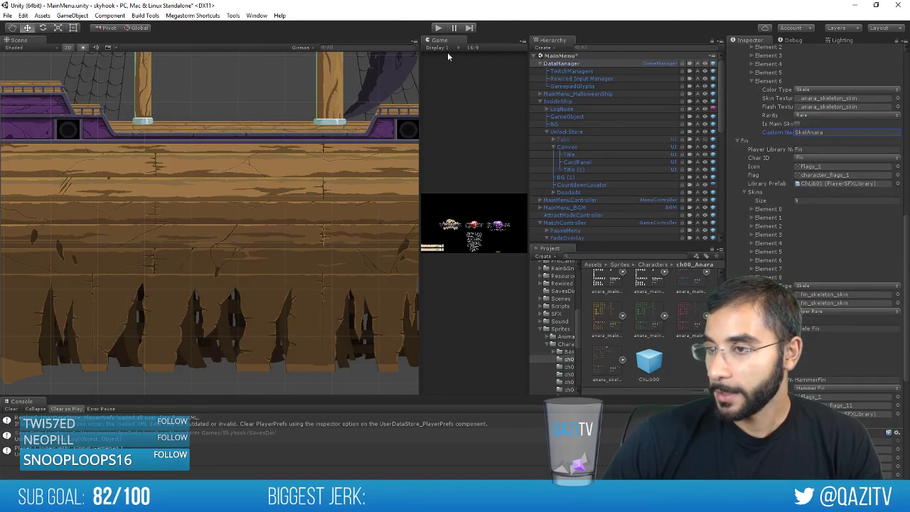
Enlarge the Game view and run the MainMenu scene in play mode
{"action": "left_click_drag", "start_coordinate": [419, 66], "coordinate": [221, 64]}
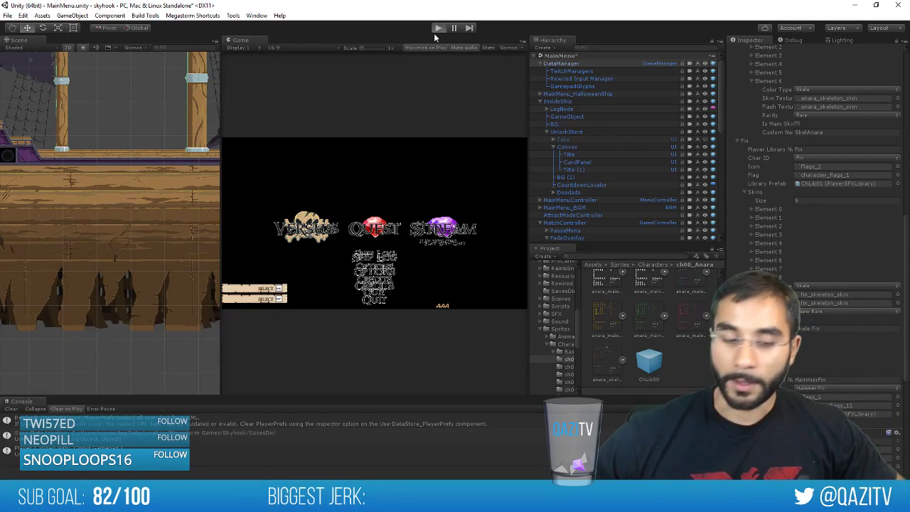
{"action": "left_click", "coordinate": [436, 30]}
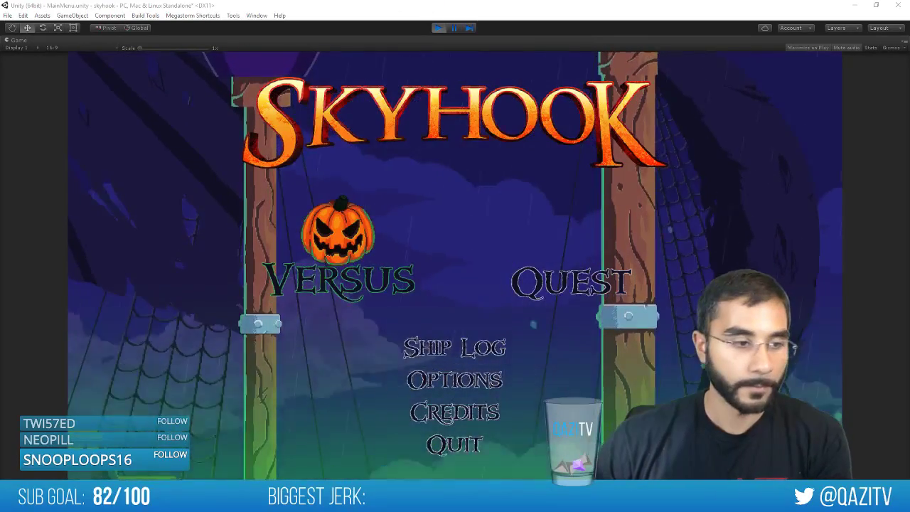
{"action": "left_click", "coordinate": [333, 4]}
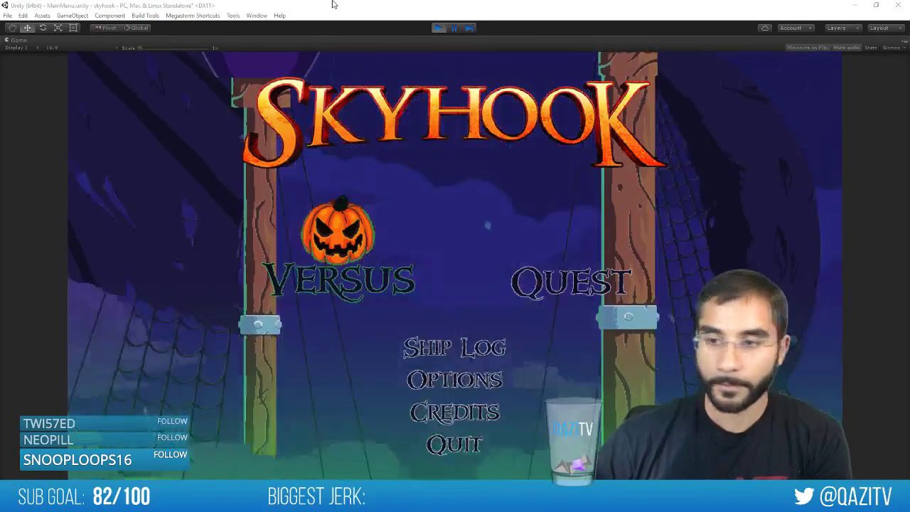
Open Versus hero selection to check Anara's skin as player 1, and return to the main menu
{"action": "key", "text": "Return"}
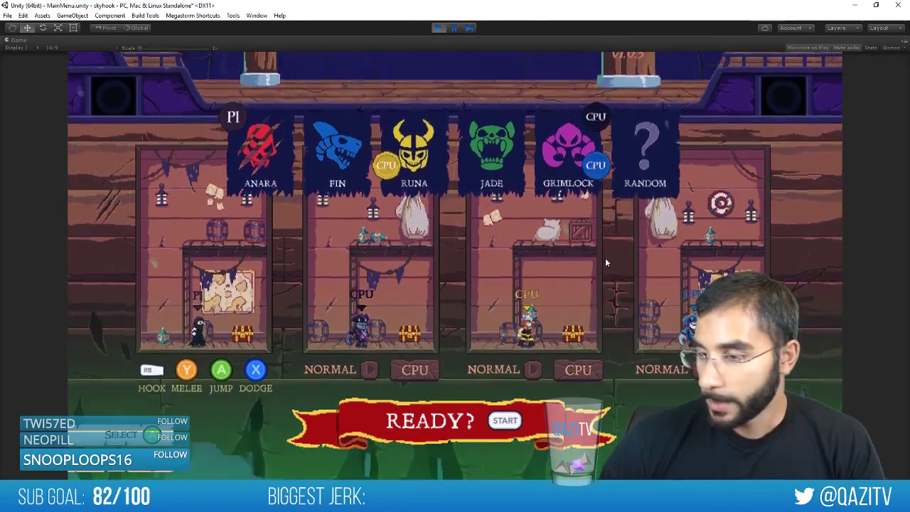
{"action": "key", "text": "Escape"}
{"action": "key", "text": "Escape"}
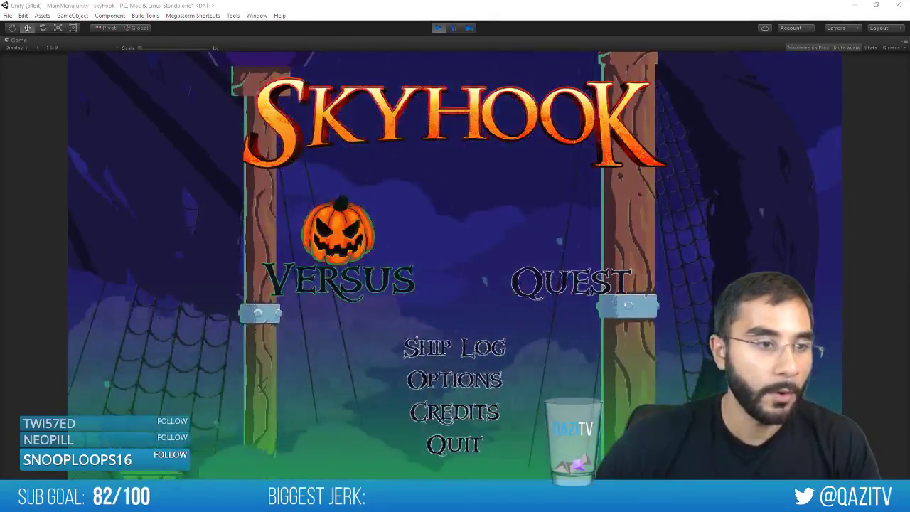
Play a Deathmatch with random heroes on the Random map from the main menu, and stop play mode
{"action": "left_click", "coordinate": [844, 50]}
{"action": "key", "text": "Return"}
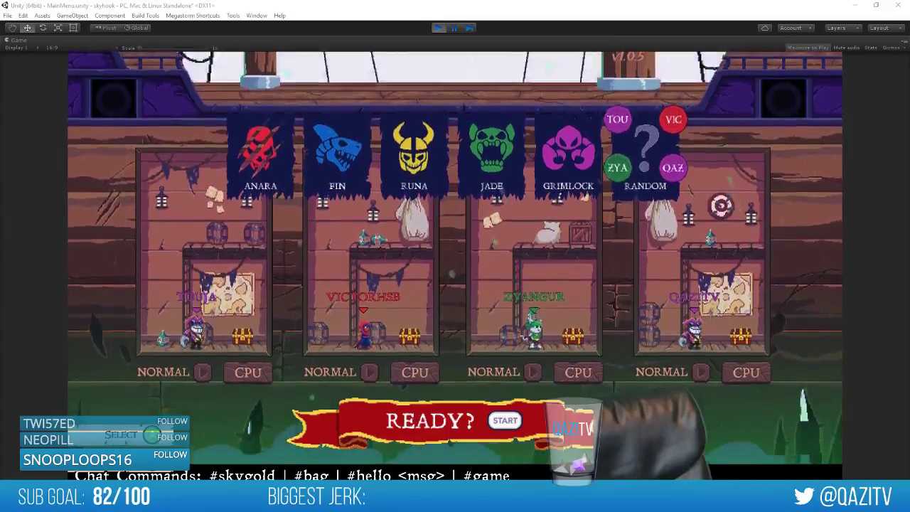
{"action": "key", "text": "Return"}
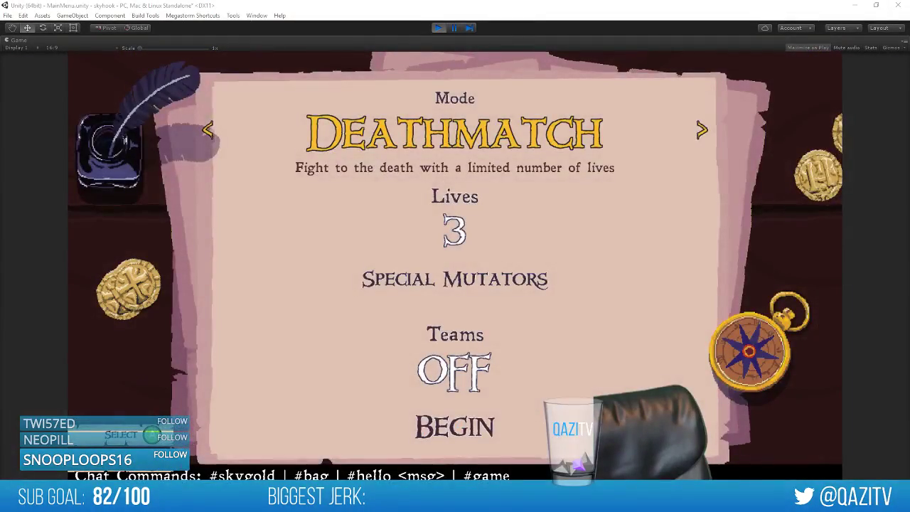
{"action": "key", "text": "Return"}
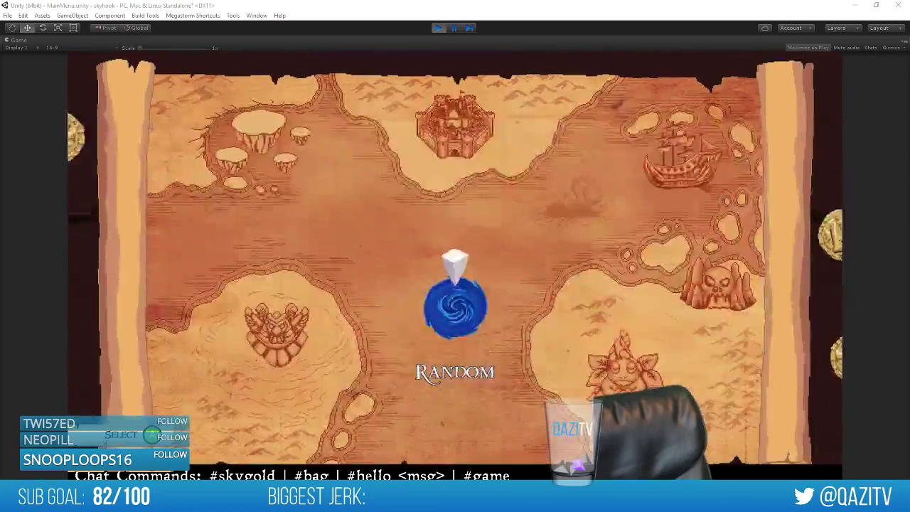
{"action": "key", "text": "Return"}
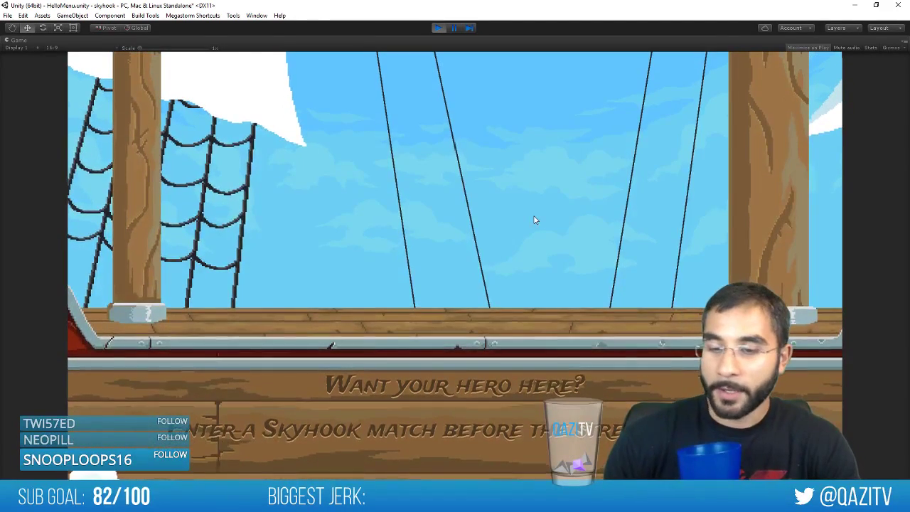
{"action": "left_click", "coordinate": [438, 28]}
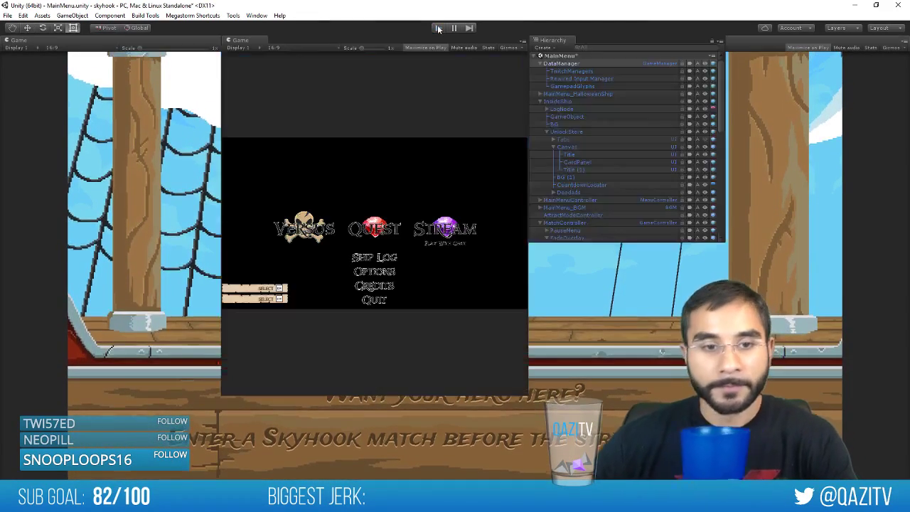
Examine the UnassignedReferenceException and the surrounding messages in the Console
{"action": "left_click_drag", "start_coordinate": [184, 397], "coordinate": [191, 387]}
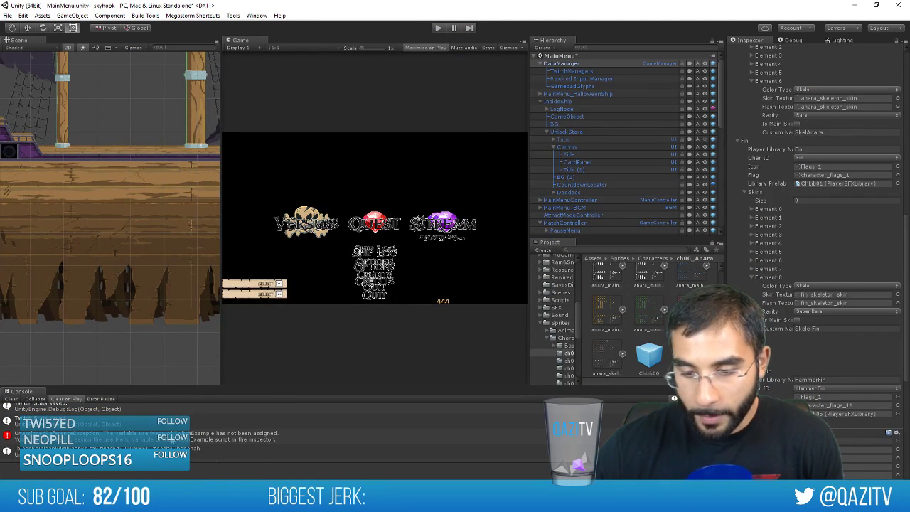
{"action": "left_click", "coordinate": [173, 440]}
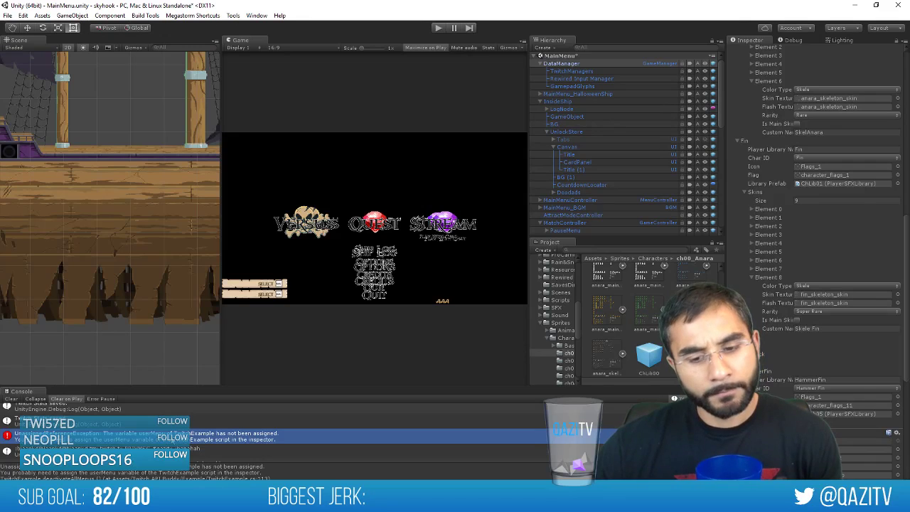
{"action": "scroll", "coordinate": [172, 439], "scroll_direction": "up", "scroll_amount": 1}
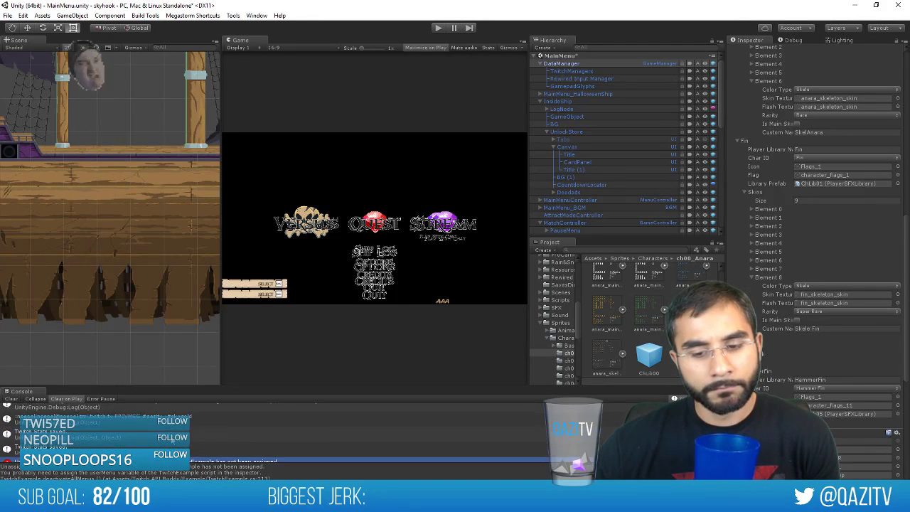
{"action": "scroll", "coordinate": [173, 439], "scroll_direction": "down", "scroll_amount": 2}
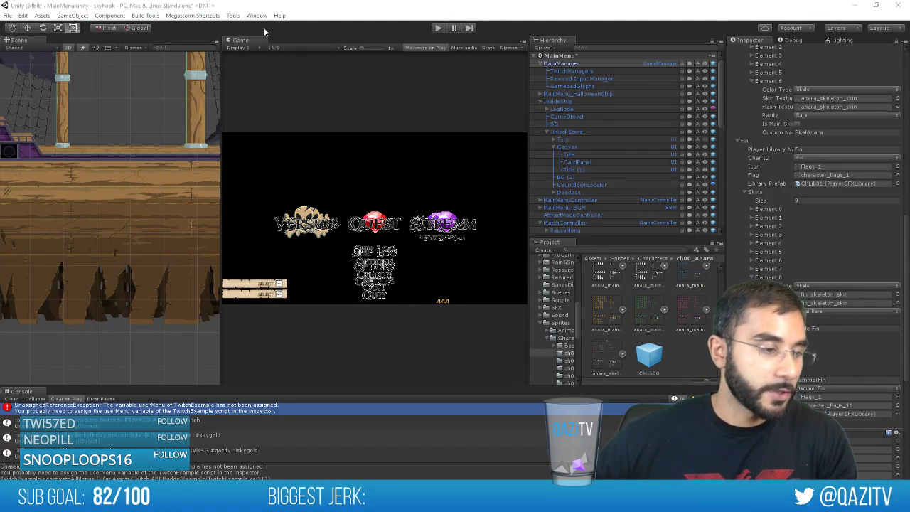
Switch to Pyxel Edit, reposition the floating animation playback preview, and inspect Anara's idle frames up close
{"action": "key", "text": "alt+Tab"}
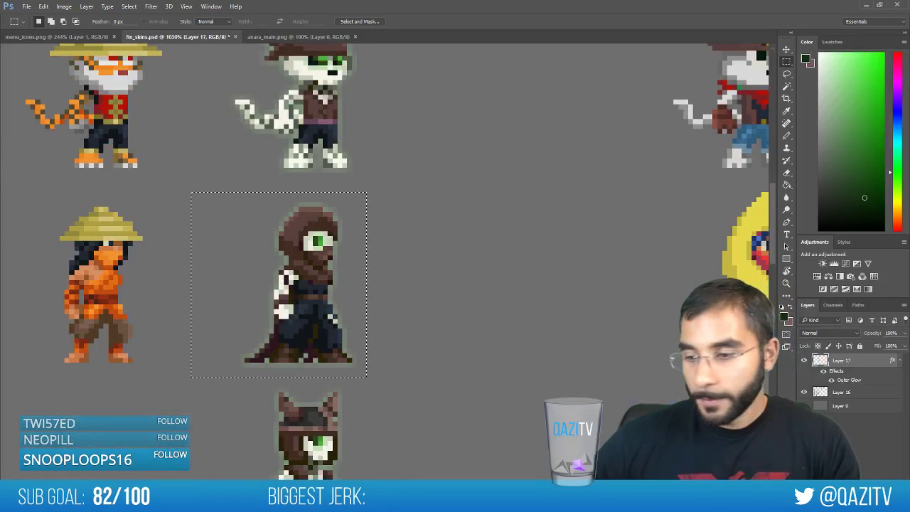
{"action": "key", "text": "alt+Tab"}
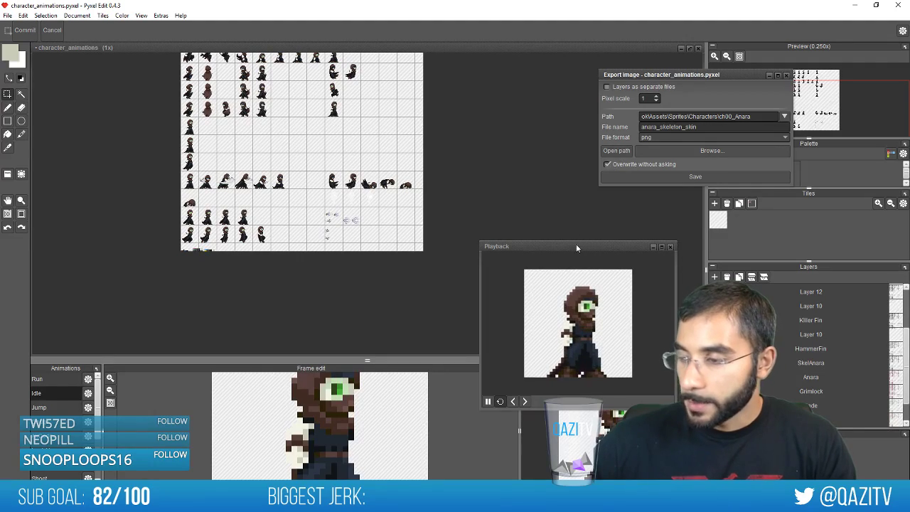
{"action": "left_click_drag", "start_coordinate": [576, 246], "coordinate": [572, 189]}
{"action": "scroll", "coordinate": [263, 170], "scroll_direction": "up", "scroll_amount": 1}
{"action": "scroll", "coordinate": [320, 213], "scroll_direction": "up", "scroll_amount": 3}
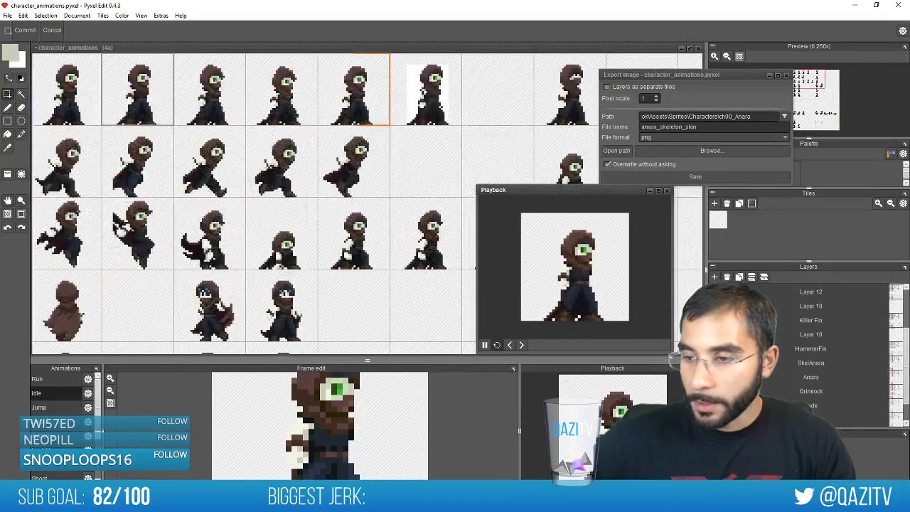
{"action": "scroll", "coordinate": [320, 177], "scroll_direction": "up", "scroll_amount": 6}
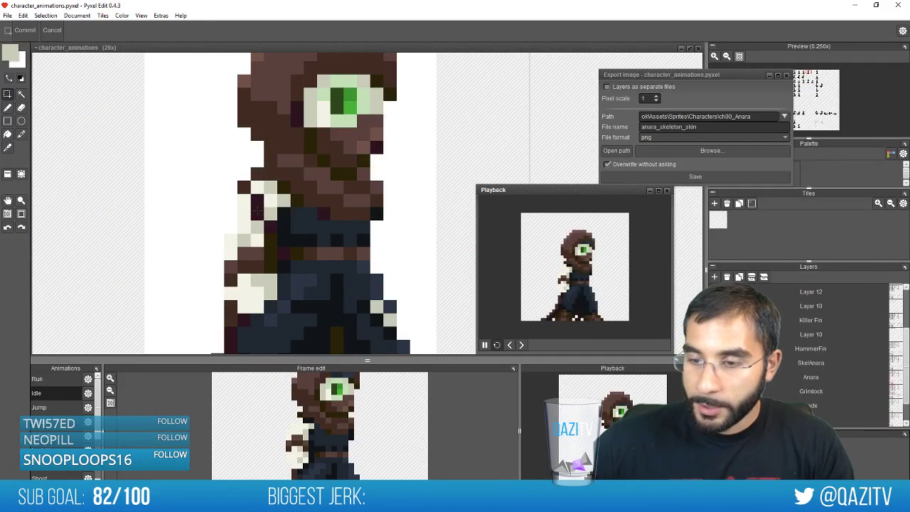
{"action": "scroll", "coordinate": [190, 262], "scroll_direction": "down", "scroll_amount": 3}
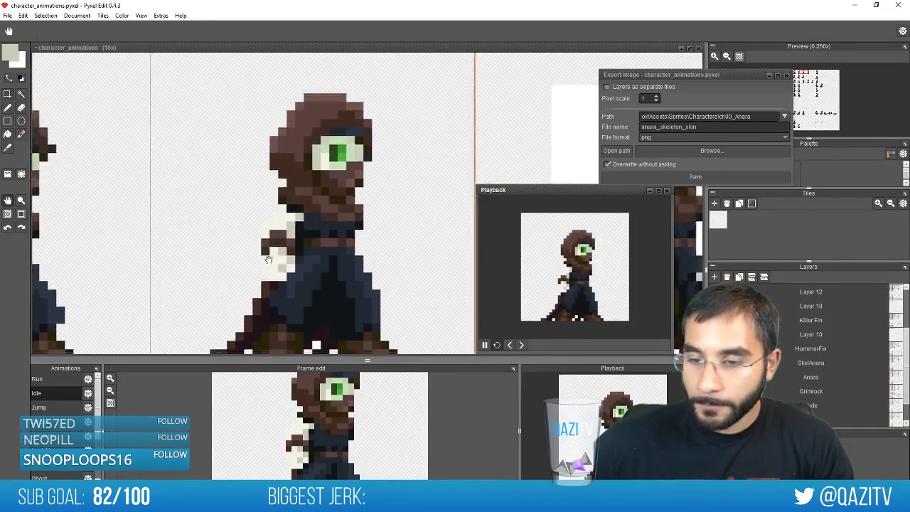
{"action": "left_click_drag", "start_coordinate": [128, 277], "coordinate": [463, 244]}
{"action": "left_click_drag", "start_coordinate": [128, 266], "coordinate": [218, 264]}
{"action": "scroll", "coordinate": [256, 260], "scroll_direction": "up", "scroll_amount": 2}
Sample the near-black colour and draw a dark gap in the skeletal arm of the first idle frame on the SkelAnara layer
{"action": "key", "text": "b"}
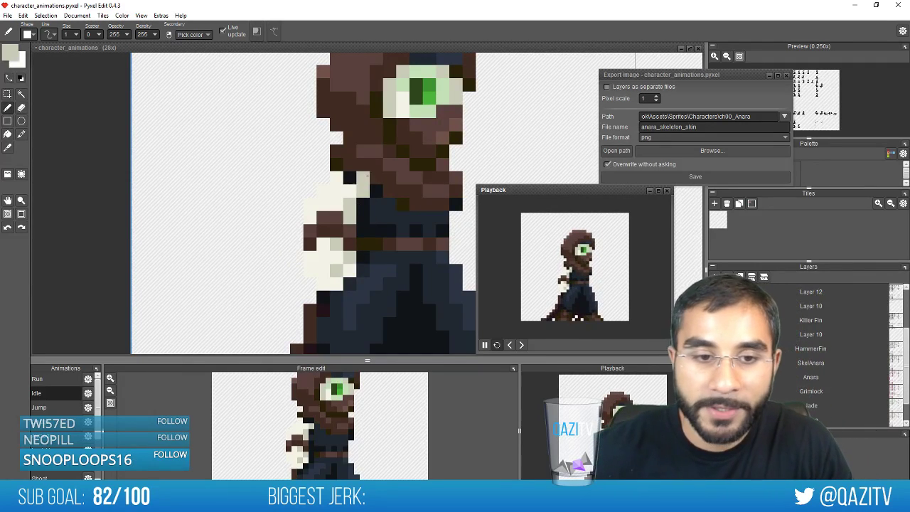
{"action": "key", "text": "space"}
{"action": "left_click_drag", "start_coordinate": [390, 172], "coordinate": [330, 217]}
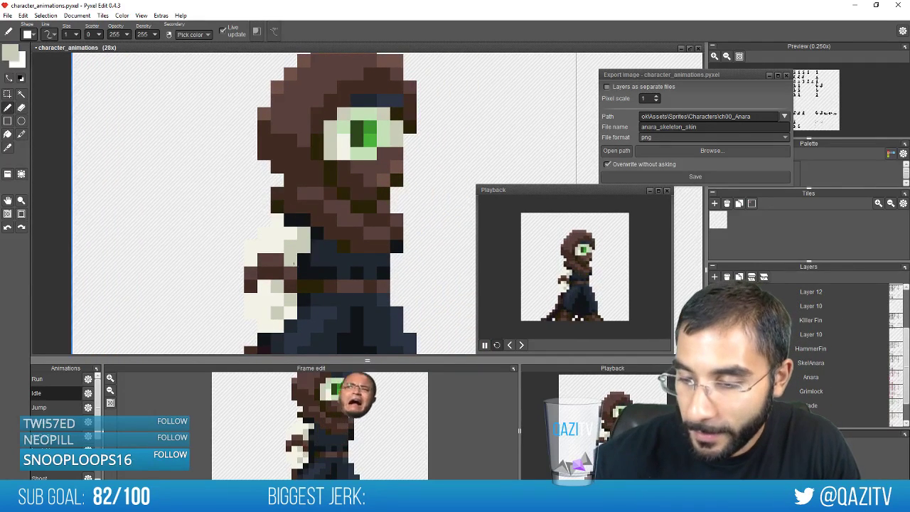
{"action": "key", "text": "space"}
{"action": "left_click_drag", "start_coordinate": [290, 271], "coordinate": [296, 212]}
{"action": "right_click", "coordinate": [270, 282]}
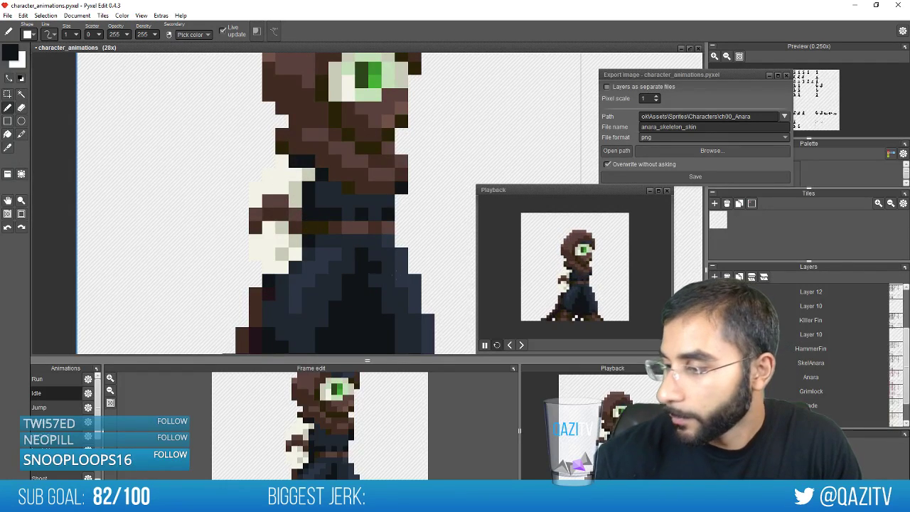
{"action": "scroll", "coordinate": [850, 369], "scroll_direction": "down", "scroll_amount": 2}
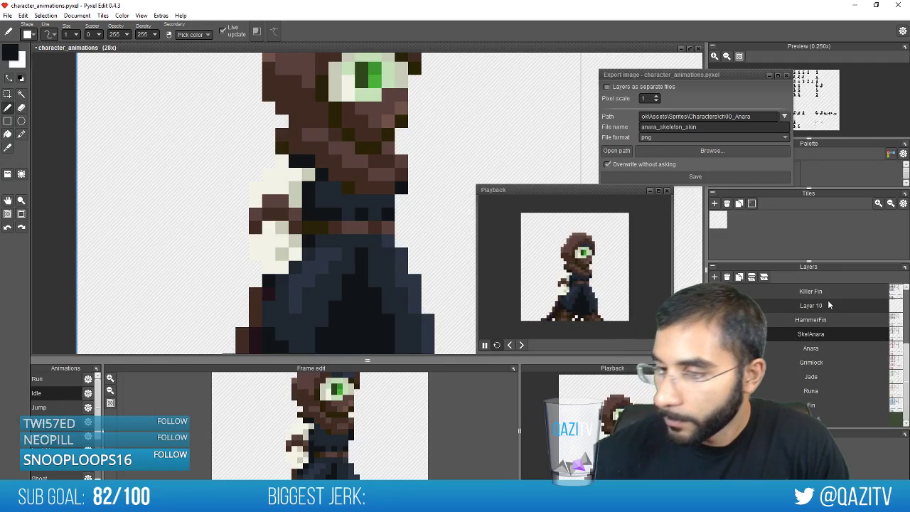
{"action": "left_click", "coordinate": [818, 334]}
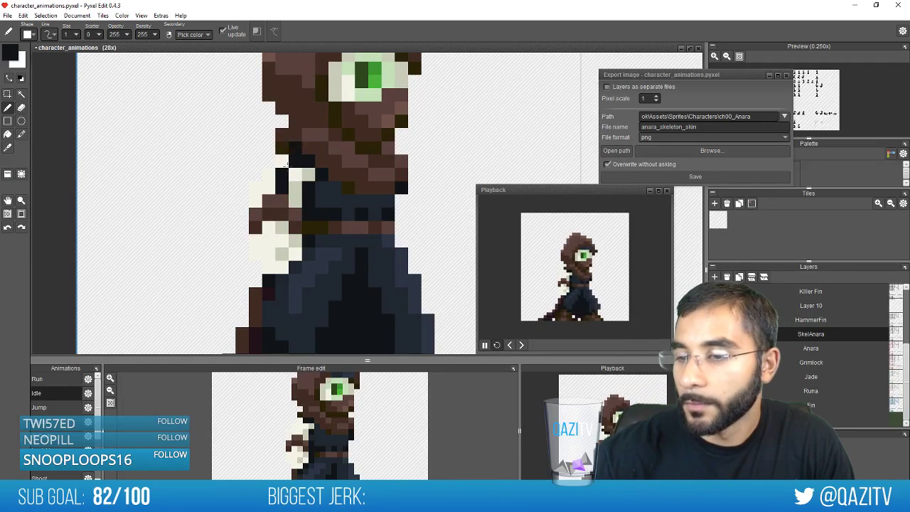
{"action": "left_click", "coordinate": [269, 188]}
{"action": "right_click", "coordinate": [281, 175]}
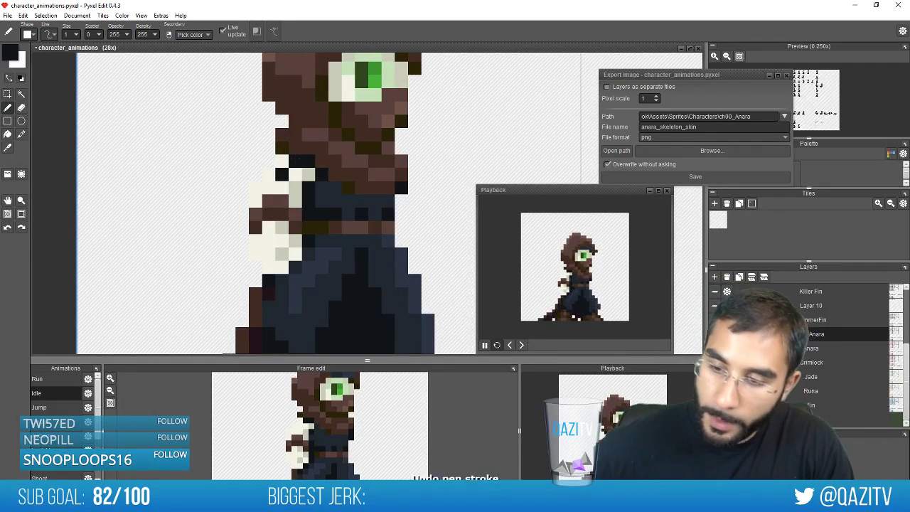
Extend the dark gap in the first idle frame's arm and erase the stray dark pixel beside it
{"action": "scroll", "coordinate": [277, 175], "scroll_direction": "down", "scroll_amount": 4}
{"action": "scroll", "coordinate": [277, 175], "scroll_direction": "down", "scroll_amount": 1}
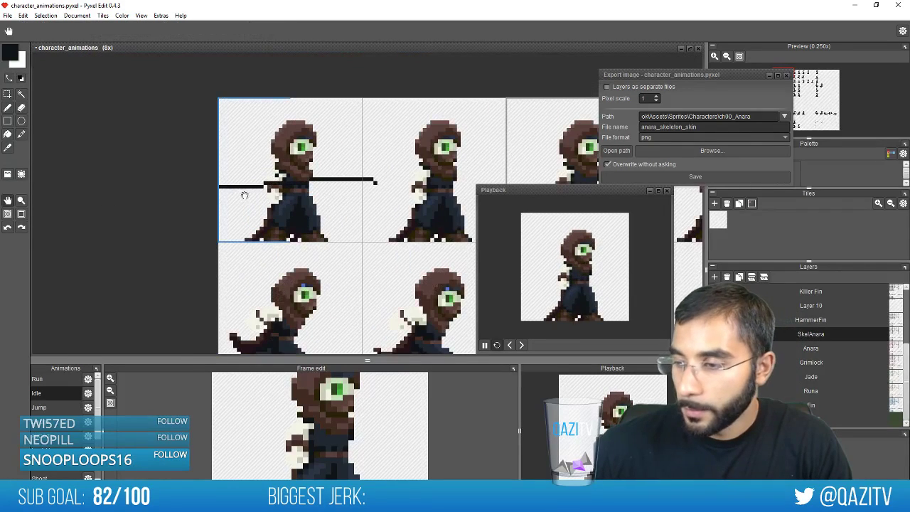
{"action": "left_click_drag", "start_coordinate": [505, 127], "coordinate": [542, 183]}
{"action": "scroll", "coordinate": [231, 227], "scroll_direction": "up", "scroll_amount": 4}
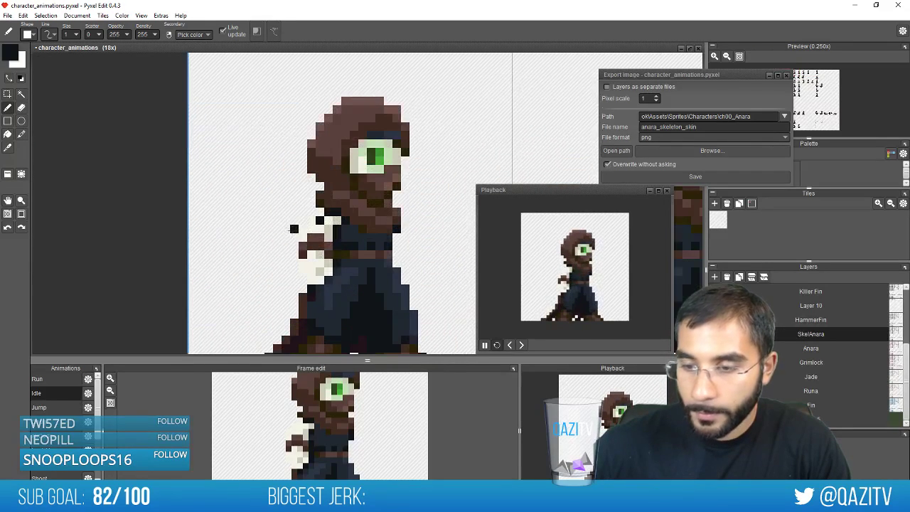
{"action": "key", "text": "e"}
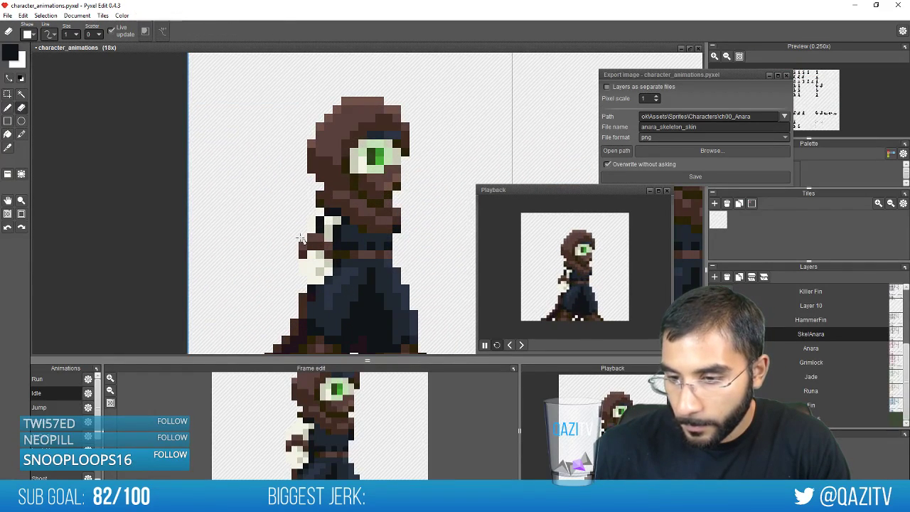
Show Layer 14 as a black backdrop beneath the Anara layer and remove the stray white pixel beside the first idle frame's character
{"action": "scroll", "coordinate": [787, 352], "scroll_direction": "up", "scroll_amount": 3}
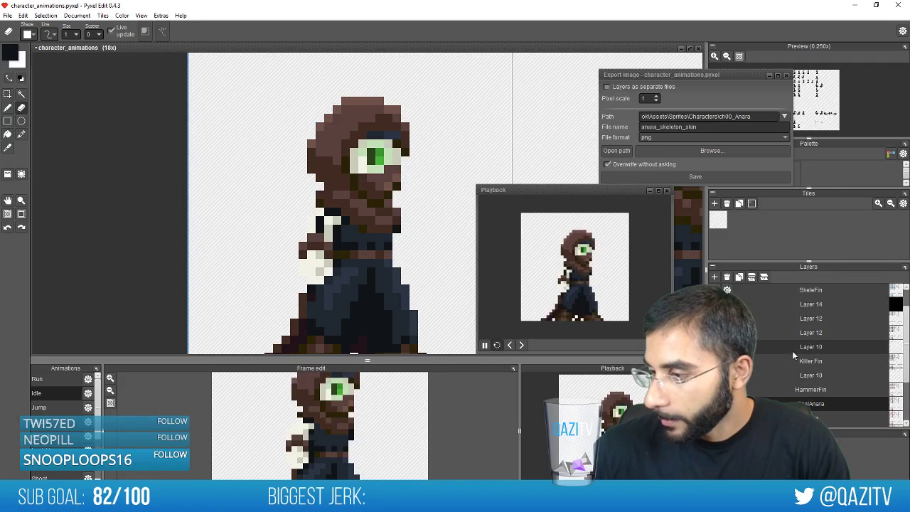
{"action": "left_click", "coordinate": [782, 404]}
{"action": "scroll", "coordinate": [823, 391], "scroll_direction": "down", "scroll_amount": 2}
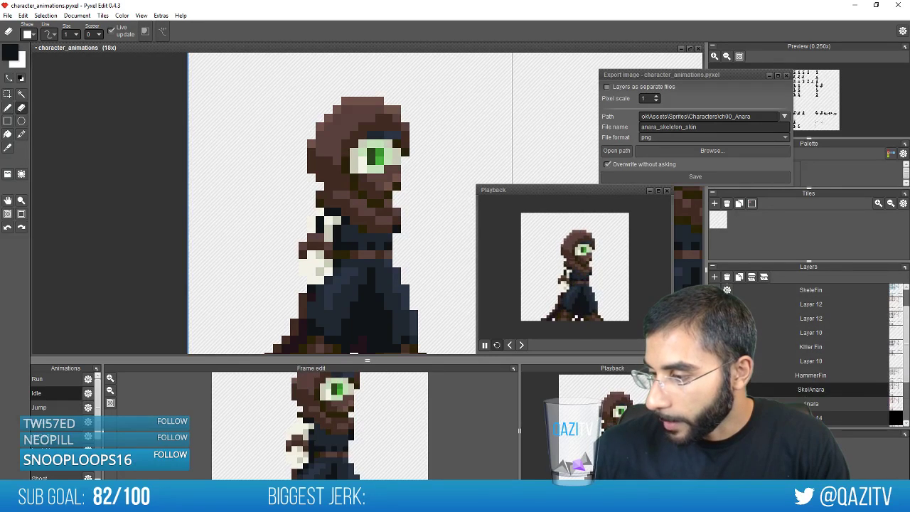
{"action": "left_click", "coordinate": [716, 398]}
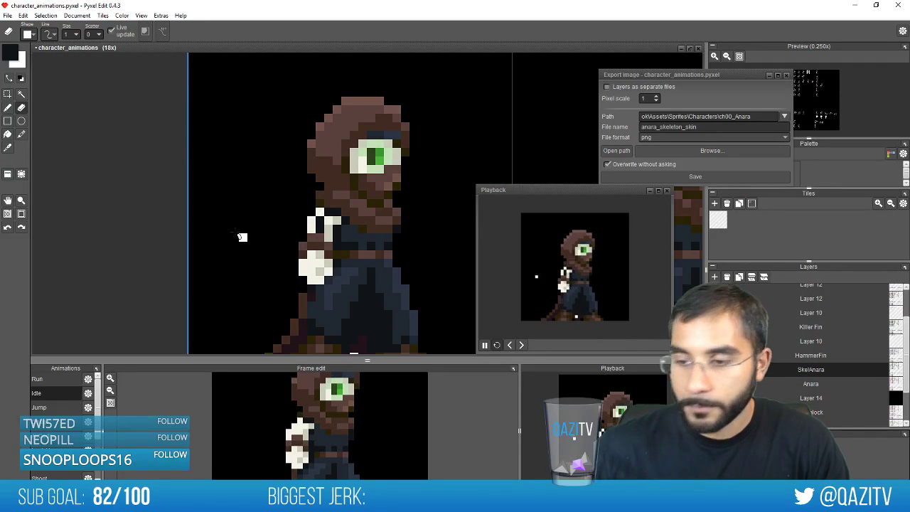
{"action": "left_click_drag", "start_coordinate": [238, 212], "coordinate": [133, 173]}
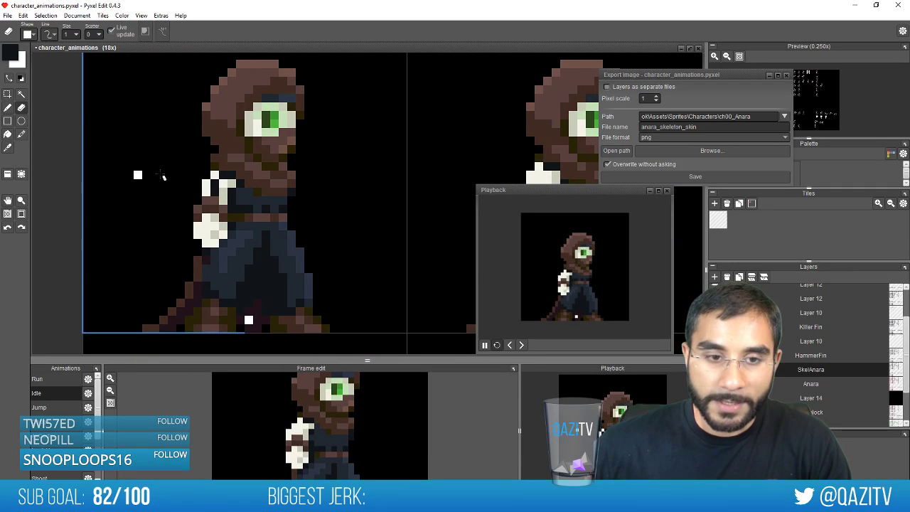
{"action": "mouse_move", "coordinate": [300, 174]}
{"action": "left_mouse_down"}
{"action": "mouse_move", "coordinate": [275, 173]}
{"action": "mouse_move", "coordinate": [257, 193]}
{"action": "left_mouse_up"}
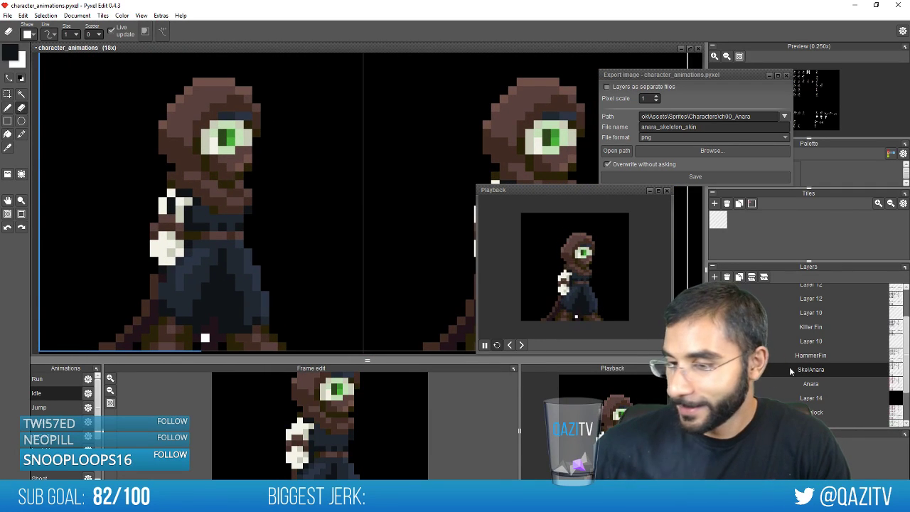
Enlarge the canvas area and draw the dark gap in the skeletal arm of the second idle frame
{"action": "scroll", "coordinate": [358, 193], "scroll_direction": "right", "scroll_amount": 3}
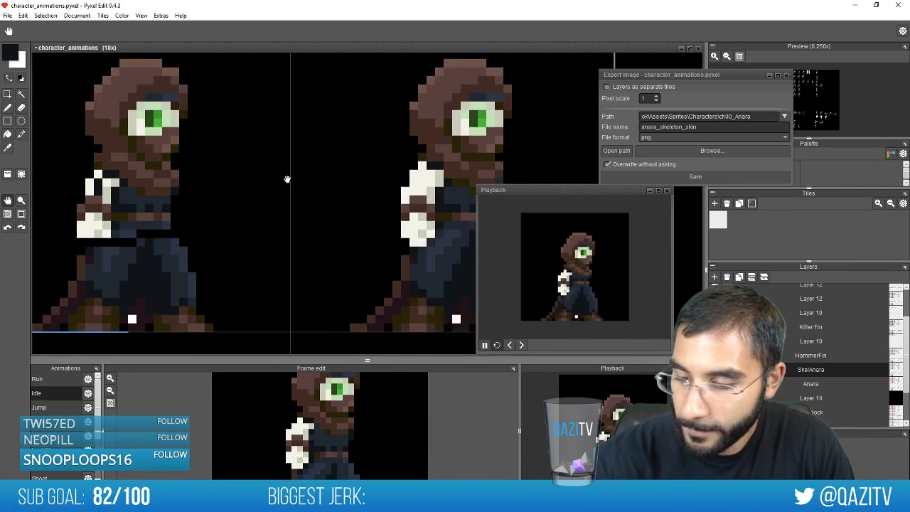
{"action": "left_click_drag", "start_coordinate": [367, 361], "coordinate": [368, 395]}
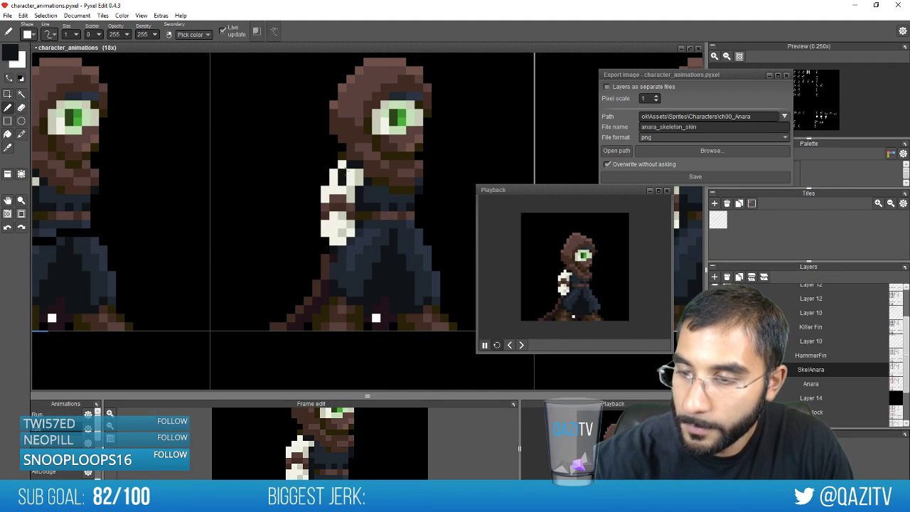
{"action": "left_click_drag", "start_coordinate": [342, 173], "coordinate": [448, 153]}
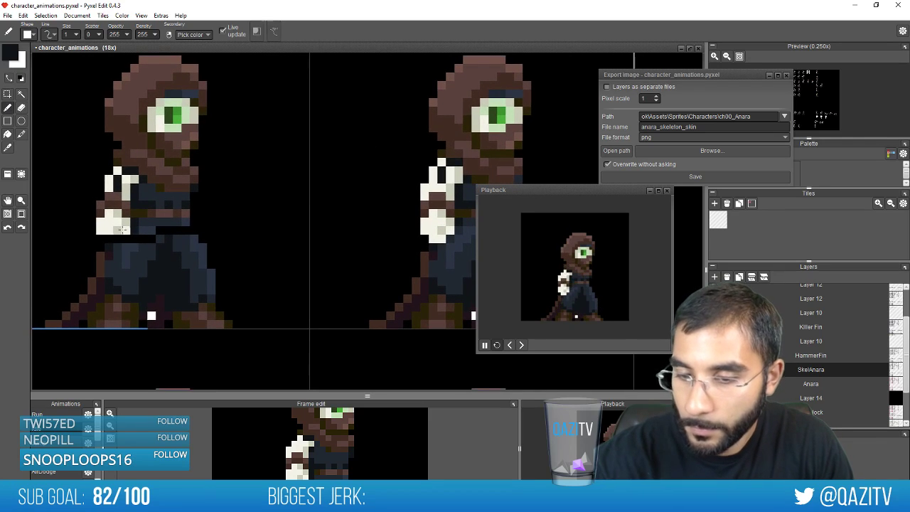
Undo the stray dark line across the first idle frame and restore the dark arm pixels on the second frame
{"action": "left_click", "coordinate": [111, 263], "text": "alt"}
{"action": "key", "text": "ctrl+z"}
{"action": "key", "text": "ctrl+z"}
{"action": "key", "text": "ctrl+z"}
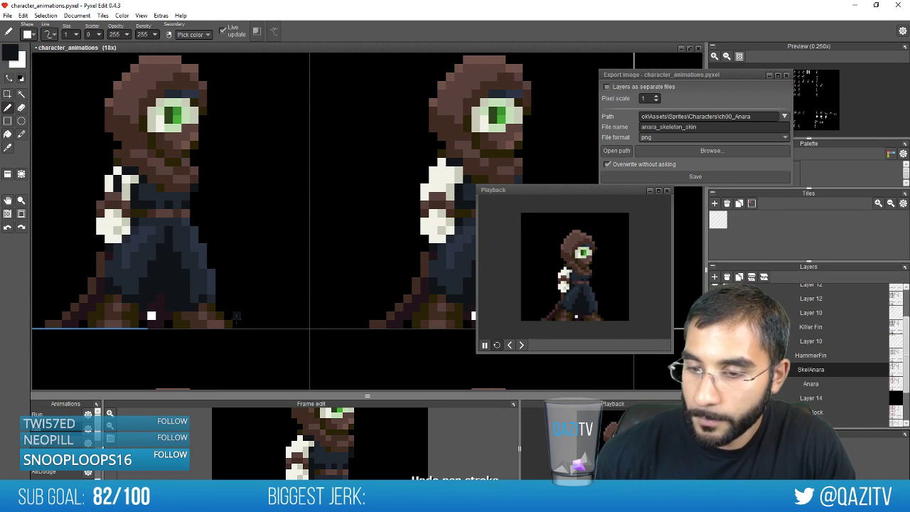
{"action": "key", "text": "ctrl+y"}
{"action": "key", "text": "ctrl+y"}
{"action": "key", "text": "ctrl+y"}
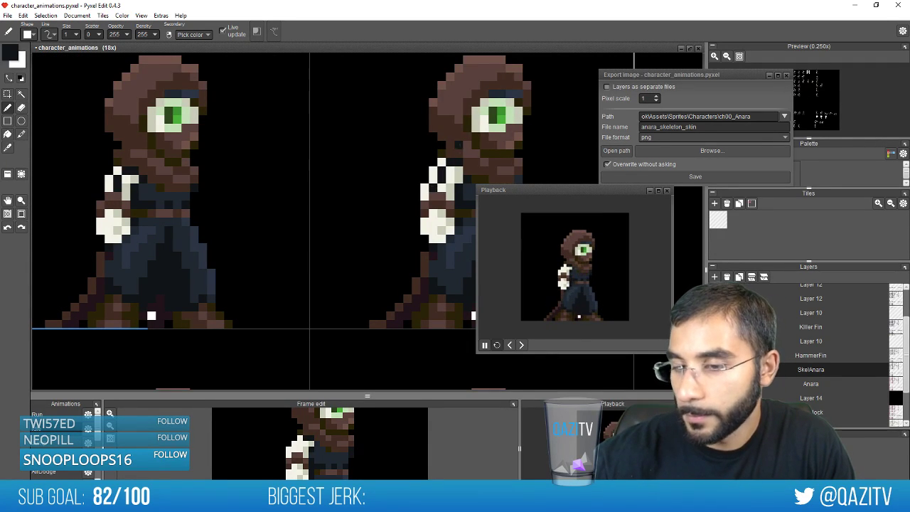
Erase the extra dark pixels at the outer edge of the skeletal arm in the second idle frame
{"action": "key", "text": "e"}
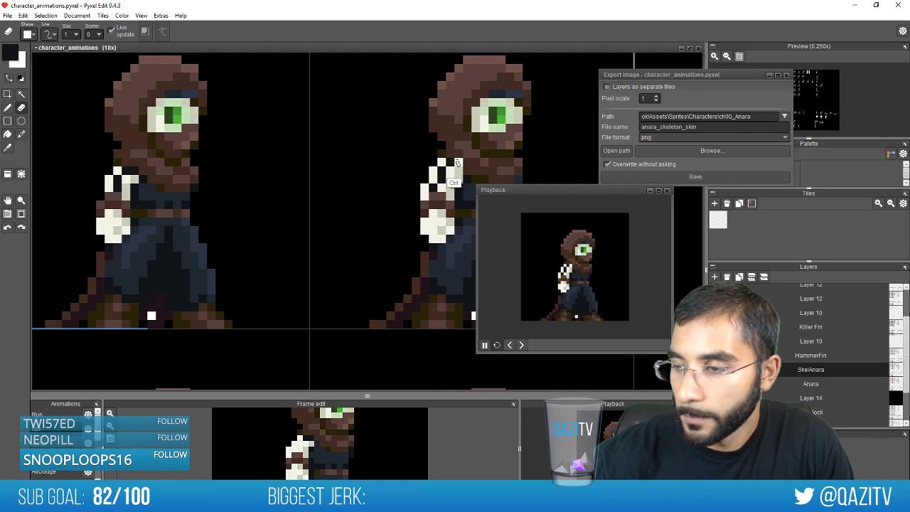
{"action": "left_click_drag", "start_coordinate": [425, 190], "coordinate": [433, 178]}
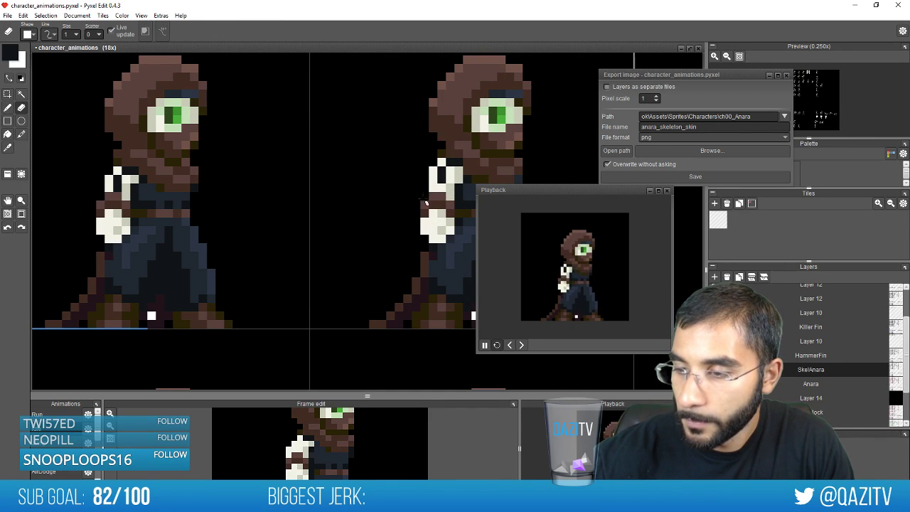
{"action": "key", "text": "space"}
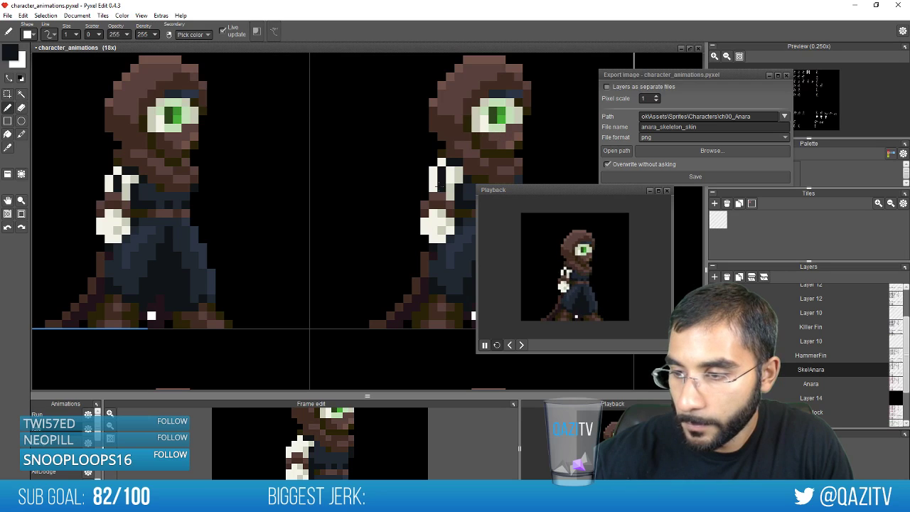
{"action": "mouse_move", "coordinate": [465, 171]}
{"action": "left_mouse_down"}
{"action": "mouse_move", "coordinate": [305, 182]}
{"action": "mouse_move", "coordinate": [384, 152]}
{"action": "left_mouse_up"}
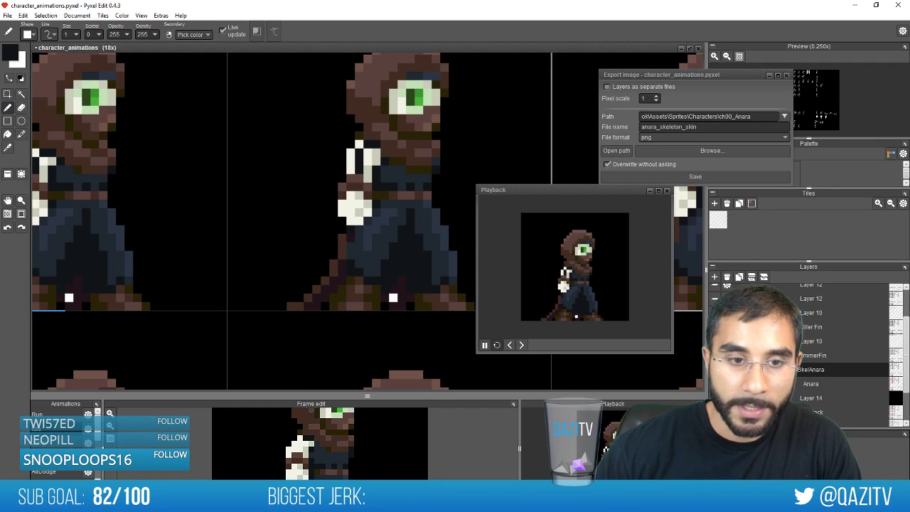
Enlarge the frame editing area and reshape the dark gap in the idle arm with bone-white and dark pixels
{"action": "left_click_drag", "start_coordinate": [372, 393], "coordinate": [368, 232]}
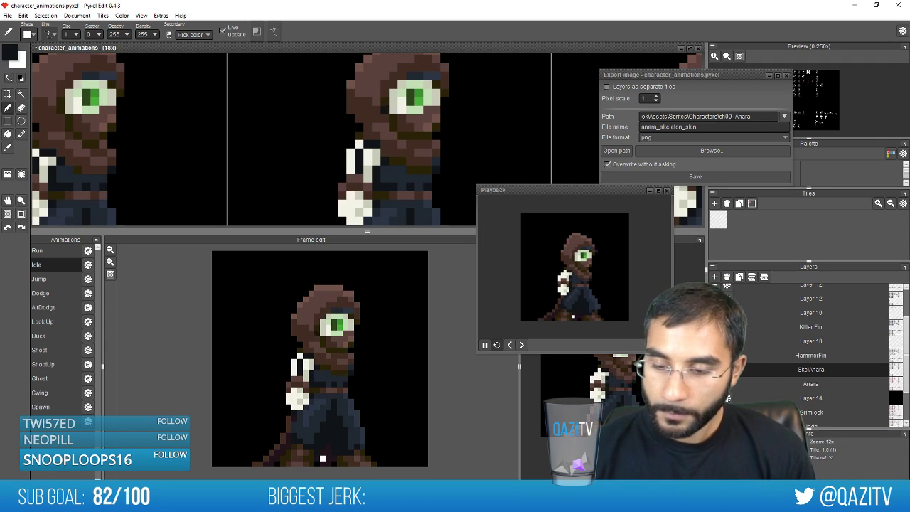
{"action": "left_click", "coordinate": [304, 361], "text": "alt"}
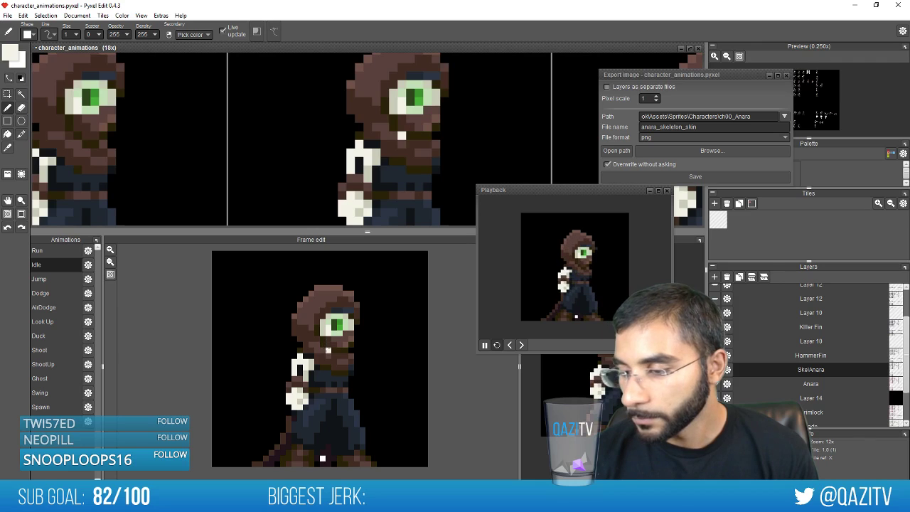
{"action": "right_click", "coordinate": [300, 369]}
{"action": "key", "text": "Left"}
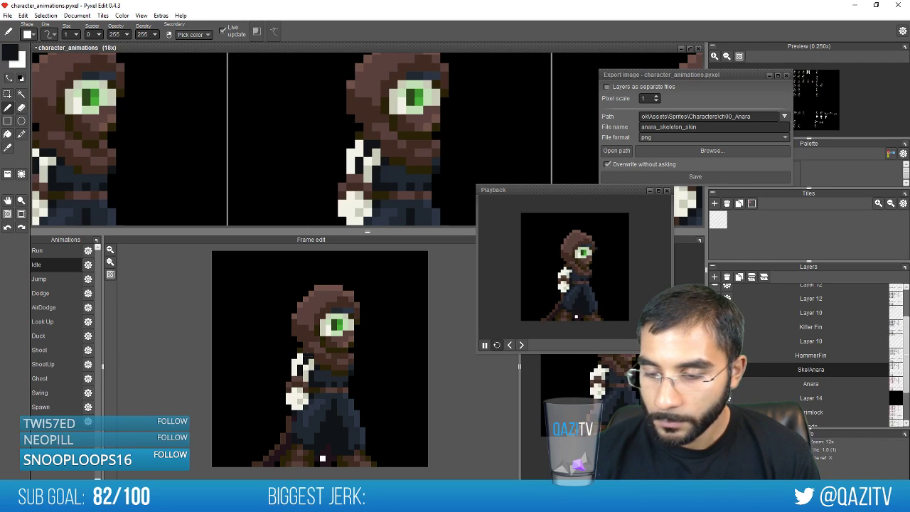
Move the floating playback window clear of the frame editor and erase the dark pixels outside the arm across the idle frames
{"action": "left_click_drag", "start_coordinate": [575, 190], "coordinate": [146, 71]}
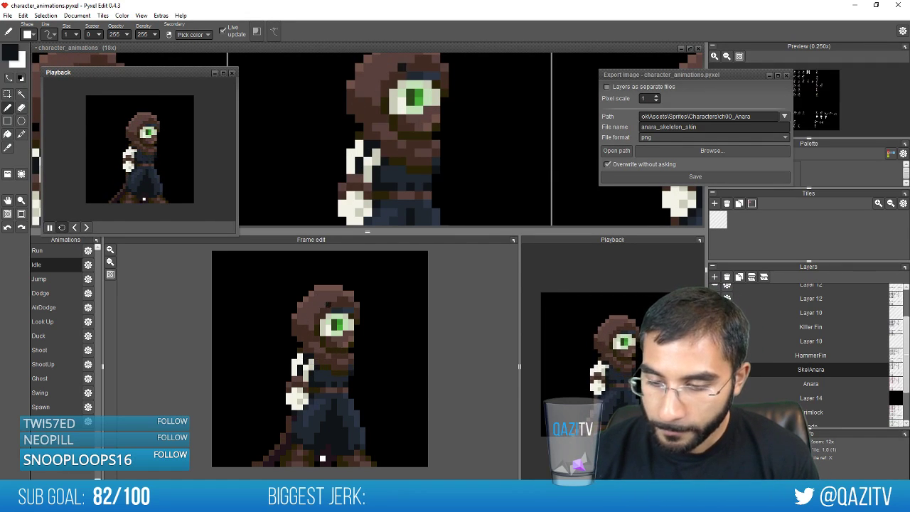
{"action": "key", "text": "e"}
{"action": "left_click", "coordinate": [290, 369]}
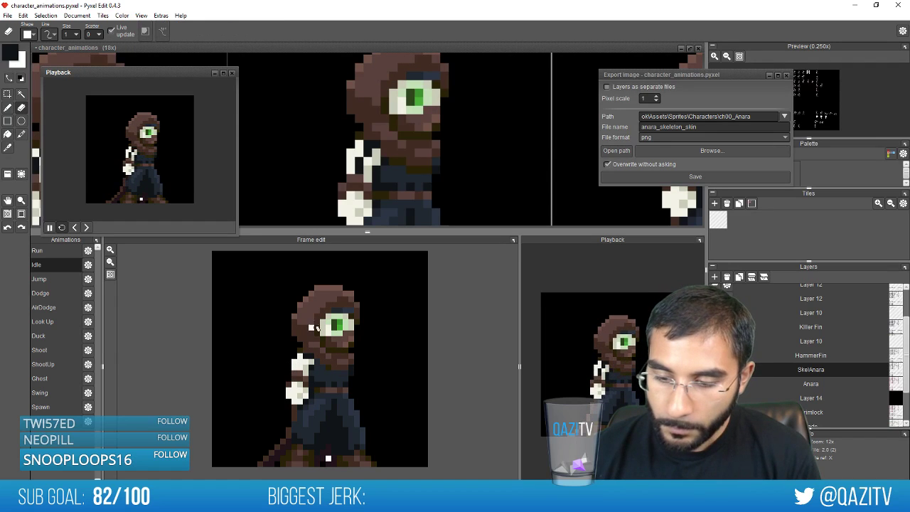
{"action": "key", "text": "Right"}
{"action": "left_click", "coordinate": [290, 373]}
{"action": "key", "text": "period"}
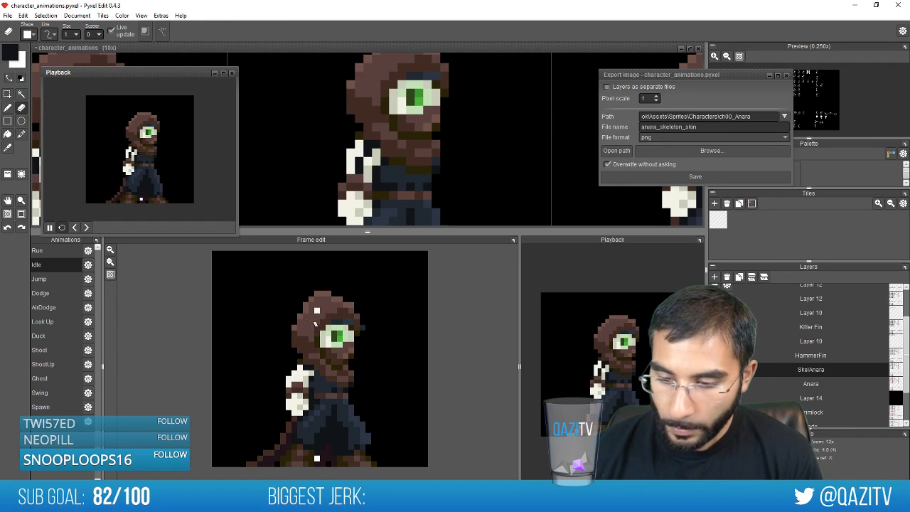
{"action": "key", "text": "period"}
{"action": "key", "text": "period"}
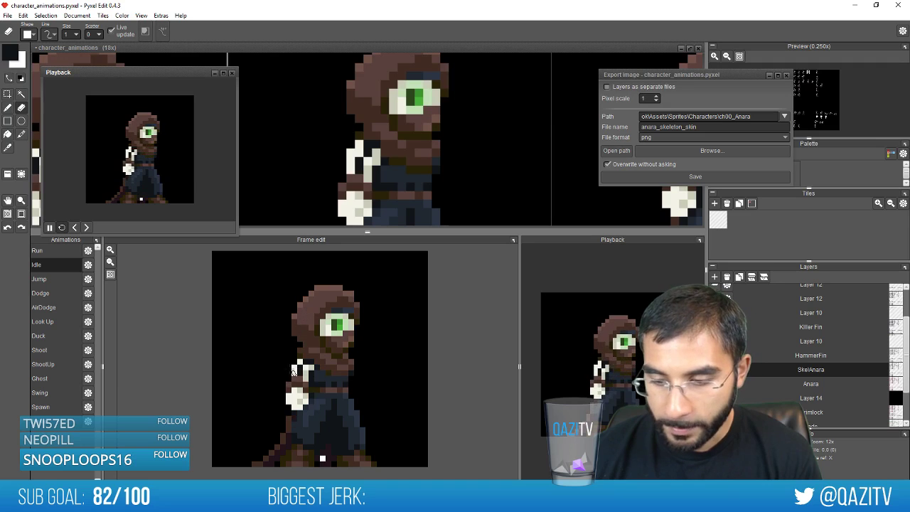
Draw the dark gap between the arm bones in the remaining frames of the Idle animation
{"action": "key", "text": "period"}
{"action": "key", "text": "period"}
{"action": "key", "text": "period"}
{"action": "key", "text": "period"}
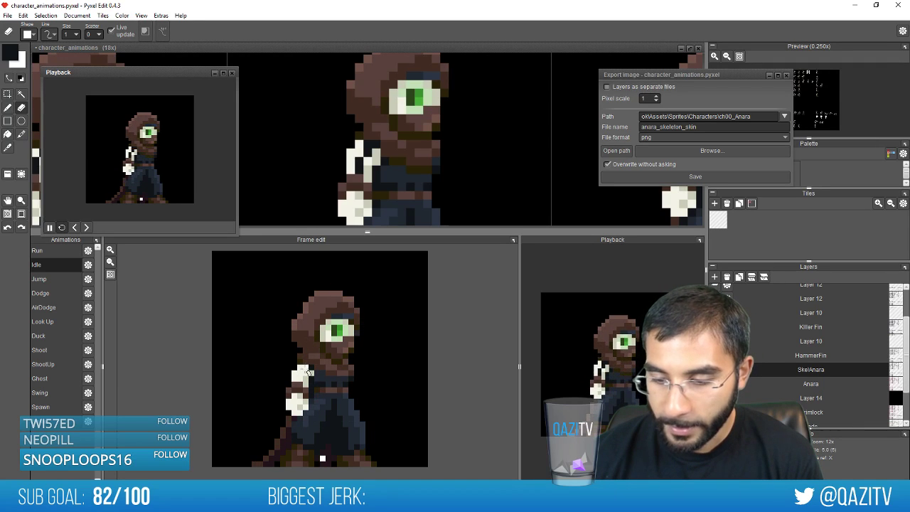
{"action": "key", "text": "b"}
{"action": "key", "text": "period"}
{"action": "key", "text": "period"}
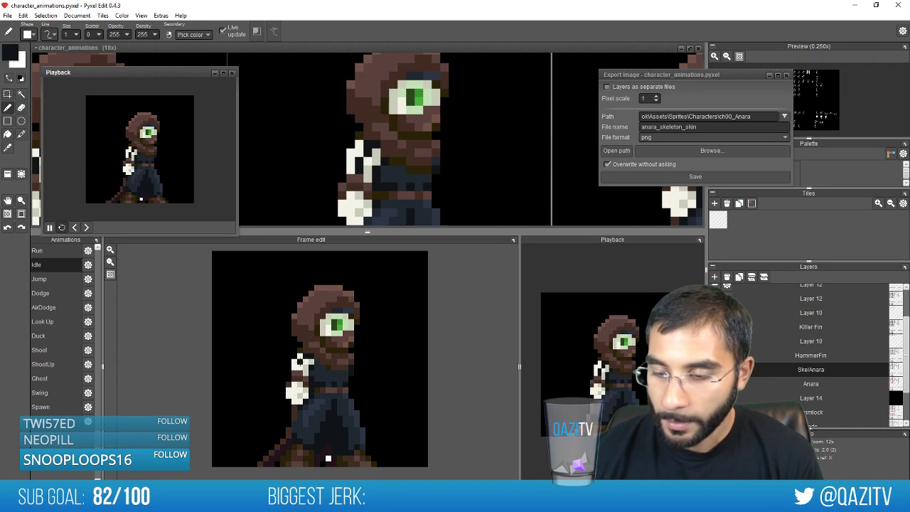
{"action": "key", "text": "period"}
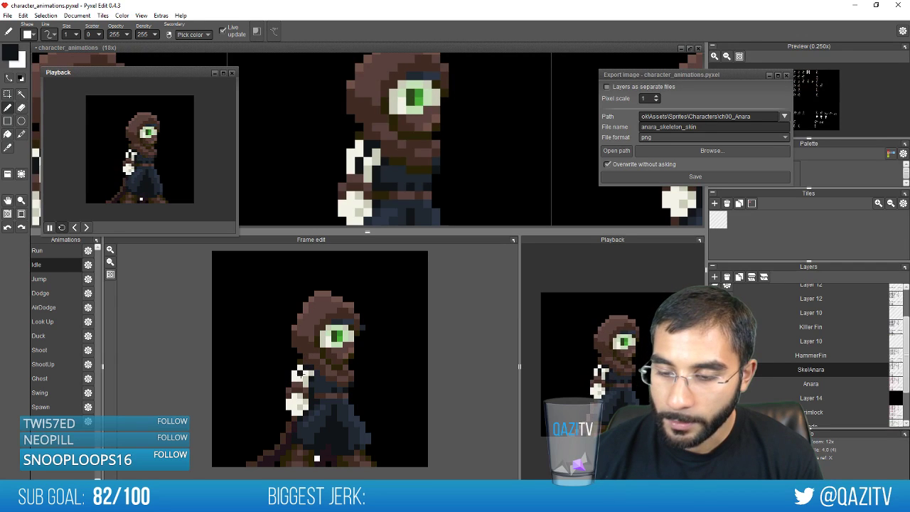
{"action": "key", "text": "period"}
{"action": "key", "text": "period"}
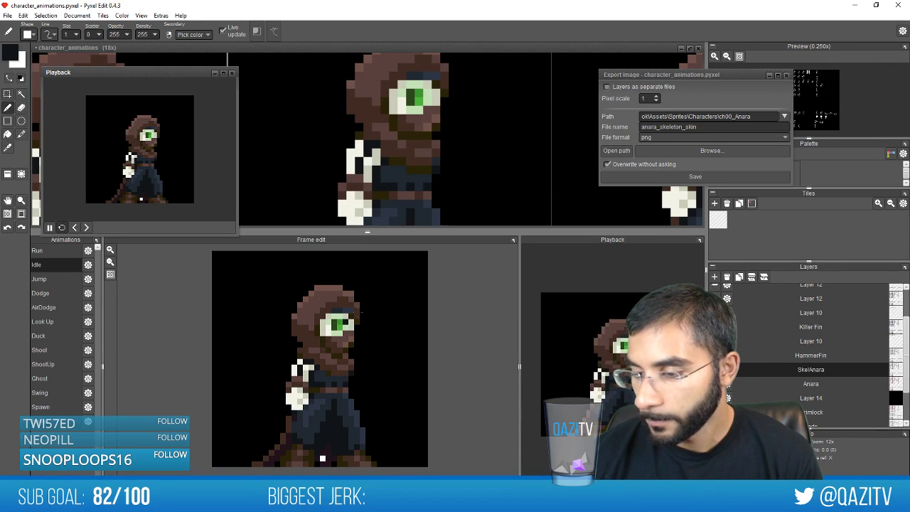
Step back and forth through the idle frames to compare the arm's shape between them
{"action": "key", "text": "period"}
{"action": "key", "text": "period"}
{"action": "key", "text": "period"}
{"action": "key", "text": "period"}
{"action": "key", "text": "period"}
{"action": "key", "text": "period"}
{"action": "key", "text": "period"}
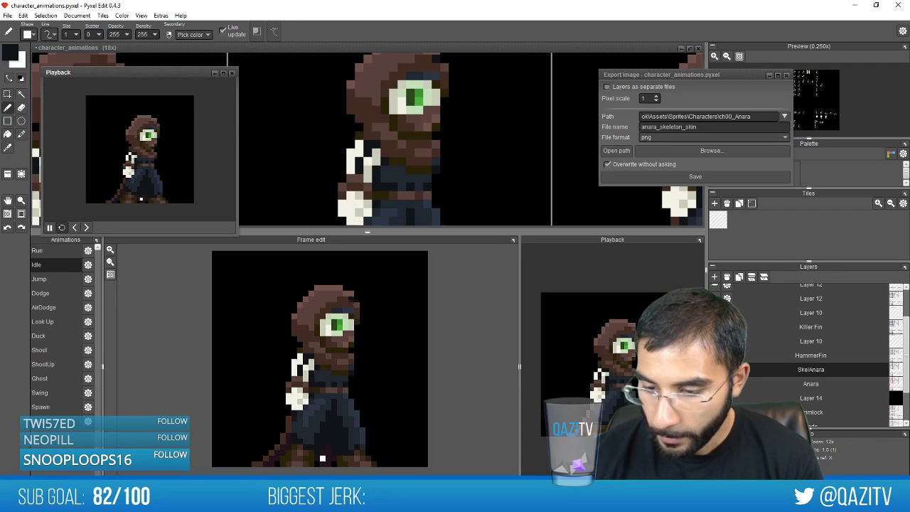
{"action": "key", "text": "comma"}
{"action": "key", "text": "period"}
{"action": "key", "text": "comma"}
{"action": "key", "text": "period"}
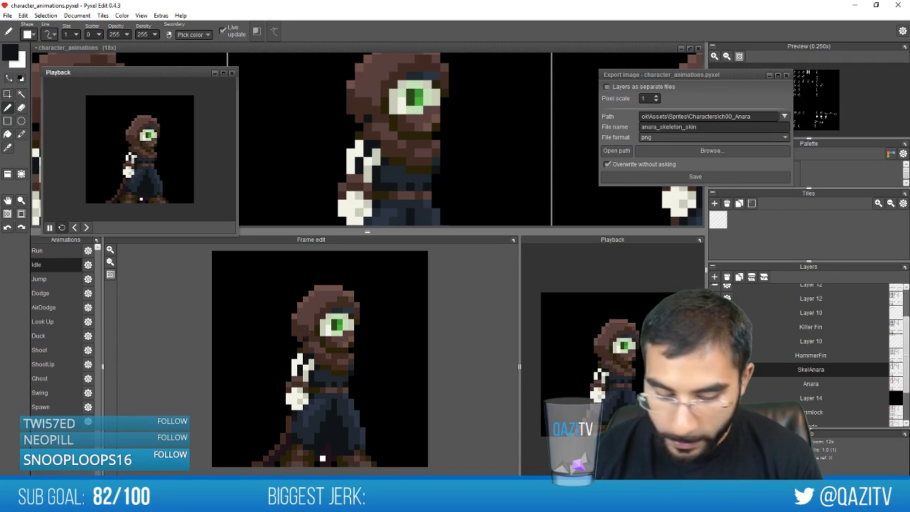
Reshape the top of the skeletal shoulder in the idle frames using sampled bone-white and hood-brown colours
{"action": "key", "text": "e"}
{"action": "key", "text": "period"}
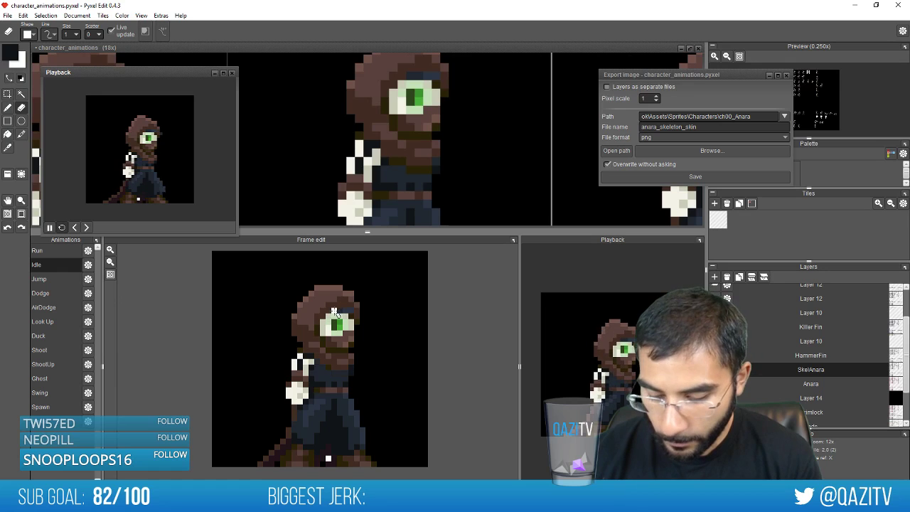
{"action": "key", "text": "comma"}
{"action": "key", "text": "b"}
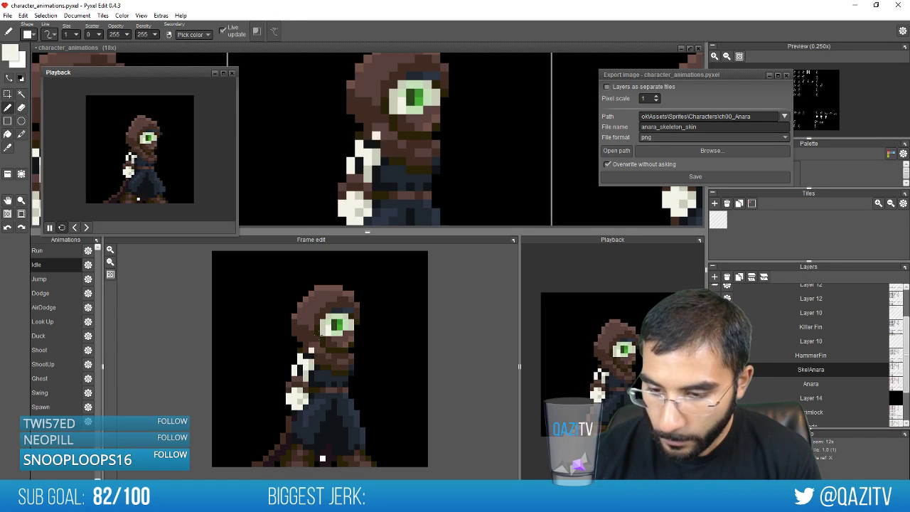
{"action": "key", "text": "comma"}
{"action": "left_click", "coordinate": [321, 356], "text": "alt"}
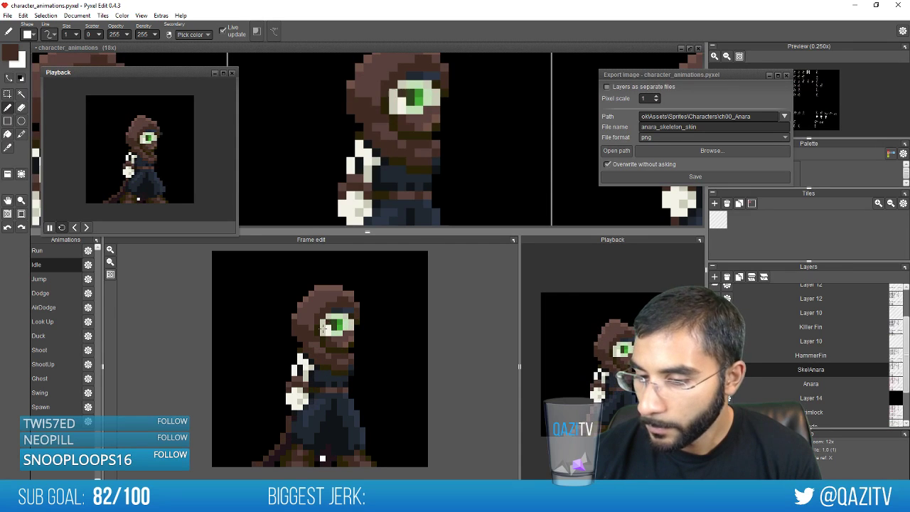
{"action": "right_click", "coordinate": [306, 355]}
{"action": "left_click", "coordinate": [309, 351]}
{"action": "right_click", "coordinate": [307, 348]}
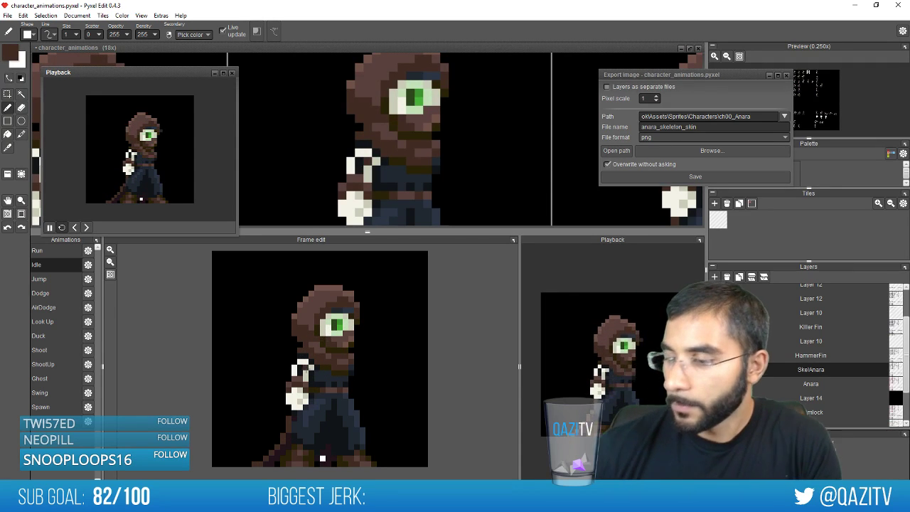
{"action": "key", "text": "Left"}
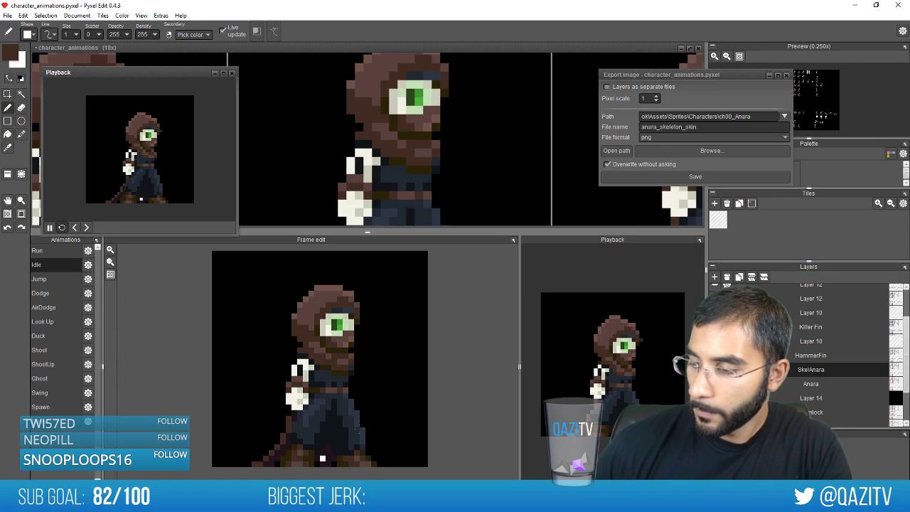
Erase the white pixel between the feet and shade the skeletal hand with a light grey checker pattern in the idle frames
{"action": "left_click", "coordinate": [322, 459], "text": "alt"}
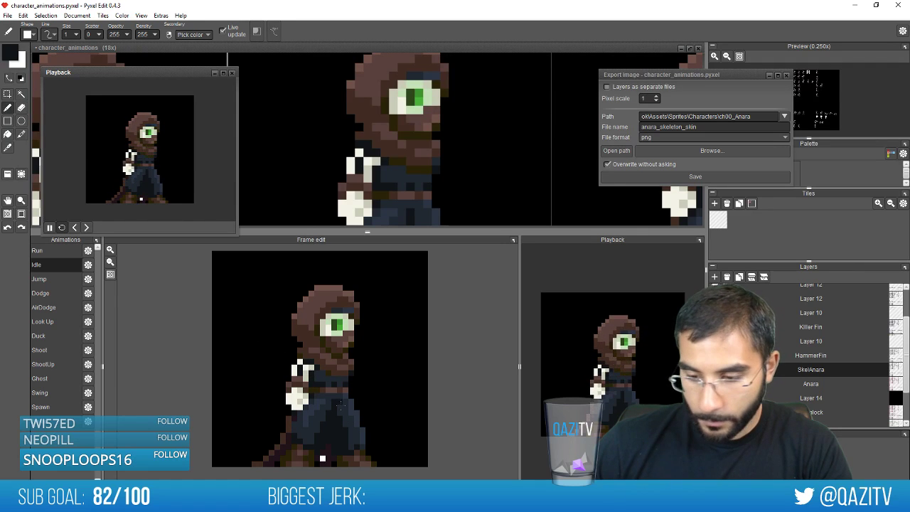
{"action": "key", "text": "e"}
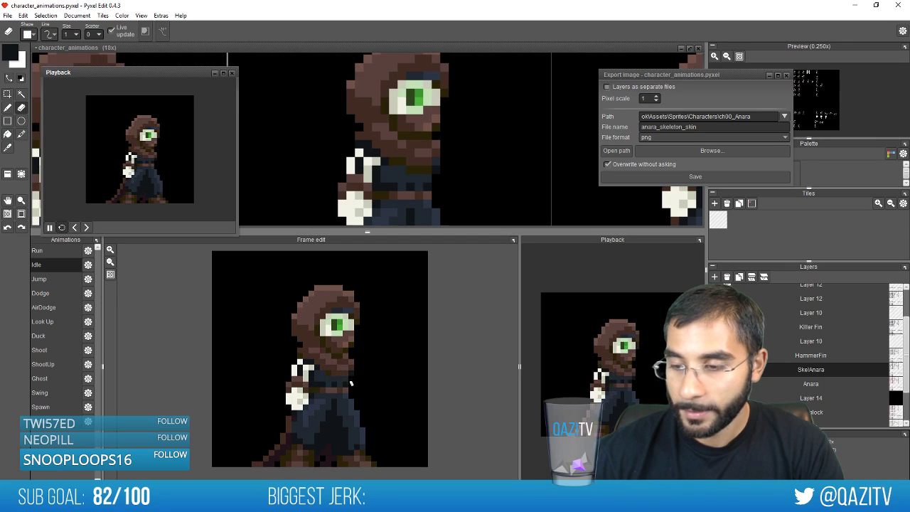
{"action": "key", "text": "b"}
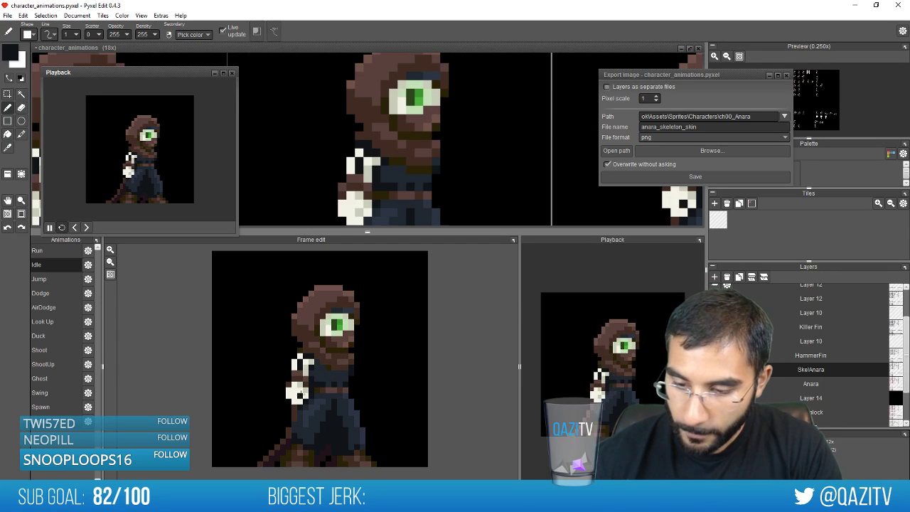
{"action": "right_click", "coordinate": [304, 394]}
{"action": "left_click_drag", "start_coordinate": [300, 396], "coordinate": [295, 399]}
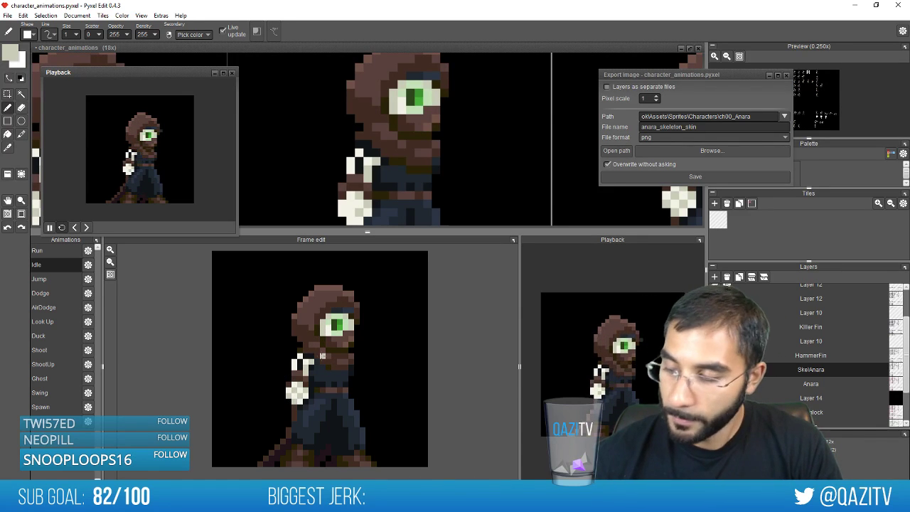
{"action": "key", "text": "Right"}
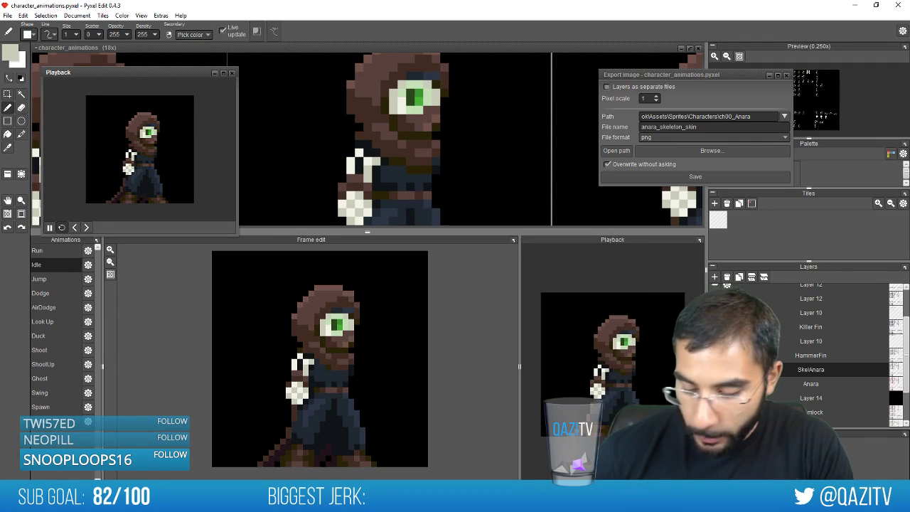
Check the idle frames for stray pixels and sample the brown shades of the hood and scarf
{"action": "key", "text": "e"}
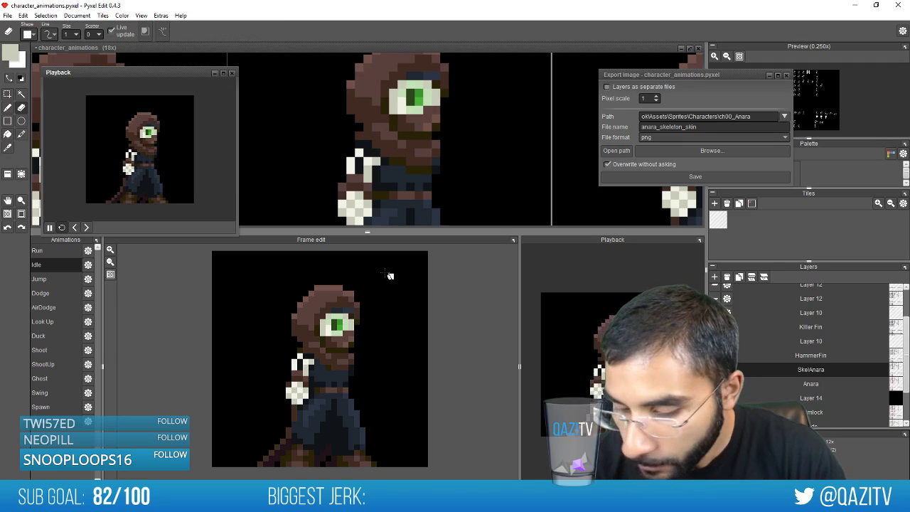
{"action": "left_click", "coordinate": [365, 321]}
{"action": "key", "text": "Right"}
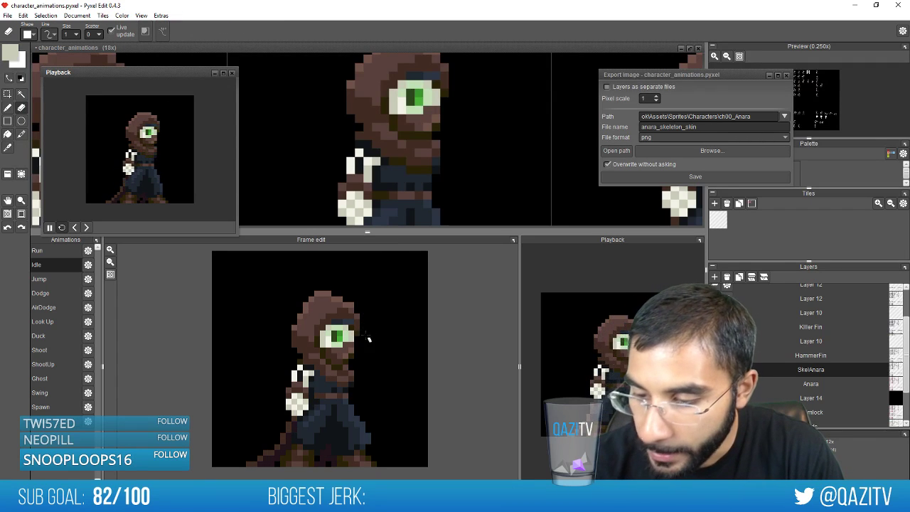
{"action": "key", "text": "Right"}
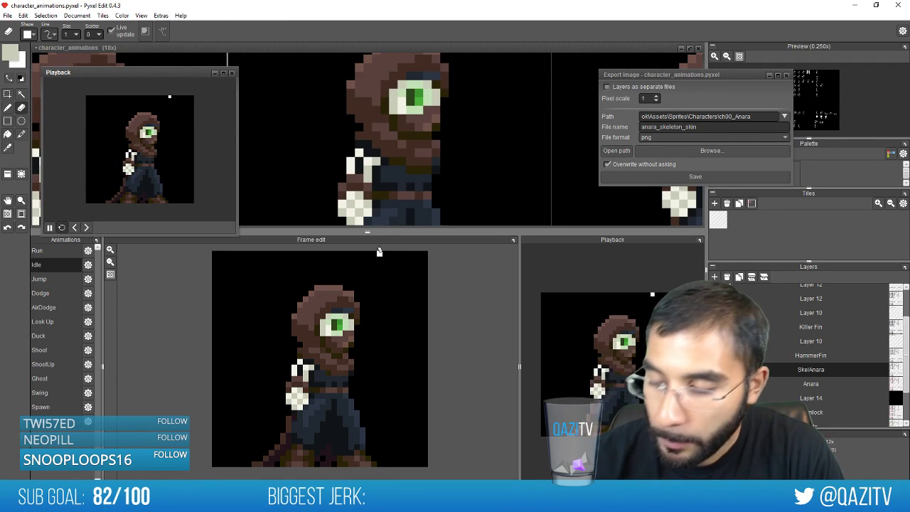
{"action": "key", "text": "b"}
{"action": "right_click", "coordinate": [357, 312]}
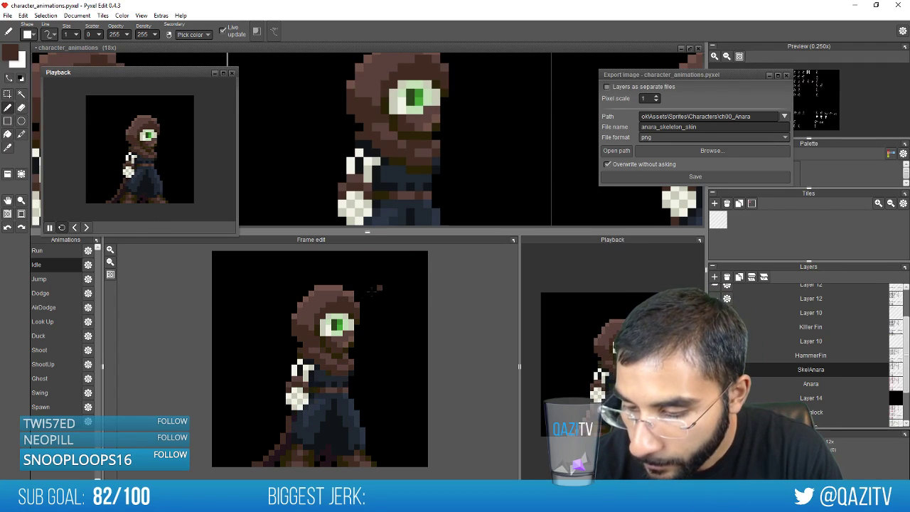
{"action": "left_click", "coordinate": [340, 360], "text": "alt"}
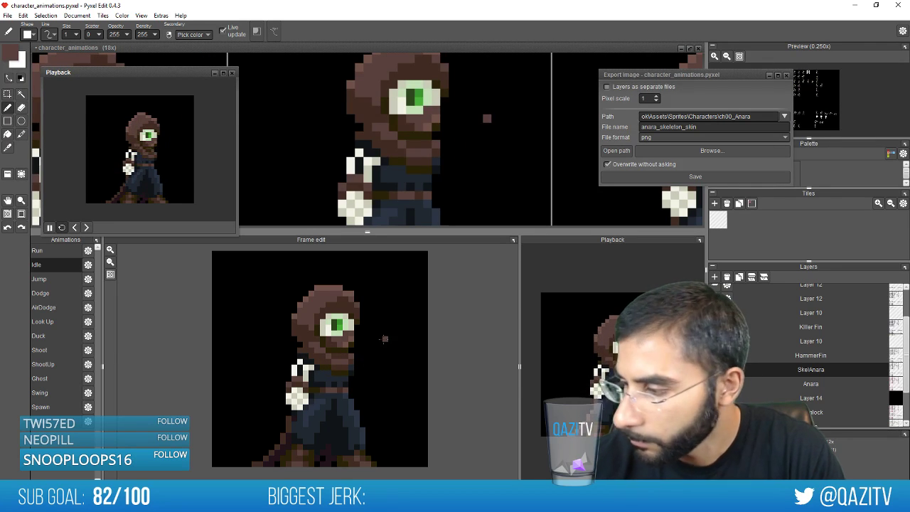
Hide and reshow the SkelAnara layer to compare it with the original Anara, and sample the dark brown beside the shoulder
{"action": "left_click", "coordinate": [715, 370]}
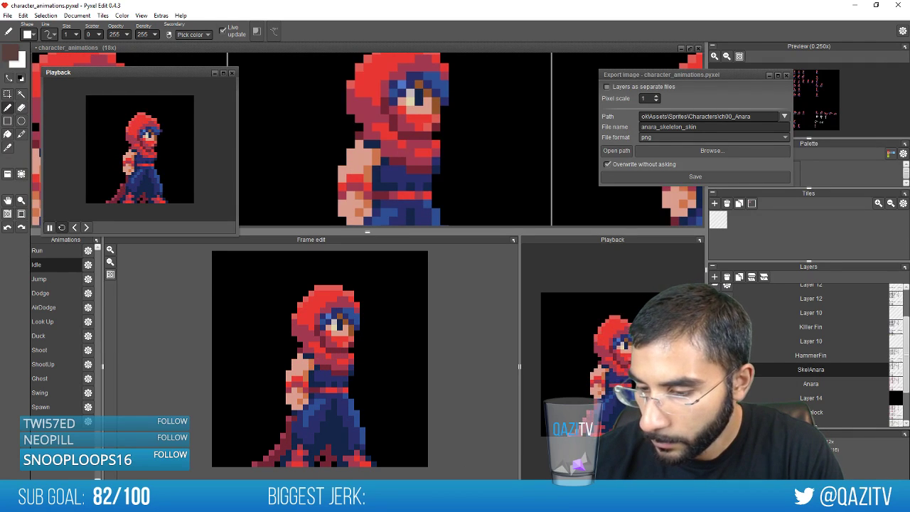
{"action": "left_click", "coordinate": [715, 370]}
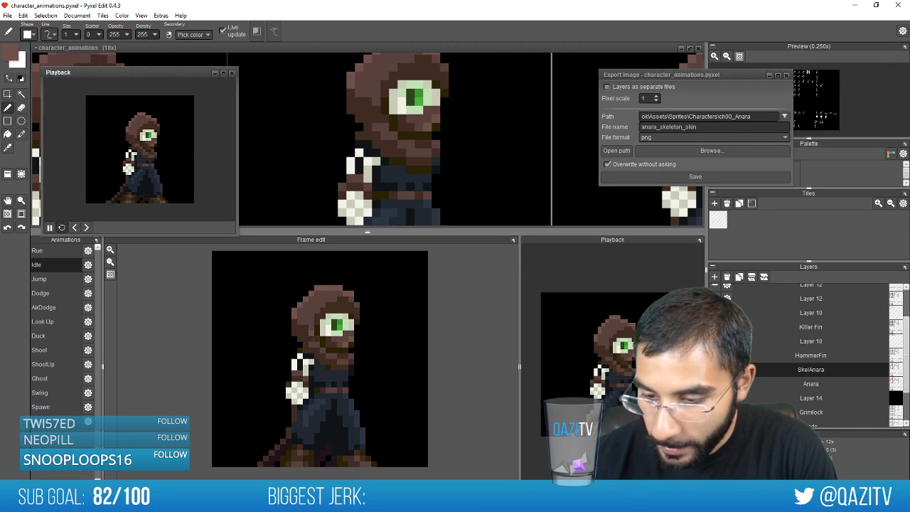
{"action": "right_click", "coordinate": [310, 353]}
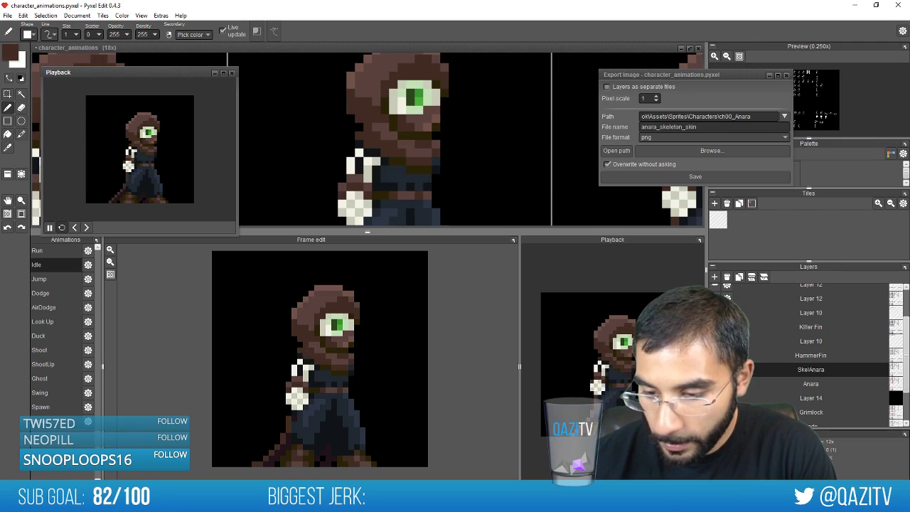
Step through the idle frames and sample the dark blue and brown shades around the skeletal shoulder
{"action": "key", "text": "Right"}
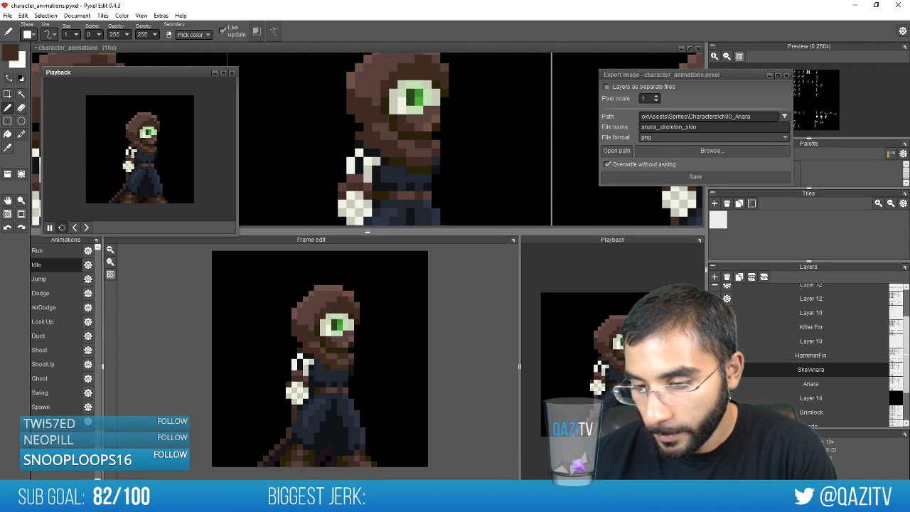
{"action": "left_click", "coordinate": [298, 358], "text": "alt"}
{"action": "key", "text": "Right"}
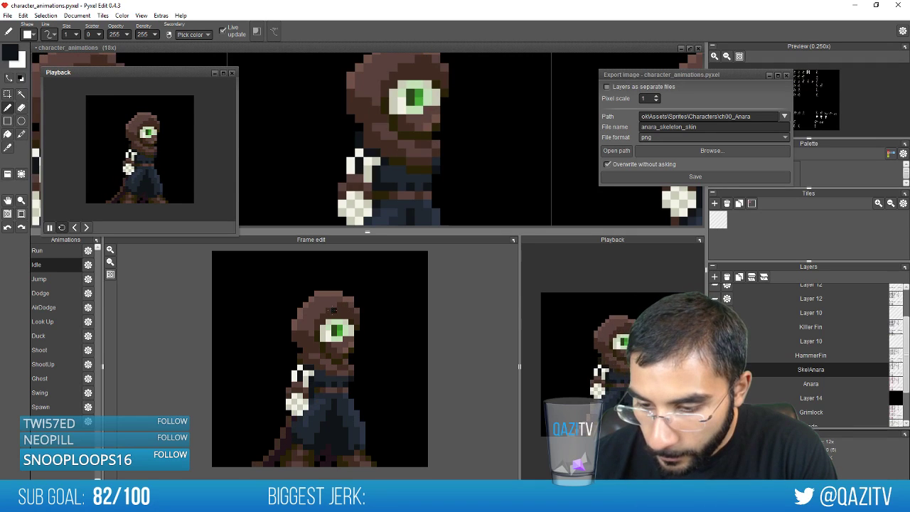
{"action": "left_click", "coordinate": [307, 351], "text": "alt"}
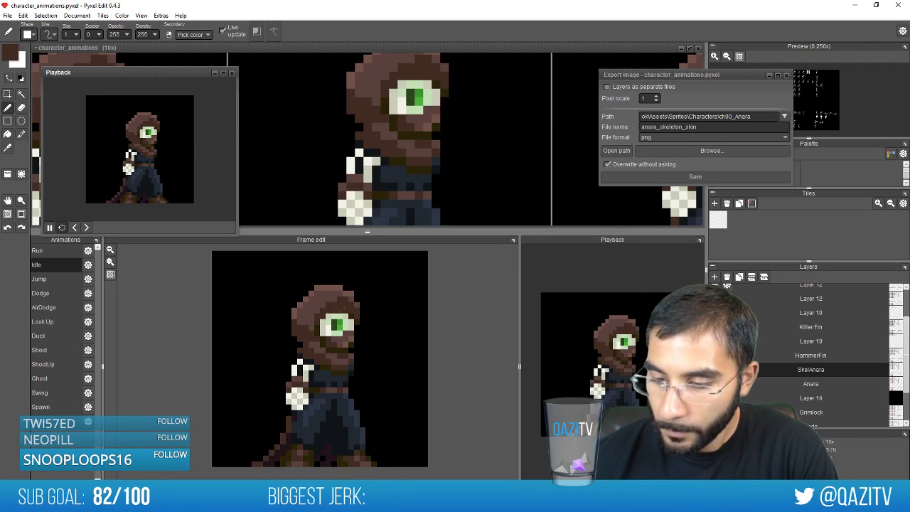
{"action": "left_click", "coordinate": [298, 356], "text": "alt"}
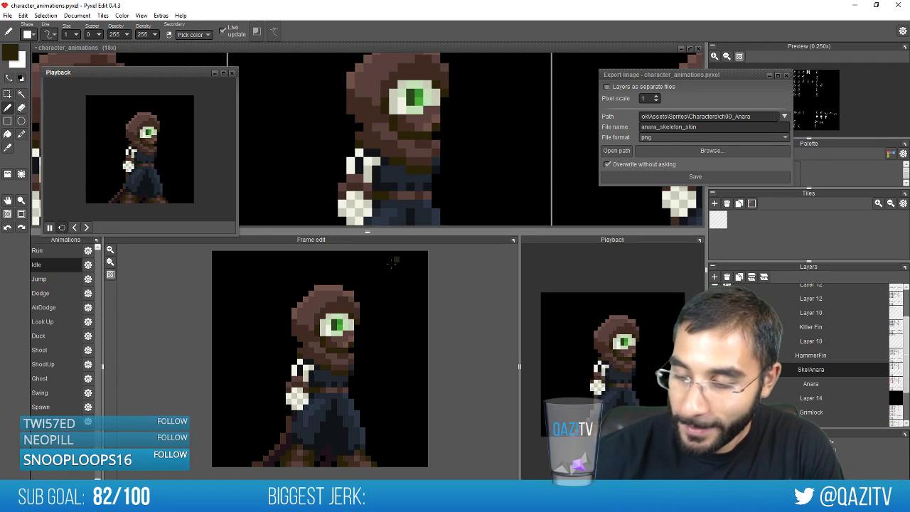
Paint the character's front foot bone white in the idle frame and shade its sole with light grey pixels
{"action": "right_click", "coordinate": [329, 329]}
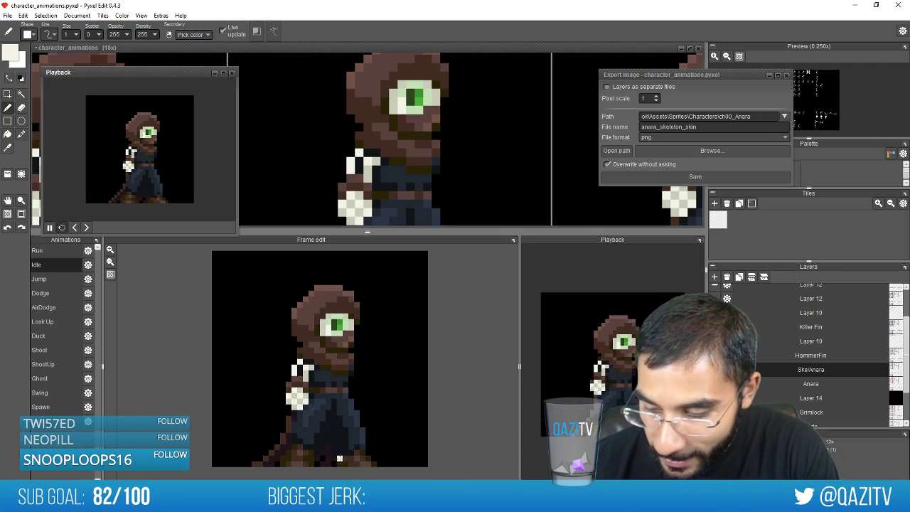
{"action": "left_click_drag", "start_coordinate": [346, 463], "coordinate": [362, 463]}
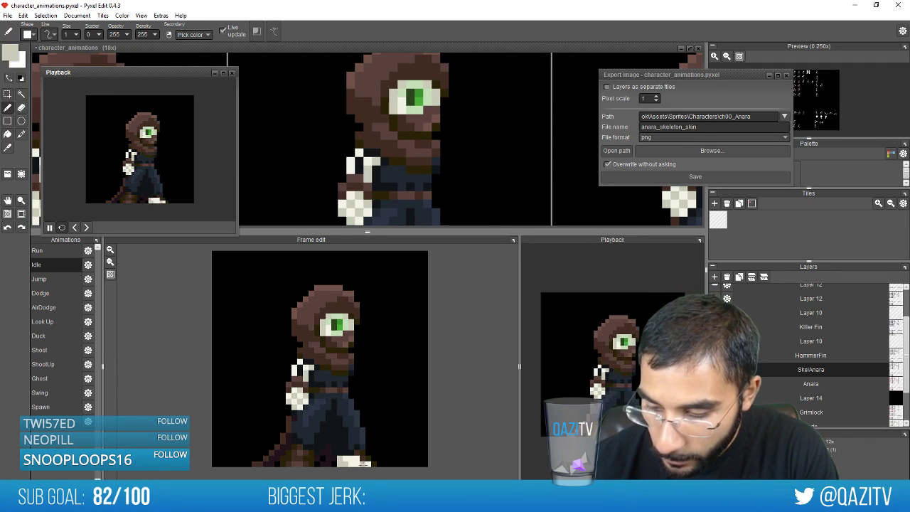
{"action": "left_click_drag", "start_coordinate": [360, 463], "coordinate": [367, 464]}
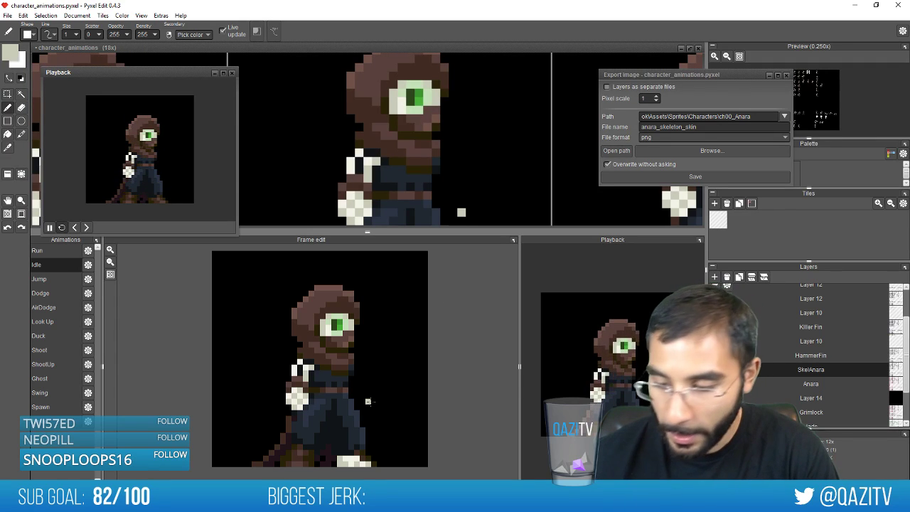
{"action": "key", "text": "e"}
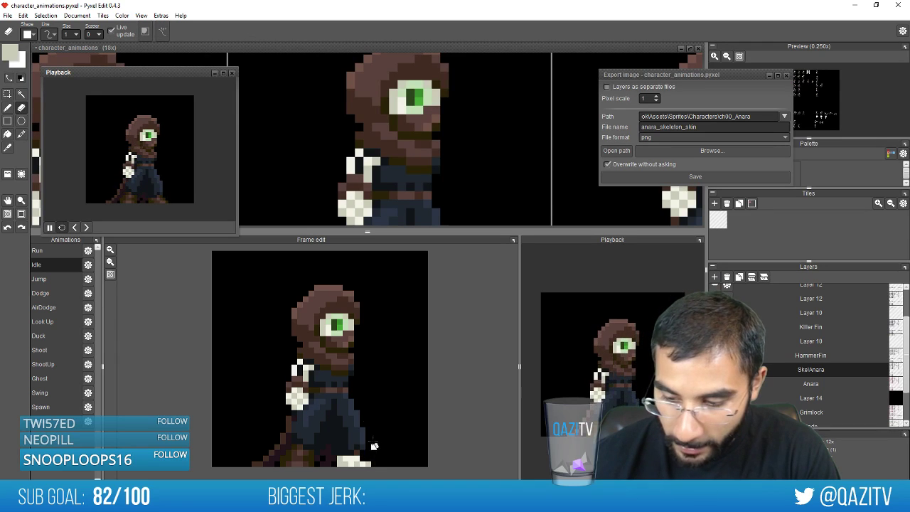
{"action": "key", "text": "b"}
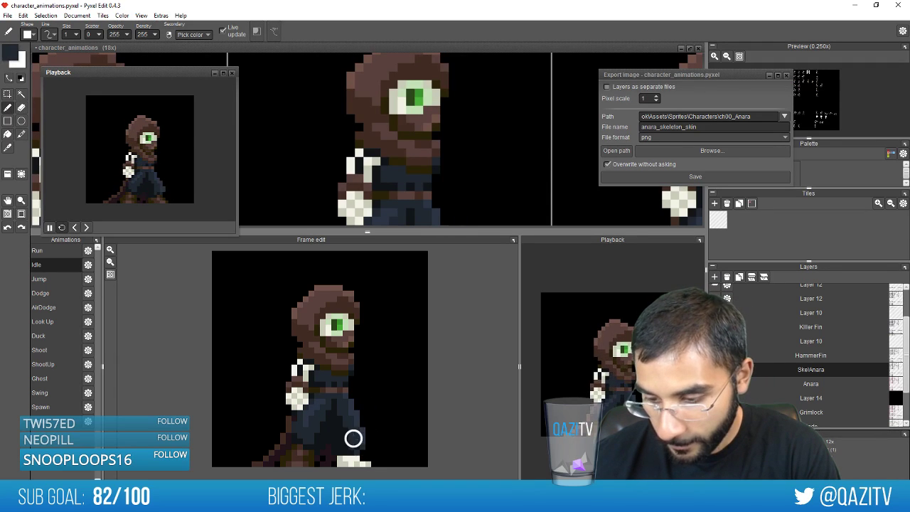
Paint the rear foot in the sampled bone white and add light grey shading to match the front foot
{"action": "right_click", "coordinate": [348, 459]}
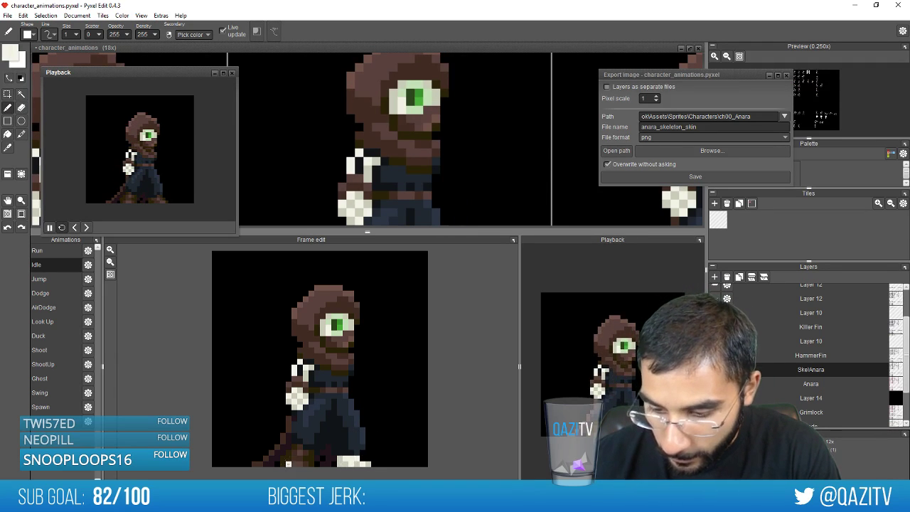
{"action": "mouse_move", "coordinate": [288, 463]}
{"action": "left_mouse_down"}
{"action": "mouse_move", "coordinate": [311, 463]}
{"action": "mouse_move", "coordinate": [288, 461]}
{"action": "left_mouse_up"}
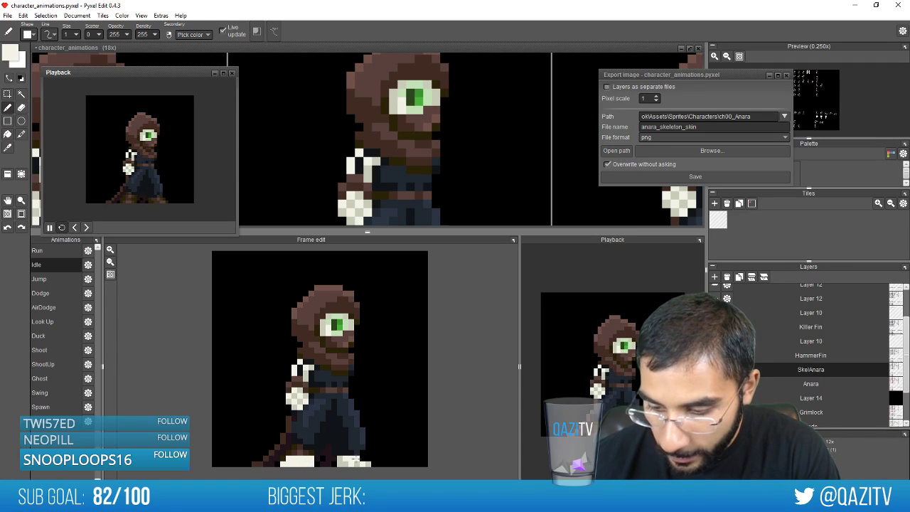
{"action": "left_click", "coordinate": [356, 462], "text": "alt"}
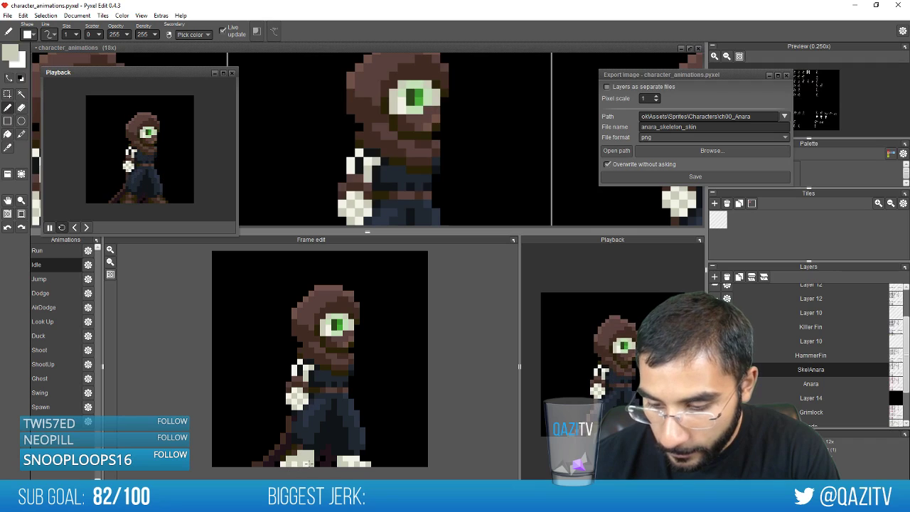
{"action": "right_click", "coordinate": [304, 463]}
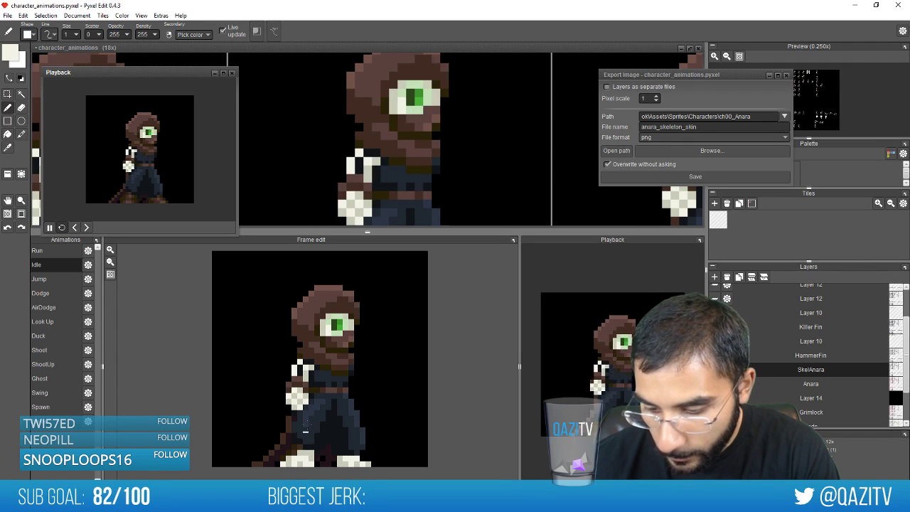
Touch up the white feet in the second idle frame, sampling the robe's dark colour and the foot's light grey
{"action": "right_click", "coordinate": [303, 453]}
{"action": "right_click", "coordinate": [307, 448]}
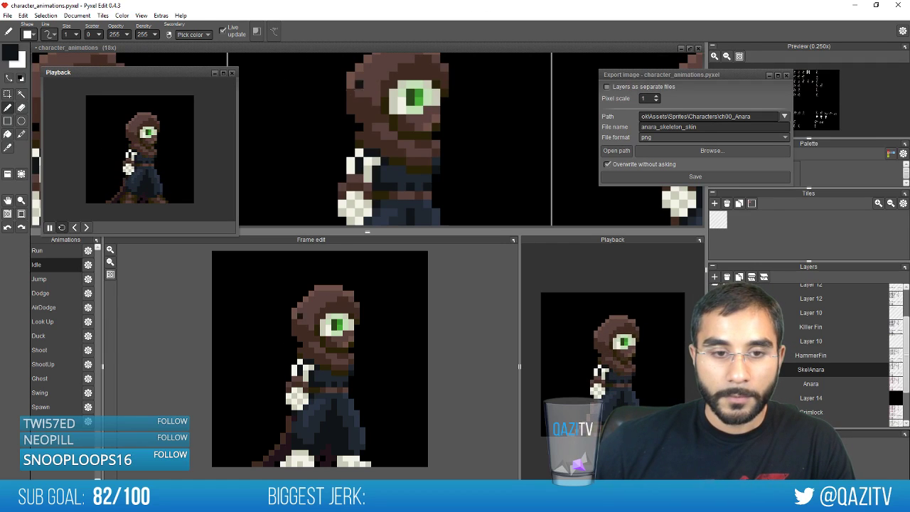
{"action": "scroll", "coordinate": [340, 137], "scroll_direction": "down", "scroll_amount": 2}
{"action": "scroll", "coordinate": [371, 214], "scroll_direction": "up", "scroll_amount": 1}
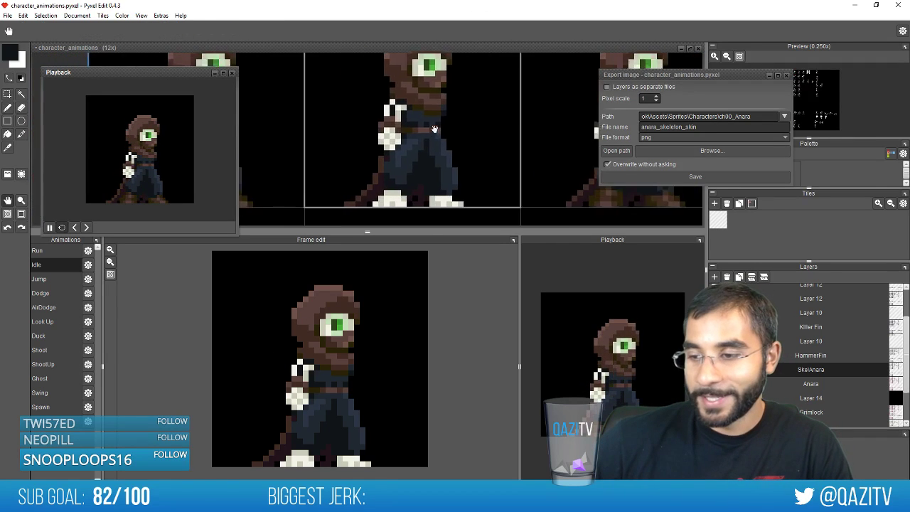
{"action": "scroll", "coordinate": [455, 183], "scroll_direction": "up", "scroll_amount": 1}
{"action": "left_click", "coordinate": [444, 192], "text": "alt"}
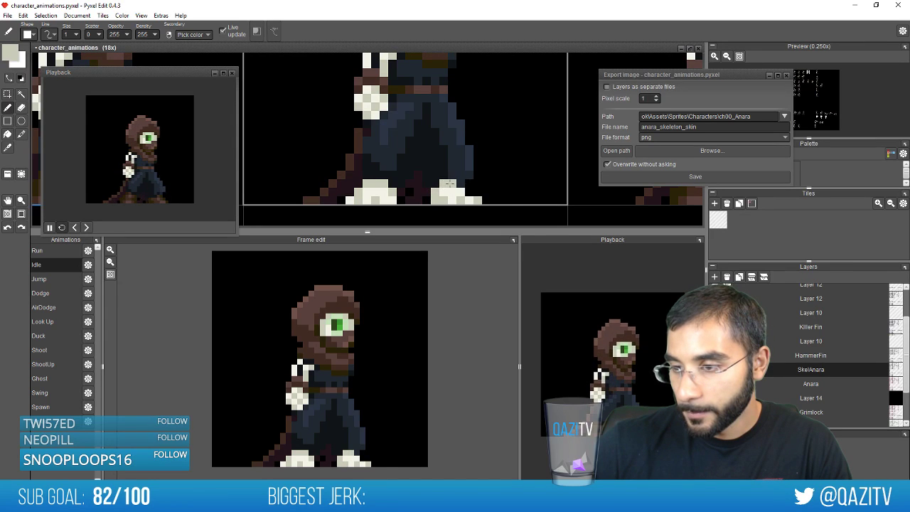
{"action": "scroll", "coordinate": [455, 187], "scroll_direction": "down", "scroll_amount": 1}
{"action": "scroll", "coordinate": [523, 172], "scroll_direction": "down", "scroll_amount": 2}
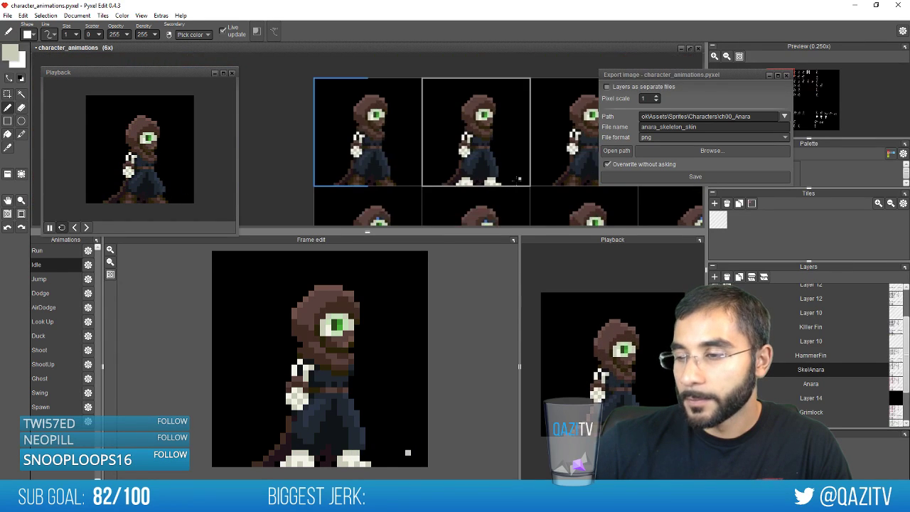
{"action": "scroll", "coordinate": [520, 178], "scroll_direction": "up", "scroll_amount": 1}
Copy the white feet from the second idle frame and place them under the robe in the first idle frame
{"action": "key", "text": "s"}
{"action": "left_click_drag", "start_coordinate": [511, 194], "coordinate": [433, 175]}
{"action": "left_click_drag", "start_coordinate": [507, 193], "coordinate": [449, 182]}
{"action": "left_click_drag", "start_coordinate": [509, 194], "coordinate": [369, 194]}
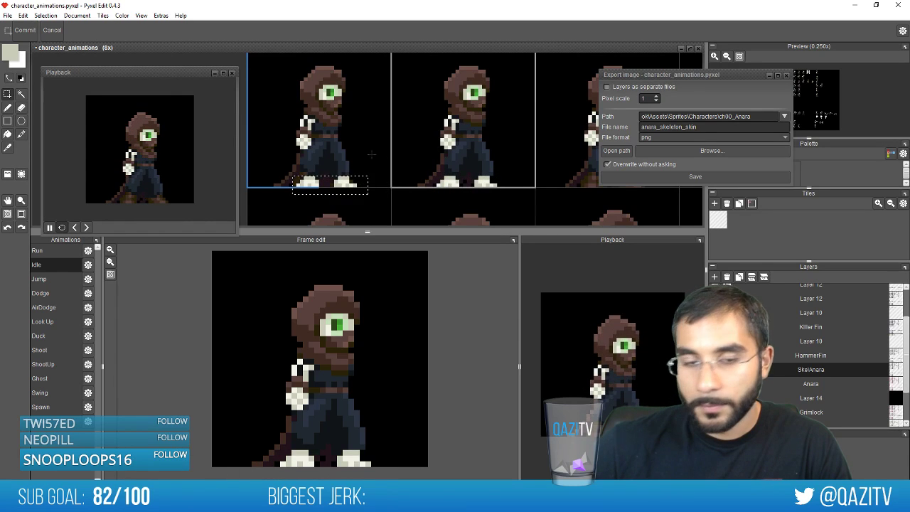
Try to nudge the copied feet slightly back in the first idle frame, and undo the move
{"action": "scroll", "coordinate": [370, 152], "scroll_direction": "down", "scroll_amount": 1}
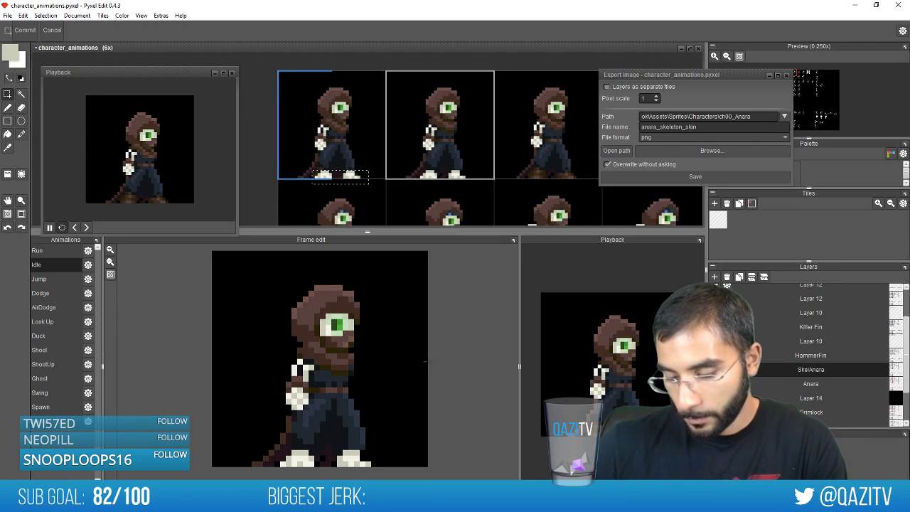
{"action": "left_click", "coordinate": [362, 178]}
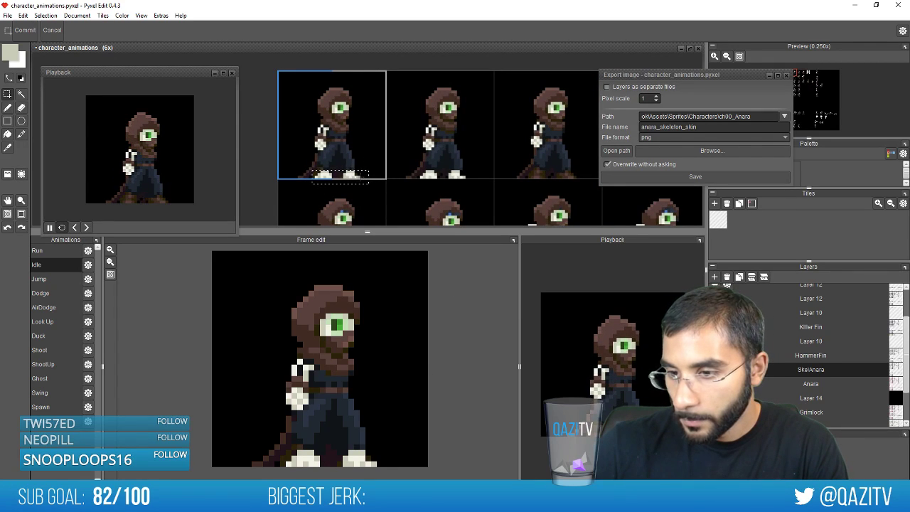
{"action": "key", "text": "Left"}
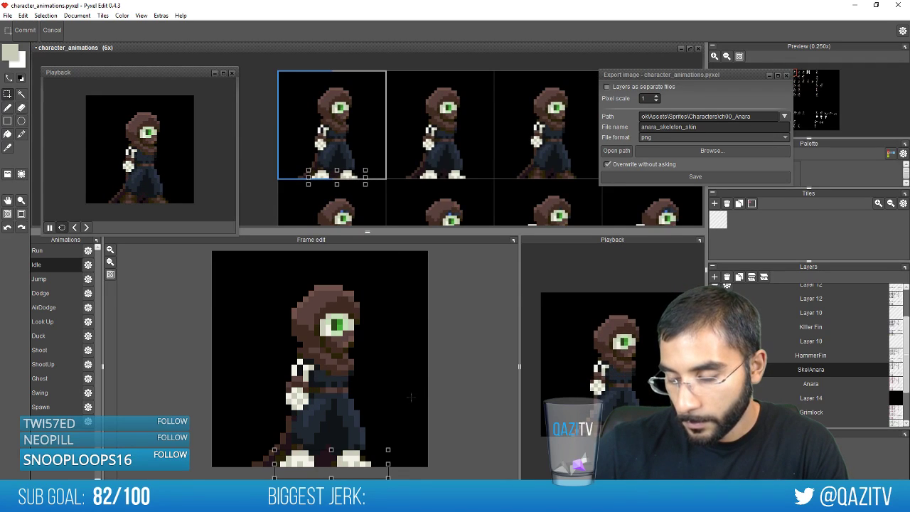
{"action": "key", "text": "Return"}
{"action": "key", "text": "ctrl+z"}
{"action": "key", "text": "ctrl+z"}
{"action": "key", "text": "ctrl+z"}
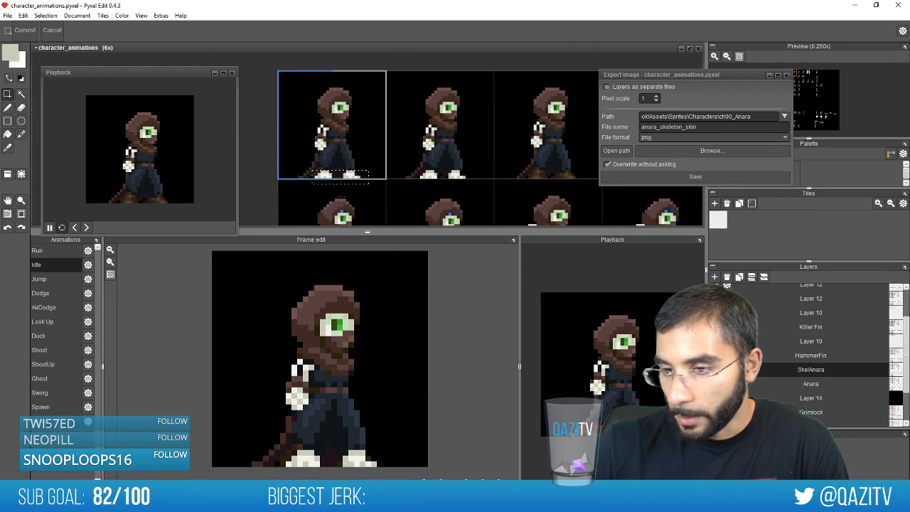
Select the feet area in every idle frame except the second, delete its contents and clear the selection
{"action": "left_click_drag", "start_coordinate": [316, 171], "coordinate": [362, 180]}
{"action": "mouse_move", "coordinate": [530, 183]}
{"action": "left_mouse_down"}
{"action": "mouse_move", "coordinate": [581, 171]}
{"action": "mouse_move", "coordinate": [315, 152]}
{"action": "left_mouse_up"}
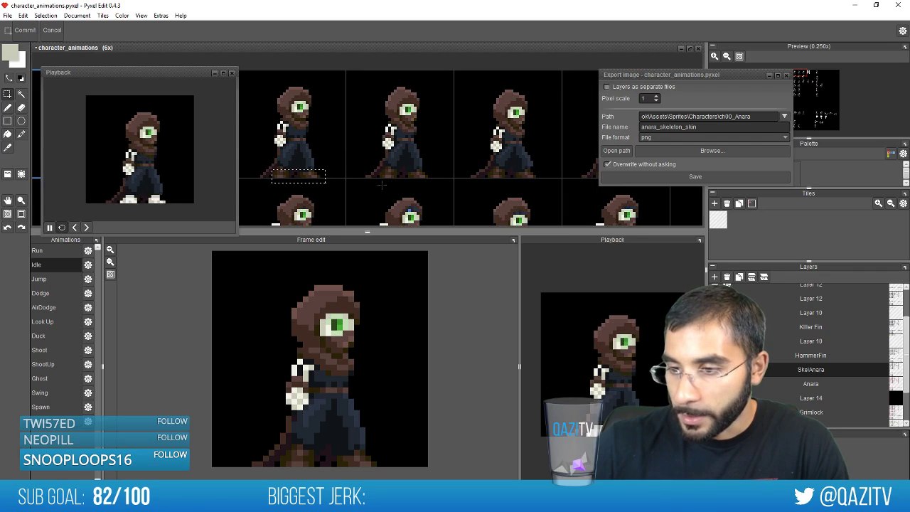
{"action": "left_click_drag", "start_coordinate": [382, 185], "coordinate": [542, 173]}
{"action": "left_click_drag", "start_coordinate": [544, 155], "coordinate": [385, 146]}
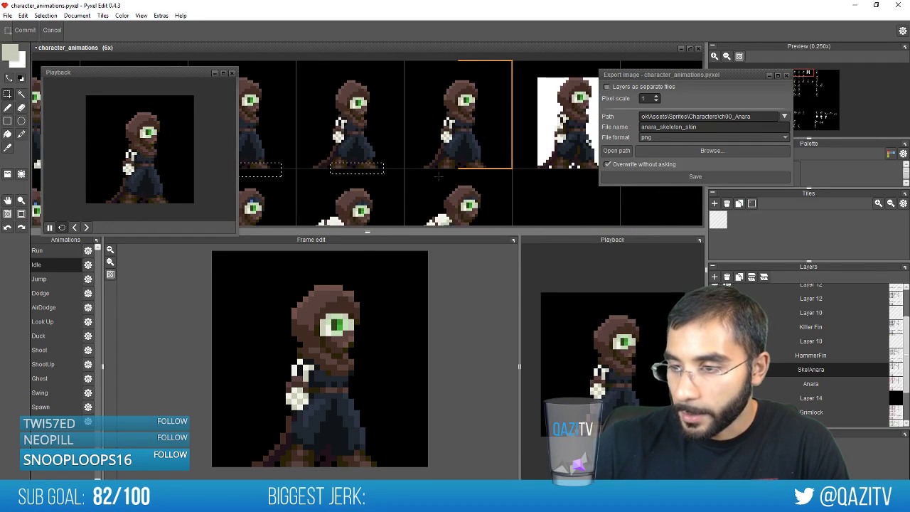
{"action": "left_click_drag", "start_coordinate": [438, 175], "coordinate": [491, 162]}
{"action": "key", "text": "Delete"}
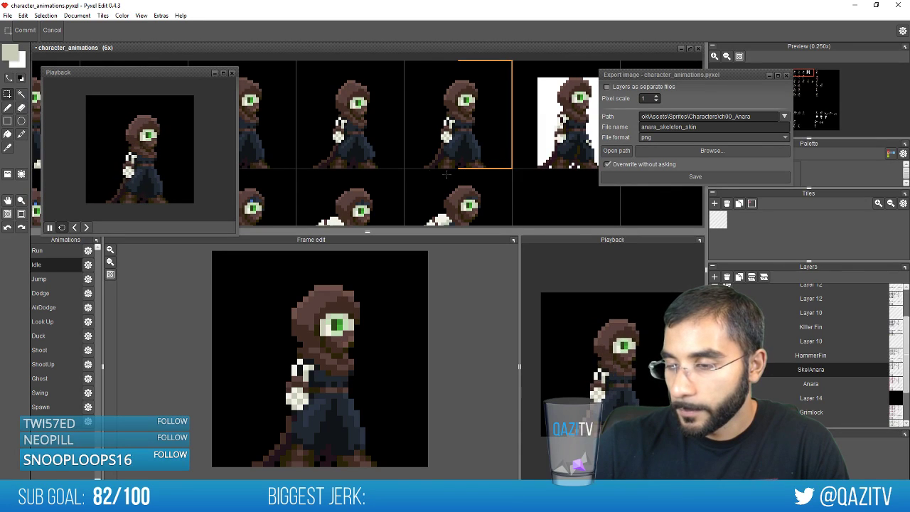
{"action": "key", "text": "ctrl+z"}
{"action": "key", "text": "Delete"}
{"action": "key", "text": "ctrl+d"}
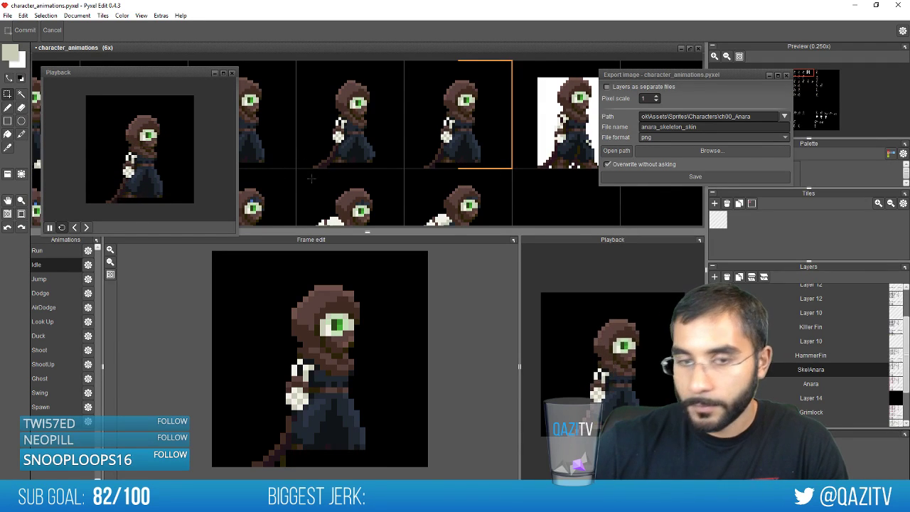
Place a copy of the white feet under the robe in the third idle frame, aligned with the second frame's feet
{"action": "left_click_drag", "start_coordinate": [312, 179], "coordinate": [488, 183]}
{"action": "left_click_drag", "start_coordinate": [339, 190], "coordinate": [494, 192]}
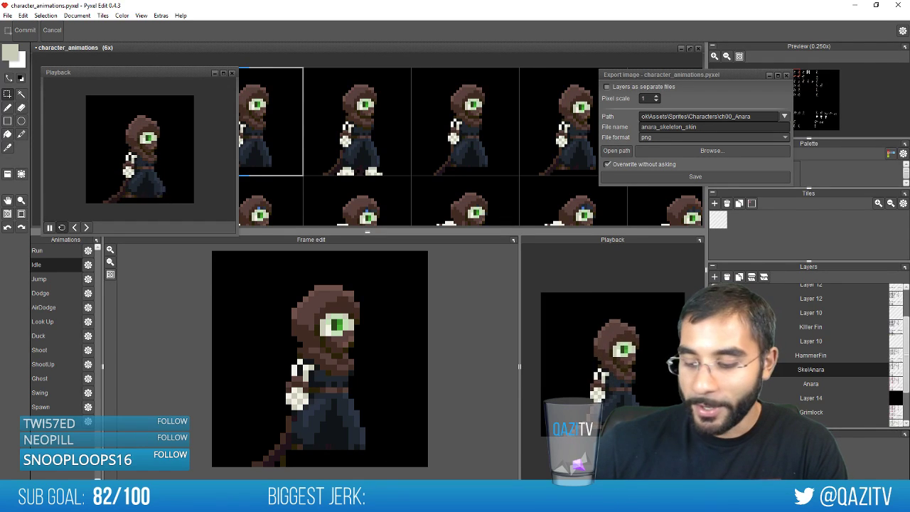
{"action": "key", "text": "Left"}
{"action": "key", "text": "Left"}
{"action": "key", "text": "Left"}
{"action": "key", "text": "Left"}
{"action": "key", "text": "Left"}
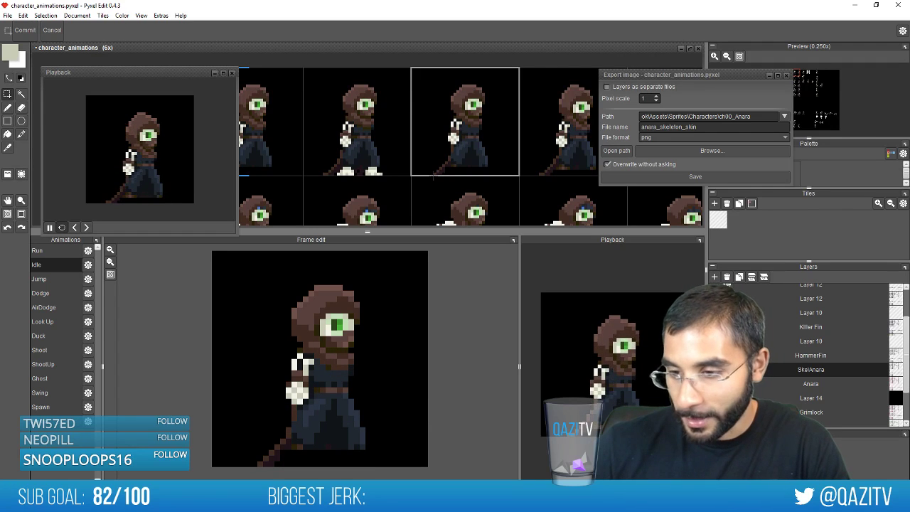
{"action": "left_click_drag", "start_coordinate": [444, 161], "coordinate": [485, 172]}
{"action": "key", "text": "Left"}
{"action": "key", "text": "Right"}
{"action": "left_click_drag", "start_coordinate": [364, 458], "coordinate": [359, 457]}
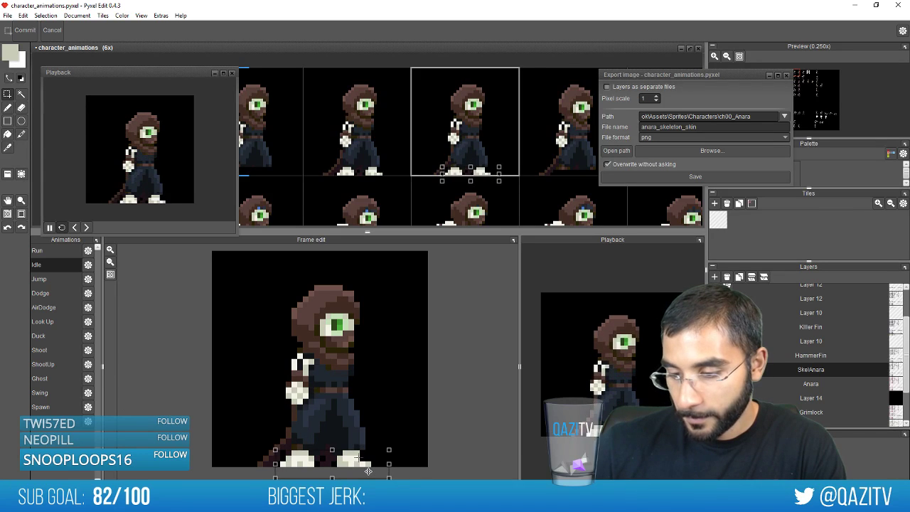
Place a copy of the white feet in the fourth idle frame and align it with the third frame's feet
{"action": "key", "text": "Right"}
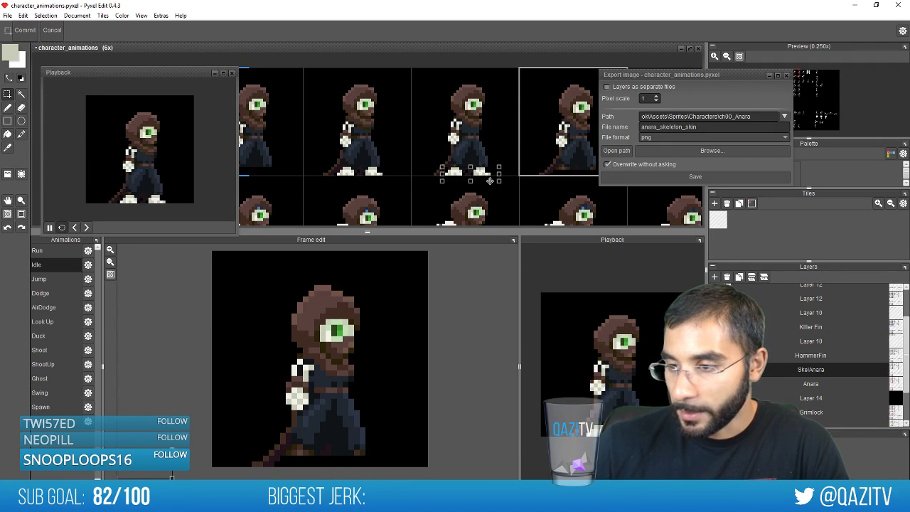
{"action": "left_click_drag", "start_coordinate": [482, 172], "coordinate": [593, 163]}
{"action": "key", "text": "Left"}
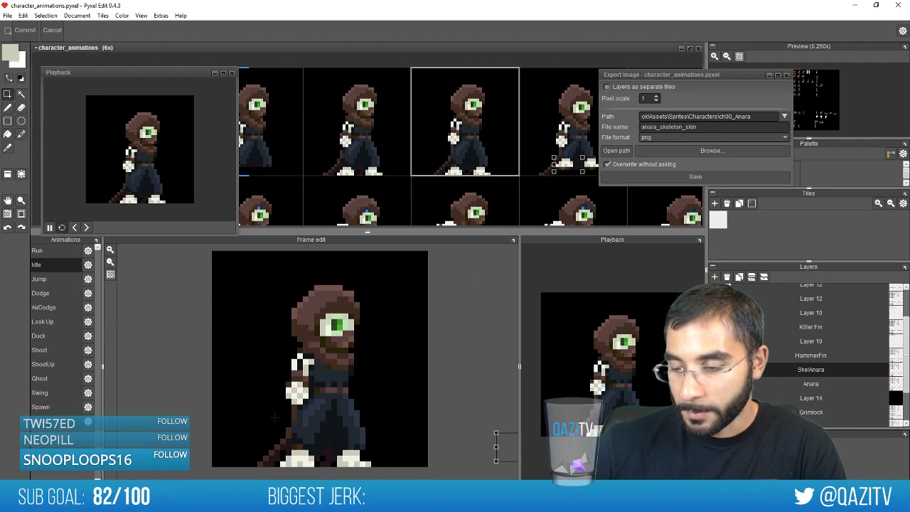
{"action": "left_click_drag", "start_coordinate": [358, 441], "coordinate": [354, 457]}
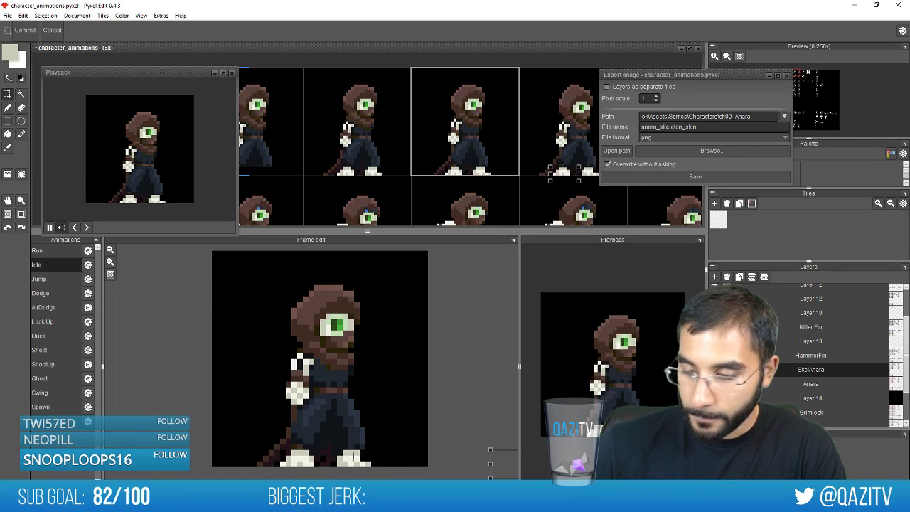
Paste the white feet into the fifth idle frame and position them at the bottom of the robe
{"action": "key", "text": "Right"}
{"action": "key", "text": "Right"}
{"action": "left_click_drag", "start_coordinate": [585, 155], "coordinate": [286, 180]}
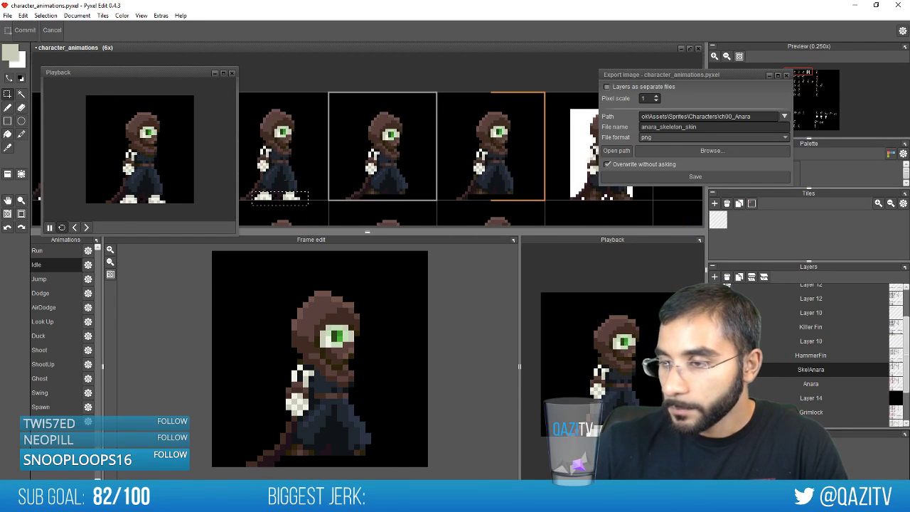
{"action": "key", "text": "ctrl+v"}
{"action": "left_click_drag", "start_coordinate": [269, 211], "coordinate": [411, 214]}
{"action": "key", "text": "Right"}
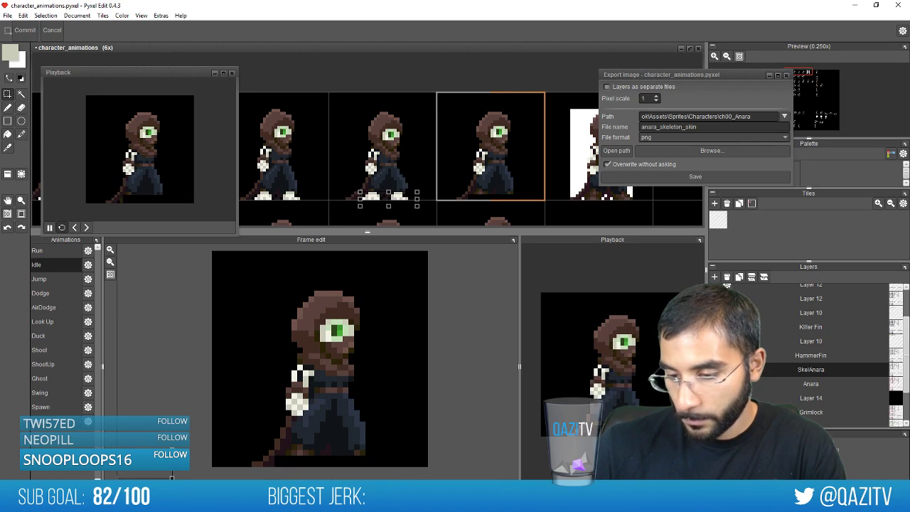
Compare the neighbouring idle frames and place a copy of the white feet under the robe in the sixth frame
{"action": "key", "text": "Left"}
{"action": "key", "text": "Left"}
{"action": "key", "text": "Right"}
{"action": "key", "text": "Right"}
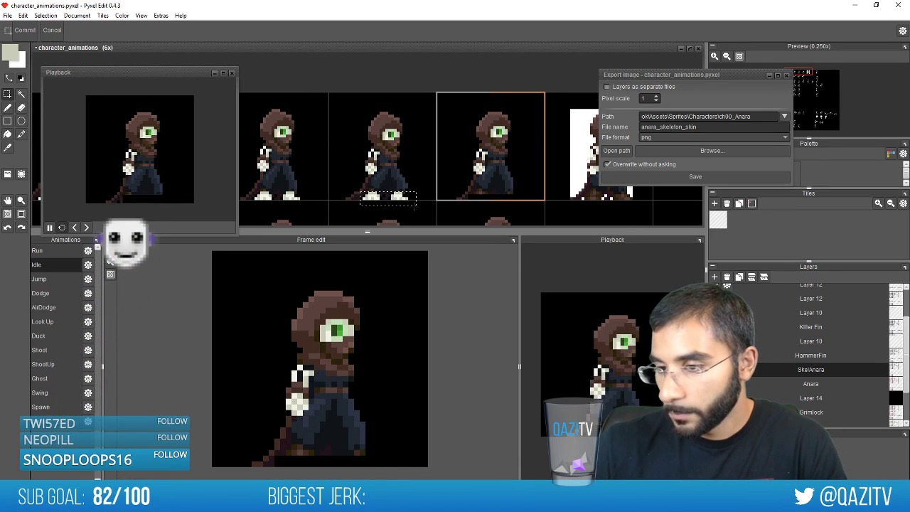
{"action": "left_click_drag", "start_coordinate": [415, 214], "coordinate": [518, 209]}
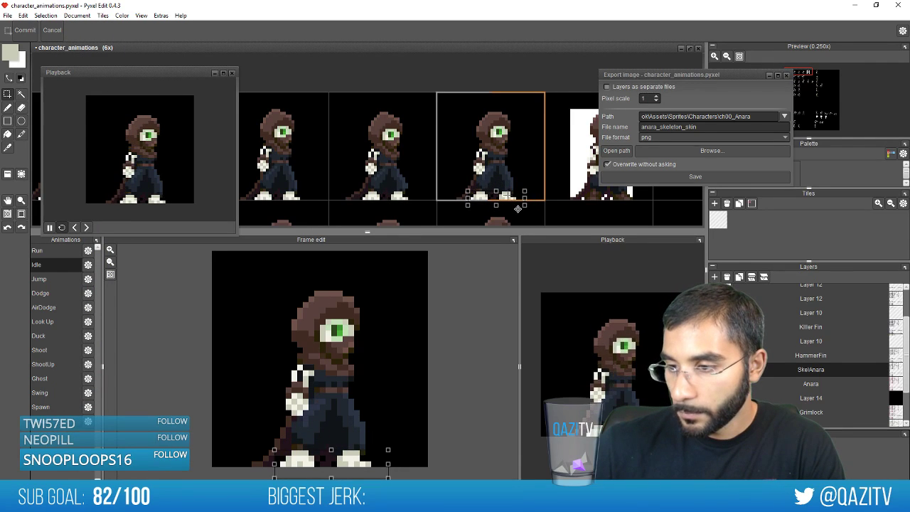
Paste the white feet into the first idle frame and move them to the bottom of the robe
{"action": "left_click_drag", "start_coordinate": [270, 216], "coordinate": [640, 202]}
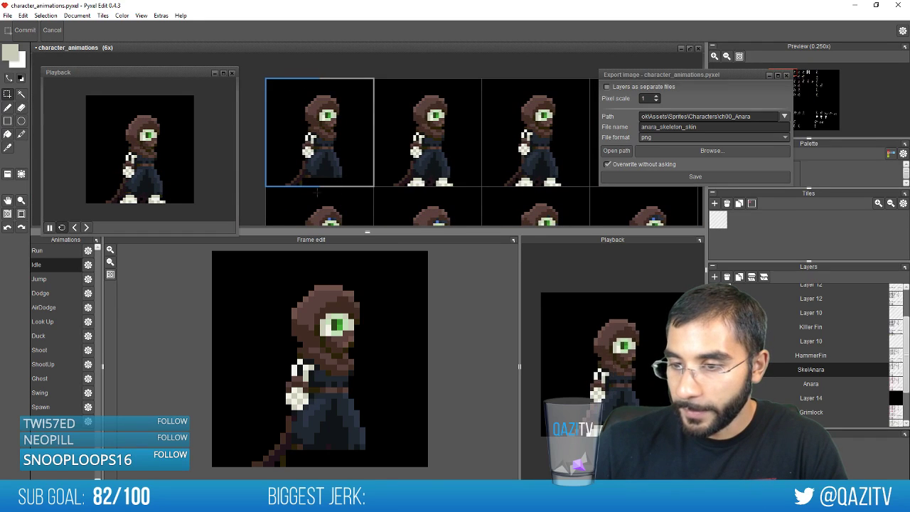
{"action": "scroll", "coordinate": [382, 183], "scroll_direction": "down", "scroll_amount": 2}
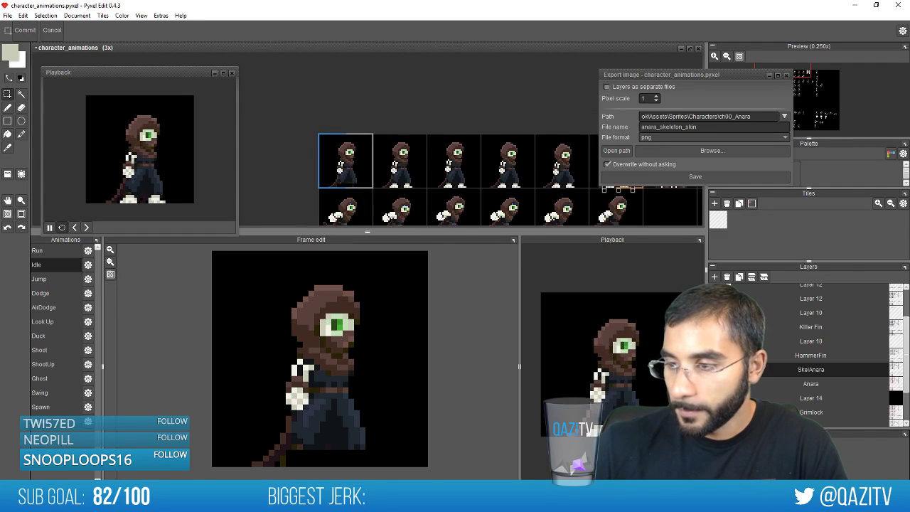
{"action": "scroll", "coordinate": [341, 191], "scroll_direction": "up", "scroll_amount": 2}
{"action": "key", "text": "ctrl+v"}
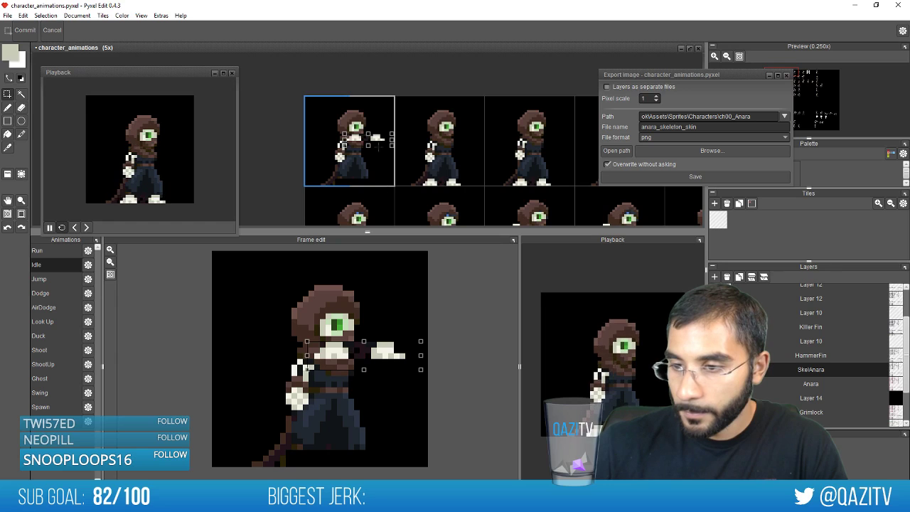
{"action": "left_click_drag", "start_coordinate": [391, 153], "coordinate": [378, 200]}
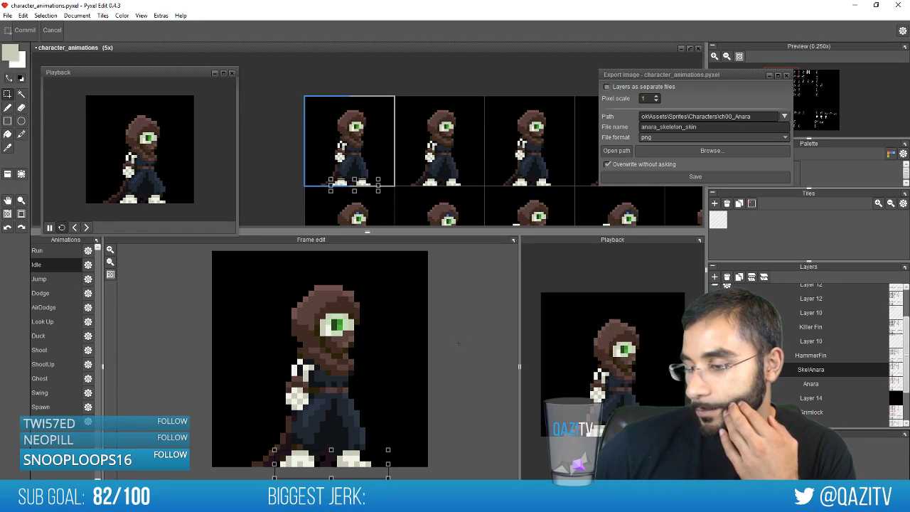
{"action": "scroll", "coordinate": [504, 178], "scroll_direction": "up", "scroll_amount": 1}
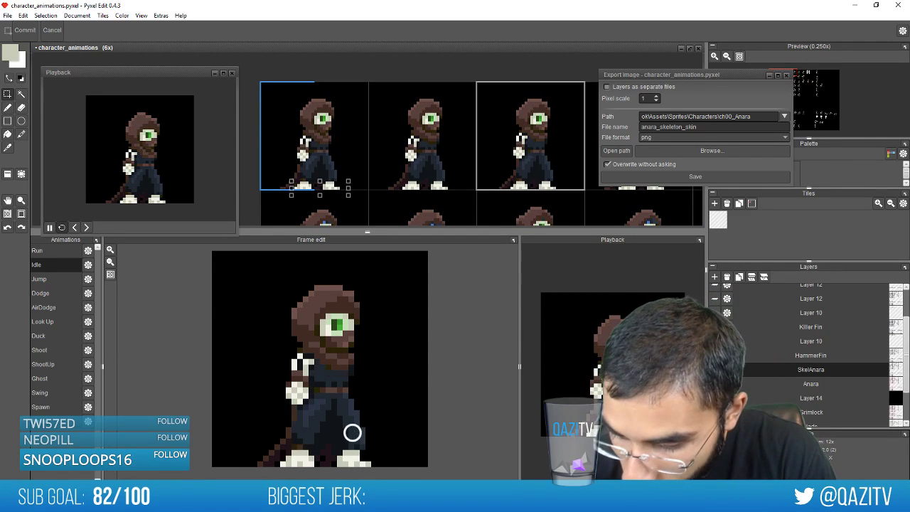
{"action": "key", "text": "ctrl+super+Right"}
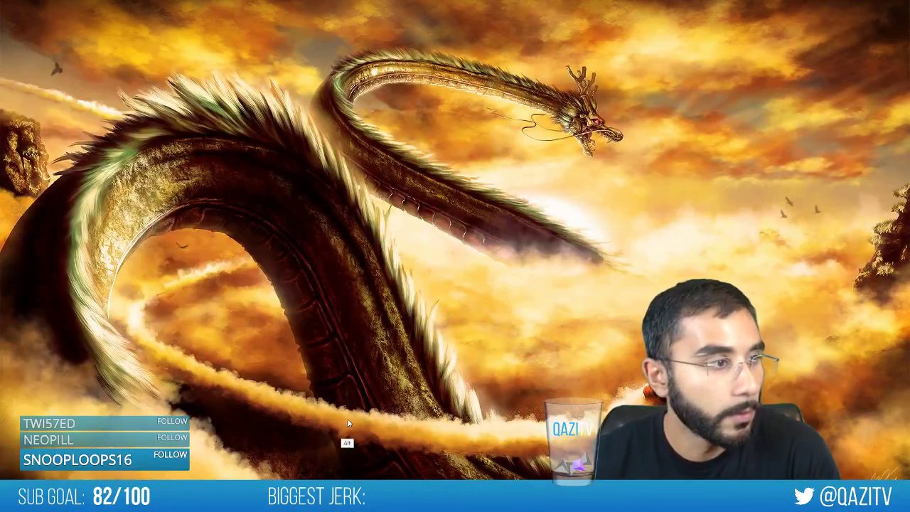
{"action": "key", "text": "ctrl"}
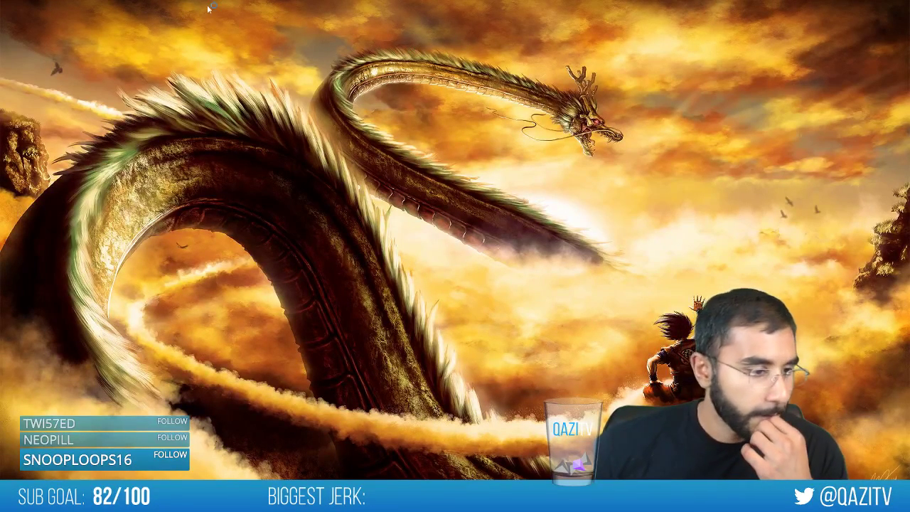
{"action": "key", "text": "super+Tab"}
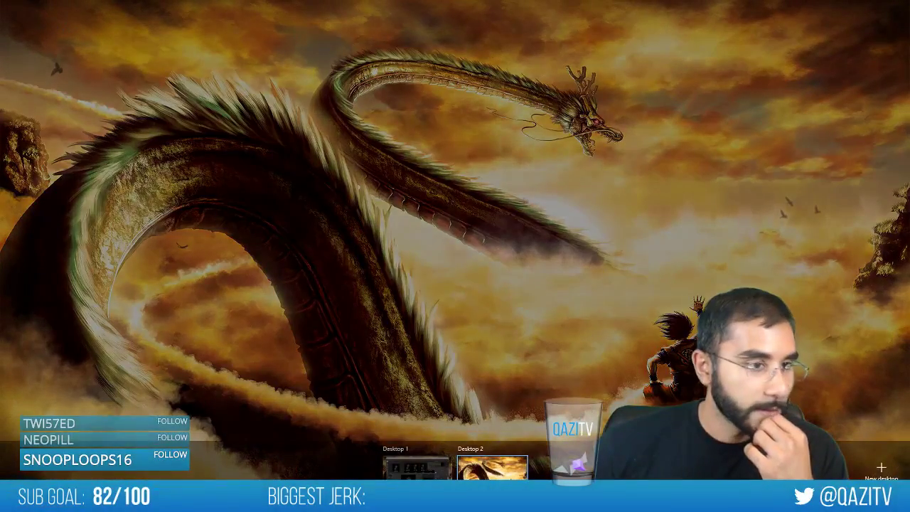
{"action": "key", "text": "Escape"}
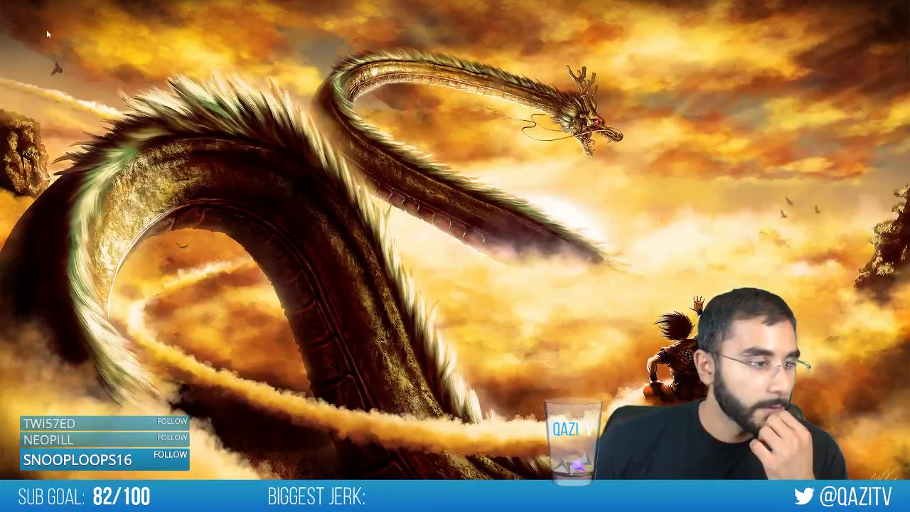
{"action": "key", "text": "super+Tab"}
{"action": "left_click", "coordinate": [417, 467]}
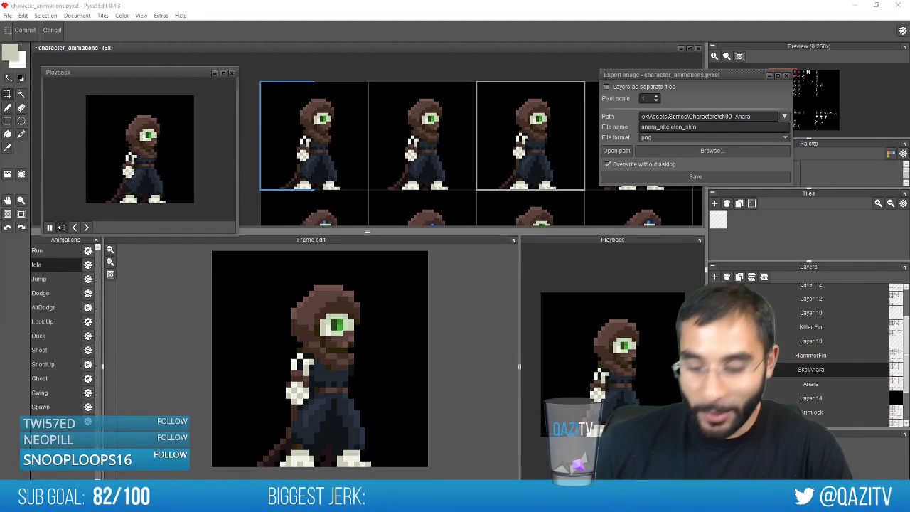
{"action": "key", "text": "ctrl+super+Right"}
{"action": "key", "text": "ctrl+super+Left"}
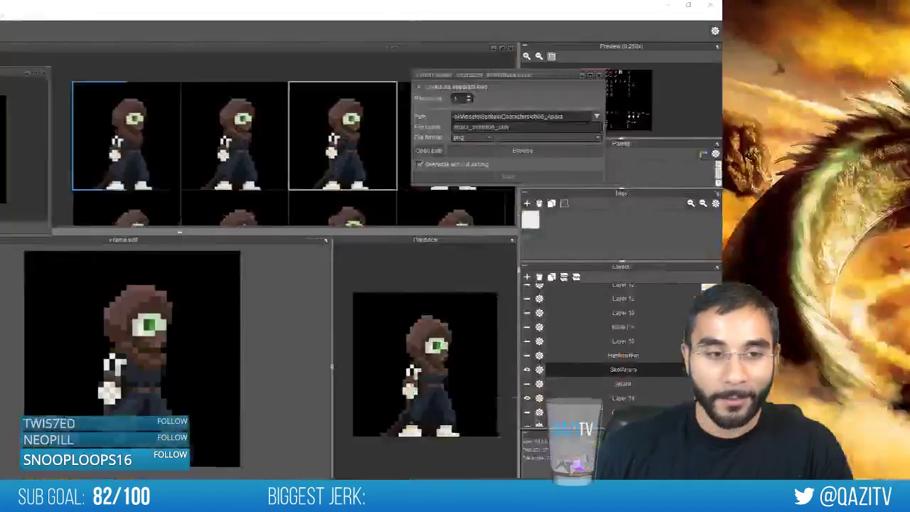
{"action": "key", "text": "ctrl+super+Right"}
{"action": "key", "text": "ctrl+super+Left"}
{"action": "key", "text": "ctrl+super+Right"}
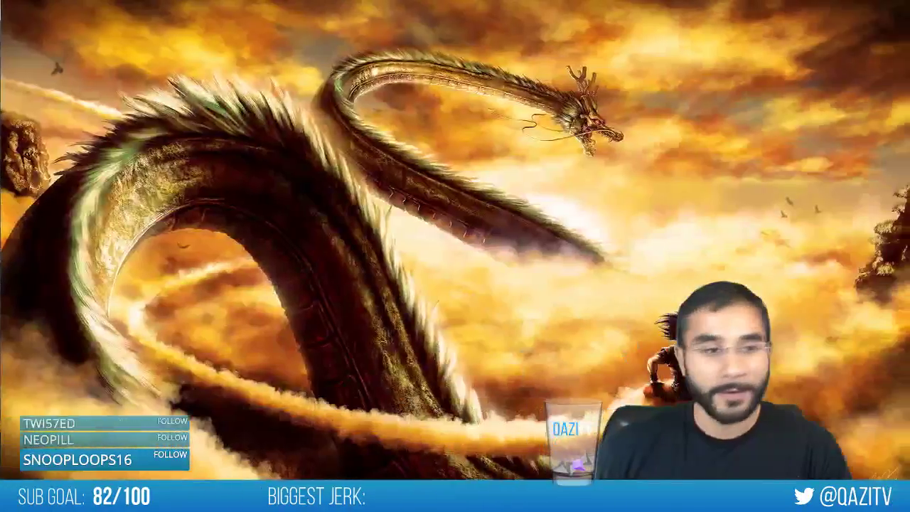
{"action": "key", "text": "ctrl+super+Left"}
{"action": "key", "text": "ctrl+super+Right"}
{"action": "key", "text": "ctrl+super+Left"}
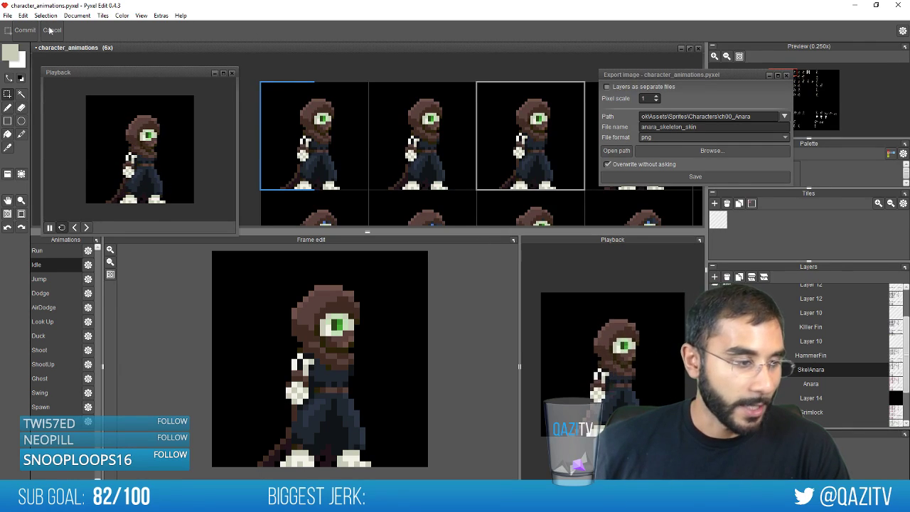
{"action": "key", "text": "super+Tab"}
{"action": "key", "text": "Escape"}
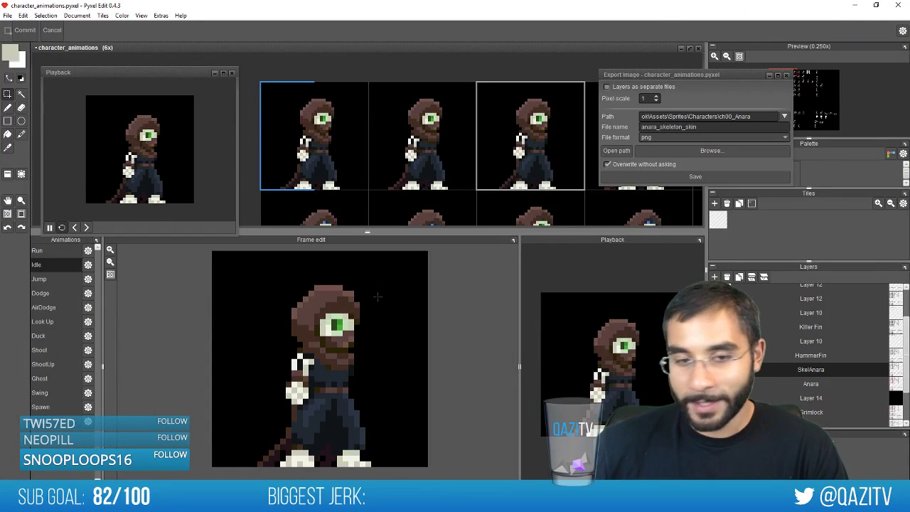
Sample the robe's dark blue with the Pen tool in the third idle frame and compare it with the neighbouring frames
{"action": "left_click_drag", "start_coordinate": [377, 340], "coordinate": [362, 354]}
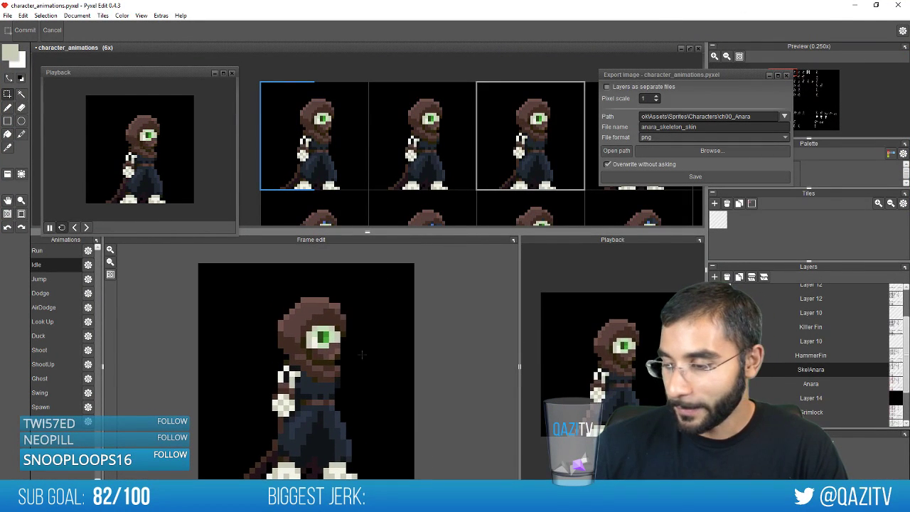
{"action": "key", "text": "b"}
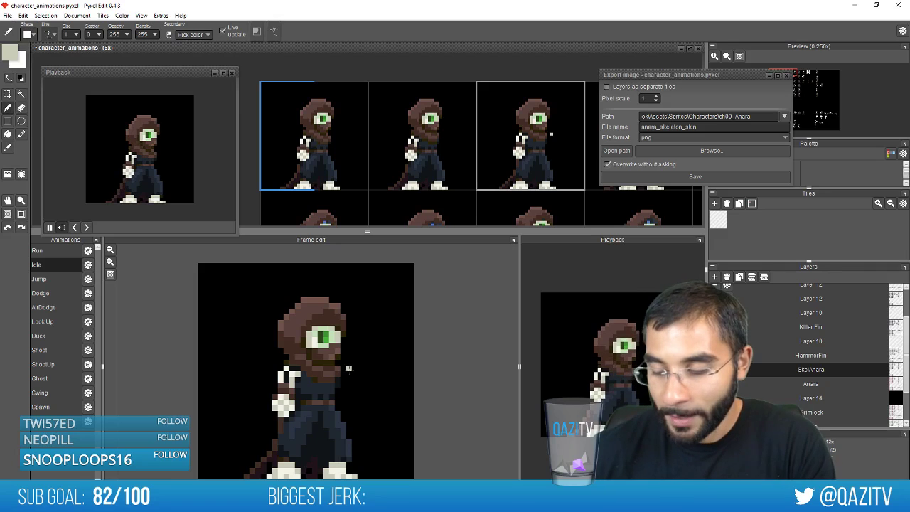
{"action": "right_click", "coordinate": [338, 439]}
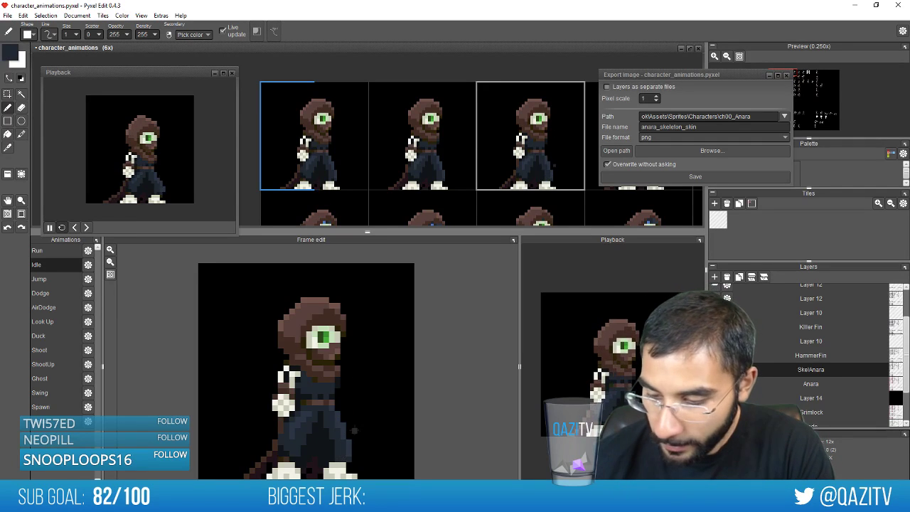
{"action": "key", "text": "Left"}
{"action": "key", "text": "Right"}
{"action": "key", "text": "Right"}
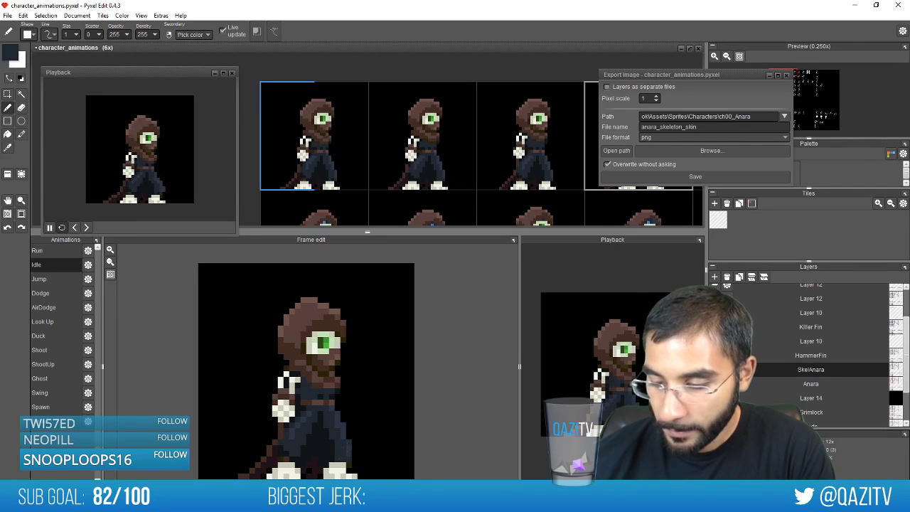
{"action": "key", "text": "Right"}
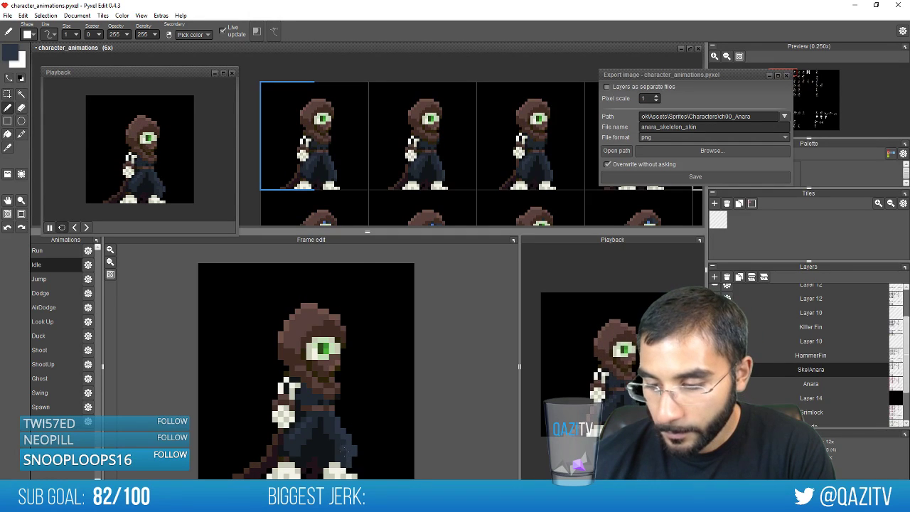
Sample the robe's blue shades above the front foot in the fifth, sixth and first idle frames
{"action": "right_click", "coordinate": [344, 452]}
{"action": "key", "text": "Right"}
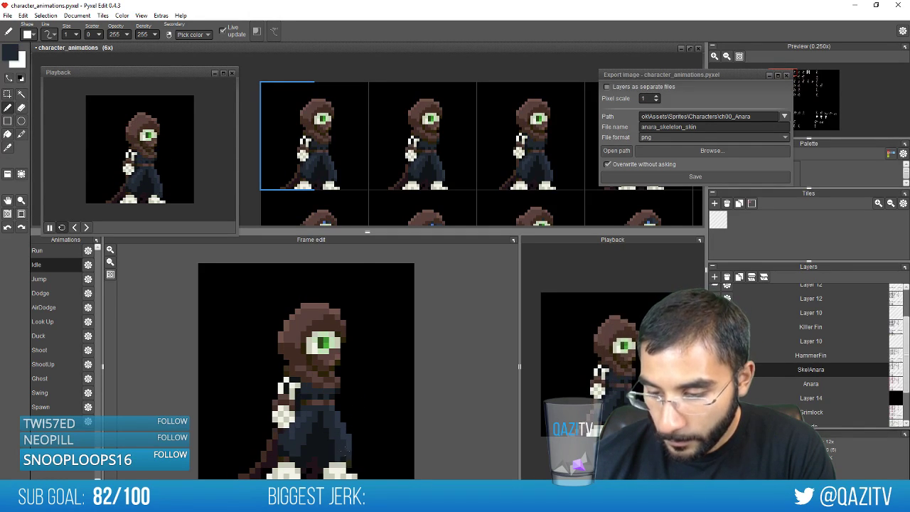
{"action": "right_click", "coordinate": [347, 447]}
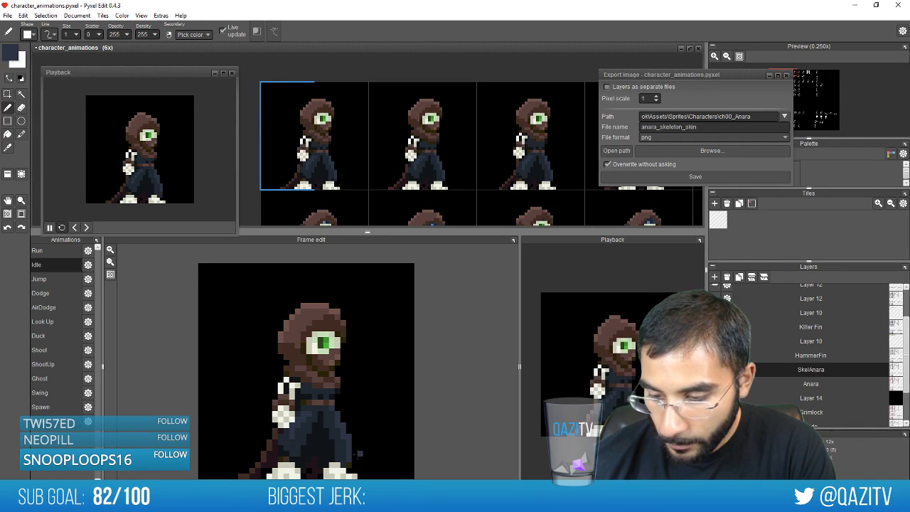
{"action": "key", "text": "e"}
{"action": "key", "text": "Right"}
{"action": "key", "text": "b"}
{"action": "right_click", "coordinate": [342, 443]}
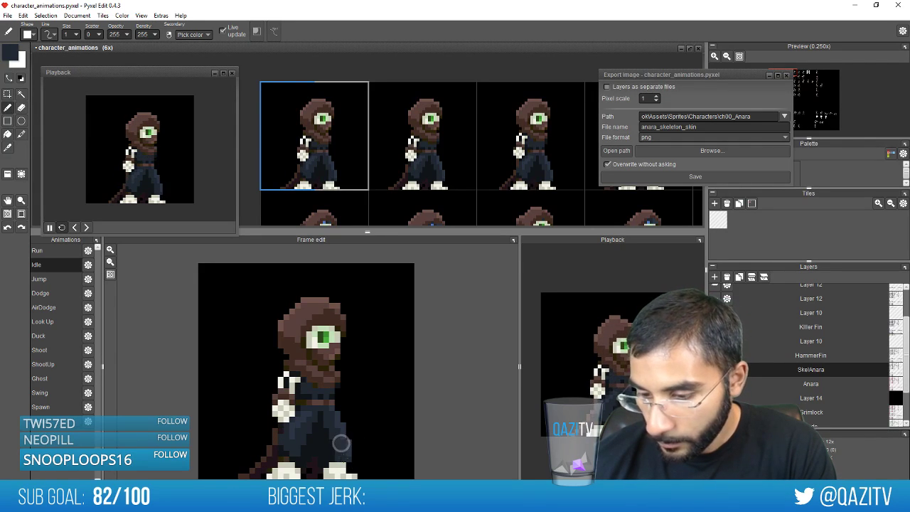
Compare the robe hem and feet across the idle frames and sample the front foot's off-white
{"action": "key", "text": "Right"}
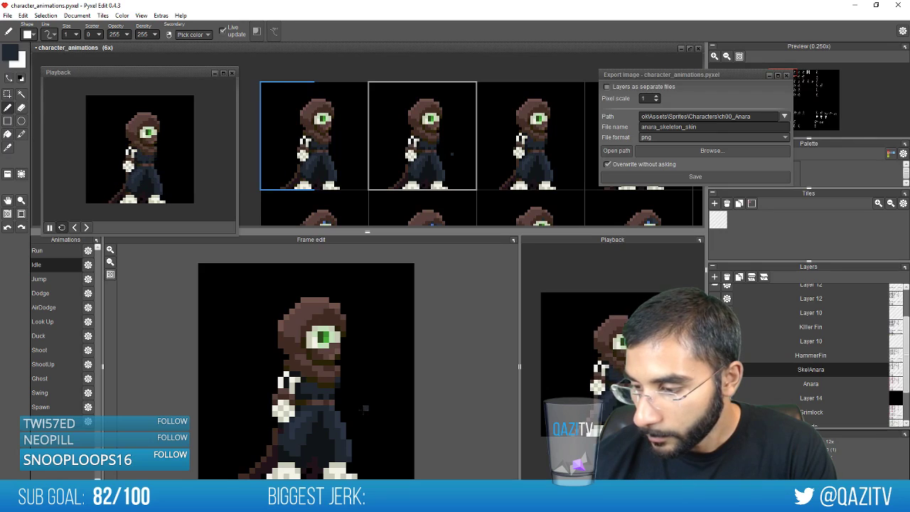
{"action": "key", "text": "Right"}
{"action": "key", "text": "Right"}
{"action": "key", "text": "Right"}
{"action": "key", "text": "Left"}
{"action": "key", "text": "Left"}
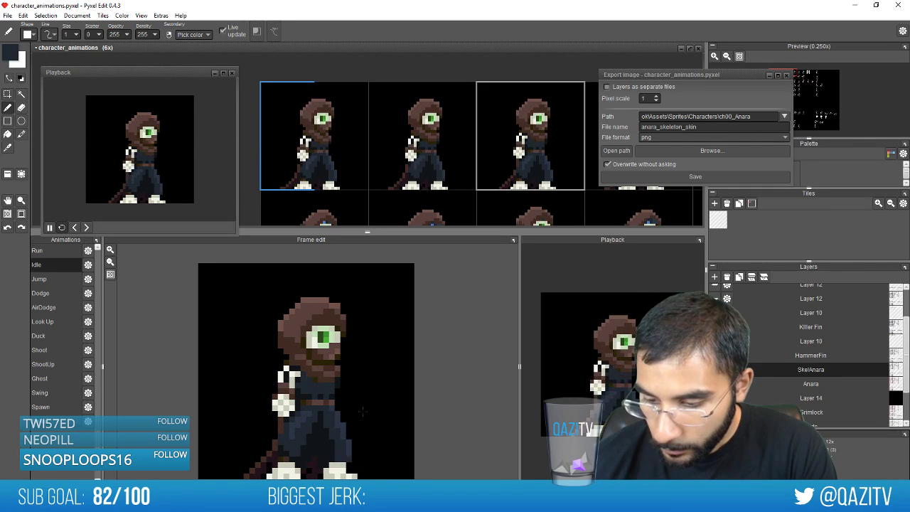
{"action": "key", "text": "Right"}
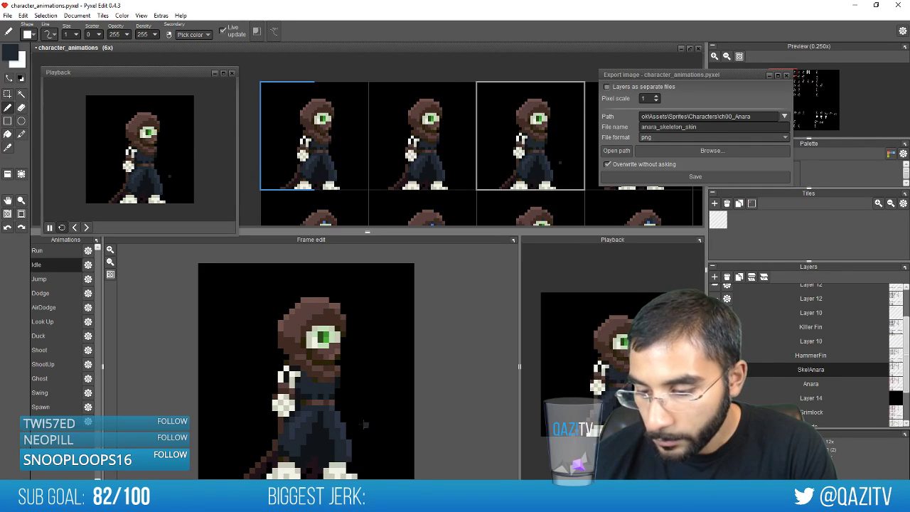
{"action": "left_click", "coordinate": [333, 465], "text": "alt"}
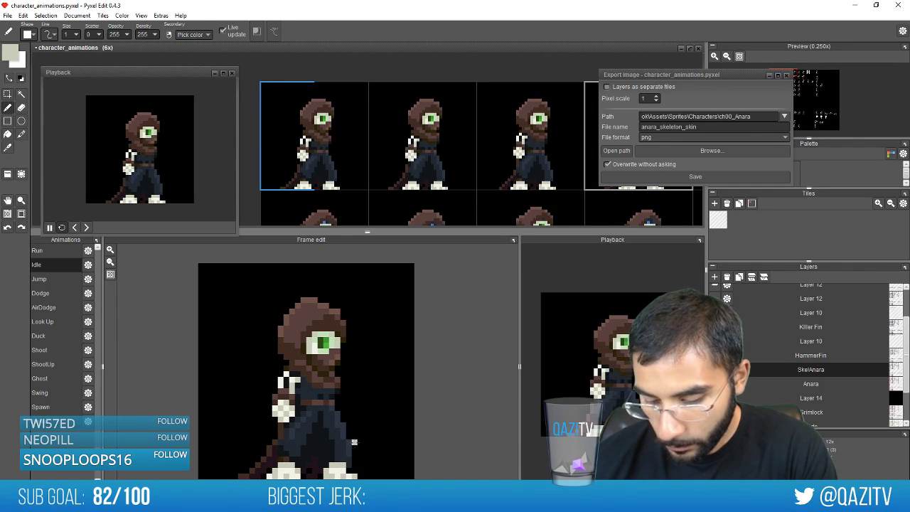
{"action": "key", "text": "Left"}
{"action": "key", "text": "Right"}
{"action": "key", "text": "Right"}
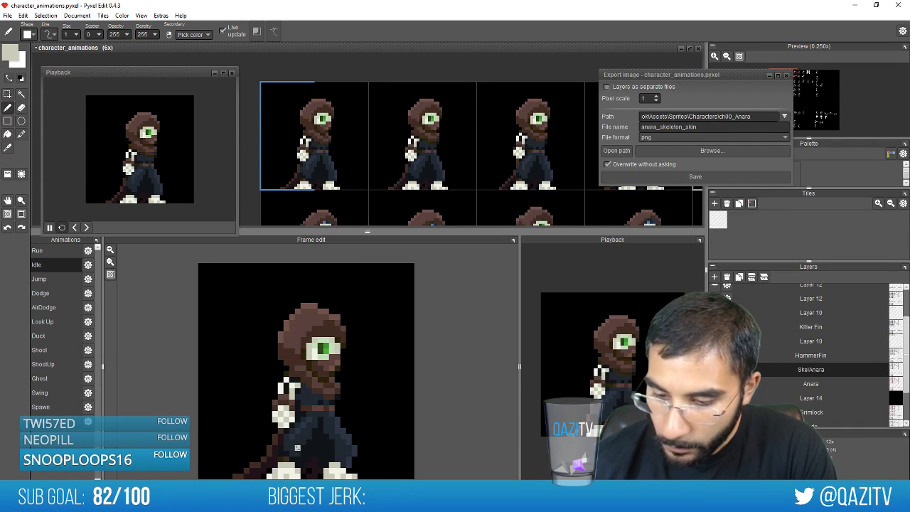
Sample the dark robe shade and paint a pixel of it above the rear foot in the fifth and sixth idle frames
{"action": "right_click", "coordinate": [295, 461]}
{"action": "left_click", "coordinate": [280, 460]}
{"action": "key", "text": "Right"}
{"action": "left_click", "coordinate": [287, 459]}
{"action": "key", "text": "Right"}
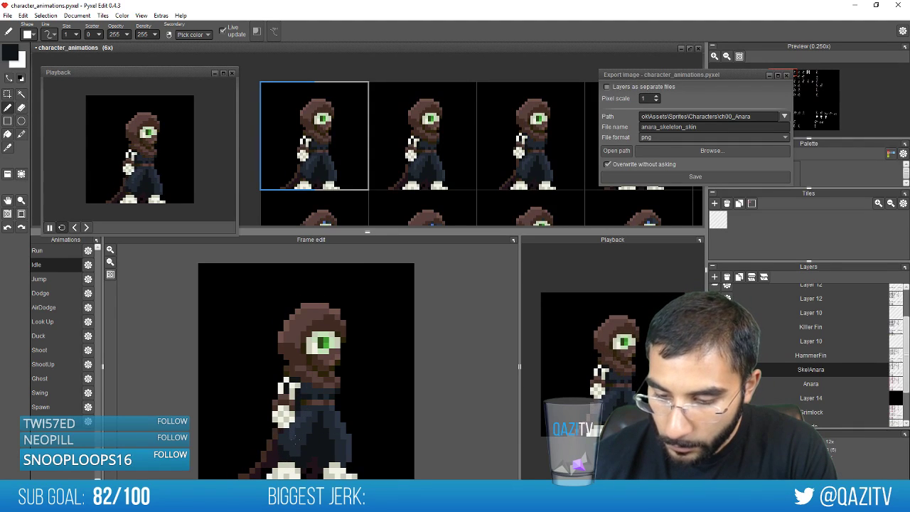
Paint a dark robe pixel above the rear foot in the fourth idle frame and compare it with the following frames
{"action": "key", "text": "Right"}
{"action": "key", "text": "Right"}
{"action": "key", "text": "Right"}
{"action": "key", "text": "Right"}
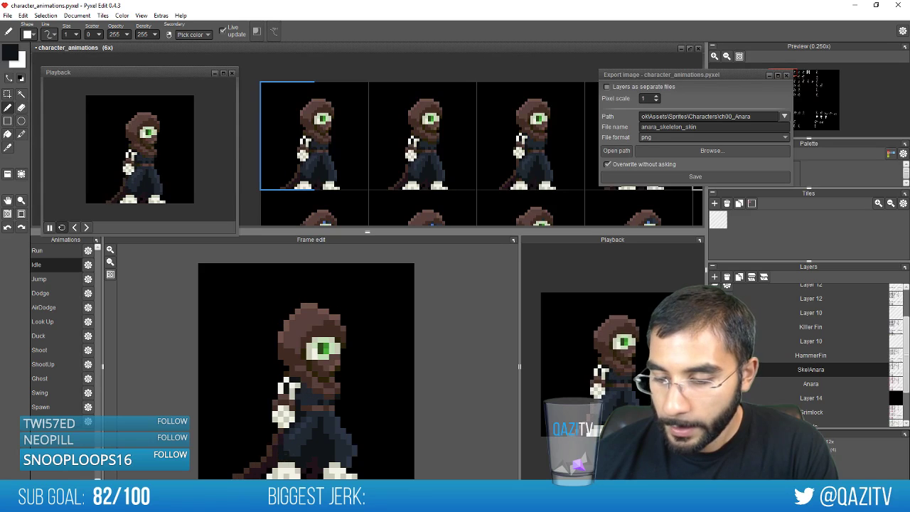
{"action": "key", "text": "Left"}
{"action": "left_click", "coordinate": [285, 460]}
{"action": "key", "text": "Right"}
{"action": "key", "text": "Right"}
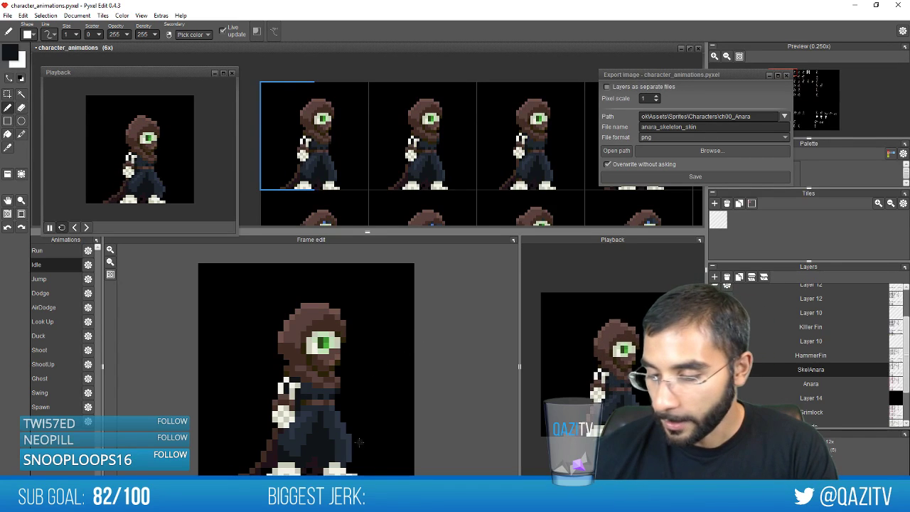
Examine the robe edges and white feet in every idle frame, cycling through the whole animation
{"action": "key", "text": "e"}
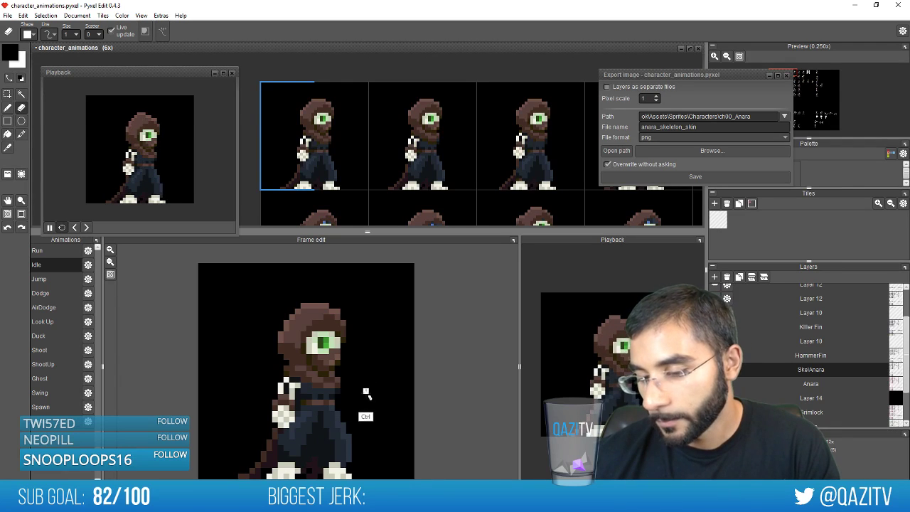
{"action": "key", "text": "Right"}
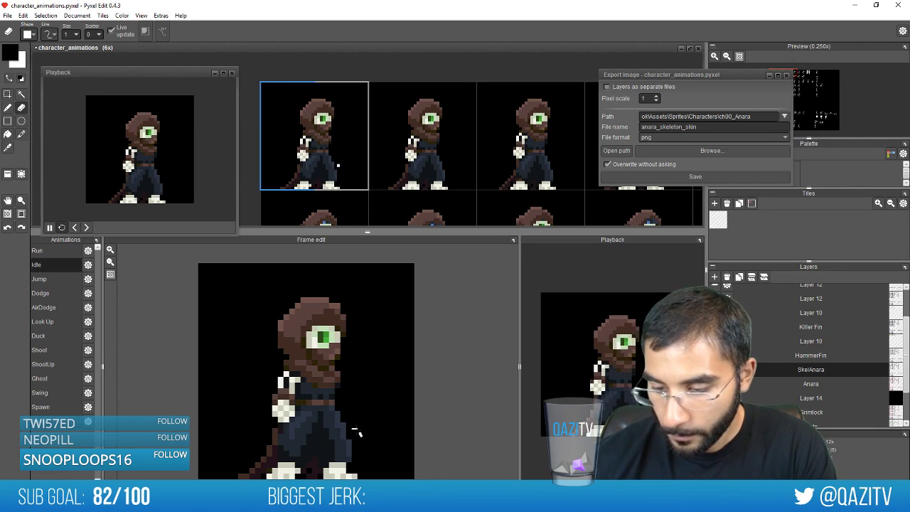
{"action": "key", "text": "Left"}
{"action": "key", "text": "Right"}
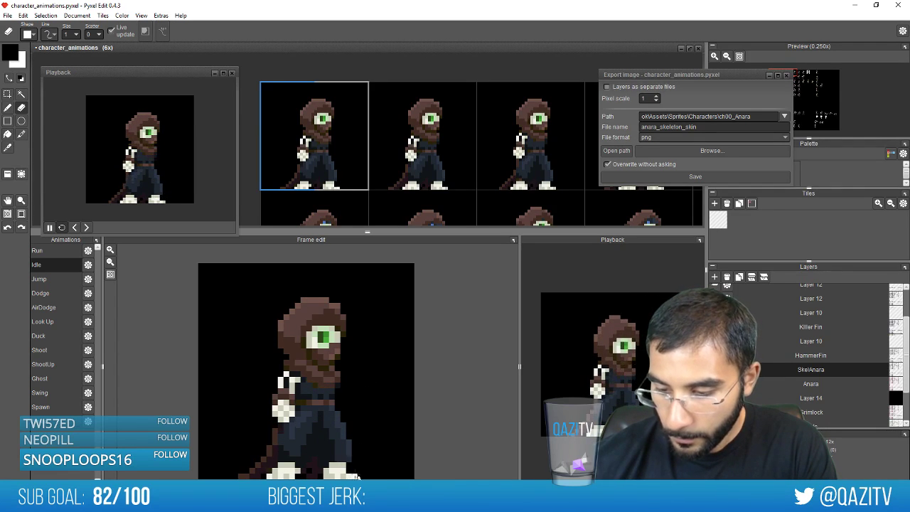
{"action": "key", "text": "Right"}
{"action": "key", "text": "Right"}
{"action": "key", "text": "Right"}
{"action": "key", "text": "Right"}
{"action": "key", "text": "Right"}
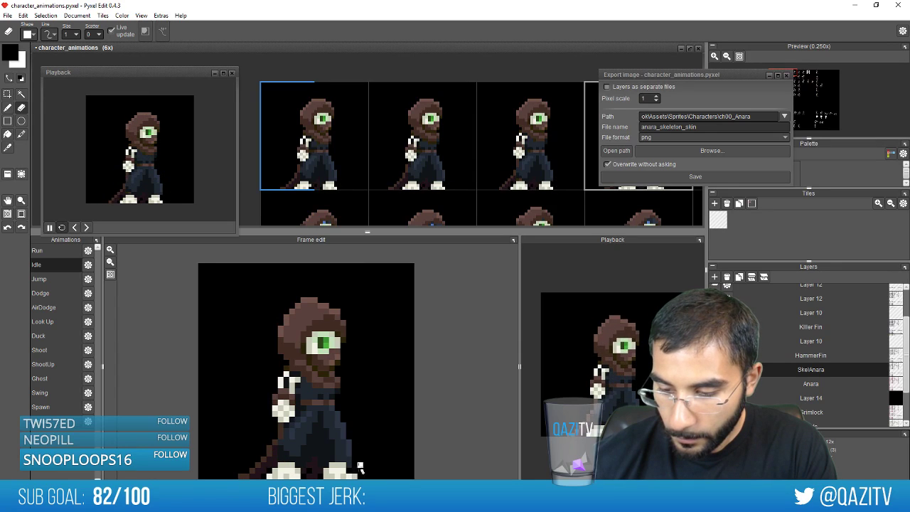
{"action": "key", "text": "Right"}
{"action": "key", "text": "Right"}
{"action": "key", "text": "Right"}
{"action": "key", "text": "Right"}
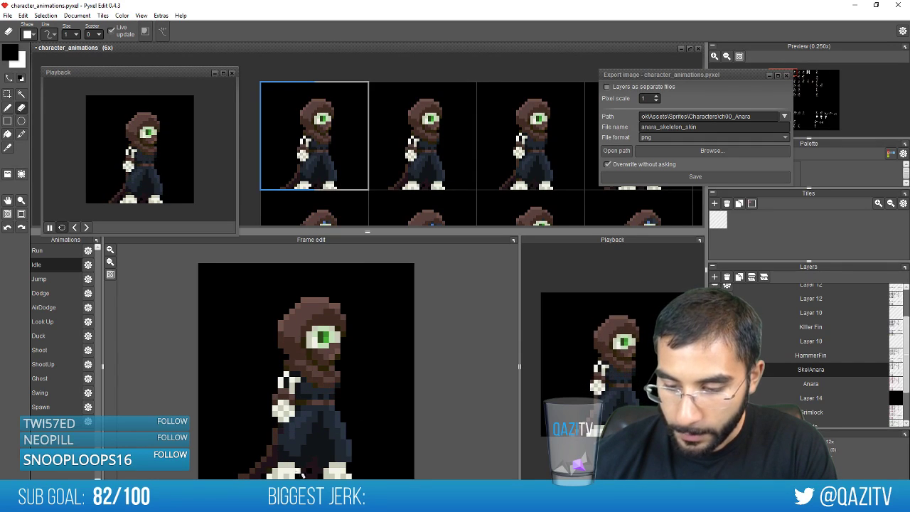
{"action": "key", "text": "Right"}
{"action": "key", "text": "Right"}
{"action": "key", "text": "Right"}
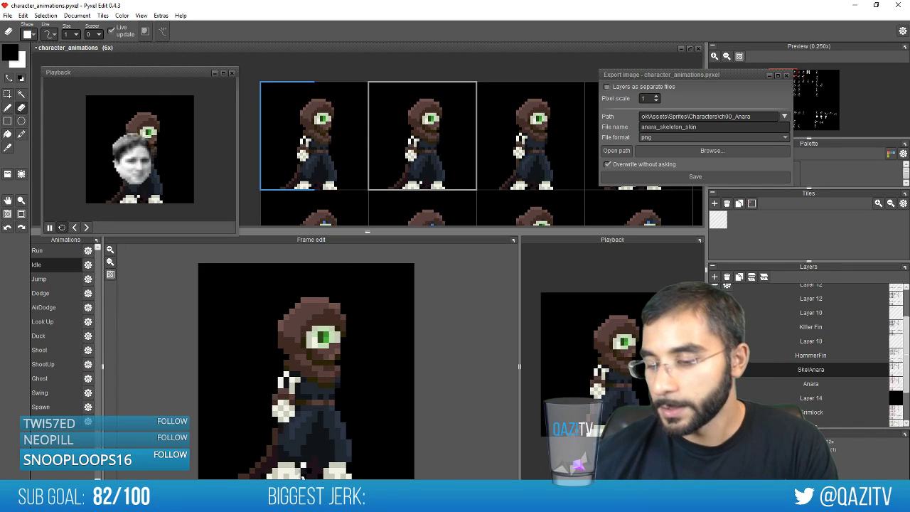
{"action": "key", "text": "Right"}
{"action": "key", "text": "Right"}
{"action": "key", "text": "Right"}
{"action": "key", "text": "Right"}
{"action": "key", "text": "Right"}
{"action": "key", "text": "Right"}
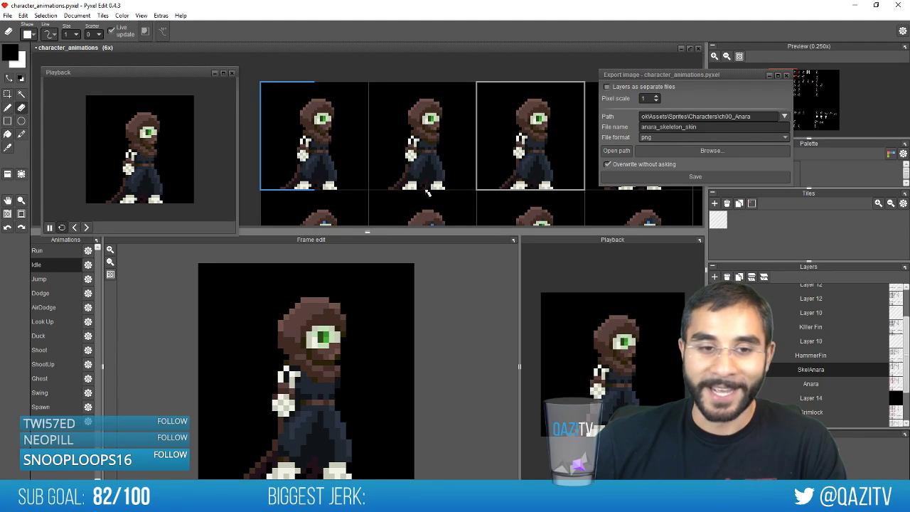
Save the character_animations document and recheck the feet in each idle frame
{"action": "key", "text": "ctrl+s"}
{"action": "scroll", "coordinate": [446, 187], "scroll_direction": "down", "scroll_amount": 2}
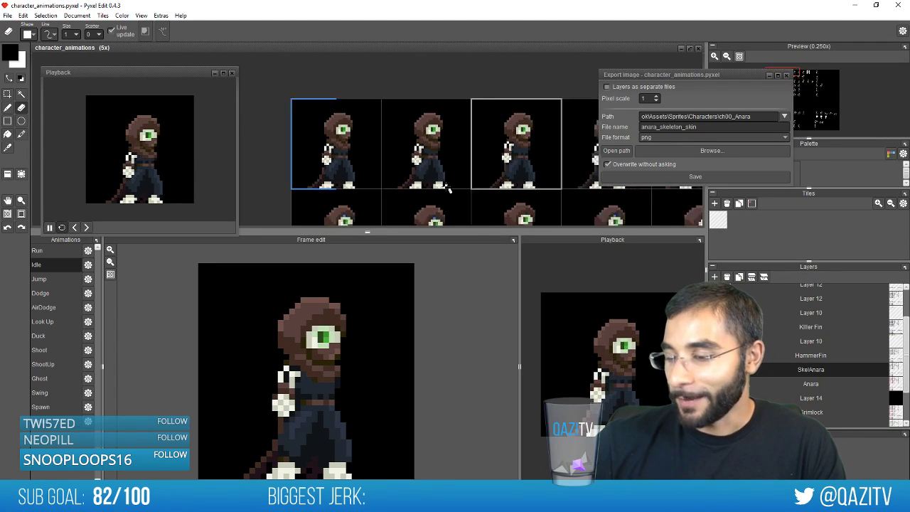
{"action": "key", "text": "Right"}
{"action": "key", "text": "Right"}
{"action": "key", "text": "Right"}
{"action": "key", "text": "Right"}
{"action": "key", "text": "Right"}
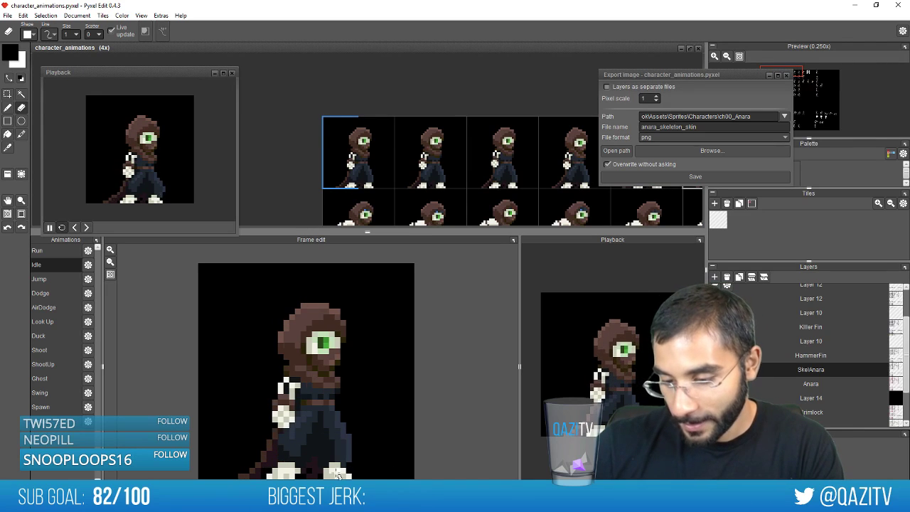
{"action": "key", "text": "Right"}
{"action": "key", "text": "Right"}
{"action": "key", "text": "Right"}
{"action": "key", "text": "Right"}
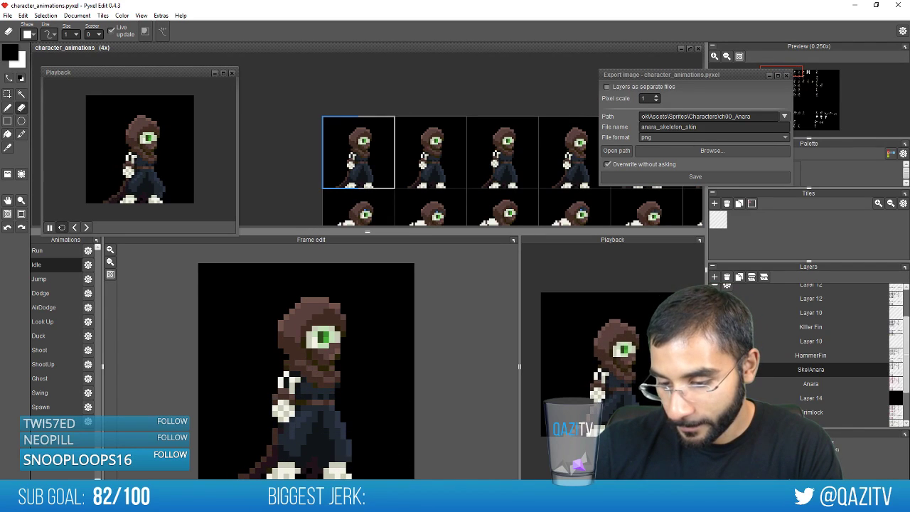
Sample the rear foot's off-white and paint a pixel at the foot's inner edge in the first idle frame
{"action": "key", "text": "b"}
{"action": "right_click", "coordinate": [292, 468]}
{"action": "left_click", "coordinate": [299, 469]}
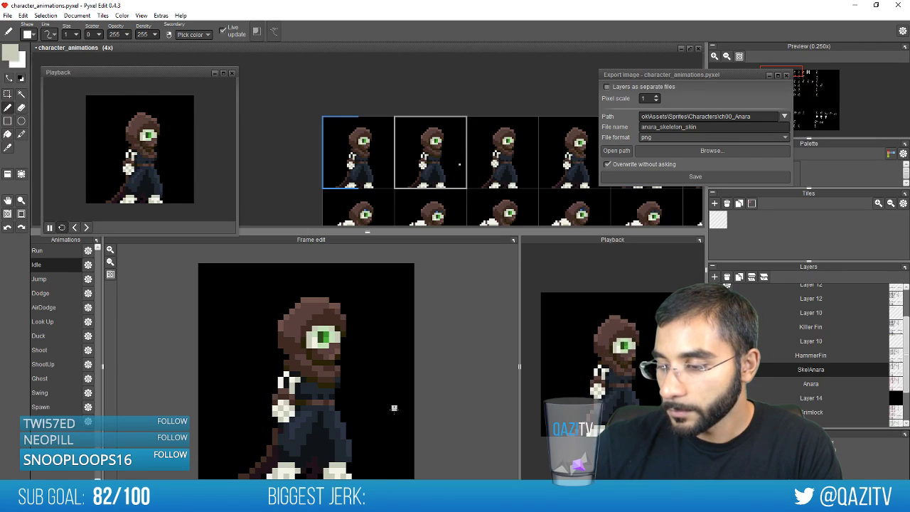
Compare the rear foot's shape and shading across the idle frames
{"action": "key", "text": "Right"}
{"action": "key", "text": "Right"}
{"action": "key", "text": "Right"}
{"action": "key", "text": "Right"}
{"action": "key", "text": "Right"}
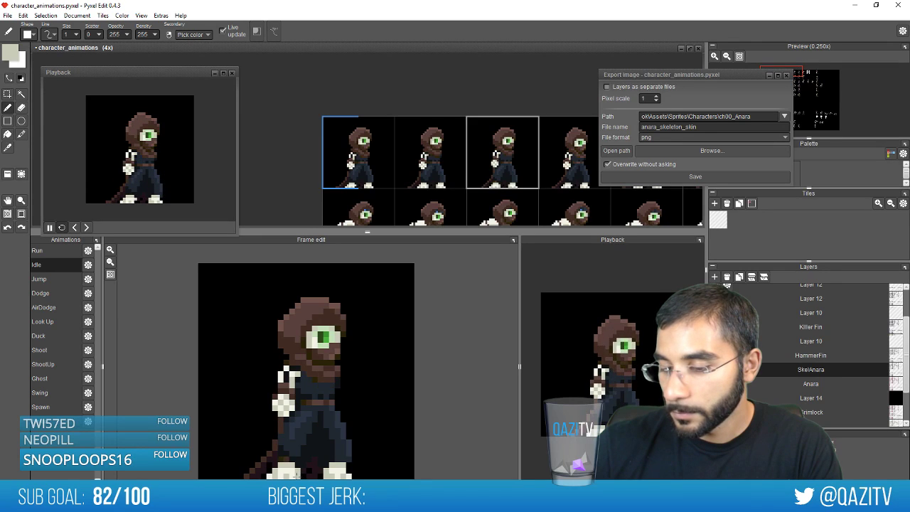
{"action": "key", "text": "Right"}
{"action": "key", "text": "Right"}
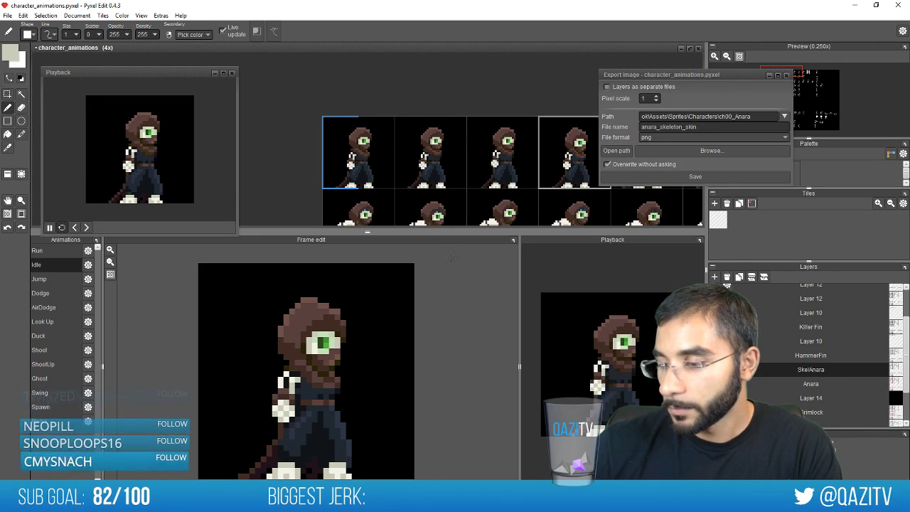
{"action": "key", "text": "Right"}
{"action": "key", "text": "Right"}
{"action": "key", "text": "Left"}
{"action": "key", "text": "Left"}
{"action": "key", "text": "Left"}
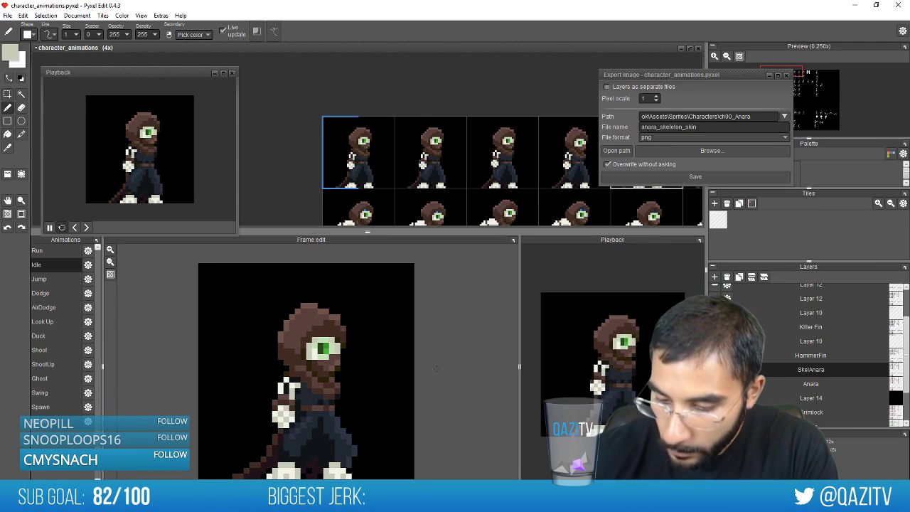
Sample the robe's near-black shade and compare the lower robe folds and feet throughout the Idle animation
{"action": "key", "text": "Right"}
{"action": "key", "text": "Right"}
{"action": "right_click", "coordinate": [296, 457]}
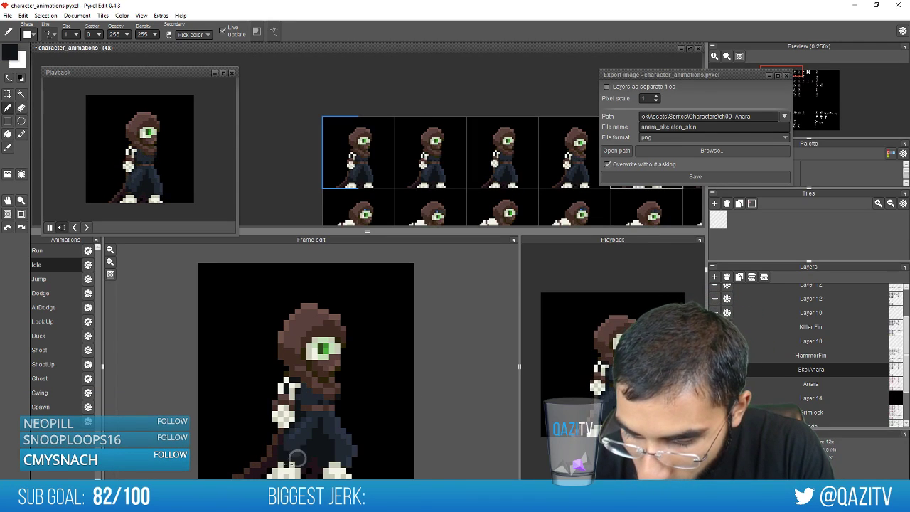
{"action": "key", "text": "Right"}
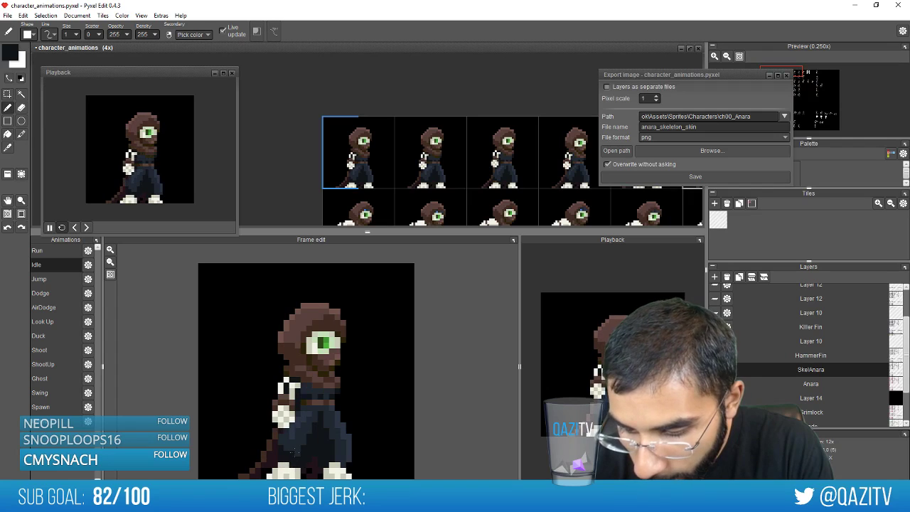
{"action": "key", "text": "Right"}
{"action": "key", "text": "Right"}
{"action": "key", "text": "Right"}
{"action": "key", "text": "Right"}
{"action": "key", "text": "Left"}
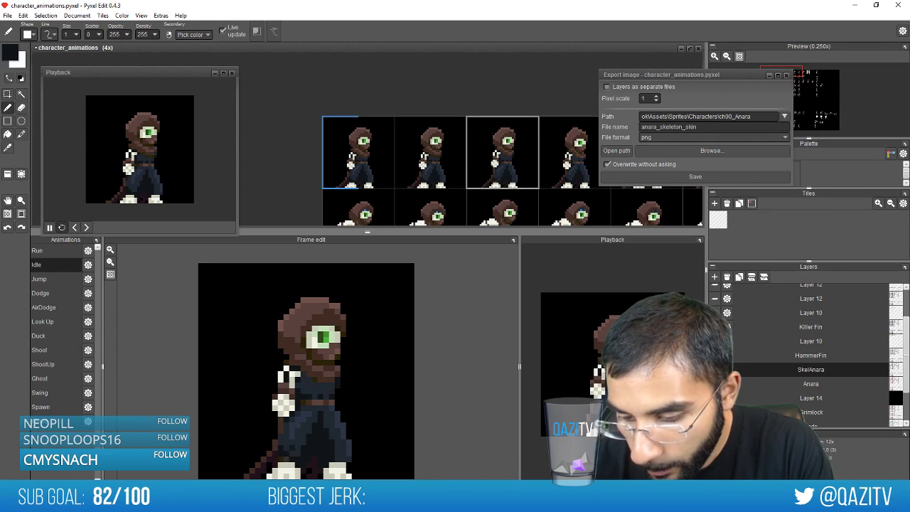
{"action": "key", "text": "Right"}
{"action": "key", "text": "Right"}
{"action": "key", "text": "Right"}
{"action": "key", "text": "Right"}
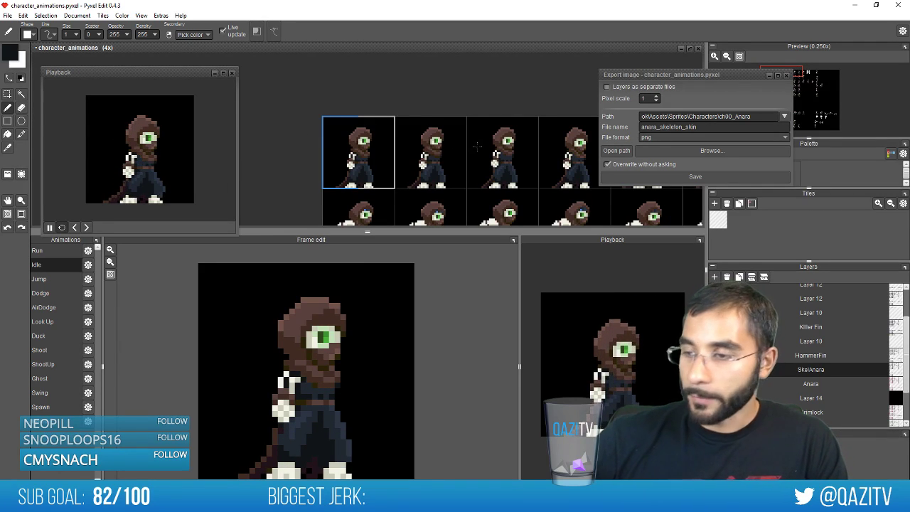
Bring more of the idle and run frames into view on the sprite sheet and save the character_animations document
{"action": "scroll", "coordinate": [477, 147], "scroll_direction": "down", "scroll_amount": 1}
{"action": "key", "text": "space"}
{"action": "left_click_drag", "start_coordinate": [529, 168], "coordinate": [410, 127]}
{"action": "scroll", "coordinate": [363, 147], "scroll_direction": "down", "scroll_amount": 1}
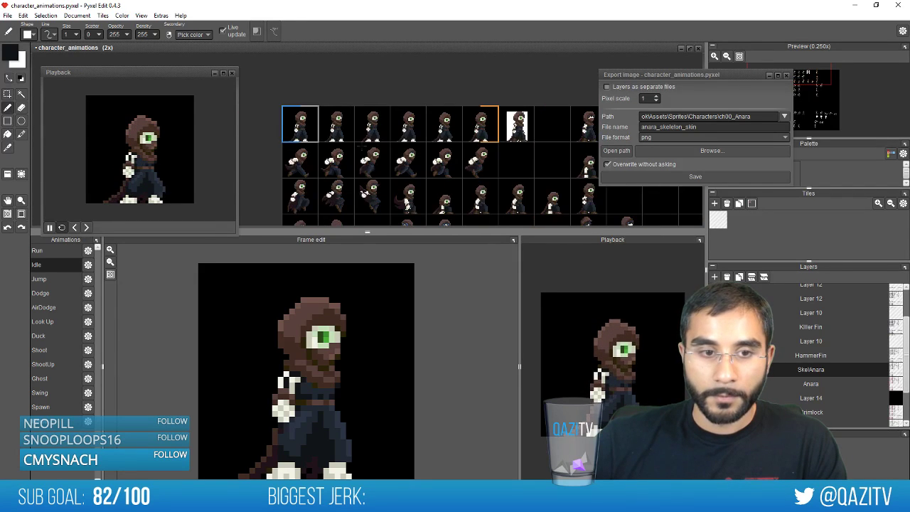
{"action": "scroll", "coordinate": [350, 166], "scroll_direction": "up", "scroll_amount": 1}
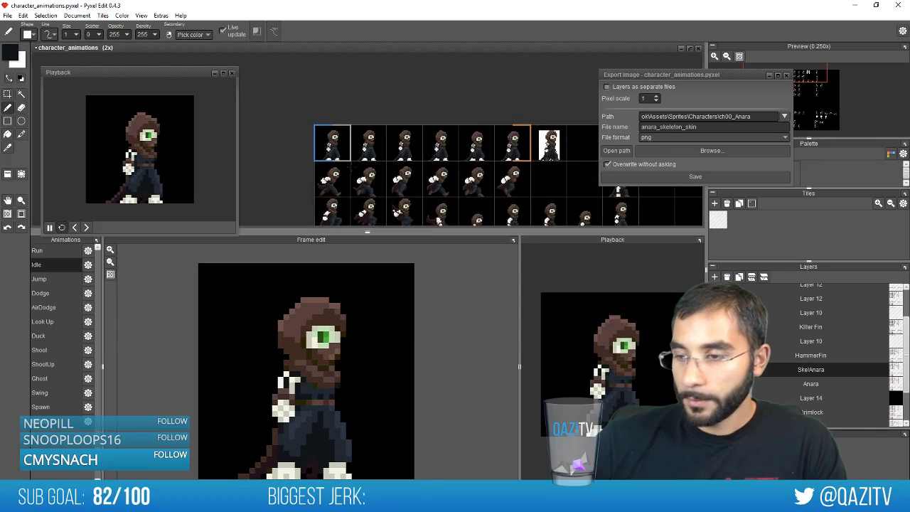
{"action": "key", "text": "ctrl+s"}
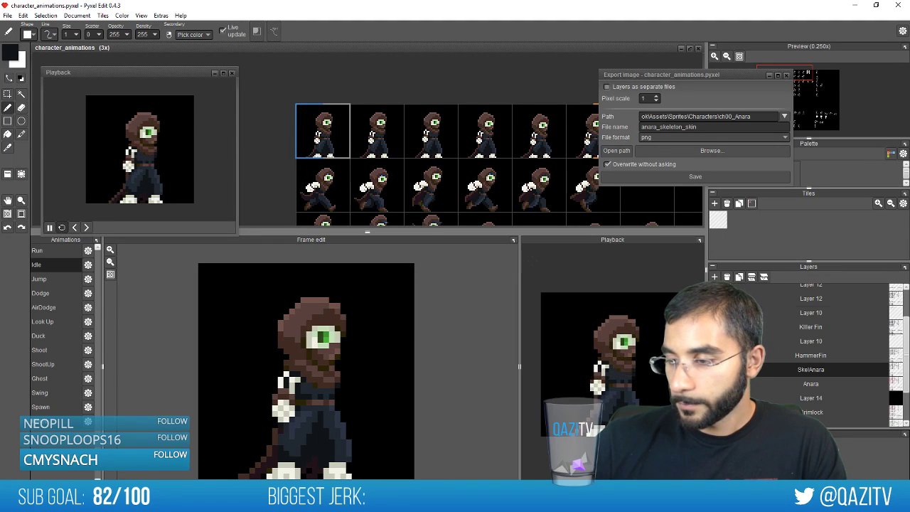
{"action": "scroll", "coordinate": [810, 355], "scroll_direction": "down", "scroll_amount": 1}
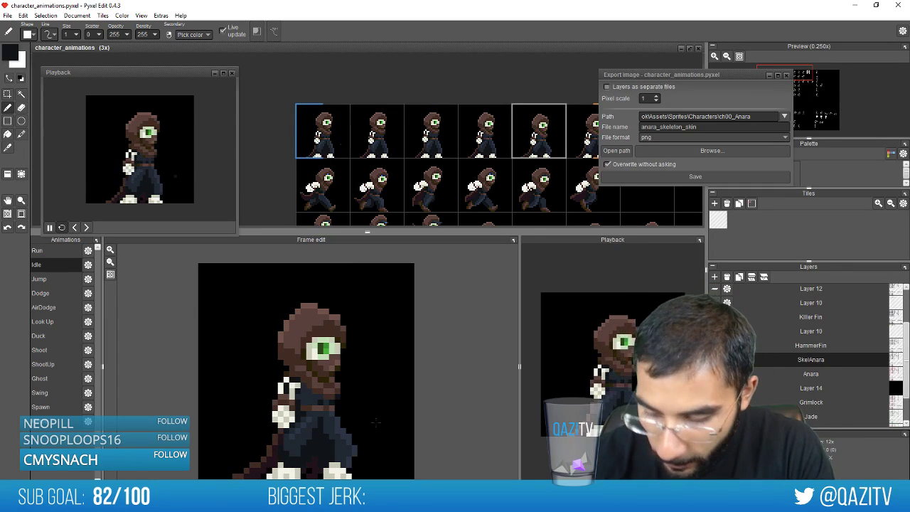
Erase a pixel at the robe's front edge above the front foot in the fifth idle frame
{"action": "key", "text": "e"}
{"action": "left_click", "coordinate": [349, 461]}
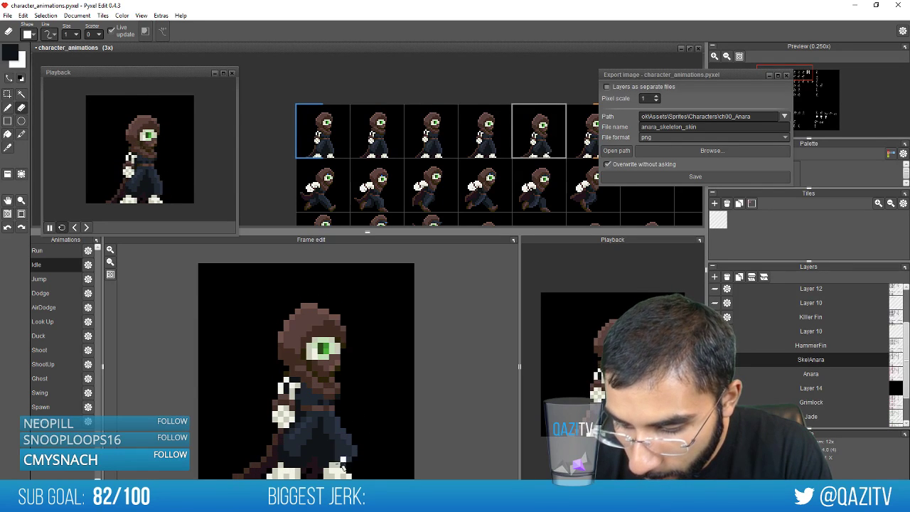
{"action": "key", "text": "b"}
{"action": "key", "text": "e"}
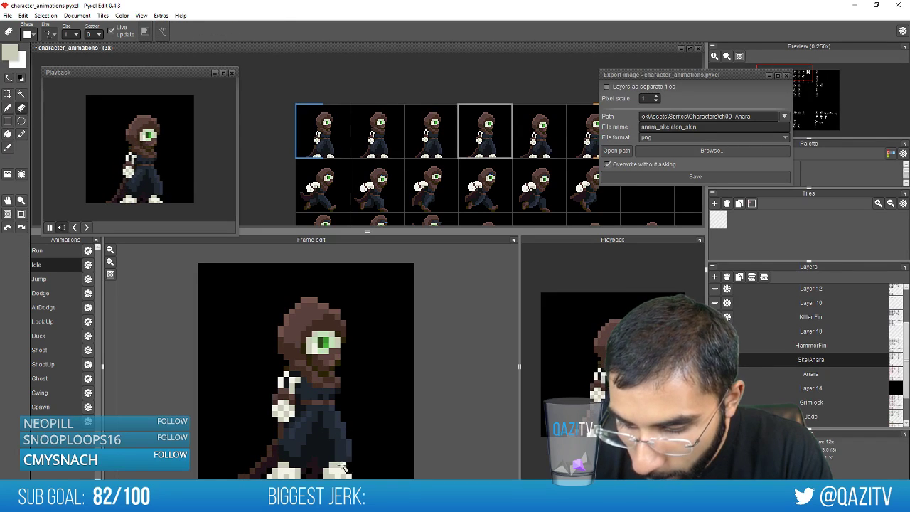
{"action": "key", "text": "b"}
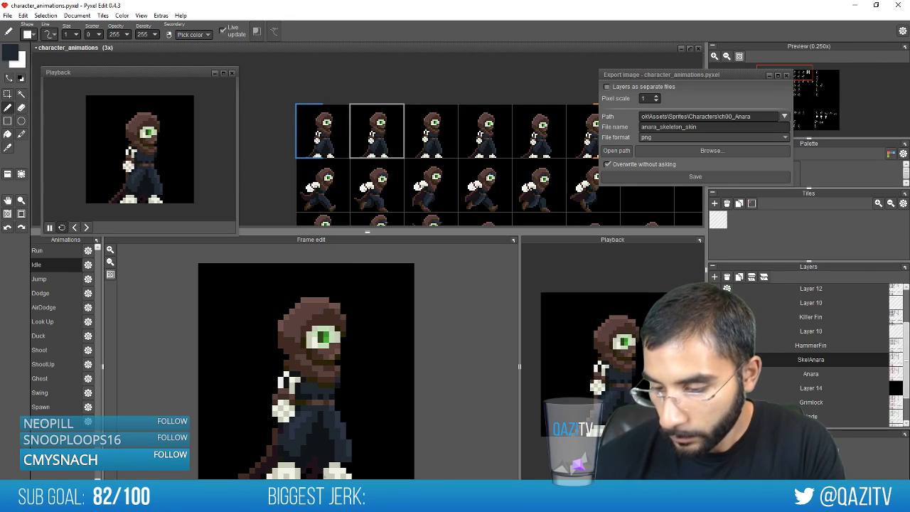
Sample the front foot's white, recheck the feet in the following idle frames, and save the document
{"action": "right_click", "coordinate": [334, 470]}
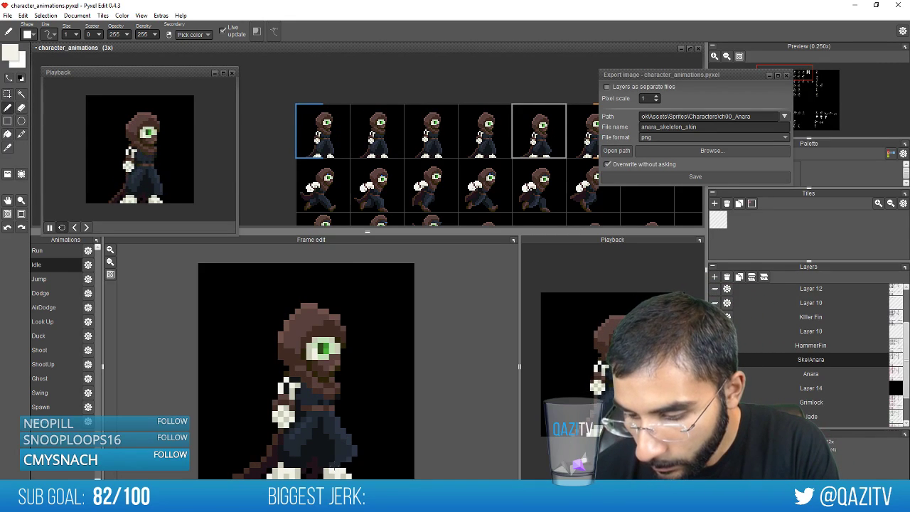
{"action": "key", "text": "Right"}
{"action": "key", "text": "Right"}
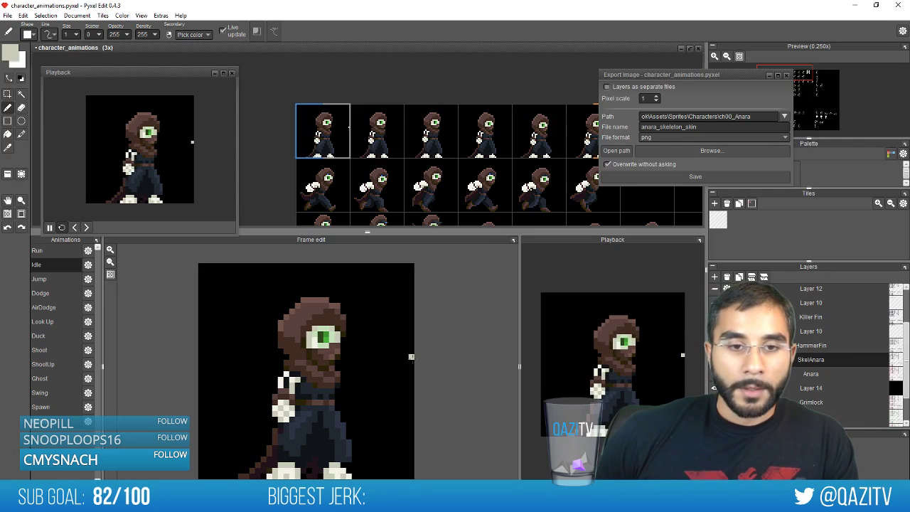
{"action": "key", "text": "ctrl+s"}
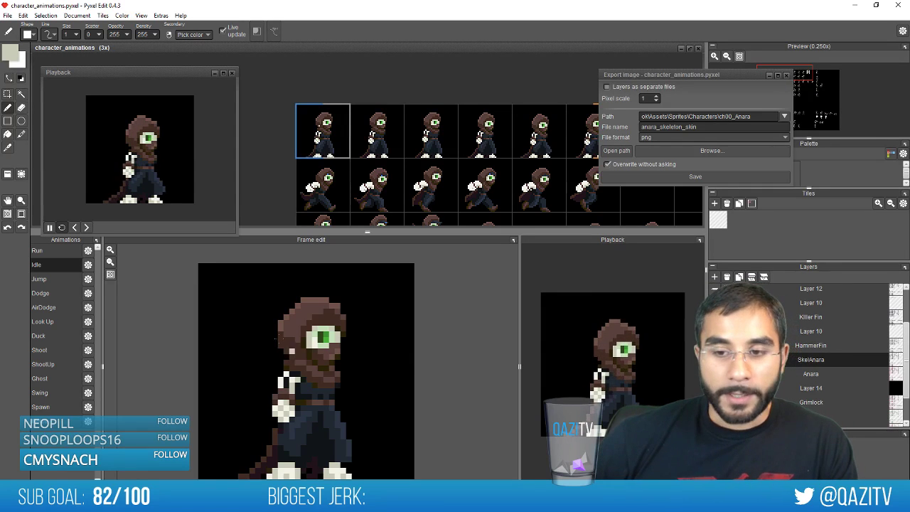
{"action": "left_click_drag", "start_coordinate": [144, 70], "coordinate": [141, 61]}
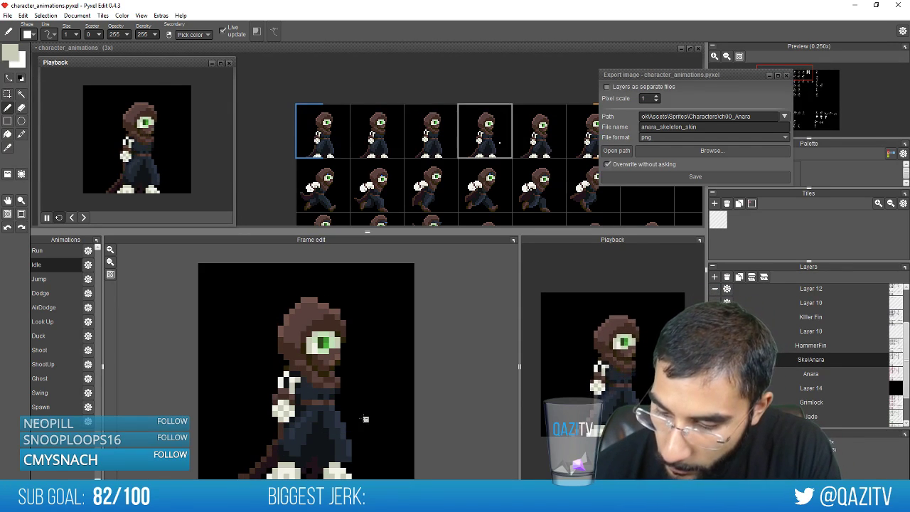
Sample the robe's dark blue and the scarf's brown and dark olive to touch up the scarf shading in the idle frames
{"action": "right_click", "coordinate": [351, 443]}
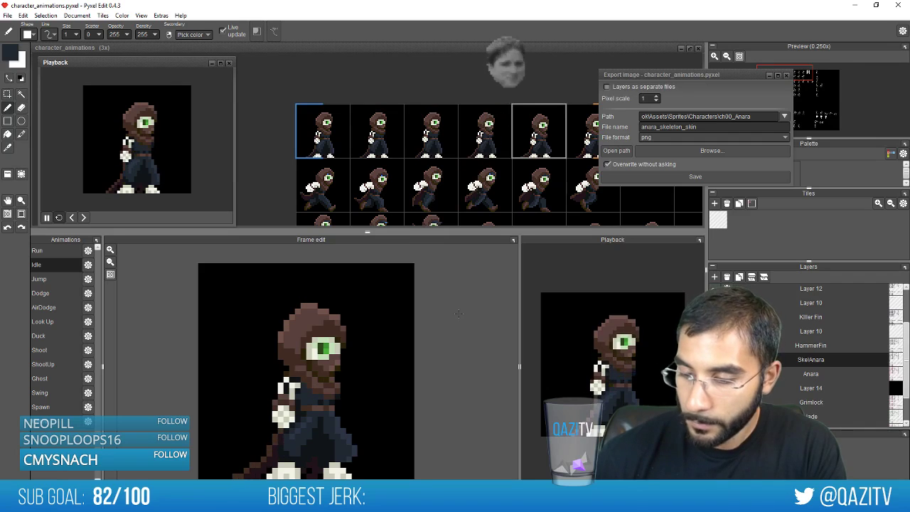
{"action": "left_click", "coordinate": [310, 374], "text": "alt"}
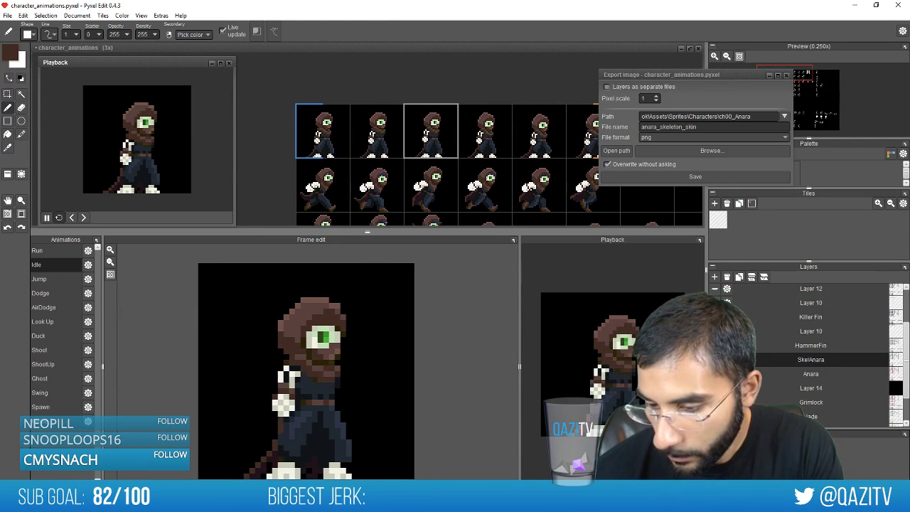
{"action": "right_click", "coordinate": [315, 379]}
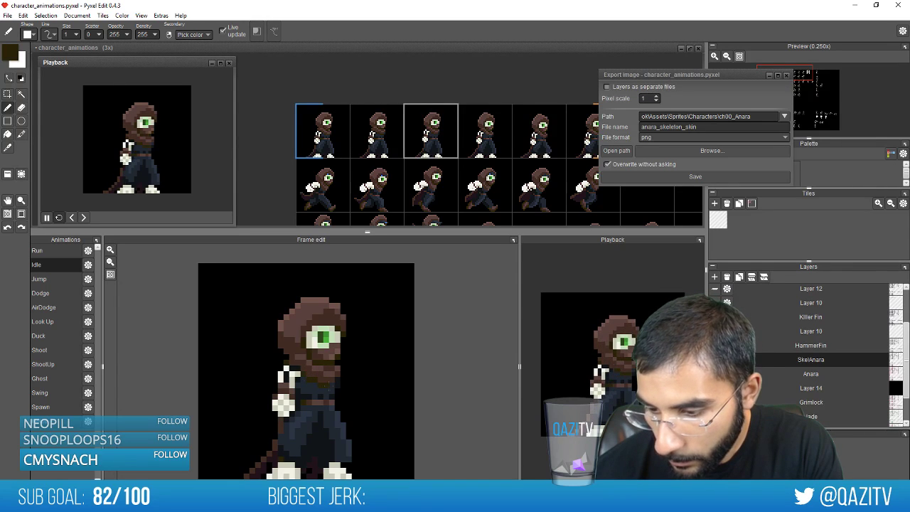
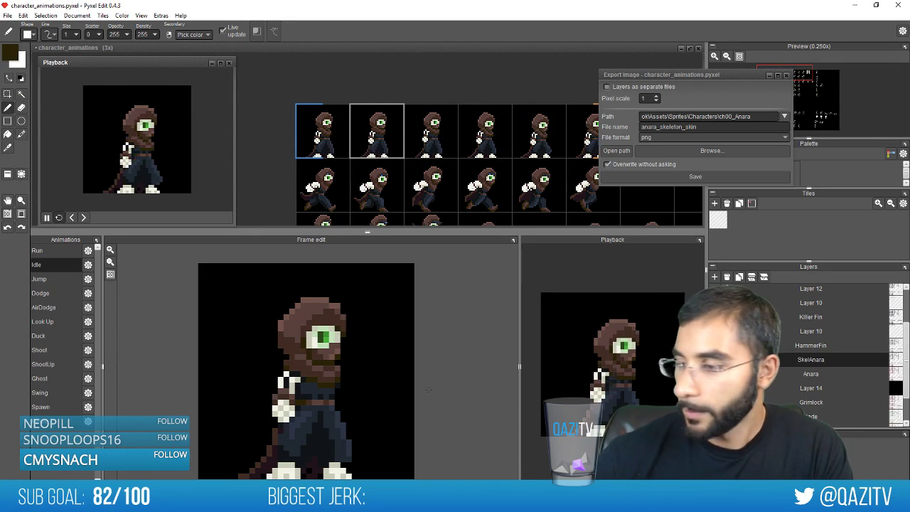
Compare the SkelAnara layer with the original Anara colours and rework the scarf fold below the chin in the third idle frame
{"action": "left_click", "coordinate": [716, 360]}
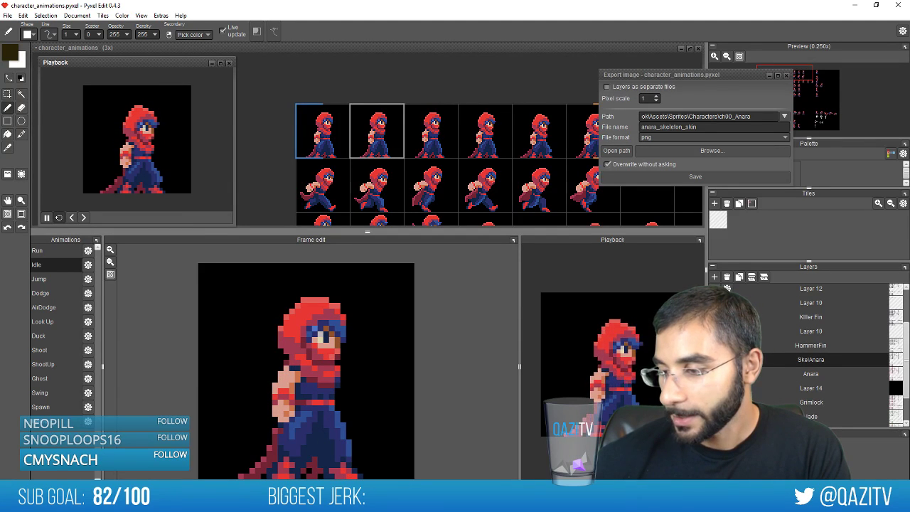
{"action": "left_click", "coordinate": [716, 359]}
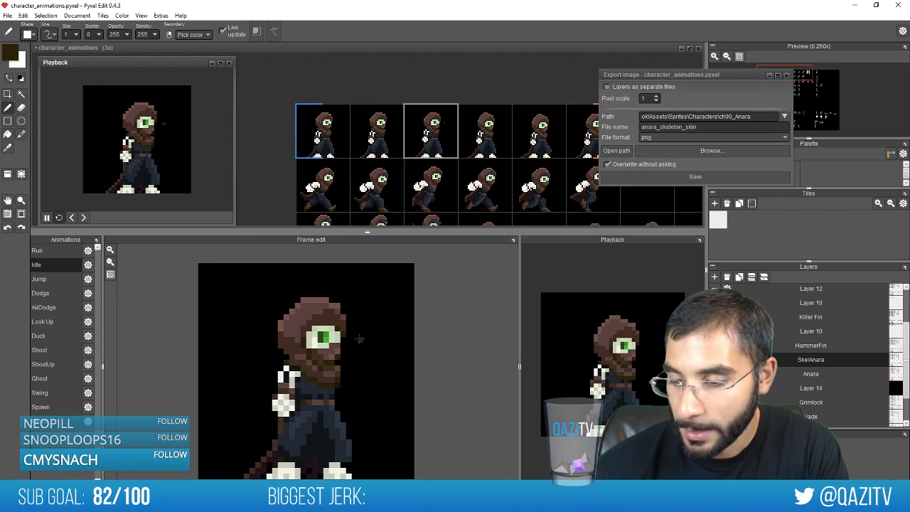
{"action": "left_click", "coordinate": [321, 367]}
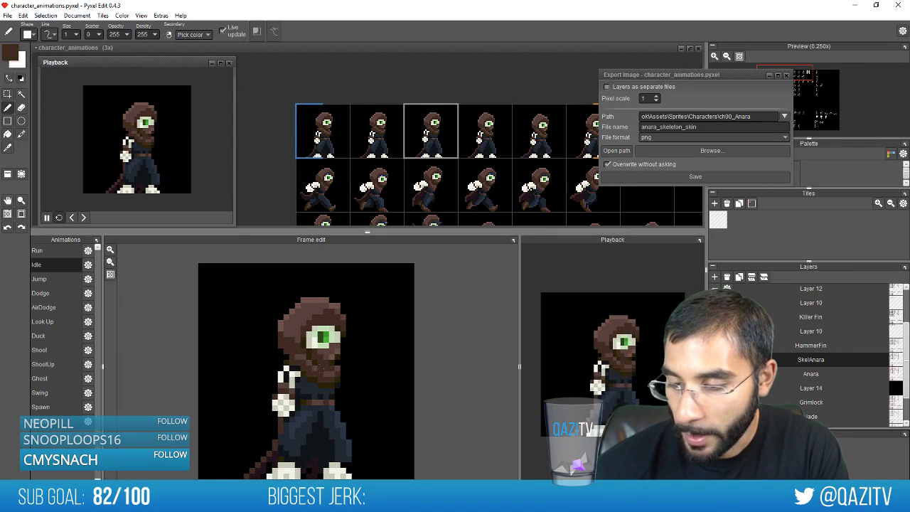
{"action": "right_click", "coordinate": [319, 369]}
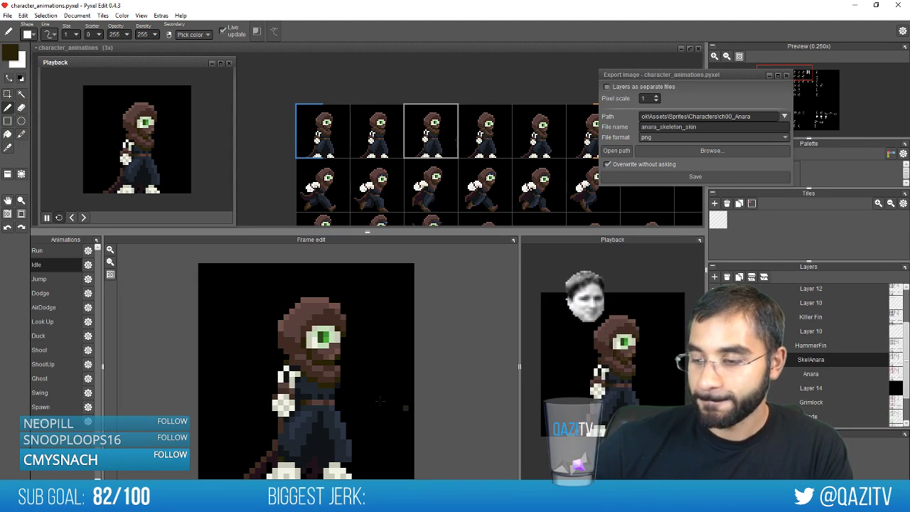
{"action": "key", "text": "Right"}
{"action": "key", "text": "Right"}
{"action": "key", "text": "Left"}
{"action": "key", "text": "Left"}
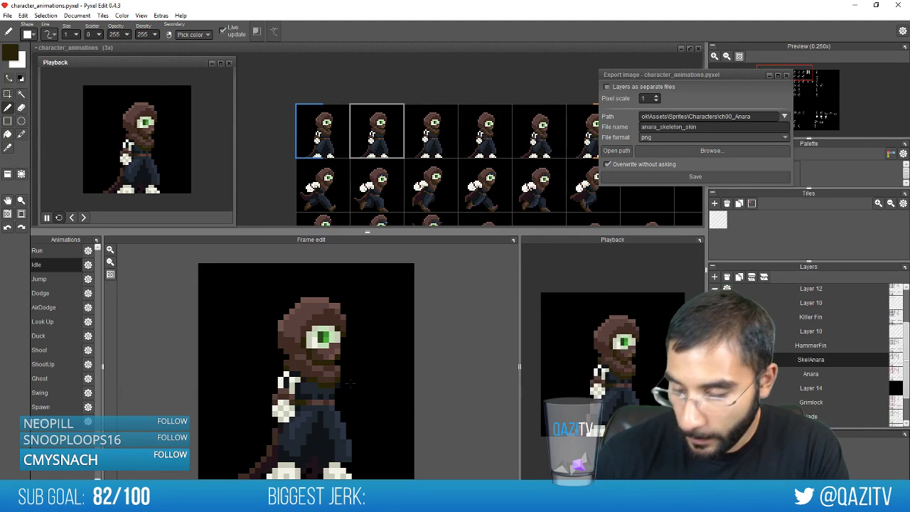
{"action": "key", "text": "Right"}
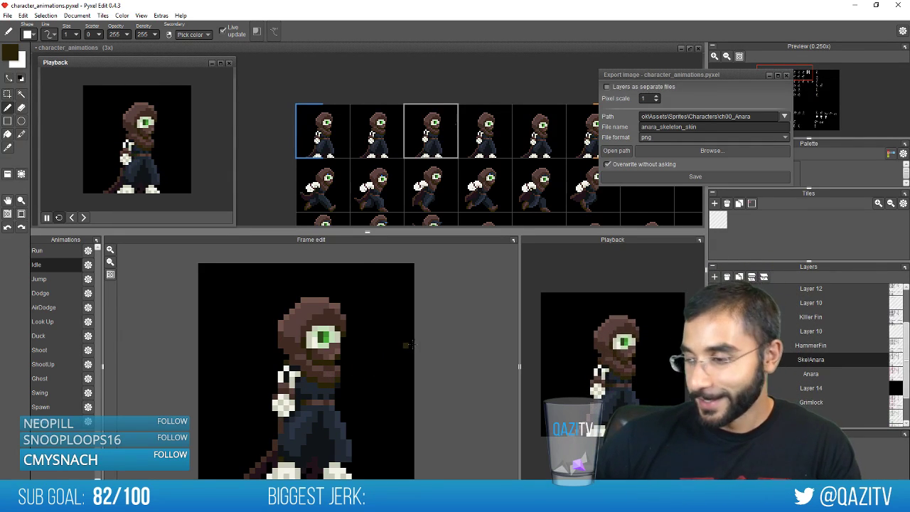
Sample the robe's near-black shade and paint a pixel beside the skeletal hand in the sixth idle frame
{"action": "left_click", "coordinate": [295, 327], "text": "alt"}
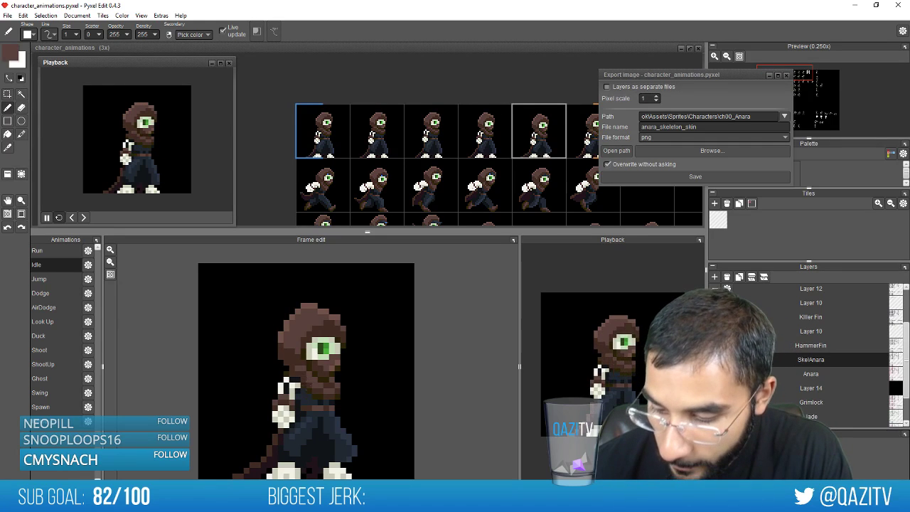
{"action": "right_click", "coordinate": [299, 412]}
{"action": "key", "text": "Right"}
{"action": "left_click", "coordinate": [294, 419]}
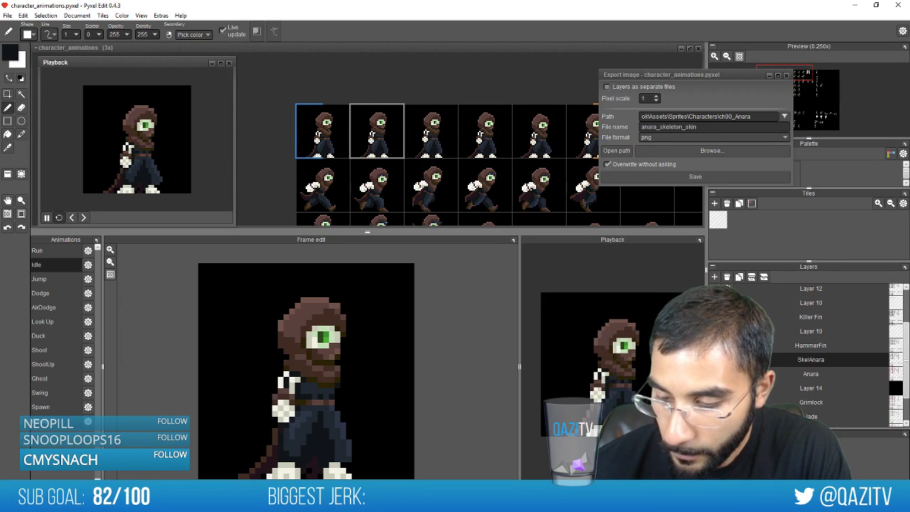
{"action": "key", "text": "Right"}
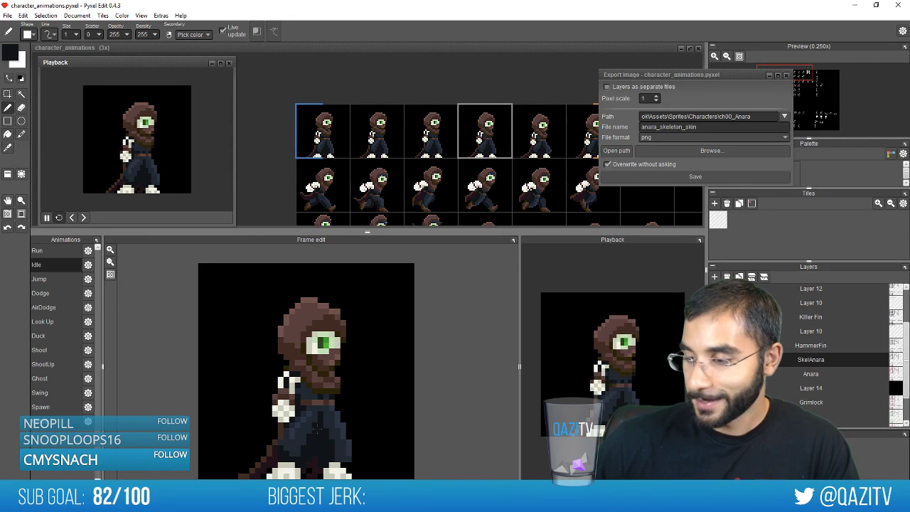
Examine the hood and scarf shading around the eye up close in every idle frame
{"action": "scroll", "coordinate": [343, 381], "scroll_direction": "up", "scroll_amount": 2}
{"action": "scroll", "coordinate": [335, 320], "scroll_direction": "down", "scroll_amount": 1}
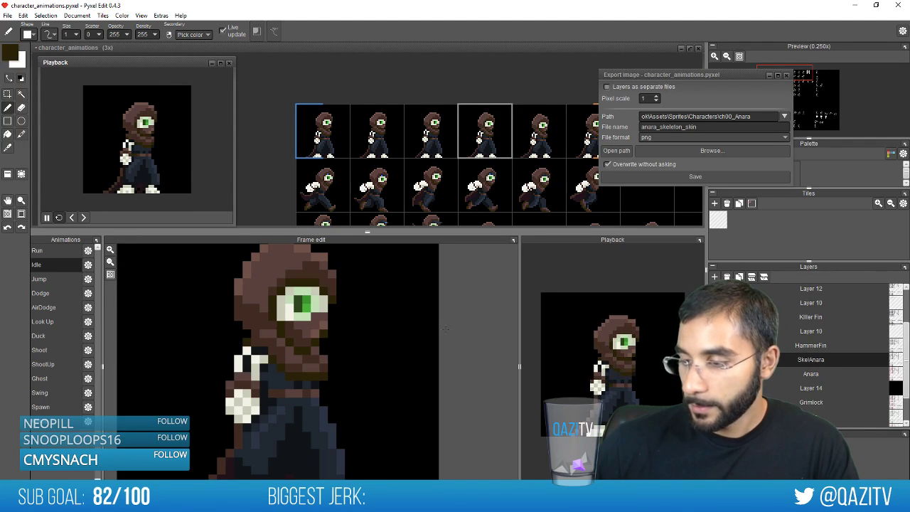
{"action": "key", "text": "Right"}
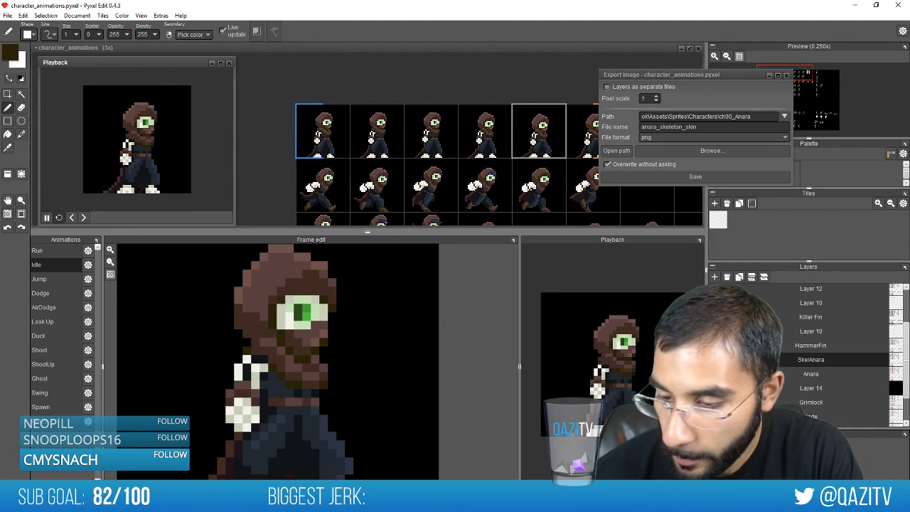
{"action": "key", "text": "Right"}
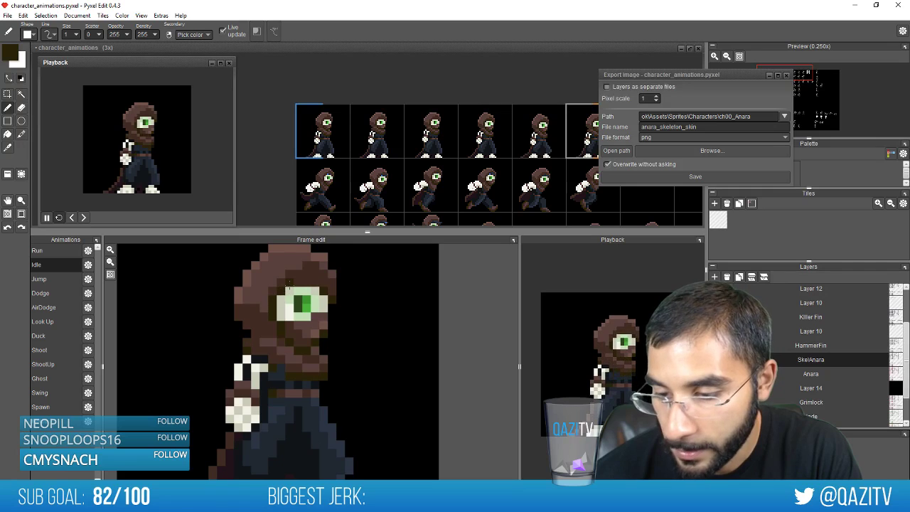
{"action": "key", "text": "Right"}
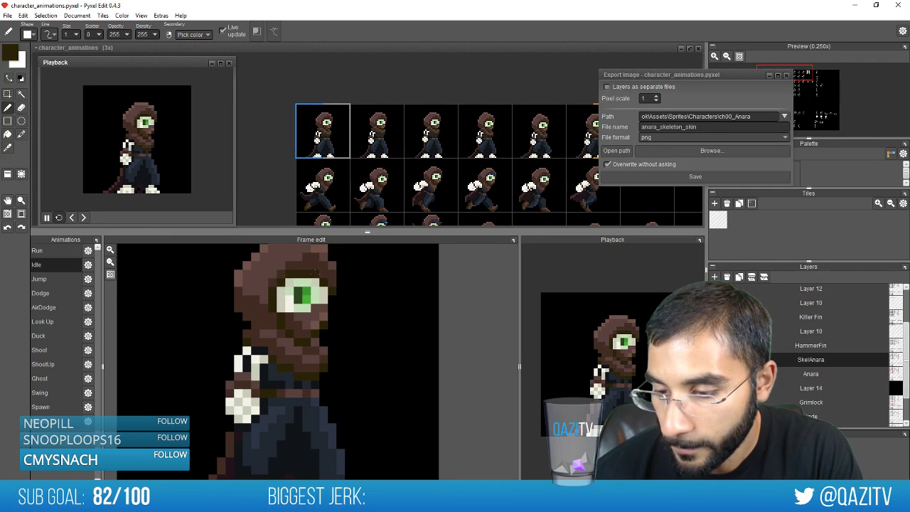
{"action": "key", "text": "Right"}
{"action": "key", "text": "Right"}
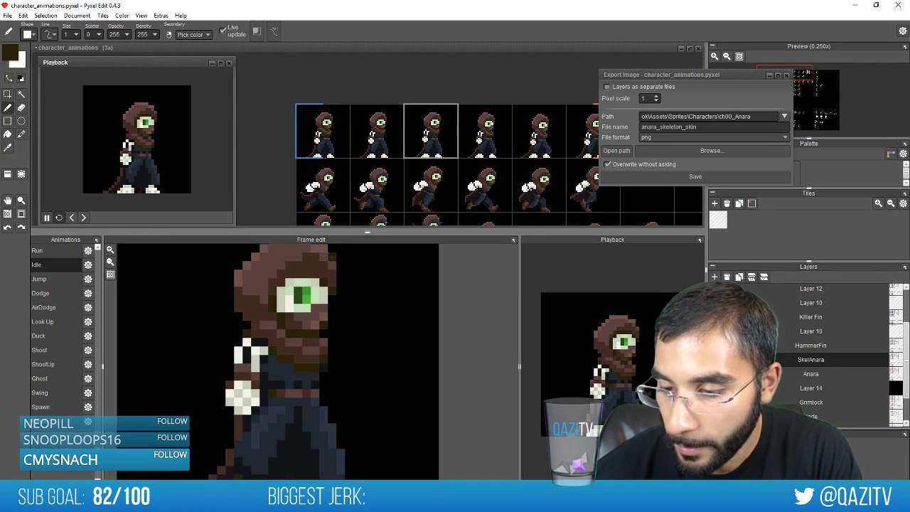
{"action": "key", "text": "Right"}
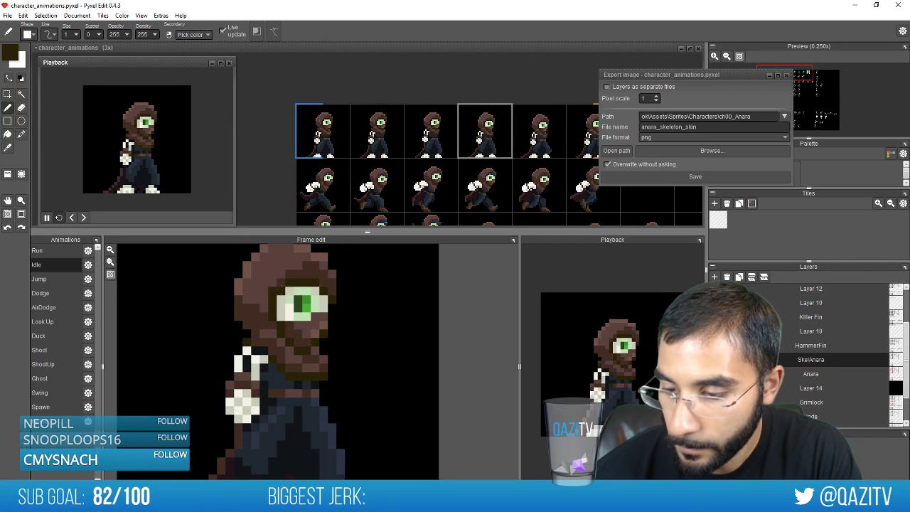
{"action": "key", "text": "Right"}
{"action": "key", "text": "Right"}
{"action": "key", "text": "Right"}
{"action": "key", "text": "Right"}
{"action": "key", "text": "Right"}
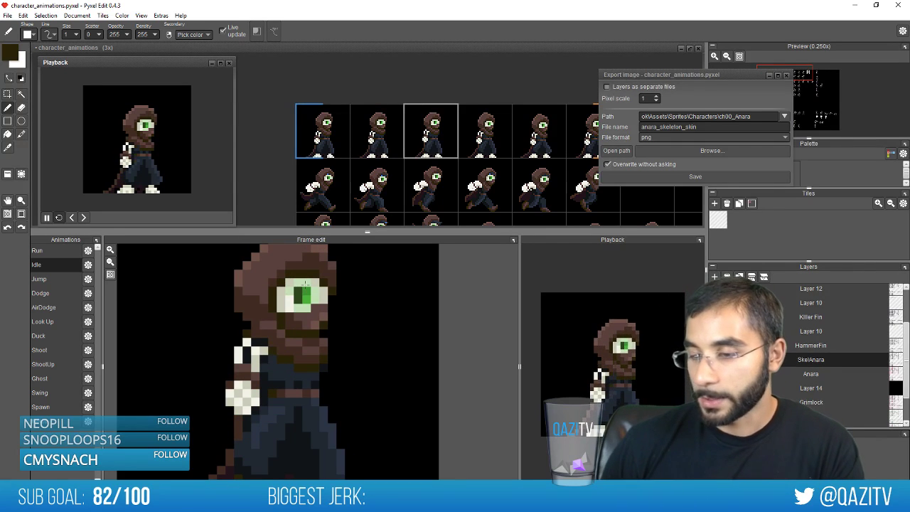
Step ahead to the sixth idle frame and examine the whole skeletal Anara figure from hood to feet
{"action": "key", "text": "Right"}
{"action": "key", "text": "Right"}
{"action": "key", "text": "Right"}
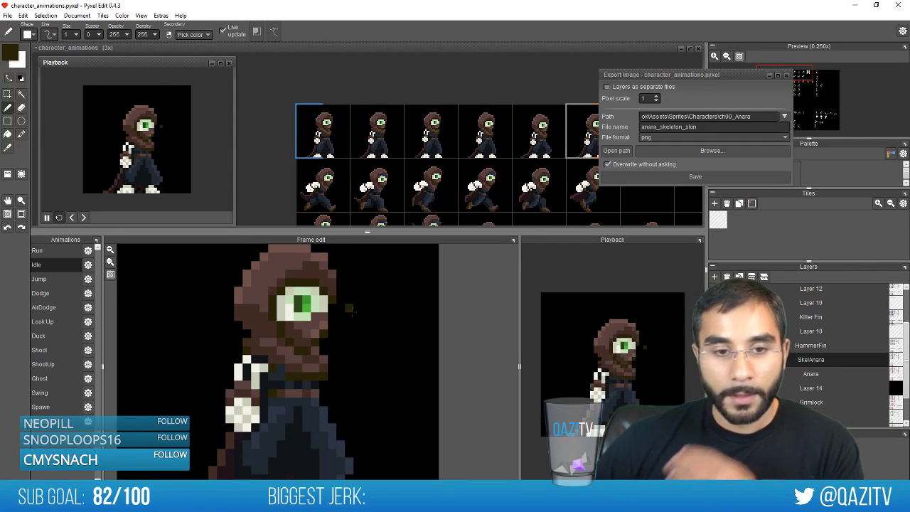
{"action": "scroll", "coordinate": [352, 313], "scroll_direction": "down", "scroll_amount": 2}
{"action": "scroll", "coordinate": [352, 314], "scroll_direction": "up", "scroll_amount": 1}
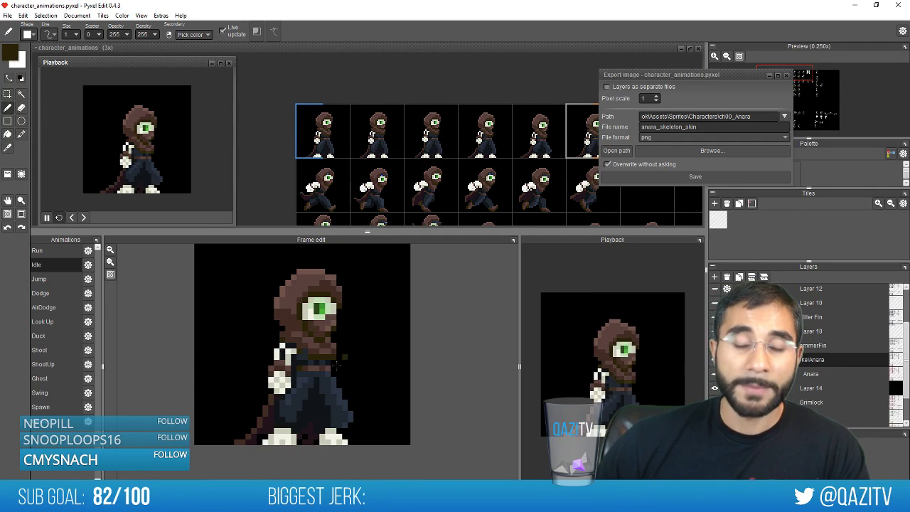
{"action": "scroll", "coordinate": [345, 363], "scroll_direction": "up", "scroll_amount": 1}
{"action": "scroll", "coordinate": [355, 370], "scroll_direction": "down", "scroll_amount": 1}
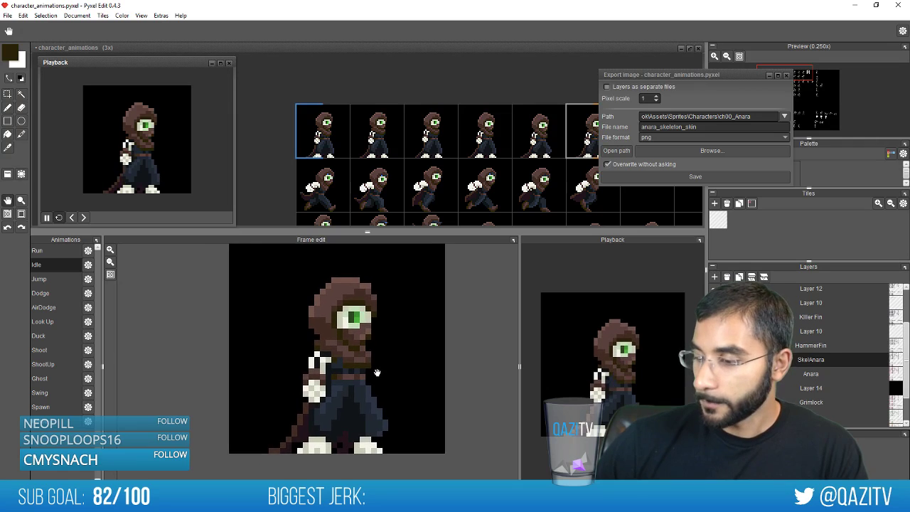
{"action": "scroll", "coordinate": [363, 373], "scroll_direction": "up", "scroll_amount": 1}
{"action": "scroll", "coordinate": [367, 379], "scroll_direction": "down", "scroll_amount": 1}
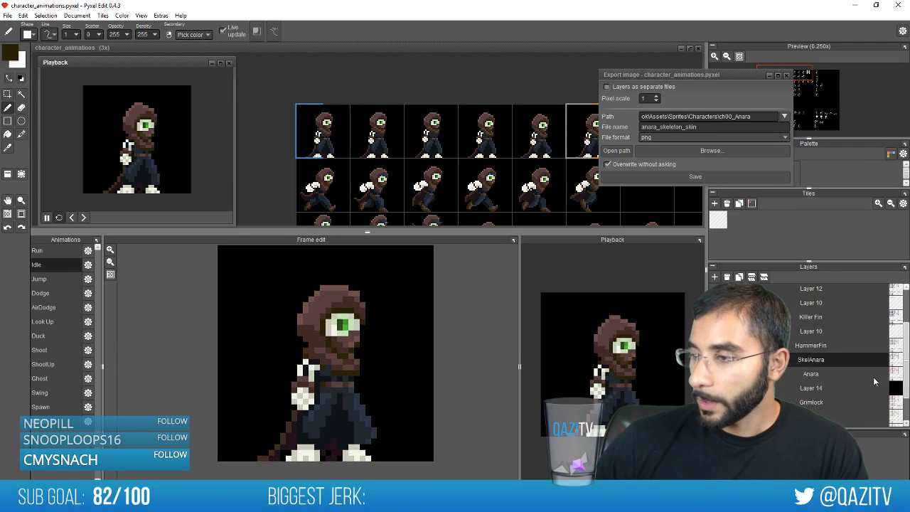
Hide the black background Layer 14, then switch to Unity and start the skyhook game in play mode
{"action": "left_click", "coordinate": [719, 388]}
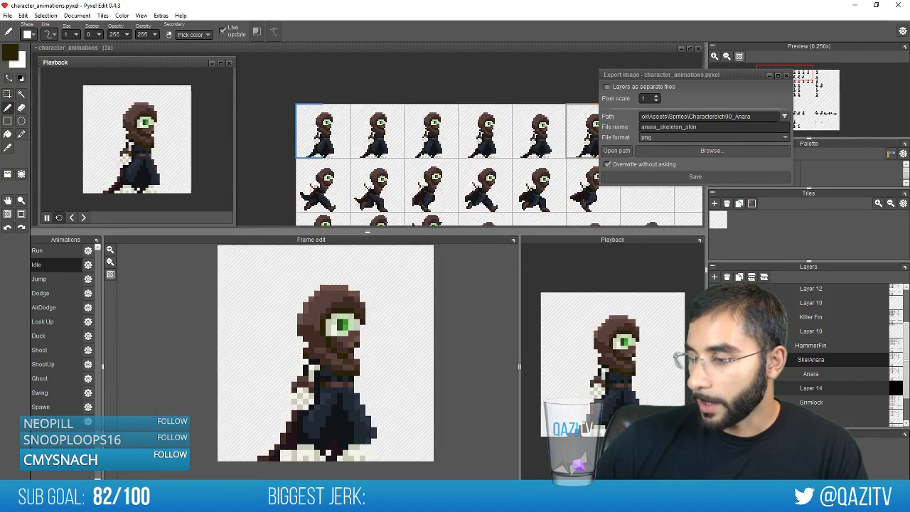
{"action": "key", "text": "alt+Tab"}
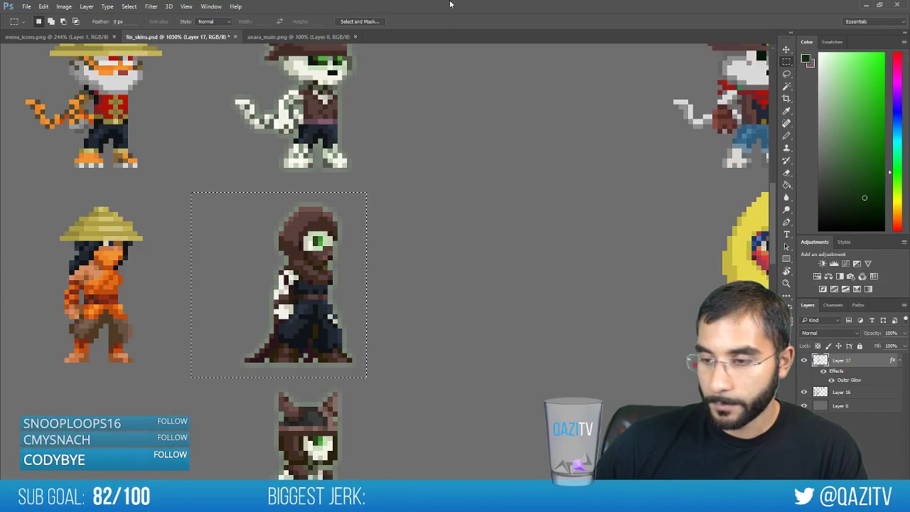
{"action": "key", "text": "alt+Tab"}
{"action": "left_click", "coordinate": [439, 27]}
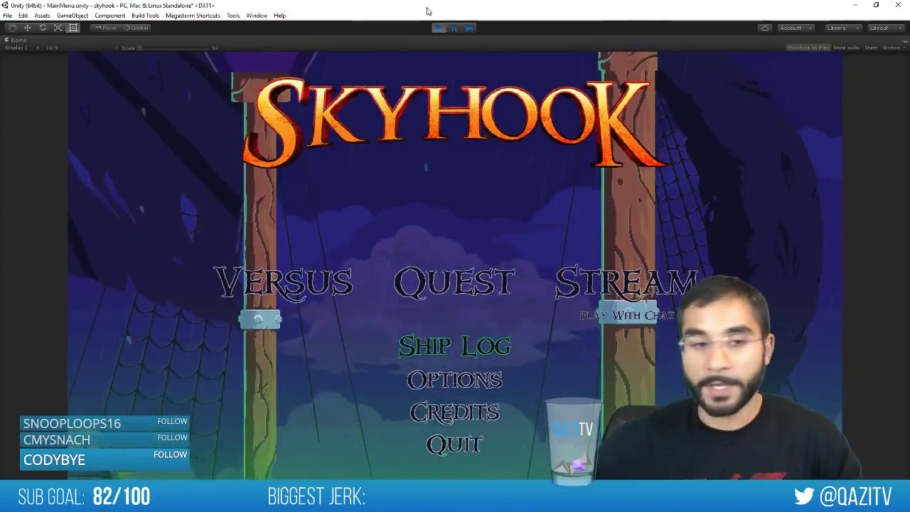
Enter Versus from the game's main menu to check Anara on the character selection screen, and stop play mode
{"action": "key", "text": "Down"}
{"action": "key", "text": "Down"}
{"action": "key", "text": "Down"}
{"action": "key", "text": "Down"}
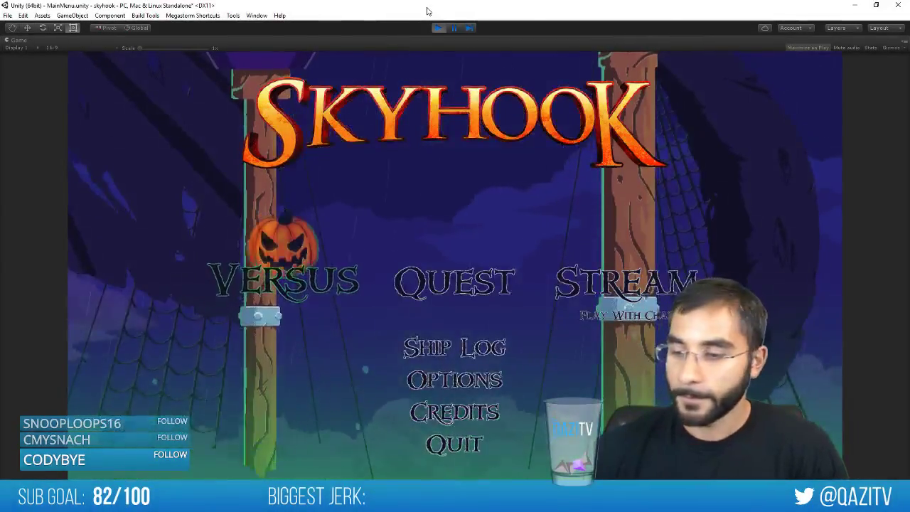
{"action": "key", "text": "Return"}
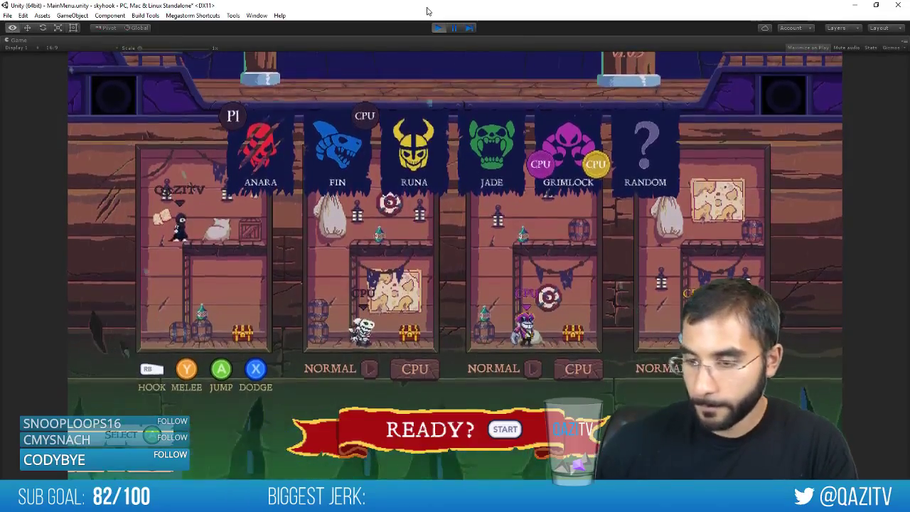
{"action": "left_click", "coordinate": [438, 27]}
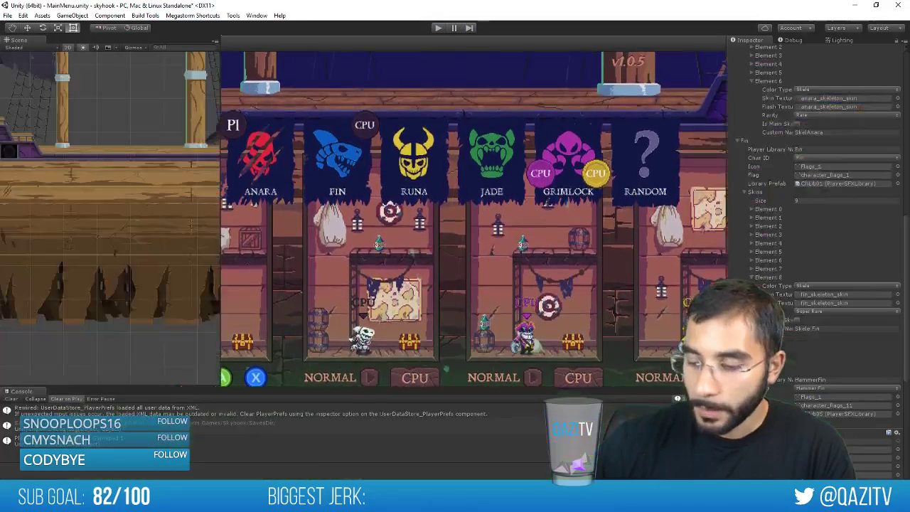
Switch back to Pyxel Edit and show the black background Layer 14 again
{"action": "key", "text": "alt+Tab"}
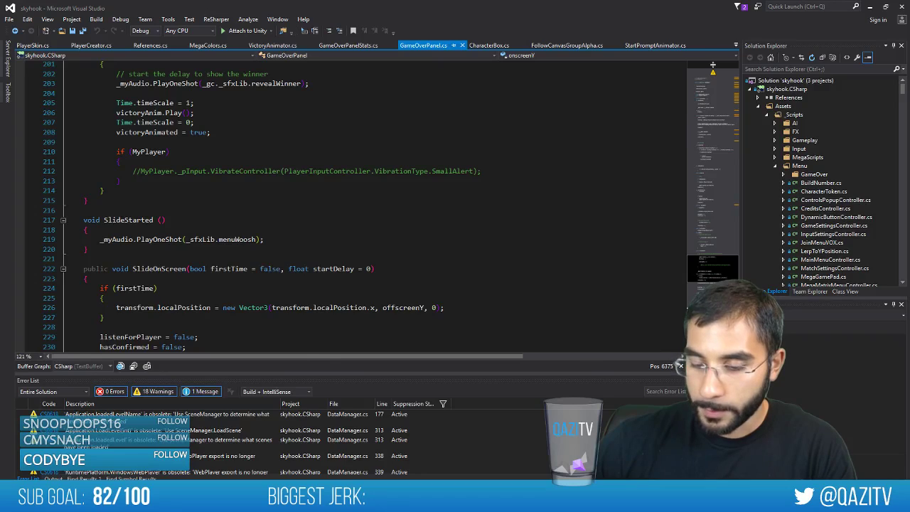
{"action": "key", "text": "alt+Tab"}
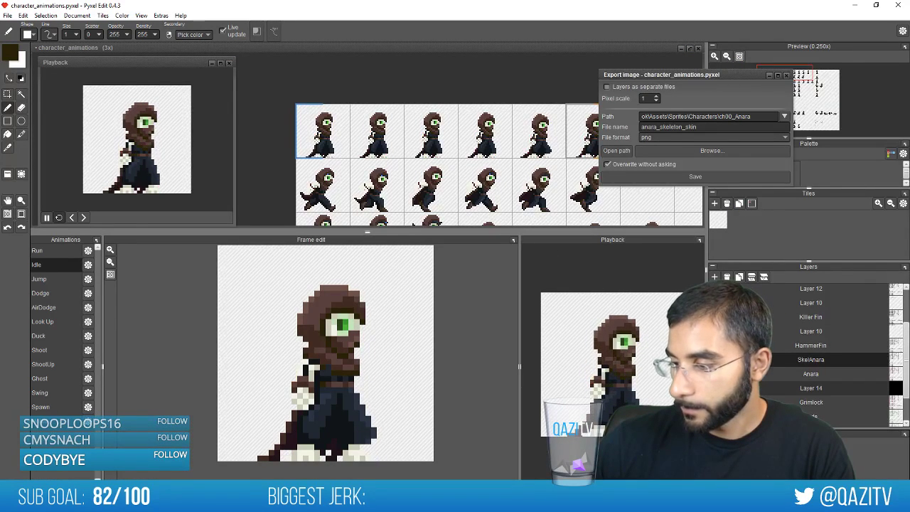
{"action": "left_click", "coordinate": [719, 388]}
Enlarge the sprite sheet view and load the Run animation for frame editing
{"action": "left_click_drag", "start_coordinate": [506, 235], "coordinate": [506, 372]}
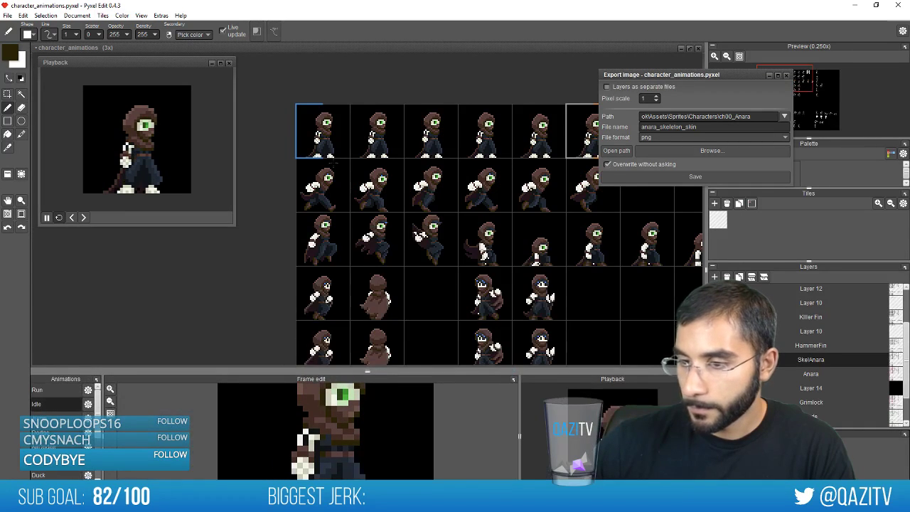
{"action": "scroll", "coordinate": [291, 202], "scroll_direction": "up", "scroll_amount": 5}
{"action": "scroll", "coordinate": [291, 201], "scroll_direction": "up", "scroll_amount": 2}
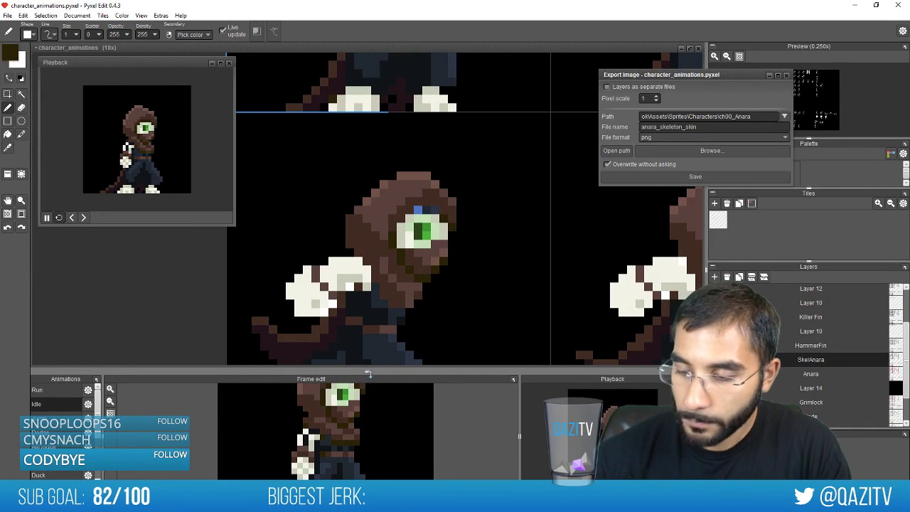
{"action": "left_click_drag", "start_coordinate": [391, 371], "coordinate": [391, 272]}
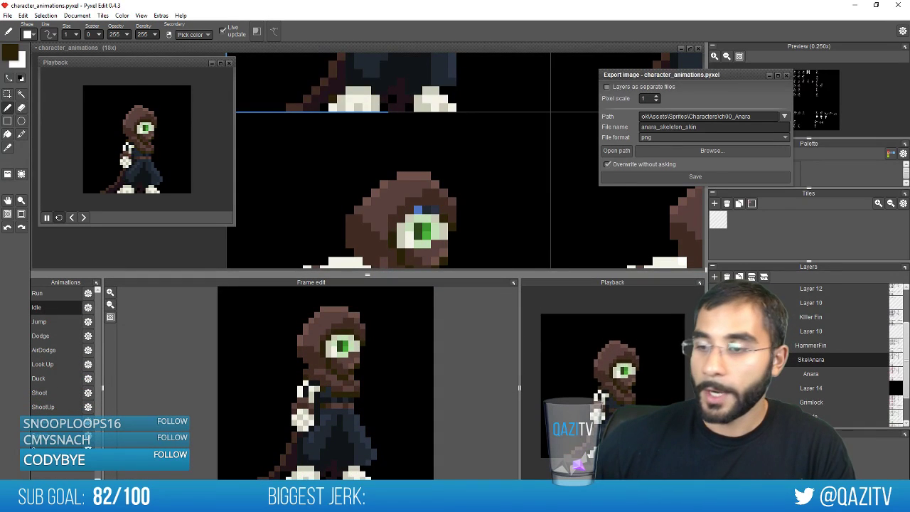
{"action": "scroll", "coordinate": [455, 153], "scroll_direction": "down", "scroll_amount": 3}
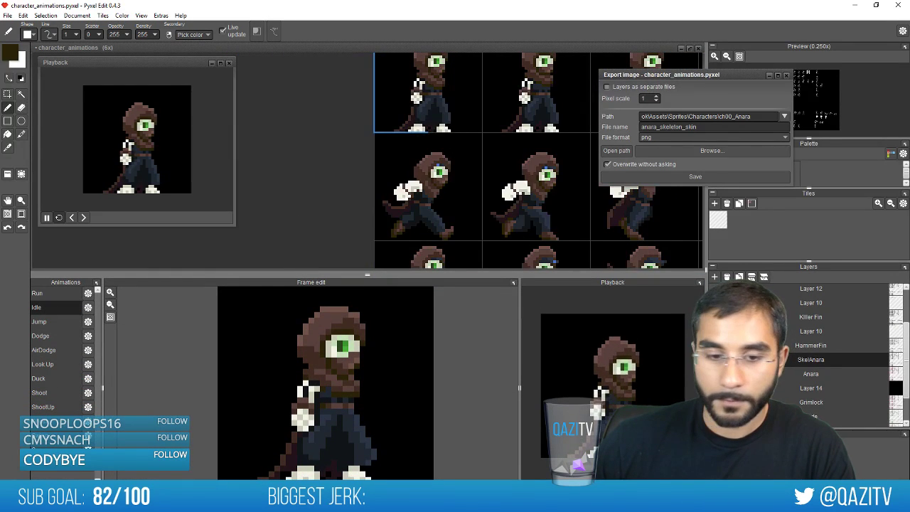
{"action": "left_click", "coordinate": [45, 293]}
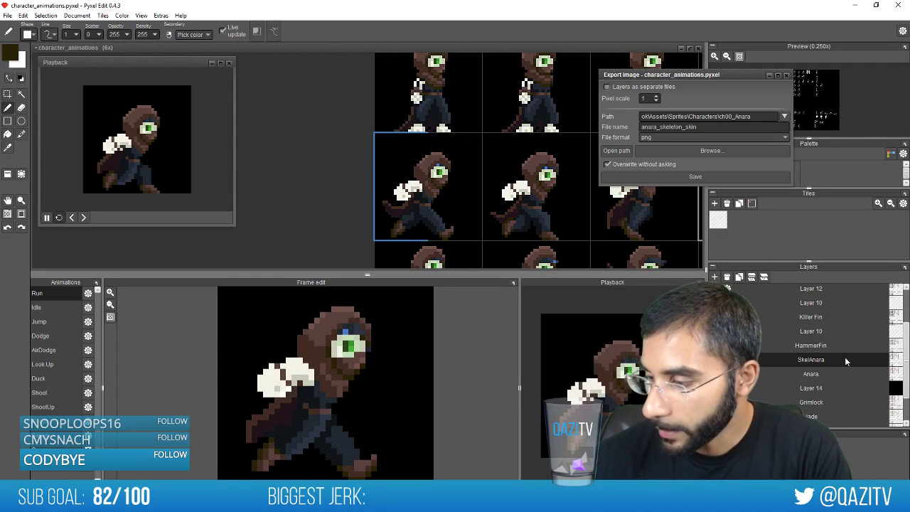
Erase the outer edge pixels of the skeletal hand and arm in the first Run frame on the SkelAnara layer
{"action": "key", "text": "e"}
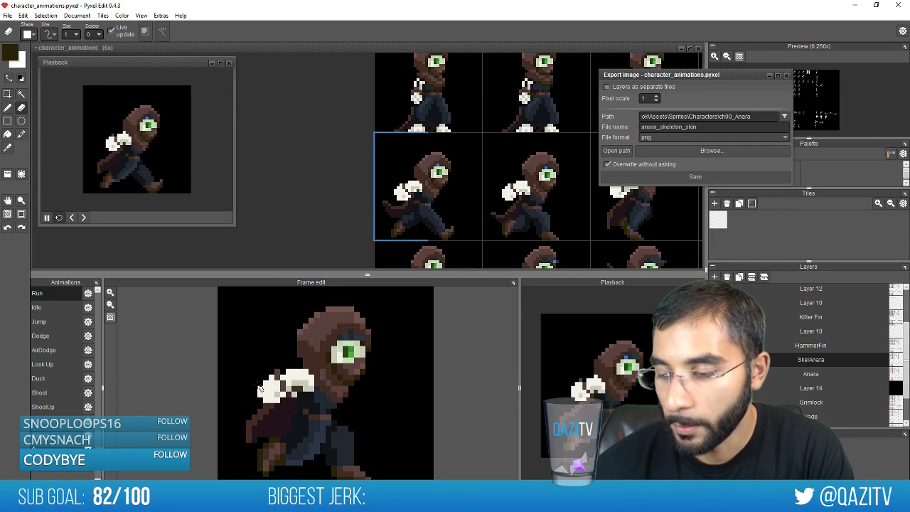
{"action": "key", "text": "Right"}
{"action": "mouse_move", "coordinate": [299, 360]}
{"action": "left_mouse_down"}
{"action": "mouse_move", "coordinate": [260, 384]}
{"action": "mouse_move", "coordinate": [261, 400]}
{"action": "left_mouse_up"}
{"action": "key", "text": "Right"}
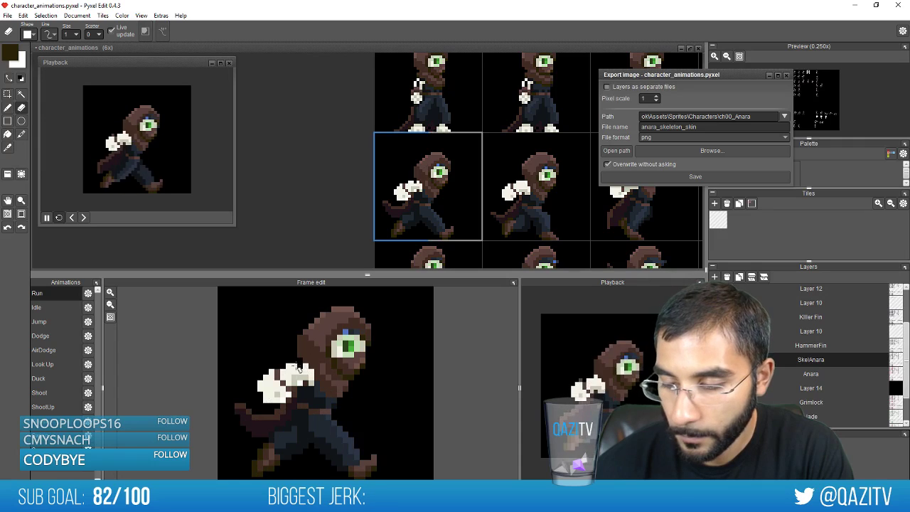
{"action": "left_click_drag", "start_coordinate": [260, 385], "coordinate": [266, 400]}
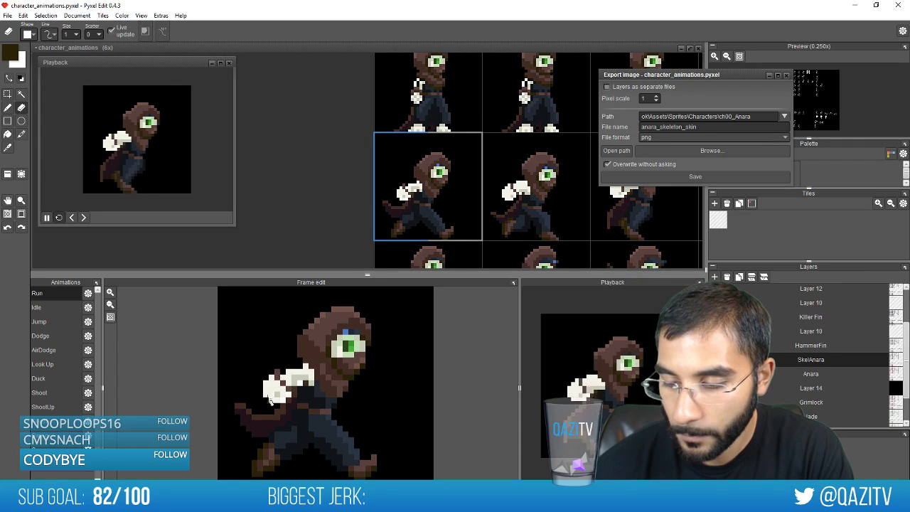
Trim the skeletal hand's outline in the second, third and following Run frames to match the first one
{"action": "key", "text": "Right"}
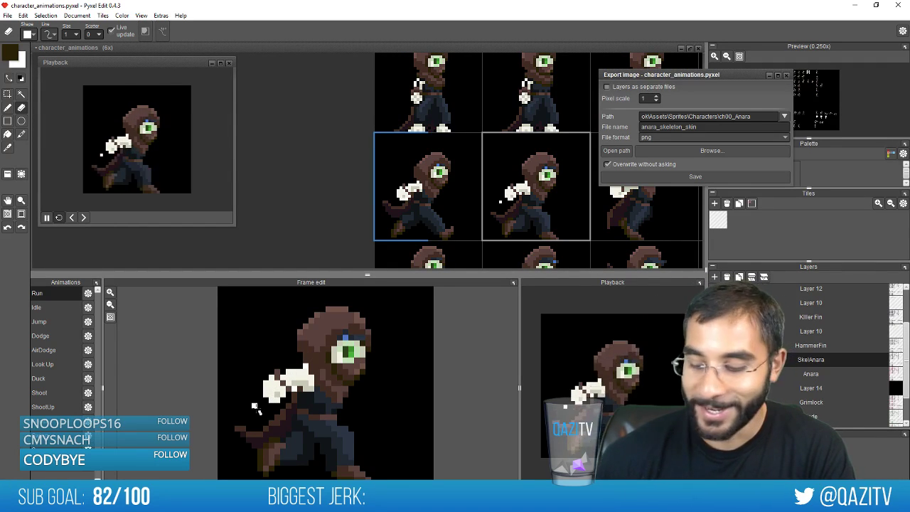
{"action": "left_click", "coordinate": [256, 407]}
{"action": "key", "text": "Right"}
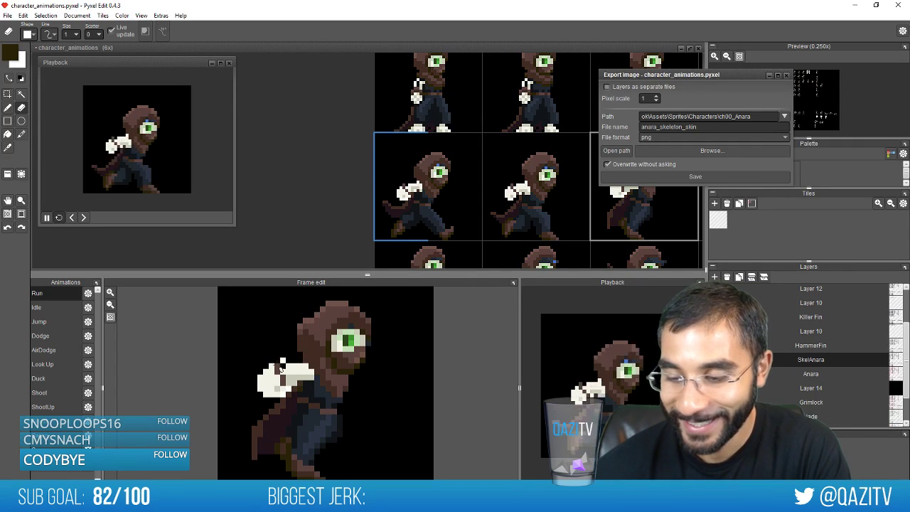
{"action": "key", "text": "Right"}
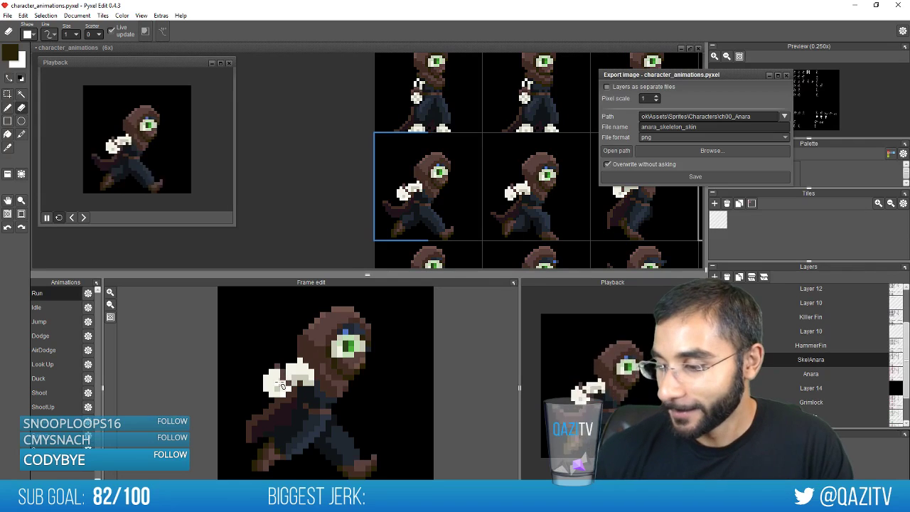
{"action": "key", "text": "Right"}
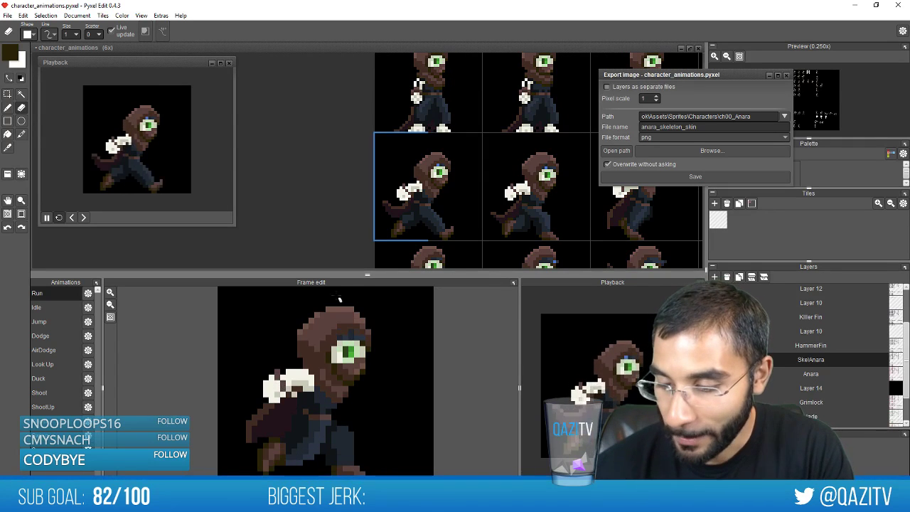
Flip through all Run frames to compare the shape of the skeletal hand and arm
{"action": "key", "text": "Left"}
{"action": "key", "text": "Right"}
{"action": "key", "text": "Right"}
{"action": "key", "text": "Right"}
{"action": "key", "text": "Right"}
{"action": "key", "text": "Right"}
{"action": "key", "text": "Right"}
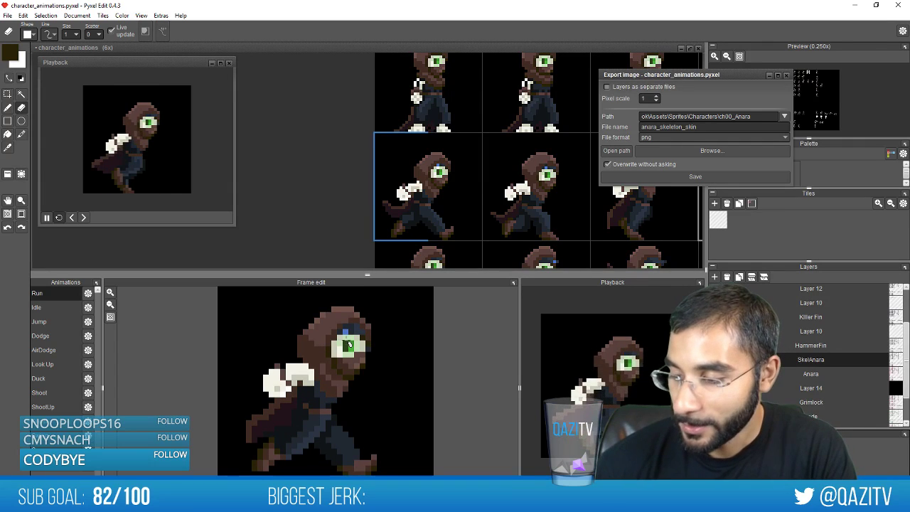
{"action": "key", "text": "period"}
{"action": "key", "text": "period"}
{"action": "key", "text": "period"}
{"action": "key", "text": "Right"}
{"action": "key", "text": "Left"}
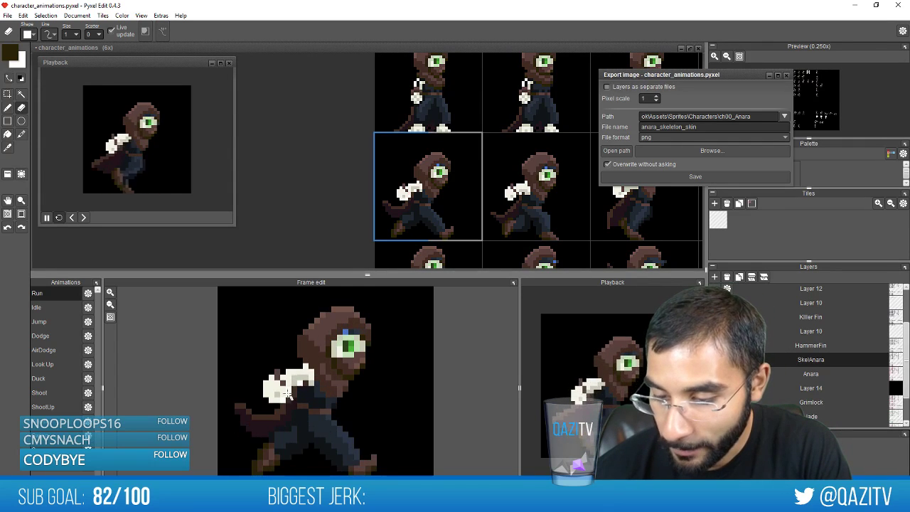
Erase excess bone pixels around the wrist between the skeletal hand and forearm across the Run frames
{"action": "key", "text": "Right"}
{"action": "key", "text": "Right"}
{"action": "key", "text": "Right"}
{"action": "key", "text": "Right"}
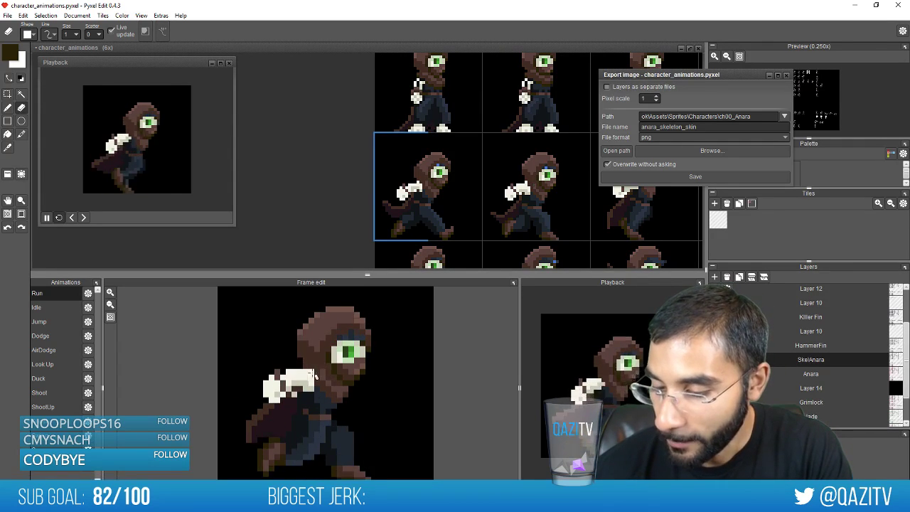
{"action": "key", "text": "Left"}
{"action": "key", "text": "Left"}
{"action": "key", "text": "comma"}
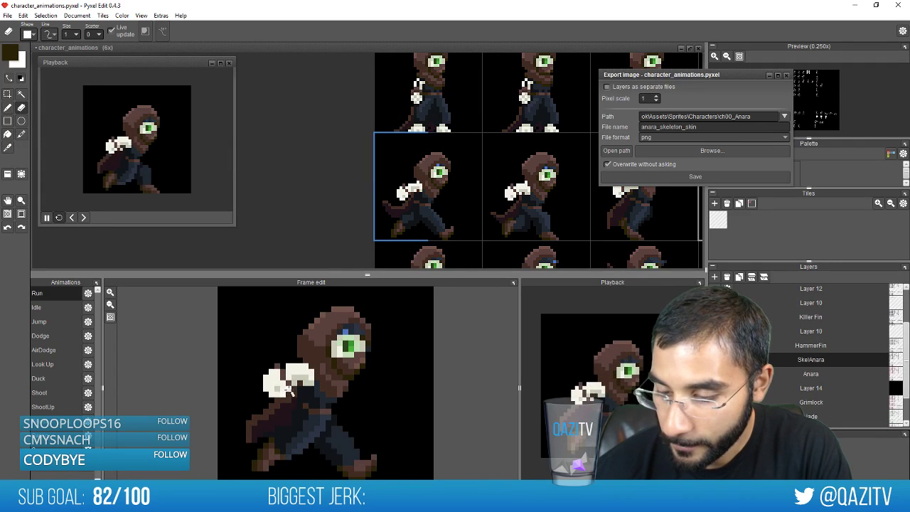
{"action": "key", "text": "Right"}
{"action": "key", "text": "Right"}
{"action": "key", "text": "Right"}
{"action": "key", "text": "Right"}
{"action": "key", "text": "Right"}
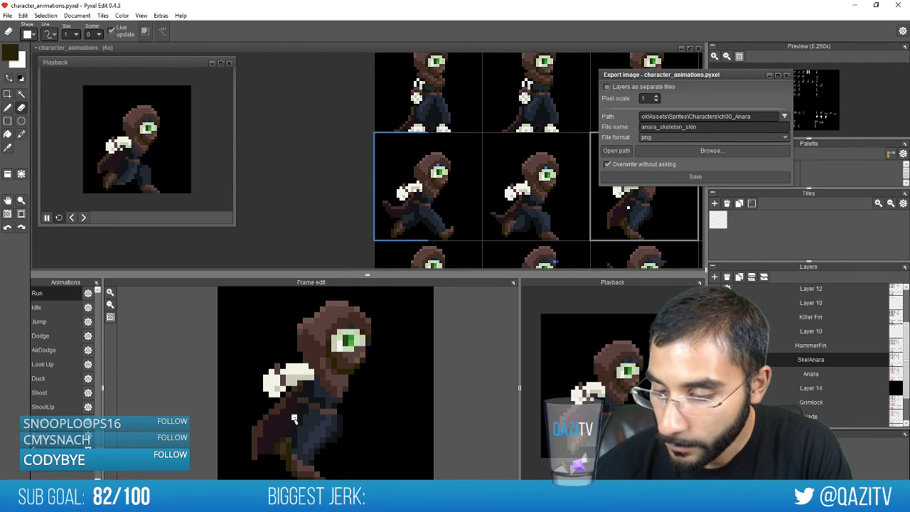
{"action": "key", "text": "comma"}
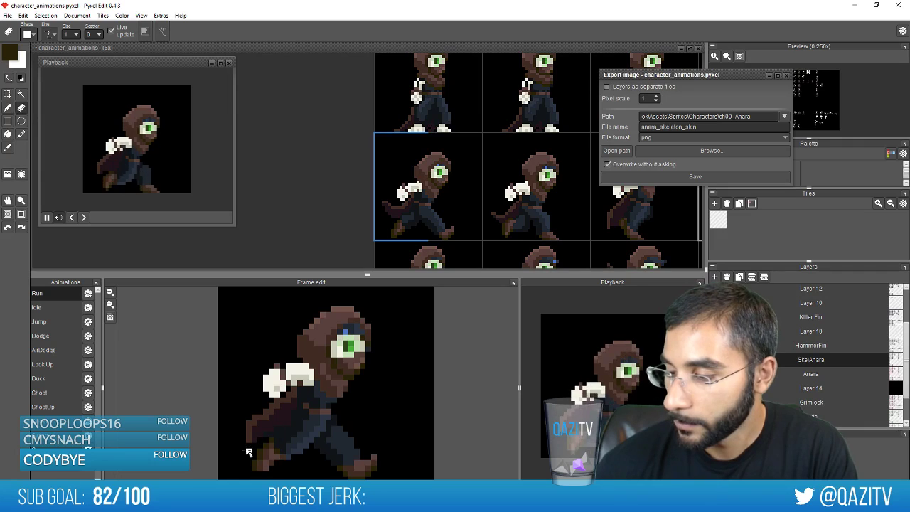
{"action": "key", "text": "Right"}
{"action": "key", "text": "Right"}
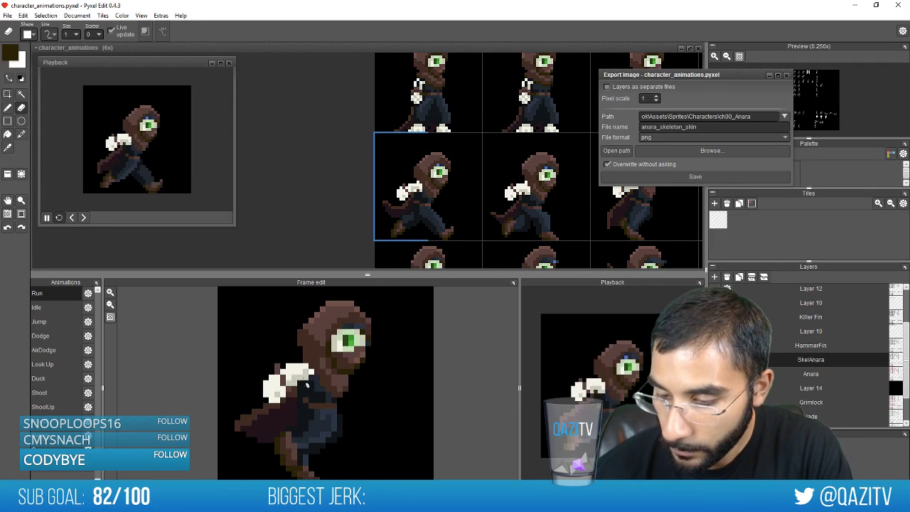
Touch up the pixels around the skeletal forearm in the first Run frame, using cloak and bone colours sampled from the sprite
{"action": "key", "text": "b"}
{"action": "key", "text": "Left"}
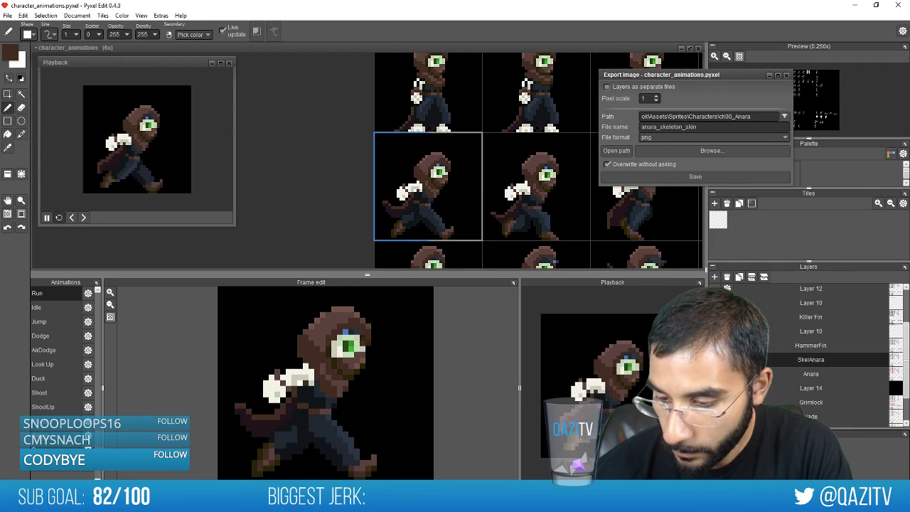
{"action": "key", "text": "Right"}
{"action": "right_click", "coordinate": [287, 406]}
{"action": "key", "text": "Right"}
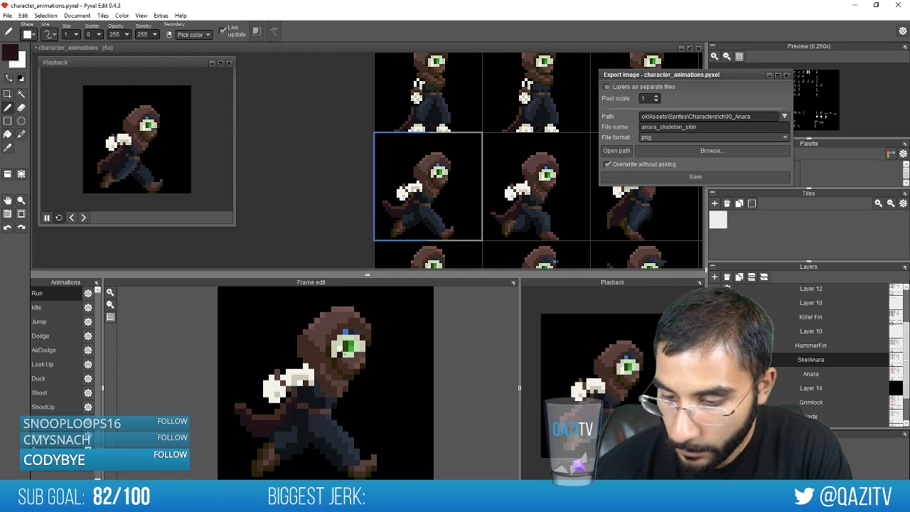
{"action": "key", "text": "Right"}
{"action": "key", "text": "Left"}
{"action": "right_click", "coordinate": [293, 380]}
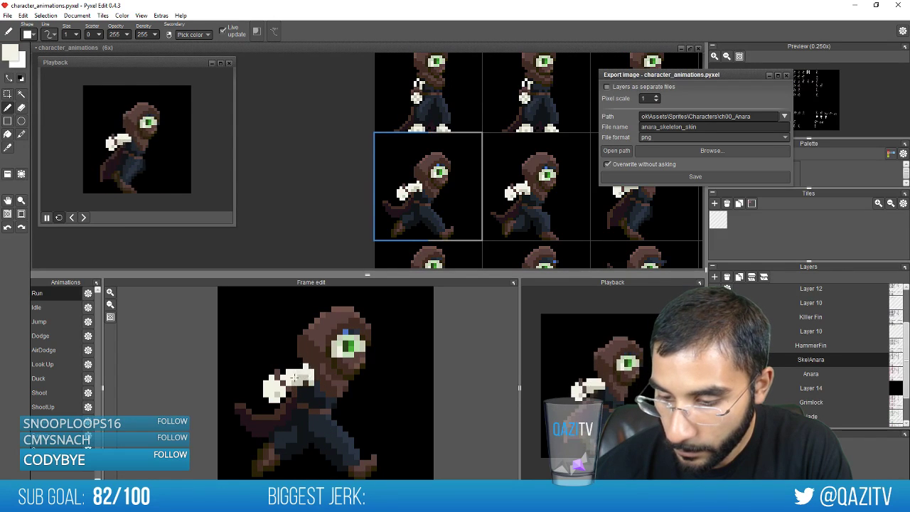
Paint over the excess bone pixels below the forearm in the second Run frame with the dark tunic colour, comparing neighbouring frames
{"action": "key", "text": "period"}
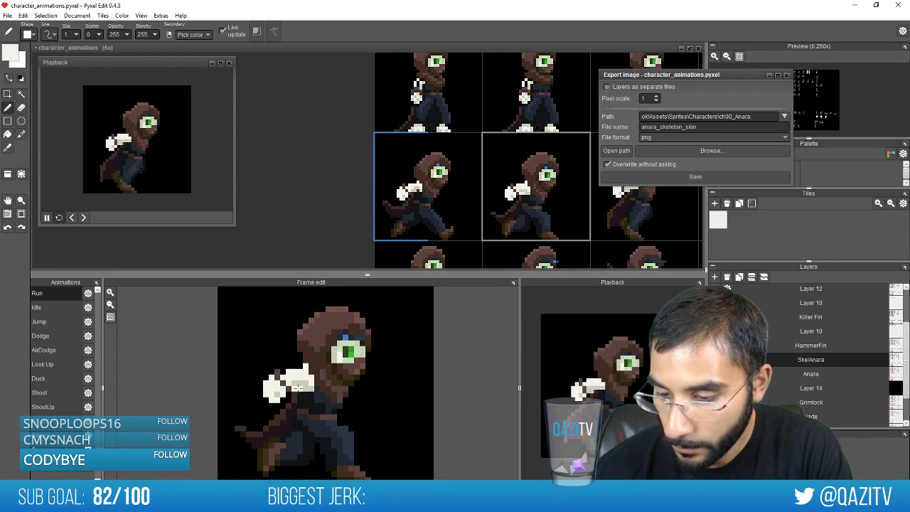
{"action": "right_click", "coordinate": [298, 385]}
{"action": "right_click", "coordinate": [303, 400]}
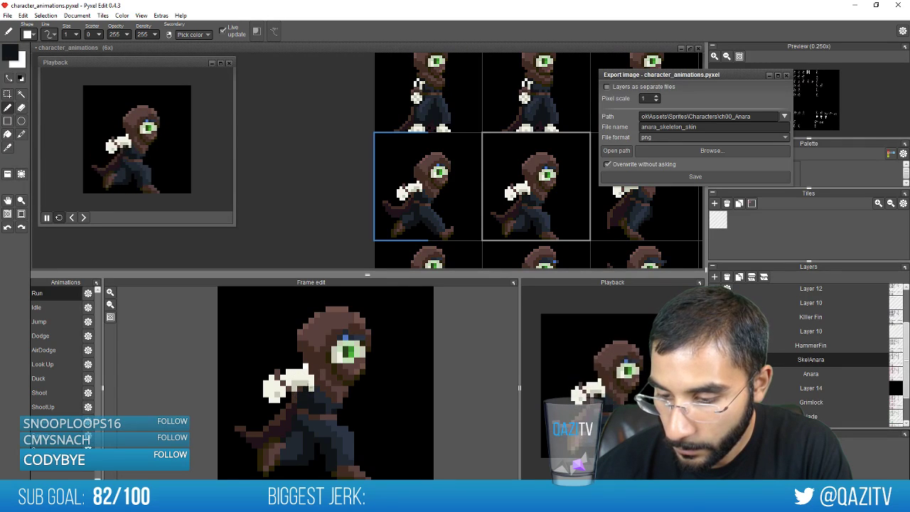
{"action": "key", "text": "period"}
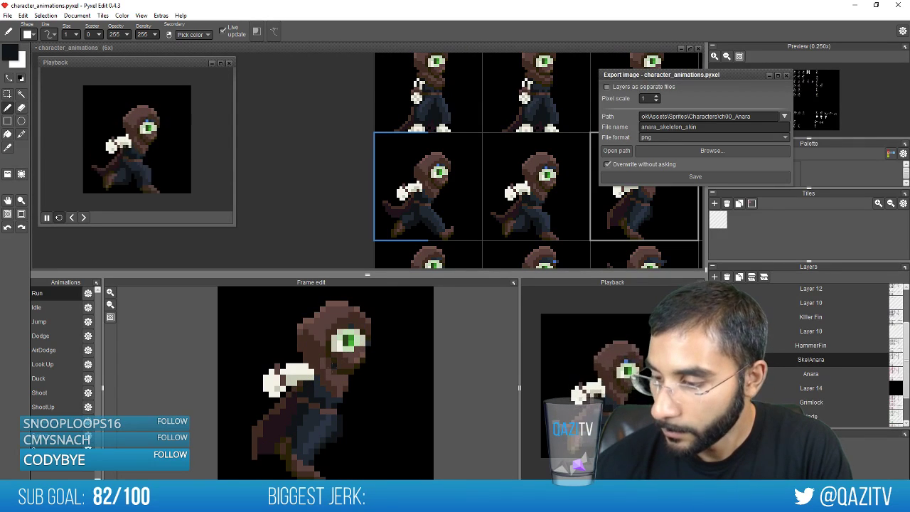
{"action": "key", "text": "comma"}
{"action": "key", "text": "period"}
{"action": "key", "text": "period"}
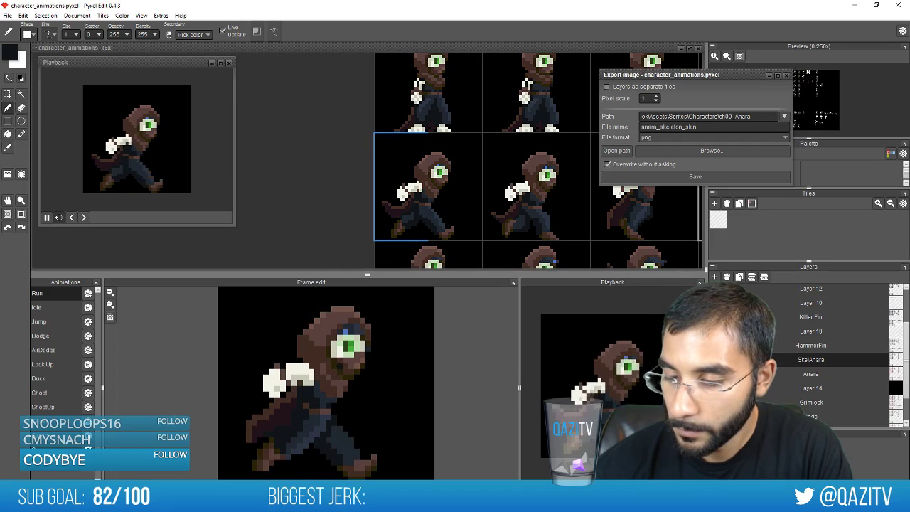
Retouch the forearm's lower edge in the fourth and fifth Run frames with brown and dark cloak colours sampled from the sprite
{"action": "key", "text": "period"}
{"action": "key", "text": "comma"}
{"action": "right_click", "coordinate": [302, 388]}
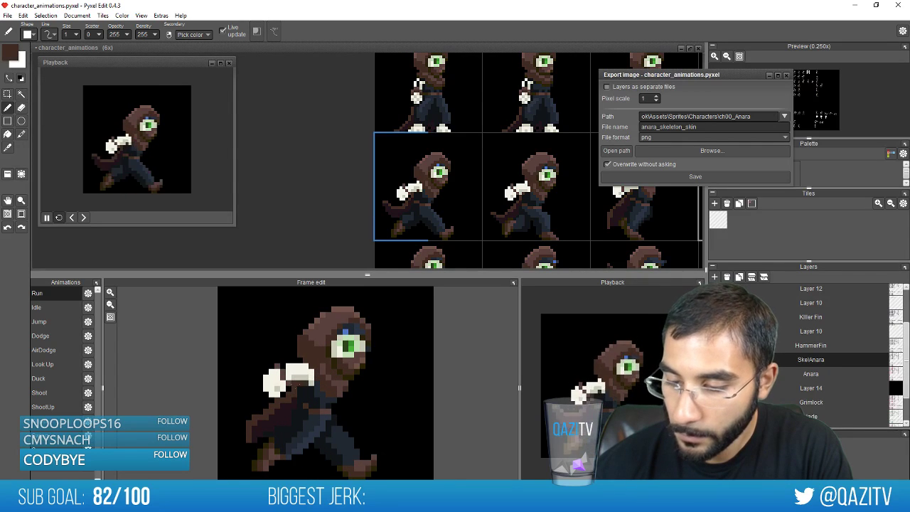
{"action": "key", "text": "period"}
{"action": "key", "text": "comma"}
{"action": "key", "text": "comma"}
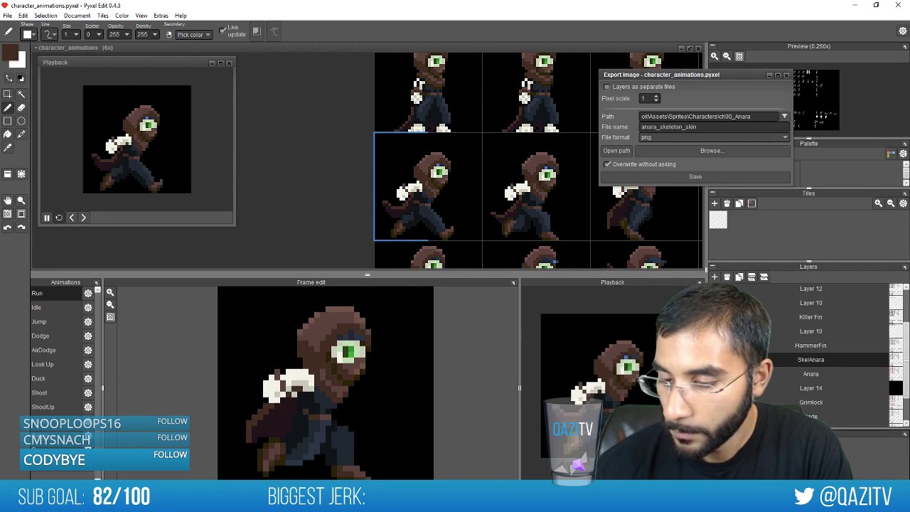
{"action": "right_click", "coordinate": [290, 403]}
{"action": "key", "text": "period"}
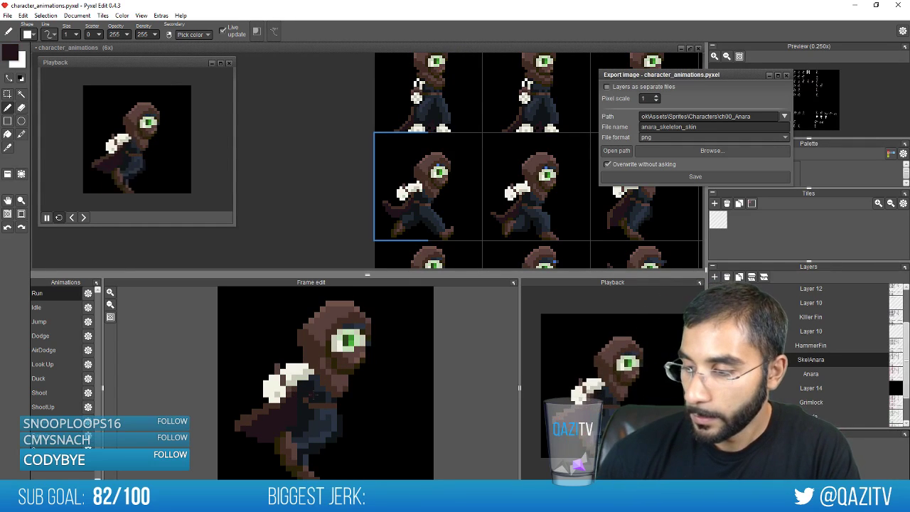
{"action": "key", "text": "period"}
{"action": "key", "text": "period"}
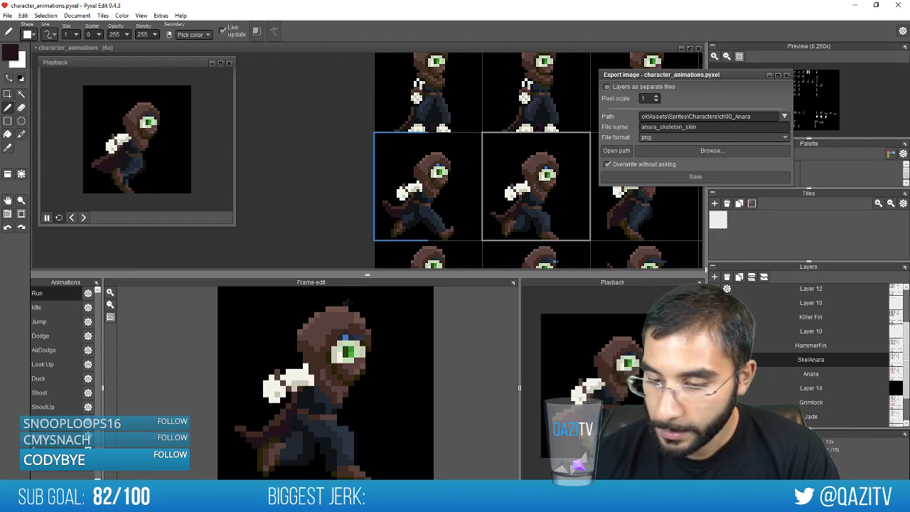
Retouch the forearm's lower edge in the first Run frame with the dark tunic colour and save the document
{"action": "key", "text": "comma"}
{"action": "right_click", "coordinate": [306, 385]}
{"action": "right_click", "coordinate": [304, 391]}
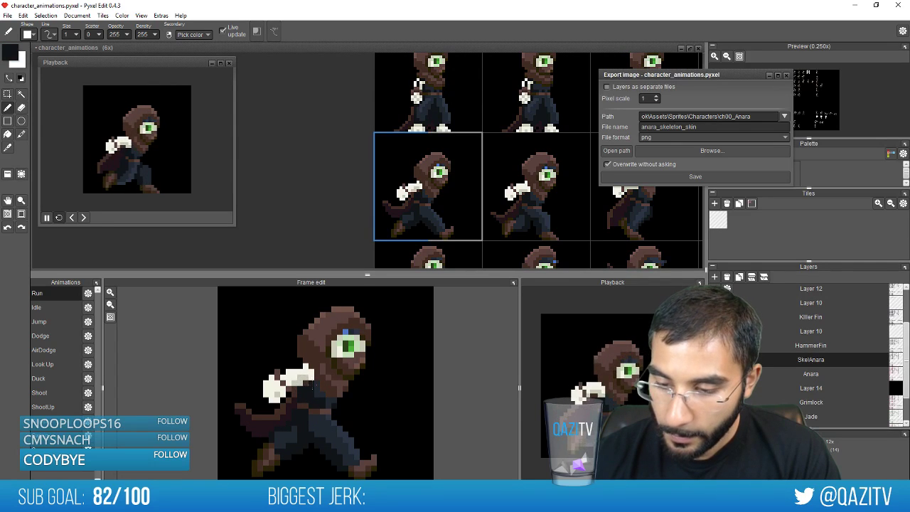
{"action": "key", "text": "period"}
{"action": "key", "text": "comma"}
{"action": "key", "text": "period"}
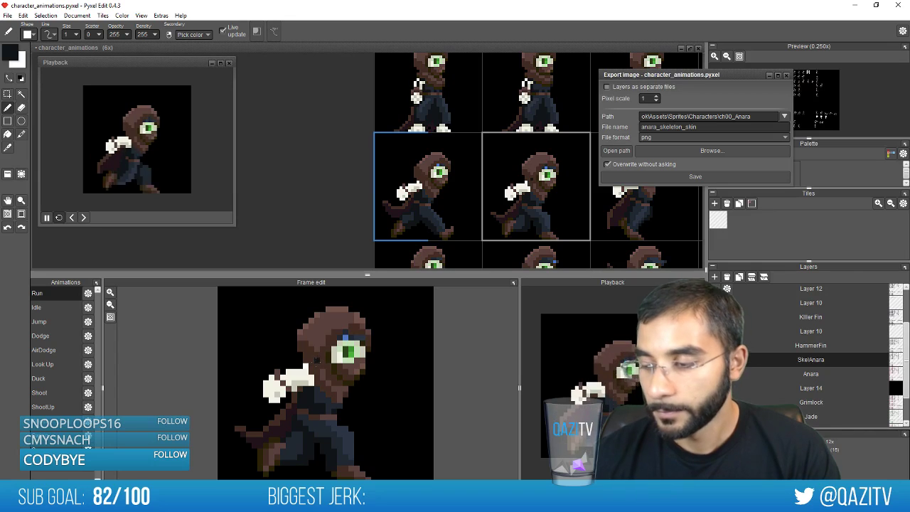
{"action": "key", "text": "ctrl"}
{"action": "key", "text": "ctrl+s"}
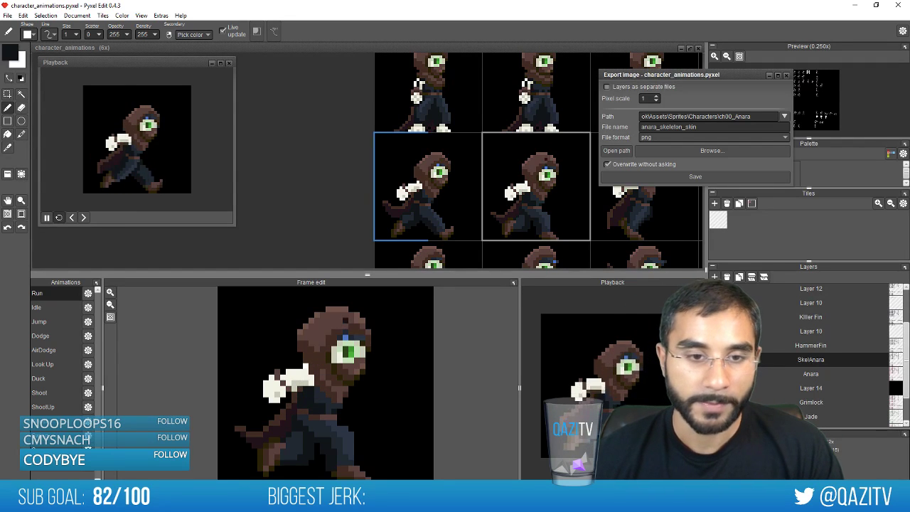
Erase a narrow gap along the middle of the skeletal forearm in the Run frames to split it into two bones
{"action": "key", "text": "e"}
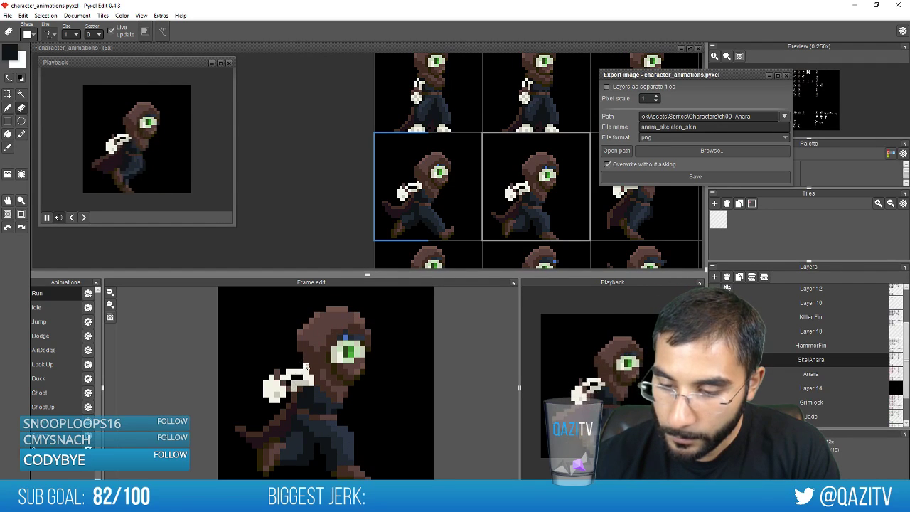
{"action": "key", "text": "Right"}
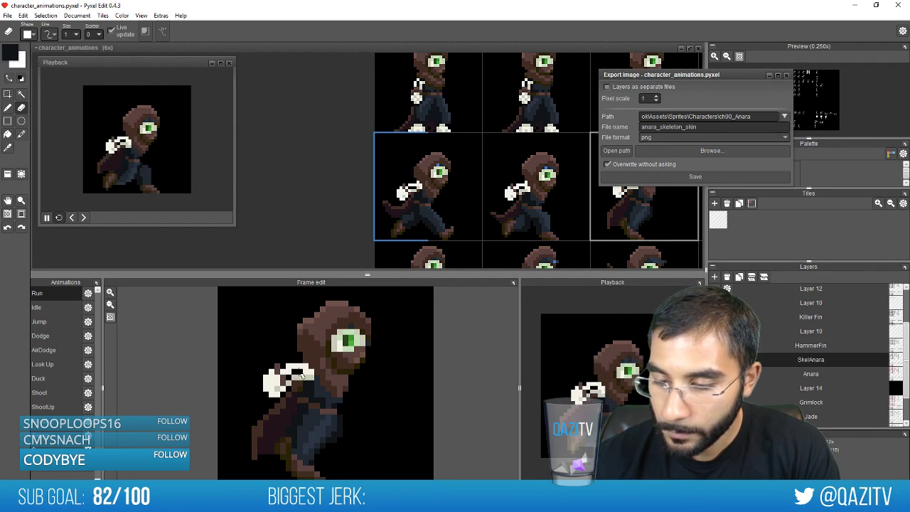
{"action": "key", "text": "comma"}
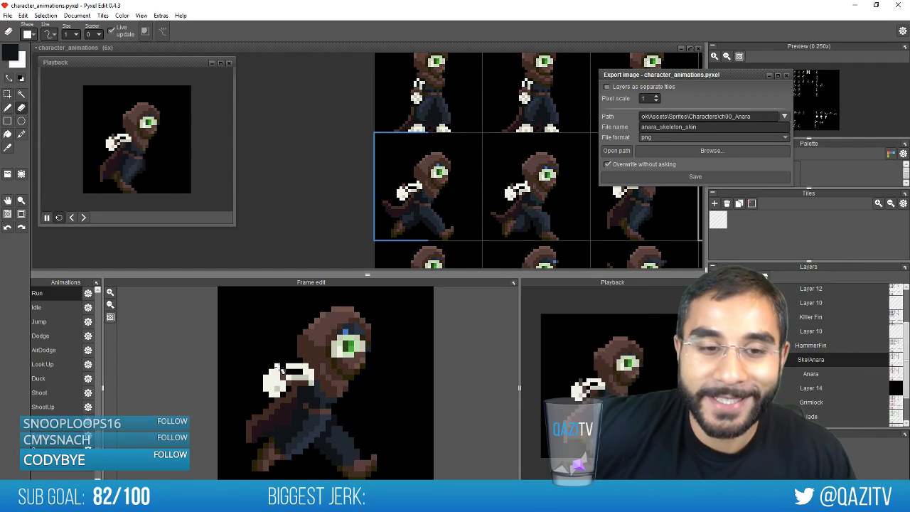
{"action": "key", "text": "Right"}
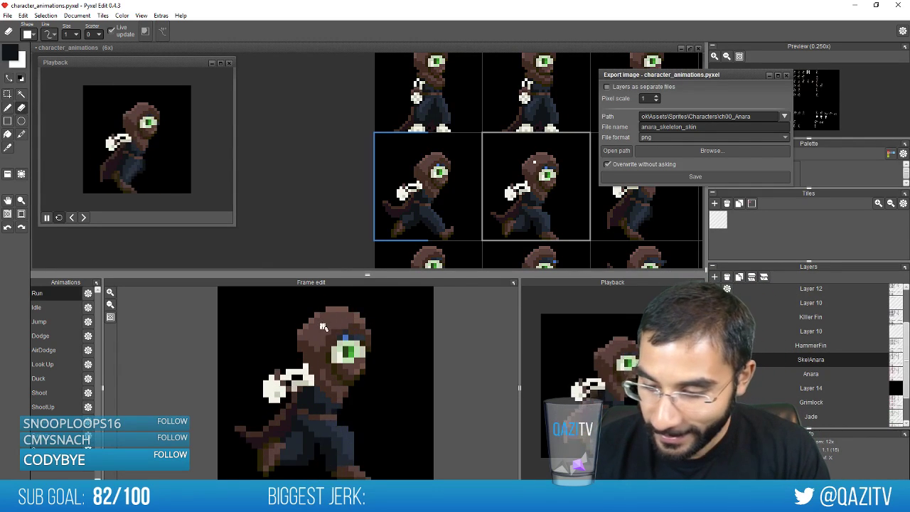
Refine the two forearm bones in the Run frames with the sampled bone colour
{"action": "key", "text": "b"}
{"action": "right_click", "coordinate": [296, 367]}
{"action": "key", "text": "Left"}
{"action": "key", "text": "Left"}
{"action": "key", "text": "Left"}
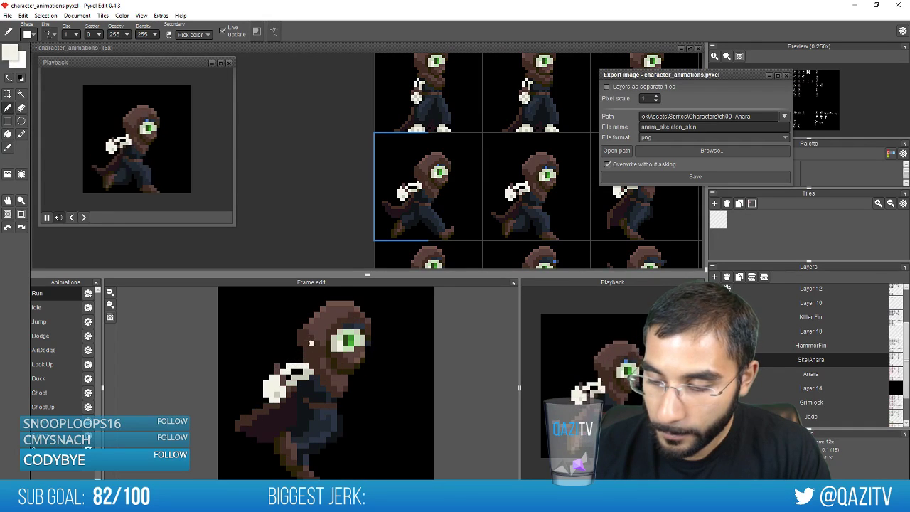
{"action": "right_click", "coordinate": [291, 375]}
{"action": "right_click", "coordinate": [295, 371]}
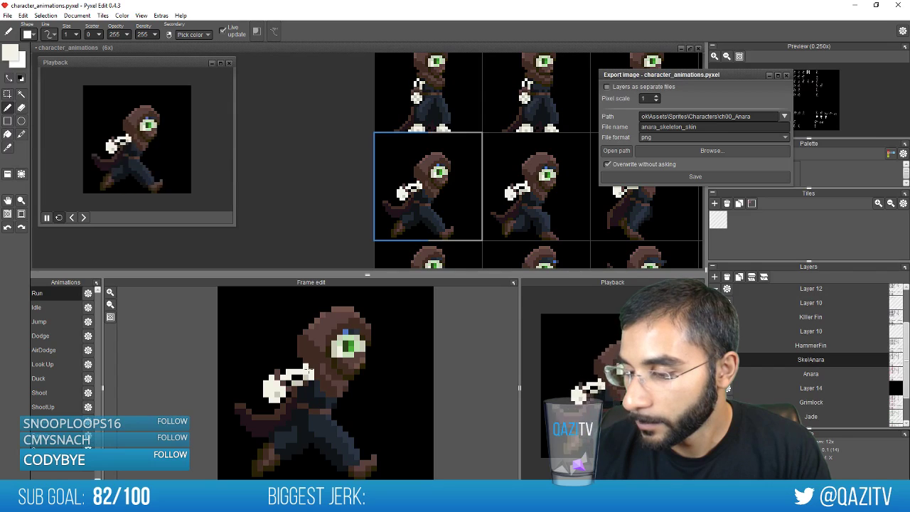
Undo the last forearm edits, erase the gap between the bones again in the third Run frame, and compare it with its neighbours
{"action": "key", "text": "ctrl+z"}
{"action": "key", "text": "ctrl+z"}
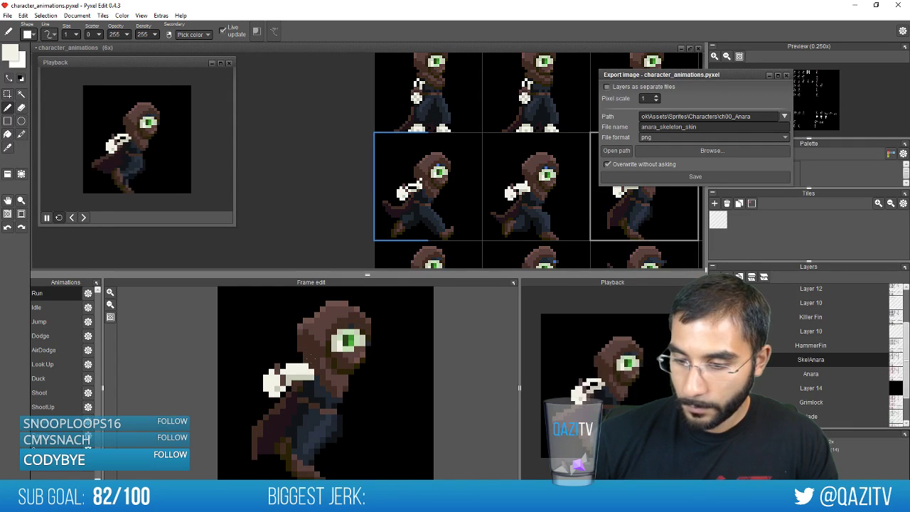
{"action": "key", "text": "e"}
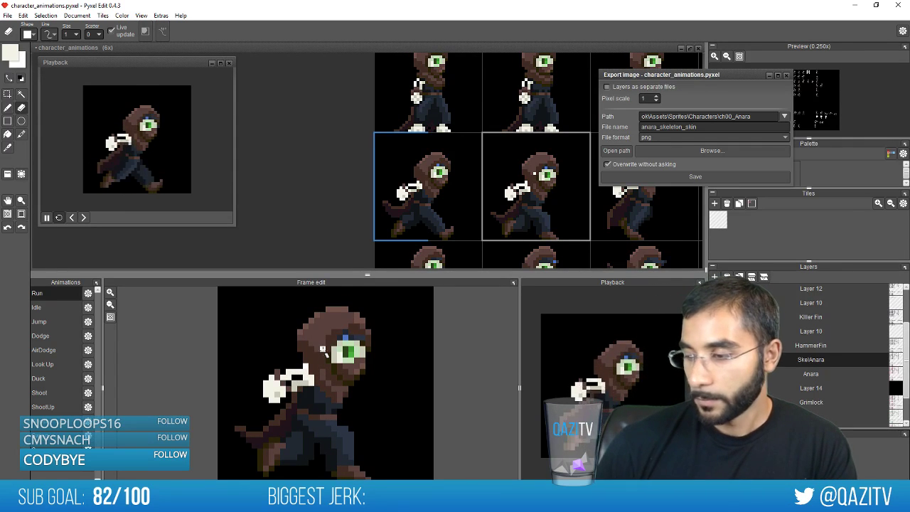
{"action": "key", "text": "b"}
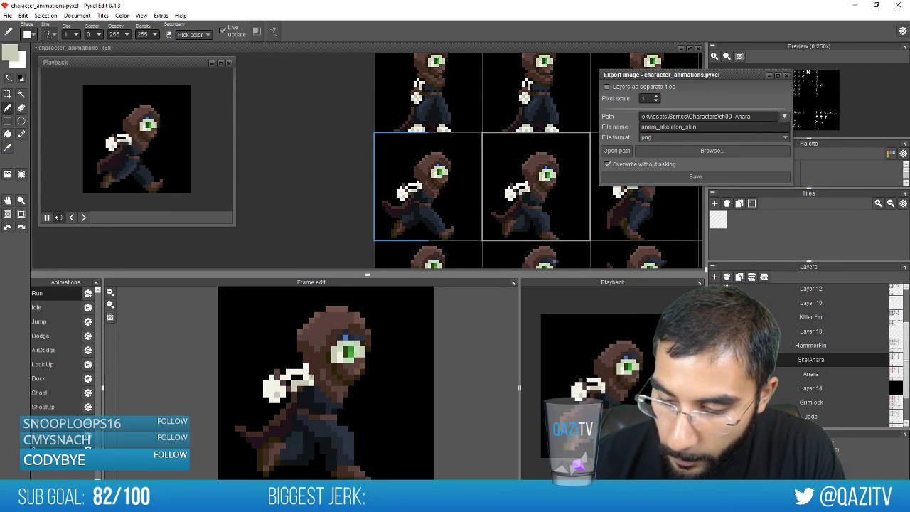
{"action": "key", "text": "Right"}
{"action": "key", "text": "Right"}
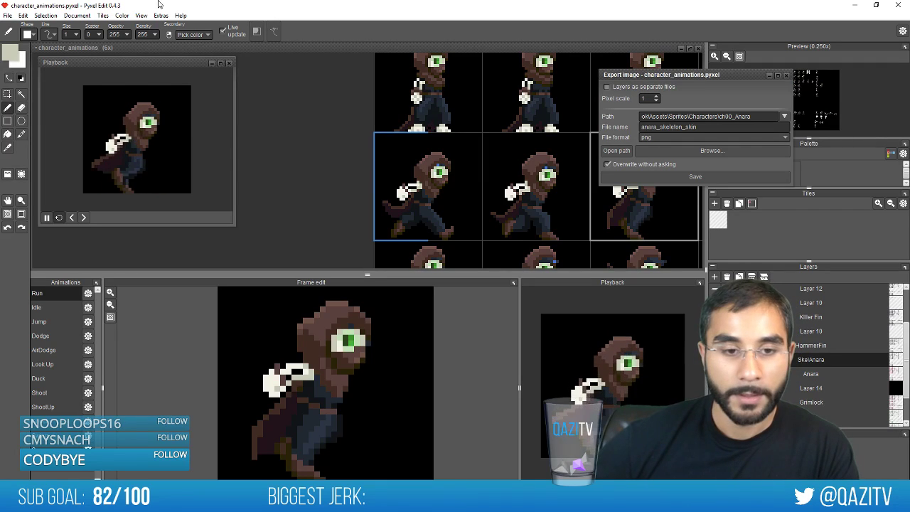
Separate the skeletal hand from the forearm bones across the Run frames by painting sampled brown cloak pixels at the wrist
{"action": "left_click_drag", "start_coordinate": [475, 129], "coordinate": [462, 169]}
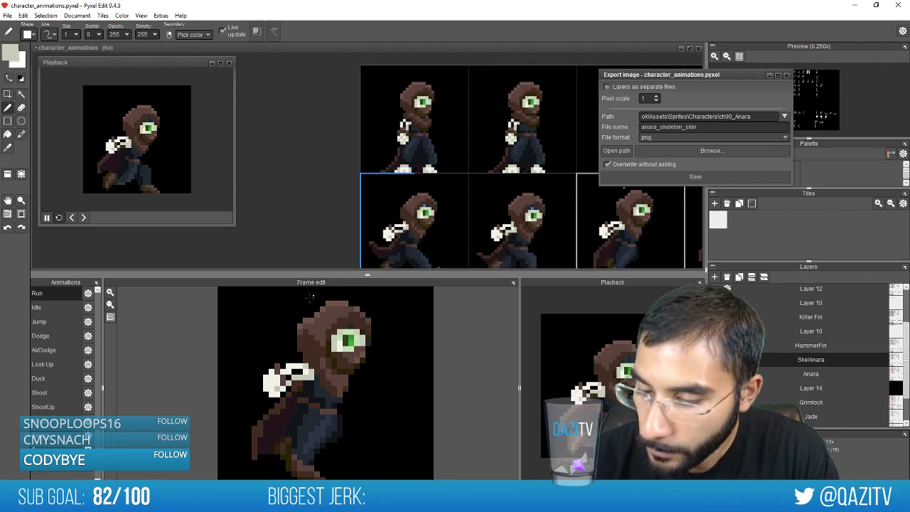
{"action": "left_click", "coordinate": [282, 381], "text": "alt"}
{"action": "key", "text": "Right"}
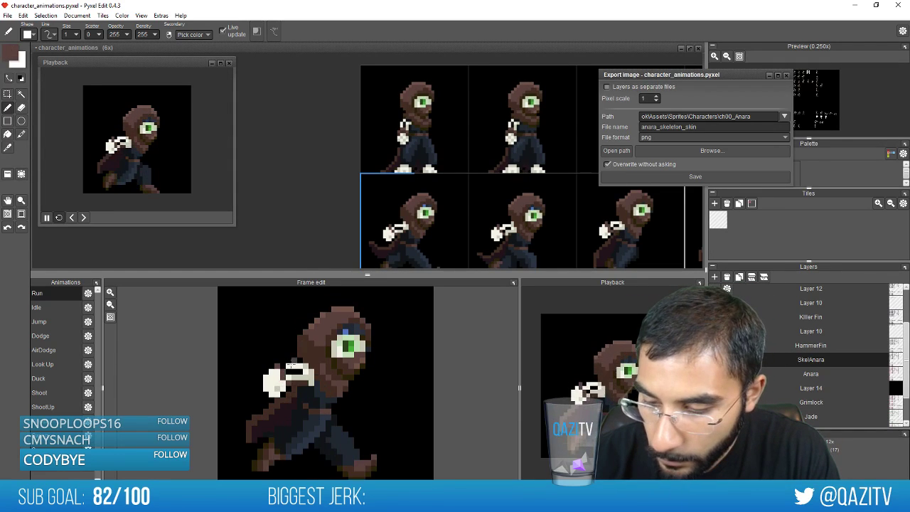
{"action": "key", "text": "Right"}
{"action": "key", "text": "Right"}
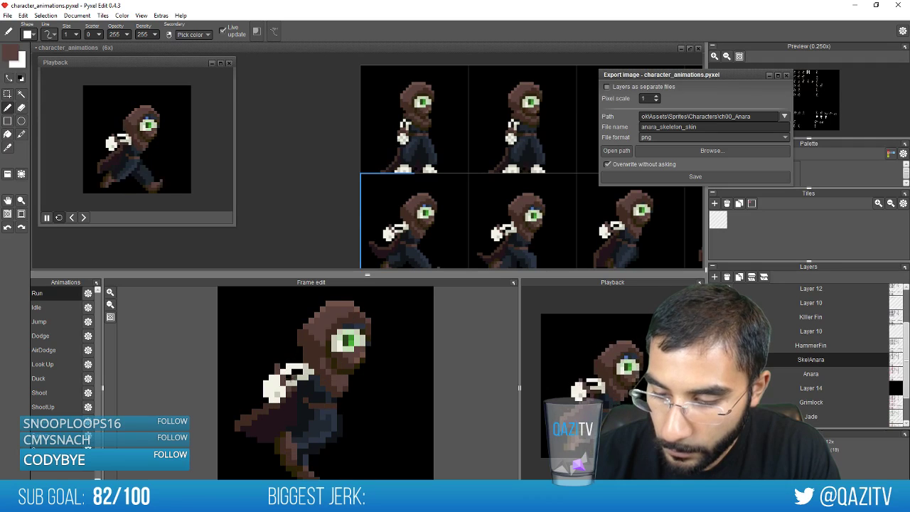
{"action": "key", "text": "Right"}
{"action": "key", "text": "Right"}
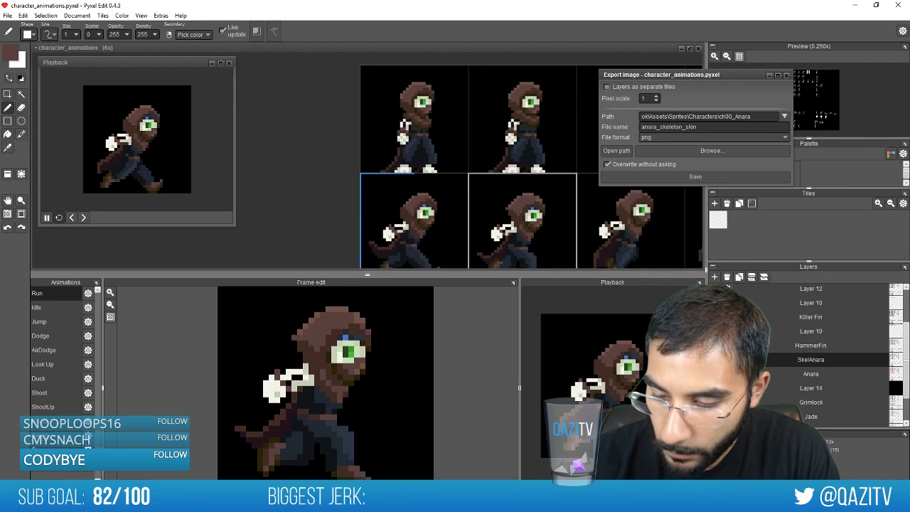
{"action": "key", "text": "Right"}
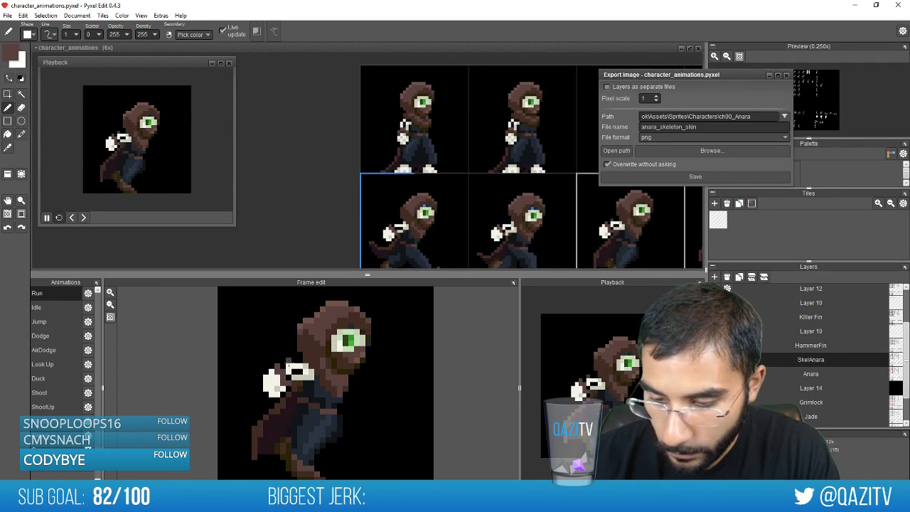
{"action": "left_click", "coordinate": [271, 380], "text": "alt"}
{"action": "key", "text": "Right"}
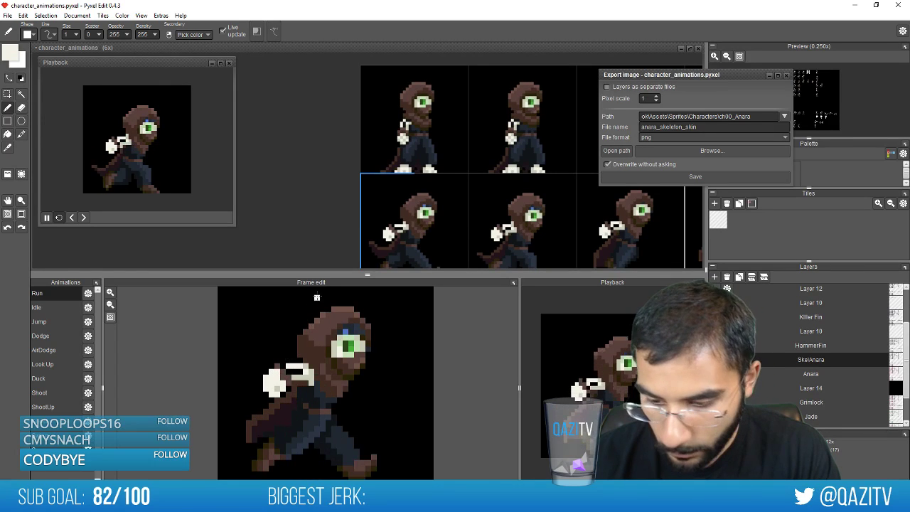
Erase stray bone pixels around the wrist in the Run frames, cycling through them to keep the hand and forearm consistent
{"action": "key", "text": "e"}
{"action": "key", "text": "Right"}
{"action": "key", "text": "Right"}
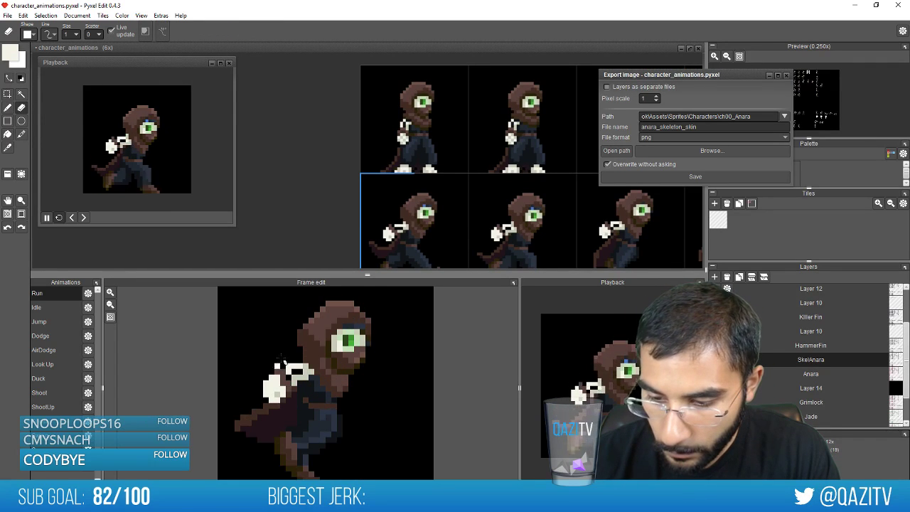
{"action": "key", "text": "Right"}
{"action": "key", "text": "Right"}
{"action": "key", "text": "Right"}
{"action": "key", "text": "Right"}
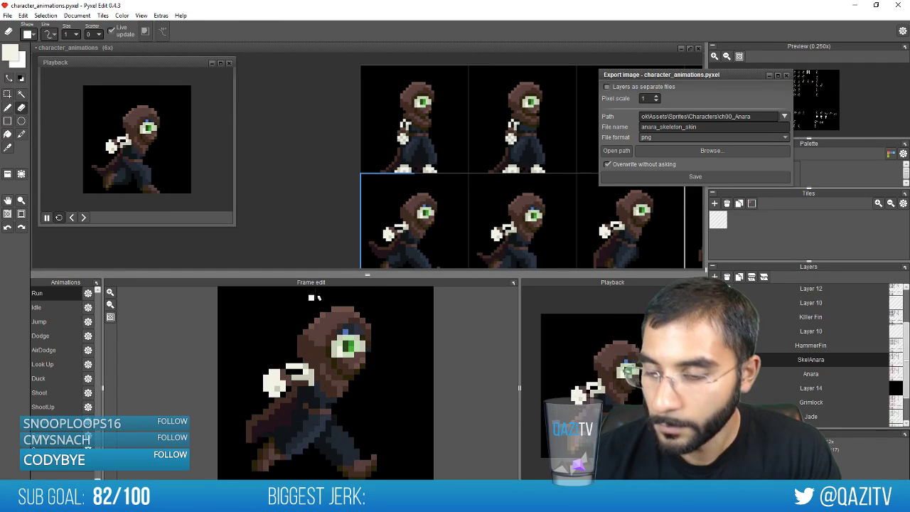
{"action": "key", "text": "Right"}
{"action": "key", "text": "Right"}
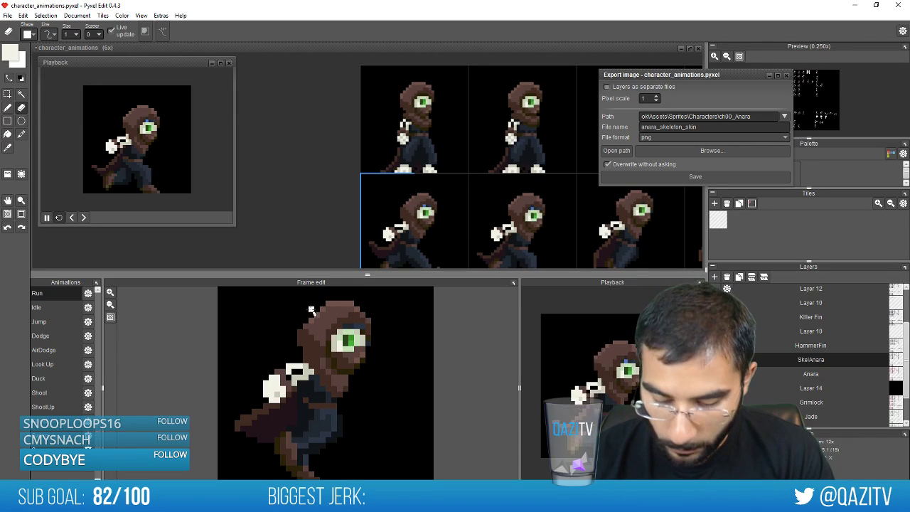
Touch up the wrist pixels between the hand and the split forearm in the remaining Run frames with bone and sampled brown
{"action": "key", "text": "b"}
{"action": "key", "text": "Right"}
{"action": "key", "text": "Right"}
{"action": "key", "text": "Right"}
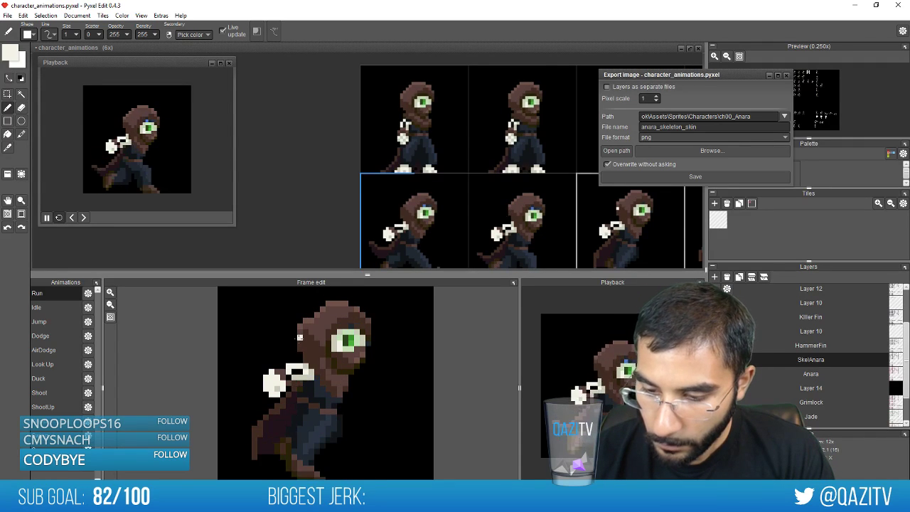
{"action": "key", "text": "Right"}
{"action": "right_click", "coordinate": [284, 377]}
{"action": "key", "text": "Right"}
{"action": "key", "text": "Right"}
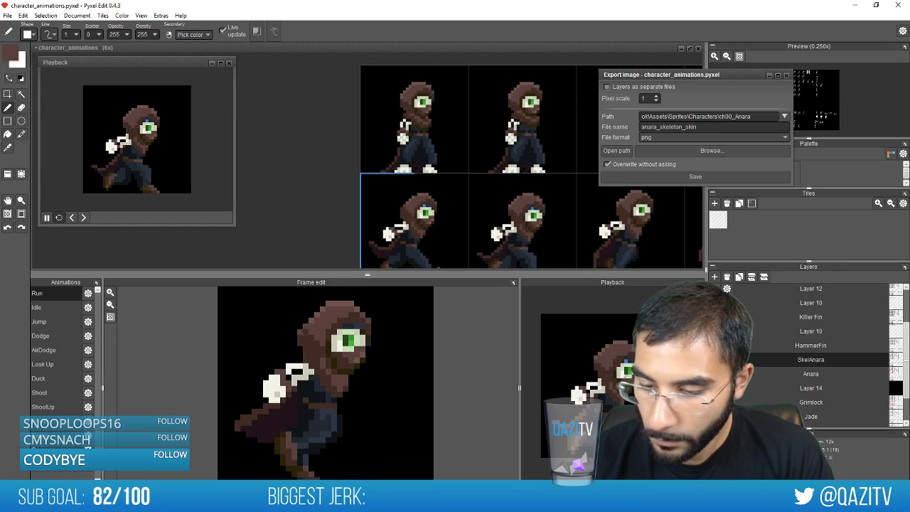
Step through the Run frames to check the skeletal hand and the split forearm for consistency
{"action": "key", "text": "Right"}
{"action": "key", "text": "Right"}
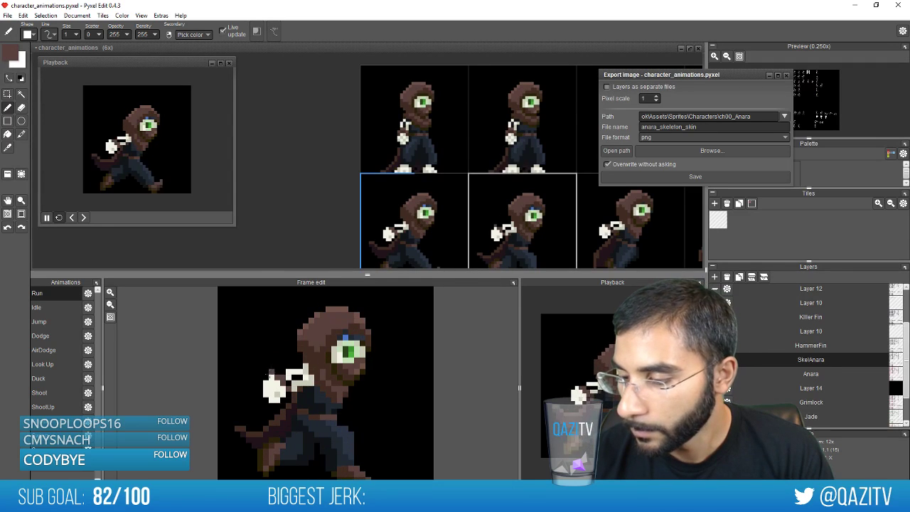
{"action": "key", "text": "Right"}
{"action": "key", "text": "Right"}
{"action": "key", "text": "Right"}
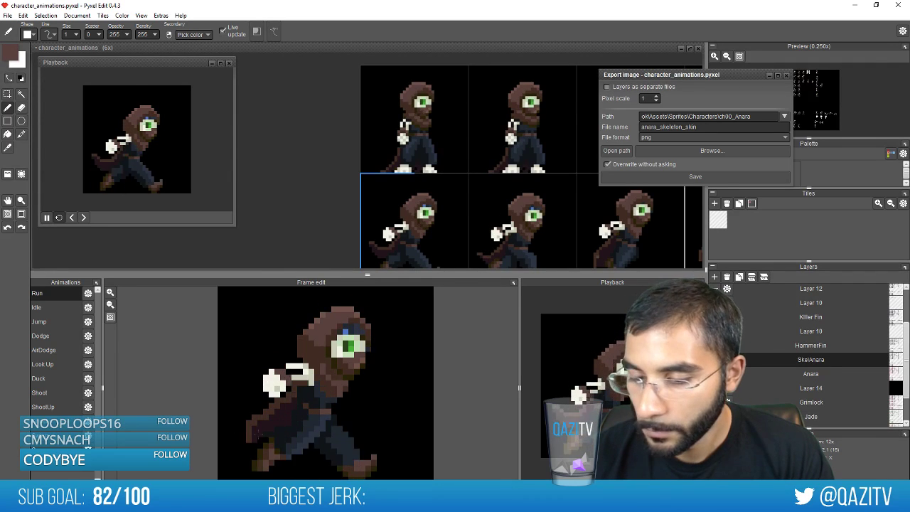
{"action": "key", "text": "e"}
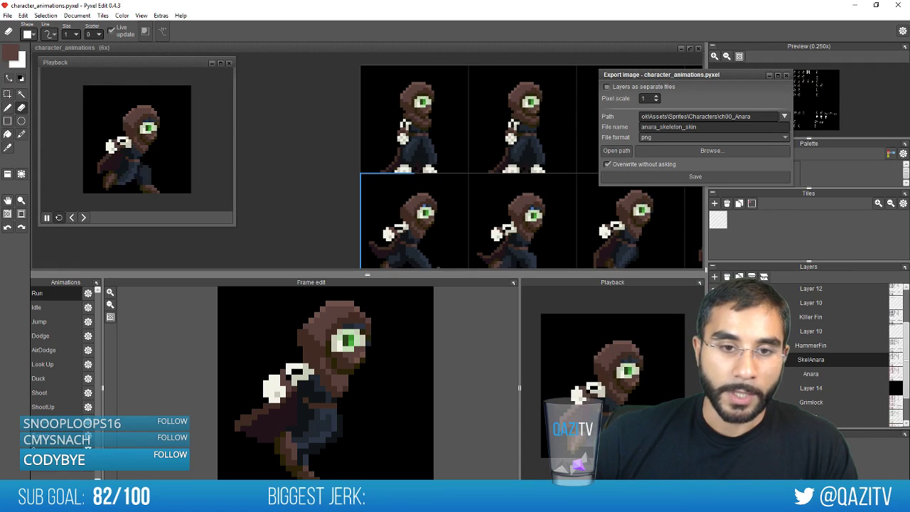
{"action": "key", "text": "alt+Tab"}
{"action": "left_click", "coordinate": [458, 5]}
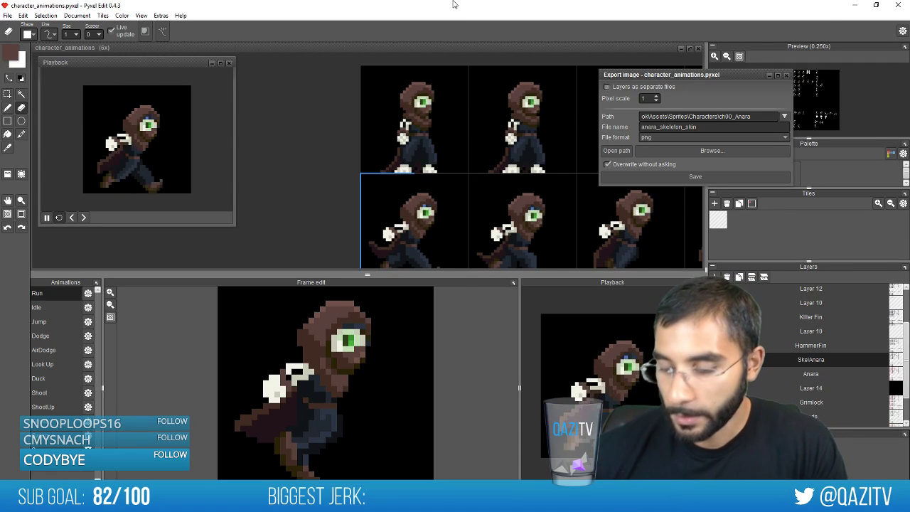
{"action": "key", "text": "Right"}
{"action": "key", "text": "Right"}
{"action": "key", "text": "Right"}
{"action": "key", "text": "Right"}
{"action": "key", "text": "Right"}
{"action": "key", "text": "Right"}
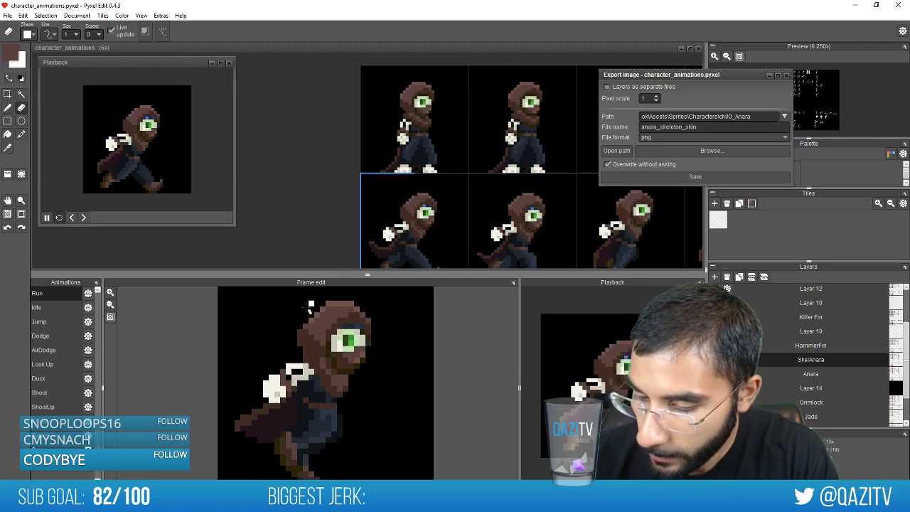
Shade the skeletal hand across the Run frames with pencil pixels in bone tones sampled from the sprite
{"action": "key", "text": "b"}
{"action": "right_click", "coordinate": [309, 377]}
{"action": "key", "text": "Right"}
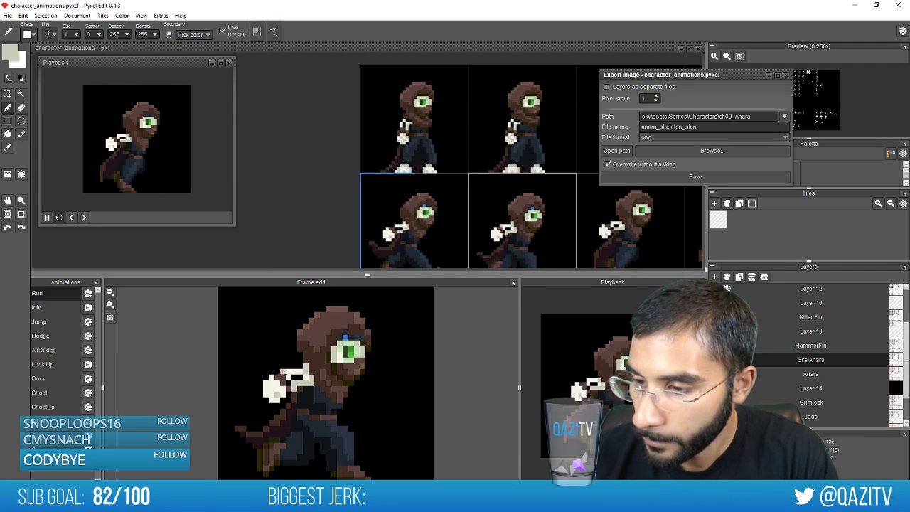
{"action": "key", "text": "Right"}
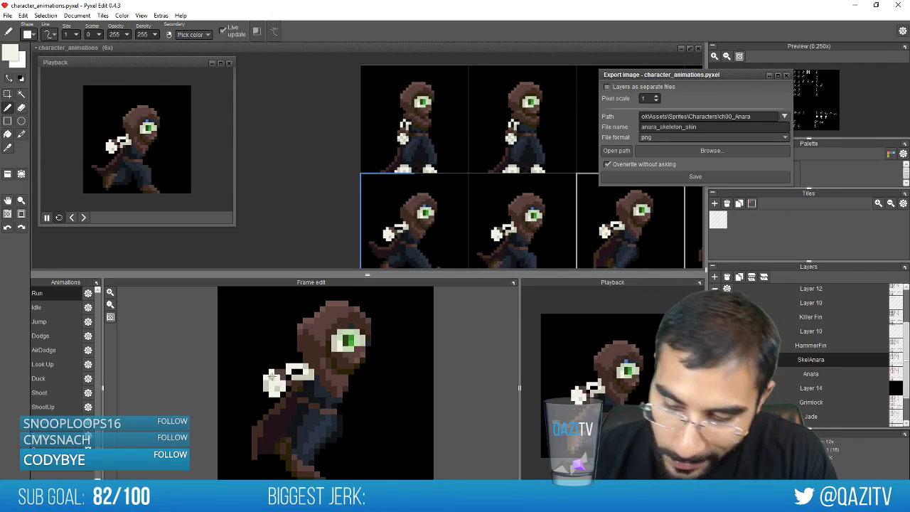
{"action": "key", "text": "Right"}
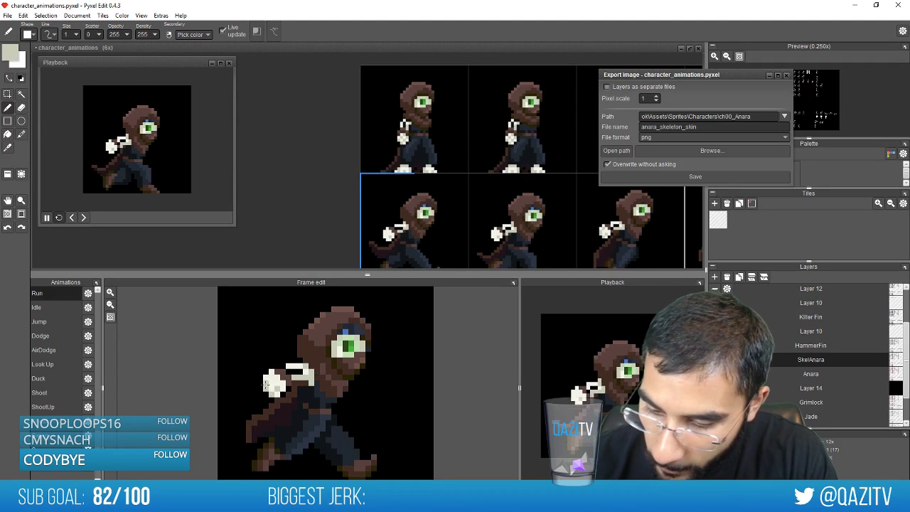
{"action": "key", "text": "period"}
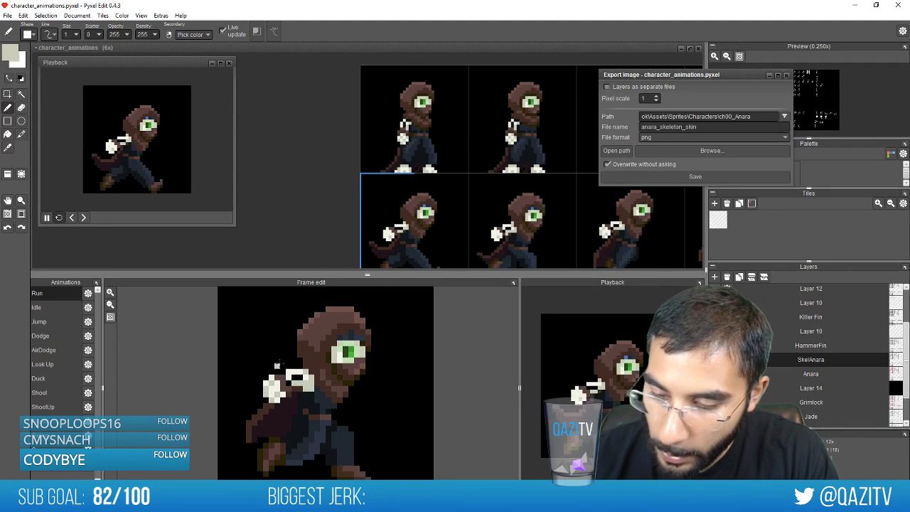
{"action": "key", "text": "period"}
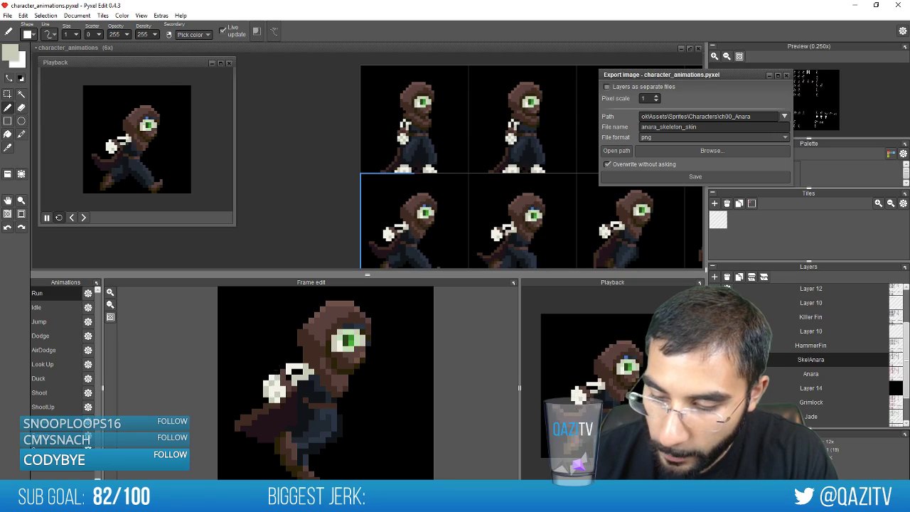
{"action": "key", "text": "period"}
{"action": "key", "text": "period"}
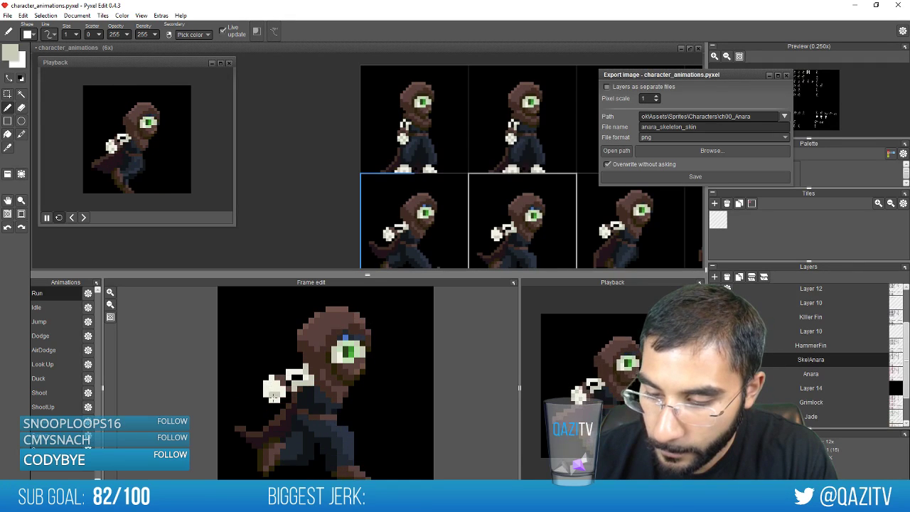
{"action": "key", "text": "period"}
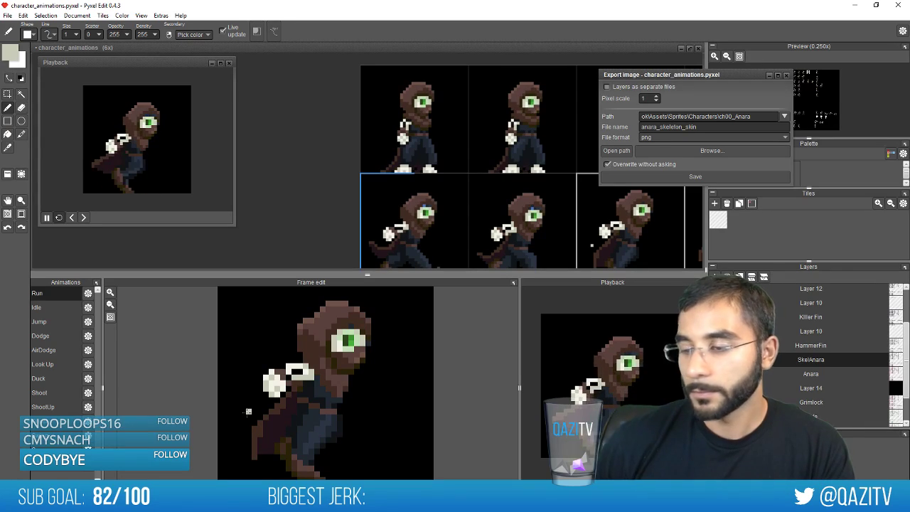
Switch to the browser's Sky Noon Steam Greenlight page, watch its trailer in full screen and return to the page
{"action": "key", "text": "ctrl+super+Right"}
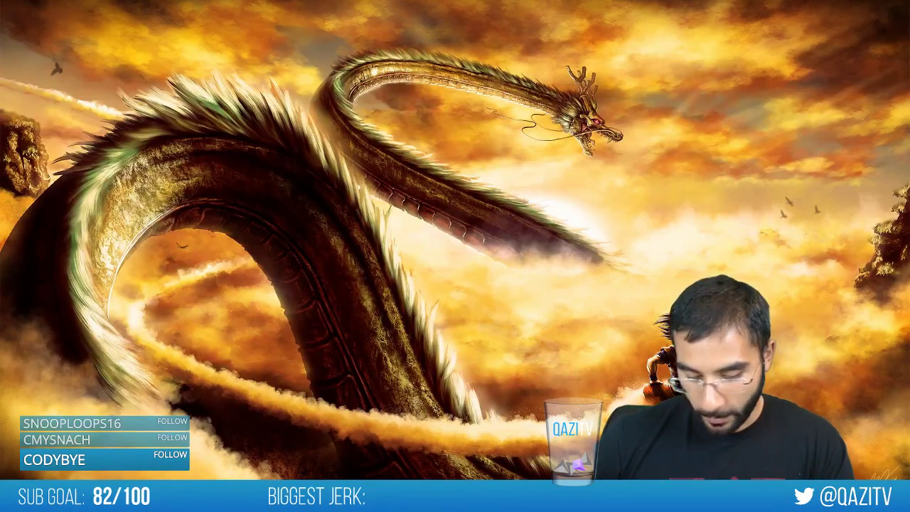
{"action": "key", "text": "super+d"}
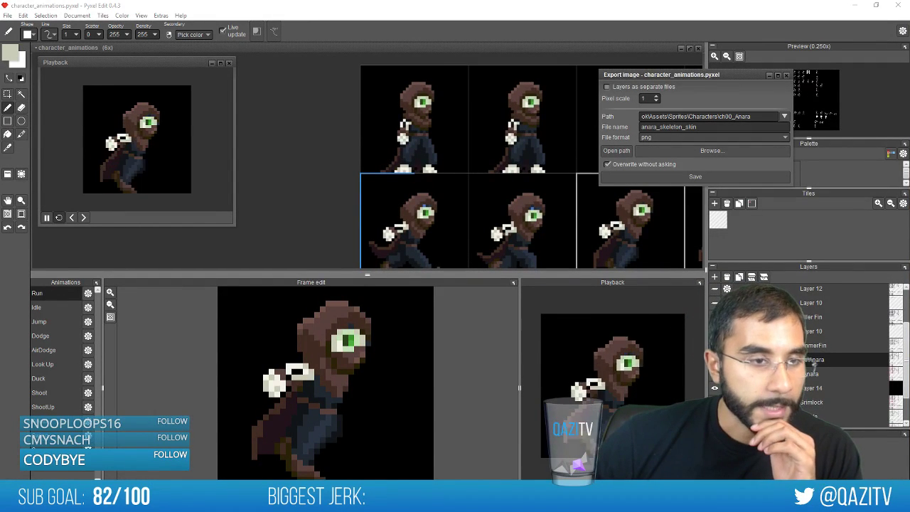
{"action": "left_click_drag", "start_coordinate": [909, 6], "coordinate": [594, 0]}
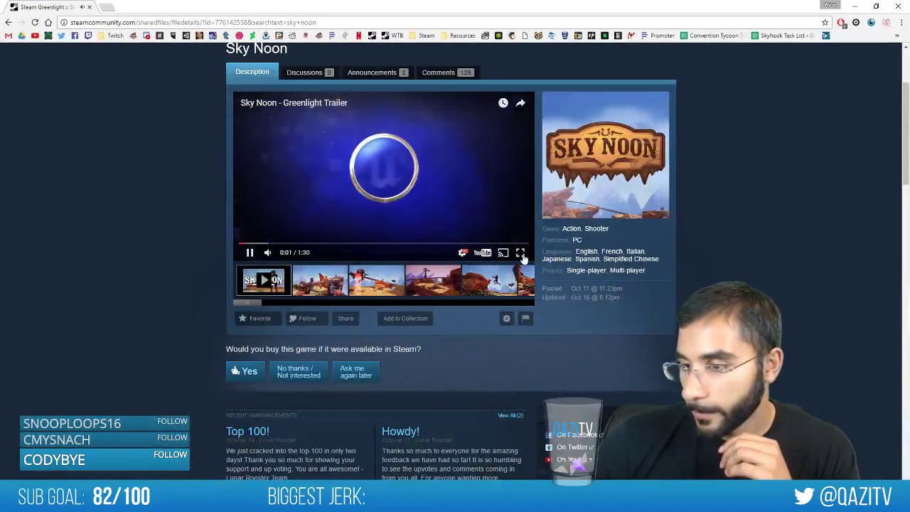
{"action": "left_click", "coordinate": [520, 252]}
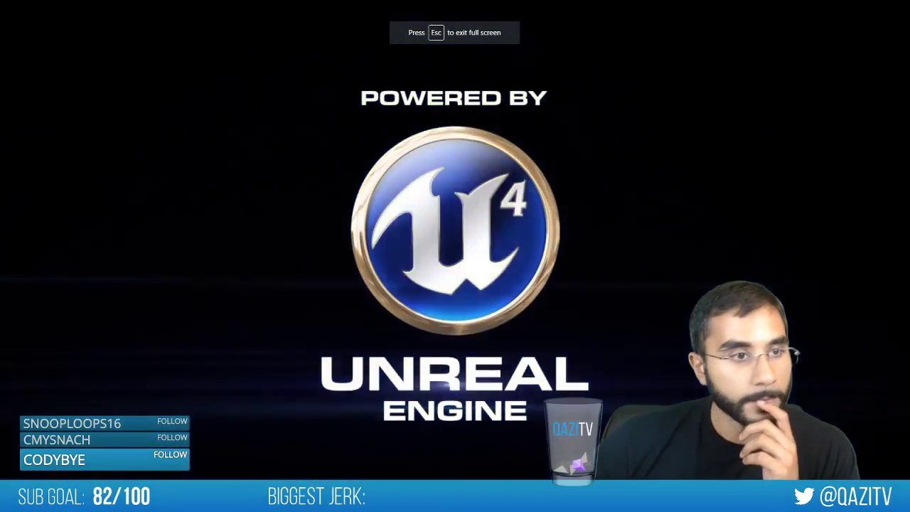
{"action": "key", "text": "alt+Tab"}
{"action": "key", "text": "alt+Tab"}
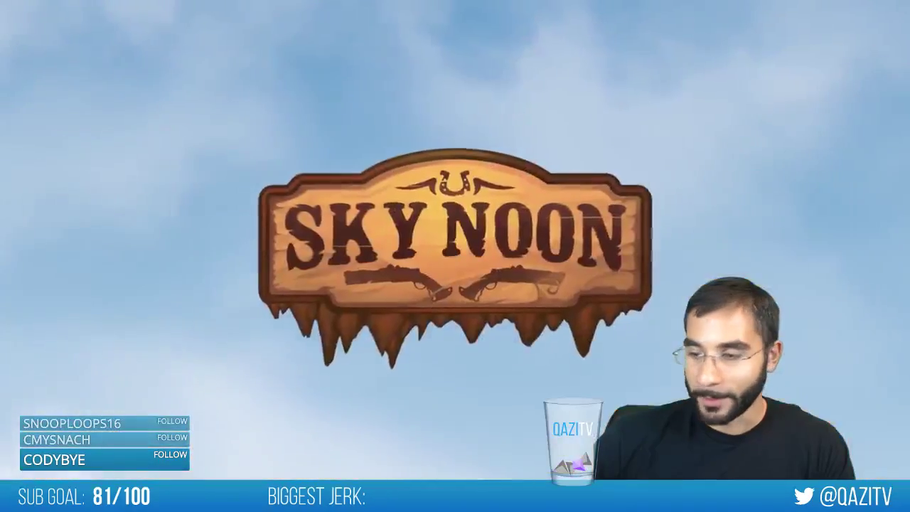
{"action": "left_click", "coordinate": [892, 499]}
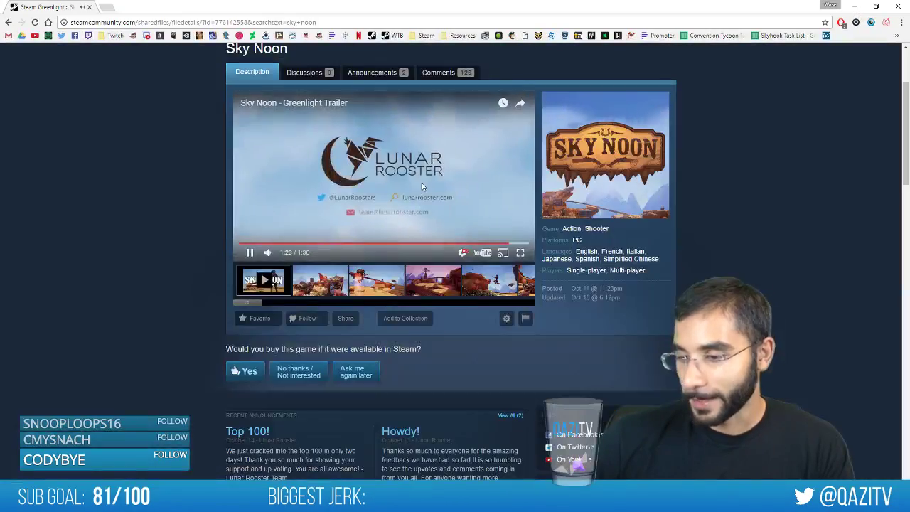
Look through the Sky Noon announcements, description, features and comments, and switch back to Pyxel Edit
{"action": "scroll", "coordinate": [406, 274], "scroll_direction": "down", "scroll_amount": 3}
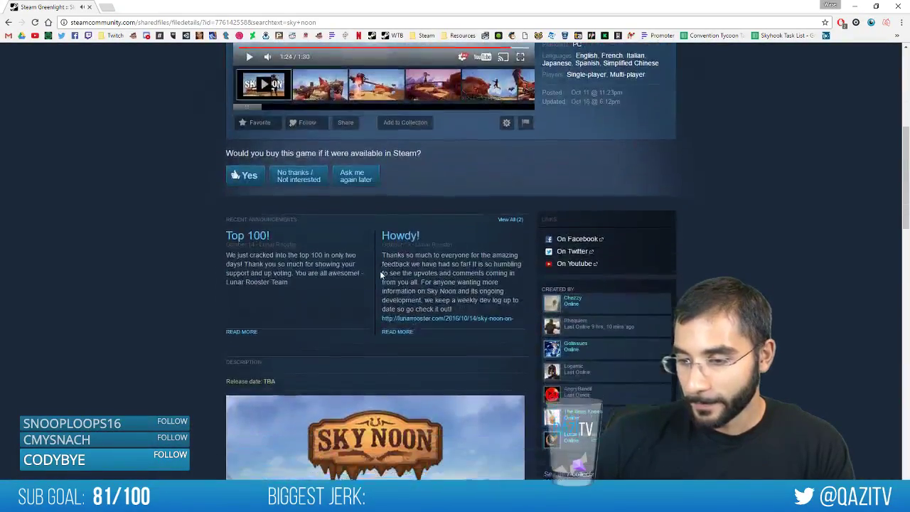
{"action": "scroll", "coordinate": [354, 232], "scroll_direction": "down", "scroll_amount": 1}
{"action": "scroll", "coordinate": [345, 335], "scroll_direction": "down", "scroll_amount": 1}
{"action": "scroll", "coordinate": [345, 335], "scroll_direction": "down", "scroll_amount": 12}
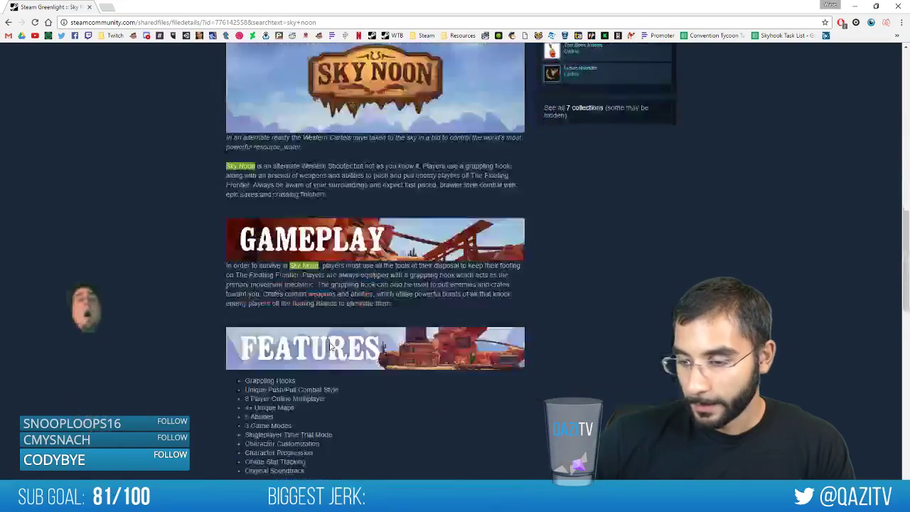
{"action": "scroll", "coordinate": [344, 330], "scroll_direction": "down", "scroll_amount": 2}
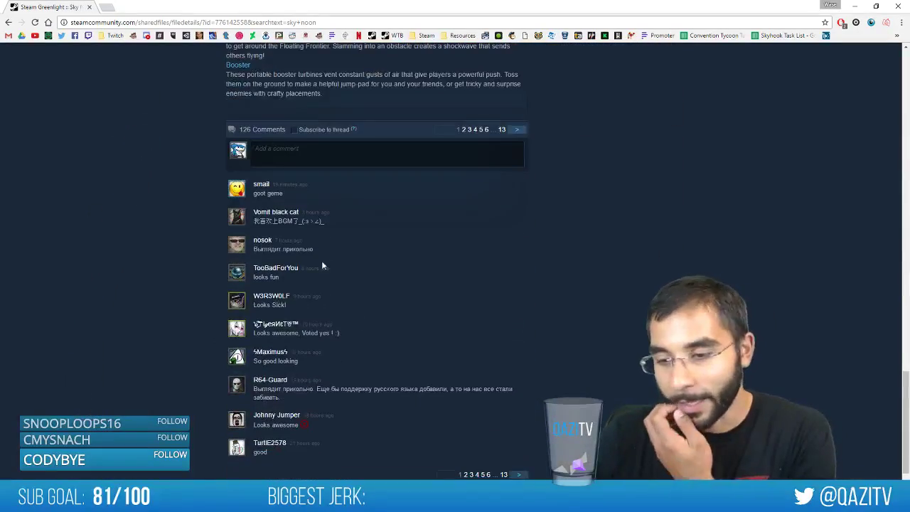
{"action": "key", "text": "alt+Tab"}
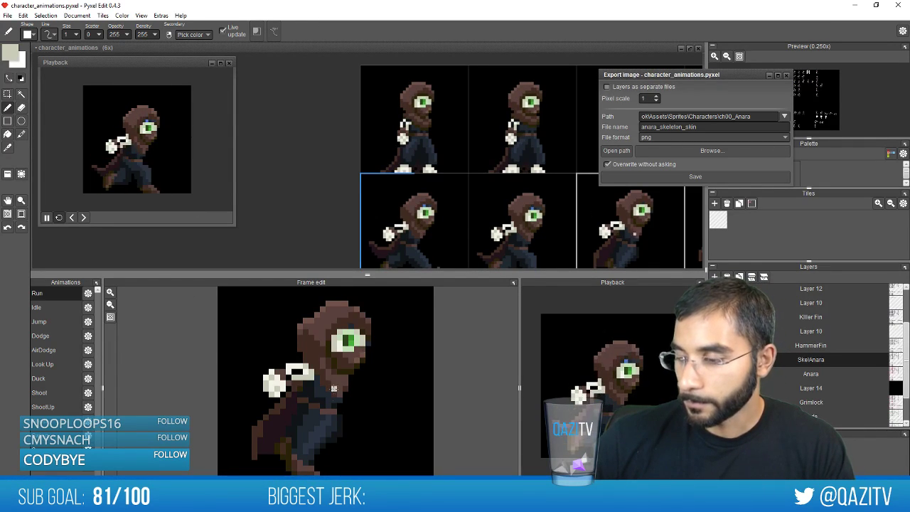
Fill the lightest brown areas of both boots with off-white bone colour across the Run frames to start the skeletal feet
{"action": "key", "text": "space"}
{"action": "left_click_drag", "start_coordinate": [427, 177], "coordinate": [395, 135]}
{"action": "scroll", "coordinate": [395, 135], "scroll_direction": "up", "scroll_amount": 1}
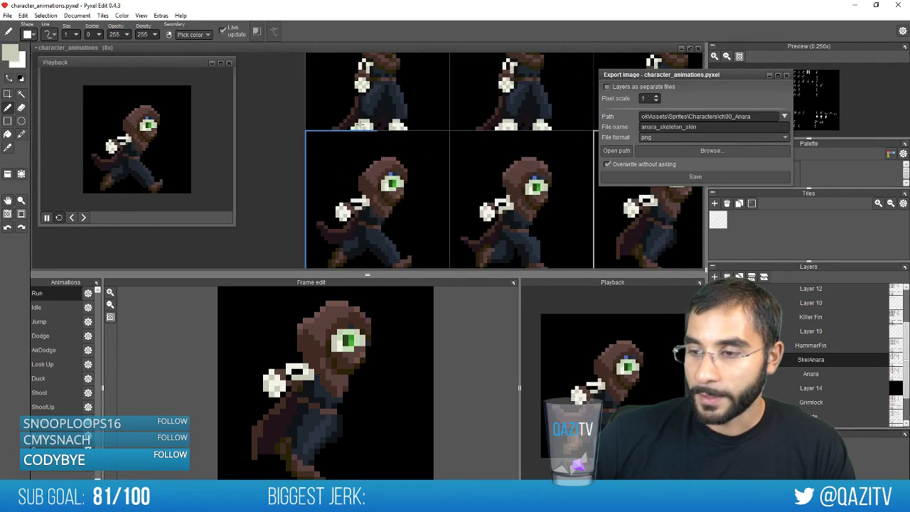
{"action": "scroll", "coordinate": [368, 136], "scroll_direction": "up", "scroll_amount": 2}
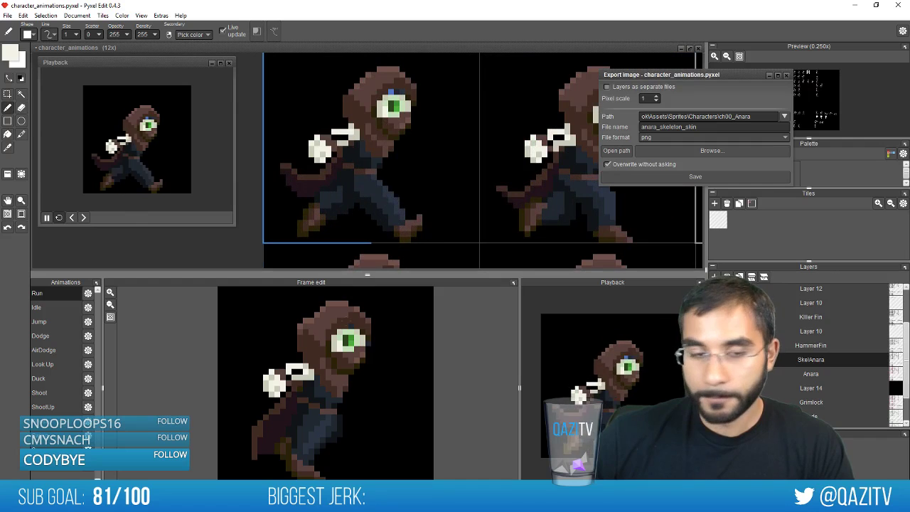
{"action": "key", "text": "space"}
{"action": "left_click_drag", "start_coordinate": [317, 423], "coordinate": [300, 414]}
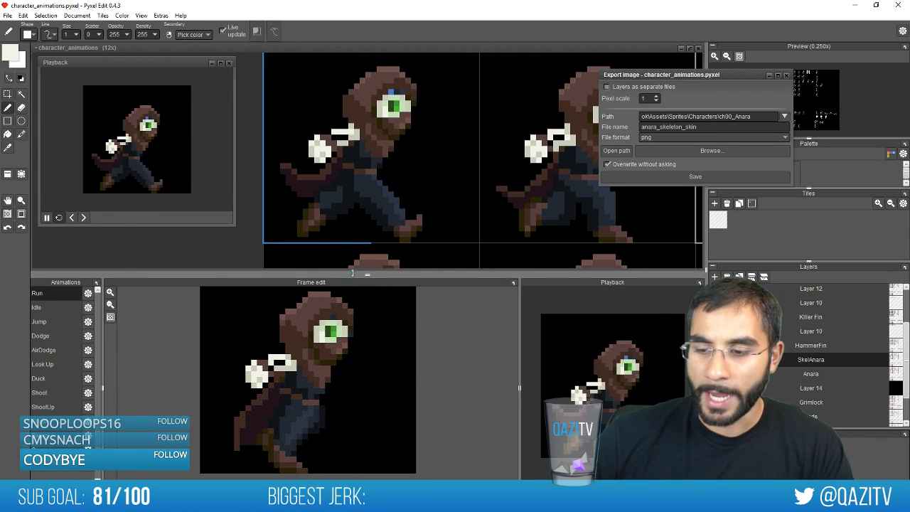
{"action": "left_click_drag", "start_coordinate": [352, 273], "coordinate": [352, 259]}
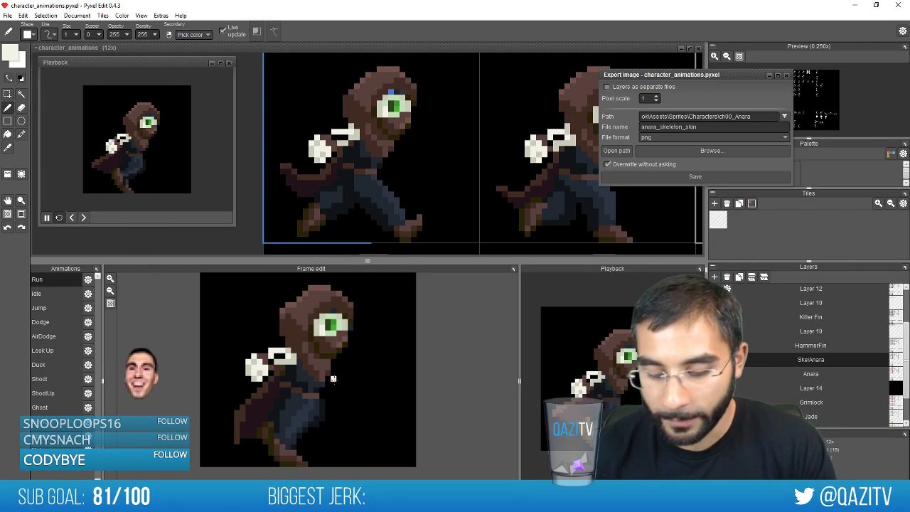
{"action": "key", "text": "f"}
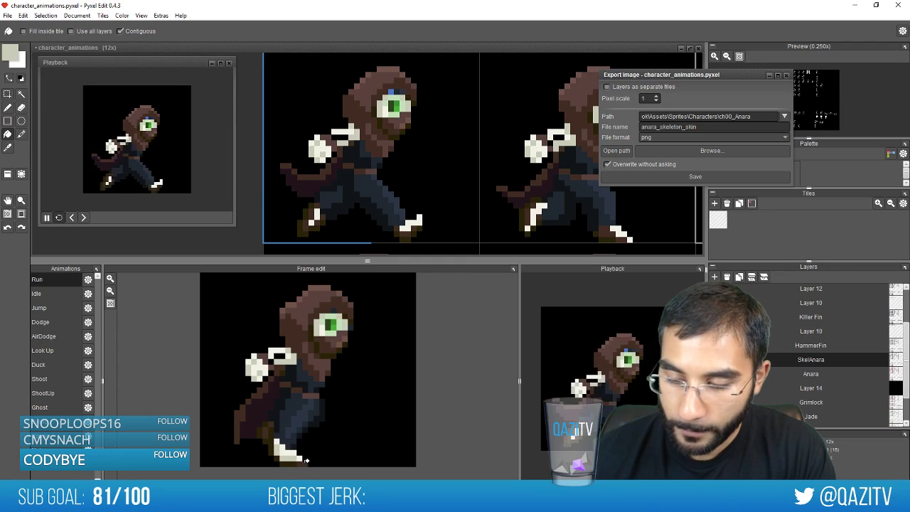
Fill the mid-brown areas of the feet with the greyer bone shade in each Run frame
{"action": "key", "text": "Right"}
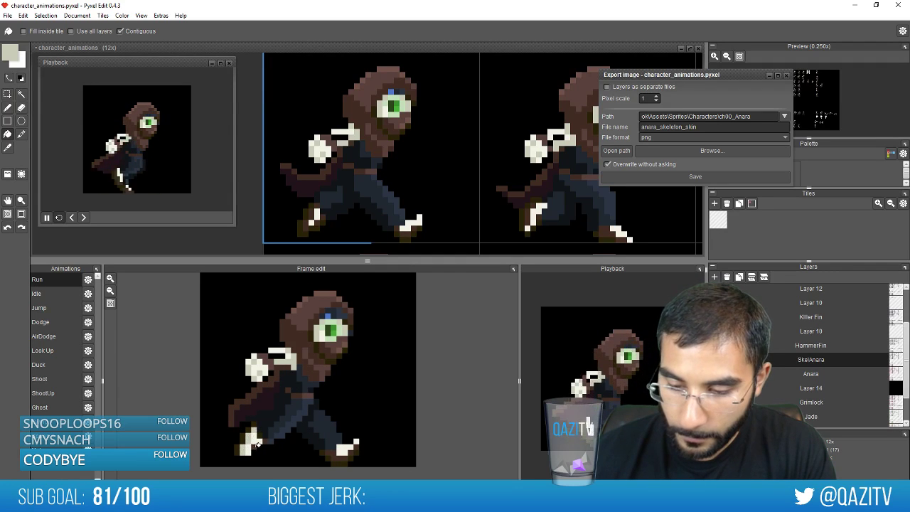
{"action": "key", "text": "Right"}
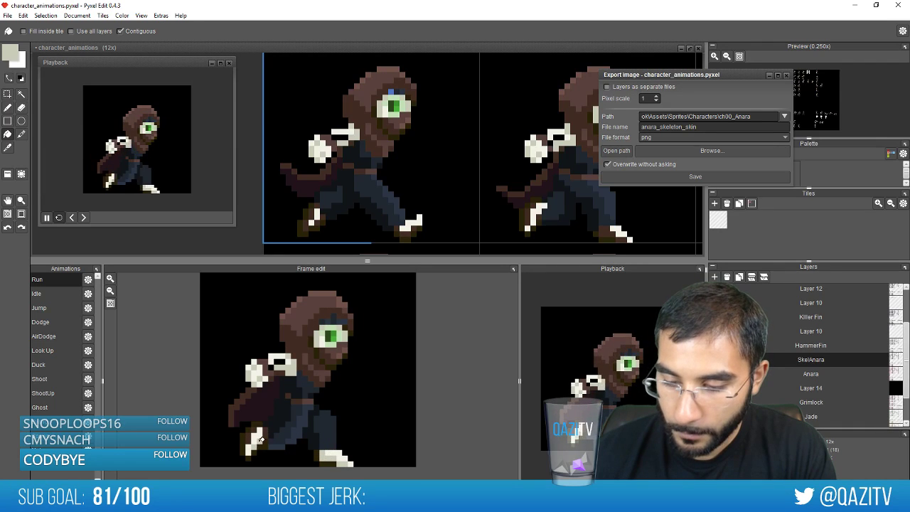
{"action": "key", "text": "Right"}
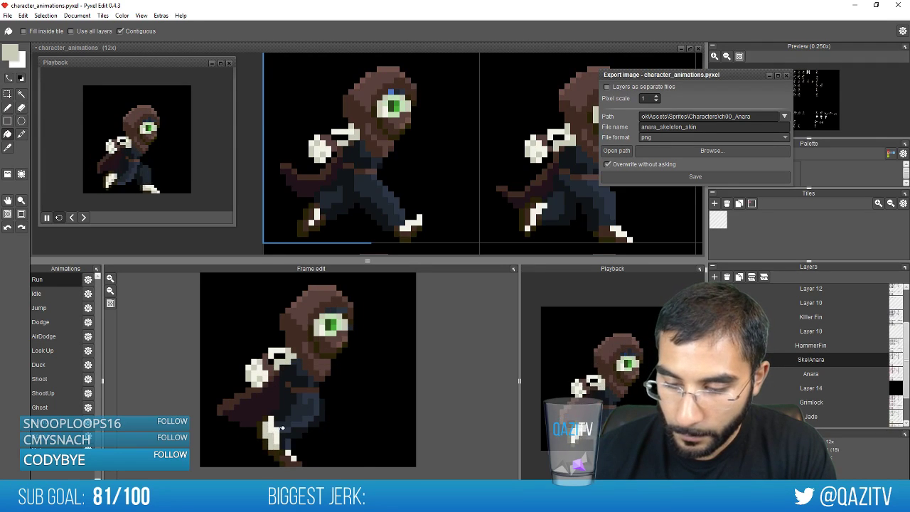
{"action": "key", "text": "Right"}
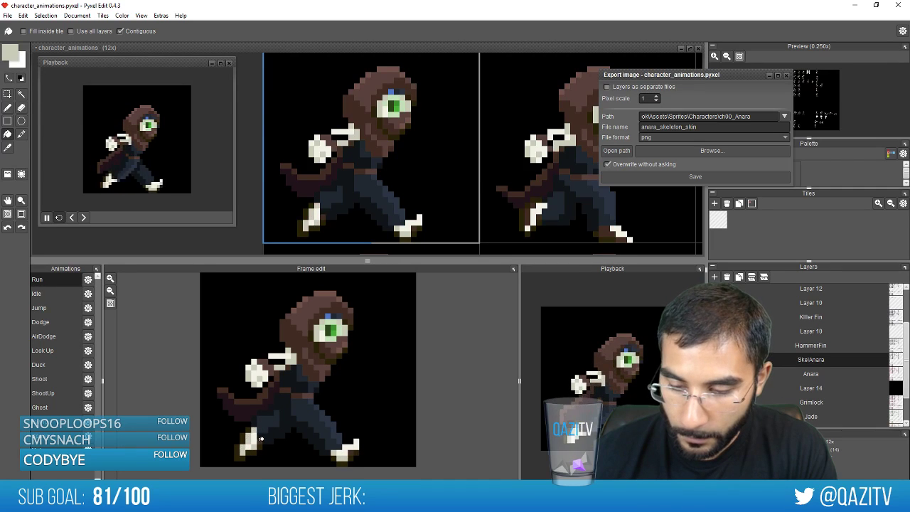
{"action": "key", "text": "Right"}
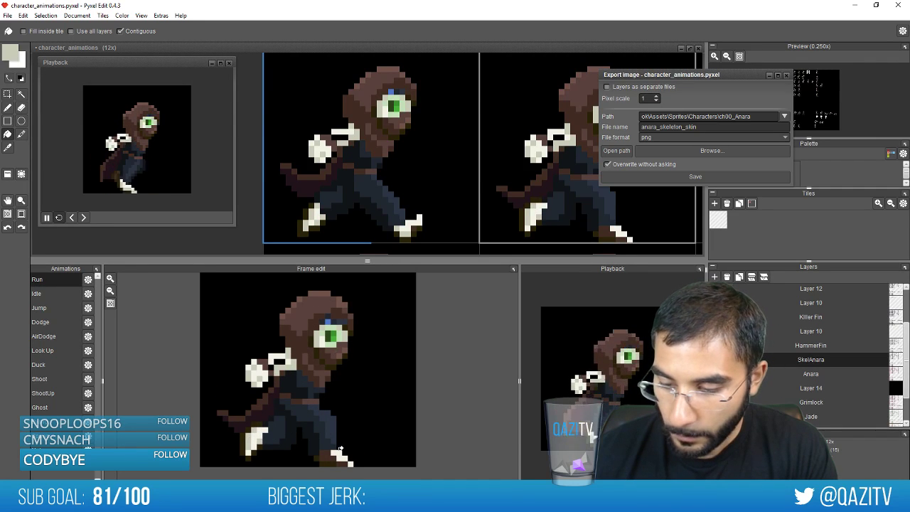
{"action": "key", "text": "Right"}
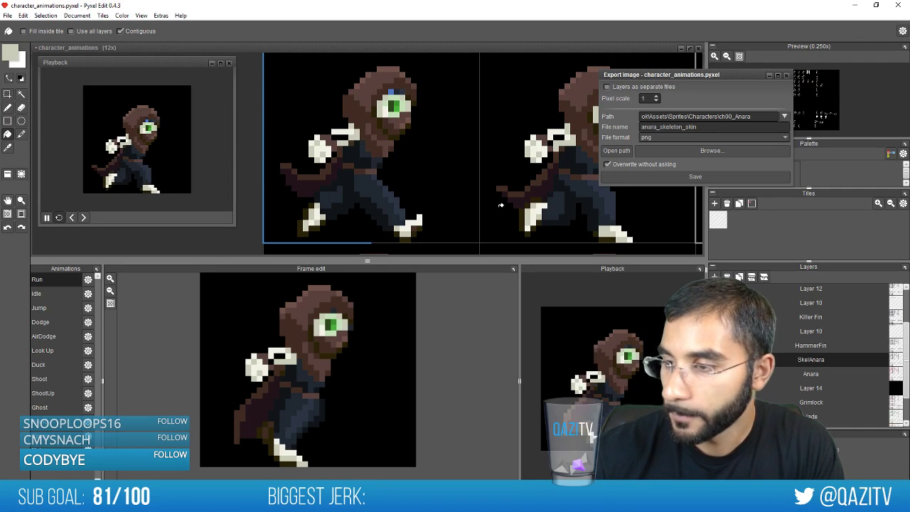
Switch to fin_skins.psd in Photoshop, examine the other skeleton skins for reference, and return to Pyxel Edit
{"action": "left_click", "coordinate": [241, 501]}
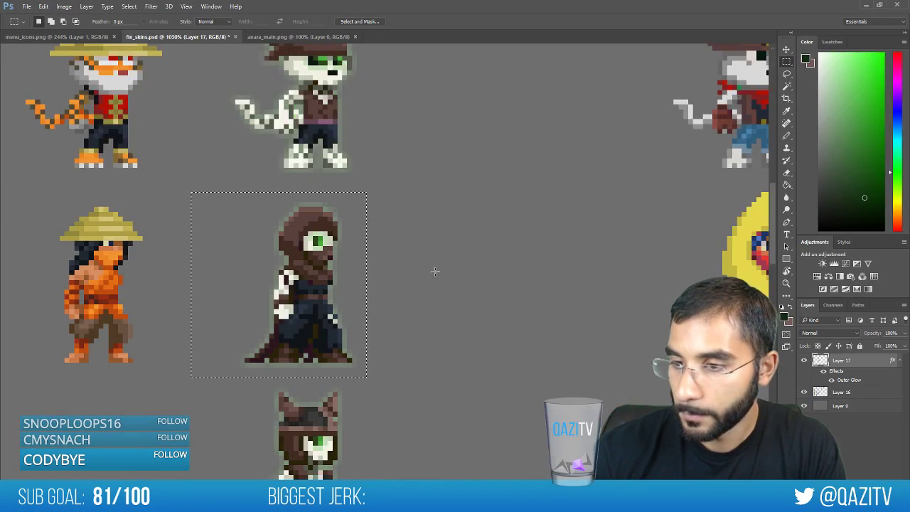
{"action": "scroll", "coordinate": [435, 271], "scroll_direction": "up", "scroll_amount": 6}
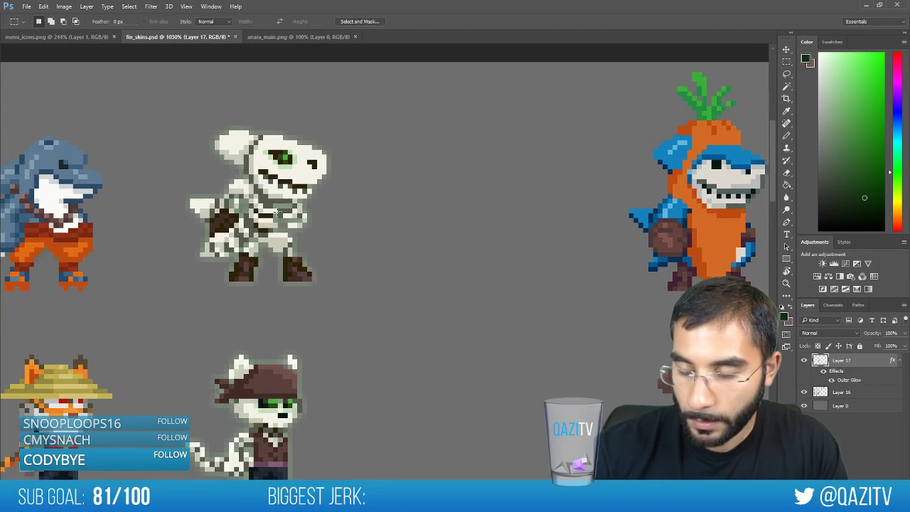
{"action": "key", "text": "b"}
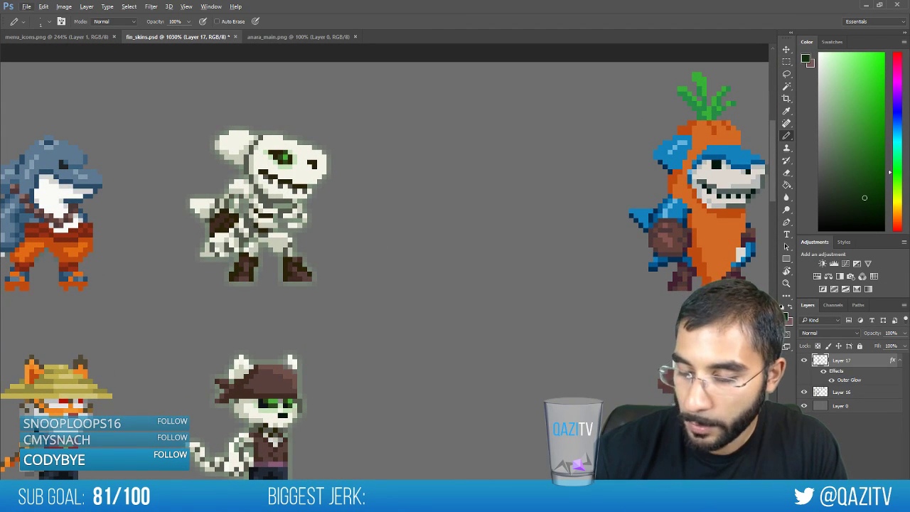
{"action": "key", "text": "alt+Tab"}
{"action": "key", "text": "alt+Tab"}
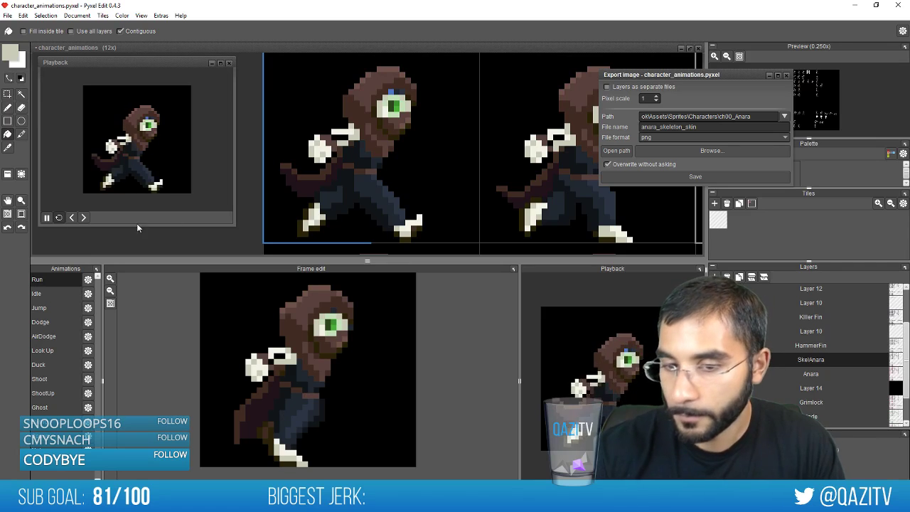
Shift the foreground colour to a green hue, undo the trial fill on the foot, and darken the colour to 768e62
{"action": "left_click", "coordinate": [12, 54]}
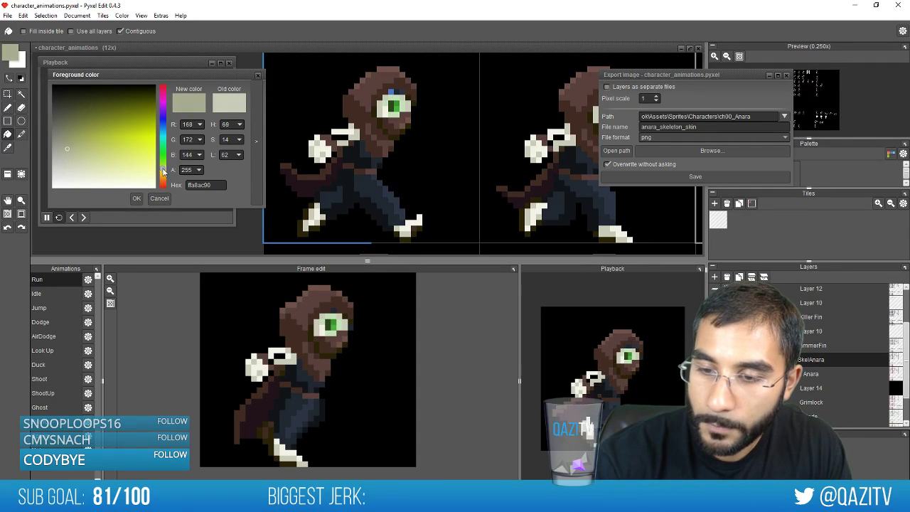
{"action": "left_click_drag", "start_coordinate": [163, 171], "coordinate": [163, 166]}
{"action": "left_click", "coordinate": [258, 77]}
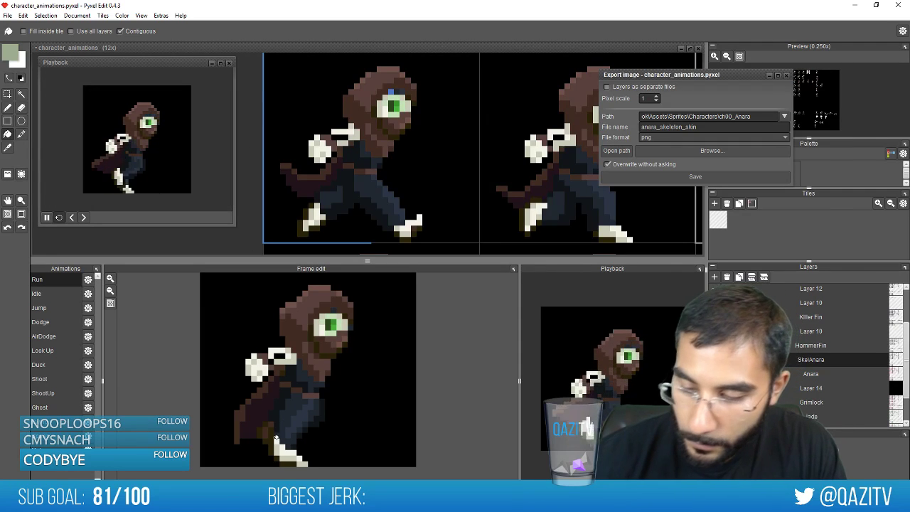
{"action": "key", "text": "ctrl+z"}
{"action": "left_click", "coordinate": [11, 53]}
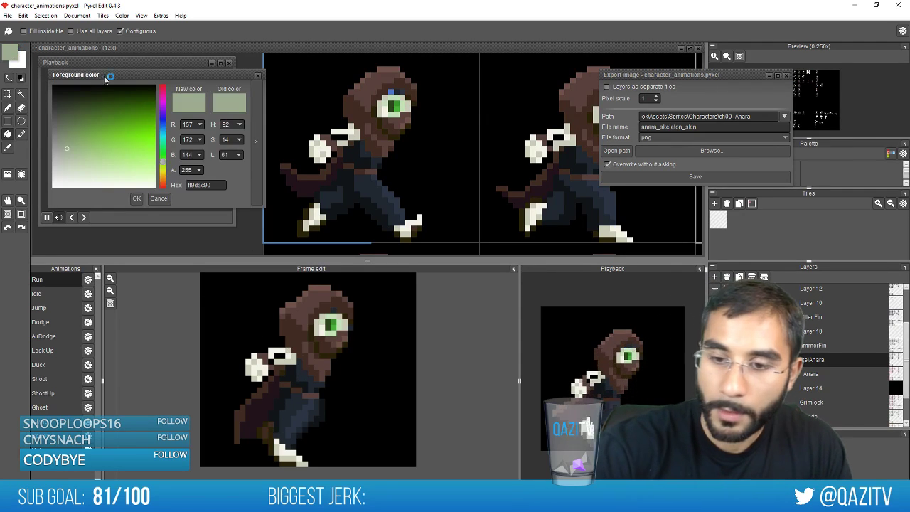
{"action": "left_click", "coordinate": [259, 77]}
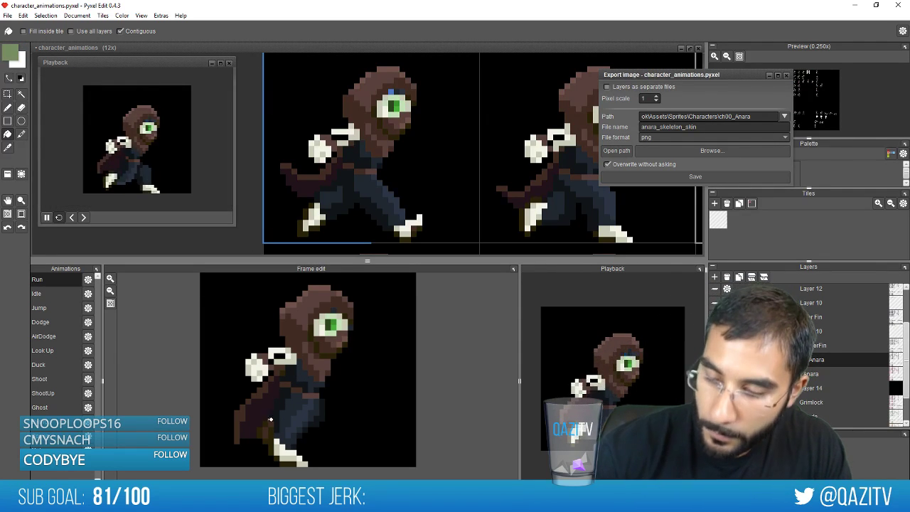
Desaturate the foreground colour to the muted grey-green 7c8a72 for the darkest shading of the feet
{"action": "left_click", "coordinate": [20, 56]}
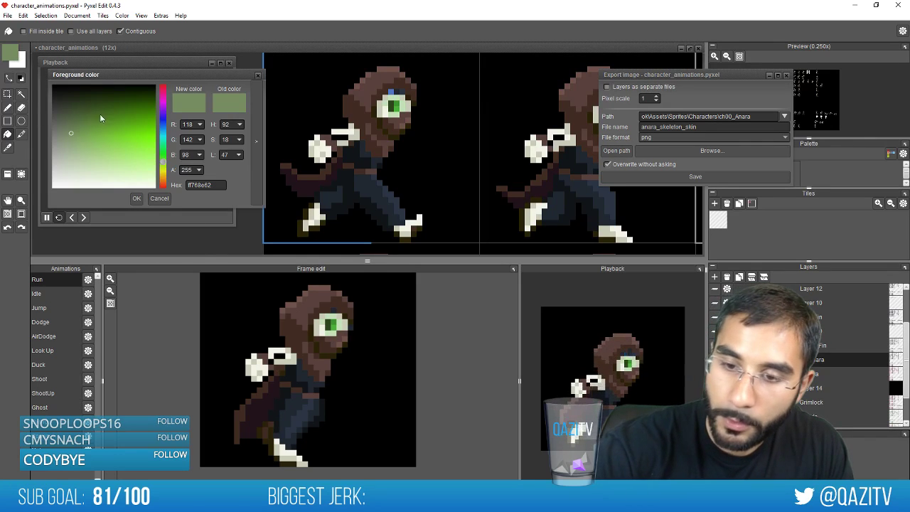
{"action": "left_click", "coordinate": [61, 127]}
{"action": "left_click", "coordinate": [257, 76]}
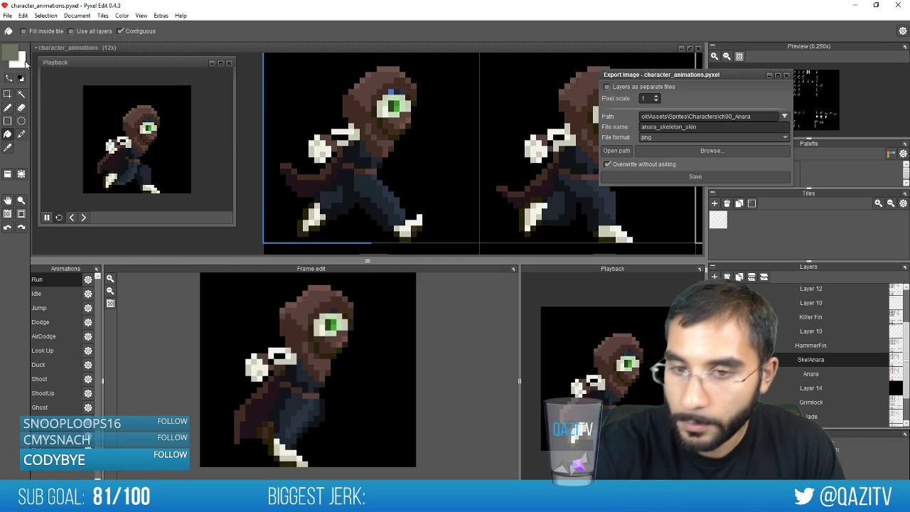
{"action": "left_click", "coordinate": [11, 52]}
{"action": "left_click", "coordinate": [62, 135]}
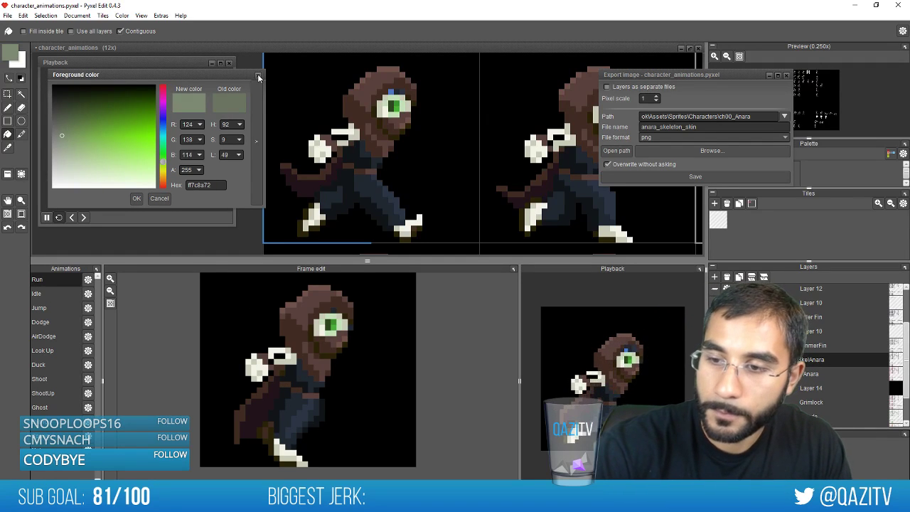
{"action": "left_click", "coordinate": [258, 76]}
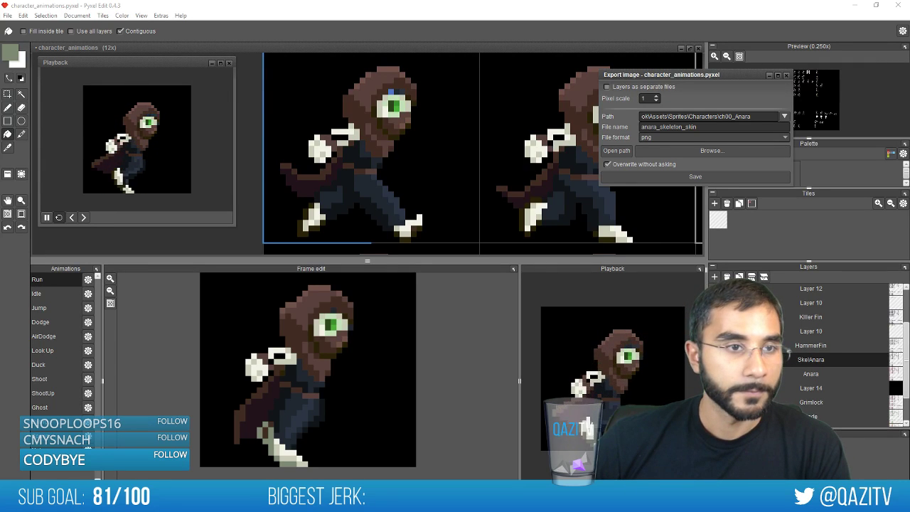
Switch to the browser's Tyler: Model-005 Steam Greenlight page, watch the teaser in full screen, return to the page and pause the video
{"action": "left_click_drag", "start_coordinate": [0, 14], "coordinate": [389, 13]}
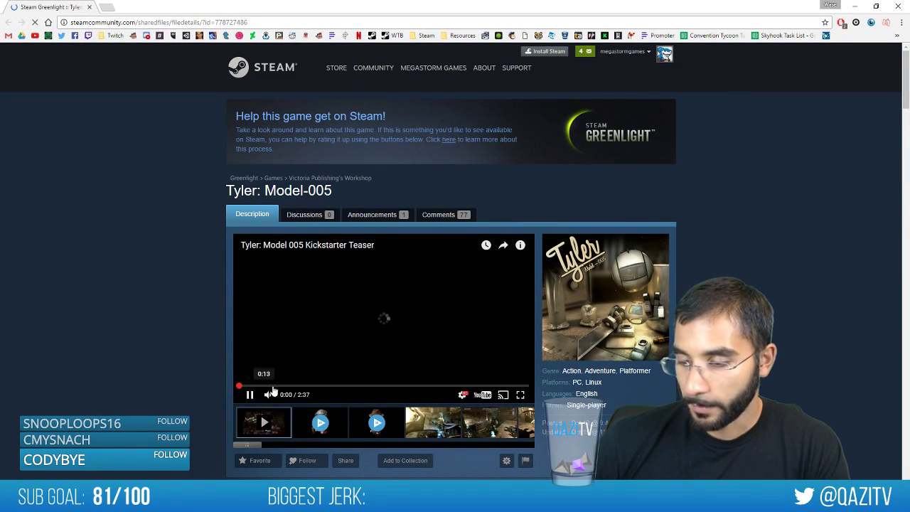
{"action": "left_click", "coordinate": [520, 394]}
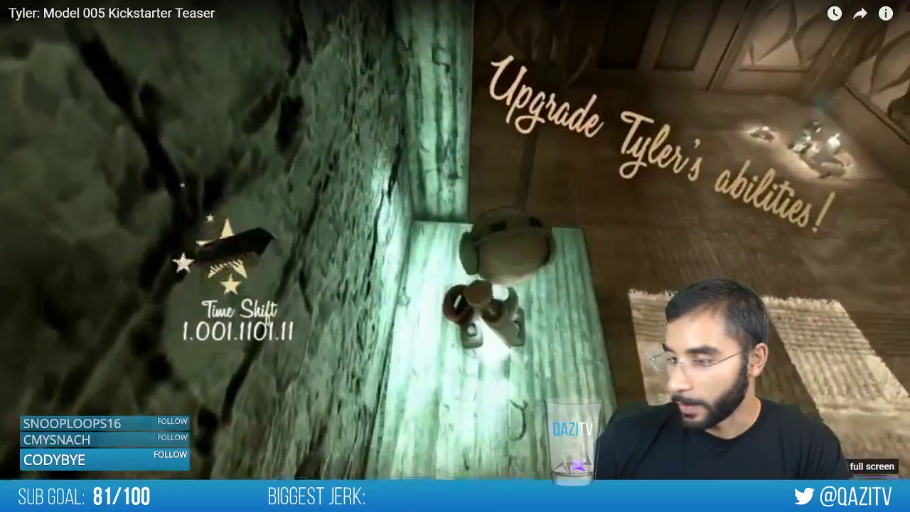
{"action": "left_click", "coordinate": [886, 499]}
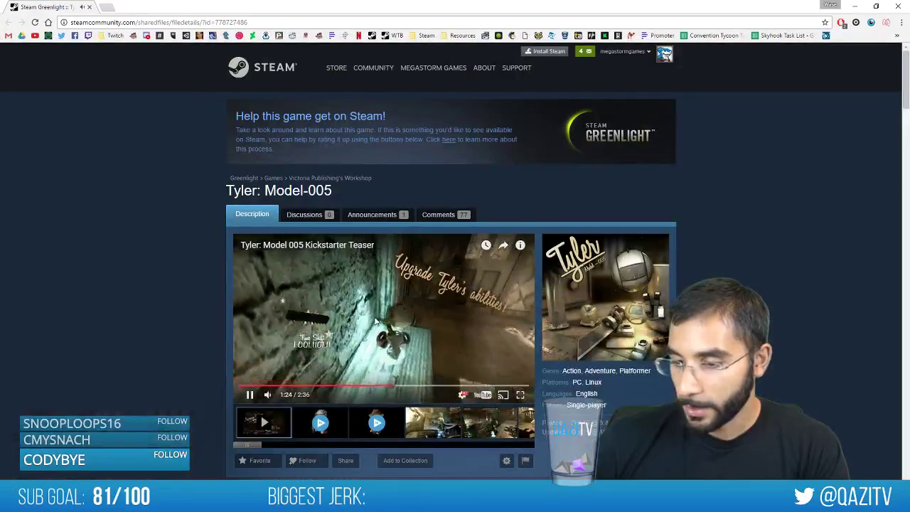
{"action": "left_click", "coordinate": [384, 320]}
{"action": "scroll", "coordinate": [313, 322], "scroll_direction": "down", "scroll_amount": 1}
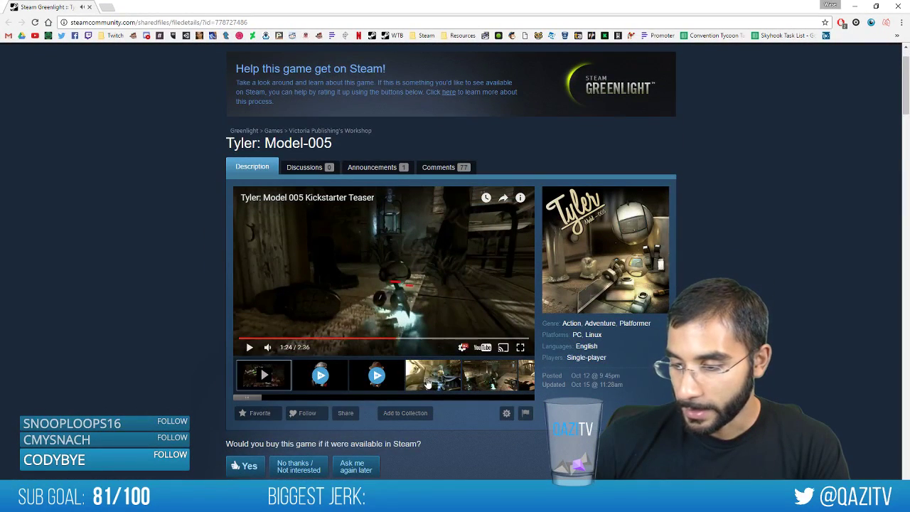
Look through the Tyler: Model-005 screenshots, close the page and return to Pyxel Edit
{"action": "left_click", "coordinate": [427, 382]}
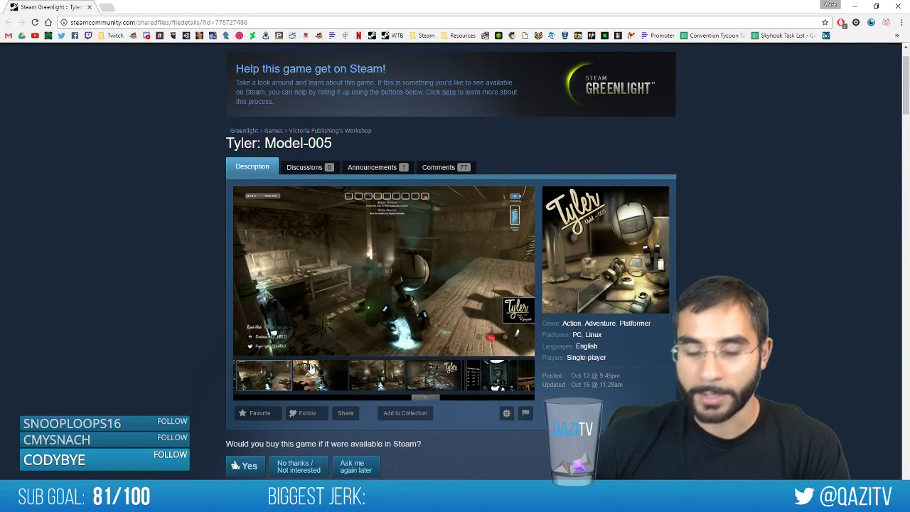
{"action": "left_click", "coordinate": [313, 368]}
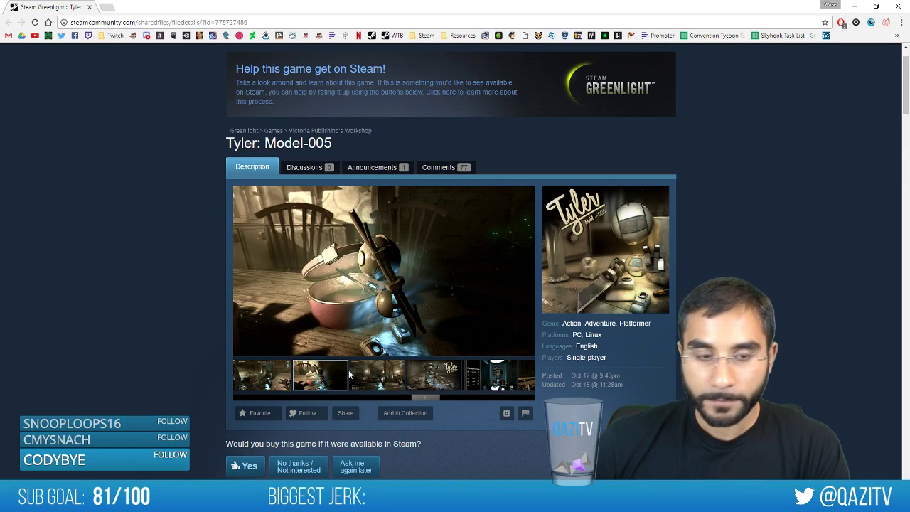
{"action": "left_click", "coordinate": [411, 377]}
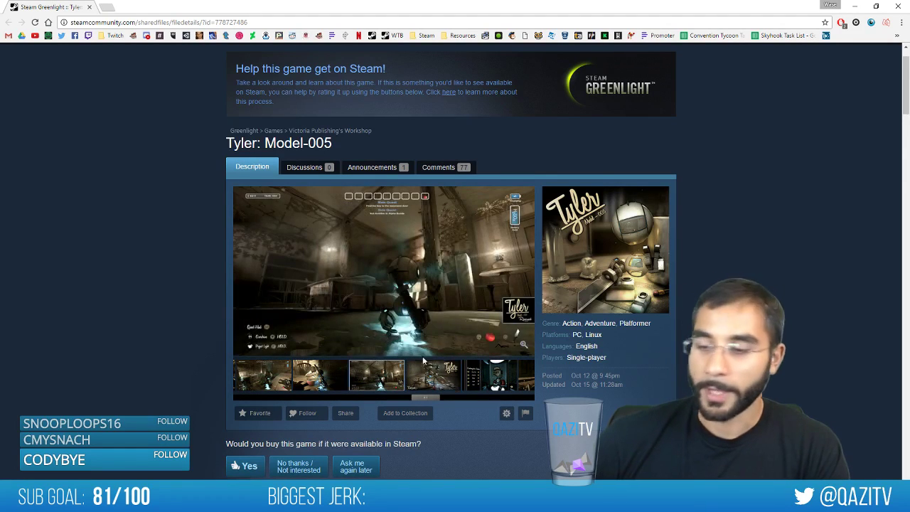
{"action": "left_click", "coordinate": [446, 377]}
{"action": "left_click", "coordinate": [510, 382]}
{"action": "left_click", "coordinate": [437, 381]}
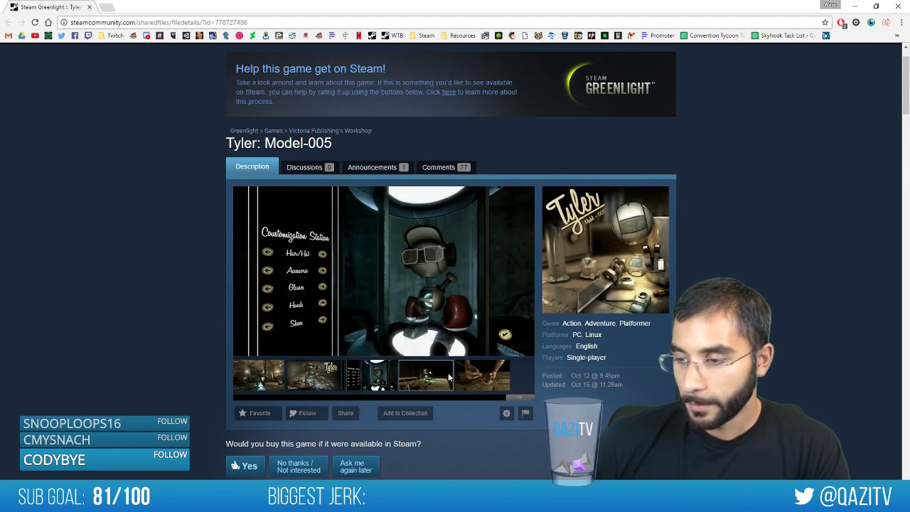
{"action": "left_click", "coordinate": [500, 388]}
{"action": "scroll", "coordinate": [501, 386], "scroll_direction": "down", "scroll_amount": 2}
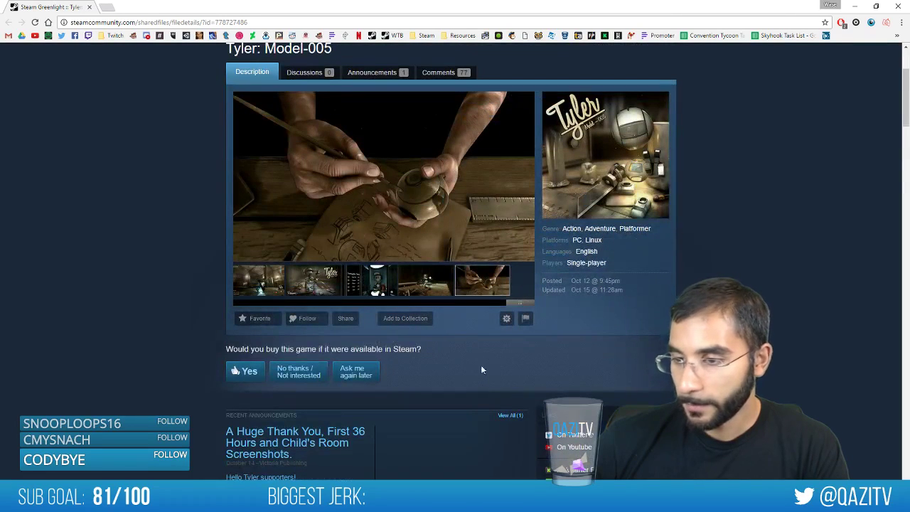
{"action": "scroll", "coordinate": [459, 238], "scroll_direction": "up", "scroll_amount": 2}
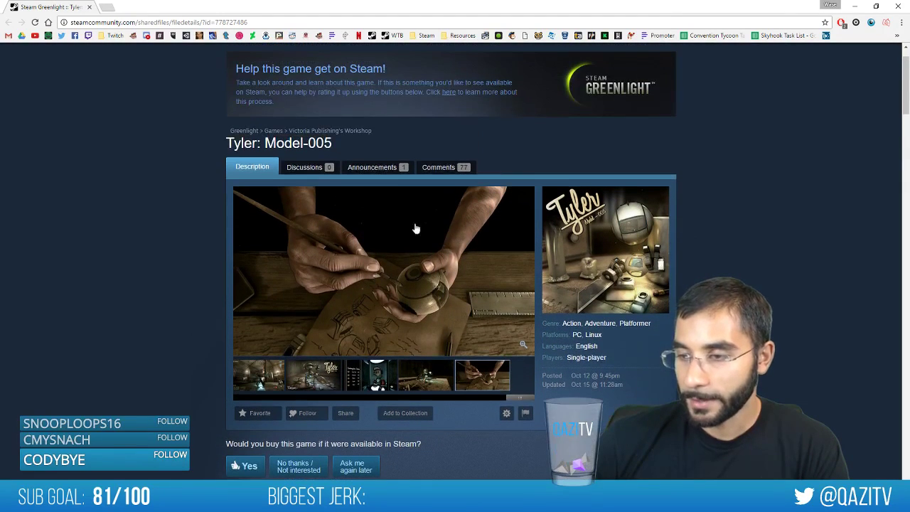
{"action": "left_click", "coordinate": [89, 8]}
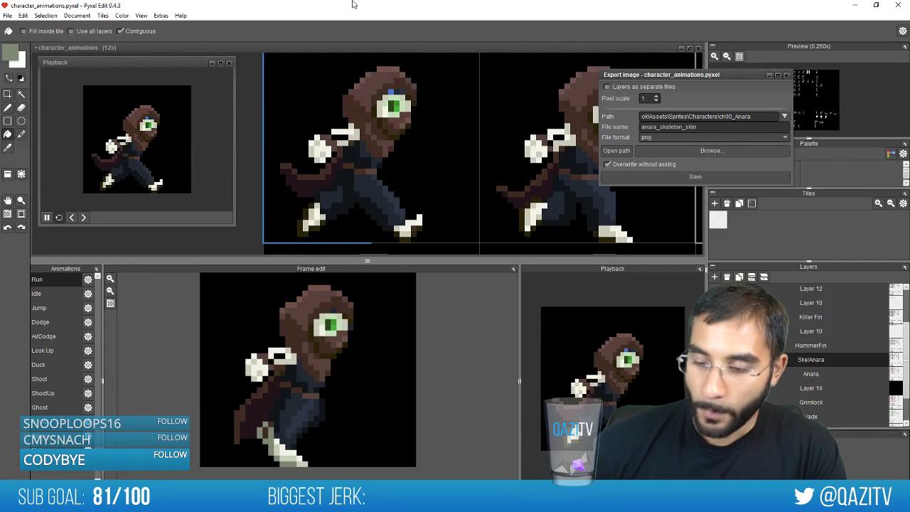
Fill parts of the raised foot with the bone shade sampled from the arm in the current Run frame
{"action": "right_click", "coordinate": [291, 360]}
{"action": "left_click", "coordinate": [274, 448]}
{"action": "left_click", "coordinate": [268, 430]}
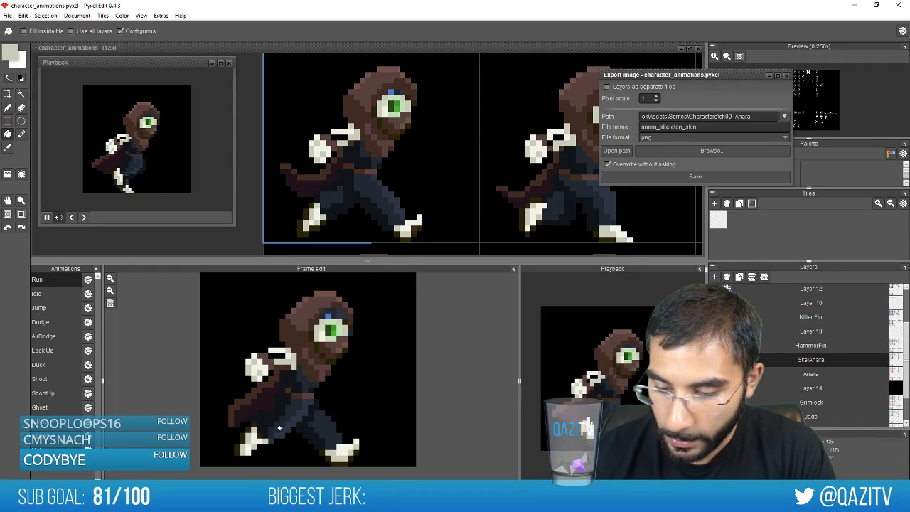
Sample the grey-green shade and fill the darkest areas of both feet with it in the next Run frame
{"action": "right_click", "coordinate": [268, 440]}
{"action": "key", "text": "Right"}
{"action": "left_click", "coordinate": [239, 448]}
{"action": "left_click", "coordinate": [243, 438]}
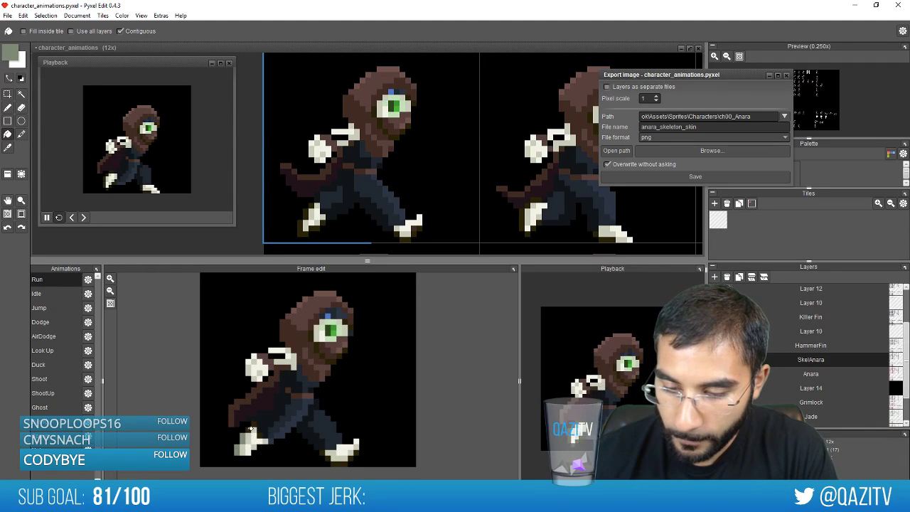
{"action": "left_click", "coordinate": [248, 431]}
{"action": "left_click", "coordinate": [254, 425]}
{"action": "left_click", "coordinate": [328, 453]}
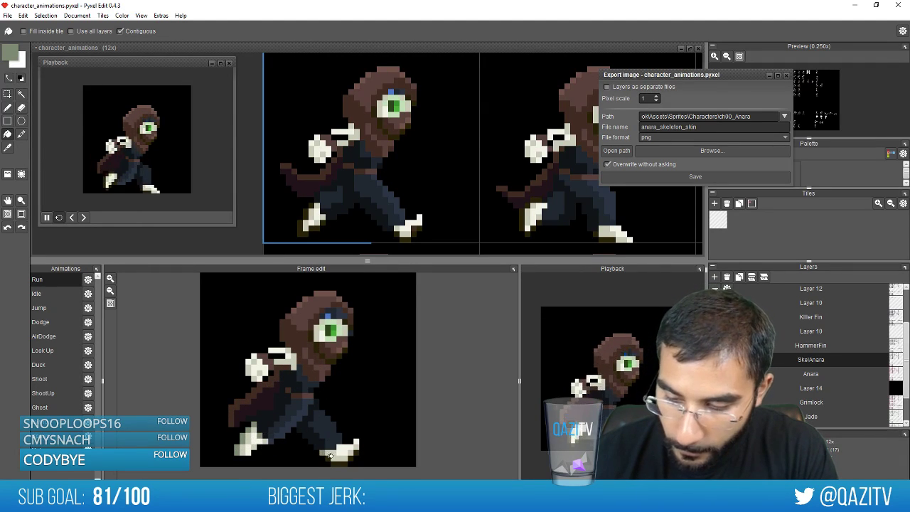
{"action": "left_click", "coordinate": [336, 464]}
{"action": "left_click", "coordinate": [351, 459]}
{"action": "left_click", "coordinate": [356, 453]}
Fill the dark areas of the feet with grey-green in the following two Run frames
{"action": "key", "text": "Right"}
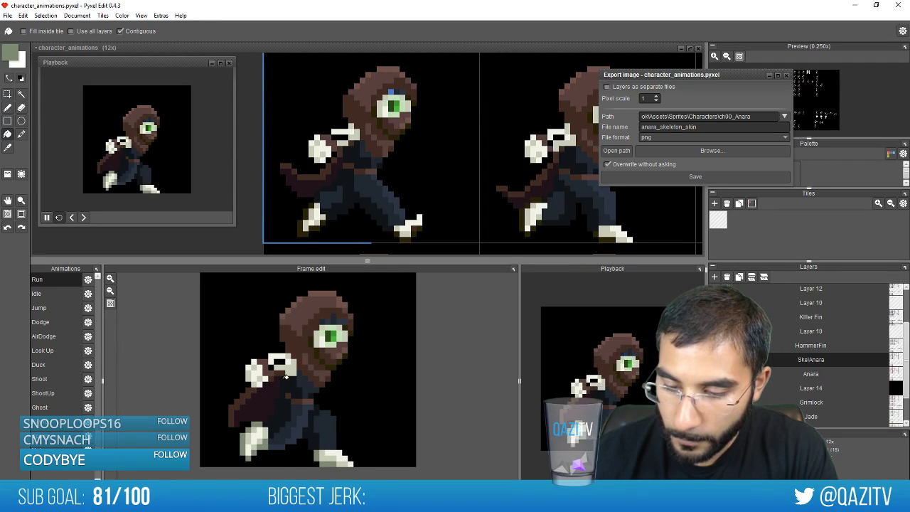
{"action": "key", "text": "Right"}
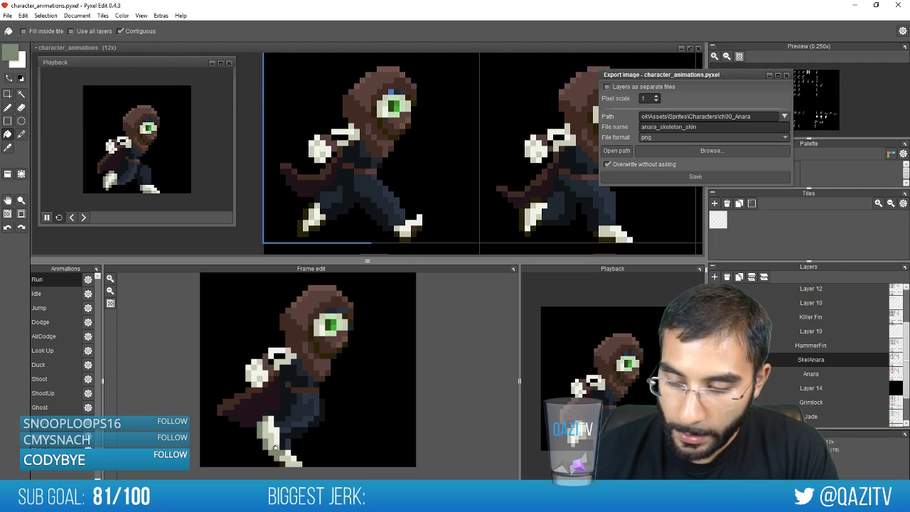
{"action": "left_click", "coordinate": [285, 460]}
Shade the dark areas of both feet with grey-green and bone tones in the two wide-stride Run frames that follow
{"action": "key", "text": "Right"}
{"action": "left_click", "coordinate": [243, 458]}
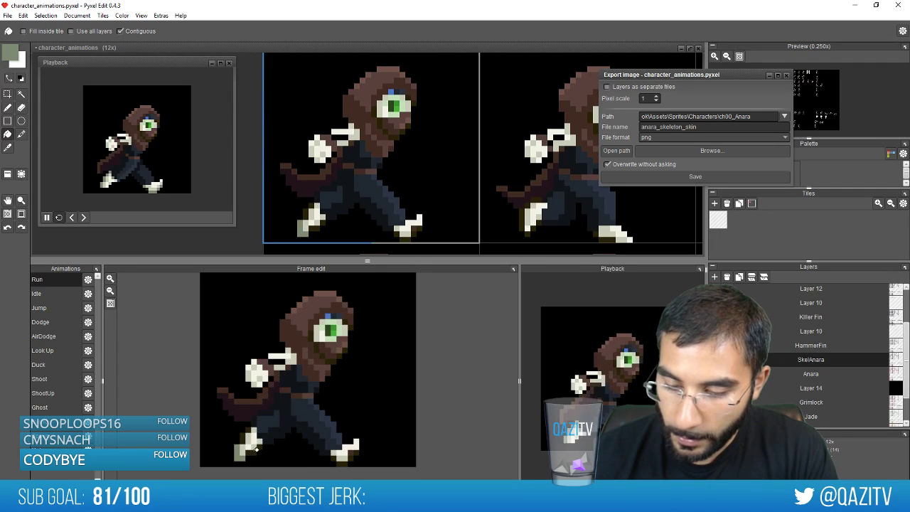
{"action": "right_click", "coordinate": [350, 447]}
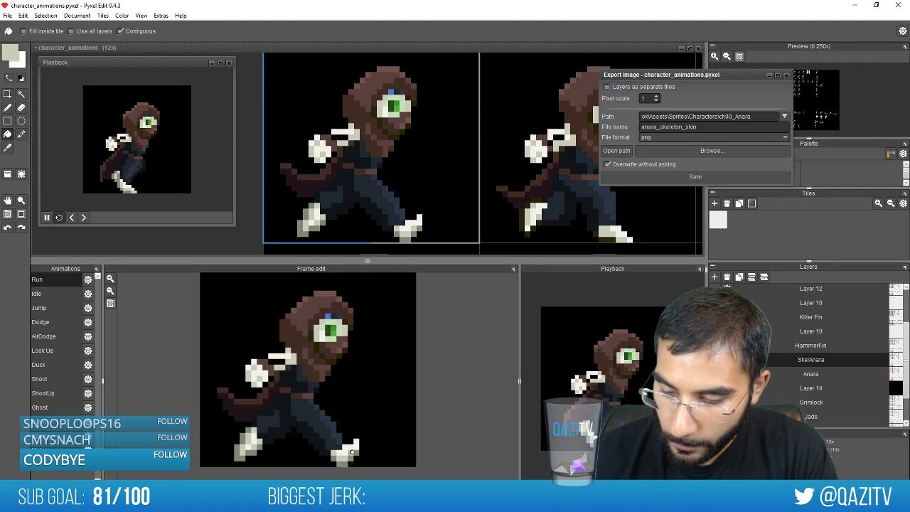
{"action": "right_click", "coordinate": [348, 459]}
{"action": "key", "text": "Right"}
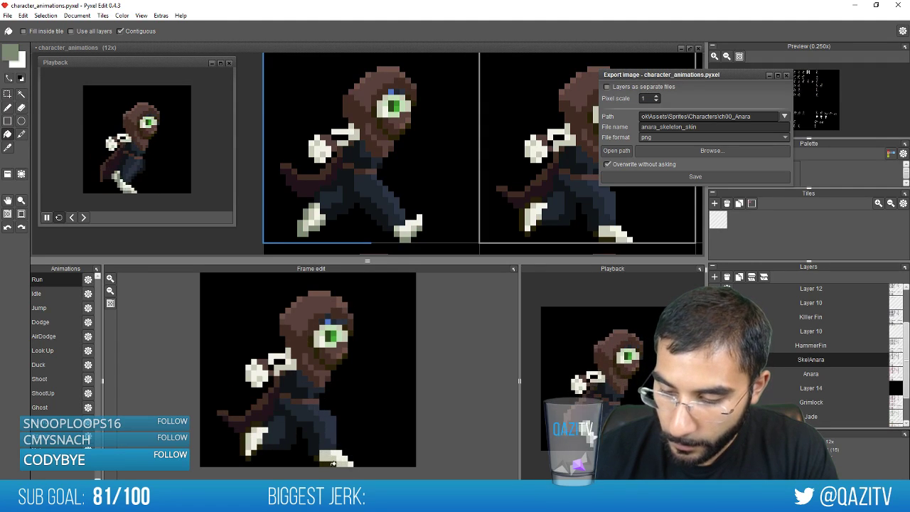
{"action": "left_click", "coordinate": [332, 463]}
{"action": "left_click", "coordinate": [318, 458]}
{"action": "left_click_drag", "start_coordinate": [249, 455], "coordinate": [253, 429]}
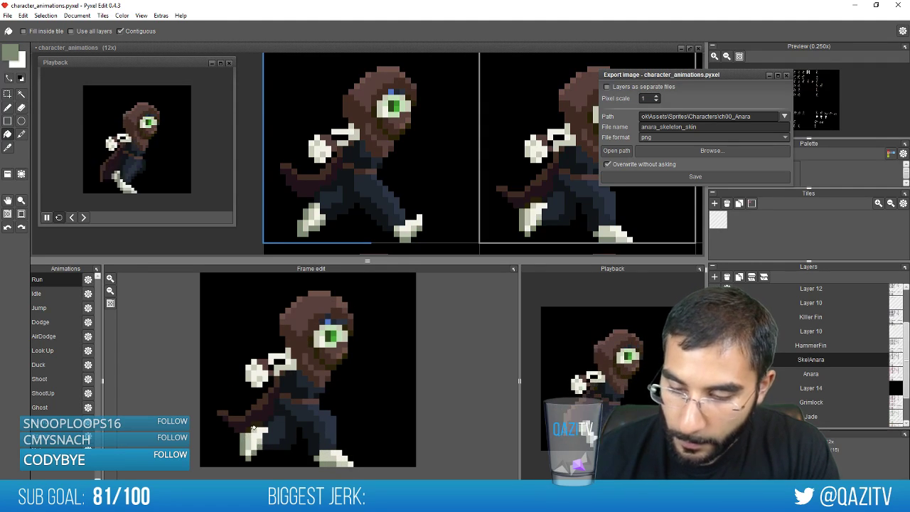
Sample the bone, brown and dark blue tones around the eye in the wide-stride Run frame and add bone pixels above the eye
{"action": "key", "text": "Right"}
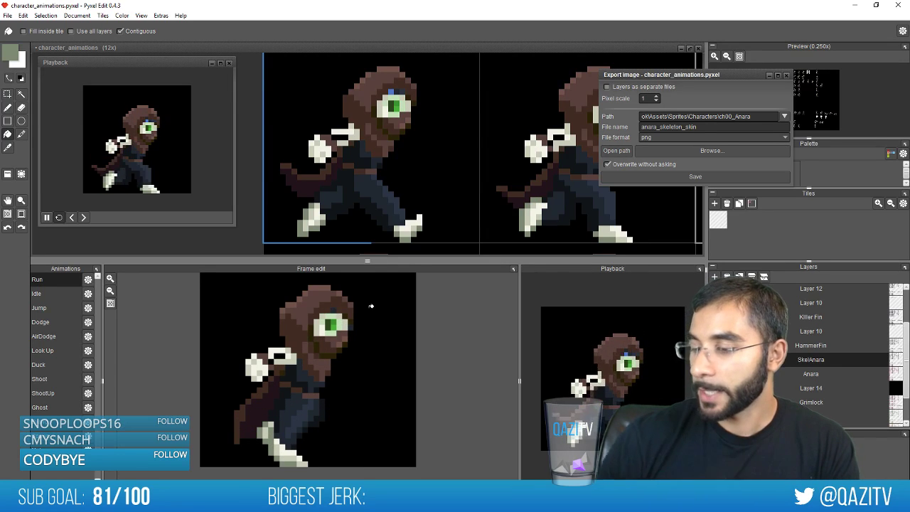
{"action": "key", "text": "b"}
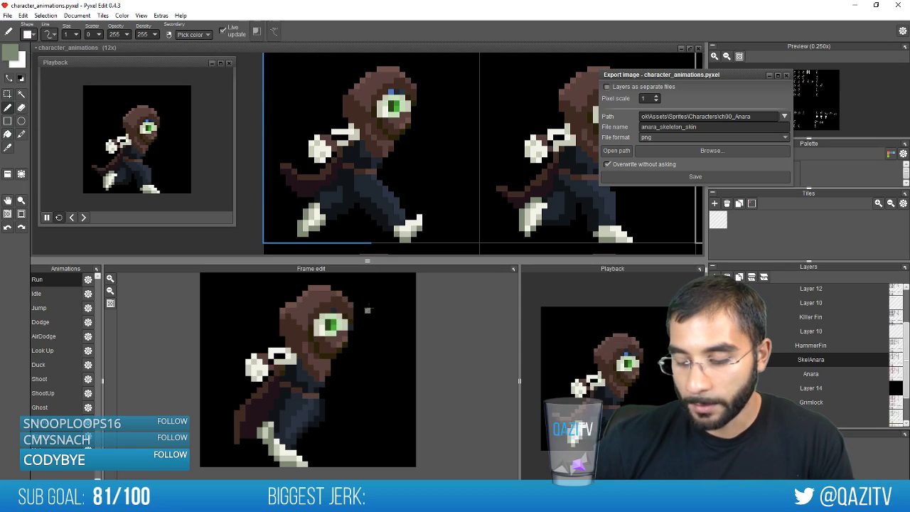
{"action": "key", "text": "Right"}
{"action": "right_click", "coordinate": [321, 320]}
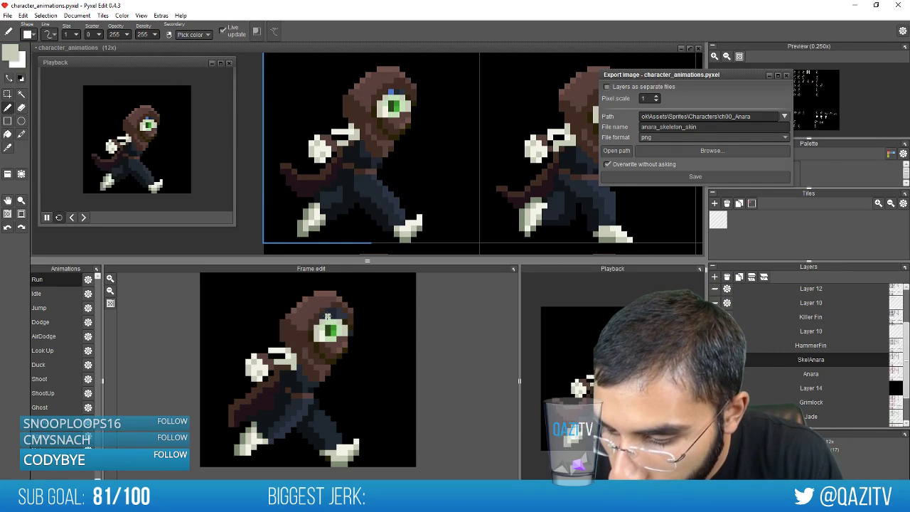
{"action": "left_click", "coordinate": [322, 310], "text": "alt"}
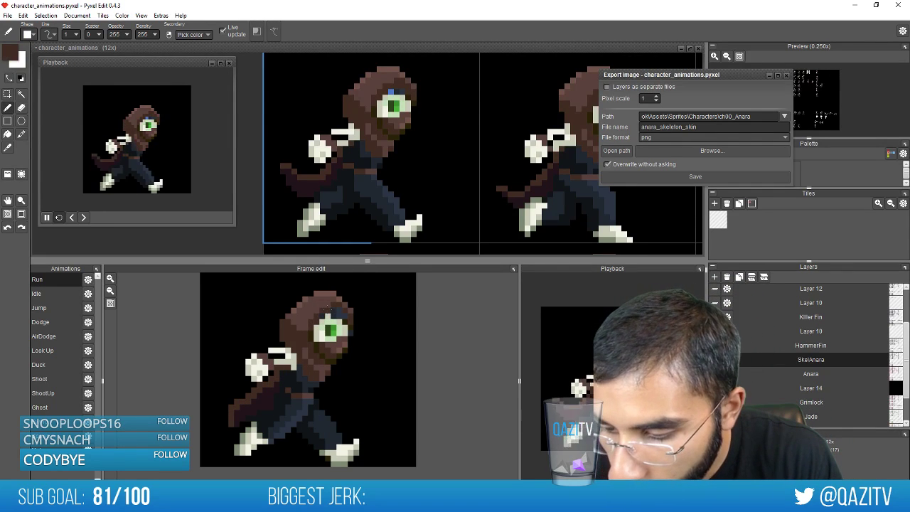
{"action": "left_click", "coordinate": [327, 313], "text": "alt"}
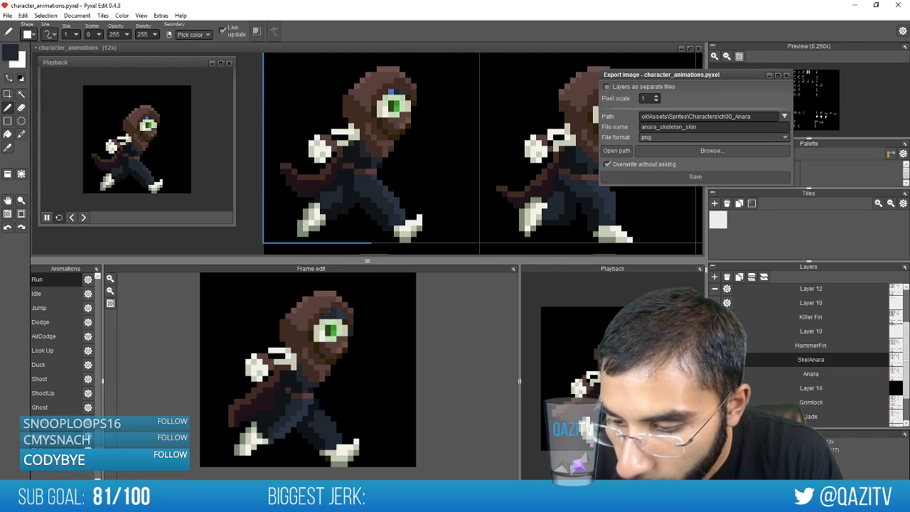
{"action": "left_click", "coordinate": [331, 318], "text": "alt"}
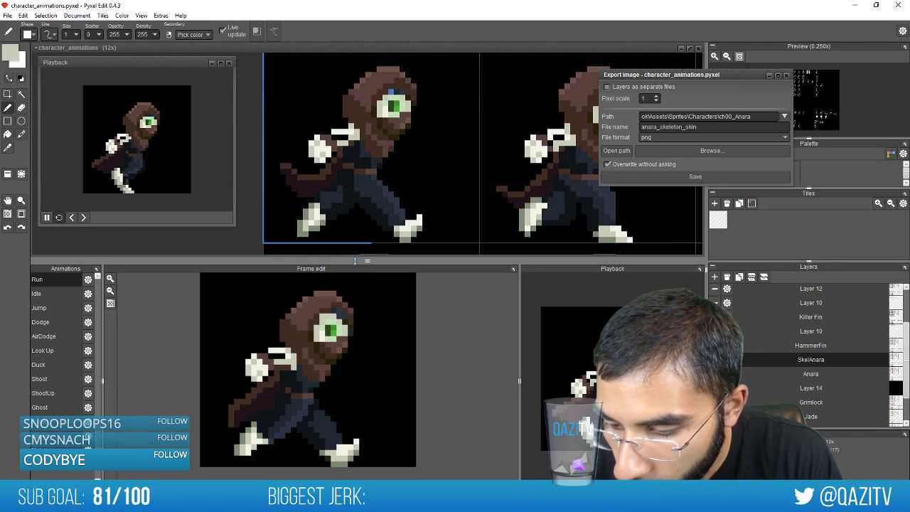
Sample the hood's dark brown and paint over the blue pixels around the eye across the Run frames
{"action": "right_click", "coordinate": [350, 327]}
{"action": "right_click", "coordinate": [352, 318]}
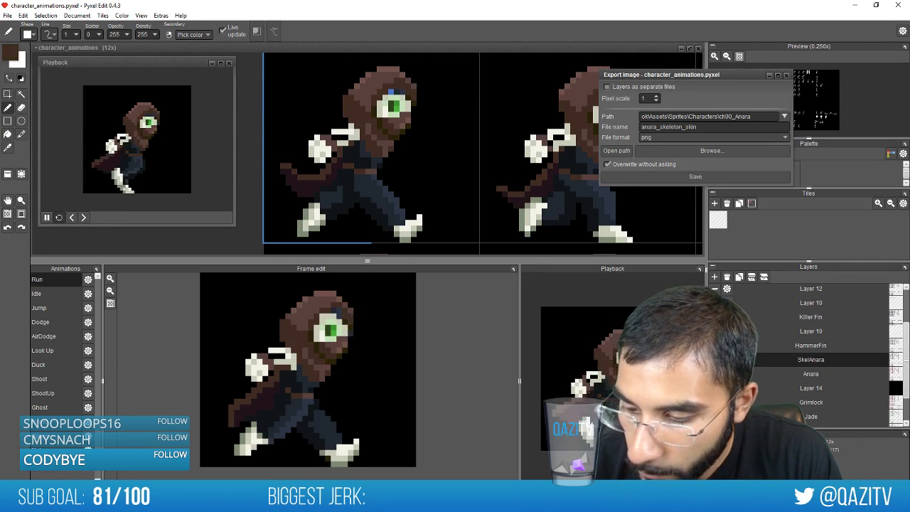
{"action": "key", "text": "Right"}
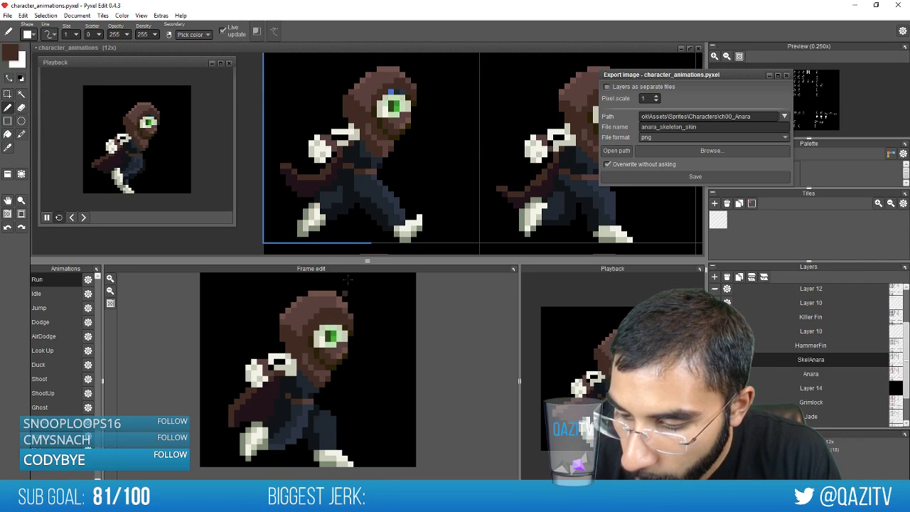
{"action": "key", "text": "period"}
{"action": "key", "text": "period"}
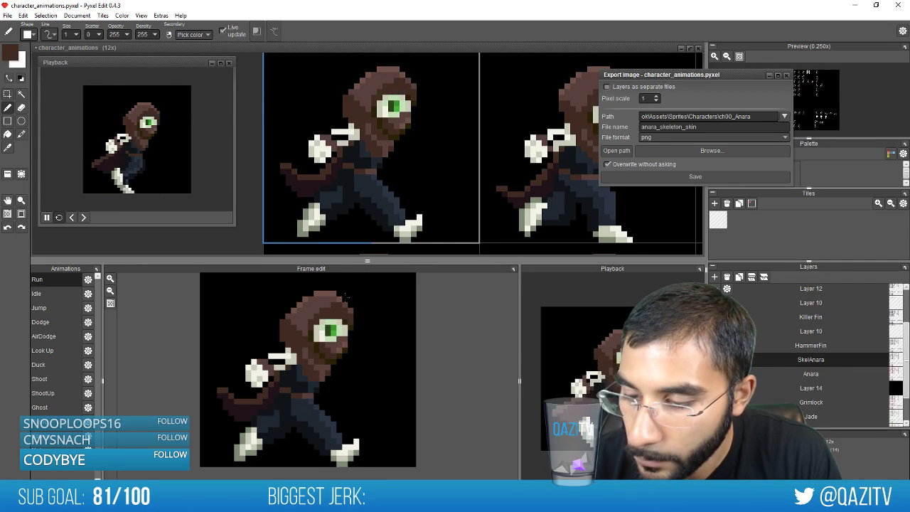
{"action": "key", "text": "period"}
{"action": "key", "text": "period"}
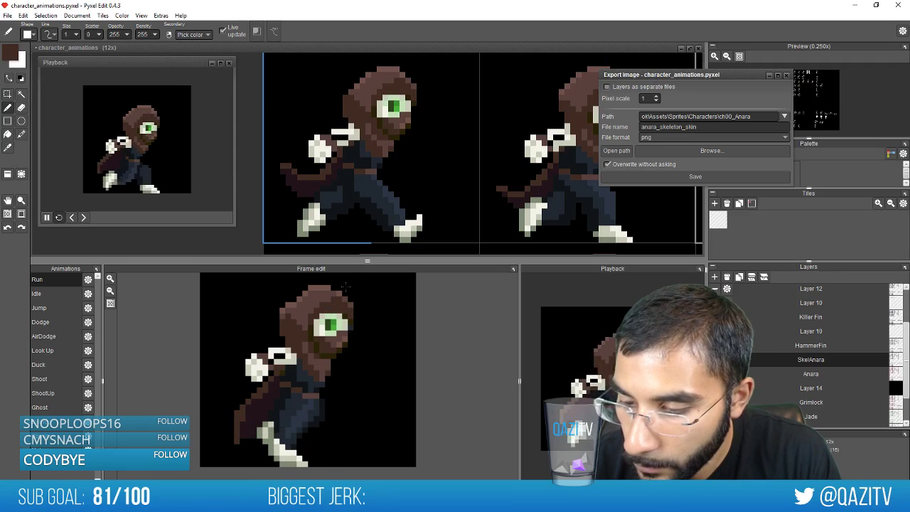
{"action": "key", "text": "period"}
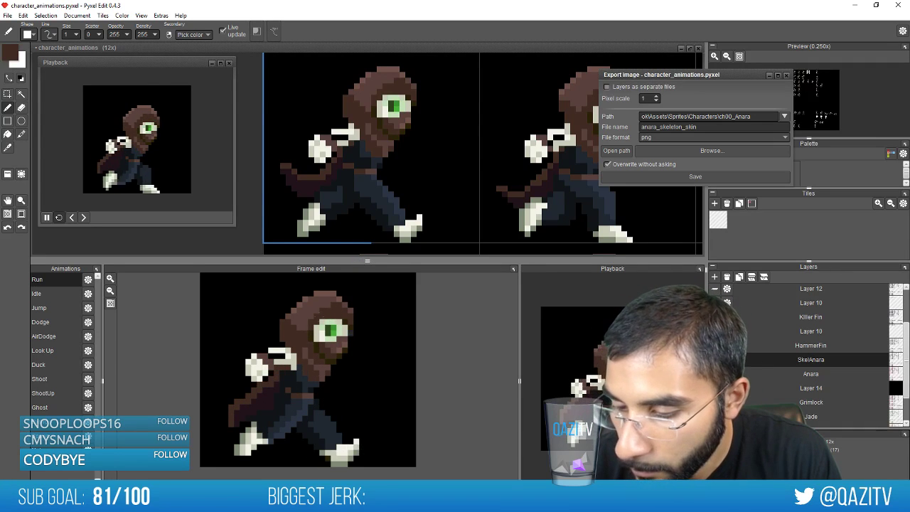
{"action": "key", "text": "comma"}
{"action": "key", "text": "comma"}
{"action": "key", "text": "comma"}
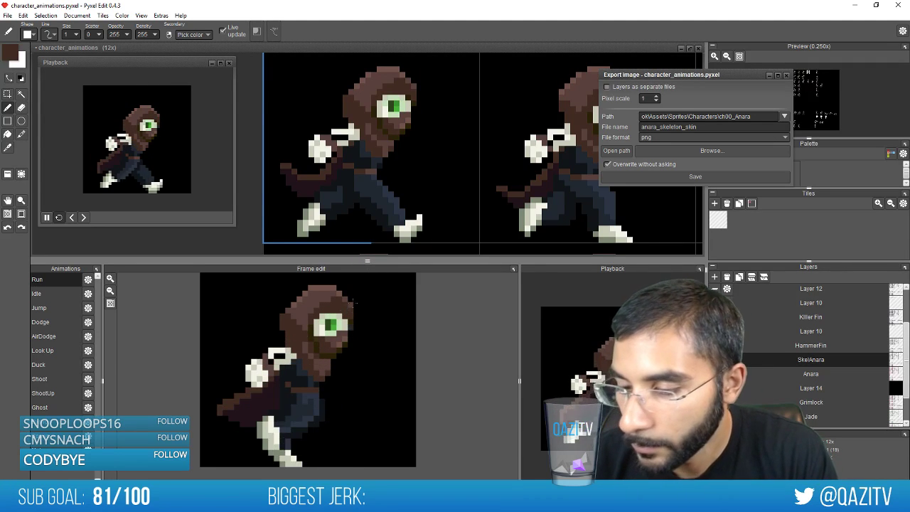
{"action": "key", "text": "comma"}
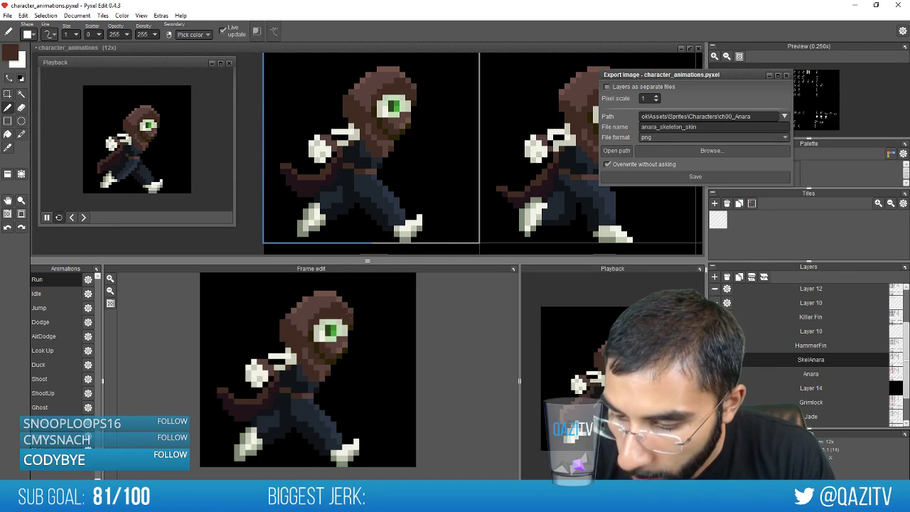
Sample the dark olive-brown from the face and shade the area above the eye with it across the Run frames
{"action": "key", "text": "period"}
{"action": "key", "text": "comma"}
{"action": "right_click", "coordinate": [349, 327]}
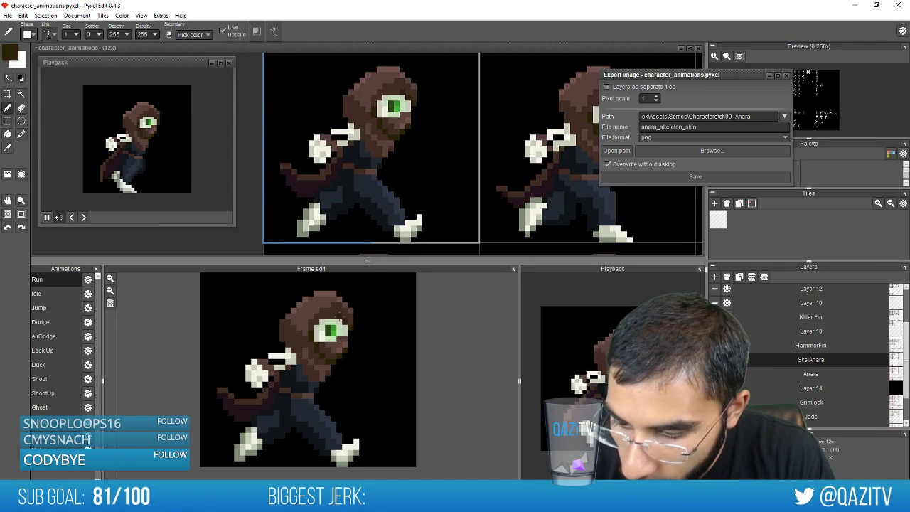
{"action": "key", "text": "period"}
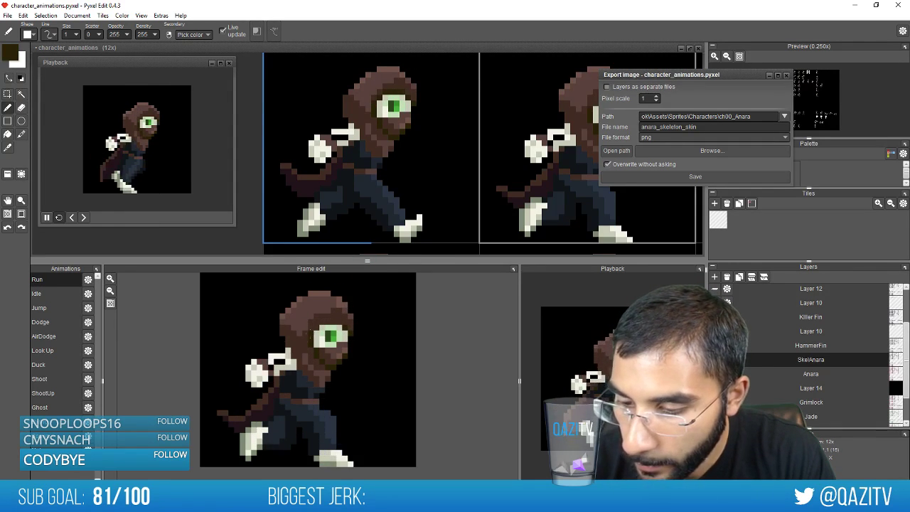
{"action": "key", "text": "period"}
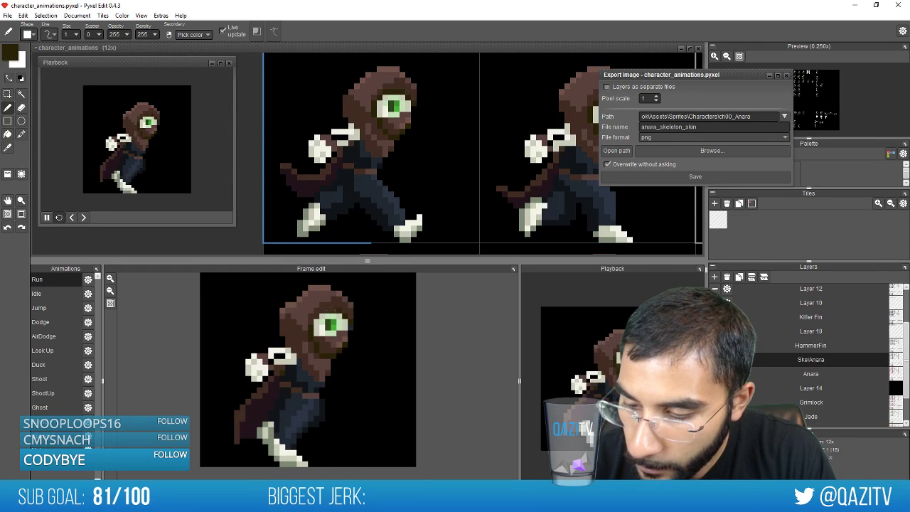
{"action": "key", "text": "period"}
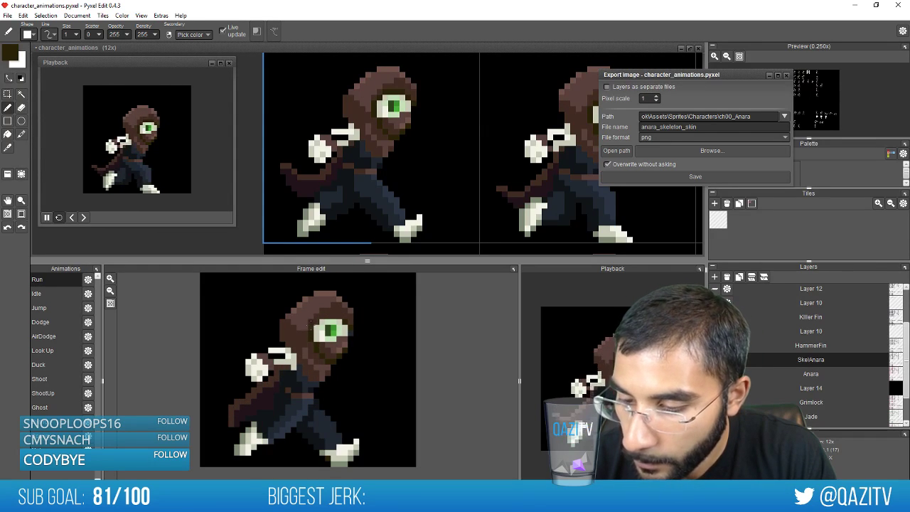
{"action": "key", "text": "period"}
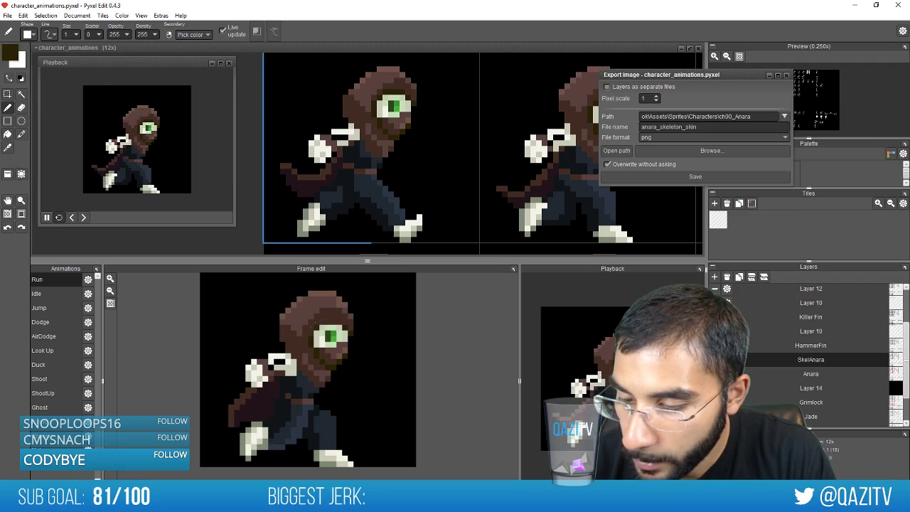
{"action": "key", "text": "period"}
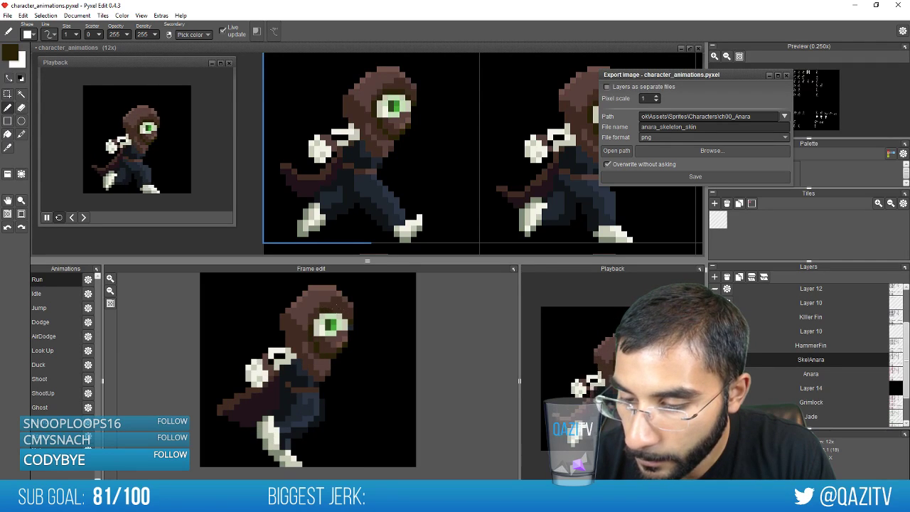
{"action": "key", "text": "period"}
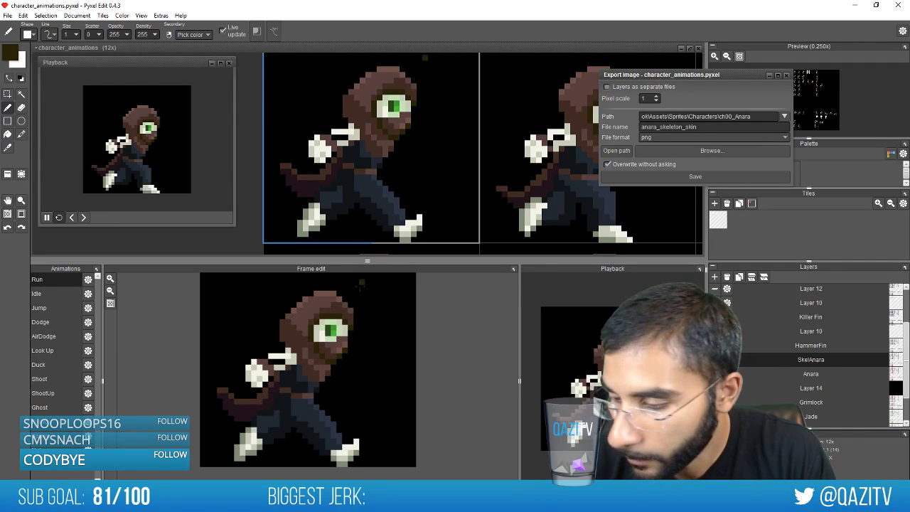
{"action": "key", "text": "period"}
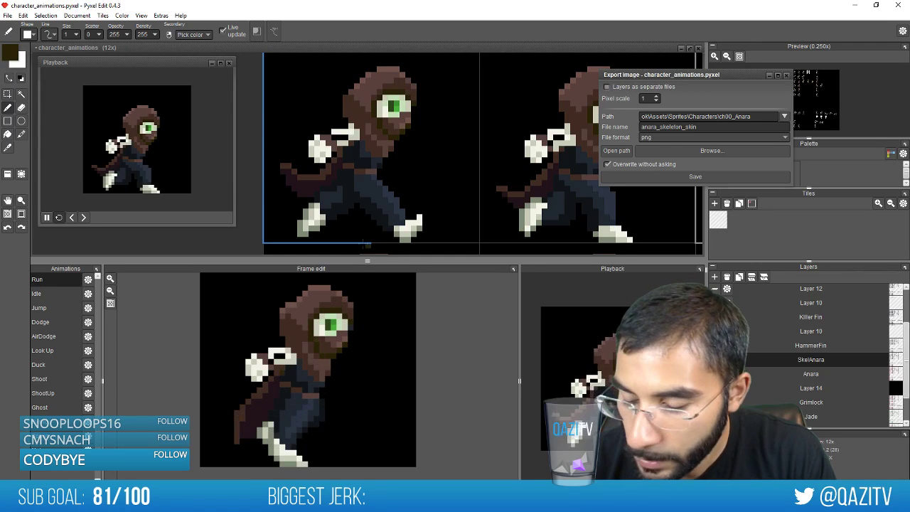
Extend the bone area above the eye in the wide-stride Run frame and outline it with dark olive-brown and hood brown
{"action": "key", "text": "period"}
{"action": "key", "text": "period"}
{"action": "key", "text": "comma"}
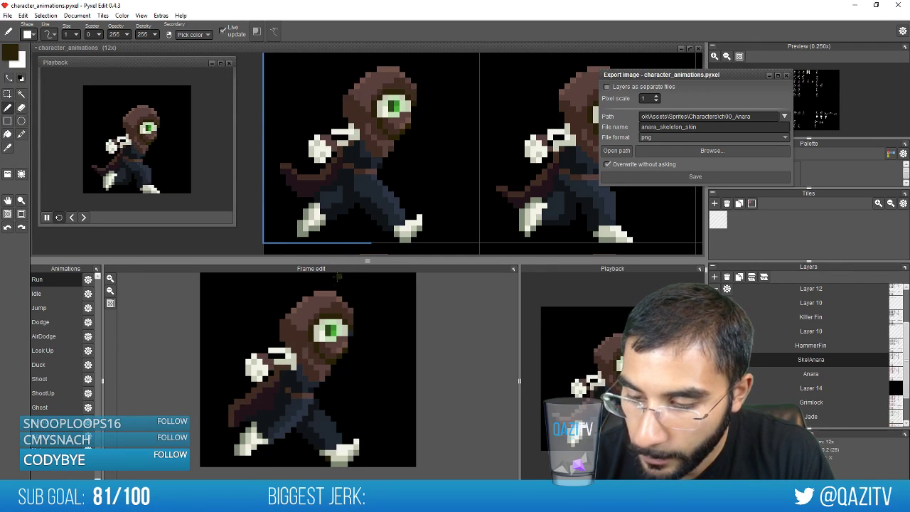
{"action": "right_click", "coordinate": [316, 328]}
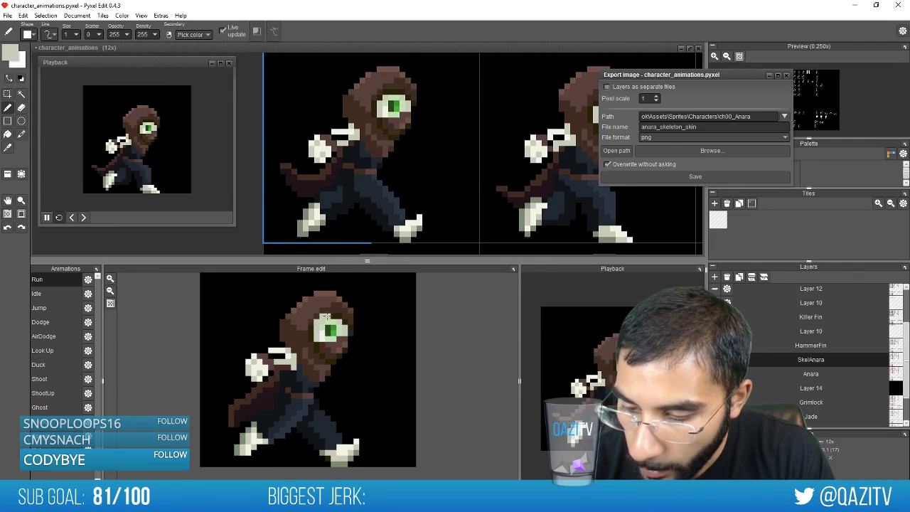
{"action": "left_click", "coordinate": [332, 317], "text": "alt"}
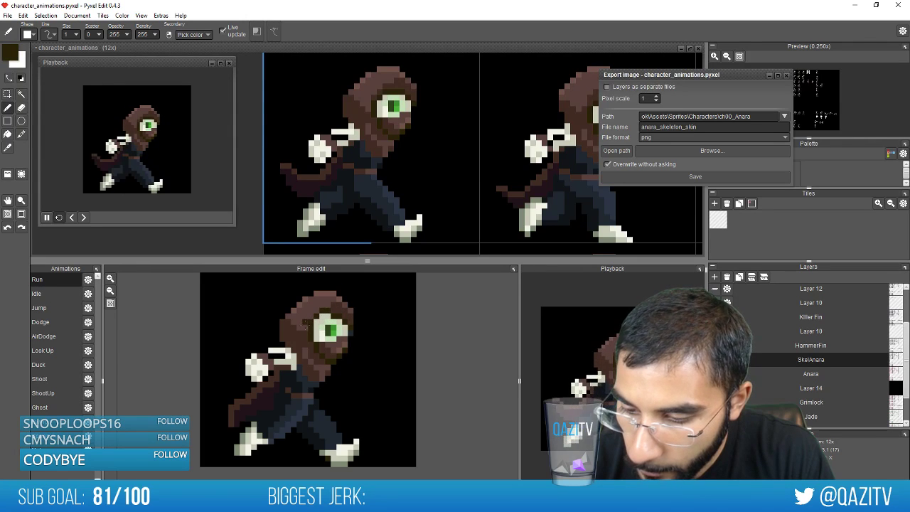
{"action": "left_click", "coordinate": [308, 332], "text": "alt"}
Raise the eye's bone edge in the following Run frame and shade around it with dark olive-brown
{"action": "key", "text": "Right"}
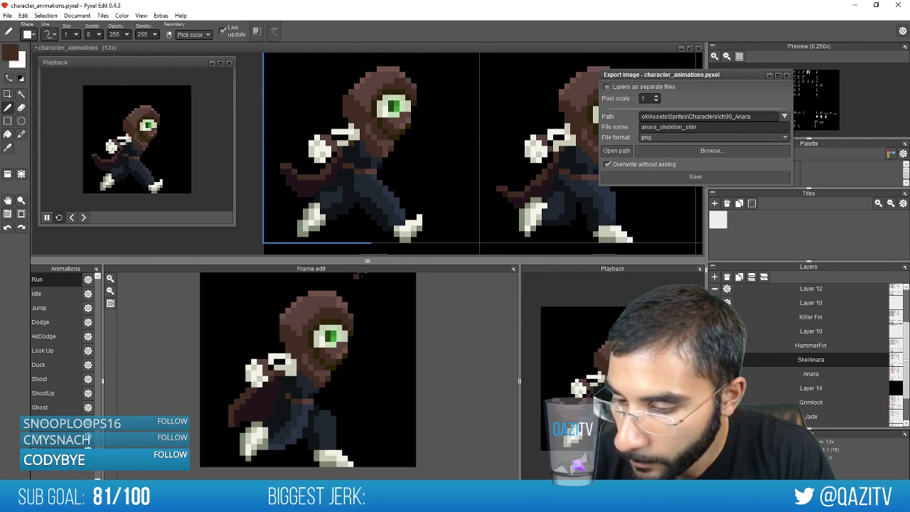
{"action": "right_click", "coordinate": [318, 334]}
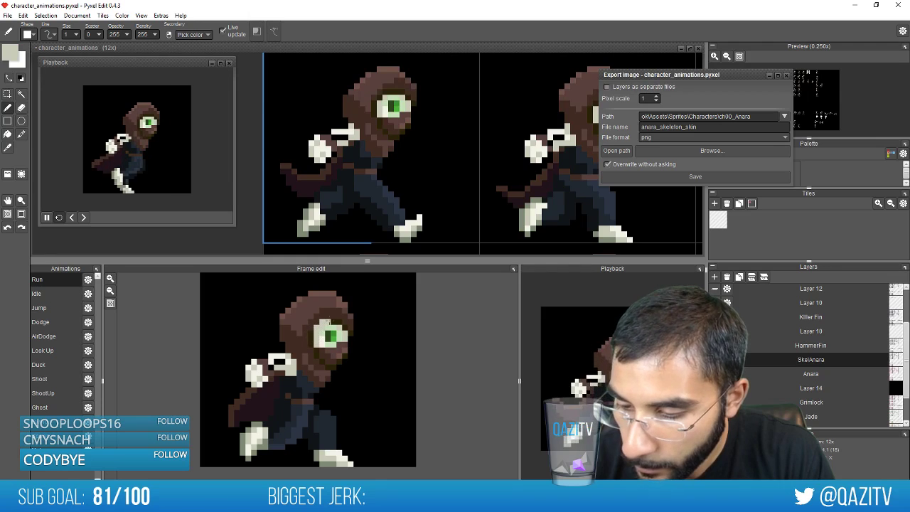
{"action": "left_click", "coordinate": [325, 318], "text": "alt"}
{"action": "key", "text": "Right"}
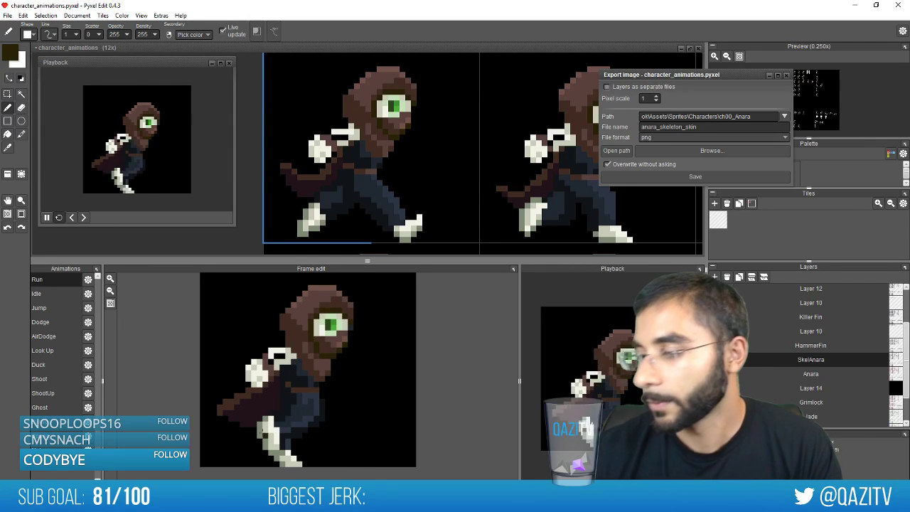
Retouch the shading above the eye in the Run frame with the feet together, using the sampled hood brown
{"action": "key", "text": "Right"}
{"action": "key", "text": "Right"}
{"action": "key", "text": "Right"}
{"action": "key", "text": "Right"}
{"action": "key", "text": "Left"}
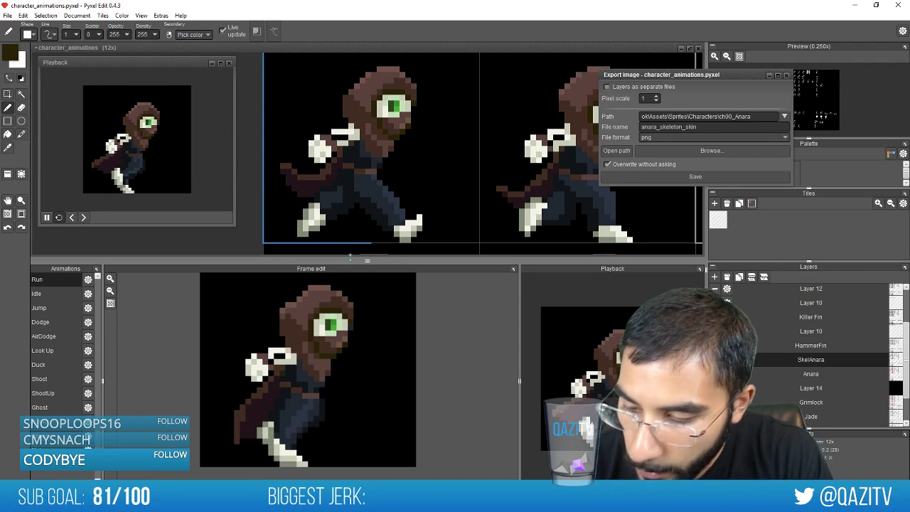
{"action": "key", "text": "Left"}
{"action": "key", "text": "Right"}
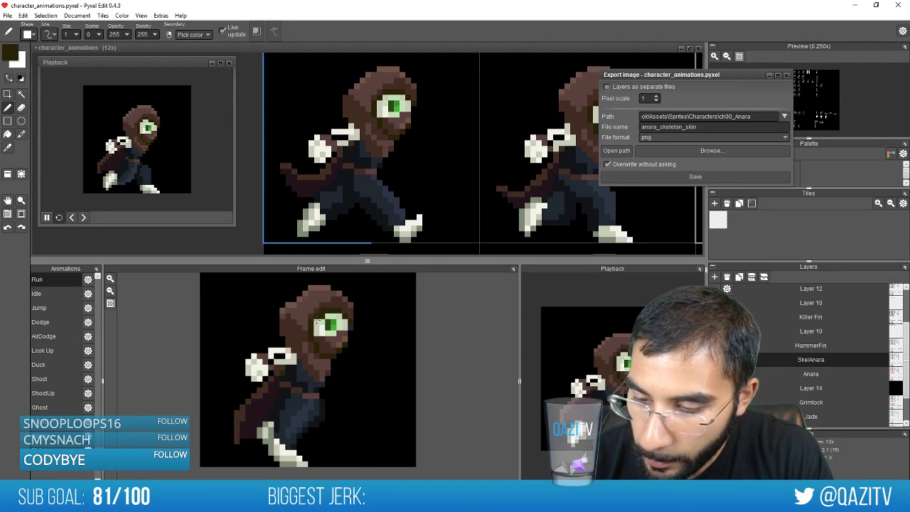
{"action": "left_click", "coordinate": [325, 305], "text": "alt"}
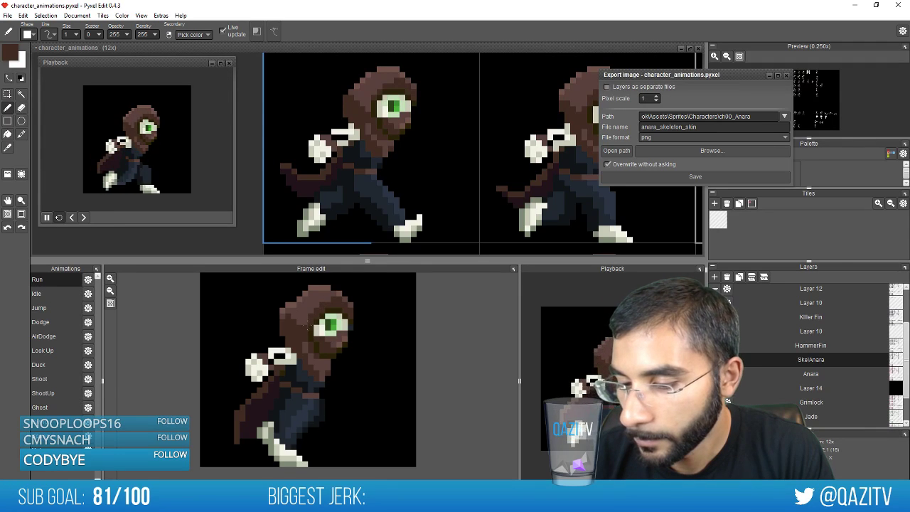
Touch up the shading above the eye in the wide-stride Run frame with sampled hood brown and dark olive-brown
{"action": "key", "text": "Right"}
{"action": "key", "text": "Right"}
{"action": "key", "text": "Right"}
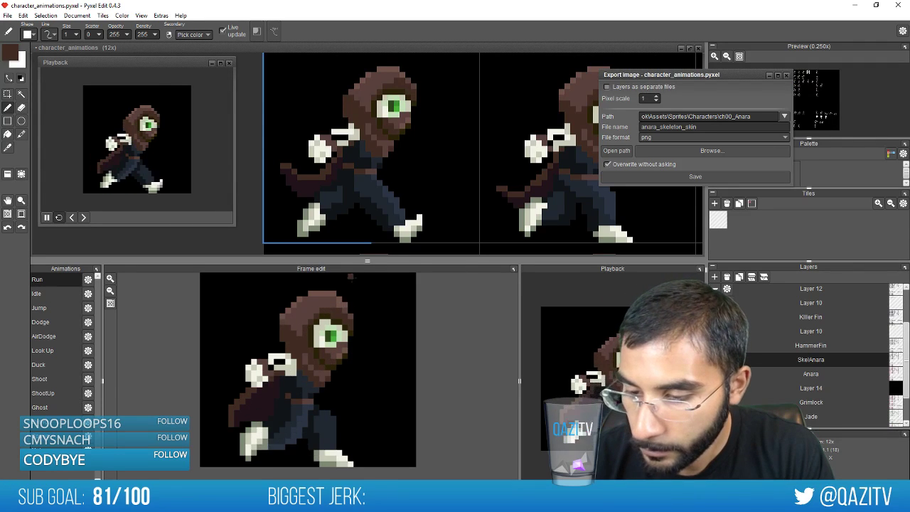
{"action": "key", "text": "Left"}
{"action": "key", "text": "Left"}
{"action": "right_click", "coordinate": [324, 311]}
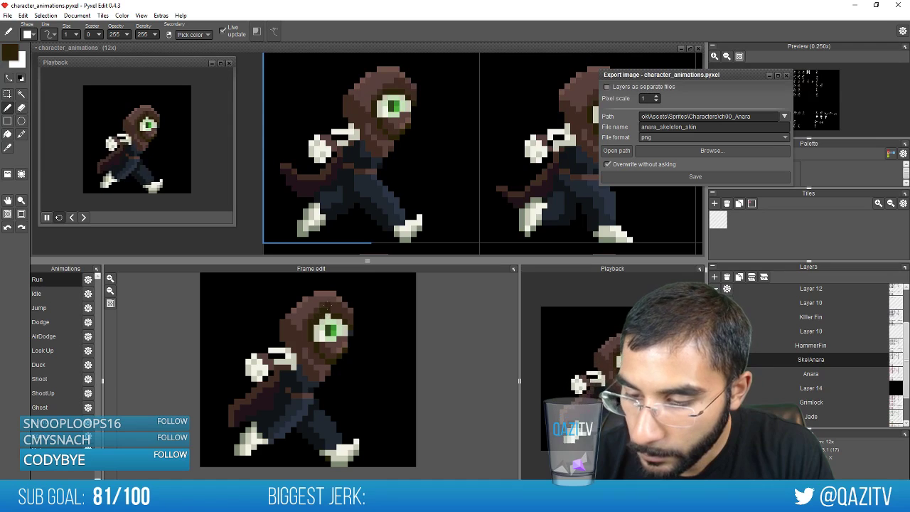
{"action": "left_click", "coordinate": [327, 306], "text": "alt"}
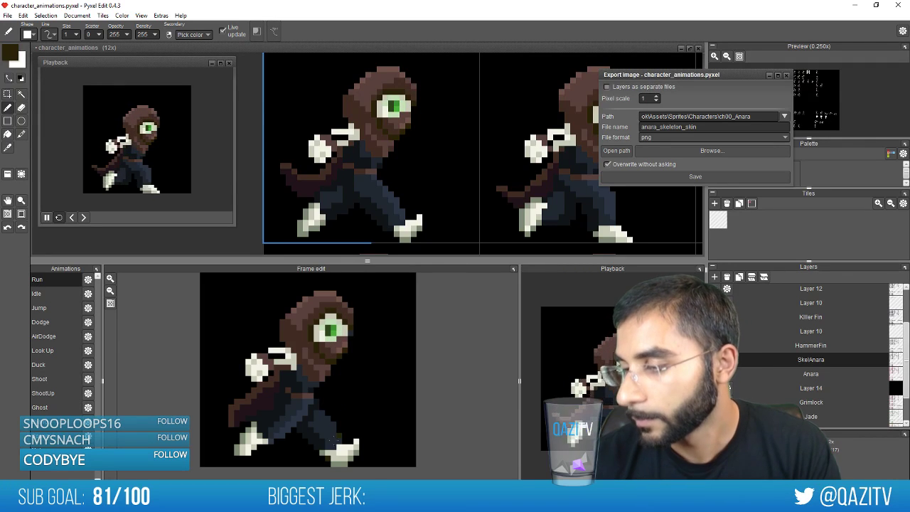
Step through the following Run frames to check the shading around the eye
{"action": "key", "text": "Right"}
{"action": "key", "text": "Right"}
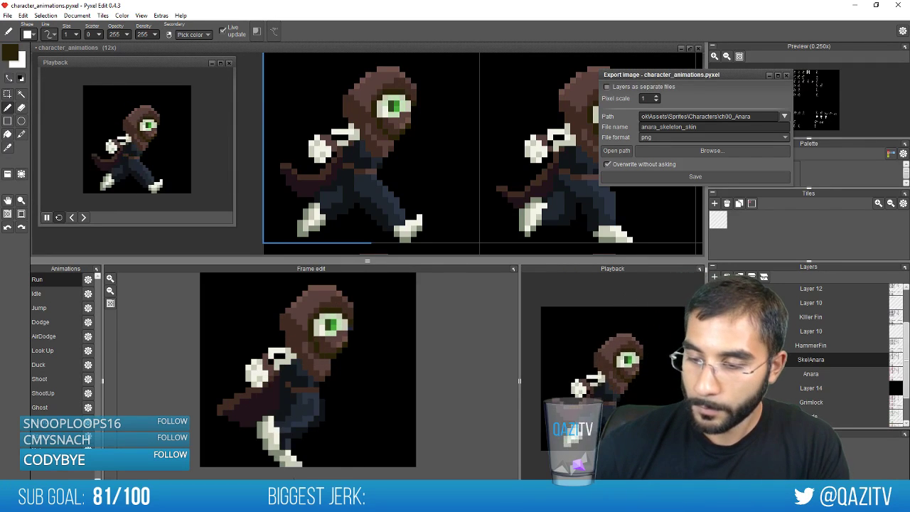
{"action": "key", "text": "Right"}
{"action": "key", "text": "Right"}
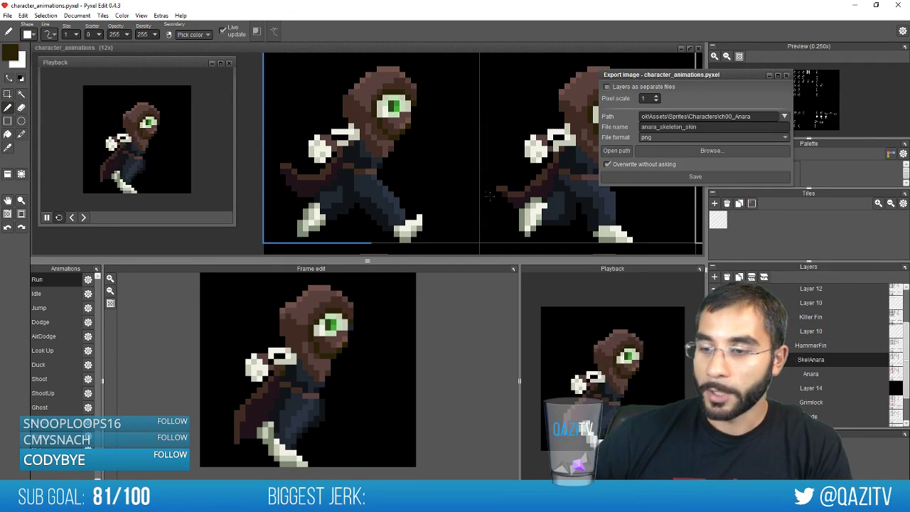
Touch up the shading at the top of the hood in the second Run frame with the sampled hood browns
{"action": "scroll", "coordinate": [490, 156], "scroll_direction": "down", "scroll_amount": 2}
{"action": "left_click_drag", "start_coordinate": [490, 157], "coordinate": [438, 134]}
{"action": "scroll", "coordinate": [398, 162], "scroll_direction": "down", "scroll_amount": 1}
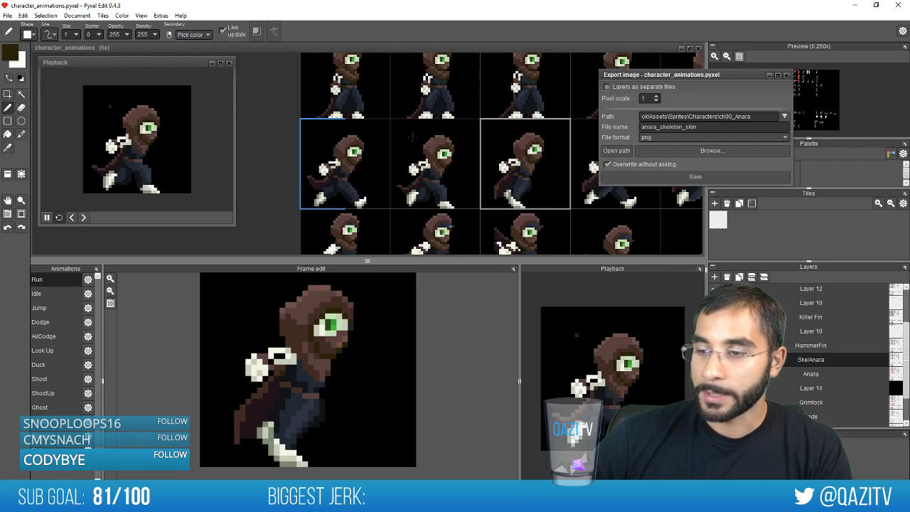
{"action": "scroll", "coordinate": [492, 148], "scroll_direction": "up", "scroll_amount": 5}
{"action": "right_click", "coordinate": [493, 121]}
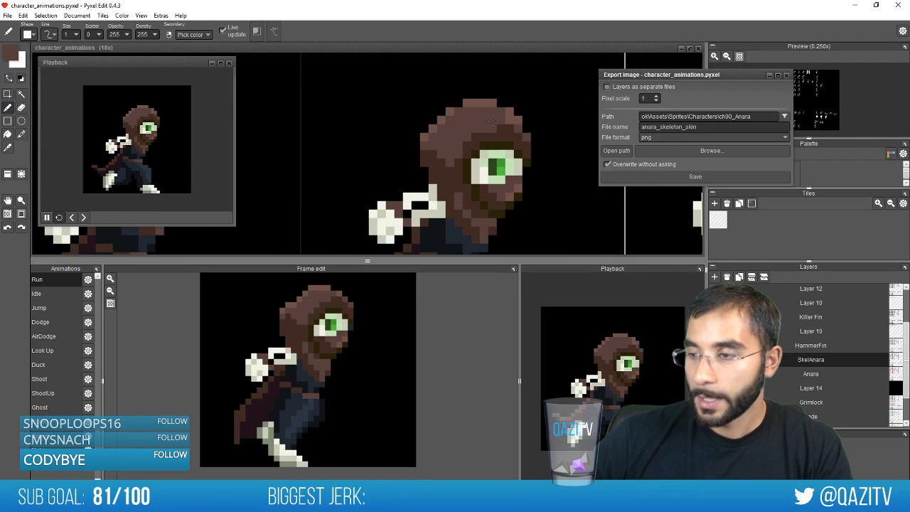
{"action": "left_click", "coordinate": [509, 120]}
{"action": "right_click", "coordinate": [509, 112]}
{"action": "left_click", "coordinate": [501, 111]}
Go through the remaining Run frames and compare the hood shading around the crown
{"action": "left_click_drag", "start_coordinate": [561, 128], "coordinate": [371, 147]}
{"action": "left_click_drag", "start_coordinate": [595, 156], "coordinate": [382, 168]}
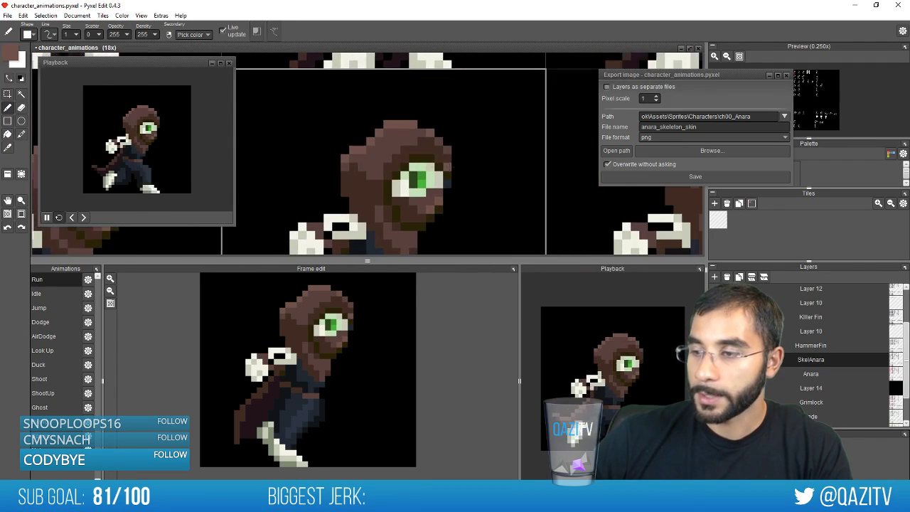
{"action": "left_click_drag", "start_coordinate": [533, 160], "coordinate": [322, 174]}
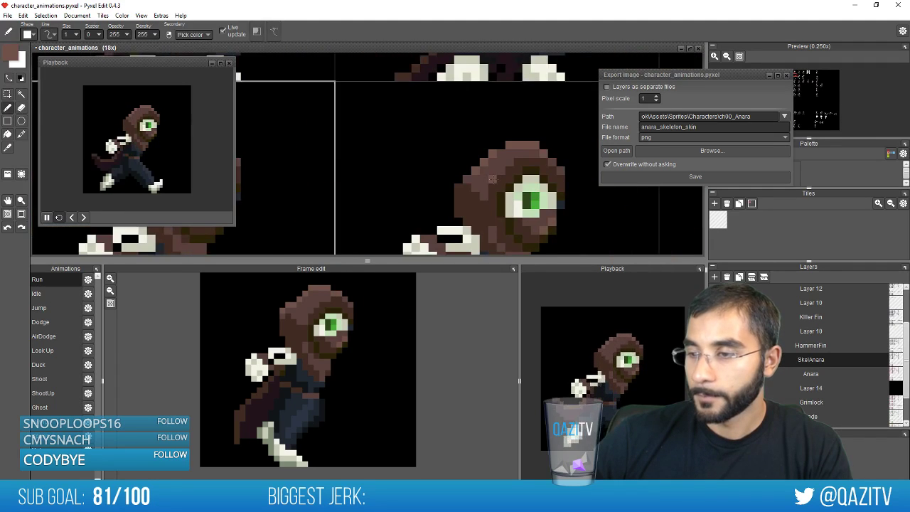
{"action": "left_click_drag", "start_coordinate": [510, 185], "coordinate": [44, 189]}
{"action": "right_click", "coordinate": [258, 167]}
{"action": "scroll", "coordinate": [502, 195], "scroll_direction": "down", "scroll_amount": 1}
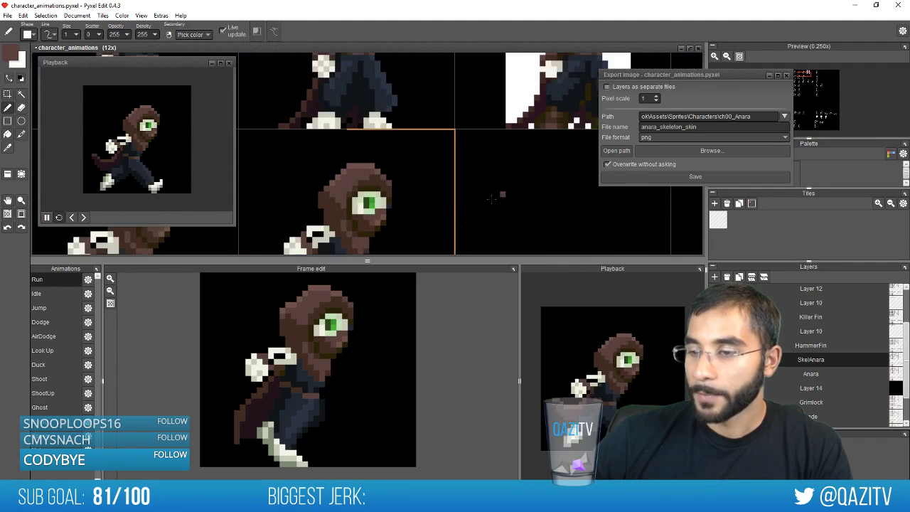
{"action": "scroll", "coordinate": [445, 241], "scroll_direction": "down", "scroll_amount": 1}
{"action": "scroll", "coordinate": [445, 240], "scroll_direction": "down", "scroll_amount": 4}
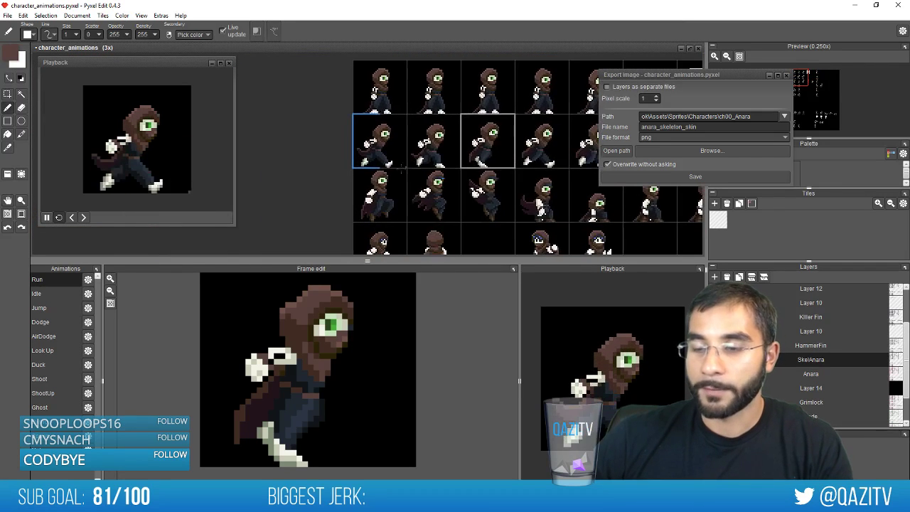
Retouch the hood's upper edge in the first Run frame with the sampled lighter brown and compare it with the following frames
{"action": "scroll", "coordinate": [340, 151], "scroll_direction": "up", "scroll_amount": 5}
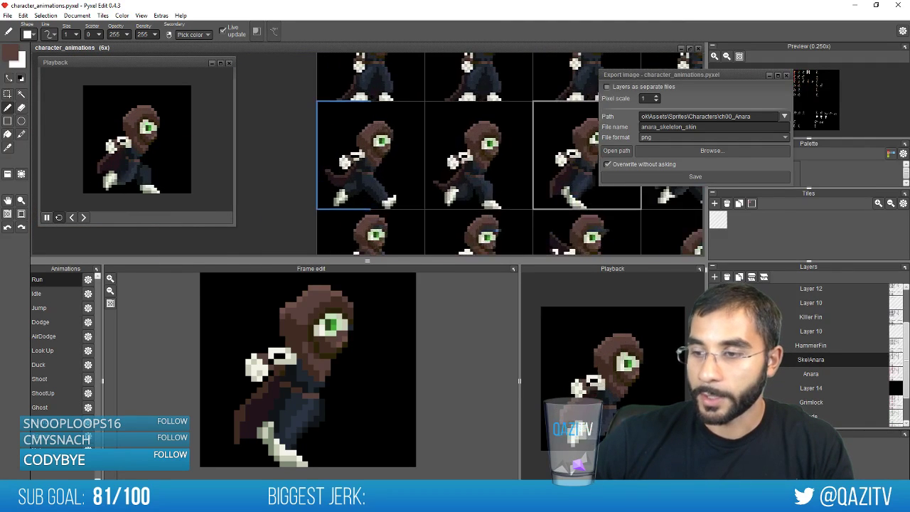
{"action": "right_click", "coordinate": [349, 113]}
{"action": "left_click", "coordinate": [358, 115]}
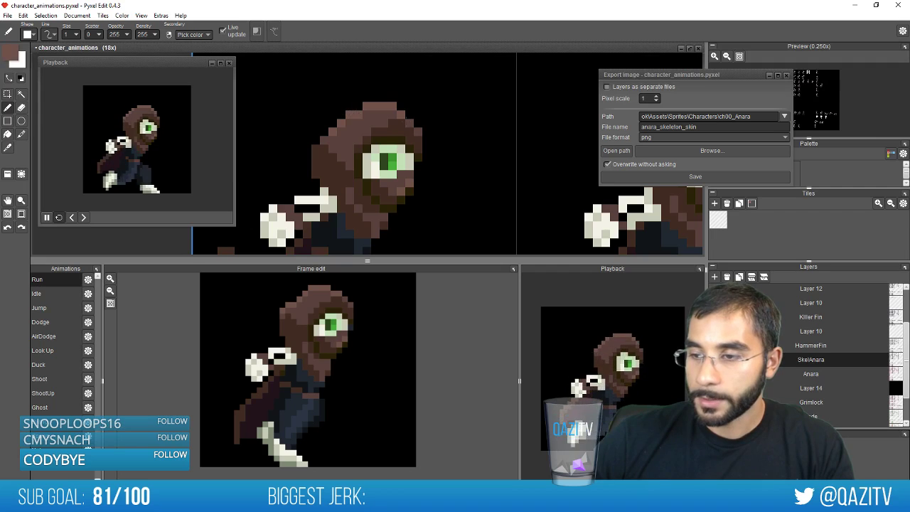
{"action": "mouse_move", "coordinate": [358, 115]}
{"action": "left_mouse_down"}
{"action": "mouse_move", "coordinate": [150, 151]}
{"action": "mouse_move", "coordinate": [16, 151]}
{"action": "left_mouse_up"}
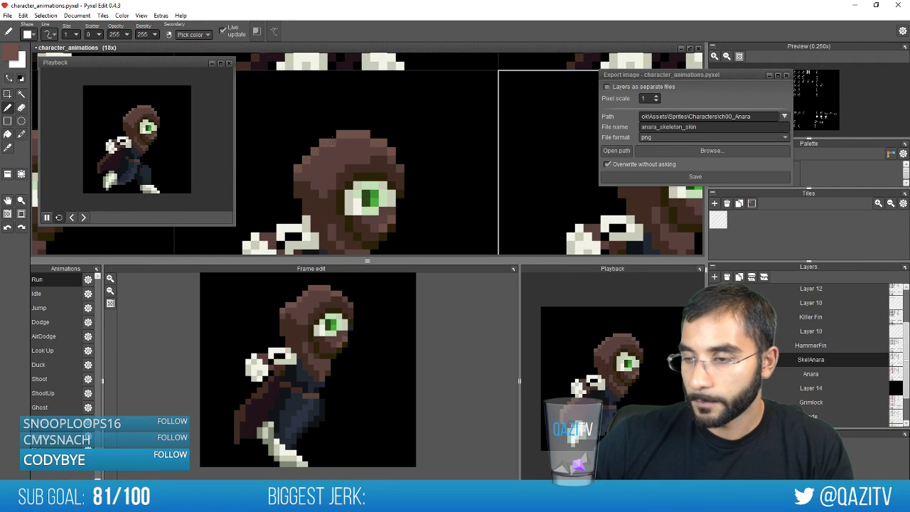
{"action": "left_click_drag", "start_coordinate": [452, 142], "coordinate": [31, 174]}
{"action": "mouse_move", "coordinate": [498, 182]}
{"action": "left_mouse_down"}
{"action": "mouse_move", "coordinate": [246, 190]}
{"action": "mouse_move", "coordinate": [374, 193]}
{"action": "mouse_move", "coordinate": [224, 190]}
{"action": "left_mouse_up"}
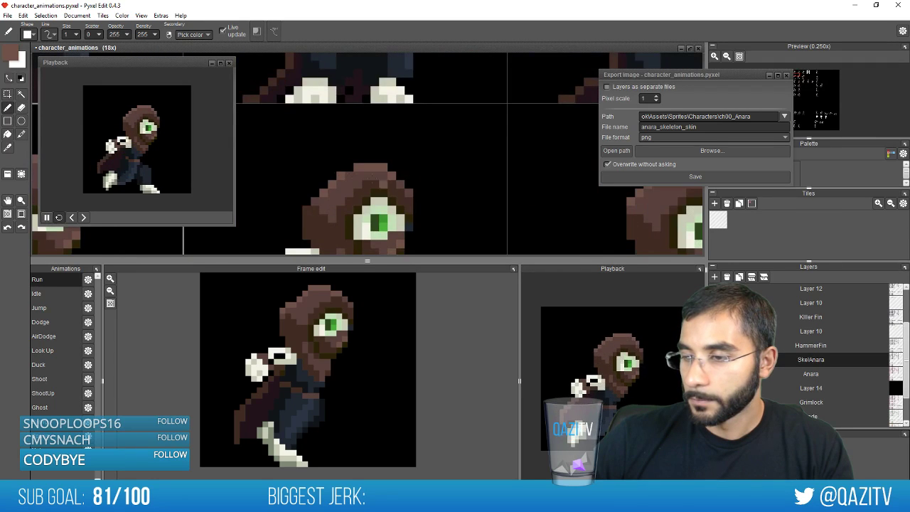
{"action": "scroll", "coordinate": [494, 184], "scroll_direction": "down", "scroll_amount": 3}
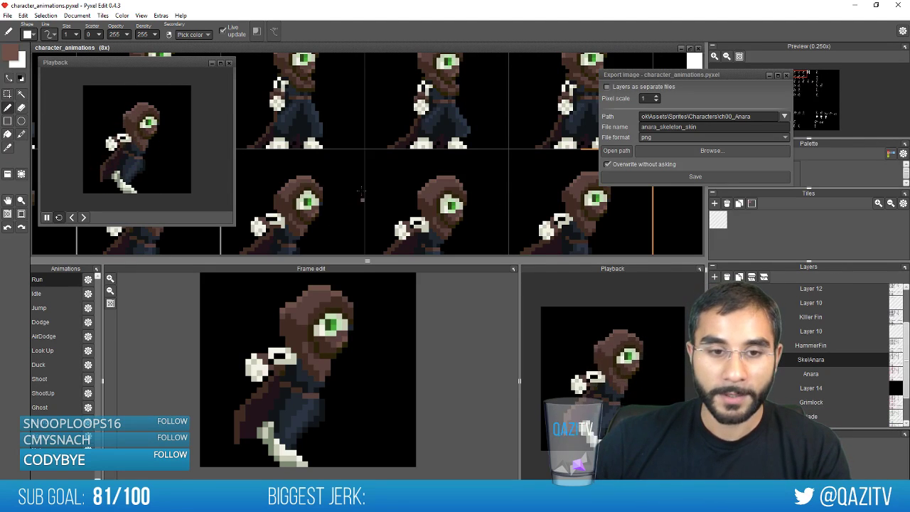
Look over the sprite sheet's animation rows and open the Jump animation for frame editing
{"action": "scroll", "coordinate": [362, 193], "scroll_direction": "down", "scroll_amount": 1}
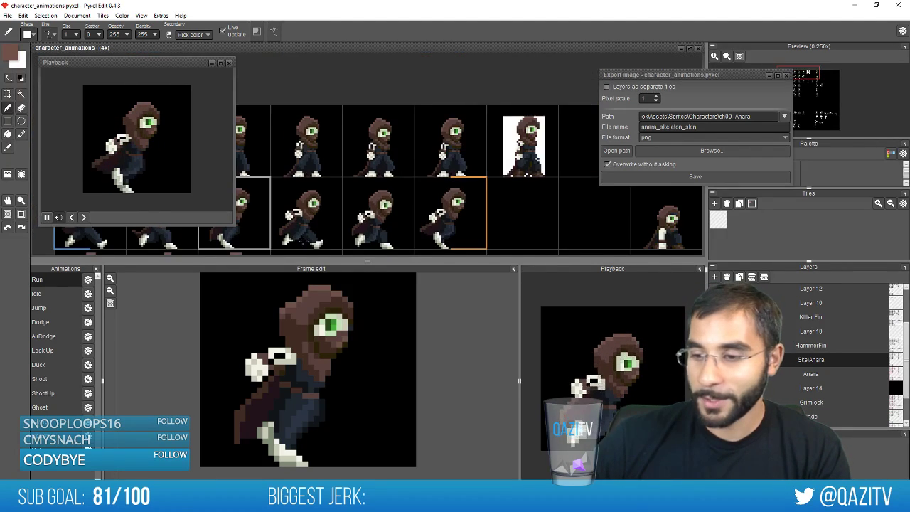
{"action": "left_click_drag", "start_coordinate": [306, 240], "coordinate": [608, 128]}
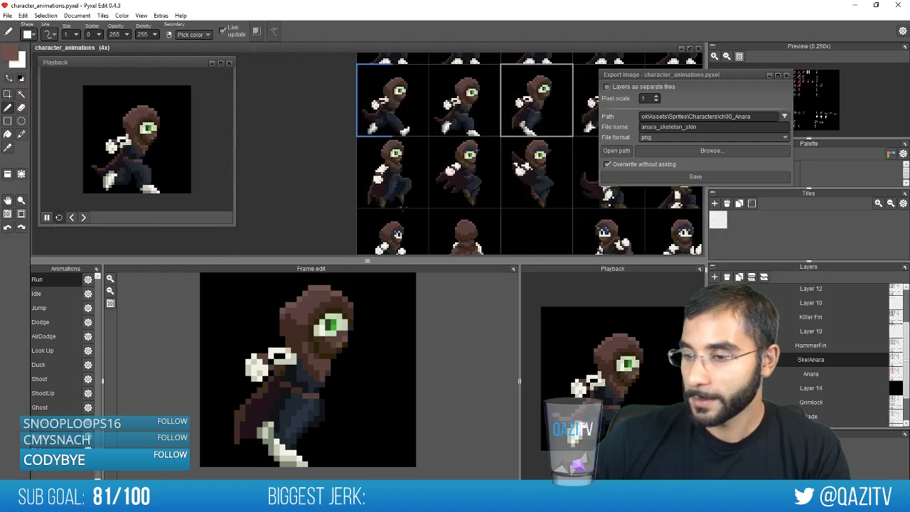
{"action": "left_click_drag", "start_coordinate": [400, 205], "coordinate": [387, 228]}
{"action": "scroll", "coordinate": [402, 177], "scroll_direction": "up", "scroll_amount": 1}
{"action": "scroll", "coordinate": [392, 197], "scroll_direction": "down", "scroll_amount": 2}
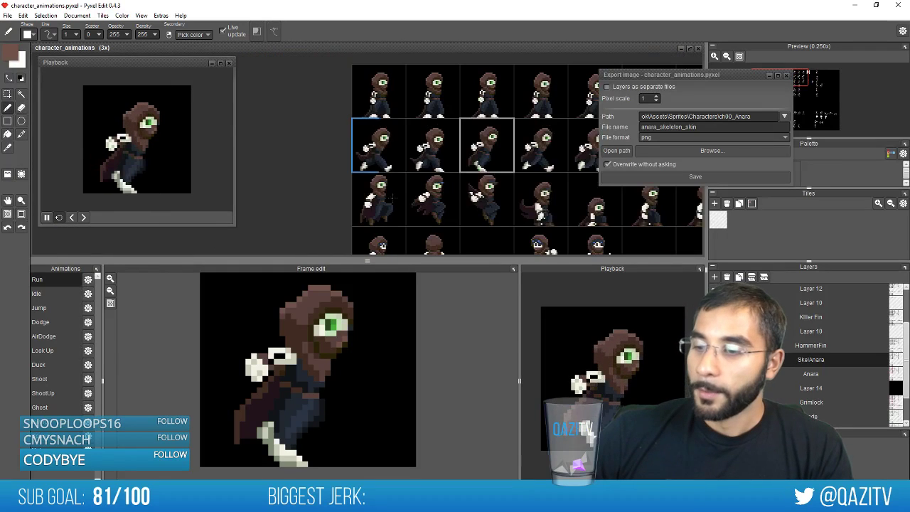
{"action": "scroll", "coordinate": [342, 152], "scroll_direction": "up", "scroll_amount": 2}
{"action": "left_click", "coordinate": [56, 291]}
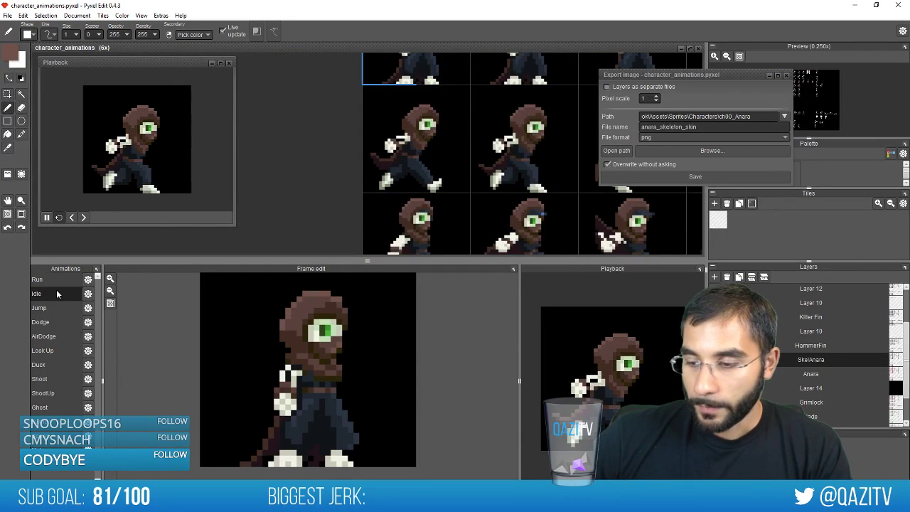
{"action": "left_click", "coordinate": [57, 279]}
{"action": "left_click", "coordinate": [59, 307]}
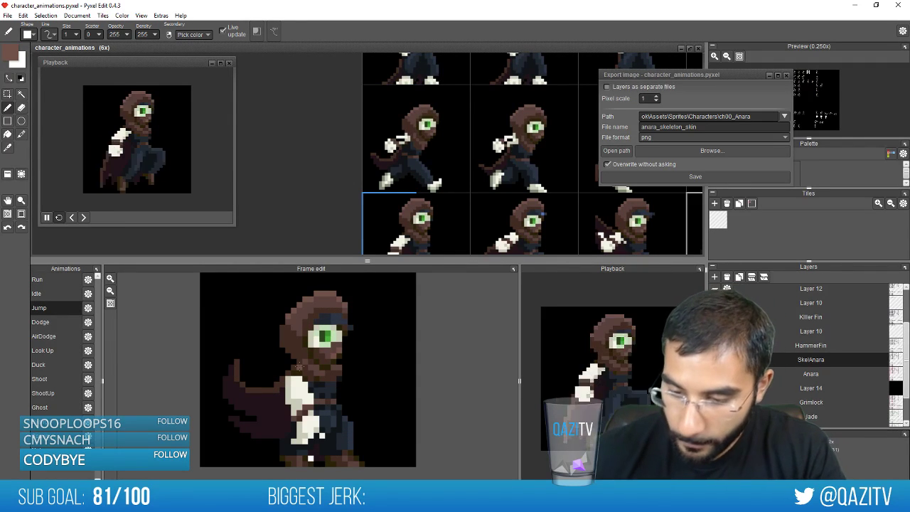
Slim the upper arm in the flared-cape Jump frame with the sampled dark cape colour and compare the neighbouring frames
{"action": "right_click", "coordinate": [280, 417]}
{"action": "left_click", "coordinate": [293, 391]}
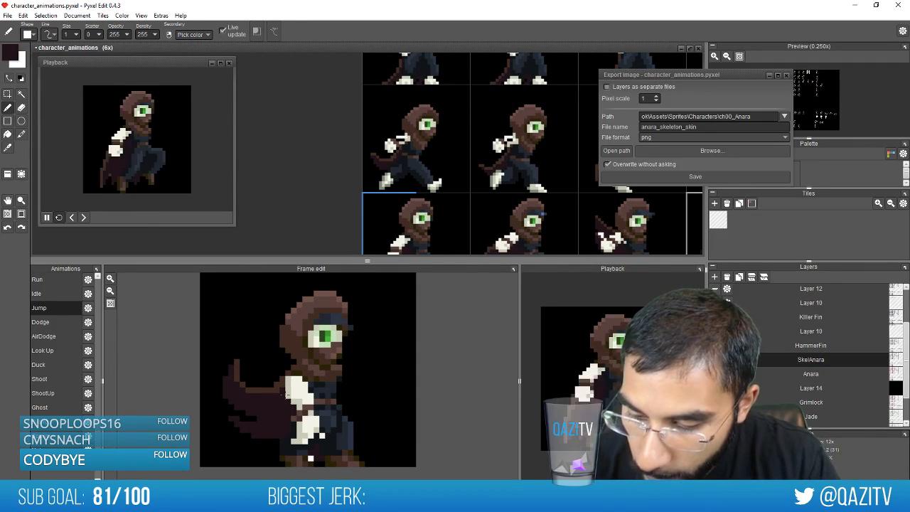
{"action": "left_click_drag", "start_coordinate": [288, 390], "coordinate": [288, 396]}
{"action": "key", "text": "Right"}
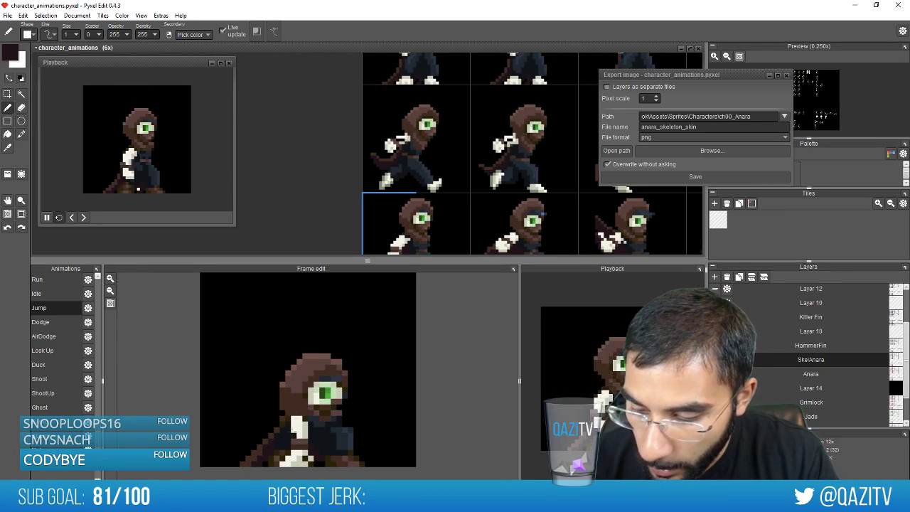
{"action": "key", "text": "Left"}
{"action": "key", "text": "Right"}
{"action": "scroll", "coordinate": [322, 331], "scroll_direction": "down", "scroll_amount": 3}
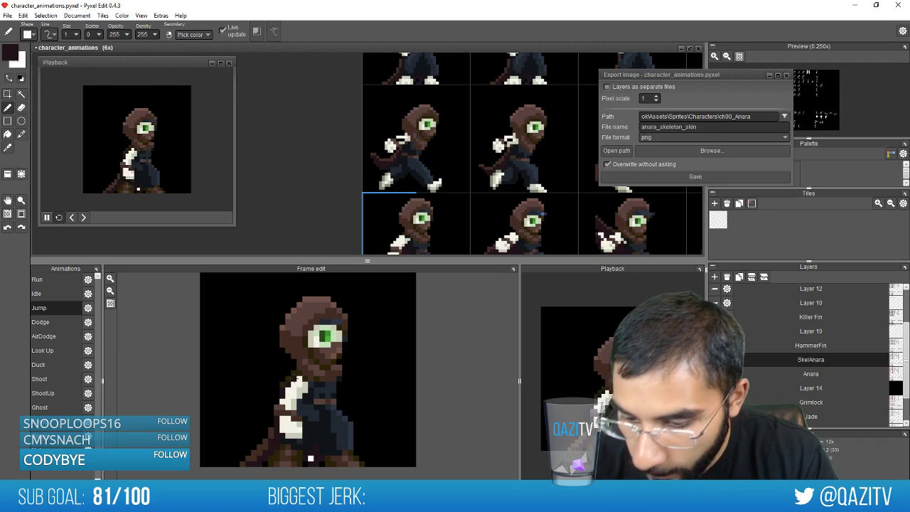
{"action": "key", "text": "Right"}
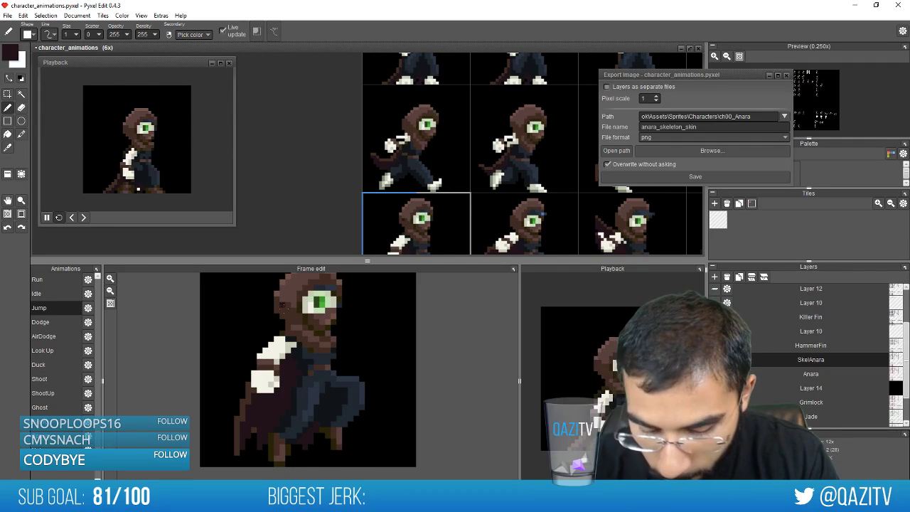
Trim the upper arm to a thinner bone shape with the eraser while stepping through the Jump frames
{"action": "key", "text": "e"}
{"action": "key", "text": "Right"}
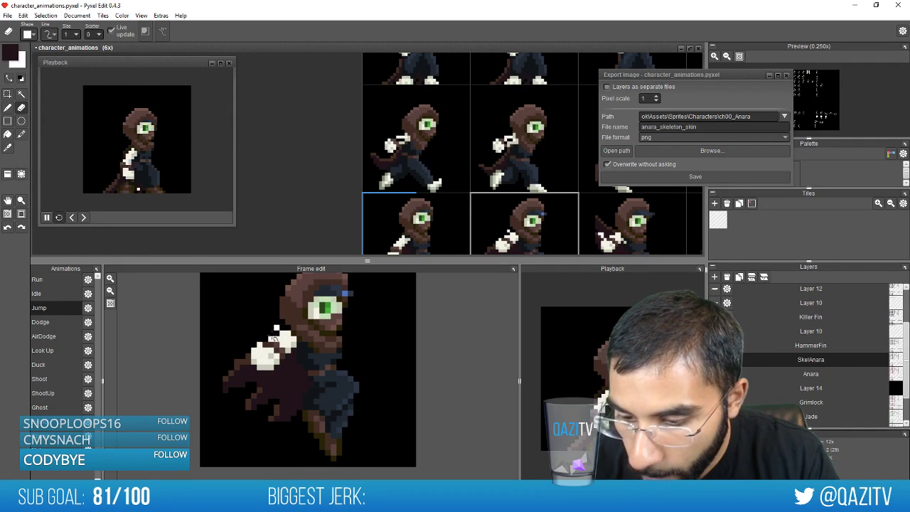
{"action": "key", "text": "Right"}
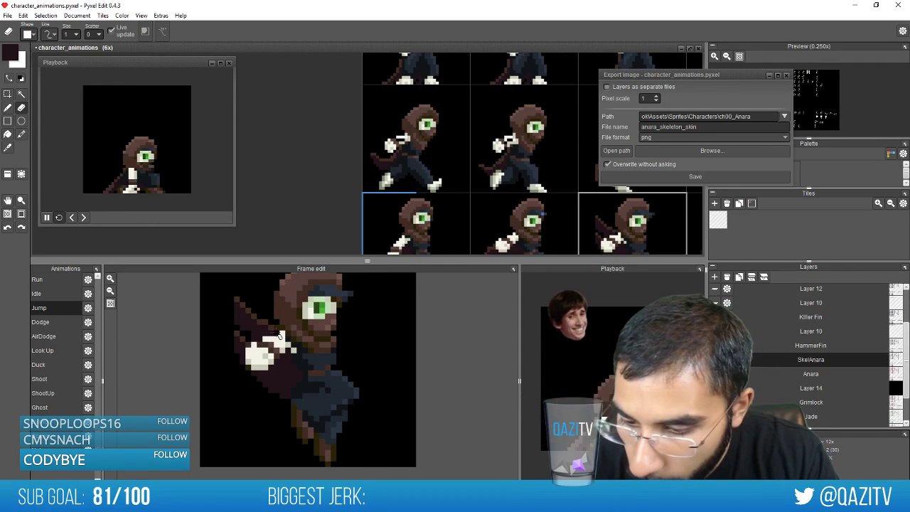
{"action": "key", "text": "Right"}
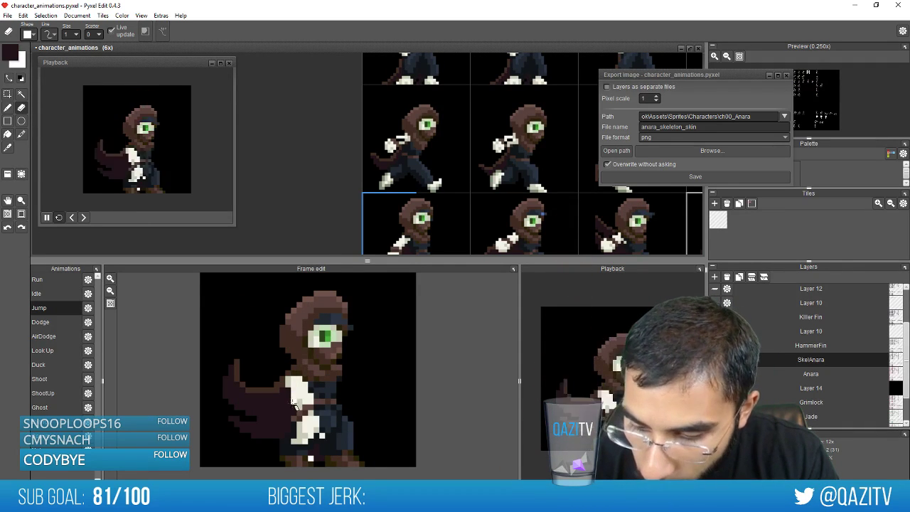
{"action": "key", "text": "Left"}
{"action": "key", "text": "Right"}
{"action": "key", "text": "Right"}
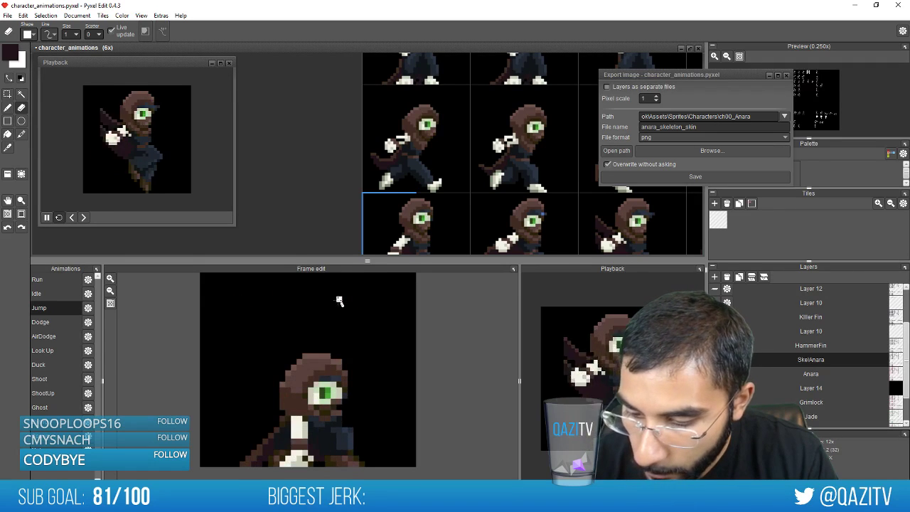
{"action": "key", "text": "Right"}
Paint a dark gap into the upper arm bone in the flared-cape Jump frame and the crouching frame after it
{"action": "key", "text": "b"}
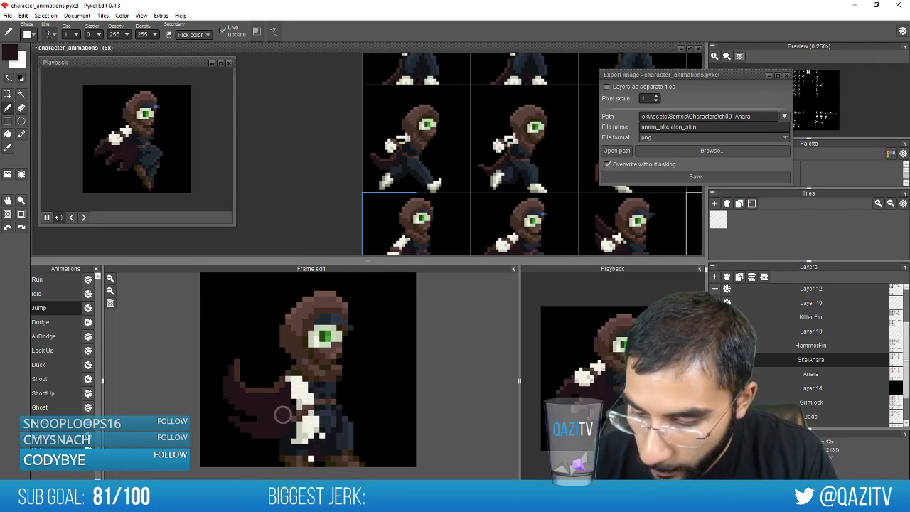
{"action": "left_click_drag", "start_coordinate": [304, 390], "coordinate": [306, 403]}
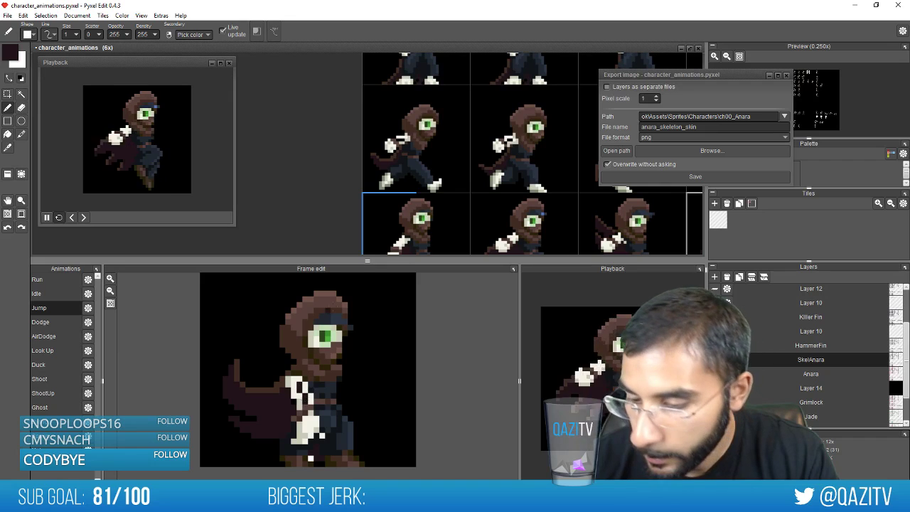
{"action": "key", "text": "Right"}
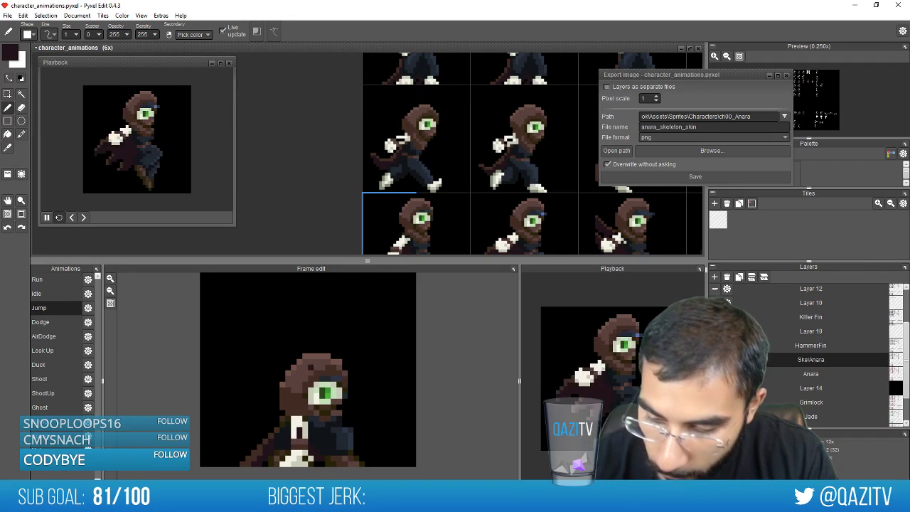
{"action": "key", "text": "Right"}
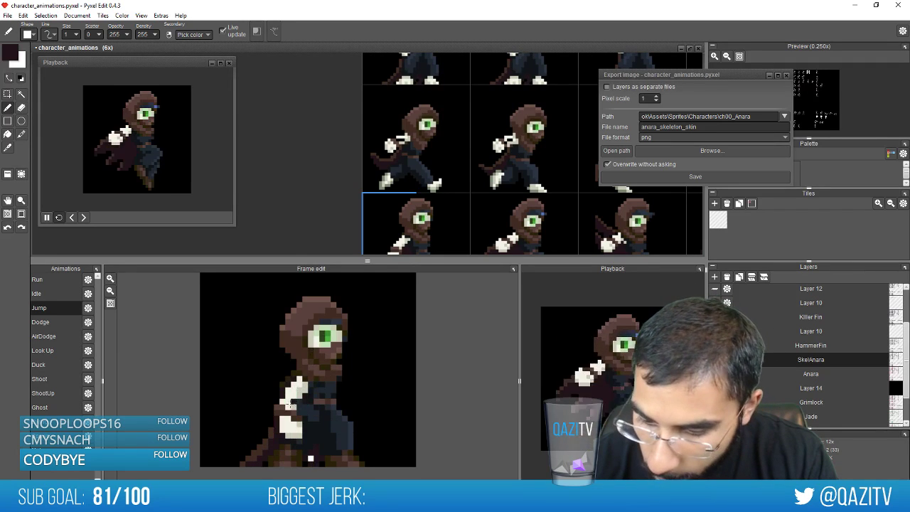
Carve dark gaps into the upper arm bone in the airborne Jump frames with the dark cape colour
{"action": "key", "text": "Right"}
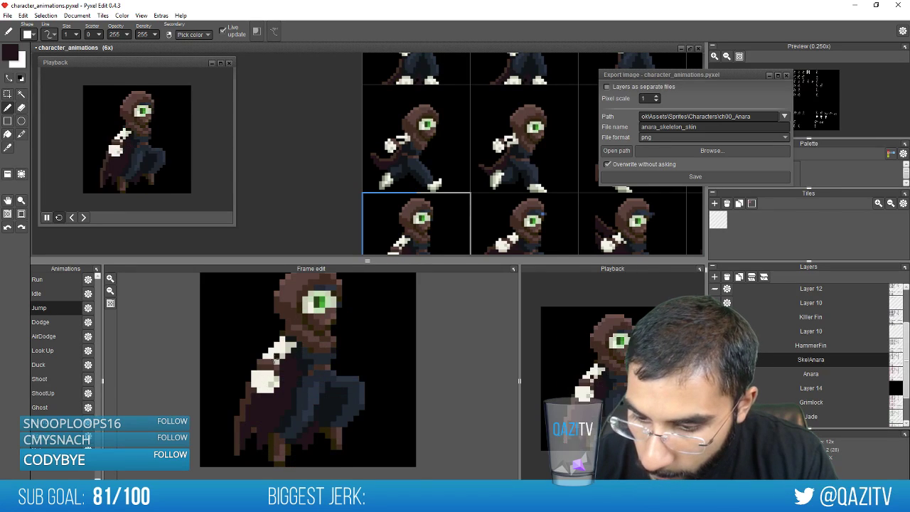
{"action": "left_click", "coordinate": [274, 356]}
{"action": "key", "text": "Right"}
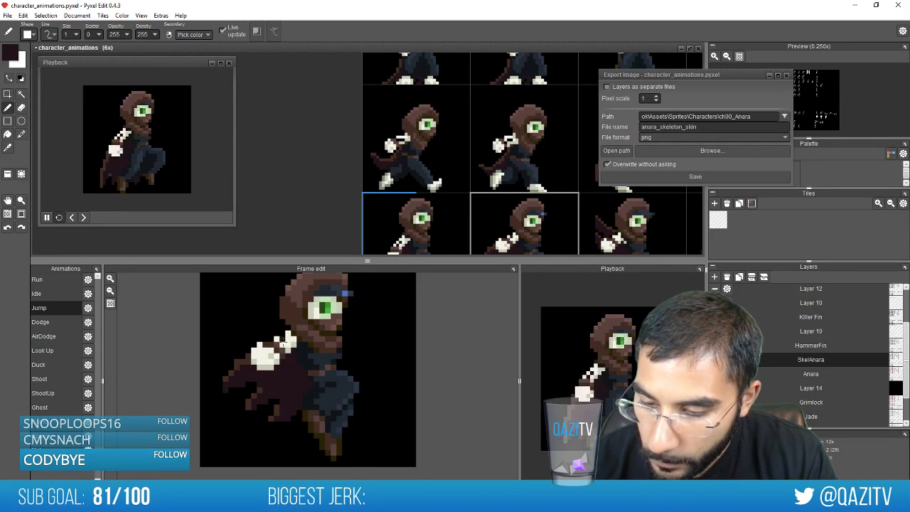
{"action": "key", "text": "Right"}
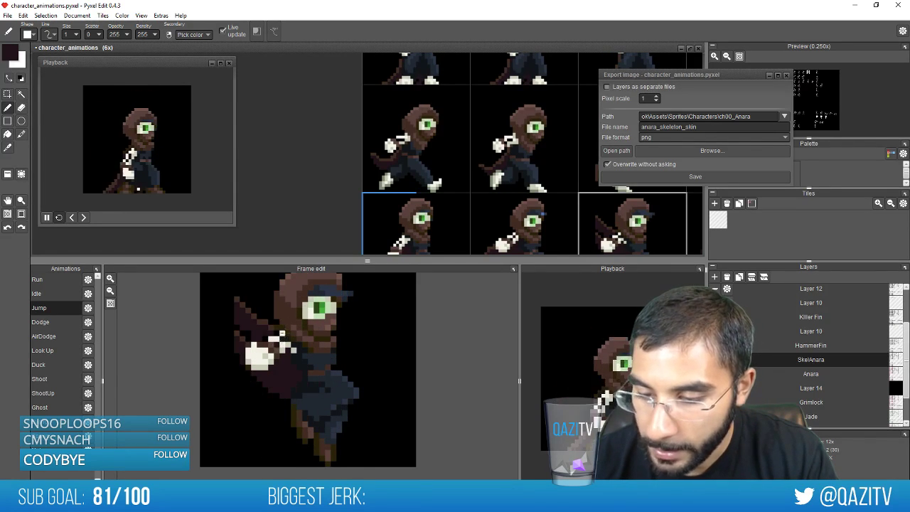
{"action": "key", "text": "Right"}
Rework the arm bones in the flared-cape Jump frame with sampled bone white, the eraser and the dark cape colour
{"action": "right_click", "coordinate": [293, 384]}
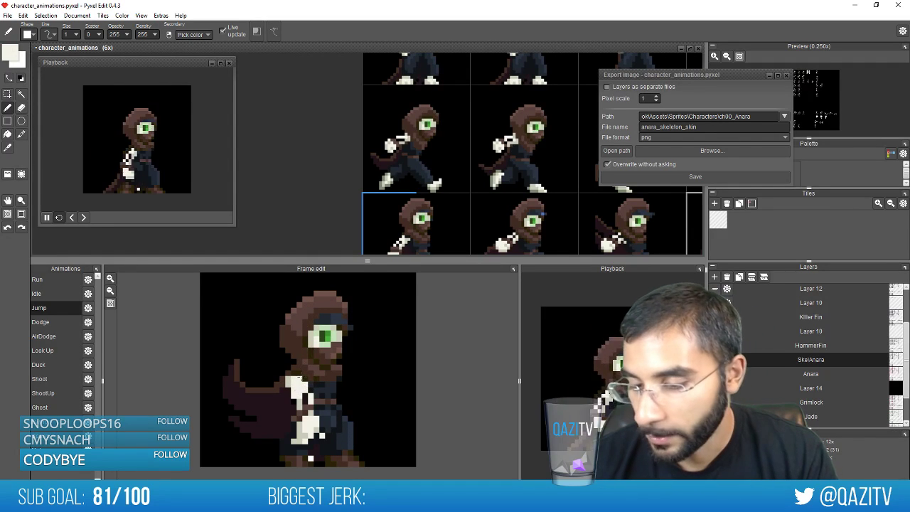
{"action": "key", "text": "e"}
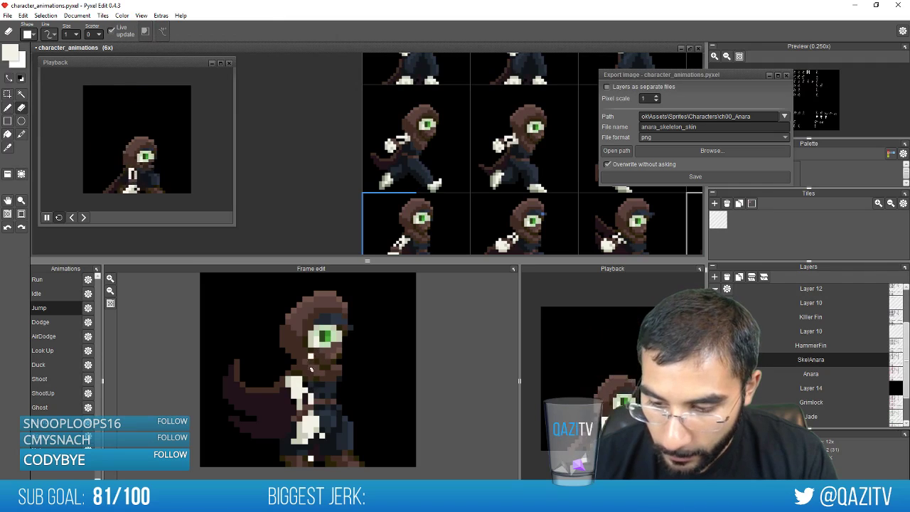
{"action": "key", "text": "b"}
{"action": "right_click", "coordinate": [295, 399]}
Rework the upper arm bone in the first airborne Jump frame with sampled bone white and the dark cape colour
{"action": "key", "text": "Right"}
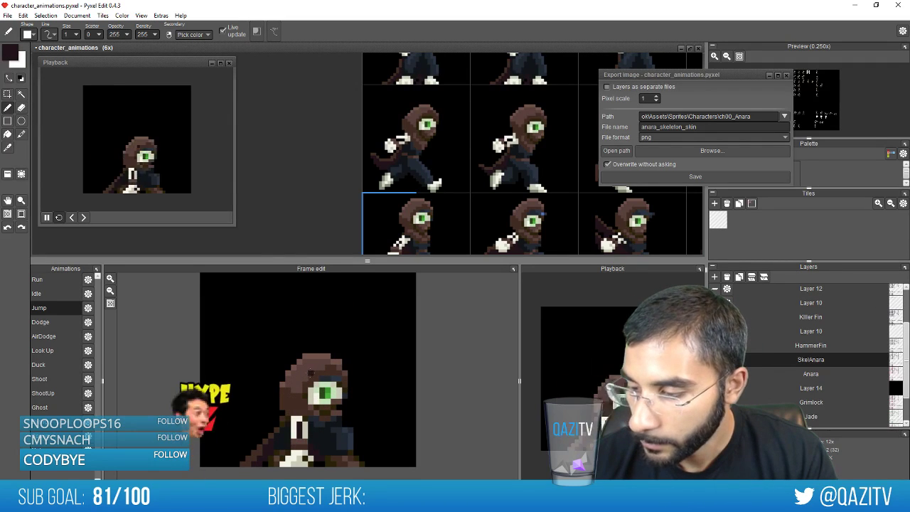
{"action": "key", "text": "Right"}
{"action": "right_click", "coordinate": [290, 339]}
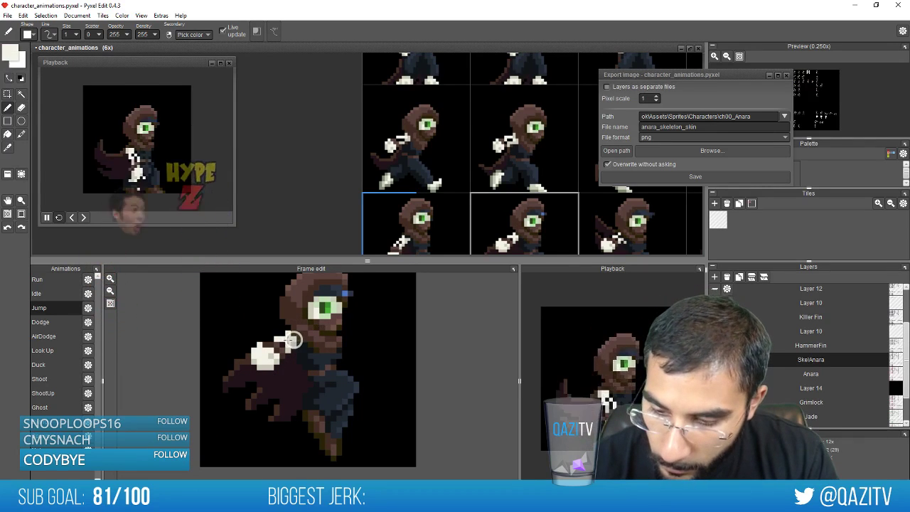
{"action": "right_click", "coordinate": [283, 351]}
{"action": "left_click", "coordinate": [288, 340]}
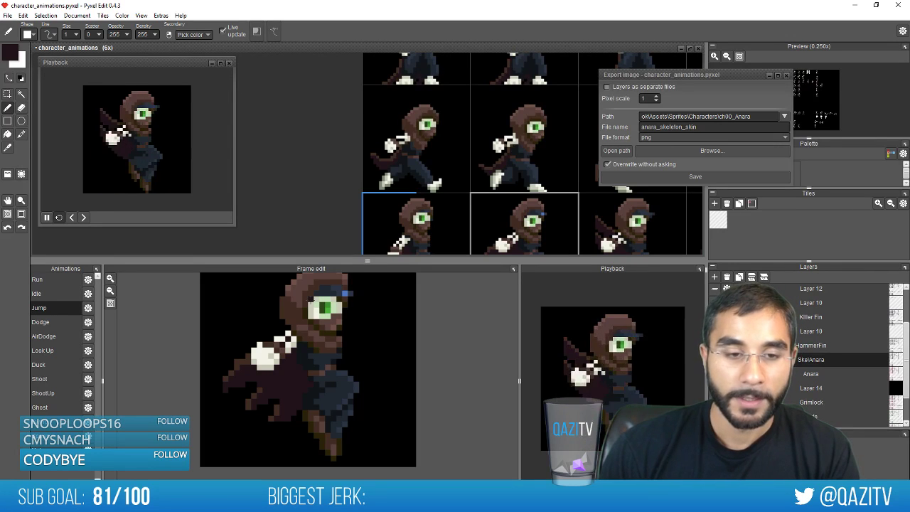
{"action": "key", "text": "Right"}
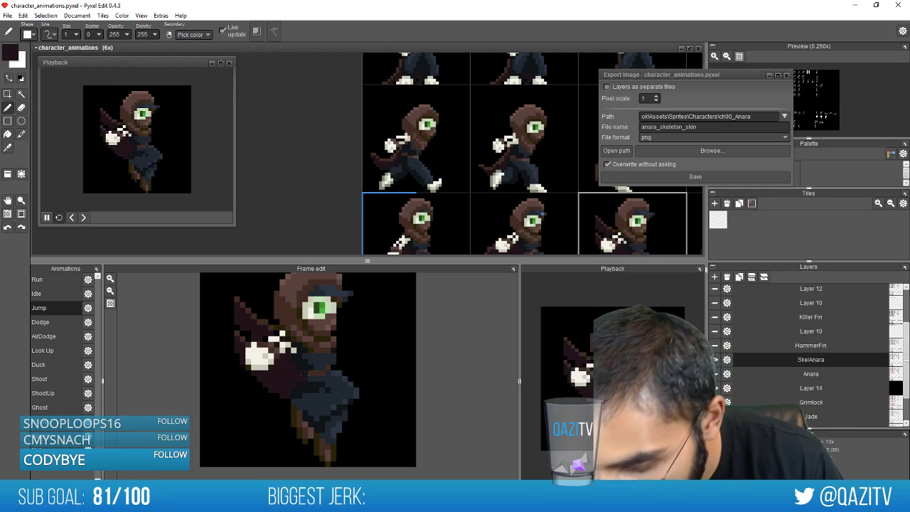
Erase the stray white pixel below the hand in the flared-cape Jump frame and check the same spot in the landing frames
{"action": "key", "text": "Right"}
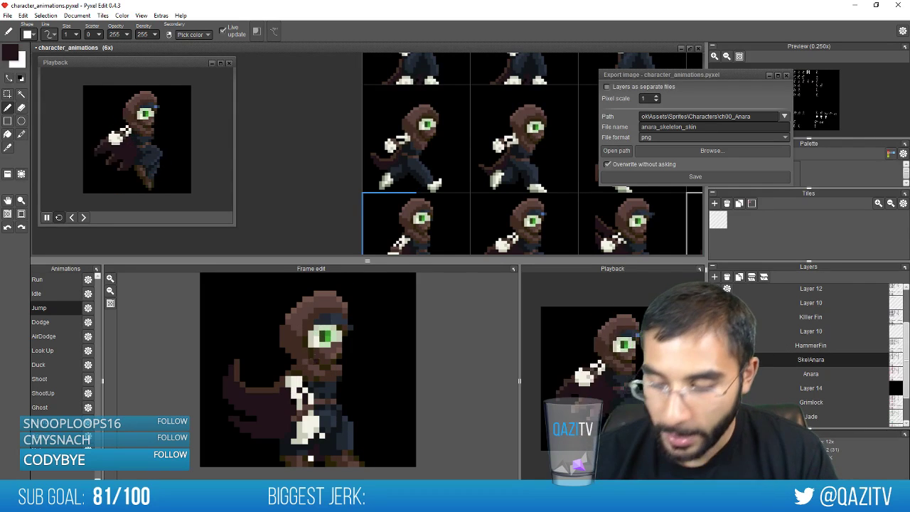
{"action": "key", "text": "Right"}
{"action": "key", "text": "Left"}
{"action": "key", "text": "e"}
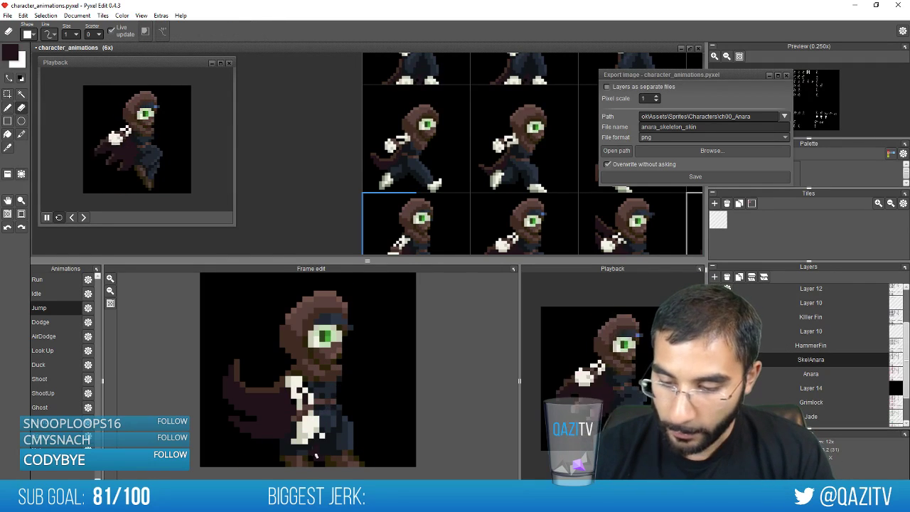
{"action": "key", "text": "Right"}
{"action": "key", "text": "Right"}
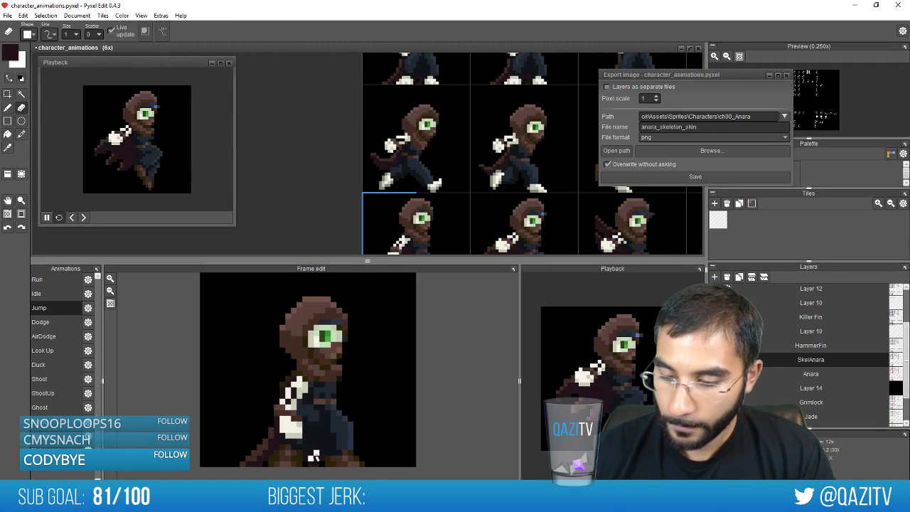
{"action": "left_click", "coordinate": [312, 459]}
{"action": "key", "text": "Right"}
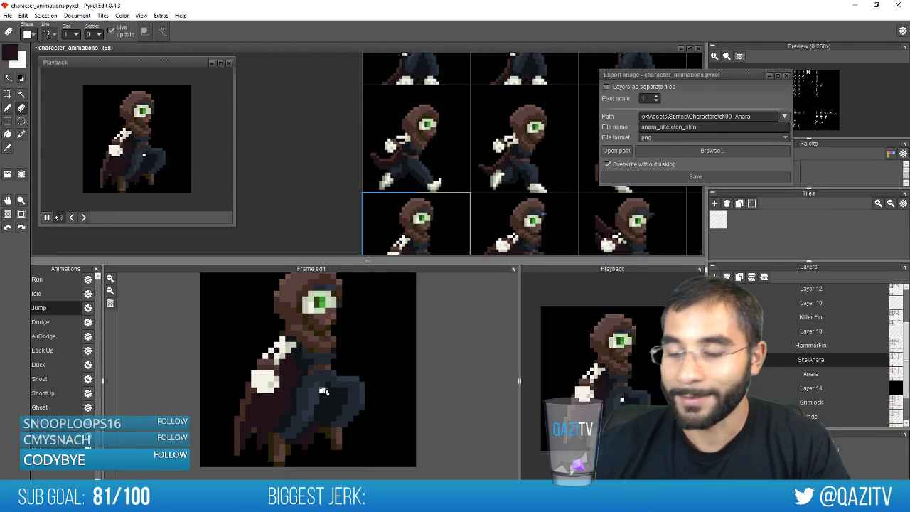
Paint over the blue headband in the first Jump frame with the sampled brown hood and dark shadow colours
{"action": "scroll", "coordinate": [324, 392], "scroll_direction": "up", "scroll_amount": 1}
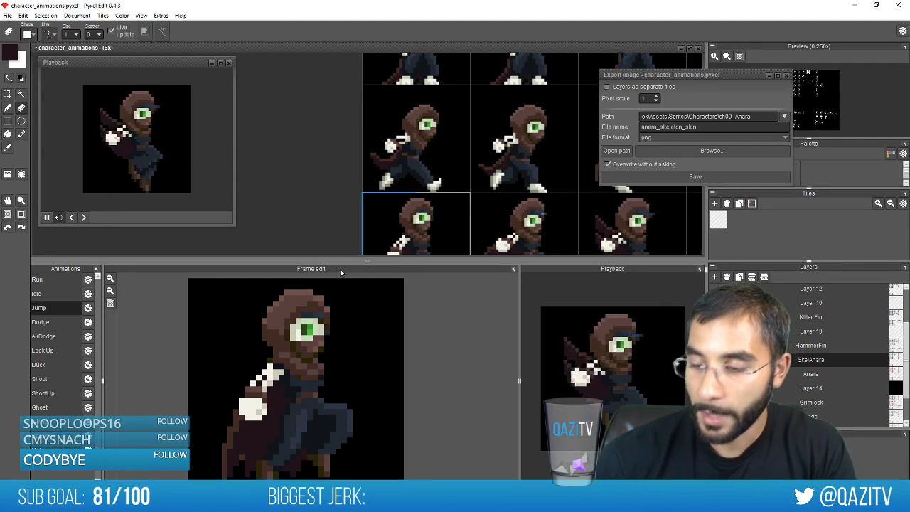
{"action": "key", "text": "b"}
{"action": "left_click", "coordinate": [316, 308], "text": "alt"}
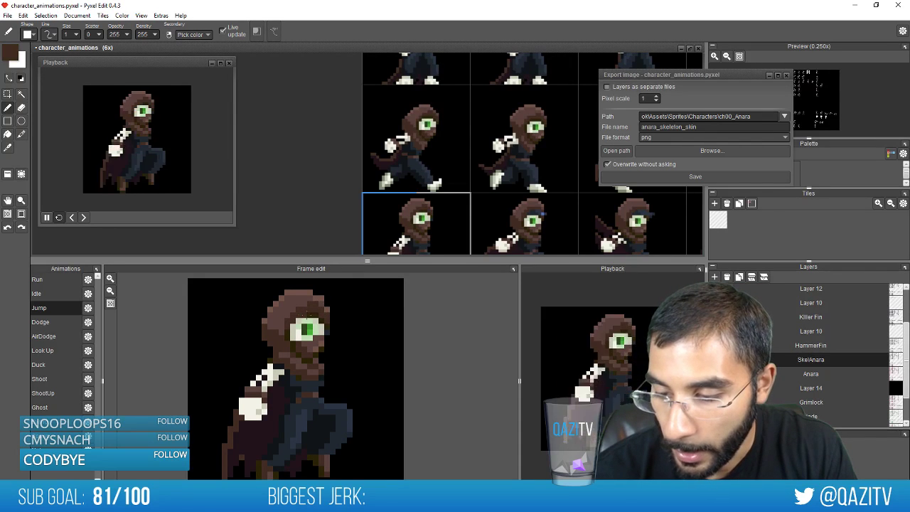
{"action": "left_click", "coordinate": [306, 313], "text": "alt"}
Cover the headband in the first airborne Jump frame with hood browns and sample the eye white for its upper edge
{"action": "key", "text": "Right"}
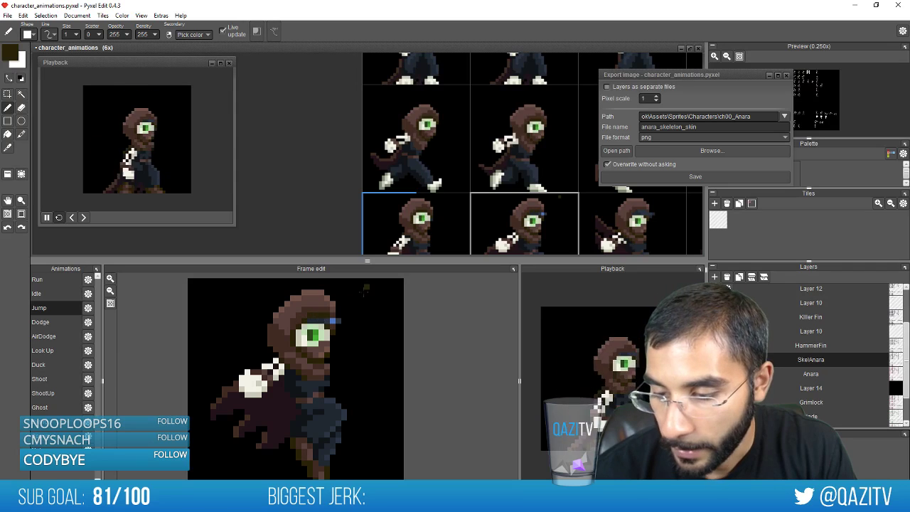
{"action": "left_click", "coordinate": [324, 312], "text": "alt"}
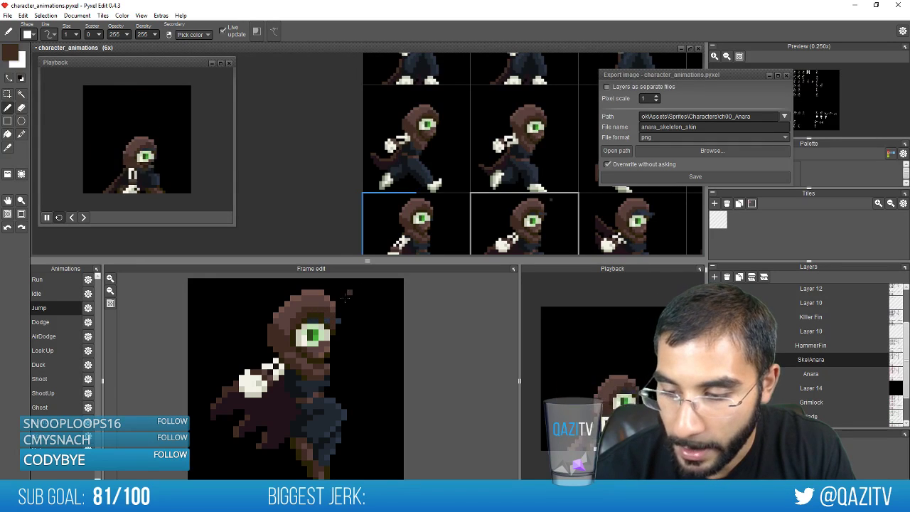
{"action": "left_click", "coordinate": [343, 310]}
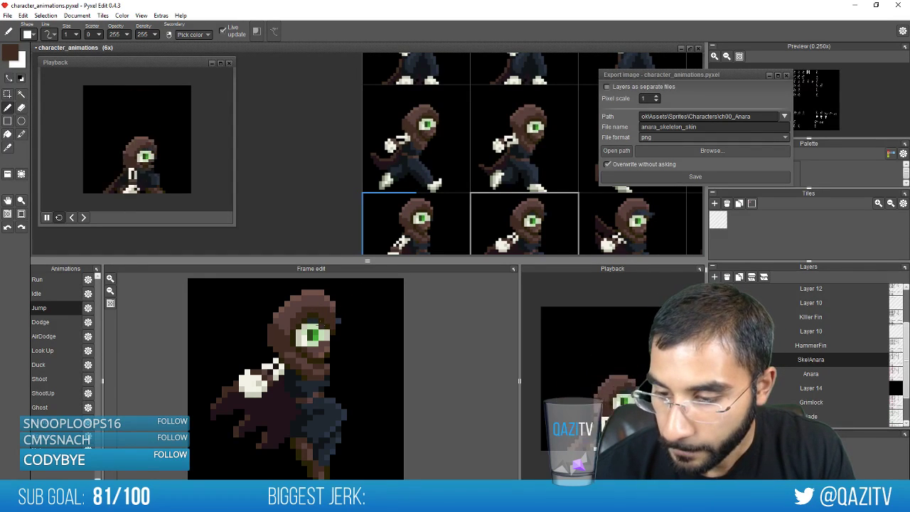
{"action": "left_click", "coordinate": [311, 324], "text": "alt"}
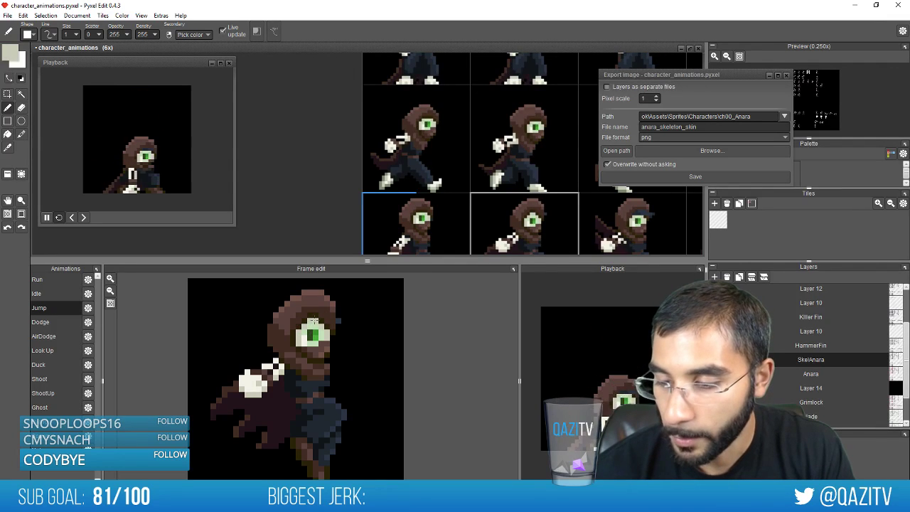
{"action": "key", "text": "w"}
Extend the eye's upper edge and replace the headband with dark shadow and hood brown in the raised-cape airborne Jump frame
{"action": "key", "text": "Right"}
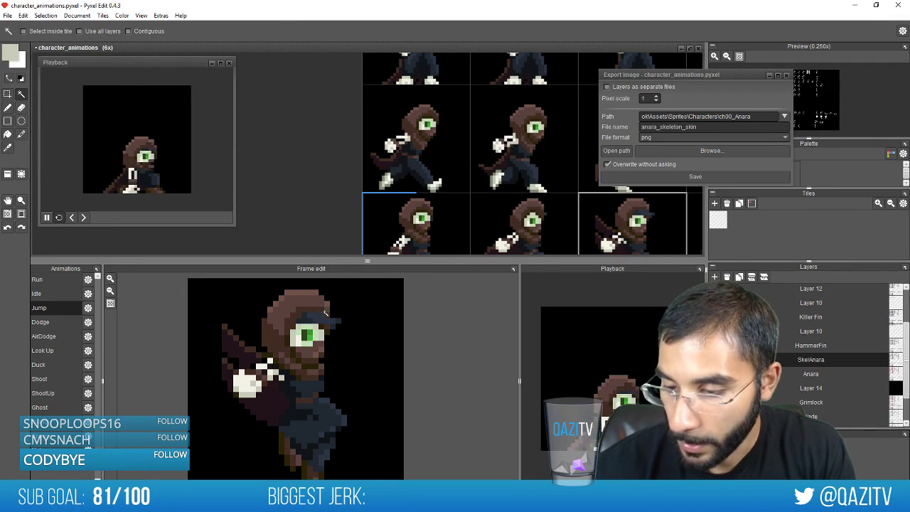
{"action": "key", "text": "b"}
{"action": "left_click", "coordinate": [304, 322], "text": "alt"}
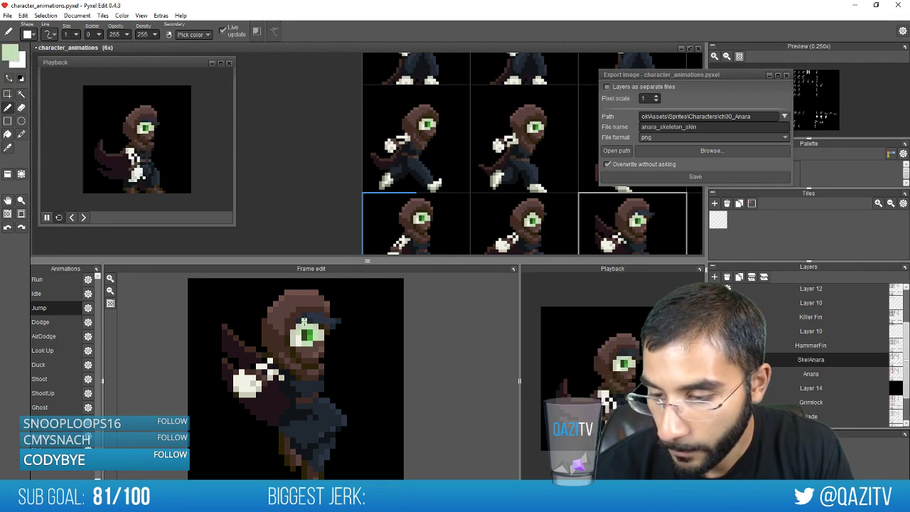
{"action": "left_click", "coordinate": [322, 325], "text": "alt"}
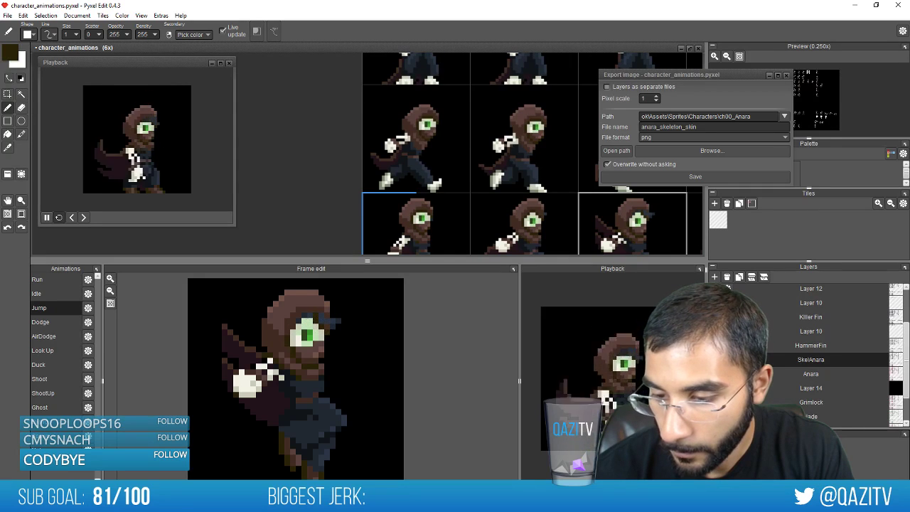
{"action": "left_click", "coordinate": [315, 306], "text": "alt"}
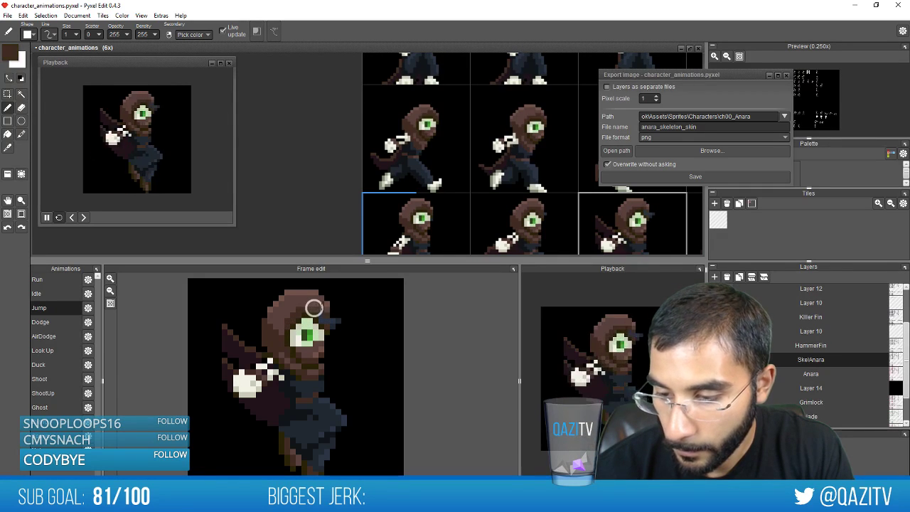
Paint out the headband in the flared-cape Jump frame with the dark shadow and hood brown colours
{"action": "key", "text": "Right"}
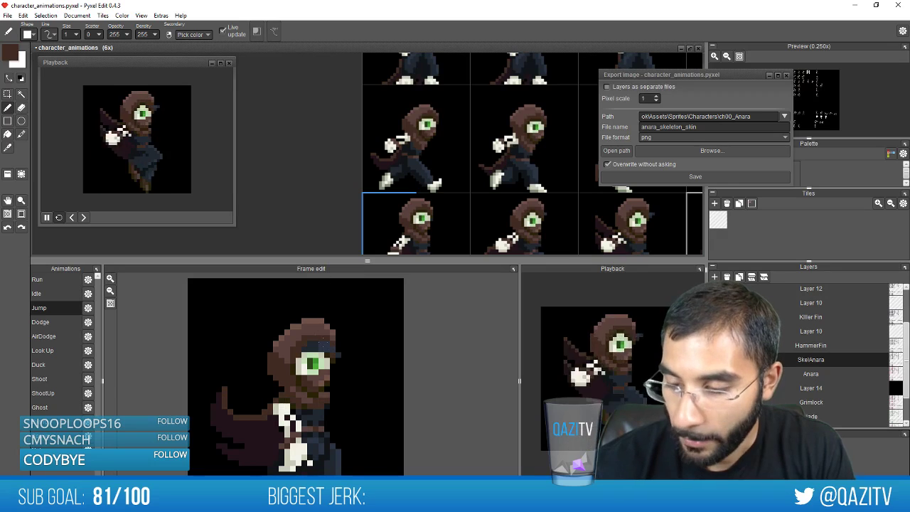
{"action": "left_click", "coordinate": [327, 354], "text": "alt"}
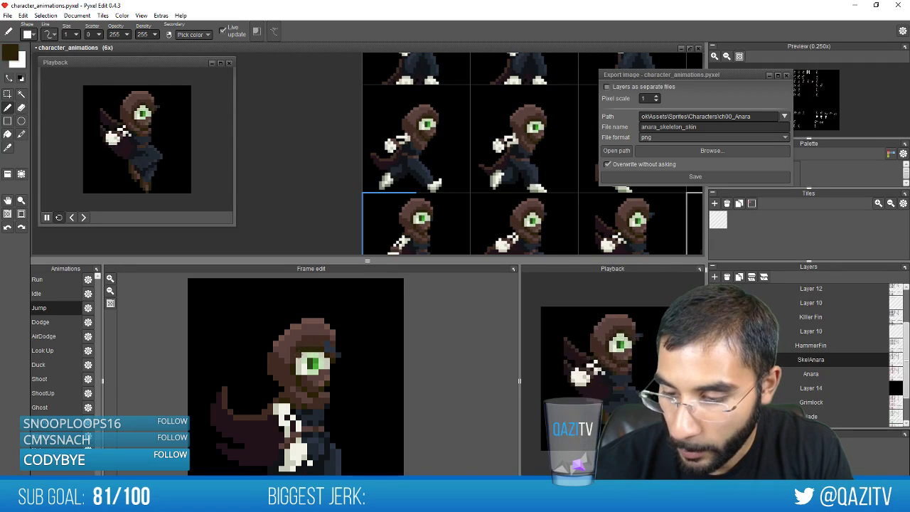
{"action": "right_click", "coordinate": [324, 341]}
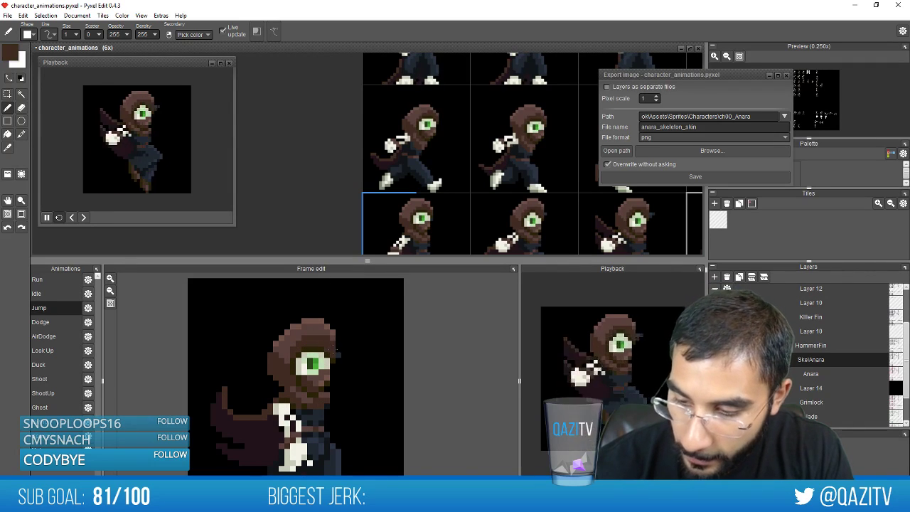
Remove the headband from the low crouching and standing landing frames of Jump using the eraser, dark shadow and hood brown
{"action": "key", "text": "e"}
{"action": "scroll", "coordinate": [339, 367], "scroll_direction": "up", "scroll_amount": 2}
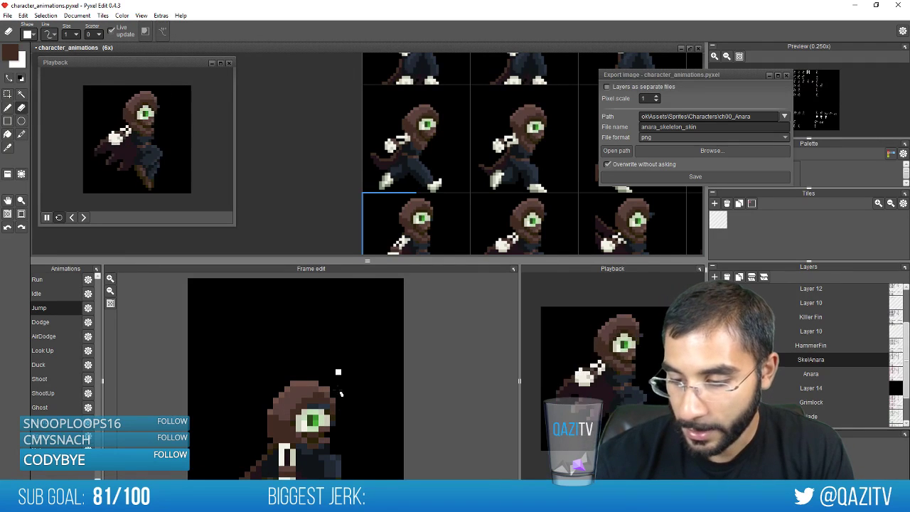
{"action": "key", "text": "b"}
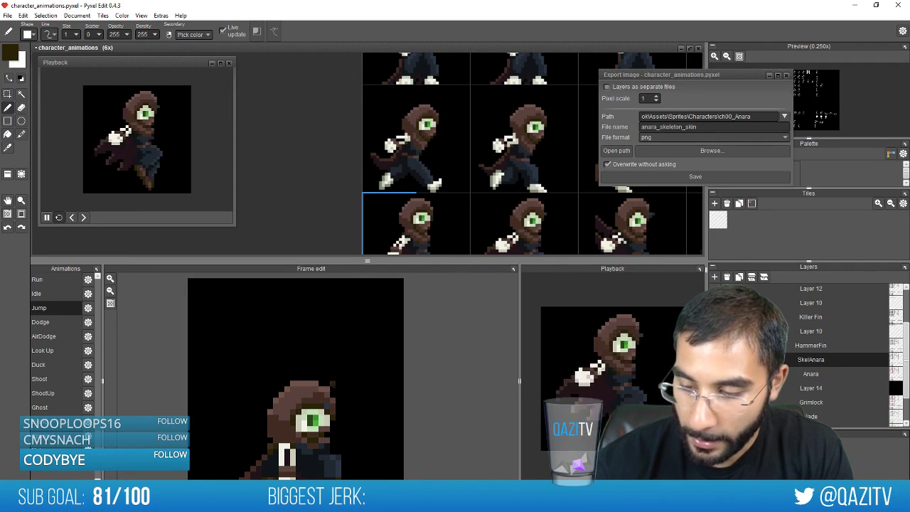
{"action": "right_click", "coordinate": [320, 399]}
{"action": "key", "text": "Right"}
{"action": "left_click", "coordinate": [324, 355], "text": "alt"}
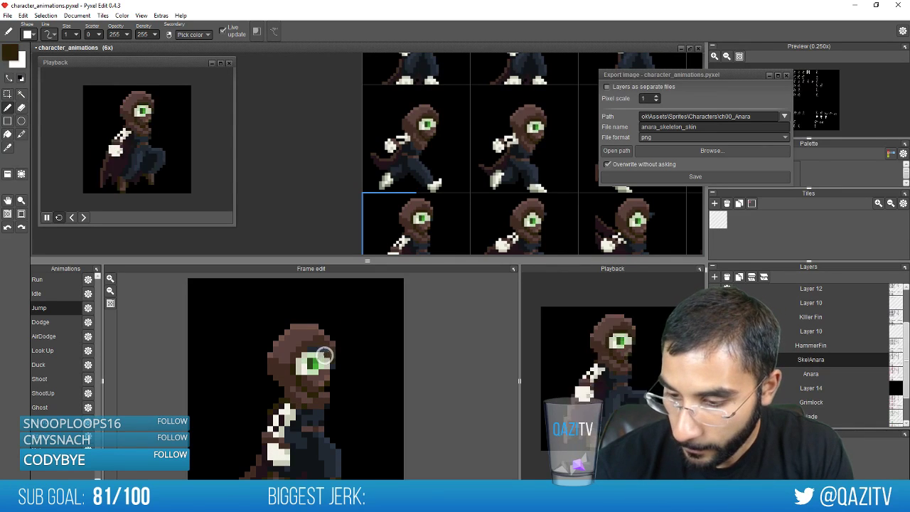
{"action": "left_click", "coordinate": [323, 345], "text": "alt"}
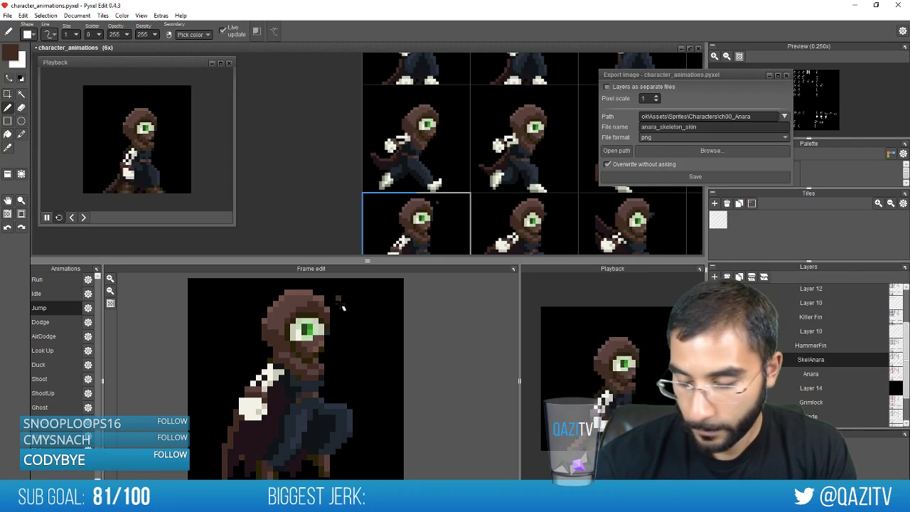
Erase the leftover headband pixels sticking out past the hood across the Jump frames
{"action": "key", "text": "e"}
{"action": "key", "text": "Right"}
{"action": "key", "text": "Right"}
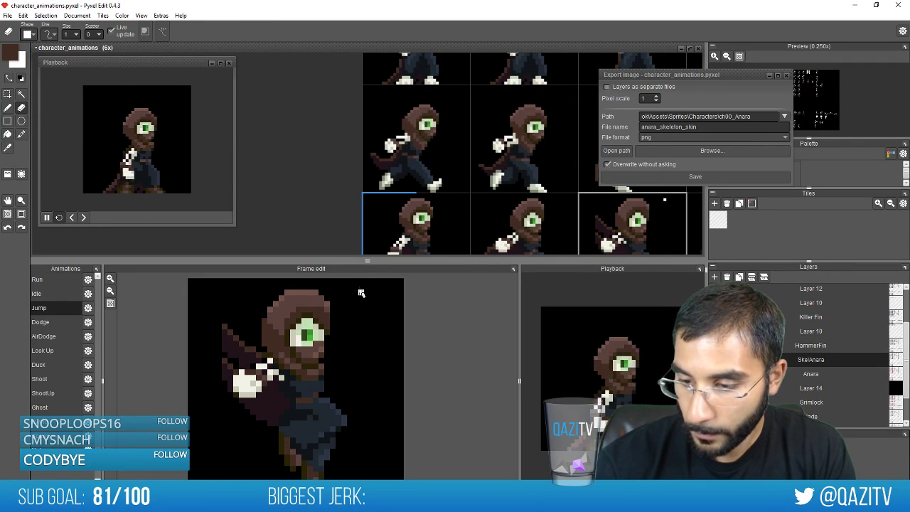
{"action": "key", "text": "Right"}
{"action": "key", "text": "Right"}
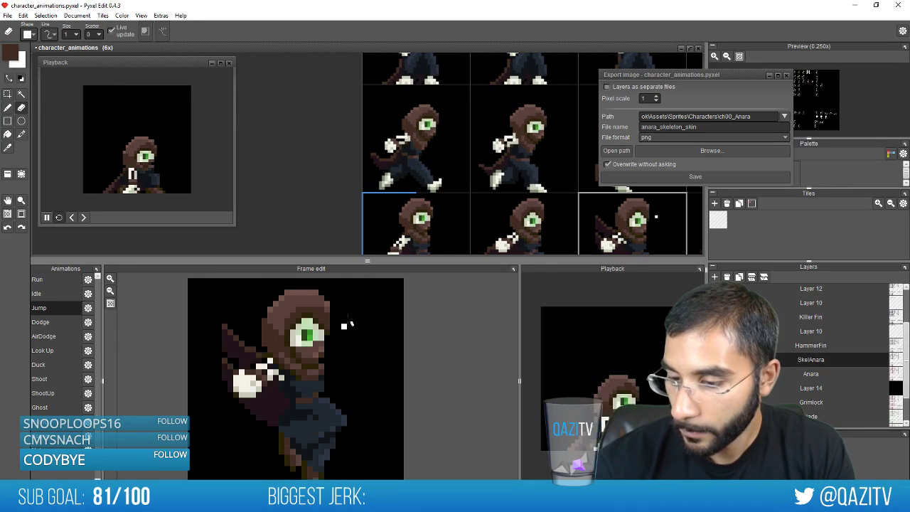
Refine the eye and the shadow above it in the raised-cape Jump frame with sampled dark shadow and eye white
{"action": "key", "text": "Left"}
{"action": "key", "text": "Right"}
{"action": "key", "text": "b"}
{"action": "left_click", "coordinate": [311, 315], "text": "alt"}
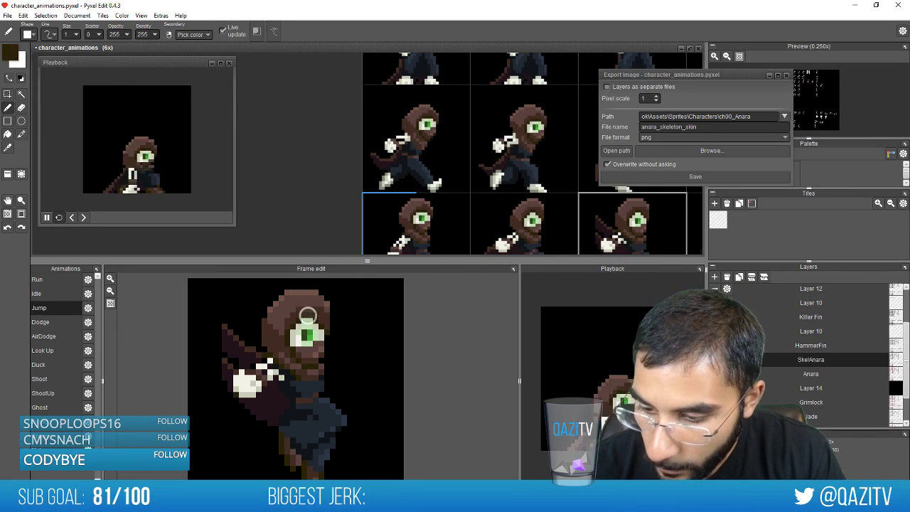
{"action": "left_click", "coordinate": [323, 334], "text": "alt"}
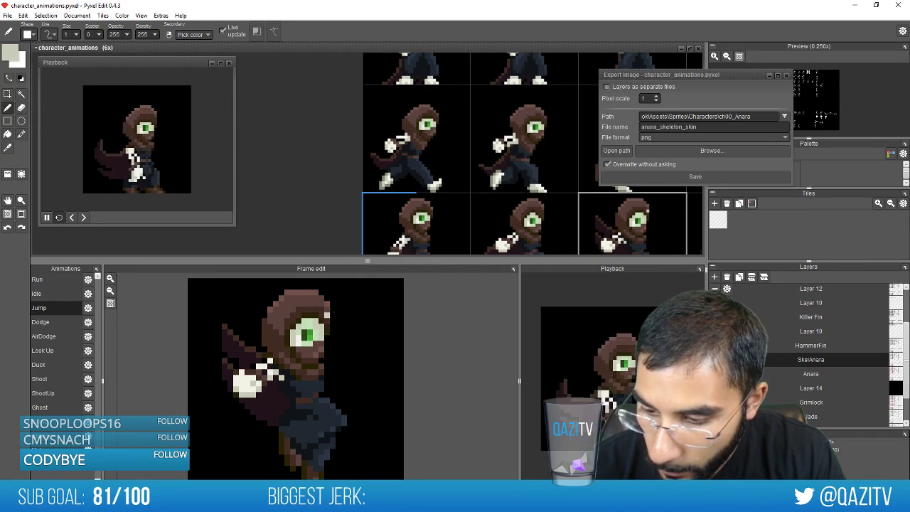
Touch up the hood opening beside the eye in the flared-cape Jump frame with the sampled dark shadow colour
{"action": "key", "text": "e"}
{"action": "key", "text": "Right"}
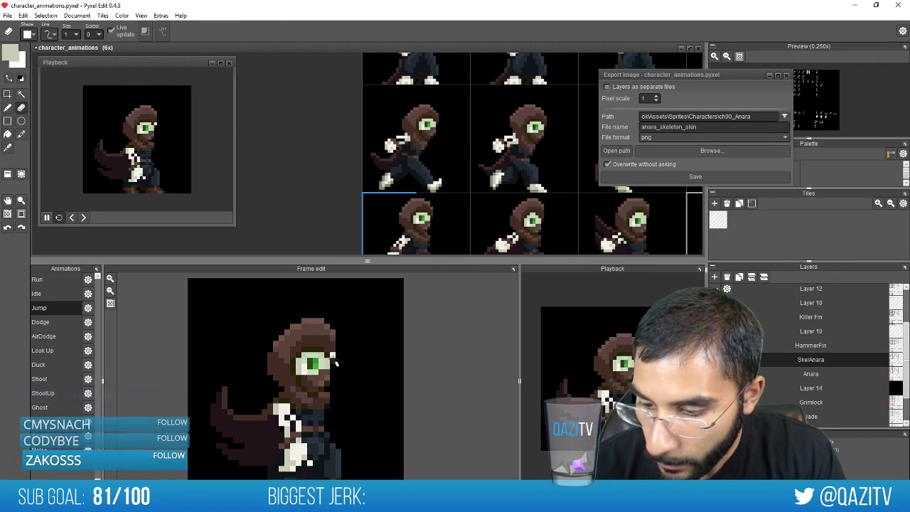
{"action": "key", "text": "b"}
{"action": "right_click", "coordinate": [333, 361]}
{"action": "left_click", "coordinate": [333, 355]}
Touch up the eye in the first airborne Jump frame with the sampled eye white and save the file
{"action": "key", "text": "Right"}
{"action": "key", "text": "Left"}
{"action": "key", "text": "Left"}
{"action": "key", "text": "Left"}
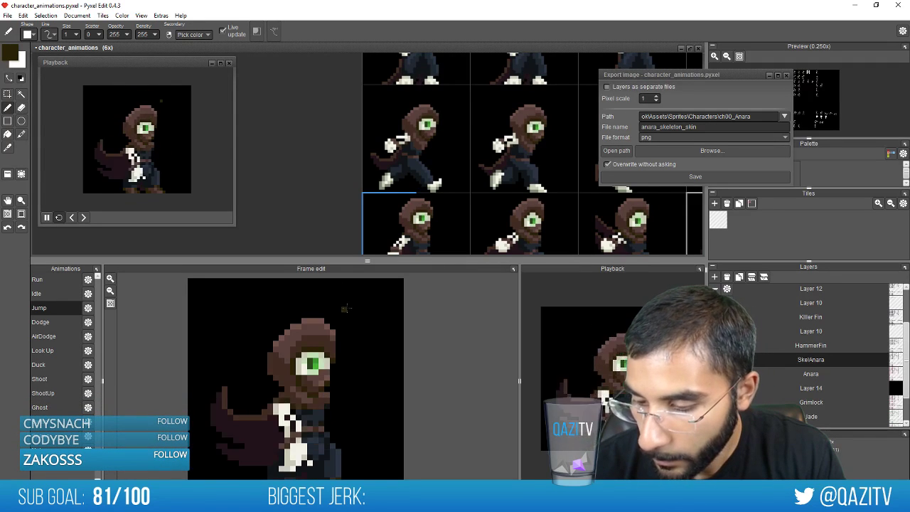
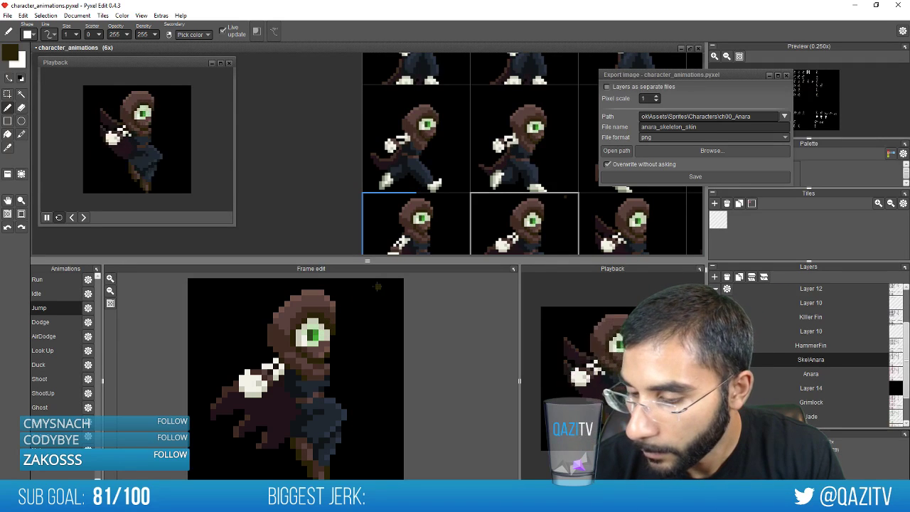
{"action": "right_click", "coordinate": [329, 334]}
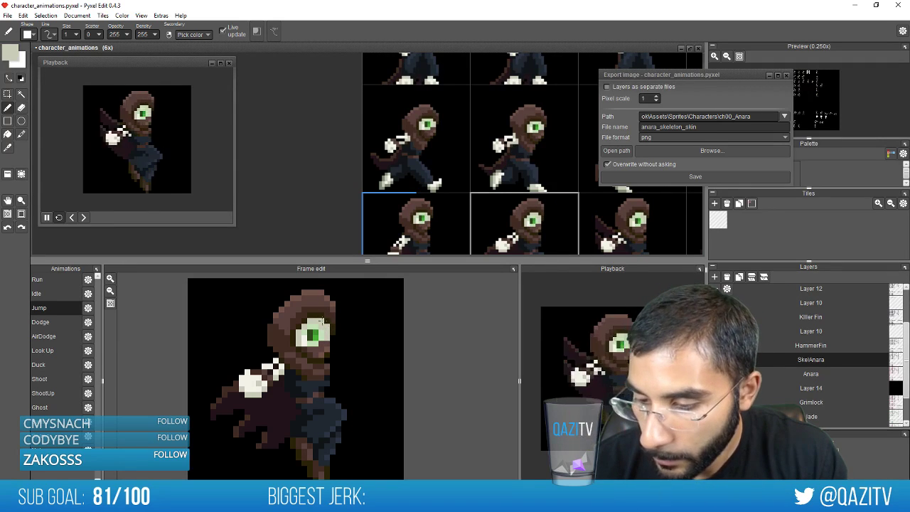
{"action": "key", "text": "e"}
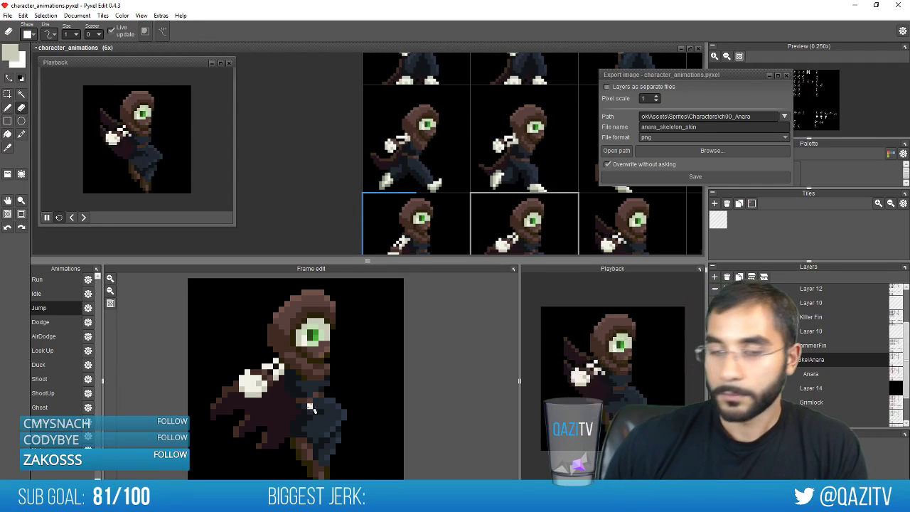
{"action": "key", "text": "ctrl+s"}
{"action": "key", "text": "Left"}
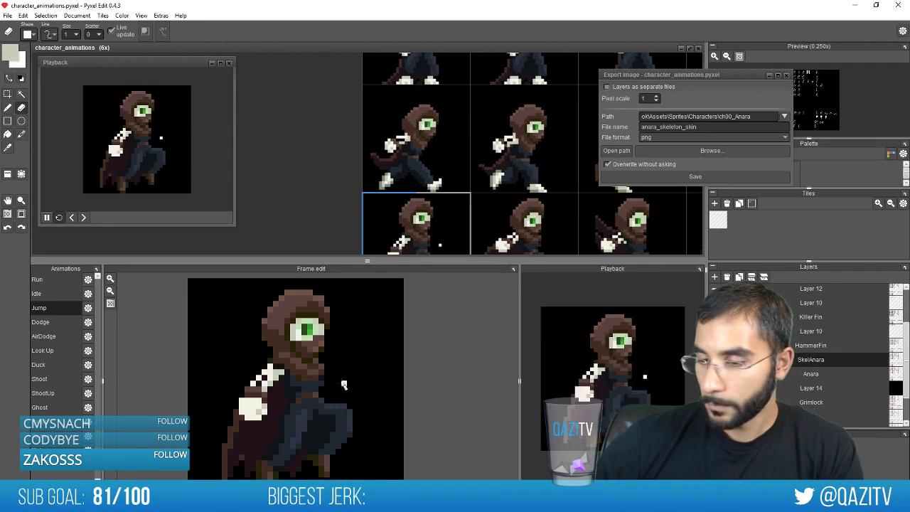
Step through the Jump frames and review the hood, eye and bony arm edits
{"action": "key", "text": "Left"}
{"action": "key", "text": "Left"}
{"action": "key", "text": "Left"}
{"action": "key", "text": "Left"}
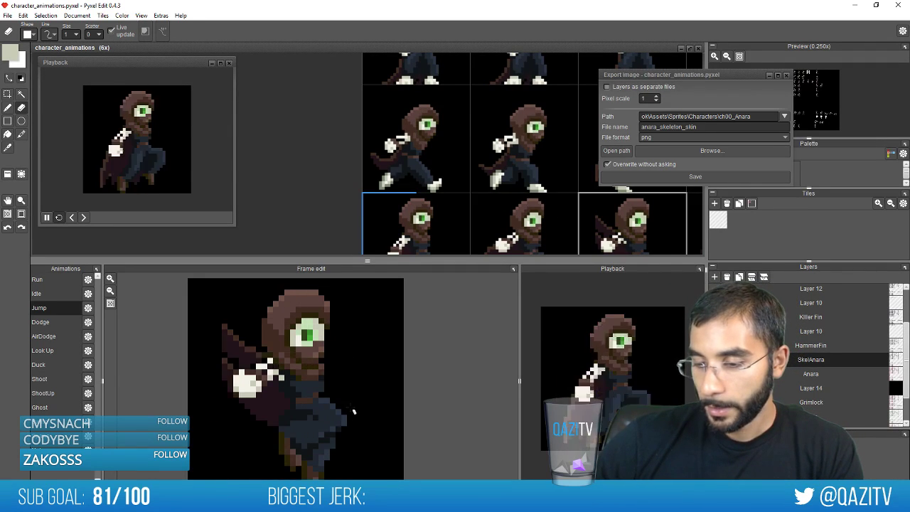
{"action": "key", "text": "Right"}
{"action": "key", "text": "Right"}
{"action": "key", "text": "Right"}
{"action": "key", "text": "Right"}
Sample the bone white from a neighbouring frame and fill the foot highlights with it in the first airborne Jump frame
{"action": "key", "text": "space"}
{"action": "mouse_move", "coordinate": [473, 244]}
{"action": "left_mouse_down"}
{"action": "mouse_move", "coordinate": [468, 219]}
{"action": "mouse_move", "coordinate": [371, 189]}
{"action": "mouse_move", "coordinate": [517, 201]}
{"action": "left_mouse_up"}
{"action": "right_click", "coordinate": [435, 138]}
{"action": "key", "text": "b"}
{"action": "key", "text": "space"}
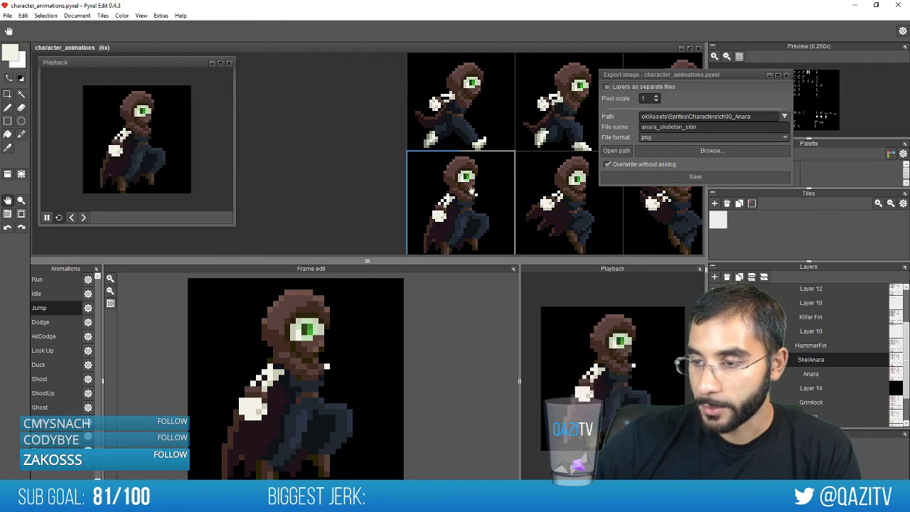
{"action": "left_click_drag", "start_coordinate": [451, 238], "coordinate": [407, 189]}
{"action": "scroll", "coordinate": [406, 228], "scroll_direction": "up", "scroll_amount": 1}
{"action": "key", "text": "space"}
{"action": "left_click_drag", "start_coordinate": [281, 461], "coordinate": [268, 440]}
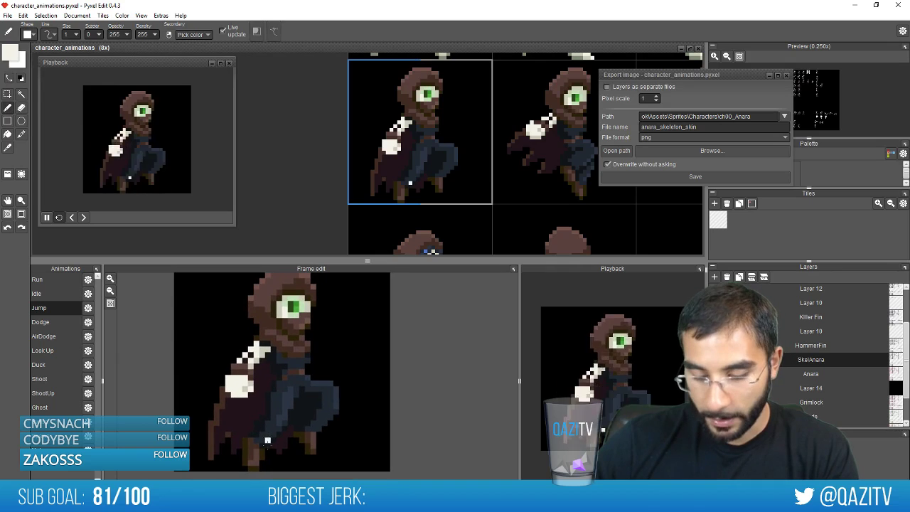
{"action": "key", "text": "g"}
{"action": "left_click", "coordinate": [258, 457]}
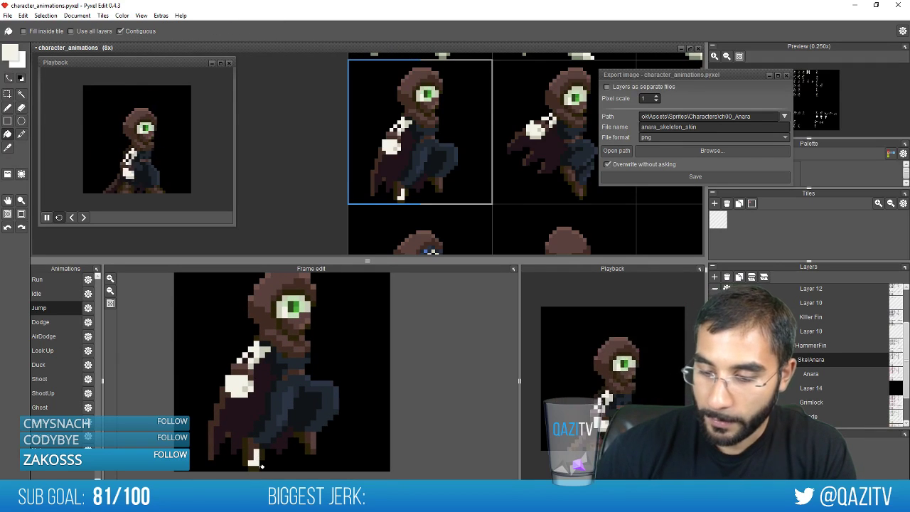
{"action": "left_click", "coordinate": [313, 439]}
Fill the boot highlights with the bone white in the remaining Jump frames
{"action": "key", "text": "Right"}
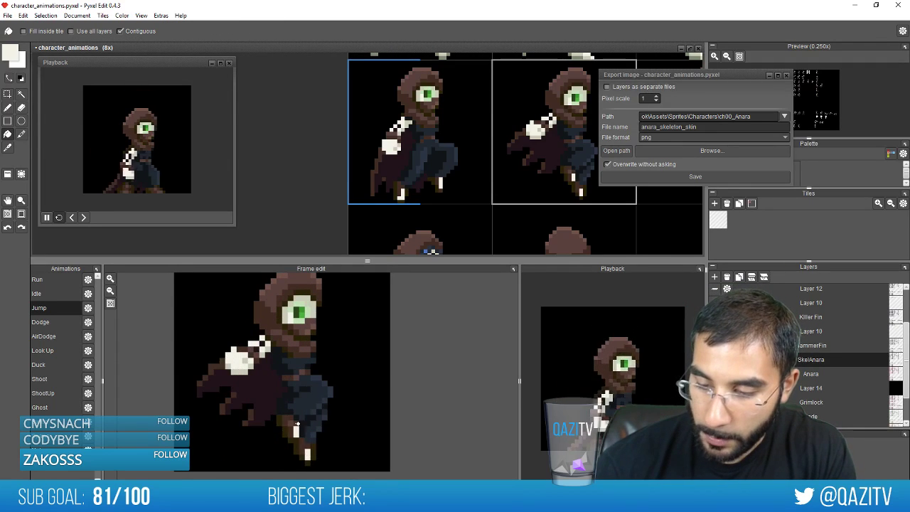
{"action": "key", "text": "Right"}
{"action": "key", "text": "Right"}
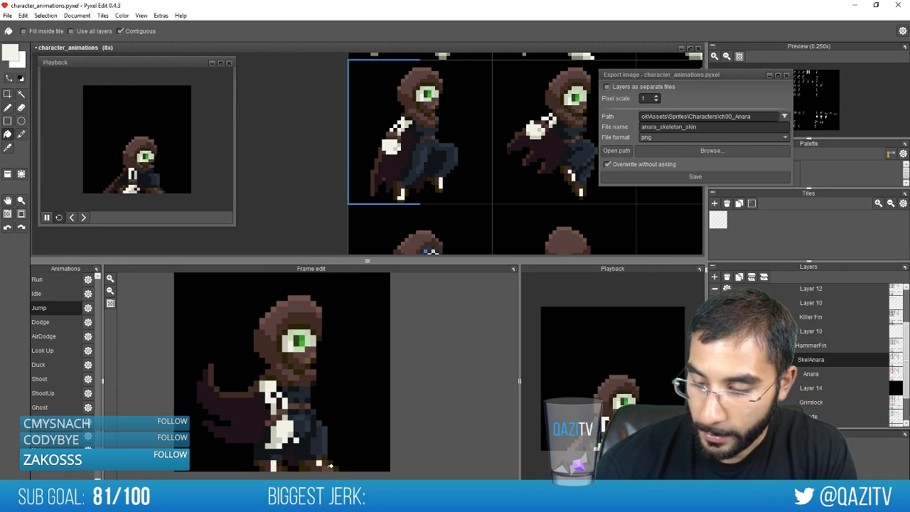
{"action": "key", "text": "Right"}
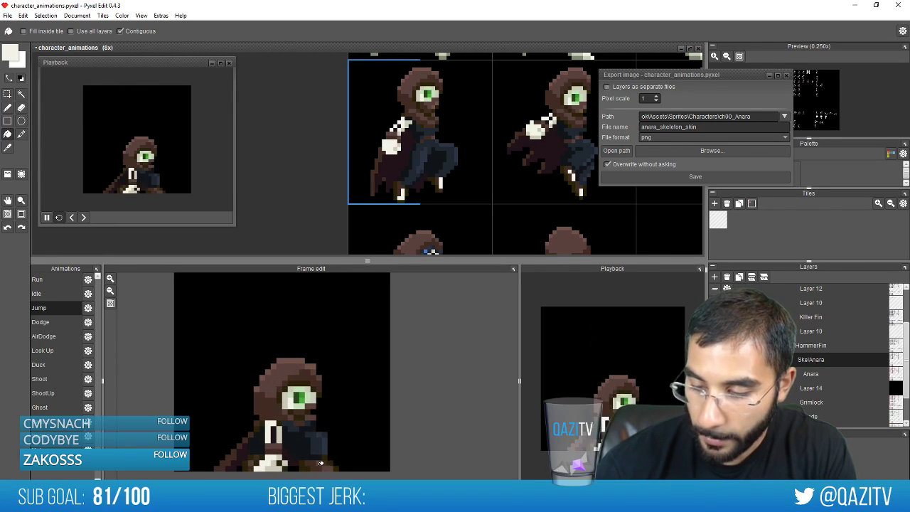
{"action": "key", "text": "Right"}
{"action": "key", "text": "Right"}
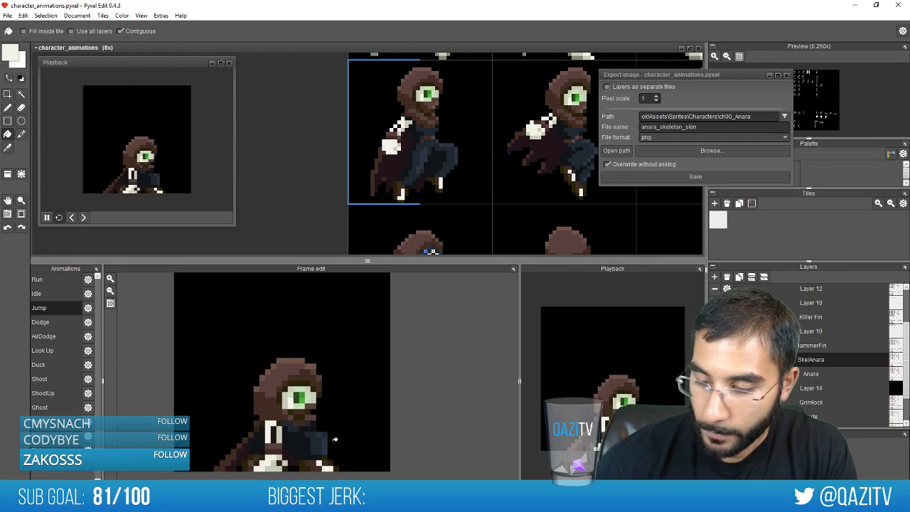
{"action": "key", "text": "Right"}
{"action": "key", "text": "Right"}
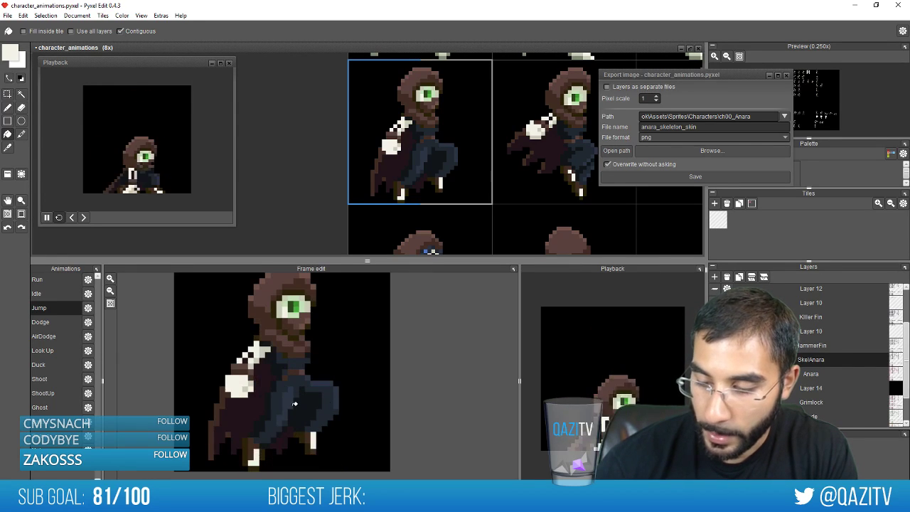
Sample the light grey bone shade and fill the mid-tone areas of the feet with it across all Jump frames
{"action": "key", "text": "Right"}
{"action": "key", "text": "Left"}
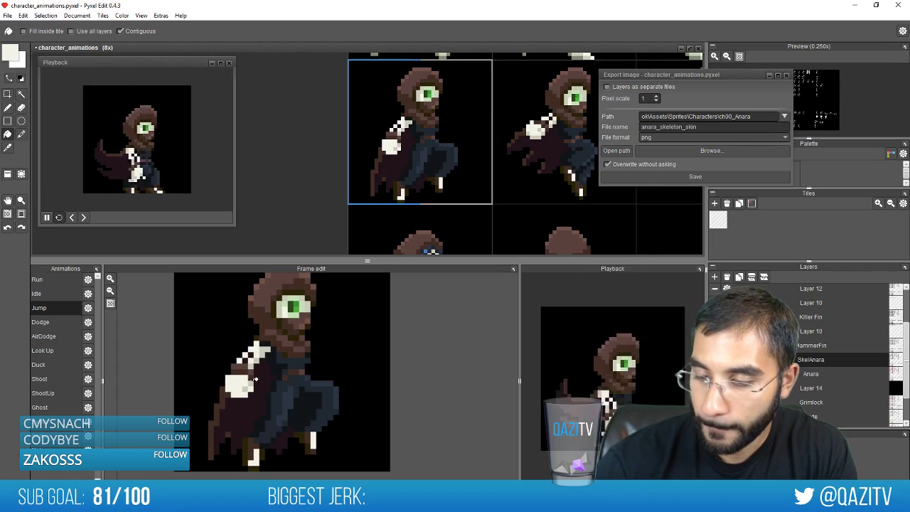
{"action": "key", "text": "Right"}
{"action": "key", "text": "Left"}
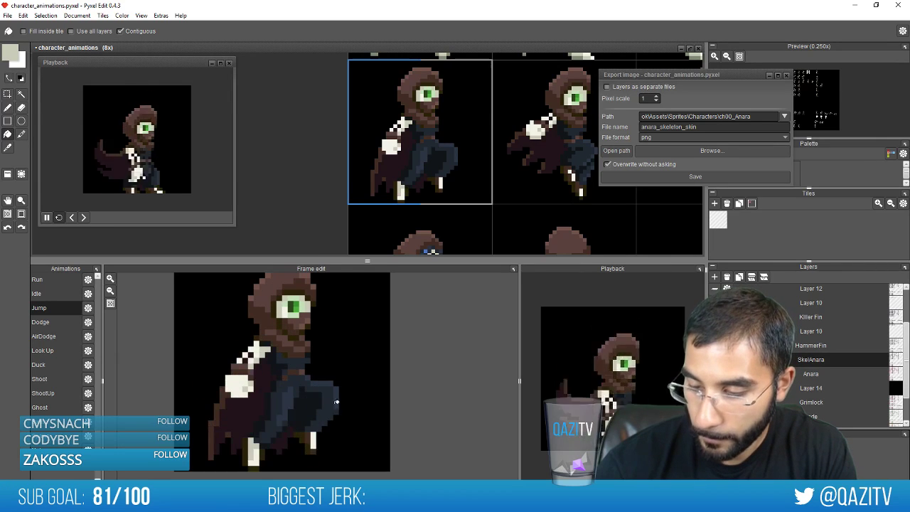
{"action": "key", "text": "Right"}
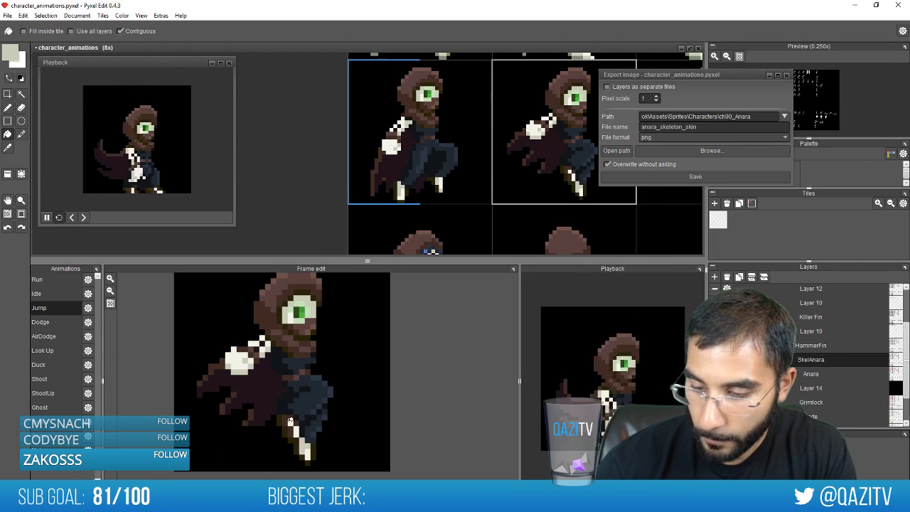
{"action": "key", "text": "Right"}
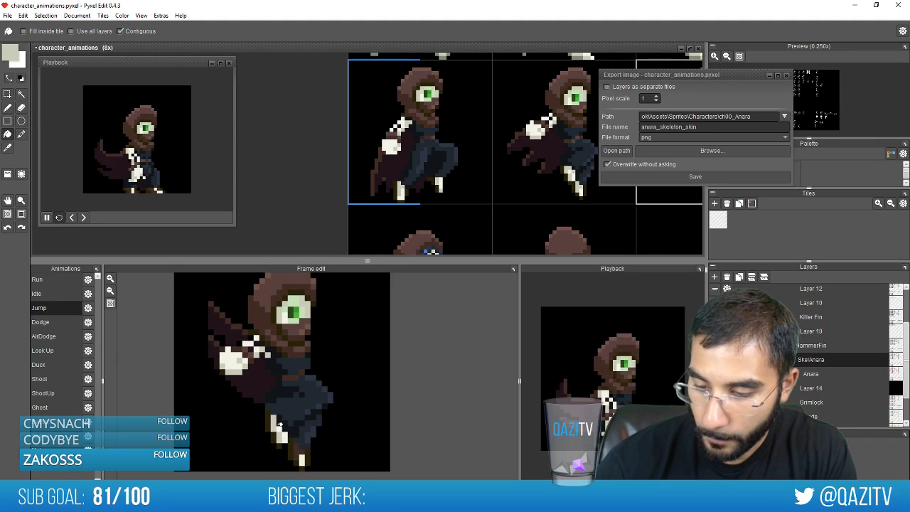
{"action": "key", "text": "Right"}
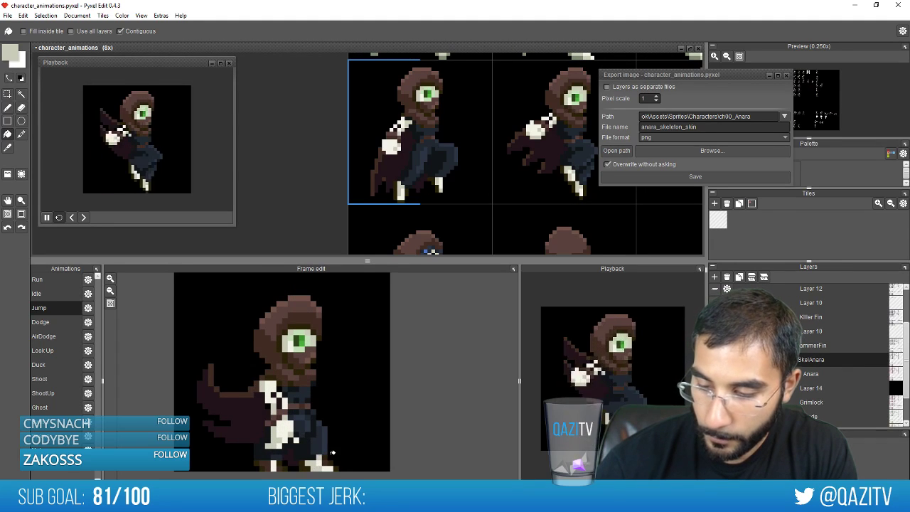
{"action": "key", "text": "Right"}
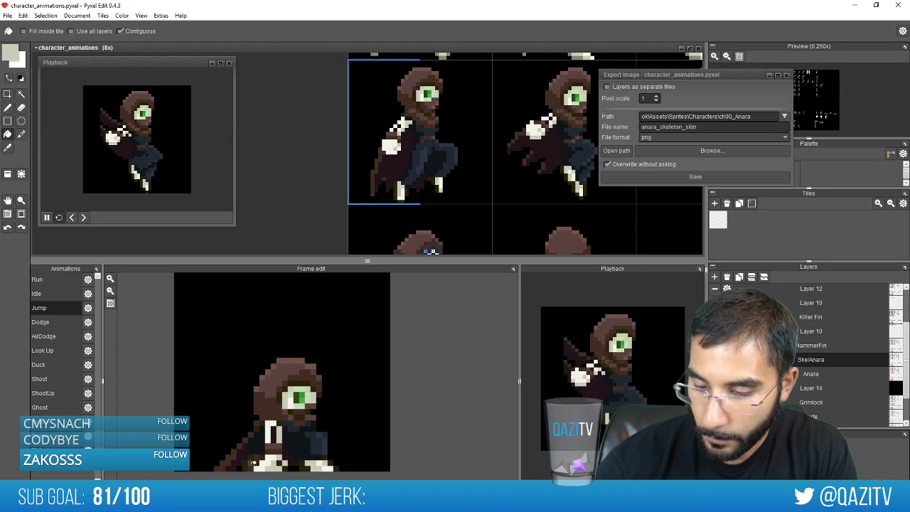
{"action": "key", "text": "Right"}
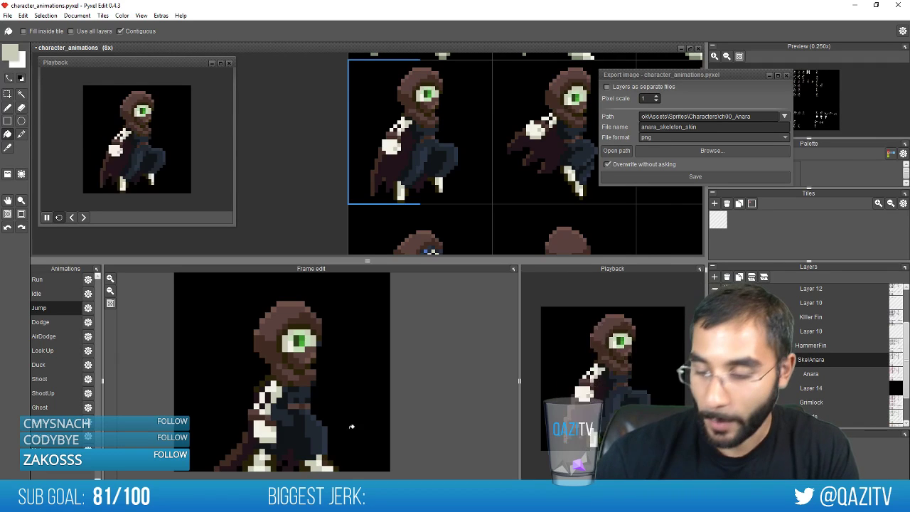
{"action": "key", "text": "Right"}
Sample the grey-green bone shadow from a Run frame's foot and fill the darkest foot areas in the first airborne Jump frame
{"action": "key", "text": "space"}
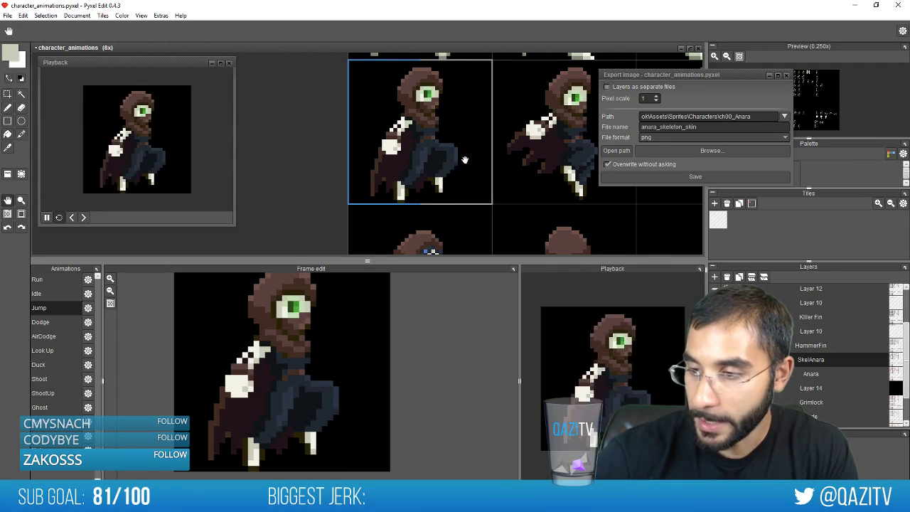
{"action": "left_click_drag", "start_coordinate": [466, 160], "coordinate": [392, 280]}
{"action": "right_click", "coordinate": [375, 175]}
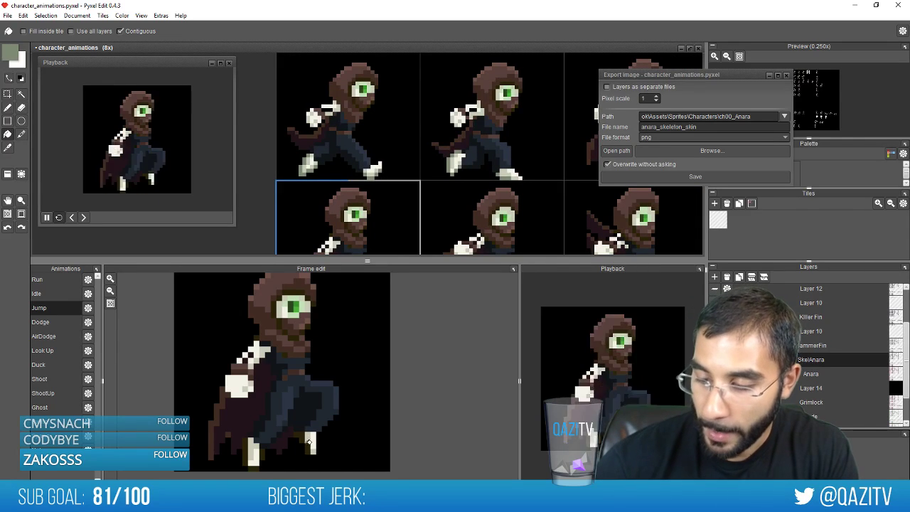
{"action": "left_click", "coordinate": [246, 461]}
{"action": "left_click", "coordinate": [256, 468]}
{"action": "left_click", "coordinate": [262, 458]}
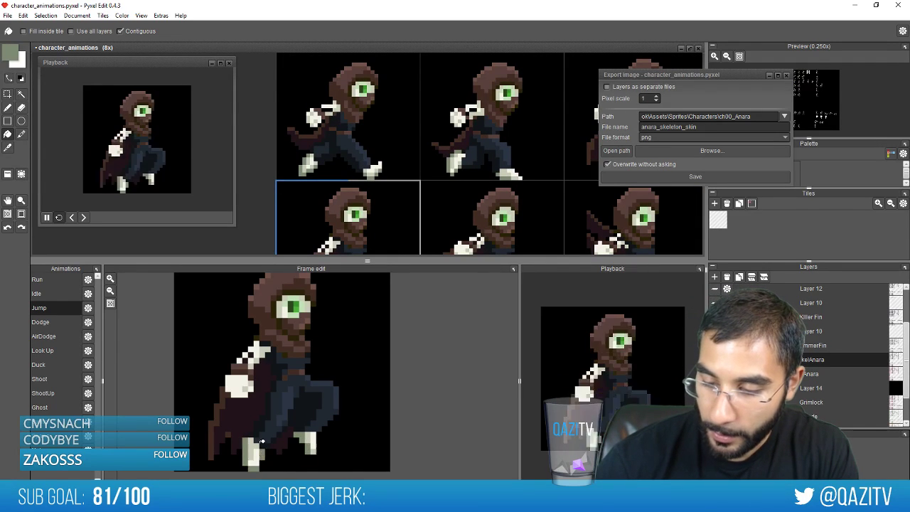
Fill the darkest foot areas with the grey-green shadow in the following Jump frames and clean up the toes with the Eraser
{"action": "key", "text": "Right"}
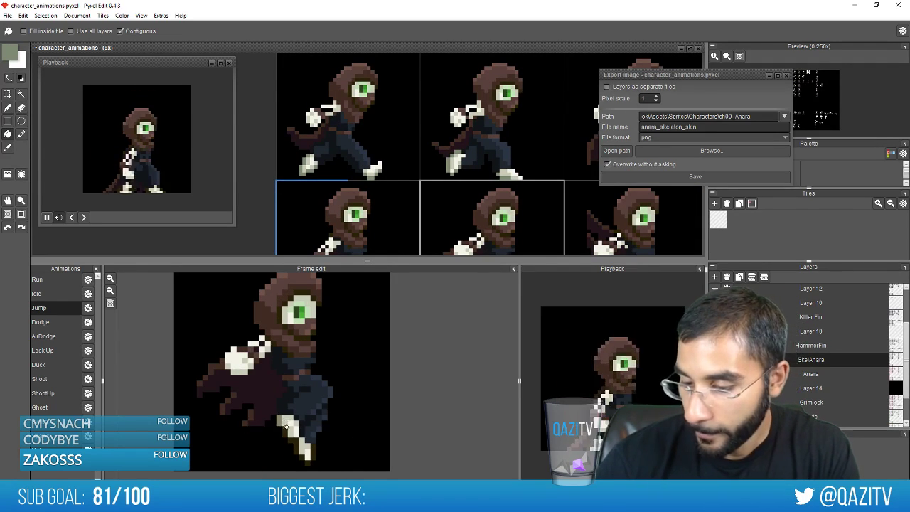
{"action": "key", "text": "period"}
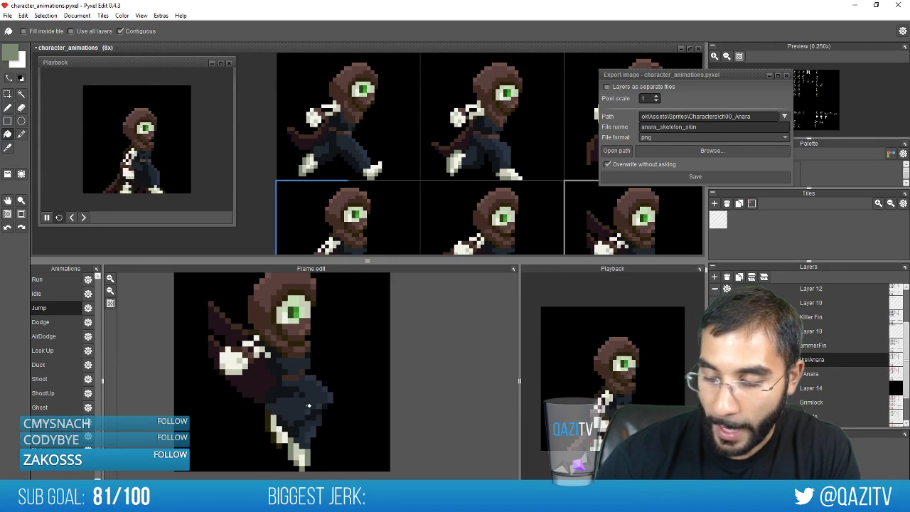
{"action": "key", "text": "period"}
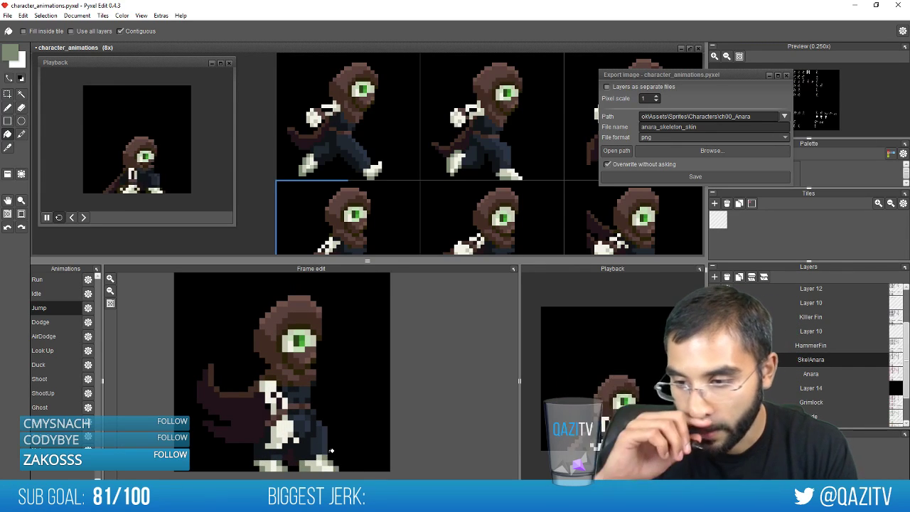
{"action": "key", "text": "e"}
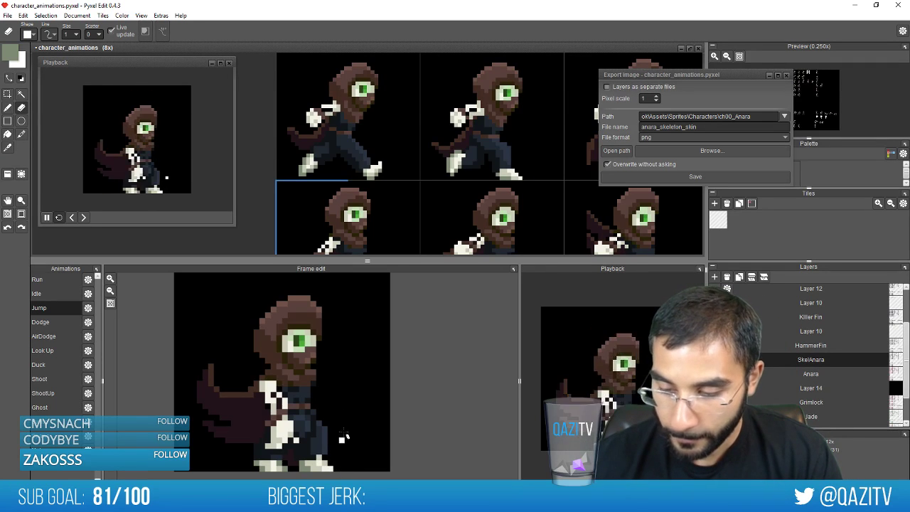
{"action": "key", "text": "Left"}
{"action": "key", "text": "period"}
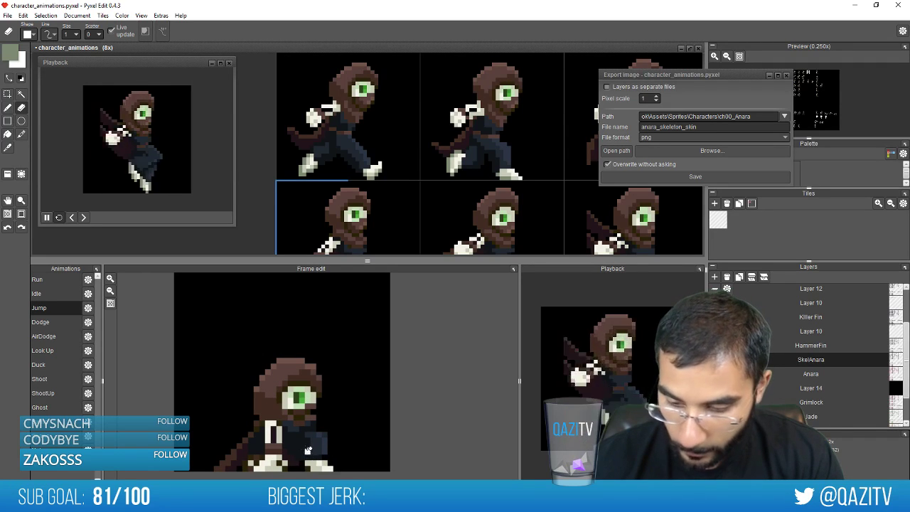
Shade the feet of the crouched jump frame with sampled bone colours and check the neighbouring frames
{"action": "key", "text": "f"}
{"action": "key", "text": "b"}
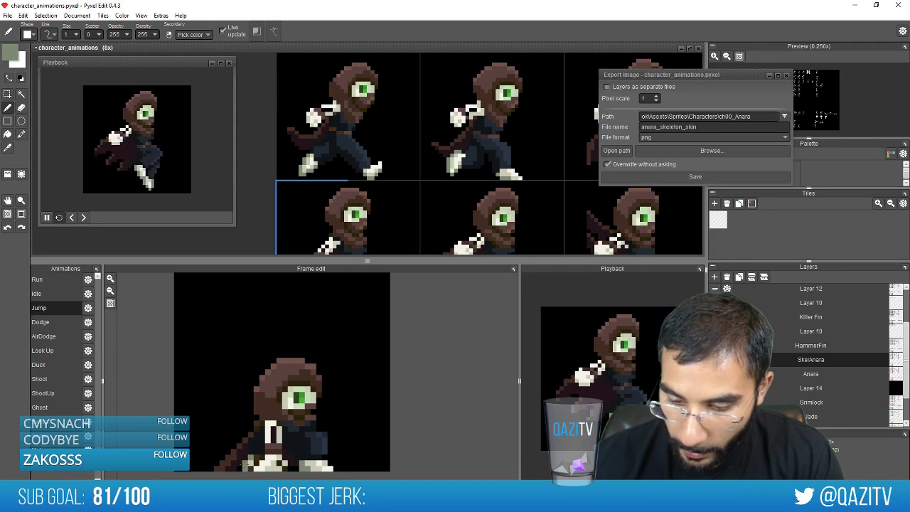
{"action": "right_click", "coordinate": [314, 466]}
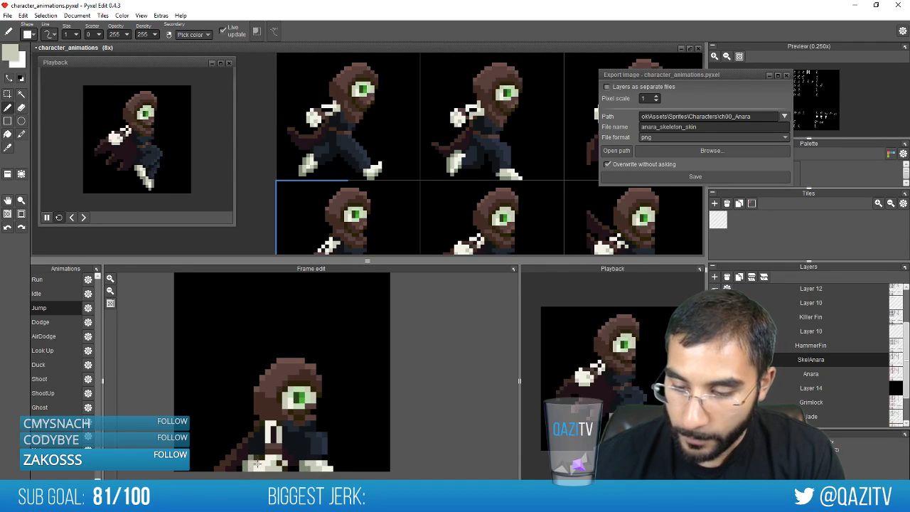
{"action": "right_click", "coordinate": [249, 456]}
{"action": "left_click", "coordinate": [262, 458]}
{"action": "key", "text": "Right"}
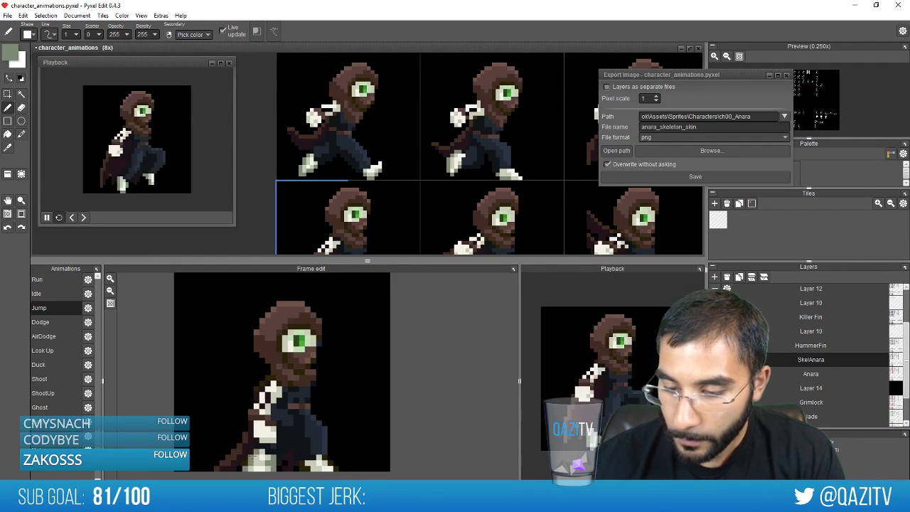
{"action": "key", "text": "Right"}
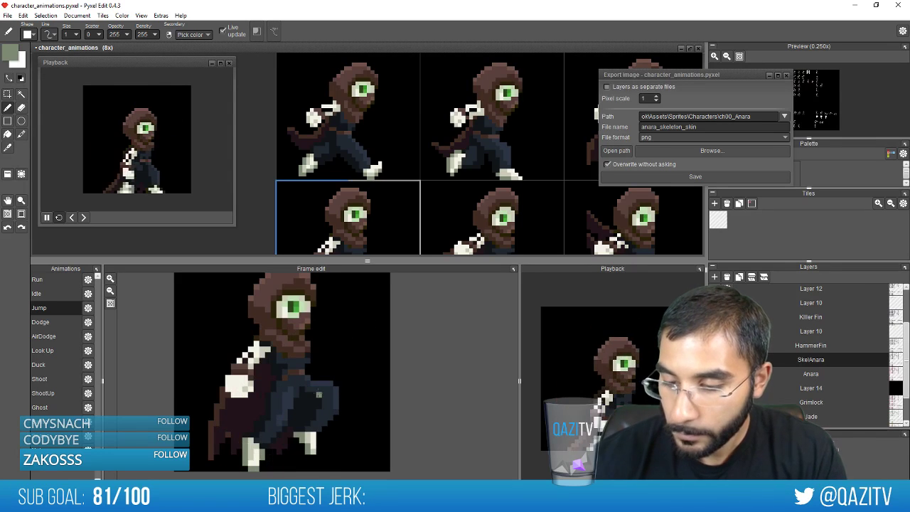
{"action": "key", "text": "Left"}
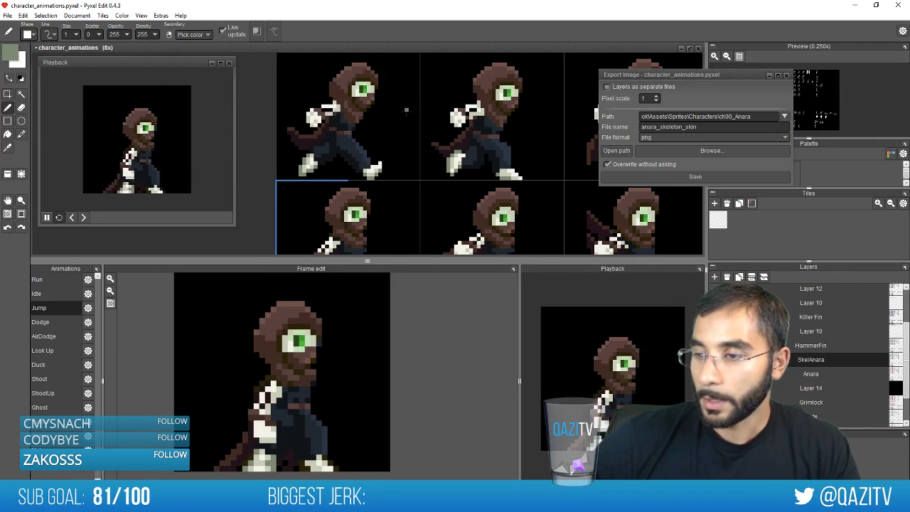
Copy the bone feet from a standing frame as a 17×5 pixel area and paste them over the feet of the highlighted jump frame
{"action": "left_click_drag", "start_coordinate": [406, 109], "coordinate": [387, 254]}
{"action": "key", "text": "s"}
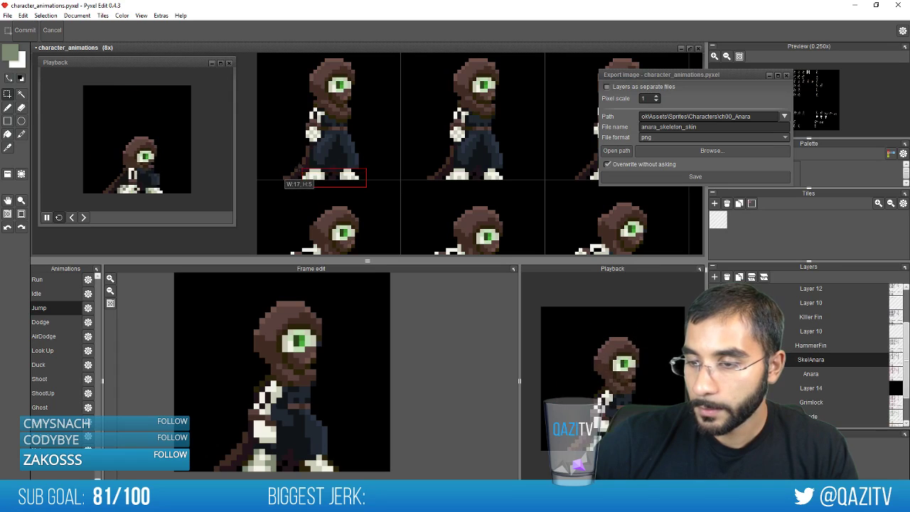
{"action": "scroll", "coordinate": [388, 199], "scroll_direction": "down", "scroll_amount": 2}
{"action": "left_click_drag", "start_coordinate": [390, 205], "coordinate": [241, 211]}
{"action": "left_click_drag", "start_coordinate": [697, 203], "coordinate": [436, 205]}
{"action": "left_click_drag", "start_coordinate": [557, 222], "coordinate": [449, 227]}
{"action": "left_click_drag", "start_coordinate": [530, 222], "coordinate": [388, 232]}
{"action": "key", "text": "ctrl+v"}
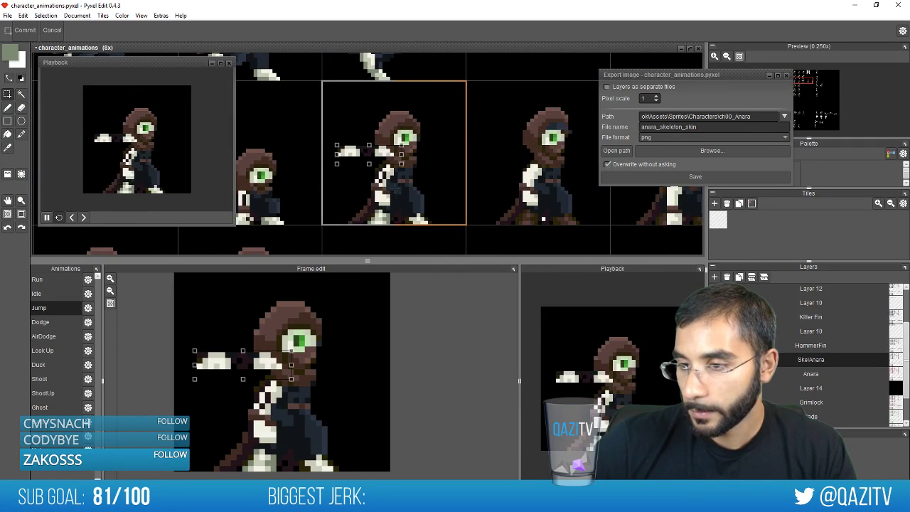
{"action": "left_click_drag", "start_coordinate": [396, 162], "coordinate": [429, 230]}
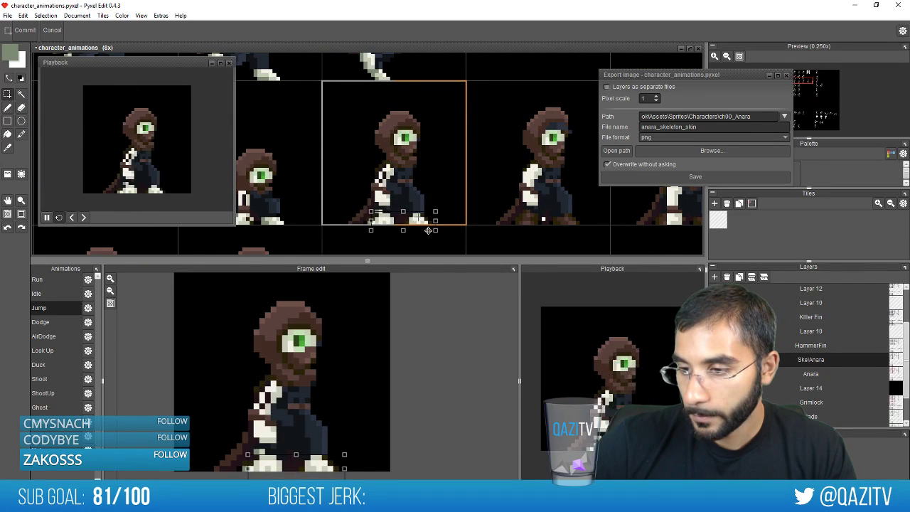
{"action": "key", "text": "e"}
{"action": "scroll", "coordinate": [395, 216], "scroll_direction": "up", "scroll_amount": 1}
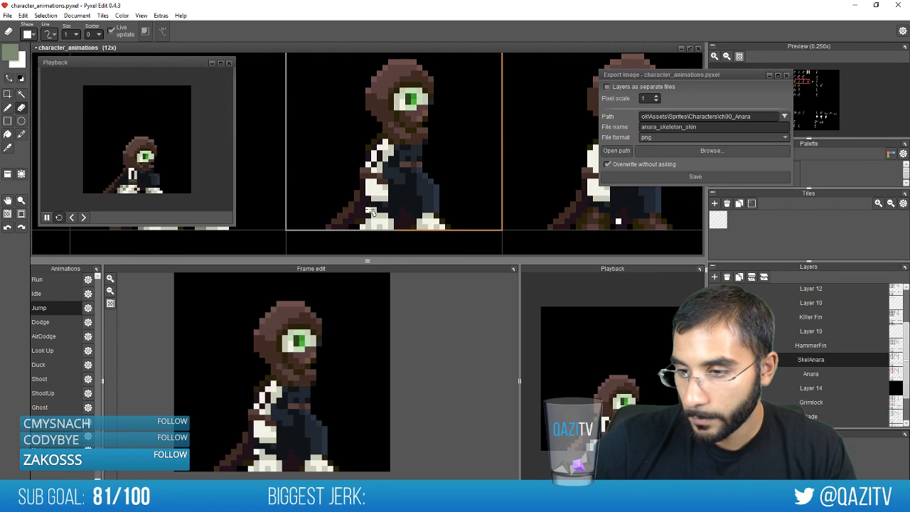
{"action": "key", "text": "ctrl+v"}
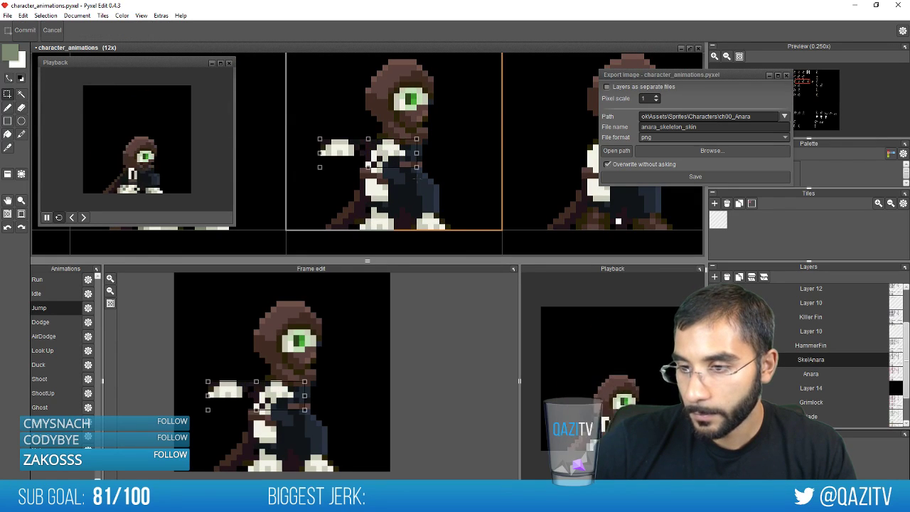
{"action": "left_click", "coordinate": [425, 180]}
{"action": "key", "text": "ctrl+z"}
Paste the bone feet over the brown feet of the frame following the highlighted one and erase stray pixels around them
{"action": "left_click_drag", "start_coordinate": [463, 178], "coordinate": [353, 166]}
{"action": "scroll", "coordinate": [402, 150], "scroll_direction": "down", "scroll_amount": 1}
{"action": "left_click_drag", "start_coordinate": [437, 133], "coordinate": [406, 126]}
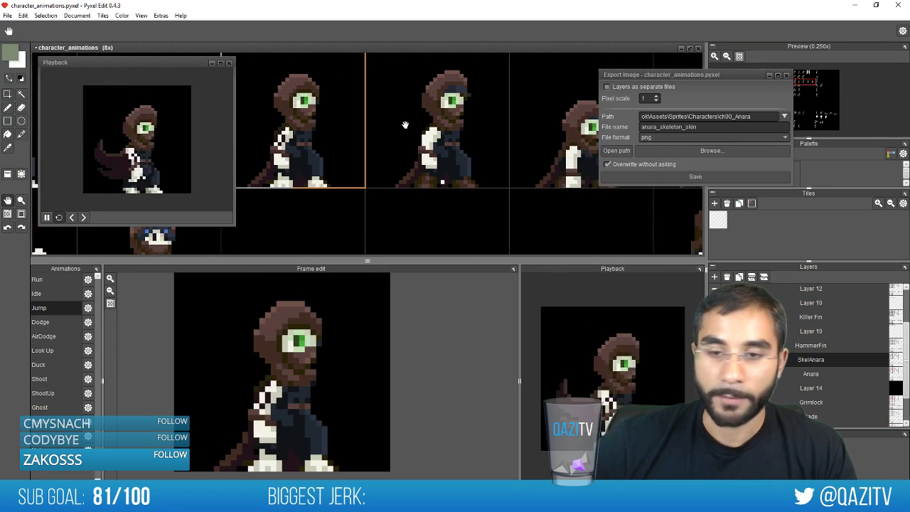
{"action": "scroll", "coordinate": [450, 161], "scroll_direction": "up", "scroll_amount": 1}
{"action": "key", "text": "ctrl+v"}
{"action": "left_click_drag", "start_coordinate": [393, 165], "coordinate": [469, 209]}
{"action": "left_click", "coordinate": [499, 178]}
{"action": "key", "text": "e"}
{"action": "scroll", "coordinate": [484, 199], "scroll_direction": "up", "scroll_amount": 3}
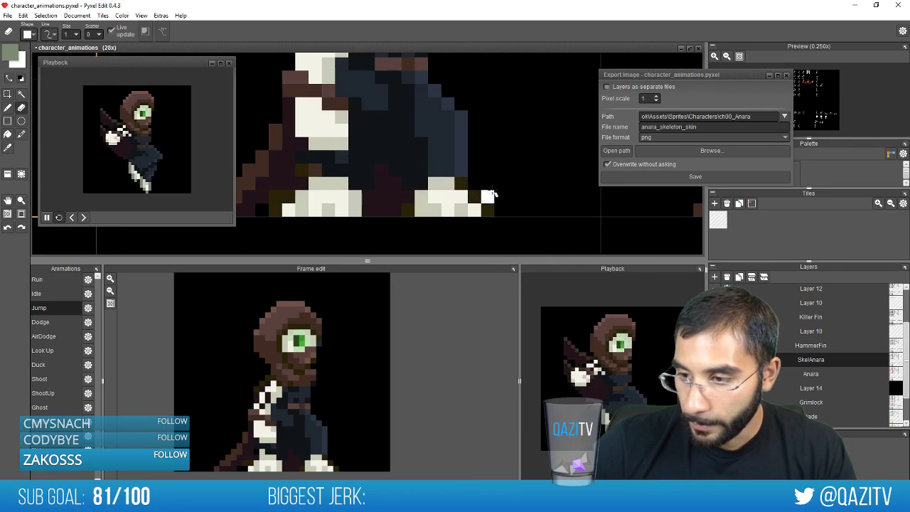
{"action": "left_click", "coordinate": [488, 210]}
Paint the cape's dark maroon over the olive pixels left around that frame's back foot
{"action": "left_click_drag", "start_coordinate": [368, 196], "coordinate": [502, 175]}
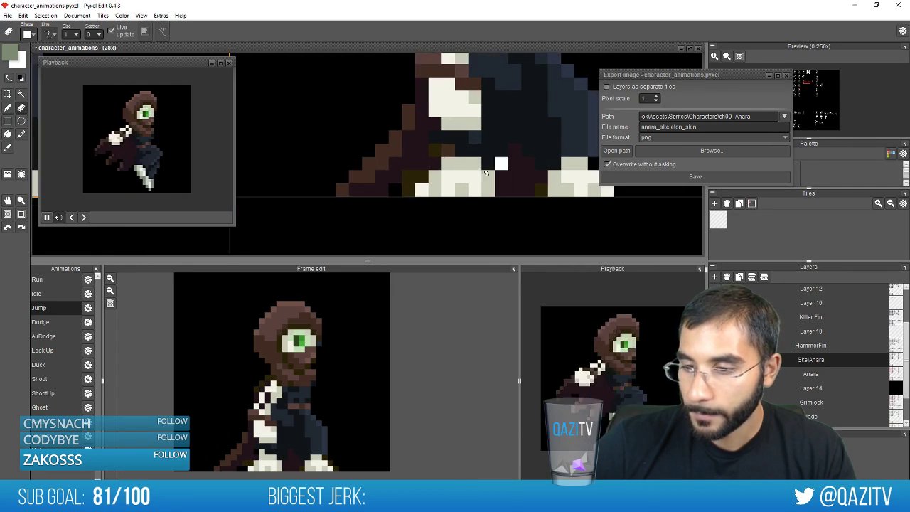
{"action": "key", "text": "b"}
{"action": "right_click", "coordinate": [409, 164]}
{"action": "left_click_drag", "start_coordinate": [409, 176], "coordinate": [409, 190]}
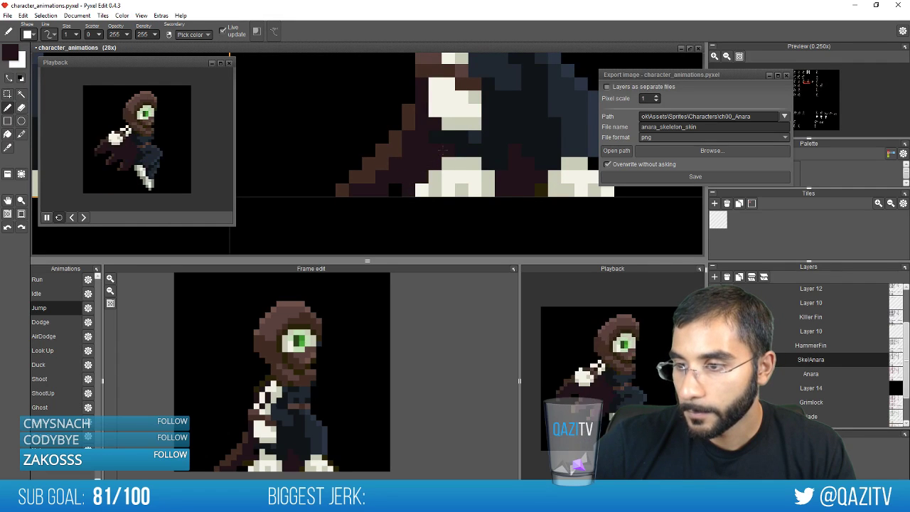
{"action": "scroll", "coordinate": [505, 150], "scroll_direction": "down", "scroll_amount": 5}
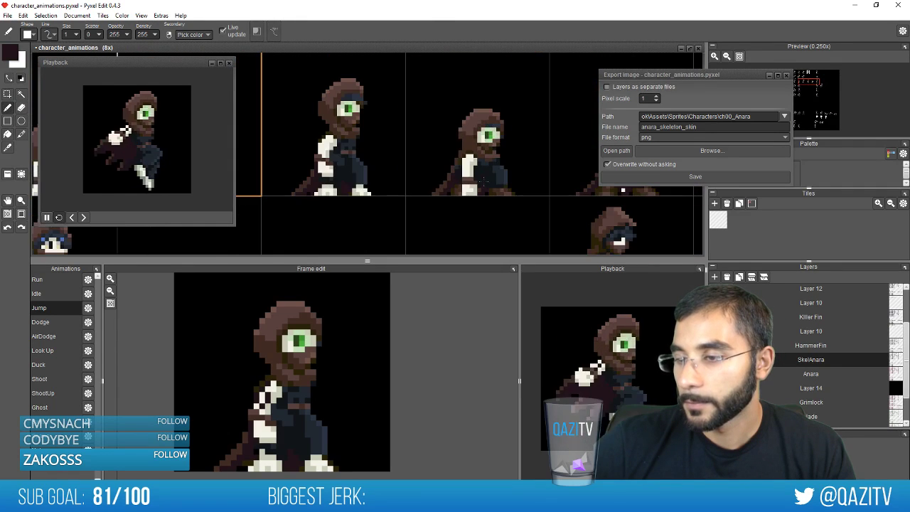
{"action": "scroll", "coordinate": [494, 202], "scroll_direction": "up", "scroll_amount": 1}
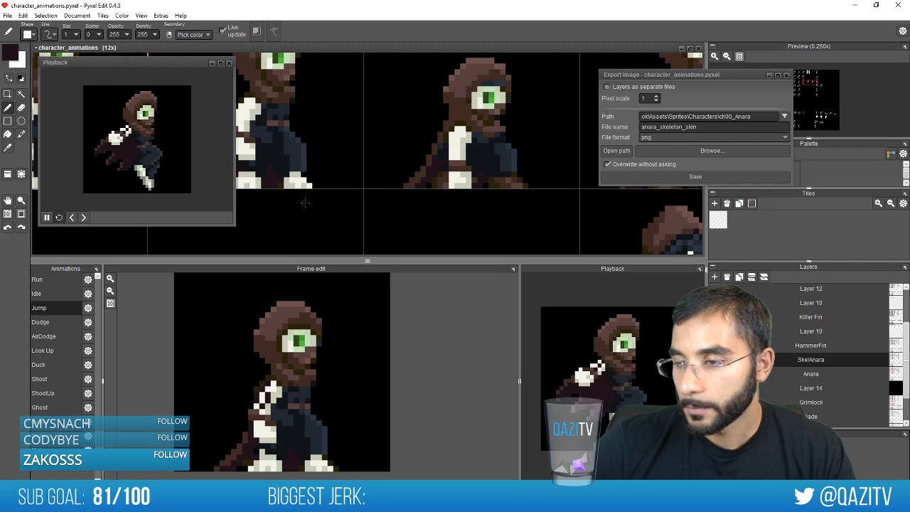
Copy the front bone foot from the standing frame and paste it over the front foot of the adjacent crouched frame
{"action": "scroll", "coordinate": [305, 203], "scroll_direction": "down", "scroll_amount": 4}
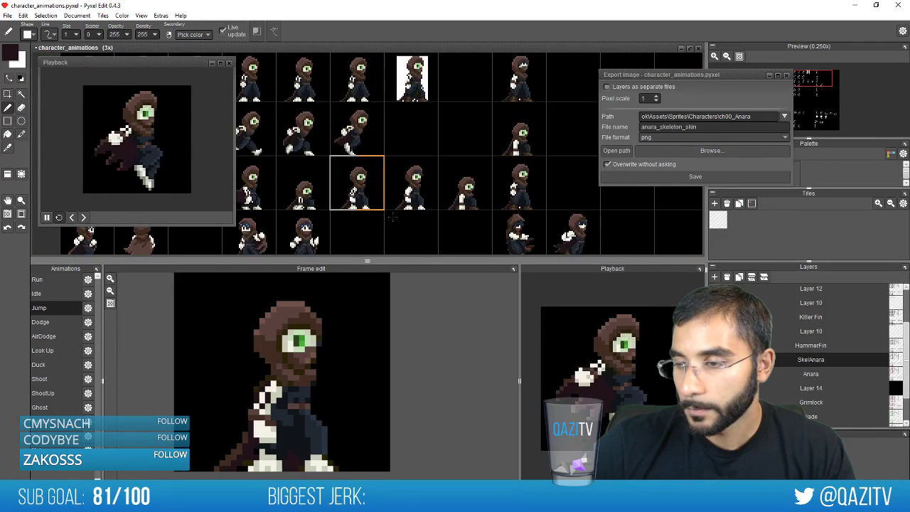
{"action": "scroll", "coordinate": [575, 206], "scroll_direction": "up", "scroll_amount": 2}
{"action": "key", "text": "e"}
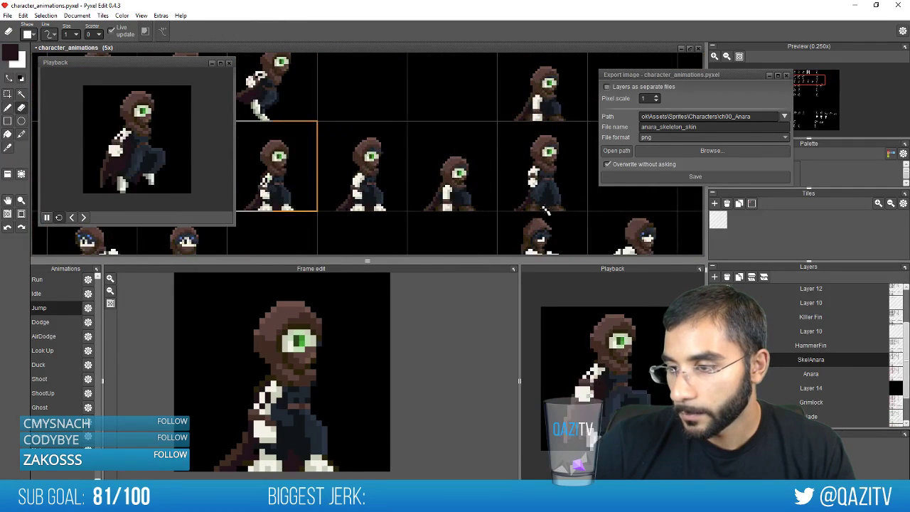
{"action": "scroll", "coordinate": [409, 214], "scroll_direction": "down", "scroll_amount": 2}
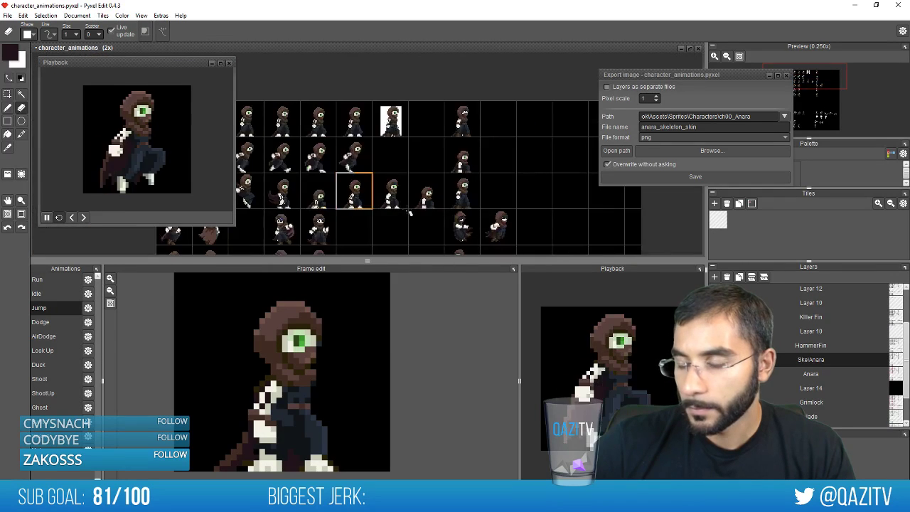
{"action": "scroll", "coordinate": [409, 213], "scroll_direction": "up", "scroll_amount": 3}
{"action": "key", "text": "m"}
{"action": "left_click_drag", "start_coordinate": [404, 211], "coordinate": [535, 202]}
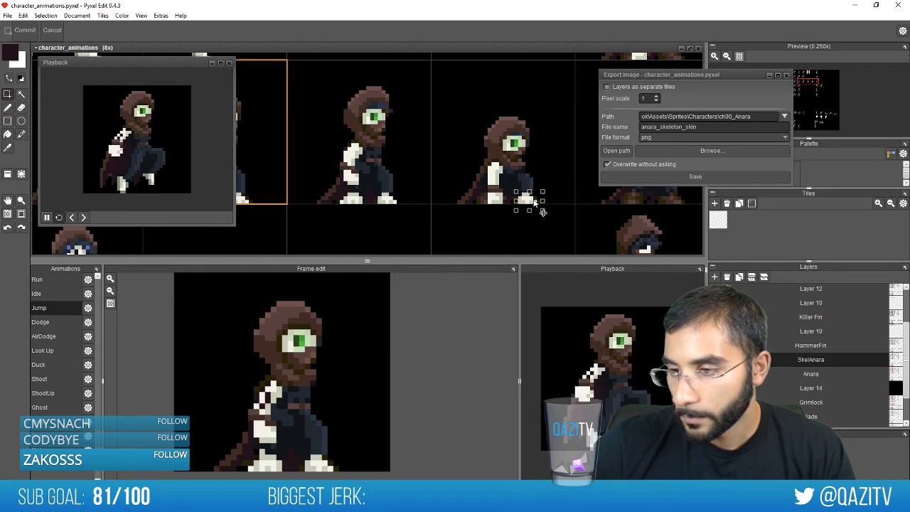
{"action": "scroll", "coordinate": [569, 201], "scroll_direction": "up", "scroll_amount": 3}
{"action": "key", "text": "e"}
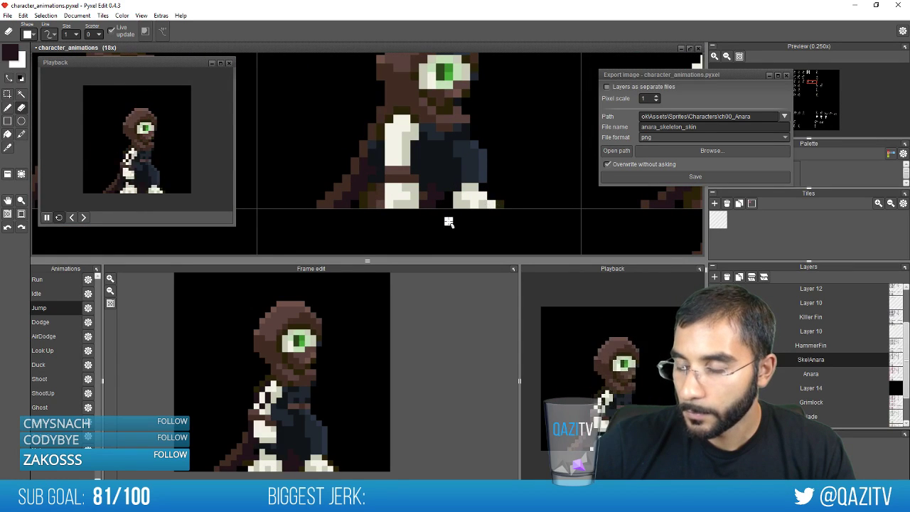
Fill the crouched frame's brown back-foot pixels with the sampled light and shaded bone colours
{"action": "scroll", "coordinate": [445, 227], "scroll_direction": "down", "scroll_amount": 2}
{"action": "scroll", "coordinate": [443, 227], "scroll_direction": "up", "scroll_amount": 2}
{"action": "key", "text": "f"}
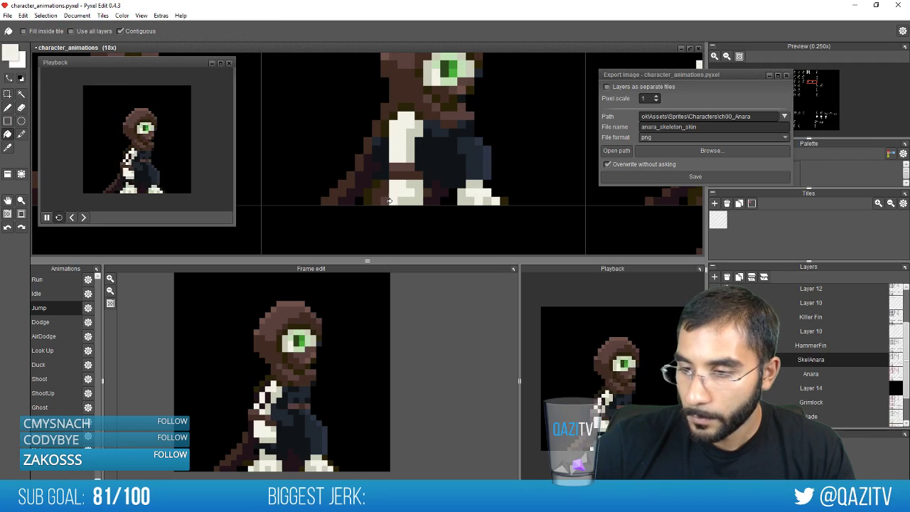
{"action": "right_click", "coordinate": [464, 192]}
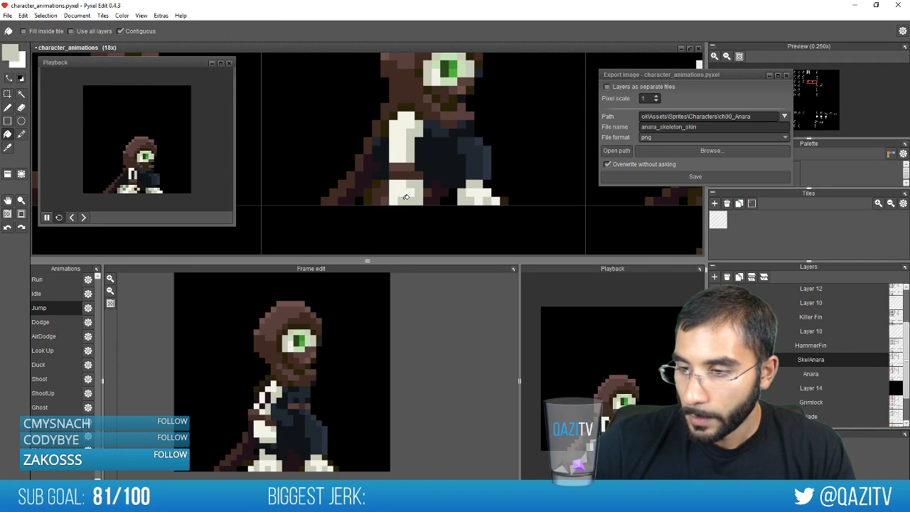
{"action": "left_click", "coordinate": [381, 193]}
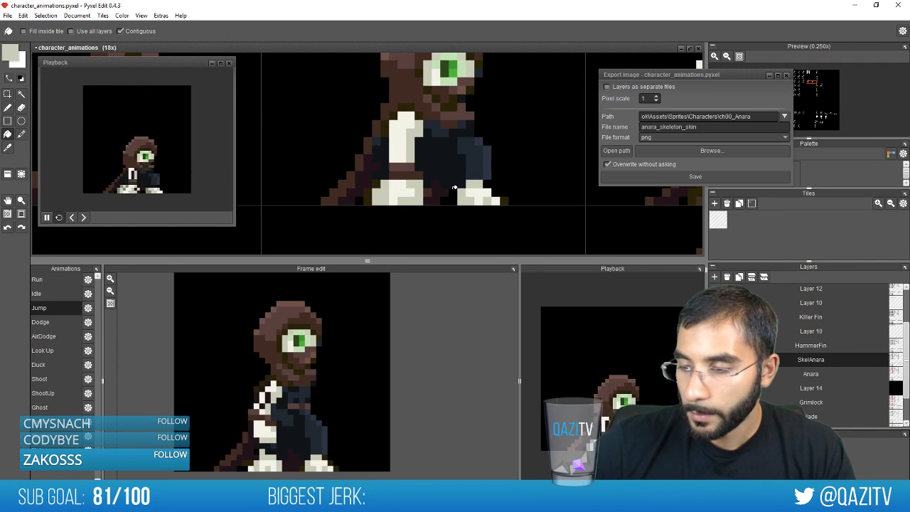
Cover the leftover olive pixels beside the crouched frame's feet with dark maroon and save the document
{"action": "scroll", "coordinate": [453, 187], "scroll_direction": "down", "scroll_amount": 2}
{"action": "scroll", "coordinate": [384, 197], "scroll_direction": "up", "scroll_amount": 1}
{"action": "scroll", "coordinate": [466, 194], "scroll_direction": "up", "scroll_amount": 1}
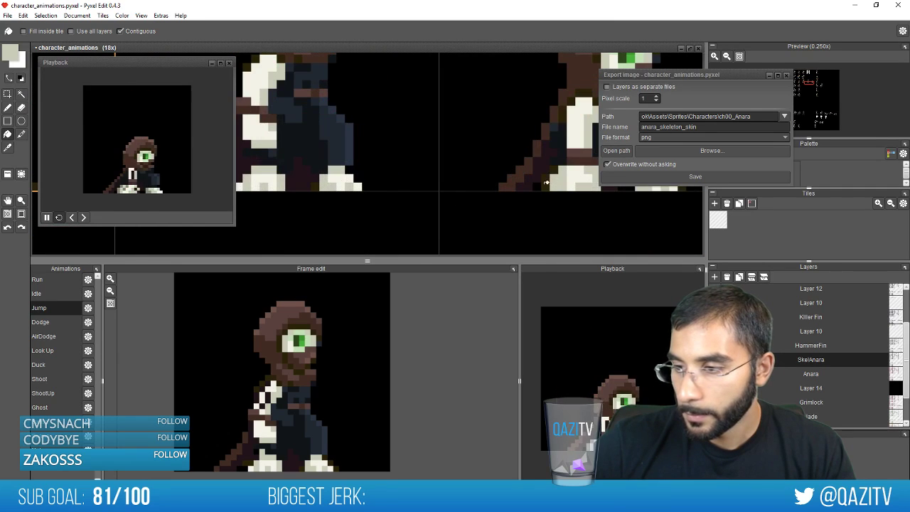
{"action": "key", "text": "b"}
{"action": "key", "text": "b"}
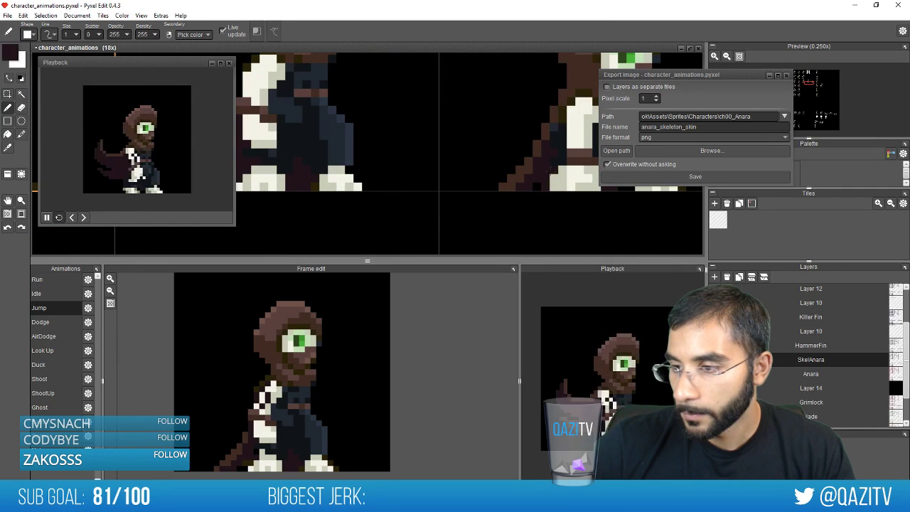
{"action": "scroll", "coordinate": [382, 204], "scroll_direction": "down", "scroll_amount": 1}
{"action": "scroll", "coordinate": [423, 193], "scroll_direction": "down", "scroll_amount": 1}
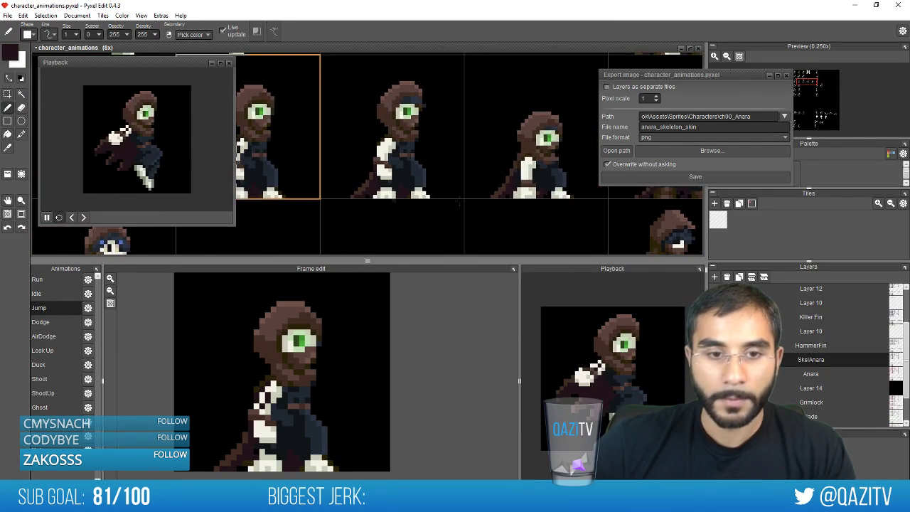
{"action": "key", "text": "ctrl+s"}
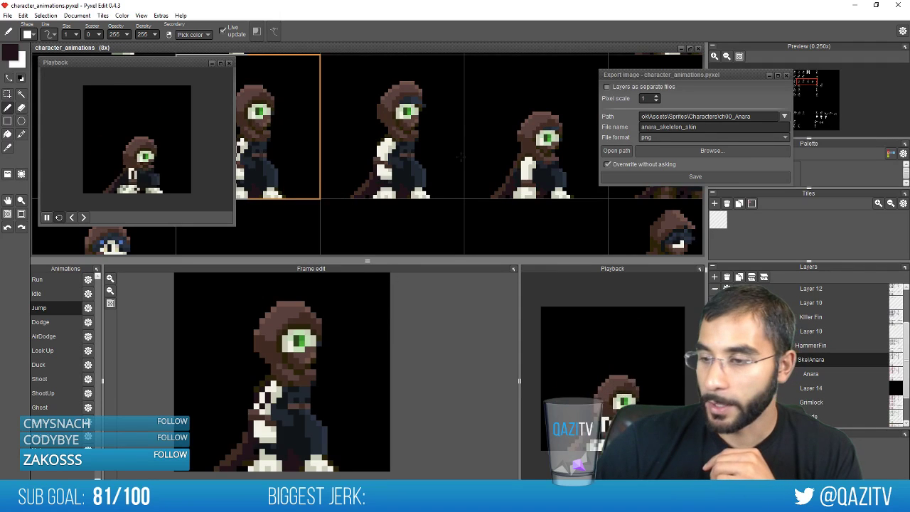
Copy the bone feet of the first-row standing frame just before the white-backed one
{"action": "scroll", "coordinate": [417, 179], "scroll_direction": "down", "scroll_amount": 2}
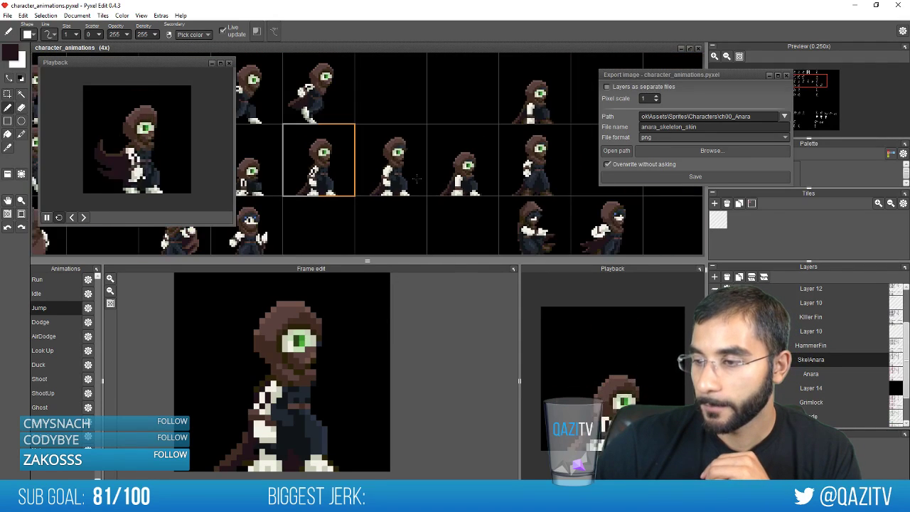
{"action": "scroll", "coordinate": [397, 178], "scroll_direction": "down", "scroll_amount": 1}
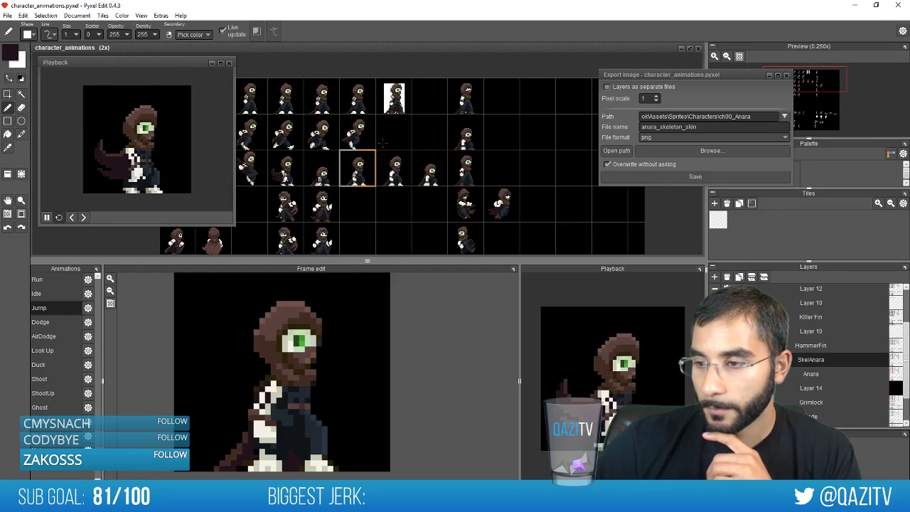
{"action": "key", "text": "space"}
{"action": "left_click_drag", "start_coordinate": [382, 143], "coordinate": [371, 213]}
{"action": "scroll", "coordinate": [354, 189], "scroll_direction": "up", "scroll_amount": 2}
{"action": "key", "text": "m"}
{"action": "left_click_drag", "start_coordinate": [356, 164], "coordinate": [288, 145]}
{"action": "key", "text": "space"}
{"action": "left_click_drag", "start_coordinate": [591, 160], "coordinate": [282, 227]}
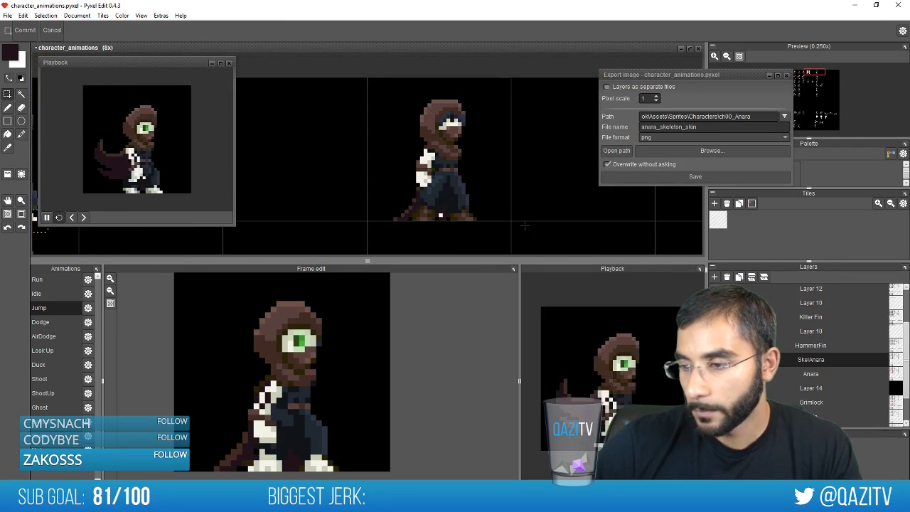
Replace the brown feet of the isolated closed-eye frame in the first row with the copied bone feet
{"action": "left_click_drag", "start_coordinate": [487, 223], "coordinate": [414, 211]}
{"action": "key", "text": "Delete"}
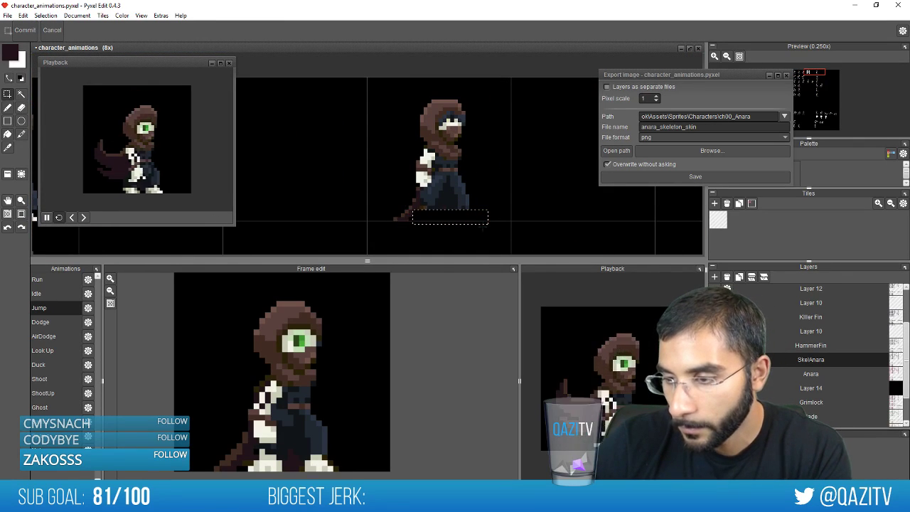
{"action": "scroll", "coordinate": [483, 228], "scroll_direction": "up", "scroll_amount": 1}
{"action": "key", "text": "ctrl+v"}
{"action": "left_click_drag", "start_coordinate": [387, 160], "coordinate": [524, 202]}
{"action": "scroll", "coordinate": [461, 217], "scroll_direction": "down", "scroll_amount": 2}
{"action": "key", "text": "space"}
{"action": "scroll", "coordinate": [527, 205], "scroll_direction": "up", "scroll_amount": 3}
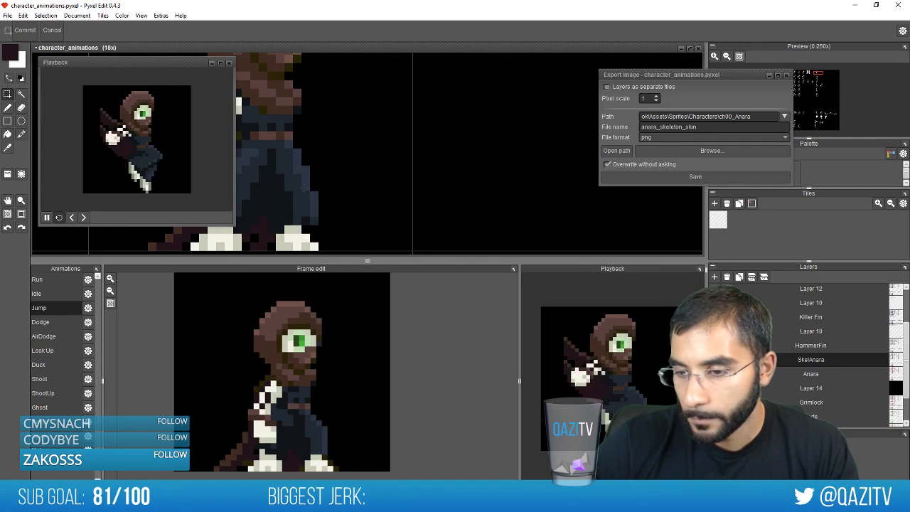
Inspect the isolated closed-eye frame's bone feet and look over the rest of the sprite sheet
{"action": "key", "text": "space"}
{"action": "left_click_drag", "start_coordinate": [303, 188], "coordinate": [427, 151]}
{"action": "key", "text": "b"}
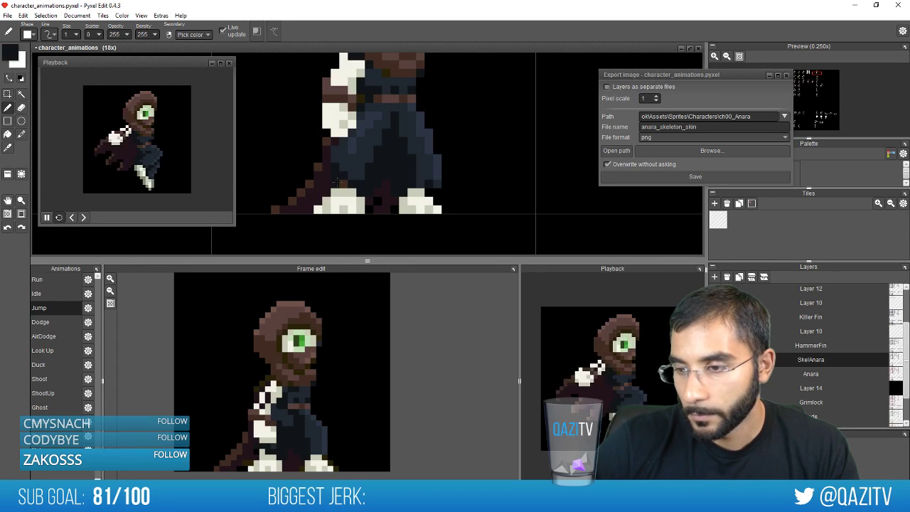
{"action": "right_click", "coordinate": [427, 175]}
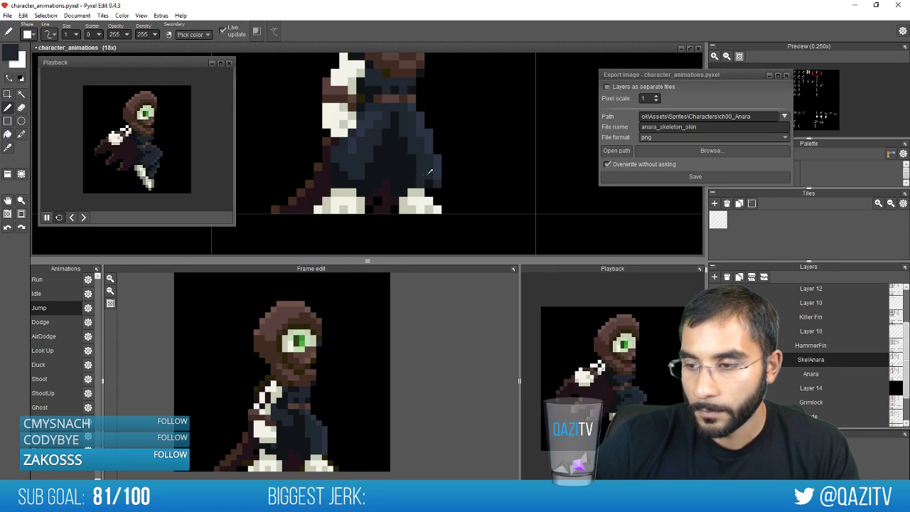
{"action": "scroll", "coordinate": [313, 201], "scroll_direction": "down", "scroll_amount": 3}
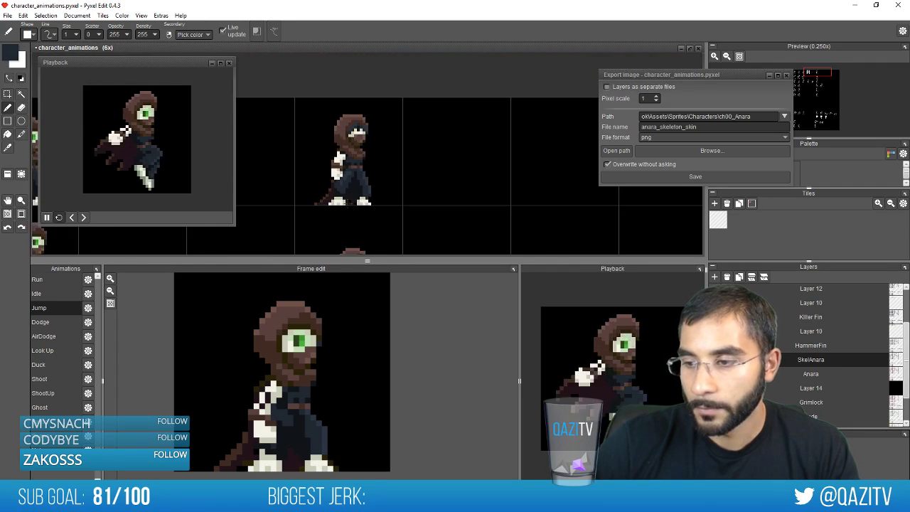
{"action": "key", "text": "space"}
{"action": "mouse_move", "coordinate": [350, 204]}
{"action": "left_mouse_down"}
{"action": "mouse_move", "coordinate": [440, 193]}
{"action": "mouse_move", "coordinate": [606, 195]}
{"action": "mouse_move", "coordinate": [500, 202]}
{"action": "mouse_move", "coordinate": [593, 202]}
{"action": "mouse_move", "coordinate": [514, 202]}
{"action": "left_mouse_up"}
{"action": "scroll", "coordinate": [435, 201], "scroll_direction": "down", "scroll_amount": 2}
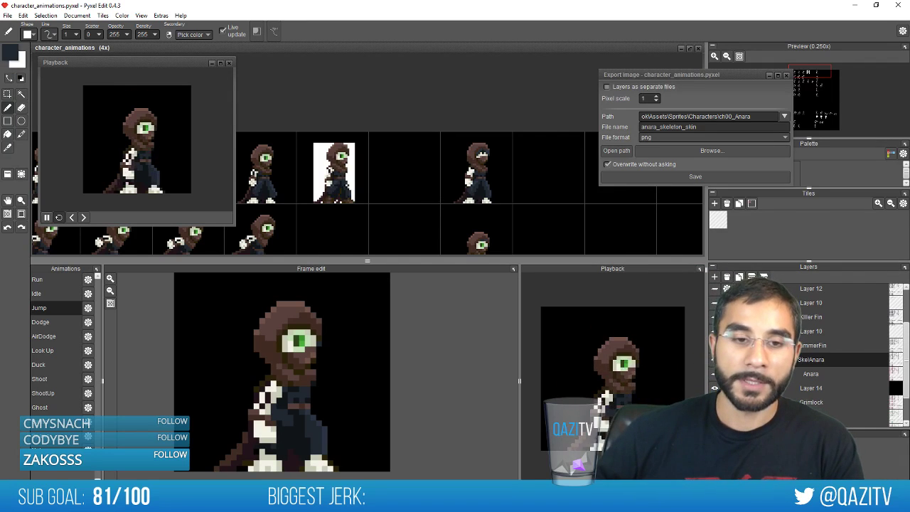
{"action": "scroll", "coordinate": [414, 161], "scroll_direction": "down", "scroll_amount": 2}
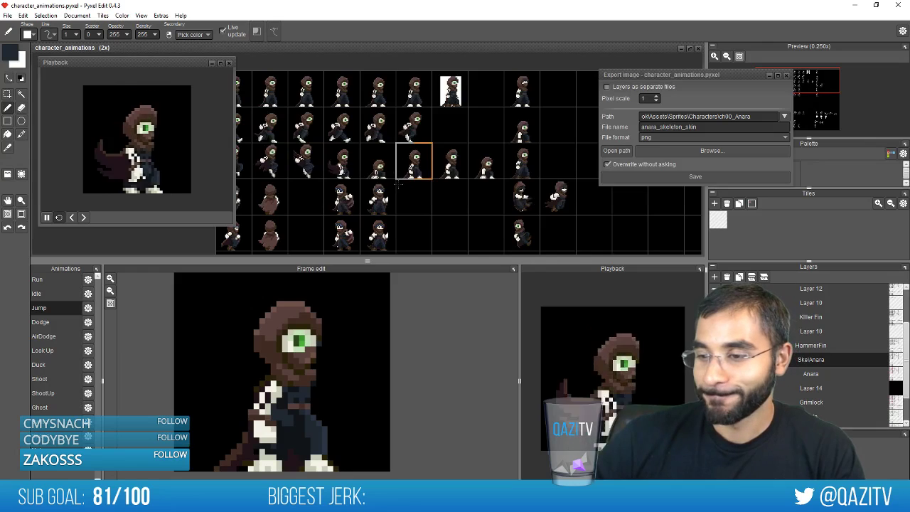
Copy the 2 by 2 pixel green pupil from the first jump frame in the third row
{"action": "left_click_drag", "start_coordinate": [400, 185], "coordinate": [476, 128]}
{"action": "scroll", "coordinate": [348, 146], "scroll_direction": "up", "scroll_amount": 2}
{"action": "left_click_drag", "start_coordinate": [342, 112], "coordinate": [368, 170]}
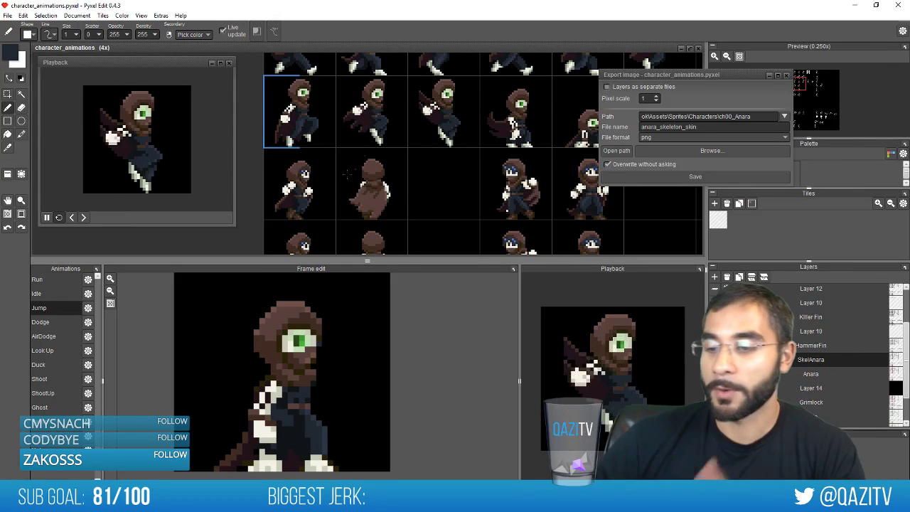
{"action": "scroll", "coordinate": [347, 172], "scroll_direction": "down", "scroll_amount": 1}
{"action": "scroll", "coordinate": [348, 176], "scroll_direction": "up", "scroll_amount": 3}
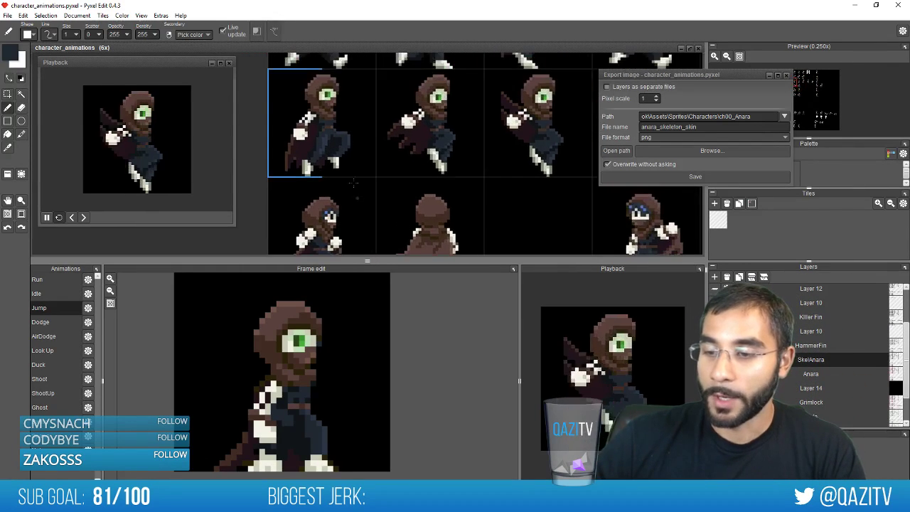
{"action": "scroll", "coordinate": [354, 184], "scroll_direction": "up", "scroll_amount": 3}
{"action": "left_click", "coordinate": [329, 98], "text": "alt"}
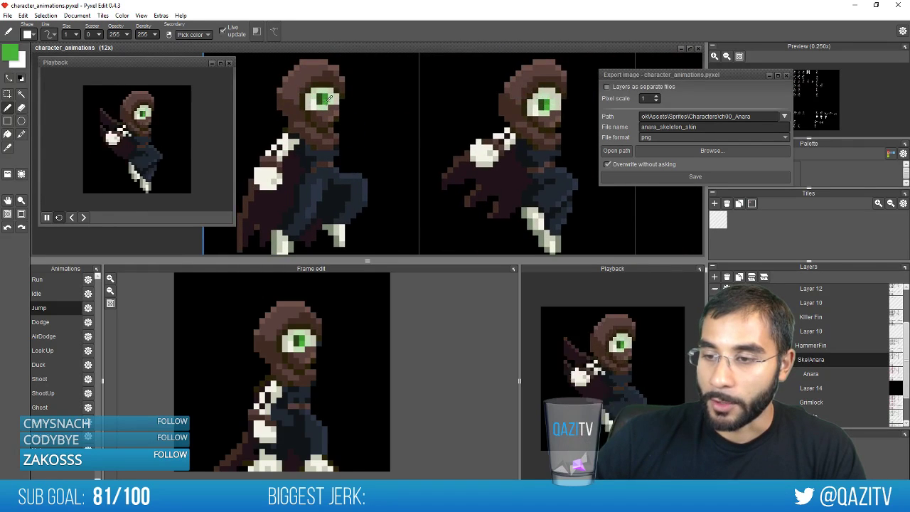
{"action": "left_click_drag", "start_coordinate": [394, 168], "coordinate": [392, 216]}
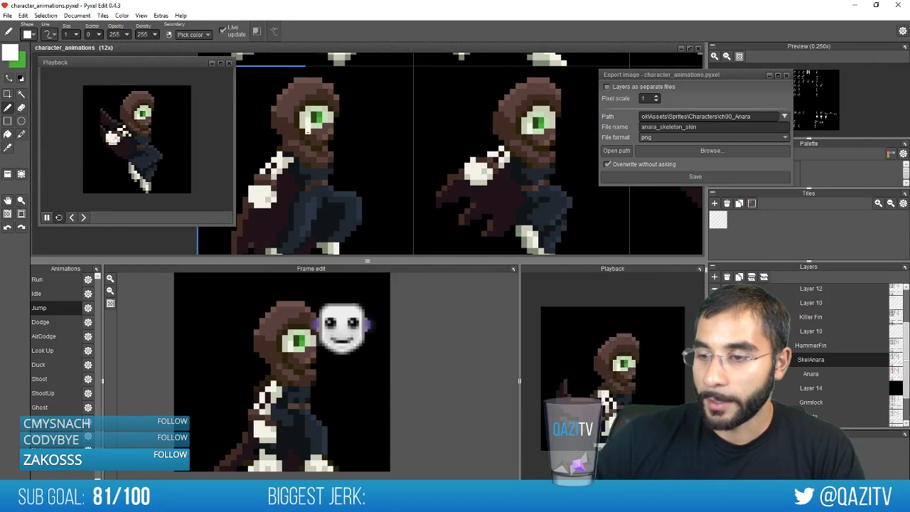
{"action": "key", "text": "x"}
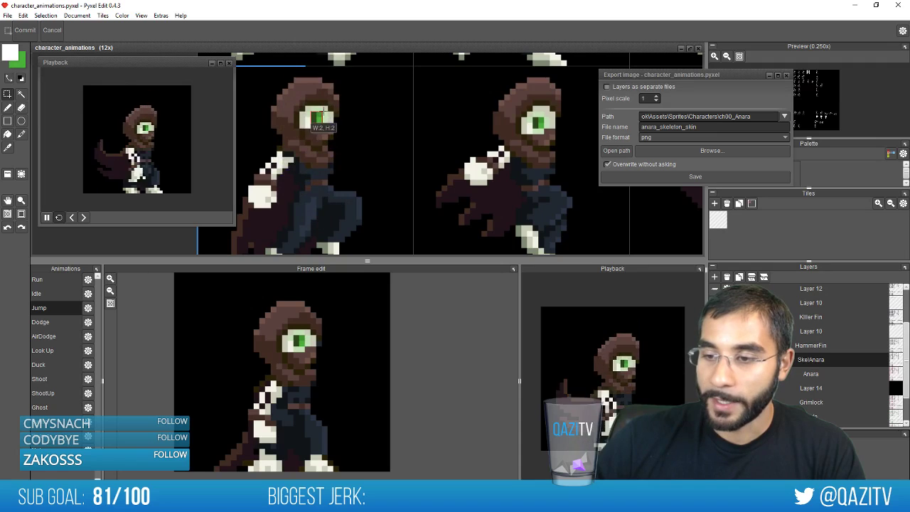
{"action": "left_click_drag", "start_coordinate": [314, 114], "coordinate": [320, 120]}
Paste the copied green pupil over the eye of the first frame in the fourth row
{"action": "left_click_drag", "start_coordinate": [369, 135], "coordinate": [361, 41]}
{"action": "left_click_drag", "start_coordinate": [359, 249], "coordinate": [326, 203]}
{"action": "key", "text": "ctrl+v"}
{"action": "key", "text": "Return"}
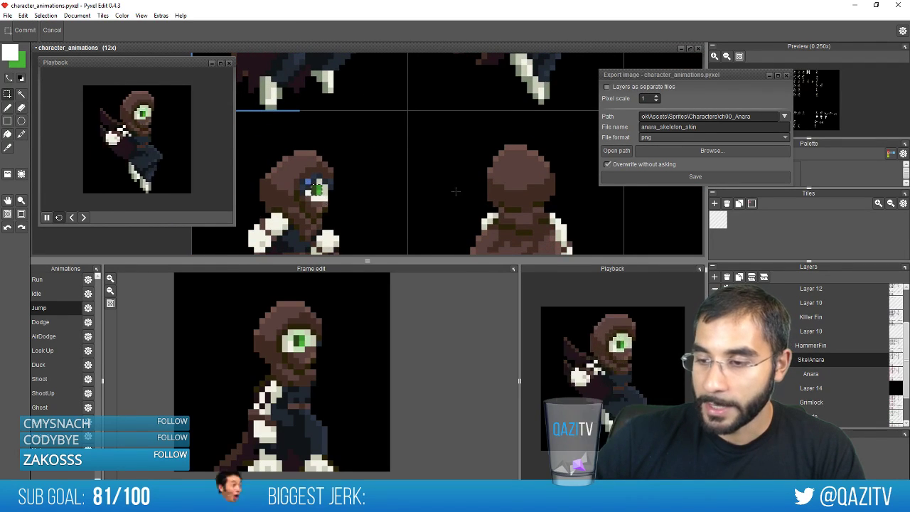
Paste the green pupil onto the eyes of the left-facing and front-facing frames in the fourth row
{"action": "left_click_drag", "start_coordinate": [592, 203], "coordinate": [118, 191]}
{"action": "key", "text": "ctrl+v"}
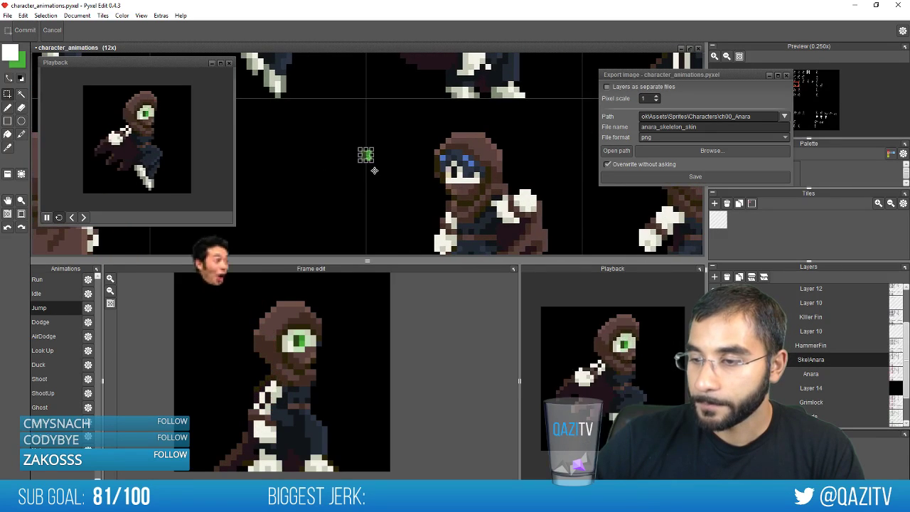
{"action": "left_click_drag", "start_coordinate": [376, 166], "coordinate": [461, 182]}
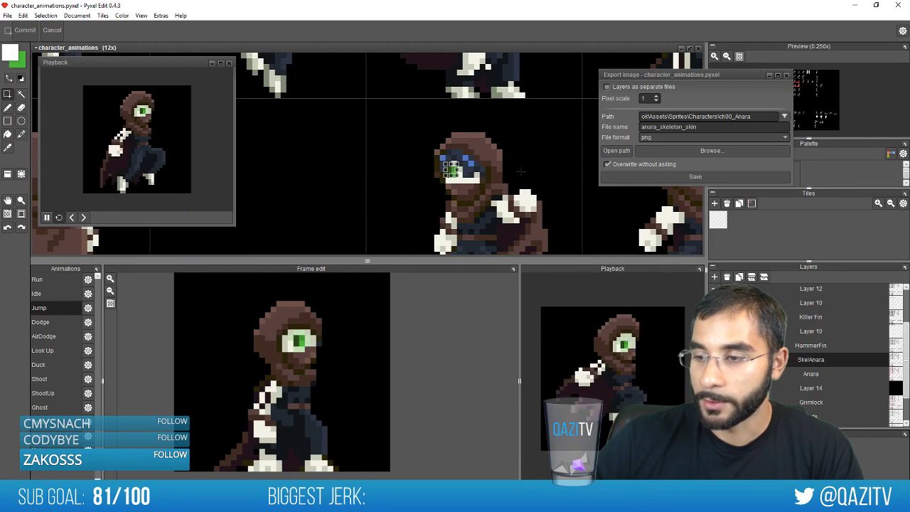
{"action": "key", "text": "Return"}
{"action": "left_click_drag", "start_coordinate": [551, 172], "coordinate": [524, 179]}
{"action": "key", "text": "ctrl+v"}
Examine the face of the front-facing fourth-row frame for remaining blue hair pixels
{"action": "scroll", "coordinate": [565, 185], "scroll_direction": "down", "scroll_amount": 4}
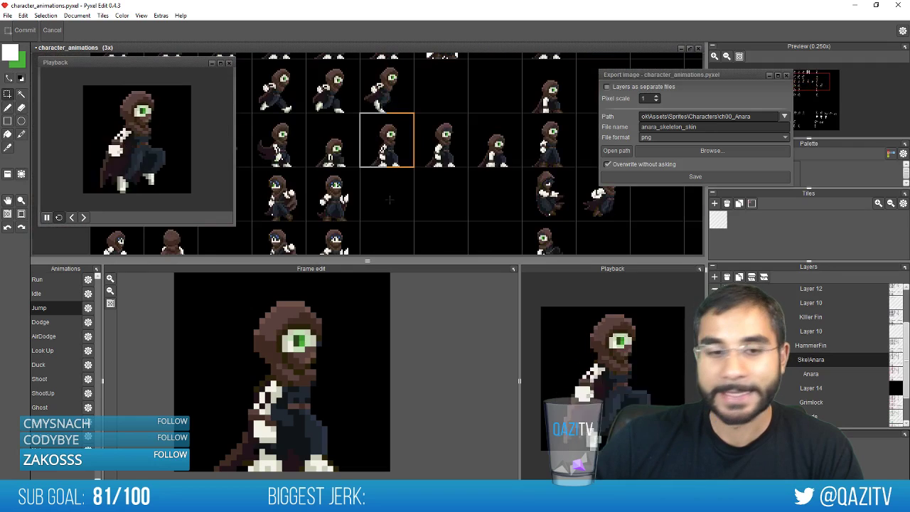
{"action": "scroll", "coordinate": [390, 201], "scroll_direction": "down", "scroll_amount": 1}
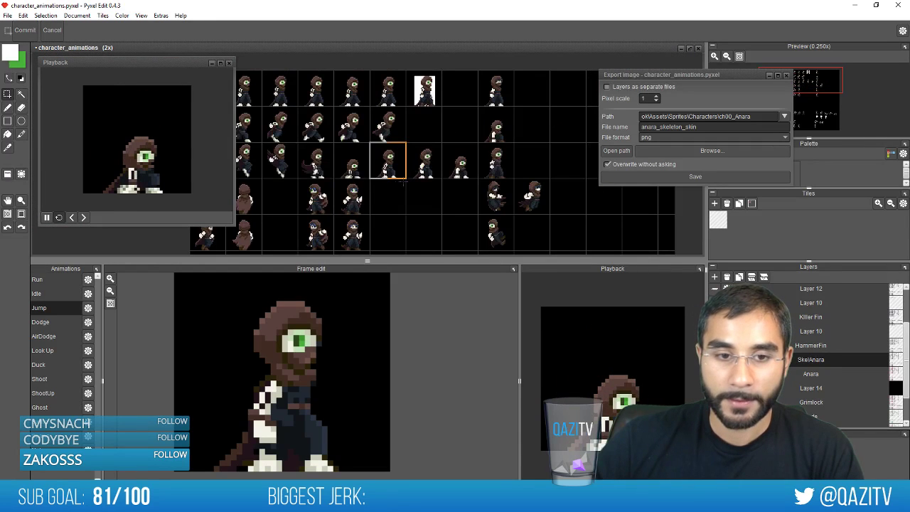
{"action": "left_click_drag", "start_coordinate": [390, 201], "coordinate": [466, 150]}
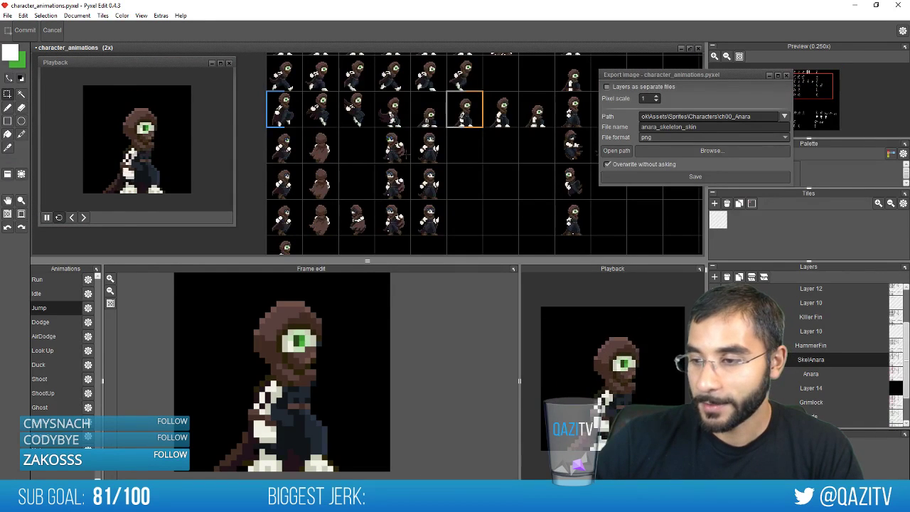
{"action": "scroll", "coordinate": [411, 148], "scroll_direction": "up", "scroll_amount": 3}
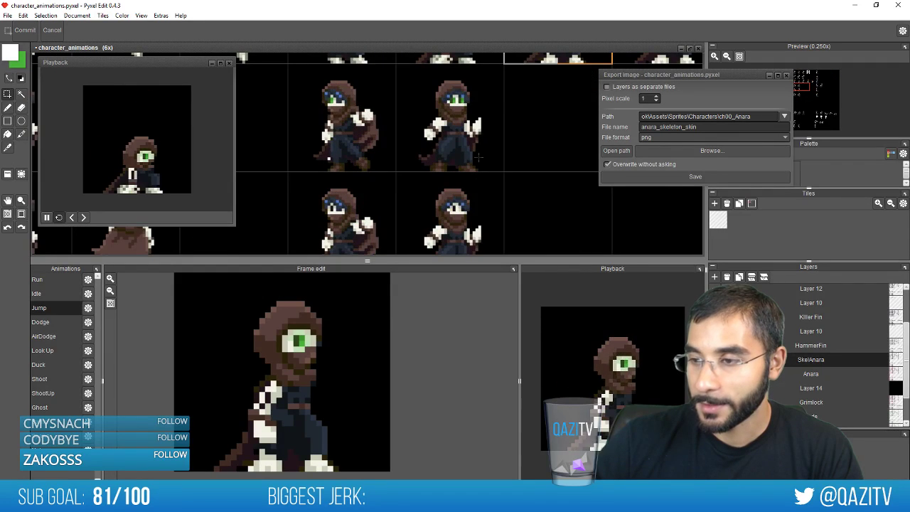
{"action": "scroll", "coordinate": [478, 156], "scroll_direction": "up", "scroll_amount": 5}
{"action": "key", "text": "b"}
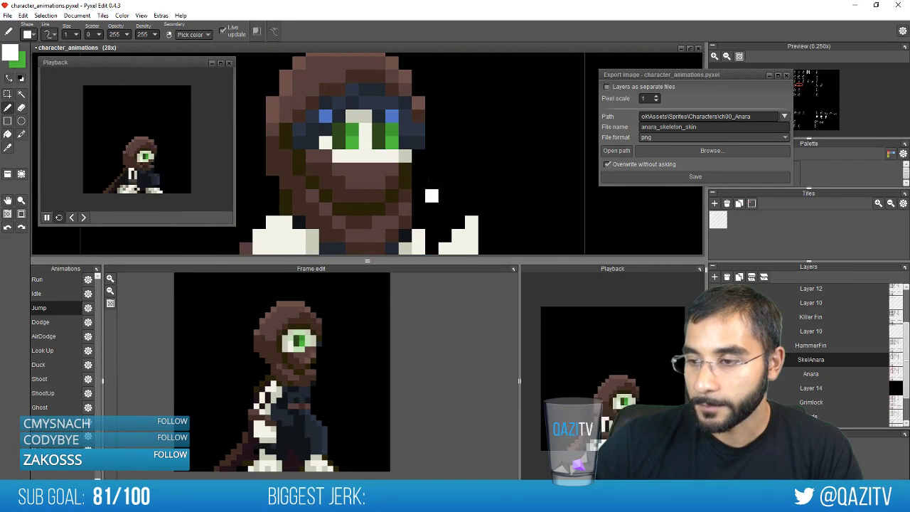
{"action": "left_click", "coordinate": [418, 116], "text": "alt"}
{"action": "left_click", "coordinate": [392, 117]}
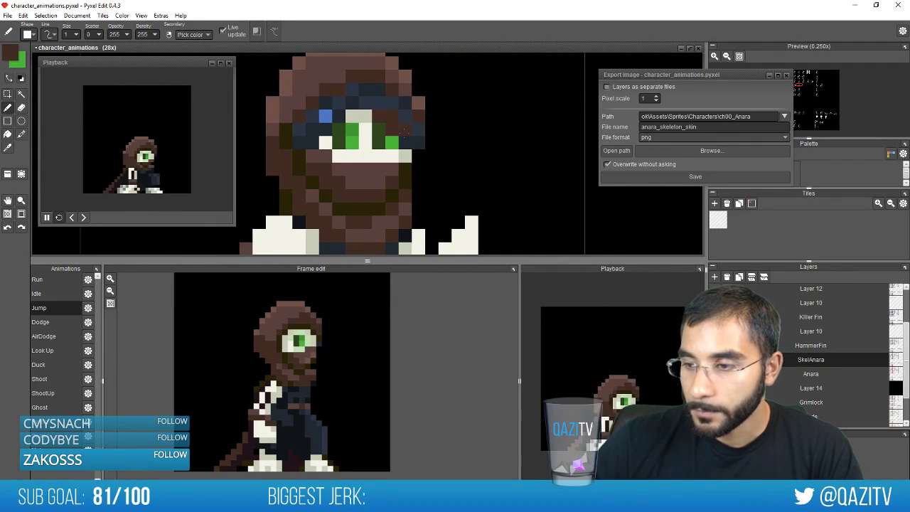
{"action": "key", "text": "ctrl+z"}
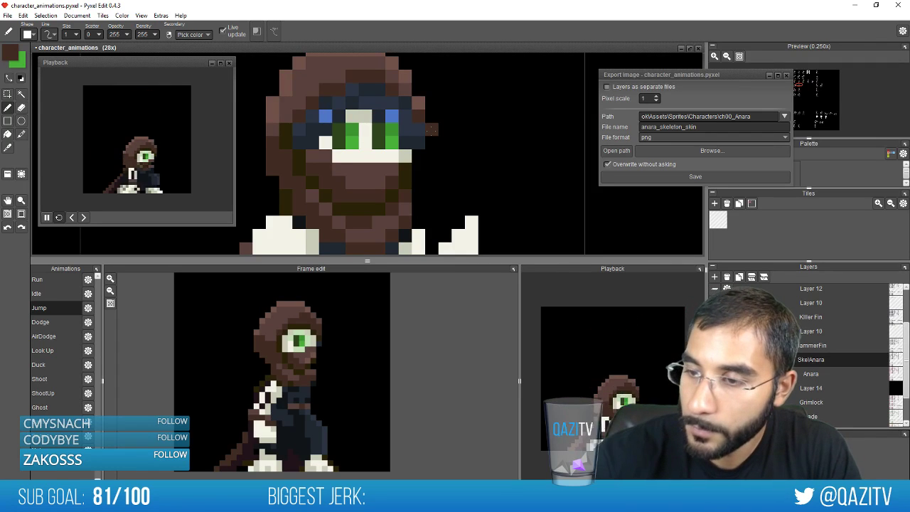
Paint over the blue hair around the front-facing frame's eyes with the hood's sampled dark olive shadow colour
{"action": "left_click", "coordinate": [296, 154], "text": "alt"}
{"action": "left_click", "coordinate": [325, 116]}
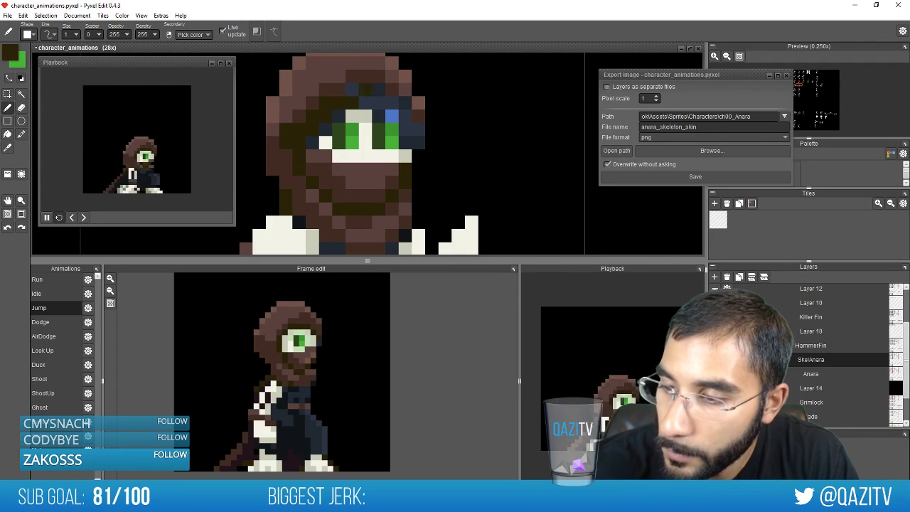
{"action": "left_click_drag", "start_coordinate": [366, 103], "coordinate": [419, 143]}
{"action": "left_click", "coordinate": [391, 129]}
Repaint the front-facing frame's hood edges and leftover forehead hair with the sampled hood browns
{"action": "left_click", "coordinate": [419, 104], "text": "alt"}
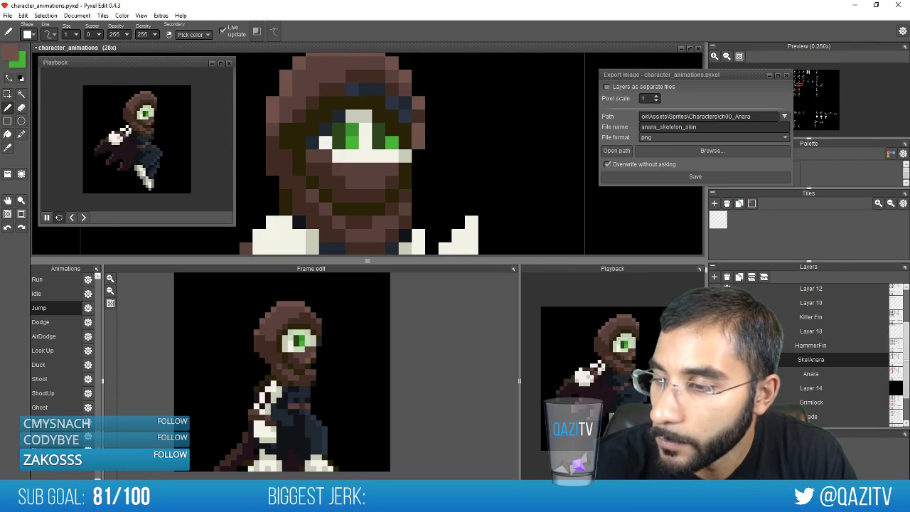
{"action": "left_click", "coordinate": [418, 116], "text": "alt"}
{"action": "left_click_drag", "start_coordinate": [393, 114], "coordinate": [378, 91]}
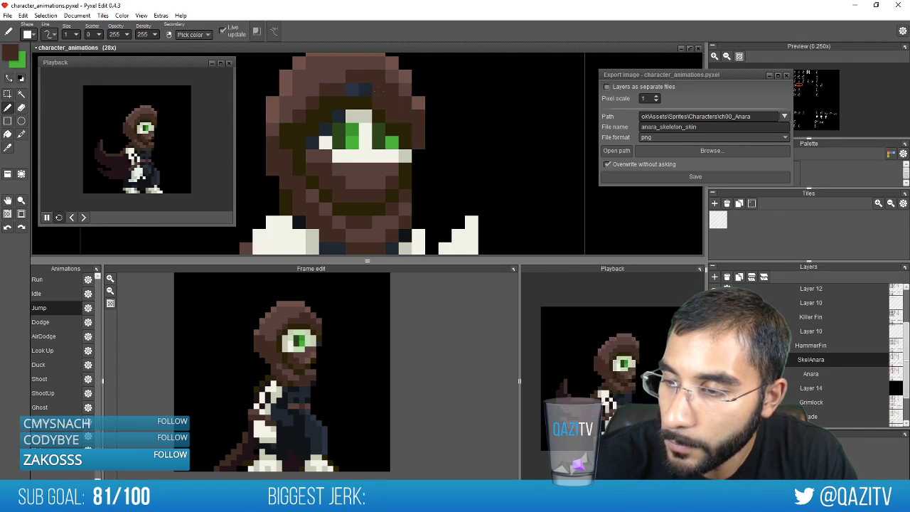
{"action": "left_click_drag", "start_coordinate": [300, 129], "coordinate": [283, 144]}
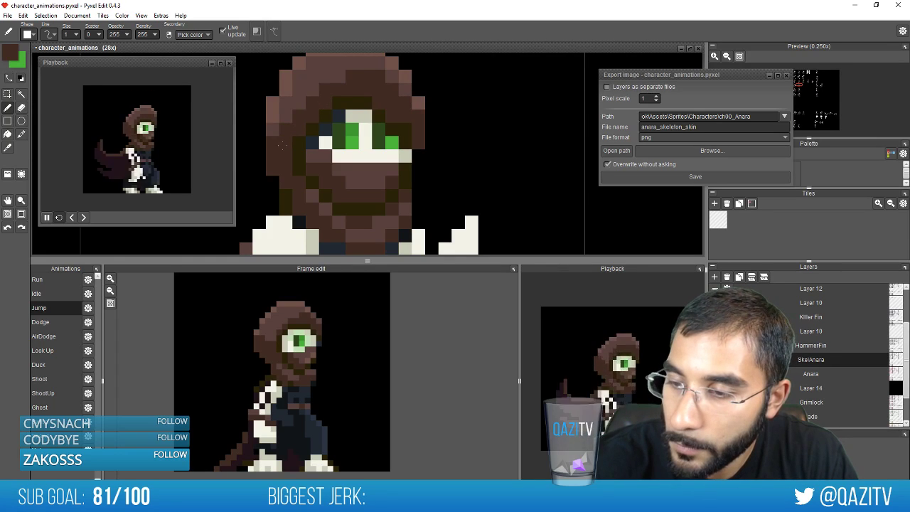
Fill the leftover blue pixels beside the front-facing frame's eye with the sampled shaded bone colour
{"action": "left_click_drag", "start_coordinate": [389, 190], "coordinate": [433, 177]}
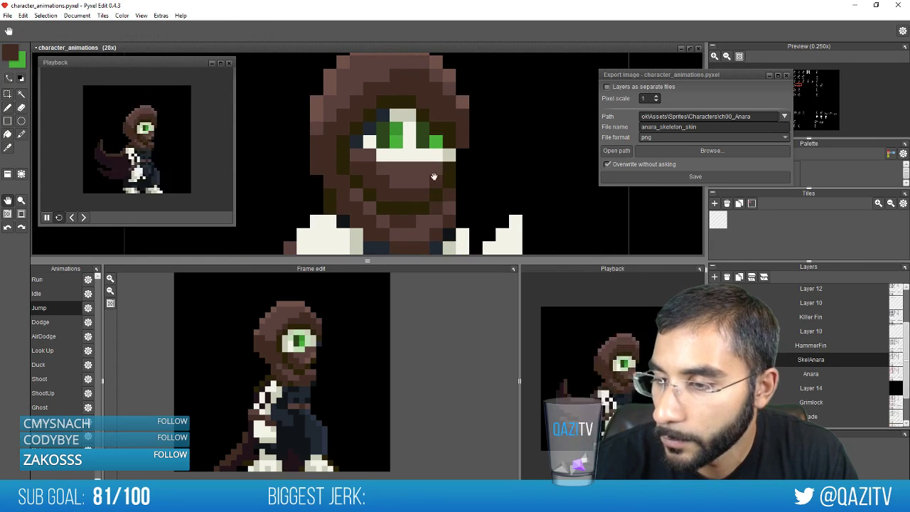
{"action": "left_click", "coordinate": [386, 116], "text": "alt"}
{"action": "left_click_drag", "start_coordinate": [370, 129], "coordinate": [357, 141]}
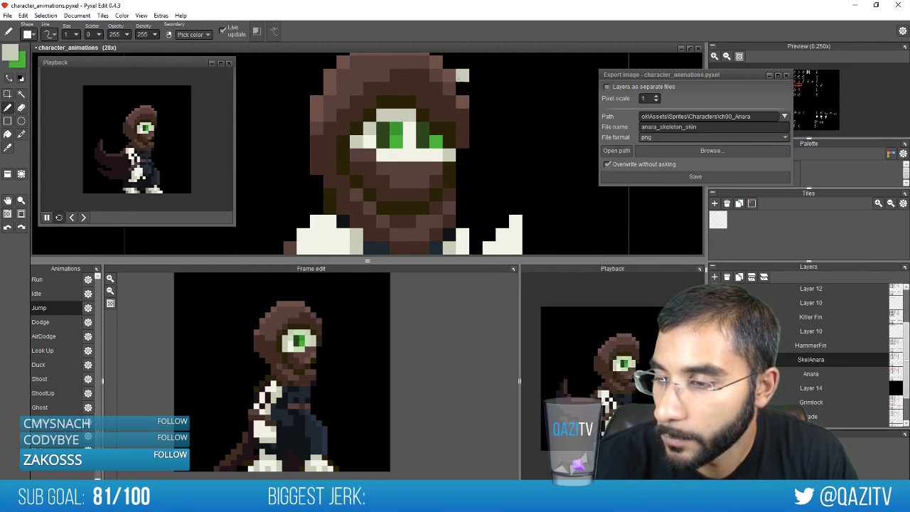
Paint dark olive shadow over the blue hair along the face opening of the left-facing fourth-row frame
{"action": "right_click", "coordinate": [421, 114]}
{"action": "left_click_drag", "start_coordinate": [421, 136], "coordinate": [613, 162]}
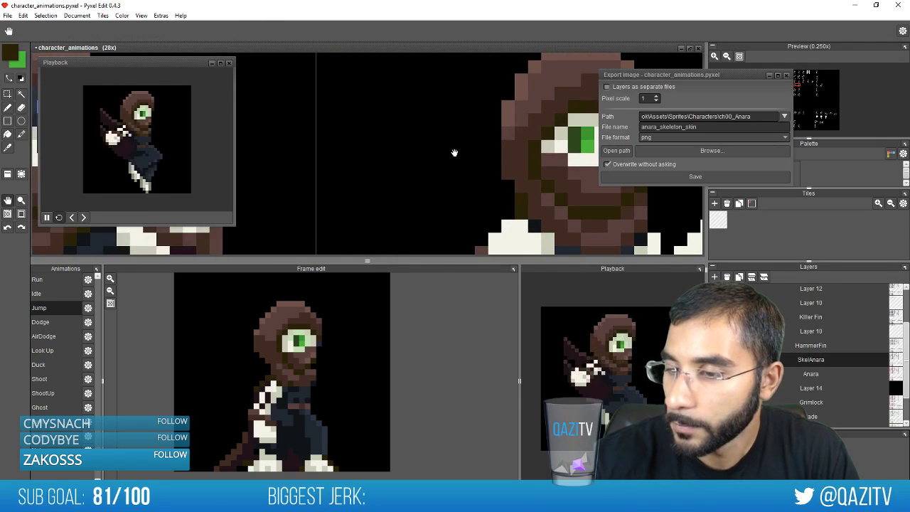
{"action": "left_click_drag", "start_coordinate": [453, 153], "coordinate": [628, 156]}
{"action": "left_click_drag", "start_coordinate": [387, 150], "coordinate": [515, 149]}
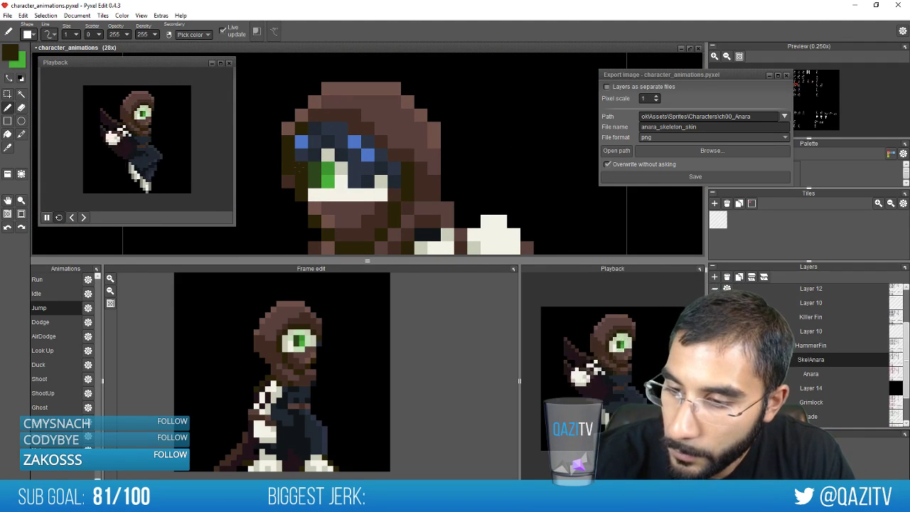
{"action": "left_click_drag", "start_coordinate": [301, 169], "coordinate": [301, 142]}
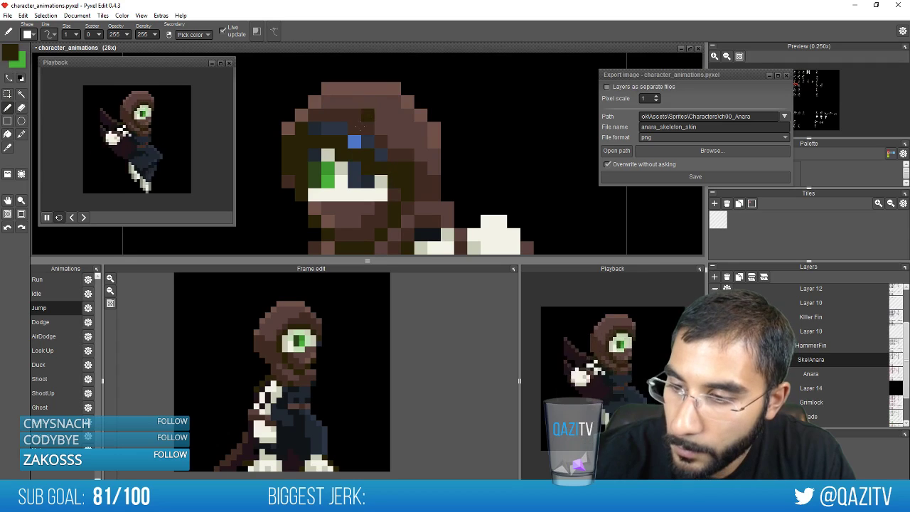
Fill the left-facing frame's second eye with shaded bone and add a light and dark green pupil
{"action": "right_click", "coordinate": [342, 169]}
{"action": "left_click", "coordinate": [354, 168]}
{"action": "left_click", "coordinate": [367, 181]}
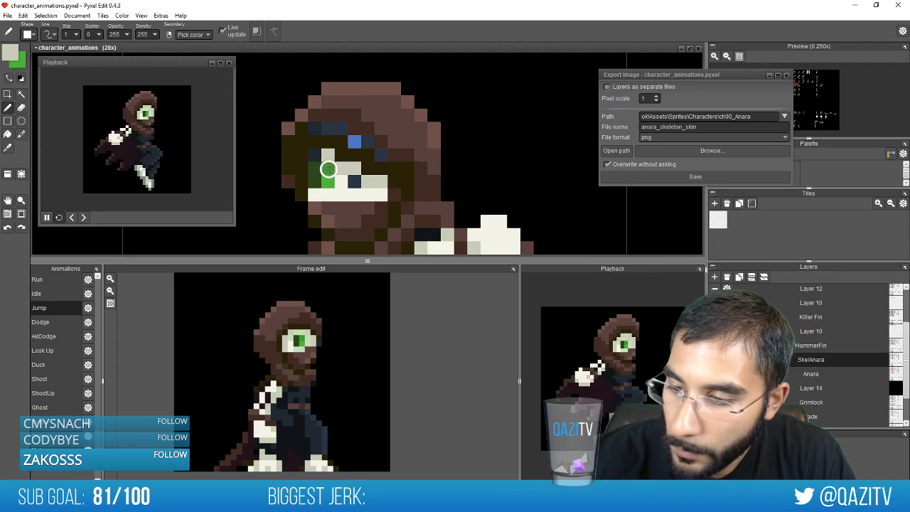
{"action": "left_click", "coordinate": [329, 171], "text": "alt"}
{"action": "left_click", "coordinate": [367, 169]}
{"action": "right_click", "coordinate": [315, 172]}
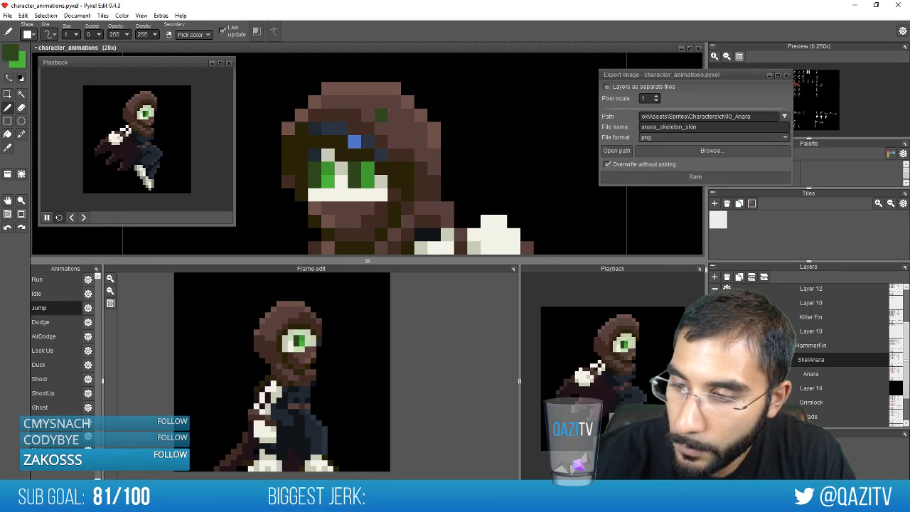
Cover the left-facing frame's remaining forehead hair with the hood's dark brown and enlarge the canvas area
{"action": "left_click", "coordinate": [407, 129], "text": "alt"}
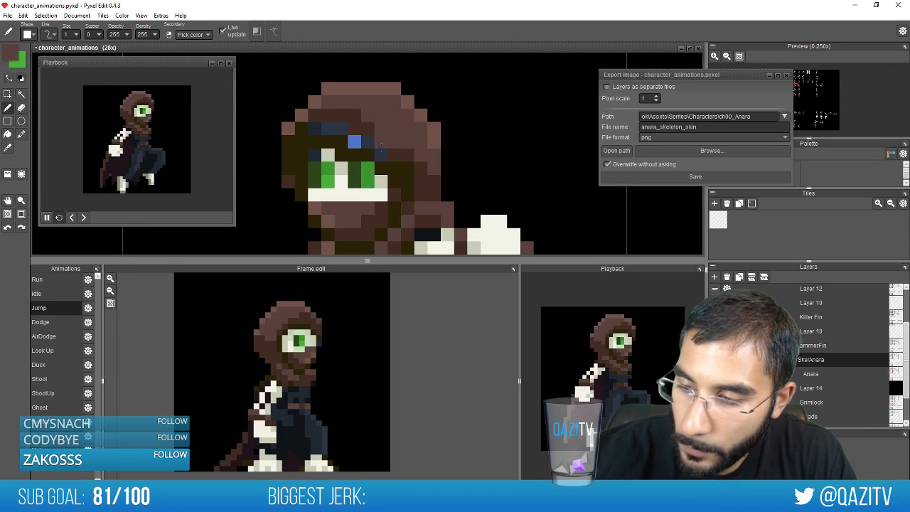
{"action": "left_click_drag", "start_coordinate": [353, 141], "coordinate": [302, 129]}
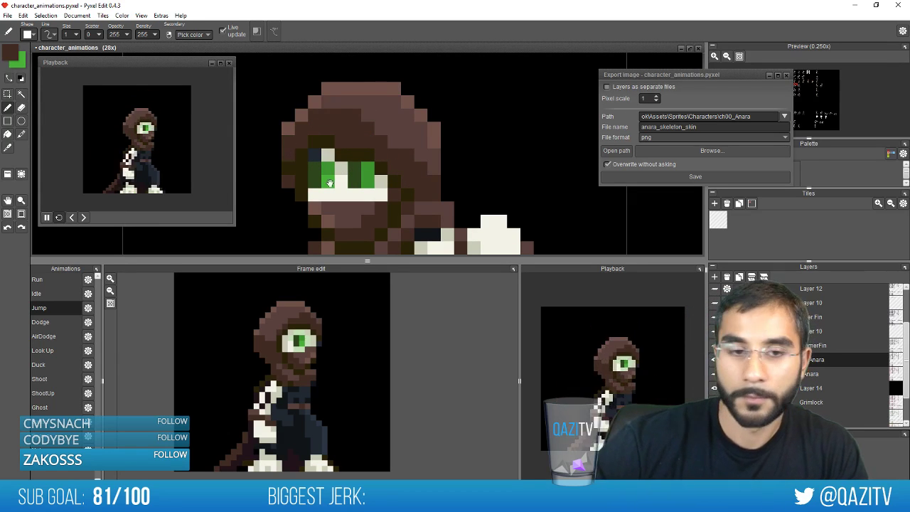
{"action": "left_click_drag", "start_coordinate": [331, 183], "coordinate": [435, 133]}
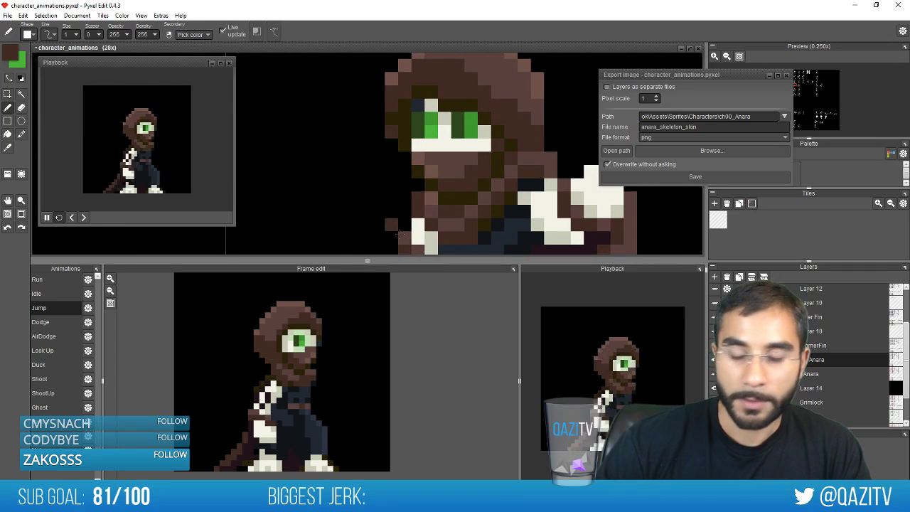
{"action": "left_click_drag", "start_coordinate": [367, 260], "coordinate": [367, 329]}
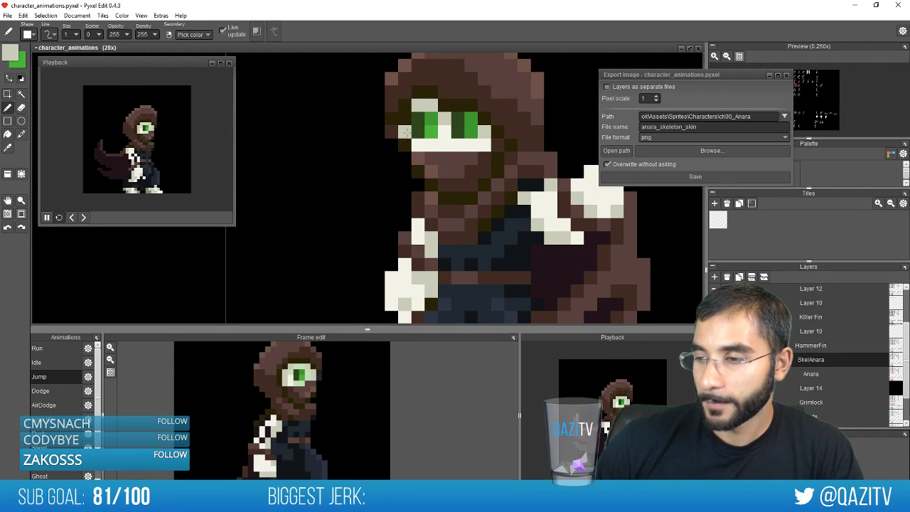
Erase the stray pixel at the outer edge of the left-facing frame's face
{"action": "key", "text": "e"}
{"action": "left_click", "coordinate": [392, 133]}
{"action": "scroll", "coordinate": [272, 171], "scroll_direction": "down", "scroll_amount": 4}
{"action": "left_click_drag", "start_coordinate": [345, 267], "coordinate": [552, 306]}
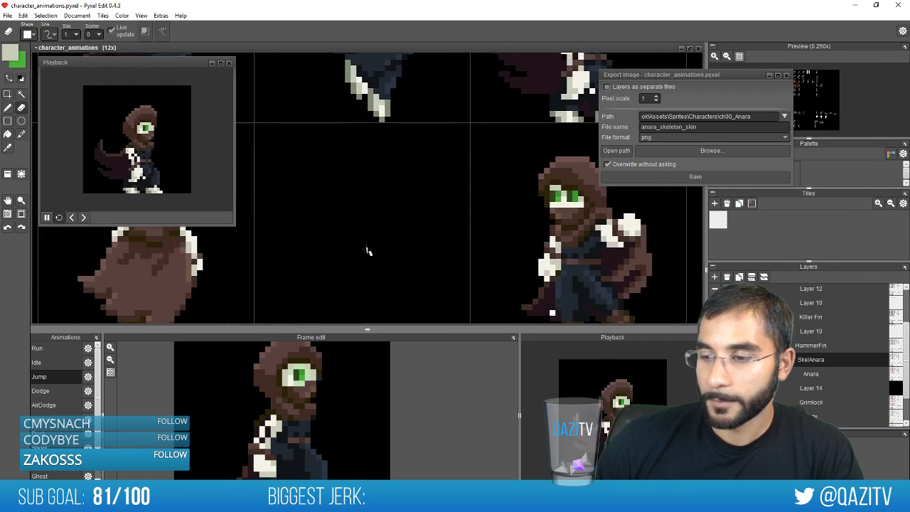
Cover the blue hair around the right-facing frame's eye with dark olive shadow and the hood's dark brown
{"action": "left_click_drag", "start_coordinate": [367, 251], "coordinate": [514, 231]}
{"action": "scroll", "coordinate": [348, 194], "scroll_direction": "up", "scroll_amount": 5}
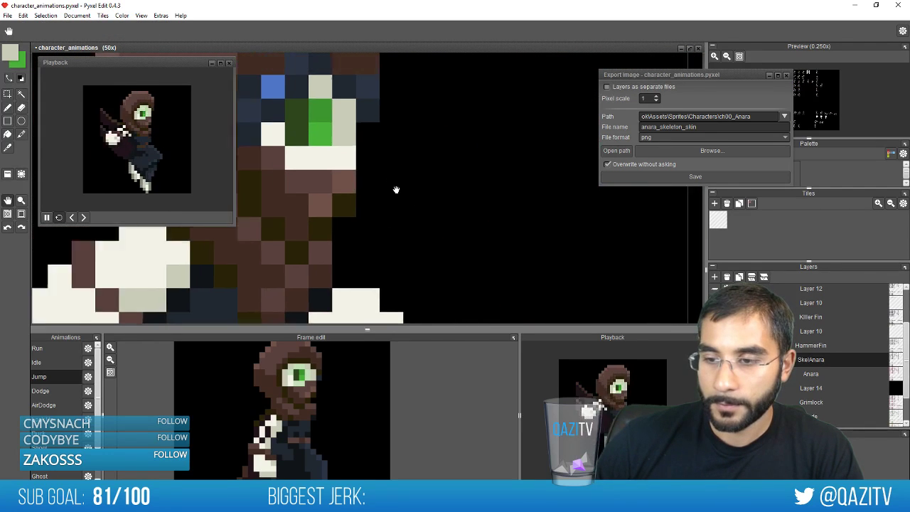
{"action": "key", "text": "b"}
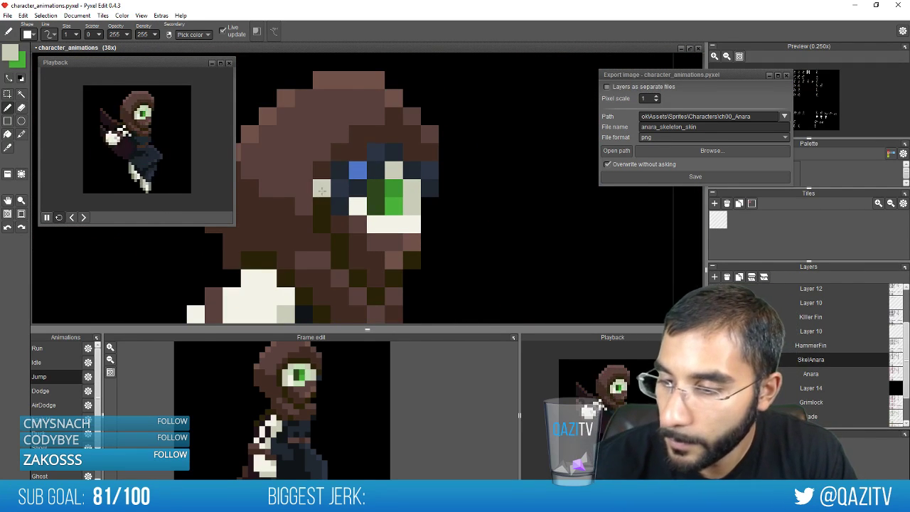
{"action": "mouse_move", "coordinate": [358, 170]}
{"action": "left_mouse_down"}
{"action": "mouse_move", "coordinate": [427, 126]}
{"action": "mouse_move", "coordinate": [413, 168]}
{"action": "mouse_move", "coordinate": [428, 144]}
{"action": "mouse_move", "coordinate": [330, 183]}
{"action": "left_mouse_up"}
{"action": "left_click", "coordinate": [429, 188]}
{"action": "right_click", "coordinate": [425, 147]}
{"action": "left_click", "coordinate": [430, 170]}
{"action": "left_click", "coordinate": [322, 206]}
{"action": "left_click", "coordinate": [304, 206]}
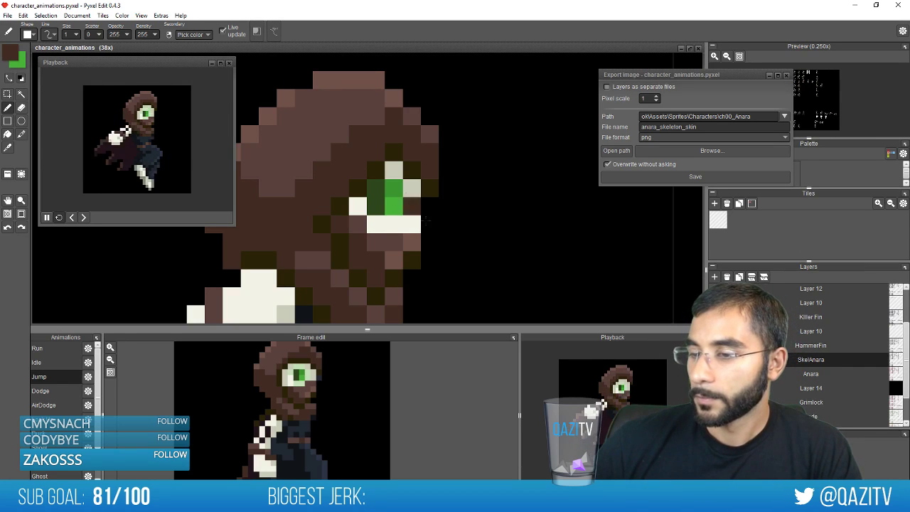
Replace the bone pixel at the right-facing frame's lower outer eye corner with the sampled scarf brown
{"action": "left_click", "coordinate": [444, 253]}
{"action": "right_click", "coordinate": [394, 243]}
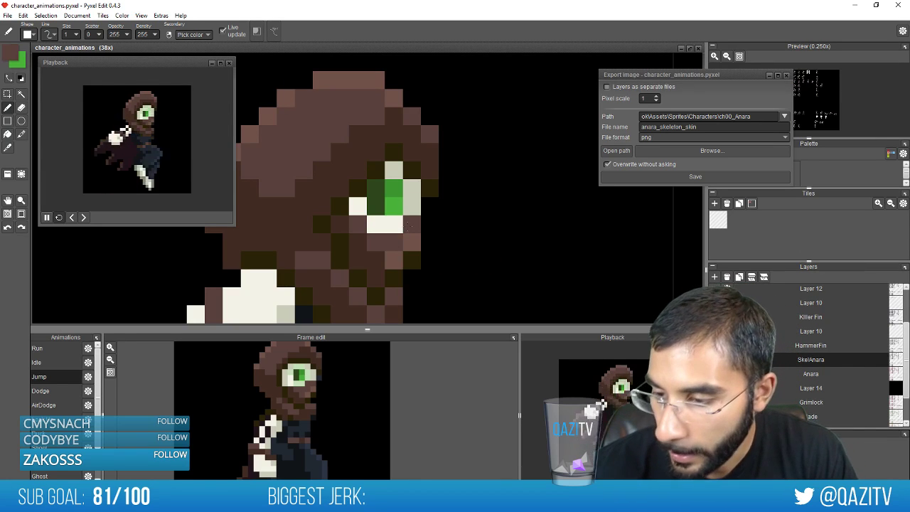
{"action": "left_click", "coordinate": [412, 225]}
Paint scarf brown across the bone row between the left-facing frame's two eyes to separate the sockets
{"action": "key", "text": "space"}
{"action": "left_click_drag", "start_coordinate": [511, 241], "coordinate": [185, 252]}
{"action": "left_click_drag", "start_coordinate": [494, 273], "coordinate": [134, 270]}
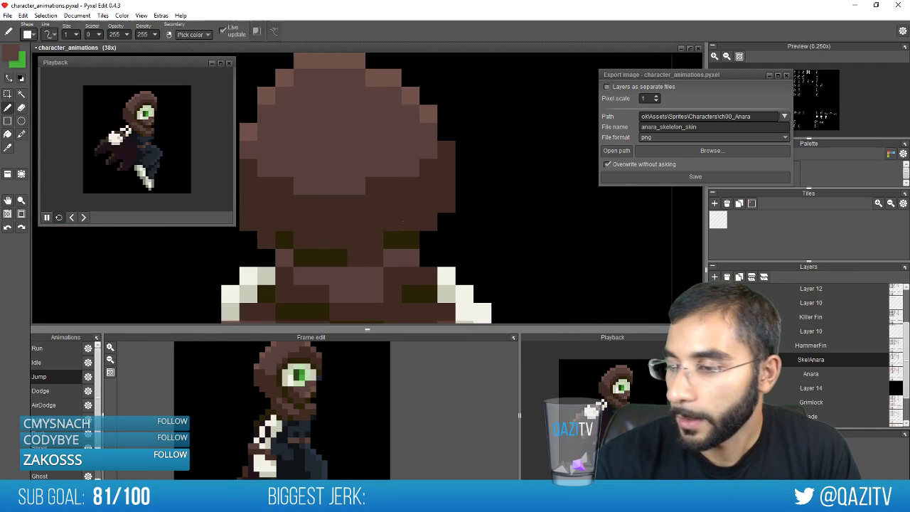
{"action": "key", "text": "space"}
{"action": "left_click_drag", "start_coordinate": [559, 256], "coordinate": [57, 259]}
{"action": "key", "text": "space"}
{"action": "left_click_drag", "start_coordinate": [496, 247], "coordinate": [65, 246]}
{"action": "left_click_drag", "start_coordinate": [524, 229], "coordinate": [99, 224]}
{"action": "left_click", "coordinate": [277, 214]}
{"action": "left_click_drag", "start_coordinate": [286, 215], "coordinate": [312, 214]}
Fill the lower inner area of the front-facing frame's larger eye socket with sampled white bone
{"action": "key", "text": "space"}
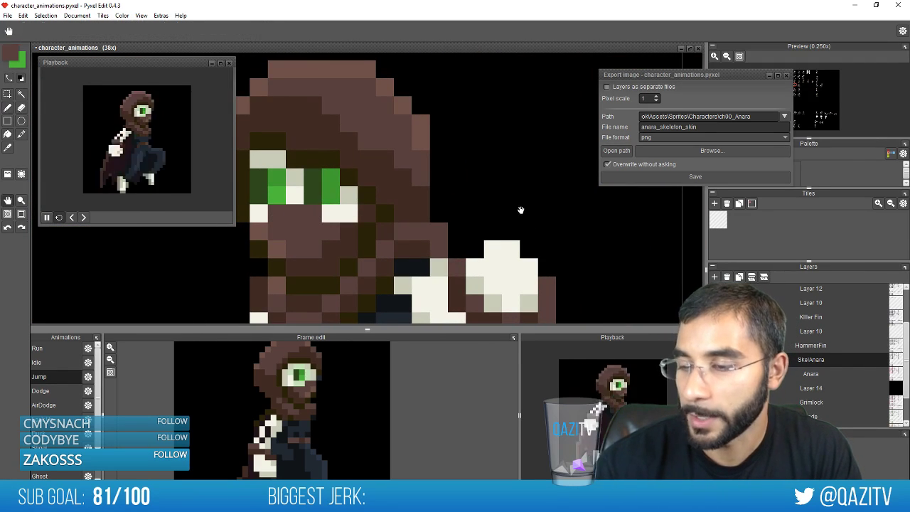
{"action": "left_click_drag", "start_coordinate": [520, 210], "coordinate": [121, 251]}
{"action": "left_click_drag", "start_coordinate": [530, 273], "coordinate": [274, 257]}
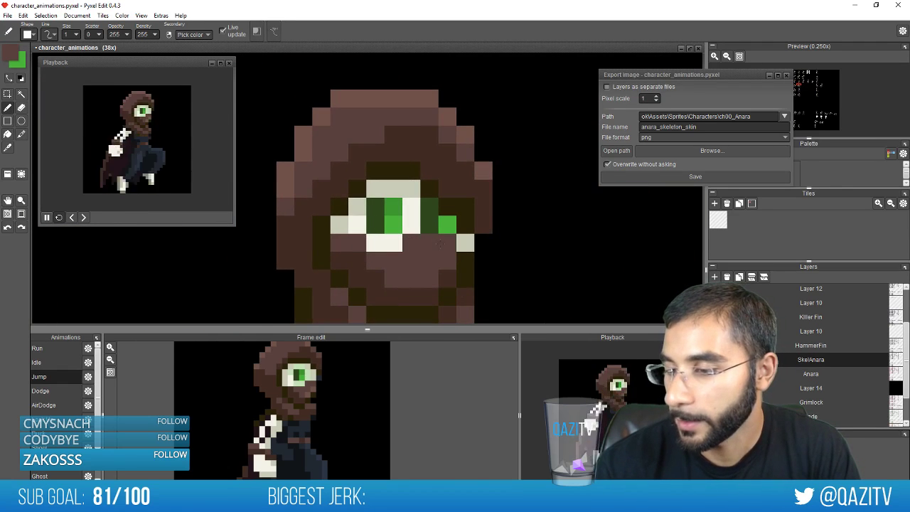
{"action": "right_click", "coordinate": [375, 243]}
{"action": "left_click", "coordinate": [357, 242]}
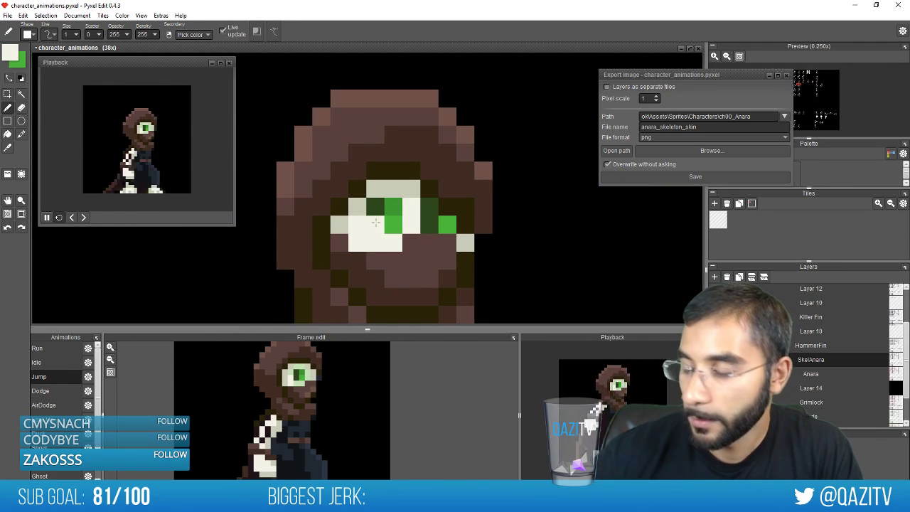
Examine the rows of Anara frames on the sheet for arms and faces that still differ from the skeleton look
{"action": "scroll", "coordinate": [303, 235], "scroll_direction": "down", "scroll_amount": 5}
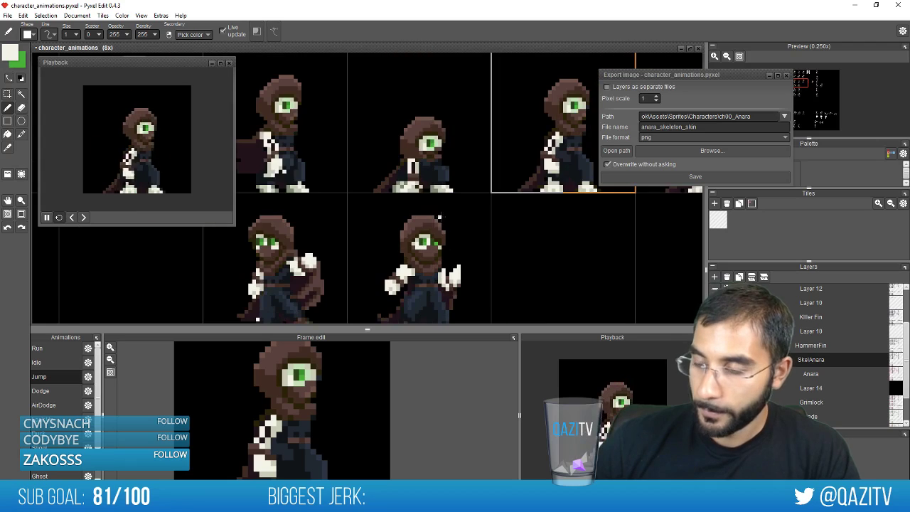
{"action": "key", "text": "space"}
{"action": "mouse_move", "coordinate": [303, 200]}
{"action": "left_mouse_down"}
{"action": "mouse_move", "coordinate": [405, 253]}
{"action": "mouse_move", "coordinate": [260, 253]}
{"action": "left_mouse_up"}
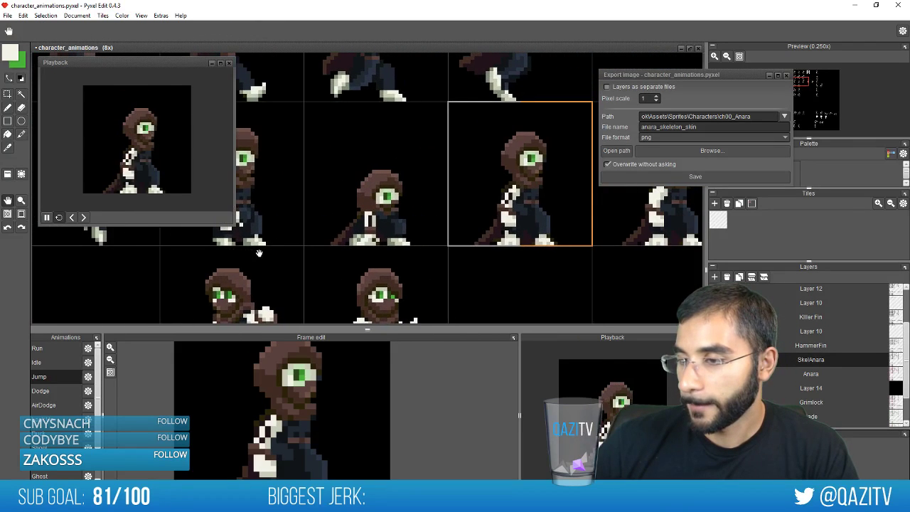
{"action": "scroll", "coordinate": [530, 233], "scroll_direction": "down", "scroll_amount": 1}
{"action": "scroll", "coordinate": [529, 231], "scroll_direction": "down", "scroll_amount": 2}
{"action": "key", "text": "space"}
{"action": "left_click_drag", "start_coordinate": [492, 292], "coordinate": [515, 205]}
{"action": "scroll", "coordinate": [511, 207], "scroll_direction": "up", "scroll_amount": 1}
{"action": "scroll", "coordinate": [511, 229], "scroll_direction": "down", "scroll_amount": 1}
{"action": "key", "text": "space"}
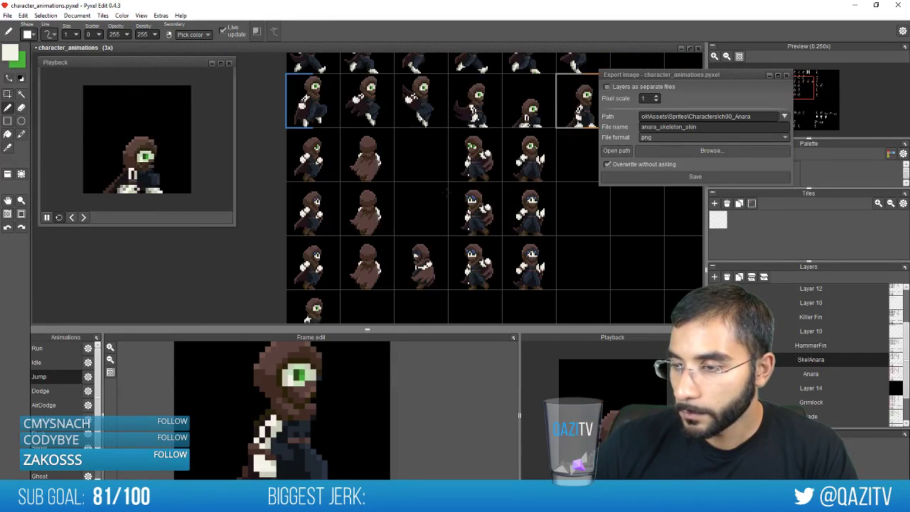
Erase small gaps in the fourth-row right-facing frame's upper arm so it reads as separate bones
{"action": "scroll", "coordinate": [447, 192], "scroll_direction": "up", "scroll_amount": 6}
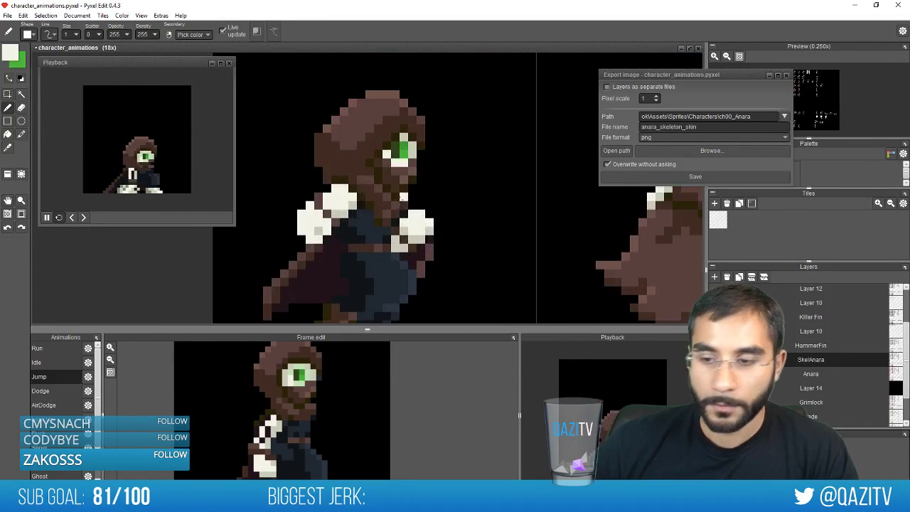
{"action": "right_click", "coordinate": [336, 224]}
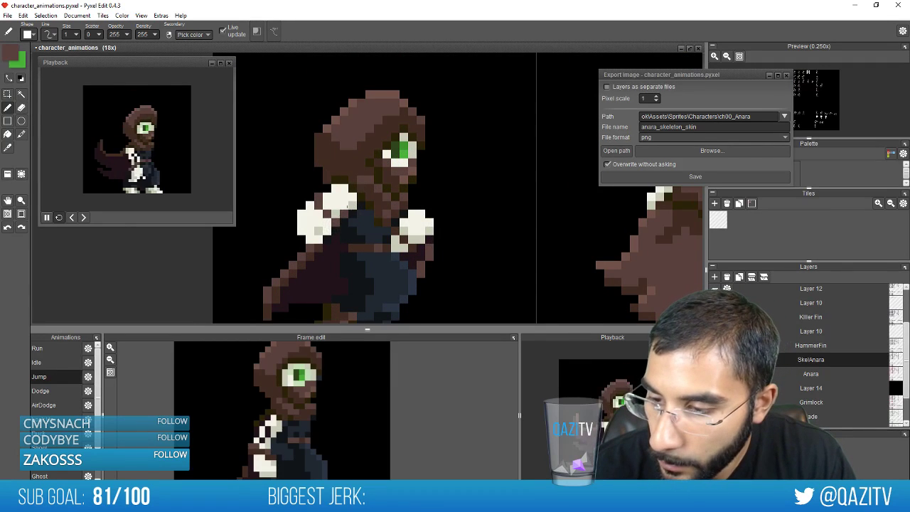
{"action": "key", "text": "e"}
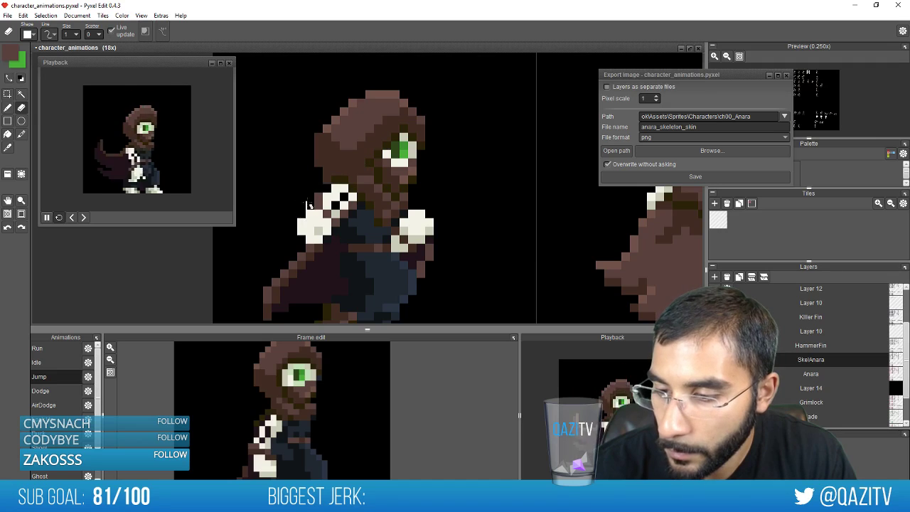
Thin both arms of the back-facing frame into narrow bones and touch them up with shaded bone
{"action": "left_click_drag", "start_coordinate": [438, 202], "coordinate": [240, 280]}
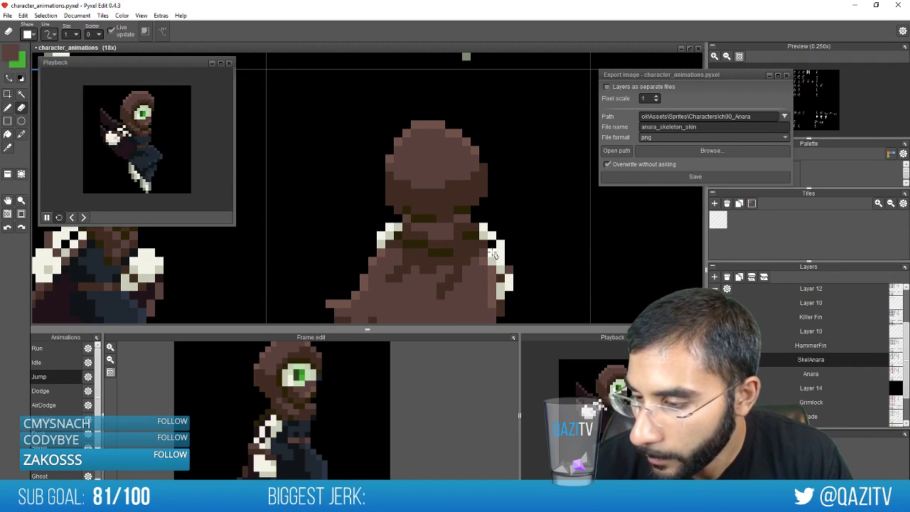
{"action": "left_click_drag", "start_coordinate": [562, 281], "coordinate": [500, 222]}
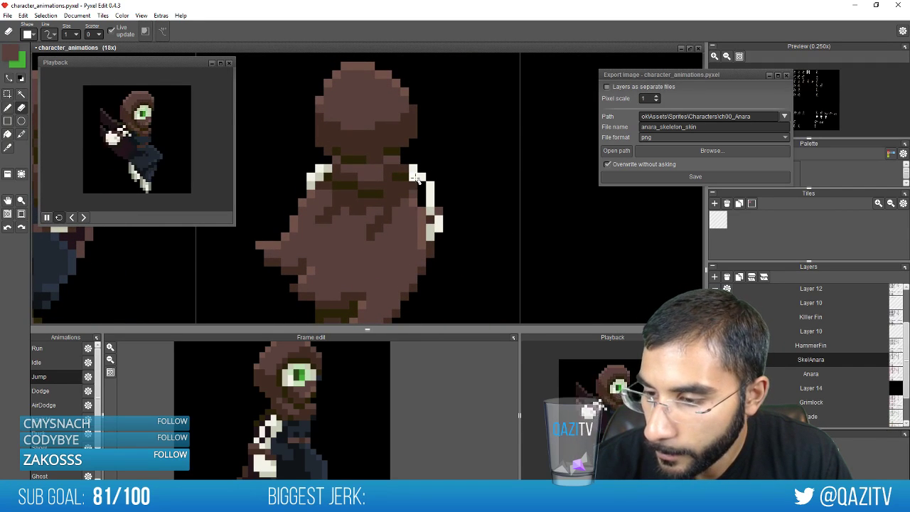
{"action": "mouse_move", "coordinate": [534, 240]}
{"action": "left_mouse_down"}
{"action": "mouse_move", "coordinate": [92, 298]}
{"action": "mouse_move", "coordinate": [569, 301]}
{"action": "left_mouse_up"}
{"action": "left_click_drag", "start_coordinate": [355, 216], "coordinate": [347, 223]}
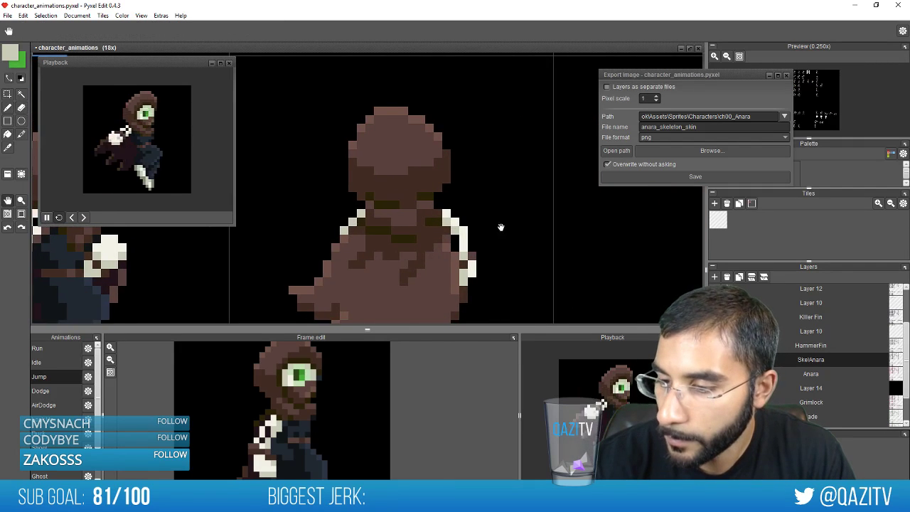
Touch up the left-facing frame's front hand outline and erase gaps in its forearm bones
{"action": "left_click_drag", "start_coordinate": [502, 228], "coordinate": [148, 229]}
{"action": "left_click_drag", "start_coordinate": [452, 280], "coordinate": [128, 267]}
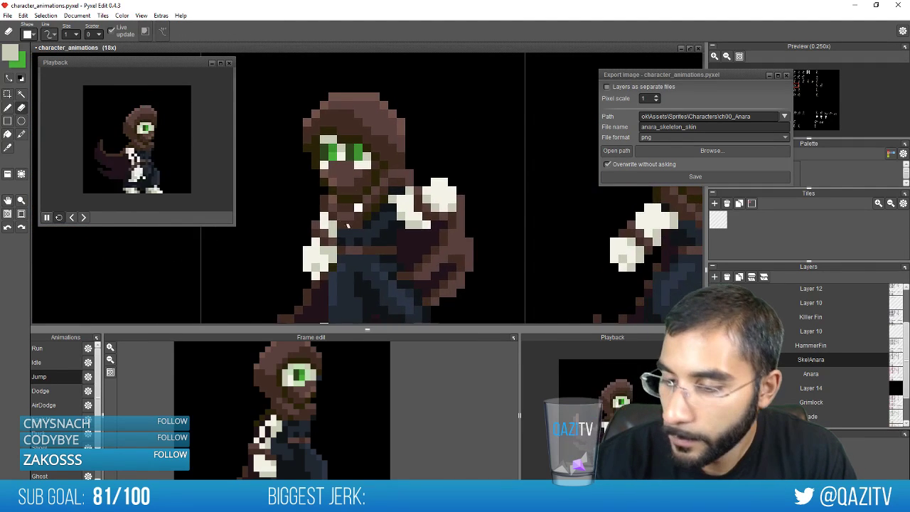
{"action": "key", "text": "b"}
{"action": "key", "text": "e"}
{"action": "left_click", "coordinate": [308, 268]}
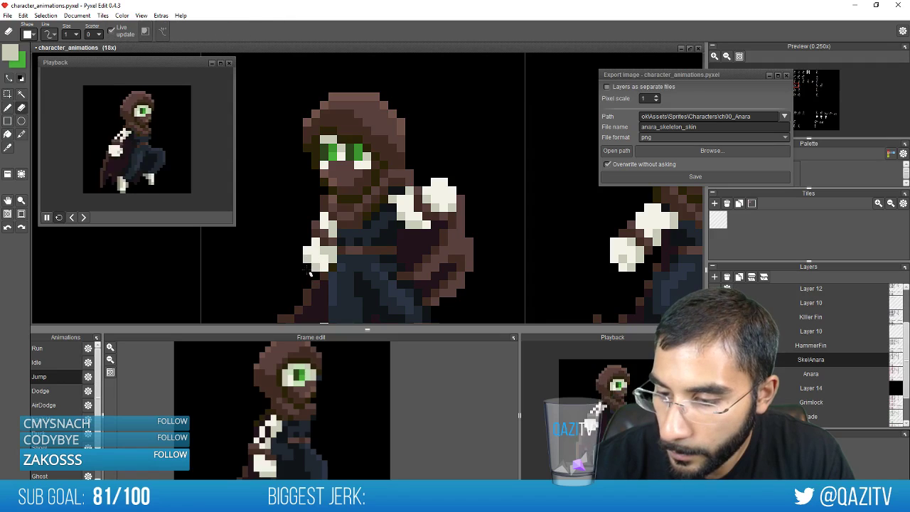
{"action": "key", "text": "b"}
{"action": "left_click", "coordinate": [315, 265]}
{"action": "key", "text": "e"}
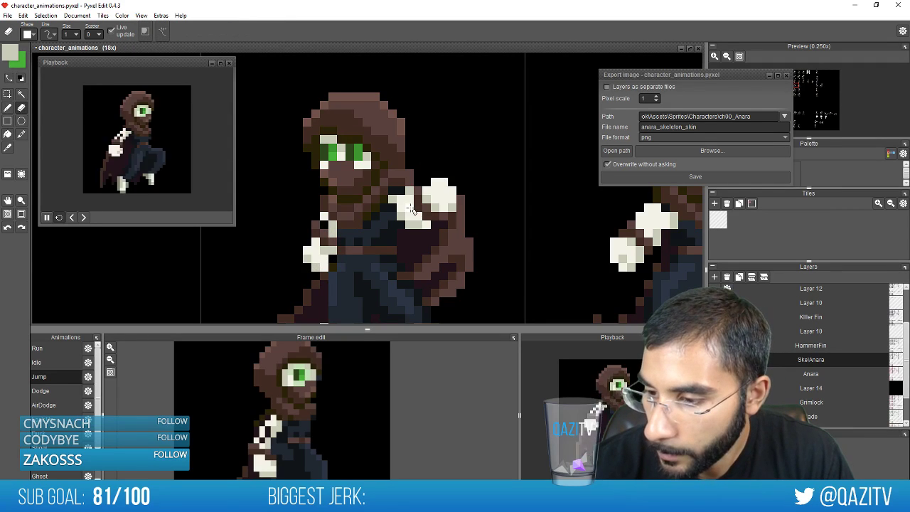
Add dark cloak colour around the left-facing frame's rear arm bones and speckle both hands with shaded bone
{"action": "key", "text": "b"}
{"action": "left_click", "coordinate": [427, 236], "text": "alt"}
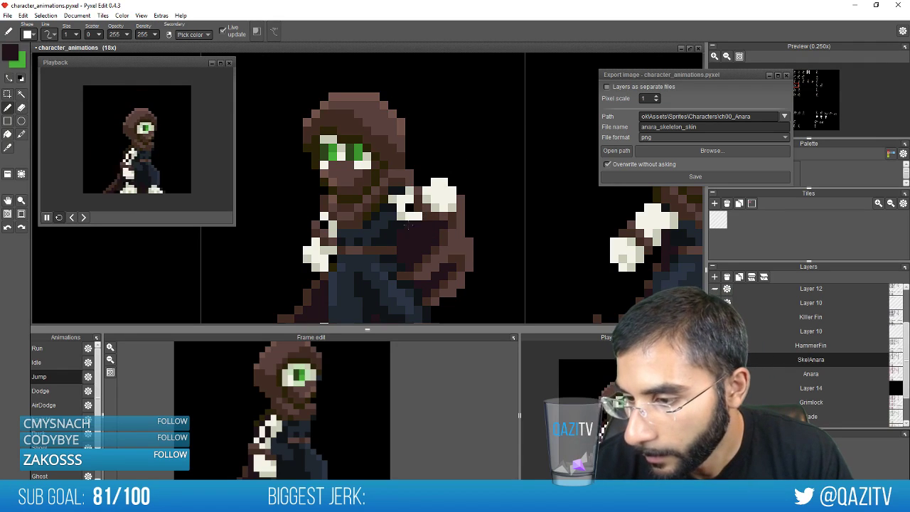
{"action": "left_click", "coordinate": [444, 190], "text": "alt"}
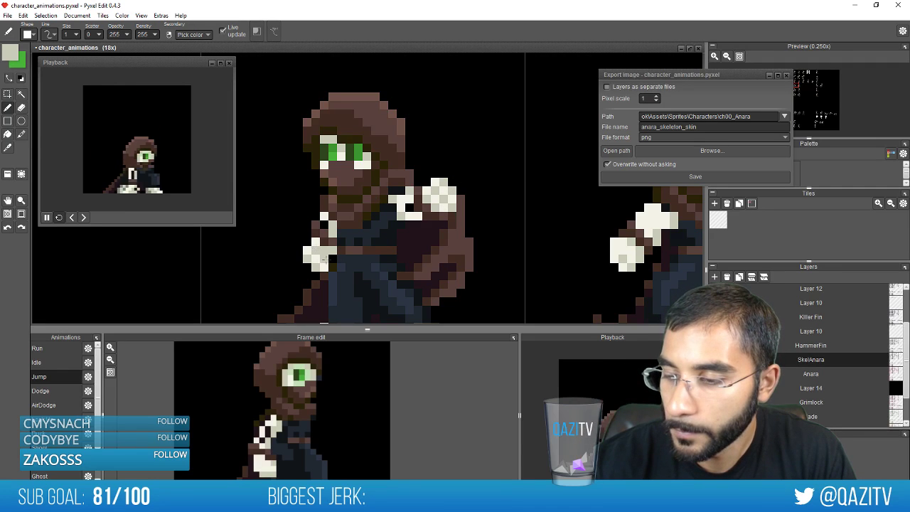
{"action": "left_click", "coordinate": [384, 208]}
Speckle the fourth-row right-facing frame's hands with shaded bone pixels
{"action": "left_click_drag", "start_coordinate": [245, 238], "coordinate": [544, 239]}
{"action": "left_click_drag", "start_coordinate": [213, 231], "coordinate": [510, 228]}
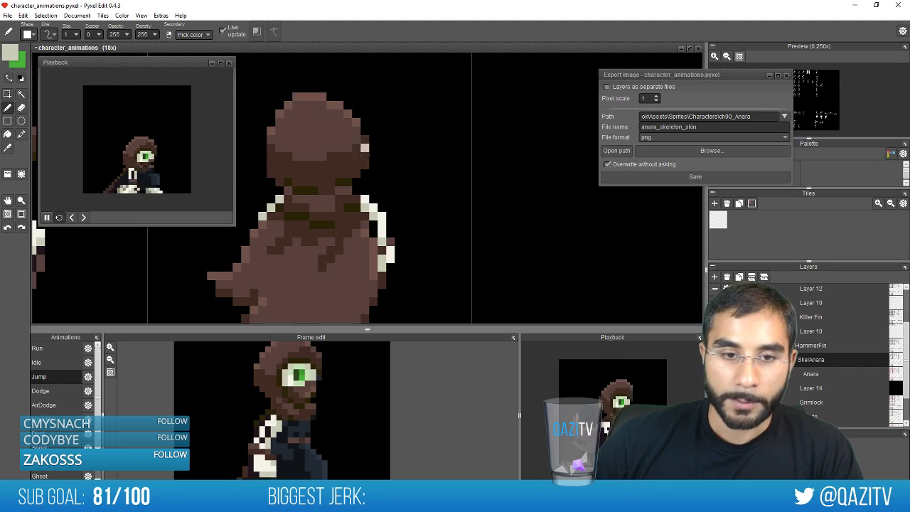
{"action": "scroll", "coordinate": [455, 277], "scroll_direction": "down", "scroll_amount": 3}
{"action": "scroll", "coordinate": [482, 261], "scroll_direction": "up", "scroll_amount": 1}
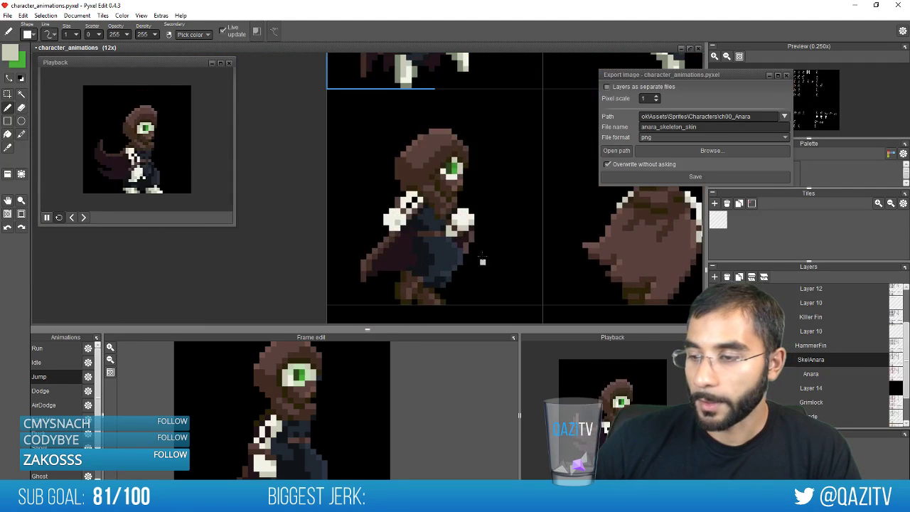
{"action": "scroll", "coordinate": [432, 180], "scroll_direction": "up", "scroll_amount": 2}
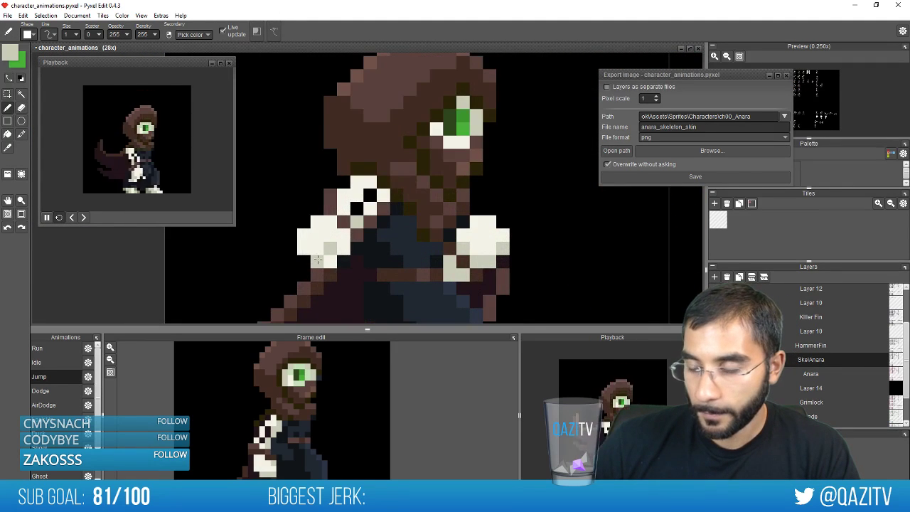
{"action": "scroll", "coordinate": [327, 223], "scroll_direction": "down", "scroll_amount": 3}
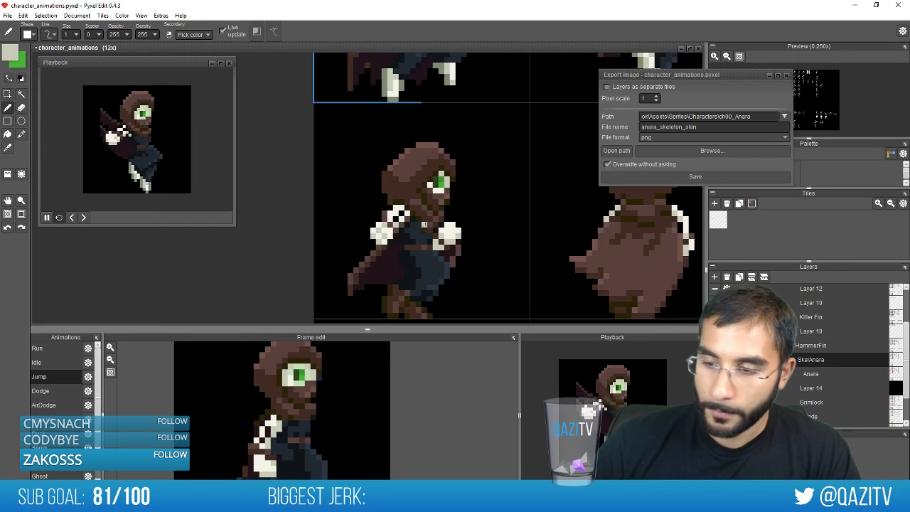
Add shaded bone pixels to the hands of the first three airborne frames in the third row
{"action": "scroll", "coordinate": [395, 228], "scroll_direction": "up", "scroll_amount": 3}
{"action": "scroll", "coordinate": [395, 228], "scroll_direction": "down", "scroll_amount": 3}
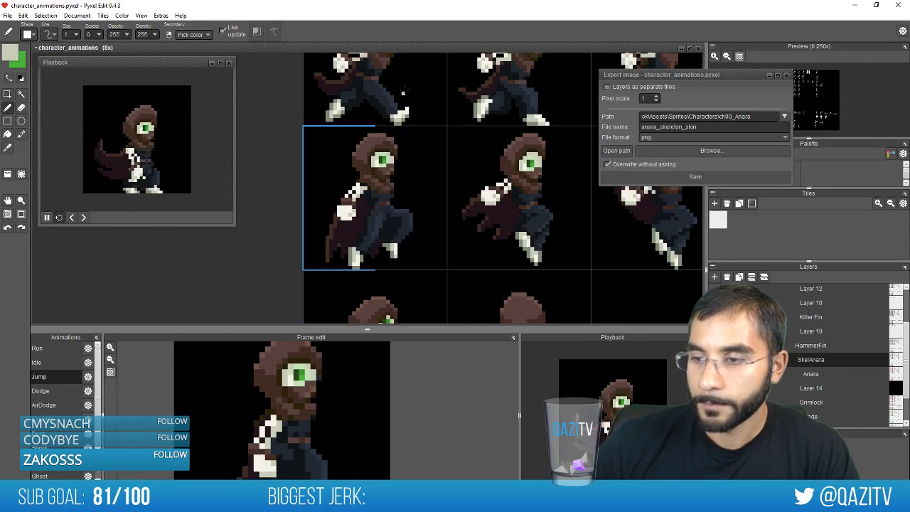
{"action": "scroll", "coordinate": [356, 242], "scroll_direction": "up", "scroll_amount": 1}
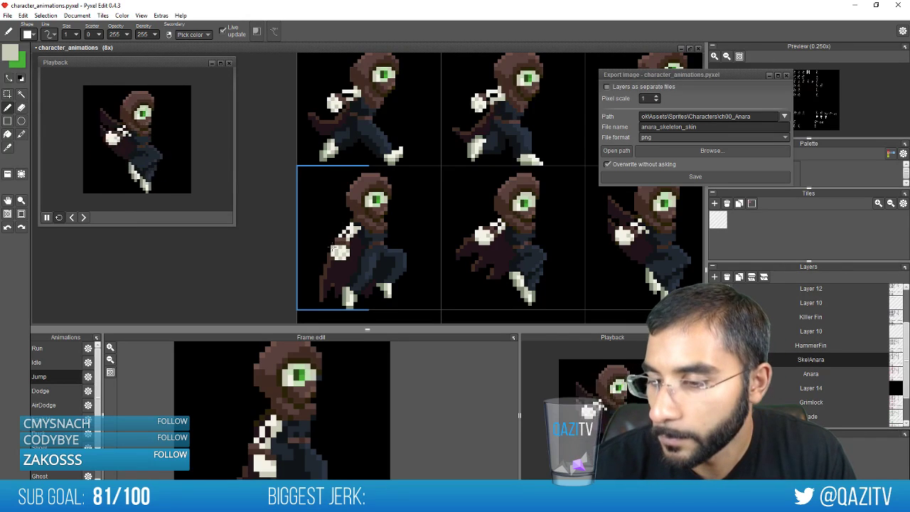
{"action": "left_click_drag", "start_coordinate": [523, 254], "coordinate": [473, 258]}
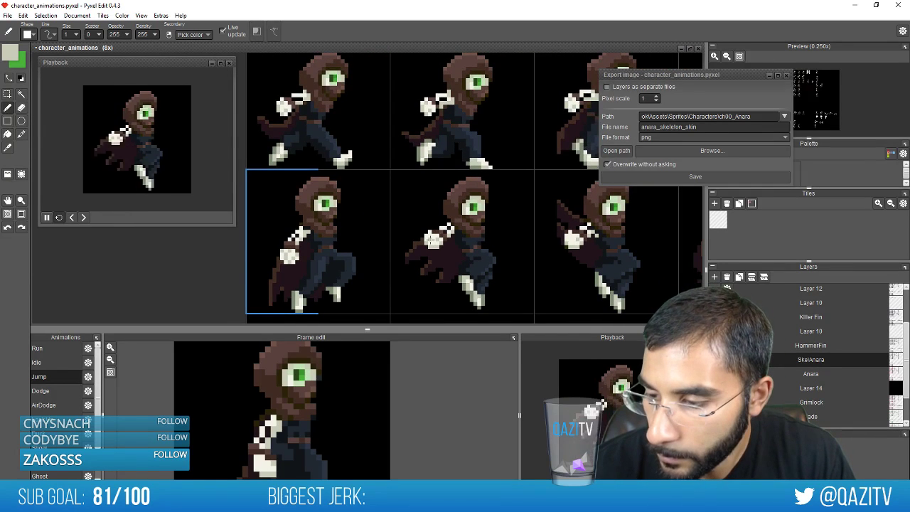
{"action": "left_click_drag", "start_coordinate": [539, 249], "coordinate": [357, 257]}
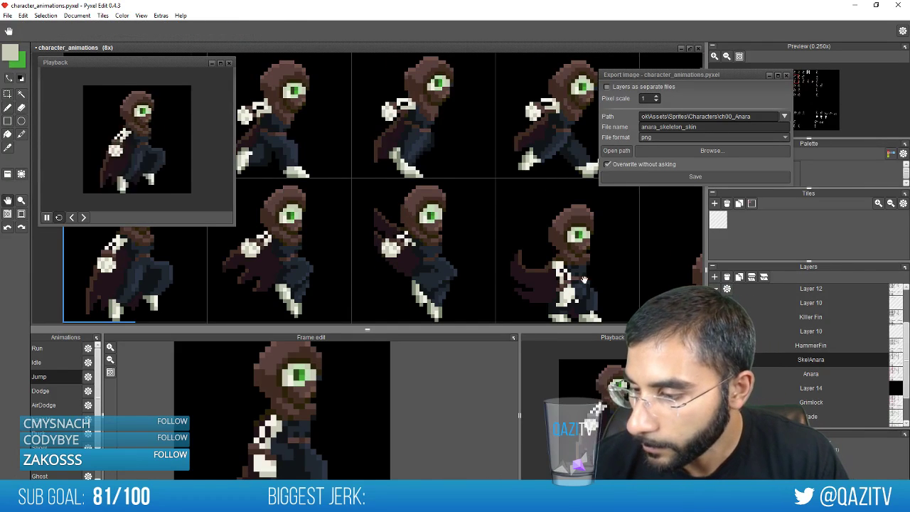
Speckle the hands of the third-row landing, crouching and standing frames with shaded bone pixels
{"action": "left_click_drag", "start_coordinate": [569, 297], "coordinate": [508, 275]}
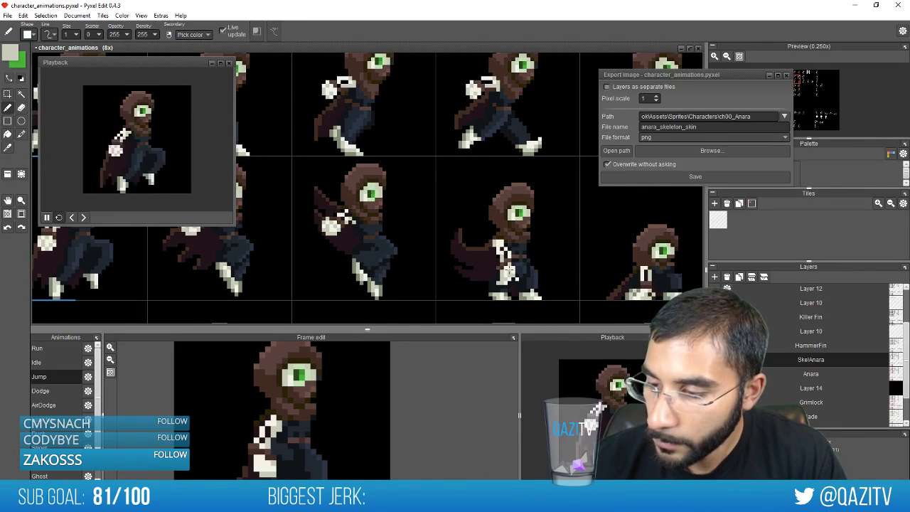
{"action": "left_click_drag", "start_coordinate": [681, 233], "coordinate": [489, 225]}
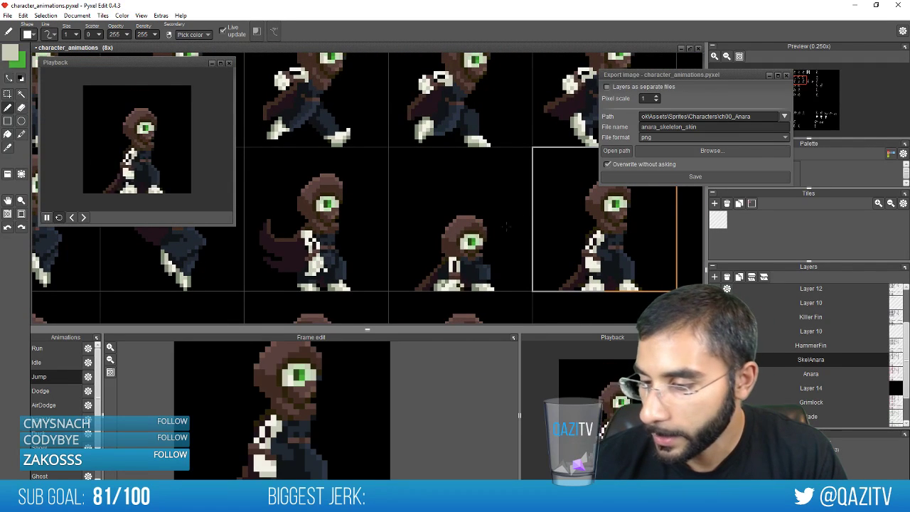
{"action": "left_click_drag", "start_coordinate": [588, 213], "coordinate": [488, 217]}
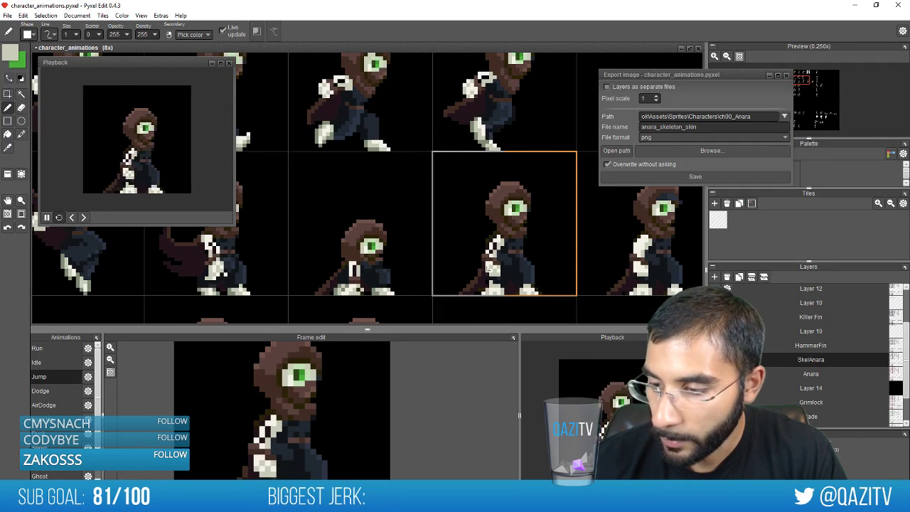
{"action": "left_click_drag", "start_coordinate": [642, 270], "coordinate": [488, 272]}
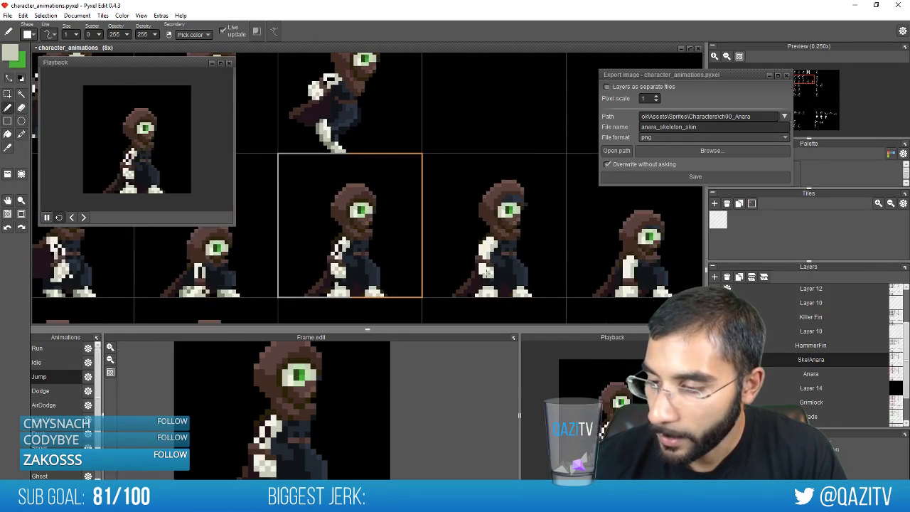
{"action": "left_click_drag", "start_coordinate": [643, 234], "coordinate": [558, 223]}
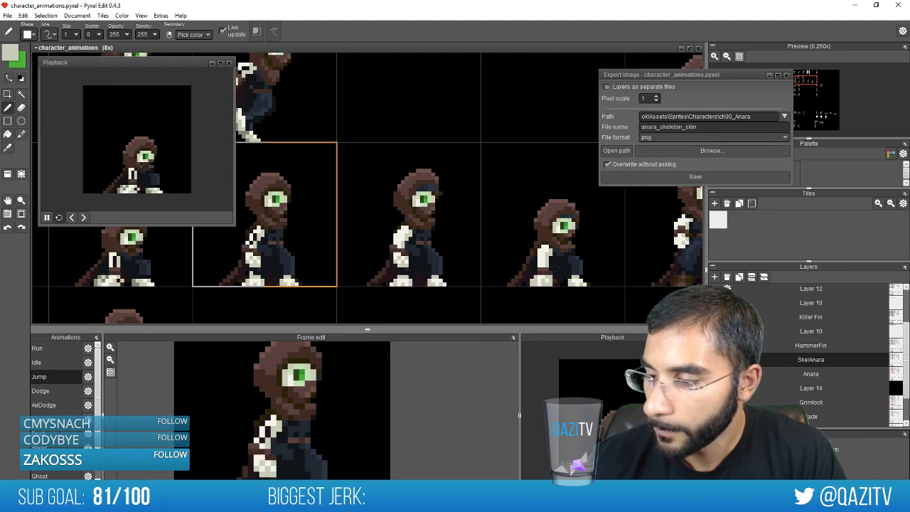
Check the neighbouring frames and save the character animations file
{"action": "mouse_move", "coordinate": [651, 287]}
{"action": "left_mouse_down"}
{"action": "mouse_move", "coordinate": [445, 303]}
{"action": "mouse_move", "coordinate": [494, 248]}
{"action": "mouse_move", "coordinate": [660, 269]}
{"action": "left_mouse_up"}
{"action": "mouse_move", "coordinate": [484, 258]}
{"action": "left_mouse_down"}
{"action": "mouse_move", "coordinate": [515, 250]}
{"action": "mouse_move", "coordinate": [679, 261]}
{"action": "left_mouse_up"}
{"action": "left_click_drag", "start_coordinate": [542, 234], "coordinate": [503, 282]}
{"action": "mouse_move", "coordinate": [603, 255]}
{"action": "left_mouse_down"}
{"action": "mouse_move", "coordinate": [489, 262]}
{"action": "mouse_move", "coordinate": [563, 230]}
{"action": "left_mouse_up"}
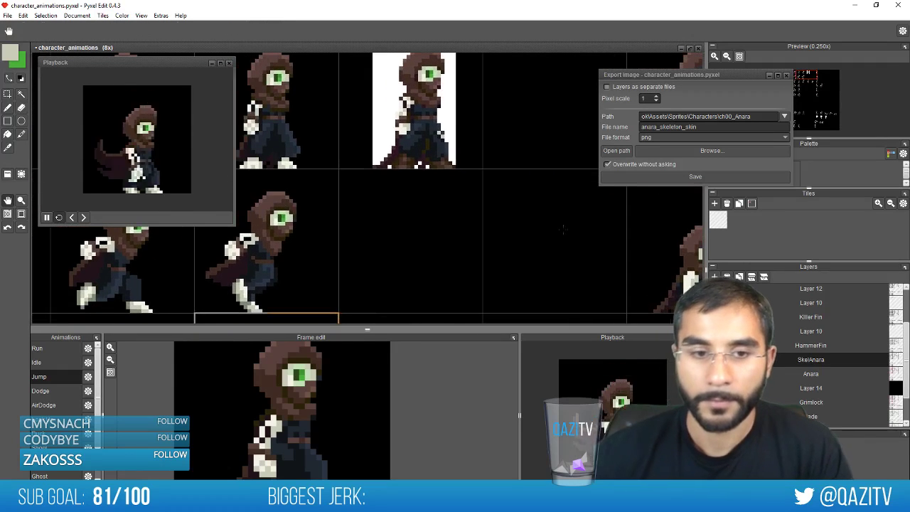
{"action": "key", "text": "b"}
{"action": "key", "text": "ctrl+s"}
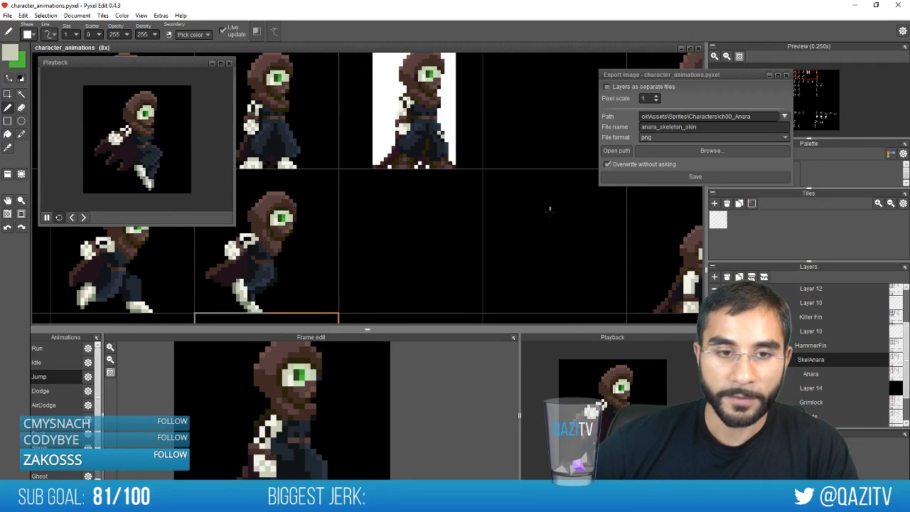
Examine the fourth-row frames and those beneath for feet that still lack bone colouring
{"action": "scroll", "coordinate": [449, 235], "scroll_direction": "down", "scroll_amount": 3}
{"action": "left_click_drag", "start_coordinate": [274, 281], "coordinate": [465, 222]}
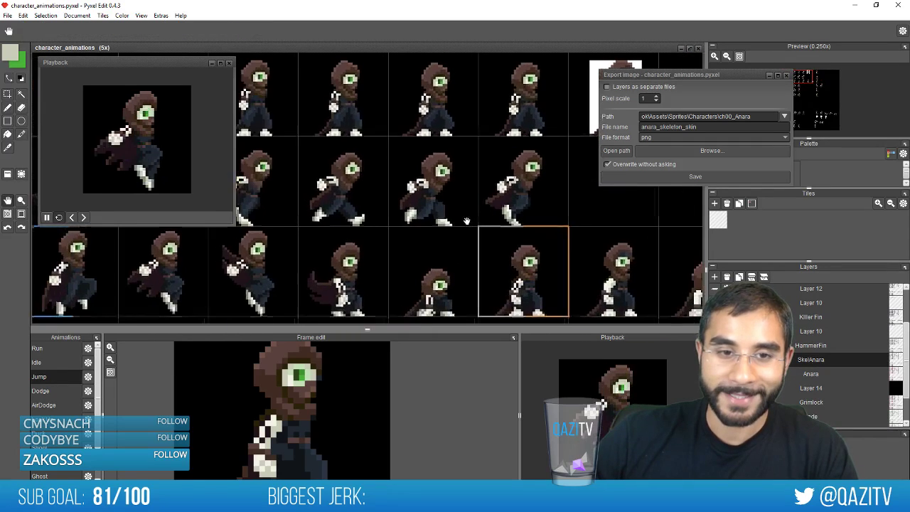
{"action": "scroll", "coordinate": [380, 245], "scroll_direction": "down", "scroll_amount": 2}
{"action": "mouse_move", "coordinate": [303, 272]}
{"action": "left_mouse_down"}
{"action": "mouse_move", "coordinate": [445, 205]}
{"action": "mouse_move", "coordinate": [450, 167]}
{"action": "left_mouse_up"}
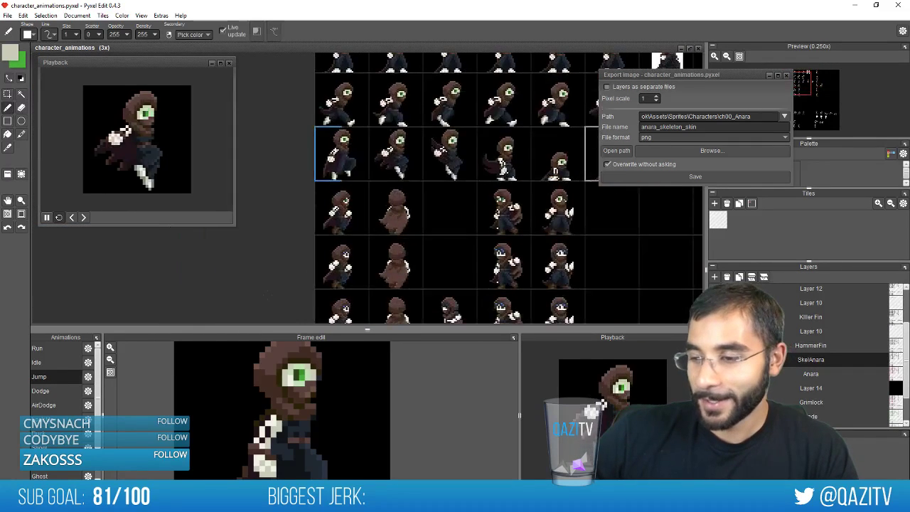
{"action": "scroll", "coordinate": [325, 253], "scroll_direction": "up", "scroll_amount": 3}
{"action": "scroll", "coordinate": [491, 175], "scroll_direction": "down", "scroll_amount": 3}
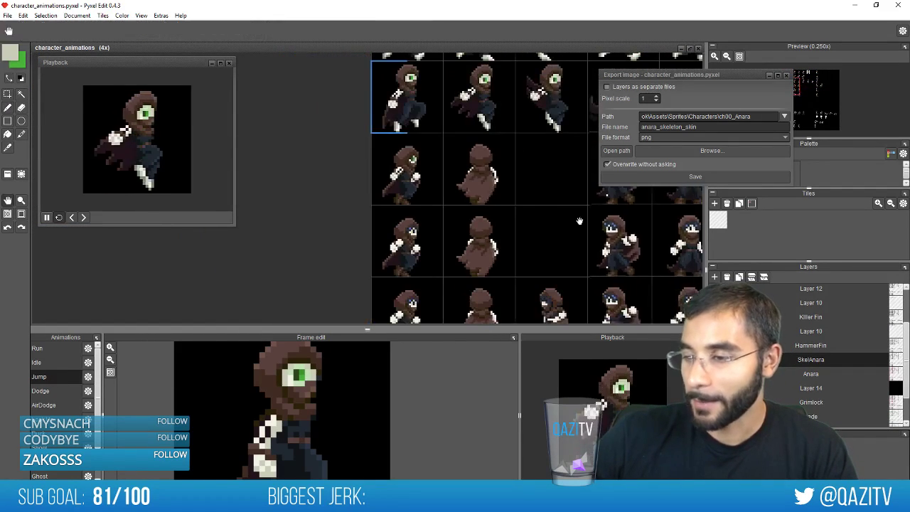
{"action": "left_click_drag", "start_coordinate": [548, 201], "coordinate": [492, 201]}
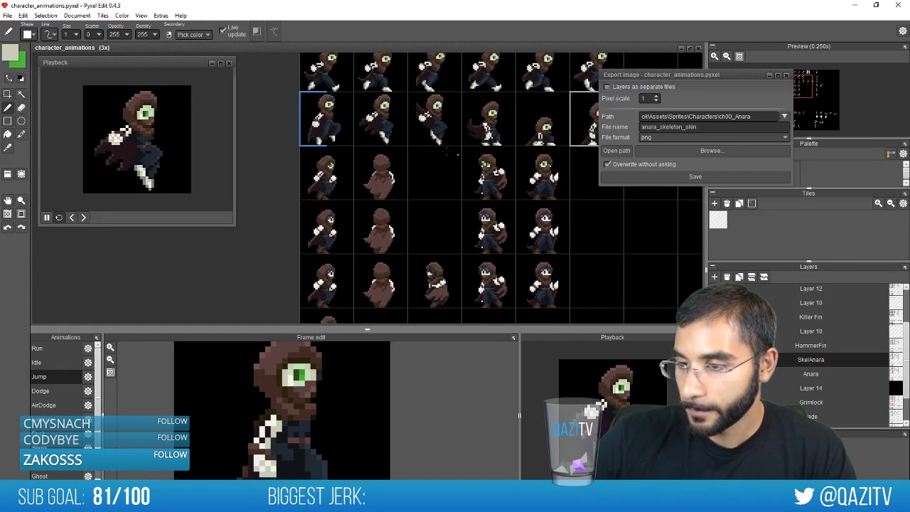
{"action": "scroll", "coordinate": [447, 152], "scroll_direction": "up", "scroll_amount": 6}
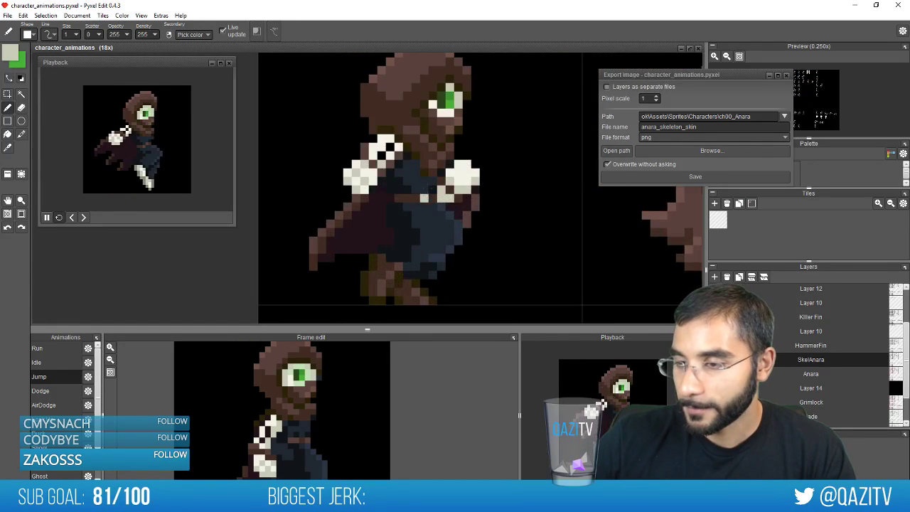
{"action": "scroll", "coordinate": [443, 143], "scroll_direction": "down", "scroll_amount": 3}
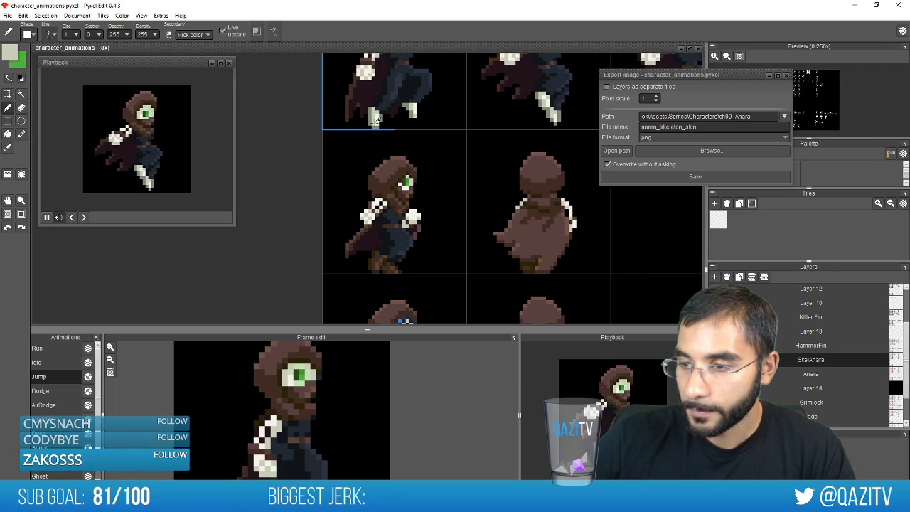
Sample the light bone colour from the first jump frame's foot and fill the boot highlights in the fourth row's first frame
{"action": "right_click", "coordinate": [375, 121]}
{"action": "scroll", "coordinate": [419, 291], "scroll_direction": "up", "scroll_amount": 3}
{"action": "key", "text": "f"}
{"action": "left_click", "coordinate": [326, 234]}
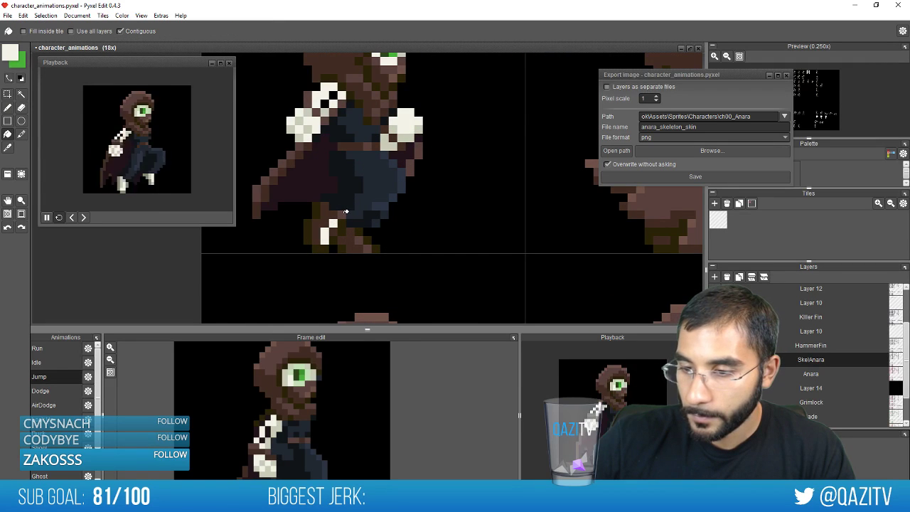
{"action": "left_click", "coordinate": [370, 246]}
{"action": "left_click_drag", "start_coordinate": [526, 257], "coordinate": [185, 276]}
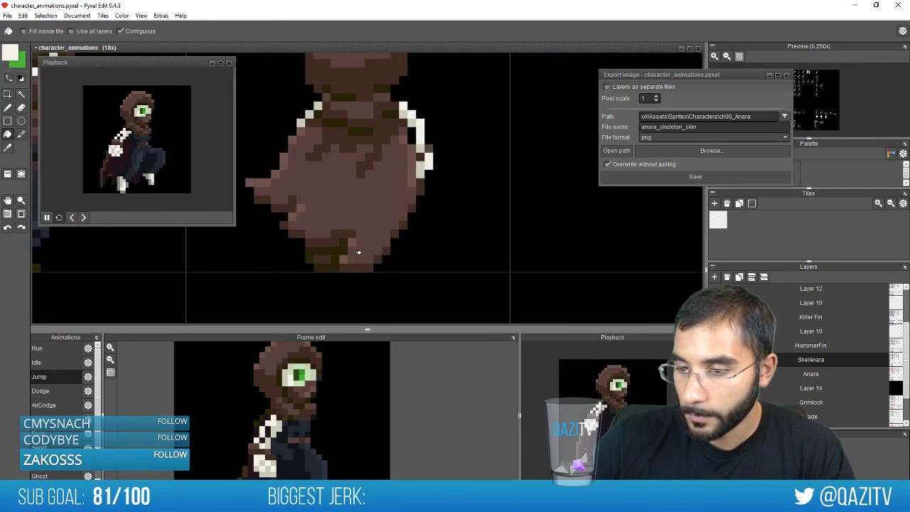
Undo the last fill and colour the boot highlights of the two front-facing fourth-row frames light bone
{"action": "key", "text": "ctrl+z"}
{"action": "scroll", "coordinate": [435, 266], "scroll_direction": "down", "scroll_amount": 1}
{"action": "left_click_drag", "start_coordinate": [661, 254], "coordinate": [323, 271]}
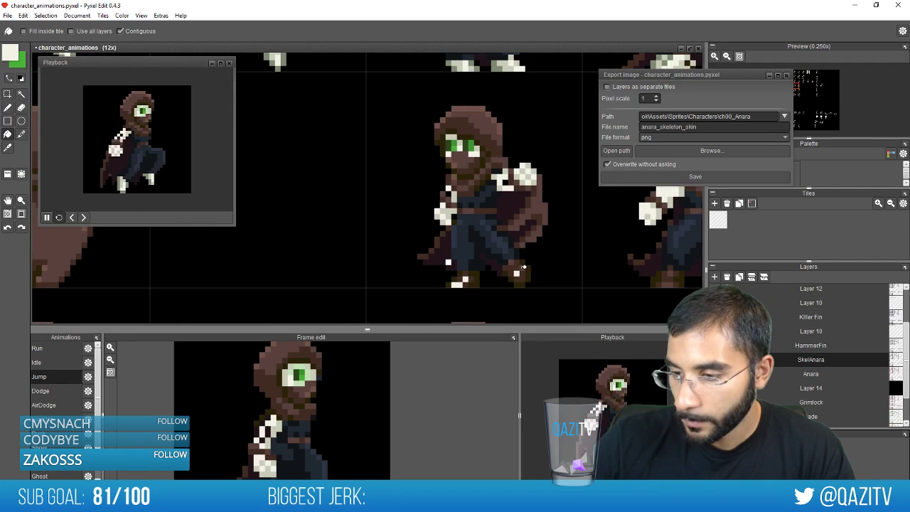
{"action": "left_click_drag", "start_coordinate": [443, 281], "coordinate": [351, 287]}
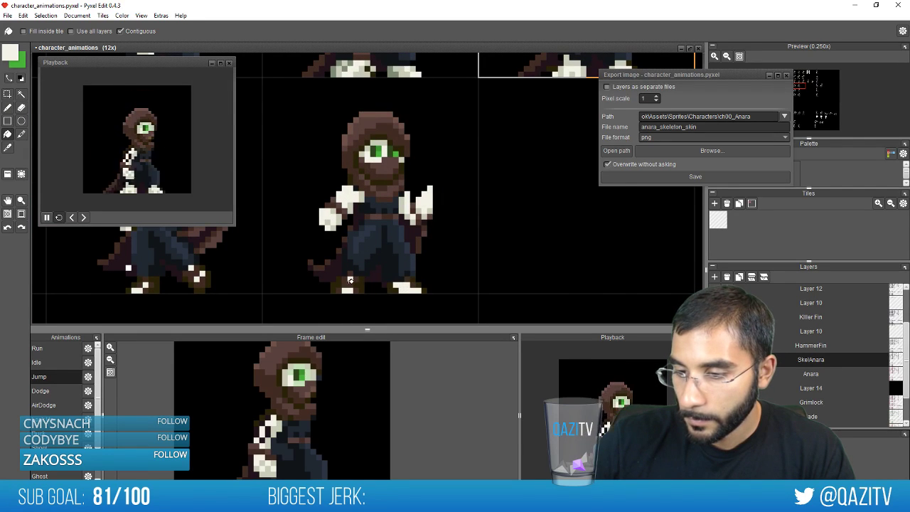
Sample the shaded bone colour from the crouching frame's foot and fill the brown boot areas of the second front-facing fourth-row frame
{"action": "scroll", "coordinate": [467, 283], "scroll_direction": "down", "scroll_amount": 4}
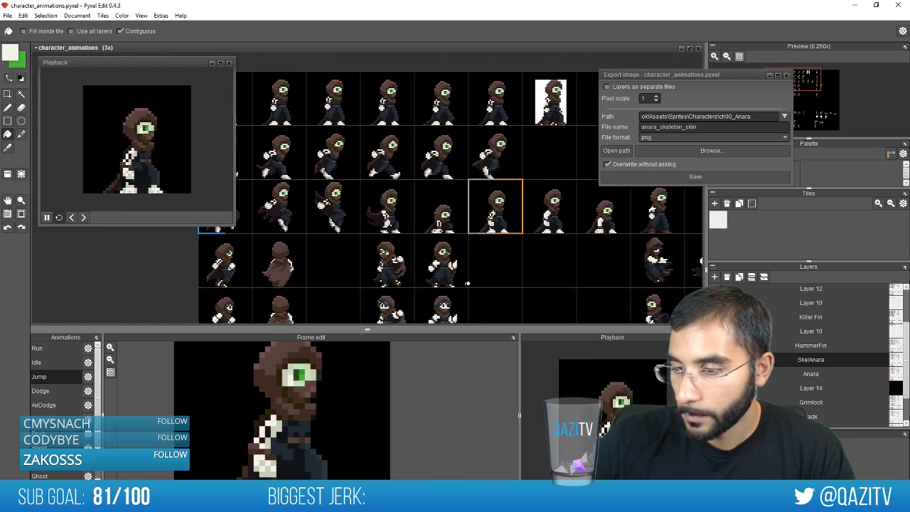
{"action": "scroll", "coordinate": [468, 284], "scroll_direction": "up", "scroll_amount": 3}
{"action": "right_click", "coordinate": [425, 141]}
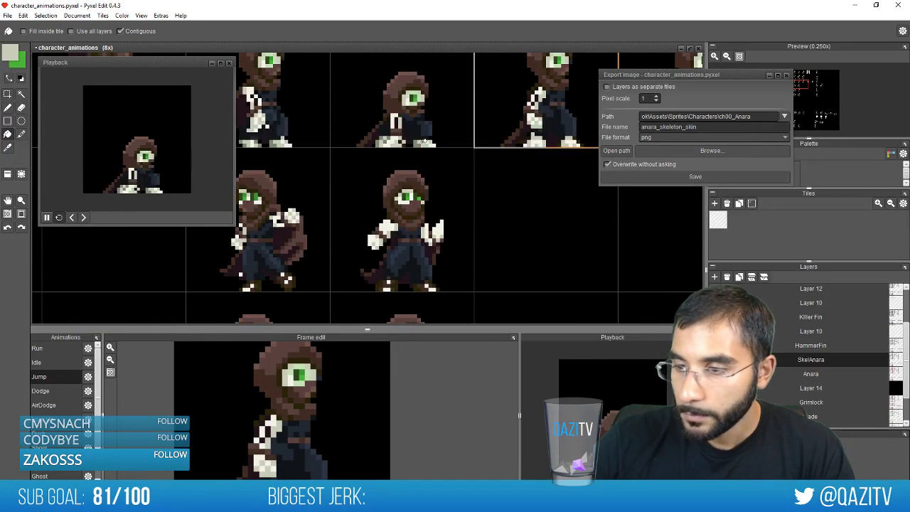
{"action": "scroll", "coordinate": [407, 217], "scroll_direction": "up", "scroll_amount": 2}
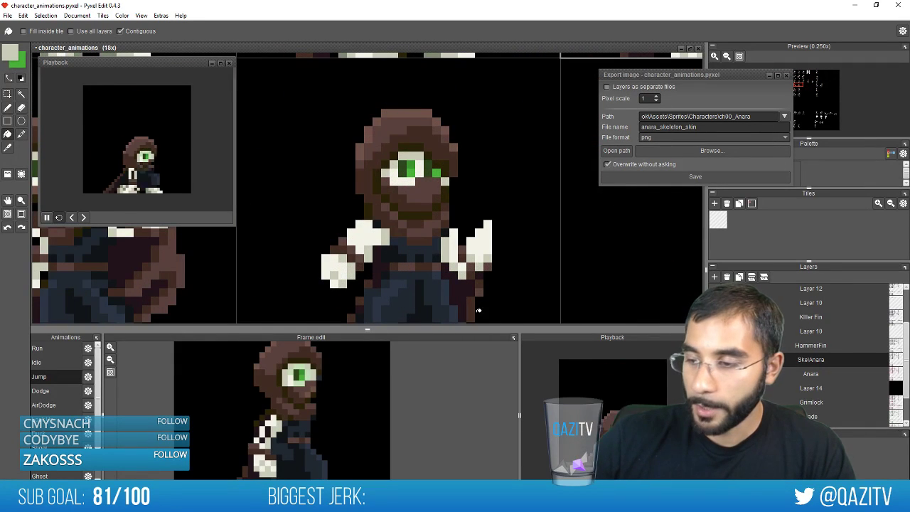
{"action": "scroll", "coordinate": [479, 310], "scroll_direction": "down", "scroll_amount": 2}
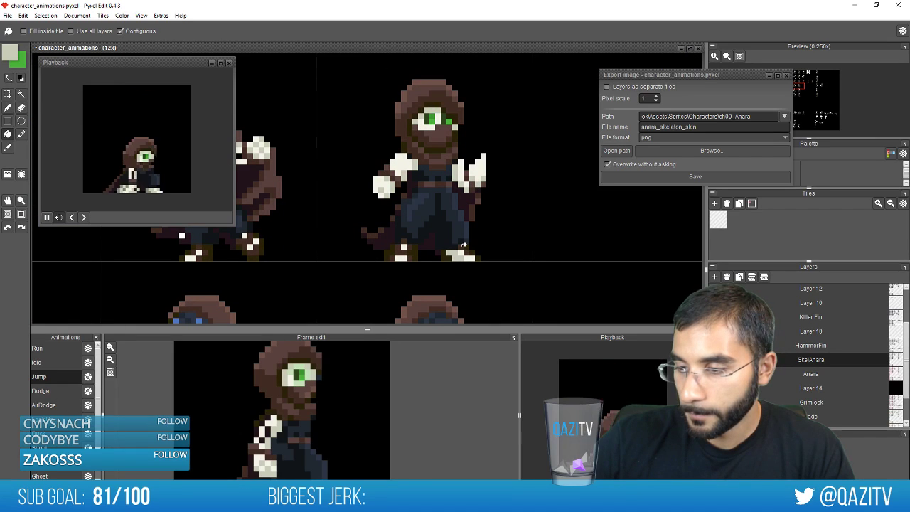
{"action": "scroll", "coordinate": [403, 247], "scroll_direction": "up", "scroll_amount": 2}
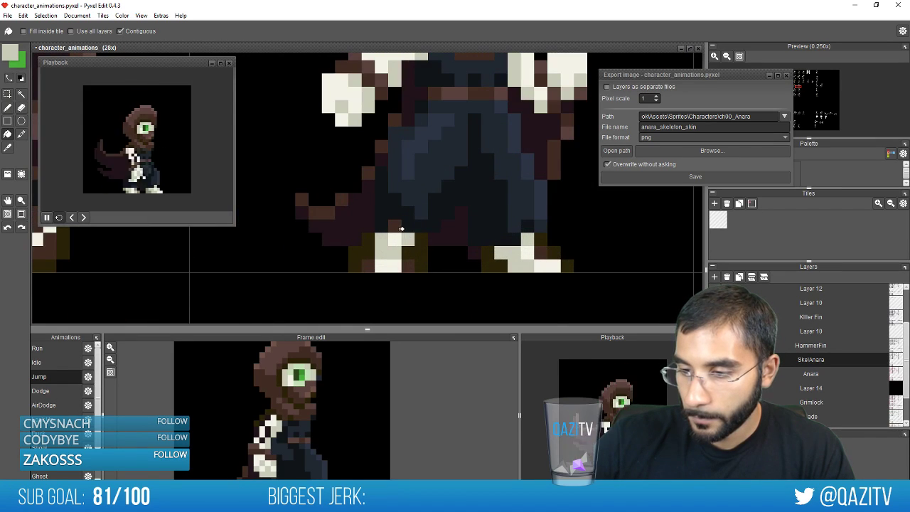
{"action": "left_click", "coordinate": [408, 265]}
{"action": "scroll", "coordinate": [342, 261], "scroll_direction": "down", "scroll_amount": 2}
Fill the brown areas of both boots in the first front-facing fourth-row frame with shaded bone
{"action": "key", "text": "space"}
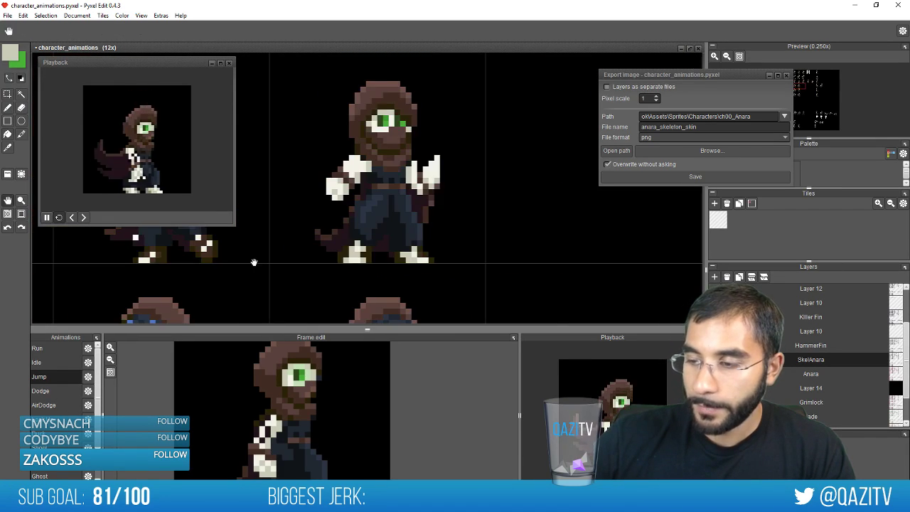
{"action": "left_click_drag", "start_coordinate": [253, 262], "coordinate": [478, 266]}
{"action": "scroll", "coordinate": [459, 268], "scroll_direction": "up", "scroll_amount": 2}
{"action": "left_click", "coordinate": [422, 238]}
{"action": "left_click", "coordinate": [396, 216]}
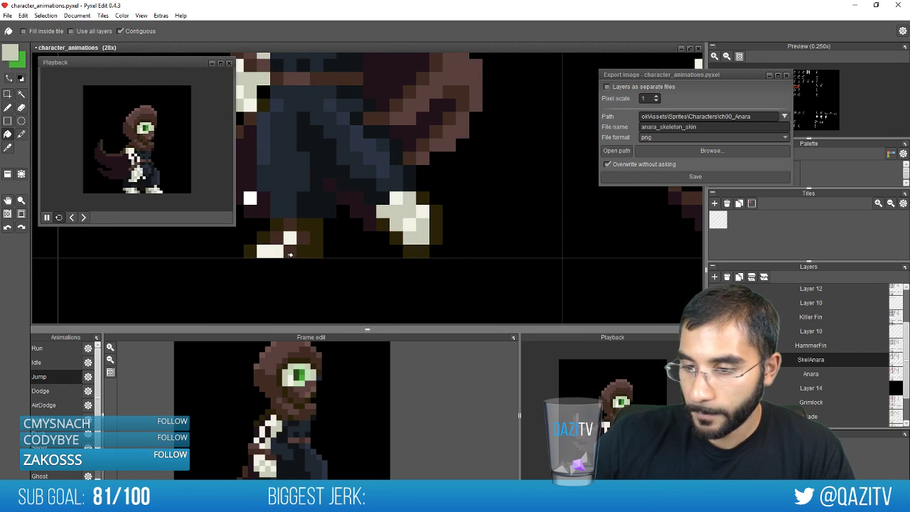
{"action": "left_click", "coordinate": [302, 242]}
{"action": "left_click", "coordinate": [278, 237]}
Fill the brown boot areas of the back-facing frame and the fourth row's first frame with shaded bone
{"action": "scroll", "coordinate": [278, 237], "scroll_direction": "down", "scroll_amount": 4}
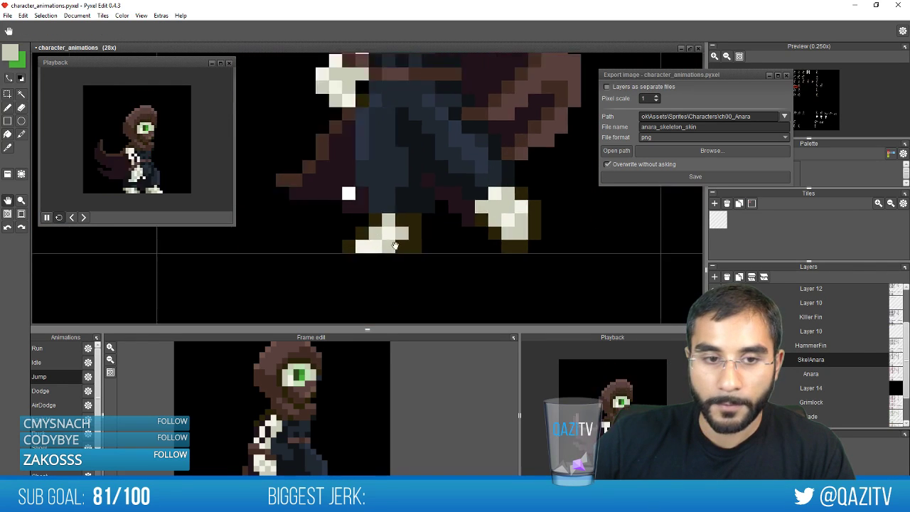
{"action": "left_click_drag", "start_coordinate": [368, 281], "coordinate": [419, 280]}
{"action": "scroll", "coordinate": [419, 280], "scroll_direction": "up", "scroll_amount": 3}
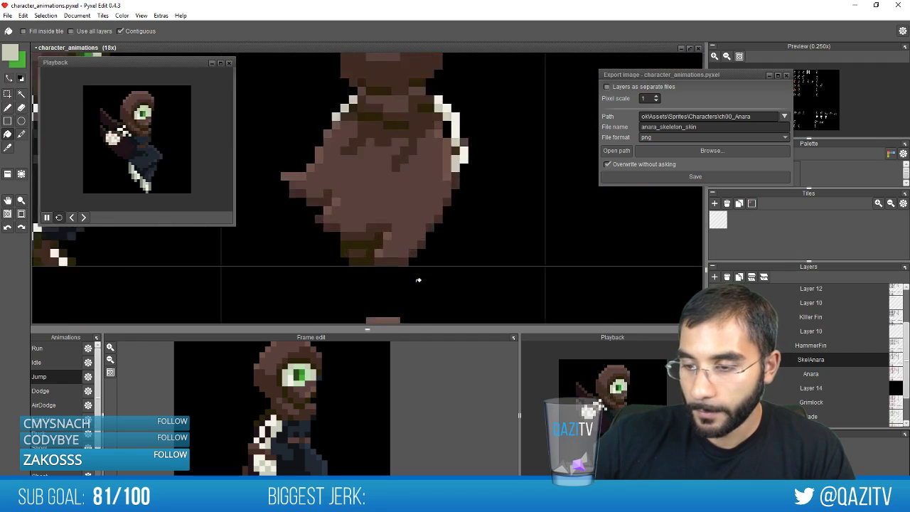
{"action": "left_click", "coordinate": [333, 240]}
{"action": "left_click_drag", "start_coordinate": [359, 257], "coordinate": [590, 266]}
{"action": "scroll", "coordinate": [591, 266], "scroll_direction": "down", "scroll_amount": 2}
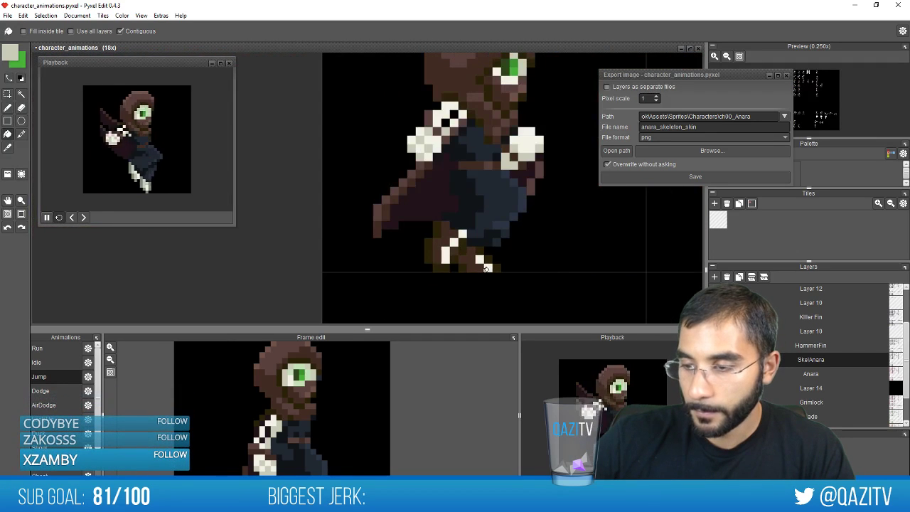
{"action": "scroll", "coordinate": [455, 249], "scroll_direction": "down", "scroll_amount": 3}
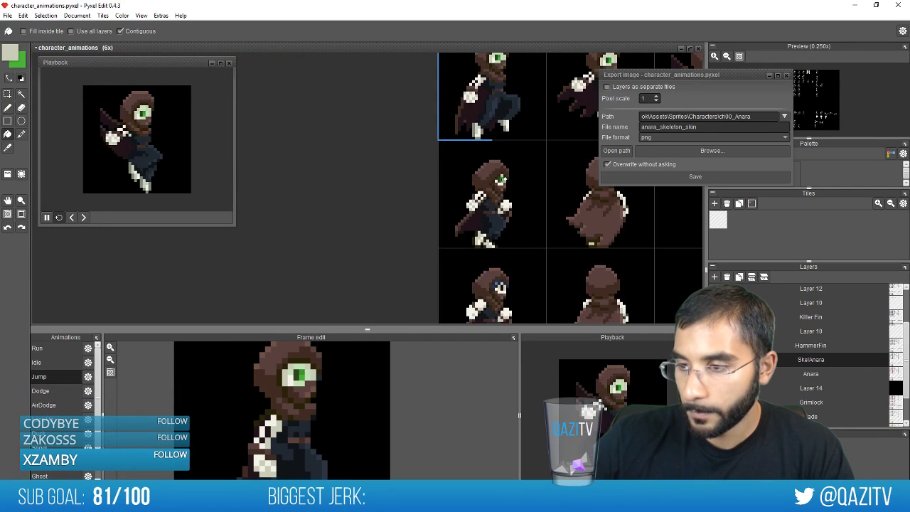
Sample a darker grey-green bone shade and erase the stray brown pixel beside the first fourth-row frame's rear upper arm
{"action": "scroll", "coordinate": [453, 202], "scroll_direction": "up", "scroll_amount": 4}
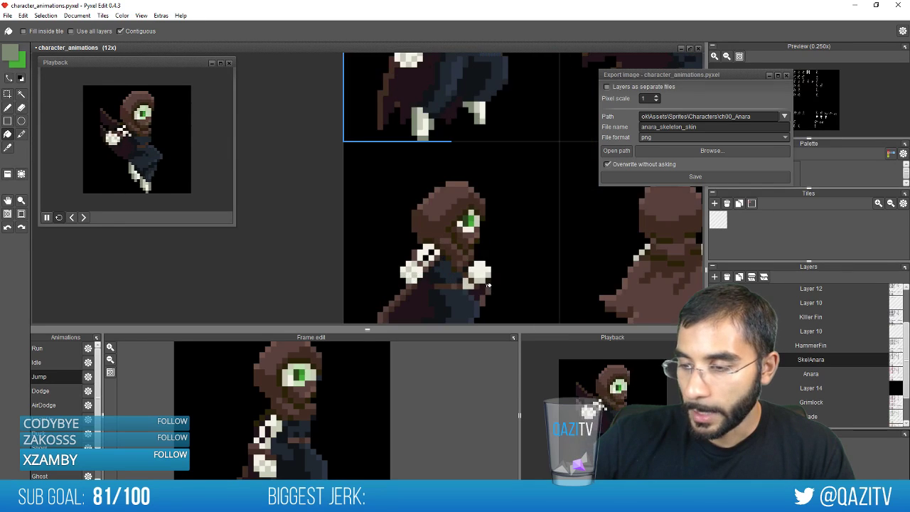
{"action": "key", "text": "e"}
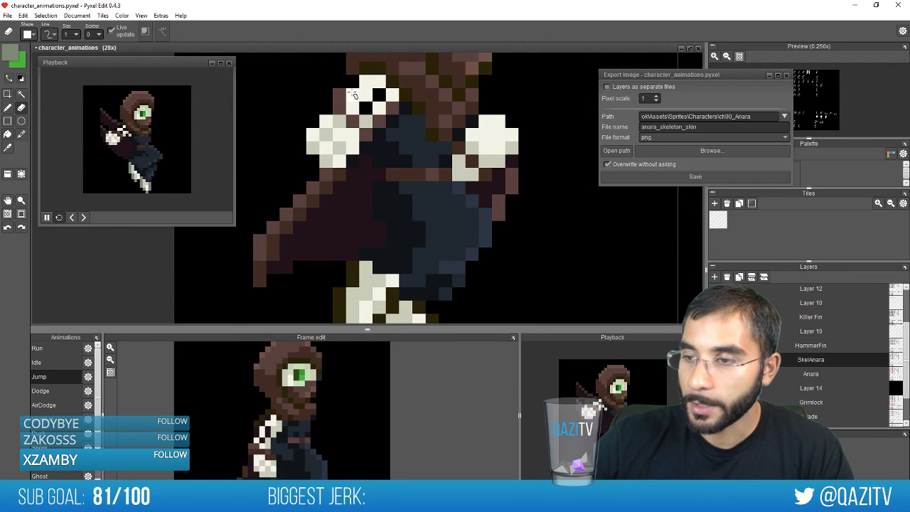
{"action": "left_click_drag", "start_coordinate": [354, 94], "coordinate": [341, 95]}
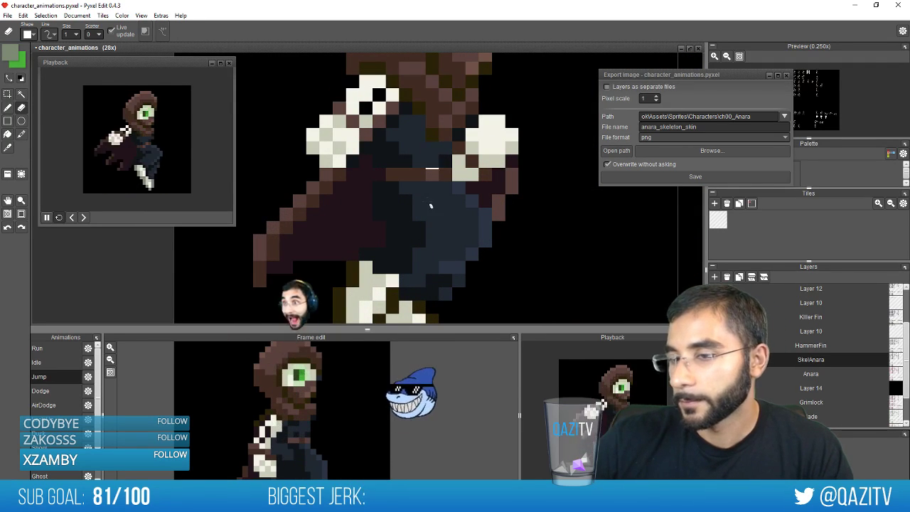
Fill the dark brown edge pixels of both feet in the fourth row's first frame with grey-green bone shade
{"action": "scroll", "coordinate": [431, 205], "scroll_direction": "down", "scroll_amount": 1}
{"action": "scroll", "coordinate": [450, 258], "scroll_direction": "up", "scroll_amount": 1}
{"action": "key", "text": "space"}
{"action": "mouse_move", "coordinate": [451, 258]}
{"action": "left_mouse_down"}
{"action": "mouse_move", "coordinate": [435, 240]}
{"action": "mouse_move", "coordinate": [418, 244]}
{"action": "left_mouse_up"}
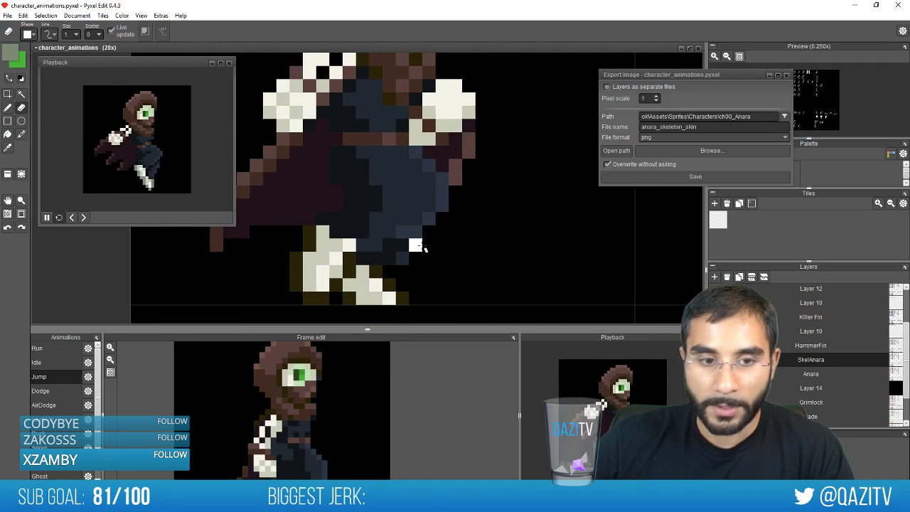
{"action": "key", "text": "f"}
{"action": "left_click", "coordinate": [317, 297]}
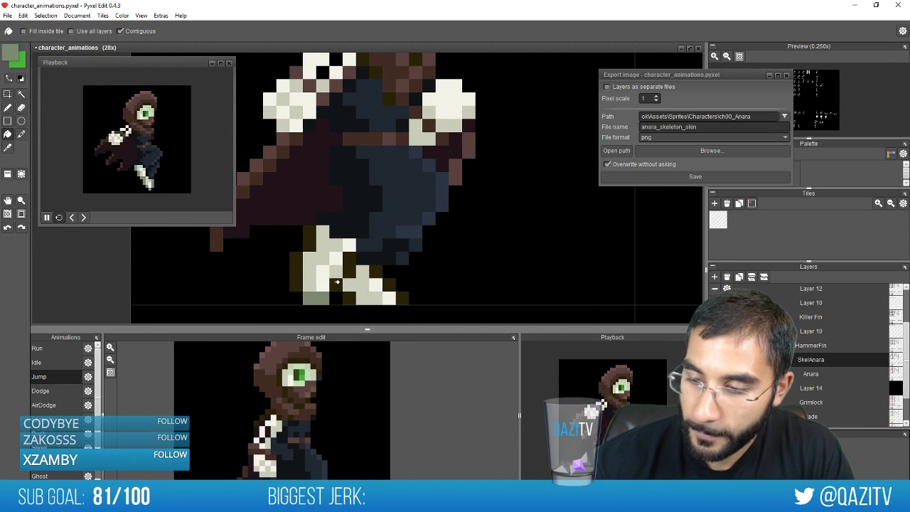
{"action": "left_click", "coordinate": [336, 284]}
{"action": "left_click", "coordinate": [349, 269]}
{"action": "left_click", "coordinate": [296, 271]}
{"action": "left_click", "coordinate": [310, 240]}
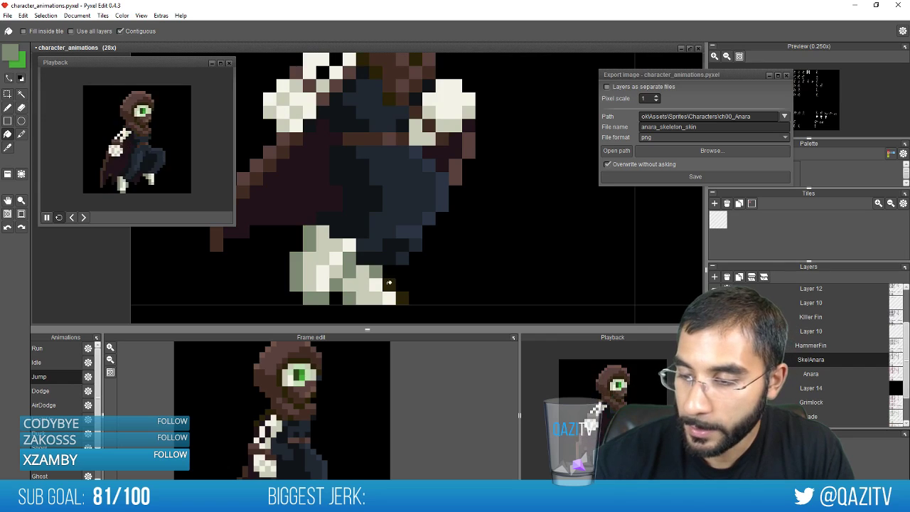
{"action": "left_click", "coordinate": [404, 296]}
{"action": "key", "text": "space"}
{"action": "left_click_drag", "start_coordinate": [443, 201], "coordinate": [450, 303]}
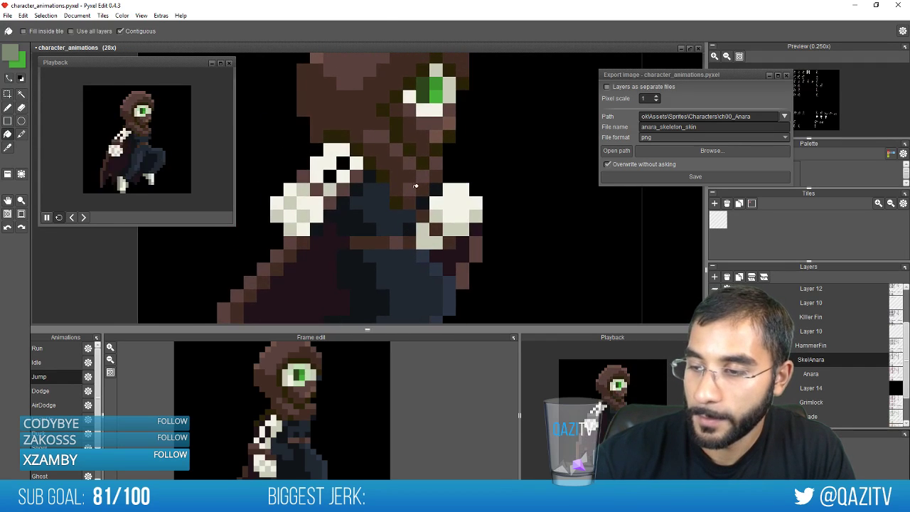
Shade the outer edge of the rear upper arm in the fourth row's first frame with sampled light grey bone
{"action": "key", "text": "b"}
{"action": "right_click", "coordinate": [330, 190]}
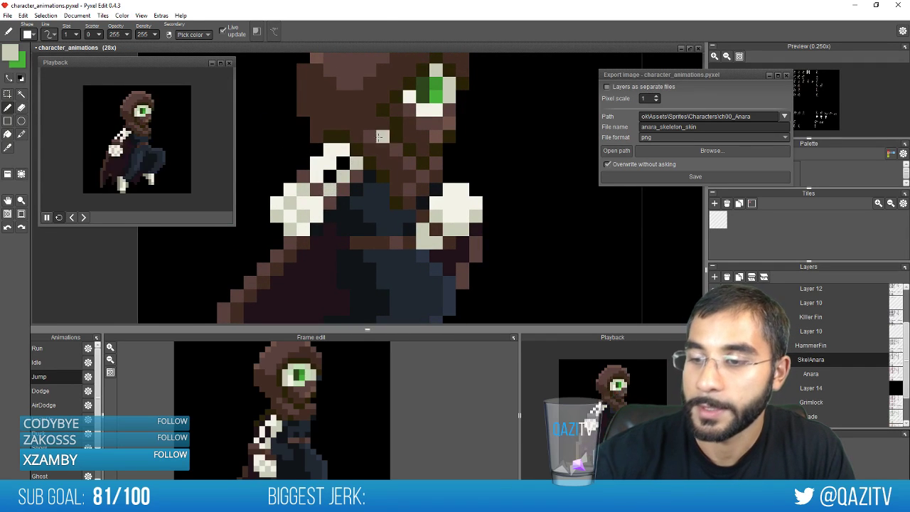
{"action": "left_click", "coordinate": [330, 149]}
{"action": "left_click", "coordinate": [316, 162]}
{"action": "left_click", "coordinate": [342, 137]}
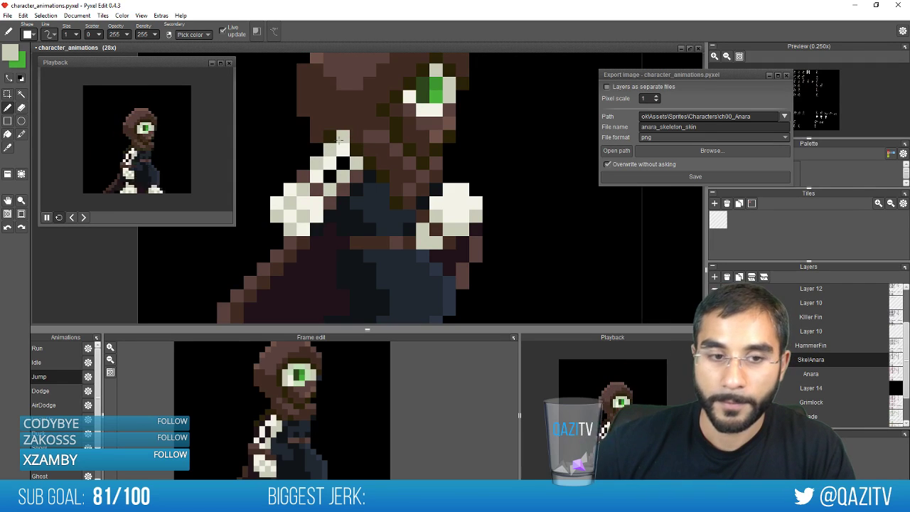
{"action": "scroll", "coordinate": [341, 137], "scroll_direction": "down", "scroll_amount": 5}
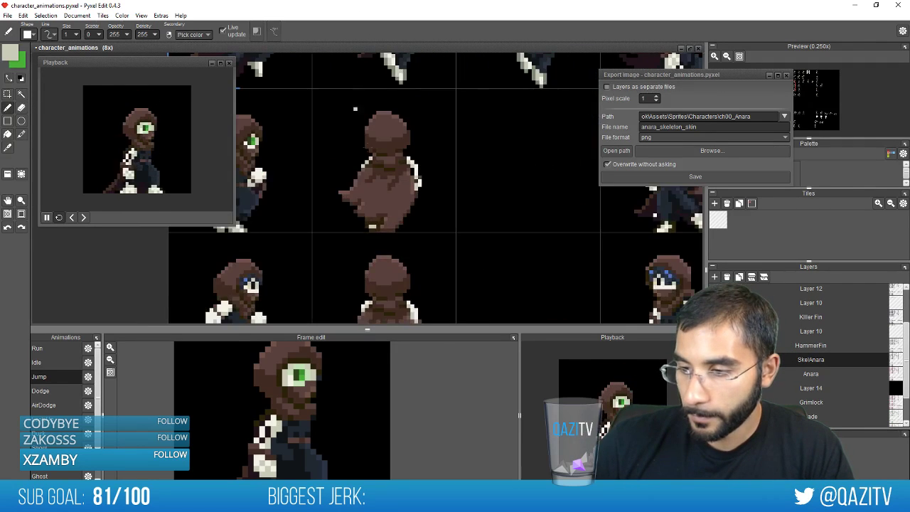
Shade the bottom edge of the back-facing frame's foot with grey-green sampled from the neighbouring frame's feet
{"action": "scroll", "coordinate": [385, 211], "scroll_direction": "up", "scroll_amount": 4}
{"action": "left_click_drag", "start_coordinate": [281, 272], "coordinate": [389, 268]}
{"action": "right_click", "coordinate": [176, 268]}
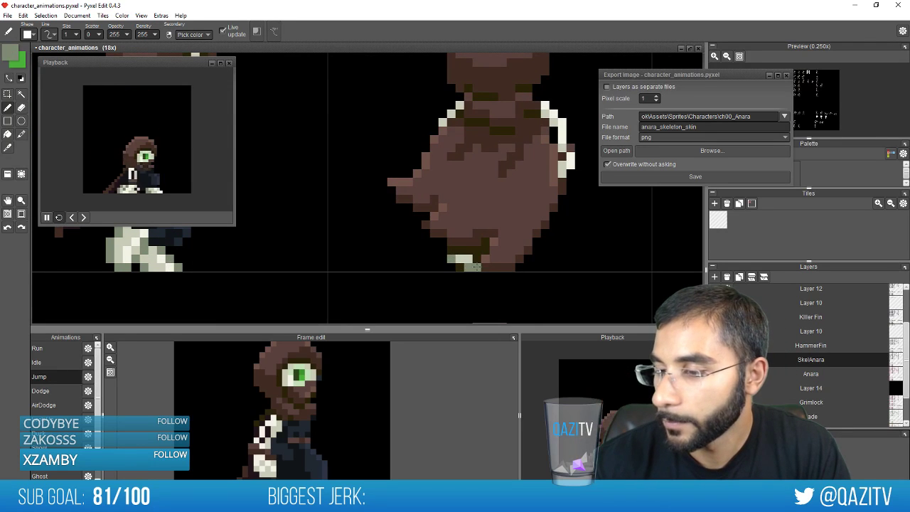
{"action": "left_click", "coordinate": [462, 268]}
Fill the dark brown edge pixels of both feet in the first front-facing frame with grey-green bone shade
{"action": "left_click_drag", "start_coordinate": [535, 268], "coordinate": [62, 279]}
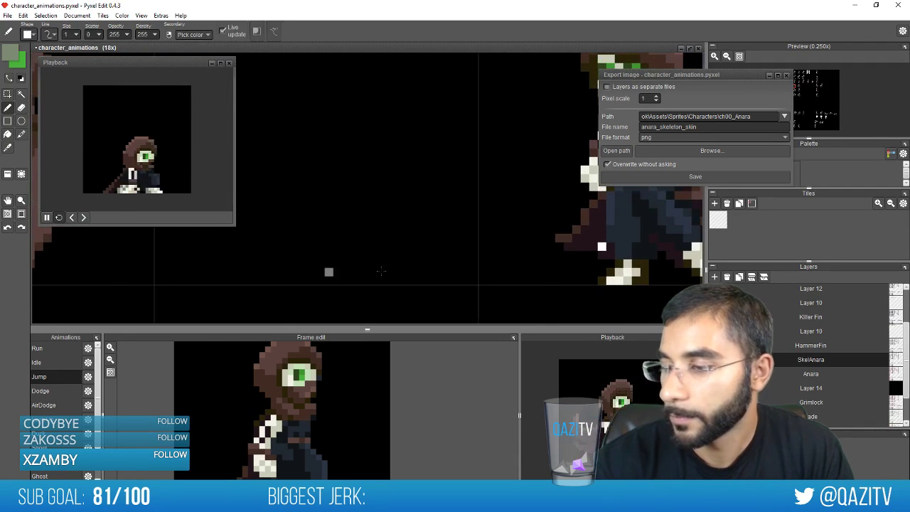
{"action": "left_click_drag", "start_coordinate": [557, 280], "coordinate": [328, 288]}
{"action": "key", "text": "b"}
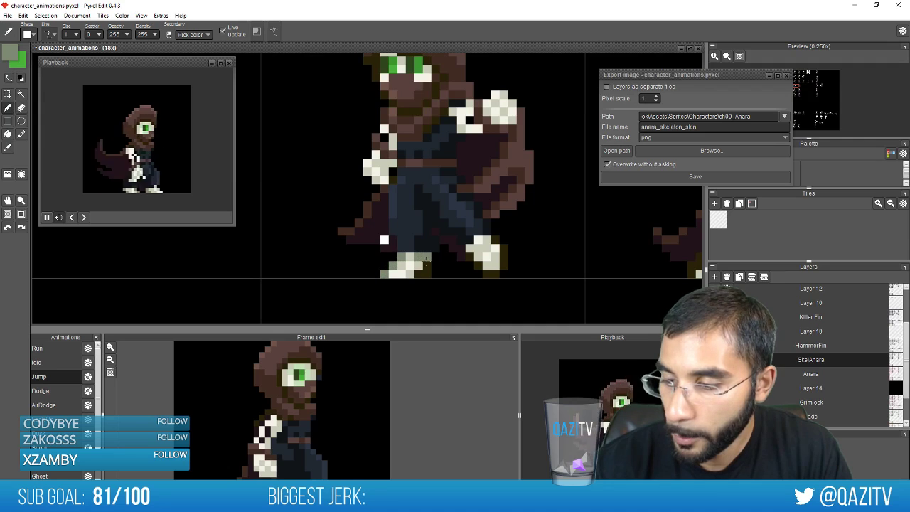
{"action": "key", "text": "e"}
{"action": "key", "text": "b"}
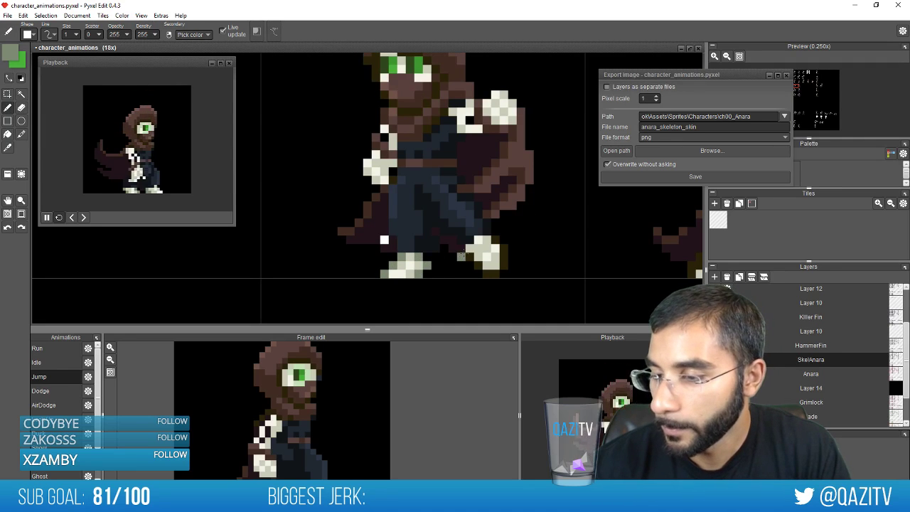
{"action": "left_click_drag", "start_coordinate": [487, 273], "coordinate": [495, 274]}
{"action": "left_click", "coordinate": [497, 241]}
Fill the dark brown edge pixels of the second front-facing frame's feet with grey-green bone shade
{"action": "key", "text": "space"}
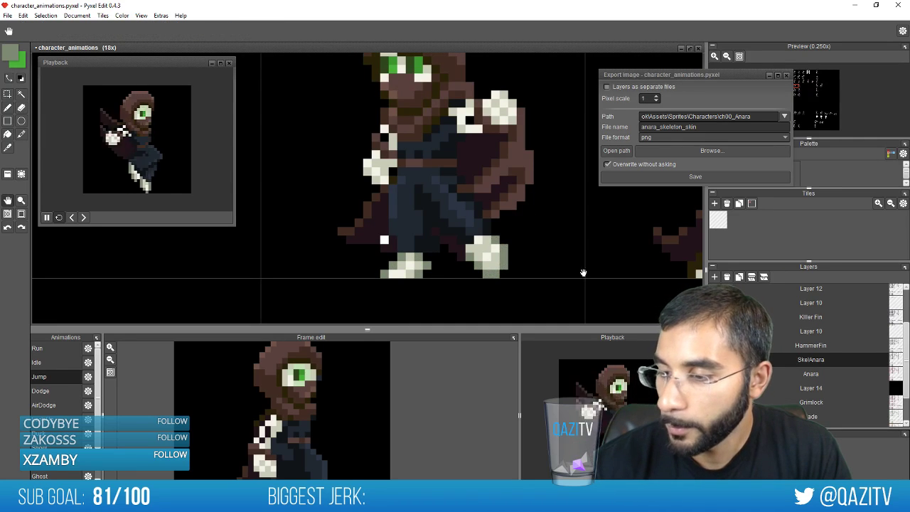
{"action": "left_click_drag", "start_coordinate": [584, 272], "coordinate": [275, 285]}
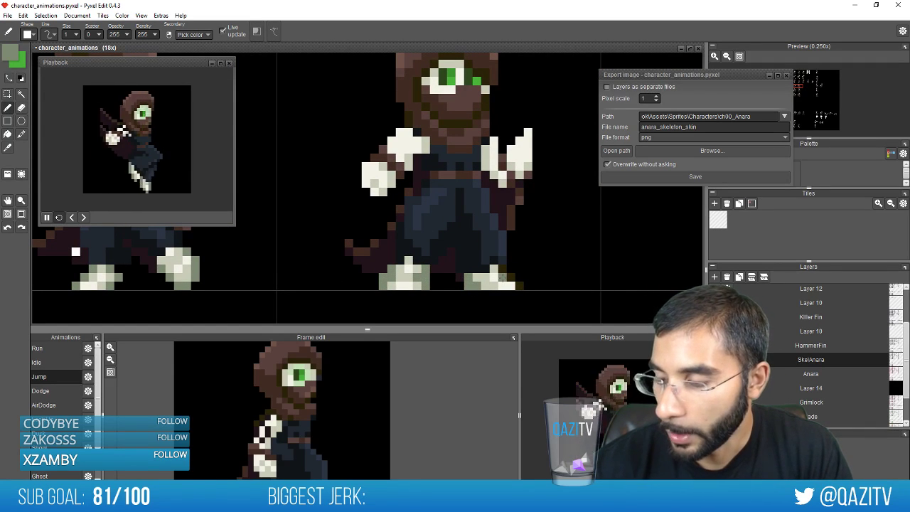
{"action": "scroll", "coordinate": [517, 244], "scroll_direction": "down", "scroll_amount": 5}
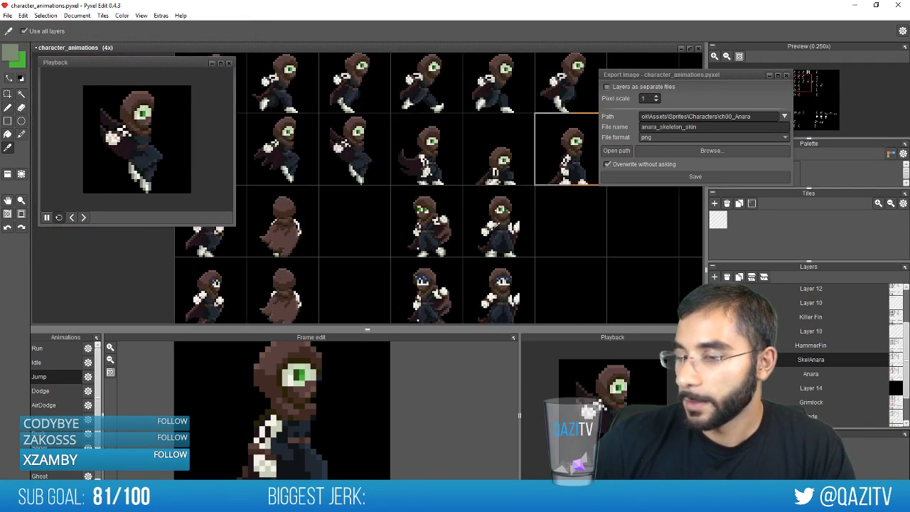
{"action": "key", "text": "alt"}
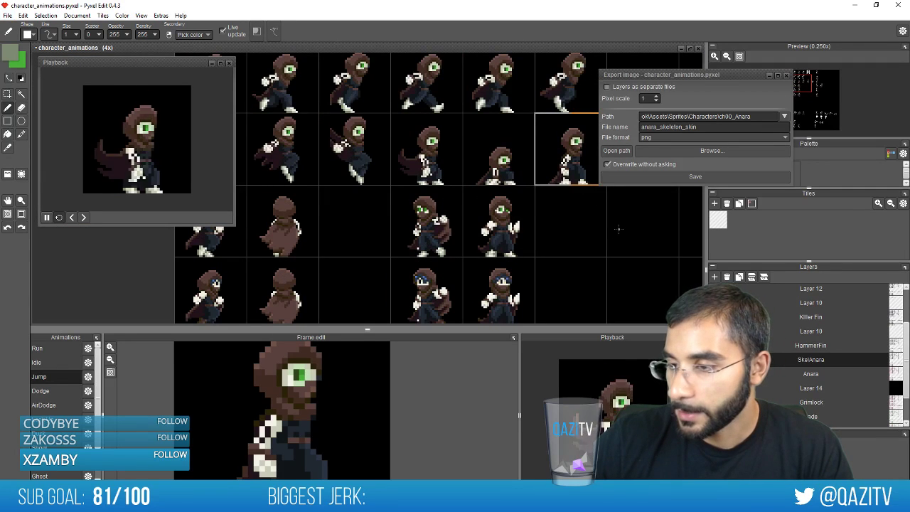
Replace the second front-facing frame's feet with a copy of the bony feet from the third-row standing frame
{"action": "scroll", "coordinate": [618, 228], "scroll_direction": "up", "scroll_amount": 5}
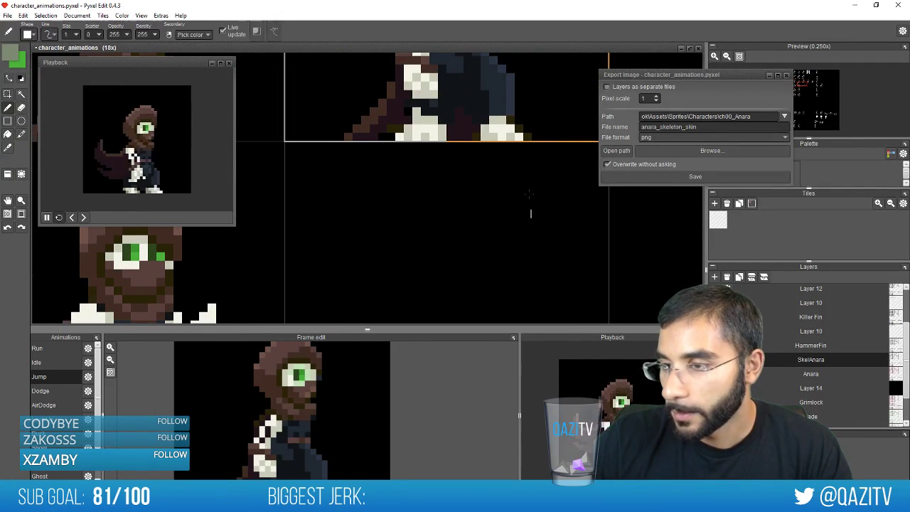
{"action": "key", "text": "m"}
{"action": "left_click_drag", "start_coordinate": [549, 149], "coordinate": [389, 119]}
{"action": "left_click_drag", "start_coordinate": [341, 266], "coordinate": [523, 192]}
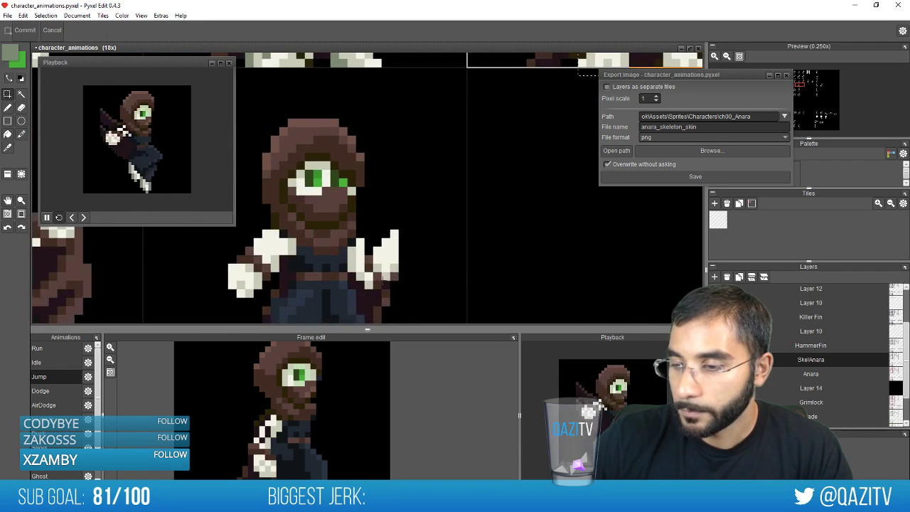
{"action": "scroll", "coordinate": [363, 300], "scroll_direction": "down", "scroll_amount": 2}
{"action": "scroll", "coordinate": [363, 300], "scroll_direction": "left", "scroll_amount": 1}
{"action": "left_click_drag", "start_coordinate": [447, 282], "coordinate": [281, 244]}
{"action": "key", "text": "Delete"}
{"action": "key", "text": "ctrl+v"}
{"action": "mouse_move", "coordinate": [398, 184]}
{"action": "left_mouse_down"}
{"action": "mouse_move", "coordinate": [393, 244]}
{"action": "mouse_move", "coordinate": [403, 266]}
{"action": "mouse_move", "coordinate": [423, 266]}
{"action": "left_mouse_up"}
{"action": "left_click", "coordinate": [419, 228]}
Erase the stray dark pixels around the feet of the third-row standing frame just after the selected one
{"action": "key", "text": "e"}
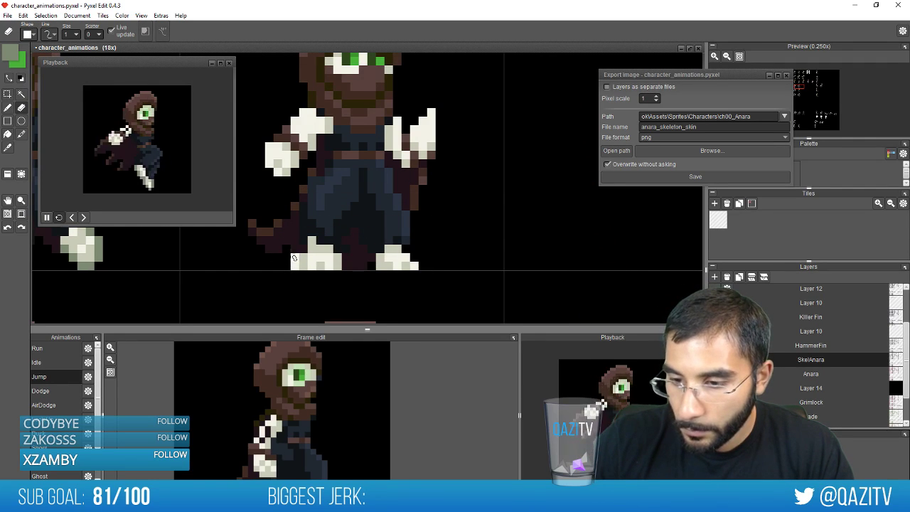
{"action": "scroll", "coordinate": [492, 241], "scroll_direction": "down", "scroll_amount": 1}
{"action": "left_click_drag", "start_coordinate": [661, 216], "coordinate": [272, 340]}
{"action": "scroll", "coordinate": [541, 228], "scroll_direction": "up", "scroll_amount": 1}
{"action": "scroll", "coordinate": [540, 227], "scroll_direction": "up", "scroll_amount": 1}
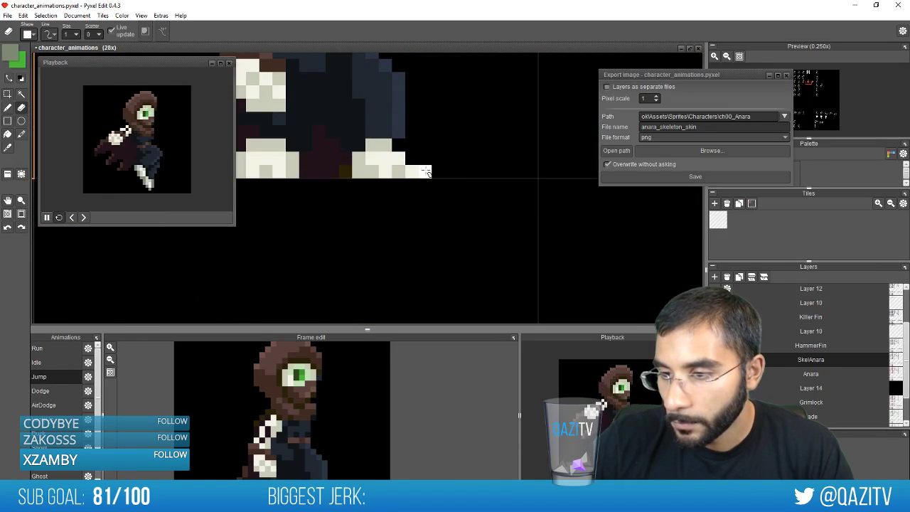
{"action": "left_click", "coordinate": [409, 158]}
{"action": "left_click", "coordinate": [345, 171]}
{"action": "mouse_move", "coordinate": [285, 183]}
{"action": "left_mouse_down"}
{"action": "mouse_move", "coordinate": [456, 216]}
{"action": "mouse_move", "coordinate": [423, 225]}
{"action": "left_mouse_up"}
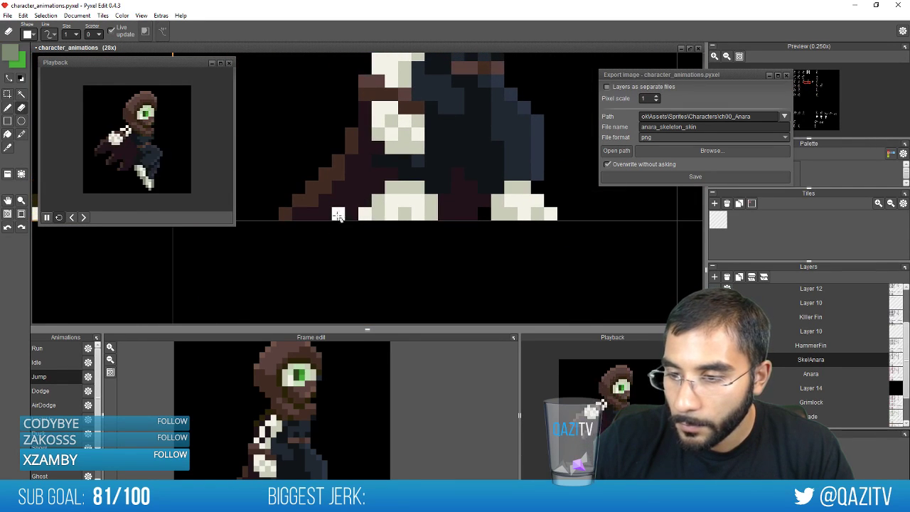
{"action": "left_click_drag", "start_coordinate": [338, 213], "coordinate": [350, 214]}
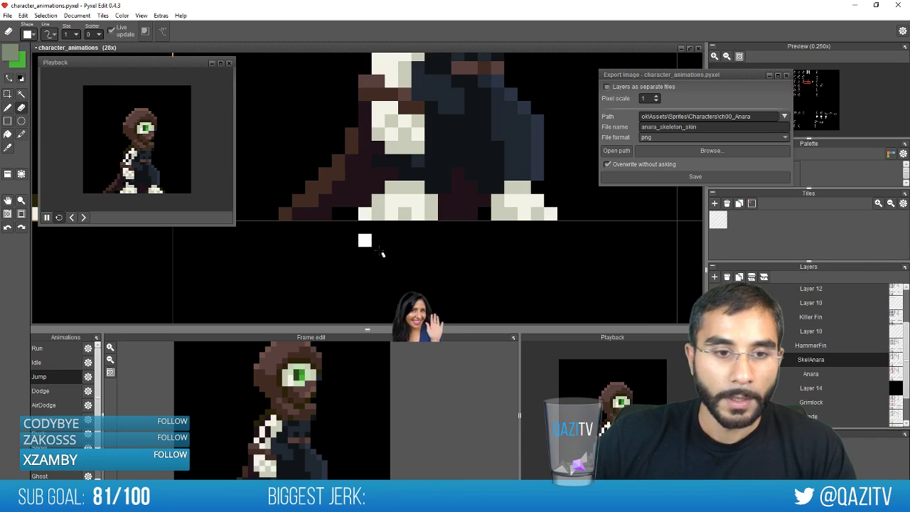
Touch up the selected third-row frame's upper arm with sampled off-white bone
{"action": "scroll", "coordinate": [378, 254], "scroll_direction": "down", "scroll_amount": 2}
{"action": "scroll", "coordinate": [378, 253], "scroll_direction": "down", "scroll_amount": 5}
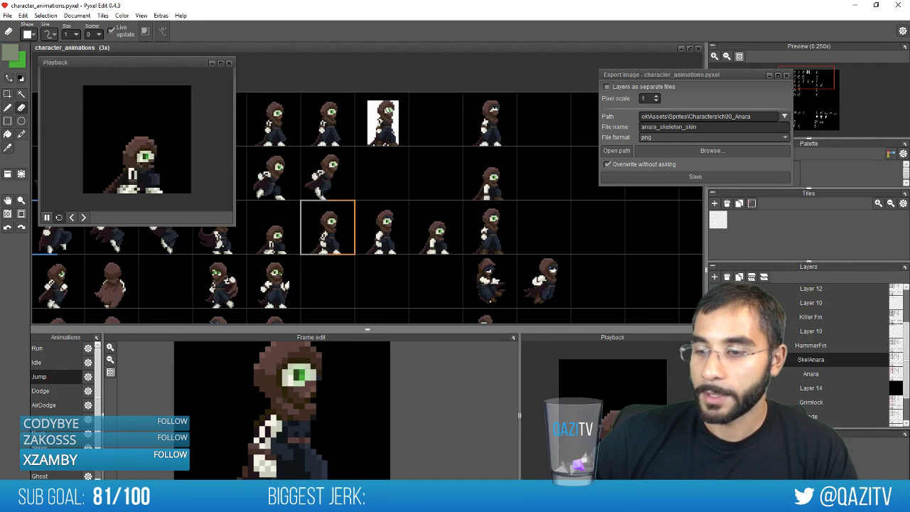
{"action": "scroll", "coordinate": [517, 242], "scroll_direction": "down", "scroll_amount": 1}
{"action": "scroll", "coordinate": [425, 226], "scroll_direction": "up", "scroll_amount": 6}
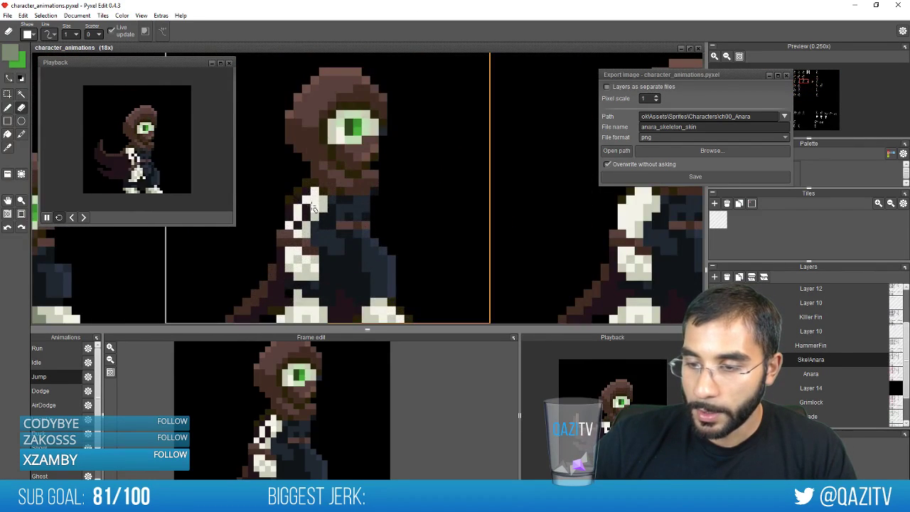
{"action": "right_click", "coordinate": [313, 206]}
{"action": "key", "text": "b"}
{"action": "left_click", "coordinate": [313, 206]}
{"action": "scroll", "coordinate": [412, 213], "scroll_direction": "down", "scroll_amount": 3}
{"action": "scroll", "coordinate": [419, 215], "scroll_direction": "down", "scroll_amount": 1}
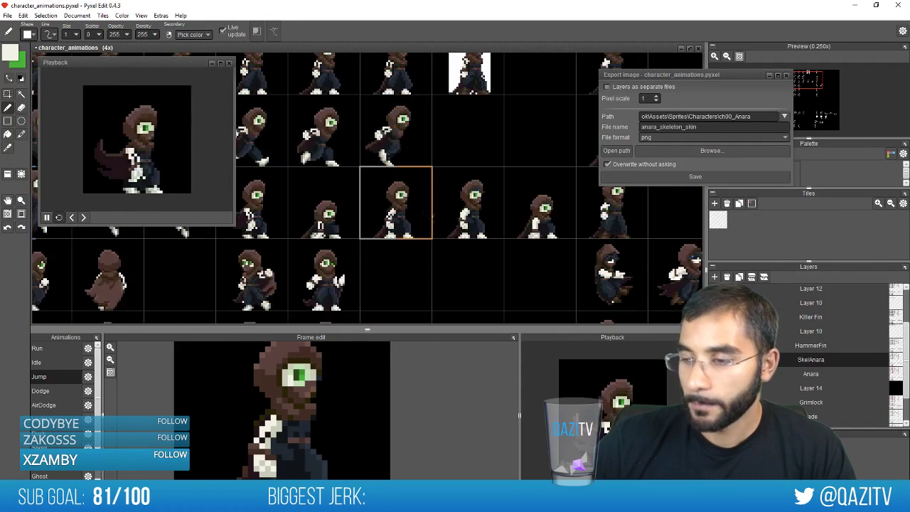
Erase gaps between the upper arm bones in the third row's next standing frame and crouching frame
{"action": "scroll", "coordinate": [449, 225], "scroll_direction": "up", "scroll_amount": 3}
{"action": "key", "text": "e"}
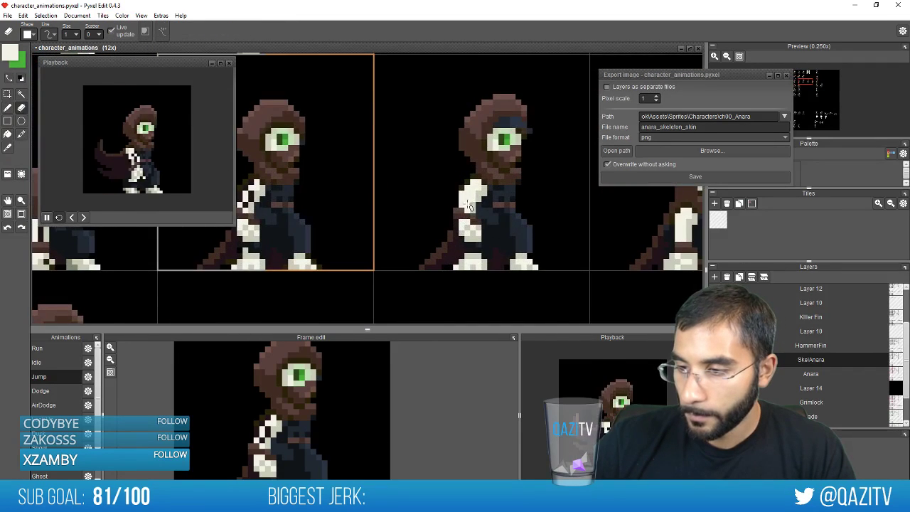
{"action": "left_click_drag", "start_coordinate": [569, 201], "coordinate": [455, 229]}
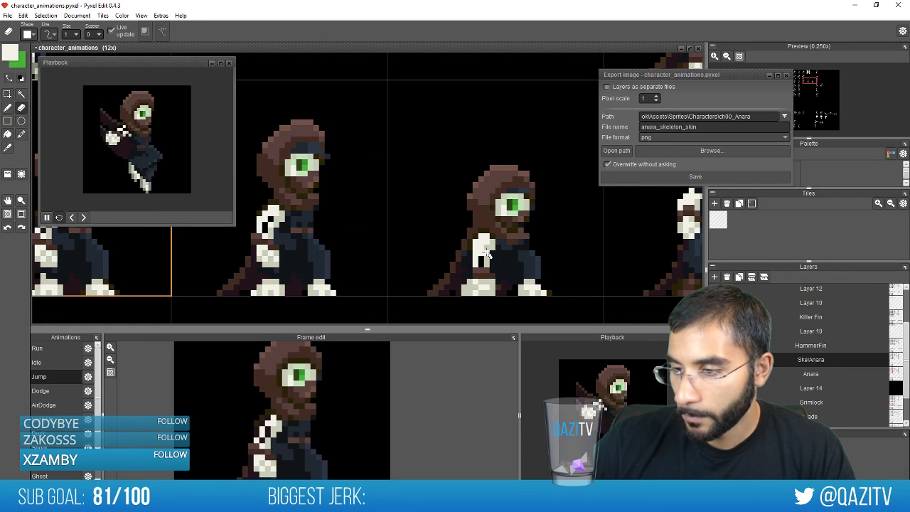
{"action": "left_click_drag", "start_coordinate": [546, 255], "coordinate": [398, 242]}
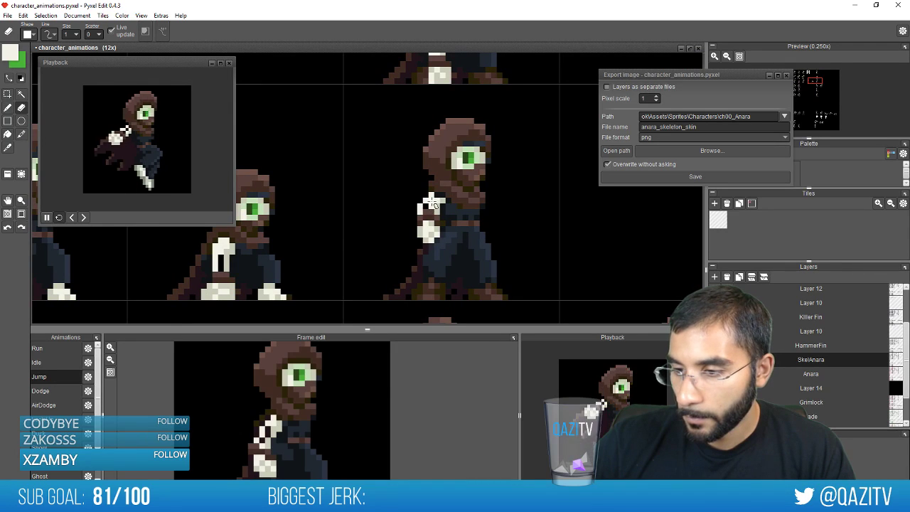
Erase gap pixels in the upper arm bones of the separate right-hand column's frames, up to the top-row one
{"action": "scroll", "coordinate": [486, 230], "scroll_direction": "down", "scroll_amount": 2}
{"action": "scroll", "coordinate": [475, 153], "scroll_direction": "up", "scroll_amount": 3}
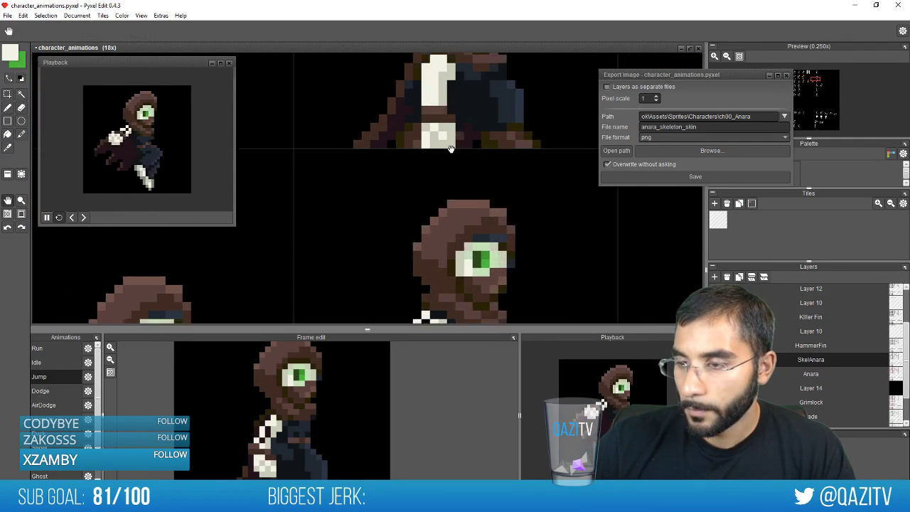
{"action": "scroll", "coordinate": [426, 135], "scroll_direction": "down", "scroll_amount": 5}
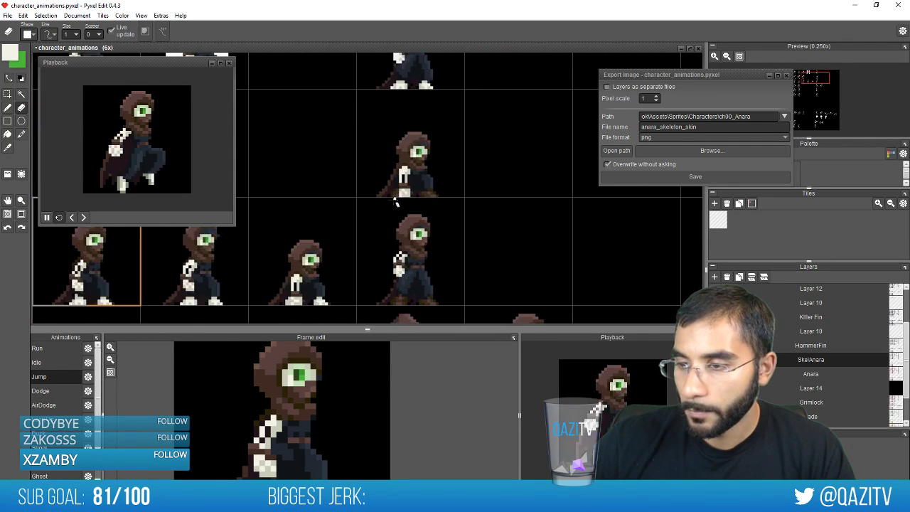
{"action": "scroll", "coordinate": [484, 259], "scroll_direction": "up", "scroll_amount": 4}
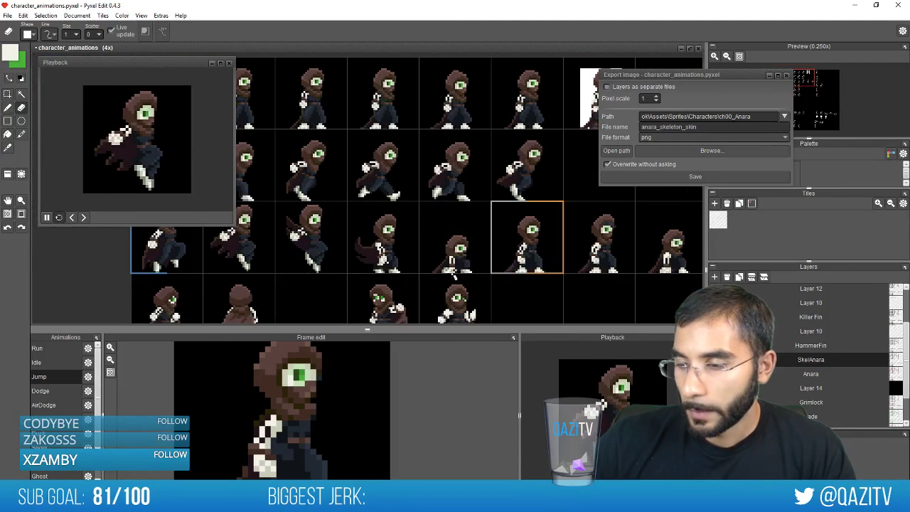
{"action": "scroll", "coordinate": [410, 216], "scroll_direction": "up", "scroll_amount": 4}
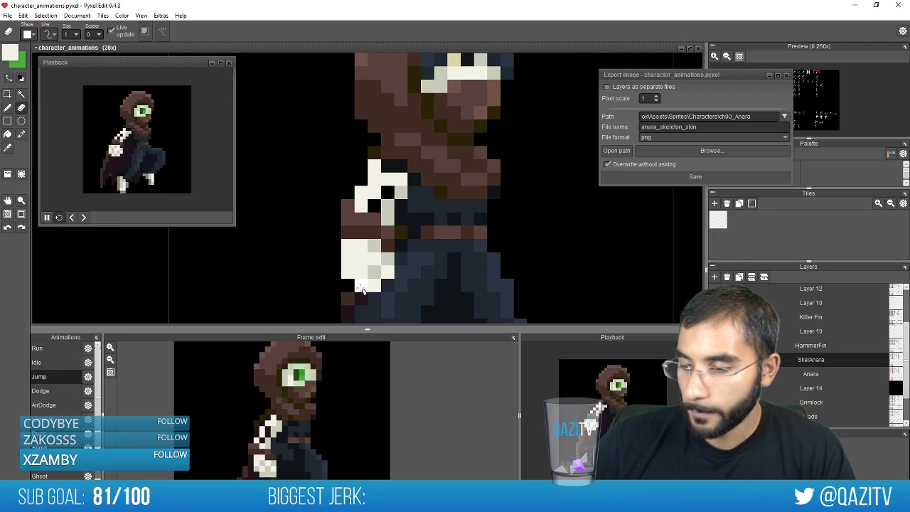
Shade the outer edges of the hand and upper arm in the top-row blue-haired frame with sampled light grey bone
{"action": "right_click", "coordinate": [373, 275]}
{"action": "key", "text": "b"}
{"action": "left_click_drag", "start_coordinate": [347, 272], "coordinate": [345, 258]}
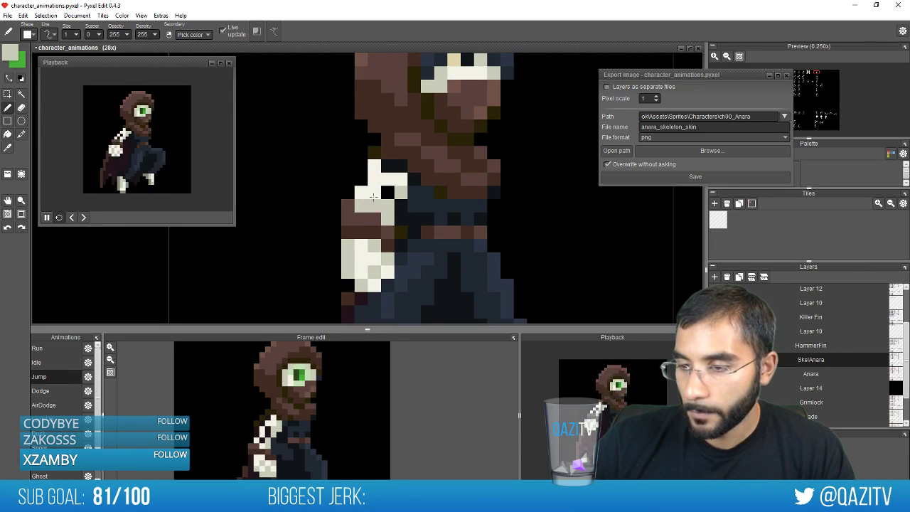
{"action": "scroll", "coordinate": [456, 206], "scroll_direction": "down", "scroll_amount": 2}
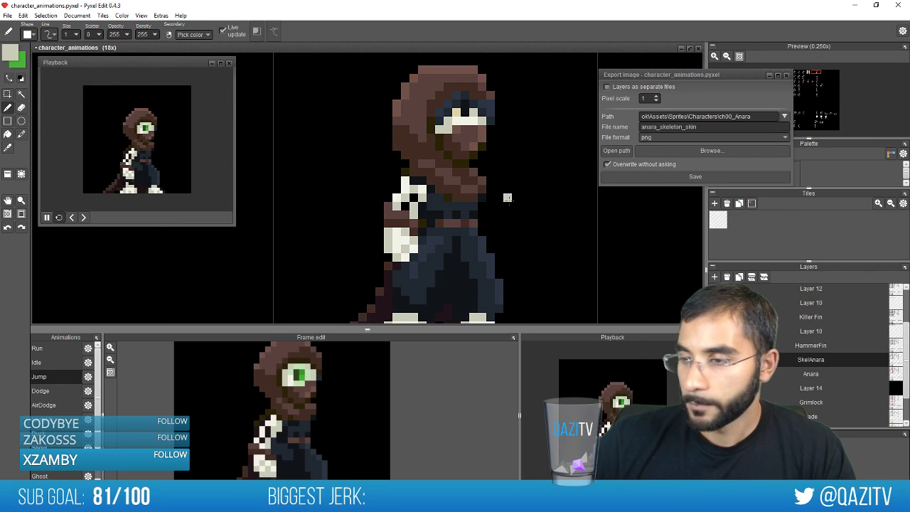
{"action": "scroll", "coordinate": [507, 197], "scroll_direction": "down", "scroll_amount": 3}
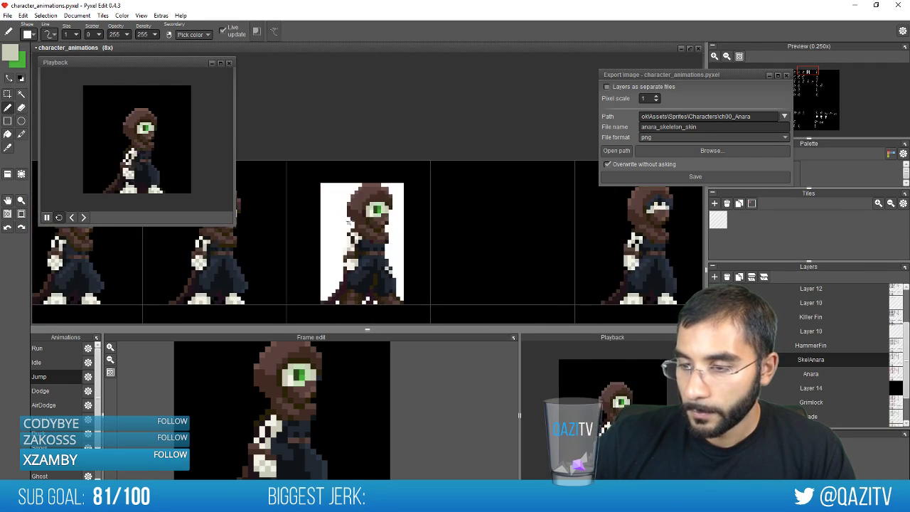
Paint a bright green pupil pixel on the top-row blue-haired frame, sampling the colour from the white-backed frame's eye
{"action": "right_click", "coordinate": [380, 210]}
{"action": "scroll", "coordinate": [389, 276], "scroll_direction": "up", "scroll_amount": 3}
{"action": "mouse_move", "coordinate": [617, 206]}
{"action": "left_mouse_down"}
{"action": "mouse_move", "coordinate": [283, 293]}
{"action": "mouse_move", "coordinate": [492, 159]}
{"action": "left_mouse_up"}
{"action": "left_click", "coordinate": [382, 217]}
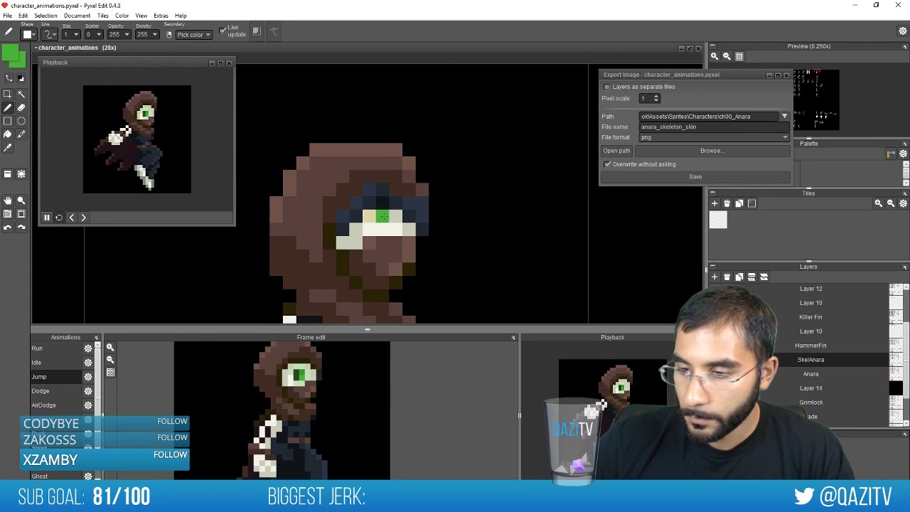
Paint the darker side of the same pupil dark green, sampled from the white-backed frame's eye
{"action": "right_click", "coordinate": [251, 257]}
{"action": "left_click", "coordinate": [356, 230]}
{"action": "scroll", "coordinate": [347, 239], "scroll_direction": "down", "scroll_amount": 4}
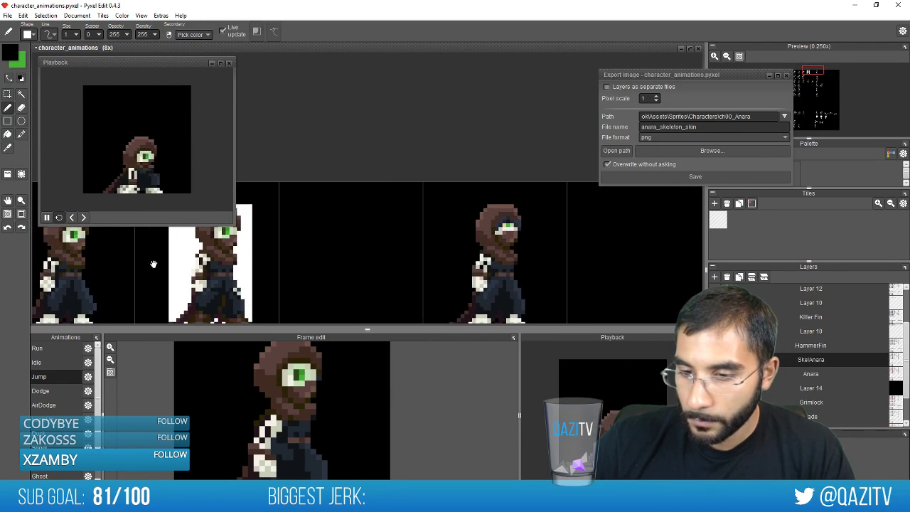
{"action": "left_click_drag", "start_coordinate": [153, 264], "coordinate": [230, 264]}
{"action": "right_click", "coordinate": [305, 228]}
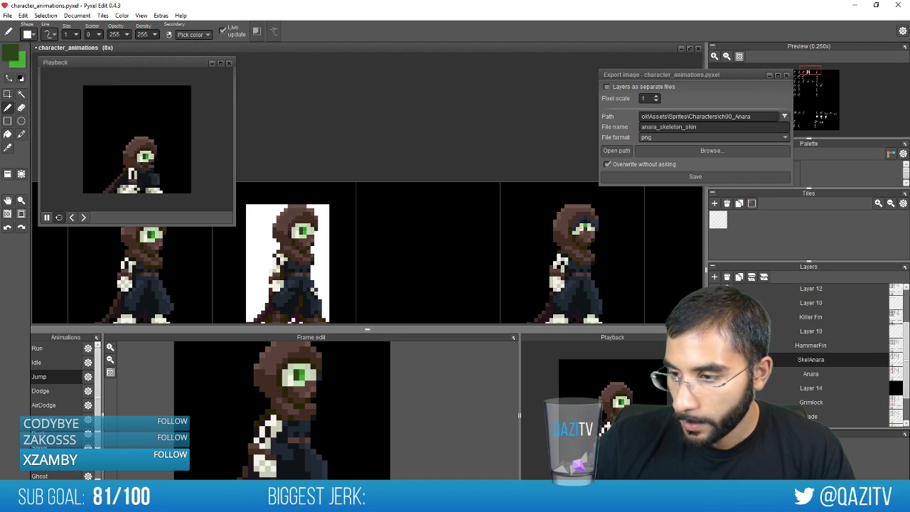
{"action": "scroll", "coordinate": [602, 245], "scroll_direction": "up", "scroll_amount": 2}
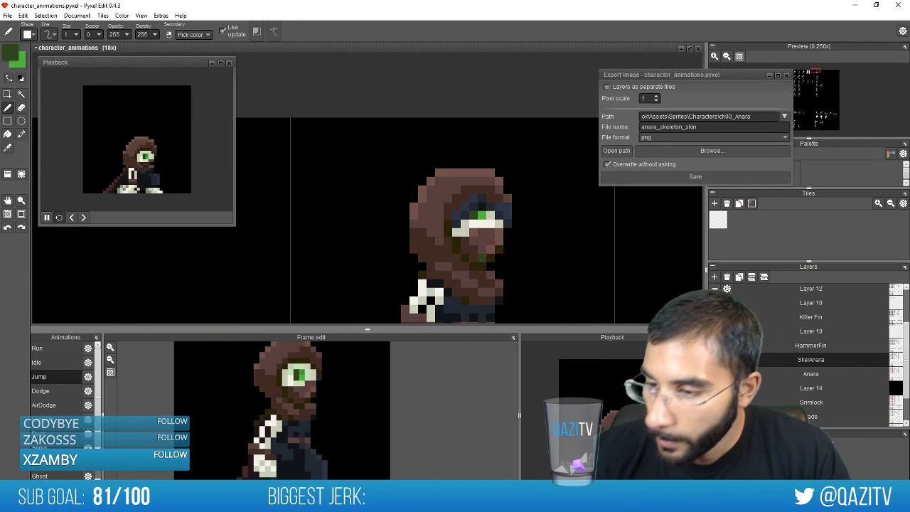
Replace the blue hair around the top-row frame's eye with sampled light grey bone and dark brown hood shading
{"action": "right_click", "coordinate": [460, 232]}
{"action": "left_click_drag", "start_coordinate": [458, 223], "coordinate": [473, 207]}
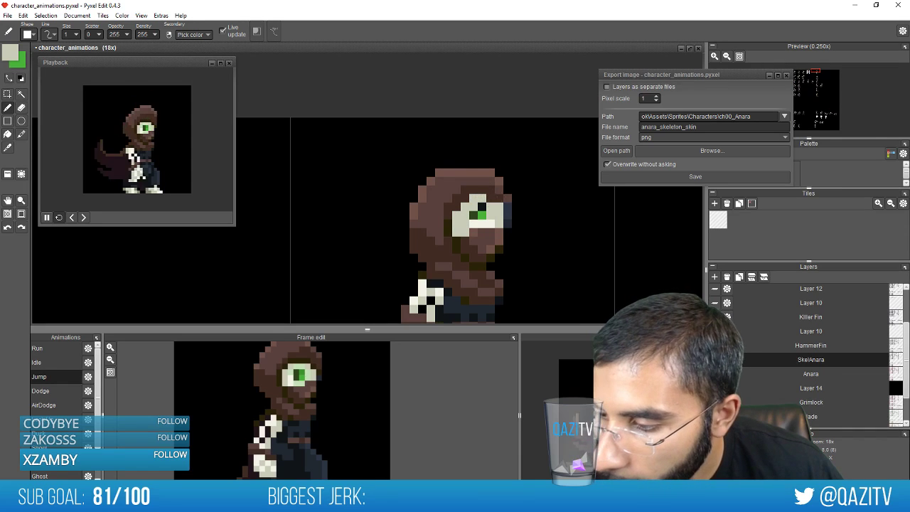
{"action": "right_click", "coordinate": [495, 196]}
{"action": "right_click", "coordinate": [448, 228]}
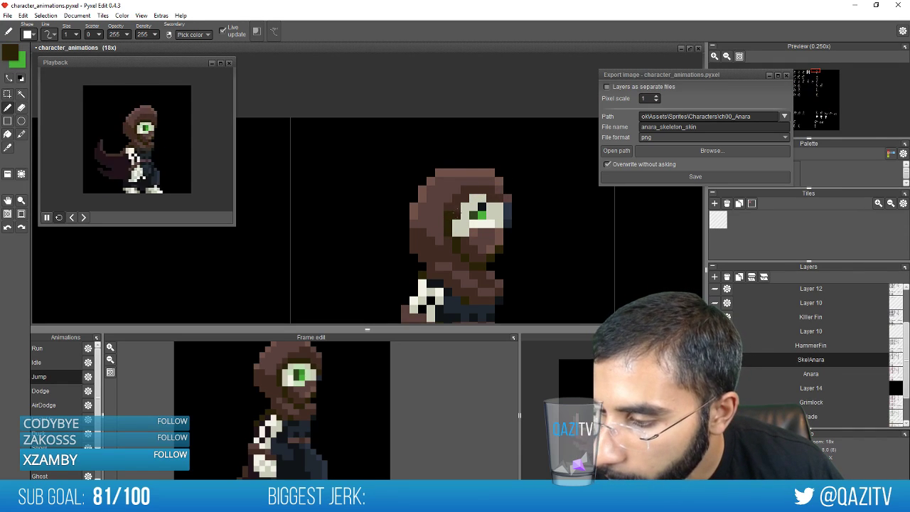
{"action": "left_click_drag", "start_coordinate": [458, 212], "coordinate": [485, 192]}
{"action": "left_click", "coordinate": [496, 194], "text": "alt"}
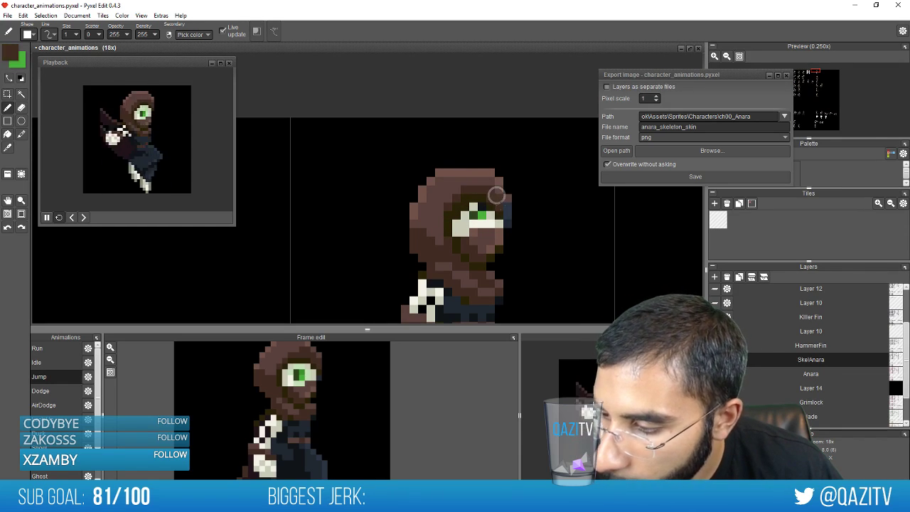
{"action": "left_click", "coordinate": [499, 213], "text": "alt"}
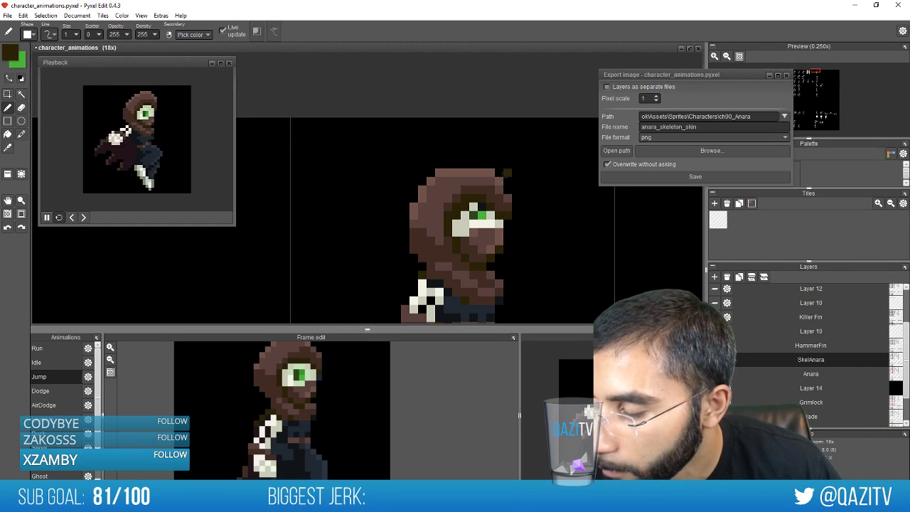
Extend the same pupil upward with sampled dark and bright green, and add light grey to the eye white beside it
{"action": "left_click", "coordinate": [473, 206], "text": "alt"}
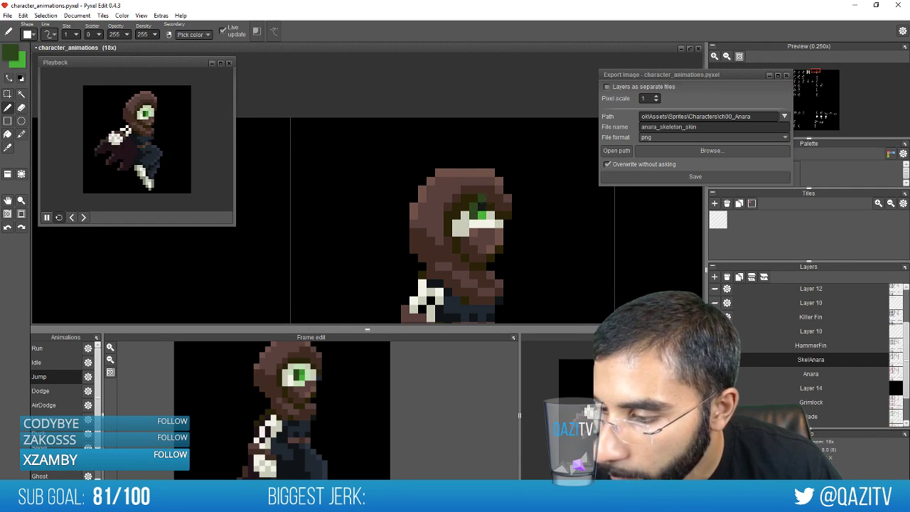
{"action": "left_click", "coordinate": [482, 215], "text": "alt"}
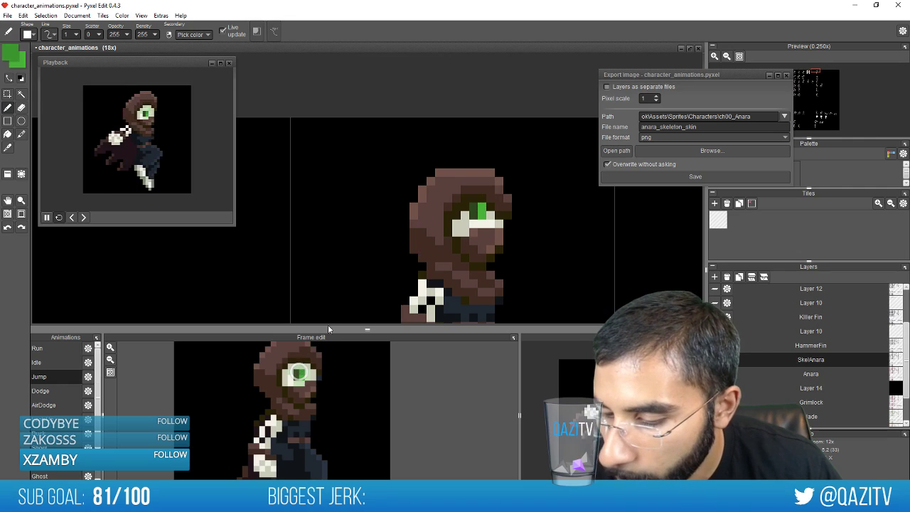
{"action": "left_click", "coordinate": [456, 219], "text": "alt"}
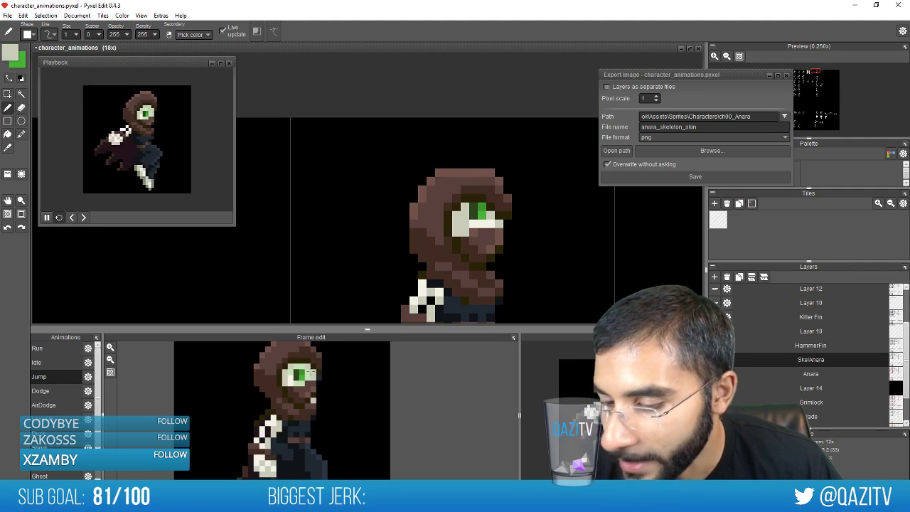
Refine the same frame's eye white with sampled white and light grey pixels, plus pale green below the pupil
{"action": "left_click", "coordinate": [444, 206], "text": "alt"}
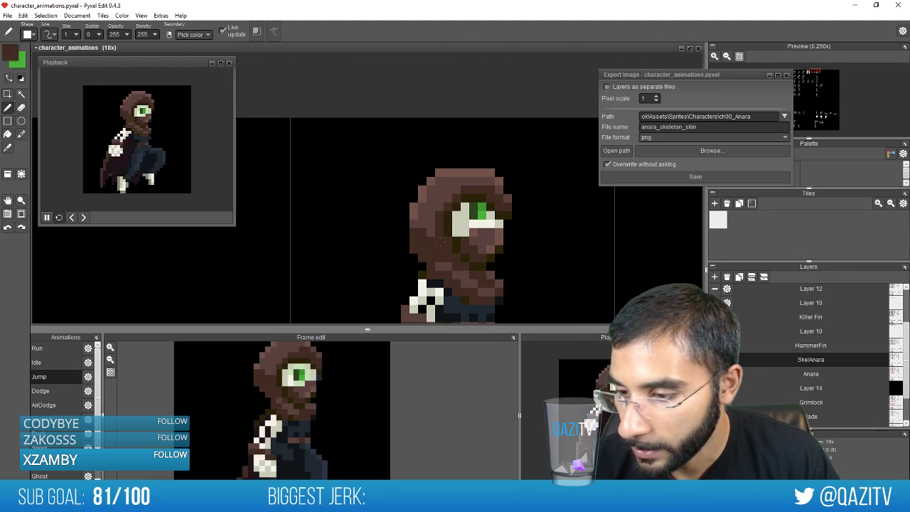
{"action": "left_click_drag", "start_coordinate": [524, 239], "coordinate": [548, 212]}
{"action": "left_click", "coordinate": [499, 206], "text": "alt"}
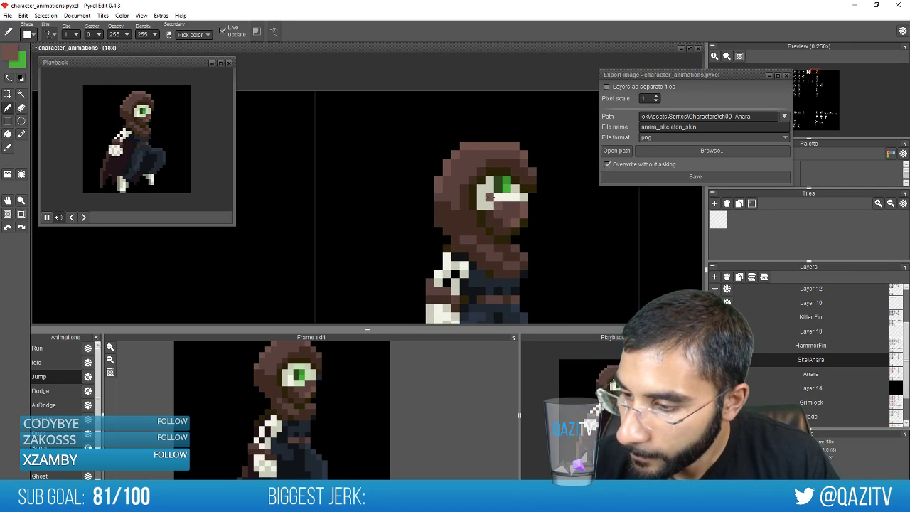
{"action": "left_click", "coordinate": [491, 196], "text": "alt"}
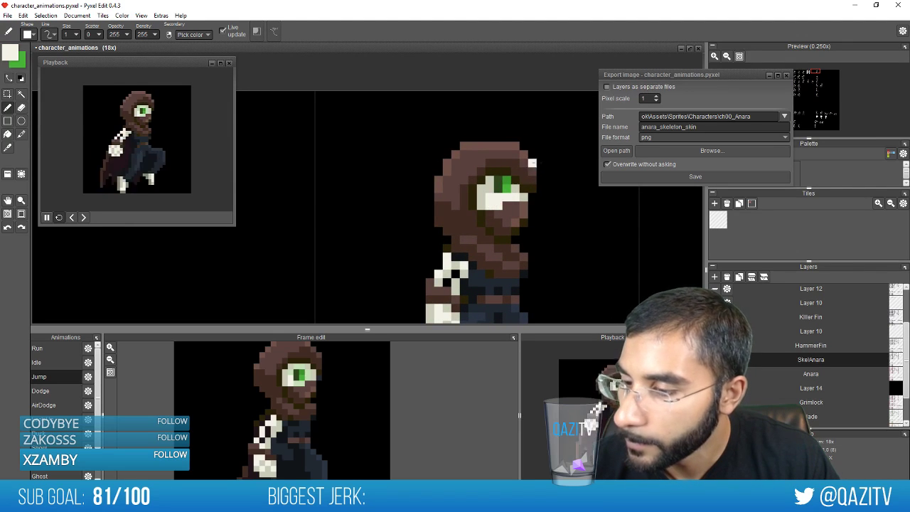
{"action": "right_click", "coordinate": [482, 193]}
{"action": "left_click_drag", "start_coordinate": [490, 188], "coordinate": [490, 197]}
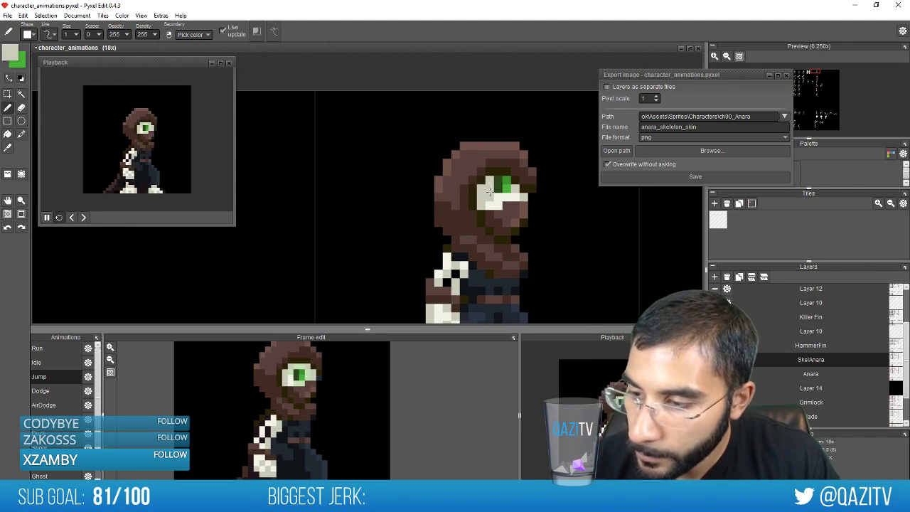
{"action": "right_click", "coordinate": [297, 384]}
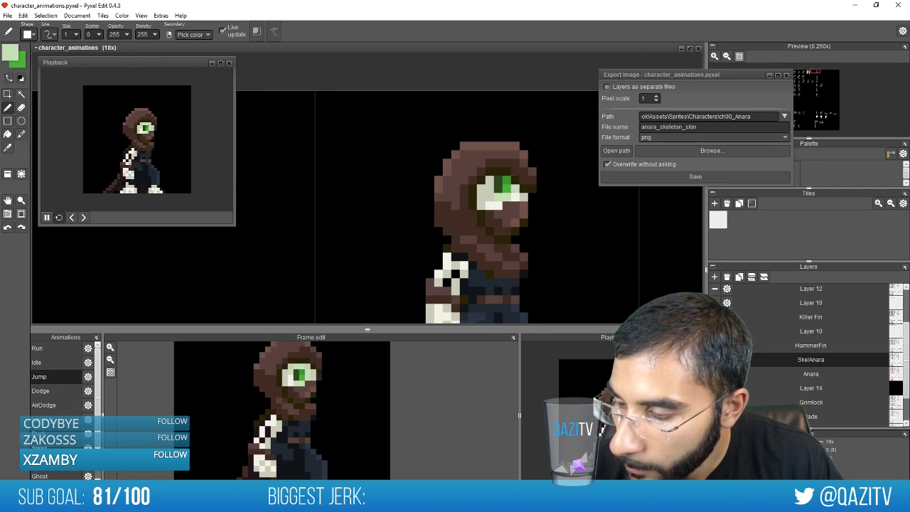
Review the finished eye across the sprite sheet and step through the Jump animation's frames
{"action": "key", "text": "space"}
{"action": "left_click_drag", "start_coordinate": [416, 268], "coordinate": [480, 273]}
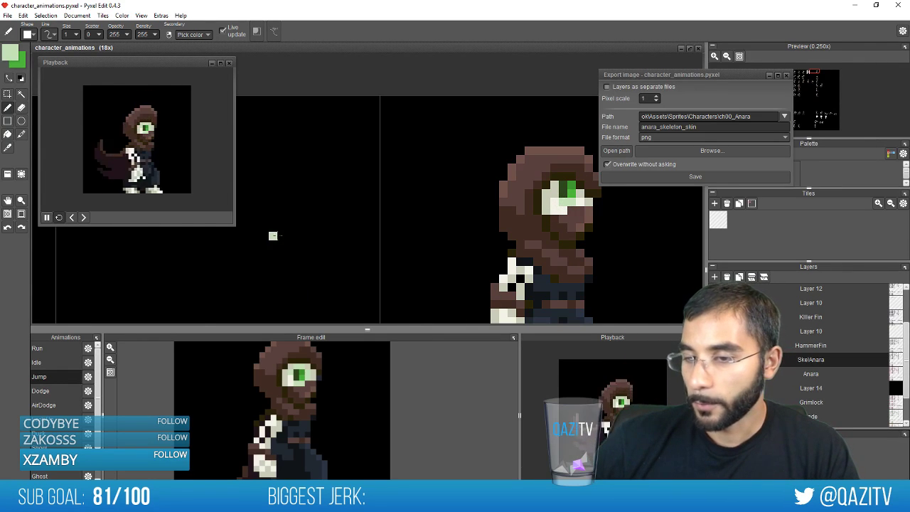
{"action": "scroll", "coordinate": [284, 238], "scroll_direction": "down", "scroll_amount": 5}
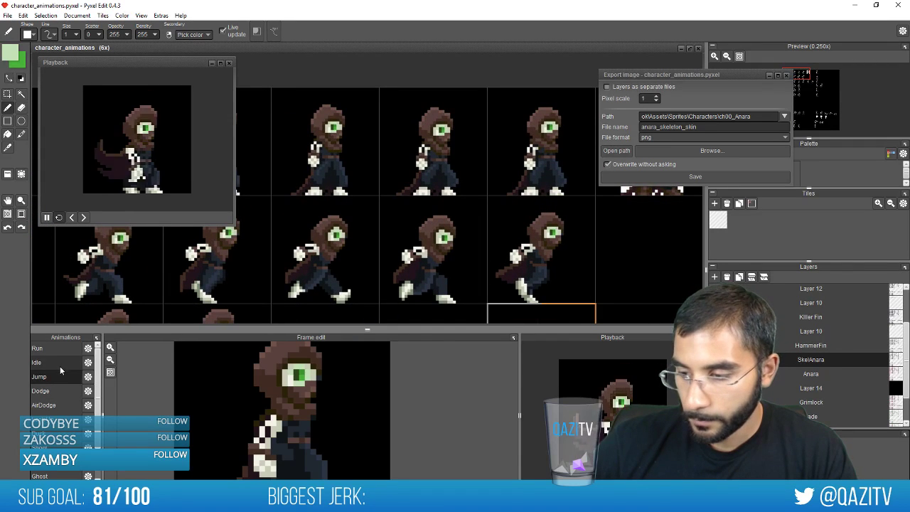
{"action": "right_click", "coordinate": [412, 438]}
{"action": "key", "text": "Right"}
{"action": "key", "text": "Right"}
{"action": "key", "text": "Right"}
{"action": "key", "text": "Right"}
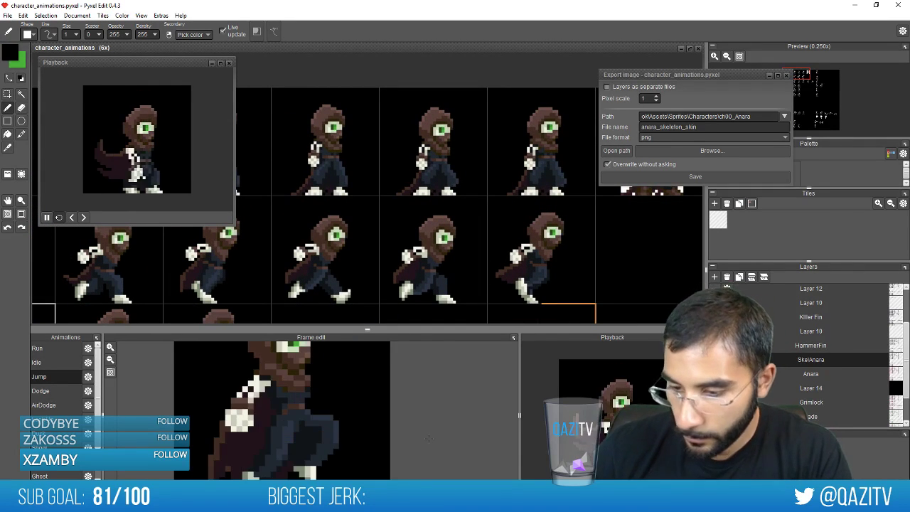
Paint sampled pale green highlight pixels below the pupils in the Dodge animation's two front-facing frames
{"action": "left_click", "coordinate": [43, 391]}
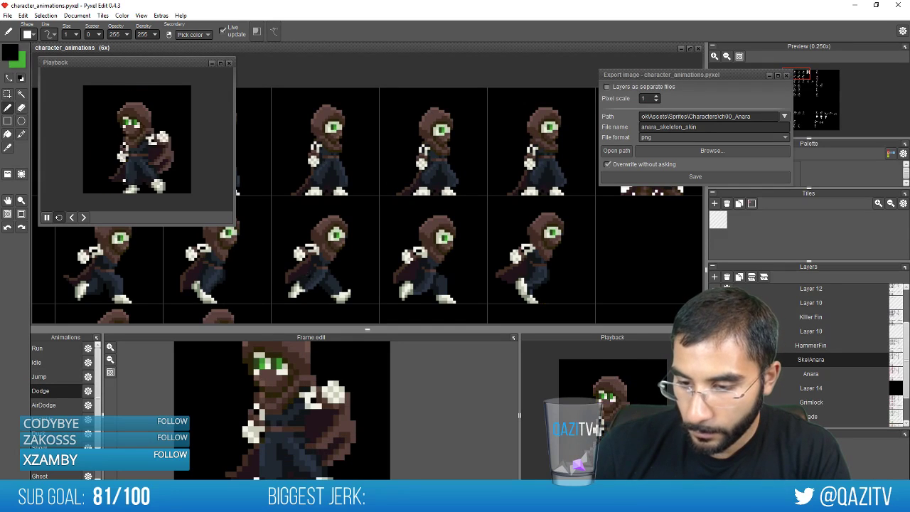
{"action": "left_click", "coordinate": [279, 371]}
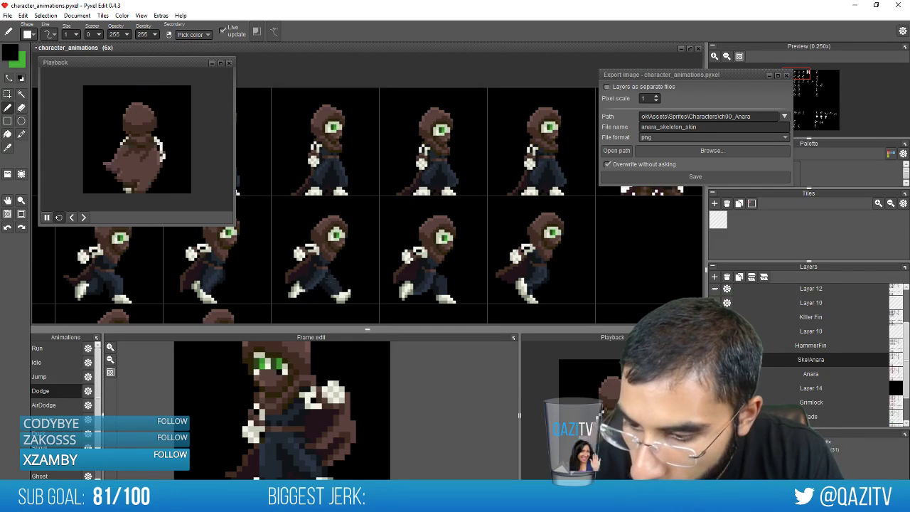
{"action": "right_click", "coordinate": [334, 238]}
{"action": "left_click", "coordinate": [279, 371]}
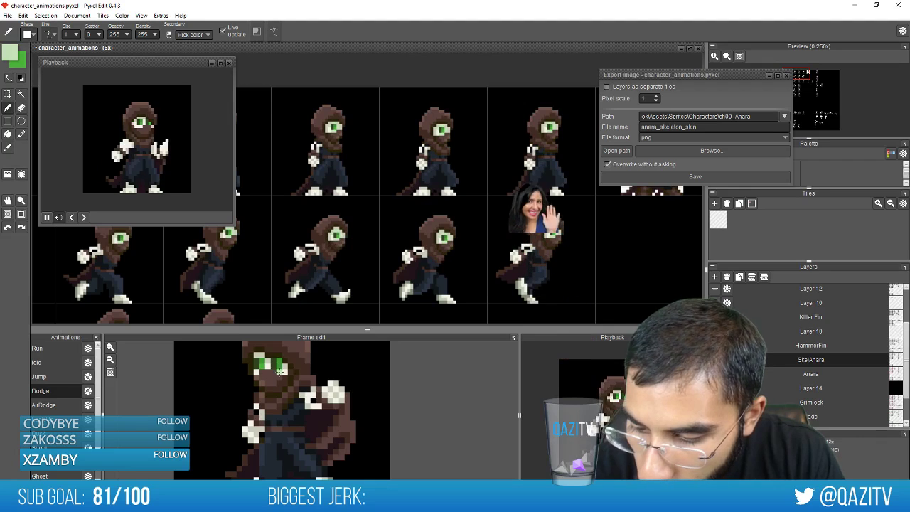
{"action": "left_click", "coordinate": [299, 298]}
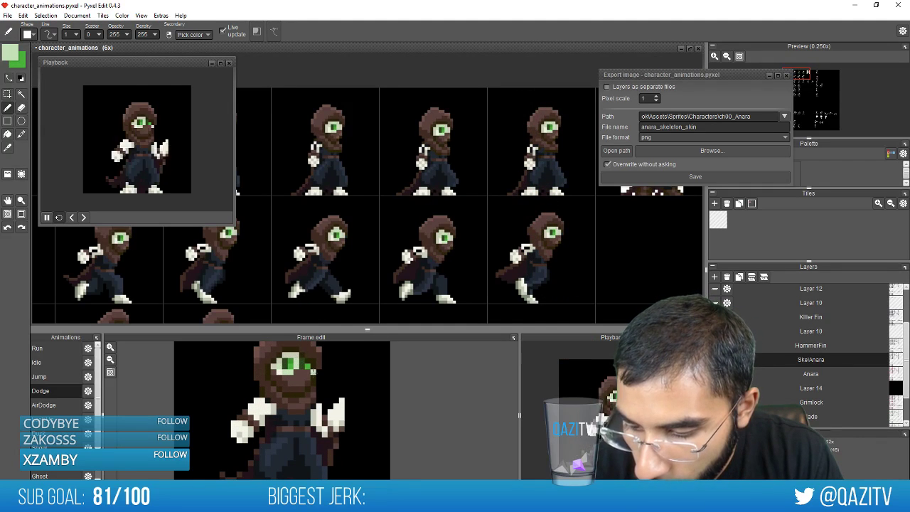
{"action": "key", "text": "Right"}
{"action": "left_click", "coordinate": [317, 313]}
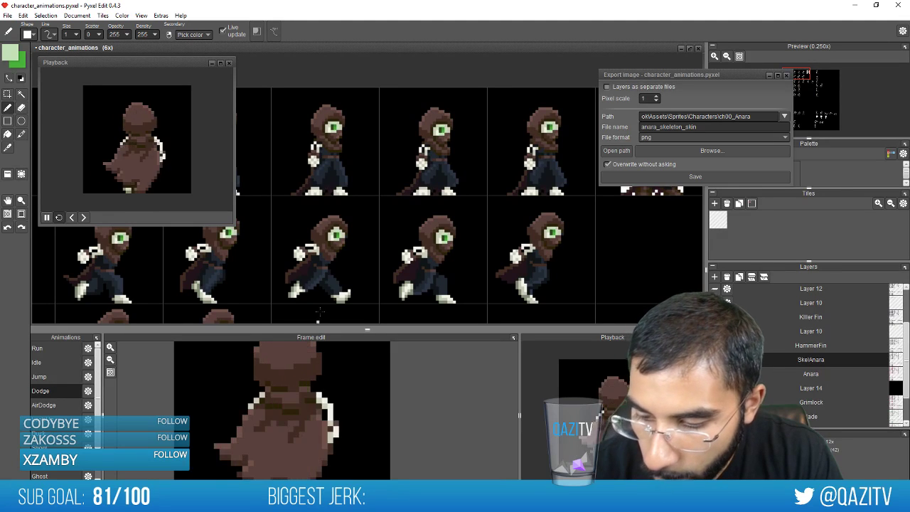
{"action": "left_click", "coordinate": [328, 307]}
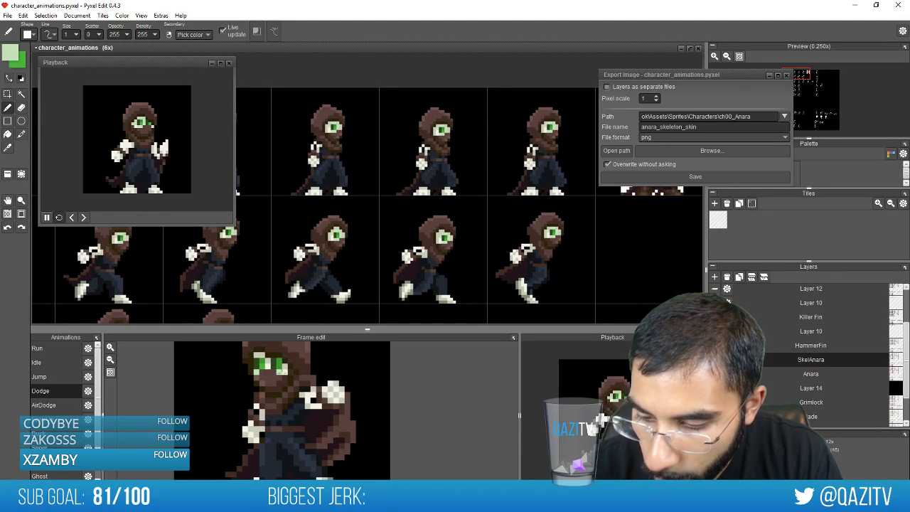
{"action": "key", "text": "Right"}
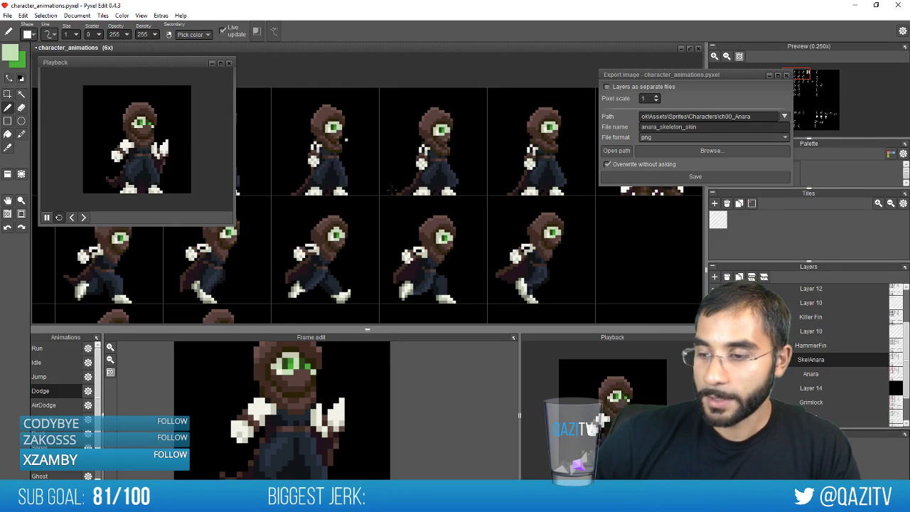
Delete the whole row of old AirDodge frames directly below the Dodge row
{"action": "scroll", "coordinate": [411, 211], "scroll_direction": "down", "scroll_amount": 2}
{"action": "key", "text": "space"}
{"action": "left_click_drag", "start_coordinate": [347, 213], "coordinate": [445, 51]}
{"action": "scroll", "coordinate": [460, 252], "scroll_direction": "down", "scroll_amount": 2}
{"action": "key", "text": "space"}
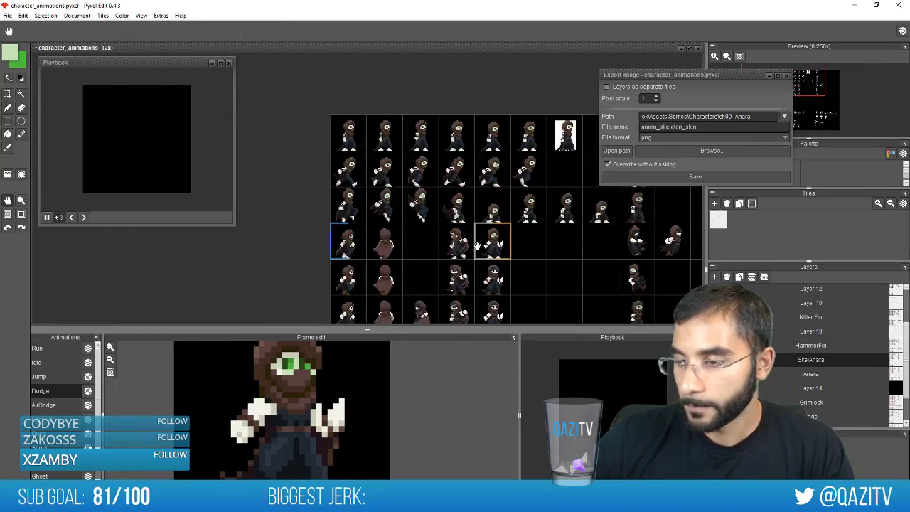
{"action": "left_click_drag", "start_coordinate": [462, 253], "coordinate": [491, 190]}
{"action": "scroll", "coordinate": [481, 243], "scroll_direction": "up", "scroll_amount": 1}
{"action": "key", "text": "space"}
{"action": "key", "text": "s"}
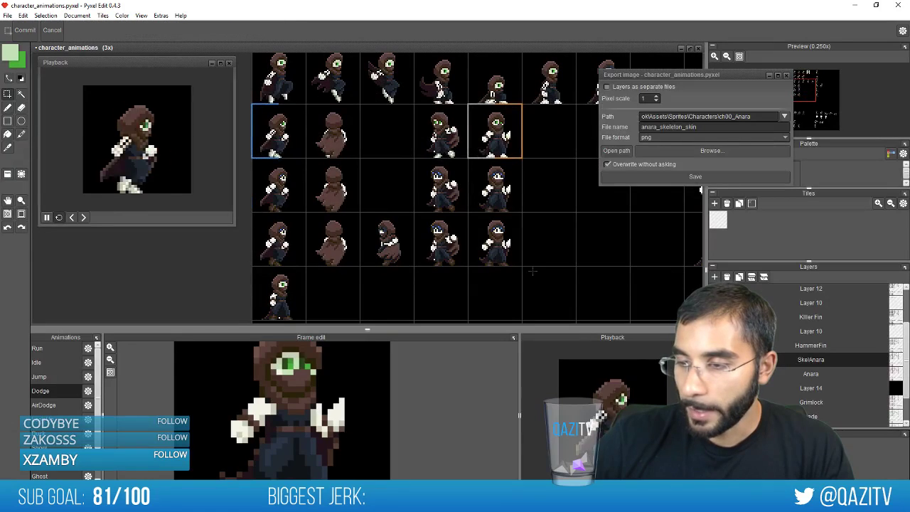
{"action": "left_click_drag", "start_coordinate": [543, 217], "coordinate": [249, 159]}
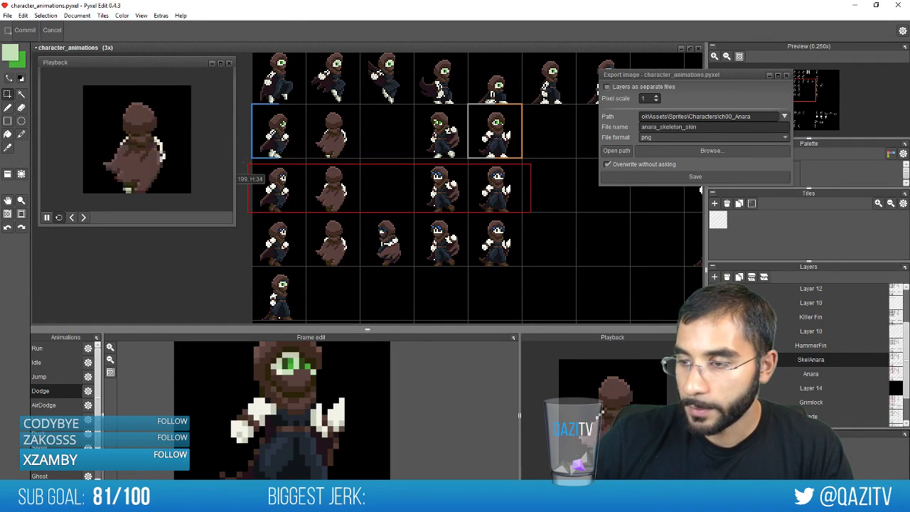
{"action": "key", "text": "Delete"}
Delete the frames two rows below the Dodge row, keeping only the third one with the turned blue-haired figure
{"action": "left_click_drag", "start_coordinate": [561, 310], "coordinate": [422, 199]}
{"action": "key", "text": "Delete"}
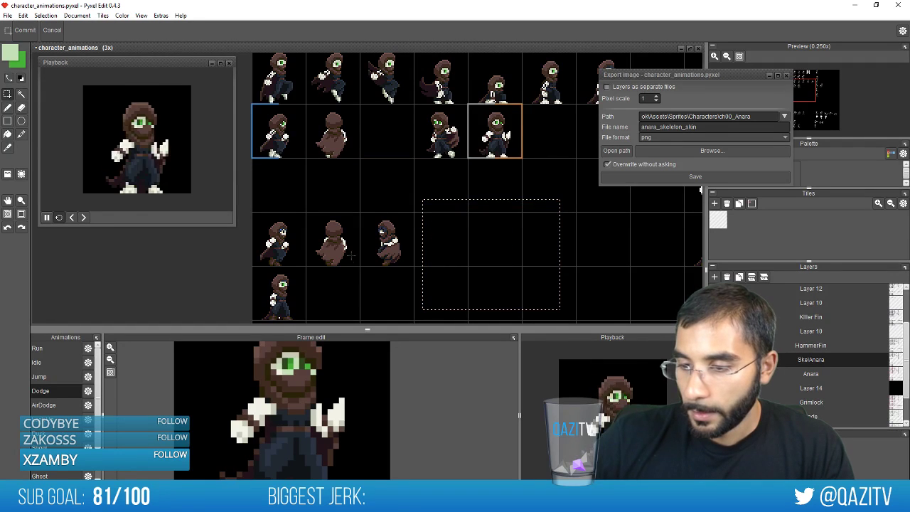
{"action": "mouse_move", "coordinate": [354, 268]}
{"action": "left_mouse_down"}
{"action": "mouse_move", "coordinate": [253, 217]}
{"action": "mouse_move", "coordinate": [253, 205]}
{"action": "left_mouse_up"}
{"action": "key", "text": "Delete"}
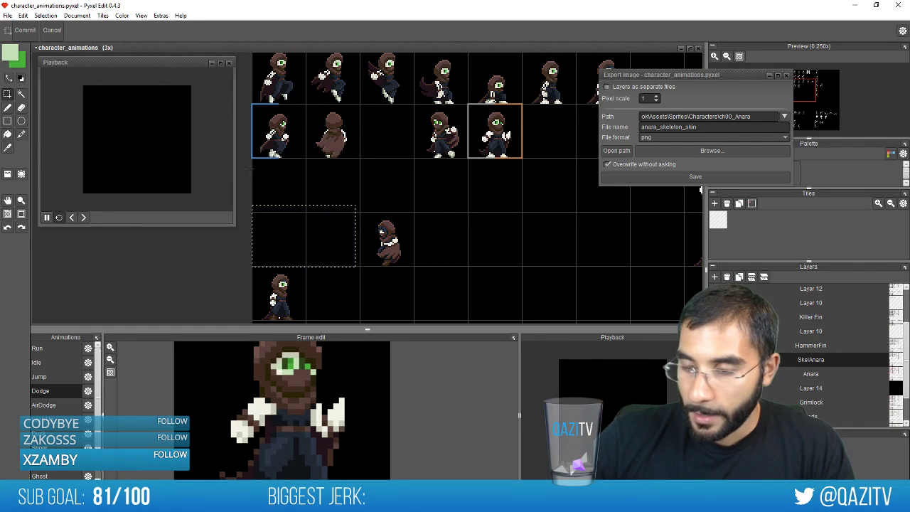
Copy the Dodge frames into the emptied AirDodge row, compare both animations' alignment, and nudge the copy one pixel right
{"action": "left_click_drag", "start_coordinate": [252, 171], "coordinate": [567, 106]}
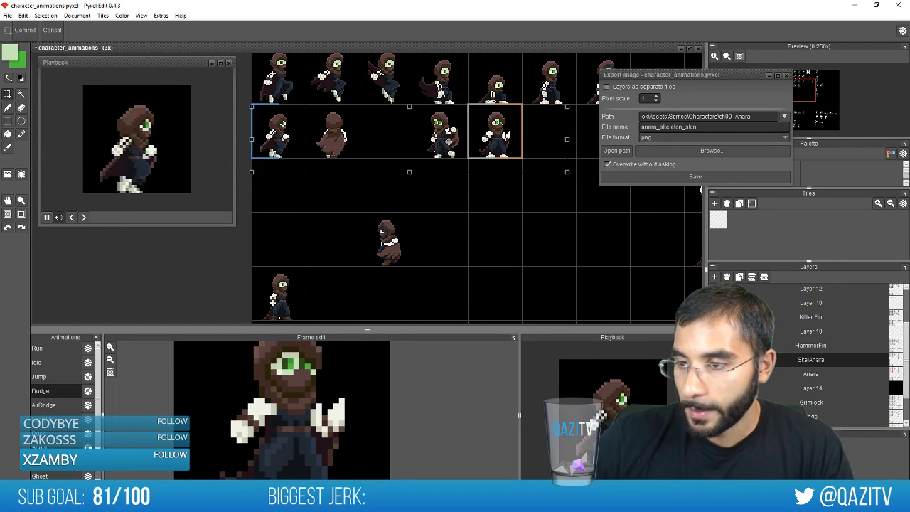
{"action": "left_click_drag", "start_coordinate": [449, 142], "coordinate": [450, 197]}
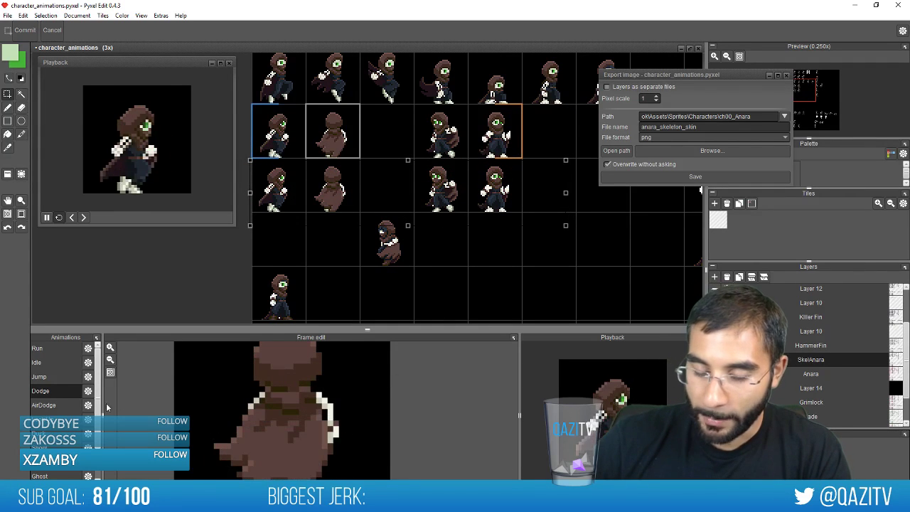
{"action": "left_click", "coordinate": [63, 405]}
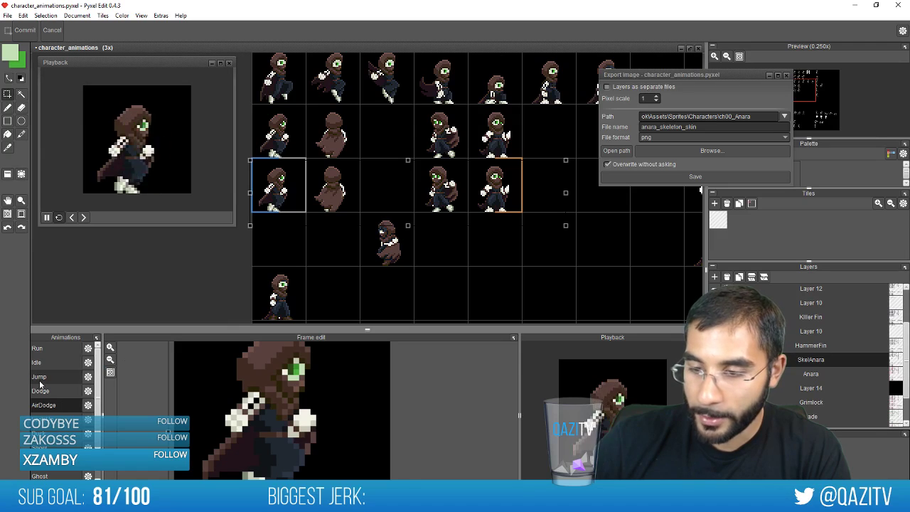
{"action": "left_click", "coordinate": [42, 391]}
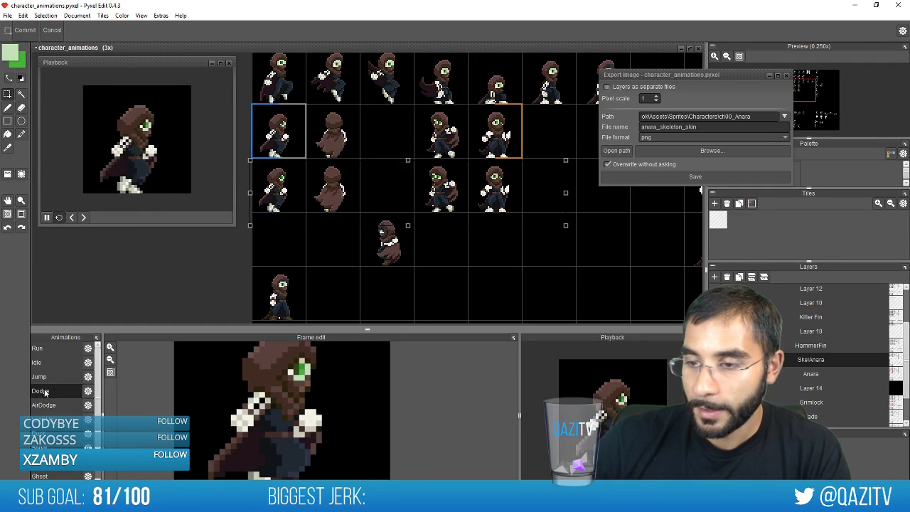
{"action": "left_click", "coordinate": [47, 406]}
{"action": "scroll", "coordinate": [339, 385], "scroll_direction": "down", "scroll_amount": 2}
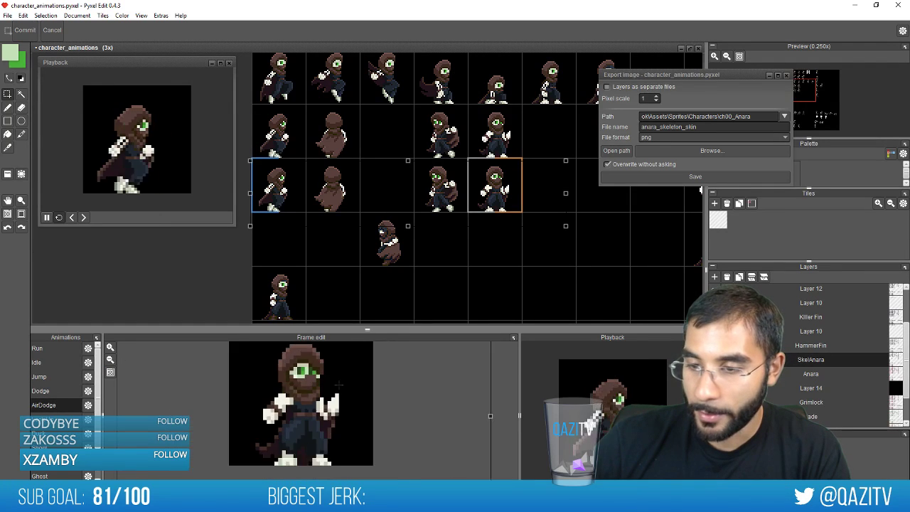
{"action": "left_click", "coordinate": [59, 392]}
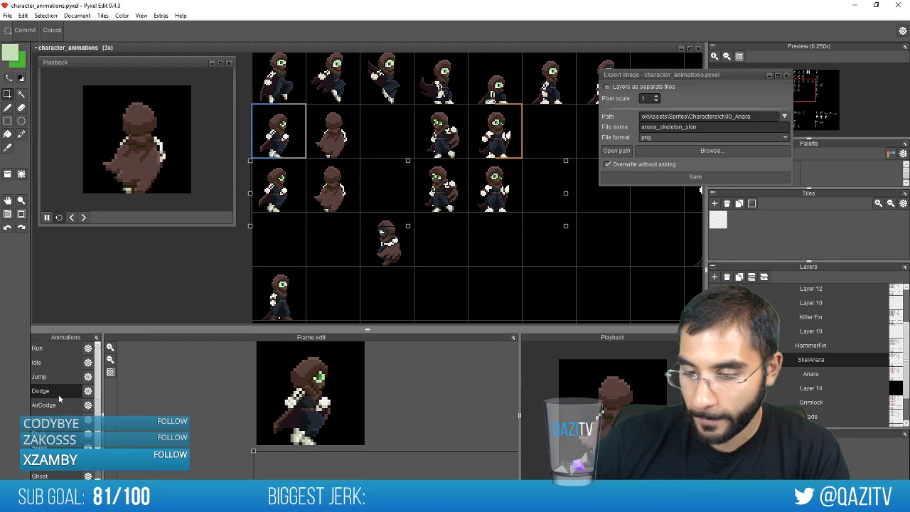
{"action": "left_click", "coordinate": [57, 405]}
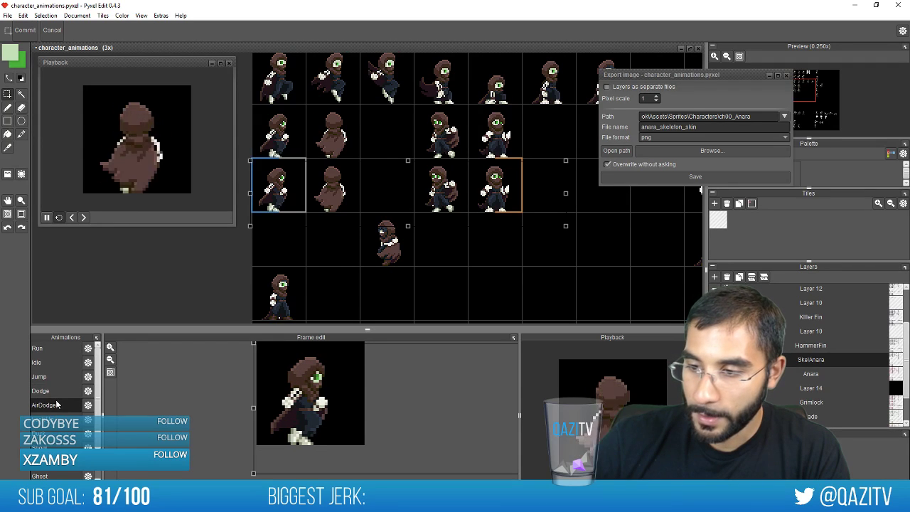
{"action": "key", "text": "Right"}
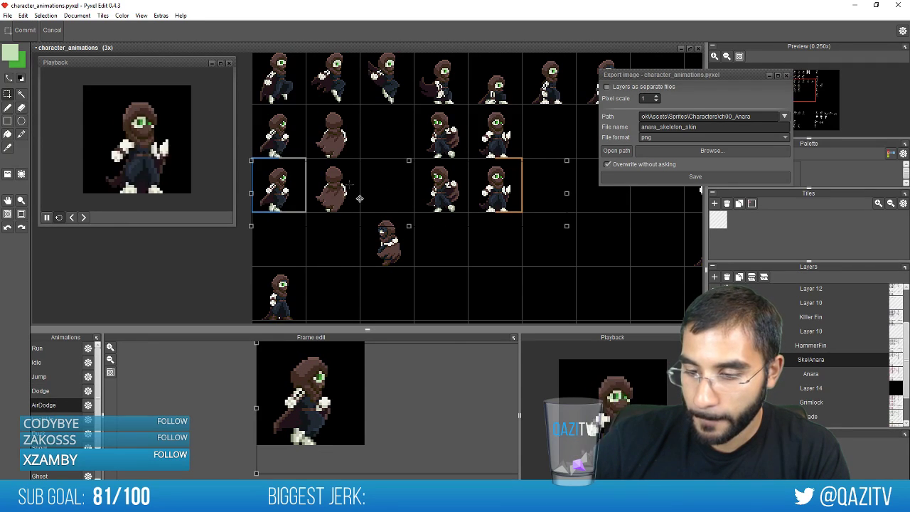
Paste the copied Dodge frames into the row below AirDodge, aligned around the existing turned figure, and commit the placement
{"action": "left_click", "coordinate": [51, 417]}
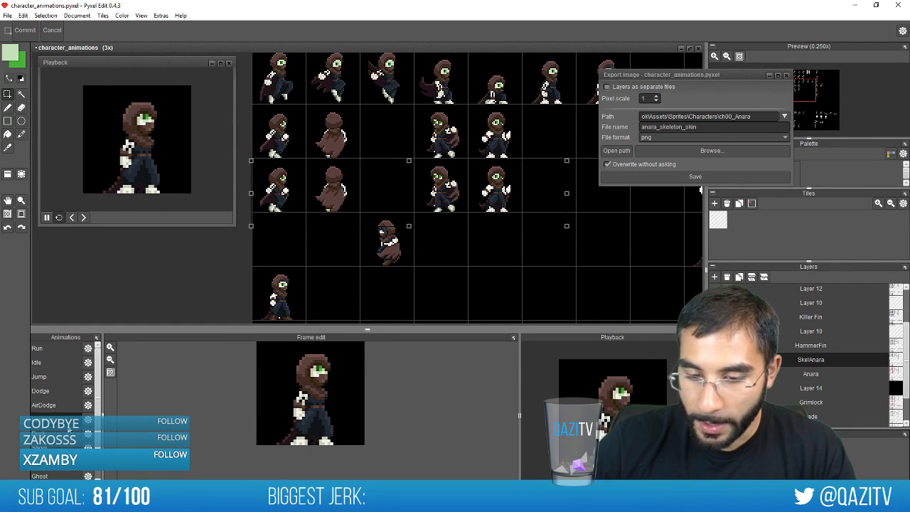
{"action": "scroll", "coordinate": [68, 423], "scroll_direction": "down", "scroll_amount": 2}
{"action": "scroll", "coordinate": [66, 443], "scroll_direction": "up", "scroll_amount": 3}
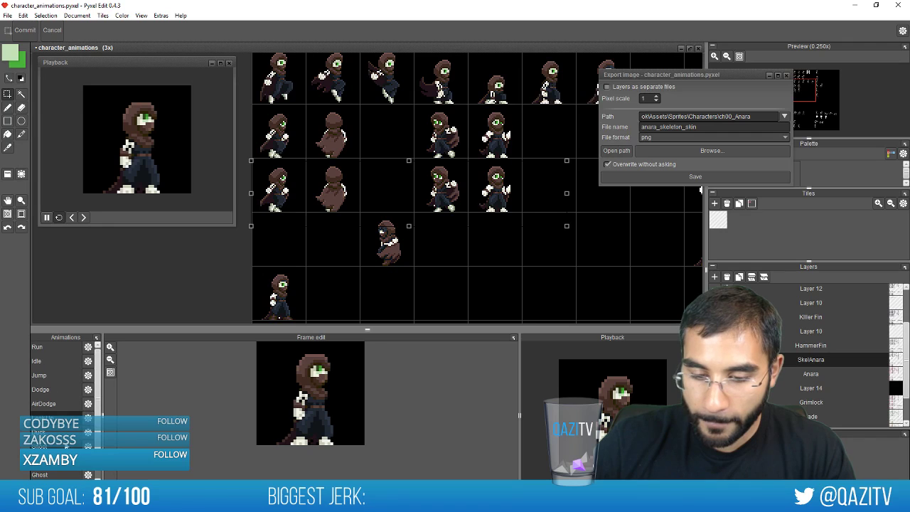
{"action": "key", "text": "ctrl+v"}
{"action": "left_click_drag", "start_coordinate": [310, 176], "coordinate": [309, 229]}
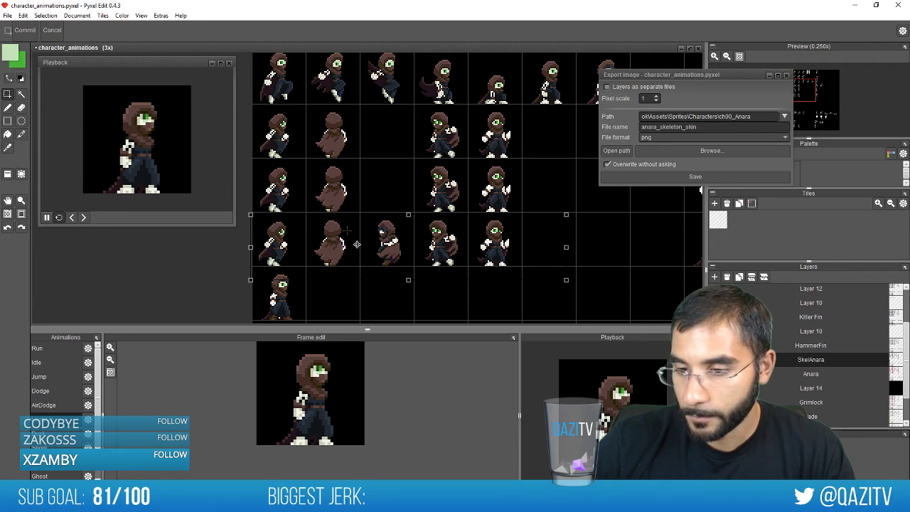
{"action": "key", "text": "Return"}
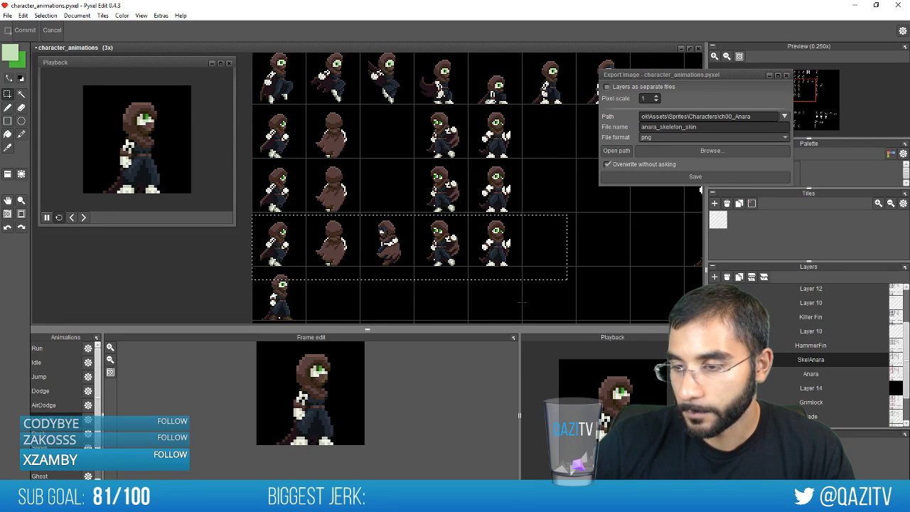
Paint a pupil in bright and dark green, sampled from the neighbouring frame, on the turned figure's face
{"action": "scroll", "coordinate": [448, 270], "scroll_direction": "up", "scroll_amount": 4}
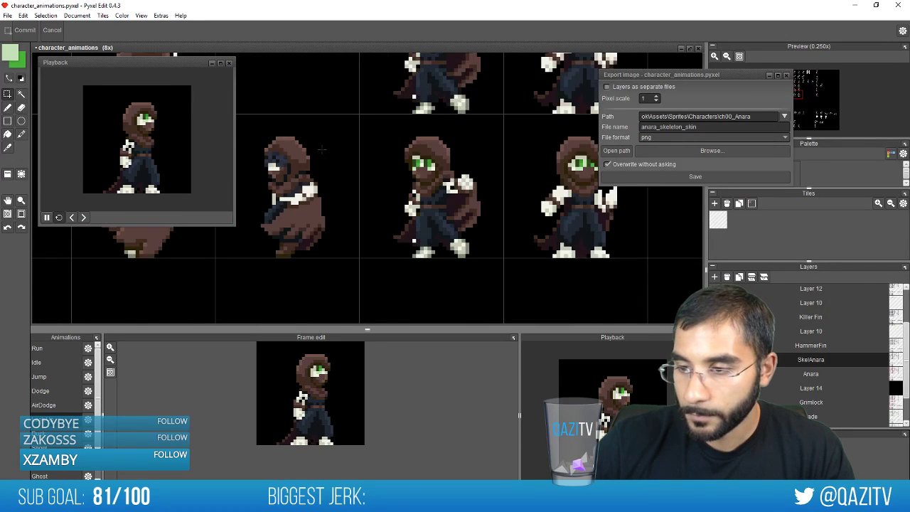
{"action": "scroll", "coordinate": [392, 197], "scroll_direction": "up", "scroll_amount": 2}
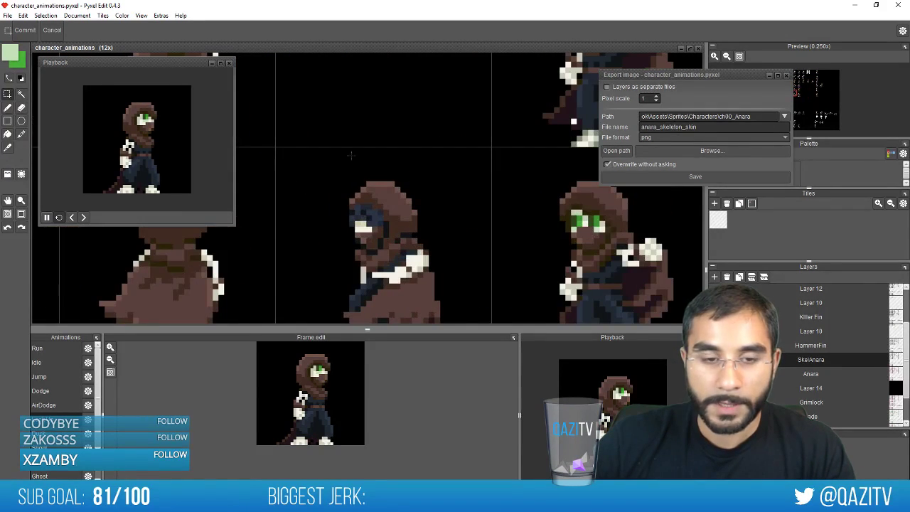
{"action": "mouse_move", "coordinate": [351, 155]}
{"action": "left_mouse_down"}
{"action": "mouse_move", "coordinate": [391, 194]}
{"action": "mouse_move", "coordinate": [361, 153]}
{"action": "left_mouse_up"}
{"action": "scroll", "coordinate": [357, 197], "scroll_direction": "up", "scroll_amount": 1}
{"action": "scroll", "coordinate": [357, 197], "scroll_direction": "down", "scroll_amount": 1}
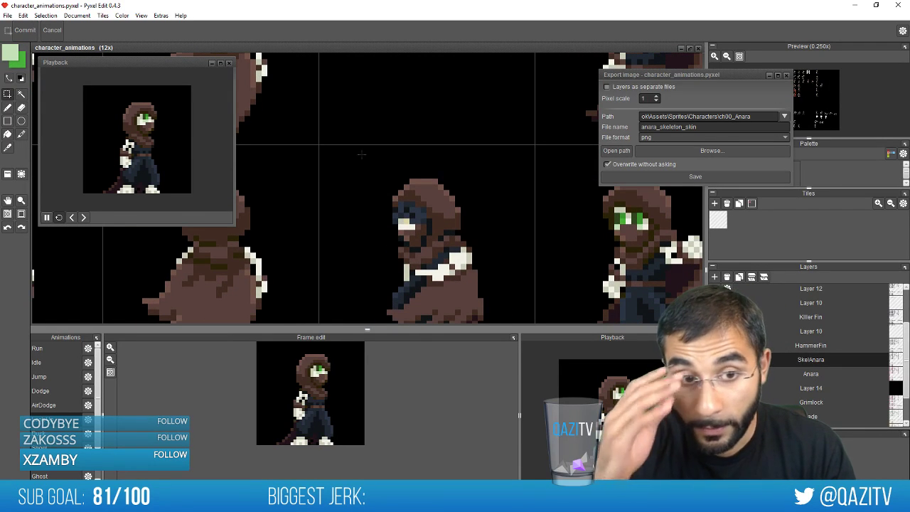
{"action": "key", "text": "b"}
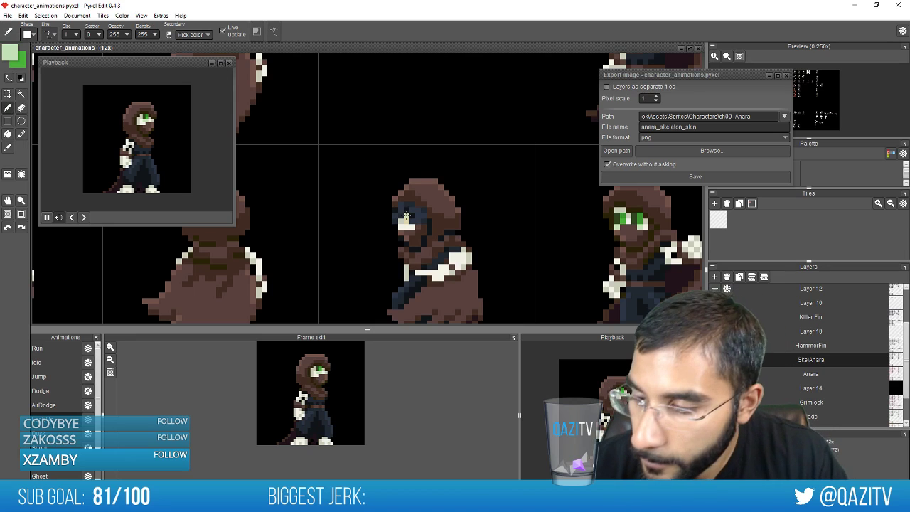
{"action": "key", "text": "space"}
{"action": "left_click_drag", "start_coordinate": [591, 238], "coordinate": [535, 263]}
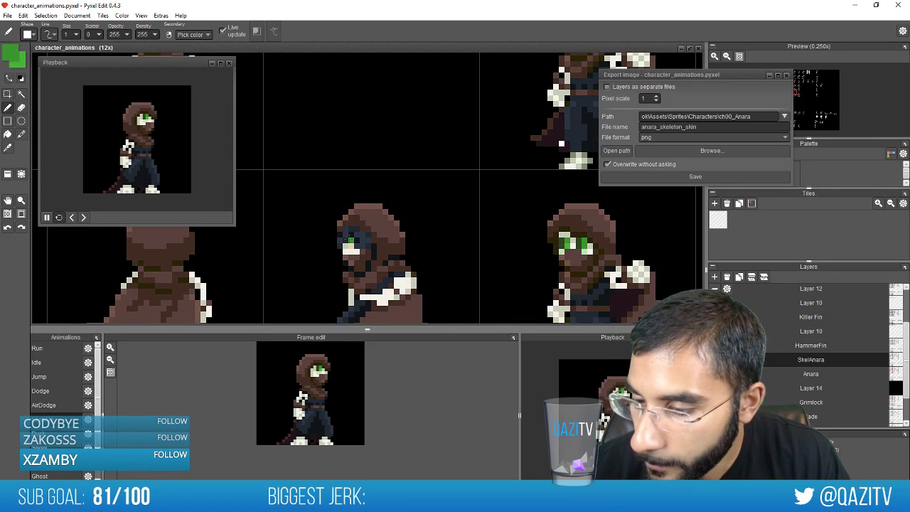
{"action": "left_click_drag", "start_coordinate": [346, 240], "coordinate": [346, 246]}
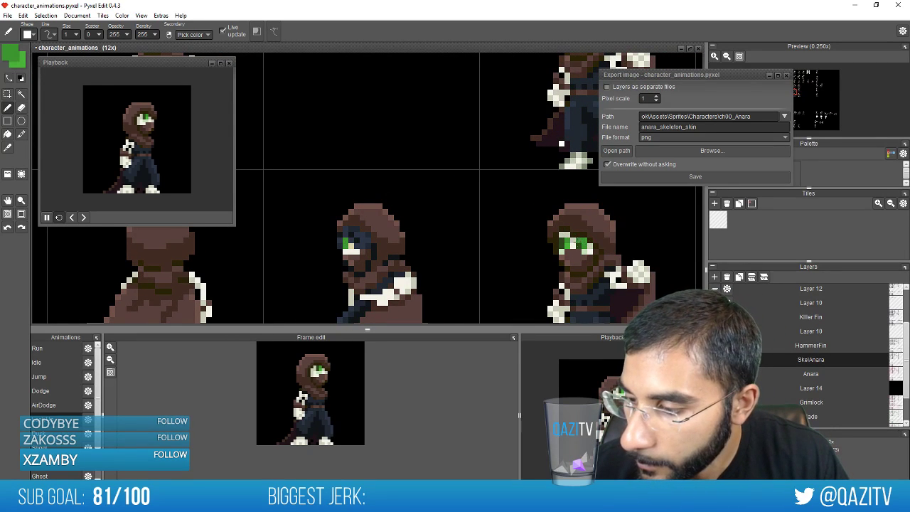
{"action": "right_click", "coordinate": [583, 241]}
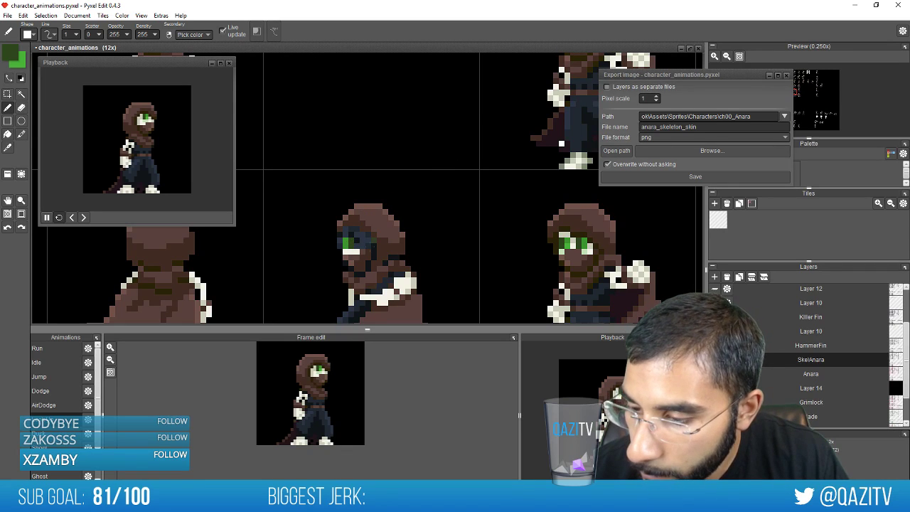
Darken the face around the turned figure's pupil with sampled dark navy and paint off-white eye pixels beside it
{"action": "left_click", "coordinate": [375, 247], "text": "alt"}
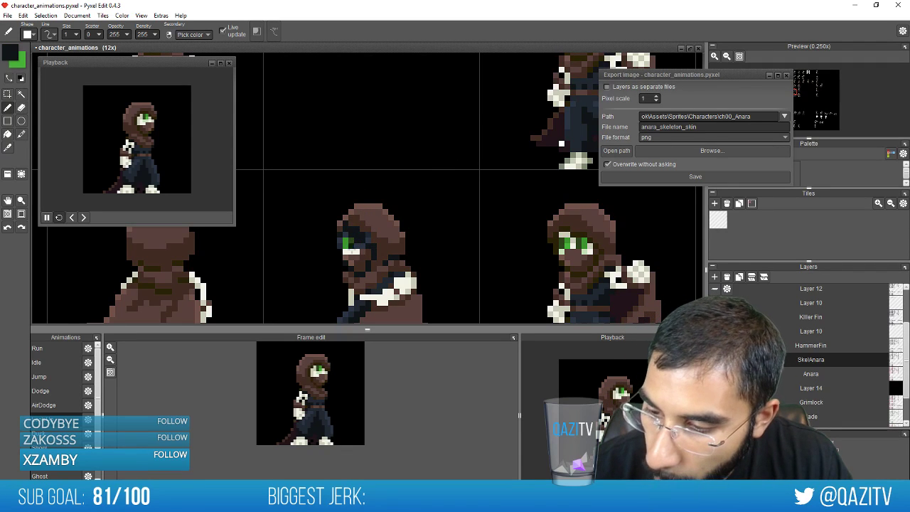
{"action": "right_click", "coordinate": [353, 252]}
{"action": "right_click", "coordinate": [573, 241]}
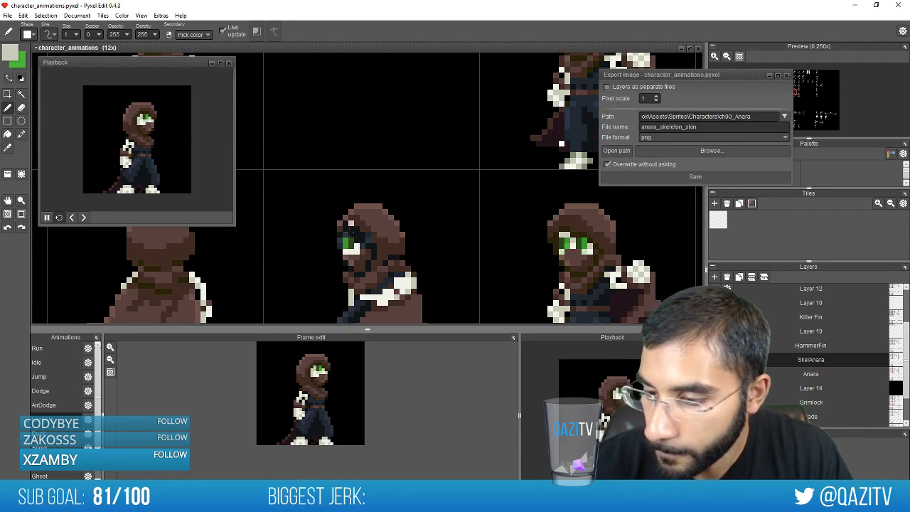
{"action": "left_click", "coordinate": [352, 234]}
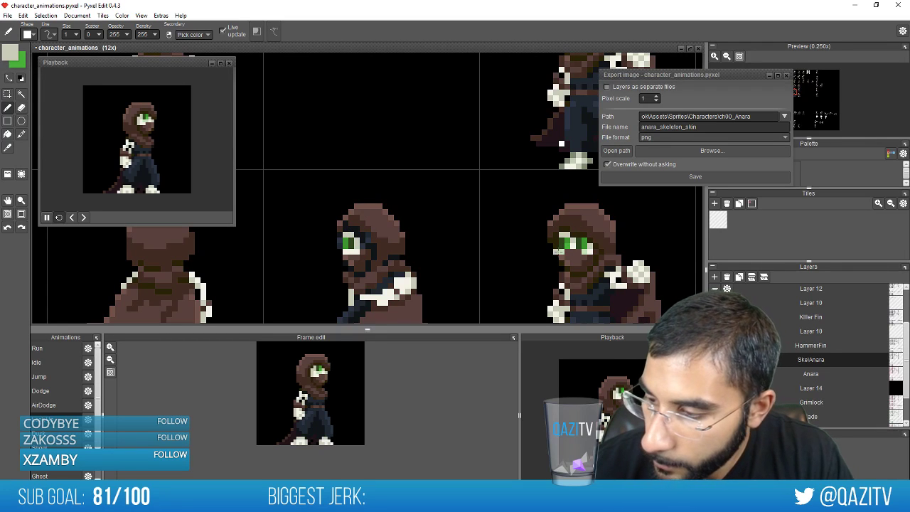
{"action": "key", "text": "e"}
{"action": "key", "text": "b"}
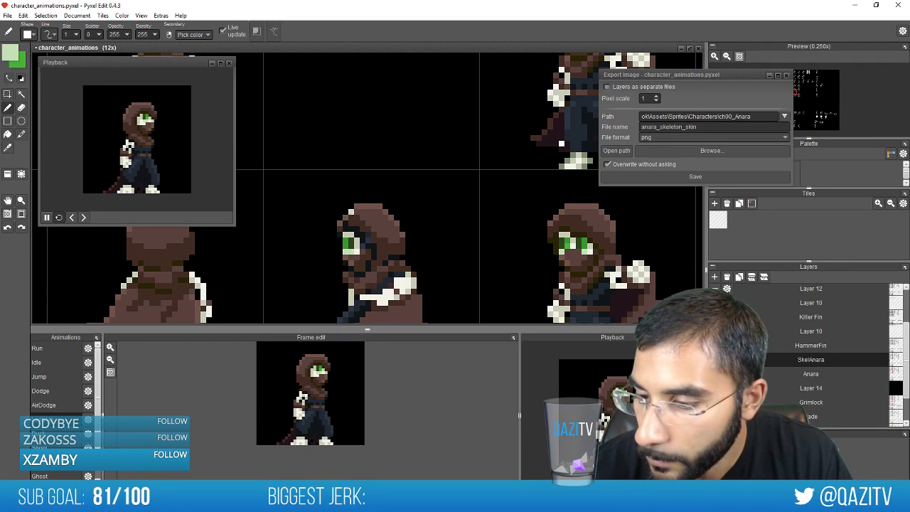
Restore the turned figure's hood edge with sampled brown, extend its eye white by one pixel, and touch up the dark shading
{"action": "right_click", "coordinate": [345, 227]}
{"action": "right_click", "coordinate": [338, 228]}
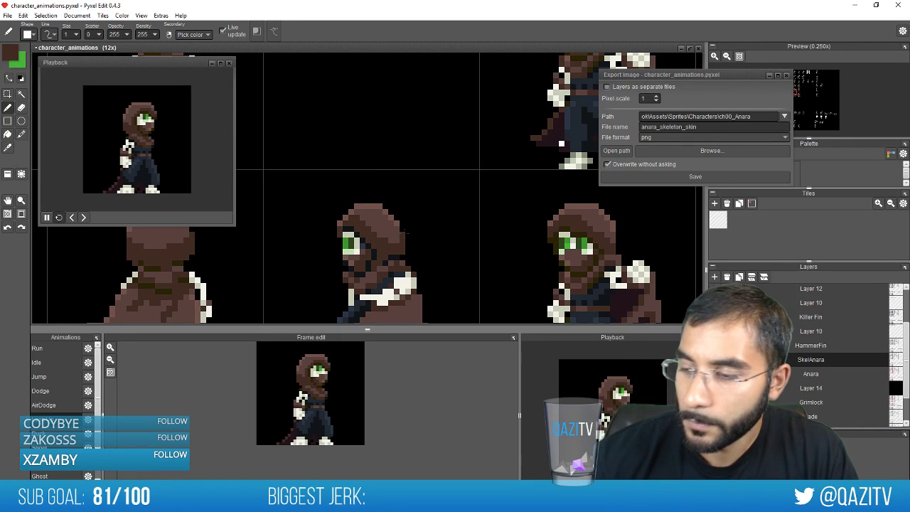
{"action": "right_click", "coordinate": [357, 245]}
{"action": "left_click", "coordinate": [362, 246]}
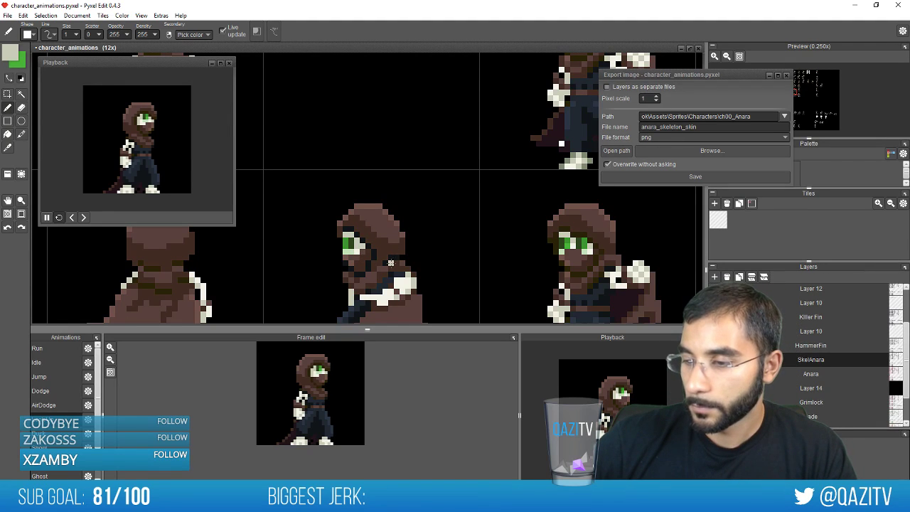
{"action": "left_click", "coordinate": [382, 263], "text": "alt"}
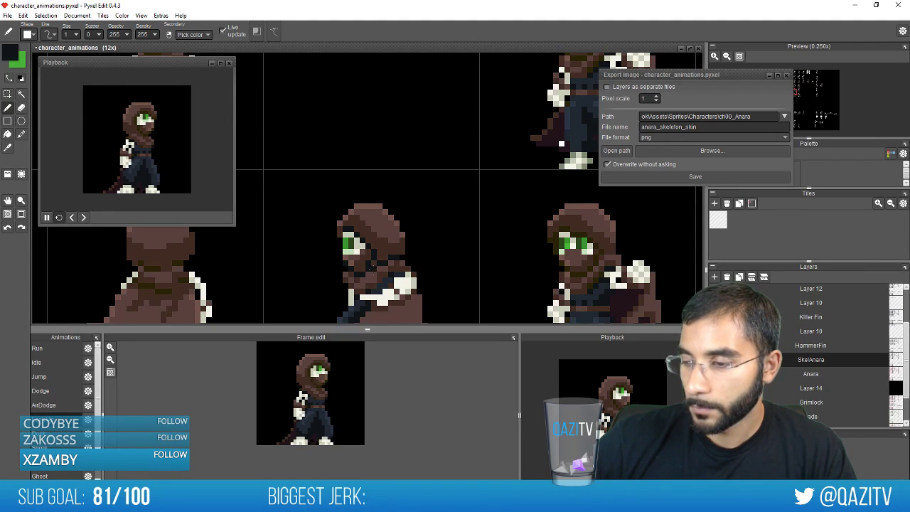
{"action": "scroll", "coordinate": [431, 271], "scroll_direction": "down", "scroll_amount": 5}
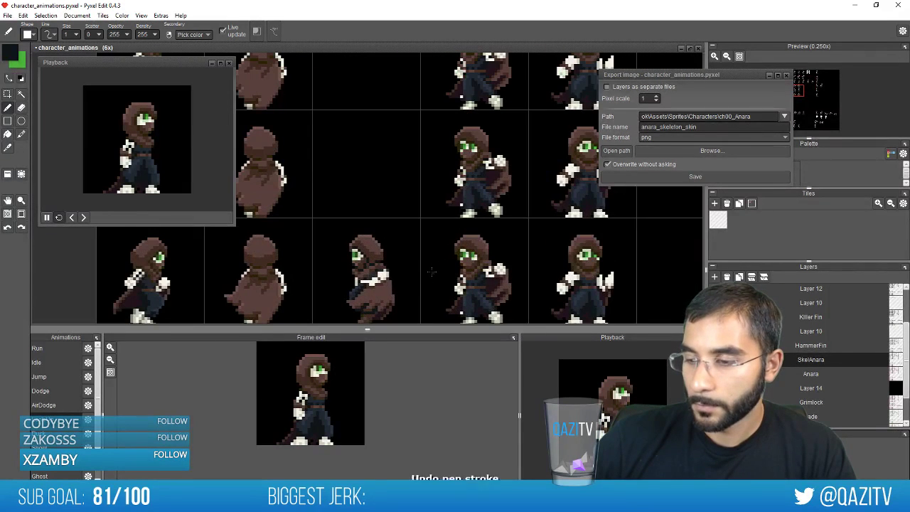
{"action": "scroll", "coordinate": [431, 271], "scroll_direction": "down", "scroll_amount": 3}
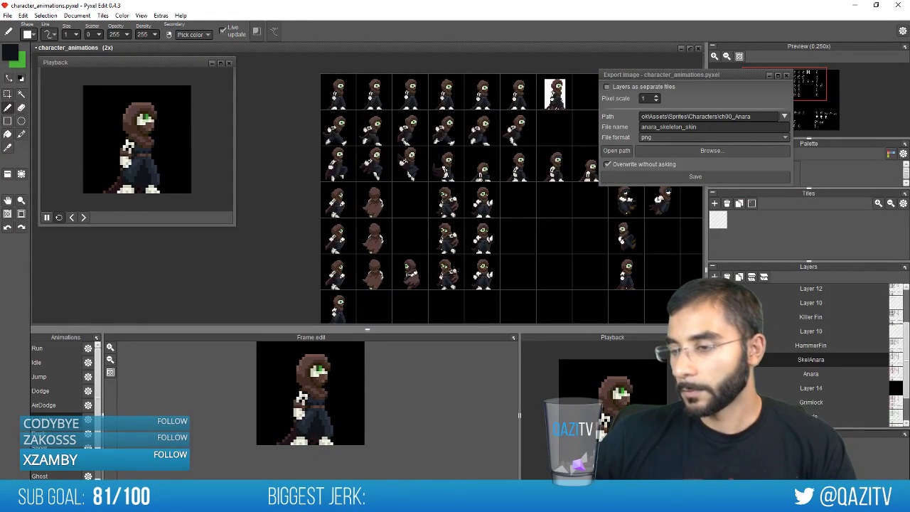
{"action": "scroll", "coordinate": [455, 272], "scroll_direction": "down", "scroll_amount": 1}
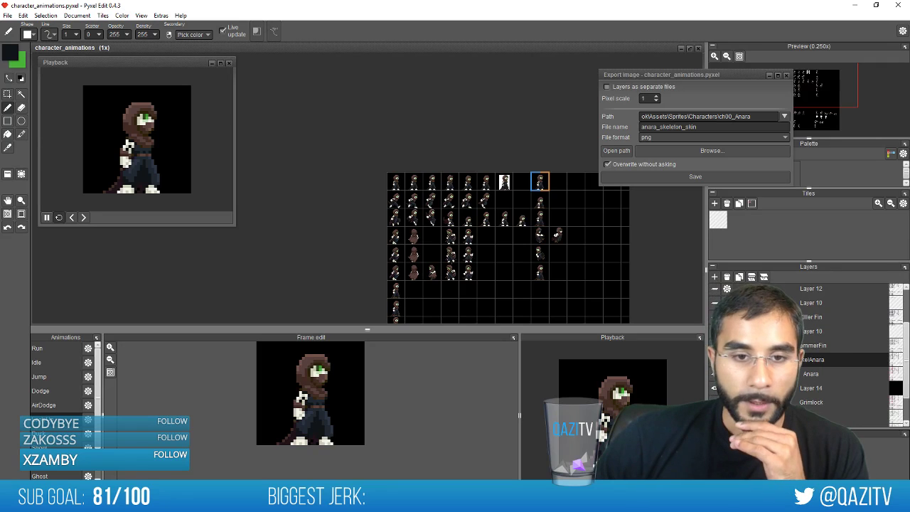
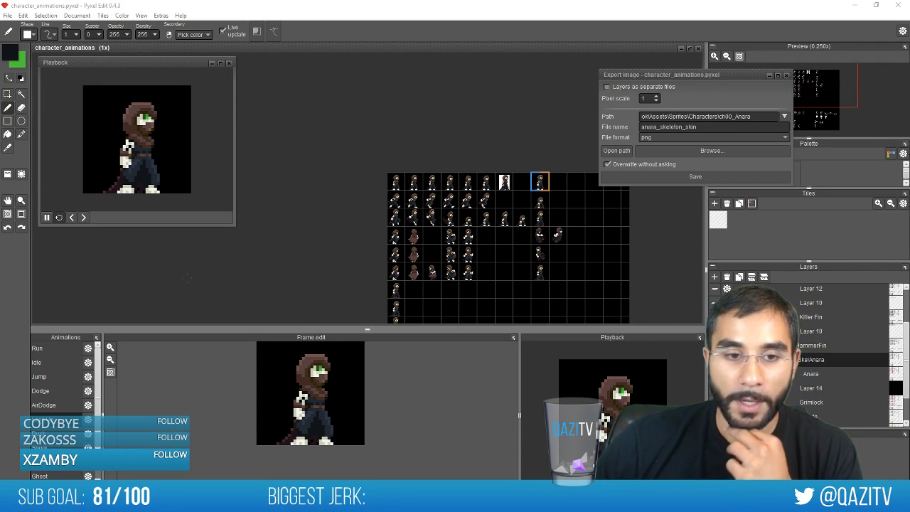
Erase outer and inner pixels of the near shoulder in the Dodge row's last frame to thin it into a bone shape
{"action": "left_click_drag", "start_coordinate": [415, 270], "coordinate": [408, 239]}
{"action": "scroll", "coordinate": [408, 238], "scroll_direction": "up", "scroll_amount": 2}
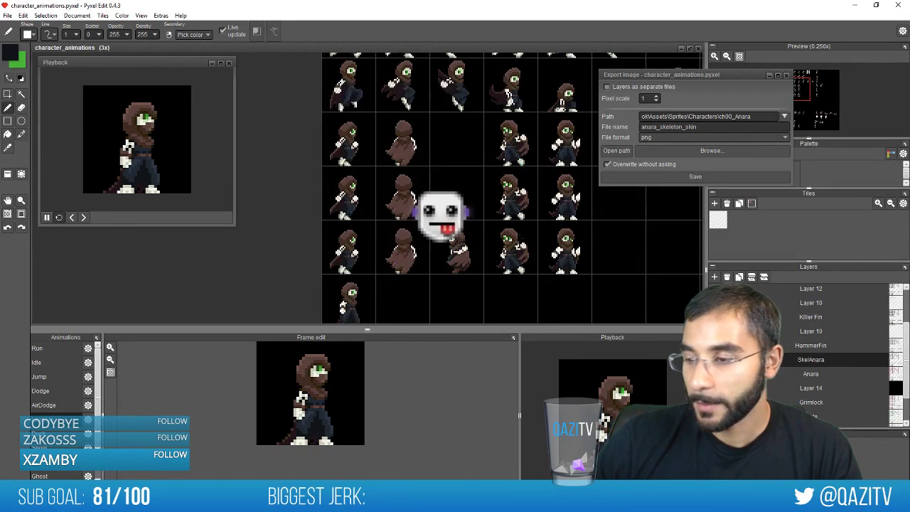
{"action": "left_click_drag", "start_coordinate": [580, 196], "coordinate": [482, 225]}
{"action": "scroll", "coordinate": [482, 226], "scroll_direction": "down", "scroll_amount": 1}
{"action": "scroll", "coordinate": [483, 225], "scroll_direction": "up", "scroll_amount": 4}
{"action": "scroll", "coordinate": [482, 227], "scroll_direction": "up", "scroll_amount": 6}
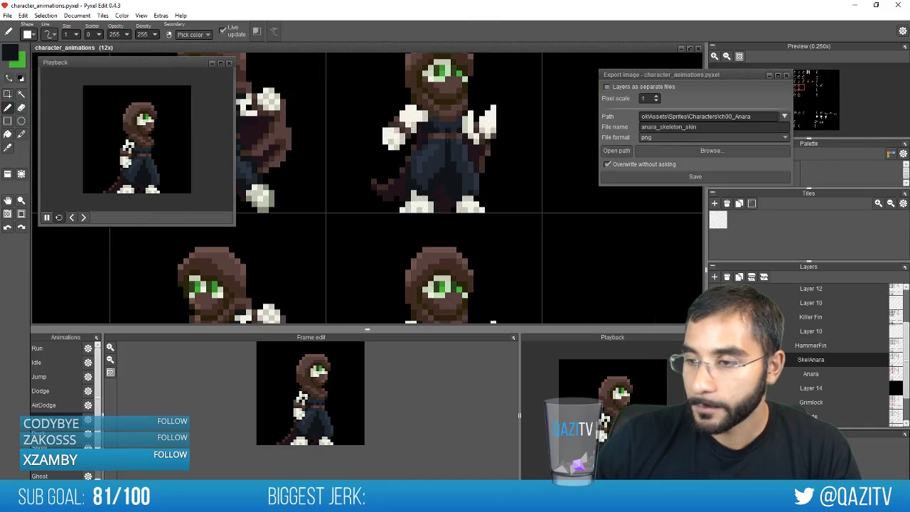
{"action": "key", "text": "e"}
{"action": "left_click", "coordinate": [345, 128]}
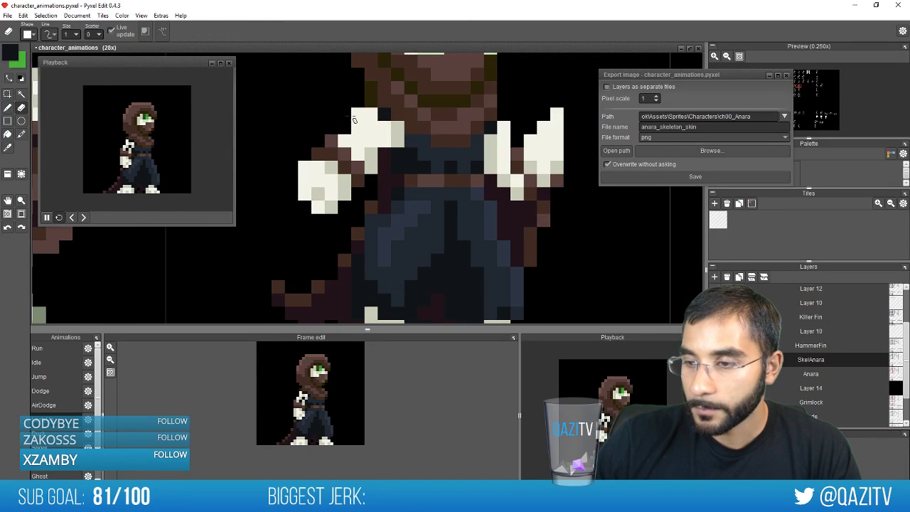
{"action": "left_click", "coordinate": [357, 115]}
{"action": "left_click", "coordinate": [358, 141]}
{"action": "left_click", "coordinate": [358, 148]}
{"action": "left_click", "coordinate": [373, 139]}
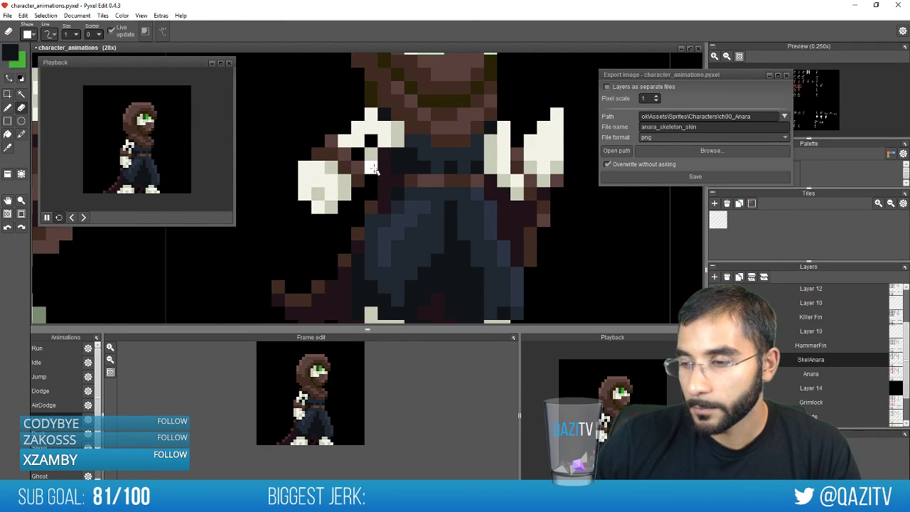
{"action": "left_click", "coordinate": [375, 167]}
{"action": "scroll", "coordinate": [395, 232], "scroll_direction": "down", "scroll_amount": 2}
Erase the matching near-shoulder pixels in the last frames of the AirDodge row and the row below it
{"action": "left_click_drag", "start_coordinate": [397, 233], "coordinate": [438, 73]}
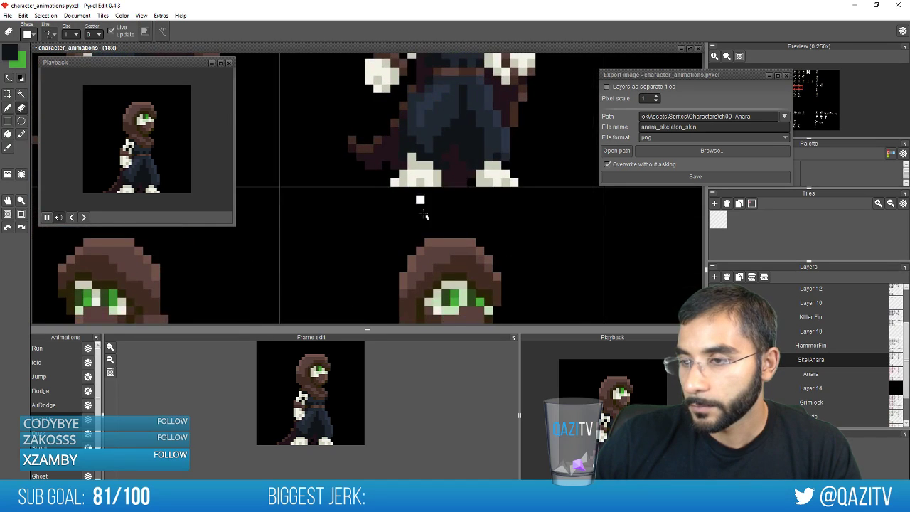
{"action": "mouse_move", "coordinate": [426, 217]}
{"action": "left_mouse_down"}
{"action": "mouse_move", "coordinate": [397, 261]}
{"action": "mouse_move", "coordinate": [408, 257]}
{"action": "mouse_move", "coordinate": [384, 94]}
{"action": "left_mouse_up"}
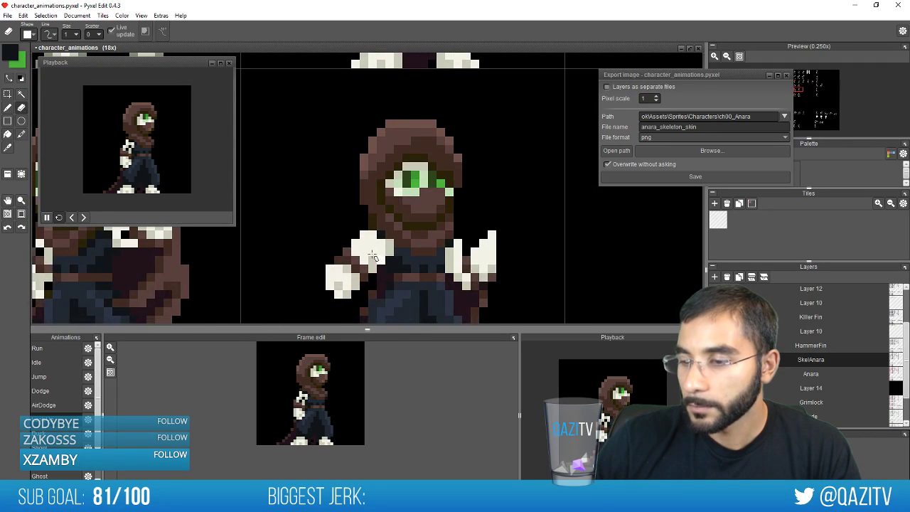
{"action": "left_click", "coordinate": [356, 244]}
{"action": "left_click", "coordinate": [364, 235]}
{"action": "left_click", "coordinate": [364, 259]}
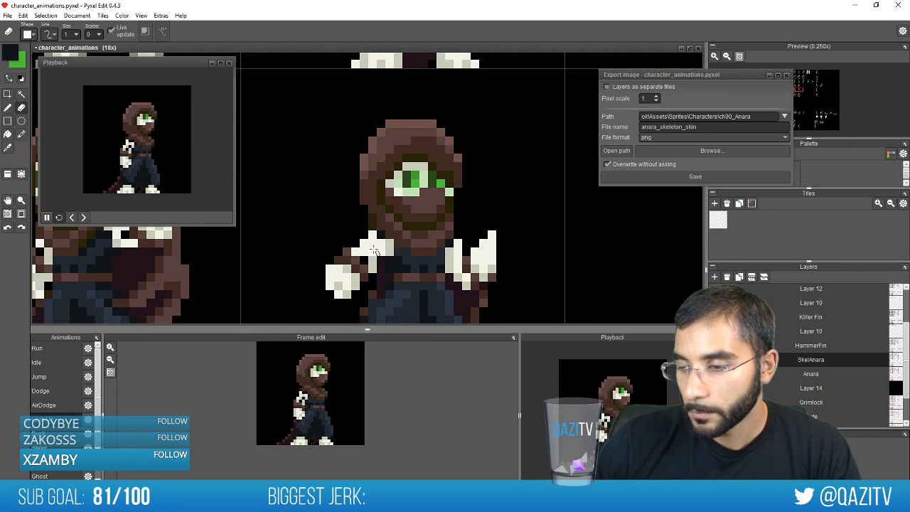
{"action": "left_click", "coordinate": [373, 269]}
{"action": "left_click_drag", "start_coordinate": [386, 274], "coordinate": [392, 124]}
{"action": "mouse_move", "coordinate": [379, 292]}
{"action": "left_mouse_down"}
{"action": "mouse_move", "coordinate": [378, 185]}
{"action": "mouse_move", "coordinate": [367, 222]}
{"action": "left_mouse_up"}
{"action": "left_click", "coordinate": [359, 205]}
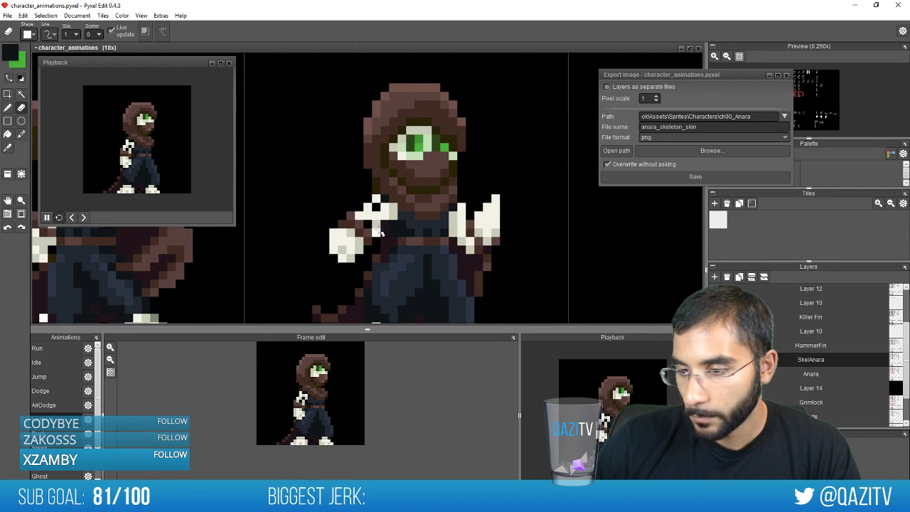
Thin the shoulder into a bone shape in the first-column frame with raised feet, below the standing frames
{"action": "scroll", "coordinate": [407, 252], "scroll_direction": "down", "scroll_amount": 4}
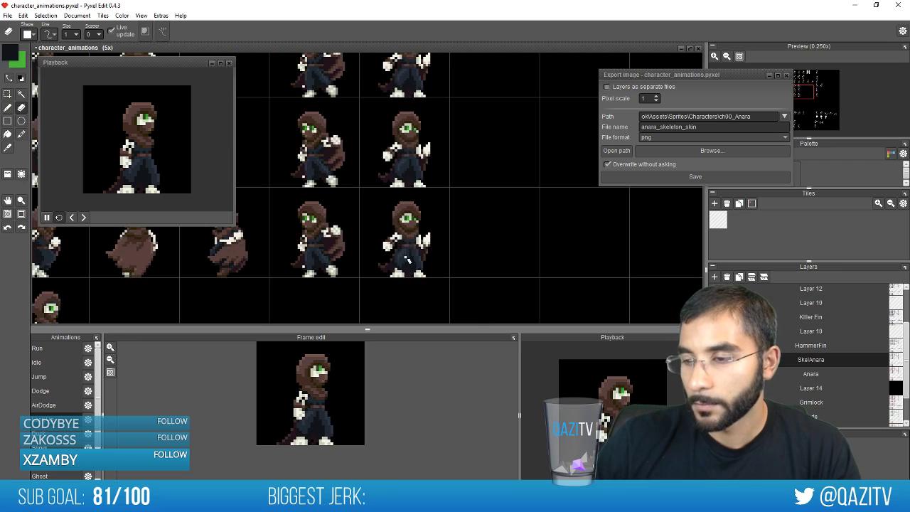
{"action": "scroll", "coordinate": [428, 241], "scroll_direction": "up", "scroll_amount": 2}
{"action": "scroll", "coordinate": [439, 239], "scroll_direction": "down", "scroll_amount": 3}
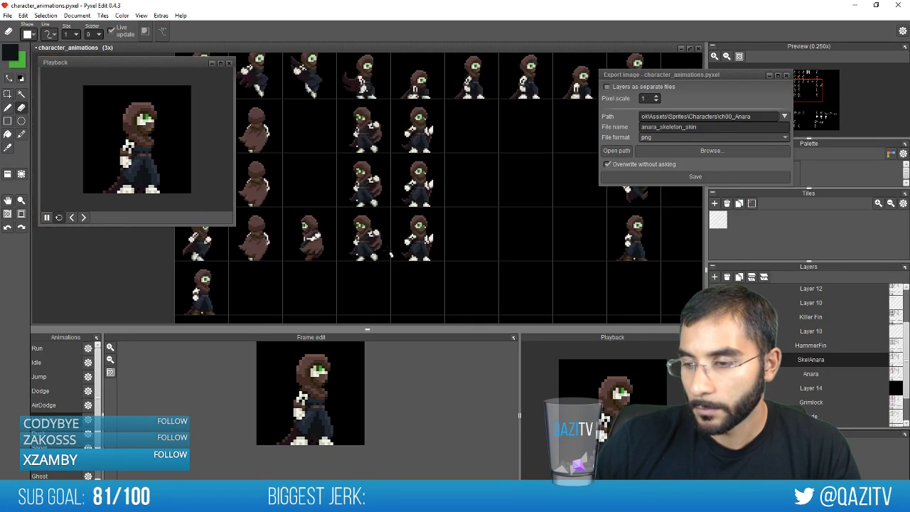
{"action": "scroll", "coordinate": [275, 267], "scroll_direction": "up", "scroll_amount": 2}
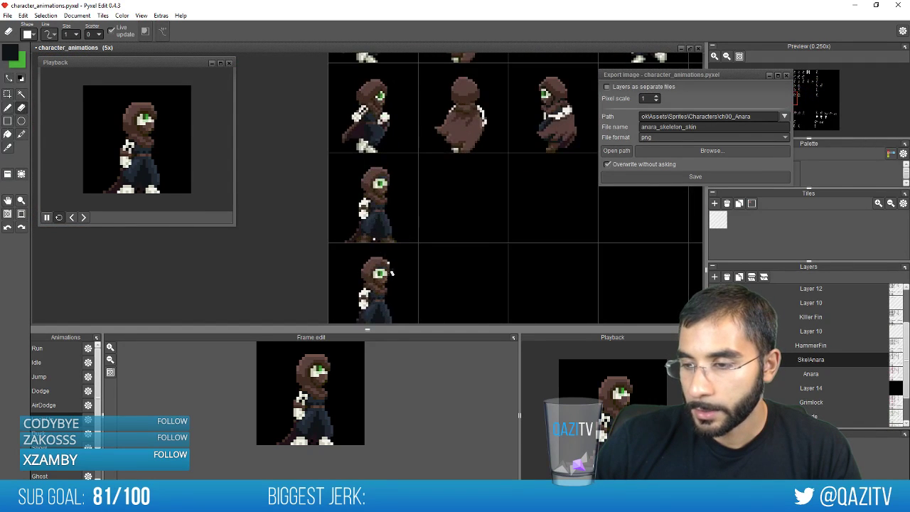
{"action": "scroll", "coordinate": [272, 251], "scroll_direction": "up", "scroll_amount": 5}
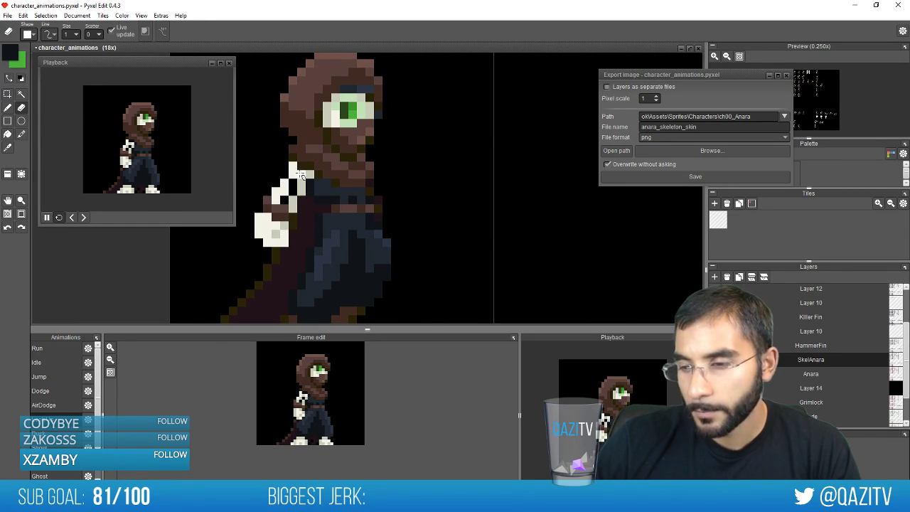
{"action": "scroll", "coordinate": [333, 240], "scroll_direction": "down", "scroll_amount": 3}
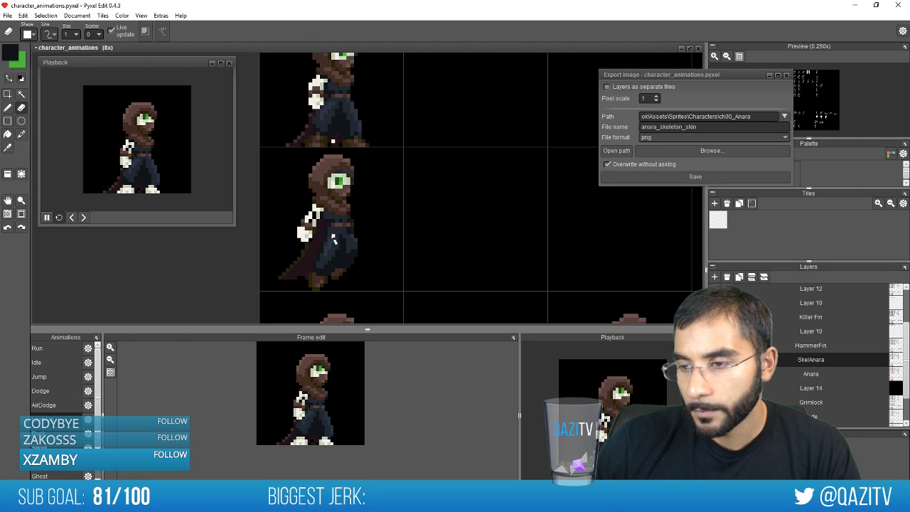
Thin the near shoulder into a bone shape in the first standing frame of the sword attack row
{"action": "scroll", "coordinate": [371, 198], "scroll_direction": "down", "scroll_amount": 1}
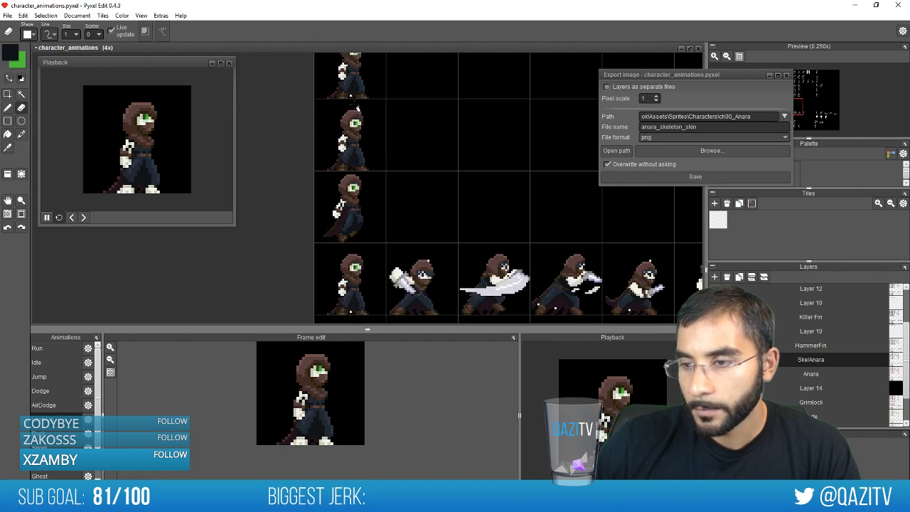
{"action": "left_click_drag", "start_coordinate": [357, 108], "coordinate": [338, 233]}
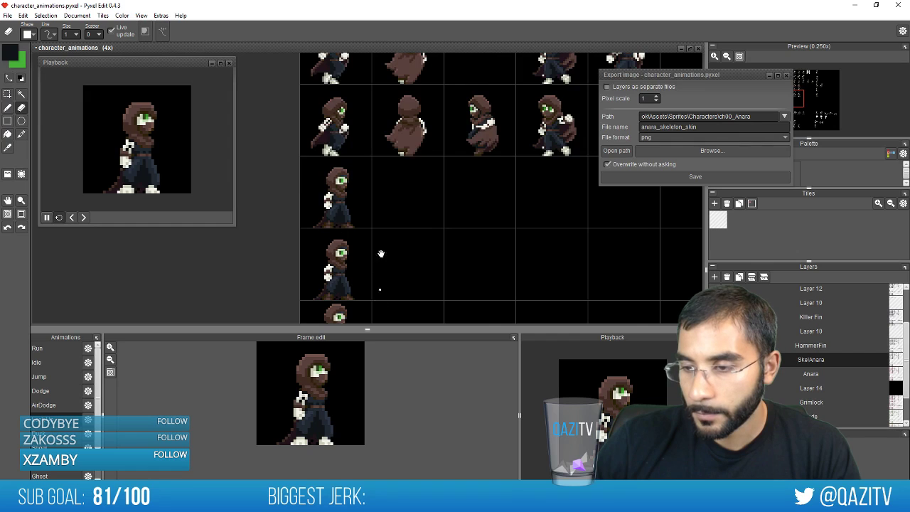
{"action": "left_click_drag", "start_coordinate": [381, 254], "coordinate": [363, 129]}
{"action": "scroll", "coordinate": [332, 153], "scroll_direction": "up", "scroll_amount": 1}
{"action": "scroll", "coordinate": [326, 173], "scroll_direction": "up", "scroll_amount": 2}
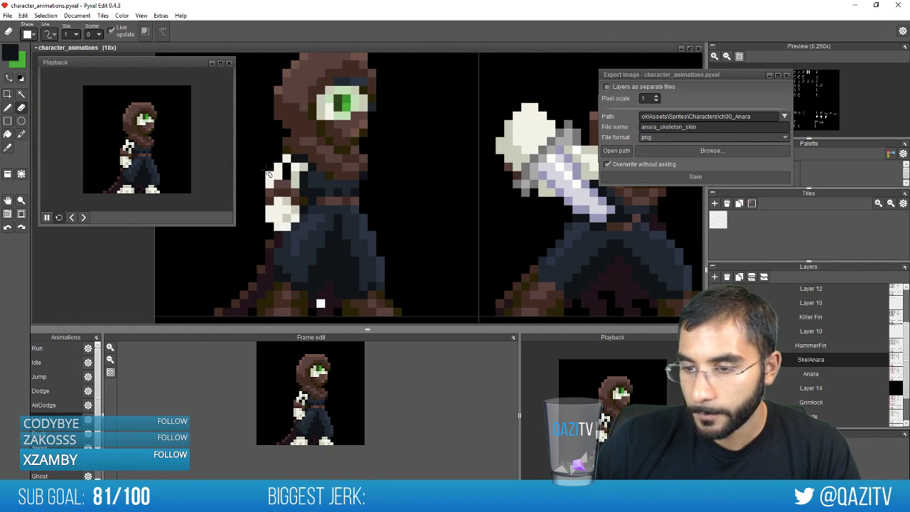
Erase a diagonal line of pixels from the near upper arm in the sword attack row's fifth frame to form bones
{"action": "left_click_drag", "start_coordinate": [521, 204], "coordinate": [277, 199]}
{"action": "scroll", "coordinate": [299, 179], "scroll_direction": "down", "scroll_amount": 1}
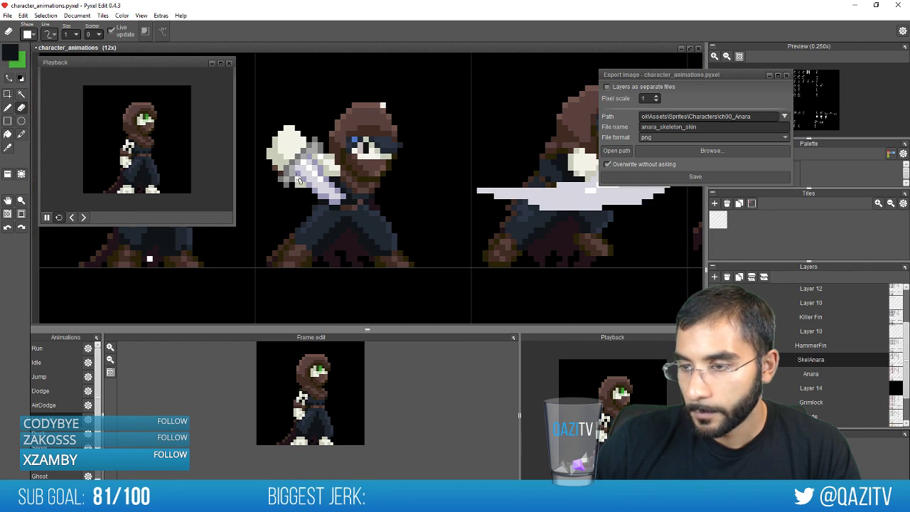
{"action": "scroll", "coordinate": [402, 180], "scroll_direction": "right", "scroll_amount": 3}
{"action": "scroll", "coordinate": [399, 179], "scroll_direction": "up", "scroll_amount": 1}
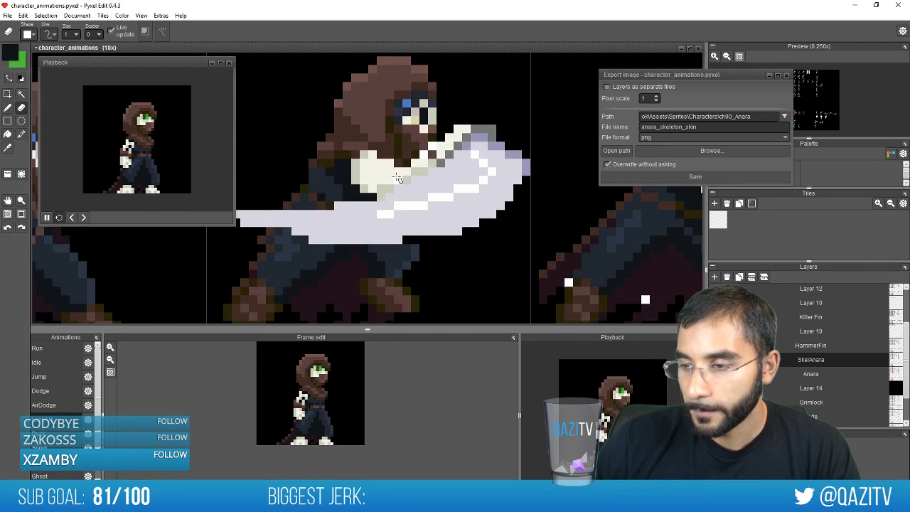
{"action": "scroll", "coordinate": [496, 229], "scroll_direction": "down", "scroll_amount": 1}
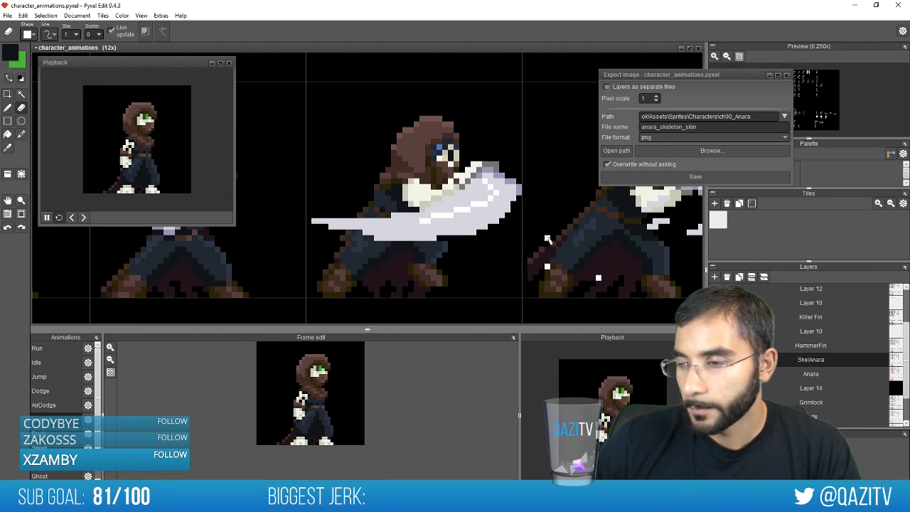
{"action": "scroll", "coordinate": [469, 200], "scroll_direction": "right", "scroll_amount": 3}
{"action": "scroll", "coordinate": [462, 173], "scroll_direction": "up", "scroll_amount": 2}
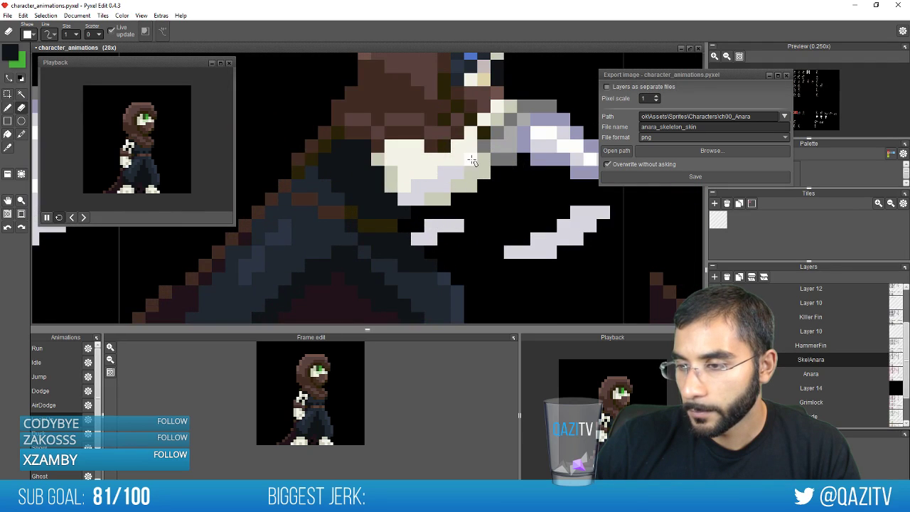
{"action": "scroll", "coordinate": [498, 213], "scroll_direction": "down", "scroll_amount": 2}
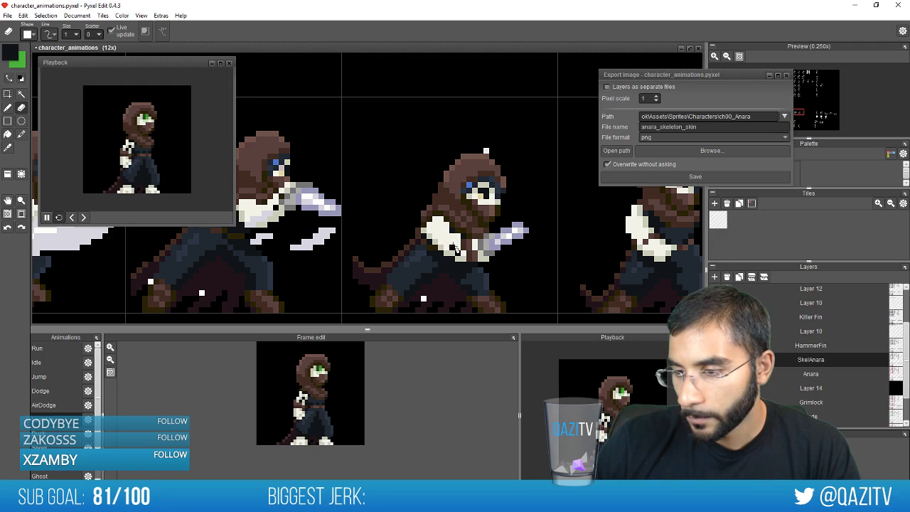
{"action": "scroll", "coordinate": [451, 245], "scroll_direction": "down", "scroll_amount": 1}
{"action": "scroll", "coordinate": [475, 244], "scroll_direction": "up", "scroll_amount": 2}
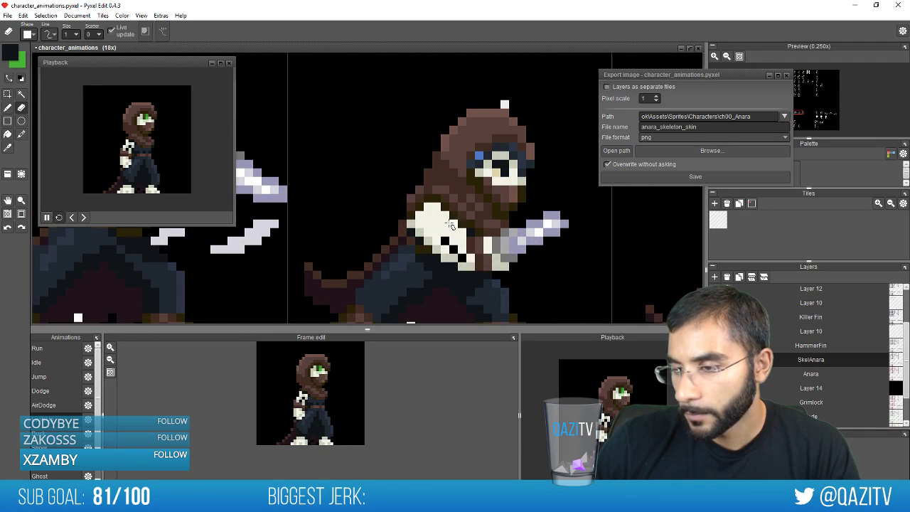
{"action": "key", "text": "b"}
Erase inner shoulder pixels in the sword attack row's last frame to thin the upper arm into bone
{"action": "scroll", "coordinate": [497, 243], "scroll_direction": "down", "scroll_amount": 2}
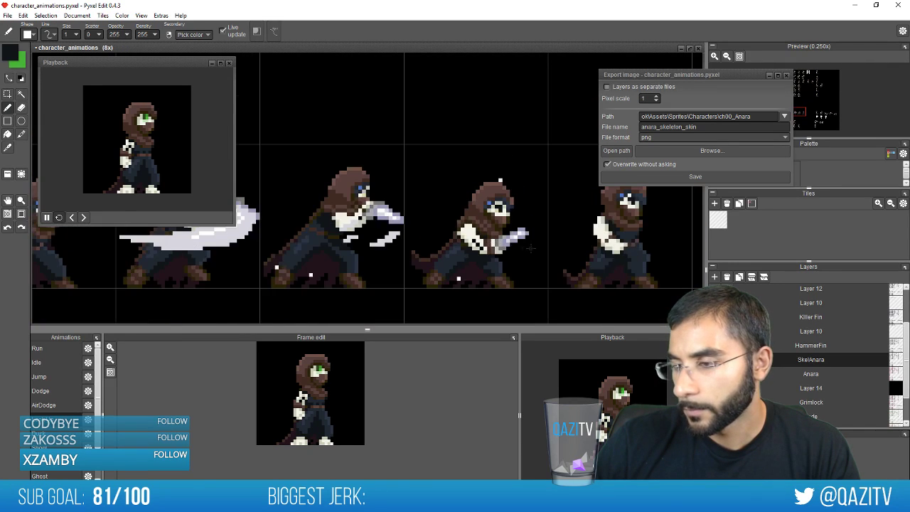
{"action": "scroll", "coordinate": [531, 248], "scroll_direction": "up", "scroll_amount": 2}
{"action": "key", "text": "e"}
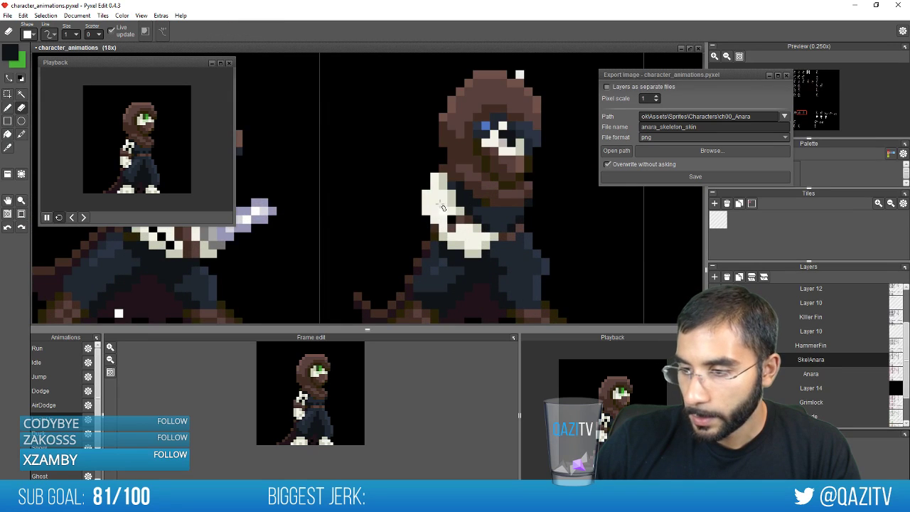
{"action": "scroll", "coordinate": [475, 225], "scroll_direction": "down", "scroll_amount": 3}
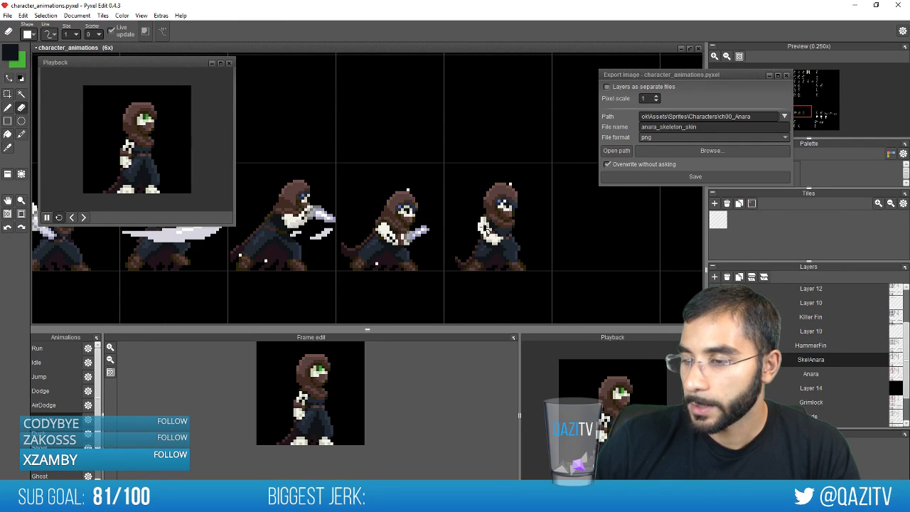
Hollow out the near shoulder of the crouched figure in the row below the sword attack, redoing the first erasure
{"action": "scroll", "coordinate": [372, 293], "scroll_direction": "down", "scroll_amount": 1}
{"action": "left_click_drag", "start_coordinate": [174, 285], "coordinate": [392, 248]}
{"action": "mouse_move", "coordinate": [291, 227]}
{"action": "left_mouse_down"}
{"action": "mouse_move", "coordinate": [377, 238]}
{"action": "mouse_move", "coordinate": [373, 117]}
{"action": "left_mouse_up"}
{"action": "scroll", "coordinate": [320, 217], "scroll_direction": "up", "scroll_amount": 5}
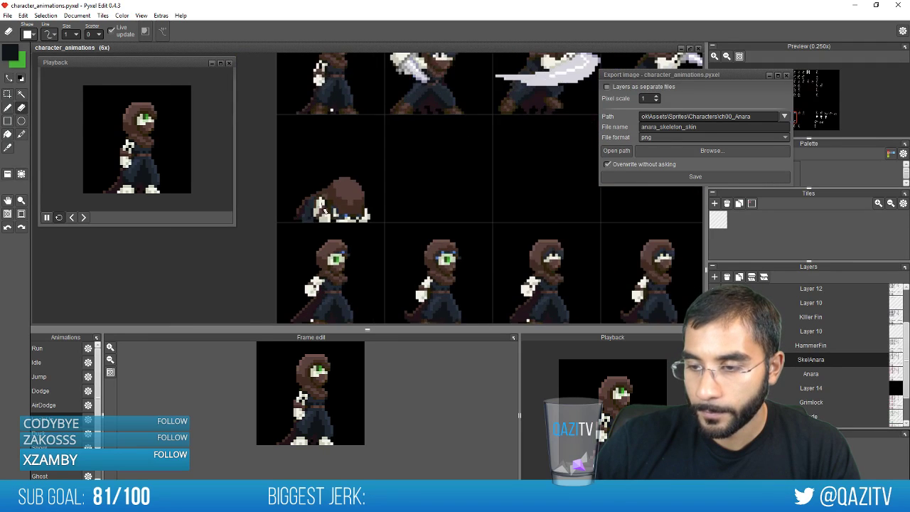
{"action": "left_click_drag", "start_coordinate": [313, 217], "coordinate": [318, 193]}
{"action": "key", "text": "ctrl+z"}
{"action": "left_click", "coordinate": [420, 209]}
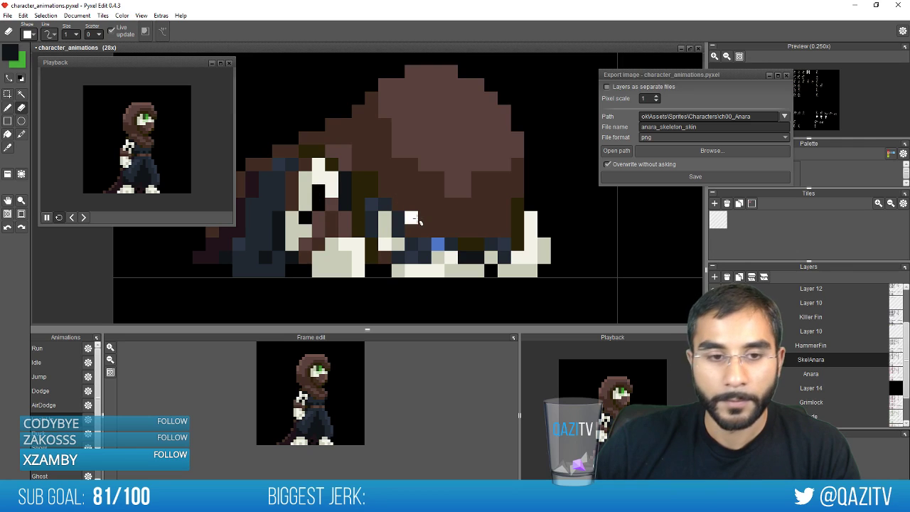
{"action": "scroll", "coordinate": [413, 219], "scroll_direction": "down", "scroll_amount": 2}
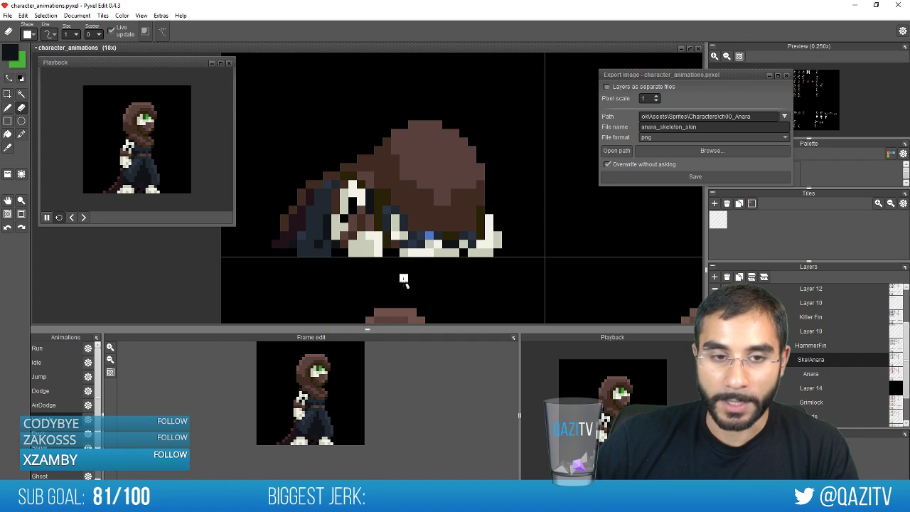
{"action": "scroll", "coordinate": [382, 286], "scroll_direction": "up", "scroll_amount": 1}
{"action": "scroll", "coordinate": [388, 289], "scroll_direction": "down", "scroll_amount": 1}
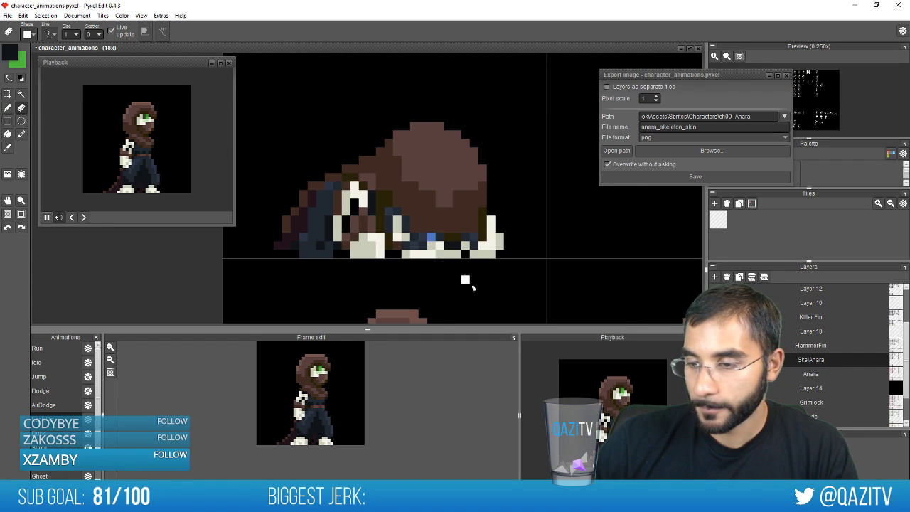
Thin the near shoulder into bones and trim the hand's outer corner in the first standing frame below the crouched figure
{"action": "left_click_drag", "start_coordinate": [470, 288], "coordinate": [432, 166]}
{"action": "left_click_drag", "start_coordinate": [376, 299], "coordinate": [396, 218]}
{"action": "scroll", "coordinate": [340, 234], "scroll_direction": "up", "scroll_amount": 1}
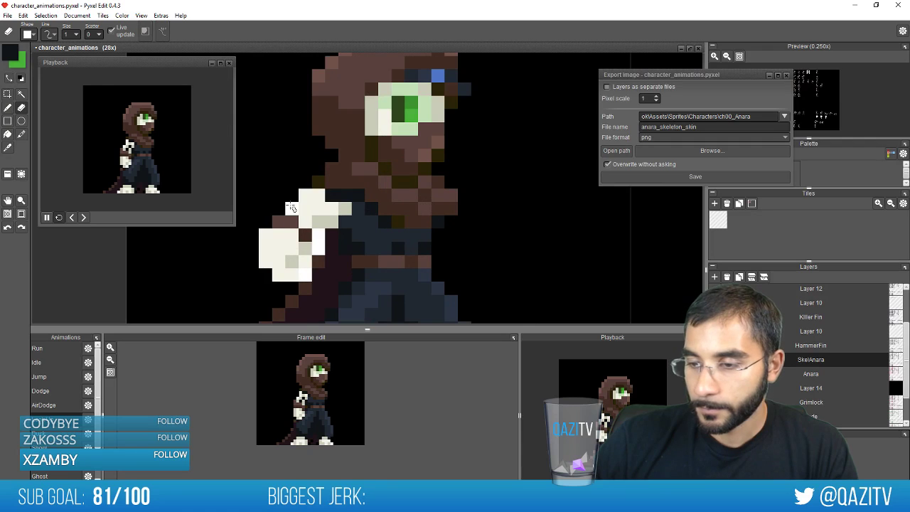
{"action": "mouse_move", "coordinate": [304, 206]}
{"action": "left_mouse_down"}
{"action": "mouse_move", "coordinate": [317, 200]}
{"action": "mouse_move", "coordinate": [318, 215]}
{"action": "mouse_move", "coordinate": [305, 221]}
{"action": "left_mouse_up"}
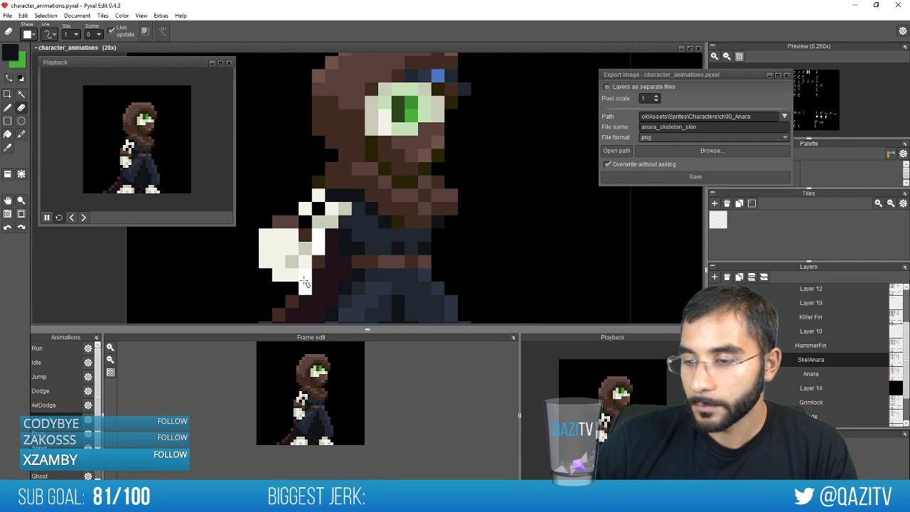
{"action": "left_click", "coordinate": [265, 236]}
{"action": "scroll", "coordinate": [492, 300], "scroll_direction": "down", "scroll_amount": 1}
Erase the inner shoulder pixels and the hand's outer corner in the second frame of that standing row
{"action": "left_click_drag", "start_coordinate": [517, 280], "coordinate": [332, 276]}
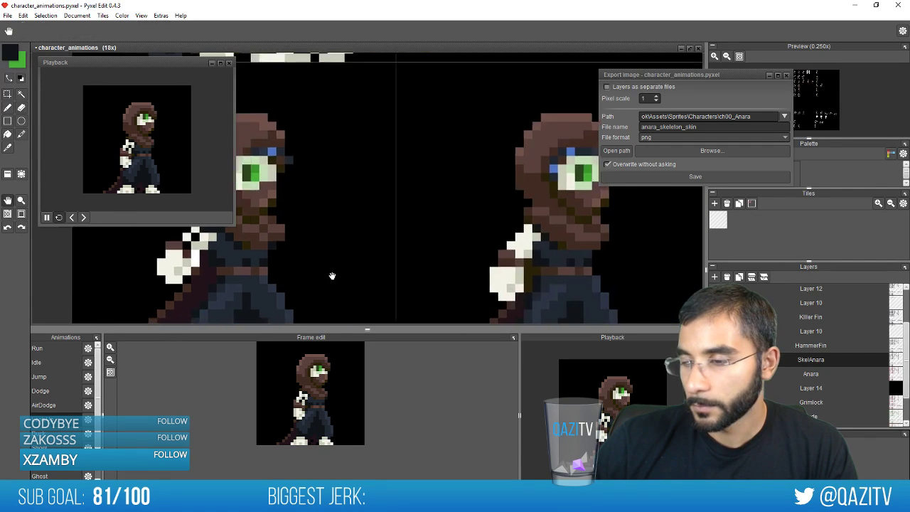
{"action": "scroll", "coordinate": [523, 238], "scroll_direction": "up", "scroll_amount": 2}
{"action": "left_click", "coordinate": [534, 235]}
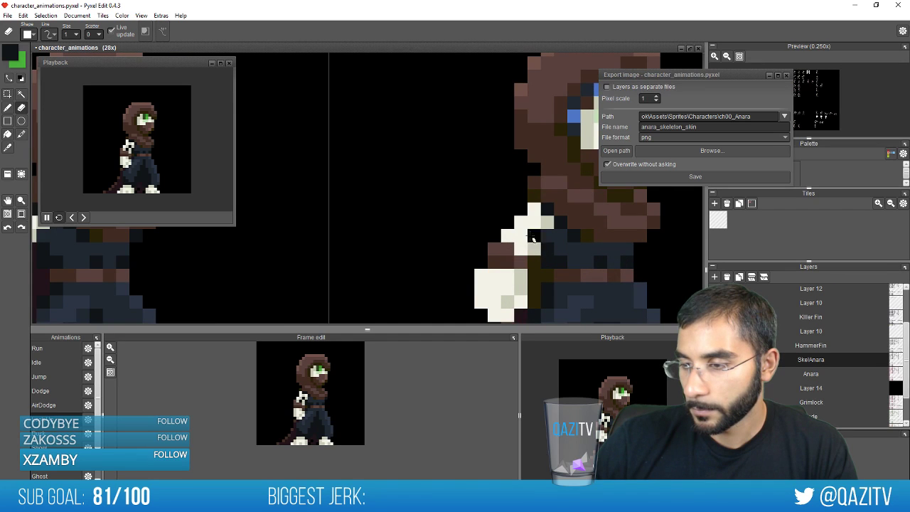
{"action": "left_click", "coordinate": [522, 248]}
{"action": "left_click_drag", "start_coordinate": [561, 289], "coordinate": [336, 243]}
{"action": "left_click", "coordinate": [256, 231]}
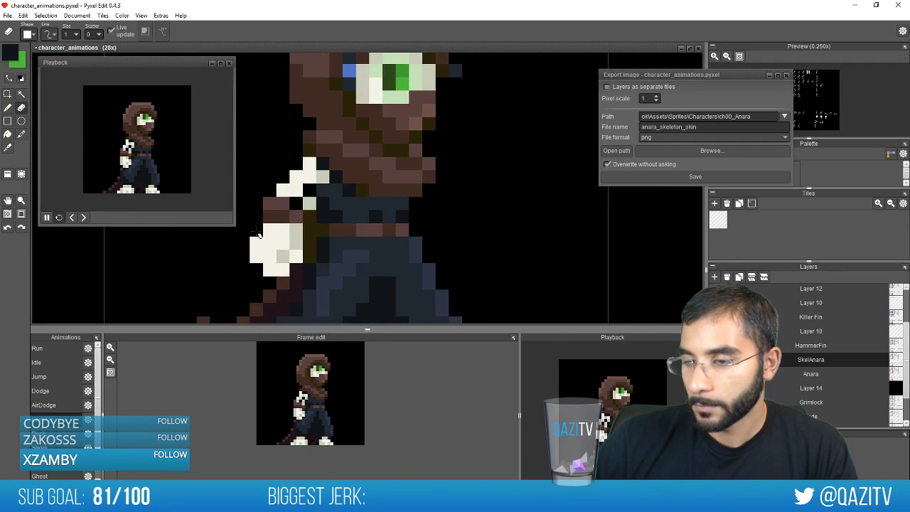
Thin the near shoulders into bone shapes in the third and fourth frames of the same standing row
{"action": "scroll", "coordinate": [375, 245], "scroll_direction": "down", "scroll_amount": 2}
{"action": "left_click_drag", "start_coordinate": [398, 243], "coordinate": [253, 256]}
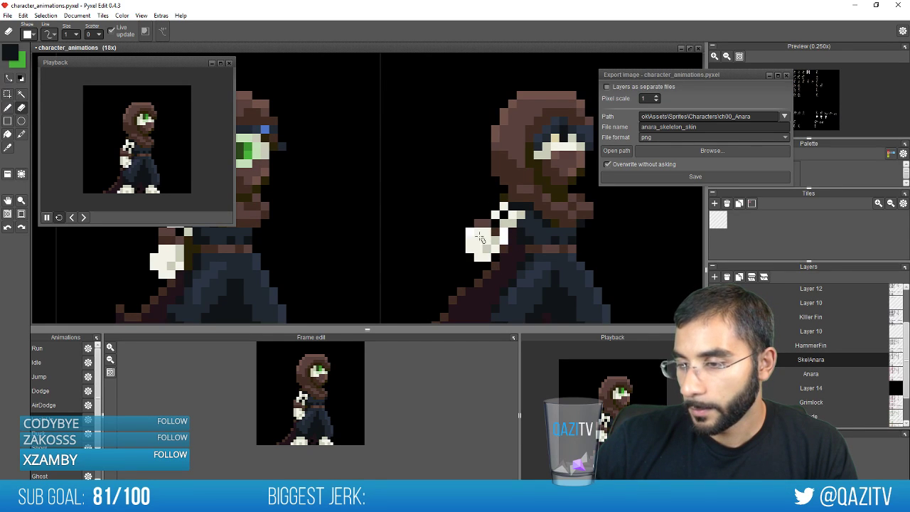
{"action": "left_click_drag", "start_coordinate": [479, 238], "coordinate": [506, 235]}
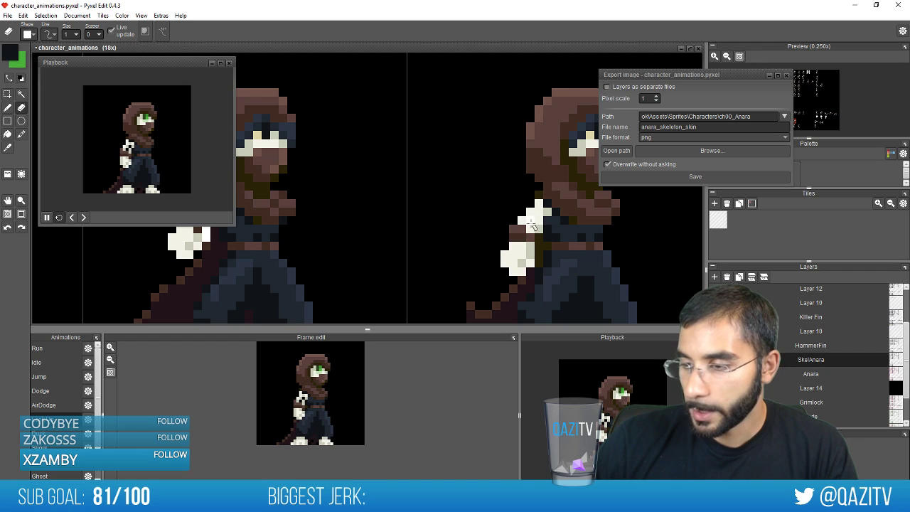
{"action": "scroll", "coordinate": [541, 264], "scroll_direction": "down", "scroll_amount": 5}
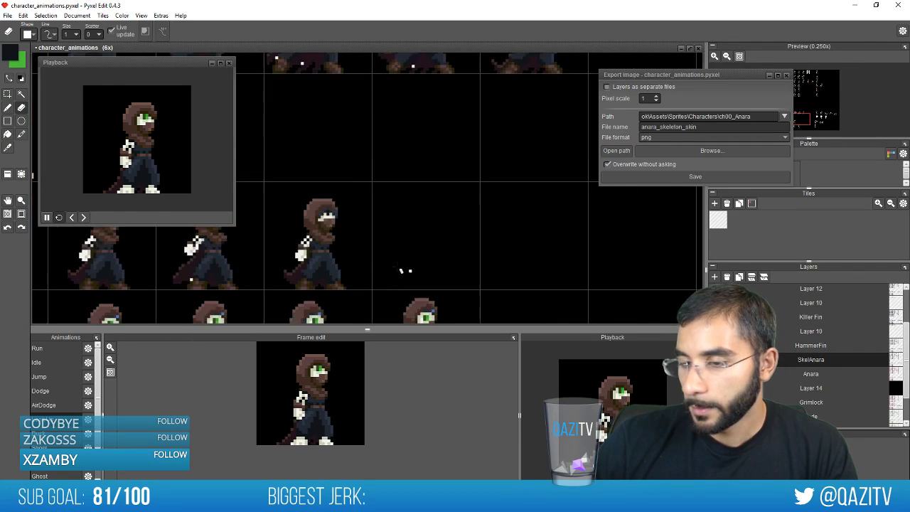
Erase two inner pixels and the outer corner of the near shoulder in the next row's first leaning frame
{"action": "scroll", "coordinate": [334, 285], "scroll_direction": "up", "scroll_amount": 7}
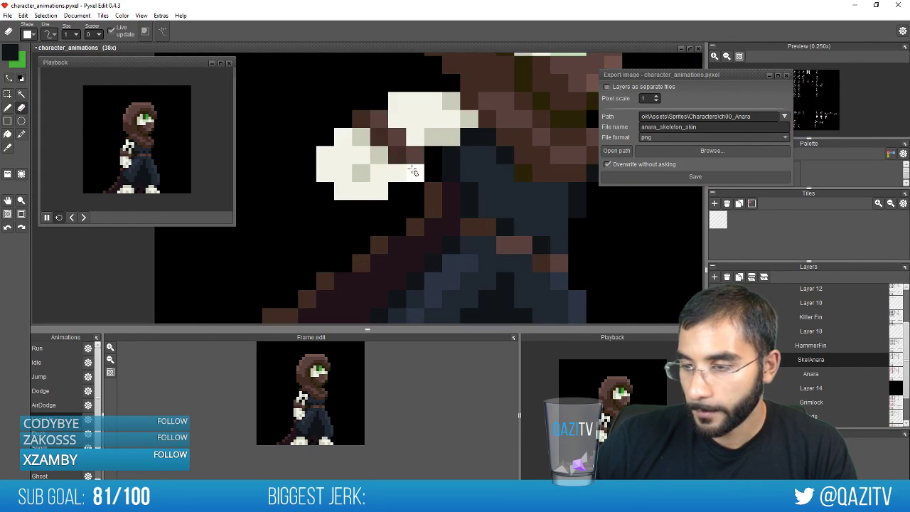
{"action": "left_click", "coordinate": [431, 120]}
{"action": "left_click", "coordinate": [416, 120]}
{"action": "left_click", "coordinate": [395, 103]}
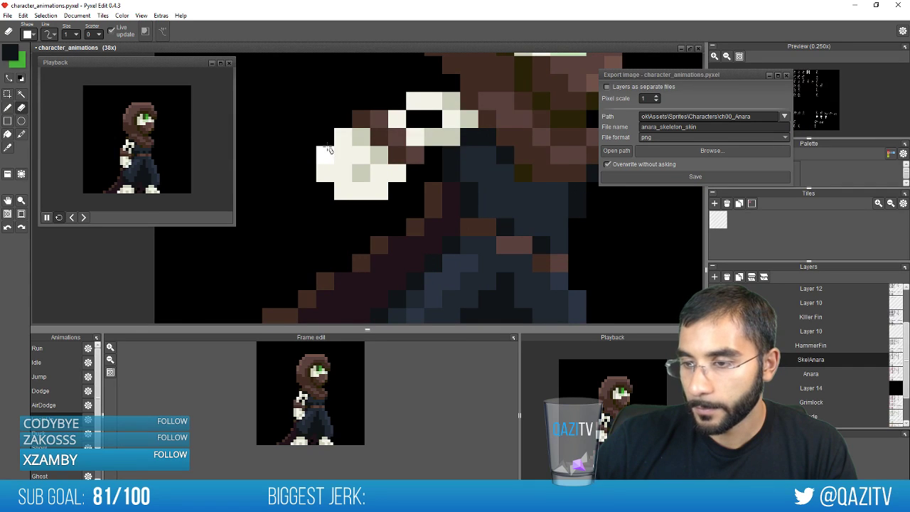
{"action": "left_click", "coordinate": [328, 150]}
{"action": "left_click", "coordinate": [338, 142]}
{"action": "left_click", "coordinate": [329, 173]}
{"action": "key", "text": "ctrl+z"}
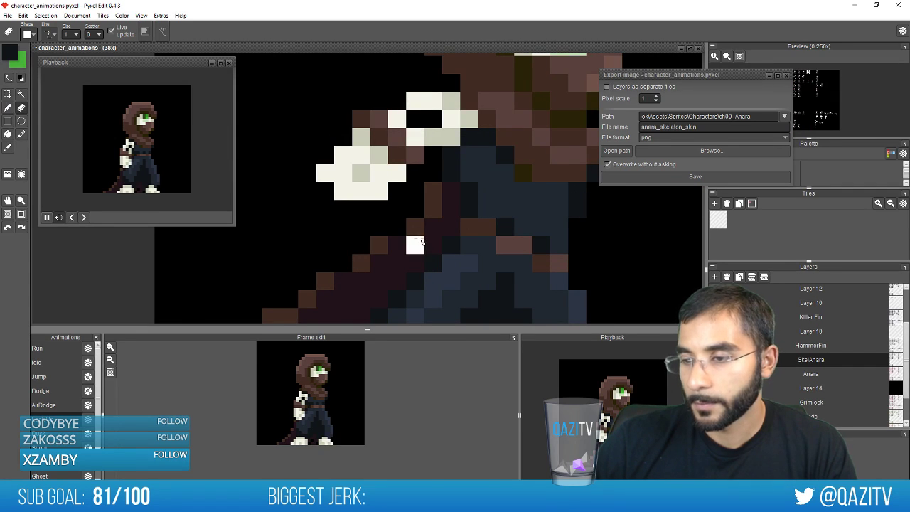
{"action": "key", "text": "ctrl+z"}
Thin the near shoulders into bone shapes in the second and third frames of the leaning row
{"action": "scroll", "coordinate": [432, 244], "scroll_direction": "down", "scroll_amount": 3}
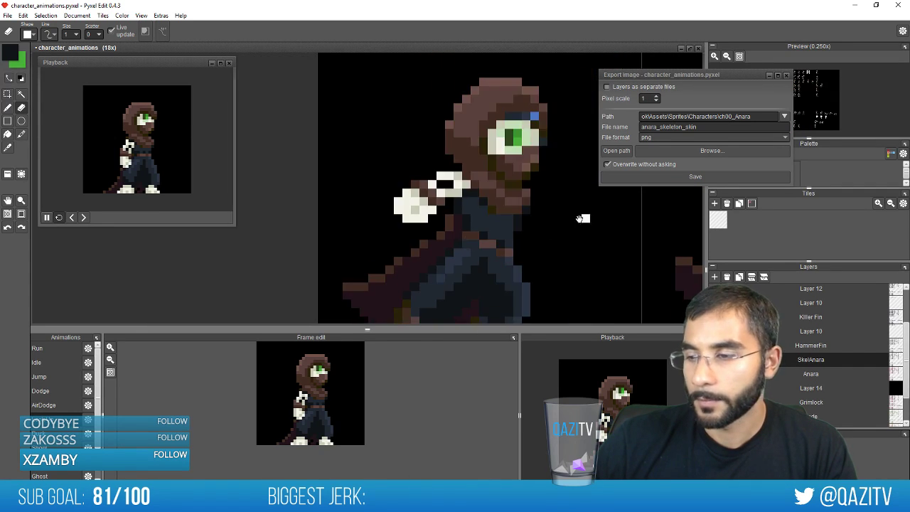
{"action": "left_click_drag", "start_coordinate": [531, 237], "coordinate": [499, 233]}
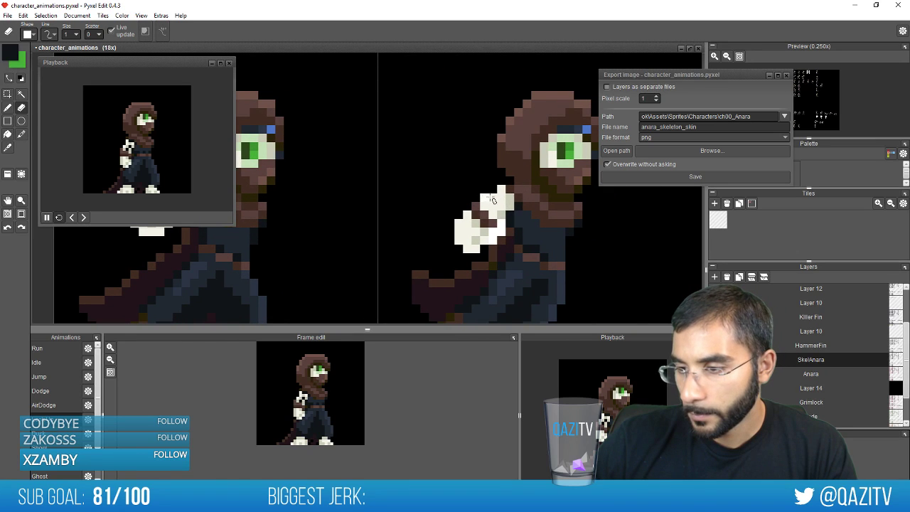
{"action": "left_click_drag", "start_coordinate": [493, 200], "coordinate": [499, 207]}
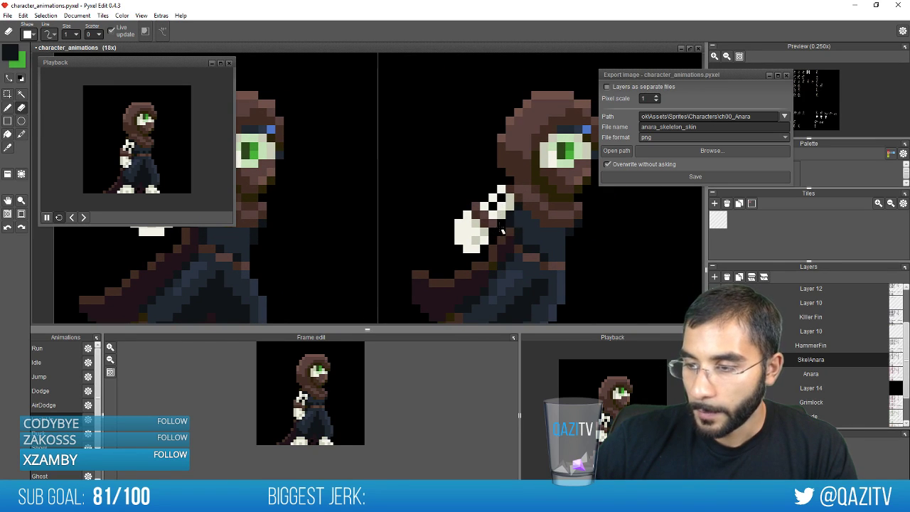
{"action": "left_click_drag", "start_coordinate": [664, 257], "coordinate": [417, 247]}
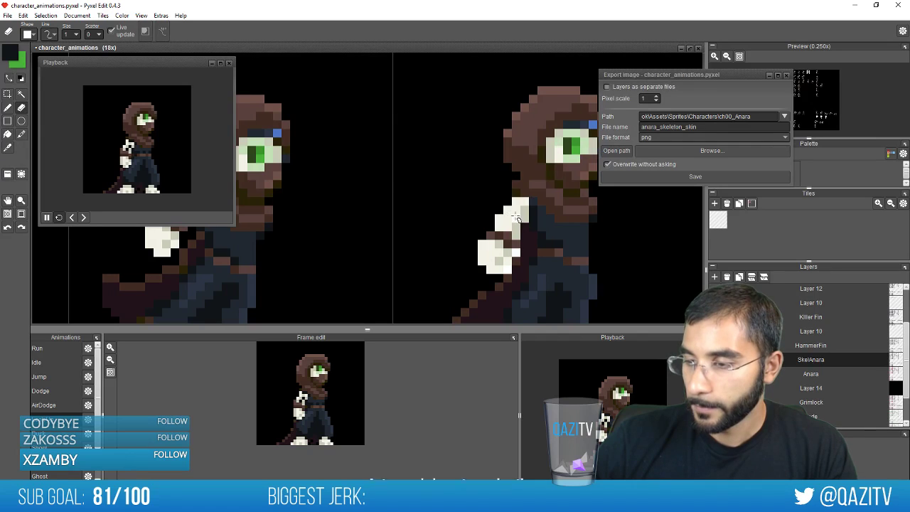
{"action": "mouse_move", "coordinate": [515, 218]}
{"action": "left_mouse_down"}
{"action": "mouse_move", "coordinate": [507, 228]}
{"action": "mouse_move", "coordinate": [429, 234]}
{"action": "left_mouse_up"}
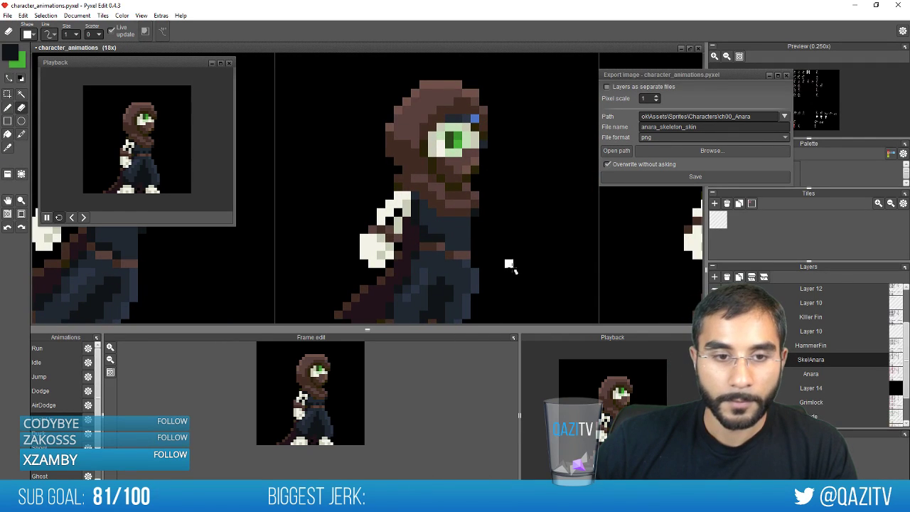
Erase the shoulder's inner and outer pixels in the leaning row's fourth frame to leave a thin bone
{"action": "left_click_drag", "start_coordinate": [559, 258], "coordinate": [339, 254]}
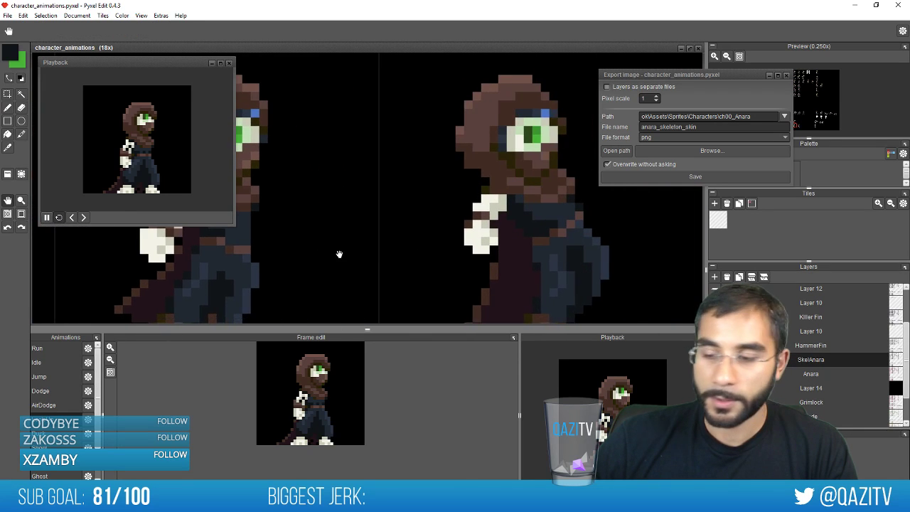
{"action": "scroll", "coordinate": [503, 267], "scroll_direction": "up", "scroll_amount": 1}
{"action": "left_click", "coordinate": [475, 176]}
{"action": "left_click", "coordinate": [488, 162]}
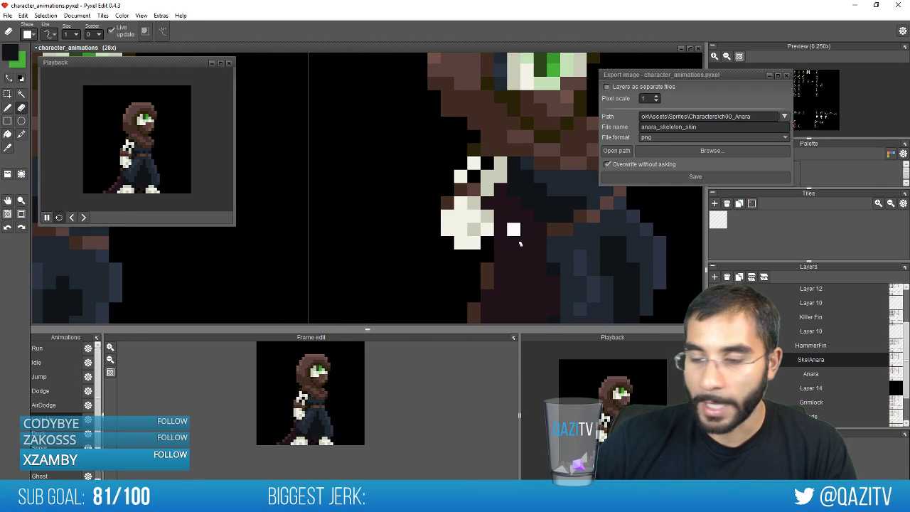
{"action": "scroll", "coordinate": [516, 244], "scroll_direction": "down", "scroll_amount": 1}
{"action": "left_click_drag", "start_coordinate": [556, 257], "coordinate": [368, 260]}
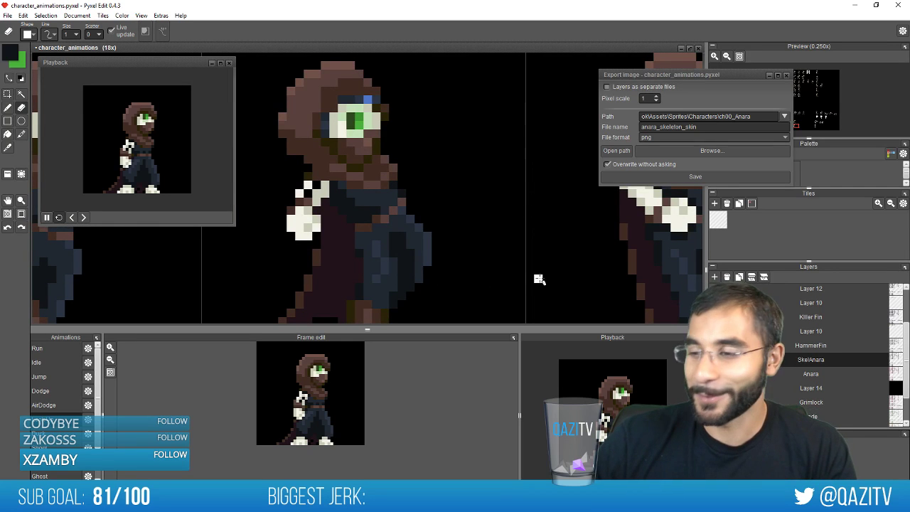
Erase the inner pixels of the near upper arm in the leaning row's last frame to leave a thin bone
{"action": "left_click_drag", "start_coordinate": [539, 278], "coordinate": [225, 291]}
{"action": "scroll", "coordinate": [293, 239], "scroll_direction": "up", "scroll_amount": 1}
{"action": "left_click", "coordinate": [411, 209]}
{"action": "left_click", "coordinate": [398, 208]}
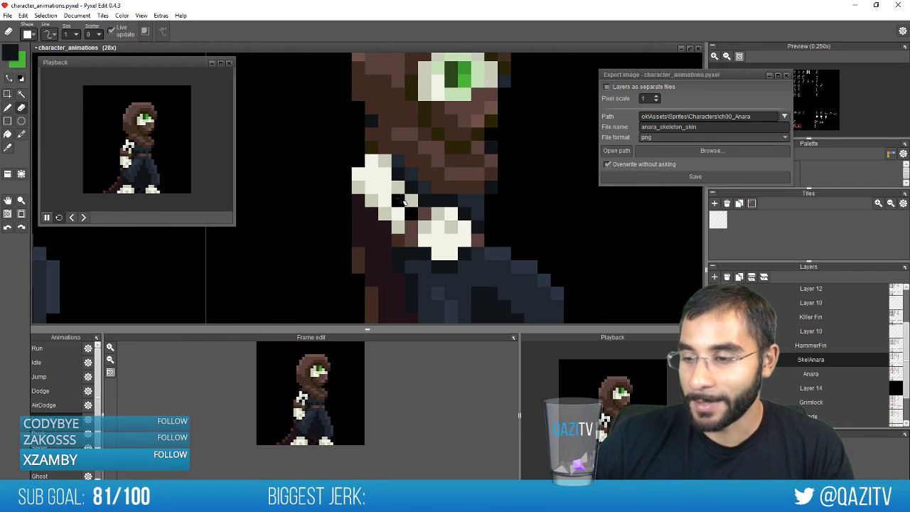
{"action": "left_click", "coordinate": [405, 200]}
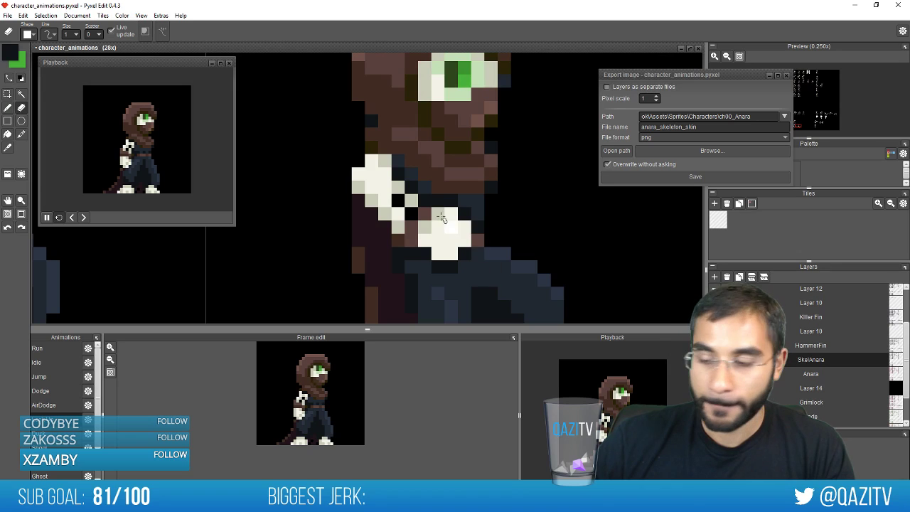
Hollow out the forearms of the two claw-arm sprites and the grey hook-arm sprite beneath them
{"action": "scroll", "coordinate": [379, 189], "scroll_direction": "down", "scroll_amount": 5}
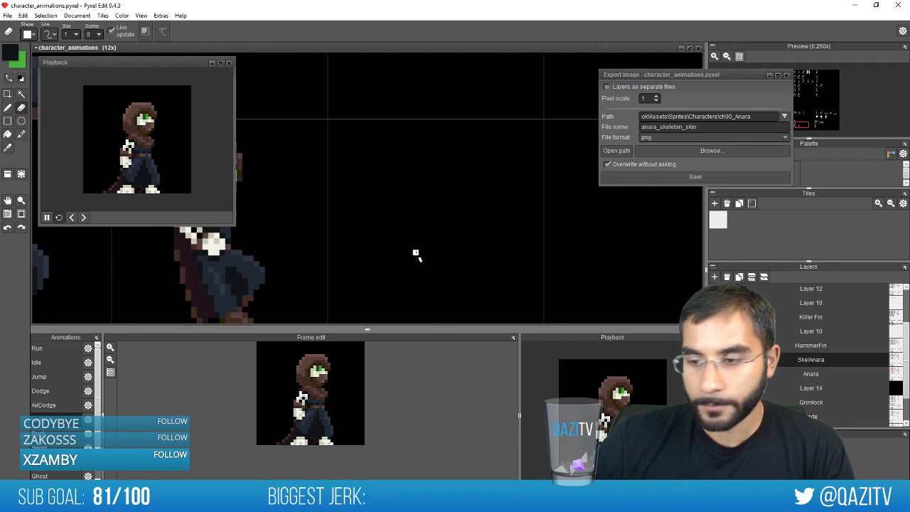
{"action": "left_click_drag", "start_coordinate": [282, 290], "coordinate": [445, 223]}
{"action": "left_click_drag", "start_coordinate": [525, 197], "coordinate": [325, 313]}
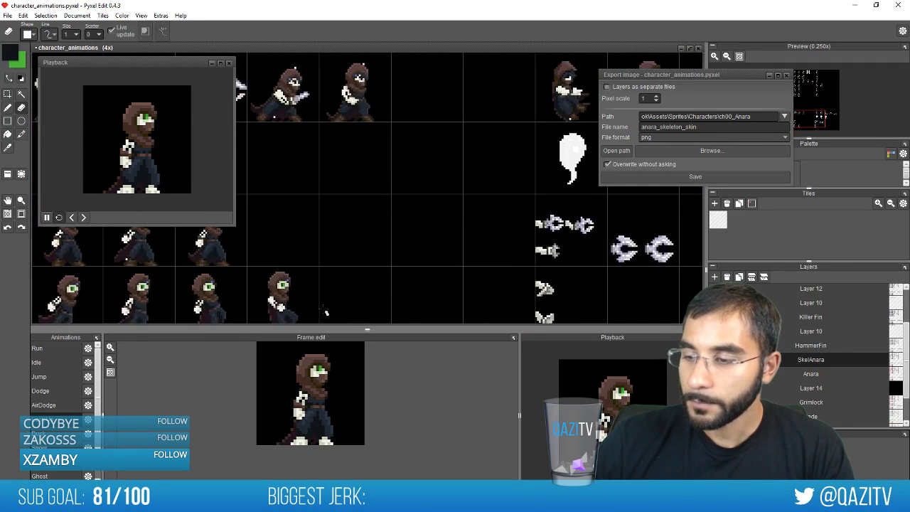
{"action": "left_click_drag", "start_coordinate": [527, 261], "coordinate": [310, 323]}
{"action": "scroll", "coordinate": [325, 264], "scroll_direction": "up", "scroll_amount": 5}
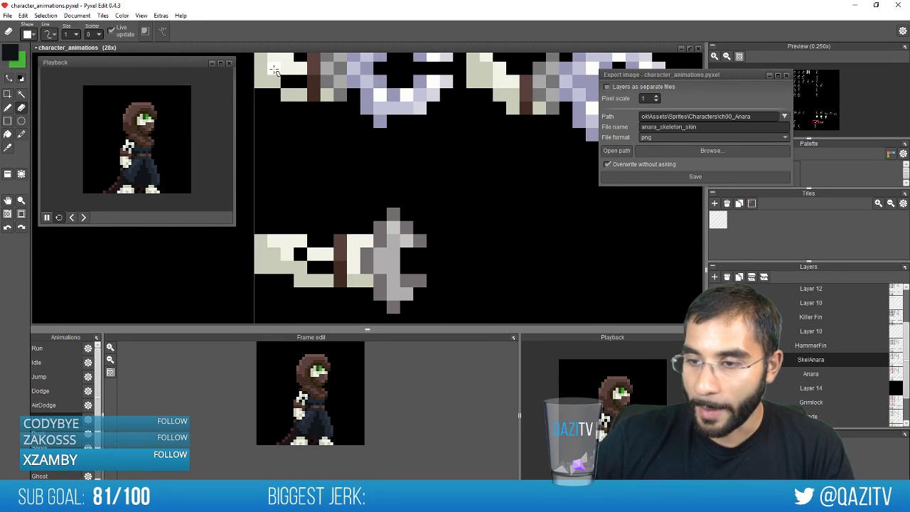
{"action": "scroll", "coordinate": [470, 137], "scroll_direction": "down", "scroll_amount": 2}
{"action": "left_click_drag", "start_coordinate": [486, 100], "coordinate": [480, 93]}
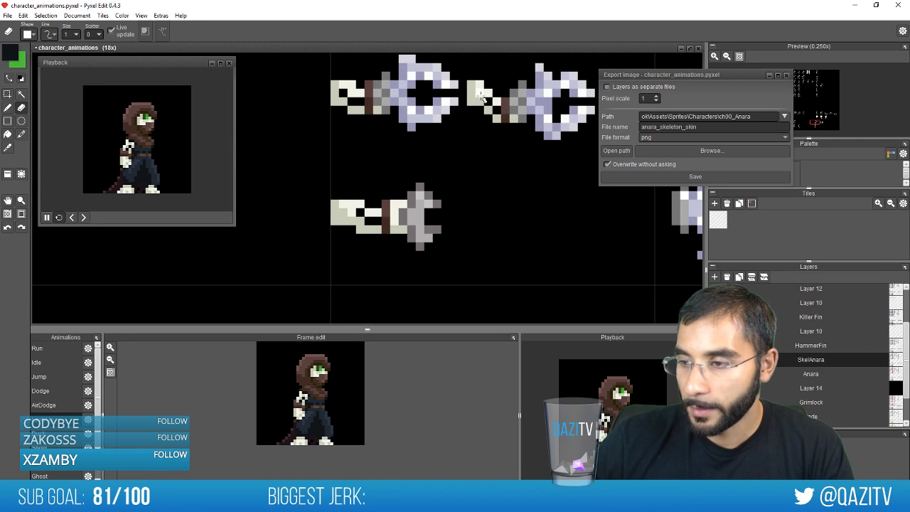
{"action": "left_click_drag", "start_coordinate": [463, 214], "coordinate": [401, 160]}
Erase the inner pixels of the two bent hook-arm sprites in the cell below to form bones
{"action": "left_click_drag", "start_coordinate": [391, 259], "coordinate": [426, 148]}
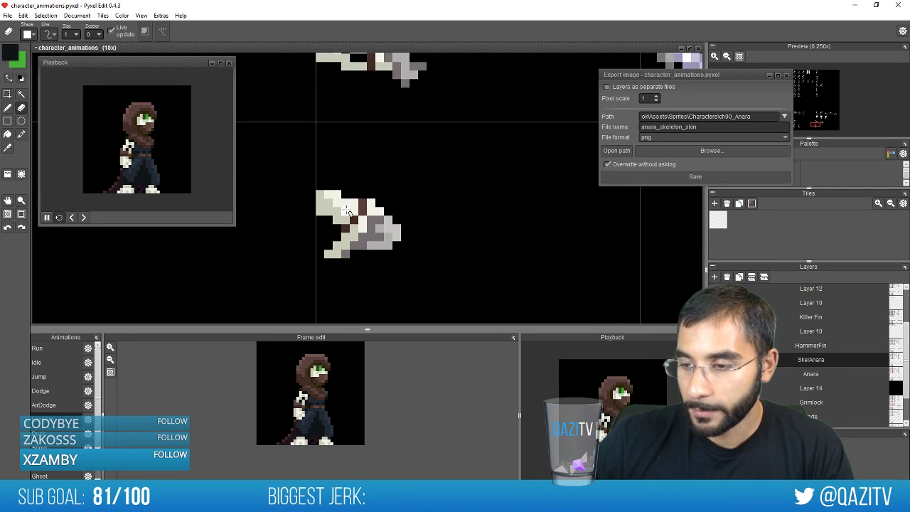
{"action": "left_click_drag", "start_coordinate": [331, 205], "coordinate": [337, 211]}
{"action": "scroll", "coordinate": [438, 219], "scroll_direction": "down", "scroll_amount": 1}
{"action": "mouse_move", "coordinate": [466, 216]}
{"action": "left_mouse_down"}
{"action": "mouse_move", "coordinate": [453, 228]}
{"action": "mouse_move", "coordinate": [441, 220]}
{"action": "left_mouse_up"}
{"action": "scroll", "coordinate": [372, 219], "scroll_direction": "up", "scroll_amount": 2}
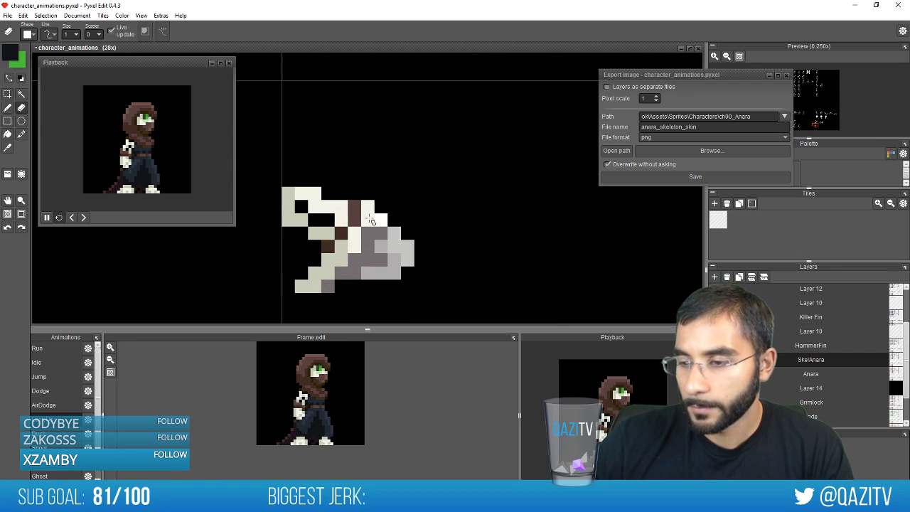
{"action": "scroll", "coordinate": [324, 203], "scroll_direction": "down", "scroll_amount": 3}
{"action": "scroll", "coordinate": [342, 298], "scroll_direction": "up", "scroll_amount": 2}
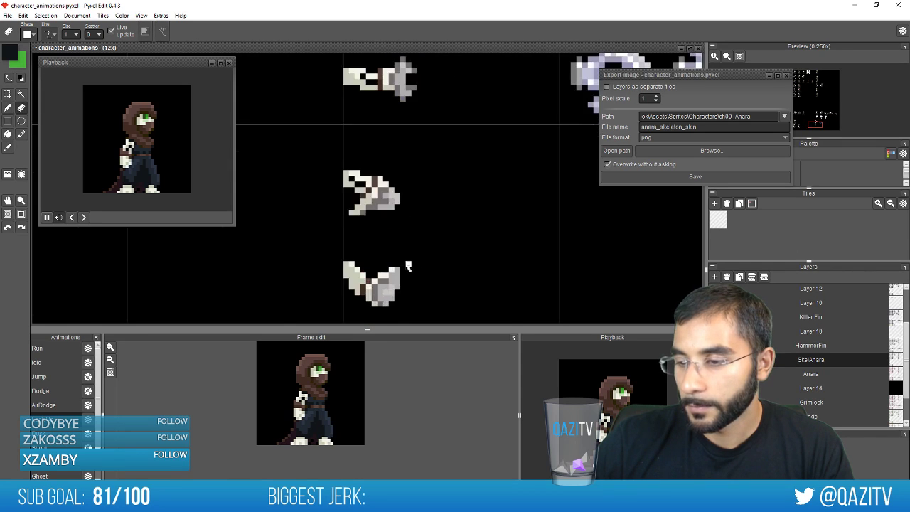
{"action": "scroll", "coordinate": [572, 243], "scroll_direction": "down", "scroll_amount": 2}
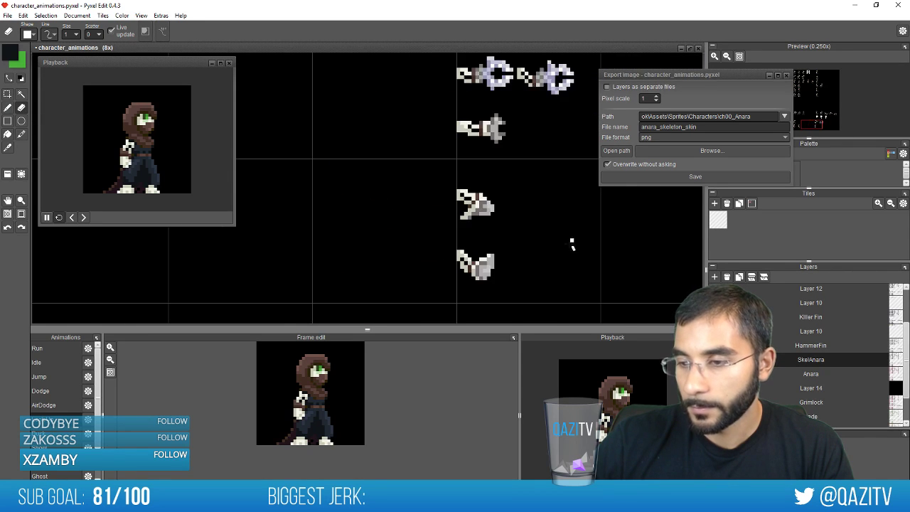
Erase the rear eye of the first ghost in the ghost row
{"action": "left_click_drag", "start_coordinate": [559, 239], "coordinate": [378, 299]}
{"action": "left_click_drag", "start_coordinate": [504, 230], "coordinate": [454, 308]}
{"action": "left_click_drag", "start_coordinate": [457, 166], "coordinate": [421, 301]}
{"action": "scroll", "coordinate": [422, 295], "scroll_direction": "down", "scroll_amount": 2}
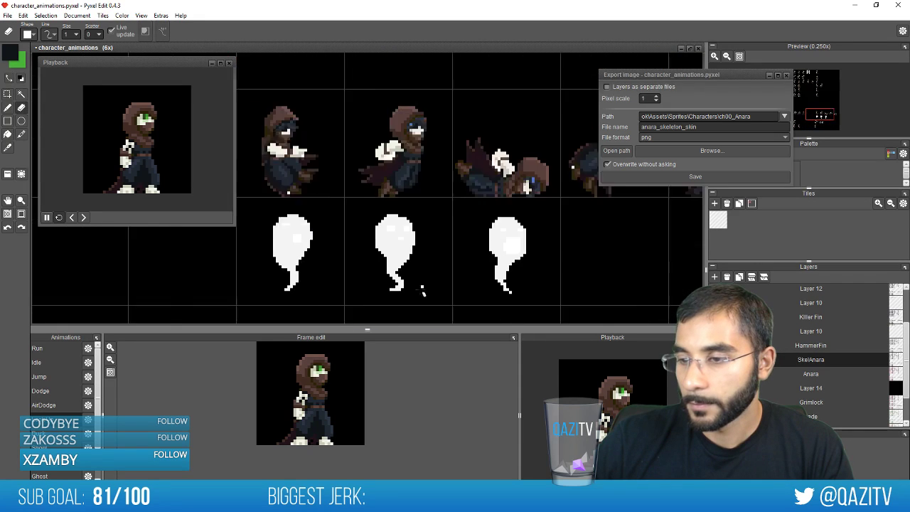
{"action": "scroll", "coordinate": [395, 283], "scroll_direction": "up", "scroll_amount": 4}
{"action": "scroll", "coordinate": [310, 255], "scroll_direction": "down", "scroll_amount": 2}
{"action": "left_click_drag", "start_coordinate": [320, 240], "coordinate": [421, 244]}
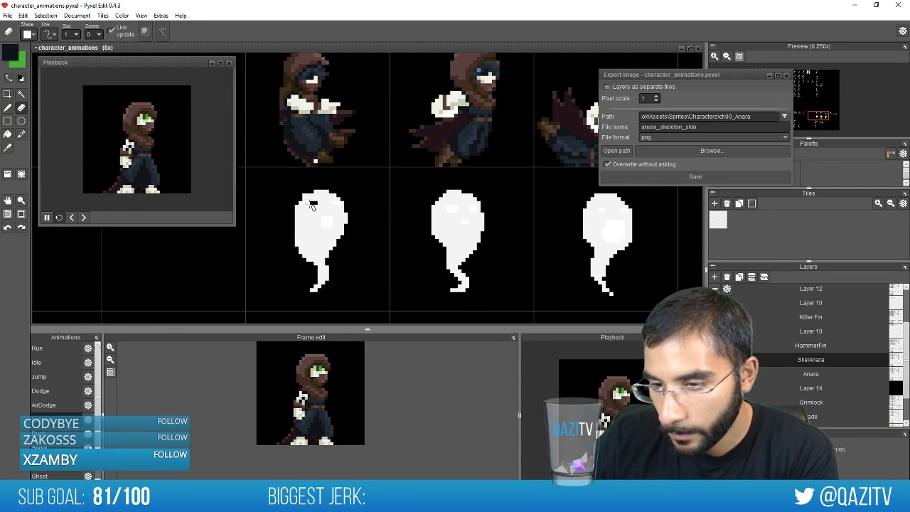
Select the ghosts' brighter white eyes and mouths by colour with the non-contiguous Magic Wand and delete them
{"action": "key", "text": "z"}
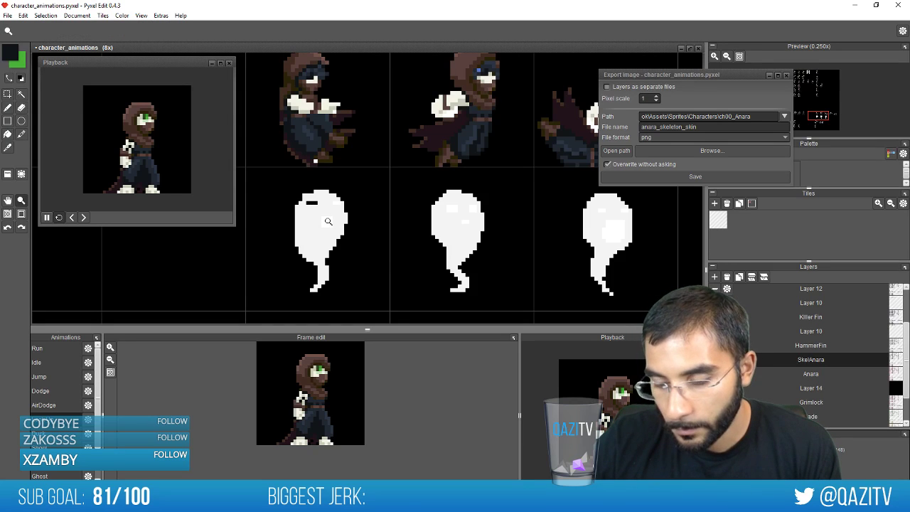
{"action": "left_click", "coordinate": [22, 95]}
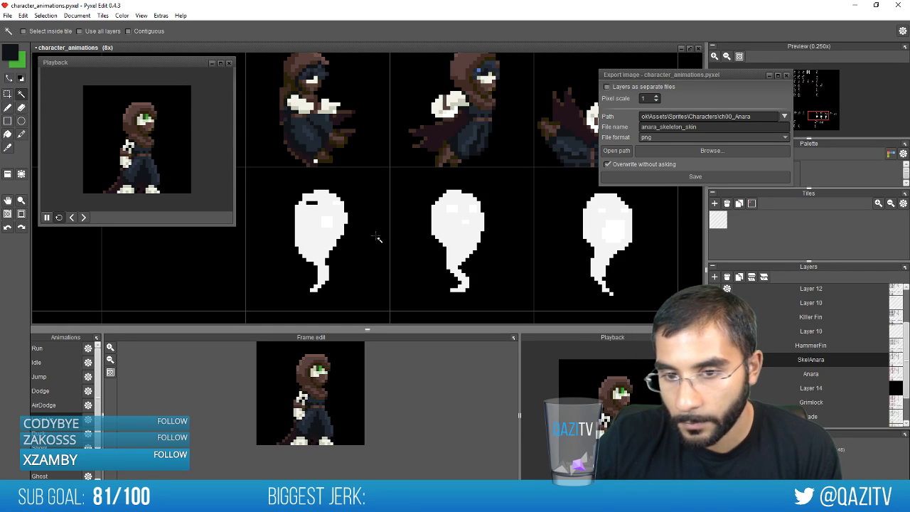
{"action": "left_click", "coordinate": [327, 223]}
{"action": "key", "text": "Delete"}
{"action": "key", "text": "ctrl+d"}
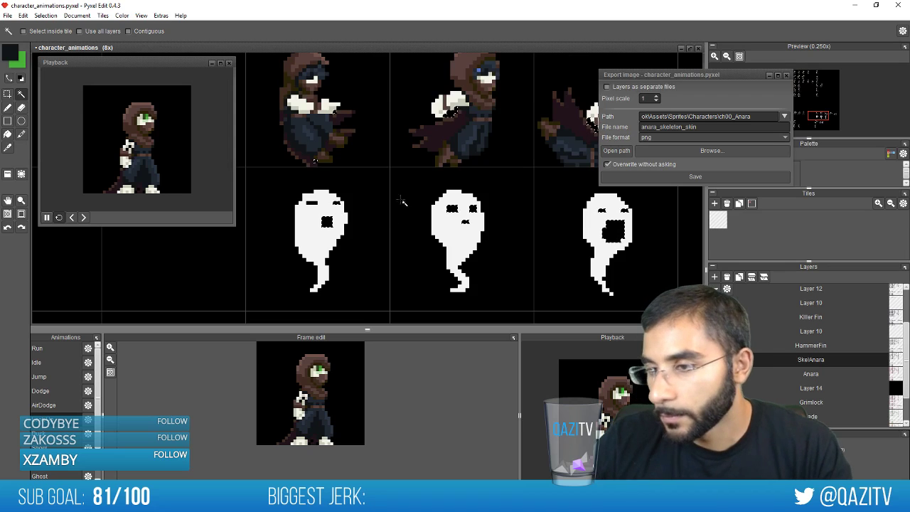
Erase the inner pixels of the near upper arm in the first frame of the row above the ghosts
{"action": "key", "text": "z"}
{"action": "left_click", "coordinate": [354, 134]}
{"action": "left_click", "coordinate": [355, 136]}
{"action": "key", "text": "e"}
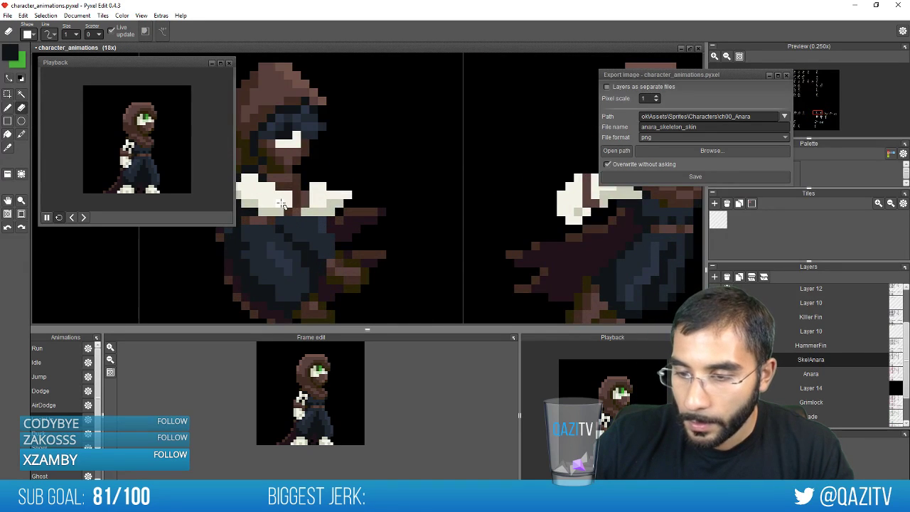
{"action": "left_click_drag", "start_coordinate": [279, 204], "coordinate": [270, 203]}
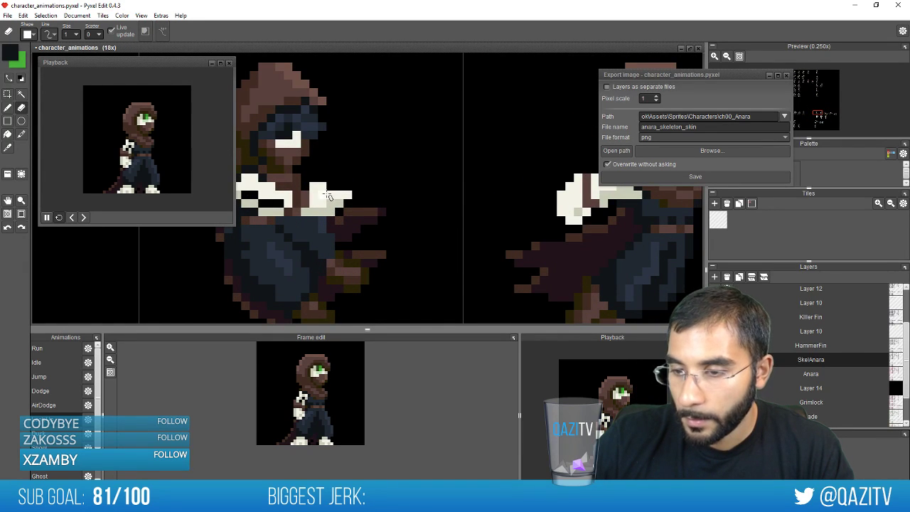
Thin the near arms into bones in the upright second, face-down third and hunched fourth frames of the same row
{"action": "left_click_drag", "start_coordinate": [483, 221], "coordinate": [301, 260]}
{"action": "left_click_drag", "start_coordinate": [420, 228], "coordinate": [436, 219]}
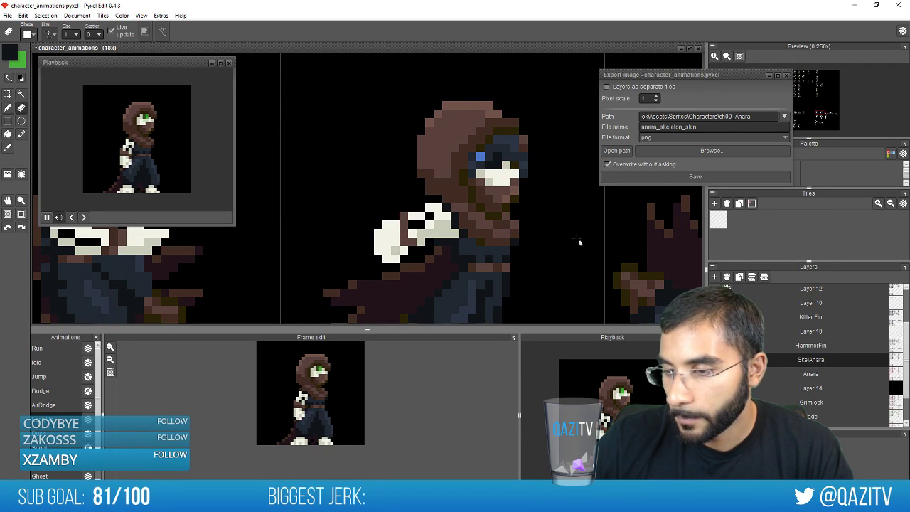
{"action": "left_click_drag", "start_coordinate": [581, 242], "coordinate": [453, 251]}
{"action": "left_click_drag", "start_coordinate": [555, 263], "coordinate": [475, 227]}
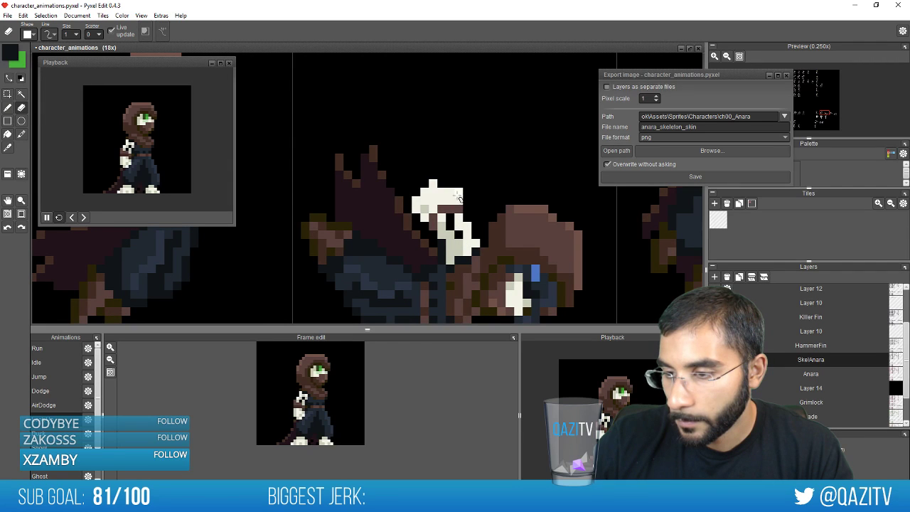
{"action": "scroll", "coordinate": [511, 187], "scroll_direction": "down", "scroll_amount": 5}
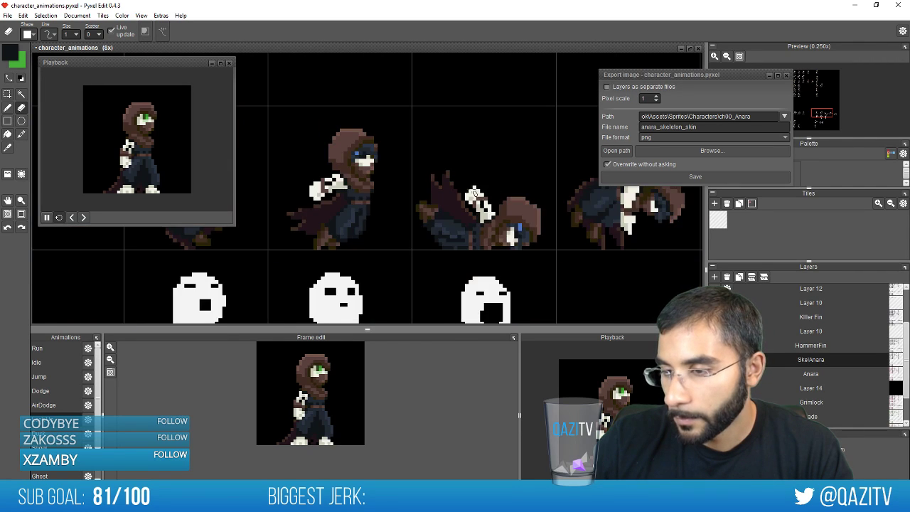
{"action": "scroll", "coordinate": [544, 207], "scroll_direction": "up", "scroll_amount": 5}
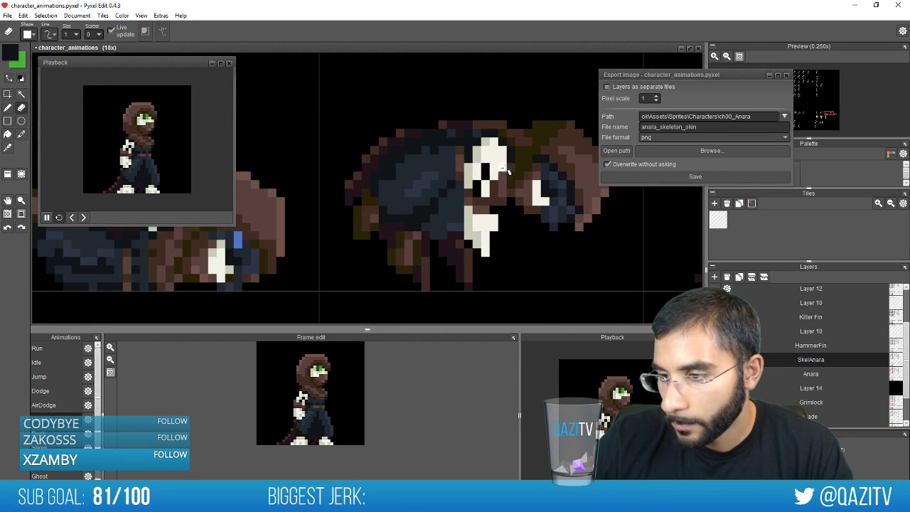
Hollow out the near arm in the row's collapsed fifth frame, using the Eraser and a dark colour sampled from the sprite
{"action": "scroll", "coordinate": [532, 229], "scroll_direction": "down", "scroll_amount": 1}
{"action": "left_click_drag", "start_coordinate": [669, 239], "coordinate": [451, 249]}
{"action": "scroll", "coordinate": [464, 247], "scroll_direction": "up", "scroll_amount": 1}
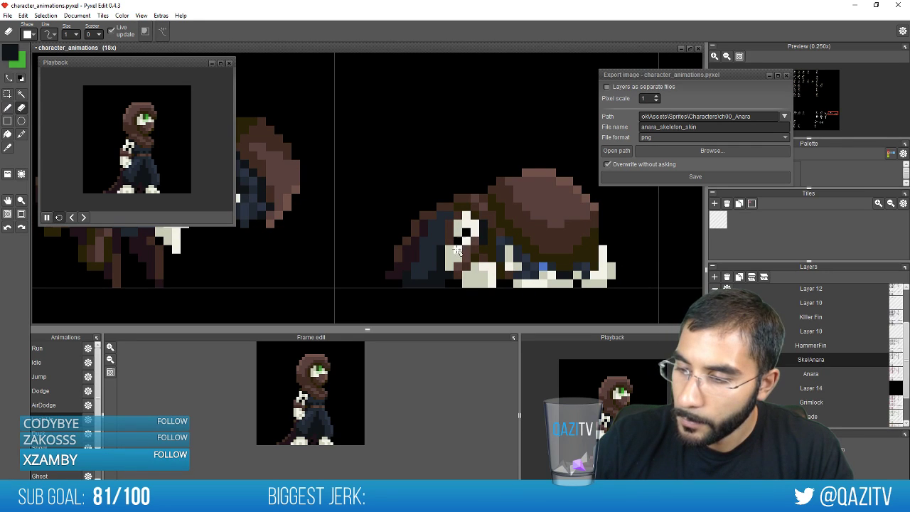
{"action": "left_click", "coordinate": [457, 249]}
{"action": "key", "text": "b"}
{"action": "right_click", "coordinate": [449, 244]}
{"action": "right_click", "coordinate": [459, 246]}
{"action": "left_click", "coordinate": [458, 257]}
{"action": "scroll", "coordinate": [503, 252], "scroll_direction": "down", "scroll_amount": 2}
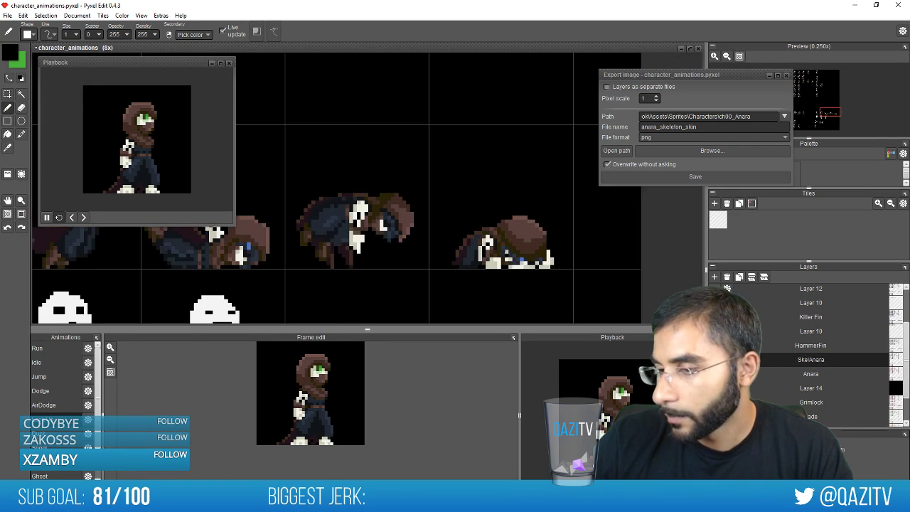
Undo the last two arm edits in the collapsed frame, then paint the elbow gap and upper forearm pixel with a sampled dark clothing colour
{"action": "scroll", "coordinate": [507, 255], "scroll_direction": "up", "scroll_amount": 2}
{"action": "key", "text": "ctrl+z"}
{"action": "key", "text": "ctrl+z"}
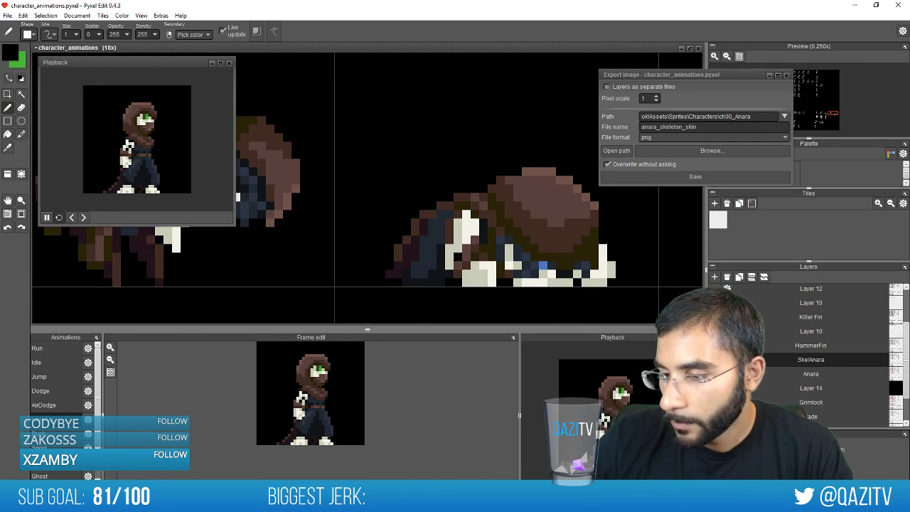
{"action": "scroll", "coordinate": [473, 231], "scroll_direction": "down", "scroll_amount": 5}
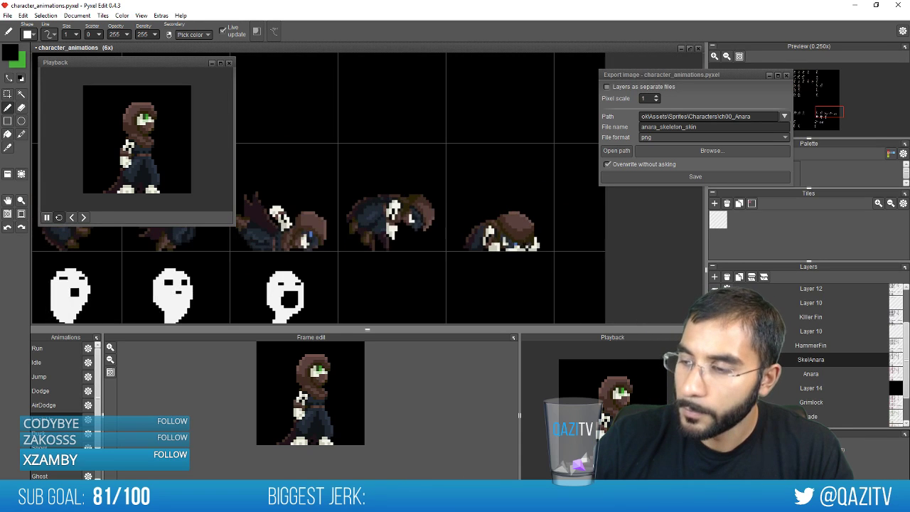
{"action": "scroll", "coordinate": [473, 210], "scroll_direction": "up", "scroll_amount": 8}
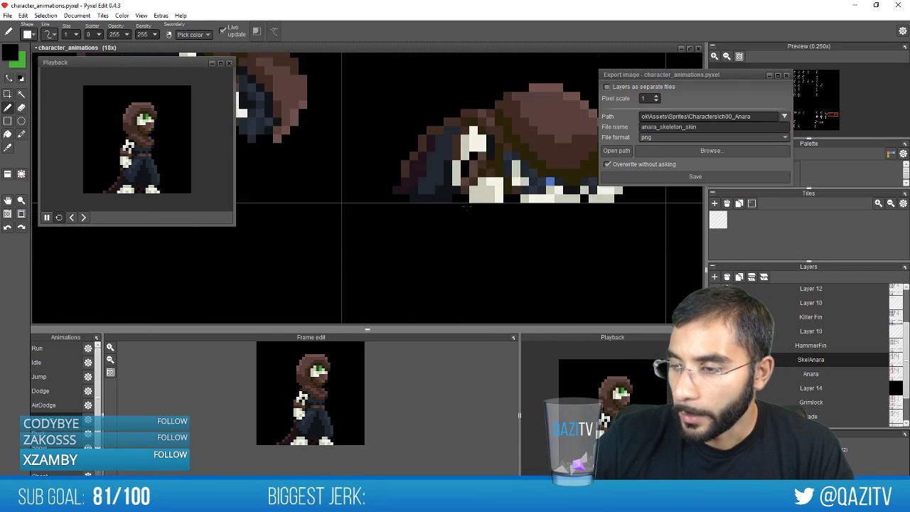
{"action": "mouse_move", "coordinate": [491, 105]}
{"action": "left_mouse_down"}
{"action": "mouse_move", "coordinate": [465, 174]}
{"action": "mouse_move", "coordinate": [438, 204]}
{"action": "left_mouse_up"}
{"action": "right_click", "coordinate": [401, 187]}
{"action": "left_click", "coordinate": [455, 169]}
{"action": "left_click", "coordinate": [419, 191]}
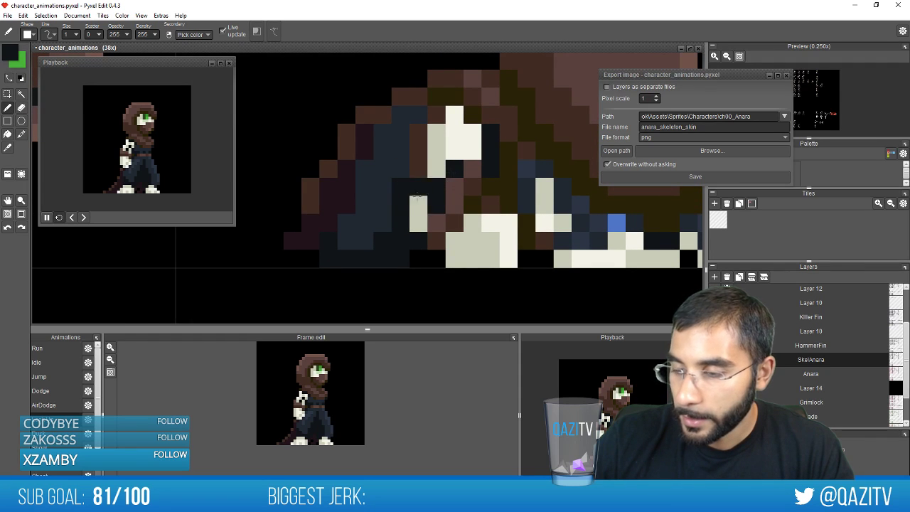
Fill the erased arm gaps in the hunched fourth frame with the dark clothing colour
{"action": "scroll", "coordinate": [411, 218], "scroll_direction": "down", "scroll_amount": 4}
{"action": "left_click_drag", "start_coordinate": [330, 186], "coordinate": [355, 191]}
{"action": "scroll", "coordinate": [356, 191], "scroll_direction": "up", "scroll_amount": 4}
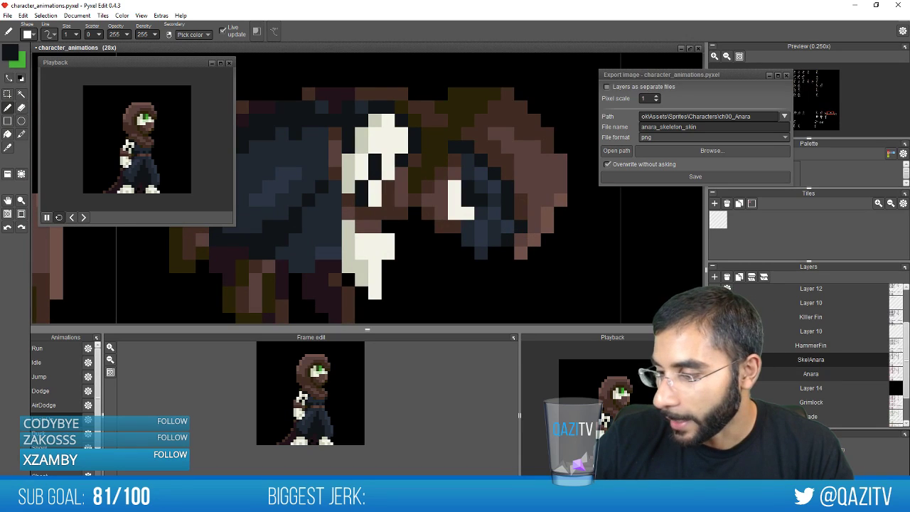
Hide the black background on Layer 14 and check the row's arms for transparent gaps
{"action": "left_click", "coordinate": [727, 389]}
{"action": "scroll", "coordinate": [416, 227], "scroll_direction": "down", "scroll_amount": 2}
{"action": "left_click_drag", "start_coordinate": [165, 234], "coordinate": [410, 244]}
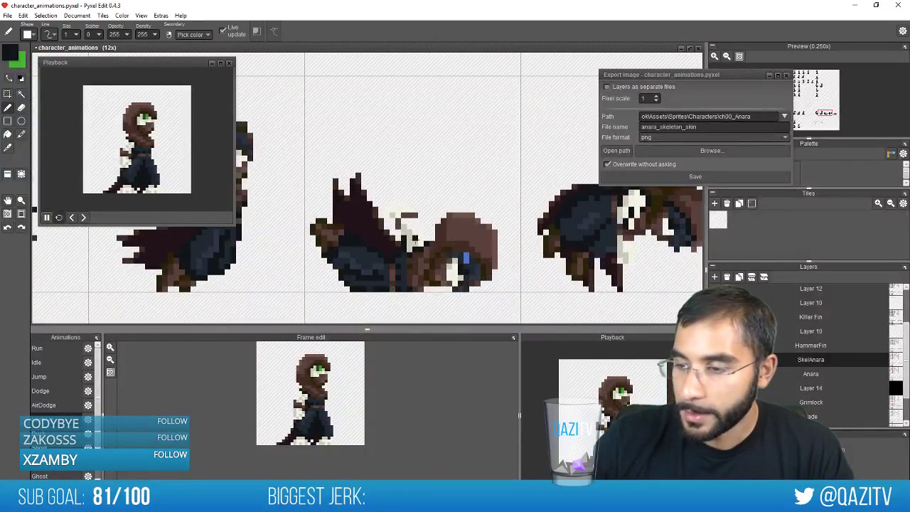
{"action": "scroll", "coordinate": [410, 244], "scroll_direction": "up", "scroll_amount": 1}
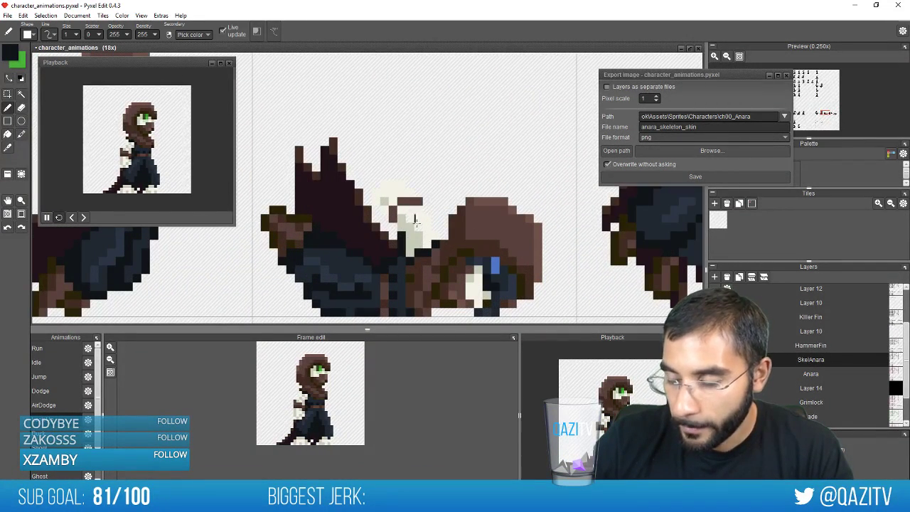
{"action": "scroll", "coordinate": [412, 227], "scroll_direction": "down", "scroll_amount": 3}
{"action": "scroll", "coordinate": [462, 253], "scroll_direction": "up", "scroll_amount": 1}
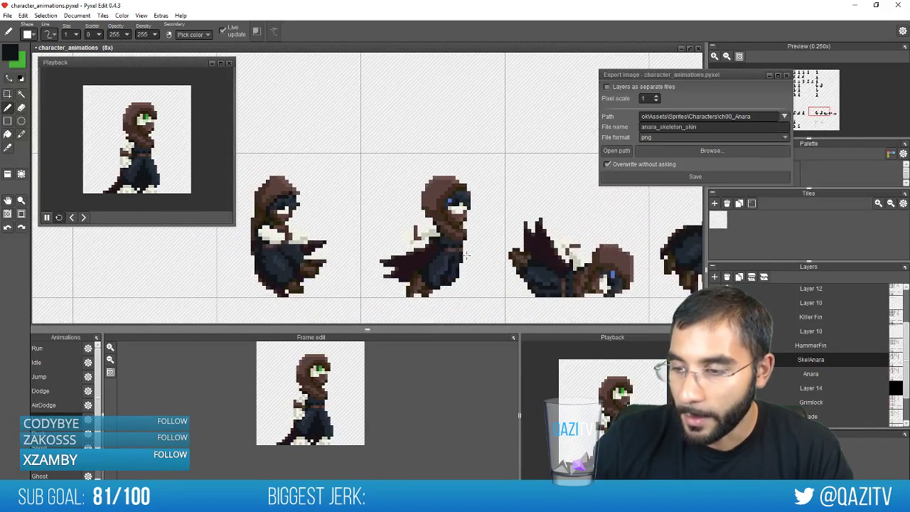
Fill the transparent gaps in the near arm of the airborne frame whose cape trails forward with the dark clothing colour
{"action": "scroll", "coordinate": [361, 222], "scroll_direction": "up", "scroll_amount": 5}
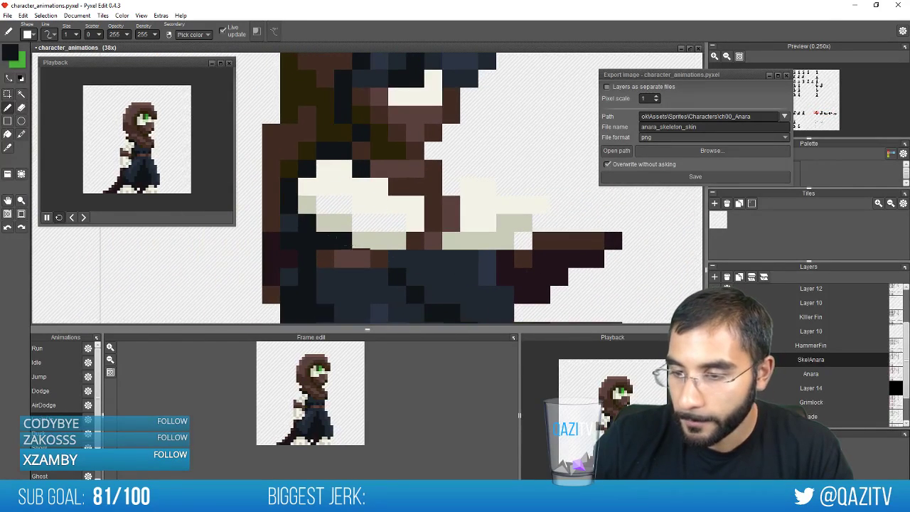
{"action": "mouse_move", "coordinate": [397, 223]}
{"action": "left_mouse_down"}
{"action": "mouse_move", "coordinate": [366, 223]}
{"action": "mouse_move", "coordinate": [345, 206]}
{"action": "left_mouse_up"}
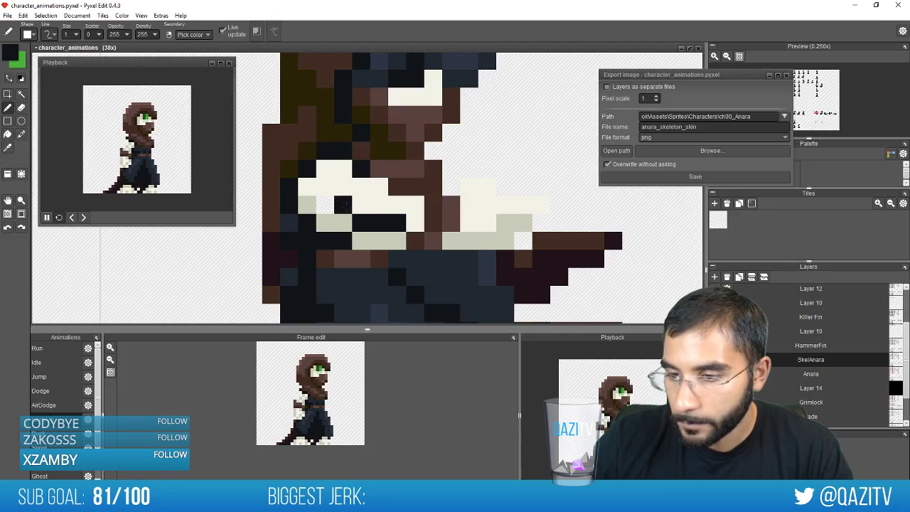
{"action": "scroll", "coordinate": [427, 235], "scroll_direction": "down", "scroll_amount": 7}
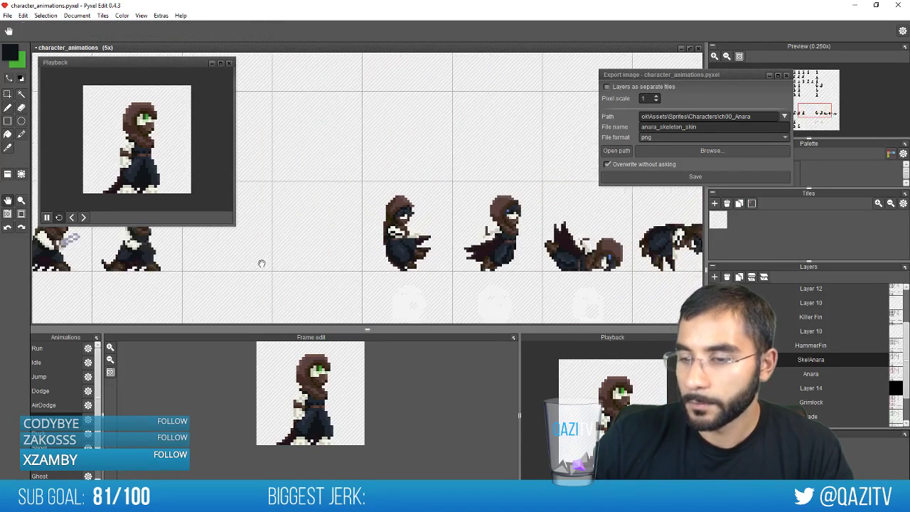
Paint the transparent arm gaps dark in the blade-holding frame and in the neighbouring wide-stance frame
{"action": "scroll", "coordinate": [465, 261], "scroll_direction": "up", "scroll_amount": 5}
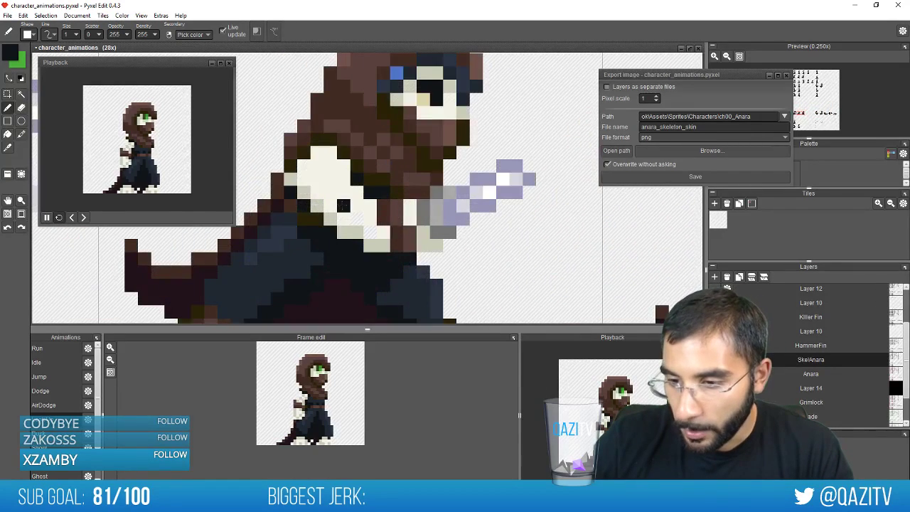
{"action": "left_click_drag", "start_coordinate": [563, 246], "coordinate": [259, 239]}
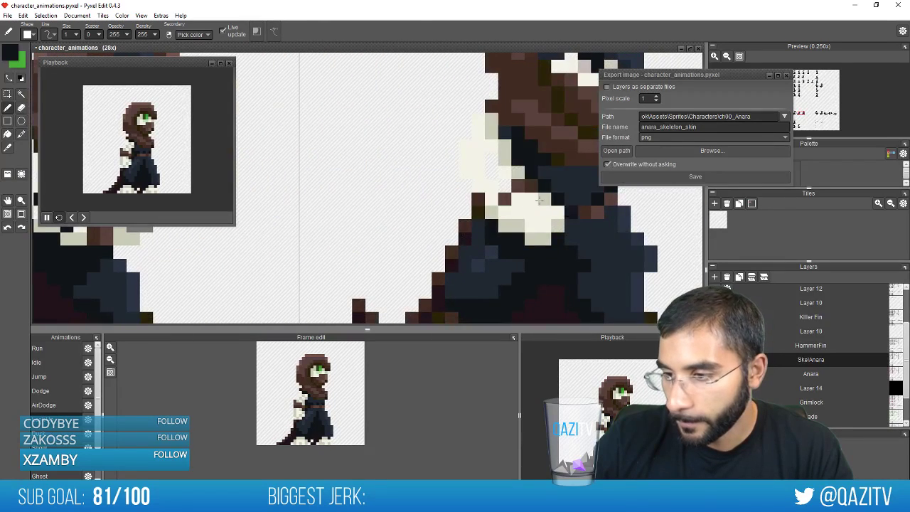
{"action": "left_click", "coordinate": [505, 186]}
{"action": "left_click", "coordinate": [492, 172]}
{"action": "scroll", "coordinate": [413, 251], "scroll_direction": "down", "scroll_amount": 2}
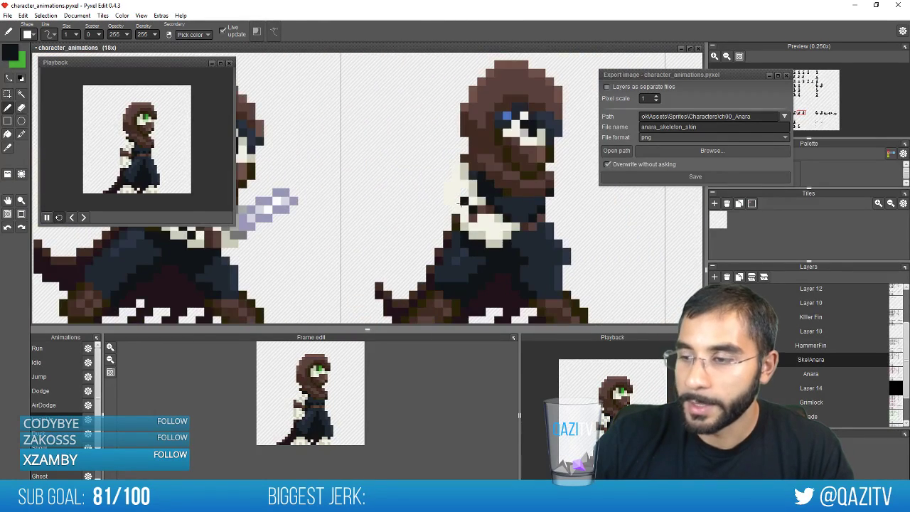
Check the sword-swing frames for gaps and paint the upper-arm gap dark in the green-eyed standing frame at the sheet's edge
{"action": "scroll", "coordinate": [466, 191], "scroll_direction": "right", "scroll_amount": 10}
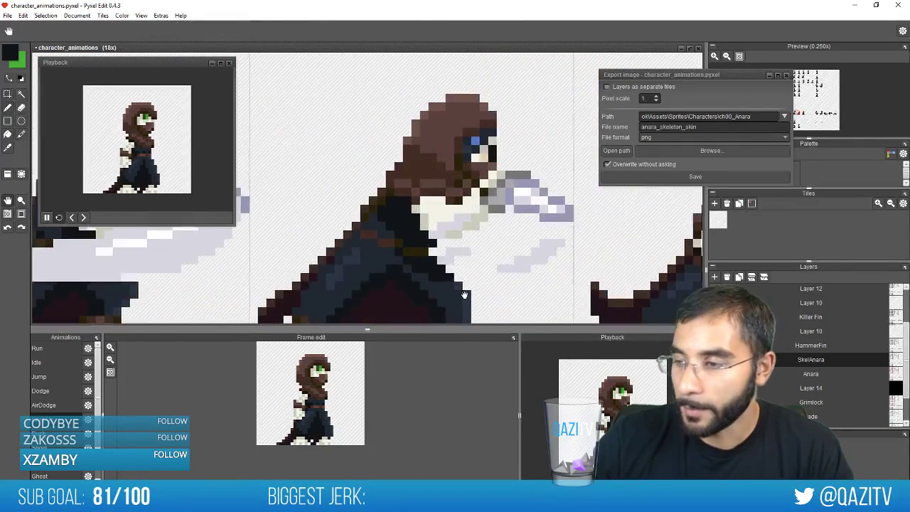
{"action": "scroll", "coordinate": [456, 220], "scroll_direction": "right", "scroll_amount": 2}
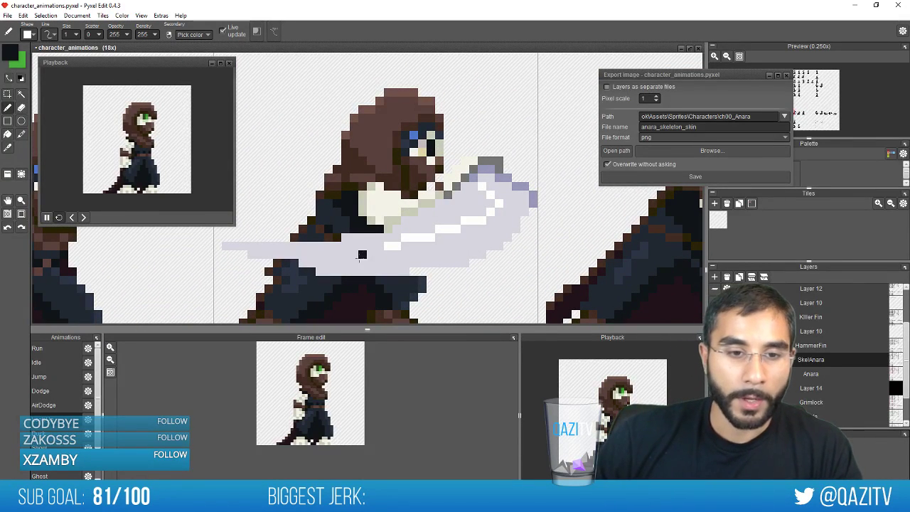
{"action": "scroll", "coordinate": [286, 289], "scroll_direction": "right", "scroll_amount": 5}
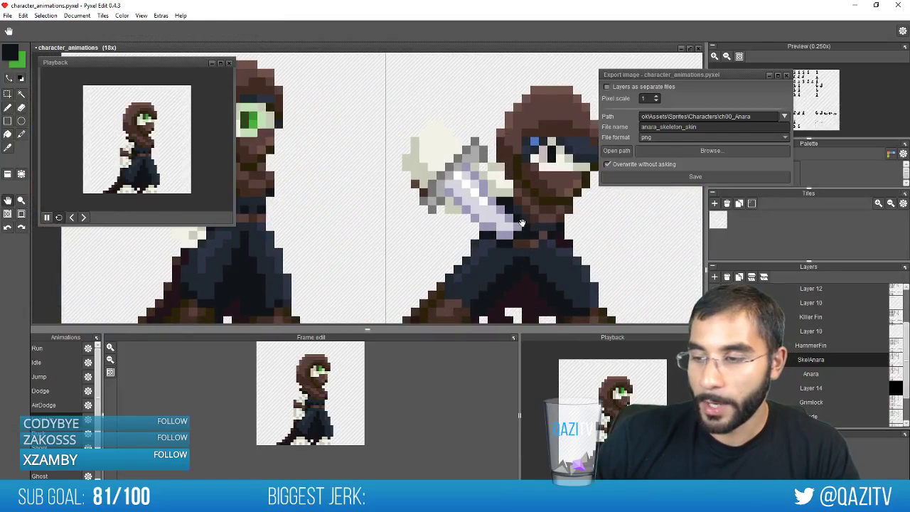
{"action": "scroll", "coordinate": [299, 222], "scroll_direction": "up", "scroll_amount": 2}
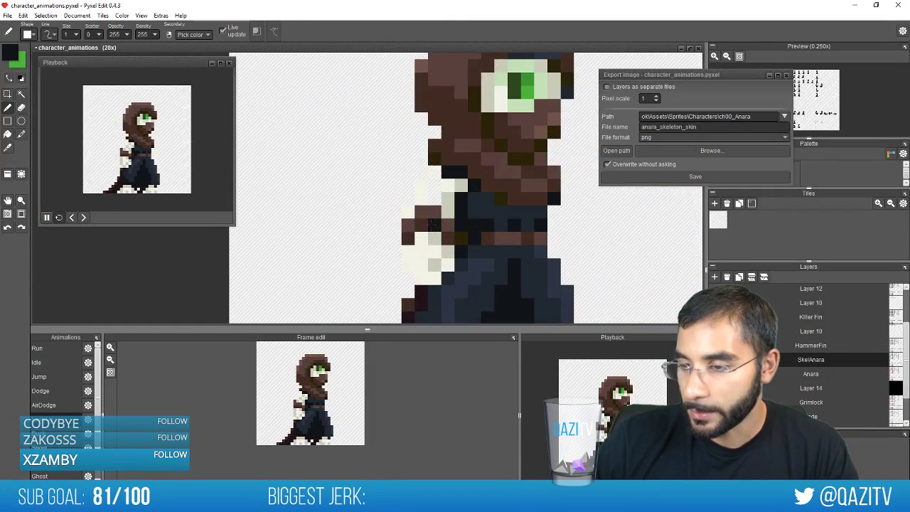
{"action": "left_click", "coordinate": [434, 185]}
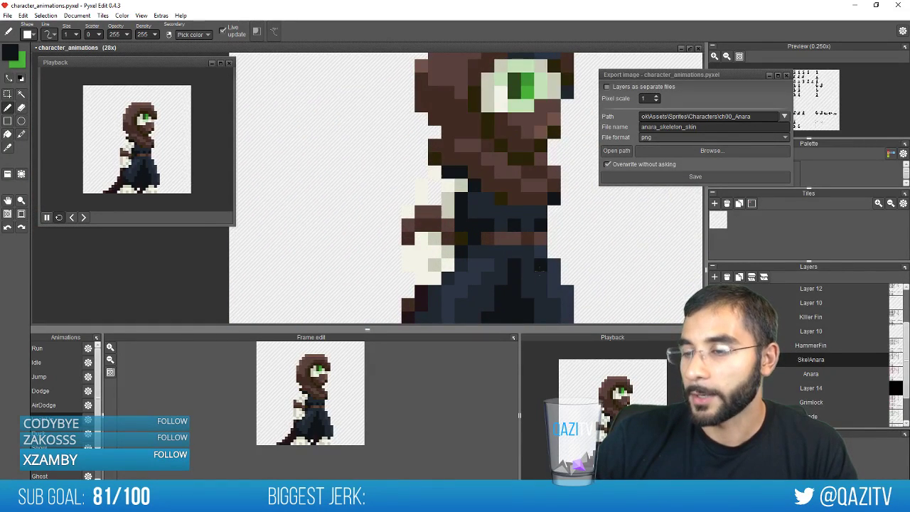
Check the lower animation rows, fill the arm gaps in the bottom row's last frame with the dark colour, and save the file
{"action": "scroll", "coordinate": [529, 274], "scroll_direction": "down", "scroll_amount": 1}
{"action": "scroll", "coordinate": [558, 246], "scroll_direction": "down", "scroll_amount": 3}
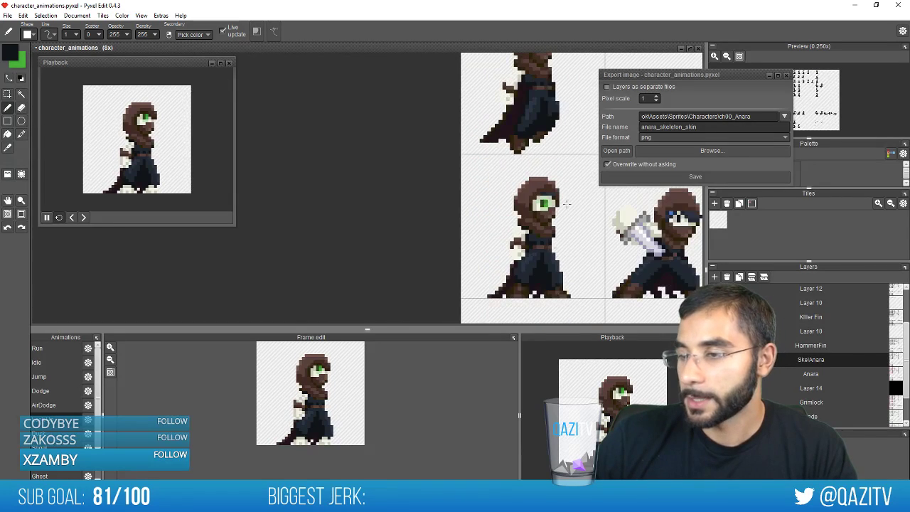
{"action": "left_click_drag", "start_coordinate": [466, 254], "coordinate": [407, 127]}
{"action": "left_click_drag", "start_coordinate": [434, 233], "coordinate": [402, 153]}
{"action": "left_click_drag", "start_coordinate": [427, 213], "coordinate": [395, 82]}
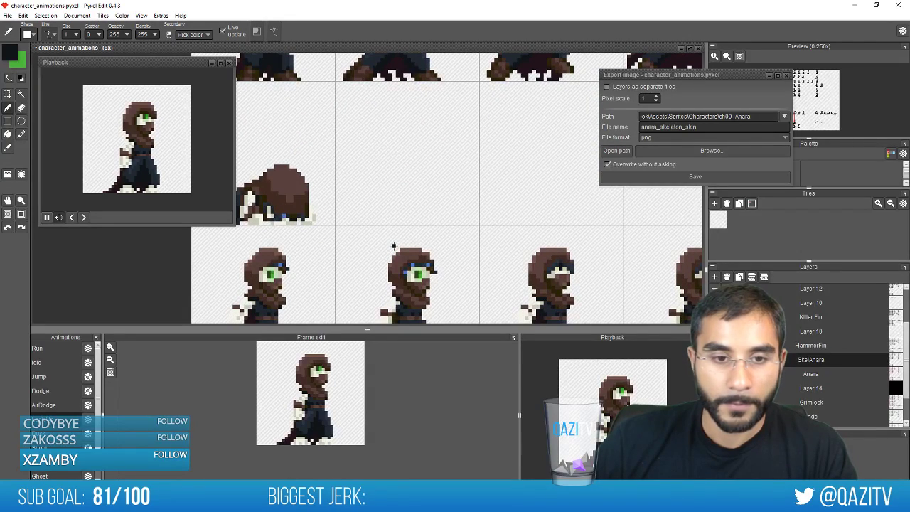
{"action": "left_click_drag", "start_coordinate": [344, 289], "coordinate": [373, 147]}
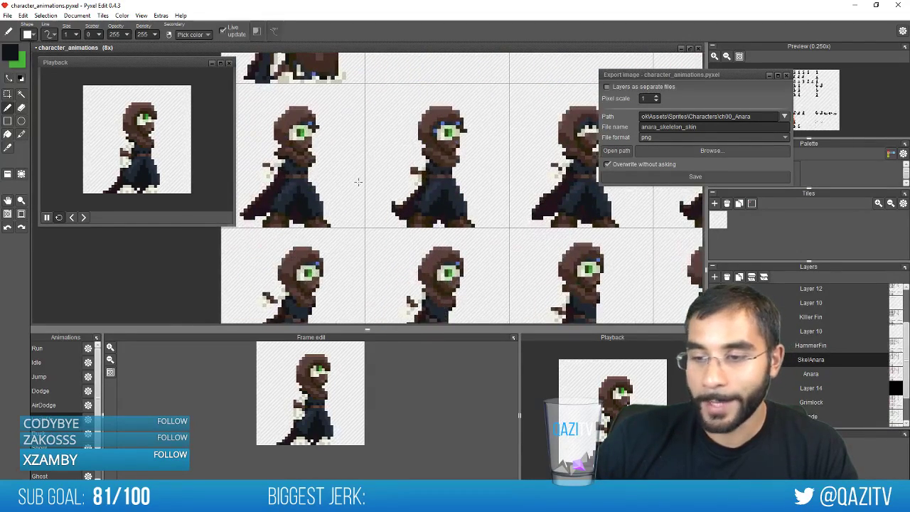
{"action": "left_click_drag", "start_coordinate": [472, 287], "coordinate": [320, 258]}
{"action": "mouse_move", "coordinate": [396, 249]}
{"action": "left_mouse_down"}
{"action": "mouse_move", "coordinate": [412, 210]}
{"action": "mouse_move", "coordinate": [537, 211]}
{"action": "mouse_move", "coordinate": [226, 214]}
{"action": "left_mouse_up"}
{"action": "scroll", "coordinate": [383, 181], "scroll_direction": "up", "scroll_amount": 5}
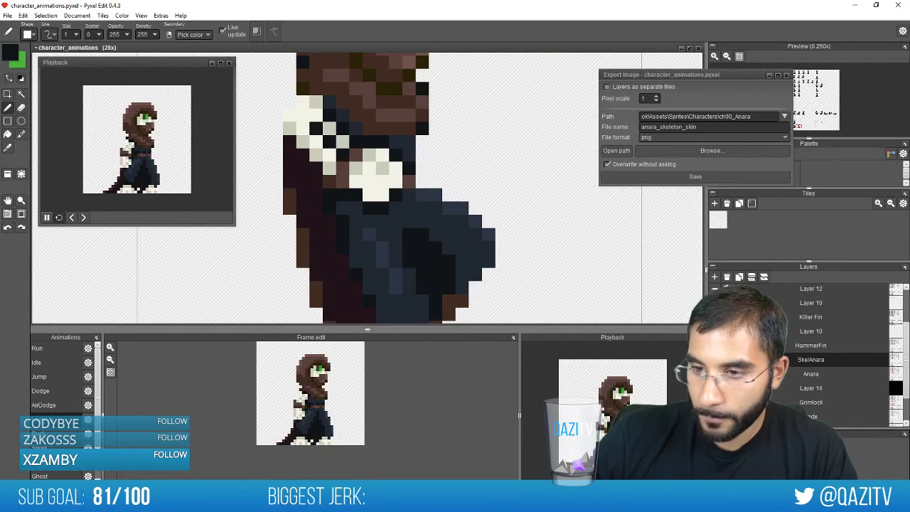
{"action": "scroll", "coordinate": [411, 236], "scroll_direction": "down", "scroll_amount": 5}
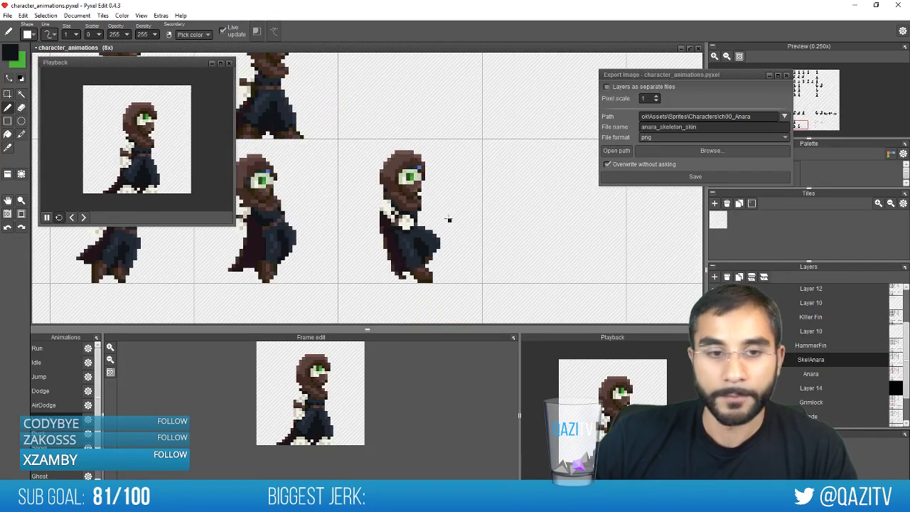
{"action": "key", "text": "ctrl+s"}
Paint the transparent upper-arm gap dark in the lone green-eyed standing frame higher up the sheet
{"action": "scroll", "coordinate": [427, 199], "scroll_direction": "down", "scroll_amount": 3}
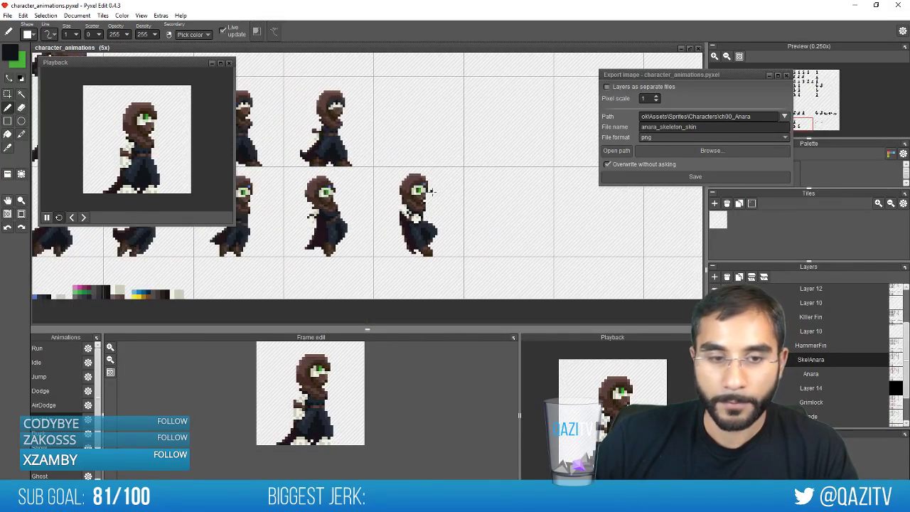
{"action": "scroll", "coordinate": [433, 192], "scroll_direction": "down", "scroll_amount": 1}
{"action": "key", "text": "space"}
{"action": "left_click_drag", "start_coordinate": [439, 158], "coordinate": [419, 229]}
{"action": "key", "text": "space"}
{"action": "key", "text": "space"}
{"action": "scroll", "coordinate": [427, 218], "scroll_direction": "up", "scroll_amount": 6}
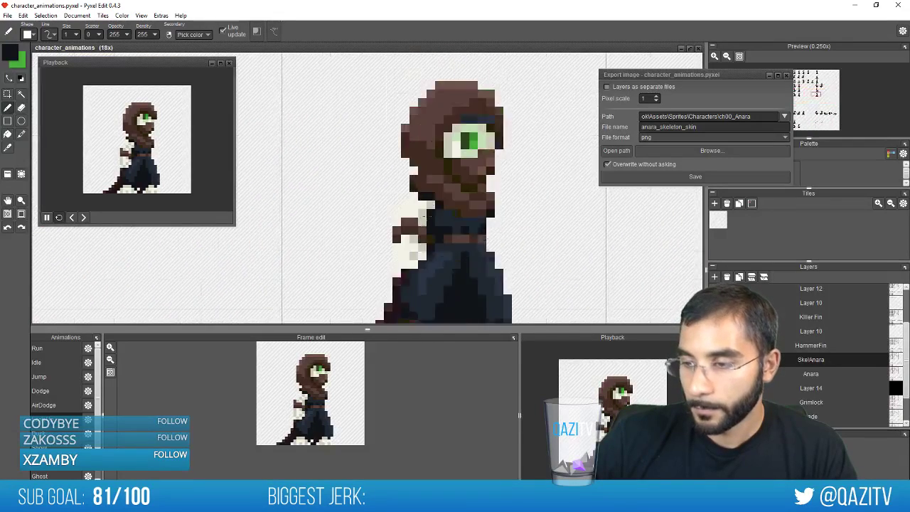
{"action": "scroll", "coordinate": [427, 218], "scroll_direction": "up", "scroll_amount": 2}
{"action": "left_click", "coordinate": [392, 207]}
{"action": "left_click", "coordinate": [392, 184]}
{"action": "scroll", "coordinate": [431, 206], "scroll_direction": "down", "scroll_amount": 1}
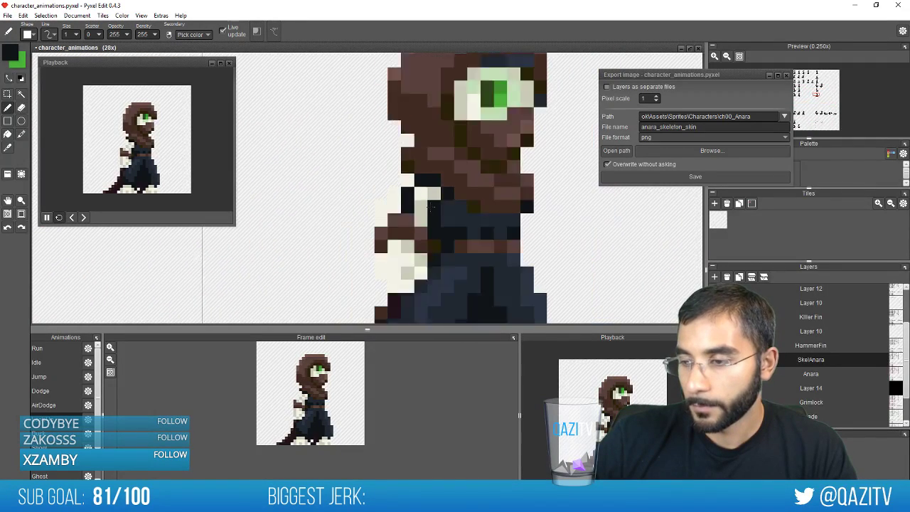
{"action": "scroll", "coordinate": [430, 207], "scroll_direction": "down", "scroll_amount": 3}
{"action": "scroll", "coordinate": [477, 201], "scroll_direction": "down", "scroll_amount": 1}
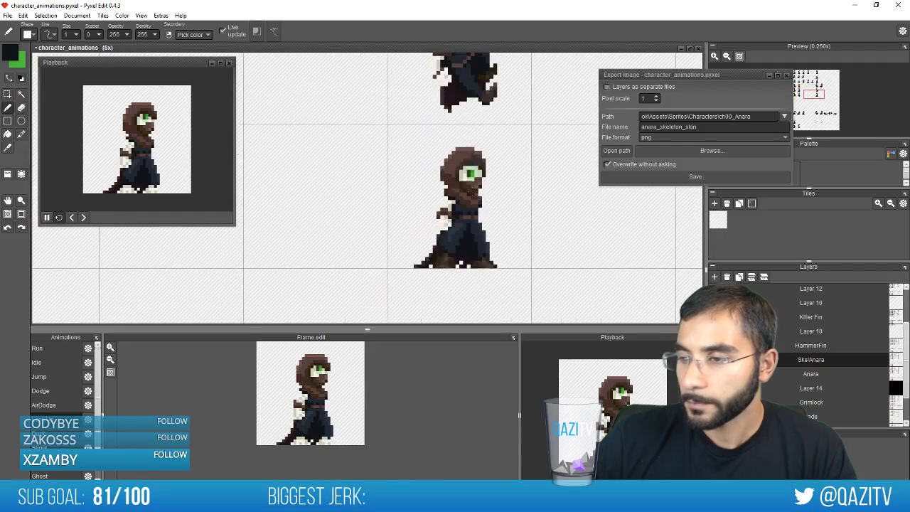
Paint a vertical dark gap in the upper arm of the left-facing airborne frame, undoing the first attempts before redrawing it
{"action": "key", "text": "space"}
{"action": "left_click_drag", "start_coordinate": [451, 146], "coordinate": [430, 281]}
{"action": "scroll", "coordinate": [431, 281], "scroll_direction": "up", "scroll_amount": 1}
{"action": "key", "text": "space"}
{"action": "left_click_drag", "start_coordinate": [421, 146], "coordinate": [420, 199]}
{"action": "scroll", "coordinate": [420, 199], "scroll_direction": "up", "scroll_amount": 1}
{"action": "scroll", "coordinate": [406, 205], "scroll_direction": "up", "scroll_amount": 1}
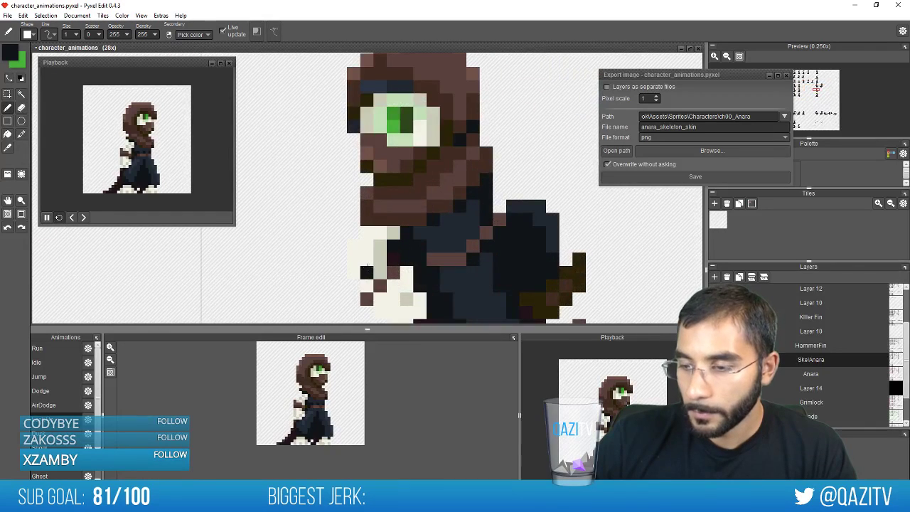
{"action": "left_click_drag", "start_coordinate": [367, 273], "coordinate": [367, 257]}
{"action": "key", "text": "ctrl+z"}
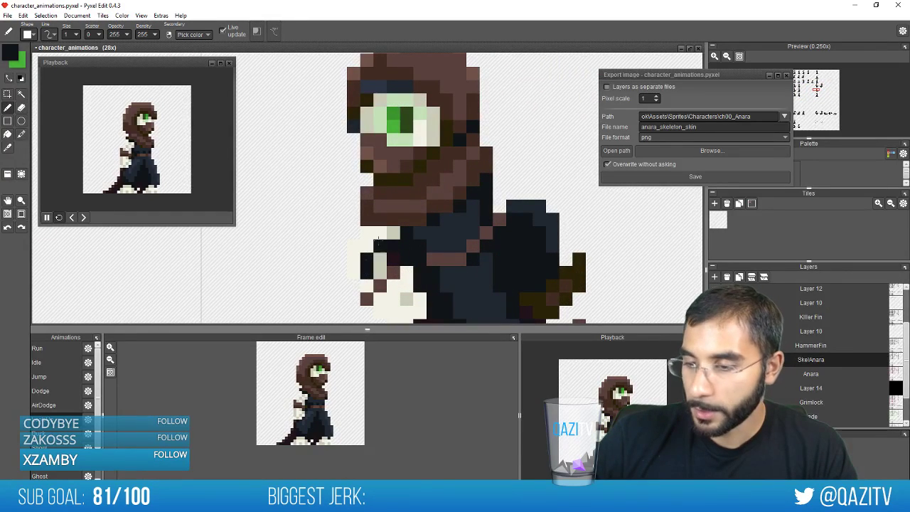
{"action": "key", "text": "ctrl+z"}
{"action": "key", "text": "ctrl+z"}
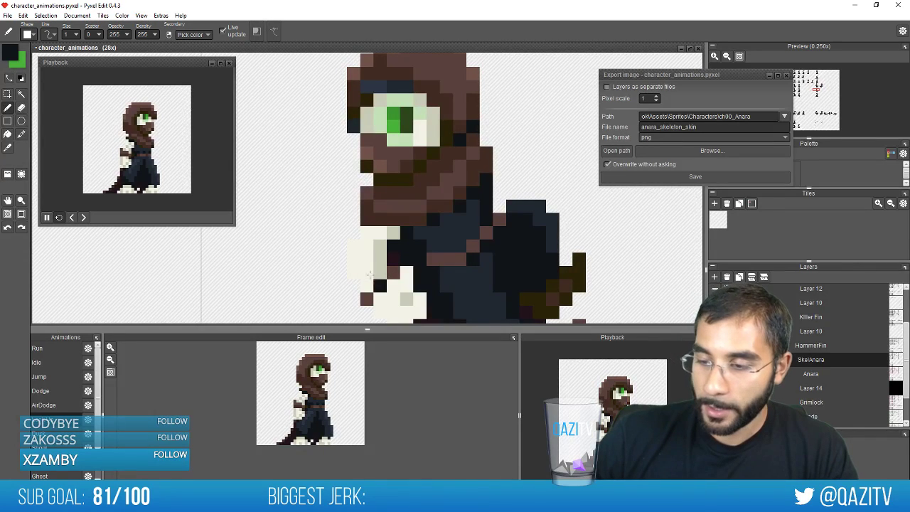
{"action": "mouse_move", "coordinate": [368, 276]}
{"action": "left_mouse_down"}
{"action": "mouse_move", "coordinate": [367, 233]}
{"action": "mouse_move", "coordinate": [364, 245]}
{"action": "left_mouse_up"}
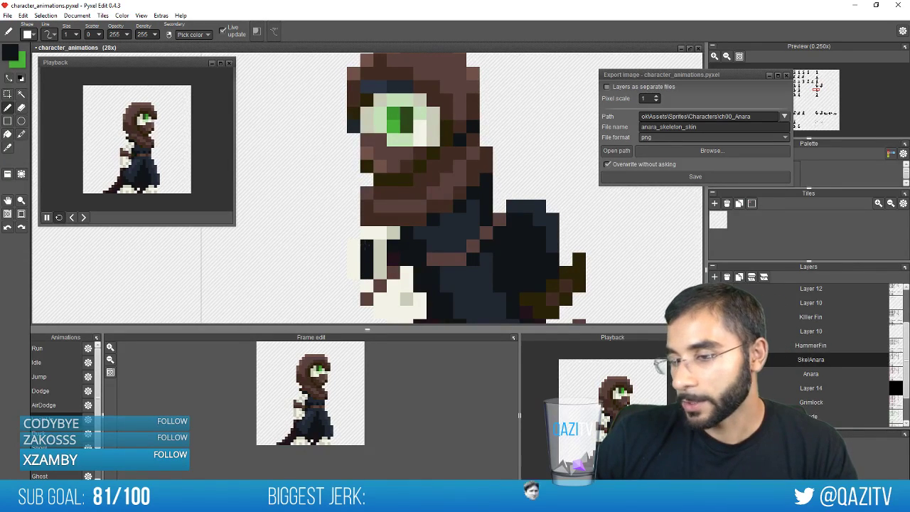
Sample the cape's brown edge colour and extend that edge beneath the hand in the left-facing frame
{"action": "key", "text": "space"}
{"action": "left_click_drag", "start_coordinate": [408, 269], "coordinate": [404, 211]}
{"action": "key", "text": "space"}
{"action": "left_click_drag", "start_coordinate": [470, 167], "coordinate": [468, 181]}
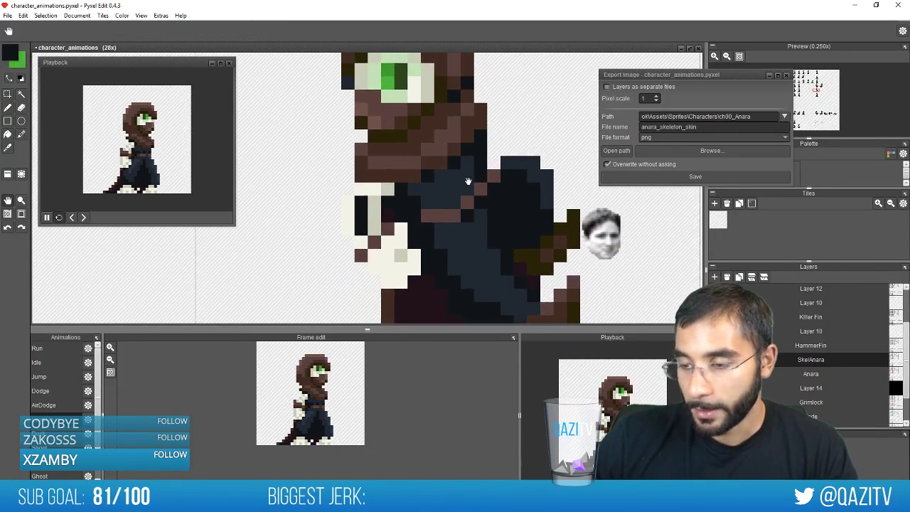
{"action": "key", "text": "b"}
{"action": "left_click", "coordinate": [387, 296], "text": "alt"}
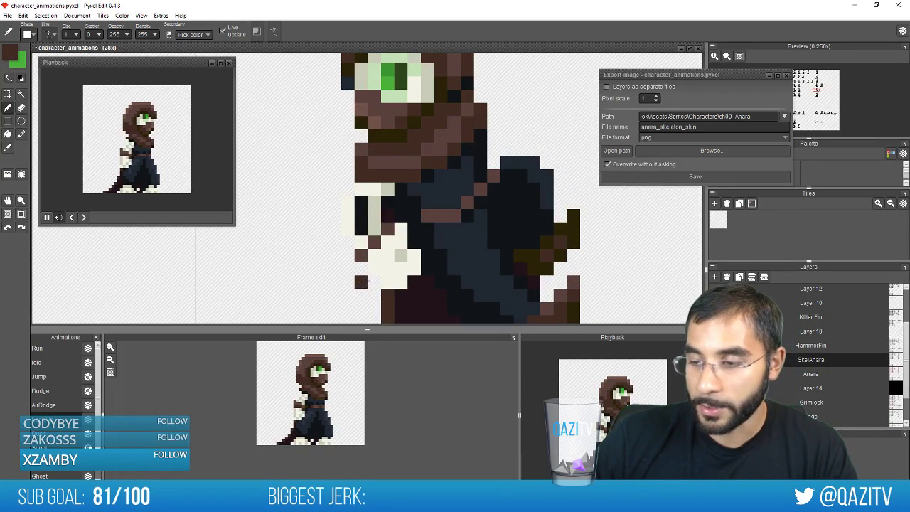
{"action": "left_click_drag", "start_coordinate": [420, 248], "coordinate": [423, 197]}
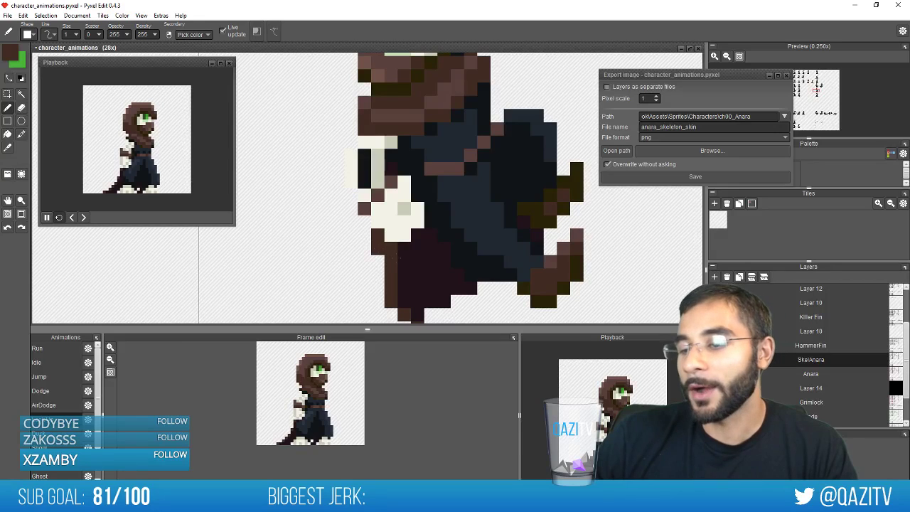
Sample the grey bone shade and add shading pixels to the left-facing frame's skeletal hand
{"action": "mouse_move", "coordinate": [406, 208]}
{"action": "left_mouse_down"}
{"action": "mouse_move", "coordinate": [388, 264]}
{"action": "mouse_move", "coordinate": [396, 267]}
{"action": "left_mouse_up"}
{"action": "left_click", "coordinate": [400, 240], "text": "alt"}
{"action": "right_click", "coordinate": [401, 239]}
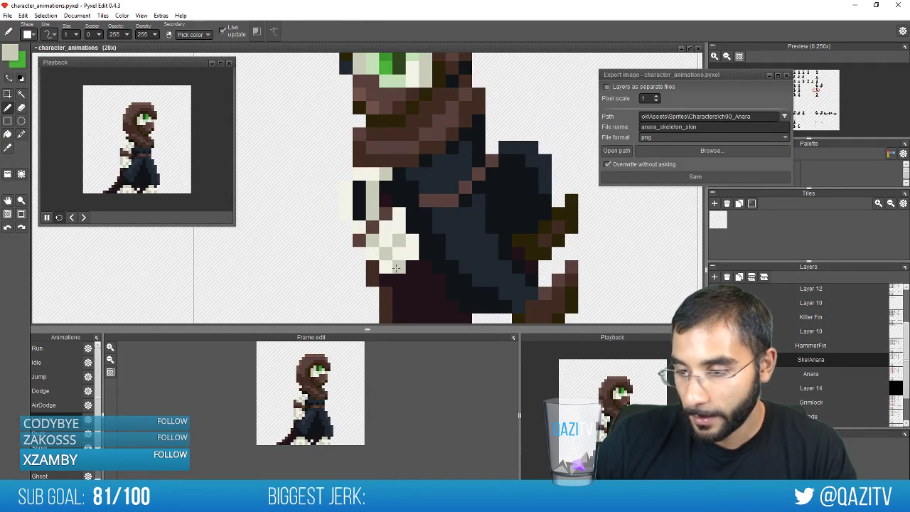
{"action": "left_click_drag", "start_coordinate": [479, 214], "coordinate": [474, 259]}
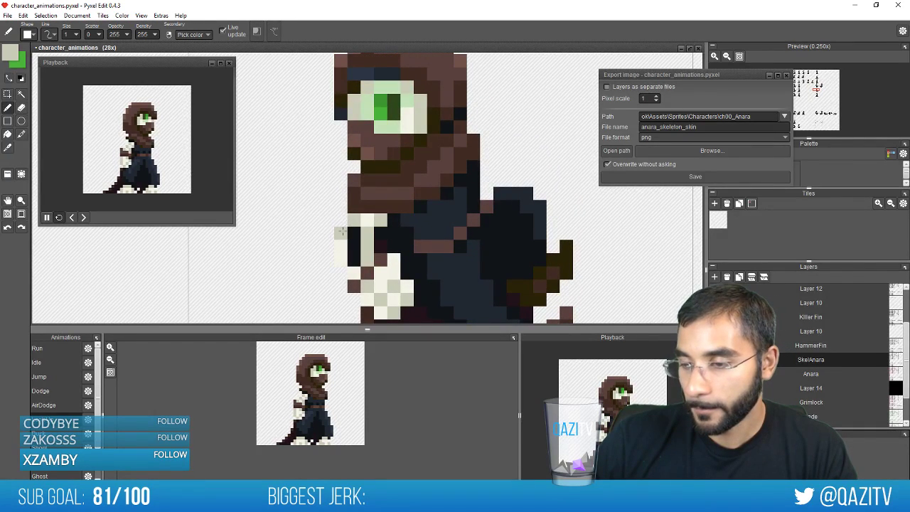
Sample the dark clothing colour and paint the near-arm gap in the forward-trailing-cape frame one row above
{"action": "scroll", "coordinate": [494, 257], "scroll_direction": "down", "scroll_amount": 4}
{"action": "left_click_drag", "start_coordinate": [515, 185], "coordinate": [455, 286]}
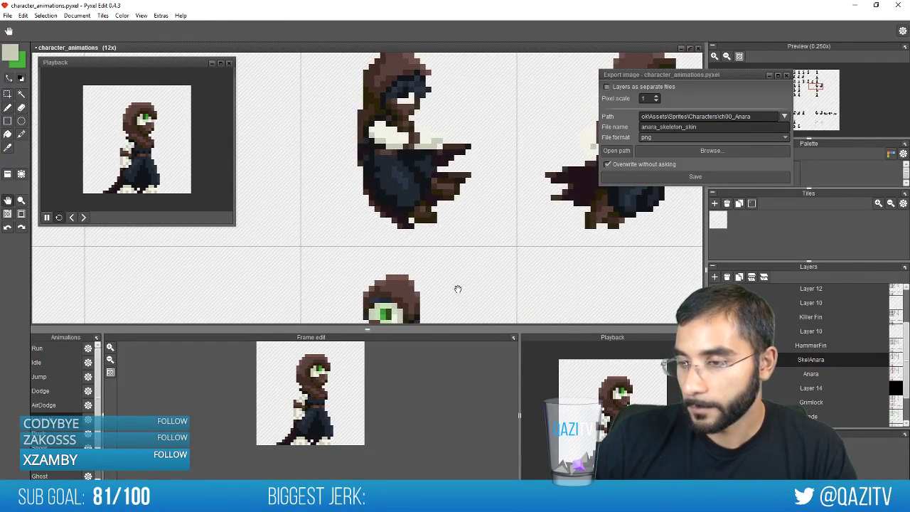
{"action": "scroll", "coordinate": [387, 112], "scroll_direction": "up", "scroll_amount": 2}
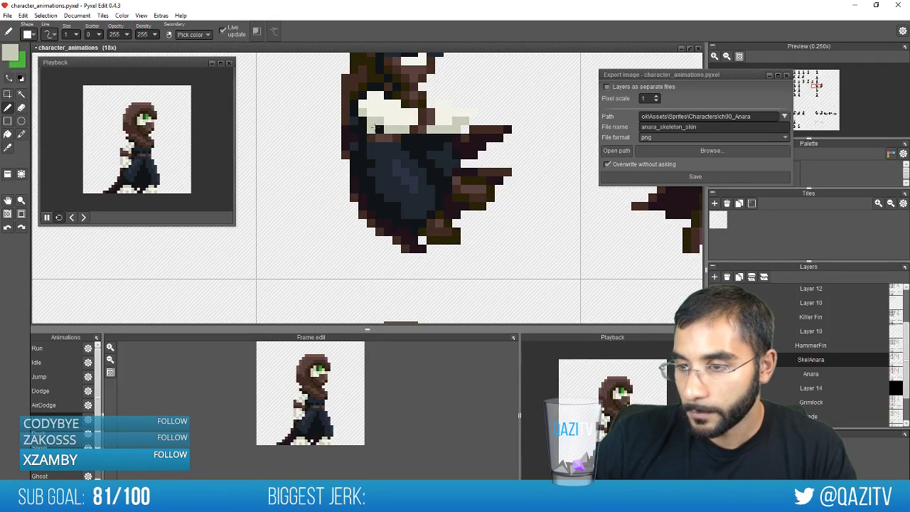
{"action": "right_click", "coordinate": [377, 130]}
{"action": "left_click_drag", "start_coordinate": [377, 129], "coordinate": [379, 120]}
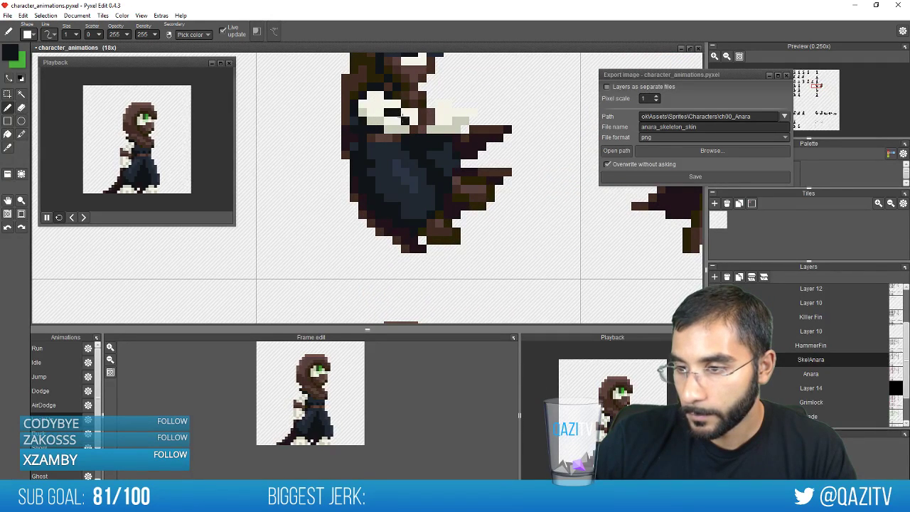
Paint the bent arm's gaps dark in the neighbouring airborne frame and switch to the Eraser
{"action": "scroll", "coordinate": [523, 121], "scroll_direction": "up", "scroll_amount": 3}
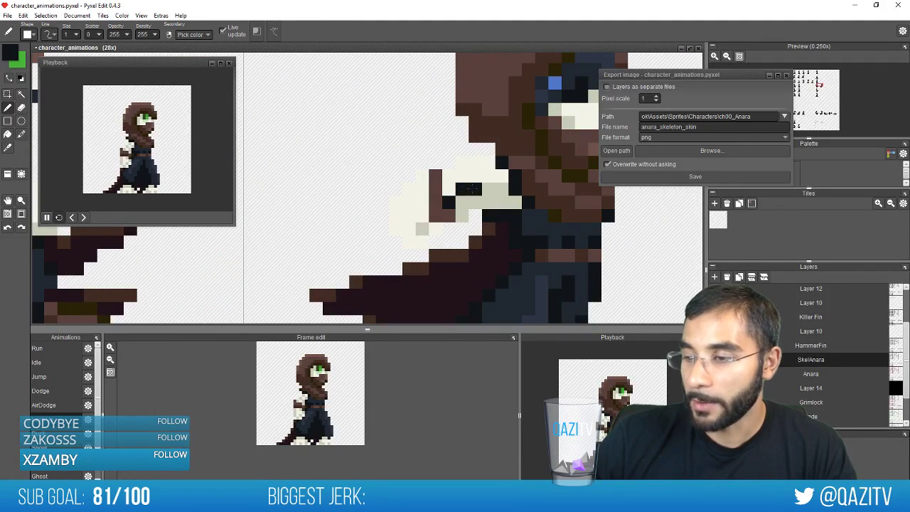
{"action": "key", "text": "e"}
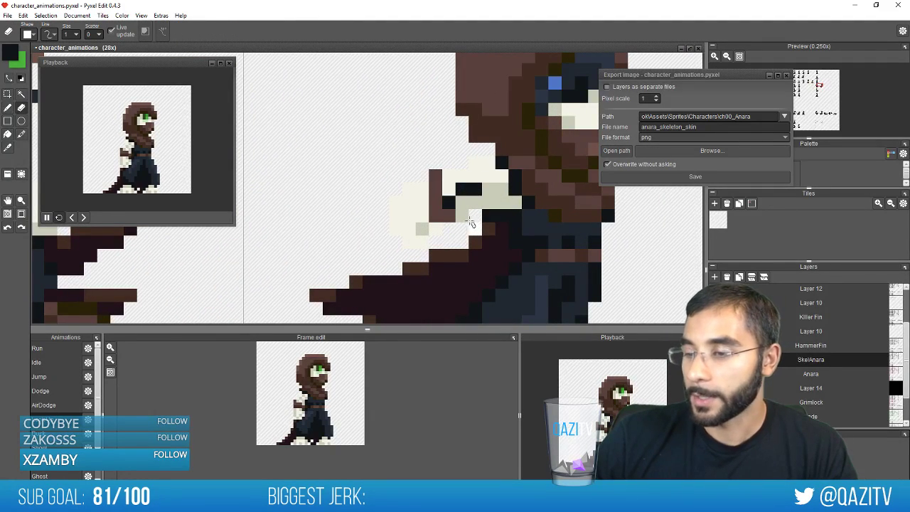
{"action": "scroll", "coordinate": [491, 242], "scroll_direction": "down", "scroll_amount": 3}
{"action": "scroll", "coordinate": [491, 241], "scroll_direction": "down", "scroll_amount": 5}
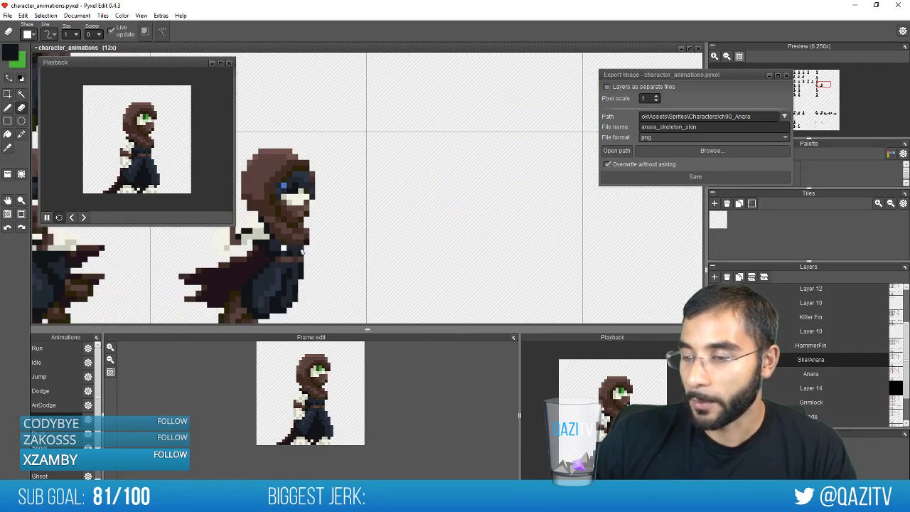
Fill the near-arm gap with the dark clothing colour in the crouching frame with the trailing cape, using the Pencil
{"action": "scroll", "coordinate": [461, 252], "scroll_direction": "up", "scroll_amount": 6}
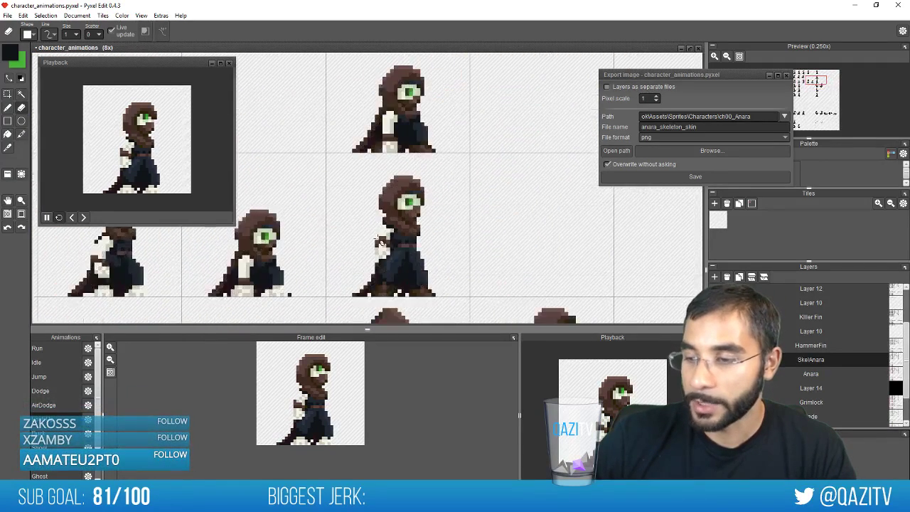
{"action": "scroll", "coordinate": [442, 169], "scroll_direction": "down", "scroll_amount": 3}
{"action": "left_click_drag", "start_coordinate": [443, 169], "coordinate": [406, 312]}
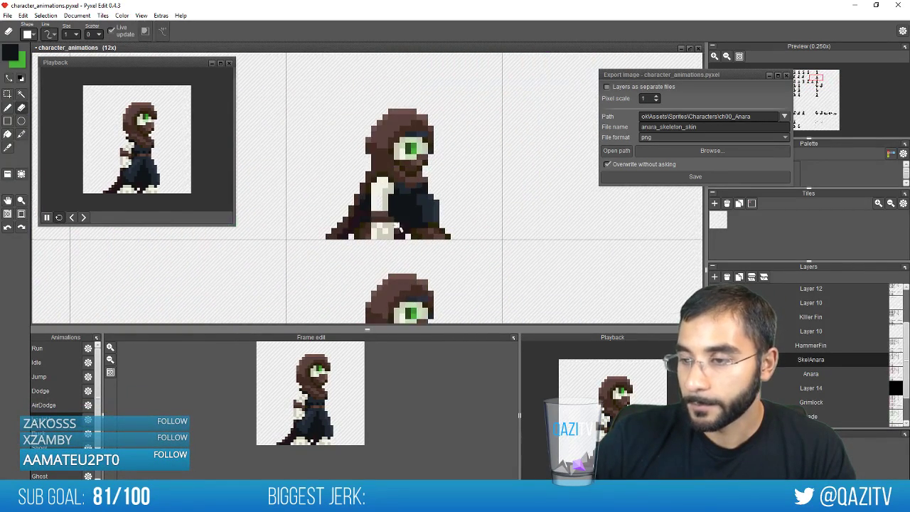
{"action": "scroll", "coordinate": [394, 219], "scroll_direction": "up", "scroll_amount": 4}
{"action": "key", "text": "b"}
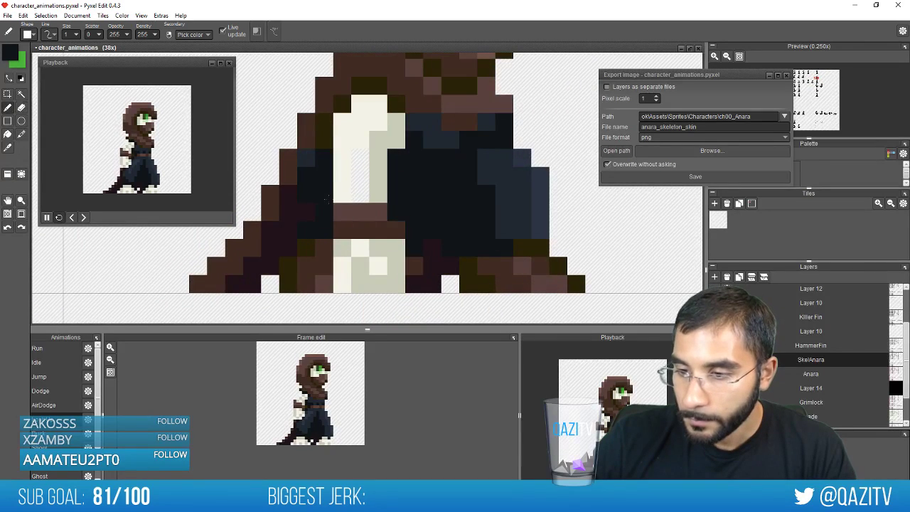
{"action": "left_click_drag", "start_coordinate": [360, 158], "coordinate": [360, 194]}
Paint the bent arm's gap dark in two adjacent forward-leaning frames of the second row
{"action": "scroll", "coordinate": [377, 190], "scroll_direction": "down", "scroll_amount": 2}
{"action": "left_click_drag", "start_coordinate": [447, 96], "coordinate": [430, 296]}
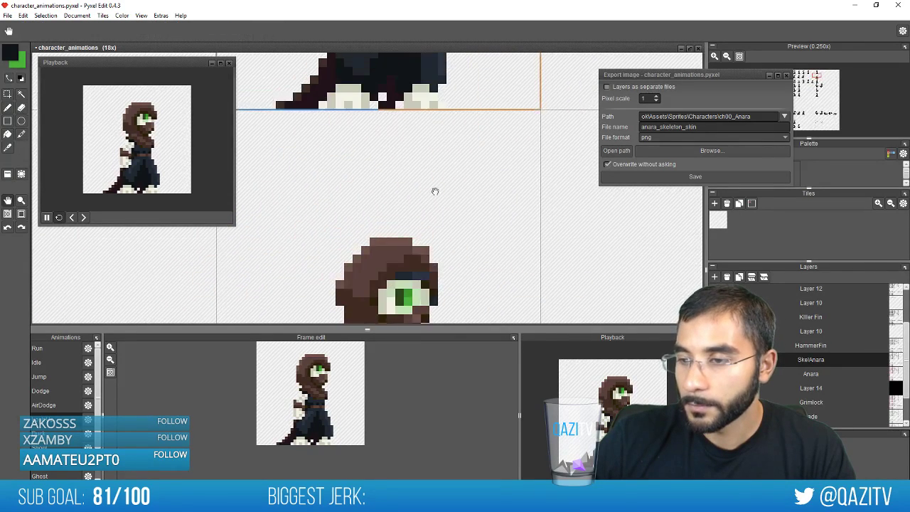
{"action": "mouse_move", "coordinate": [429, 66]}
{"action": "left_mouse_down"}
{"action": "mouse_move", "coordinate": [428, 197]}
{"action": "mouse_move", "coordinate": [441, 262]}
{"action": "left_mouse_up"}
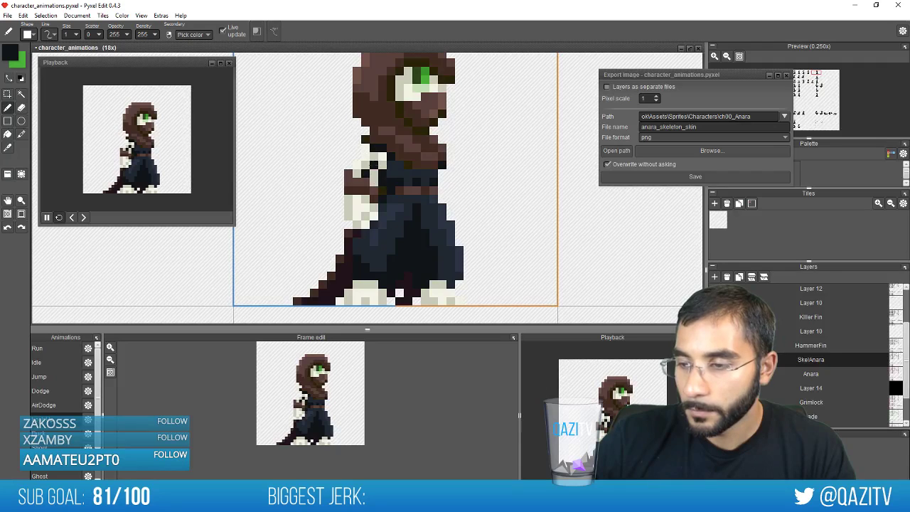
{"action": "scroll", "coordinate": [412, 224], "scroll_direction": "down", "scroll_amount": 3}
{"action": "left_click_drag", "start_coordinate": [289, 249], "coordinate": [417, 238]}
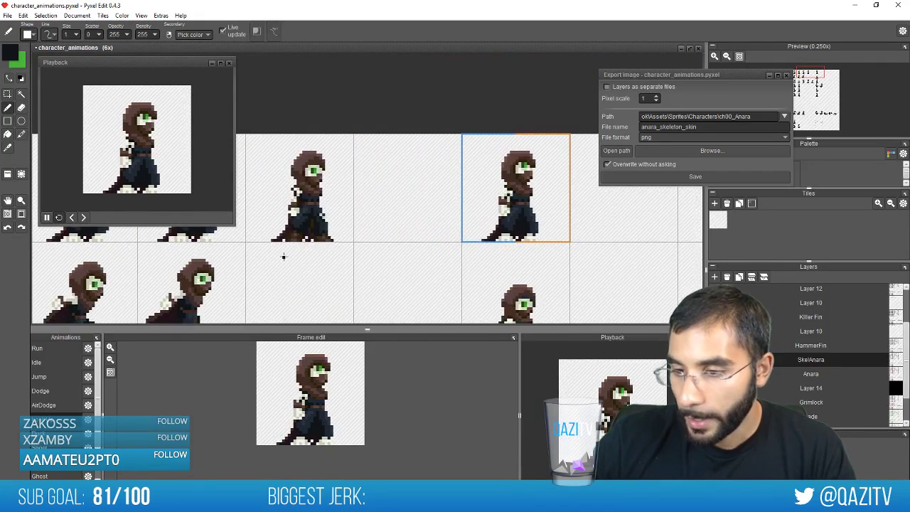
{"action": "left_click_drag", "start_coordinate": [285, 254], "coordinate": [503, 202]}
{"action": "mouse_move", "coordinate": [337, 217]}
{"action": "left_mouse_down"}
{"action": "mouse_move", "coordinate": [355, 210]}
{"action": "mouse_move", "coordinate": [335, 198]}
{"action": "left_mouse_up"}
{"action": "scroll", "coordinate": [360, 185], "scroll_direction": "up", "scroll_amount": 5}
{"action": "scroll", "coordinate": [470, 234], "scroll_direction": "down", "scroll_amount": 1}
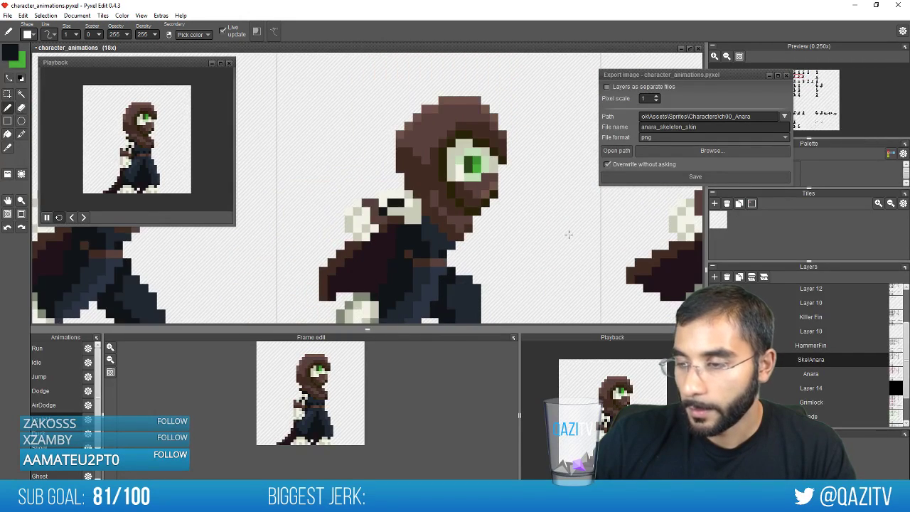
{"action": "left_click_drag", "start_coordinate": [569, 234], "coordinate": [375, 246]}
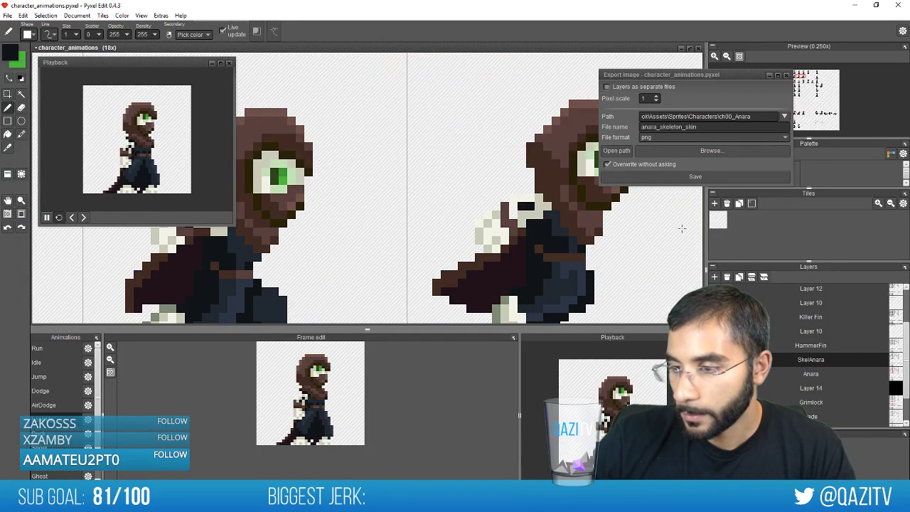
Paint dark pixels into the bent-arm gaps of the remaining forward-leaning frames, working back to the row's first frame
{"action": "left_click_drag", "start_coordinate": [265, 257], "coordinate": [510, 256]}
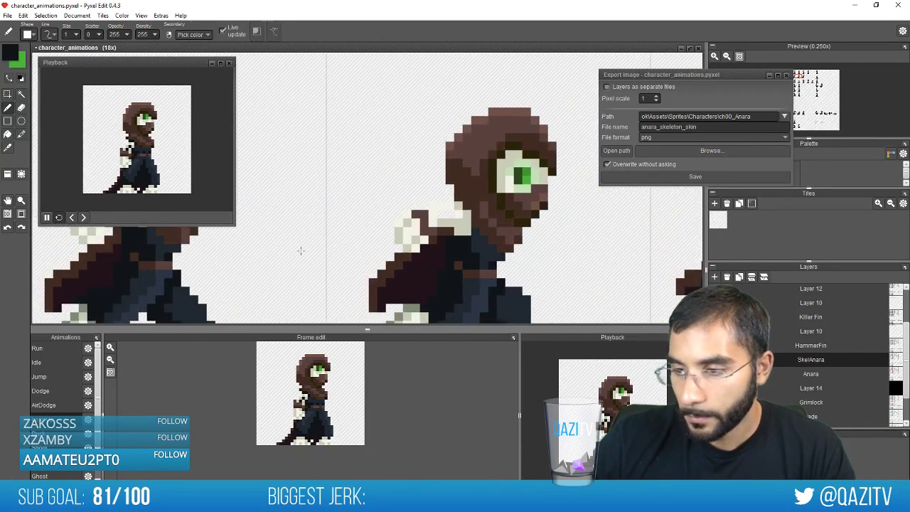
{"action": "left_click_drag", "start_coordinate": [244, 248], "coordinate": [262, 244]}
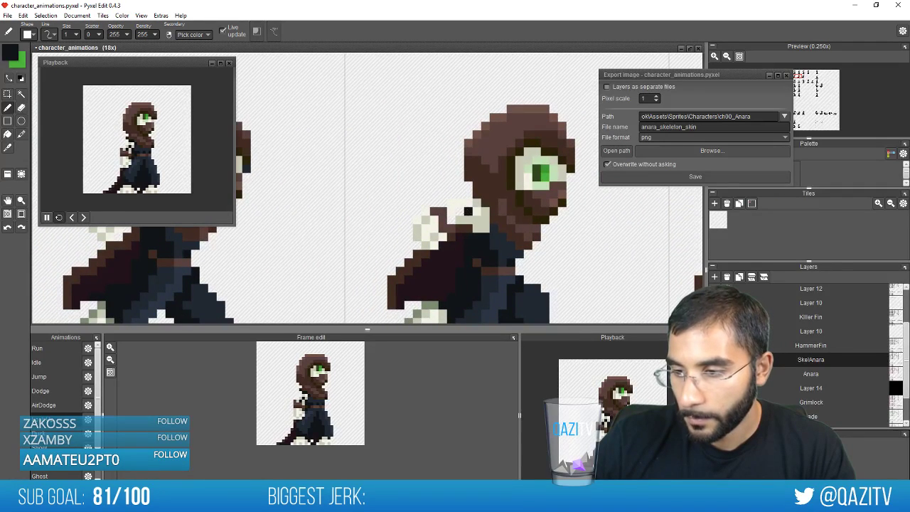
{"action": "left_click_drag", "start_coordinate": [569, 226], "coordinate": [271, 219]}
{"action": "scroll", "coordinate": [362, 230], "scroll_direction": "up", "scroll_amount": 1}
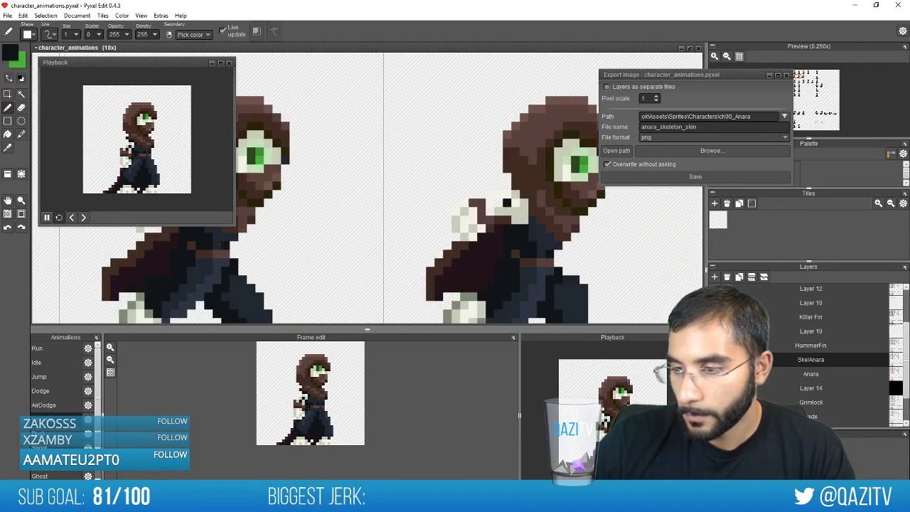
{"action": "scroll", "coordinate": [362, 230], "scroll_direction": "down", "scroll_amount": 1}
{"action": "scroll", "coordinate": [448, 205], "scroll_direction": "up", "scroll_amount": 1}
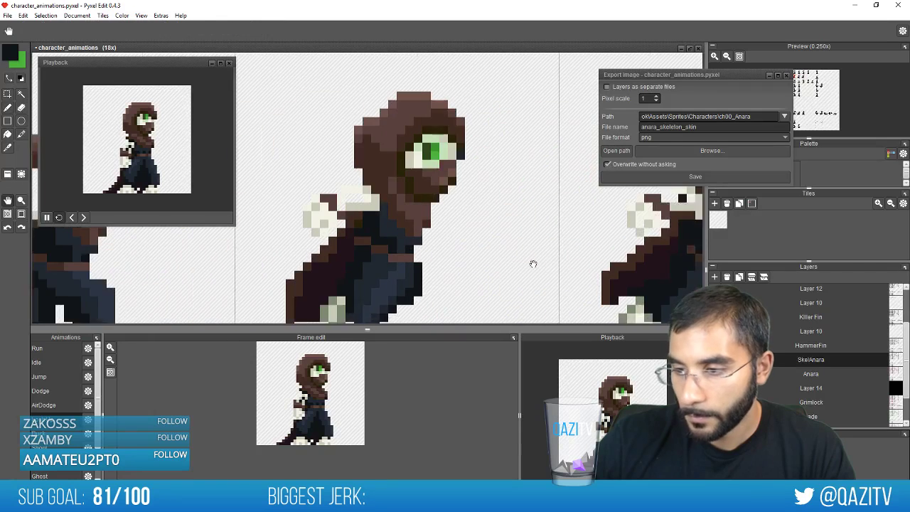
{"action": "scroll", "coordinate": [413, 206], "scroll_direction": "down", "scroll_amount": 1}
{"action": "left_click_drag", "start_coordinate": [157, 243], "coordinate": [461, 244]}
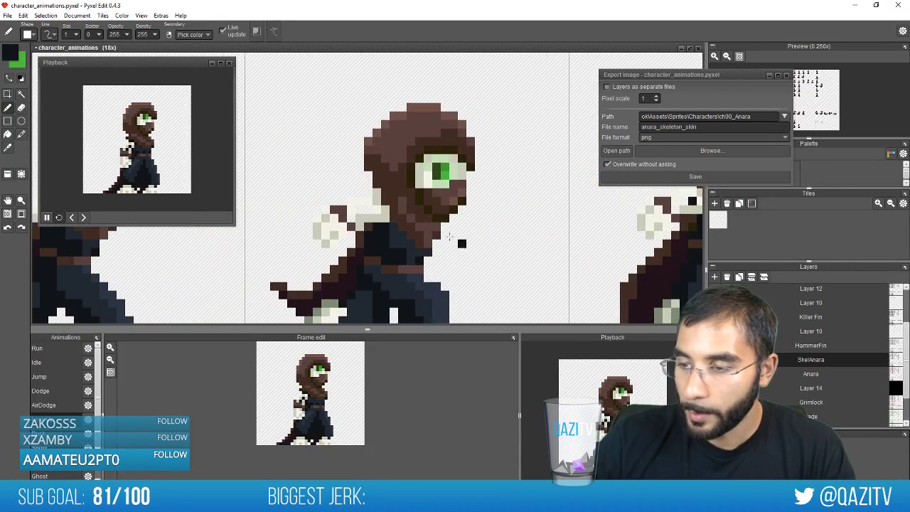
{"action": "scroll", "coordinate": [462, 254], "scroll_direction": "up", "scroll_amount": 1}
{"action": "scroll", "coordinate": [330, 211], "scroll_direction": "down", "scroll_amount": 1}
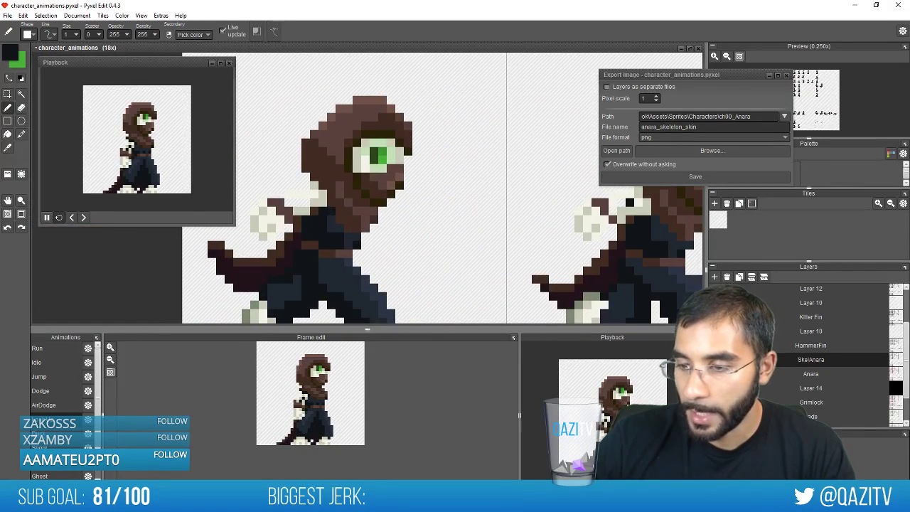
Examine the standing frames along the sheet's first row for unfilled gaps around the arms
{"action": "scroll", "coordinate": [411, 254], "scroll_direction": "down", "scroll_amount": 3}
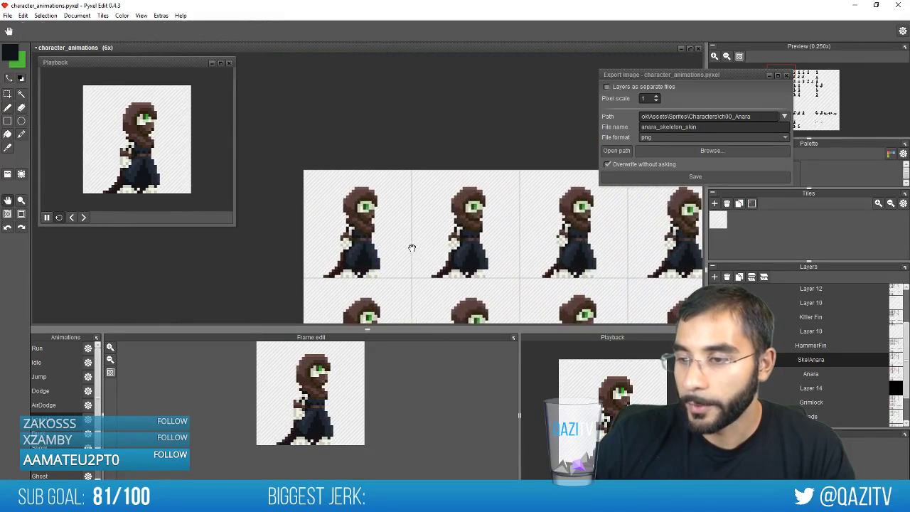
{"action": "scroll", "coordinate": [416, 253], "scroll_direction": "up", "scroll_amount": 2}
{"action": "left_click_drag", "start_coordinate": [585, 260], "coordinate": [374, 256]}
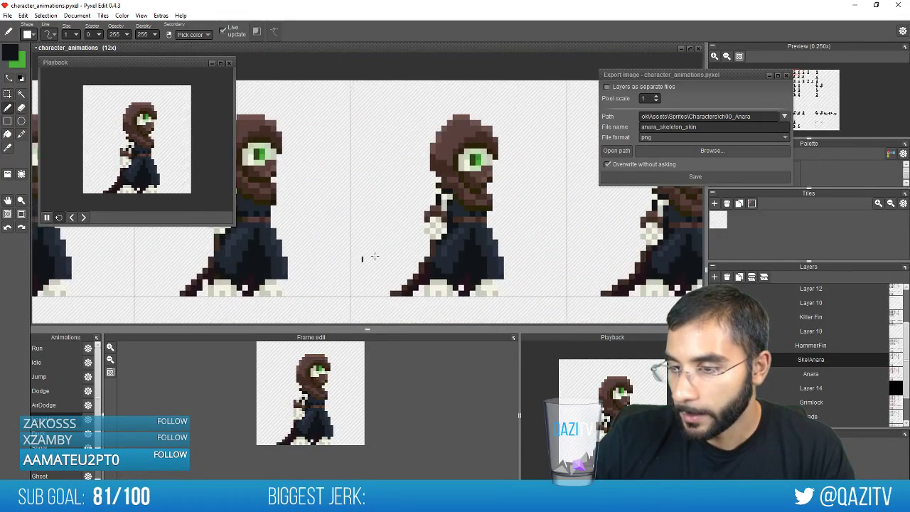
{"action": "left_click_drag", "start_coordinate": [548, 252], "coordinate": [340, 250]}
{"action": "scroll", "coordinate": [416, 262], "scroll_direction": "down", "scroll_amount": 1}
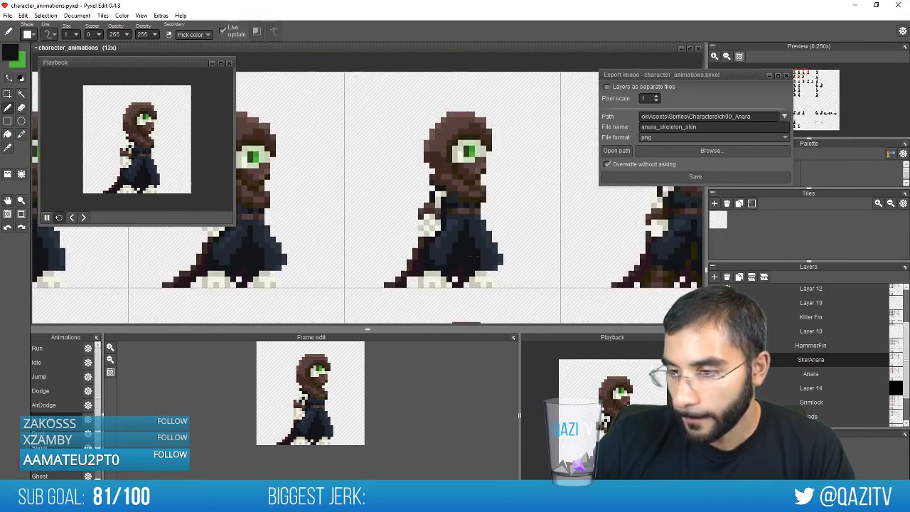
{"action": "scroll", "coordinate": [420, 260], "scroll_direction": "down", "scroll_amount": 2}
{"action": "scroll", "coordinate": [421, 262], "scroll_direction": "down", "scroll_amount": 1}
Paint the raised arm's gap dark in the front-facing frame with the billowing cape
{"action": "left_click_drag", "start_coordinate": [373, 272], "coordinate": [530, 78]}
{"action": "left_click_drag", "start_coordinate": [299, 293], "coordinate": [374, 224]}
{"action": "left_click_drag", "start_coordinate": [352, 257], "coordinate": [429, 246]}
{"action": "scroll", "coordinate": [428, 246], "scroll_direction": "up", "scroll_amount": 4}
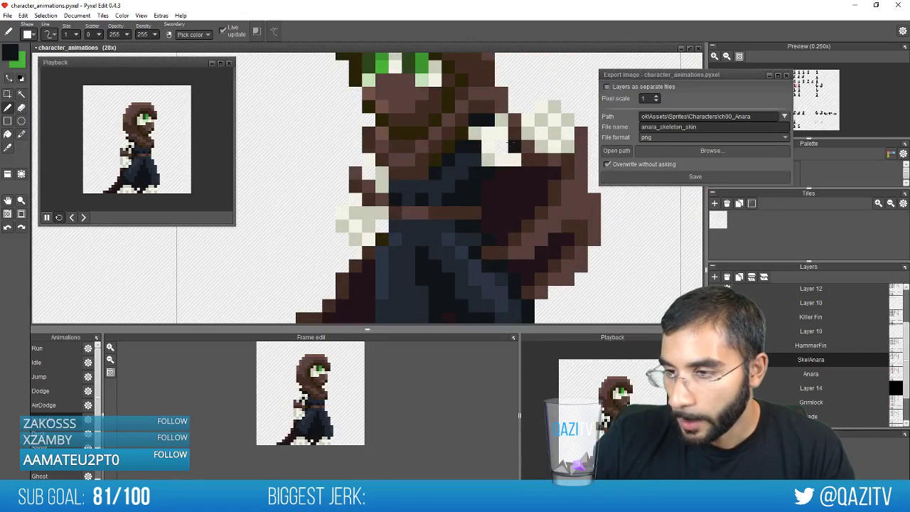
{"action": "scroll", "coordinate": [469, 224], "scroll_direction": "down", "scroll_amount": 3}
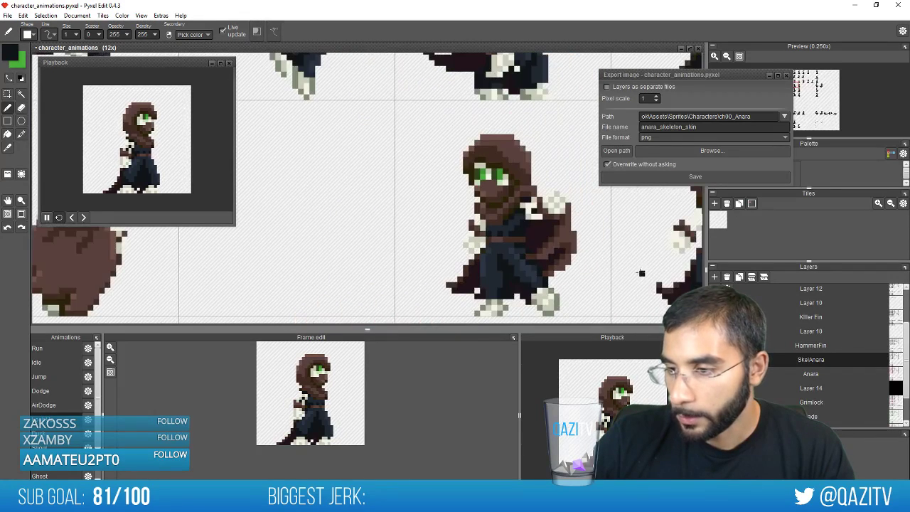
Fill the arm gaps with the dark clothing colour in the neighbouring front-facing frame with both hands held out
{"action": "scroll", "coordinate": [409, 267], "scroll_direction": "up", "scroll_amount": 1}
{"action": "left_click_drag", "start_coordinate": [409, 267], "coordinate": [411, 267]}
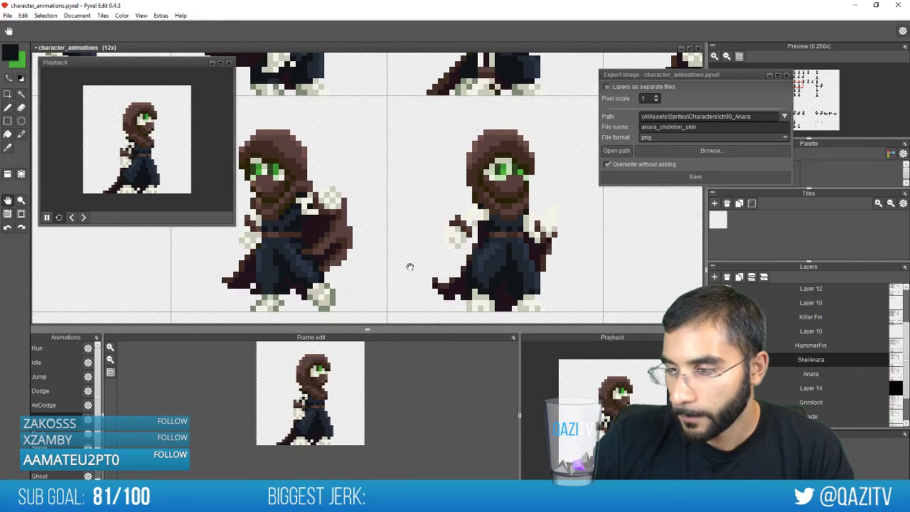
{"action": "scroll", "coordinate": [522, 226], "scroll_direction": "up", "scroll_amount": 3}
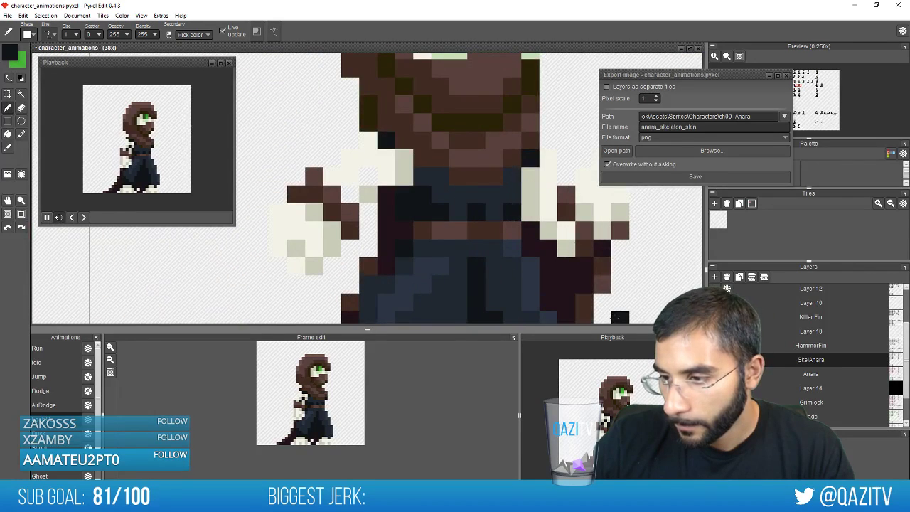
Examine the bone arms and hands on Anara's side-facing frames in the first column of the sprite sheet
{"action": "scroll", "coordinate": [528, 219], "scroll_direction": "down", "scroll_amount": 2}
{"action": "left_click_drag", "start_coordinate": [248, 273], "coordinate": [683, 231]}
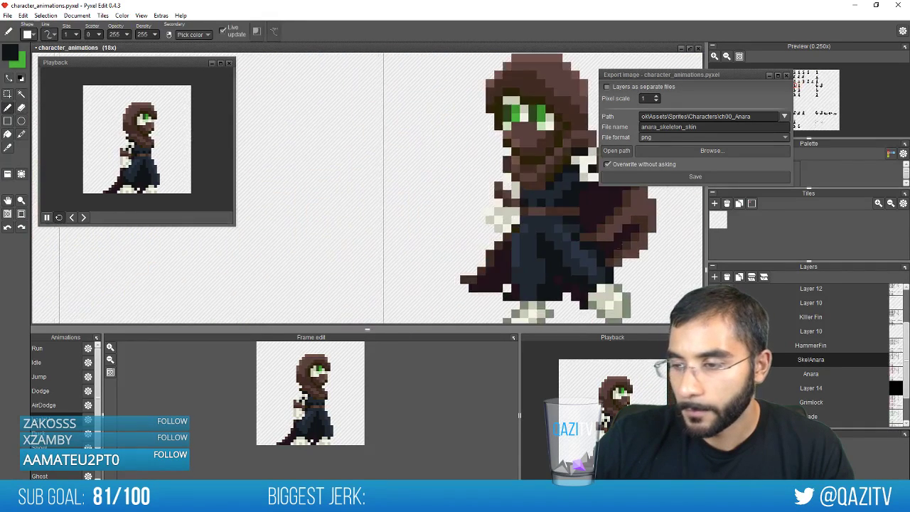
{"action": "left_click_drag", "start_coordinate": [86, 256], "coordinate": [676, 253]}
{"action": "scroll", "coordinate": [360, 253], "scroll_direction": "down", "scroll_amount": 1}
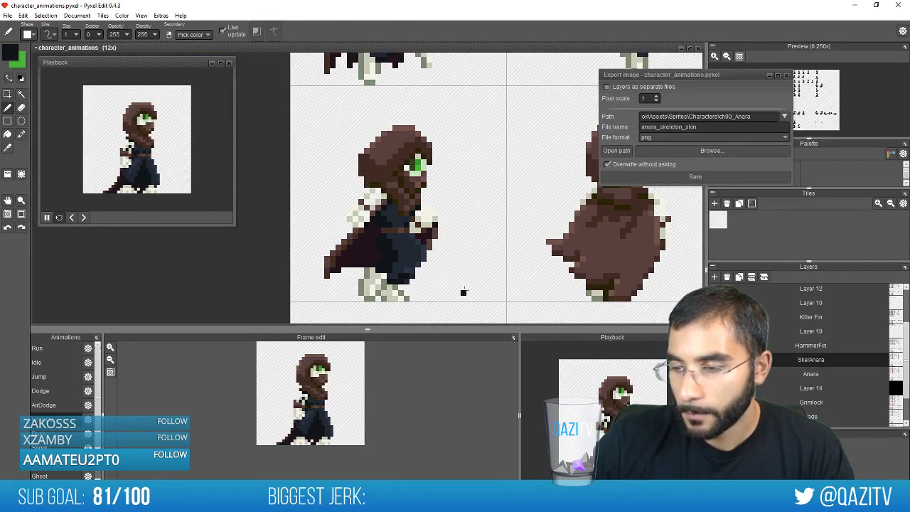
{"action": "scroll", "coordinate": [423, 271], "scroll_direction": "up", "scroll_amount": 2}
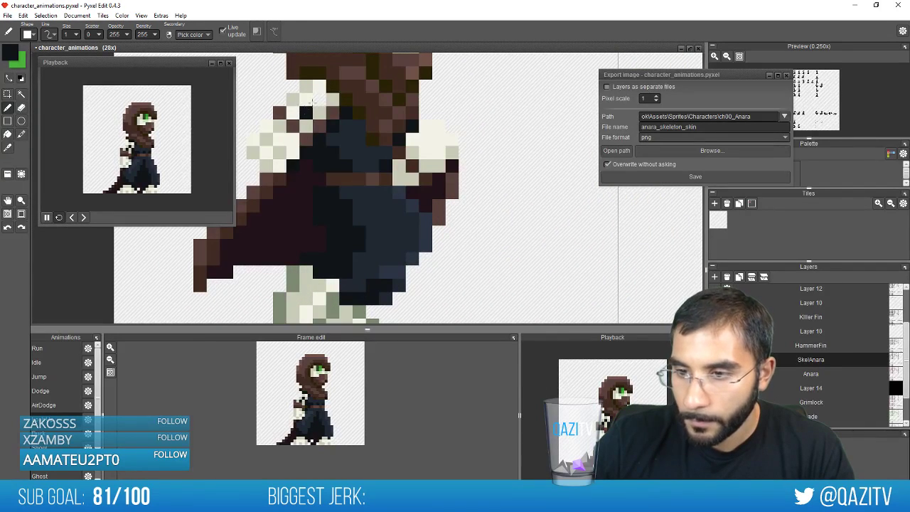
{"action": "scroll", "coordinate": [360, 187], "scroll_direction": "down", "scroll_amount": 2}
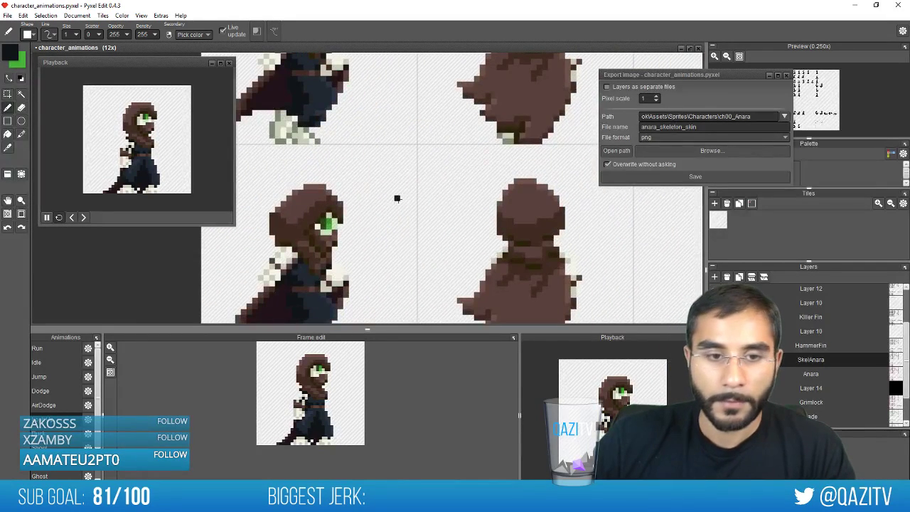
{"action": "scroll", "coordinate": [400, 228], "scroll_direction": "down", "scroll_amount": 1}
{"action": "left_click_drag", "start_coordinate": [384, 267], "coordinate": [374, 178]}
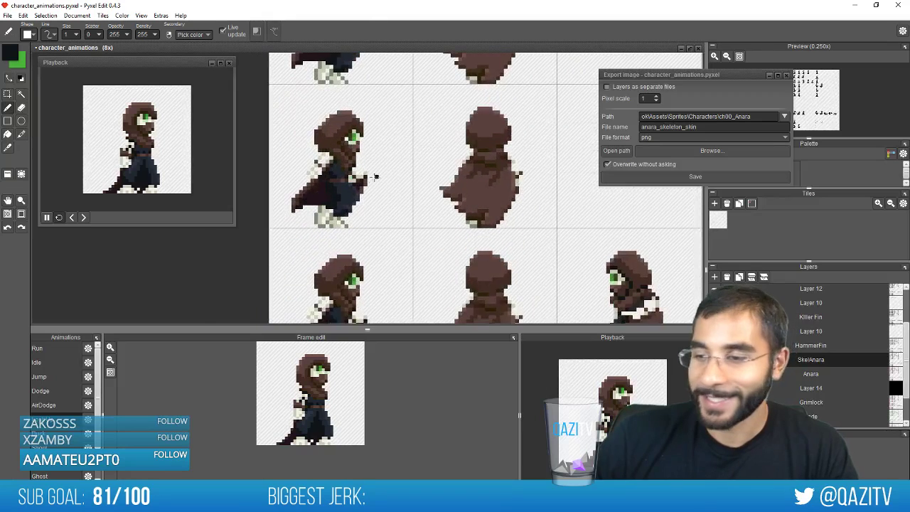
{"action": "scroll", "coordinate": [367, 183], "scroll_direction": "up", "scroll_amount": 2}
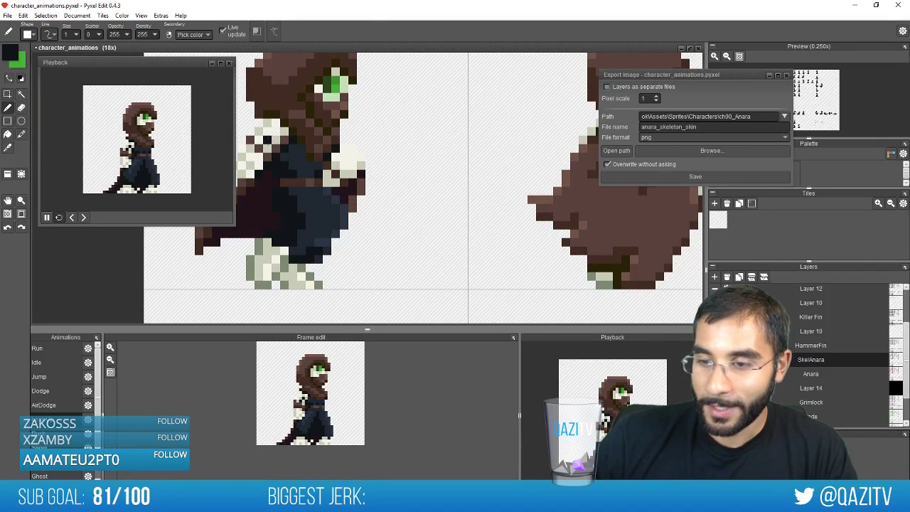
{"action": "scroll", "coordinate": [380, 240], "scroll_direction": "down", "scroll_amount": 3}
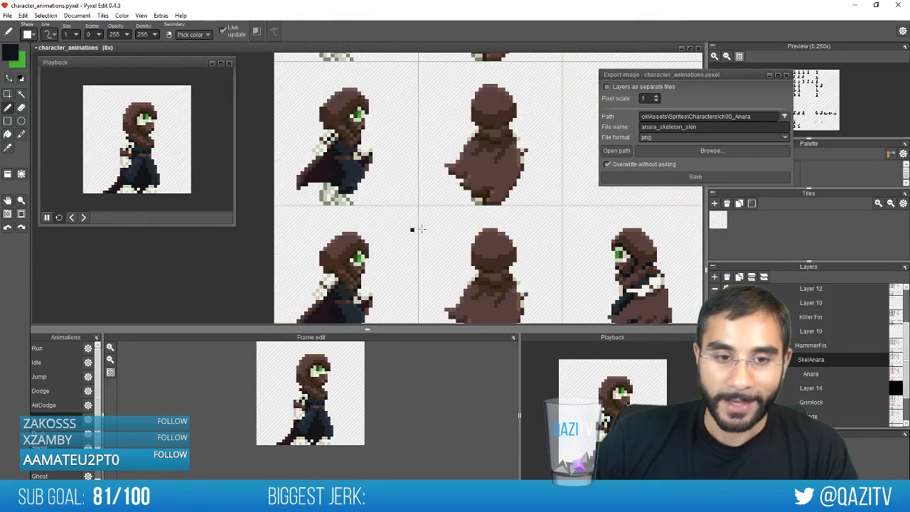
{"action": "scroll", "coordinate": [322, 167], "scroll_direction": "up", "scroll_amount": 3}
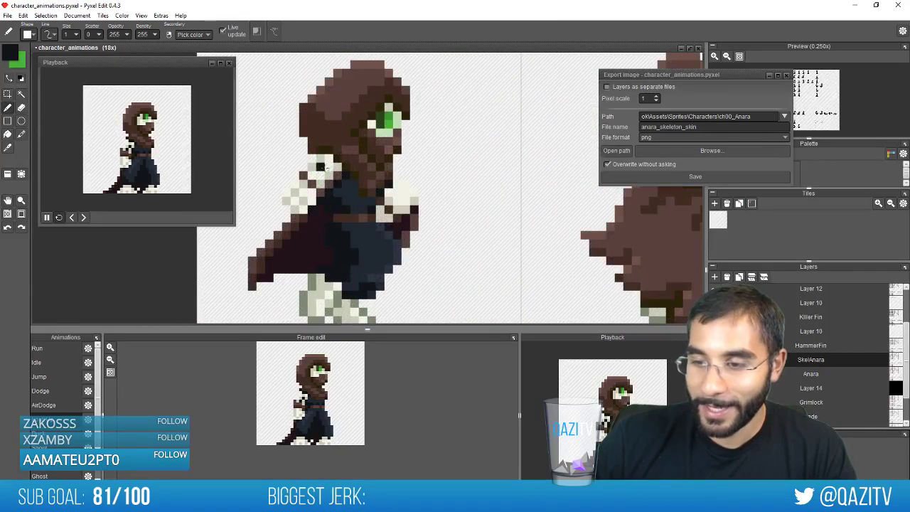
{"action": "scroll", "coordinate": [480, 219], "scroll_direction": "down", "scroll_amount": 1}
Inspect the bone arms on Anara's turning frame and front-facing frames for drawing errors
{"action": "left_click_drag", "start_coordinate": [480, 220], "coordinate": [209, 202]}
{"action": "left_click_drag", "start_coordinate": [580, 206], "coordinate": [398, 199]}
{"action": "scroll", "coordinate": [410, 183], "scroll_direction": "up", "scroll_amount": 2}
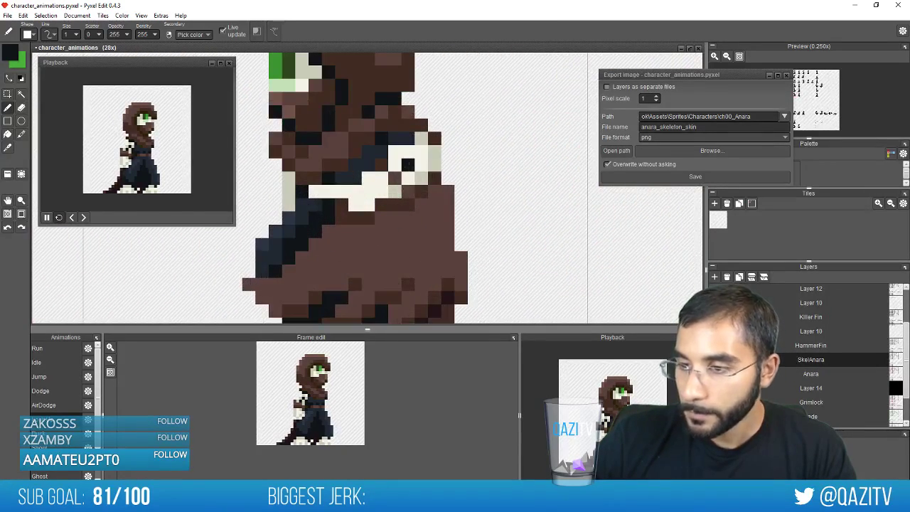
{"action": "scroll", "coordinate": [472, 193], "scroll_direction": "down", "scroll_amount": 3}
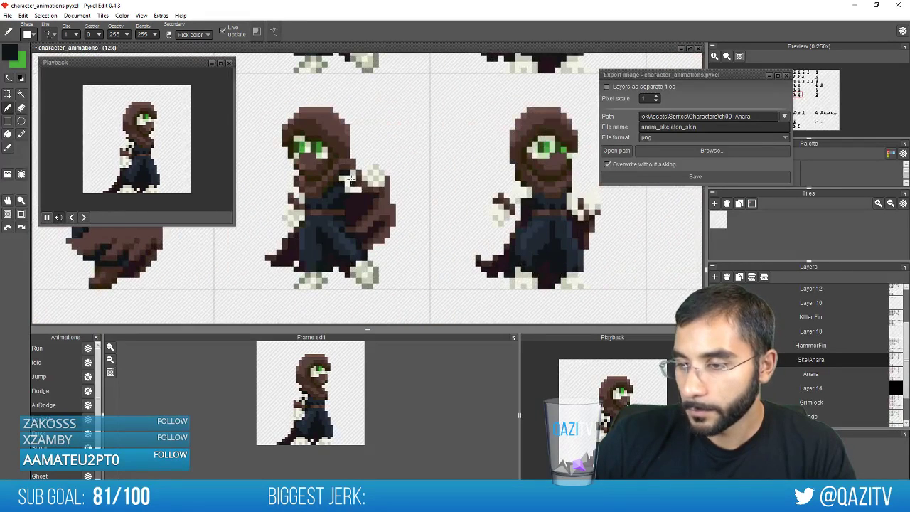
{"action": "scroll", "coordinate": [548, 210], "scroll_direction": "up", "scroll_amount": 2}
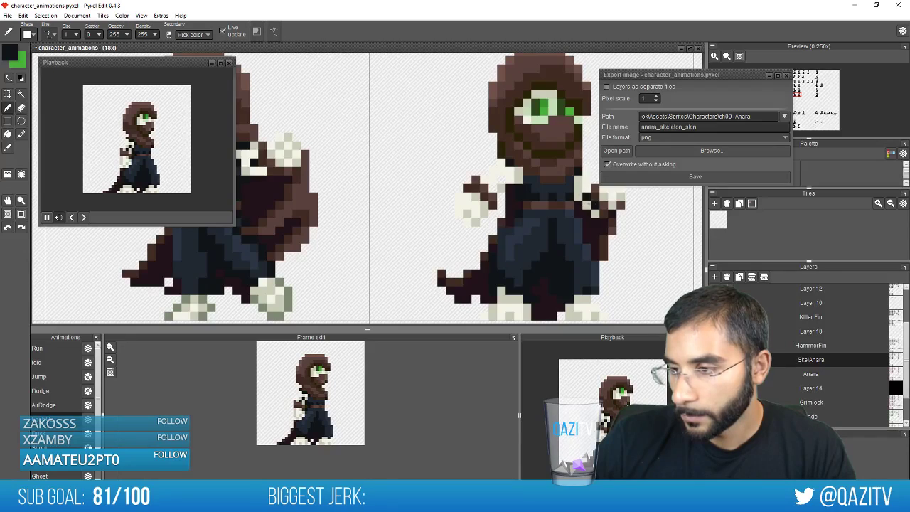
{"action": "scroll", "coordinate": [546, 234], "scroll_direction": "down", "scroll_amount": 2}
{"action": "left_click_drag", "start_coordinate": [506, 177], "coordinate": [451, 441]}
{"action": "scroll", "coordinate": [410, 212], "scroll_direction": "up", "scroll_amount": 2}
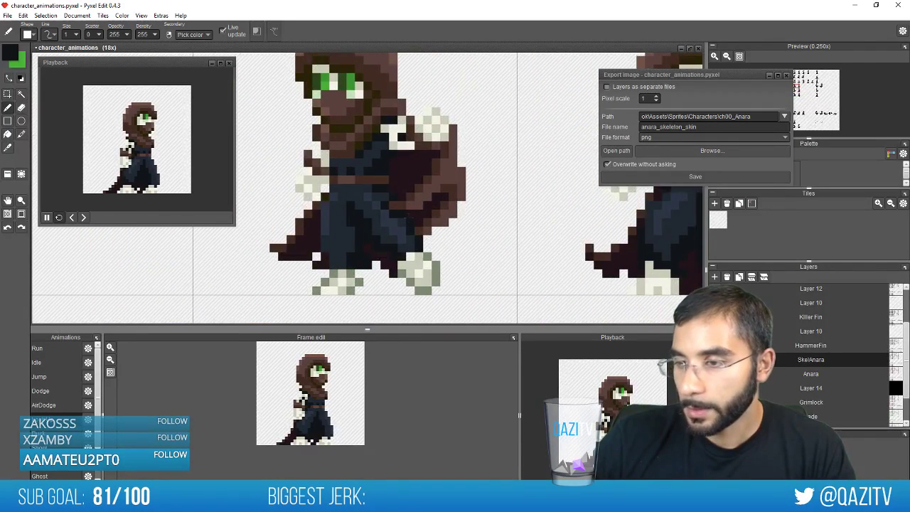
{"action": "left_click_drag", "start_coordinate": [510, 254], "coordinate": [334, 56]}
{"action": "left_click_drag", "start_coordinate": [503, 246], "coordinate": [449, 200]}
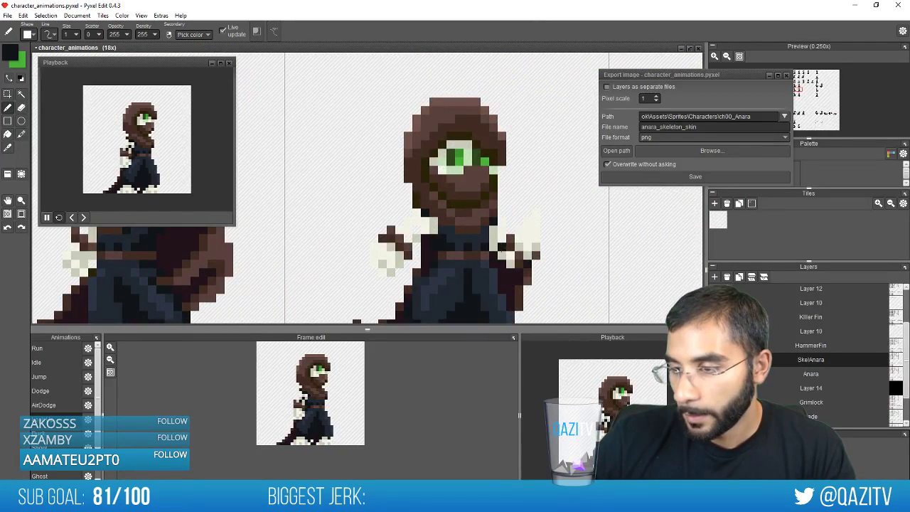
{"action": "scroll", "coordinate": [413, 234], "scroll_direction": "down", "scroll_amount": 3}
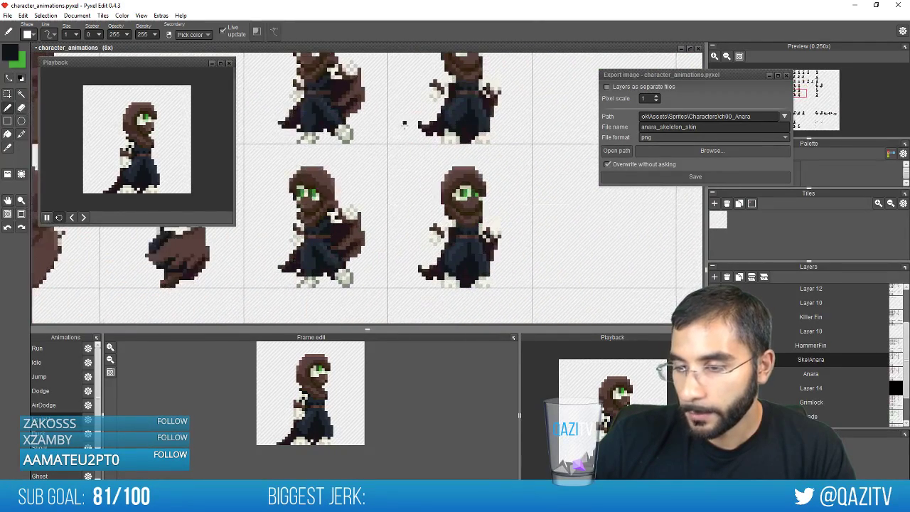
{"action": "scroll", "coordinate": [412, 230], "scroll_direction": "down", "scroll_amount": 3}
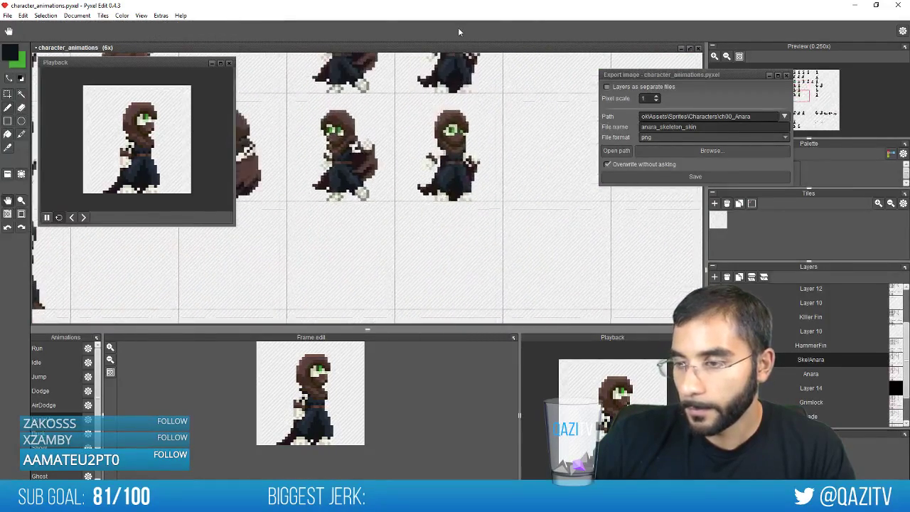
Inspect the sword attack row, checking the arms in the standing, wind-up and slash frames
{"action": "left_click_drag", "start_coordinate": [412, 269], "coordinate": [417, 143]}
{"action": "left_click_drag", "start_coordinate": [313, 292], "coordinate": [348, 155]}
{"action": "mouse_move", "coordinate": [235, 319]}
{"action": "left_mouse_down"}
{"action": "mouse_move", "coordinate": [285, 252]}
{"action": "mouse_move", "coordinate": [314, 250]}
{"action": "left_mouse_up"}
{"action": "scroll", "coordinate": [313, 251], "scroll_direction": "up", "scroll_amount": 4}
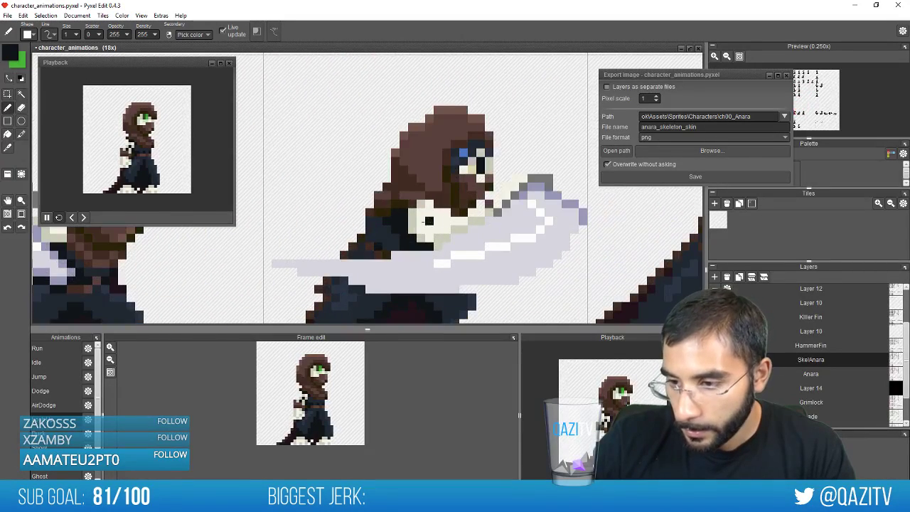
{"action": "scroll", "coordinate": [409, 249], "scroll_direction": "down", "scroll_amount": 2}
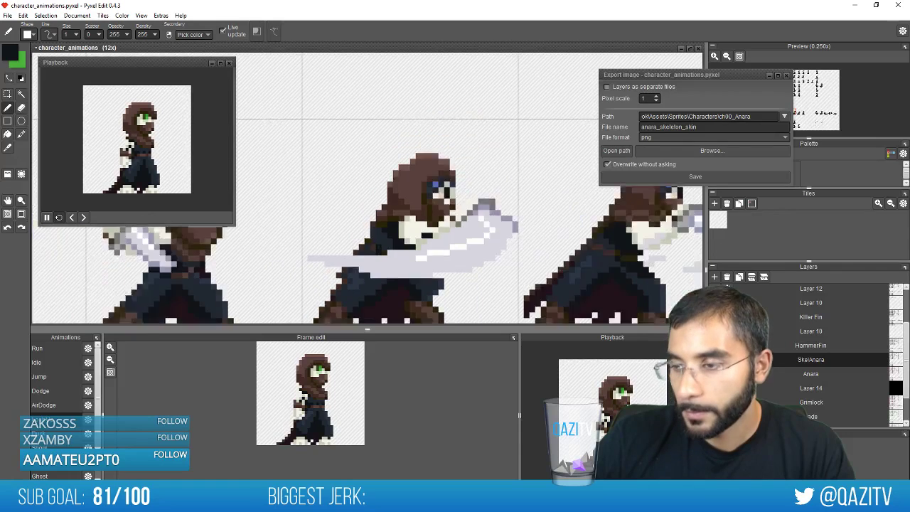
{"action": "left_click_drag", "start_coordinate": [313, 257], "coordinate": [433, 242]}
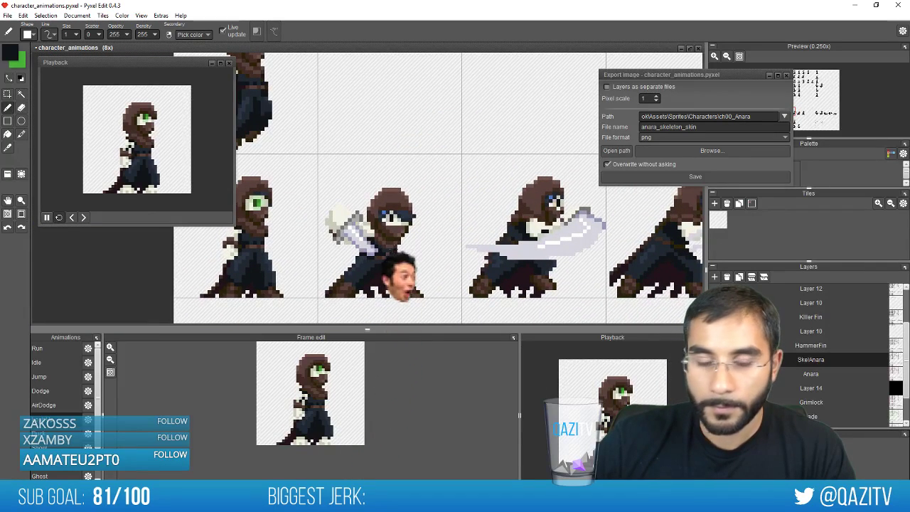
{"action": "mouse_move", "coordinate": [334, 261]}
{"action": "left_mouse_down"}
{"action": "mouse_move", "coordinate": [442, 253]}
{"action": "mouse_move", "coordinate": [443, 244]}
{"action": "left_mouse_up"}
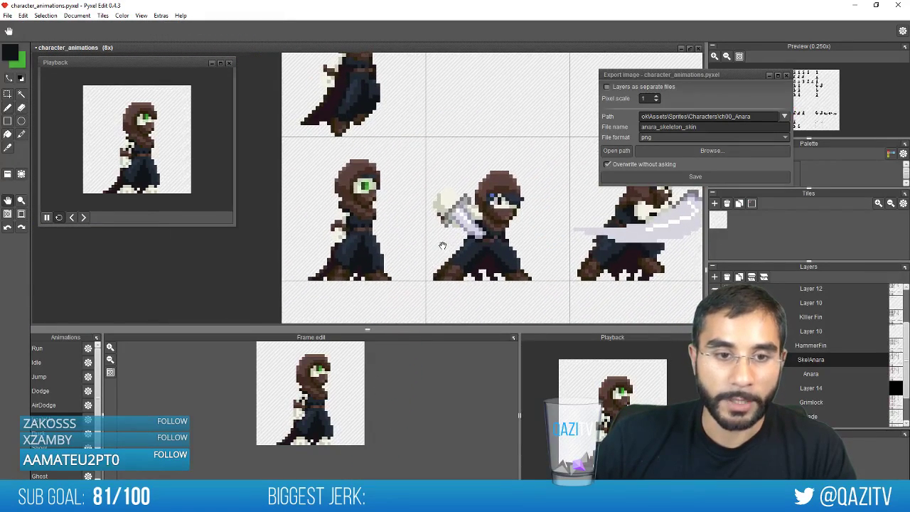
{"action": "scroll", "coordinate": [422, 257], "scroll_direction": "up", "scroll_amount": 3}
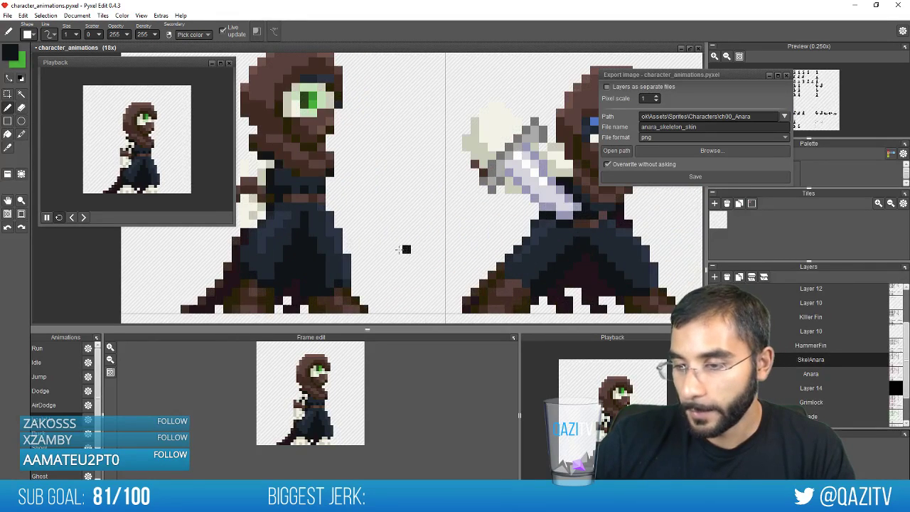
{"action": "scroll", "coordinate": [397, 189], "scroll_direction": "down", "scroll_amount": 3}
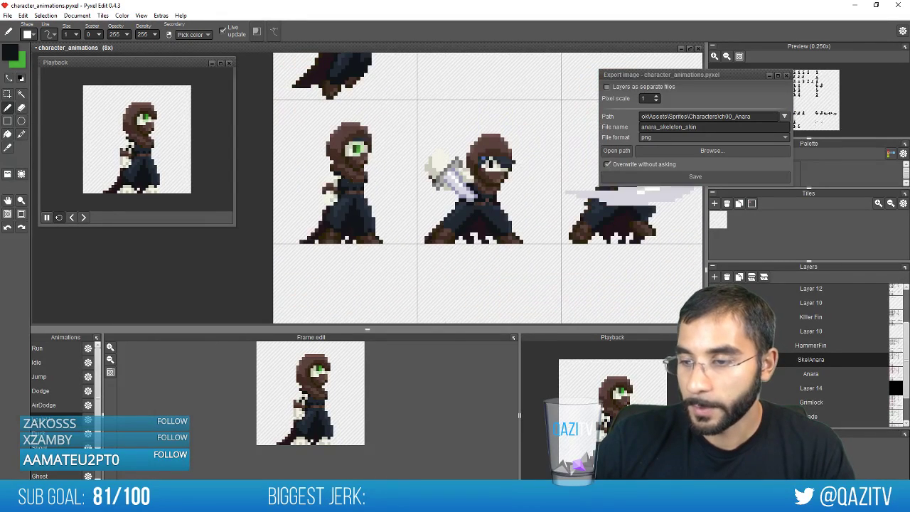
Examine the arm and hand pixels on the single standing frames above the sword attack row
{"action": "left_click_drag", "start_coordinate": [353, 117], "coordinate": [331, 346]}
{"action": "scroll", "coordinate": [304, 228], "scroll_direction": "up", "scroll_amount": 4}
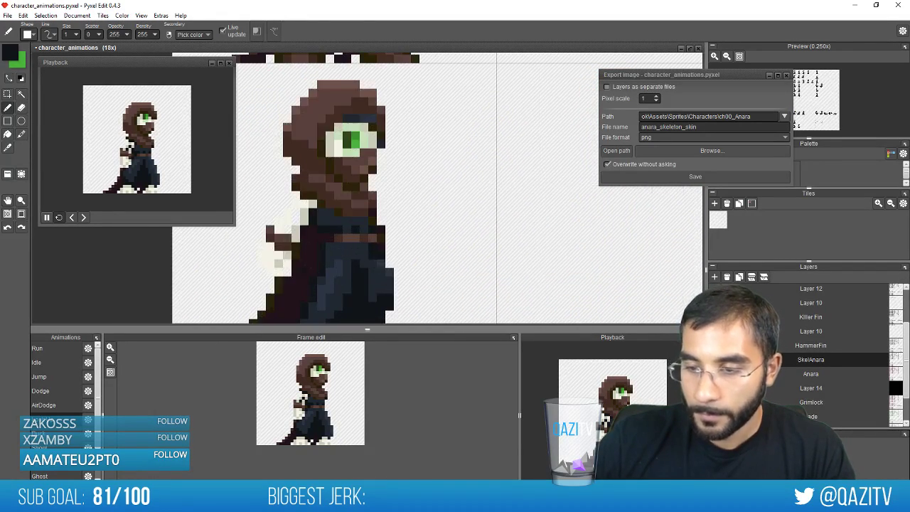
{"action": "scroll", "coordinate": [304, 228], "scroll_direction": "down", "scroll_amount": 2}
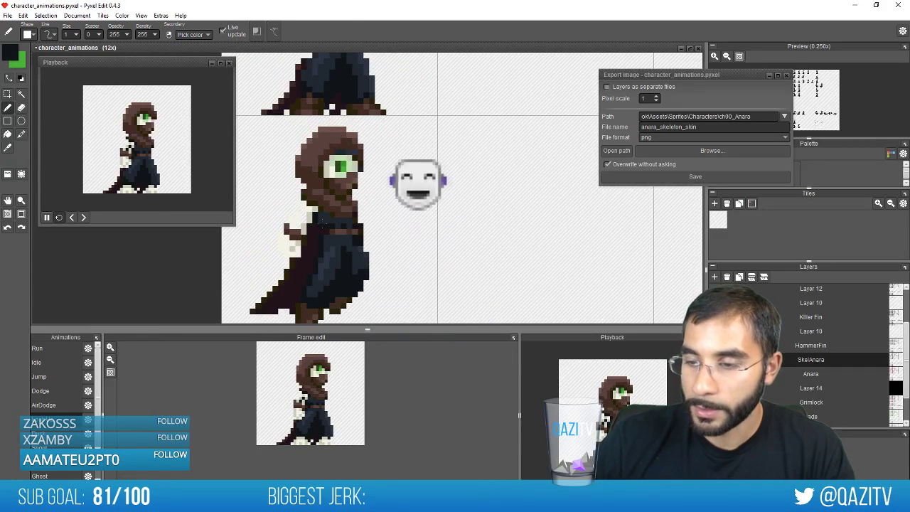
{"action": "scroll", "coordinate": [299, 220], "scroll_direction": "up", "scroll_amount": 2}
{"action": "left_click", "coordinate": [295, 213]}
{"action": "scroll", "coordinate": [294, 219], "scroll_direction": "down", "scroll_amount": 3}
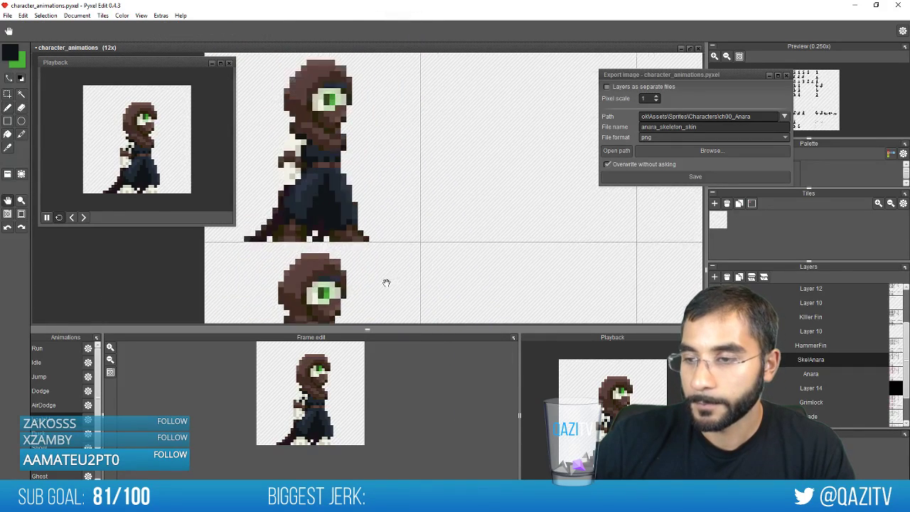
{"action": "scroll", "coordinate": [298, 225], "scroll_direction": "up", "scroll_amount": 2}
{"action": "scroll", "coordinate": [298, 224], "scroll_direction": "up", "scroll_amount": 1}
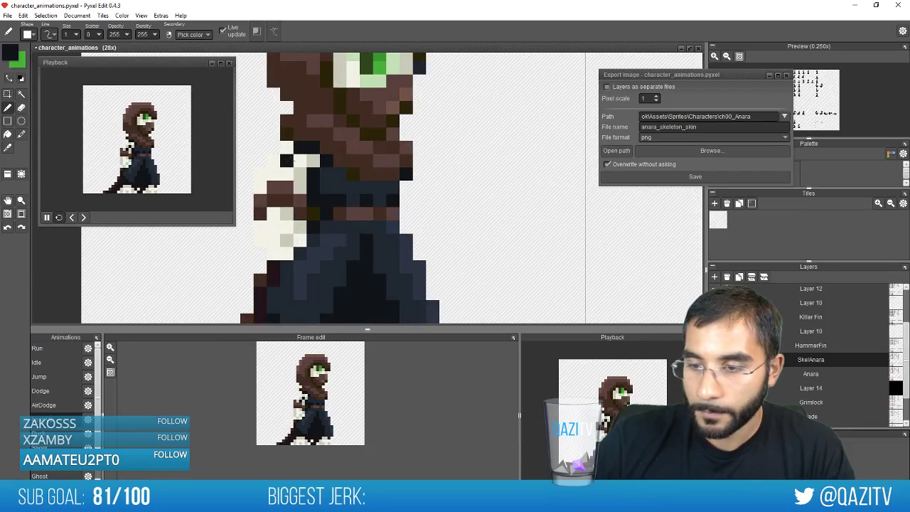
{"action": "scroll", "coordinate": [338, 215], "scroll_direction": "down", "scroll_amount": 3}
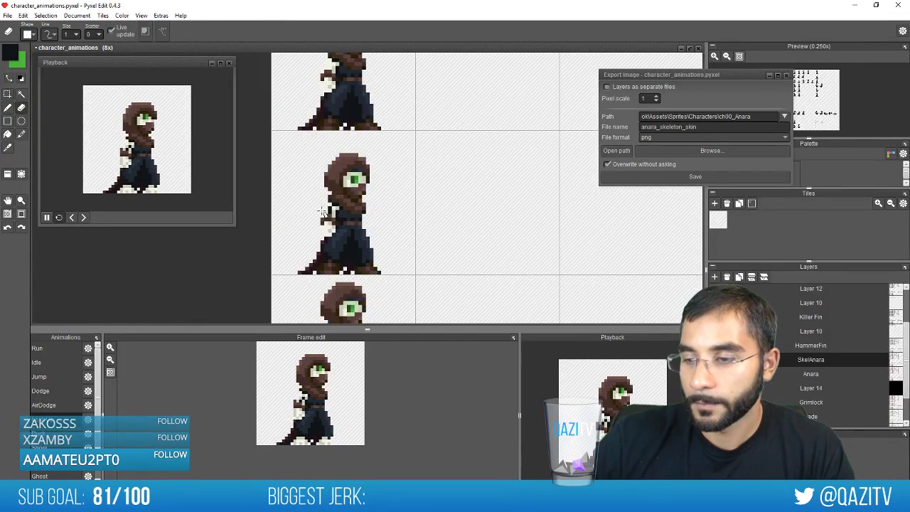
Check the arms on the bottom two animation rows and review the whole sprite sheet
{"action": "scroll", "coordinate": [541, 290], "scroll_direction": "down", "scroll_amount": 1}
{"action": "left_click_drag", "start_coordinate": [526, 283], "coordinate": [373, 126]}
{"action": "left_click_drag", "start_coordinate": [508, 252], "coordinate": [286, 54]}
{"action": "left_click_drag", "start_coordinate": [438, 247], "coordinate": [573, 173]}
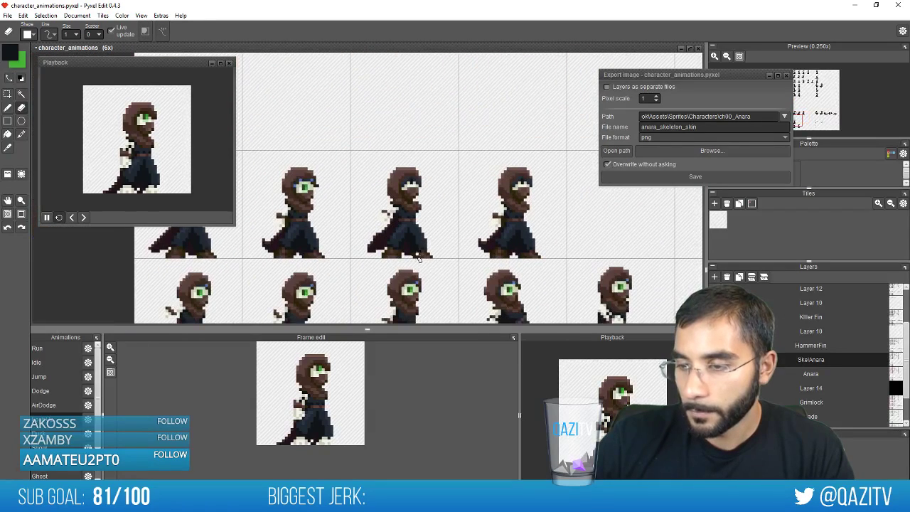
{"action": "scroll", "coordinate": [411, 261], "scroll_direction": "up", "scroll_amount": 3}
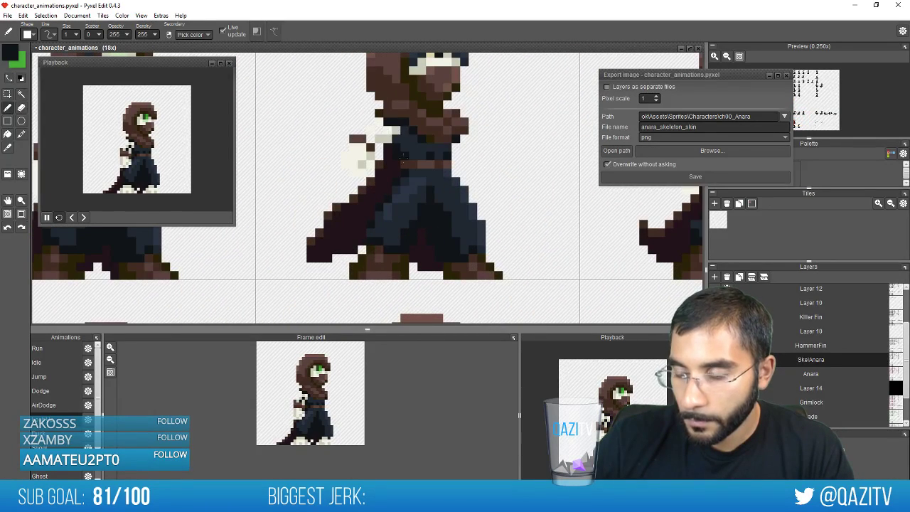
{"action": "scroll", "coordinate": [380, 173], "scroll_direction": "down", "scroll_amount": 1}
{"action": "mouse_move", "coordinate": [286, 246]}
{"action": "left_mouse_down"}
{"action": "mouse_move", "coordinate": [541, 221]}
{"action": "mouse_move", "coordinate": [669, 243]}
{"action": "mouse_move", "coordinate": [600, 286]}
{"action": "mouse_move", "coordinate": [61, 141]}
{"action": "left_mouse_up"}
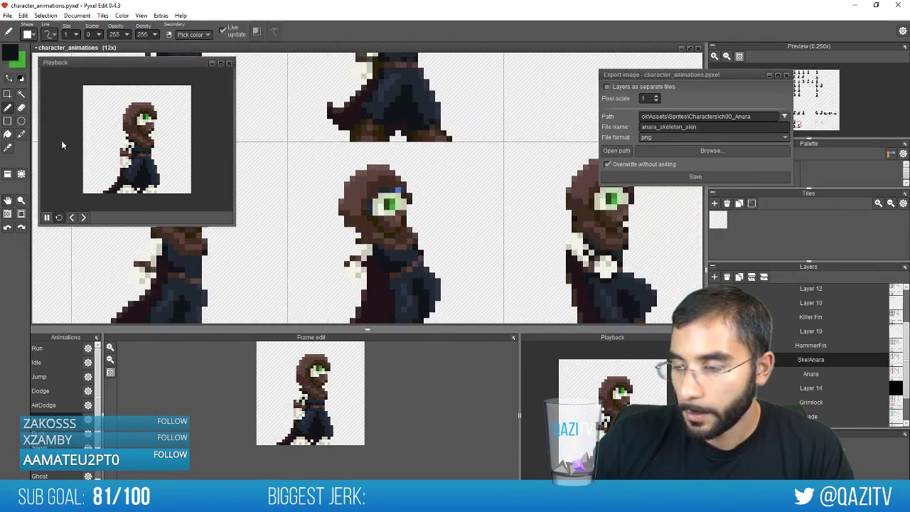
{"action": "scroll", "coordinate": [473, 254], "scroll_direction": "down", "scroll_amount": 6}
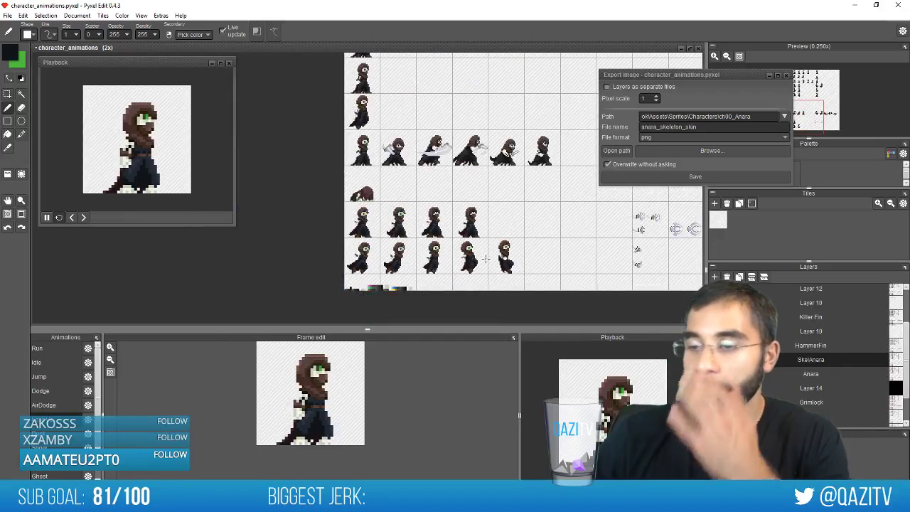
{"action": "scroll", "coordinate": [510, 228], "scroll_direction": "up", "scroll_amount": 1}
{"action": "left_click_drag", "start_coordinate": [465, 146], "coordinate": [362, 297]}
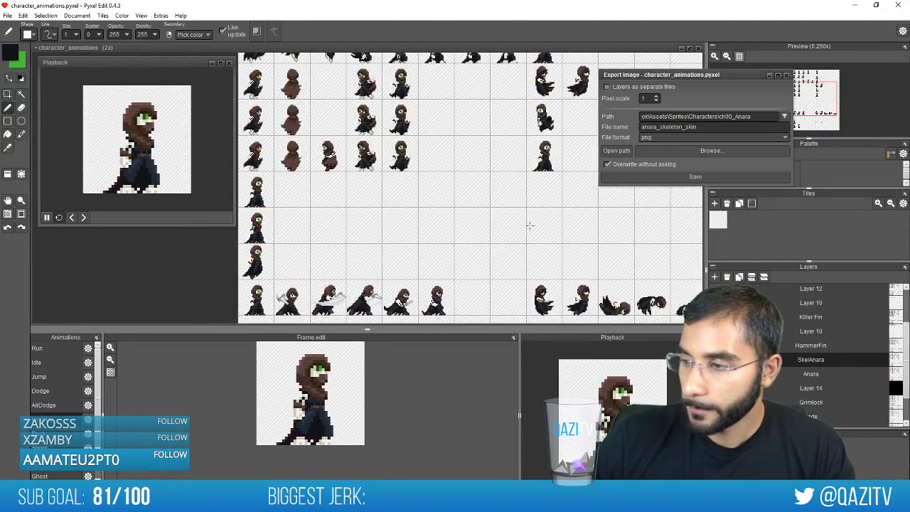
Switch to Unity, run the MainMenu scene, and enter Versus mode's character selection
{"action": "key", "text": "alt+Tab"}
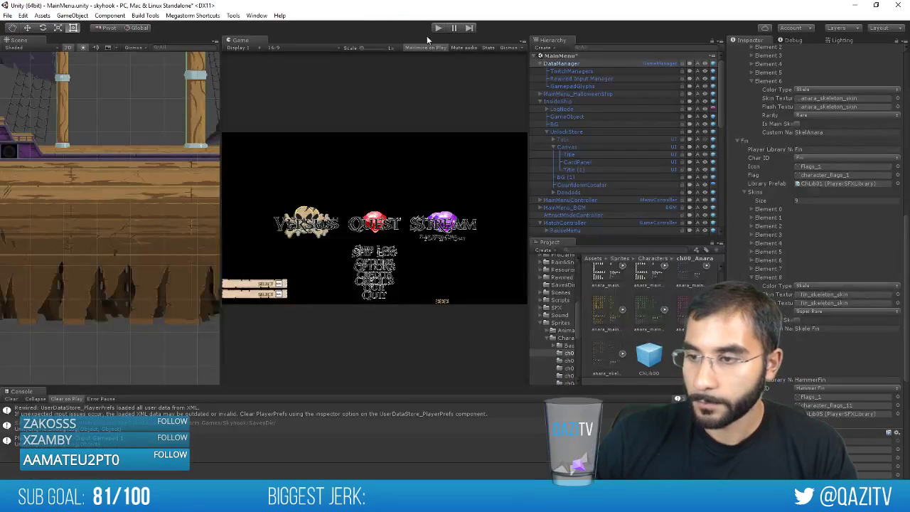
{"action": "left_click", "coordinate": [439, 27]}
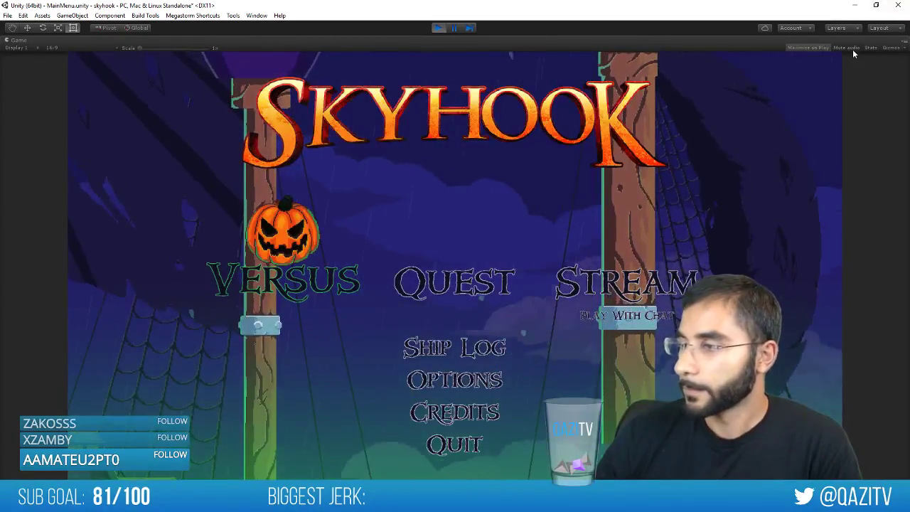
{"action": "key", "text": "Right"}
{"action": "key", "text": "Left"}
{"action": "key", "text": "Return"}
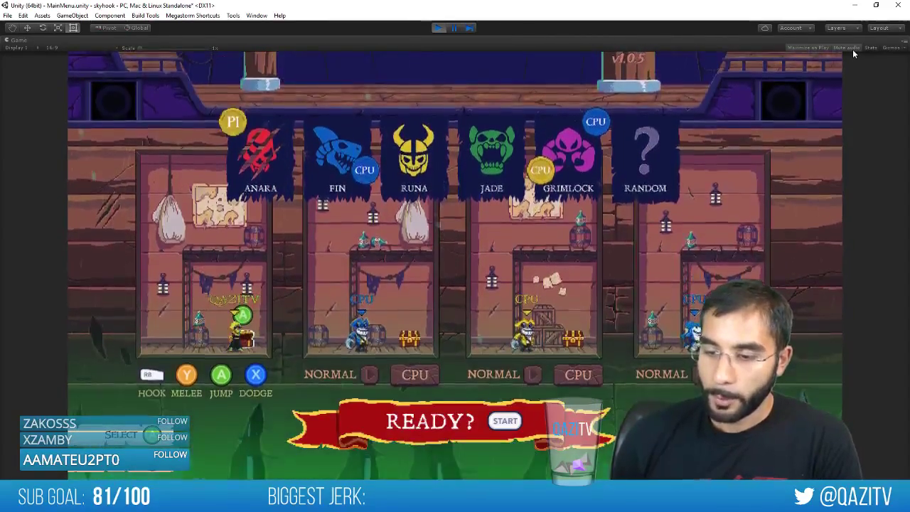
{"action": "key", "text": "Left"}
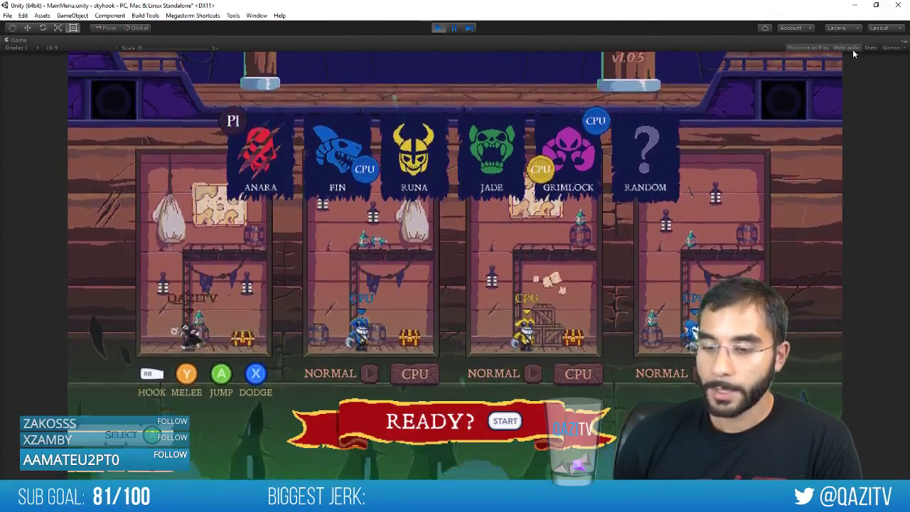
Run and jump with Anara in the character selection to check how the skeleton skin animates
{"action": "key", "text": "Right"}
{"action": "key", "text": "Left"}
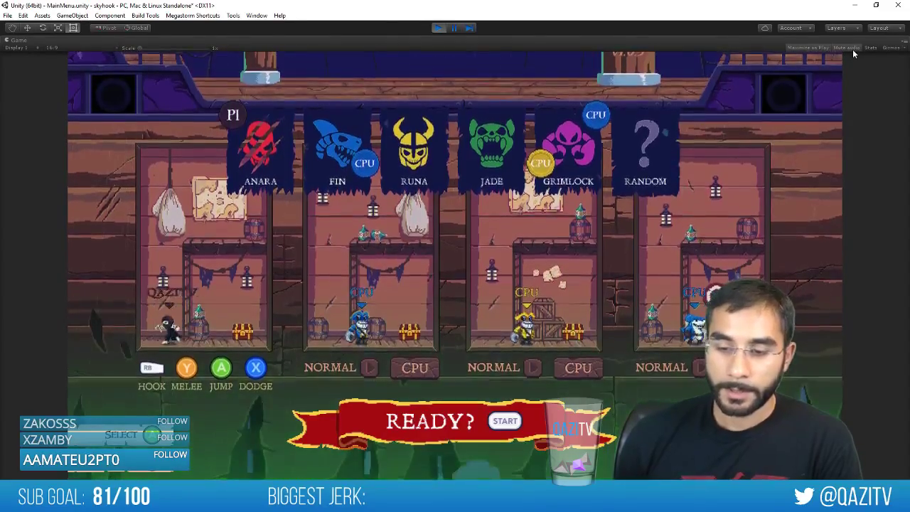
{"action": "key", "text": "space"}
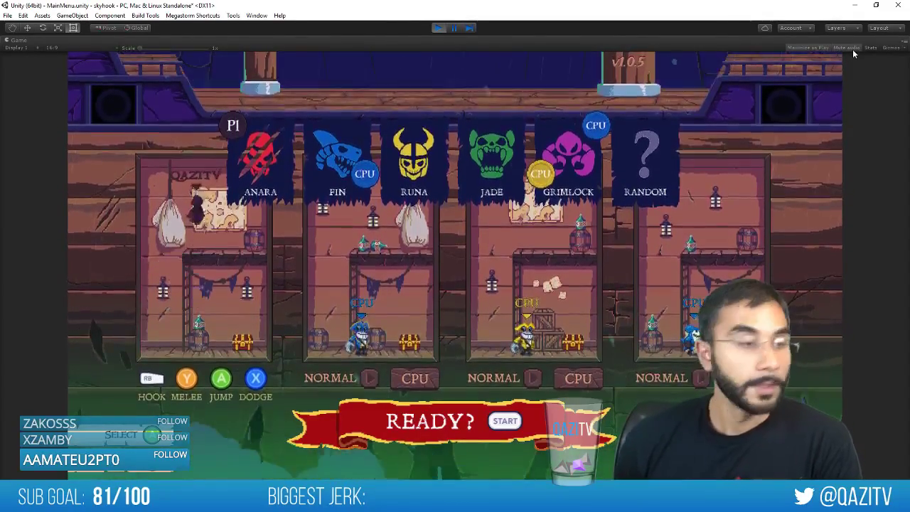
{"action": "key", "text": "space"}
{"action": "key", "text": "Right"}
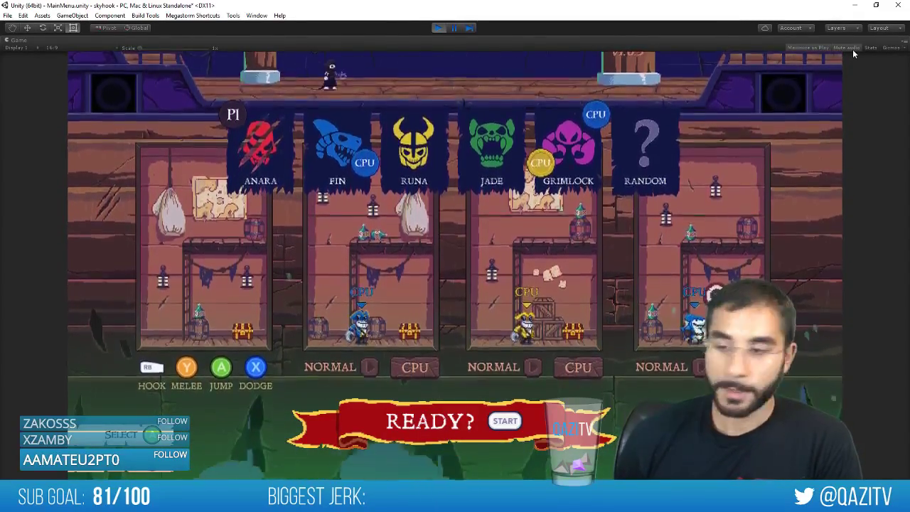
Enlarge the game view to 1.8x and move Anara around to examine the skin up close
{"action": "left_click_drag", "start_coordinate": [140, 48], "coordinate": [152, 51]}
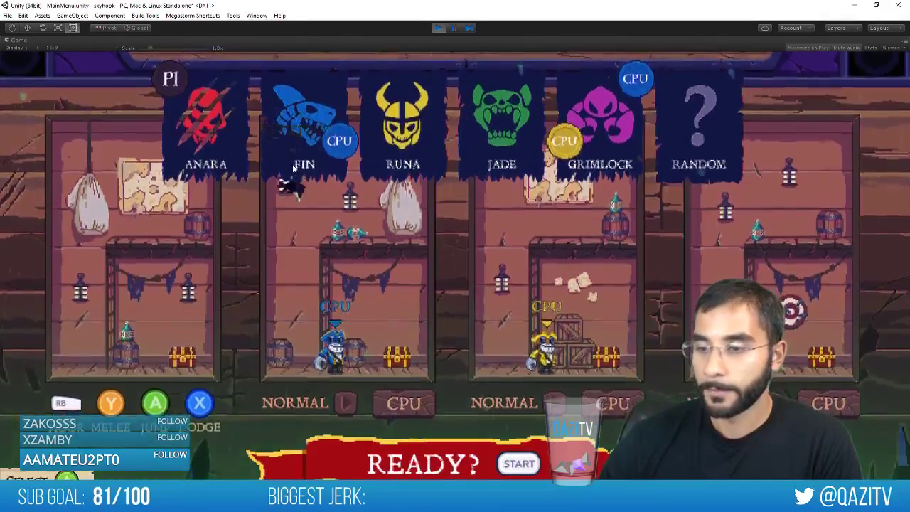
{"action": "key", "text": "Right"}
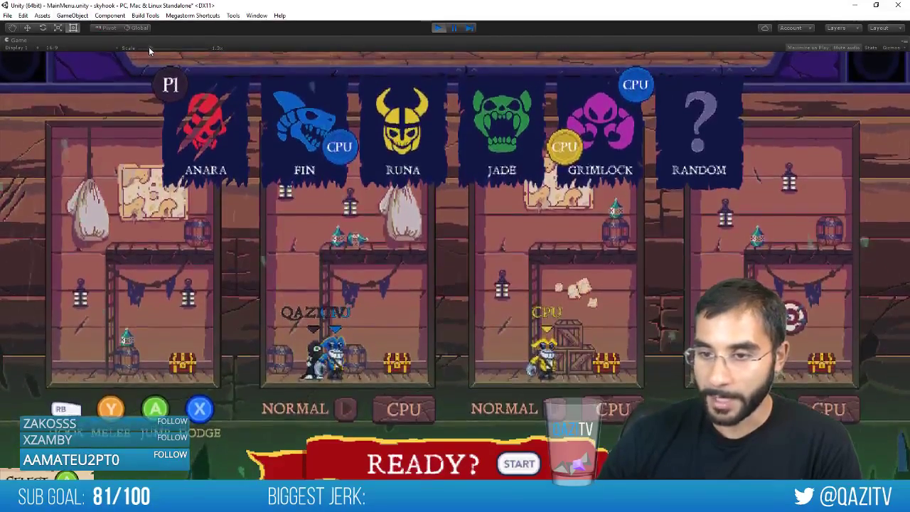
{"action": "left_click_drag", "start_coordinate": [149, 47], "coordinate": [163, 52]}
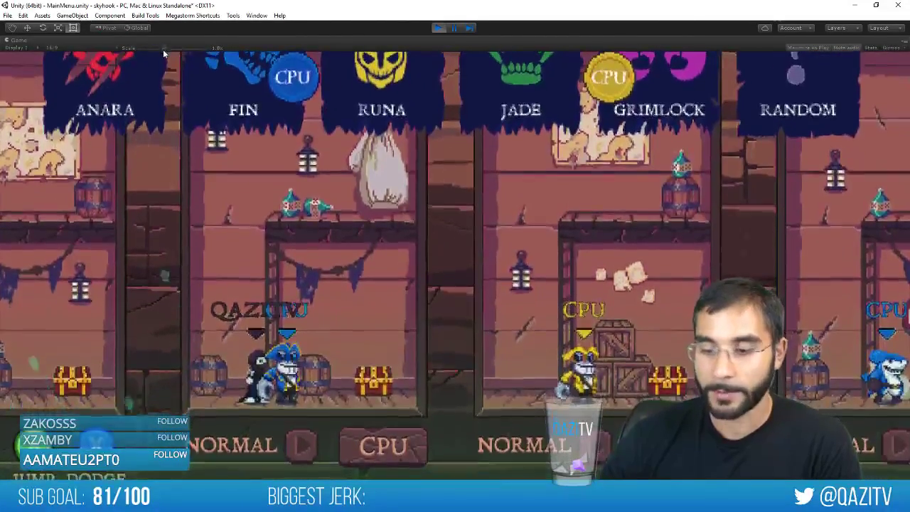
{"action": "key", "text": "Right"}
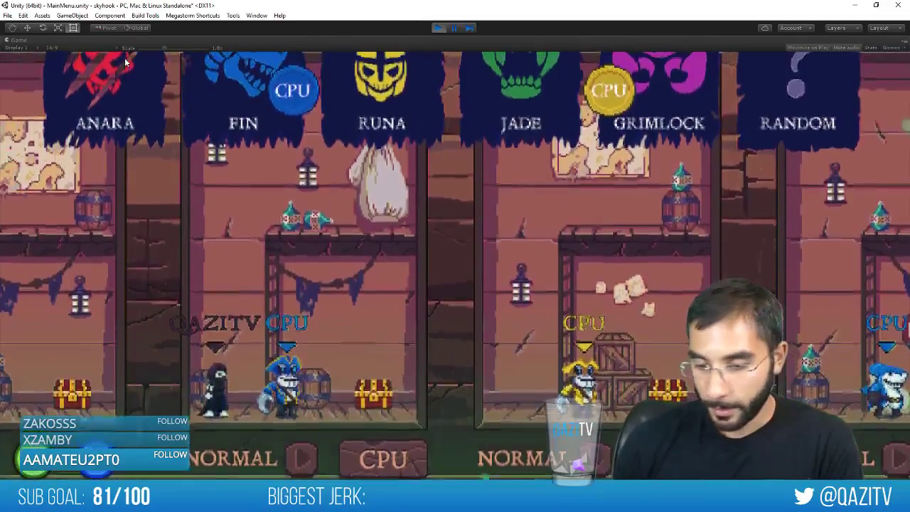
{"action": "key", "text": "Right"}
{"action": "key", "text": "space"}
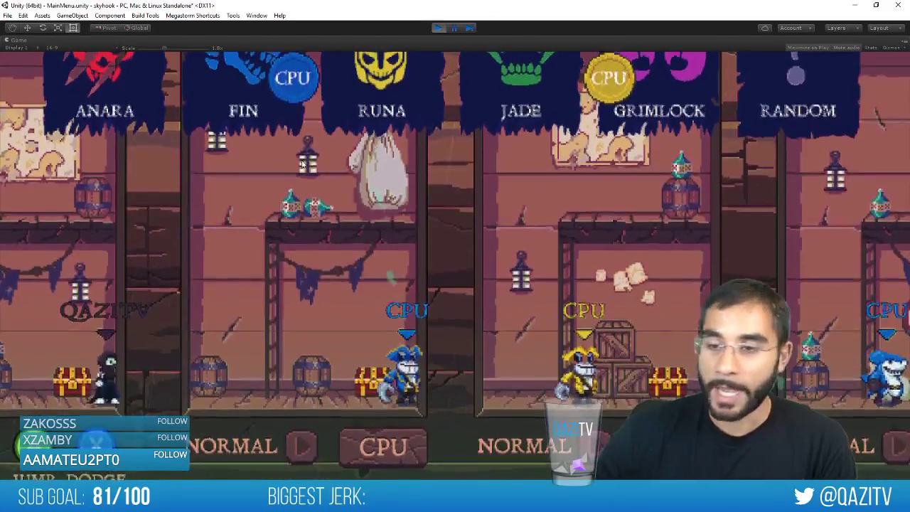
Reset the game view scale to 1x, stop the game, and switch to character_animations.pyxel in Pyxel Edit
{"action": "left_click_drag", "start_coordinate": [164, 48], "coordinate": [125, 44]}
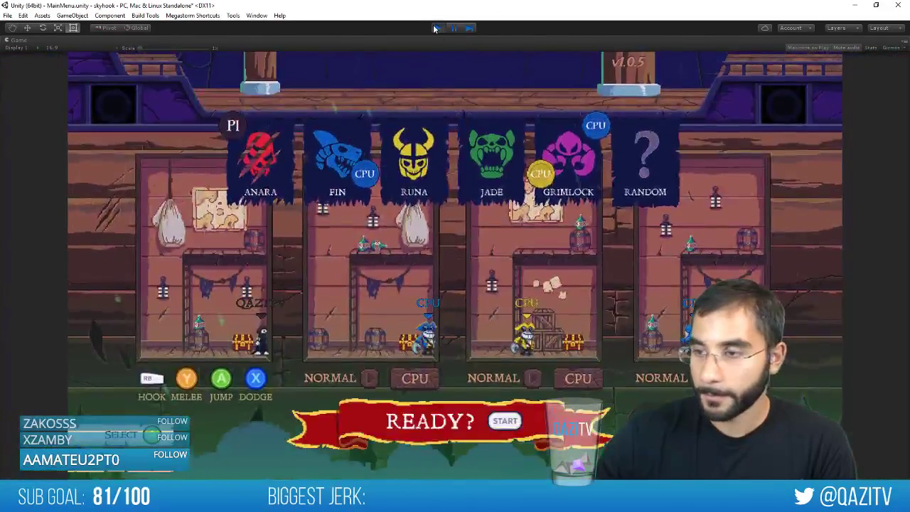
{"action": "key", "text": "ctrl+p"}
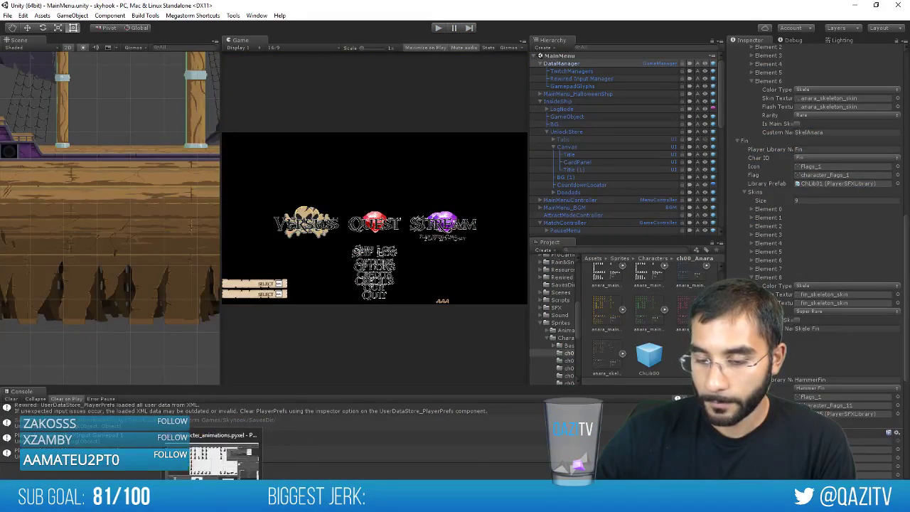
{"action": "key", "text": "alt+Tab"}
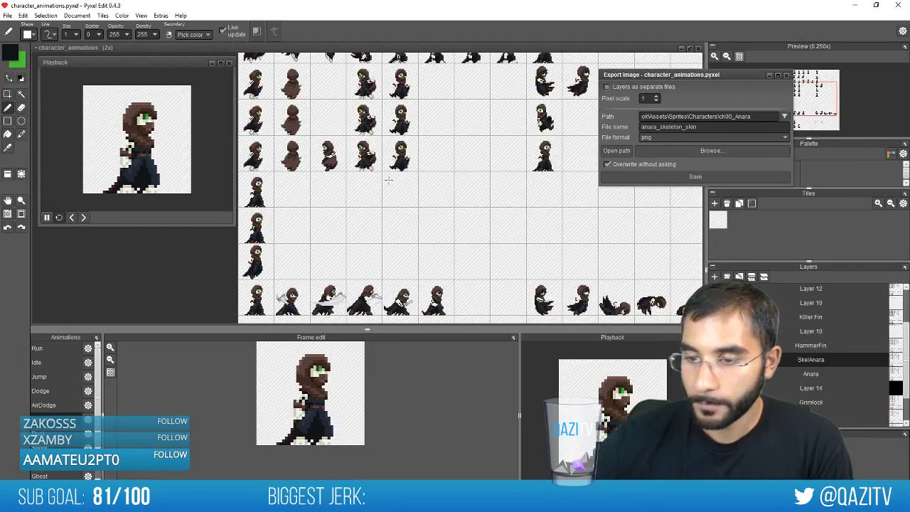
Examine the skeleton Anara sprites from the sword attack row up to the idle row of the sheet
{"action": "scroll", "coordinate": [362, 179], "scroll_direction": "up", "scroll_amount": 3}
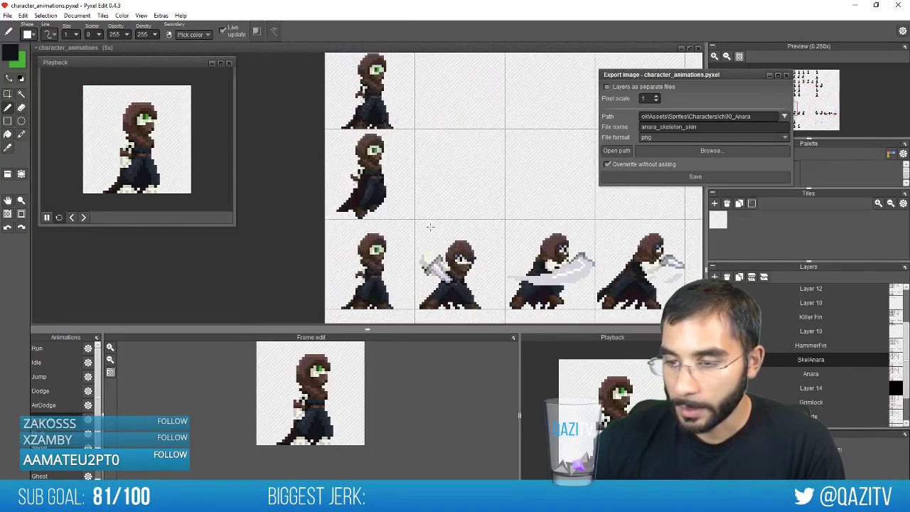
{"action": "scroll", "coordinate": [431, 227], "scroll_direction": "down", "scroll_amount": 3}
{"action": "key", "text": "space"}
{"action": "left_click_drag", "start_coordinate": [438, 317], "coordinate": [262, 451]}
{"action": "scroll", "coordinate": [409, 172], "scroll_direction": "up", "scroll_amount": 4}
{"action": "key", "text": "space"}
{"action": "left_click_drag", "start_coordinate": [440, 212], "coordinate": [476, 304]}
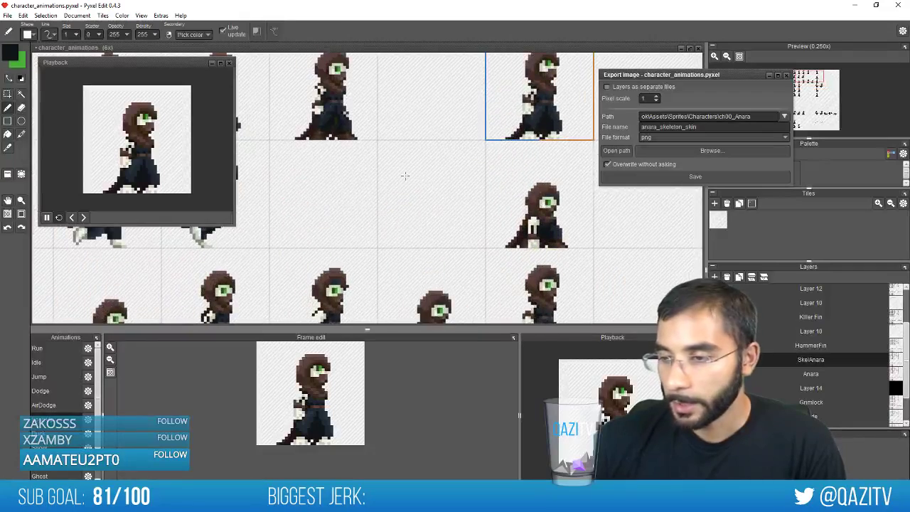
{"action": "key", "text": "space"}
{"action": "left_click_drag", "start_coordinate": [383, 130], "coordinate": [541, 209]}
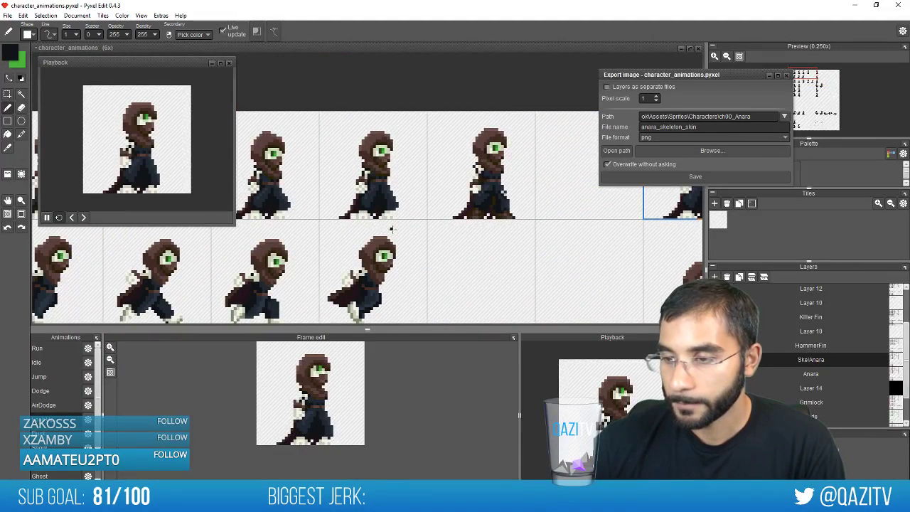
{"action": "scroll", "coordinate": [391, 229], "scroll_direction": "up", "scroll_amount": 1}
{"action": "mouse_move", "coordinate": [366, 188]}
{"action": "left_mouse_down"}
{"action": "mouse_move", "coordinate": [279, 276]}
{"action": "mouse_move", "coordinate": [500, 235]}
{"action": "left_mouse_up"}
{"action": "scroll", "coordinate": [500, 235], "scroll_direction": "down", "scroll_amount": 2}
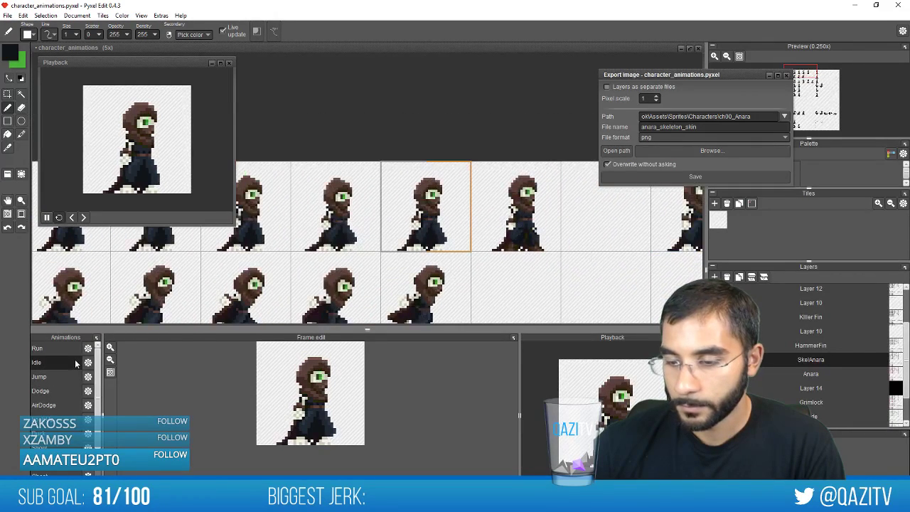
Delete the leftover standing sprite with brown feet just after the last idle frame
{"action": "key", "text": "s"}
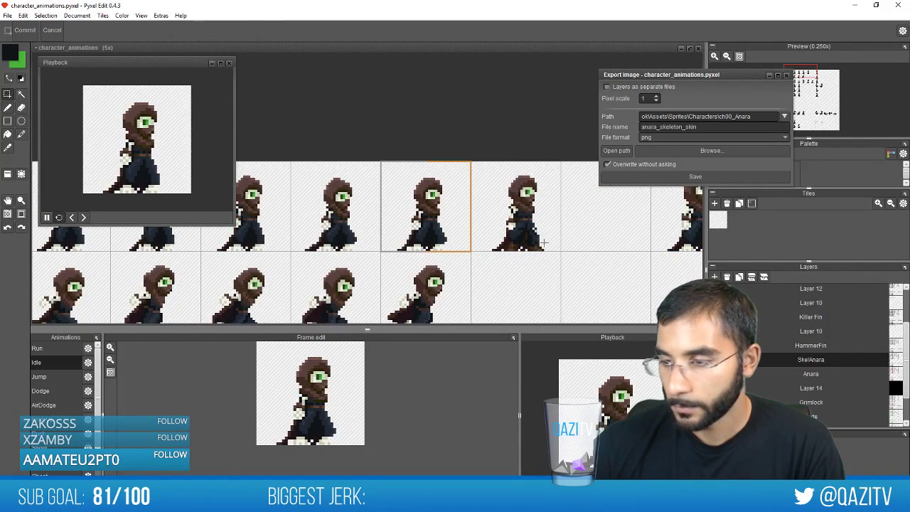
{"action": "left_click_drag", "start_coordinate": [473, 145], "coordinate": [486, 148]}
{"action": "key", "text": "Delete"}
Fill the gap between the cloak tail and the rear foot with dark cloak pixels on the last idle frame
{"action": "scroll", "coordinate": [449, 231], "scroll_direction": "up", "scroll_amount": 6}
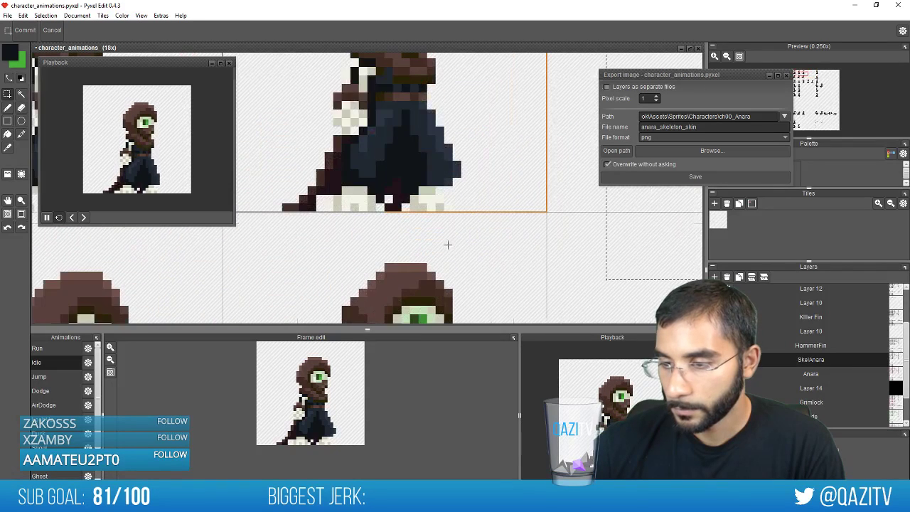
{"action": "left_click_drag", "start_coordinate": [336, 193], "coordinate": [481, 210]}
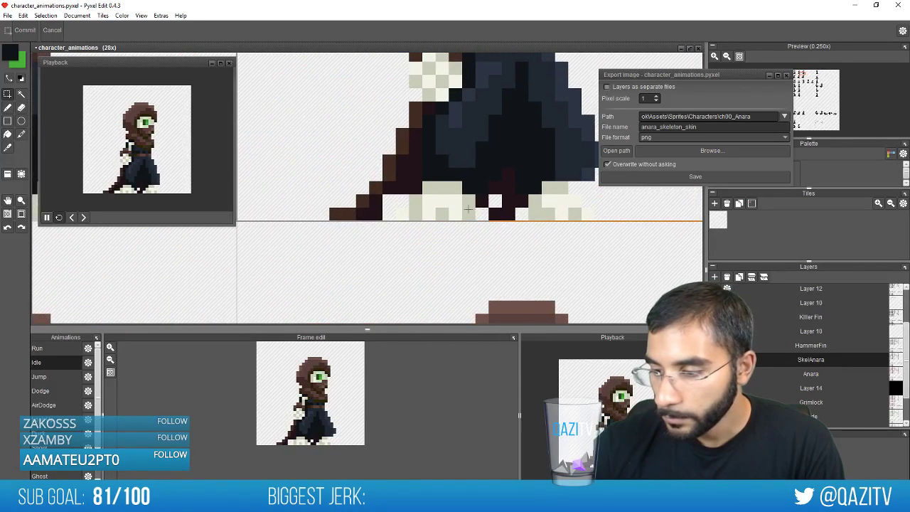
{"action": "key", "text": "b"}
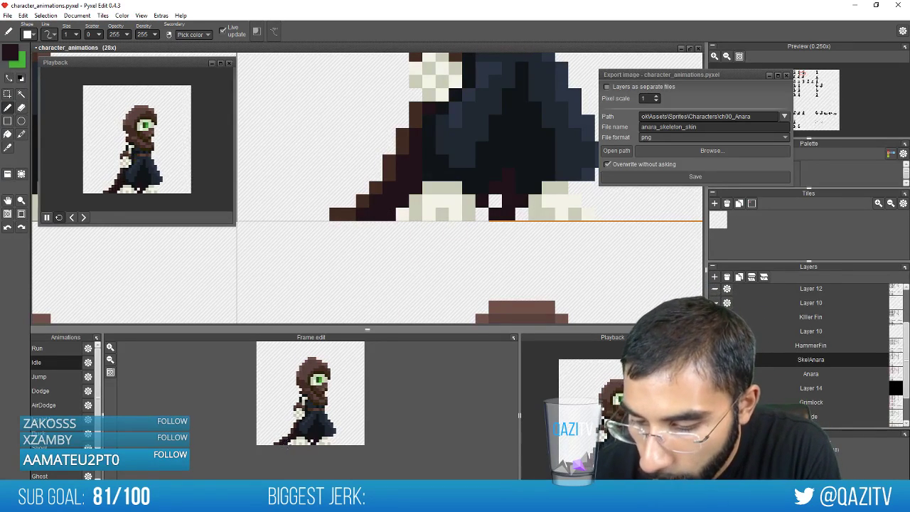
Enlarge the frame editing area to inspect the idle animation frame, then restore the sprite sheet's view area
{"action": "left_click", "coordinate": [367, 328]}
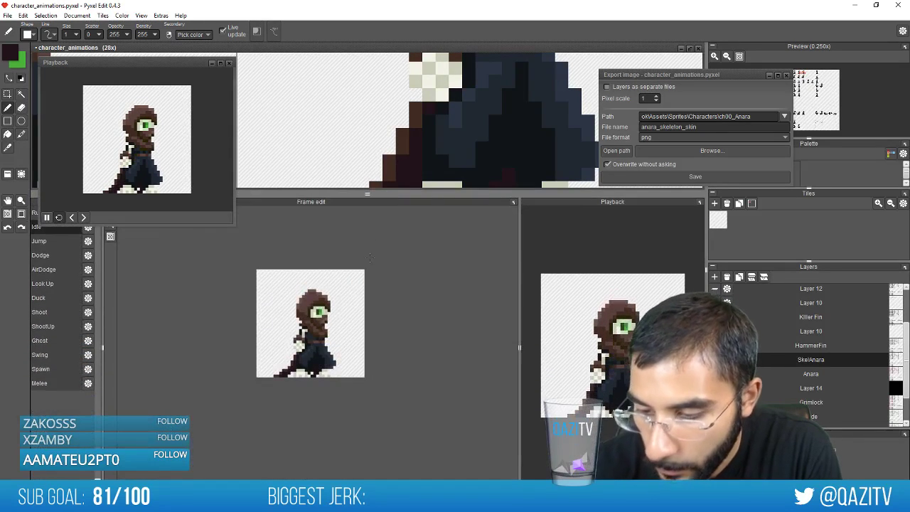
{"action": "scroll", "coordinate": [247, 321], "scroll_direction": "up", "scroll_amount": 2}
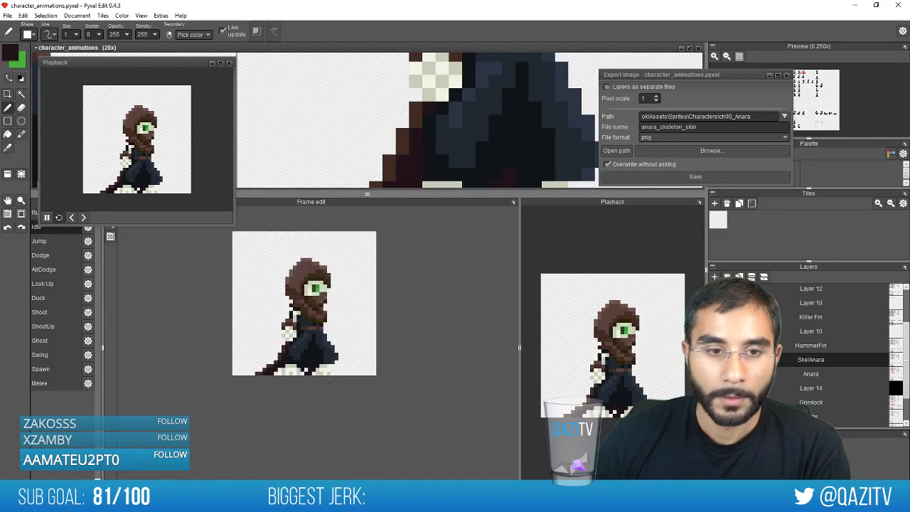
{"action": "scroll", "coordinate": [257, 319], "scroll_direction": "up", "scroll_amount": 2}
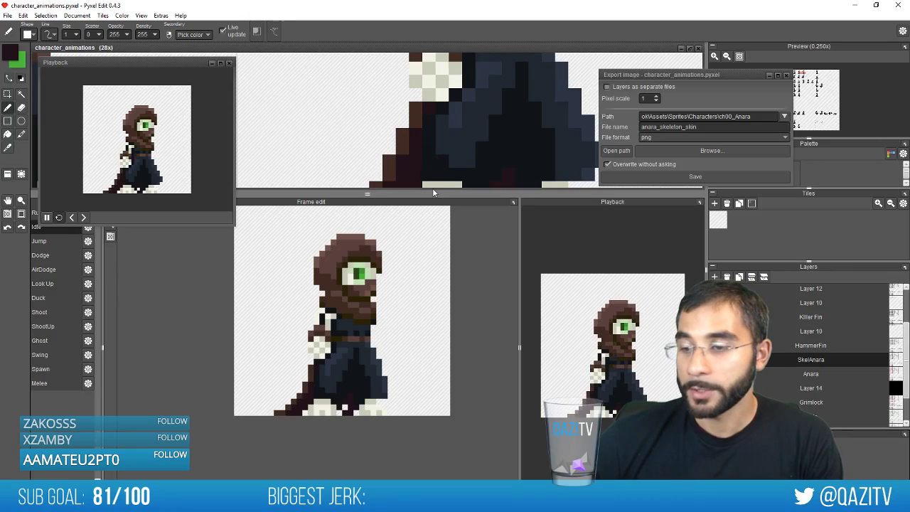
{"action": "left_click_drag", "start_coordinate": [434, 190], "coordinate": [498, 326]}
{"action": "key", "text": "s"}
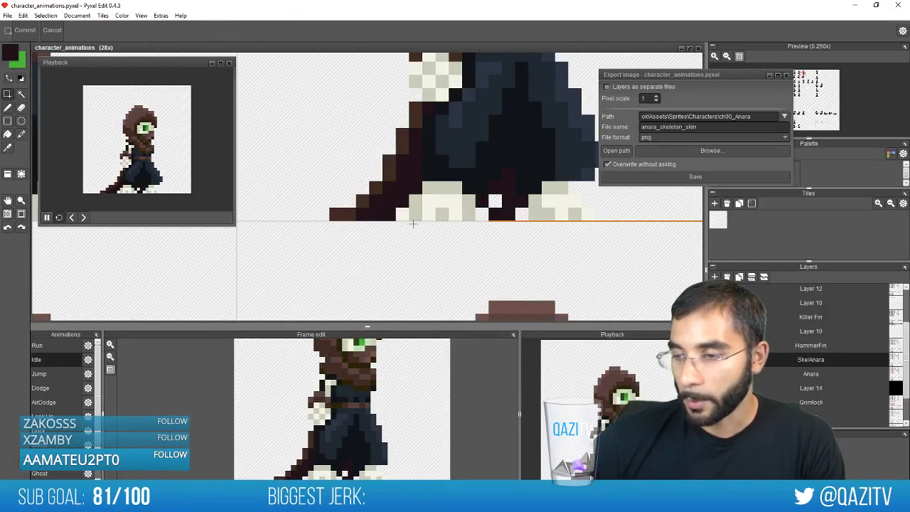
{"action": "left_click_drag", "start_coordinate": [397, 233], "coordinate": [595, 195]}
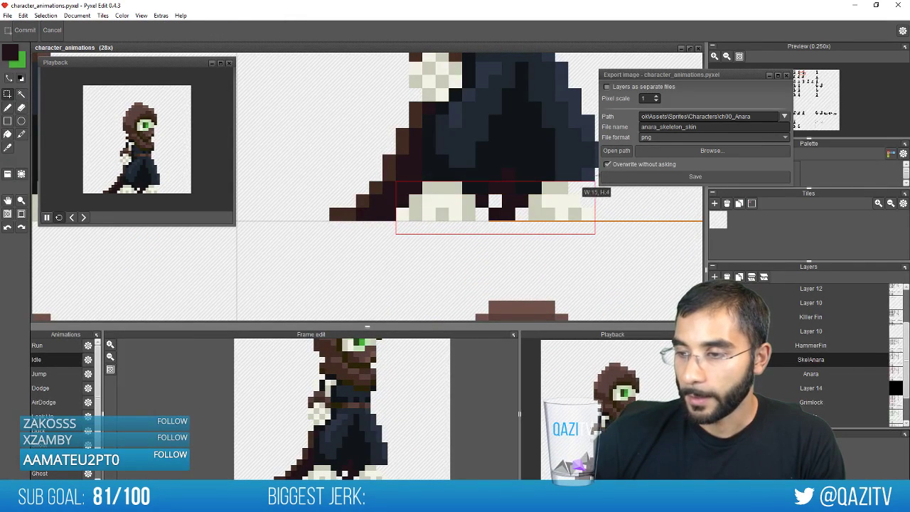
{"action": "scroll", "coordinate": [594, 214], "scroll_direction": "down", "scroll_amount": 3}
{"action": "scroll", "coordinate": [600, 234], "scroll_direction": "up", "scroll_amount": 3}
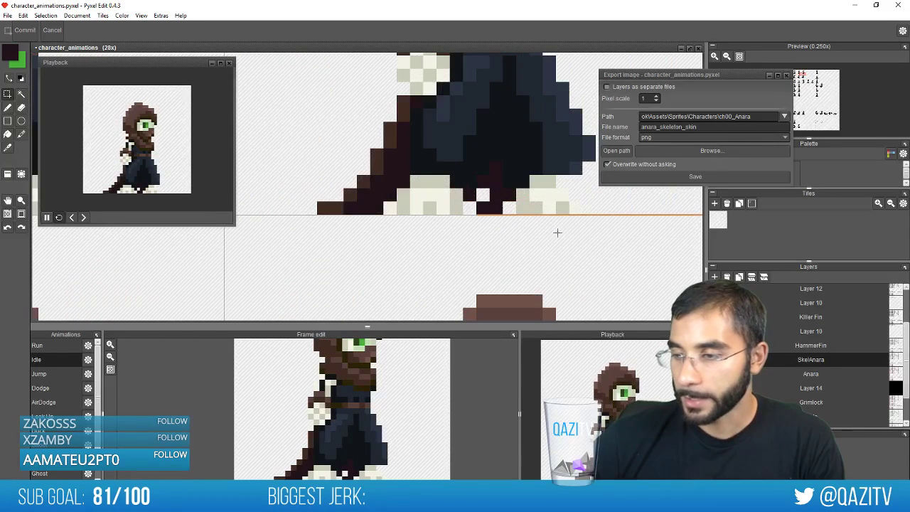
{"action": "left_click_drag", "start_coordinate": [596, 227], "coordinate": [378, 170]}
{"action": "scroll", "coordinate": [419, 238], "scroll_direction": "down", "scroll_amount": 3}
{"action": "scroll", "coordinate": [424, 247], "scroll_direction": "down", "scroll_amount": 1}
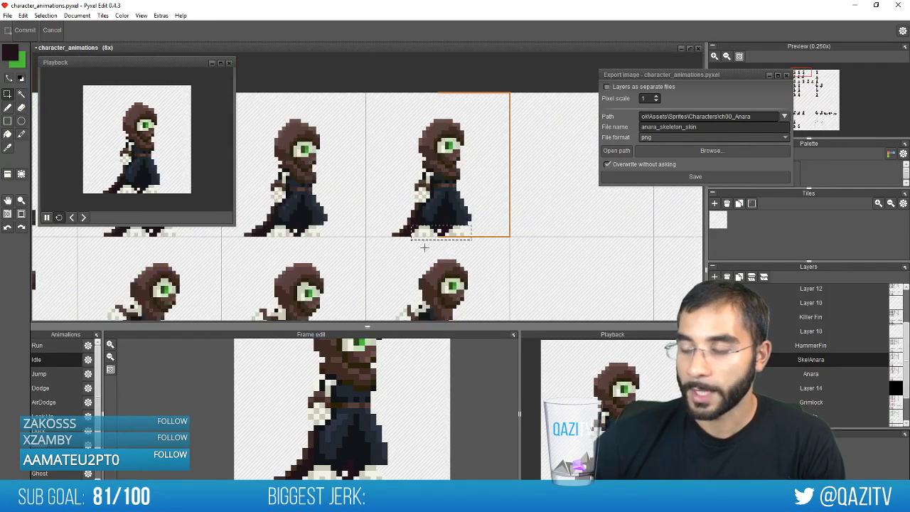
{"action": "scroll", "coordinate": [449, 249], "scroll_direction": "down", "scroll_amount": 1}
{"action": "scroll", "coordinate": [466, 259], "scroll_direction": "up", "scroll_amount": 5}
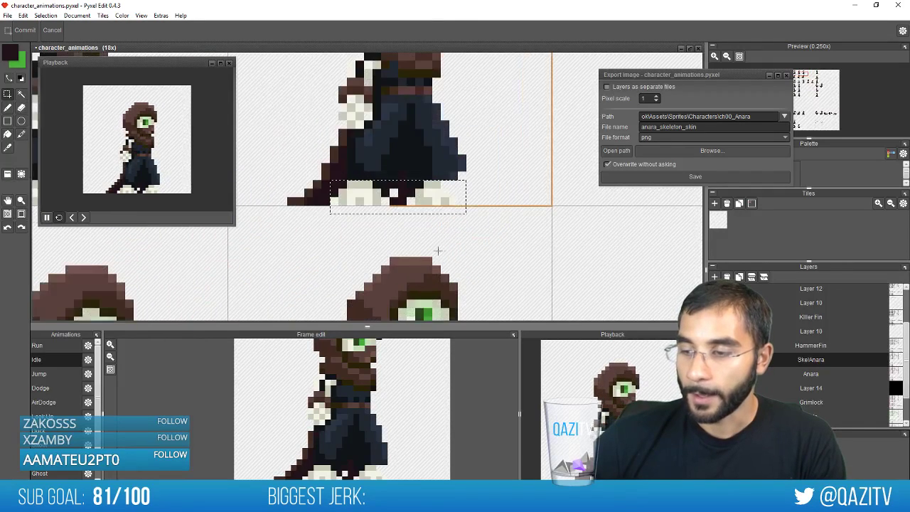
Retouch the rear foot's bone shading on the last and fifth idle frames with colours sampled from the foot
{"action": "key", "text": "b"}
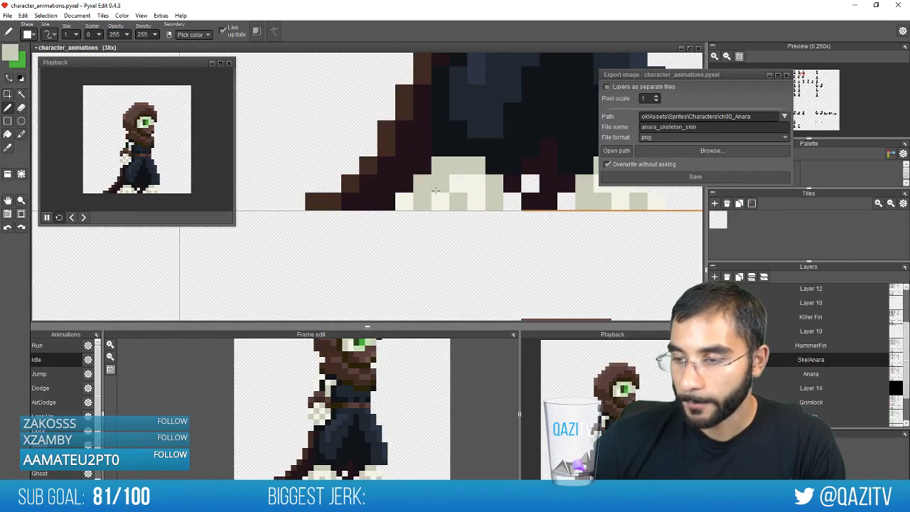
{"action": "scroll", "coordinate": [425, 184], "scroll_direction": "down", "scroll_amount": 4}
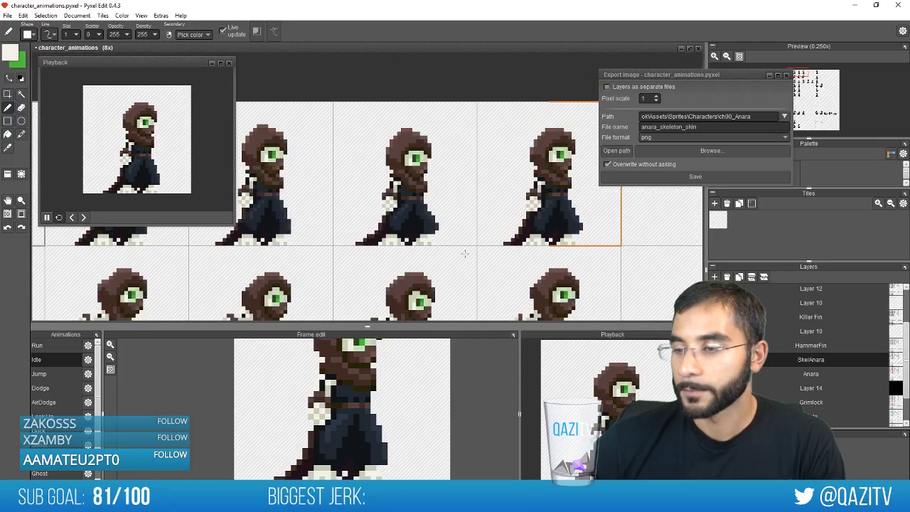
{"action": "scroll", "coordinate": [446, 254], "scroll_direction": "up", "scroll_amount": 4}
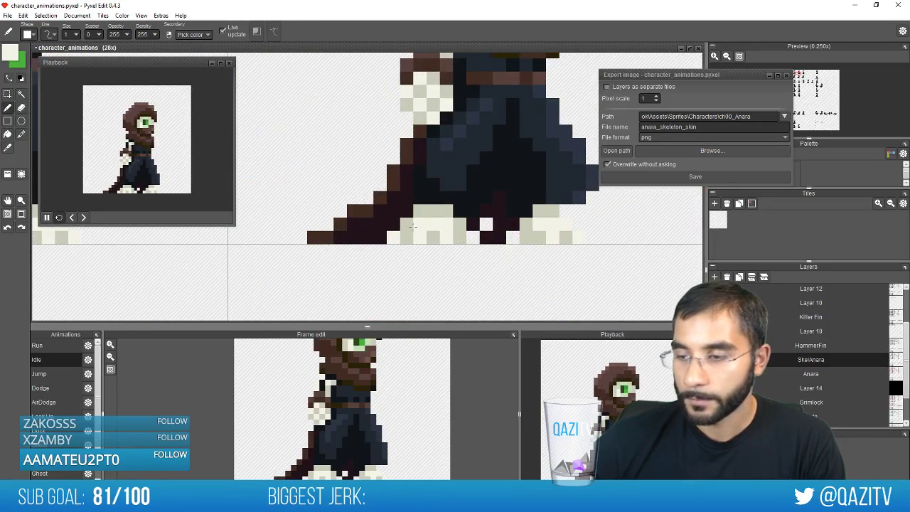
{"action": "right_click", "coordinate": [414, 237]}
{"action": "left_click", "coordinate": [408, 225]}
Lighten the rear heel pixel and shade the pixel beside it on the fourth idle frame, using sampled bone colours
{"action": "mouse_move", "coordinate": [287, 268]}
{"action": "left_mouse_down"}
{"action": "mouse_move", "coordinate": [516, 264]}
{"action": "mouse_move", "coordinate": [718, 275]}
{"action": "left_mouse_up"}
{"action": "right_click", "coordinate": [336, 228]}
{"action": "left_click", "coordinate": [348, 231]}
{"action": "right_click", "coordinate": [348, 245]}
{"action": "left_click", "coordinate": [336, 232]}
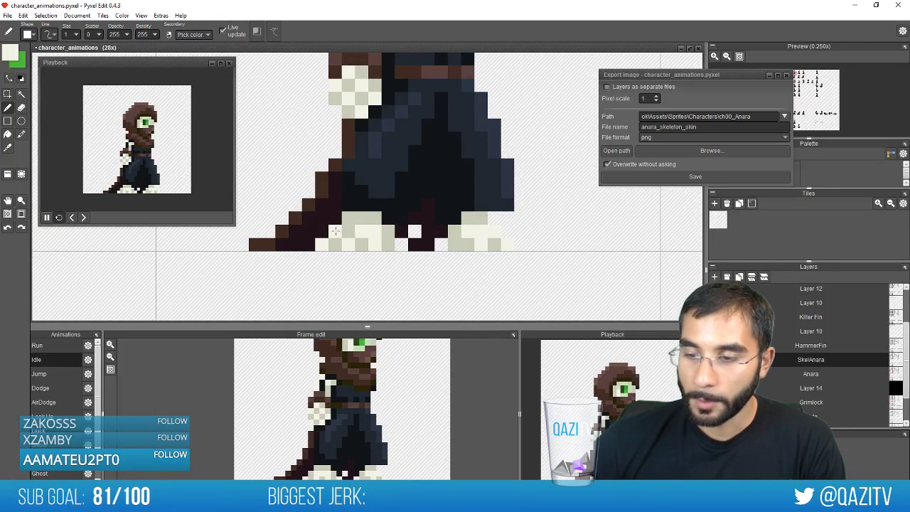
Apply the same light heel pixel and shaded neighbour to the rear foot on the third idle frame
{"action": "left_click_drag", "start_coordinate": [308, 266], "coordinate": [890, 261]}
{"action": "right_click", "coordinate": [400, 228]}
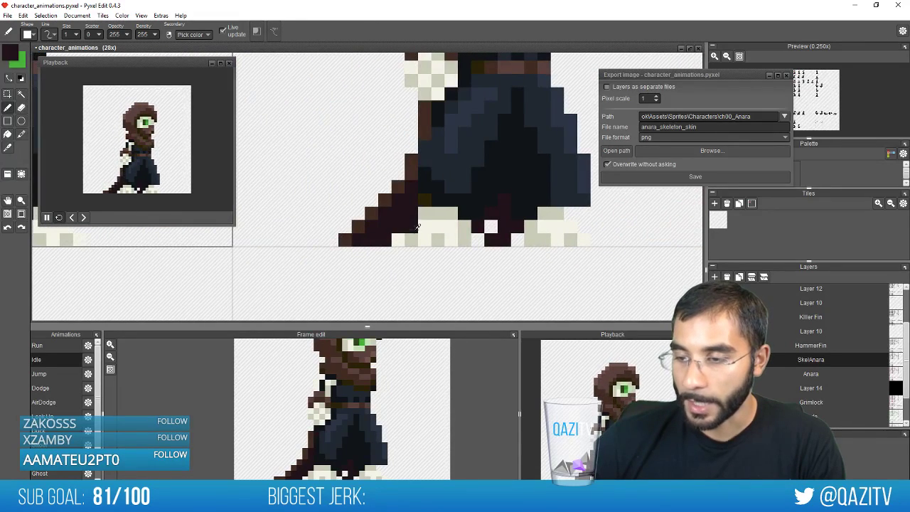
{"action": "right_click", "coordinate": [412, 228]}
{"action": "left_click", "coordinate": [425, 228]}
{"action": "right_click", "coordinate": [424, 238]}
{"action": "left_click", "coordinate": [413, 226]}
Check the feet on the first two idle frames and review the whole idle row
{"action": "left_click_drag", "start_coordinate": [291, 274], "coordinate": [498, 267]}
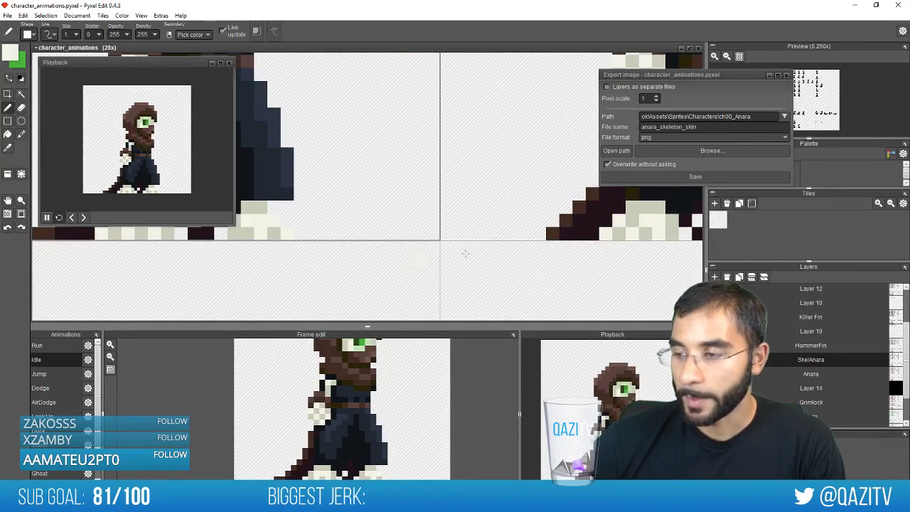
{"action": "scroll", "coordinate": [465, 253], "scroll_direction": "down", "scroll_amount": 5}
{"action": "scroll", "coordinate": [521, 255], "scroll_direction": "up", "scroll_amount": 5}
{"action": "scroll", "coordinate": [518, 258], "scroll_direction": "down", "scroll_amount": 6}
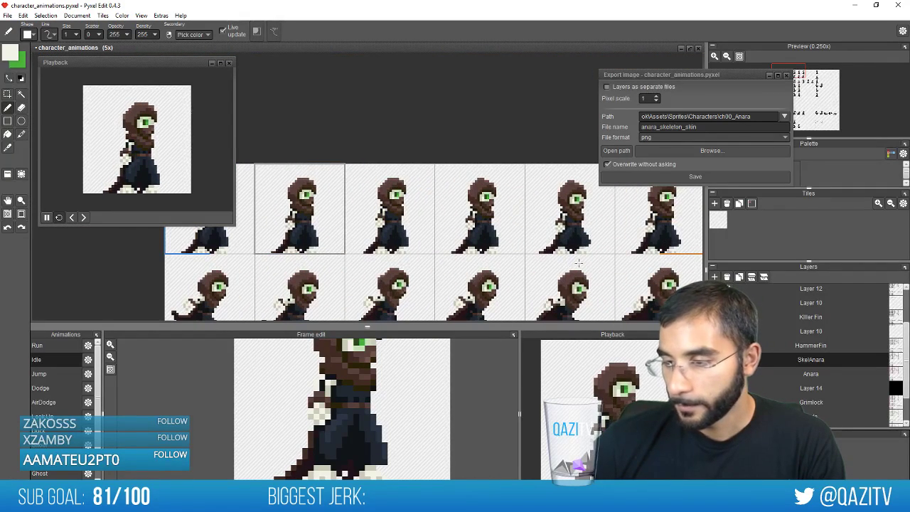
{"action": "left_click_drag", "start_coordinate": [579, 263], "coordinate": [414, 263]}
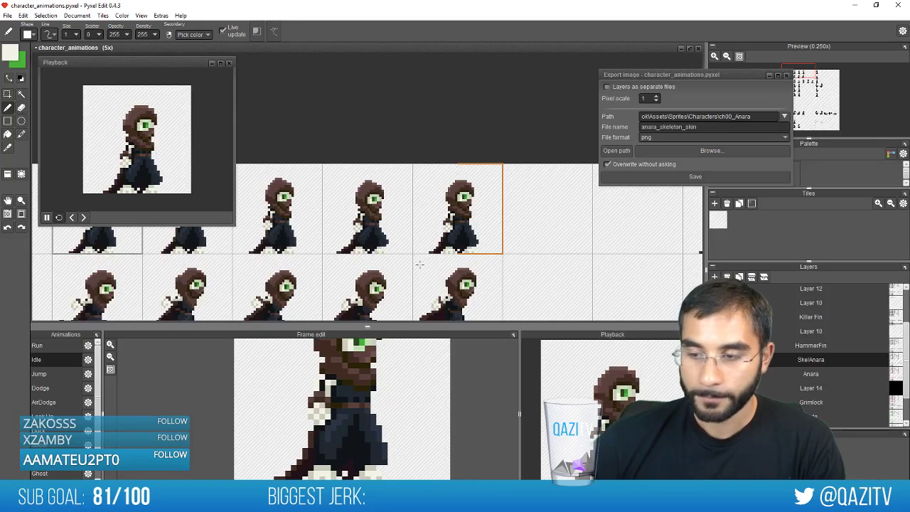
Select the 16 by 3 pixel strip containing both feet on the last idle frame
{"action": "scroll", "coordinate": [469, 265], "scroll_direction": "up", "scroll_amount": 3}
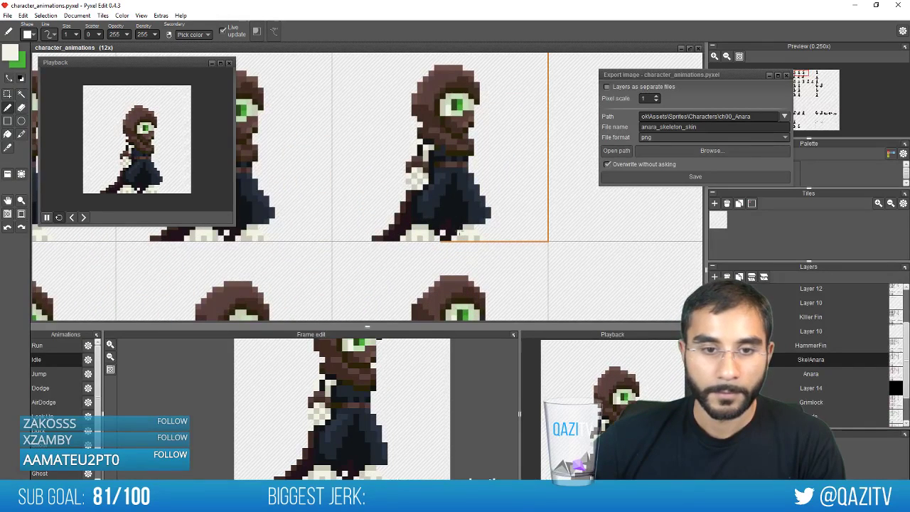
{"action": "key", "text": "s"}
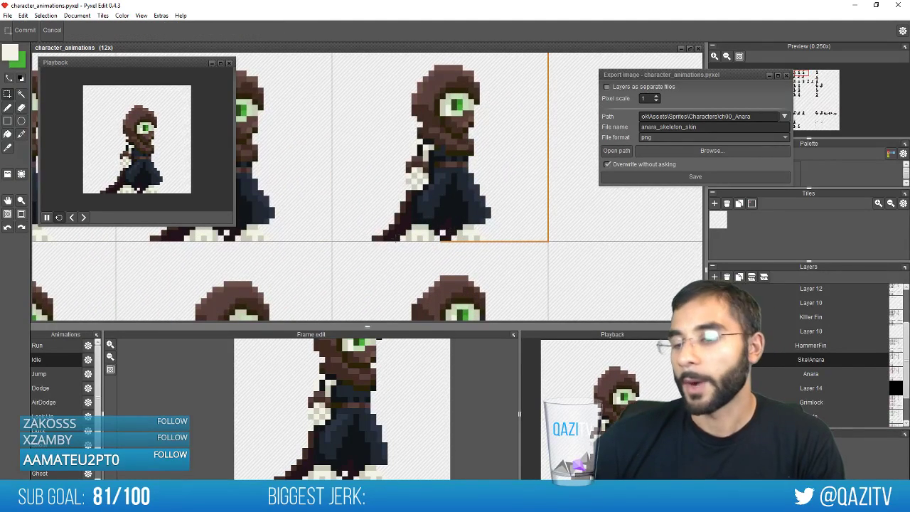
{"action": "left_click_drag", "start_coordinate": [409, 238], "coordinate": [507, 233]}
{"action": "left_click_drag", "start_coordinate": [398, 241], "coordinate": [489, 224]}
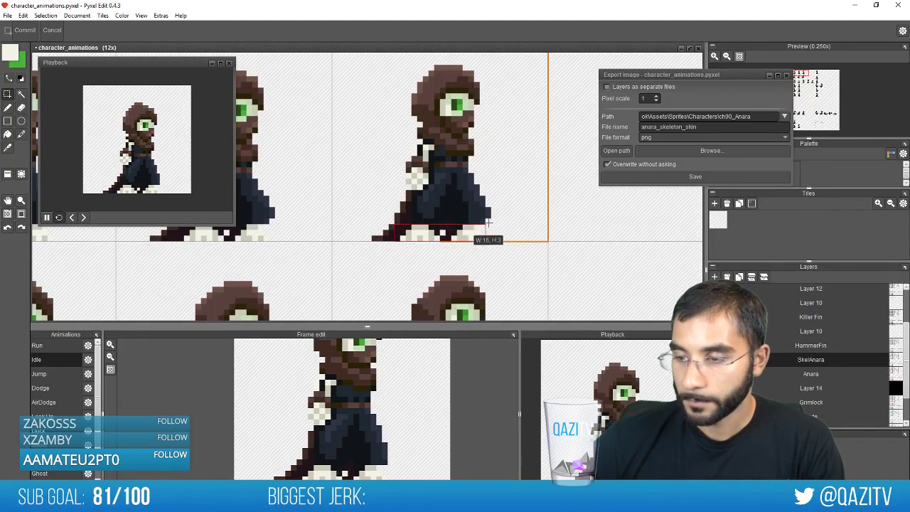
{"action": "scroll", "coordinate": [401, 256], "scroll_direction": "down", "scroll_amount": 3}
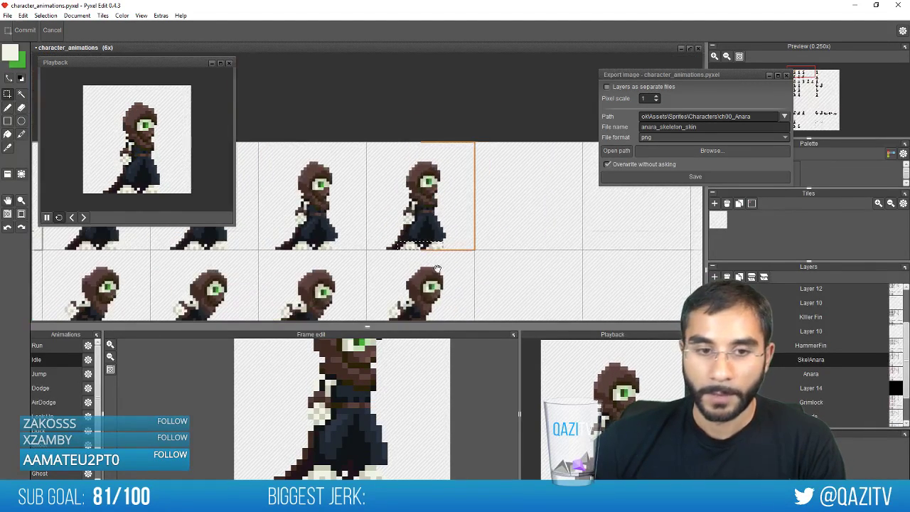
Sample the dark maroon cape colour and retouch the cape pixels above the rear foot on the standing frame with the dark-outlined toe
{"action": "scroll", "coordinate": [422, 261], "scroll_direction": "up", "scroll_amount": 2}
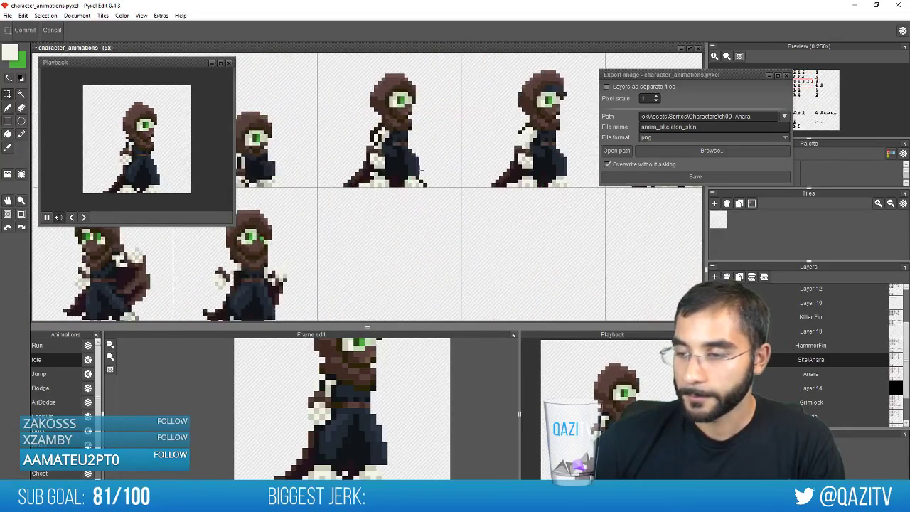
{"action": "scroll", "coordinate": [412, 231], "scroll_direction": "up", "scroll_amount": 5}
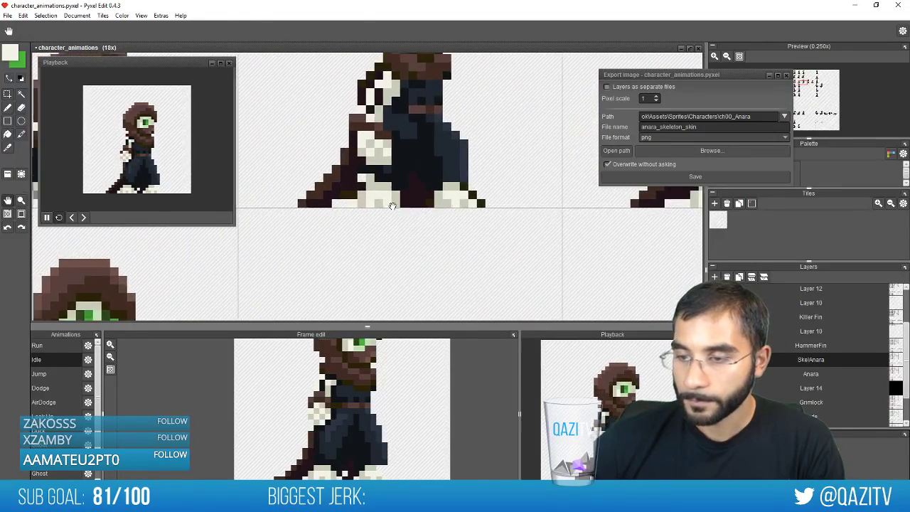
{"action": "key", "text": "b"}
{"action": "right_click", "coordinate": [339, 181]}
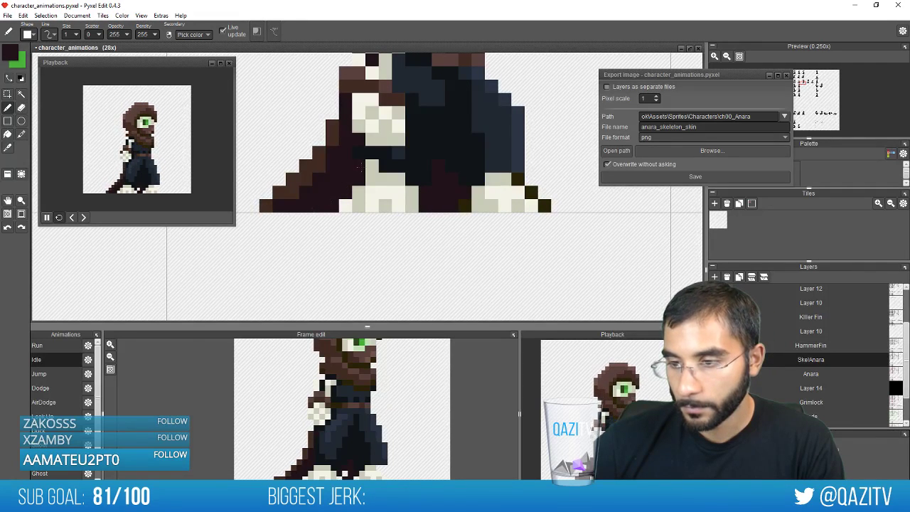
{"action": "scroll", "coordinate": [359, 167], "scroll_direction": "down", "scroll_amount": 5}
{"action": "scroll", "coordinate": [360, 222], "scroll_direction": "up", "scroll_amount": 4}
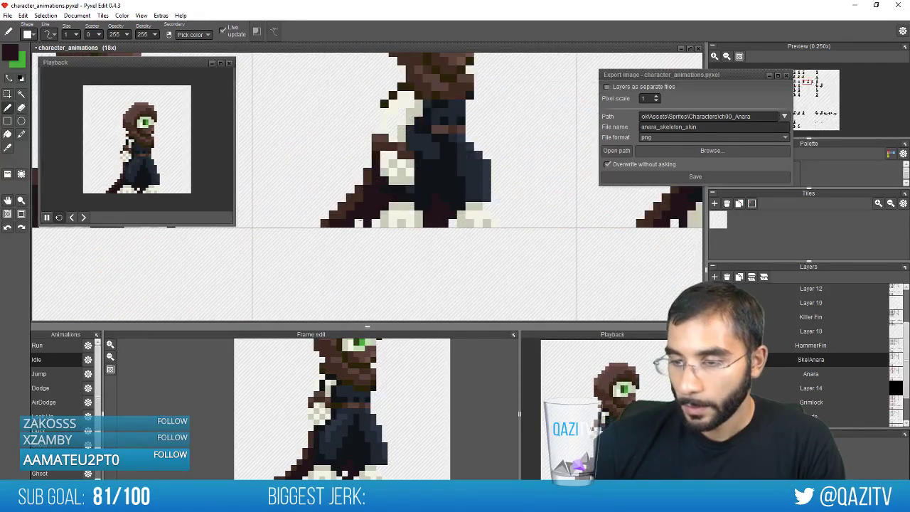
Erase the stray dark pixel in front of the crouching frame's front foot
{"action": "left_click_drag", "start_coordinate": [677, 230], "coordinate": [487, 232]}
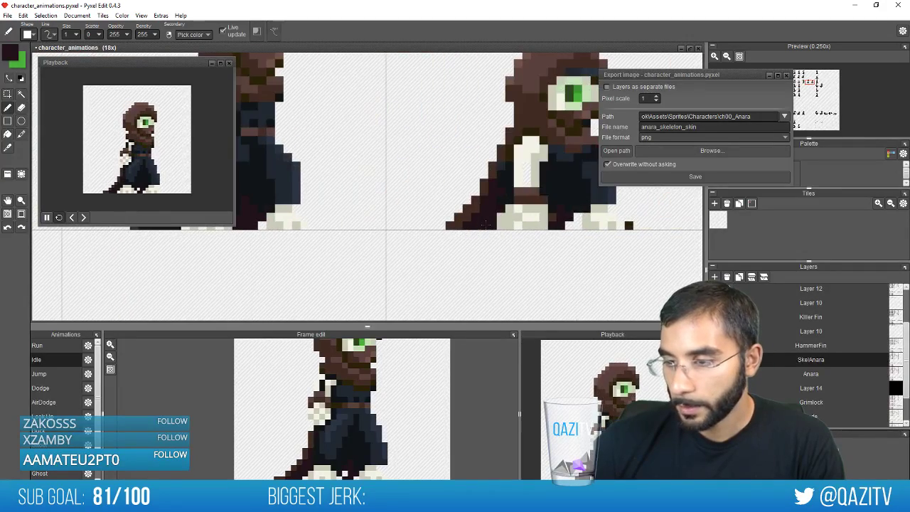
{"action": "scroll", "coordinate": [491, 241], "scroll_direction": "down", "scroll_amount": 4}
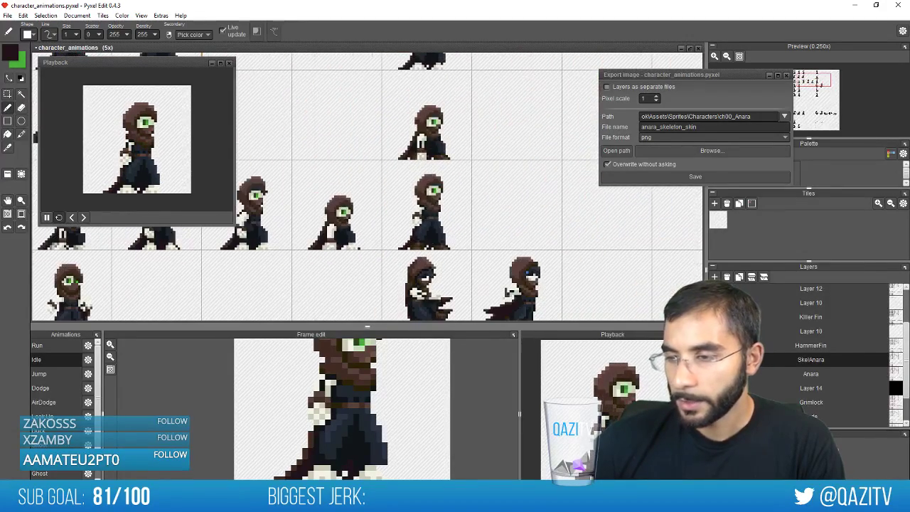
{"action": "scroll", "coordinate": [427, 256], "scroll_direction": "down", "scroll_amount": 1}
{"action": "scroll", "coordinate": [427, 256], "scroll_direction": "up", "scroll_amount": 3}
{"action": "scroll", "coordinate": [398, 249], "scroll_direction": "down", "scroll_amount": 2}
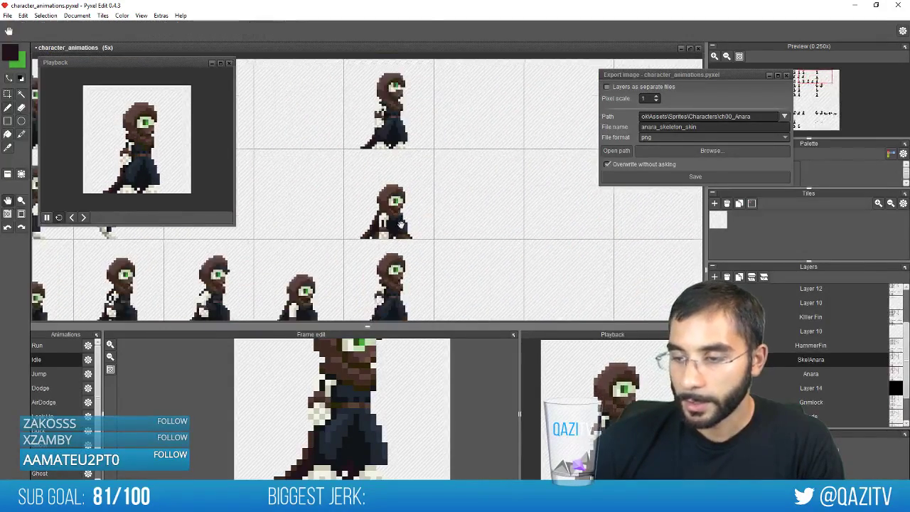
{"action": "scroll", "coordinate": [378, 246], "scroll_direction": "up", "scroll_amount": 1}
{"action": "scroll", "coordinate": [361, 278], "scroll_direction": "up", "scroll_amount": 1}
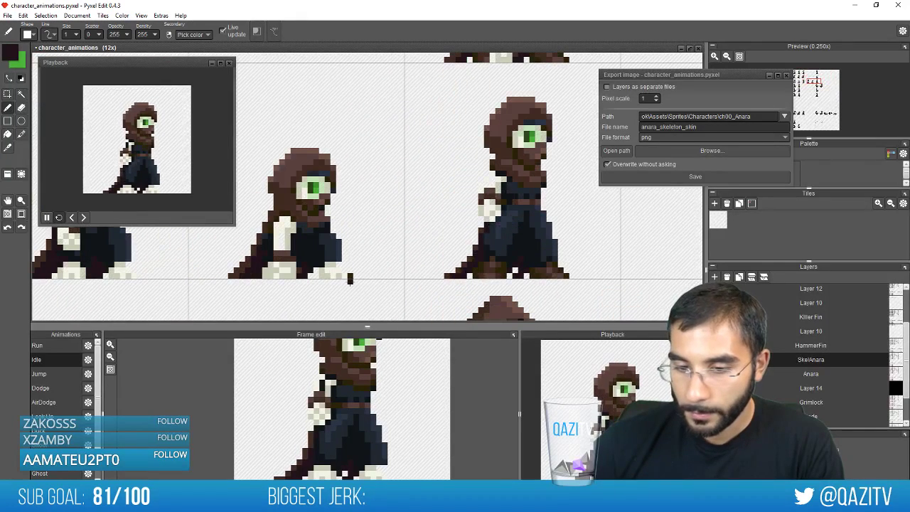
{"action": "key", "text": "e"}
{"action": "scroll", "coordinate": [374, 261], "scroll_direction": "down", "scroll_amount": 1}
Copy the corrected crouching frame and paste it exactly over the brown-footed crouching frame one row up in the next column
{"action": "key", "text": "space"}
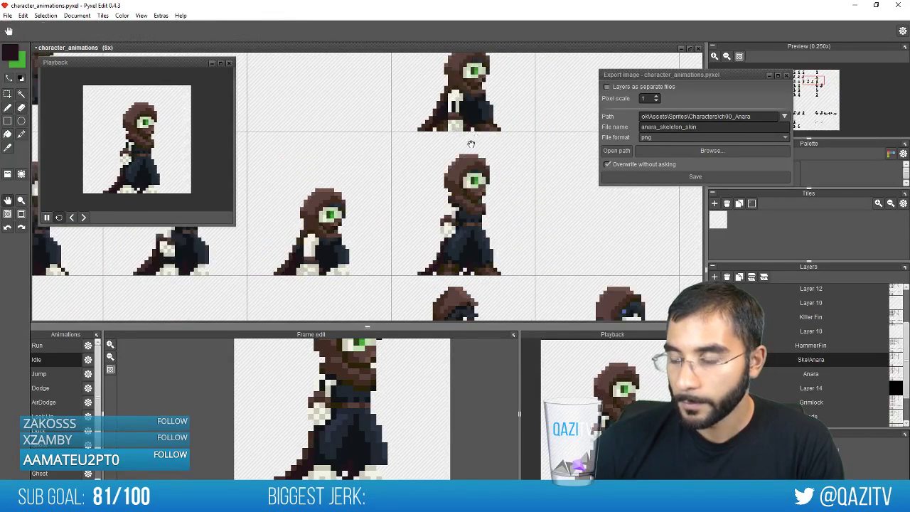
{"action": "left_click_drag", "start_coordinate": [470, 144], "coordinate": [466, 177]}
{"action": "key", "text": "s"}
{"action": "left_click_drag", "start_coordinate": [262, 317], "coordinate": [369, 190]}
{"action": "key", "text": "ctrl+c"}
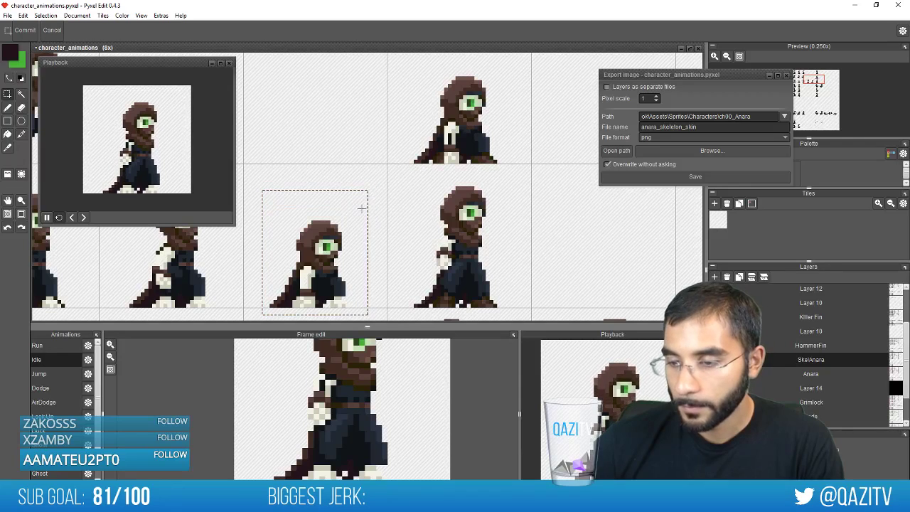
{"action": "key", "text": "ctrl+v"}
{"action": "left_click_drag", "start_coordinate": [330, 270], "coordinate": [474, 126]}
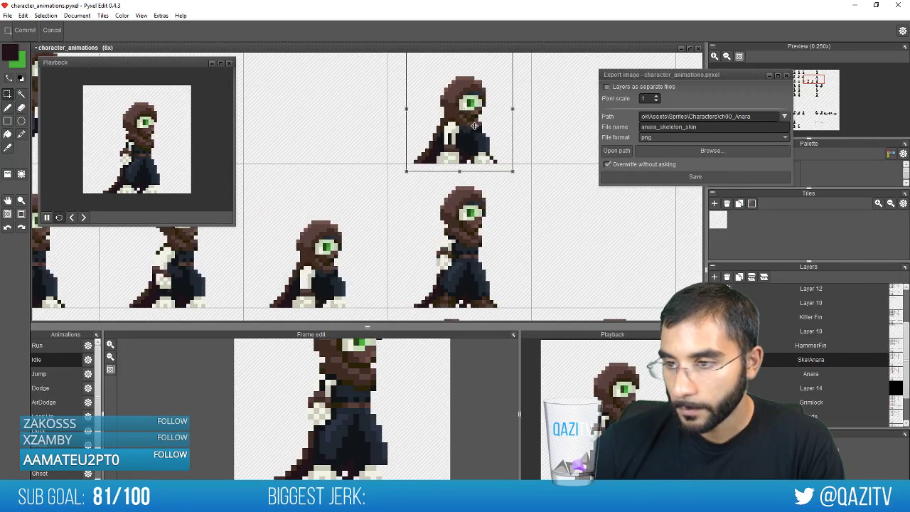
Clean up the leftover pixels between the feet on the pasted crouching frame, using the eraser and a sampled light bone shade
{"action": "scroll", "coordinate": [526, 162], "scroll_direction": "up", "scroll_amount": 2}
{"action": "key", "text": "e"}
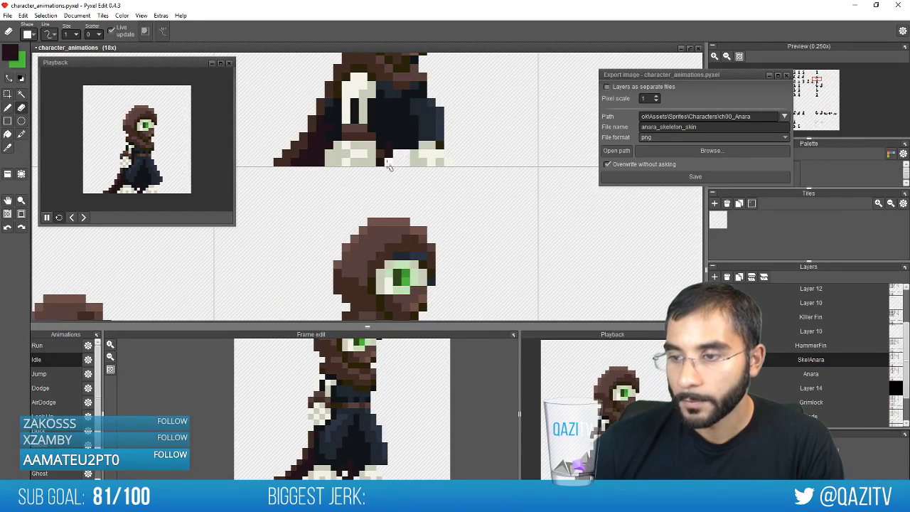
{"action": "left_click_drag", "start_coordinate": [421, 157], "coordinate": [411, 160]}
{"action": "key", "text": "b"}
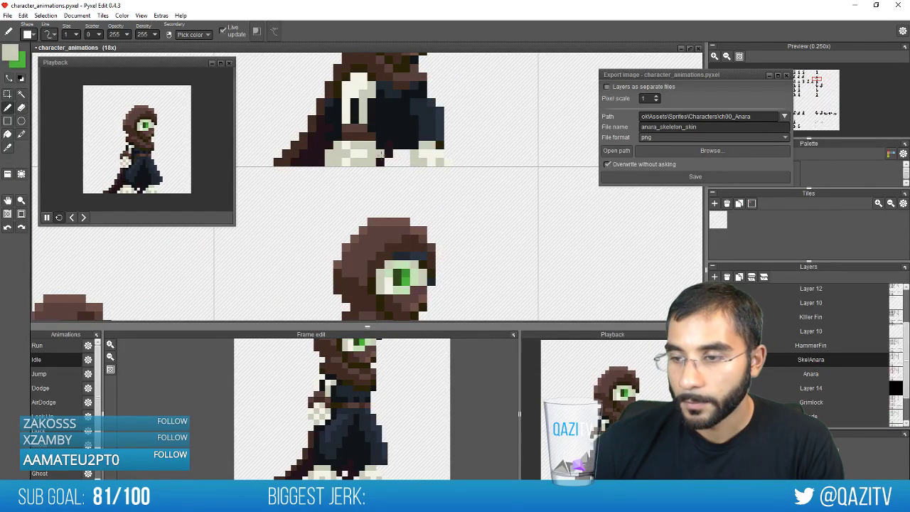
{"action": "scroll", "coordinate": [341, 197], "scroll_direction": "down", "scroll_amount": 3}
{"action": "scroll", "coordinate": [241, 285], "scroll_direction": "up", "scroll_amount": 3}
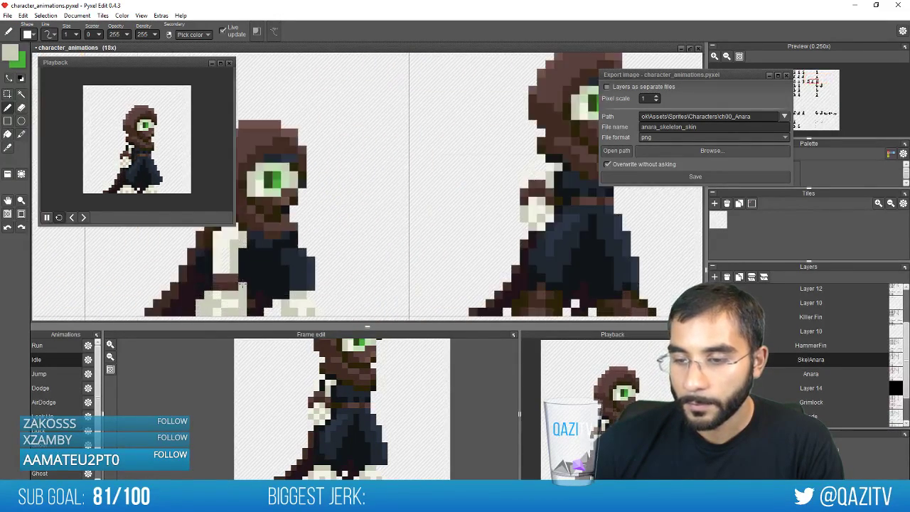
Sample the darker grey-green bone shade and paint it along the outer edges of the lower crouching frame's rear foot
{"action": "scroll", "coordinate": [261, 263], "scroll_direction": "down", "scroll_amount": 3}
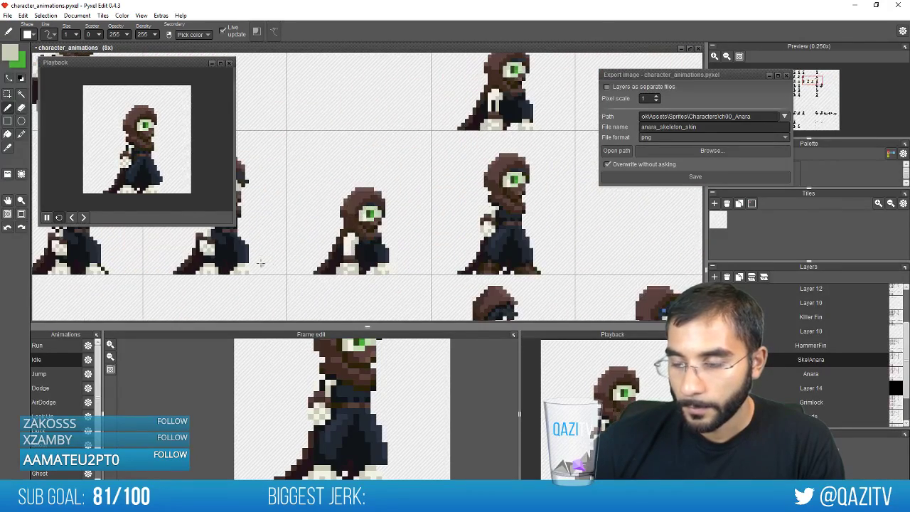
{"action": "scroll", "coordinate": [413, 223], "scroll_direction": "down", "scroll_amount": 2}
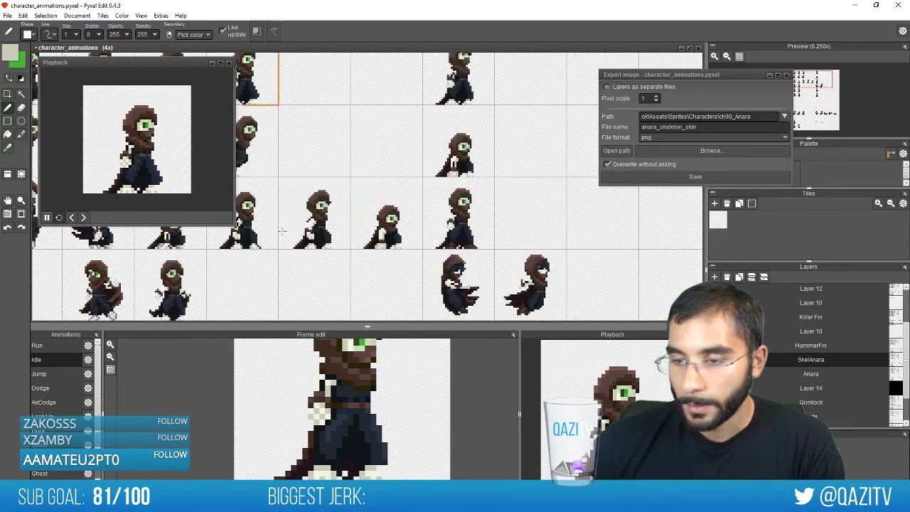
{"action": "scroll", "coordinate": [413, 223], "scroll_direction": "up", "scroll_amount": 2}
{"action": "right_click", "coordinate": [373, 285]}
{"action": "key", "text": "space"}
{"action": "left_click_drag", "start_coordinate": [455, 242], "coordinate": [374, 187]}
{"action": "scroll", "coordinate": [484, 208], "scroll_direction": "up", "scroll_amount": 3}
{"action": "key", "text": "space"}
{"action": "mouse_move", "coordinate": [447, 226]}
{"action": "left_mouse_down"}
{"action": "mouse_move", "coordinate": [393, 210]}
{"action": "mouse_move", "coordinate": [514, 99]}
{"action": "left_mouse_up"}
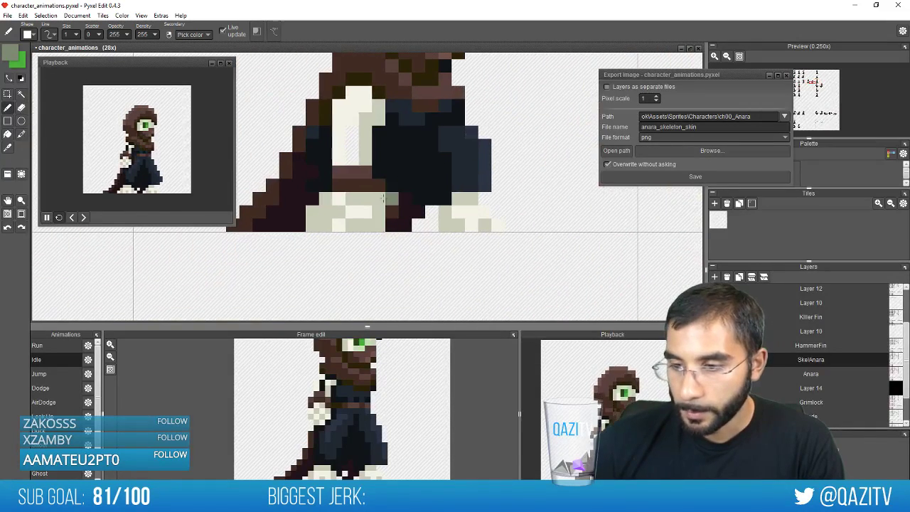
{"action": "left_click", "coordinate": [379, 212]}
{"action": "left_click", "coordinate": [379, 225]}
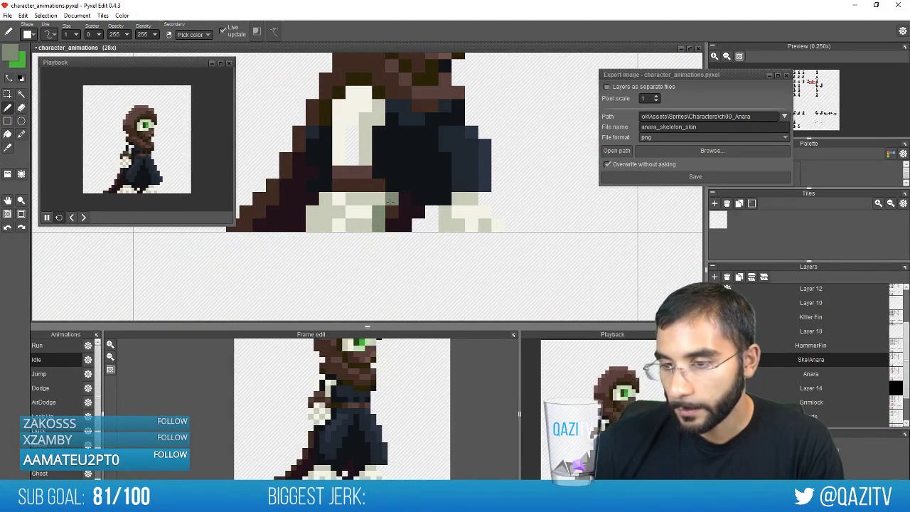
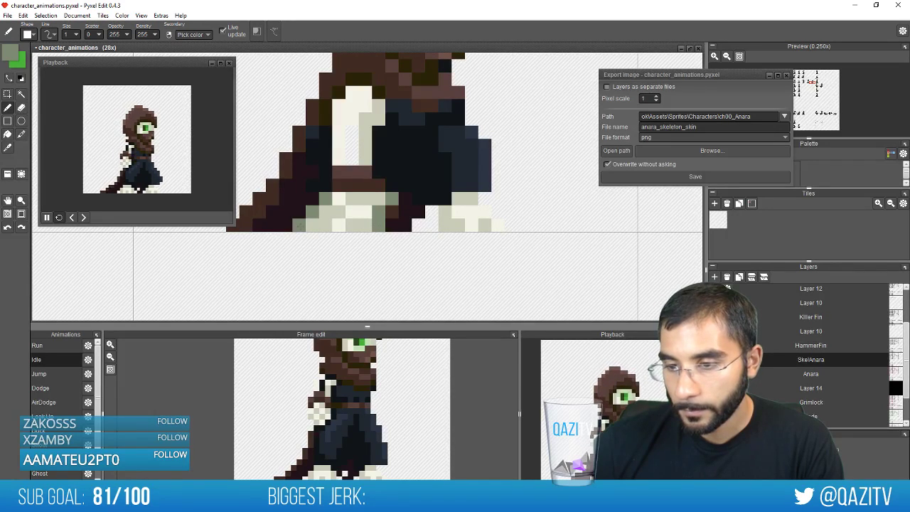
Extend the rear foot's toe over the maroon pixels with the mid bone shade sampled from the foot
{"action": "right_click", "coordinate": [367, 210]}
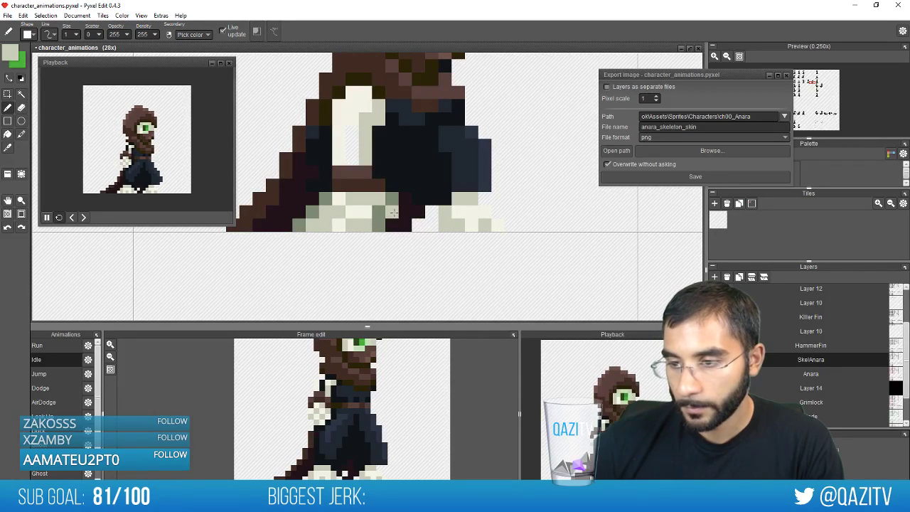
{"action": "mouse_move", "coordinate": [396, 206]}
{"action": "left_mouse_down"}
{"action": "mouse_move", "coordinate": [408, 202]}
{"action": "mouse_move", "coordinate": [414, 222]}
{"action": "left_mouse_up"}
{"action": "scroll", "coordinate": [447, 221], "scroll_direction": "down", "scroll_amount": 5}
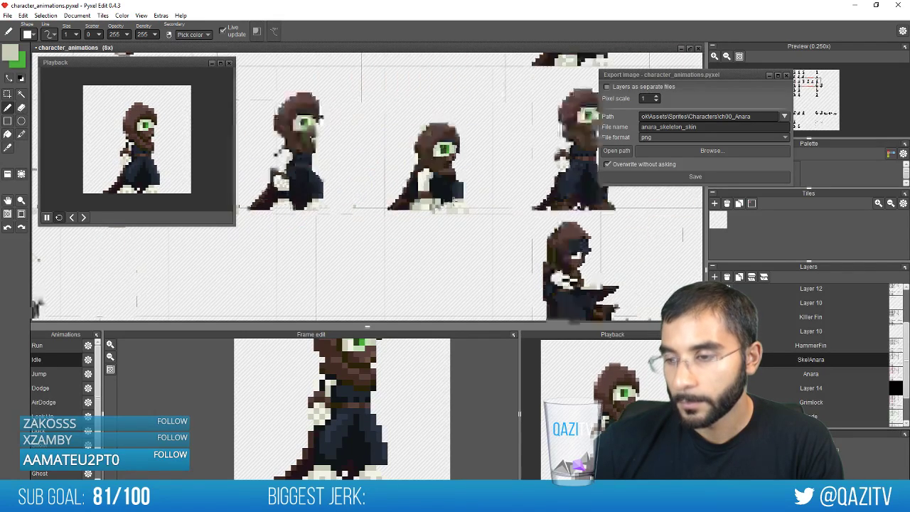
{"action": "scroll", "coordinate": [449, 224], "scroll_direction": "up", "scroll_amount": 1}
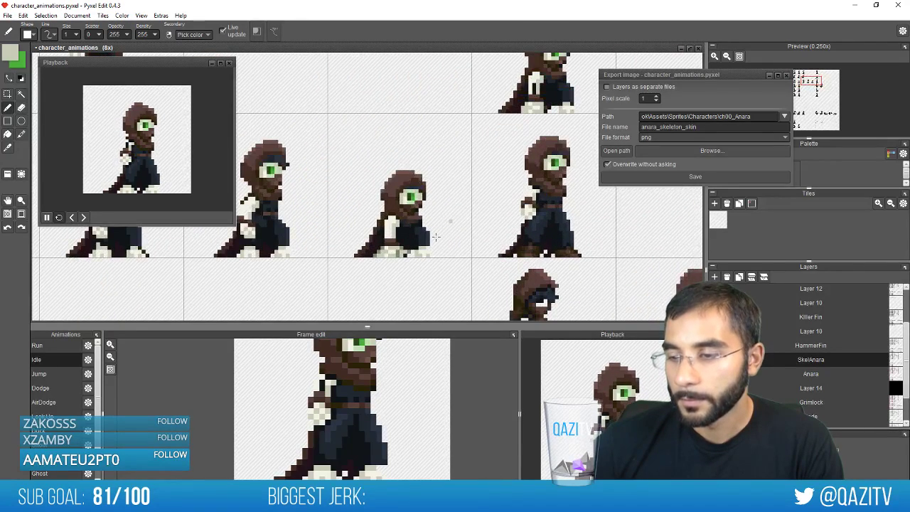
{"action": "scroll", "coordinate": [435, 236], "scroll_direction": "up", "scroll_amount": 4}
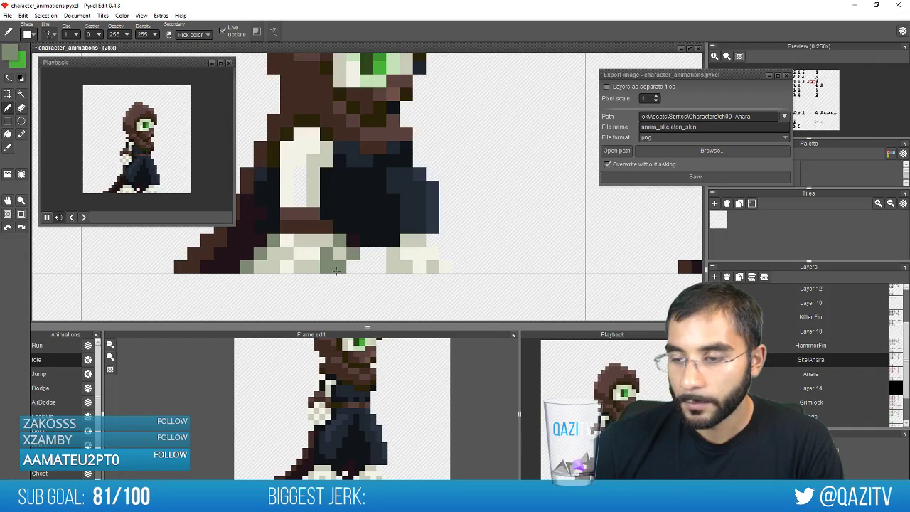
Copy the retouched crouching frame onto the matching crouching frame one row up and save the document
{"action": "scroll", "coordinate": [378, 271], "scroll_direction": "down", "scroll_amount": 3}
{"action": "key", "text": "s"}
{"action": "mouse_move", "coordinate": [286, 287]}
{"action": "left_mouse_down"}
{"action": "mouse_move", "coordinate": [449, 106]}
{"action": "mouse_move", "coordinate": [445, 97]}
{"action": "left_mouse_up"}
{"action": "left_click_drag", "start_coordinate": [527, 85], "coordinate": [369, 255]}
{"action": "key", "text": "ctrl+v"}
{"action": "left_click_drag", "start_coordinate": [428, 231], "coordinate": [485, 191]}
{"action": "left_click", "coordinate": [423, 251]}
{"action": "scroll", "coordinate": [430, 251], "scroll_direction": "down", "scroll_amount": 1}
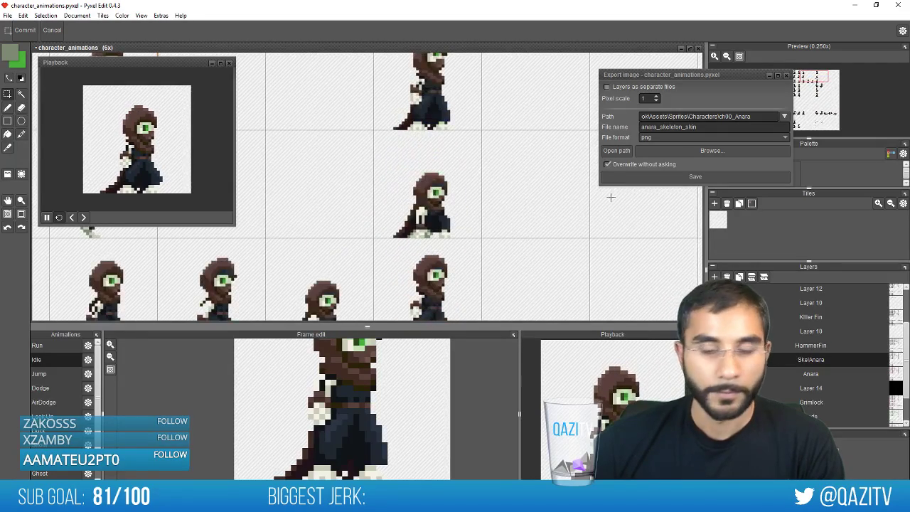
{"action": "scroll", "coordinate": [541, 211], "scroll_direction": "down", "scroll_amount": 1}
{"action": "key", "text": "ctrl+s"}
Delete the brown-footed standing frame to the right of the crouching frame
{"action": "scroll", "coordinate": [439, 236], "scroll_direction": "down", "scroll_amount": 2}
{"action": "left_click_drag", "start_coordinate": [427, 253], "coordinate": [531, 132]}
{"action": "scroll", "coordinate": [420, 209], "scroll_direction": "up", "scroll_amount": 1}
{"action": "key", "text": "Delete"}
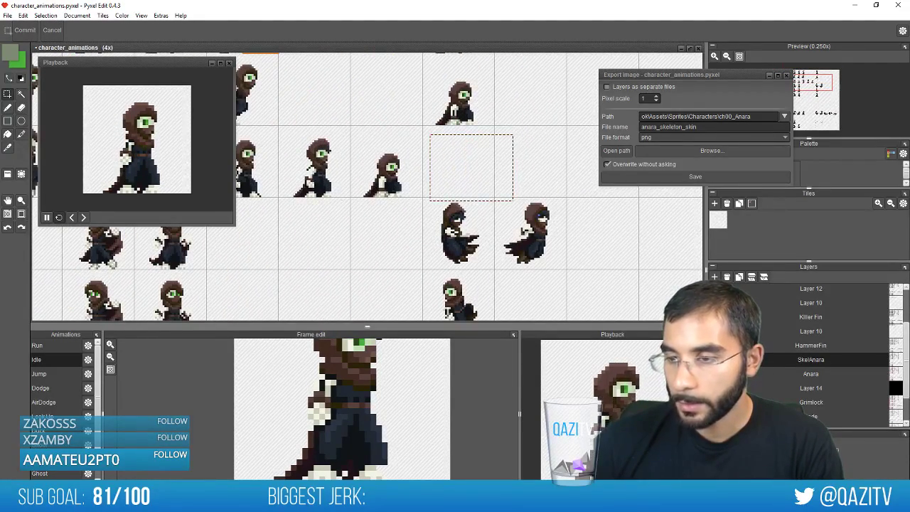
Fill the brown upper foot areas on the two tumbling frames with the light bone colour sampled from the arm
{"action": "scroll", "coordinate": [352, 212], "scroll_direction": "down", "scroll_amount": 1}
{"action": "scroll", "coordinate": [415, 225], "scroll_direction": "up", "scroll_amount": 2}
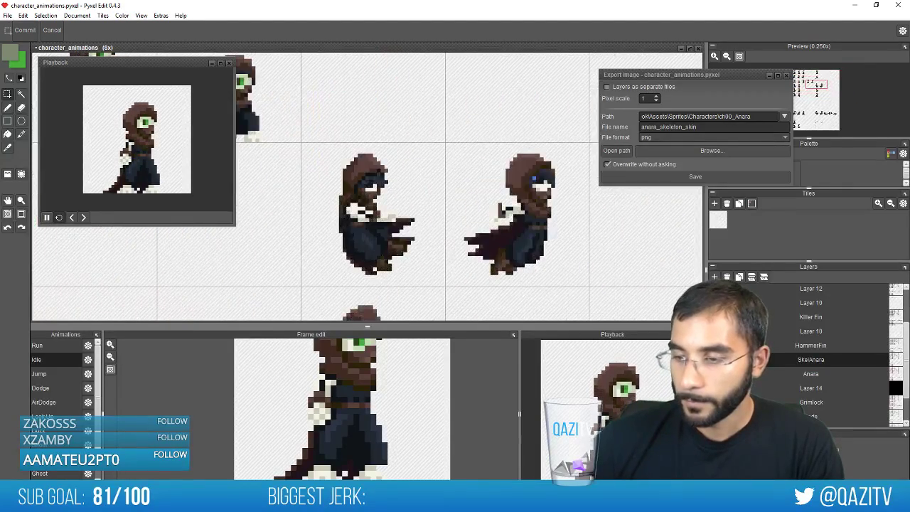
{"action": "scroll", "coordinate": [395, 262], "scroll_direction": "down", "scroll_amount": 1}
{"action": "left_click_drag", "start_coordinate": [370, 263], "coordinate": [342, 219]}
{"action": "scroll", "coordinate": [340, 219], "scroll_direction": "up", "scroll_amount": 5}
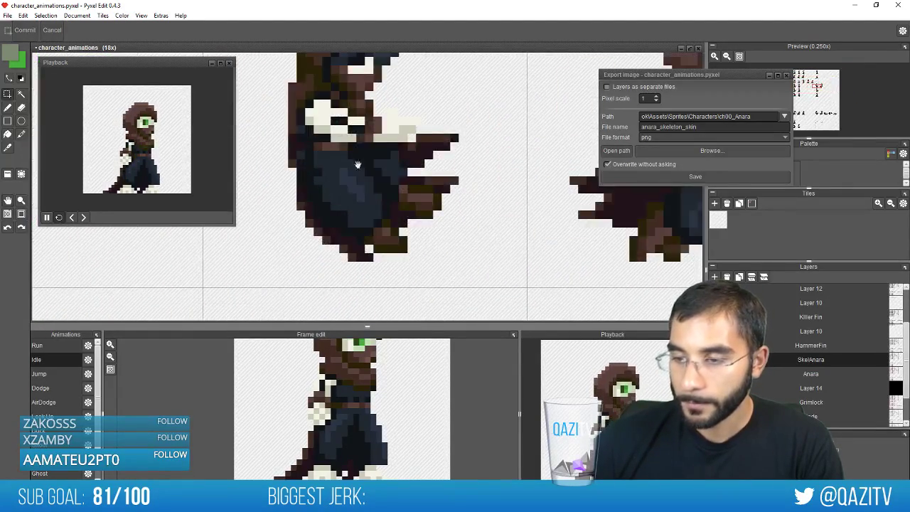
{"action": "key", "text": "f"}
{"action": "right_click", "coordinate": [315, 155]}
{"action": "scroll", "coordinate": [328, 156], "scroll_direction": "down", "scroll_amount": 3}
{"action": "scroll", "coordinate": [406, 188], "scroll_direction": "up", "scroll_amount": 3}
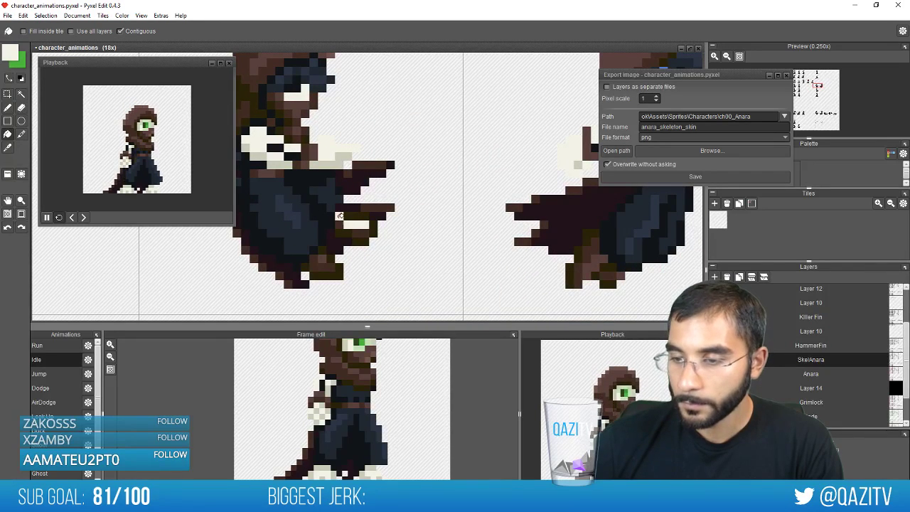
{"action": "left_click", "coordinate": [590, 271]}
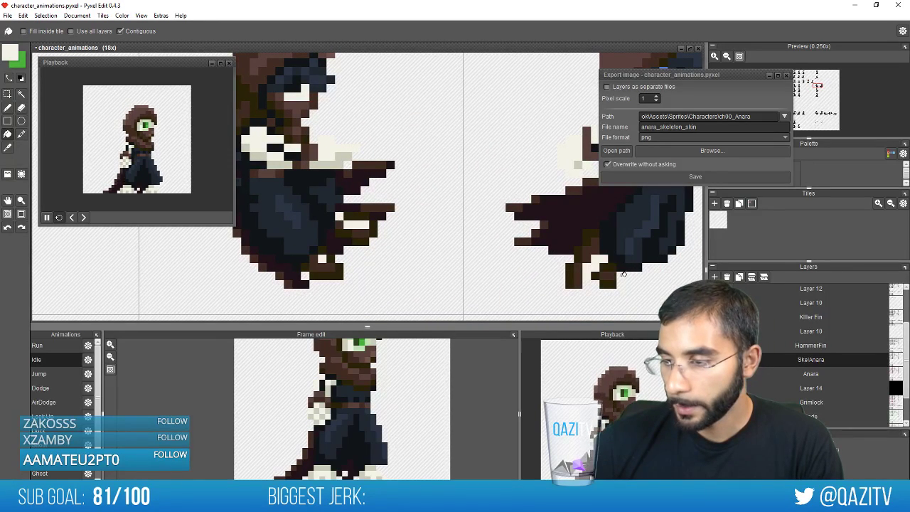
Fill the upper strip of the first tumbling frame's raised foot with the greyer bone shade sampled from the crouching frame's foot
{"action": "scroll", "coordinate": [343, 187], "scroll_direction": "down", "scroll_amount": 4}
{"action": "scroll", "coordinate": [341, 191], "scroll_direction": "up", "scroll_amount": 3}
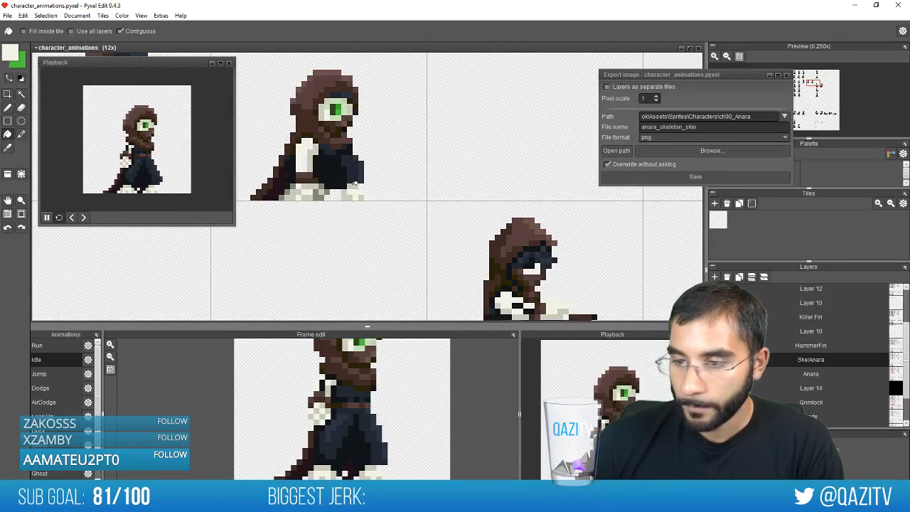
{"action": "right_click", "coordinate": [351, 189]}
{"action": "scroll", "coordinate": [355, 188], "scroll_direction": "down", "scroll_amount": 3}
{"action": "scroll", "coordinate": [427, 242], "scroll_direction": "up", "scroll_amount": 5}
{"action": "left_click", "coordinate": [451, 243]}
{"action": "left_click_drag", "start_coordinate": [457, 286], "coordinate": [453, 204]}
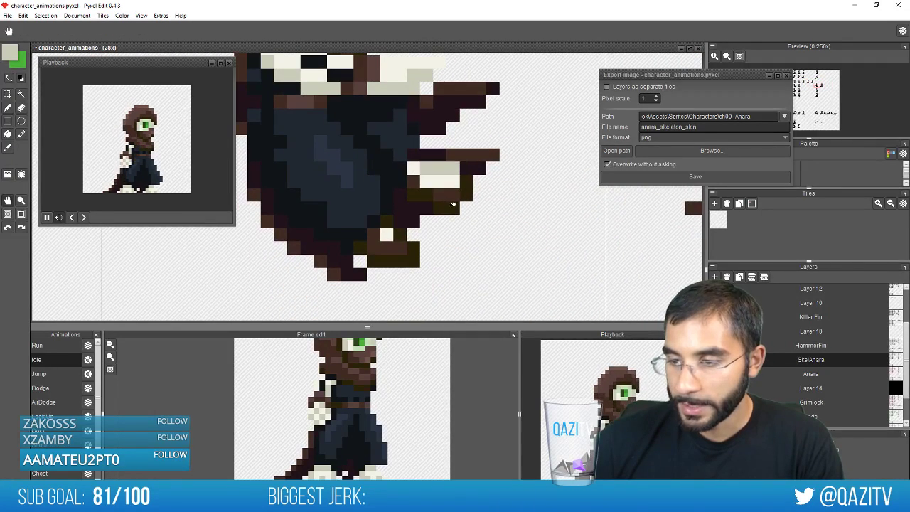
Undo the trial fills on the first tumbling frame's raised foot, including the greyer bone shade on its upper strip
{"action": "key", "text": "ctrl+z"}
{"action": "left_click", "coordinate": [444, 167]}
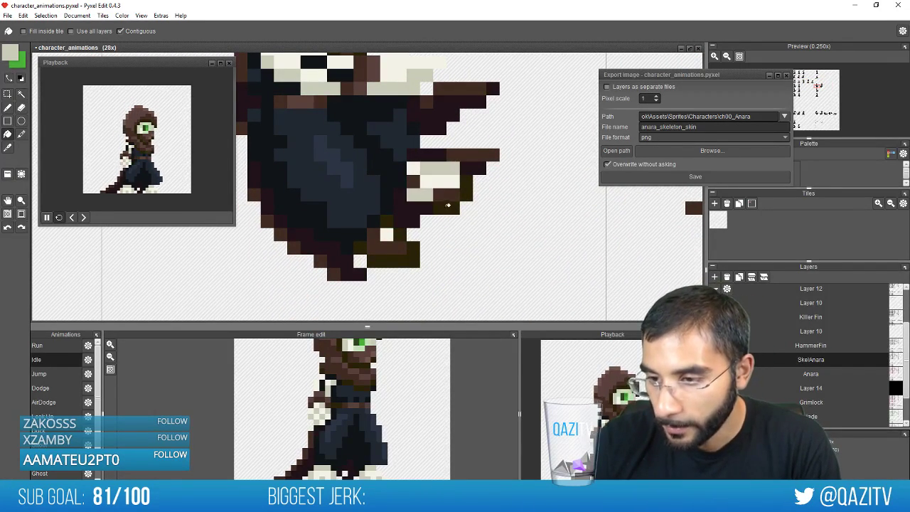
{"action": "left_click", "coordinate": [448, 205]}
{"action": "key", "text": "ctrl+z"}
{"action": "key", "text": "ctrl+z"}
{"action": "left_click", "coordinate": [448, 195]}
{"action": "key", "text": "ctrl+z"}
{"action": "key", "text": "ctrl+z"}
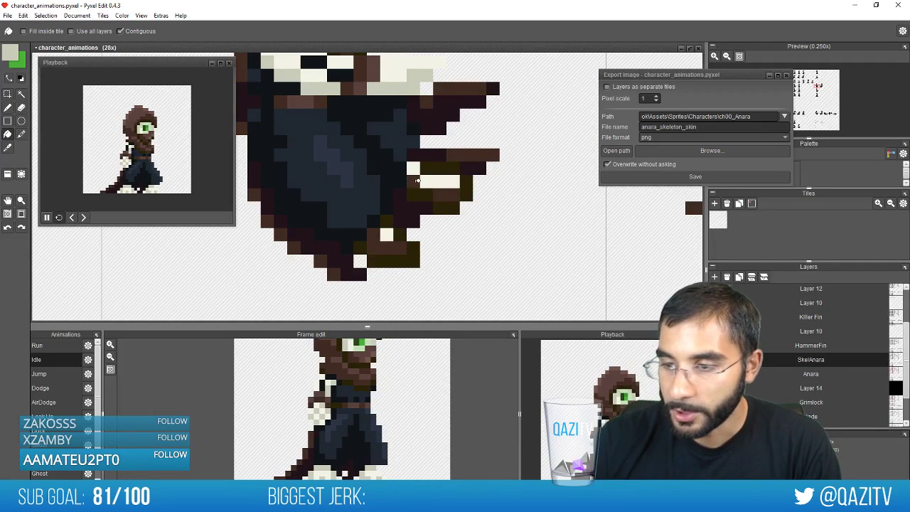
Fill the remaining mid-brown areas of both feet on the first tumbling frame with the greyer bone shade
{"action": "left_click", "coordinate": [418, 180]}
{"action": "left_click", "coordinate": [448, 195]}
{"action": "left_click", "coordinate": [394, 244]}
{"action": "scroll", "coordinate": [394, 244], "scroll_direction": "down", "scroll_amount": 5}
{"action": "scroll", "coordinate": [378, 214], "scroll_direction": "up", "scroll_amount": 5}
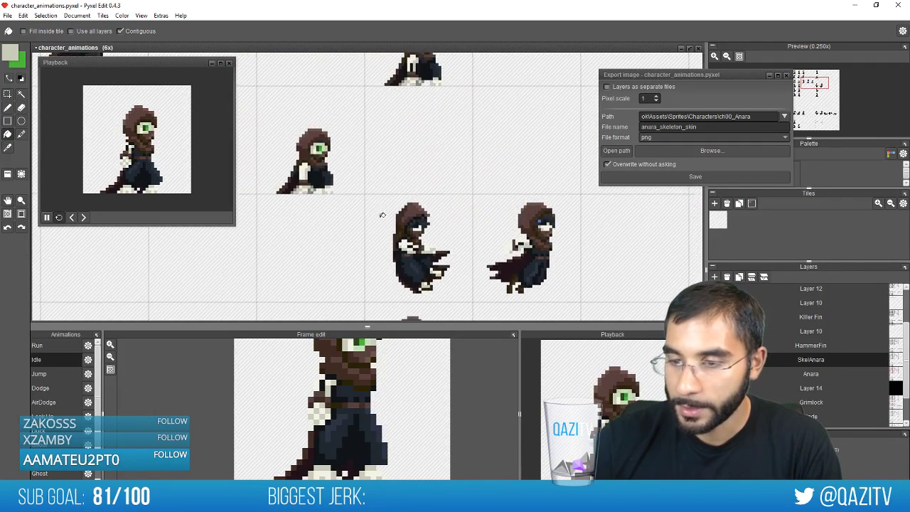
Fill the dark brown outline pixels around both feet of the first tumbling frame with the sampled grey-green bone shadow colour
{"action": "left_click_drag", "start_coordinate": [601, 316], "coordinate": [284, 147]}
{"action": "left_click_drag", "start_coordinate": [515, 295], "coordinate": [515, 239]}
{"action": "scroll", "coordinate": [442, 247], "scroll_direction": "up", "scroll_amount": 4}
{"action": "left_click", "coordinate": [402, 274]}
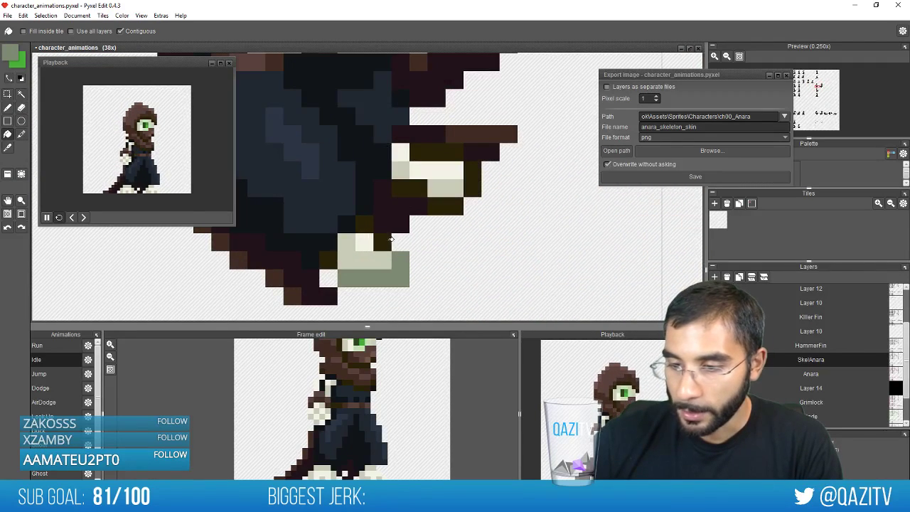
{"action": "left_click", "coordinate": [384, 241]}
{"action": "left_click", "coordinate": [364, 224]}
{"action": "left_click", "coordinate": [329, 260]}
{"action": "left_click", "coordinate": [412, 188]}
{"action": "left_click", "coordinate": [453, 205]}
{"action": "left_click", "coordinate": [475, 172]}
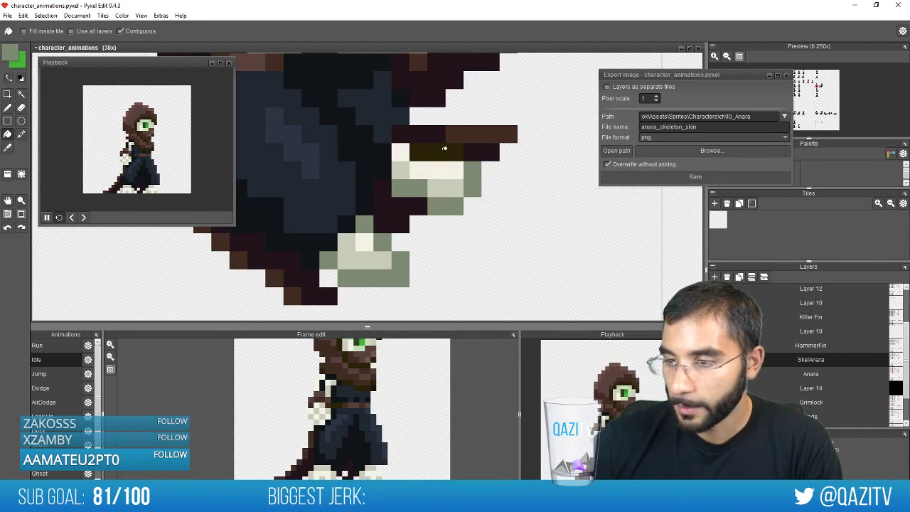
{"action": "left_click", "coordinate": [443, 148]}
Recolour the second tumbling frame's feet with grey-green outlines and bone-coloured inner areas, and save the document
{"action": "scroll", "coordinate": [537, 180], "scroll_direction": "down", "scroll_amount": 3}
{"action": "left_click_drag", "start_coordinate": [566, 208], "coordinate": [380, 195]}
{"action": "scroll", "coordinate": [419, 205], "scroll_direction": "up", "scroll_amount": 1}
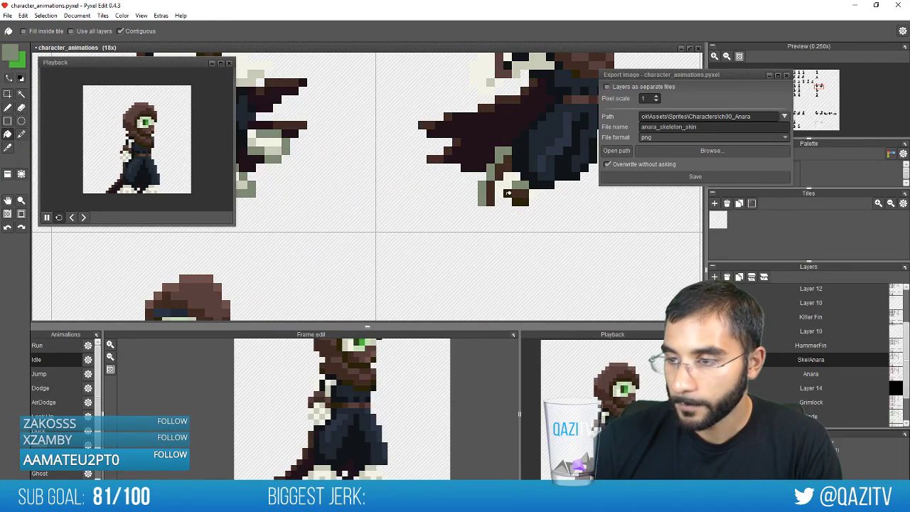
{"action": "scroll", "coordinate": [549, 183], "scroll_direction": "up", "scroll_amount": 5}
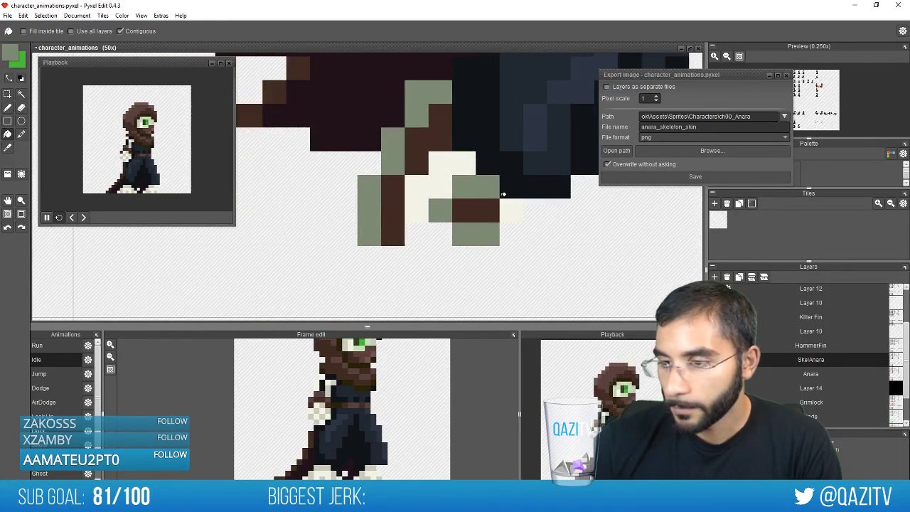
{"action": "scroll", "coordinate": [503, 193], "scroll_direction": "down", "scroll_amount": 5}
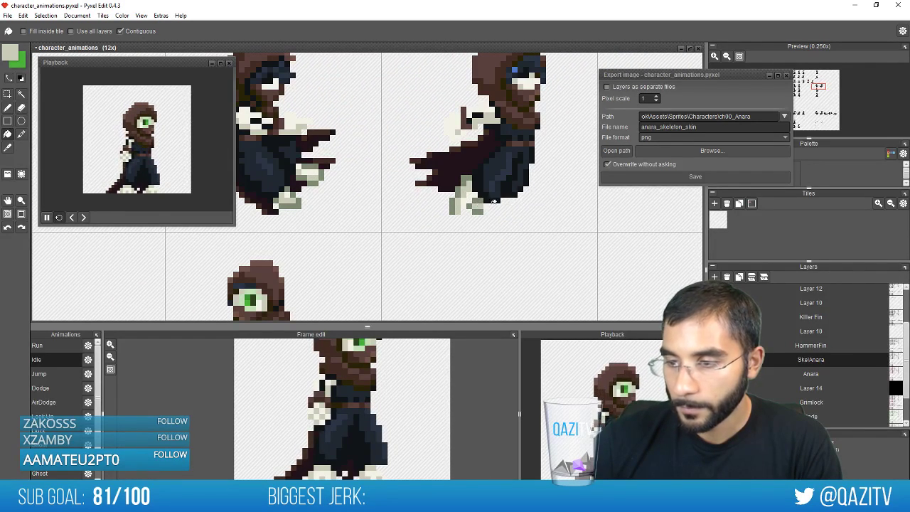
{"action": "scroll", "coordinate": [496, 199], "scroll_direction": "down", "scroll_amount": 2}
{"action": "key", "text": "ctrl+s"}
Check the other rows of the animation sheet for frames whose feet are still brown
{"action": "left_click_drag", "start_coordinate": [422, 126], "coordinate": [413, 229]}
{"action": "scroll", "coordinate": [402, 150], "scroll_direction": "up", "scroll_amount": 2}
{"action": "left_click_drag", "start_coordinate": [397, 135], "coordinate": [426, 251]}
{"action": "scroll", "coordinate": [414, 182], "scroll_direction": "down", "scroll_amount": 4}
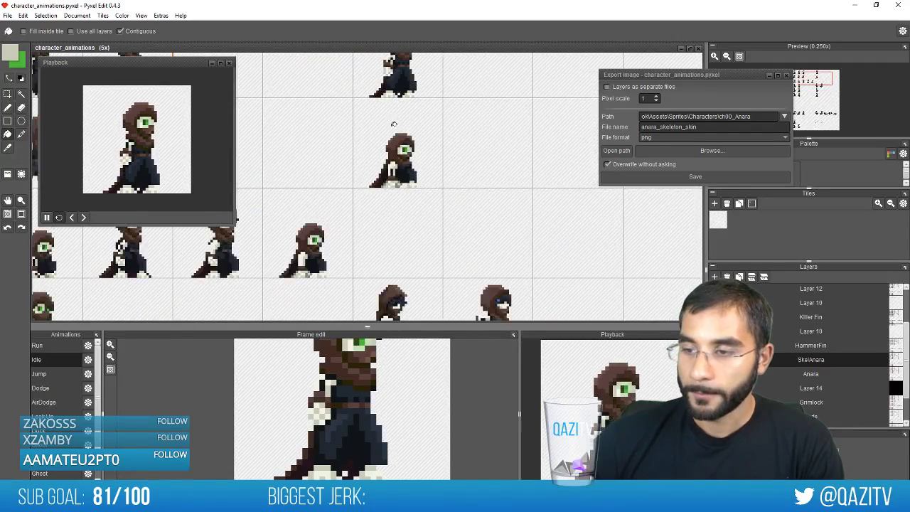
{"action": "scroll", "coordinate": [450, 149], "scroll_direction": "up", "scroll_amount": 5}
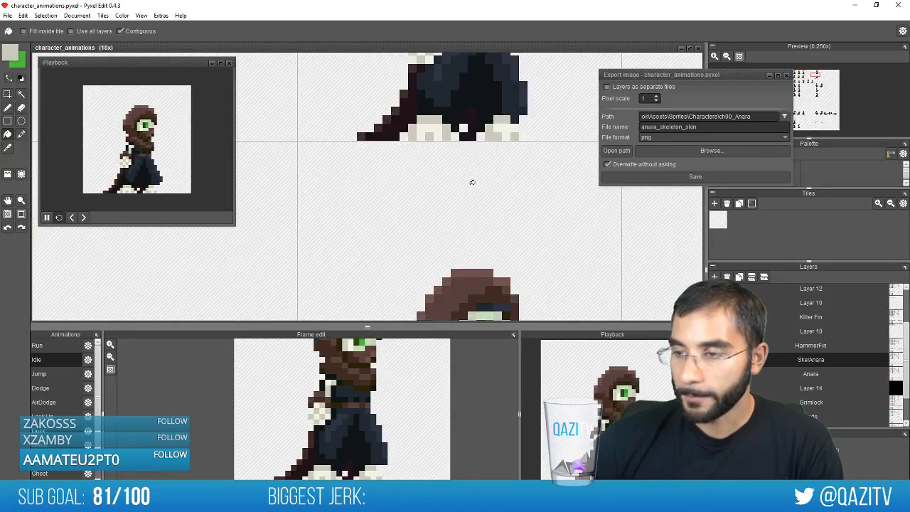
{"action": "scroll", "coordinate": [472, 182], "scroll_direction": "down", "scroll_amount": 5}
{"action": "key", "text": "space"}
{"action": "left_click_drag", "start_coordinate": [388, 183], "coordinate": [534, 86]}
{"action": "key", "text": "space"}
{"action": "left_click_drag", "start_coordinate": [485, 190], "coordinate": [620, 209]}
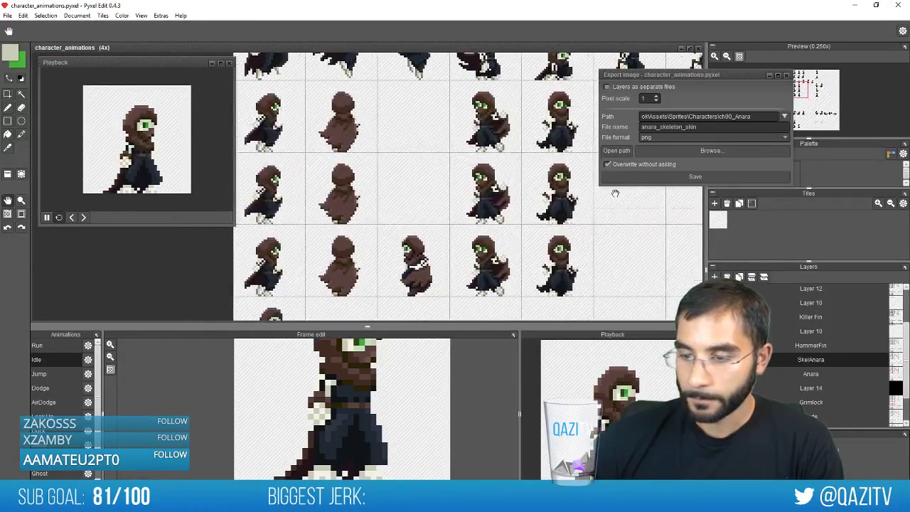
Fill the brown foot of the side-turned cloaked frame with the greyer bone shade and the light bone colour sampled from the neighbouring frame
{"action": "scroll", "coordinate": [412, 231], "scroll_direction": "up", "scroll_amount": 5}
{"action": "left_click", "coordinate": [427, 200]}
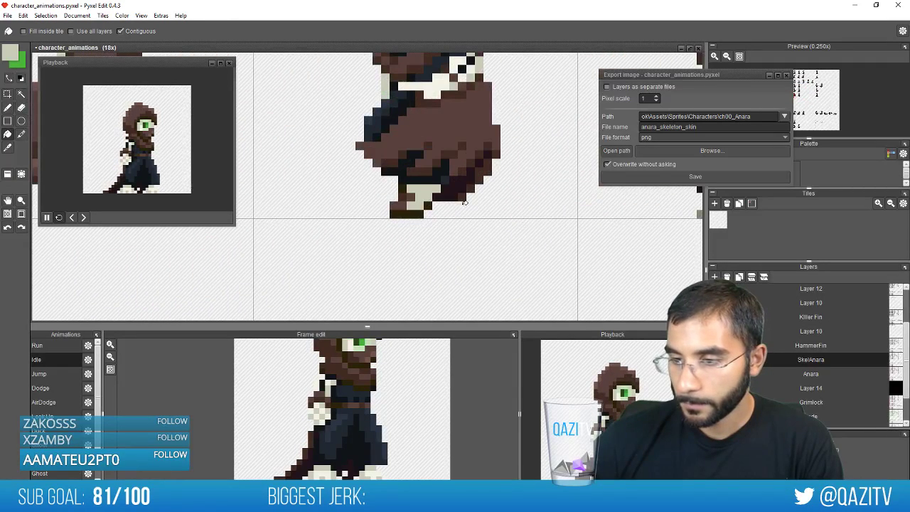
{"action": "left_click_drag", "start_coordinate": [419, 202], "coordinate": [365, 201]}
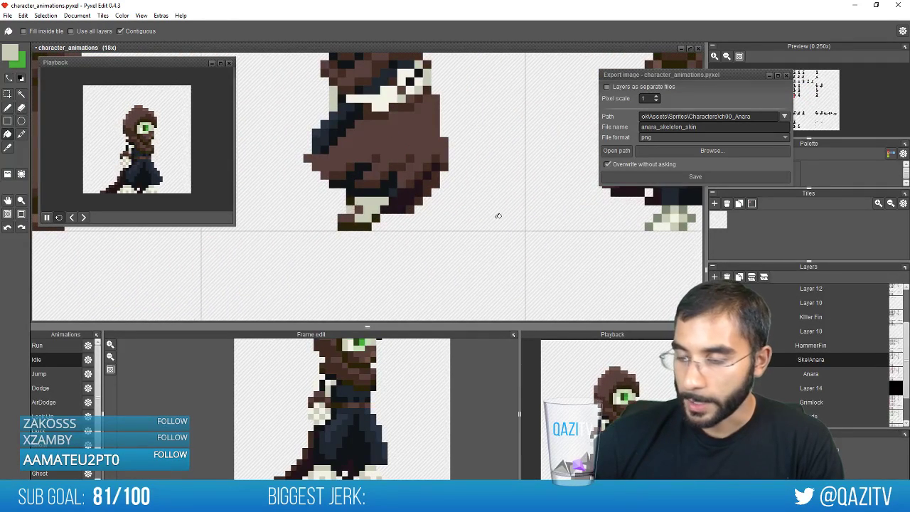
{"action": "left_click_drag", "start_coordinate": [499, 217], "coordinate": [455, 235]}
{"action": "right_click", "coordinate": [621, 242]}
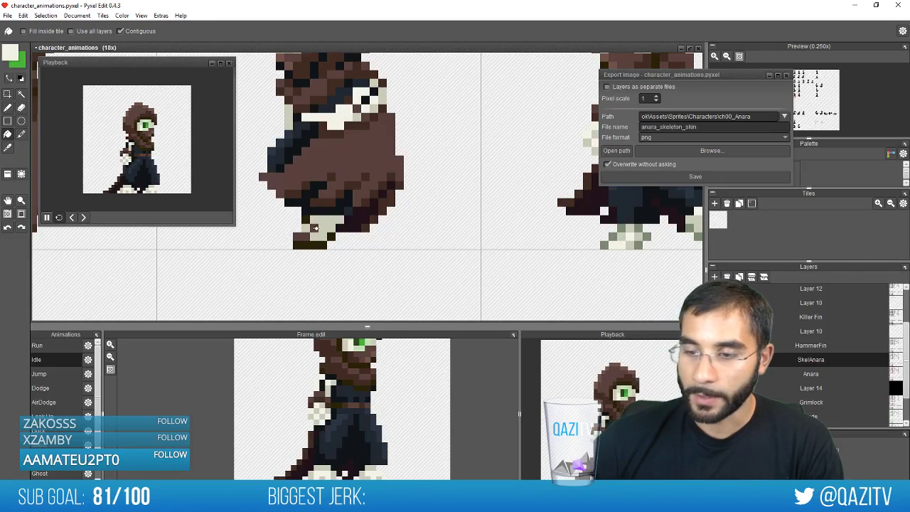
{"action": "left_click", "coordinate": [316, 227]}
Recolour the side-turned frame's sole and the dark pixels above its foot with the grey-green shade sampled from the neighbouring frame
{"action": "right_click", "coordinate": [605, 245]}
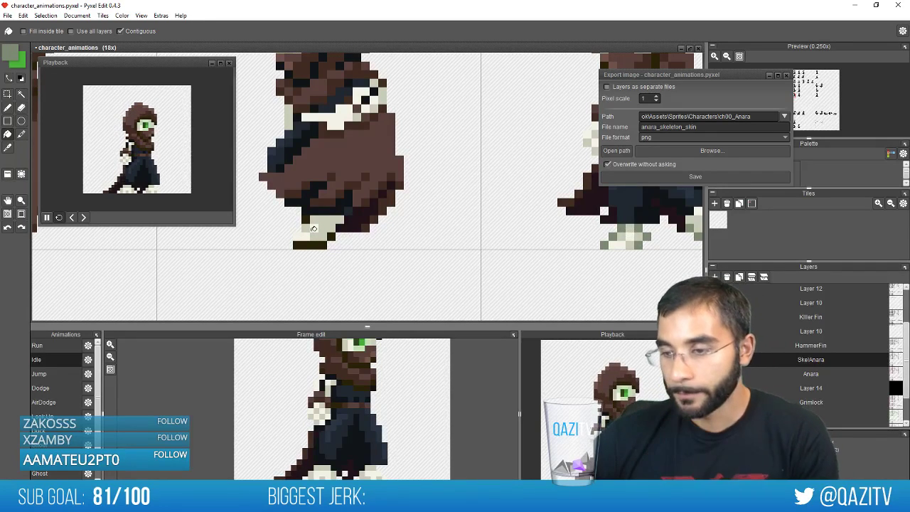
{"action": "left_click", "coordinate": [322, 244]}
{"action": "left_click", "coordinate": [341, 226]}
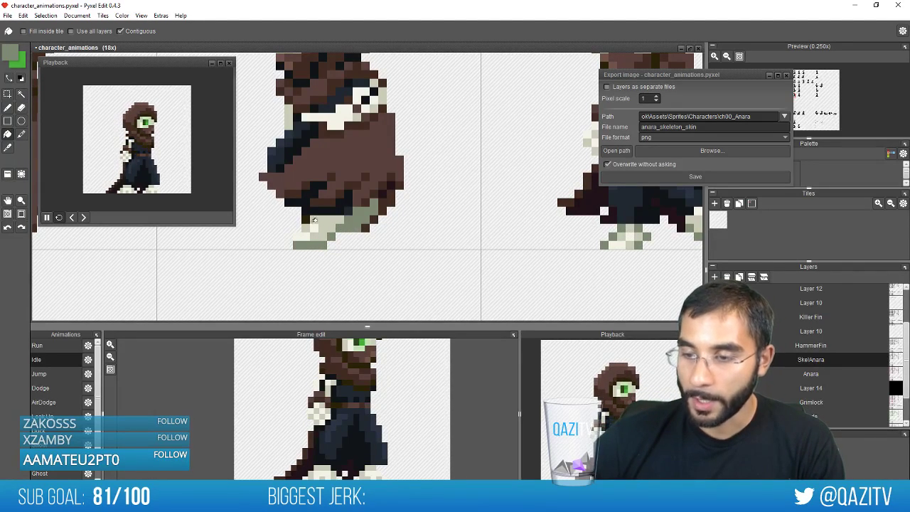
{"action": "key", "text": "ctrl+z"}
{"action": "key", "text": "b"}
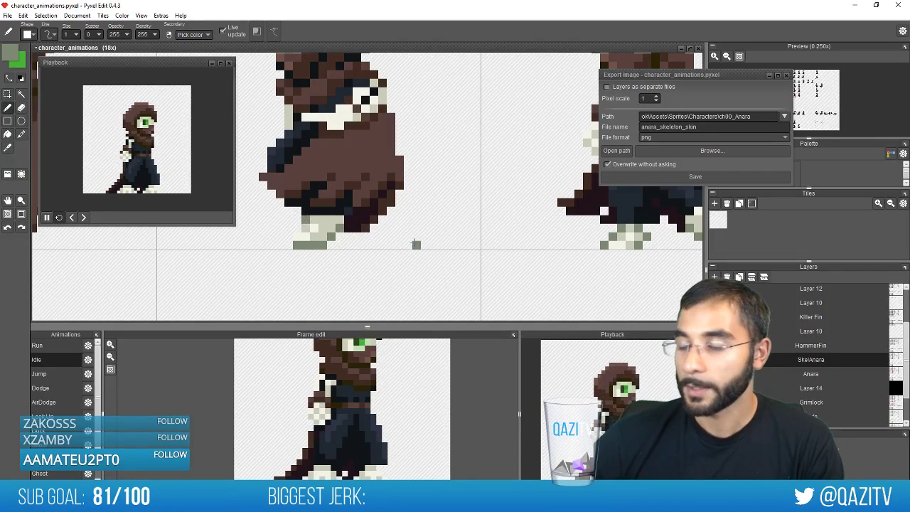
Inspect the feet on the neighbouring turning frames and the rows around them for leftover brown pixels
{"action": "scroll", "coordinate": [416, 245], "scroll_direction": "down", "scroll_amount": 4}
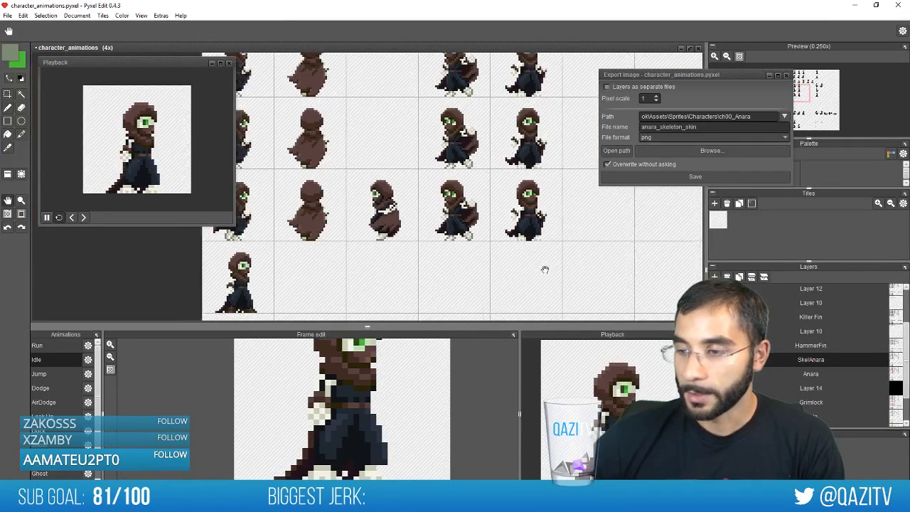
{"action": "scroll", "coordinate": [312, 254], "scroll_direction": "up", "scroll_amount": 1}
{"action": "scroll", "coordinate": [346, 254], "scroll_direction": "up", "scroll_amount": 1}
{"action": "scroll", "coordinate": [448, 261], "scroll_direction": "up", "scroll_amount": 1}
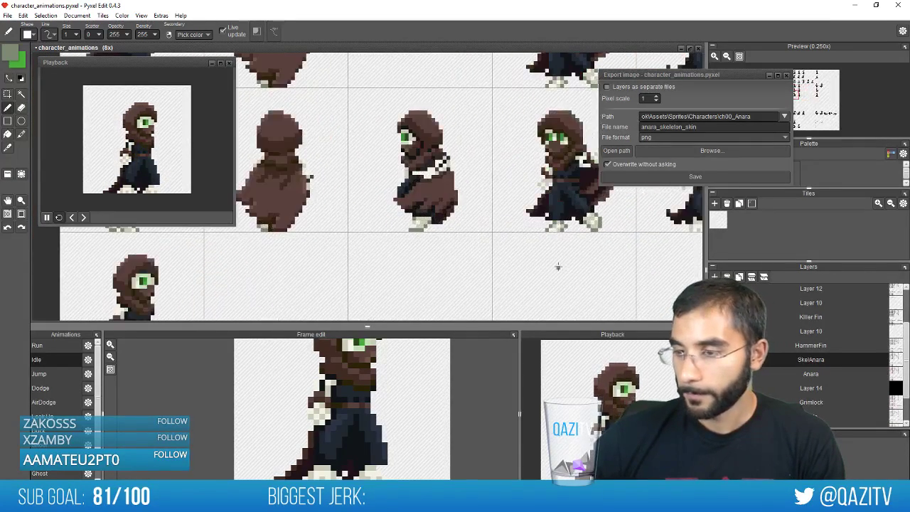
{"action": "scroll", "coordinate": [559, 267], "scroll_direction": "down", "scroll_amount": 2}
{"action": "scroll", "coordinate": [563, 267], "scroll_direction": "up", "scroll_amount": 2}
{"action": "key", "text": "space"}
{"action": "left_click_drag", "start_coordinate": [525, 259], "coordinate": [296, 268]}
{"action": "scroll", "coordinate": [469, 245], "scroll_direction": "up", "scroll_amount": 3}
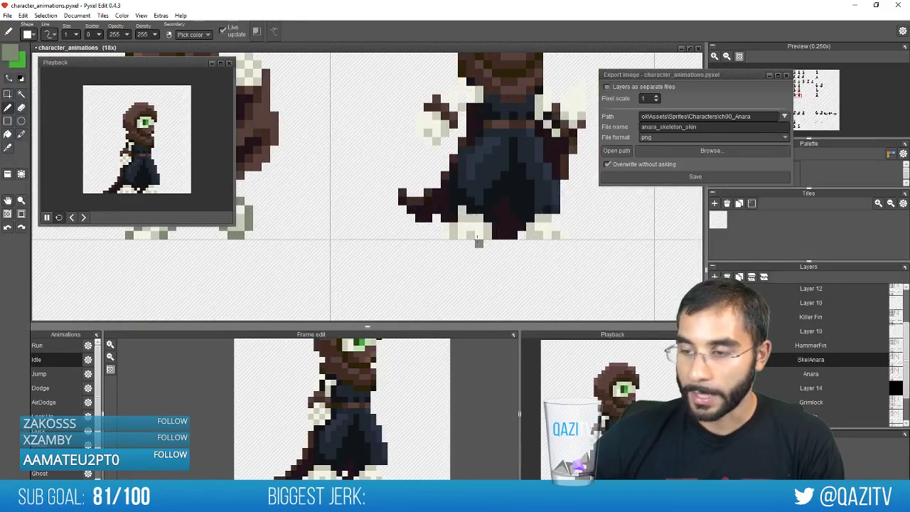
{"action": "scroll", "coordinate": [479, 242], "scroll_direction": "down", "scroll_amount": 5}
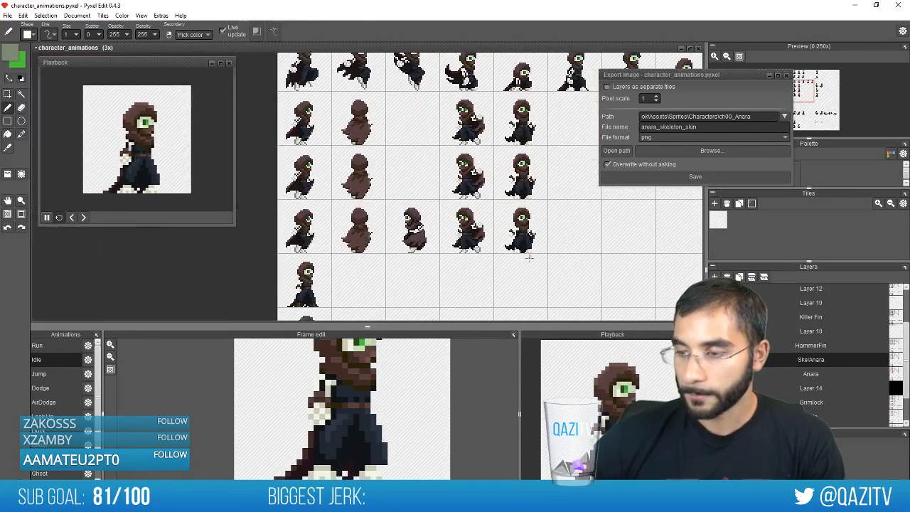
Delete the two brown-footed standing frames stacked in the first column below the turning frames
{"action": "left_click_drag", "start_coordinate": [494, 279], "coordinate": [516, 162]}
{"action": "scroll", "coordinate": [341, 229], "scroll_direction": "up", "scroll_amount": 2}
{"action": "key", "text": "s"}
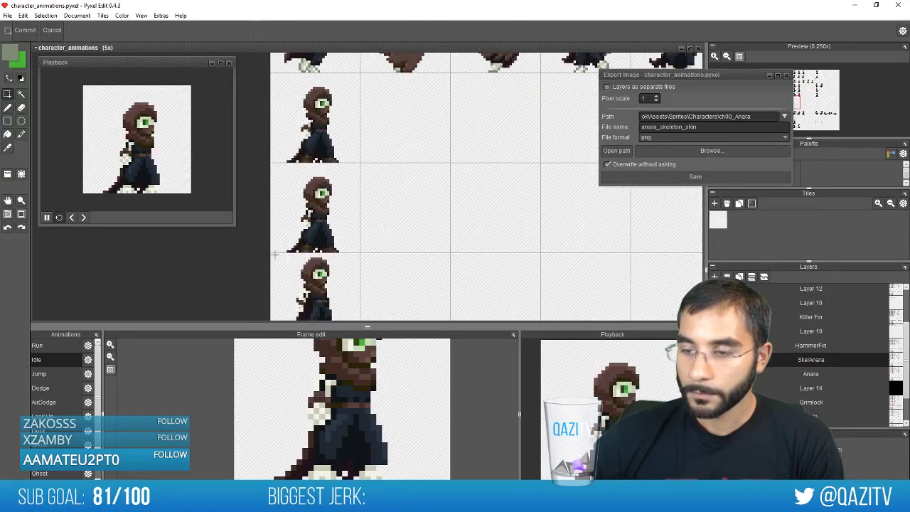
{"action": "left_click_drag", "start_coordinate": [275, 254], "coordinate": [379, 80]}
{"action": "key", "text": "Delete"}
Fill the dark outlines of both feet on the airborne frame in the first column with the grey-green shade
{"action": "left_click_drag", "start_coordinate": [321, 268], "coordinate": [361, 164]}
{"action": "scroll", "coordinate": [361, 163], "scroll_direction": "up", "scroll_amount": 4}
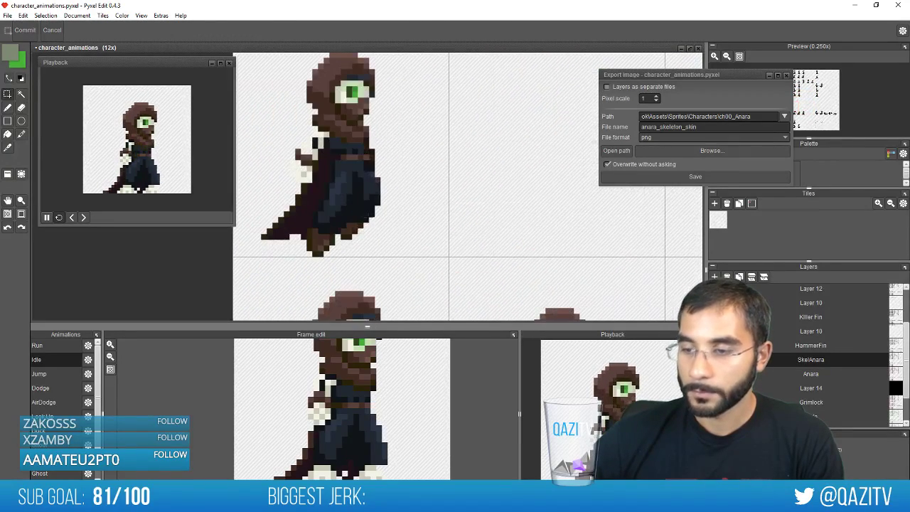
{"action": "key", "text": "f"}
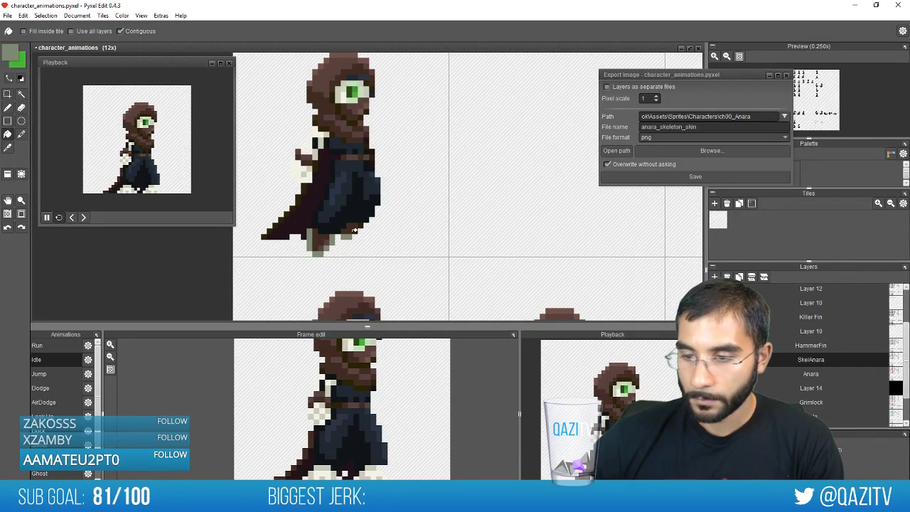
Sample the greyer bone shade from another frame and fill the main area of the airborne frame's lower foot
{"action": "left_click_drag", "start_coordinate": [488, 152], "coordinate": [485, 377]}
{"action": "left_click_drag", "start_coordinate": [435, 150], "coordinate": [439, 348]}
{"action": "left_click_drag", "start_coordinate": [374, 143], "coordinate": [433, 7]}
{"action": "left_click_drag", "start_coordinate": [434, 305], "coordinate": [440, 79]}
{"action": "scroll", "coordinate": [416, 278], "scroll_direction": "up", "scroll_amount": 2}
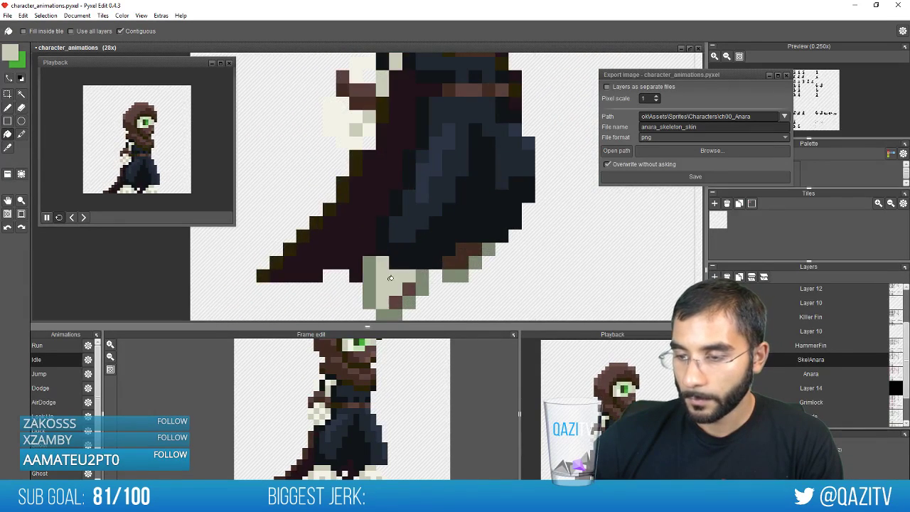
Fill the remaining brown on the airborne frame's feet with the light bone colour sampled from a finished frame, and save the document
{"action": "scroll", "coordinate": [421, 190], "scroll_direction": "down", "scroll_amount": 3}
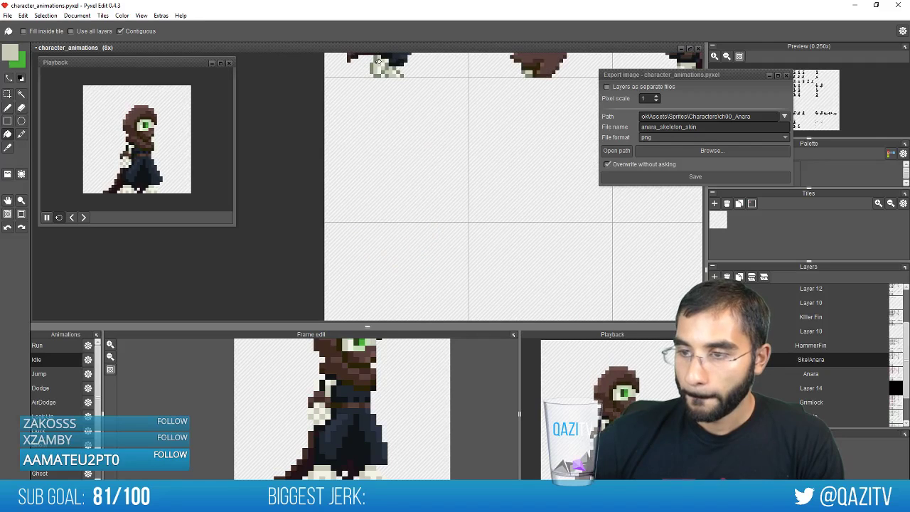
{"action": "right_click", "coordinate": [382, 69]}
{"action": "left_click_drag", "start_coordinate": [405, 133], "coordinate": [411, 7]}
{"action": "left_click_drag", "start_coordinate": [422, 305], "coordinate": [425, 215]}
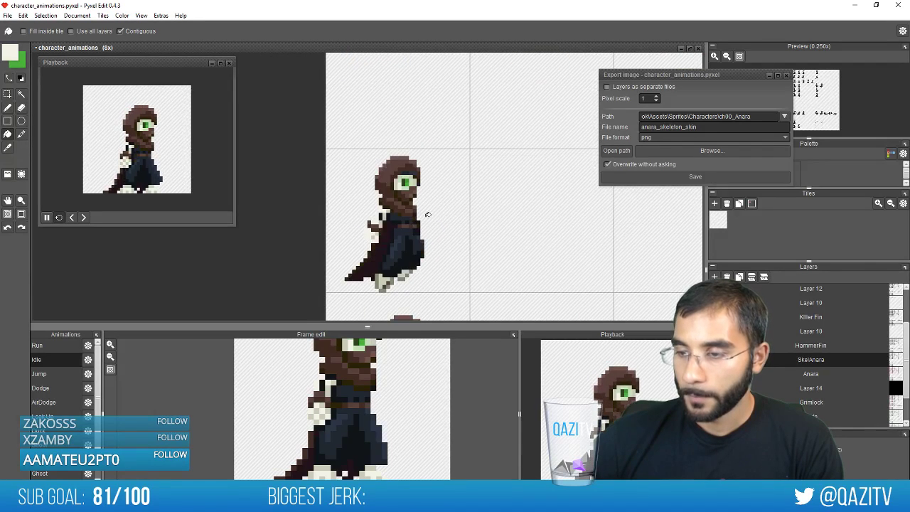
{"action": "scroll", "coordinate": [416, 264], "scroll_direction": "up", "scroll_amount": 2}
{"action": "scroll", "coordinate": [389, 286], "scroll_direction": "down", "scroll_amount": 4}
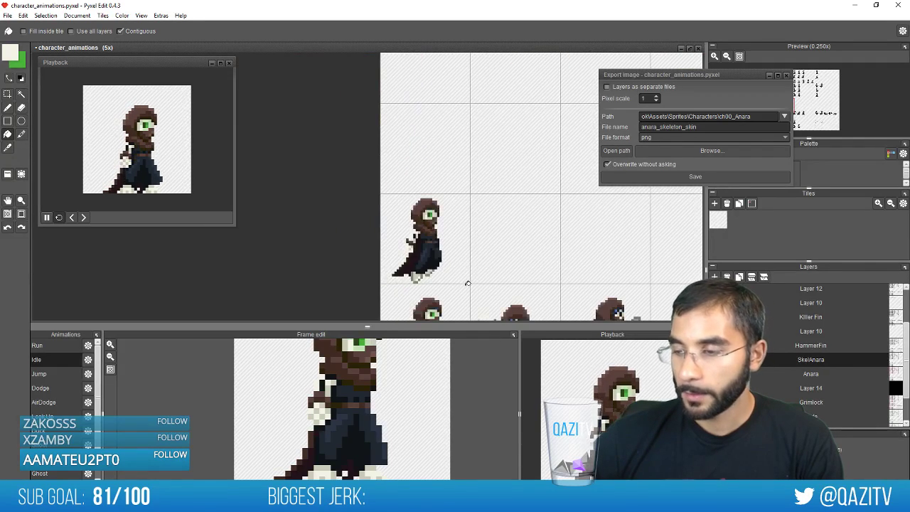
{"action": "left_click_drag", "start_coordinate": [470, 285], "coordinate": [439, 144]}
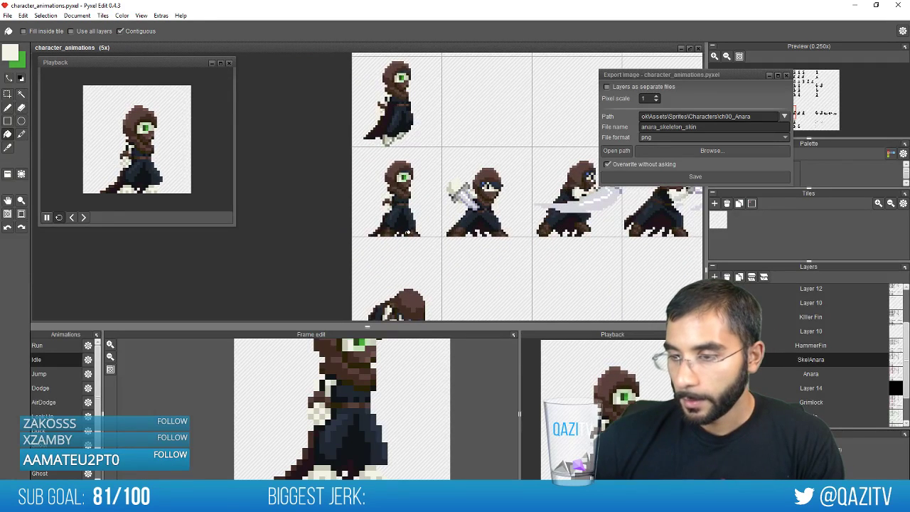
Copy the pair of bone feet from the fourth idle frame in the sheet's top row
{"action": "scroll", "coordinate": [408, 231], "scroll_direction": "up", "scroll_amount": 3}
{"action": "scroll", "coordinate": [481, 242], "scroll_direction": "down", "scroll_amount": 4}
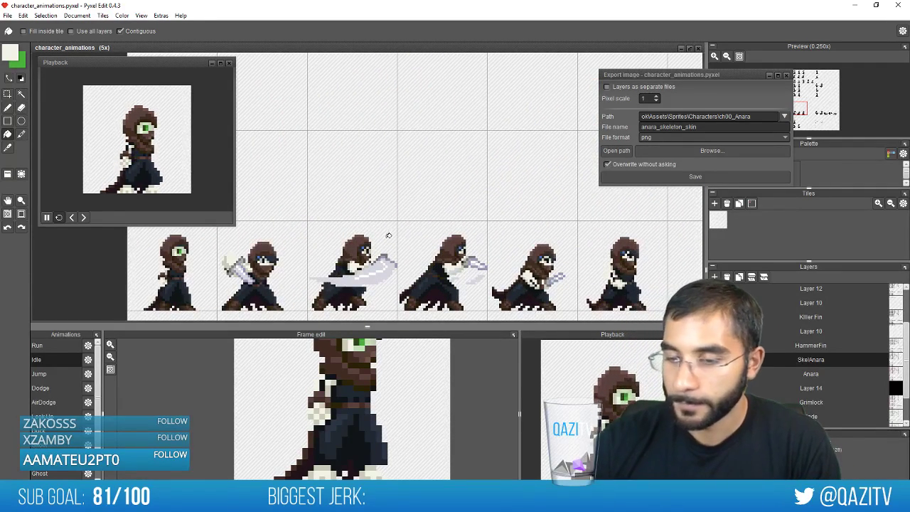
{"action": "mouse_move", "coordinate": [433, 165]}
{"action": "left_mouse_down"}
{"action": "mouse_move", "coordinate": [476, 289]}
{"action": "mouse_move", "coordinate": [479, 355]}
{"action": "left_mouse_up"}
{"action": "mouse_move", "coordinate": [451, 89]}
{"action": "left_mouse_down"}
{"action": "mouse_move", "coordinate": [465, 219]}
{"action": "mouse_move", "coordinate": [428, 356]}
{"action": "left_mouse_up"}
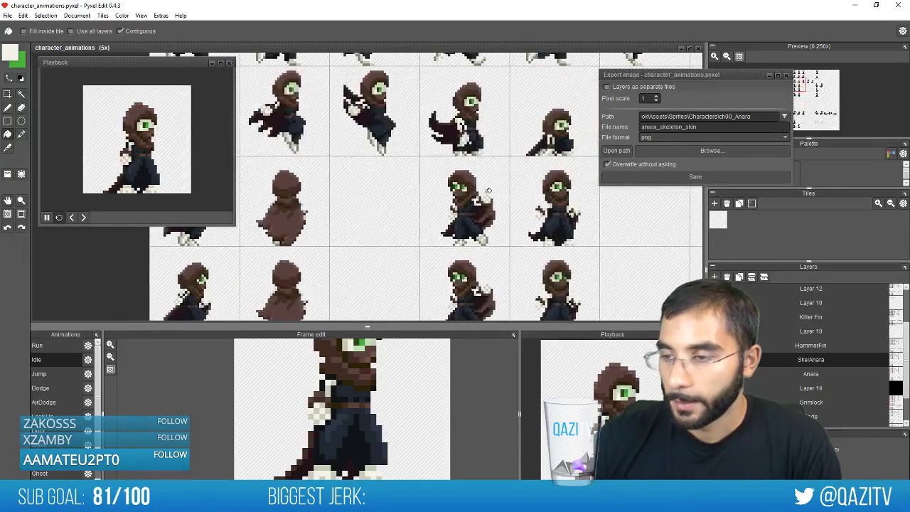
{"action": "left_click_drag", "start_coordinate": [493, 90], "coordinate": [496, 277]}
{"action": "left_click_drag", "start_coordinate": [496, 143], "coordinate": [496, 209]}
{"action": "scroll", "coordinate": [431, 230], "scroll_direction": "up", "scroll_amount": 6}
{"action": "key", "text": "s"}
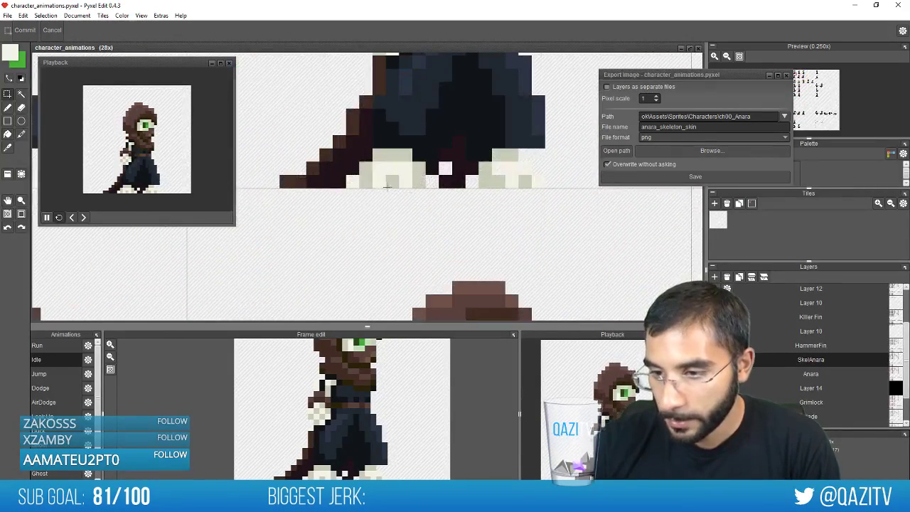
{"action": "left_click_drag", "start_coordinate": [352, 196], "coordinate": [542, 154]}
{"action": "scroll", "coordinate": [376, 267], "scroll_direction": "down", "scroll_amount": 9}
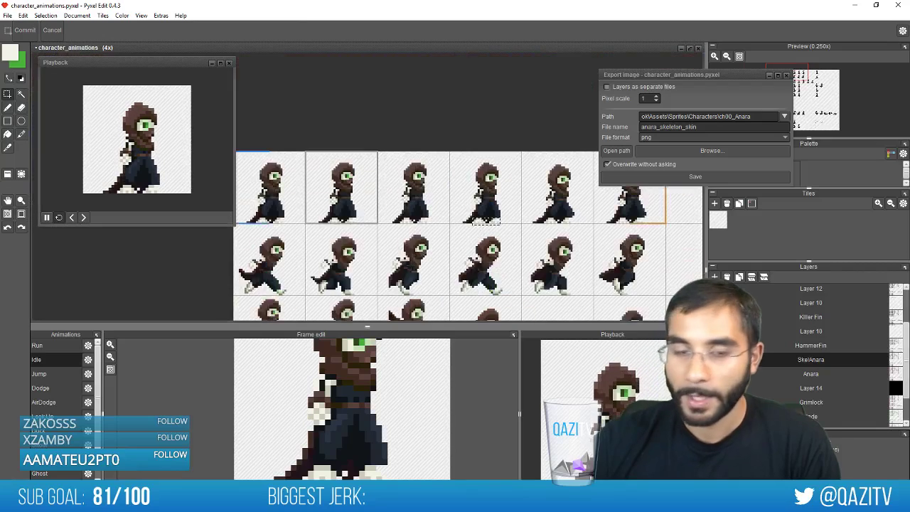
Paste the bone feet over the brown feet of the standing frame that starts the sword attack row
{"action": "scroll", "coordinate": [359, 305], "scroll_direction": "up", "scroll_amount": 6}
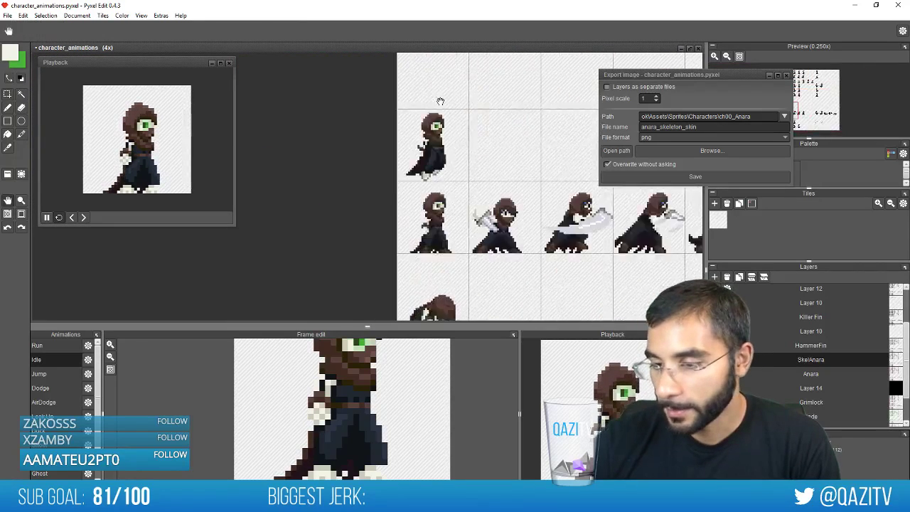
{"action": "scroll", "coordinate": [416, 166], "scroll_direction": "up", "scroll_amount": 2}
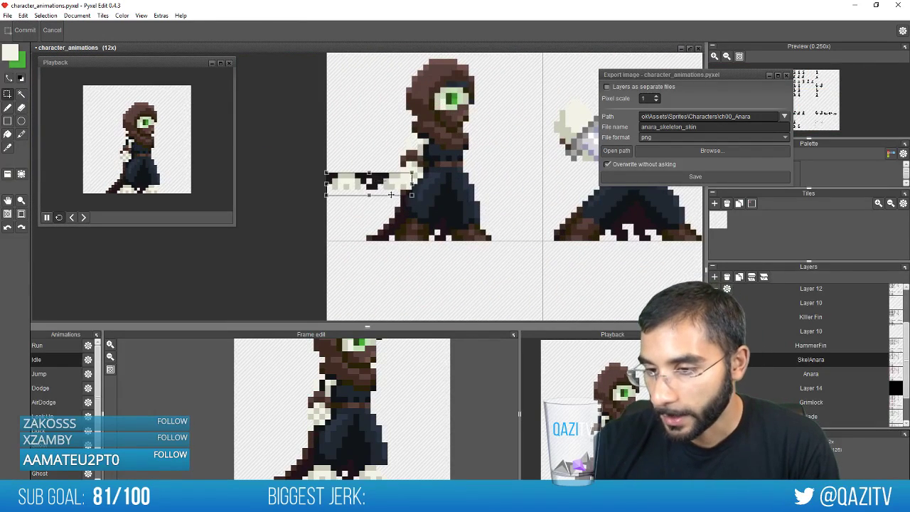
{"action": "left_click_drag", "start_coordinate": [391, 193], "coordinate": [457, 249]}
{"action": "scroll", "coordinate": [451, 273], "scroll_direction": "up", "scroll_amount": 8}
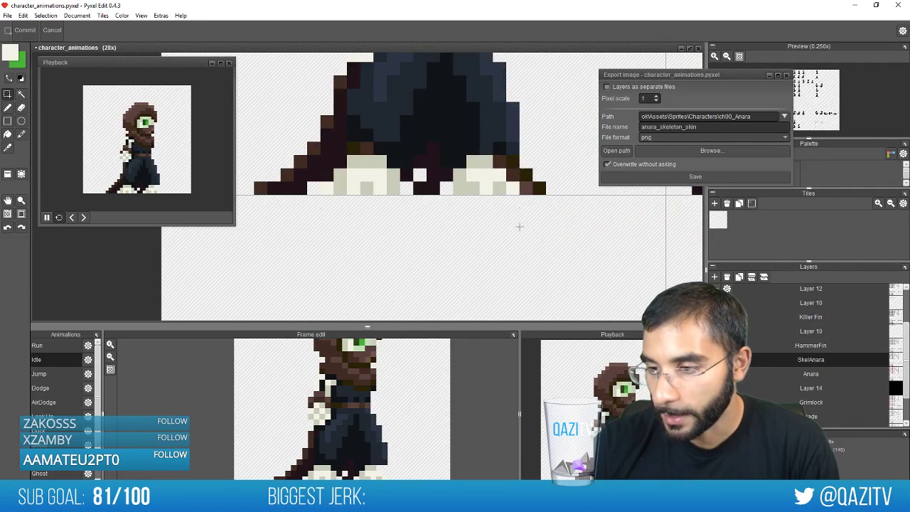
Erase the leftover brown beside the standing frame's front foot and sample the dark cloak colour for touching up the rear foot
{"action": "key", "text": "e"}
{"action": "left_click_drag", "start_coordinate": [542, 190], "coordinate": [517, 173]}
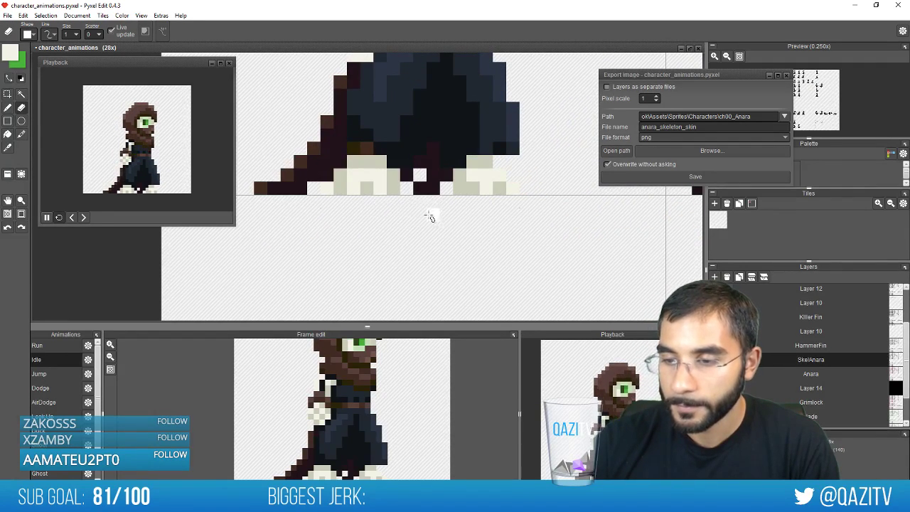
{"action": "key", "text": "b"}
{"action": "right_click", "coordinate": [317, 178]}
{"action": "scroll", "coordinate": [420, 215], "scroll_direction": "down", "scroll_amount": 2}
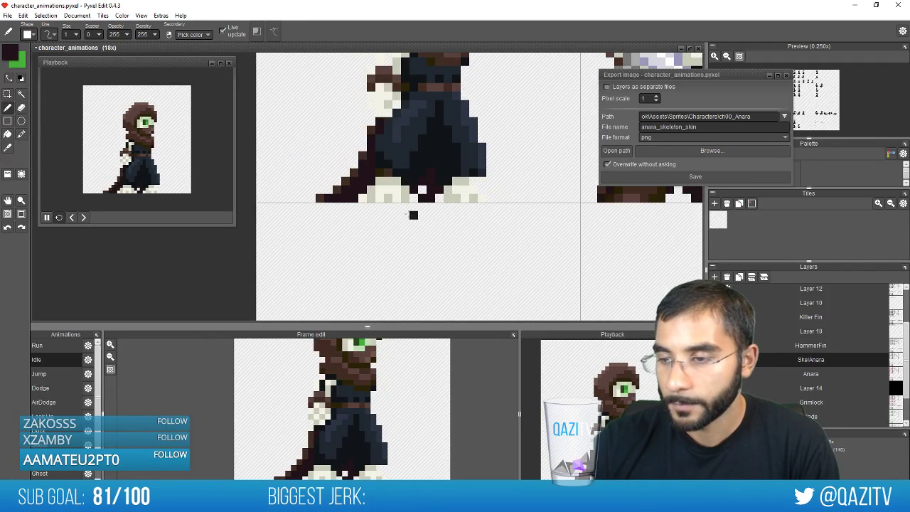
Copy the cleaned-up bone feet from the standing frame and paste them just below the second sword attack frame
{"action": "key", "text": "s"}
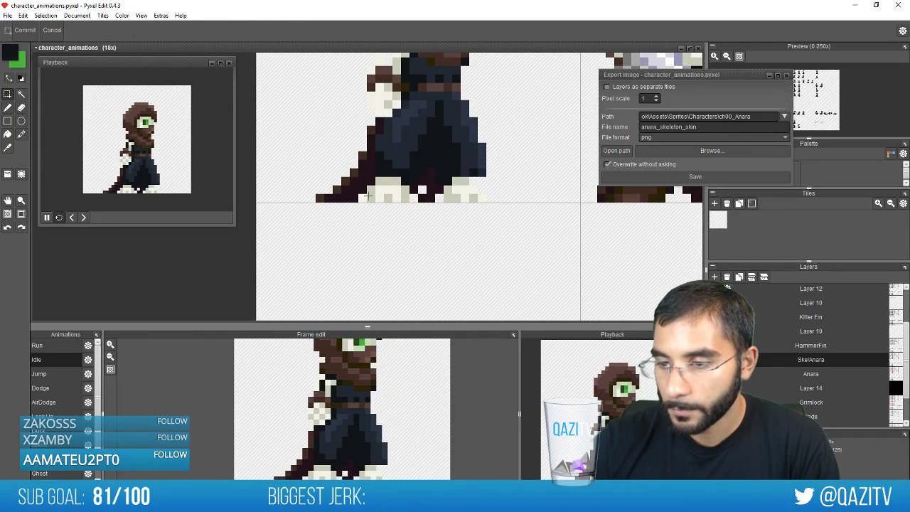
{"action": "left_click_drag", "start_coordinate": [361, 201], "coordinate": [489, 178]}
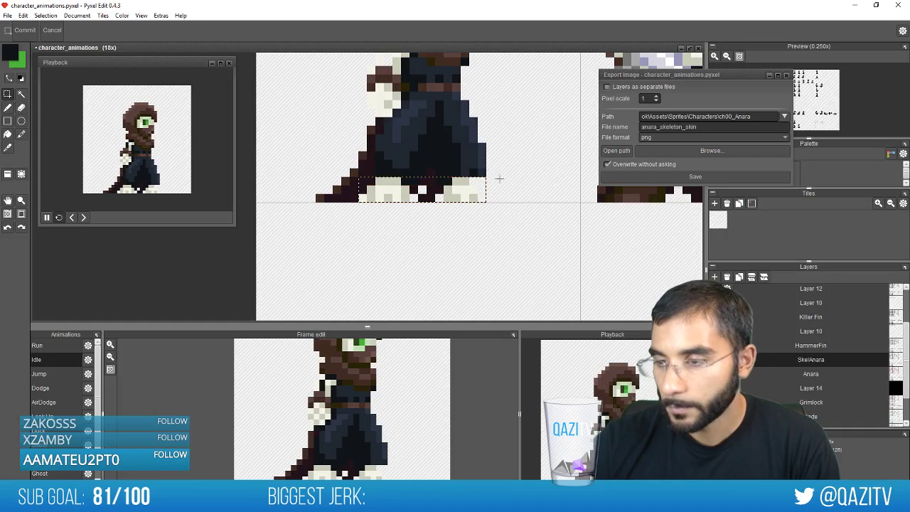
{"action": "left_click_drag", "start_coordinate": [539, 211], "coordinate": [411, 229]}
{"action": "left_click_drag", "start_coordinate": [337, 213], "coordinate": [506, 276]}
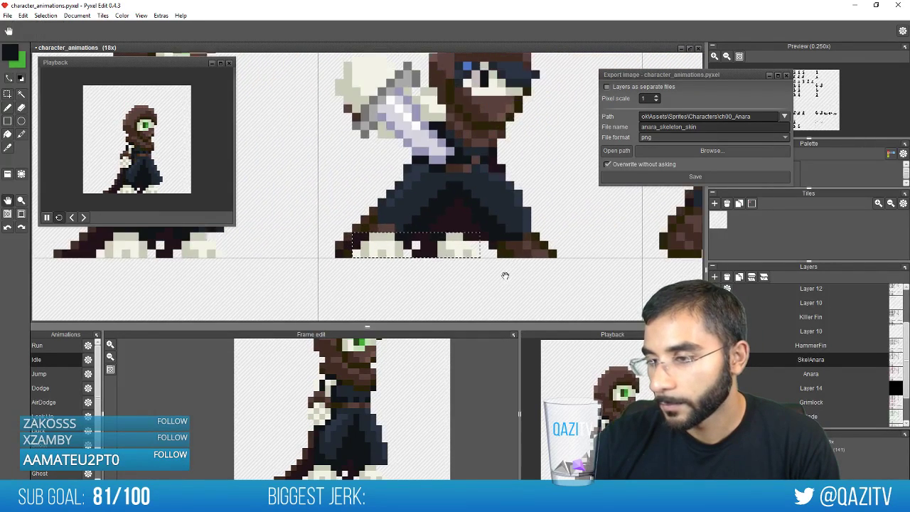
{"action": "key", "text": "ctrl+x"}
{"action": "left_click_drag", "start_coordinate": [438, 314], "coordinate": [485, 241]}
{"action": "key", "text": "ctrl+v"}
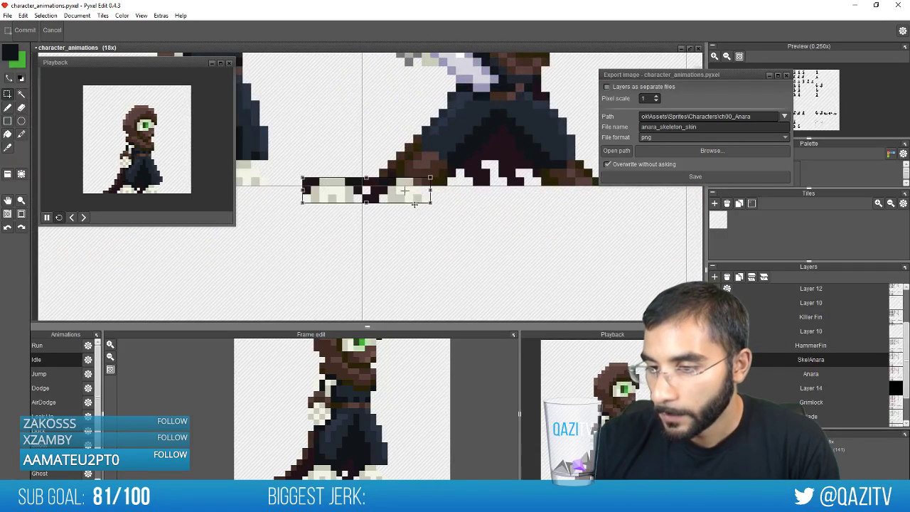
{"action": "left_click_drag", "start_coordinate": [404, 191], "coordinate": [482, 225]}
Move the two pasted bone feet one at a time onto the brown feet of the second attack frame
{"action": "left_click_drag", "start_coordinate": [548, 261], "coordinate": [466, 204]}
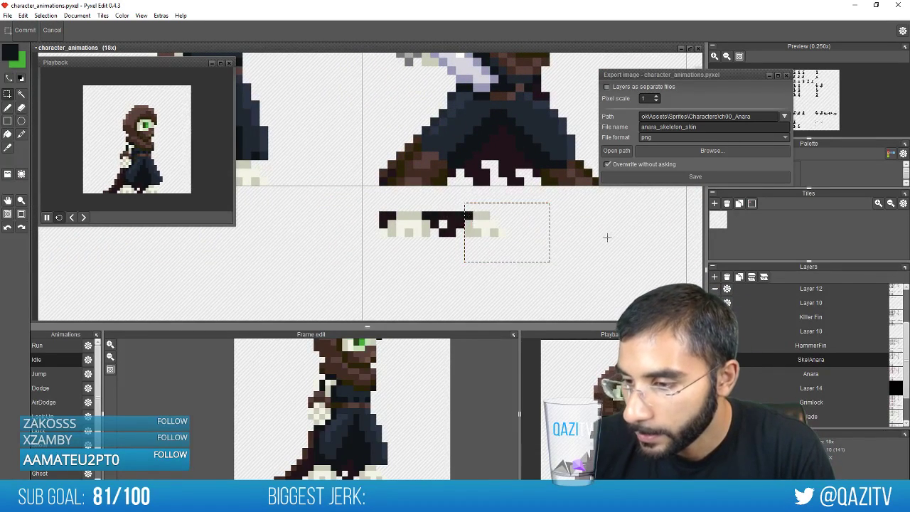
{"action": "left_click_drag", "start_coordinate": [607, 238], "coordinate": [544, 272]}
{"action": "left_click_drag", "start_coordinate": [425, 266], "coordinate": [510, 214]}
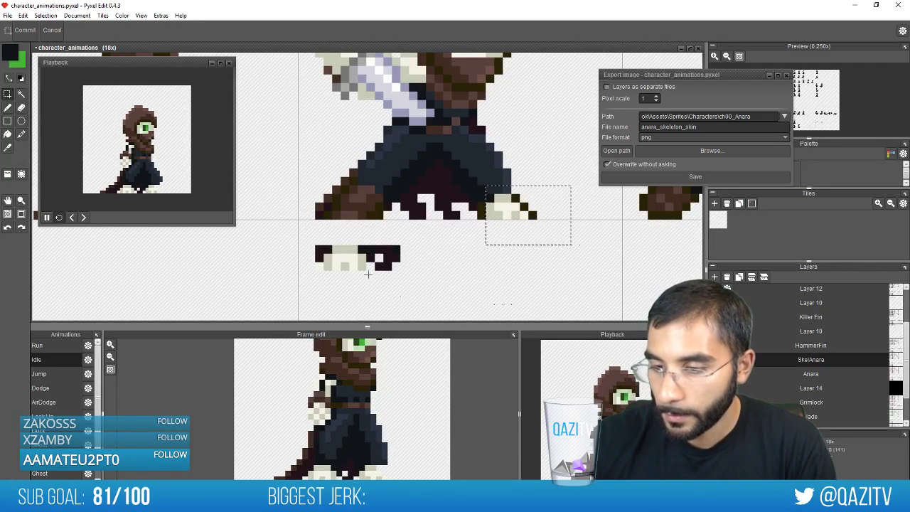
{"action": "left_click_drag", "start_coordinate": [368, 273], "coordinate": [368, 234]}
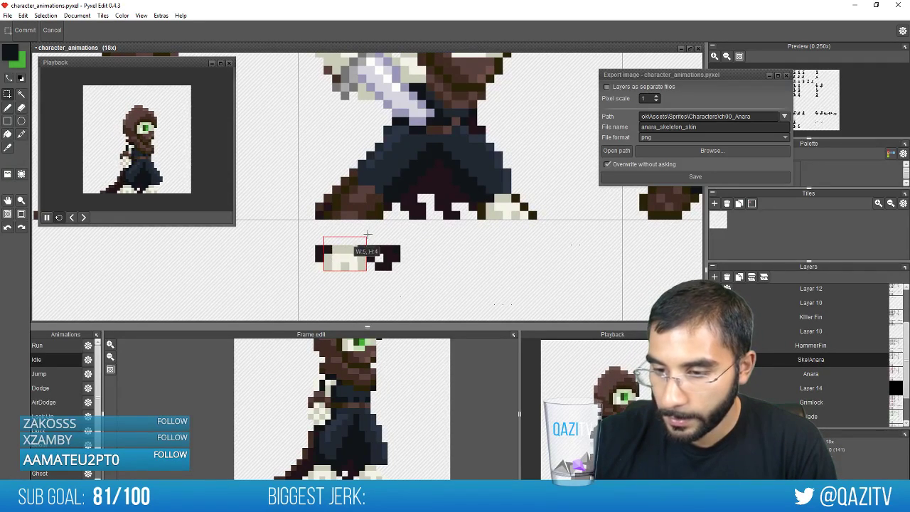
{"action": "left_click_drag", "start_coordinate": [349, 263], "coordinate": [357, 212]}
{"action": "left_click", "coordinate": [392, 231]}
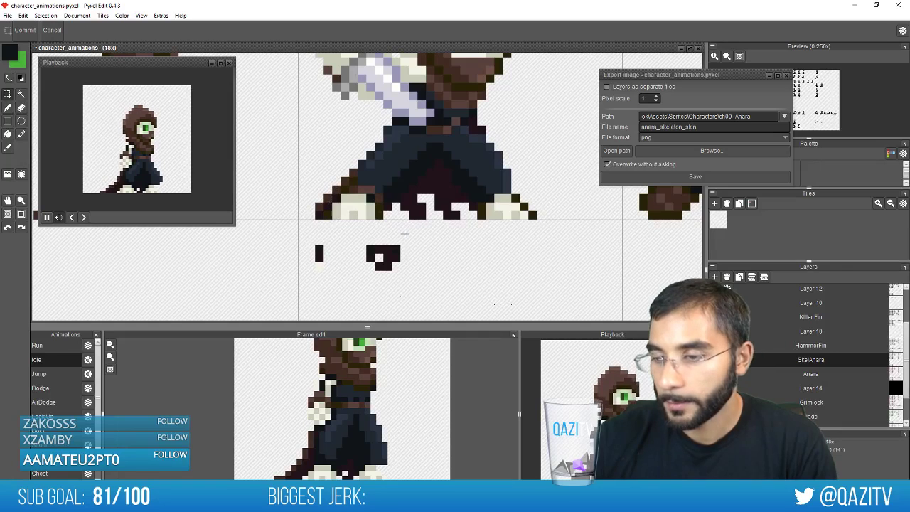
Paint over the remaining brown around the second attack frame's rear foot with sampled light bone and trouser navy
{"action": "key", "text": "b"}
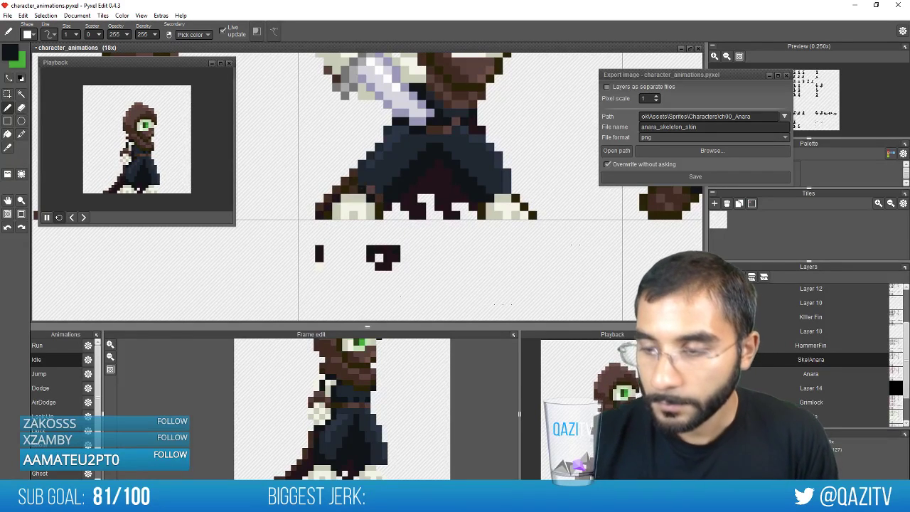
{"action": "left_click", "coordinate": [341, 208], "text": "alt"}
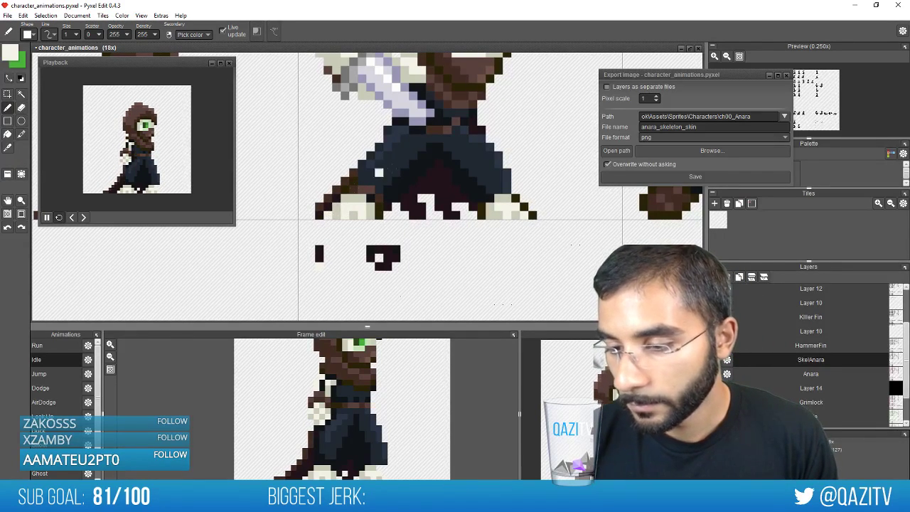
{"action": "left_click", "coordinate": [370, 180], "text": "alt"}
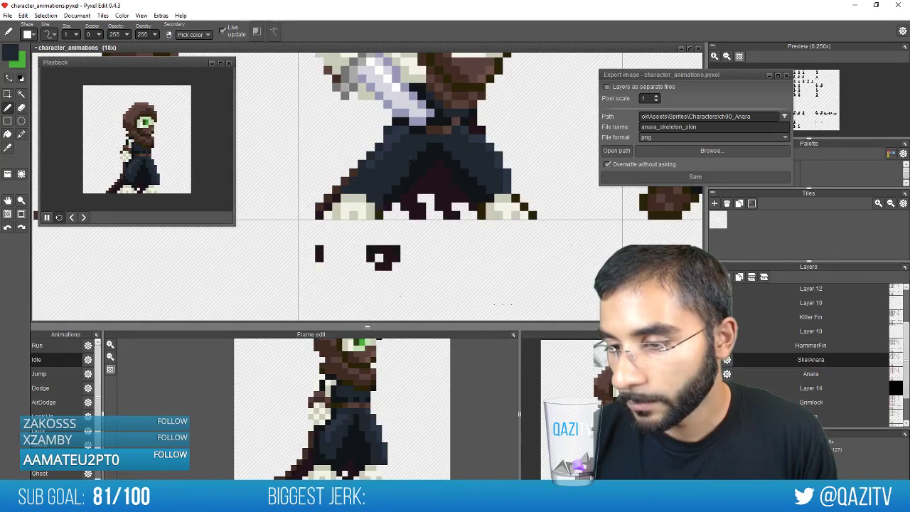
Erase the pasted scraps below the second attack frame and clean the dark brown edge off its front foot
{"action": "mouse_move", "coordinate": [319, 260]}
{"action": "left_mouse_down"}
{"action": "mouse_move", "coordinate": [278, 286]}
{"action": "mouse_move", "coordinate": [368, 284]}
{"action": "left_mouse_up"}
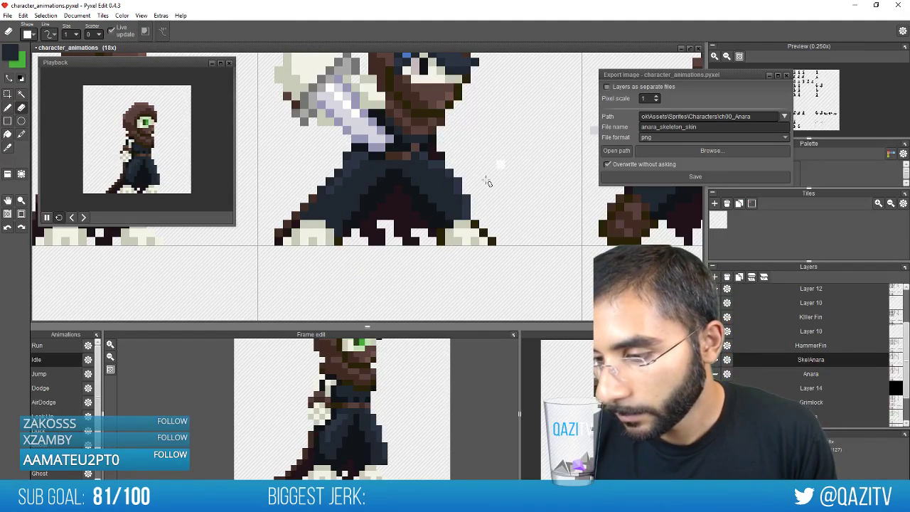
{"action": "key", "text": "b"}
{"action": "left_click_drag", "start_coordinate": [544, 227], "coordinate": [470, 271]}
{"action": "key", "text": "e"}
{"action": "left_click_drag", "start_coordinate": [401, 269], "coordinate": [419, 286]}
{"action": "mouse_move", "coordinate": [476, 279]}
{"action": "left_mouse_down"}
{"action": "mouse_move", "coordinate": [374, 297]}
{"action": "mouse_move", "coordinate": [332, 277]}
{"action": "mouse_move", "coordinate": [458, 282]}
{"action": "left_mouse_up"}
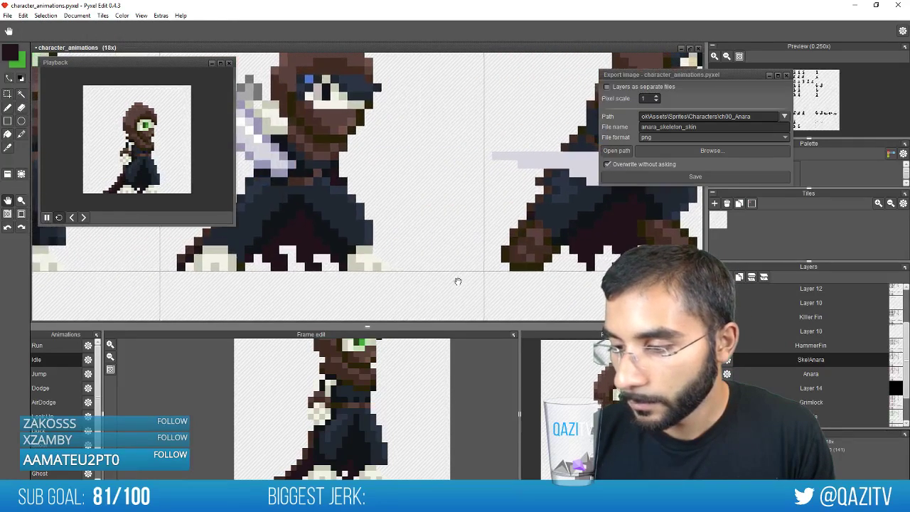
Fill the brown areas of the third attack frame's rear foot with the greyer and light bone shades sampled from the second frame
{"action": "right_click", "coordinate": [218, 251]}
{"action": "key", "text": "f"}
{"action": "left_click", "coordinate": [523, 250]}
{"action": "key", "text": "ctrl+z"}
{"action": "left_click", "coordinate": [522, 250]}
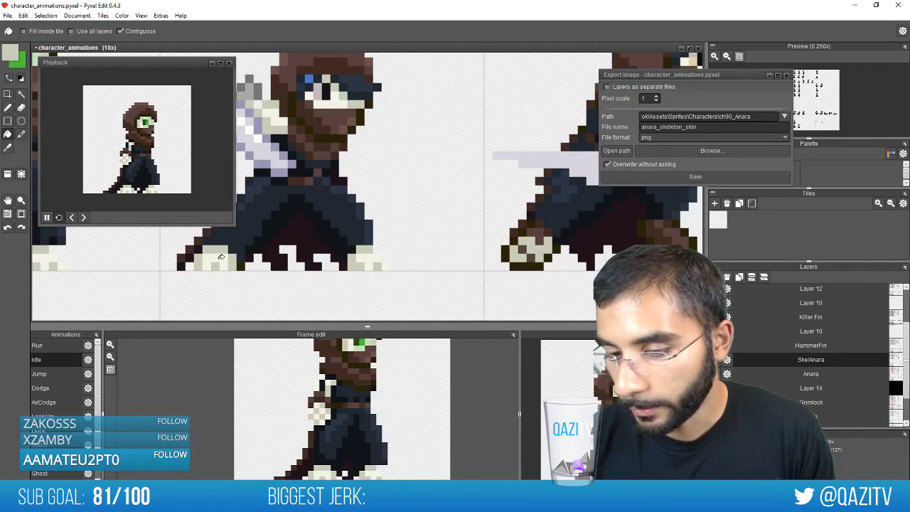
{"action": "right_click", "coordinate": [222, 257]}
{"action": "left_click", "coordinate": [532, 240]}
{"action": "left_click", "coordinate": [534, 252]}
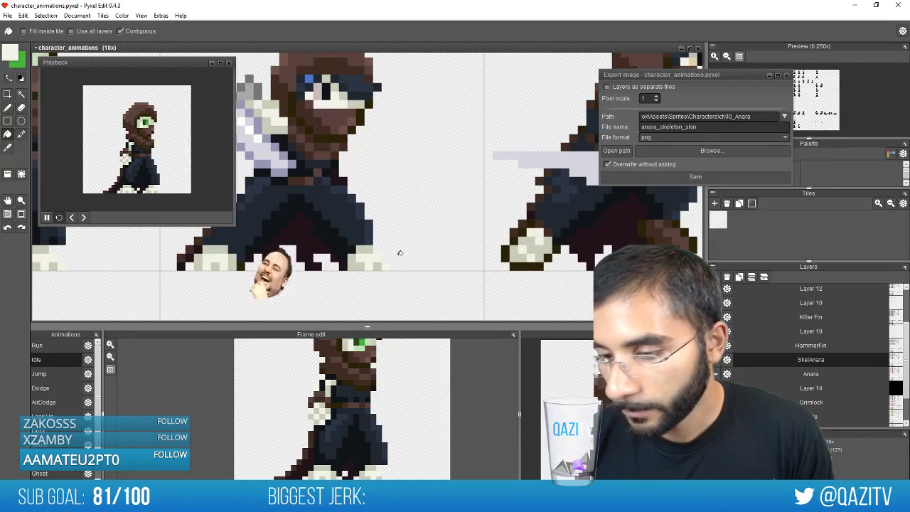
Sample the grey-green outline shade from the airborne frame and fill the dark outline of the third attack frame's rear foot
{"action": "key", "text": "space"}
{"action": "left_click_drag", "start_coordinate": [399, 256], "coordinate": [352, 338]}
{"action": "left_click_drag", "start_coordinate": [447, 152], "coordinate": [389, 327]}
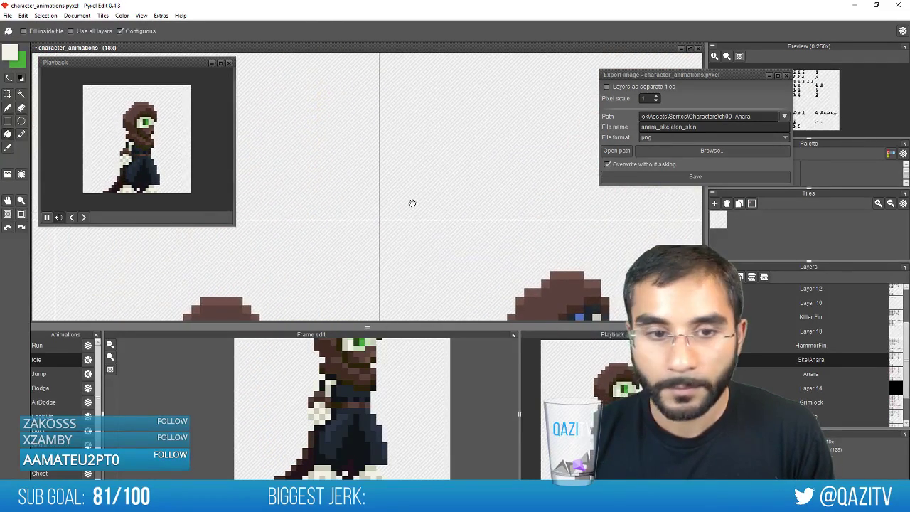
{"action": "key", "text": "space"}
{"action": "left_click_drag", "start_coordinate": [413, 201], "coordinate": [340, 316]}
{"action": "left_click_drag", "start_coordinate": [526, 200], "coordinate": [327, 292]}
{"action": "left_click_drag", "start_coordinate": [502, 242], "coordinate": [323, 334]}
{"action": "left_click_drag", "start_coordinate": [272, 213], "coordinate": [534, 247]}
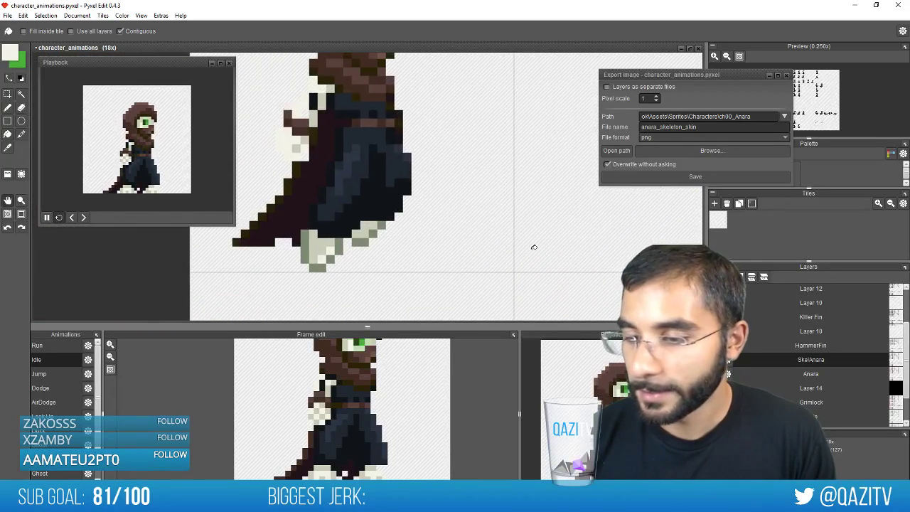
{"action": "right_click", "coordinate": [318, 265]}
{"action": "left_click", "coordinate": [339, 249]}
{"action": "key", "text": "space"}
{"action": "left_click_drag", "start_coordinate": [589, 315], "coordinate": [341, 159]}
{"action": "left_click_drag", "start_coordinate": [625, 307], "coordinate": [365, 135]}
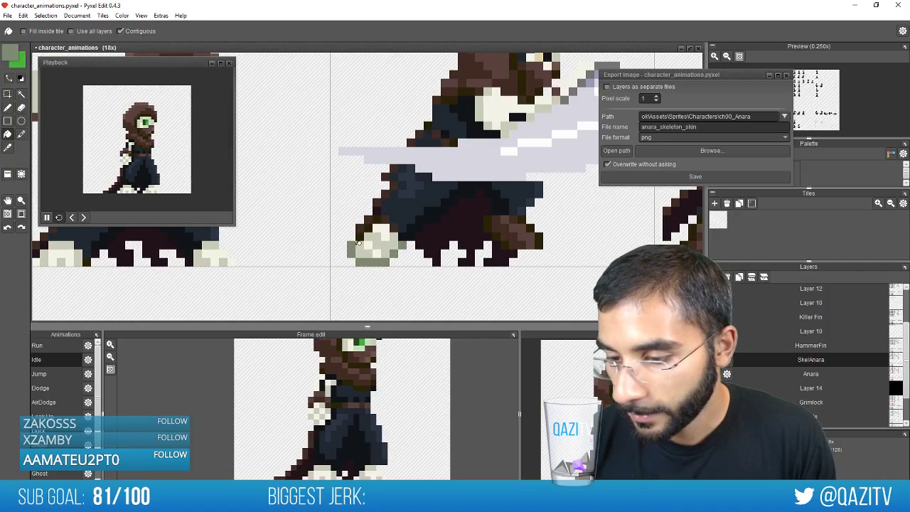
Fill the brown areas of the third attack frame's front foot with bone shades sampled from its rear foot
{"action": "left_click_drag", "start_coordinate": [500, 245], "coordinate": [412, 258]}
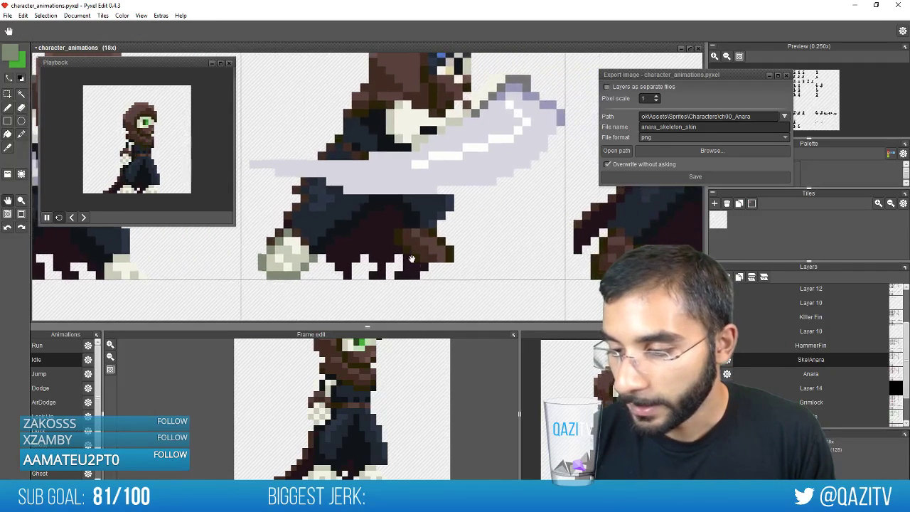
{"action": "right_click", "coordinate": [296, 258]}
{"action": "left_click", "coordinate": [420, 249]}
{"action": "left_click", "coordinate": [424, 233]}
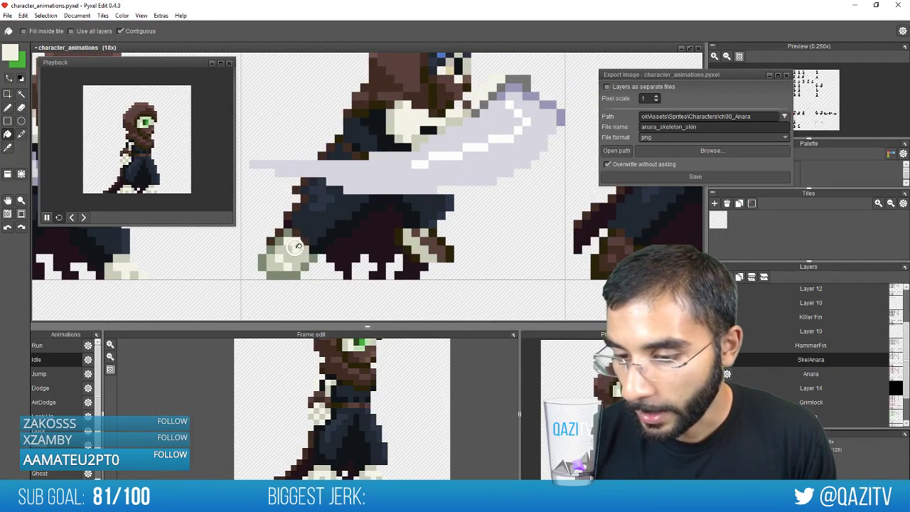
Recolour the dark outline of the third attack frame's front foot with the grey-green shade sampled from its rear foot
{"action": "right_click", "coordinate": [314, 257]}
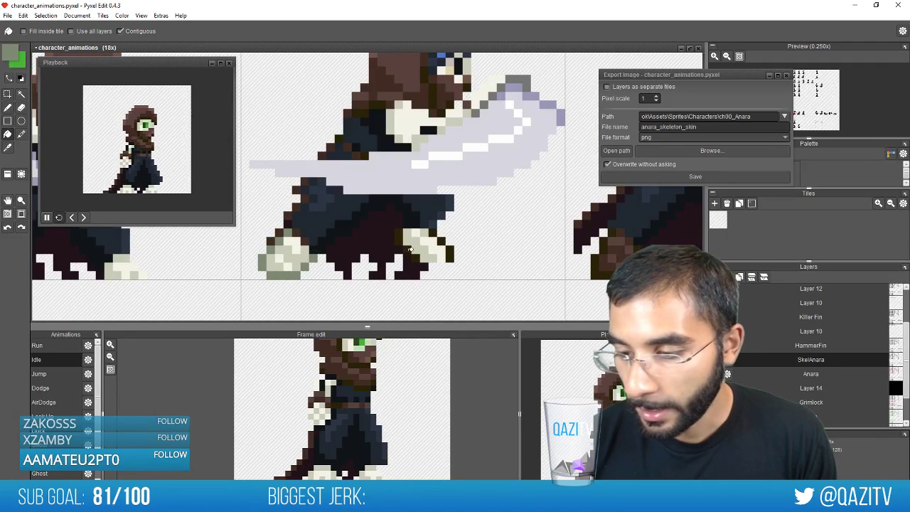
{"action": "left_click", "coordinate": [408, 250]}
{"action": "left_click", "coordinate": [425, 258]}
{"action": "key", "text": "ctrl+z"}
{"action": "key", "text": "b"}
{"action": "left_click", "coordinate": [424, 267]}
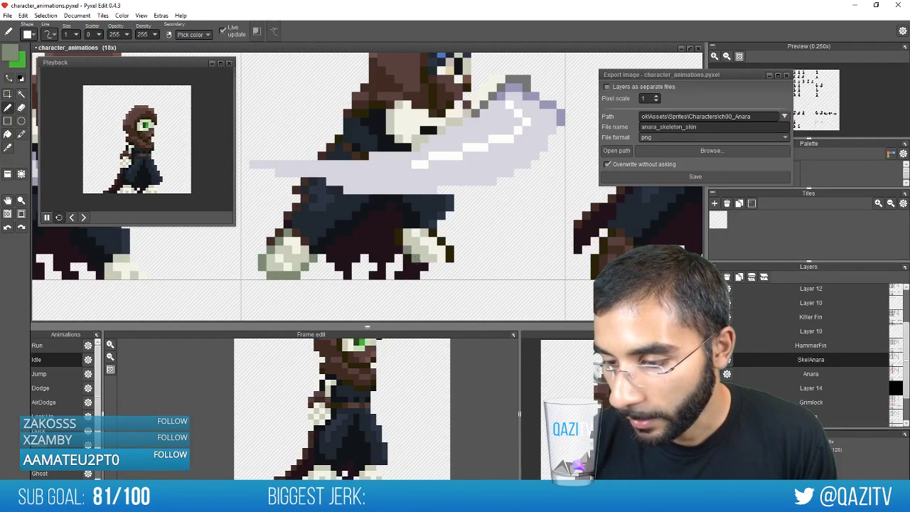
{"action": "left_click_drag", "start_coordinate": [399, 241], "coordinate": [399, 233]}
{"action": "left_click", "coordinate": [433, 234]}
Recolour the dark outlines of both feet on the fourth attack frame with the grey-green shade
{"action": "mouse_move", "coordinate": [450, 249]}
{"action": "left_mouse_down"}
{"action": "mouse_move", "coordinate": [450, 259]}
{"action": "mouse_move", "coordinate": [278, 245]}
{"action": "left_mouse_up"}
{"action": "key", "text": "space"}
{"action": "left_click_drag", "start_coordinate": [406, 239], "coordinate": [433, 253]}
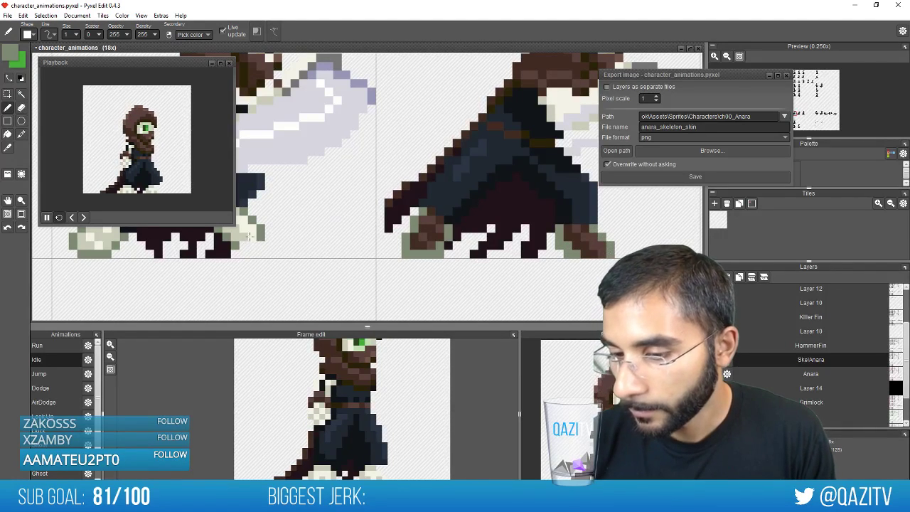
Fill the brown areas of both feet on the fourth attack frame with bone shades sampled from the third frame
{"action": "right_click", "coordinate": [242, 242]}
{"action": "key", "text": "f"}
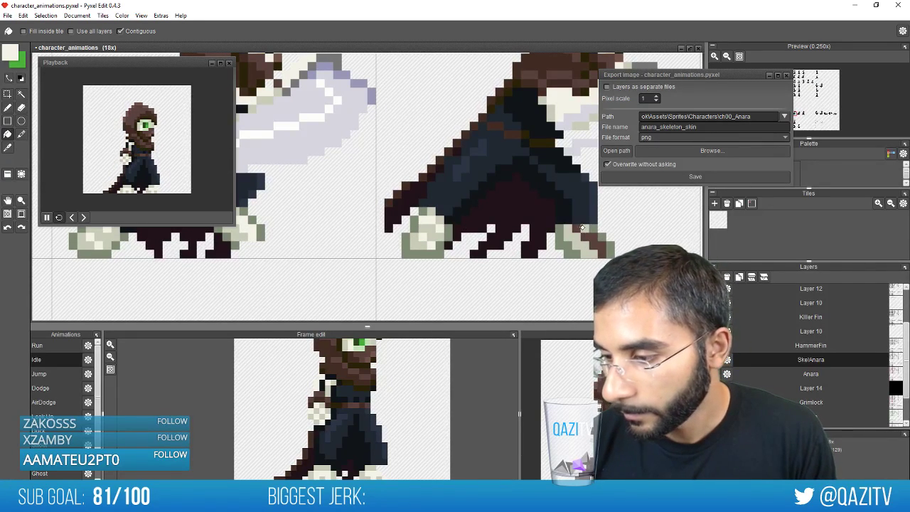
{"action": "key", "text": "space"}
{"action": "left_click_drag", "start_coordinate": [643, 242], "coordinate": [345, 264]}
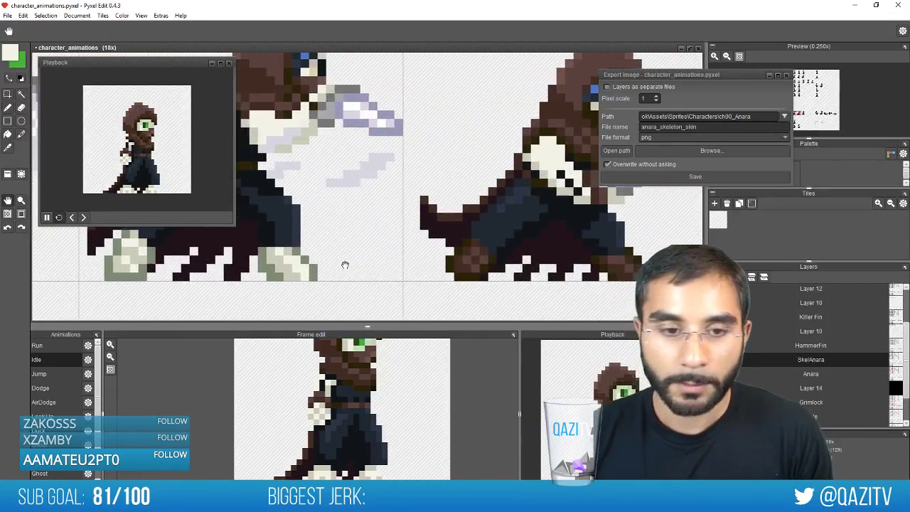
{"action": "key", "text": "space"}
{"action": "left_click_drag", "start_coordinate": [498, 257], "coordinate": [553, 258]}
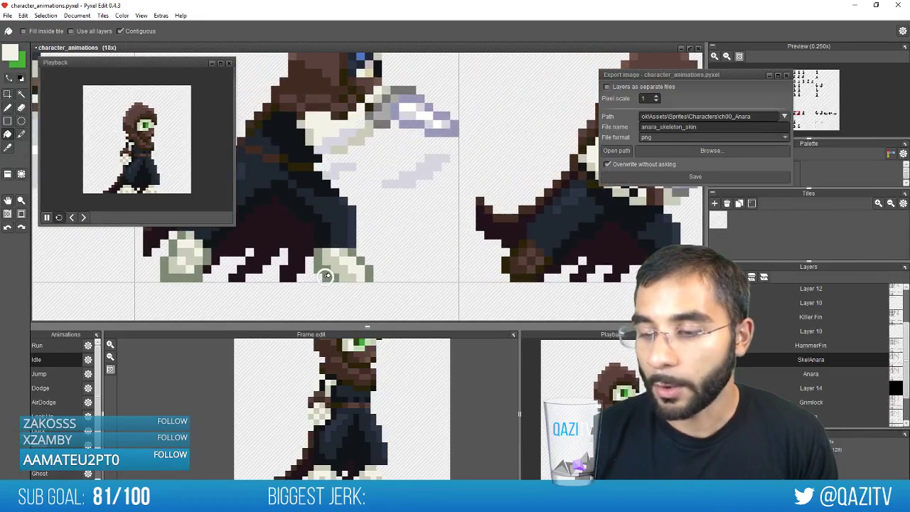
Recolour the fifth attack frame's brown feet, using the sampled grey-green for the dark outlines and sampled bone shades for the fills
{"action": "right_click", "coordinate": [327, 273]}
{"action": "left_click", "coordinate": [508, 259]}
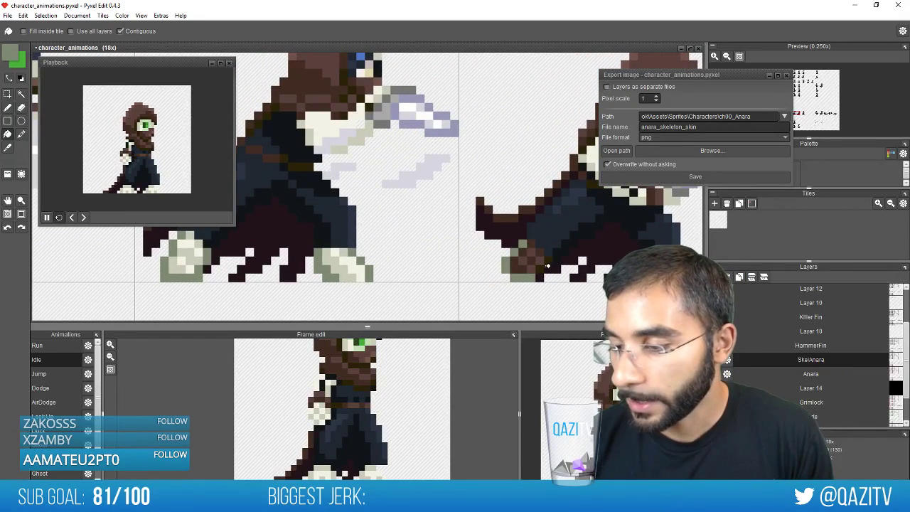
{"action": "left_click_drag", "start_coordinate": [635, 247], "coordinate": [605, 254]}
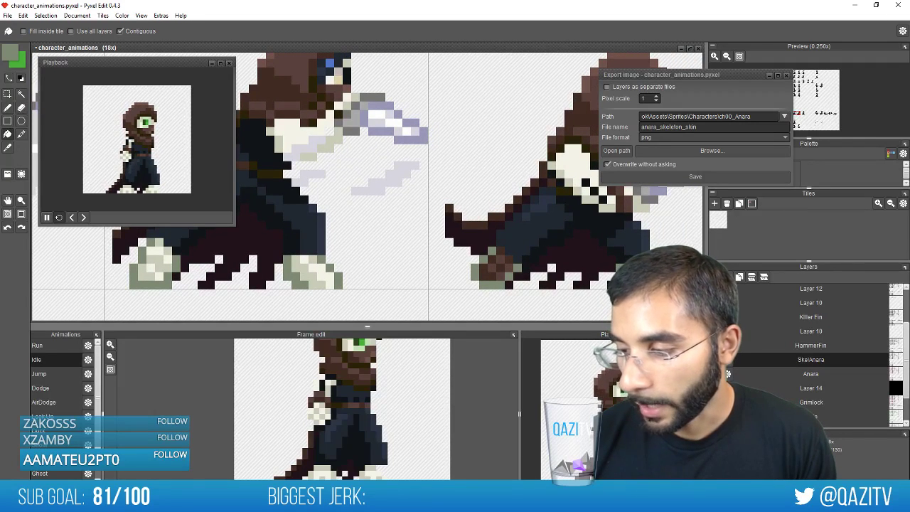
{"action": "right_click", "coordinate": [315, 257]}
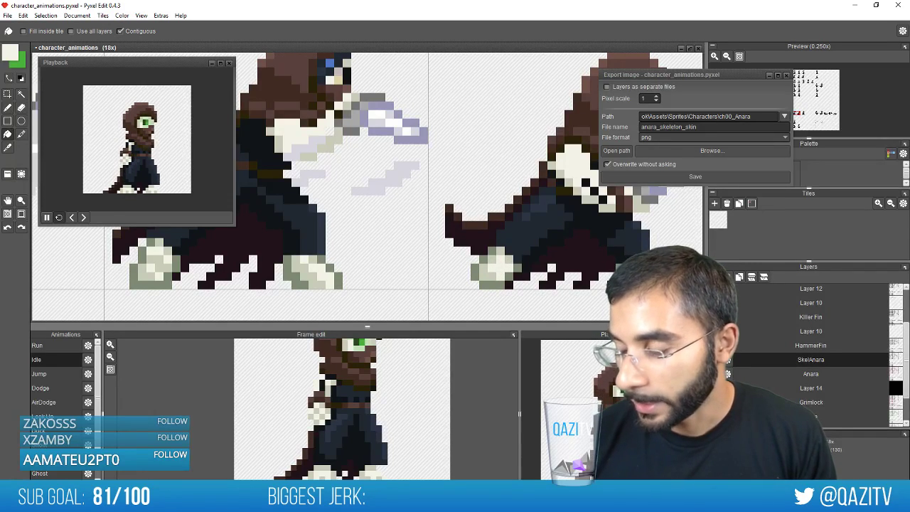
Recolour the last attack frame's feet with grey-green outlines and bone fills sampled from the fifth frame, and save the document
{"action": "left_click_drag", "start_coordinate": [626, 283], "coordinate": [415, 274]}
{"action": "left_click_drag", "start_coordinate": [614, 289], "coordinate": [492, 289]}
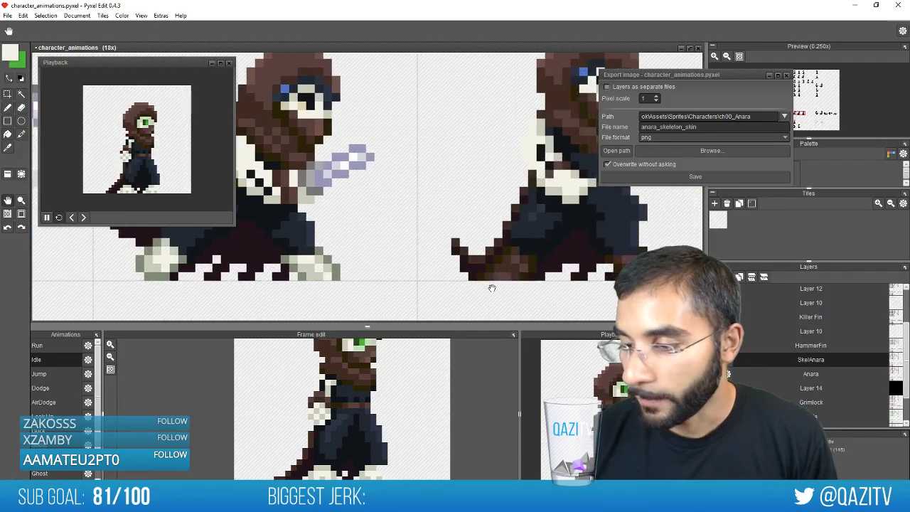
{"action": "right_click", "coordinate": [301, 278]}
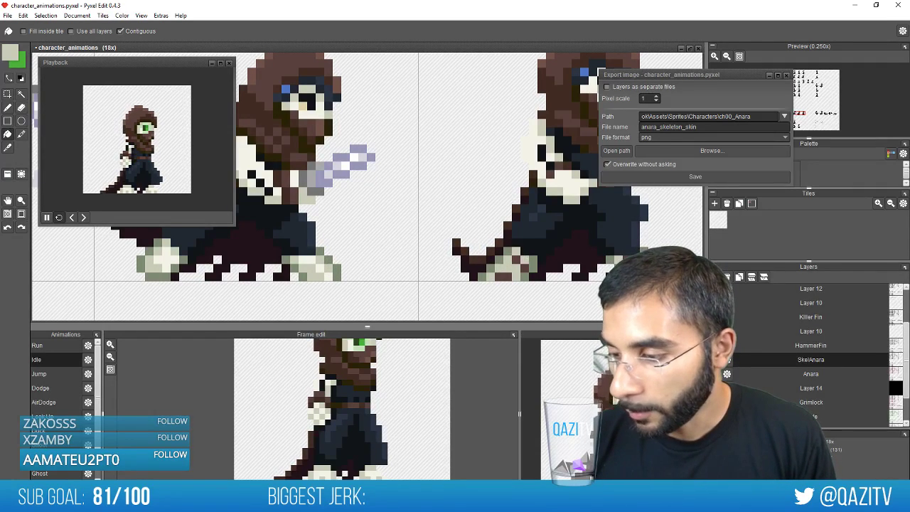
{"action": "right_click", "coordinate": [320, 267]}
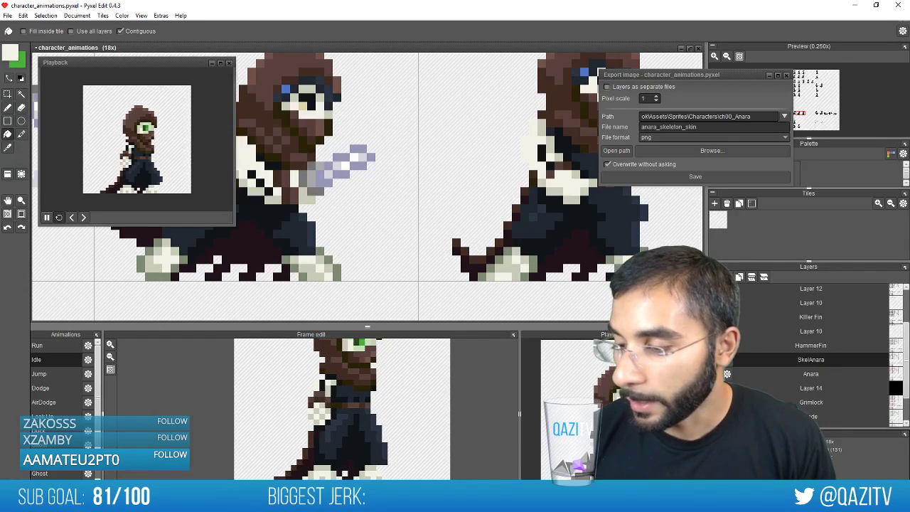
{"action": "scroll", "coordinate": [484, 227], "scroll_direction": "down", "scroll_amount": 5}
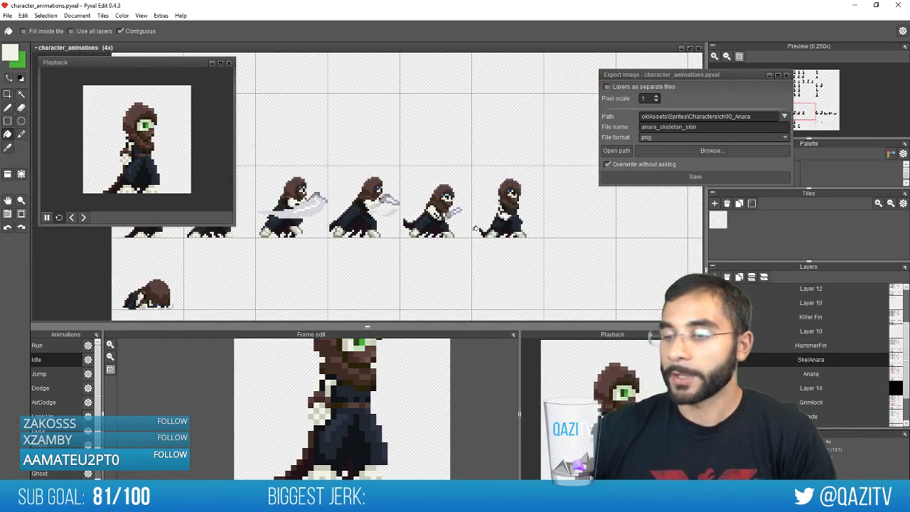
{"action": "scroll", "coordinate": [435, 221], "scroll_direction": "down", "scroll_amount": 1}
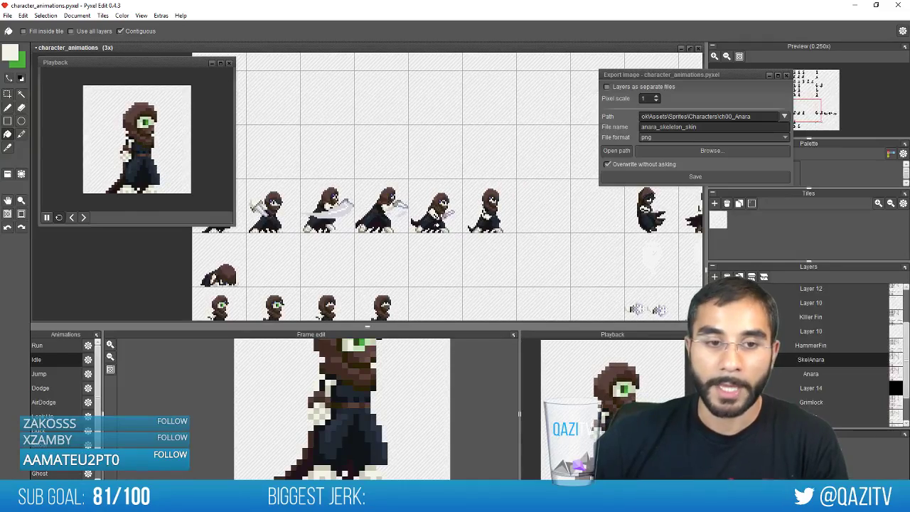
{"action": "scroll", "coordinate": [437, 223], "scroll_direction": "down", "scroll_amount": 2}
{"action": "scroll", "coordinate": [436, 249], "scroll_direction": "up", "scroll_amount": 2}
{"action": "key", "text": "ctrl+s"}
Copy the bone feet from the first attack frame and place them over the brown feet of the first frame in the four-frame row below
{"action": "left_click_drag", "start_coordinate": [377, 240], "coordinate": [456, 203]}
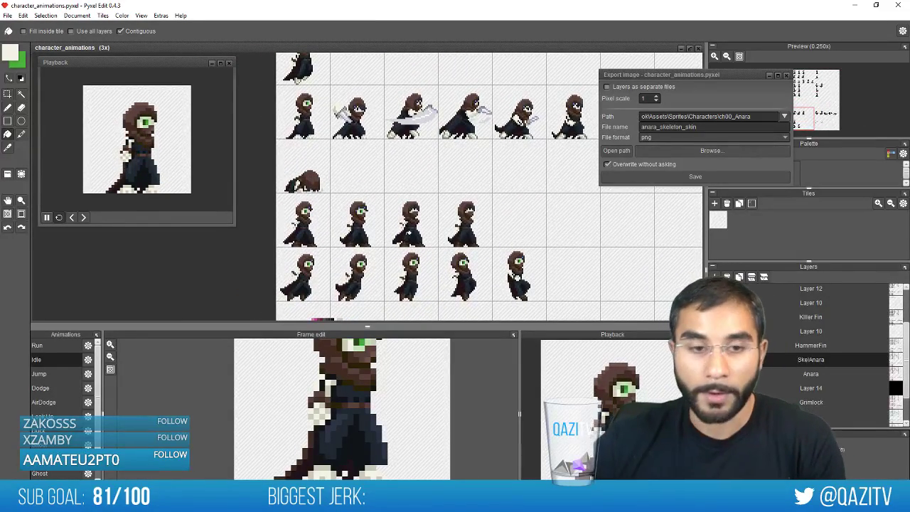
{"action": "scroll", "coordinate": [384, 242], "scroll_direction": "up", "scroll_amount": 1}
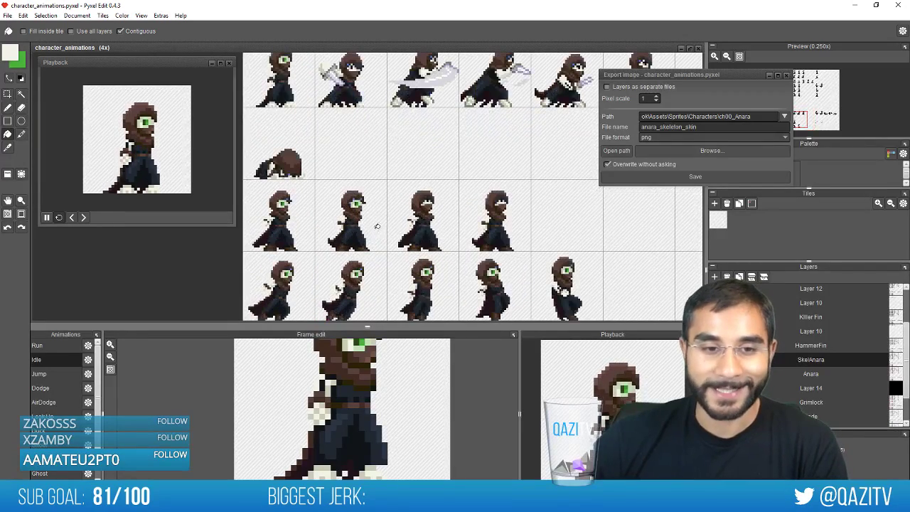
{"action": "left_click_drag", "start_coordinate": [377, 226], "coordinate": [393, 256]}
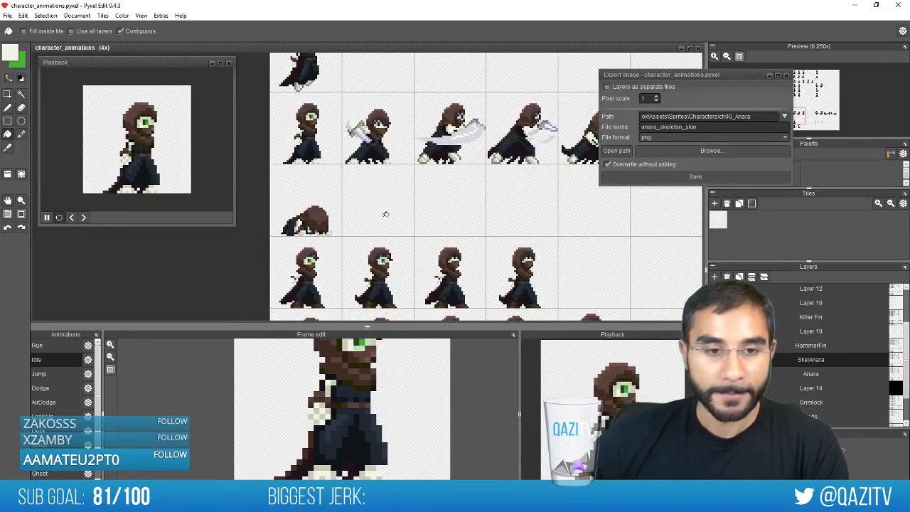
{"action": "scroll", "coordinate": [391, 224], "scroll_direction": "up", "scroll_amount": 1}
{"action": "scroll", "coordinate": [384, 204], "scroll_direction": "down", "scroll_amount": 1}
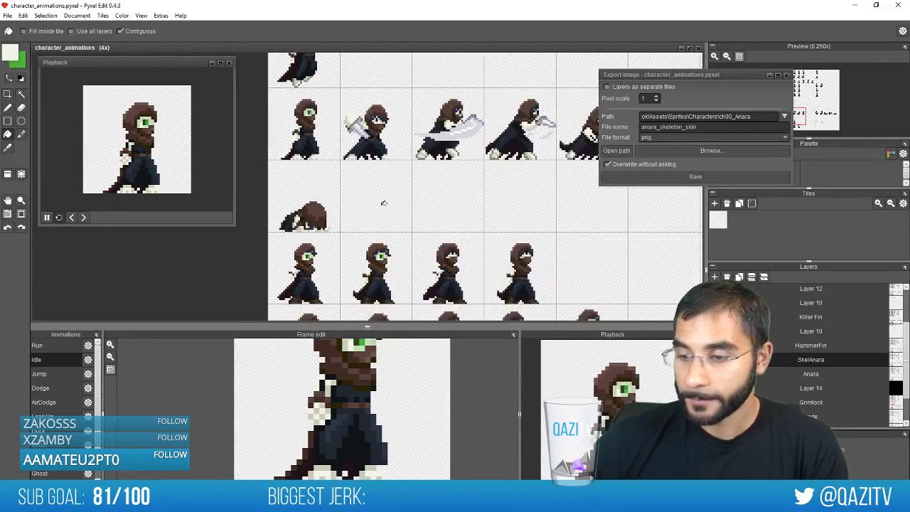
{"action": "scroll", "coordinate": [381, 234], "scroll_direction": "up", "scroll_amount": 4}
{"action": "key", "text": "m"}
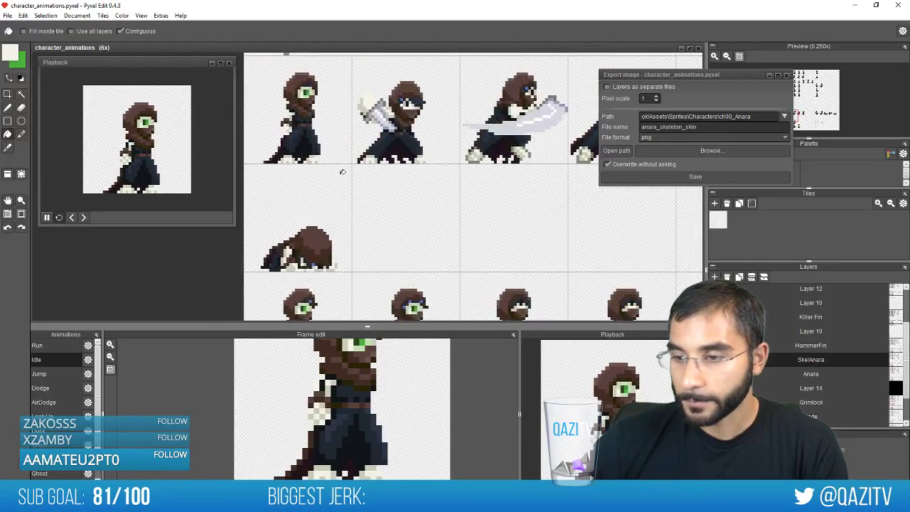
{"action": "left_click_drag", "start_coordinate": [322, 164], "coordinate": [242, 151]}
{"action": "scroll", "coordinate": [380, 236], "scroll_direction": "up", "scroll_amount": 6}
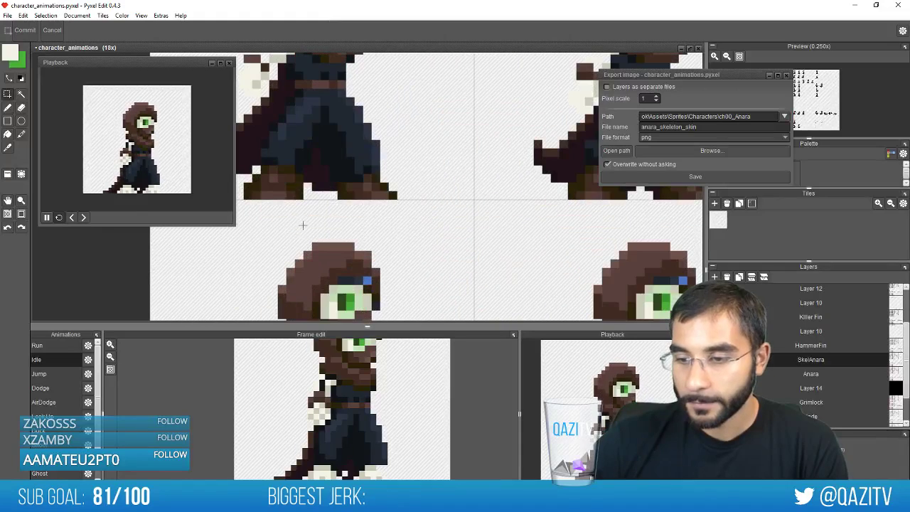
{"action": "key", "text": "ctrl+v"}
{"action": "left_click_drag", "start_coordinate": [384, 191], "coordinate": [350, 187]}
{"action": "scroll", "coordinate": [374, 227], "scroll_direction": "down", "scroll_amount": 6}
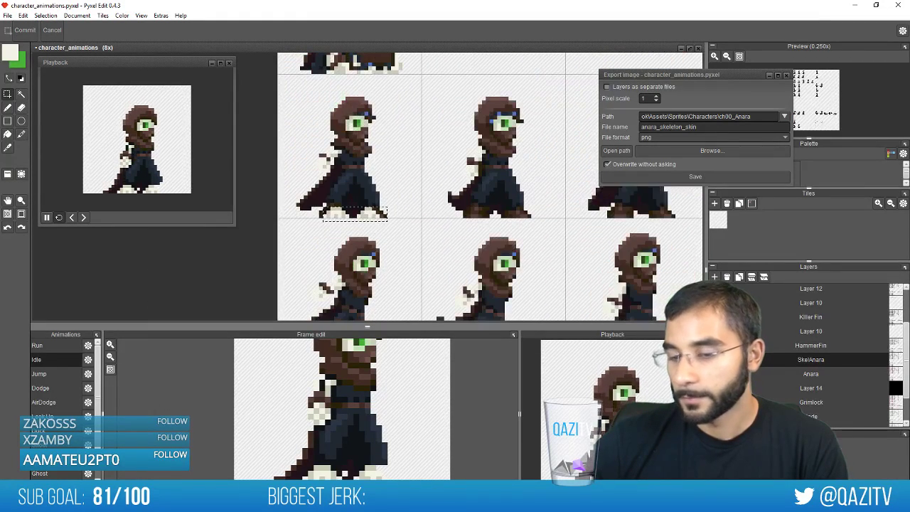
Preview that row's animation and paste the bone feet over the brown feet of its second, third and fourth frames
{"action": "left_click", "coordinate": [57, 445]}
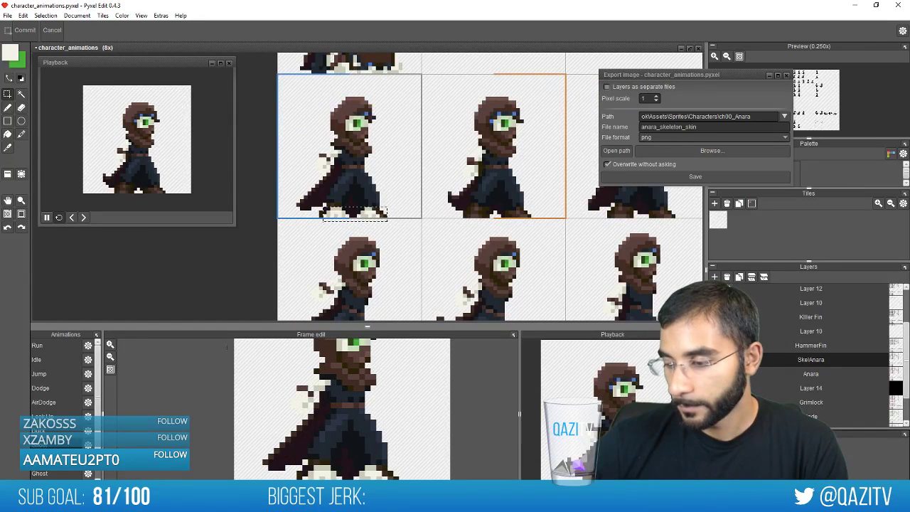
{"action": "key", "text": "ctrl+v"}
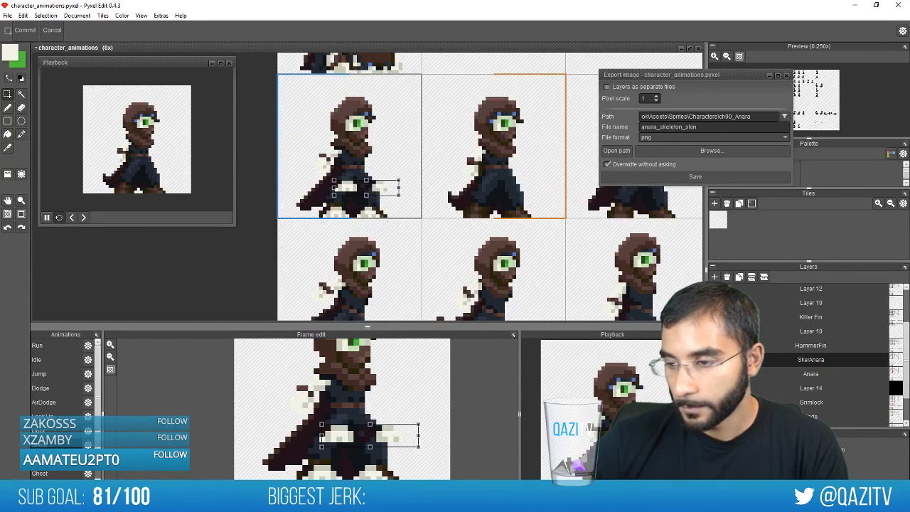
{"action": "left_click_drag", "start_coordinate": [389, 208], "coordinate": [587, 202]}
{"action": "scroll", "coordinate": [553, 234], "scroll_direction": "up", "scroll_amount": 1}
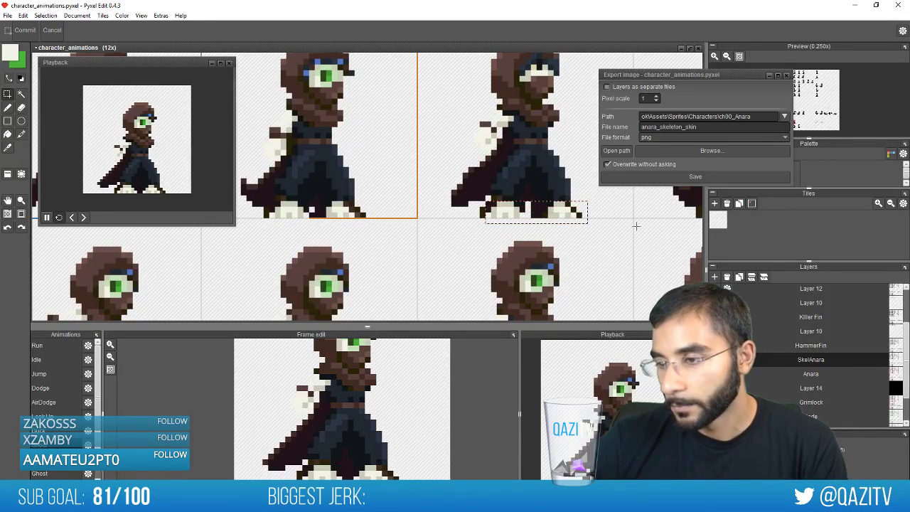
{"action": "left_click_drag", "start_coordinate": [656, 226], "coordinate": [487, 240]}
{"action": "key", "text": "ctrl+c"}
{"action": "key", "text": "ctrl+v"}
{"action": "left_click_drag", "start_coordinate": [407, 193], "coordinate": [623, 242]}
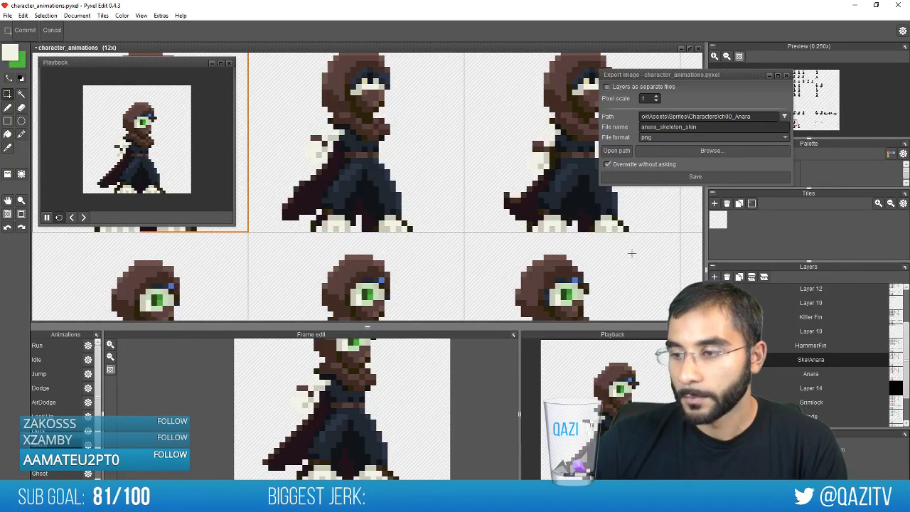
Erase the leftover brown outline pixels along the front foot of the row's fourth frame
{"action": "scroll", "coordinate": [632, 253], "scroll_direction": "up", "scroll_amount": 4}
{"action": "key", "text": "e"}
{"action": "left_click_drag", "start_coordinate": [617, 248], "coordinate": [517, 301]}
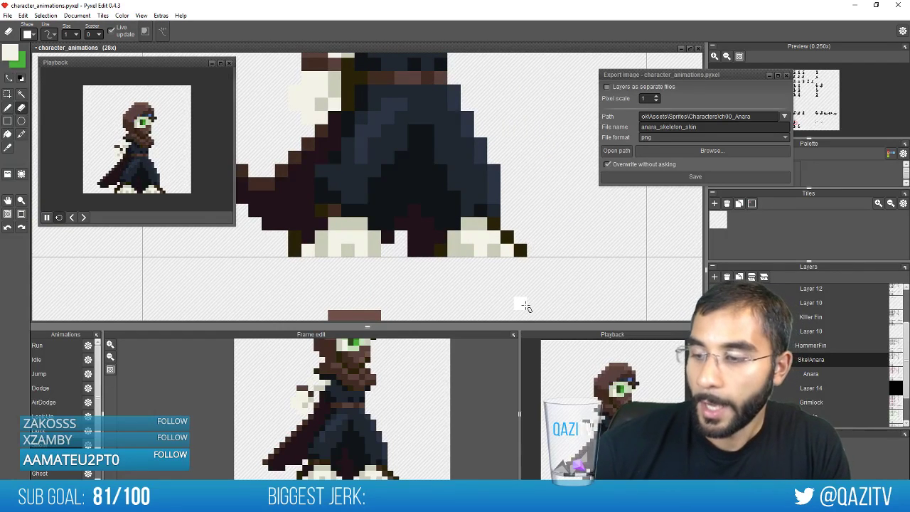
{"action": "left_click_drag", "start_coordinate": [494, 224], "coordinate": [522, 249]}
{"action": "left_click", "coordinate": [414, 250]}
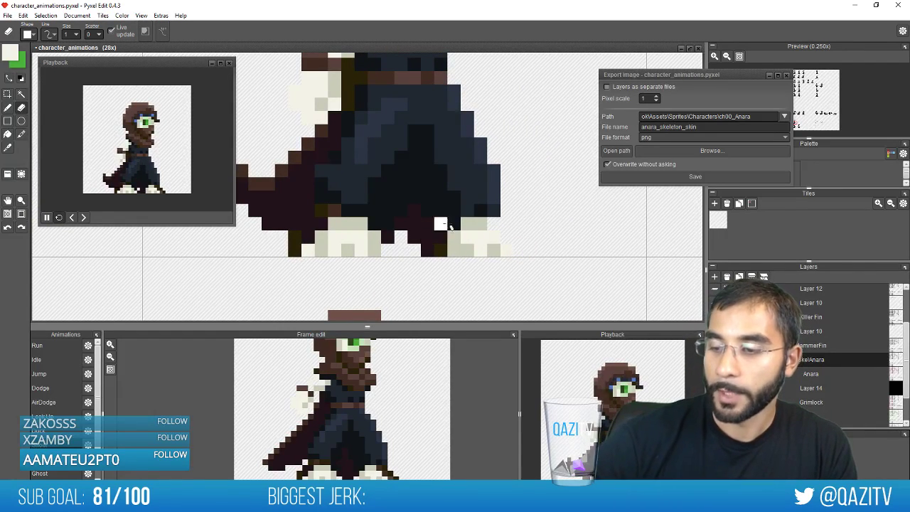
Erase the leftover brown outline pixels along the front foot of the row's third frame
{"action": "left_click_drag", "start_coordinate": [419, 269], "coordinate": [669, 275]}
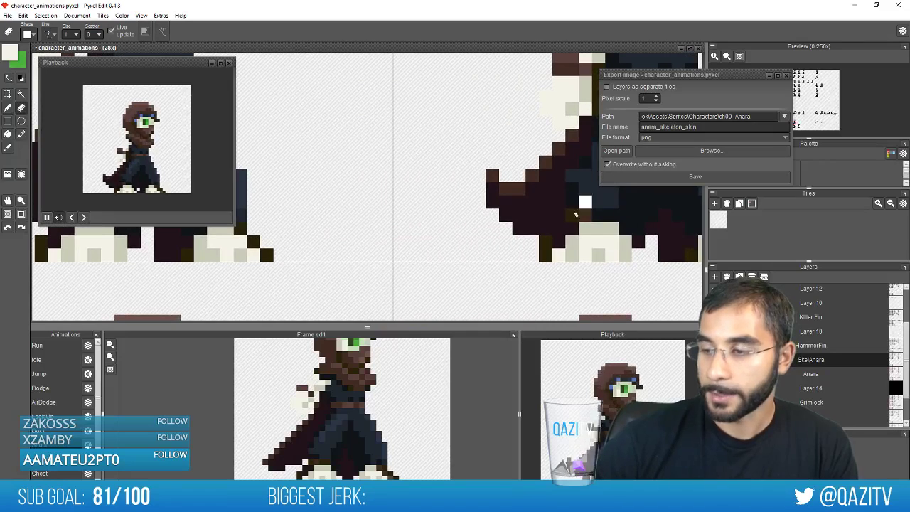
{"action": "left_click_drag", "start_coordinate": [471, 277], "coordinate": [621, 296]}
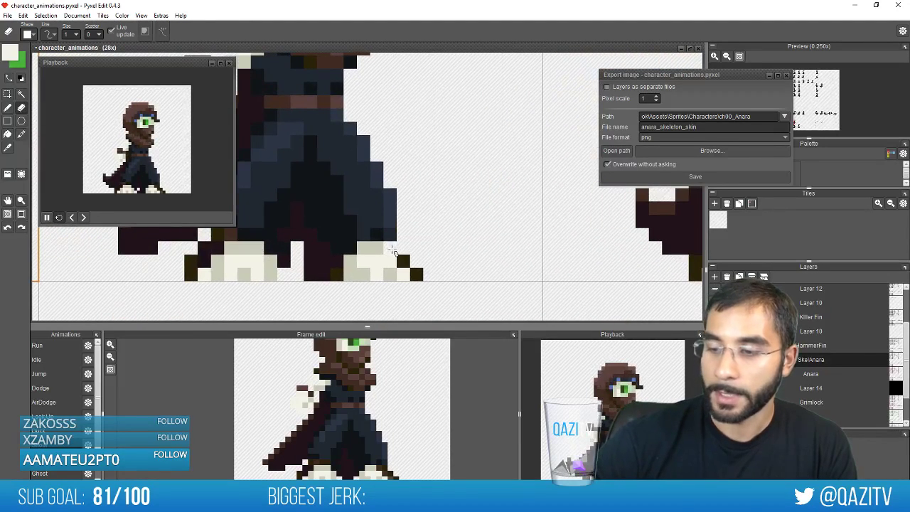
{"action": "mouse_move", "coordinate": [552, 268]}
{"action": "left_mouse_down"}
{"action": "mouse_move", "coordinate": [303, 268]}
{"action": "mouse_move", "coordinate": [159, 287]}
{"action": "mouse_move", "coordinate": [169, 284]}
{"action": "left_mouse_up"}
{"action": "left_click_drag", "start_coordinate": [509, 252], "coordinate": [387, 253]}
{"action": "left_click_drag", "start_coordinate": [626, 273], "coordinate": [342, 240]}
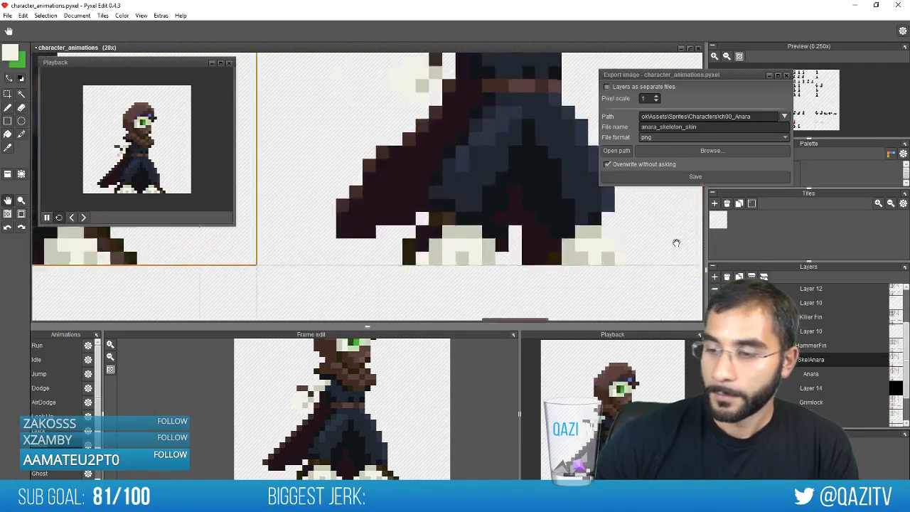
{"action": "left_click_drag", "start_coordinate": [676, 244], "coordinate": [331, 254]}
Erase the brown outline of the second frame's front foot and paint the leftover brown under the robe in its dark shade
{"action": "left_click_drag", "start_coordinate": [324, 217], "coordinate": [641, 209]}
{"action": "left_click", "coordinate": [369, 229]}
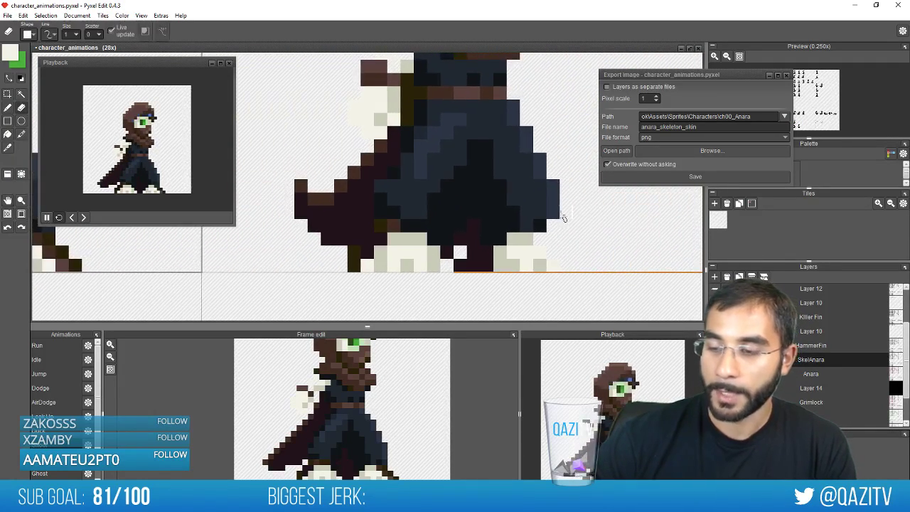
{"action": "left_click_drag", "start_coordinate": [359, 288], "coordinate": [402, 297]}
{"action": "key", "text": "b"}
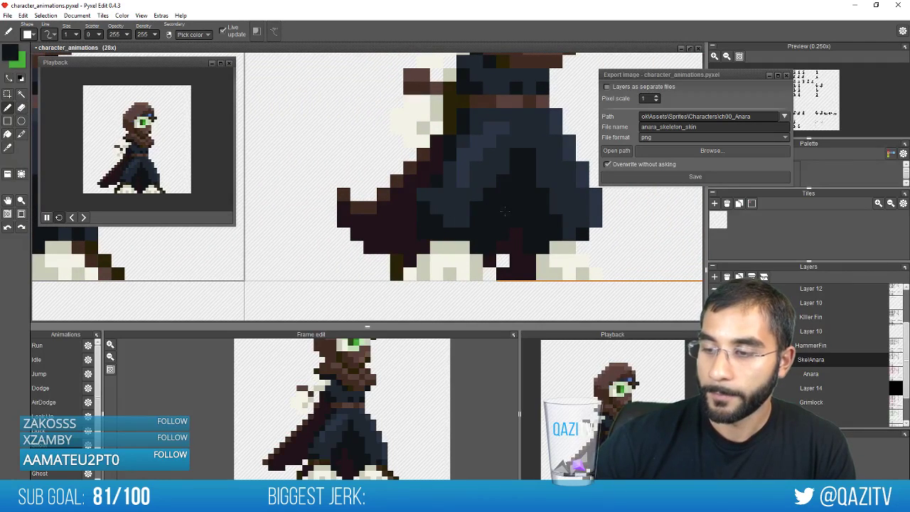
{"action": "left_click_drag", "start_coordinate": [490, 221], "coordinate": [675, 246]}
Erase the brown outlines around both feet of the row's first frame and paint the brown strip above the rear foot dark
{"action": "key", "text": "e"}
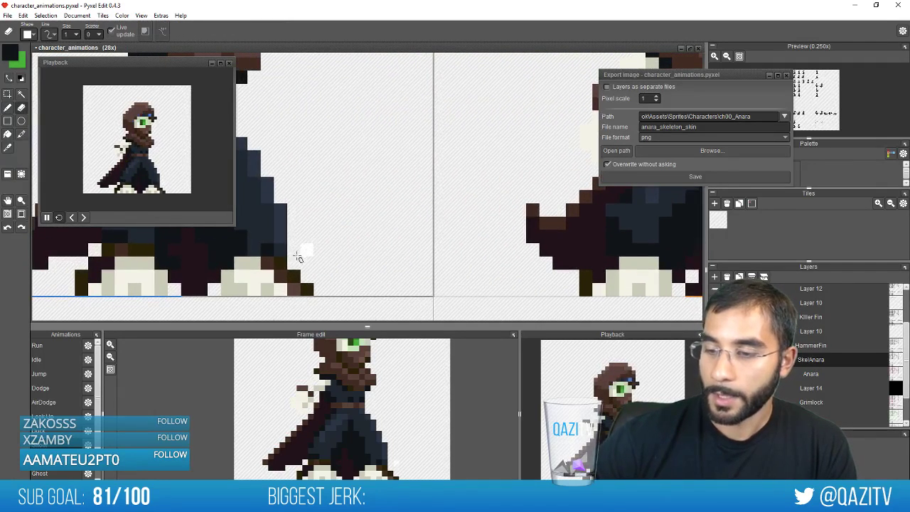
{"action": "left_click_drag", "start_coordinate": [269, 262], "coordinate": [285, 276]}
{"action": "left_click_drag", "start_coordinate": [362, 246], "coordinate": [548, 206]}
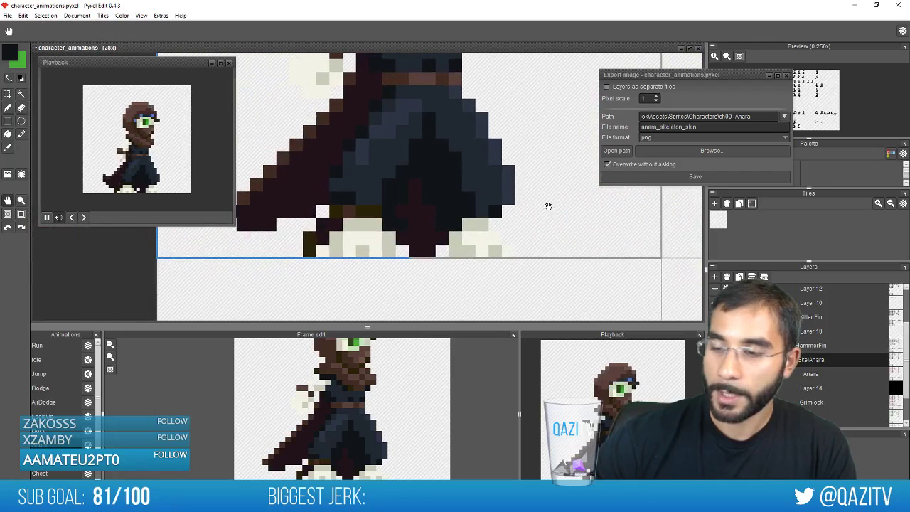
{"action": "left_click", "coordinate": [334, 224]}
{"action": "key", "text": "b"}
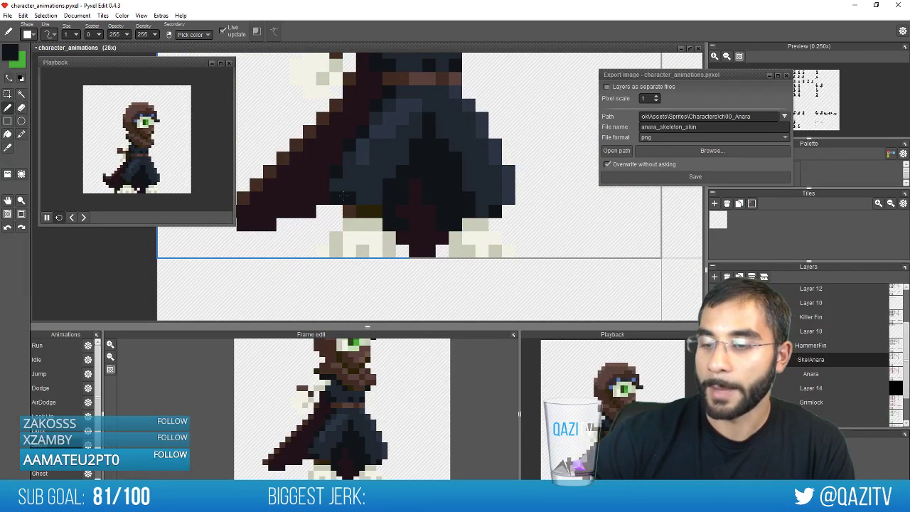
{"action": "left_click_drag", "start_coordinate": [337, 212], "coordinate": [363, 211]}
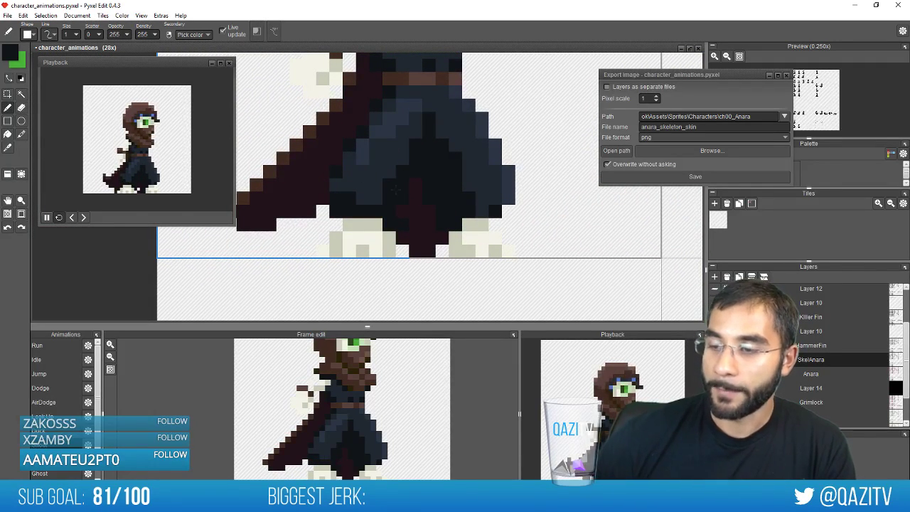
Extend the first frame's cape hem towards the rear foot with dark maroon pixels sampled from the cape
{"action": "scroll", "coordinate": [442, 251], "scroll_direction": "down", "scroll_amount": 4}
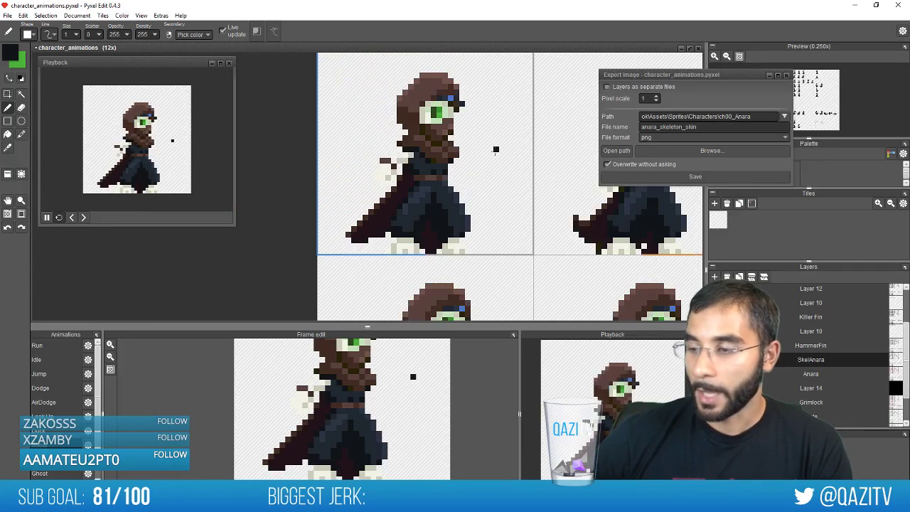
{"action": "scroll", "coordinate": [530, 218], "scroll_direction": "down", "scroll_amount": 1}
{"action": "scroll", "coordinate": [464, 258], "scroll_direction": "up", "scroll_amount": 5}
{"action": "scroll", "coordinate": [544, 258], "scroll_direction": "up", "scroll_amount": 1}
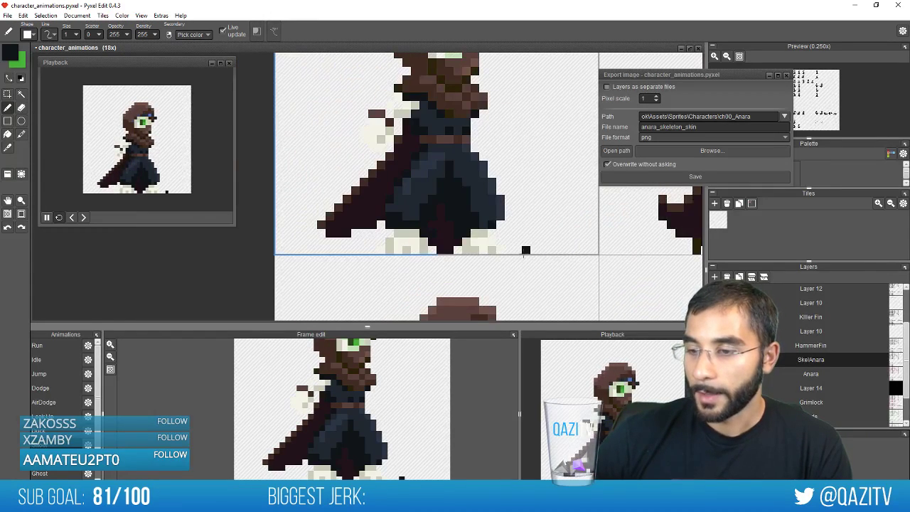
{"action": "scroll", "coordinate": [516, 251], "scroll_direction": "down", "scroll_amount": 1}
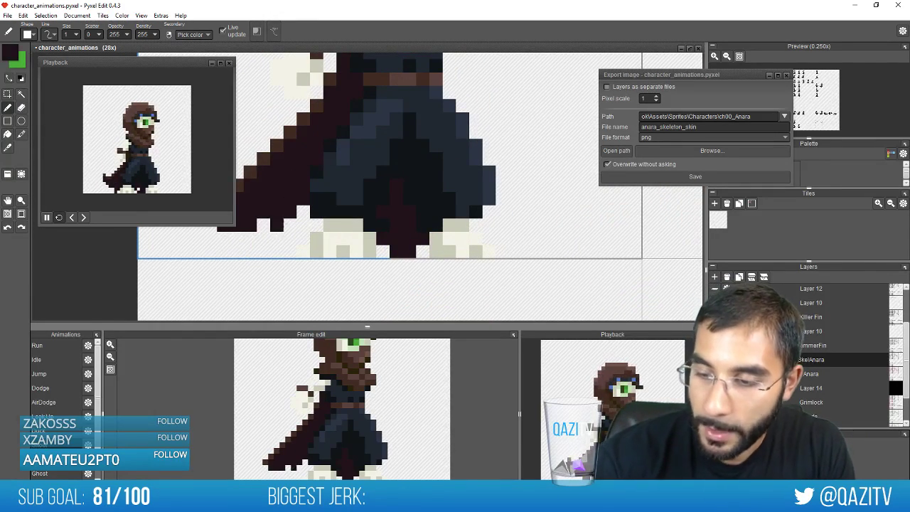
{"action": "left_click_drag", "start_coordinate": [279, 226], "coordinate": [302, 225]}
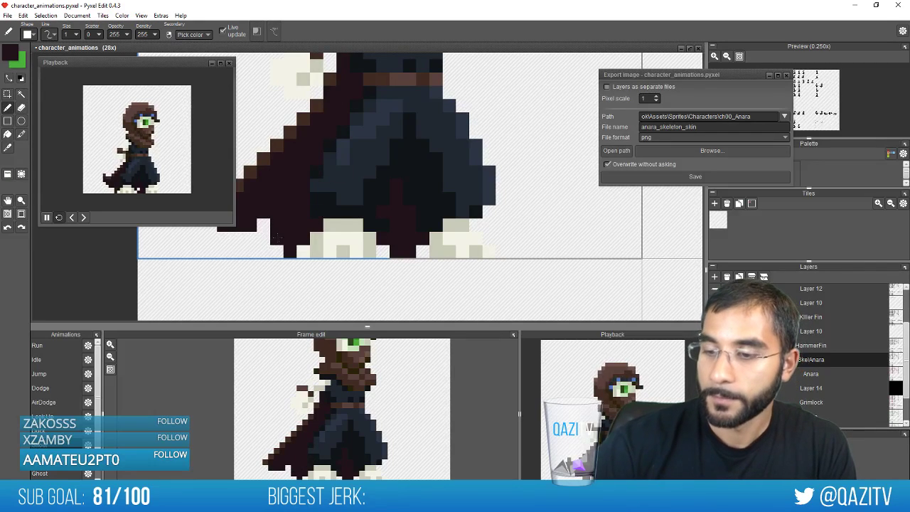
{"action": "left_click", "coordinate": [263, 228]}
{"action": "scroll", "coordinate": [451, 264], "scroll_direction": "down", "scroll_amount": 3}
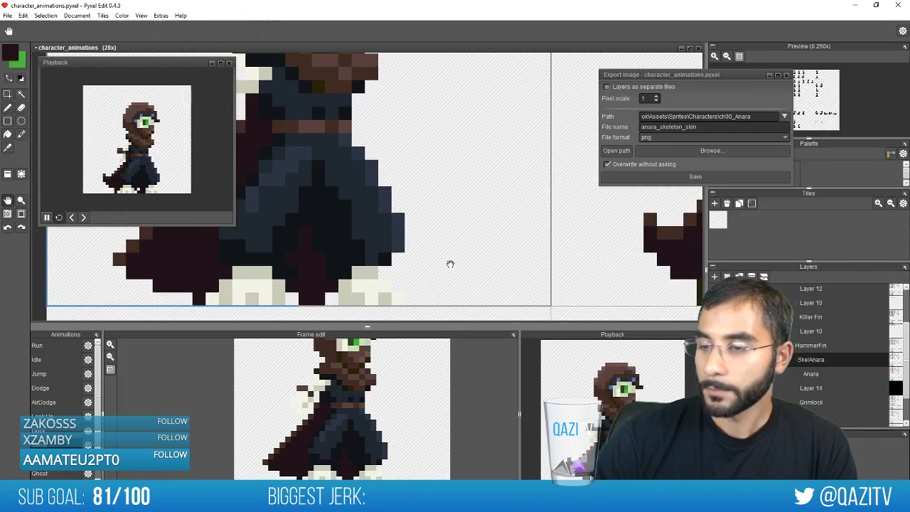
Extend the third frame's cape hem towards the rear foot with the same dark maroon as the cape
{"action": "left_click_drag", "start_coordinate": [523, 243], "coordinate": [426, 223]}
{"action": "scroll", "coordinate": [451, 278], "scroll_direction": "up", "scroll_amount": 4}
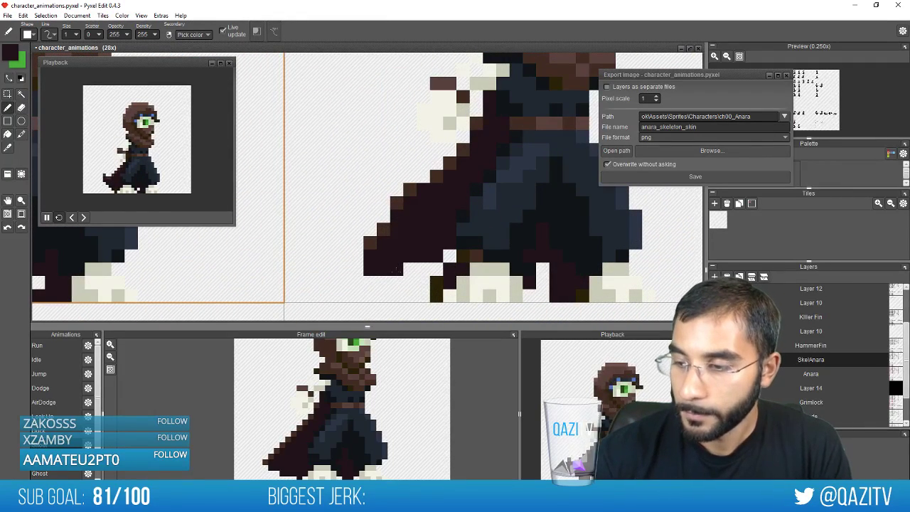
{"action": "left_click_drag", "start_coordinate": [611, 289], "coordinate": [163, 282]}
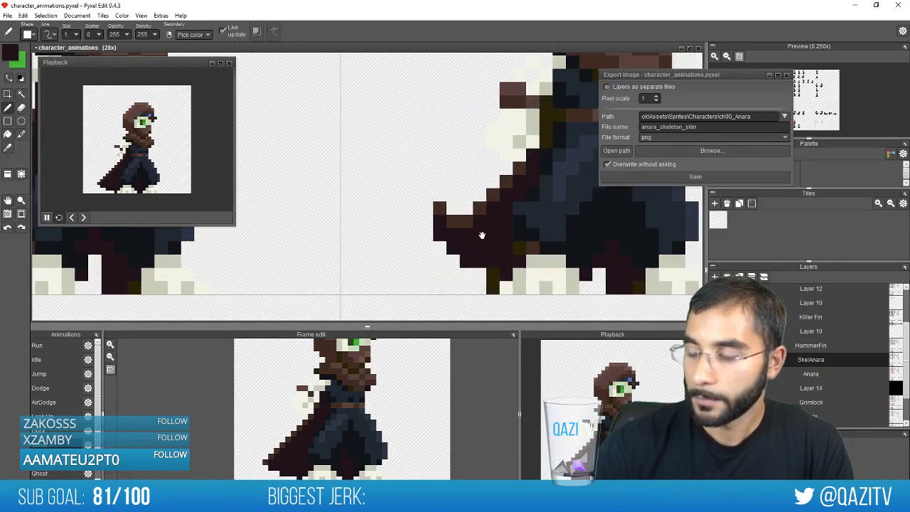
{"action": "left_click_drag", "start_coordinate": [482, 242], "coordinate": [790, 270]}
{"action": "left_click_drag", "start_coordinate": [268, 298], "coordinate": [281, 294]}
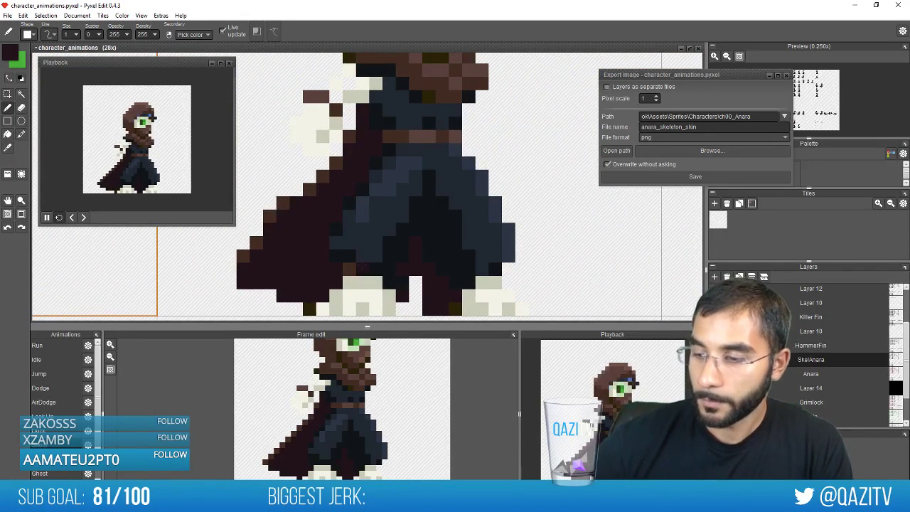
Fill the brown of both feet in the next row's first frame with the light grey bone colour sampled from a finished foot
{"action": "scroll", "coordinate": [456, 155], "scroll_direction": "down", "scroll_amount": 6}
{"action": "scroll", "coordinate": [374, 196], "scroll_direction": "up", "scroll_amount": 1}
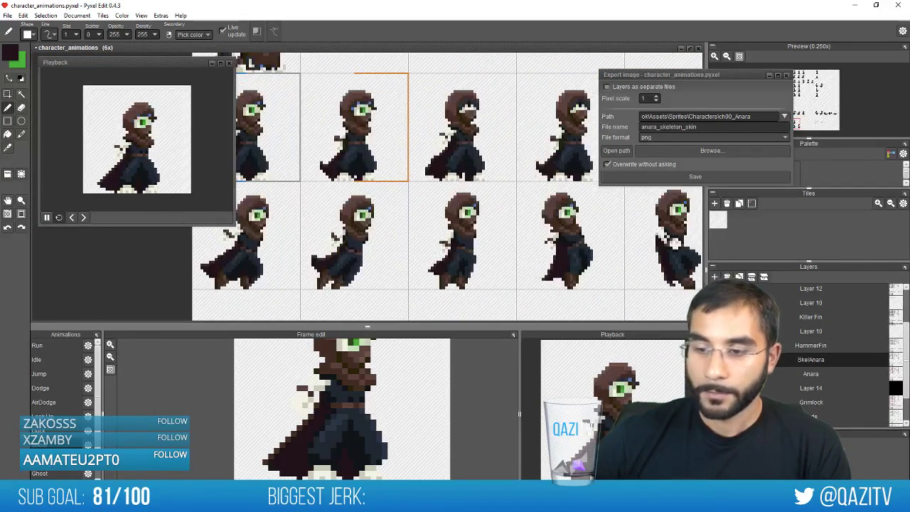
{"action": "scroll", "coordinate": [333, 215], "scroll_direction": "up", "scroll_amount": 2}
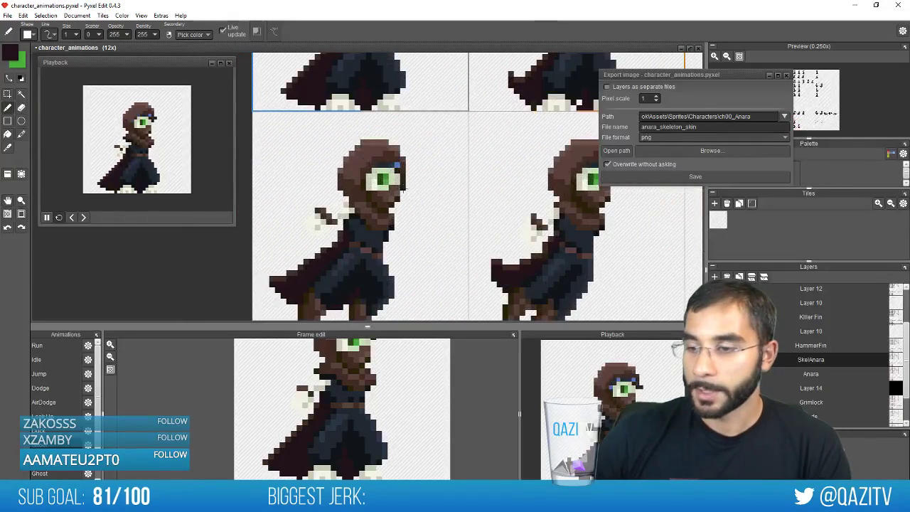
{"action": "key", "text": "f"}
{"action": "left_click", "coordinate": [350, 103], "text": "alt"}
{"action": "scroll", "coordinate": [350, 103], "scroll_direction": "up", "scroll_amount": 3}
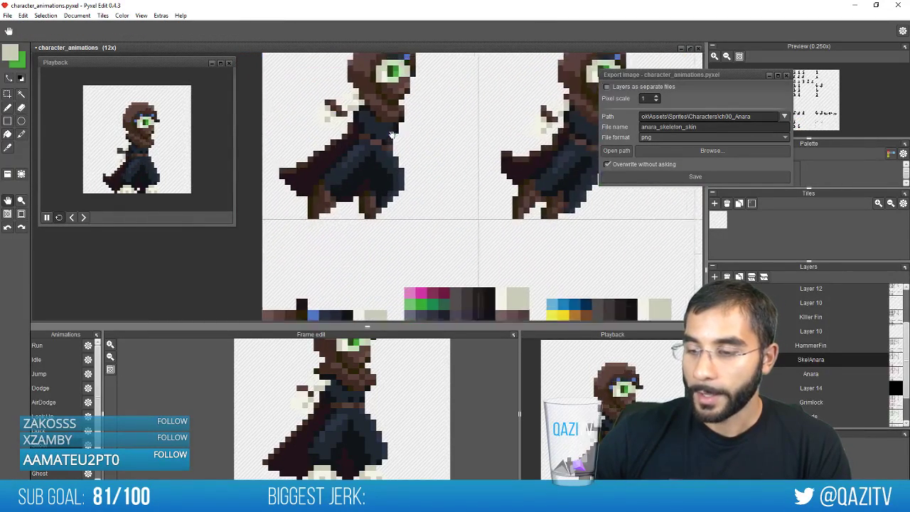
{"action": "left_click", "coordinate": [329, 184]}
{"action": "scroll", "coordinate": [470, 185], "scroll_direction": "down", "scroll_amount": 2}
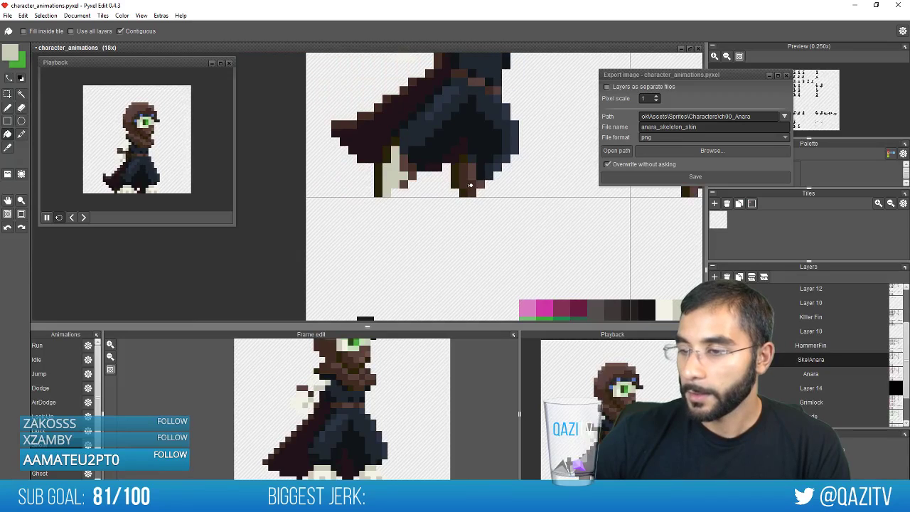
Fill the brown areas of both feet in the row's second frame with bone grey and erase the stray sole pixels under the rear foot
{"action": "left_click_drag", "start_coordinate": [518, 188], "coordinate": [303, 231]}
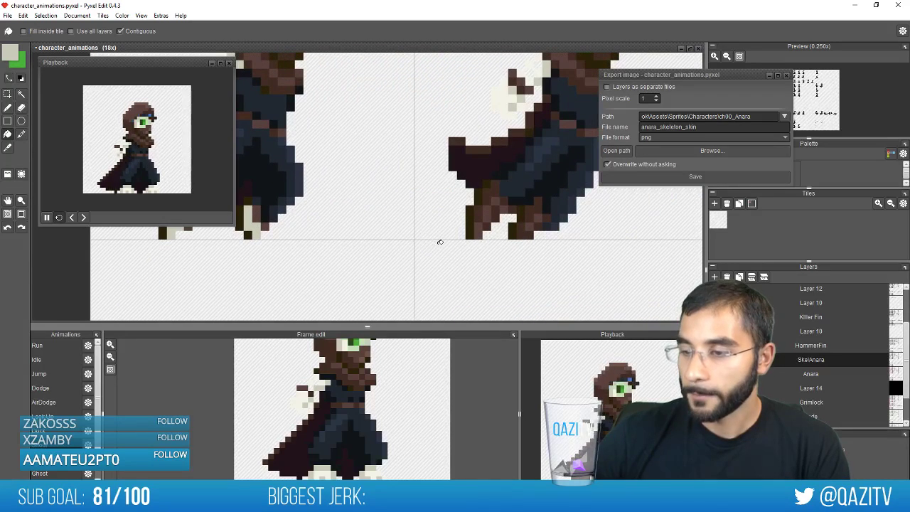
{"action": "left_click", "coordinate": [491, 190]}
{"action": "left_click", "coordinate": [503, 202]}
{"action": "left_click", "coordinate": [496, 214]}
{"action": "key", "text": "e"}
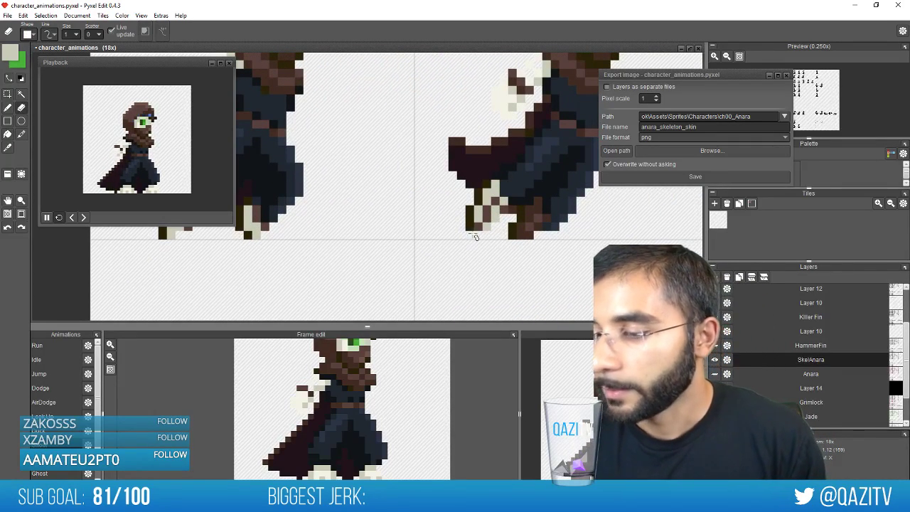
{"action": "left_click", "coordinate": [470, 227]}
{"action": "left_click_drag", "start_coordinate": [553, 206], "coordinate": [465, 252]}
{"action": "key", "text": "g"}
{"action": "right_click", "coordinate": [404, 235]}
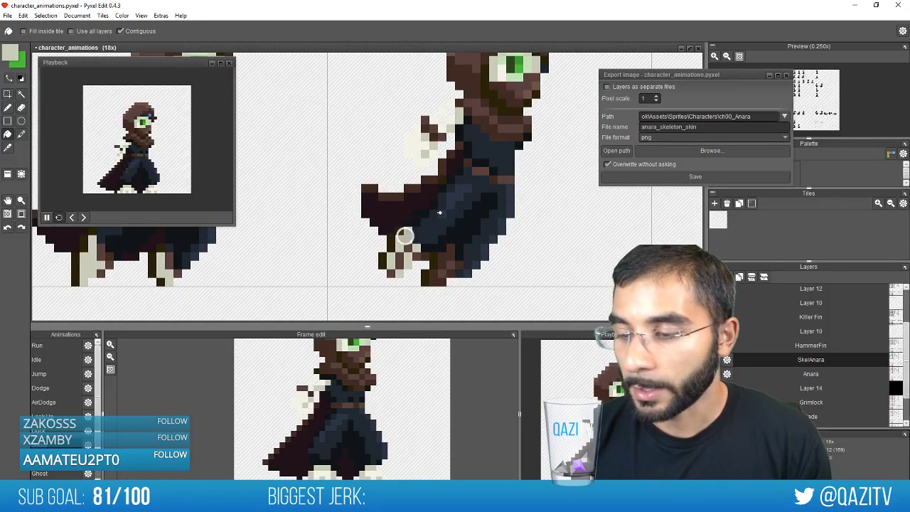
{"action": "left_click", "coordinate": [448, 254]}
Fill both brown feet of the third frame with bone grey and erase the outline pixels beneath the rear foot
{"action": "left_click_drag", "start_coordinate": [524, 270], "coordinate": [184, 279]}
{"action": "left_click", "coordinate": [419, 263]}
{"action": "key", "text": "e"}
{"action": "left_click_drag", "start_coordinate": [427, 290], "coordinate": [421, 288]}
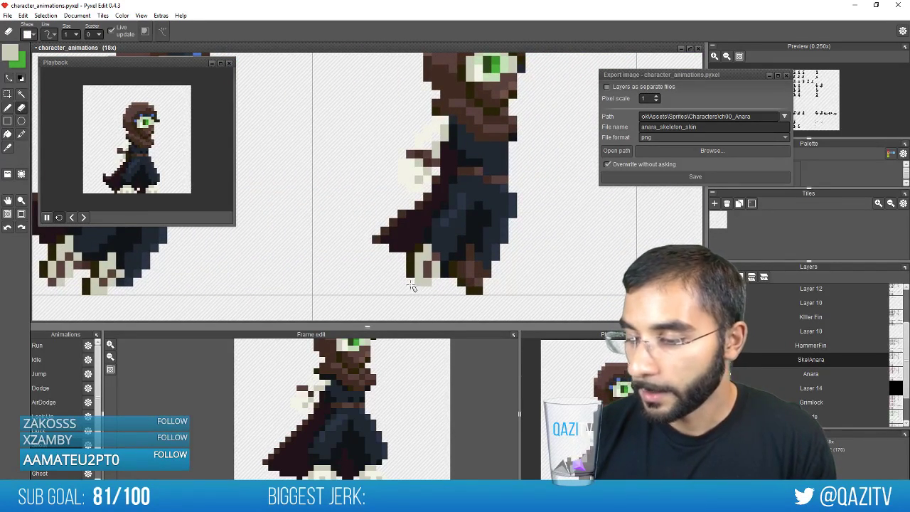
{"action": "key", "text": "f"}
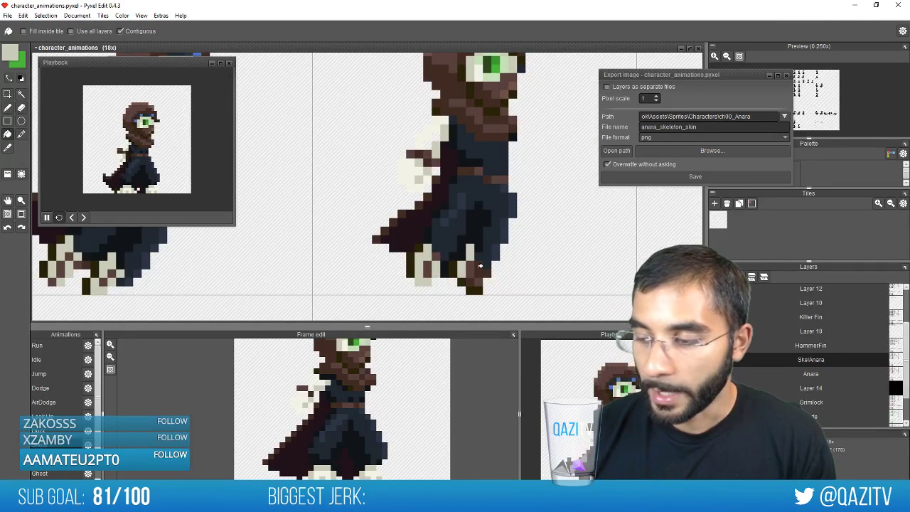
Fill the brown feet of the row's fourth and fifth frames with bone grey
{"action": "left_click_drag", "start_coordinate": [532, 267], "coordinate": [242, 285]}
{"action": "left_click", "coordinate": [505, 279]}
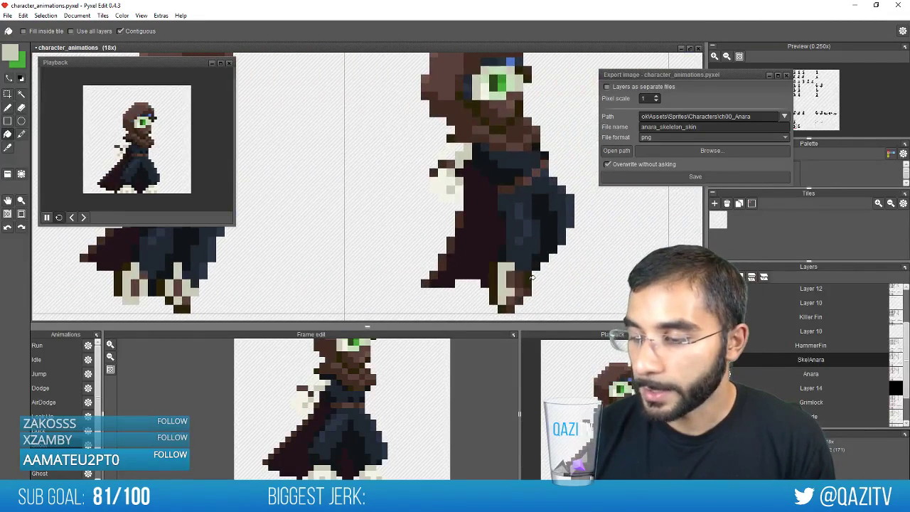
{"action": "left_click_drag", "start_coordinate": [602, 275], "coordinate": [299, 256]}
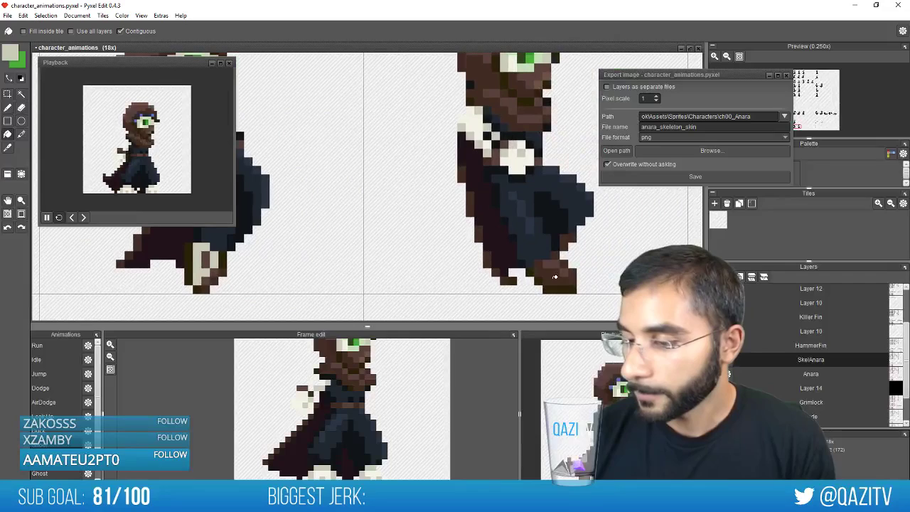
{"action": "left_click", "coordinate": [566, 241]}
{"action": "left_click_drag", "start_coordinate": [597, 260], "coordinate": [651, 226]}
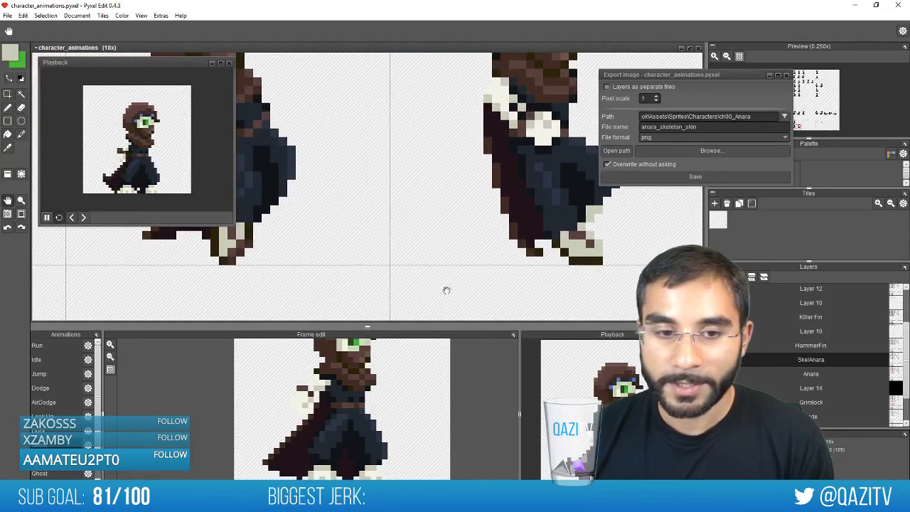
Sample the off-white bone colour from the first frame's face and fill the remaining brown patches on that frame's feet
{"action": "left_click_drag", "start_coordinate": [446, 290], "coordinate": [698, 278]}
{"action": "left_click_drag", "start_coordinate": [284, 250], "coordinate": [542, 261]}
{"action": "left_click_drag", "start_coordinate": [299, 264], "coordinate": [572, 271]}
{"action": "left_click_drag", "start_coordinate": [241, 254], "coordinate": [522, 253]}
{"action": "left_click_drag", "start_coordinate": [294, 224], "coordinate": [280, 323]}
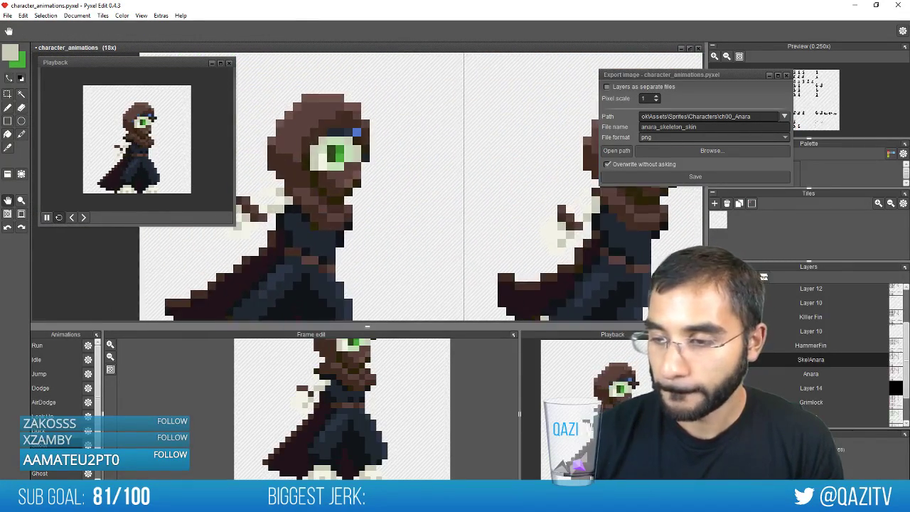
{"action": "right_click", "coordinate": [322, 155]}
{"action": "left_click_drag", "start_coordinate": [312, 189], "coordinate": [349, 64]}
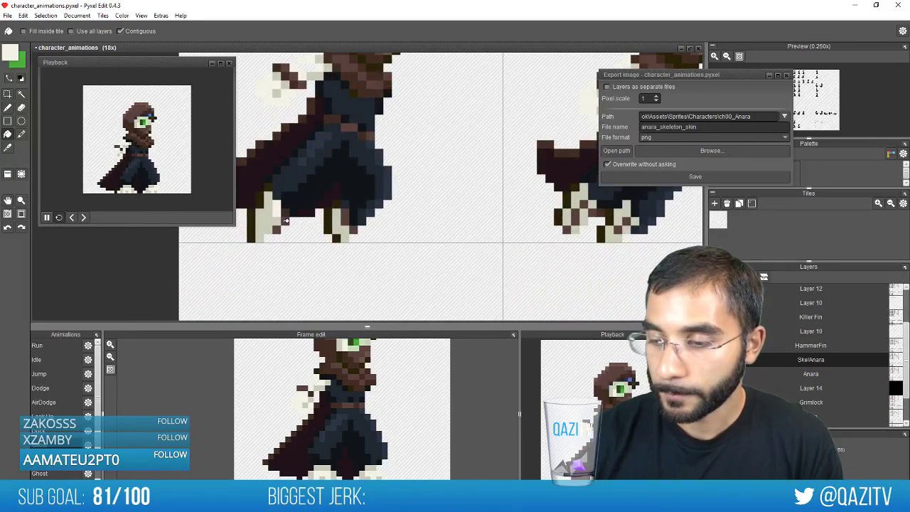
Fill the leftover brown patches on the second to fourth frames' feet with off-white and erase the brown outline around the fourth frame's foot
{"action": "left_click_drag", "start_coordinate": [483, 241], "coordinate": [284, 270]}
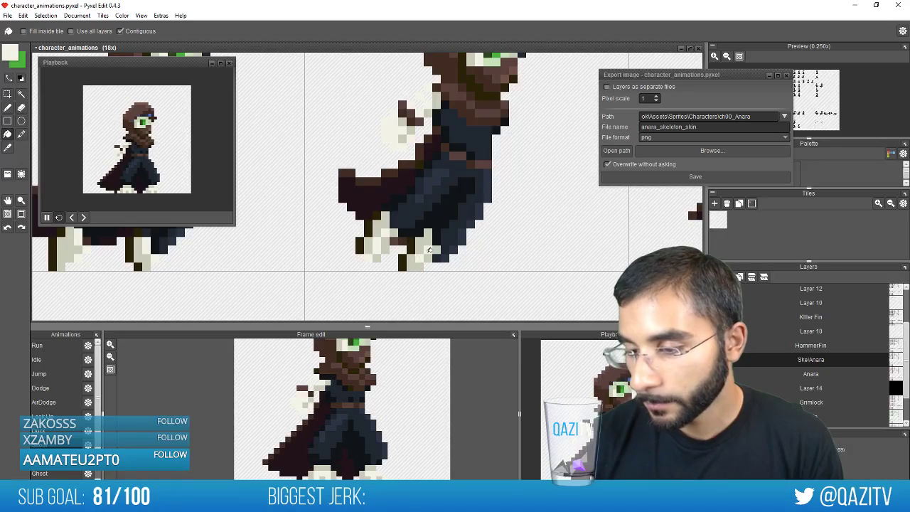
{"action": "scroll", "coordinate": [430, 250], "scroll_direction": "up", "scroll_amount": 1}
{"action": "scroll", "coordinate": [484, 246], "scroll_direction": "down", "scroll_amount": 1}
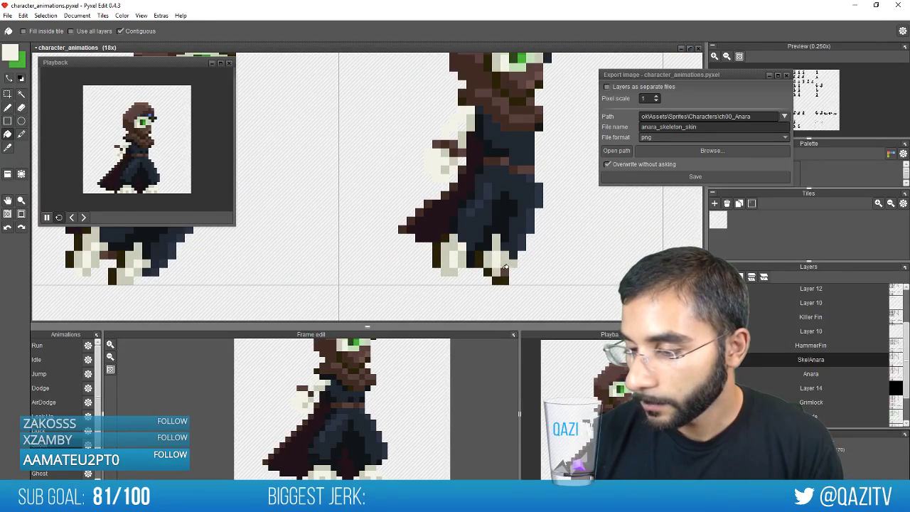
{"action": "left_click_drag", "start_coordinate": [563, 268], "coordinate": [277, 276]}
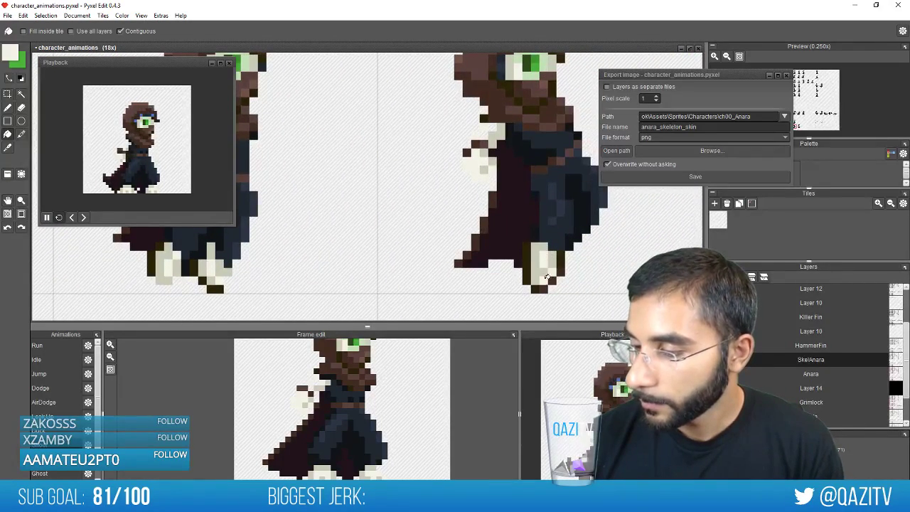
{"action": "scroll", "coordinate": [569, 263], "scroll_direction": "up", "scroll_amount": 1}
{"action": "scroll", "coordinate": [580, 266], "scroll_direction": "down", "scroll_amount": 1}
{"action": "key", "text": "e"}
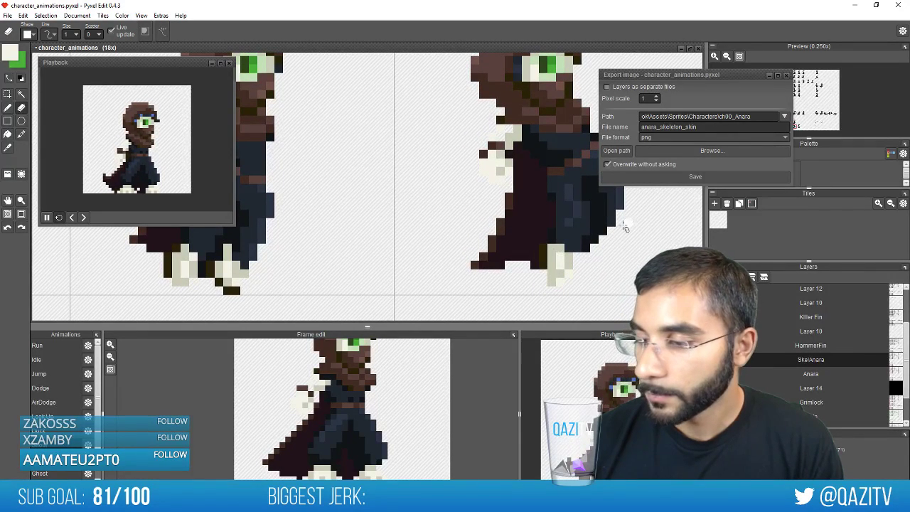
Darken the brown pixels beside the crouched frame's arm in the row above with near-black sampled from the robe
{"action": "mouse_move", "coordinate": [408, 268]}
{"action": "left_mouse_down"}
{"action": "mouse_move", "coordinate": [591, 301]}
{"action": "mouse_move", "coordinate": [525, 356]}
{"action": "left_mouse_up"}
{"action": "mouse_move", "coordinate": [471, 181]}
{"action": "left_mouse_down"}
{"action": "mouse_move", "coordinate": [406, 283]}
{"action": "mouse_move", "coordinate": [366, 308]}
{"action": "left_mouse_up"}
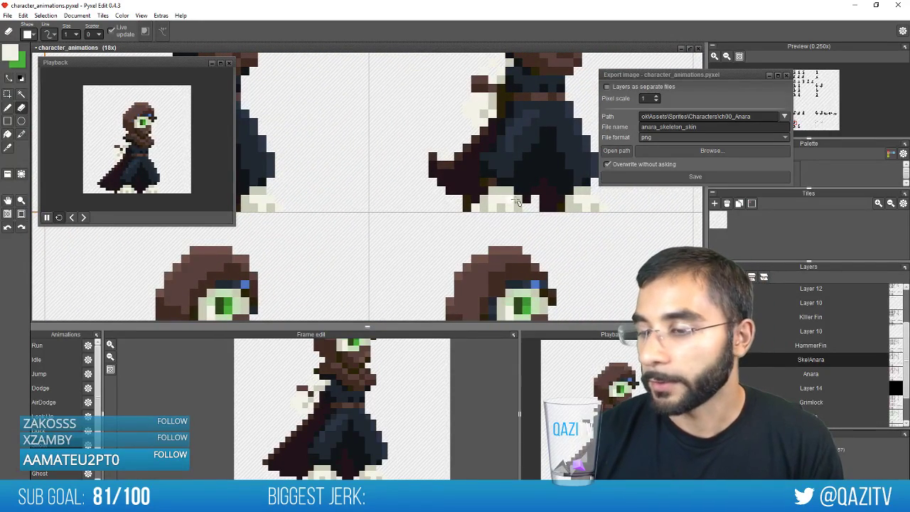
{"action": "left_click_drag", "start_coordinate": [517, 203], "coordinate": [608, 256]}
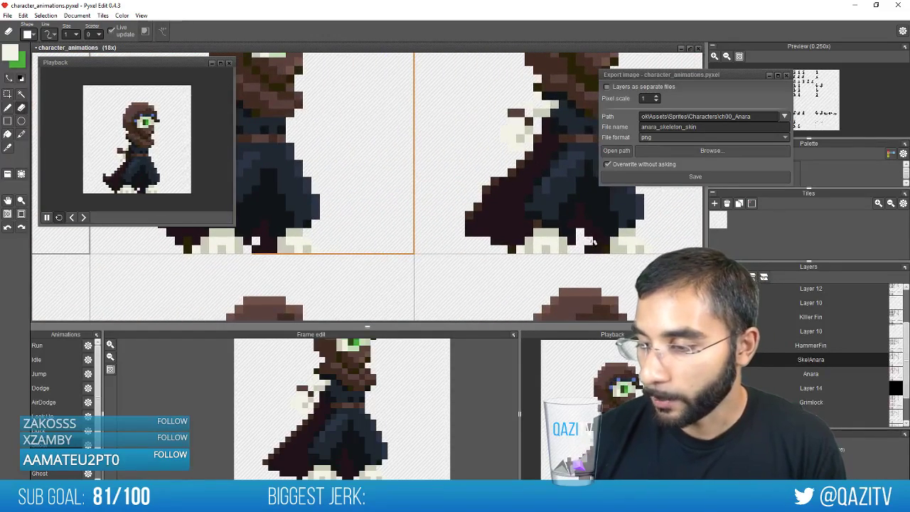
{"action": "mouse_move", "coordinate": [524, 264]}
{"action": "left_mouse_down"}
{"action": "mouse_move", "coordinate": [604, 270]}
{"action": "mouse_move", "coordinate": [555, 271]}
{"action": "mouse_move", "coordinate": [586, 318]}
{"action": "mouse_move", "coordinate": [562, 218]}
{"action": "mouse_move", "coordinate": [473, 260]}
{"action": "mouse_move", "coordinate": [417, 163]}
{"action": "mouse_move", "coordinate": [395, 205]}
{"action": "mouse_move", "coordinate": [428, 264]}
{"action": "left_mouse_up"}
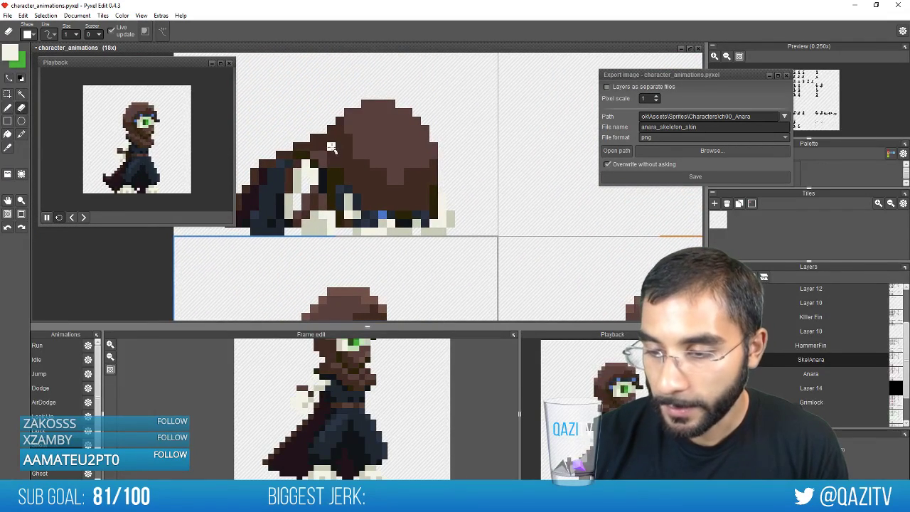
{"action": "right_click", "coordinate": [279, 199]}
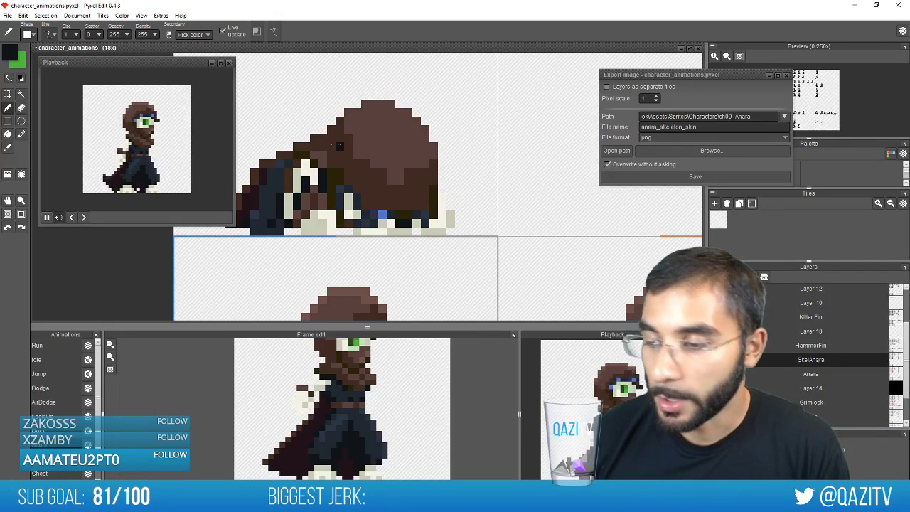
Recolour the dark outline of the first running frame's rear foot in muted grey-green and erase its bottom corner pixel
{"action": "scroll", "coordinate": [338, 146], "scroll_direction": "down", "scroll_amount": 3}
{"action": "left_click_drag", "start_coordinate": [458, 100], "coordinate": [356, 160]}
{"action": "left_click_drag", "start_coordinate": [413, 169], "coordinate": [420, 96]}
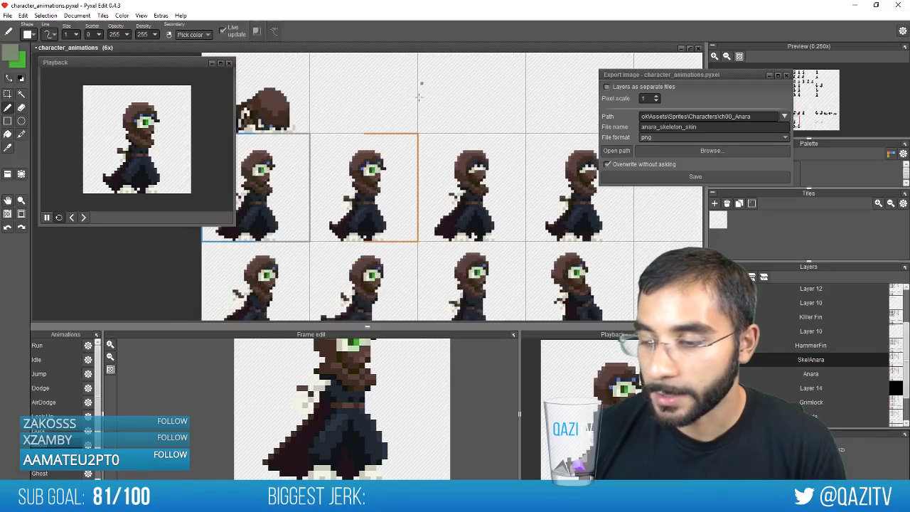
{"action": "left_click_drag", "start_coordinate": [396, 306], "coordinate": [406, 160]}
{"action": "scroll", "coordinate": [327, 222], "scroll_direction": "up", "scroll_amount": 2}
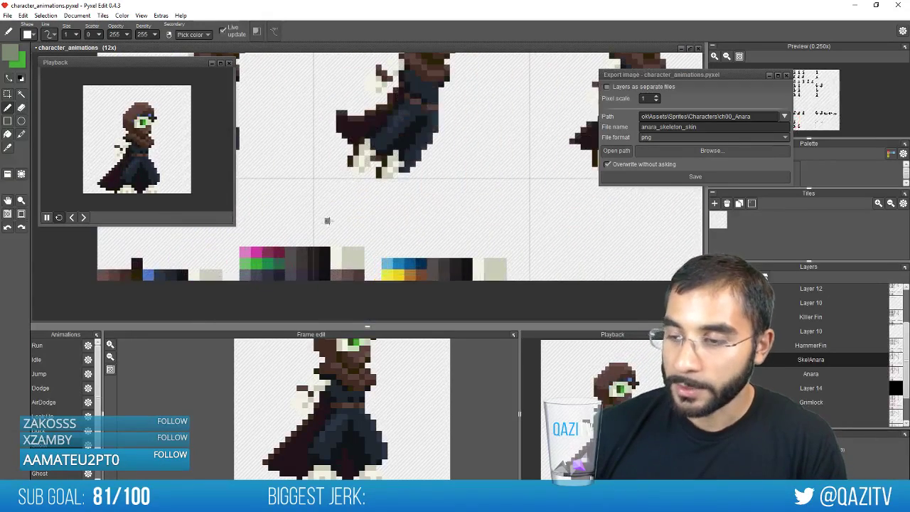
{"action": "left_click_drag", "start_coordinate": [455, 195], "coordinate": [511, 201]}
{"action": "scroll", "coordinate": [445, 258], "scroll_direction": "up", "scroll_amount": 1}
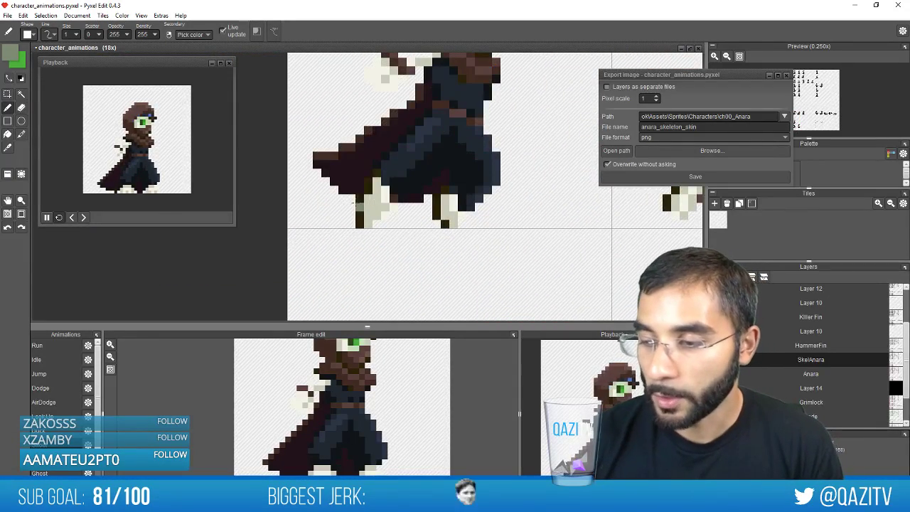
{"action": "left_click_drag", "start_coordinate": [360, 214], "coordinate": [377, 173]}
{"action": "key", "text": "e"}
{"action": "left_click", "coordinate": [360, 223]}
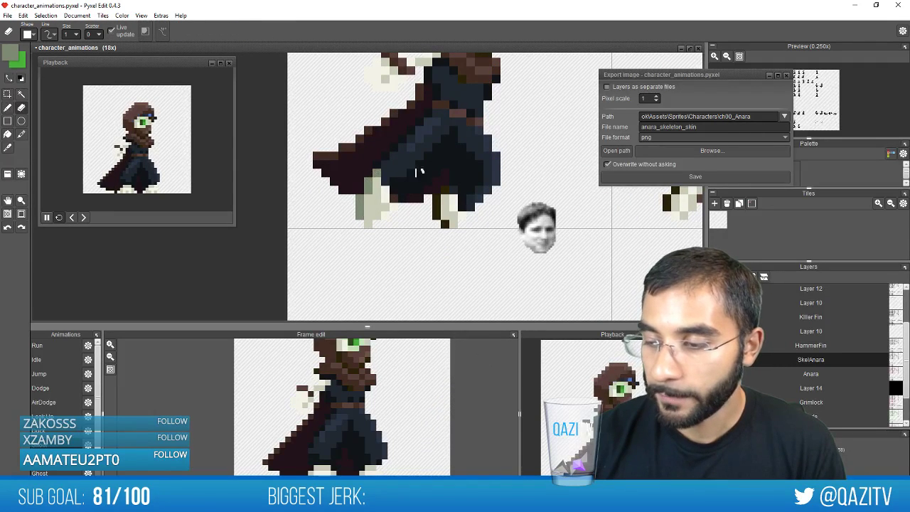
Recolour the dark outlines of the first frame's front foot and both feet of the second frame in the grey-green shade
{"action": "key", "text": "b"}
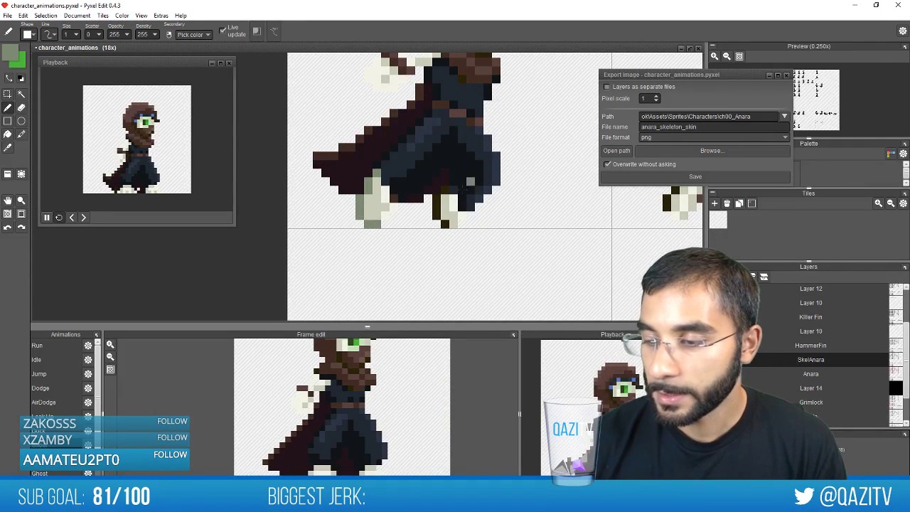
{"action": "key", "text": "space"}
{"action": "left_click_drag", "start_coordinate": [539, 232], "coordinate": [261, 262]}
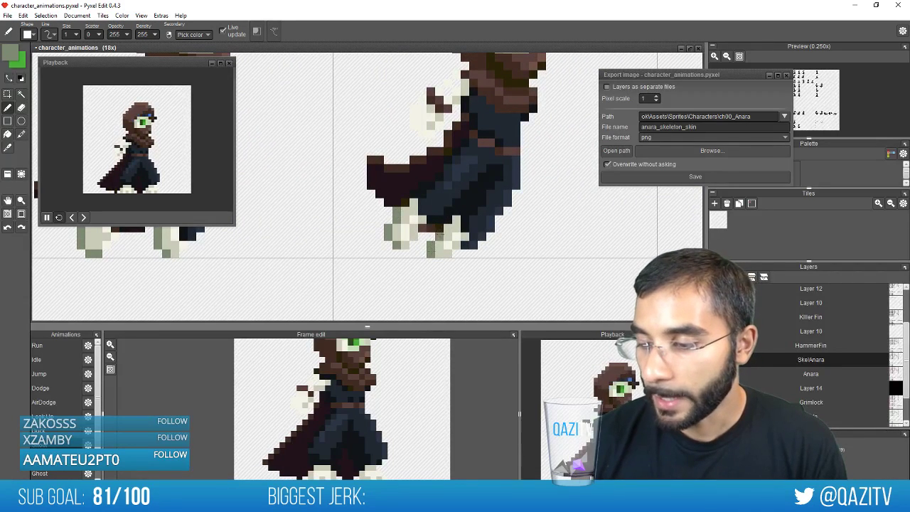
Repaint the dark foot outlines of the third, fourth and fifth frames in the grey-green bone shadow colour
{"action": "left_click_drag", "start_coordinate": [563, 237], "coordinate": [210, 258]}
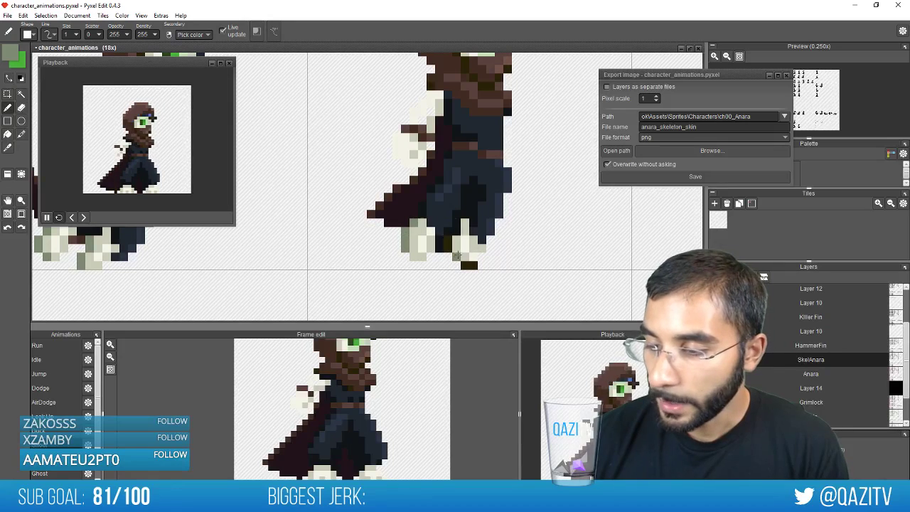
{"action": "left_click_drag", "start_coordinate": [534, 256], "coordinate": [278, 228]}
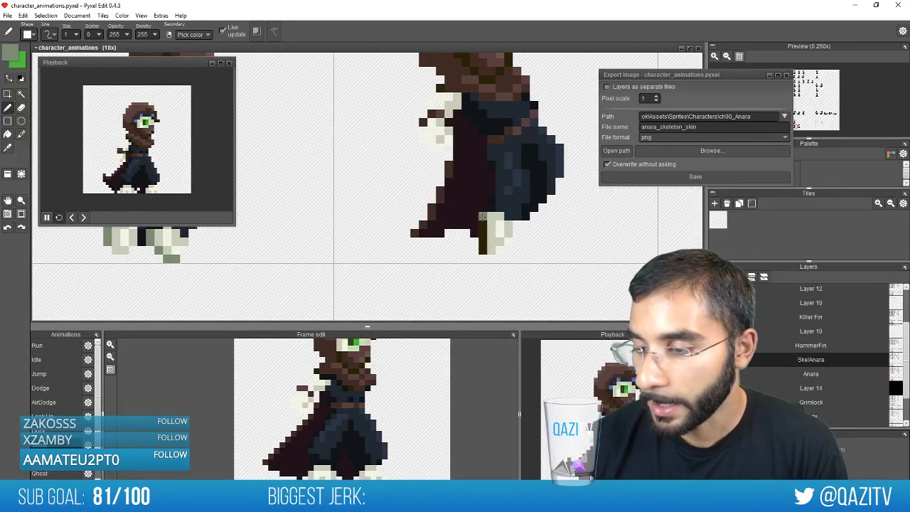
{"action": "left_click_drag", "start_coordinate": [591, 264], "coordinate": [462, 266]}
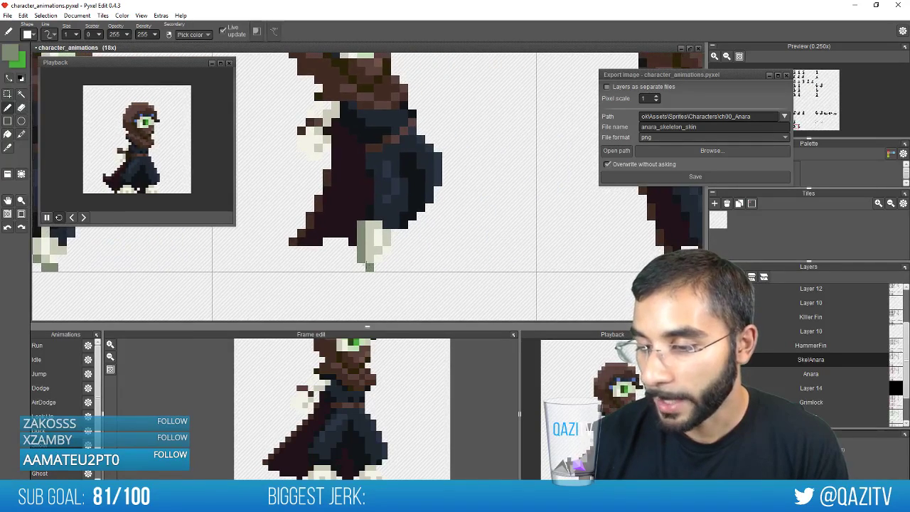
{"action": "left_click_drag", "start_coordinate": [566, 272], "coordinate": [378, 293]}
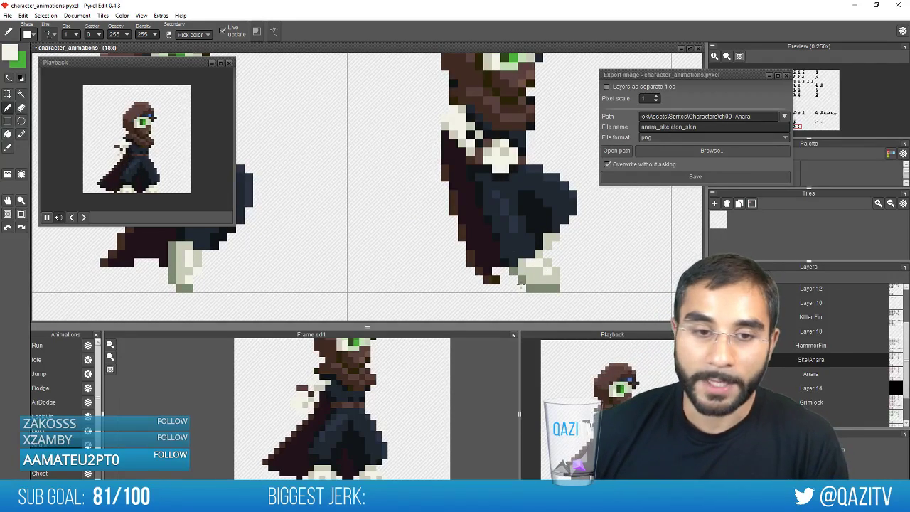
Repaint the blue pixels around the first bottom-row frame's eye in the hood's sampled dark browns and erase the leftover at its front edge
{"action": "scroll", "coordinate": [338, 124], "scroll_direction": "down", "scroll_amount": 3}
{"action": "left_click_drag", "start_coordinate": [256, 160], "coordinate": [439, 264]}
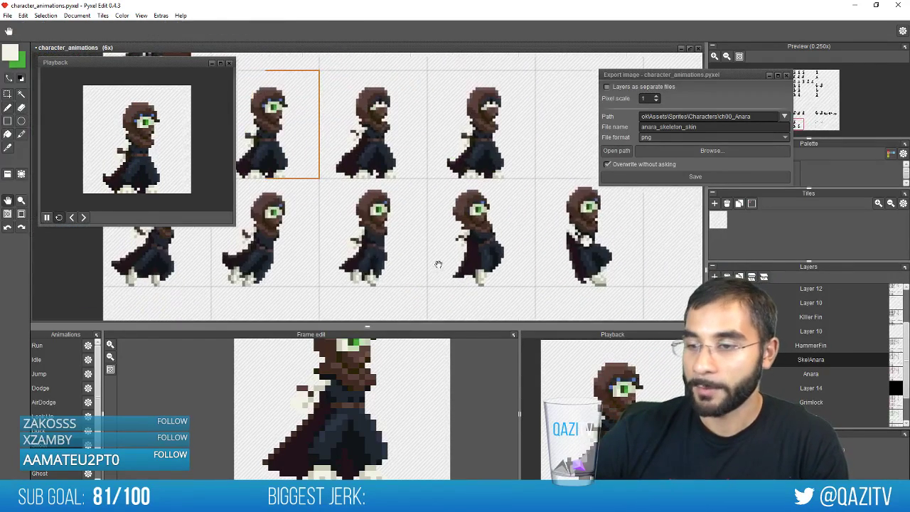
{"action": "left_click_drag", "start_coordinate": [401, 203], "coordinate": [512, 258]}
{"action": "scroll", "coordinate": [495, 204], "scroll_direction": "down", "scroll_amount": 1}
{"action": "scroll", "coordinate": [455, 181], "scroll_direction": "down", "scroll_amount": 2}
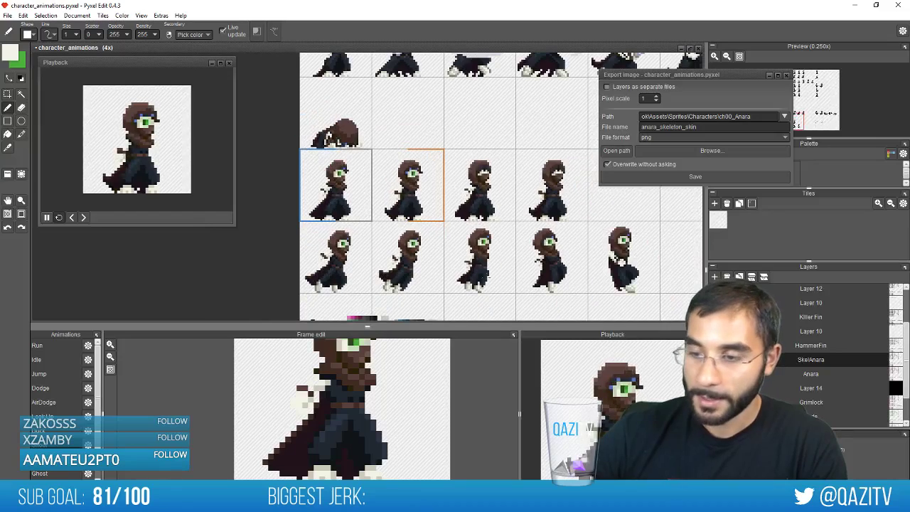
{"action": "scroll", "coordinate": [373, 249], "scroll_direction": "up", "scroll_amount": 5}
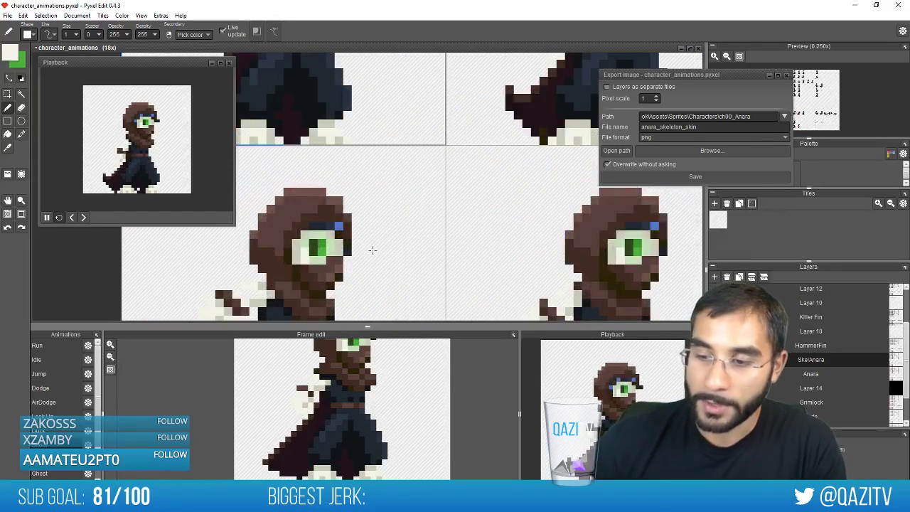
{"action": "left_click", "coordinate": [339, 229], "text": "alt"}
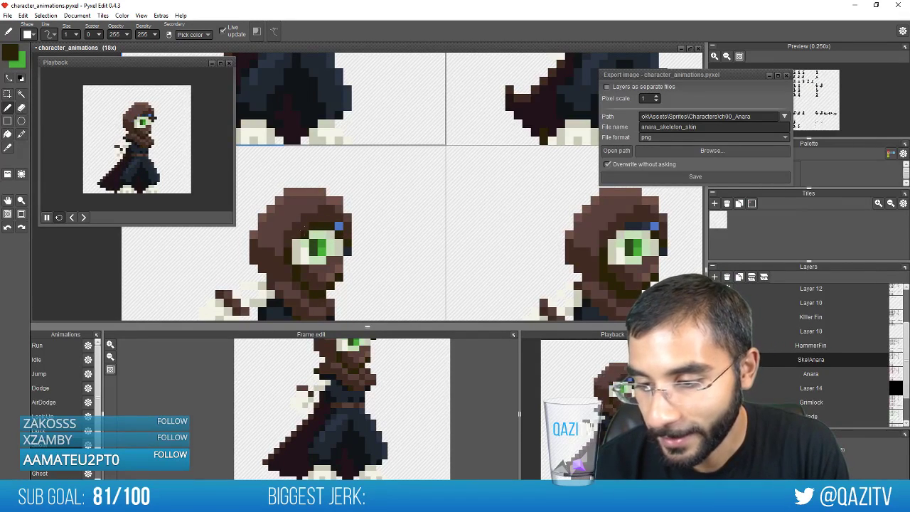
{"action": "left_click", "coordinate": [338, 226]}
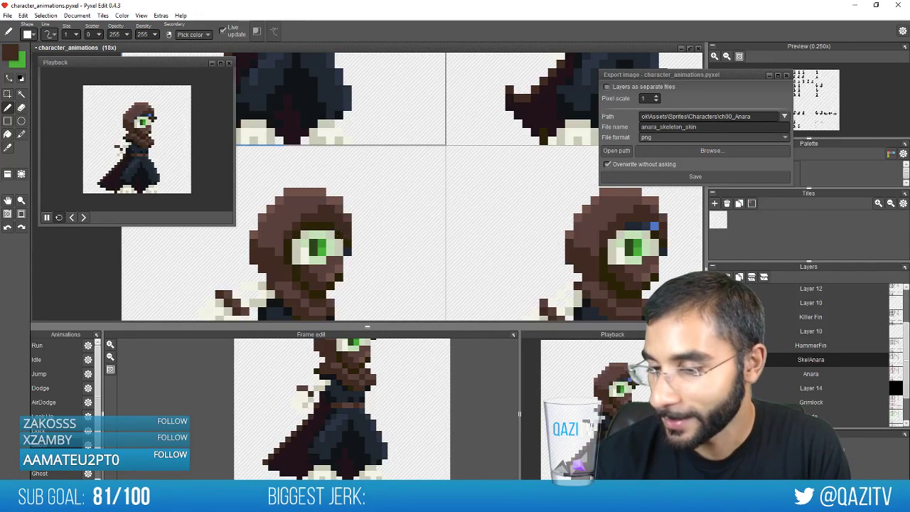
{"action": "key", "text": "e"}
{"action": "left_click", "coordinate": [348, 250]}
Replace the blue pixels around the second bottom-row frame's eye with hood browns and erase the one at the front edge
{"action": "key", "text": "space"}
{"action": "left_click_drag", "start_coordinate": [517, 256], "coordinate": [433, 246]}
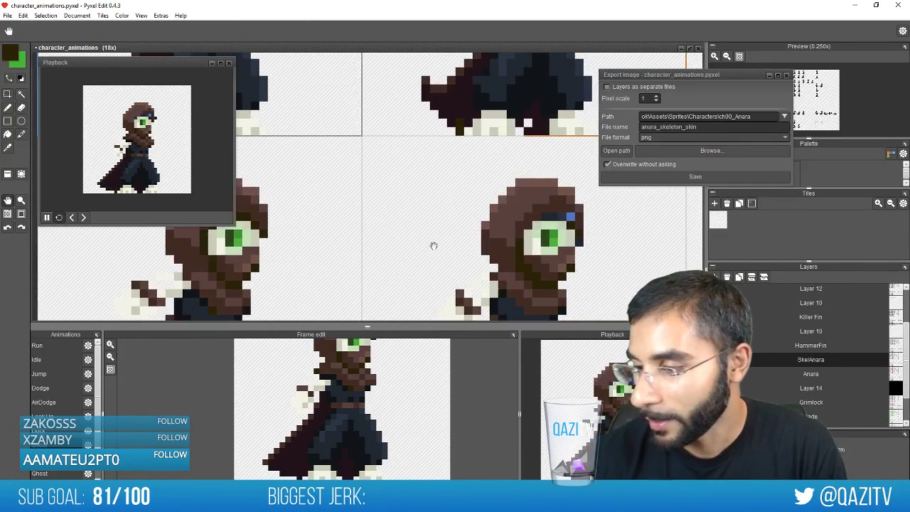
{"action": "key", "text": "b"}
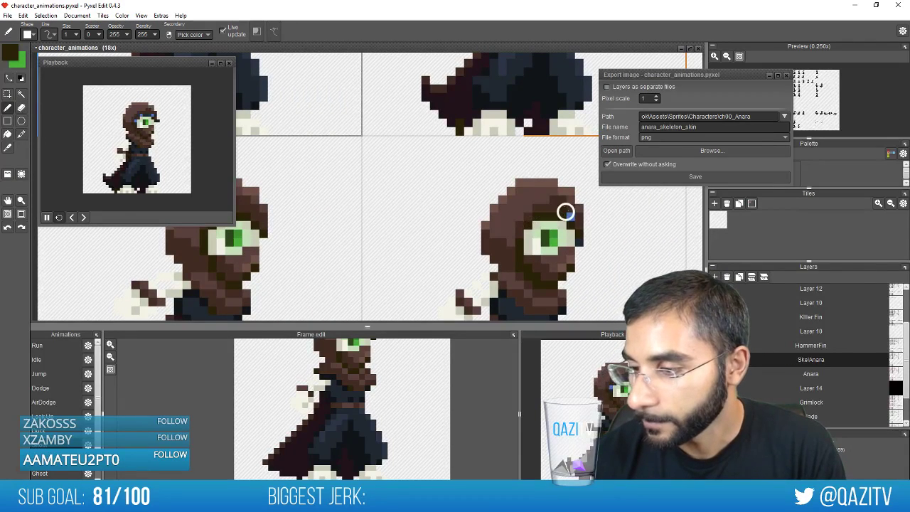
{"action": "left_click", "coordinate": [570, 215]}
{"action": "key", "text": "e"}
{"action": "left_click", "coordinate": [579, 241]}
{"action": "key", "text": "b"}
Cover the blue pixels around the third bottom-row frame's eye with hood browns and erase the stray front-edge pixel
{"action": "key", "text": "space"}
{"action": "left_click_drag", "start_coordinate": [609, 246], "coordinate": [270, 240]}
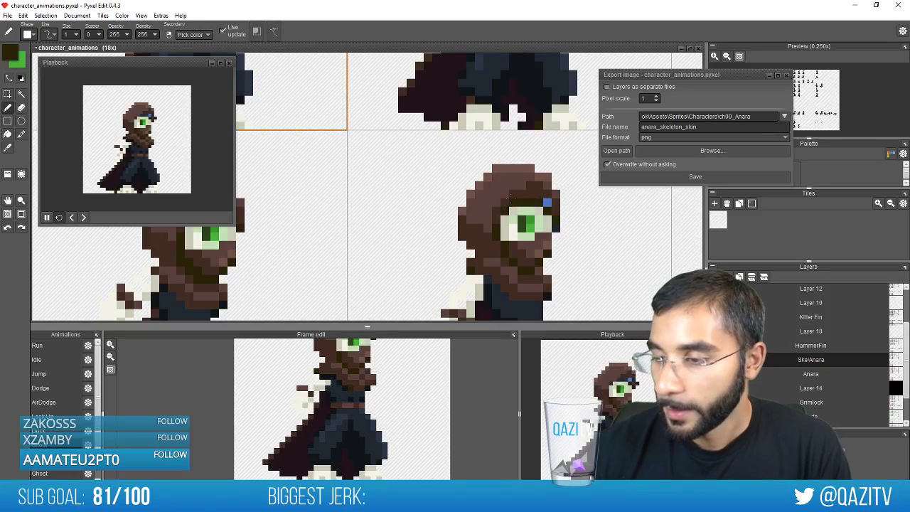
{"action": "key", "text": "space"}
{"action": "mouse_move", "coordinate": [616, 249]}
{"action": "left_mouse_down"}
{"action": "mouse_move", "coordinate": [307, 260]}
{"action": "mouse_move", "coordinate": [344, 240]}
{"action": "mouse_move", "coordinate": [375, 246]}
{"action": "left_mouse_up"}
{"action": "key", "text": "e"}
{"action": "left_click", "coordinate": [248, 240]}
Touch up the third frame's eye rim with sampled dark brown and repaint the fourth frame's blue eye-rim pixels to match
{"action": "key", "text": "space"}
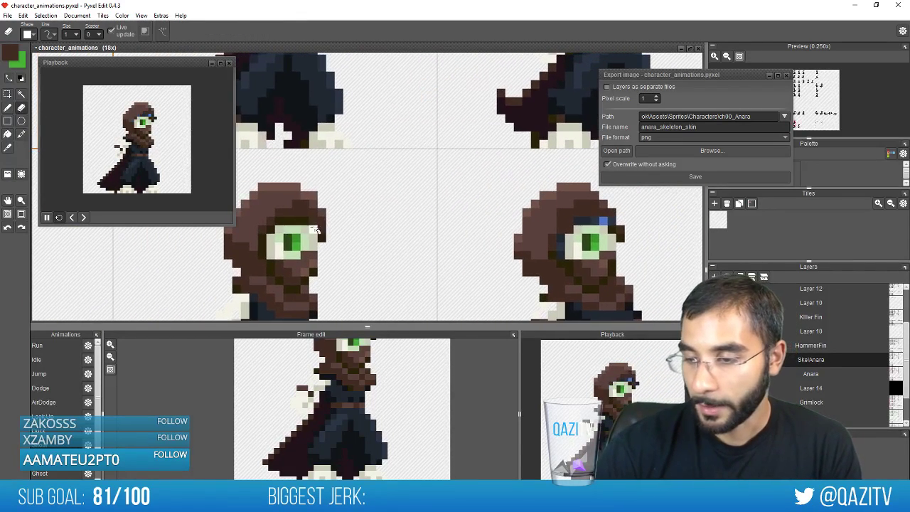
{"action": "key", "text": "b"}
{"action": "right_click", "coordinate": [313, 221]}
{"action": "left_click", "coordinate": [314, 228]}
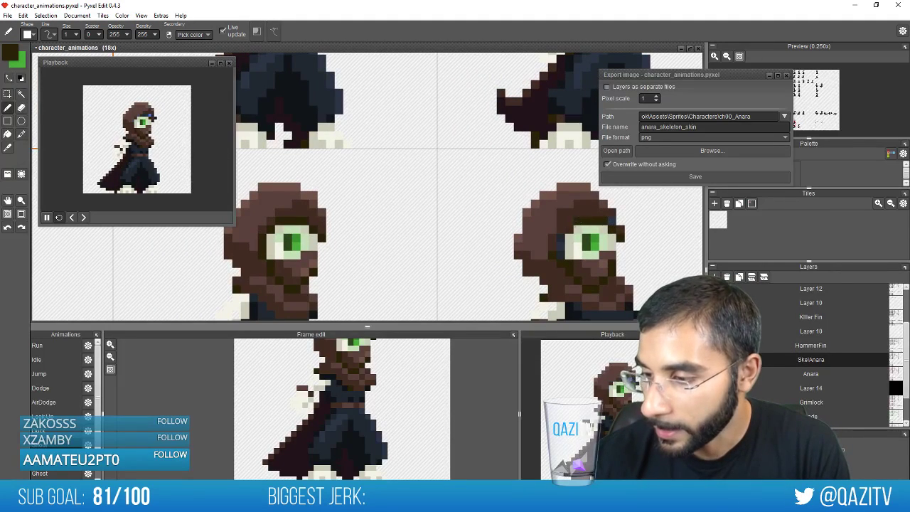
{"action": "left_click_drag", "start_coordinate": [626, 214], "coordinate": [541, 226]}
{"action": "key", "text": "e"}
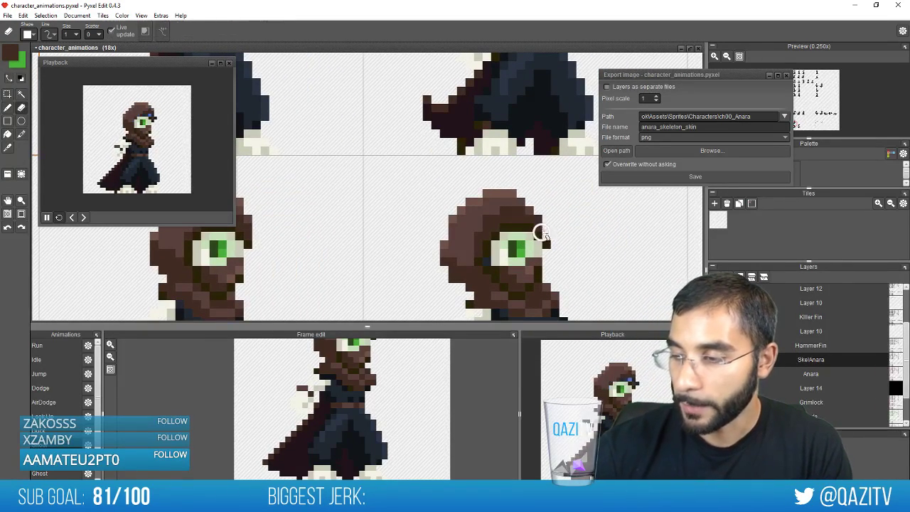
Repaint the fifth bottom-row frame's blue eye-rim pixels in sampled dark brown and erase the blue pixels on the hood's front edge
{"action": "left_click_drag", "start_coordinate": [296, 275], "coordinate": [241, 257]}
{"action": "key", "text": "b"}
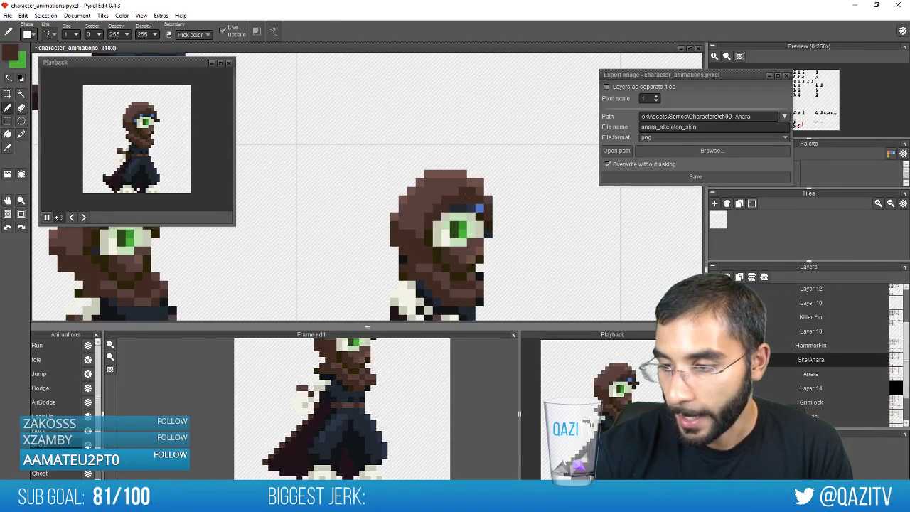
{"action": "left_click", "coordinate": [96, 259], "text": "alt"}
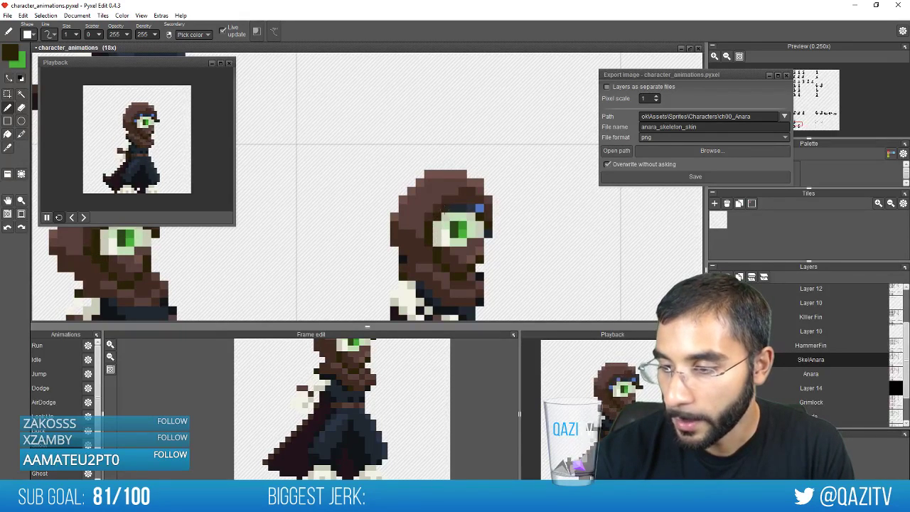
{"action": "key", "text": "e"}
{"action": "left_click_drag", "start_coordinate": [496, 235], "coordinate": [488, 234]}
{"action": "key", "text": "space"}
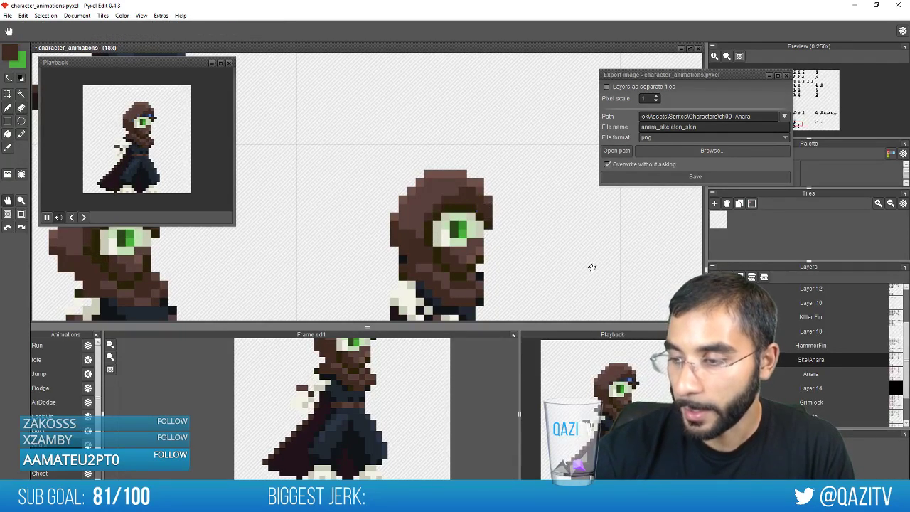
{"action": "mouse_move", "coordinate": [589, 266]}
{"action": "left_mouse_down"}
{"action": "mouse_move", "coordinate": [248, 276]}
{"action": "mouse_move", "coordinate": [465, 261]}
{"action": "mouse_move", "coordinate": [467, 253]}
{"action": "left_mouse_up"}
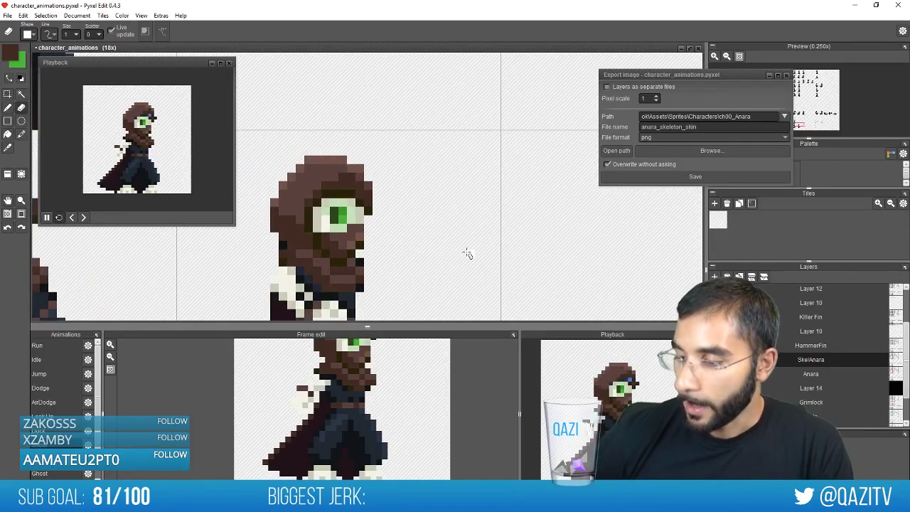
Add green iris pixels, sampled from an open-eyed frame below, to the half-closed eye of the fourth frame in the row above
{"action": "scroll", "coordinate": [275, 238], "scroll_direction": "down", "scroll_amount": 4}
{"action": "scroll", "coordinate": [369, 171], "scroll_direction": "up", "scroll_amount": 5}
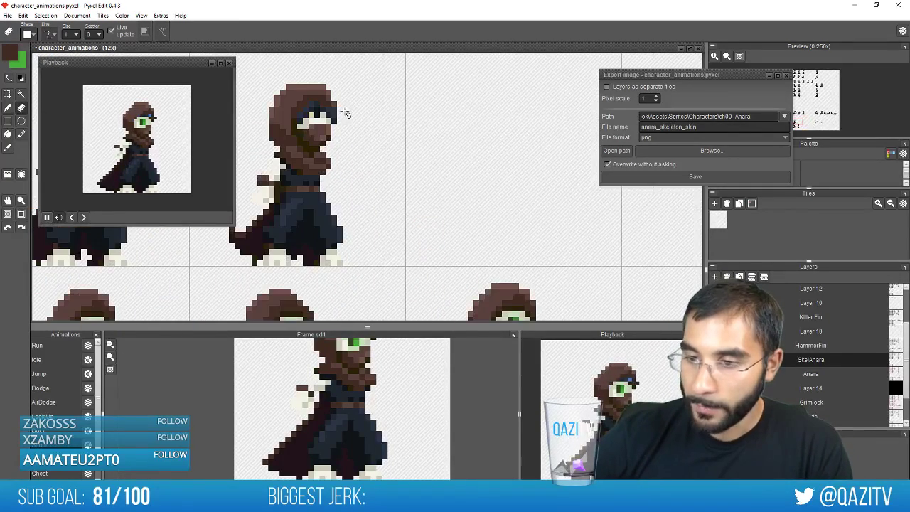
{"action": "key", "text": "b"}
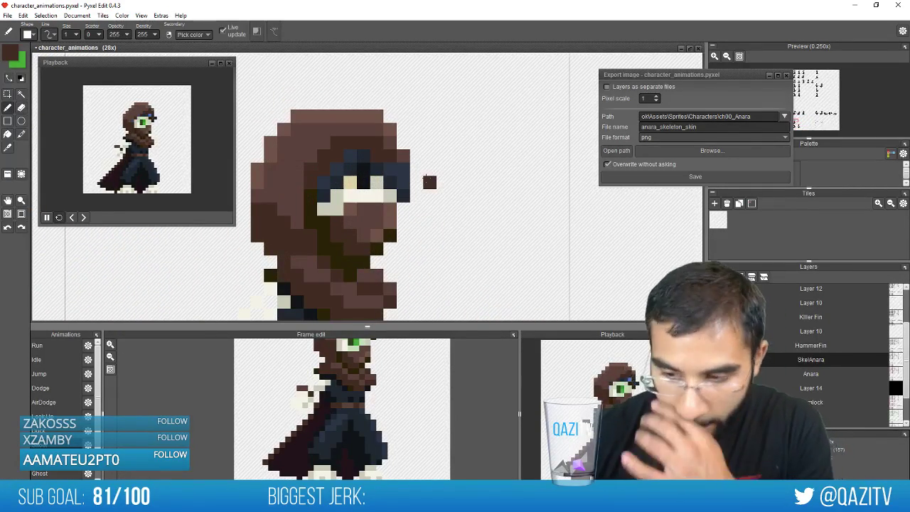
{"action": "key", "text": "space"}
{"action": "left_click_drag", "start_coordinate": [429, 250], "coordinate": [504, 84]}
{"action": "left_click_drag", "start_coordinate": [414, 281], "coordinate": [502, 108]}
{"action": "left_click_drag", "start_coordinate": [494, 233], "coordinate": [490, 146]}
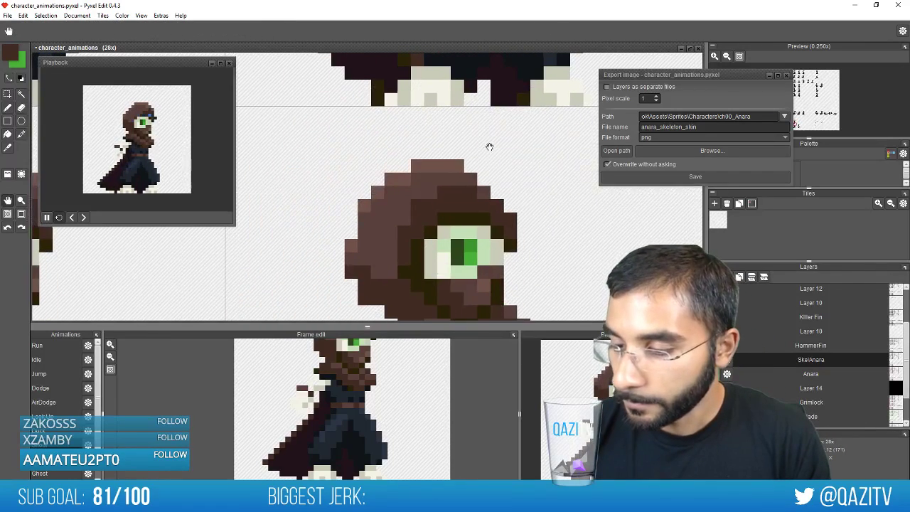
{"action": "right_click", "coordinate": [471, 246]}
{"action": "scroll", "coordinate": [494, 180], "scroll_direction": "up", "scroll_amount": 5}
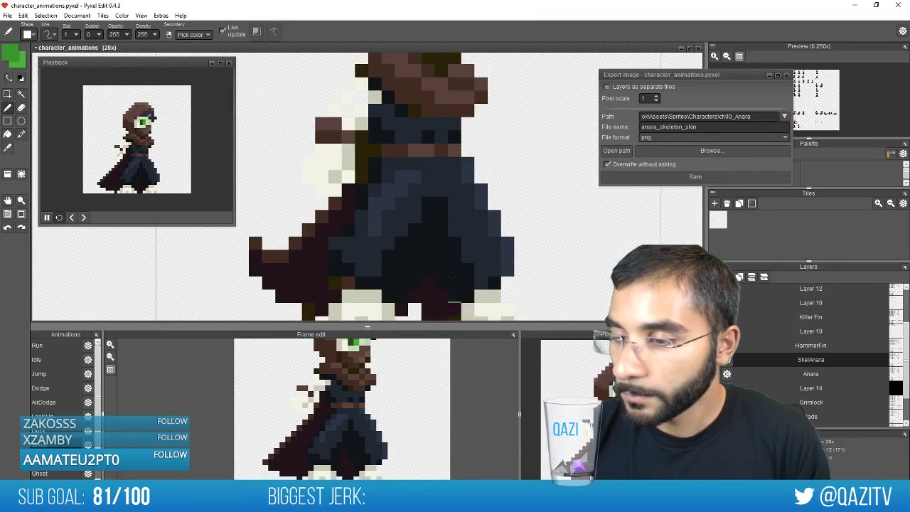
{"action": "scroll", "coordinate": [453, 110], "scroll_direction": "up", "scroll_amount": 5}
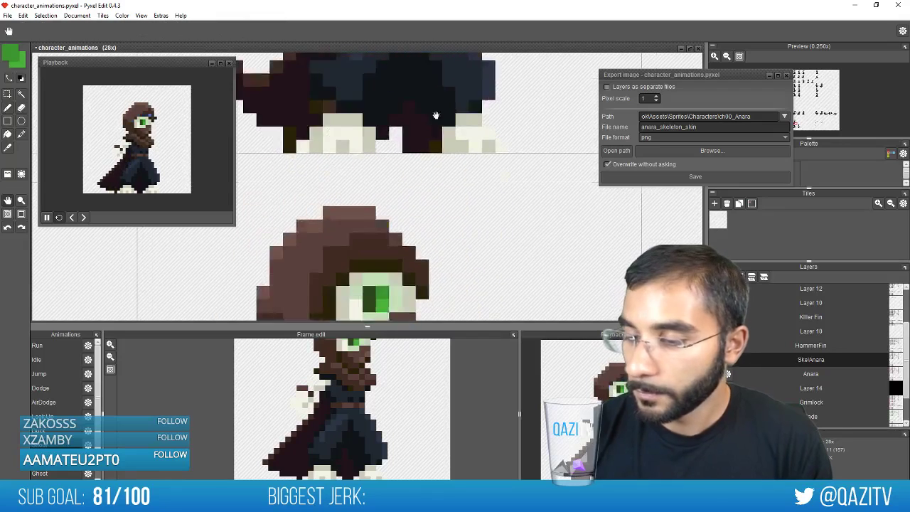
{"action": "scroll", "coordinate": [427, 171], "scroll_direction": "down", "scroll_amount": 2}
{"action": "scroll", "coordinate": [409, 226], "scroll_direction": "down", "scroll_amount": 5}
{"action": "left_click_drag", "start_coordinate": [438, 118], "coordinate": [421, 374]}
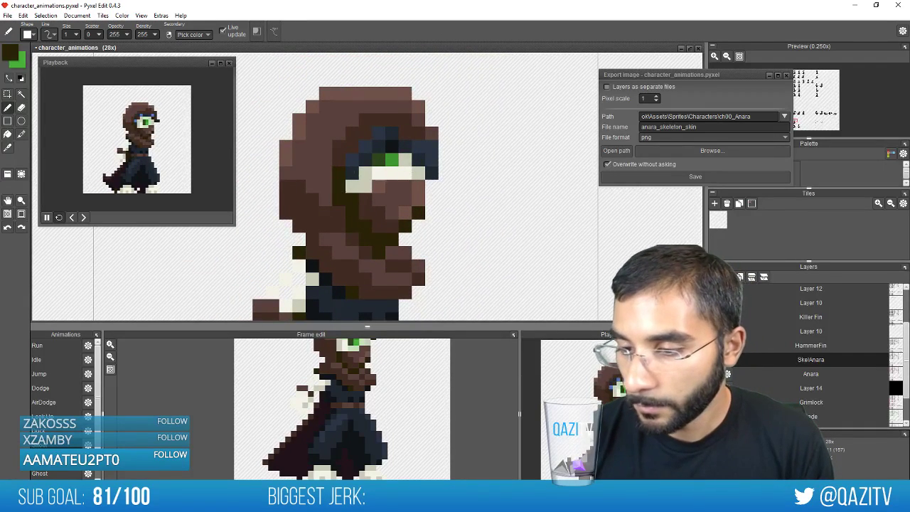
Repaint the fourth frame's blue upper eye rim in dark olive-brown and fill the eye's outer pixels with its bone colours
{"action": "left_click", "coordinate": [432, 146]}
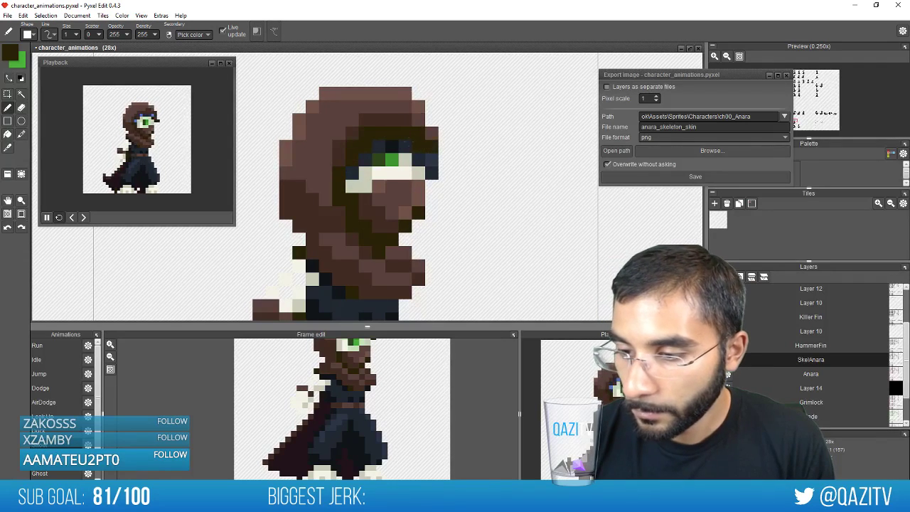
{"action": "right_click", "coordinate": [405, 159]}
{"action": "left_click", "coordinate": [405, 147]}
{"action": "left_click", "coordinate": [418, 160]}
{"action": "left_click", "coordinate": [353, 171]}
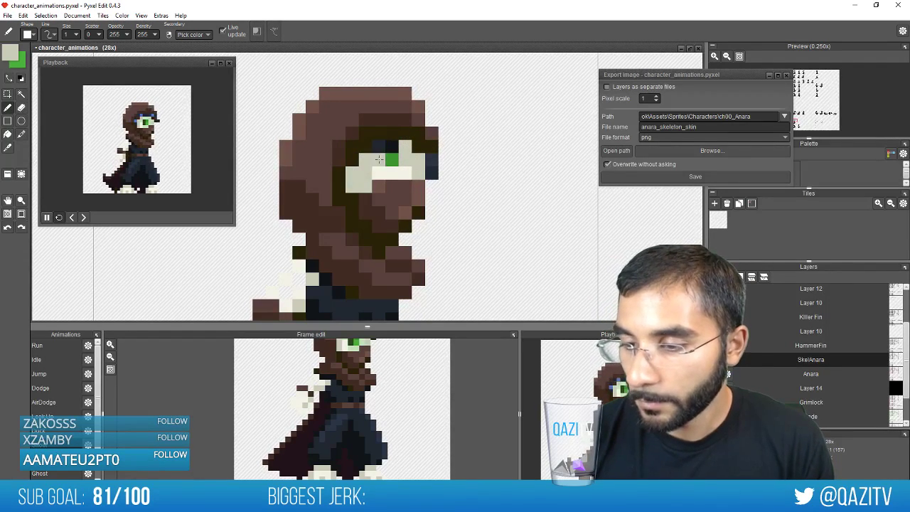
Extend the fourth frame's iris upward by one pixel in both the dark and the bright green
{"action": "right_click", "coordinate": [379, 160]}
{"action": "left_click", "coordinate": [379, 147]}
{"action": "right_click", "coordinate": [392, 160]}
{"action": "left_click", "coordinate": [392, 147]}
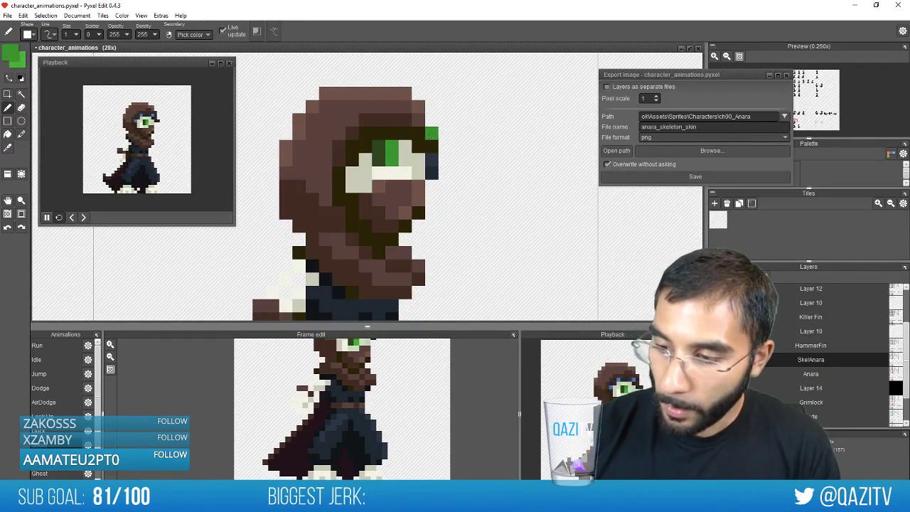
Recolour the fourth frame's blue front hood edge in sampled browns and erase the remaining blue pixel beneath it
{"action": "right_click", "coordinate": [428, 143]}
{"action": "left_click", "coordinate": [432, 159]}
{"action": "right_click", "coordinate": [429, 136]}
{"action": "left_click", "coordinate": [431, 145]}
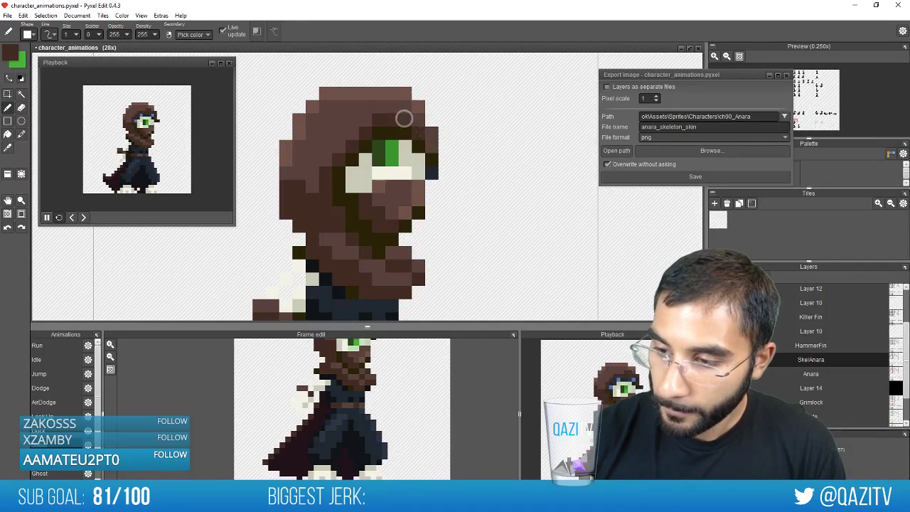
{"action": "key", "text": "e"}
{"action": "left_click", "coordinate": [432, 172]}
Copy the fourth frame's finished head over the third frame's half-closed-eye head and clear the selection
{"action": "mouse_move", "coordinate": [455, 256]}
{"action": "left_mouse_down"}
{"action": "mouse_move", "coordinate": [588, 248]}
{"action": "mouse_move", "coordinate": [733, 265]}
{"action": "left_mouse_up"}
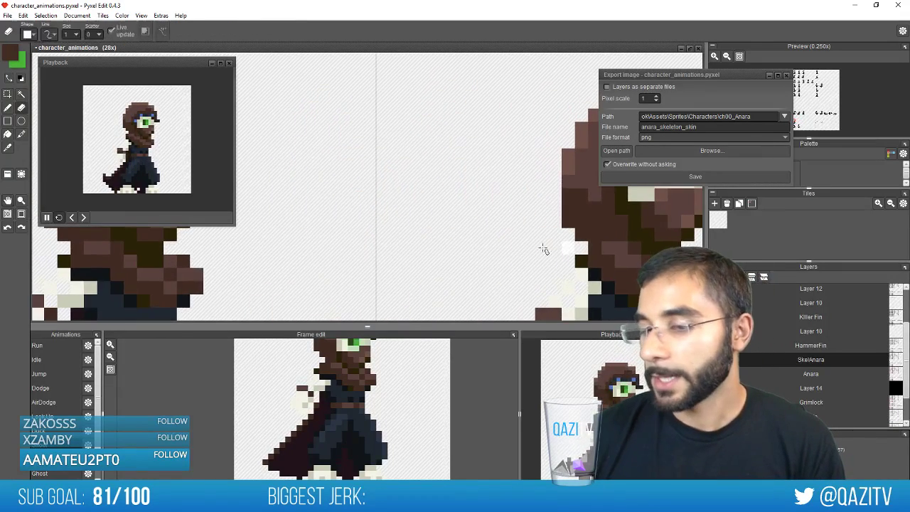
{"action": "mouse_move", "coordinate": [373, 268]}
{"action": "left_mouse_down"}
{"action": "mouse_move", "coordinate": [613, 287]}
{"action": "mouse_move", "coordinate": [607, 290]}
{"action": "left_mouse_up"}
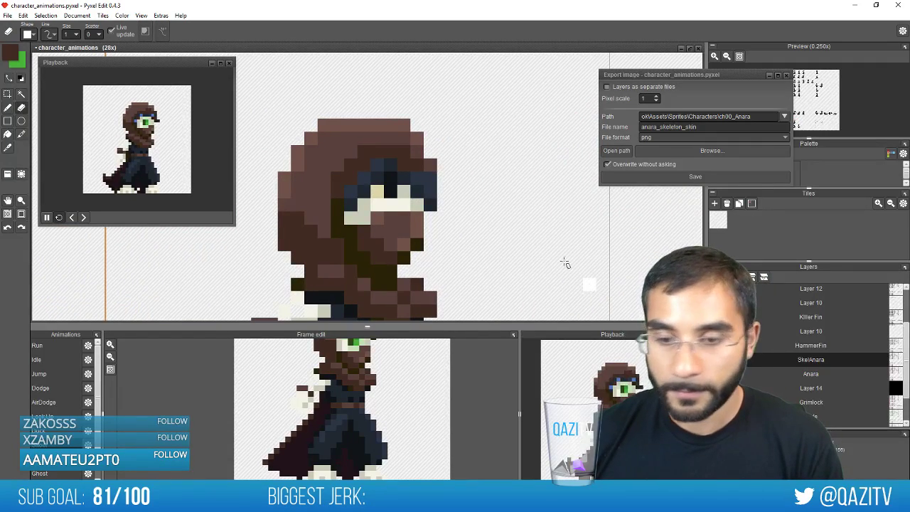
{"action": "scroll", "coordinate": [479, 162], "scroll_direction": "down", "scroll_amount": 6}
{"action": "scroll", "coordinate": [519, 194], "scroll_direction": "up", "scroll_amount": 2}
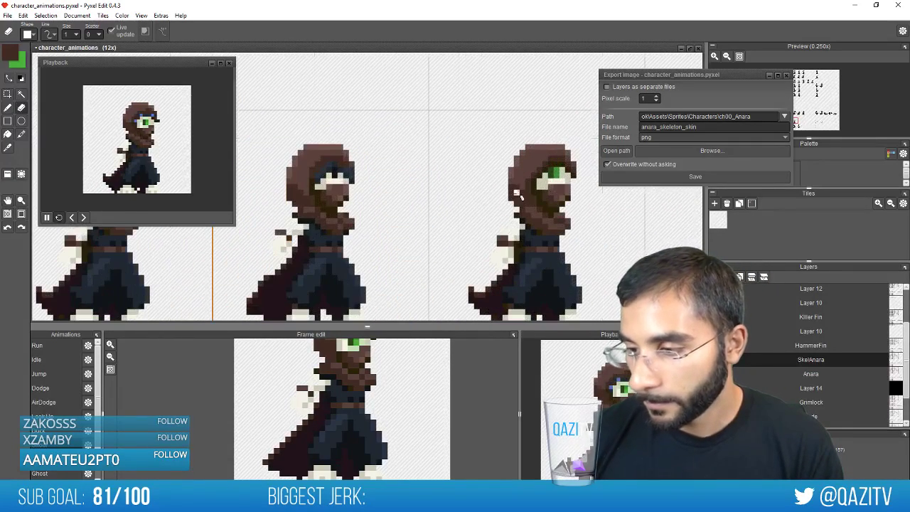
{"action": "key", "text": "s"}
{"action": "left_click_drag", "start_coordinate": [491, 121], "coordinate": [345, 186]}
{"action": "left_click", "coordinate": [396, 172]}
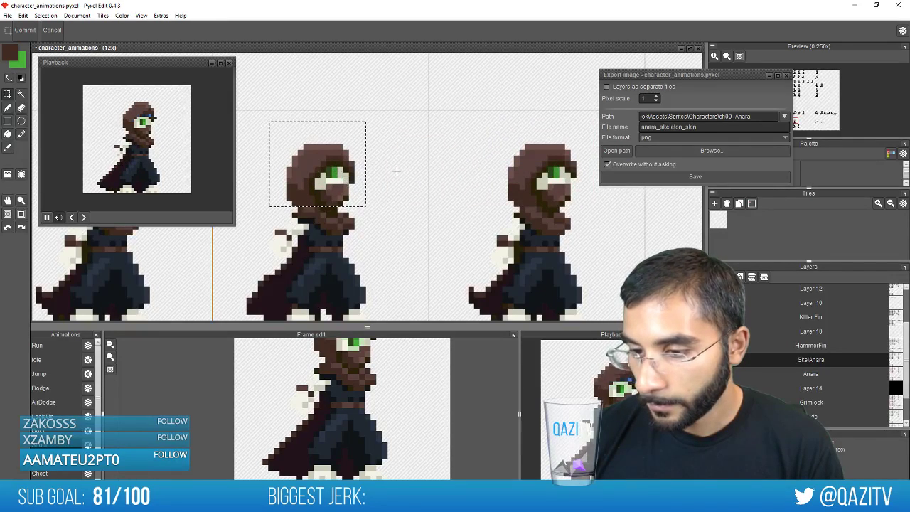
{"action": "left_click_drag", "start_coordinate": [378, 219], "coordinate": [596, 192]}
{"action": "key", "text": "ctrl+d"}
Repaint the blue pixels behind and above the second frame's eye in dark olive-brown sampled from the hood
{"action": "left_click_drag", "start_coordinate": [387, 179], "coordinate": [515, 206]}
{"action": "scroll", "coordinate": [516, 207], "scroll_direction": "up", "scroll_amount": 1}
{"action": "key", "text": "b"}
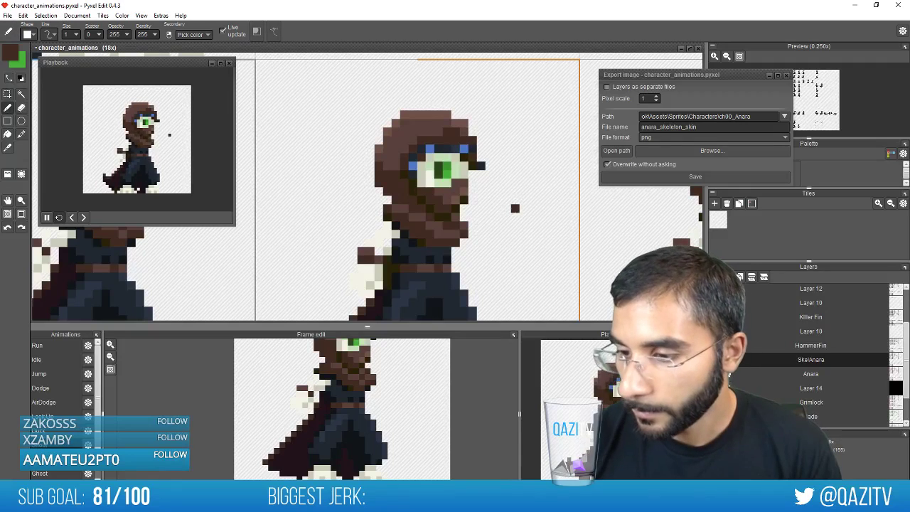
{"action": "right_click", "coordinate": [407, 172]}
{"action": "left_click_drag", "start_coordinate": [413, 174], "coordinate": [421, 158]}
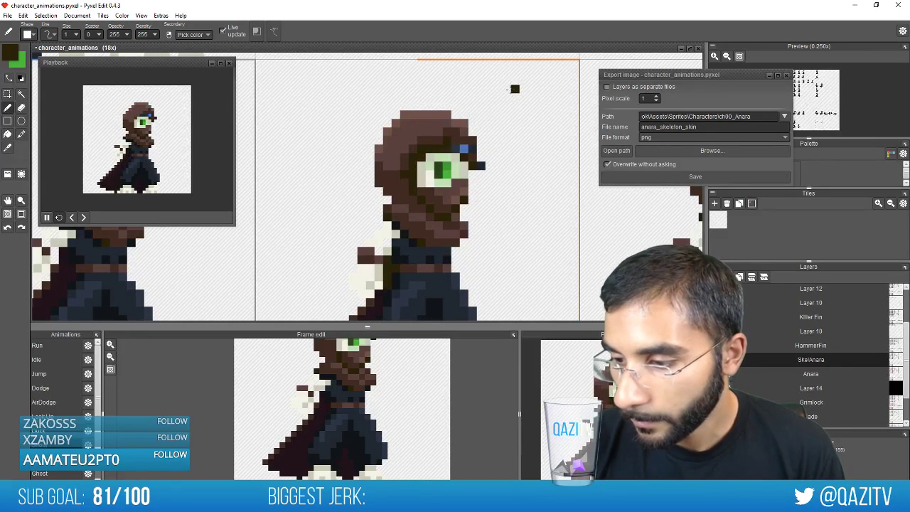
Cover the second frame's remaining blue front pixels with hood browns and erase the pixel jutting past the hood's edge
{"action": "left_click", "coordinate": [464, 149]}
{"action": "right_click", "coordinate": [468, 142]}
{"action": "left_click", "coordinate": [472, 149]}
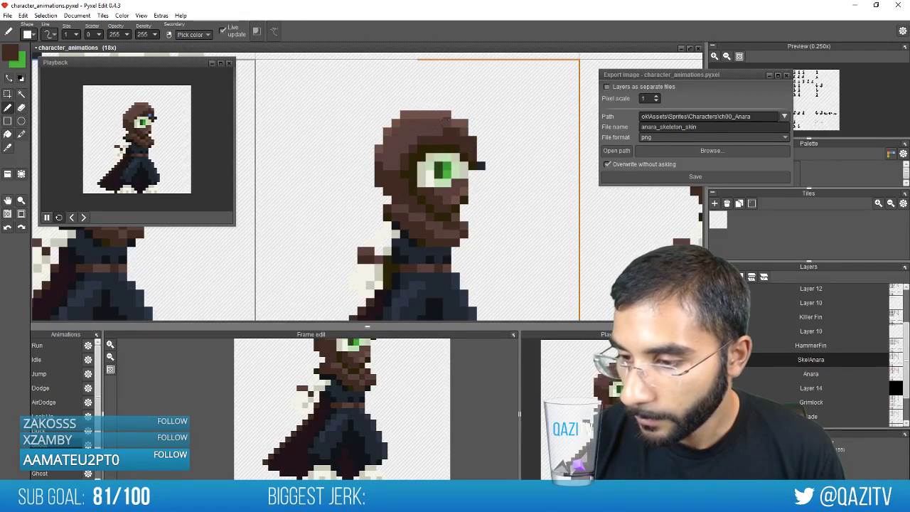
{"action": "key", "text": "e"}
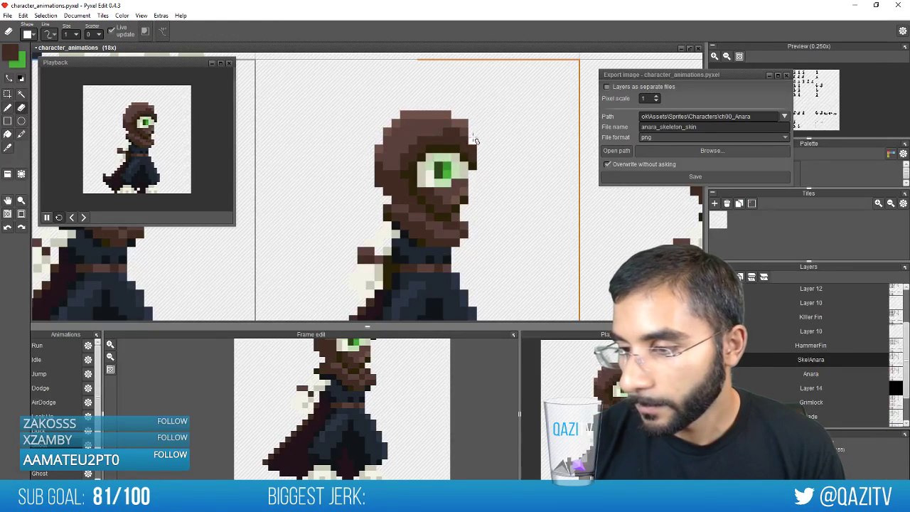
{"action": "key", "text": "b"}
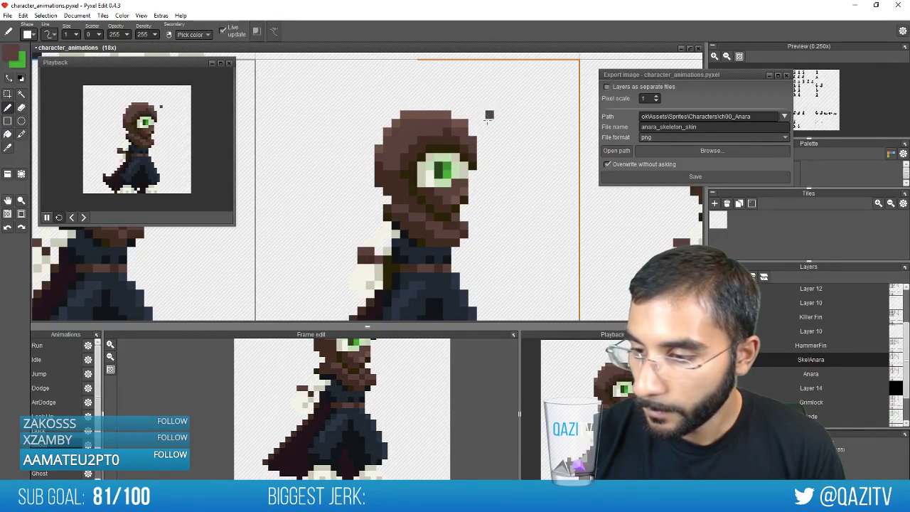
{"action": "key", "text": "space"}
{"action": "left_click_drag", "start_coordinate": [490, 166], "coordinate": [610, 178]}
{"action": "key", "text": "e"}
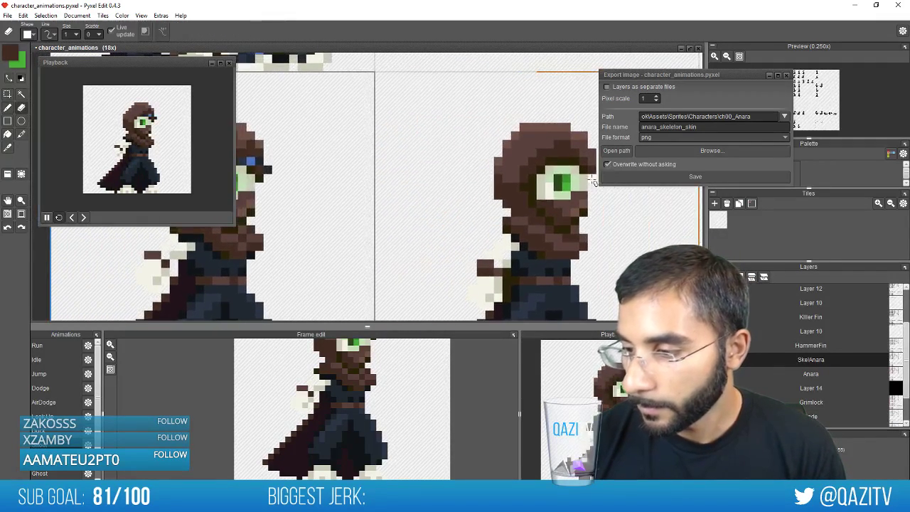
Recolour the first frame's blue front hood pixels in sampled hood browns and erase the pixel jutting past the hood's edge
{"action": "key", "text": "space"}
{"action": "left_click_drag", "start_coordinate": [526, 241], "coordinate": [509, 249]}
{"action": "right_click", "coordinate": [571, 183]}
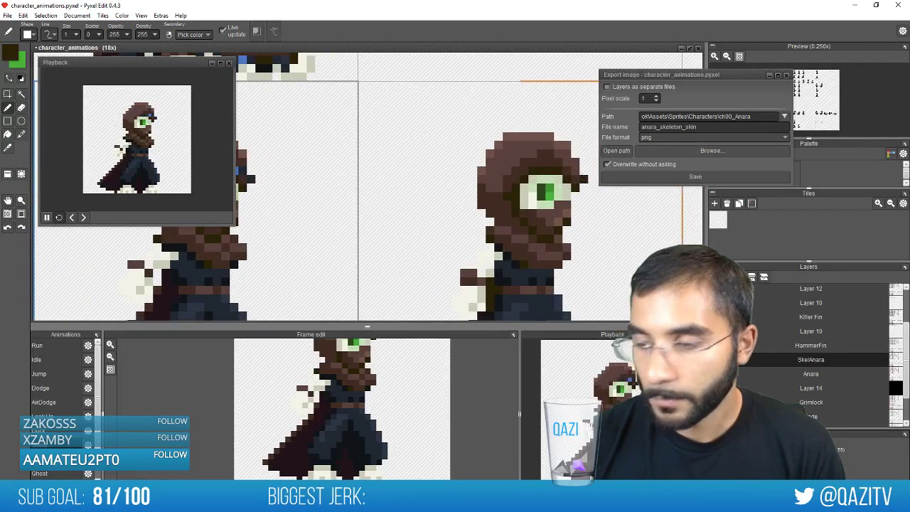
{"action": "key", "text": "space"}
{"action": "left_click_drag", "start_coordinate": [396, 235], "coordinate": [473, 216]}
{"action": "left_click_drag", "start_coordinate": [409, 207], "coordinate": [346, 223]}
{"action": "mouse_move", "coordinate": [372, 256]}
{"action": "left_mouse_down"}
{"action": "mouse_move", "coordinate": [332, 266]}
{"action": "mouse_move", "coordinate": [459, 254]}
{"action": "left_mouse_up"}
{"action": "key", "text": "b"}
{"action": "left_click", "coordinate": [455, 227]}
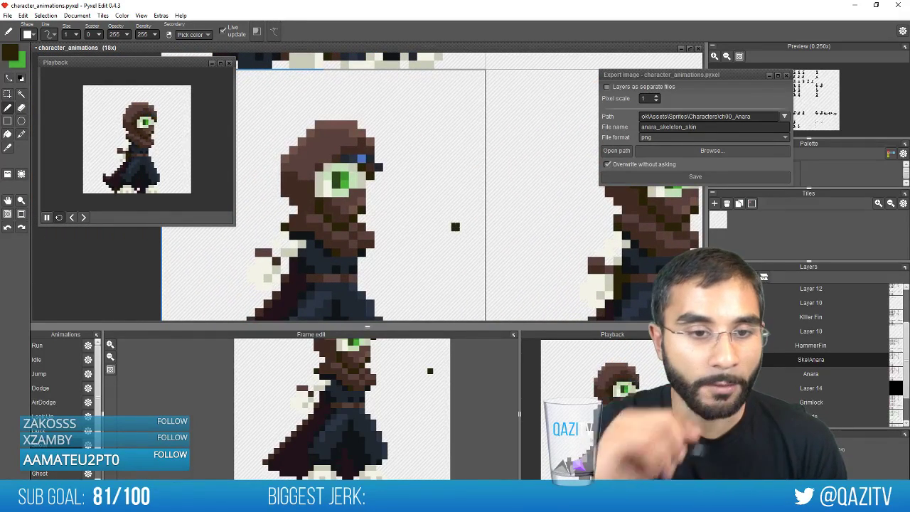
{"action": "key", "text": "space"}
{"action": "mouse_move", "coordinate": [407, 184]}
{"action": "left_mouse_down"}
{"action": "mouse_move", "coordinate": [433, 179]}
{"action": "mouse_move", "coordinate": [428, 189]}
{"action": "left_mouse_up"}
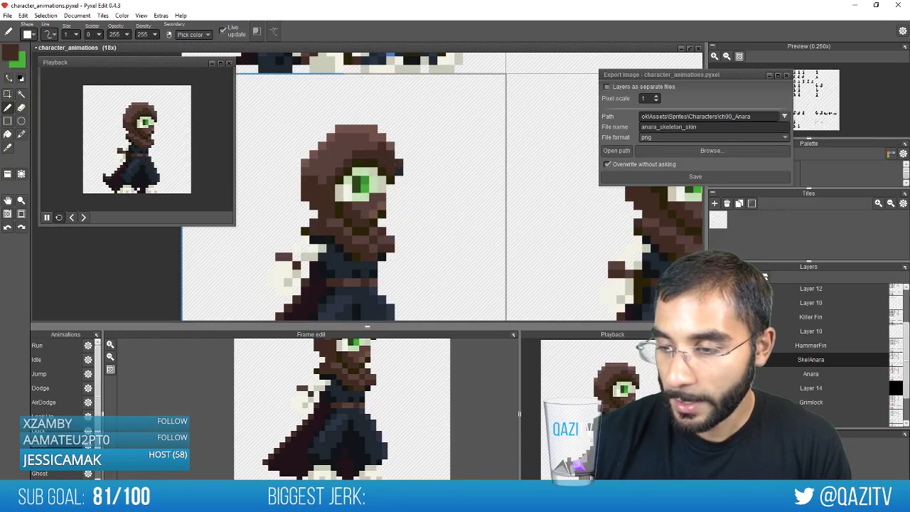
{"action": "key", "text": "e"}
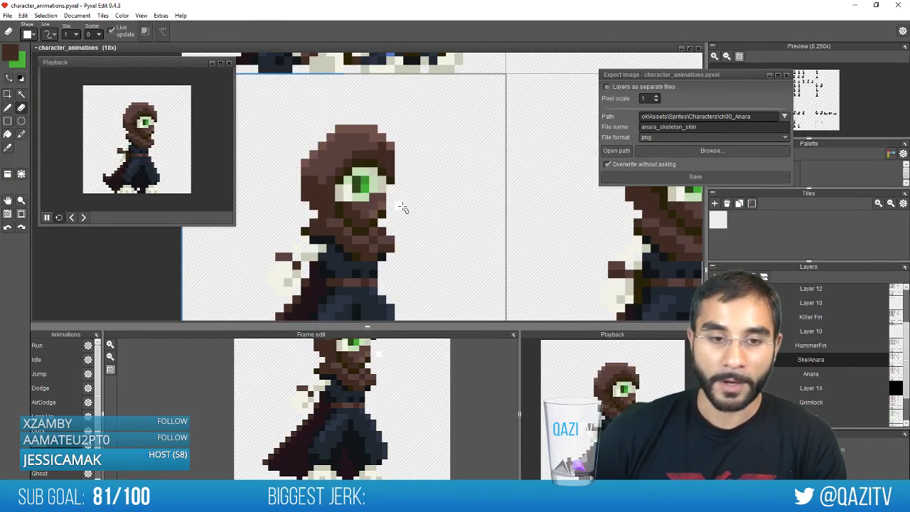
{"action": "scroll", "coordinate": [503, 106], "scroll_direction": "down", "scroll_amount": 5}
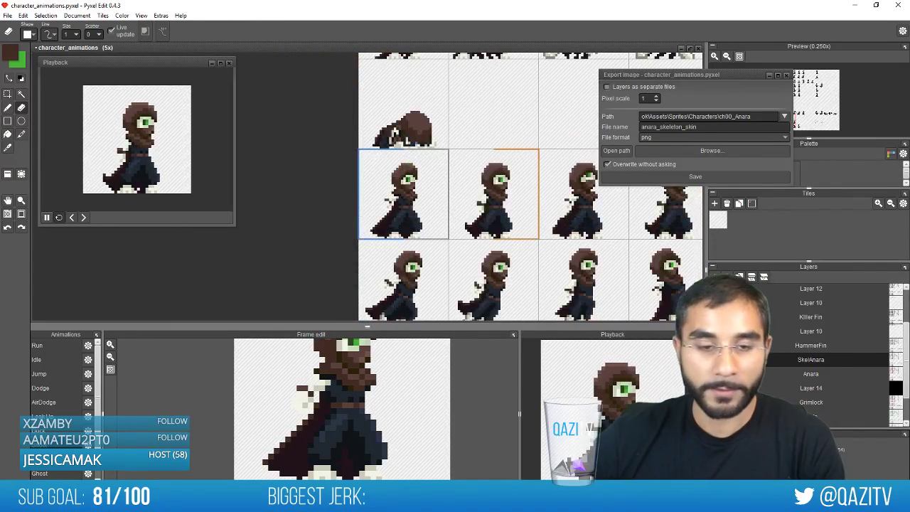
Switch to the browser, view the hooded scythe-bearer sprite on Imgur and close the browser window
{"action": "key", "text": "alt+Tab"}
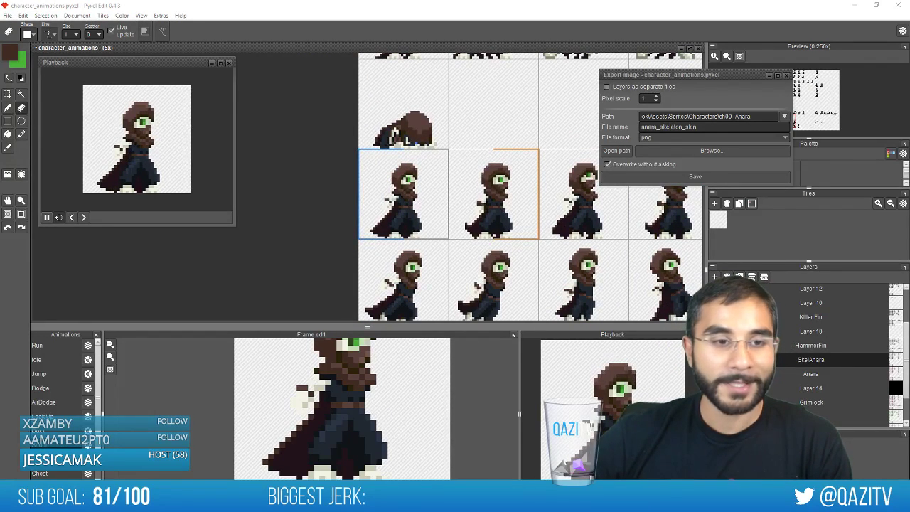
{"action": "left_click_drag", "start_coordinate": [909, 91], "coordinate": [610, 91]}
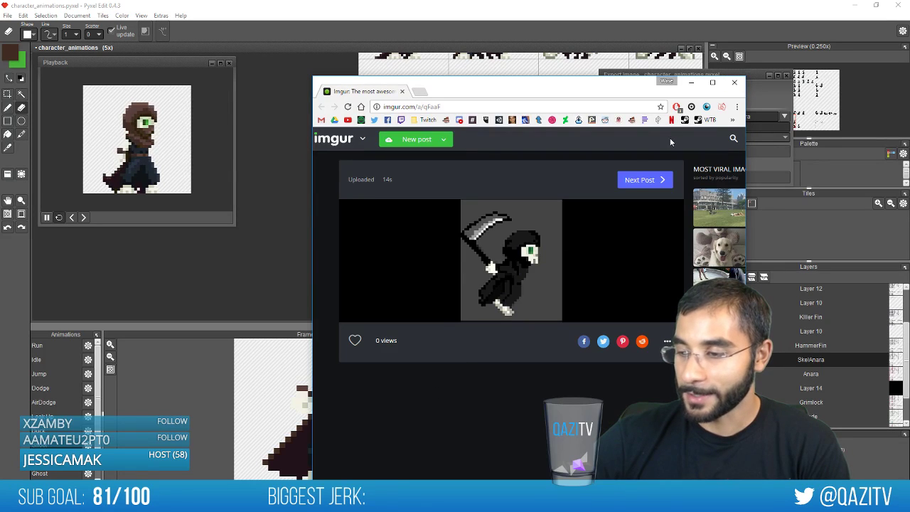
{"action": "left_click", "coordinate": [736, 84]}
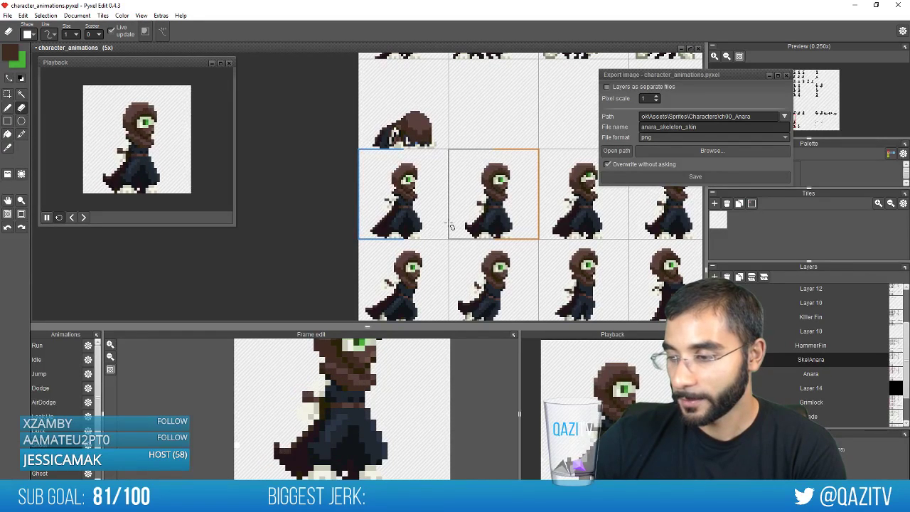
{"action": "scroll", "coordinate": [452, 214], "scroll_direction": "up", "scroll_amount": 2}
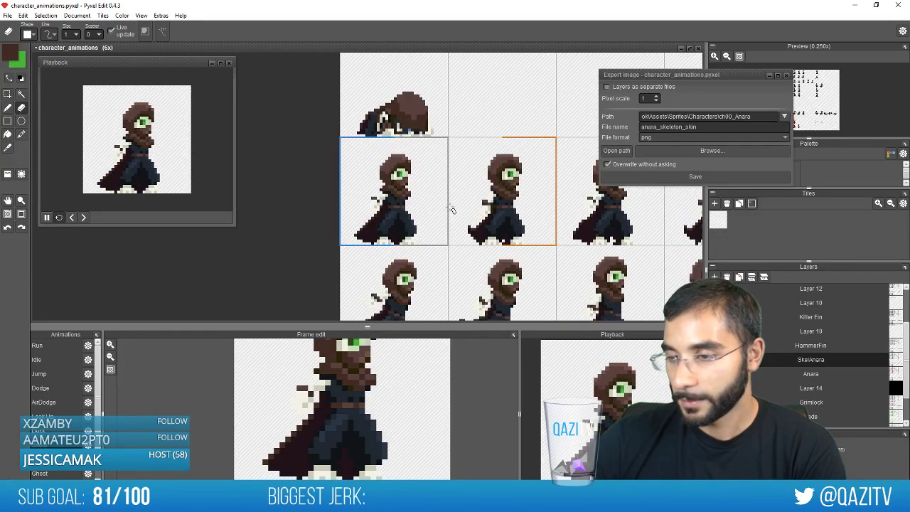
{"action": "scroll", "coordinate": [448, 207], "scroll_direction": "up", "scroll_amount": 2}
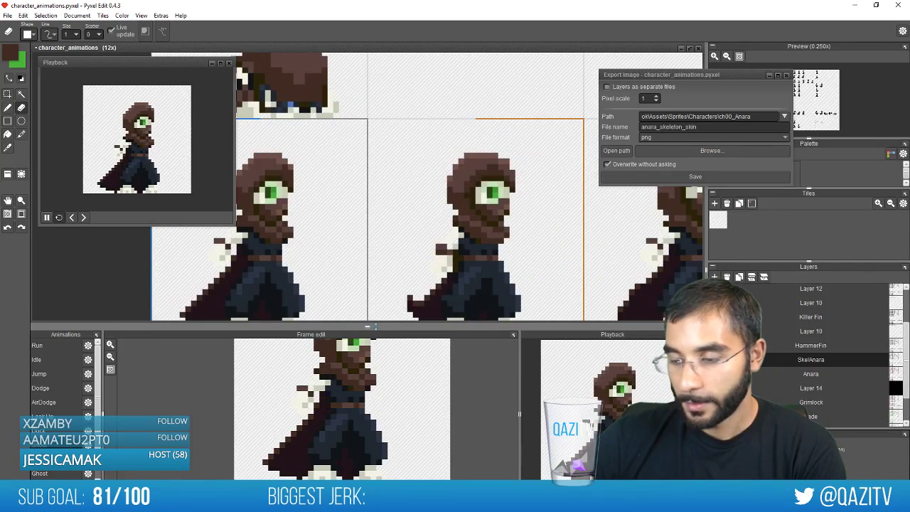
{"action": "left_click_drag", "start_coordinate": [377, 327], "coordinate": [377, 261]}
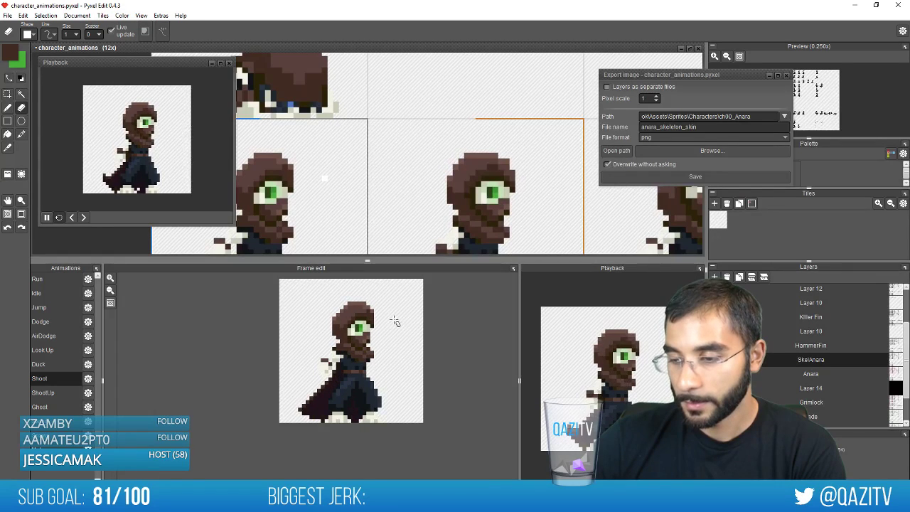
{"action": "scroll", "coordinate": [359, 333], "scroll_direction": "up", "scroll_amount": 1}
{"action": "key", "text": "b"}
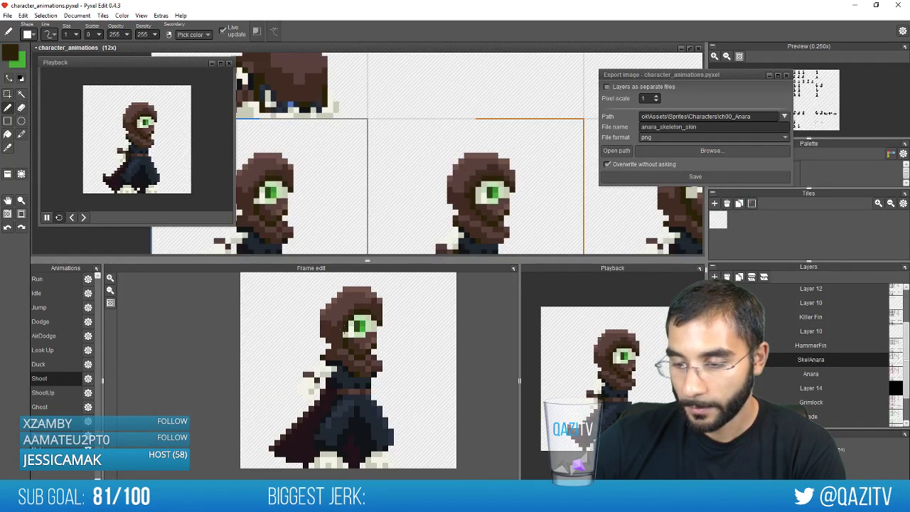
{"action": "left_click", "coordinate": [411, 356]}
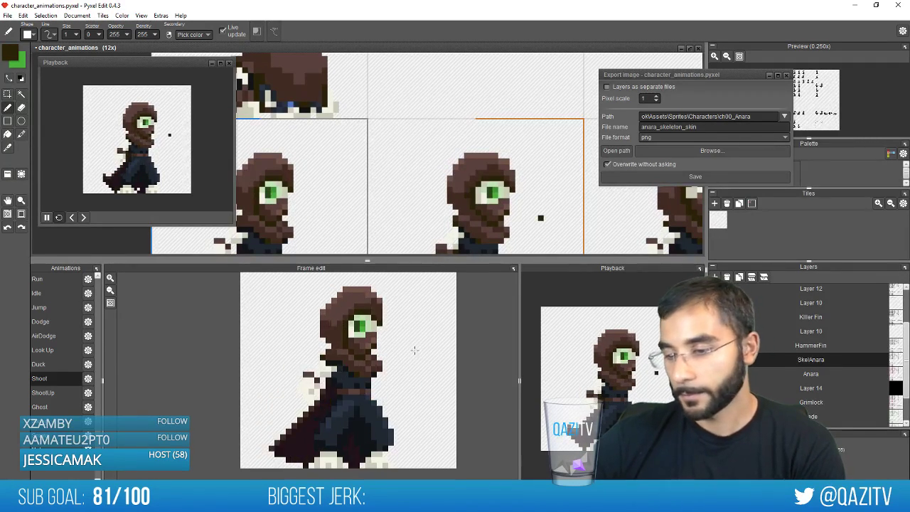
{"action": "left_click", "coordinate": [418, 362]}
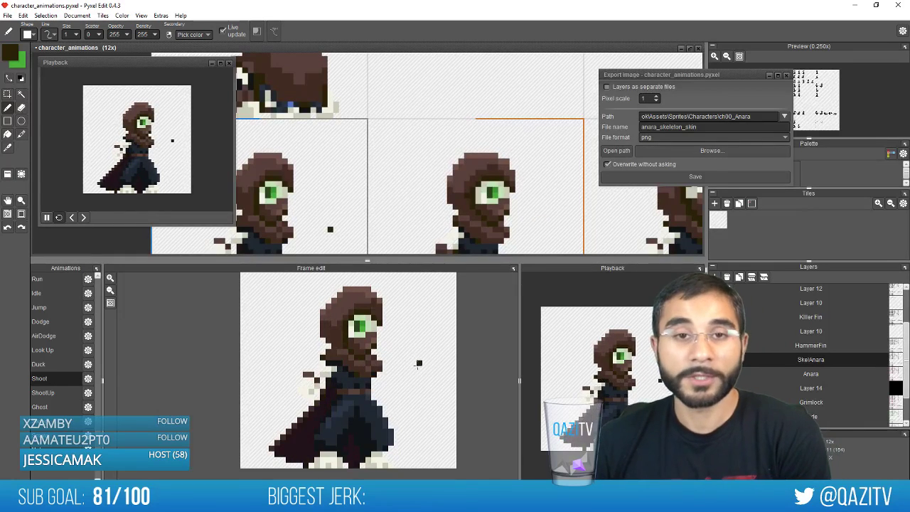
{"action": "key", "text": "ctrl+z"}
{"action": "left_click", "coordinate": [401, 312]}
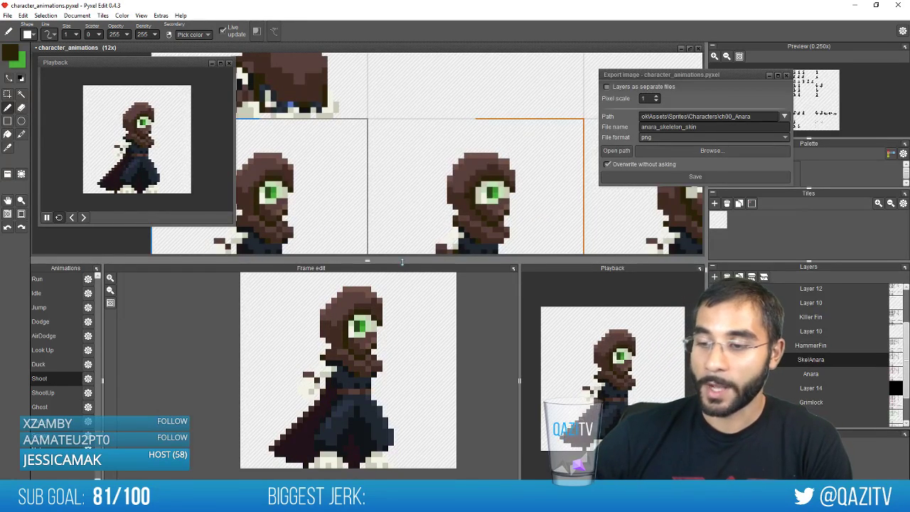
{"action": "left_click_drag", "start_coordinate": [400, 258], "coordinate": [400, 354]}
Save the character_animations document
{"action": "scroll", "coordinate": [545, 240], "scroll_direction": "down", "scroll_amount": 5}
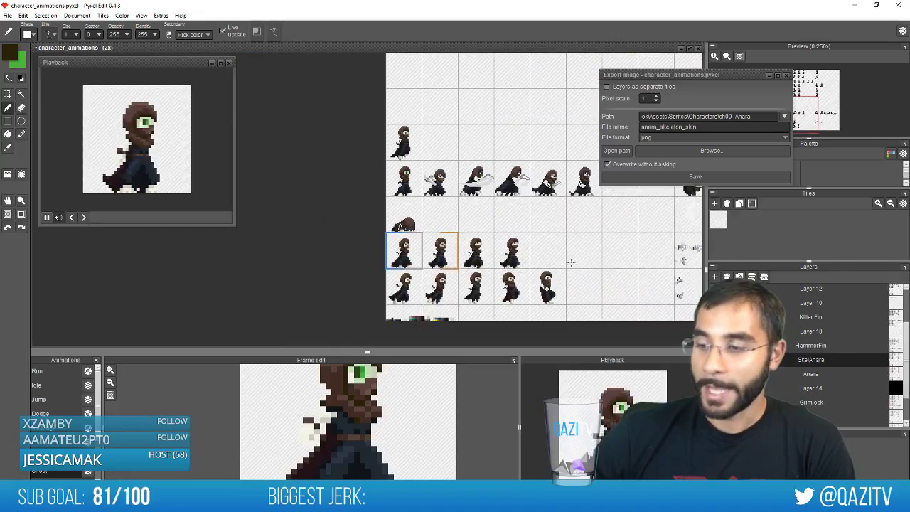
{"action": "left_click_drag", "start_coordinate": [545, 240], "coordinate": [509, 245]}
{"action": "scroll", "coordinate": [478, 240], "scroll_direction": "up", "scroll_amount": 1}
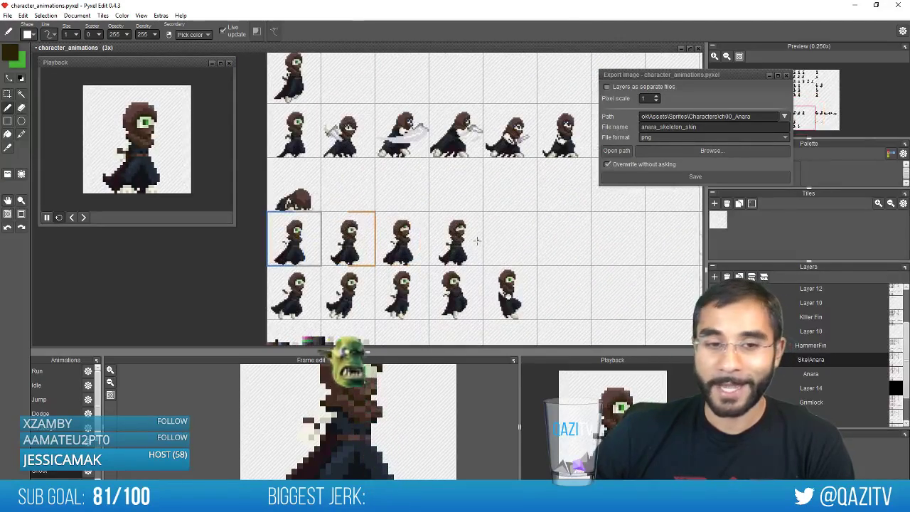
{"action": "key", "text": "ctrl+s"}
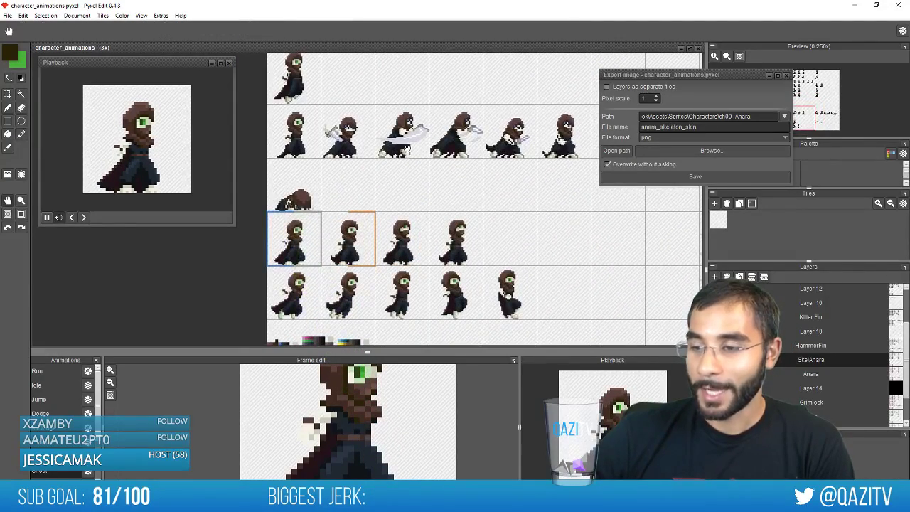
Examine the sheet's sword-attack, fall and ghost frames and the small hand and lavender claw sprites
{"action": "left_click_drag", "start_coordinate": [406, 132], "coordinate": [382, 165]}
{"action": "scroll", "coordinate": [290, 266], "scroll_direction": "up", "scroll_amount": 1}
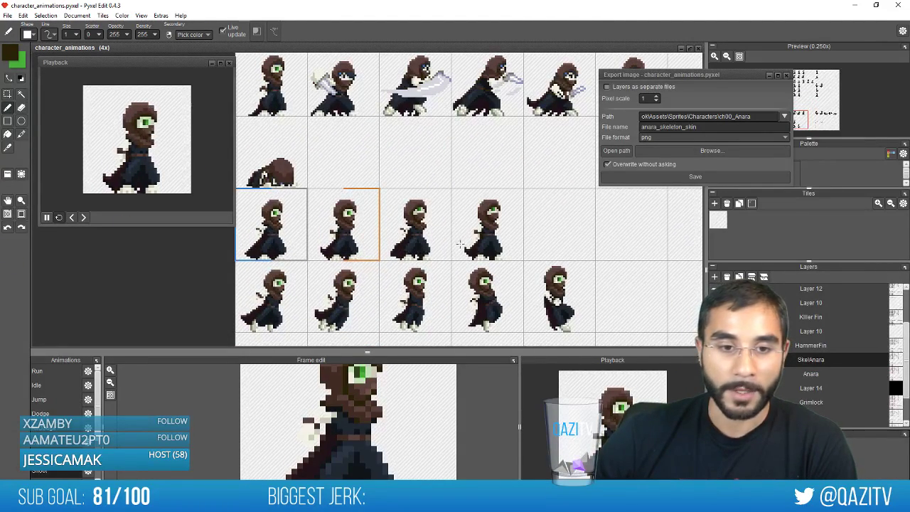
{"action": "left_click_drag", "start_coordinate": [569, 260], "coordinate": [224, 262]}
{"action": "left_click_drag", "start_coordinate": [610, 284], "coordinate": [533, 284]}
{"action": "scroll", "coordinate": [466, 246], "scroll_direction": "up", "scroll_amount": 3}
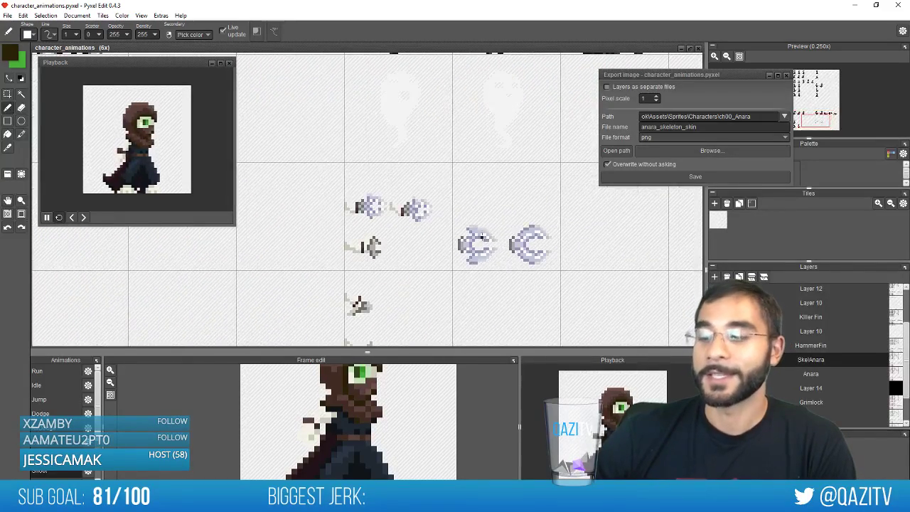
{"action": "scroll", "coordinate": [463, 246], "scroll_direction": "down", "scroll_amount": 3}
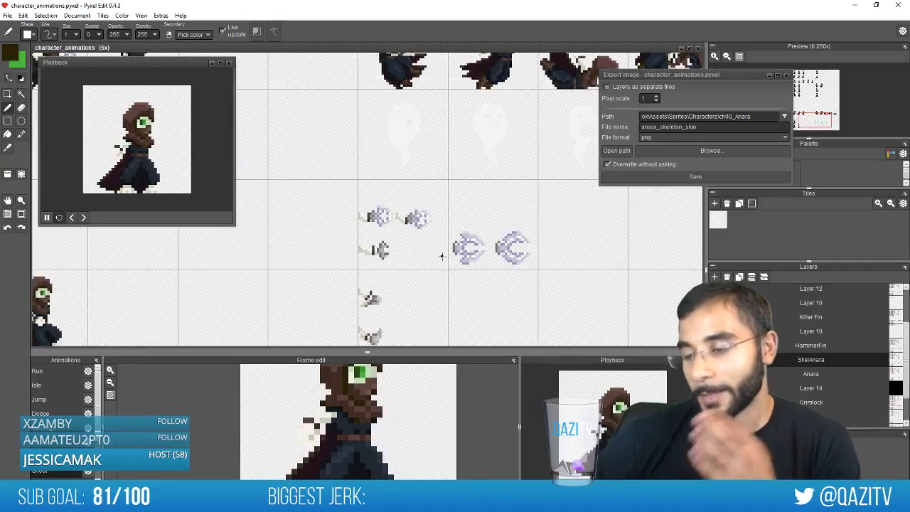
{"action": "scroll", "coordinate": [391, 255], "scroll_direction": "down", "scroll_amount": 1}
{"action": "left_click_drag", "start_coordinate": [221, 246], "coordinate": [569, 259]}
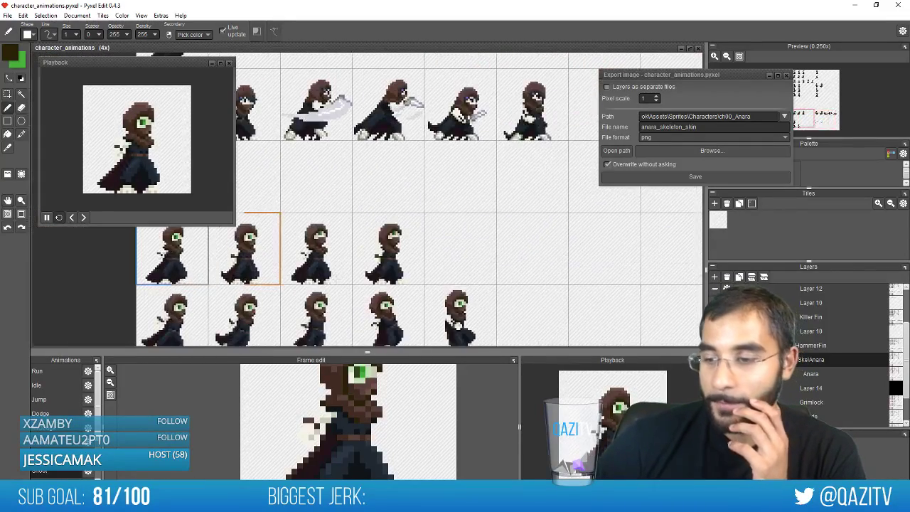
{"action": "left_click_drag", "start_coordinate": [325, 139], "coordinate": [378, 252]}
{"action": "scroll", "coordinate": [284, 217], "scroll_direction": "up", "scroll_amount": 1}
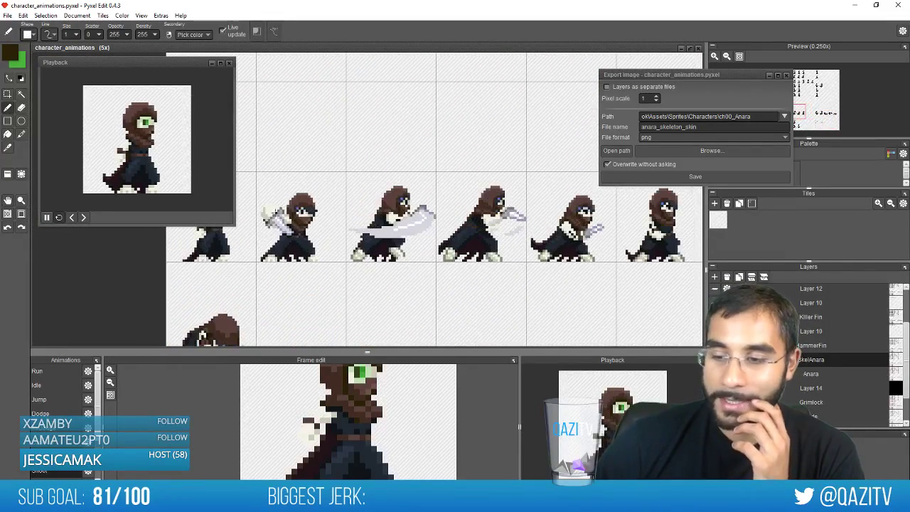
{"action": "left_click_drag", "start_coordinate": [491, 266], "coordinate": [431, 253]}
{"action": "left_click_drag", "start_coordinate": [683, 302], "coordinate": [463, 249]}
{"action": "left_click_drag", "start_coordinate": [690, 332], "coordinate": [446, 247]}
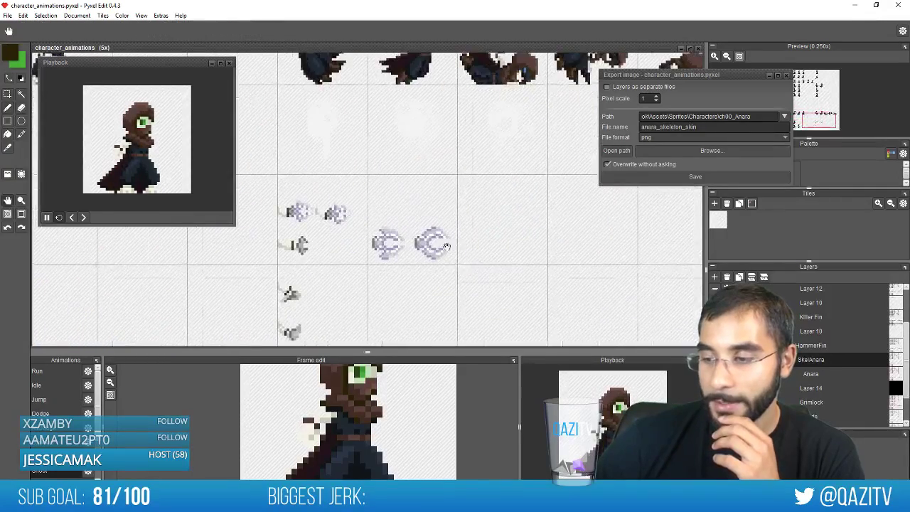
{"action": "scroll", "coordinate": [446, 245], "scroll_direction": "up", "scroll_amount": 3}
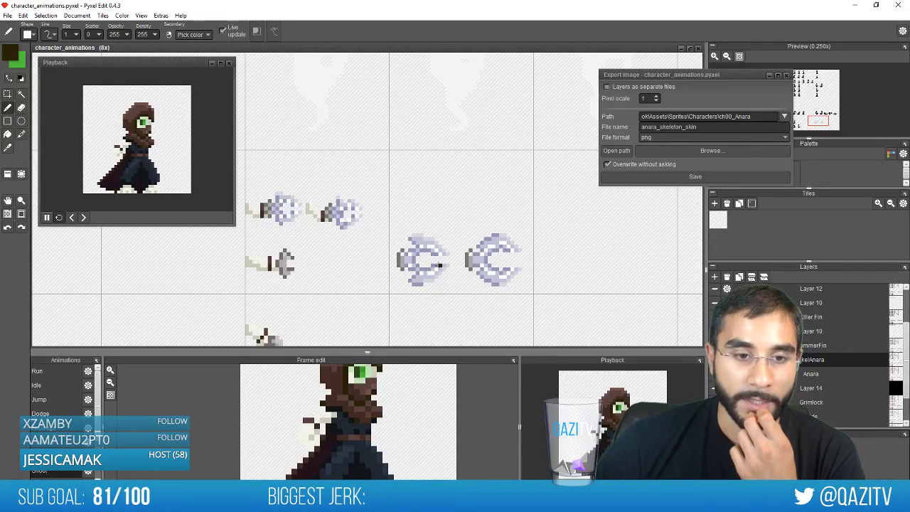
{"action": "scroll", "coordinate": [438, 265], "scroll_direction": "down", "scroll_amount": 3}
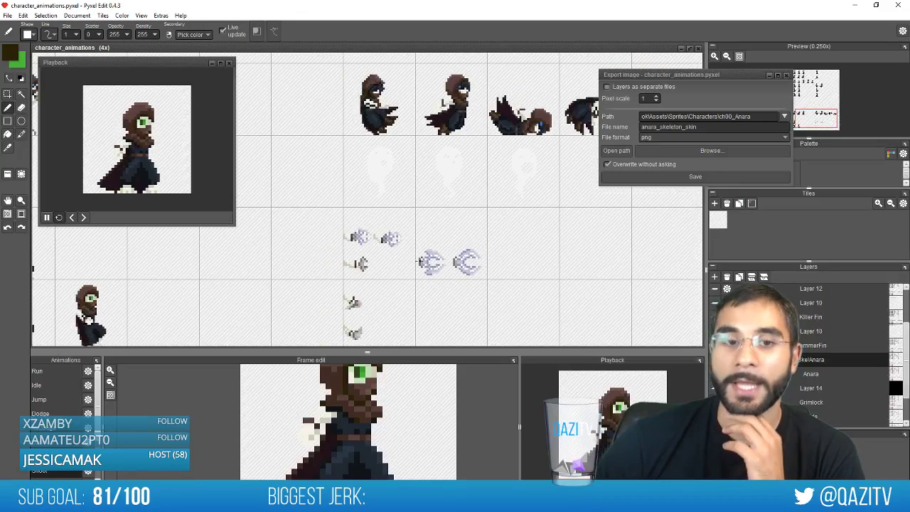
{"action": "scroll", "coordinate": [420, 263], "scroll_direction": "down", "scroll_amount": 1}
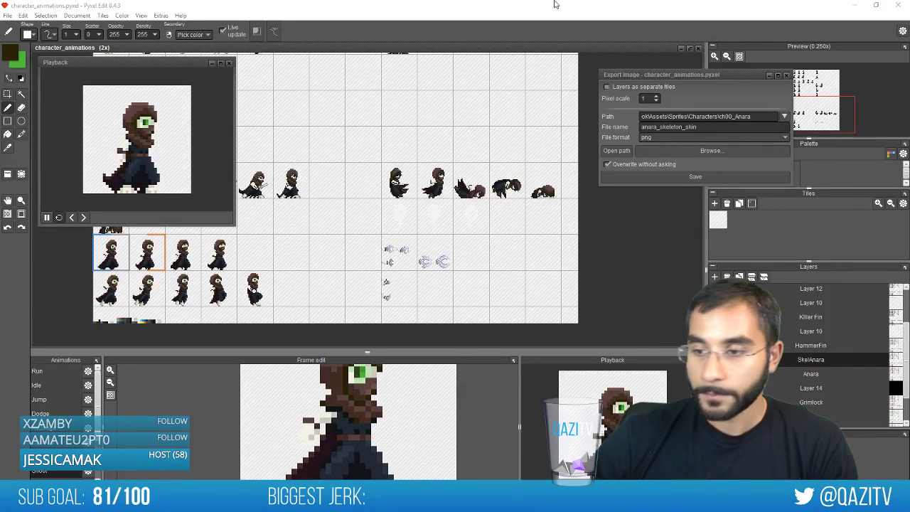
Try to erase the lower prong of the first large lavender claw sprite
{"action": "scroll", "coordinate": [412, 265], "scroll_direction": "up", "scroll_amount": 2}
{"action": "scroll", "coordinate": [472, 258], "scroll_direction": "up", "scroll_amount": 2}
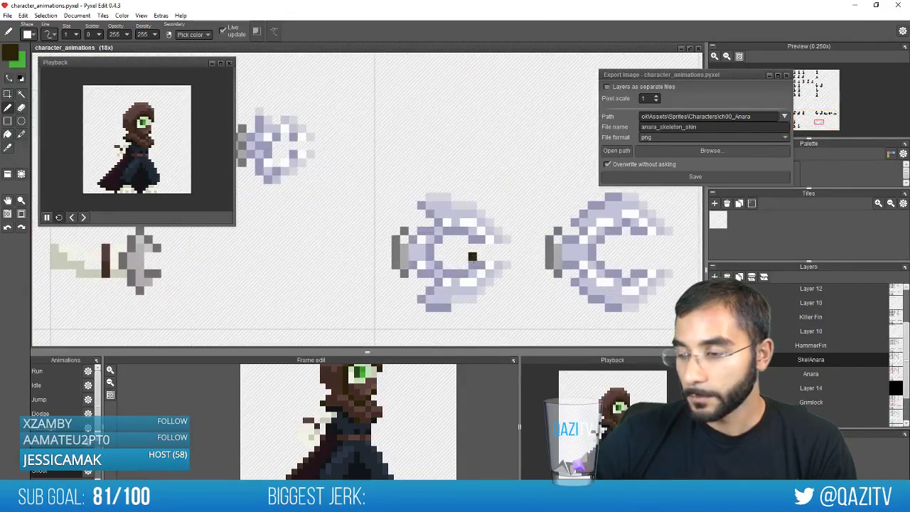
{"action": "scroll", "coordinate": [497, 282], "scroll_direction": "down", "scroll_amount": 1}
{"action": "left_click_drag", "start_coordinate": [522, 289], "coordinate": [440, 287]}
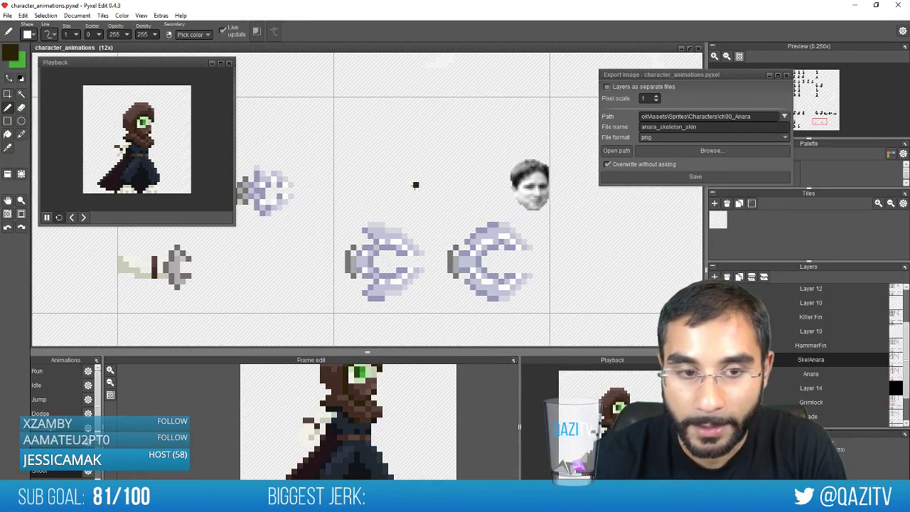
{"action": "key", "text": "e"}
{"action": "left_click_drag", "start_coordinate": [366, 262], "coordinate": [389, 292]}
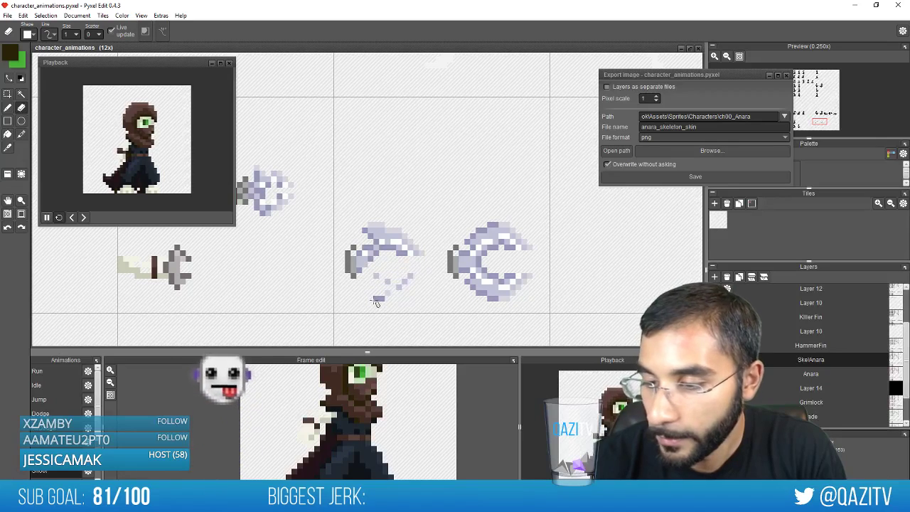
{"action": "key", "text": "ctrl+z"}
Duplicate the first large lavender claw sprite into the empty space directly above the original and clear the selection
{"action": "key", "text": "m"}
{"action": "left_click_drag", "start_coordinate": [331, 317], "coordinate": [414, 216]}
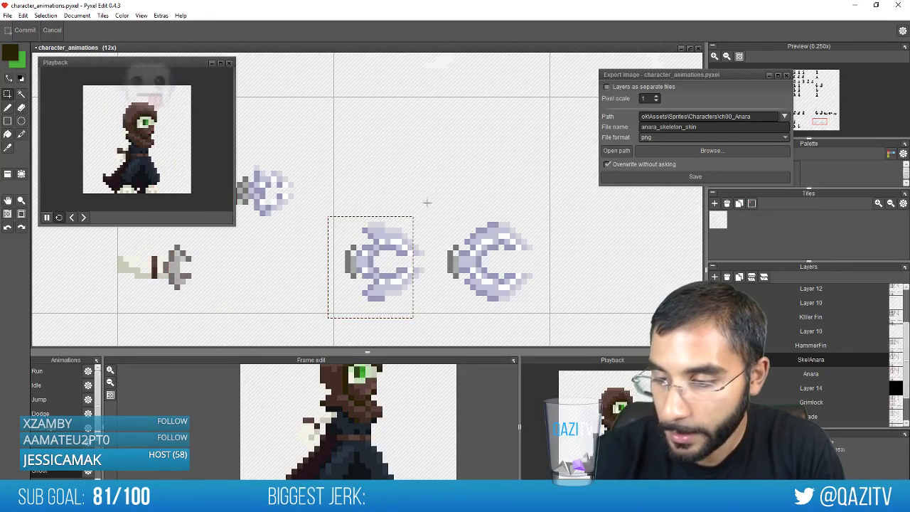
{"action": "left_click_drag", "start_coordinate": [332, 308], "coordinate": [435, 201]}
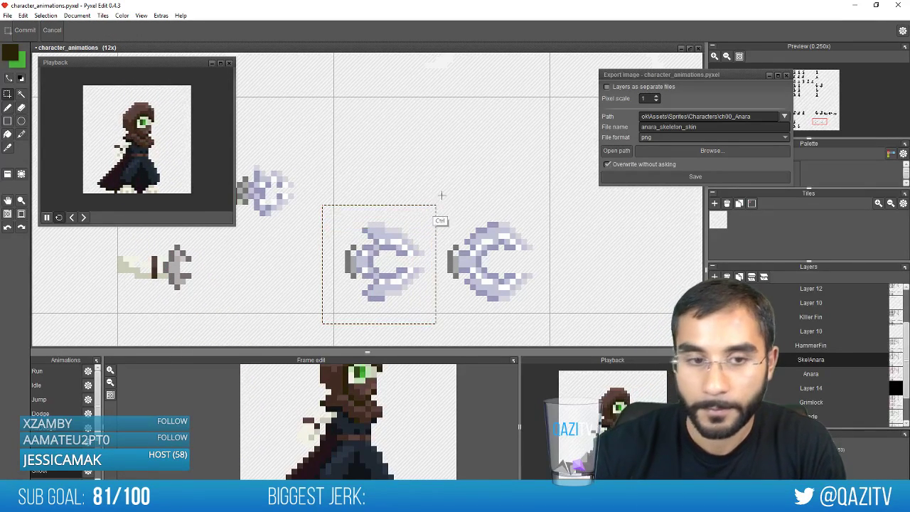
{"action": "left_click_drag", "start_coordinate": [412, 268], "coordinate": [413, 169]}
{"action": "left_click", "coordinate": [481, 129]}
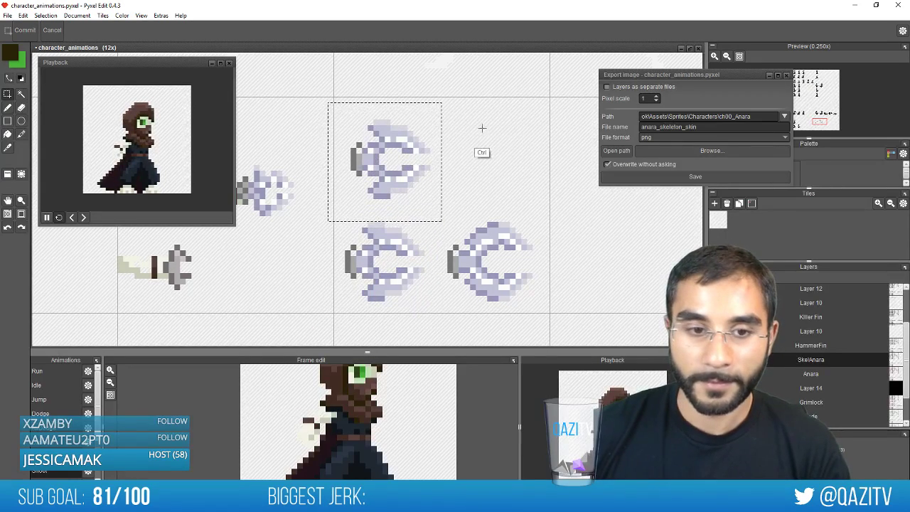
Erase the prongs of the duplicated claw down to its grey wrist and small lavender base, and pick the base's darker lavender
{"action": "key", "text": "space"}
{"action": "left_click_drag", "start_coordinate": [457, 145], "coordinate": [434, 172]}
{"action": "key", "text": "e"}
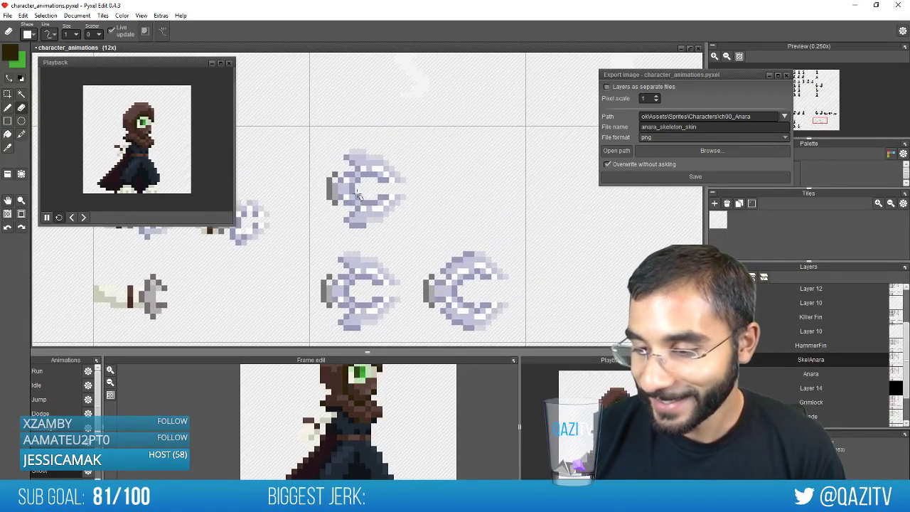
{"action": "mouse_move", "coordinate": [350, 225]}
{"action": "left_mouse_down"}
{"action": "mouse_move", "coordinate": [397, 195]}
{"action": "mouse_move", "coordinate": [379, 218]}
{"action": "mouse_move", "coordinate": [356, 190]}
{"action": "mouse_move", "coordinate": [353, 157]}
{"action": "left_mouse_up"}
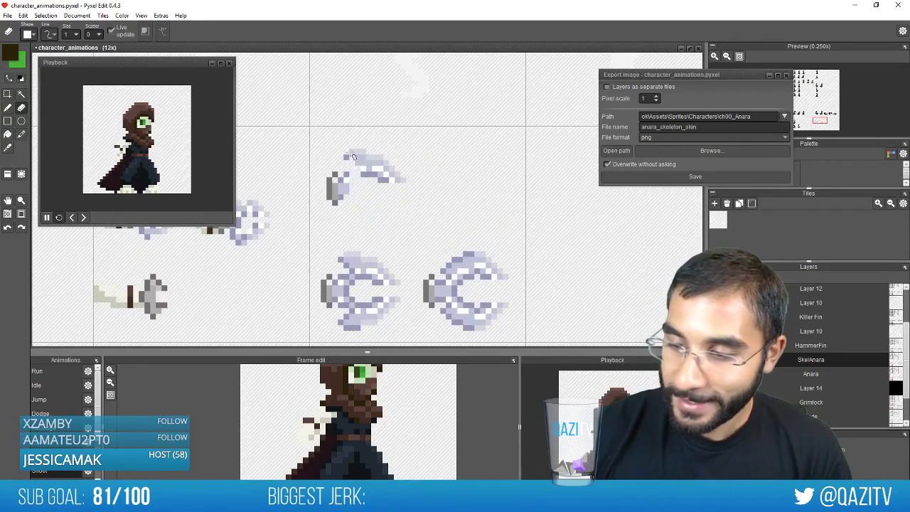
{"action": "left_click_drag", "start_coordinate": [394, 183], "coordinate": [411, 191]}
{"action": "key", "text": "b"}
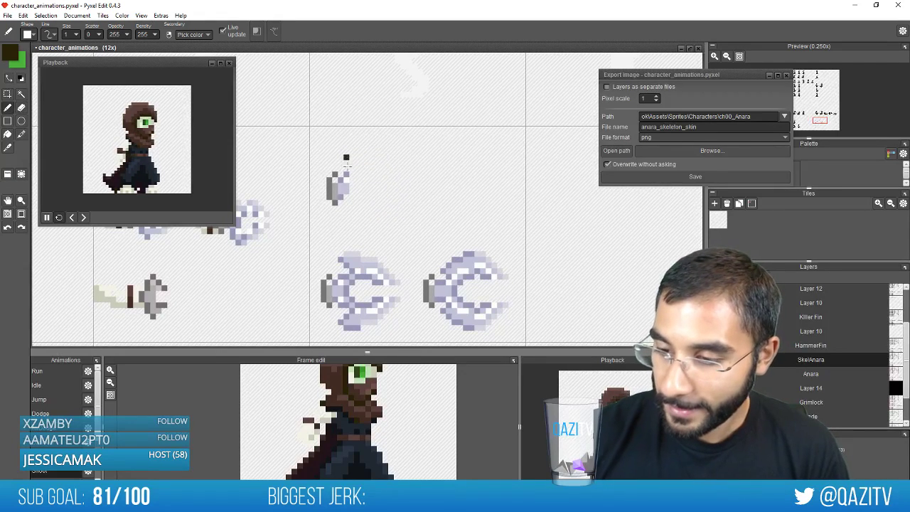
{"action": "right_click", "coordinate": [347, 173]}
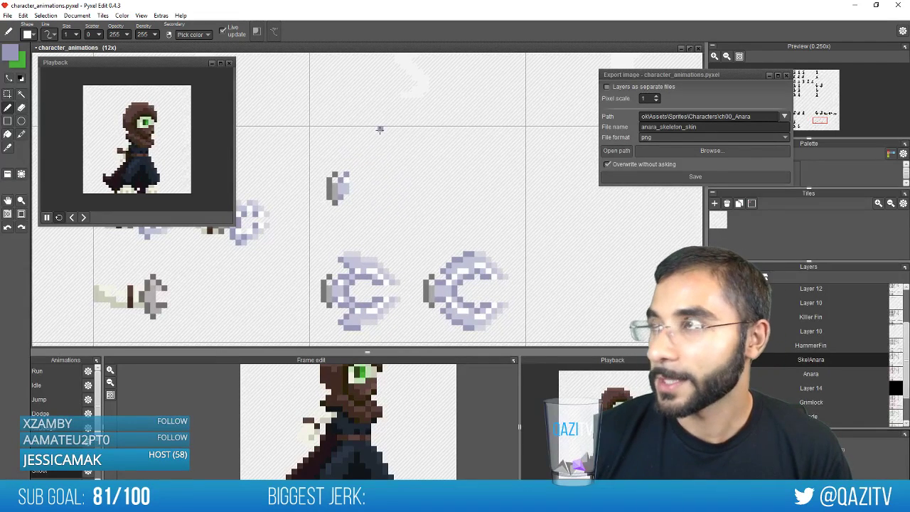
{"action": "left_click_drag", "start_coordinate": [351, 163], "coordinate": [372, 156]}
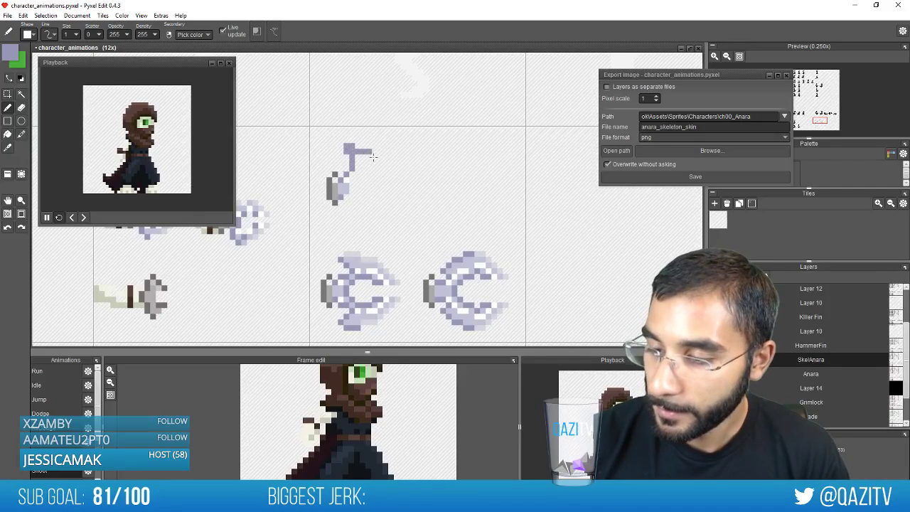
{"action": "left_click_drag", "start_coordinate": [388, 213], "coordinate": [357, 240]}
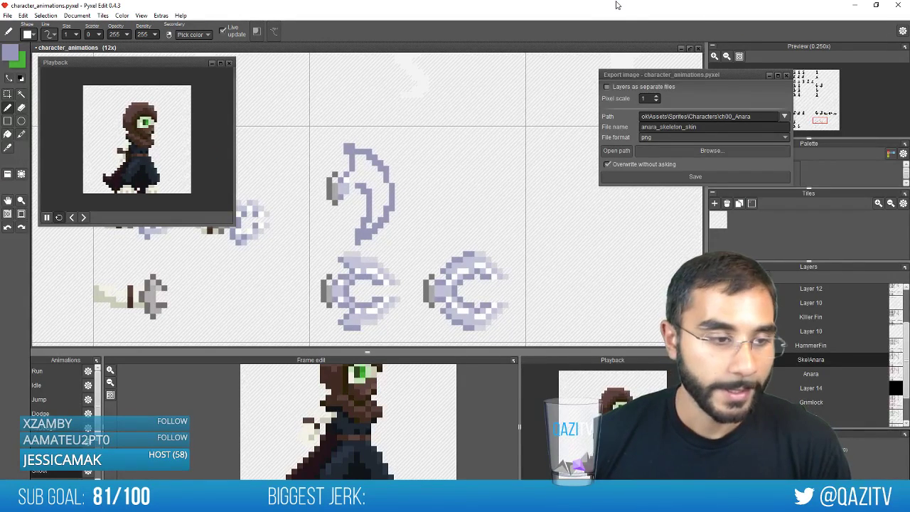
{"action": "key", "text": "ctrl+z"}
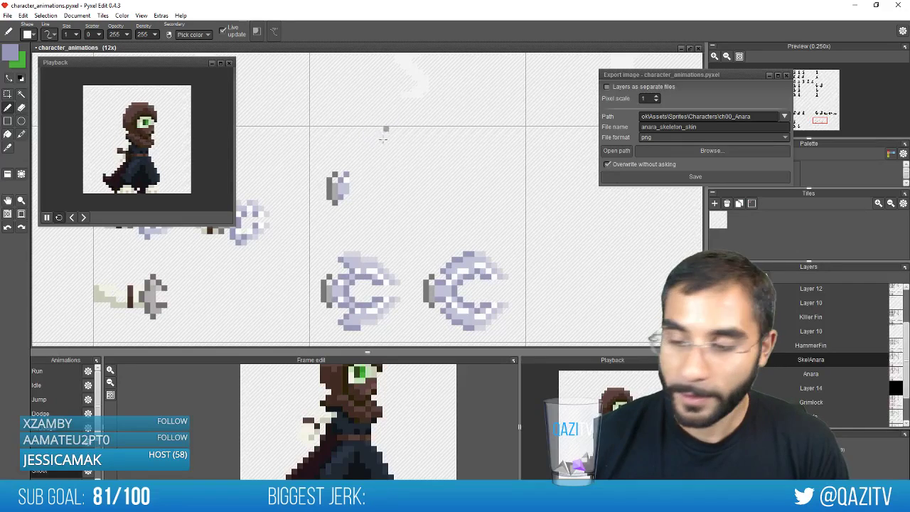
{"action": "left_click_drag", "start_coordinate": [382, 169], "coordinate": [387, 203]}
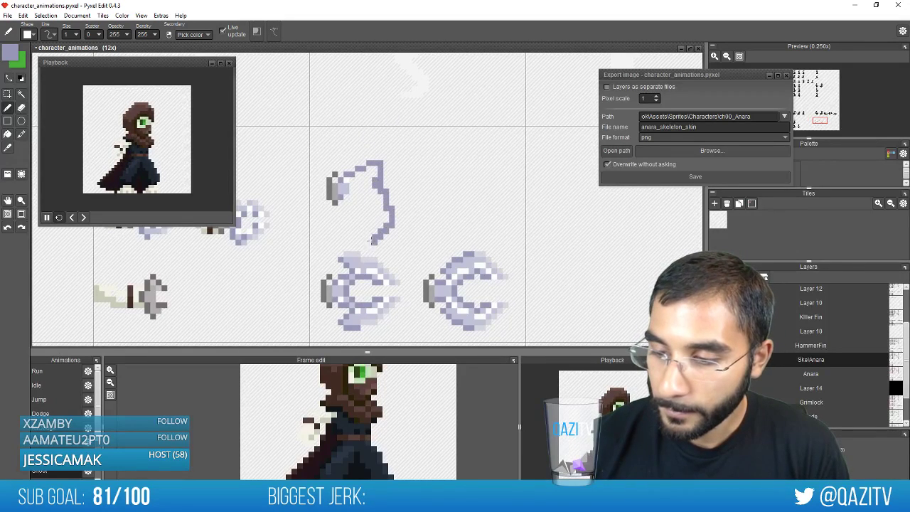
{"action": "left_click_drag", "start_coordinate": [372, 241], "coordinate": [366, 206]}
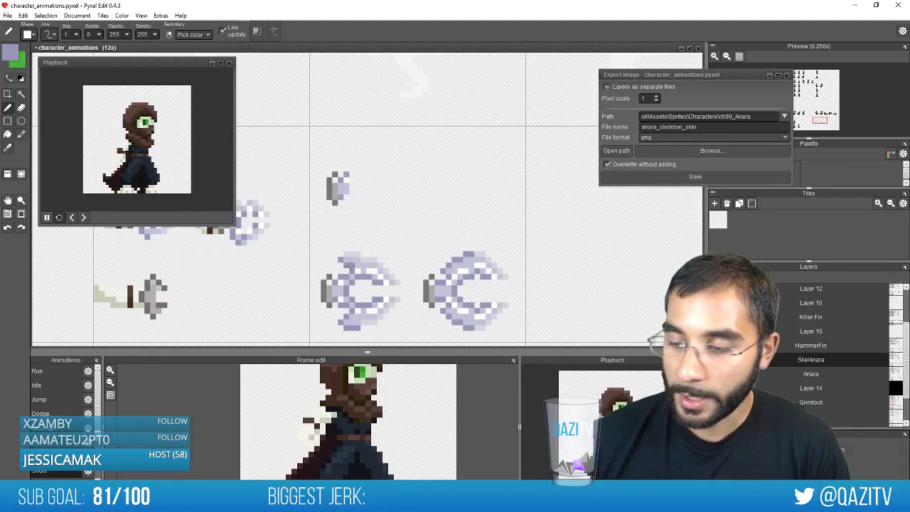
{"action": "left_click_drag", "start_coordinate": [349, 264], "coordinate": [396, 306]}
{"action": "key", "text": "ctrl+z"}
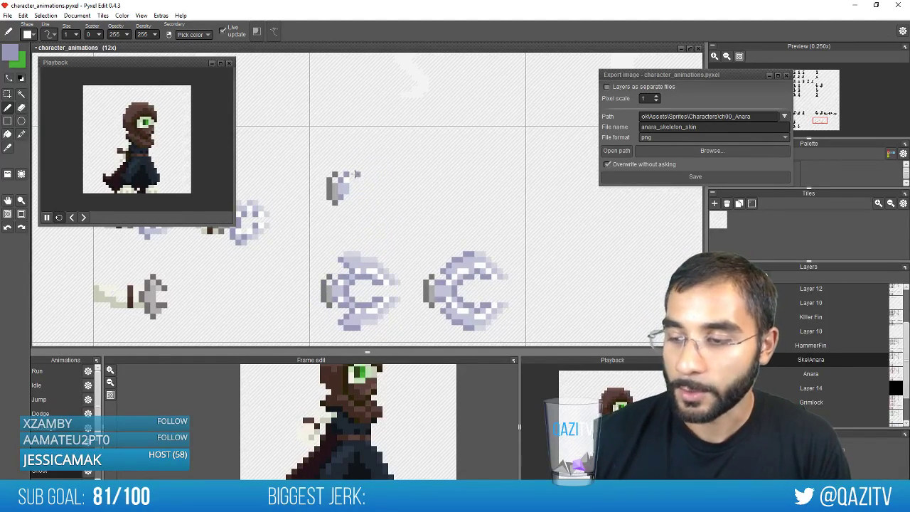
{"action": "left_click_drag", "start_coordinate": [382, 213], "coordinate": [370, 211]}
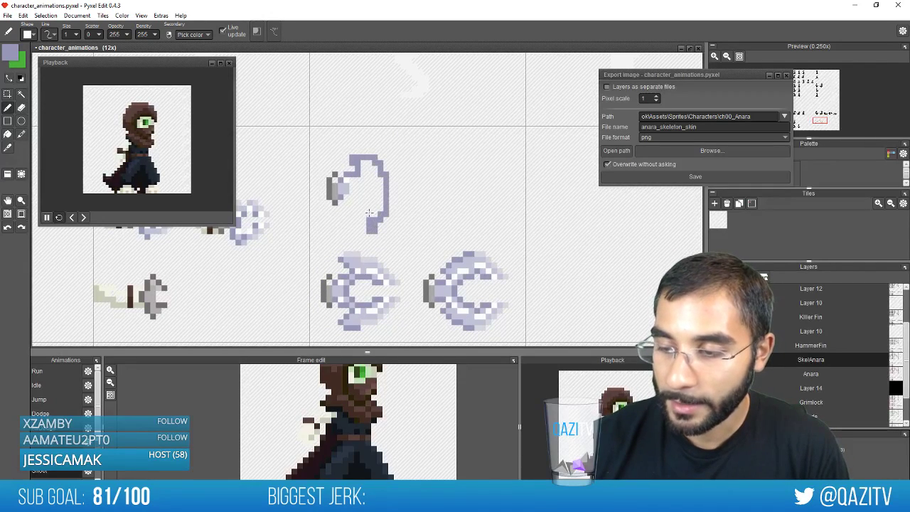
{"action": "key", "text": "ctrl+z"}
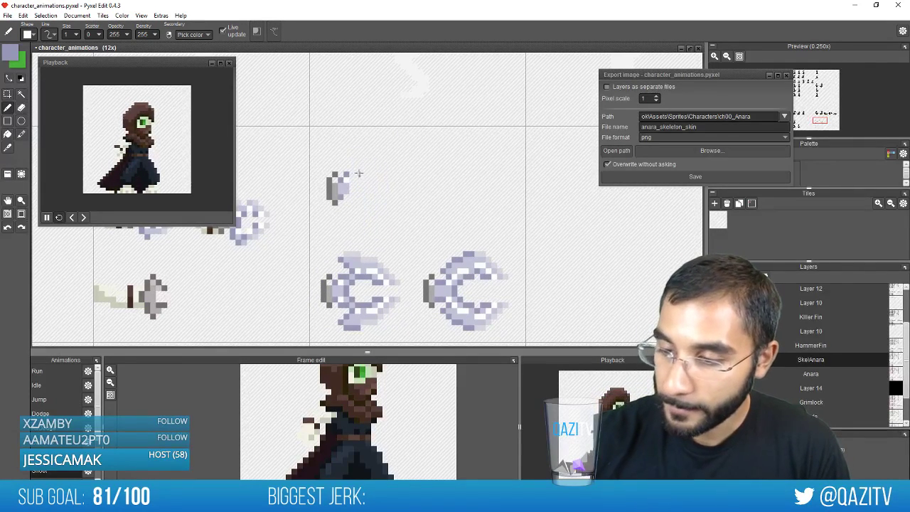
Draw a single downward-curving hook outline from the claw base in darker lavender and fill it with light lavender
{"action": "left_click_drag", "start_coordinate": [385, 215], "coordinate": [365, 224]}
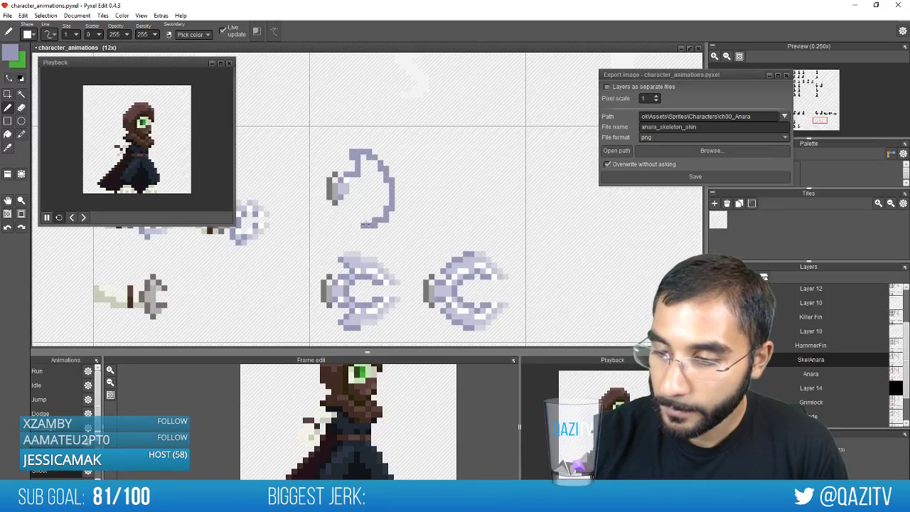
{"action": "left_click_drag", "start_coordinate": [363, 185], "coordinate": [352, 187]}
{"action": "key", "text": "space"}
{"action": "mouse_move", "coordinate": [430, 228]}
{"action": "left_mouse_down"}
{"action": "mouse_move", "coordinate": [448, 201]}
{"action": "mouse_move", "coordinate": [427, 218]}
{"action": "left_mouse_up"}
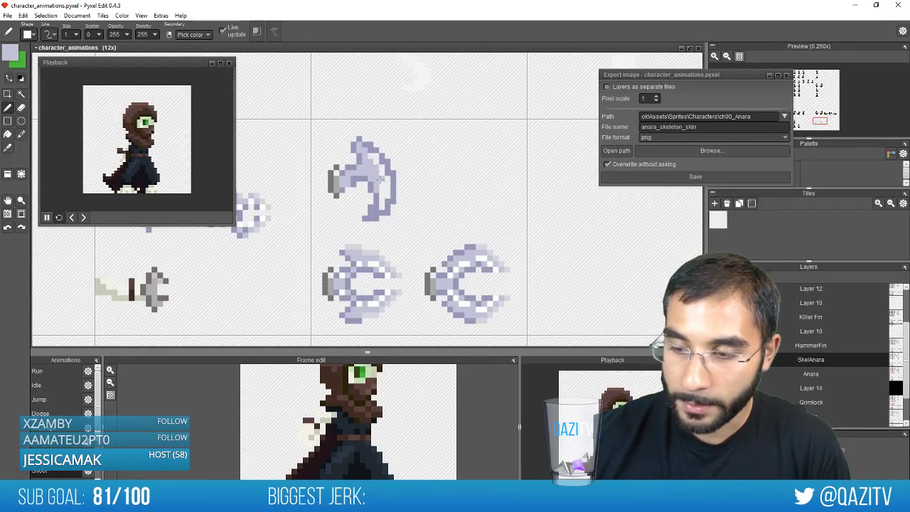
Reshape the hook with eraser and pencil, smoothing its outer curve, shortening the upper tip and extending the lower tip to a point
{"action": "key", "text": "e"}
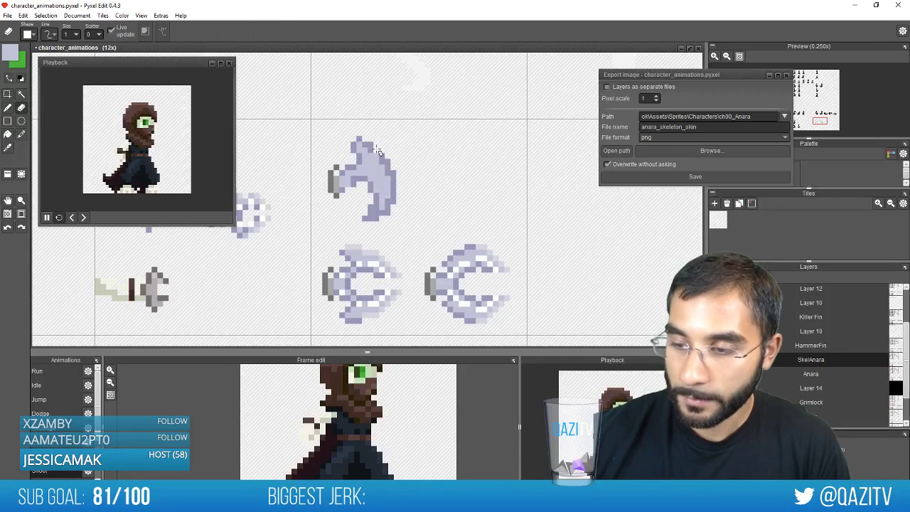
{"action": "key", "text": "b"}
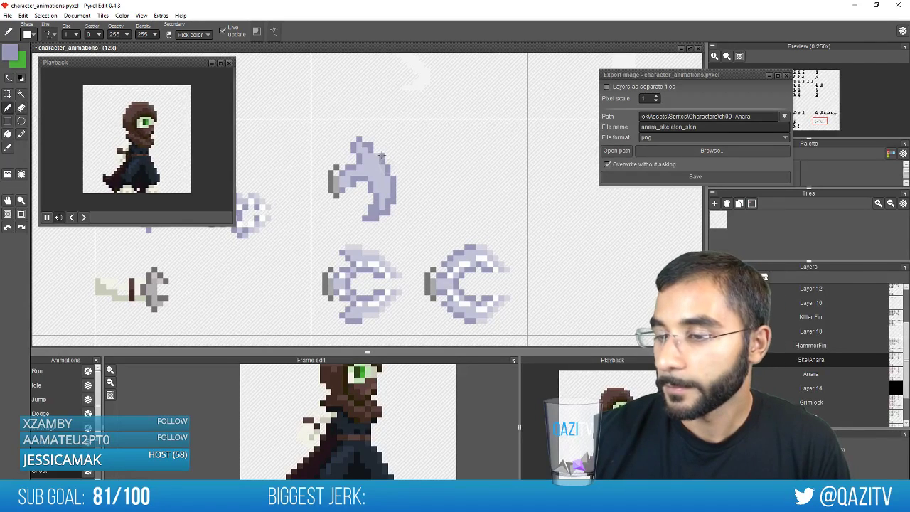
{"action": "key", "text": "e"}
{"action": "key", "text": "b"}
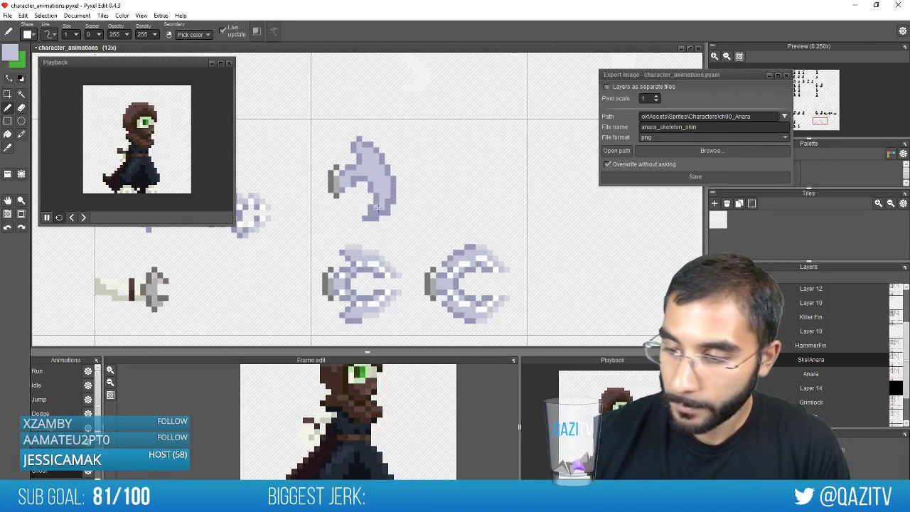
{"action": "key", "text": "e"}
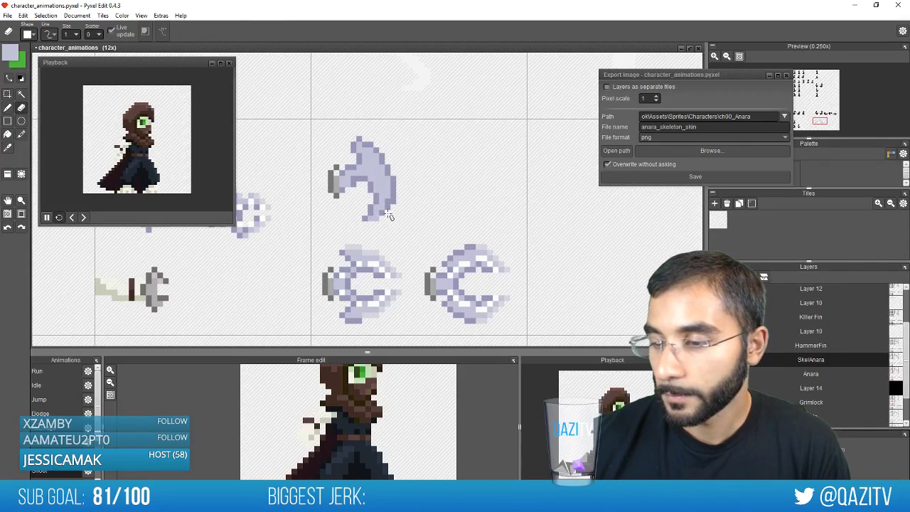
{"action": "key", "text": "b"}
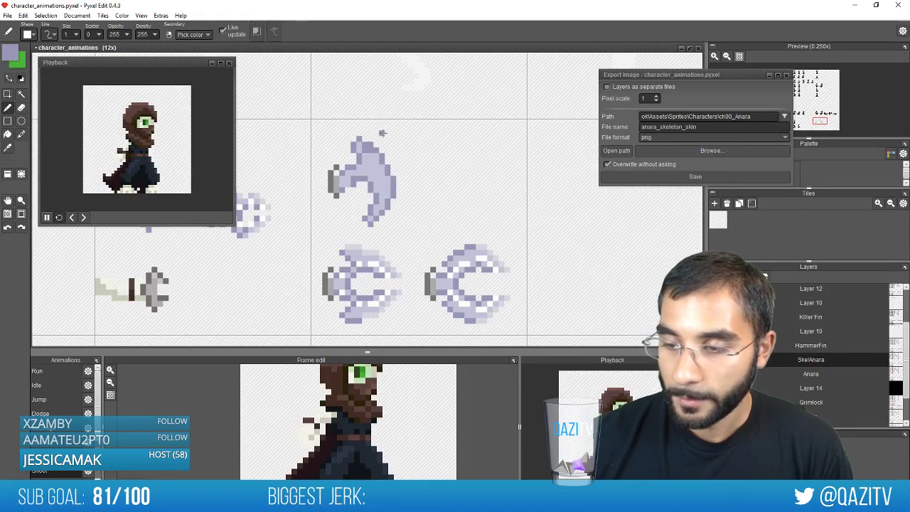
{"action": "key", "text": "e"}
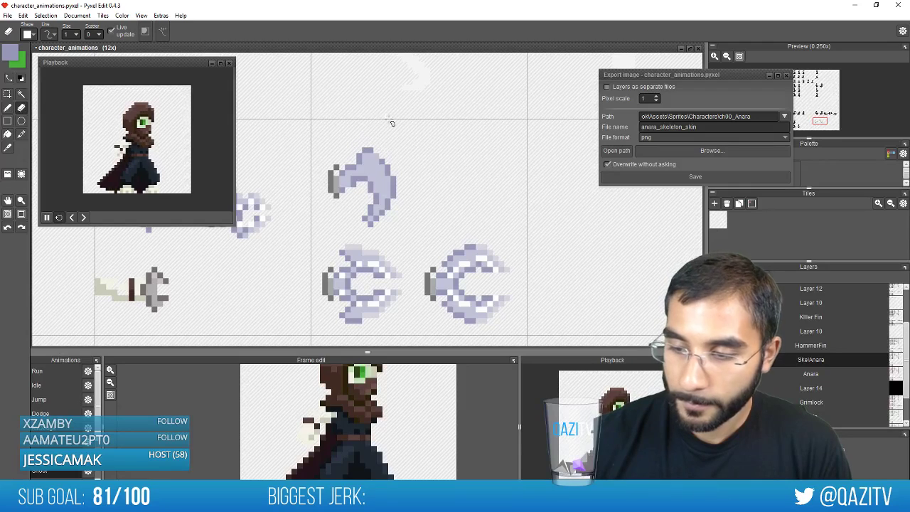
Shade the hook with white highlights, a pale outer edge and a darker lavender inner edge, using colours sampled from the claw below
{"action": "key", "text": "b"}
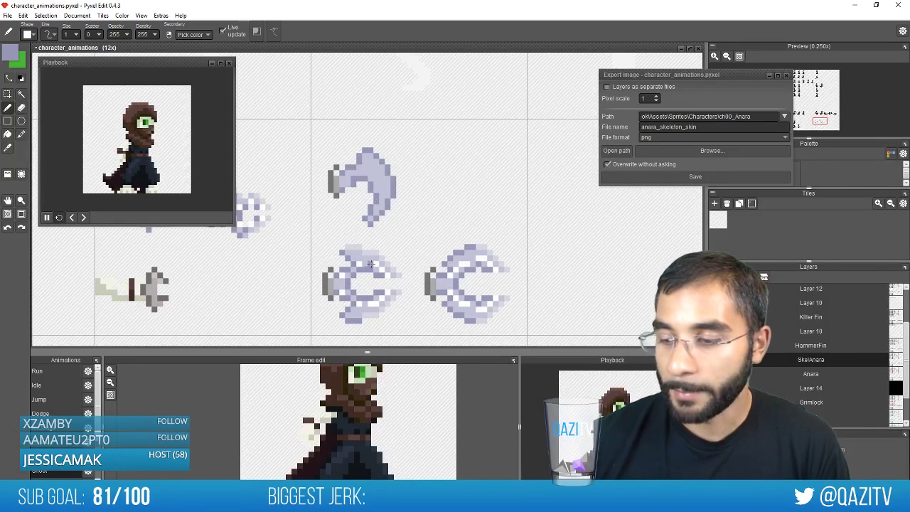
{"action": "right_click", "coordinate": [370, 263]}
{"action": "left_click", "coordinate": [370, 251], "text": "alt"}
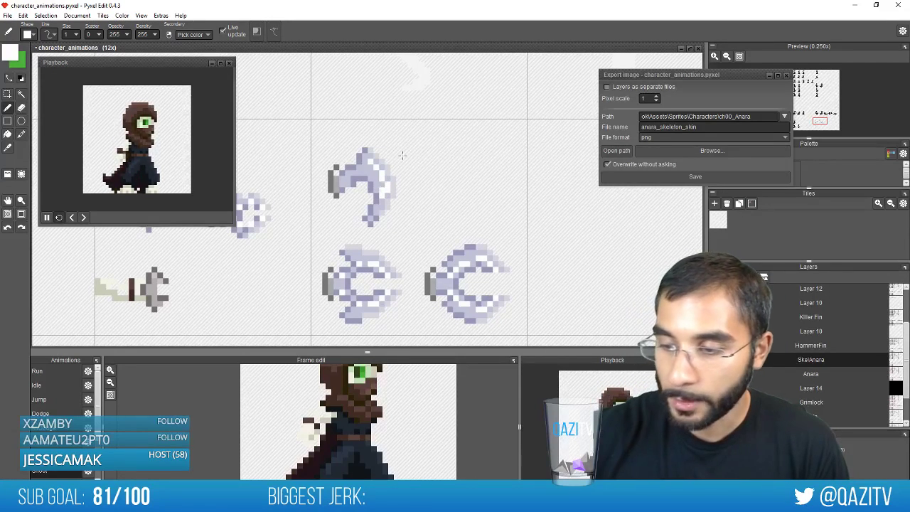
{"action": "left_click", "coordinate": [368, 270], "text": "alt"}
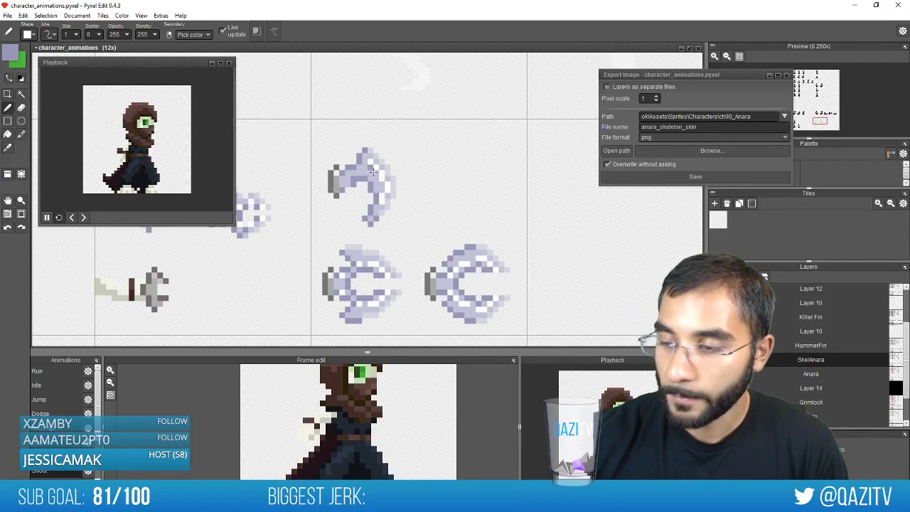
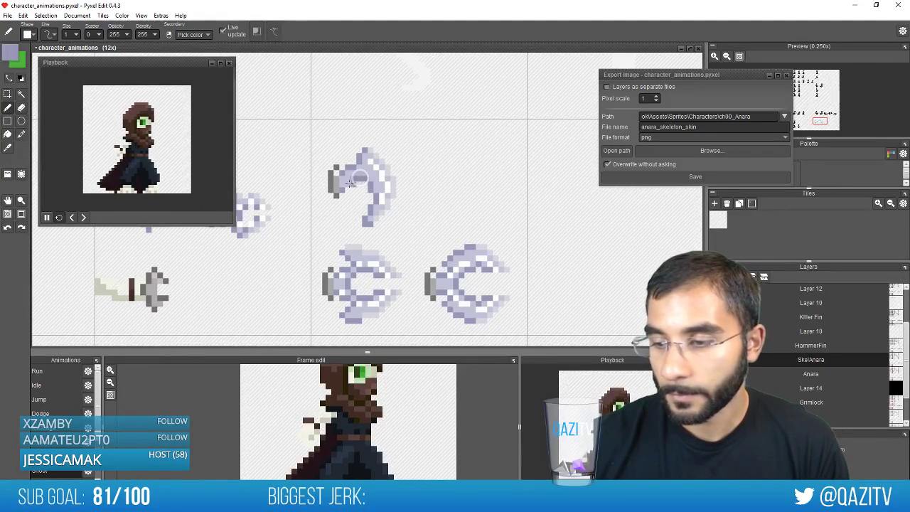
{"action": "mouse_move", "coordinate": [370, 167]}
{"action": "left_mouse_down"}
{"action": "mouse_move", "coordinate": [388, 169]}
{"action": "mouse_move", "coordinate": [378, 169]}
{"action": "left_mouse_up"}
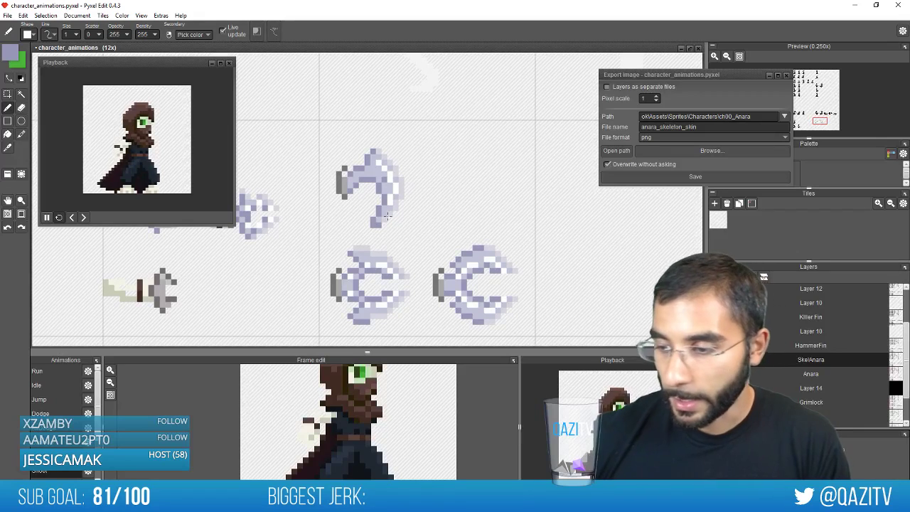
Duplicate the pair of large lavender claws into the next grid cell to the right
{"action": "key", "text": "s"}
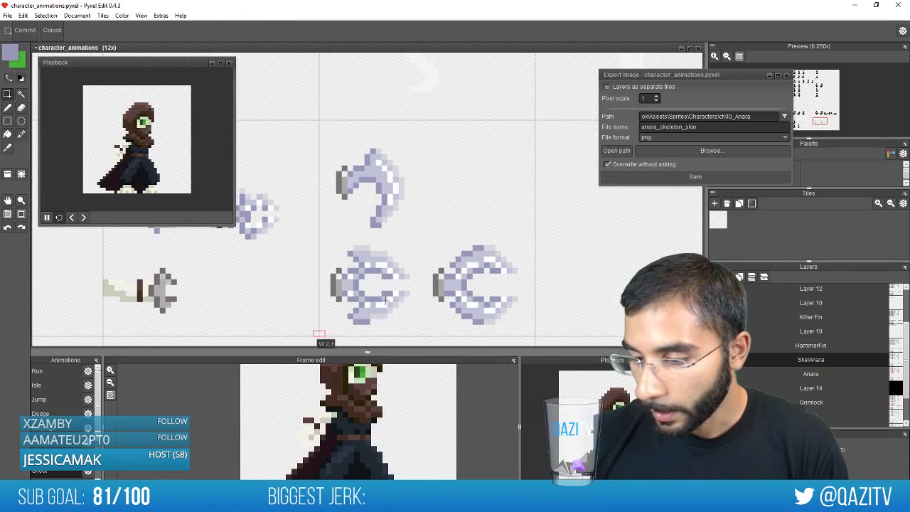
{"action": "left_click_drag", "start_coordinate": [466, 290], "coordinate": [640, 246]}
{"action": "key", "text": "space"}
{"action": "left_click_drag", "start_coordinate": [544, 300], "coordinate": [433, 240]}
{"action": "left_click_drag", "start_coordinate": [516, 191], "coordinate": [556, 241]}
{"action": "key", "text": "space"}
{"action": "left_click_drag", "start_coordinate": [455, 169], "coordinate": [514, 188]}
Delete the first large claw from the original cell and move the hook down into its place
{"action": "mouse_move", "coordinate": [266, 292]}
{"action": "left_mouse_down"}
{"action": "mouse_move", "coordinate": [371, 197]}
{"action": "mouse_move", "coordinate": [360, 195]}
{"action": "left_mouse_up"}
{"action": "key", "text": "Delete"}
{"action": "left_click_drag", "start_coordinate": [257, 191], "coordinate": [369, 94]}
{"action": "left_click_drag", "start_coordinate": [332, 126], "coordinate": [332, 221]}
{"action": "key", "text": "Return"}
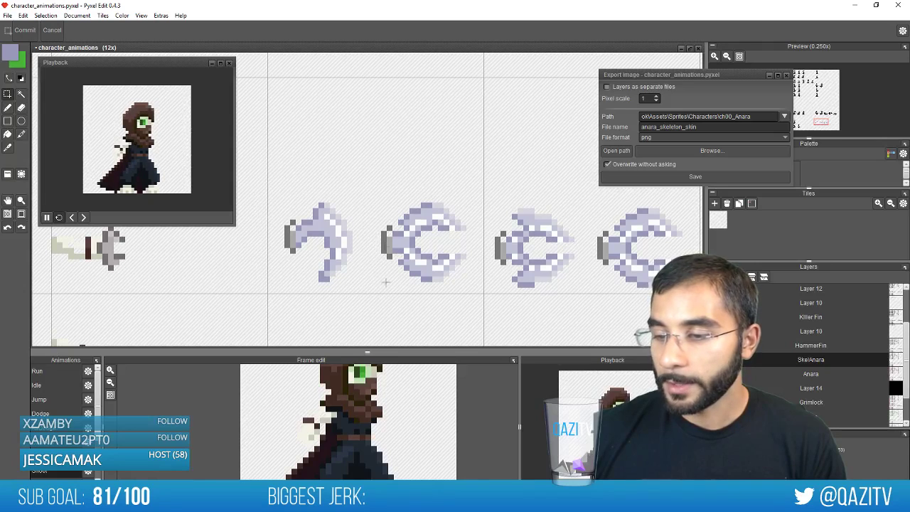
Select the hook's lower tip and shift it one pixel to the right
{"action": "left_click_drag", "start_coordinate": [376, 304], "coordinate": [467, 197]}
{"action": "left_click_drag", "start_coordinate": [256, 311], "coordinate": [359, 179]}
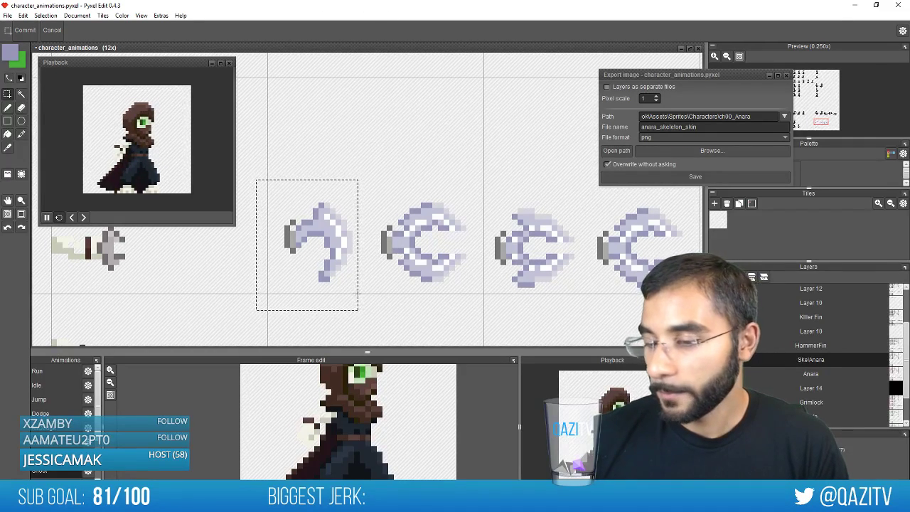
{"action": "left_click_drag", "start_coordinate": [359, 257], "coordinate": [361, 259]}
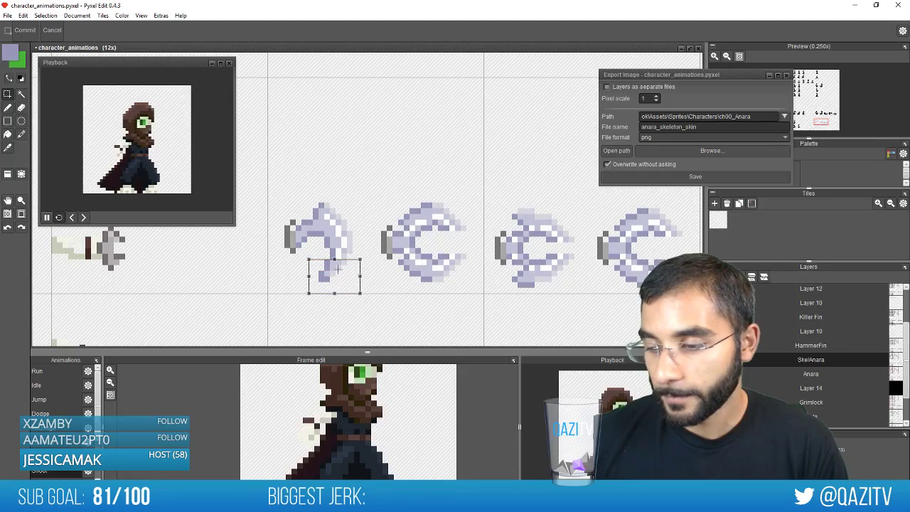
{"action": "left_click", "coordinate": [368, 204]}
Touch up the outer edge of the hook's shifted lower tip with light and pale lavender pixels
{"action": "key", "text": "b"}
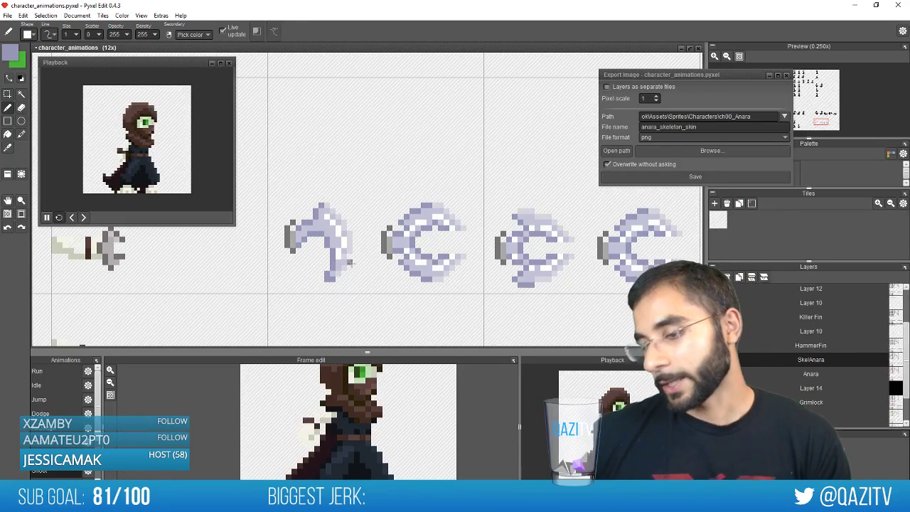
{"action": "right_click", "coordinate": [349, 249]}
{"action": "key", "text": "e"}
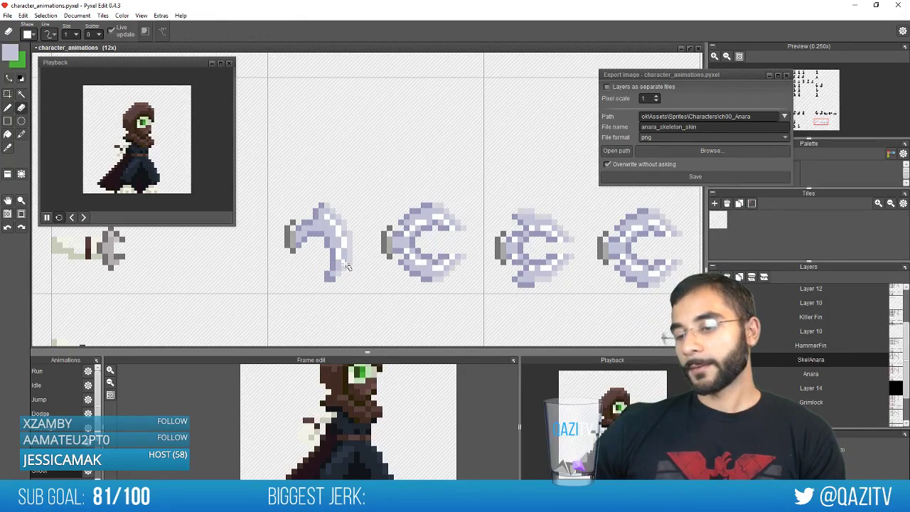
{"action": "key", "text": "b"}
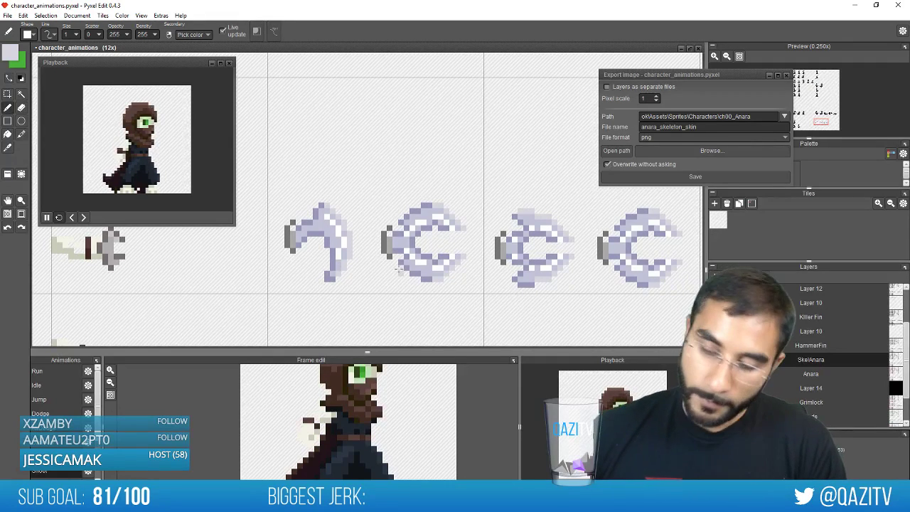
{"action": "key", "text": "m"}
{"action": "left_click_drag", "start_coordinate": [269, 297], "coordinate": [357, 184]}
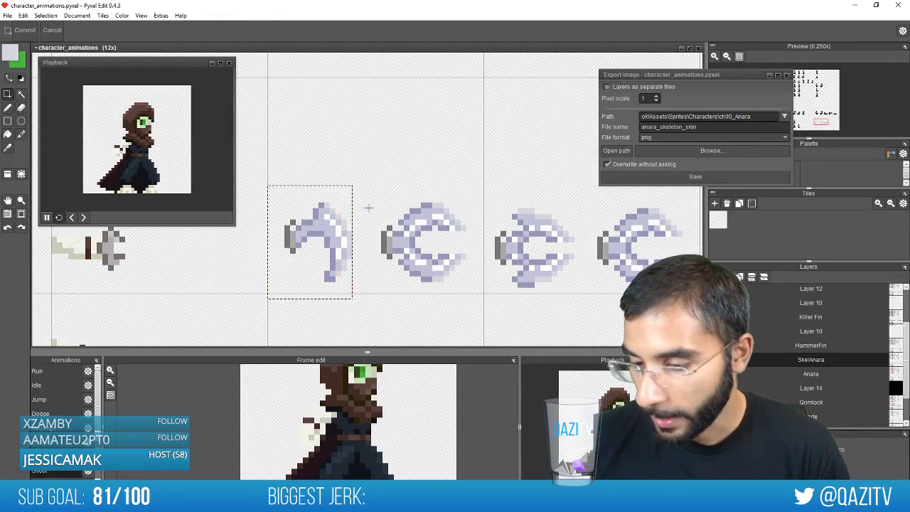
{"action": "key", "text": "ctrl+t"}
{"action": "left_click_drag", "start_coordinate": [322, 232], "coordinate": [421, 237]}
{"action": "key", "text": "Escape"}
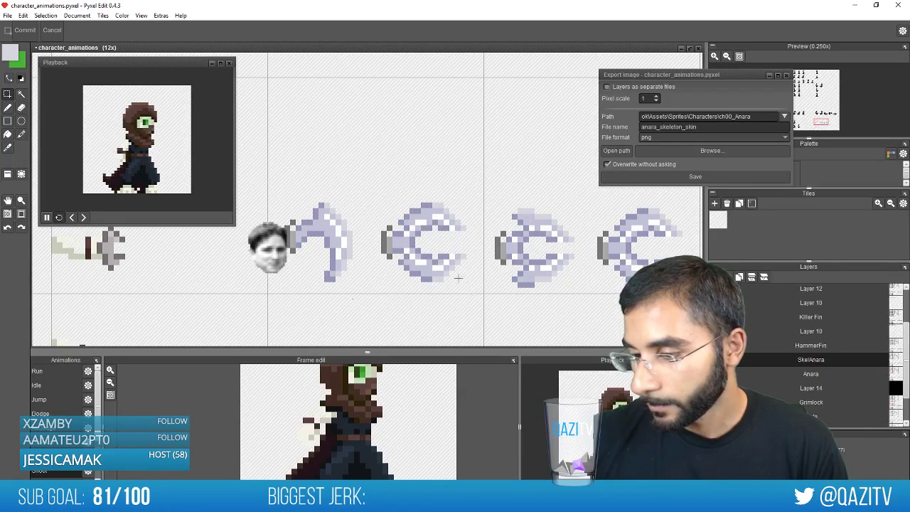
Replace the full claw beside the hook with a duplicate of the hook, showing the Anara layer as an alignment reference
{"action": "left_click_drag", "start_coordinate": [472, 299], "coordinate": [378, 172]}
{"action": "key", "text": "Delete"}
{"action": "left_click_drag", "start_coordinate": [273, 294], "coordinate": [354, 168]}
{"action": "left_click_drag", "start_coordinate": [332, 222], "coordinate": [406, 232]}
{"action": "left_click", "coordinate": [718, 375]}
{"action": "key", "text": "Return"}
Nudge the first hook one pixel left and down over the Anara layer's first claw and clear the selection
{"action": "left_click_drag", "start_coordinate": [363, 298], "coordinate": [265, 177]}
{"action": "left_click_drag", "start_coordinate": [325, 217], "coordinate": [319, 224]}
{"action": "left_click", "coordinate": [376, 179]}
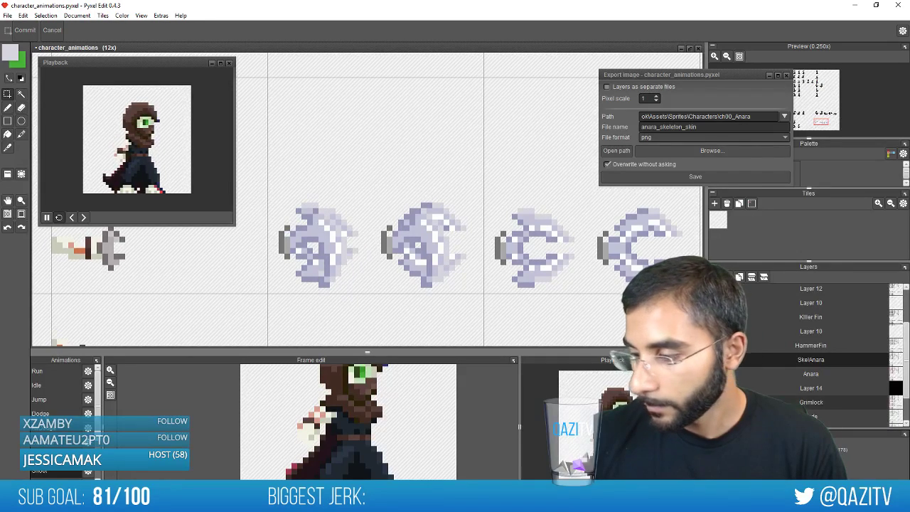
Delete the round lavender claw from the first small arm, leaving its forearm and gray cuff in place
{"action": "scroll", "coordinate": [320, 241], "scroll_direction": "down", "scroll_amount": 4}
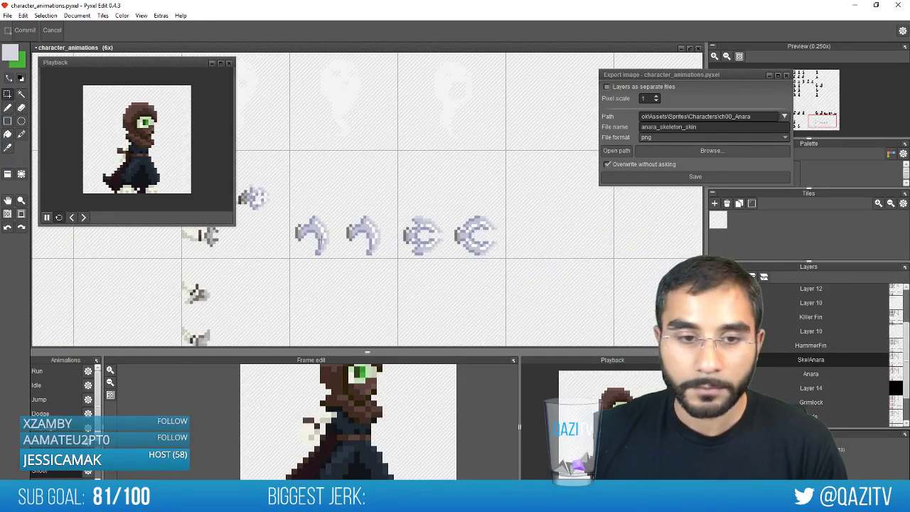
{"action": "scroll", "coordinate": [320, 240], "scroll_direction": "up", "scroll_amount": 3}
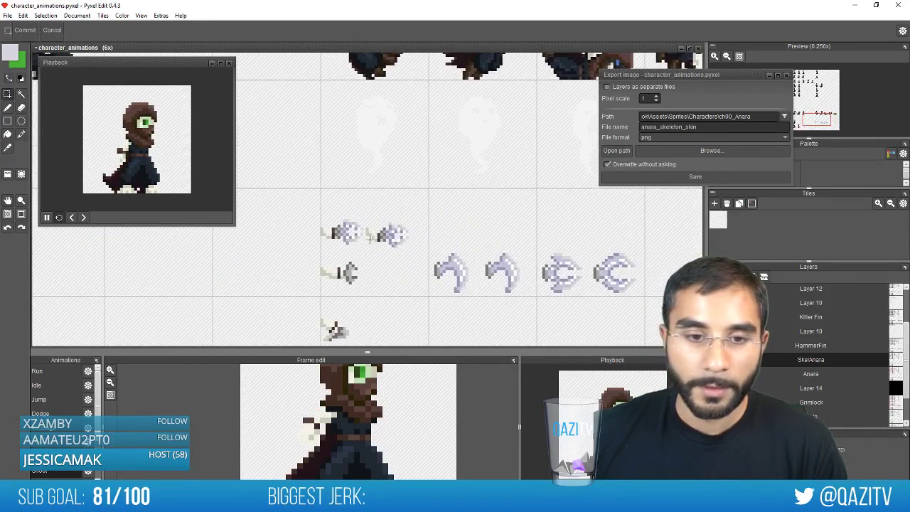
{"action": "scroll", "coordinate": [370, 241], "scroll_direction": "up", "scroll_amount": 2}
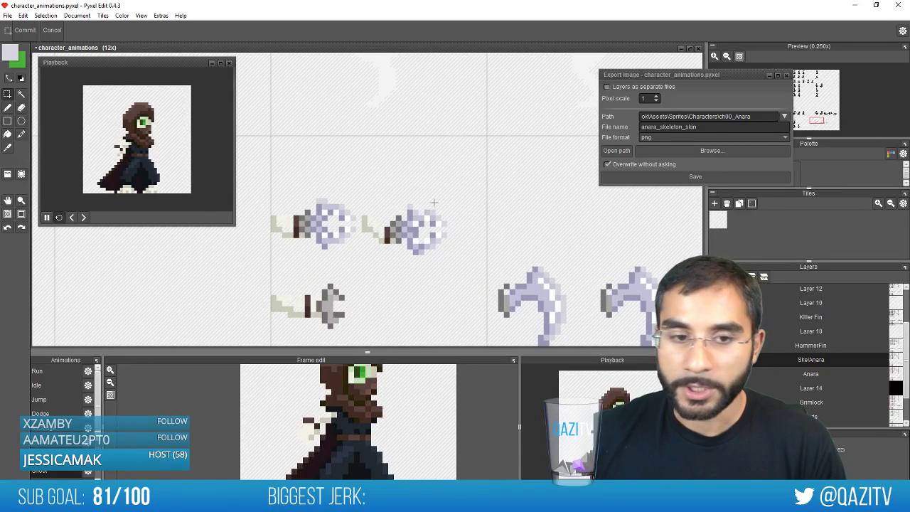
{"action": "left_click_drag", "start_coordinate": [432, 202], "coordinate": [417, 164]}
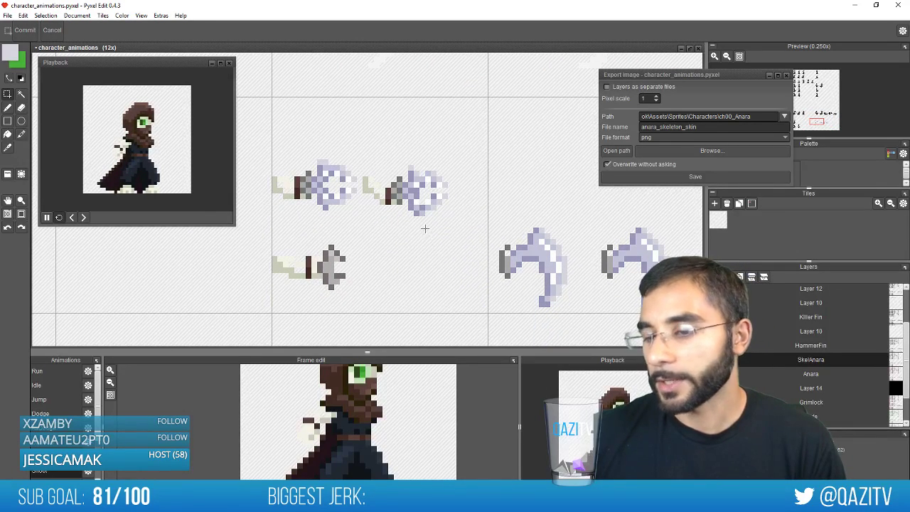
{"action": "left_click_drag", "start_coordinate": [351, 208], "coordinate": [311, 148]}
{"action": "left_click_drag", "start_coordinate": [357, 215], "coordinate": [312, 148]}
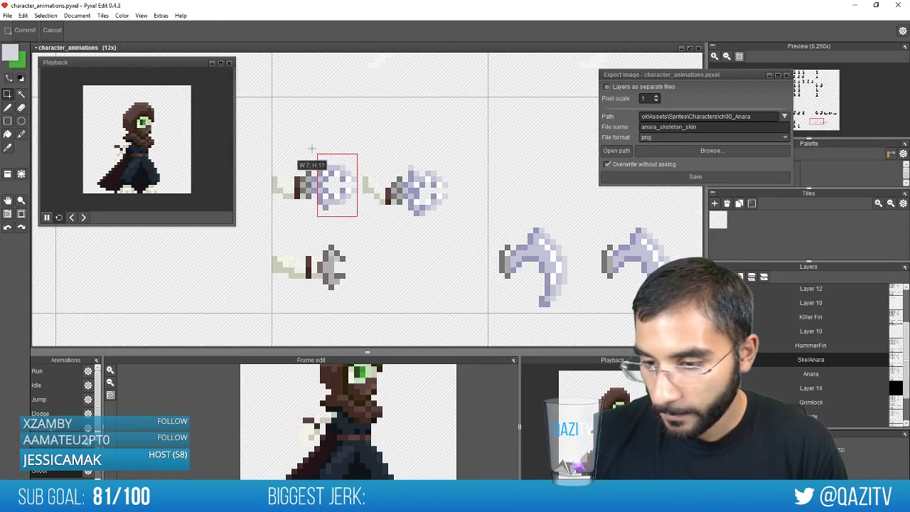
{"action": "left_click_drag", "start_coordinate": [465, 227], "coordinate": [401, 141]}
{"action": "left_click", "coordinate": [415, 255]}
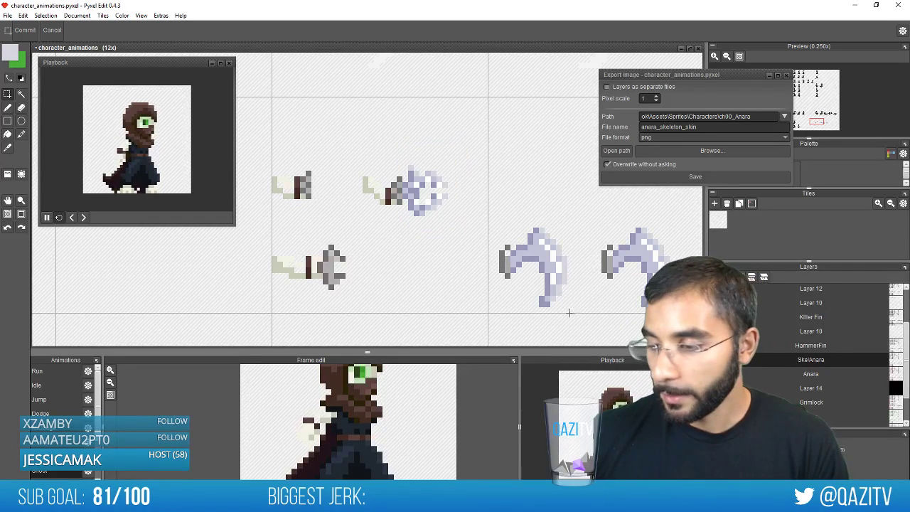
Copy the large lavender hook, scale it down, and fit it against the first small arm's gray cuff
{"action": "left_click_drag", "start_coordinate": [571, 317], "coordinate": [510, 200]}
{"action": "left_click_drag", "start_coordinate": [532, 238], "coordinate": [379, 193]}
{"action": "left_click_drag", "start_coordinate": [473, 223], "coordinate": [342, 178]}
{"action": "left_click_drag", "start_coordinate": [384, 267], "coordinate": [359, 223]}
{"action": "left_click_drag", "start_coordinate": [341, 165], "coordinate": [342, 193]}
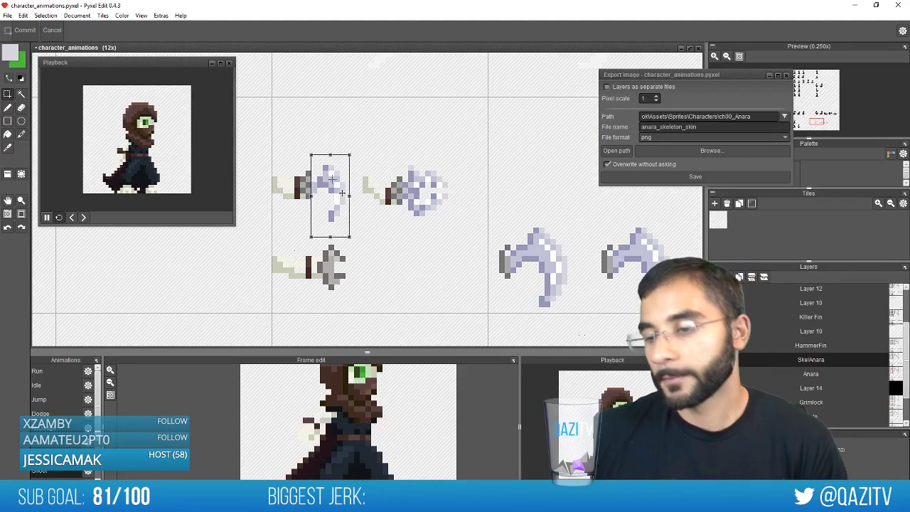
{"action": "left_click_drag", "start_coordinate": [340, 250], "coordinate": [340, 245]}
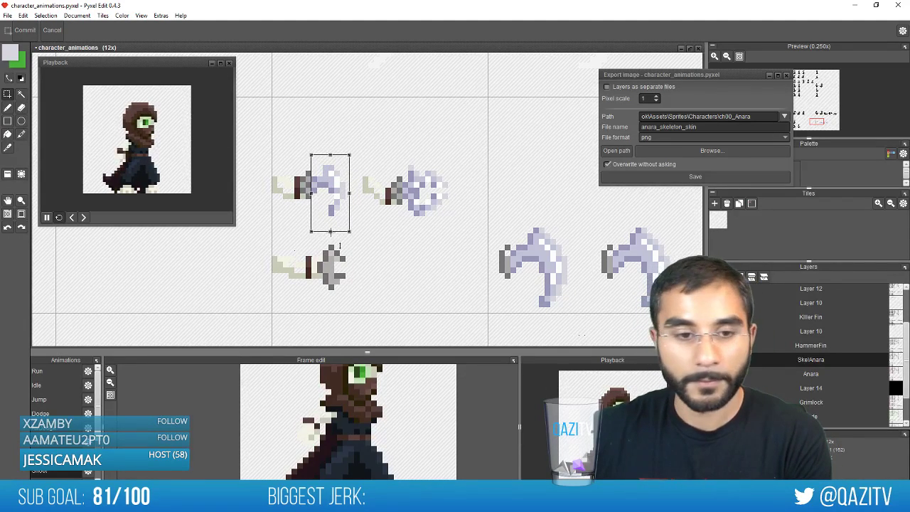
{"action": "scroll", "coordinate": [392, 220], "scroll_direction": "up", "scroll_amount": 1}
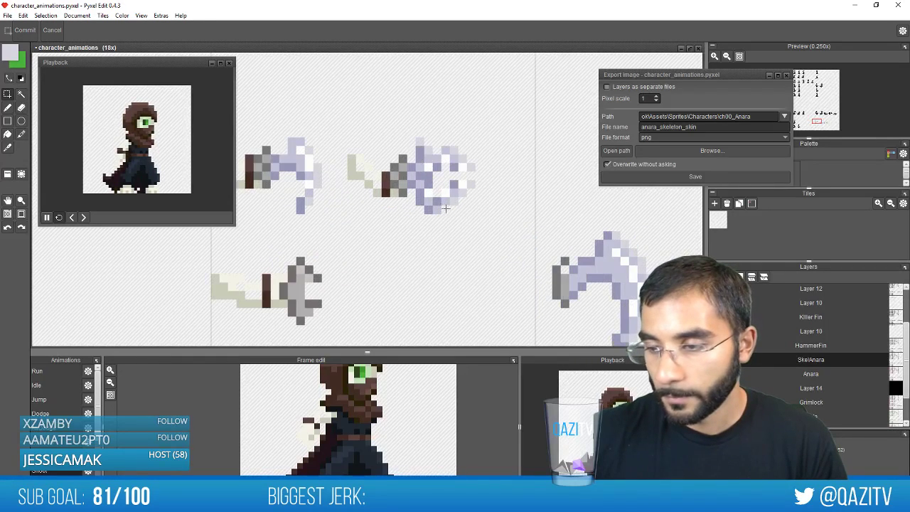
Delete the round lavender claw from the second small arm beside the reworked one
{"action": "scroll", "coordinate": [335, 214], "scroll_direction": "down", "scroll_amount": 2}
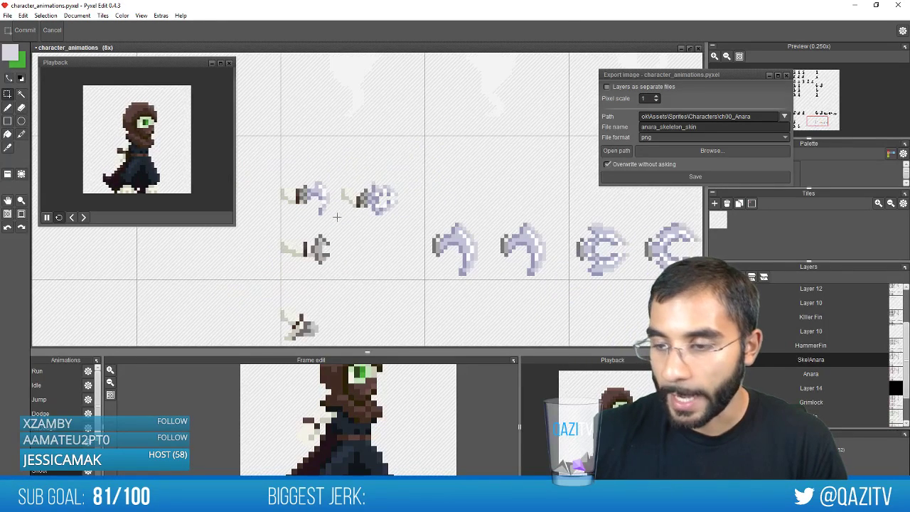
{"action": "scroll", "coordinate": [327, 217], "scroll_direction": "up", "scroll_amount": 1}
{"action": "left_click_drag", "start_coordinate": [433, 223], "coordinate": [383, 151]}
{"action": "key", "text": "Delete"}
Duplicate the first arm's small hook onto the second arm's cuff, rotating it slightly clockwise to follow the arm's angle
{"action": "left_click_drag", "start_coordinate": [336, 223], "coordinate": [288, 147]}
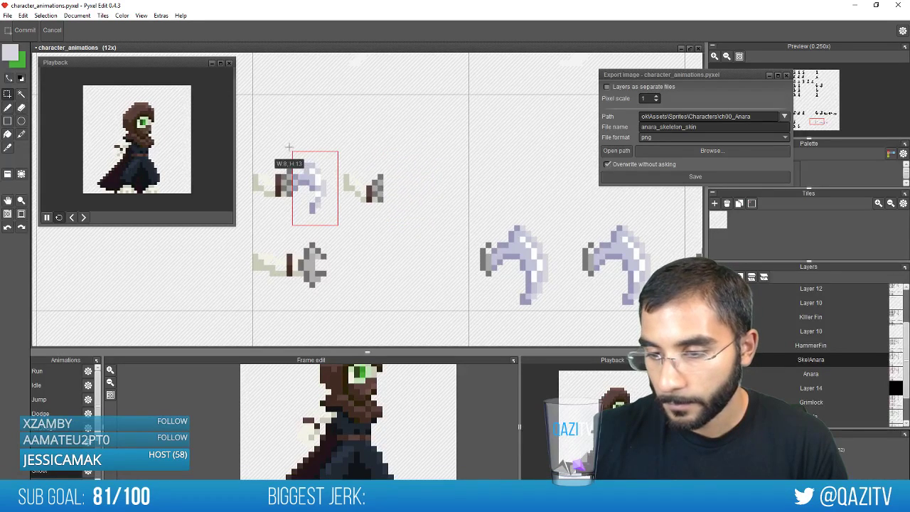
{"action": "left_click_drag", "start_coordinate": [327, 192], "coordinate": [444, 148]}
{"action": "key", "text": "Delete"}
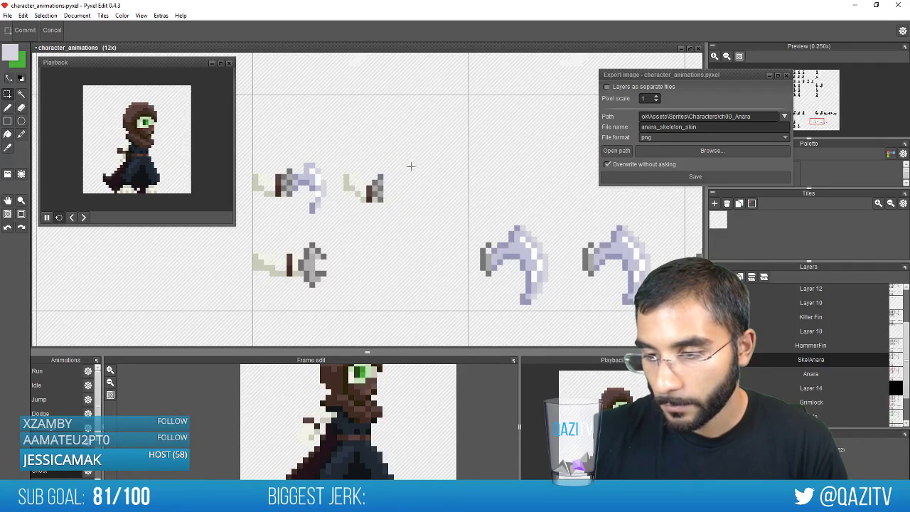
{"action": "key", "text": "ctrl+v"}
{"action": "left_click_drag", "start_coordinate": [394, 161], "coordinate": [411, 186]}
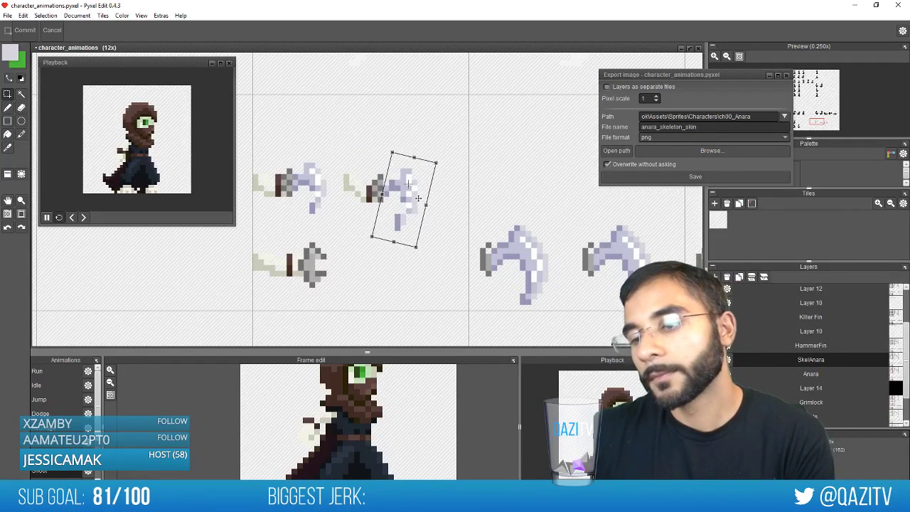
{"action": "left_click", "coordinate": [475, 178]}
{"action": "left_click", "coordinate": [476, 176]}
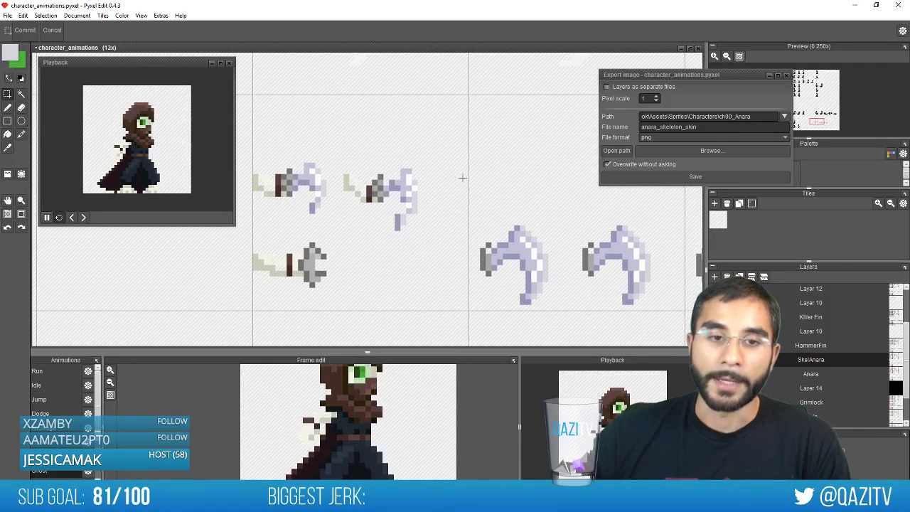
Save the document and export the sheet as the PNG image anara_skeleton_skin to the ch00_Anara folder
{"action": "scroll", "coordinate": [405, 194], "scroll_direction": "down", "scroll_amount": 5}
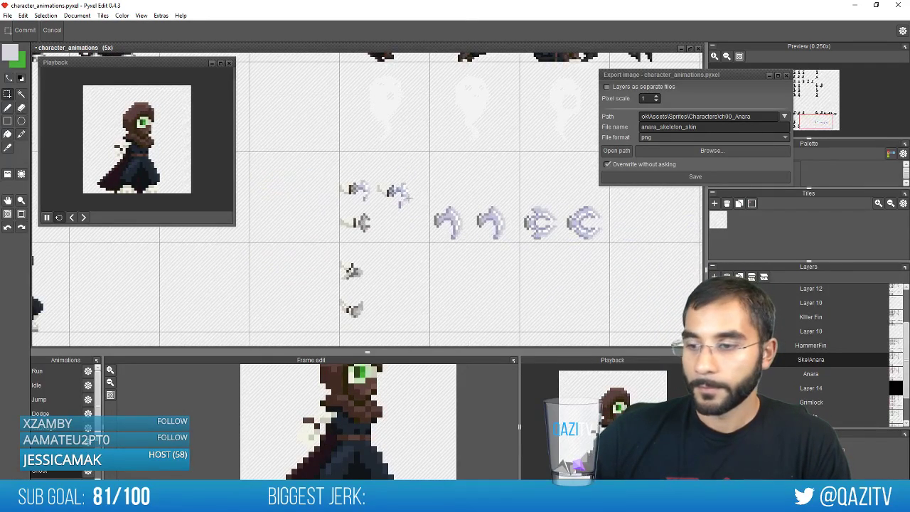
{"action": "left_click_drag", "start_coordinate": [552, 221], "coordinate": [528, 232]}
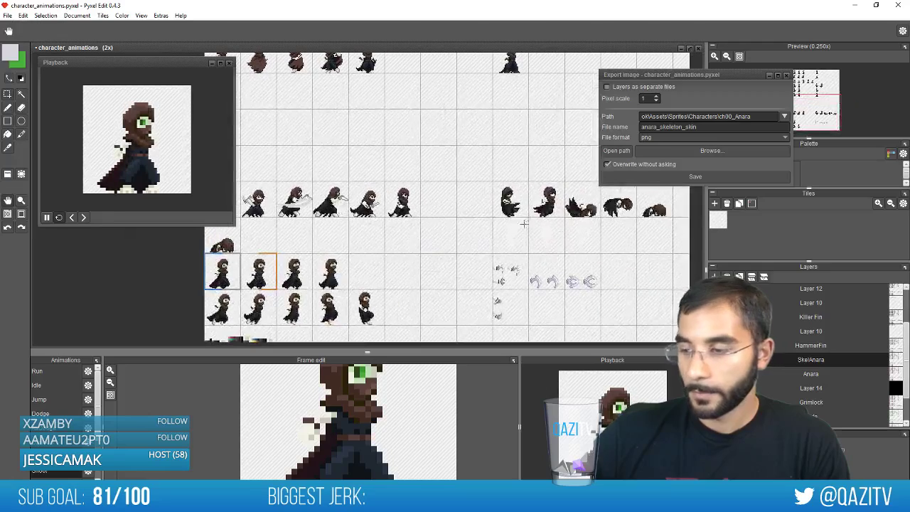
{"action": "left_click", "coordinate": [713, 177]}
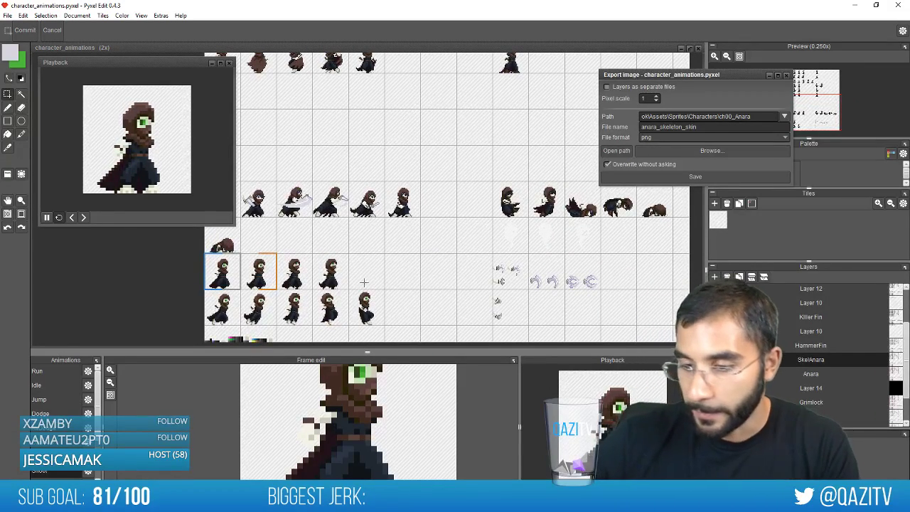
{"action": "scroll", "coordinate": [363, 283], "scroll_direction": "down", "scroll_amount": 1}
{"action": "scroll", "coordinate": [378, 186], "scroll_direction": "up", "scroll_amount": 1}
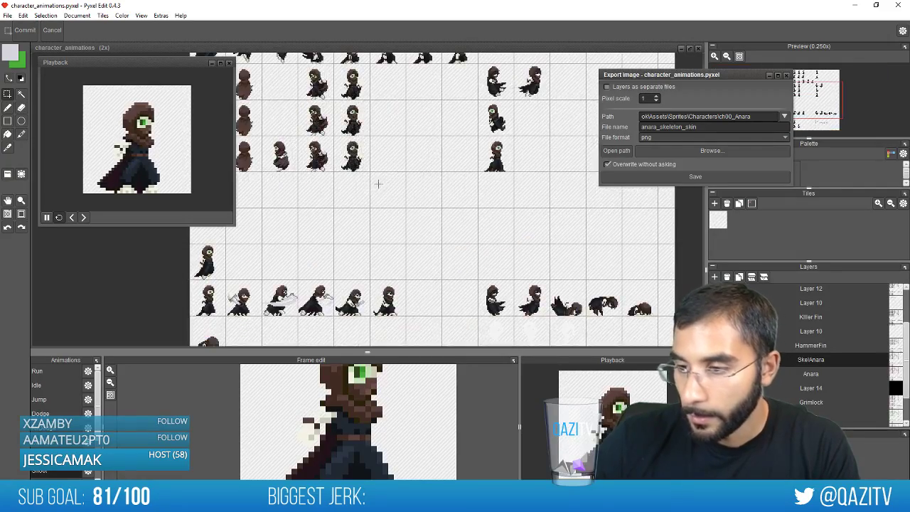
Fill the lower boot of the single airborne sprite beneath the two leaping sprites with bone colour
{"action": "left_click_drag", "start_coordinate": [505, 133], "coordinate": [446, 217]}
{"action": "left_click_drag", "start_coordinate": [388, 217], "coordinate": [457, 93]}
{"action": "left_click_drag", "start_coordinate": [400, 202], "coordinate": [342, 230]}
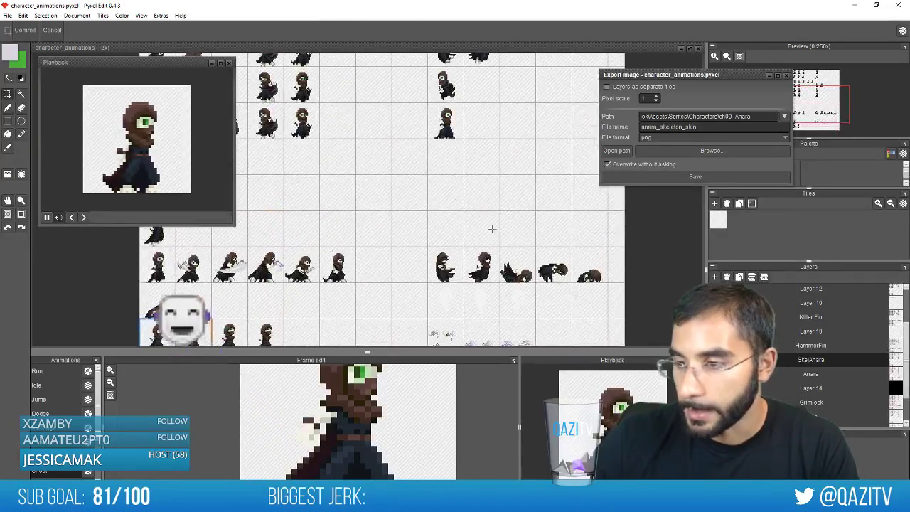
{"action": "left_click_drag", "start_coordinate": [465, 131], "coordinate": [446, 235]}
{"action": "scroll", "coordinate": [444, 237], "scroll_direction": "up", "scroll_amount": 3}
{"action": "left_click_drag", "start_coordinate": [381, 167], "coordinate": [591, 62]}
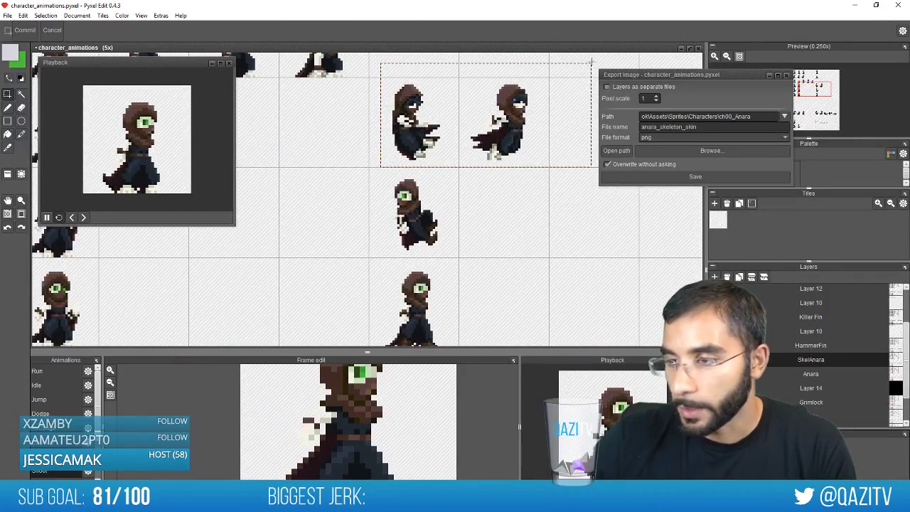
{"action": "scroll", "coordinate": [486, 192], "scroll_direction": "up", "scroll_amount": 5}
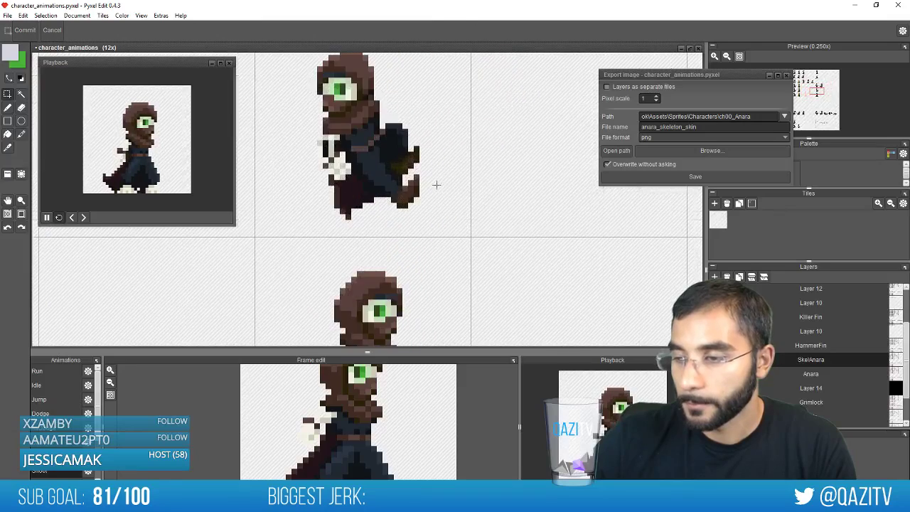
{"action": "key", "text": "f"}
{"action": "scroll", "coordinate": [419, 160], "scroll_direction": "down", "scroll_amount": 2}
{"action": "scroll", "coordinate": [421, 152], "scroll_direction": "down", "scroll_amount": 3}
{"action": "scroll", "coordinate": [411, 244], "scroll_direction": "up", "scroll_amount": 1}
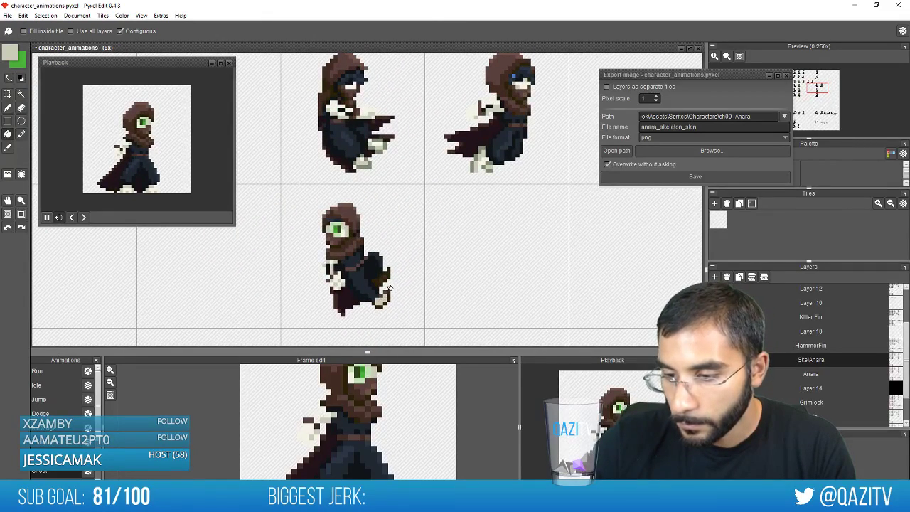
{"action": "scroll", "coordinate": [388, 289], "scroll_direction": "up", "scroll_amount": 4}
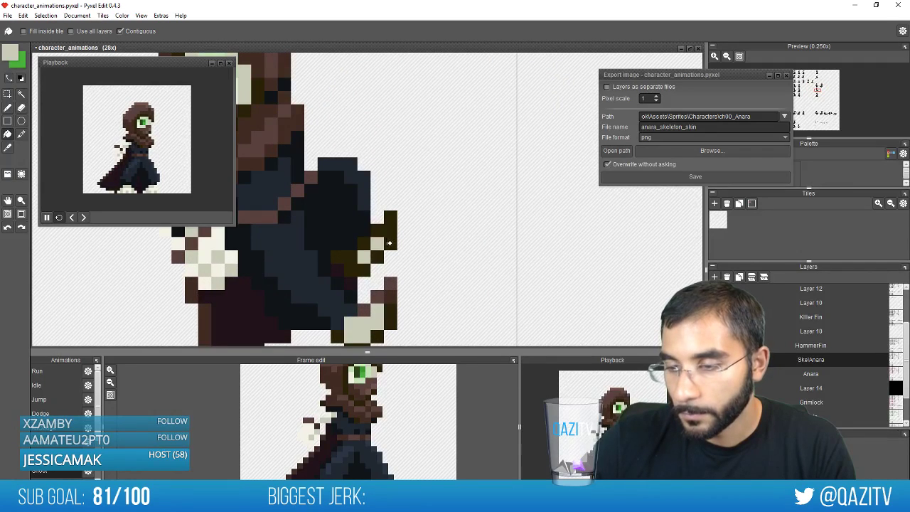
Paint over the dark outline of the same airborne sprite's upper boot with the light bone shade
{"action": "key", "text": "b"}
{"action": "mouse_move", "coordinate": [378, 257]}
{"action": "left_mouse_down"}
{"action": "mouse_move", "coordinate": [348, 272]}
{"action": "mouse_move", "coordinate": [339, 258]}
{"action": "mouse_move", "coordinate": [372, 229]}
{"action": "left_mouse_up"}
{"action": "left_click_drag", "start_coordinate": [435, 270], "coordinate": [456, 188]}
{"action": "left_click", "coordinate": [411, 218]}
{"action": "scroll", "coordinate": [455, 151], "scroll_direction": "down", "scroll_amount": 5}
{"action": "left_click_drag", "start_coordinate": [459, 150], "coordinate": [415, 207]}
{"action": "right_click", "coordinate": [385, 151]}
{"action": "scroll", "coordinate": [415, 207], "scroll_direction": "up", "scroll_amount": 2}
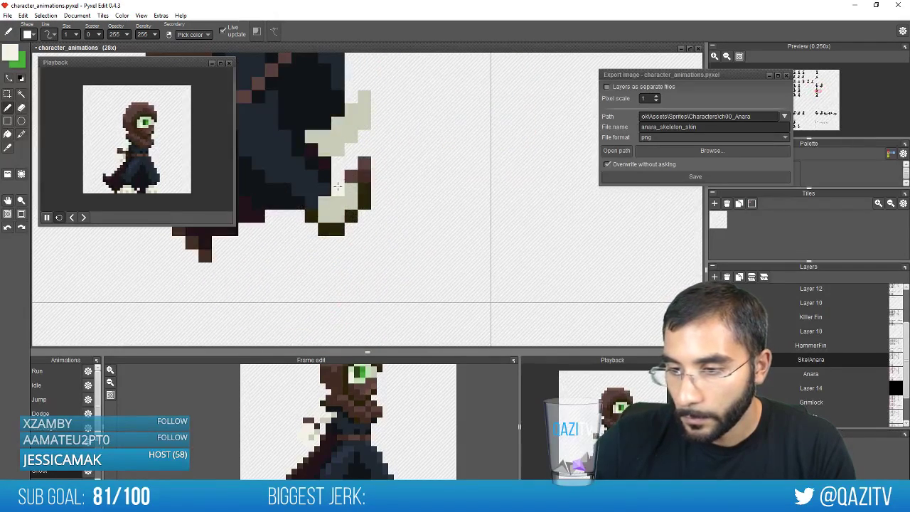
Shade the outline of the airborne sprite's lower foot in the gray-green bone tone picked from a neighbouring sprite's foot
{"action": "scroll", "coordinate": [393, 205], "scroll_direction": "down", "scroll_amount": 2}
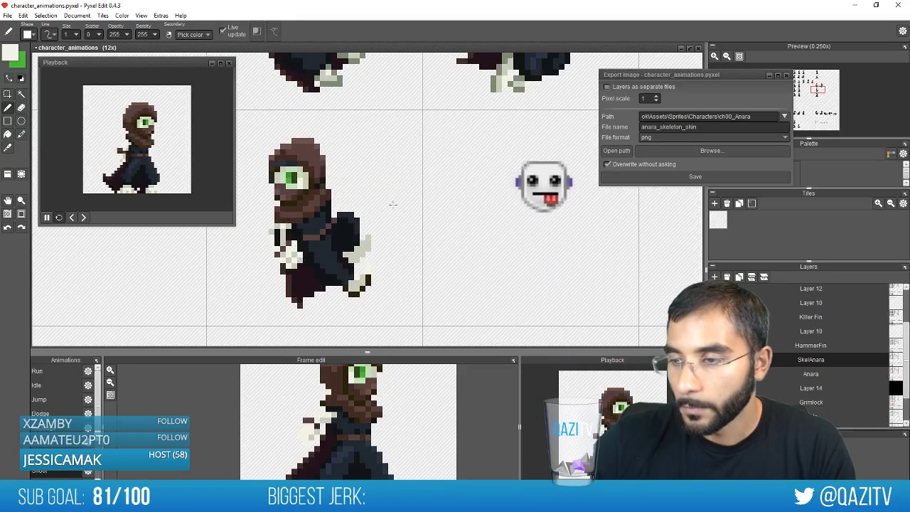
{"action": "right_click", "coordinate": [333, 82]}
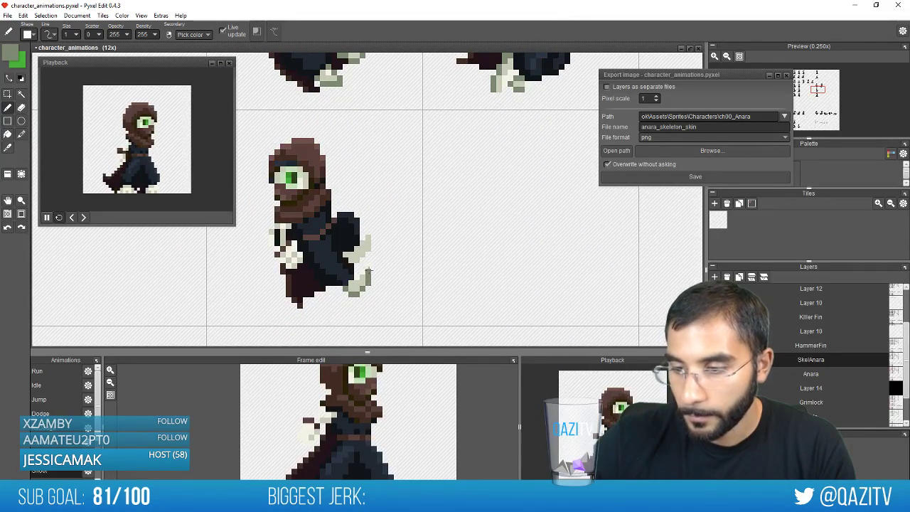
{"action": "left_click_drag", "start_coordinate": [487, 209], "coordinate": [459, 269]}
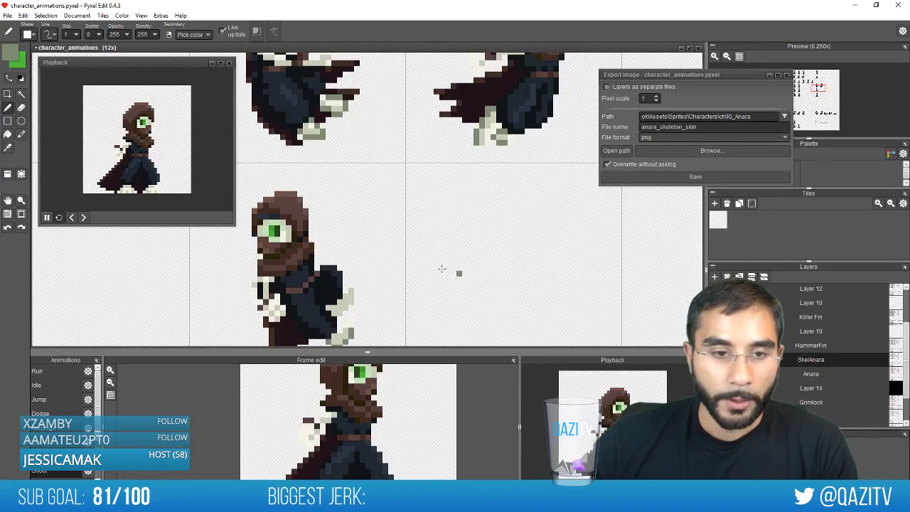
{"action": "scroll", "coordinate": [418, 253], "scroll_direction": "down", "scroll_amount": 2}
{"action": "scroll", "coordinate": [408, 221], "scroll_direction": "up", "scroll_amount": 1}
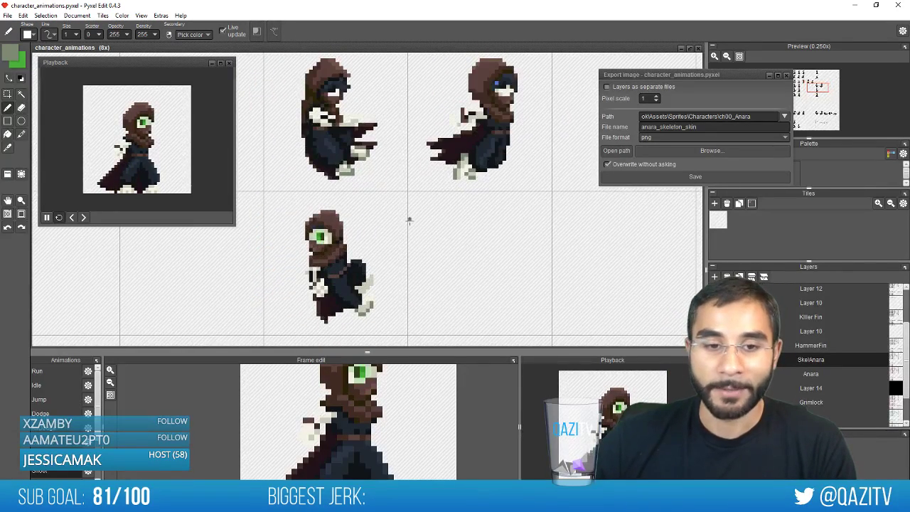
Delete the standing sprite in the cell directly below the single airborne sprite
{"action": "scroll", "coordinate": [411, 219], "scroll_direction": "up", "scroll_amount": 1}
{"action": "scroll", "coordinate": [399, 214], "scroll_direction": "down", "scroll_amount": 1}
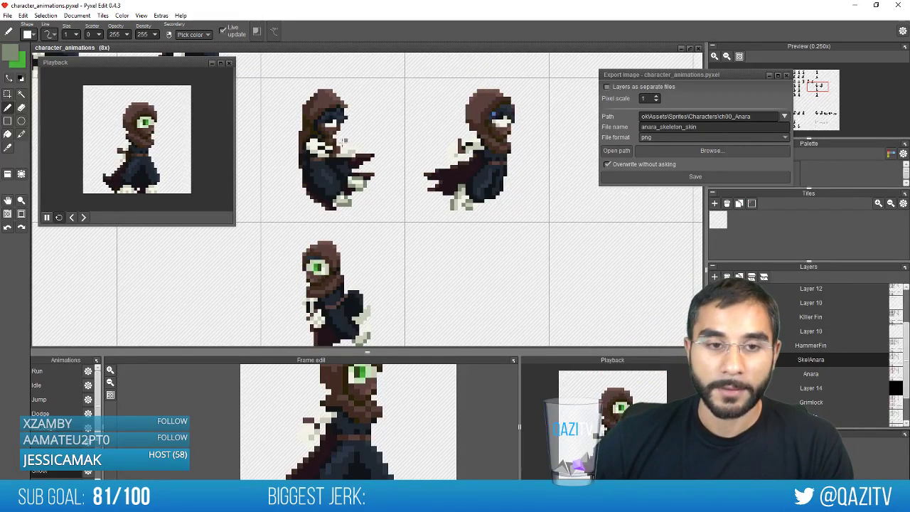
{"action": "scroll", "coordinate": [346, 146], "scroll_direction": "down", "scroll_amount": 1}
{"action": "scroll", "coordinate": [434, 209], "scroll_direction": "up", "scroll_amount": 1}
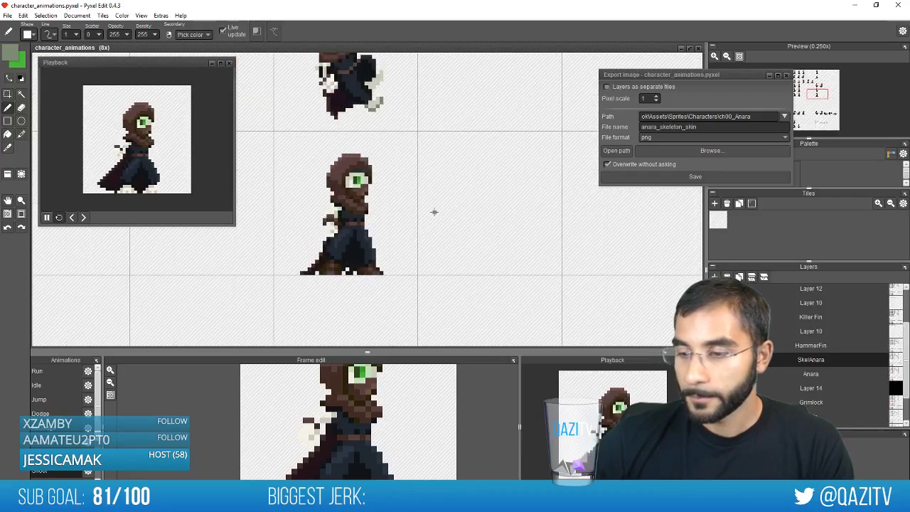
{"action": "scroll", "coordinate": [429, 175], "scroll_direction": "down", "scroll_amount": 1}
{"action": "key", "text": "s"}
{"action": "mouse_move", "coordinate": [330, 263]}
{"action": "left_mouse_down"}
{"action": "mouse_move", "coordinate": [451, 146]}
{"action": "mouse_move", "coordinate": [448, 162]}
{"action": "left_mouse_up"}
{"action": "key", "text": "Delete"}
{"action": "scroll", "coordinate": [448, 161], "scroll_direction": "down", "scroll_amount": 5}
{"action": "scroll", "coordinate": [456, 170], "scroll_direction": "up", "scroll_amount": 3}
{"action": "scroll", "coordinate": [454, 171], "scroll_direction": "down", "scroll_amount": 2}
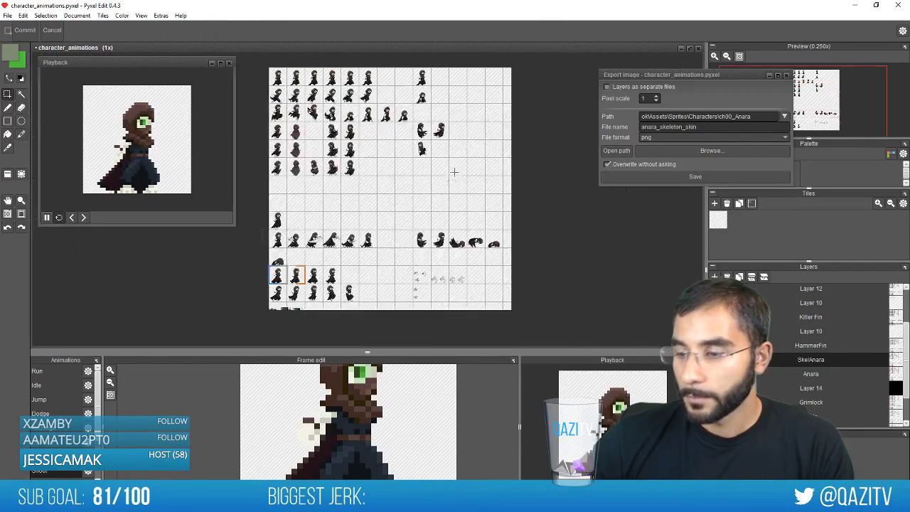
Start reworking the left leaping sprite's face with dark and bone pixels picked from the sprite
{"action": "scroll", "coordinate": [434, 183], "scroll_direction": "up", "scroll_amount": 1}
{"action": "key", "text": "space"}
{"action": "left_click_drag", "start_coordinate": [472, 121], "coordinate": [442, 234]}
{"action": "scroll", "coordinate": [375, 220], "scroll_direction": "up", "scroll_amount": 8}
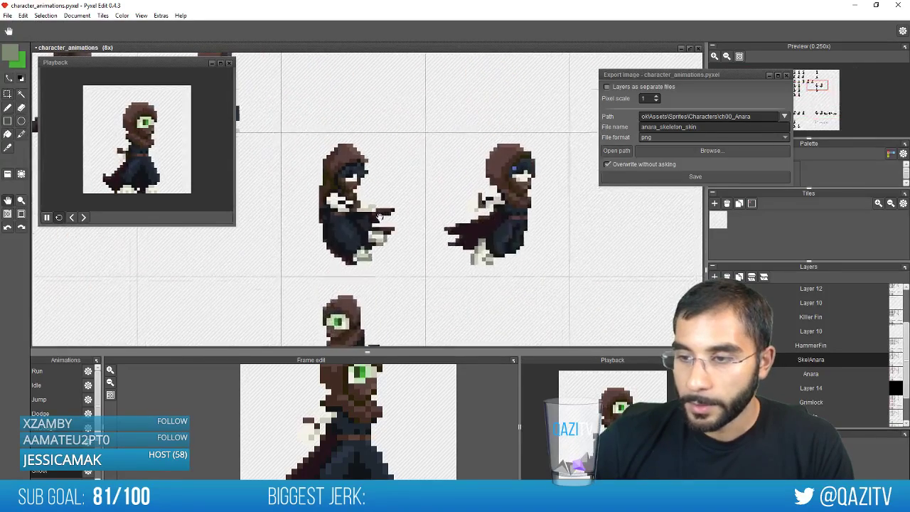
{"action": "key", "text": "b"}
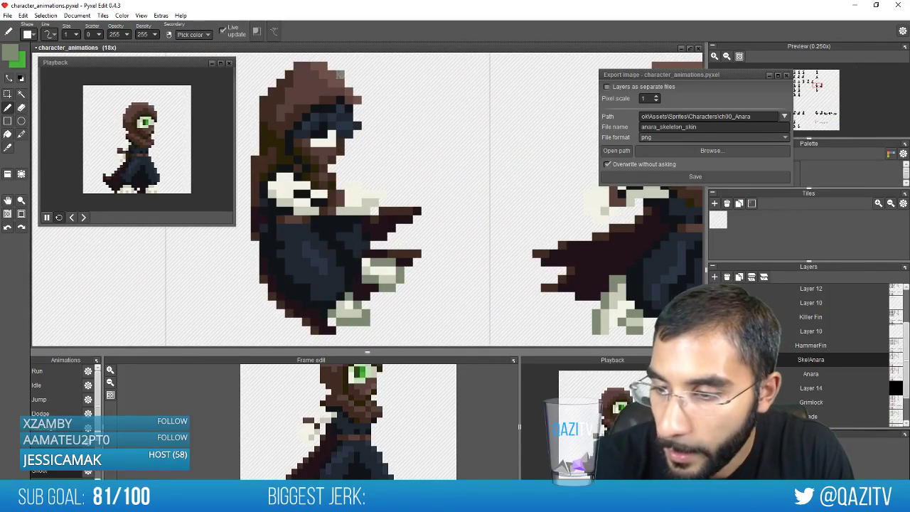
{"action": "right_click", "coordinate": [319, 132]}
{"action": "key", "text": "space"}
{"action": "left_click_drag", "start_coordinate": [320, 133], "coordinate": [329, 178]}
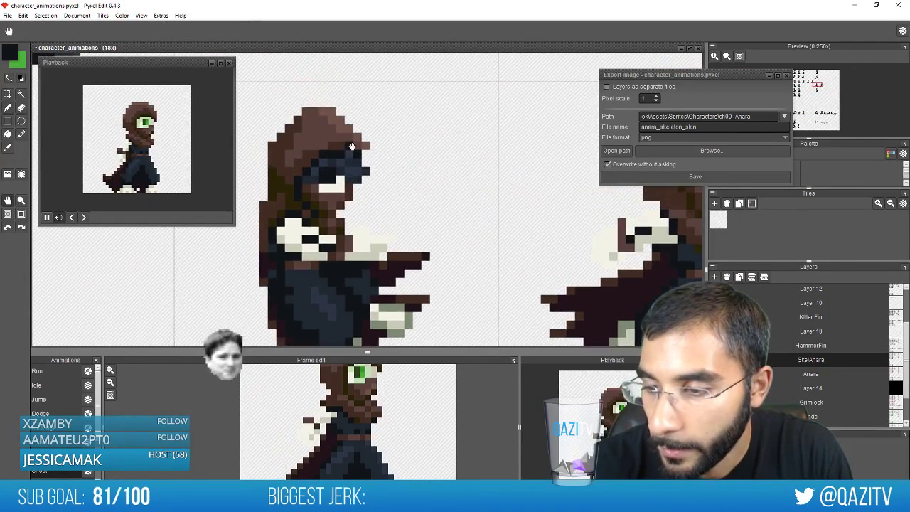
{"action": "right_click", "coordinate": [339, 185]}
{"action": "left_click", "coordinate": [340, 188]}
{"action": "key", "text": "space"}
{"action": "left_click_drag", "start_coordinate": [368, 256], "coordinate": [369, 221]}
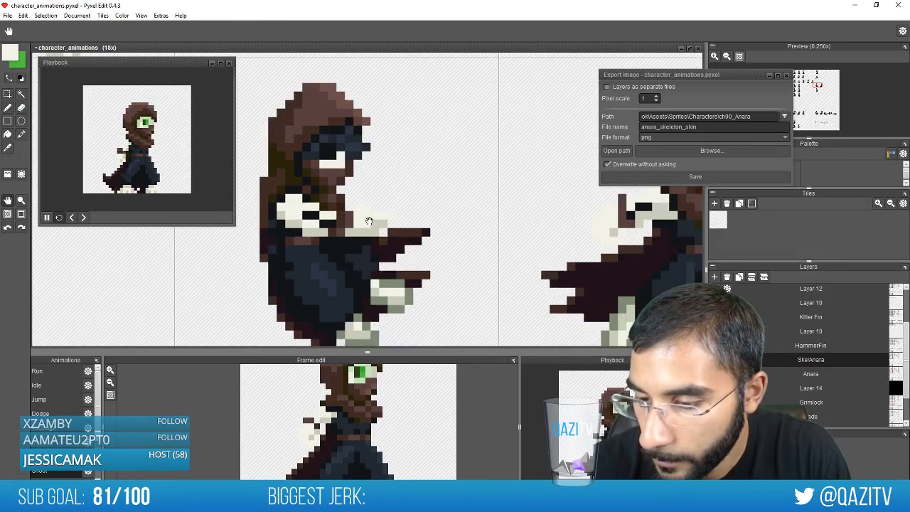
Replace the blue pixels around the left leaping sprite's eye with a near-black skull socket
{"action": "right_click", "coordinate": [325, 224]}
{"action": "mouse_move", "coordinate": [351, 147]}
{"action": "left_mouse_down"}
{"action": "mouse_move", "coordinate": [346, 110]}
{"action": "mouse_move", "coordinate": [304, 145]}
{"action": "mouse_move", "coordinate": [350, 129]}
{"action": "left_mouse_up"}
{"action": "left_click", "coordinate": [325, 113], "text": "alt"}
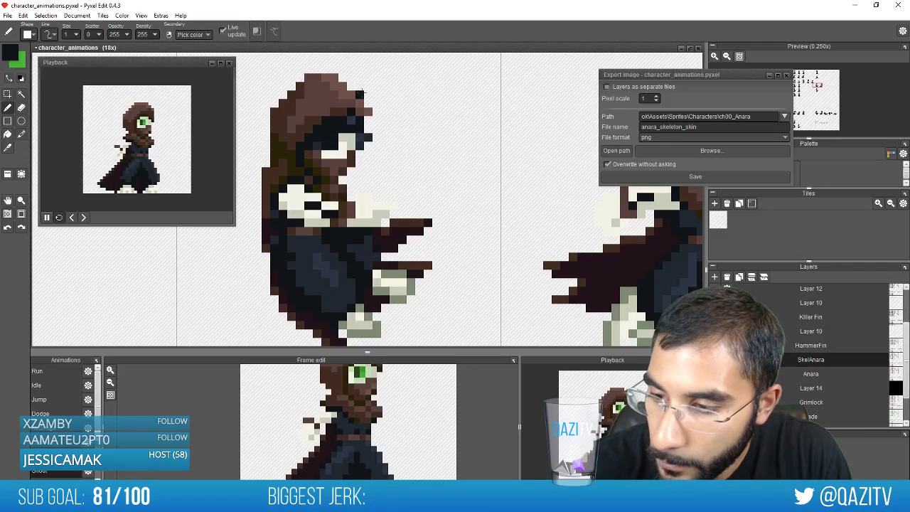
{"action": "key", "text": "e"}
{"action": "key", "text": "b"}
{"action": "left_click", "coordinate": [360, 127]}
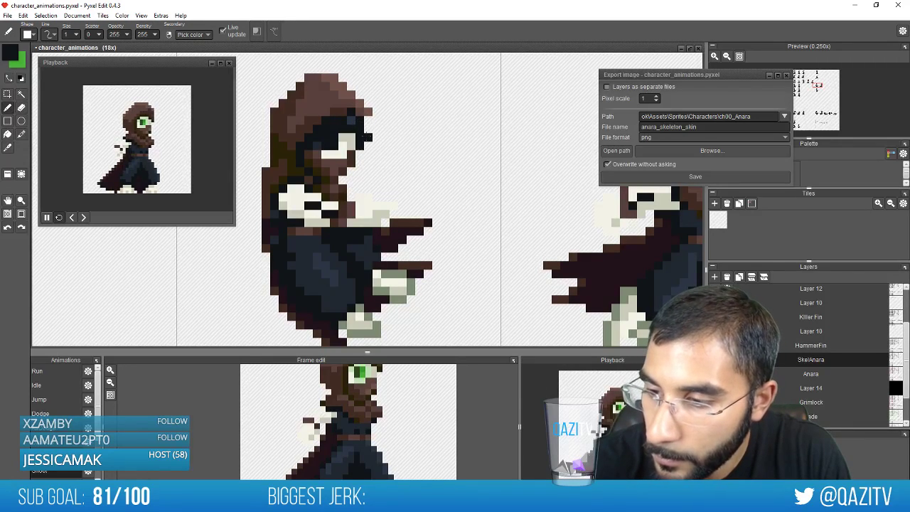
Extend the left leaping sprite's hood rim over its brow with brown shades picked from the hood
{"action": "left_click", "coordinate": [336, 109], "text": "alt"}
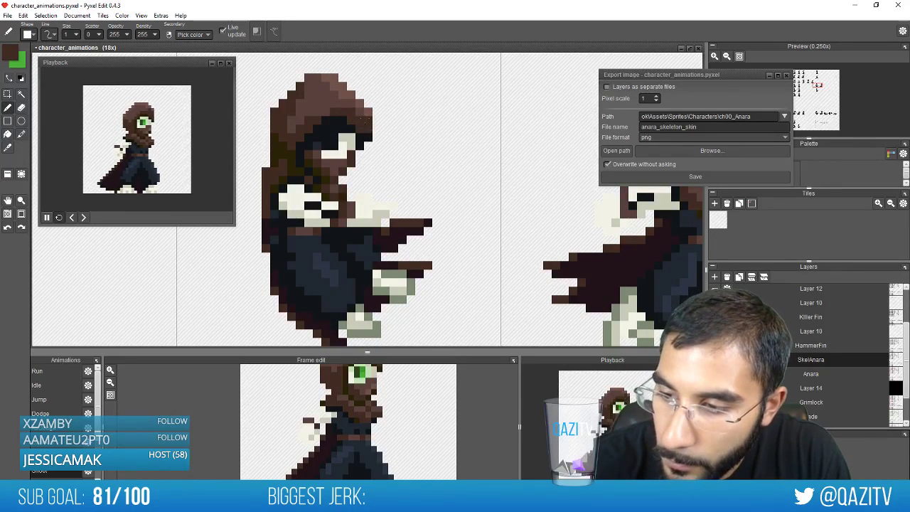
{"action": "right_click", "coordinate": [360, 114]}
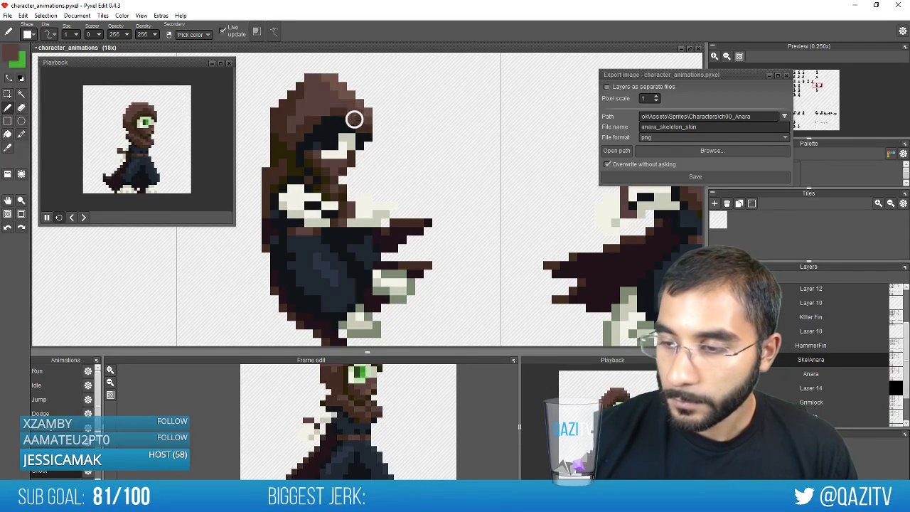
{"action": "right_click", "coordinate": [355, 119]}
{"action": "left_click_drag", "start_coordinate": [326, 120], "coordinate": [309, 137]}
{"action": "right_click", "coordinate": [317, 107]}
{"action": "left_click", "coordinate": [317, 120]}
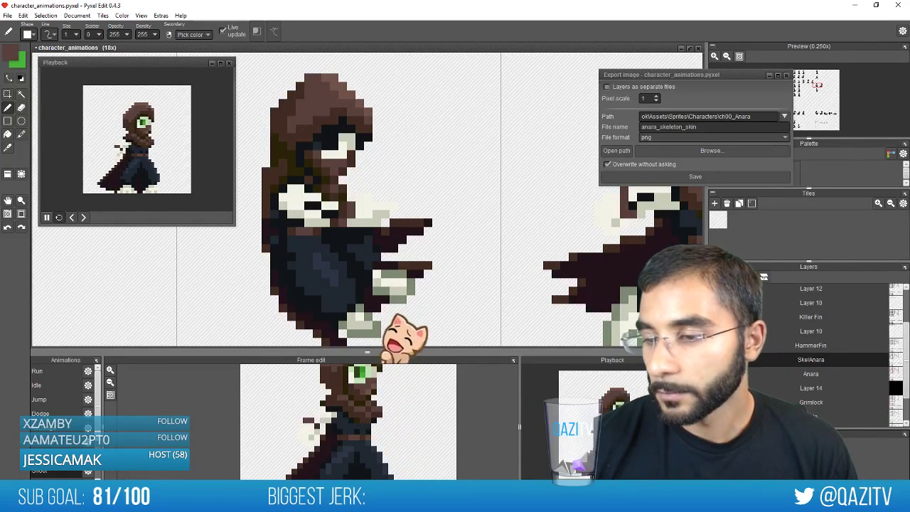
Refine the pixels where the left leaping sprite's hood meets its eye socket, using dark and brown shades
{"action": "left_click", "coordinate": [300, 129]}
{"action": "right_click", "coordinate": [337, 116]}
{"action": "left_click", "coordinate": [326, 112]}
{"action": "right_click", "coordinate": [345, 136]}
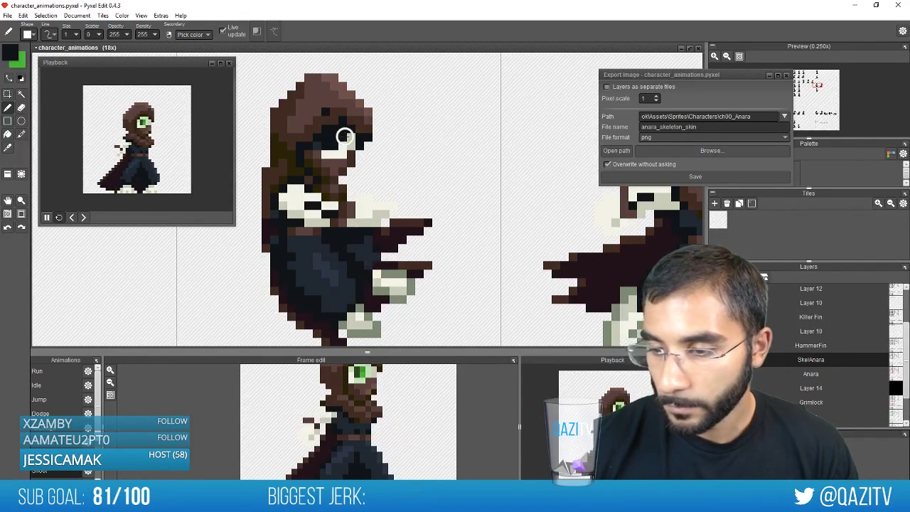
{"action": "key", "text": "space"}
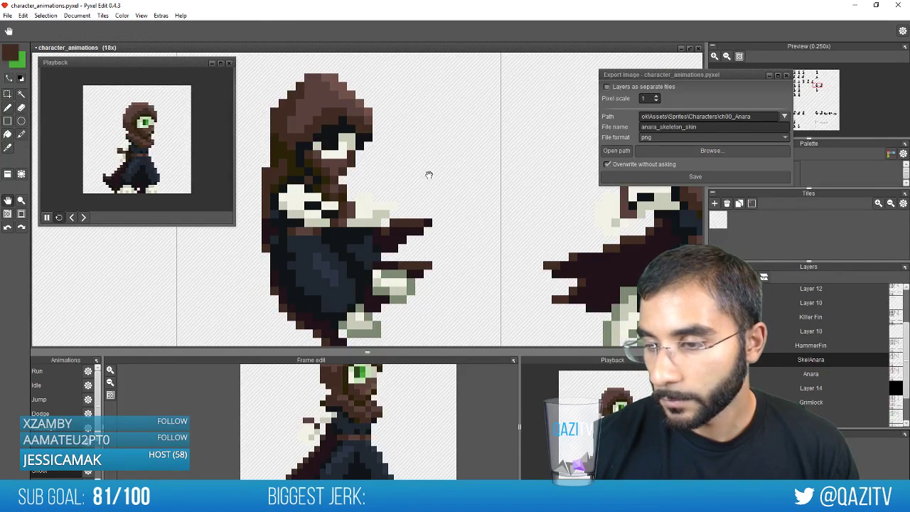
{"action": "mouse_move", "coordinate": [382, 114]}
{"action": "left_mouse_down"}
{"action": "mouse_move", "coordinate": [318, 138]}
{"action": "mouse_move", "coordinate": [388, 130]}
{"action": "left_mouse_up"}
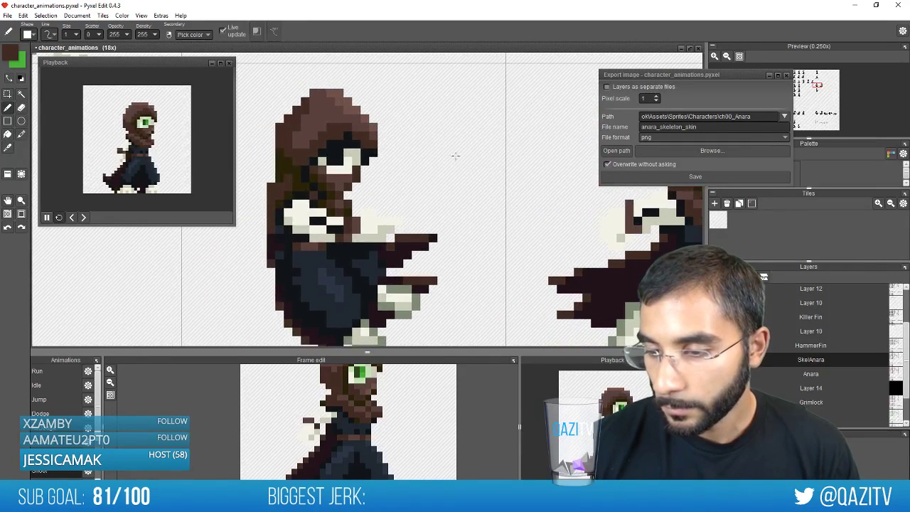
Repaint the right leaping sprite's blue eye area with a black socket and bone-coloured face pixels
{"action": "key", "text": "space"}
{"action": "left_click_drag", "start_coordinate": [455, 155], "coordinate": [355, 214]}
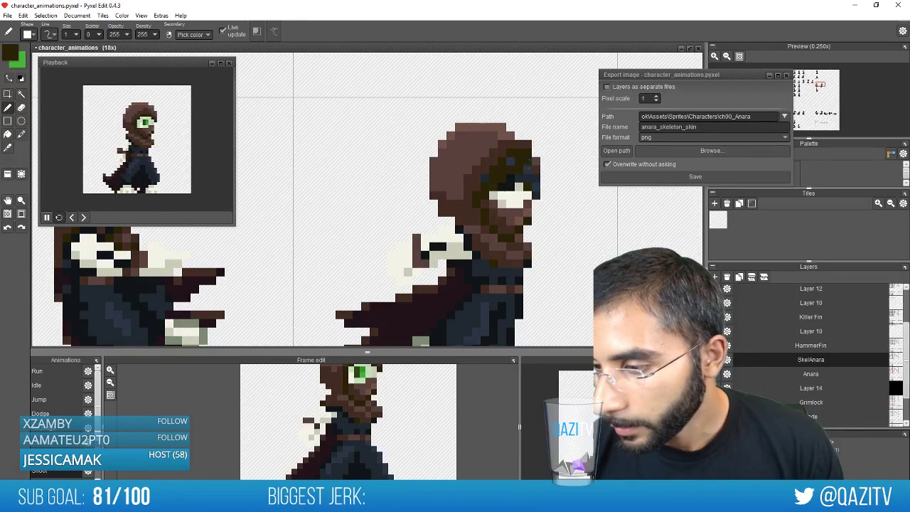
{"action": "mouse_move", "coordinate": [485, 179]}
{"action": "left_mouse_down"}
{"action": "mouse_move", "coordinate": [517, 156]}
{"action": "mouse_move", "coordinate": [536, 190]}
{"action": "mouse_move", "coordinate": [527, 178]}
{"action": "left_mouse_up"}
{"action": "right_click", "coordinate": [518, 170]}
{"action": "left_click", "coordinate": [536, 170]}
{"action": "right_click", "coordinate": [519, 194]}
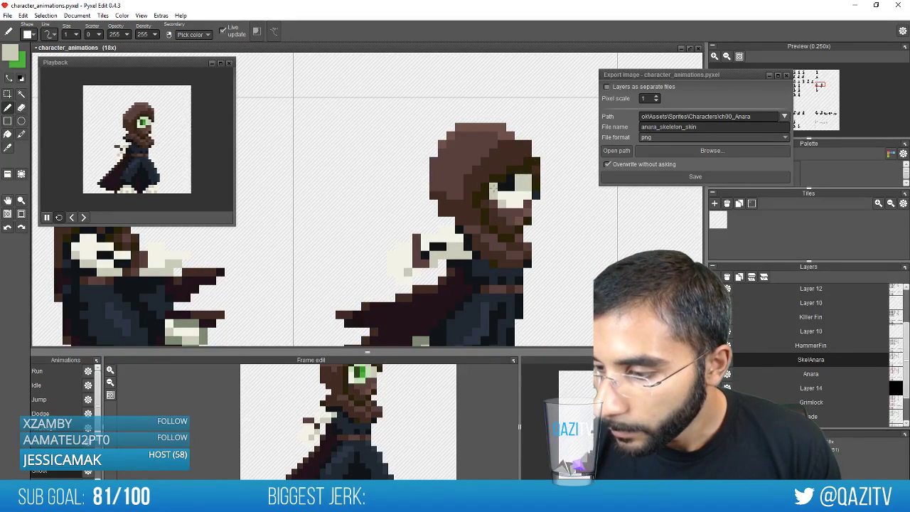
{"action": "right_click", "coordinate": [509, 183]}
{"action": "left_click", "coordinate": [502, 179]}
{"action": "key", "text": "e"}
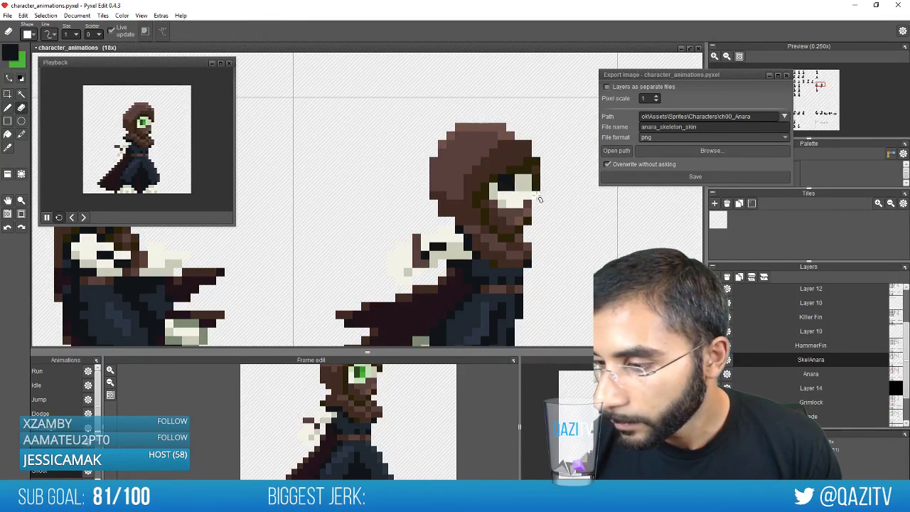
Repaint the front rim of the right leaping sprite's hood with brown shades picked from the hood
{"action": "key", "text": "b"}
{"action": "right_click", "coordinate": [521, 154]}
{"action": "left_click", "coordinate": [536, 162]}
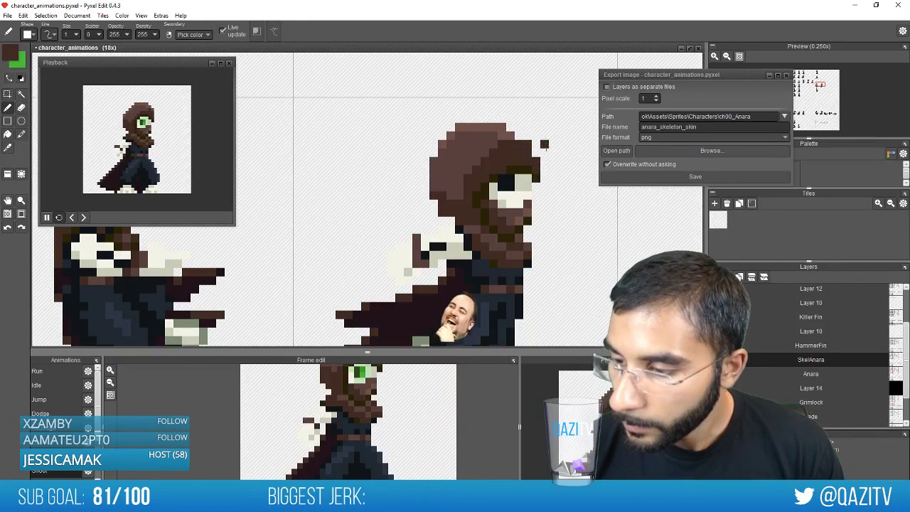
{"action": "right_click", "coordinate": [489, 140]}
{"action": "left_click_drag", "start_coordinate": [511, 144], "coordinate": [528, 152]}
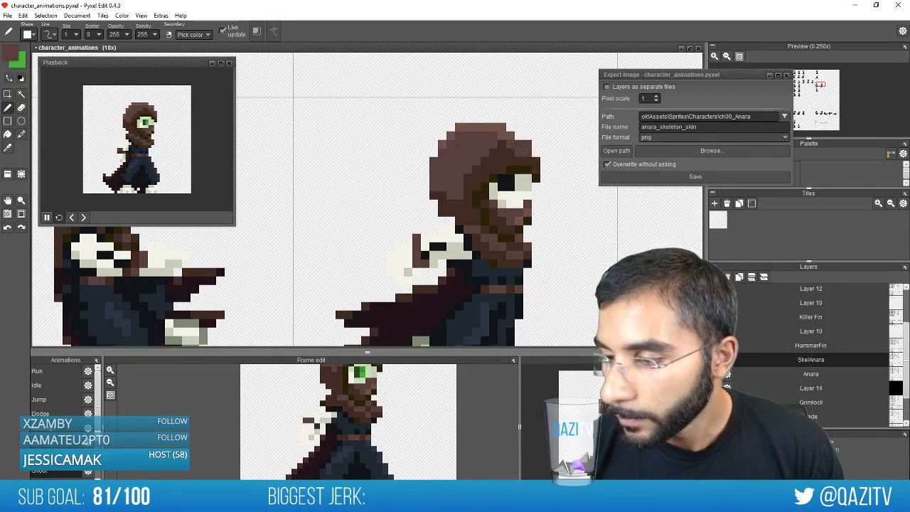
{"action": "left_click", "coordinate": [502, 144]}
{"action": "left_click", "coordinate": [536, 161]}
{"action": "right_click", "coordinate": [508, 159]}
{"action": "left_click", "coordinate": [528, 160]}
{"action": "right_click", "coordinate": [492, 144]}
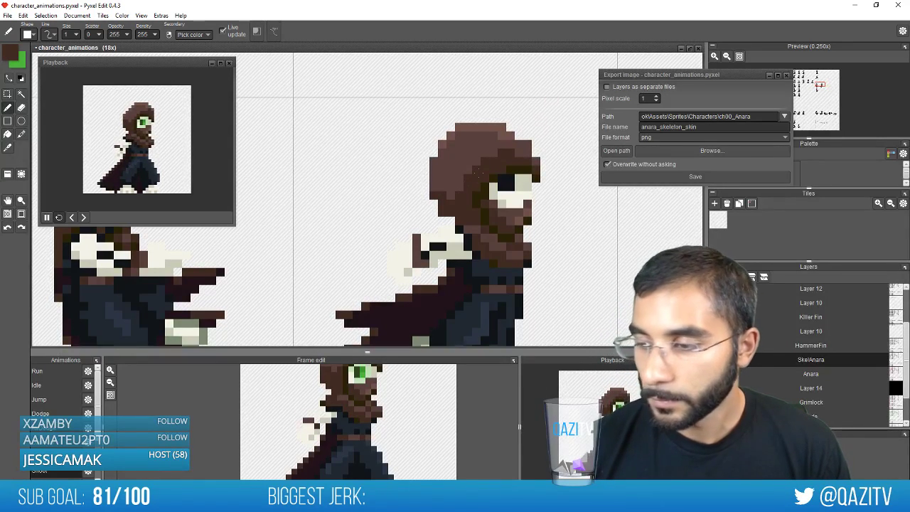
Add gray bone shading pixels to the right leaping sprite's trailing hand
{"action": "scroll", "coordinate": [480, 173], "scroll_direction": "down", "scroll_amount": 2}
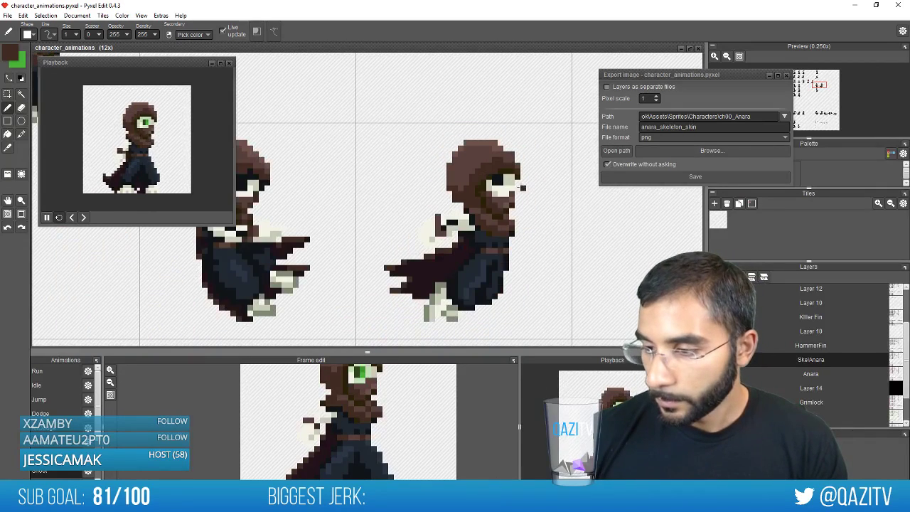
{"action": "scroll", "coordinate": [512, 187], "scroll_direction": "down", "scroll_amount": 1}
{"action": "scroll", "coordinate": [484, 215], "scroll_direction": "up", "scroll_amount": 6}
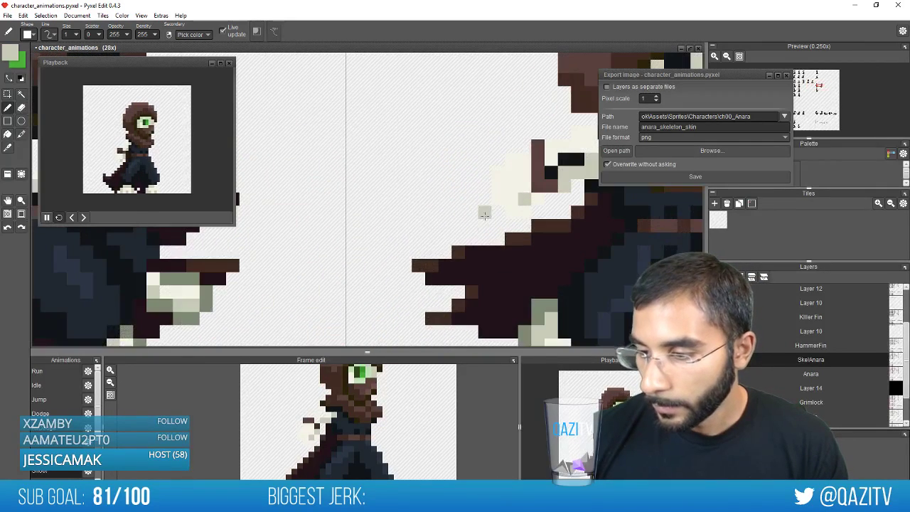
{"action": "left_click", "coordinate": [511, 185]}
{"action": "left_click", "coordinate": [498, 187]}
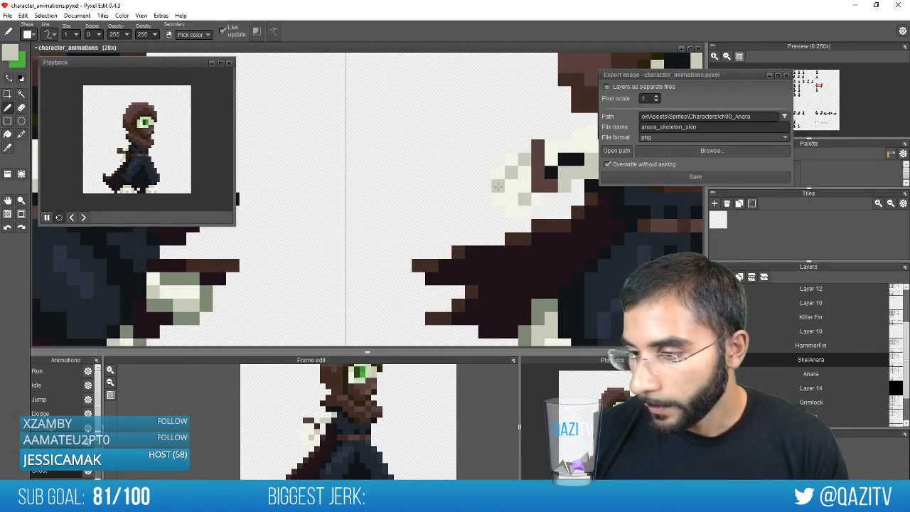
{"action": "scroll", "coordinate": [530, 206], "scroll_direction": "down", "scroll_amount": 2}
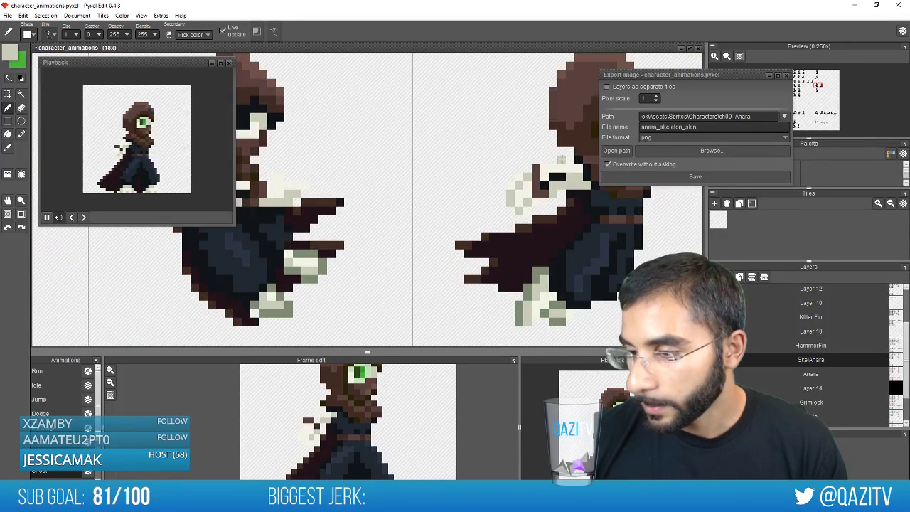
Erase the stray brown pixel above the right leaping sprite's wrist and add gray bone shading to the left leaping sprite's arm
{"action": "key", "text": "e"}
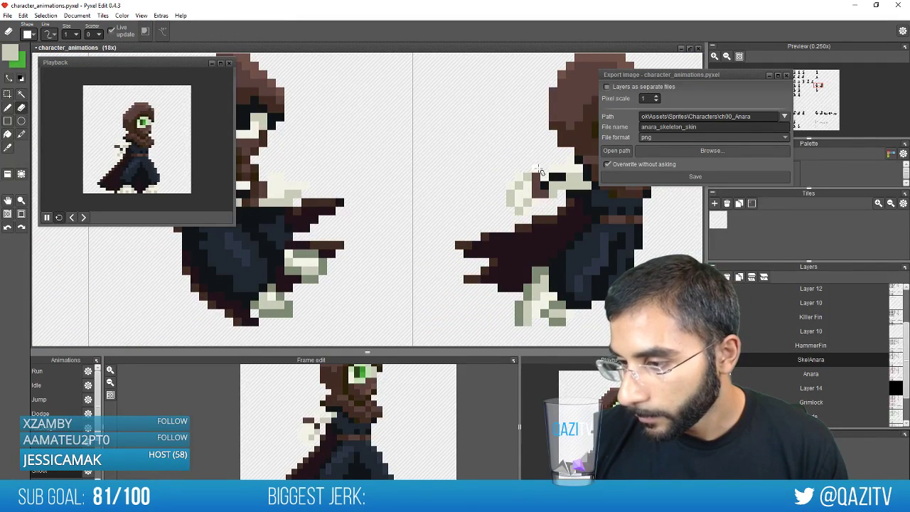
{"action": "key", "text": "b"}
{"action": "scroll", "coordinate": [446, 183], "scroll_direction": "up", "scroll_amount": 5}
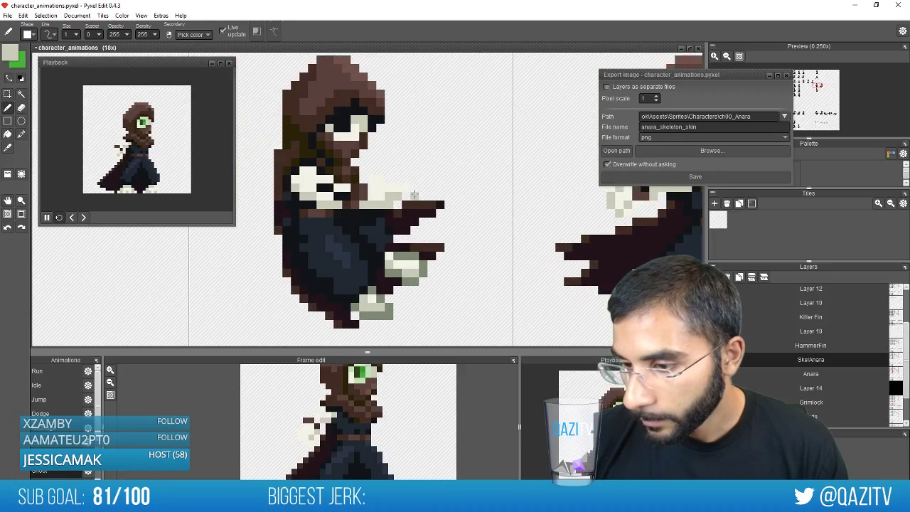
{"action": "left_click", "coordinate": [469, 189]}
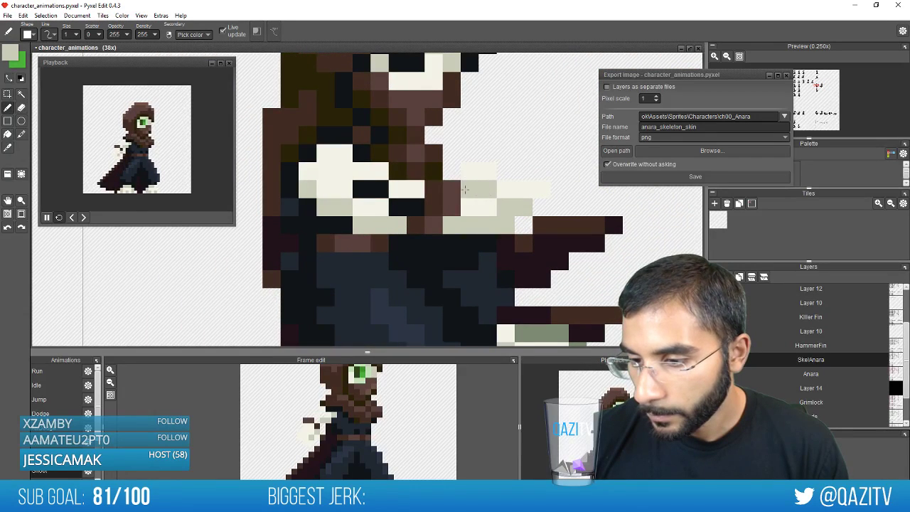
{"action": "left_click", "coordinate": [344, 153]}
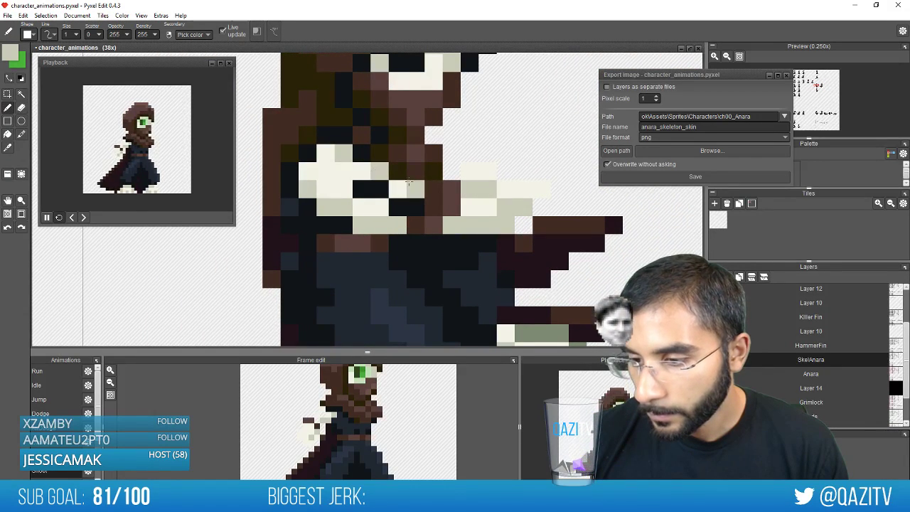
{"action": "scroll", "coordinate": [409, 182], "scroll_direction": "down", "scroll_amount": 7}
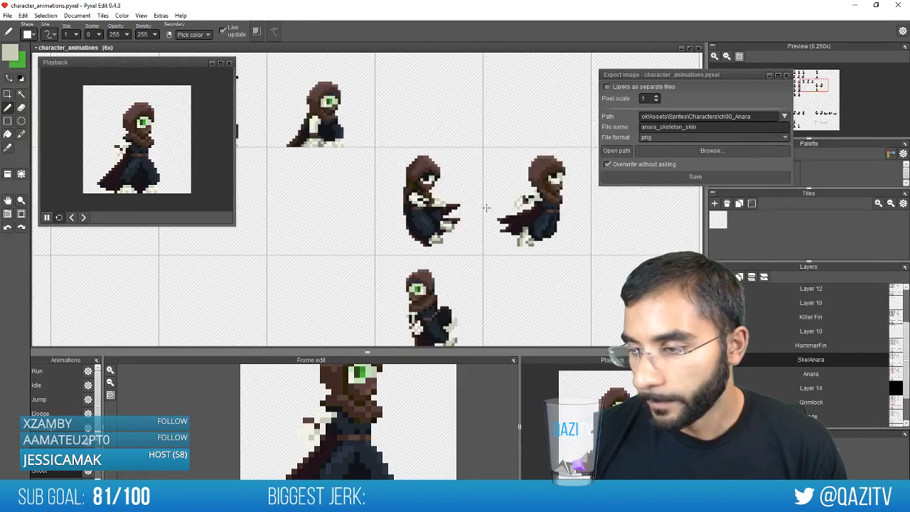
Refine the hood lining around the right leaping sprite's eye socket with a dark olive shade picked from the hood
{"action": "scroll", "coordinate": [564, 185], "scroll_direction": "up", "scroll_amount": 5}
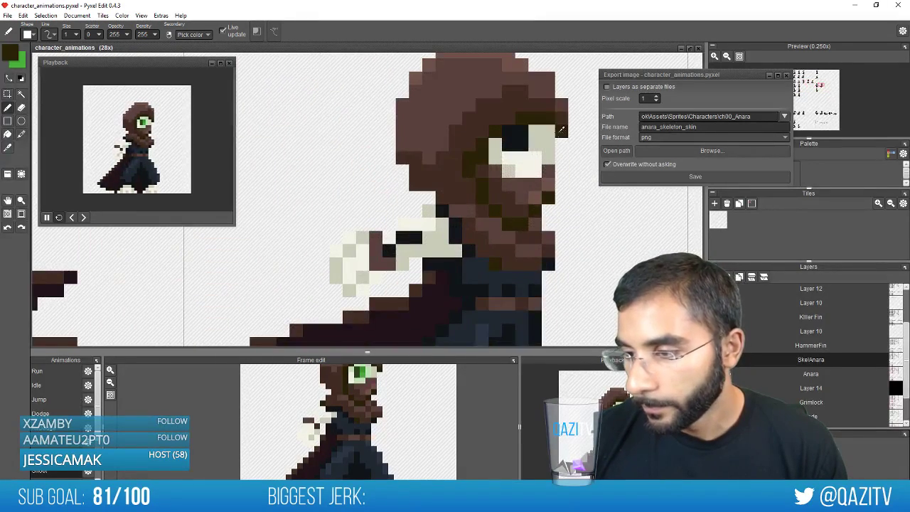
{"action": "scroll", "coordinate": [561, 132], "scroll_direction": "down", "scroll_amount": 3}
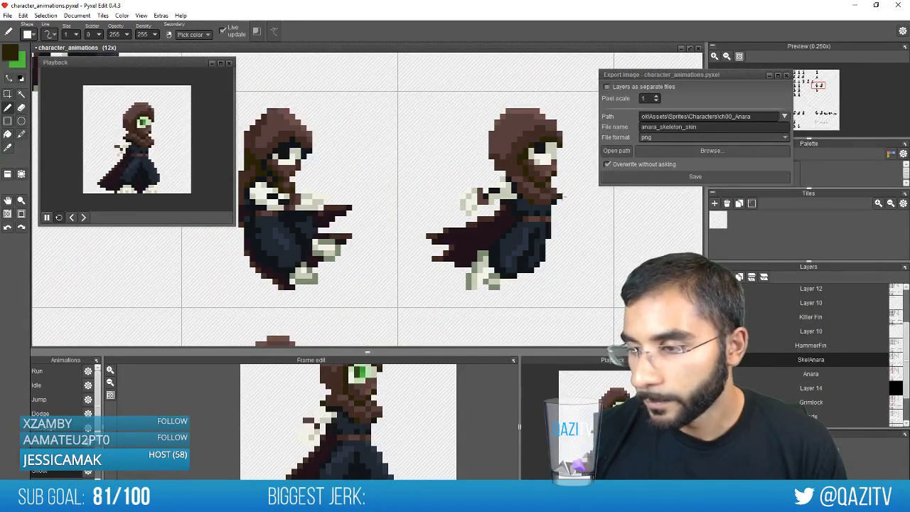
{"action": "scroll", "coordinate": [547, 191], "scroll_direction": "down", "scroll_amount": 1}
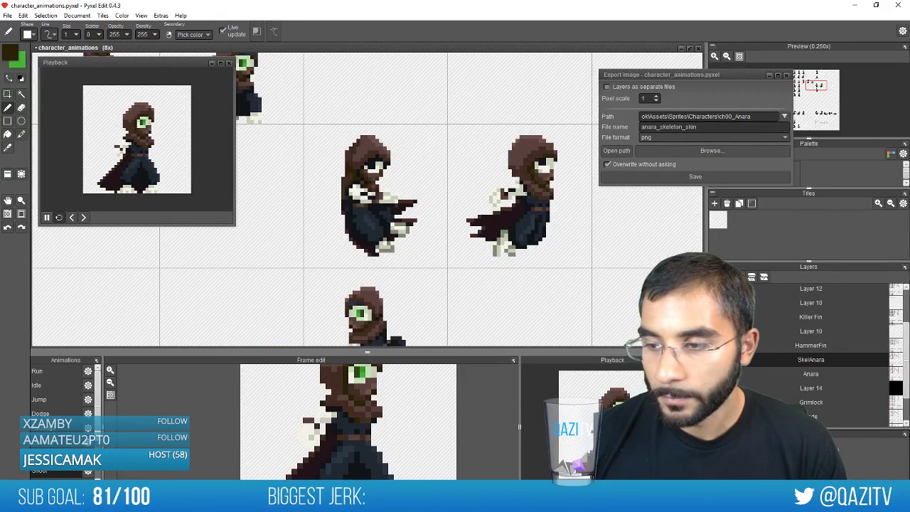
{"action": "scroll", "coordinate": [382, 206], "scroll_direction": "down", "scroll_amount": 1}
{"action": "scroll", "coordinate": [443, 190], "scroll_direction": "up", "scroll_amount": 2}
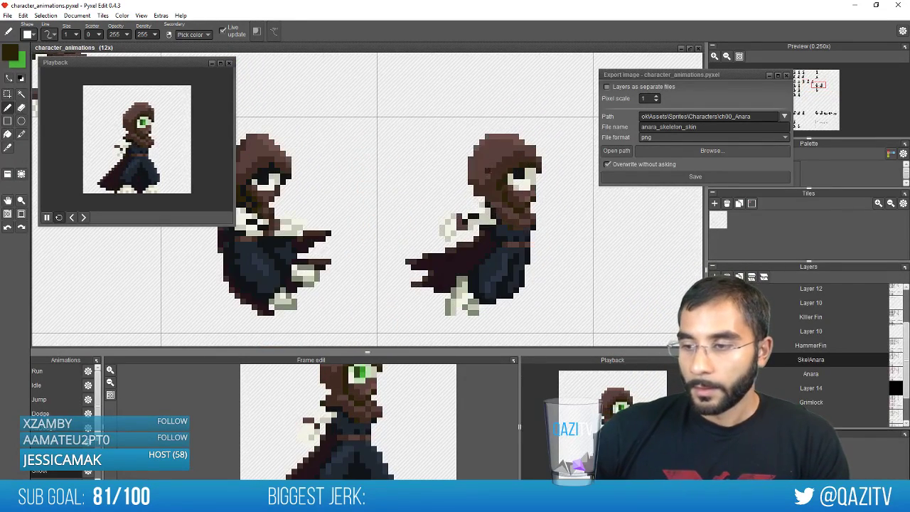
Nudge the upper part of the right leaping sprite's head down one pixel
{"action": "key", "text": "m"}
{"action": "left_click_drag", "start_coordinate": [439, 106], "coordinate": [594, 182]}
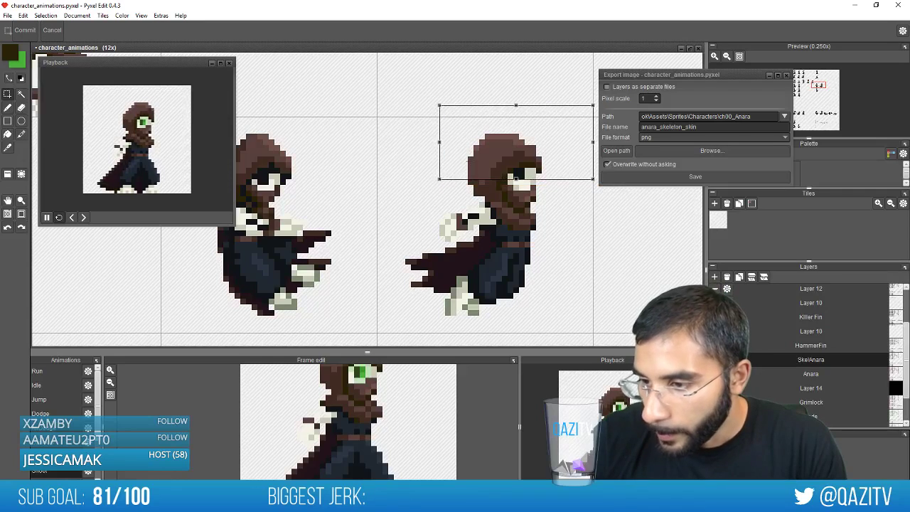
{"action": "scroll", "coordinate": [411, 220], "scroll_direction": "down", "scroll_amount": 2}
{"action": "left_click", "coordinate": [401, 261]}
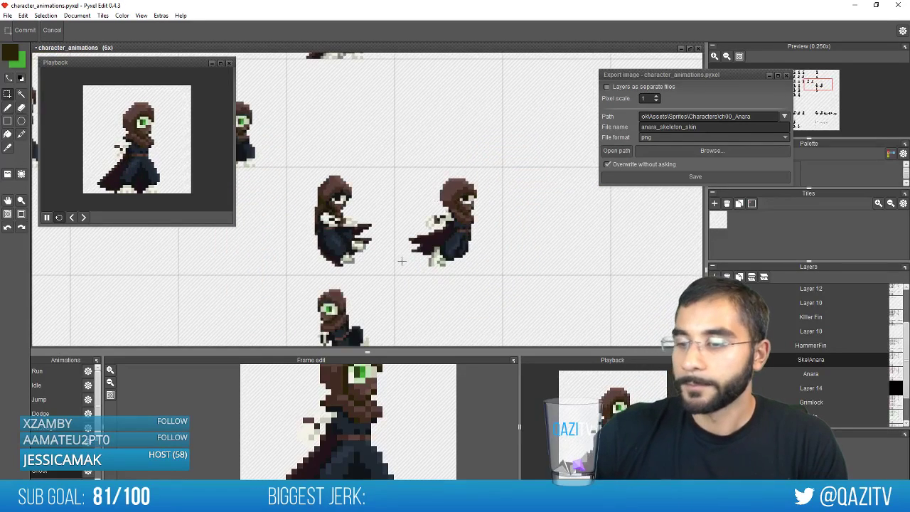
Touch up the pixels where the right leaping sprite's hood meets its shoulder and save the file
{"action": "left_click_drag", "start_coordinate": [487, 271], "coordinate": [290, 147]}
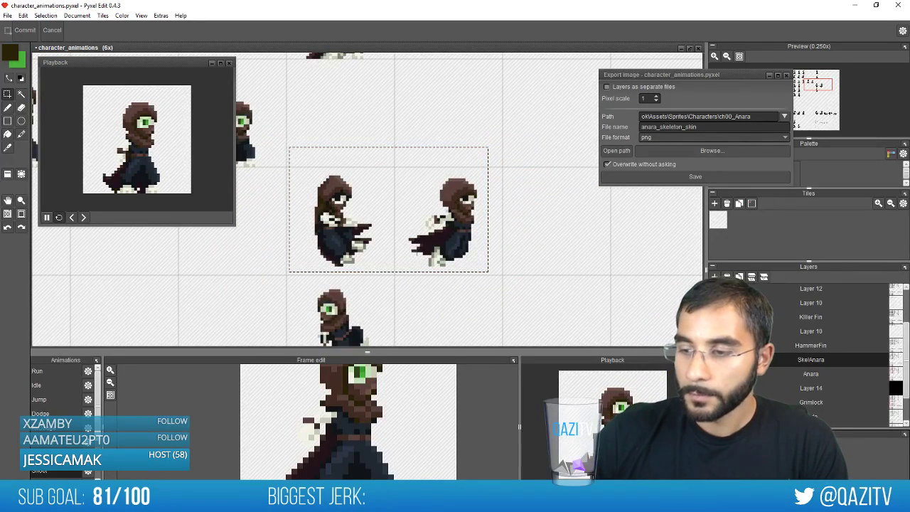
{"action": "scroll", "coordinate": [481, 259], "scroll_direction": "up", "scroll_amount": 3}
{"action": "key", "text": "b"}
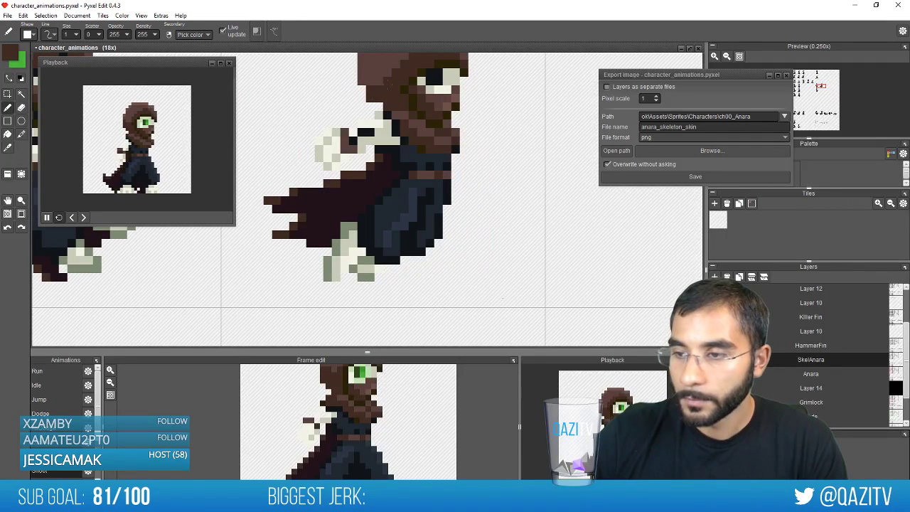
{"action": "key", "text": "e"}
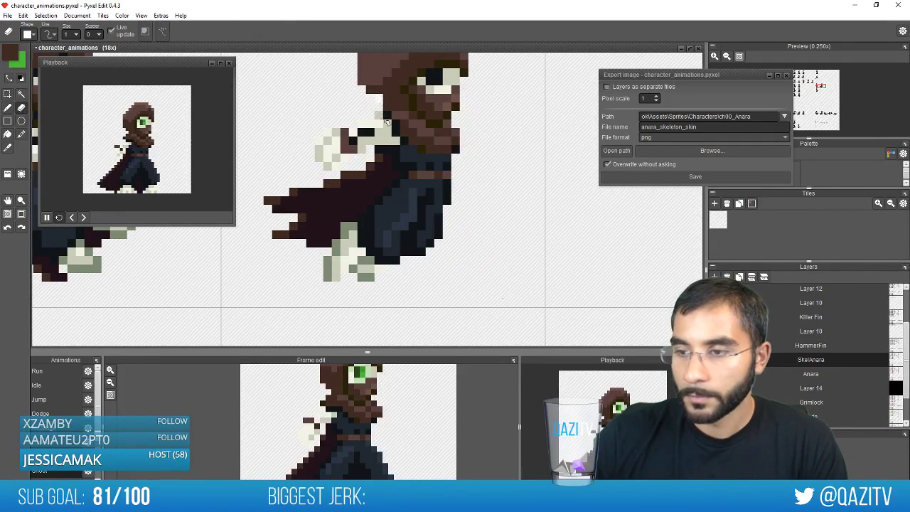
{"action": "scroll", "coordinate": [388, 124], "scroll_direction": "down", "scroll_amount": 2}
{"action": "key", "text": "ctrl+s"}
{"action": "scroll", "coordinate": [375, 214], "scroll_direction": "down", "scroll_amount": 2}
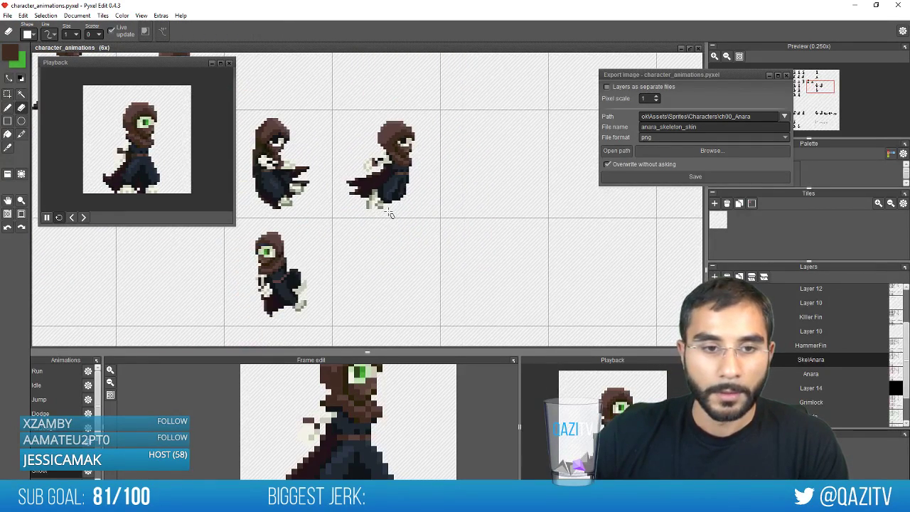
Retouch the hoods of the two leaping sprites with brown shades picked from the hood
{"action": "key", "text": "space"}
{"action": "left_click_drag", "start_coordinate": [370, 184], "coordinate": [447, 208]}
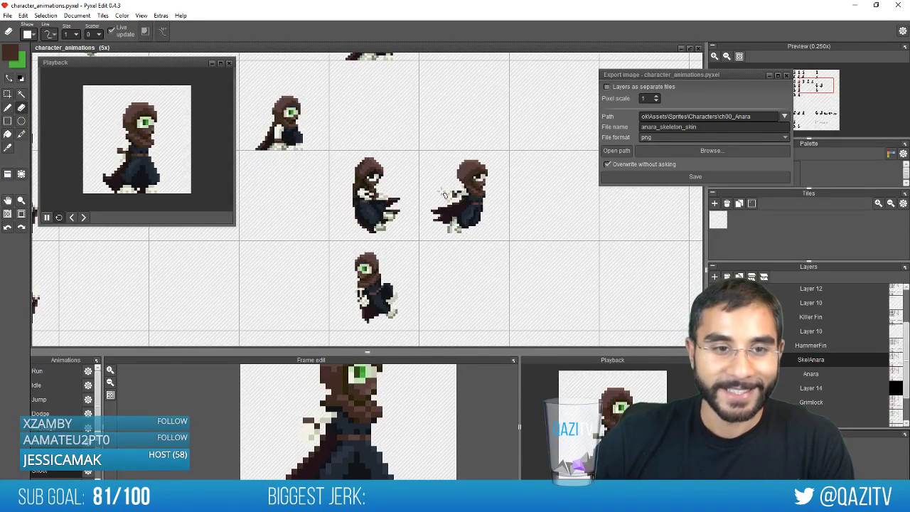
{"action": "key", "text": "m"}
{"action": "left_click_drag", "start_coordinate": [340, 239], "coordinate": [518, 134]}
{"action": "key", "text": "b"}
{"action": "scroll", "coordinate": [484, 264], "scroll_direction": "up", "scroll_amount": 5}
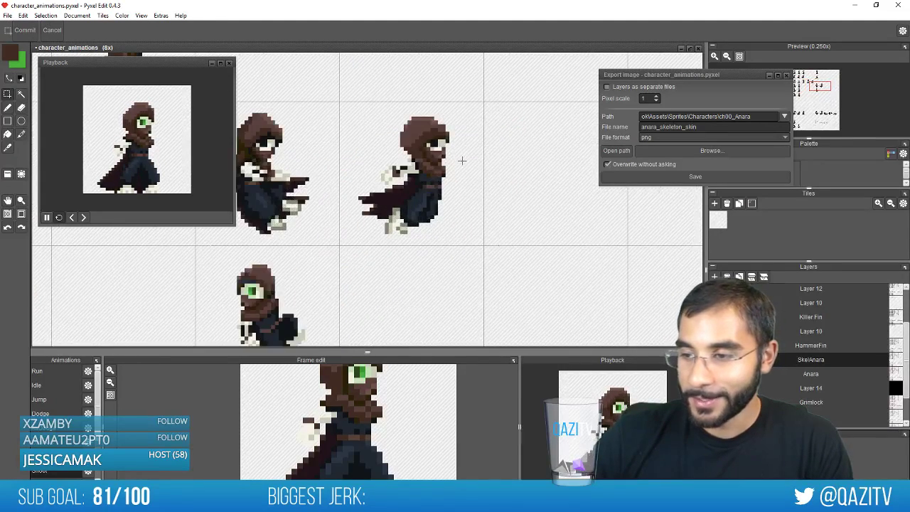
{"action": "scroll", "coordinate": [455, 146], "scroll_direction": "up", "scroll_amount": 3}
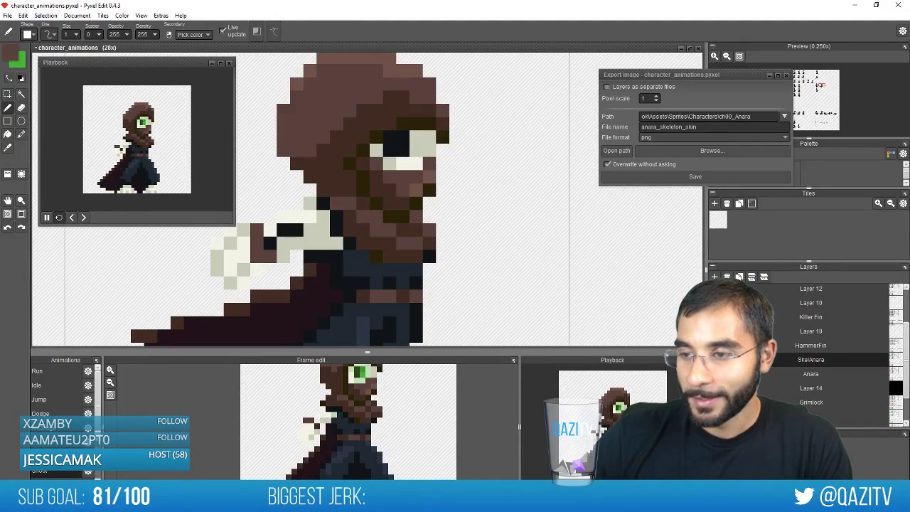
{"action": "scroll", "coordinate": [445, 140], "scroll_direction": "down", "scroll_amount": 5}
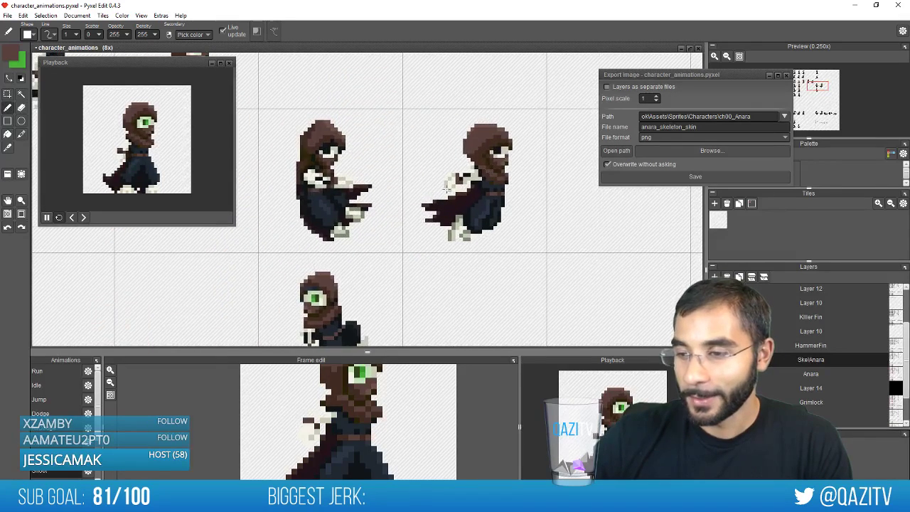
{"action": "scroll", "coordinate": [345, 150], "scroll_direction": "up", "scroll_amount": 4}
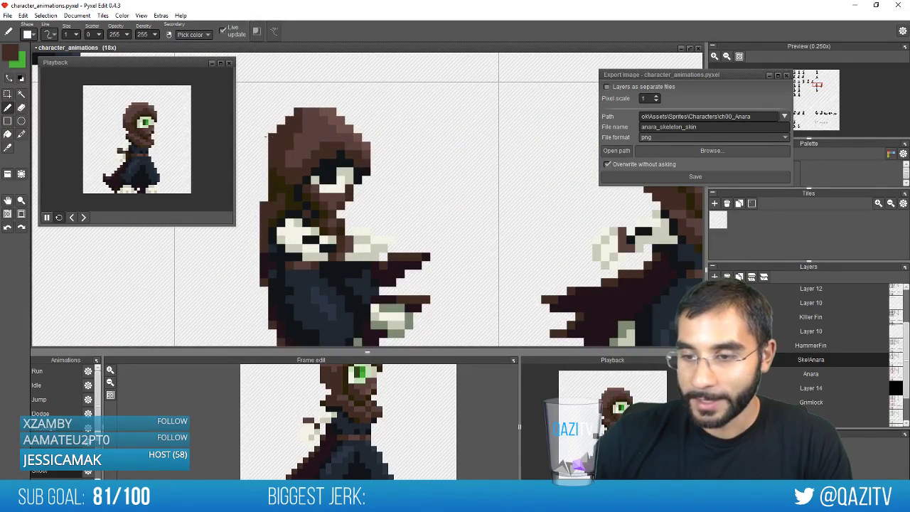
Switch the animation preview to Idle and copy the two finished leaping skeleton sprites
{"action": "left_click", "coordinate": [63, 384]}
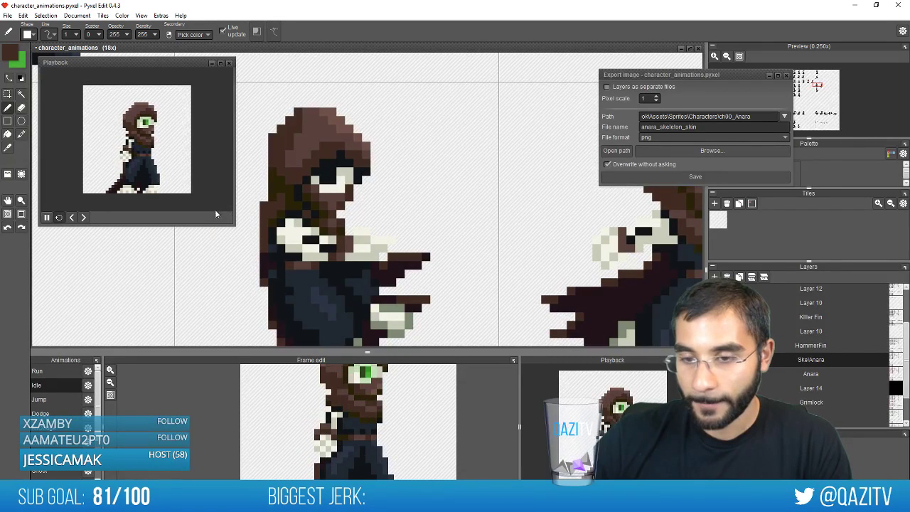
{"action": "scroll", "coordinate": [301, 185], "scroll_direction": "down", "scroll_amount": 3}
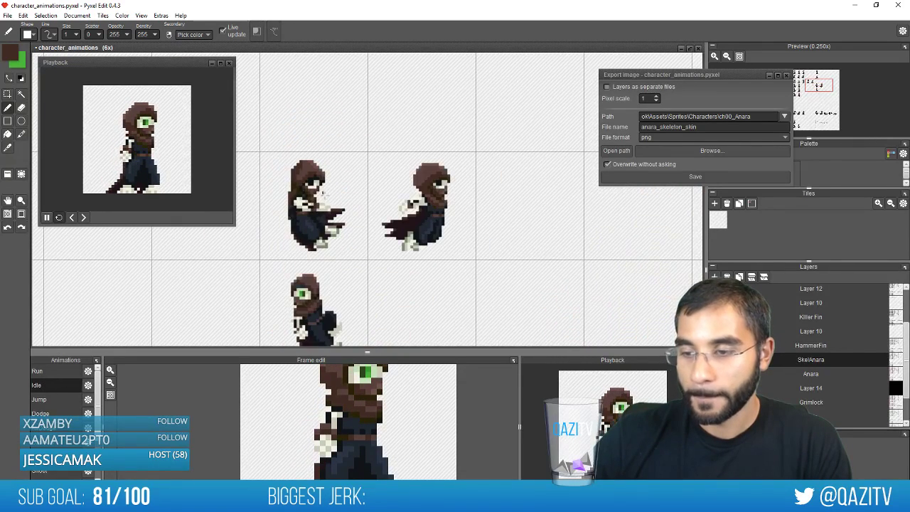
{"action": "key", "text": "s"}
{"action": "left_click_drag", "start_coordinate": [268, 264], "coordinate": [475, 87]}
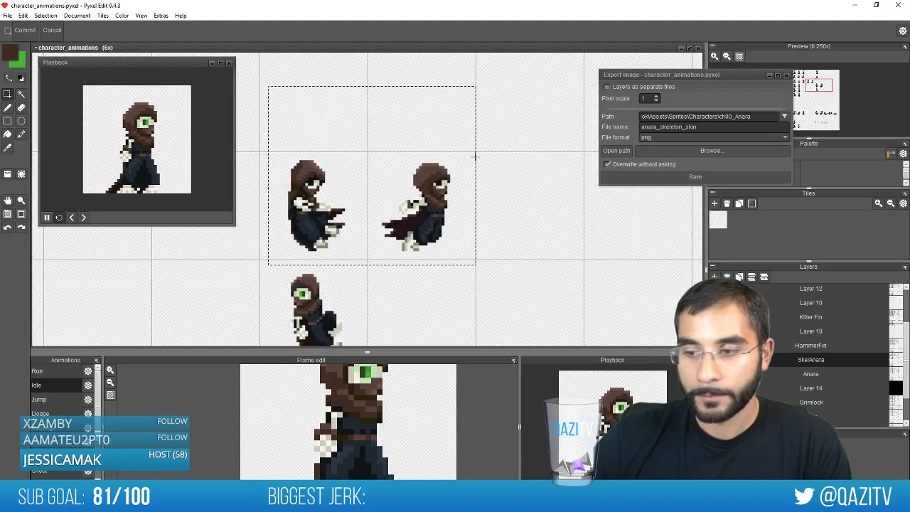
{"action": "scroll", "coordinate": [388, 154], "scroll_direction": "down", "scroll_amount": 3}
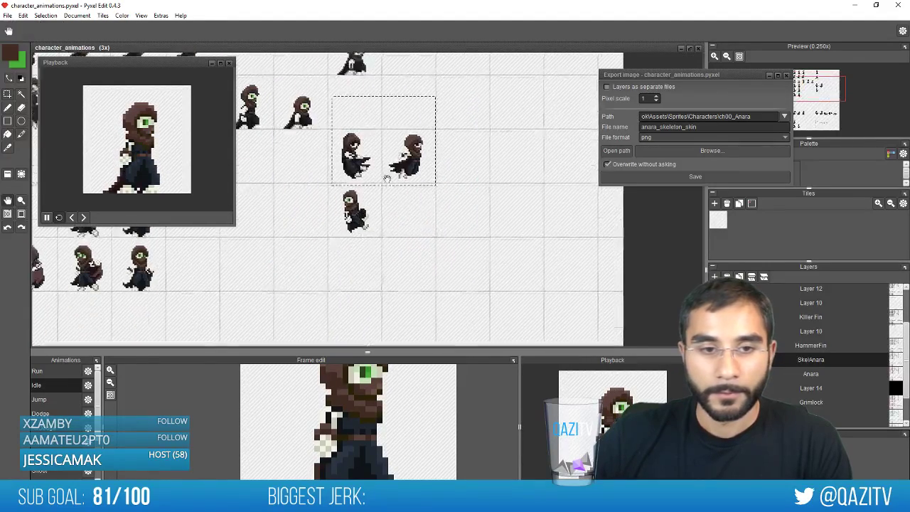
Paste the copied pair of leaping sprites just above the matching blue-eyed pair in the row with the collapsing frames
{"action": "key", "text": "space"}
{"action": "left_click_drag", "start_coordinate": [389, 154], "coordinate": [402, 104]}
{"action": "left_click_drag", "start_coordinate": [420, 161], "coordinate": [447, 87]}
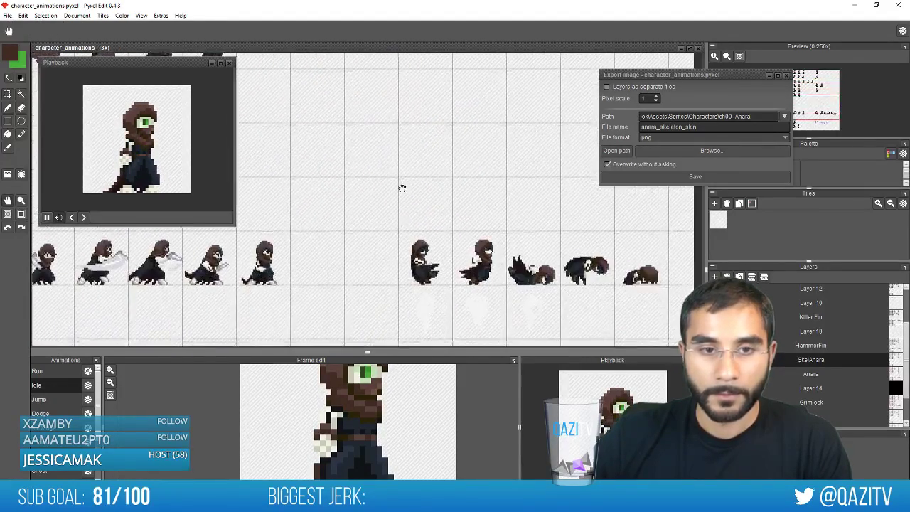
{"action": "left_click_drag", "start_coordinate": [403, 189], "coordinate": [406, 125]}
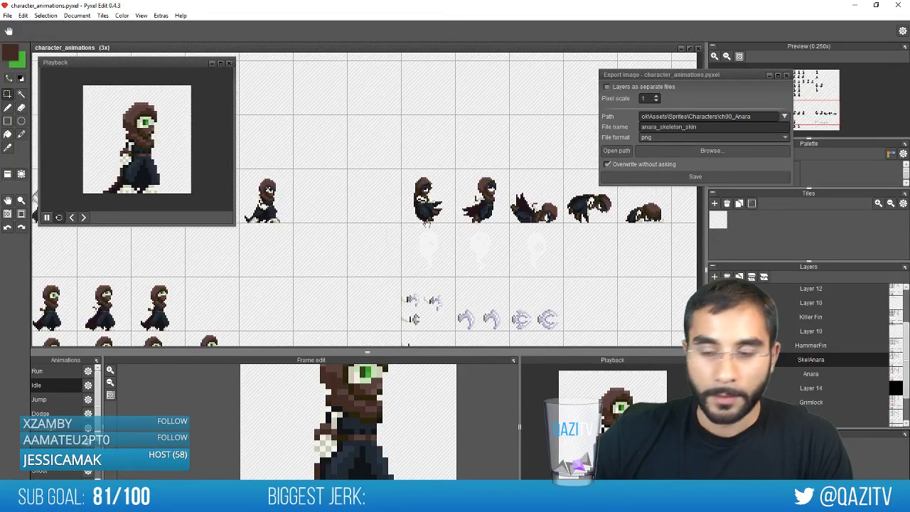
{"action": "left_click_drag", "start_coordinate": [427, 224], "coordinate": [397, 187]}
{"action": "scroll", "coordinate": [421, 219], "scroll_direction": "up", "scroll_amount": 2}
{"action": "scroll", "coordinate": [433, 131], "scroll_direction": "down", "scroll_amount": 1}
{"action": "key", "text": "space"}
{"action": "left_click_drag", "start_coordinate": [388, 140], "coordinate": [400, 117]}
{"action": "scroll", "coordinate": [417, 138], "scroll_direction": "up", "scroll_amount": 1}
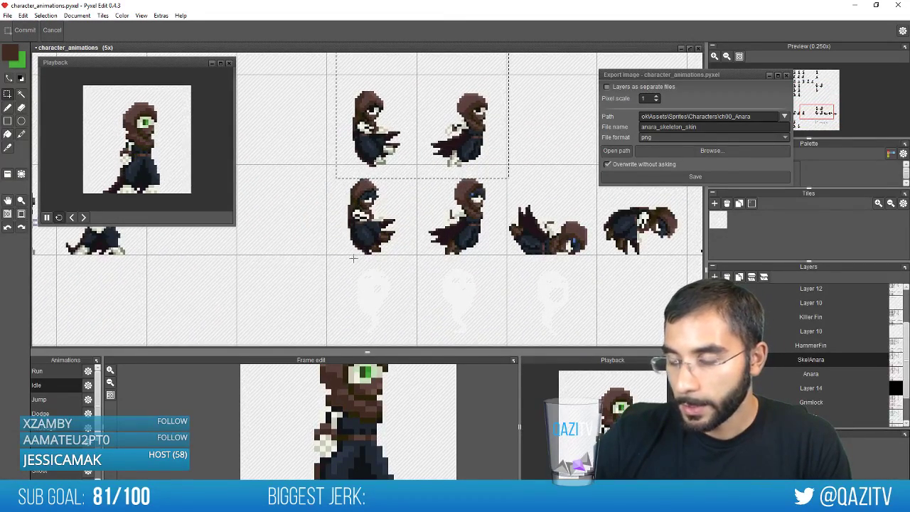
{"action": "key", "text": "space"}
{"action": "left_click_drag", "start_coordinate": [400, 237], "coordinate": [342, 248]}
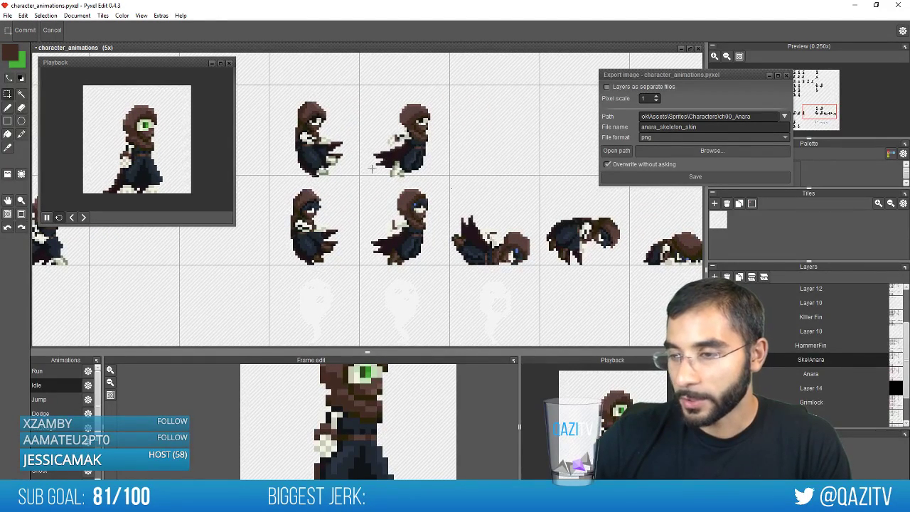
Move the pasted sprite pair onto a new layer and align it over the blue-eyed leaping pair in the row below
{"action": "left_click_drag", "start_coordinate": [276, 180], "coordinate": [454, 78]}
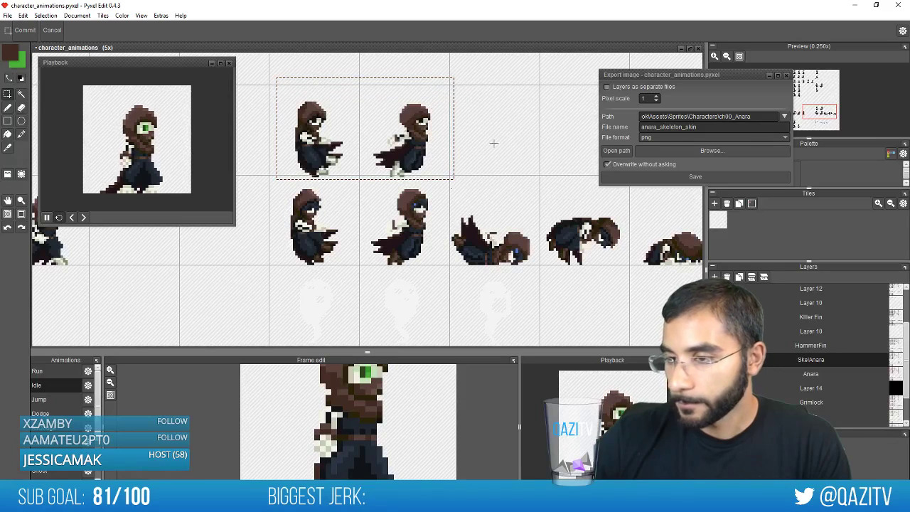
{"action": "key", "text": "Delete"}
{"action": "left_click", "coordinate": [716, 277]}
{"action": "key", "text": "ctrl+v"}
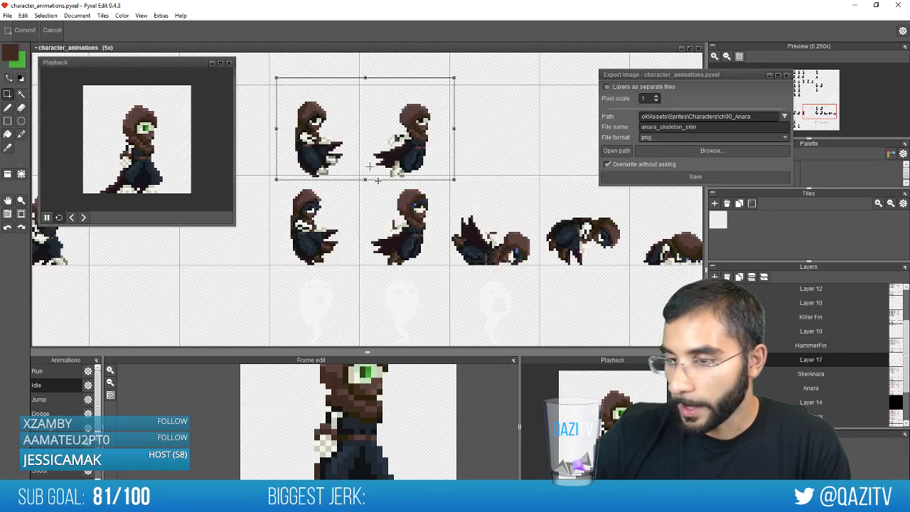
{"action": "left_click_drag", "start_coordinate": [392, 175], "coordinate": [388, 258]}
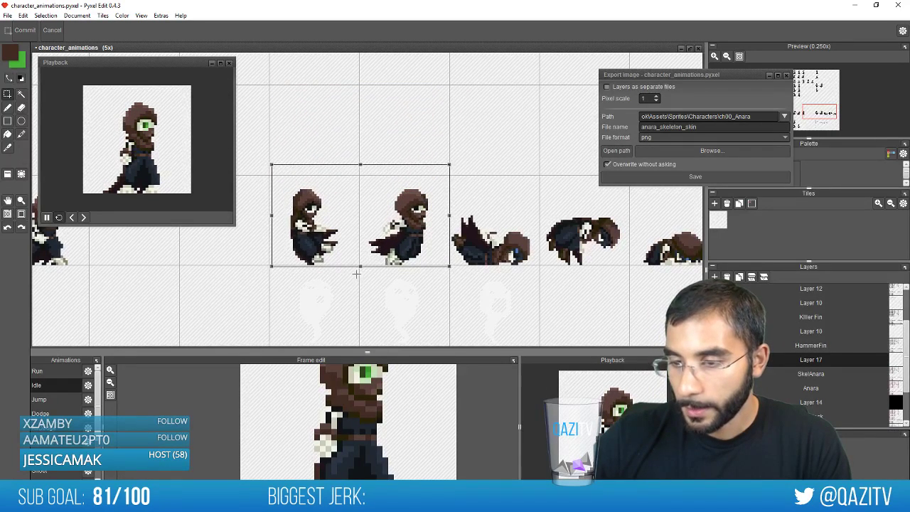
{"action": "left_click", "coordinate": [333, 280]}
Duplicate the left leaping skeleton sprite, rotate it 90° clockwise and place it over the bent-over frame of the collapsing row
{"action": "left_click_drag", "start_coordinate": [288, 251], "coordinate": [346, 180]}
{"action": "left_click_drag", "start_coordinate": [317, 219], "coordinate": [522, 149]}
{"action": "left_click_drag", "start_coordinate": [352, 223], "coordinate": [526, 166]}
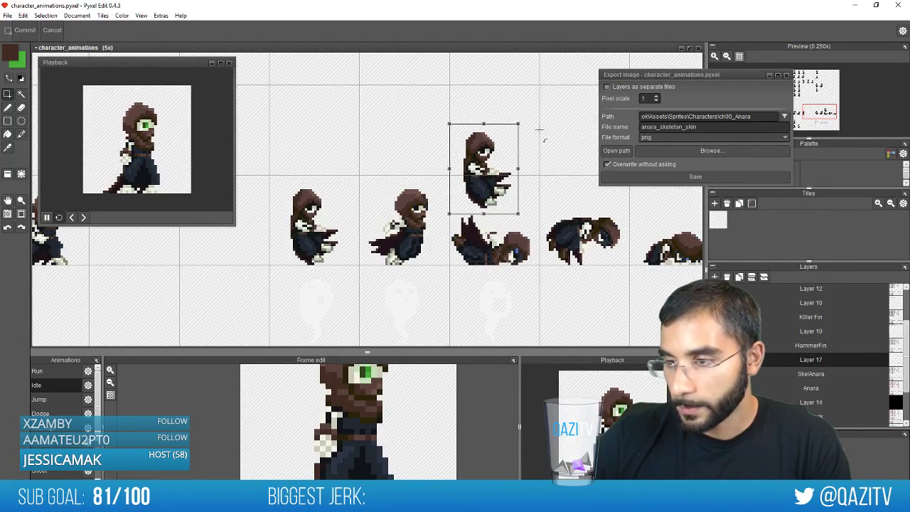
{"action": "left_click_drag", "start_coordinate": [540, 129], "coordinate": [569, 217]}
{"action": "left_click_drag", "start_coordinate": [517, 180], "coordinate": [621, 249]}
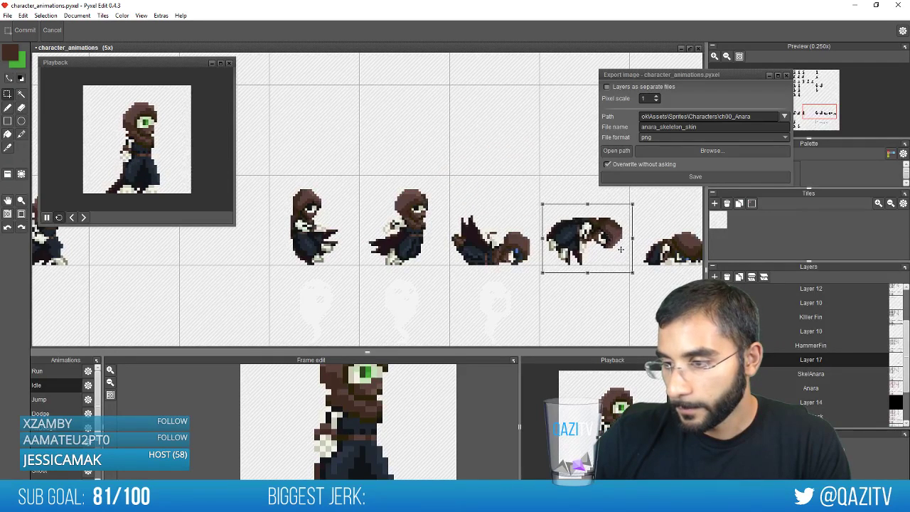
Duplicate the right leaping skeleton sprite, rotate it 90° clockwise and place it over the first collapsing frame with the raised cloak
{"action": "left_click_drag", "start_coordinate": [431, 271], "coordinate": [358, 177]}
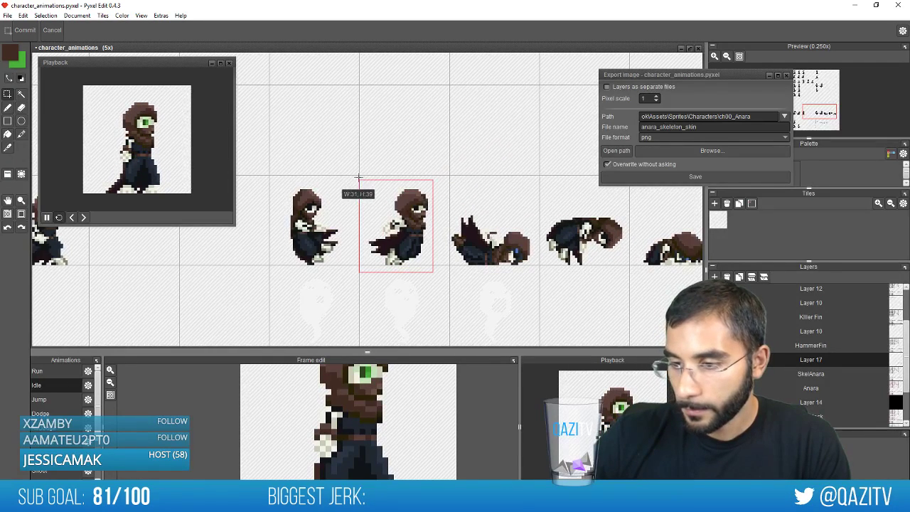
{"action": "left_click_drag", "start_coordinate": [439, 177], "coordinate": [488, 263]}
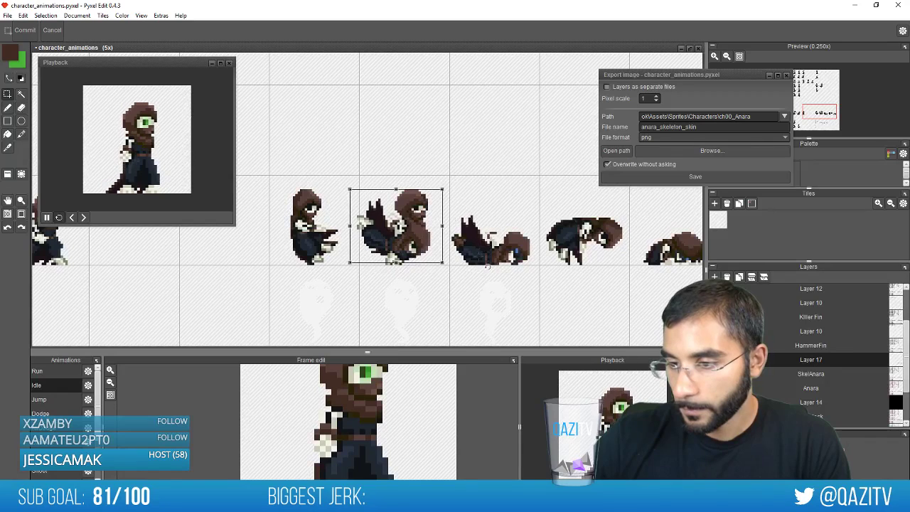
{"action": "left_click_drag", "start_coordinate": [419, 247], "coordinate": [518, 252]}
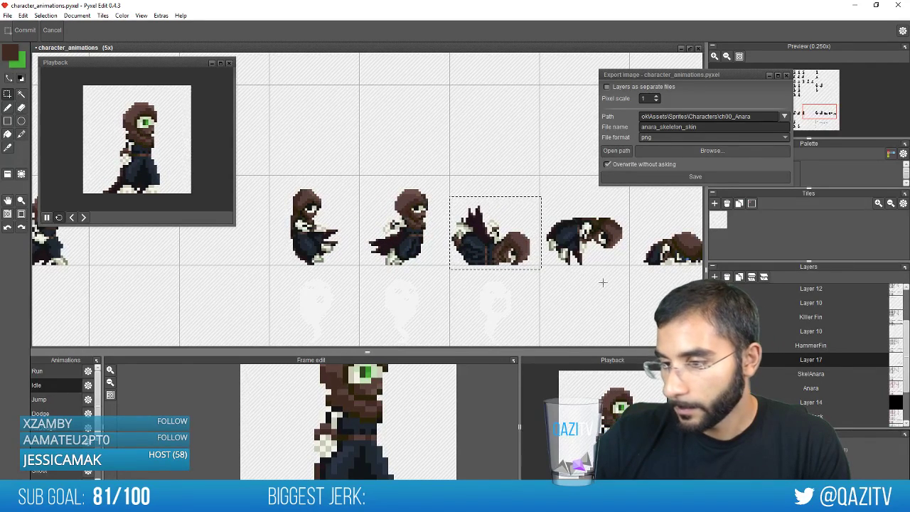
Clear the old artwork of the first four frames in the collapsing row on the SkelAnara layer and merge Layer 17 into it
{"action": "left_click", "coordinate": [803, 373]}
{"action": "scroll", "coordinate": [522, 247], "scroll_direction": "down", "scroll_amount": 1}
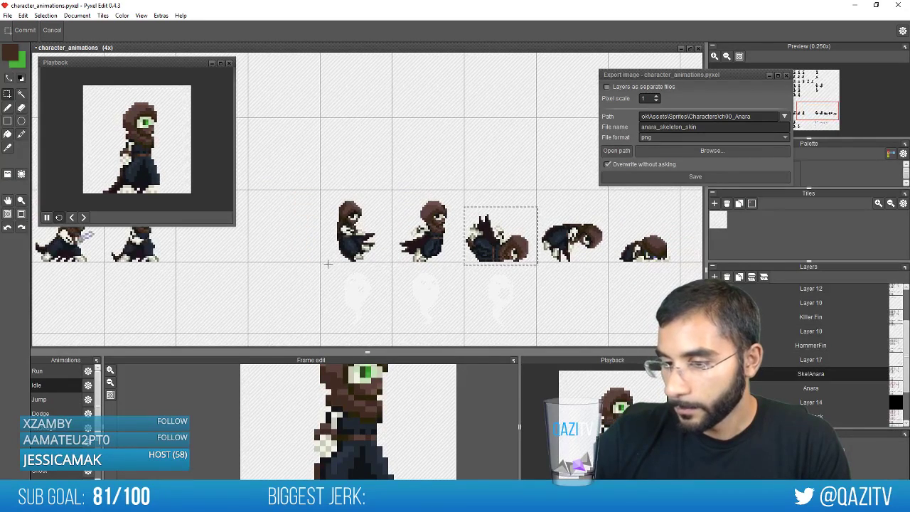
{"action": "left_click_drag", "start_coordinate": [328, 264], "coordinate": [598, 163]}
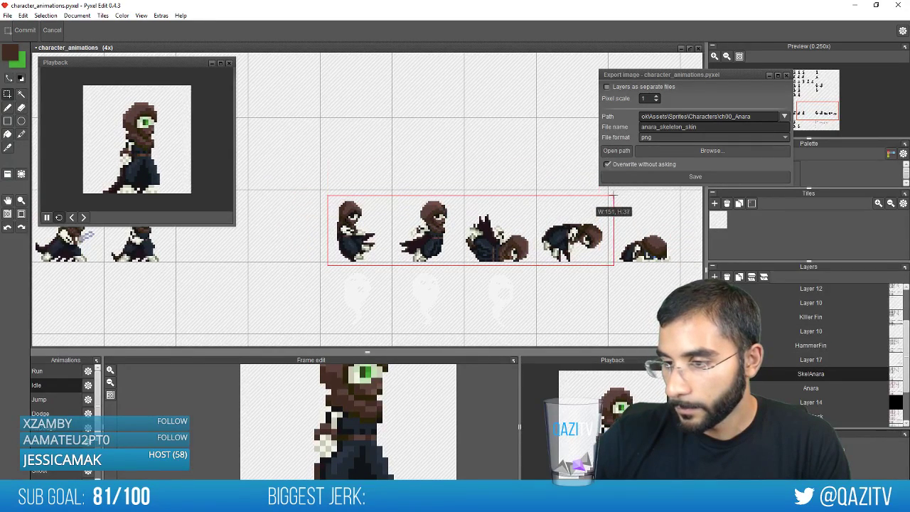
{"action": "left_click_drag", "start_coordinate": [805, 374], "coordinate": [807, 359]}
{"action": "left_click", "coordinate": [751, 278]}
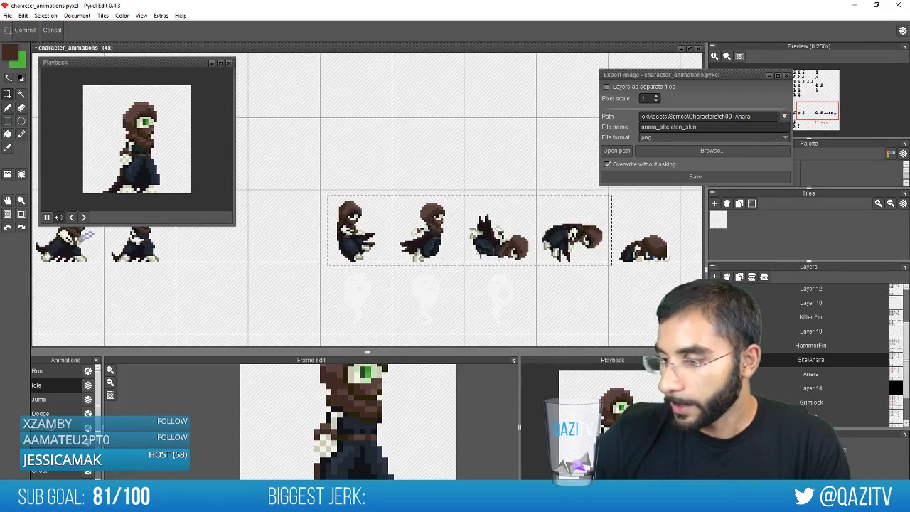
Look over the whole sprite sheet, from the character animation rows to the small arm and hook sprites, for frames still needing skeleton artwork
{"action": "scroll", "coordinate": [449, 244], "scroll_direction": "down", "scroll_amount": 3}
{"action": "scroll", "coordinate": [449, 243], "scroll_direction": "up", "scroll_amount": 2}
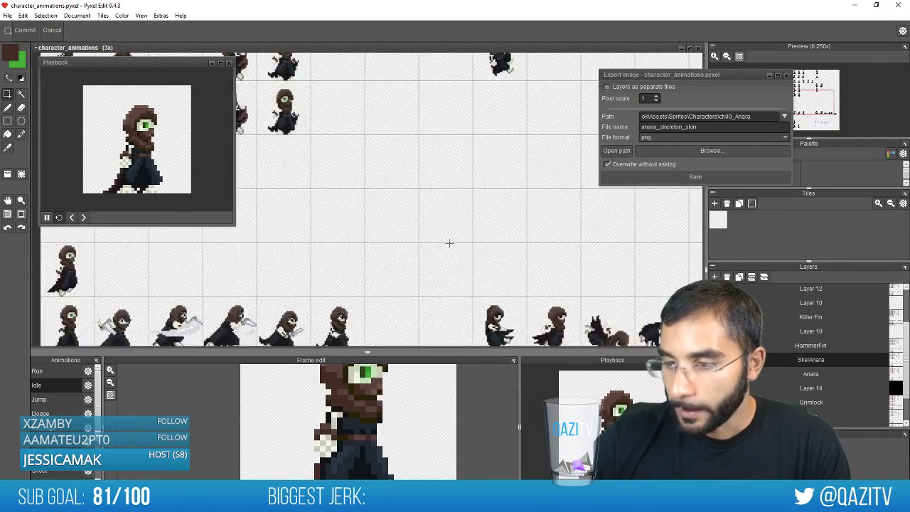
{"action": "scroll", "coordinate": [449, 243], "scroll_direction": "down", "scroll_amount": 3}
{"action": "scroll", "coordinate": [391, 269], "scroll_direction": "up", "scroll_amount": 2}
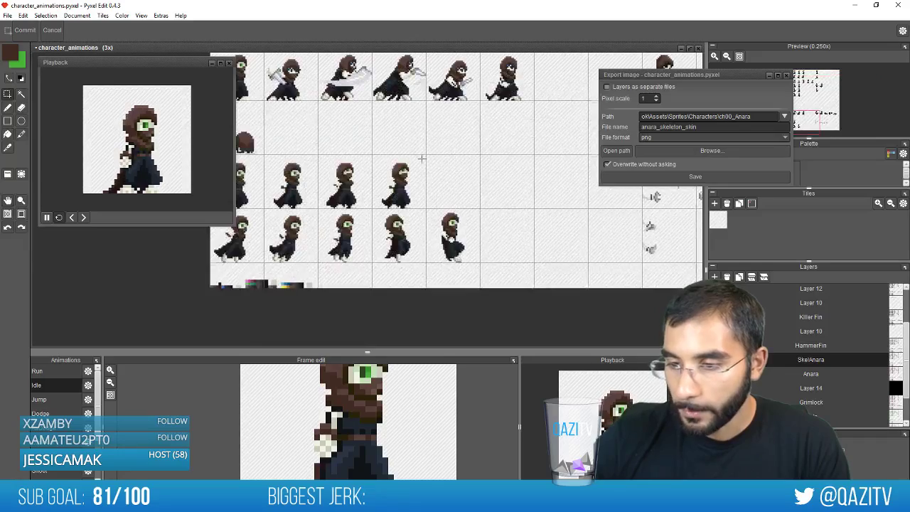
{"action": "scroll", "coordinate": [422, 159], "scroll_direction": "down", "scroll_amount": 2}
{"action": "scroll", "coordinate": [419, 146], "scroll_direction": "up", "scroll_amount": 2}
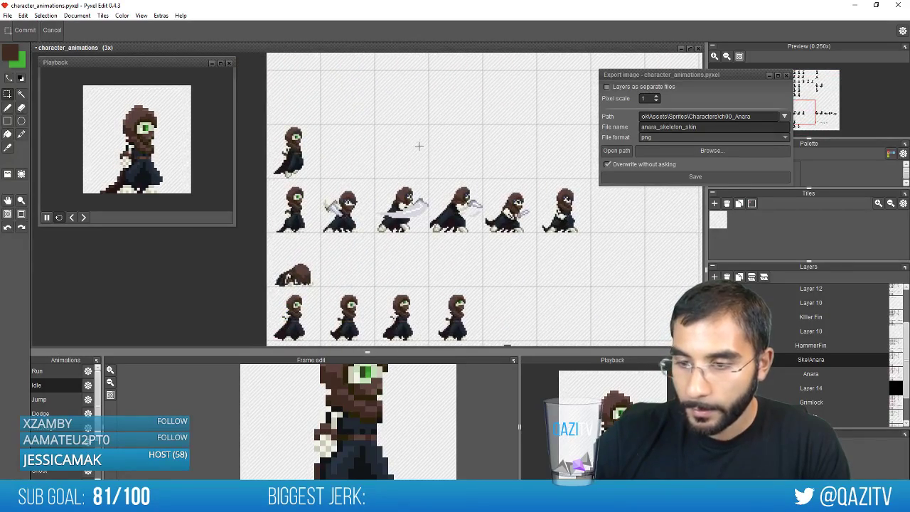
{"action": "left_click_drag", "start_coordinate": [419, 146], "coordinate": [396, 226]}
{"action": "left_click_drag", "start_coordinate": [469, 75], "coordinate": [340, 173]}
{"action": "scroll", "coordinate": [508, 270], "scroll_direction": "down", "scroll_amount": 1}
{"action": "left_click_drag", "start_coordinate": [507, 262], "coordinate": [448, 146]}
{"action": "left_click_drag", "start_coordinate": [471, 263], "coordinate": [469, 155]}
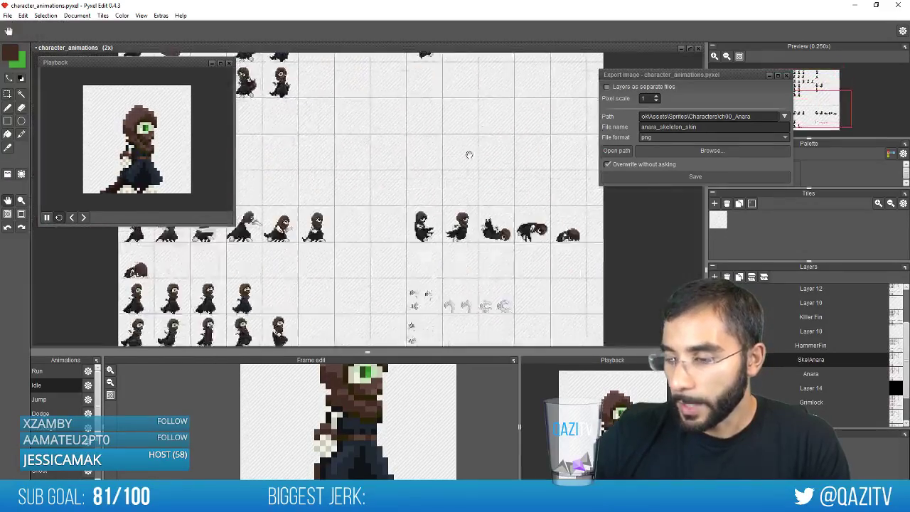
{"action": "left_click_drag", "start_coordinate": [368, 320], "coordinate": [418, 230]}
{"action": "scroll", "coordinate": [458, 241], "scroll_direction": "up", "scroll_amount": 3}
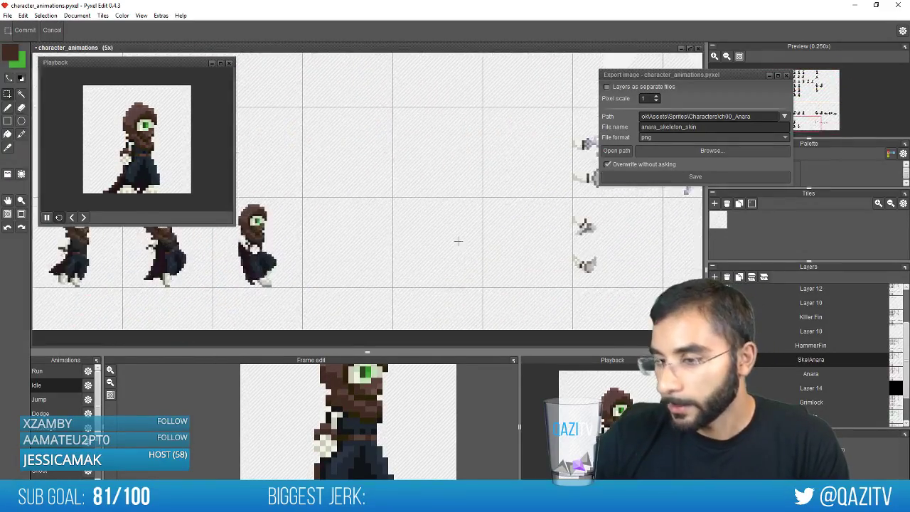
{"action": "scroll", "coordinate": [458, 241], "scroll_direction": "up", "scroll_amount": 4}
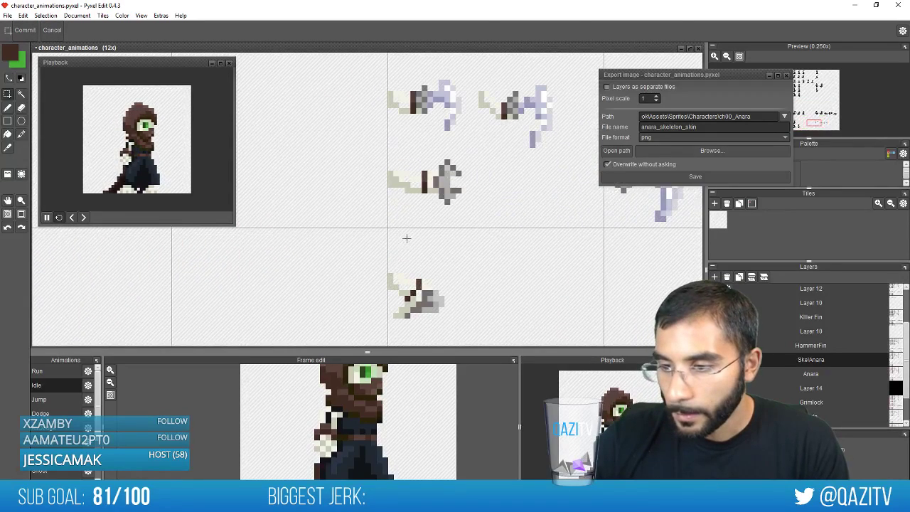
{"action": "scroll", "coordinate": [408, 239], "scroll_direction": "down", "scroll_amount": 2}
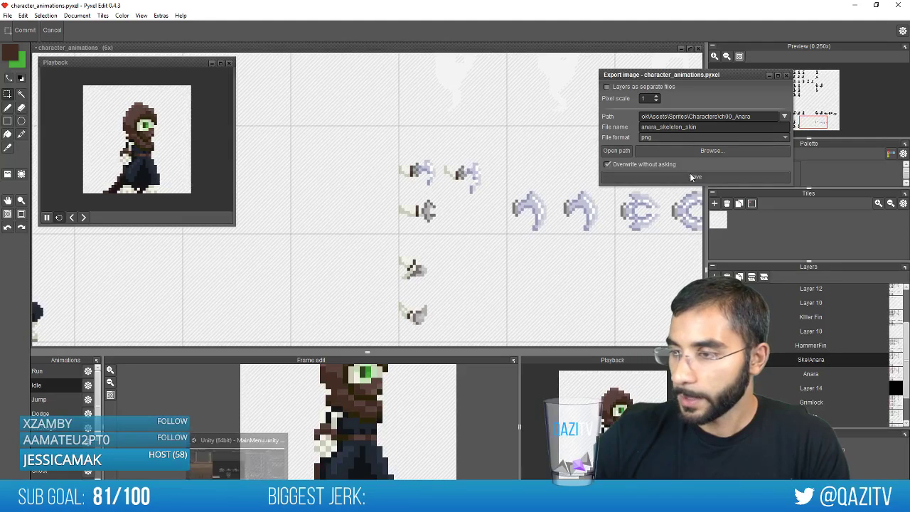
Export the sheet as anara_skeleton_skin, switch to Unity and run the game through to the Versus character selection
{"action": "key", "text": "alt+Tab"}
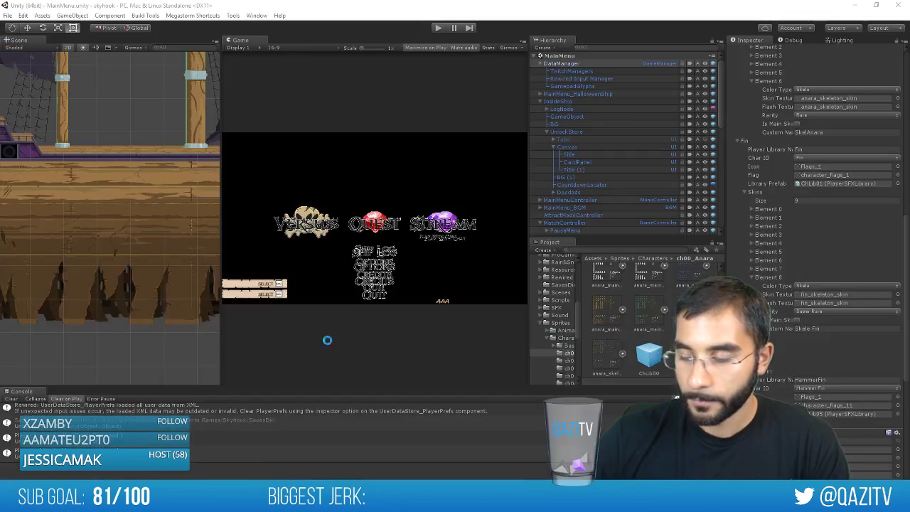
{"action": "left_click", "coordinate": [437, 27]}
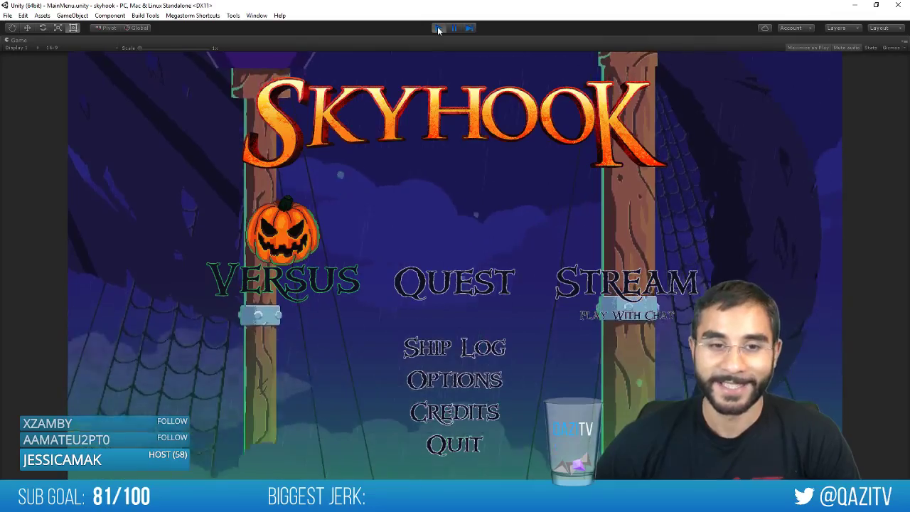
{"action": "key", "text": "Return"}
{"action": "key", "text": "Return"}
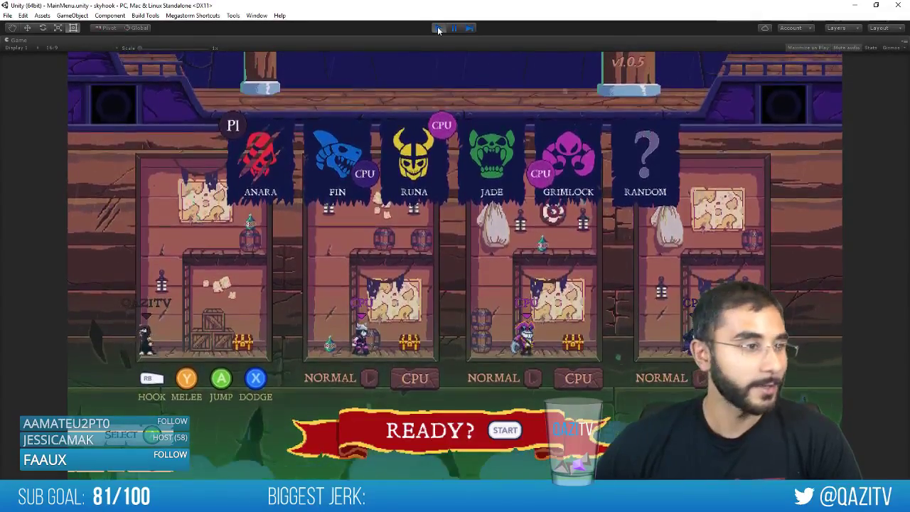
Enlarge the game view to 1.8x and change the second slot from CPU to a human player using Fin
{"action": "left_click_drag", "start_coordinate": [154, 47], "coordinate": [167, 49]}
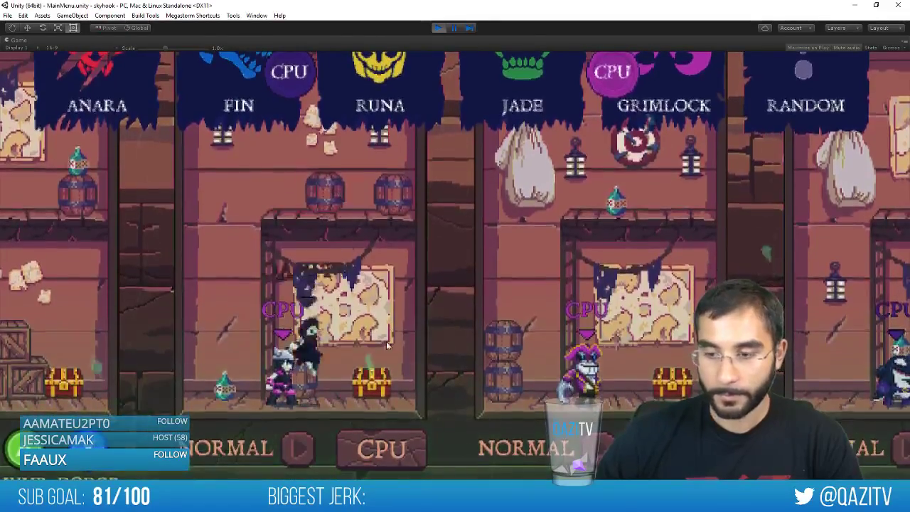
{"action": "left_click", "coordinate": [382, 467]}
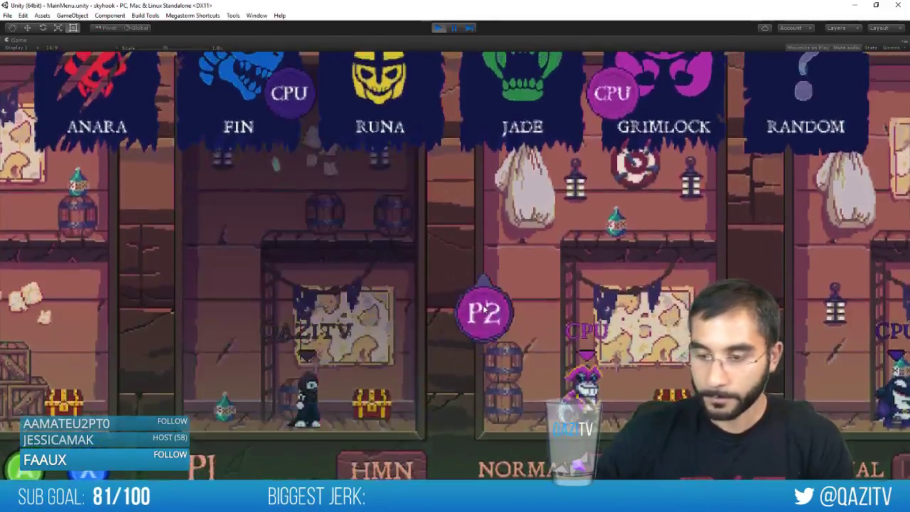
{"action": "left_click", "coordinate": [291, 112]}
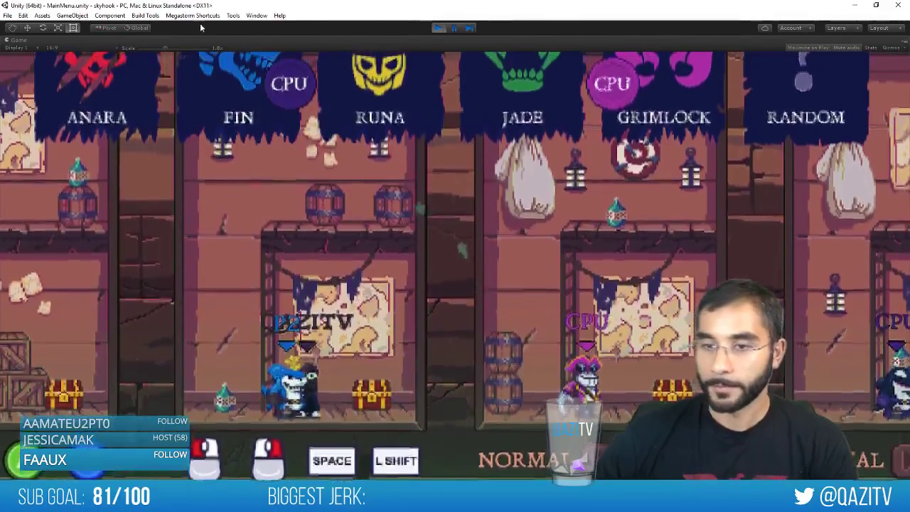
Examine the skeleton Anara beside Fin while reducing the game view to 1x, and stop the running game
{"action": "left_click_drag", "start_coordinate": [166, 47], "coordinate": [157, 48]}
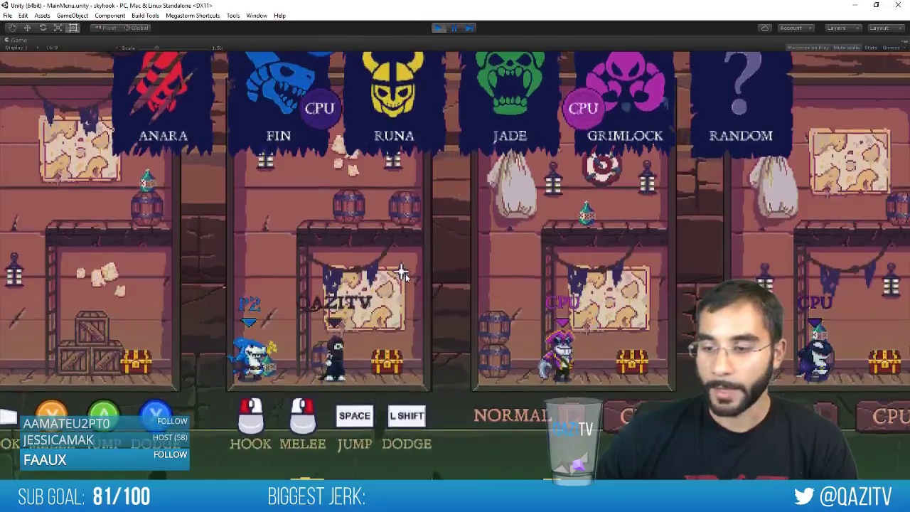
{"action": "left_click_drag", "start_coordinate": [155, 47], "coordinate": [137, 46]}
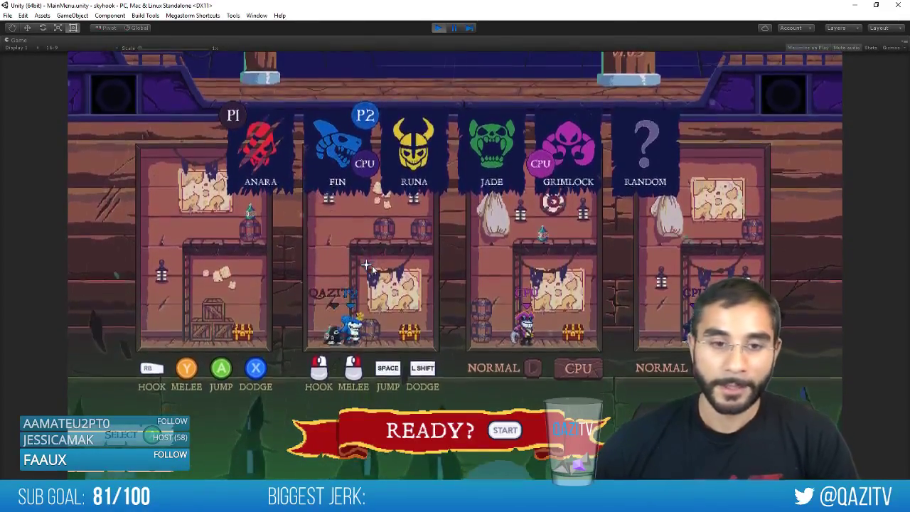
{"action": "left_click", "coordinate": [437, 26]}
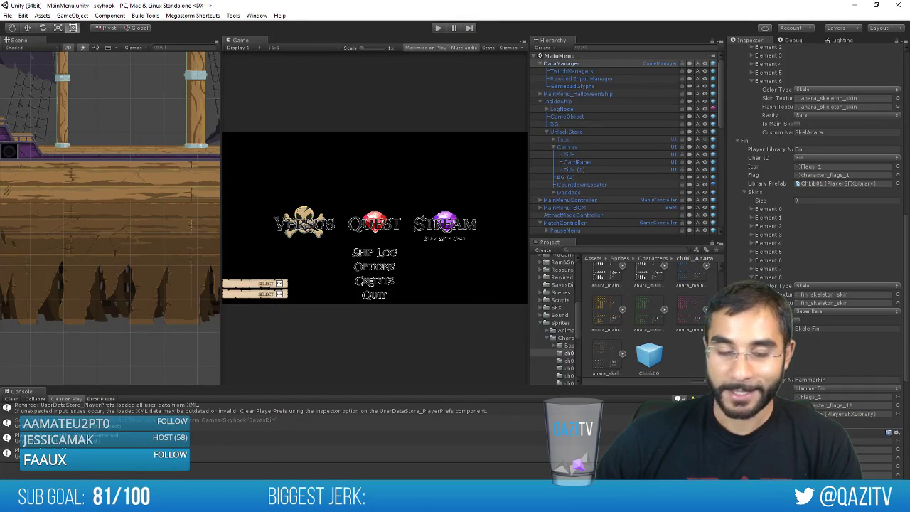
Return to Pyxel Edit by way of Photoshop and briefly show the SkeleFin copy layer to compare its arm and hook sprites
{"action": "left_click", "coordinate": [220, 500]}
{"action": "left_click", "coordinate": [230, 468]}
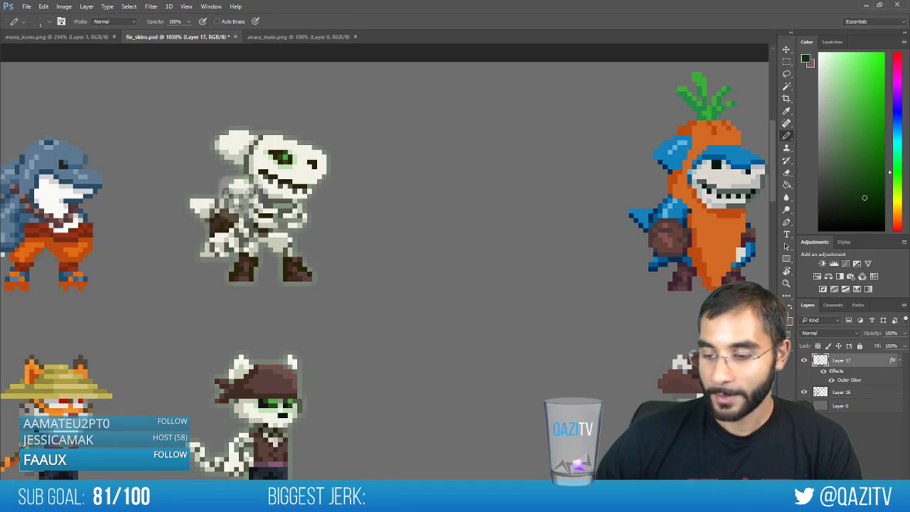
{"action": "key", "text": "alt+Tab"}
{"action": "scroll", "coordinate": [785, 347], "scroll_direction": "up", "scroll_amount": 3}
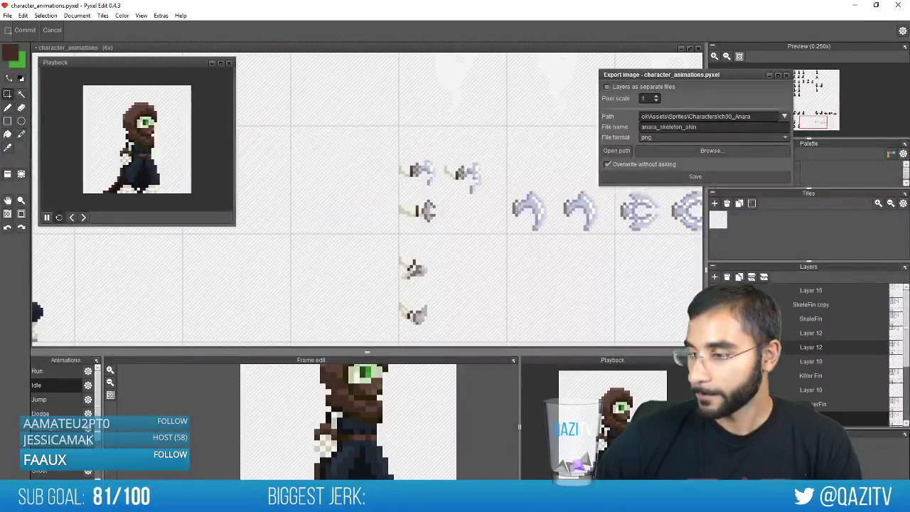
{"action": "left_click", "coordinate": [716, 304]}
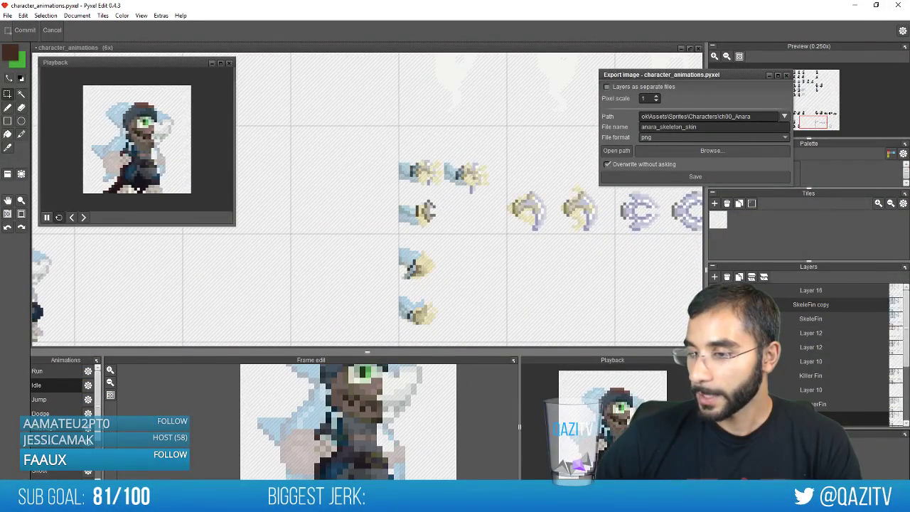
{"action": "left_click", "coordinate": [715, 304]}
Temporarily show Layer 16 and examine the skeleton Fin's frames and hook arms before hiding the layer again
{"action": "left_click", "coordinate": [715, 290]}
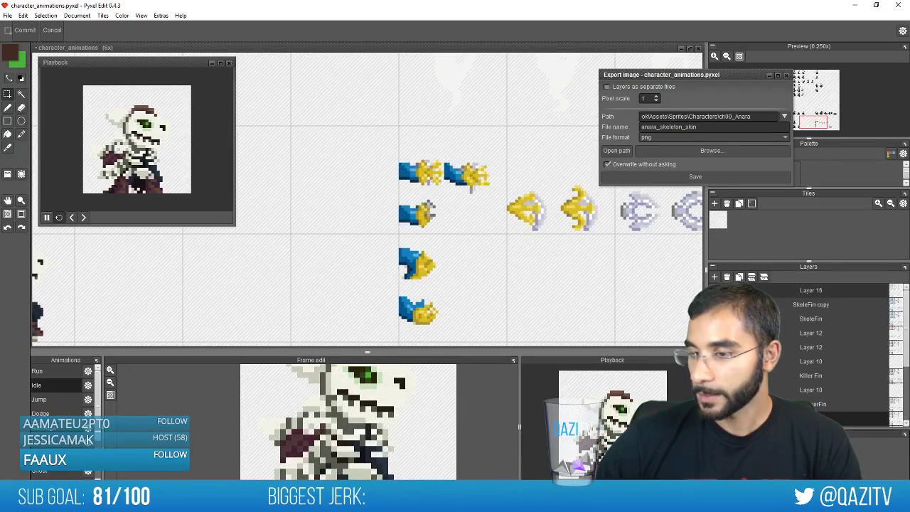
{"action": "scroll", "coordinate": [500, 282], "scroll_direction": "down", "scroll_amount": 4}
{"action": "scroll", "coordinate": [463, 303], "scroll_direction": "up", "scroll_amount": 3}
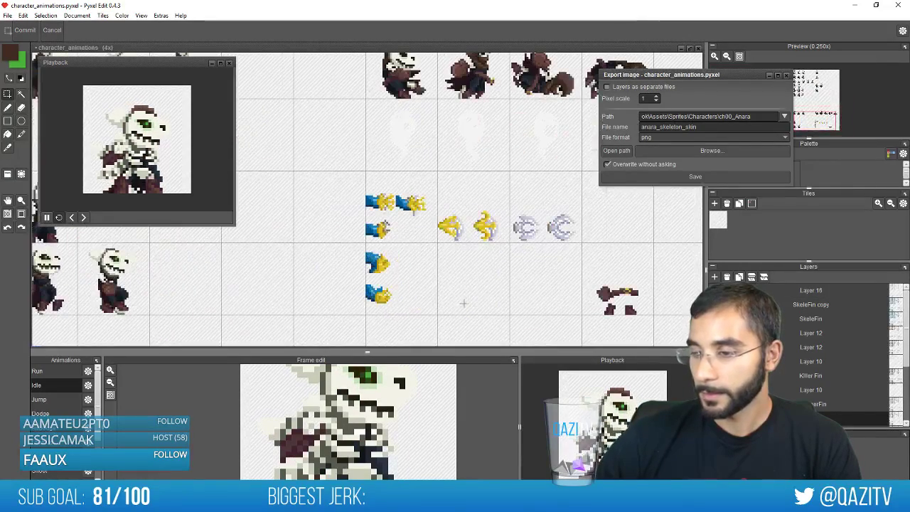
{"action": "scroll", "coordinate": [332, 248], "scroll_direction": "down", "scroll_amount": 2}
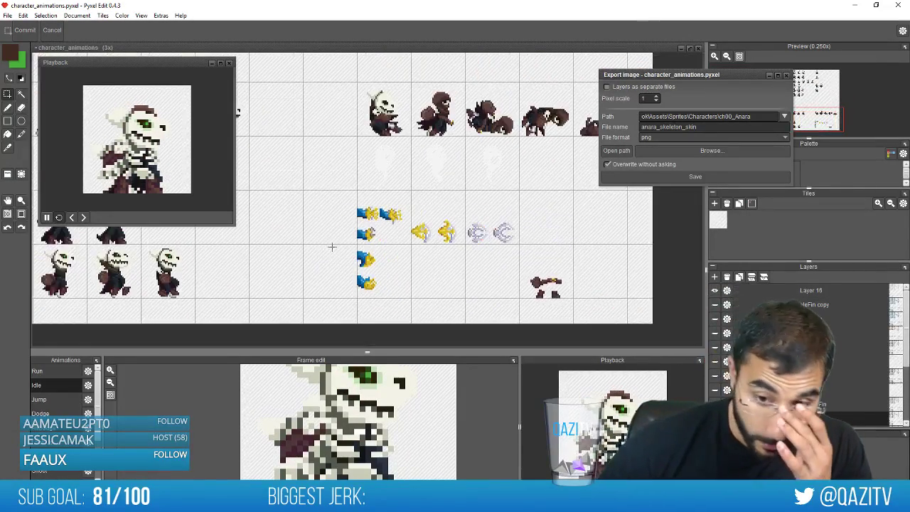
{"action": "left_click", "coordinate": [716, 291]}
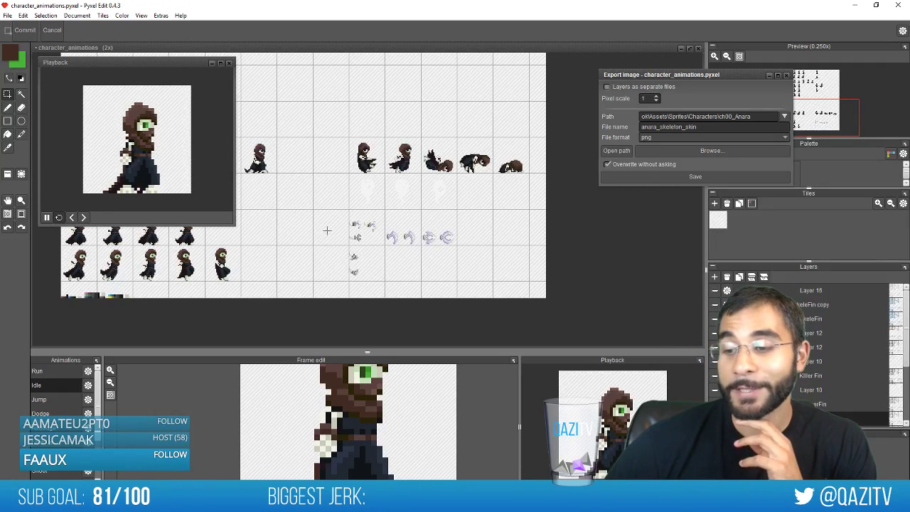
Draw a rounded fish head with the pen in the hook's pale lavender, in the empty cell below the hooks
{"action": "scroll", "coordinate": [327, 230], "scroll_direction": "up", "scroll_amount": 2}
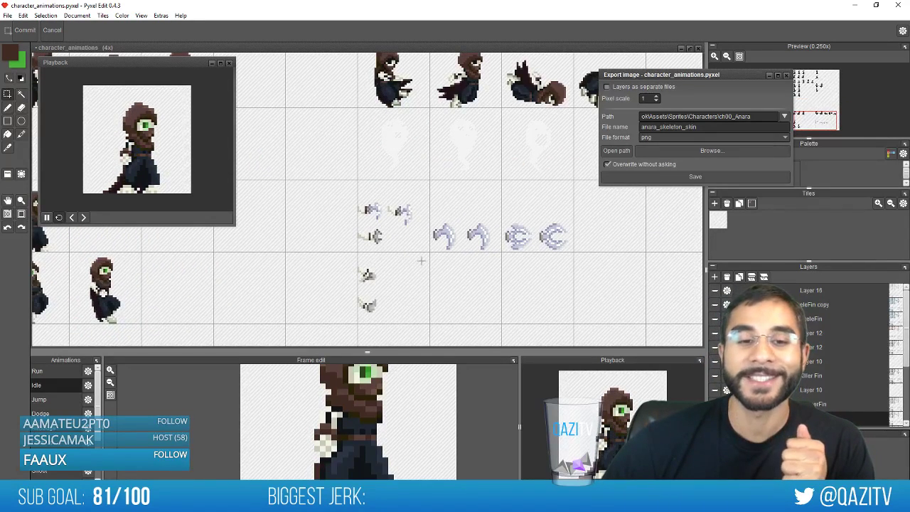
{"action": "scroll", "coordinate": [421, 261], "scroll_direction": "up", "scroll_amount": 1}
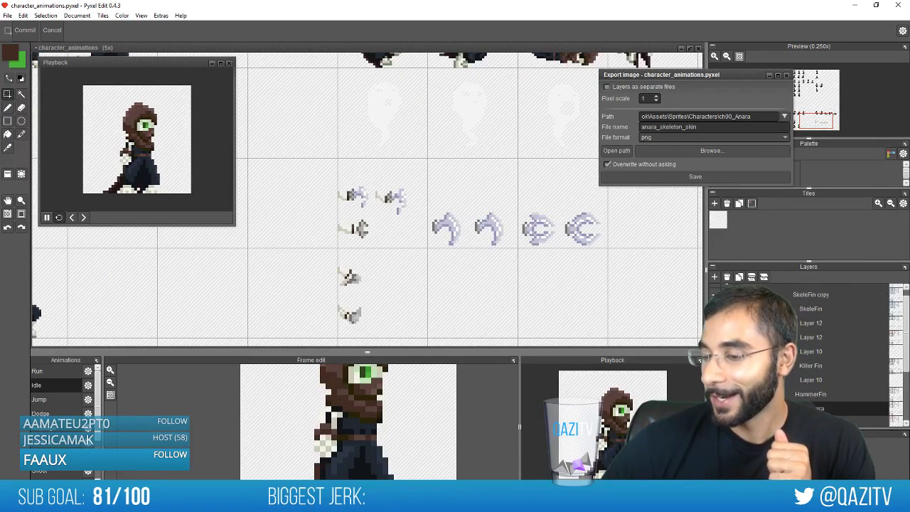
{"action": "scroll", "coordinate": [508, 282], "scroll_direction": "up", "scroll_amount": 3}
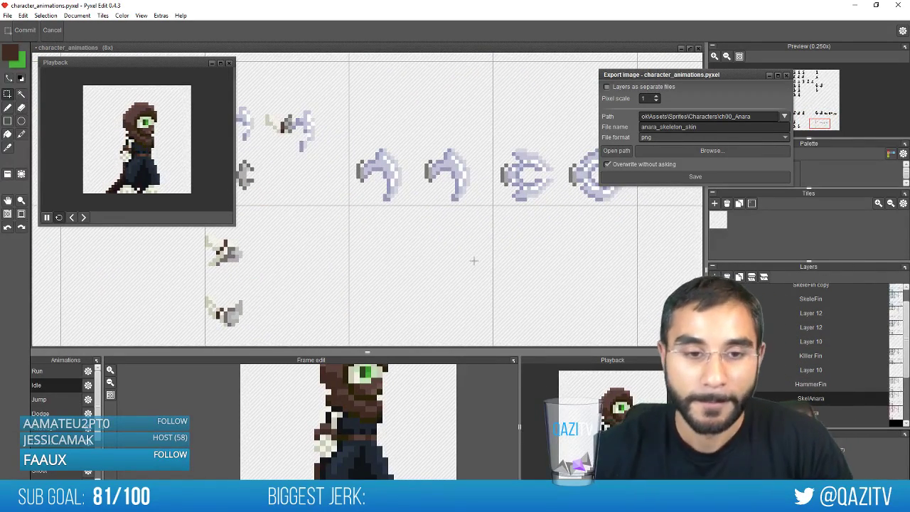
{"action": "left_click", "coordinate": [457, 168]}
{"action": "key", "text": "b"}
{"action": "right_click", "coordinate": [451, 164]}
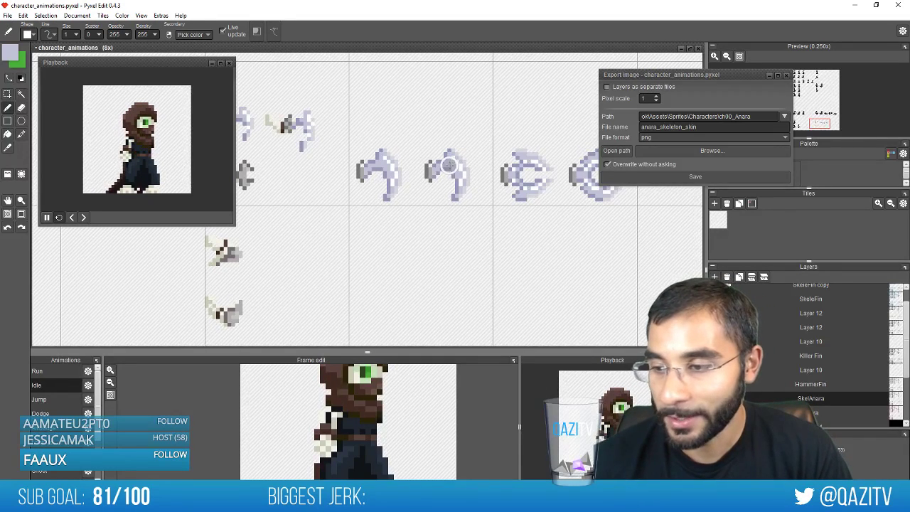
{"action": "mouse_move", "coordinate": [403, 303]}
{"action": "left_mouse_down"}
{"action": "mouse_move", "coordinate": [402, 272]}
{"action": "mouse_move", "coordinate": [404, 303]}
{"action": "mouse_move", "coordinate": [412, 297]}
{"action": "left_mouse_up"}
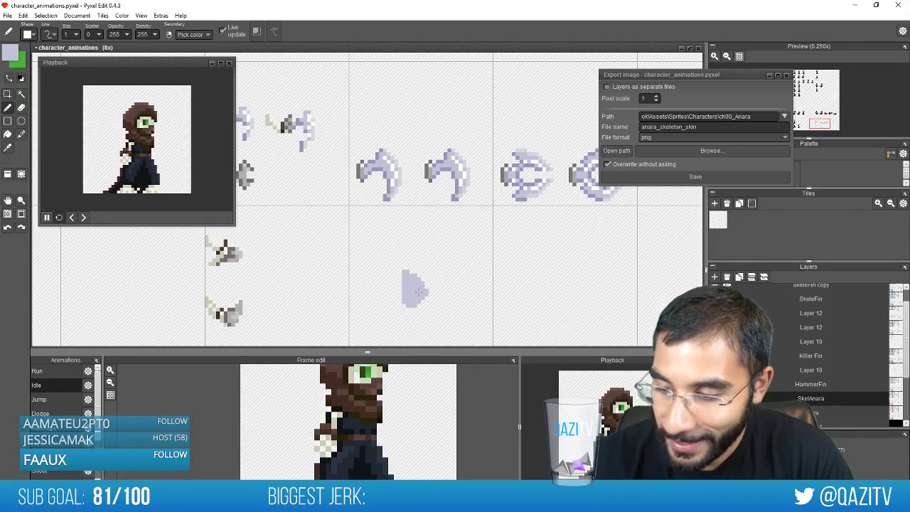
Add vertical ribs and a horizontal spine behind the fish head in the same pale lavender
{"action": "key", "text": "ctrl+z"}
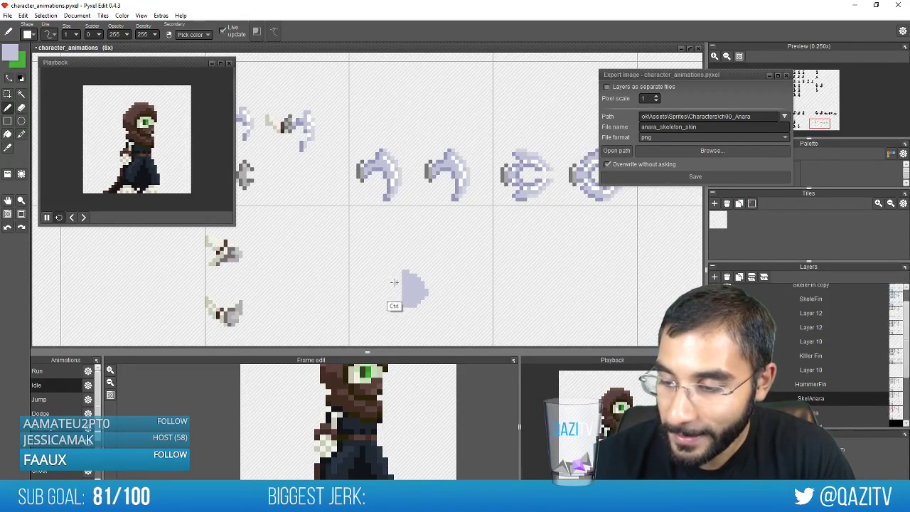
{"action": "left_click_drag", "start_coordinate": [395, 280], "coordinate": [395, 300]}
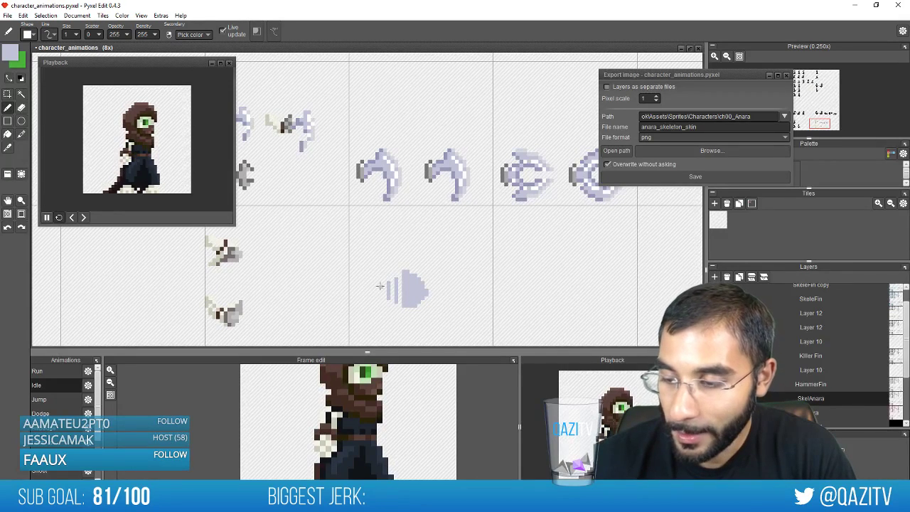
{"action": "left_click_drag", "start_coordinate": [385, 290], "coordinate": [403, 290]}
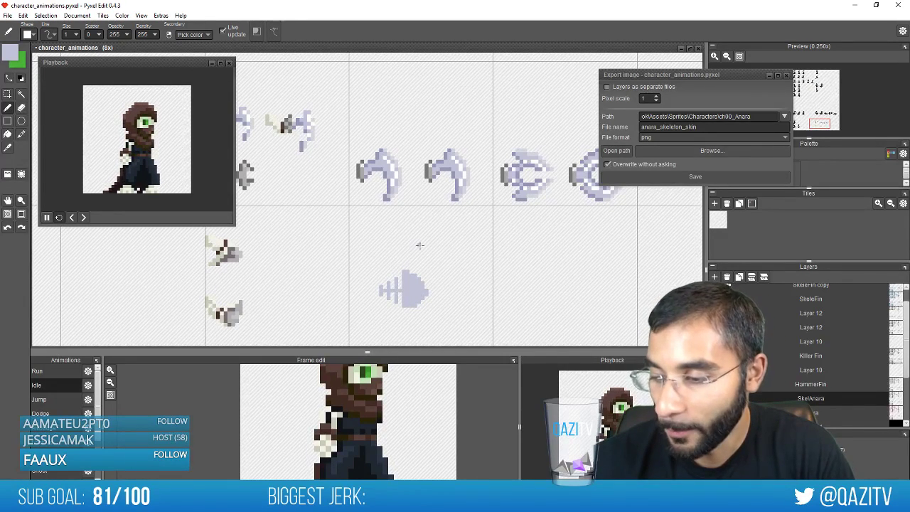
Shade an eye area on the fish head with the hook's darker lavender and trim the head's outer edge
{"action": "right_click", "coordinate": [376, 169]}
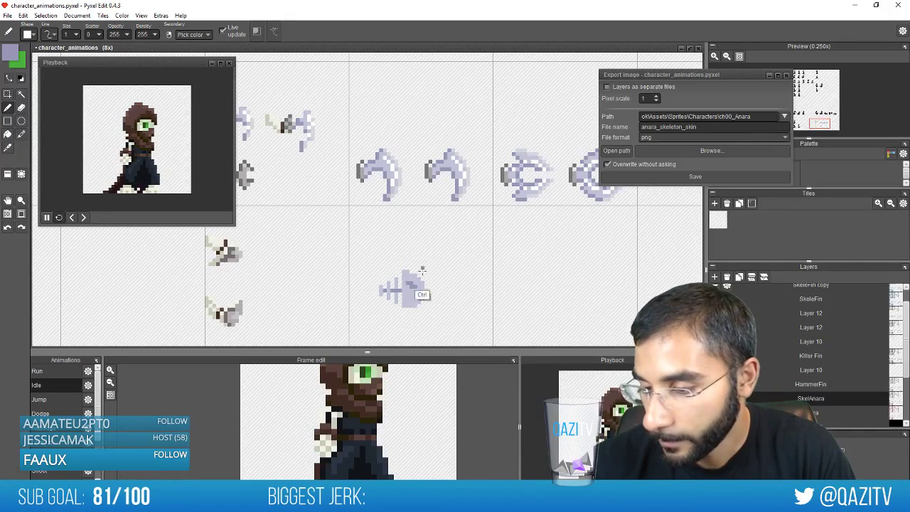
{"action": "key", "text": "e"}
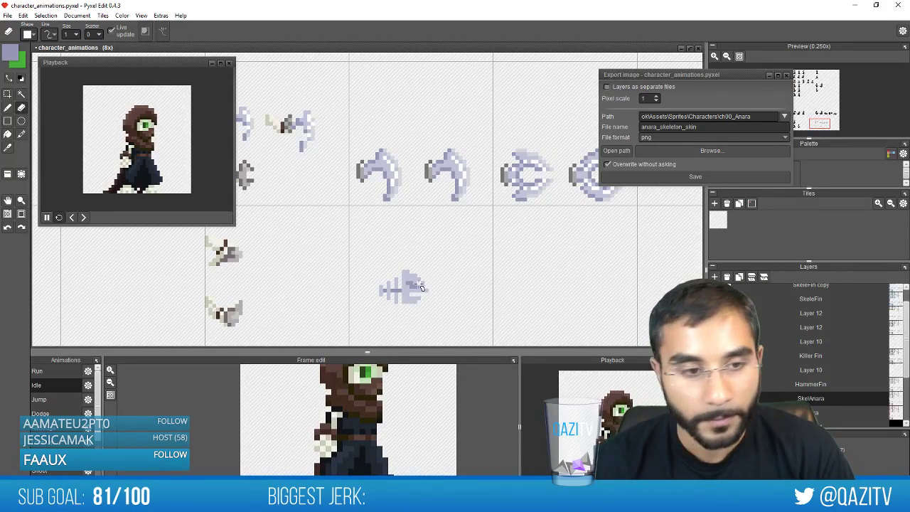
{"action": "key", "text": "b"}
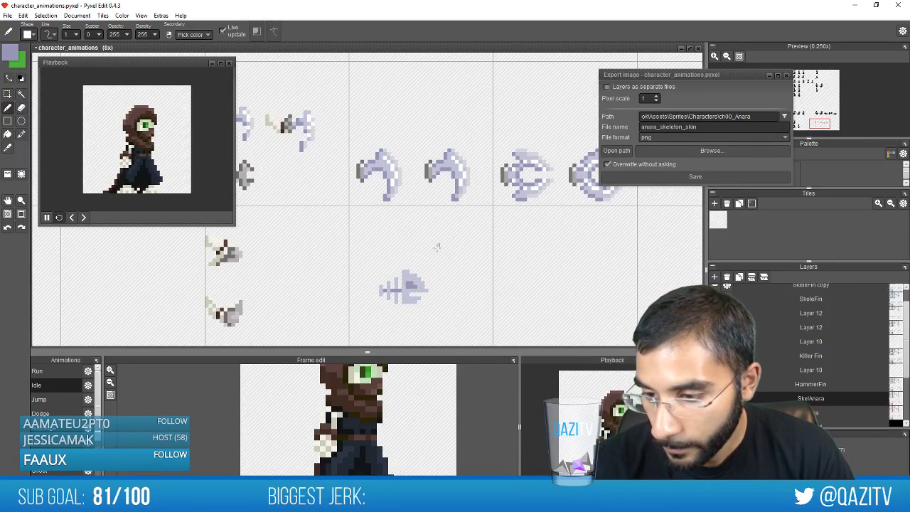
{"action": "key", "text": "e"}
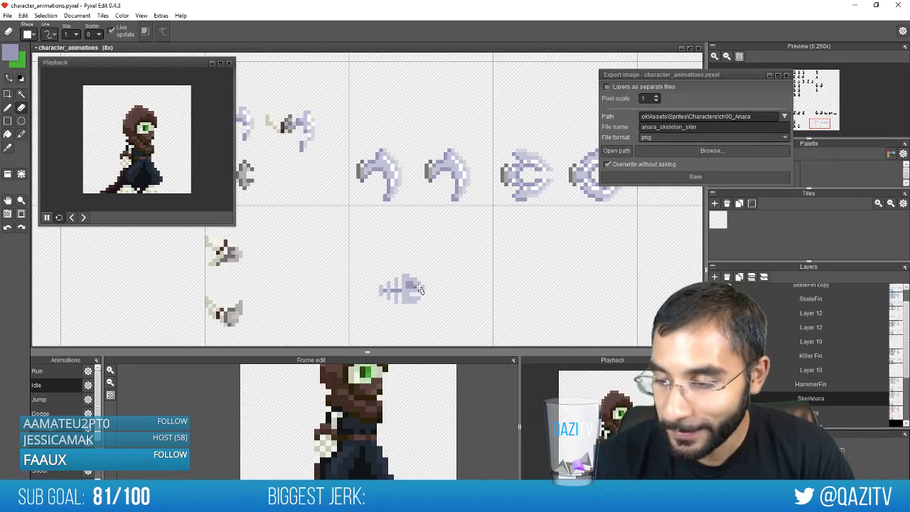
{"action": "key", "text": "b"}
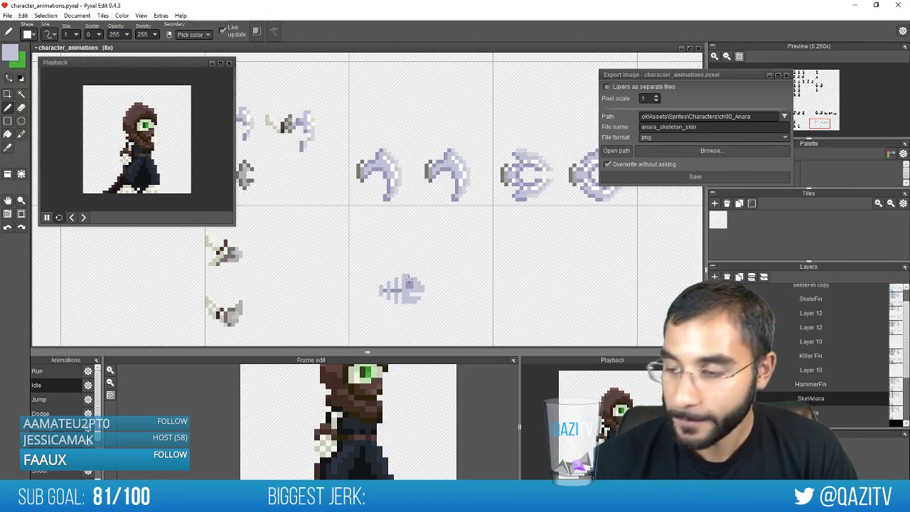
Refine the head's dark shading, fill in its lower edge in pale lavender and darken the spine
{"action": "right_click", "coordinate": [410, 284]}
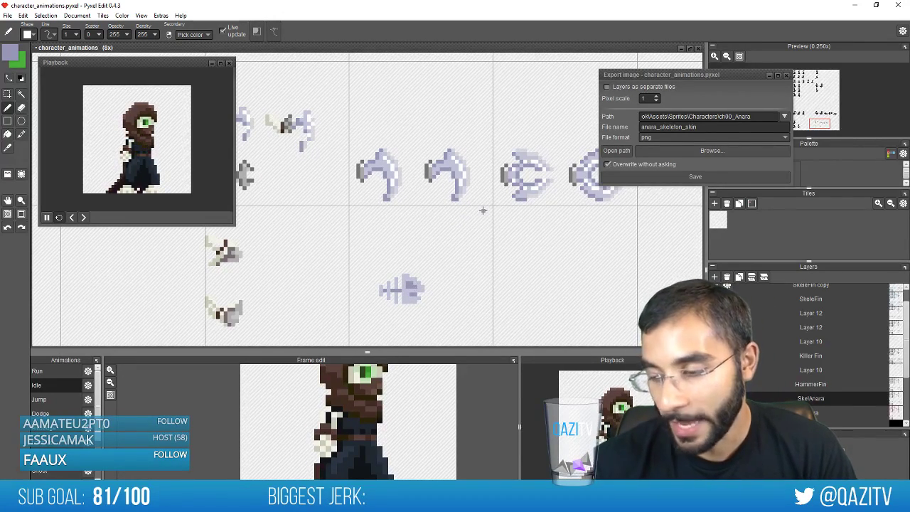
{"action": "right_click", "coordinate": [411, 295]}
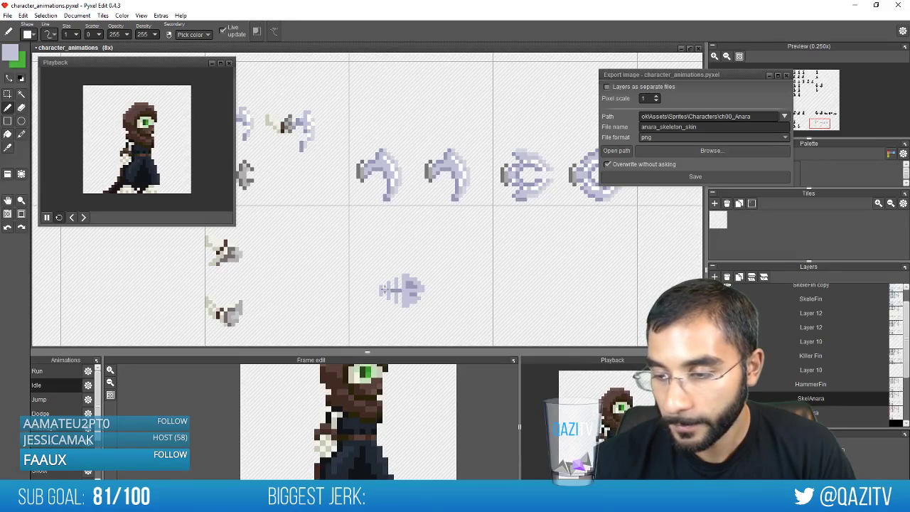
{"action": "left_click", "coordinate": [377, 289], "text": "alt"}
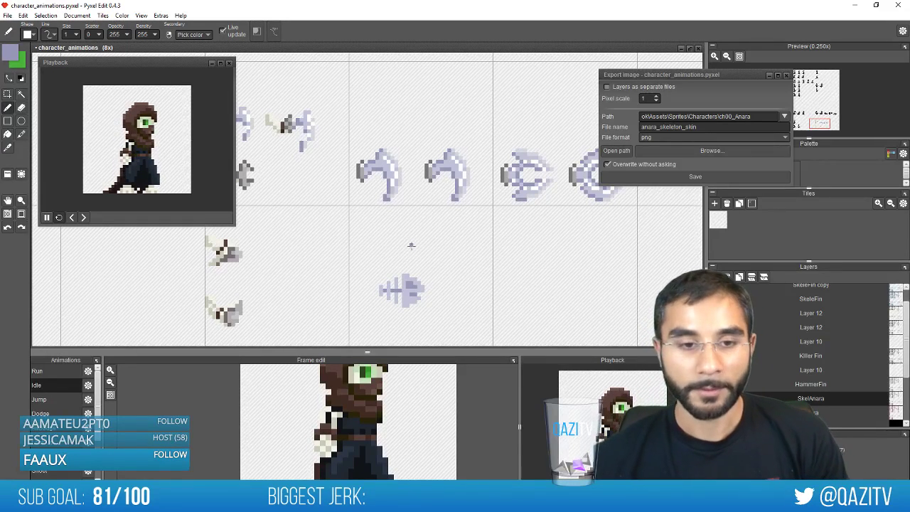
{"action": "key", "text": "space"}
{"action": "mouse_move", "coordinate": [475, 271]}
{"action": "left_mouse_down"}
{"action": "mouse_move", "coordinate": [471, 254]}
{"action": "mouse_move", "coordinate": [482, 254]}
{"action": "mouse_move", "coordinate": [467, 260]}
{"action": "left_mouse_up"}
{"action": "key", "text": "s"}
{"action": "left_click_drag", "start_coordinate": [368, 298], "coordinate": [452, 244]}
{"action": "key", "text": "space"}
{"action": "left_click_drag", "start_coordinate": [488, 234], "coordinate": [481, 266]}
{"action": "left_click", "coordinate": [463, 245]}
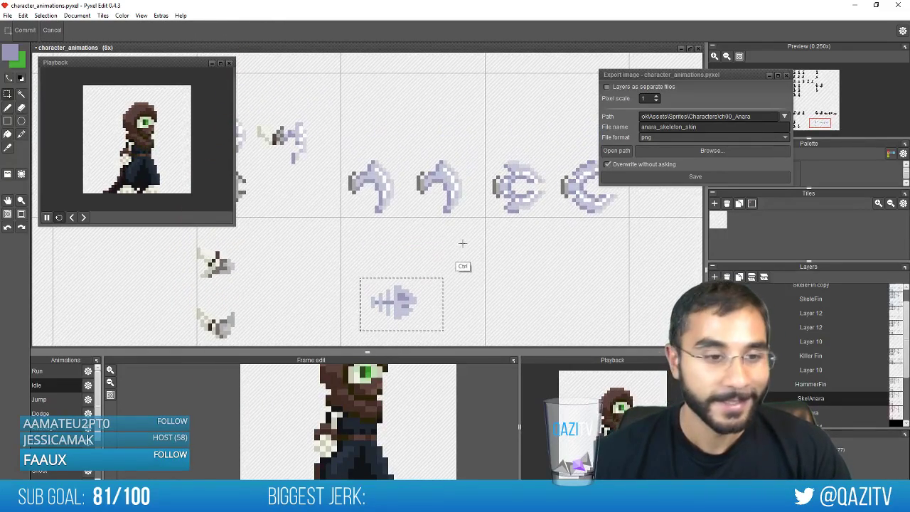
Touch up the pixels where the fish's ribs meet the spine using the pale and darker lavender shades
{"action": "key", "text": "b"}
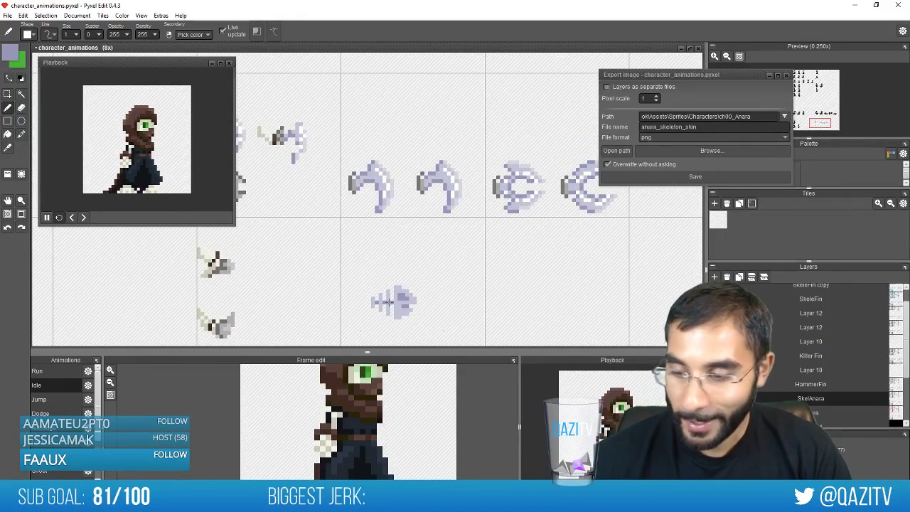
{"action": "right_click", "coordinate": [388, 298]}
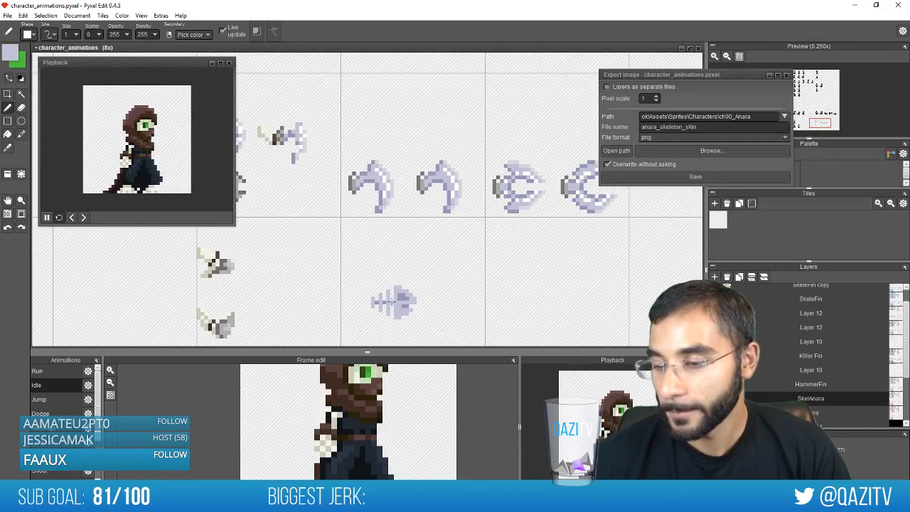
{"action": "right_click", "coordinate": [391, 302]}
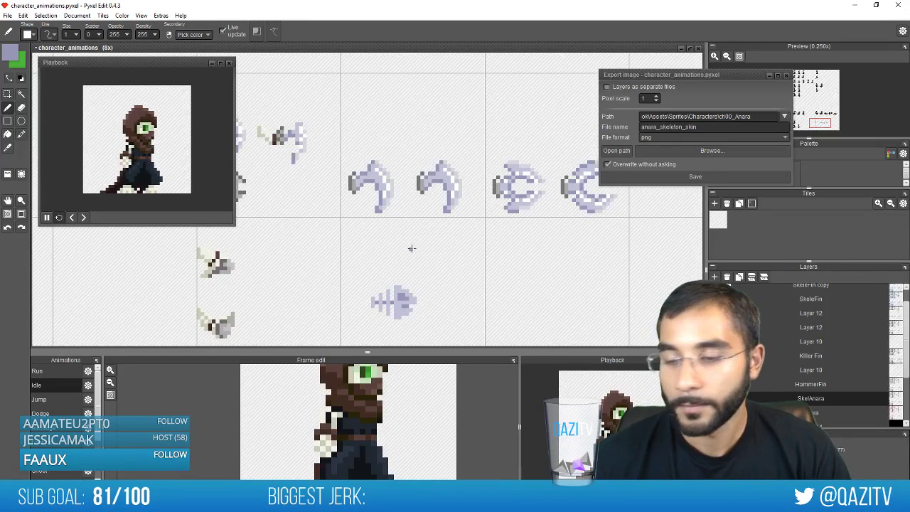
Draw a tail base at the end of the fish spine using the light and dark greys of the hook's base
{"action": "left_click_drag", "start_coordinate": [471, 278], "coordinate": [460, 283]}
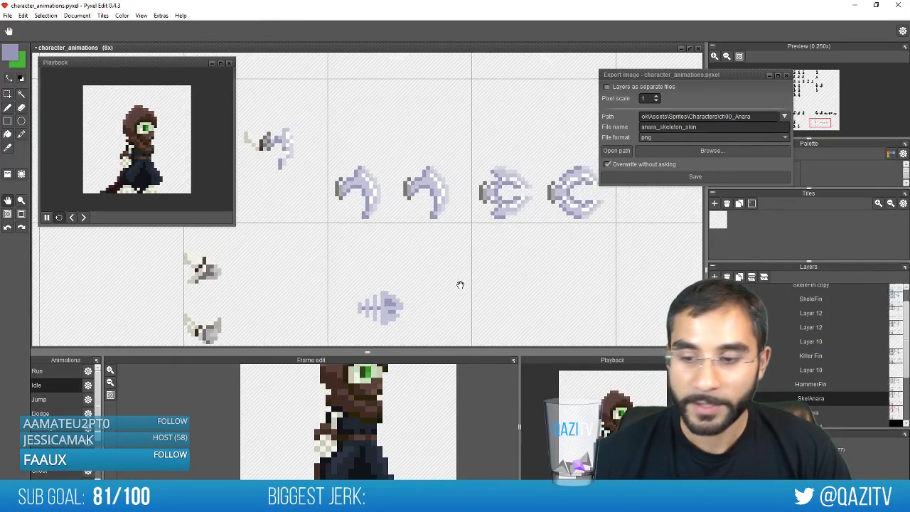
{"action": "right_click", "coordinate": [341, 189]}
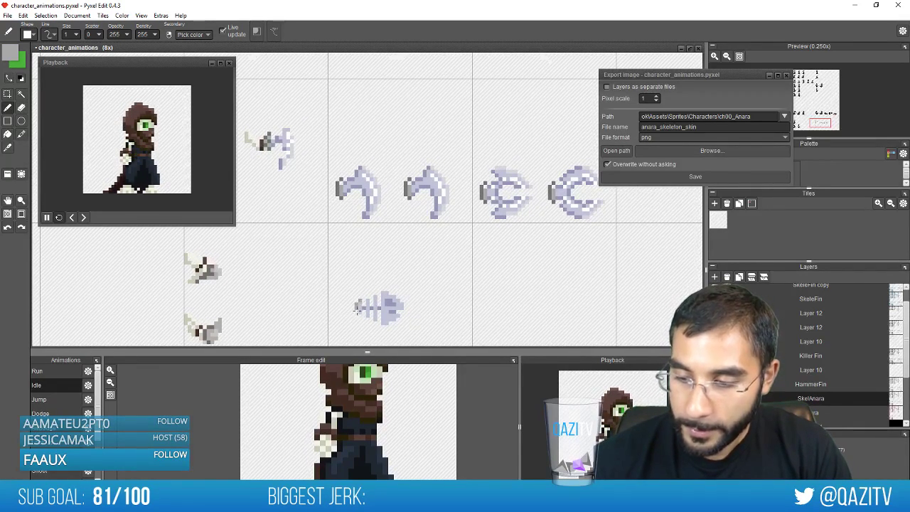
{"action": "right_click", "coordinate": [341, 179]}
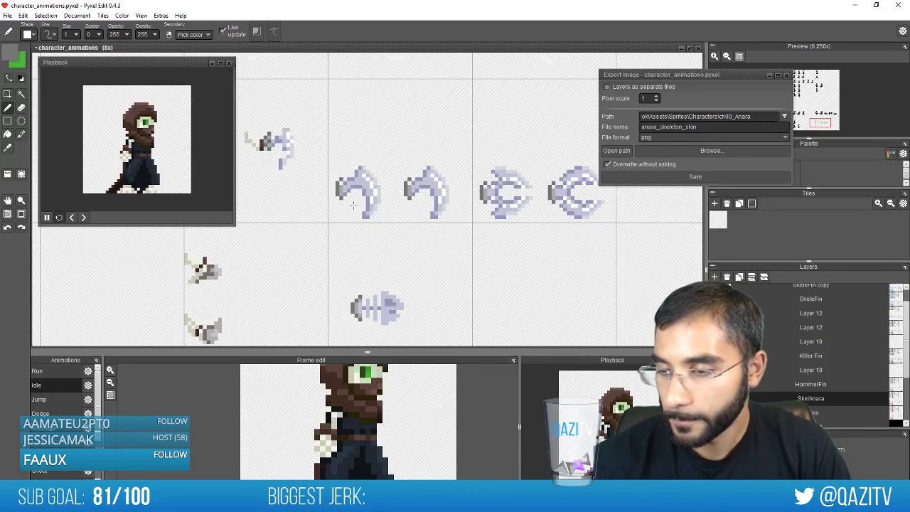
{"action": "key", "text": "e"}
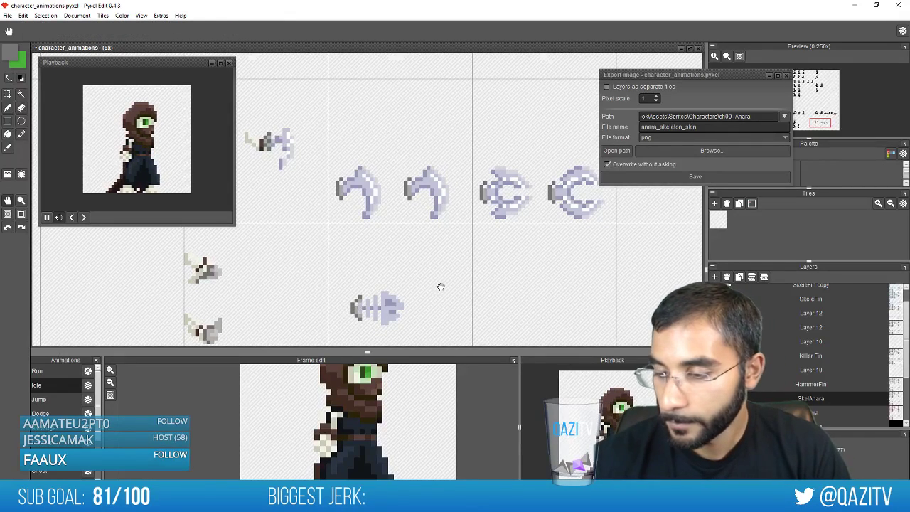
{"action": "mouse_move", "coordinate": [437, 285]}
{"action": "left_mouse_down"}
{"action": "mouse_move", "coordinate": [437, 276]}
{"action": "mouse_move", "coordinate": [439, 283]}
{"action": "left_mouse_up"}
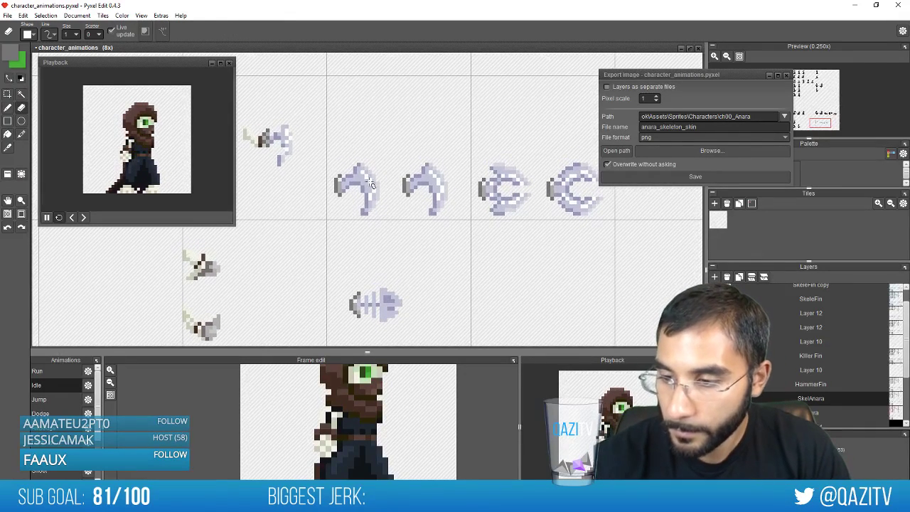
{"action": "key", "text": "b"}
{"action": "right_click", "coordinate": [371, 190]}
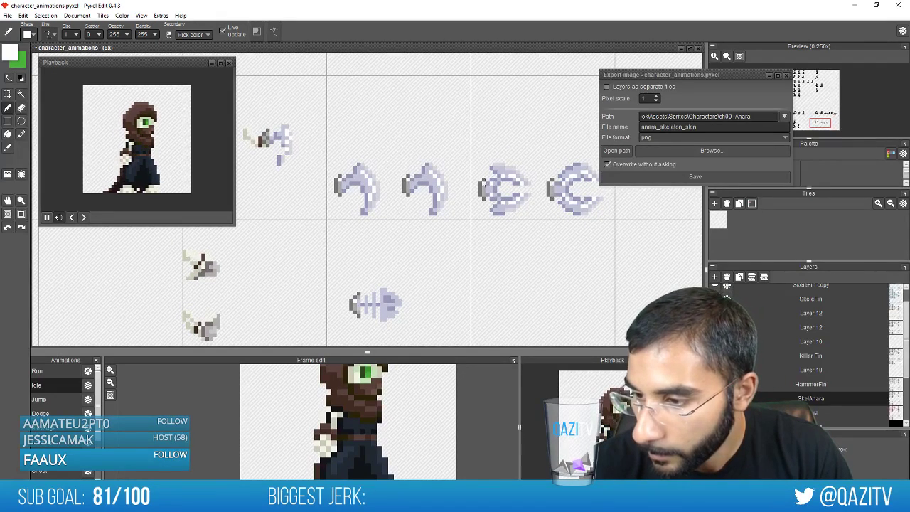
{"action": "mouse_move", "coordinate": [436, 228]}
{"action": "left_mouse_down"}
{"action": "mouse_move", "coordinate": [507, 238]}
{"action": "mouse_move", "coordinate": [486, 218]}
{"action": "mouse_move", "coordinate": [416, 213]}
{"action": "mouse_move", "coordinate": [493, 239]}
{"action": "mouse_move", "coordinate": [460, 257]}
{"action": "left_mouse_up"}
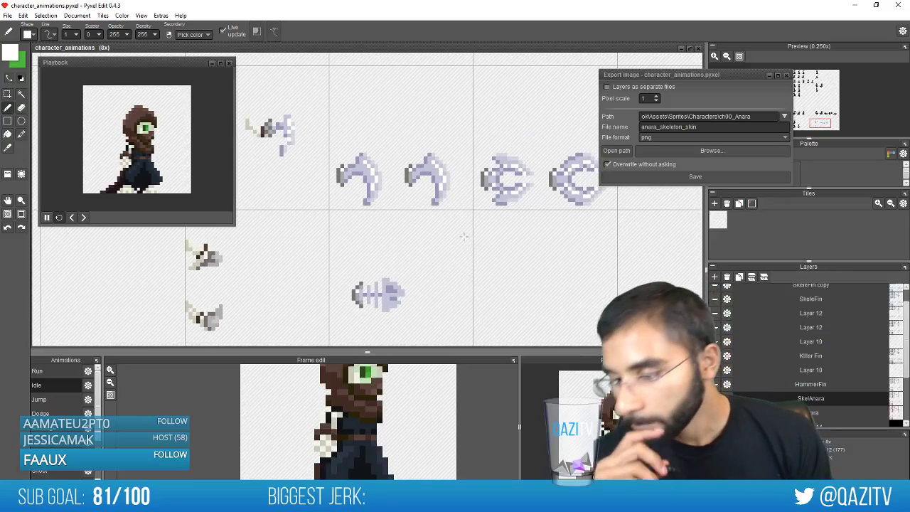
Try light grey pixels beside the fish's grey tail base, and erase the excess to slim the base down
{"action": "right_click", "coordinate": [361, 288]}
{"action": "left_click", "coordinate": [366, 288]}
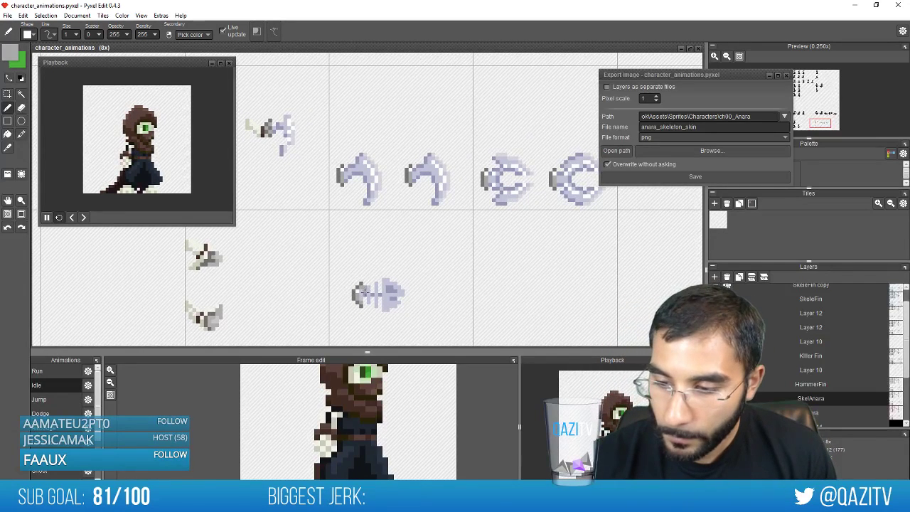
{"action": "left_click", "coordinate": [365, 298]}
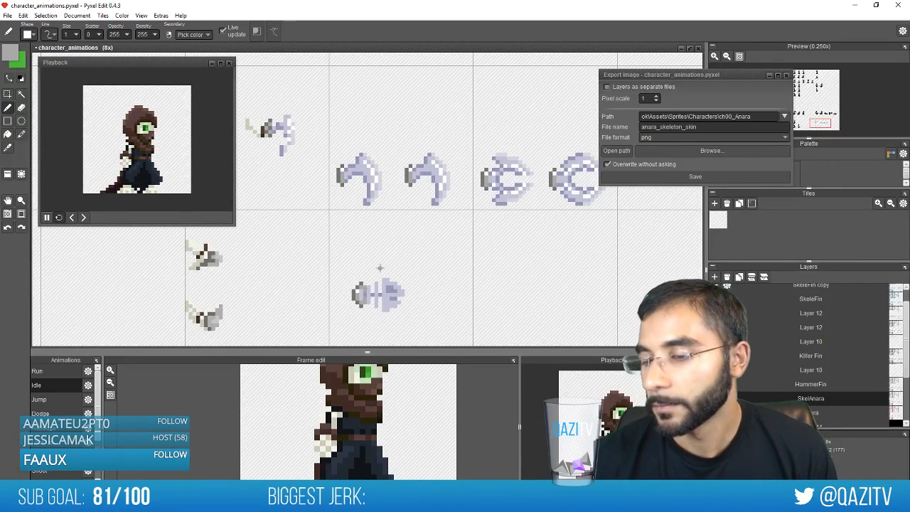
{"action": "key", "text": "e"}
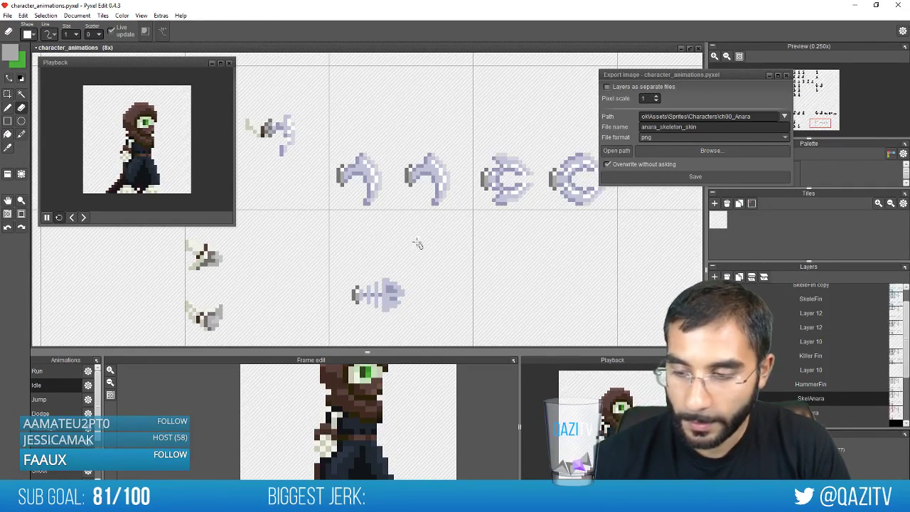
Copy the finished fish skeleton sprite, show Layer 16 with the skeleton Anara artwork hidden, and paste the fish into Layer 16
{"action": "scroll", "coordinate": [409, 284], "scroll_direction": "down", "scroll_amount": 3}
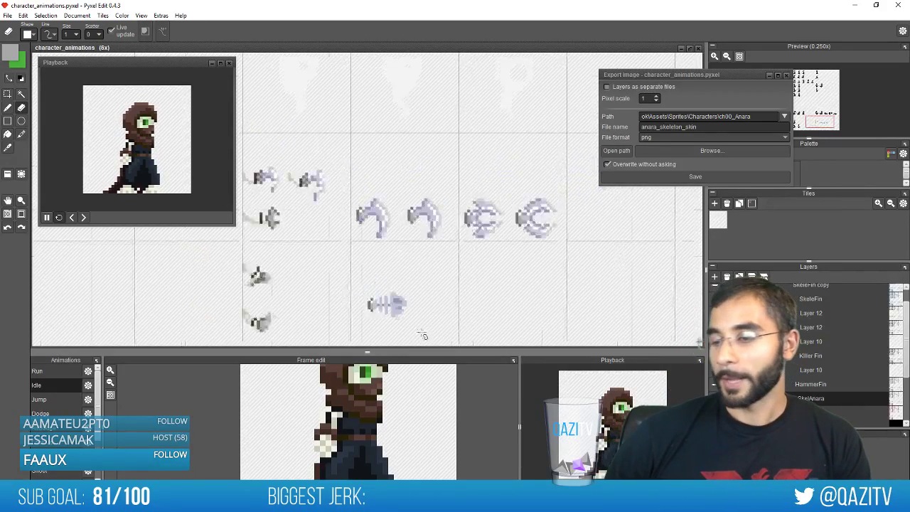
{"action": "scroll", "coordinate": [434, 348], "scroll_direction": "up", "scroll_amount": 3}
{"action": "key", "text": "s"}
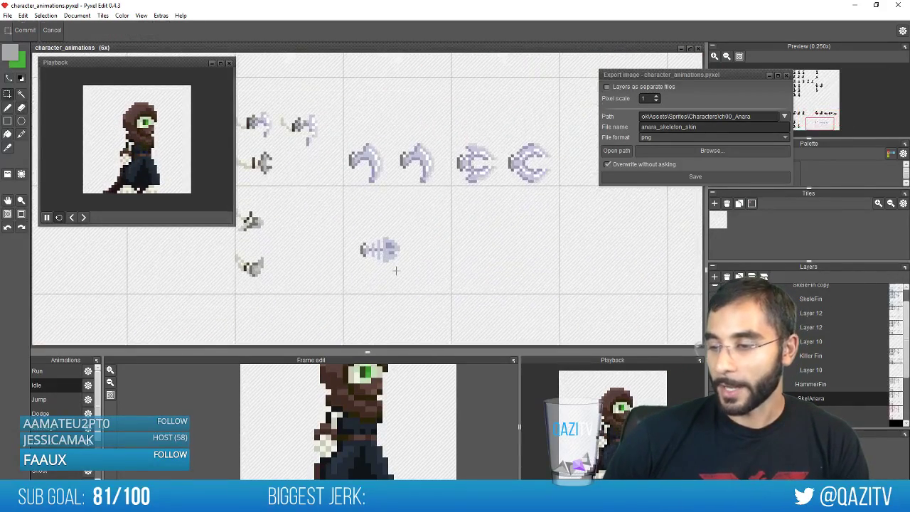
{"action": "left_click_drag", "start_coordinate": [403, 276], "coordinate": [351, 209]}
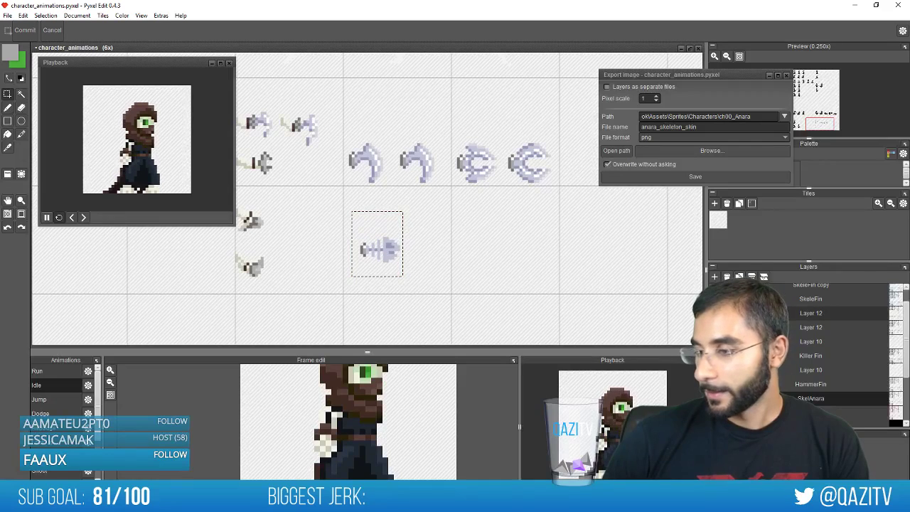
{"action": "scroll", "coordinate": [839, 316], "scroll_direction": "up", "scroll_amount": 1}
{"action": "left_click", "coordinate": [721, 290]}
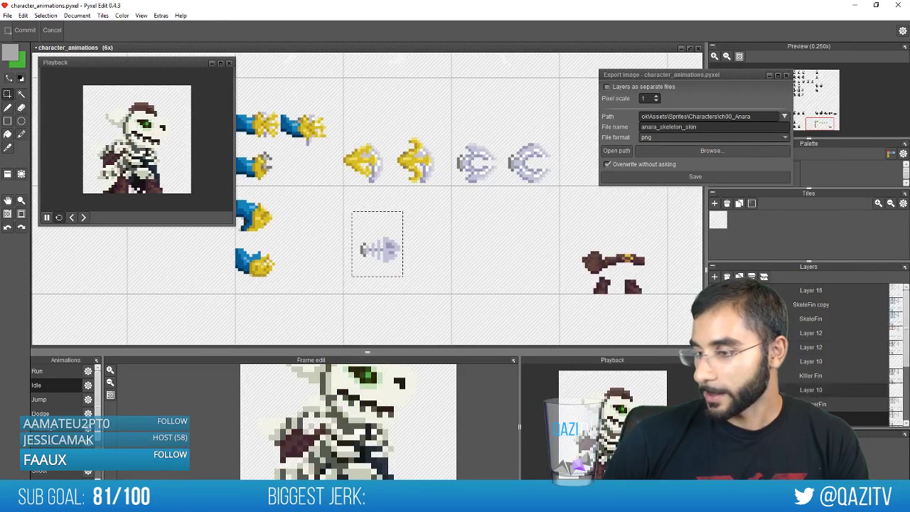
{"action": "left_click", "coordinate": [721, 305]}
{"action": "left_click", "coordinate": [747, 290]}
{"action": "key", "text": "ctrl+v"}
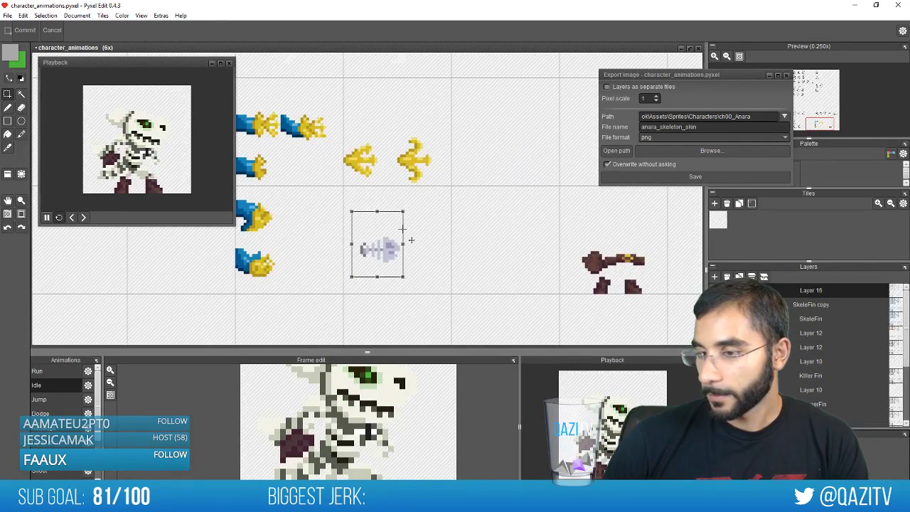
Place one copy of the fish skeleton over each of the two golden hooks on Layer 16
{"action": "left_click_drag", "start_coordinate": [382, 252], "coordinate": [375, 177]}
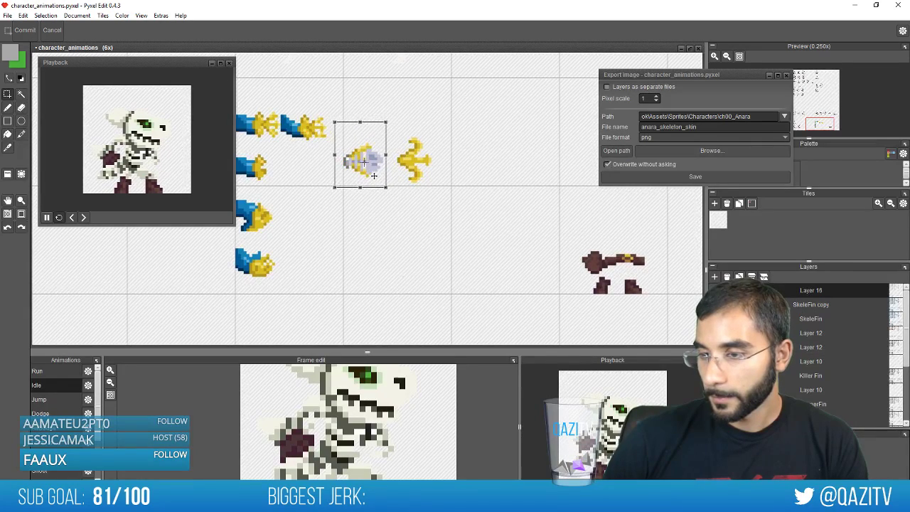
{"action": "key", "text": "Return"}
{"action": "scroll", "coordinate": [423, 177], "scroll_direction": "up", "scroll_amount": 3}
{"action": "left_click_drag", "start_coordinate": [536, 226], "coordinate": [518, 211]}
{"action": "key", "text": "ctrl+v"}
{"action": "key", "text": "Return"}
Erase all the golden hook pixels around and between the ribs of both fish skeletons
{"action": "key", "text": "e"}
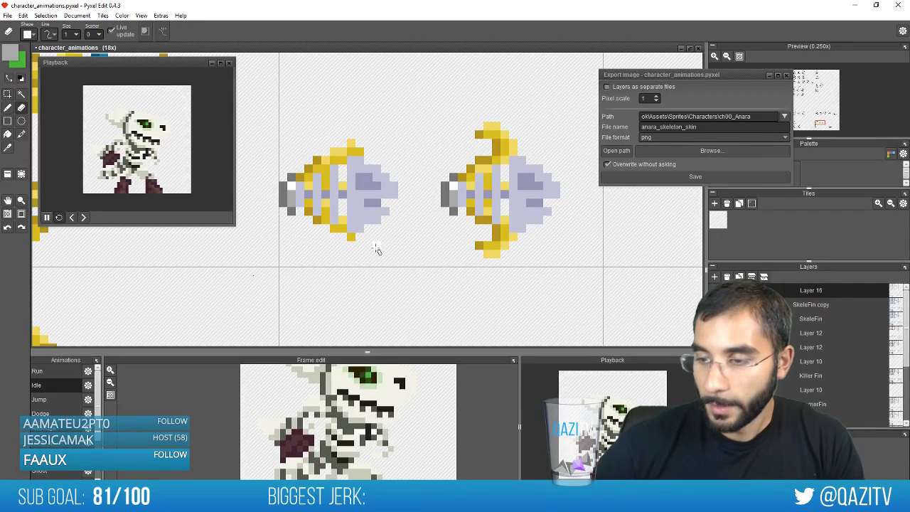
{"action": "left_click_drag", "start_coordinate": [325, 221], "coordinate": [353, 242]}
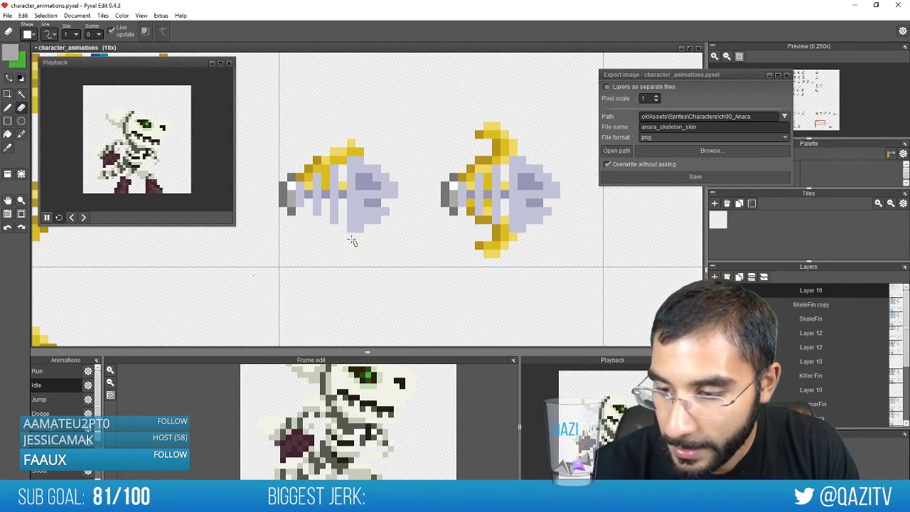
{"action": "mouse_move", "coordinate": [307, 187]}
{"action": "left_mouse_down"}
{"action": "mouse_move", "coordinate": [328, 174]}
{"action": "mouse_move", "coordinate": [325, 187]}
{"action": "mouse_move", "coordinate": [318, 162]}
{"action": "mouse_move", "coordinate": [341, 157]}
{"action": "mouse_move", "coordinate": [343, 179]}
{"action": "mouse_move", "coordinate": [364, 155]}
{"action": "left_mouse_up"}
{"action": "left_click", "coordinate": [351, 145]}
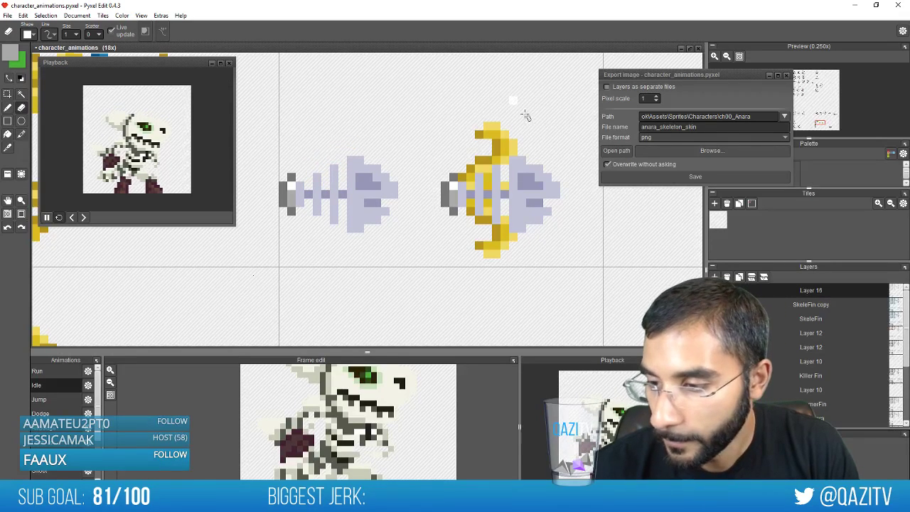
{"action": "mouse_move", "coordinate": [478, 183]}
{"action": "left_mouse_down"}
{"action": "mouse_move", "coordinate": [476, 230]}
{"action": "mouse_move", "coordinate": [488, 224]}
{"action": "mouse_move", "coordinate": [490, 206]}
{"action": "mouse_move", "coordinate": [495, 249]}
{"action": "mouse_move", "coordinate": [504, 219]}
{"action": "mouse_move", "coordinate": [506, 245]}
{"action": "mouse_move", "coordinate": [479, 246]}
{"action": "left_mouse_up"}
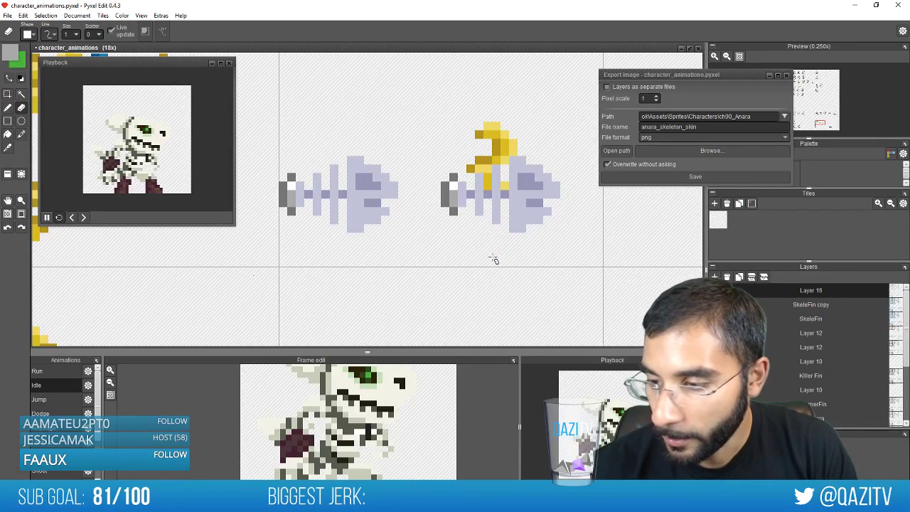
{"action": "mouse_move", "coordinate": [471, 168]}
{"action": "left_mouse_down"}
{"action": "mouse_move", "coordinate": [497, 158]}
{"action": "mouse_move", "coordinate": [504, 186]}
{"action": "mouse_move", "coordinate": [509, 147]}
{"action": "mouse_move", "coordinate": [494, 152]}
{"action": "mouse_move", "coordinate": [511, 125]}
{"action": "left_mouse_up"}
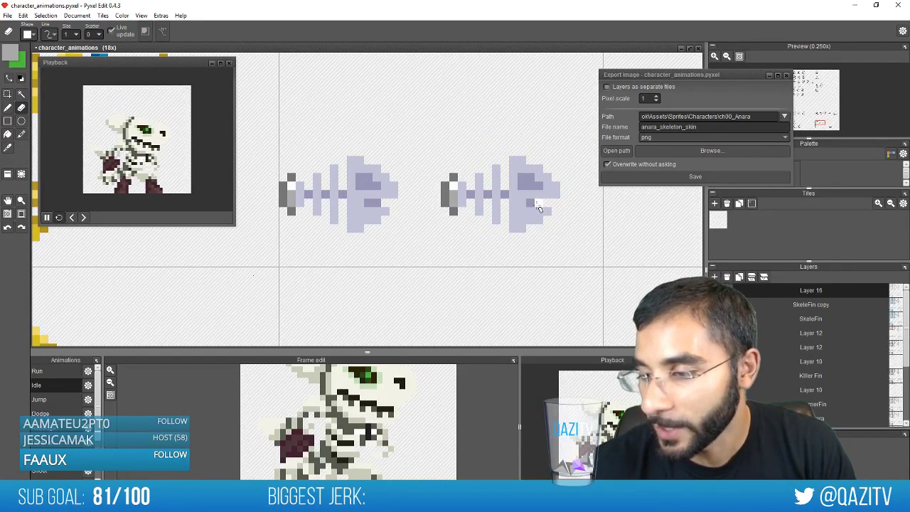
Enlarge the darker lavender patch on the second fish's lower head and fill out the head's lower edge in pale lavender
{"action": "key", "text": "b"}
{"action": "right_click", "coordinate": [538, 204]}
{"action": "mouse_move", "coordinate": [522, 212]}
{"action": "left_mouse_down"}
{"action": "mouse_move", "coordinate": [544, 203]}
{"action": "mouse_move", "coordinate": [539, 228]}
{"action": "left_mouse_up"}
{"action": "right_click", "coordinate": [522, 224]}
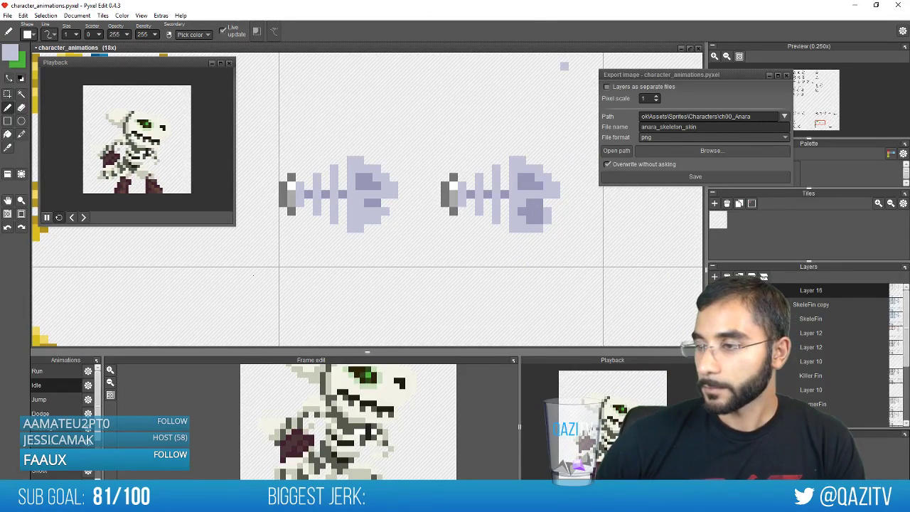
Export the sprite sheet to the ch01_Fin folder as fin_skeleton_skin in PNG format, overwriting the existing file
{"action": "left_click", "coordinate": [711, 151]}
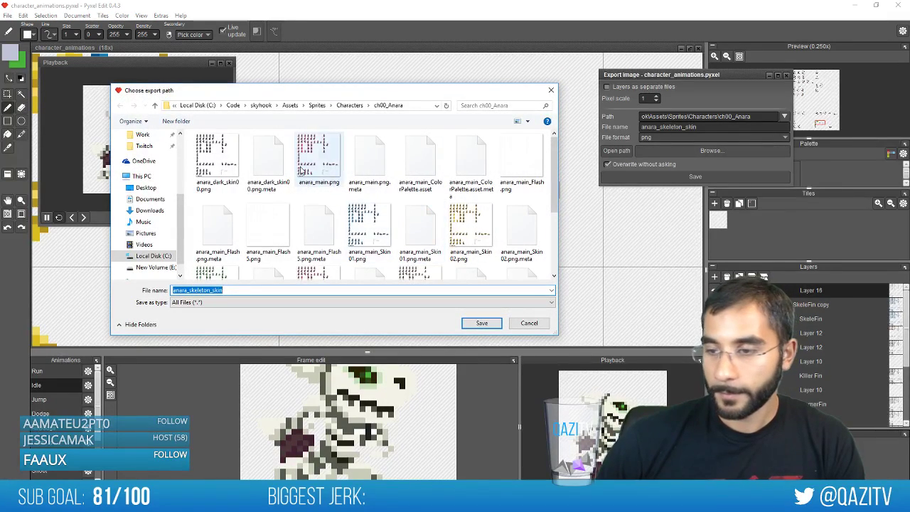
{"action": "left_click", "coordinate": [363, 107]}
{"action": "double_click", "coordinate": [226, 169]}
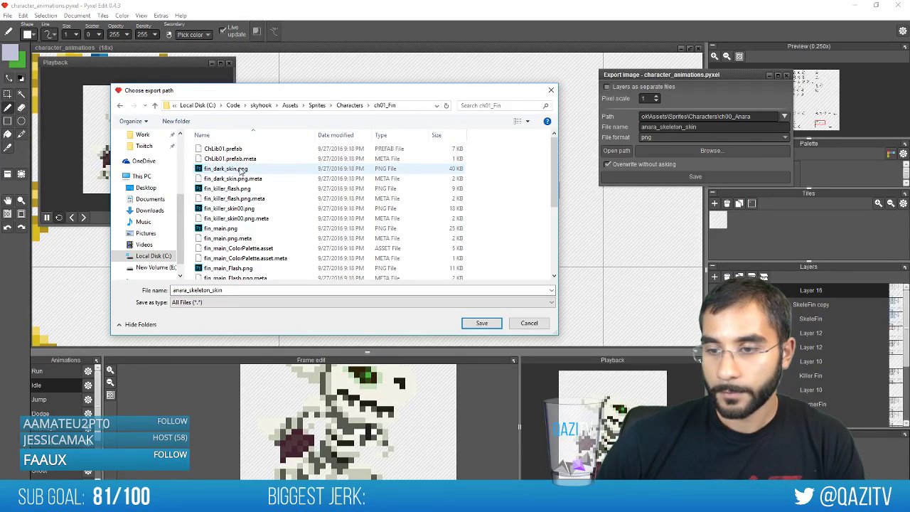
{"action": "scroll", "coordinate": [245, 213], "scroll_direction": "down", "scroll_amount": 4}
{"action": "double_click", "coordinate": [250, 245]}
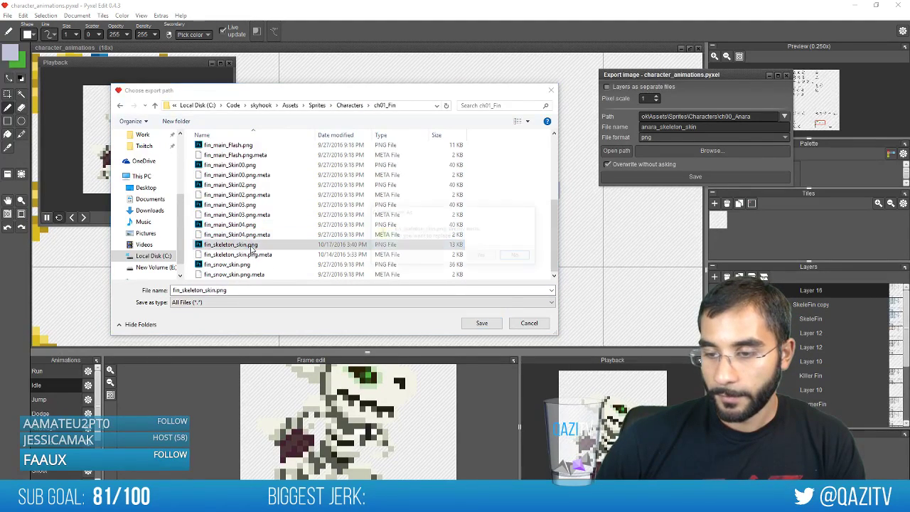
{"action": "left_click", "coordinate": [480, 254]}
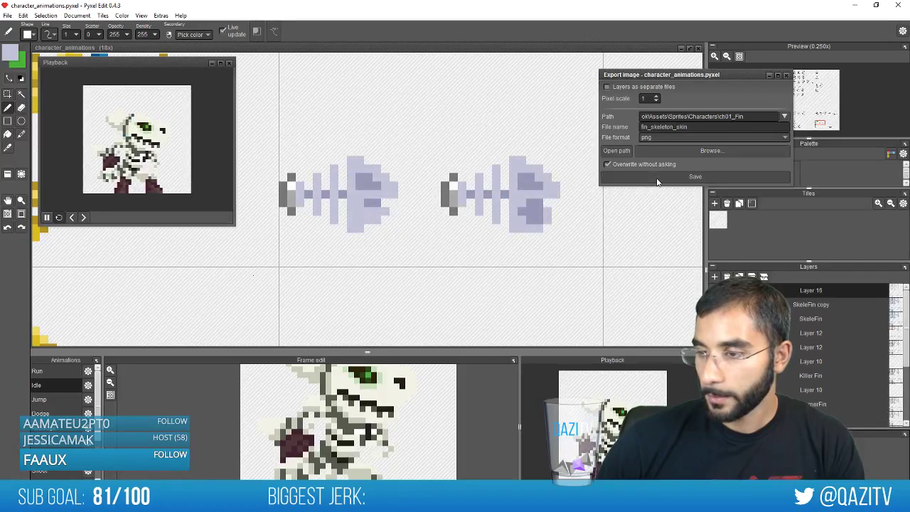
{"action": "left_click", "coordinate": [657, 179]}
Switch to Unity and run the game to check the fish-skeleton hook on Fin's skeleton skin
{"action": "key", "text": "alt+Tab"}
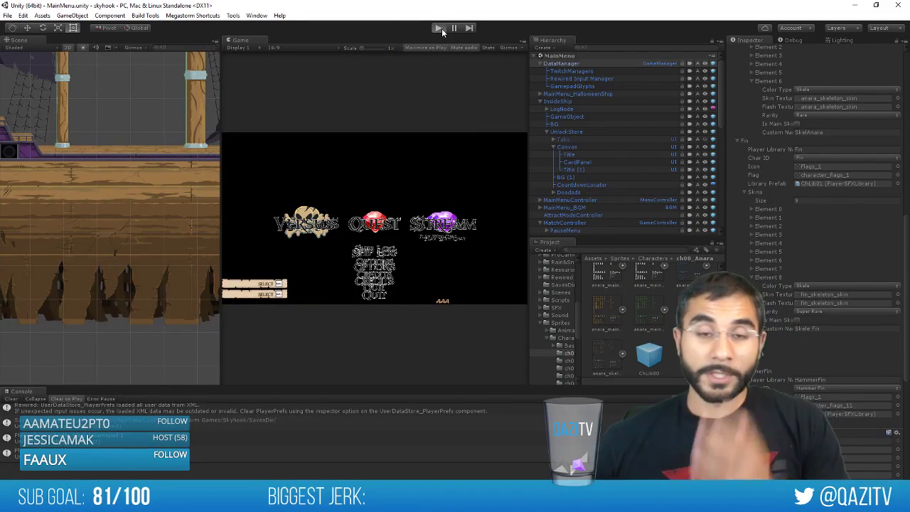
{"action": "left_click", "coordinate": [439, 27]}
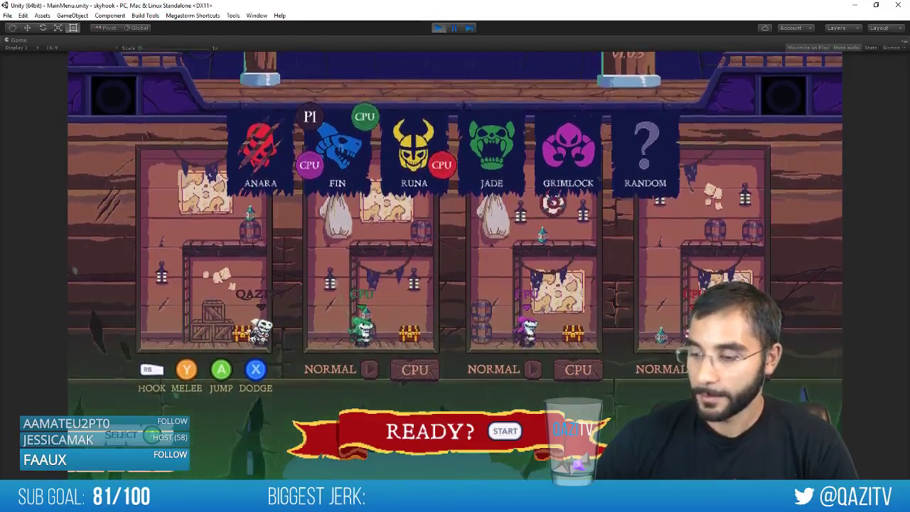
Switch to Pyxel Edit and examine the two fish skeleton hooks next to the blue-sleeved arm sprites
{"action": "key", "text": "alt+Tab"}
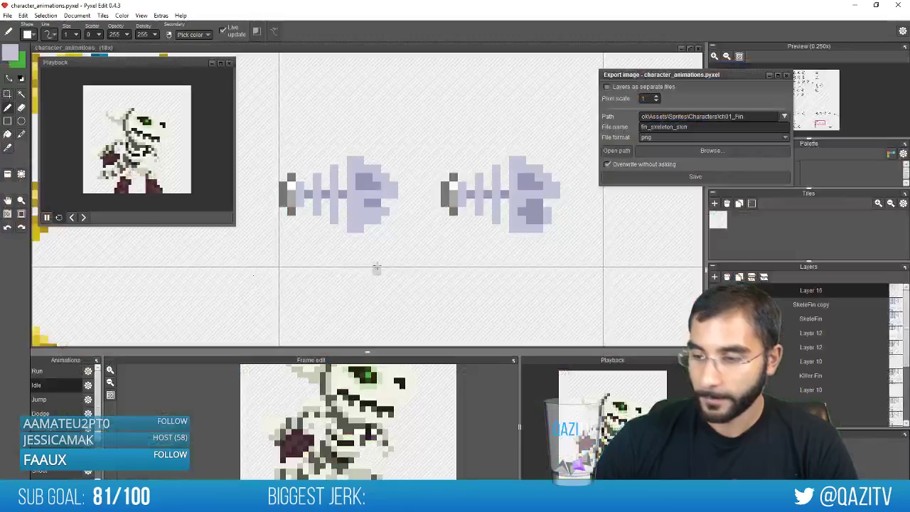
{"action": "scroll", "coordinate": [376, 268], "scroll_direction": "down", "scroll_amount": 3}
{"action": "scroll", "coordinate": [427, 218], "scroll_direction": "down", "scroll_amount": 1}
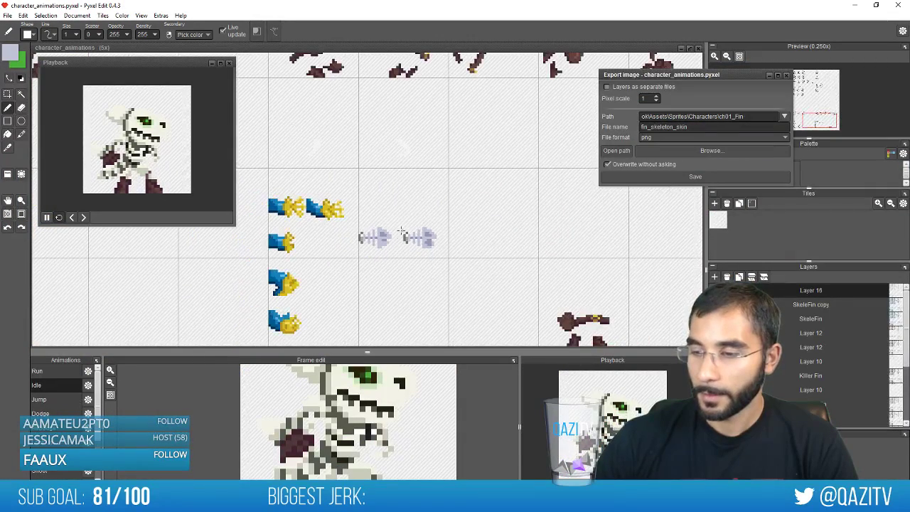
{"action": "scroll", "coordinate": [332, 240], "scroll_direction": "up", "scroll_amount": 1}
{"action": "scroll", "coordinate": [376, 254], "scroll_direction": "up", "scroll_amount": 2}
{"action": "scroll", "coordinate": [377, 254], "scroll_direction": "down", "scroll_amount": 2}
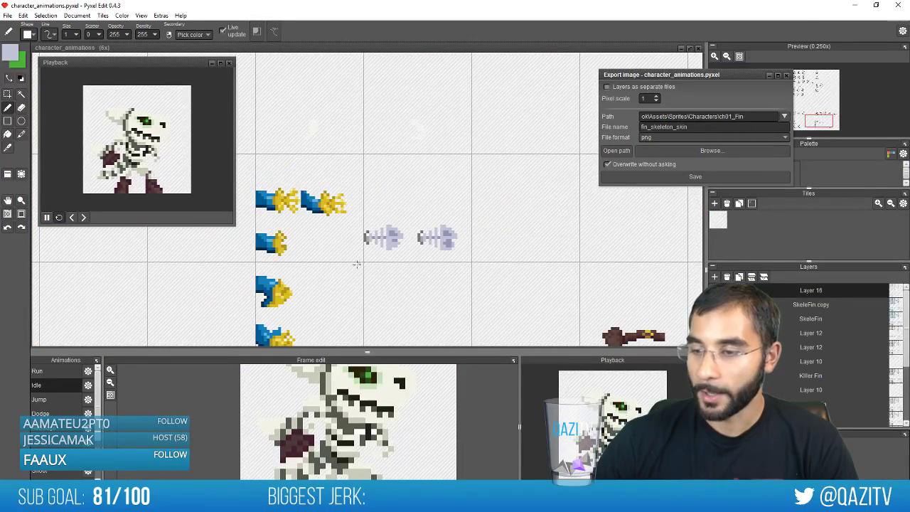
{"action": "scroll", "coordinate": [358, 264], "scroll_direction": "up", "scroll_amount": 1}
Try placing a copy of the first fish skeleton over the uppermost golden hand and narrowing it to fit
{"action": "key", "text": "s"}
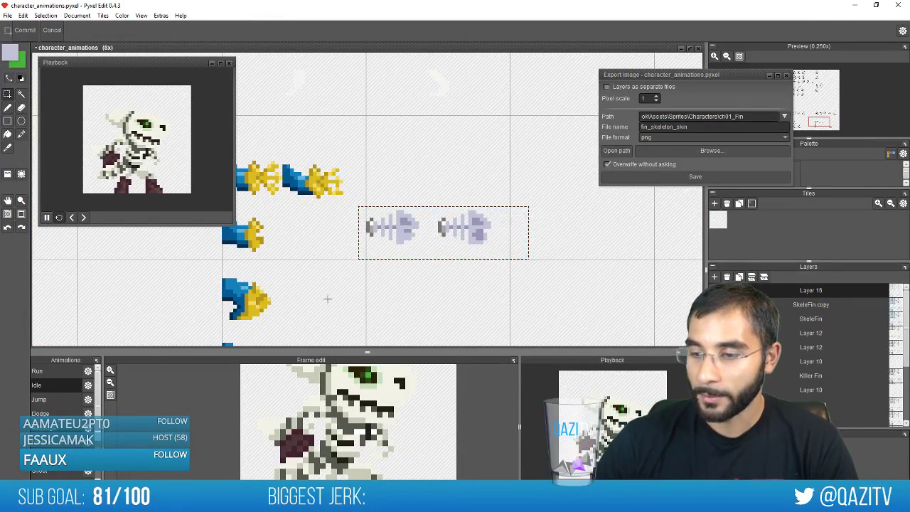
{"action": "scroll", "coordinate": [400, 207], "scroll_direction": "down", "scroll_amount": 2}
{"action": "scroll", "coordinate": [387, 289], "scroll_direction": "up", "scroll_amount": 2}
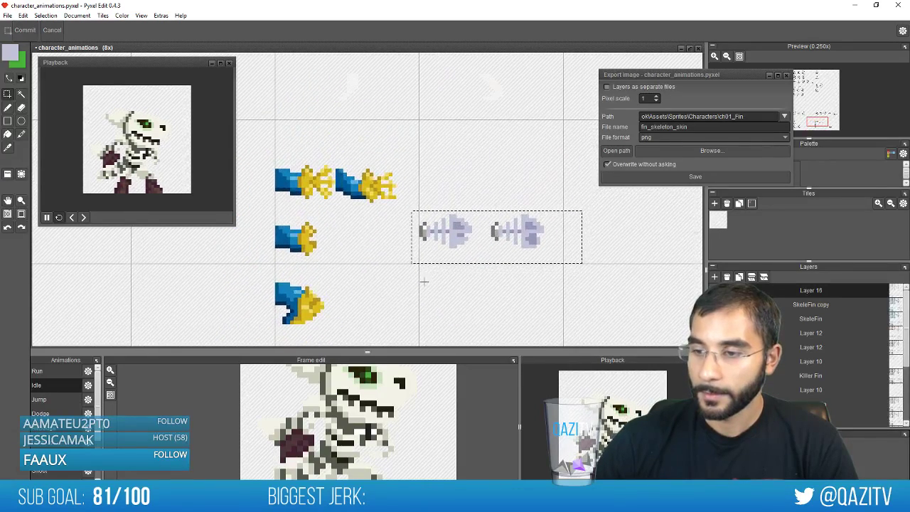
{"action": "scroll", "coordinate": [436, 263], "scroll_direction": "up", "scroll_amount": 2}
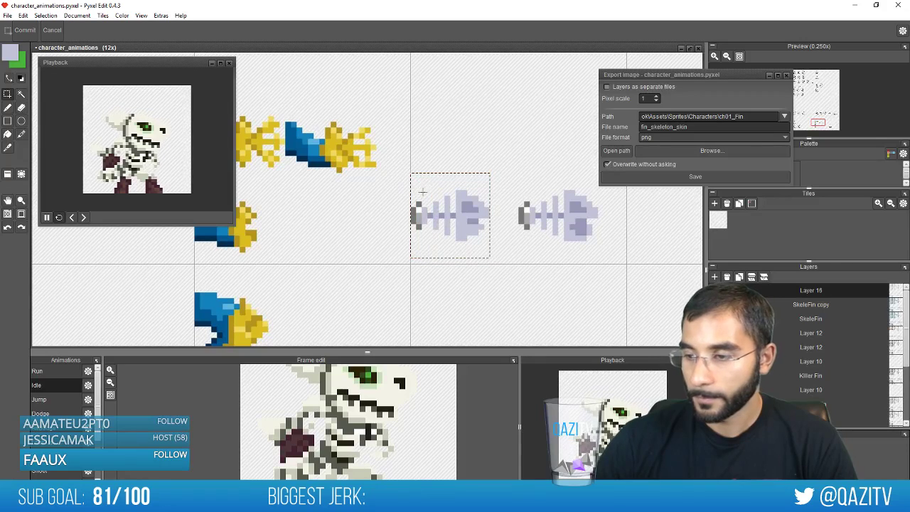
{"action": "left_click_drag", "start_coordinate": [529, 211], "coordinate": [619, 285]}
{"action": "key", "text": "ctrl+v"}
{"action": "left_click_drag", "start_coordinate": [544, 299], "coordinate": [363, 226]}
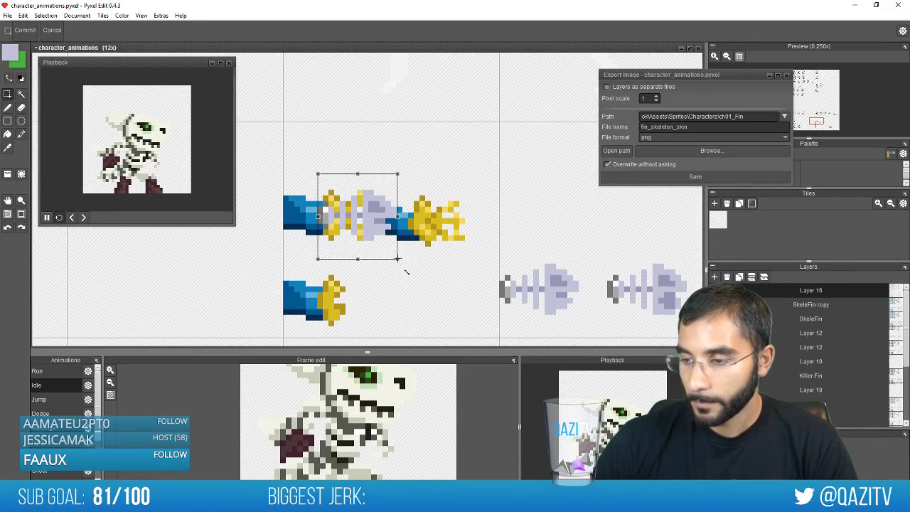
{"action": "left_click_drag", "start_coordinate": [407, 271], "coordinate": [391, 273]}
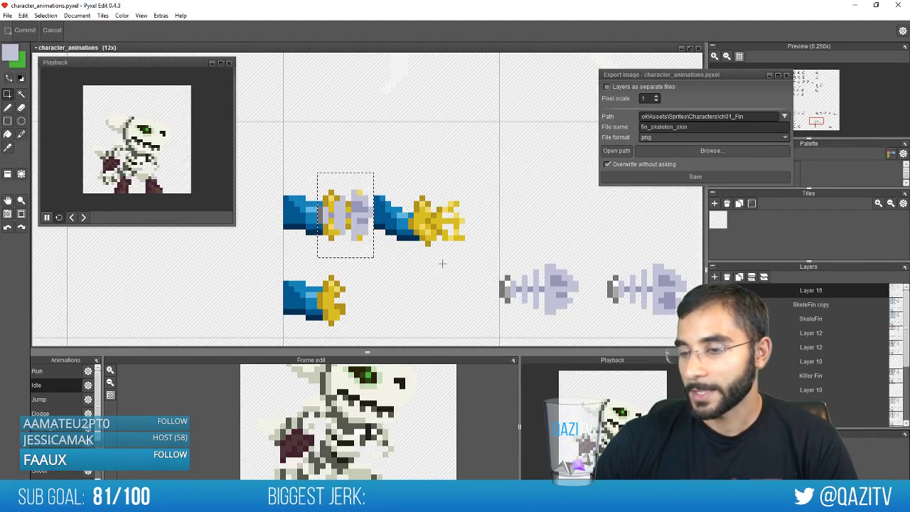
Try a shortened fish copy, with its head moved closer to its tail base, over the first golden hand
{"action": "key", "text": "ctrl+v"}
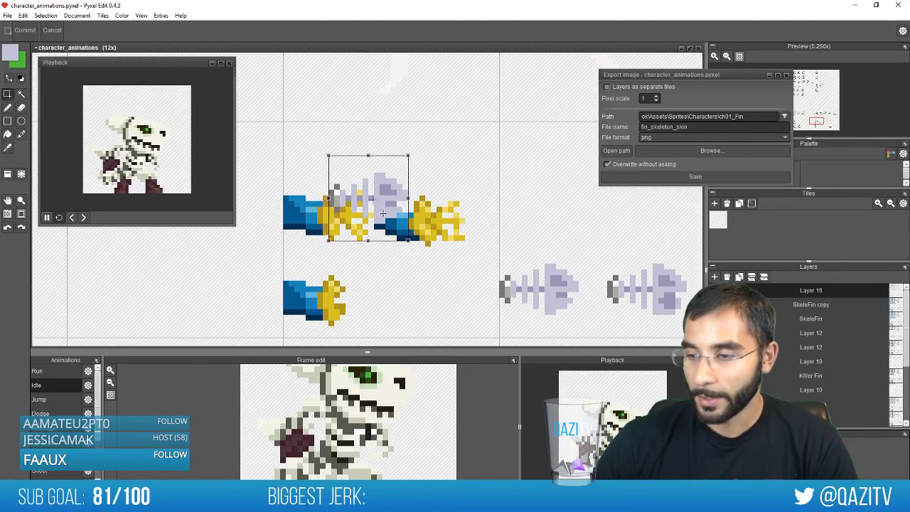
{"action": "left_click_drag", "start_coordinate": [382, 213], "coordinate": [422, 165]}
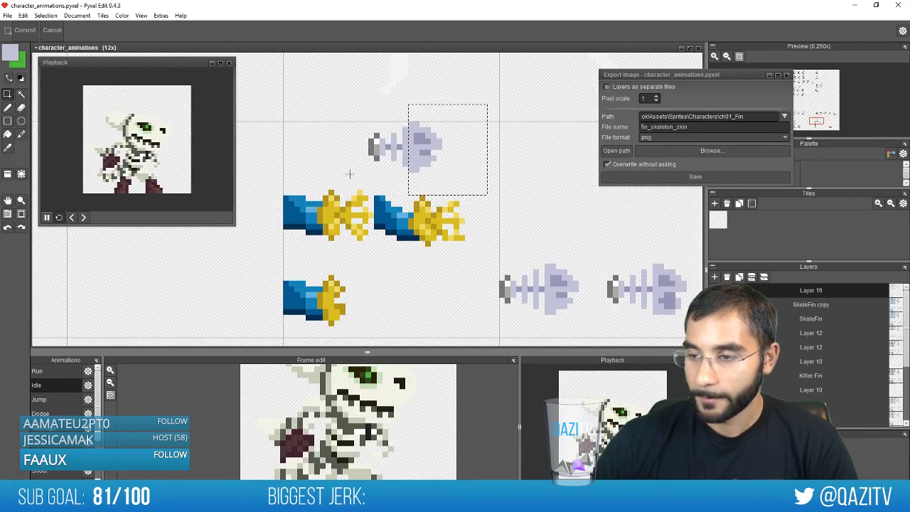
{"action": "left_click_drag", "start_coordinate": [439, 139], "coordinate": [375, 205]}
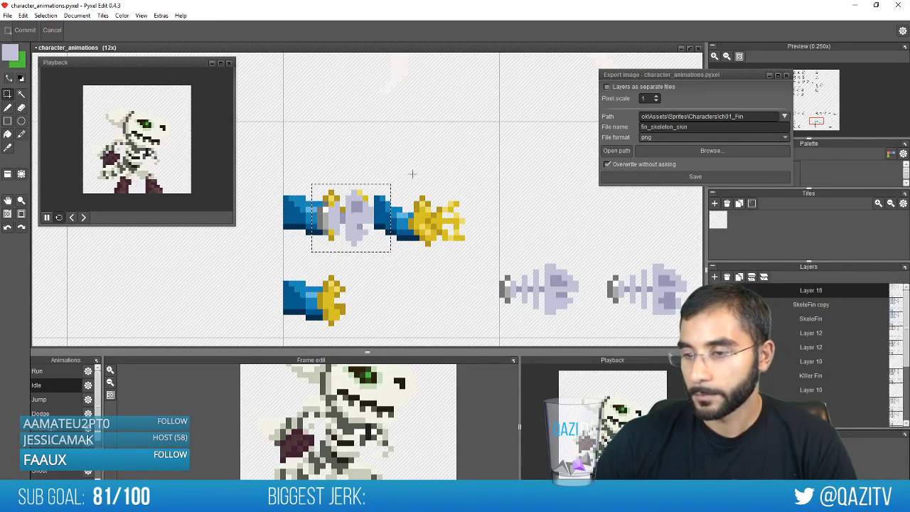
{"action": "scroll", "coordinate": [466, 205], "scroll_direction": "down", "scroll_amount": 3}
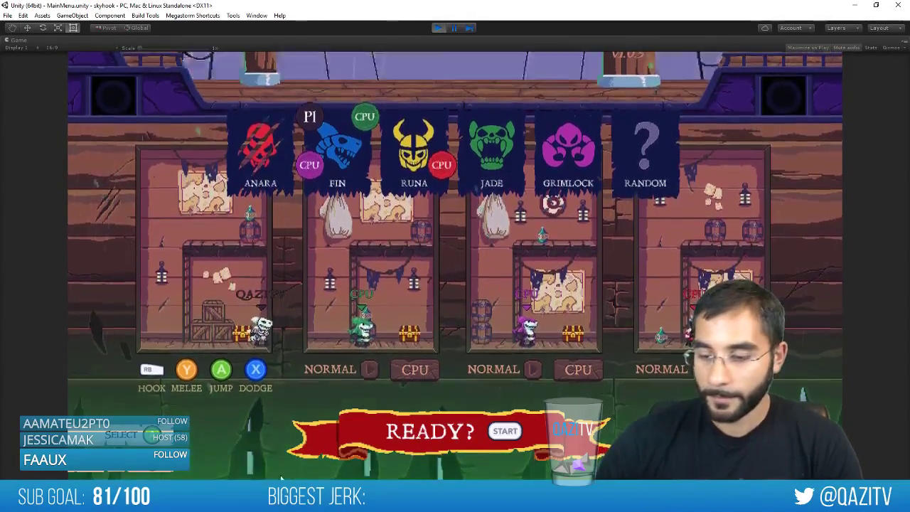
Switch back to Pyxel Edit and extend the tail bases of both fish skeletons vertically with dark grey pixels
{"action": "key", "text": "alt+Tab"}
{"action": "scroll", "coordinate": [395, 265], "scroll_direction": "up", "scroll_amount": 5}
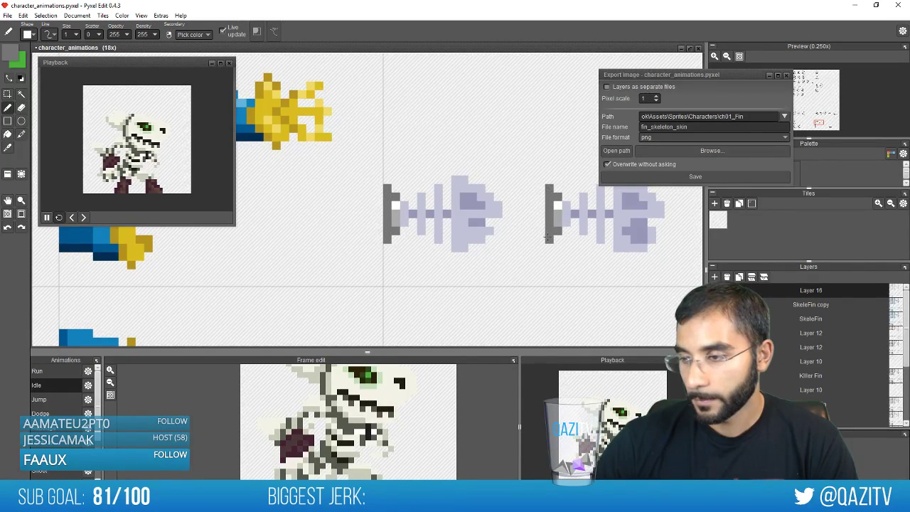
{"action": "scroll", "coordinate": [567, 240], "scroll_direction": "down", "scroll_amount": 1}
{"action": "scroll", "coordinate": [571, 246], "scroll_direction": "up", "scroll_amount": 1}
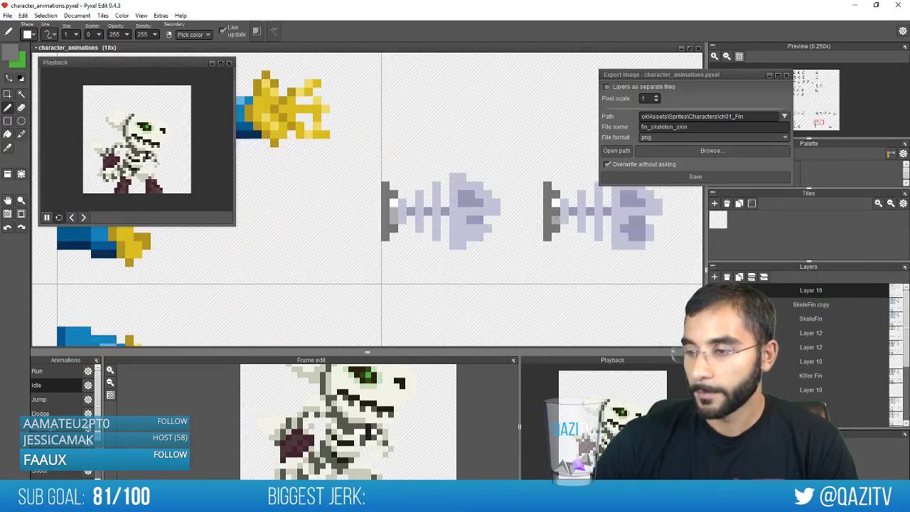
{"action": "scroll", "coordinate": [501, 290], "scroll_direction": "down", "scroll_amount": 3}
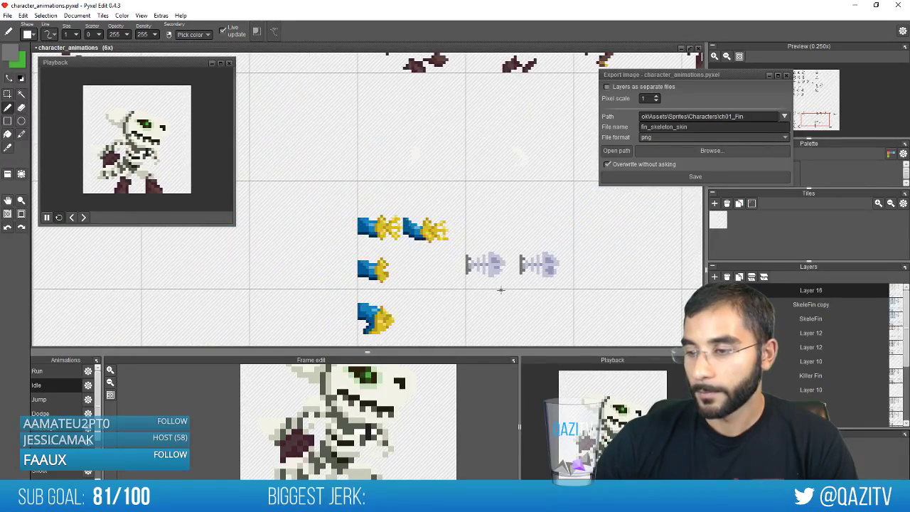
Switch to Unity and try out Anara and then Jade in the running game's character selection
{"action": "key", "text": "alt+Tab"}
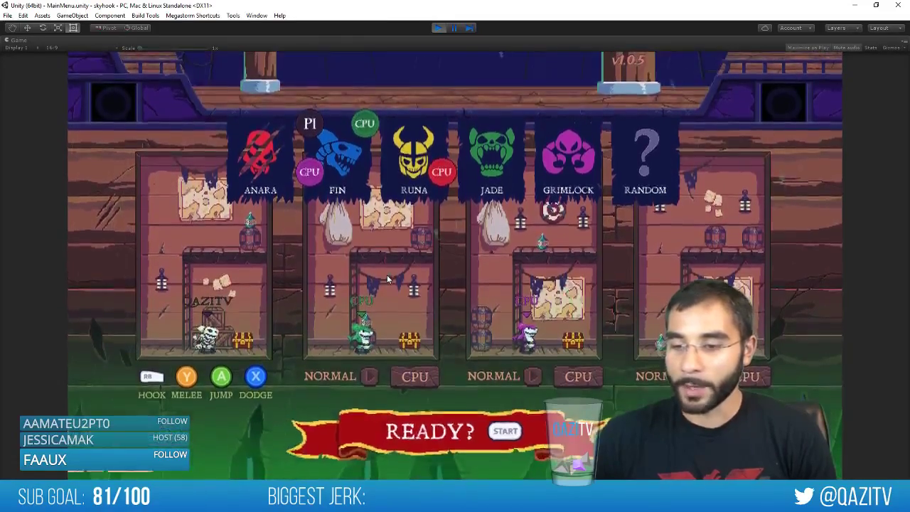
{"action": "key", "text": "Return"}
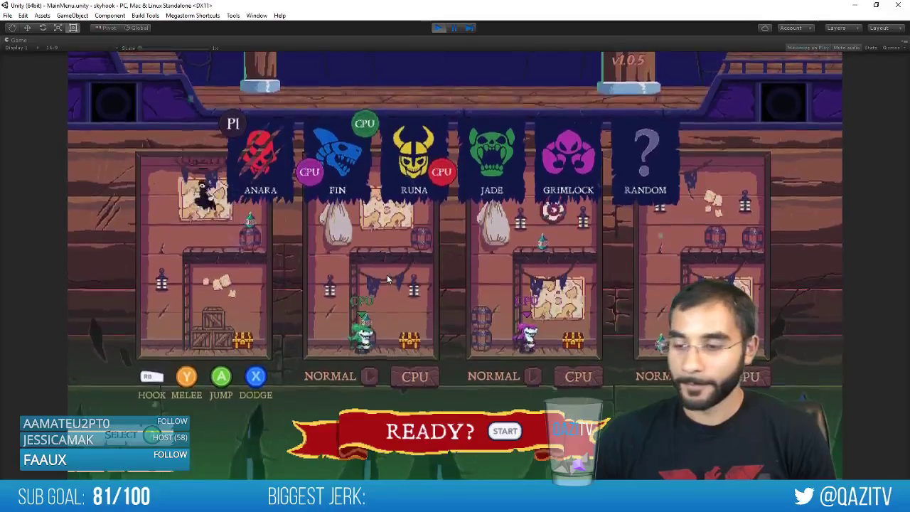
{"action": "key", "text": "Escape"}
{"action": "key", "text": "Right"}
{"action": "key", "text": "Right"}
{"action": "key", "text": "Right"}
{"action": "key", "text": "Return"}
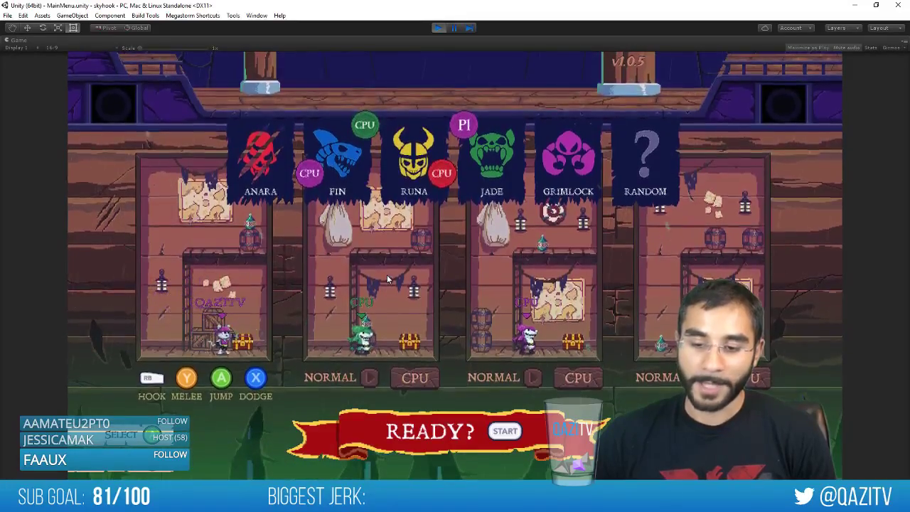
Change the player's character back to Fin with the skeleton skin and test the fish-skeleton hook while moving around
{"action": "key", "text": "Escape"}
{"action": "key", "text": "Left"}
{"action": "key", "text": "Left"}
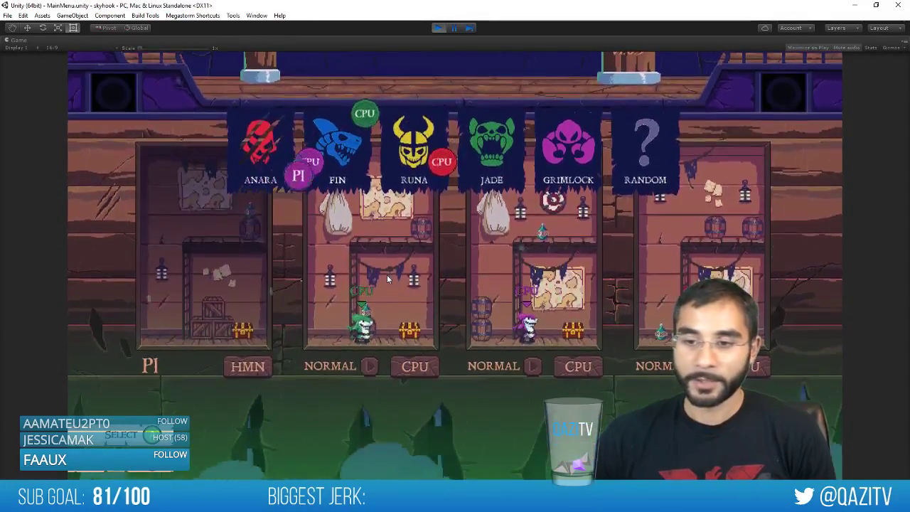
{"action": "key", "text": "Return"}
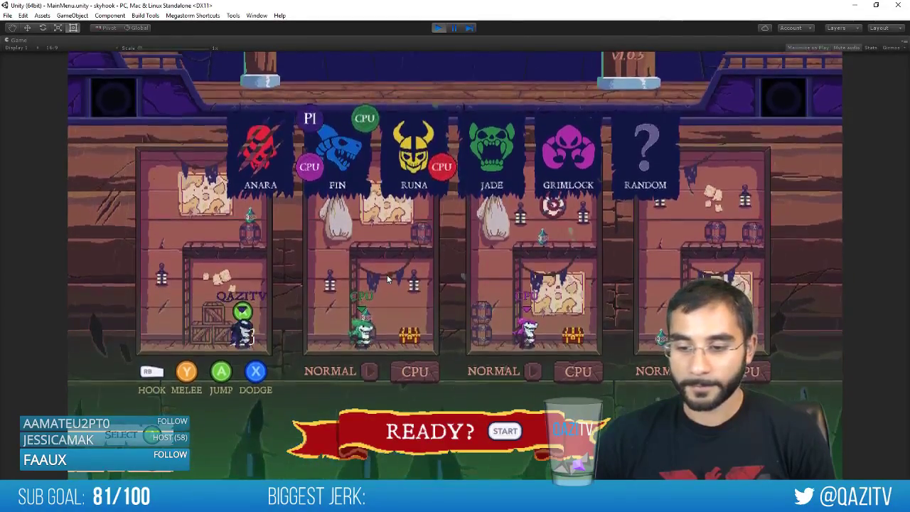
{"action": "key", "text": "Left"}
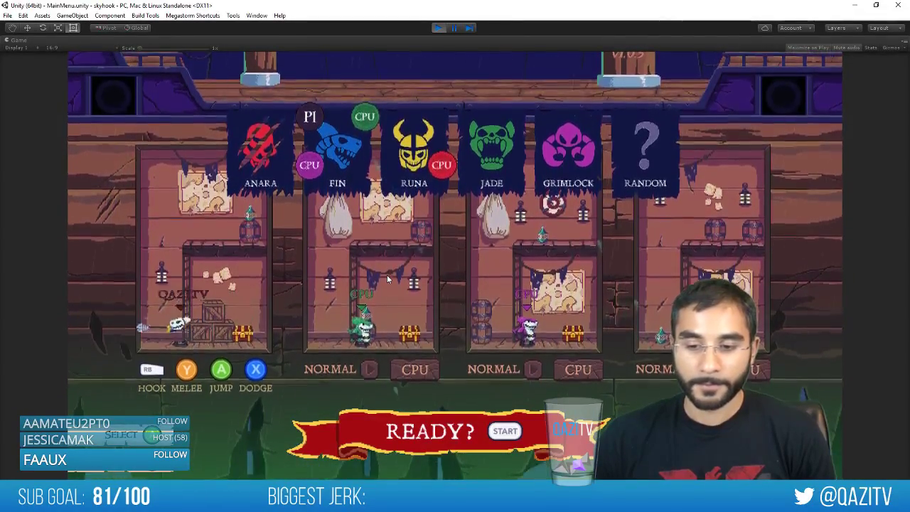
{"action": "key", "text": "Right"}
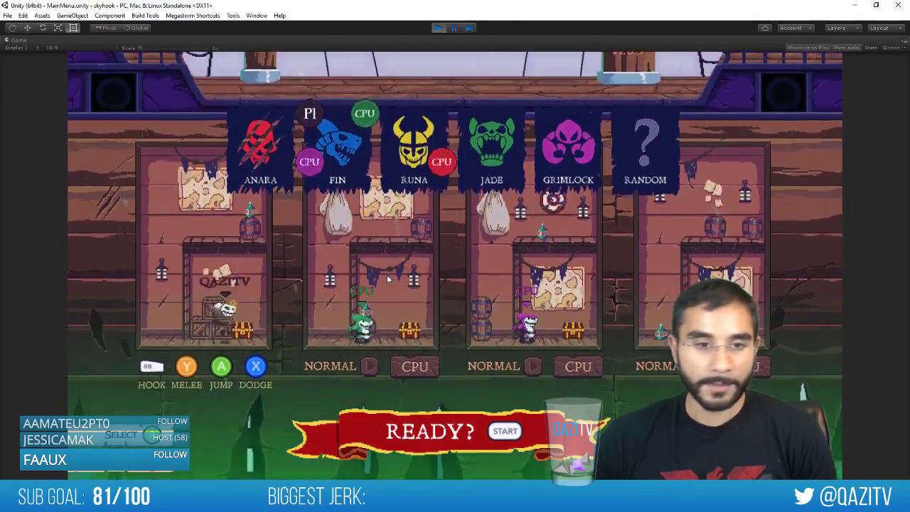
Stop the running game in Unity and switch back to Pyxel Edit
{"action": "key", "text": "Left"}
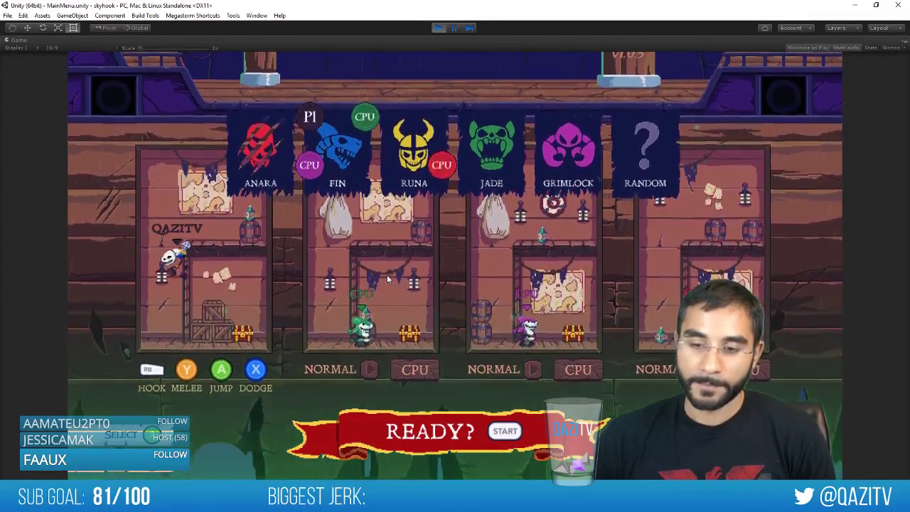
{"action": "left_click", "coordinate": [440, 29]}
{"action": "key", "text": "alt+Tab"}
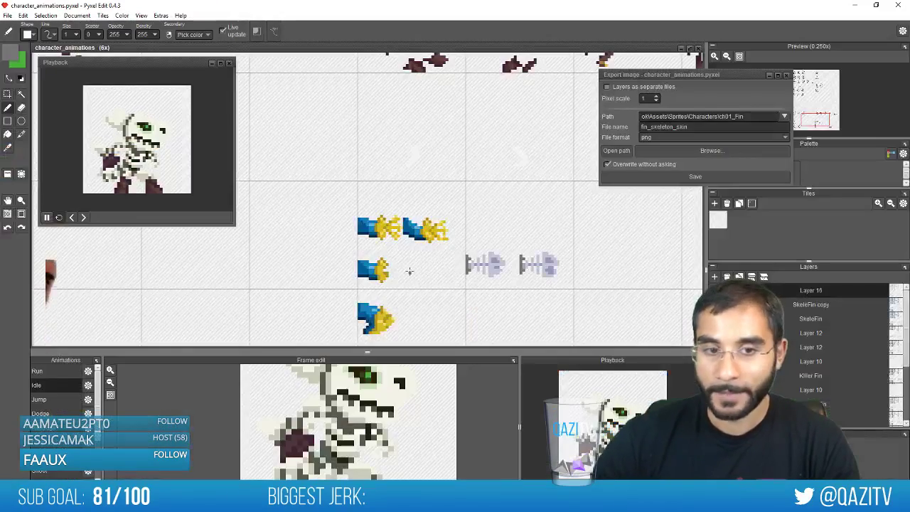
Sketch a sideways anchor in the fish skeletons' light lavender below the first fish skeleton, refining its curved arms
{"action": "left_click_drag", "start_coordinate": [470, 251], "coordinate": [387, 215]}
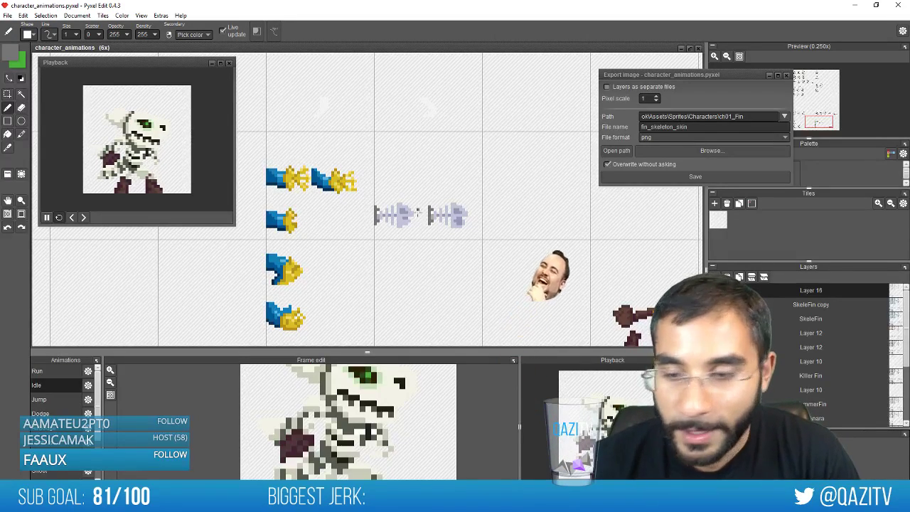
{"action": "left_click_drag", "start_coordinate": [408, 305], "coordinate": [396, 278]}
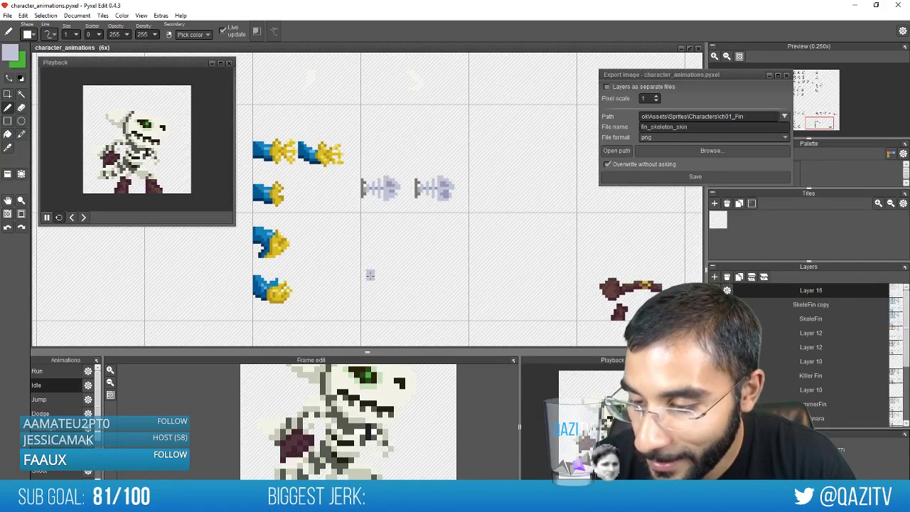
{"action": "left_click_drag", "start_coordinate": [385, 273], "coordinate": [377, 256]}
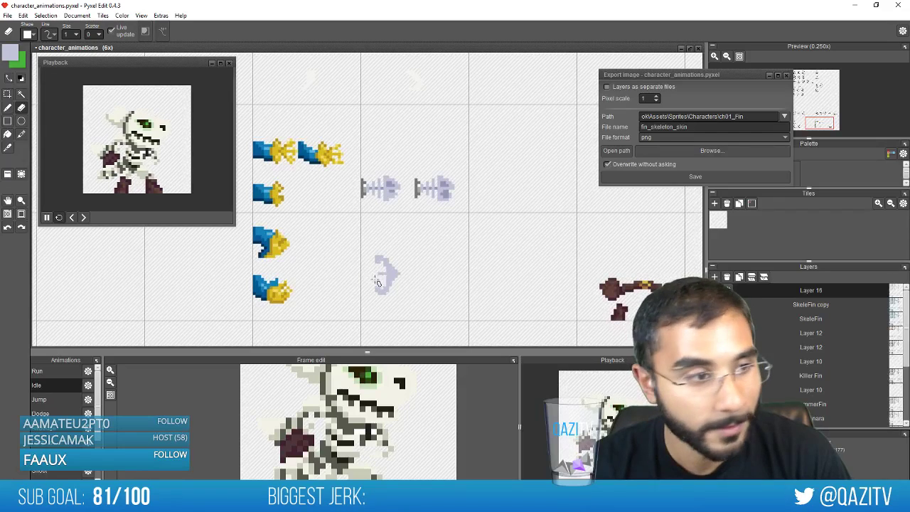
{"action": "key", "text": "b"}
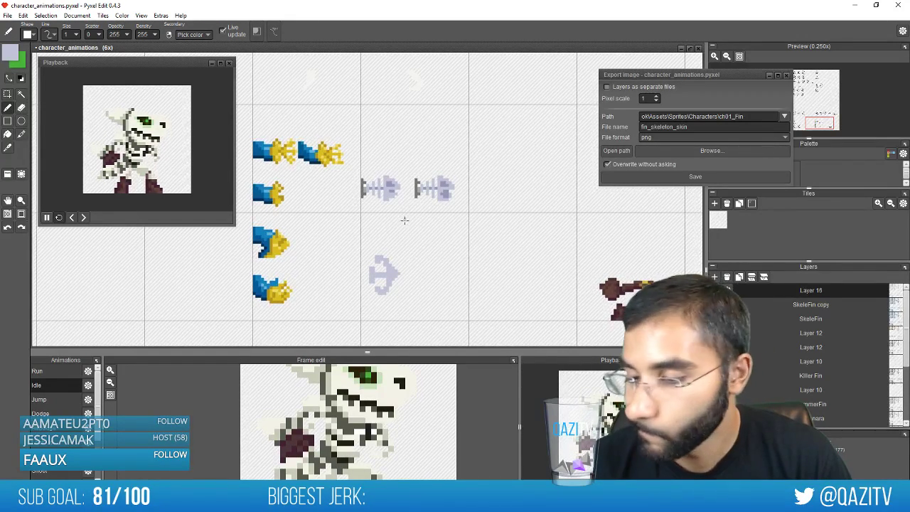
{"action": "key", "text": "e"}
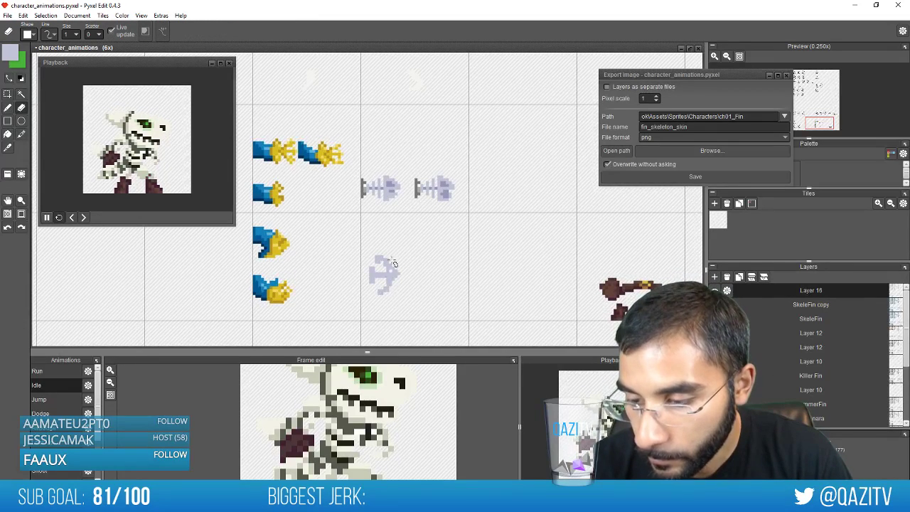
{"action": "key", "text": "b"}
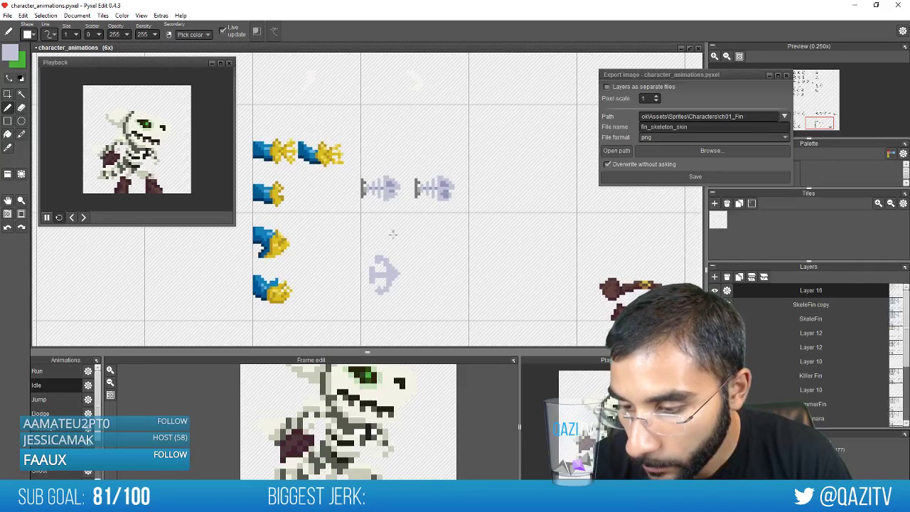
{"action": "key", "text": "e"}
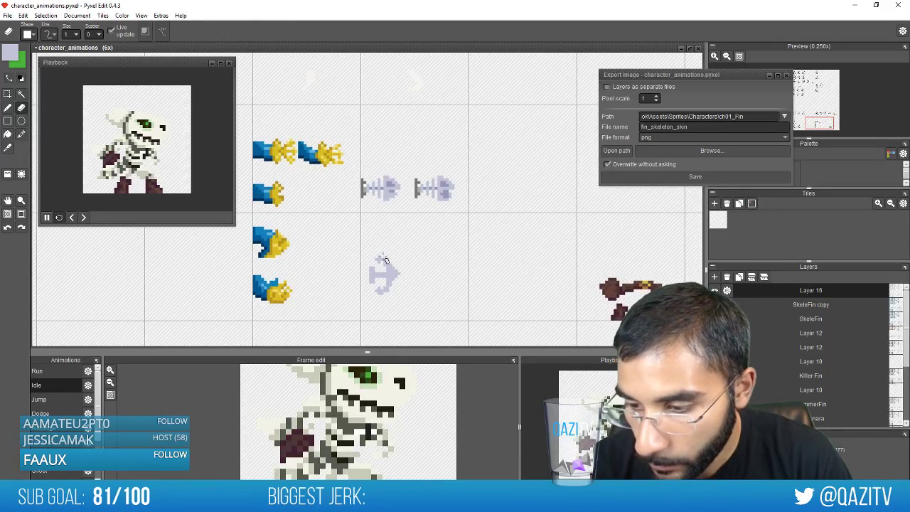
{"action": "key", "text": "b"}
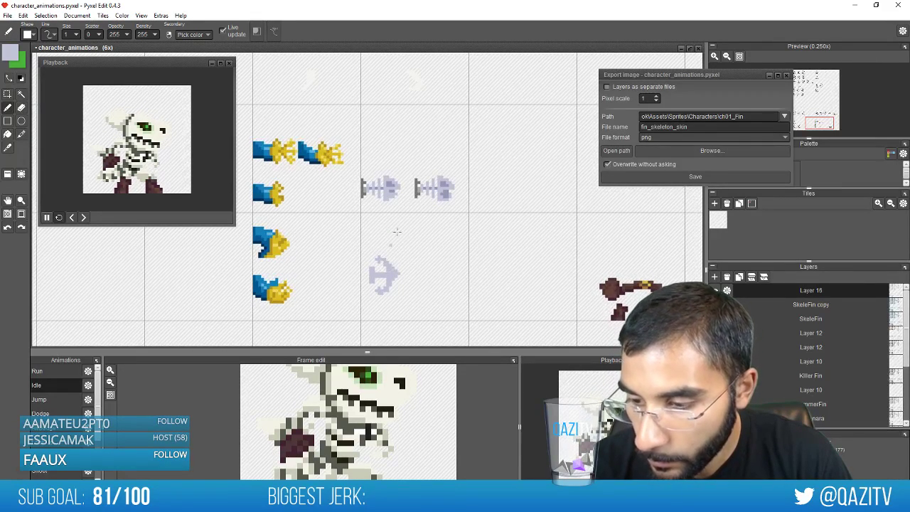
Move the upper arm of the sideways anchor closer to its centre and touch up its outline
{"action": "key", "text": "s"}
{"action": "mouse_move", "coordinate": [377, 294]}
{"action": "left_mouse_down"}
{"action": "mouse_move", "coordinate": [393, 284]}
{"action": "mouse_move", "coordinate": [388, 264]}
{"action": "left_mouse_up"}
{"action": "key", "text": "ctrl+d"}
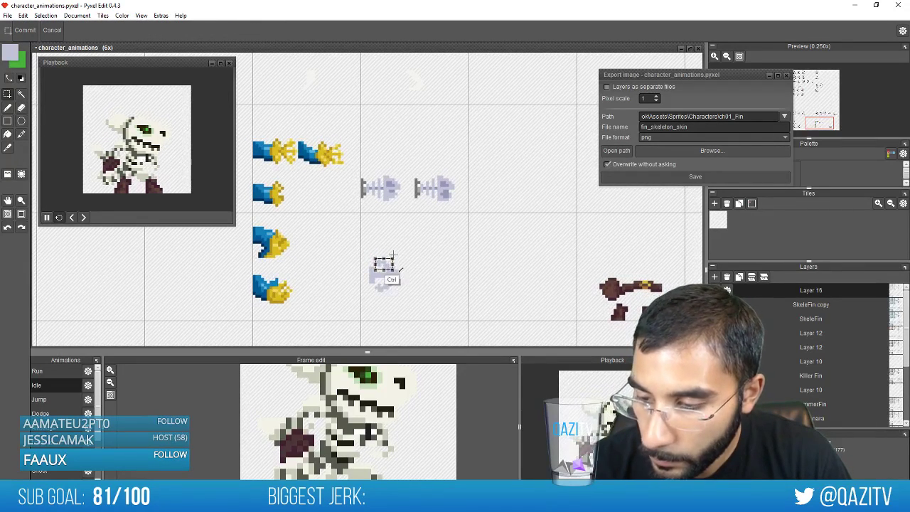
{"action": "key", "text": "ctrl+d"}
{"action": "key", "text": "b"}
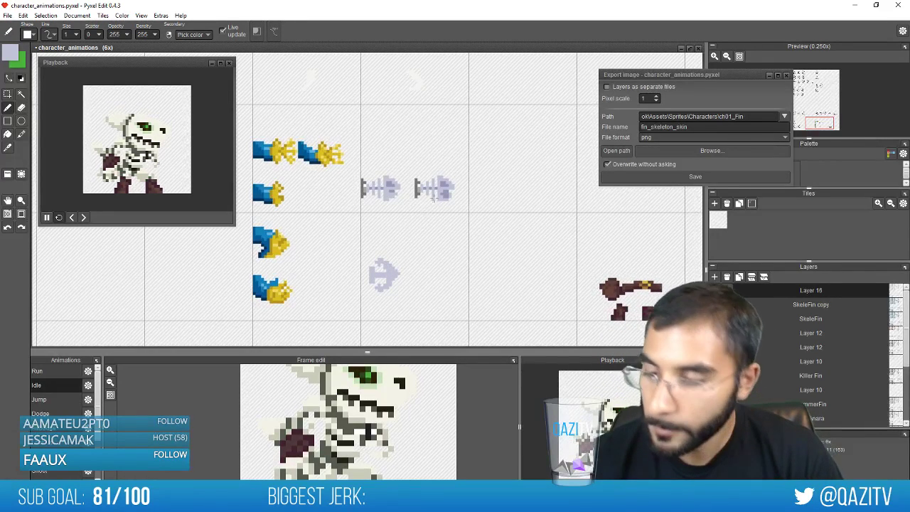
Adjust the sideways anchor's shank and crossbar by adding and erasing individual pixels
{"action": "key", "text": "e"}
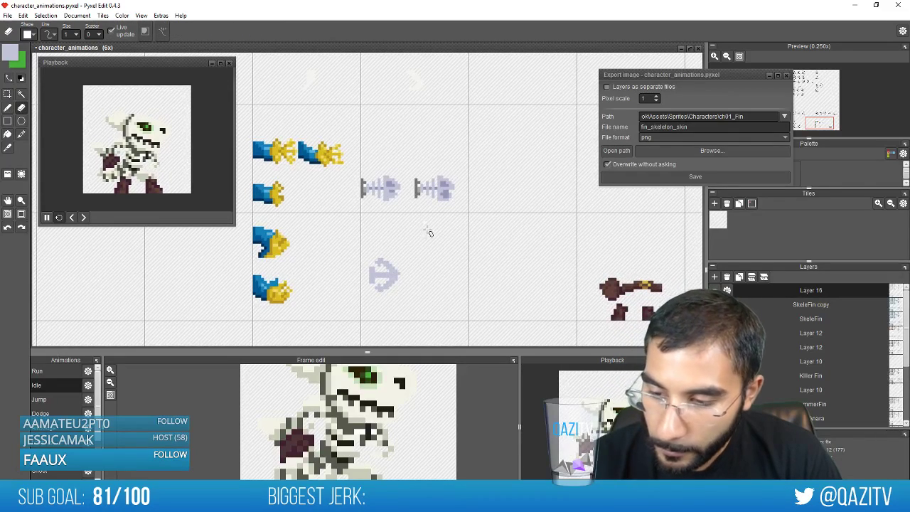
{"action": "key", "text": "space"}
{"action": "left_click_drag", "start_coordinate": [427, 253], "coordinate": [413, 265]}
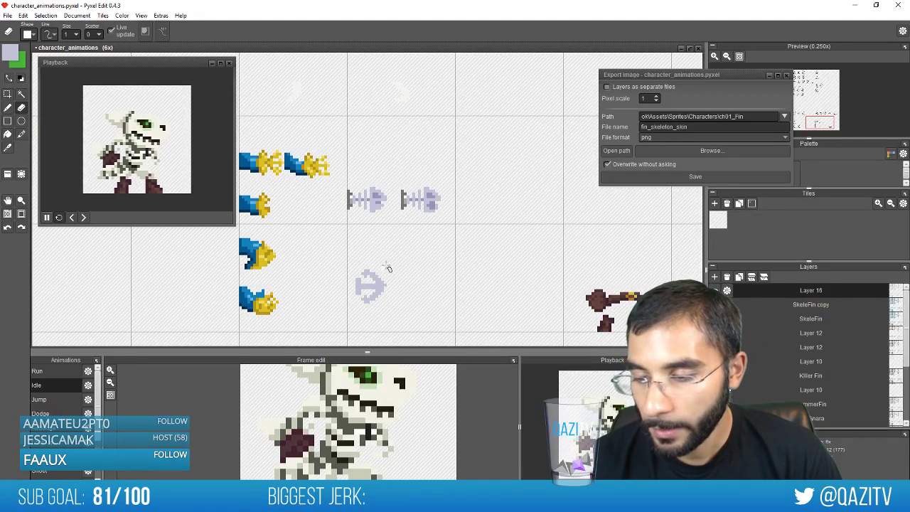
{"action": "key", "text": "b"}
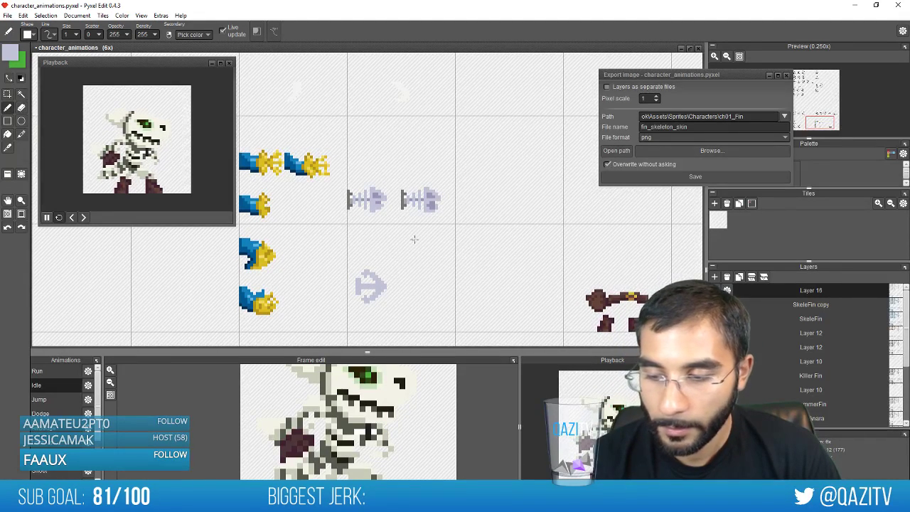
{"action": "key", "text": "space"}
{"action": "mouse_move", "coordinate": [393, 253]}
{"action": "left_mouse_down"}
{"action": "mouse_move", "coordinate": [396, 266]}
{"action": "mouse_move", "coordinate": [397, 251]}
{"action": "left_mouse_up"}
{"action": "key", "text": "e"}
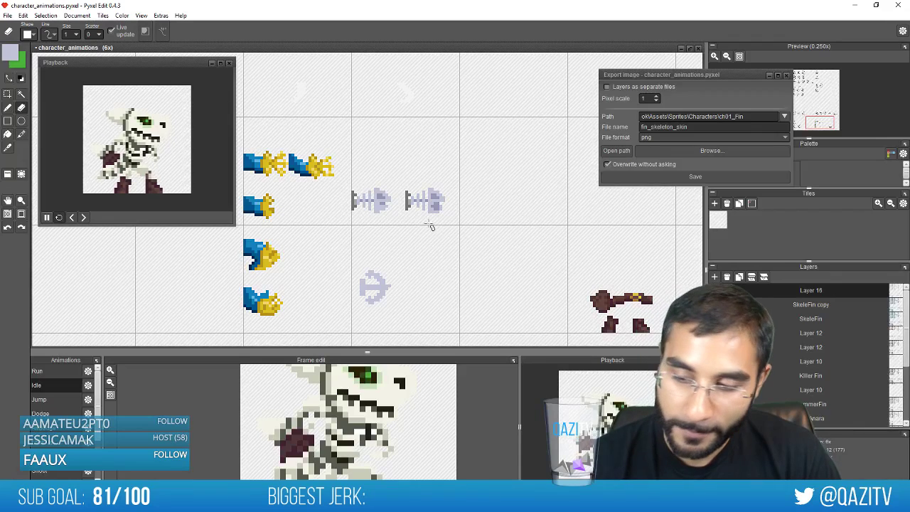
{"action": "key", "text": "b"}
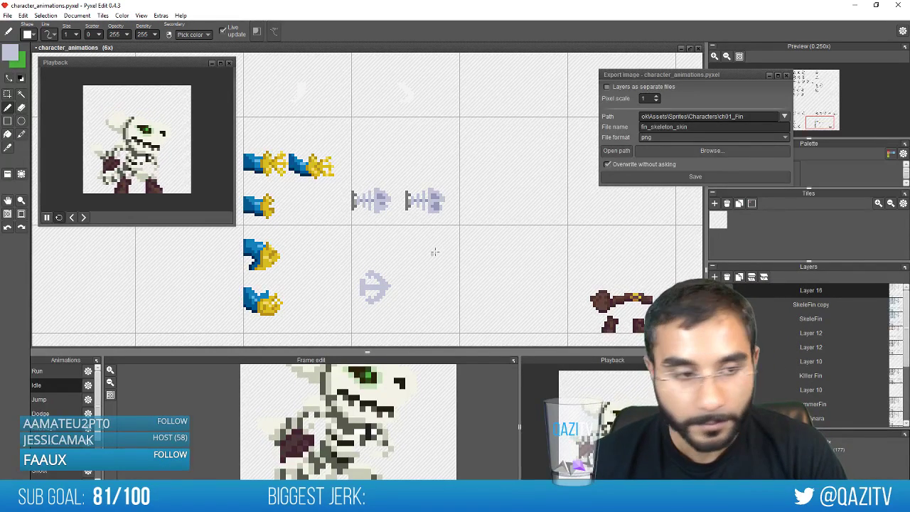
Sketch an upright anchor beside the sideways one, plus a second upright anchor and small rough shapes around them
{"action": "left_click_drag", "start_coordinate": [426, 276], "coordinate": [426, 299]}
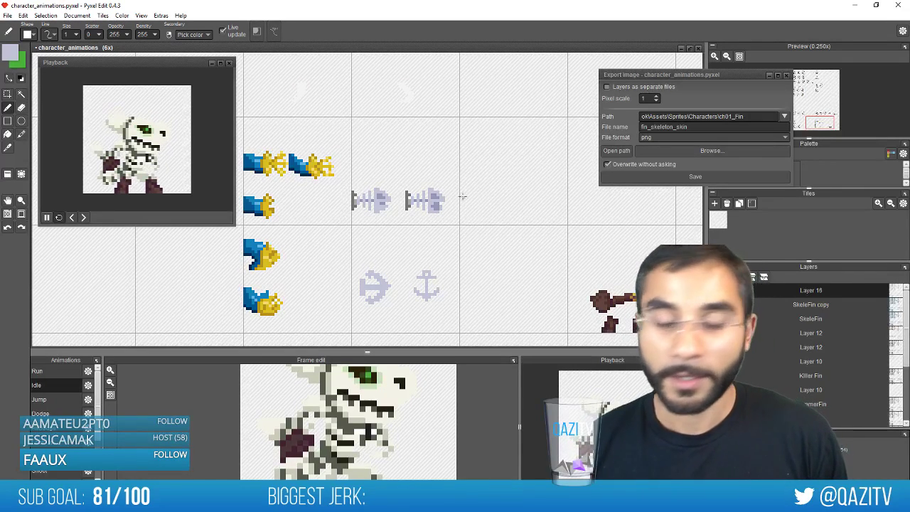
{"action": "left_click_drag", "start_coordinate": [390, 246], "coordinate": [401, 246]}
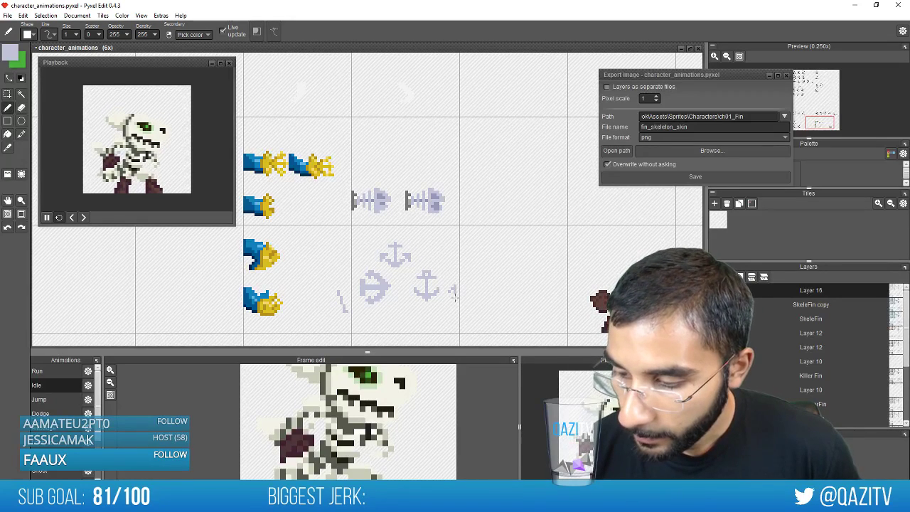
{"action": "left_click_drag", "start_coordinate": [455, 298], "coordinate": [469, 289]}
{"action": "mouse_move", "coordinate": [416, 233]}
{"action": "left_mouse_down"}
{"action": "mouse_move", "coordinate": [408, 239]}
{"action": "mouse_move", "coordinate": [421, 238]}
{"action": "left_mouse_up"}
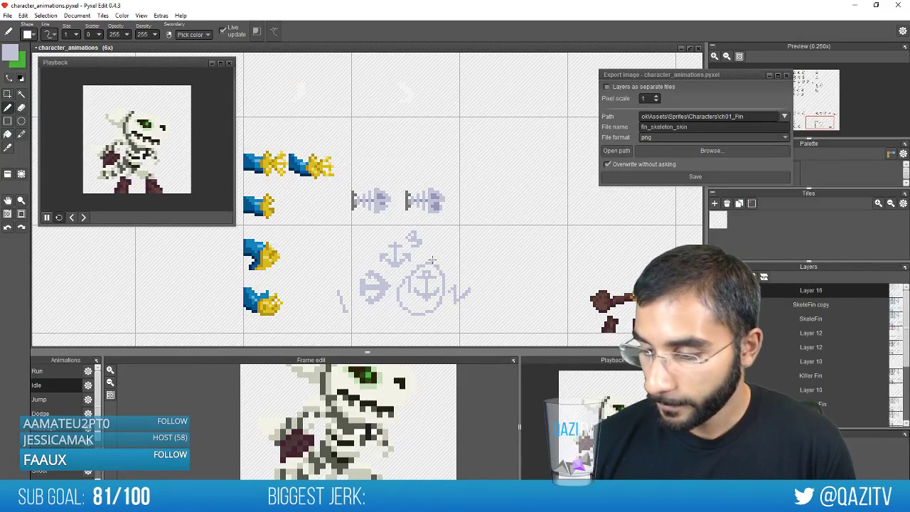
Erase the sideways anchor and all rough sketches around it, keeping only the upright anchor below the second fish skeleton
{"action": "key", "text": "e"}
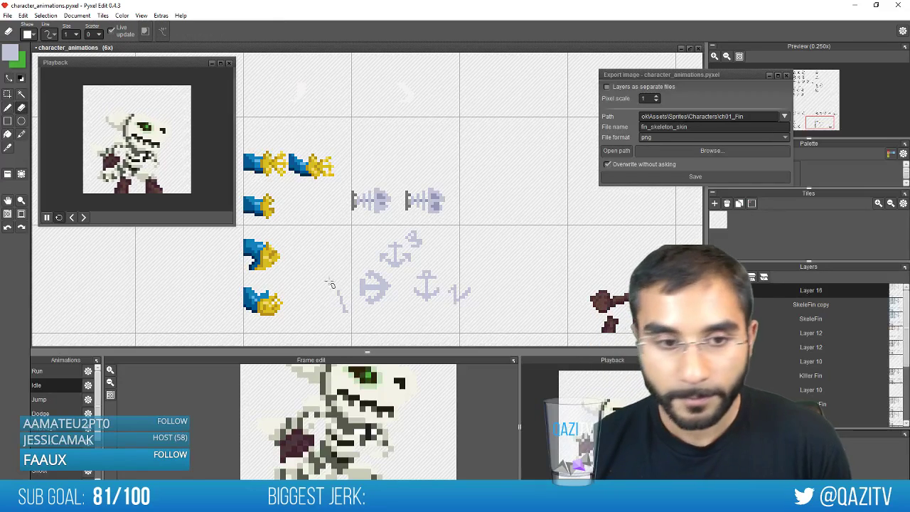
{"action": "mouse_move", "coordinate": [330, 282]}
{"action": "left_mouse_down"}
{"action": "mouse_move", "coordinate": [359, 259]}
{"action": "mouse_move", "coordinate": [346, 304]}
{"action": "mouse_move", "coordinate": [367, 282]}
{"action": "mouse_move", "coordinate": [336, 292]}
{"action": "mouse_move", "coordinate": [336, 316]}
{"action": "mouse_move", "coordinate": [414, 263]}
{"action": "mouse_move", "coordinate": [366, 307]}
{"action": "mouse_move", "coordinate": [389, 281]}
{"action": "left_mouse_up"}
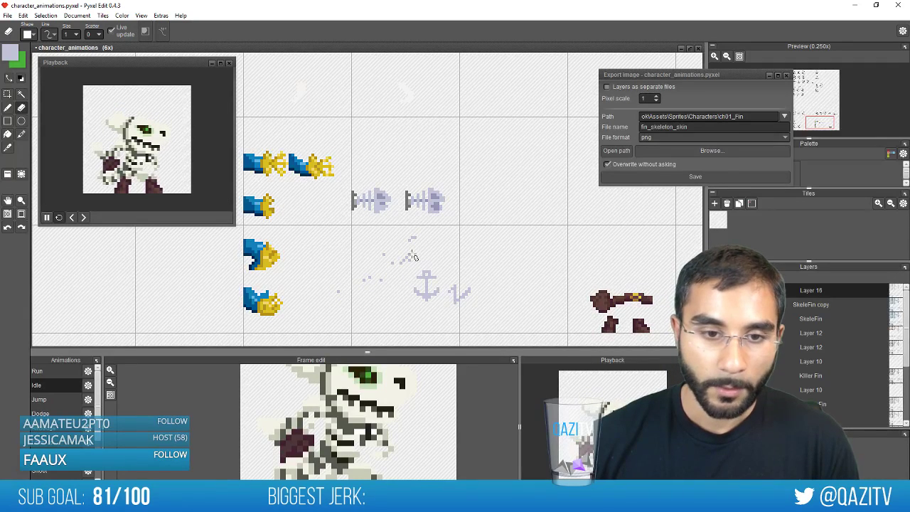
{"action": "mouse_move", "coordinate": [382, 279]}
{"action": "left_mouse_down"}
{"action": "mouse_move", "coordinate": [407, 256]}
{"action": "mouse_move", "coordinate": [406, 239]}
{"action": "mouse_move", "coordinate": [375, 267]}
{"action": "left_mouse_up"}
{"action": "left_click", "coordinate": [384, 255]}
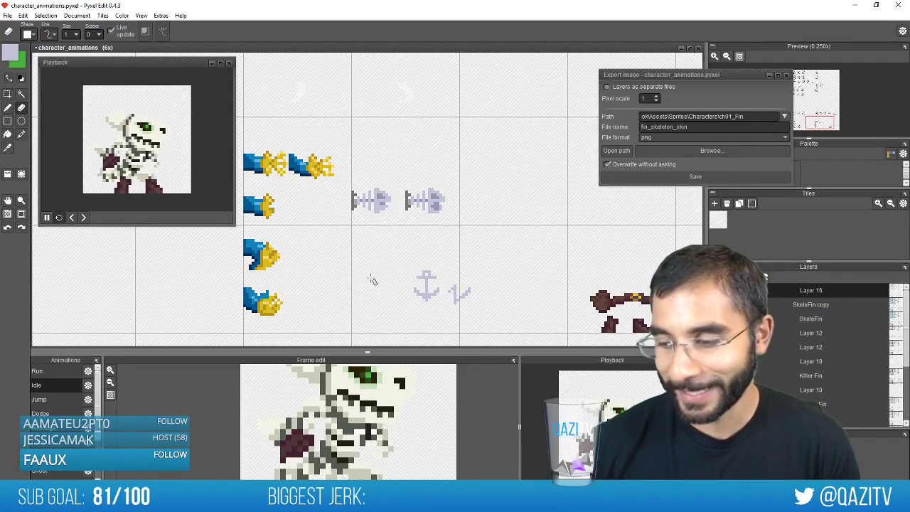
{"action": "left_click", "coordinate": [370, 278]}
{"action": "left_click_drag", "start_coordinate": [459, 284], "coordinate": [454, 295]}
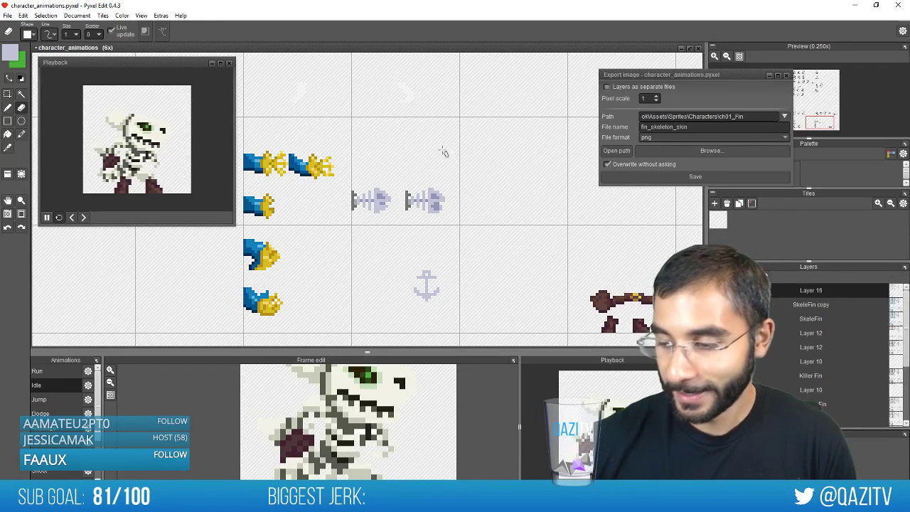
Shade the upright anchor with darker lavender and place a copy rotated 90 degrees counterclockwise above the two fish skeletons
{"action": "key", "text": "b"}
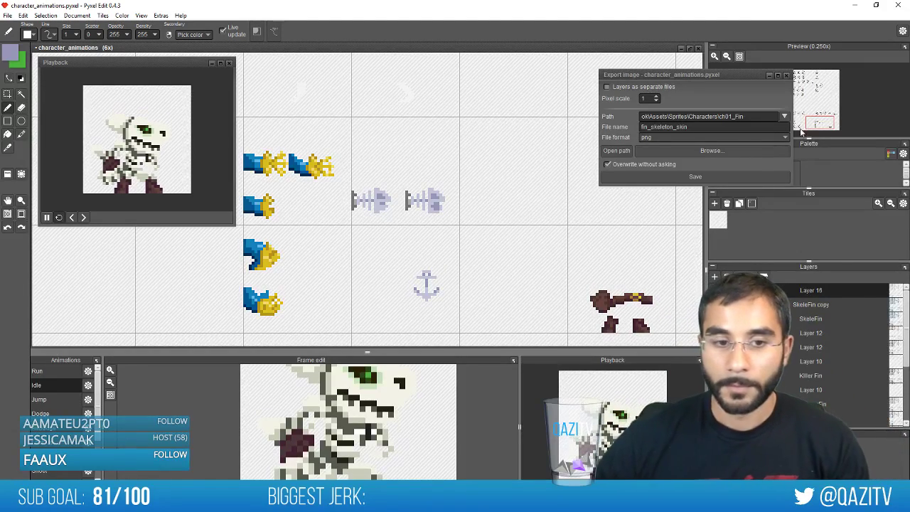
{"action": "left_click_drag", "start_coordinate": [272, 177], "coordinate": [331, 166]}
{"action": "scroll", "coordinate": [298, 172], "scroll_direction": "up", "scroll_amount": 3}
{"action": "scroll", "coordinate": [317, 191], "scroll_direction": "down", "scroll_amount": 3}
{"action": "key", "text": "s"}
{"action": "left_click_drag", "start_coordinate": [452, 296], "coordinate": [508, 248]}
{"action": "key", "text": "ctrl+c"}
{"action": "key", "text": "ctrl+v"}
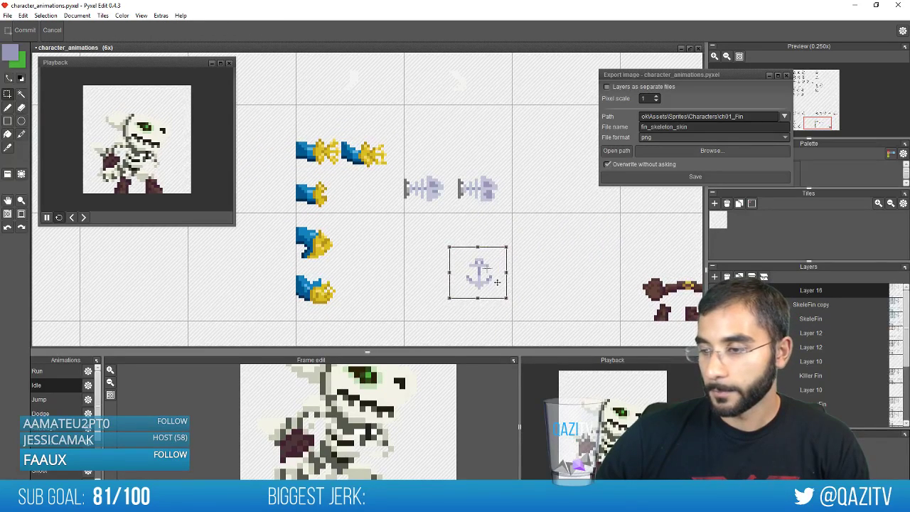
{"action": "left_click_drag", "start_coordinate": [497, 283], "coordinate": [441, 266]}
{"action": "left_click_drag", "start_coordinate": [454, 230], "coordinate": [378, 211]}
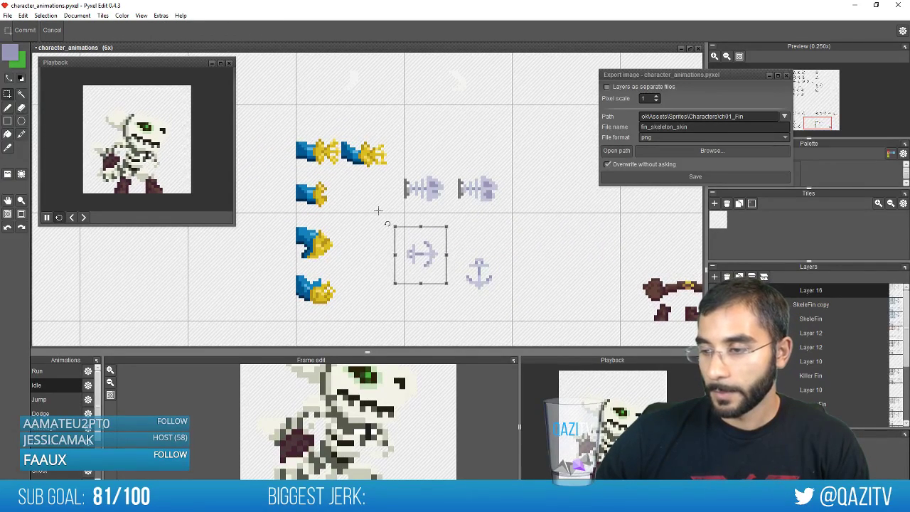
{"action": "left_click_drag", "start_coordinate": [444, 273], "coordinate": [480, 190]}
{"action": "left_click", "coordinate": [508, 157]}
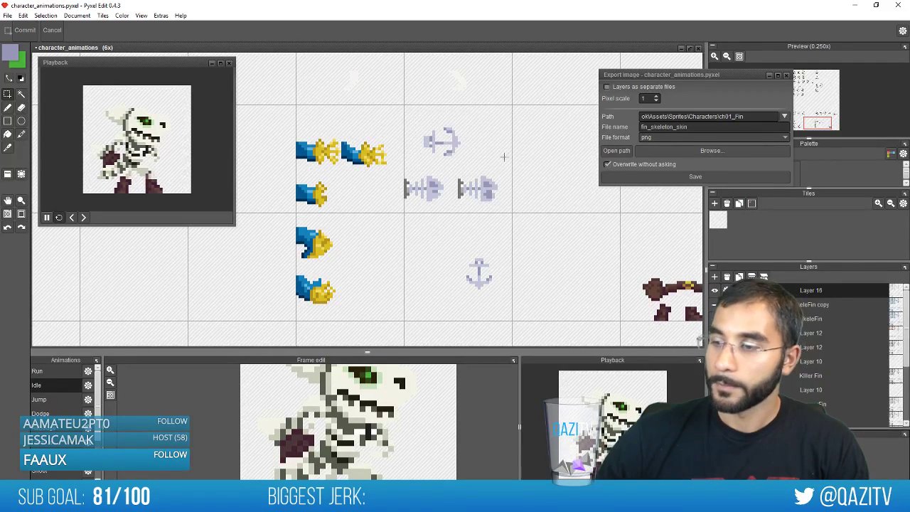
Delete the rotated anchor above the fish skeletons and the upright anchor below them
{"action": "scroll", "coordinate": [458, 161], "scroll_direction": "down", "scroll_amount": 1}
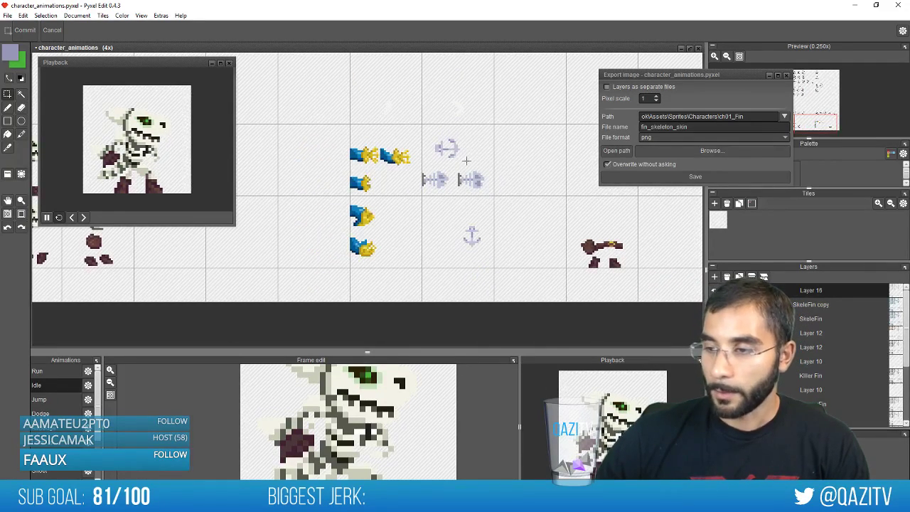
{"action": "mouse_move", "coordinate": [467, 161]}
{"action": "left_mouse_down"}
{"action": "mouse_move", "coordinate": [428, 136]}
{"action": "mouse_move", "coordinate": [483, 195]}
{"action": "mouse_move", "coordinate": [492, 226]}
{"action": "mouse_move", "coordinate": [483, 230]}
{"action": "mouse_move", "coordinate": [439, 130]}
{"action": "mouse_move", "coordinate": [429, 132]}
{"action": "left_mouse_up"}
{"action": "key", "text": "Delete"}
{"action": "left_click_drag", "start_coordinate": [498, 256], "coordinate": [448, 214]}
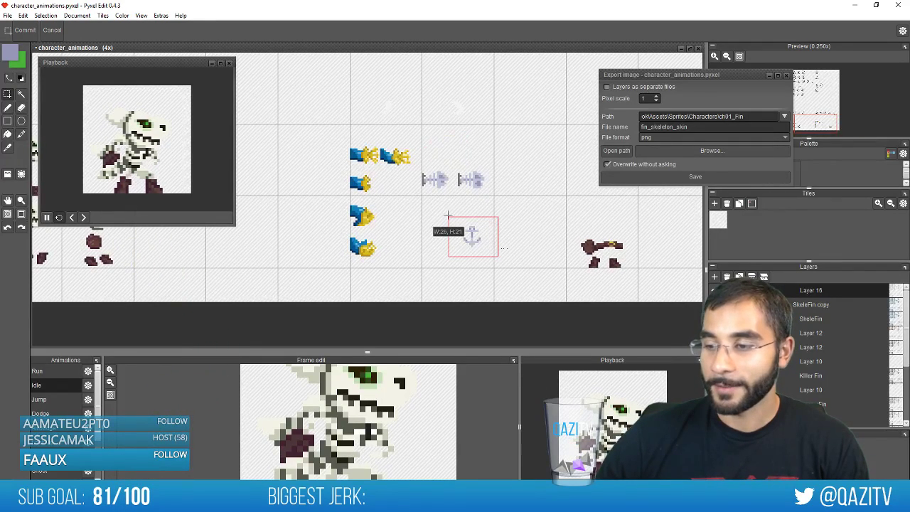
{"action": "key", "text": "Delete"}
Examine the two fish-skeleton hook sprites beside the golden hands at several magnifications
{"action": "scroll", "coordinate": [463, 203], "scroll_direction": "down", "scroll_amount": 1}
{"action": "scroll", "coordinate": [462, 204], "scroll_direction": "up", "scroll_amount": 1}
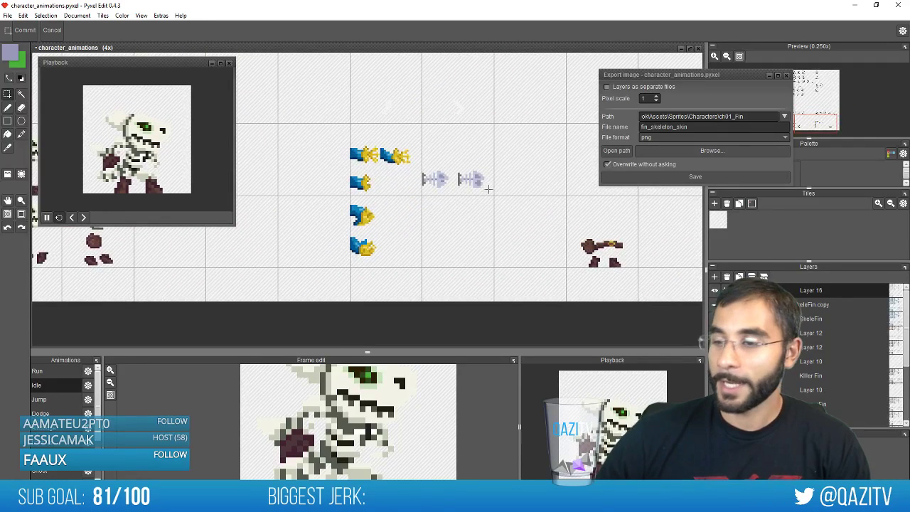
{"action": "left_click_drag", "start_coordinate": [386, 178], "coordinate": [399, 232]}
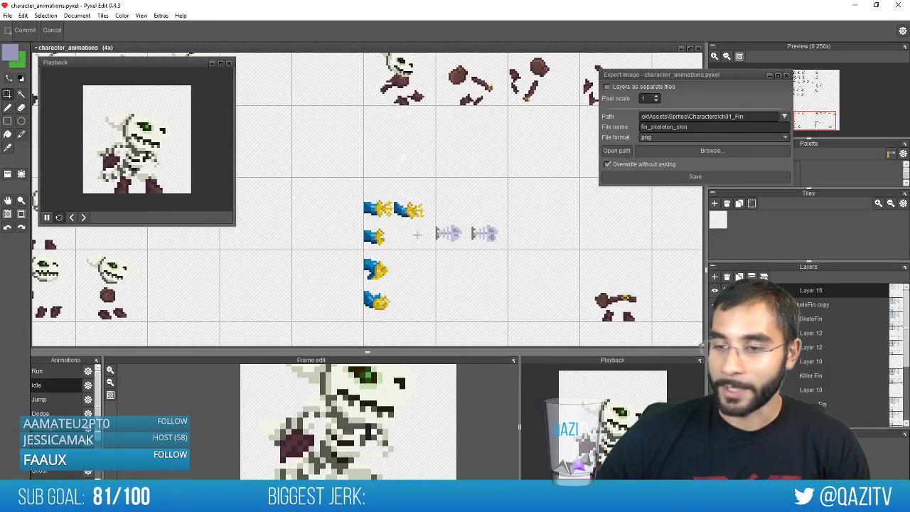
{"action": "scroll", "coordinate": [406, 239], "scroll_direction": "up", "scroll_amount": 1}
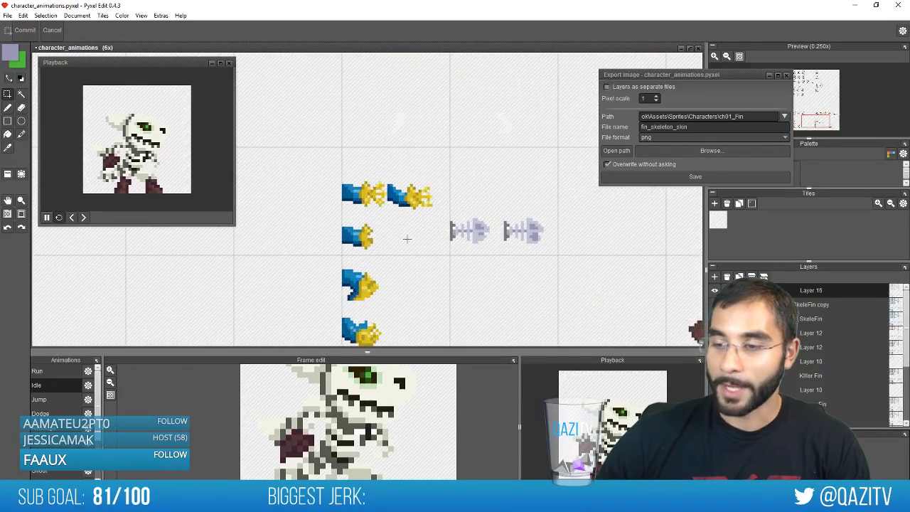
{"action": "scroll", "coordinate": [407, 239], "scroll_direction": "up", "scroll_amount": 1}
{"action": "scroll", "coordinate": [407, 238], "scroll_direction": "down", "scroll_amount": 2}
{"action": "scroll", "coordinate": [426, 239], "scroll_direction": "up", "scroll_amount": 2}
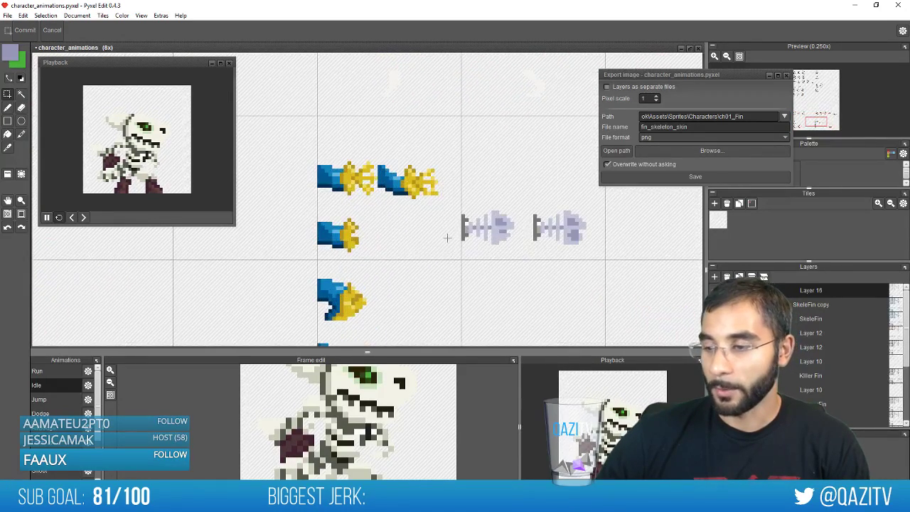
{"action": "scroll", "coordinate": [447, 239], "scroll_direction": "down", "scroll_amount": 2}
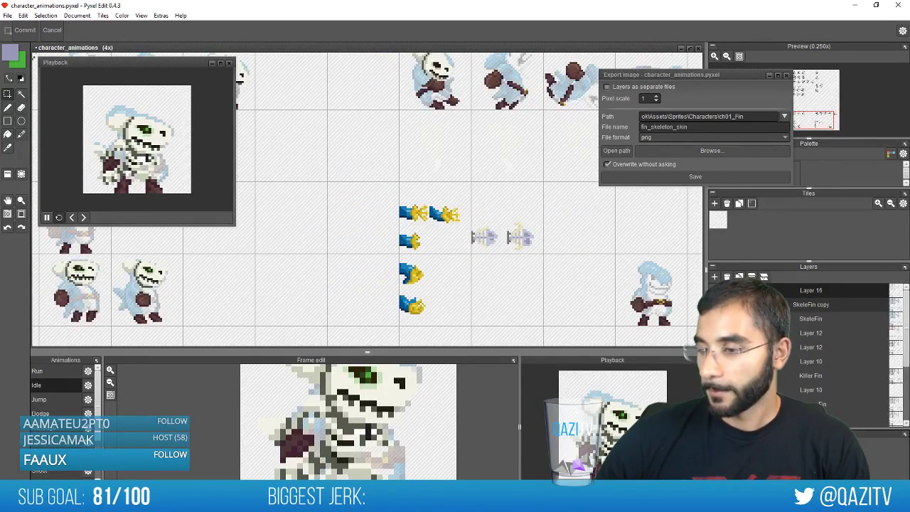
Copy the two golden hook sprites from the SkeleFin copy layer and make Layer 16 active
{"action": "left_click", "coordinate": [825, 305]}
{"action": "left_click_drag", "start_coordinate": [555, 261], "coordinate": [471, 206]}
{"action": "left_click", "coordinate": [790, 306]}
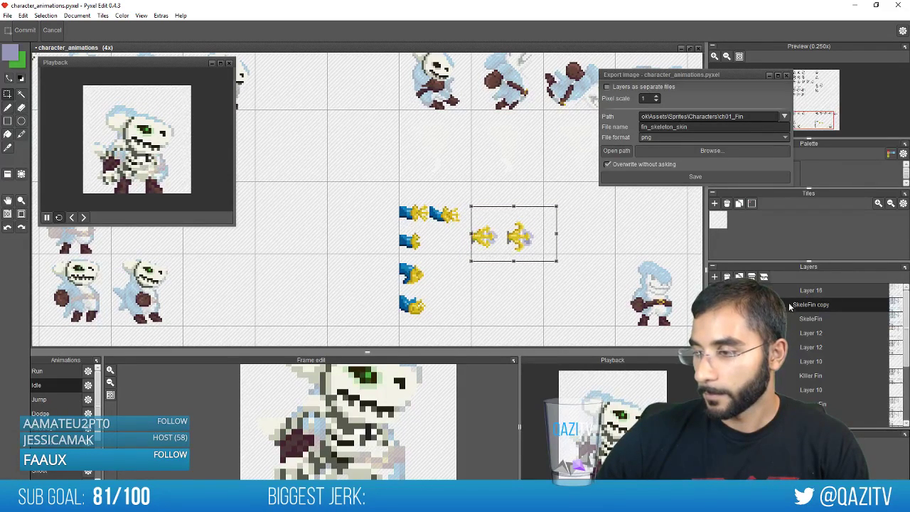
{"action": "left_click_drag", "start_coordinate": [532, 255], "coordinate": [534, 296]}
{"action": "left_click", "coordinate": [590, 235]}
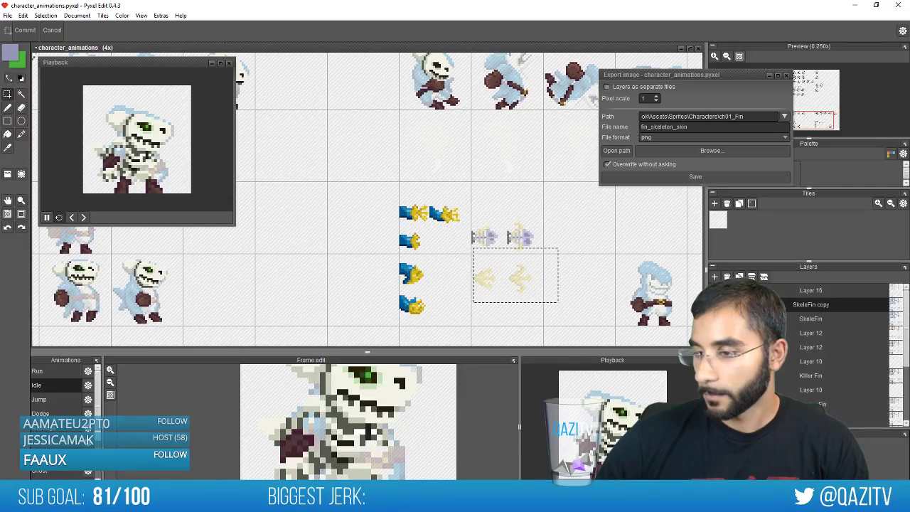
{"action": "key", "text": "ctrl+d"}
{"action": "key", "text": "ctrl+x"}
{"action": "left_click", "coordinate": [789, 291]}
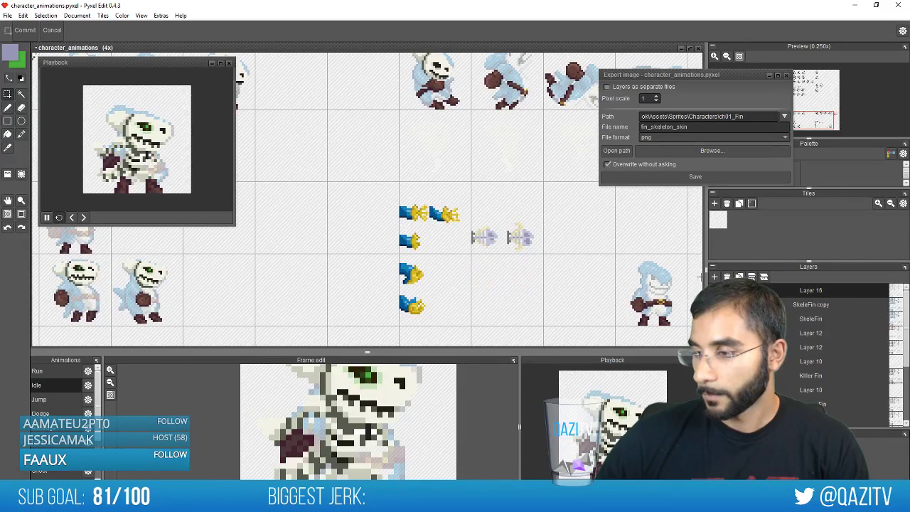
Move the two fish skeletons aside on Layer 16 and paste the two golden hooks beside the golden hands
{"action": "left_click_drag", "start_coordinate": [542, 258], "coordinate": [467, 217]}
{"action": "mouse_move", "coordinate": [496, 239]}
{"action": "left_mouse_down"}
{"action": "mouse_move", "coordinate": [576, 228]}
{"action": "mouse_move", "coordinate": [538, 254]}
{"action": "left_mouse_up"}
{"action": "left_click", "coordinate": [571, 268]}
{"action": "key", "text": "ctrl+v"}
{"action": "scroll", "coordinate": [513, 295], "scroll_direction": "up", "scroll_amount": 1}
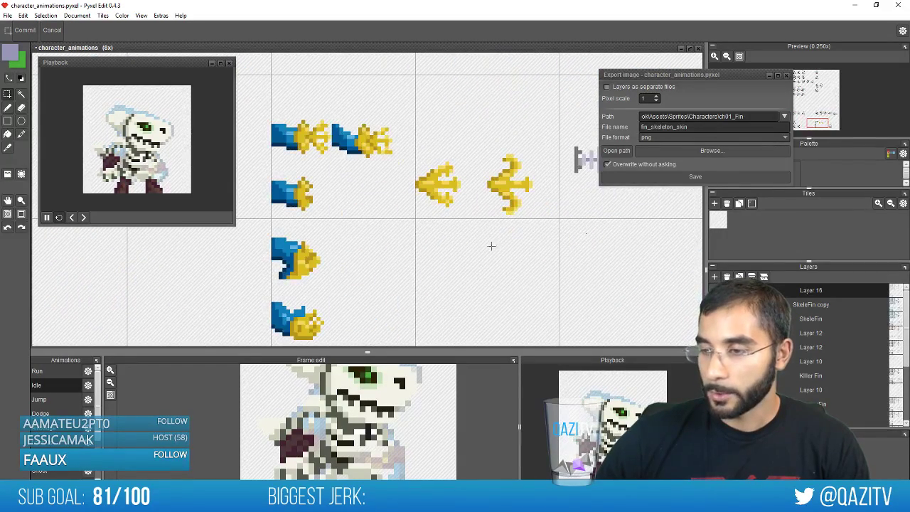
{"action": "scroll", "coordinate": [471, 275], "scroll_direction": "down", "scroll_amount": 3}
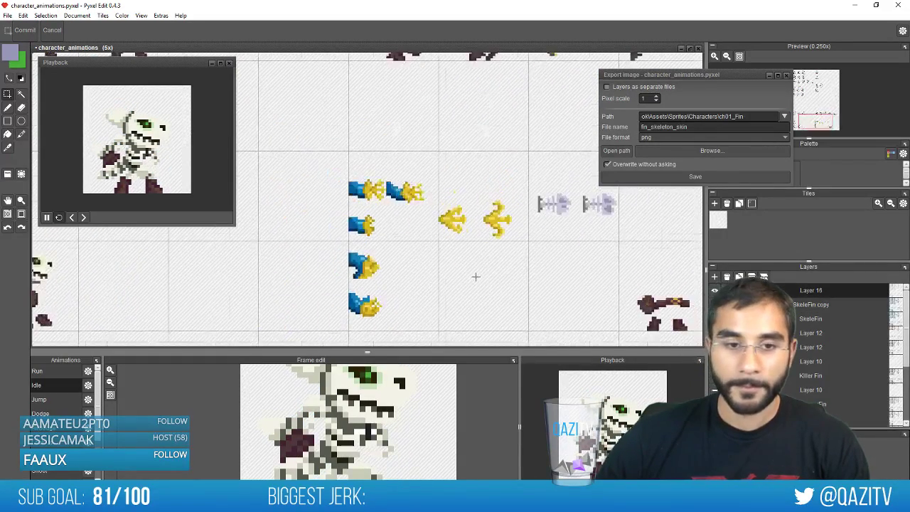
{"action": "scroll", "coordinate": [476, 277], "scroll_direction": "down", "scroll_amount": 1}
{"action": "left_click_drag", "start_coordinate": [402, 174], "coordinate": [413, 235]}
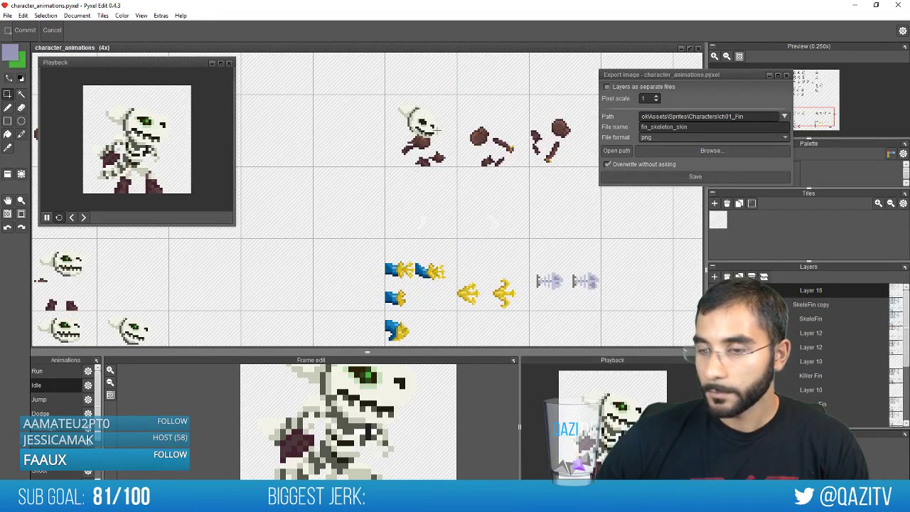
{"action": "scroll", "coordinate": [369, 234], "scroll_direction": "down", "scroll_amount": 1}
{"action": "scroll", "coordinate": [412, 262], "scroll_direction": "up", "scroll_amount": 3}
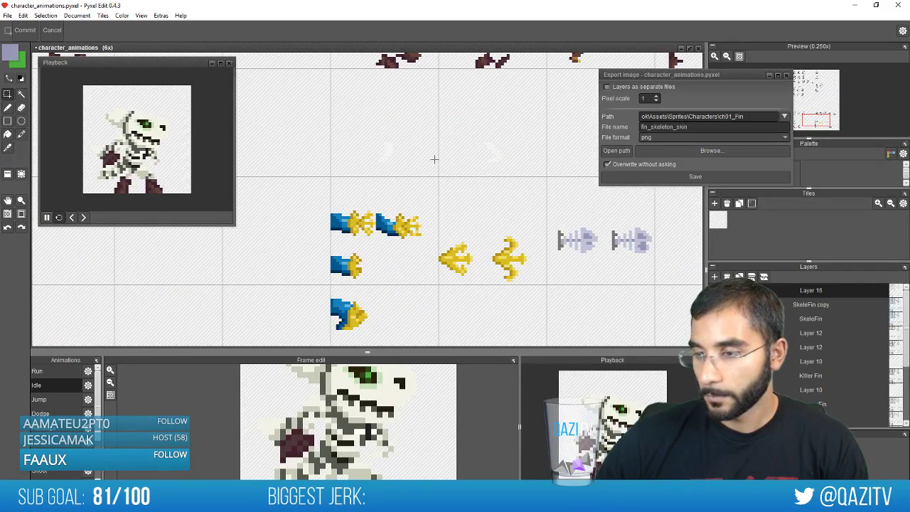
Fill the highlight and main gold areas of the hands and hooks on Layer 16 with the skeleton's cream and light bone grey
{"action": "left_click", "coordinate": [805, 334]}
{"action": "left_click", "coordinate": [803, 303]}
{"action": "left_click", "coordinate": [803, 292]}
{"action": "key", "text": "f"}
{"action": "left_click_drag", "start_coordinate": [440, 163], "coordinate": [428, 202]}
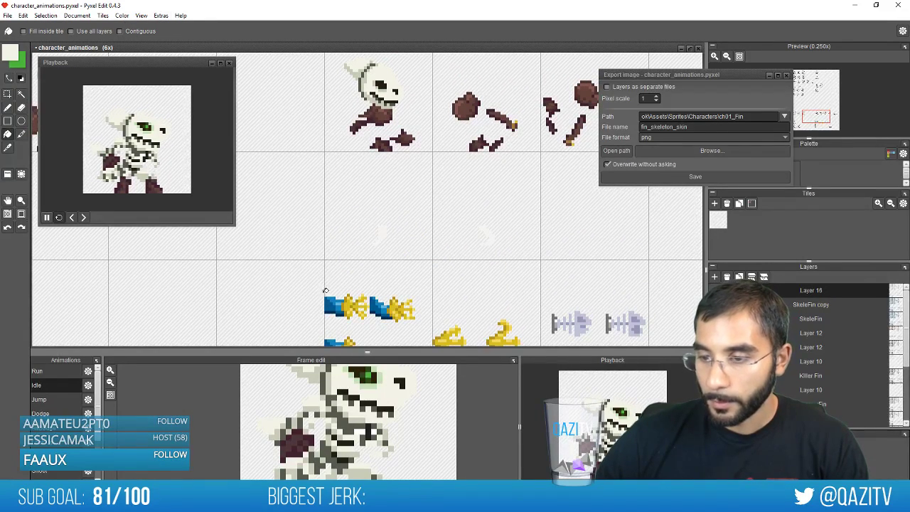
{"action": "left_click", "coordinate": [351, 306]}
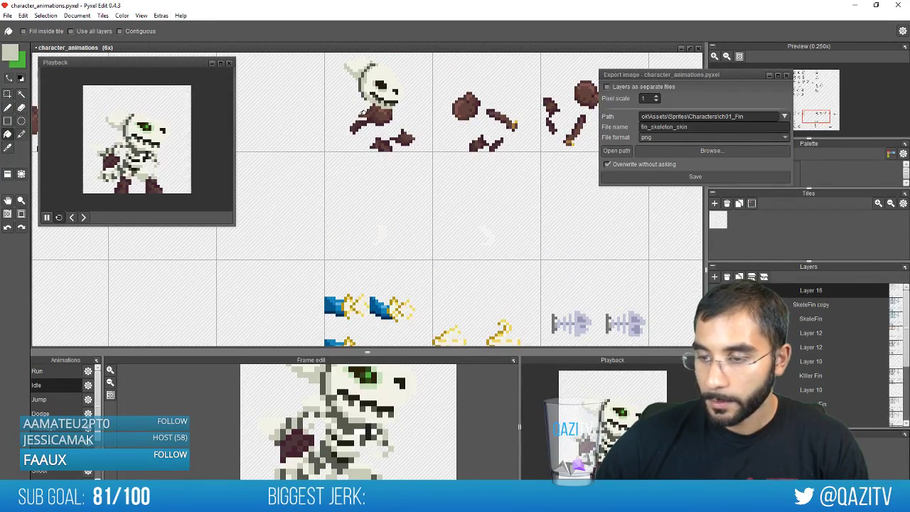
{"action": "key", "text": "ctrl+z"}
{"action": "left_click", "coordinate": [352, 305]}
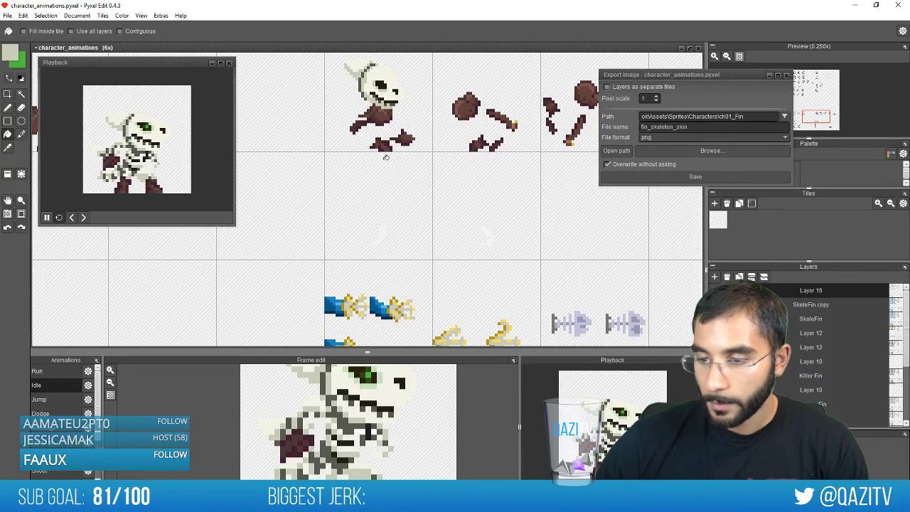
Try filling the dark-gold outlines of the hands and hooks with the skeleton's dark grey
{"action": "scroll", "coordinate": [370, 299], "scroll_direction": "up", "scroll_amount": 2}
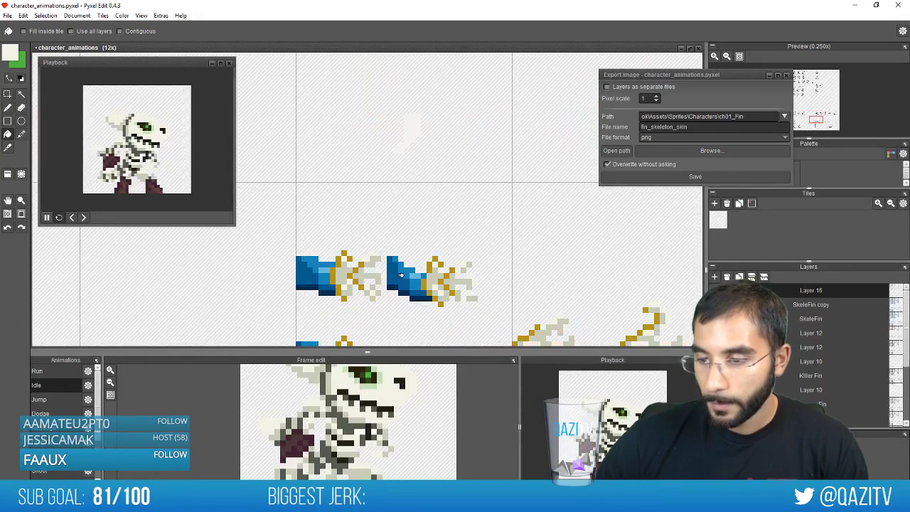
{"action": "scroll", "coordinate": [420, 244], "scroll_direction": "down", "scroll_amount": 2}
{"action": "key", "text": "x"}
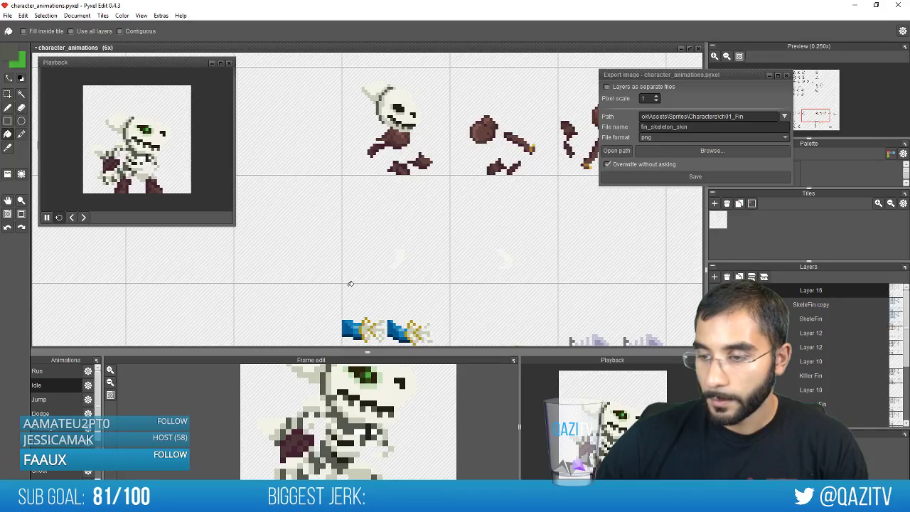
{"action": "scroll", "coordinate": [351, 284], "scroll_direction": "up", "scroll_amount": 1}
{"action": "scroll", "coordinate": [399, 291], "scroll_direction": "down", "scroll_amount": 1}
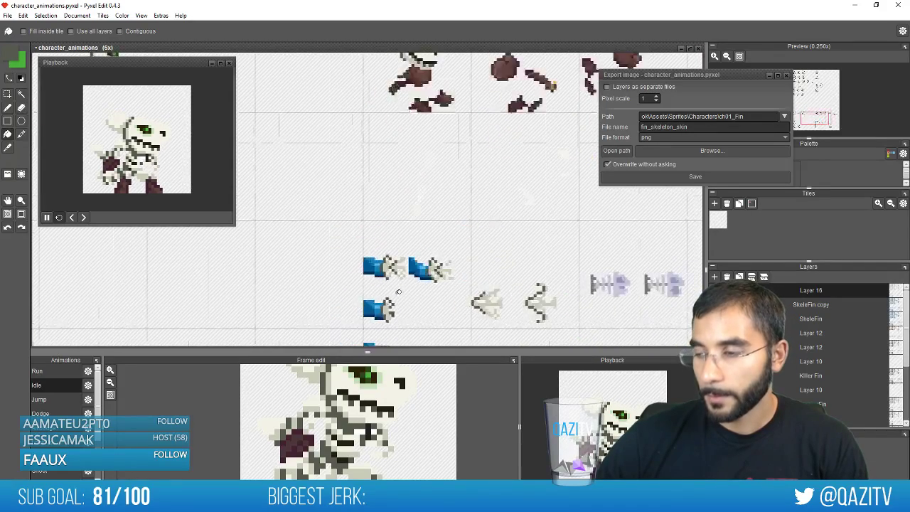
{"action": "scroll", "coordinate": [399, 292], "scroll_direction": "down", "scroll_amount": 1}
Mix a darker olive grey from the light bone grey and fill the dark-gold outlines of the hands and hooks with it
{"action": "left_click_drag", "start_coordinate": [154, 295], "coordinate": [348, 234]}
{"action": "scroll", "coordinate": [274, 272], "scroll_direction": "up", "scroll_amount": 2}
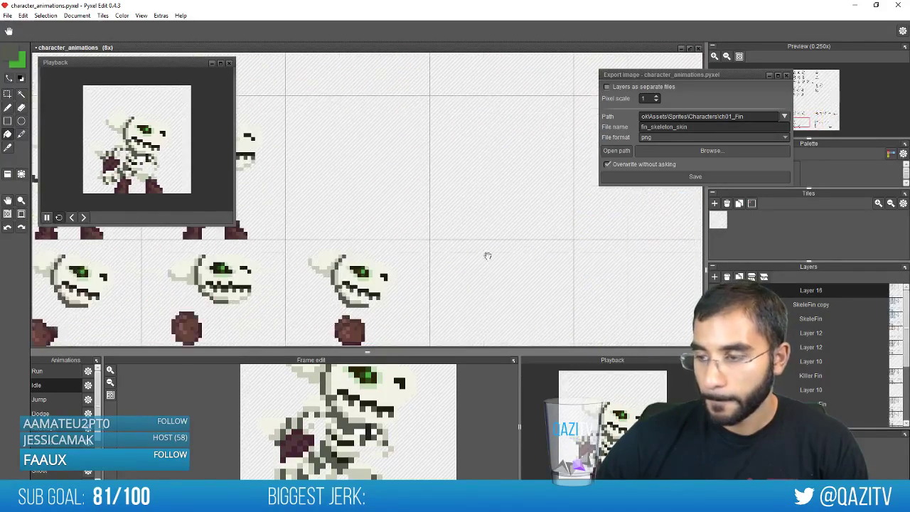
{"action": "left_click_drag", "start_coordinate": [618, 192], "coordinate": [146, 263]}
{"action": "scroll", "coordinate": [280, 241], "scroll_direction": "up", "scroll_amount": 2}
{"action": "right_click", "coordinate": [273, 220]}
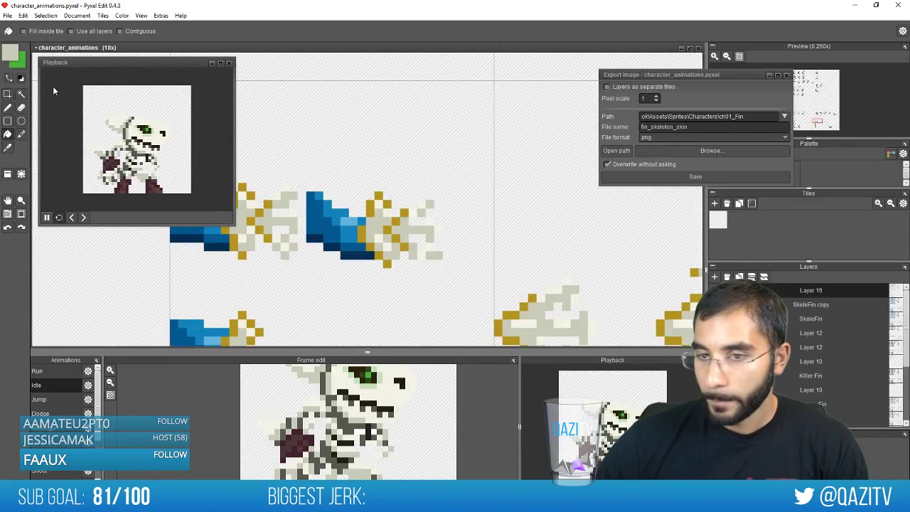
{"action": "left_click", "coordinate": [10, 52]}
{"action": "left_click", "coordinate": [67, 153]}
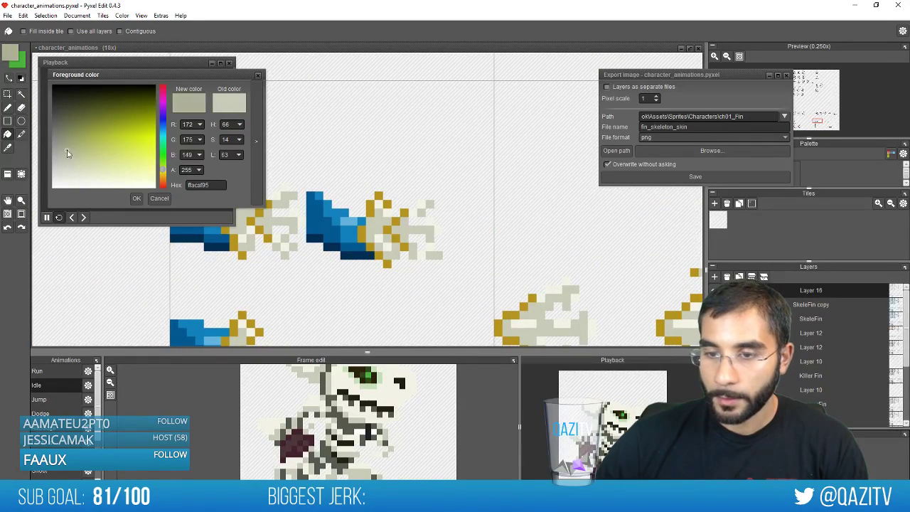
{"action": "left_click", "coordinate": [257, 77]}
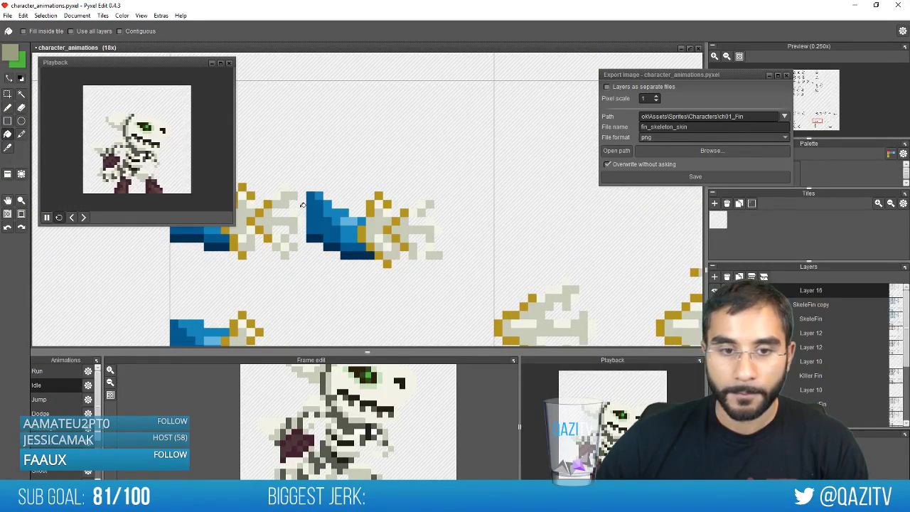
{"action": "left_click_drag", "start_coordinate": [346, 178], "coordinate": [392, 212]}
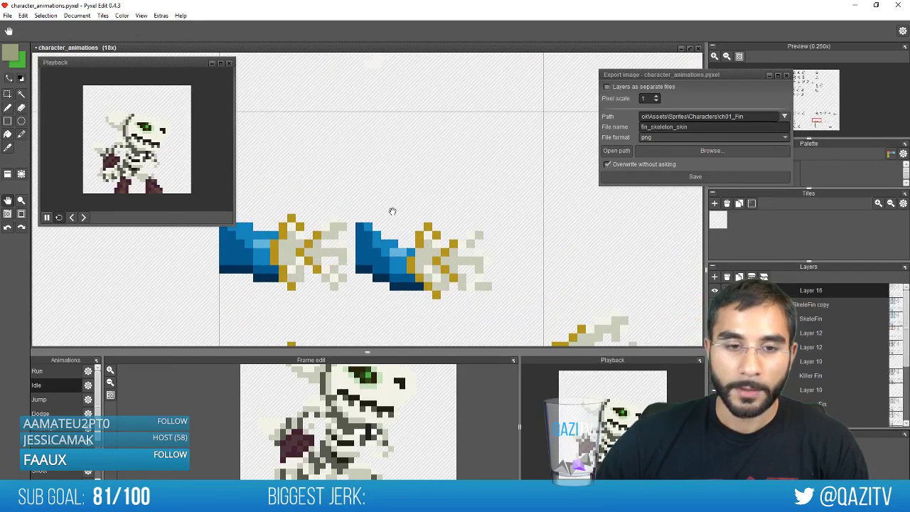
{"action": "left_click", "coordinate": [272, 239]}
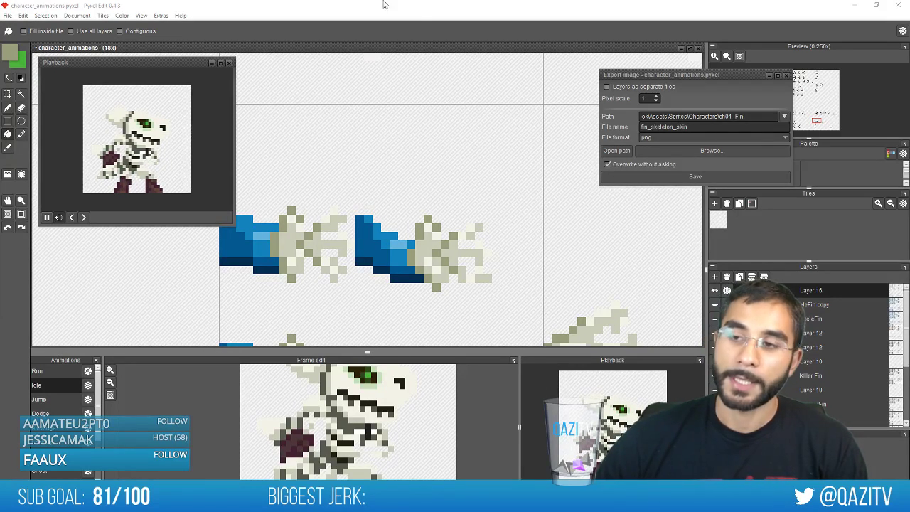
Pencil olive-grey shading lines onto the shafts of the closed and open hook sprites
{"action": "scroll", "coordinate": [394, 206], "scroll_direction": "down", "scroll_amount": 3}
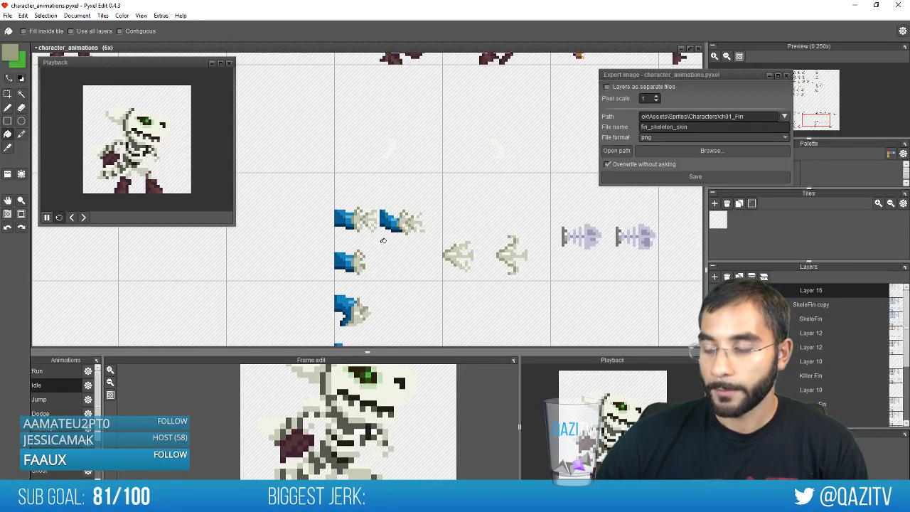
{"action": "scroll", "coordinate": [382, 241], "scroll_direction": "up", "scroll_amount": 1}
{"action": "scroll", "coordinate": [426, 246], "scroll_direction": "up", "scroll_amount": 2}
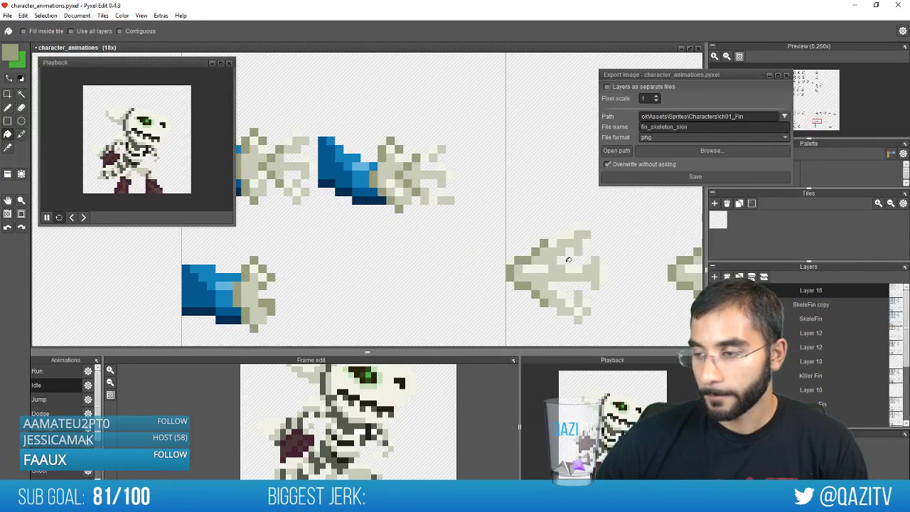
{"action": "key", "text": "b"}
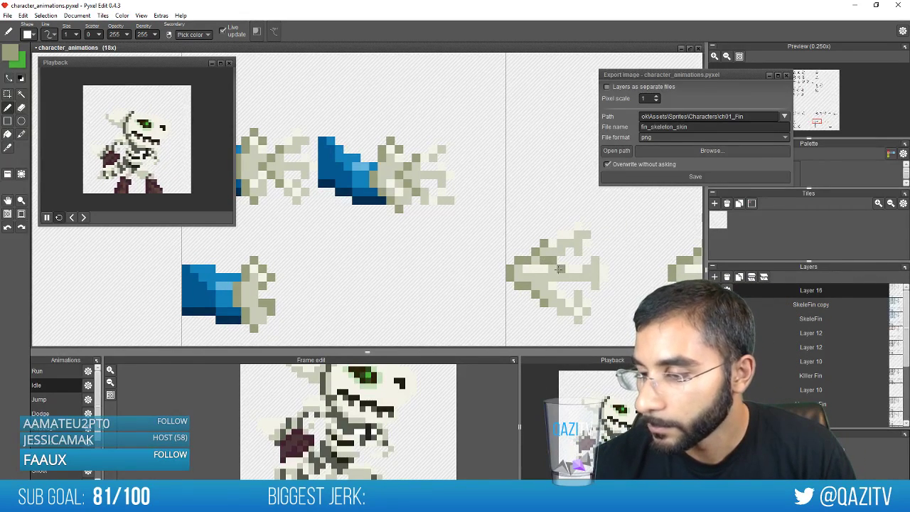
{"action": "left_click_drag", "start_coordinate": [593, 286], "coordinate": [509, 262]}
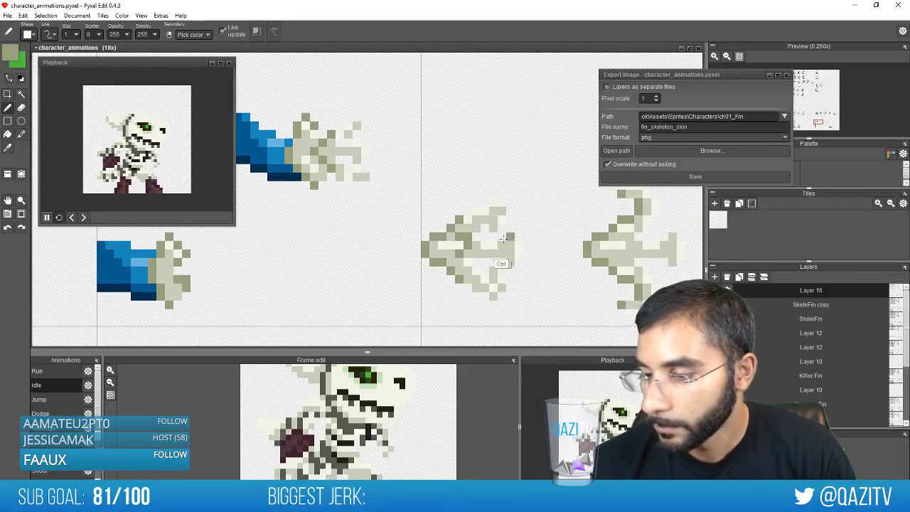
{"action": "left_click_drag", "start_coordinate": [596, 287], "coordinate": [516, 320]}
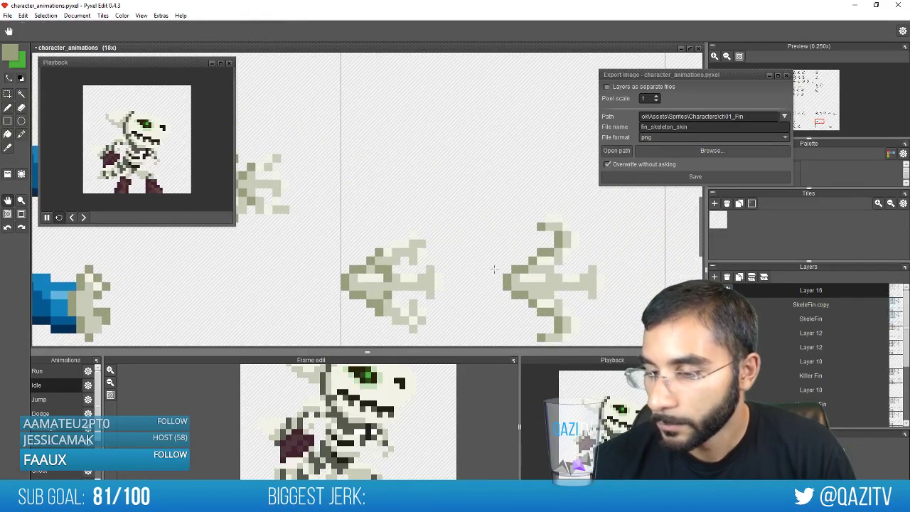
{"action": "right_click", "coordinate": [396, 261]}
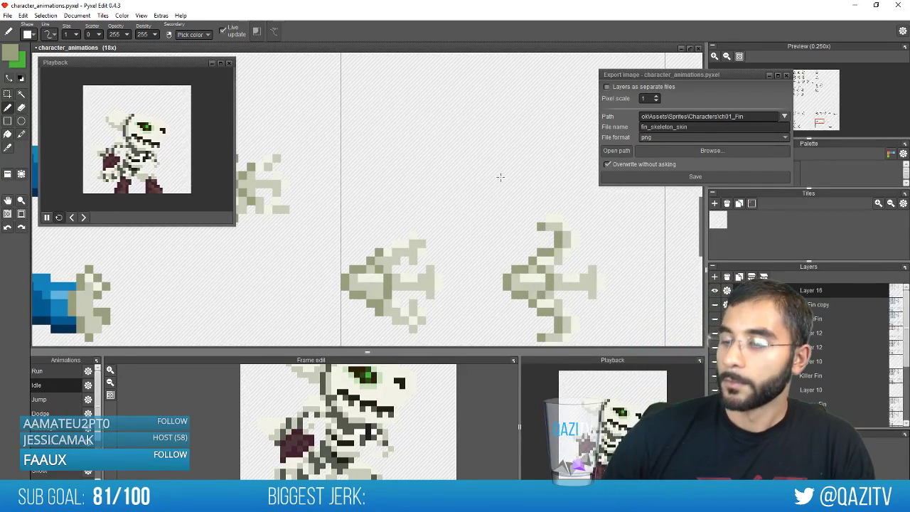
Examine the recoloured hands and hook sprites at several magnifications
{"action": "scroll", "coordinate": [464, 192], "scroll_direction": "down", "scroll_amount": 4}
{"action": "scroll", "coordinate": [464, 197], "scroll_direction": "down", "scroll_amount": 1}
{"action": "scroll", "coordinate": [552, 261], "scroll_direction": "up", "scroll_amount": 3}
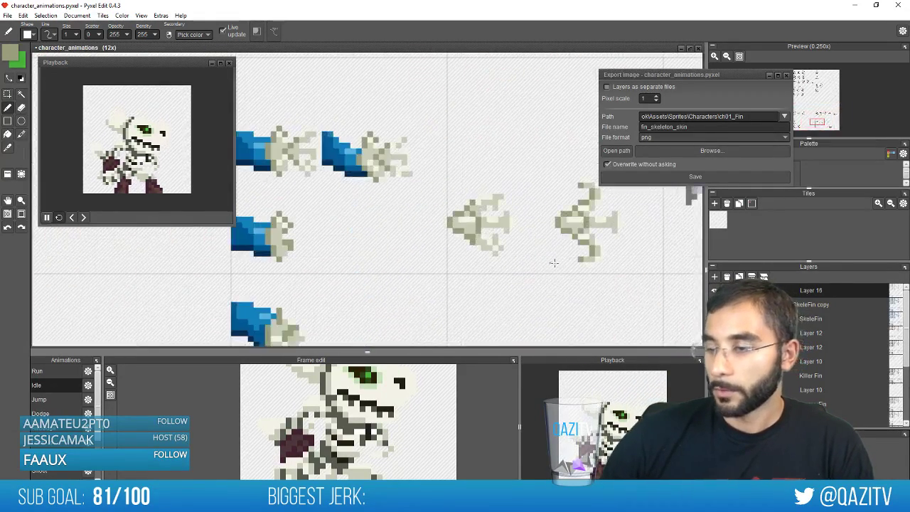
{"action": "scroll", "coordinate": [554, 263], "scroll_direction": "down", "scroll_amount": 3}
{"action": "scroll", "coordinate": [551, 261], "scroll_direction": "up", "scroll_amount": 4}
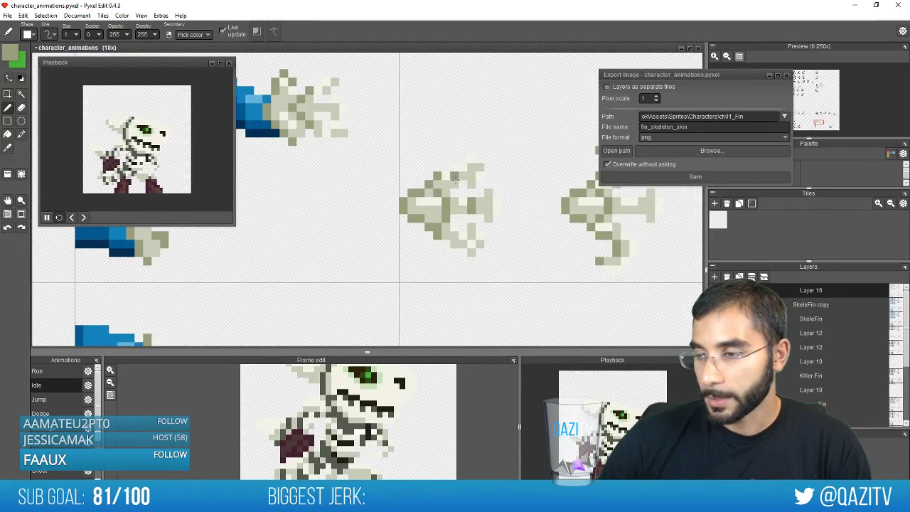
{"action": "scroll", "coordinate": [599, 242], "scroll_direction": "down", "scroll_amount": 4}
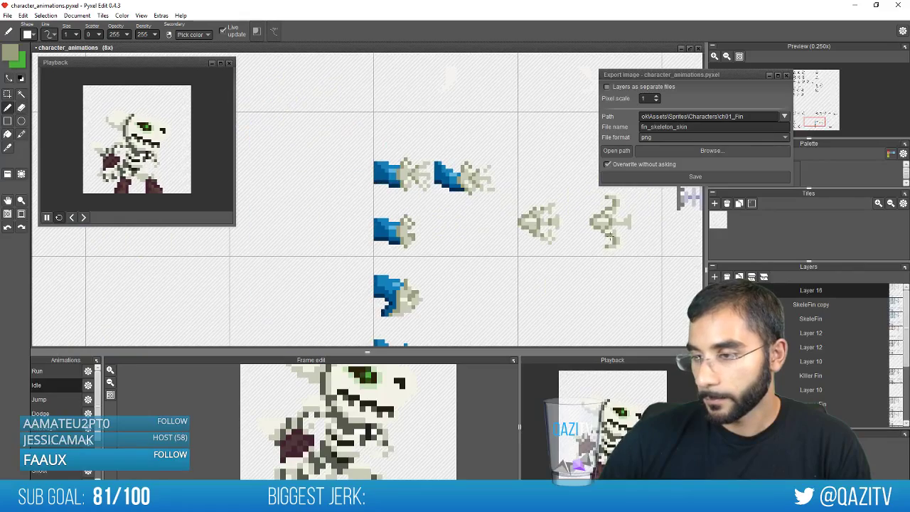
{"action": "scroll", "coordinate": [566, 263], "scroll_direction": "down", "scroll_amount": 2}
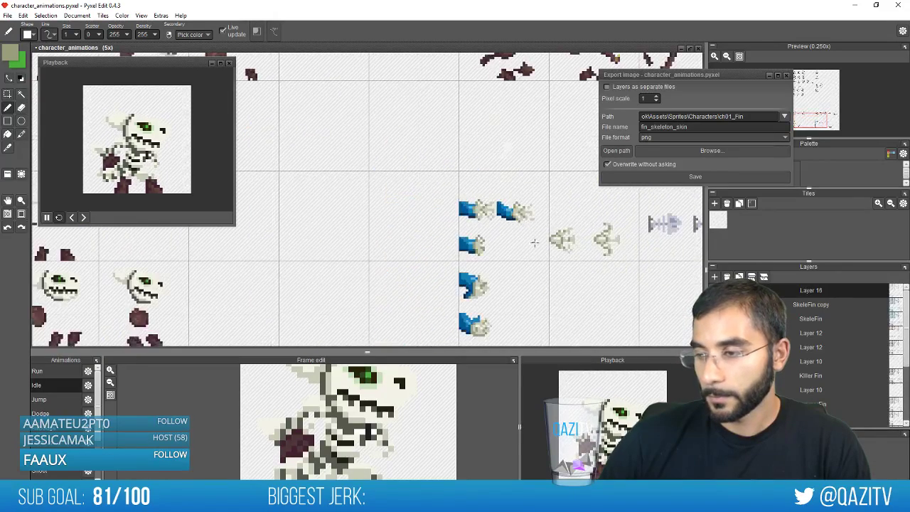
{"action": "scroll", "coordinate": [523, 264], "scroll_direction": "up", "scroll_amount": 3}
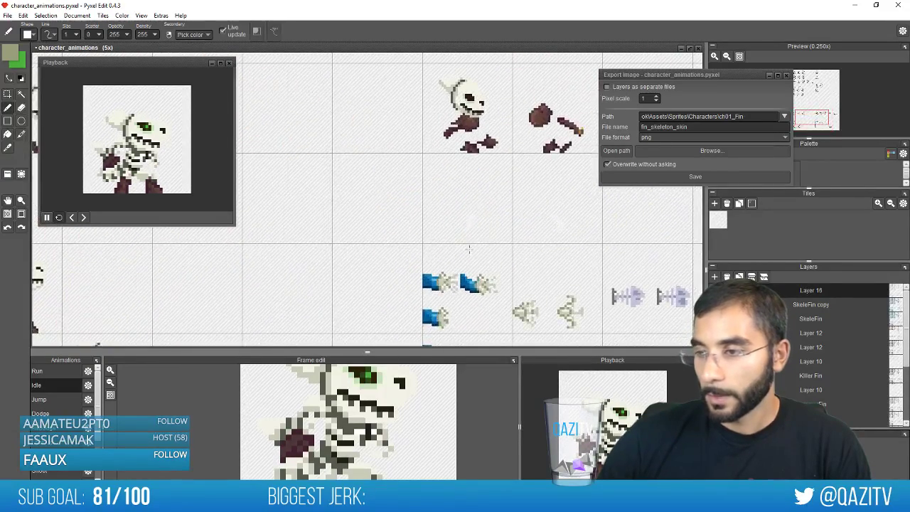
Fill the blue sleeves of Fin's arm sprites with the skeleton's bone white, light bone grey and dark grey shades
{"action": "key", "text": "f"}
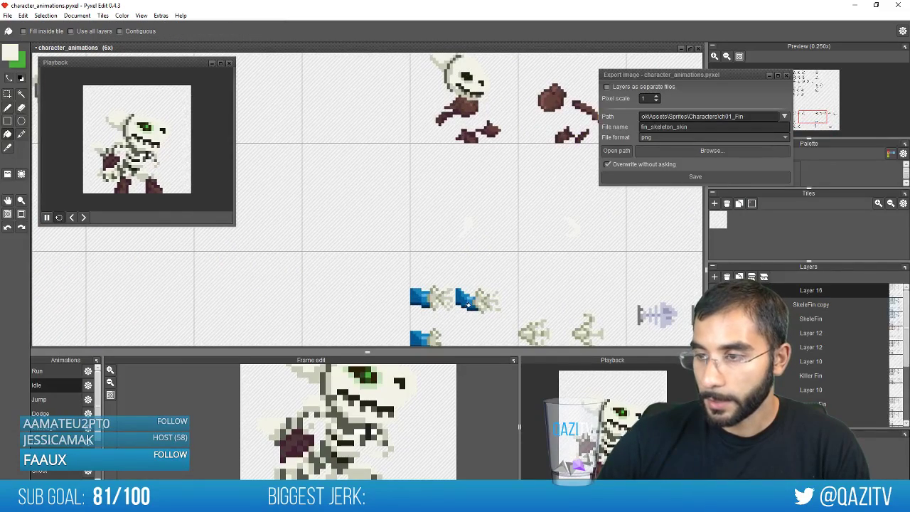
{"action": "scroll", "coordinate": [406, 303], "scroll_direction": "down", "scroll_amount": 1}
{"action": "scroll", "coordinate": [409, 291], "scroll_direction": "up", "scroll_amount": 2}
{"action": "scroll", "coordinate": [412, 287], "scroll_direction": "up", "scroll_amount": 1}
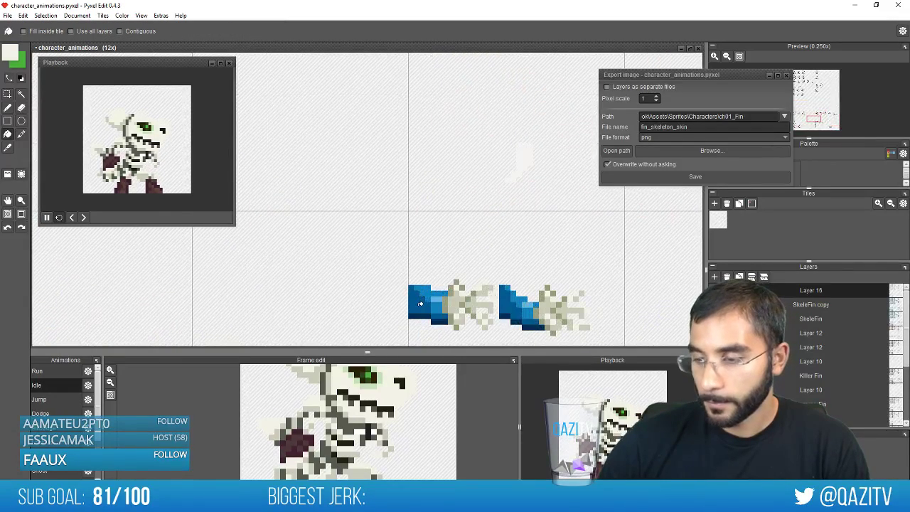
{"action": "left_click", "coordinate": [420, 303]}
{"action": "scroll", "coordinate": [431, 299], "scroll_direction": "down", "scroll_amount": 1}
{"action": "key", "text": "ctrl+z"}
{"action": "left_click", "coordinate": [431, 295]}
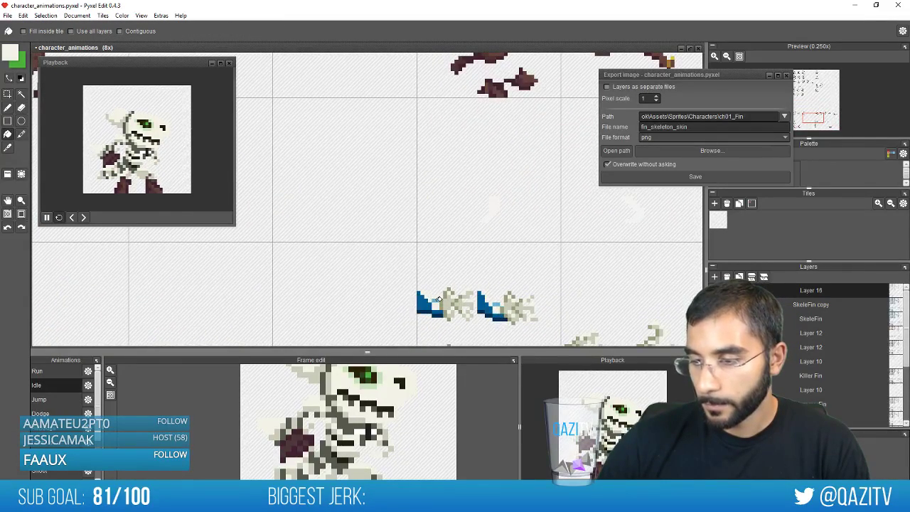
{"action": "scroll", "coordinate": [496, 273], "scroll_direction": "down", "scroll_amount": 3}
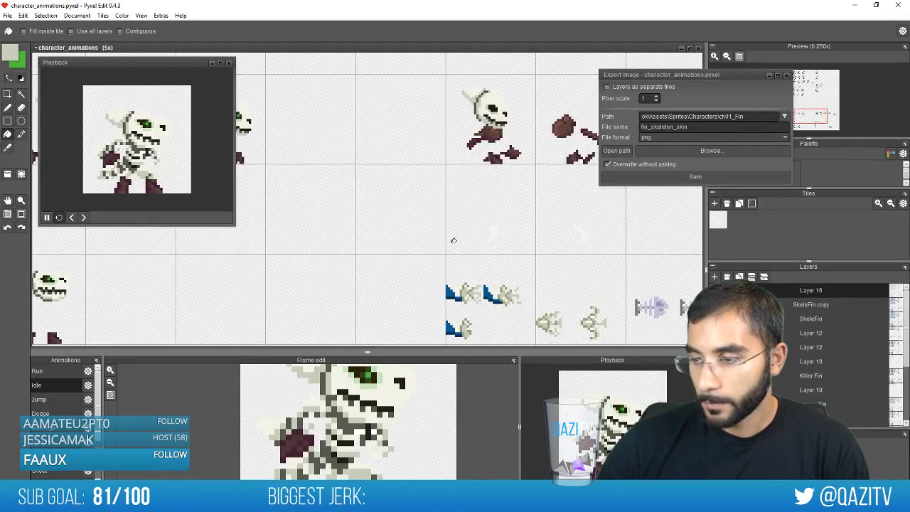
{"action": "scroll", "coordinate": [453, 292], "scroll_direction": "up", "scroll_amount": 1}
{"action": "left_click", "coordinate": [454, 293]}
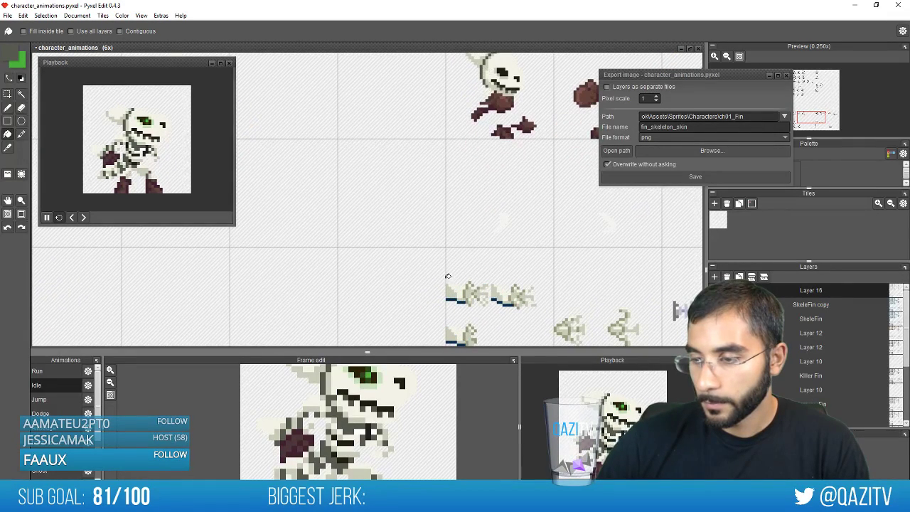
{"action": "scroll", "coordinate": [478, 309], "scroll_direction": "up", "scroll_amount": 2}
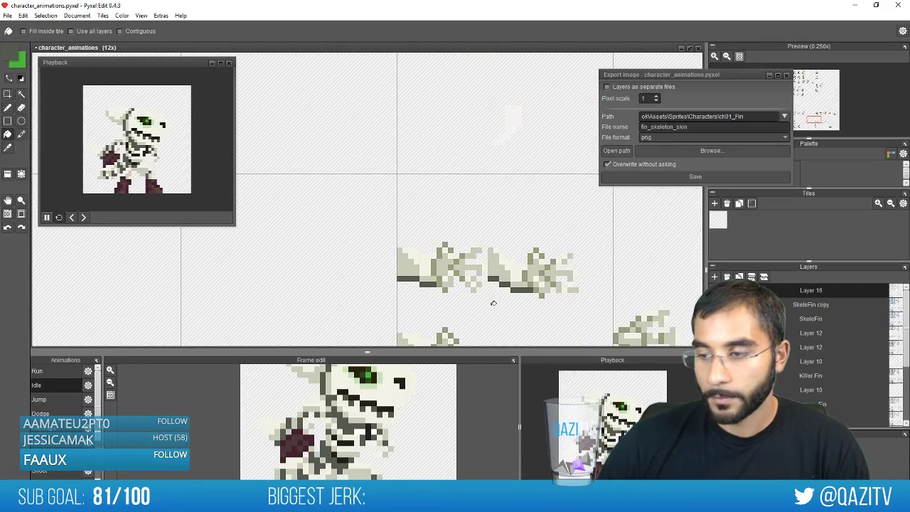
Erase the dark grey underside pixels from the two open-hand arm sprites and the closed-fist arm sprite beneath them
{"action": "scroll", "coordinate": [416, 281], "scroll_direction": "up", "scroll_amount": 2}
{"action": "key", "text": "e"}
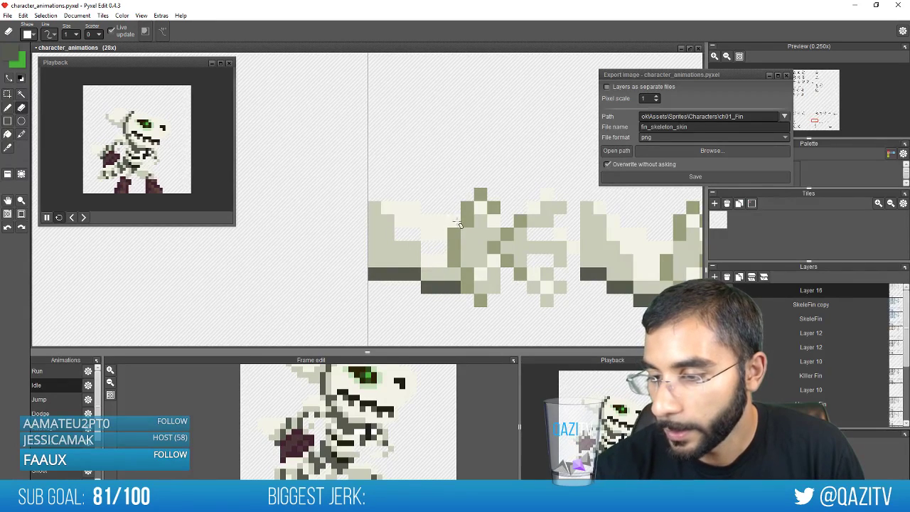
{"action": "mouse_move", "coordinate": [376, 275]}
{"action": "left_mouse_down"}
{"action": "mouse_move", "coordinate": [428, 289]}
{"action": "mouse_move", "coordinate": [469, 286]}
{"action": "left_mouse_up"}
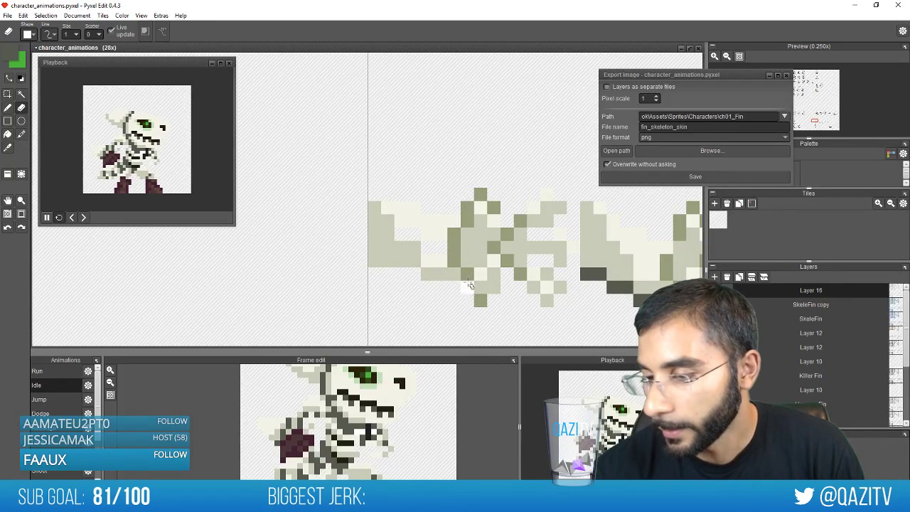
{"action": "mouse_move", "coordinate": [586, 274]}
{"action": "left_mouse_down"}
{"action": "mouse_move", "coordinate": [632, 293]}
{"action": "mouse_move", "coordinate": [554, 234]}
{"action": "left_mouse_up"}
{"action": "key", "text": "space"}
{"action": "left_click_drag", "start_coordinate": [591, 226], "coordinate": [564, 214]}
{"action": "key", "text": "space"}
{"action": "left_click_drag", "start_coordinate": [474, 313], "coordinate": [505, 146]}
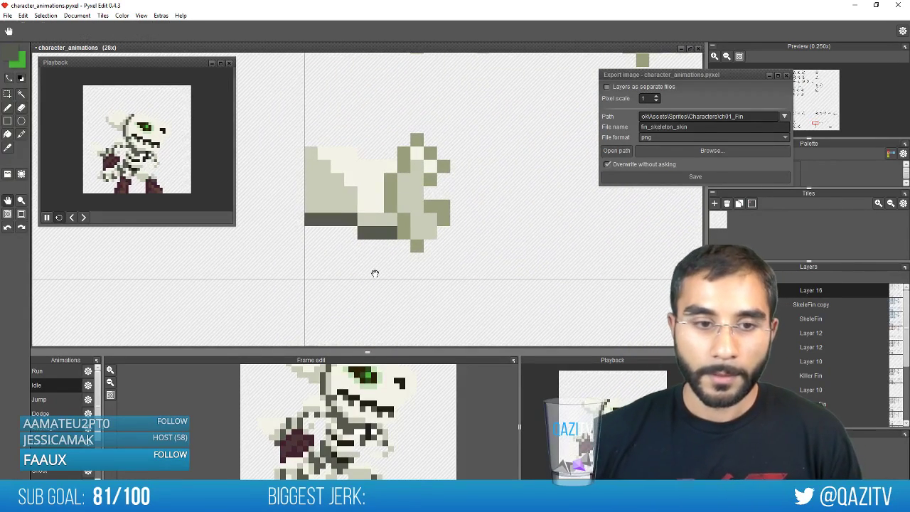
{"action": "left_click_drag", "start_coordinate": [374, 270], "coordinate": [399, 296]}
{"action": "mouse_move", "coordinate": [346, 239]}
{"action": "left_mouse_down"}
{"action": "mouse_move", "coordinate": [374, 242]}
{"action": "mouse_move", "coordinate": [390, 257]}
{"action": "mouse_move", "coordinate": [402, 223]}
{"action": "left_mouse_up"}
{"action": "key", "text": "space"}
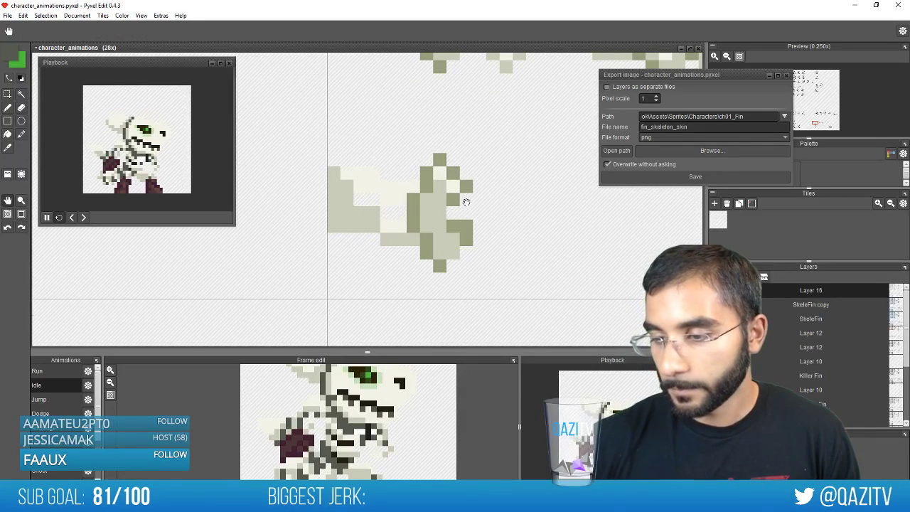
{"action": "left_click_drag", "start_coordinate": [473, 168], "coordinate": [406, 305]}
{"action": "scroll", "coordinate": [302, 244], "scroll_direction": "down", "scroll_amount": 5}
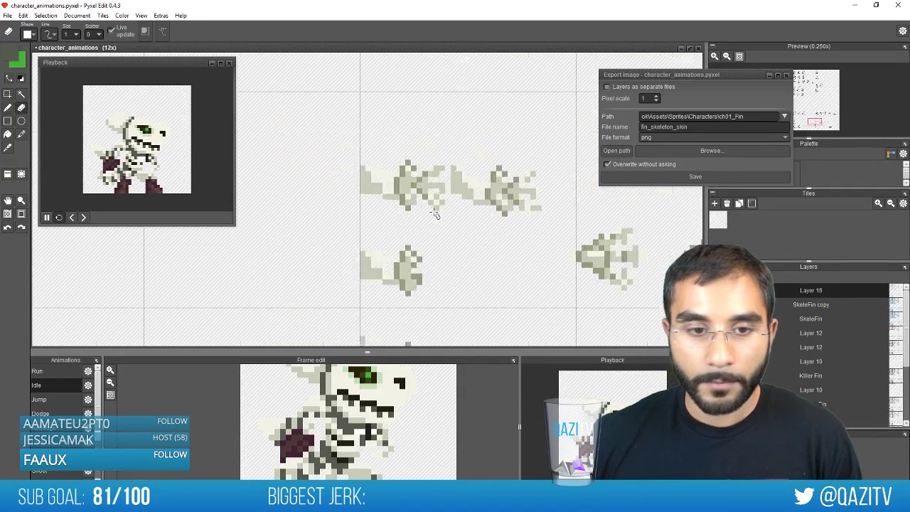
Erase the dark grey underside pixels from the two lowest arm sprites and save the sprite sheet
{"action": "scroll", "coordinate": [428, 256], "scroll_direction": "up", "scroll_amount": 2}
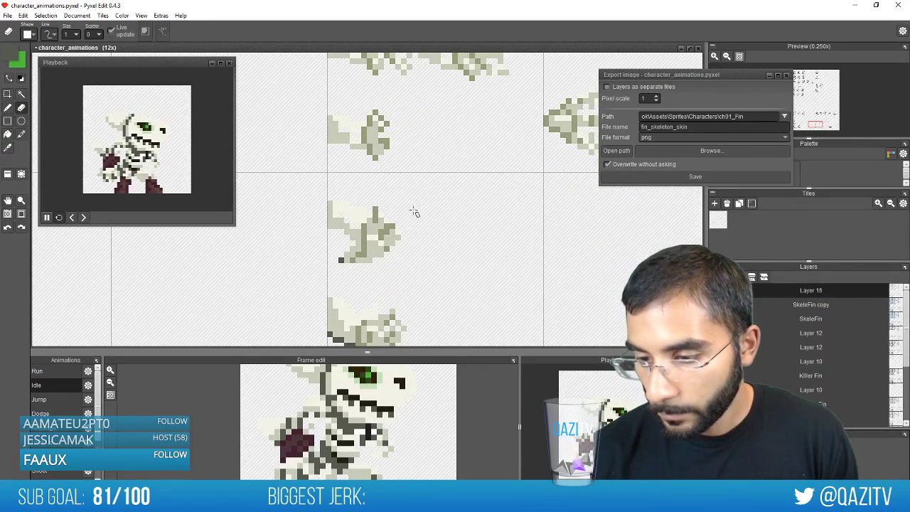
{"action": "key", "text": "space"}
{"action": "left_click_drag", "start_coordinate": [401, 261], "coordinate": [421, 200]}
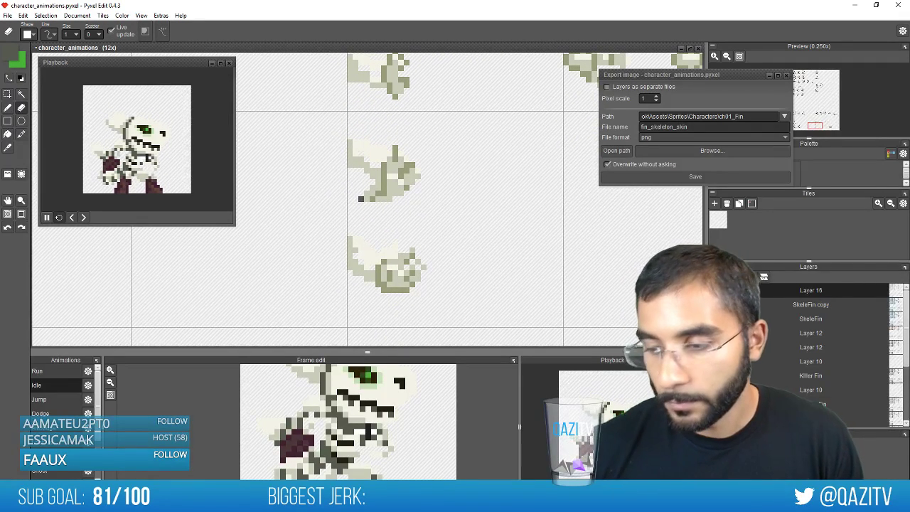
{"action": "scroll", "coordinate": [561, 121], "scroll_direction": "down", "scroll_amount": 5}
{"action": "scroll", "coordinate": [455, 250], "scroll_direction": "up", "scroll_amount": 3}
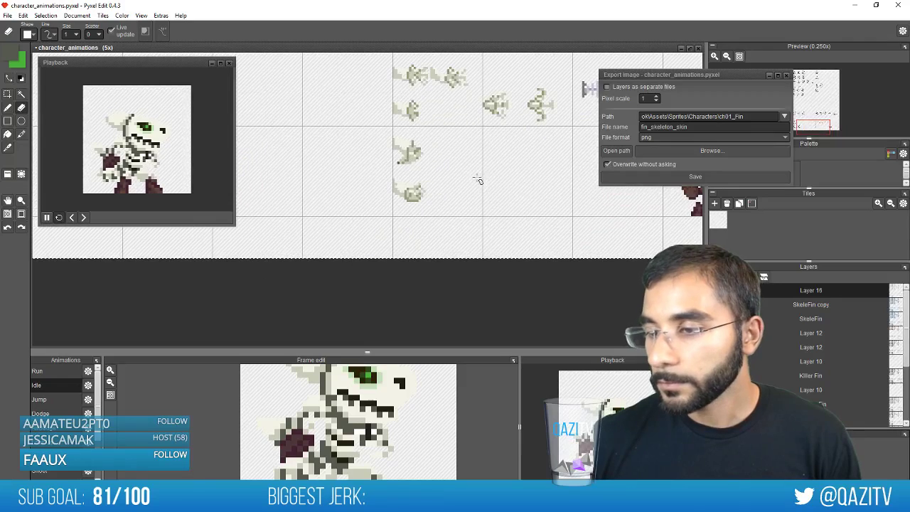
{"action": "left_click_drag", "start_coordinate": [455, 250], "coordinate": [455, 251]}
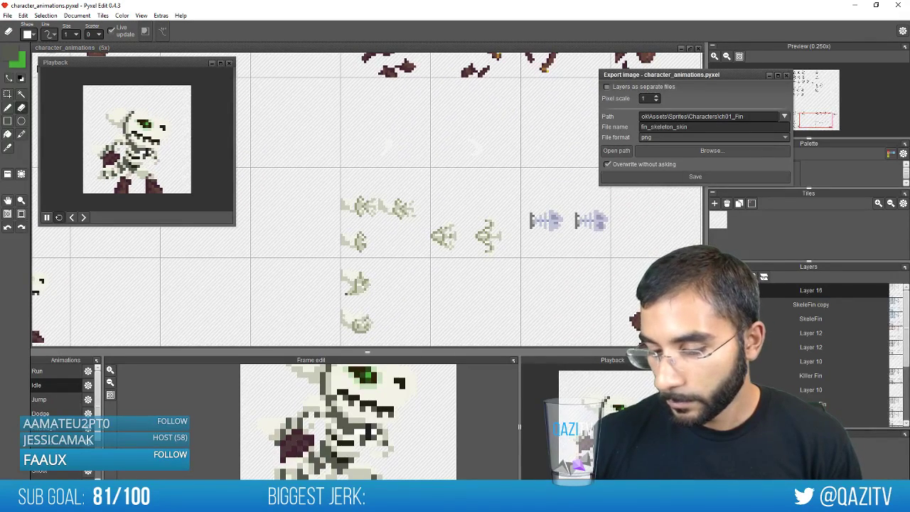
Switch to Unity, play-test Fin's skeleton skin on the Versus character select screen, and stop the game
{"action": "key", "text": "alt+Tab"}
{"action": "left_click", "coordinate": [440, 28]}
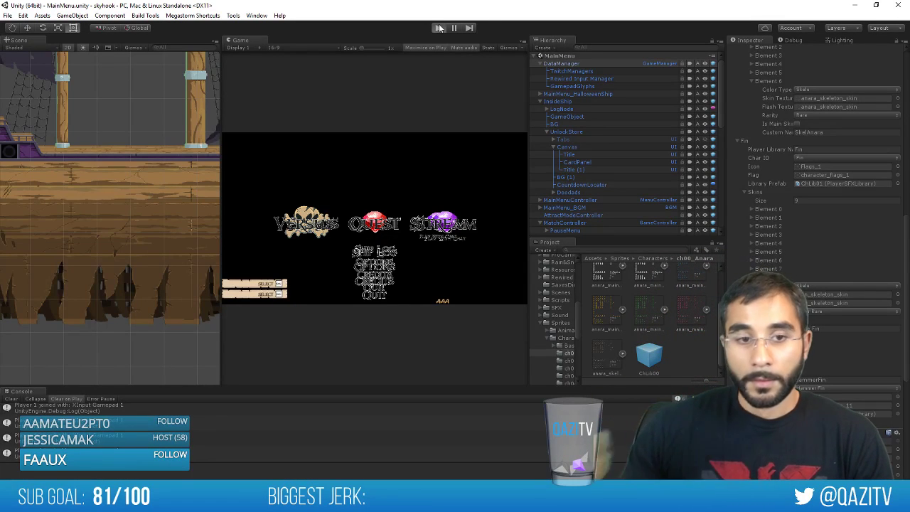
{"action": "left_click", "coordinate": [439, 28]}
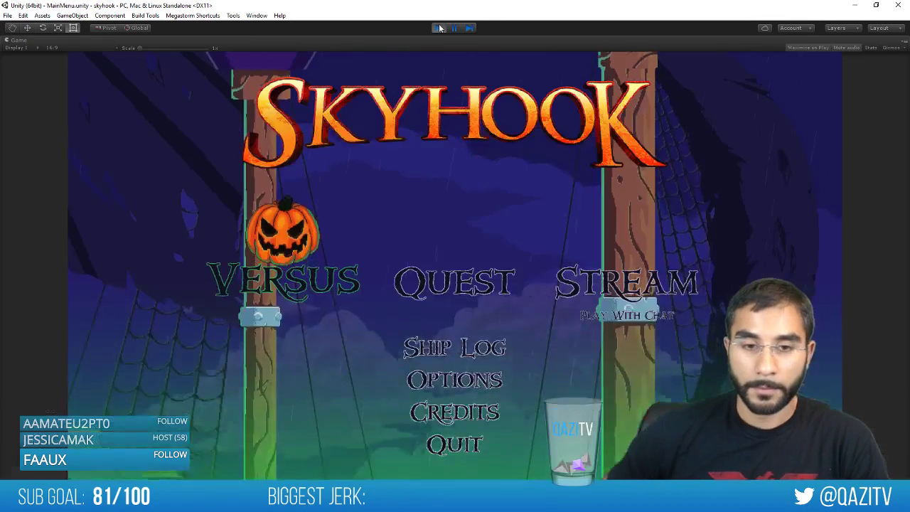
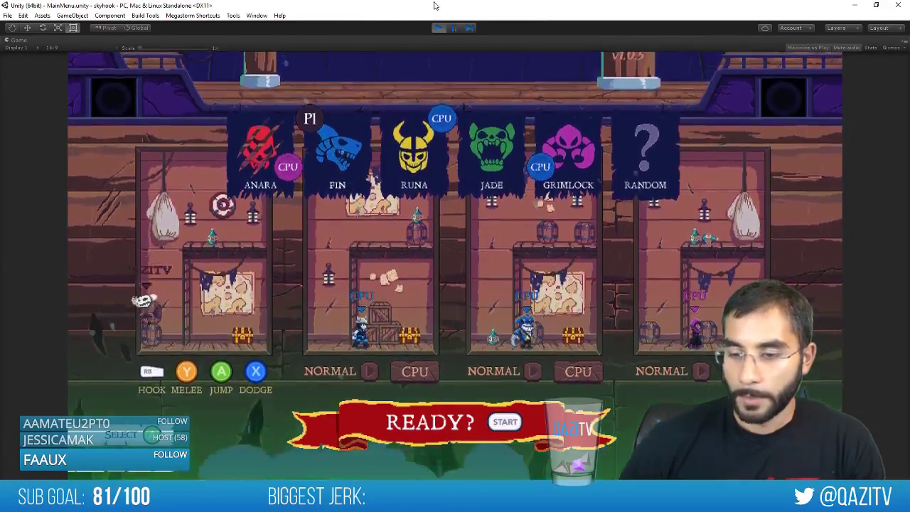
{"action": "left_click", "coordinate": [438, 27]}
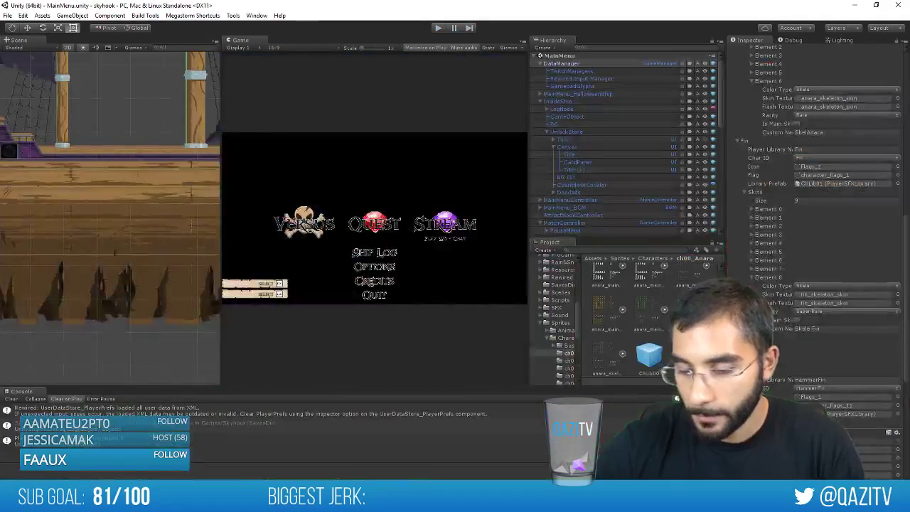
Back in Pyxel Edit, pencil over the olive-grey shading on the closed hook's shaft and prongs with light bone grey and bone white
{"action": "key", "text": "alt+Tab"}
{"action": "scroll", "coordinate": [472, 244], "scroll_direction": "up", "scroll_amount": 5}
{"action": "scroll", "coordinate": [462, 242], "scroll_direction": "up", "scroll_amount": 2}
{"action": "key", "text": "b"}
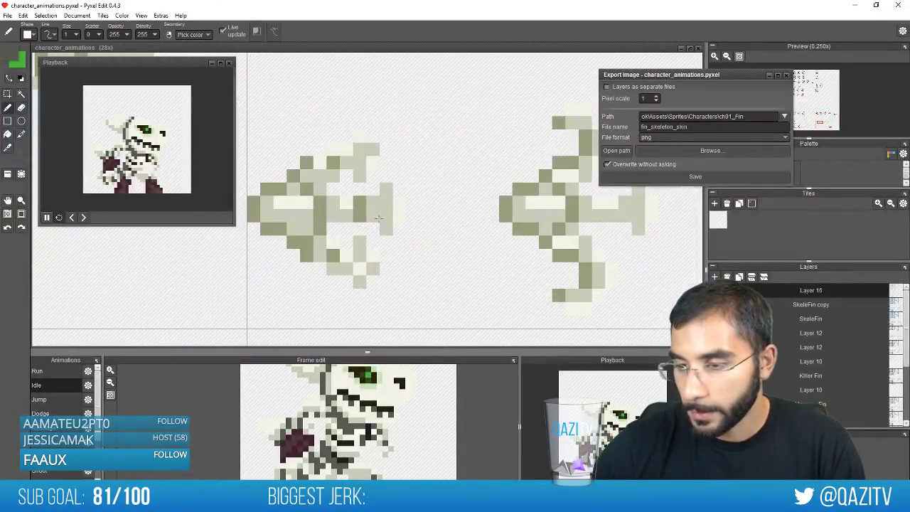
{"action": "right_click", "coordinate": [362, 206]}
{"action": "left_click", "coordinate": [363, 205]}
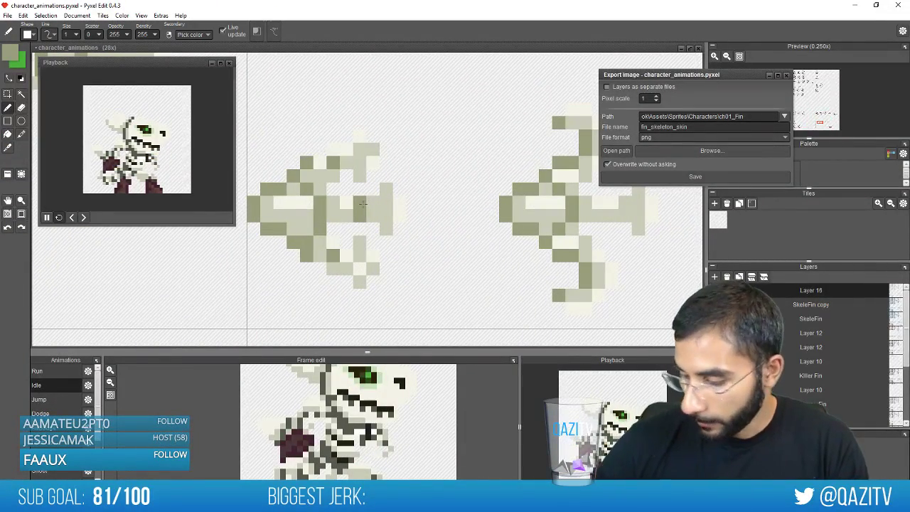
{"action": "right_click", "coordinate": [331, 268]}
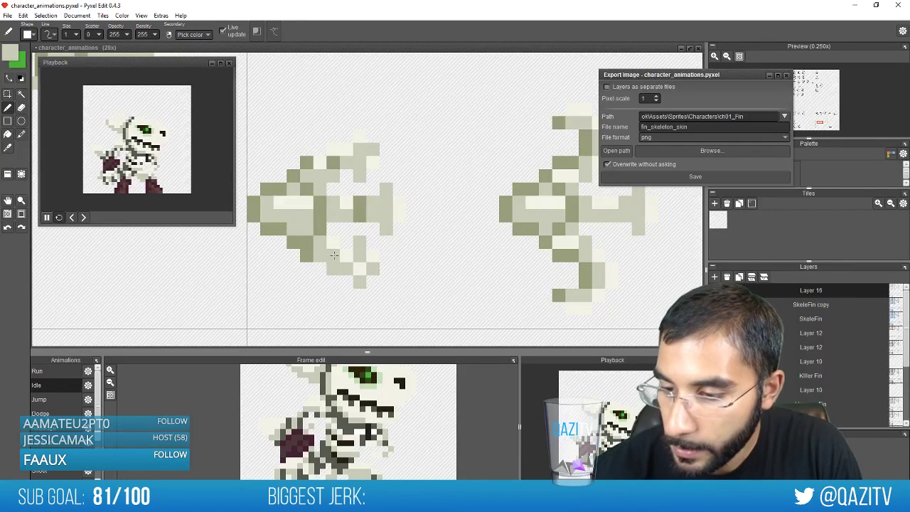
{"action": "left_click", "coordinate": [333, 256]}
{"action": "left_click_drag", "start_coordinate": [360, 215], "coordinate": [360, 204]}
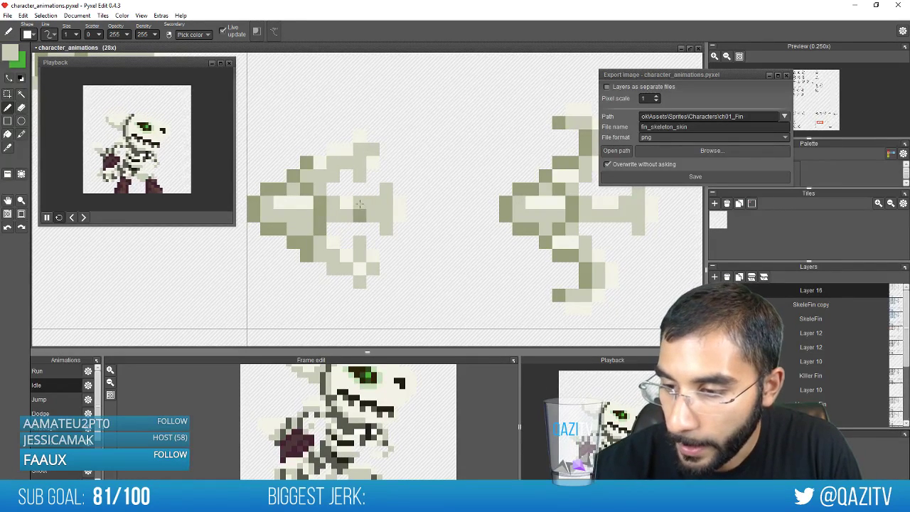
{"action": "right_click", "coordinate": [347, 203]}
{"action": "left_click", "coordinate": [358, 204]}
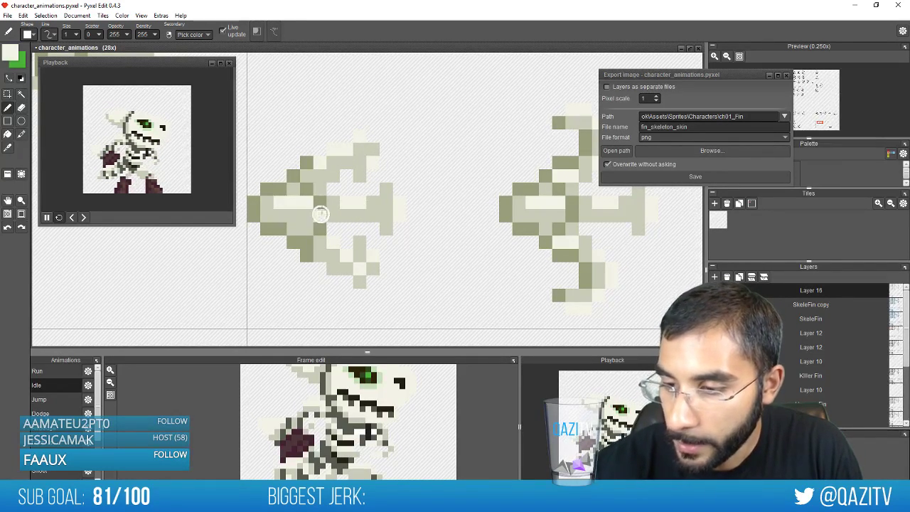
Pencil olive-grey bands across the shaft end and prongs of the closed hook, and across the open hook's shaft end and curved prongs
{"action": "right_click", "coordinate": [320, 215]}
{"action": "left_click_drag", "start_coordinate": [373, 203], "coordinate": [373, 215]}
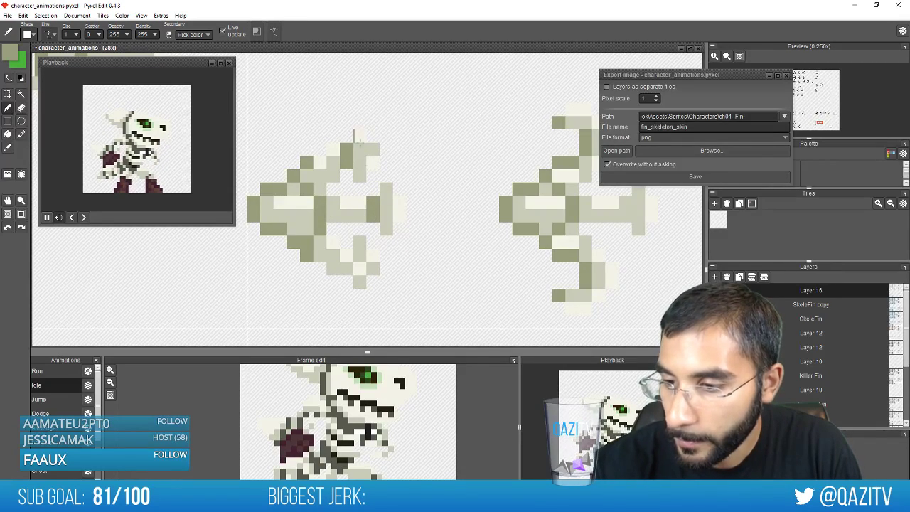
{"action": "key", "text": "space"}
{"action": "left_click_drag", "start_coordinate": [498, 258], "coordinate": [318, 297]}
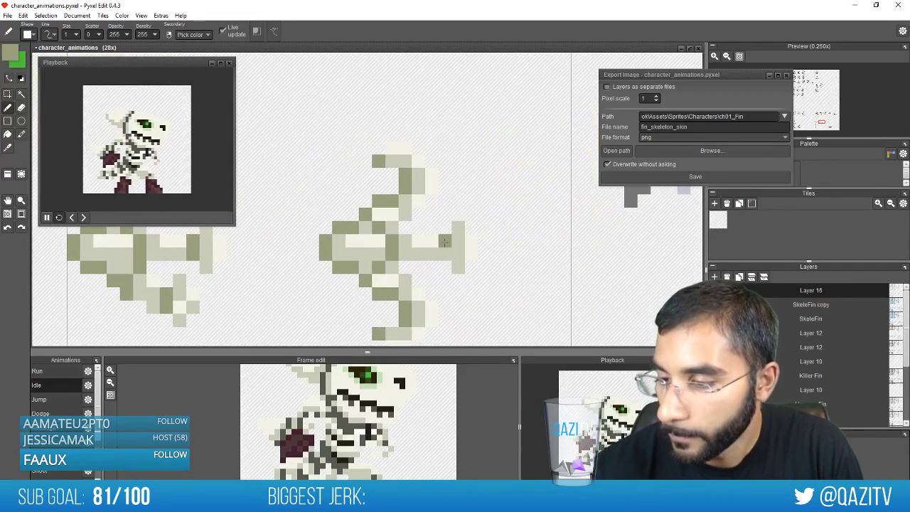
{"action": "key", "text": "space"}
{"action": "left_click_drag", "start_coordinate": [441, 253], "coordinate": [451, 194]}
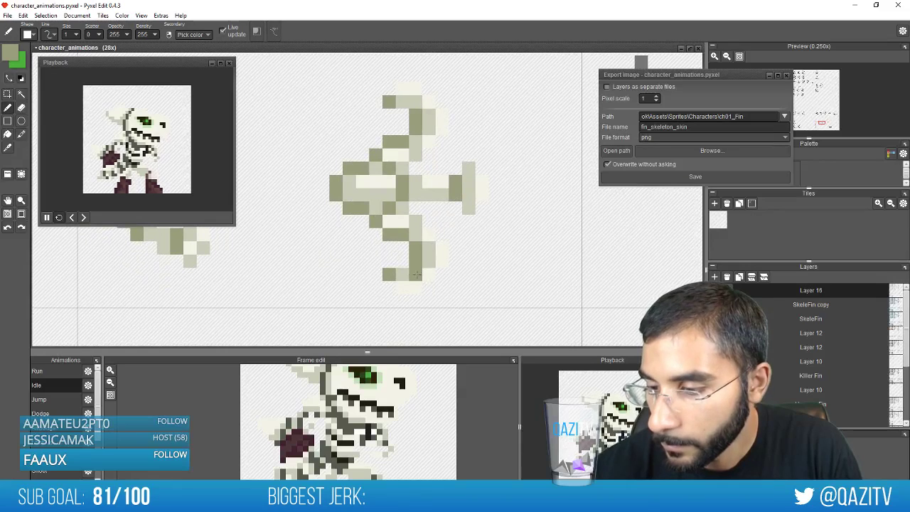
{"action": "left_click", "coordinate": [417, 102]}
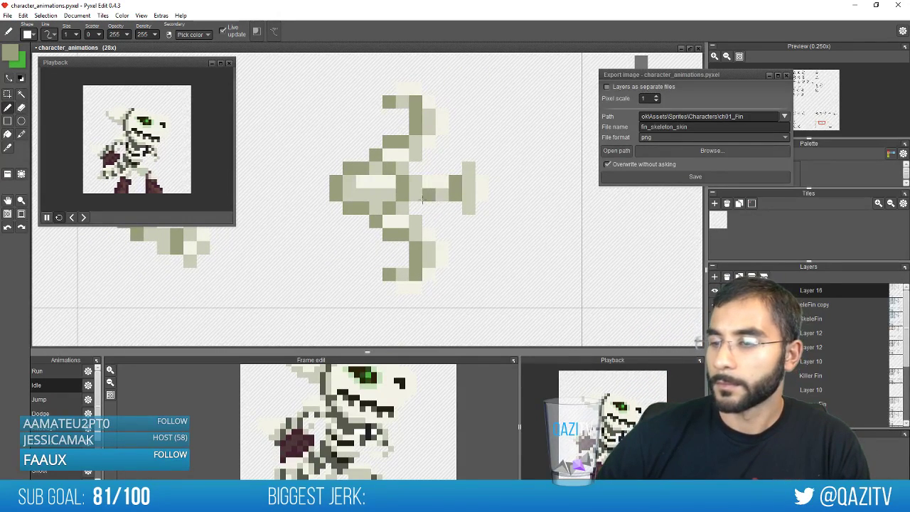
{"action": "scroll", "coordinate": [429, 196], "scroll_direction": "down", "scroll_amount": 3}
{"action": "scroll", "coordinate": [389, 205], "scroll_direction": "up", "scroll_amount": 2}
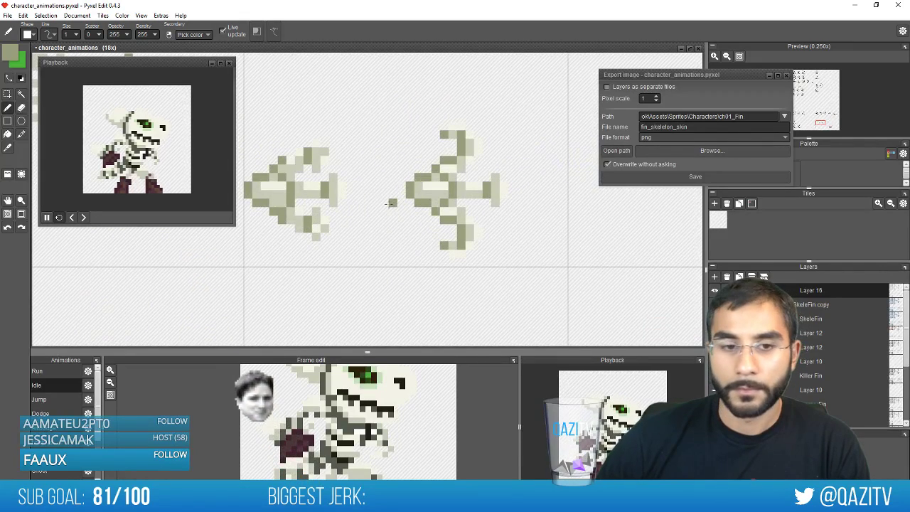
Copy the closed hook sprite onto the open hook's position and clear everything in that area
{"action": "key", "text": "m"}
{"action": "left_click_drag", "start_coordinate": [355, 266], "coordinate": [242, 74]}
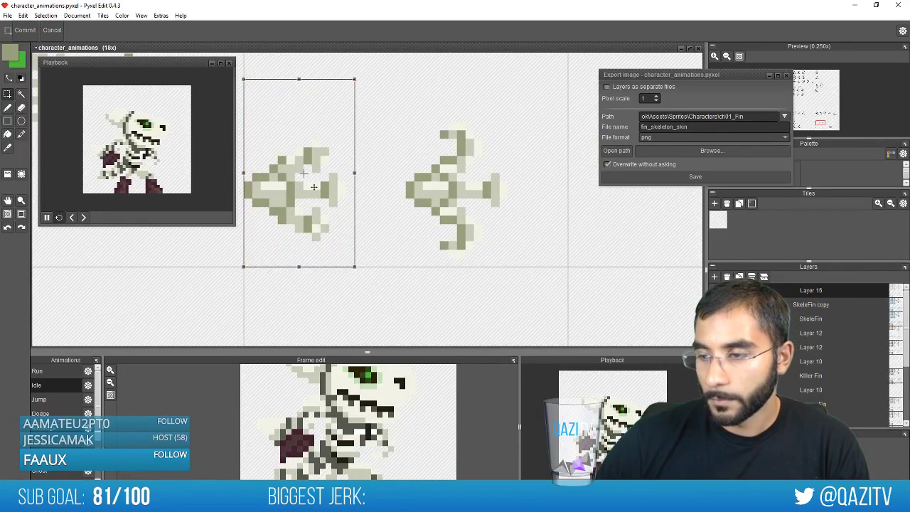
{"action": "left_click_drag", "start_coordinate": [315, 189], "coordinate": [476, 189]}
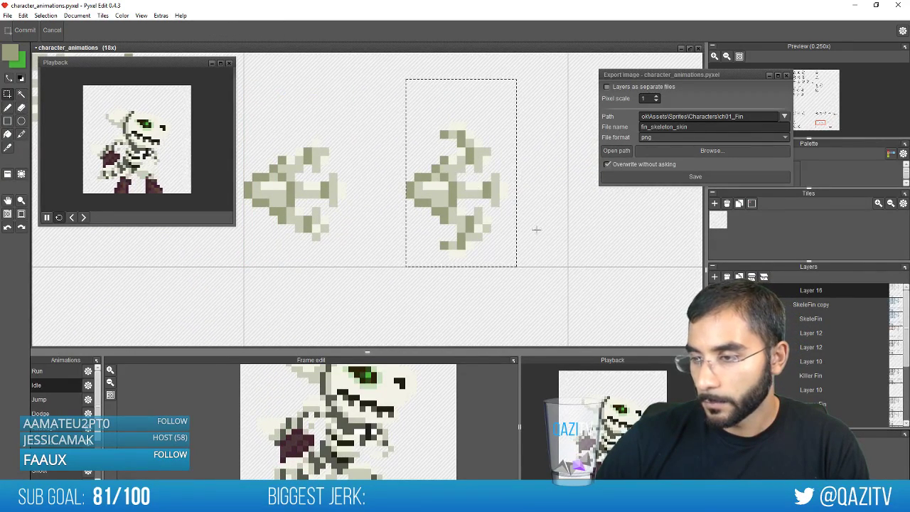
{"action": "left_click_drag", "start_coordinate": [542, 292], "coordinate": [403, 71]}
{"action": "key", "text": "Delete"}
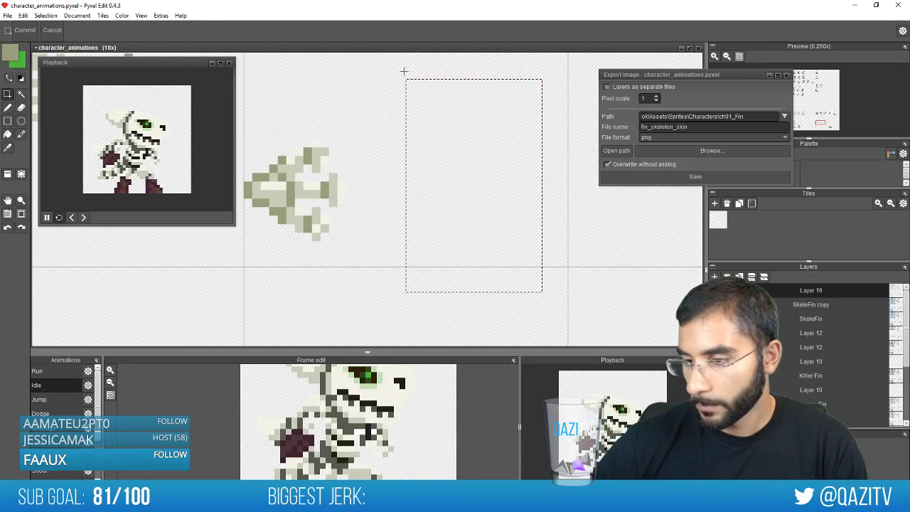
Paste the closed hook copy into the cleared area, aligning it with the original yellow hook by temporarily showing the SkeleFin copy layer
{"action": "key", "text": "ctrl+v"}
{"action": "left_click_drag", "start_coordinate": [473, 209], "coordinate": [460, 193]}
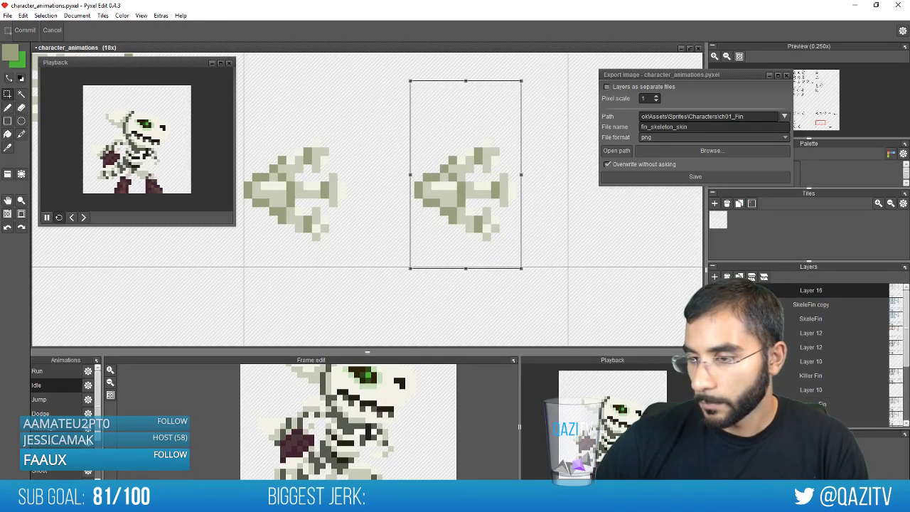
{"action": "left_click", "coordinate": [717, 304]}
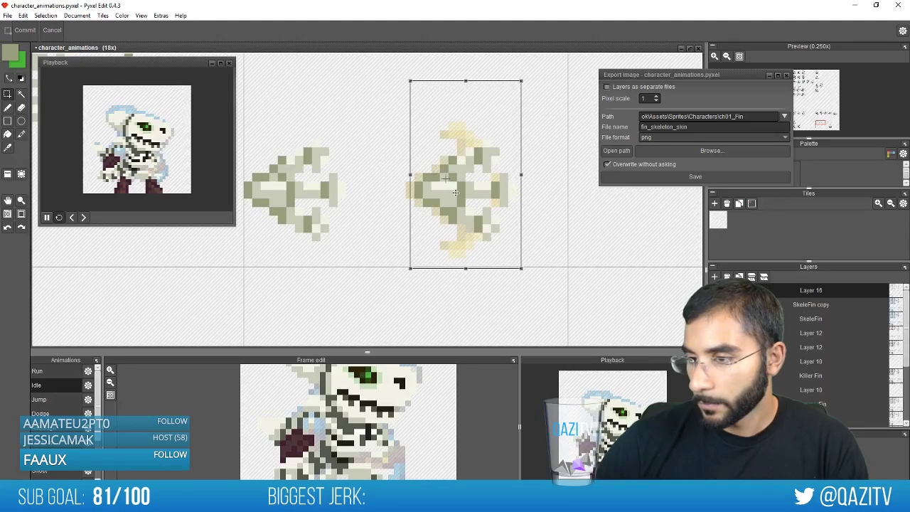
{"action": "left_click_drag", "start_coordinate": [456, 193], "coordinate": [450, 192]}
{"action": "left_click", "coordinate": [716, 304]}
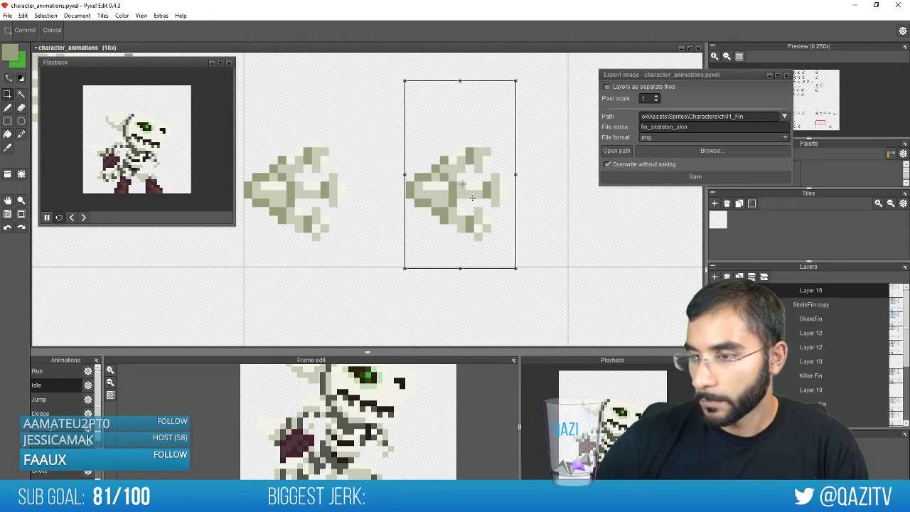
Commit the pasted closed hook sprite, and bring up the browser with the gameplay video 2016-03-30_20-56-54.mp4
{"action": "left_click", "coordinate": [554, 207]}
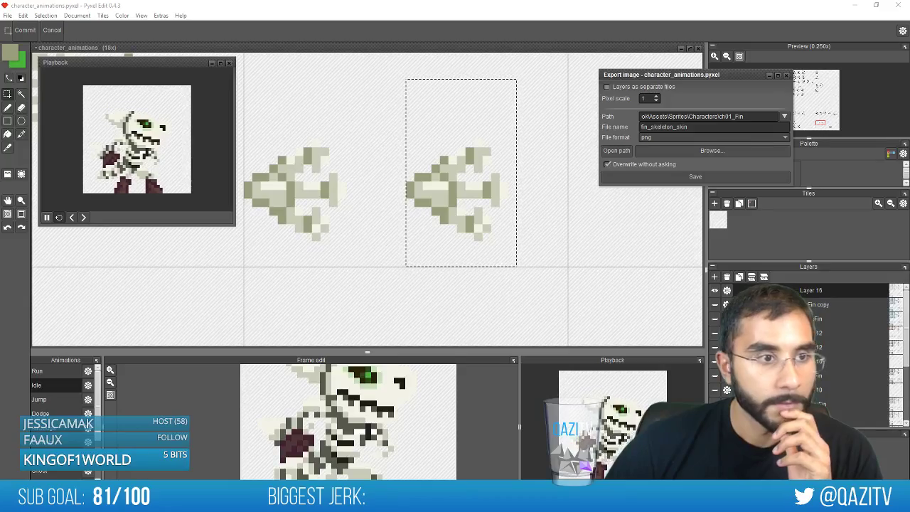
{"action": "left_click_drag", "start_coordinate": [1, 241], "coordinate": [569, 91]}
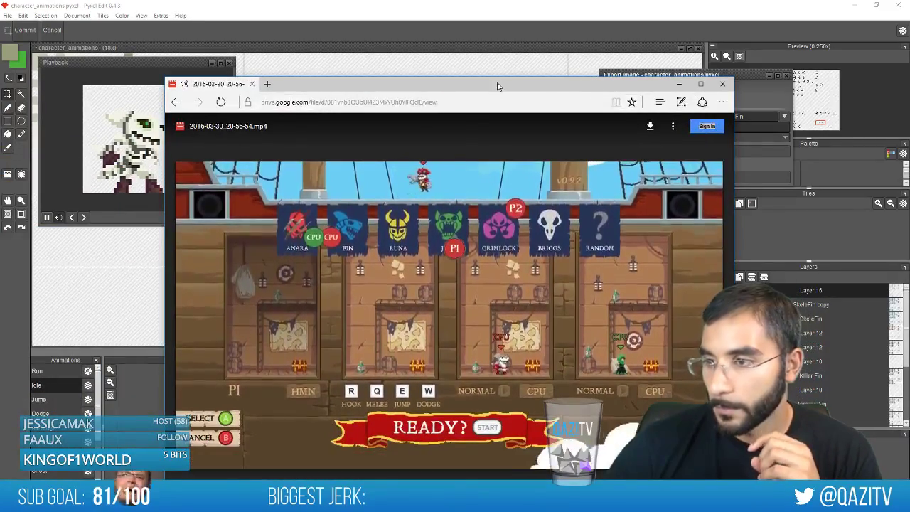
{"action": "left_click_drag", "start_coordinate": [498, 85], "coordinate": [488, 30]}
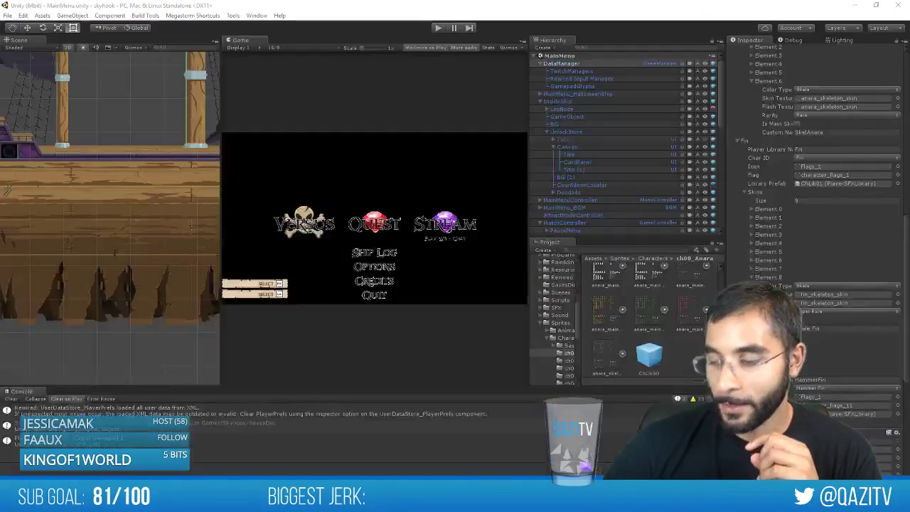
In Unity, play-test the game through Versus to the character select screen, and stop the run
{"action": "left_click", "coordinate": [438, 28]}
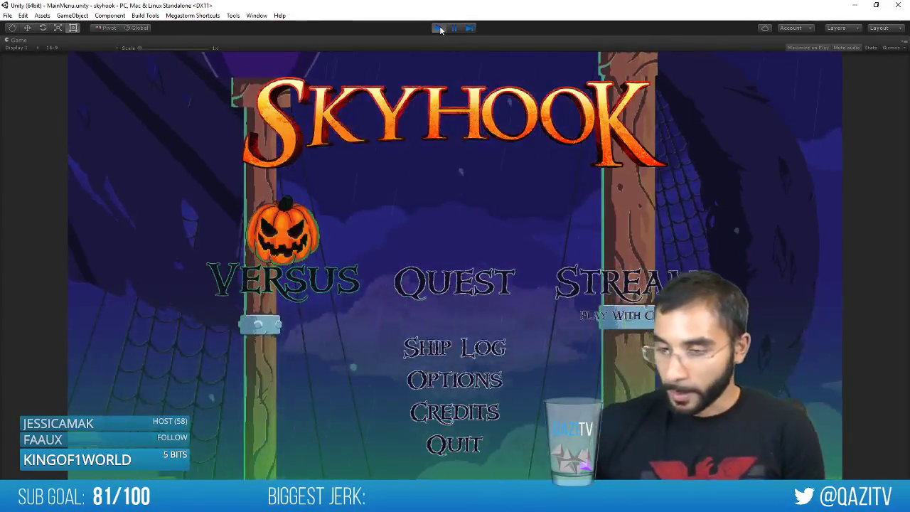
{"action": "key", "text": "Return"}
{"action": "key", "text": "Return"}
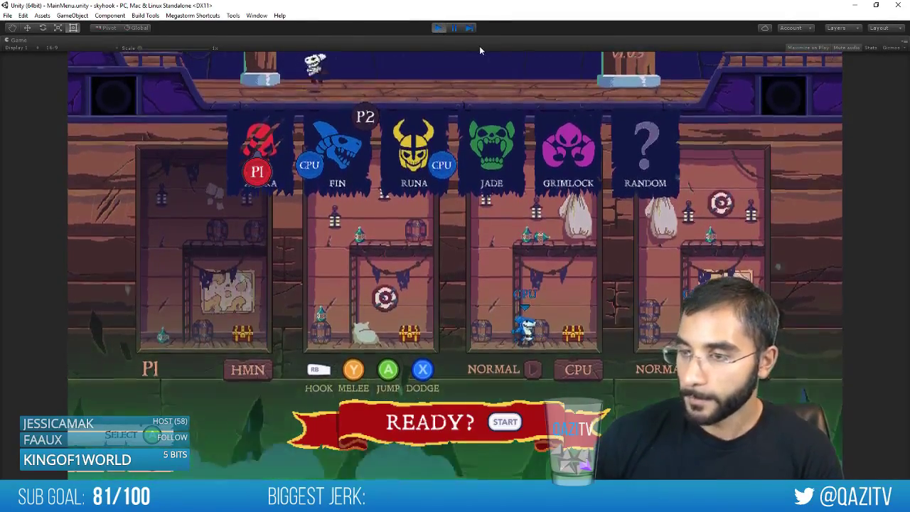
{"action": "left_click", "coordinate": [438, 28]}
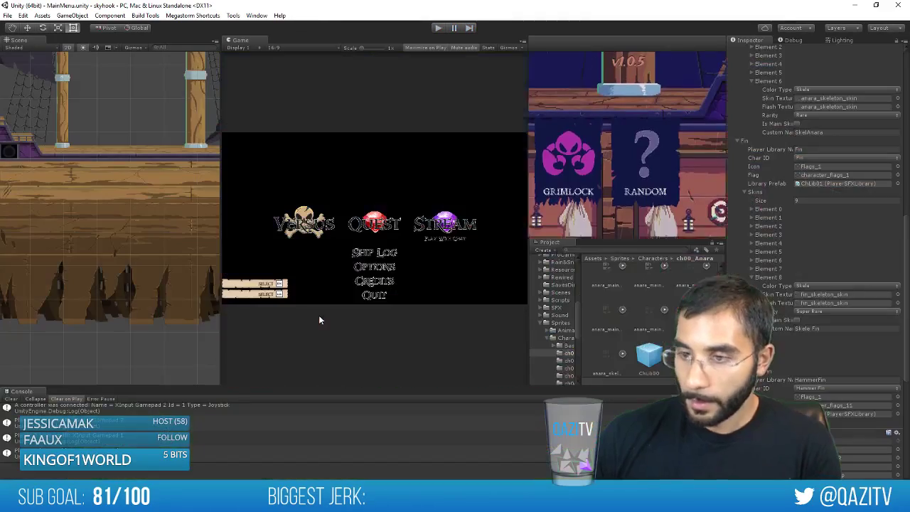
{"action": "left_click_drag", "start_coordinate": [270, 384], "coordinate": [307, 291]}
Switch to Visual Studio and open the HookController class by searching for its name
{"action": "key", "text": "alt+Tab"}
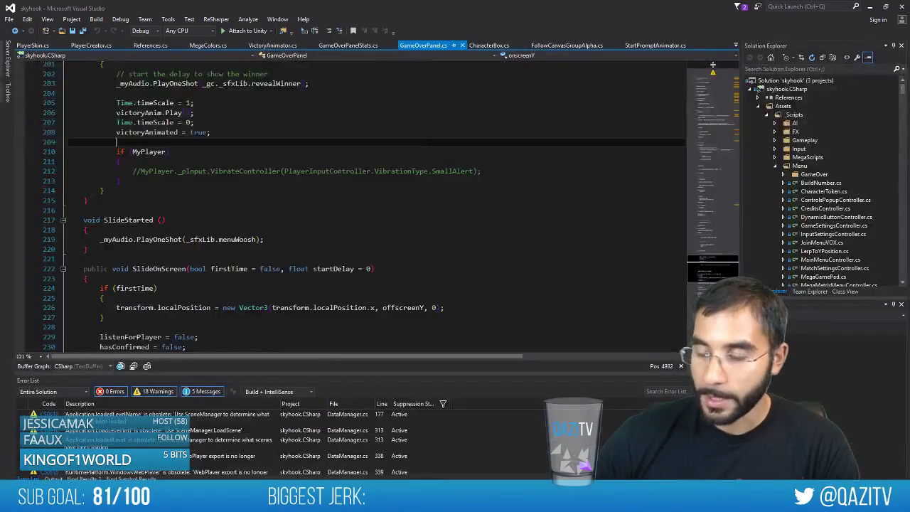
{"action": "scroll", "coordinate": [356, 206], "scroll_direction": "down", "scroll_amount": 1}
{"action": "scroll", "coordinate": [355, 206], "scroll_direction": "up", "scroll_amount": 3}
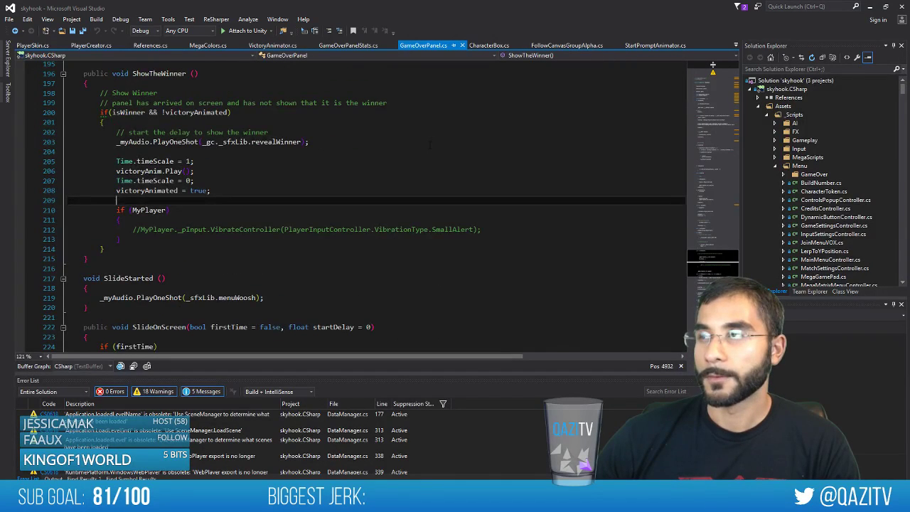
{"action": "key", "text": "ctrl+t"}
{"action": "type", "text": "okcon"}
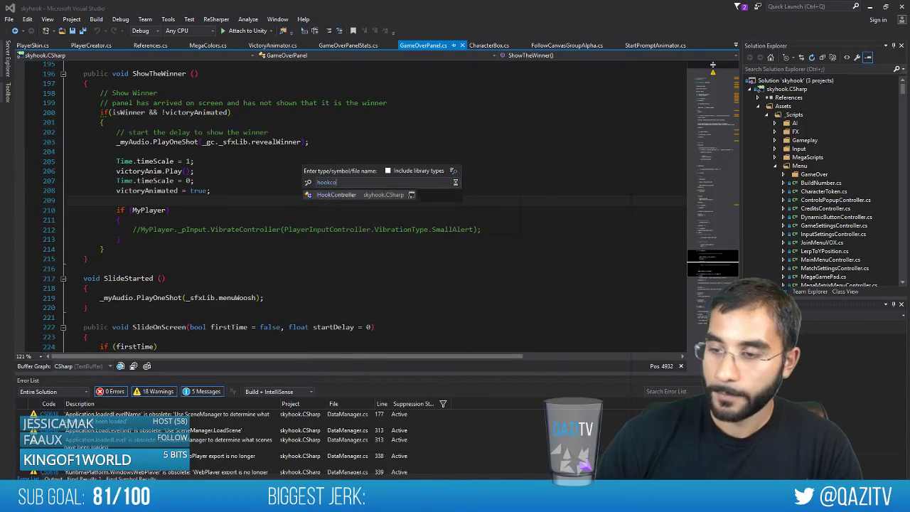
{"action": "key", "text": "Return"}
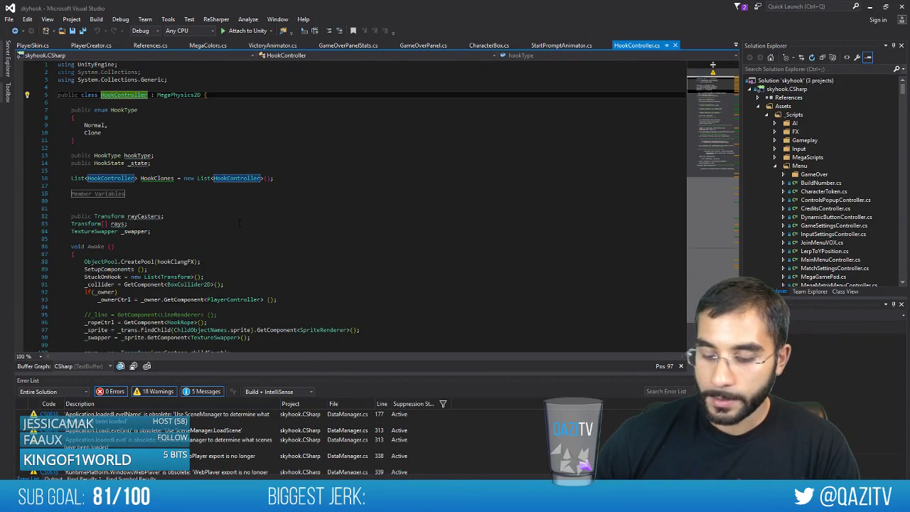
Search HookController.cs for "locator", find all references to the _locator field, and open the null check in PlayerController.cs
{"action": "key", "text": "ctrl+f"}
{"action": "type", "text": "locator"}
{"action": "scroll", "coordinate": [192, 319], "scroll_direction": "up", "scroll_amount": 4}
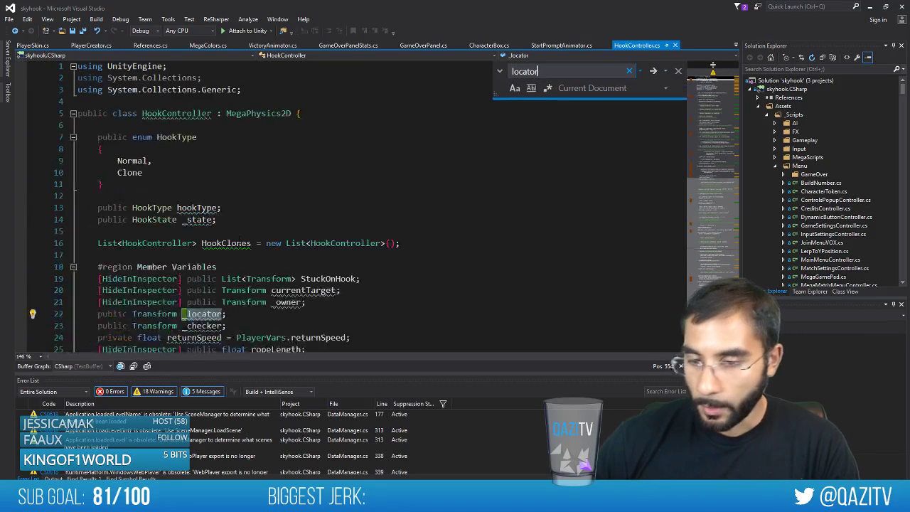
{"action": "right_click", "coordinate": [192, 319]}
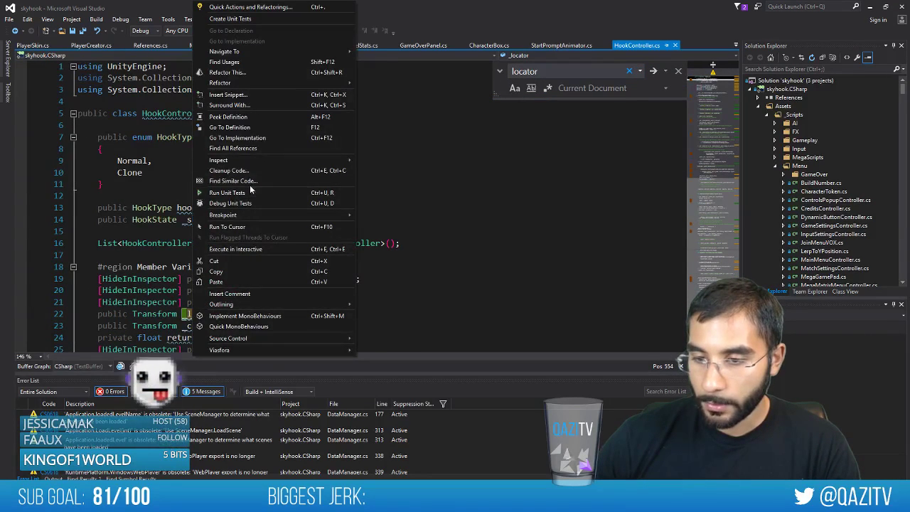
{"action": "left_click", "coordinate": [233, 148]}
{"action": "double_click", "coordinate": [235, 412]}
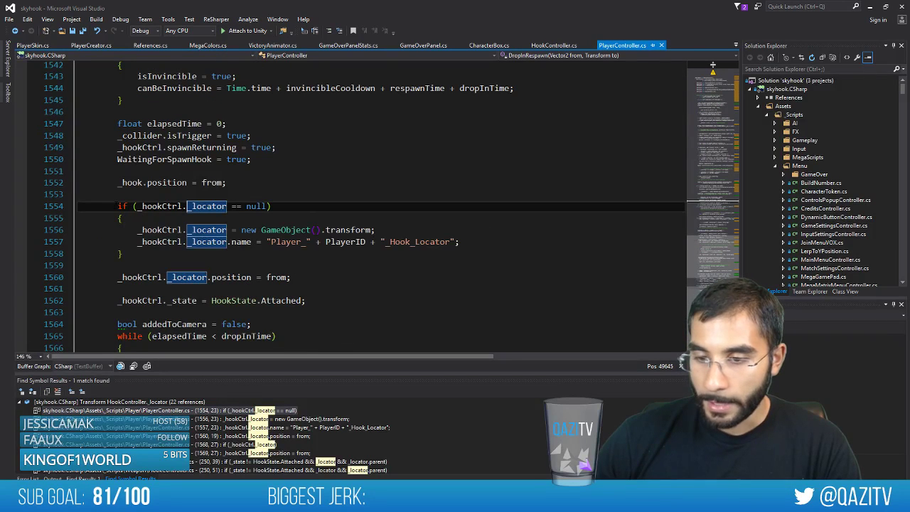
Examine how DropInRespawn in PlayerController.cs creates, names and positions the hook's _locator object
{"action": "left_click_drag", "start_coordinate": [117, 206], "coordinate": [271, 207]}
{"action": "left_click", "coordinate": [147, 219]}
{"action": "left_click", "coordinate": [147, 231]}
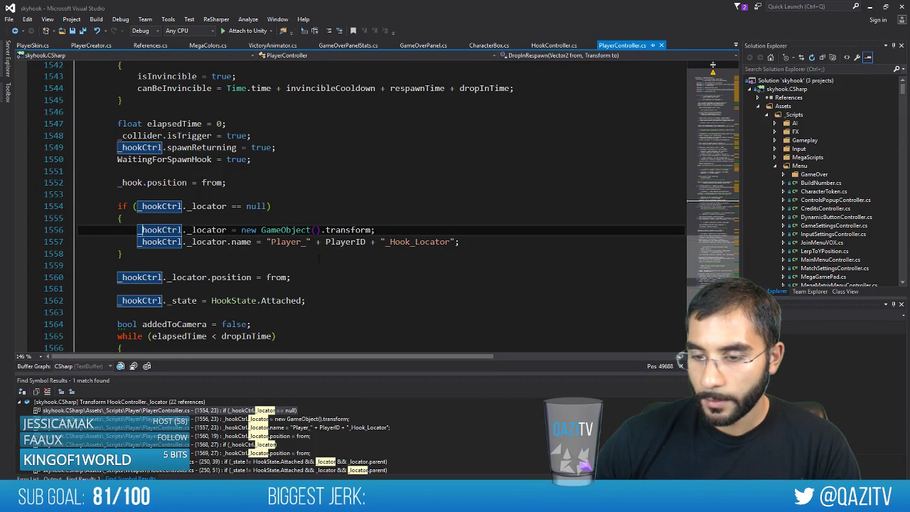
{"action": "scroll", "coordinate": [318, 257], "scroll_direction": "down", "scroll_amount": 1}
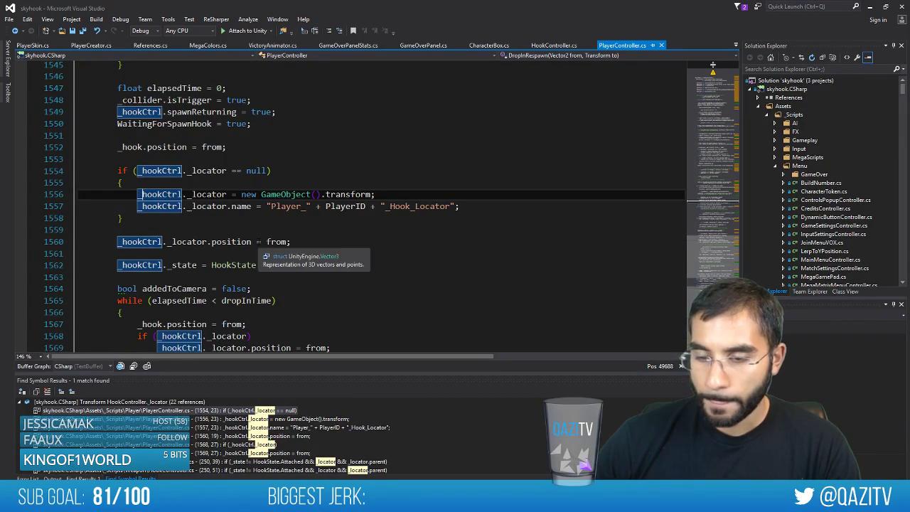
{"action": "scroll", "coordinate": [262, 246], "scroll_direction": "up", "scroll_amount": 2}
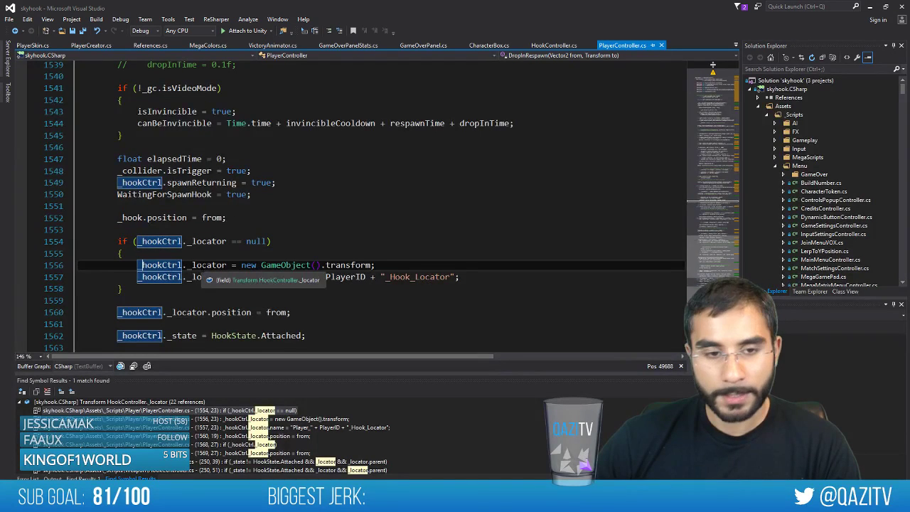
{"action": "scroll", "coordinate": [284, 277], "scroll_direction": "down", "scroll_amount": 3}
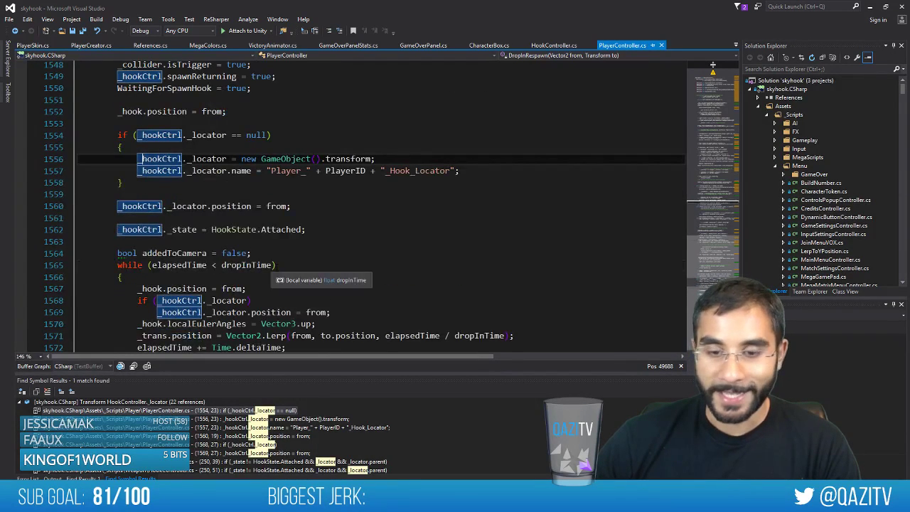
Open the _locator reference that creates a new GameObject in HookController.cs and read the surrounding Cancel method
{"action": "scroll", "coordinate": [276, 443], "scroll_direction": "down", "scroll_amount": 4}
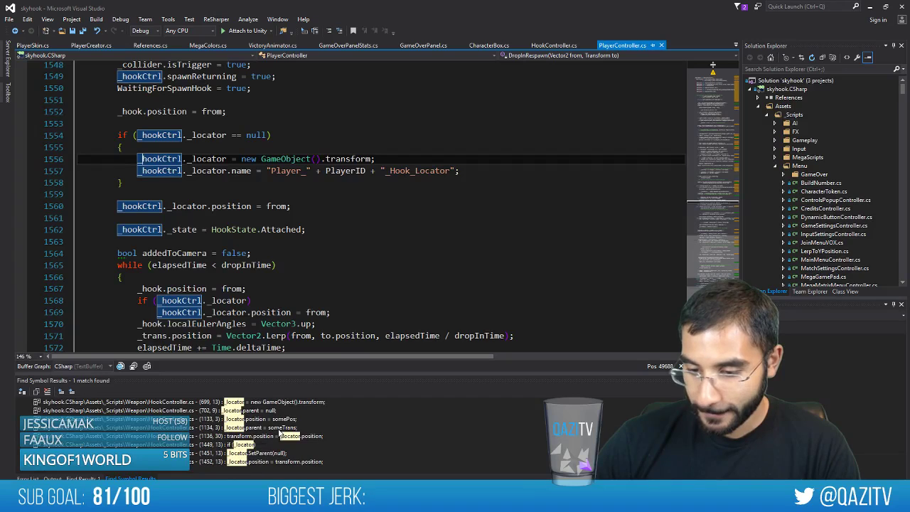
{"action": "scroll", "coordinate": [268, 419], "scroll_direction": "up", "scroll_amount": 1}
{"action": "double_click", "coordinate": [273, 428]}
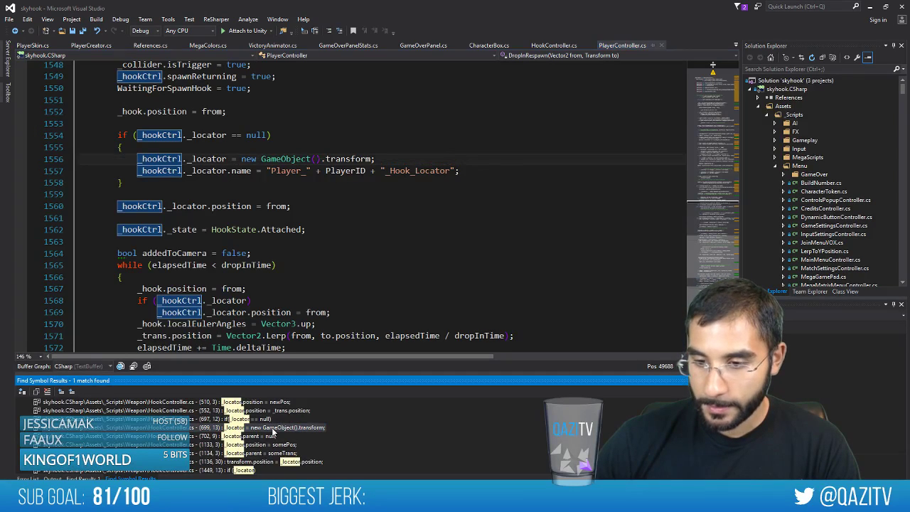
{"action": "scroll", "coordinate": [209, 278], "scroll_direction": "up", "scroll_amount": 5}
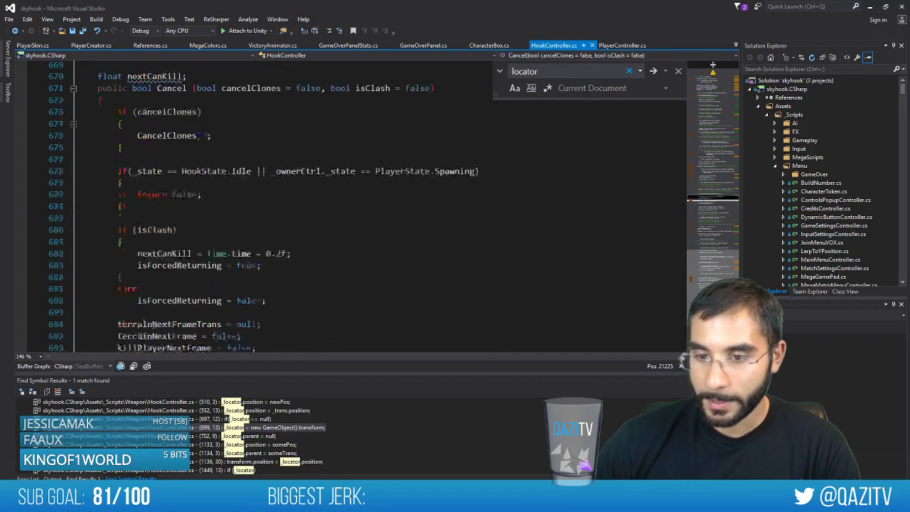
{"action": "scroll", "coordinate": [249, 233], "scroll_direction": "down", "scroll_amount": 3}
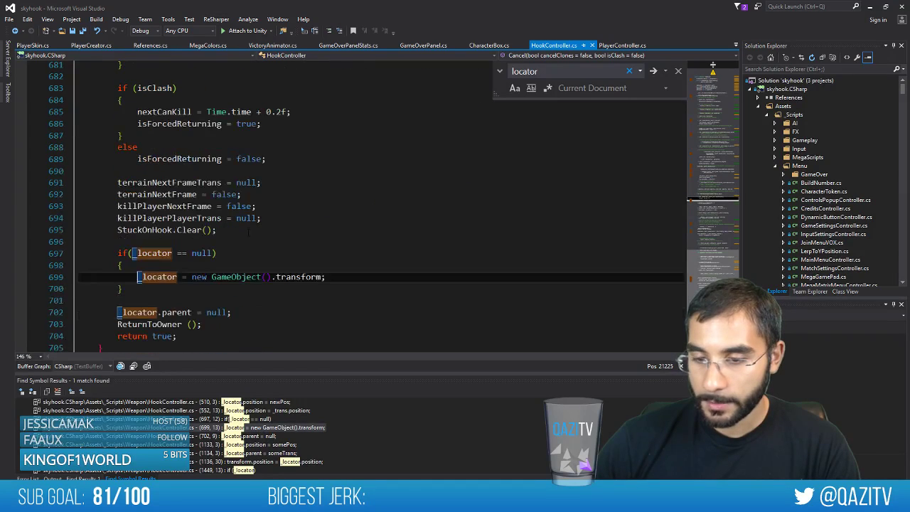
{"action": "scroll", "coordinate": [246, 401], "scroll_direction": "down", "scroll_amount": 1}
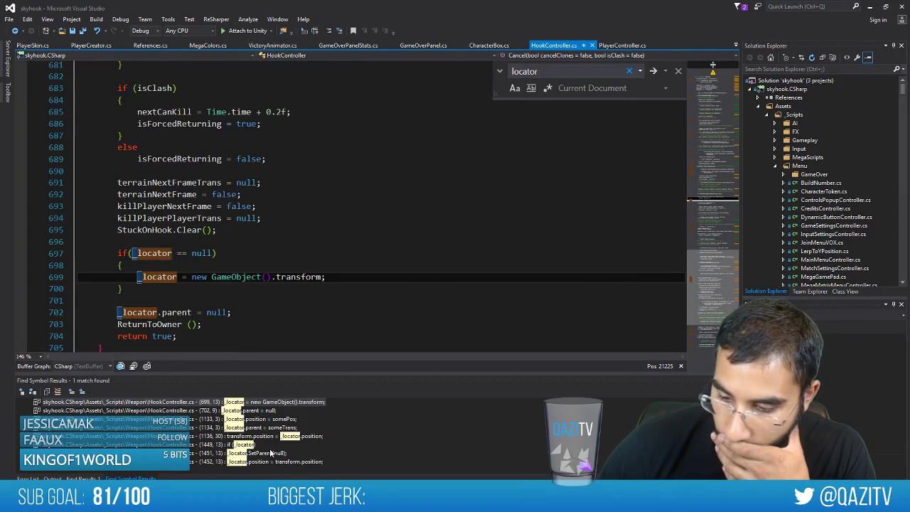
Return to the _locator null check reference in PlayerController.cs and reread the code around line 1554
{"action": "scroll", "coordinate": [271, 452], "scroll_direction": "up", "scroll_amount": 3}
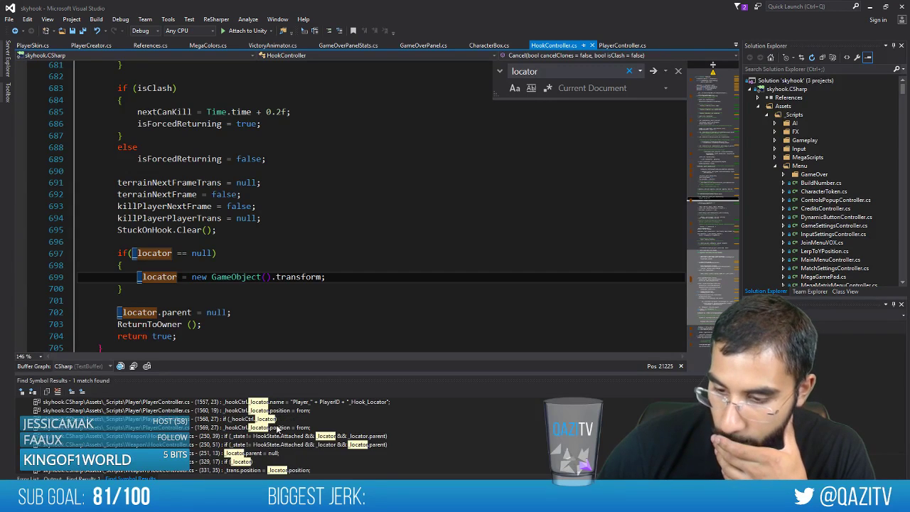
{"action": "scroll", "coordinate": [280, 428], "scroll_direction": "up", "scroll_amount": 2}
{"action": "double_click", "coordinate": [282, 411]}
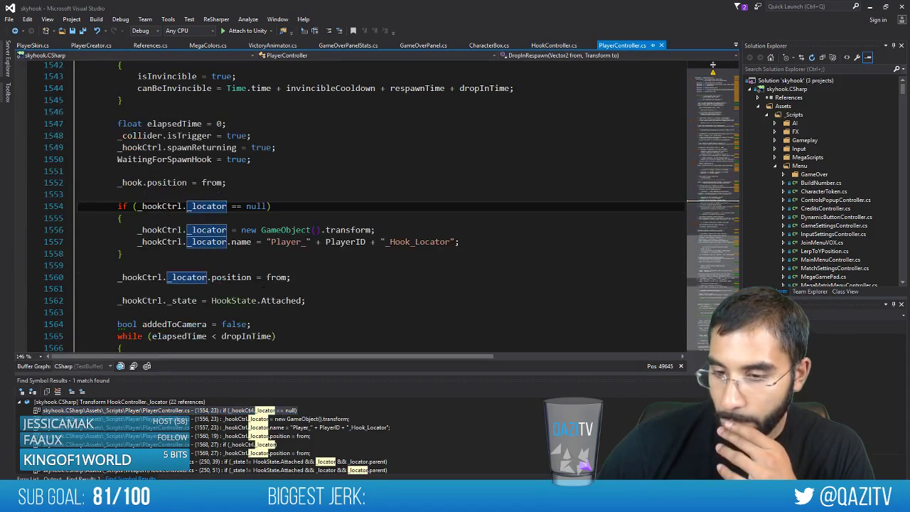
{"action": "scroll", "coordinate": [350, 247], "scroll_direction": "down", "scroll_amount": 1}
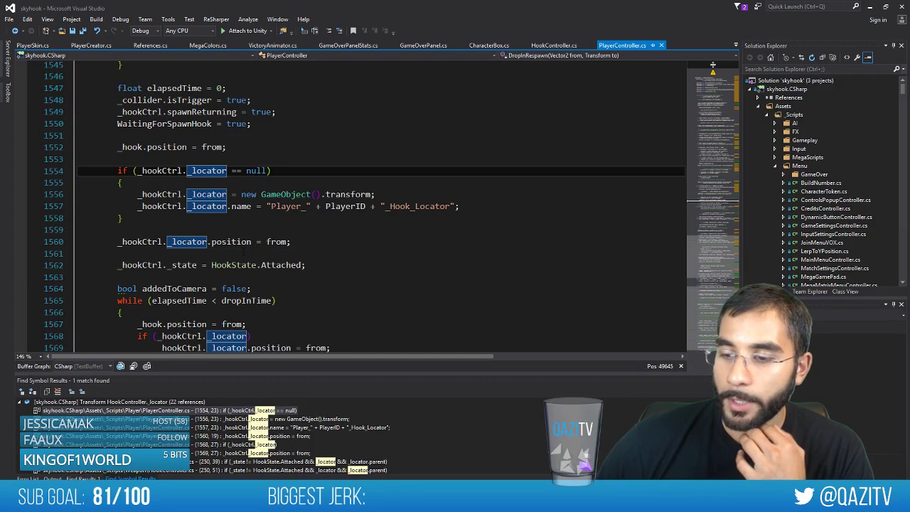
{"action": "scroll", "coordinate": [349, 247], "scroll_direction": "up", "scroll_amount": 5}
{"action": "scroll", "coordinate": [349, 247], "scroll_direction": "down", "scroll_amount": 4}
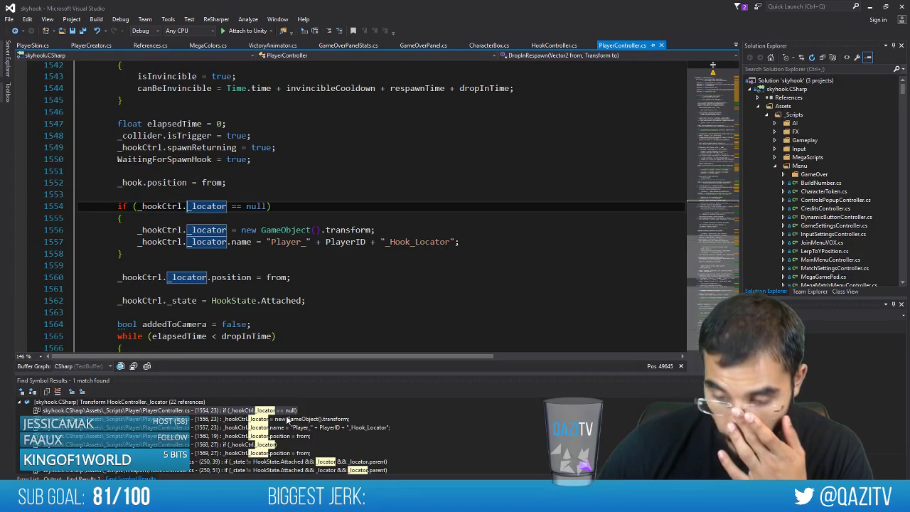
Inspect the HookController.cs references that clear the _locator's parent at line 251 and check it for null at line 697
{"action": "scroll", "coordinate": [288, 421], "scroll_direction": "down", "scroll_amount": 3}
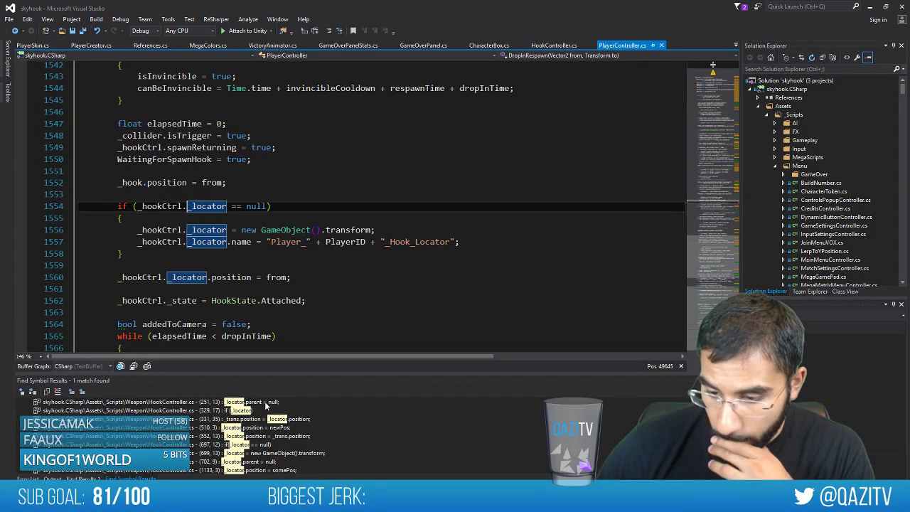
{"action": "double_click", "coordinate": [263, 403]}
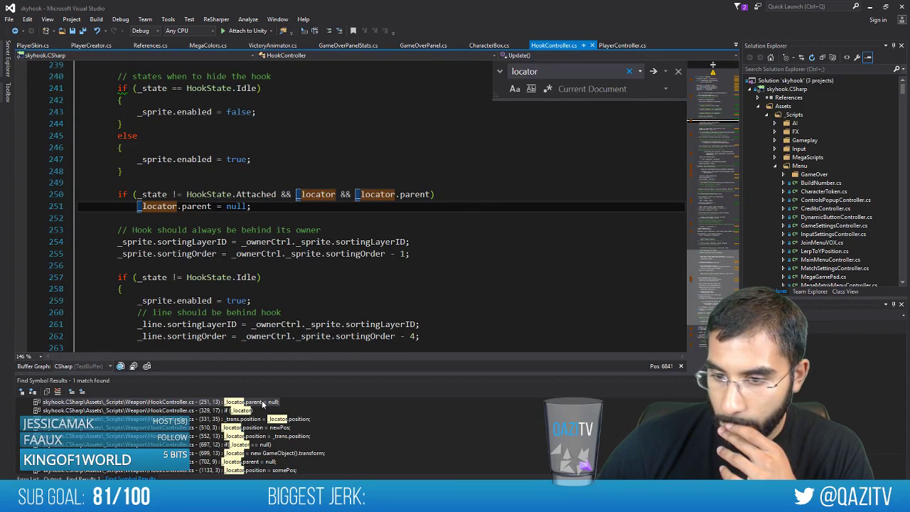
{"action": "double_click", "coordinate": [263, 444]}
{"action": "scroll", "coordinate": [266, 447], "scroll_direction": "down", "scroll_amount": 2}
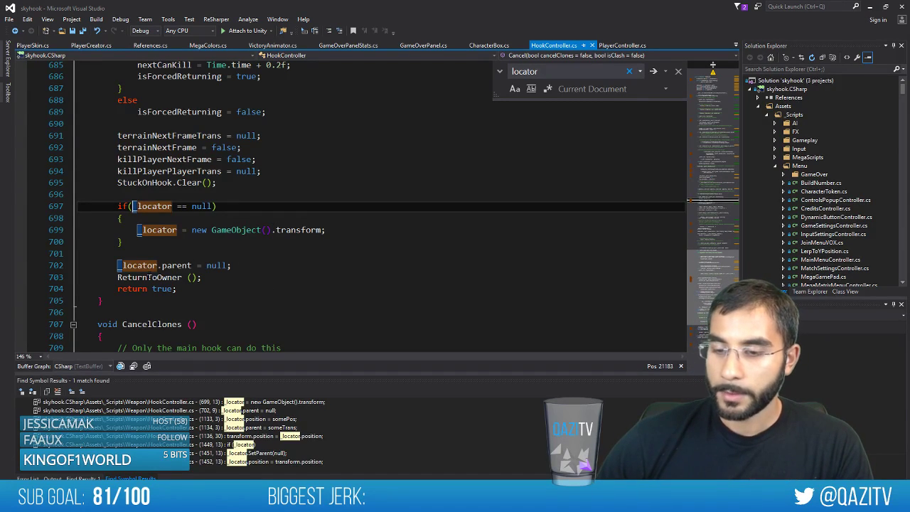
{"action": "scroll", "coordinate": [177, 219], "scroll_direction": "up", "scroll_amount": 4}
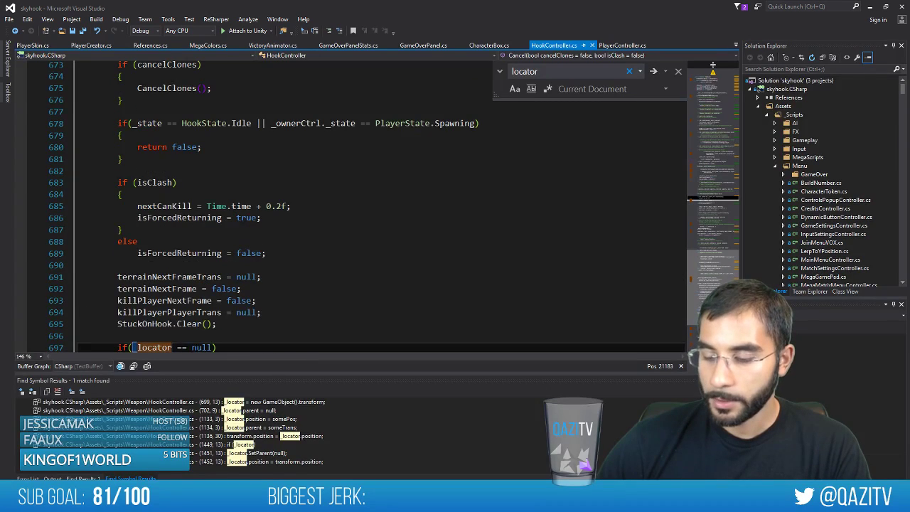
{"action": "mouse_move", "coordinate": [239, 500]}
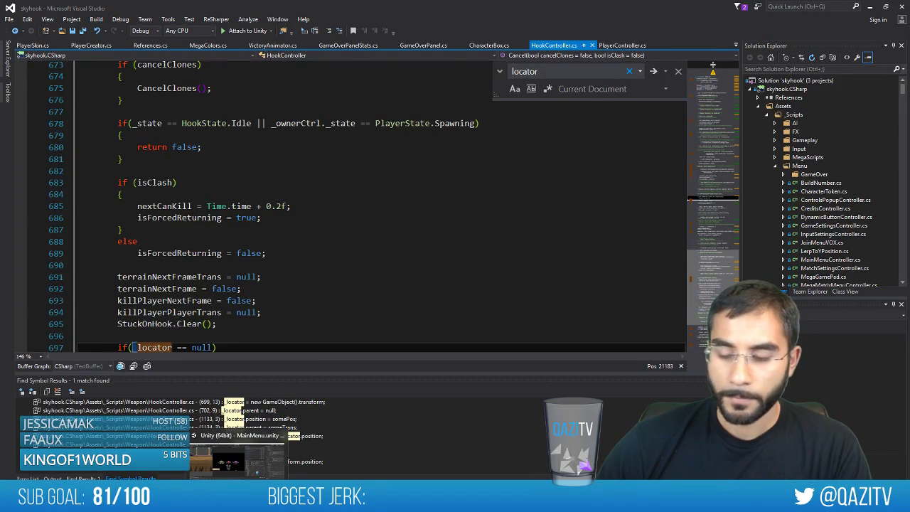
{"action": "left_click", "coordinate": [238, 458]}
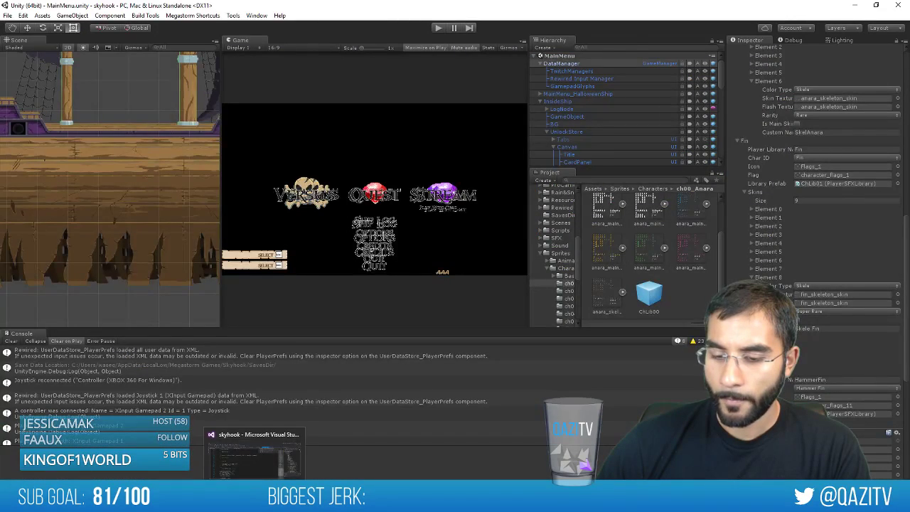
{"action": "left_click", "coordinate": [255, 499]}
Search the solution for "destroypl" and open the DestroyPlayer method in JoinBox.cs
{"action": "left_click", "coordinate": [361, 99]}
{"action": "key", "text": "ctrl+t"}
{"action": "type", "text": "destroypl"}
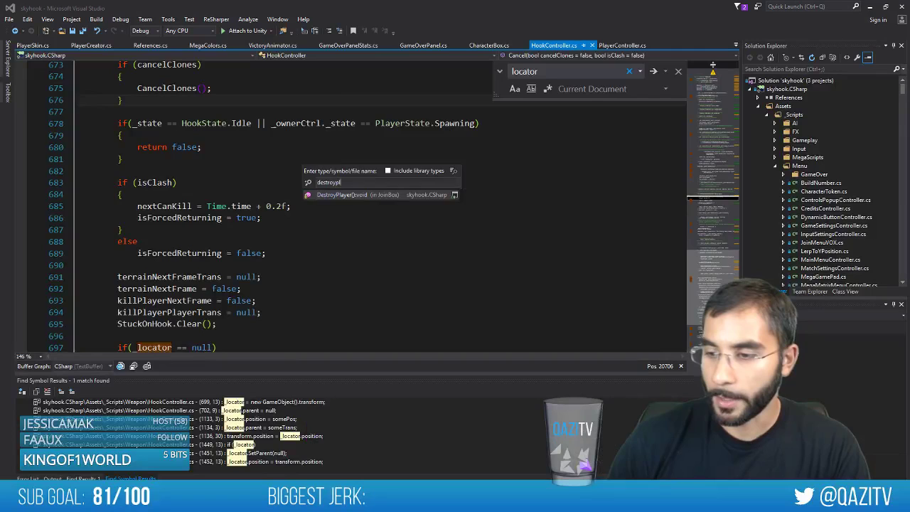
{"action": "key", "text": "Return"}
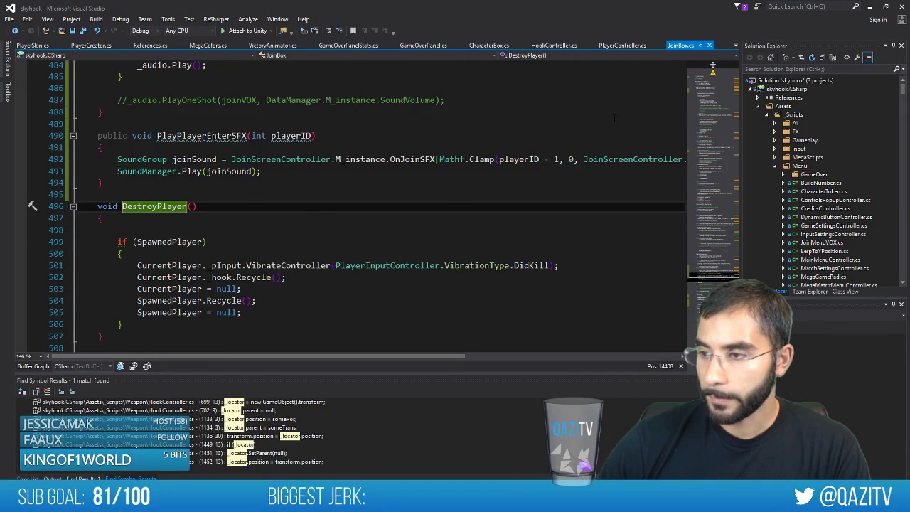
Open FreeAllHooksInMe in PlayerController.cs by searching for "freeall", then find the hooksInMe references and inspect the Add call in RecordHookLocator
{"action": "key", "text": "ctrl+t"}
{"action": "type", "text": "freeall"}
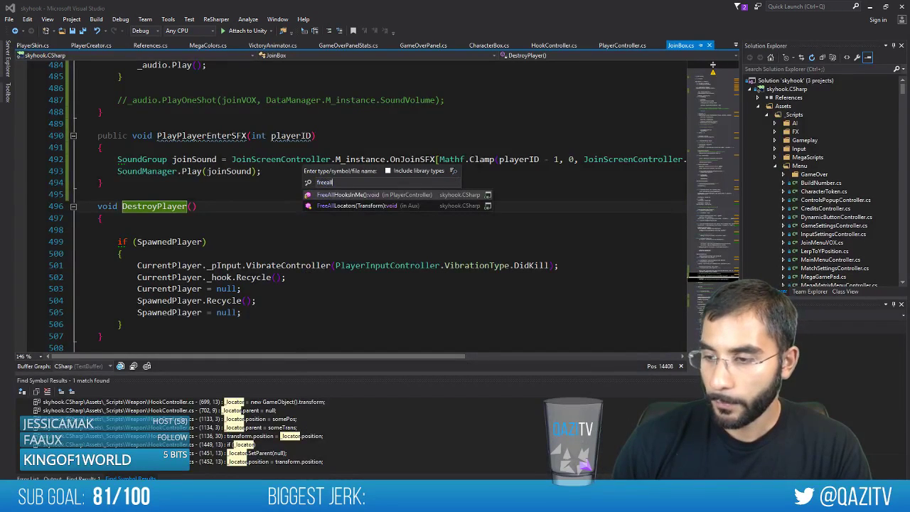
{"action": "key", "text": "Return"}
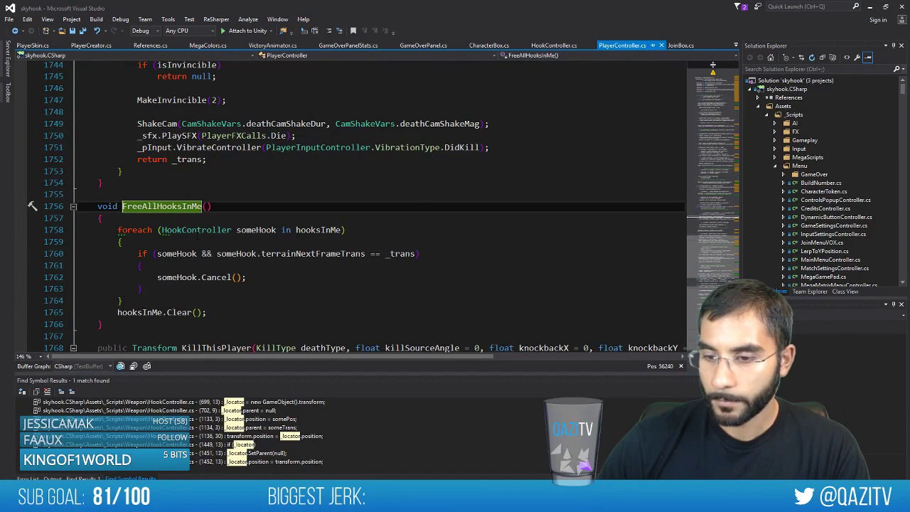
{"action": "right_click", "coordinate": [323, 230]}
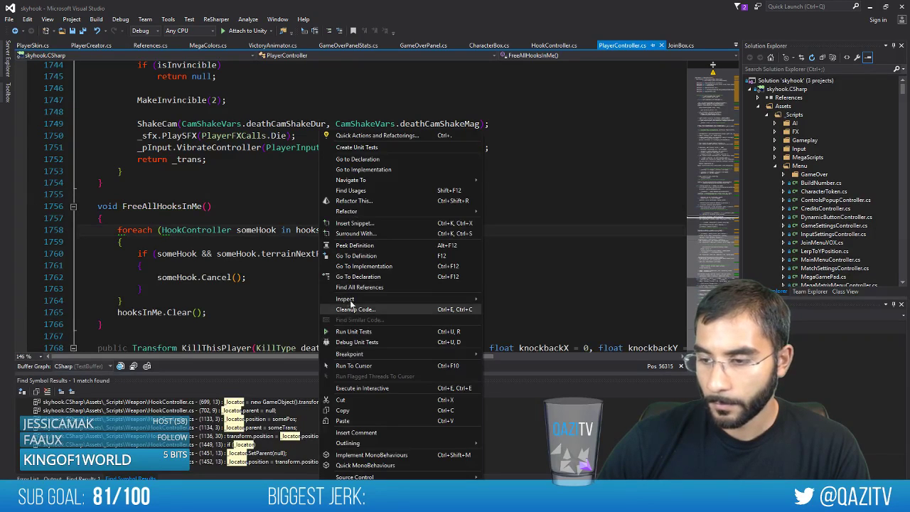
{"action": "left_click", "coordinate": [335, 320]}
{"action": "double_click", "coordinate": [241, 428]}
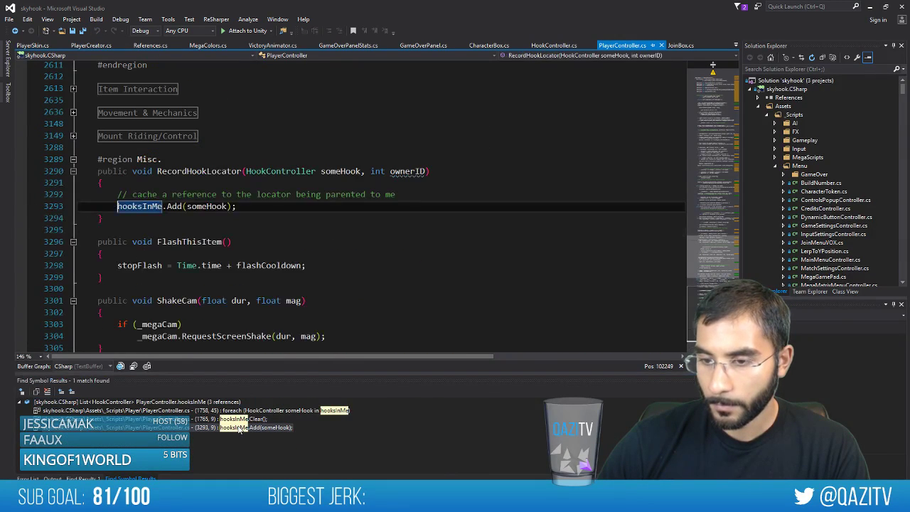
Find all references to RecordHookLocator and open its call at line 1141 of HookController.cs
{"action": "right_click", "coordinate": [220, 171]}
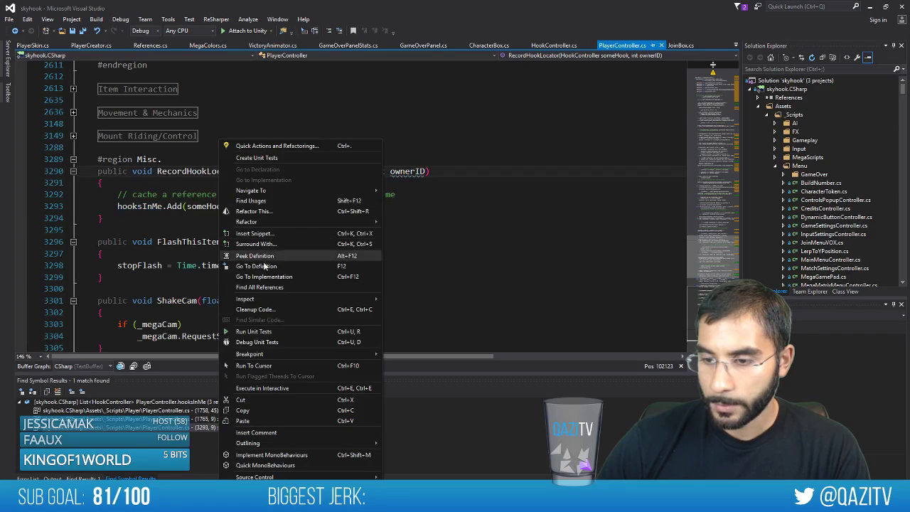
{"action": "left_click", "coordinate": [263, 288]}
{"action": "double_click", "coordinate": [274, 411]}
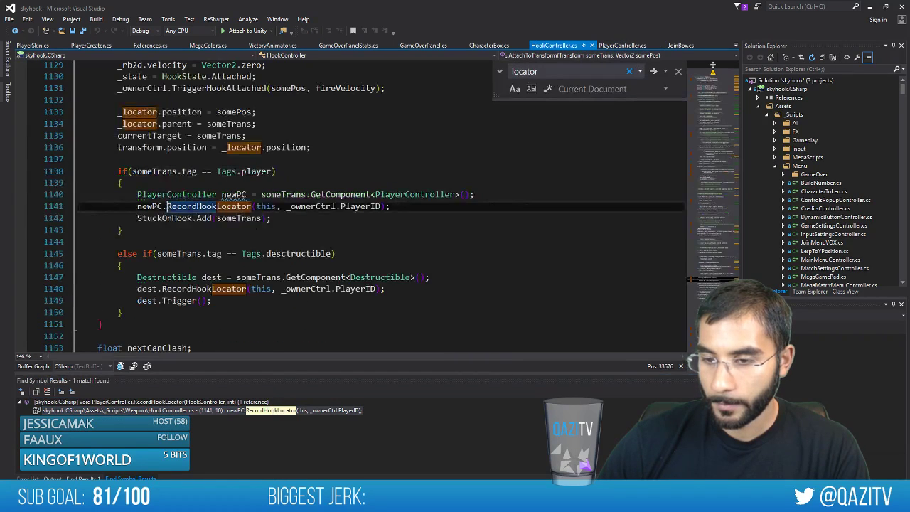
Search the solution for "destroypl" and return to the DestroyPlayer method in JoinBox.cs
{"action": "left_click", "coordinate": [623, 45]}
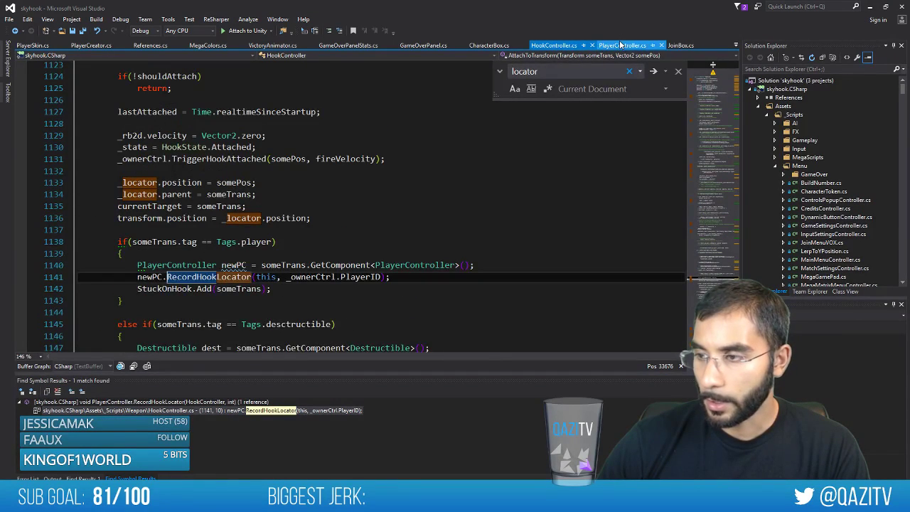
{"action": "left_click", "coordinate": [78, 47]}
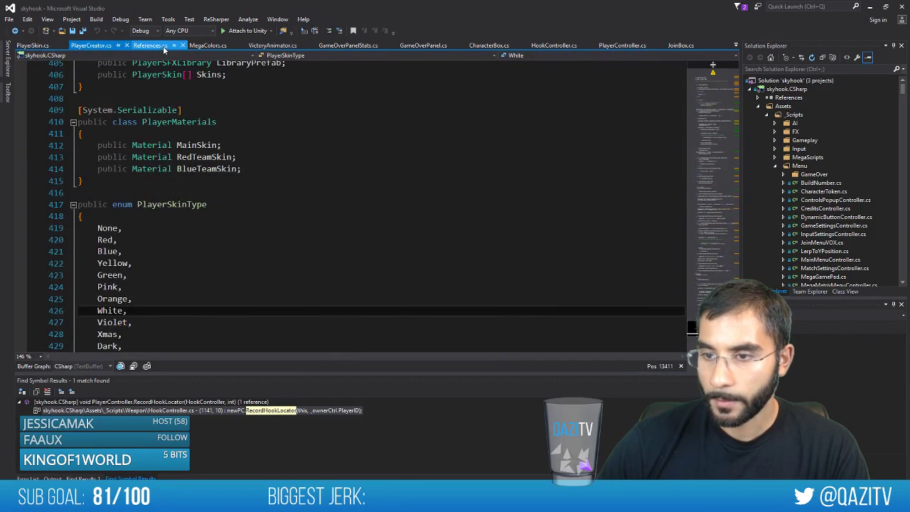
{"action": "key", "text": "ctrl+t"}
{"action": "type", "text": "destro"}
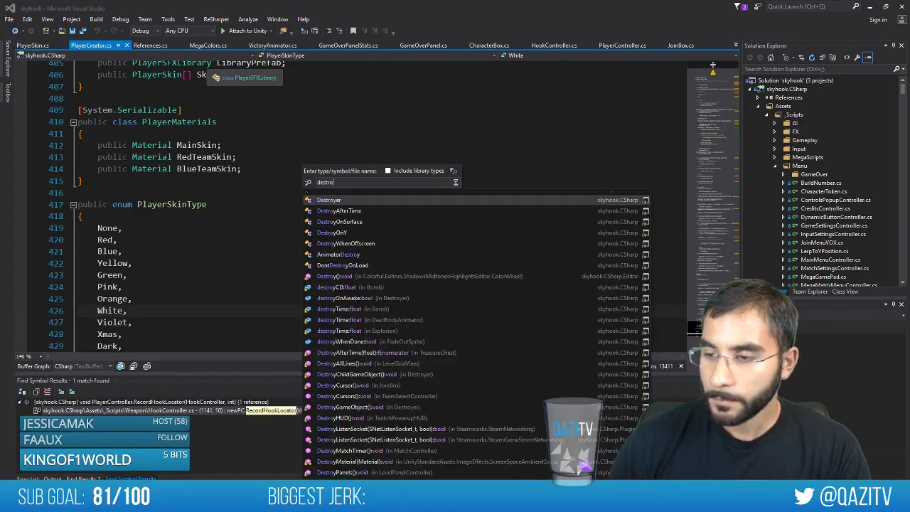
{"action": "type", "text": "ypl"}
{"action": "key", "text": "Return"}
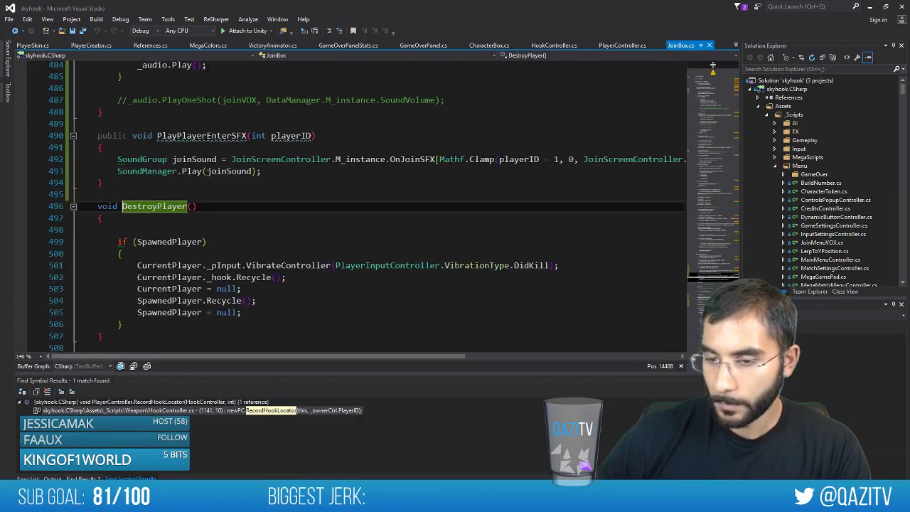
Insert a new line reading CurrentPlayer at the start of the SpawnedPlayer if block in DestroyPlayer
{"action": "key", "text": "Down"}
{"action": "key", "text": "Down"}
{"action": "key", "text": "Down"}
{"action": "key", "text": "Down"}
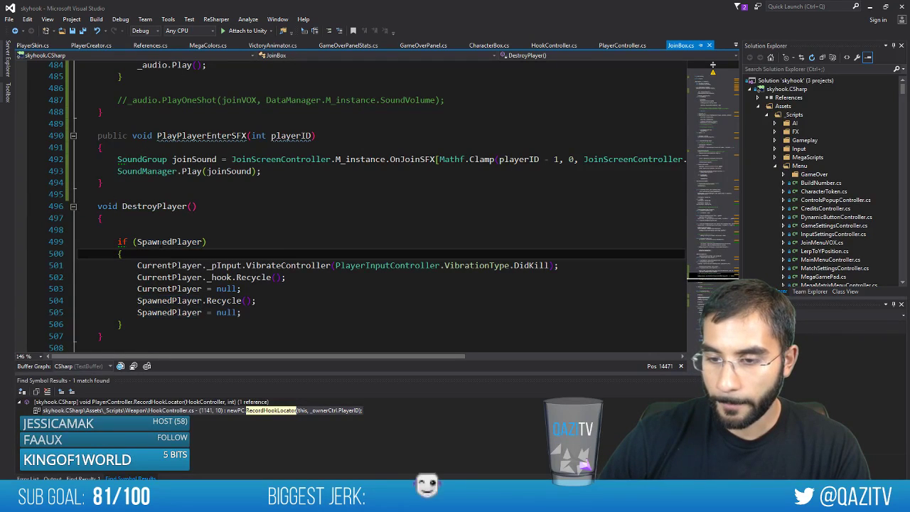
{"action": "key", "text": "Return"}
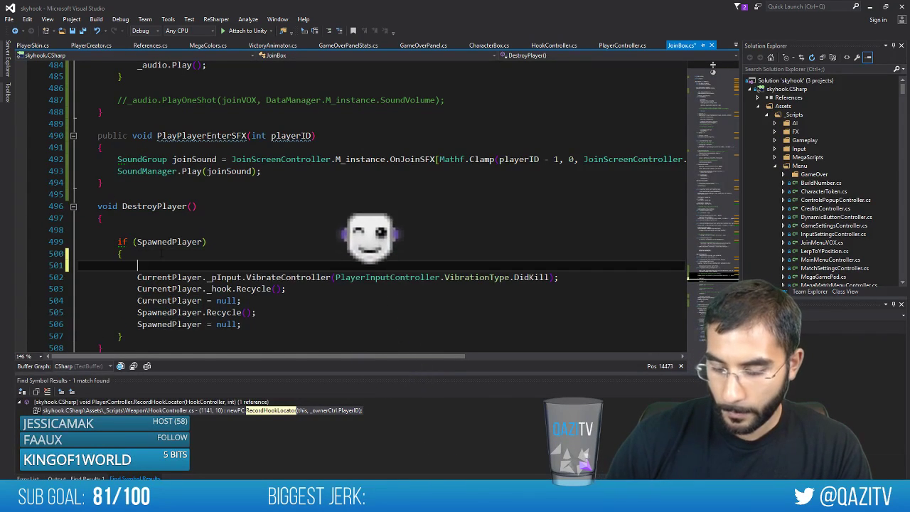
{"action": "type", "text": "curr"}
{"action": "key", "text": "Up"}
{"action": "key", "text": "Up"}
{"action": "key", "text": "Tab"}
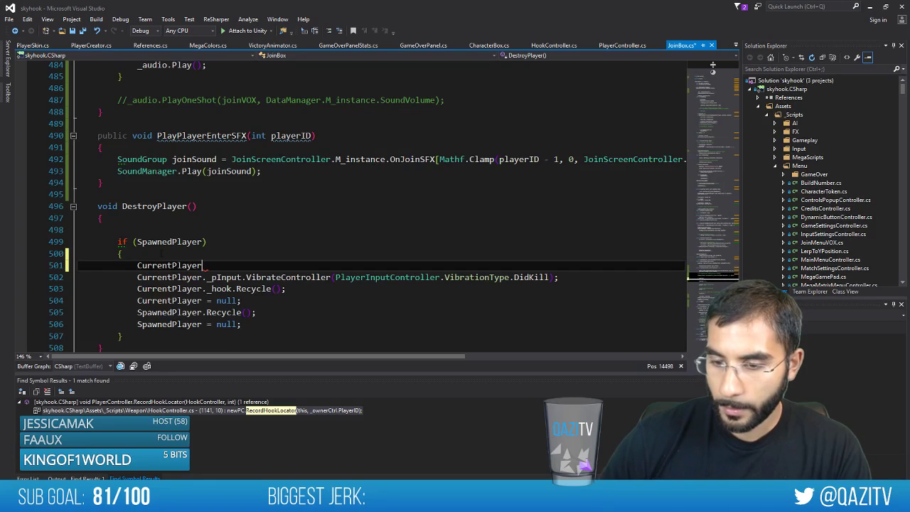
{"action": "scroll", "coordinate": [207, 242], "scroll_direction": "down", "scroll_amount": 1}
{"action": "type", "text": ".free"}
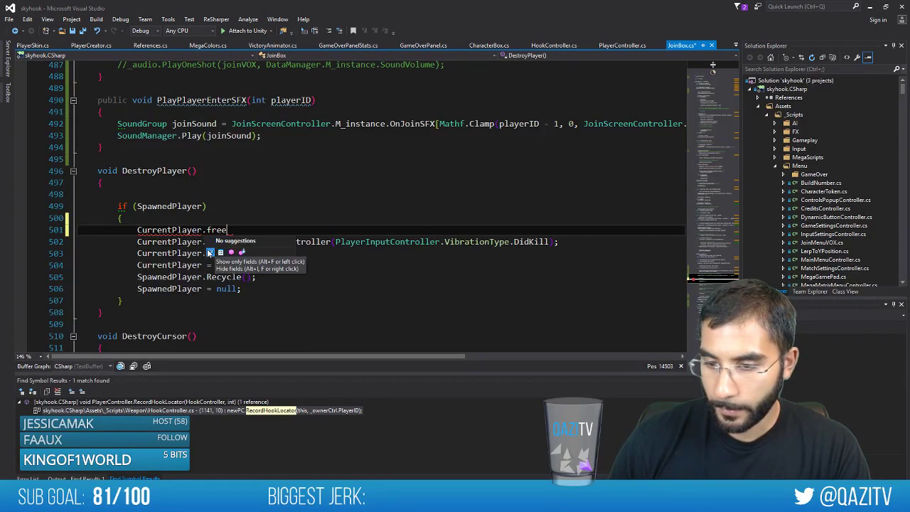
{"action": "key", "text": "BackSpace"}
{"action": "key", "text": "BackSpace"}
{"action": "key", "text": "BackSpace"}
{"action": "key", "text": "BackSpace"}
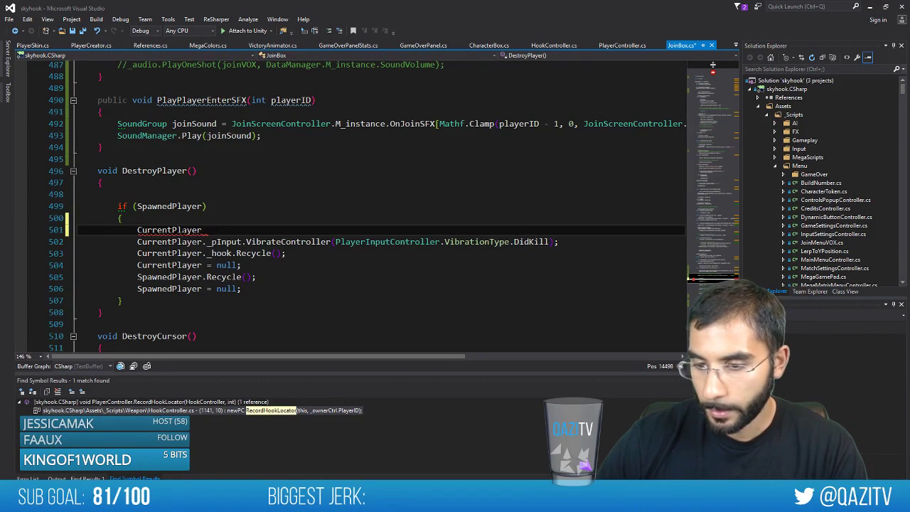
Extend the if condition in DestroyPlayer to SpawnedPlayer && CurrentPlayer
{"action": "left_click", "coordinate": [203, 206]}
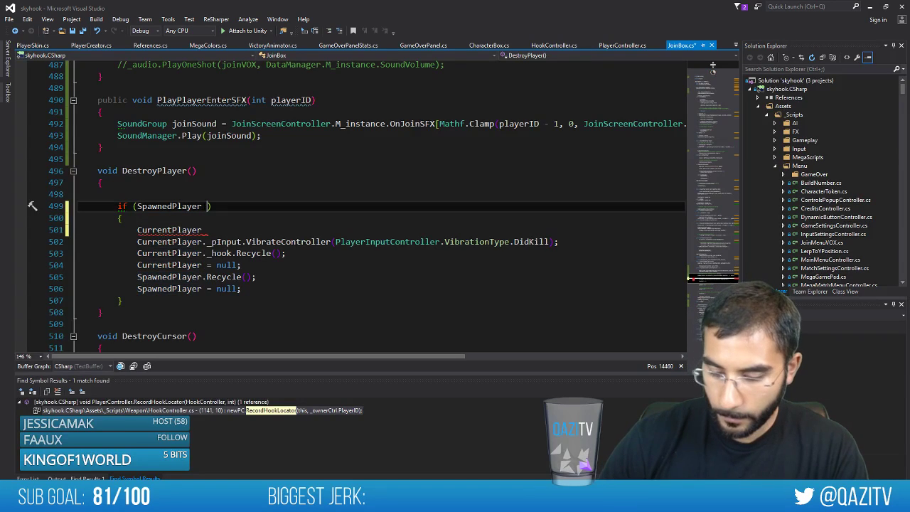
{"action": "type", "text": "&& CurrentPlayer"}
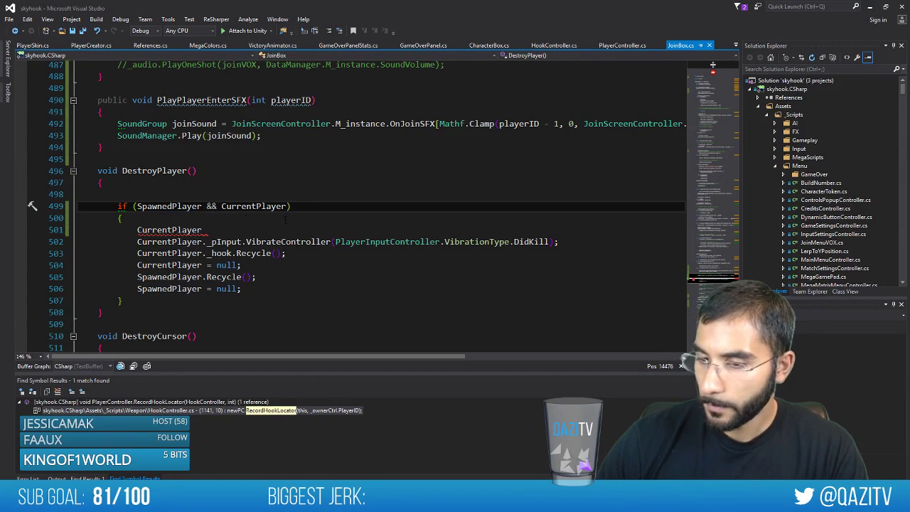
Search the solution for "freeall" and make the FreeAllHooksInMe method in PlayerController.cs public
{"action": "key", "text": "ctrl+t"}
{"action": "type", "text": "freeall"}
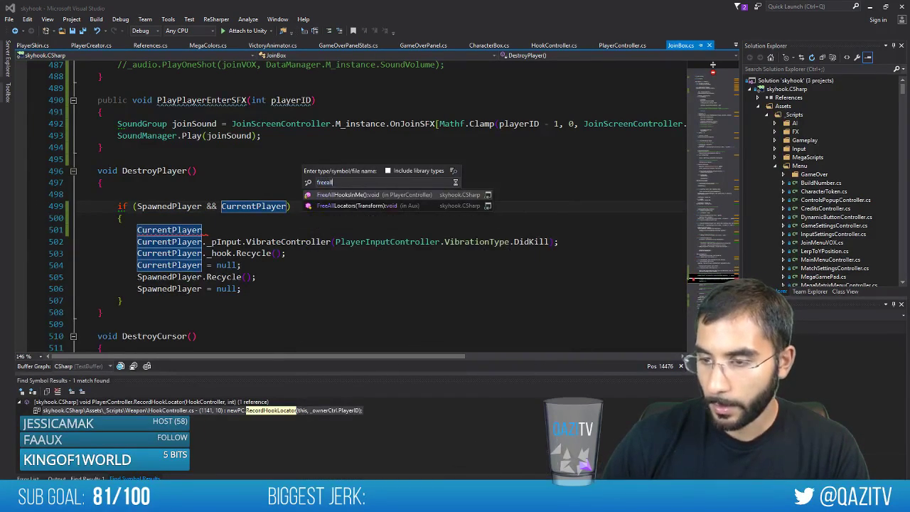
{"action": "key", "text": "Return"}
{"action": "key", "text": "Home"}
{"action": "type", "text": "p"}
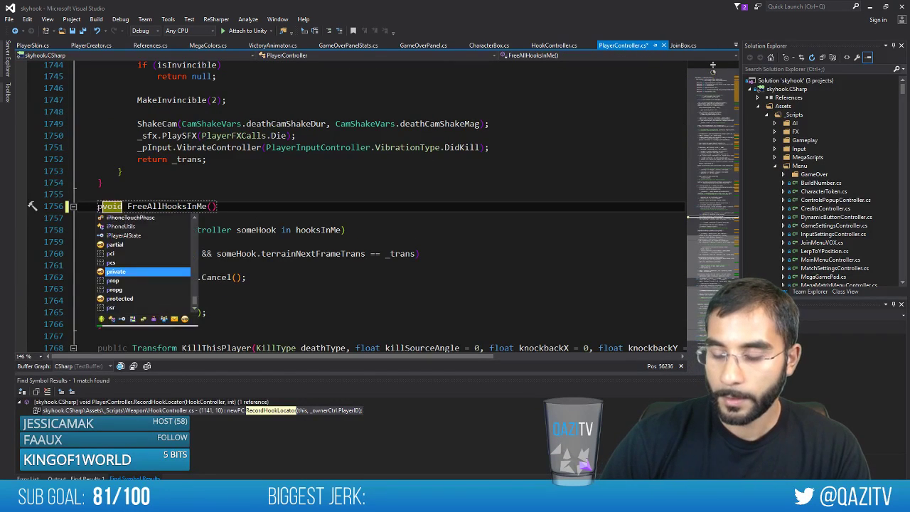
{"action": "type", "text": "ublic"}
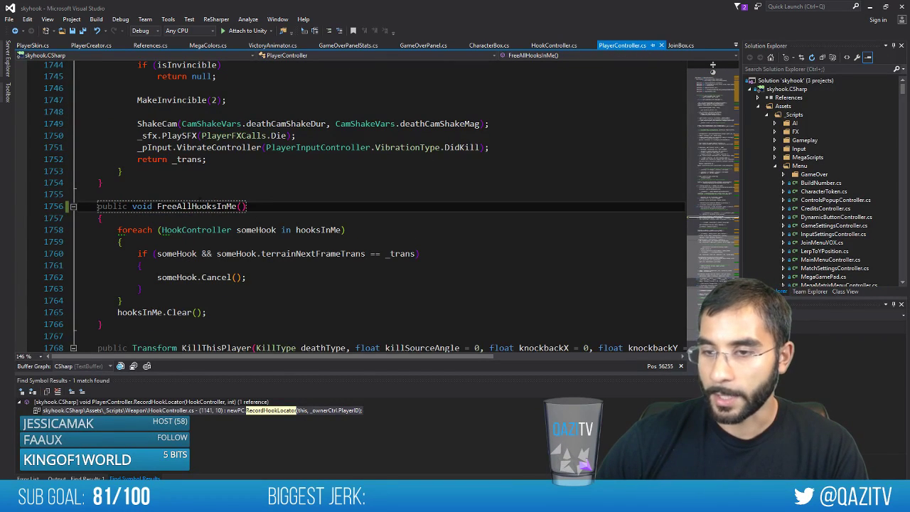
Complete the CurrentPlayer line in JoinBox.cs's DestroyPlayer method as CurrentPlayer.FreeAllHooksInMe();
{"action": "double_click", "coordinate": [211, 207]}
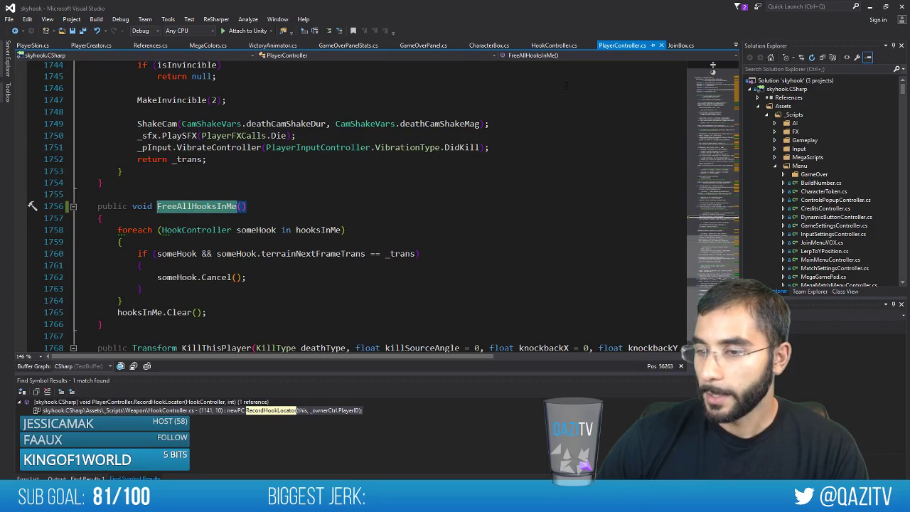
{"action": "left_click", "coordinate": [671, 48]}
{"action": "key", "text": "Down"}
{"action": "key", "text": "Down"}
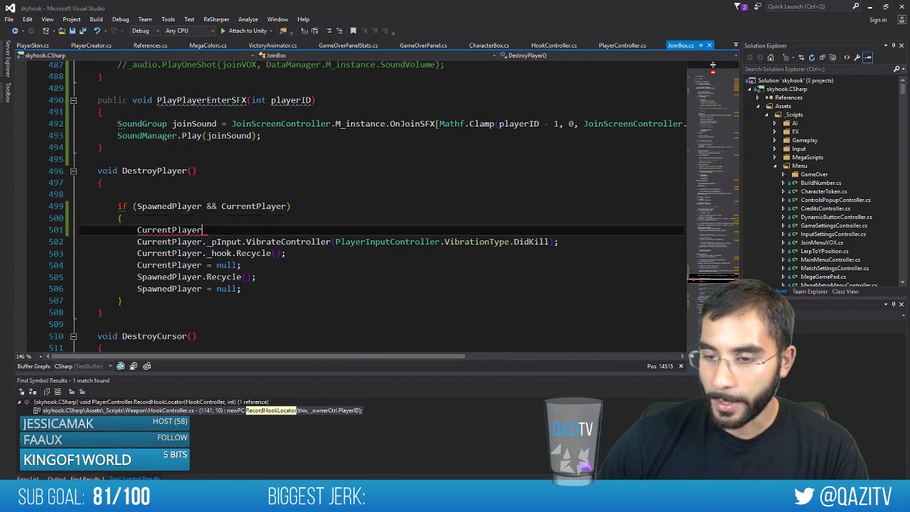
{"action": "type", "text": ".FreeAllHooksInMe();"}
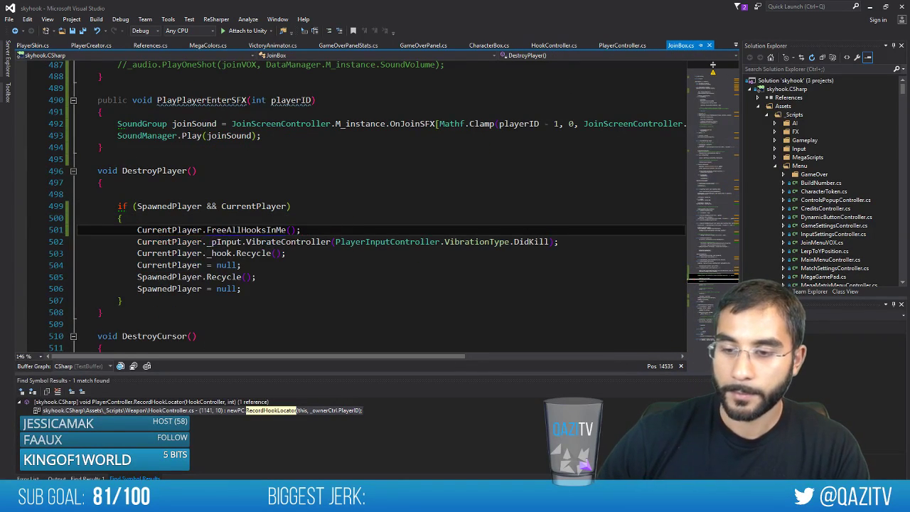
Switch to Unity, run the game to test player removal on the character select screen, then stop it and clear the console
{"action": "key", "text": "alt+Tab"}
{"action": "left_click", "coordinate": [440, 28]}
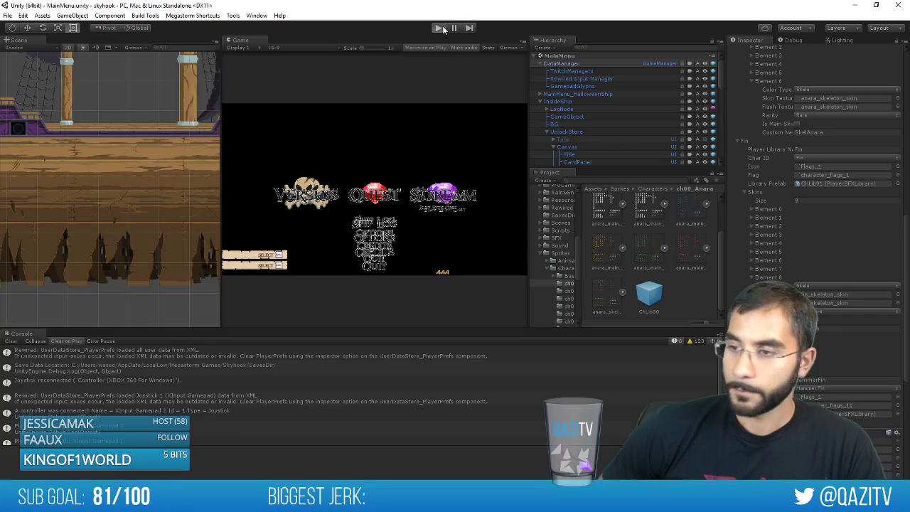
{"action": "left_click", "coordinate": [440, 28]}
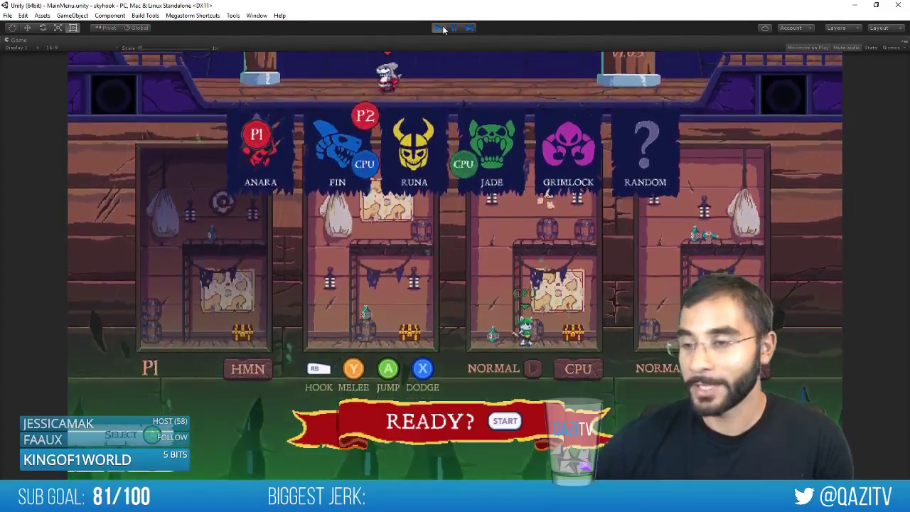
{"action": "left_click", "coordinate": [442, 29]}
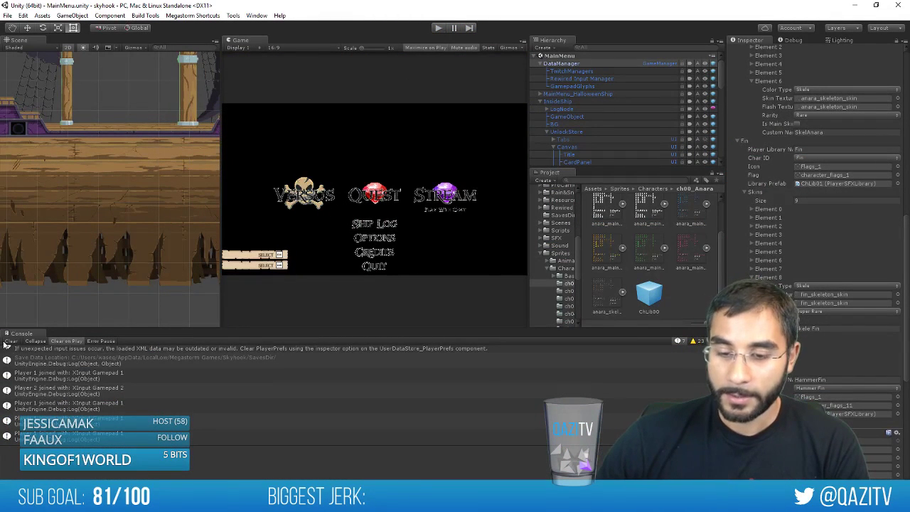
{"action": "left_click", "coordinate": [7, 341]}
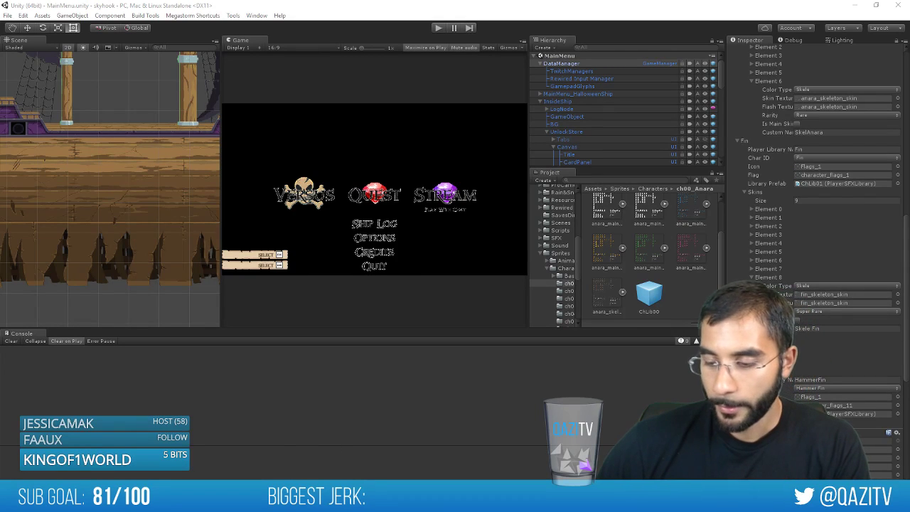
Switch back to Visual Studio, search the solution for "allskin" and read the HasAllSkinsOfType method in DataManager.cs
{"action": "key", "text": "alt+Tab"}
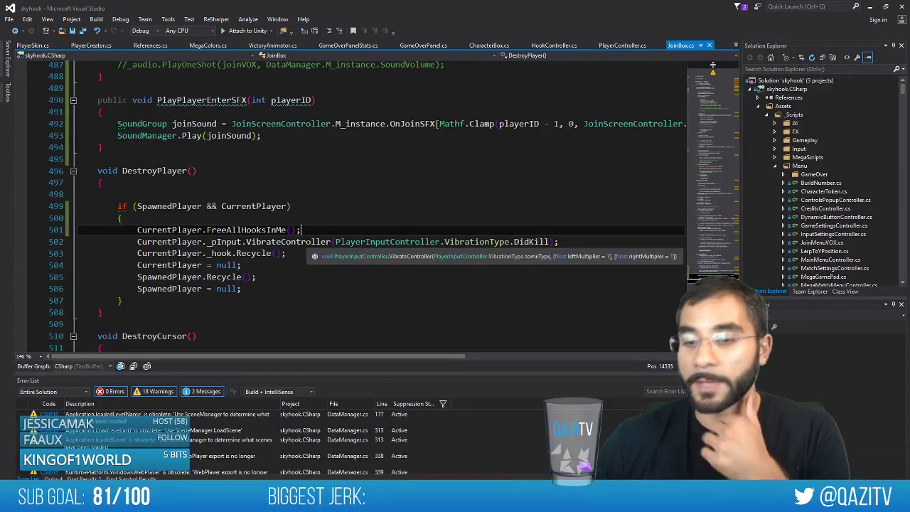
{"action": "key", "text": "Escape"}
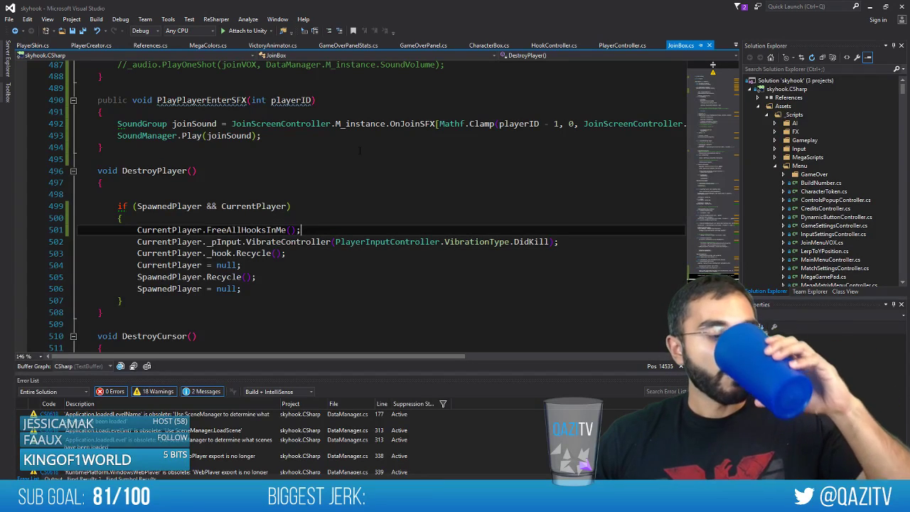
{"action": "left_click", "coordinate": [398, 125]}
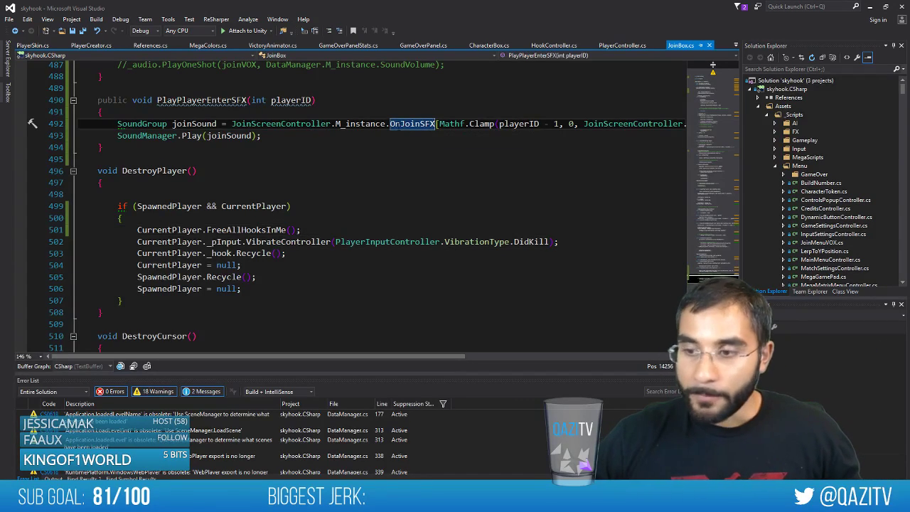
{"action": "left_click", "coordinate": [407, 159]}
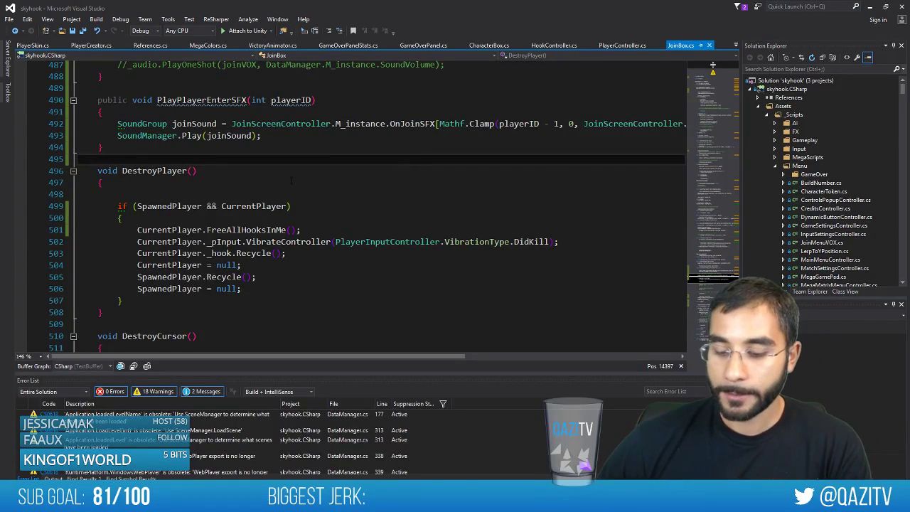
{"action": "key", "text": "ctrl+t"}
{"action": "type", "text": "allskin"}
{"action": "key", "text": "Down"}
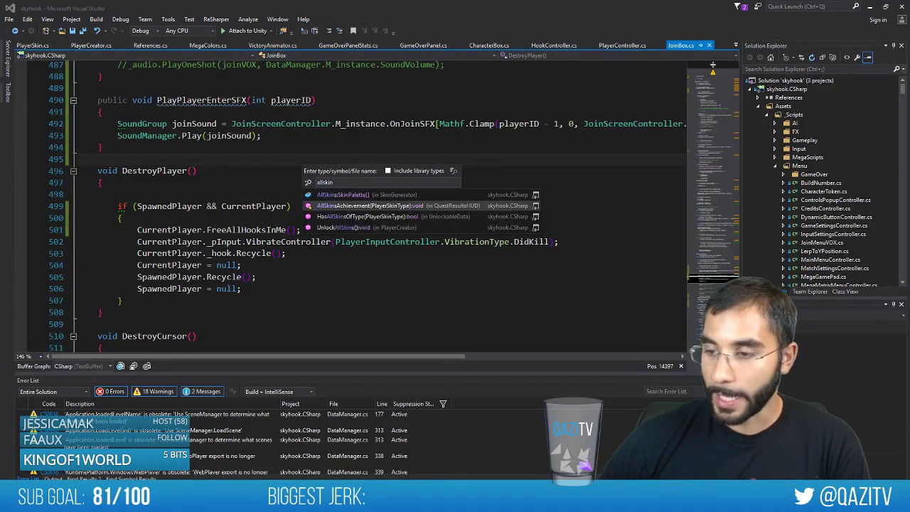
{"action": "key", "text": "Down"}
{"action": "key", "text": "Return"}
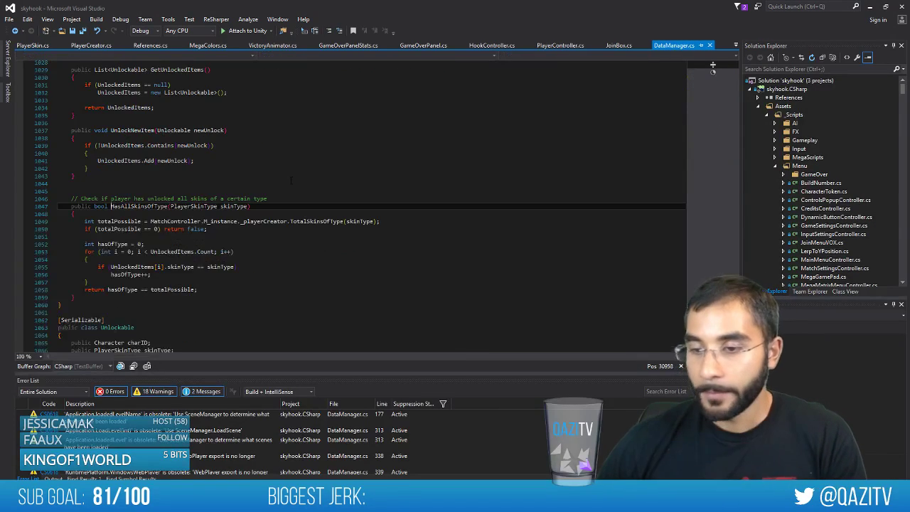
{"action": "scroll", "coordinate": [266, 231], "scroll_direction": "up", "scroll_amount": 3}
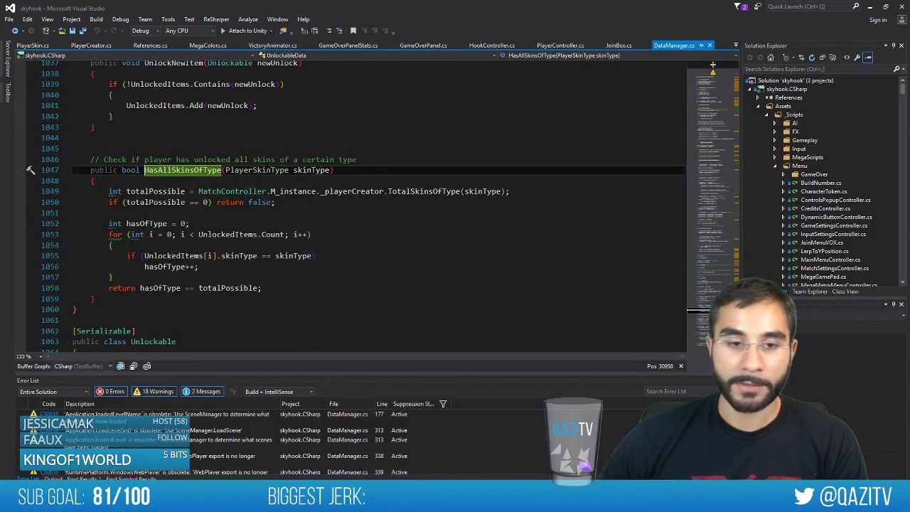
{"action": "scroll", "coordinate": [284, 186], "scroll_direction": "up", "scroll_amount": 1}
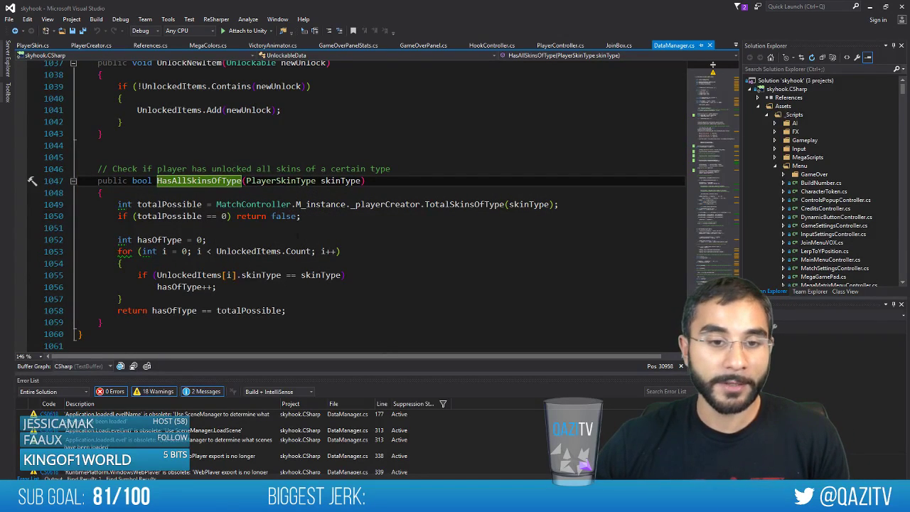
Switch to Unity and run the game, restarting it once to reach the Skyhook main menu
{"action": "left_click", "coordinate": [446, 297]}
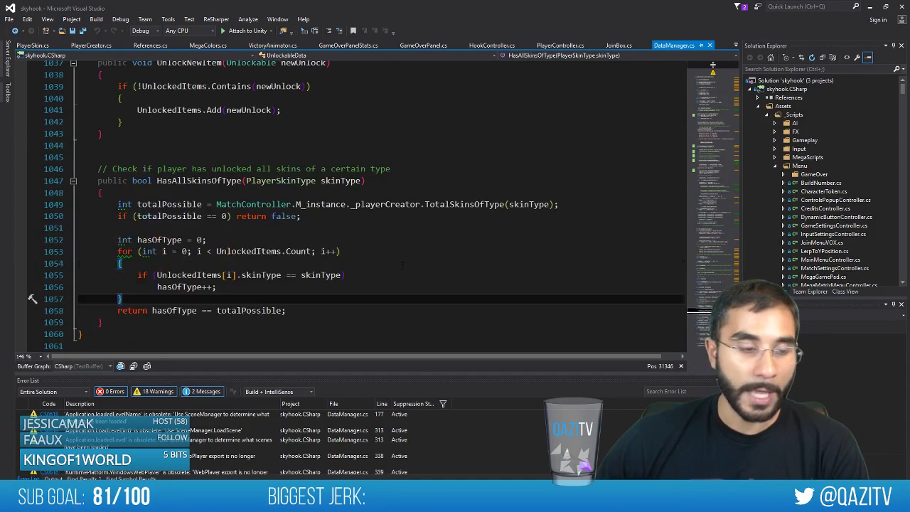
{"action": "key", "text": "alt+Tab"}
{"action": "left_click", "coordinate": [438, 29]}
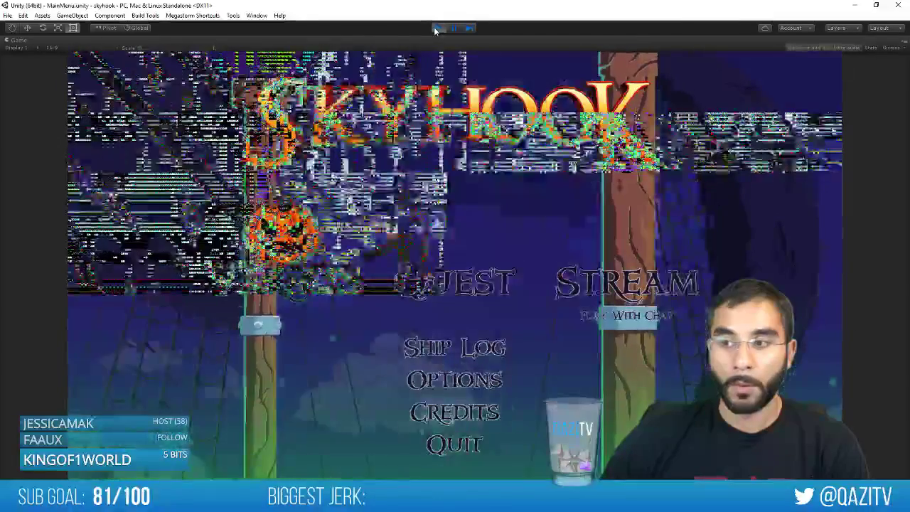
{"action": "left_click", "coordinate": [437, 28]}
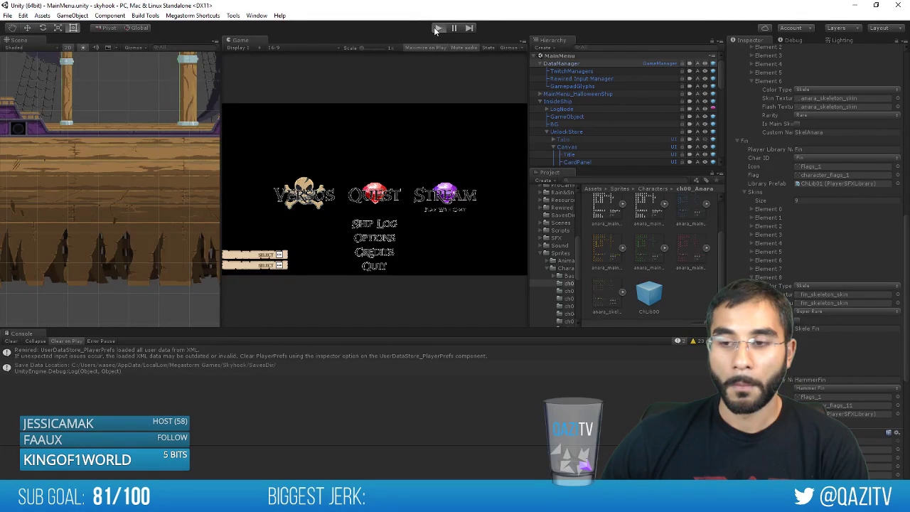
{"action": "left_click", "coordinate": [436, 29]}
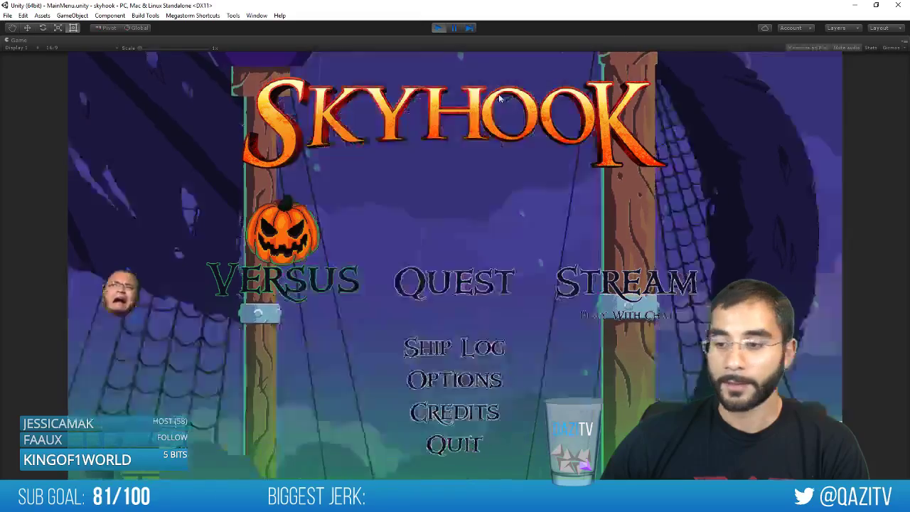
{"action": "key", "text": "Down"}
{"action": "key", "text": "Down"}
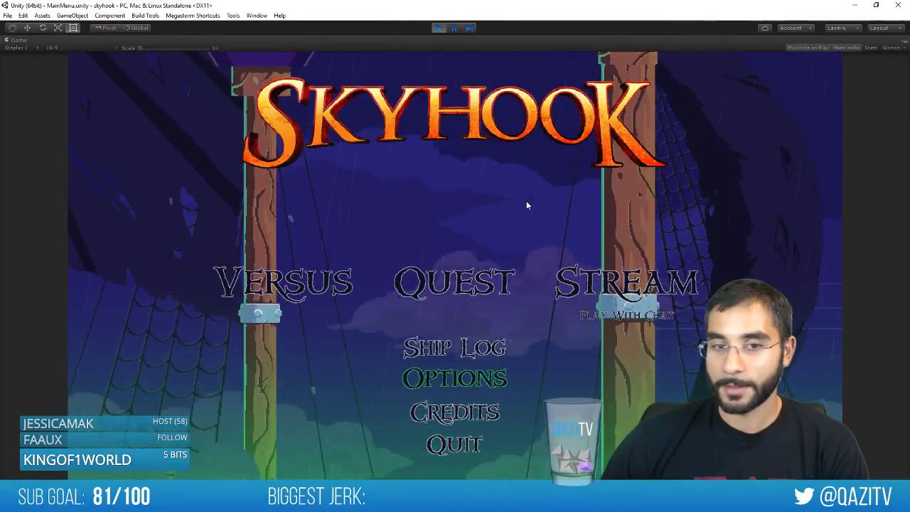
{"action": "key", "text": "Return"}
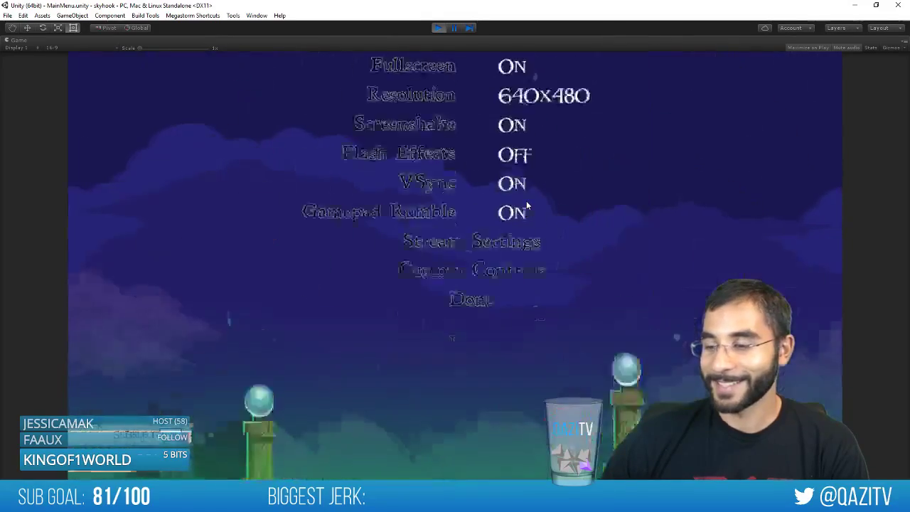
{"action": "key", "text": "Escape"}
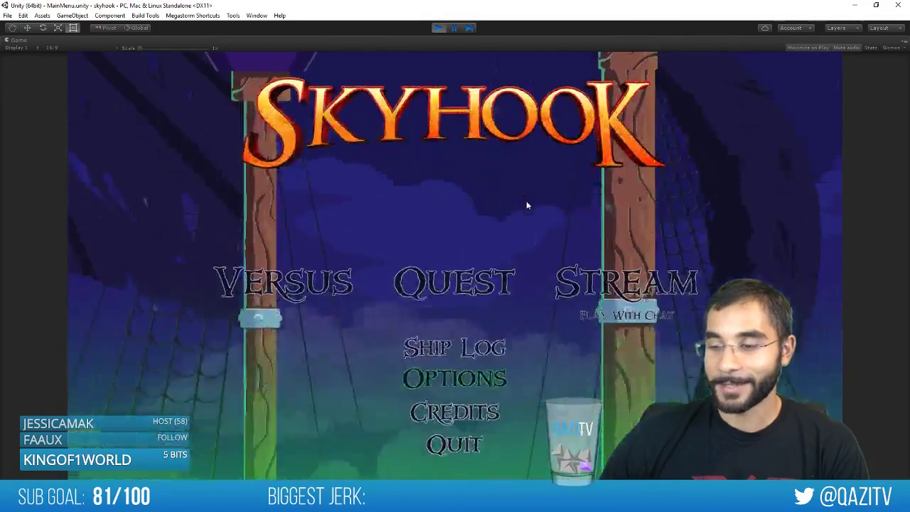
Open the Ship Log in the running game, browse its Trophies pages down and back up, and stop the game
{"action": "key", "text": "Return"}
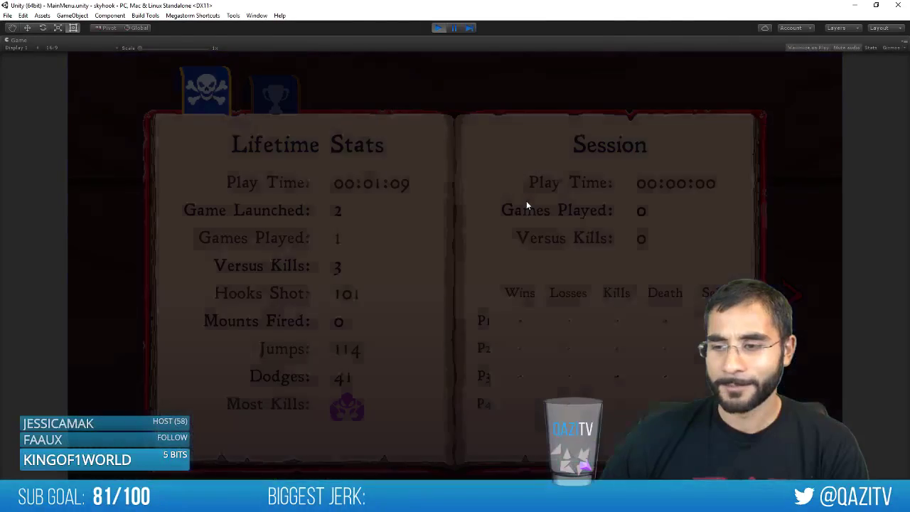
{"action": "key", "text": "Right"}
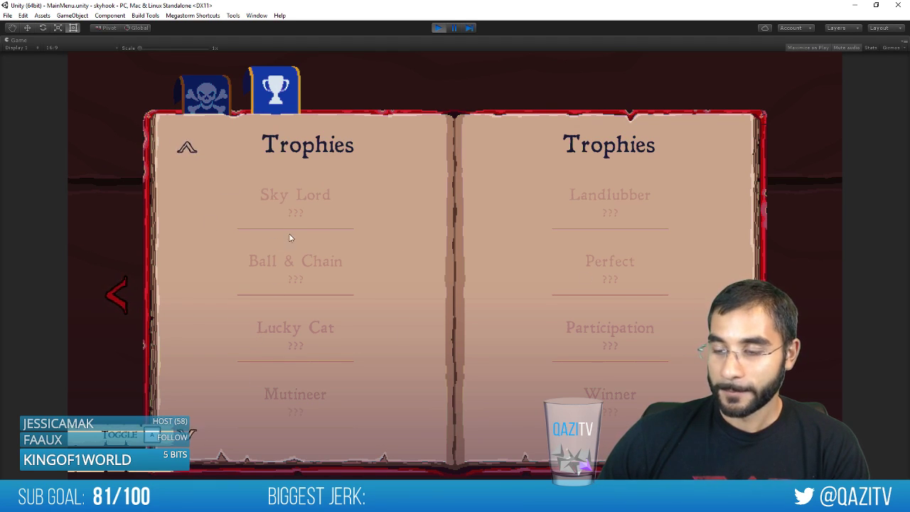
{"action": "scroll", "coordinate": [290, 238], "scroll_direction": "down", "scroll_amount": 6}
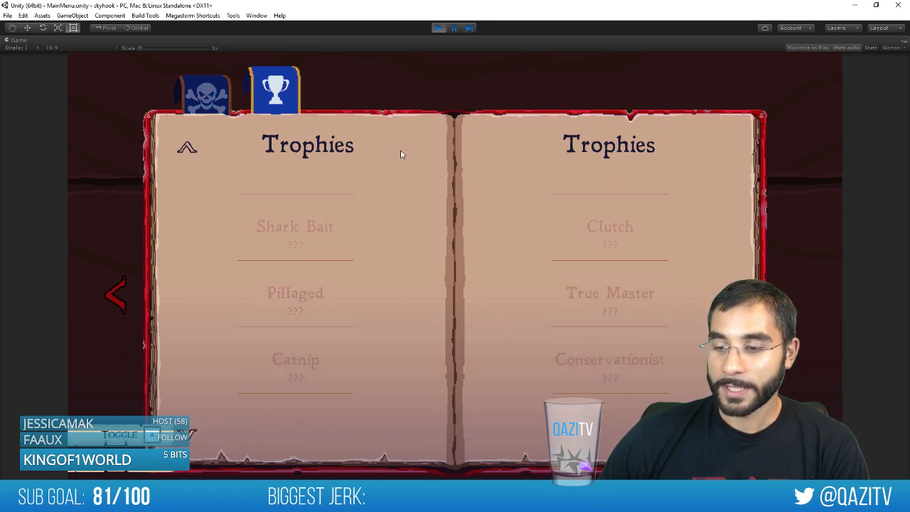
{"action": "scroll", "coordinate": [400, 154], "scroll_direction": "down", "scroll_amount": 8}
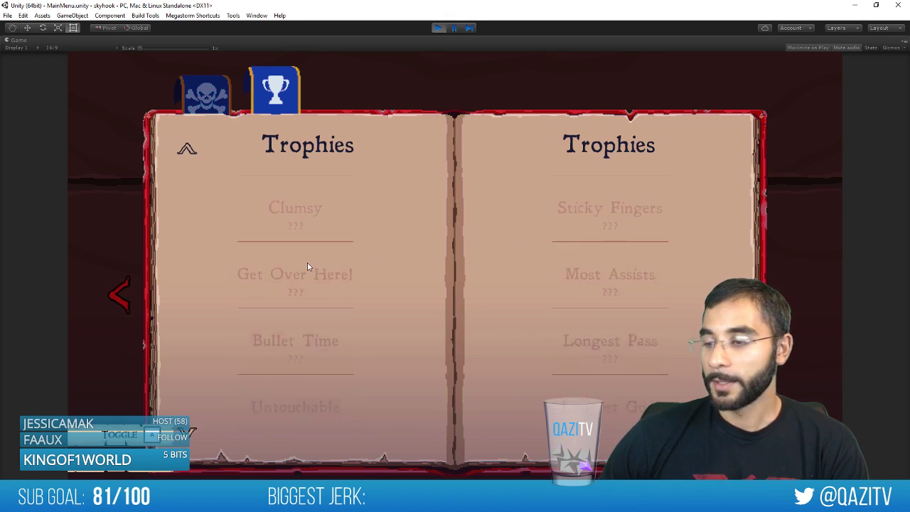
{"action": "scroll", "coordinate": [308, 267], "scroll_direction": "down", "scroll_amount": 4}
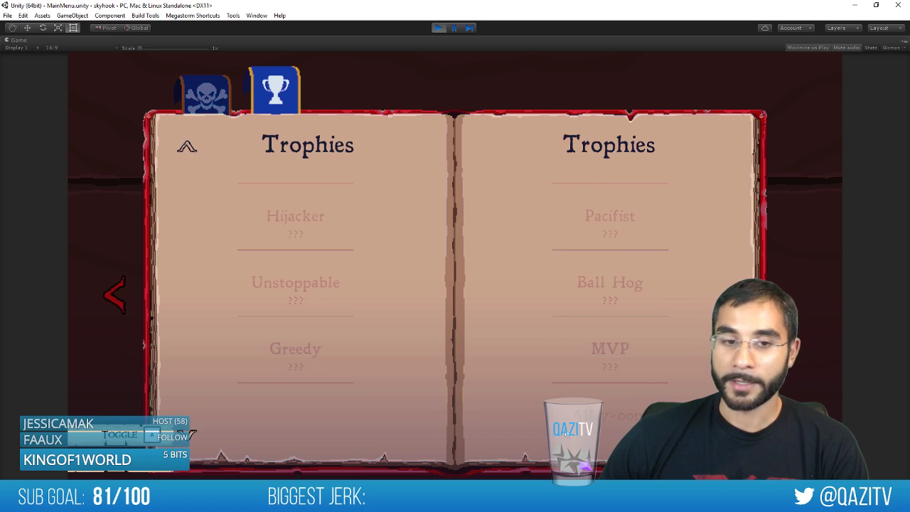
{"action": "scroll", "coordinate": [463, 317], "scroll_direction": "up", "scroll_amount": 8}
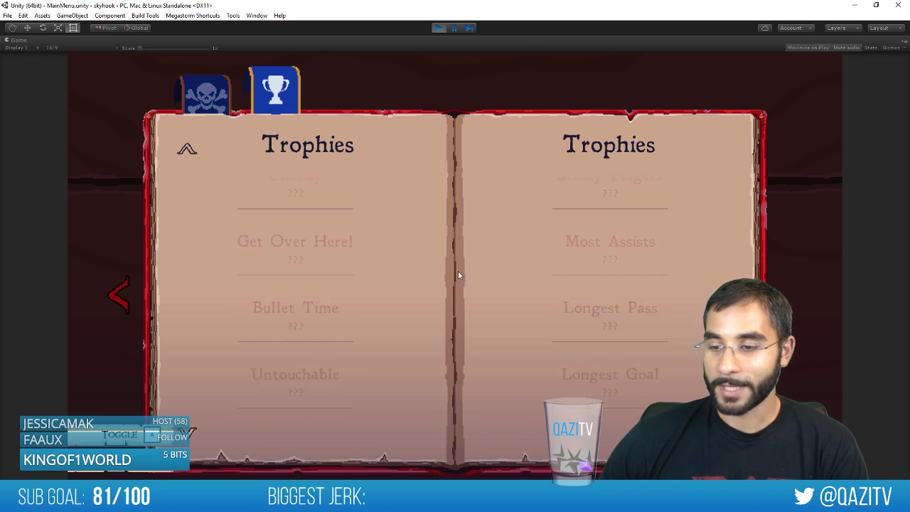
{"action": "scroll", "coordinate": [491, 368], "scroll_direction": "up", "scroll_amount": 10}
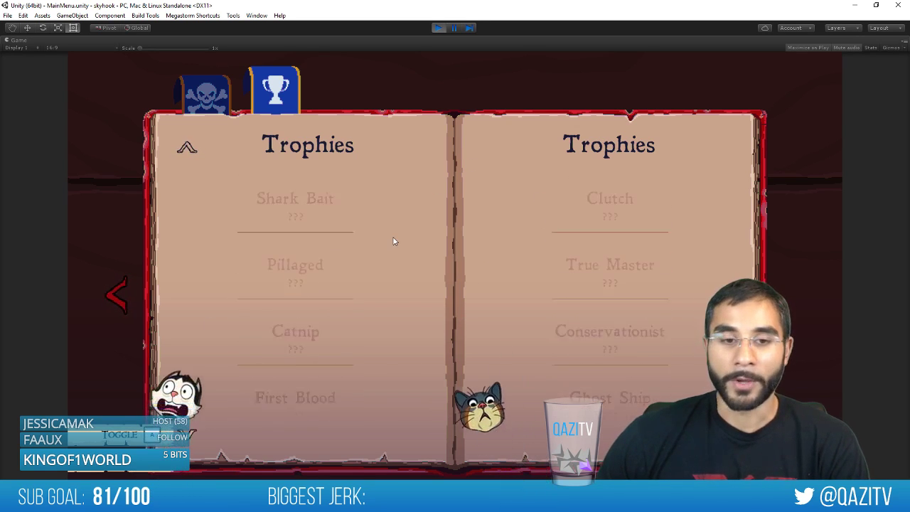
{"action": "scroll", "coordinate": [418, 56], "scroll_direction": "up", "scroll_amount": 5}
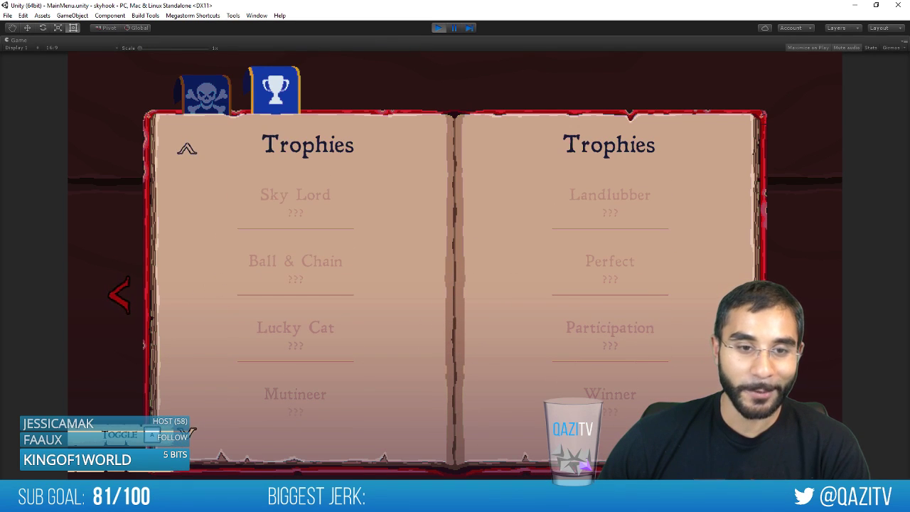
{"action": "left_click", "coordinate": [438, 28]}
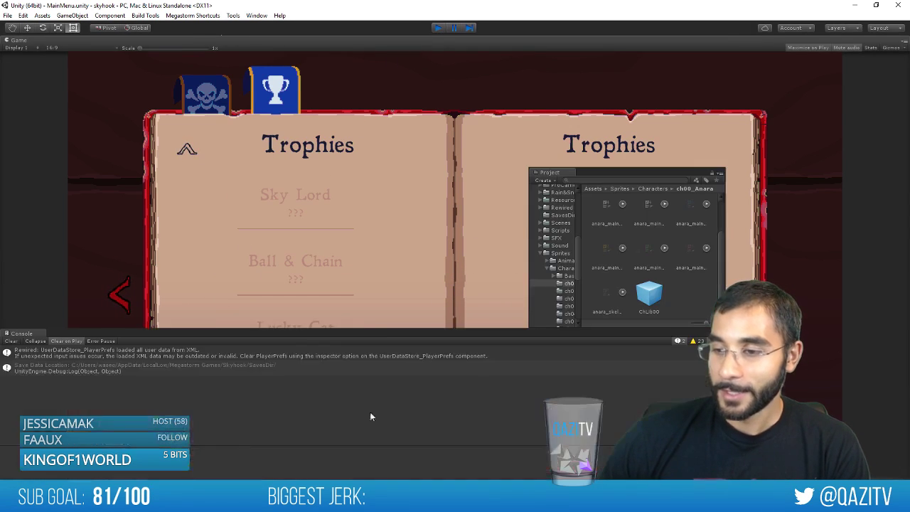
Switch to Visual Studio, search the solution for "trophy", open TrophyManager and read the AddTrophy entries in InitTrophies
{"action": "key", "text": "alt+Tab"}
{"action": "key", "text": "ctrl+t"}
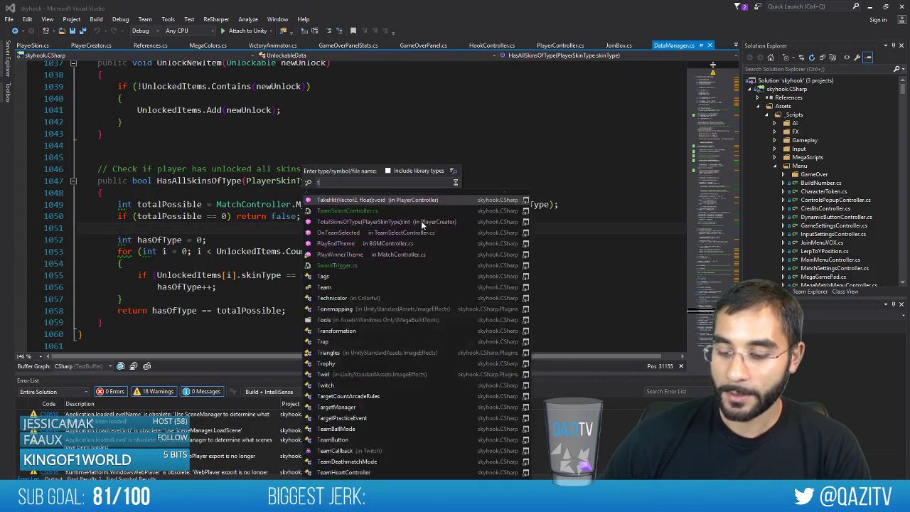
{"action": "type", "text": "treephy"}
{"action": "type", "text": "trophy"}
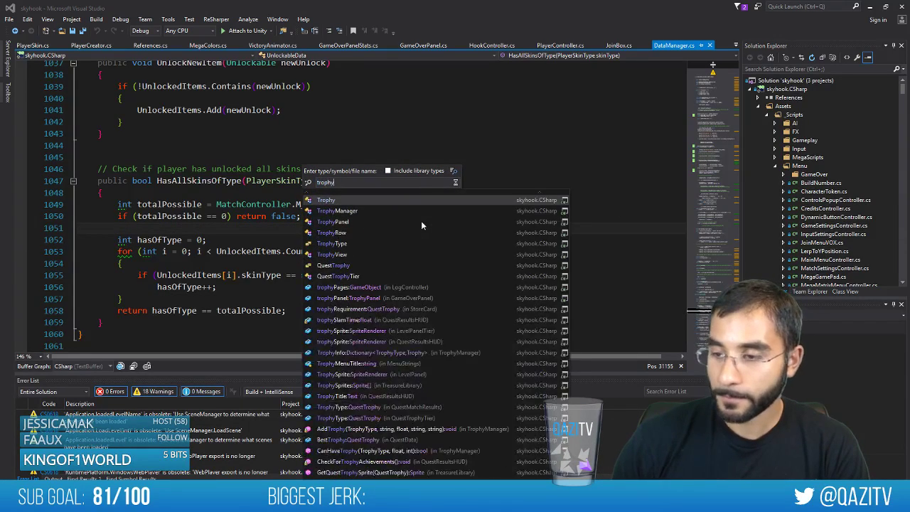
{"action": "key", "text": "Escape"}
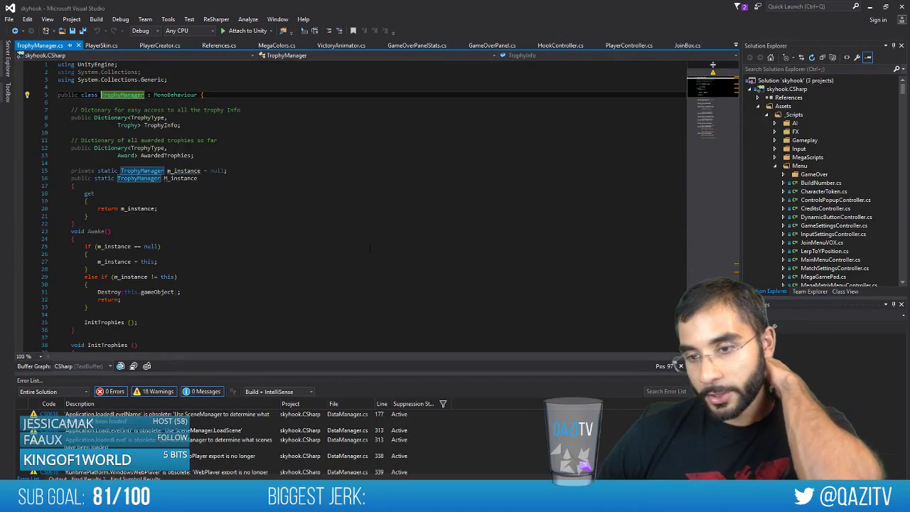
{"action": "scroll", "coordinate": [353, 242], "scroll_direction": "up", "scroll_amount": 5}
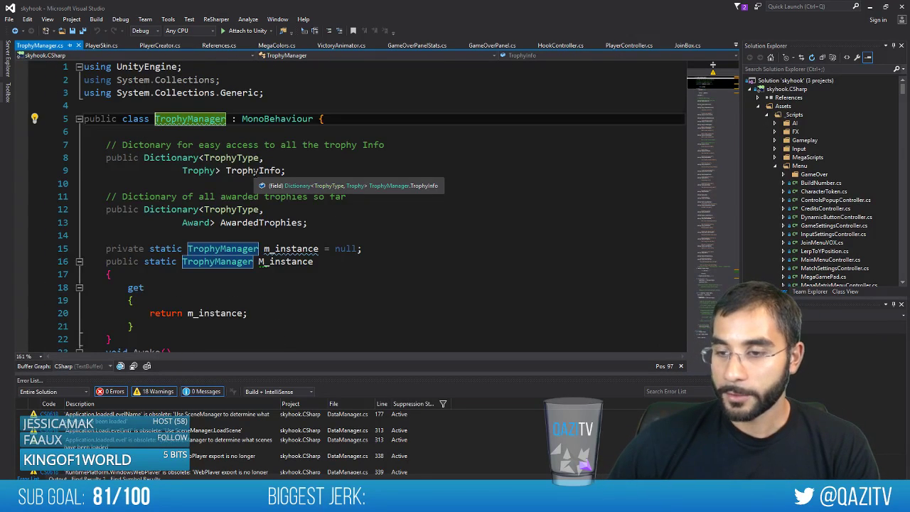
{"action": "scroll", "coordinate": [381, 206], "scroll_direction": "down", "scroll_amount": 2}
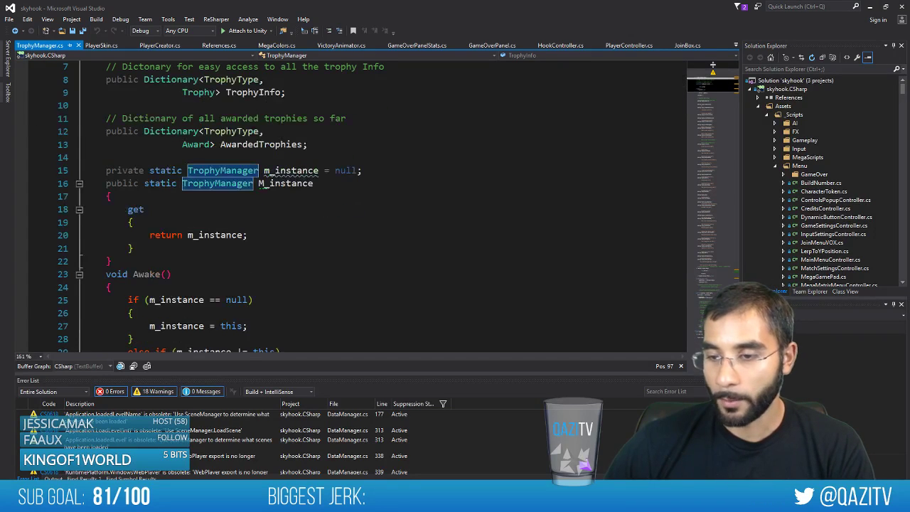
{"action": "scroll", "coordinate": [356, 206], "scroll_direction": "down", "scroll_amount": 10}
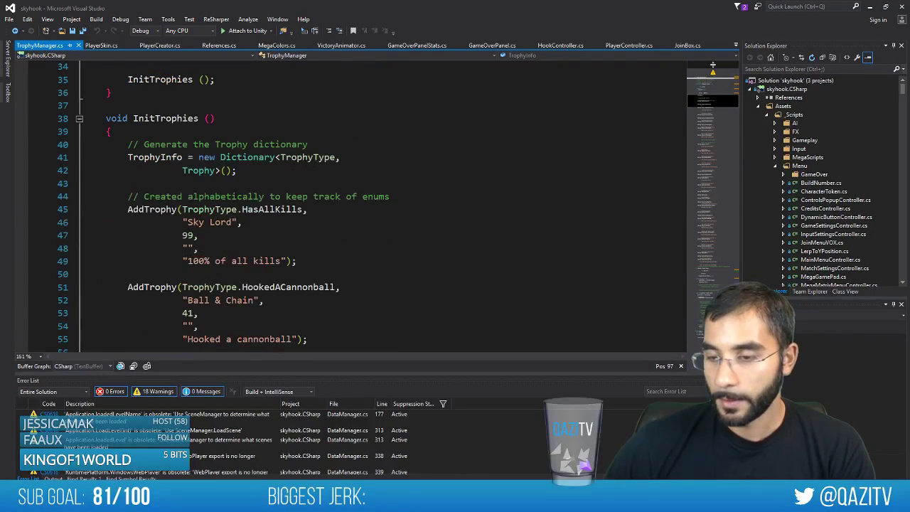
{"action": "scroll", "coordinate": [355, 206], "scroll_direction": "down", "scroll_amount": 2}
{"action": "scroll", "coordinate": [356, 207], "scroll_direction": "down", "scroll_amount": 20}
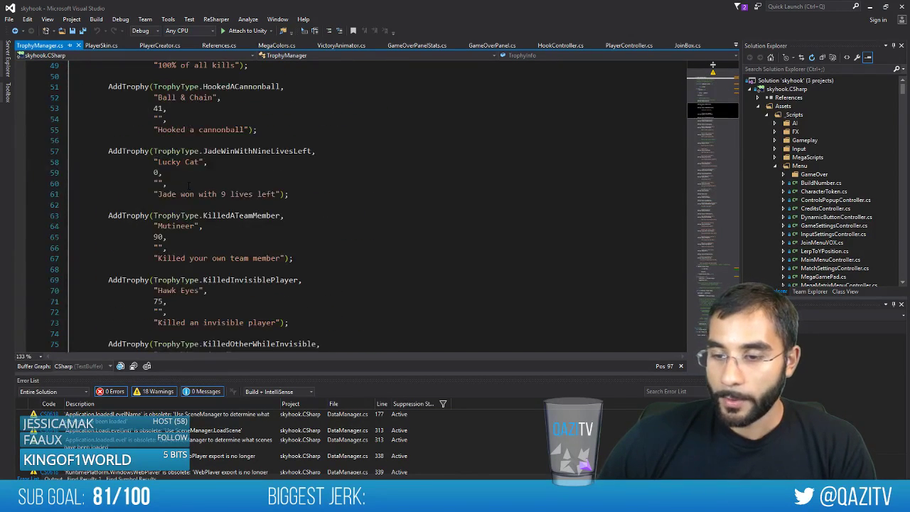
{"action": "scroll", "coordinate": [189, 186], "scroll_direction": "down", "scroll_amount": 19}
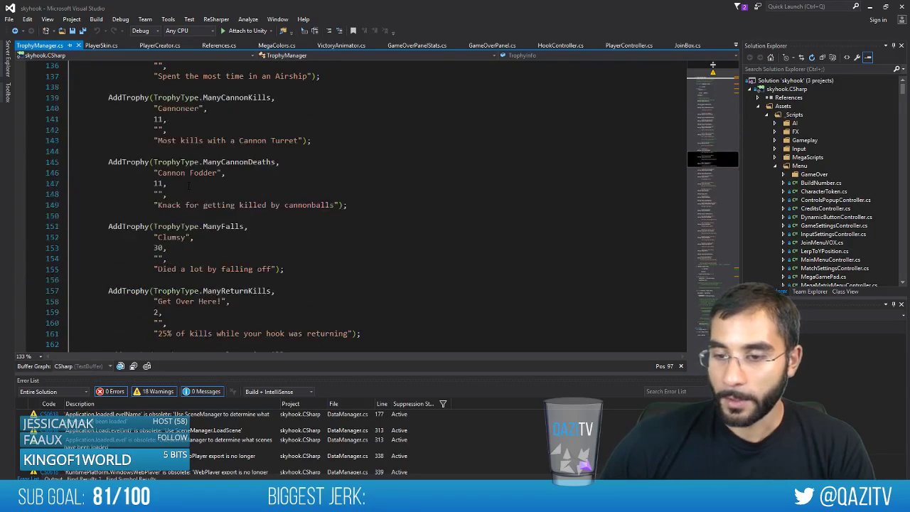